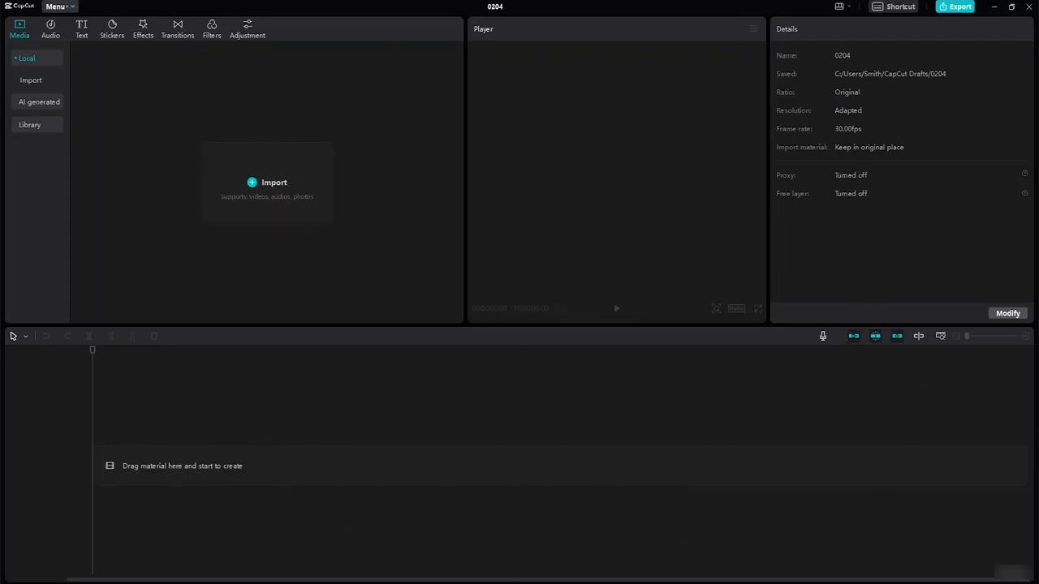
- Play the finished Instagram Story video from the Videos folder in Media Player as a reference, and close it
key(alt+Tab)
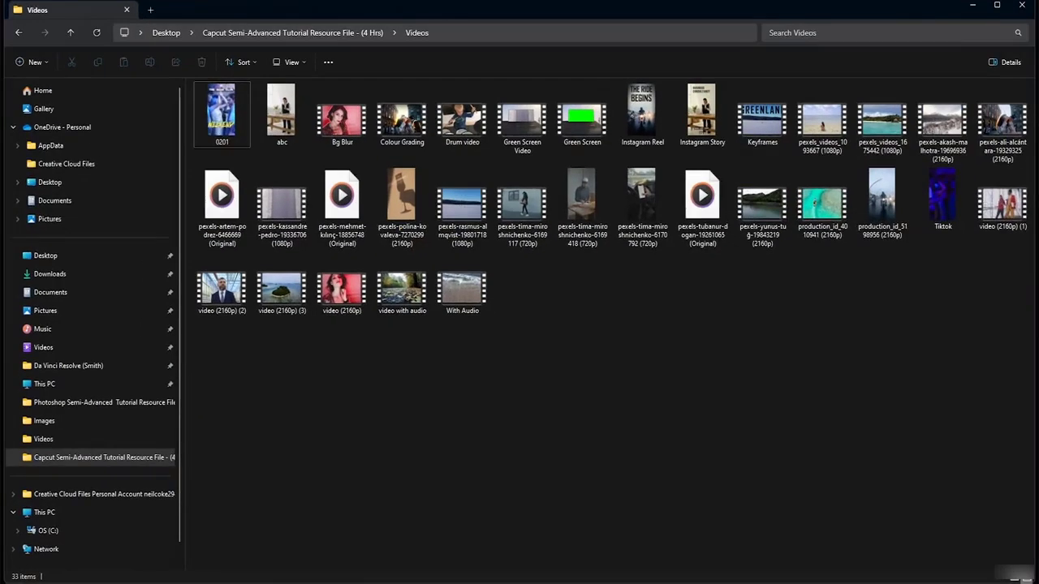
double_click(712, 128)
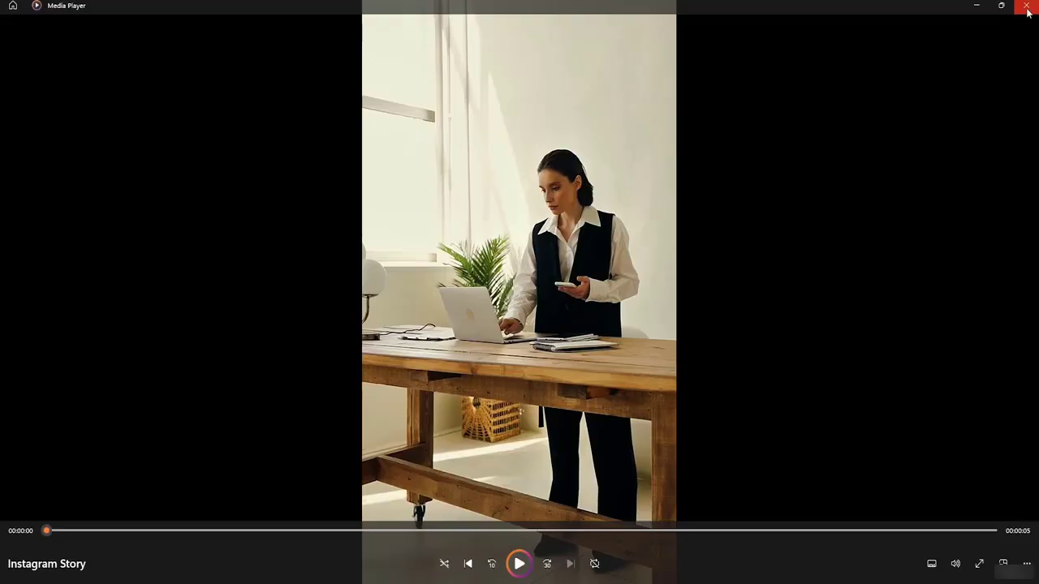
click(520, 564)
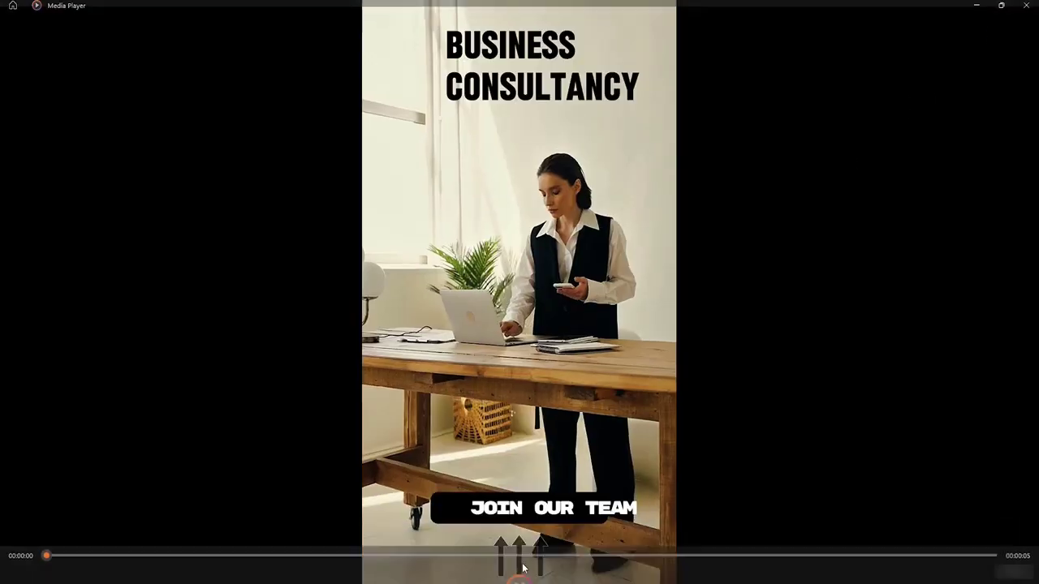
click(1029, 13)
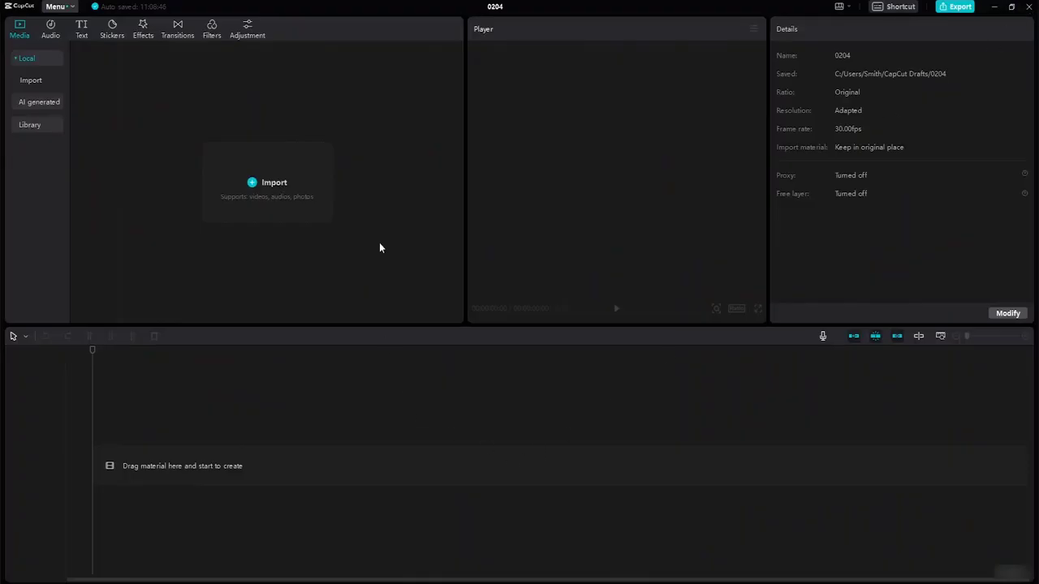
click(251, 186)
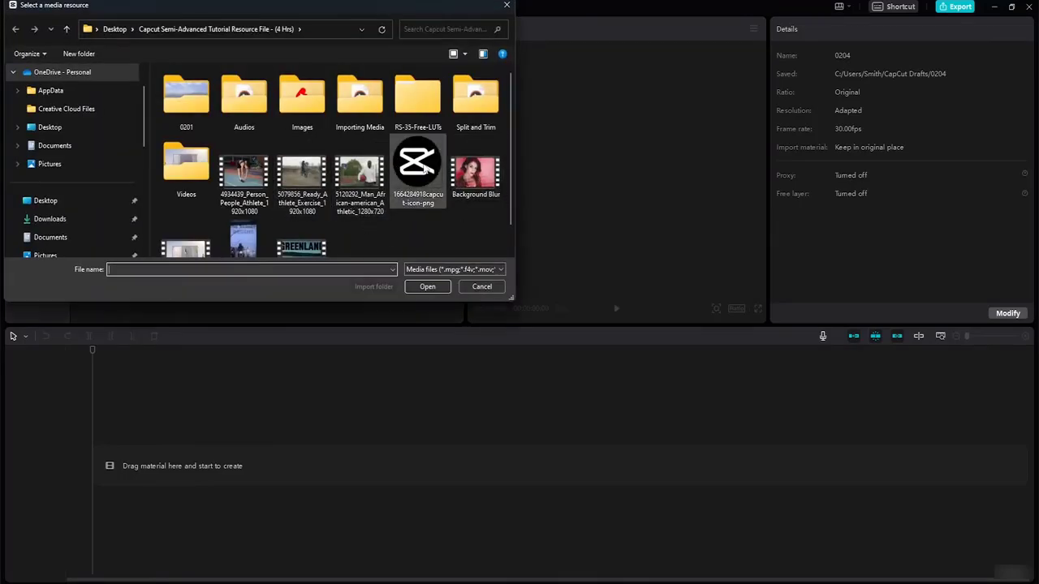
double_click(193, 180)
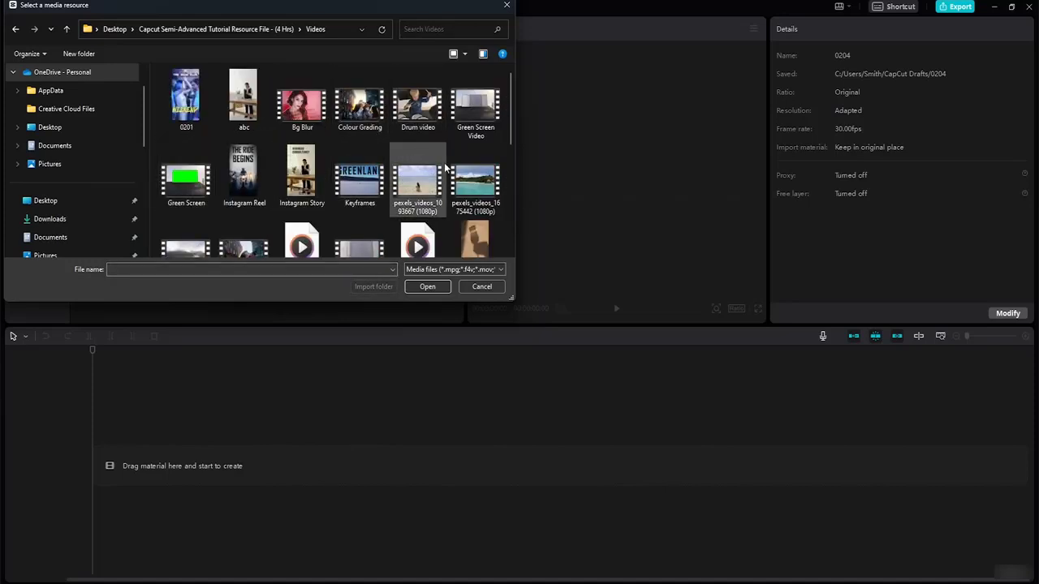
drag(512, 124, 510, 191)
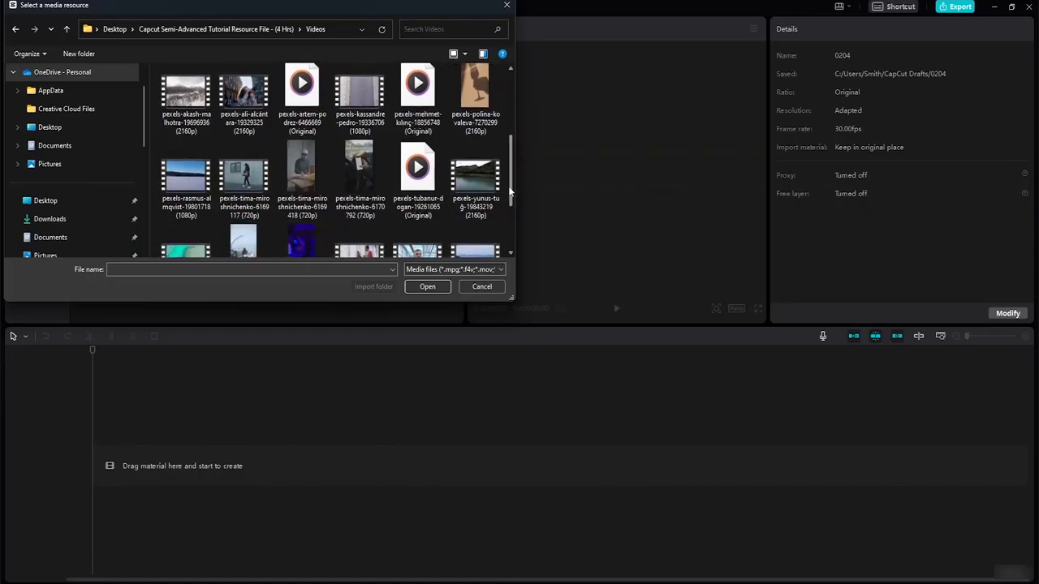
click(310, 177)
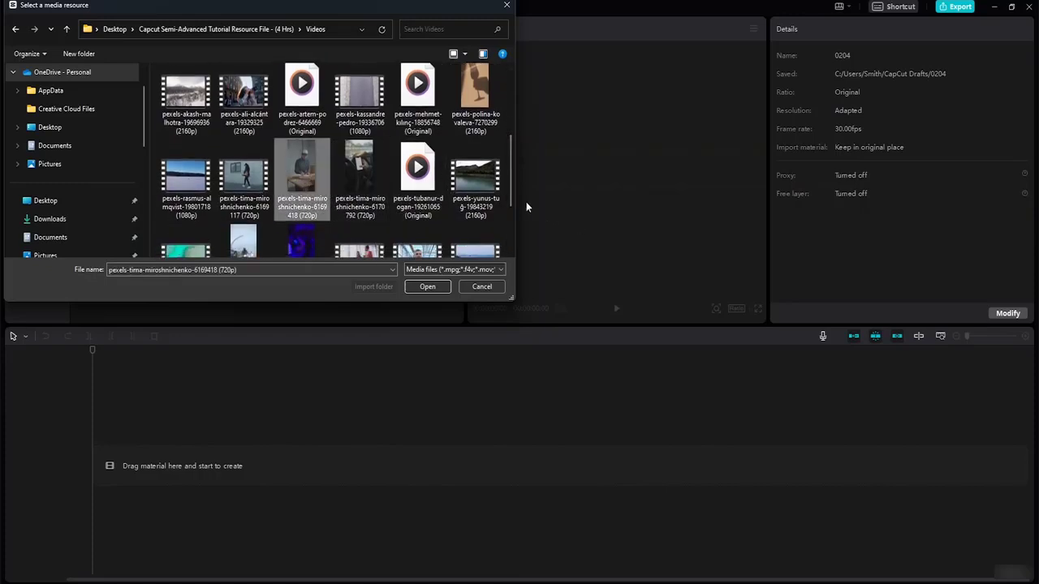
drag(512, 194, 509, 123)
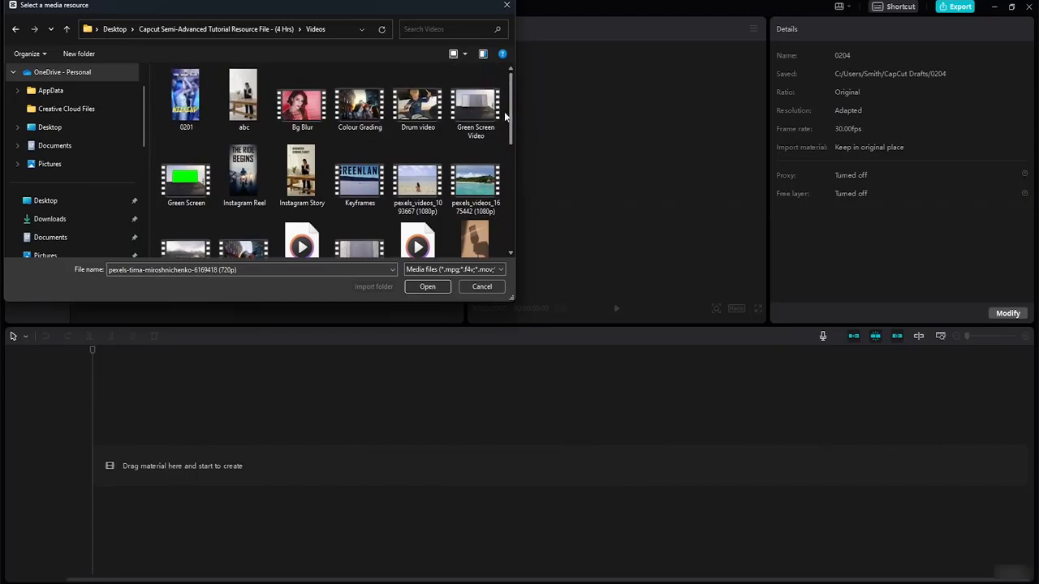
ctrl+click(247, 122)
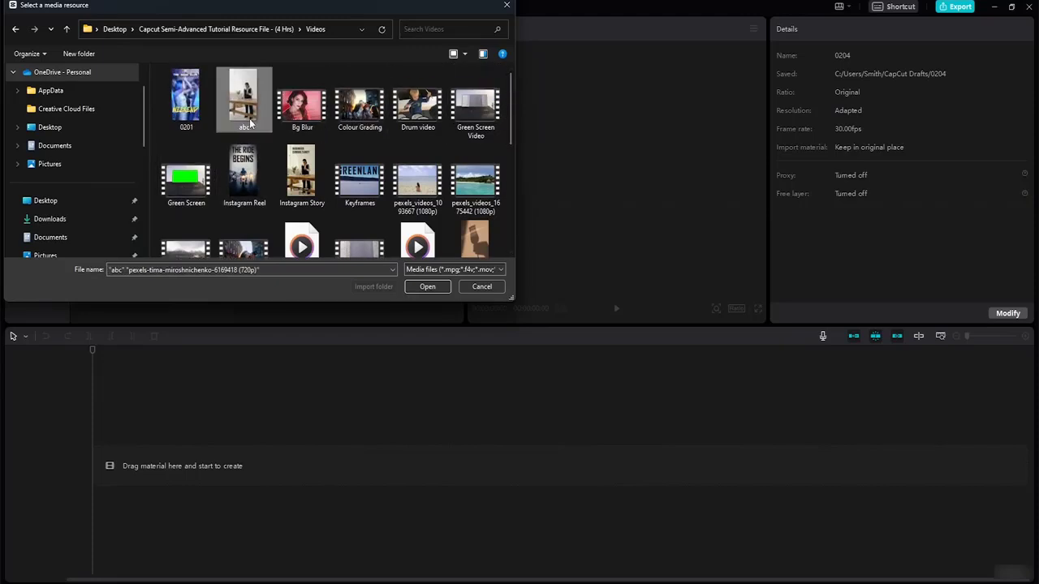
click(425, 288)
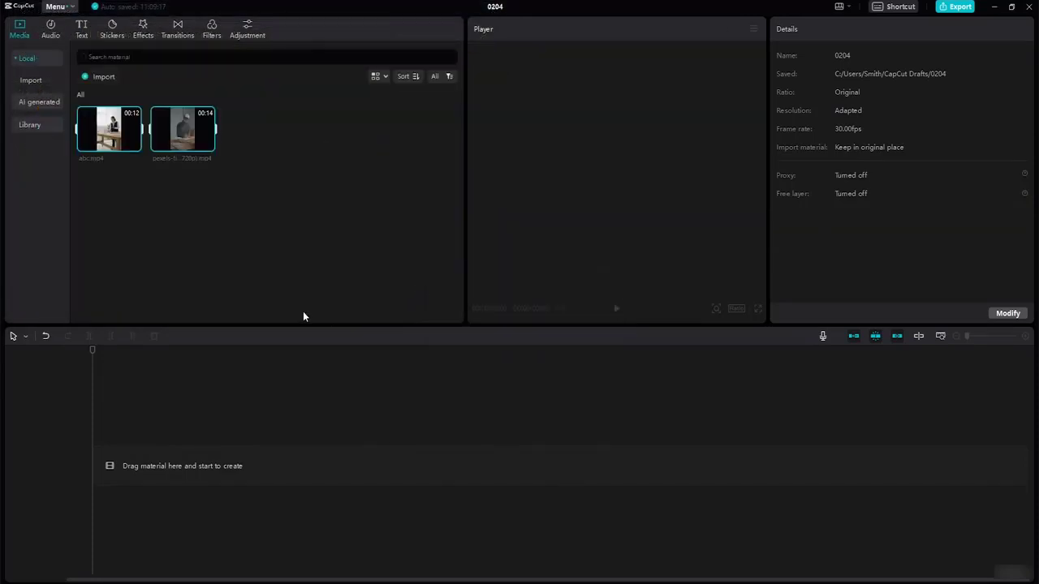
click(242, 216)
- Place abc.mp4 at the start of the timeline and the pexels-tima-miroshnichenko clip directly after it on the same track
mouse_move(129, 148)
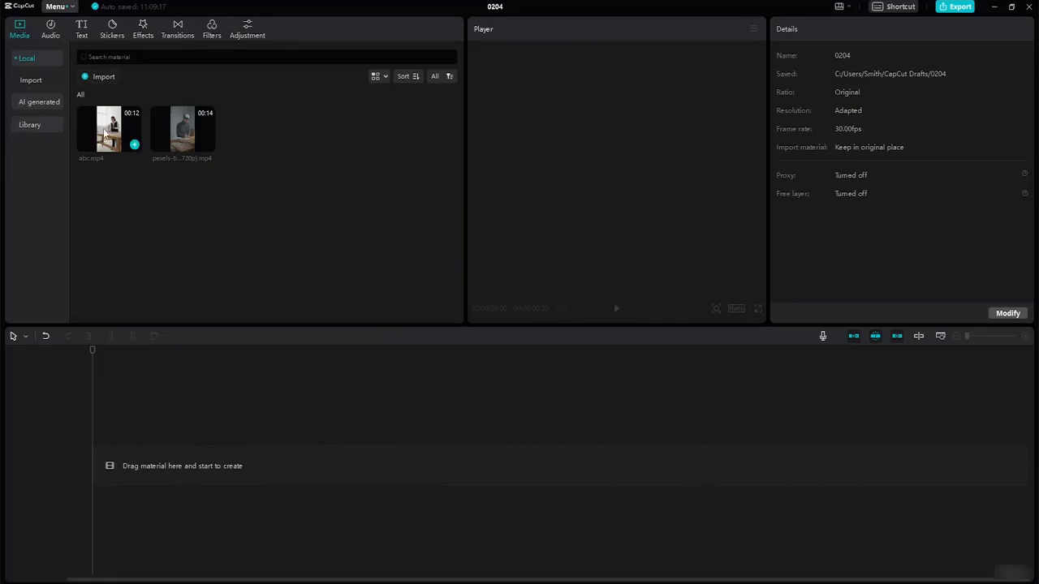
drag(114, 131, 94, 460)
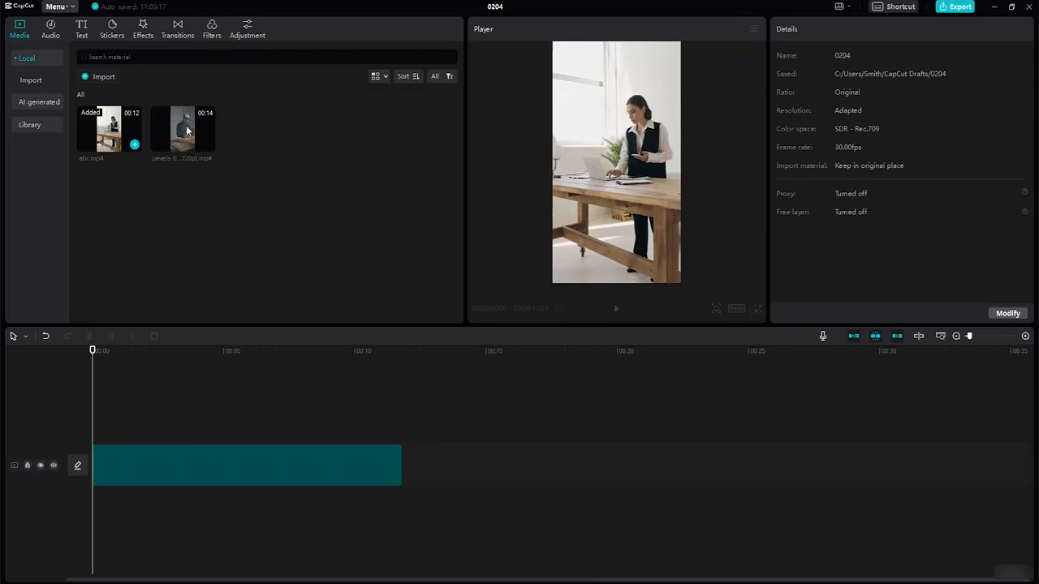
drag(186, 124, 405, 462)
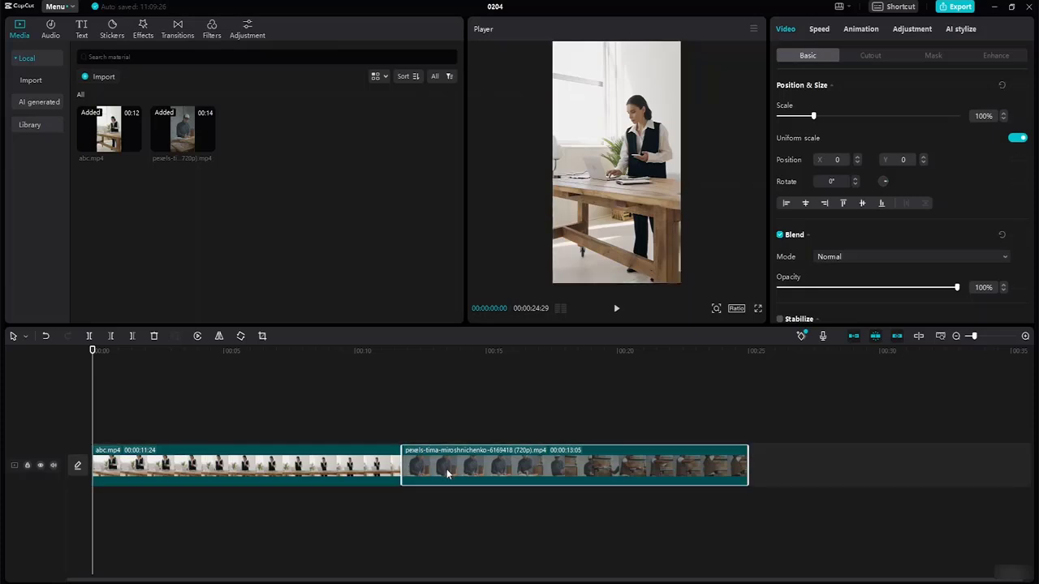
- Trim the start of abc.mp4 to a duration of 00:00:06:24 and the end of the second clip to 00:00:08:06
click(337, 476)
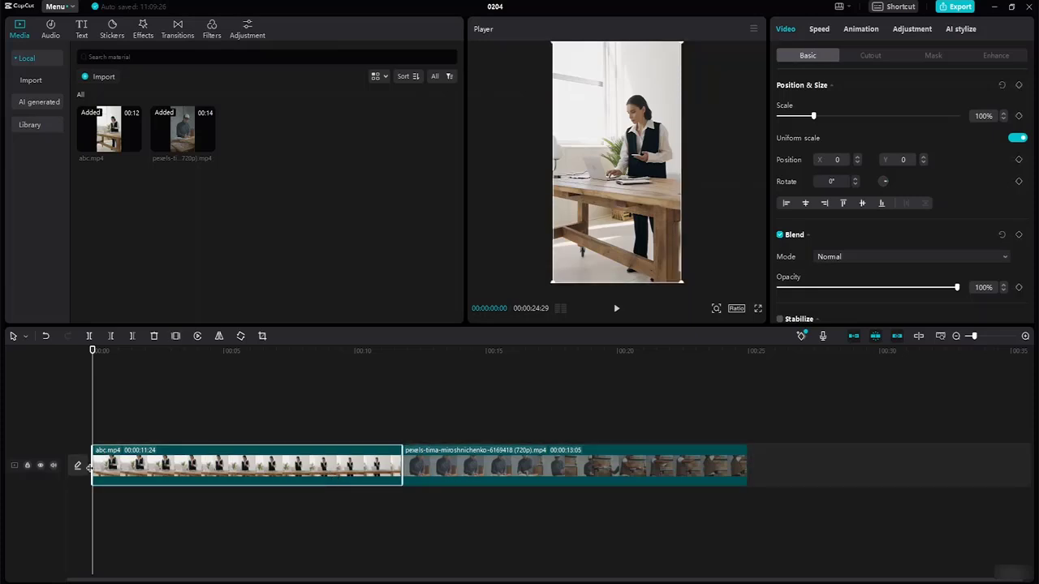
drag(90, 463, 224, 495)
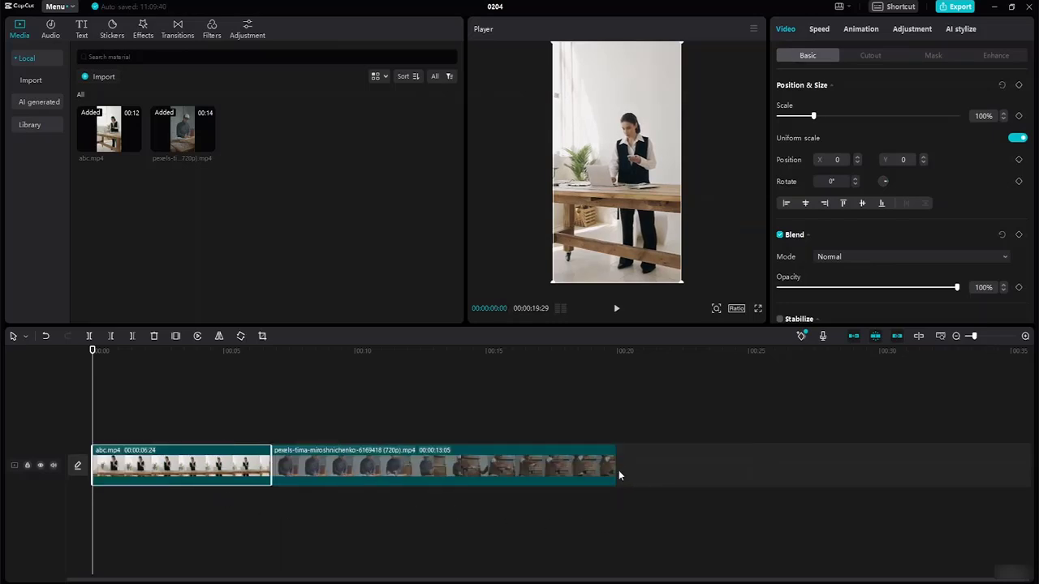
drag(616, 474, 486, 492)
click(440, 524)
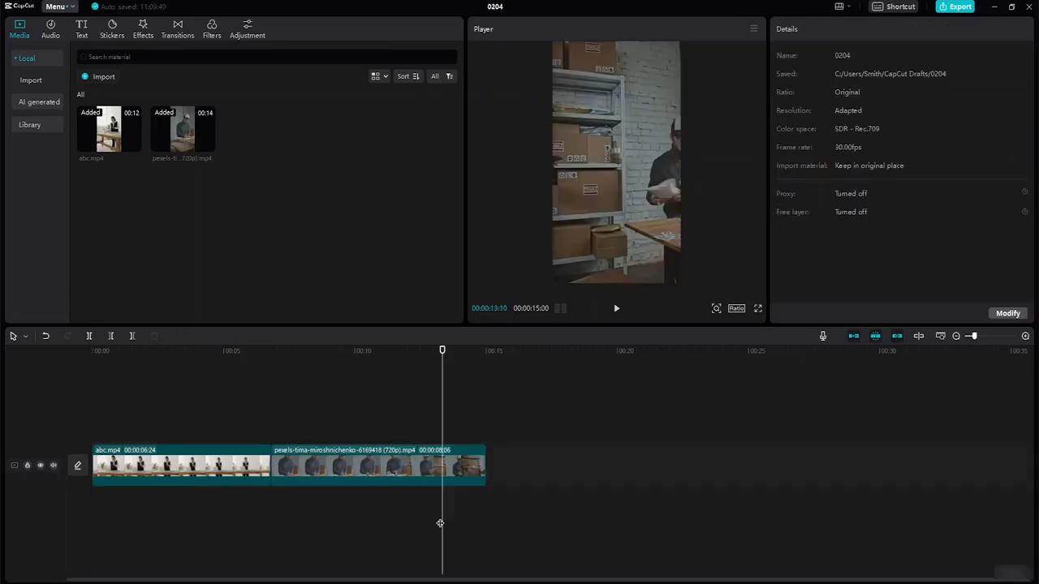
- Play the trimmed sequence from the beginning to review both clips, stopping partway through the second one
click(196, 468)
click(327, 474)
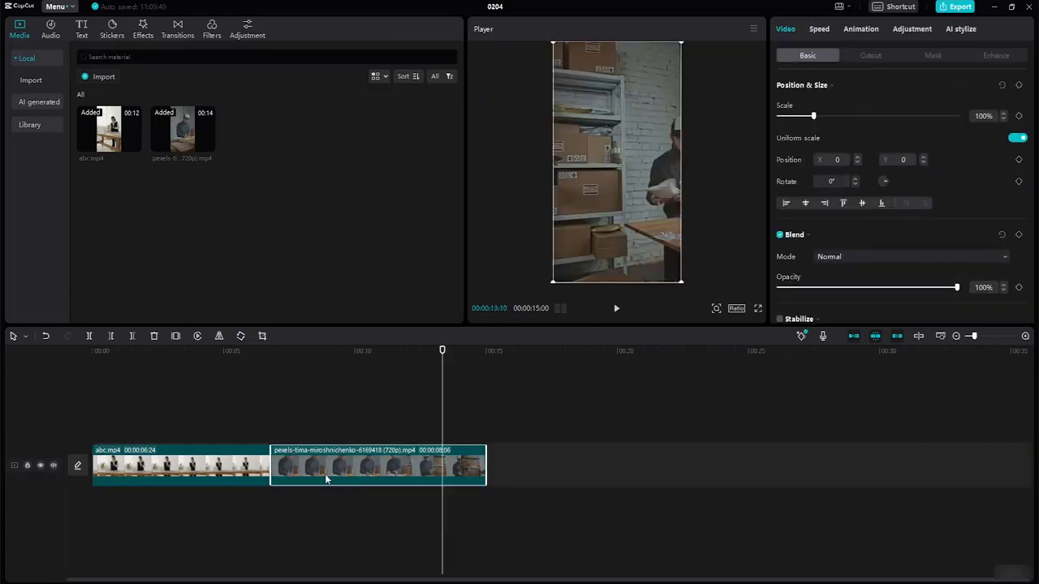
click(215, 478)
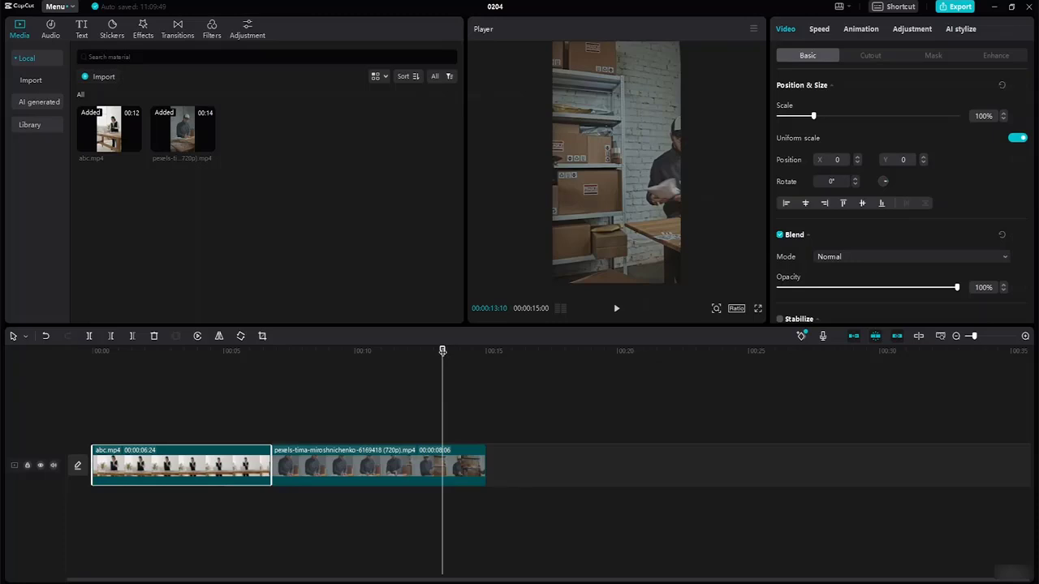
drag(442, 351, 64, 375)
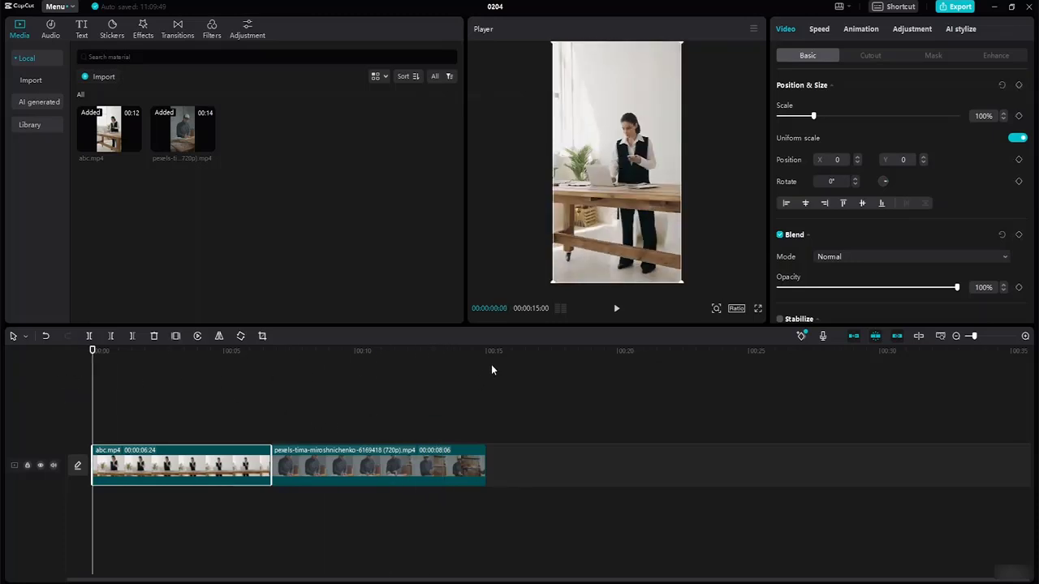
click(305, 473)
click(186, 464)
click(327, 477)
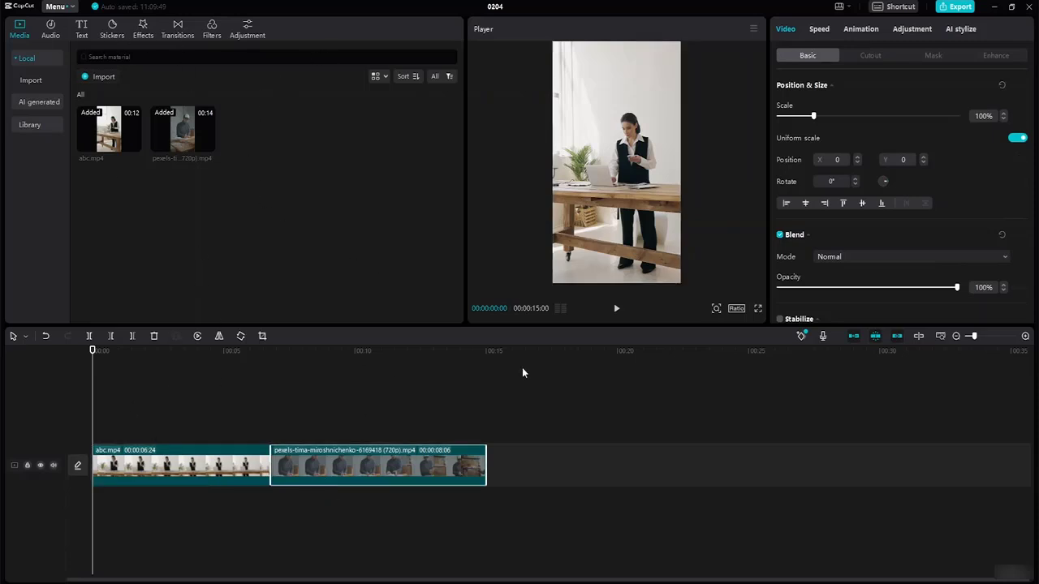
click(617, 310)
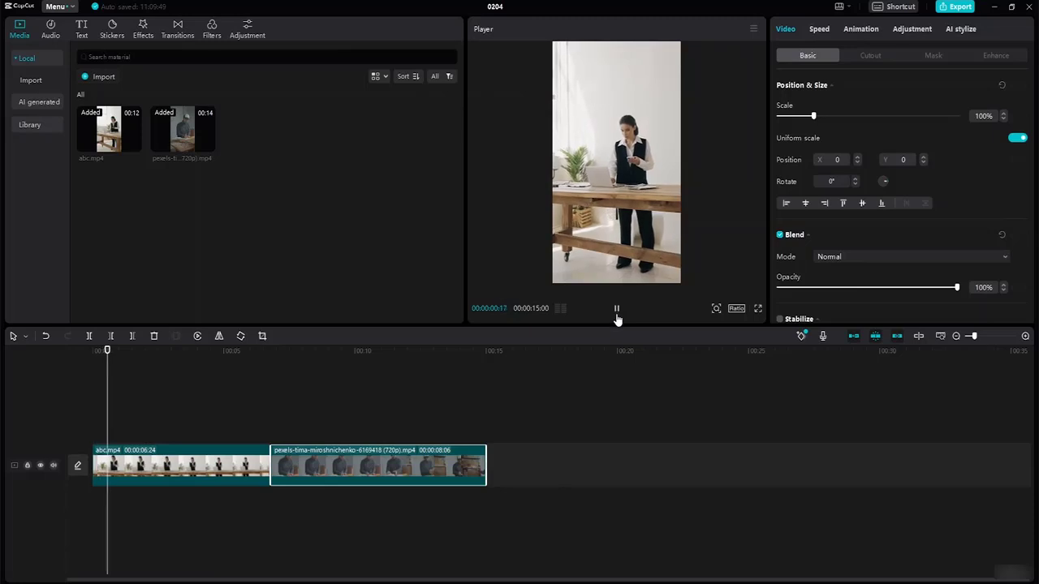
click(247, 481)
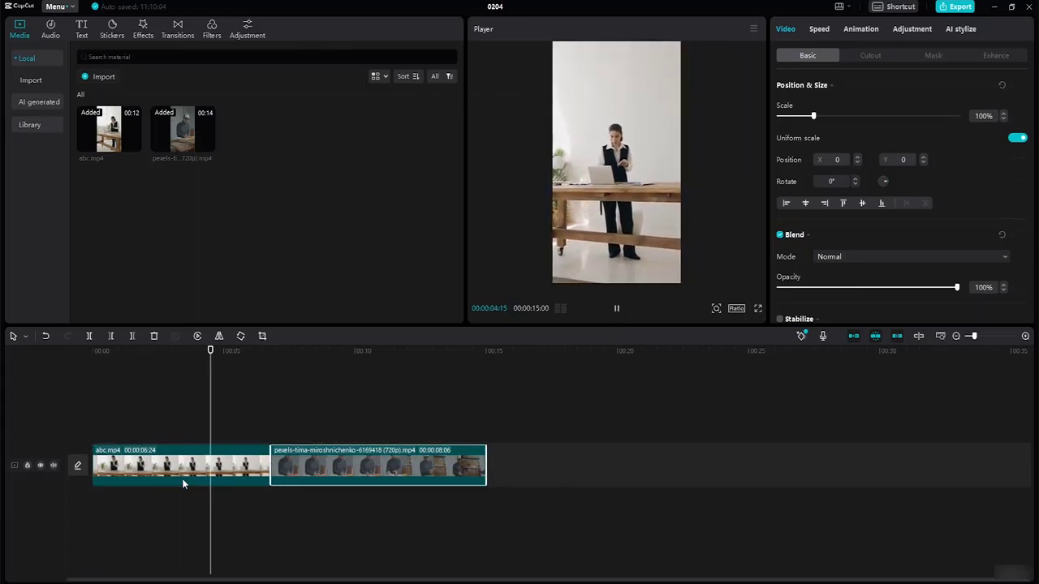
click(344, 465)
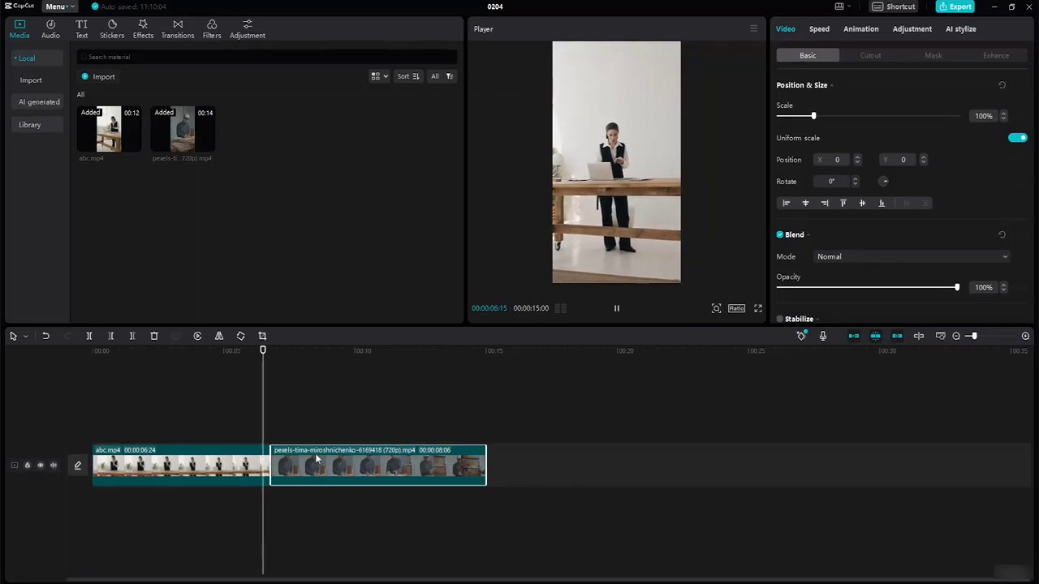
click(521, 218)
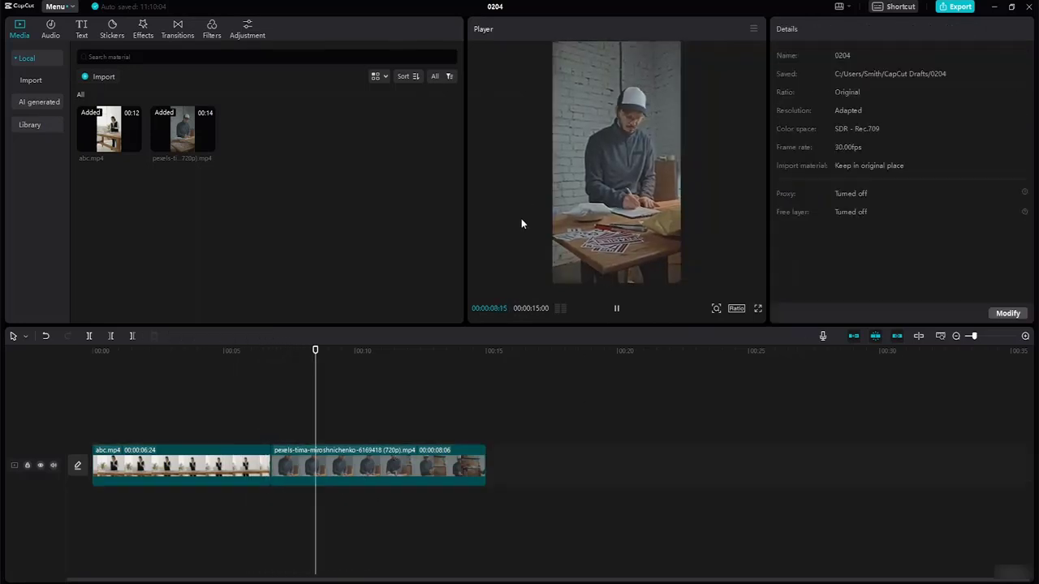
click(237, 471)
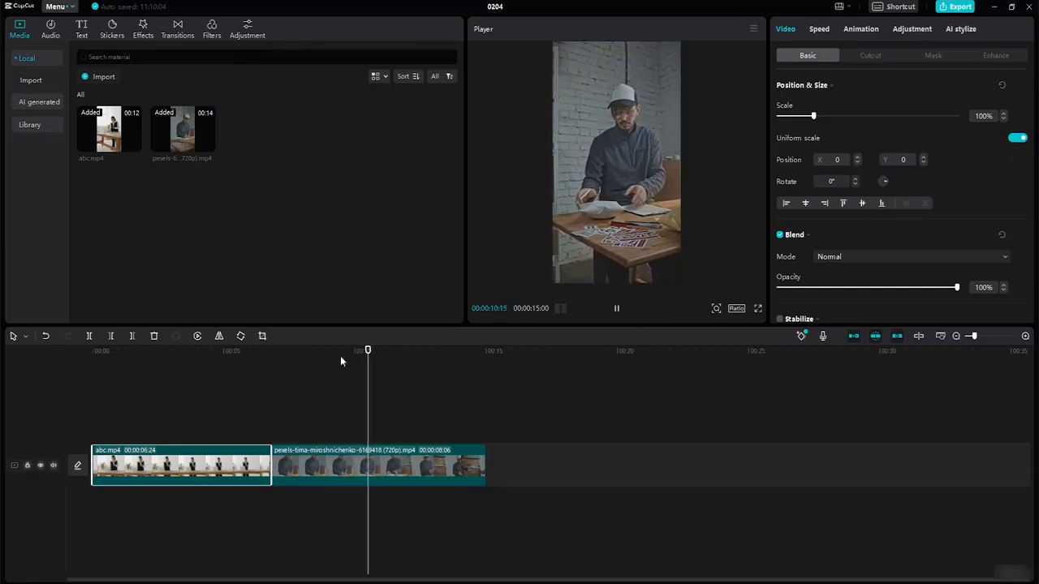
key(space)
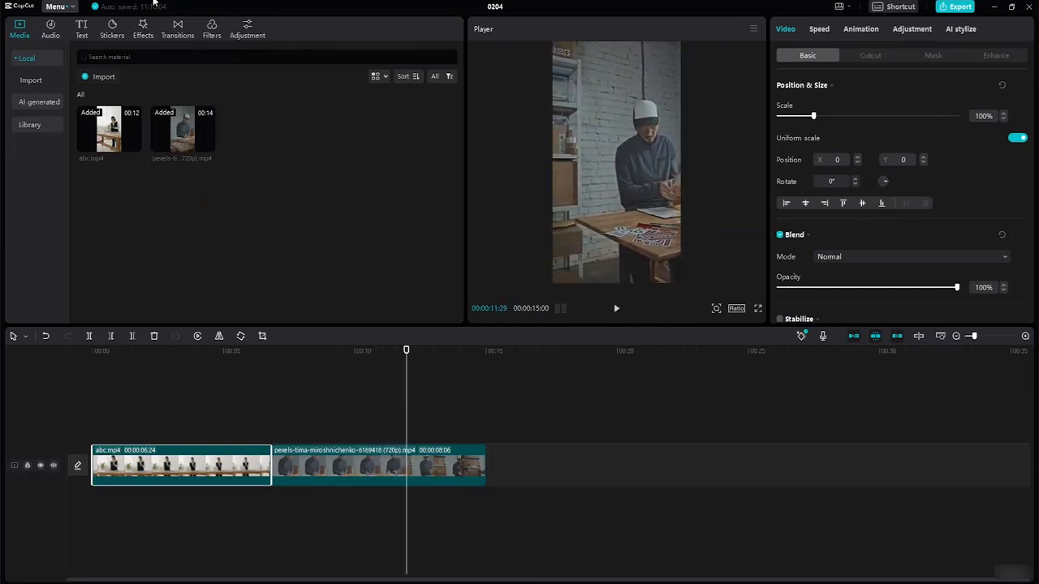
- Add a custom adjustment layer above the clips from the start of the timeline and extend it to the end of the second clip
click(252, 34)
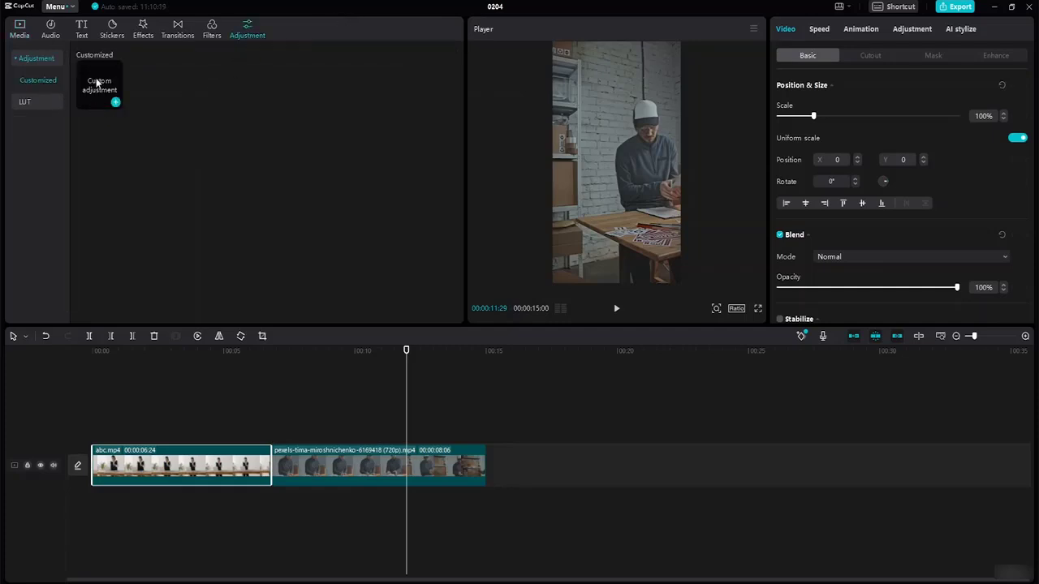
drag(96, 82, 88, 434)
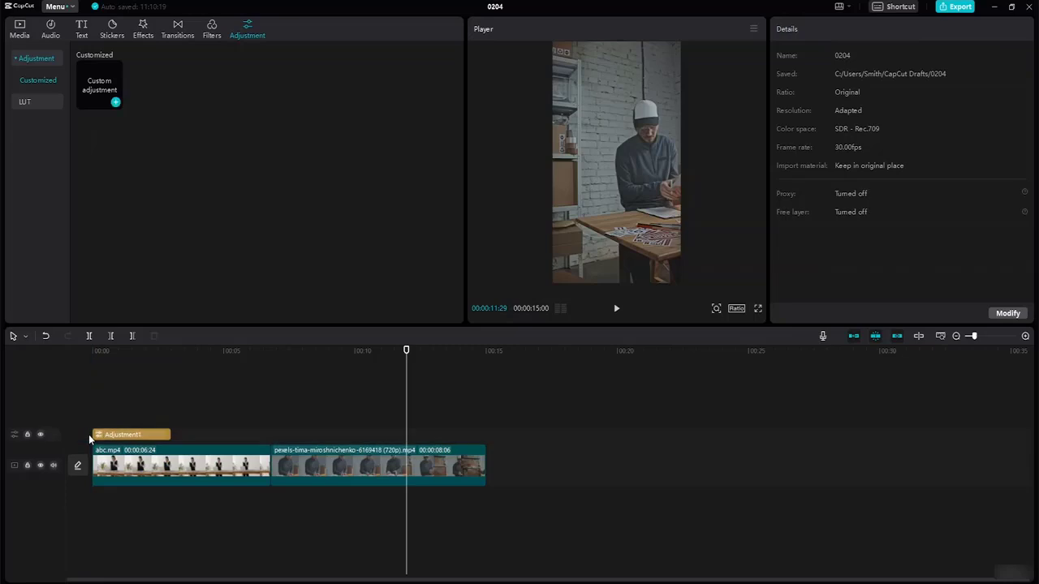
drag(170, 431, 486, 464)
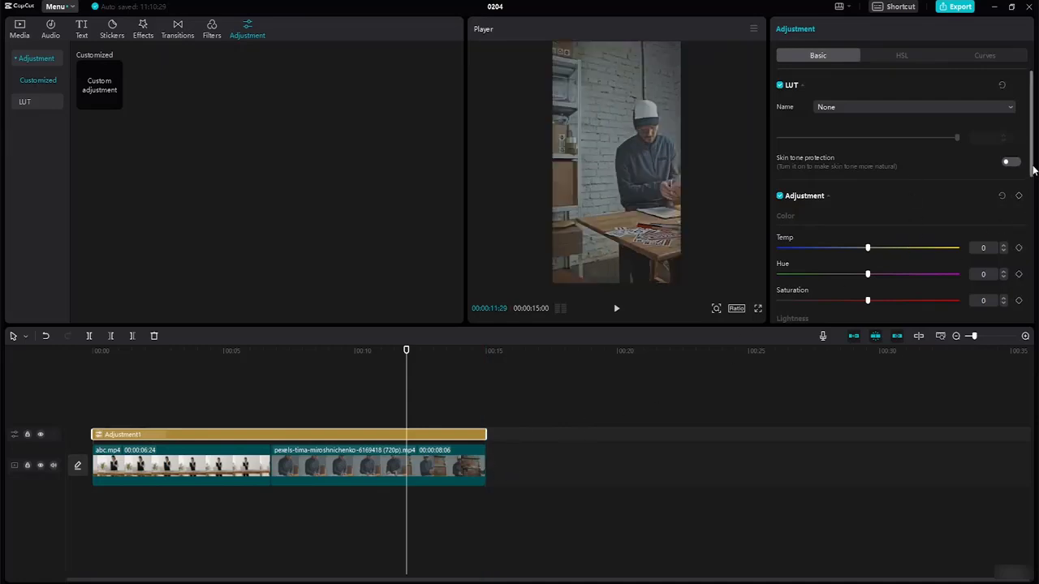
- Set the adjustment layer's Temp to -15 and compare both clips with the adjustment track hidden and shown
scroll(1033, 169, down, 4)
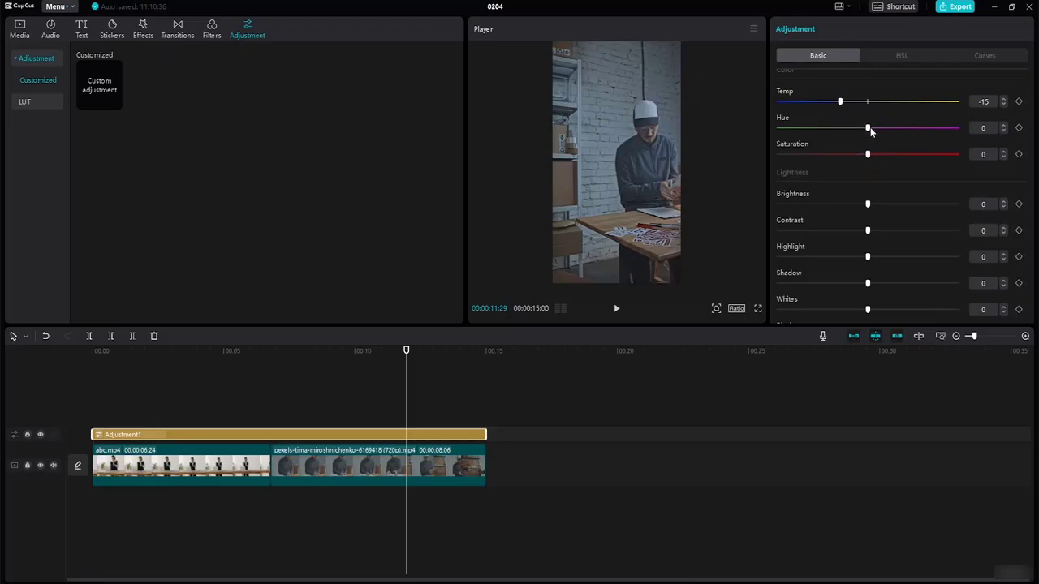
mouse_move(840, 103)
mouse_down()
mouse_move(947, 102)
mouse_move(876, 102)
mouse_move(893, 107)
mouse_move(839, 121)
mouse_up()
drag(405, 355, 294, 383)
click(41, 436)
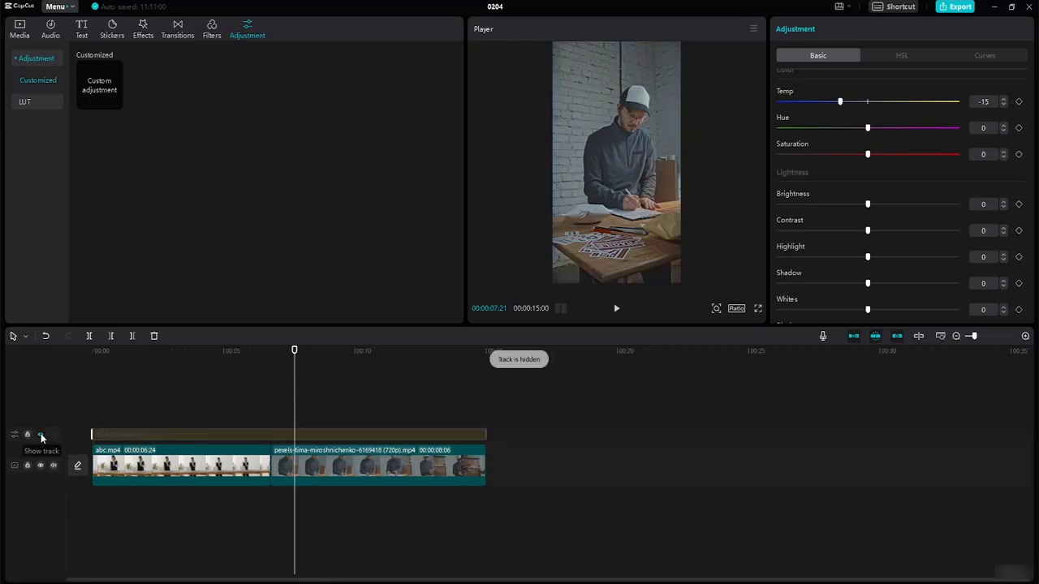
drag(295, 352, 233, 365)
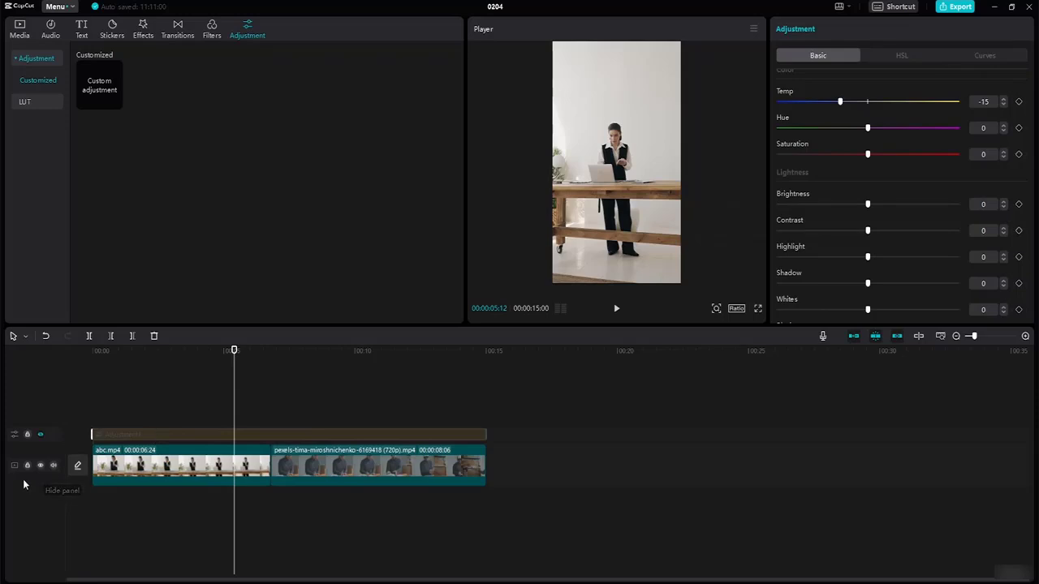
click(40, 434)
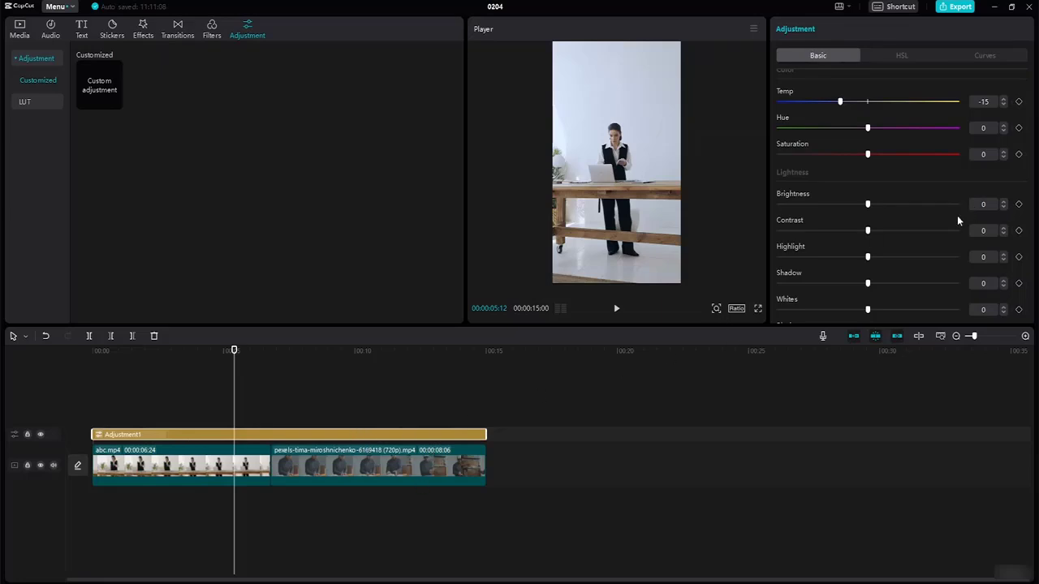
- Set the adjustment layer's Brightness to -7, Contrast to 5, Highlight to 8 and Shadow to -10
drag(866, 209, 881, 263)
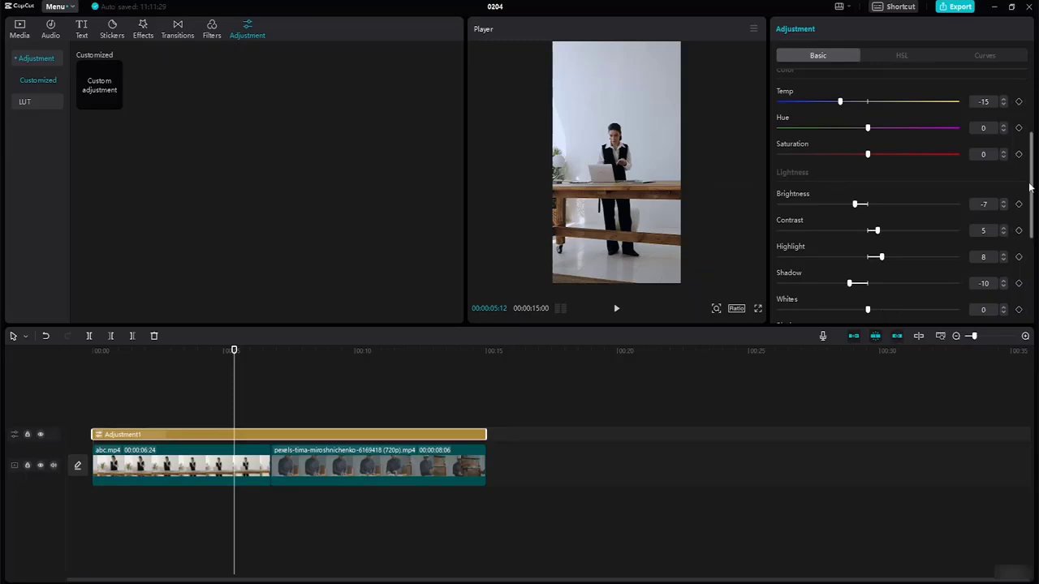
- Set the adjustment layer's Whites to -5, Blacks to 16, Sharpen to 27, Clarity to 37 and Vignette to 10
drag(1029, 186, 1033, 241)
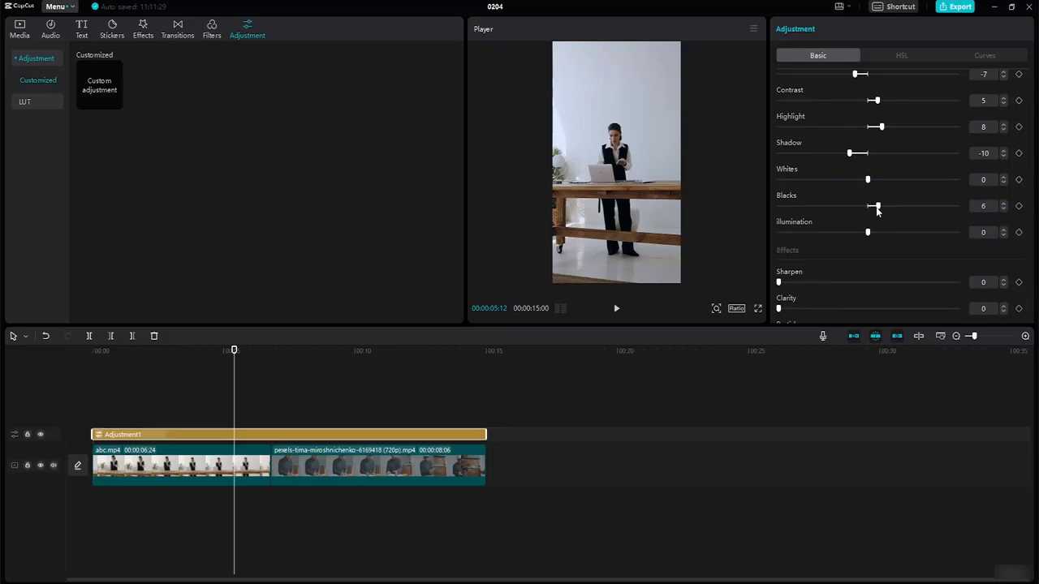
drag(877, 207, 861, 179)
drag(778, 284, 821, 289)
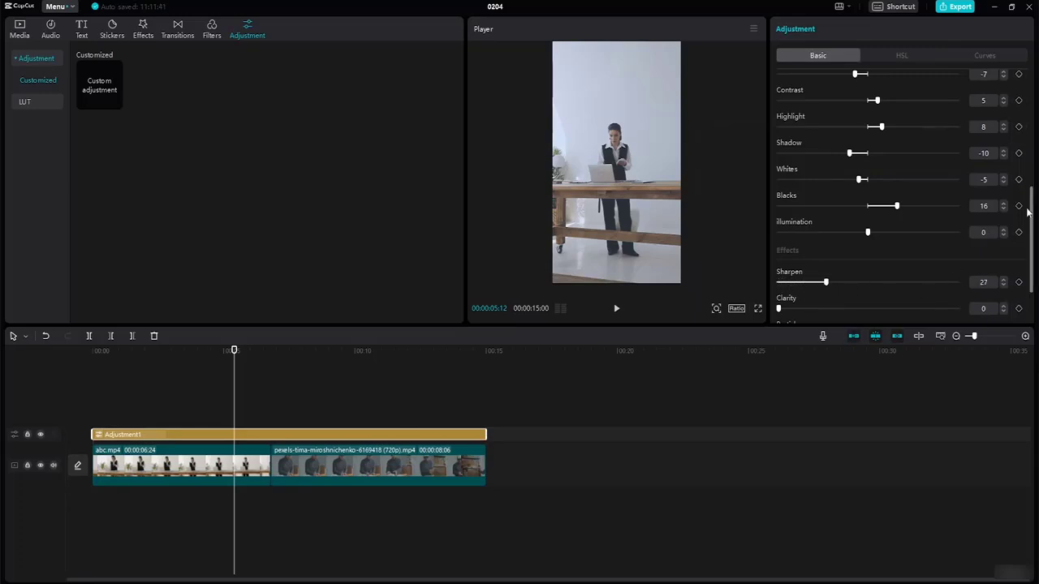
scroll(1035, 215, down, 2)
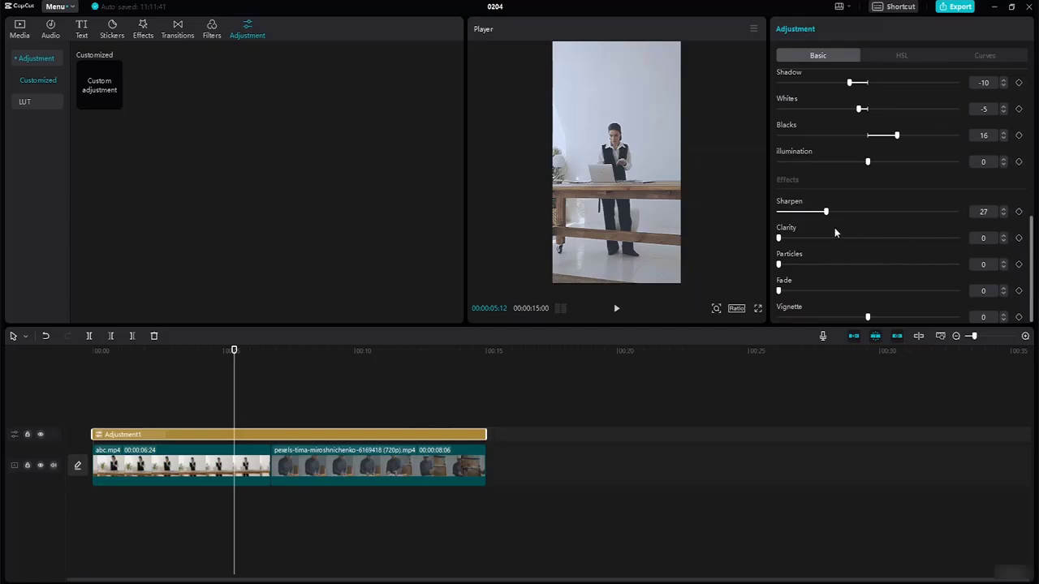
drag(784, 239, 844, 241)
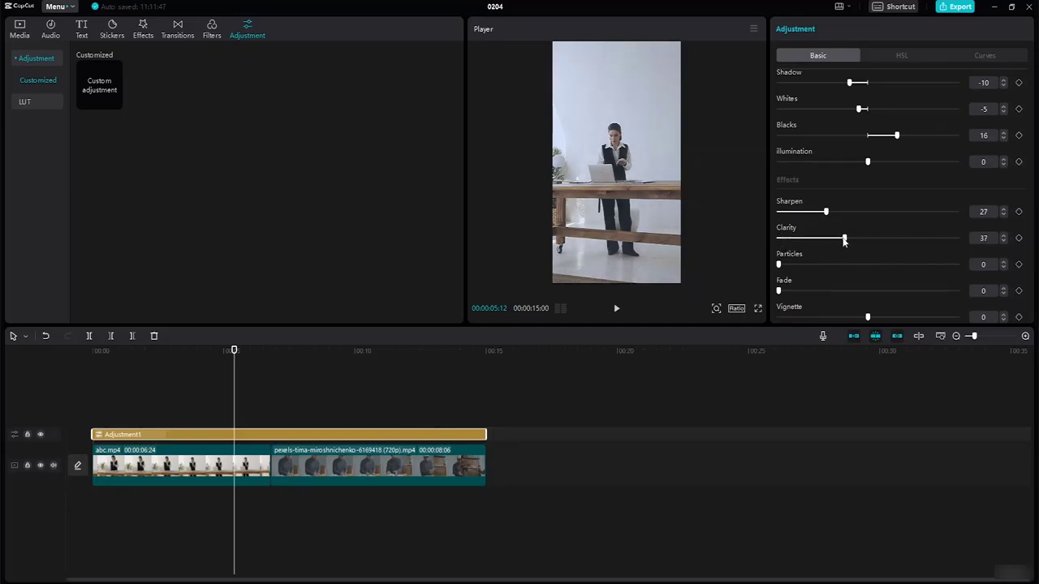
mouse_move(866, 317)
mouse_down()
mouse_move(850, 318)
mouse_move(885, 318)
mouse_up()
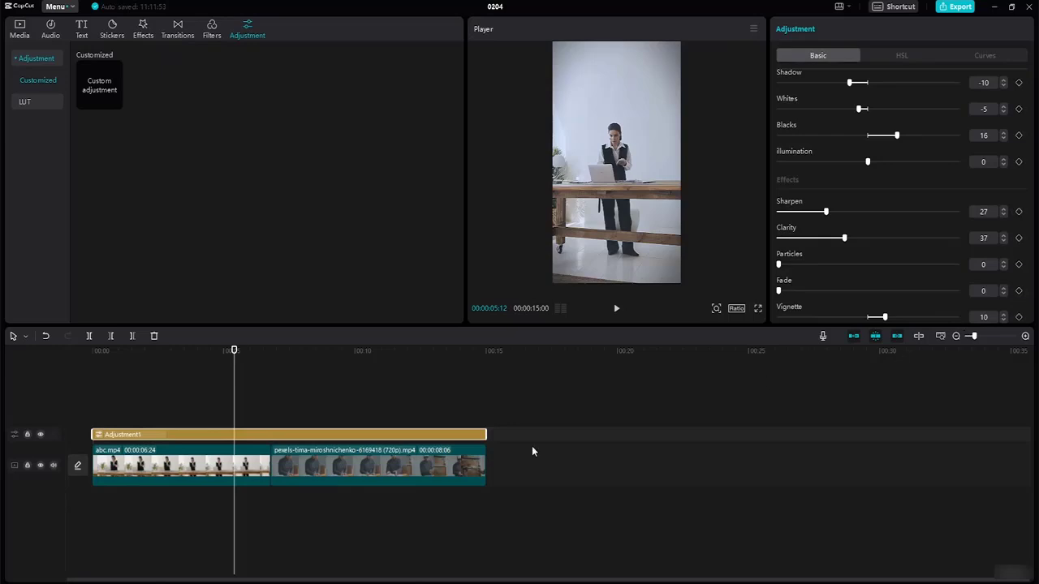
- Check the colour adjustments on the second clip in a full-screen preview at about 10 seconds
click(370, 462)
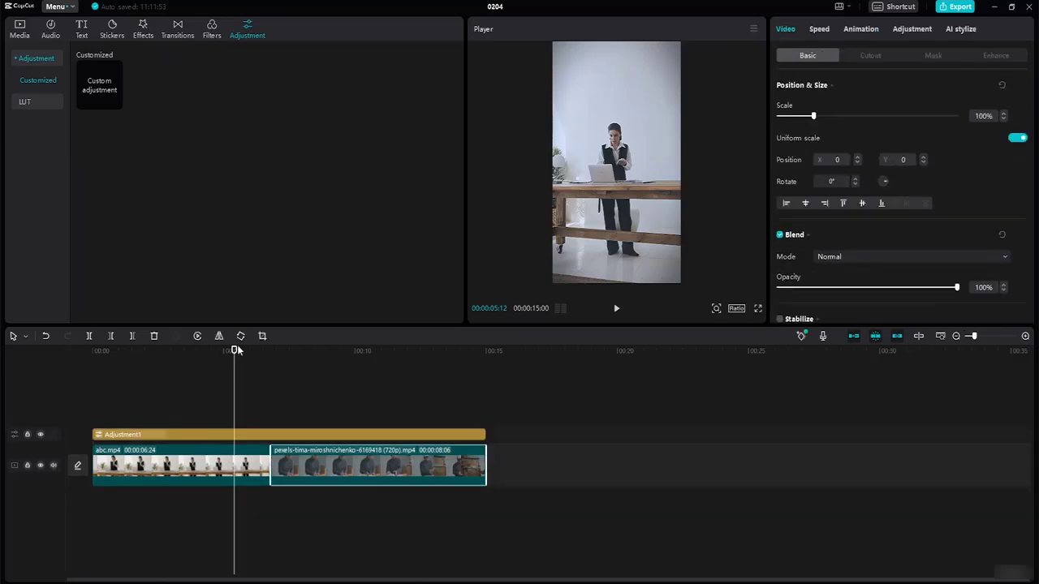
drag(237, 352, 378, 354)
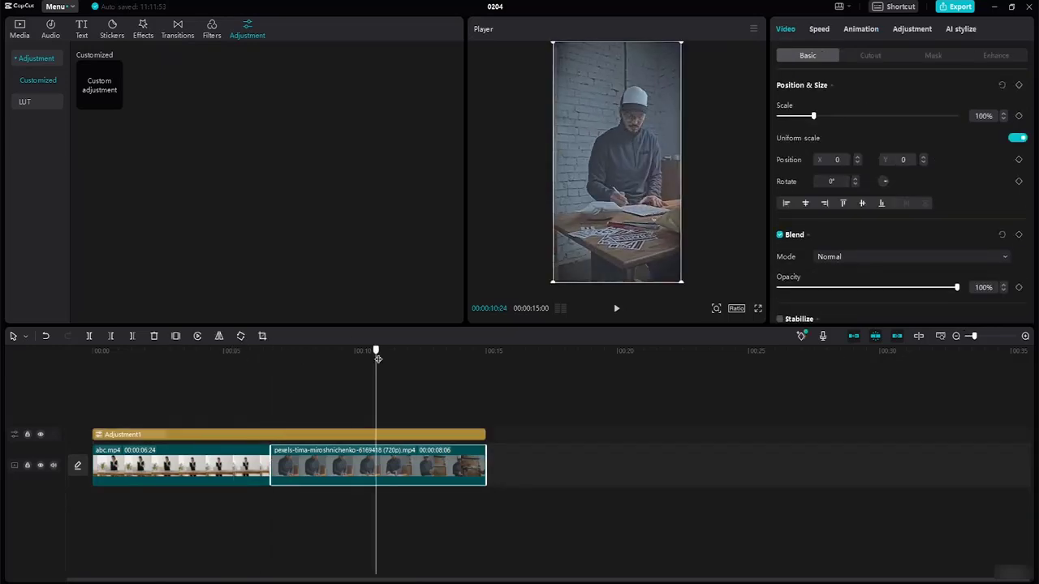
click(733, 244)
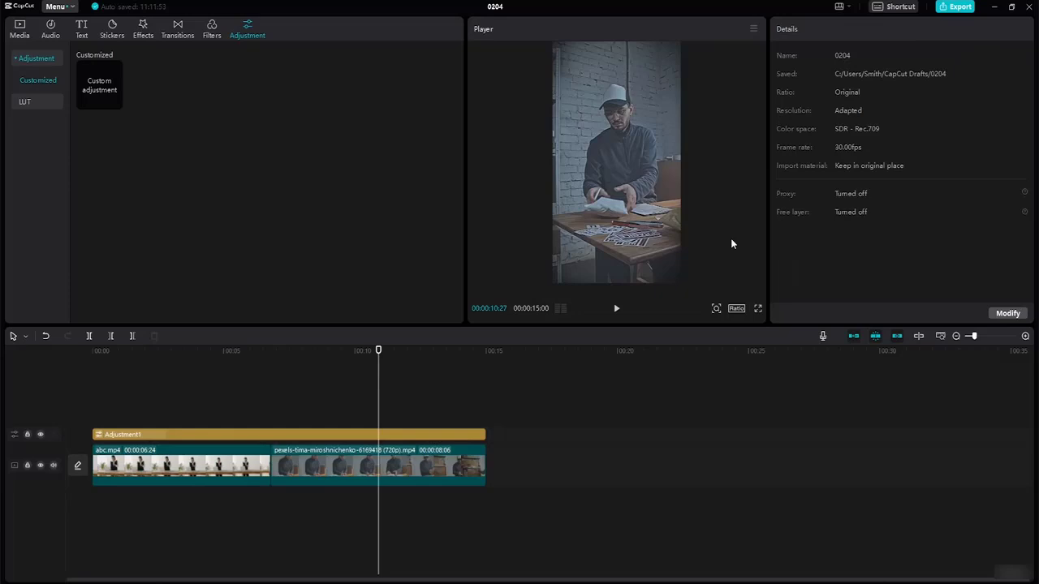
click(757, 309)
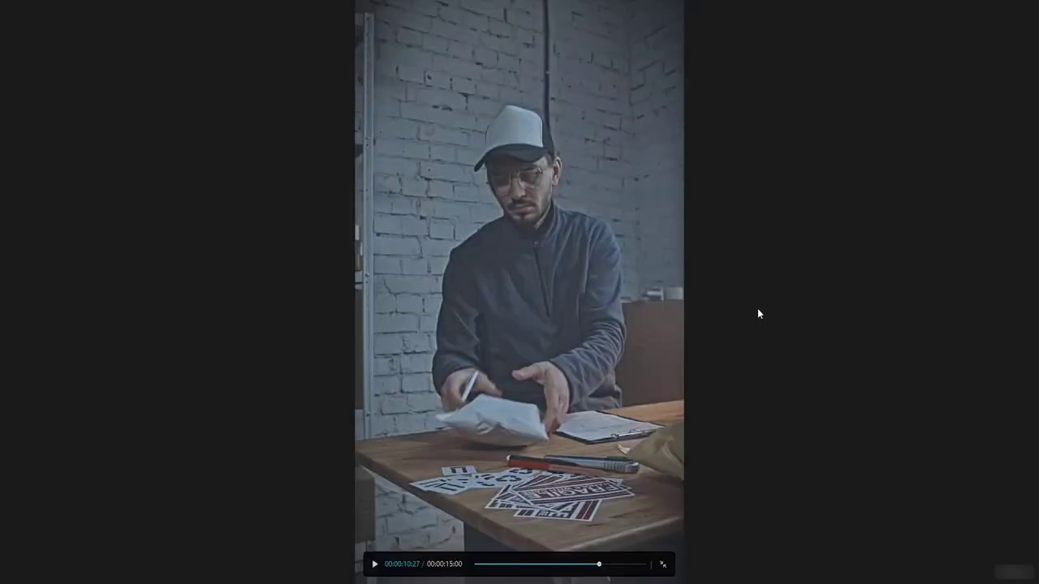
key(Escape)
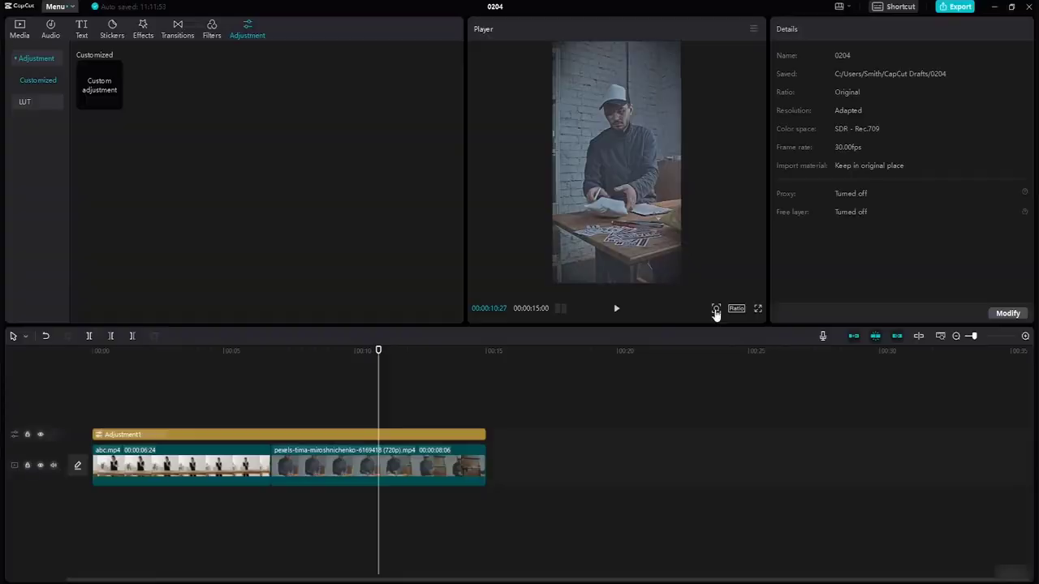
- Add a default text clip spanning nearly the whole first clip and place its text in the upper left of the video frame
click(199, 405)
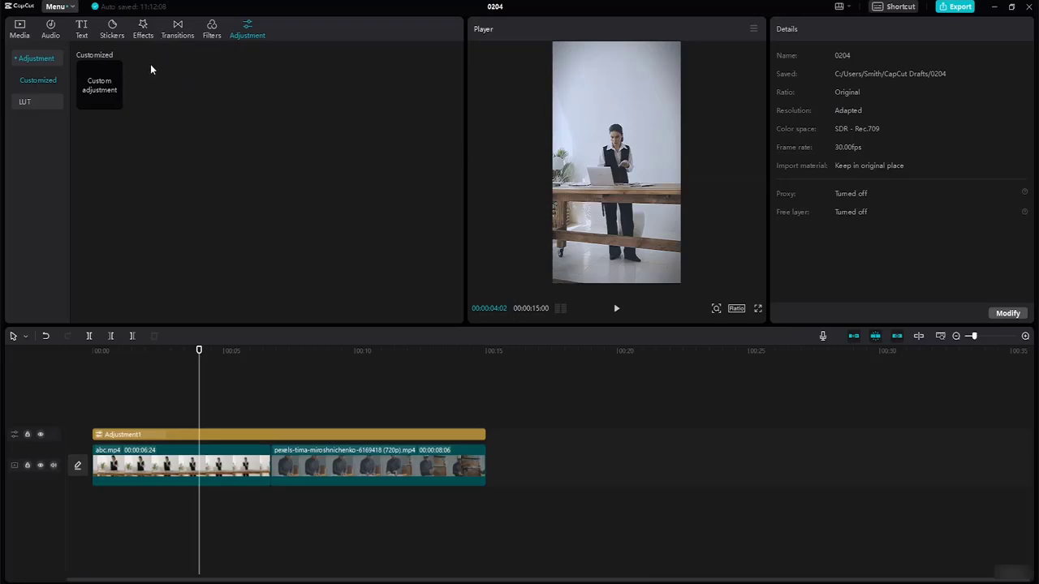
click(86, 30)
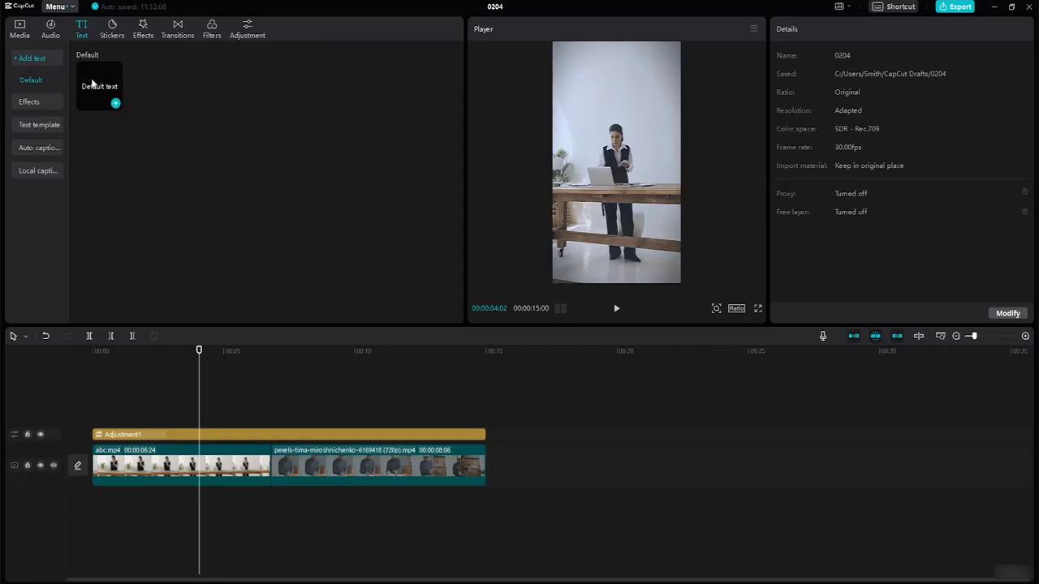
click(114, 102)
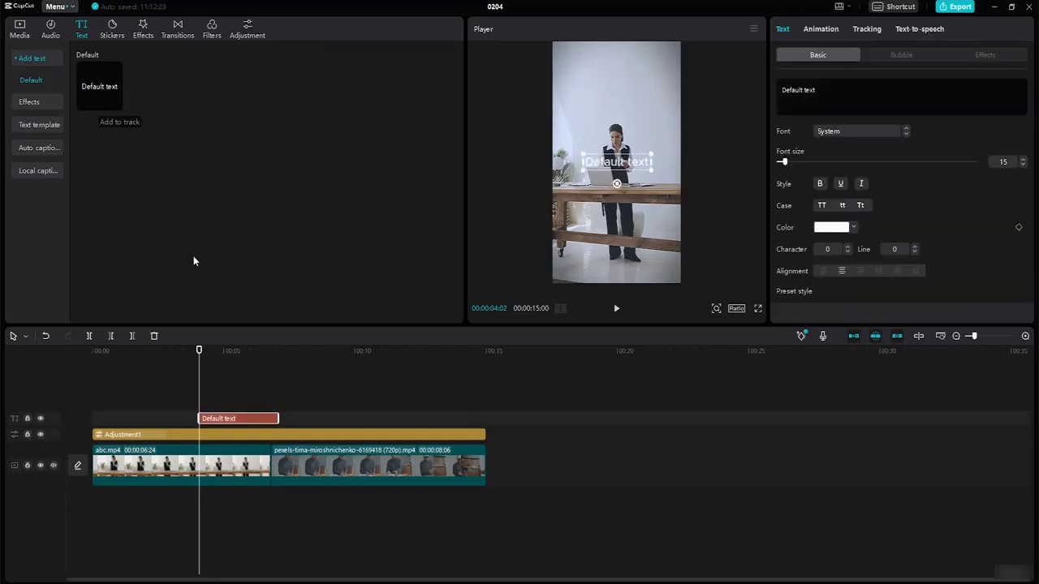
drag(234, 419, 264, 428)
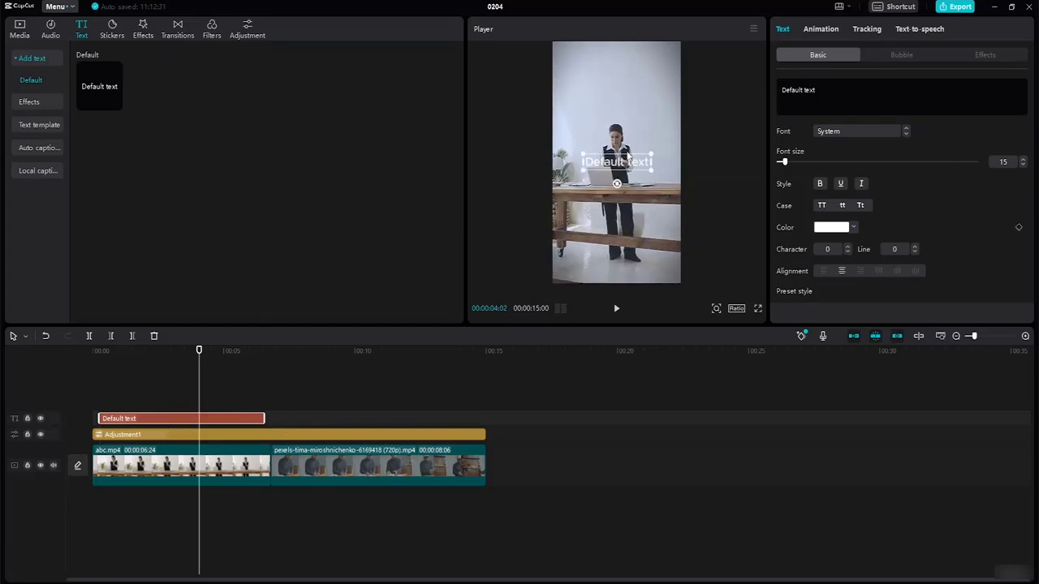
drag(634, 161, 610, 62)
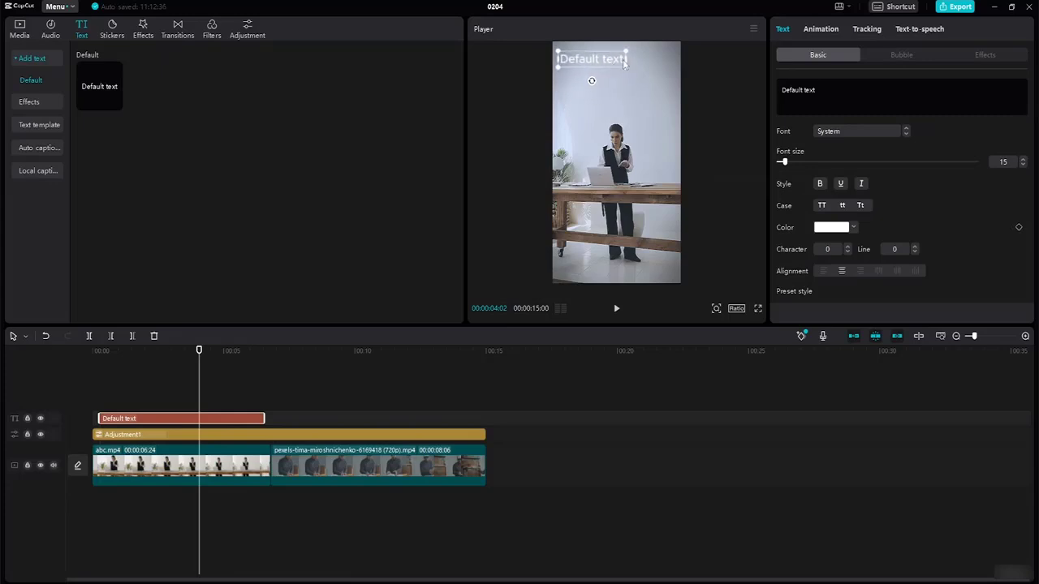
- Replace the default text with BUSINESS STRATEGY in capitals, one word per line
double_click(622, 60)
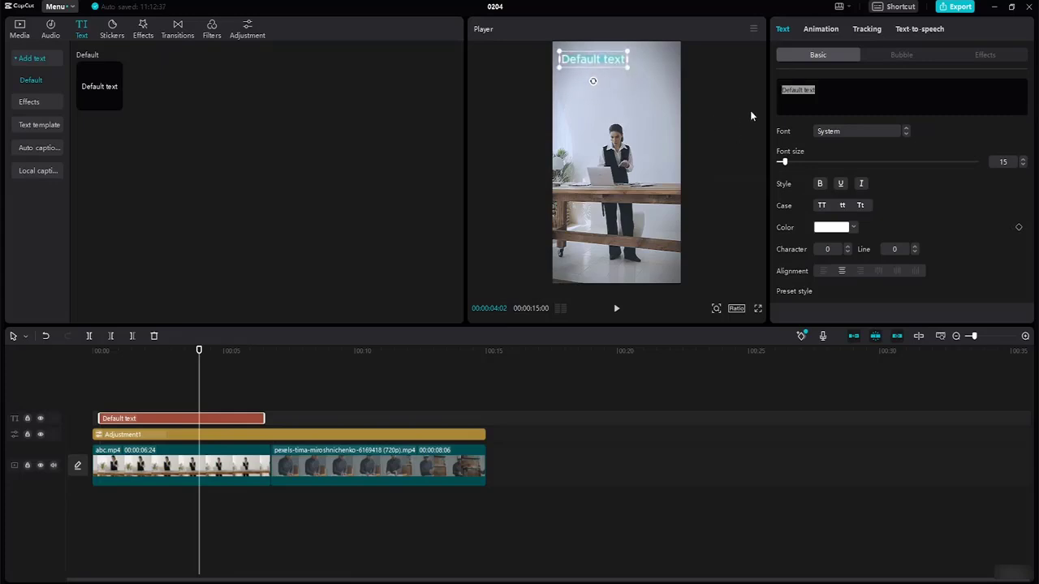
click(811, 88)
click(815, 87)
key(BackSpace)
key(BackSpace)
key(BackSpace)
key(BackSpace)
key(BackSpace)
key(BackSpace)
key(BackSpace)
key(BackSpace)
key(BackSpace)
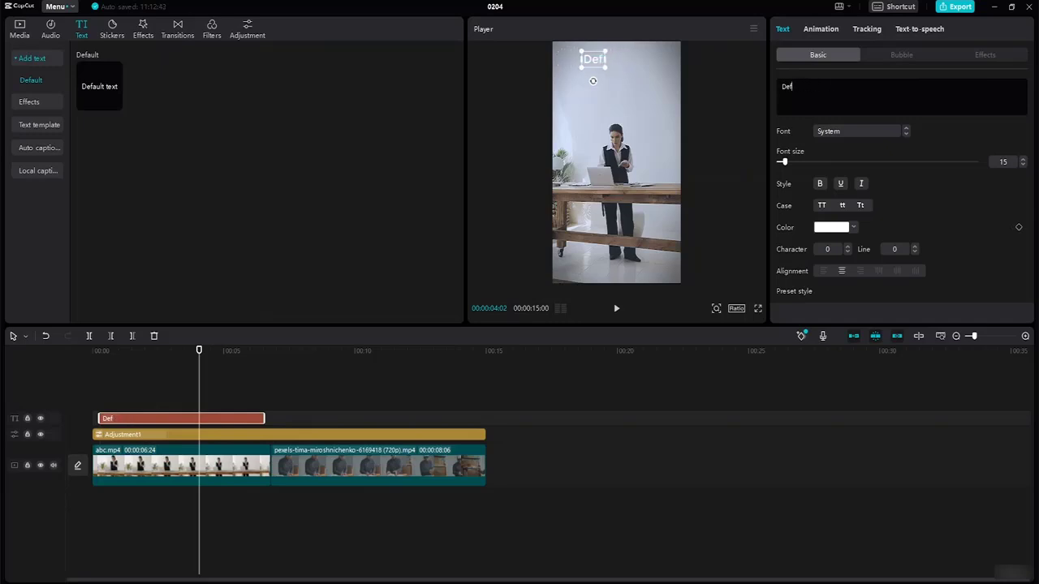
key(BackSpace)
key(BackSpace)
key(BackSpace)
text(BUSINESS S)
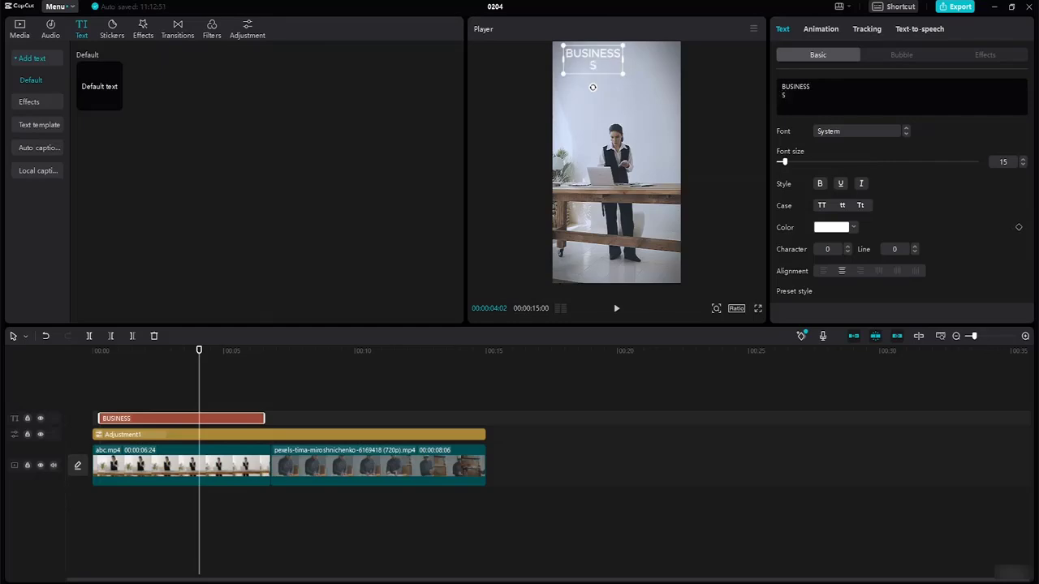
text(TRATEGY)
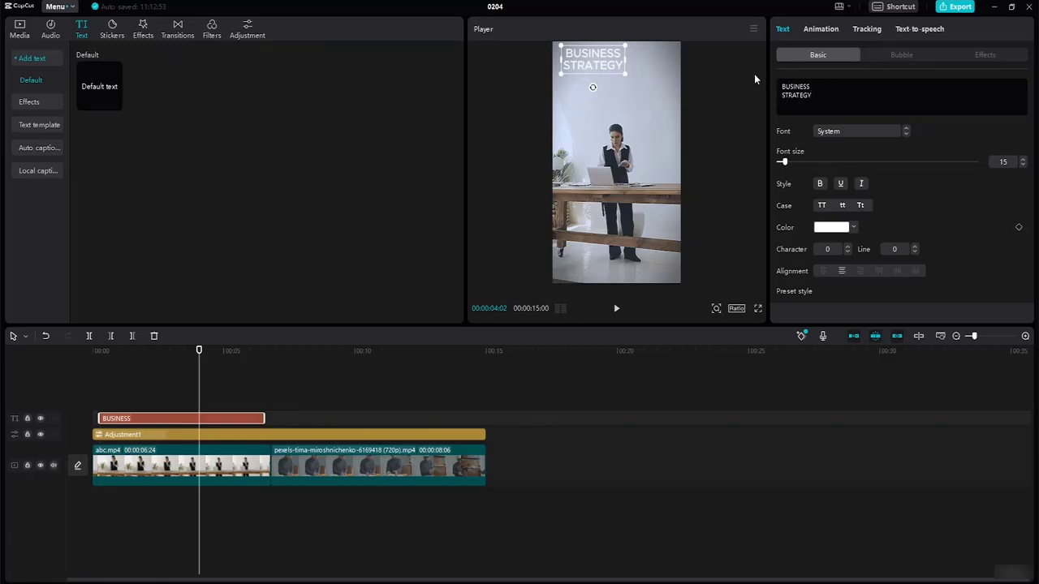
- Set the title's font to ZY Fervent and enlarge the title to fill most of the video frame's width
click(906, 133)
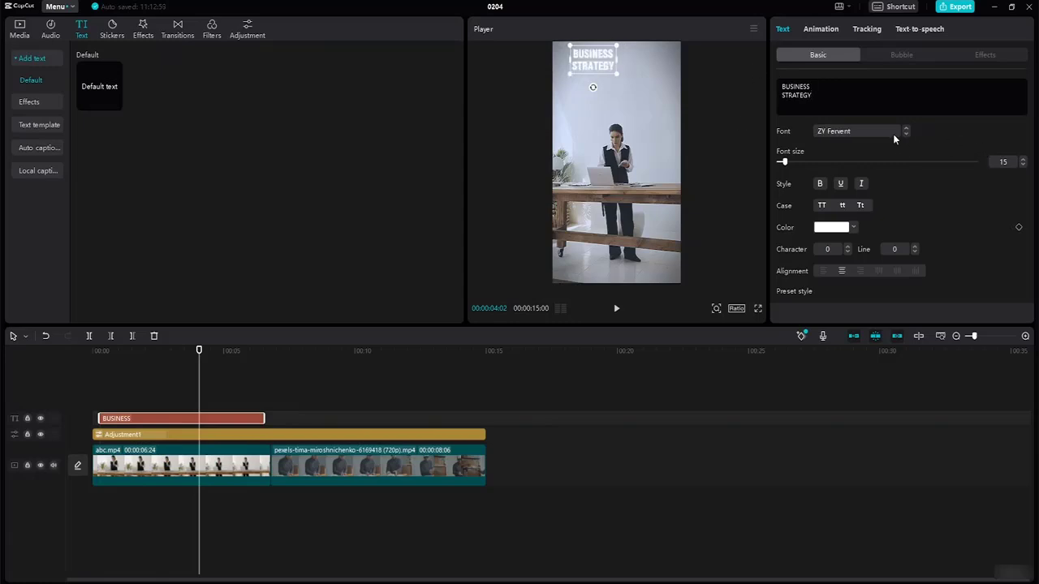
click(882, 130)
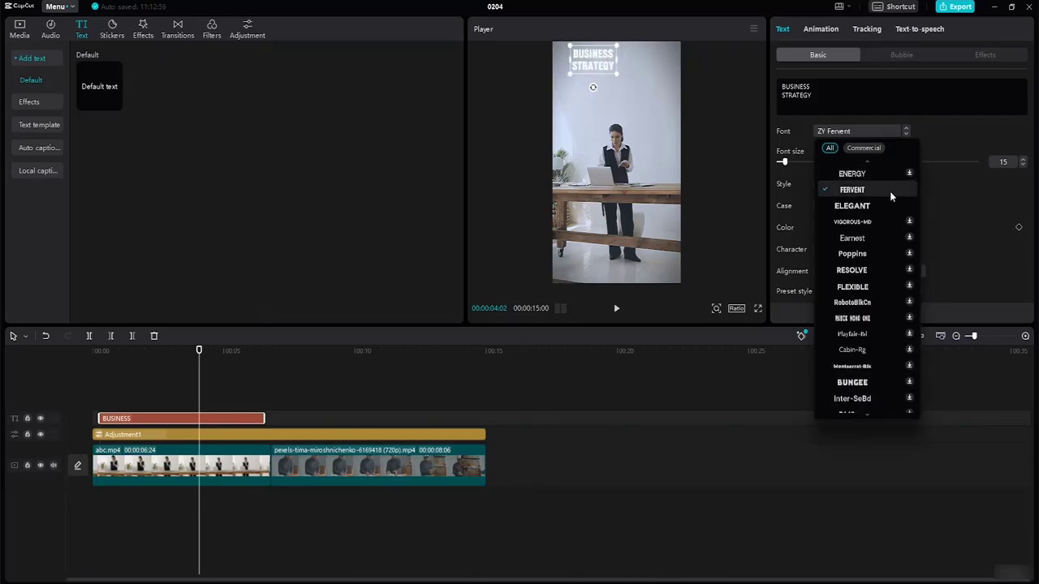
click(889, 193)
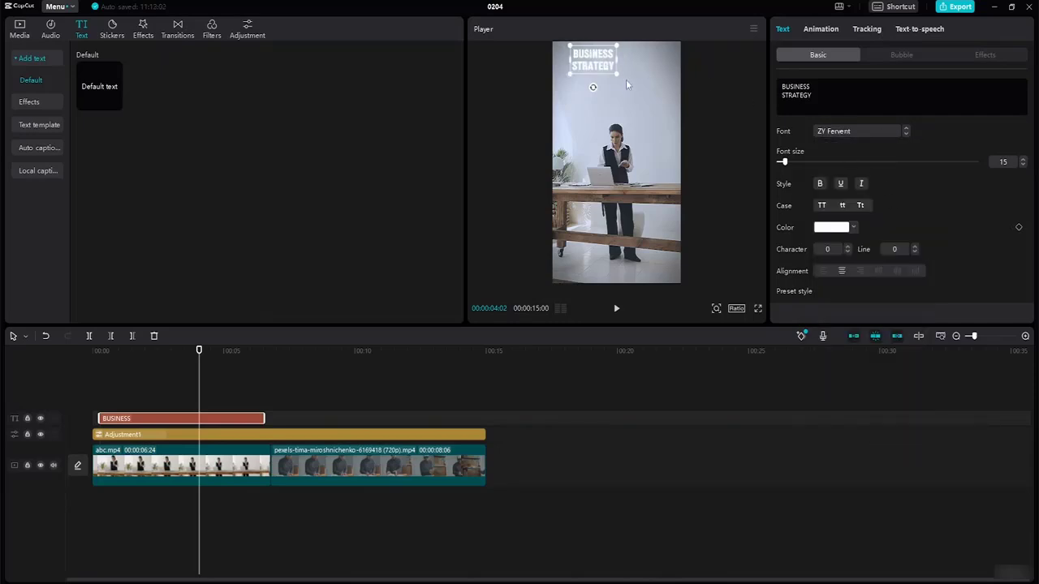
drag(618, 73, 646, 91)
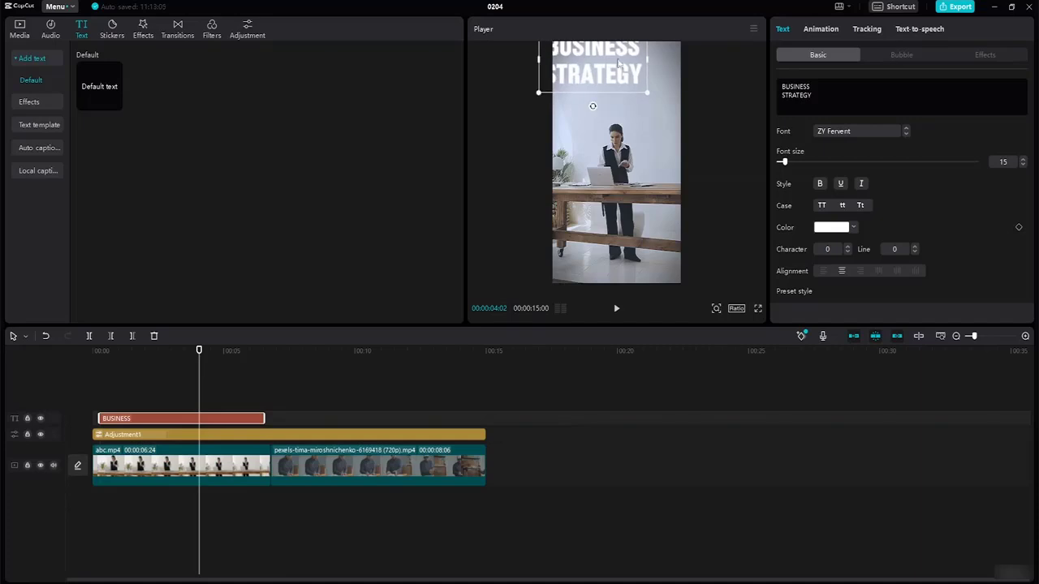
double_click(629, 80)
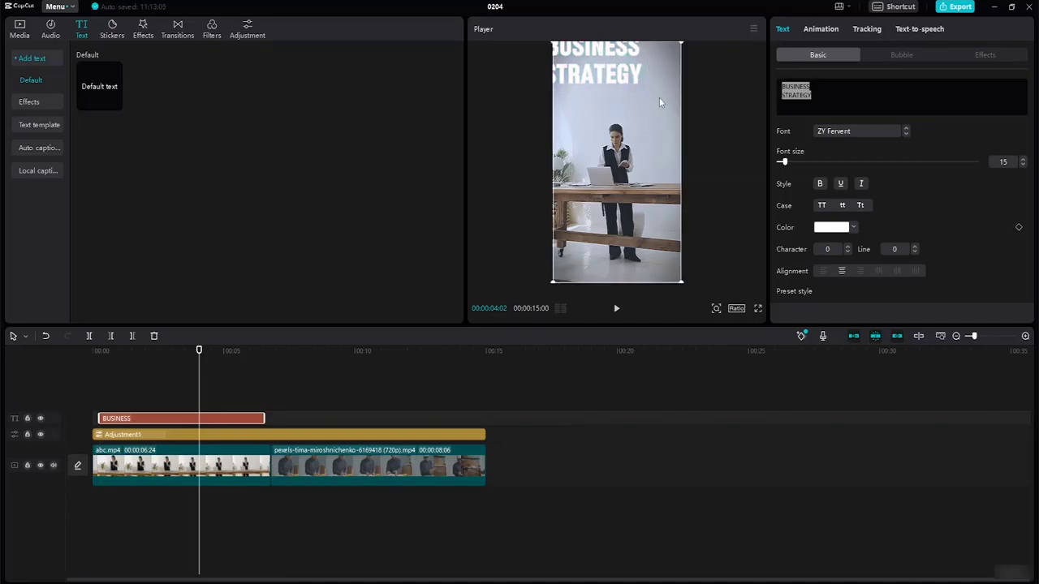
click(659, 102)
click(618, 81)
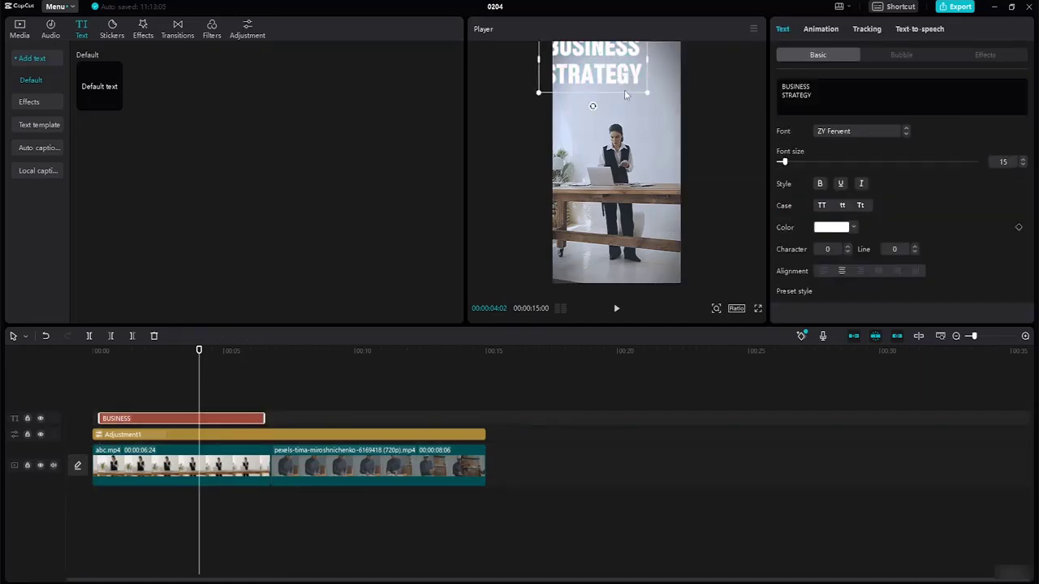
click(626, 95)
click(606, 81)
click(642, 107)
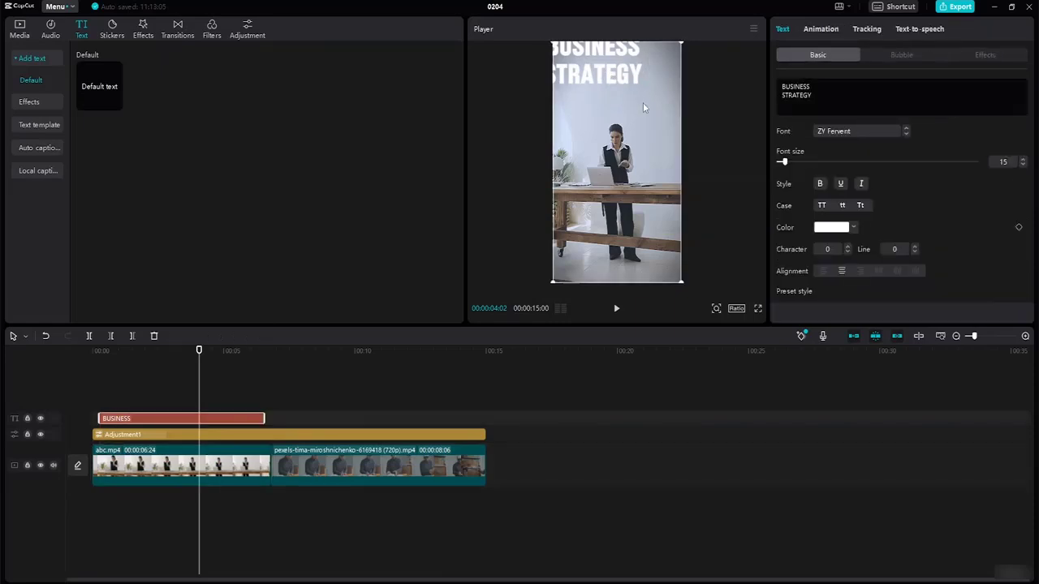
click(612, 78)
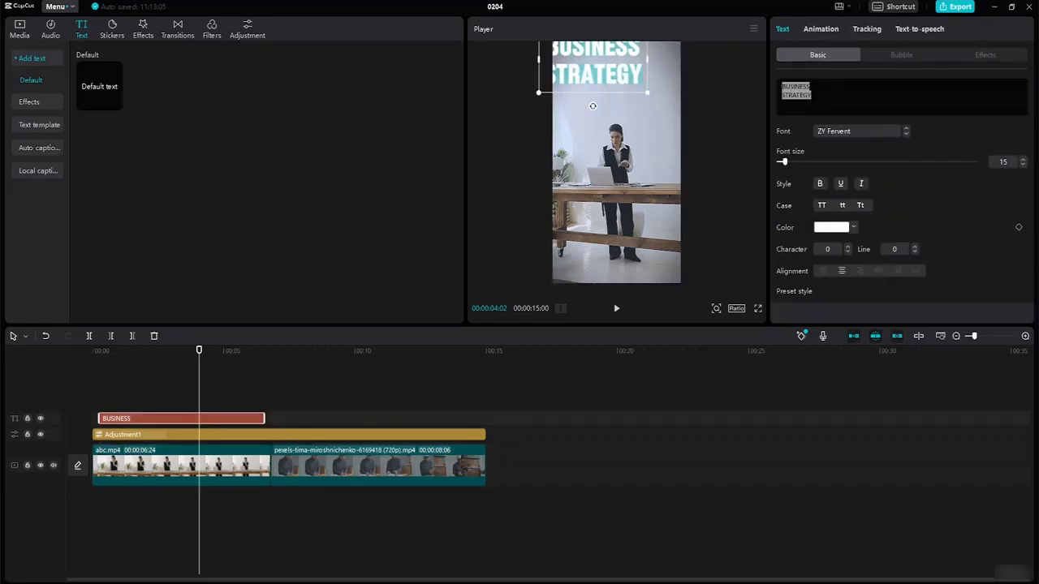
click(646, 111)
click(610, 76)
click(608, 71)
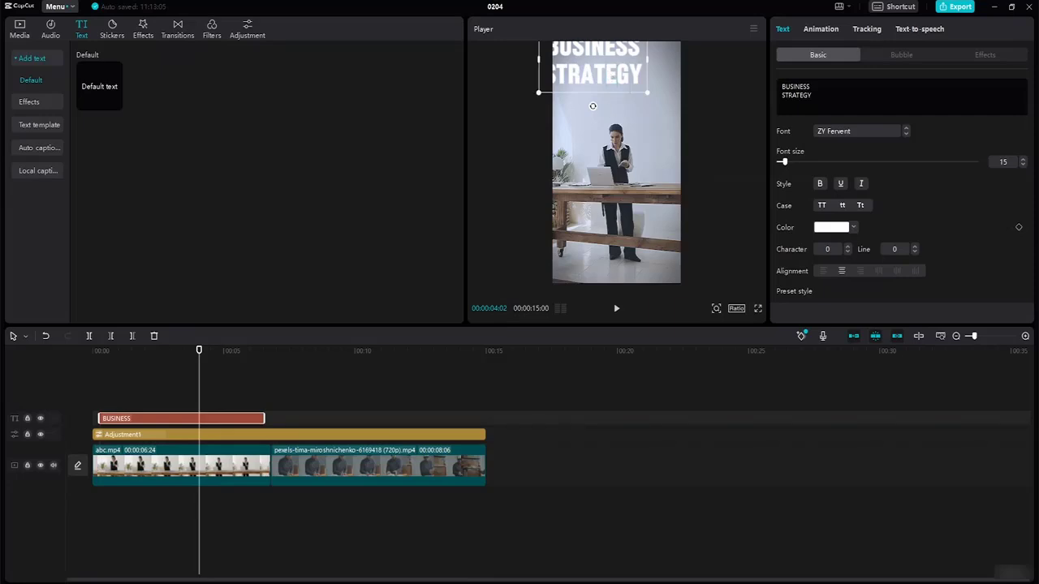
click(543, 84)
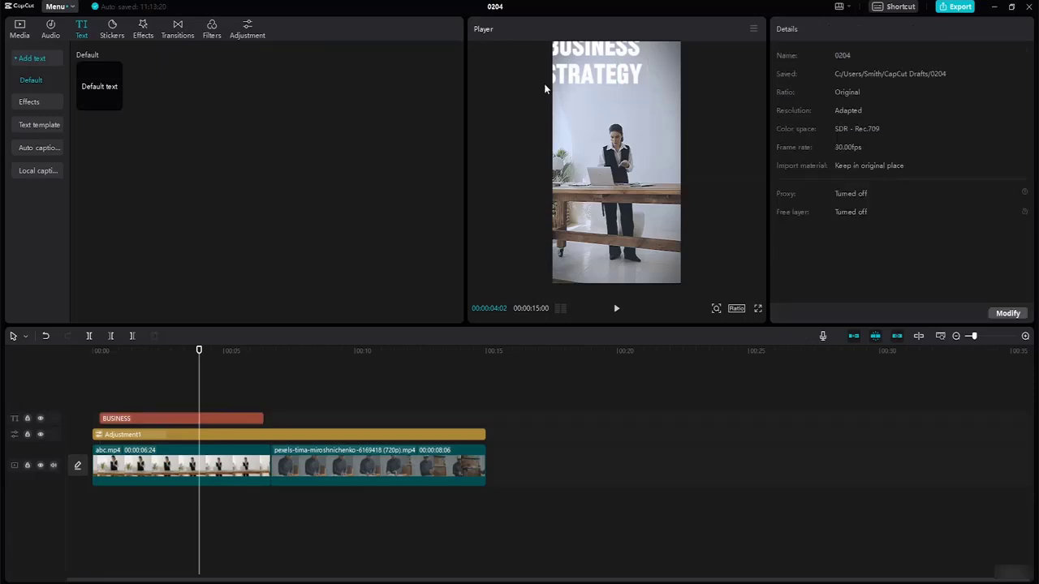
click(578, 80)
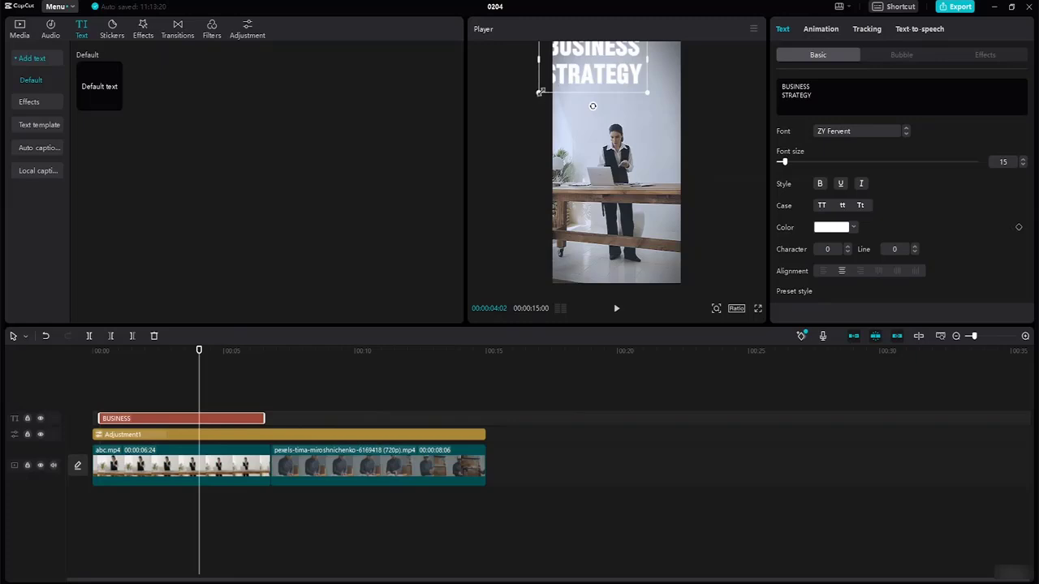
- Move the BUSINESS STRATEGY title slightly down so both lines fit below the upper edge of the video frame
click(166, 412)
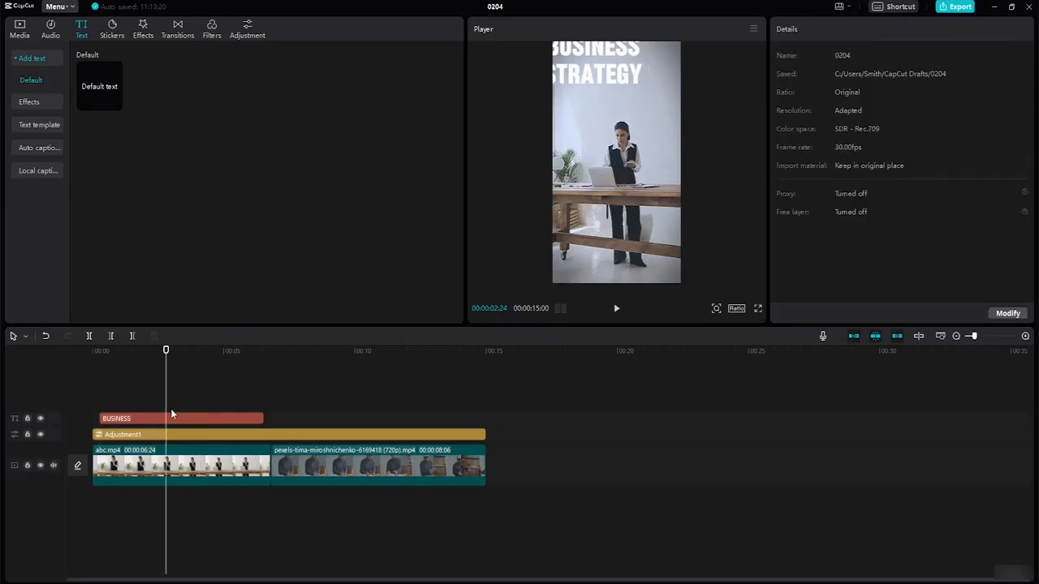
click(599, 68)
double_click(602, 71)
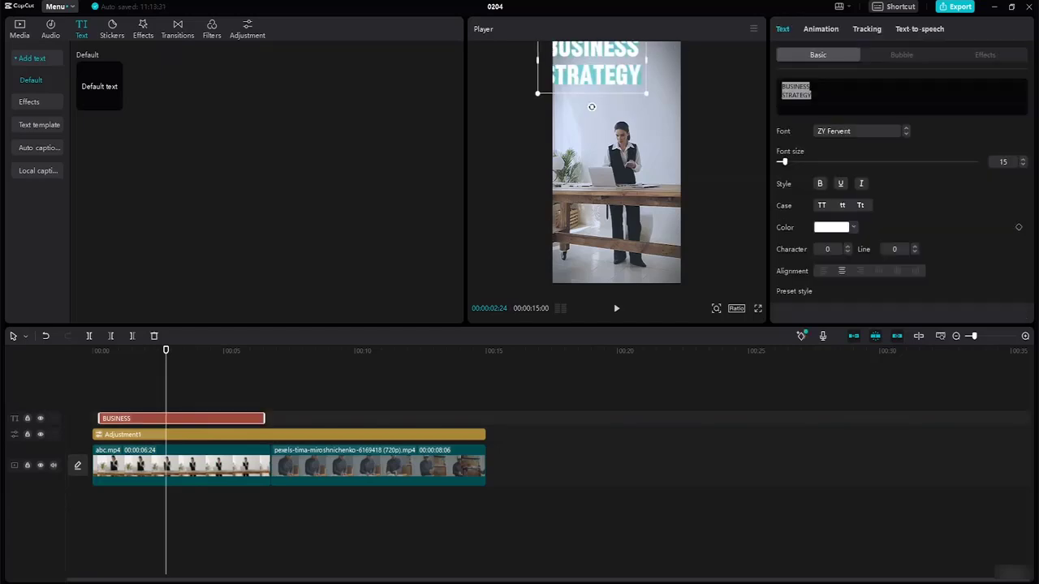
drag(602, 70, 625, 105)
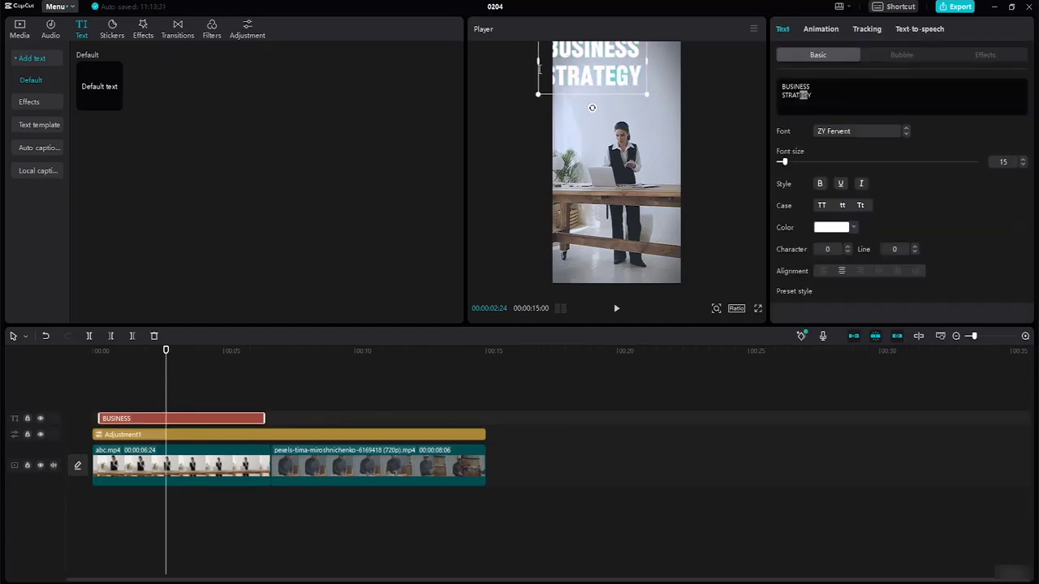
drag(585, 45, 596, 90)
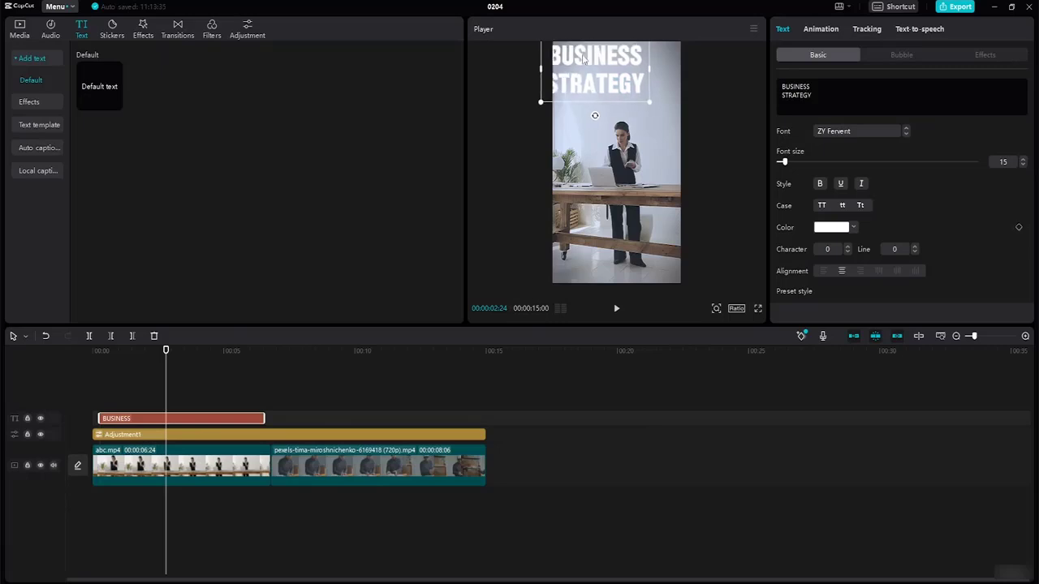
double_click(585, 66)
click(588, 117)
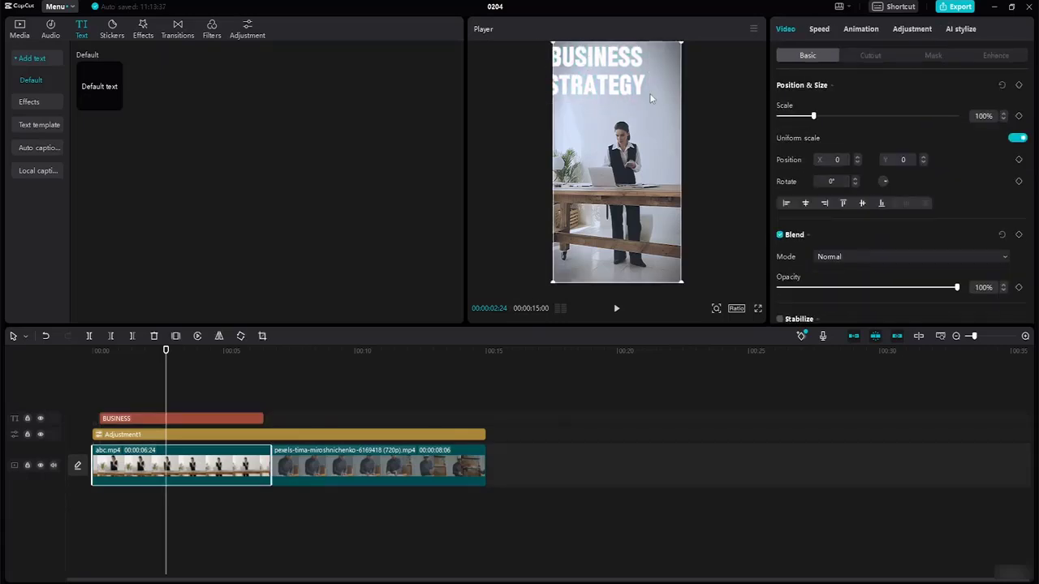
- Reposition the BUSINESS STRATEGY title so it is horizontally centred and fully inside the upper part of the video frame
click(618, 79)
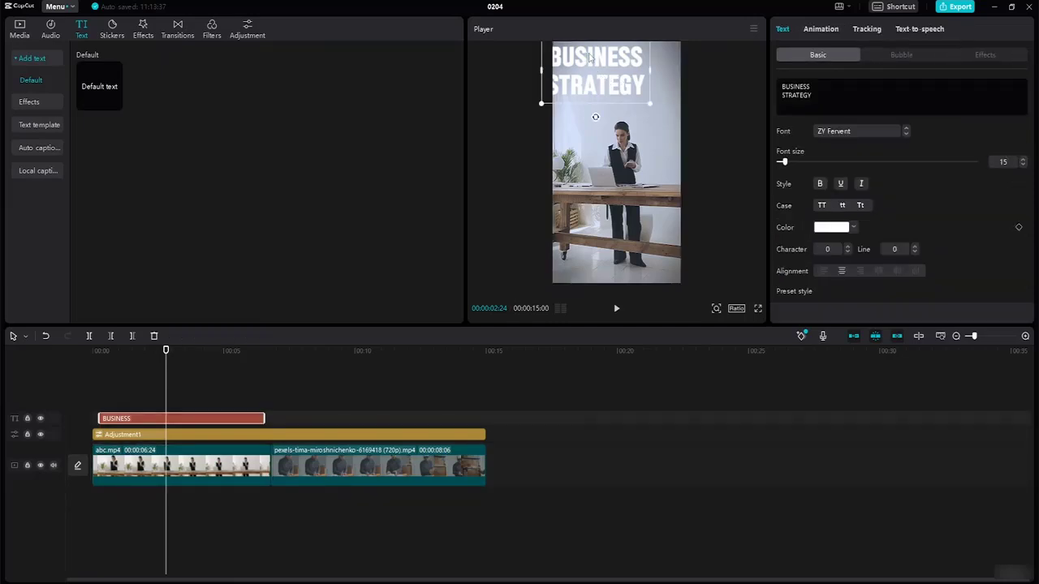
click(601, 82)
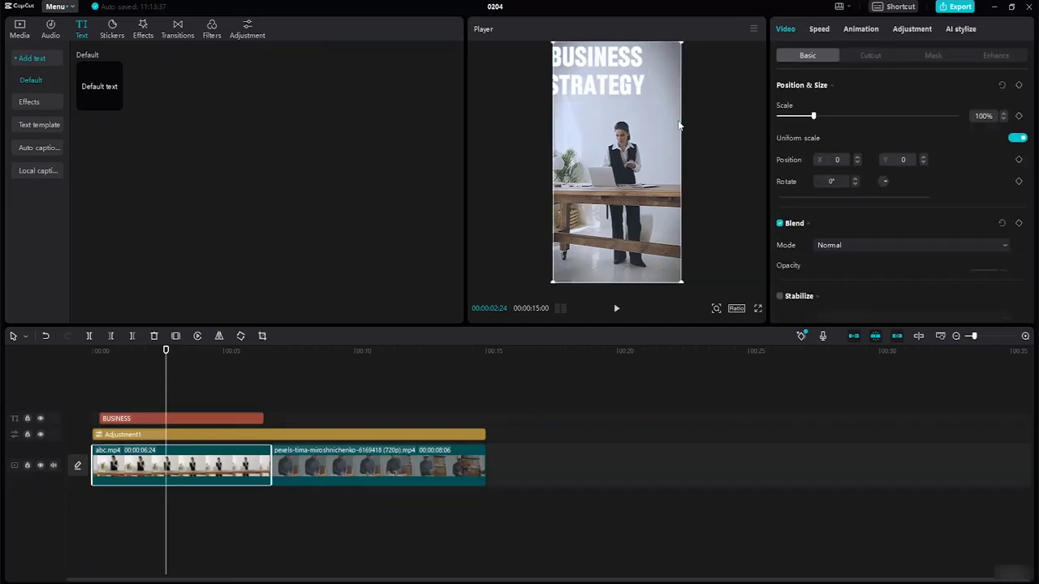
click(600, 86)
double_click(601, 86)
click(607, 85)
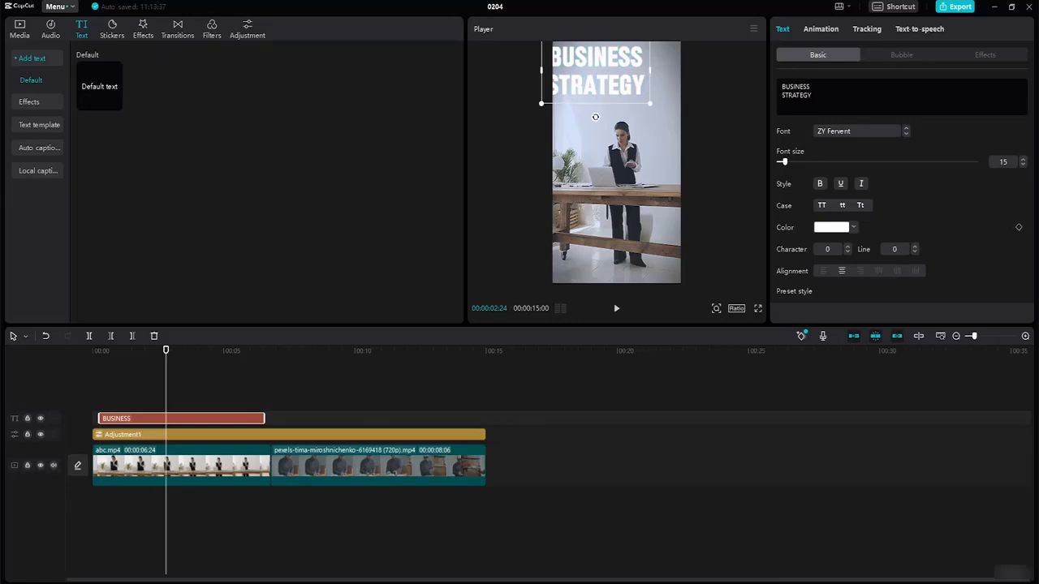
click(655, 109)
click(628, 87)
drag(616, 88, 636, 103)
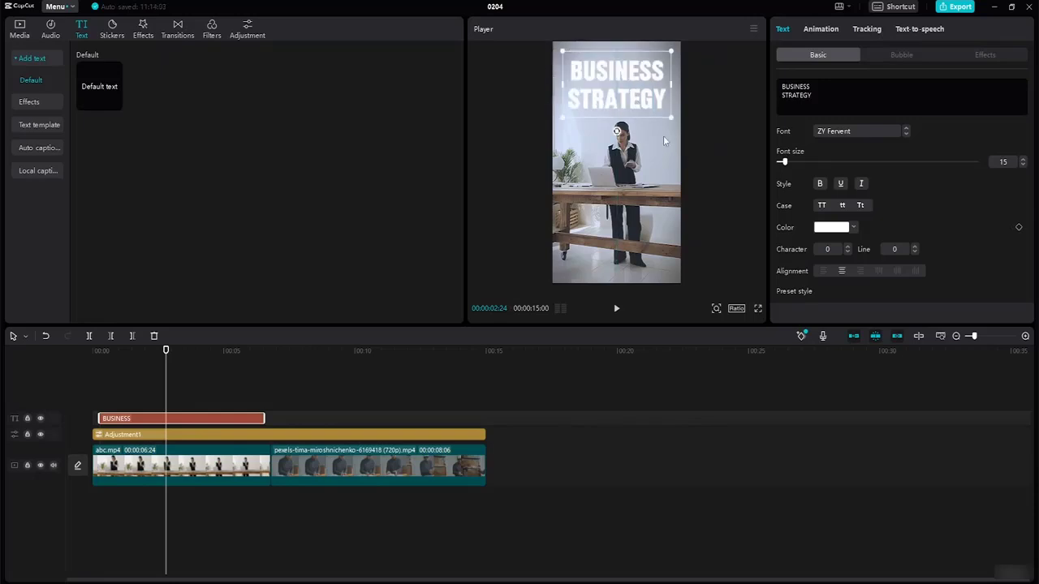
- Change the BUSINESS STRATEGY title's text colour to black (hex 000000)
click(665, 159)
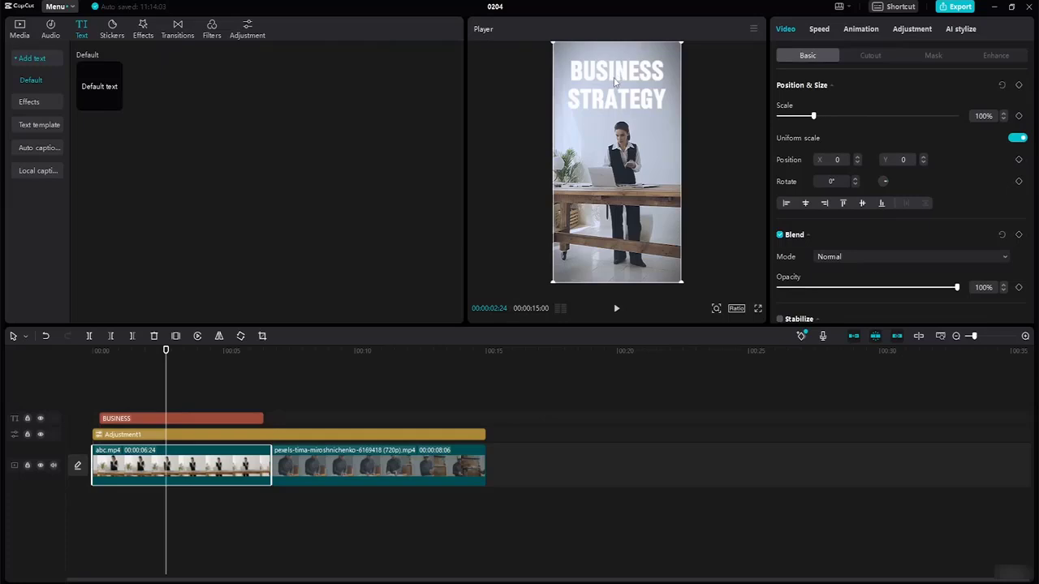
click(615, 82)
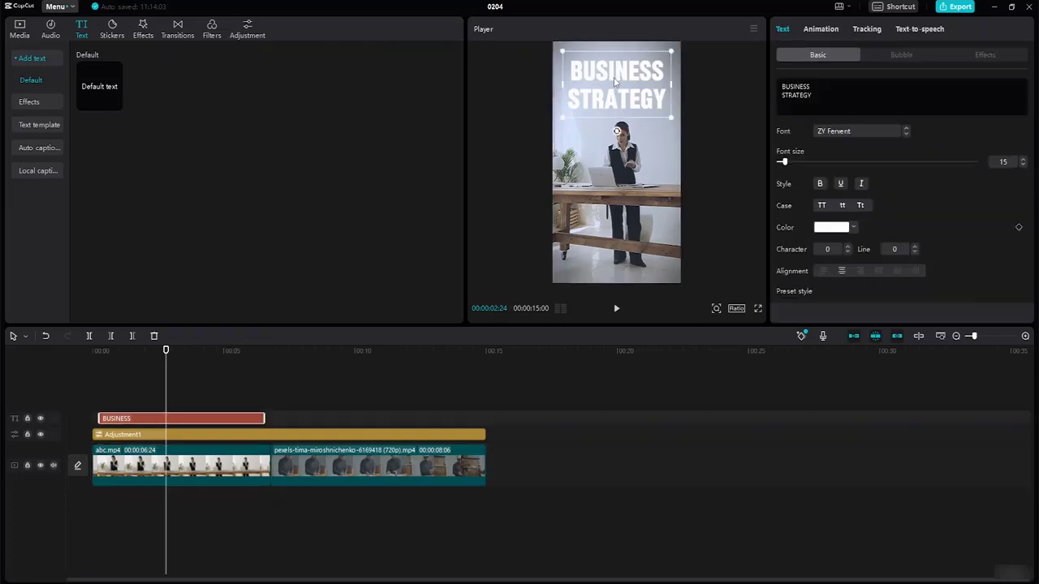
click(853, 231)
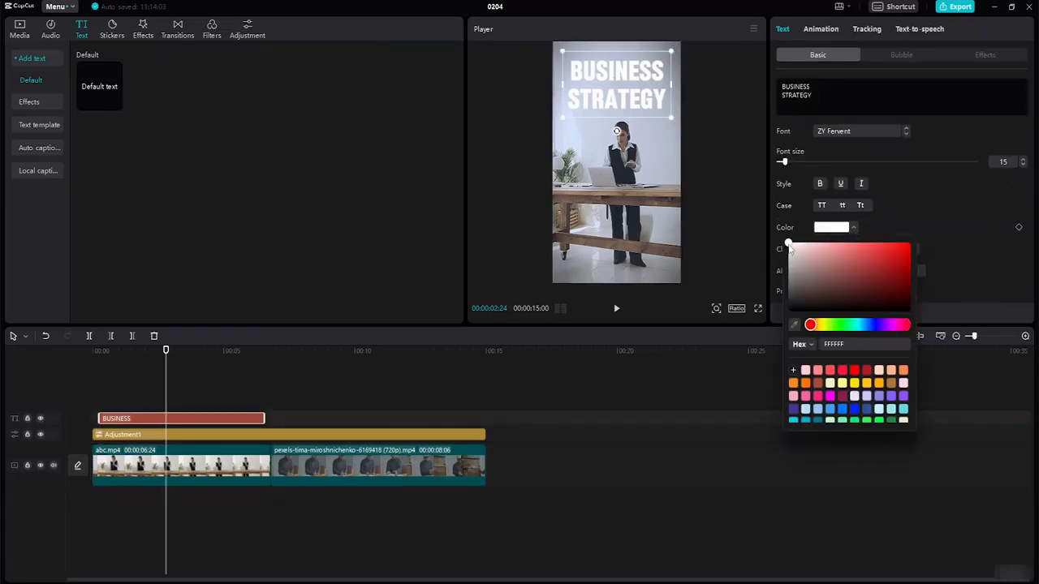
drag(789, 247, 791, 327)
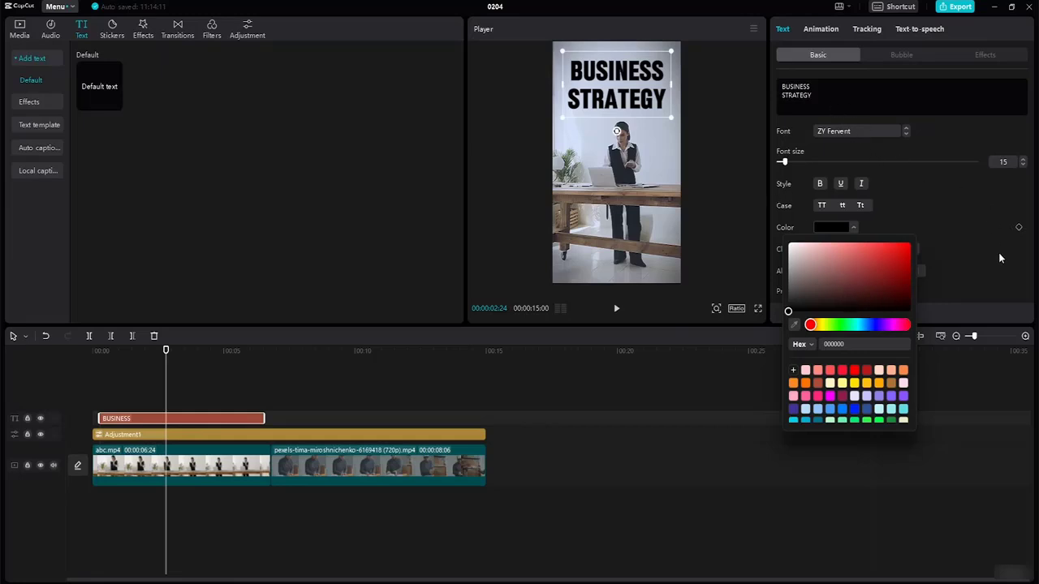
click(961, 314)
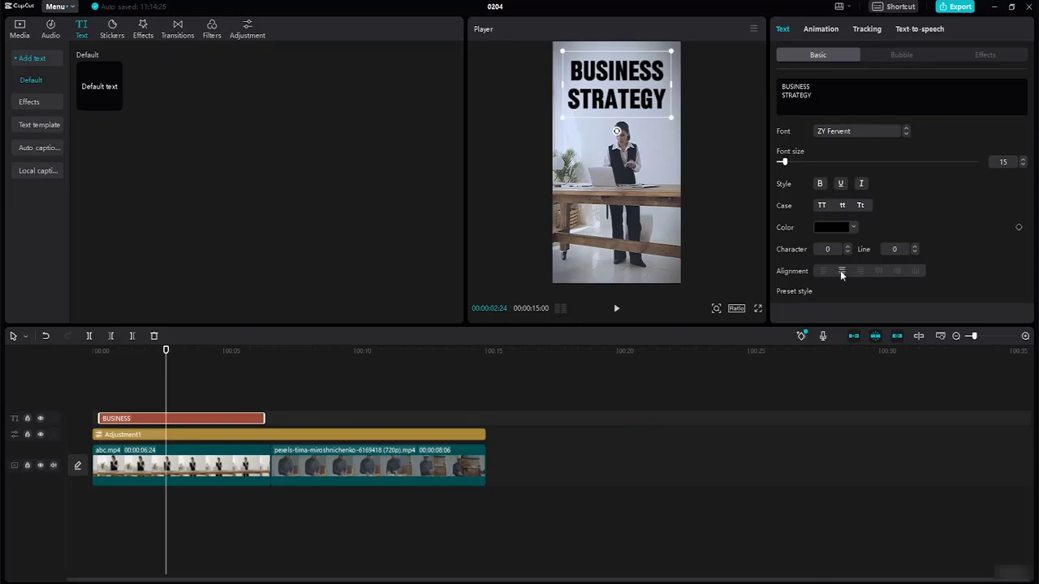
- Add an opacity keyframe of 0% at the start of the BUSINESS STRATEGY title, at 00:00:00:08
click(174, 351)
drag(187, 352, 235, 351)
click(103, 351)
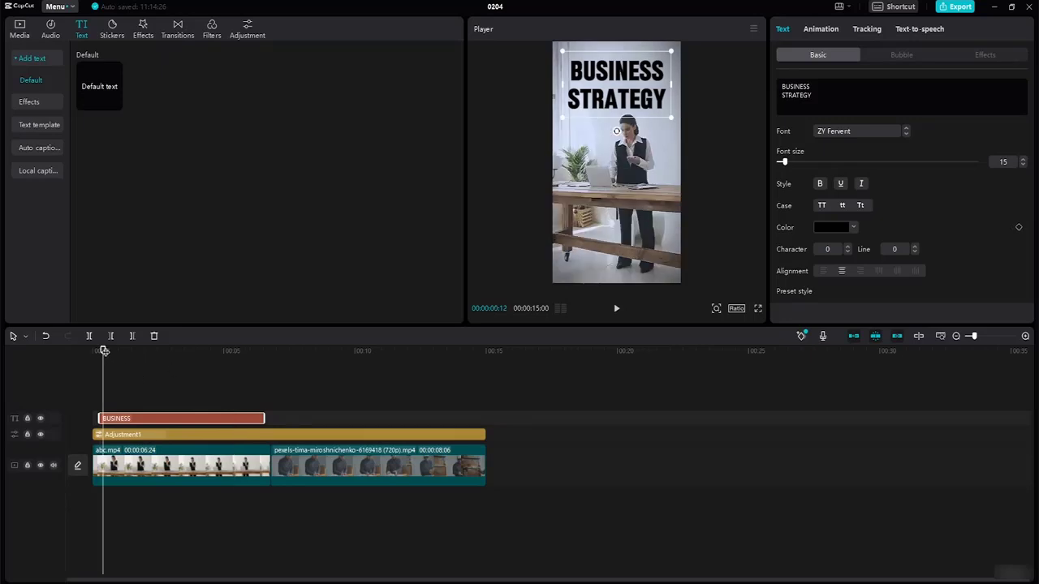
drag(104, 350, 216, 365)
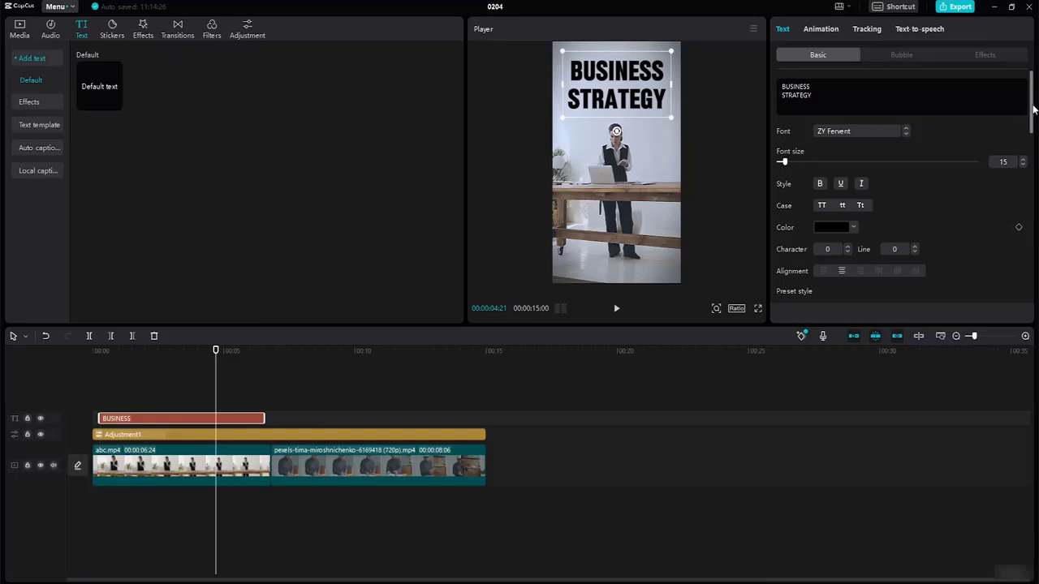
scroll(1032, 109, down, 5)
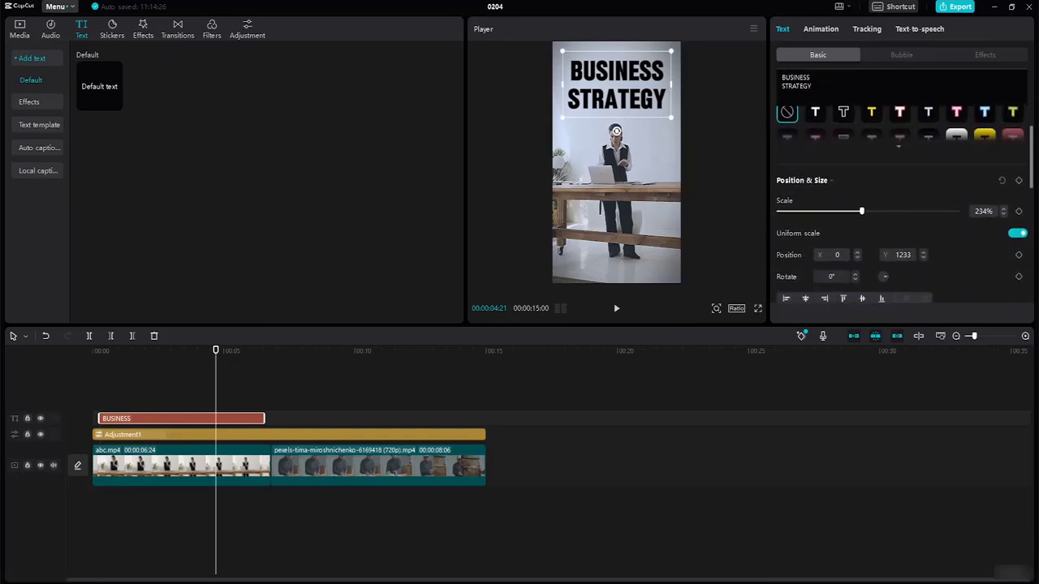
scroll(901, 195, down, 2)
scroll(900, 195, down, 1)
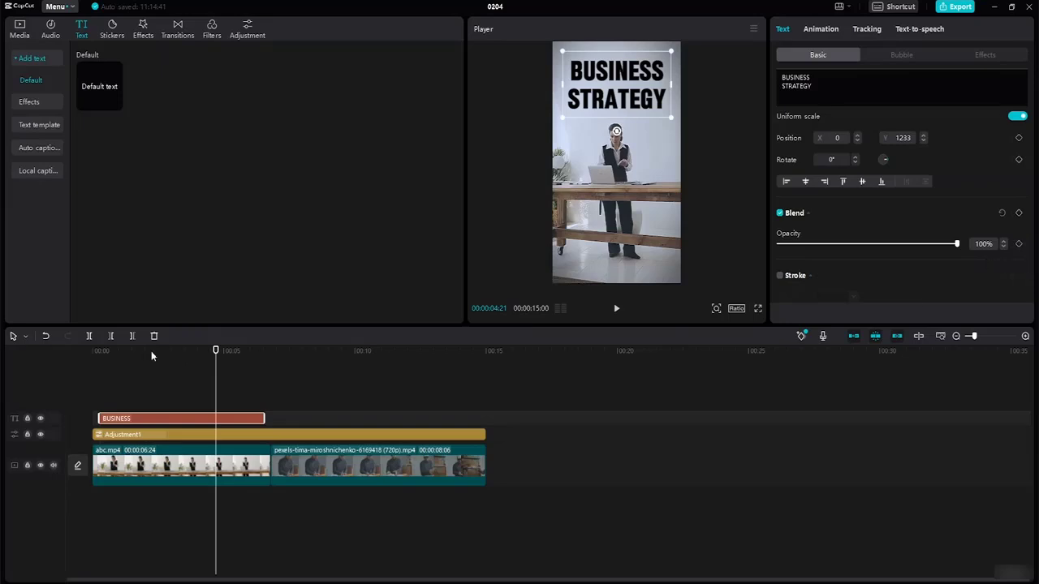
drag(217, 350, 101, 351)
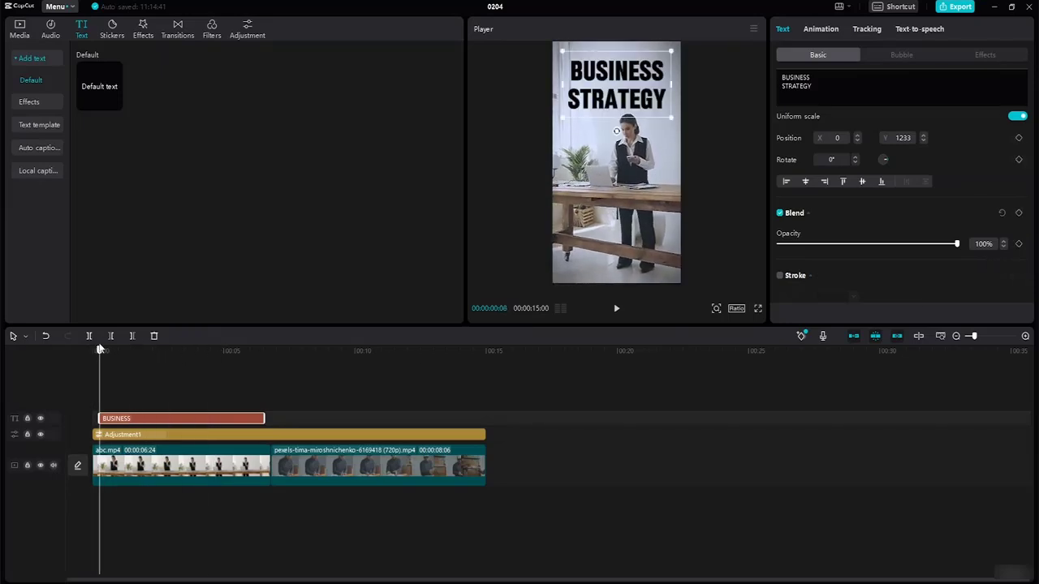
click(1020, 245)
drag(957, 245, 898, 251)
click(725, 247)
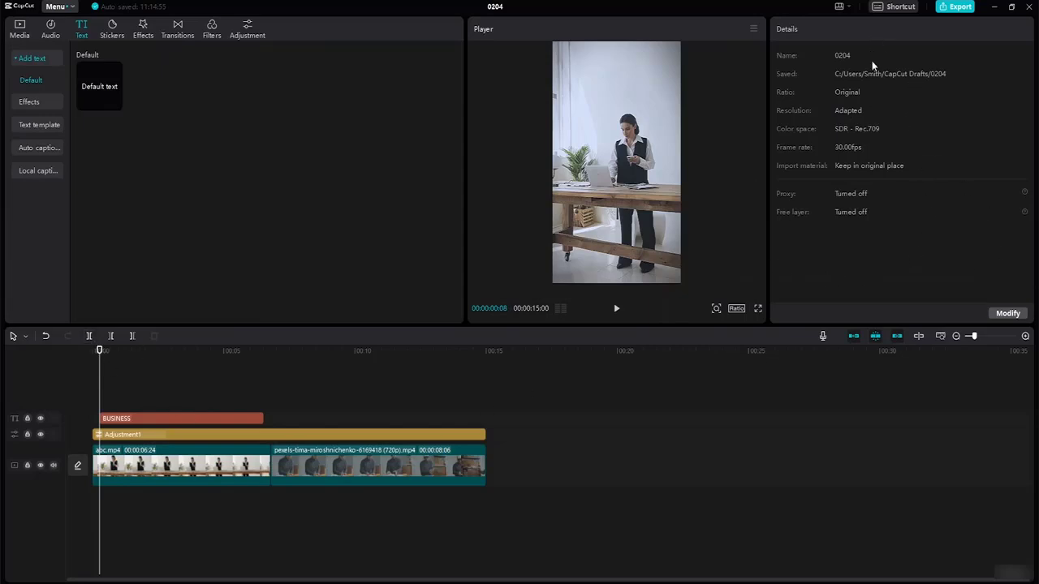
- Complete the title's fade-in with a 100% opacity keyframe at 00:00:01:15
click(192, 418)
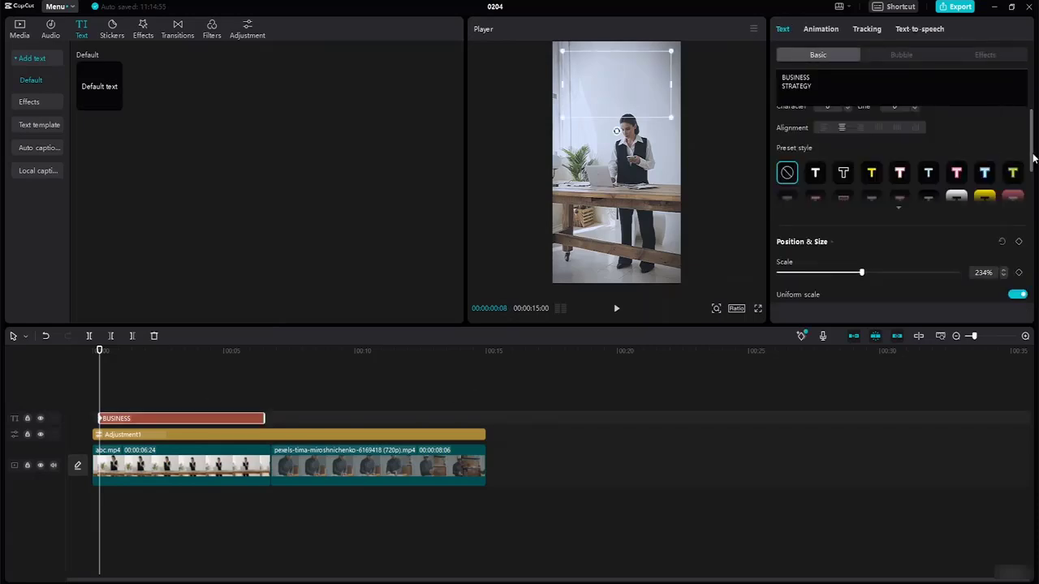
drag(1033, 158, 1036, 217)
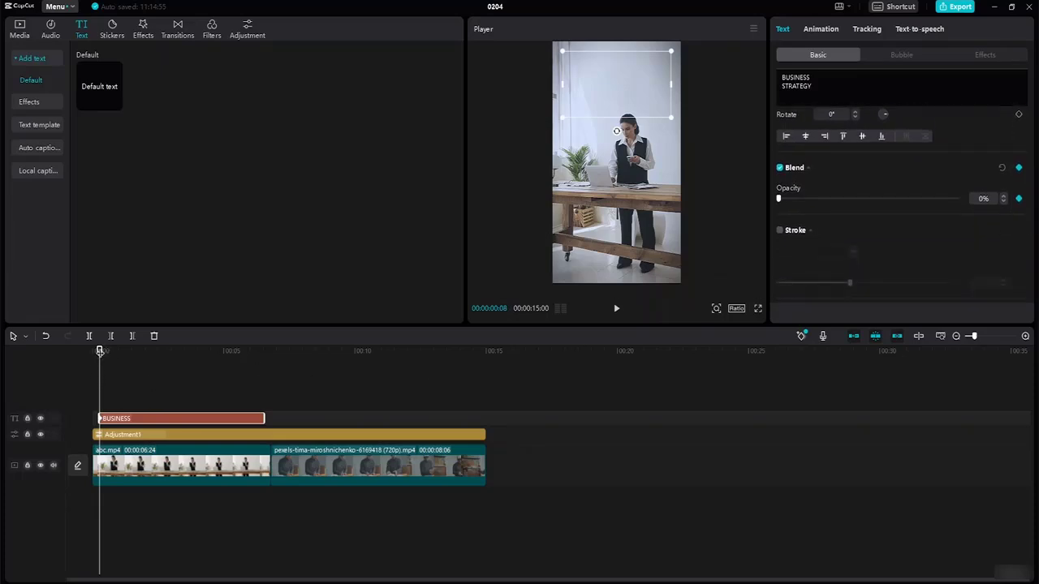
drag(98, 350, 132, 358)
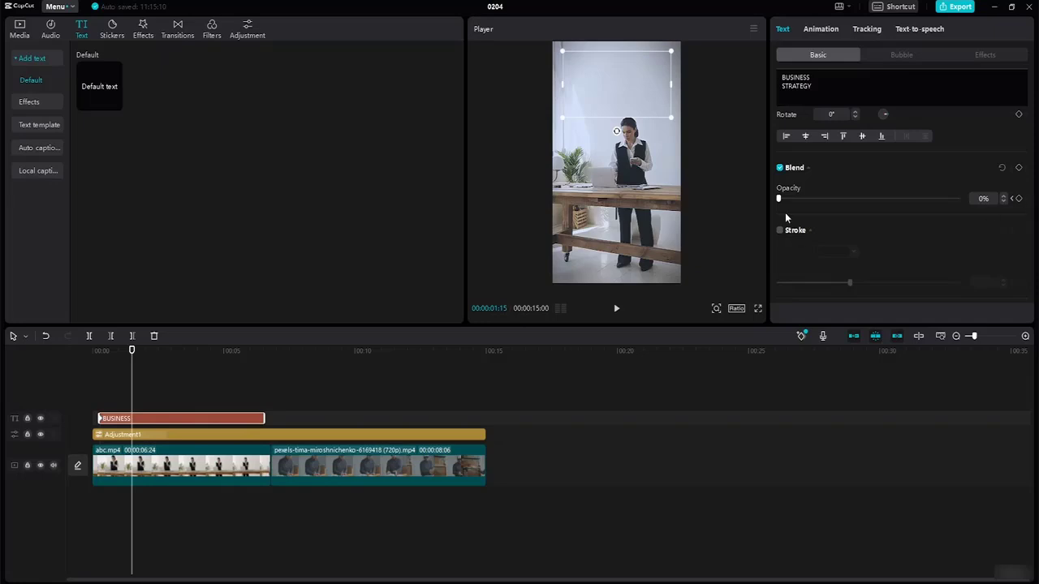
drag(779, 202, 964, 219)
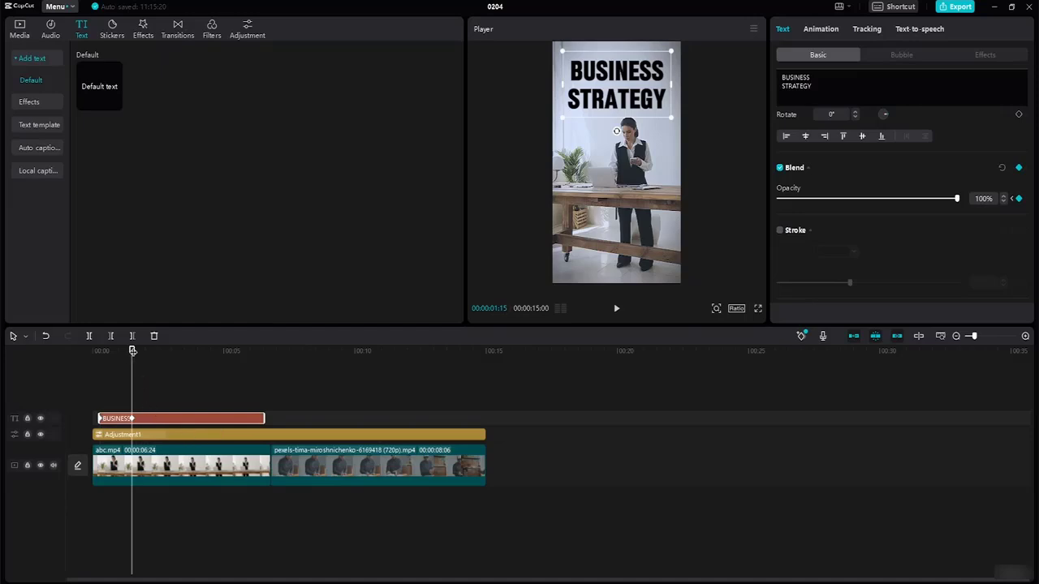
- Fade the title out with opacity keyframes of 100% at 00:00:05:03 and 0% at its end, 00:00:06:16
drag(132, 351, 231, 367)
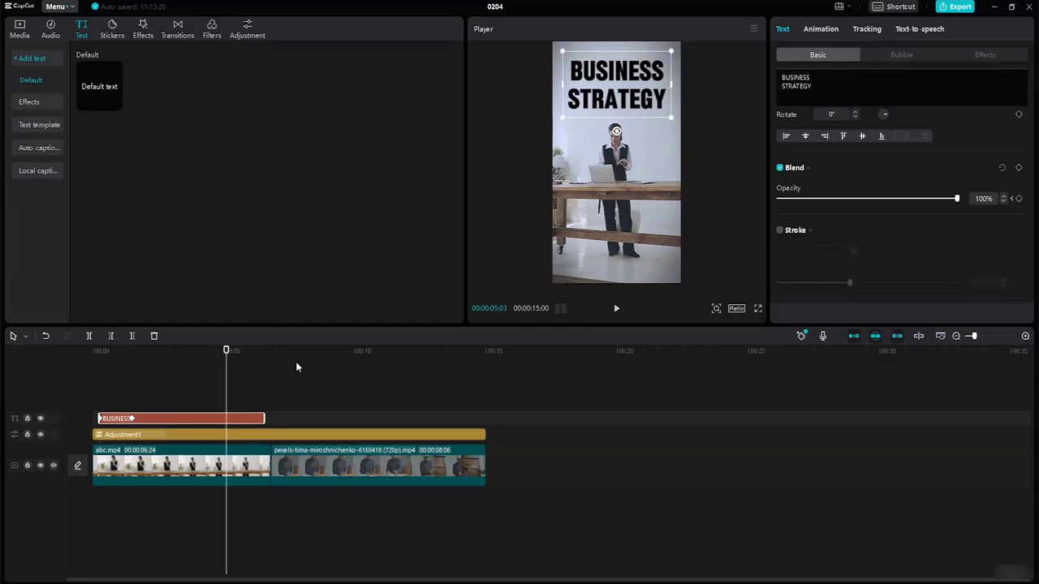
click(1019, 200)
drag(226, 351, 262, 351)
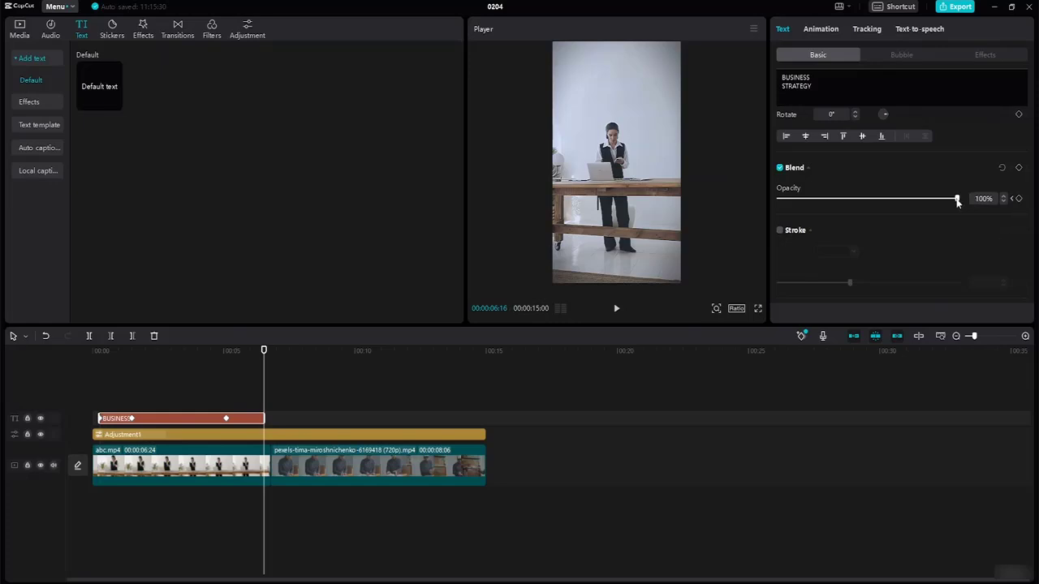
drag(958, 201, 728, 211)
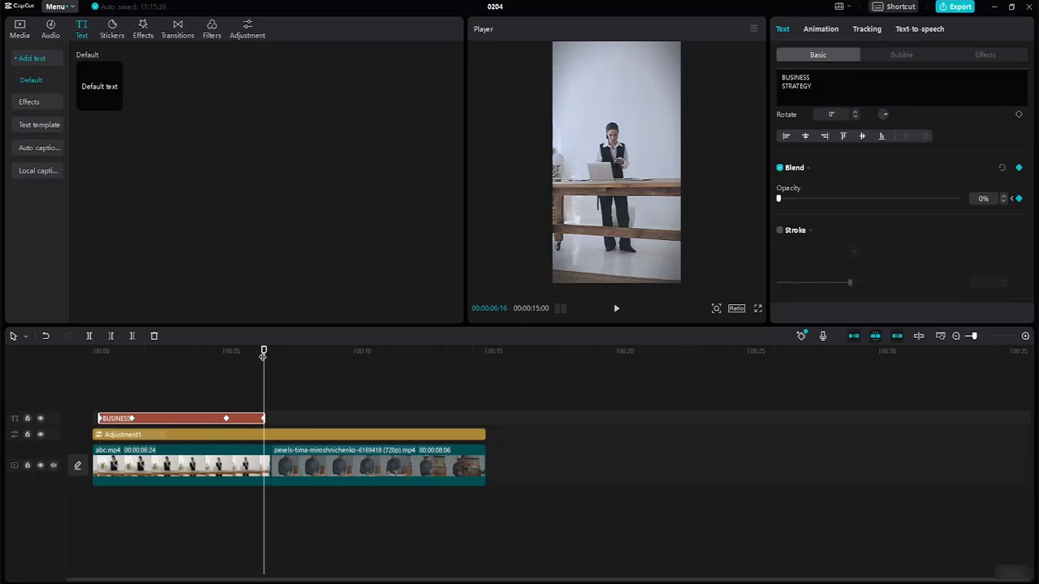
- Play the video from the start, try setting the title's opacity to 0% at 00:00:03:29, and undo that change
drag(263, 355, 92, 355)
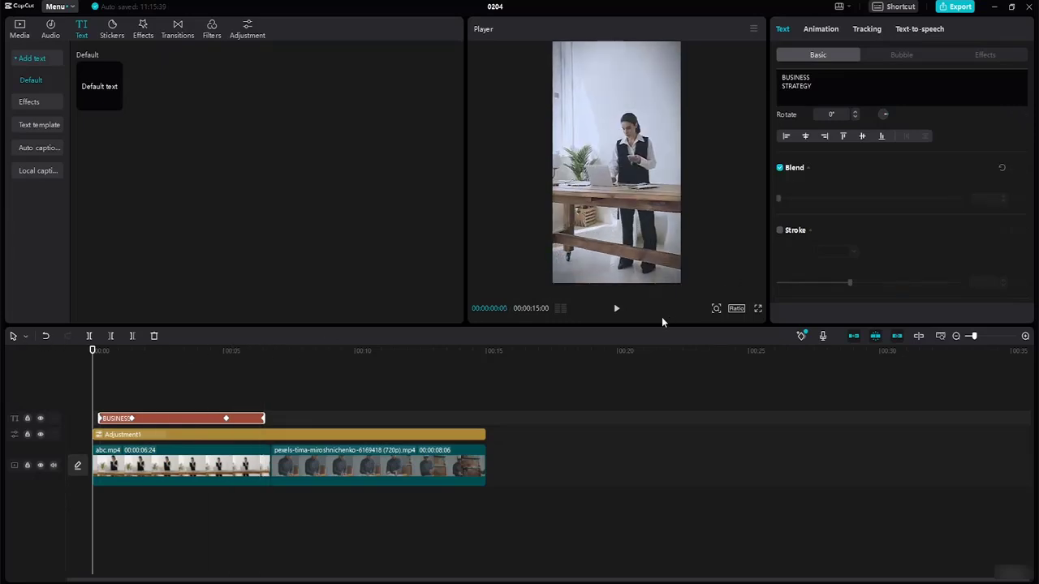
click(616, 310)
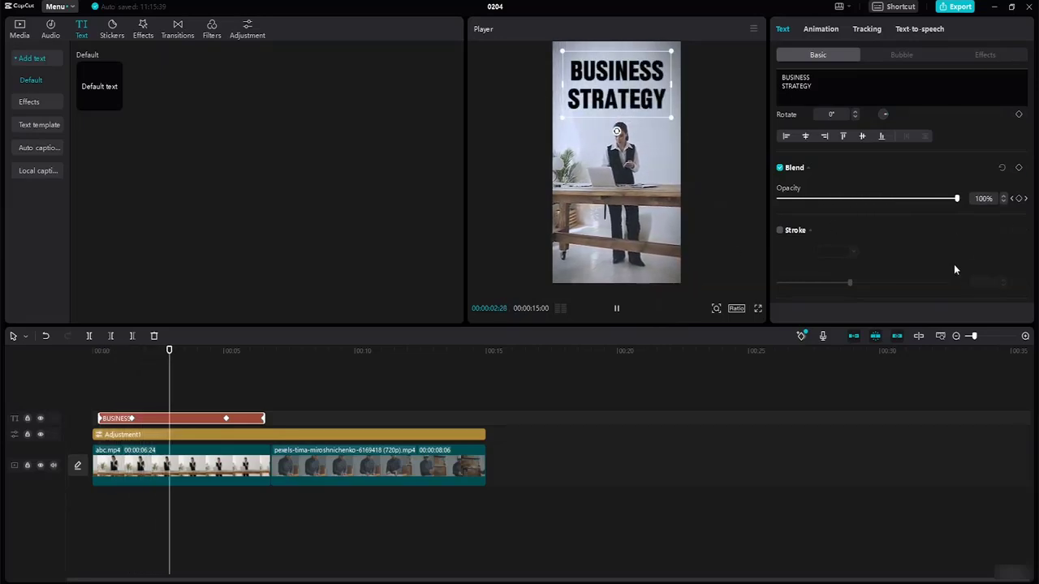
drag(960, 195, 686, 233)
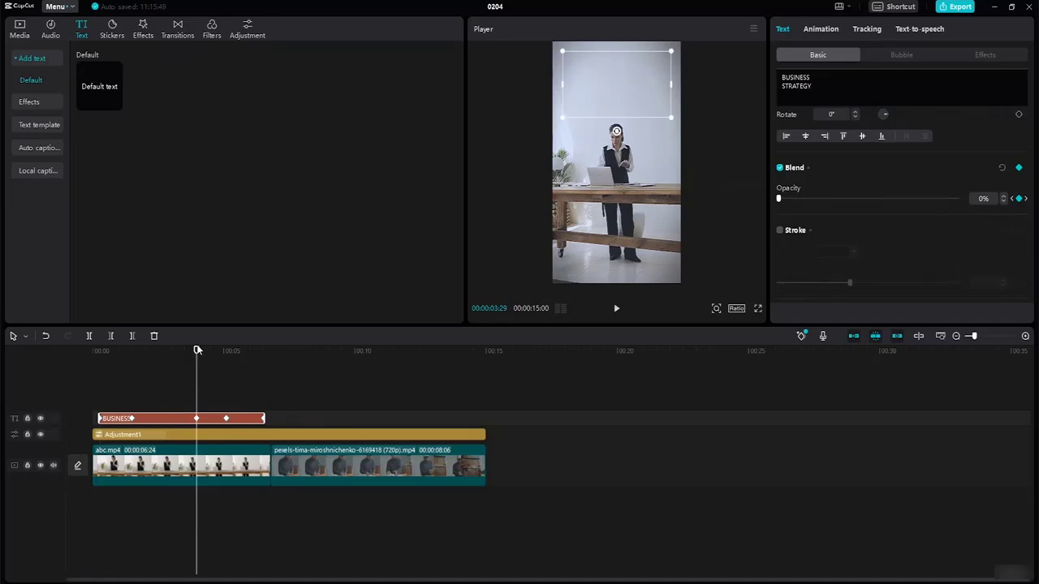
key(ctrl+z)
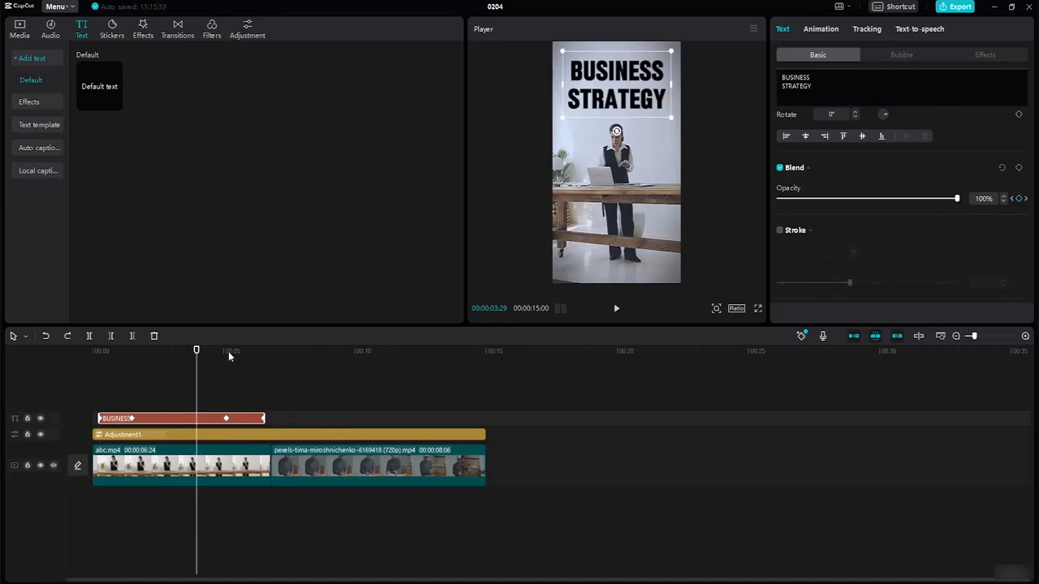
- Play the first clip from the start to check the title's fade-in
drag(197, 351, 62, 342)
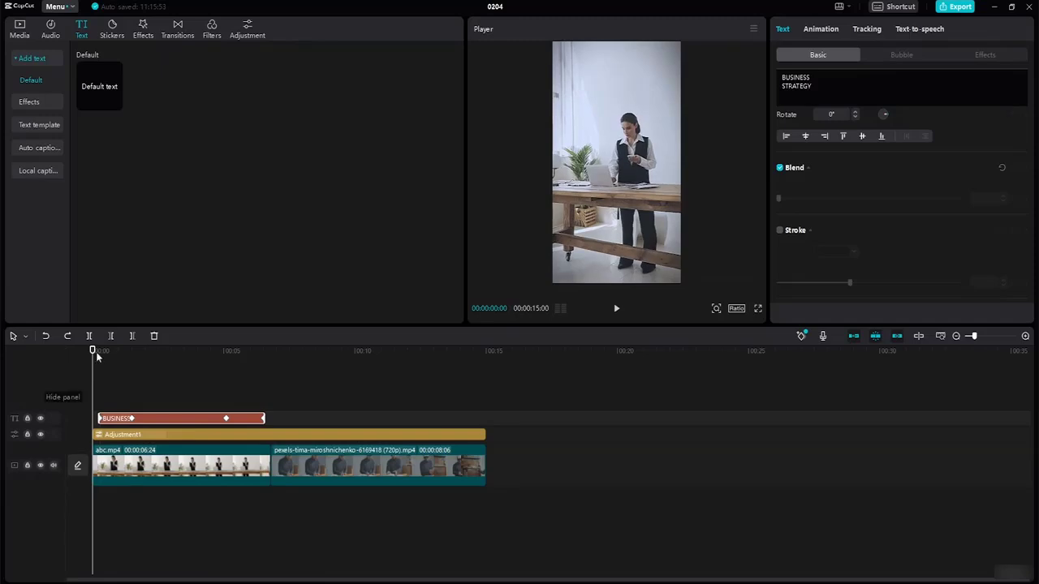
key(space)
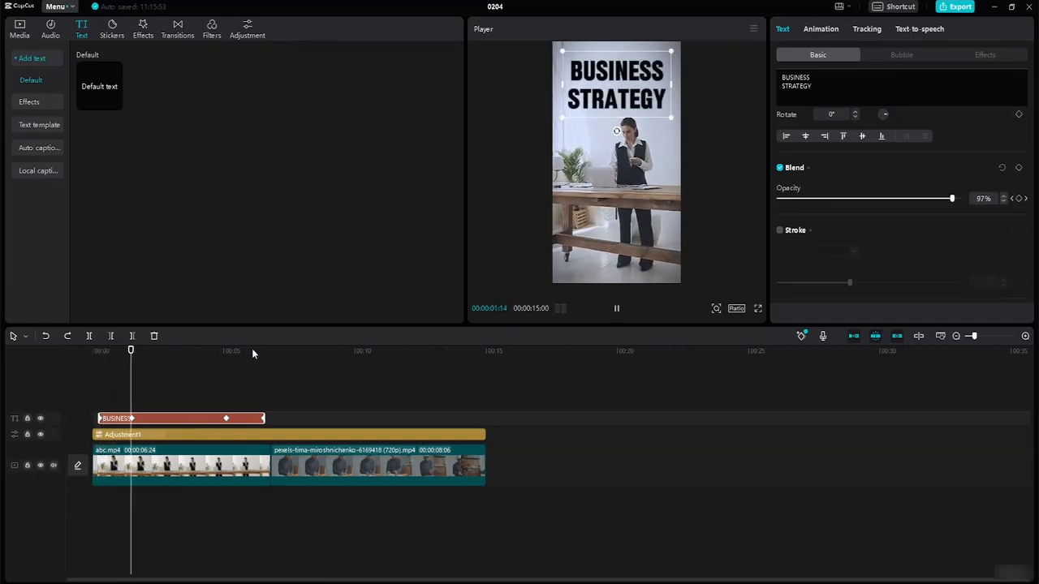
key(space)
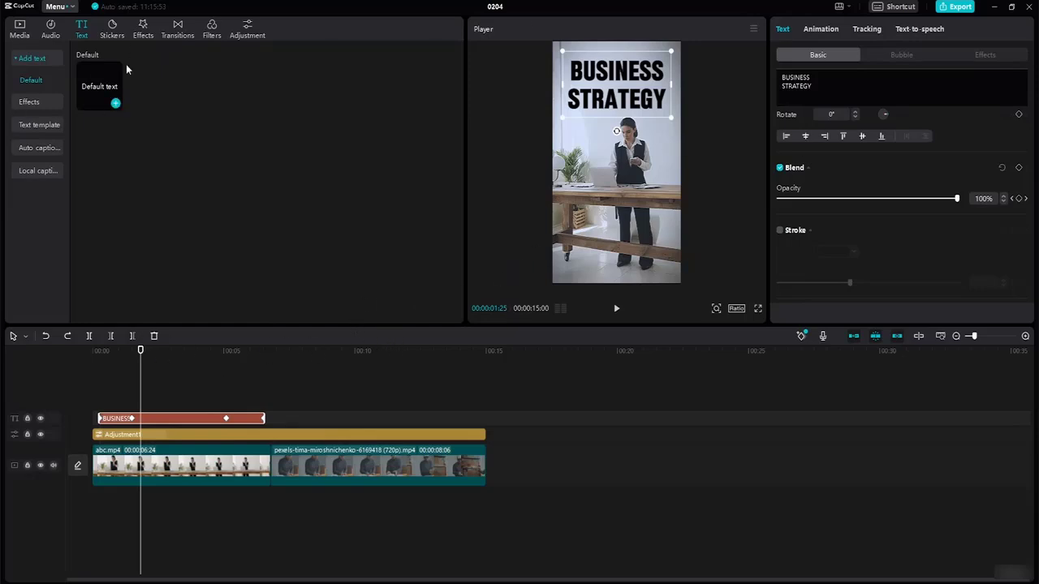
- Add a default text clip spanning nearly the whole second clip and place its text at the upper centre of the video frame
click(104, 91)
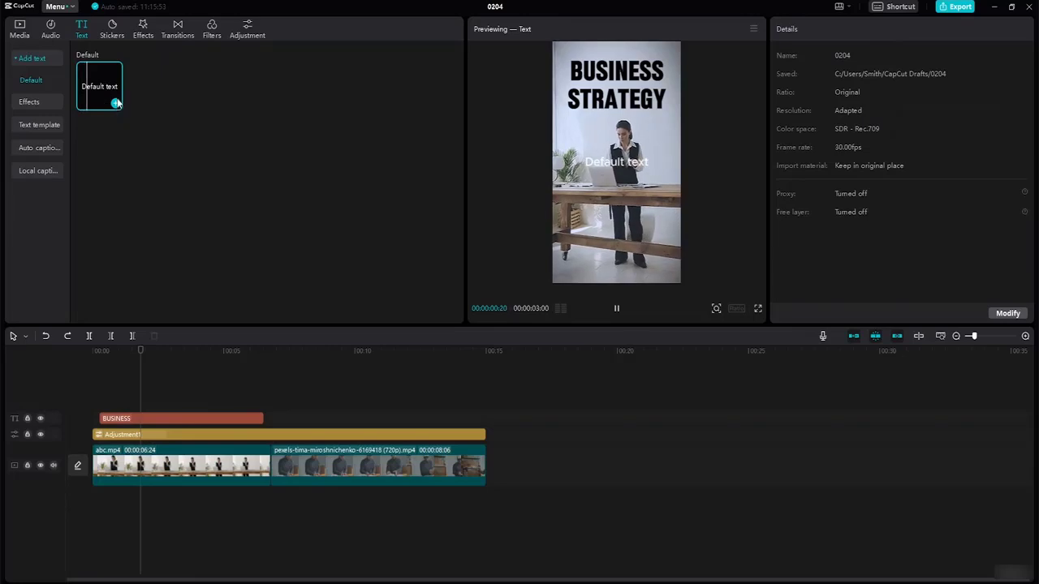
click(115, 103)
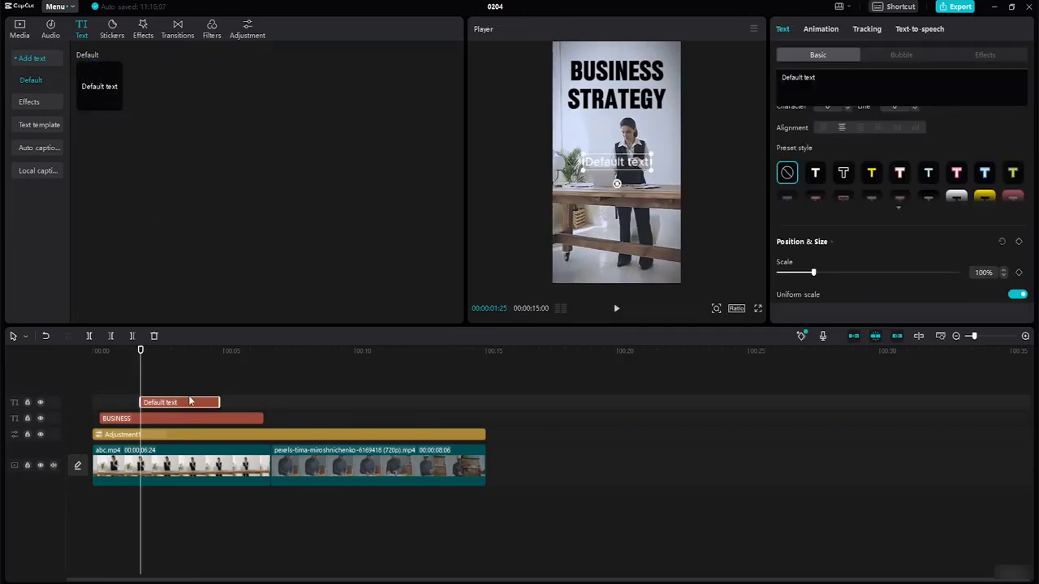
drag(181, 402, 355, 422)
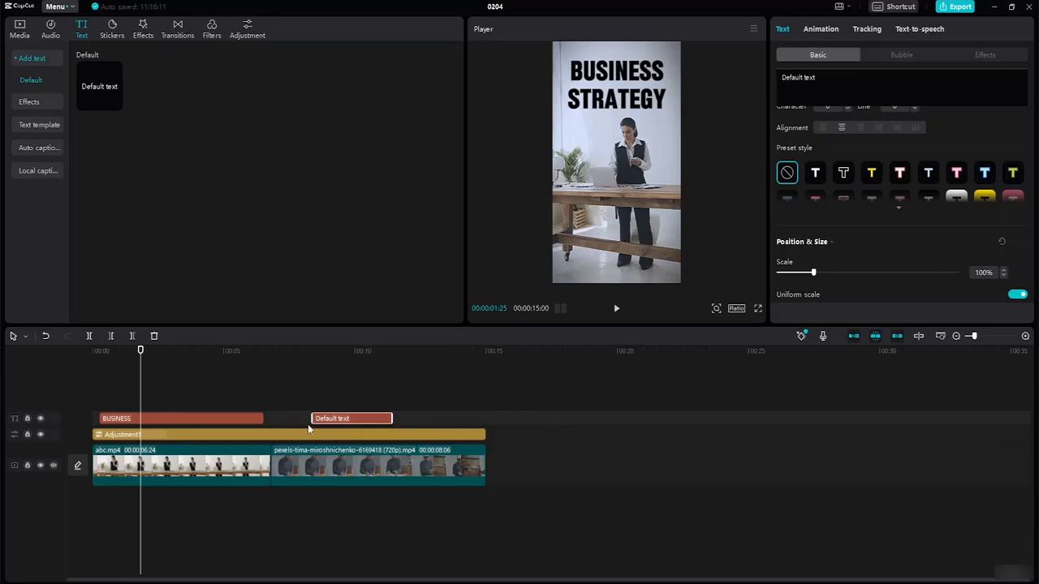
drag(308, 419, 280, 421)
drag(391, 415, 468, 415)
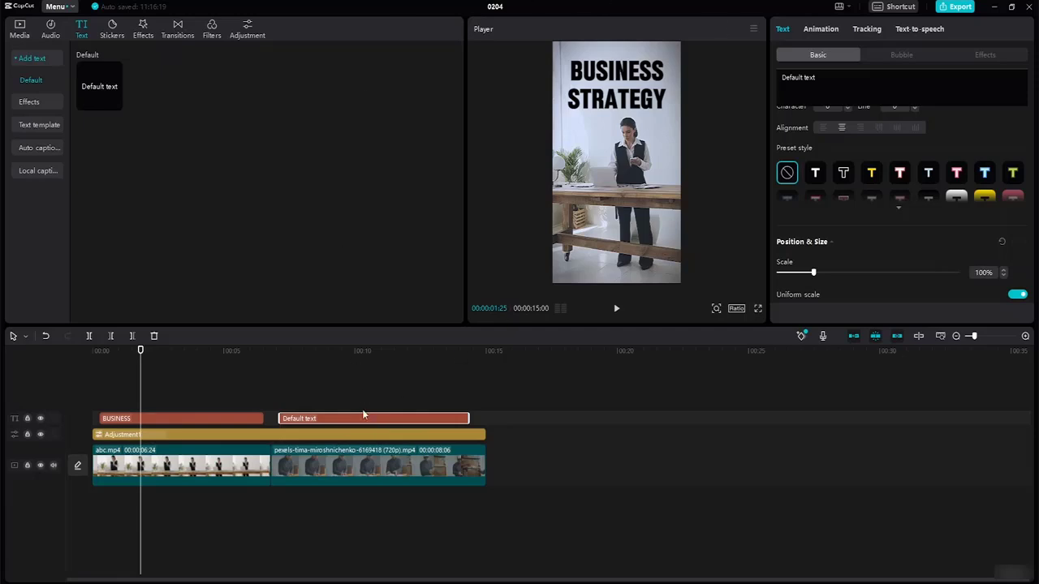
drag(140, 351, 319, 357)
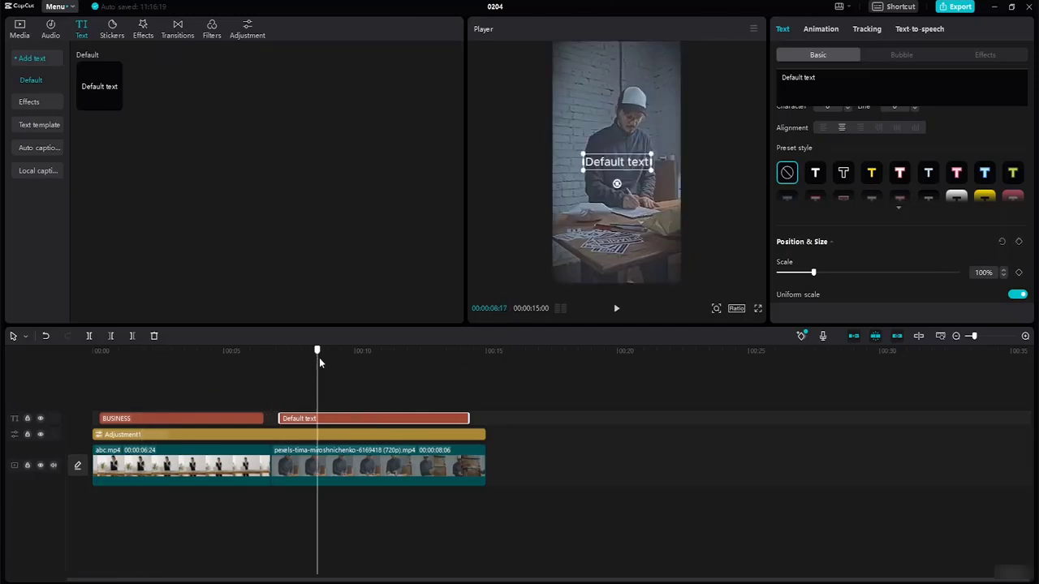
drag(626, 163, 623, 73)
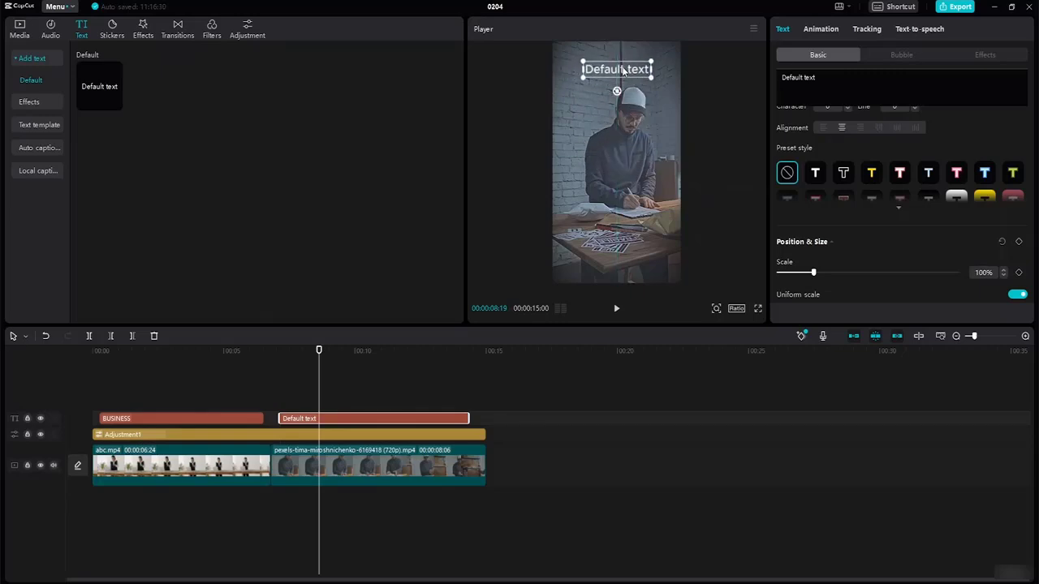
- Replace the default text over the second clip with "MARKETTING AND STRATEGIC HELP"
double_click(648, 76)
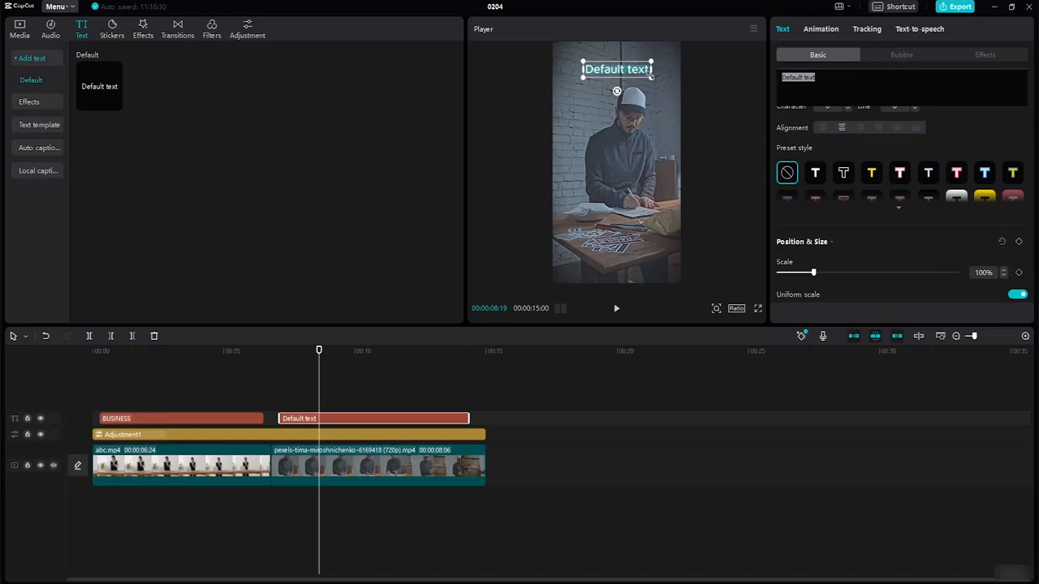
key(BackSpace)
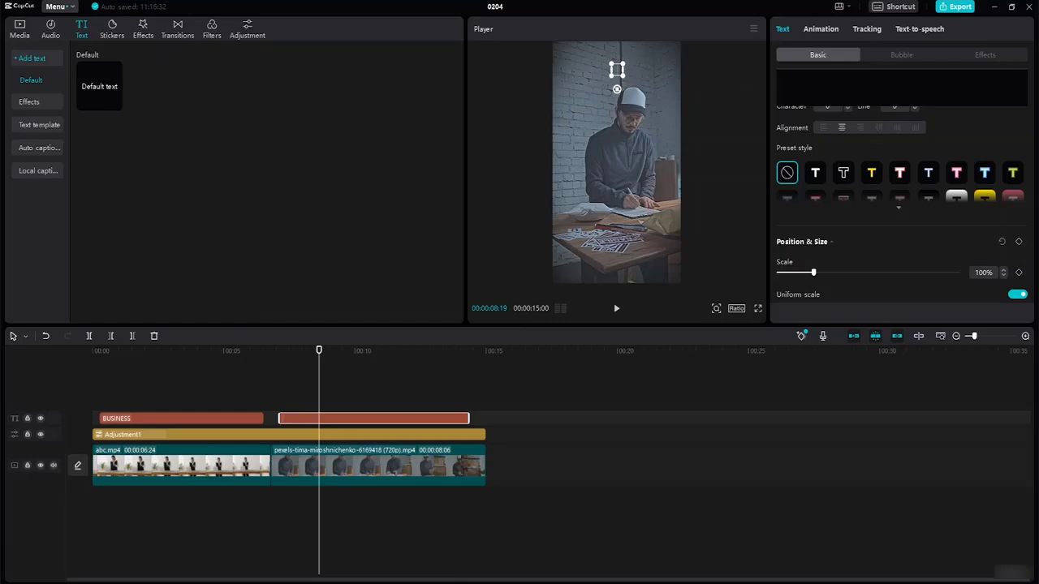
text(MARKETT)
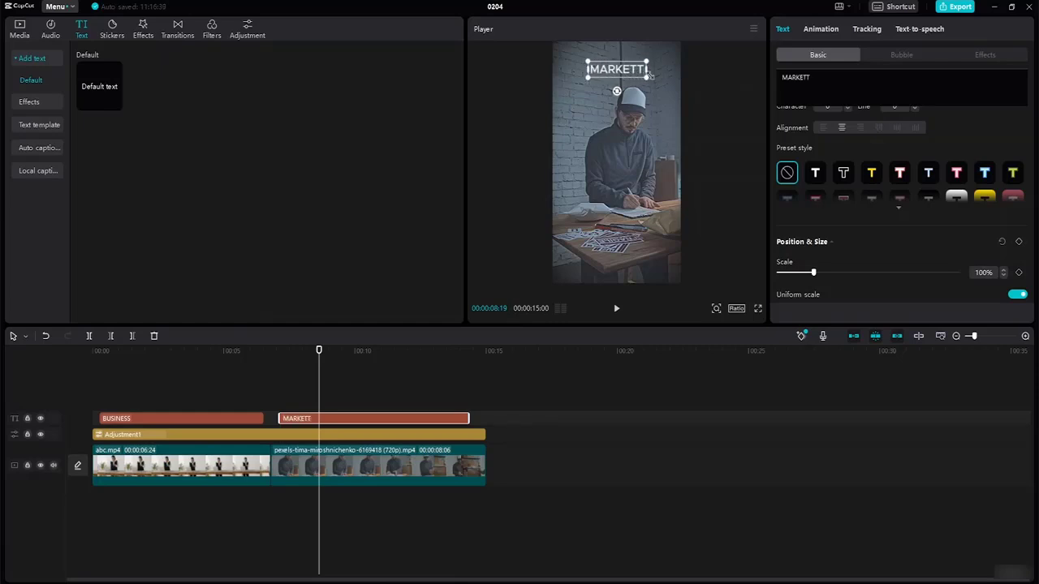
text(ING A)
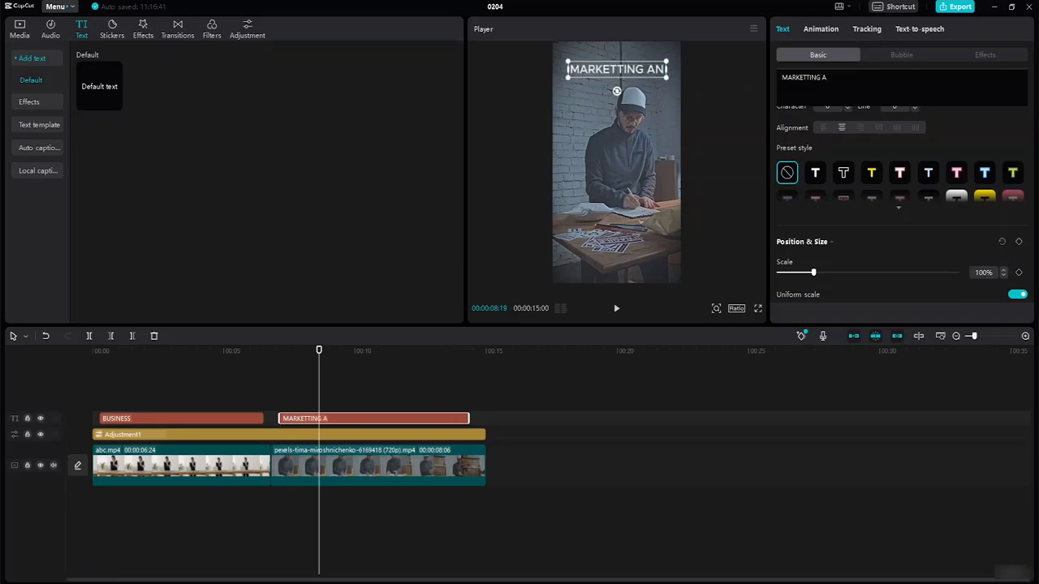
text(ND STRAT)
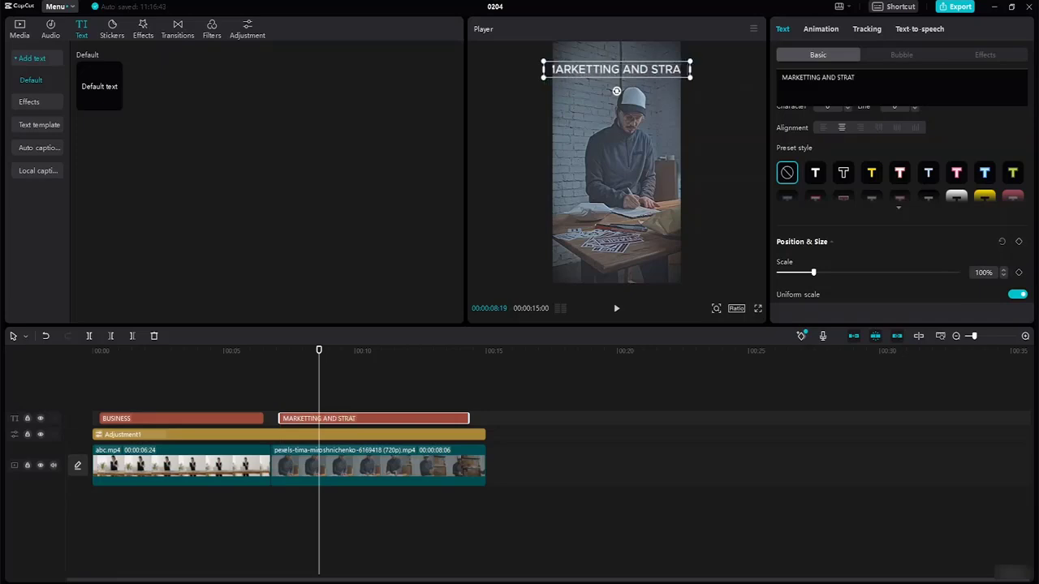
text(EGIC)
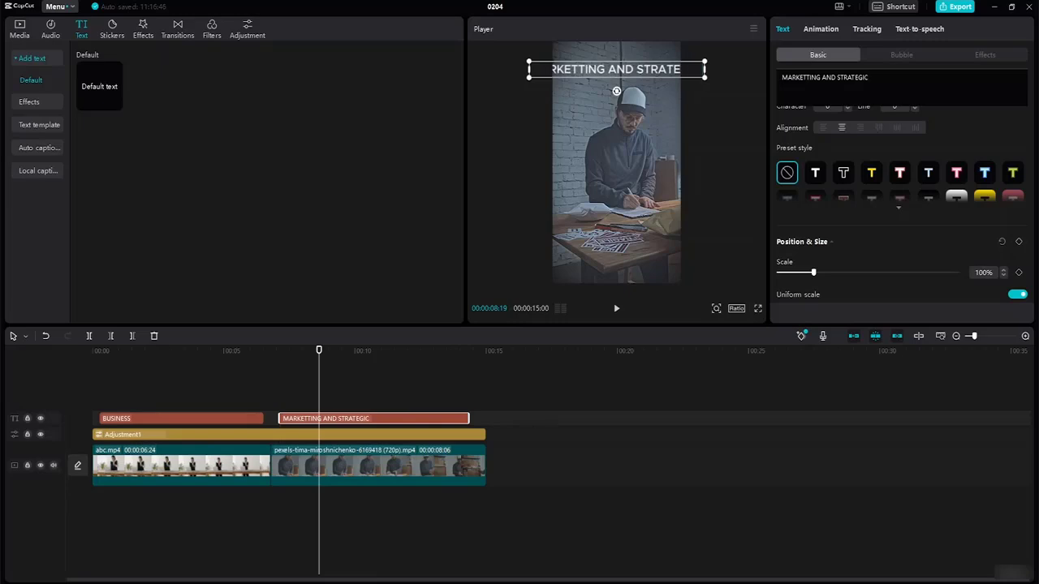
text( HELP)
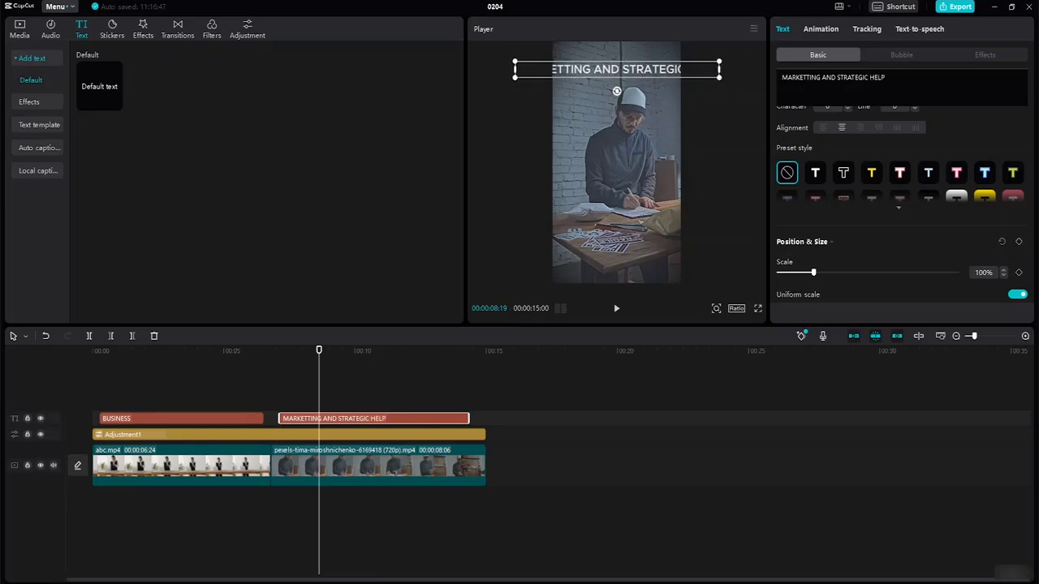
- Scale the second title down to 58% so it fits the frame width, and move it slightly higher, keeping it horizontally centred
drag(719, 75, 666, 68)
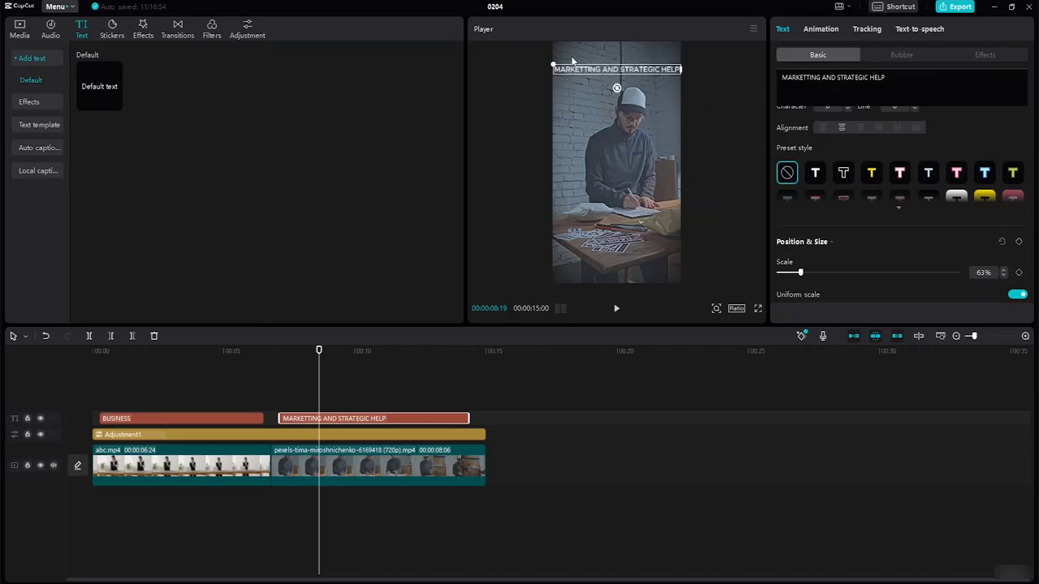
drag(552, 63, 557, 66)
click(640, 76)
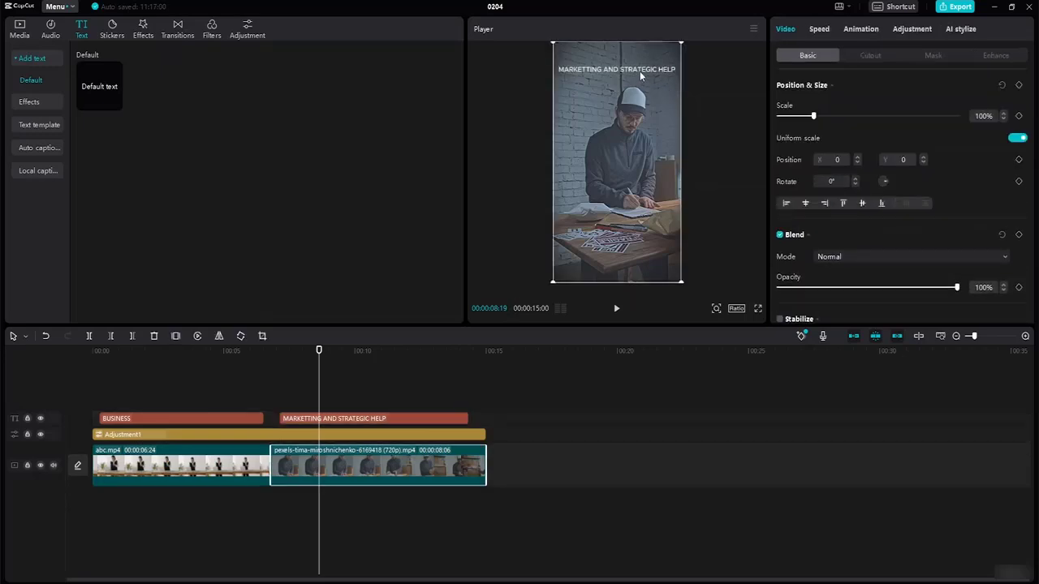
click(633, 71)
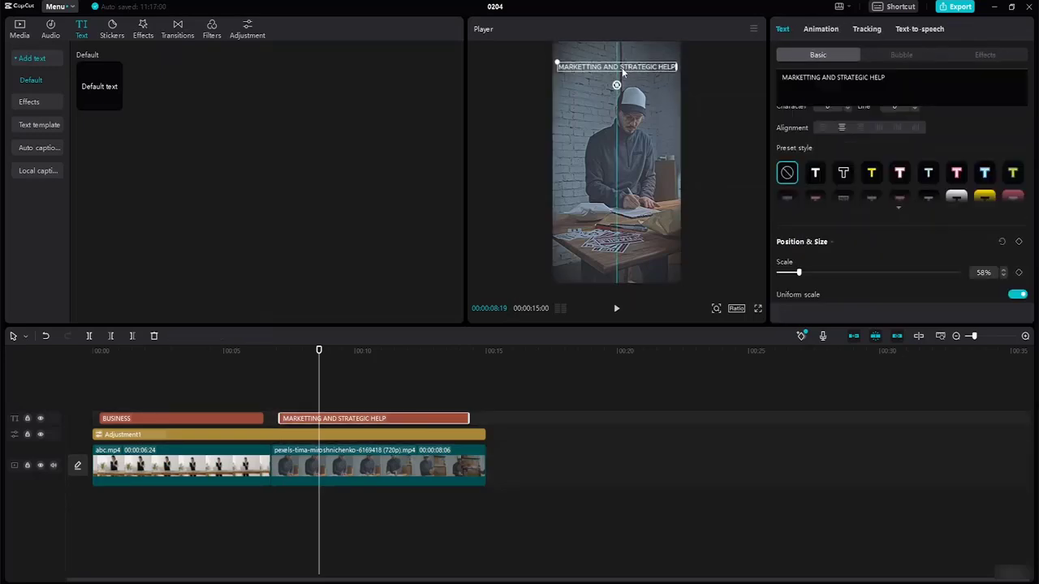
drag(623, 70, 622, 69)
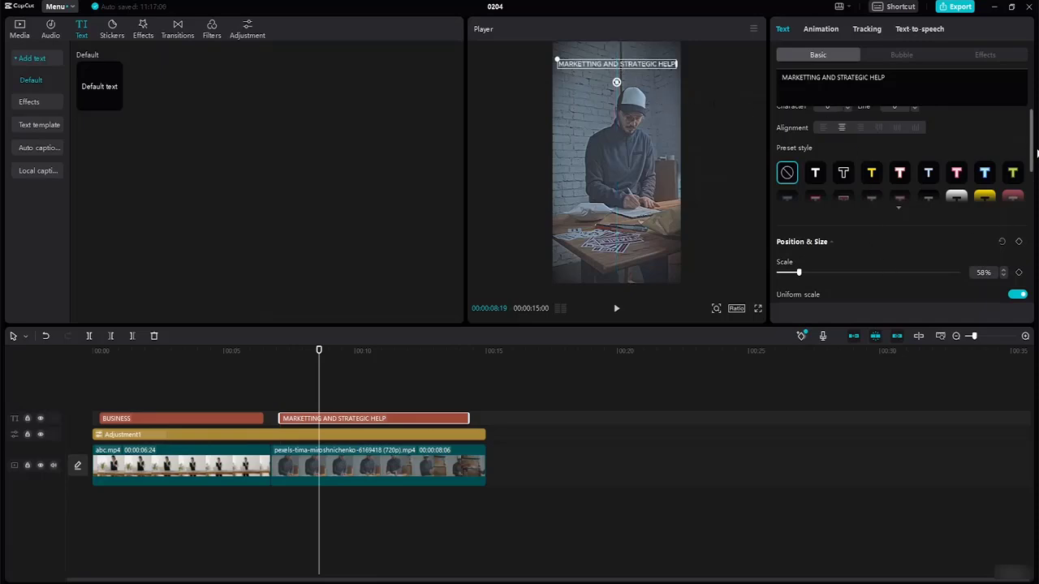
- Enable a black background at 100% opacity behind the second title
scroll(1032, 199, down, 3)
drag(1032, 199, 1021, 298)
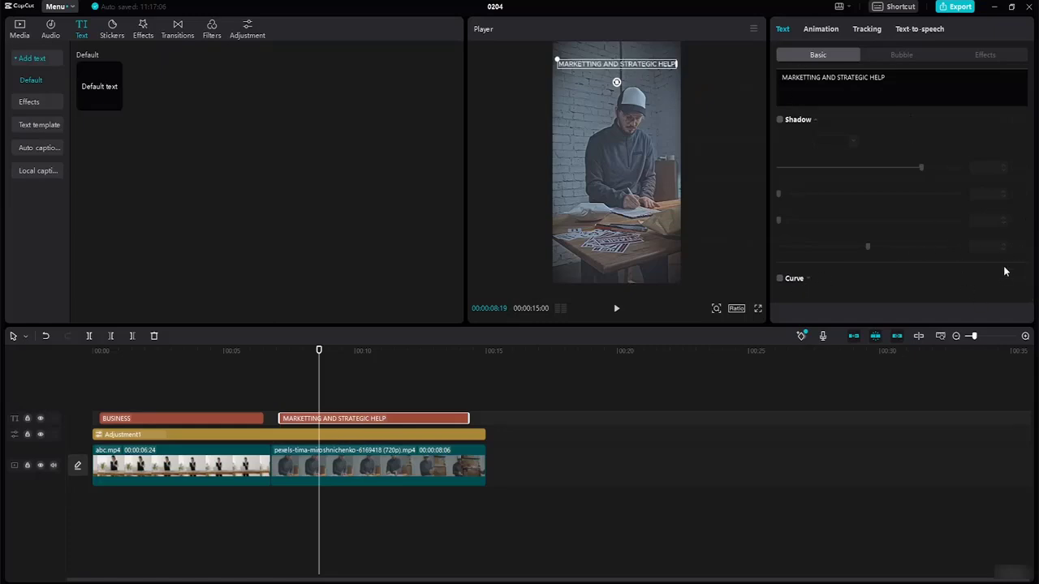
drag(1032, 268, 1031, 225)
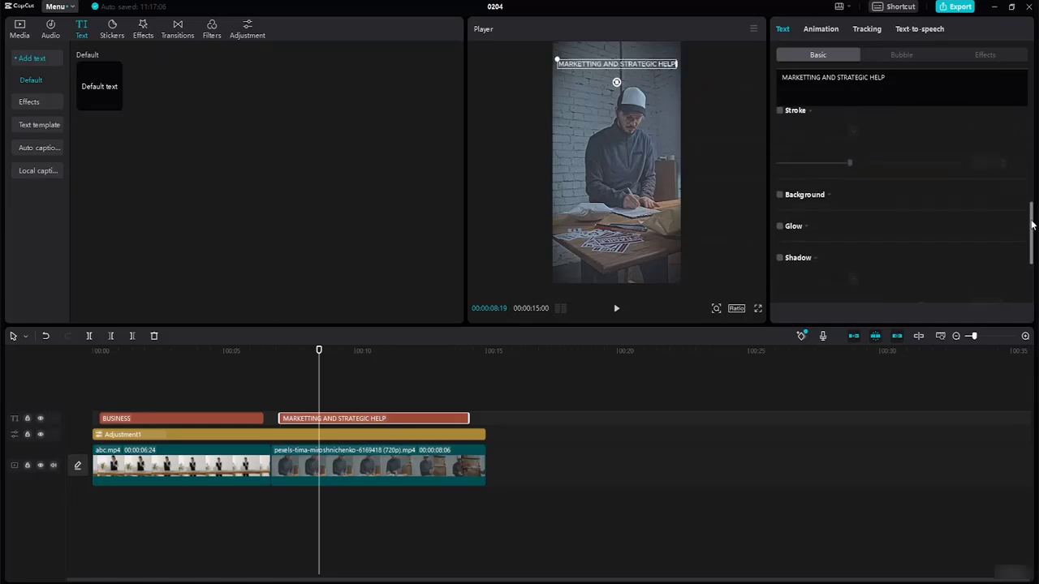
click(780, 195)
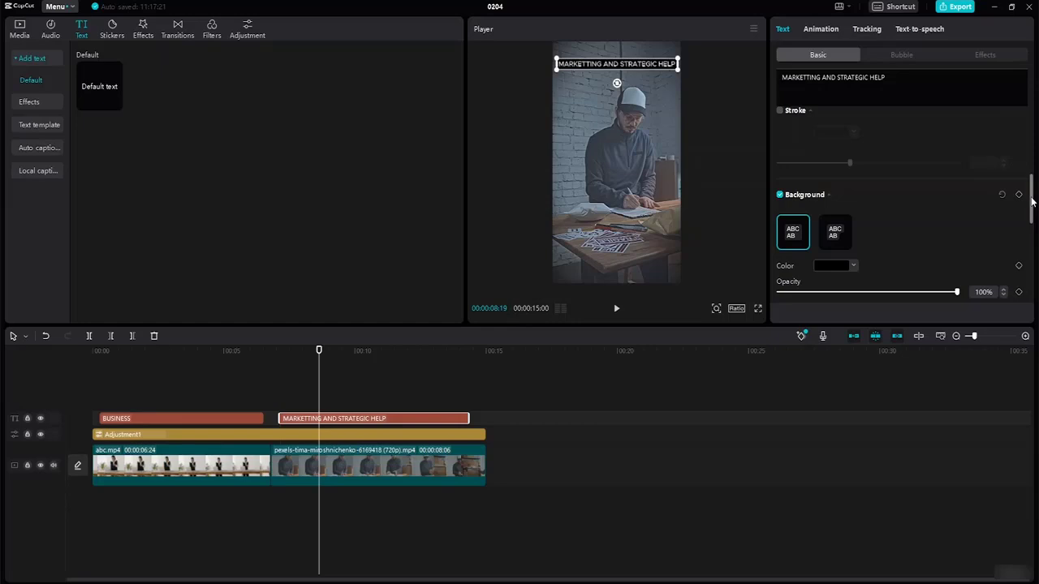
scroll(842, 244, down, 3)
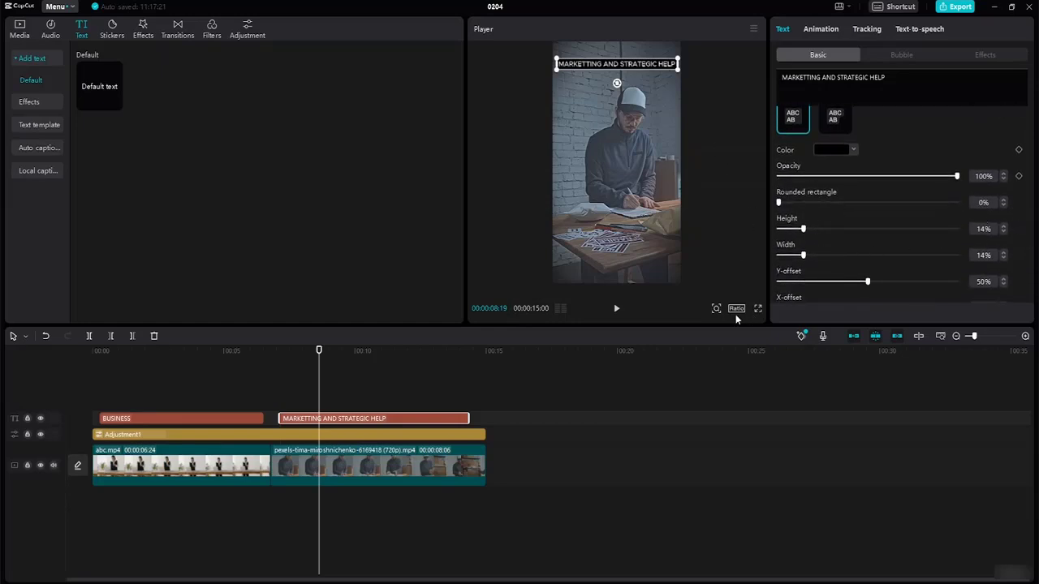
click(705, 209)
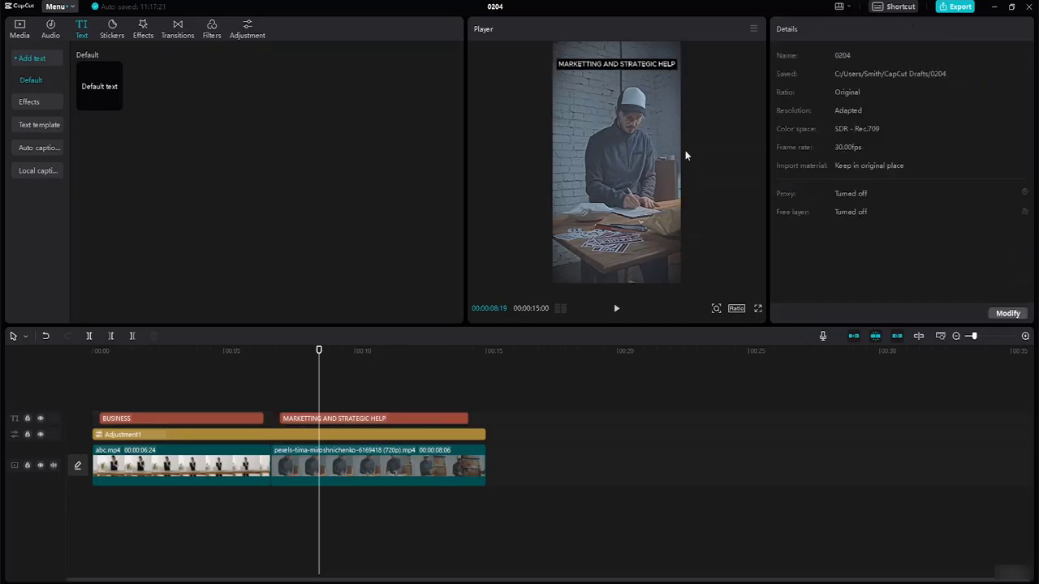
- Set the second title's background to 19% height, 24% width and 35% Y-offset
key(ctrl+plus)
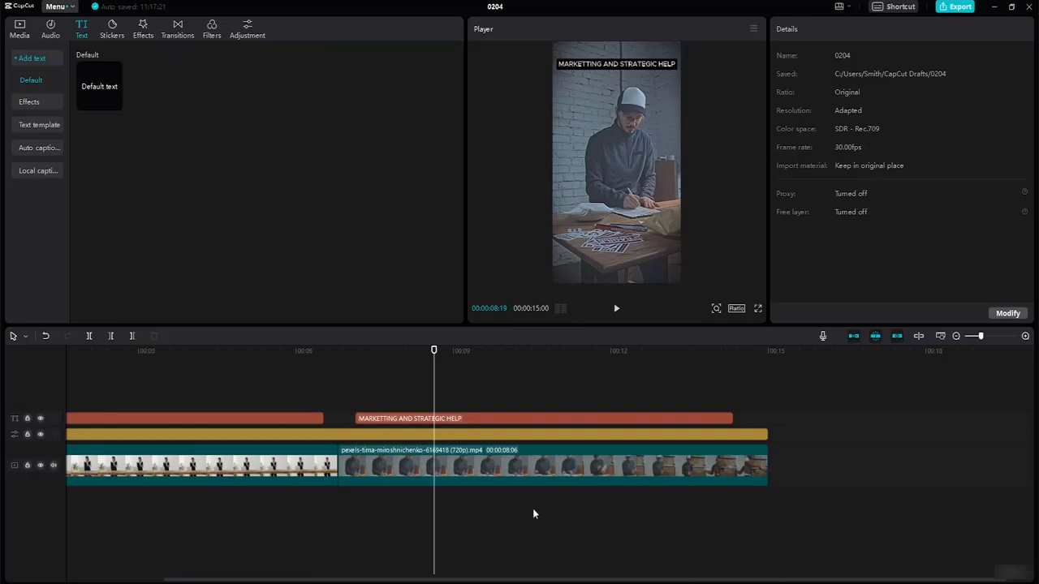
click(528, 511)
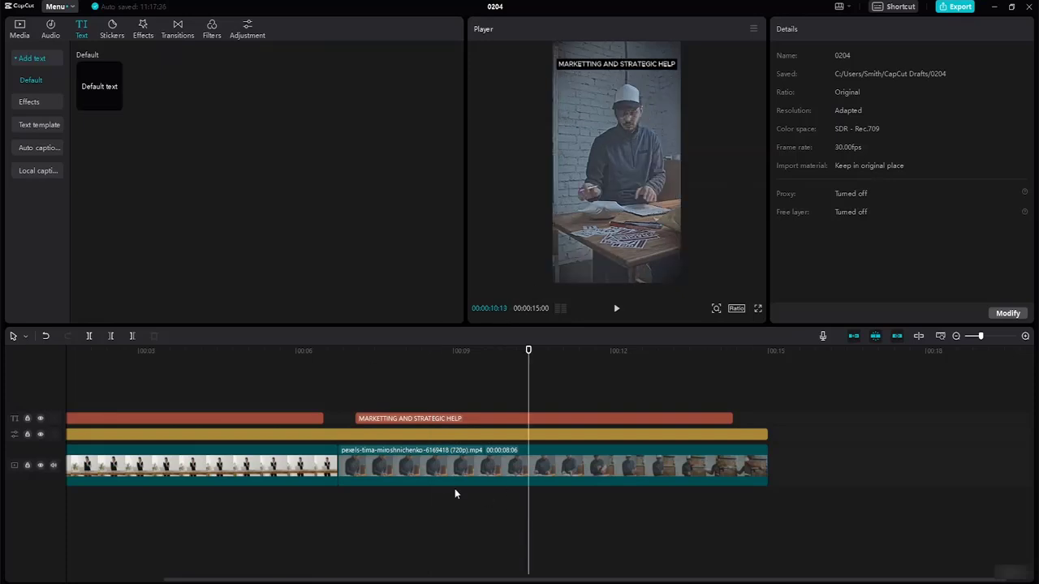
click(636, 64)
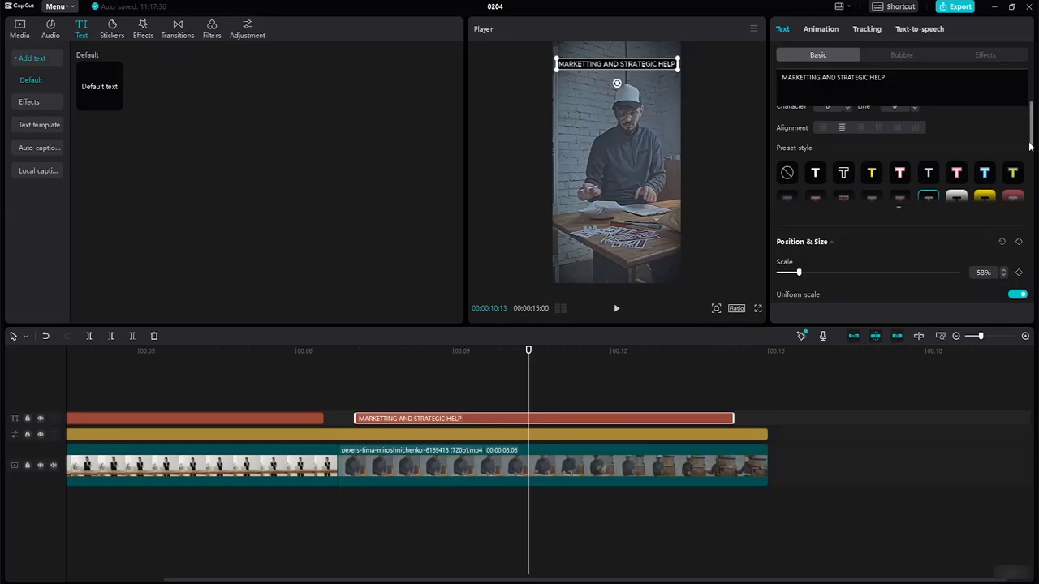
drag(1032, 144, 1029, 267)
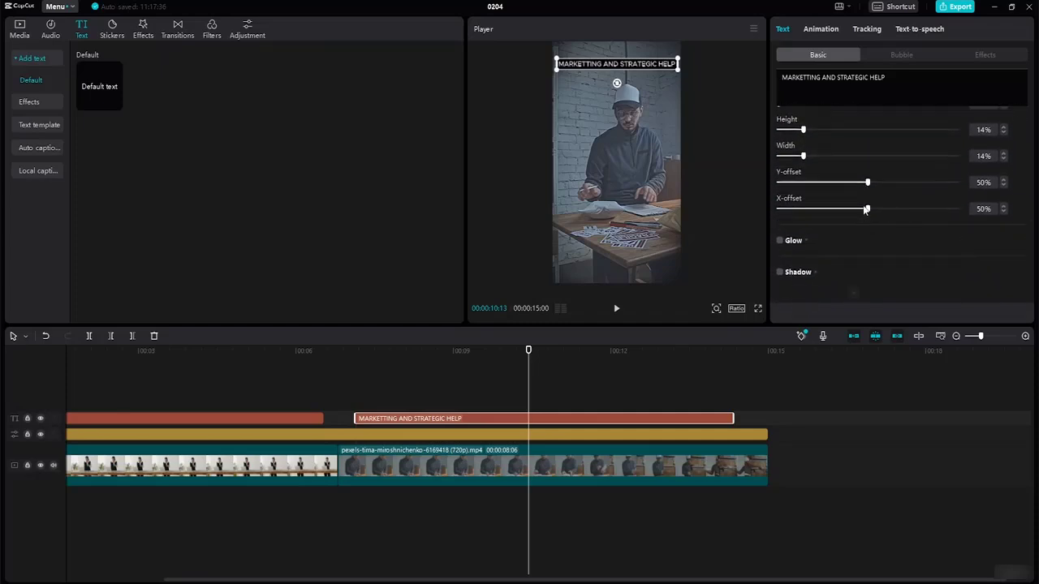
mouse_move(866, 209)
mouse_down()
mouse_move(850, 210)
mouse_move(878, 218)
mouse_move(868, 217)
mouse_up()
drag(867, 183, 838, 190)
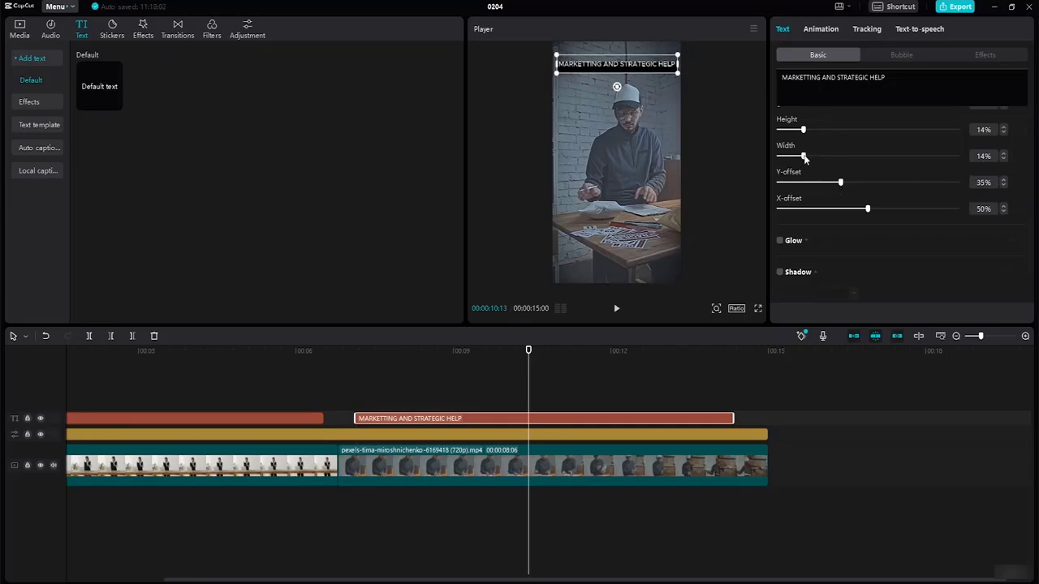
drag(804, 157, 812, 135)
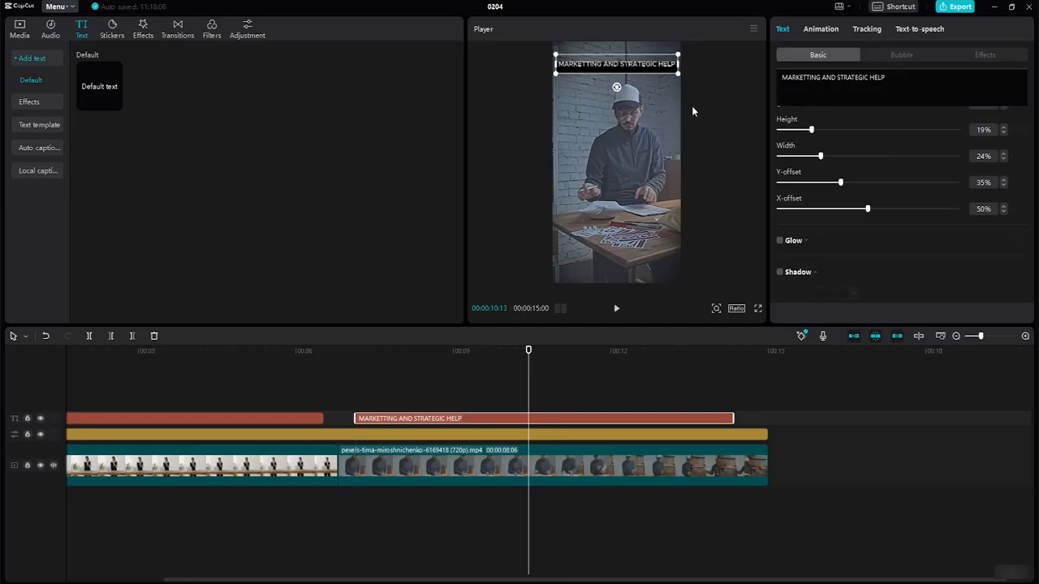
- Try keyframing the second video clip's opacity to 0% at 00:00:07:04, where the second title starts
click(670, 102)
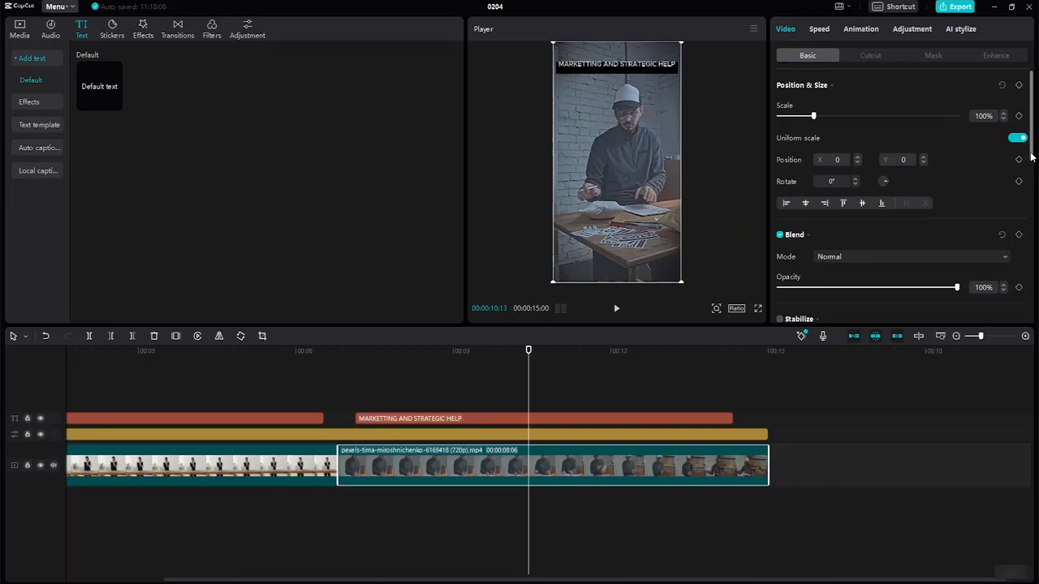
drag(1031, 157, 1021, 127)
drag(1032, 137, 1015, 174)
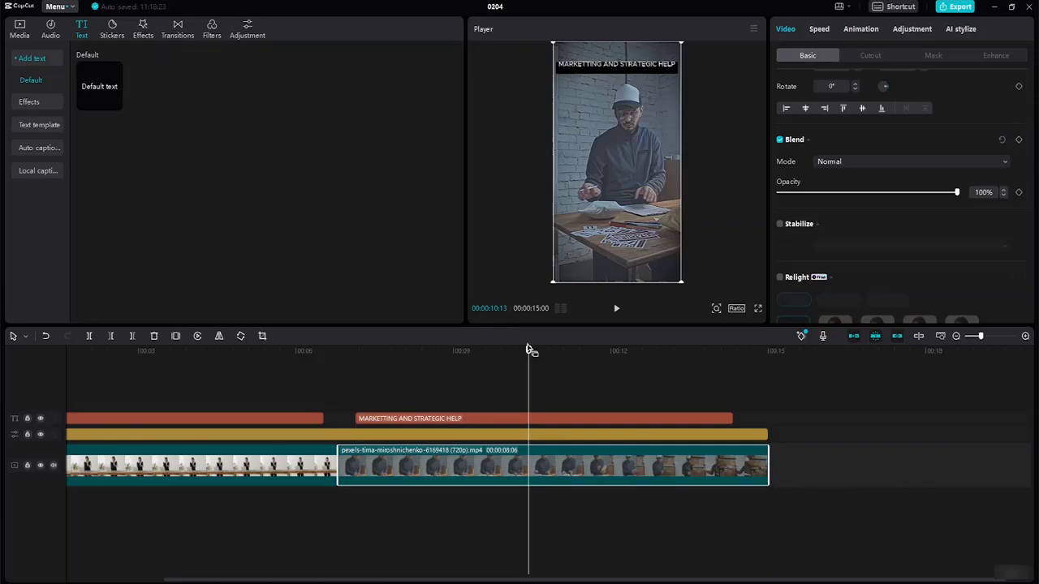
drag(528, 351, 357, 359)
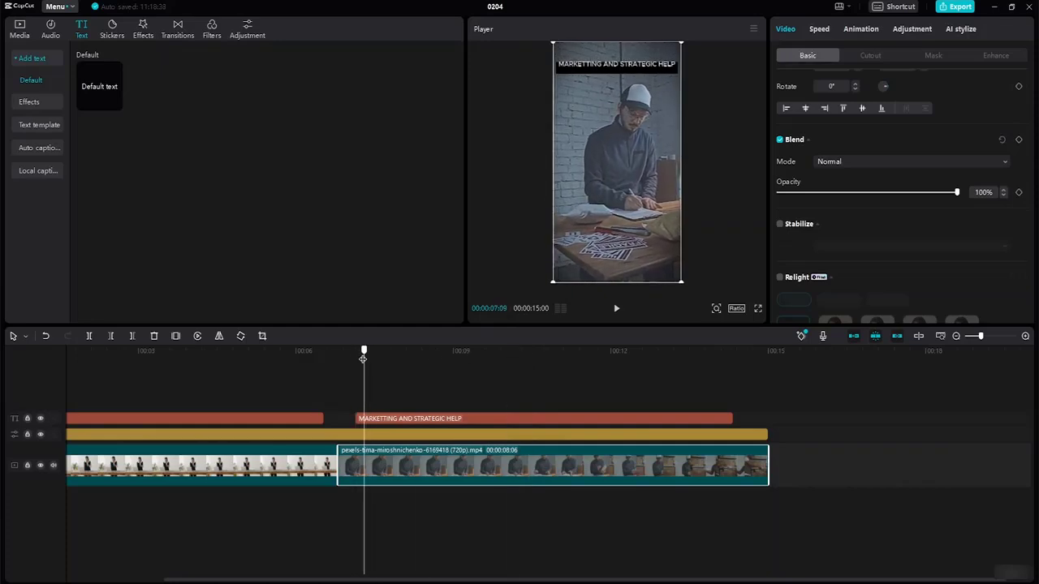
click(1018, 192)
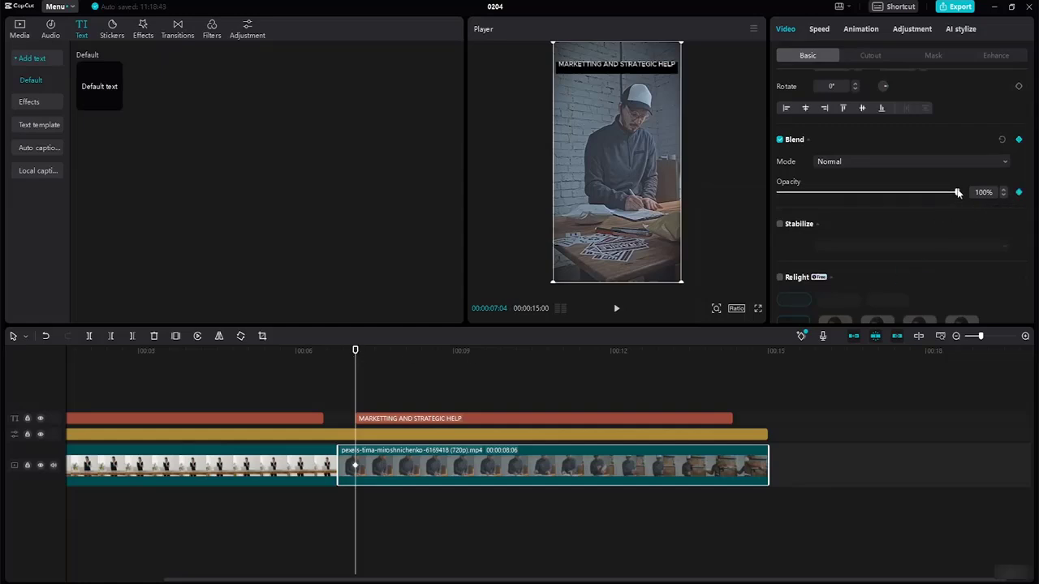
drag(957, 192, 773, 204)
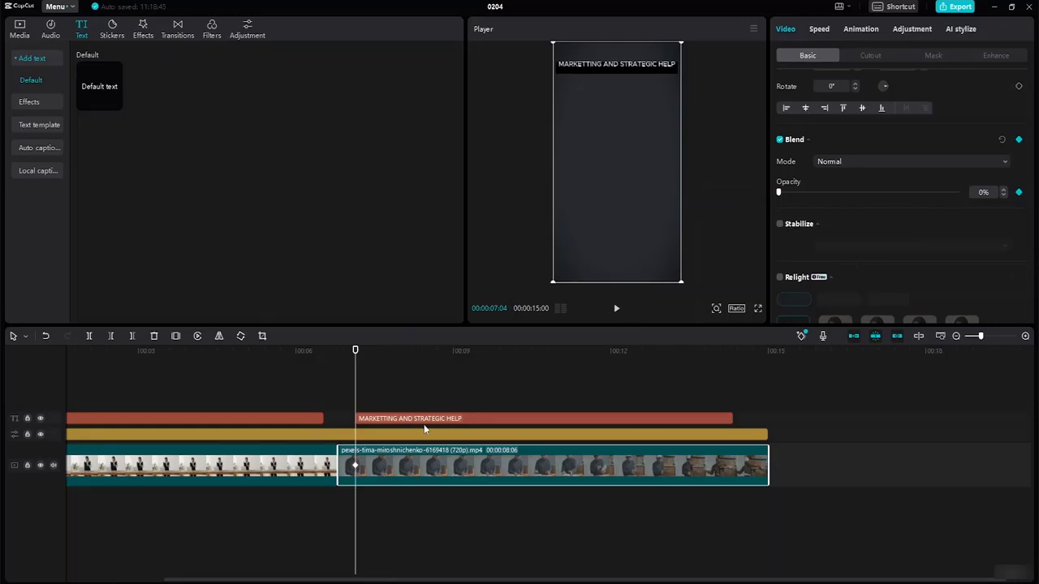
- Undo the opacity change on the second video clip and delete its opacity keyframe
key(ctrl+z)
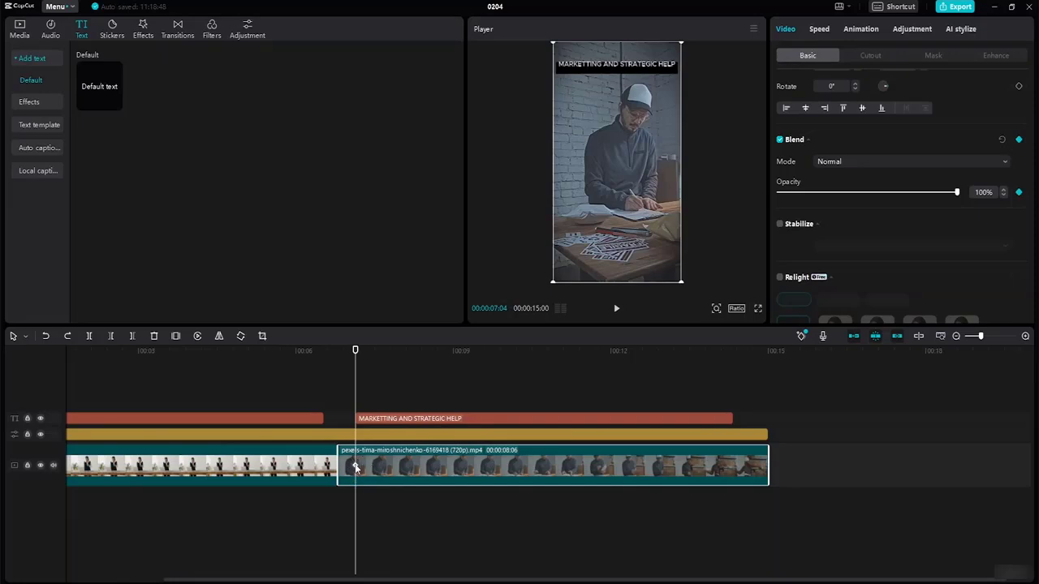
click(344, 403)
click(354, 464)
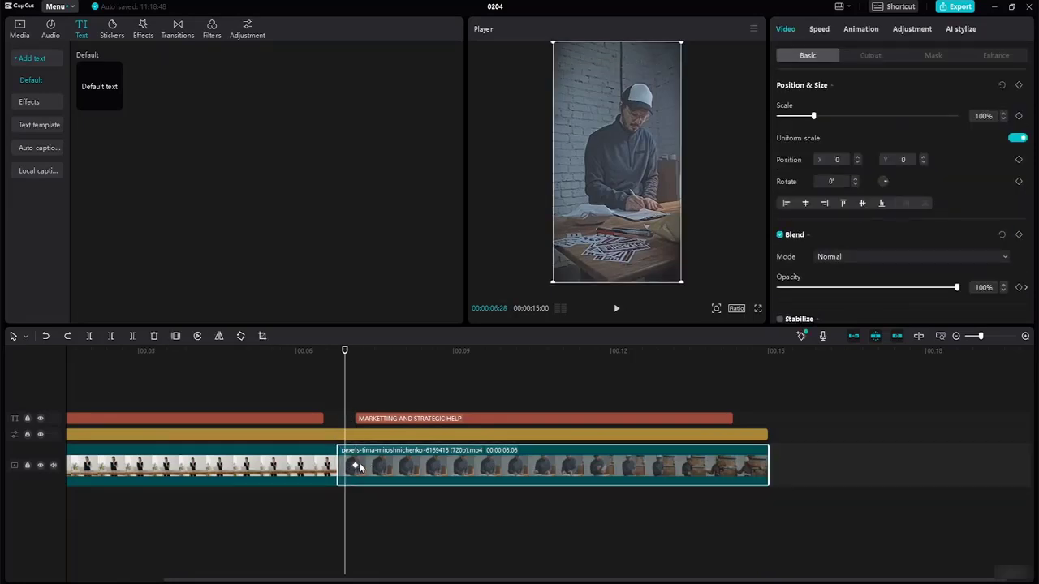
click(354, 466)
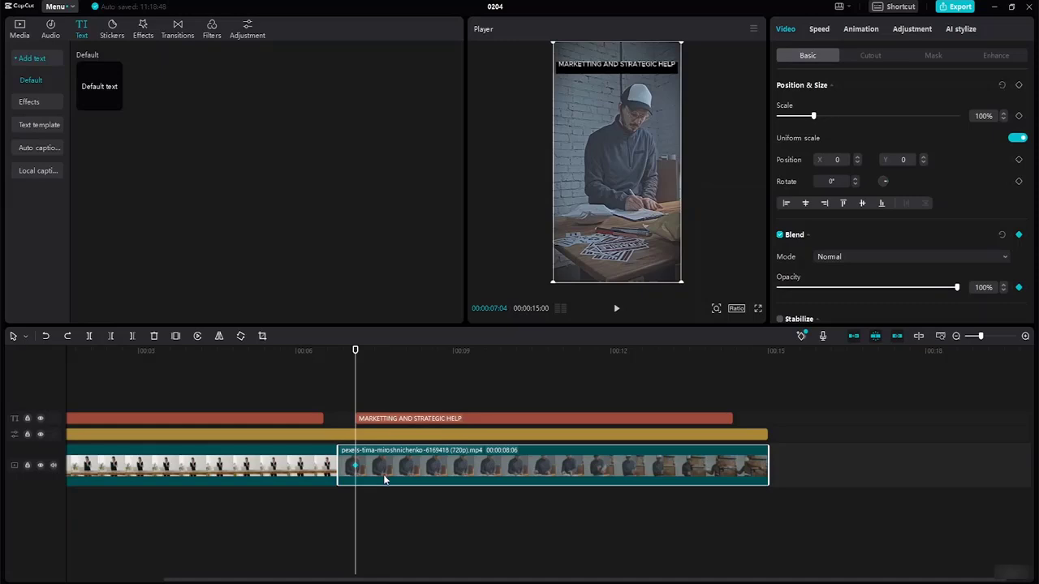
key(Delete)
- Fade the second title in with opacity keyframes of 0% at 00:00:07:04 and 100% at 00:00:09:03
click(389, 418)
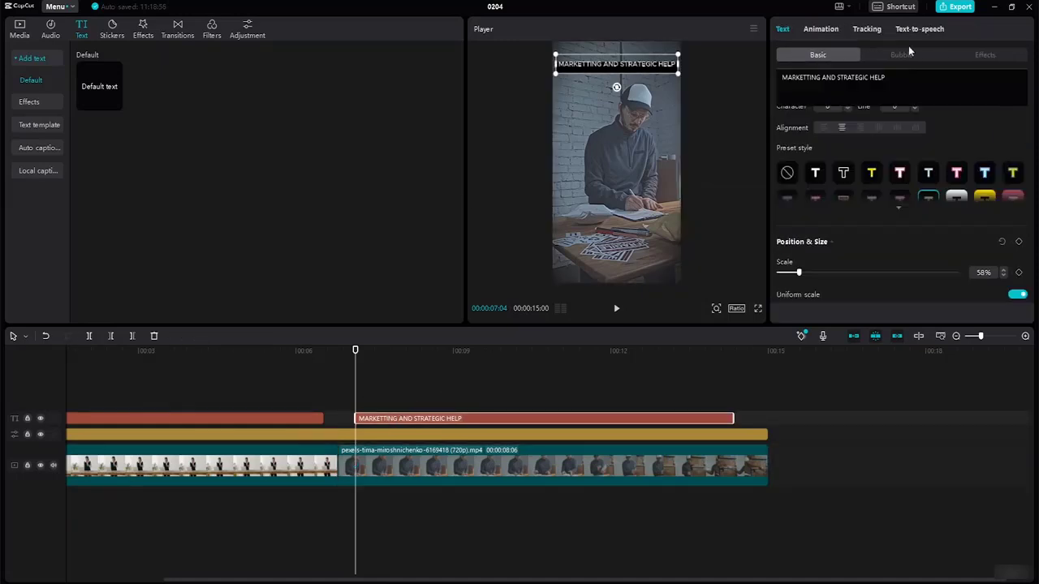
drag(1033, 140, 1034, 189)
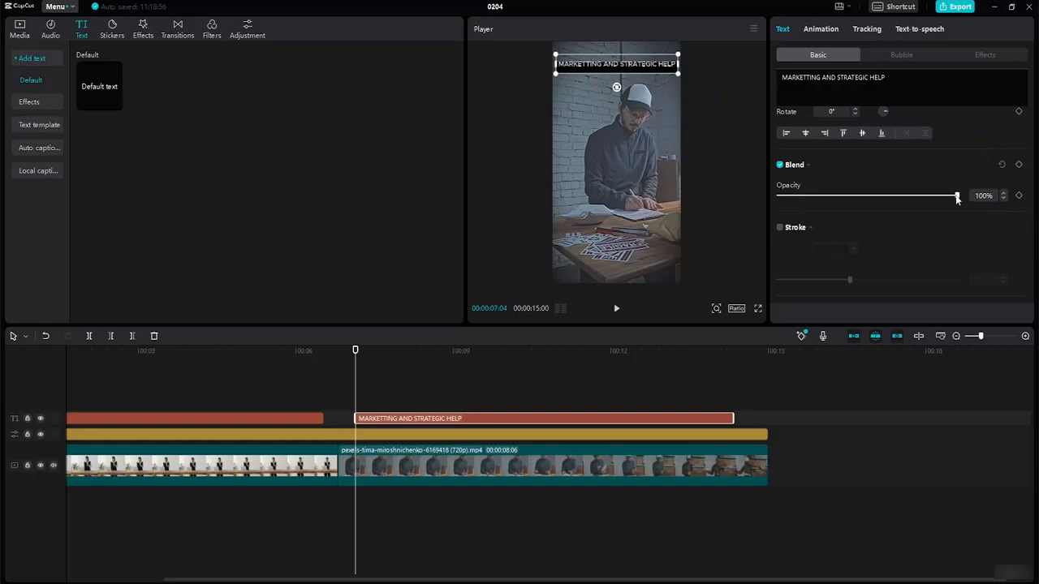
click(1019, 197)
drag(957, 195, 779, 196)
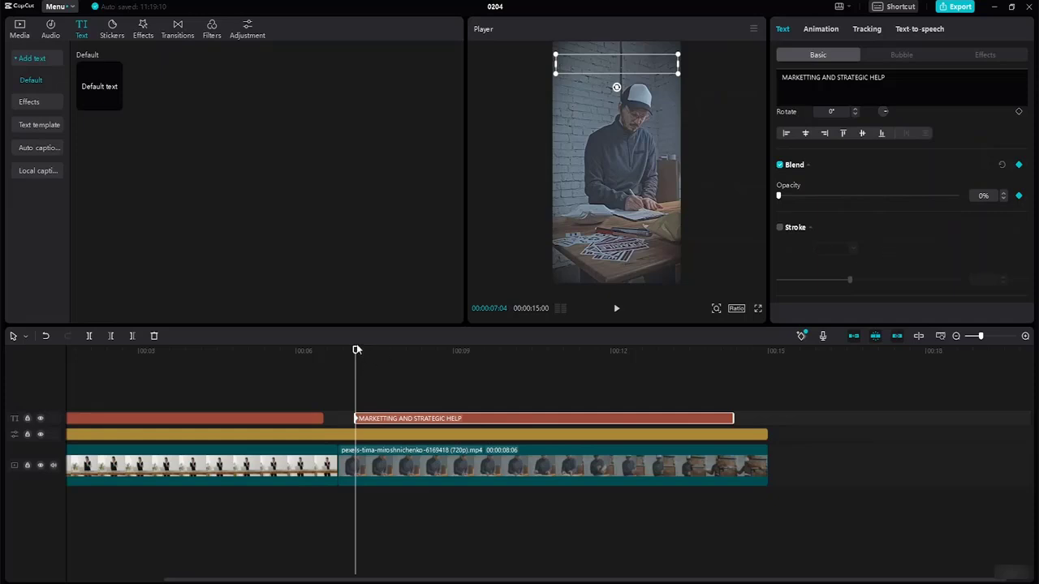
drag(356, 349, 458, 352)
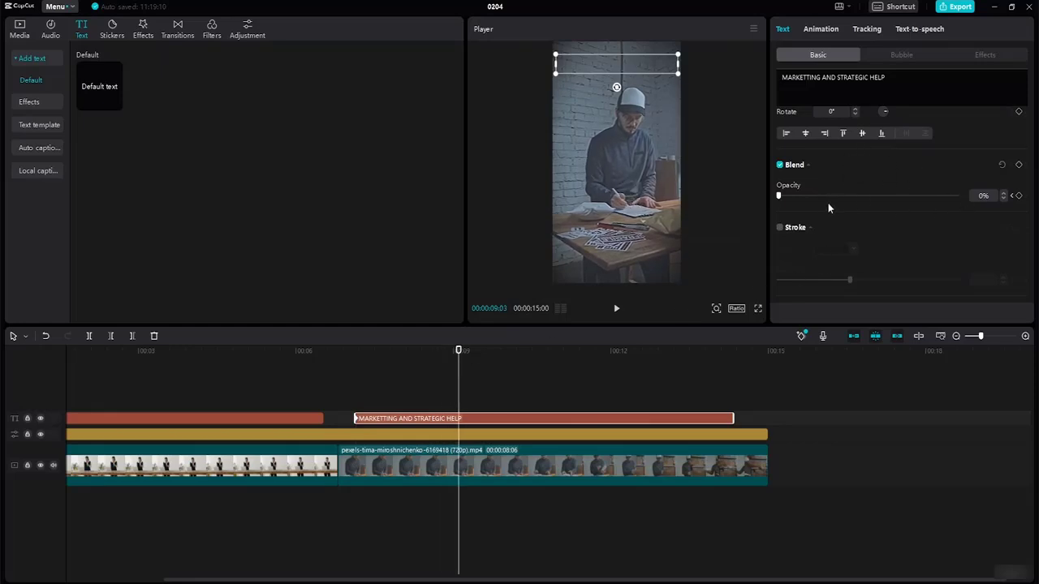
drag(778, 198, 957, 197)
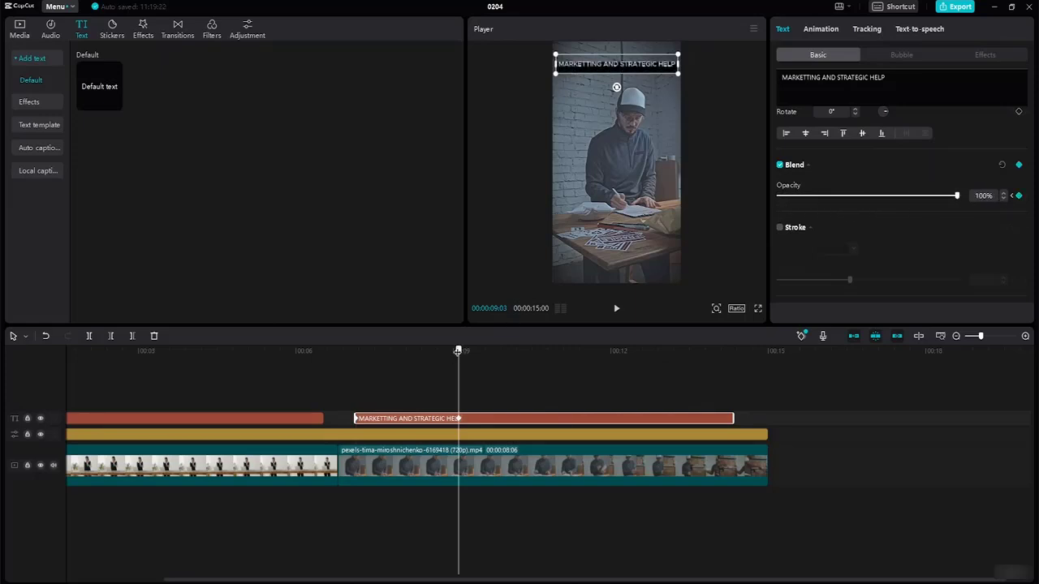
- Extend the second title to 00:00:14:17 and fade it out with opacity keyframes of 100% at 00:00:13:13 and 0% at its end
drag(458, 351, 686, 387)
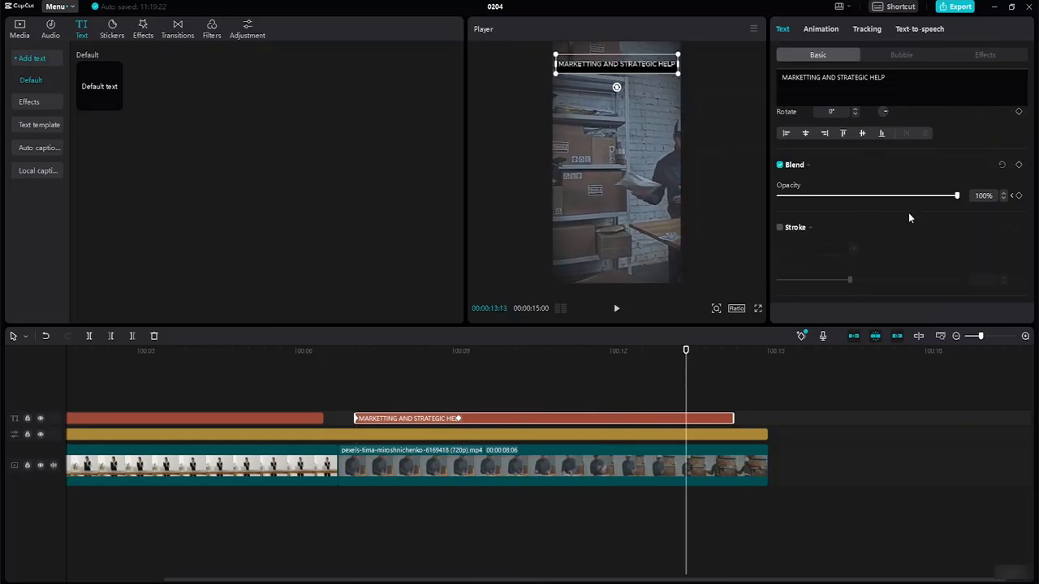
click(1018, 196)
drag(686, 351, 733, 360)
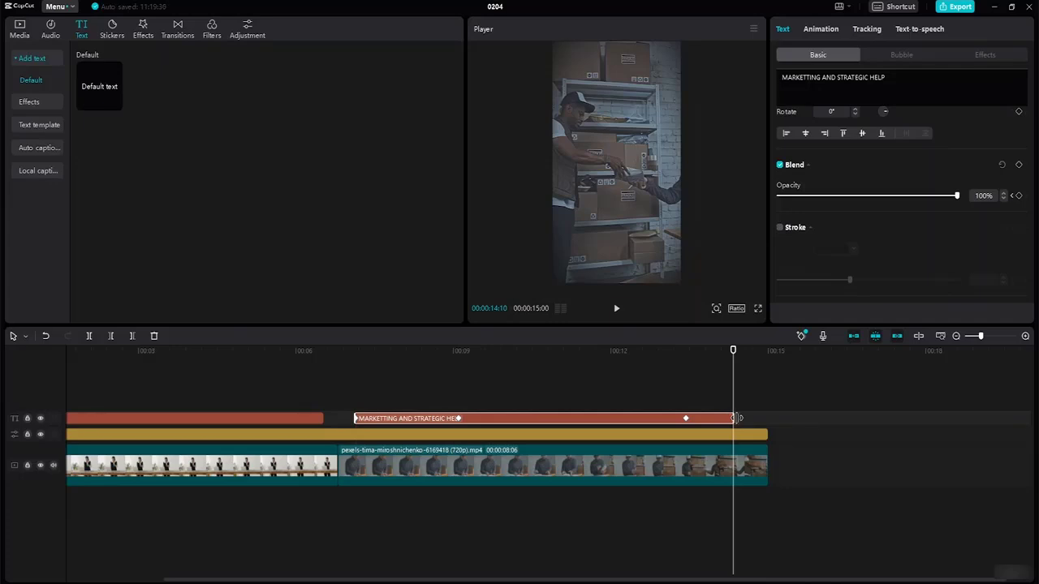
drag(736, 420, 745, 418)
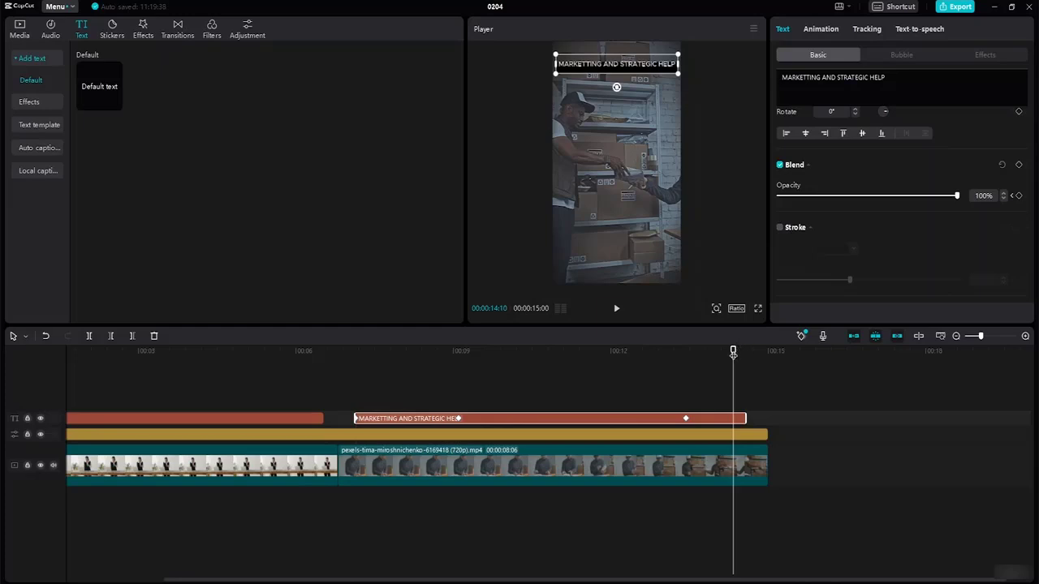
drag(735, 349, 745, 350)
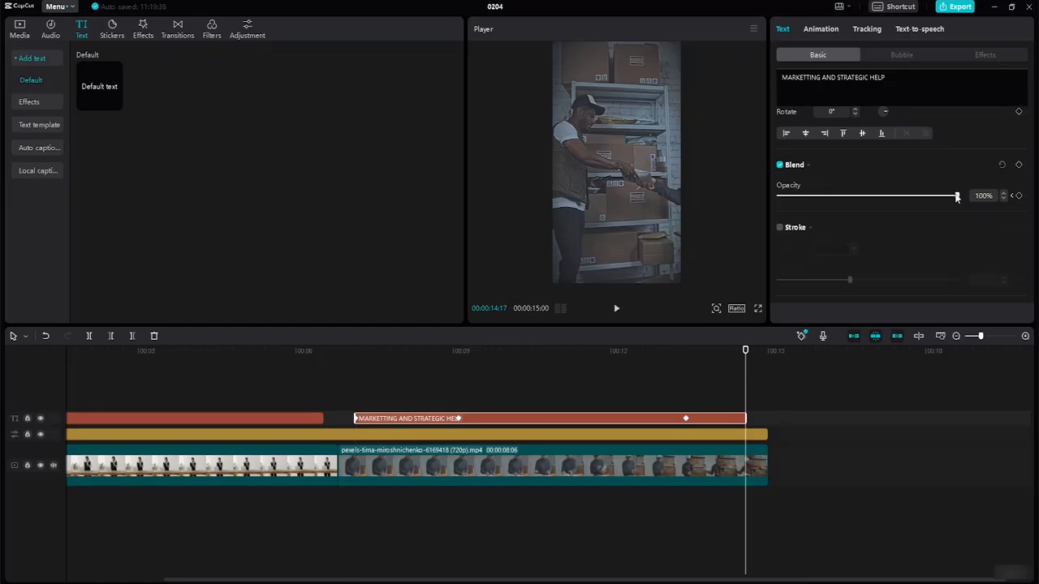
drag(957, 196, 920, 198)
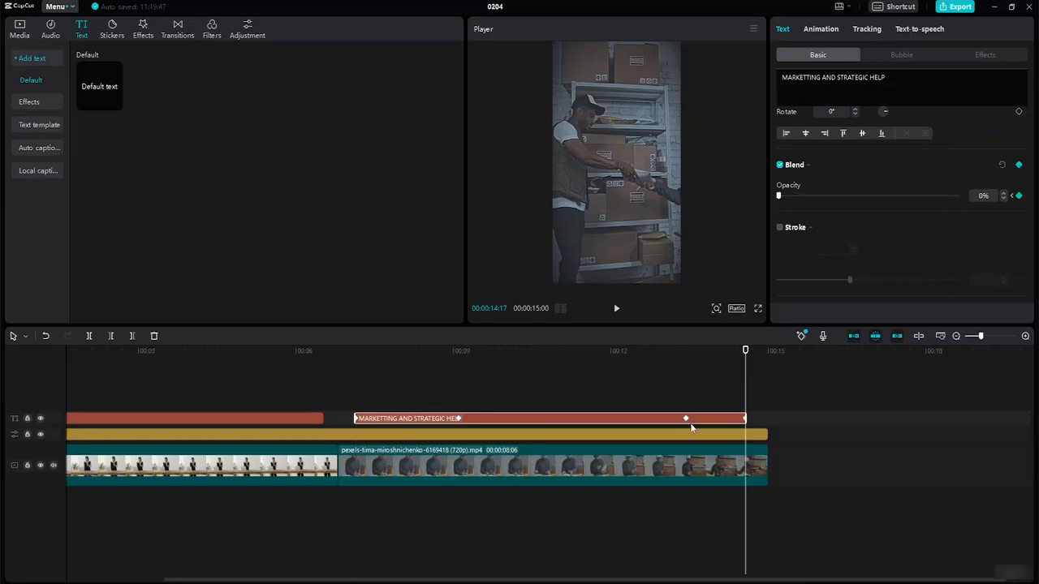
- Play the video from the start to review both titles and their fades
drag(745, 351, 47, 306)
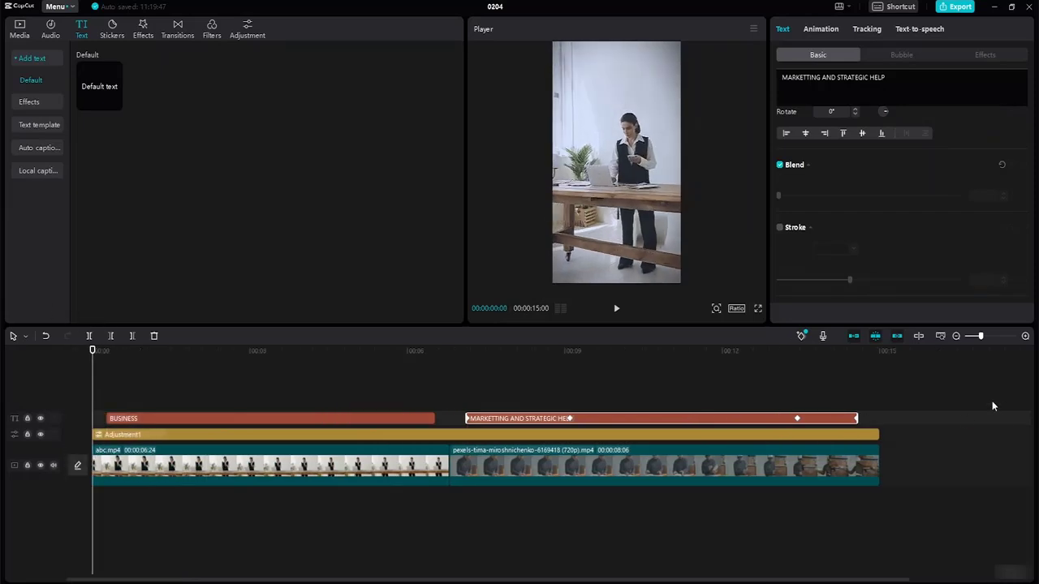
click(616, 309)
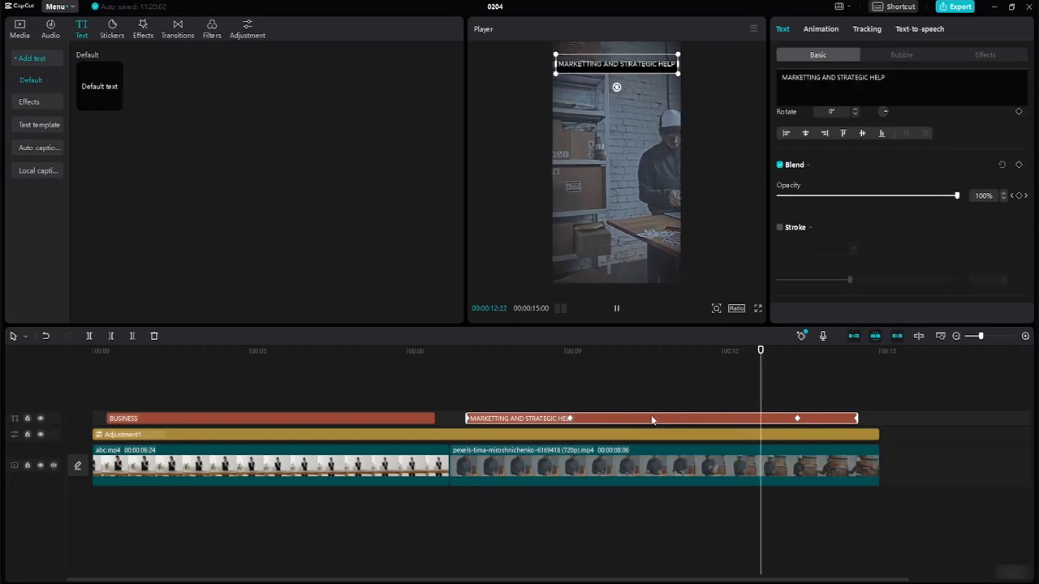
key(space)
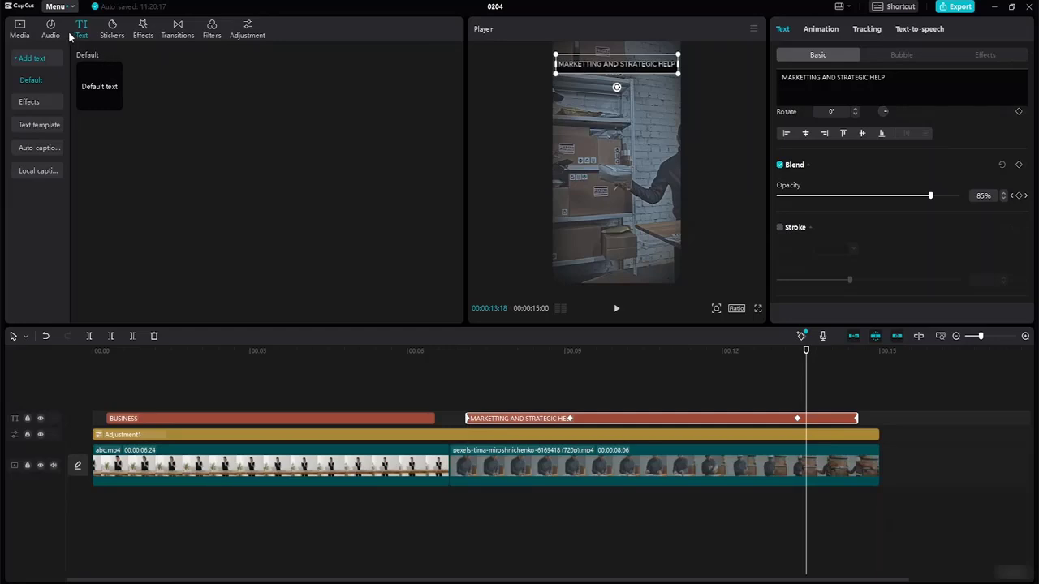
- Search the sticker library for "JOIN US" and preview the blue triangular JOIN US sticker
click(122, 35)
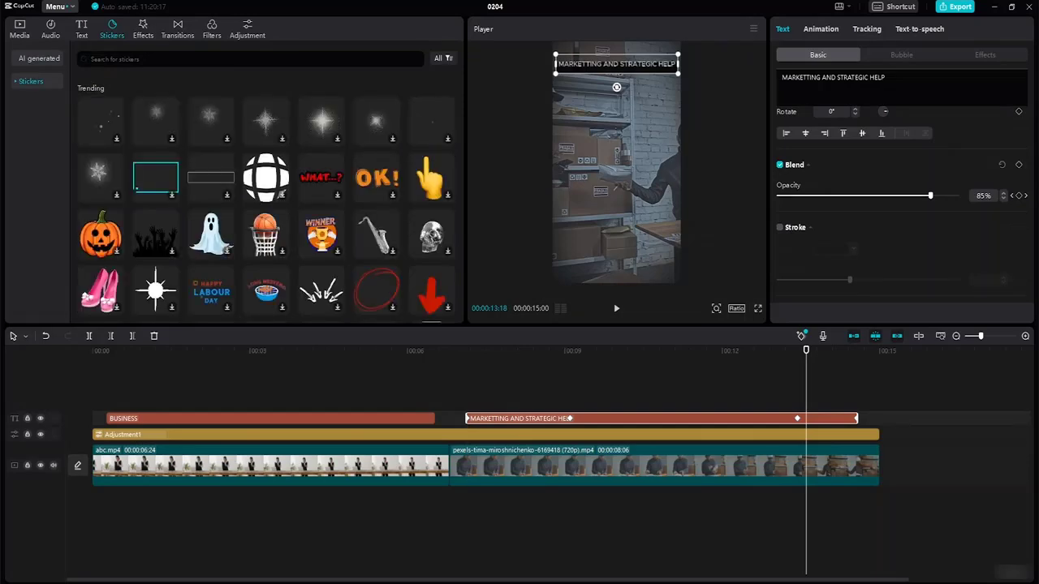
text(jo)
key(Return)
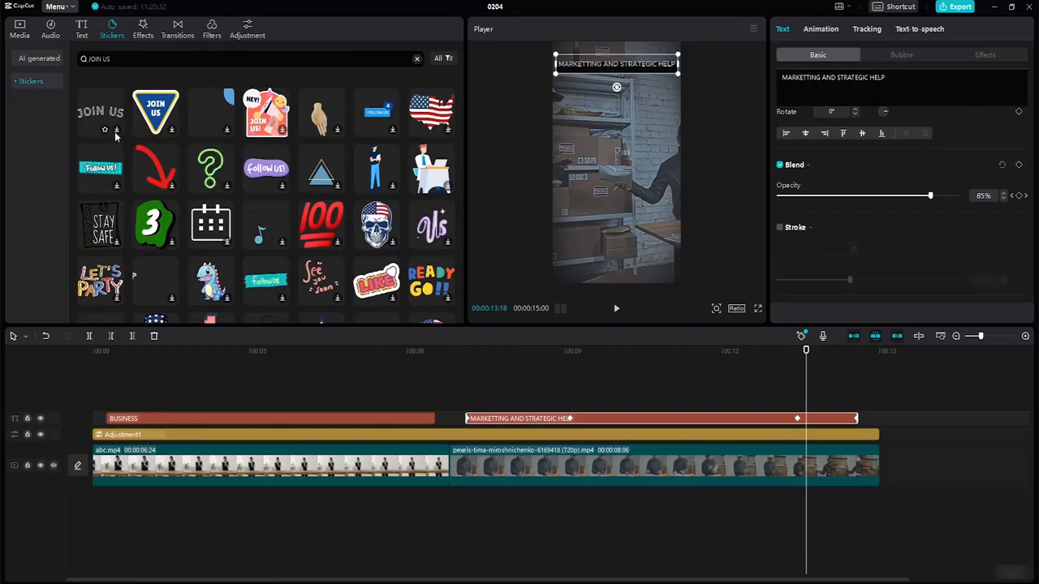
click(172, 134)
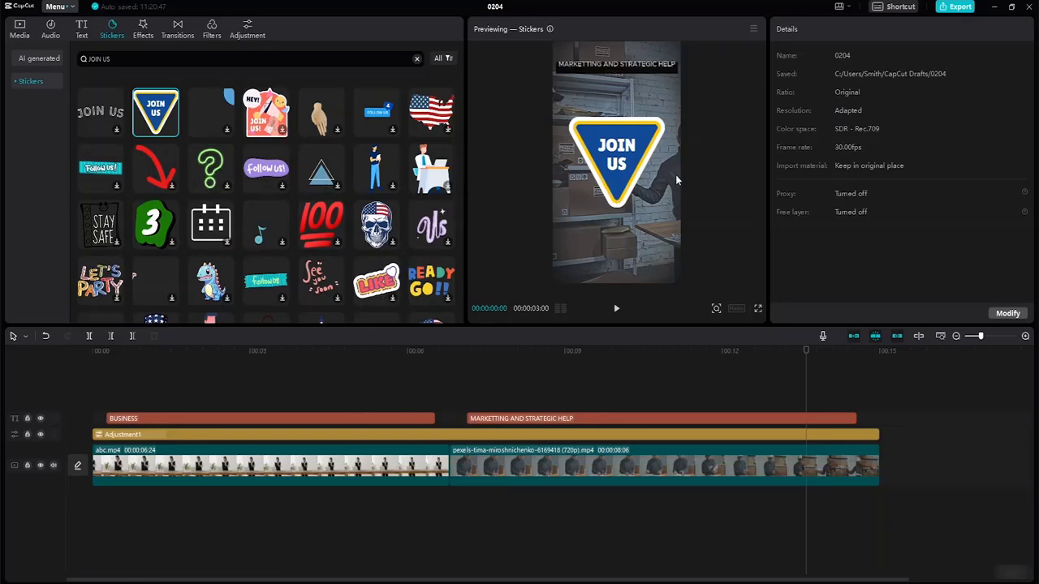
- Add the purple "Follow us!" sticker above the second title on the timeline, spanning the title's full duration
drag(804, 350, 190, 345)
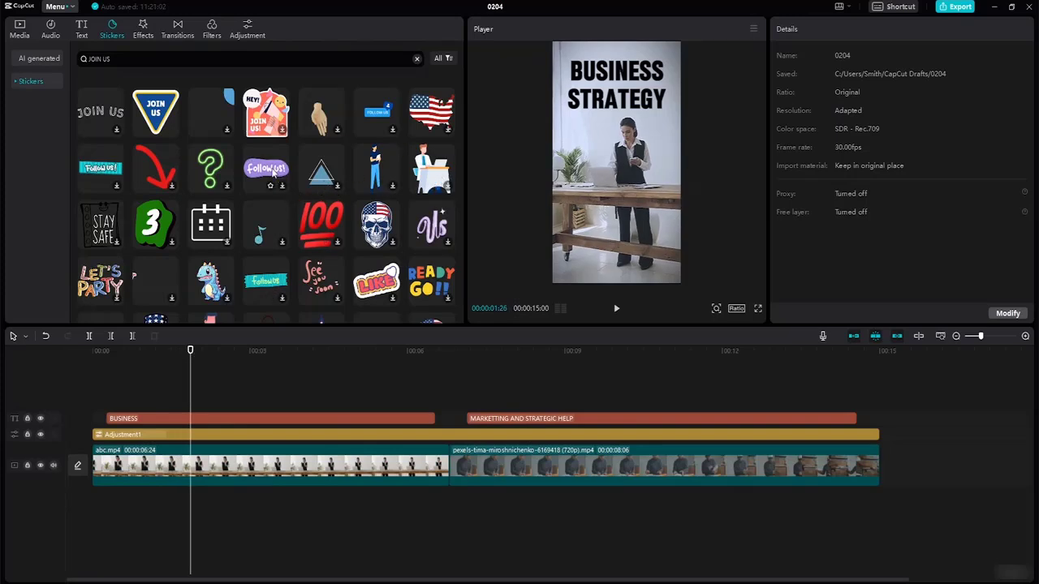
drag(274, 172, 465, 402)
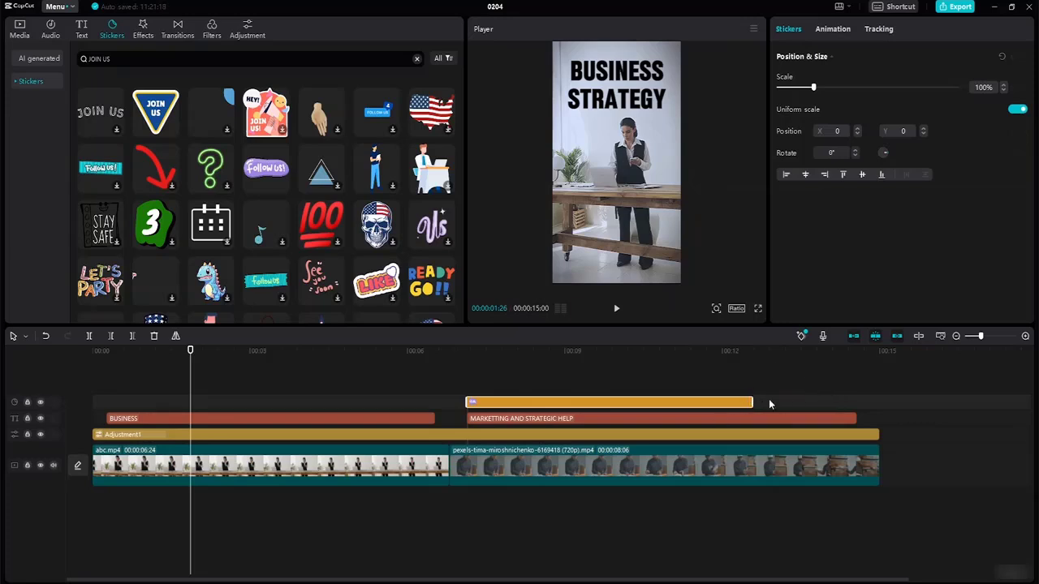
drag(753, 402, 857, 402)
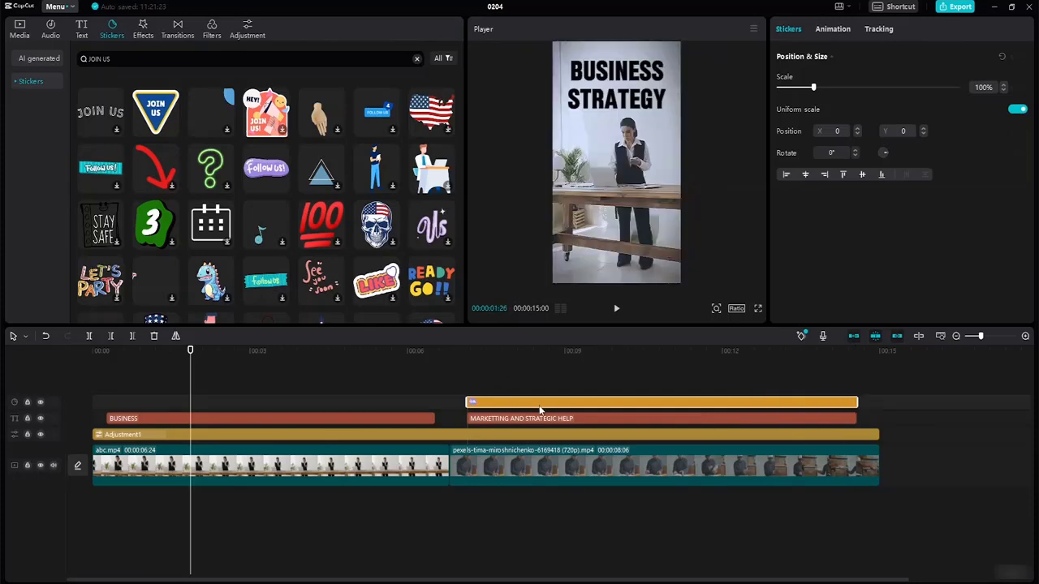
- Move the "Follow us!" sticker to the lower centre of the frame, at X 0 and Y about -1561
click(501, 424)
click(508, 403)
drag(191, 352, 554, 350)
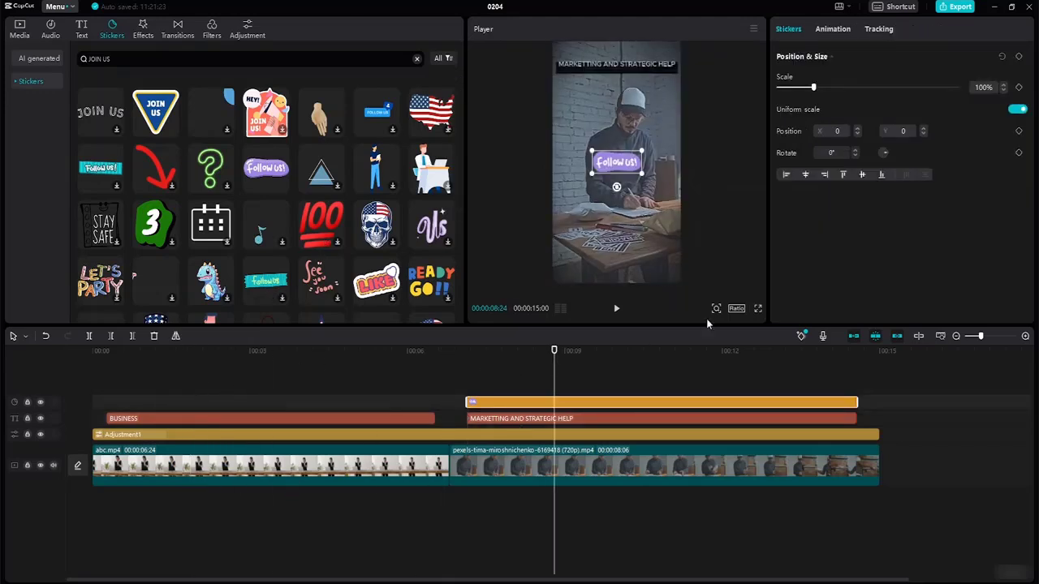
drag(624, 169, 624, 265)
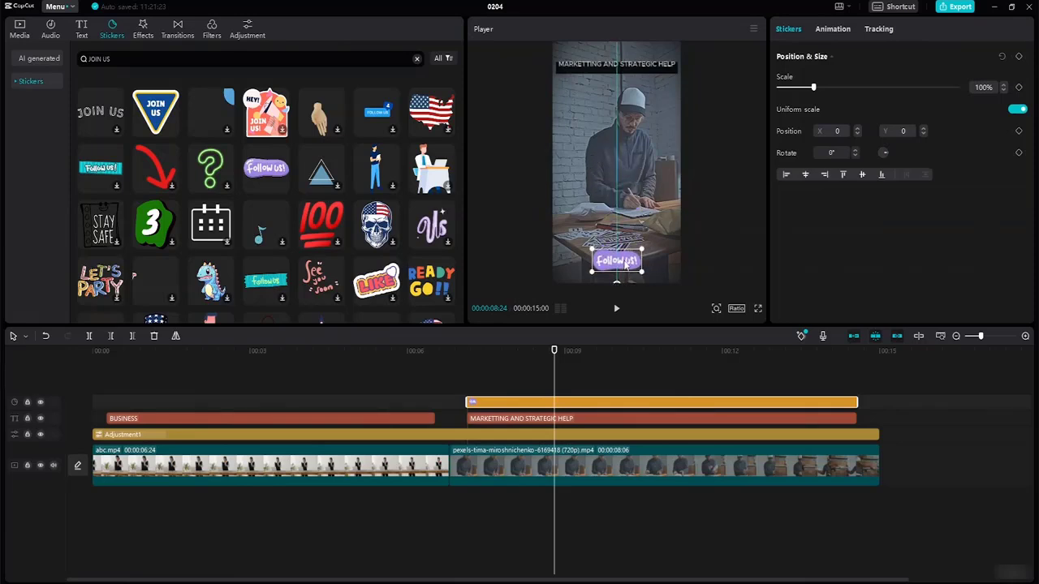
click(673, 254)
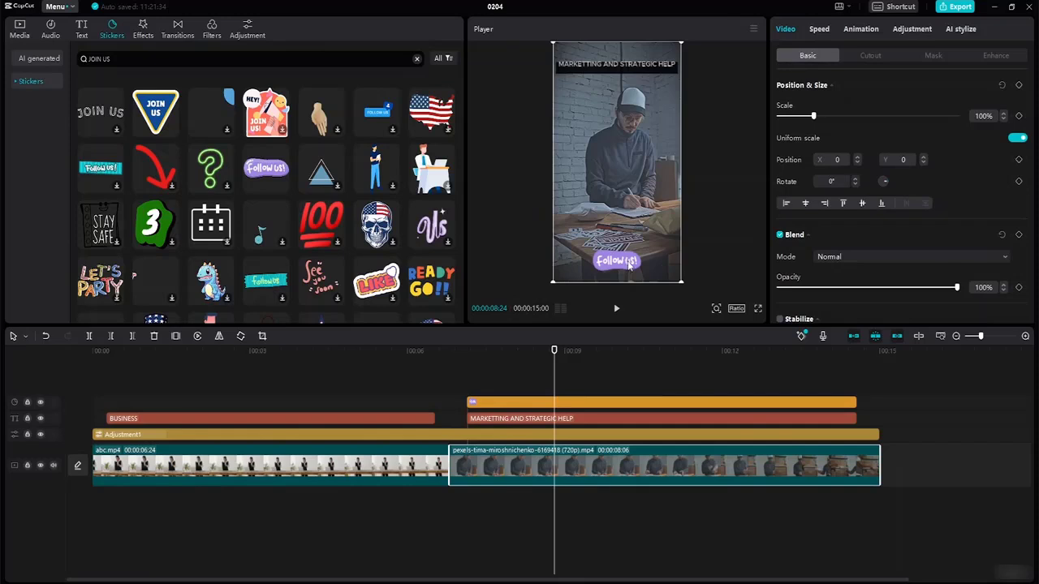
click(630, 266)
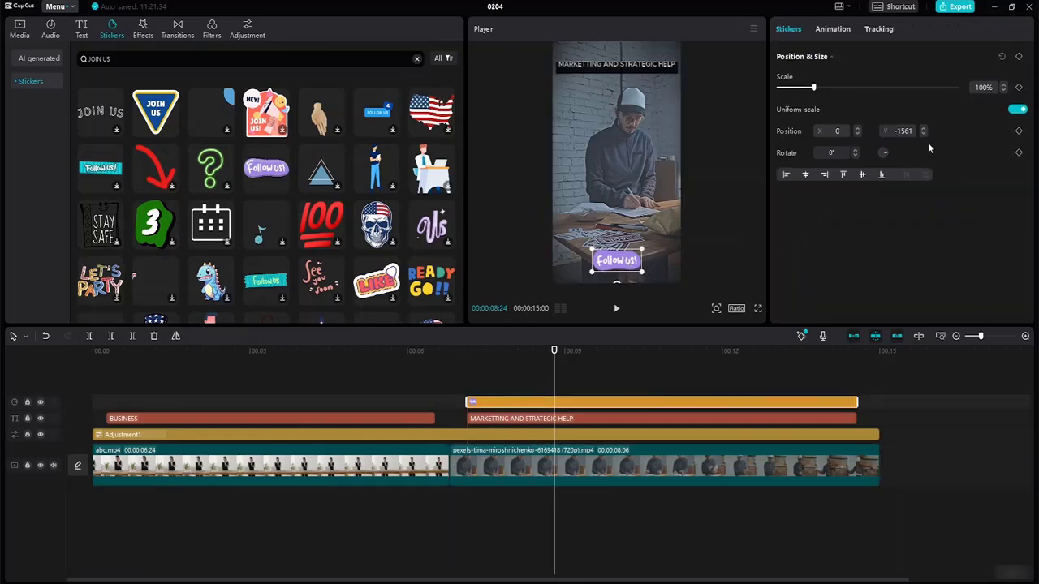
- Give the "Follow us!" sticker a Spring entrance animation and a Fade Out exit animation
click(844, 30)
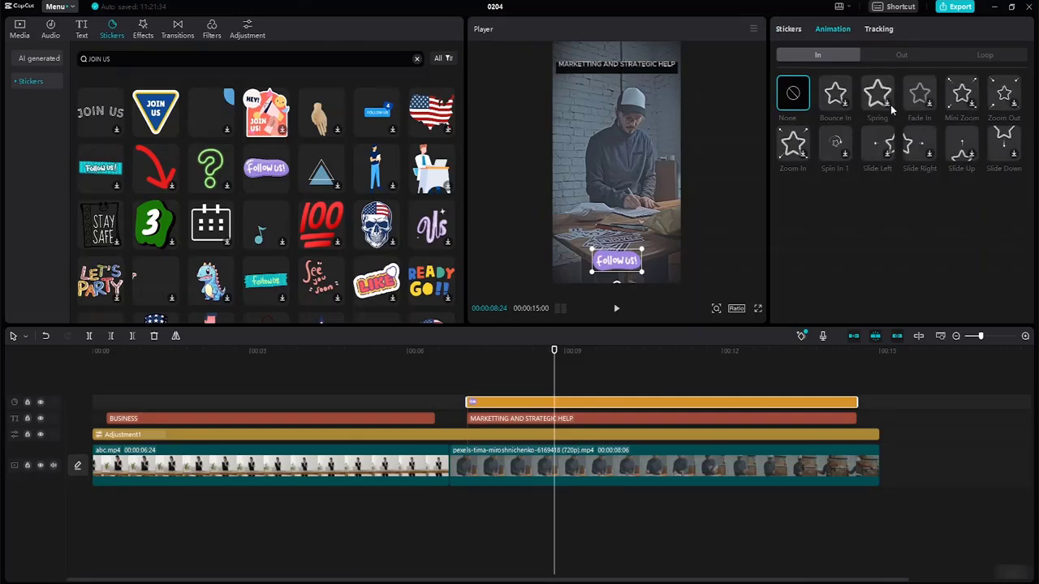
click(891, 107)
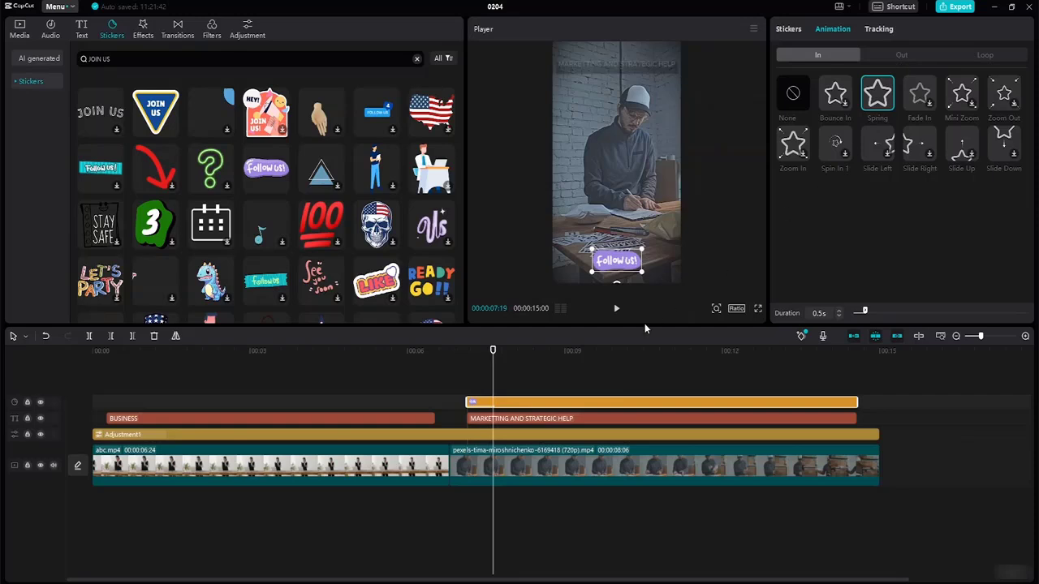
drag(494, 359, 856, 352)
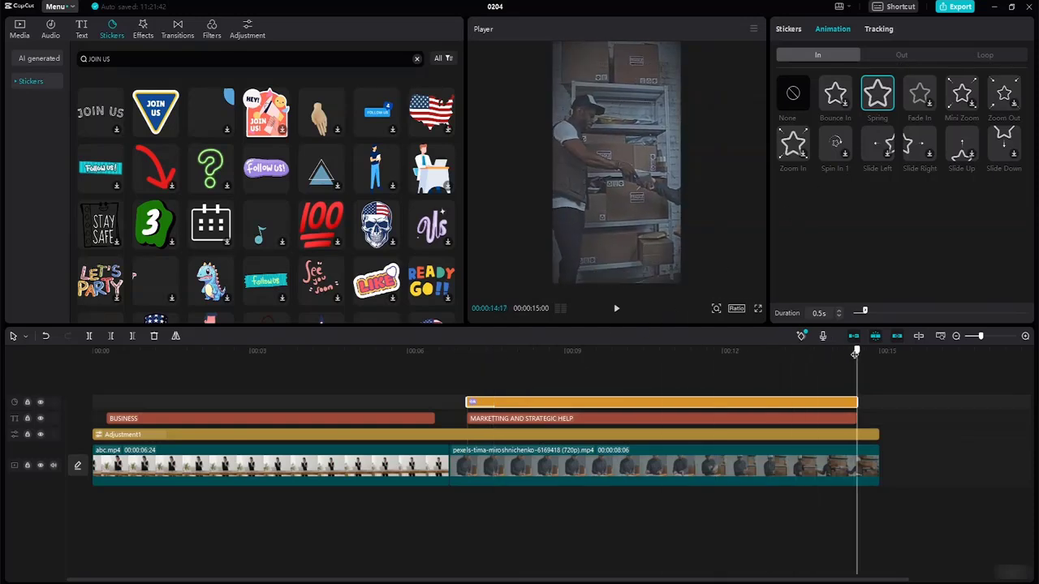
click(904, 55)
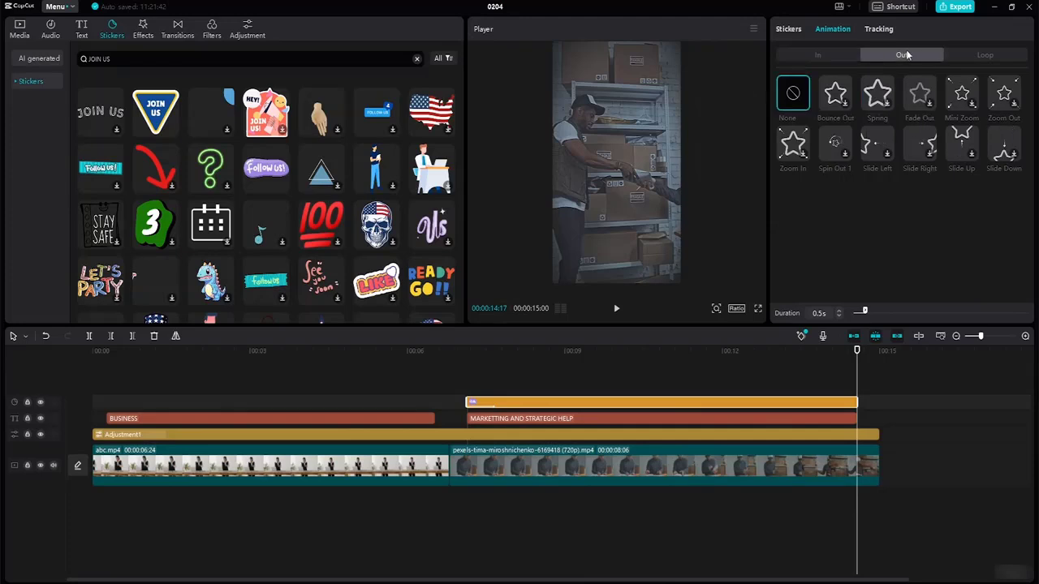
click(927, 102)
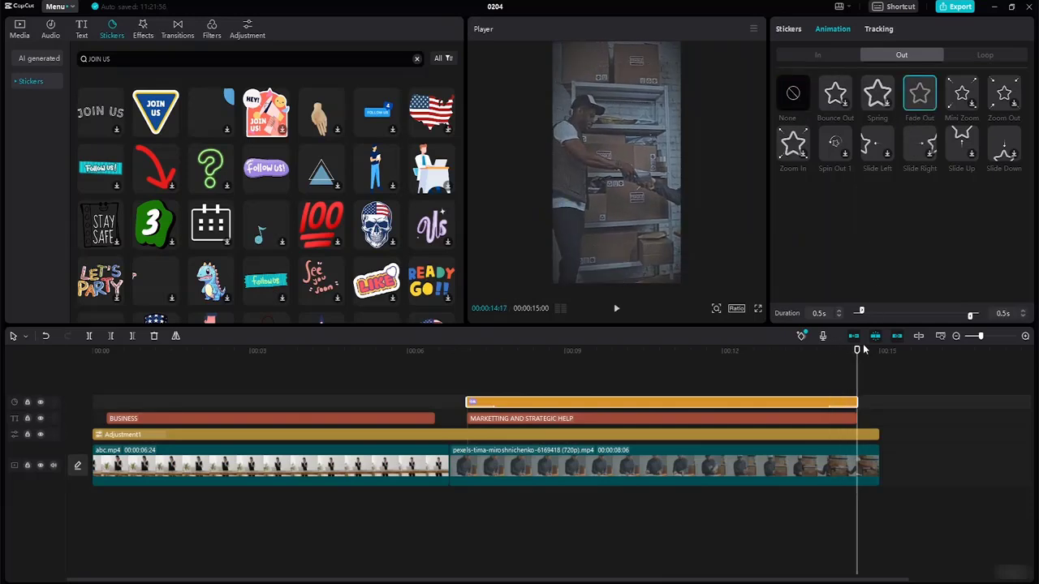
- Play the second clip's section to review the "Follow us!" sticker's entrance and exit animations
drag(857, 351, 454, 354)
key(space)
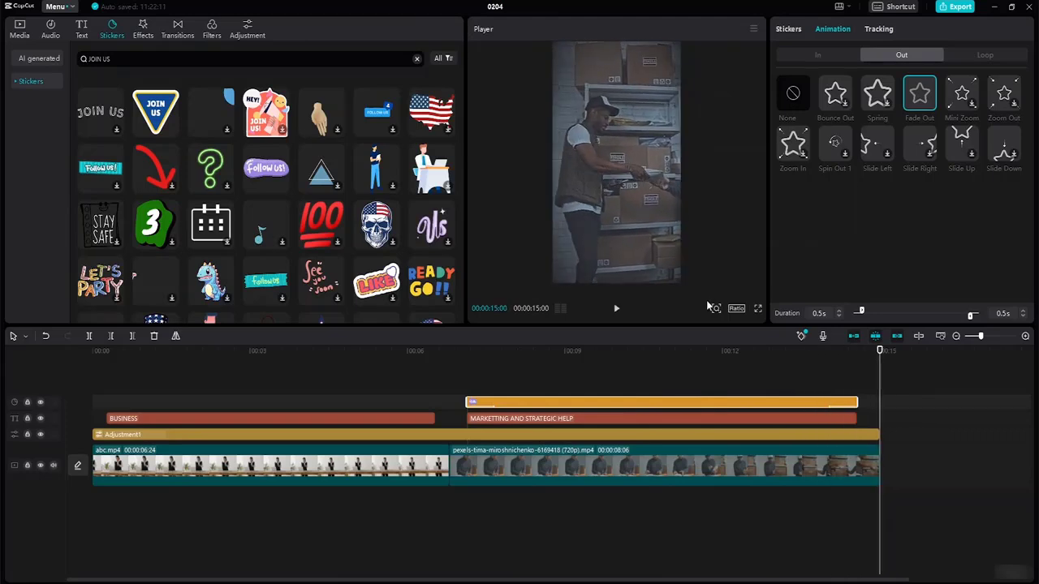
key(space)
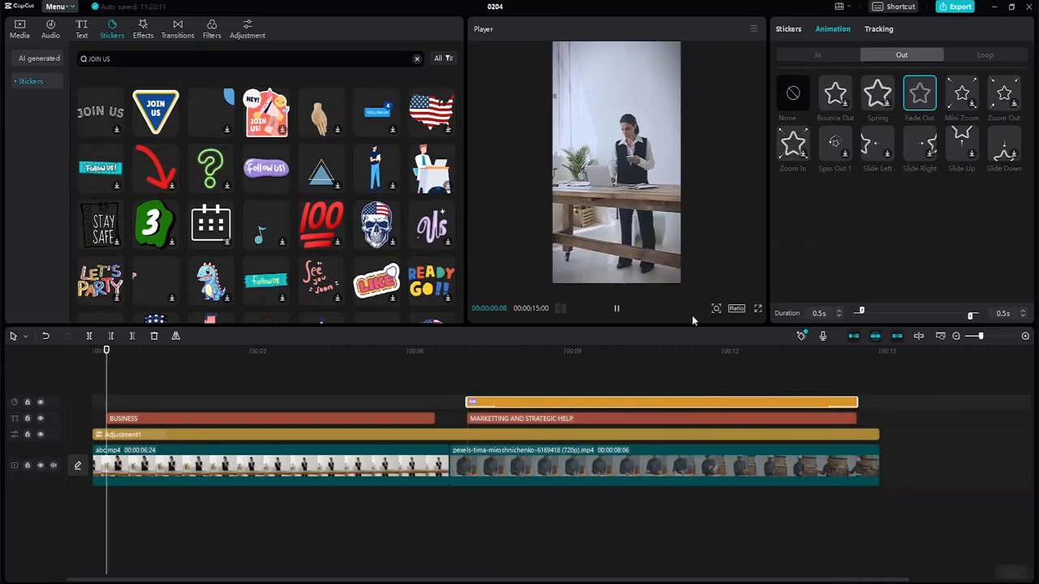
click(874, 410)
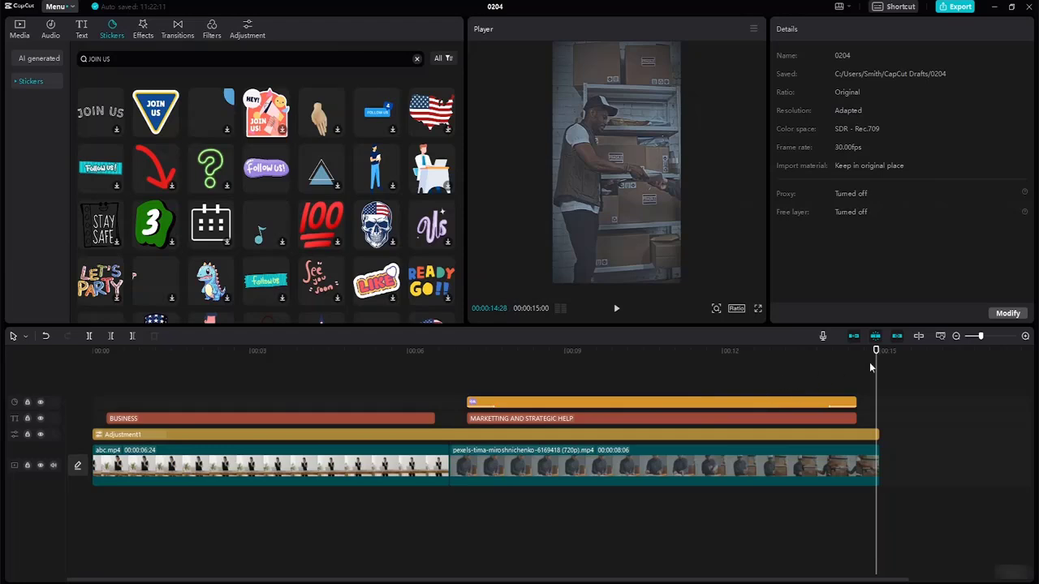
- Add the blue triangular JOIN US sticker above the first title on the timeline, matching the title's start and end
drag(874, 351, 78, 298)
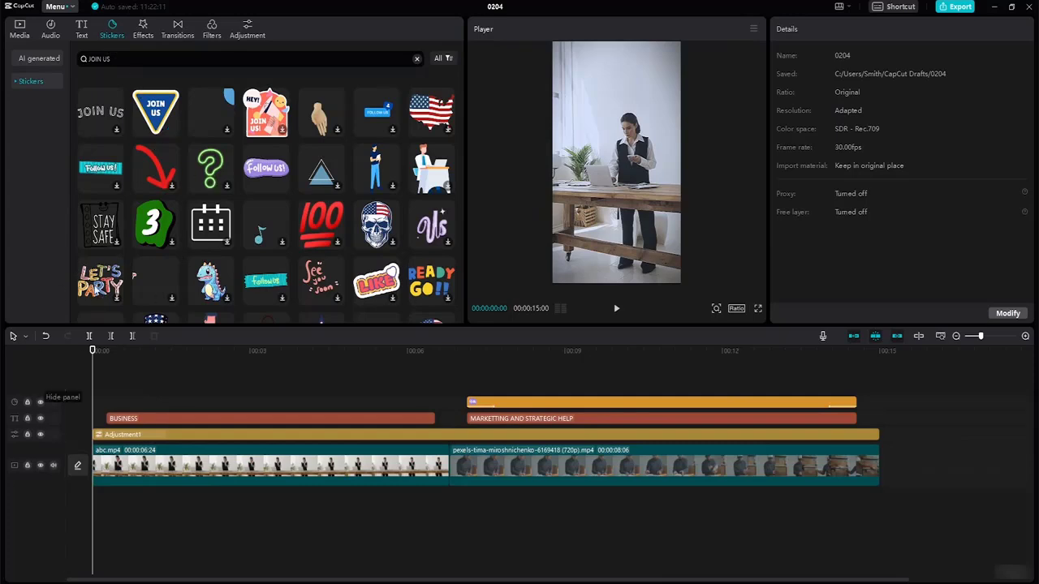
drag(149, 129, 159, 119)
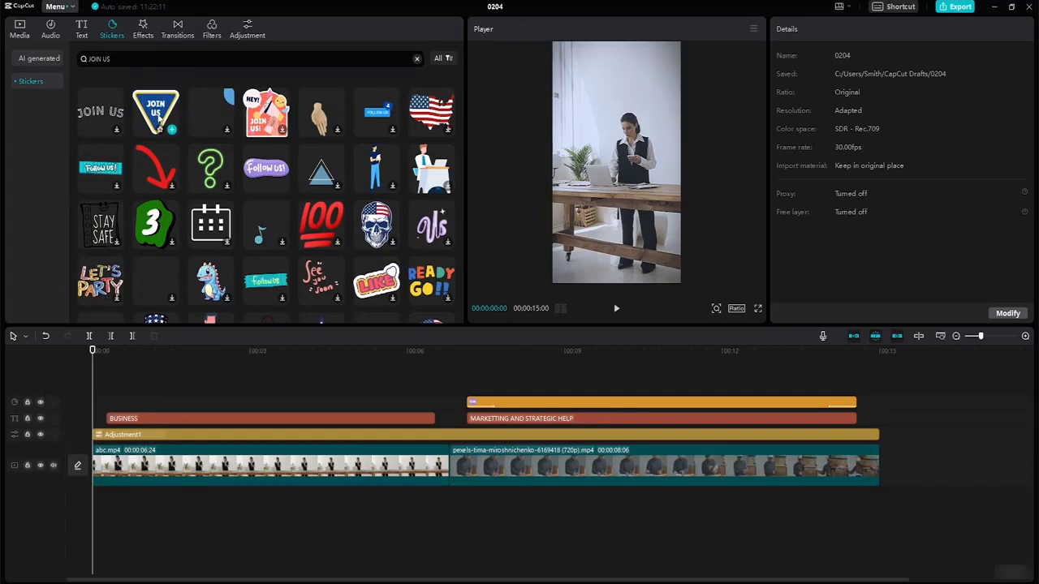
click(172, 131)
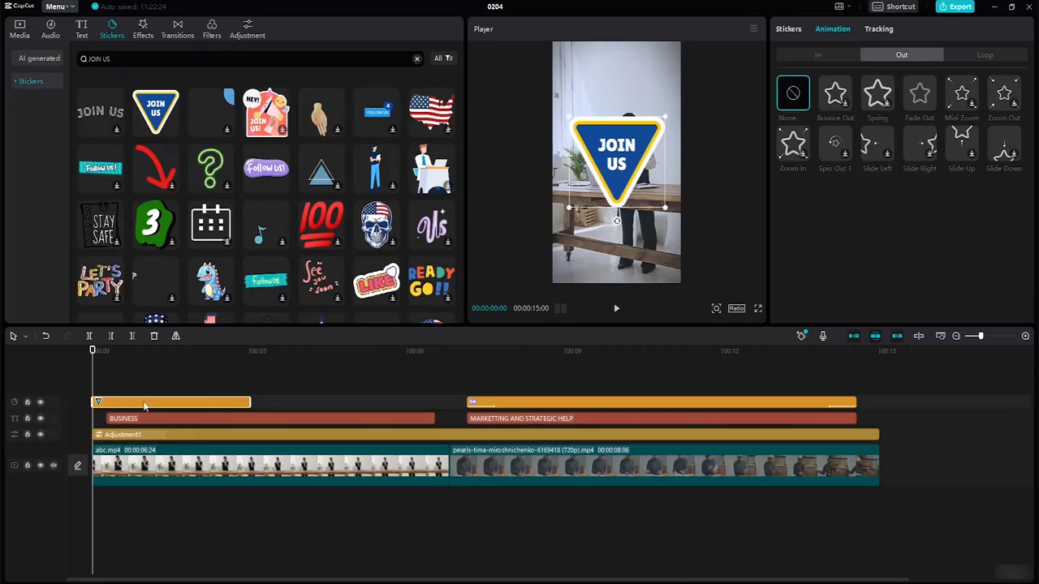
drag(145, 404, 106, 401)
click(313, 402)
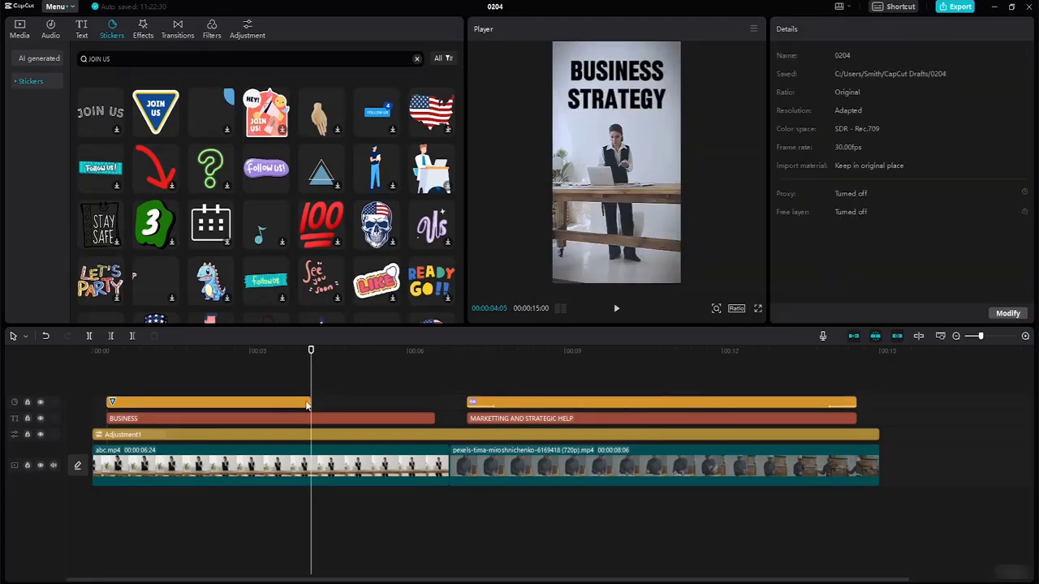
click(285, 406)
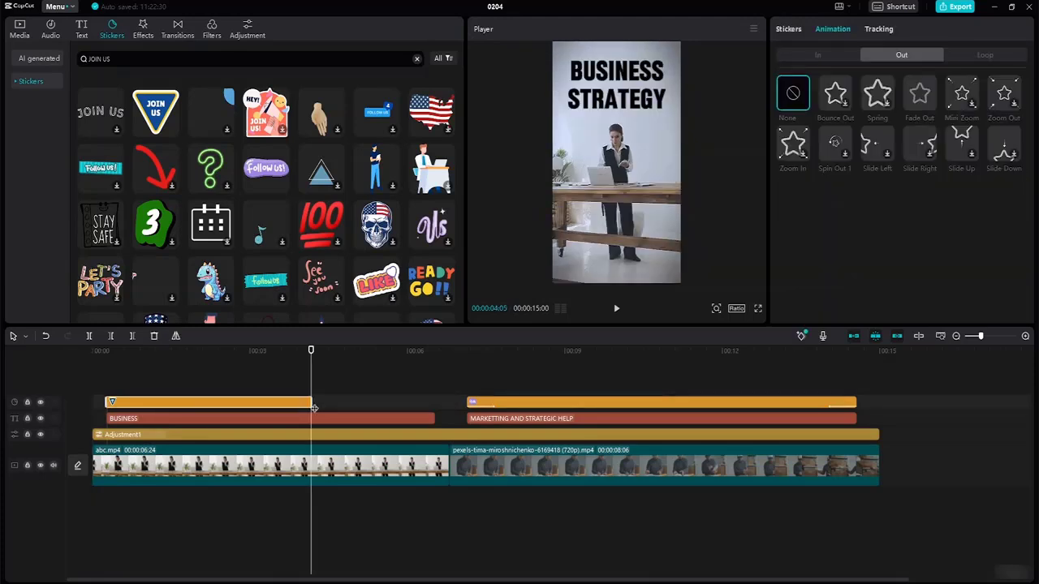
drag(313, 400, 435, 399)
- Shrink the JOIN US sticker to well under half its size and place it at the lower centre of the frame
click(360, 371)
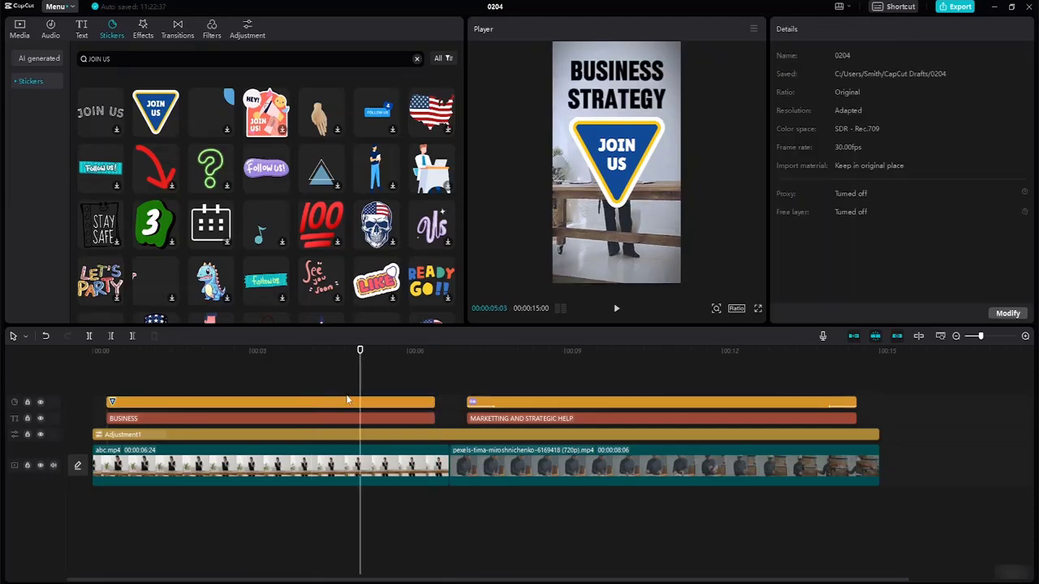
click(624, 168)
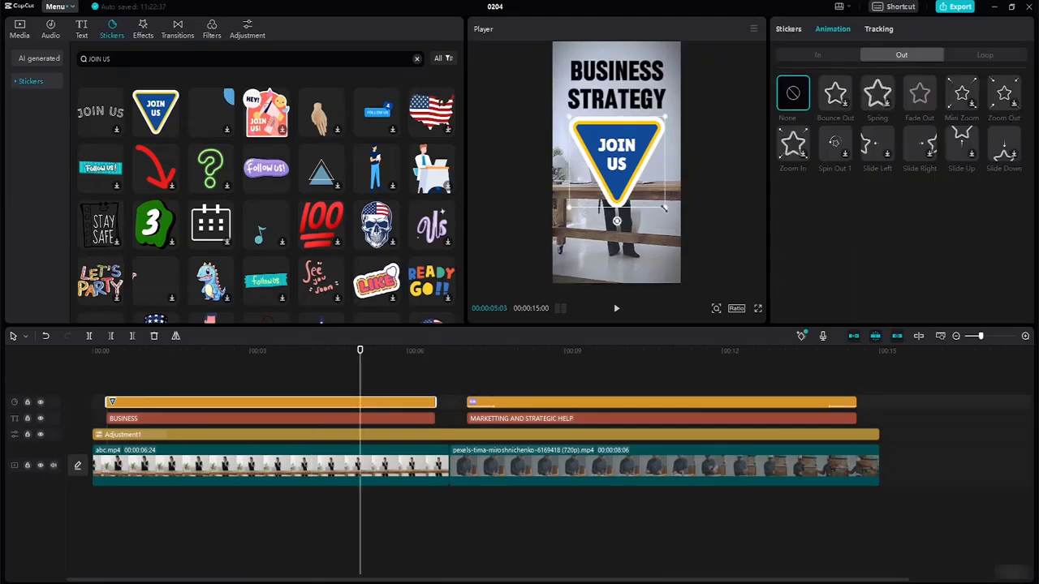
drag(663, 209, 617, 256)
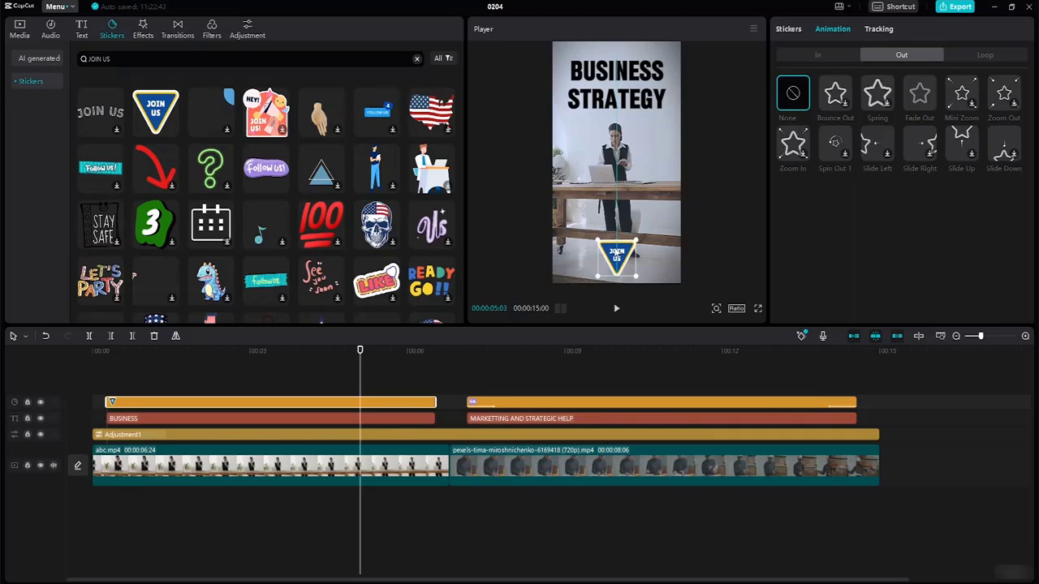
click(659, 260)
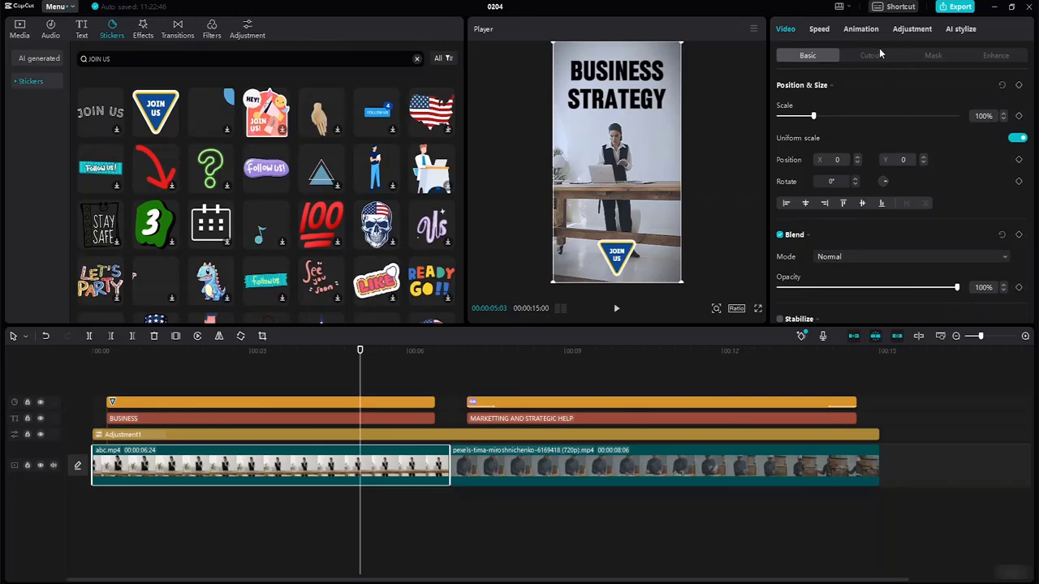
- Give the first video clip, abc.mp4, a Fade In entrance animation
click(853, 30)
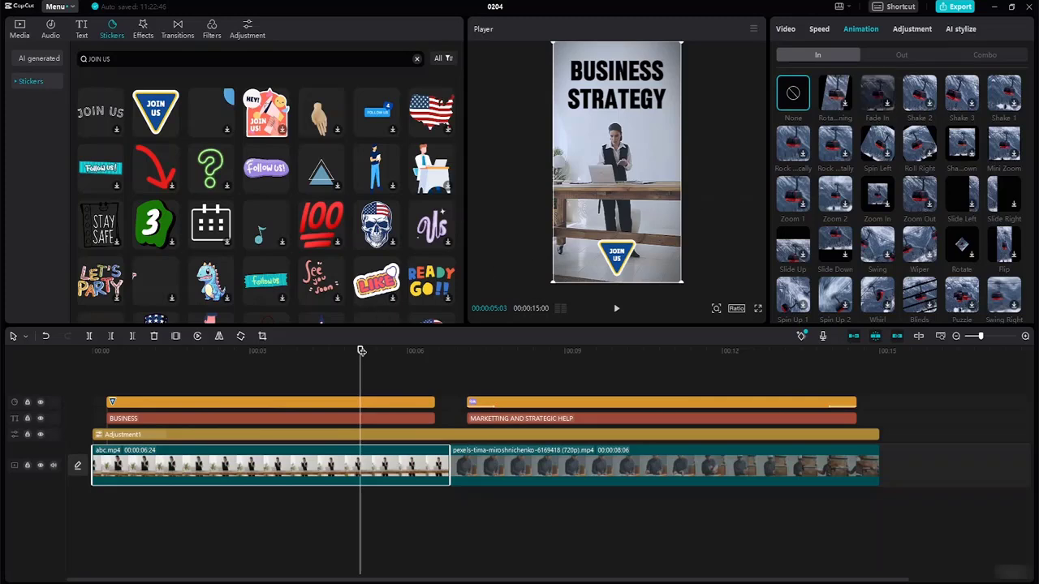
click(255, 351)
click(106, 351)
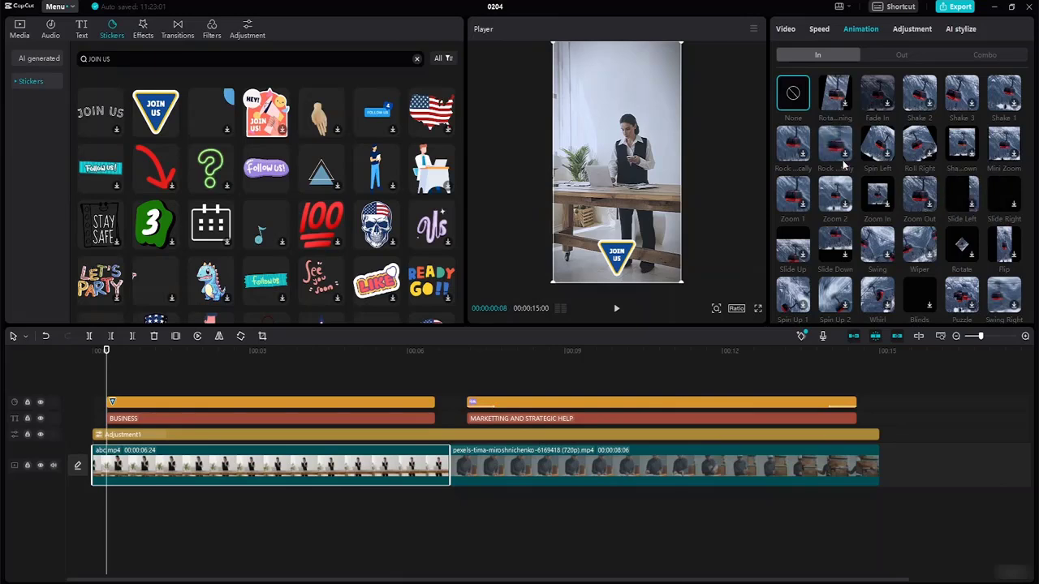
click(886, 103)
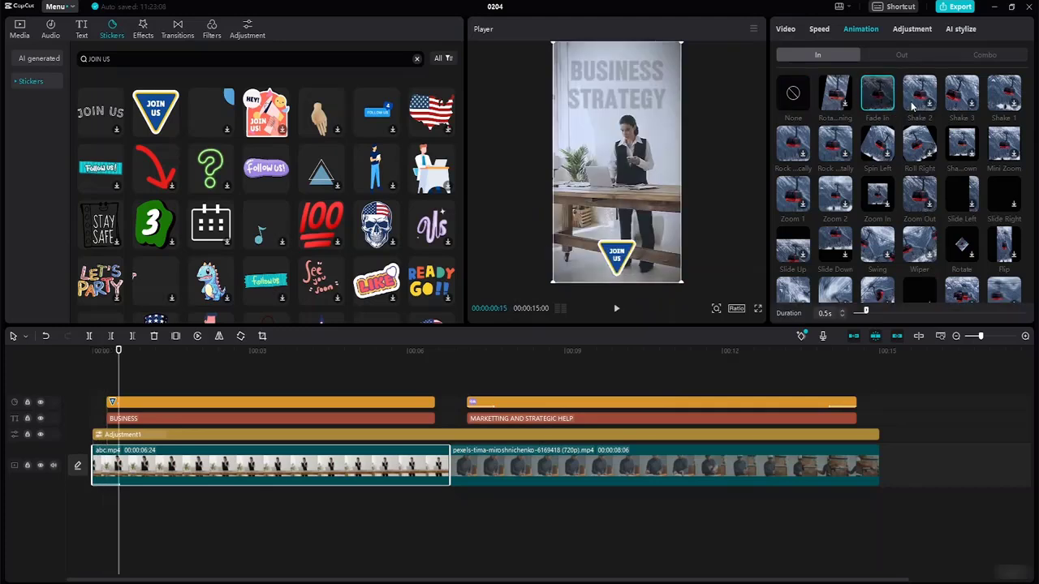
click(903, 54)
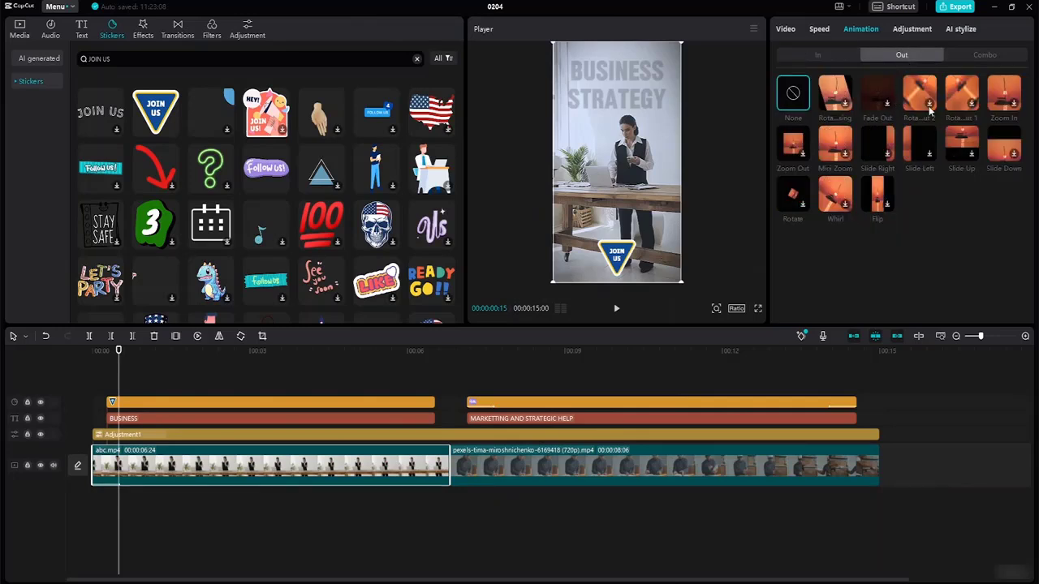
- Give the JOIN US sticker a Spring entrance animation and a Fade Out exit animation
click(290, 404)
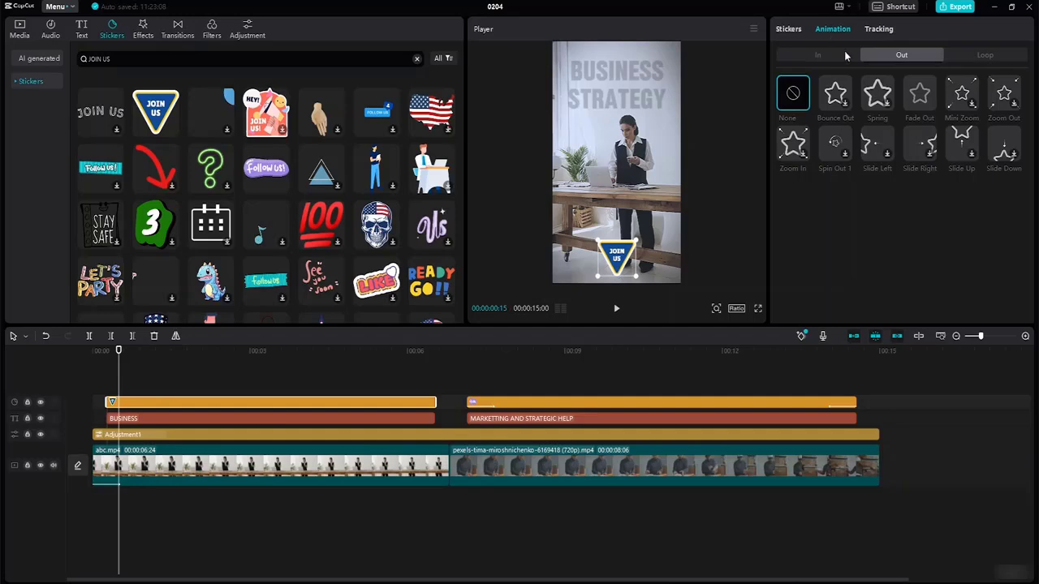
click(833, 54)
click(882, 98)
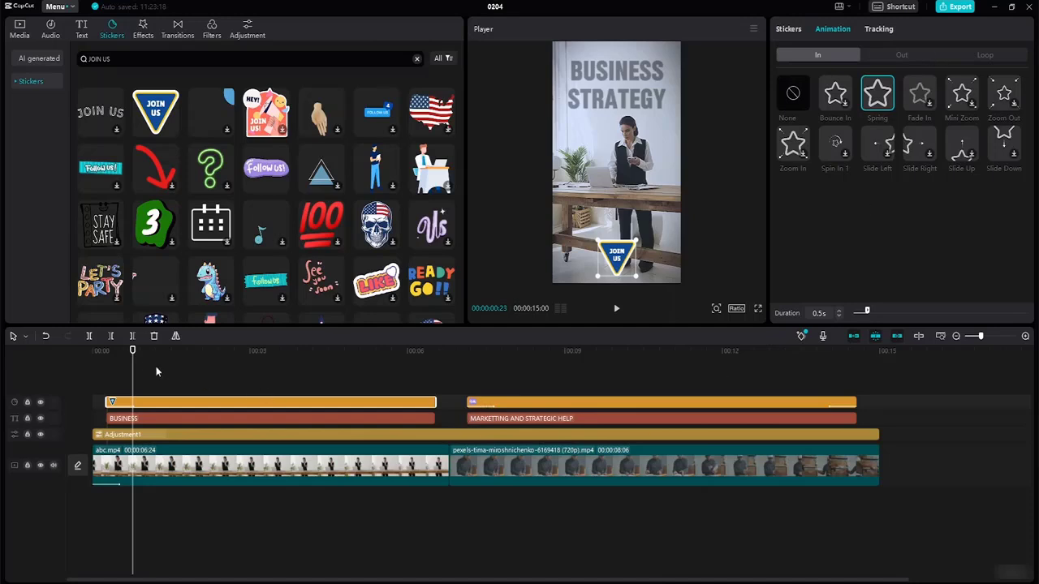
drag(134, 350, 432, 406)
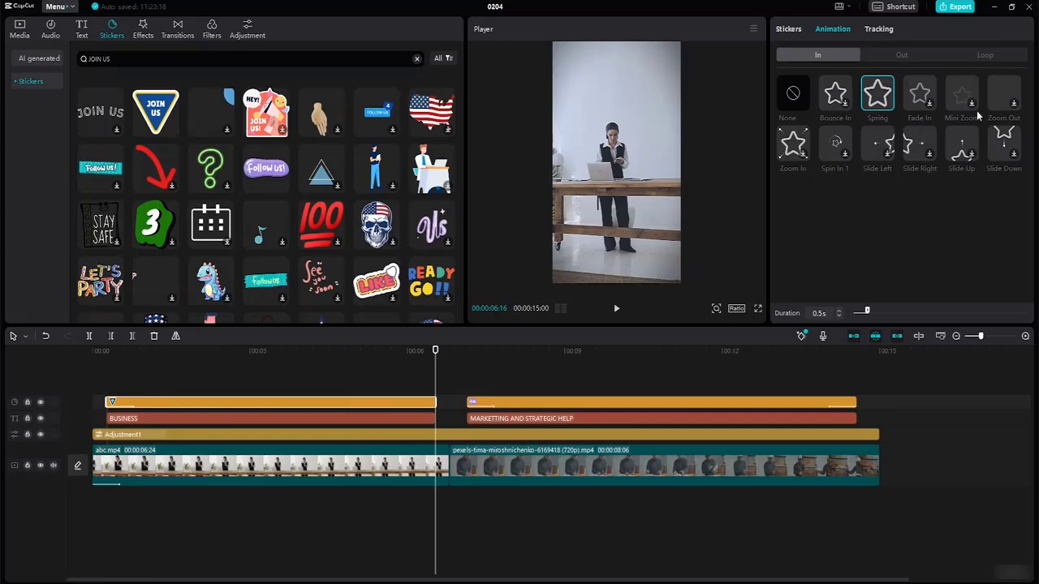
click(919, 58)
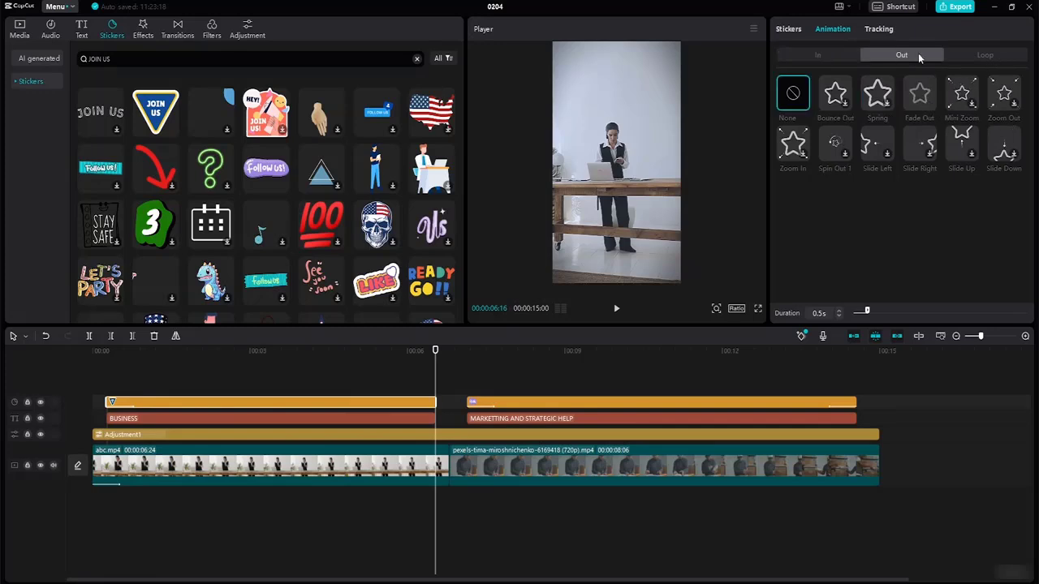
click(923, 102)
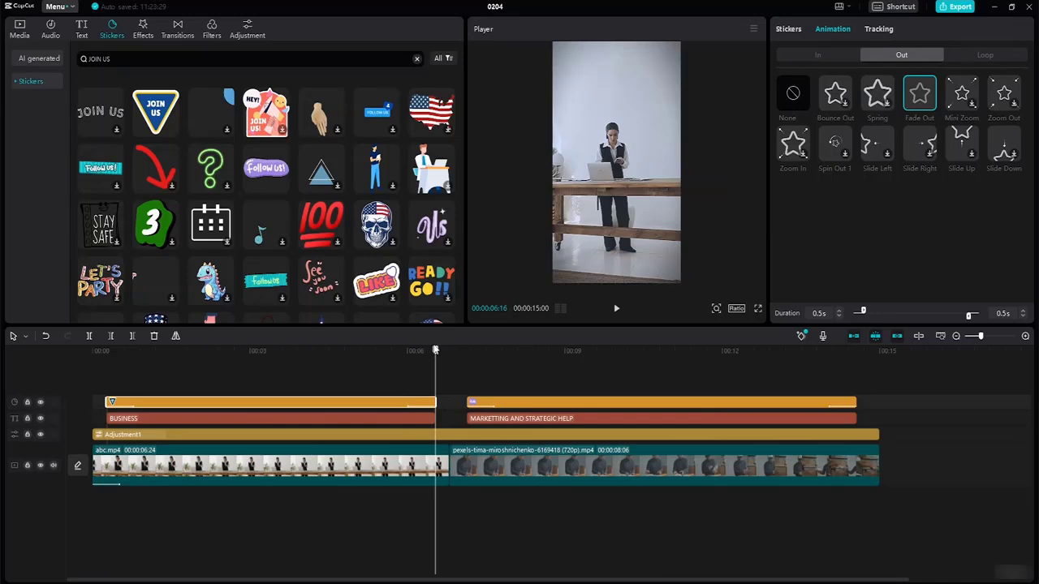
- Play the first clip from the start into the second to review the JOIN US sticker's animations and the cut
drag(438, 349, 51, 285)
click(615, 309)
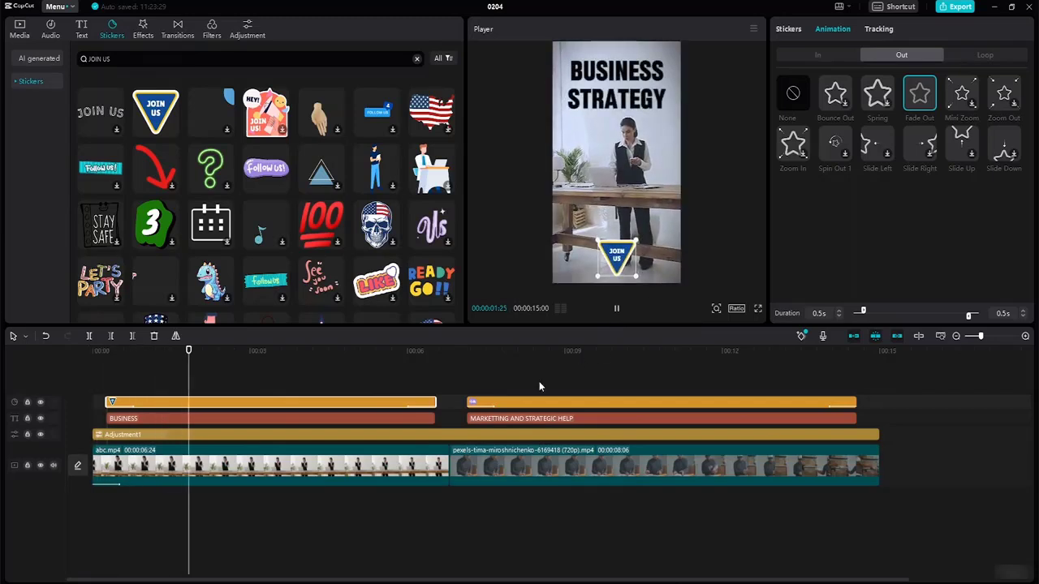
click(559, 481)
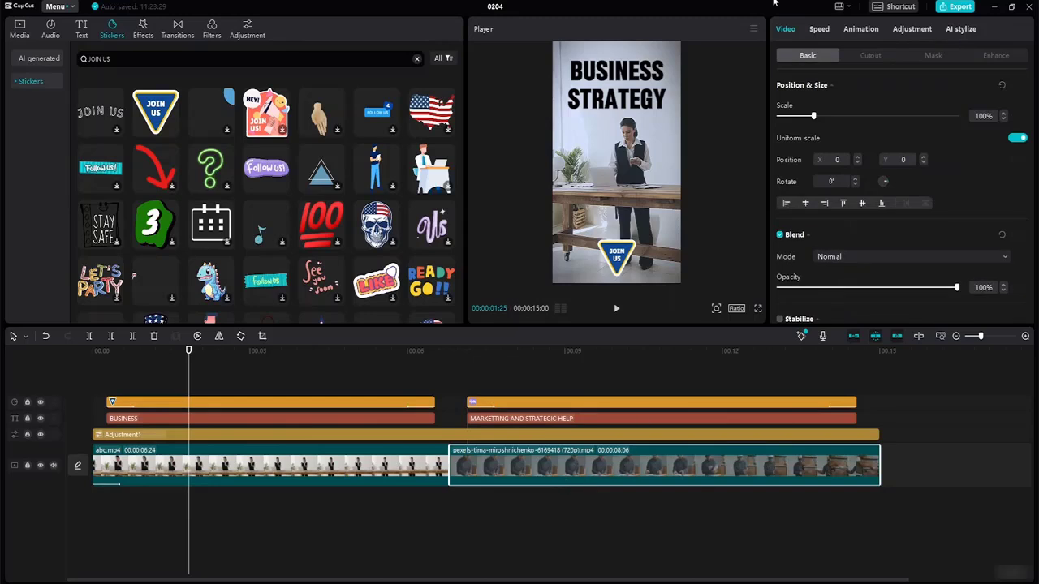
key(space)
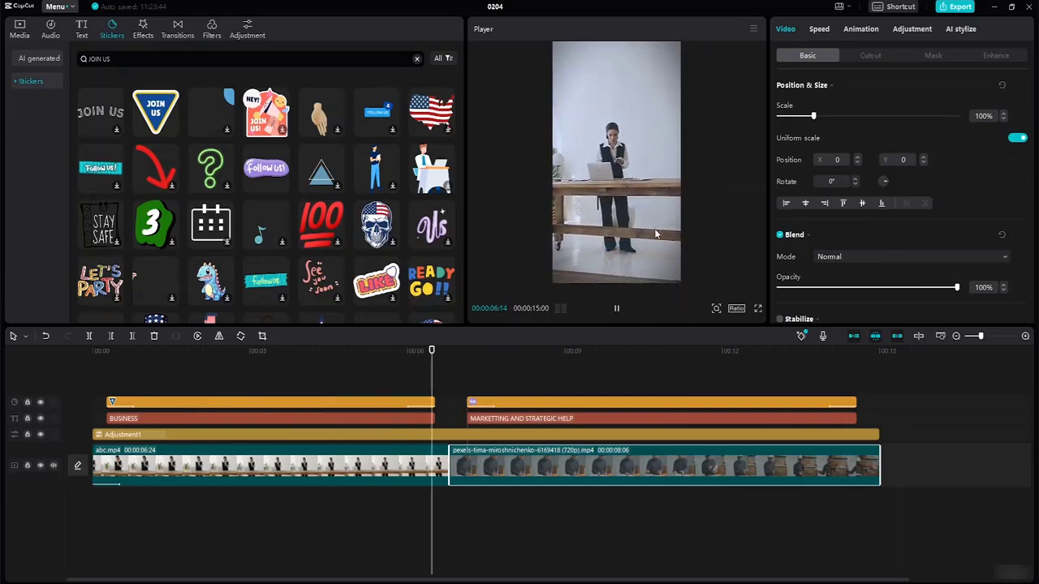
key(space)
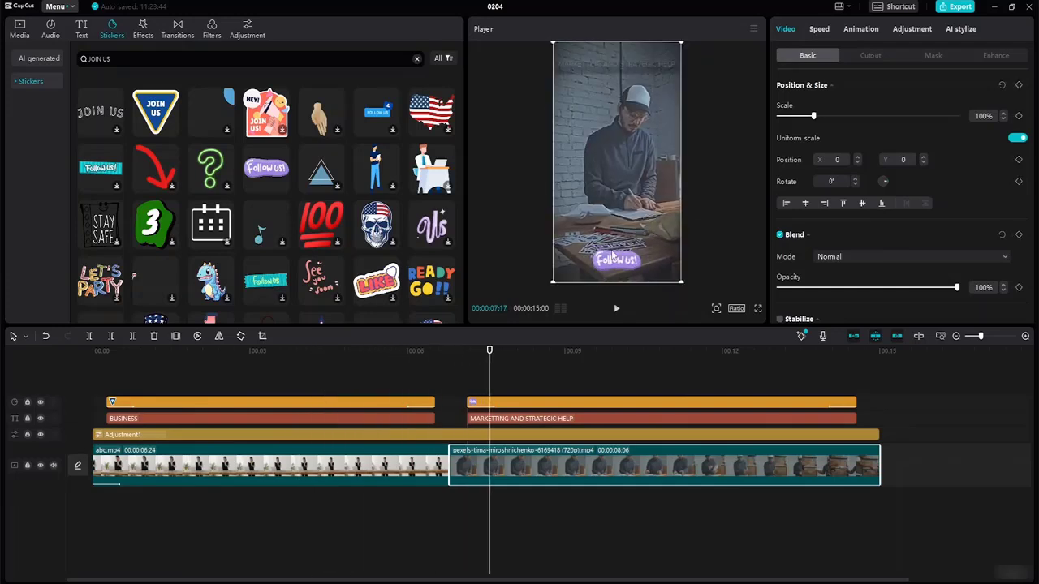
- Add the Mix overlay transition at the cut between the two clips and accept creating duplicate frames for it
click(444, 464)
click(467, 462)
click(178, 30)
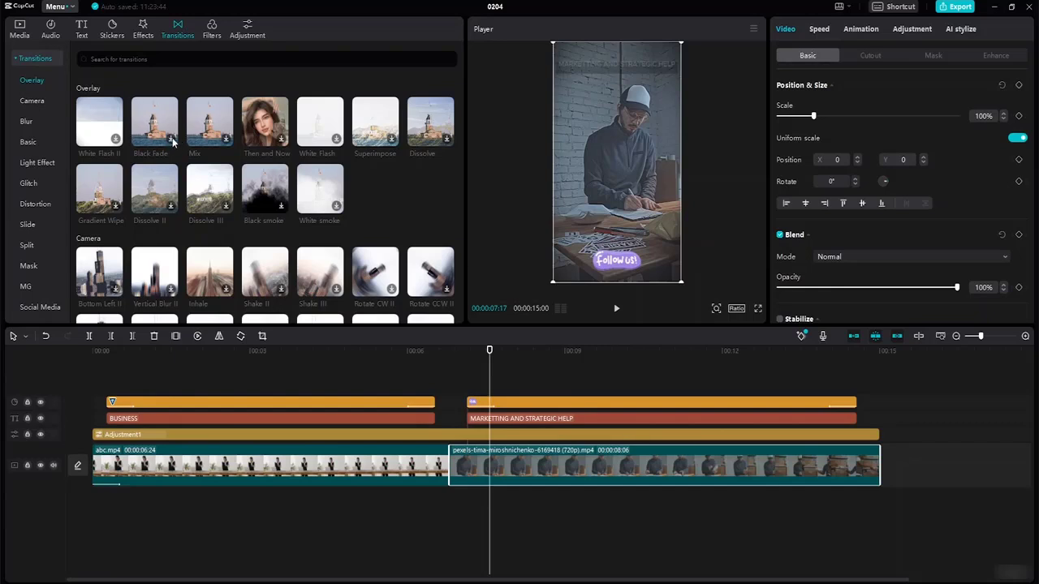
click(166, 136)
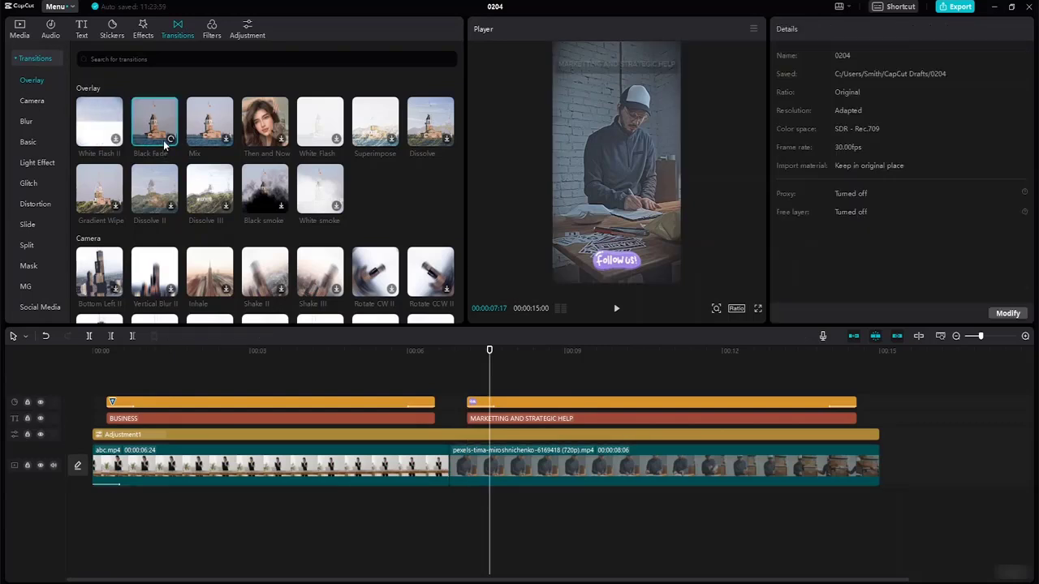
click(226, 141)
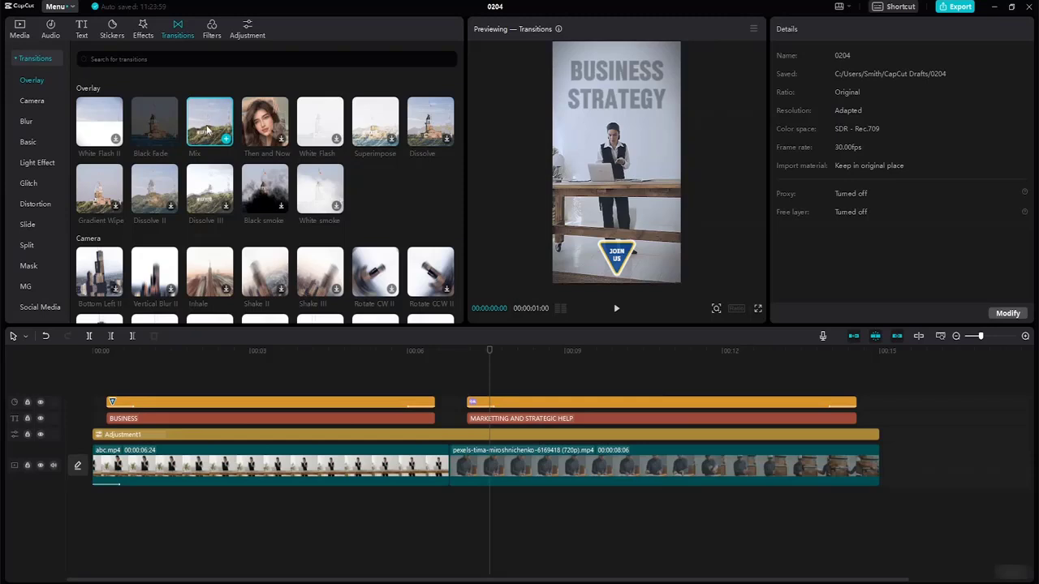
drag(207, 130, 417, 446)
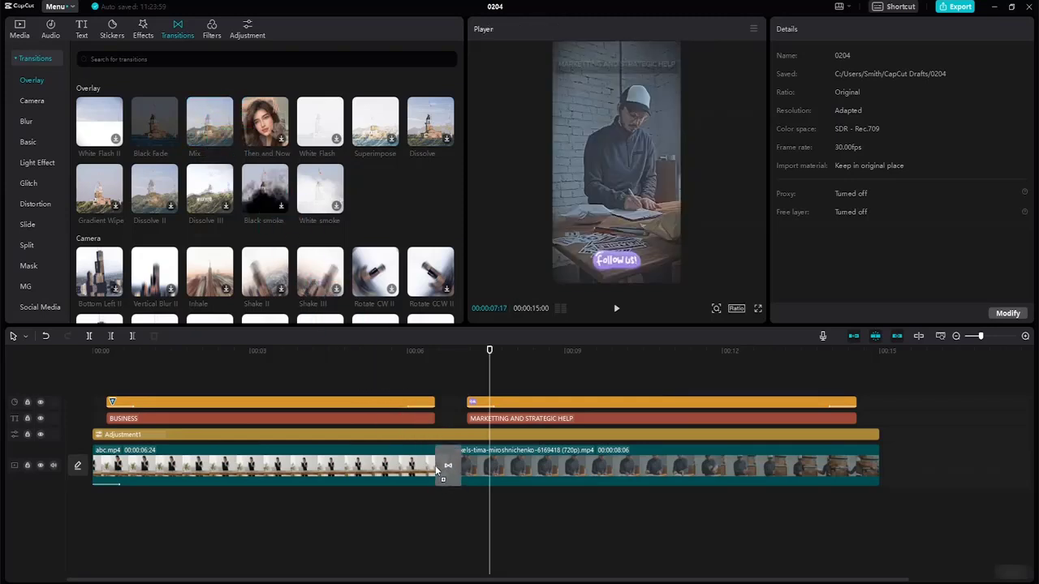
drag(439, 462, 435, 466)
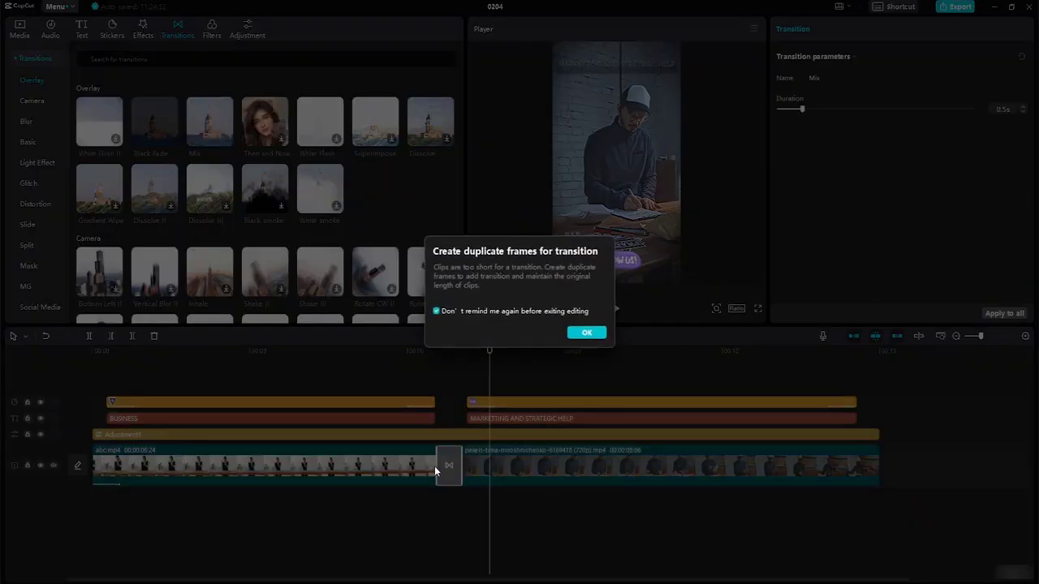
click(583, 334)
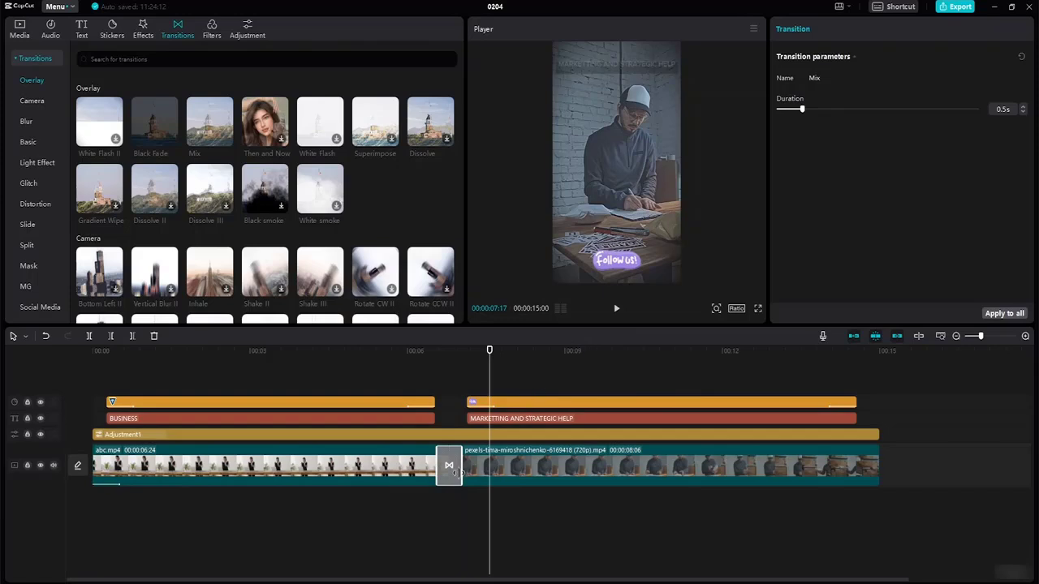
- Set the Mix transition's duration to 0.9 s
click(1023, 109)
click(1024, 108)
click(1024, 108)
click(1024, 109)
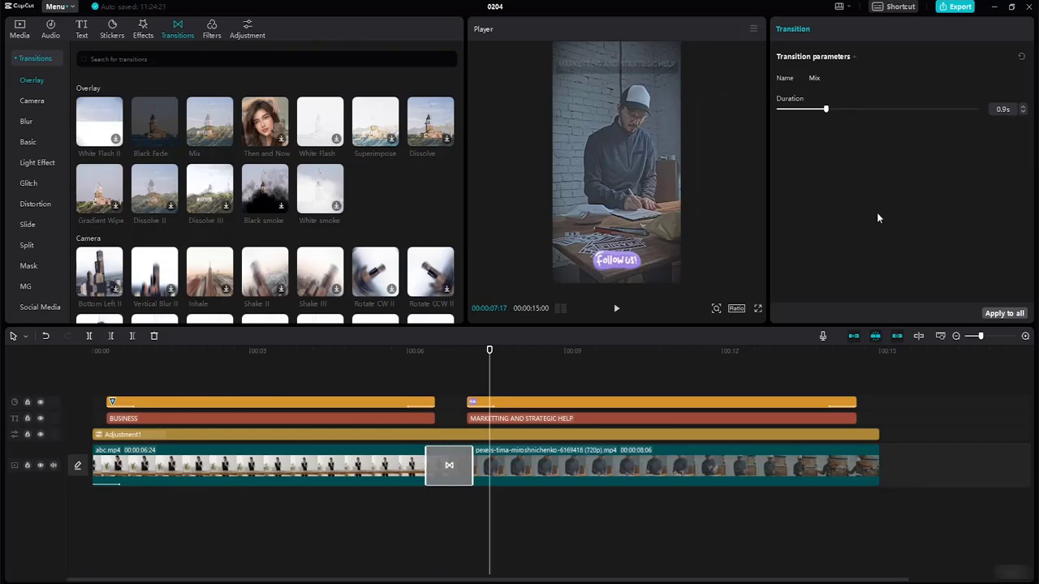
- Play the video from the beginning to review the transition, titles and sticker animations
drag(490, 350, 60, 337)
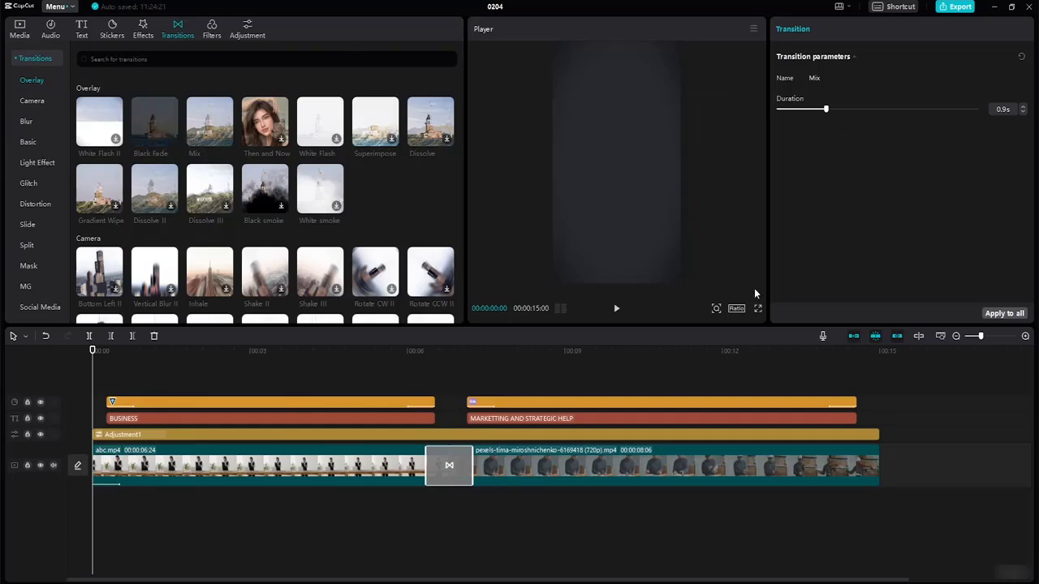
click(615, 309)
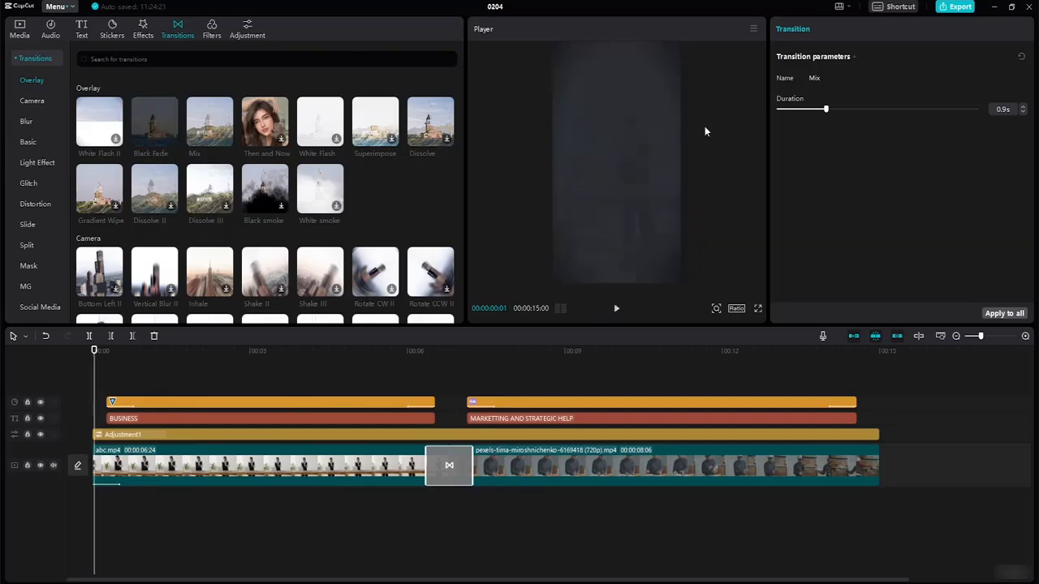
click(616, 308)
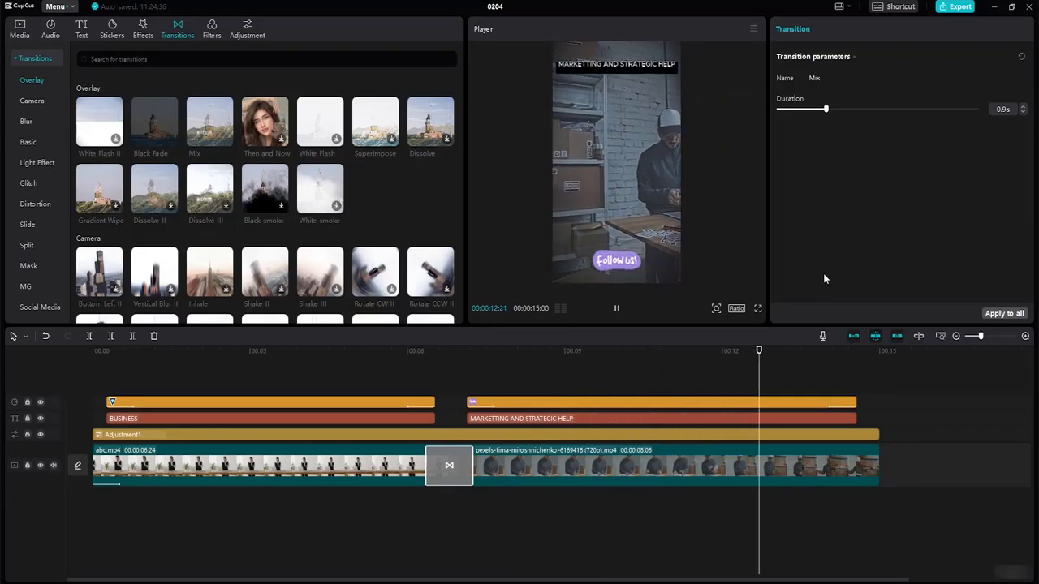
key(space)
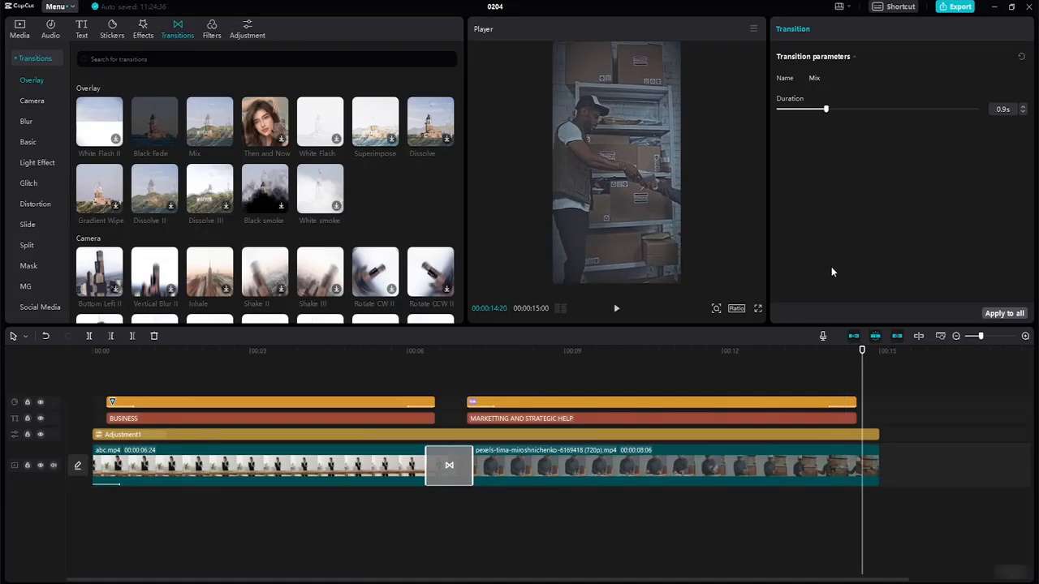
- Check the blended frames at the cut between the two clips and lengthen the Mix transition to 1.0 s
drag(862, 351, 445, 382)
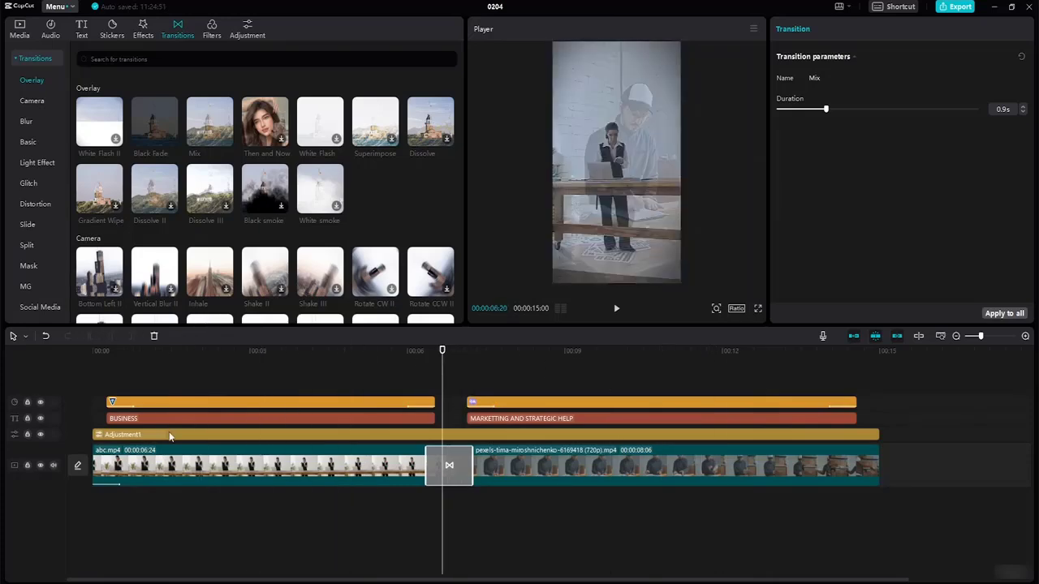
click(231, 477)
click(568, 476)
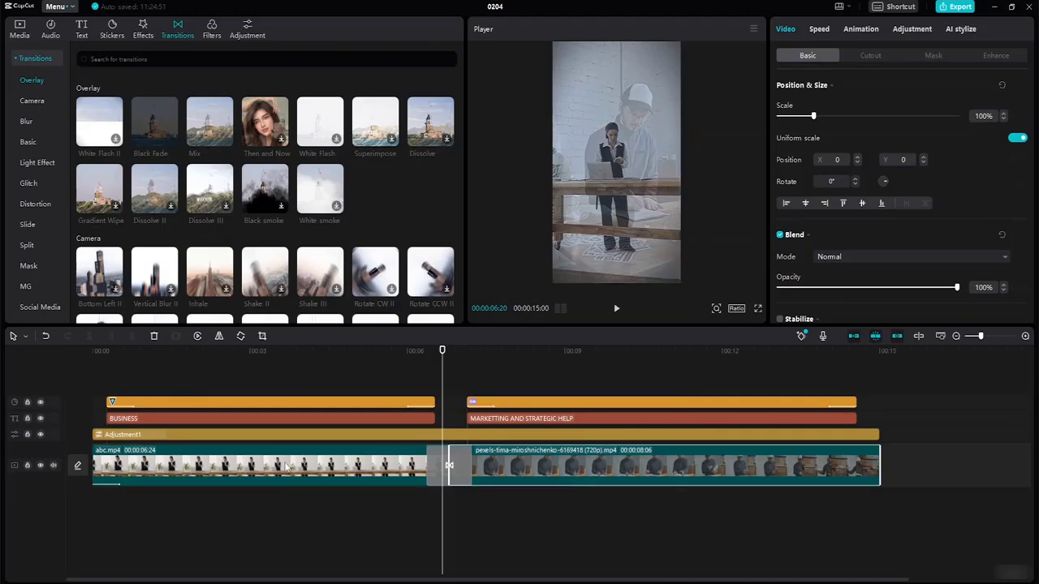
click(288, 468)
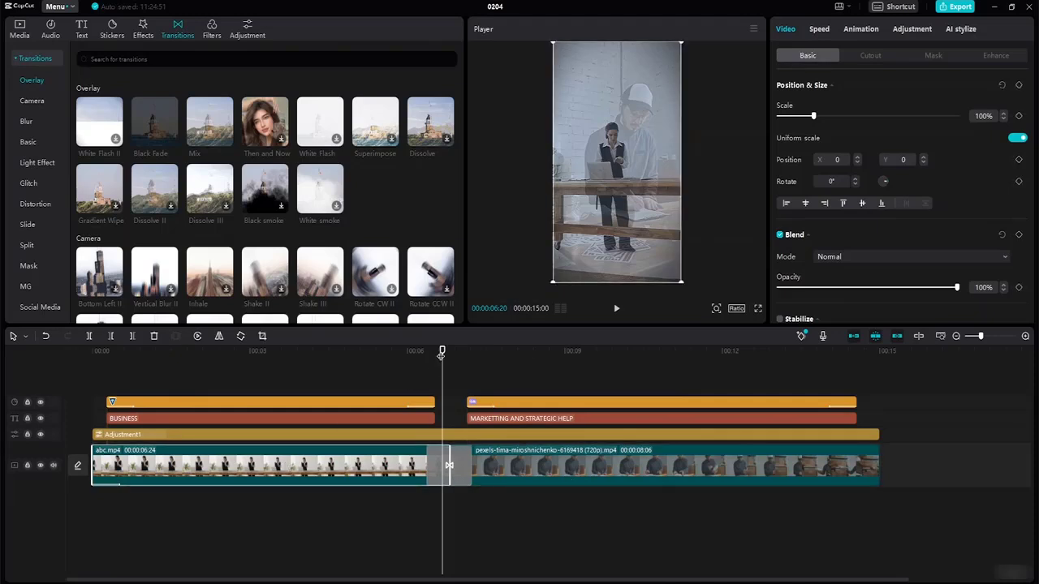
drag(440, 356, 446, 434)
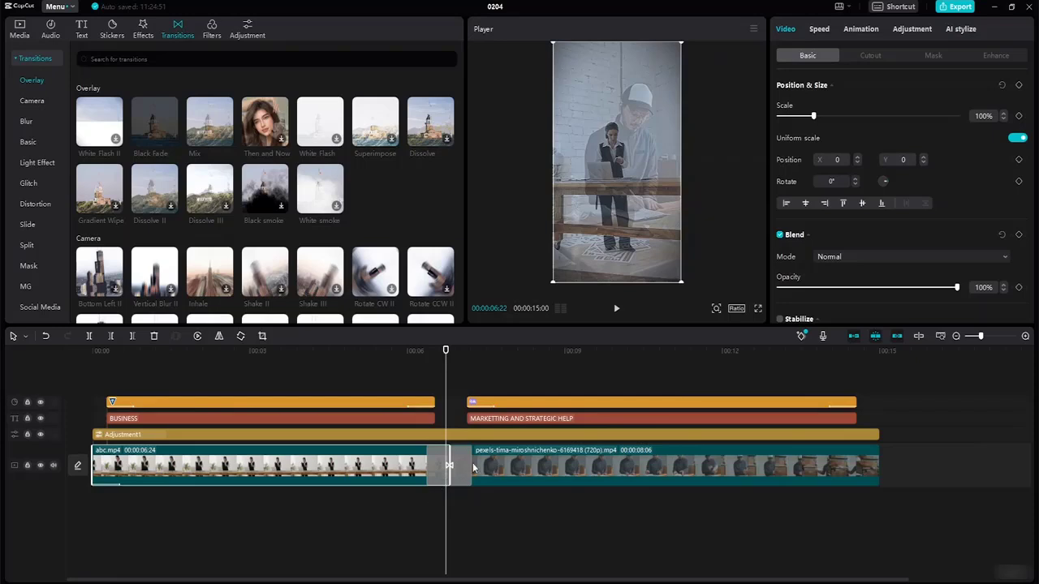
click(458, 469)
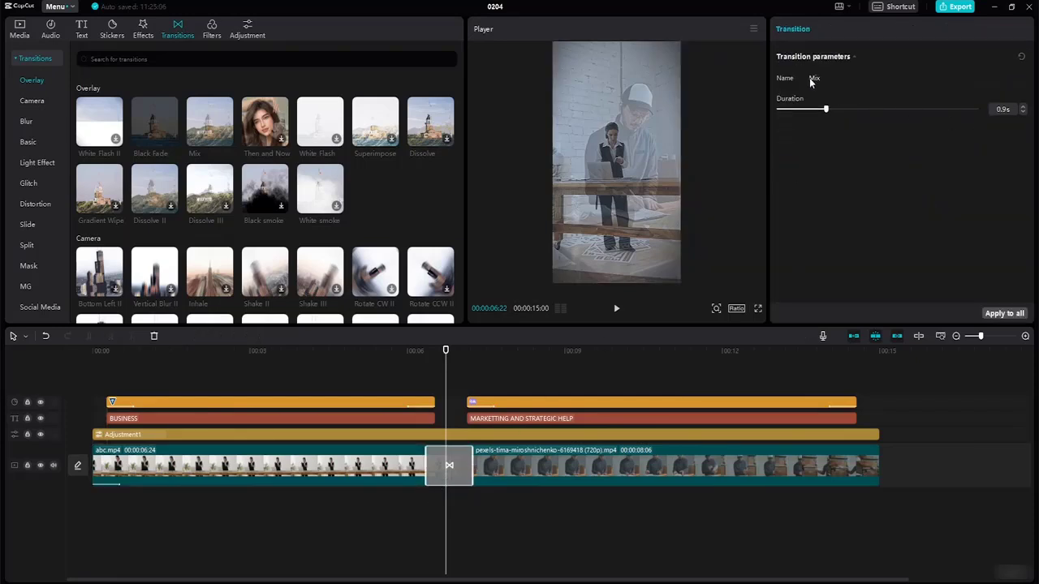
click(1023, 109)
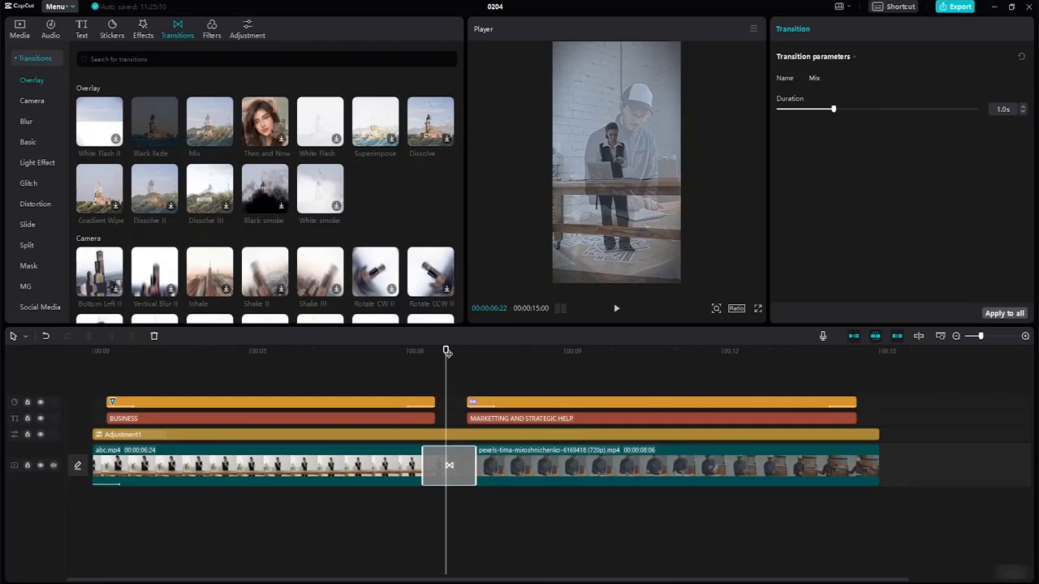
- Play the section around the cut to review the lengthened Mix transition, and select the "Follow us!" sticker on the timeline
drag(445, 350, 397, 359)
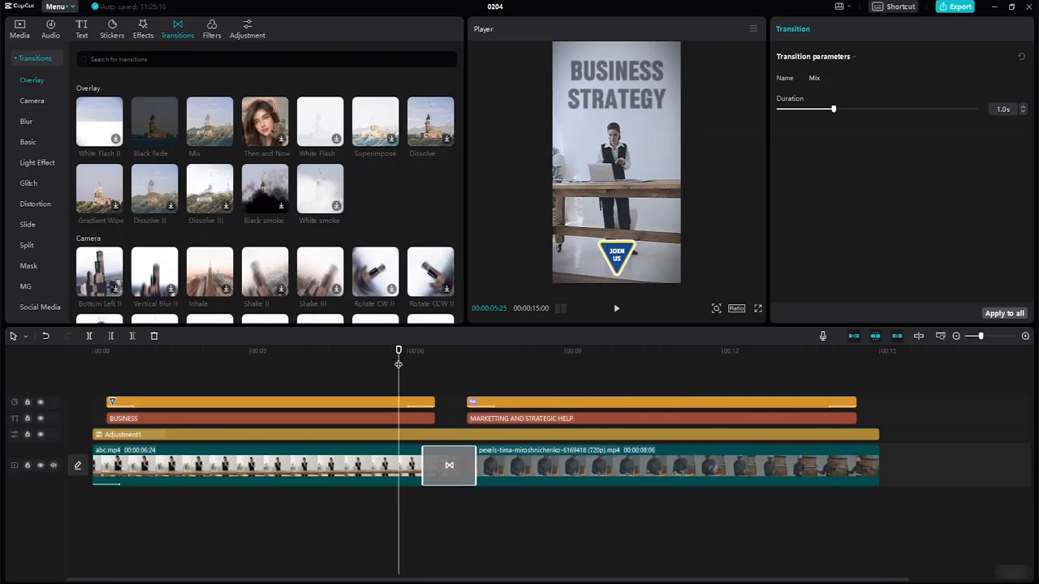
key(space)
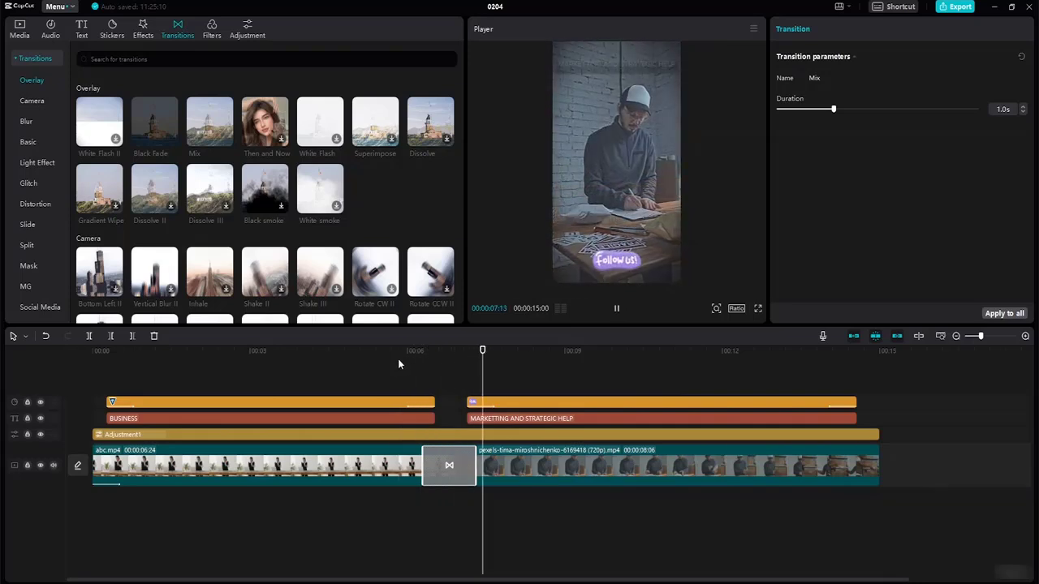
key(space)
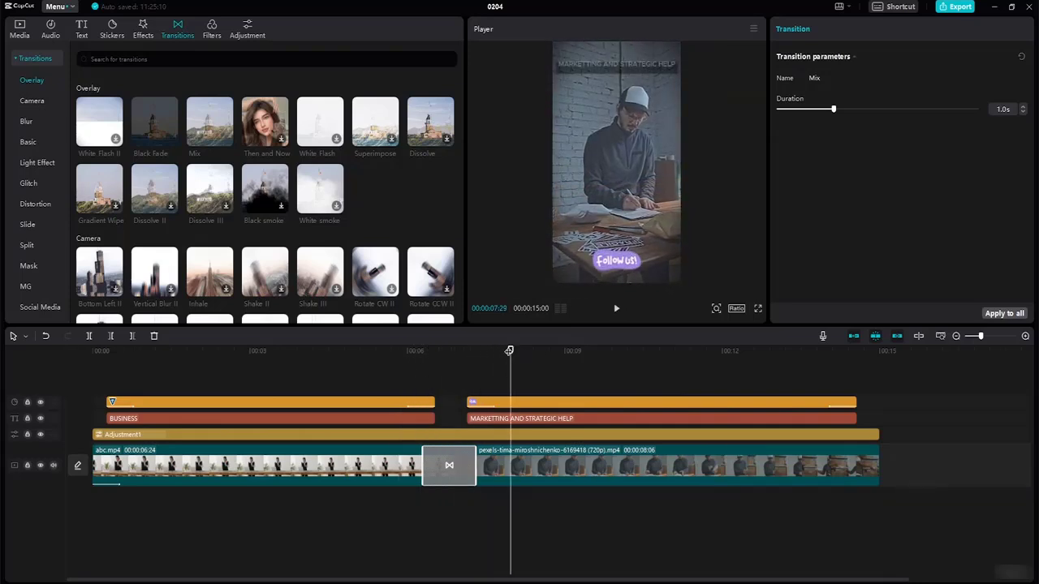
drag(508, 351, 337, 351)
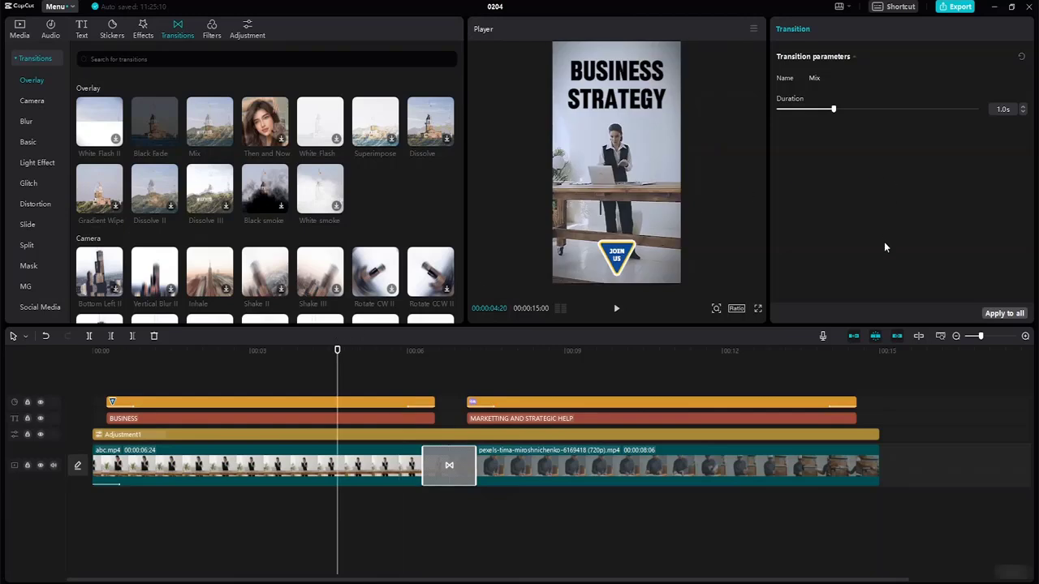
click(578, 404)
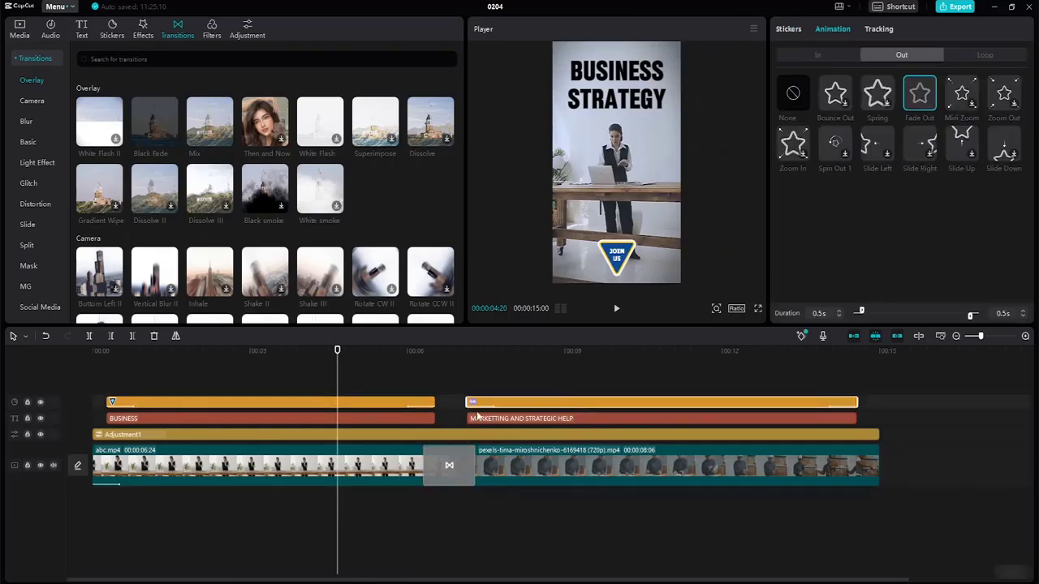
click(307, 404)
click(298, 418)
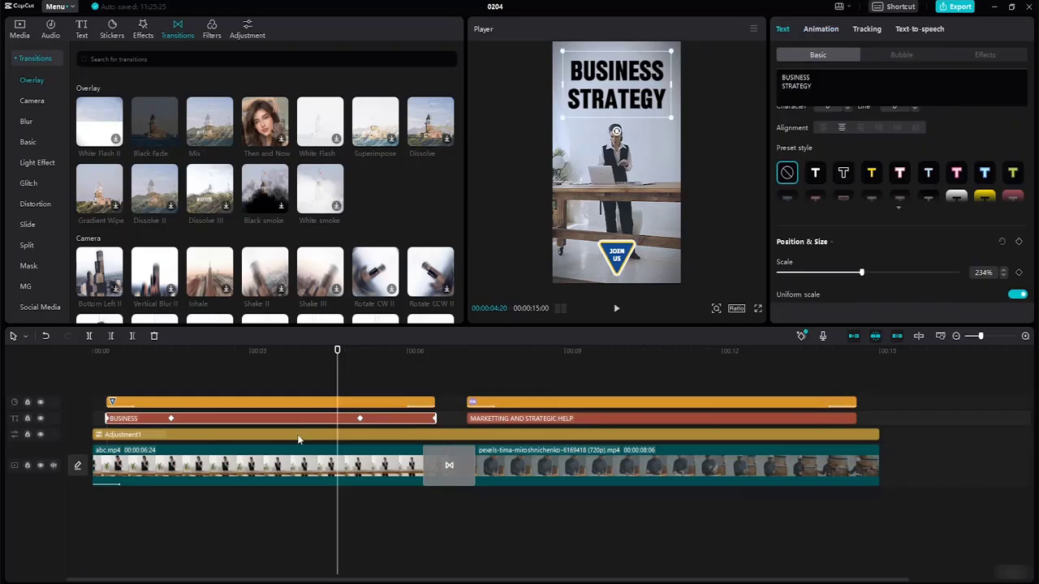
click(297, 435)
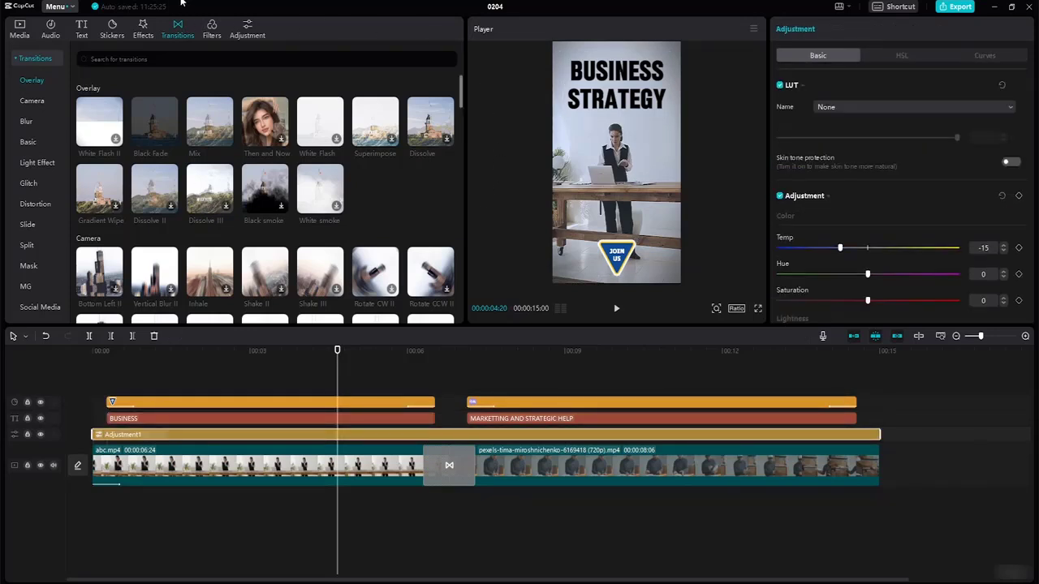
- Add the Spectrum Scanning video effect above the second clip from about 8.4 s and extend its end to about 12 s
click(143, 31)
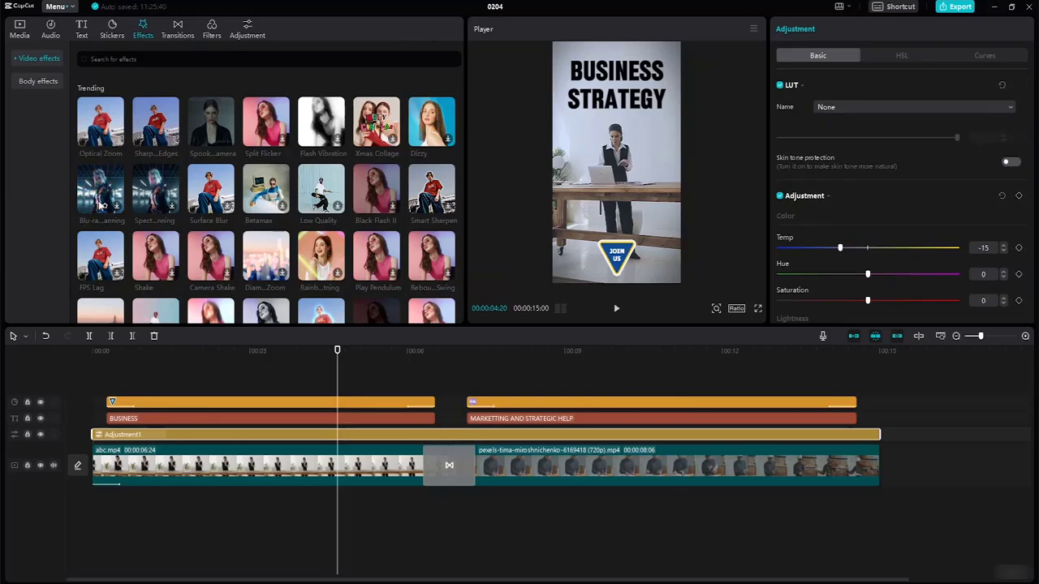
click(175, 205)
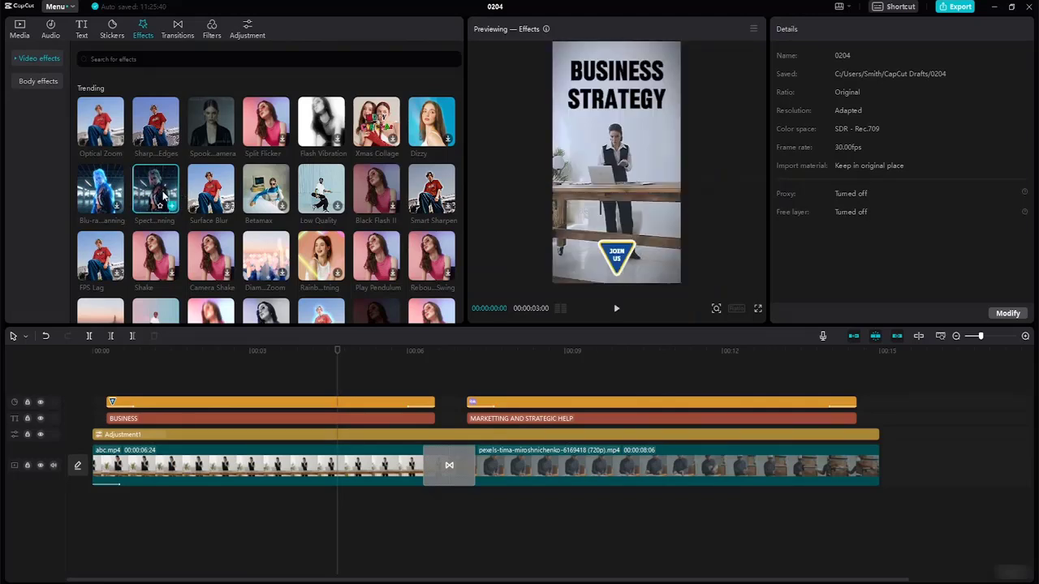
drag(161, 193, 533, 390)
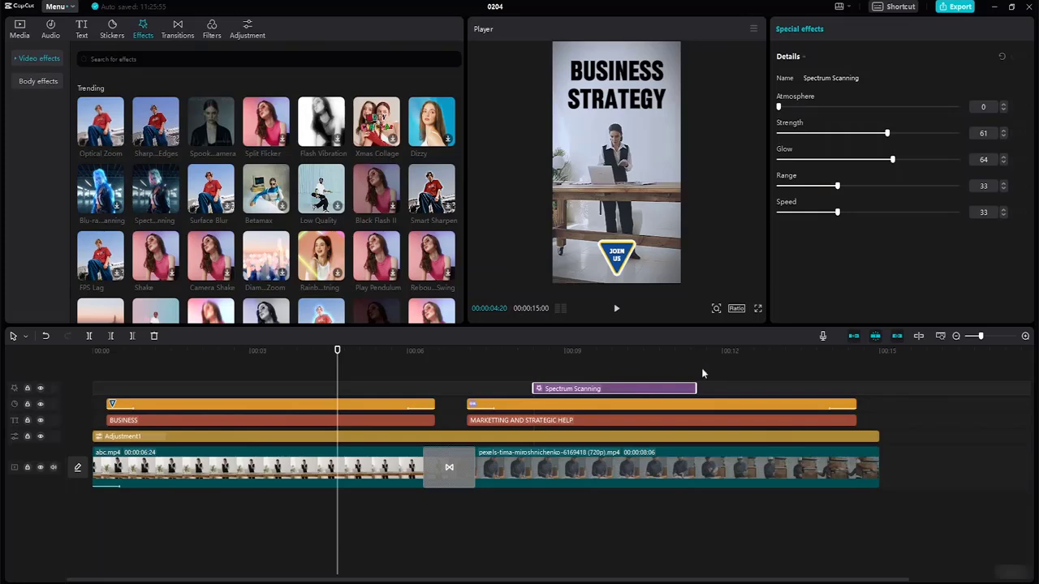
drag(698, 386, 721, 386)
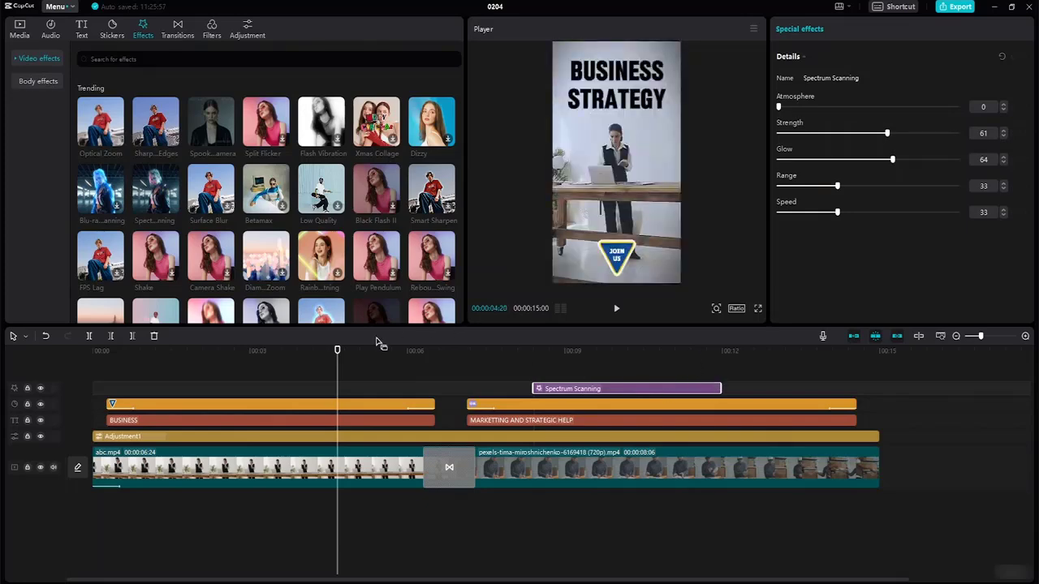
- Play the second clip from its start to review the Spectrum Scanning effect
drag(342, 347, 467, 362)
key(space)
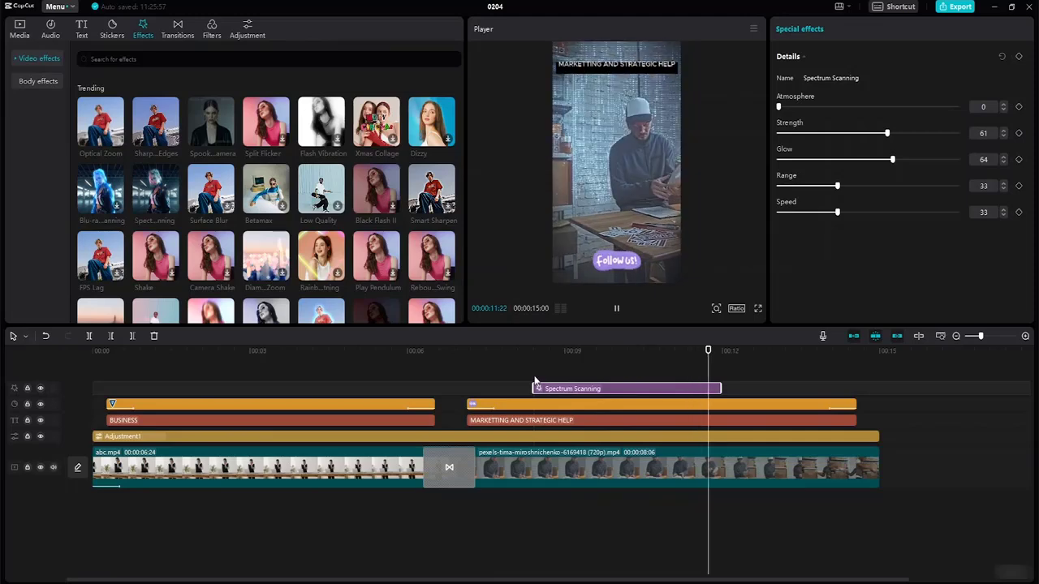
key(space)
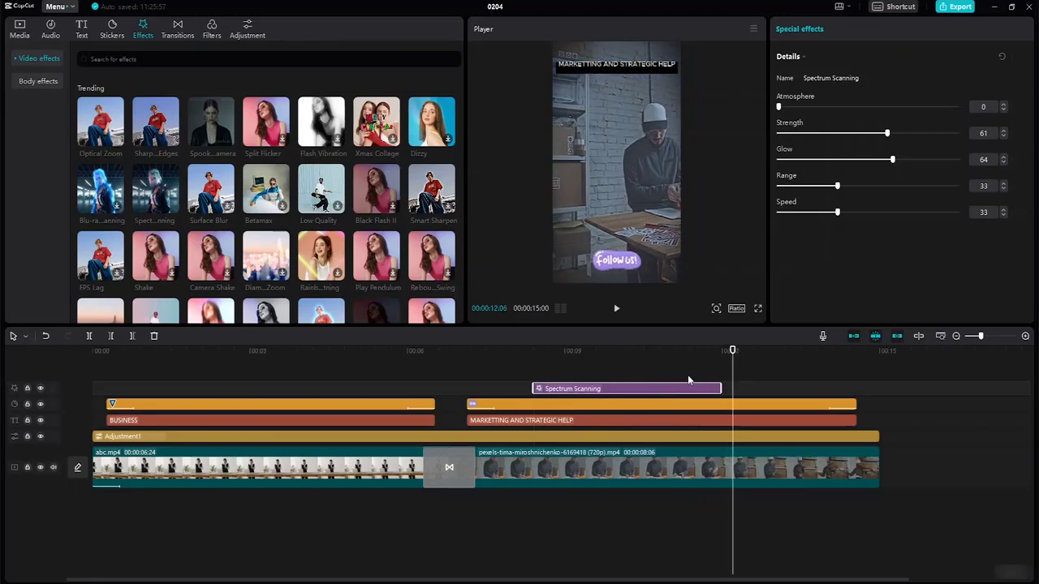
- Add the Blu-ray Scanning video effect above the first clip and stretch it from about 0.6 s to about 5.2 s
drag(731, 351, 128, 328)
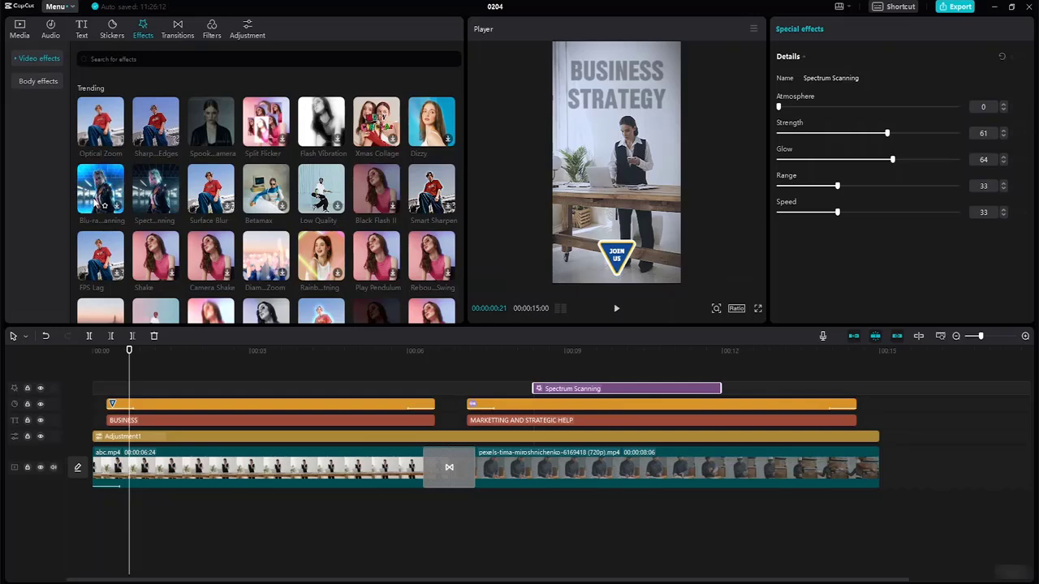
drag(103, 204, 190, 388)
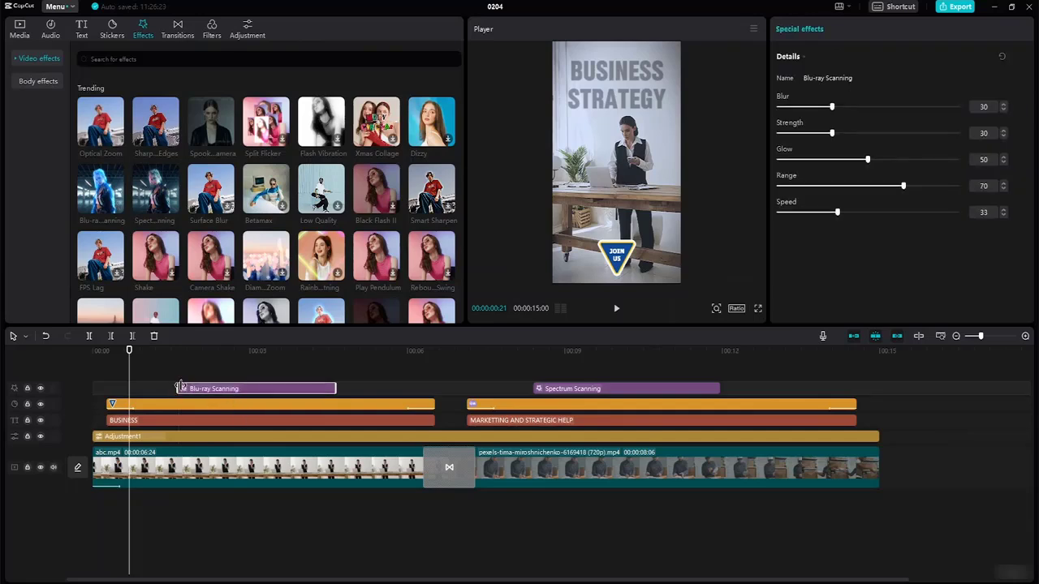
drag(179, 387, 122, 377)
drag(335, 384, 365, 384)
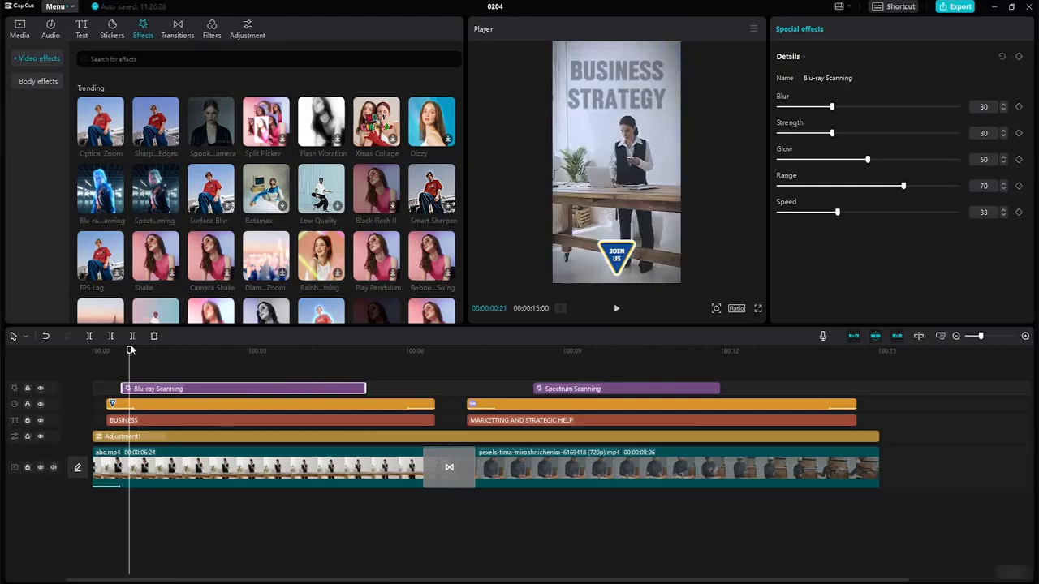
- Play the video from the beginning to review the Blu-ray Scanning and Spectrum Scanning effects
drag(130, 350, 92, 350)
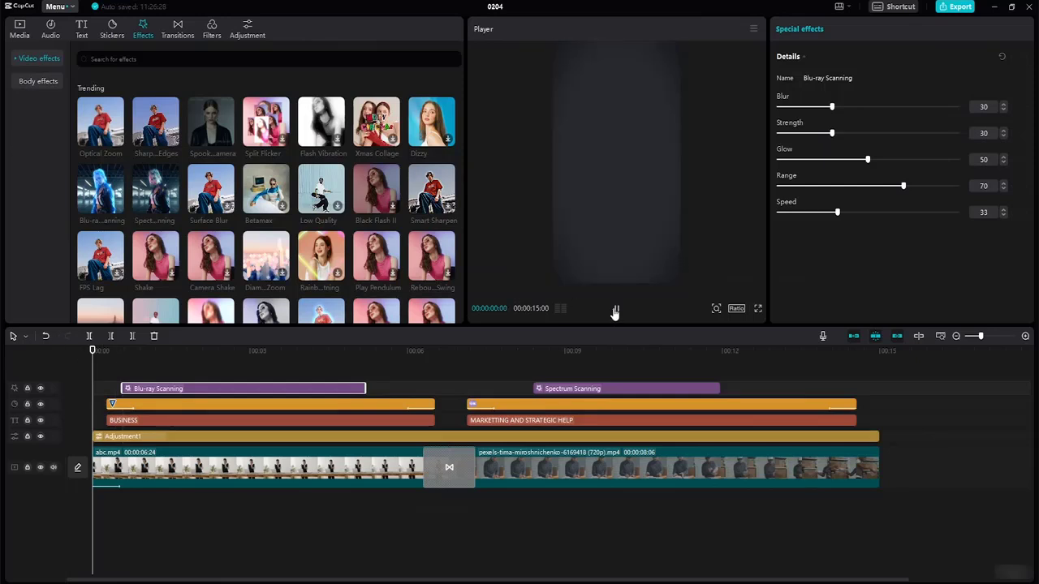
click(615, 309)
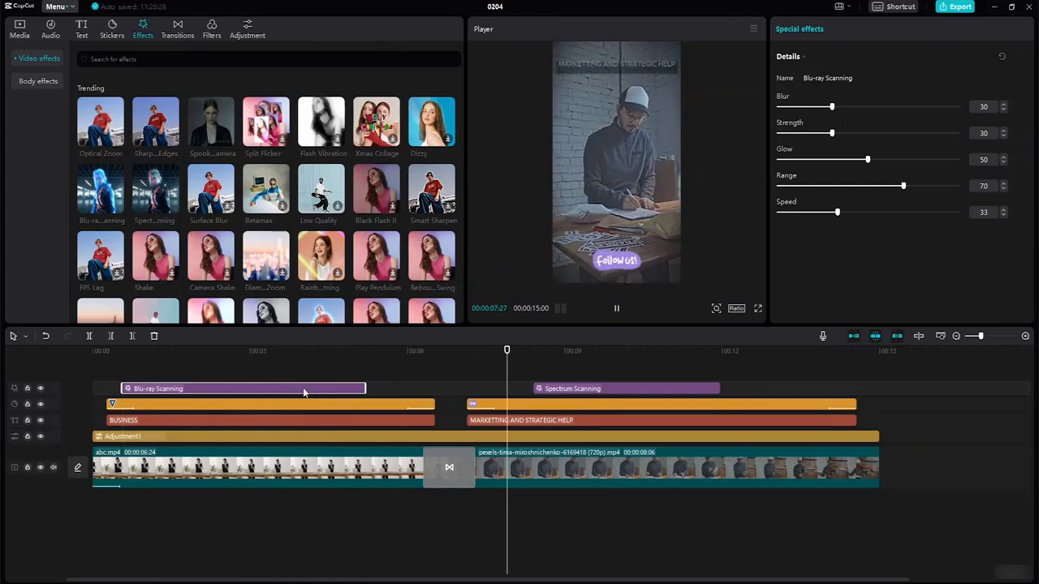
key(space)
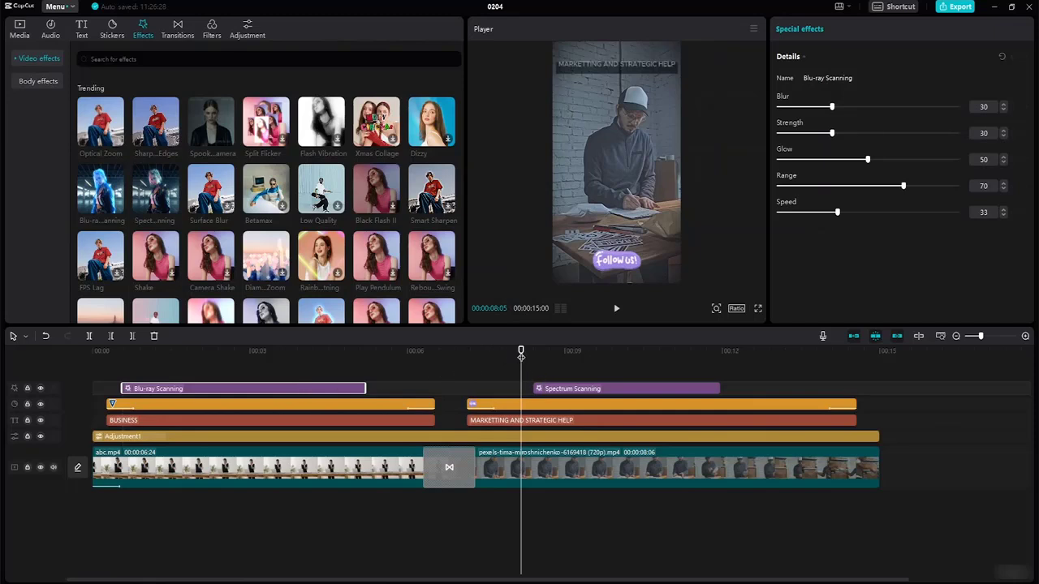
key(space)
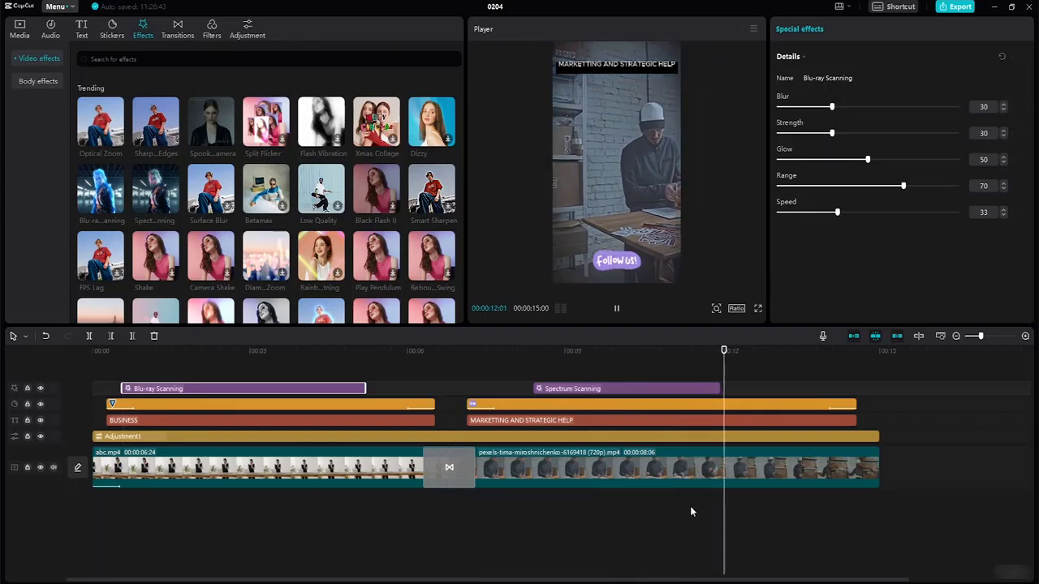
- Return to the start of the timeline and delete the Blu-ray Scanning effect above the first clip
click(448, 458)
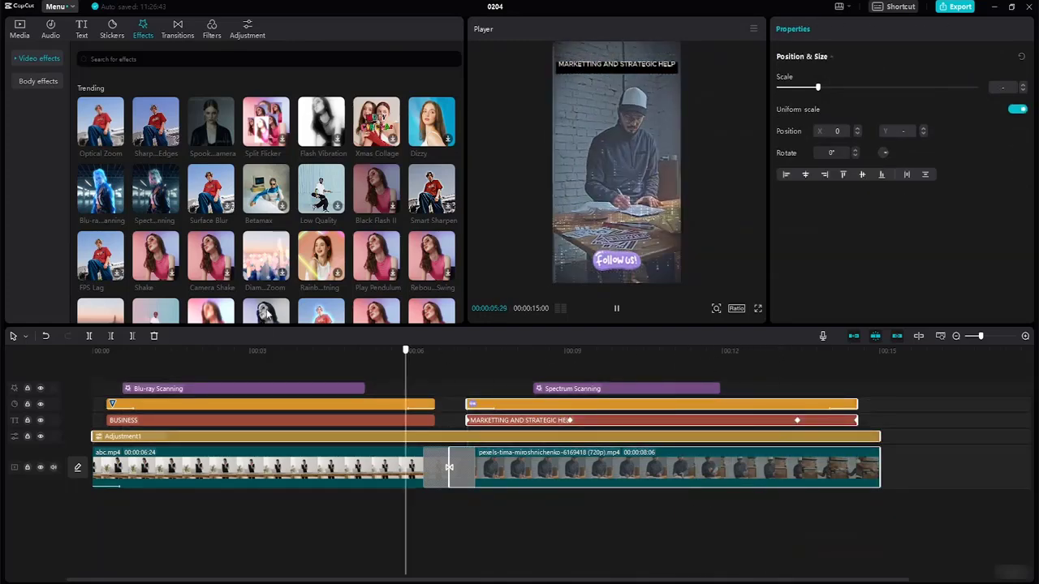
drag(267, 313, 35, 262)
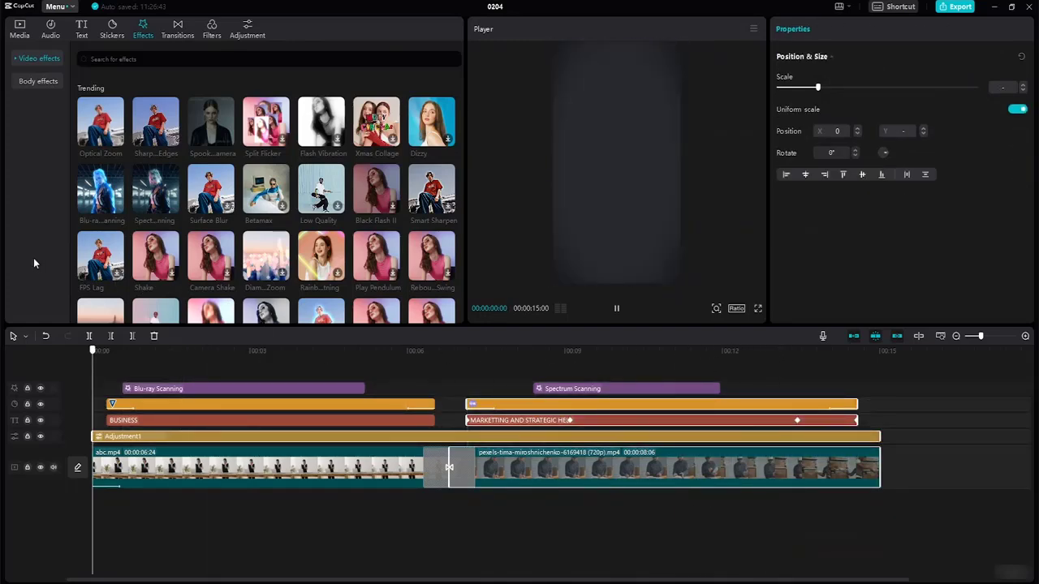
click(230, 390)
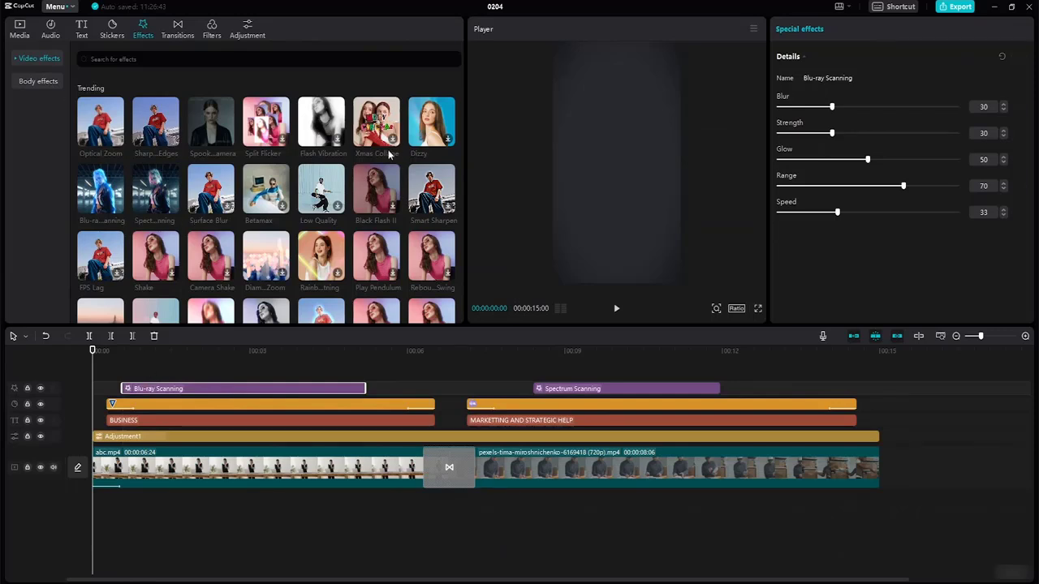
key(Delete)
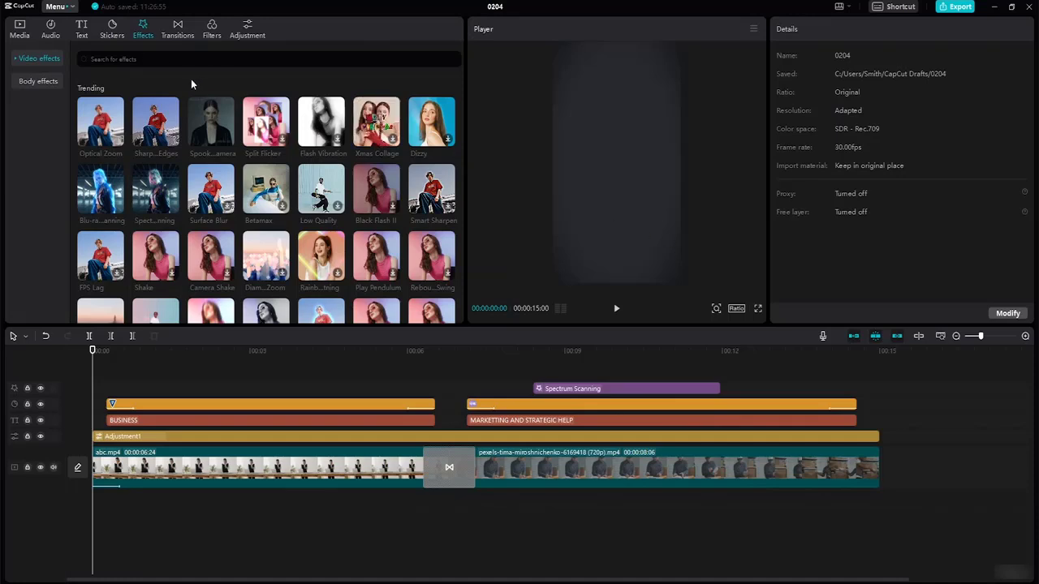
- Search the music library for "adventure" and listen to both longer My Adventure tracks and Adventure (KemimikE 2017 Rework)
click(57, 31)
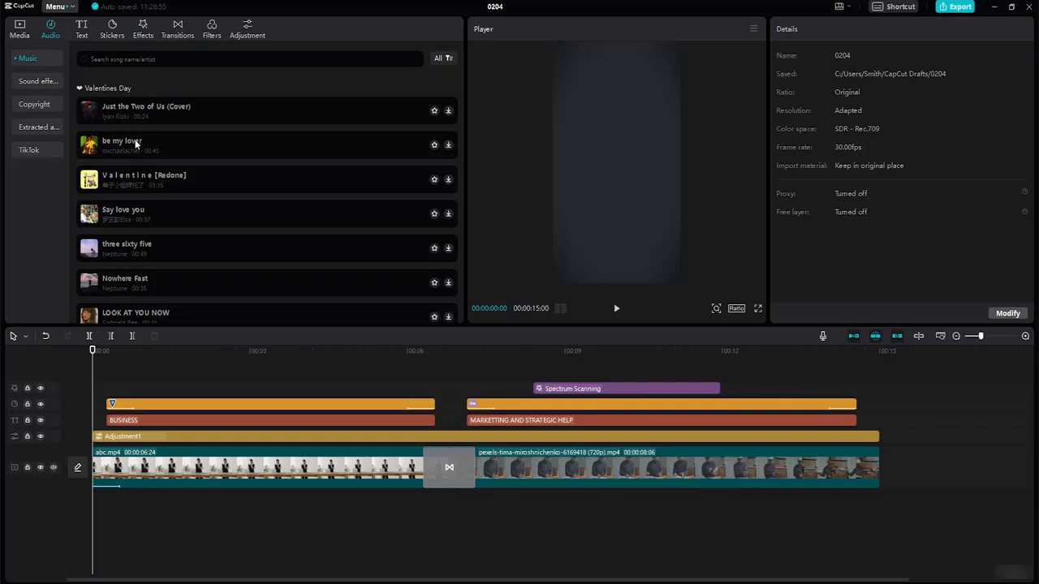
text(s)
key(Return)
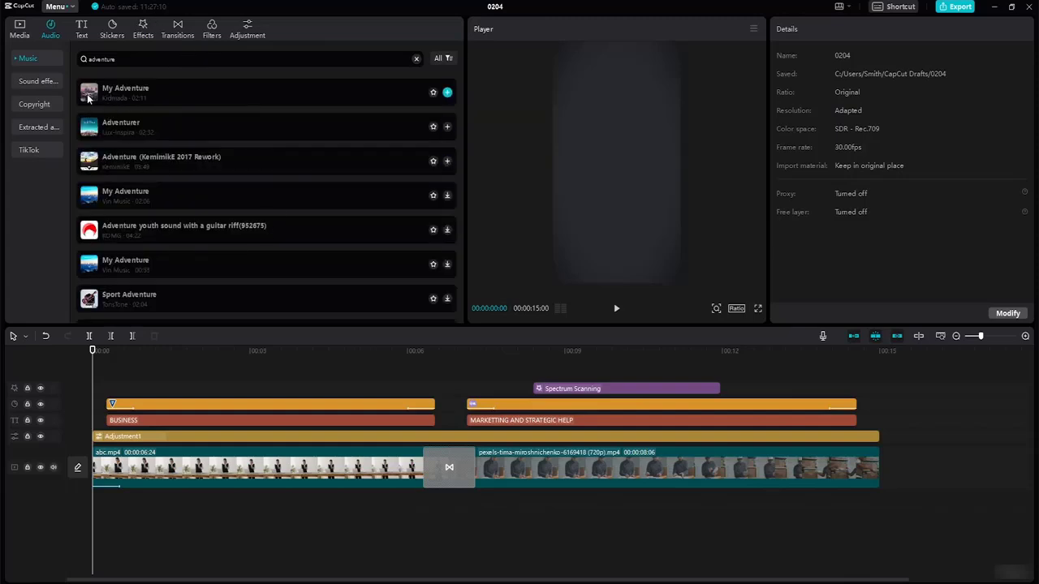
click(88, 97)
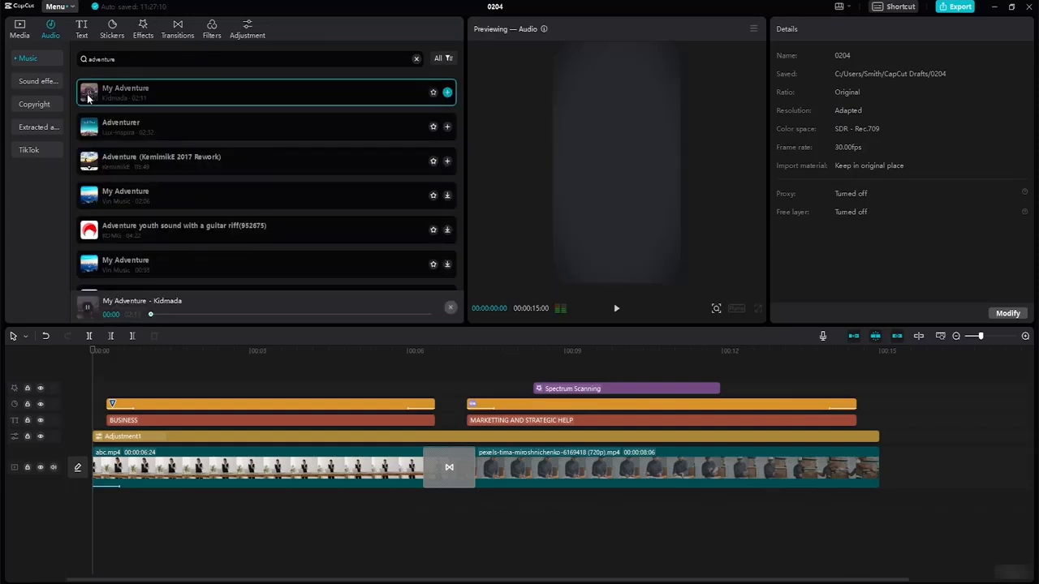
click(89, 198)
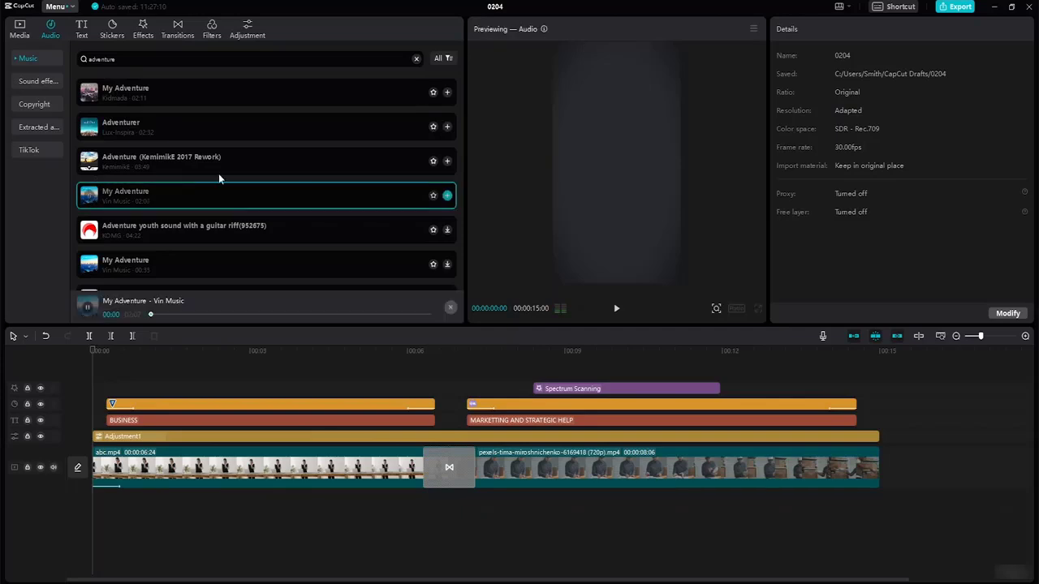
click(87, 167)
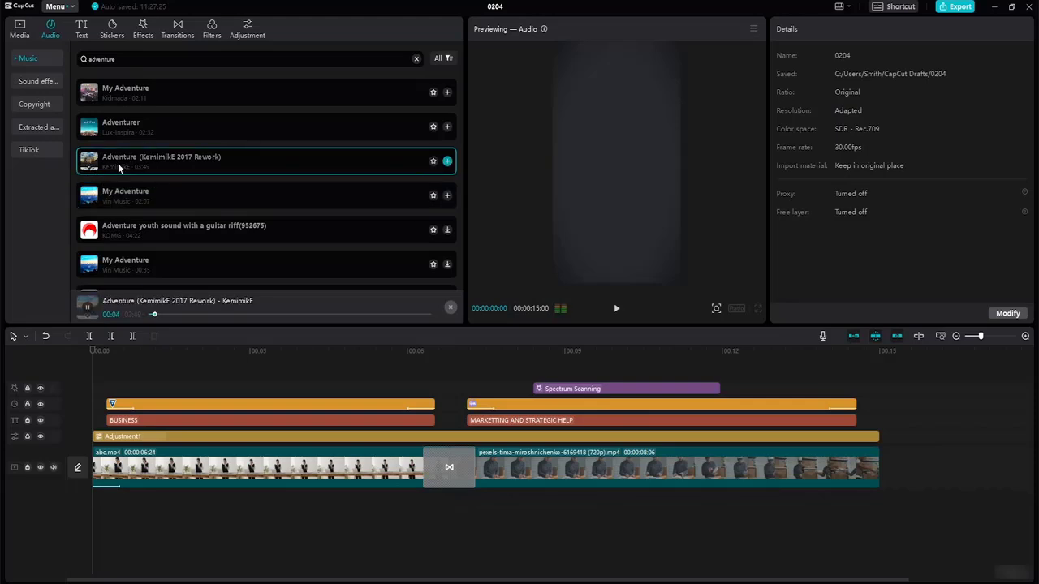
- Place Adventure (KemimikE 2017 Rework) at the start of the timeline and shorten it to about 14.5 s
drag(118, 162, 92, 505)
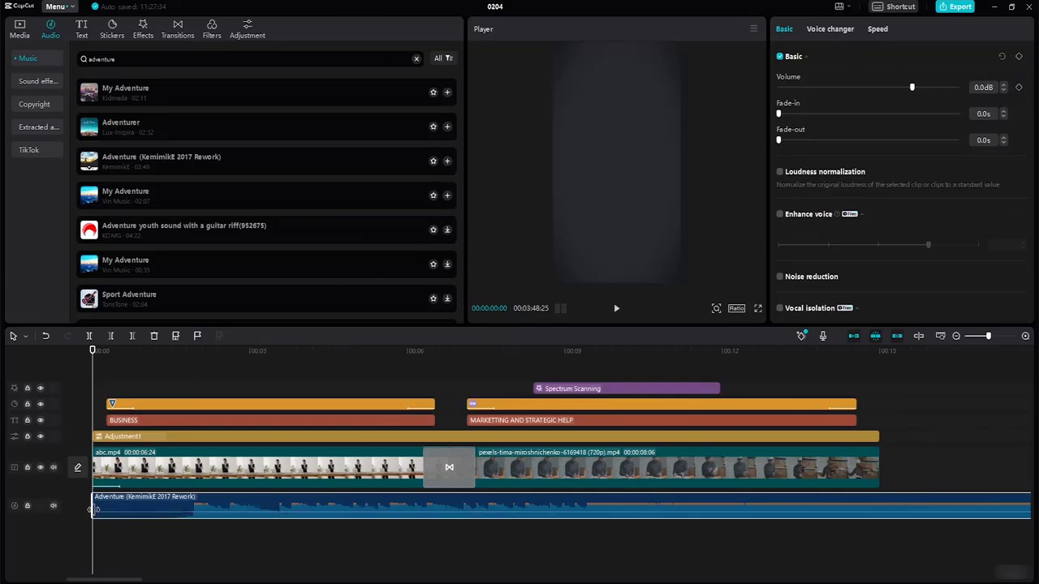
click(941, 339)
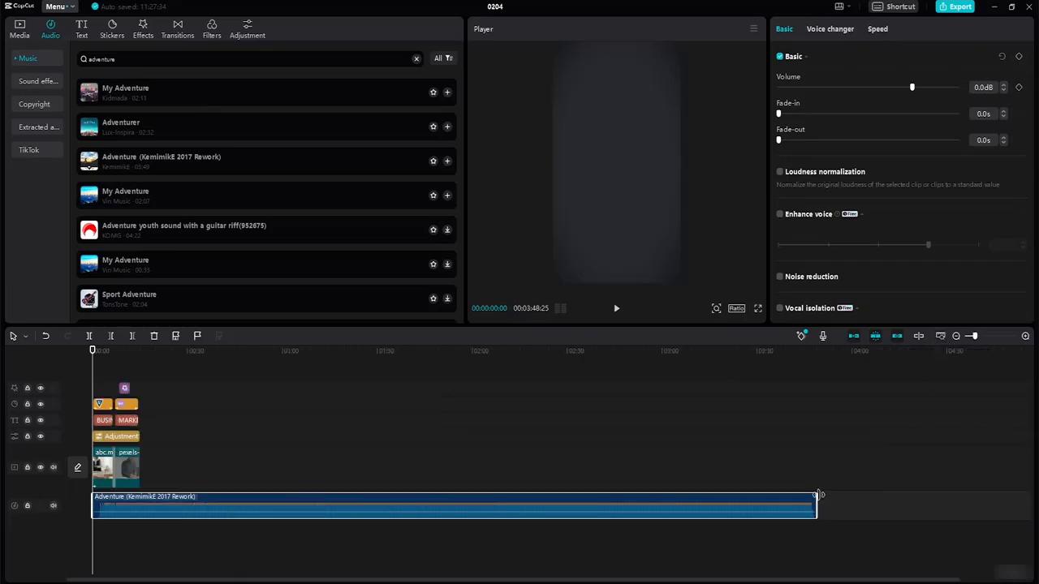
drag(818, 495, 146, 472)
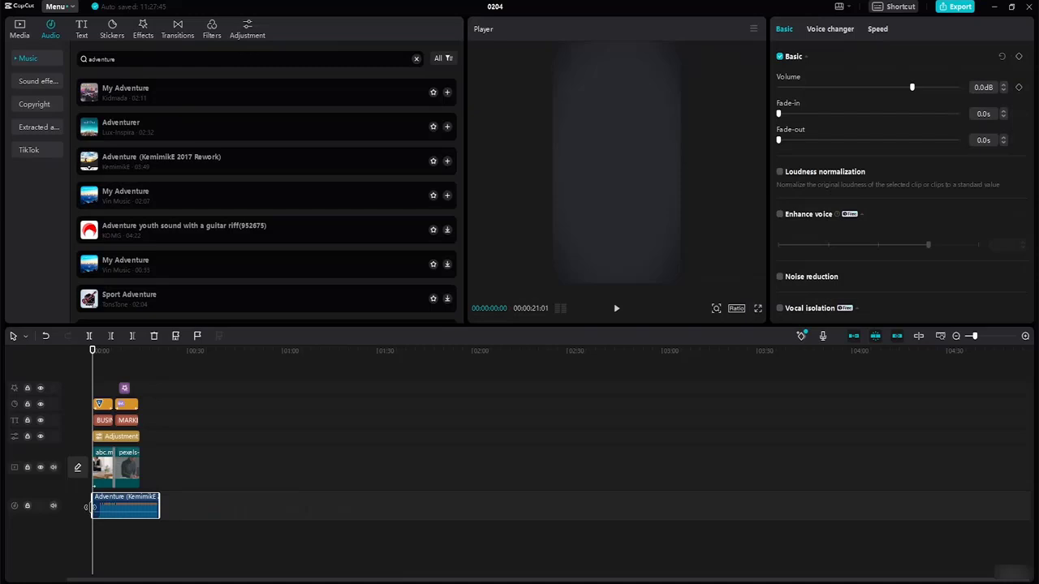
drag(95, 498, 138, 505)
click(168, 423)
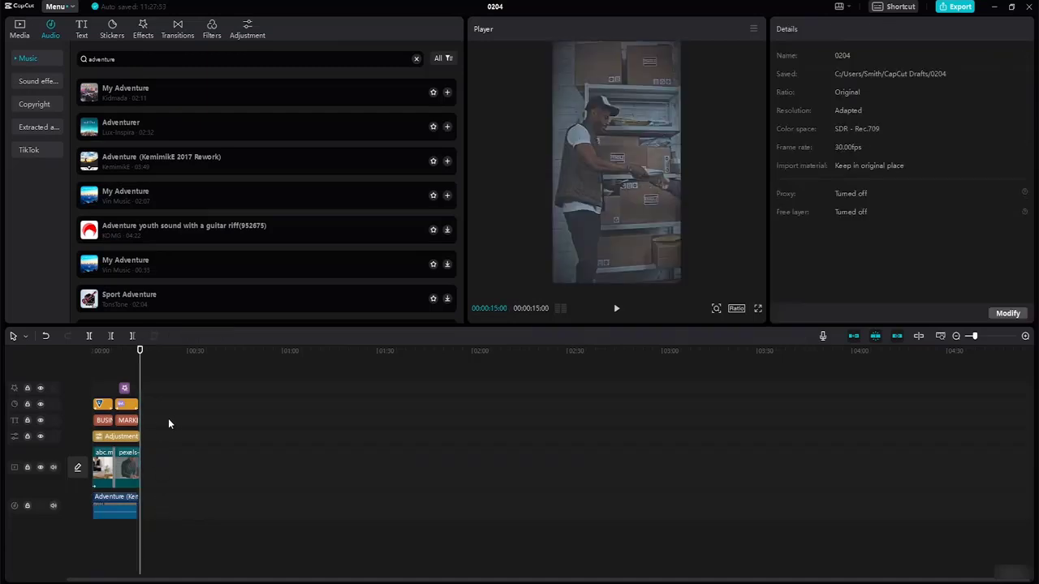
- Extend the end of the music track to 15 s so it ends together with the second video clip
click(940, 336)
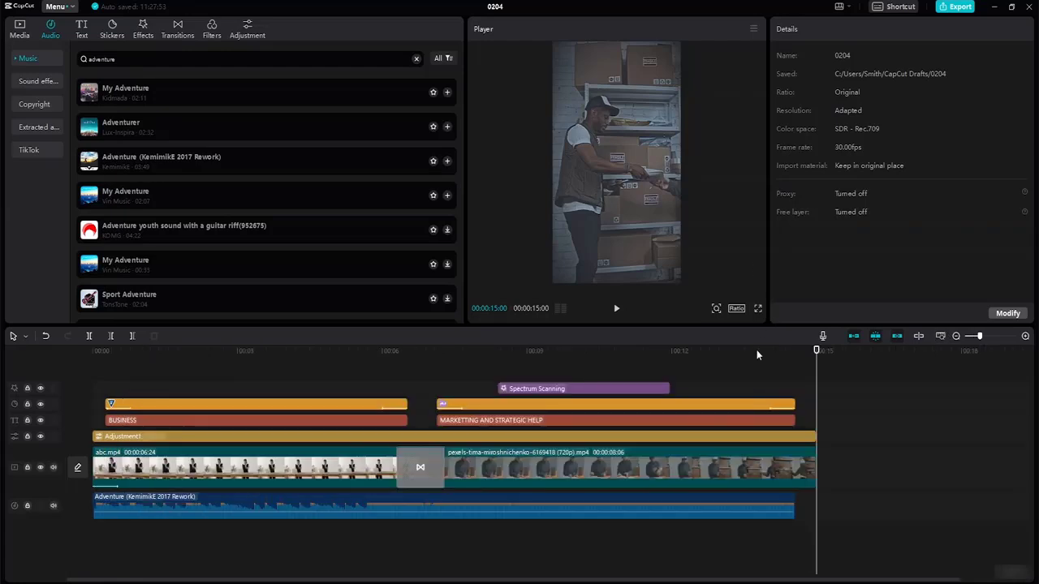
click(781, 502)
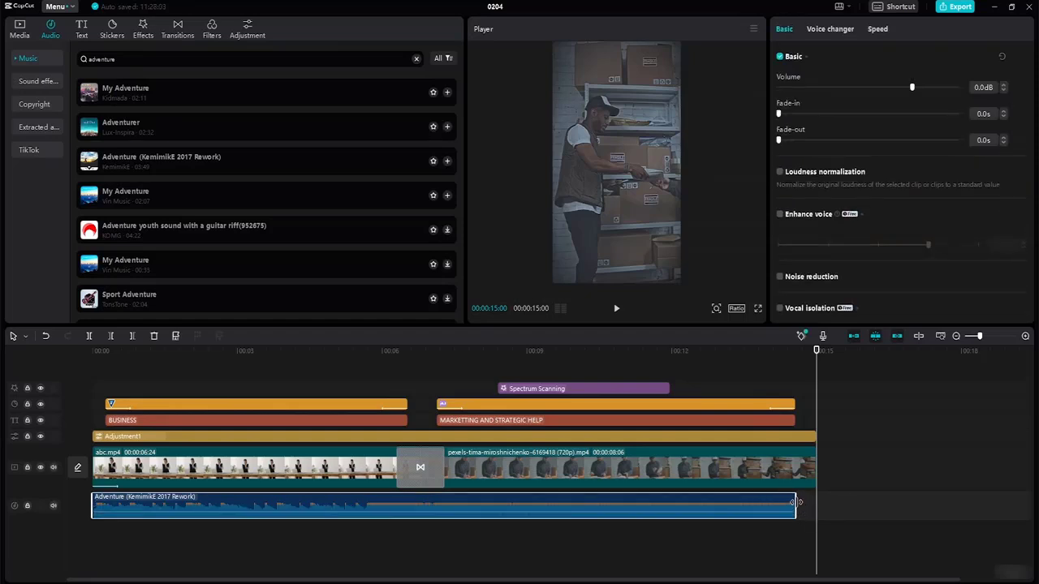
drag(798, 503, 815, 503)
click(856, 494)
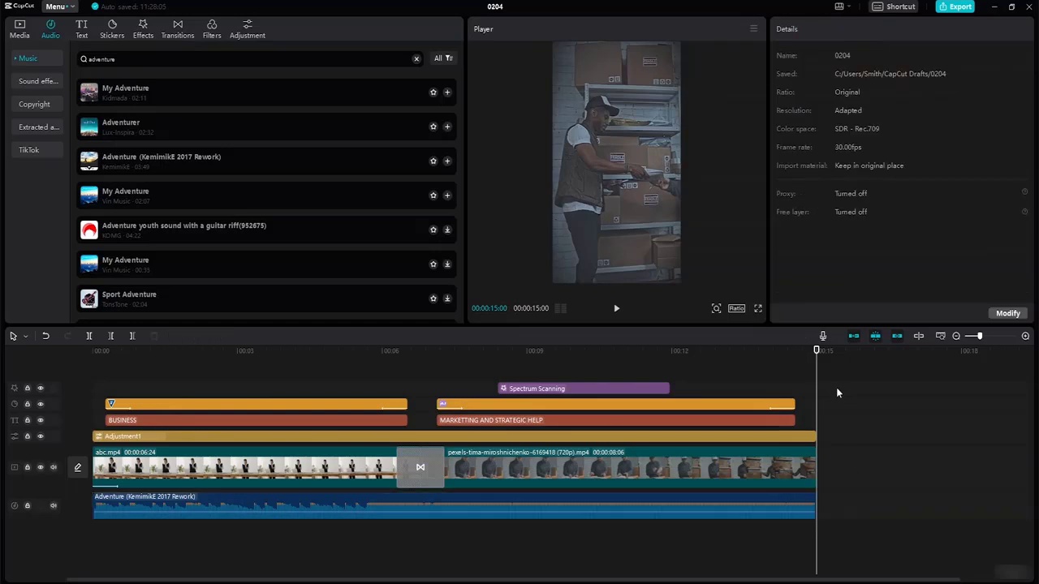
- Play the whole video with its music from the beginning, return to the start and select the "JOIN US" sticker
drag(784, 356, 46, 173)
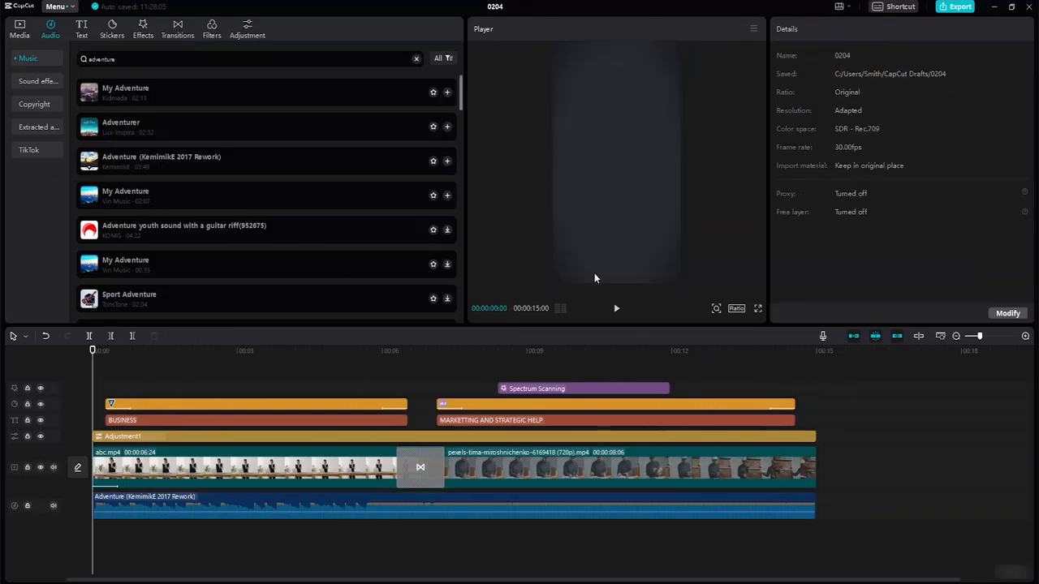
click(615, 310)
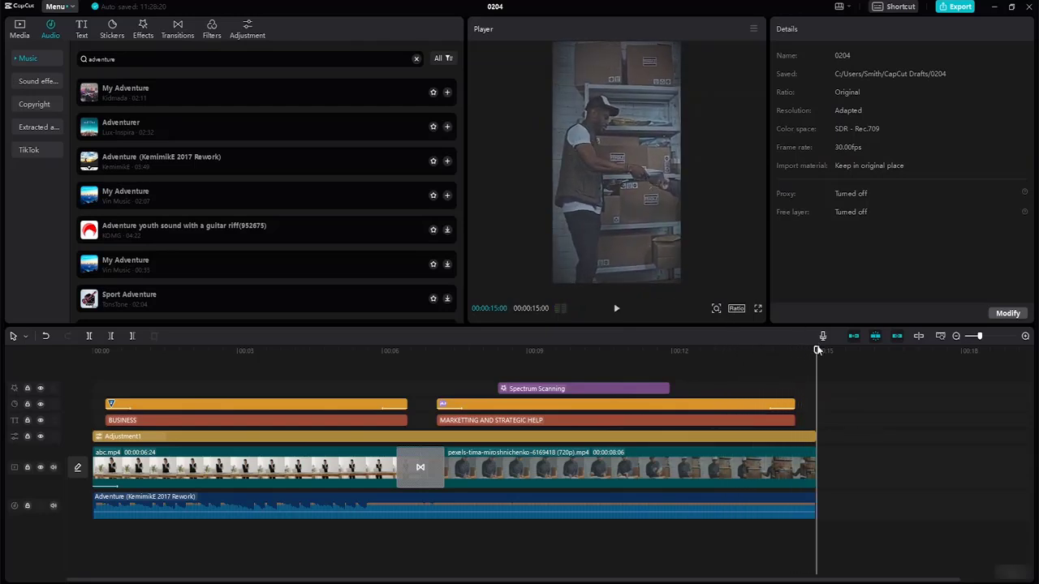
drag(817, 351, 57, 338)
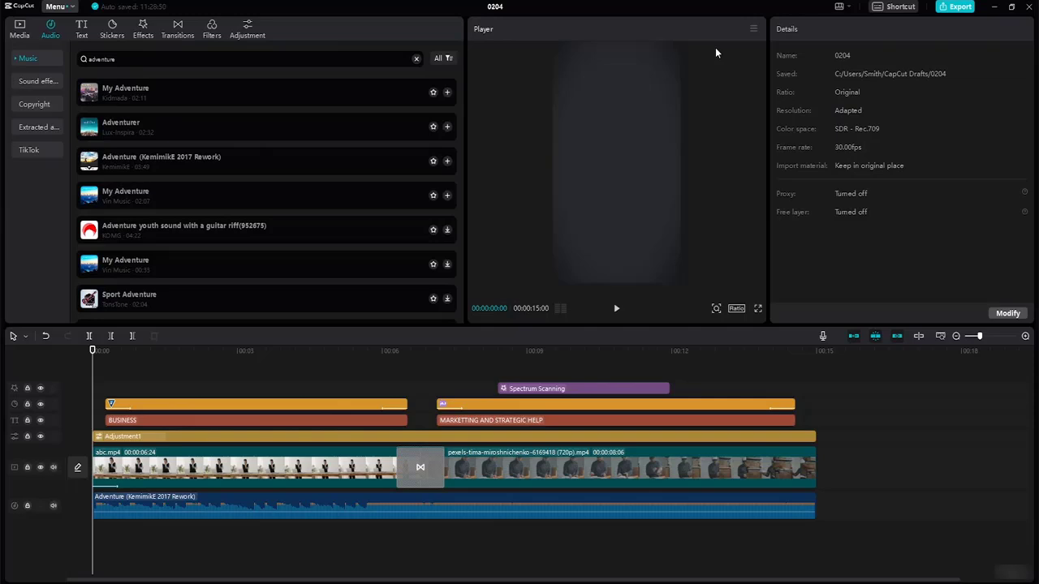
click(283, 404)
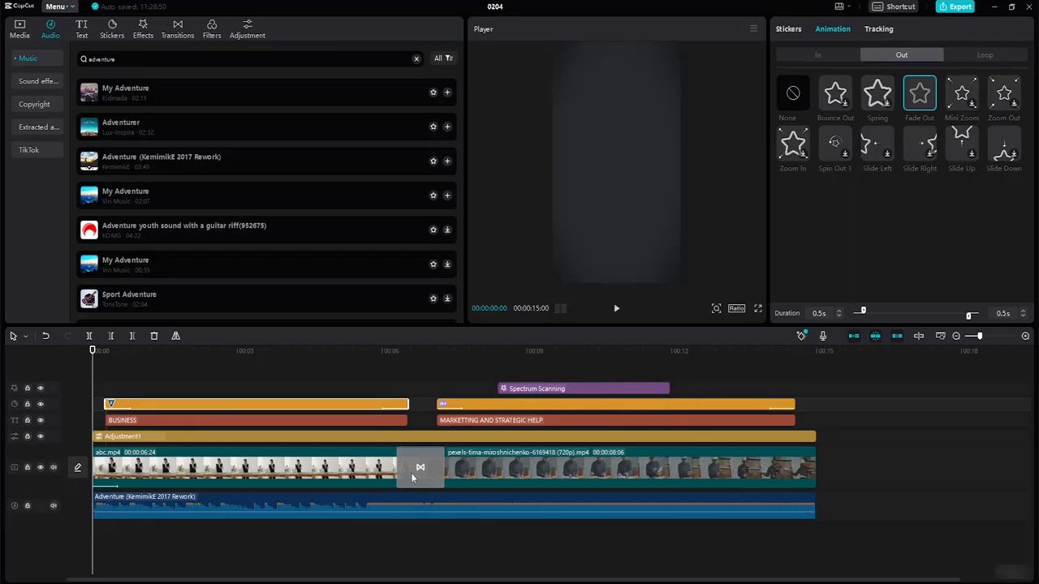
- Give the background music track on the timeline a fade-in of 0.5 s
click(234, 510)
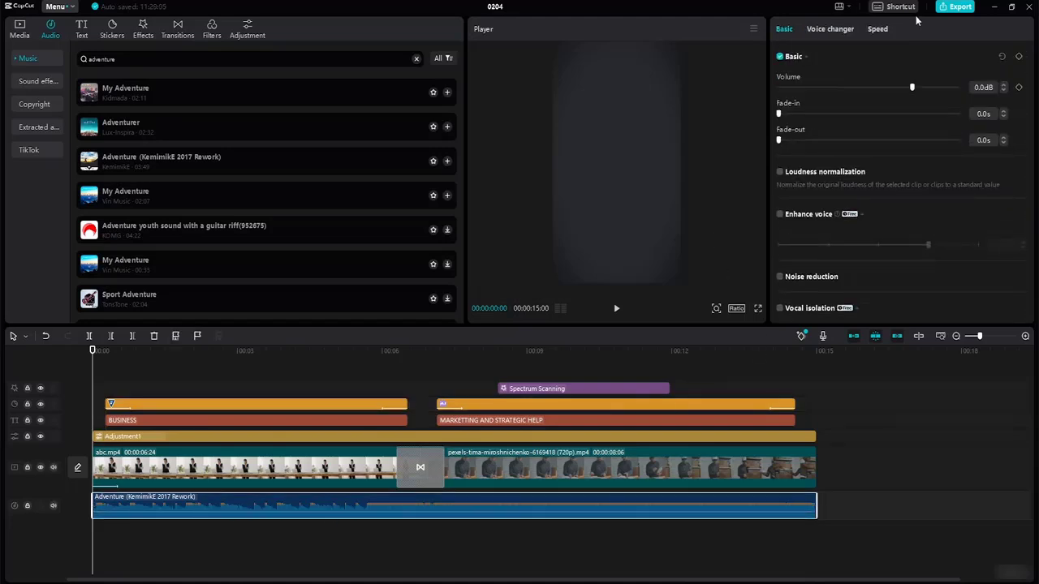
click(1003, 111)
click(1003, 112)
click(1004, 111)
click(1004, 111)
click(1004, 111)
click(1004, 111)
click(1004, 112)
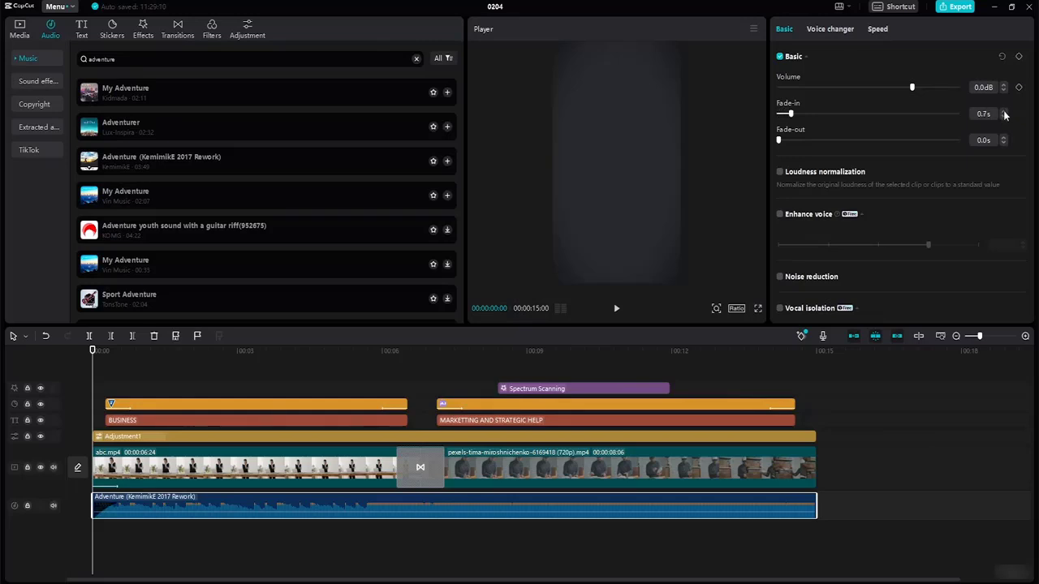
click(1002, 116)
click(1002, 117)
- Set the music track's fade-out to 0.8 s and increase its fade-in to 0.8 s
click(1004, 138)
click(1004, 137)
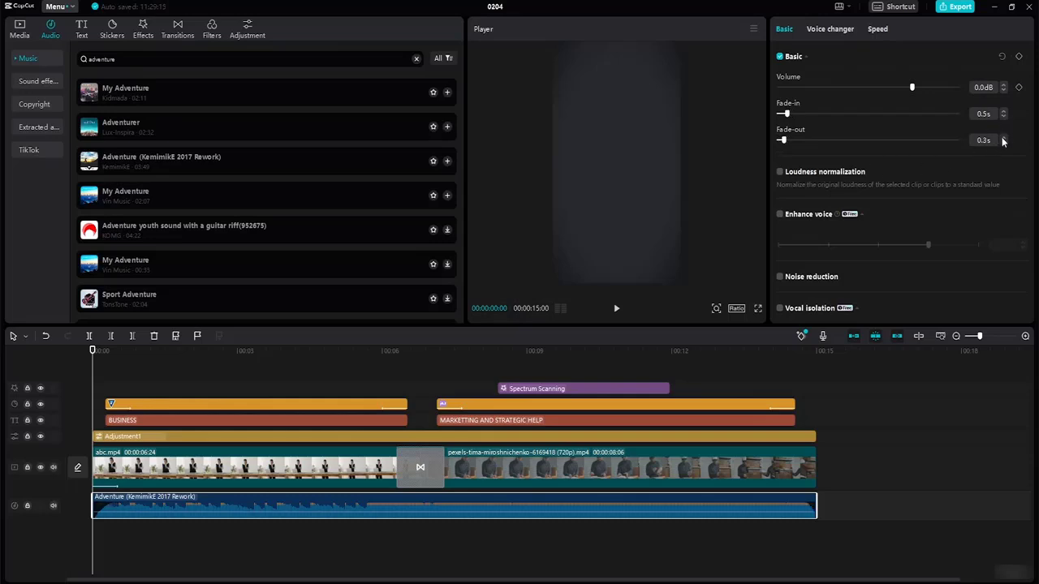
click(1004, 137)
click(1003, 137)
click(1003, 137)
click(1003, 137)
click(1003, 137)
click(1004, 137)
click(1003, 111)
click(1003, 111)
click(1004, 111)
mouse_move(791, 513)
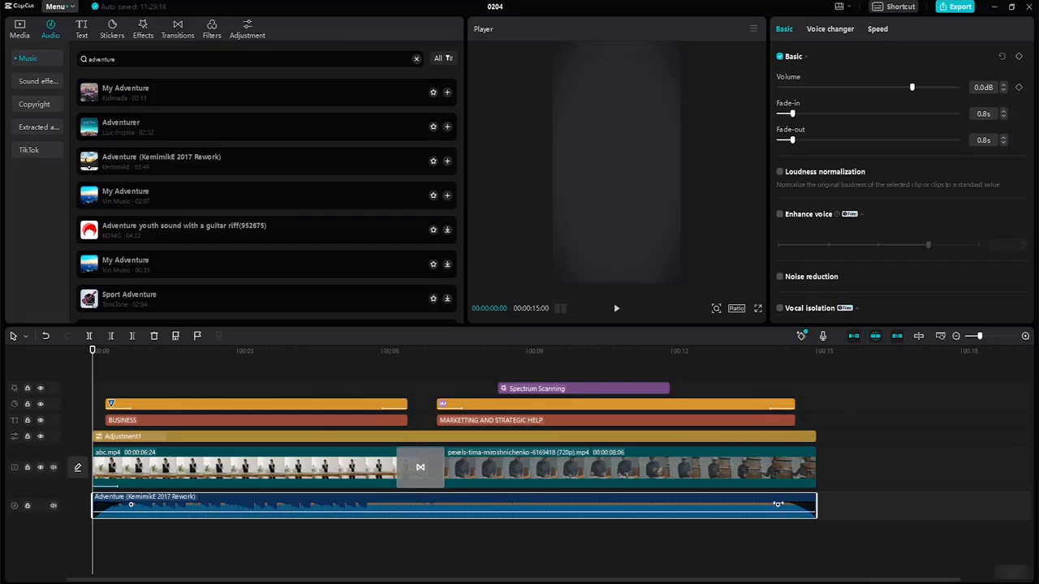
mouse_move(778, 504)
mouse_down()
mouse_move(747, 505)
mouse_move(779, 505)
mouse_up()
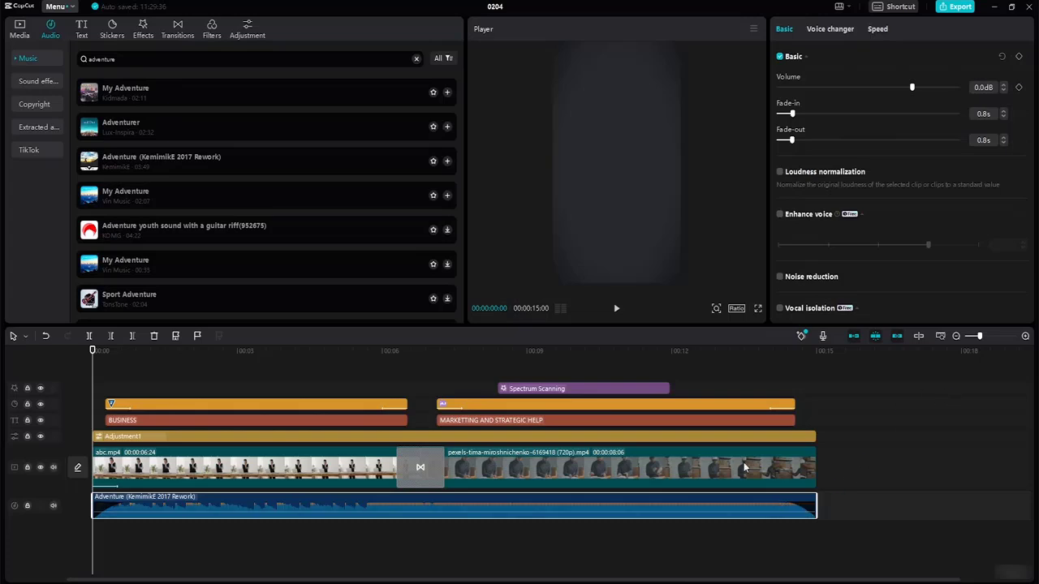
- Deselect the music track, play the video from the beginning to check the fade-in, and pause at 00:00:05:11
click(451, 554)
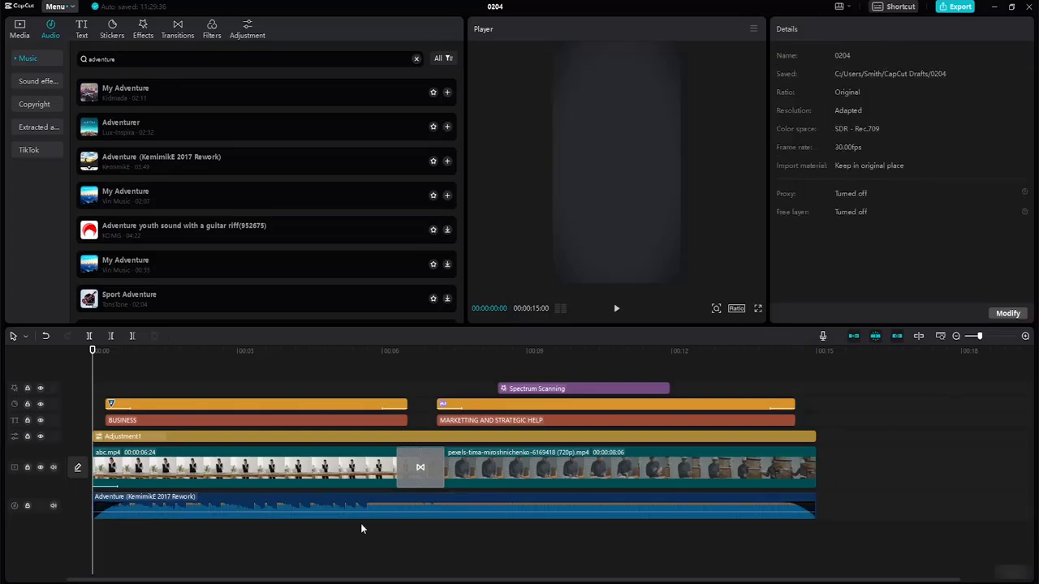
click(618, 309)
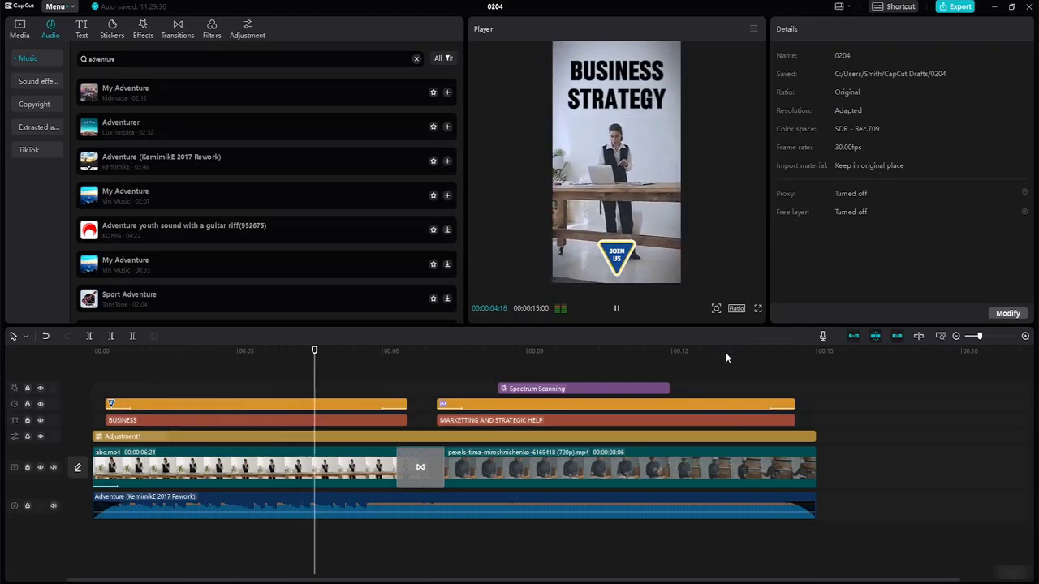
key(space)
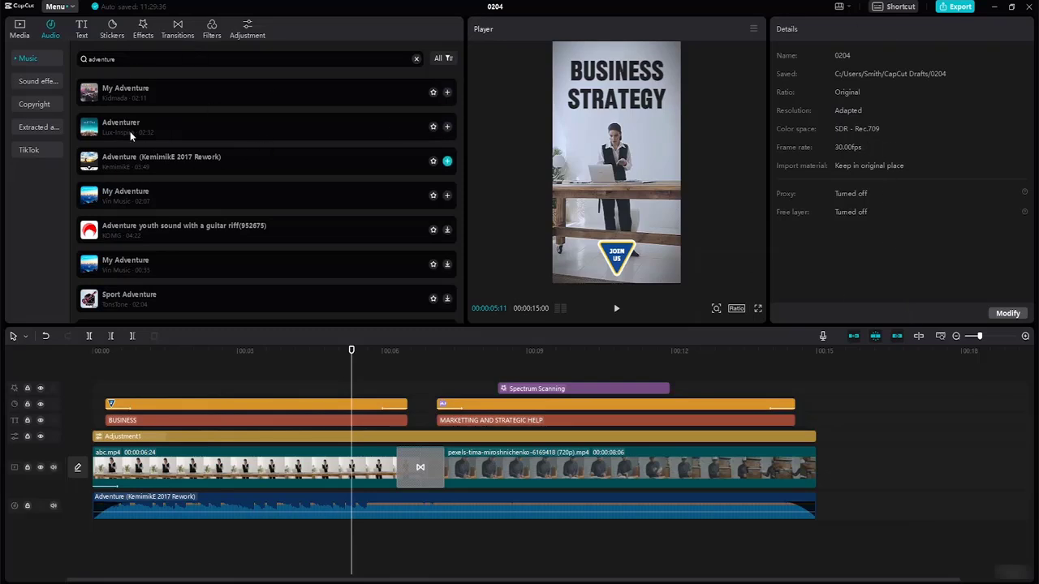
- Return to the imported media, open the export settings and title the video "Instagram Story 2"
click(20, 31)
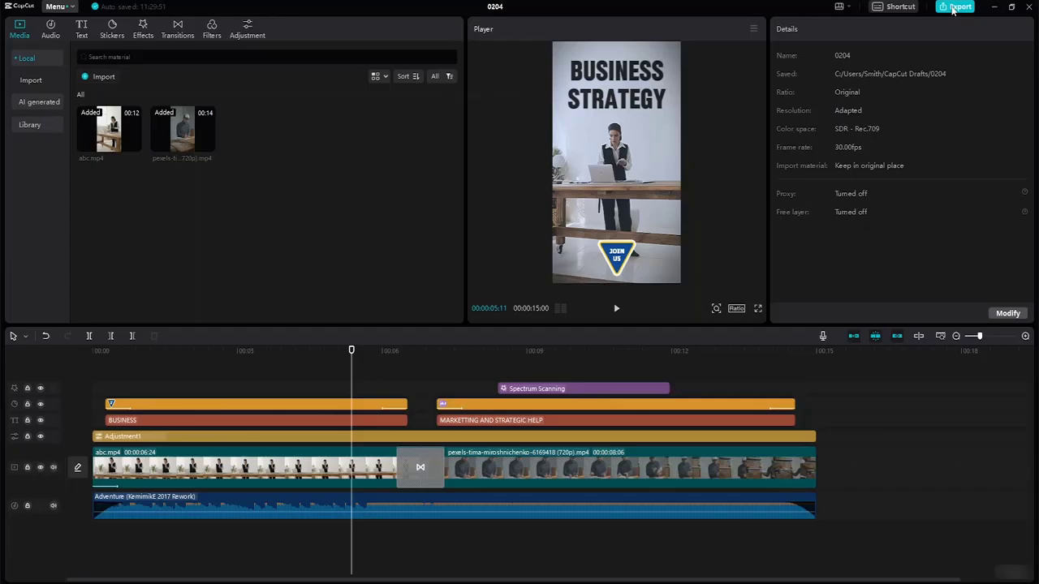
click(955, 7)
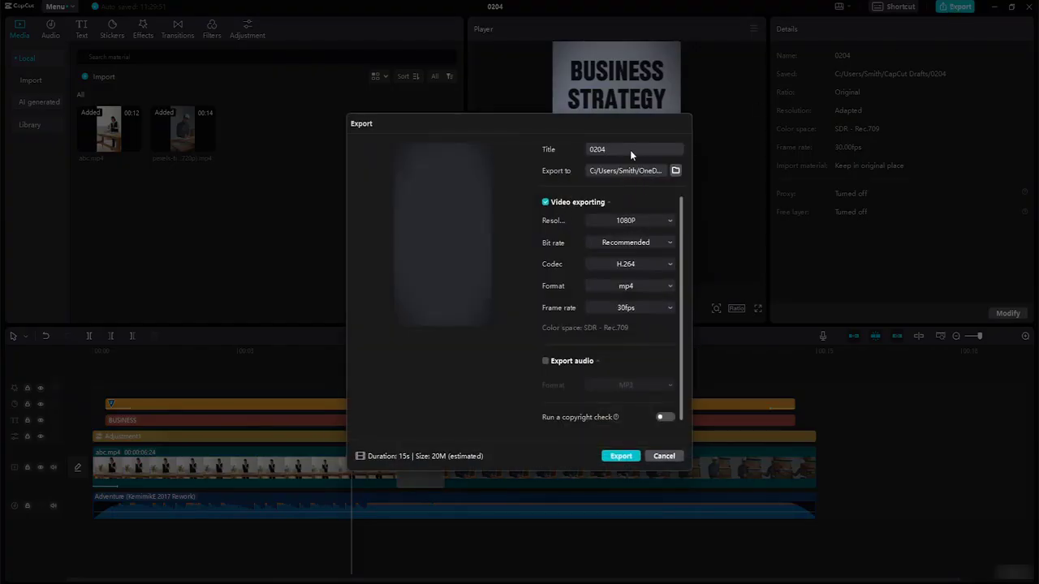
key(BackSpace)
key(BackSpace)
key(BackSpace)
text(Instagram Story)
- Set the Videos folder as the export destination, export the video and dismiss the sharing dialog
click(675, 171)
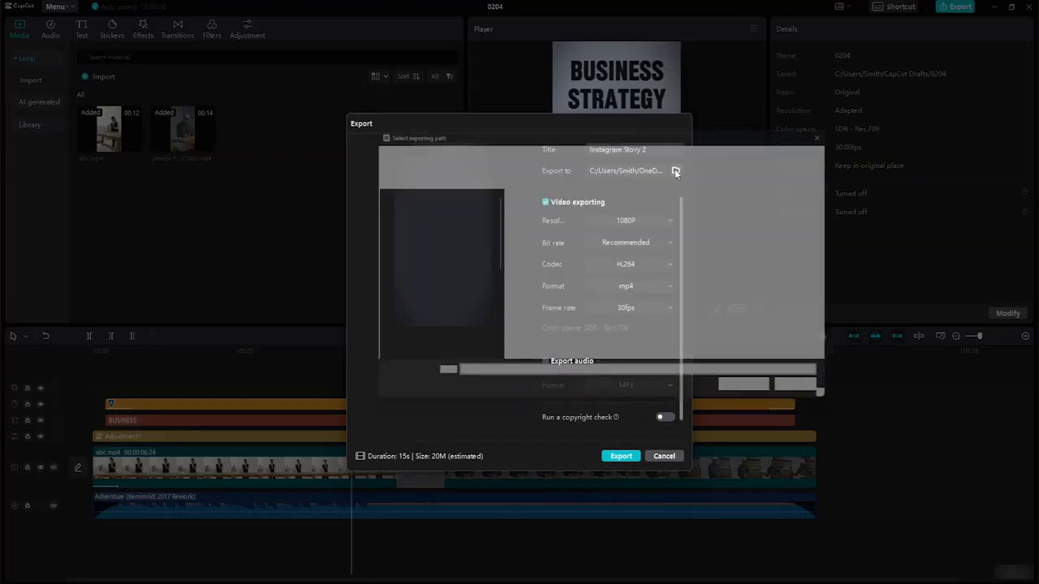
click(535, 284)
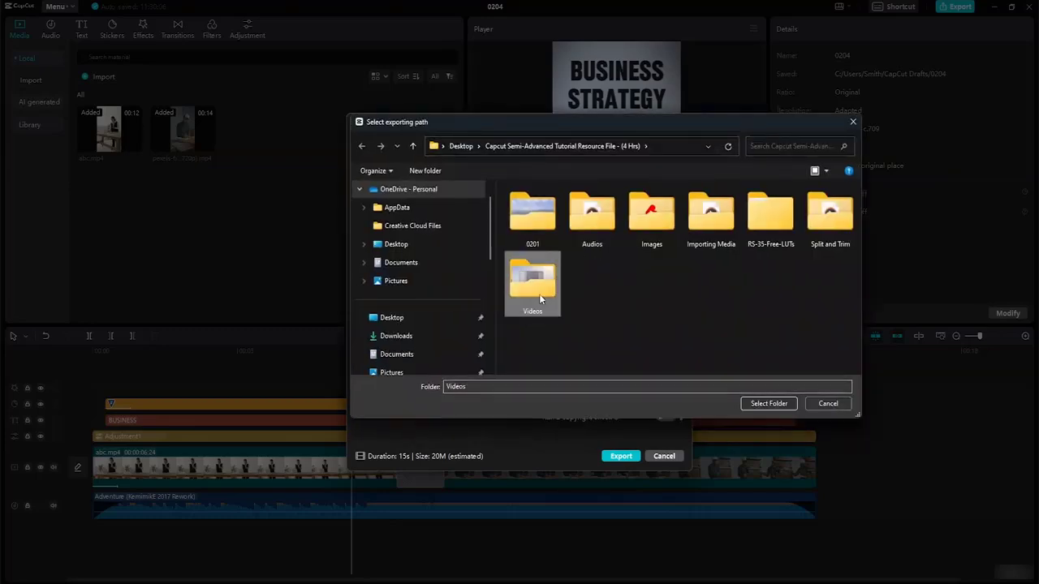
click(763, 403)
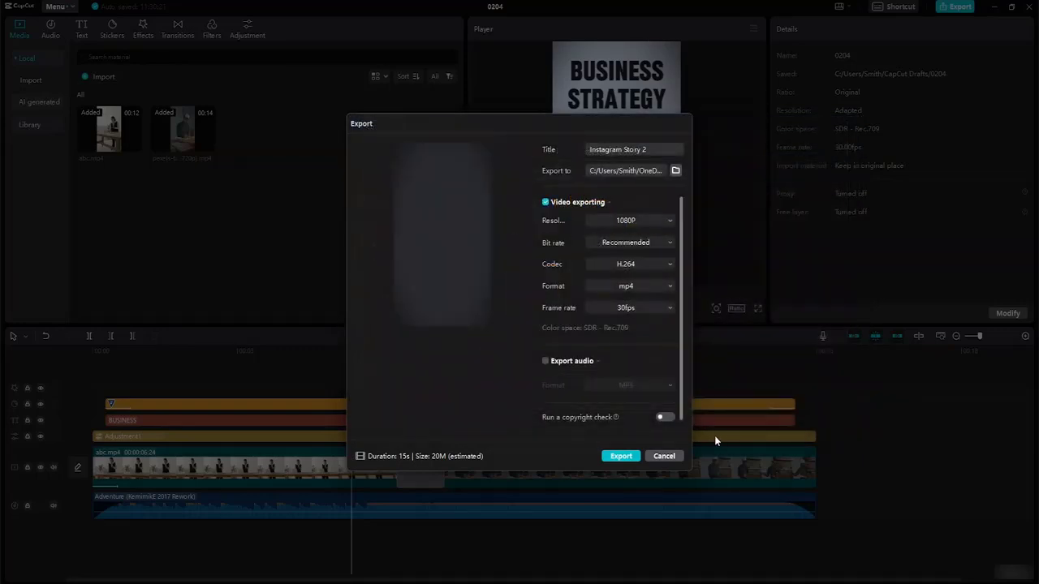
click(620, 457)
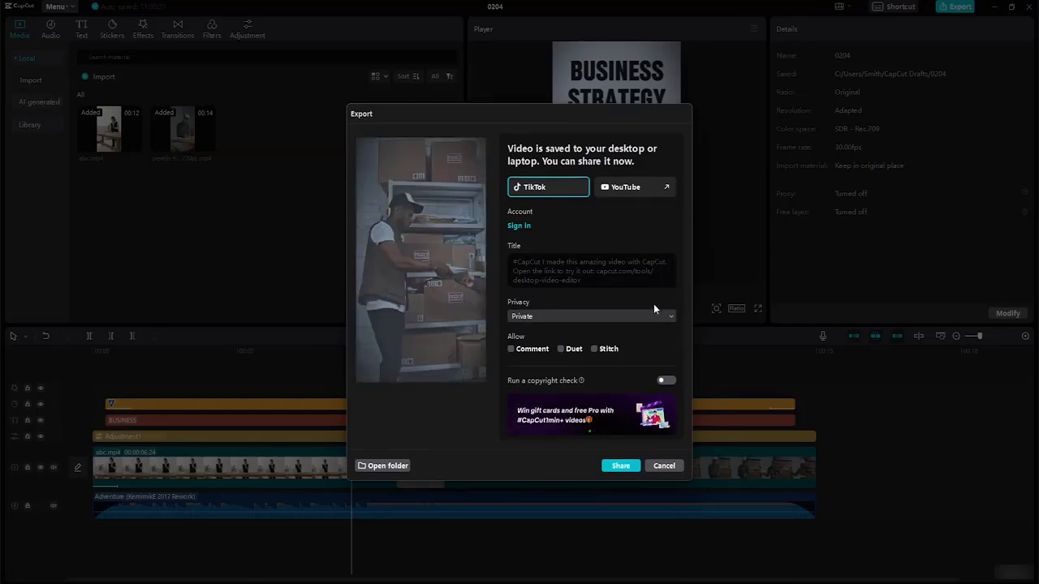
click(674, 466)
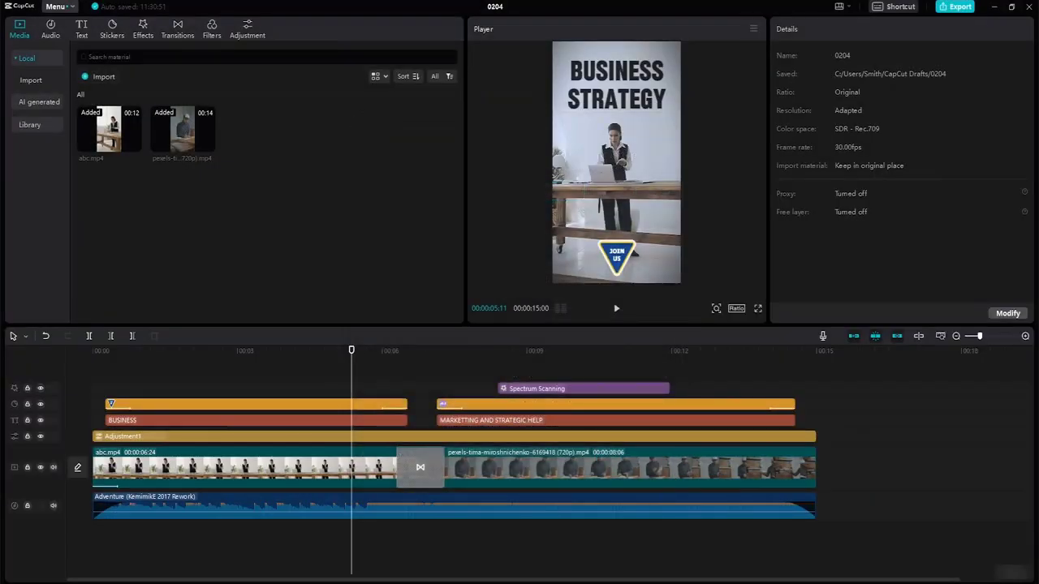
- Switch to File Explorer, watch Instagram Story 2 from the tutorial resource folder's Videos subfolder, and return to CapCut
key(super+e)
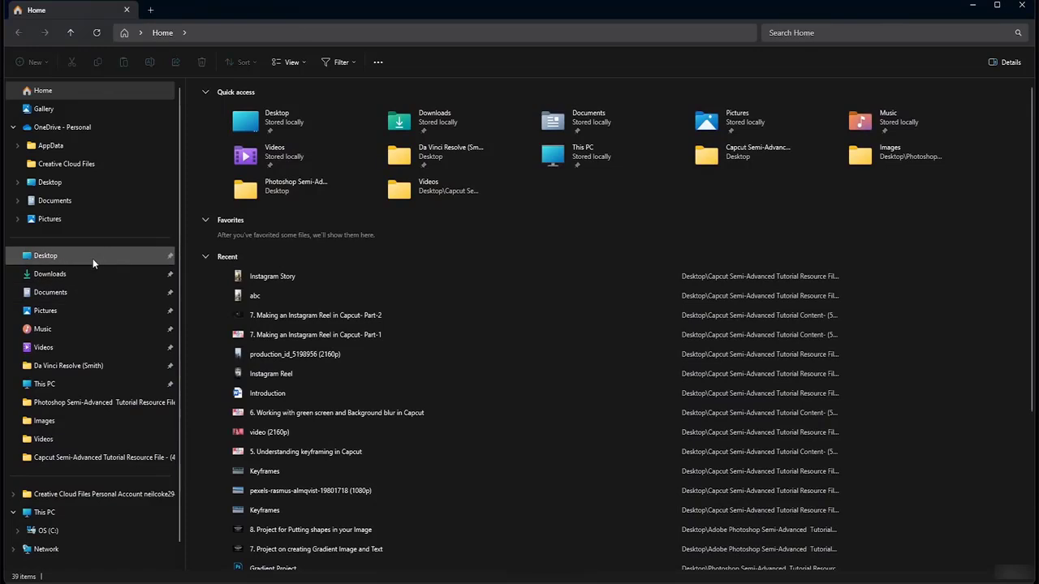
click(90, 260)
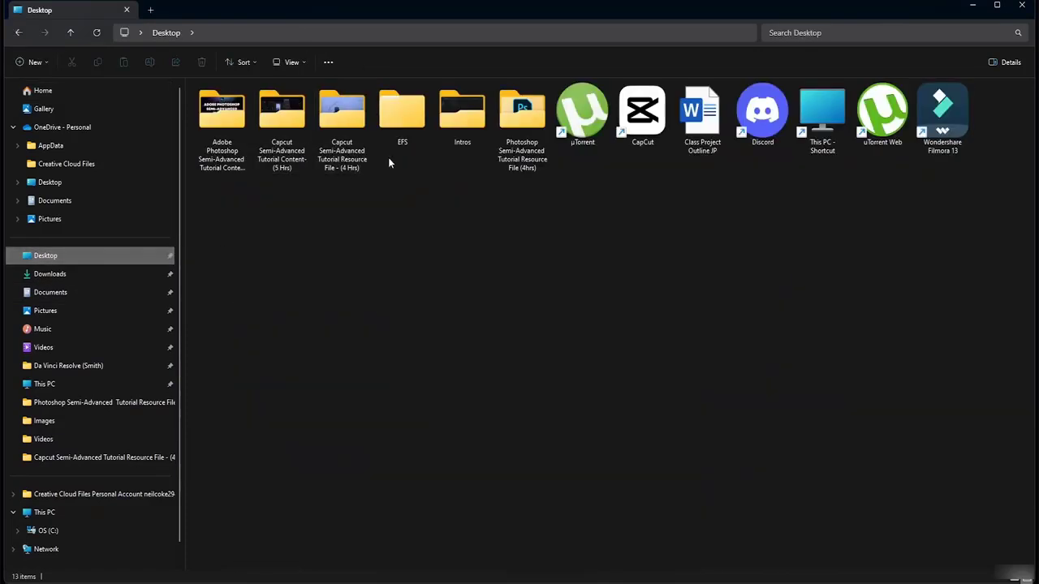
double_click(348, 166)
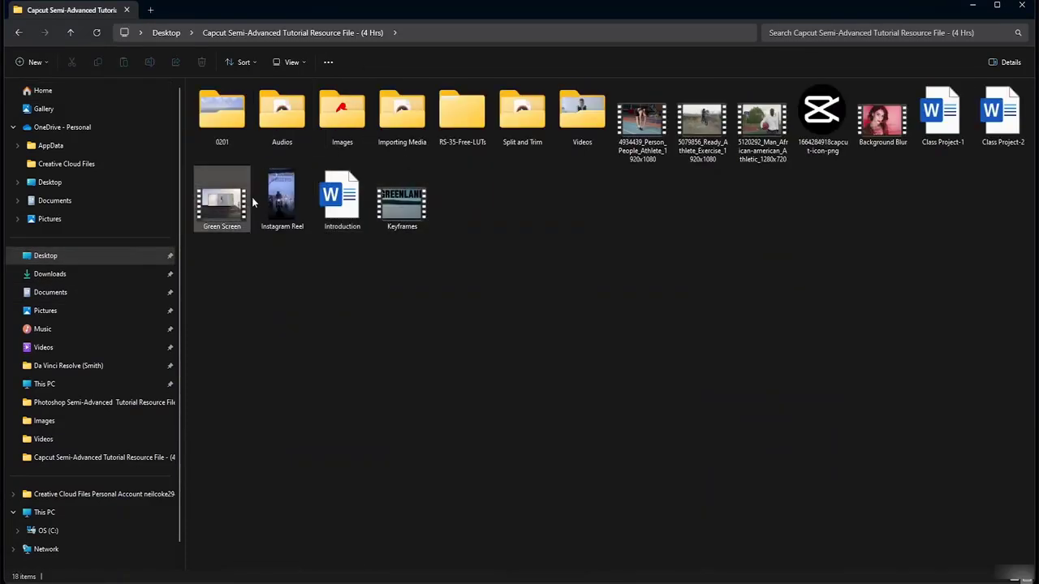
double_click(579, 114)
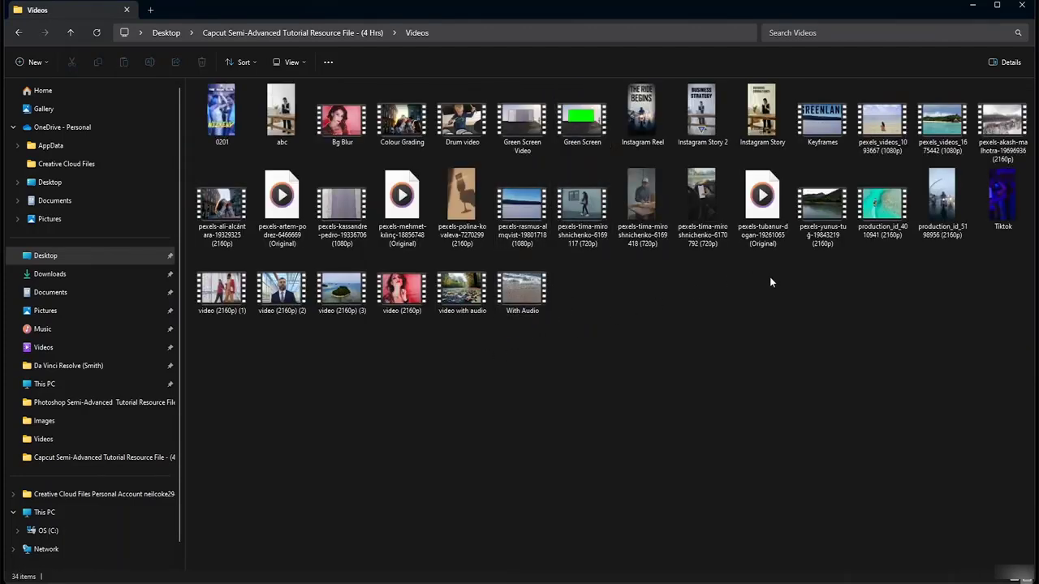
double_click(703, 113)
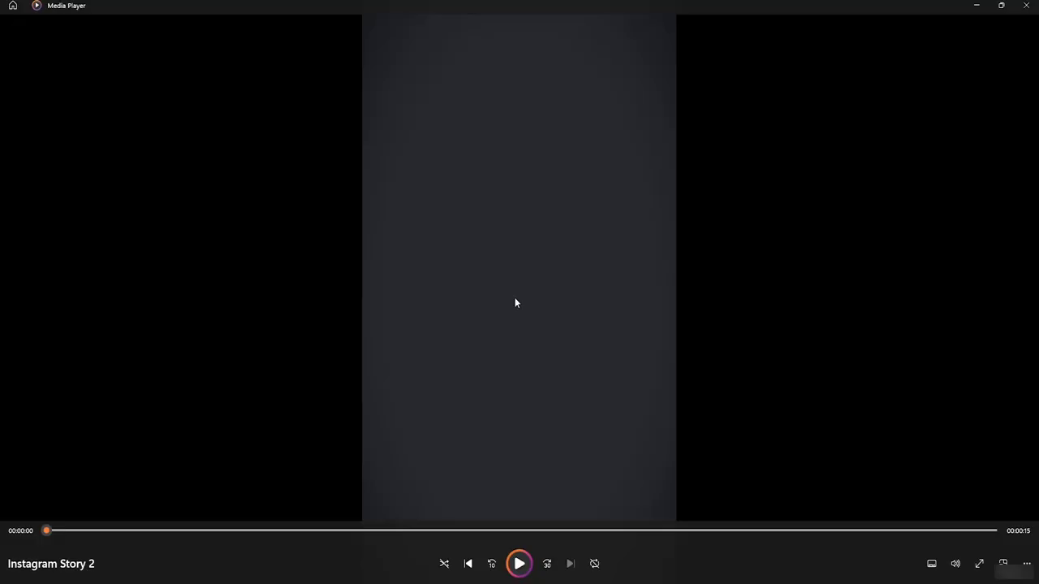
click(1026, 5)
click(396, 442)
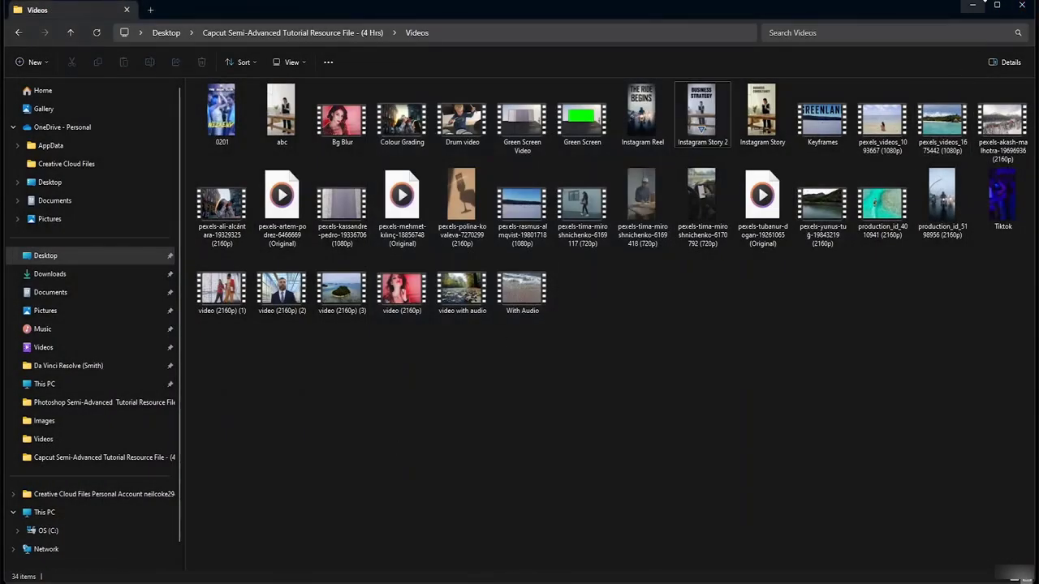
click(971, 7)
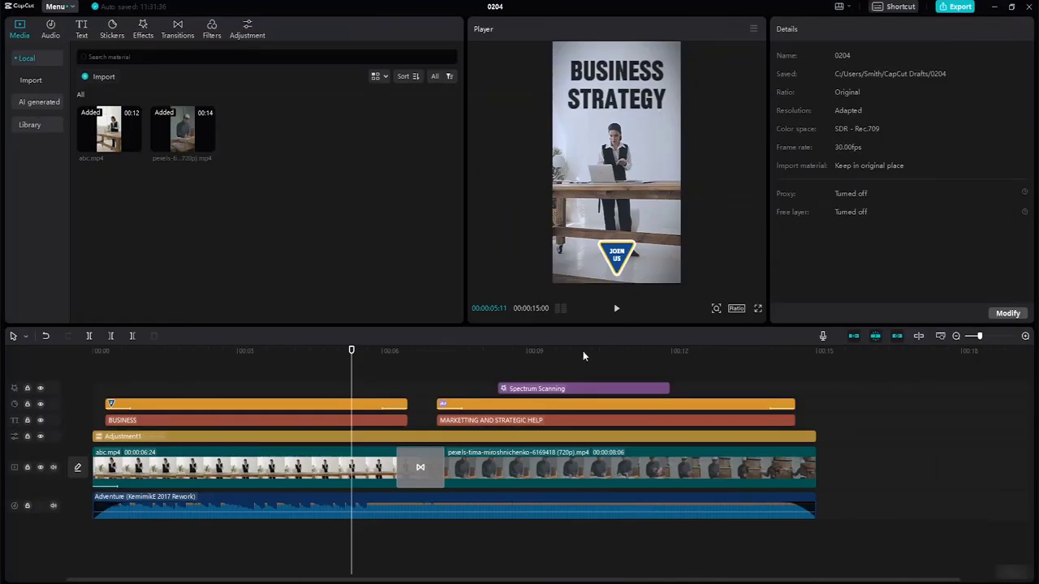
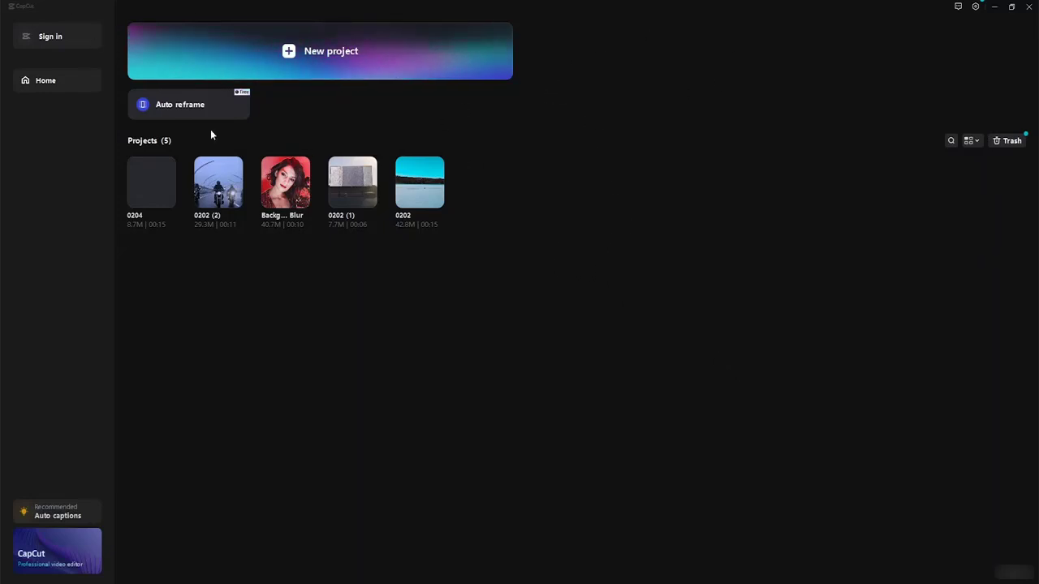
- Create a new project and import the Tiktok video from the Videos folder
click(288, 53)
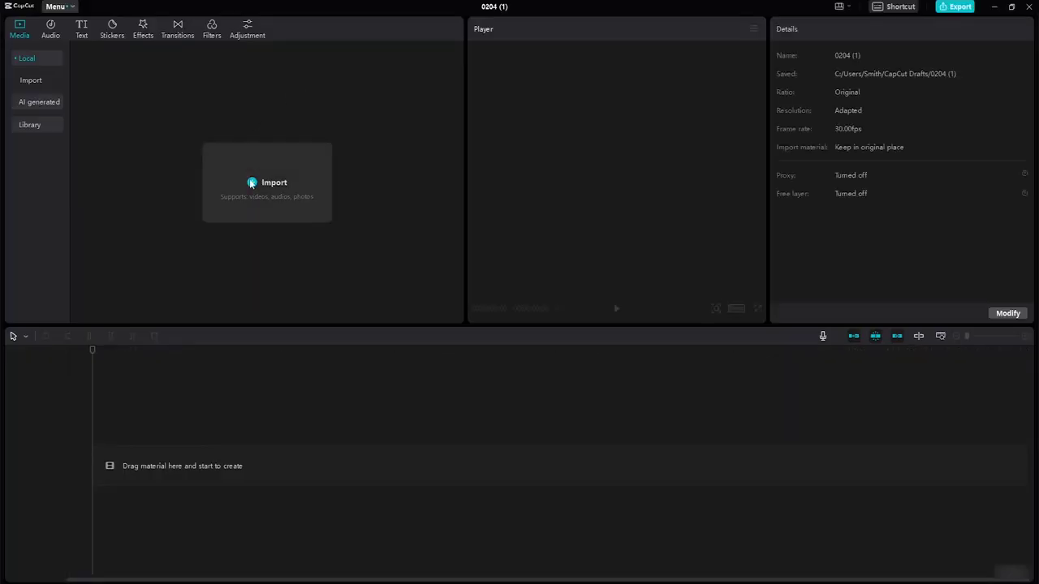
click(251, 184)
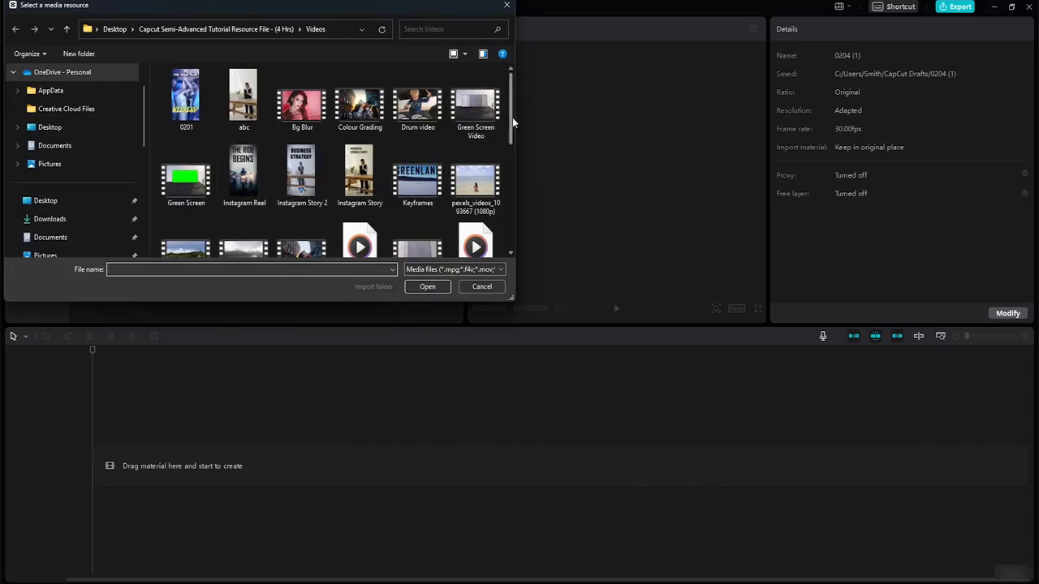
drag(512, 122, 508, 203)
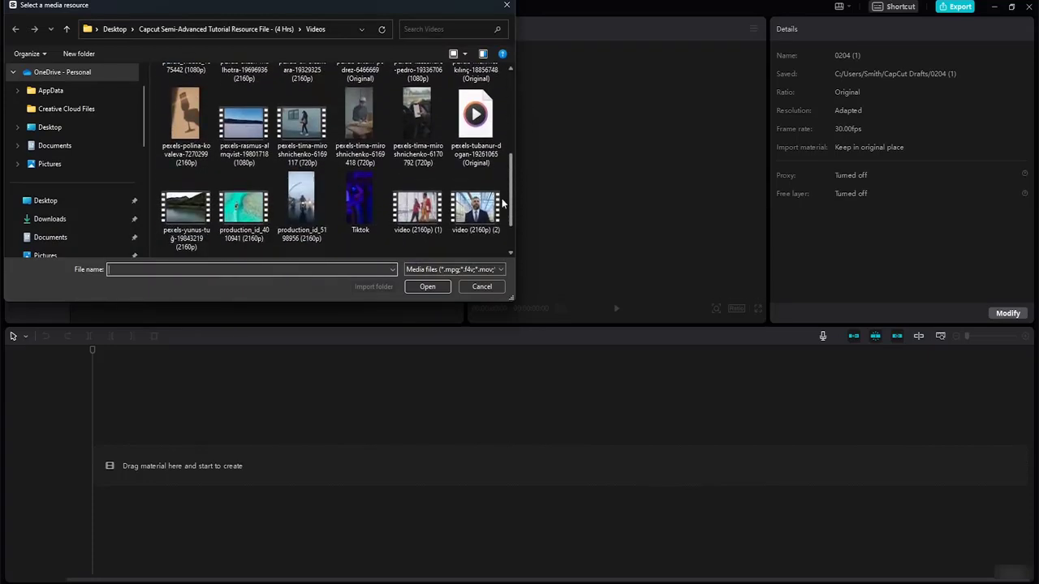
click(365, 206)
click(434, 287)
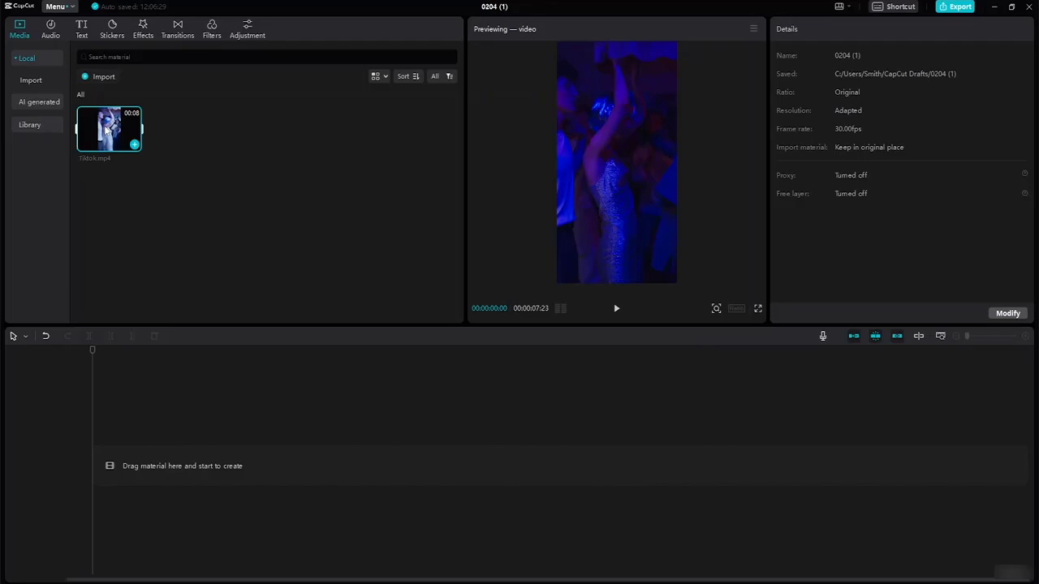
- Place Tiktok.mp4 at the start of the timeline and trim 13 frames off its beginning
drag(106, 130, 116, 456)
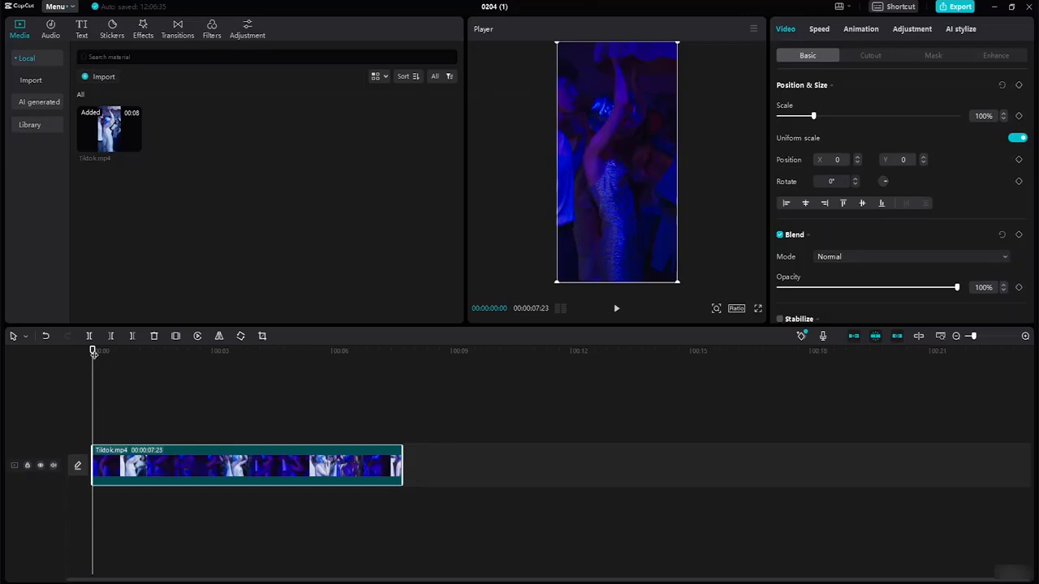
mouse_move(94, 353)
mouse_down()
mouse_move(113, 354)
mouse_move(94, 359)
mouse_move(108, 365)
mouse_up()
drag(92, 464, 111, 465)
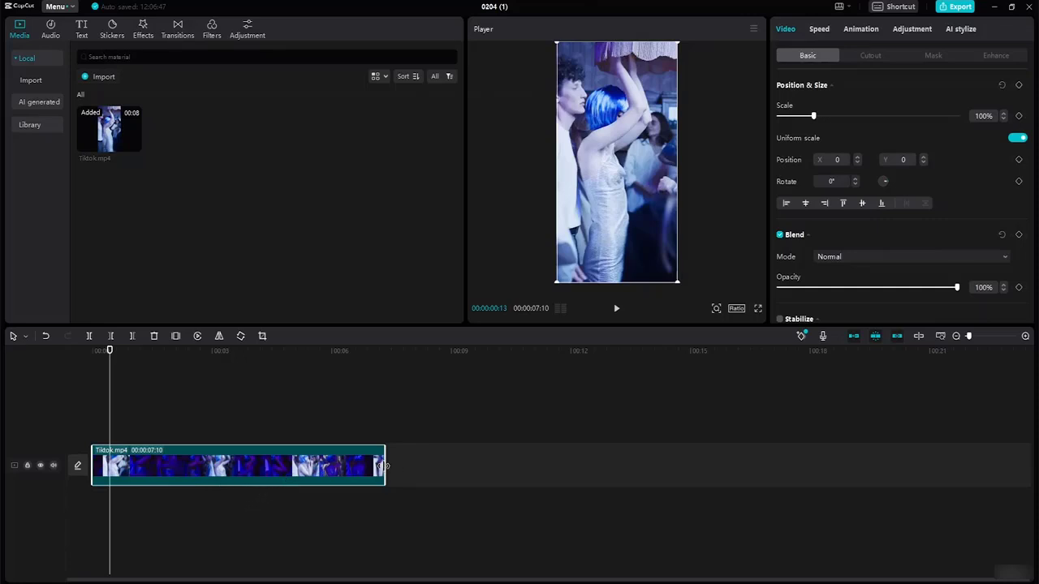
mouse_move(385, 466)
mouse_down()
mouse_move(369, 465)
mouse_move(389, 467)
mouse_up()
- Split the Tiktok.mp4 clip at 00:00:02:07 and 00:00:04:29 into three segments
drag(111, 350, 181, 378)
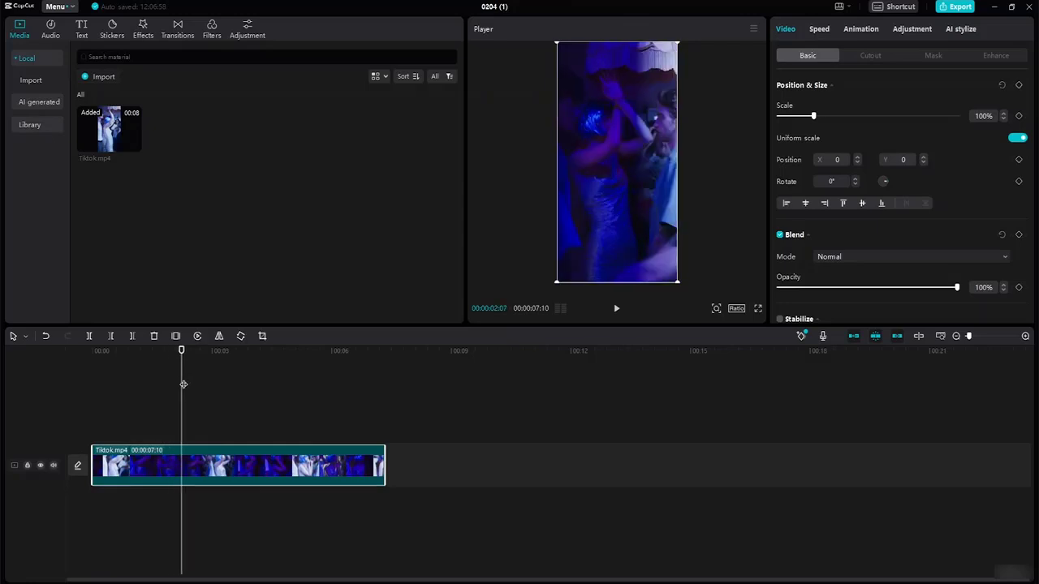
key(ctrl+b)
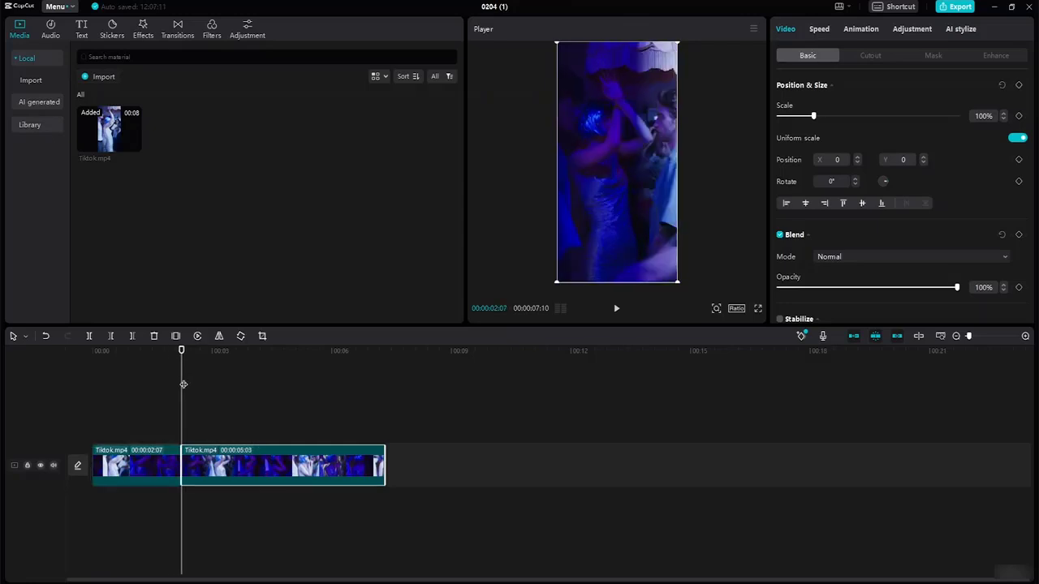
drag(182, 351, 290, 391)
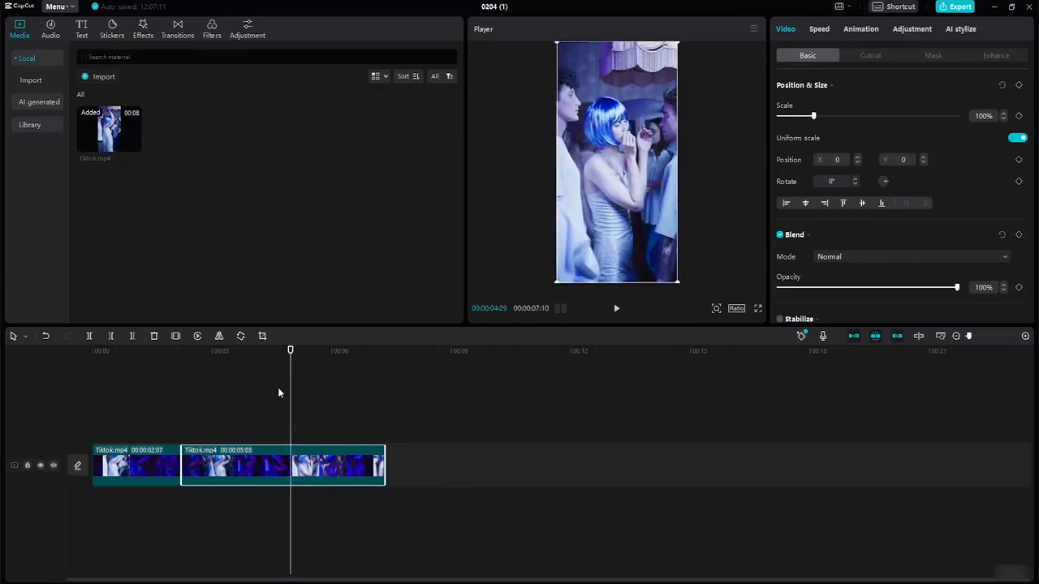
key(ctrl+b)
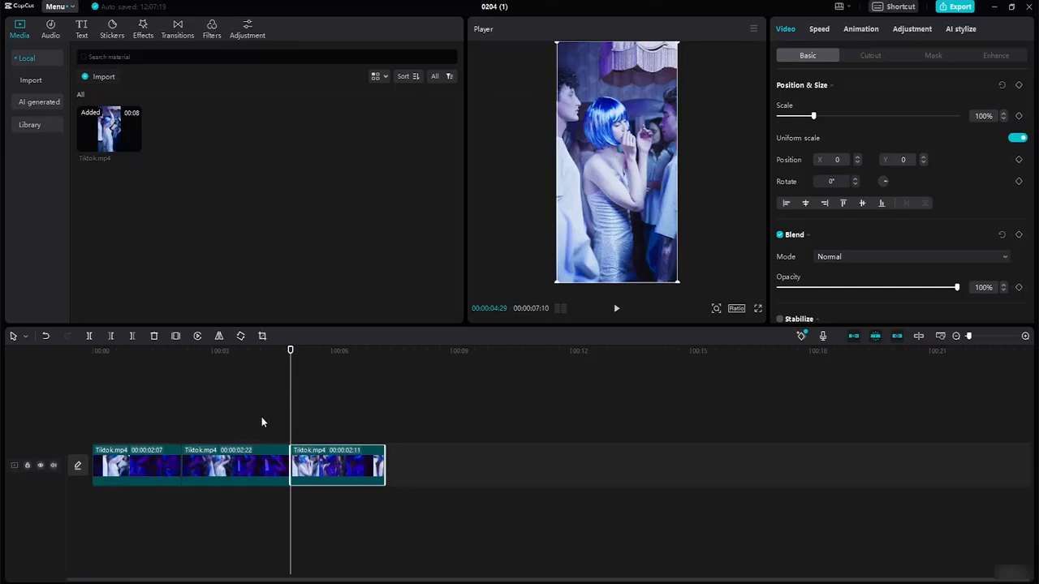
click(178, 461)
click(210, 469)
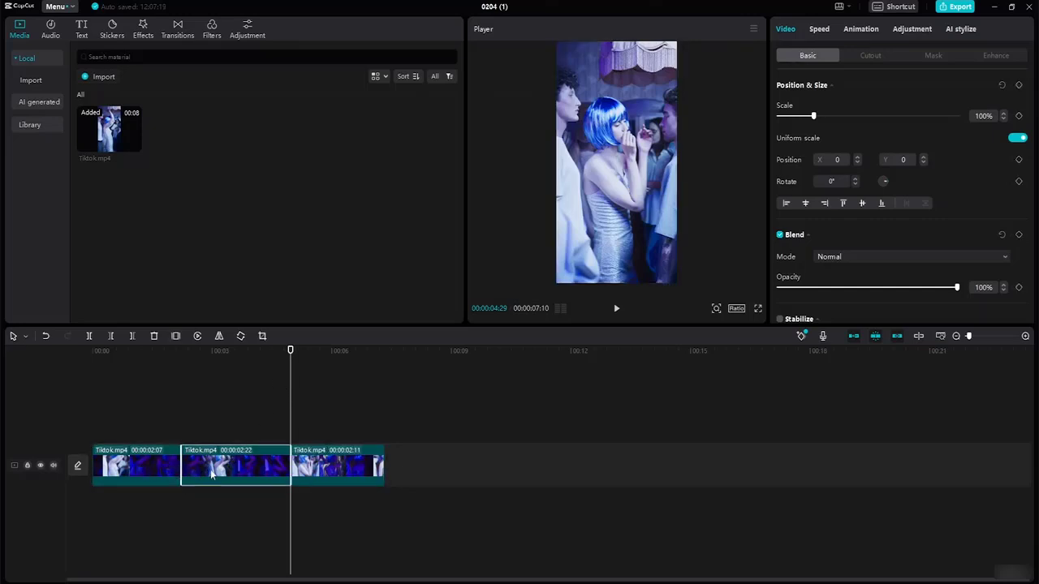
click(311, 471)
click(216, 477)
click(152, 476)
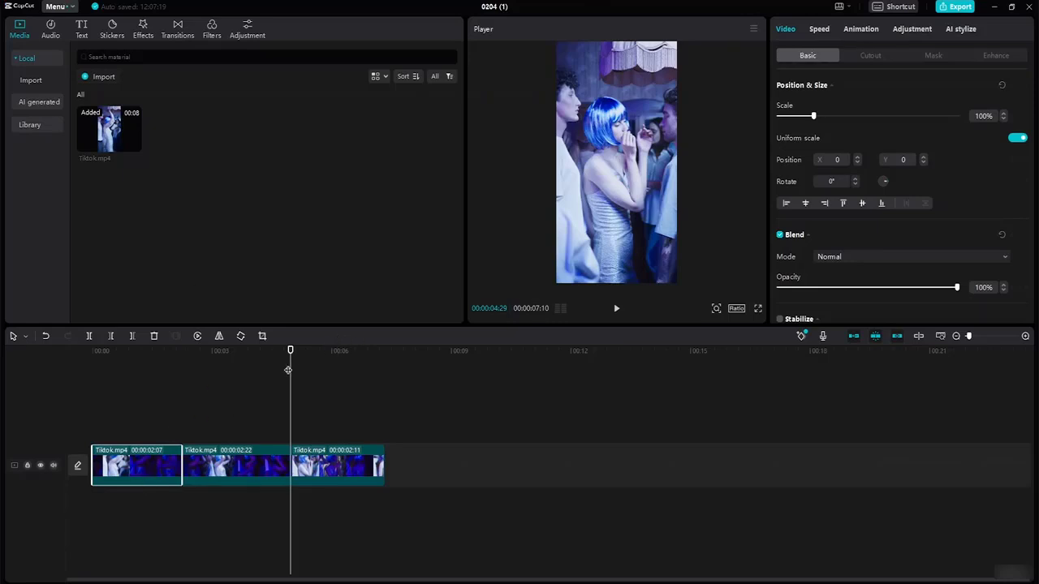
- Speed up the first Tiktok.mp4 segment to 1.5x
drag(291, 349, 207, 361)
click(139, 375)
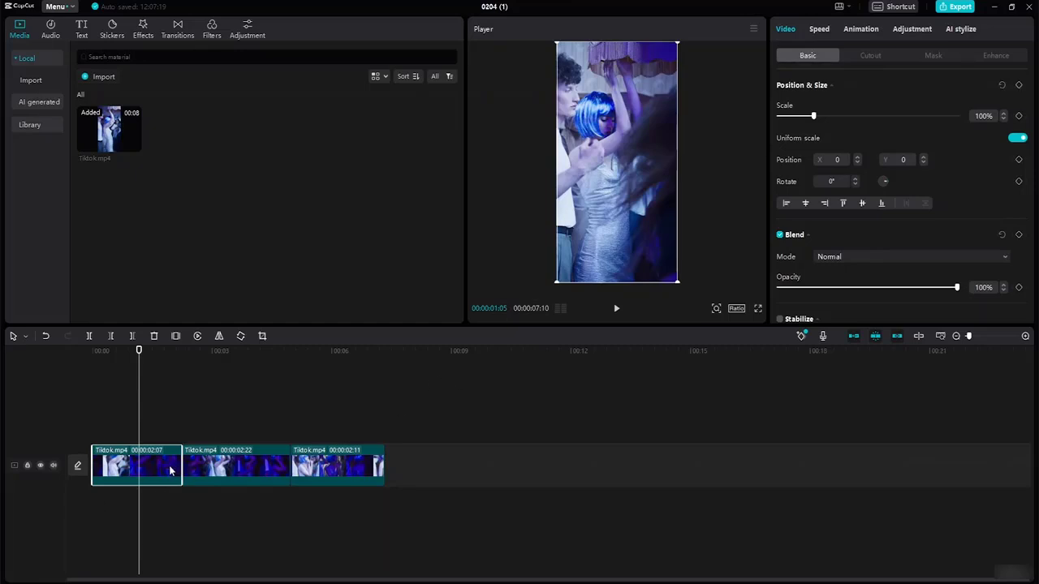
click(148, 35)
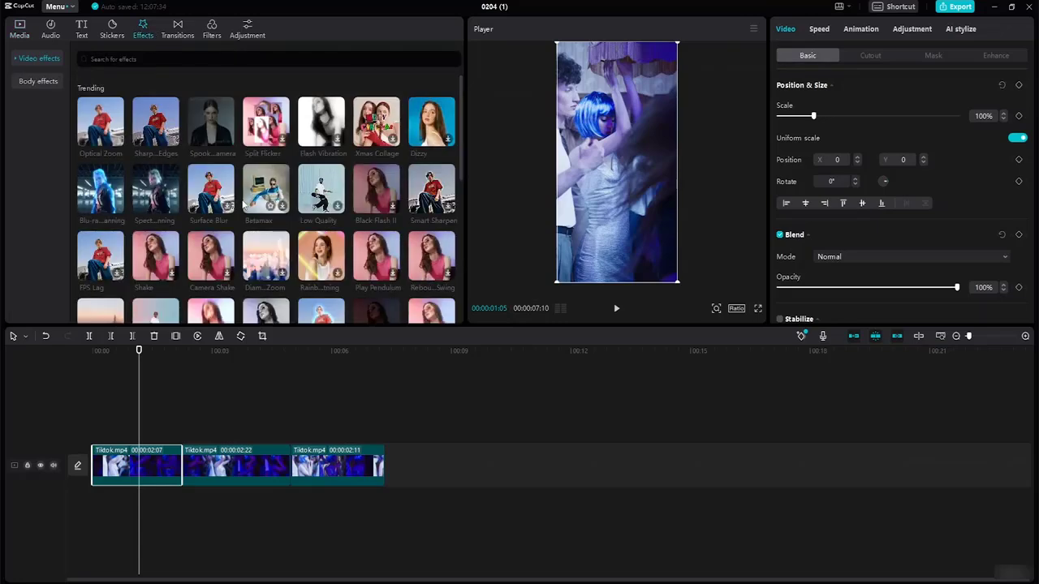
click(248, 35)
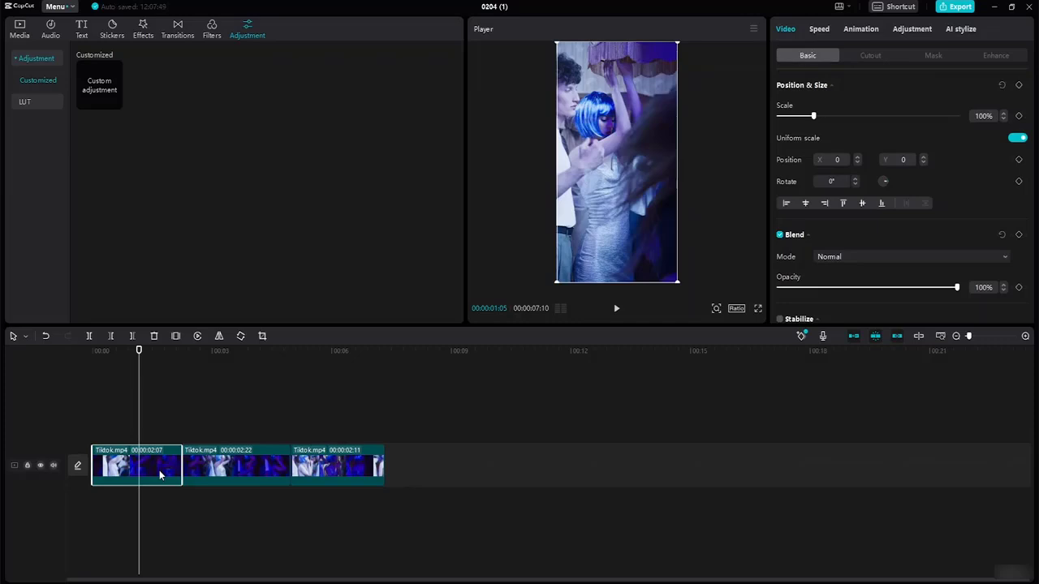
click(816, 30)
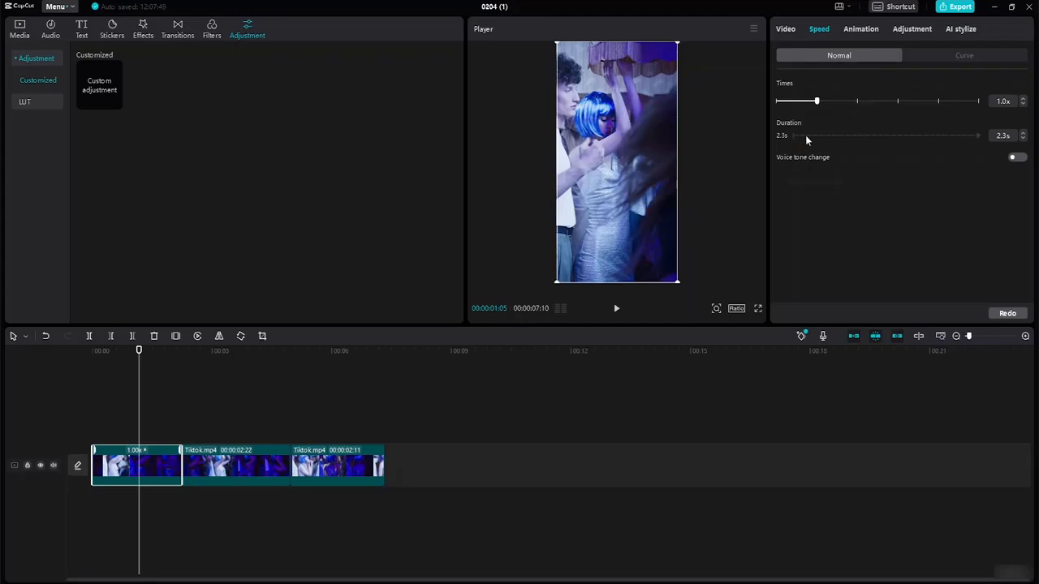
click(1023, 99)
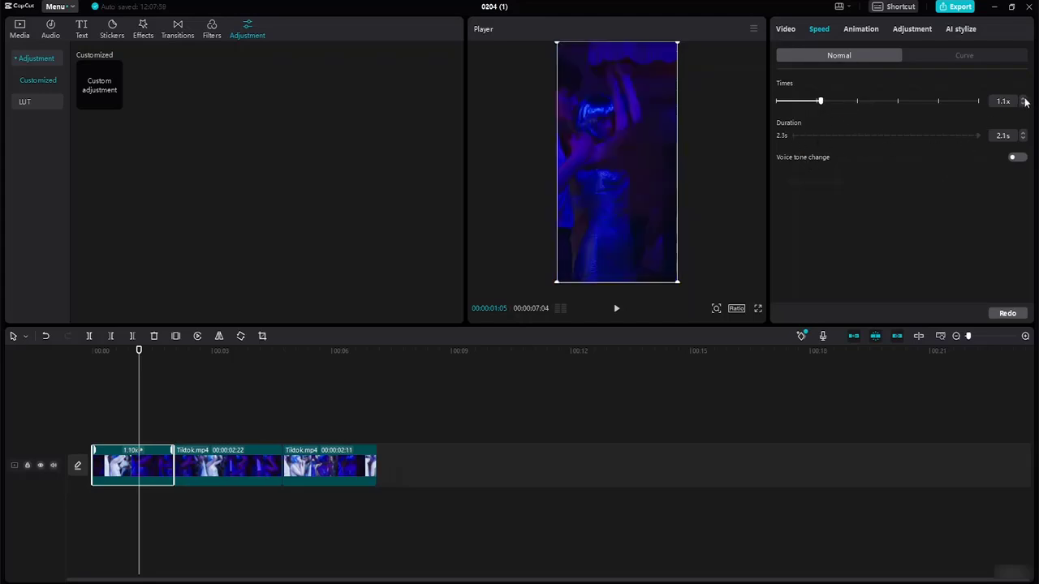
click(1024, 98)
click(1023, 99)
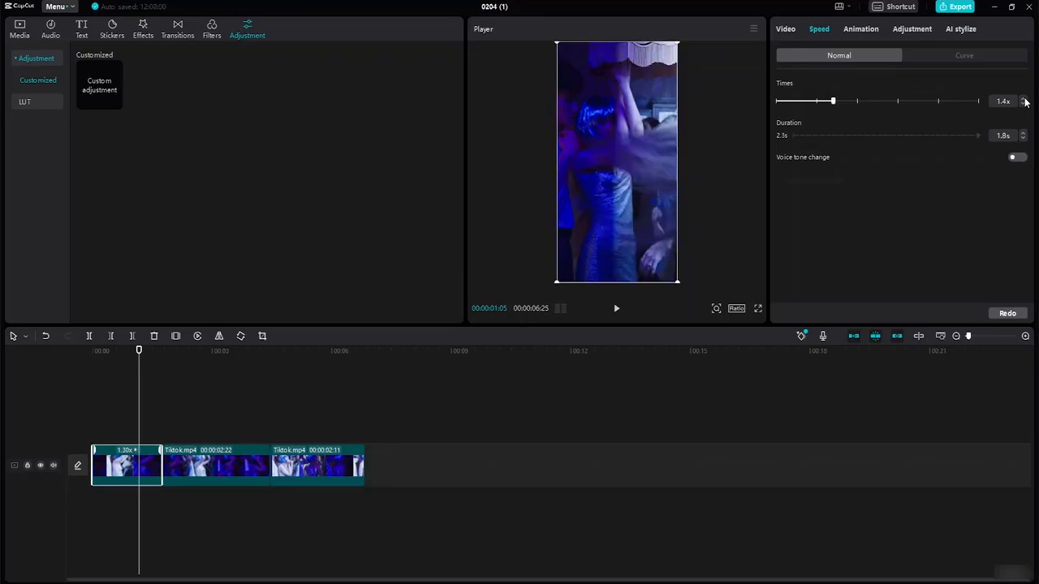
click(1023, 98)
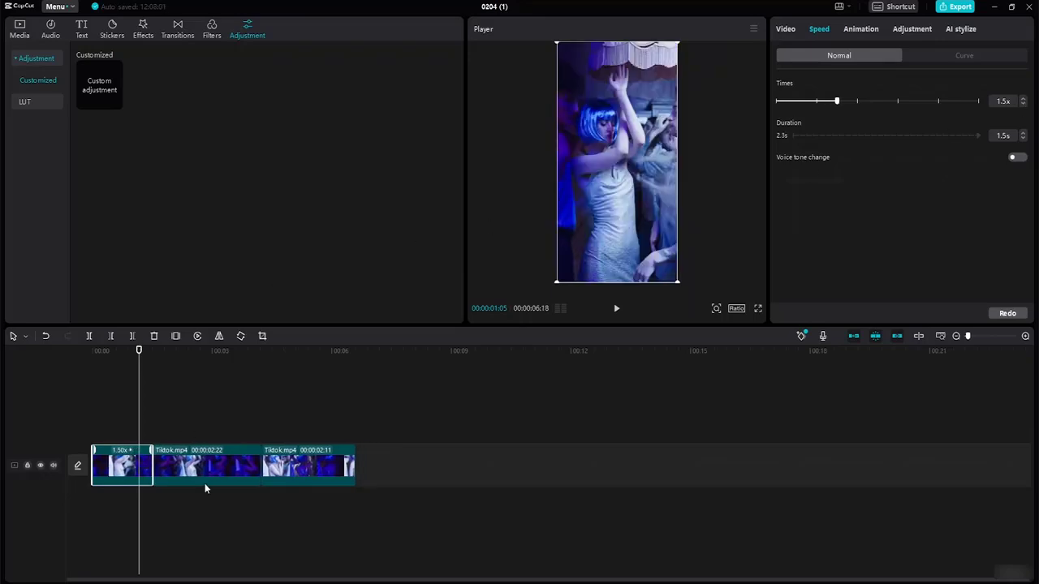
- Slow the second Tiktok.mp4 segment to about 0.8x by stretching its duration to 00:00:03:19
click(201, 472)
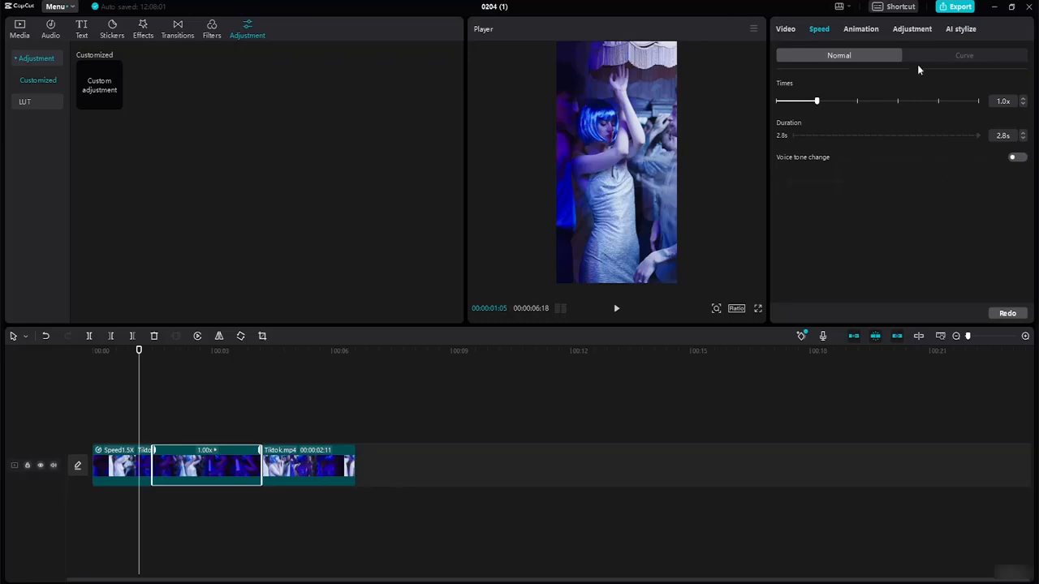
click(1024, 142)
click(1024, 142)
click(1024, 142)
click(1024, 142)
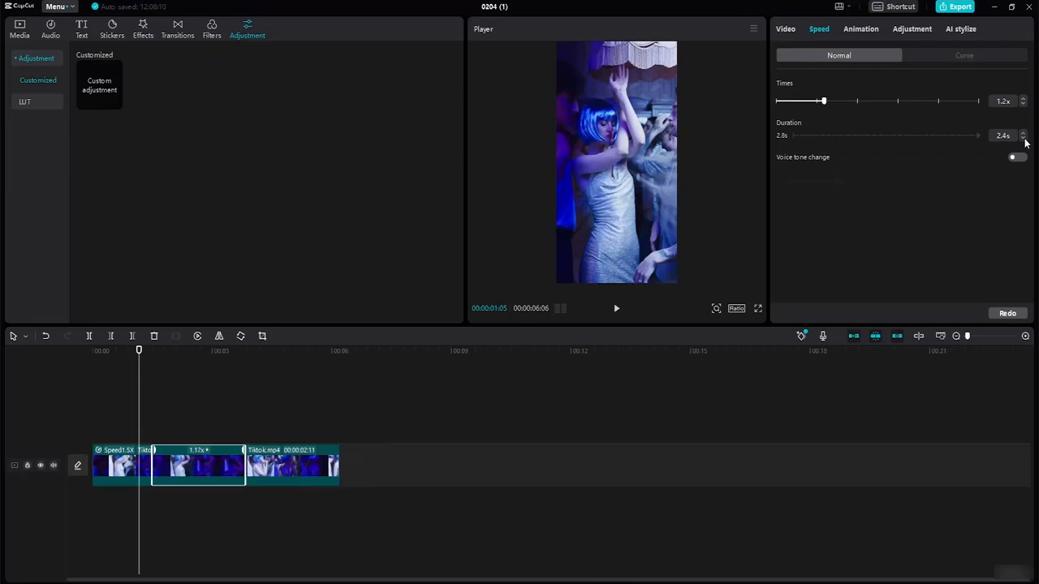
click(1024, 142)
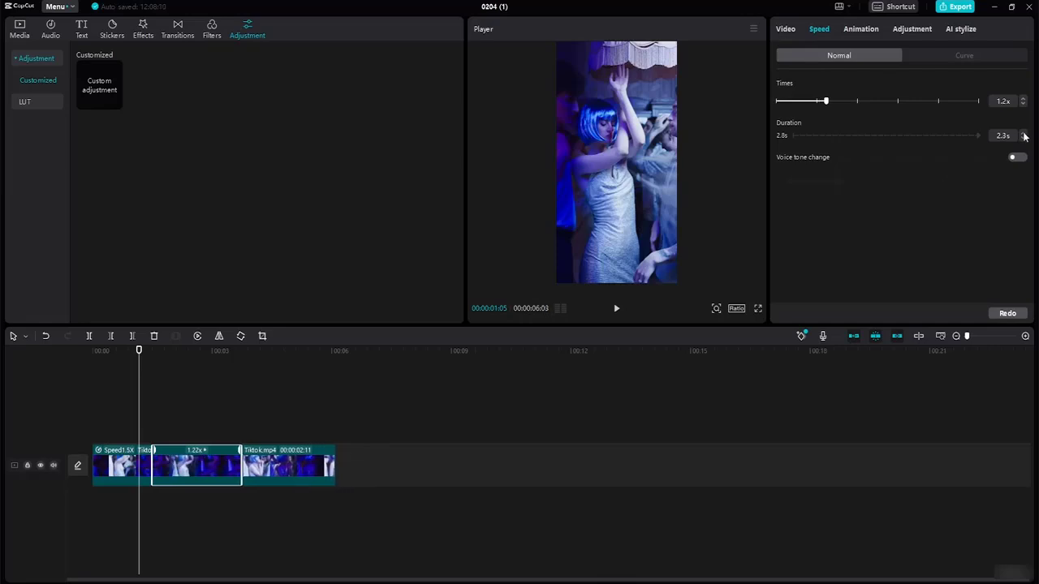
click(1024, 133)
click(1024, 134)
click(1024, 134)
click(1024, 133)
click(1024, 133)
click(1023, 133)
click(1024, 133)
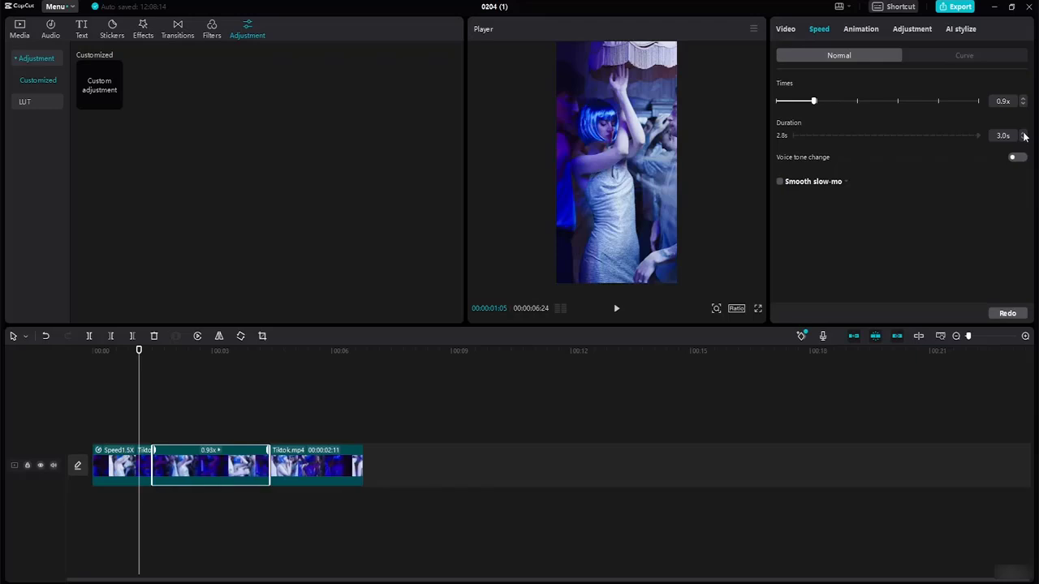
click(1024, 133)
click(1024, 133)
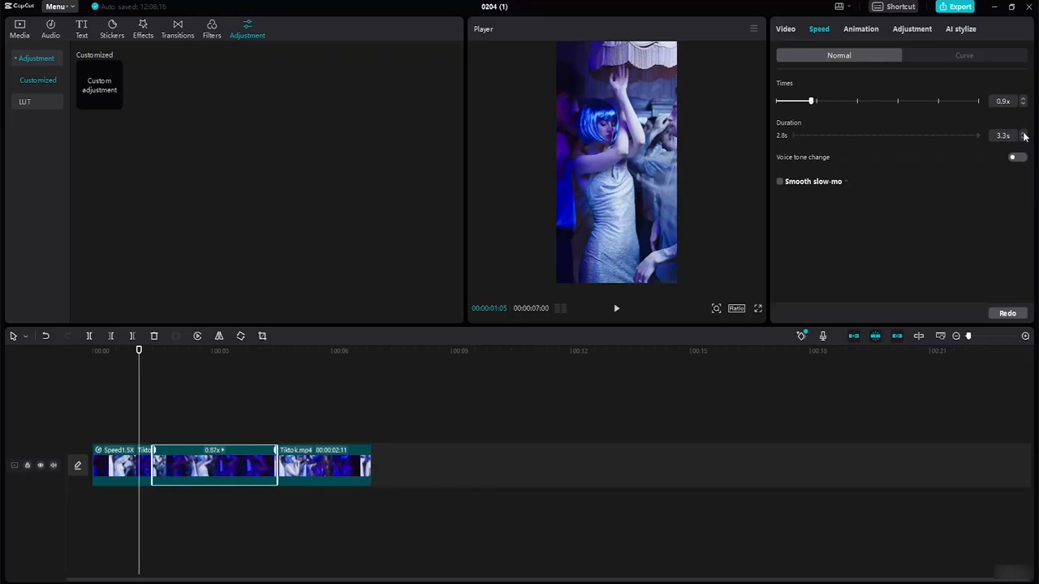
click(1024, 133)
click(1024, 133)
click(1024, 133)
click(1024, 133)
click(1024, 133)
click(1024, 133)
click(1024, 133)
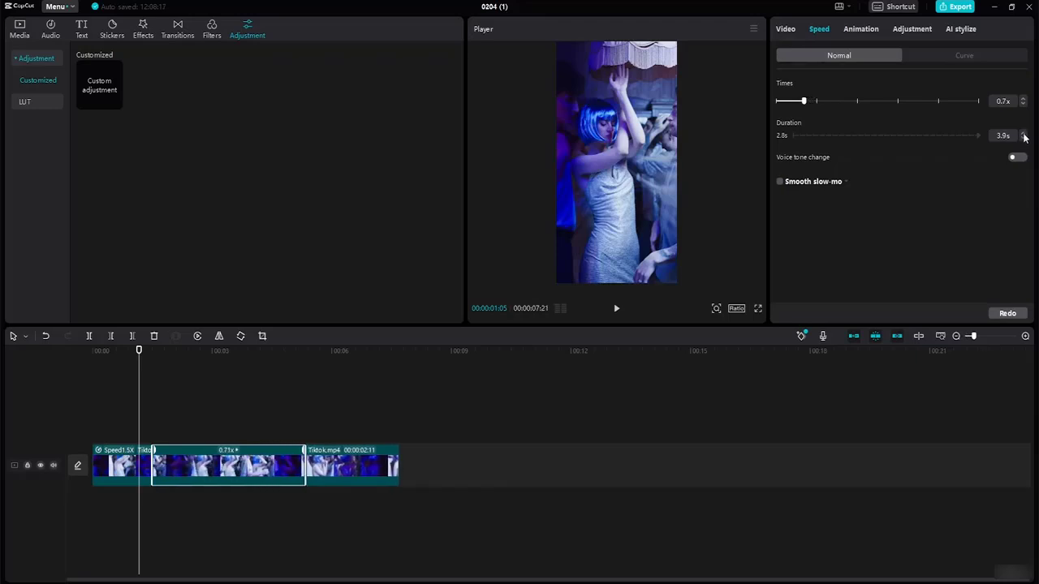
click(1023, 139)
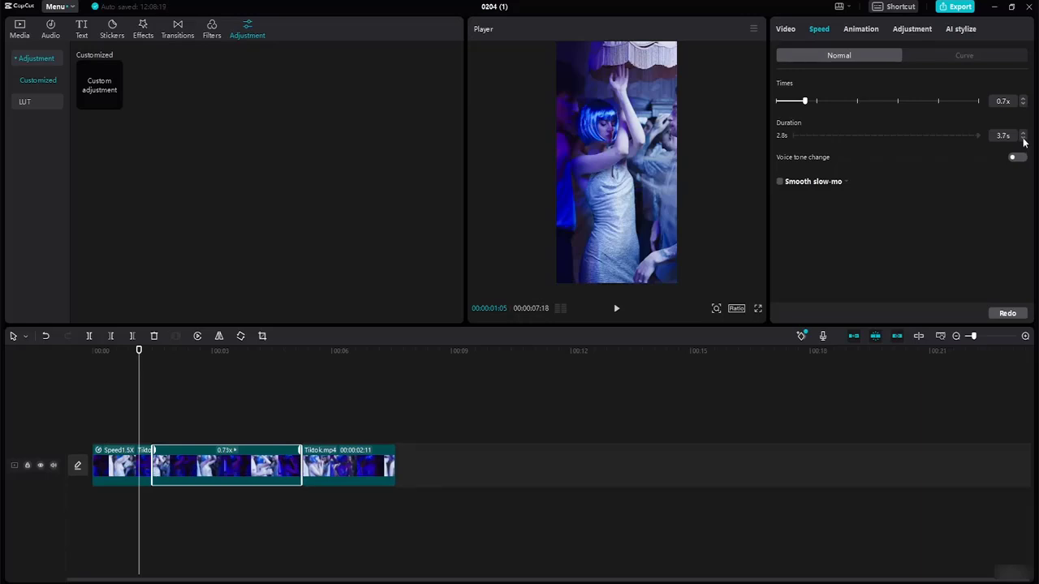
click(1023, 139)
- Speed up the third Tiktok.mp4 segment to 1.5x
click(302, 421)
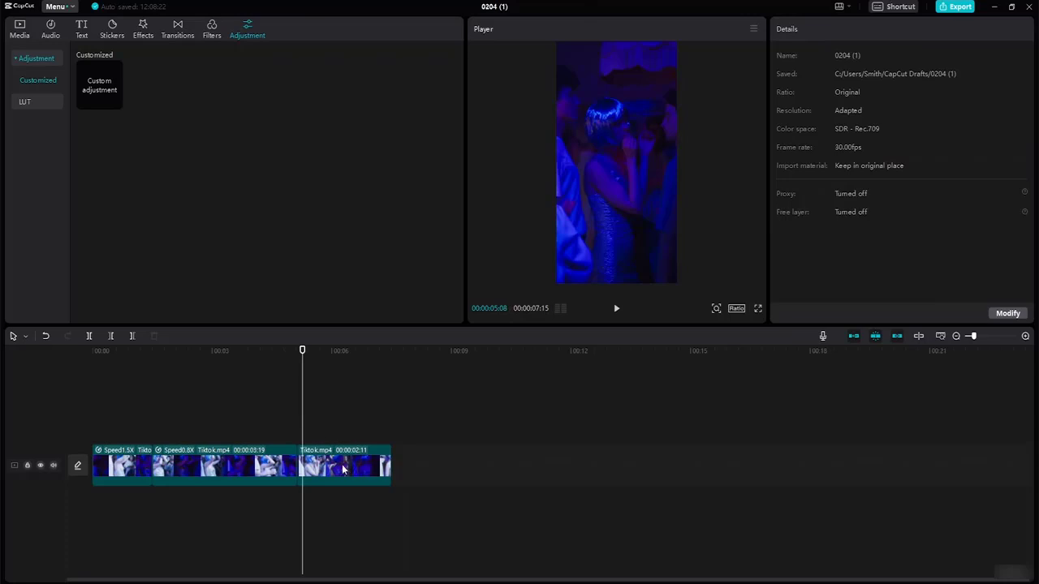
click(340, 463)
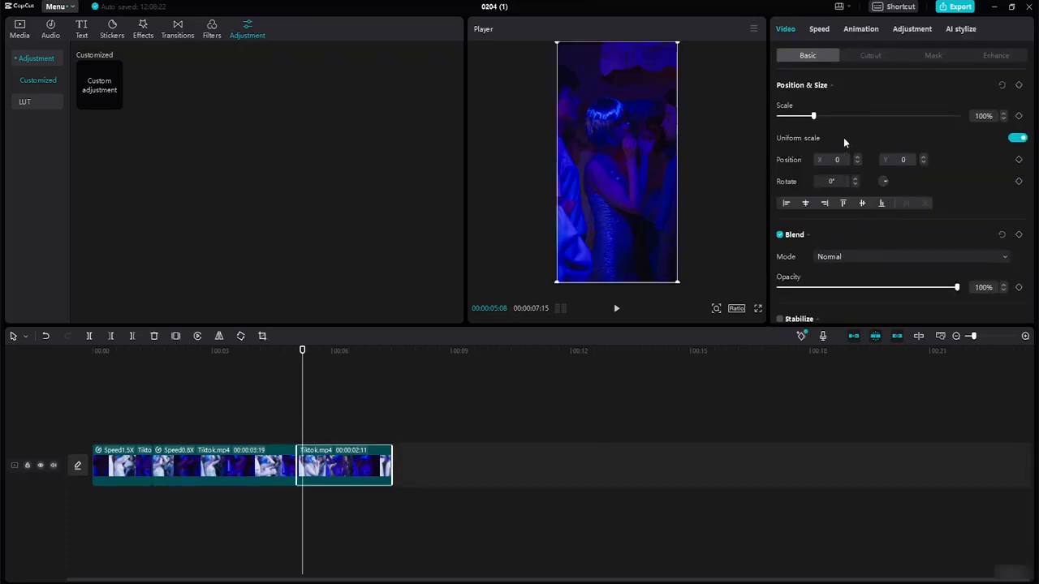
click(820, 29)
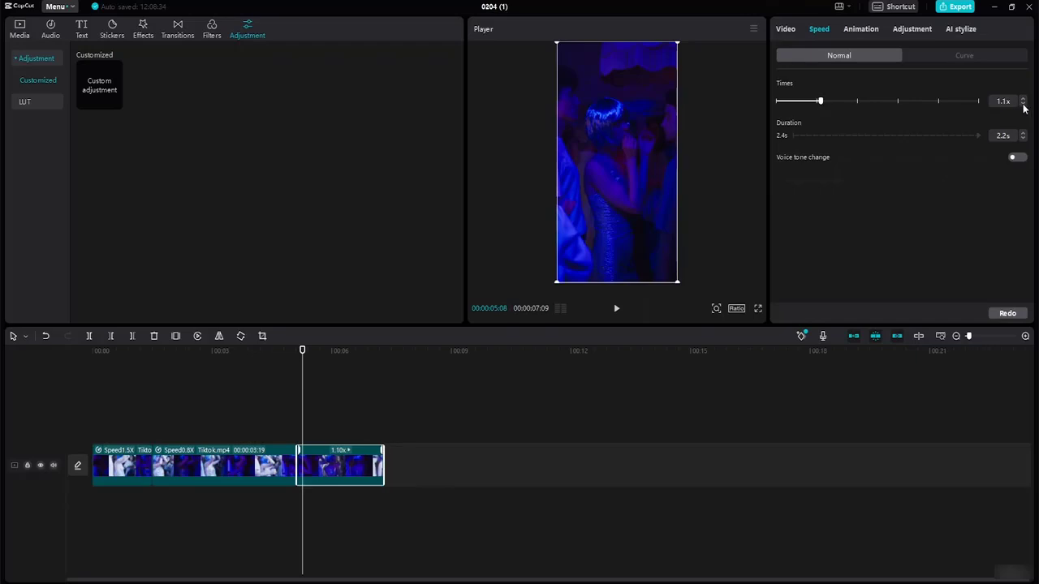
click(1023, 104)
click(1023, 104)
click(1023, 104)
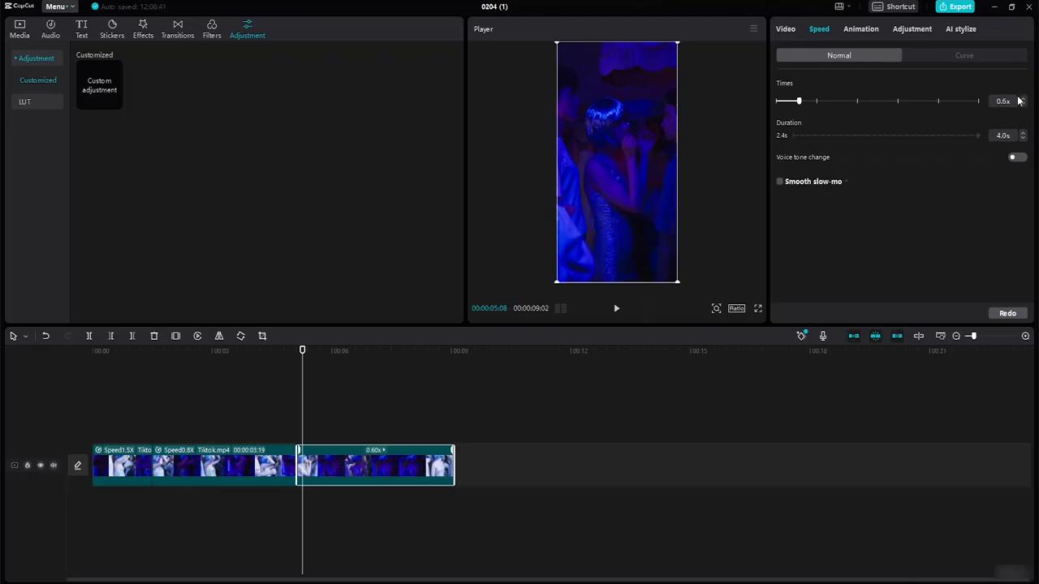
click(1023, 99)
click(1023, 99)
click(1024, 99)
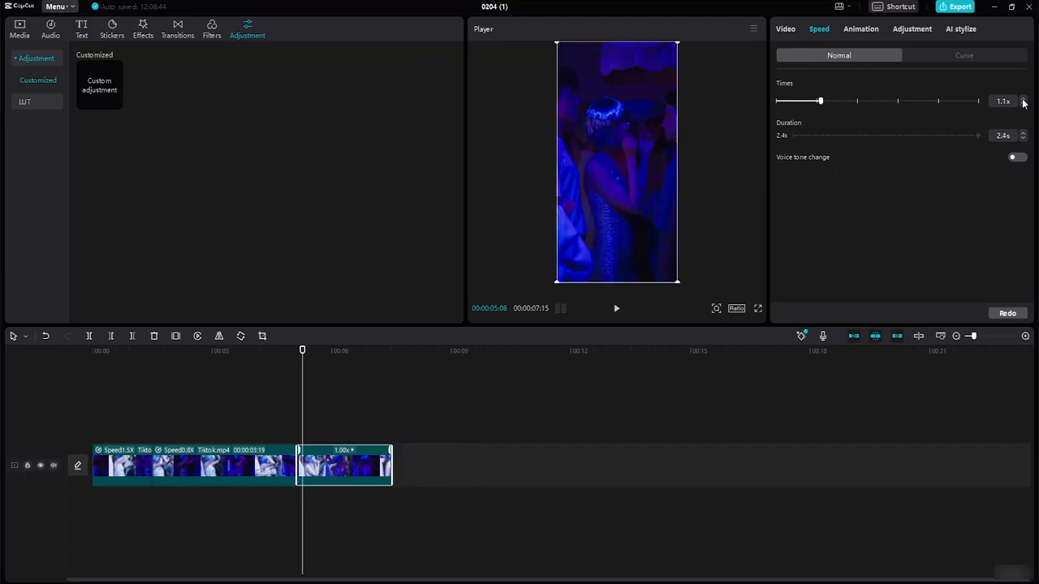
click(1023, 100)
click(1023, 100)
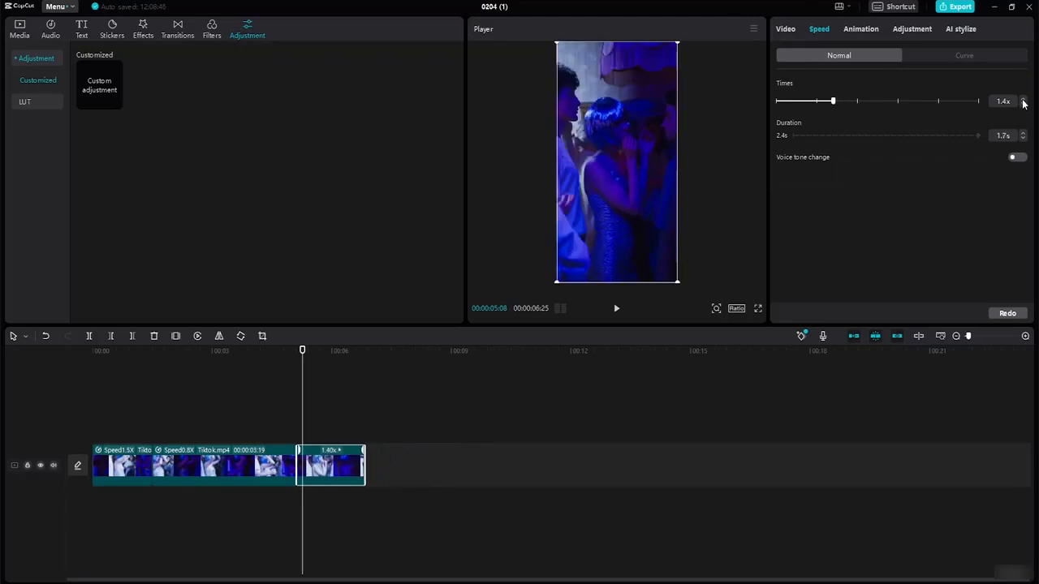
click(1023, 100)
click(432, 454)
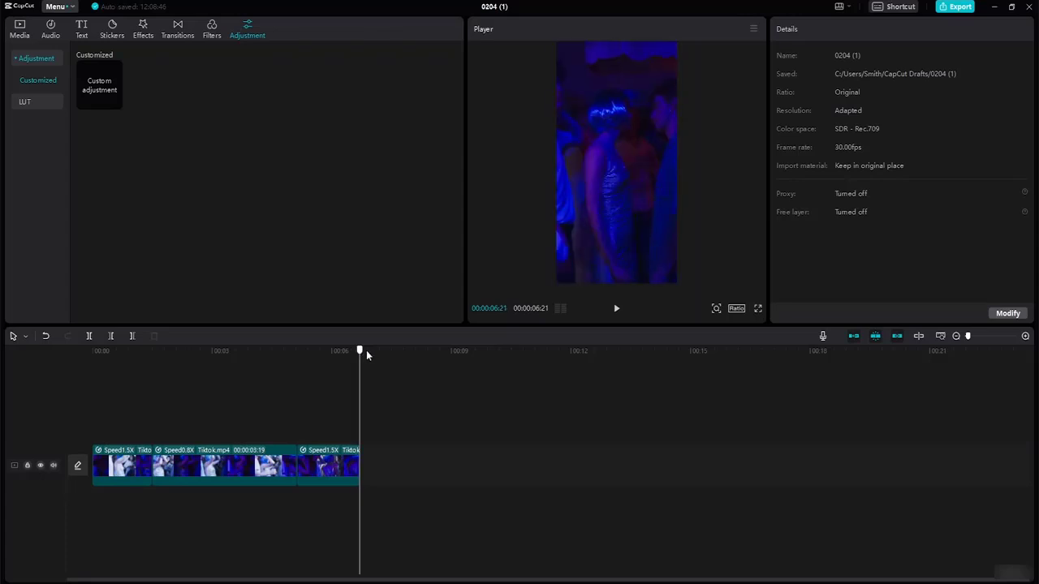
- Play the retimed sequence from the beginning, fit the timeline to the available width, and return the playhead to the start
drag(358, 352, 16, 367)
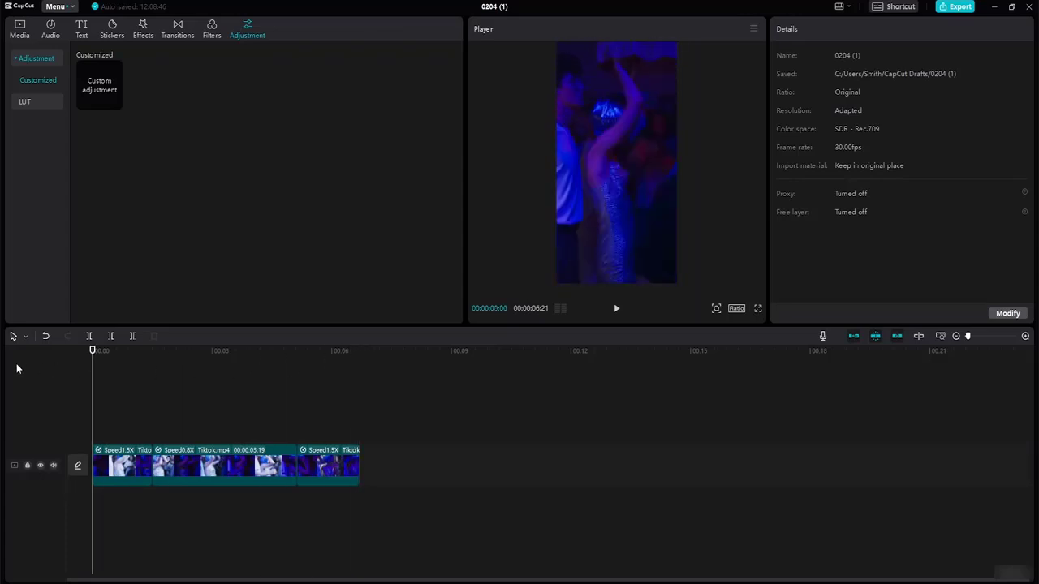
click(619, 309)
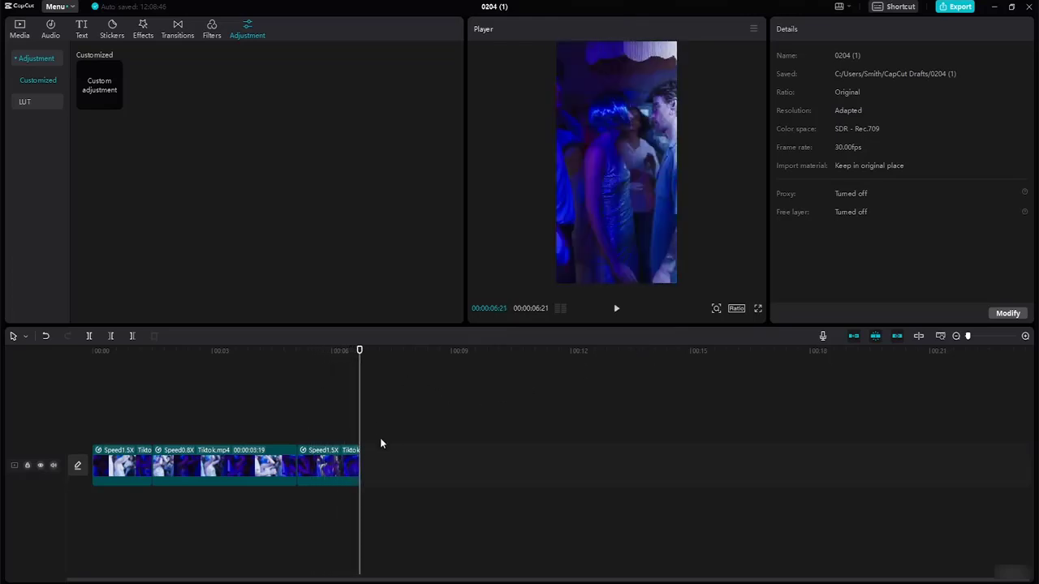
click(939, 335)
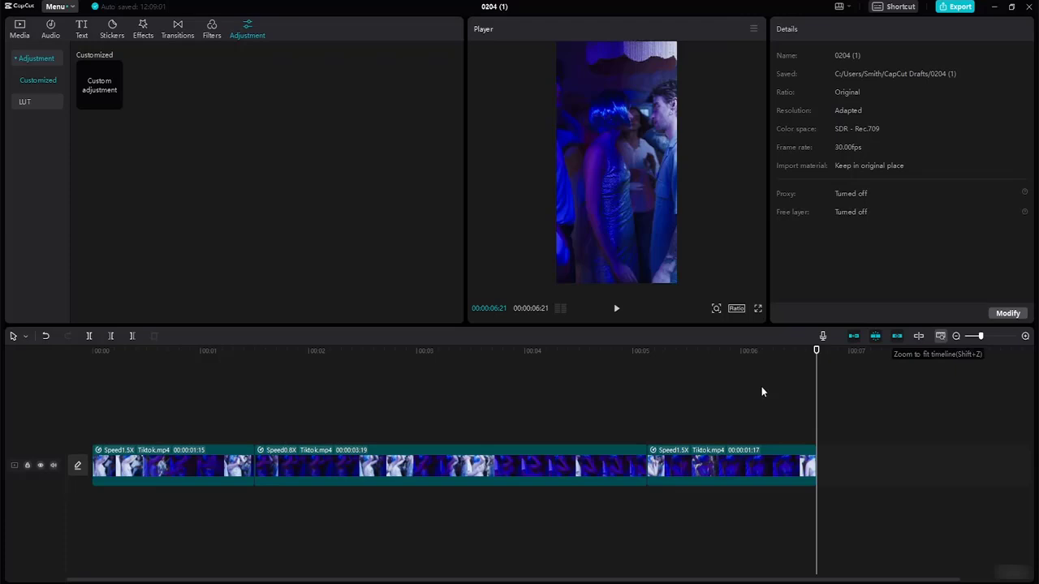
click(476, 421)
drag(477, 350, 101, 349)
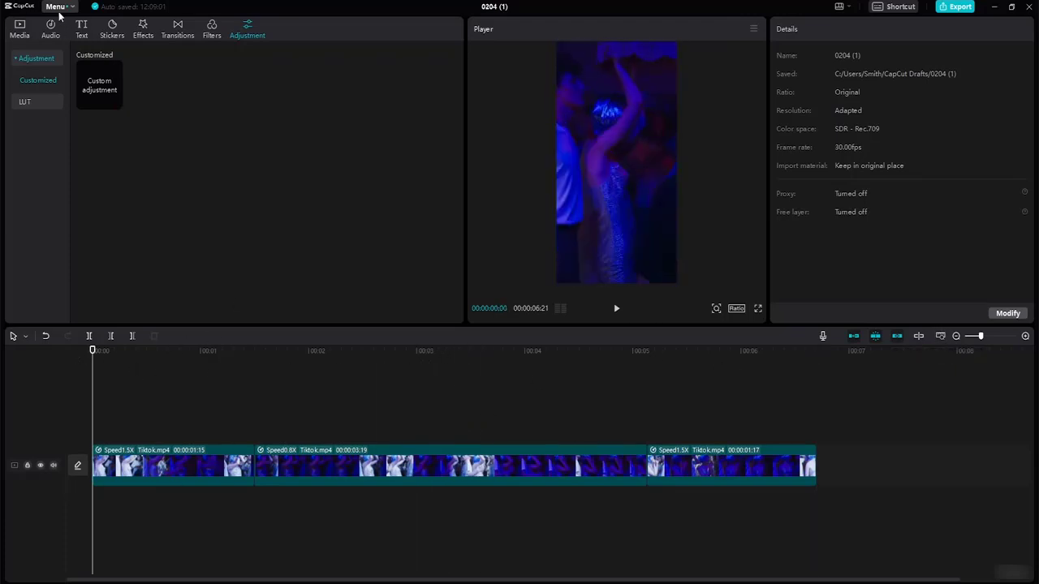
- Try the Spectrum Scanning video effect on the middle segment with Atmosphere set to 13
click(81, 35)
mouse_move(116, 103)
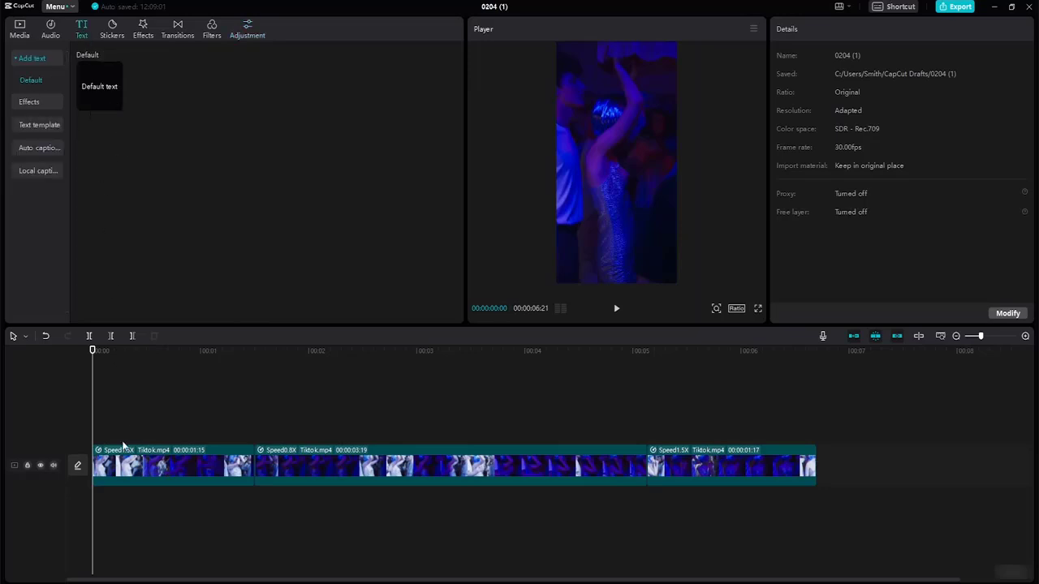
click(135, 464)
click(144, 32)
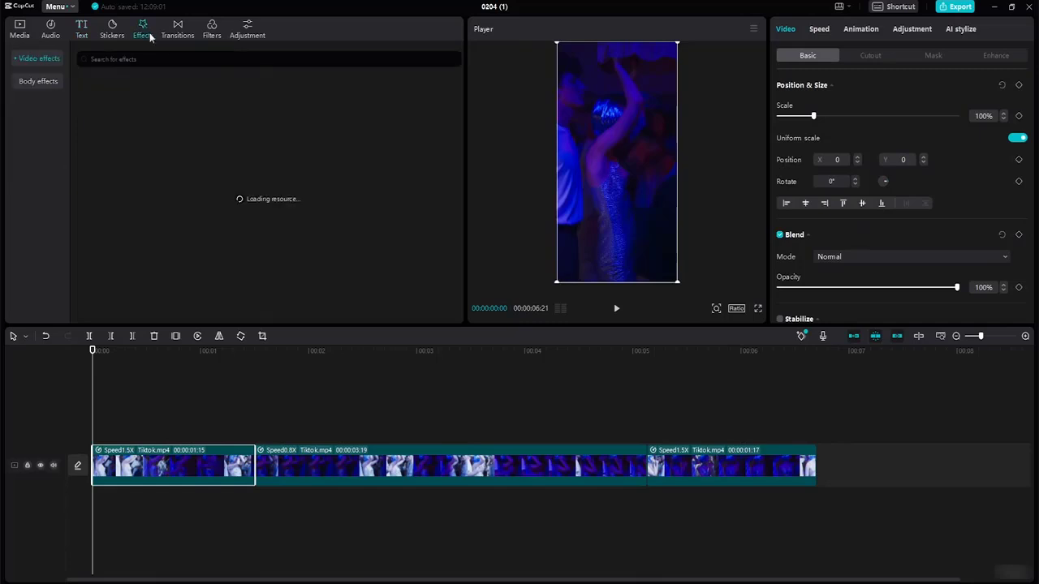
click(328, 463)
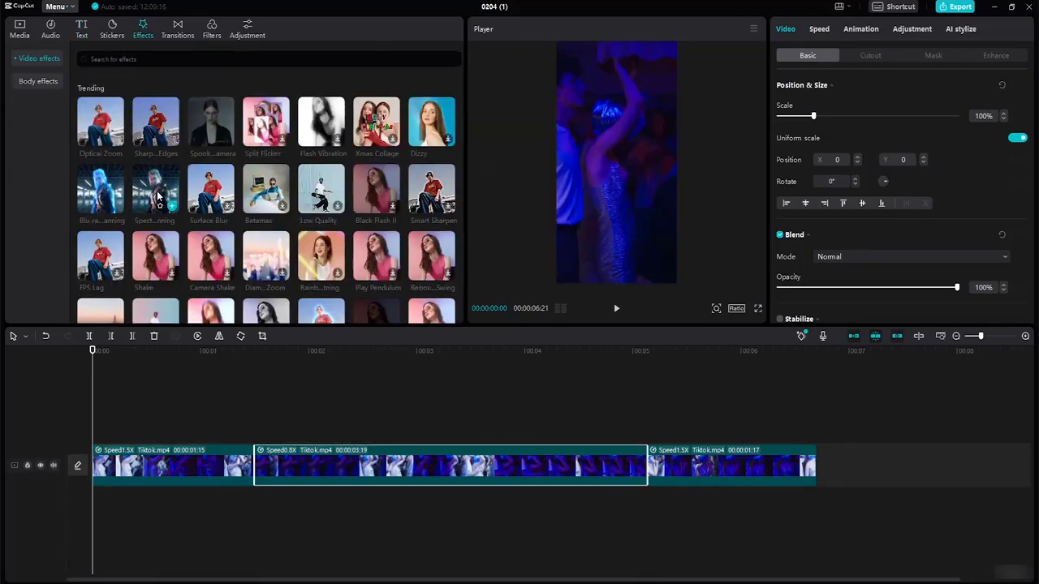
drag(159, 191, 290, 460)
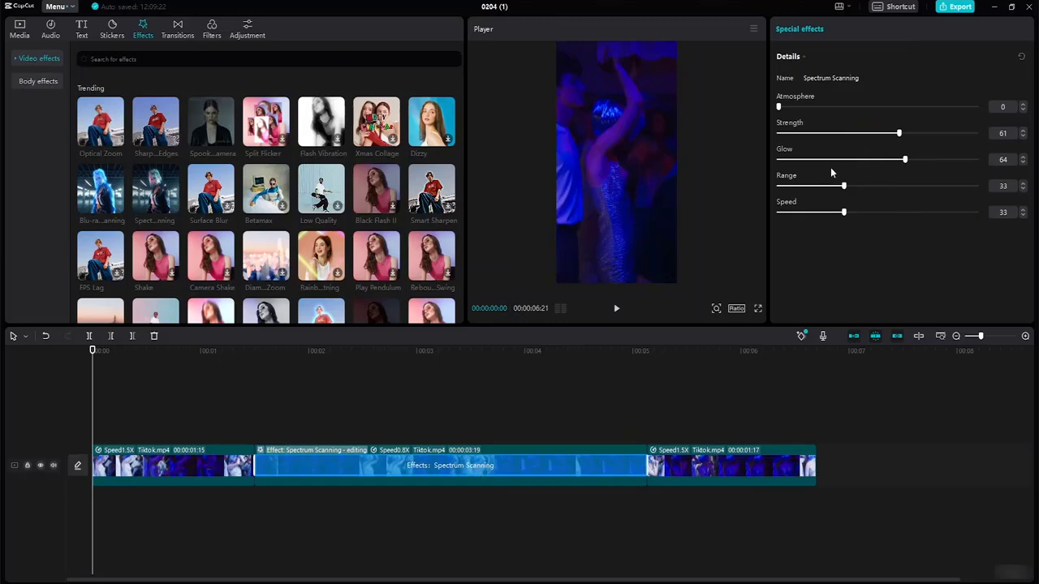
drag(779, 110, 804, 107)
- Preview the effect from the start of the middle segment, and remove Spectrum Scanning from it
drag(93, 350, 275, 403)
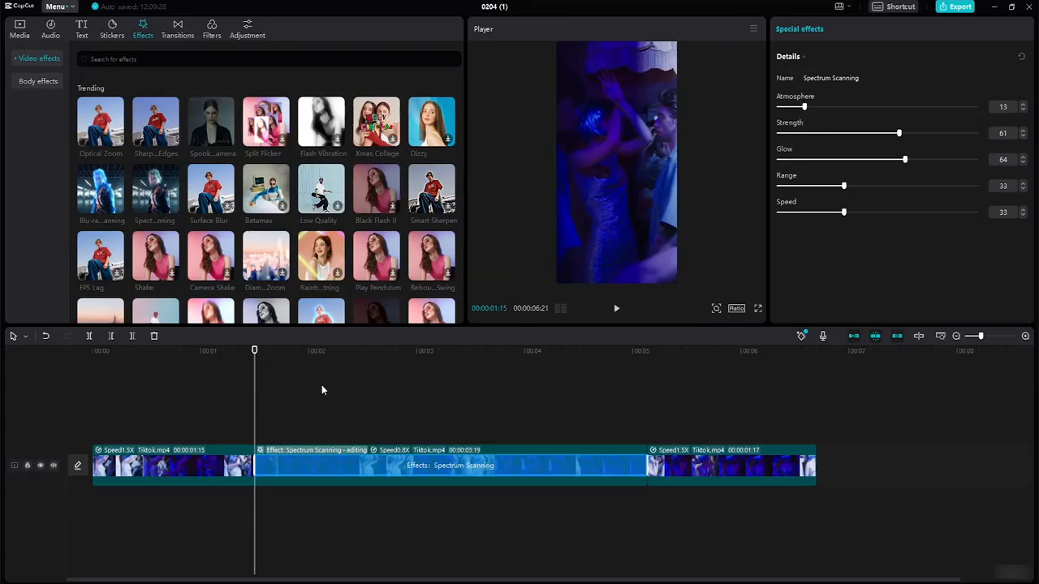
click(615, 308)
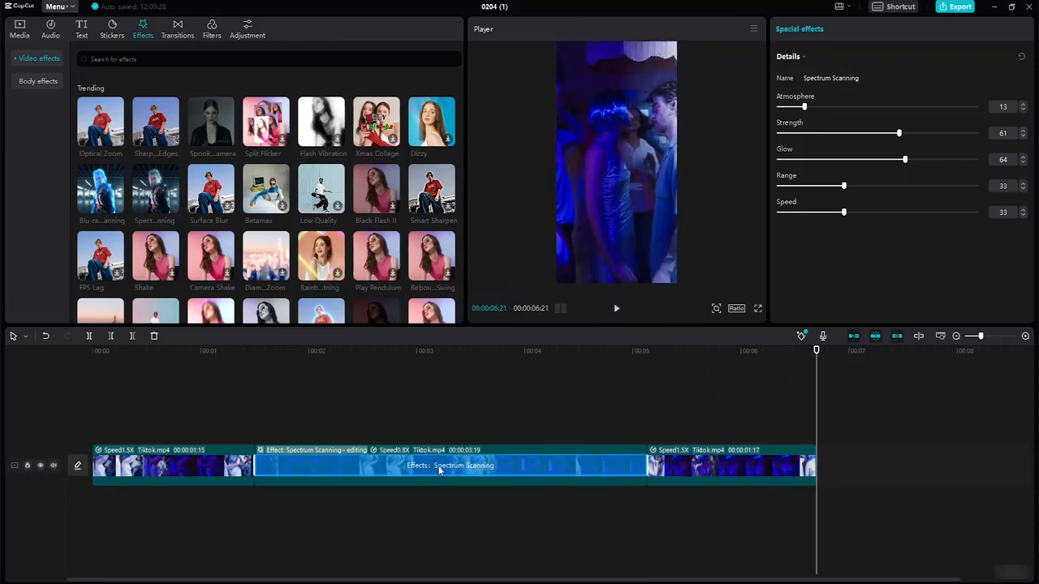
key(Delete)
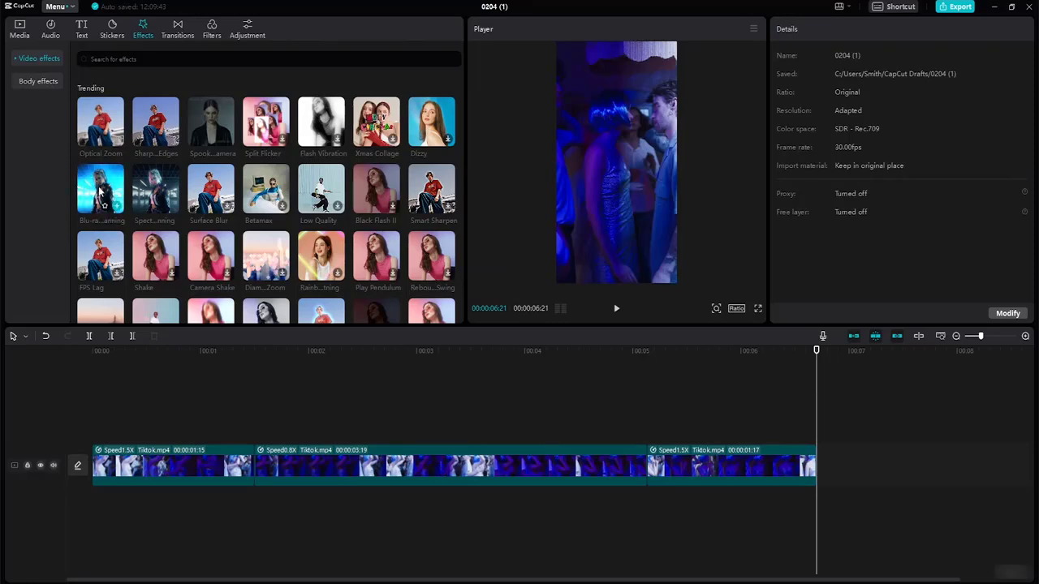
- Apply the Blu-ray Scanning video effect to the middle segment and play it back from 00:00:01:15
drag(100, 188, 325, 460)
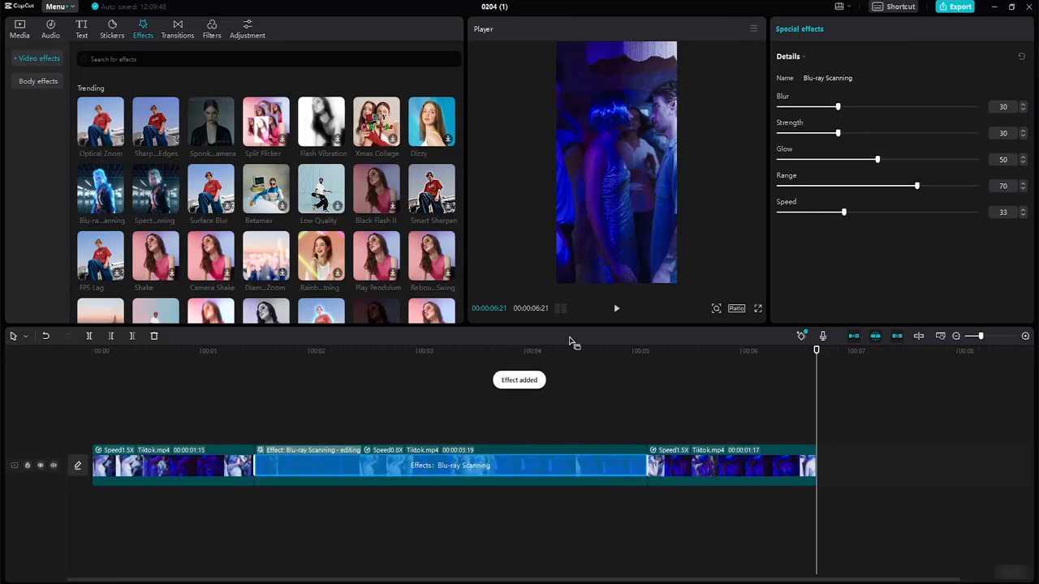
drag(816, 351, 254, 409)
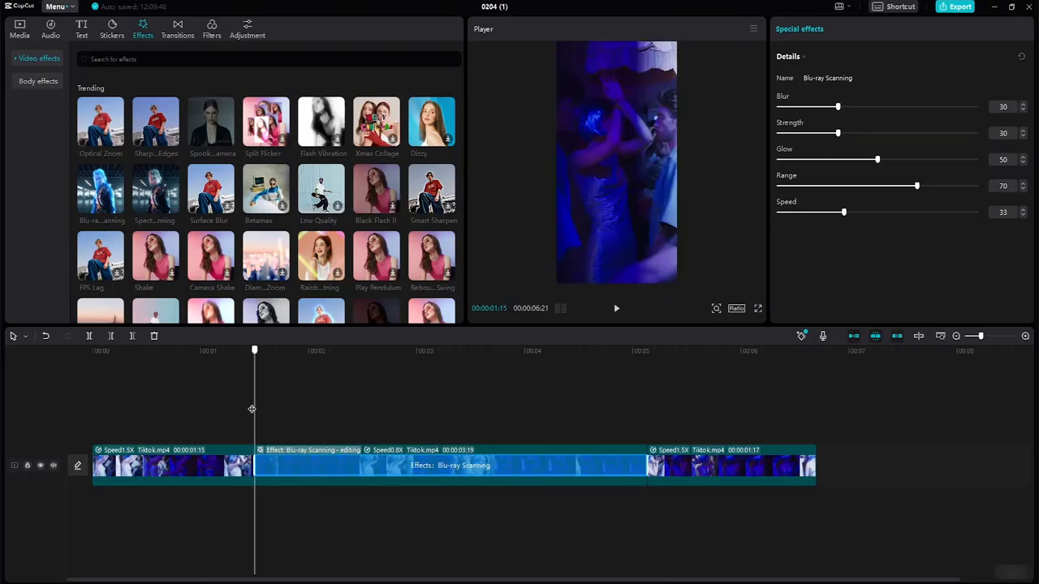
click(615, 310)
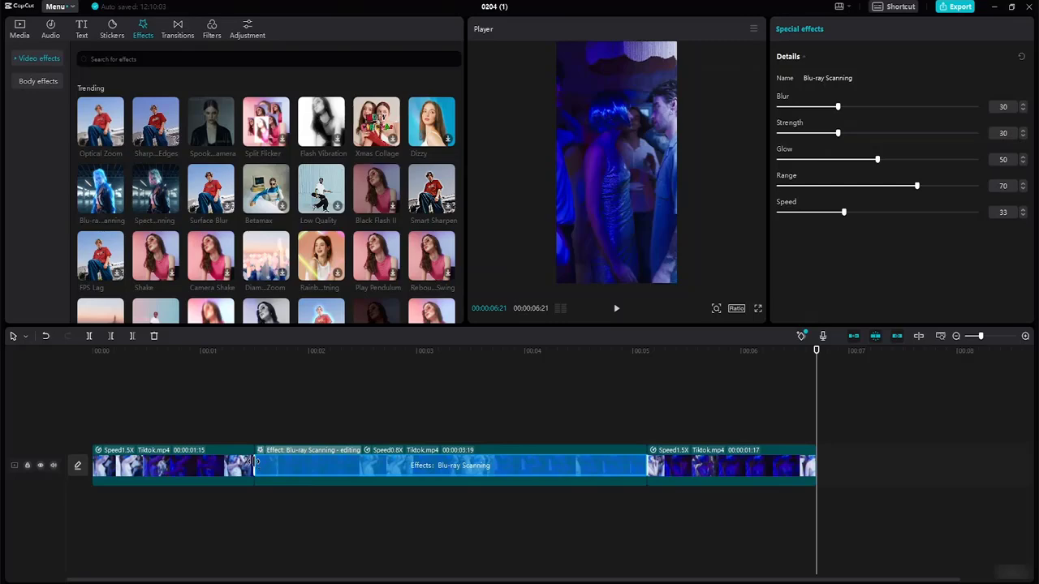
- Trim the Blu-ray Scanning effect on the middle segment to run from about 2.4 to 4.1 seconds, and return the playhead to the start
drag(259, 462, 355, 466)
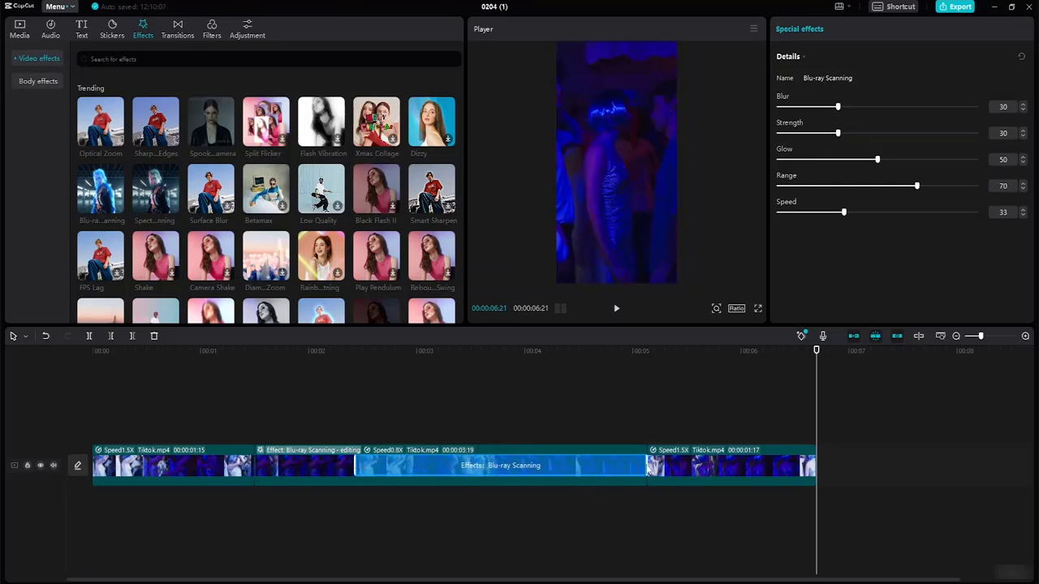
drag(647, 465, 538, 465)
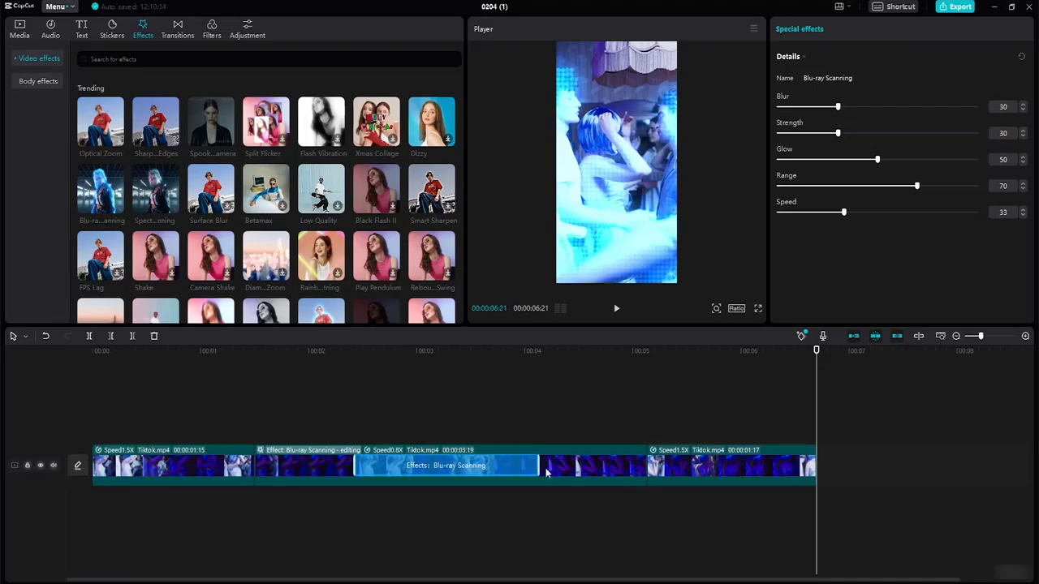
click(745, 389)
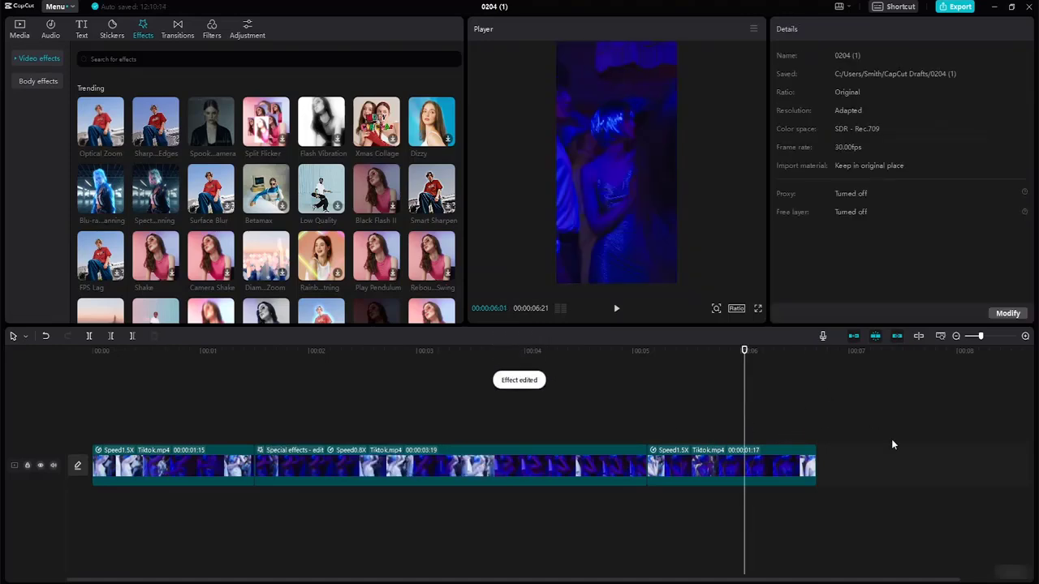
drag(745, 350, 654, 405)
drag(558, 396, 52, 408)
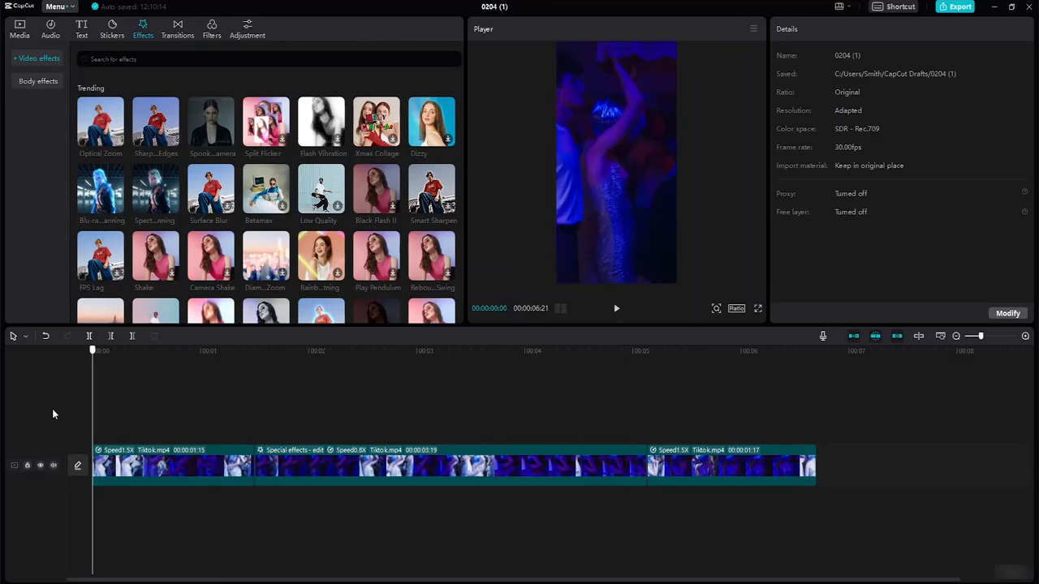
- Add a default text clip at the start, extend it over the whole video, and move the text near the top of the frame
click(81, 32)
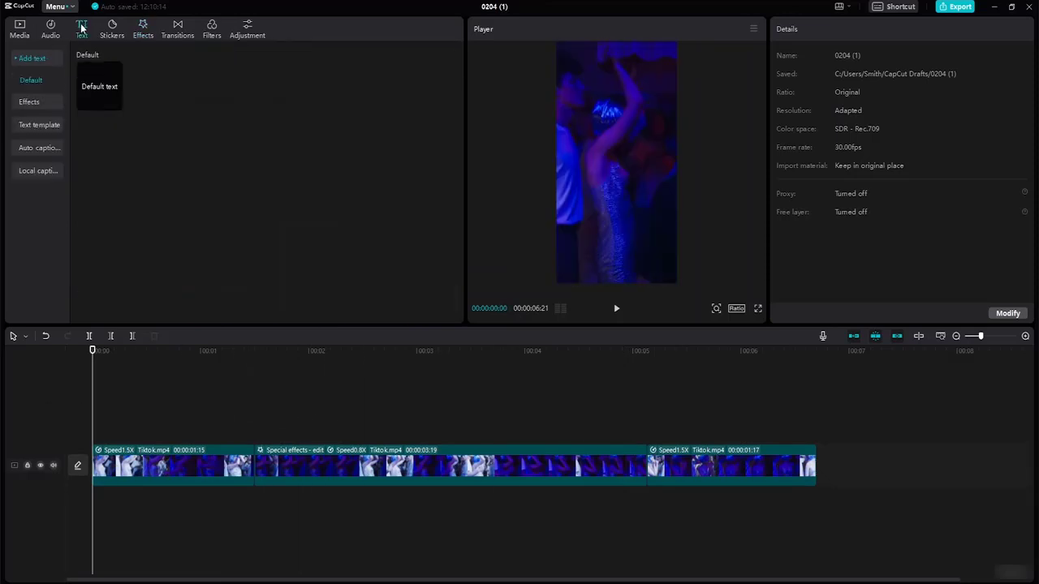
click(116, 104)
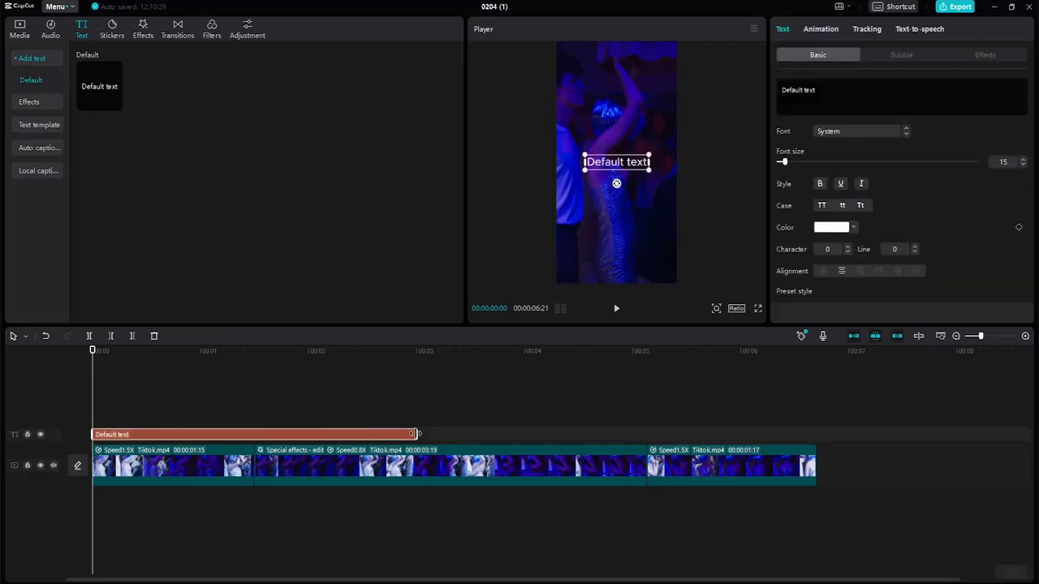
drag(416, 434, 813, 458)
click(621, 165)
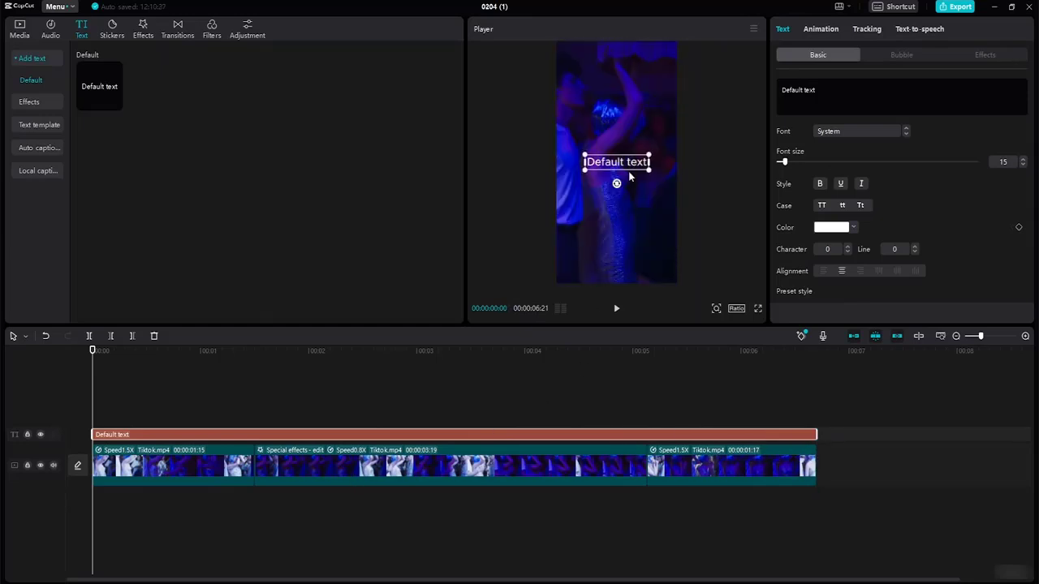
drag(615, 164, 615, 73)
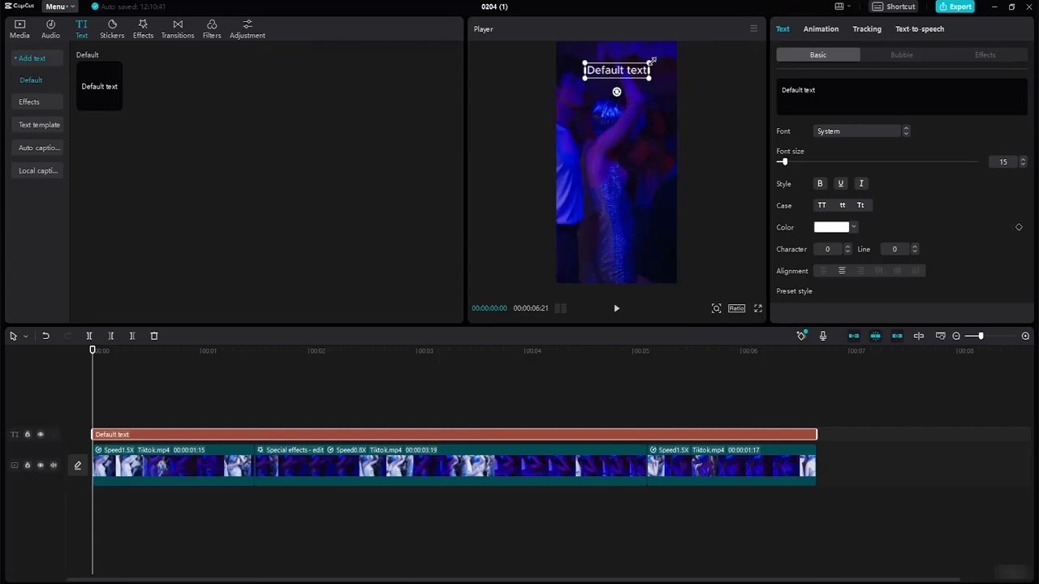
- Replace the default text with "THE RAIN CAFE" and enlarge it slightly in the frame
click(860, 106)
key(BackSpace)
key(BackSpace)
key(BackSpace)
key(BackSpace)
key(BackSpace)
key(BackSpace)
key(BackSpace)
key(BackSpace)
key(BackSpace)
key(BackSpace)
key(BackSpace)
key(BackSpace)
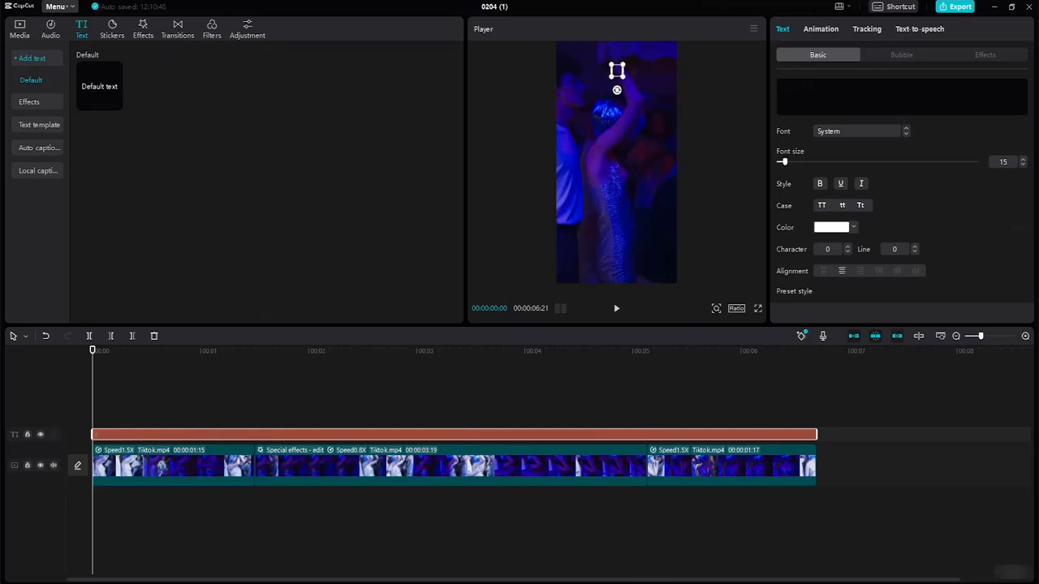
text(THE RAIN CAFE)
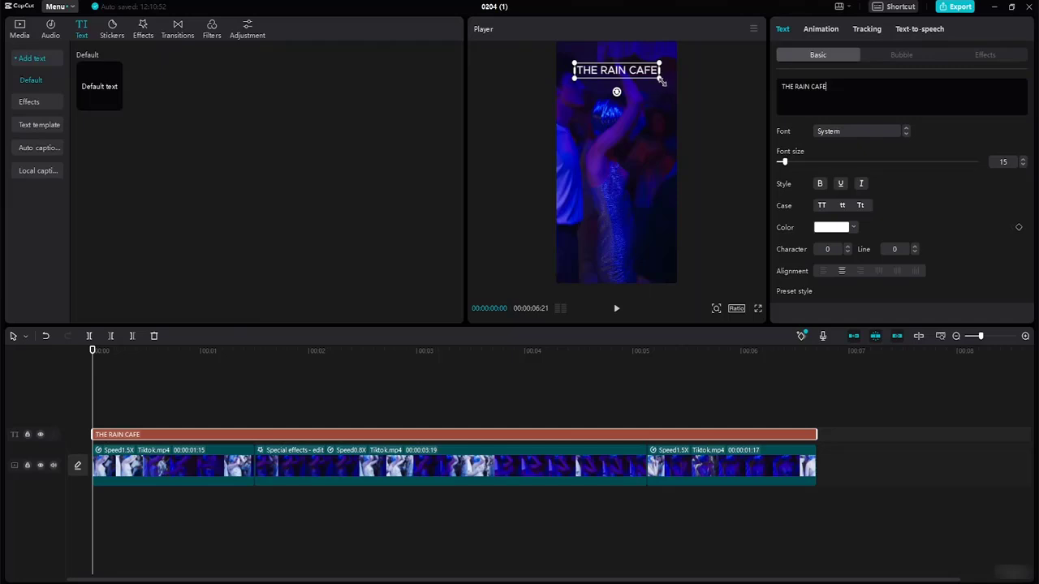
drag(662, 81, 629, 73)
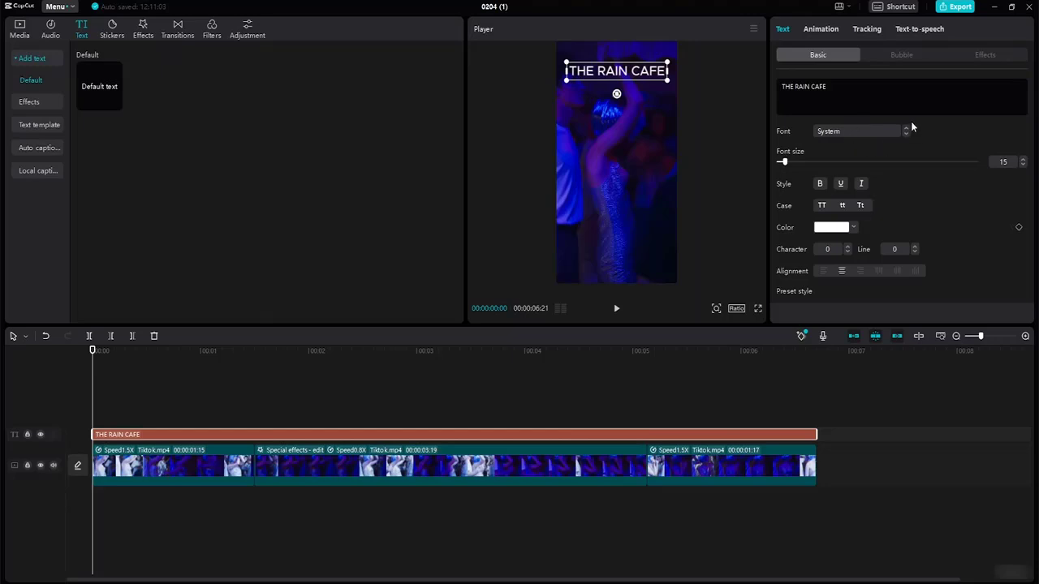
- Compare fonts for the THE RAIN CAFE title, set it to Flexible, and shift the title slightly up and to the right in the frame
click(859, 130)
click(866, 200)
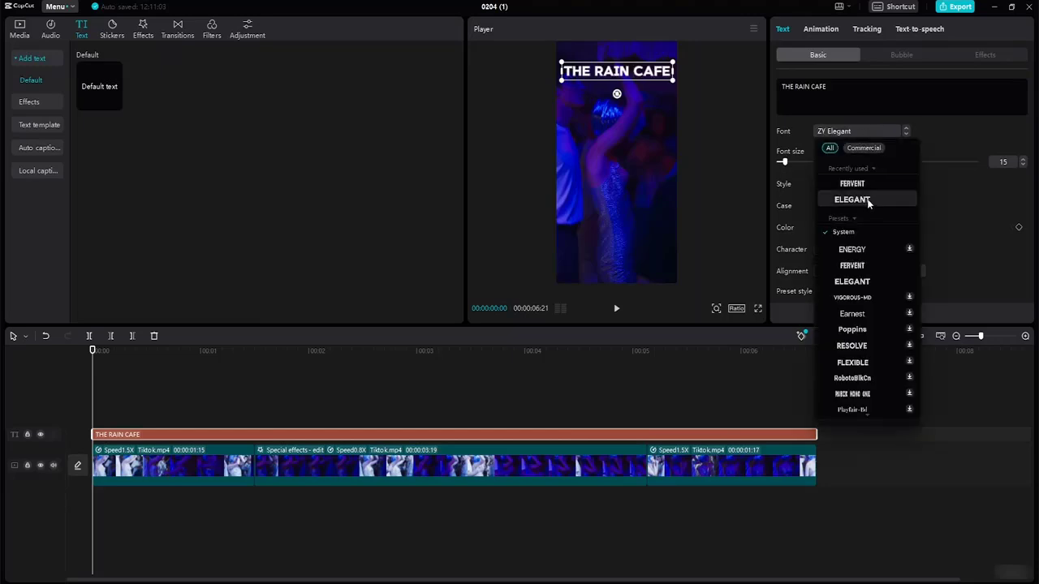
click(865, 231)
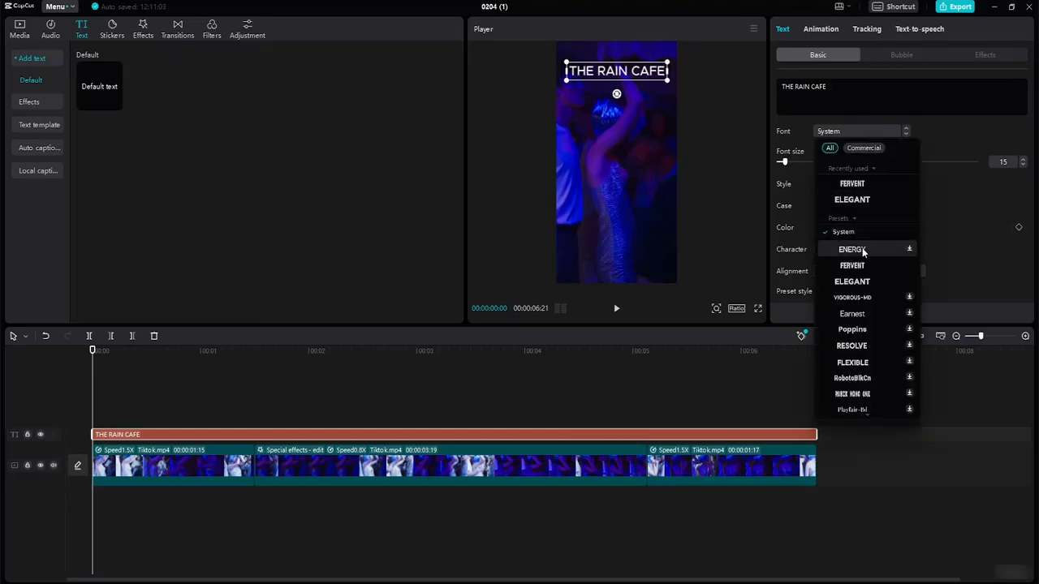
click(865, 266)
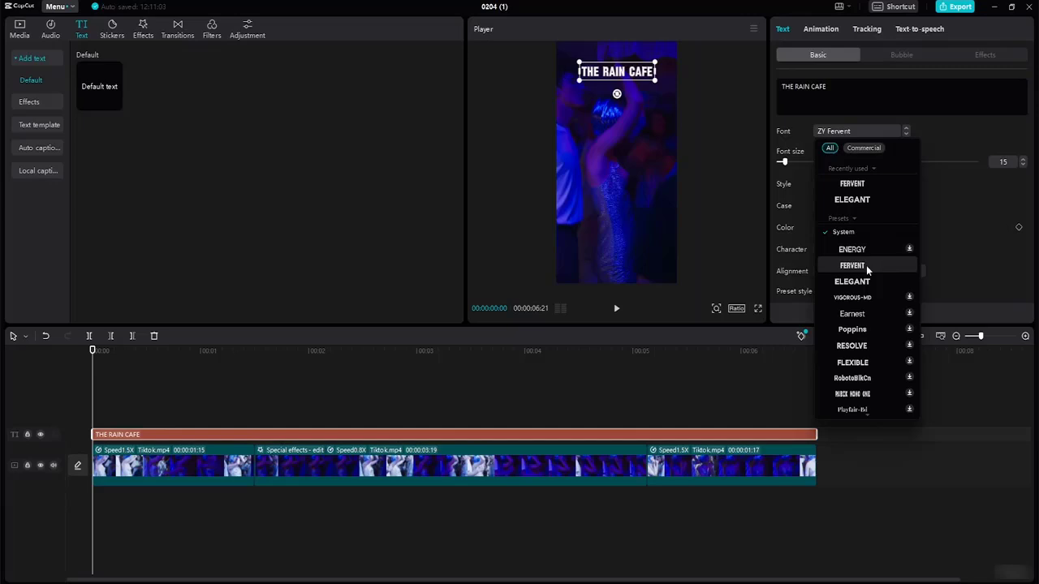
click(862, 282)
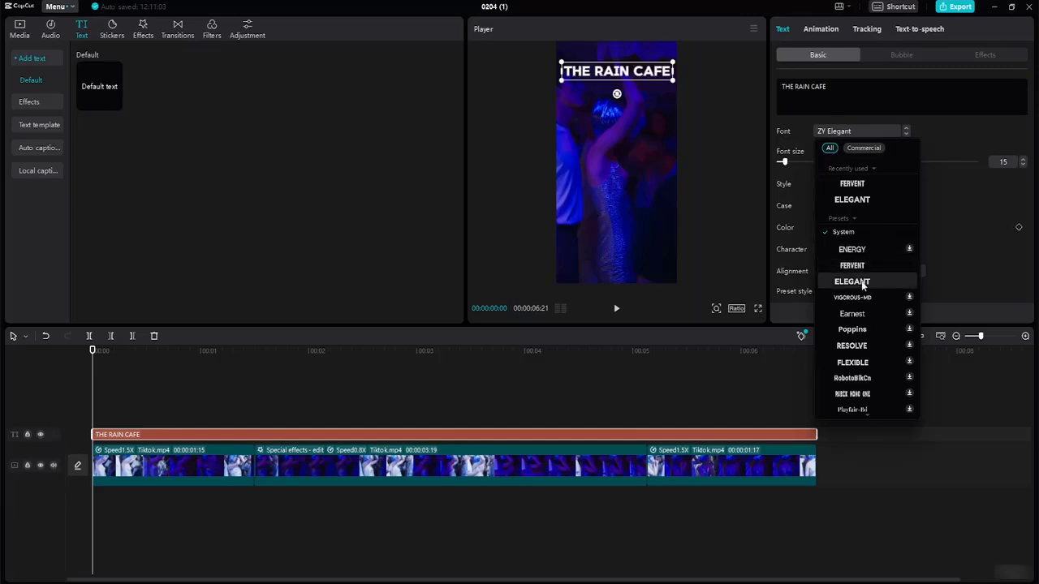
click(858, 298)
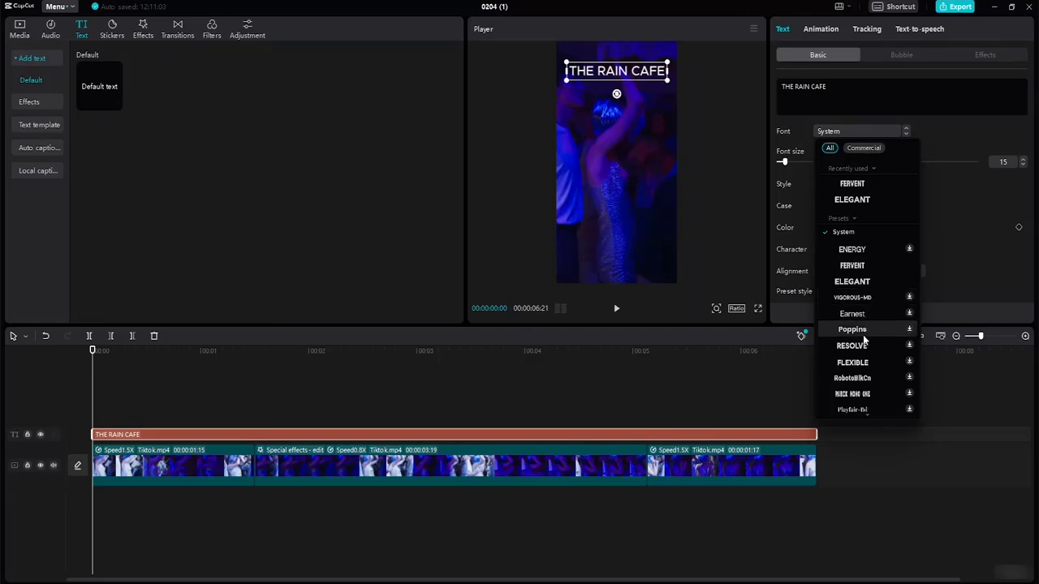
click(861, 364)
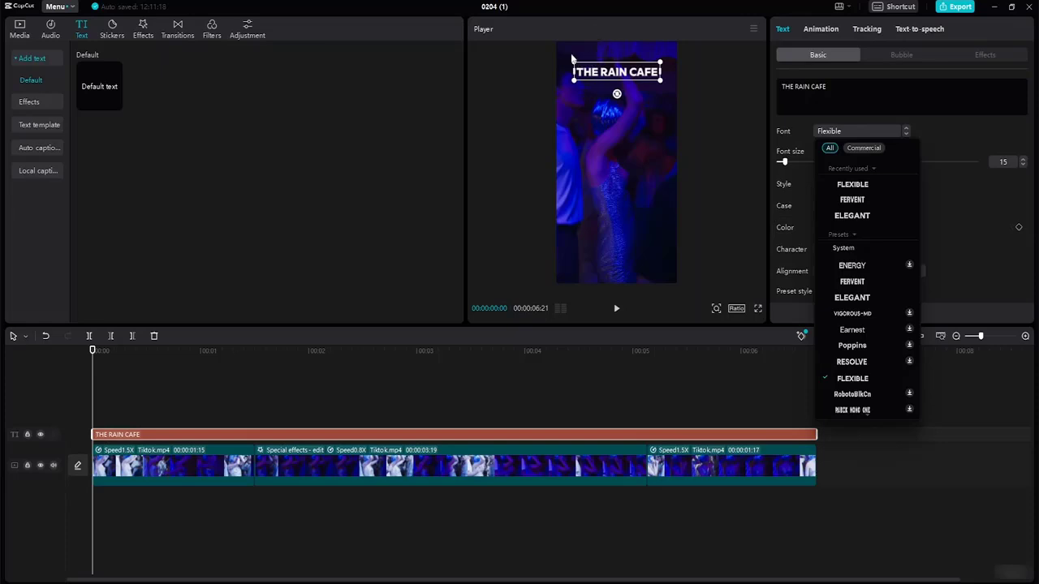
click(627, 75)
drag(627, 76, 634, 68)
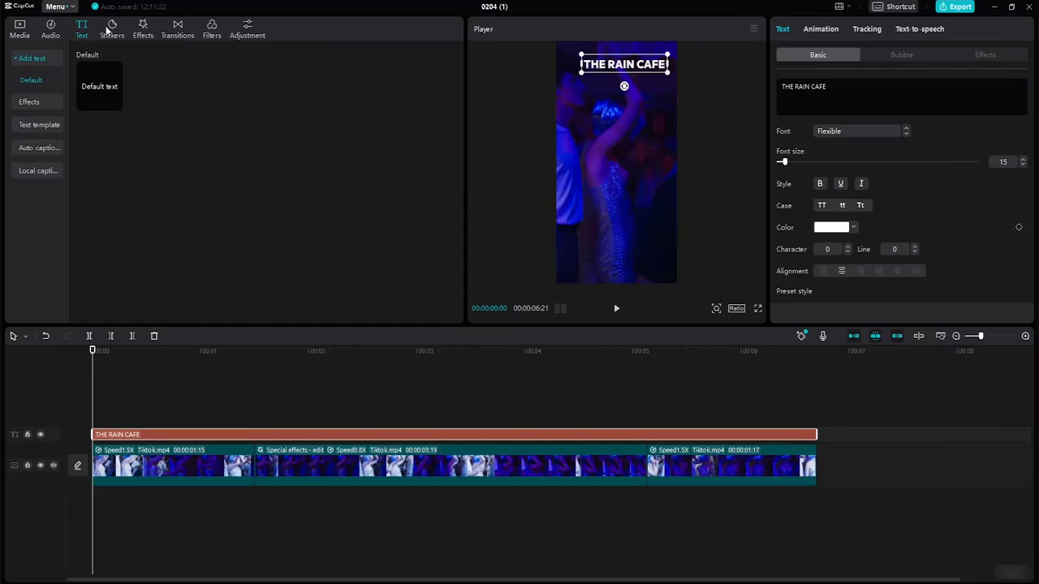
click(13, 37)
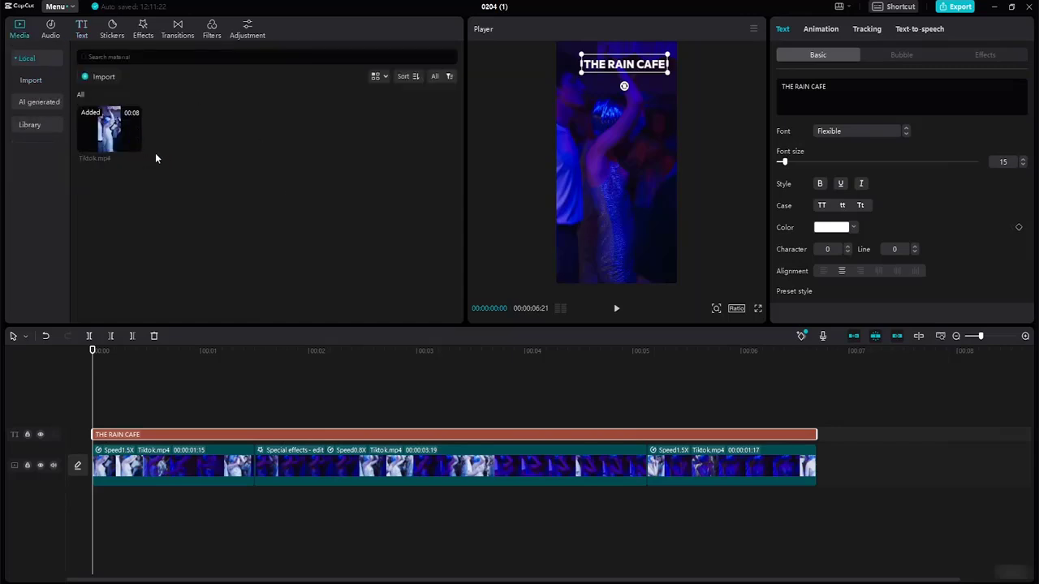
click(105, 80)
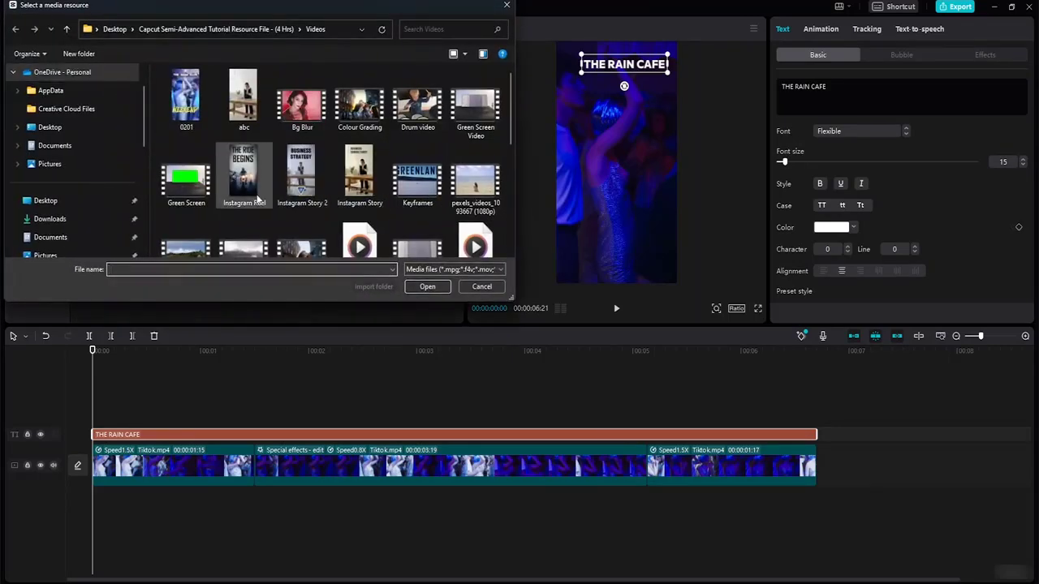
click(71, 204)
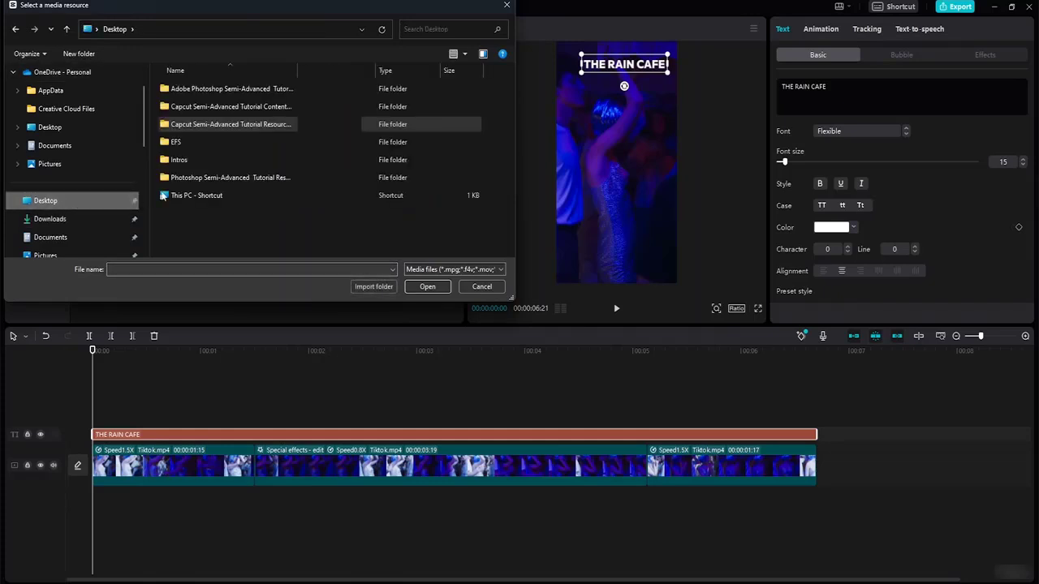
double_click(234, 124)
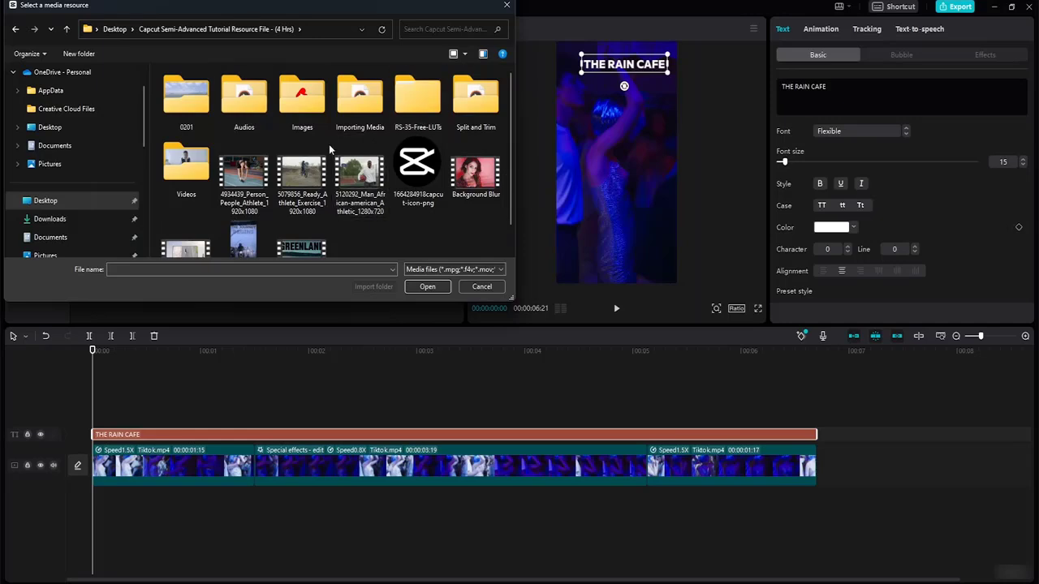
double_click(302, 109)
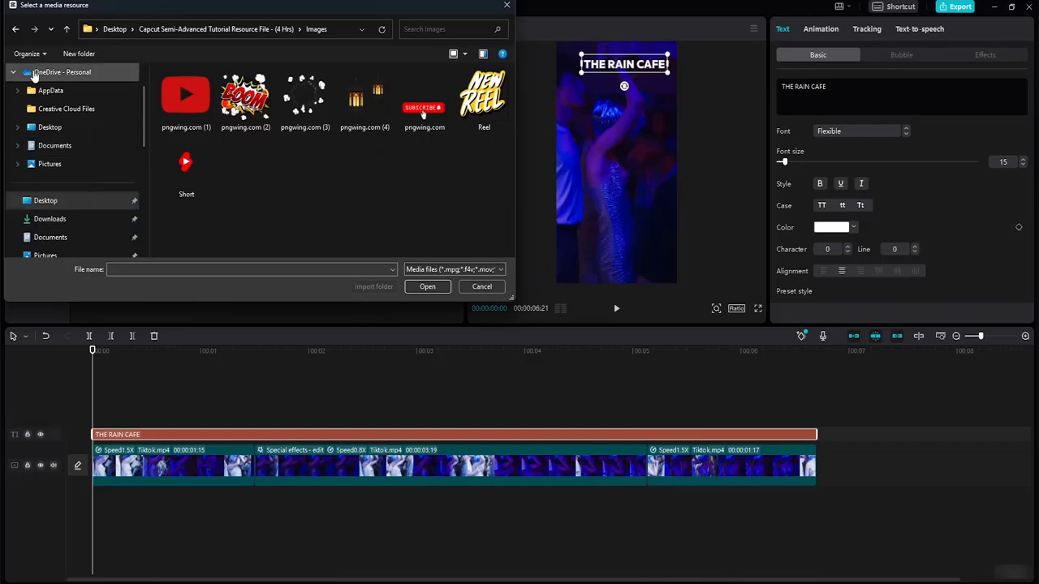
click(14, 32)
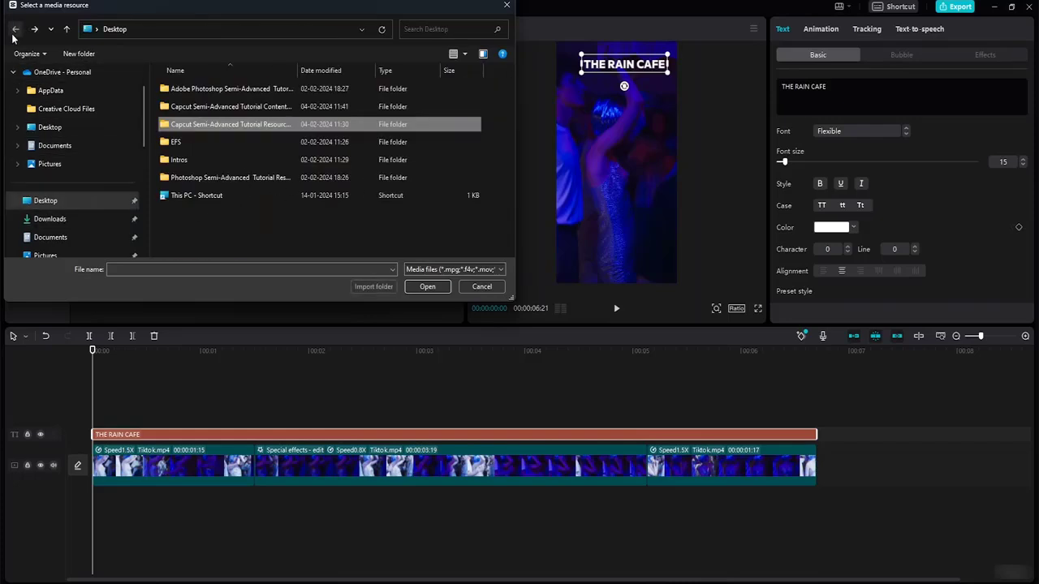
double_click(213, 123)
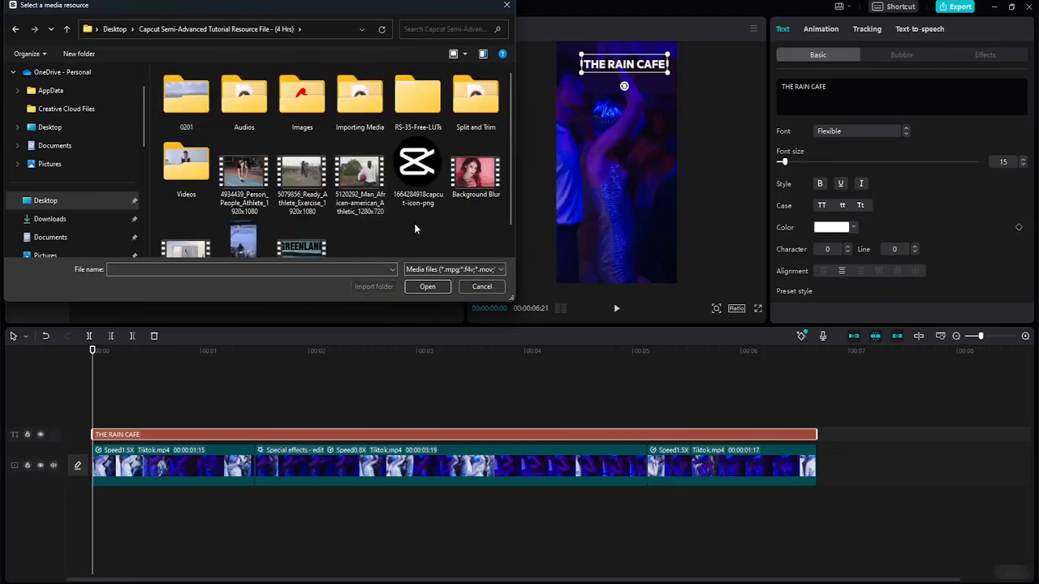
mouse_move(511, 177)
mouse_down()
mouse_move(508, 213)
mouse_move(505, 170)
mouse_up()
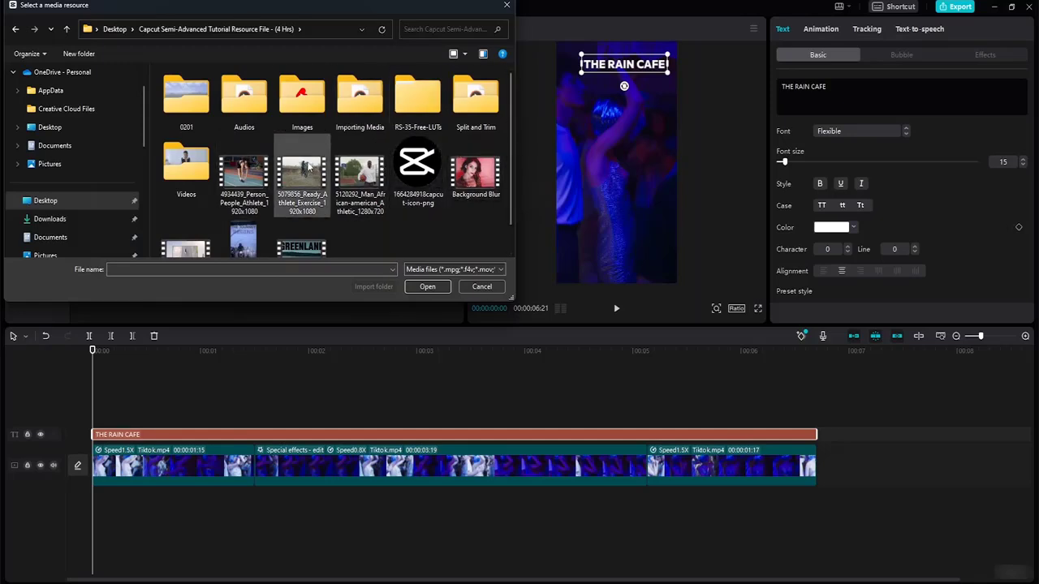
click(79, 220)
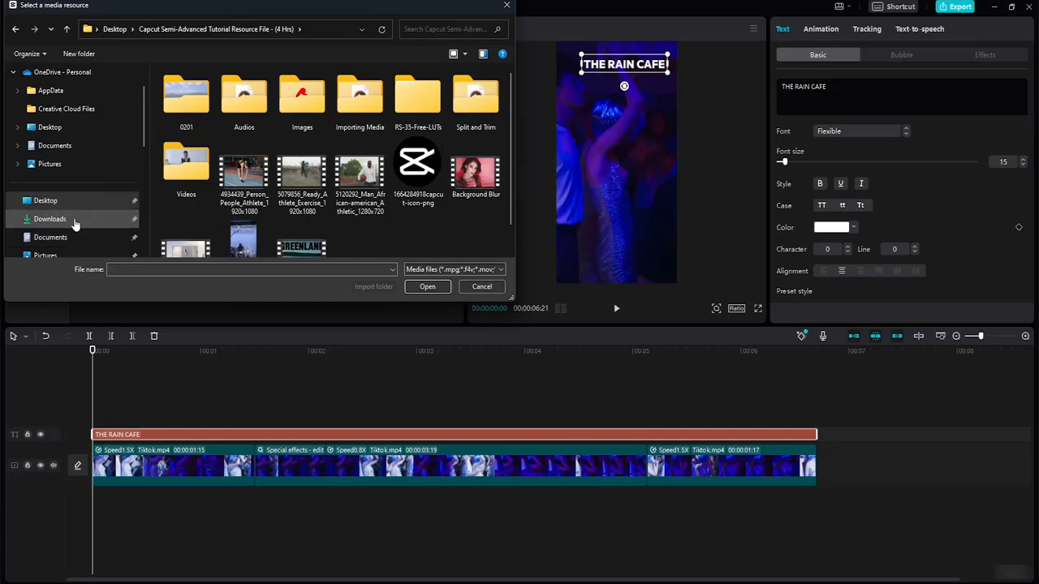
click(506, 5)
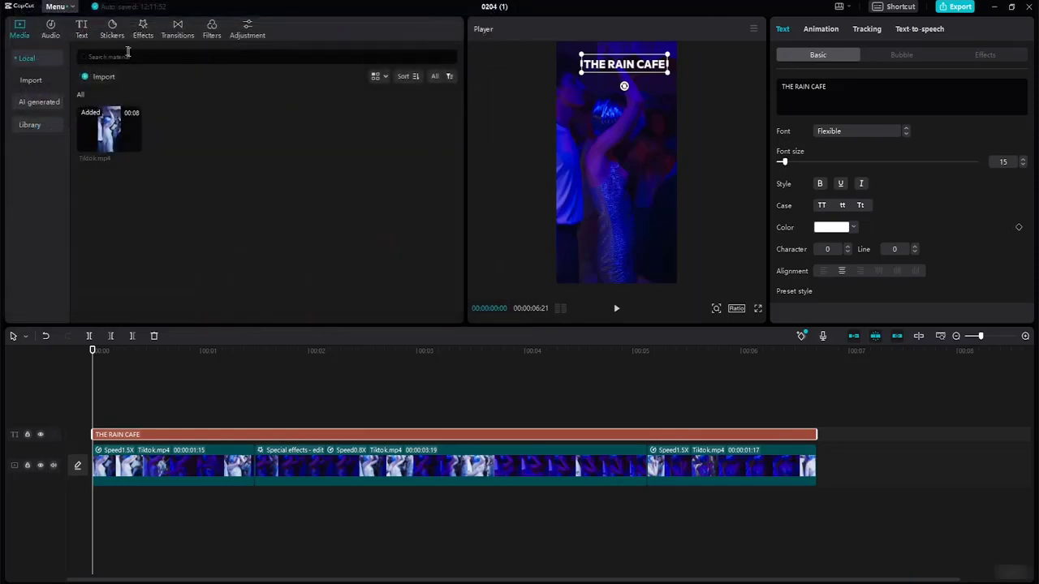
- Search the stickers for "location", add the white pin above the title track from the start, and extend it to the end of the video
click(119, 33)
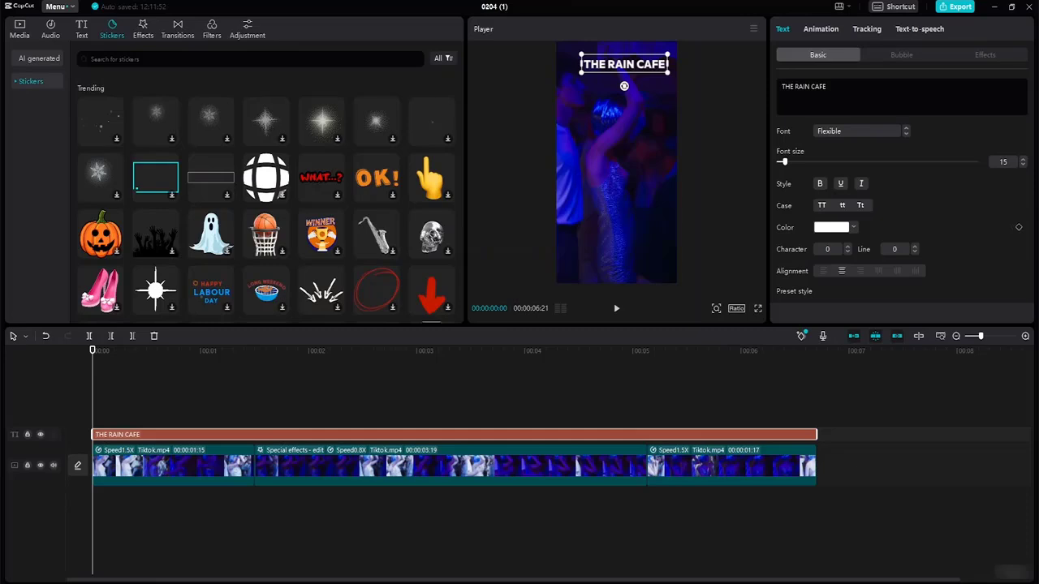
text(location)
key(Return)
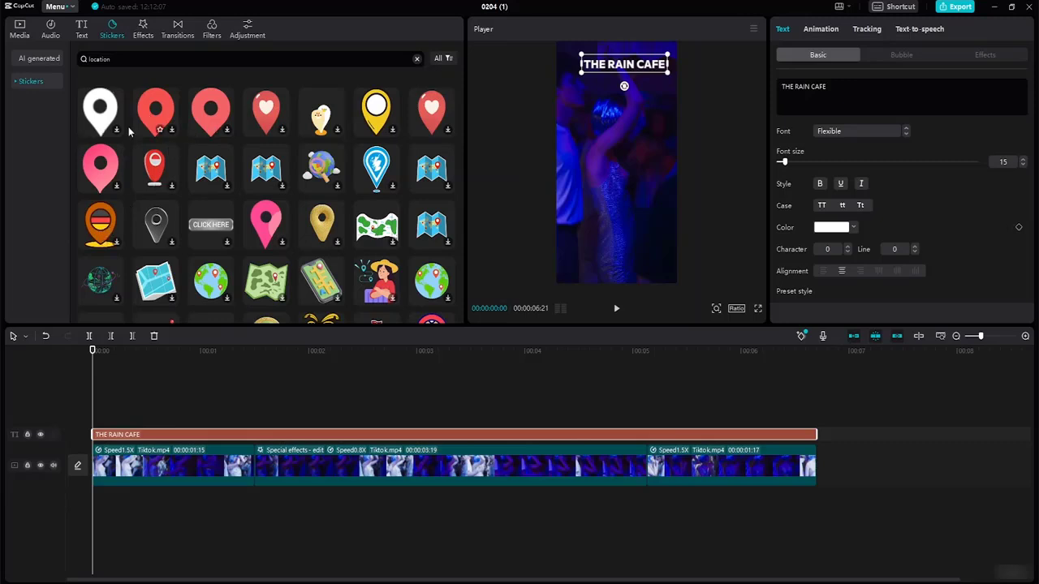
click(100, 119)
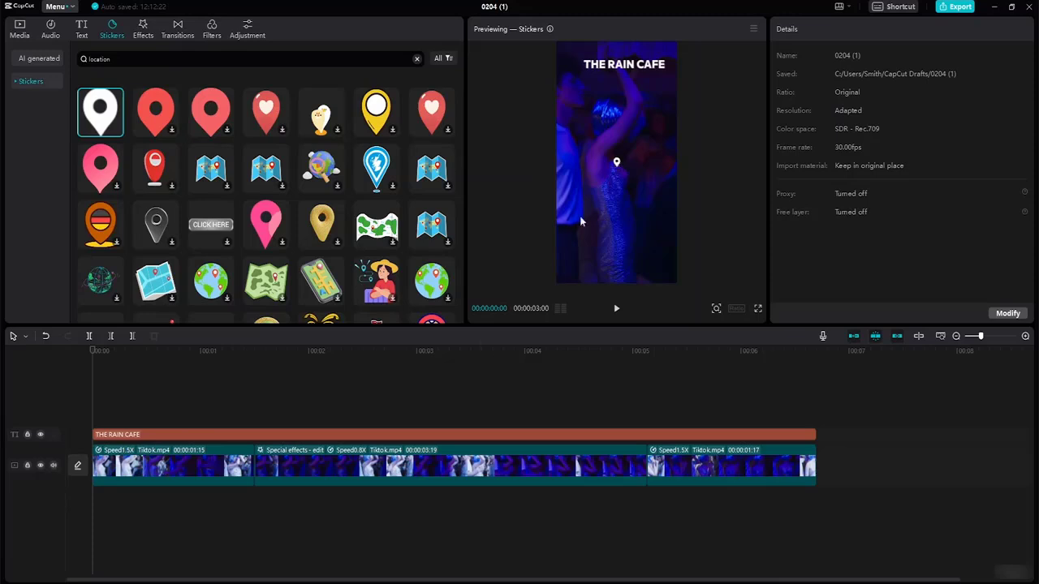
mouse_move(94, 118)
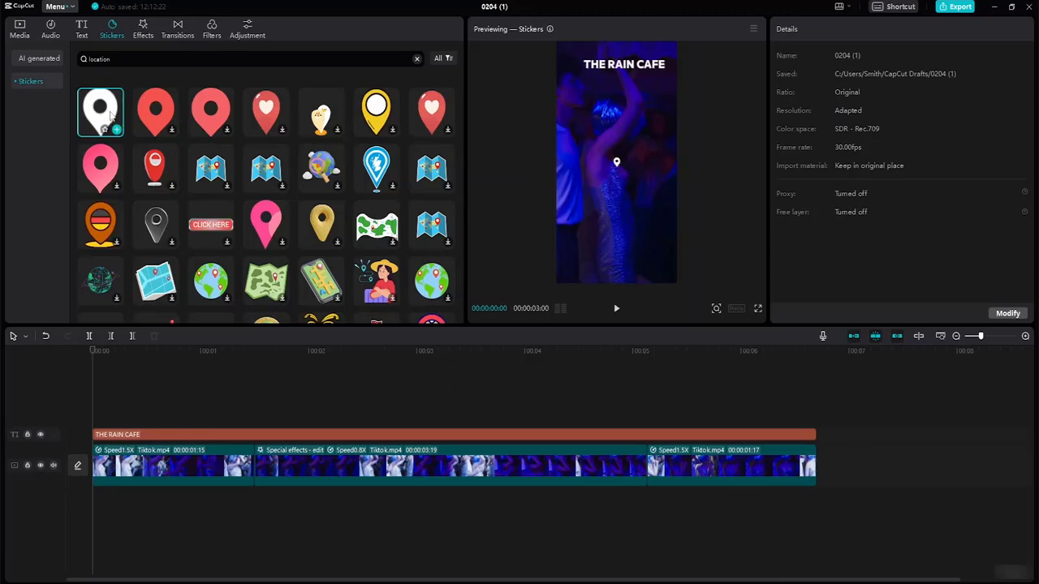
drag(111, 116, 93, 421)
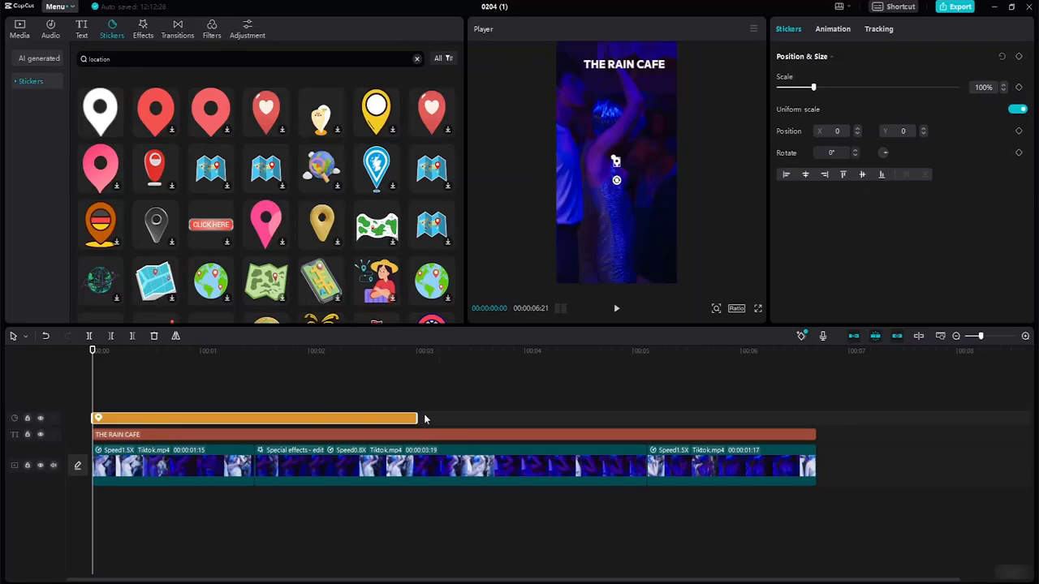
drag(419, 418, 812, 405)
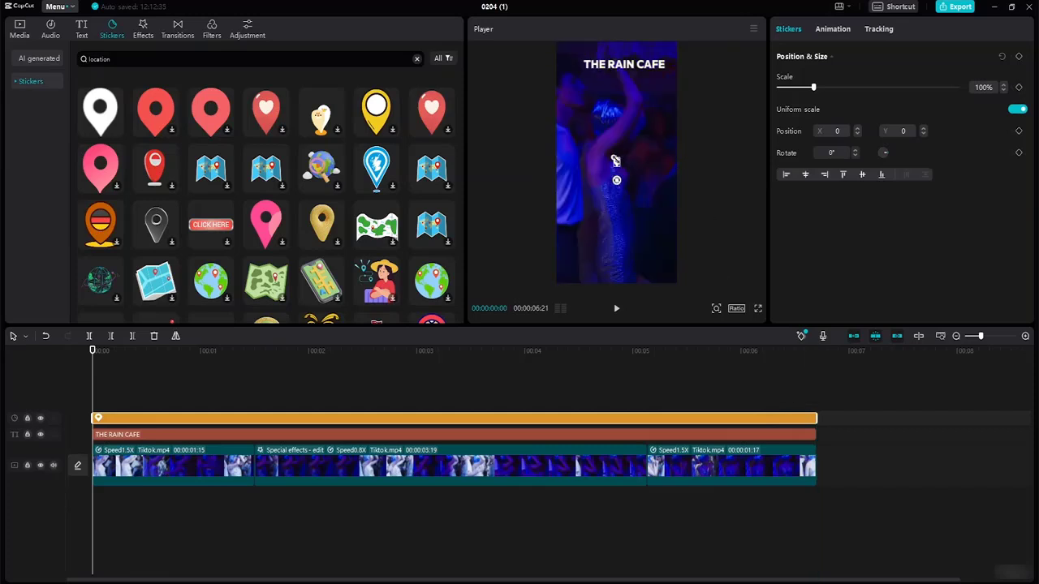
- Scale the white location pin sticker to 271%, place it left of the THE RAIN CAFE title, and adjust the spacing between pin and title
drag(613, 158, 574, 71)
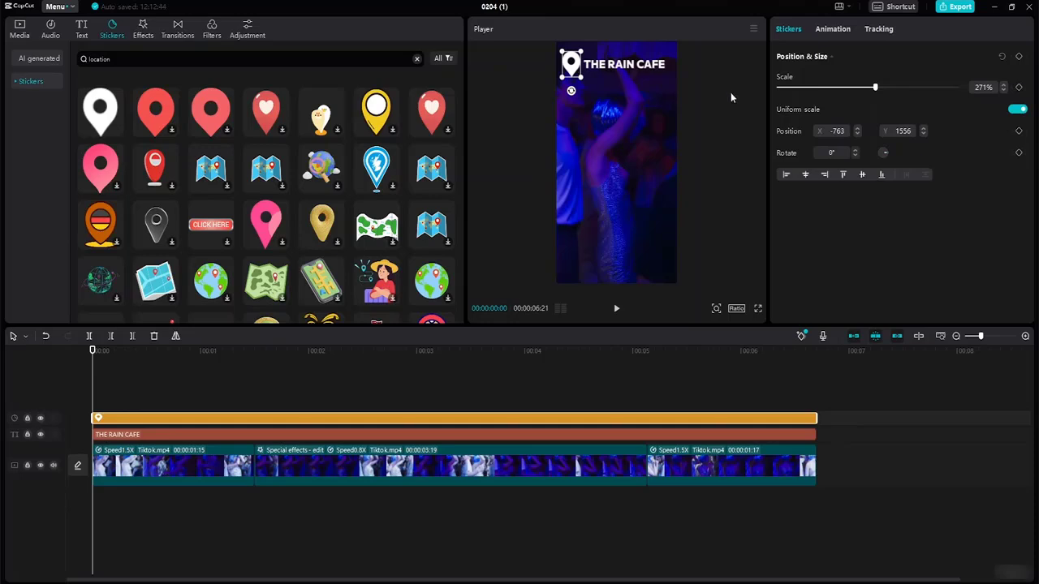
click(725, 120)
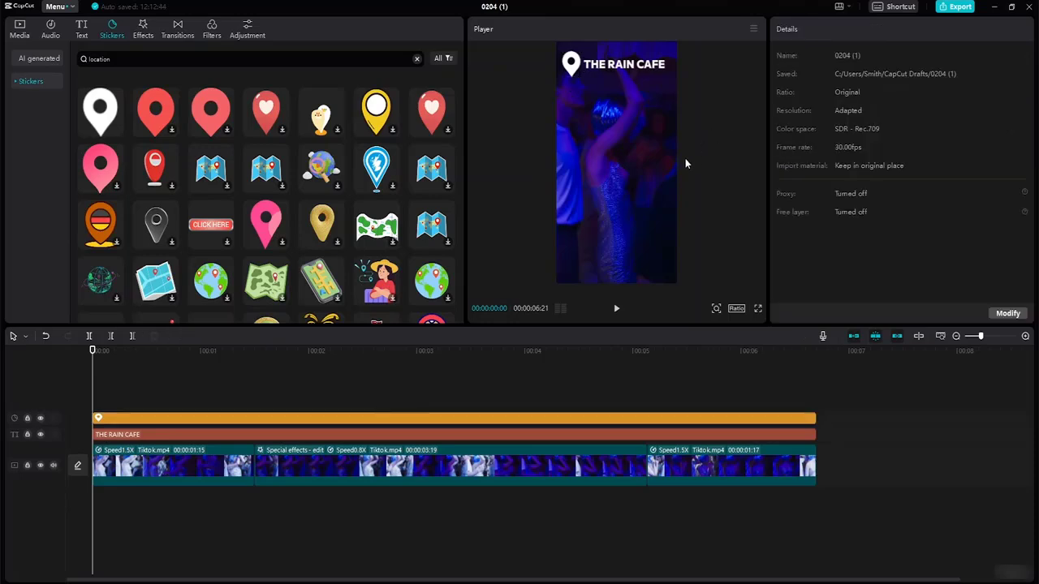
click(616, 71)
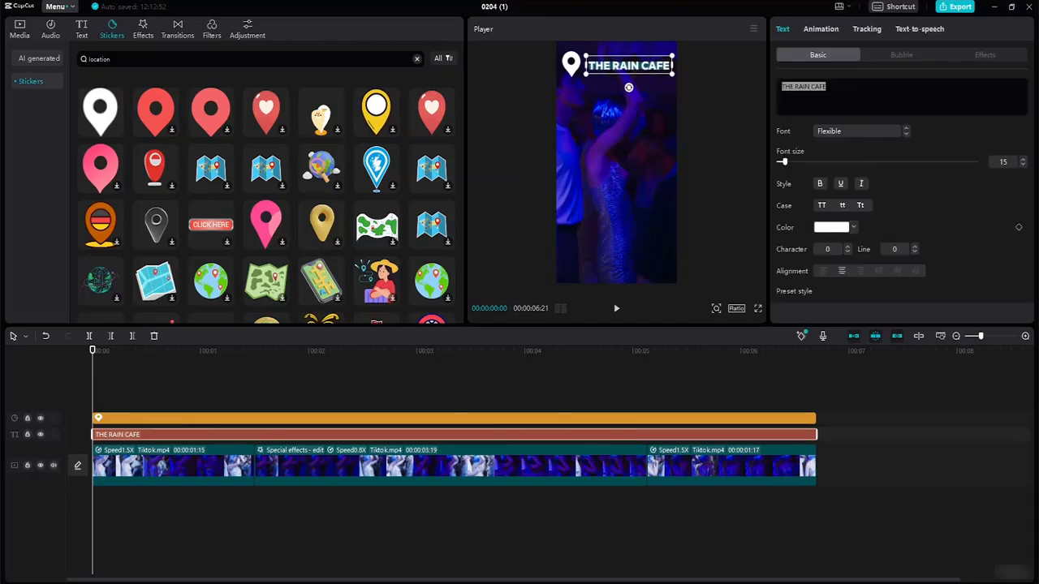
click(617, 68)
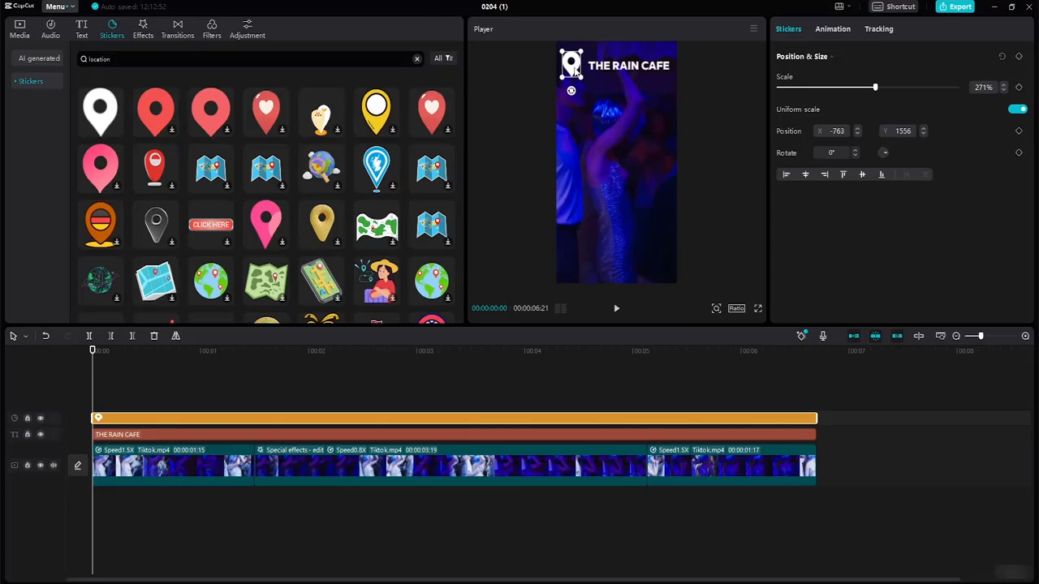
drag(574, 71, 580, 71)
click(708, 107)
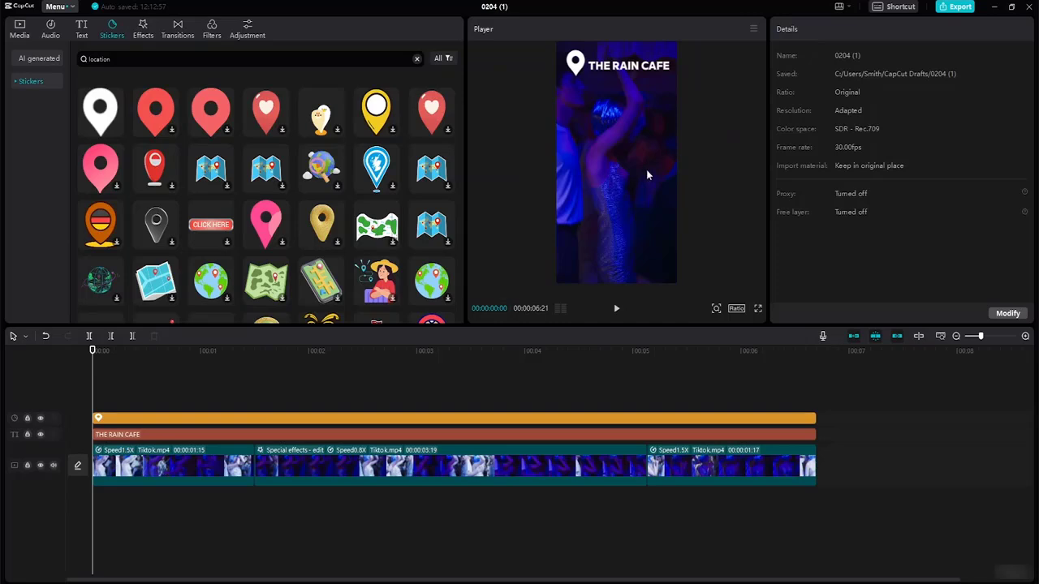
- Apply the Spring entry animation to the location pin sticker and open the title's entry animation presets
click(580, 70)
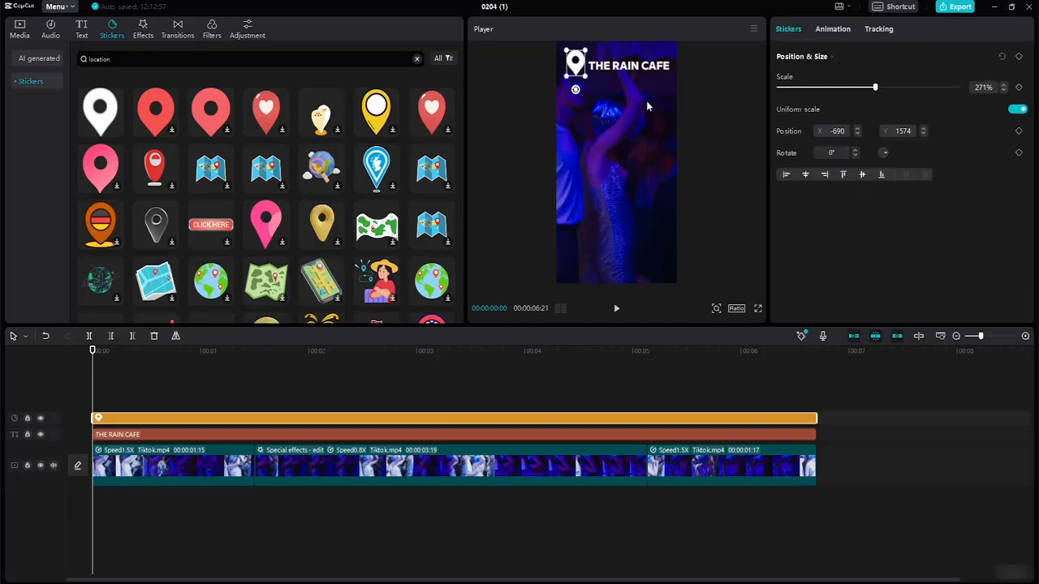
click(836, 30)
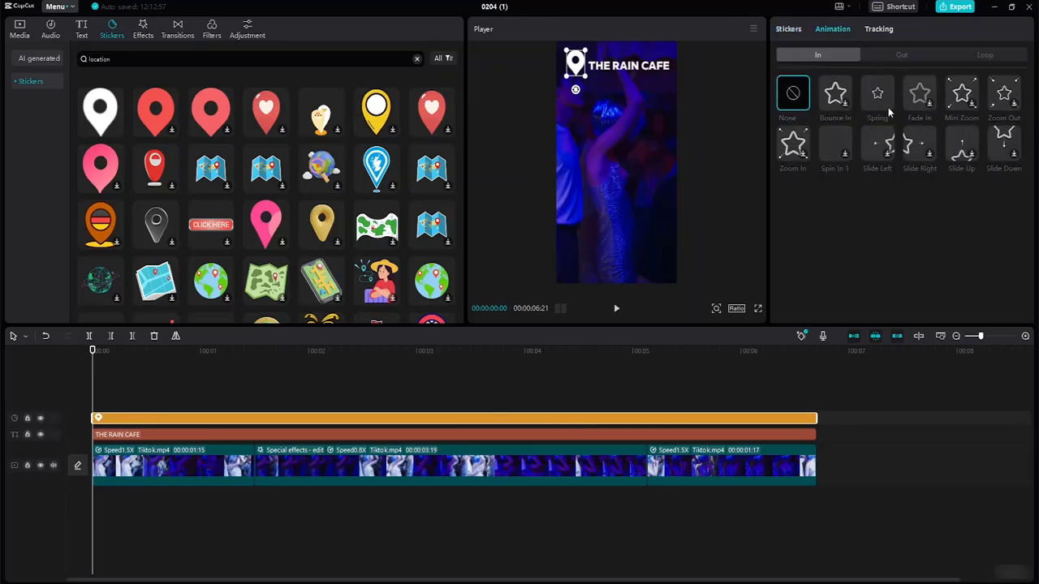
click(877, 97)
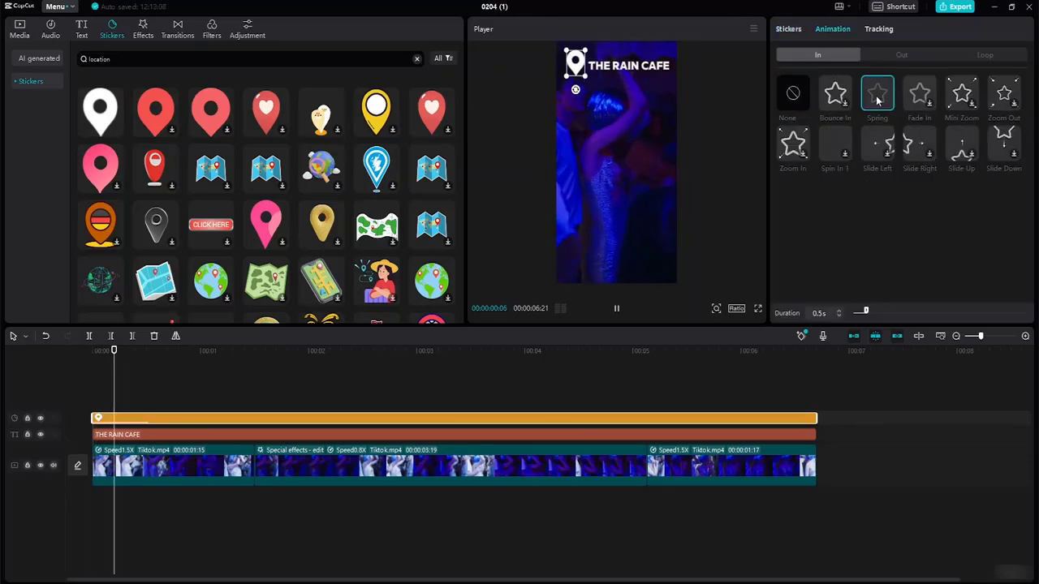
click(125, 438)
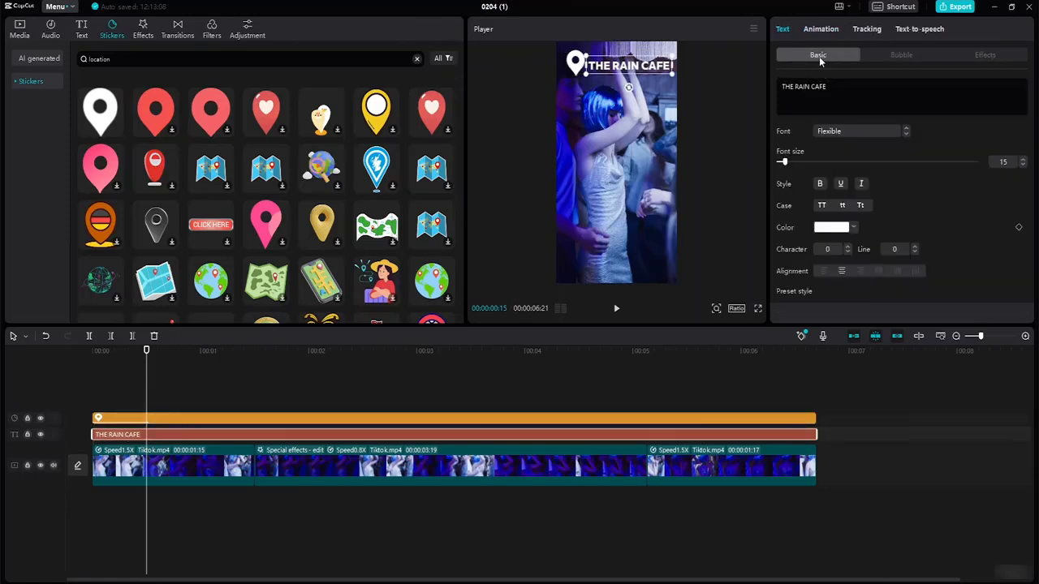
click(828, 31)
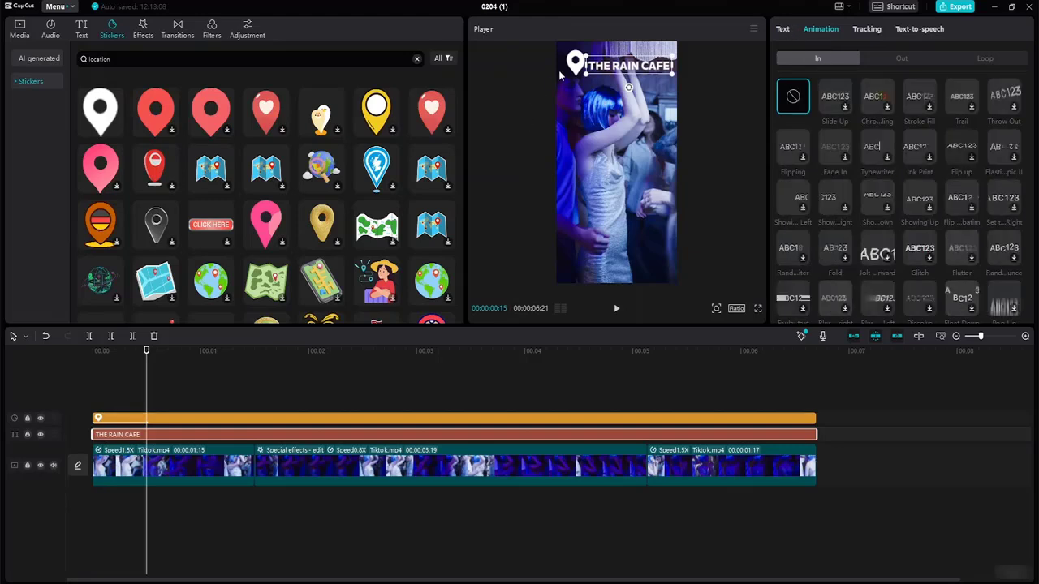
- Apply the Fade Out exit animation to the location pin sticker
click(579, 72)
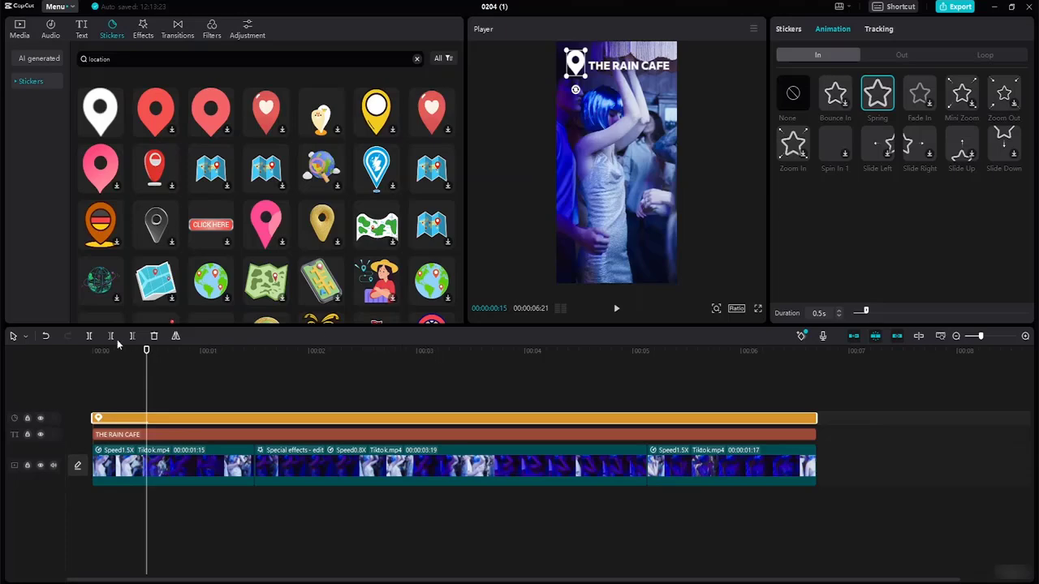
drag(147, 349, 828, 339)
click(904, 57)
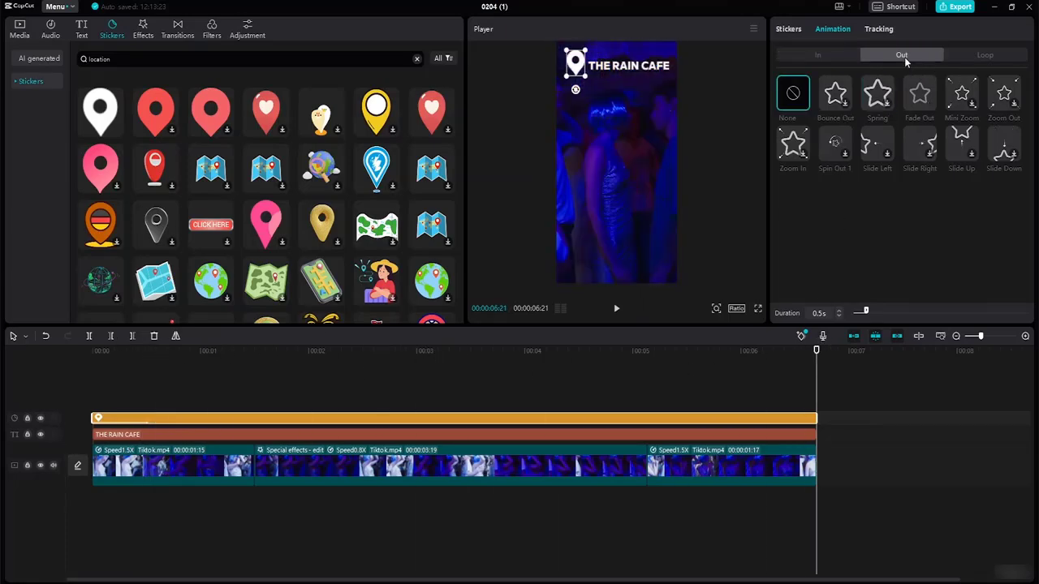
click(930, 103)
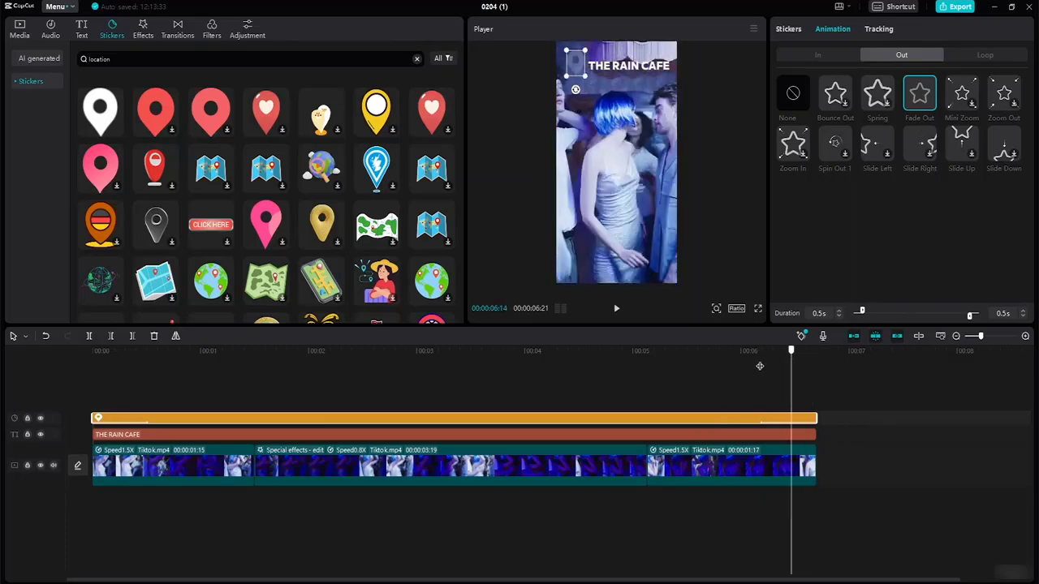
- Add an opacity keyframe to the THE RAIN CAFE title at the very start of the timeline
click(108, 438)
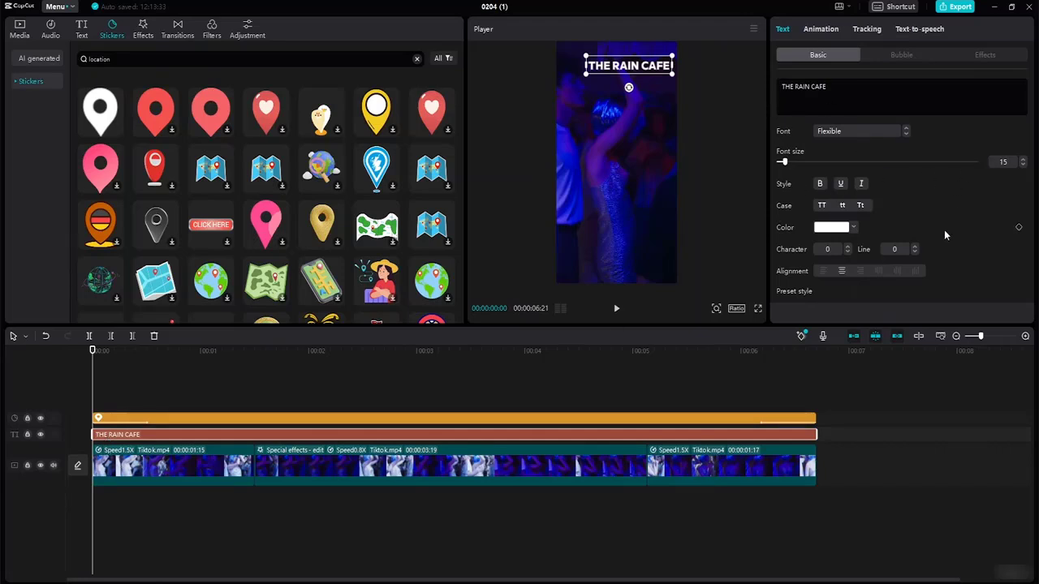
drag(1031, 111, 1029, 213)
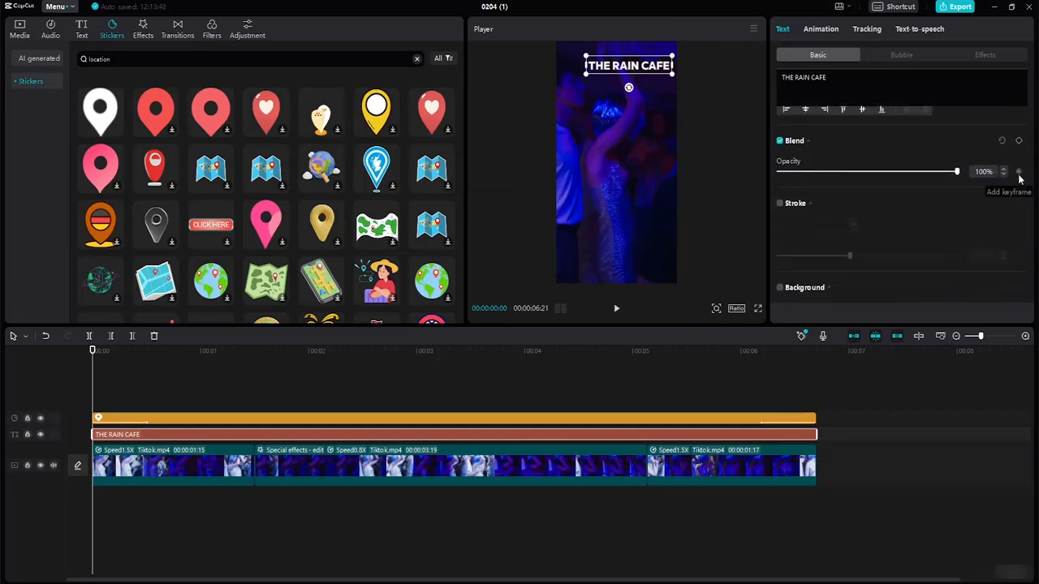
mouse_move(1030, 216)
mouse_down()
mouse_move(1027, 156)
mouse_move(1027, 175)
mouse_up()
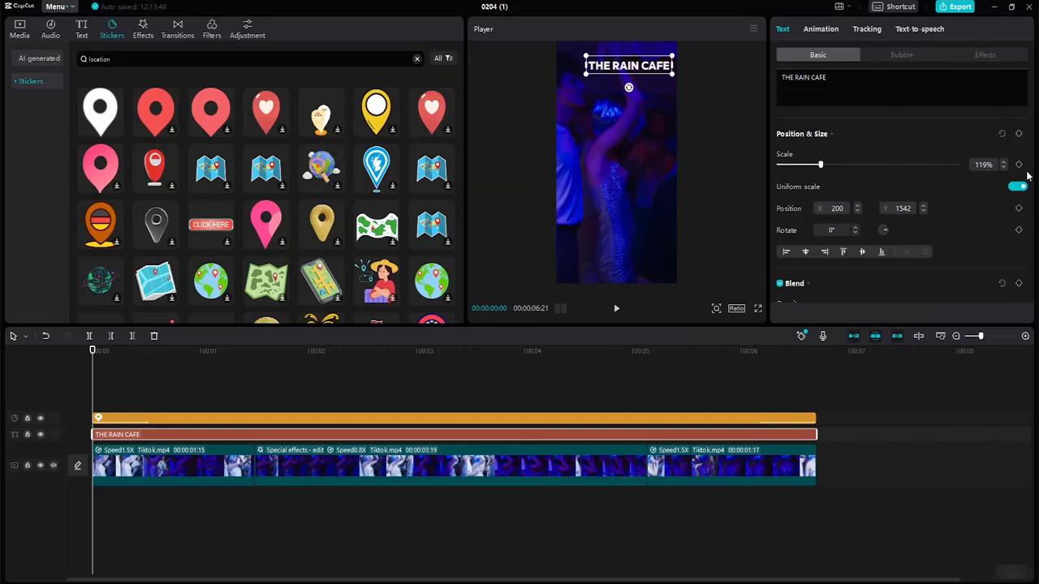
drag(1027, 174, 1034, 108)
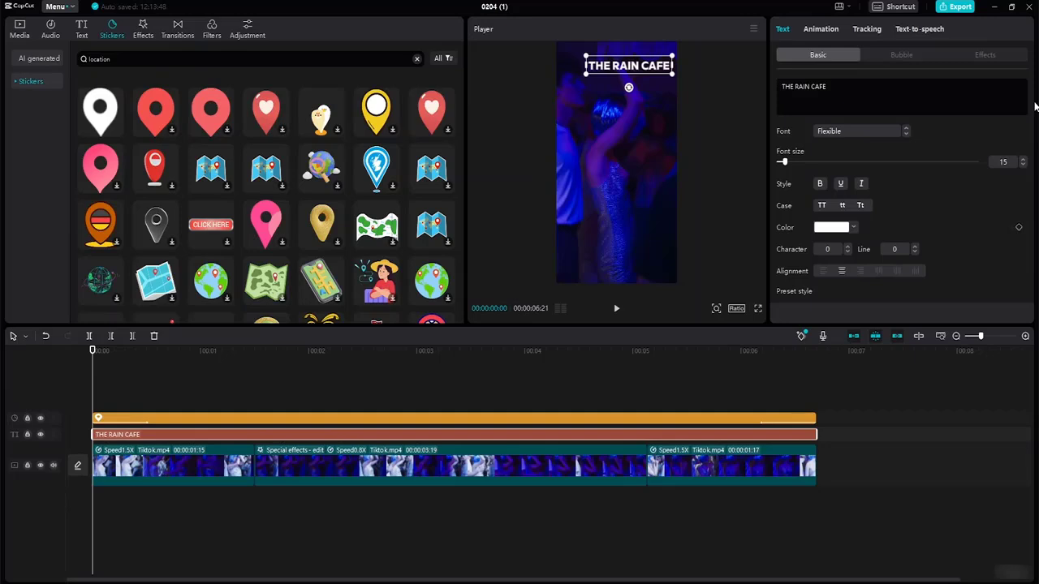
drag(1034, 108, 1031, 220)
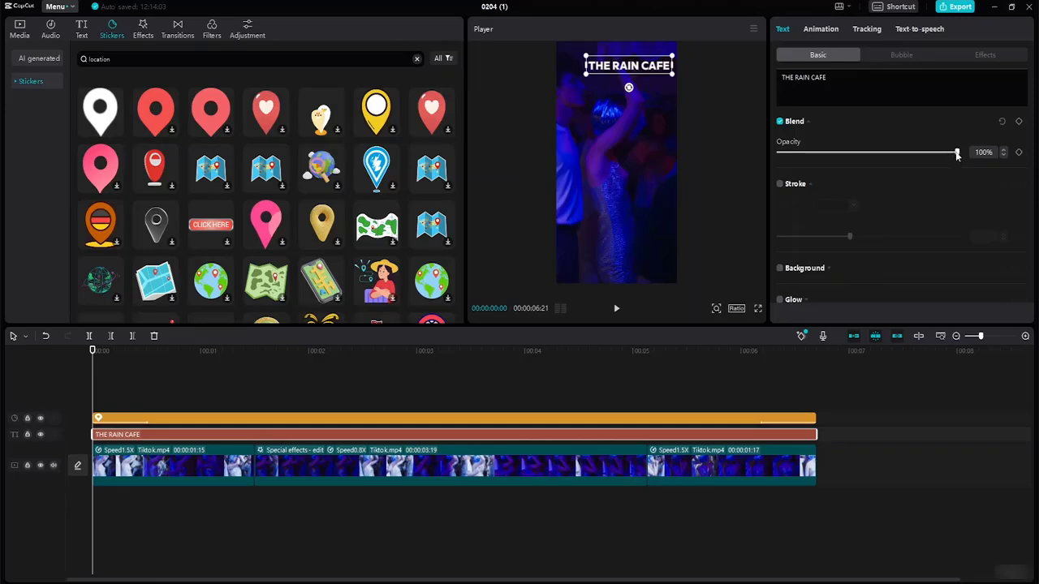
click(1018, 154)
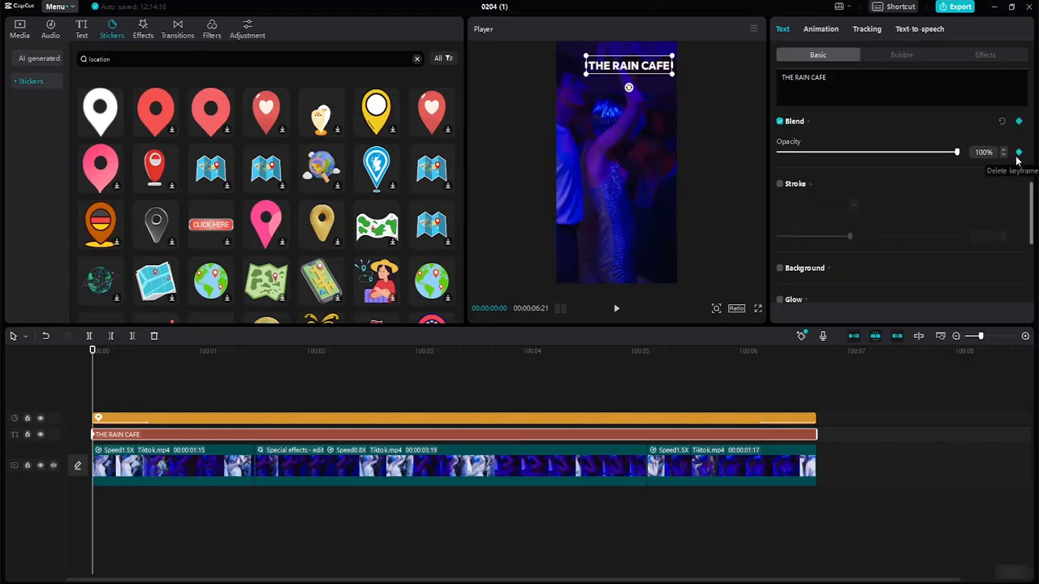
- Fade in the title by setting its opacity to 0% at 00:00:00:00 and 100% at 00:00:00:15
drag(93, 352, 146, 365)
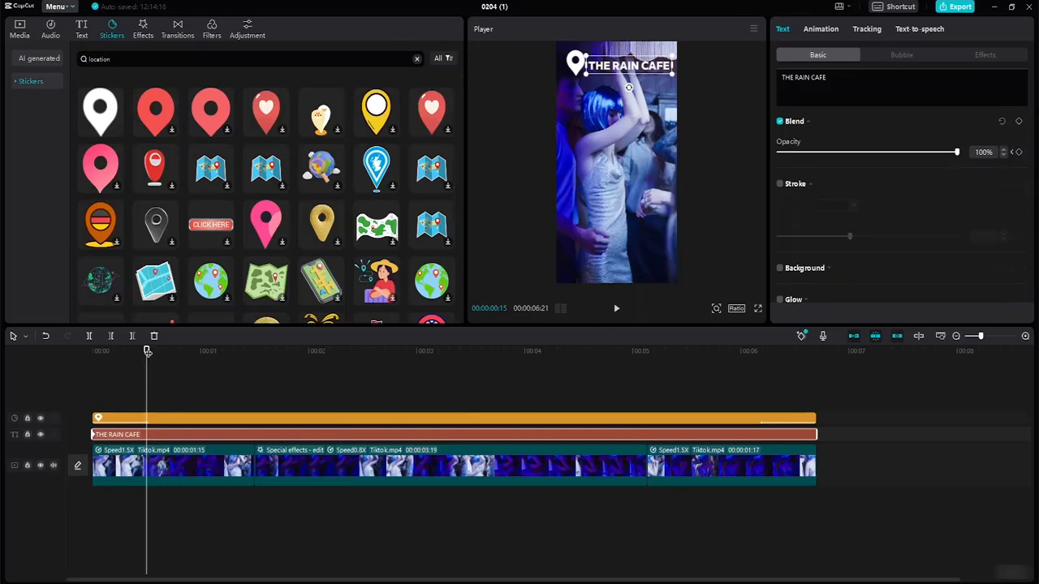
drag(147, 351, 75, 333)
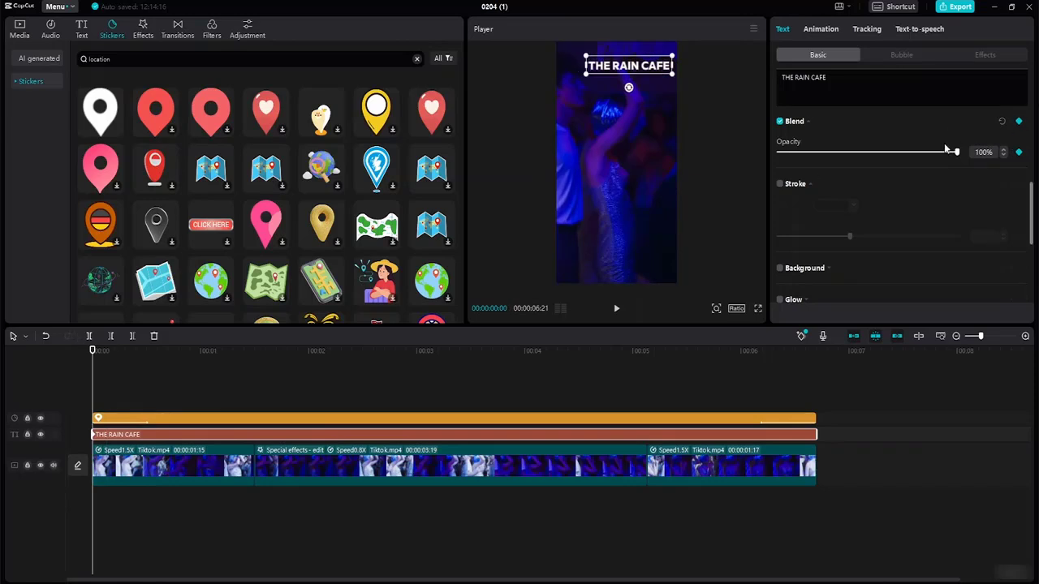
drag(955, 151, 751, 159)
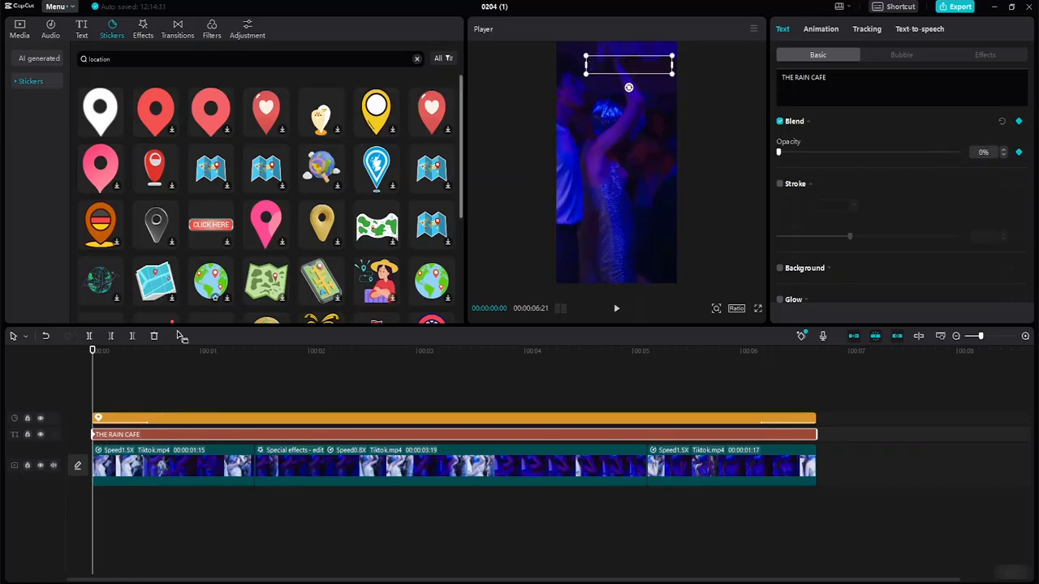
drag(94, 350, 147, 351)
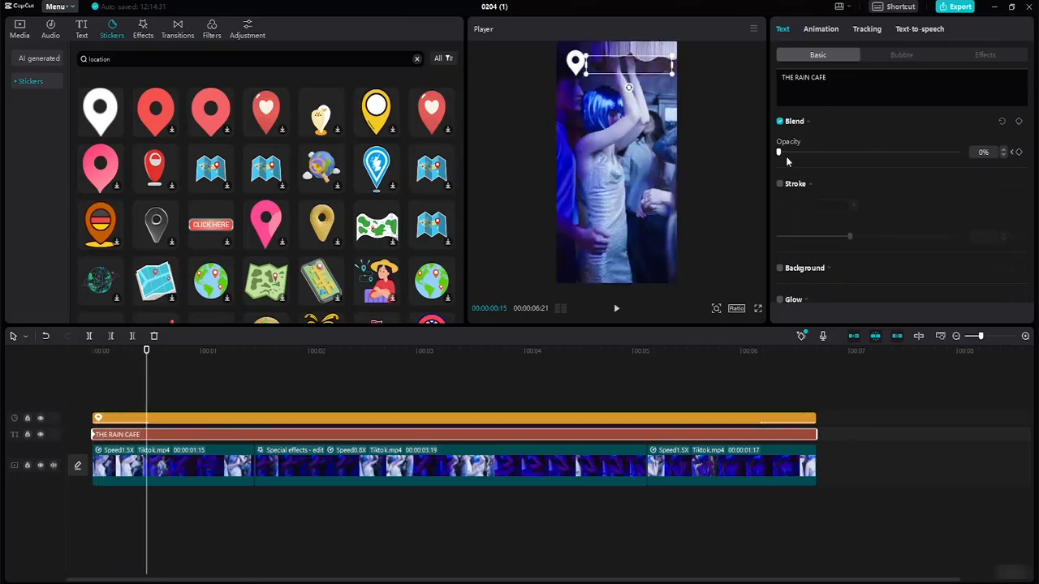
drag(779, 153, 956, 152)
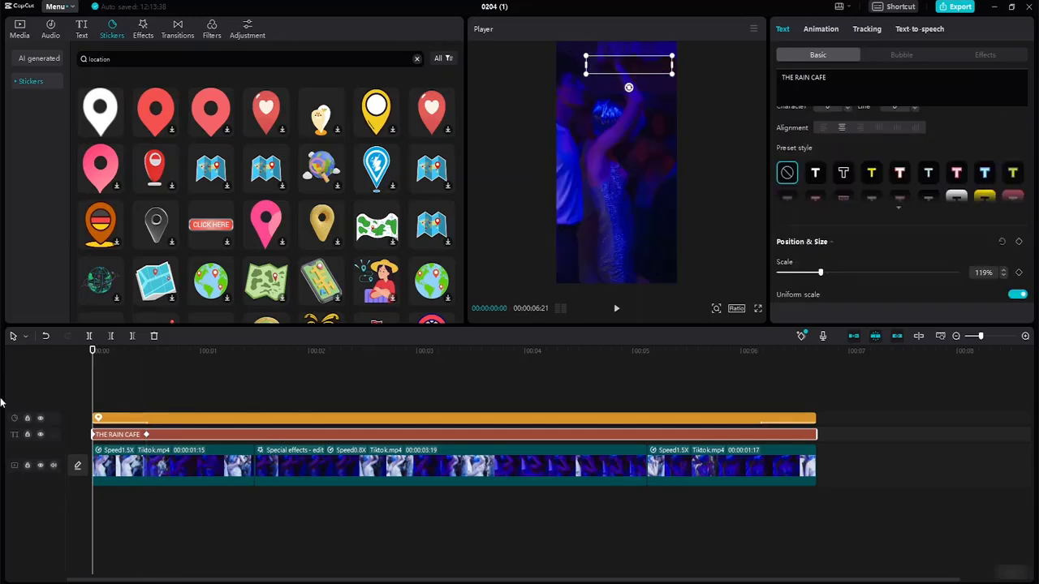
- Add a 100% opacity keyframe to the title at 00:00:06:06, where the pin's exit animation begins
click(128, 359)
drag(140, 367, 762, 454)
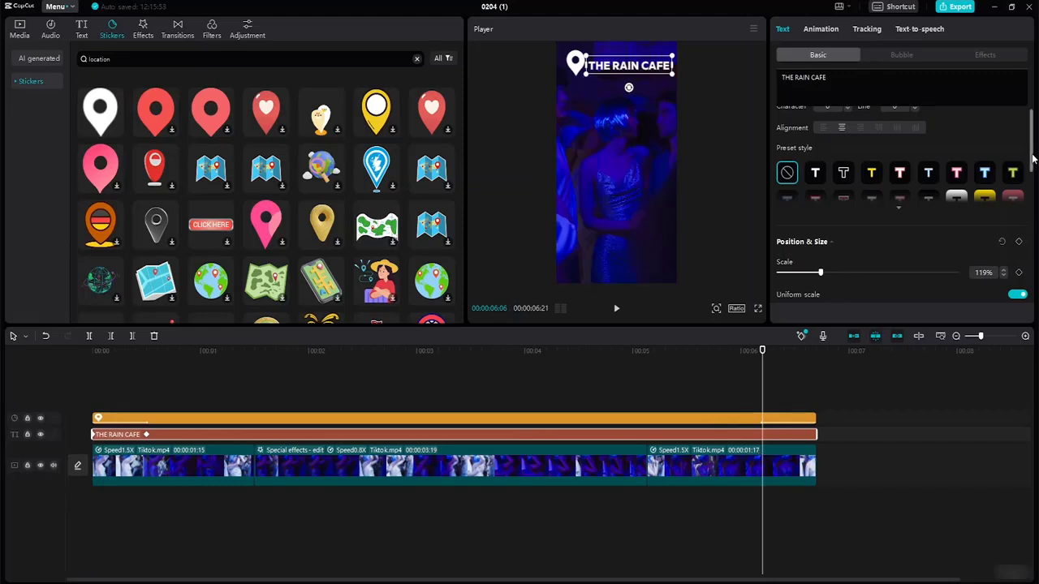
scroll(1033, 175, down, 2)
scroll(1032, 175, down, 5)
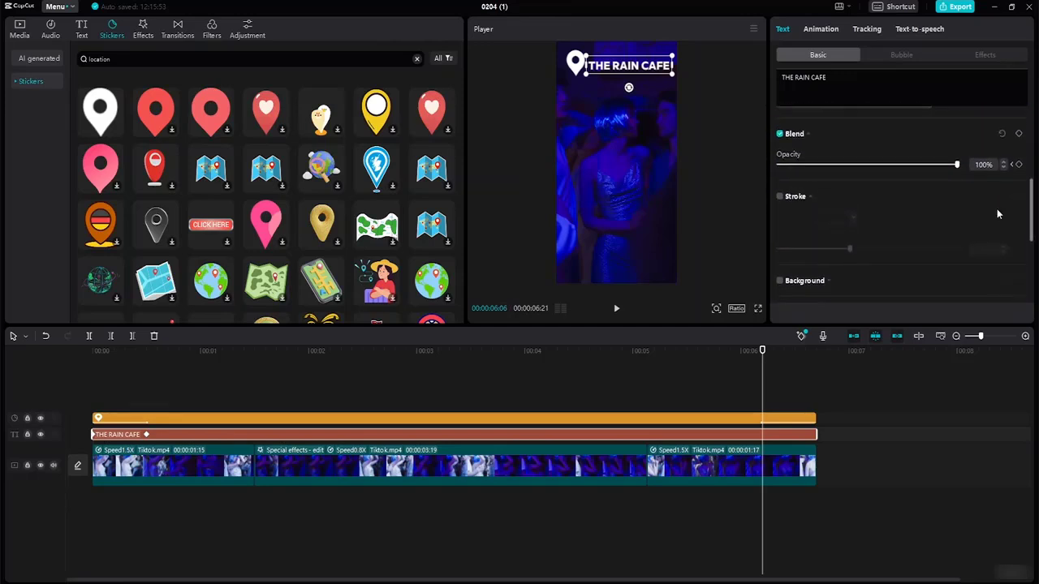
click(1018, 163)
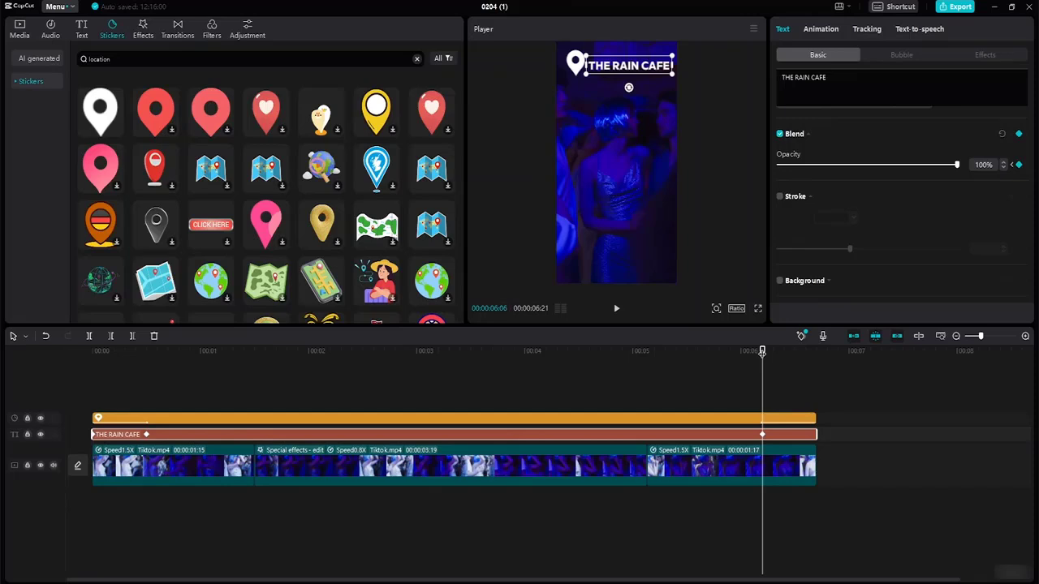
- Set the title's opacity to 0% at 00:00:06:21 and check the keyframe at the end of the timeline
drag(762, 350, 817, 361)
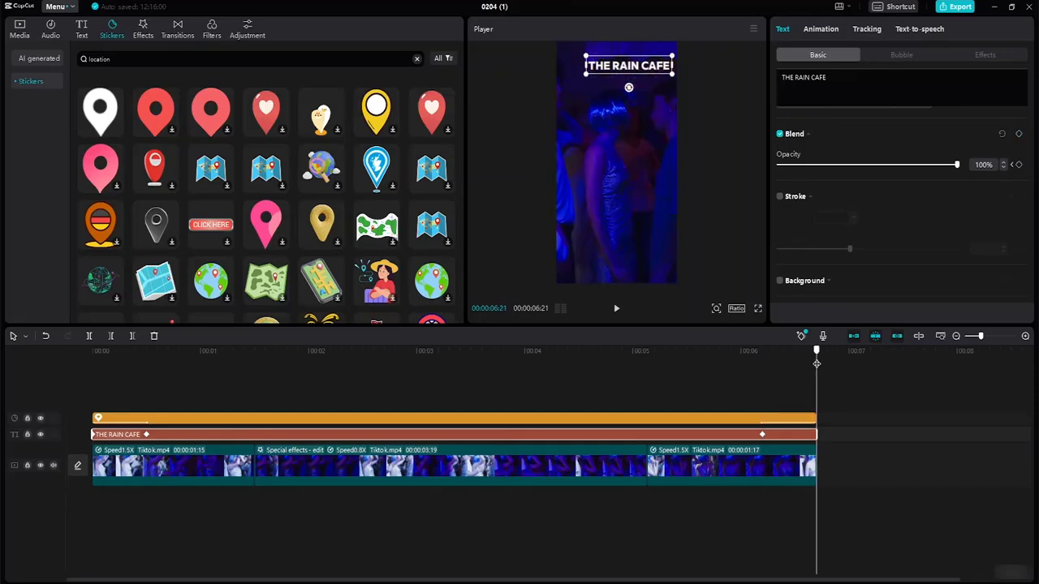
drag(959, 164, 781, 164)
click(730, 174)
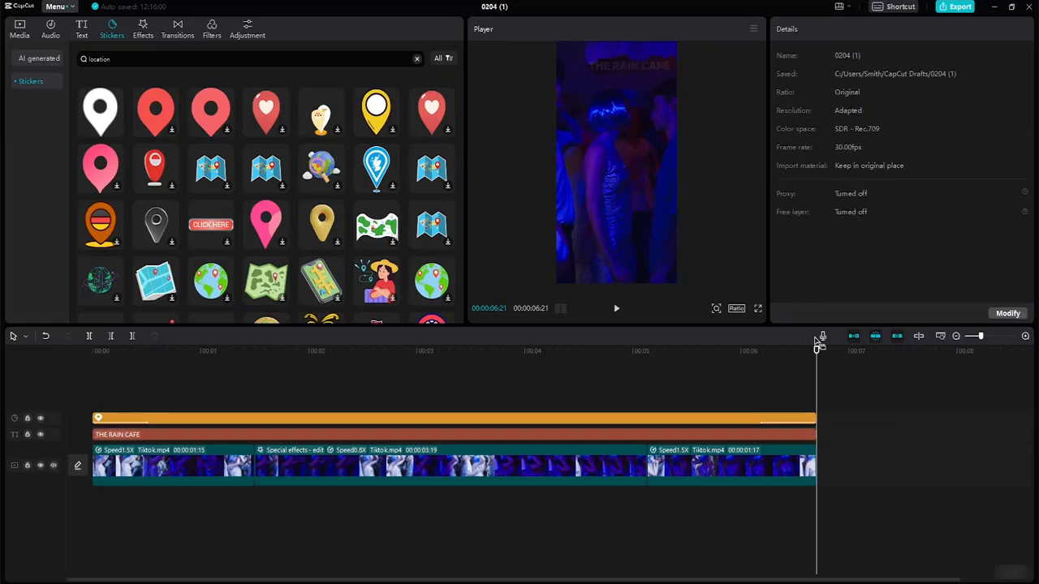
click(767, 437)
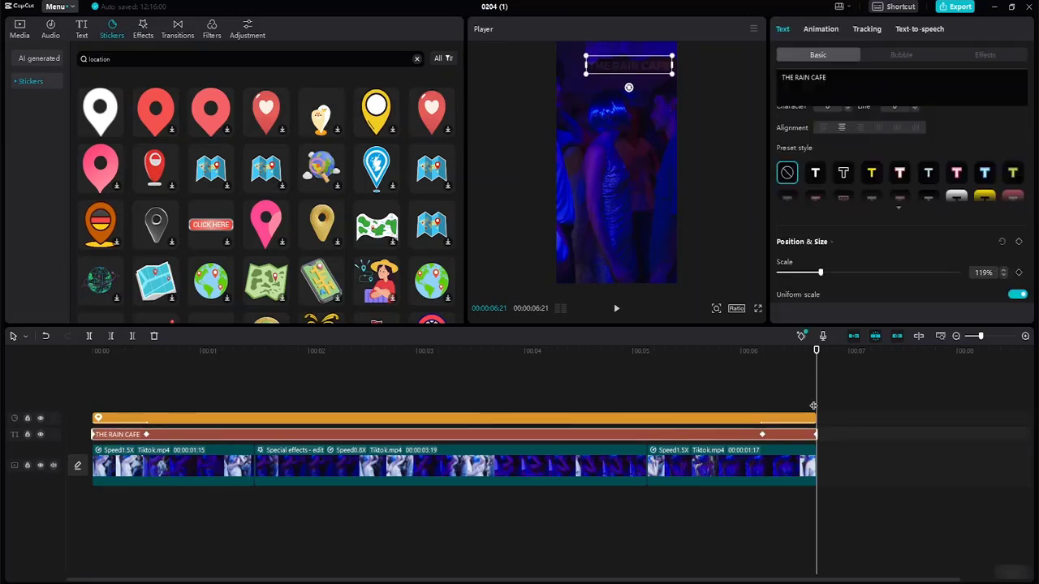
mouse_move(818, 350)
mouse_down()
mouse_move(725, 349)
mouse_move(817, 350)
mouse_up()
drag(1034, 151, 1032, 218)
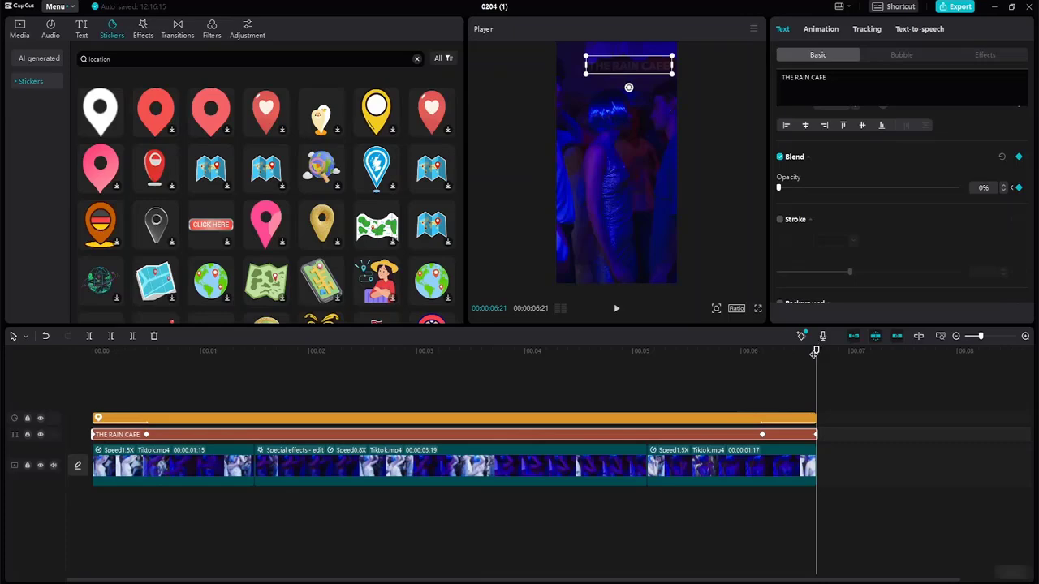
- Play the video from the start to examine the pin and title animations, and return the playhead to the beginning
drag(815, 347, 23, 356)
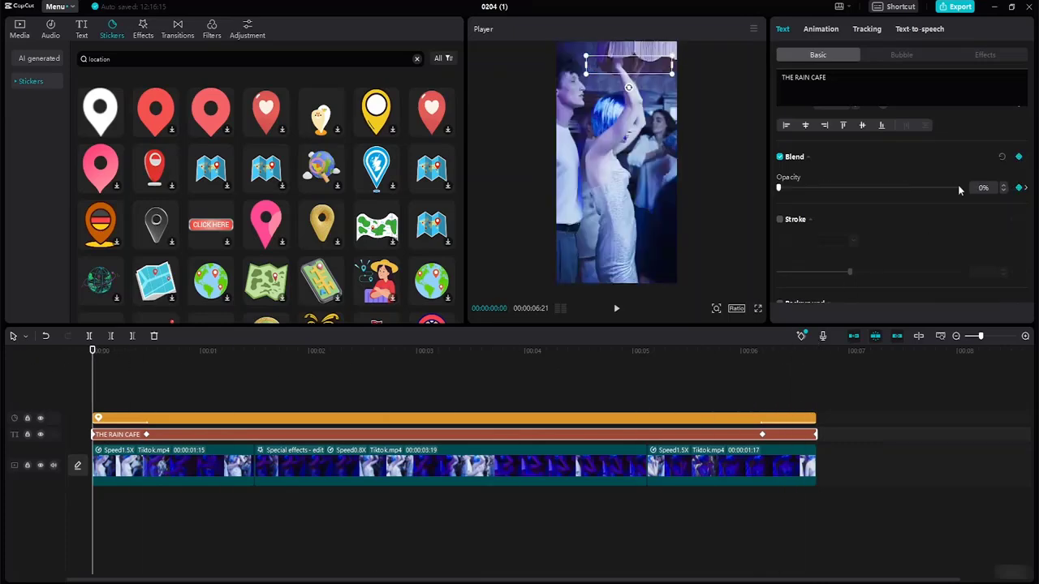
click(617, 309)
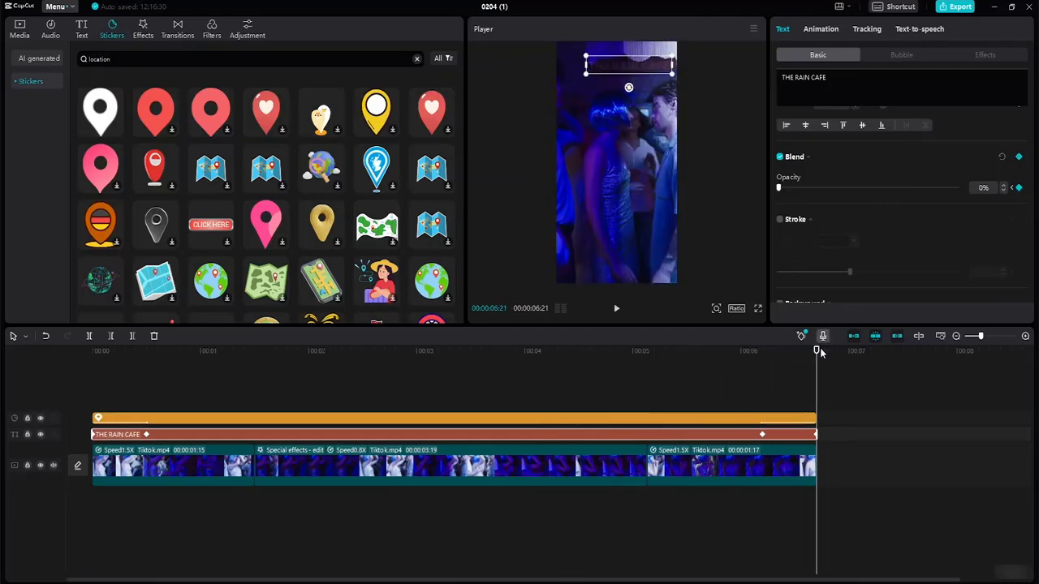
drag(816, 352, 58, 346)
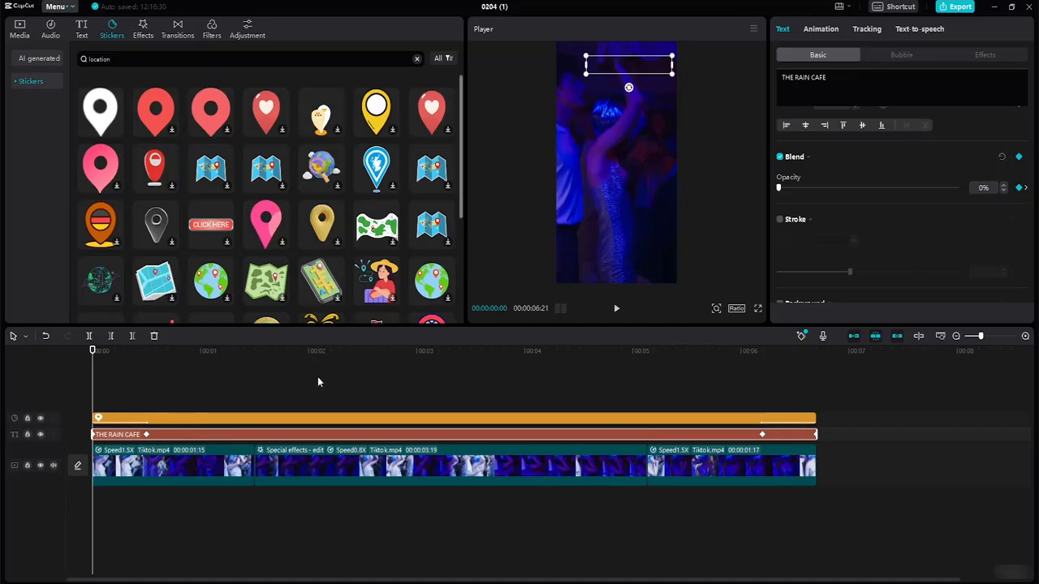
- Move the playhead to 00:00:00:12 and search the sticker library for "weekend" instead of location
click(171, 466)
click(296, 458)
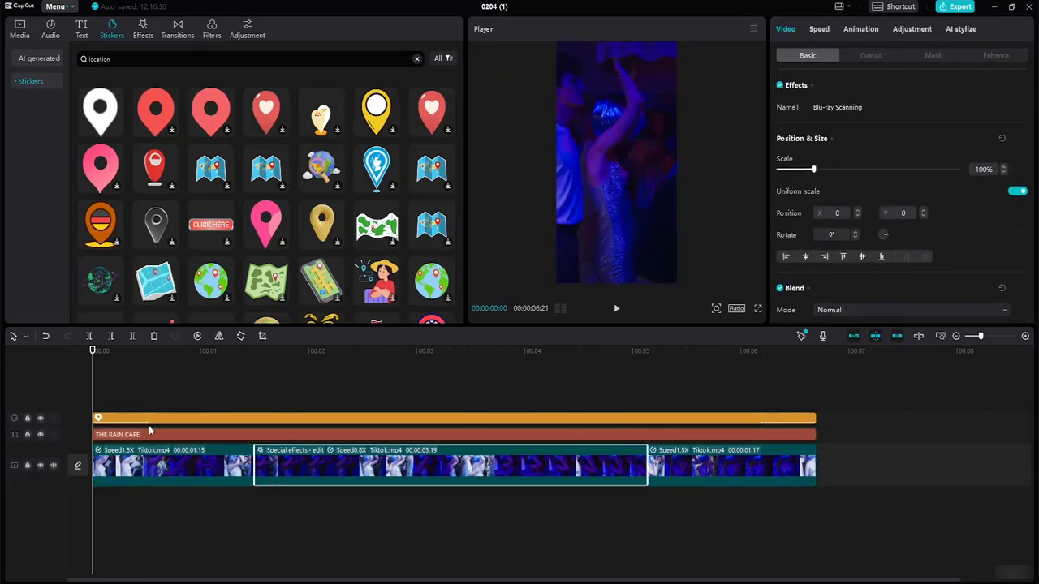
click(136, 379)
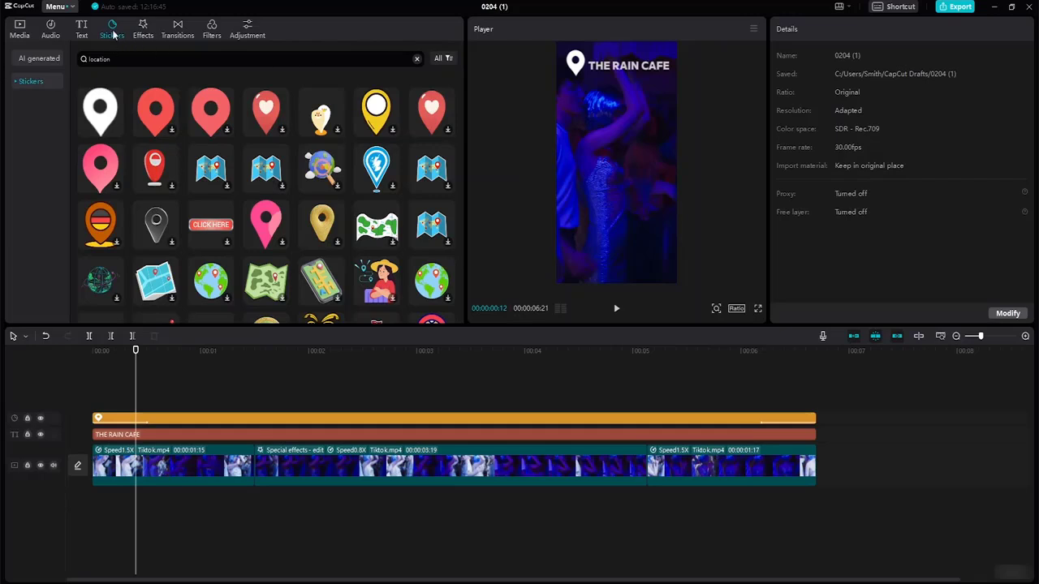
click(418, 60)
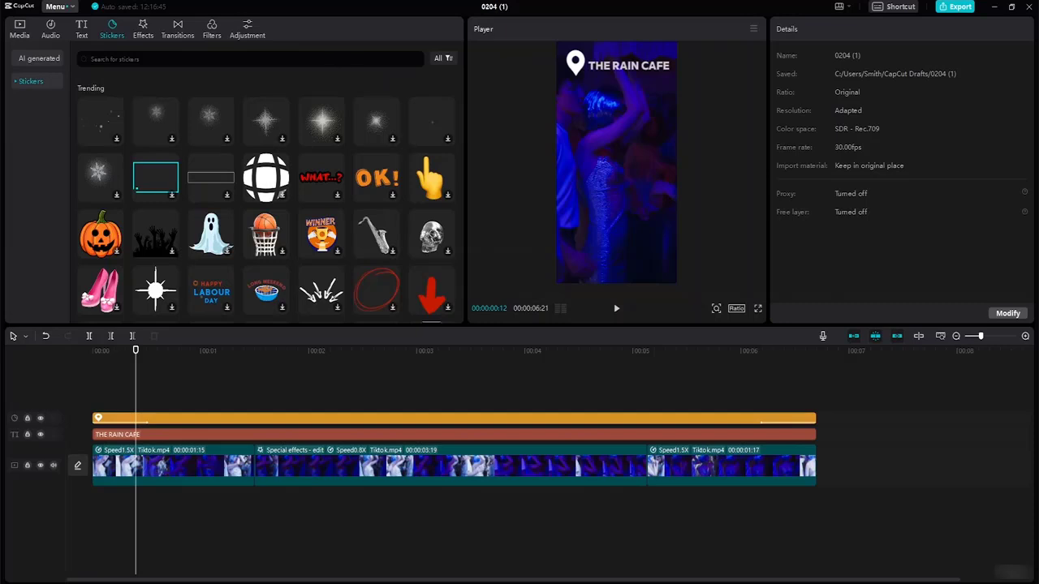
text(weekend)
key(Return)
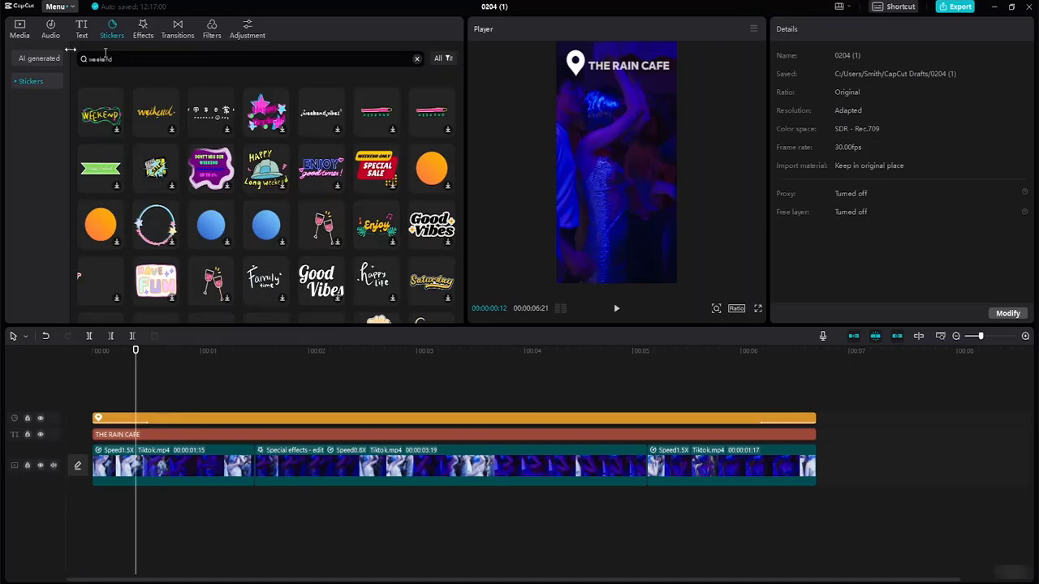
- Import the BOOM image pngwing.com (2) from the Images folder of Capcut Semi-Advanced Tutorial Resource File - (4 Hrs) on the Desktop
click(20, 29)
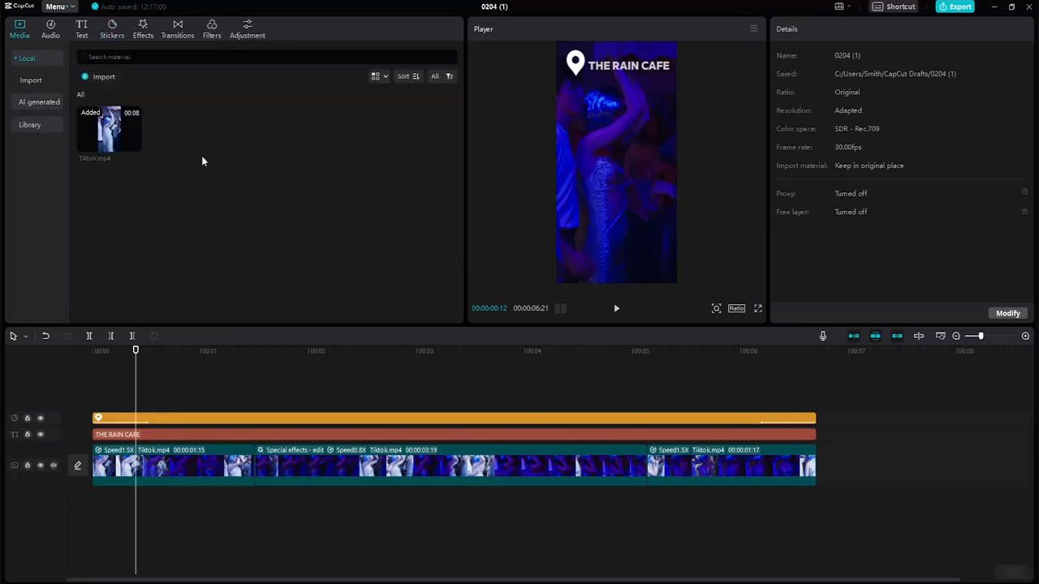
click(97, 76)
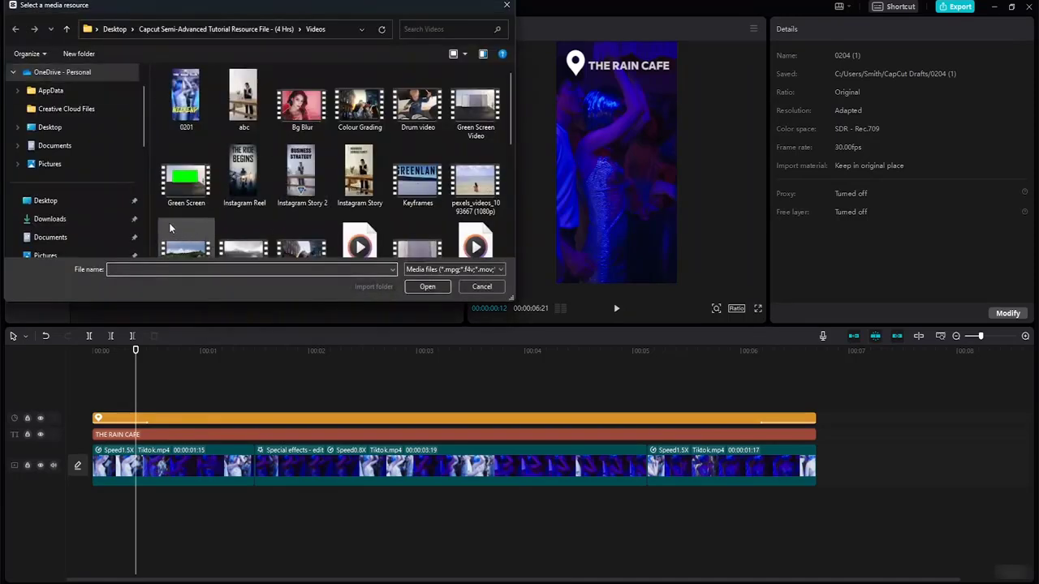
click(92, 216)
click(84, 199)
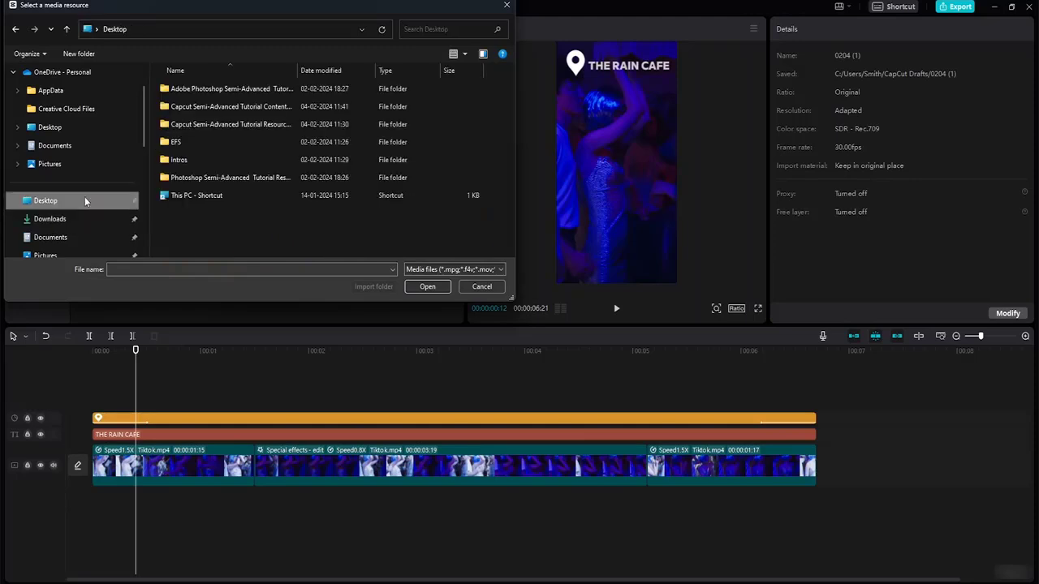
double_click(223, 124)
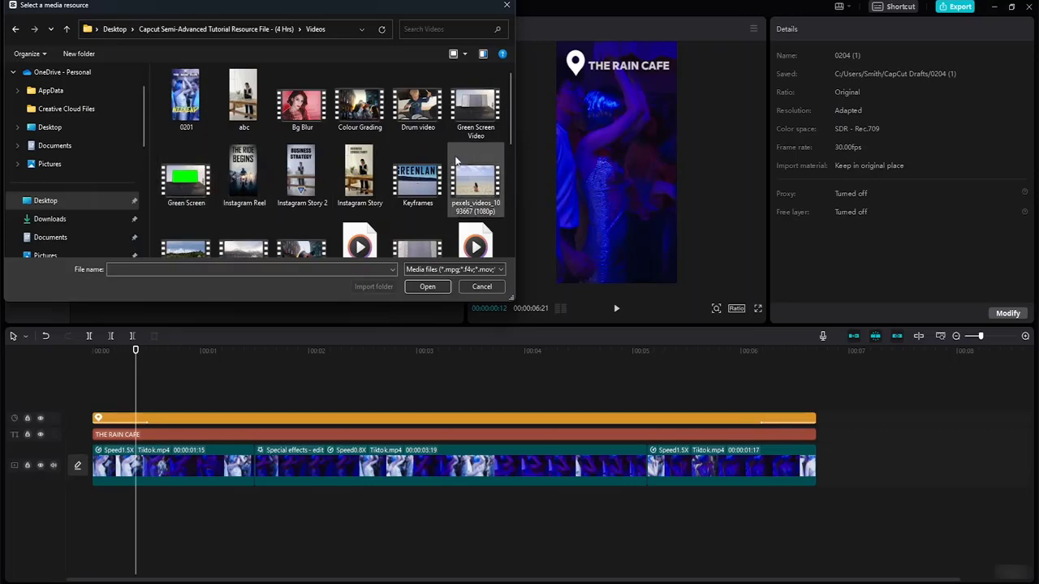
click(15, 30)
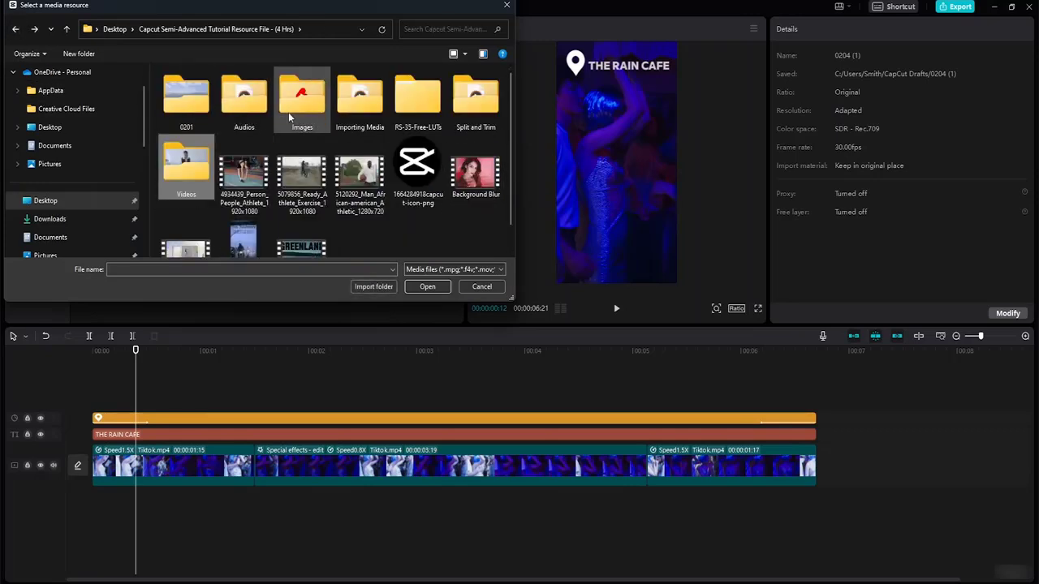
double_click(289, 111)
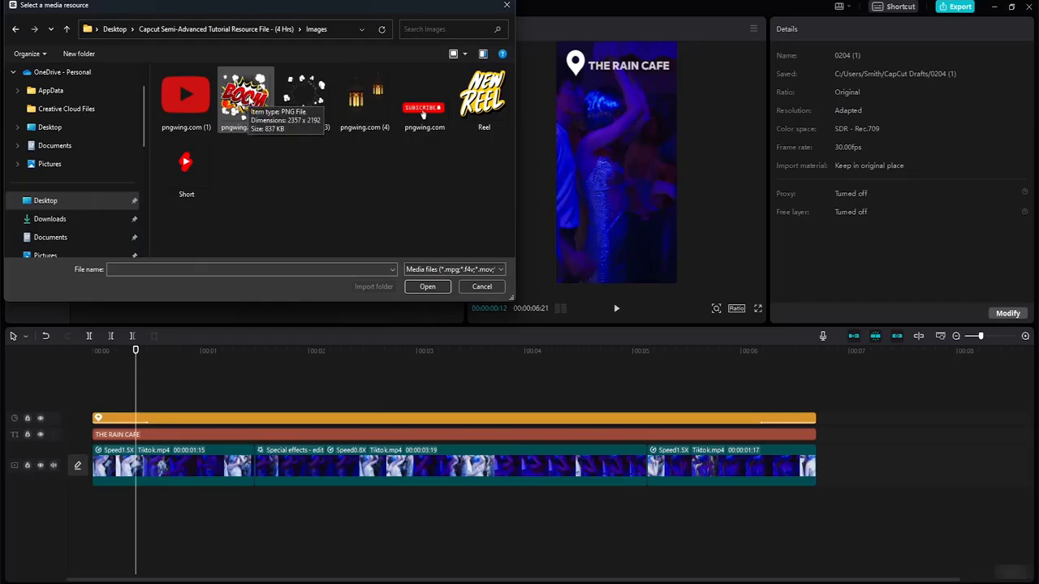
click(247, 98)
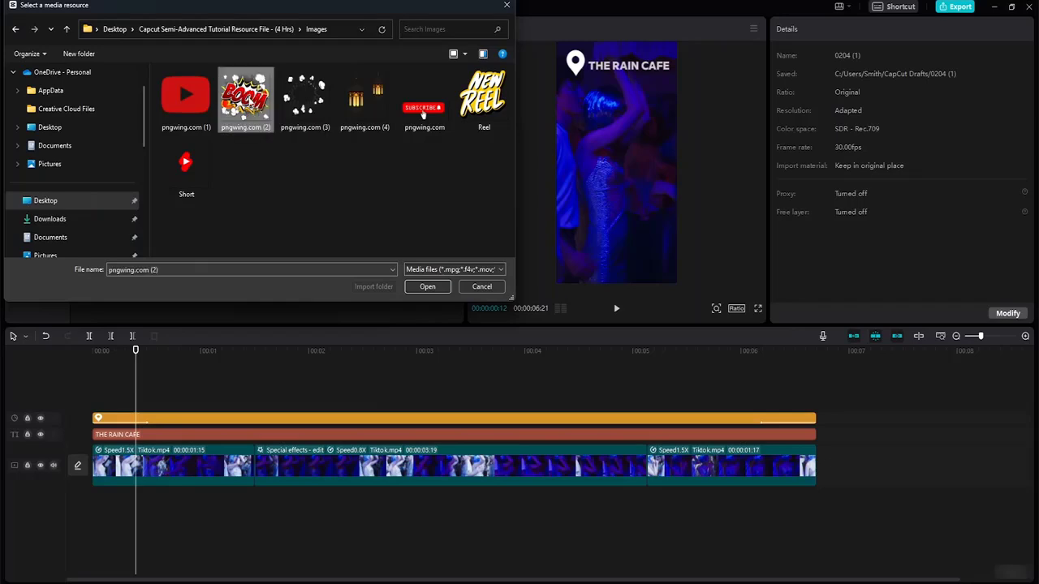
click(427, 287)
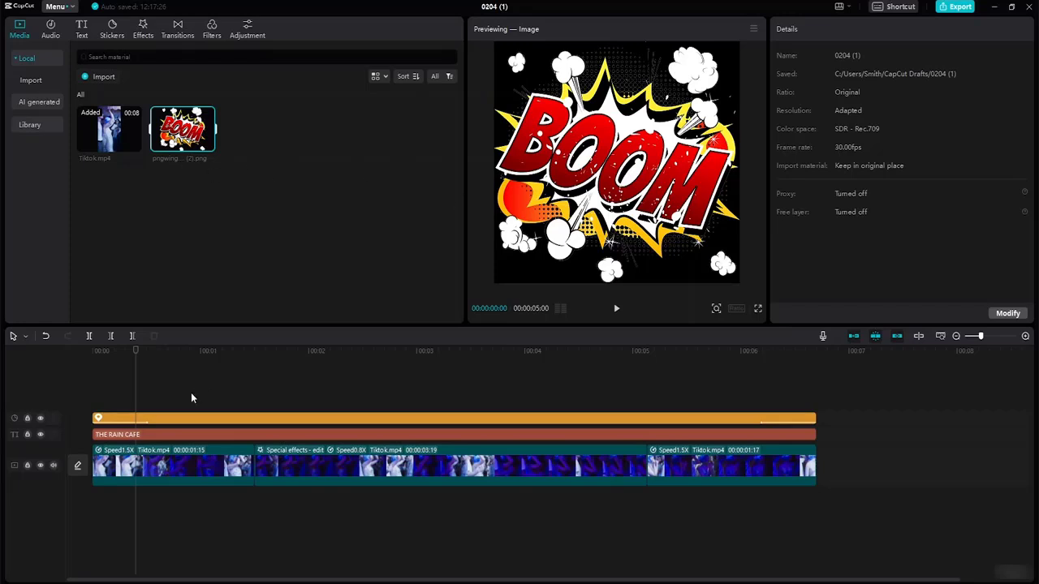
- Add the BOOM image as an overlay above the main video and stretch it from the start to about 00:00:06:20
drag(188, 104, 124, 394)
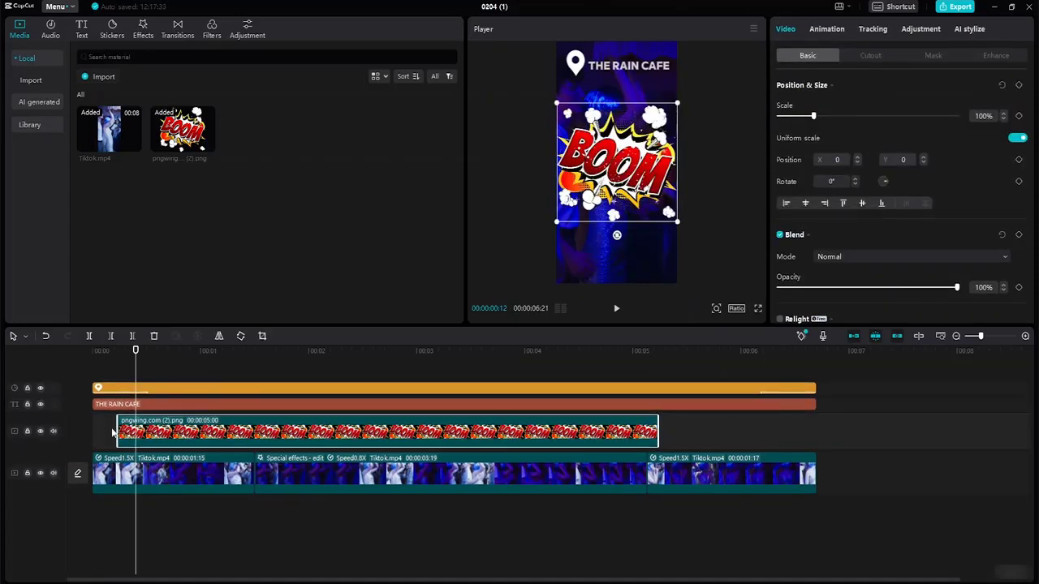
drag(113, 433, 91, 431)
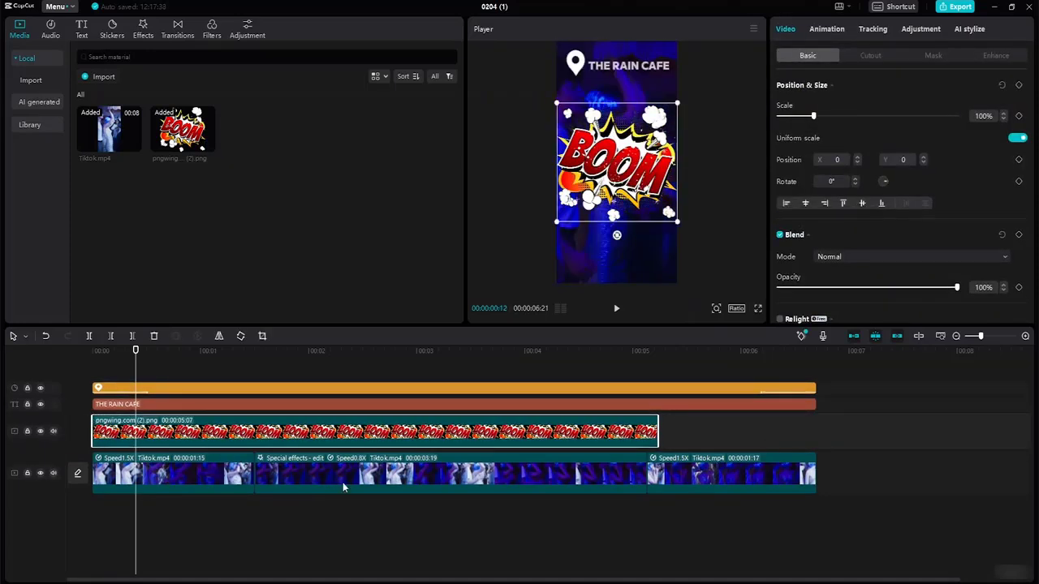
drag(657, 430, 813, 426)
- Scale the BOOM image to 60%, rotate it to -39° and place it low in the frame at X 0, Y -1106
drag(678, 223, 630, 260)
drag(597, 219, 619, 234)
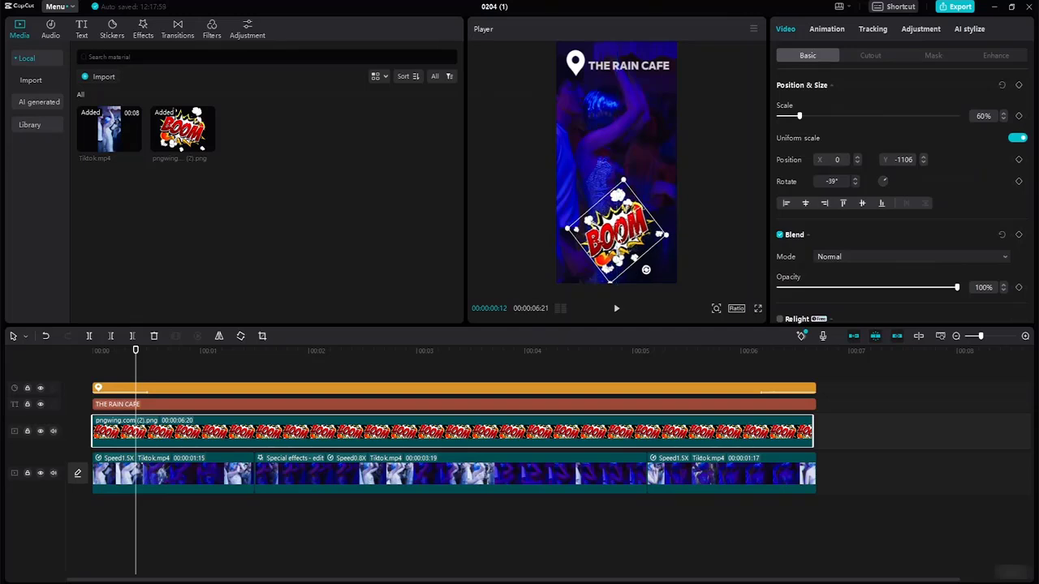
click(710, 240)
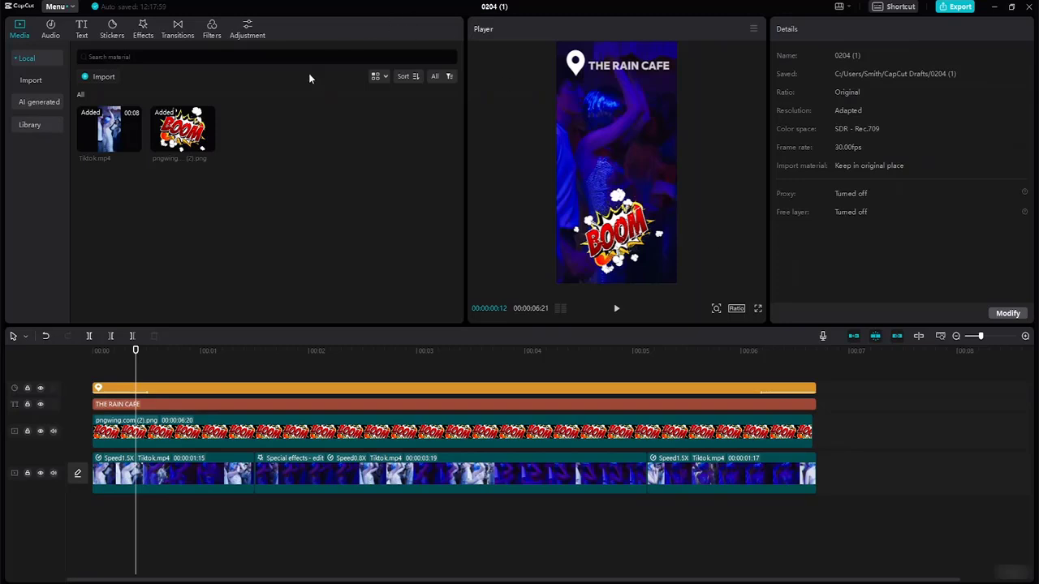
- Add the yellow Saturday sticker from the weekend results on its own track and stretch it from the start to nearly the video's end
click(118, 29)
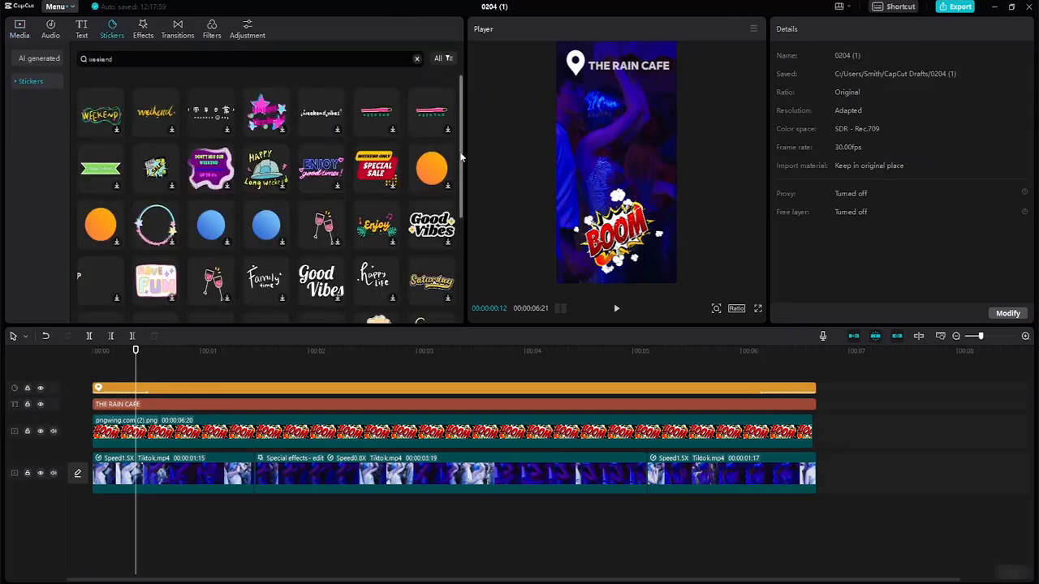
scroll(451, 208, down, 3)
scroll(451, 215, down, 1)
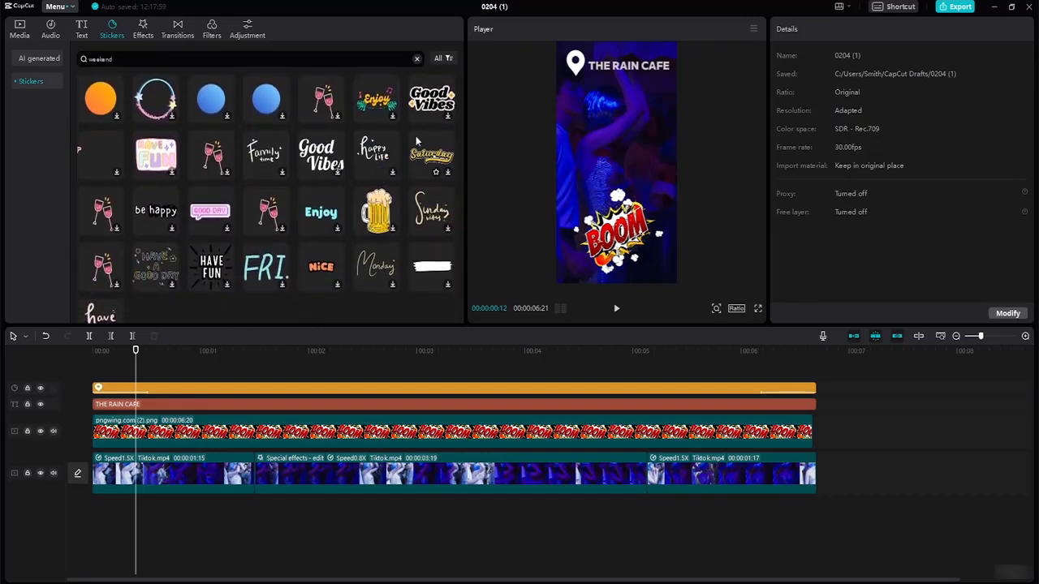
click(434, 182)
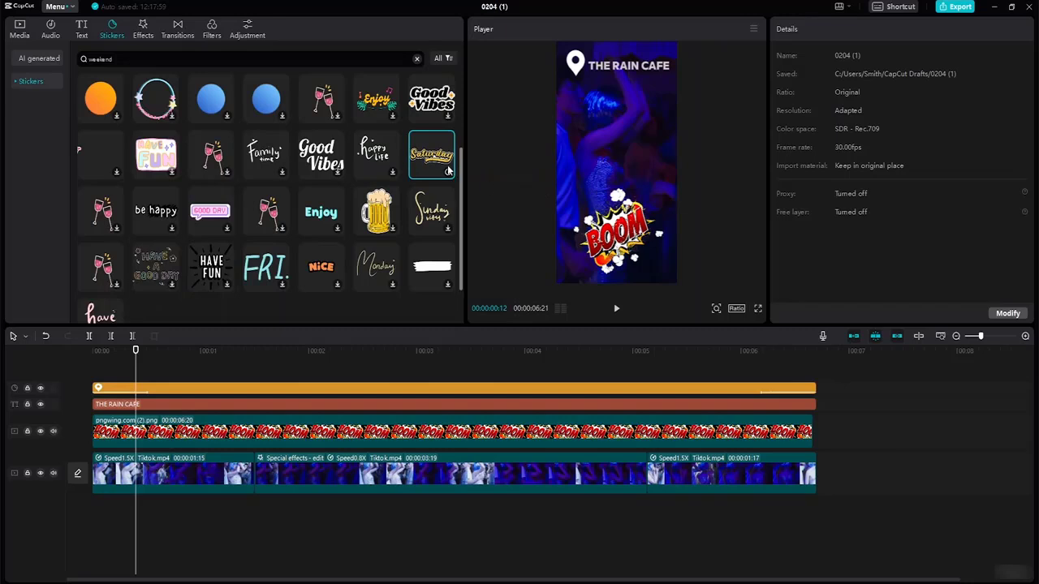
drag(437, 169, 91, 387)
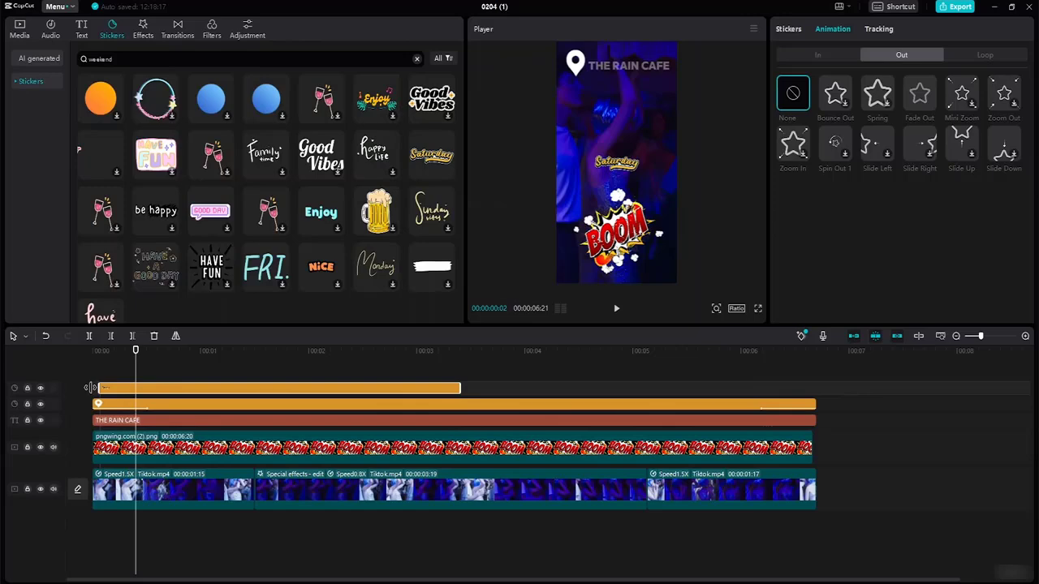
click(467, 389)
drag(459, 389, 804, 393)
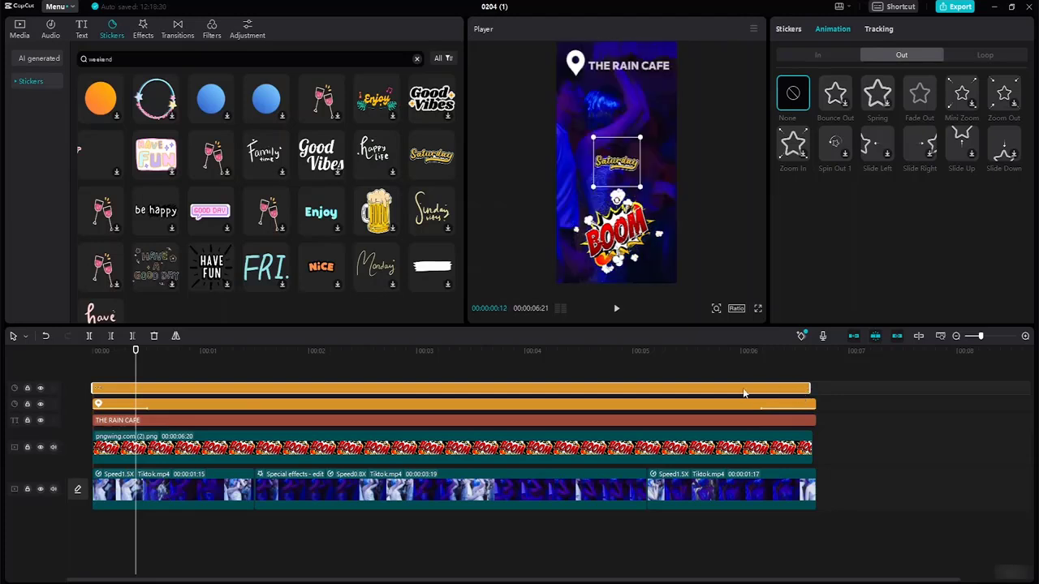
- Enlarge the Saturday sticker to almost the frame's width, tilt it counterclockwise and place it just above the BOOM image
drag(615, 169, 668, 231)
drag(625, 185, 626, 197)
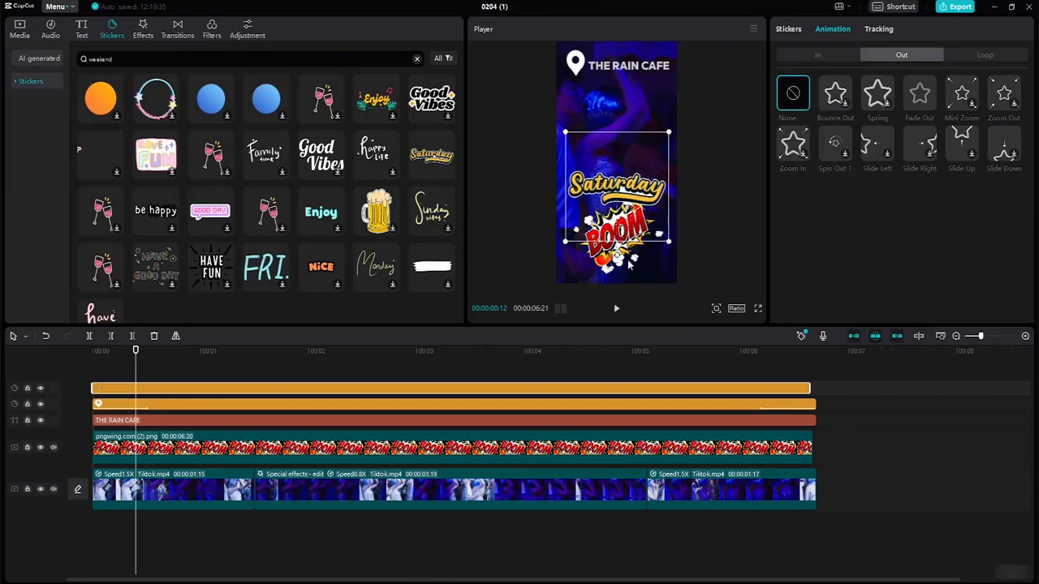
drag(617, 258, 651, 243)
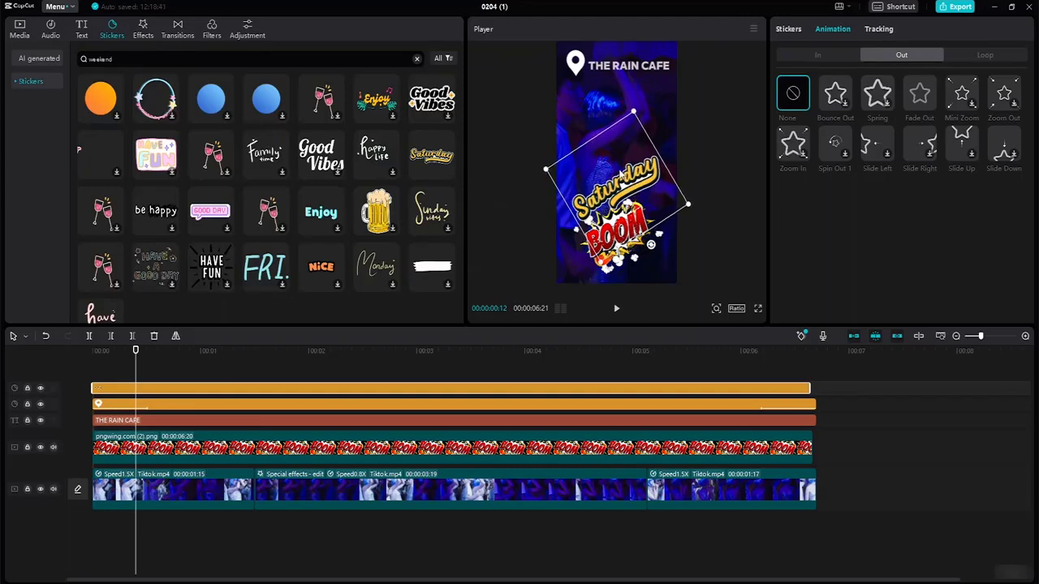
mouse_move(620, 172)
mouse_down()
mouse_move(596, 189)
mouse_move(607, 181)
mouse_up()
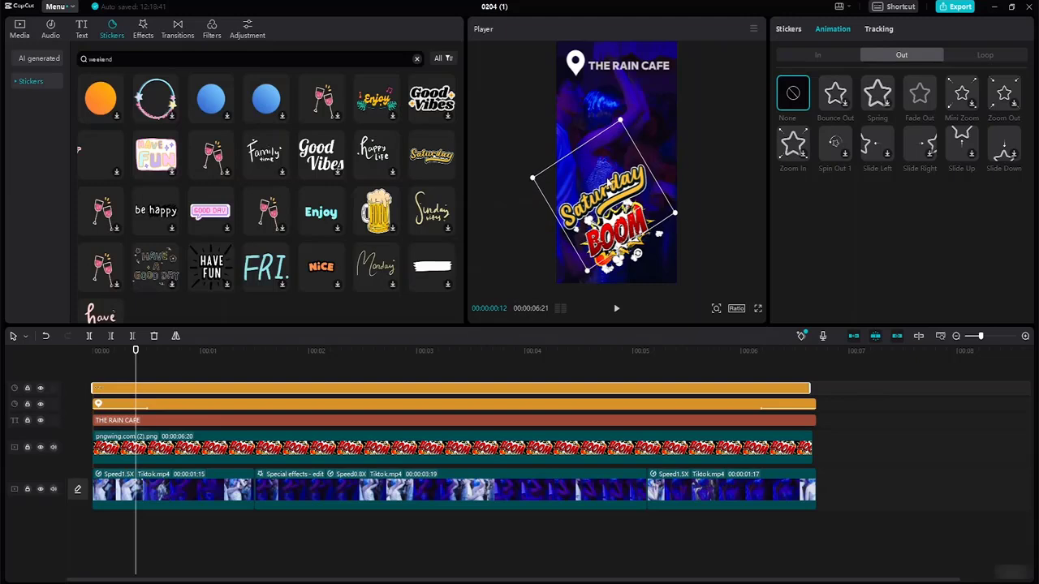
- Rotate the BOOM image to -33° and move it to X 82, Y -1042 beneath the Saturday sticker
click(622, 266)
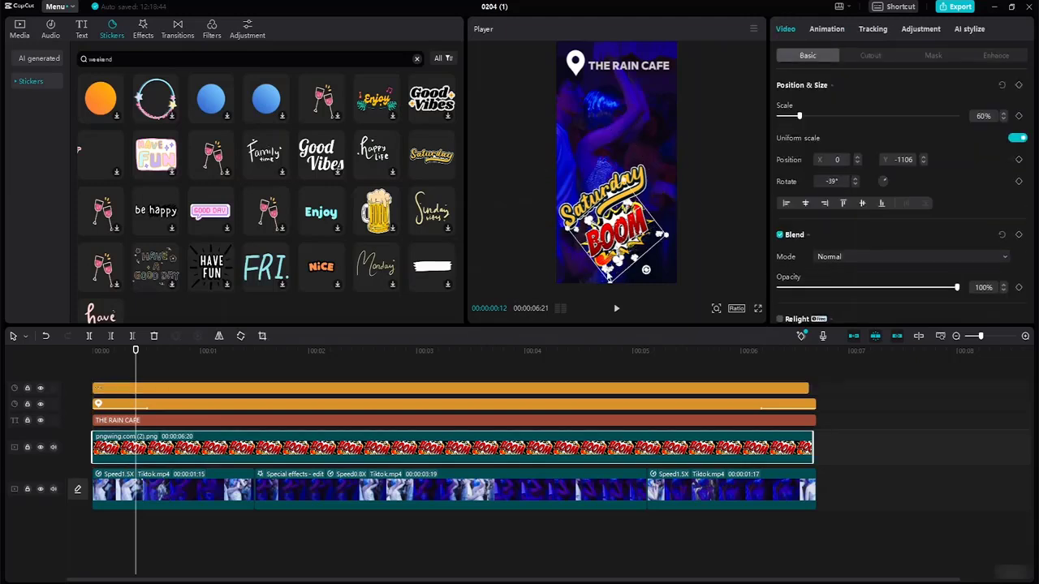
drag(634, 247, 650, 274)
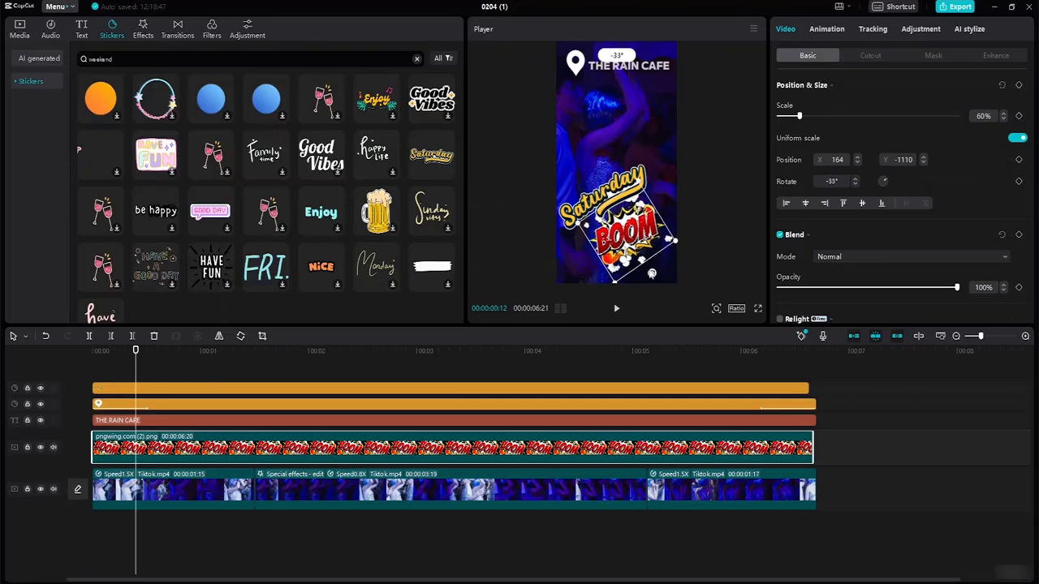
drag(642, 237, 637, 233)
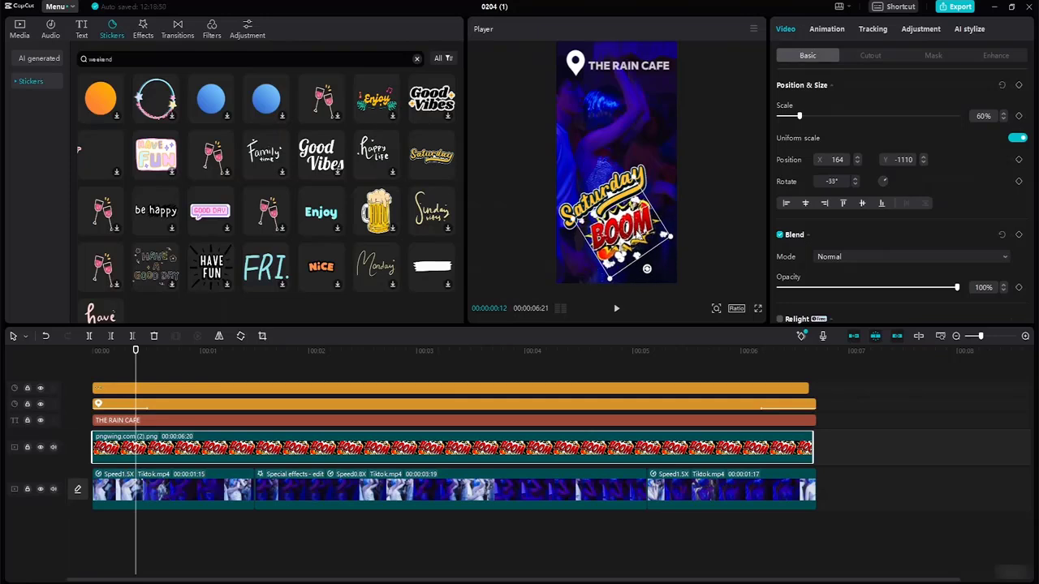
- Fine-tune the Saturday sticker's rotation to about -34° above the BOOM image and deselect it
click(281, 390)
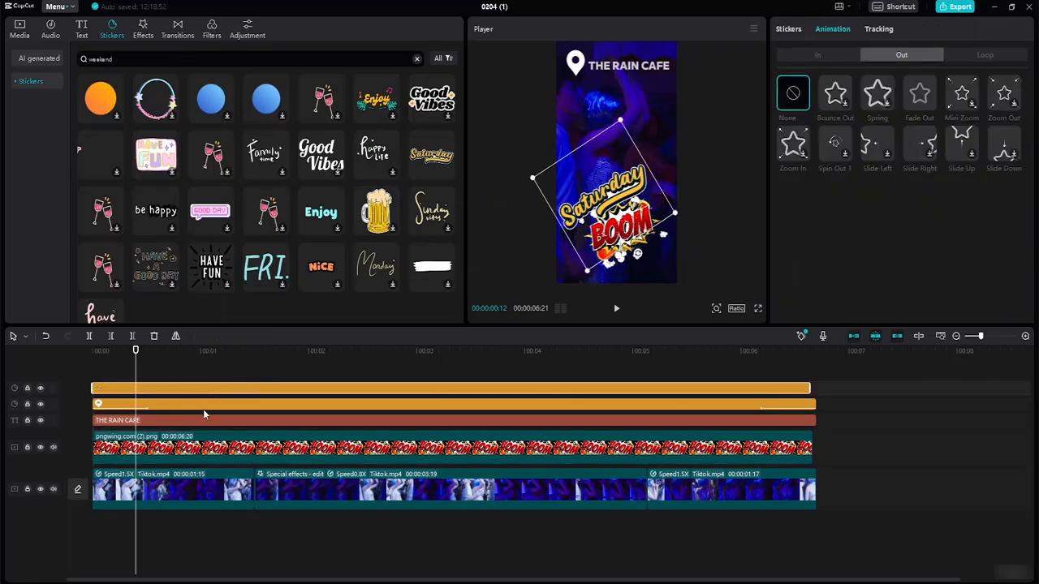
click(203, 404)
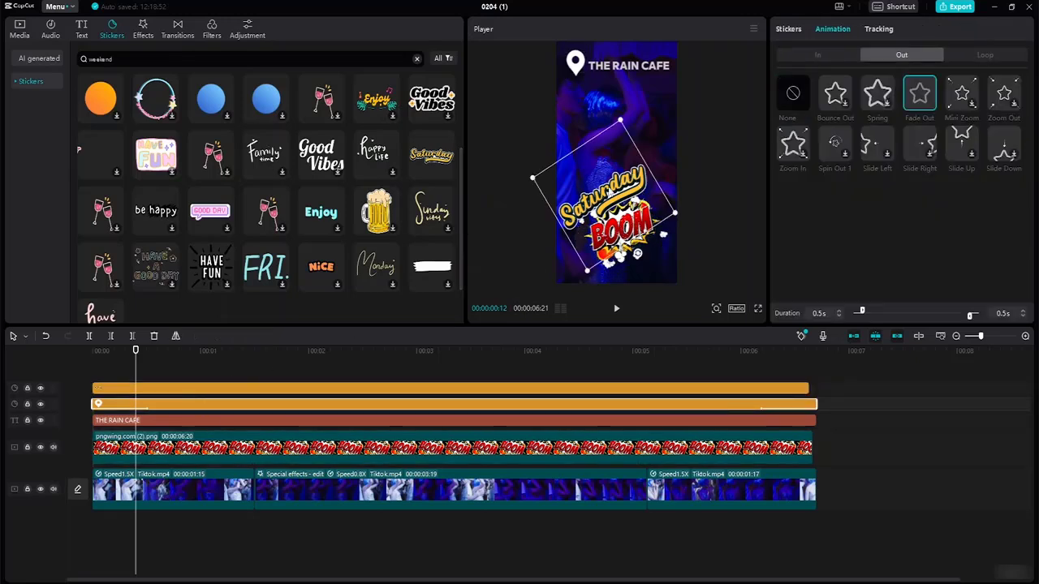
click(629, 245)
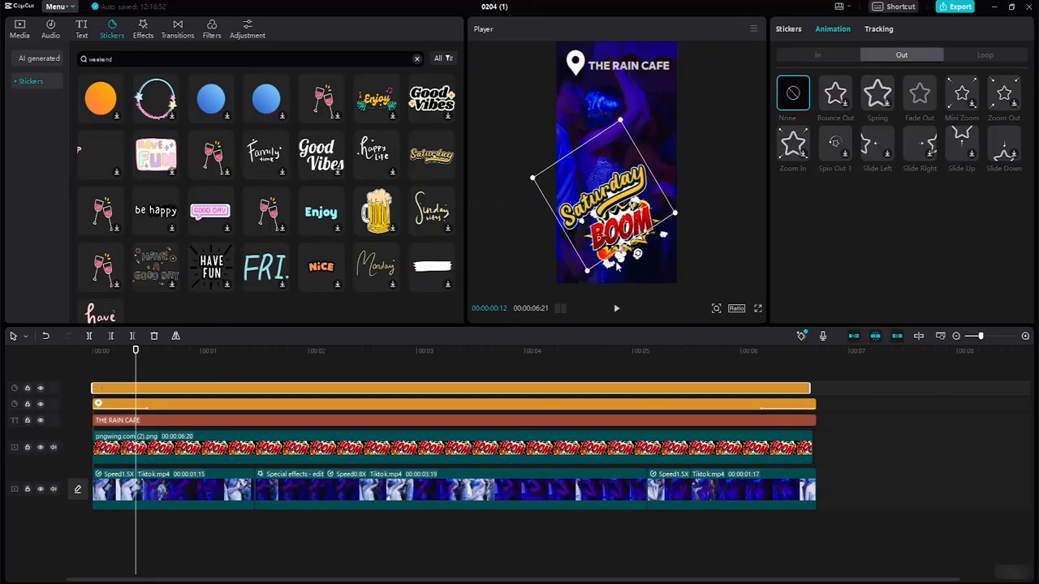
click(618, 265)
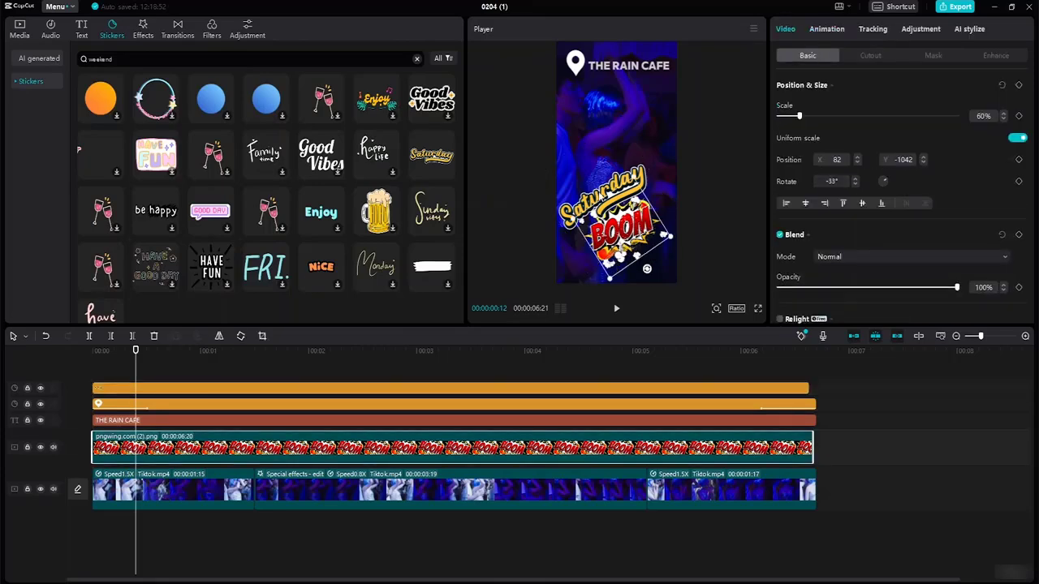
click(618, 243)
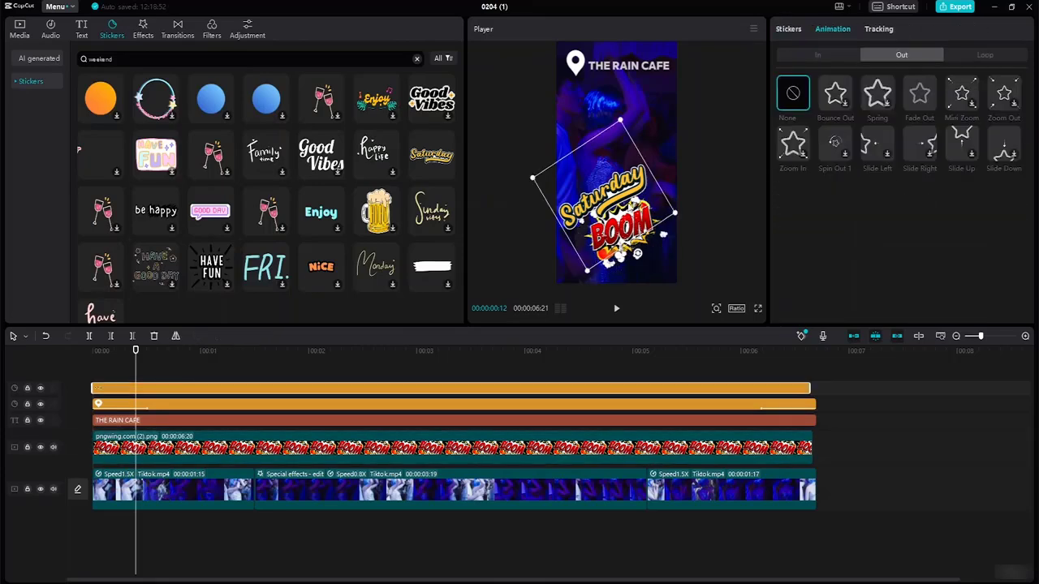
click(659, 245)
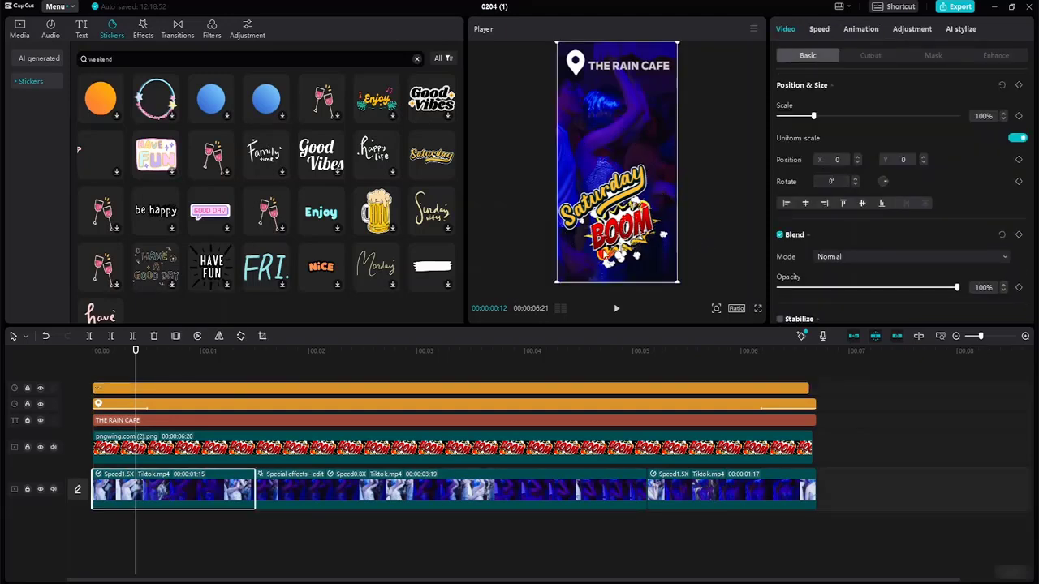
click(621, 247)
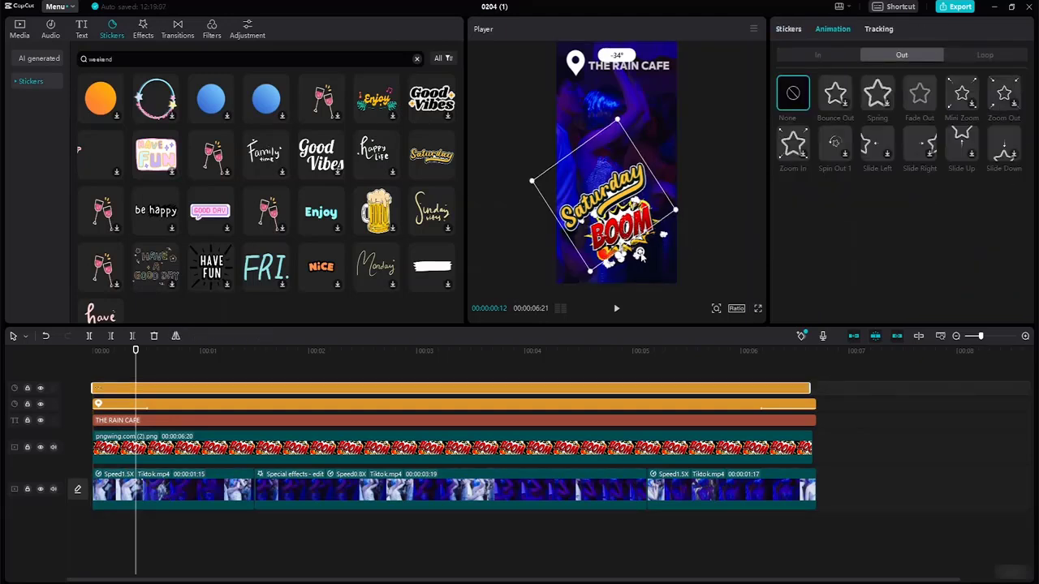
click(632, 274)
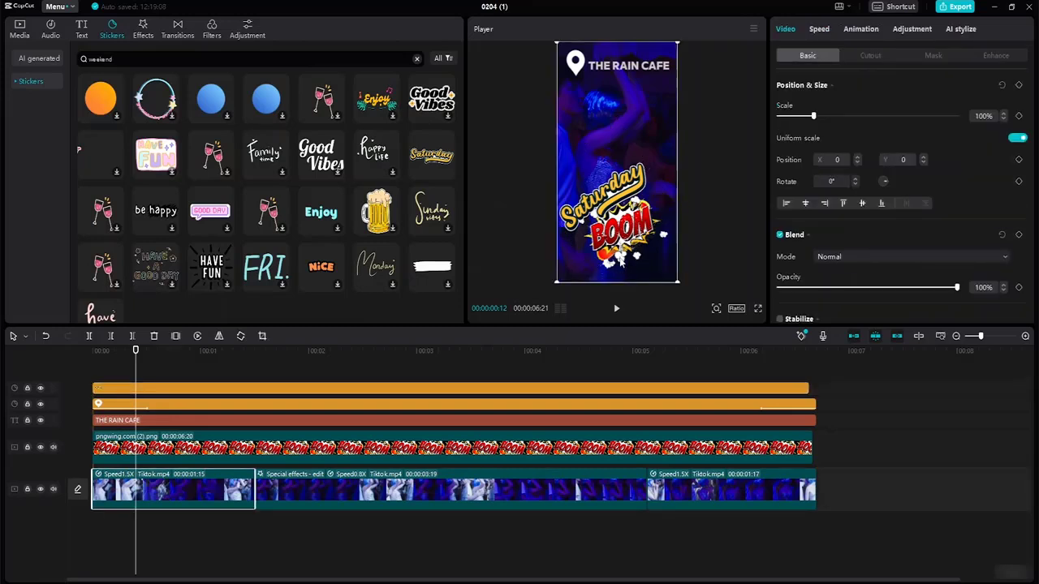
- Tilt the BOOM image to -38° and nudge the Saturday sticker slightly downward toward it
click(625, 258)
drag(646, 267, 650, 268)
click(715, 218)
drag(611, 218, 613, 223)
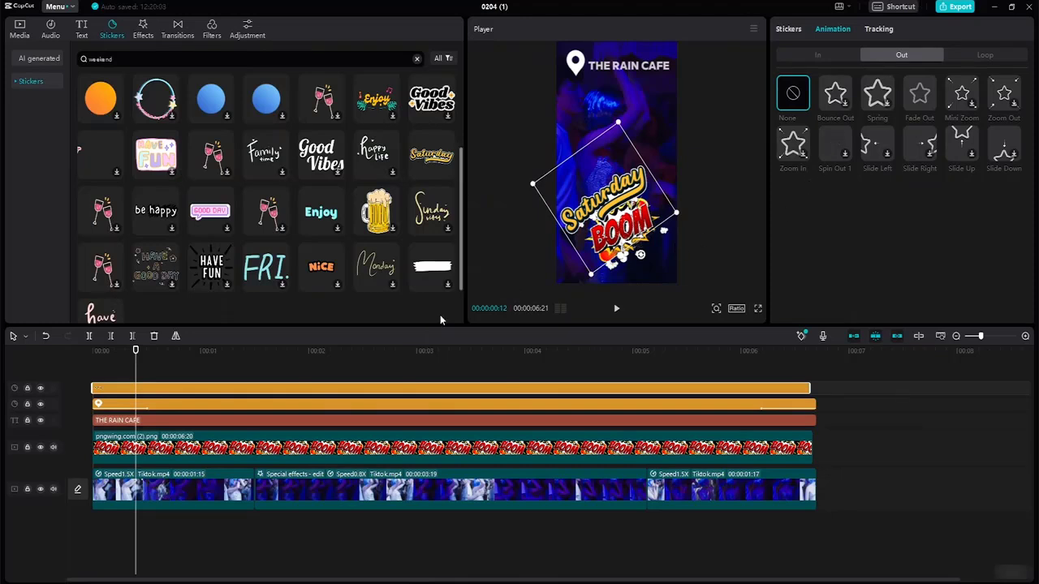
- Shrink the Saturday sticker to 142% and the BOOM image to 35%, setting BOOM upright at X 0, Y -1424
drag(677, 212, 649, 205)
click(625, 255)
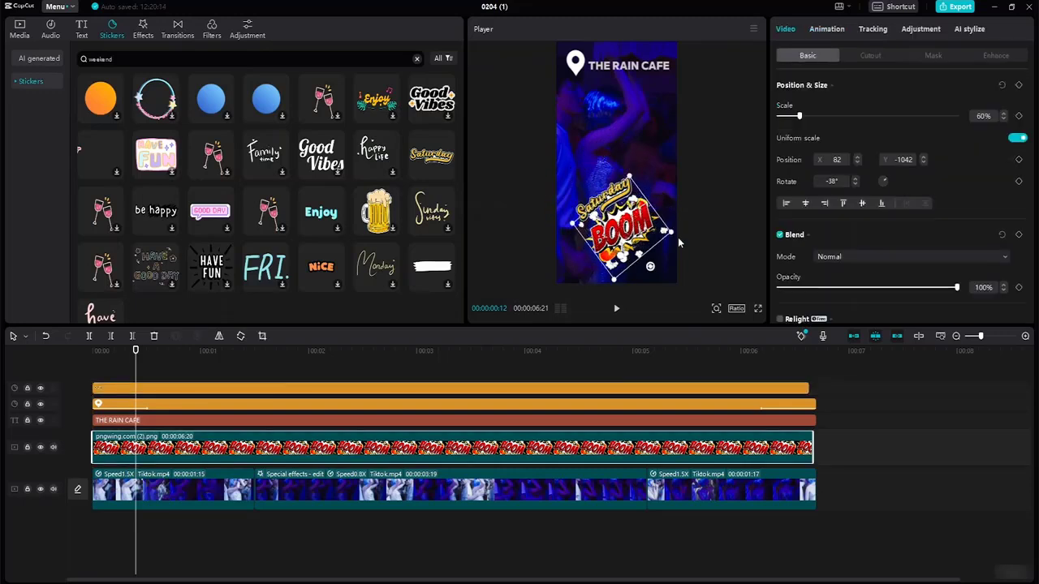
drag(671, 233, 615, 254)
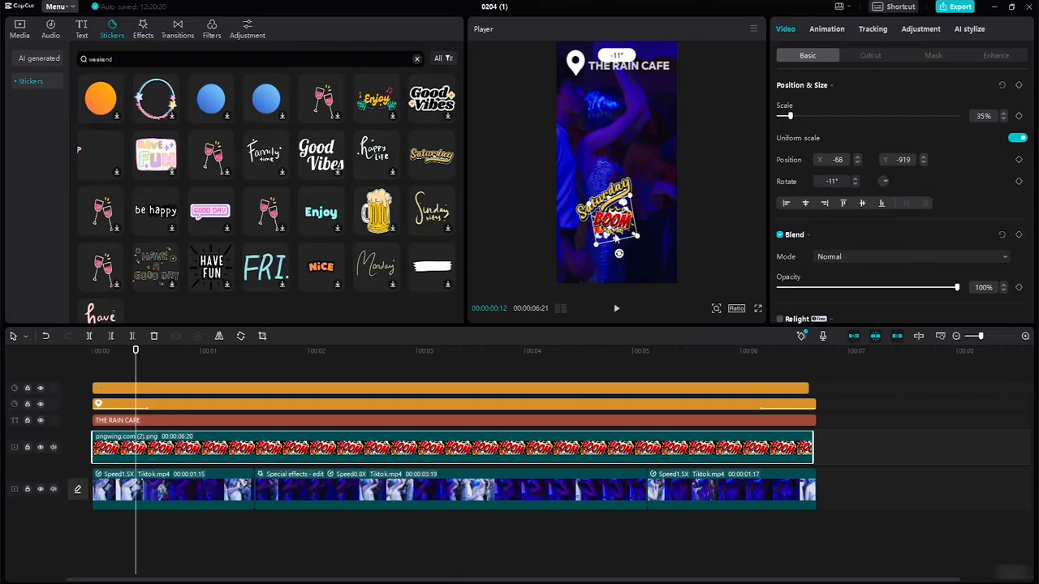
mouse_move(614, 235)
mouse_down()
mouse_move(619, 267)
mouse_move(613, 249)
mouse_up()
- Straighten the Saturday sticker above the BOOM image by setting its rotation to 0°
click(624, 190)
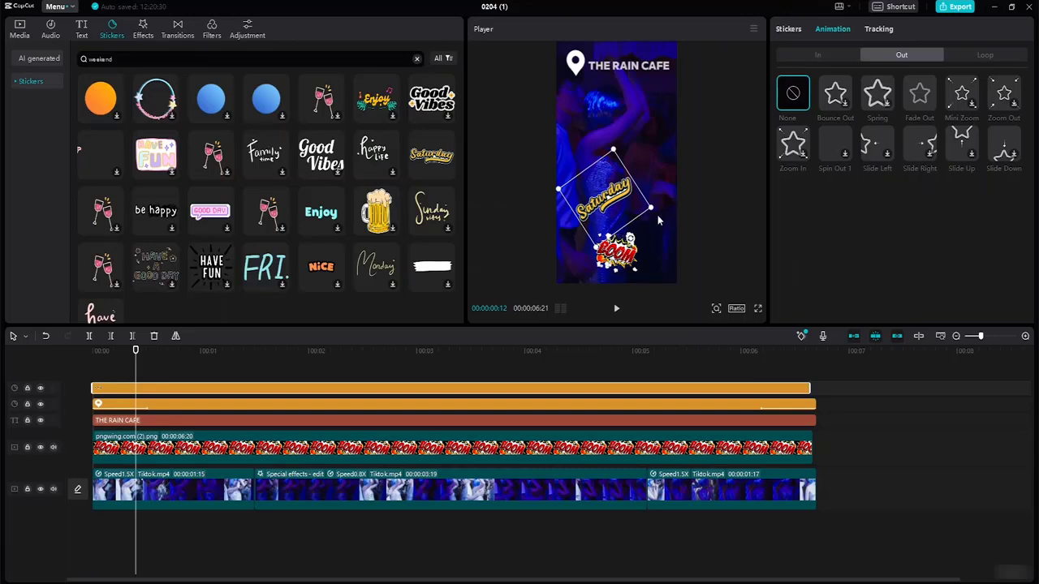
drag(657, 207, 615, 234)
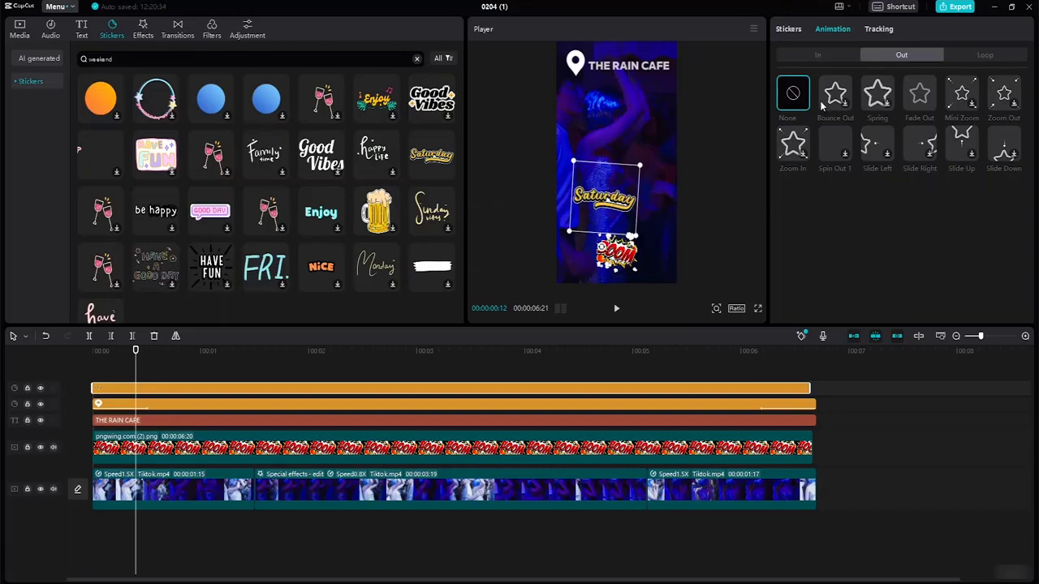
click(788, 29)
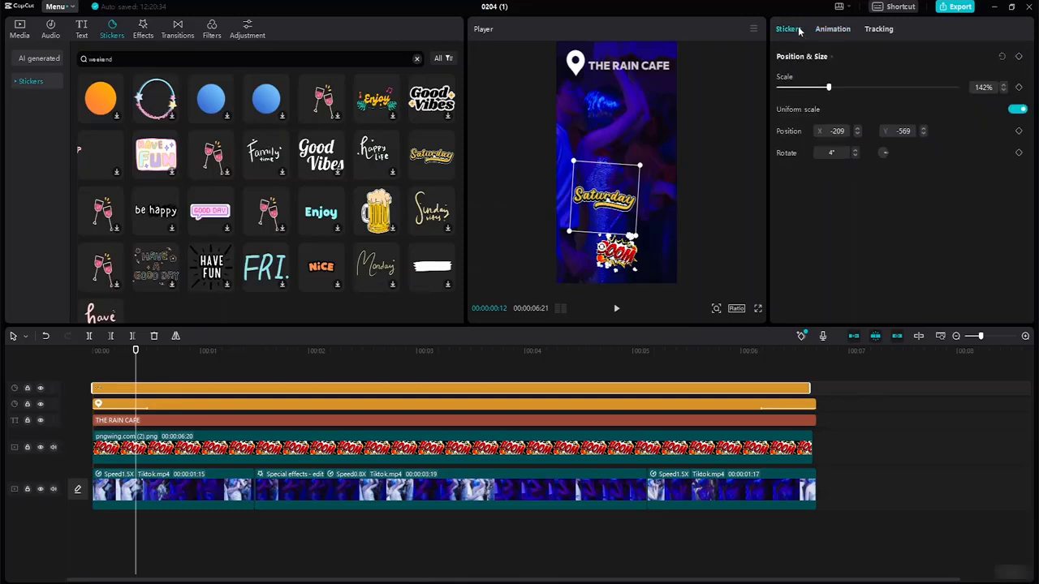
click(854, 156)
click(854, 155)
click(854, 156)
click(855, 156)
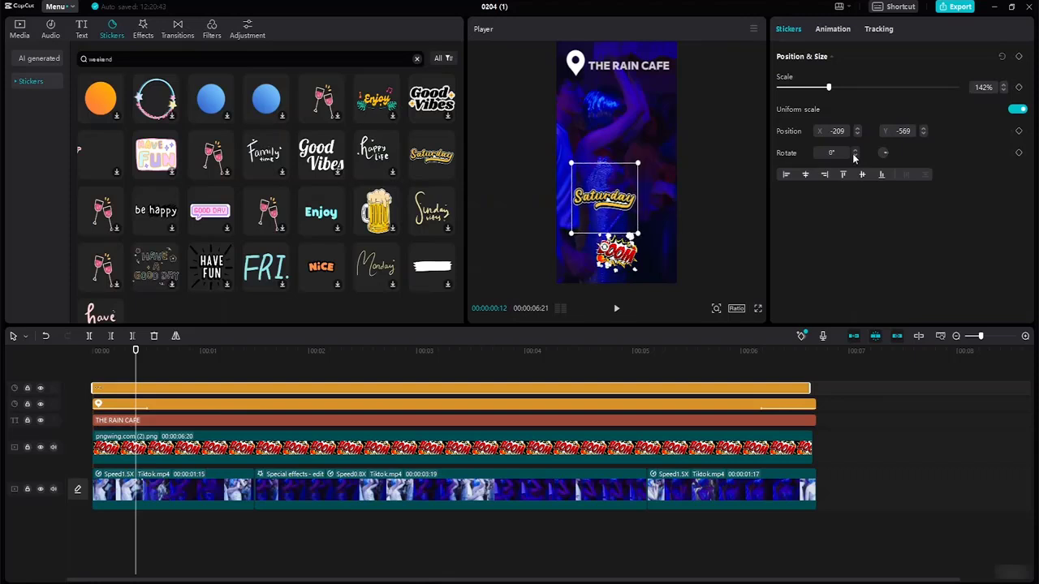
- Stack the graphics centred near the frame's lower edge, with BOOM at X 0, Y -1511 and Saturday at X 0, Y -1042
click(618, 258)
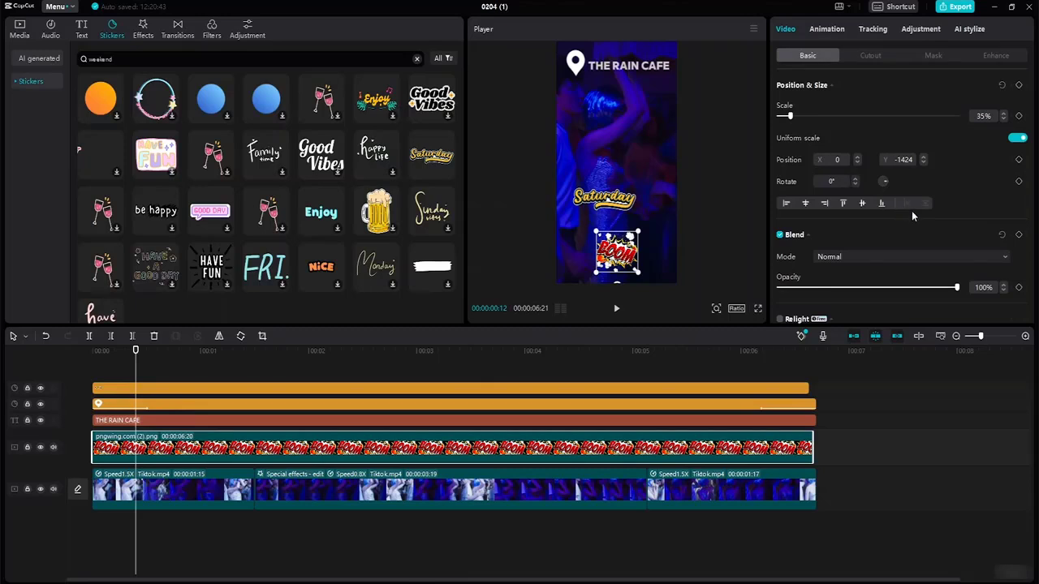
mouse_move(621, 257)
mouse_down()
mouse_move(591, 258)
mouse_move(621, 262)
mouse_up()
drag(628, 206, 640, 239)
click(672, 268)
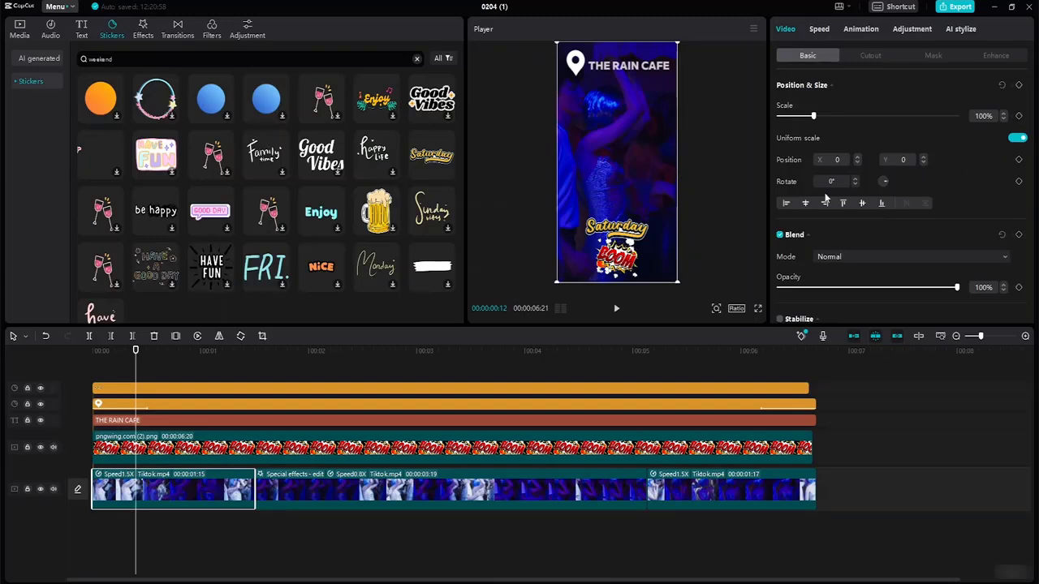
- Apply the first rotating entrance animation (Rota...ning) to the BOOM image and preview it
click(156, 453)
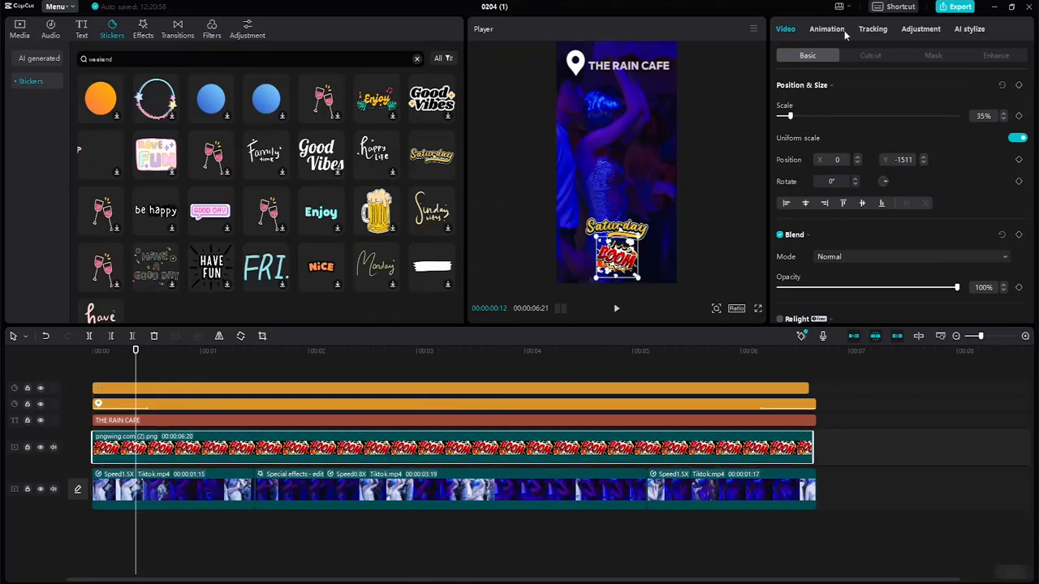
click(842, 29)
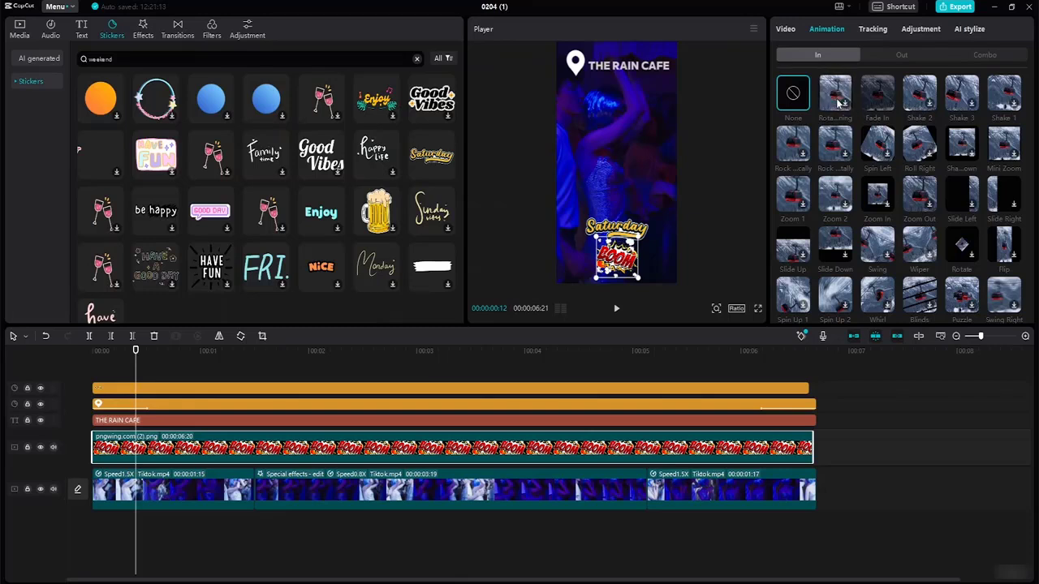
click(844, 102)
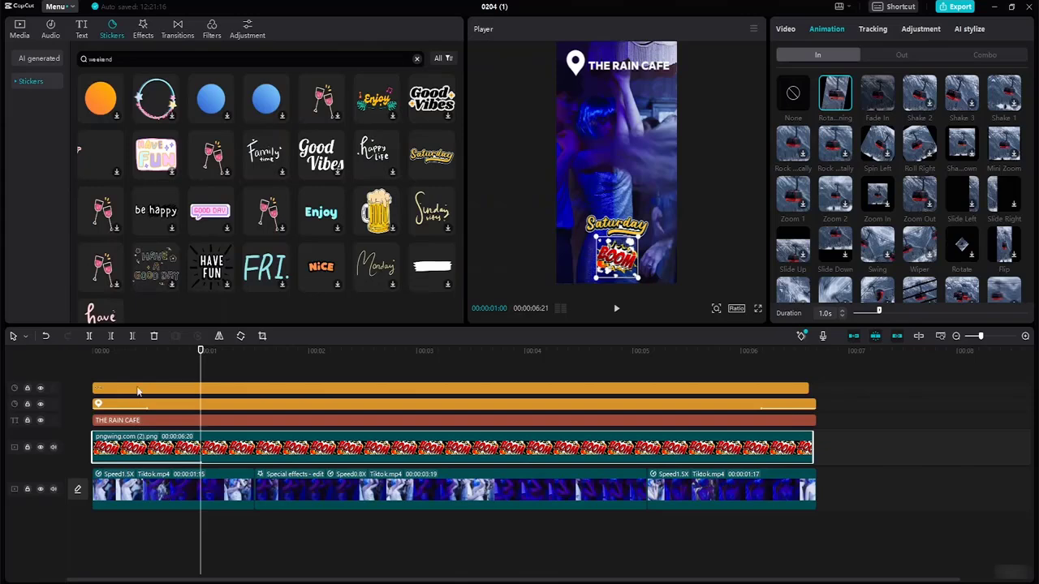
click(829, 101)
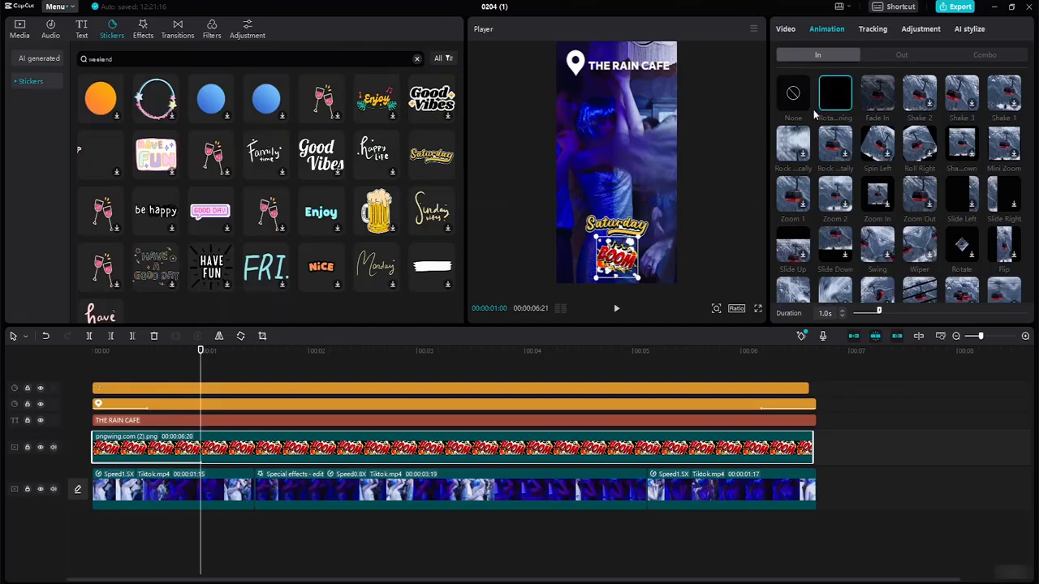
key(space)
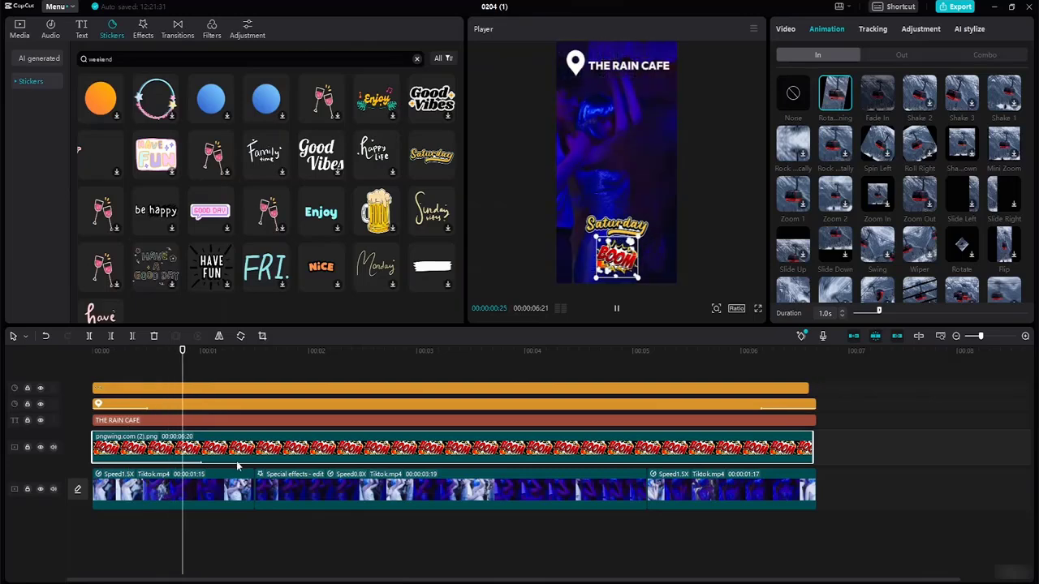
- Go to the end of the BOOM clip and give it the rotating exit animation ending in "ut 2"
drag(202, 361, 813, 430)
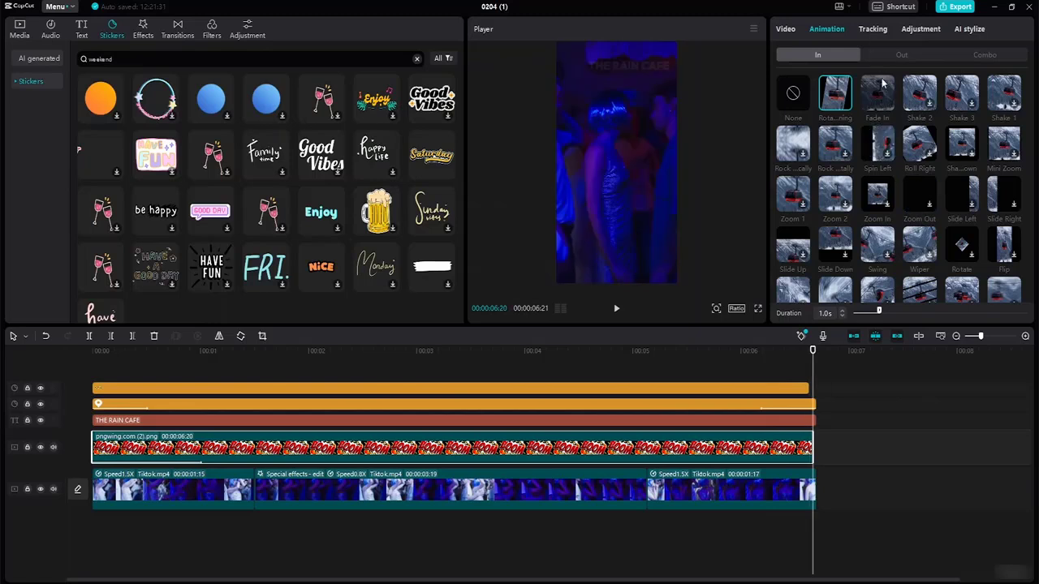
click(901, 55)
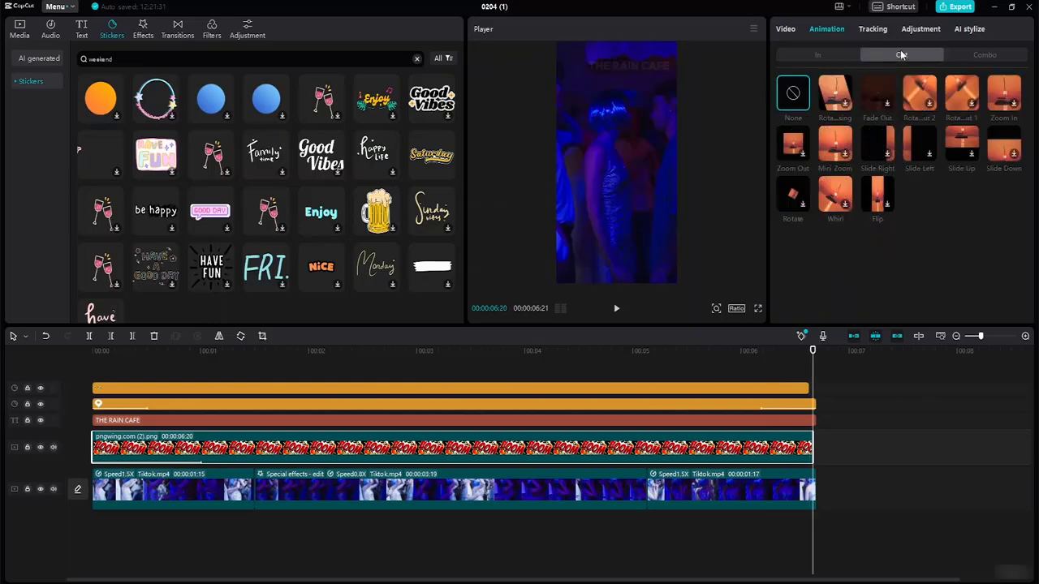
click(930, 103)
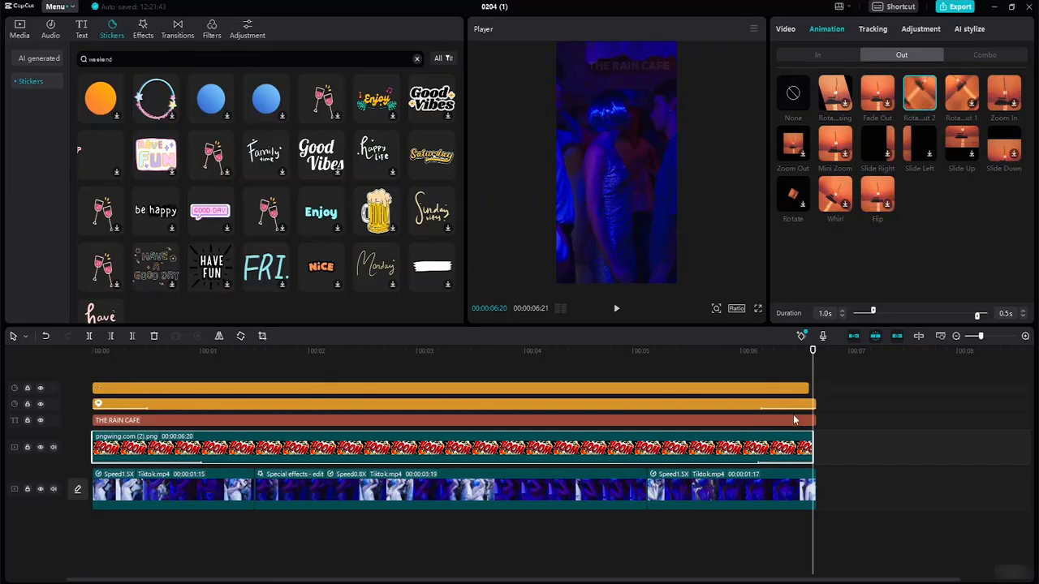
- Apply the Fade Out exit animation to the Saturday sticker
click(788, 390)
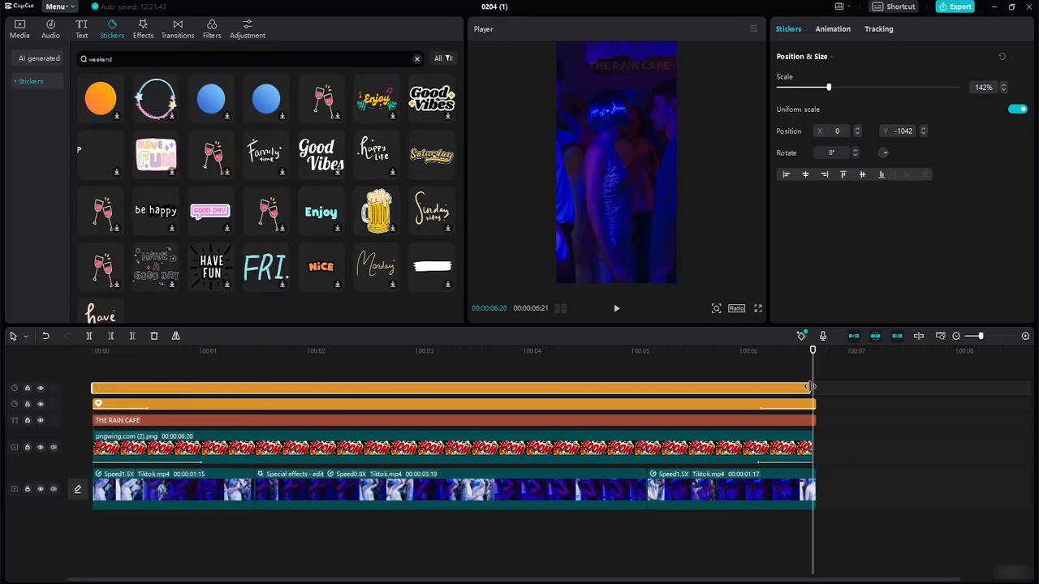
drag(812, 388, 807, 384)
click(834, 30)
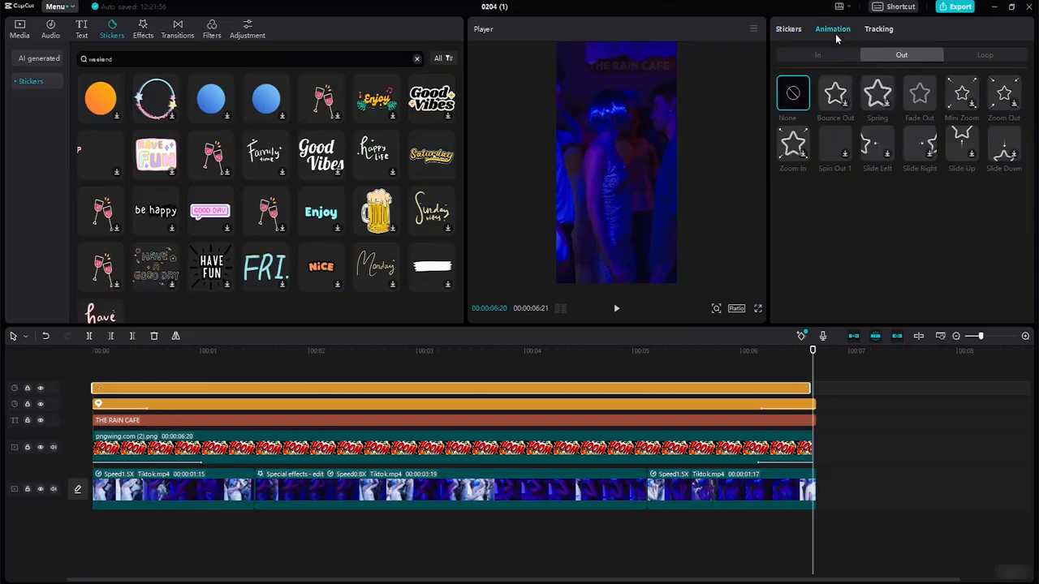
click(921, 101)
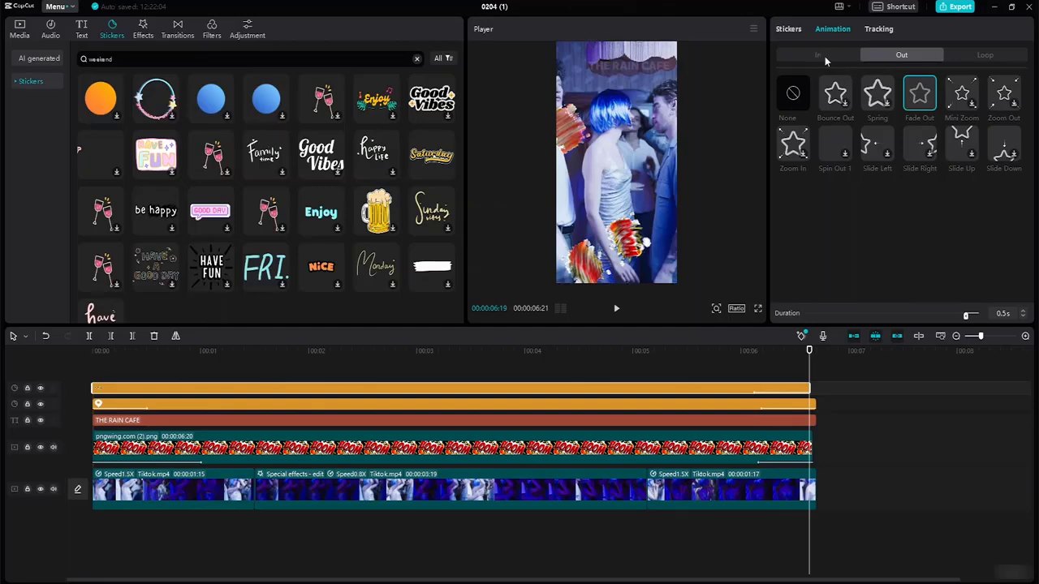
- Apply the Spring entrance animation to the Saturday sticker and play the whole video from the start
click(824, 56)
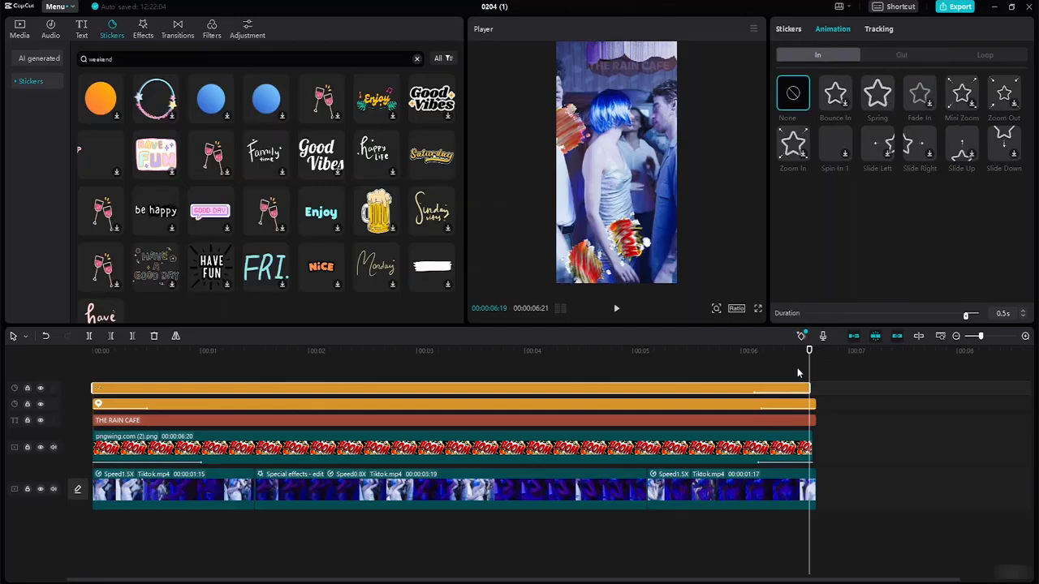
drag(807, 355, 15, 275)
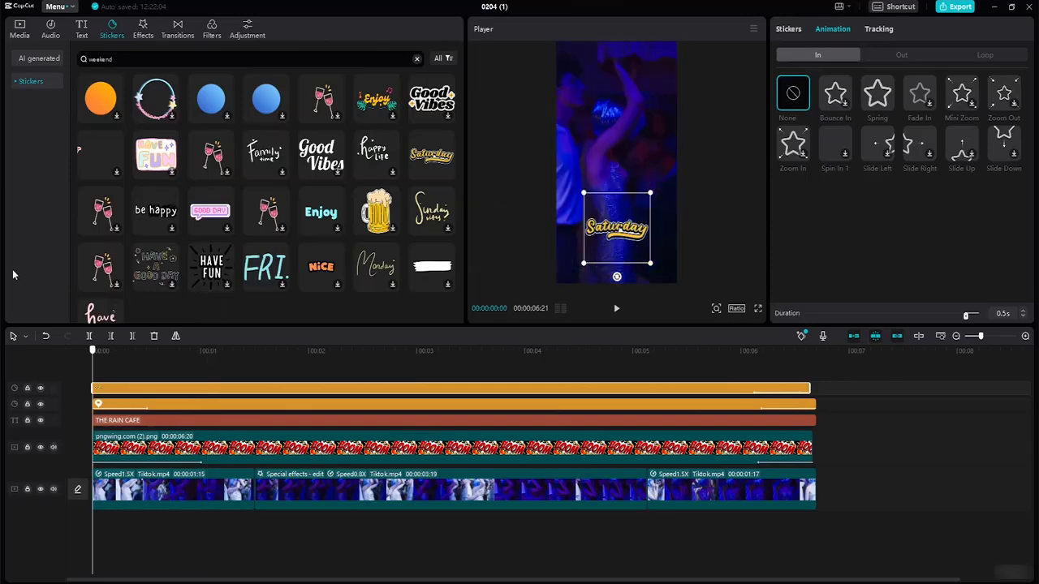
click(878, 95)
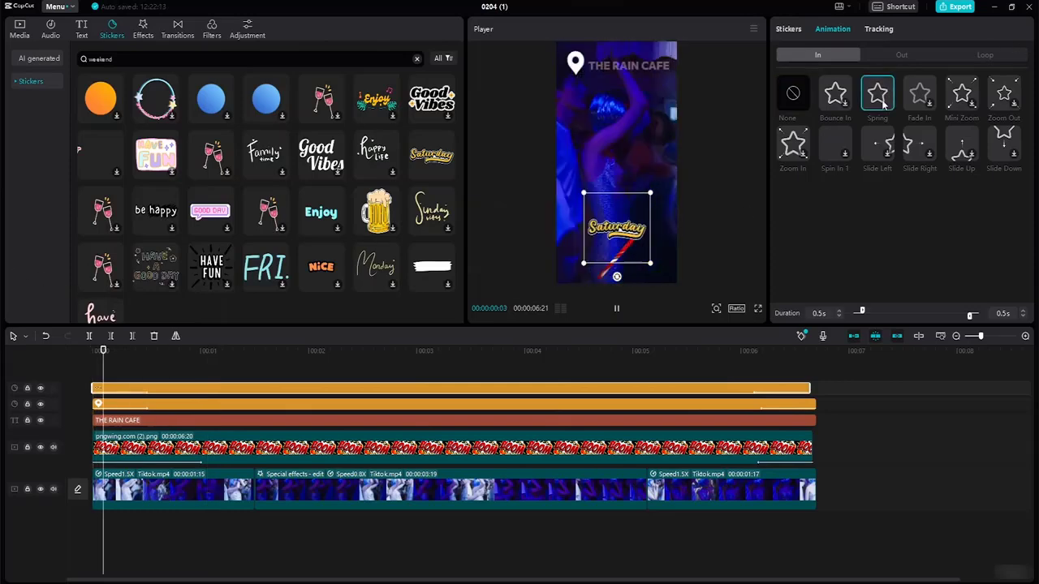
click(572, 298)
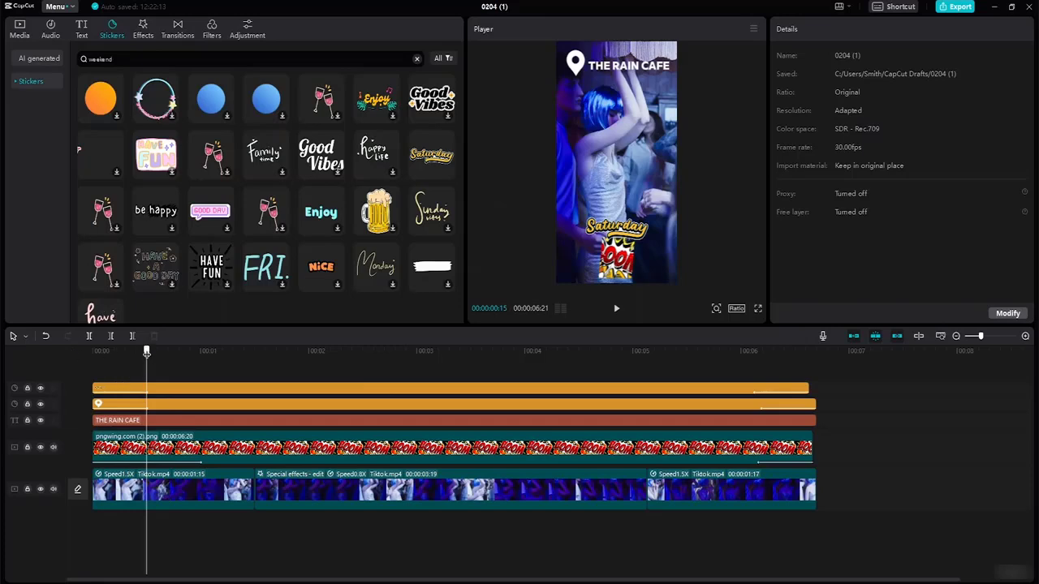
drag(146, 351, 93, 351)
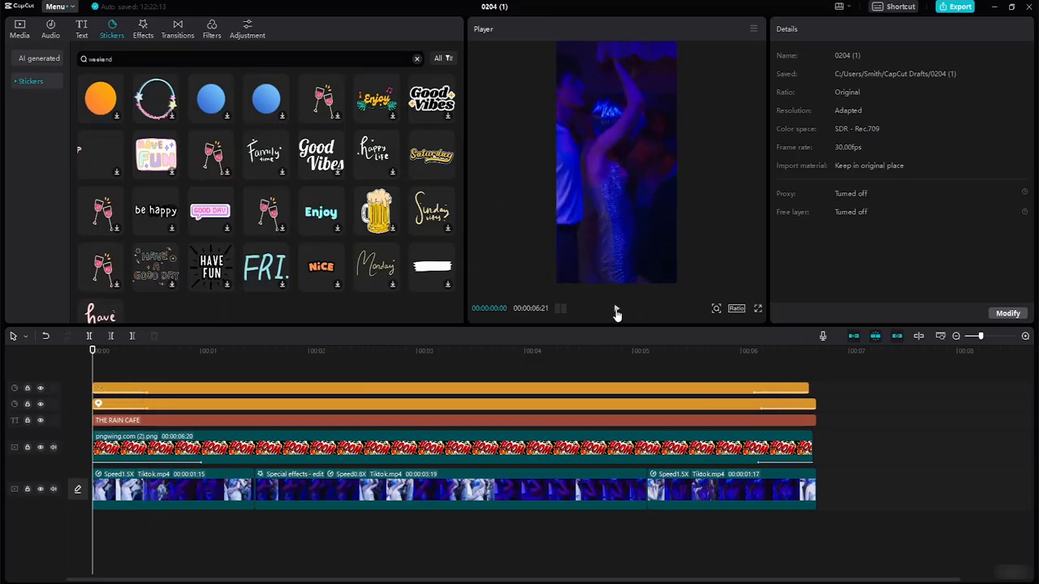
click(616, 309)
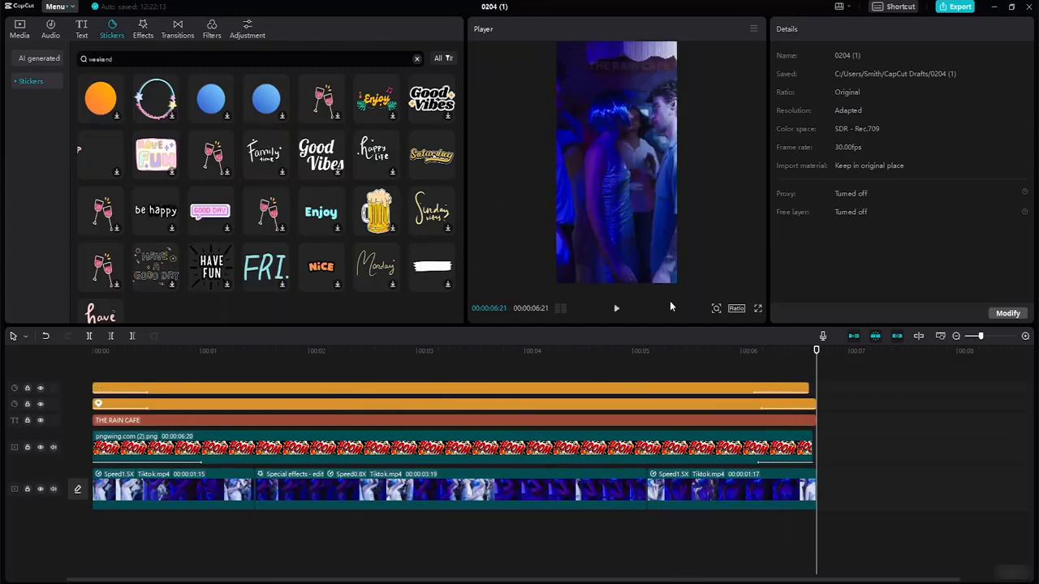
- Extend the BOOM image and Saturday sticker to the video's end at 00:00:06:21 and replay the video from the start
click(811, 447)
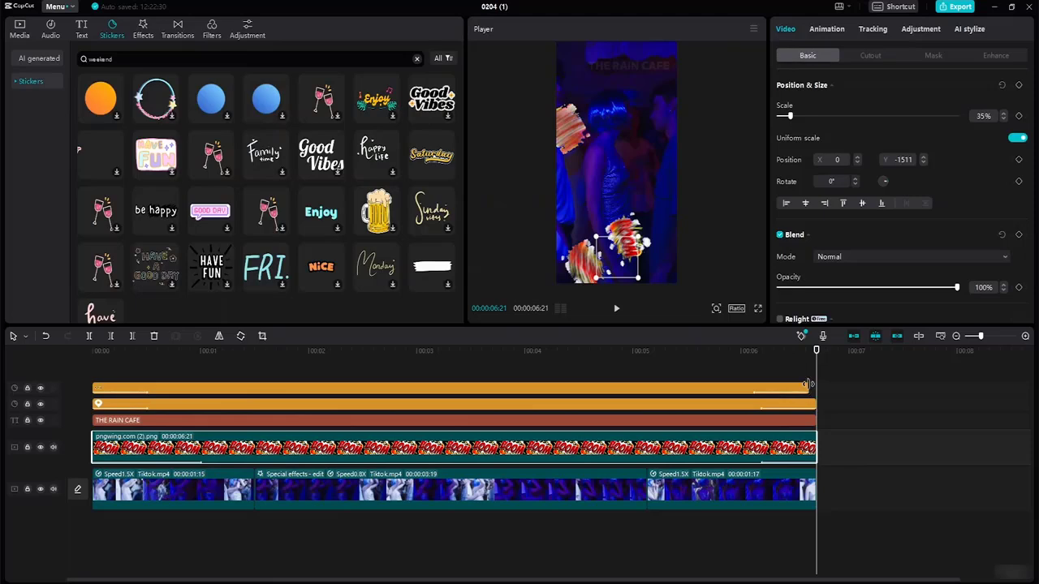
drag(805, 394, 817, 390)
click(876, 430)
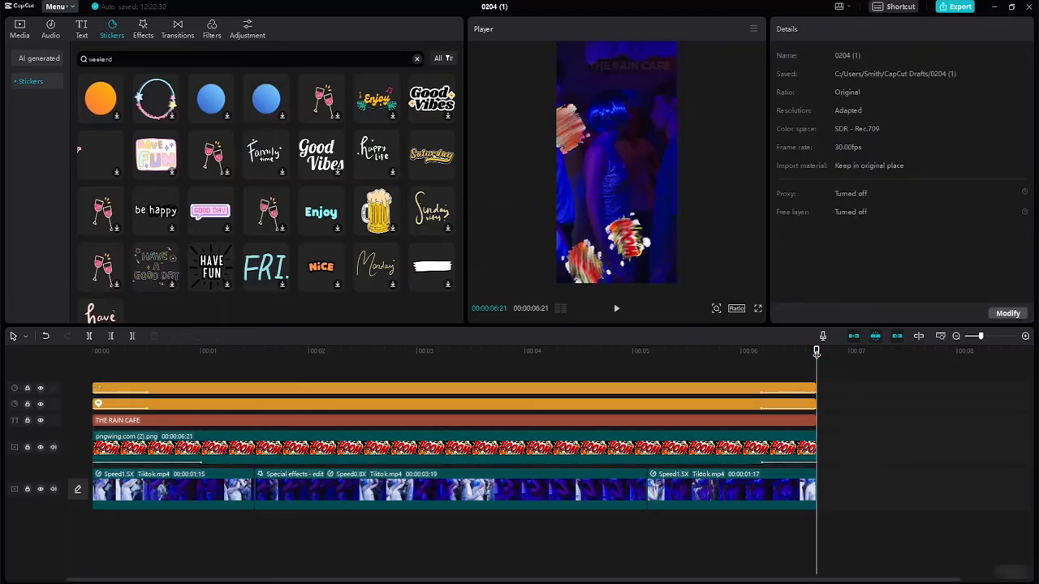
drag(816, 353, 29, 195)
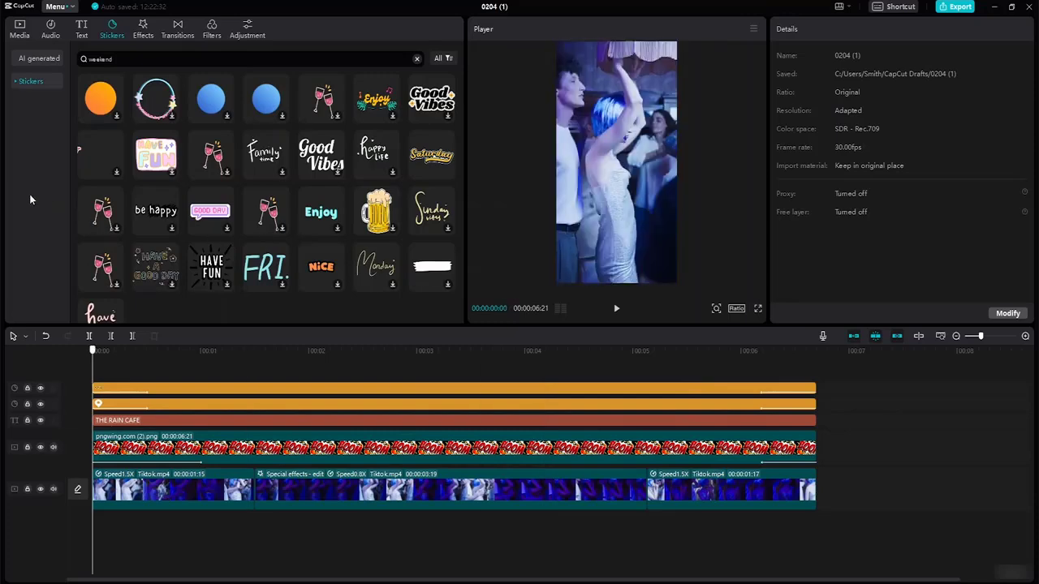
click(617, 311)
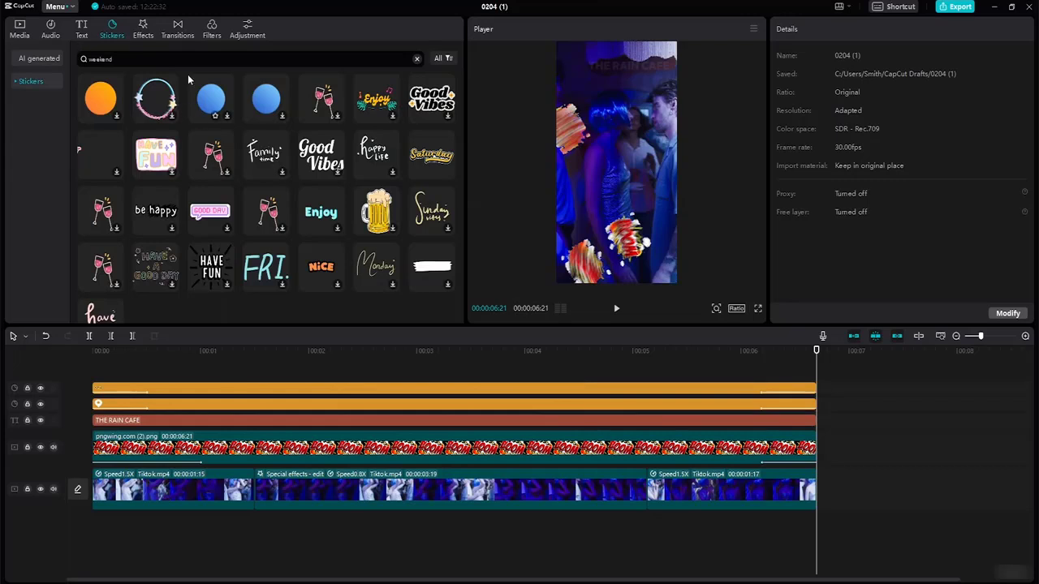
- Enable a background on the THE RAIN CAFE title and set its color to the near-white FFFDFD
click(85, 31)
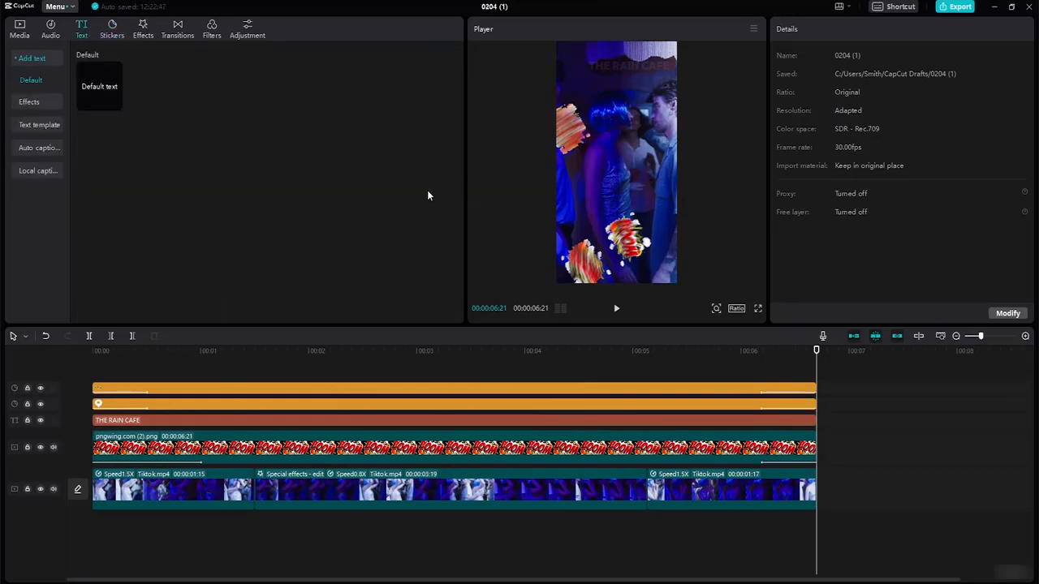
click(338, 420)
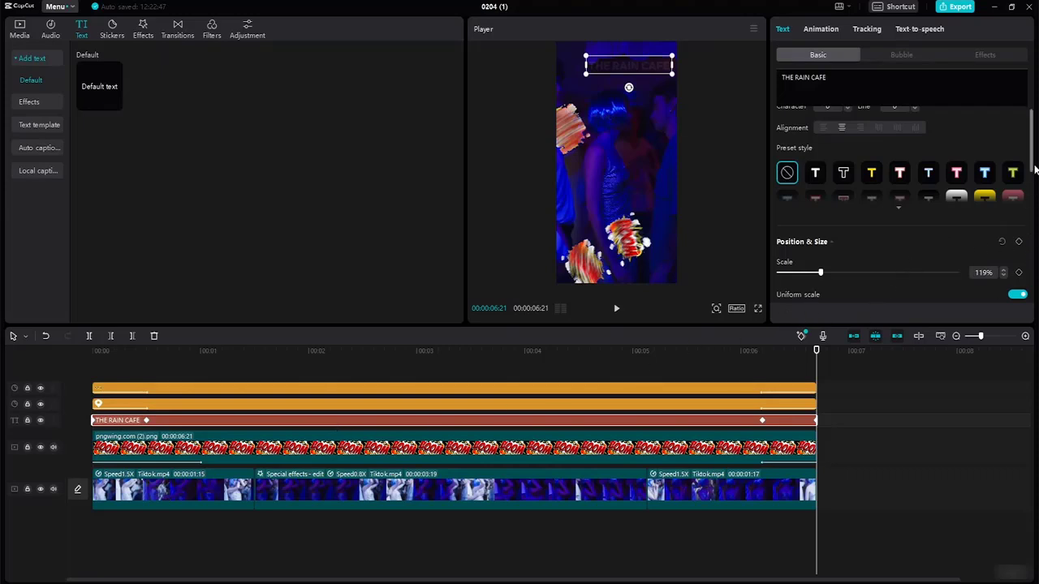
mouse_move(1035, 168)
mouse_down()
mouse_move(1035, 301)
mouse_move(1035, 213)
mouse_up()
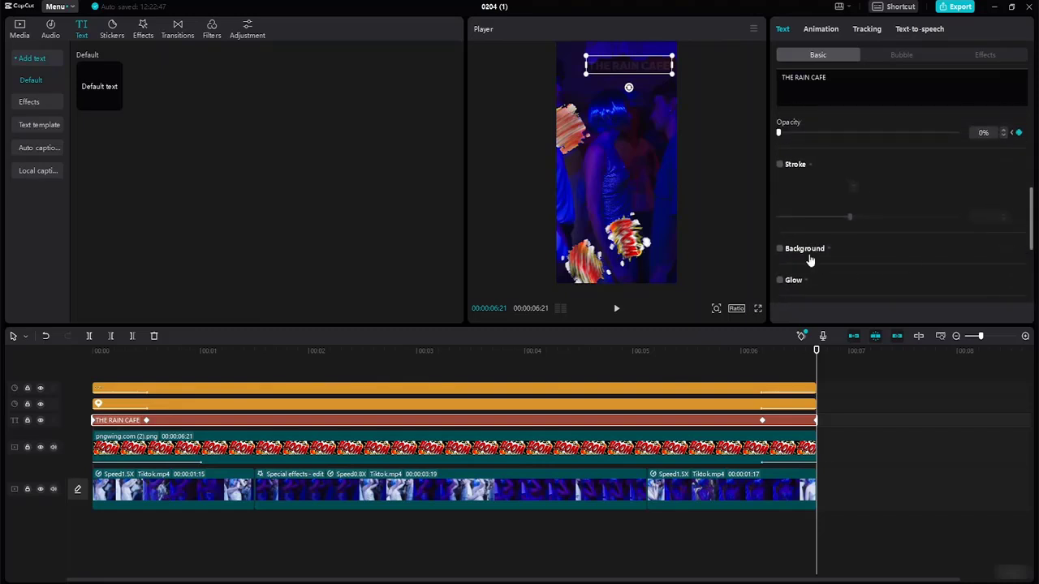
click(779, 248)
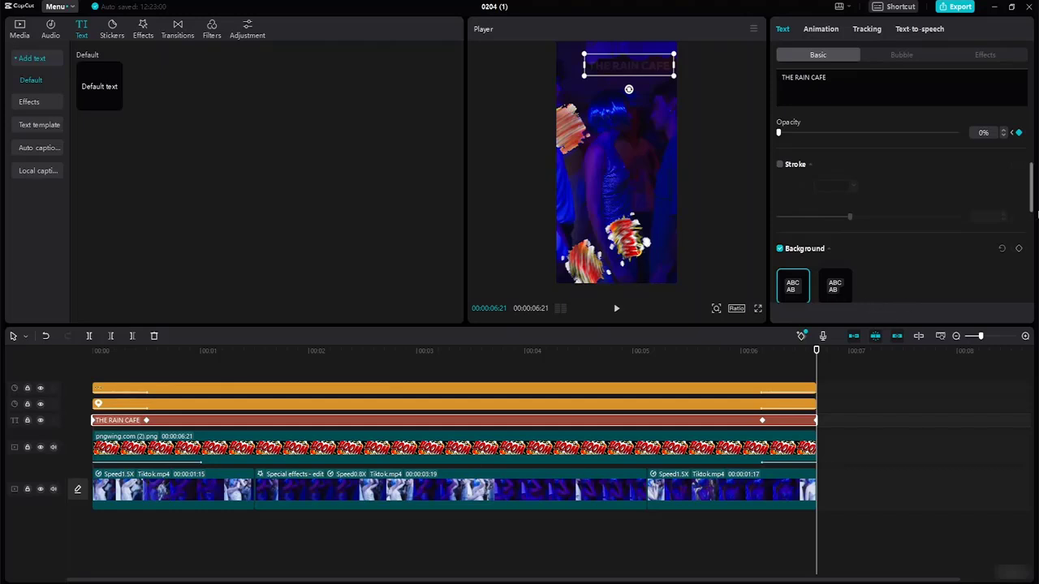
scroll(1033, 197, down, 4)
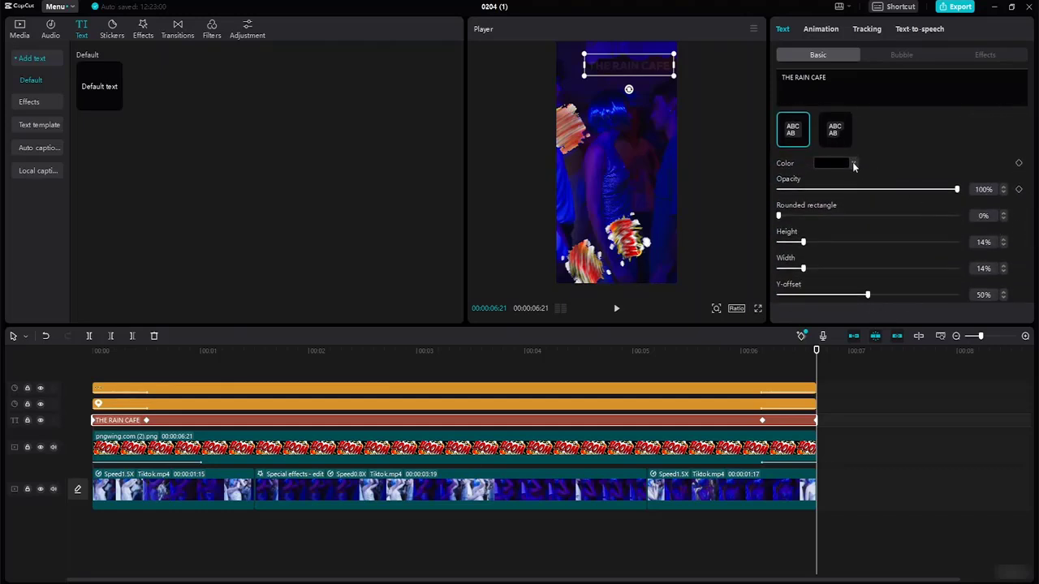
click(853, 165)
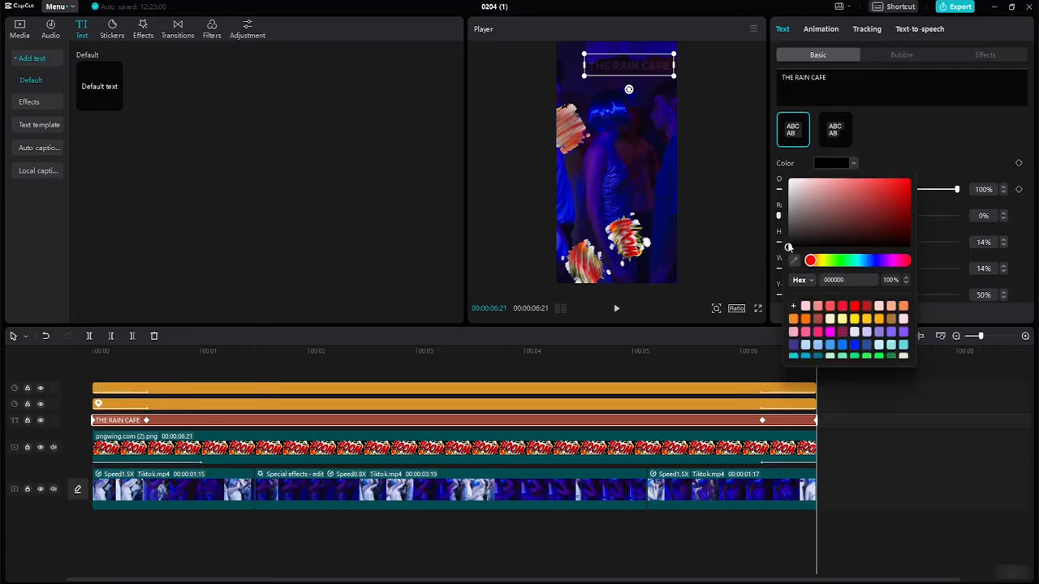
drag(786, 242, 787, 178)
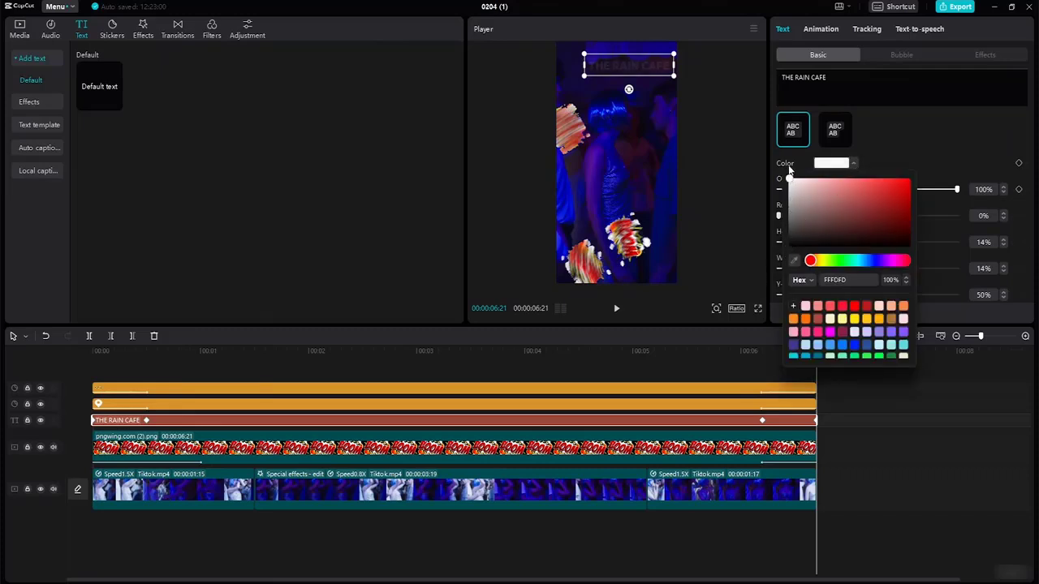
click(901, 151)
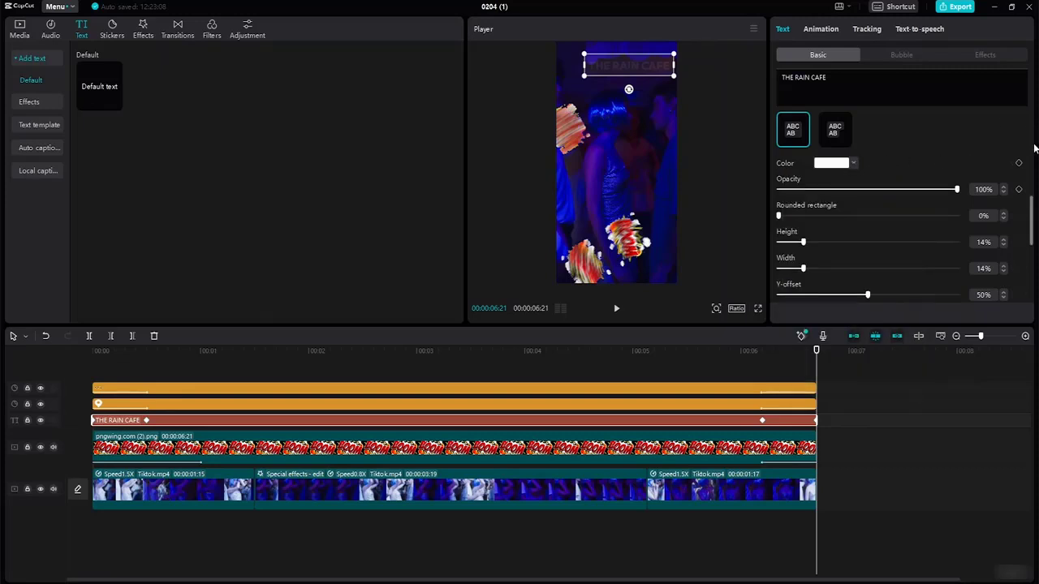
- Set the text color of the THE RAIN CAFE title to black, hex 000000
scroll(1029, 213, up, 5)
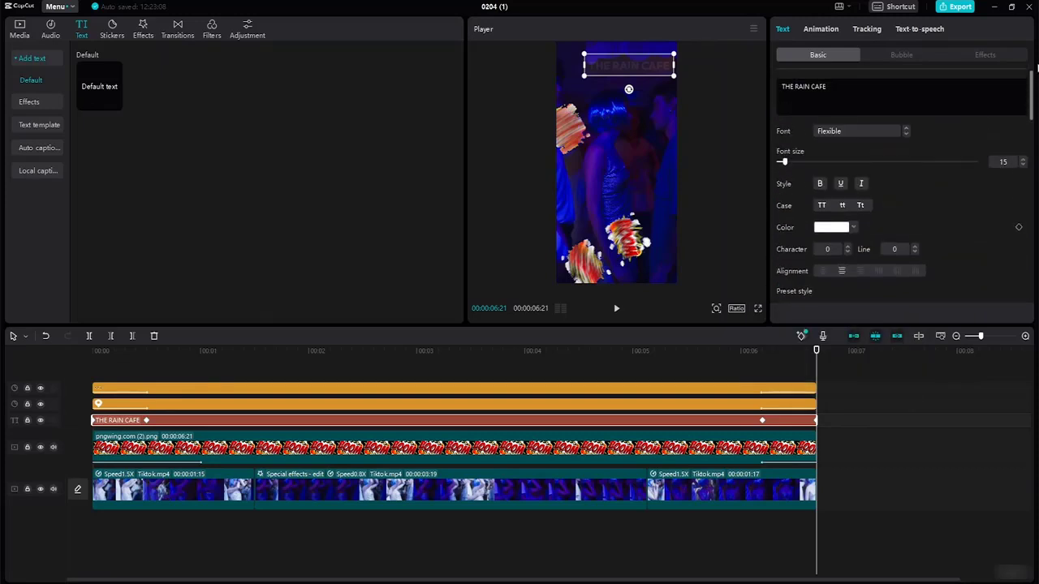
click(854, 228)
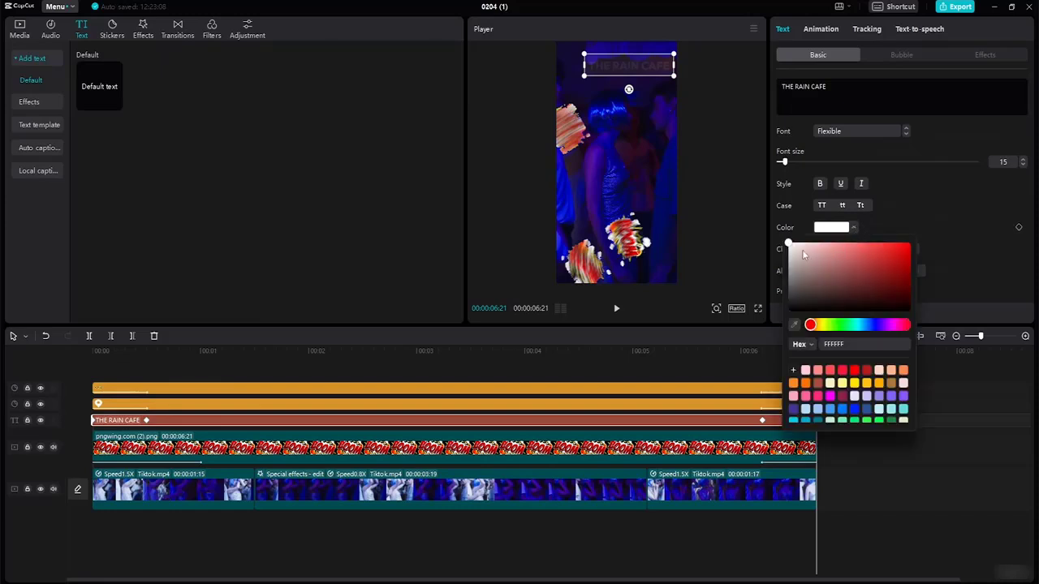
drag(787, 246, 782, 327)
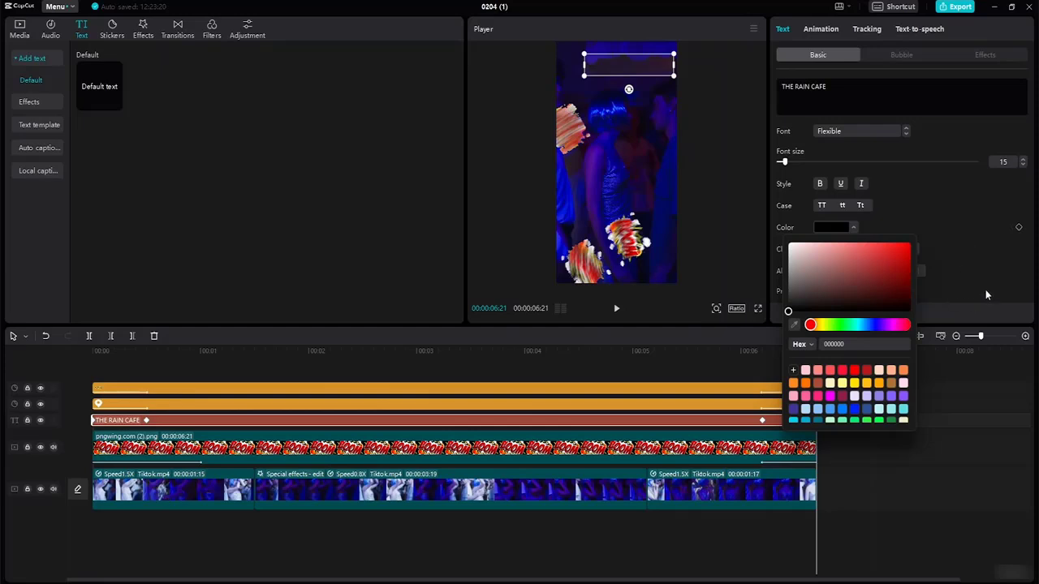
click(980, 250)
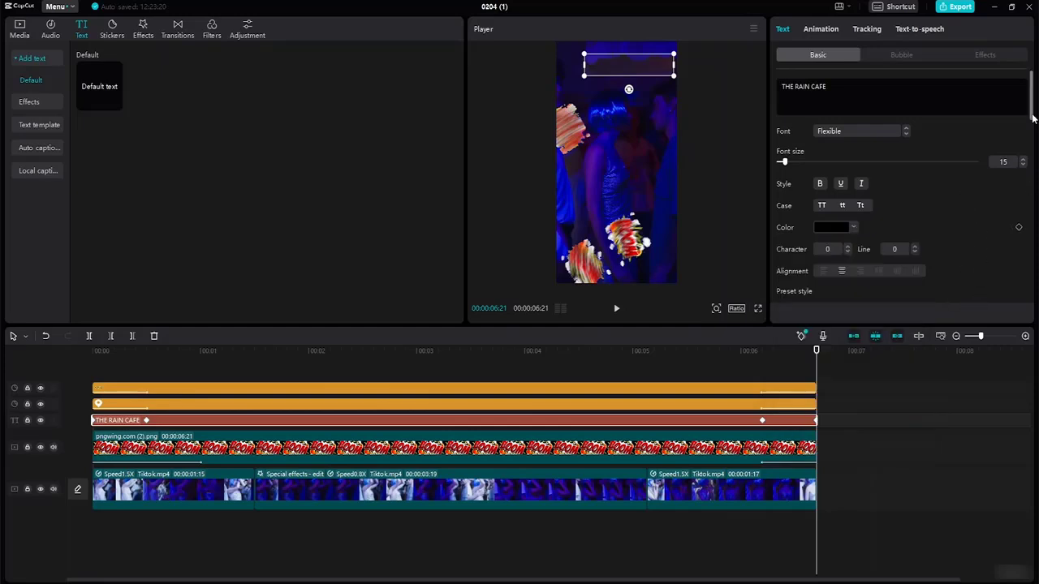
- Play the video from the start to check the title against its background, and pause at 00:00:02:12
scroll(1032, 118, down, 5)
click(776, 353)
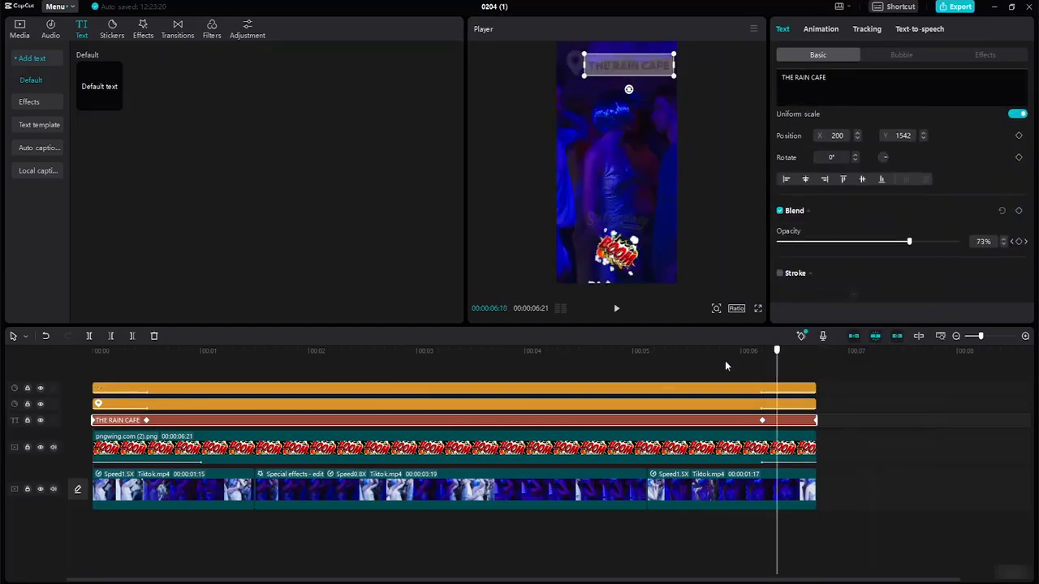
drag(725, 366, 91, 191)
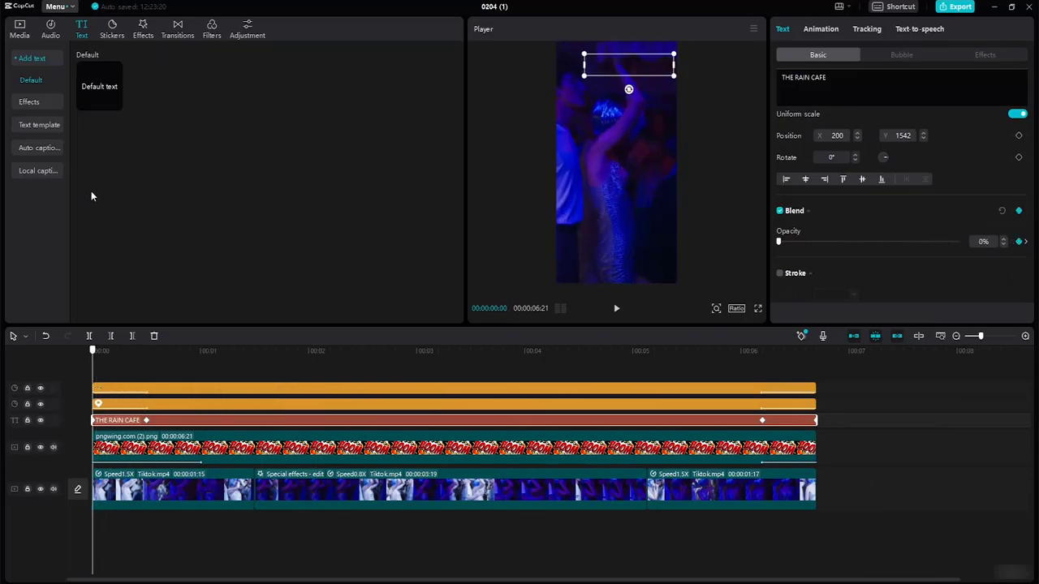
click(615, 309)
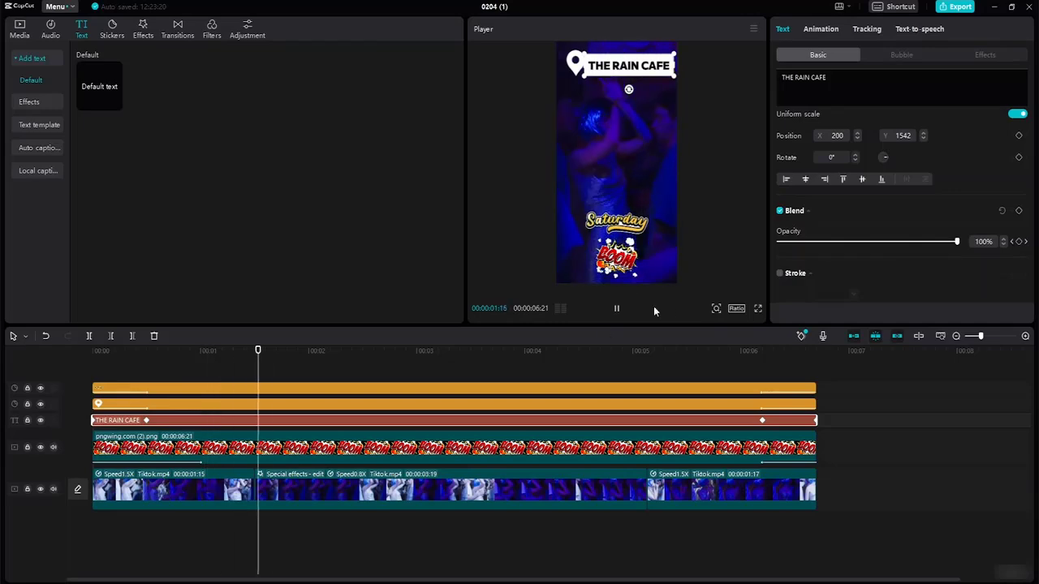
key(space)
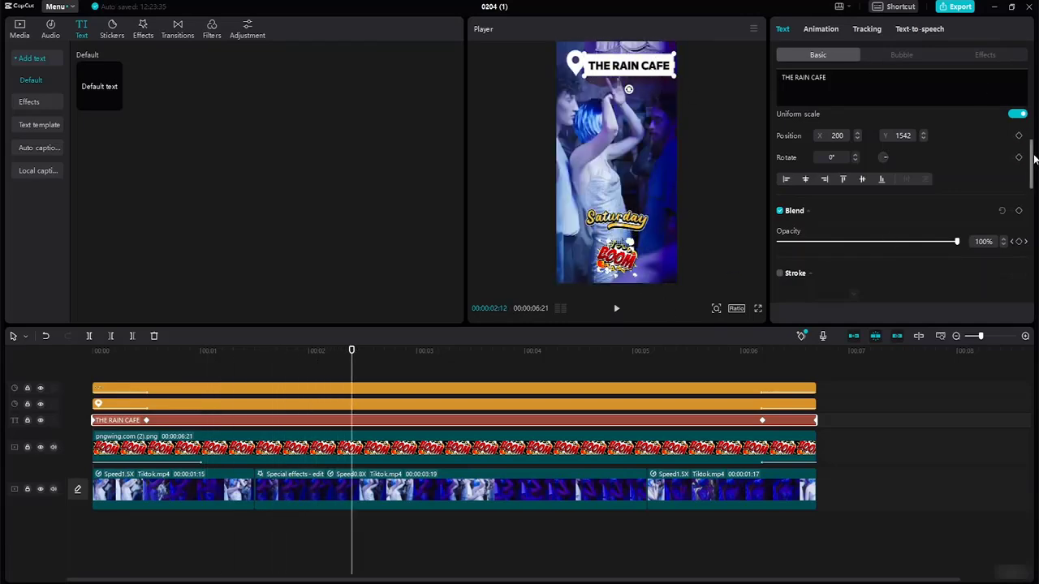
- Tighten the title's background by setting its height to 1% and its width to 0%
drag(1032, 162, 1028, 245)
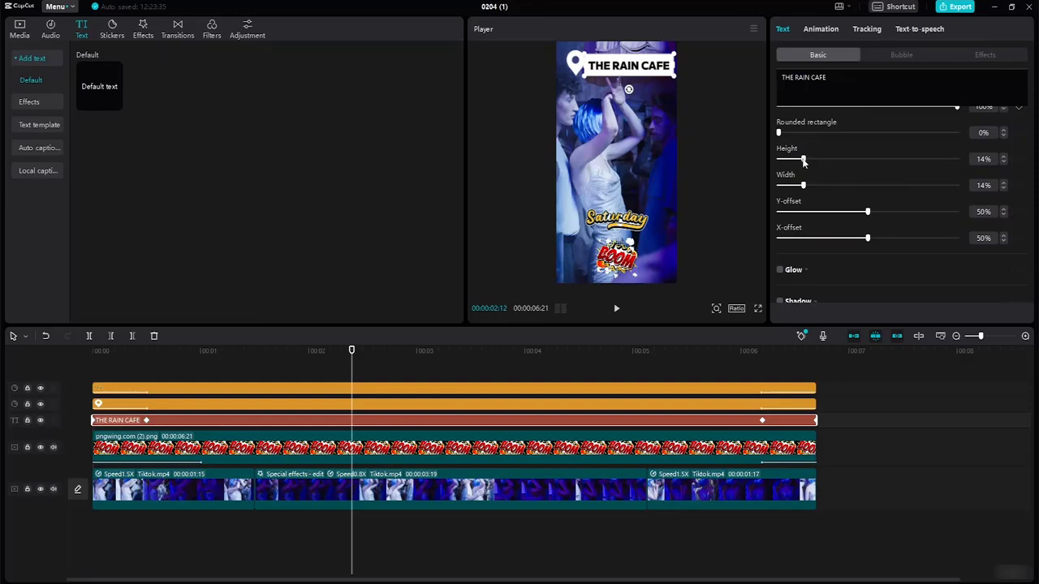
drag(803, 160, 780, 151)
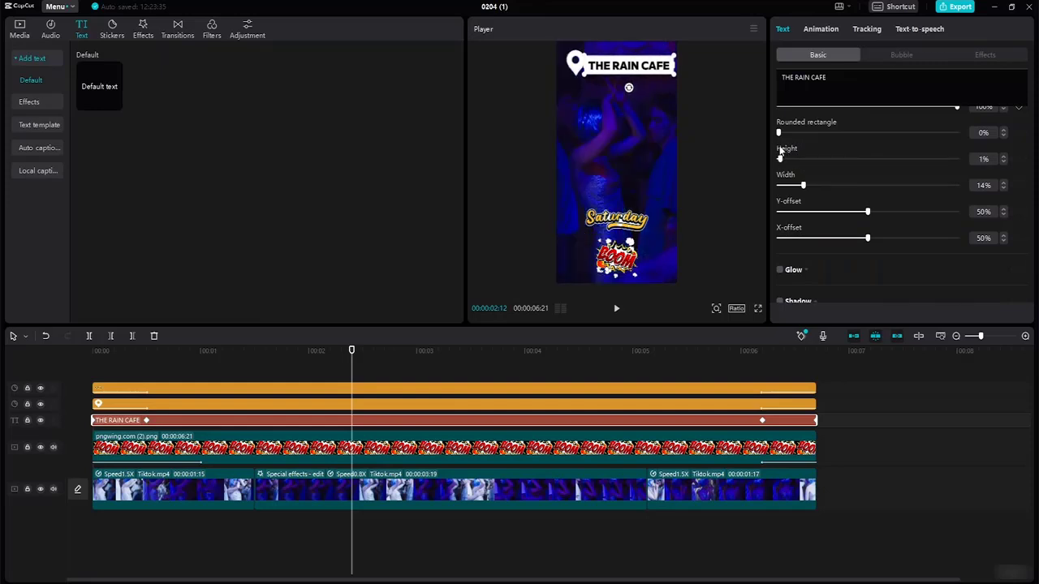
drag(802, 185, 780, 177)
click(650, 115)
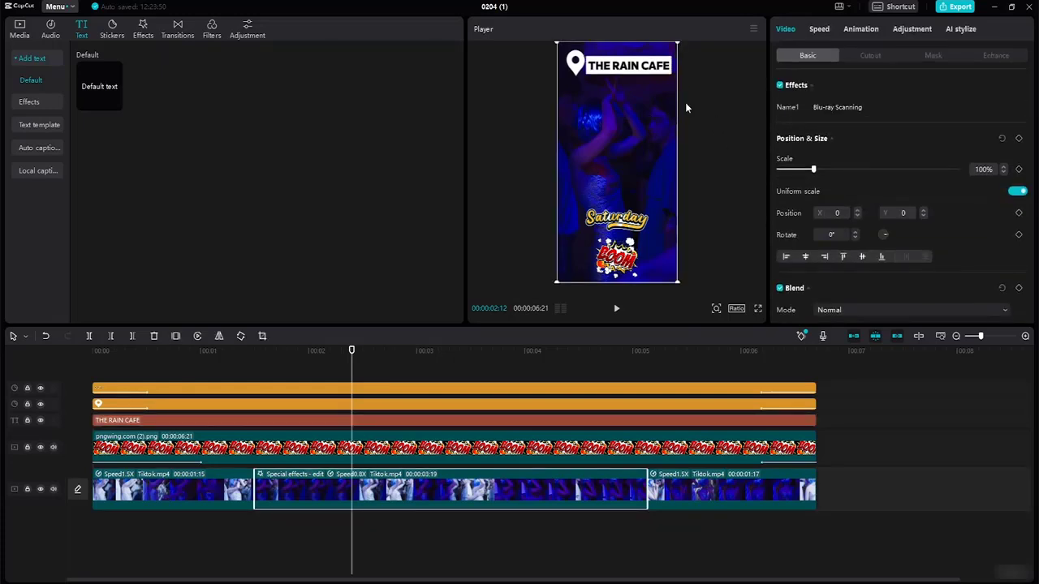
- Shrink the location pin sticker slightly and place it close beside the THE RAIN CAFE title box
click(573, 65)
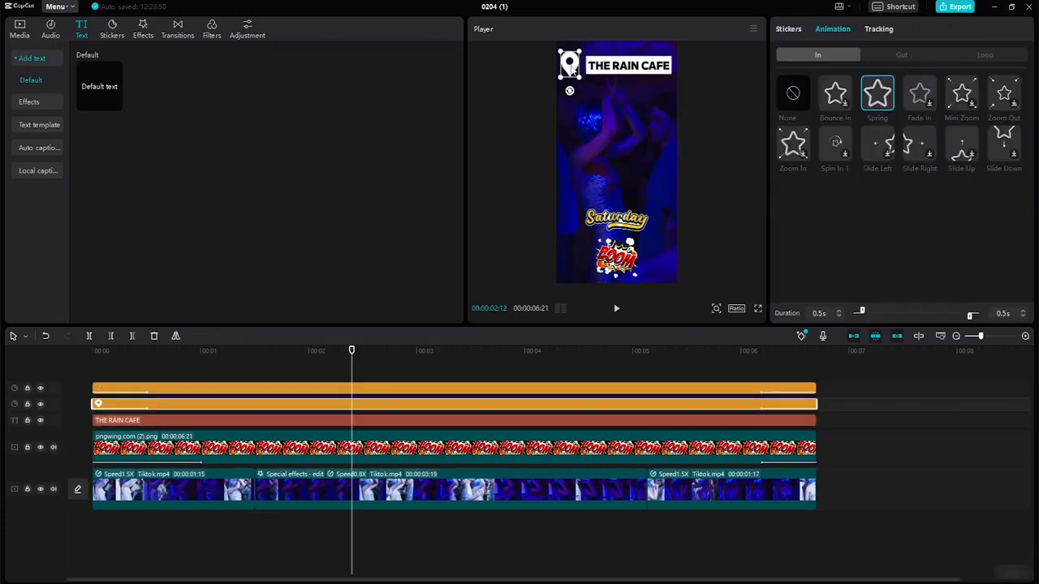
click(740, 178)
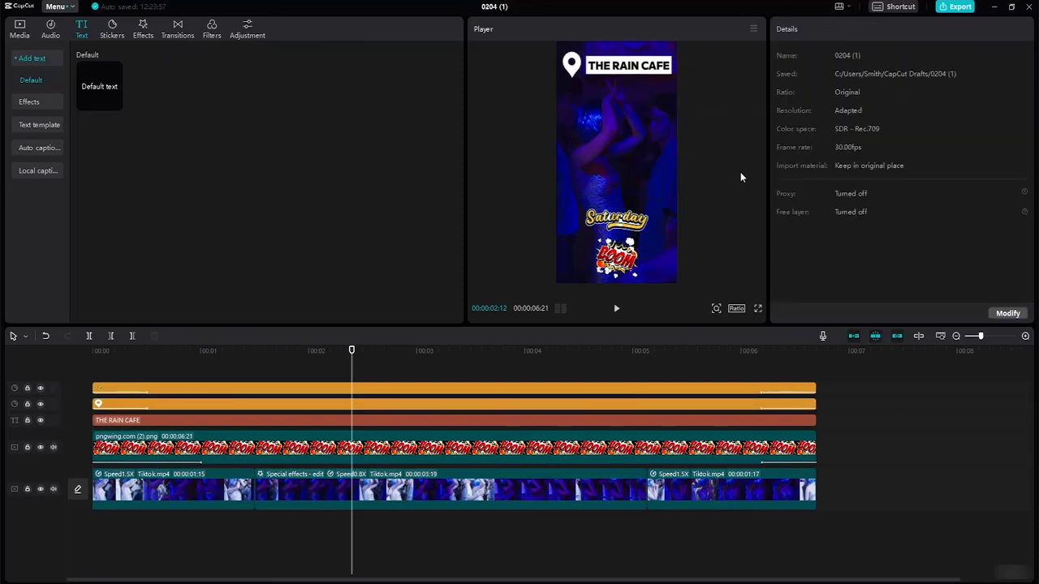
click(572, 72)
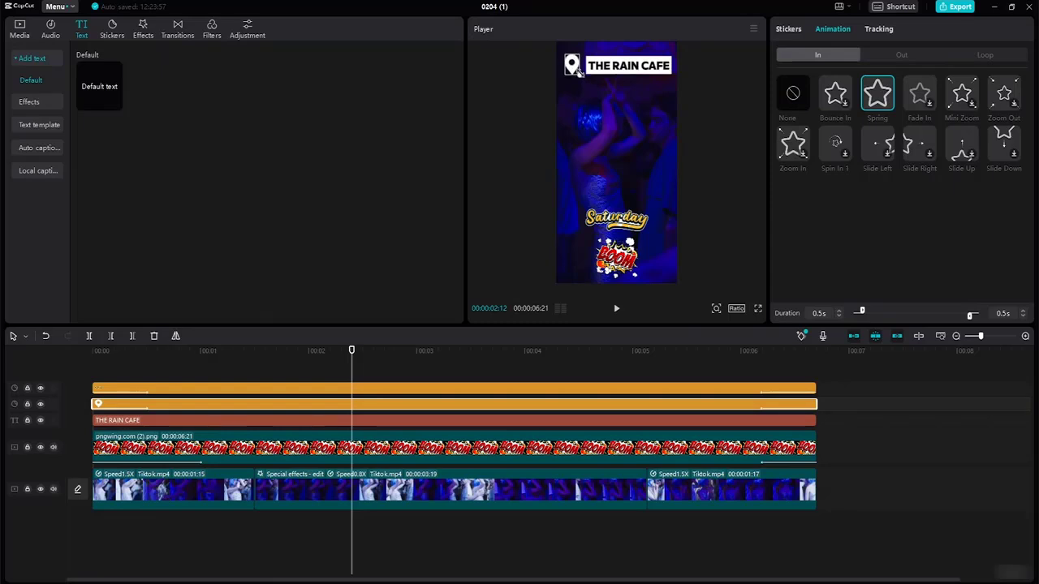
click(598, 93)
click(572, 69)
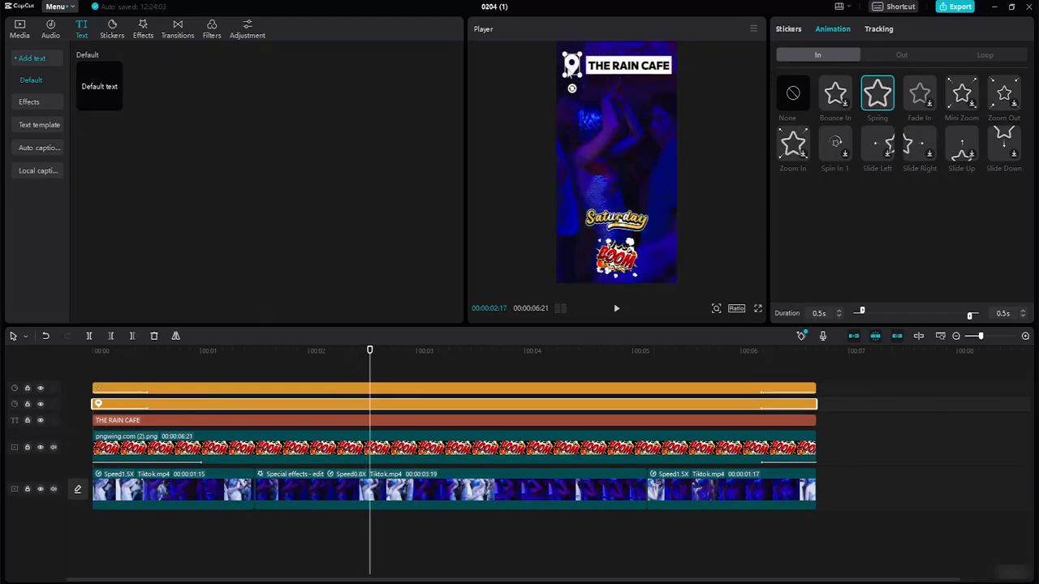
drag(574, 68, 579, 68)
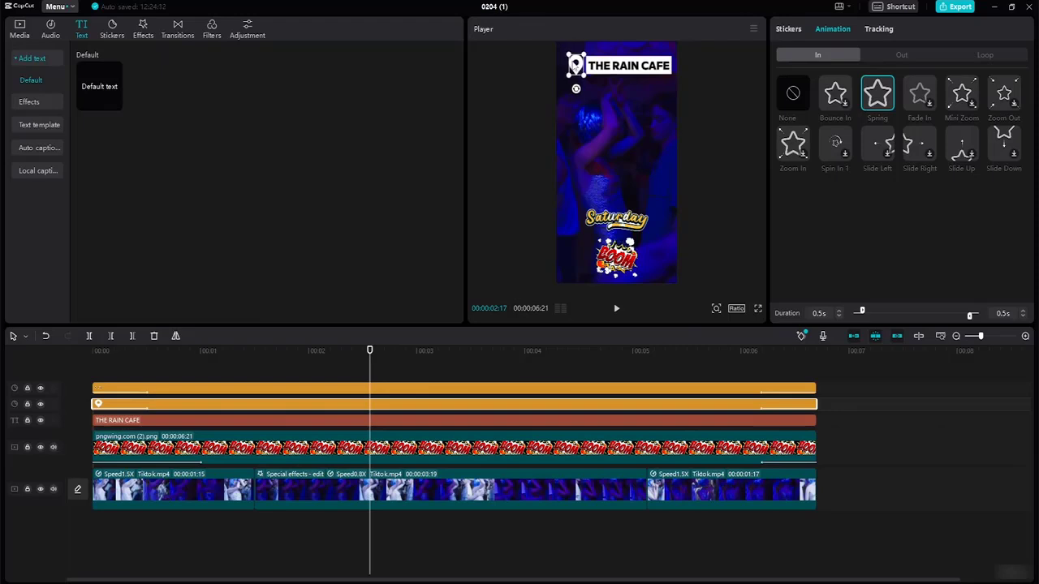
click(566, 63)
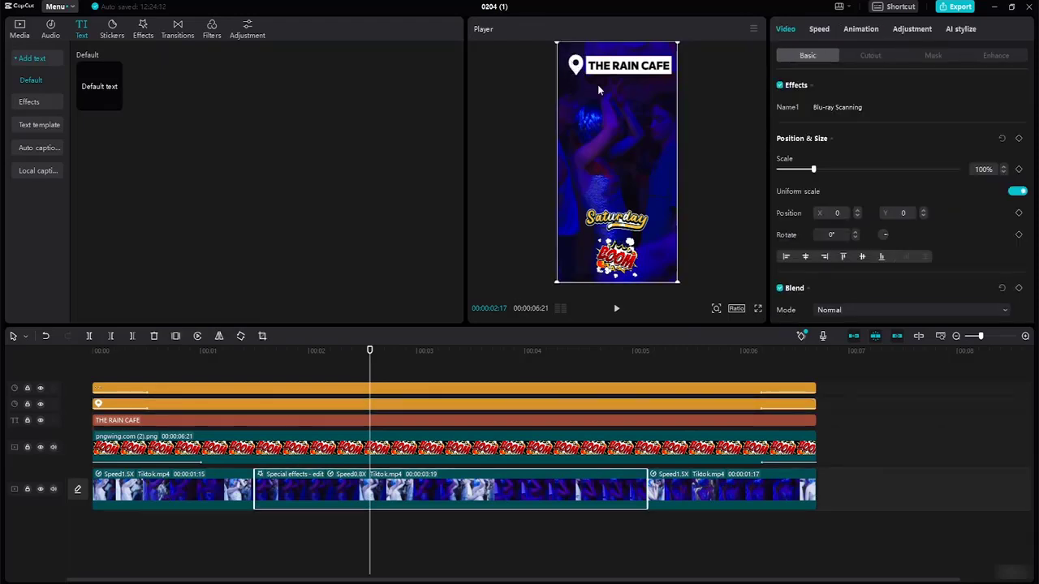
- Round the corners of the THE RAIN CAFE title's background with the rounded rectangle setting
click(647, 74)
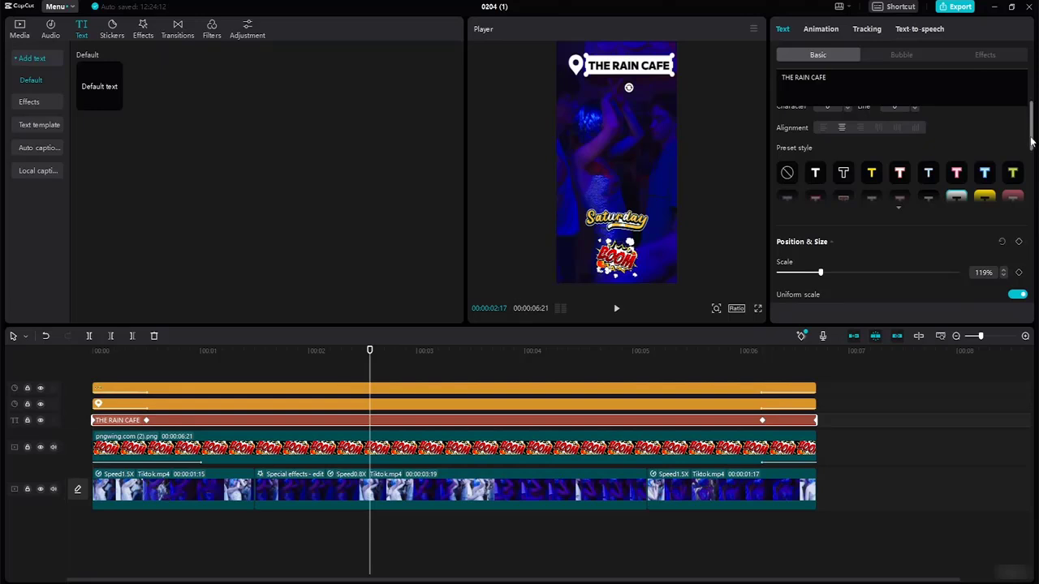
drag(1030, 142, 1025, 252)
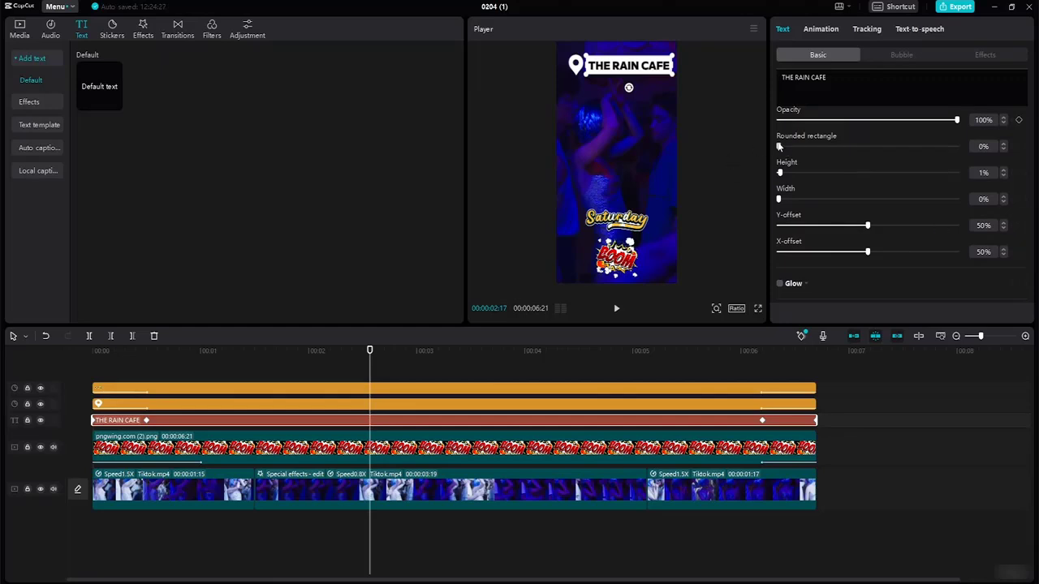
drag(779, 147, 839, 162)
click(649, 100)
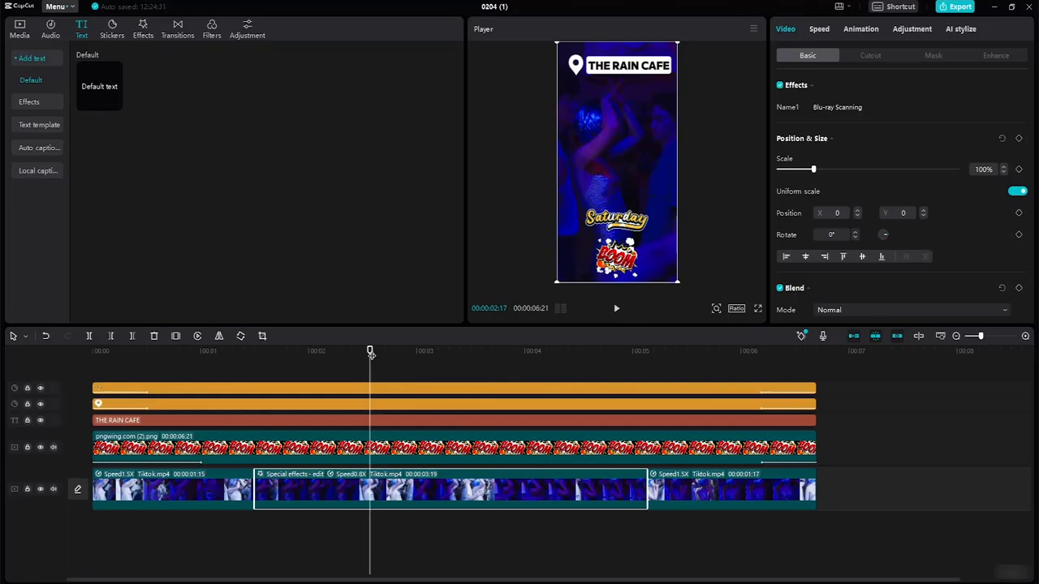
- Play the whole video from the start twice to review the pin, title and animated graphics
drag(370, 354, 86, 324)
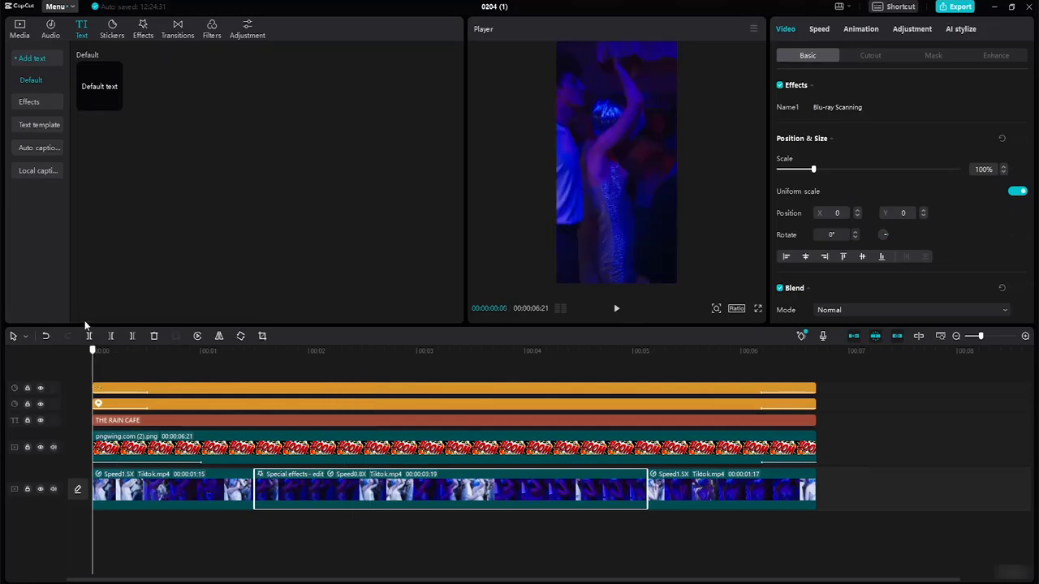
click(616, 308)
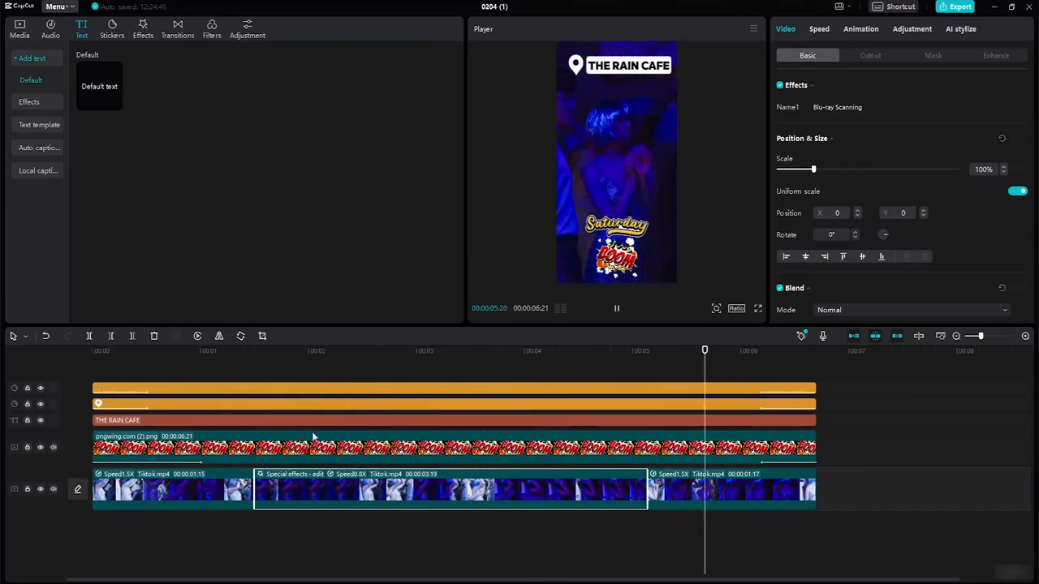
click(616, 308)
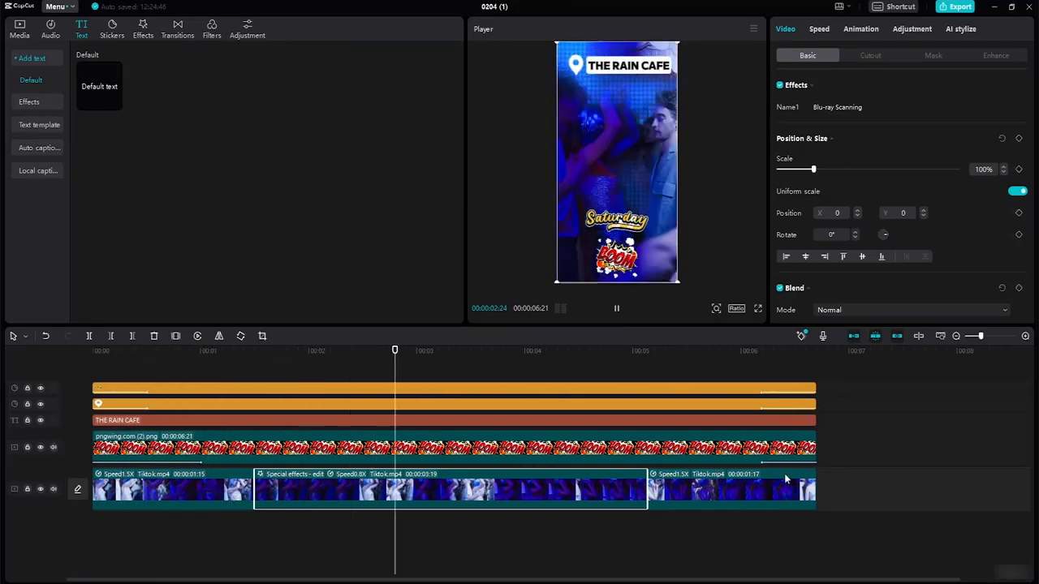
click(703, 501)
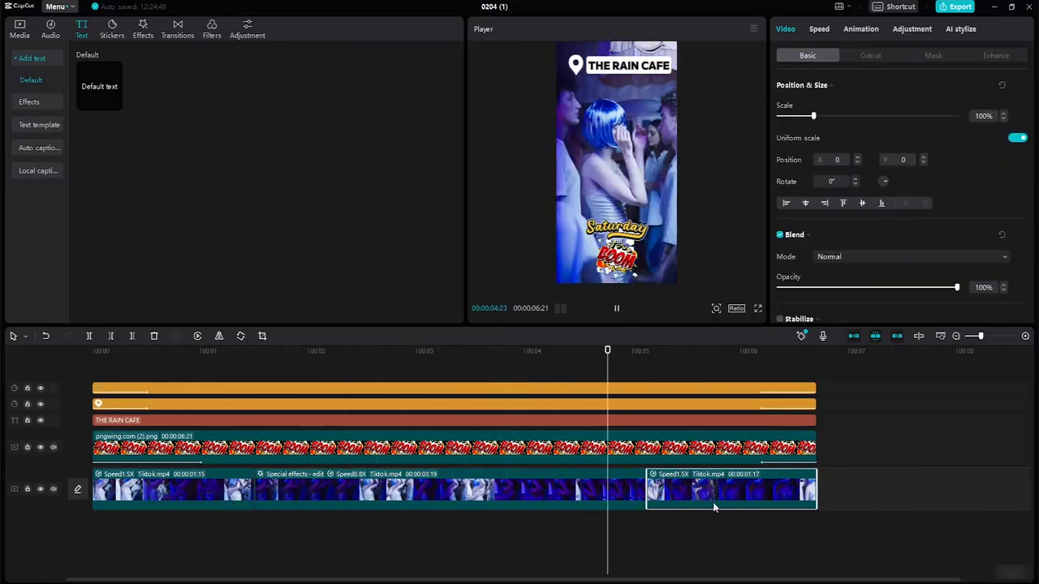
click(547, 501)
click(669, 495)
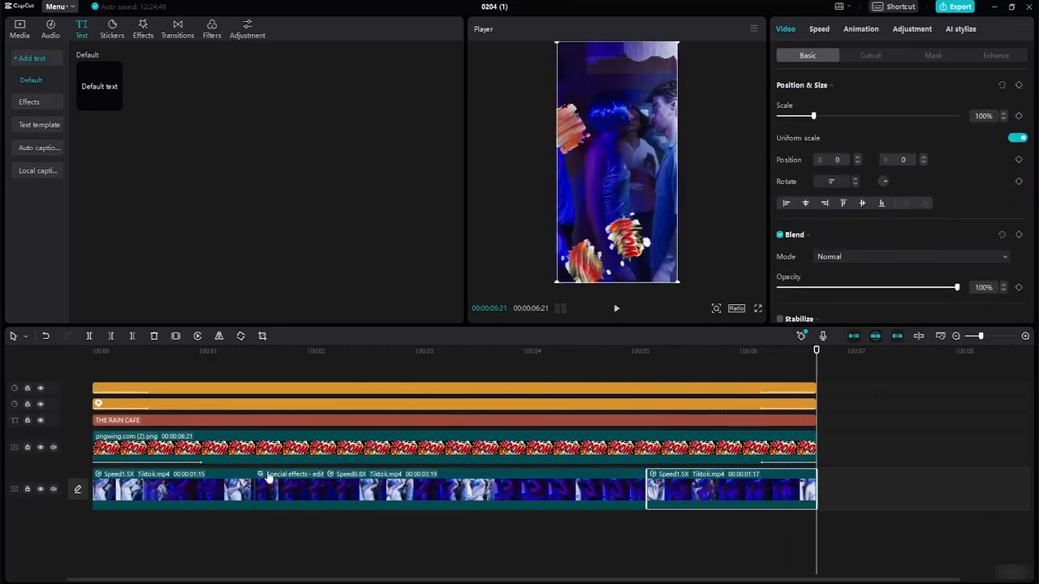
click(221, 487)
click(273, 492)
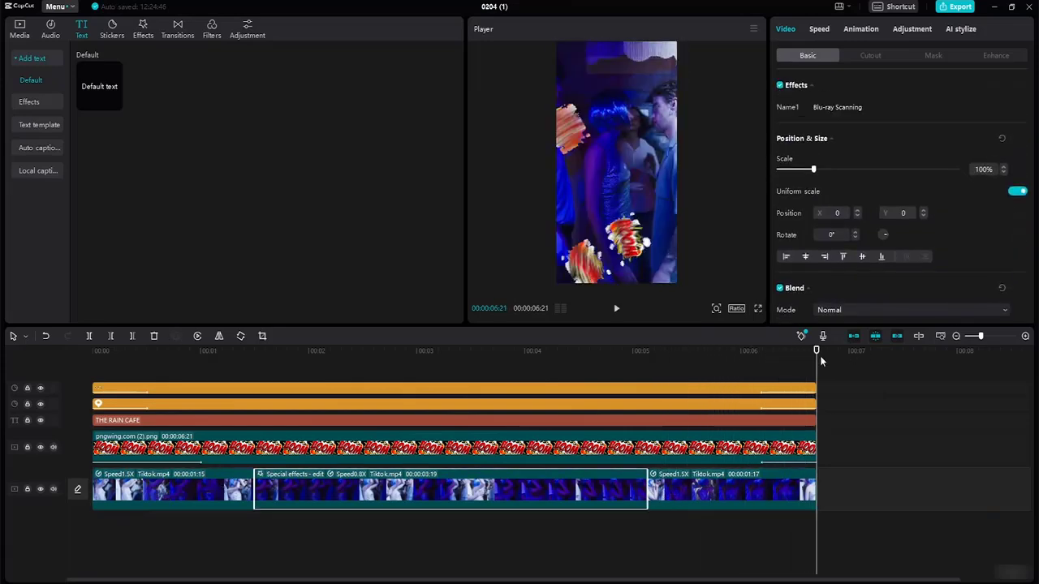
drag(820, 361, 160, 421)
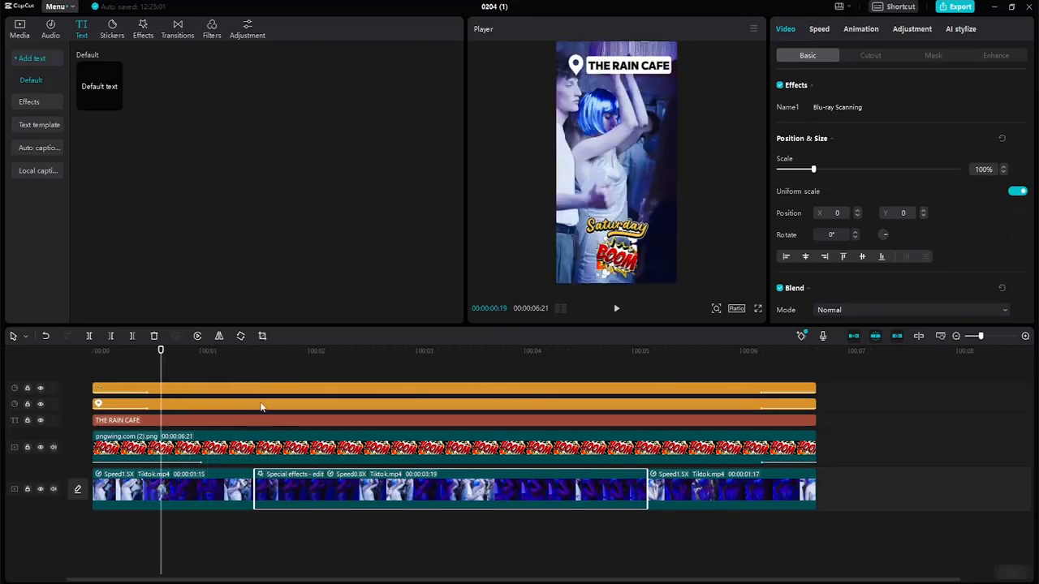
- Replay the start of the video and select the first and middle clips for inspection
key(space)
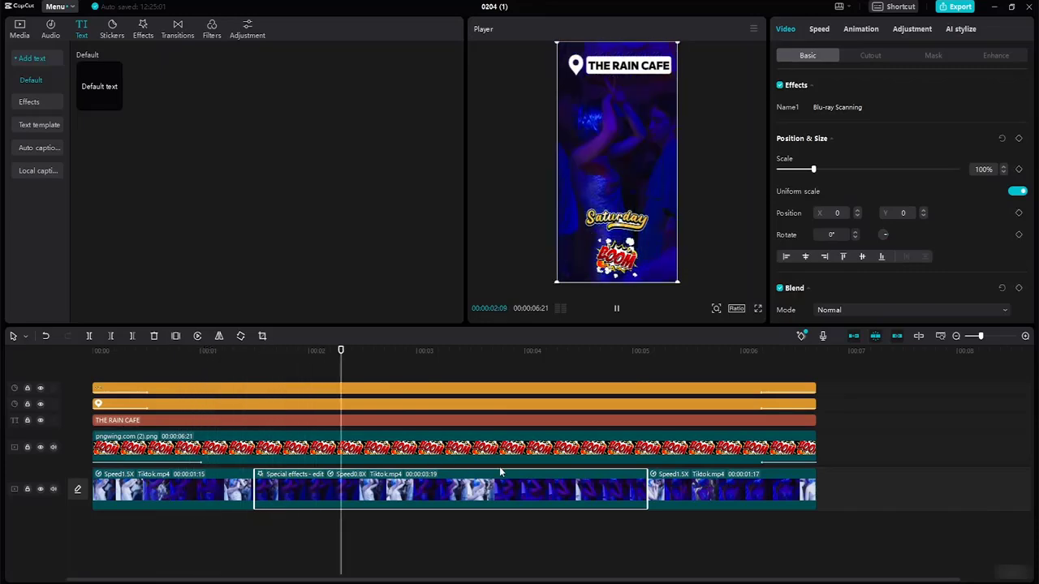
key(space)
click(221, 491)
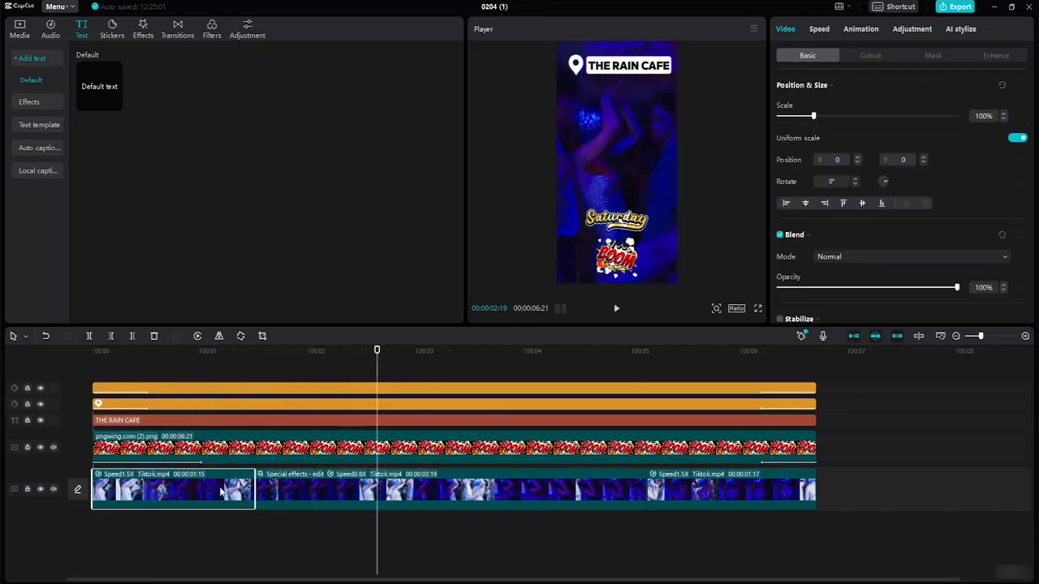
click(304, 490)
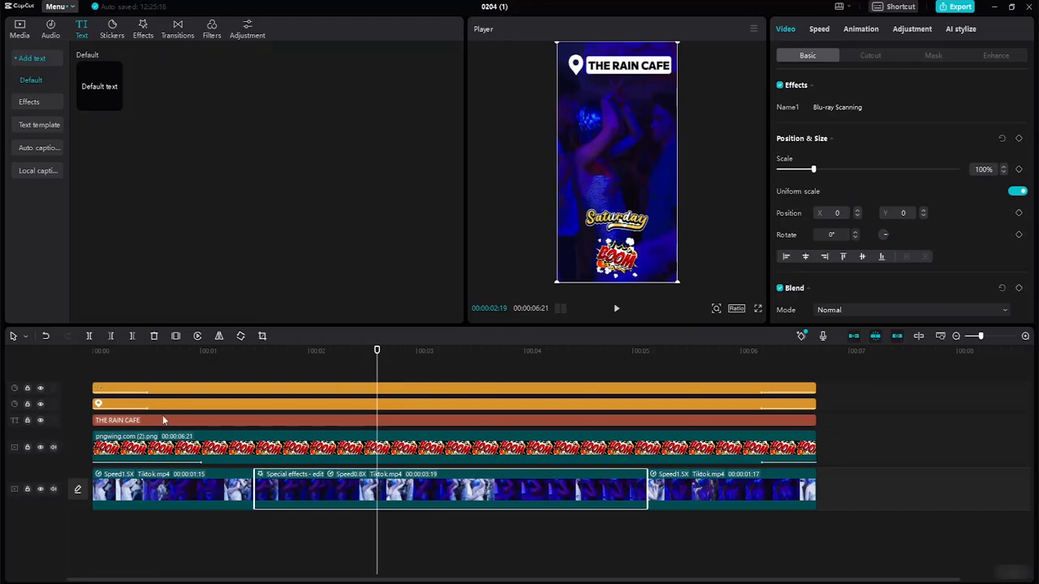
- Import the six music tracks from better-day-186374 through separation-185196 out of the resource file's Audios folder
click(26, 27)
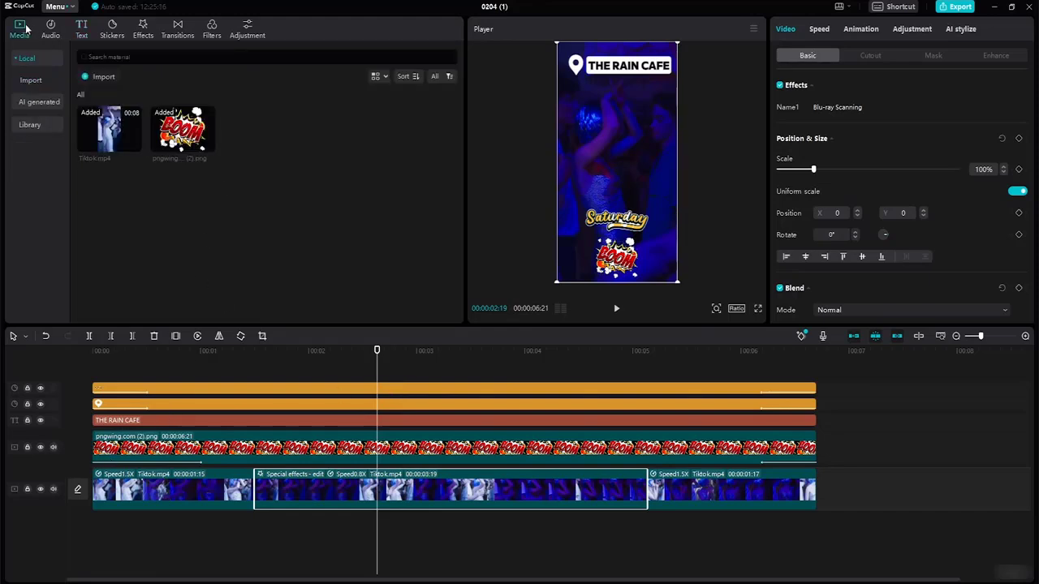
click(99, 76)
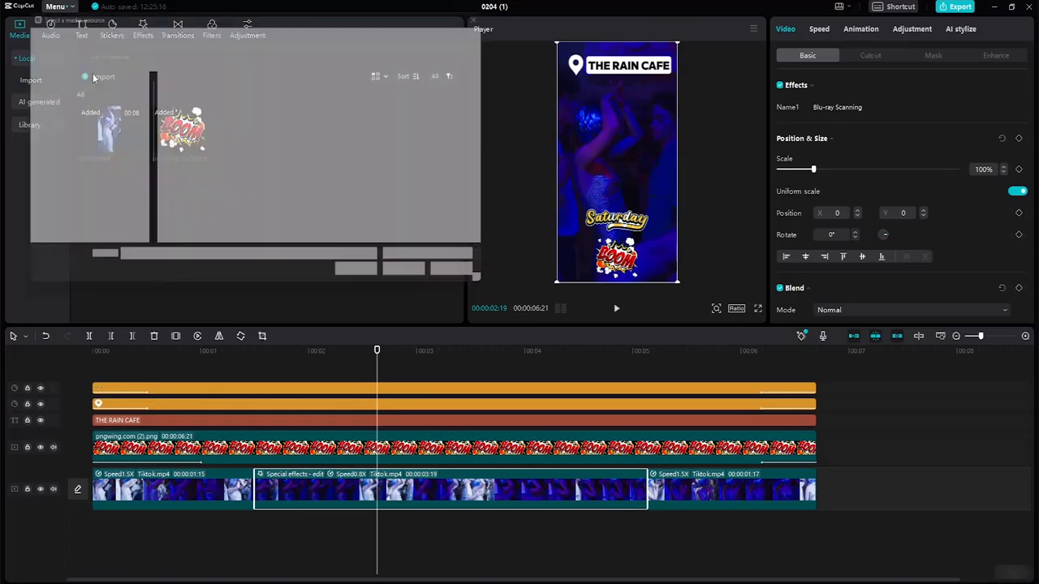
click(73, 208)
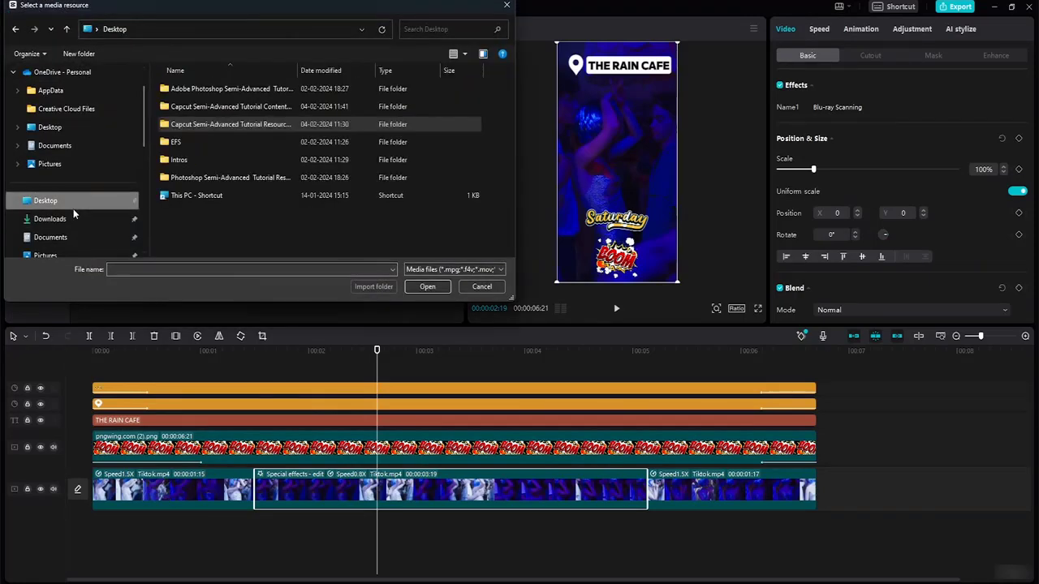
double_click(221, 124)
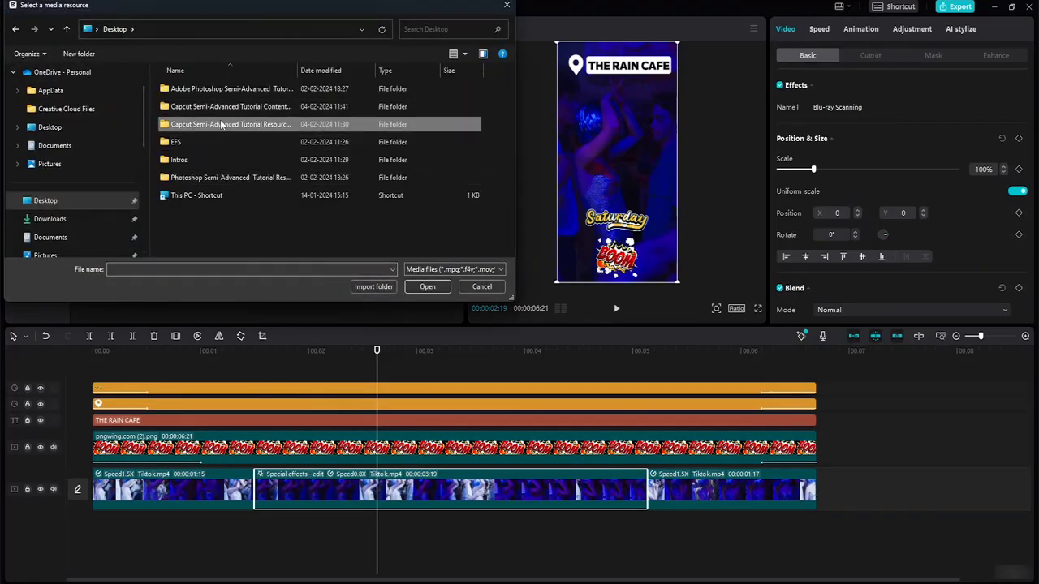
double_click(245, 102)
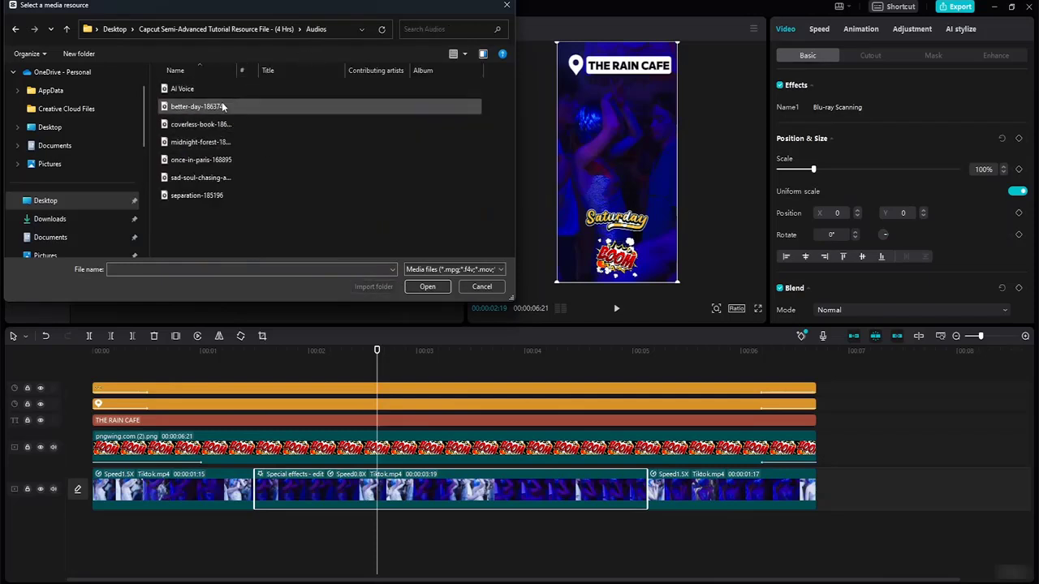
click(223, 106)
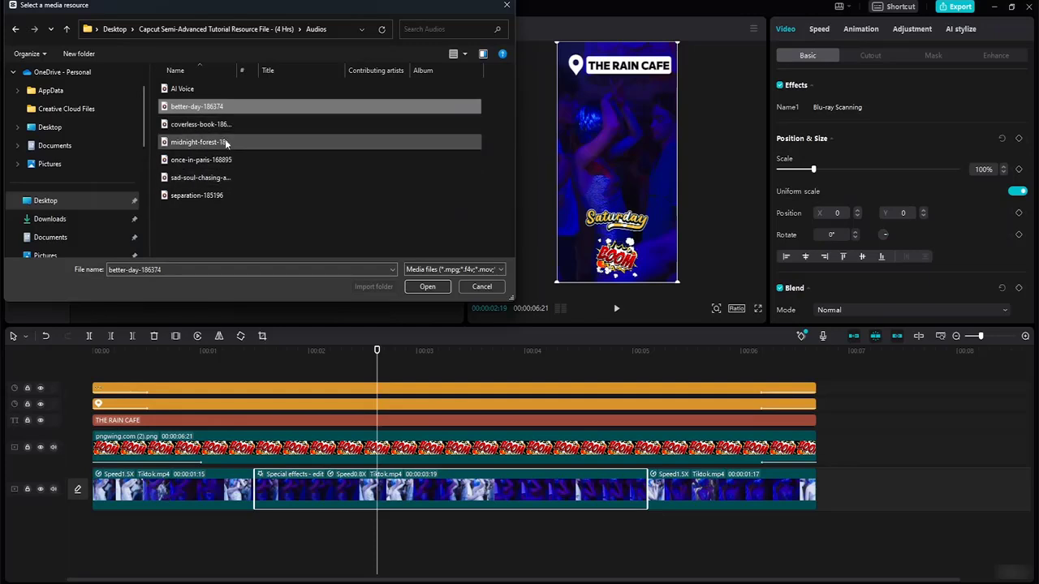
shift+click(224, 195)
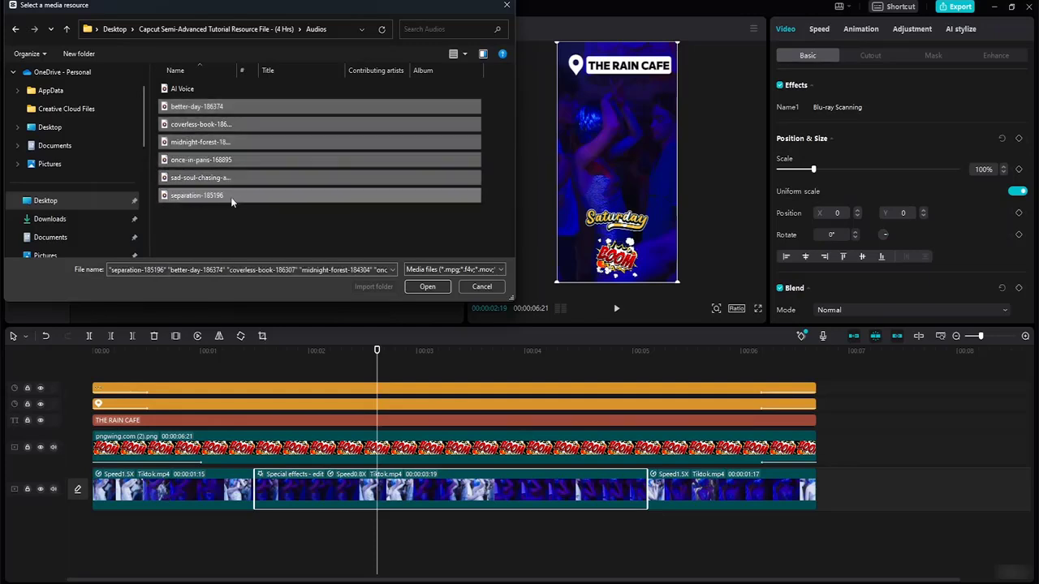
click(428, 287)
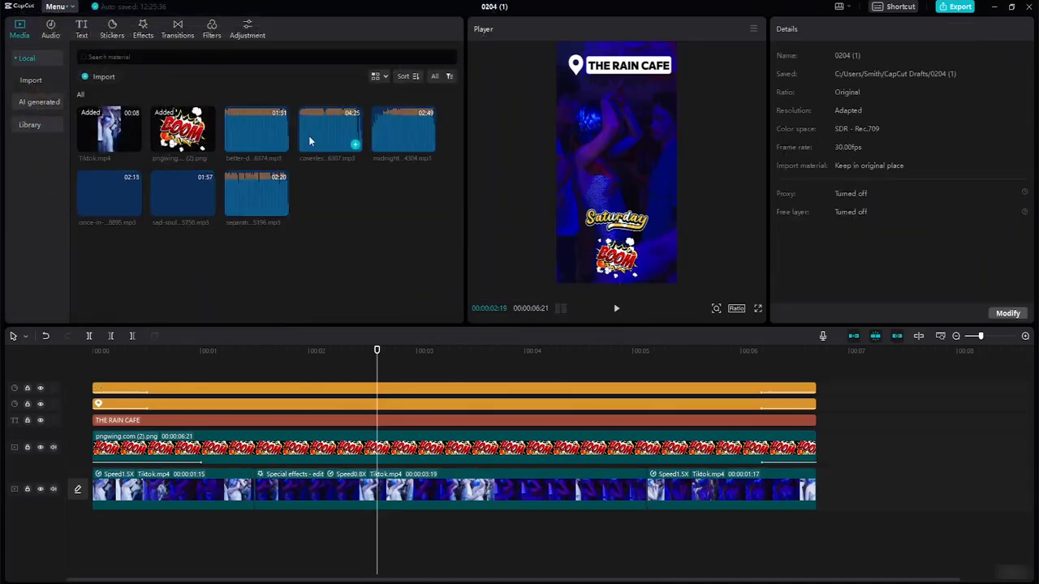
- Preview the six imported music tracks one after another to judge which suits the video
click(263, 145)
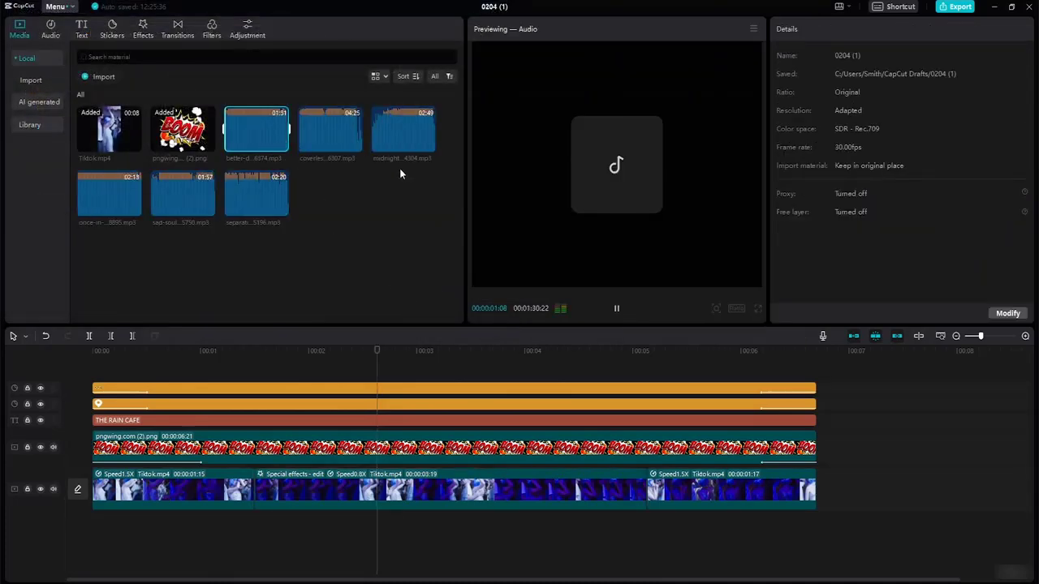
click(332, 136)
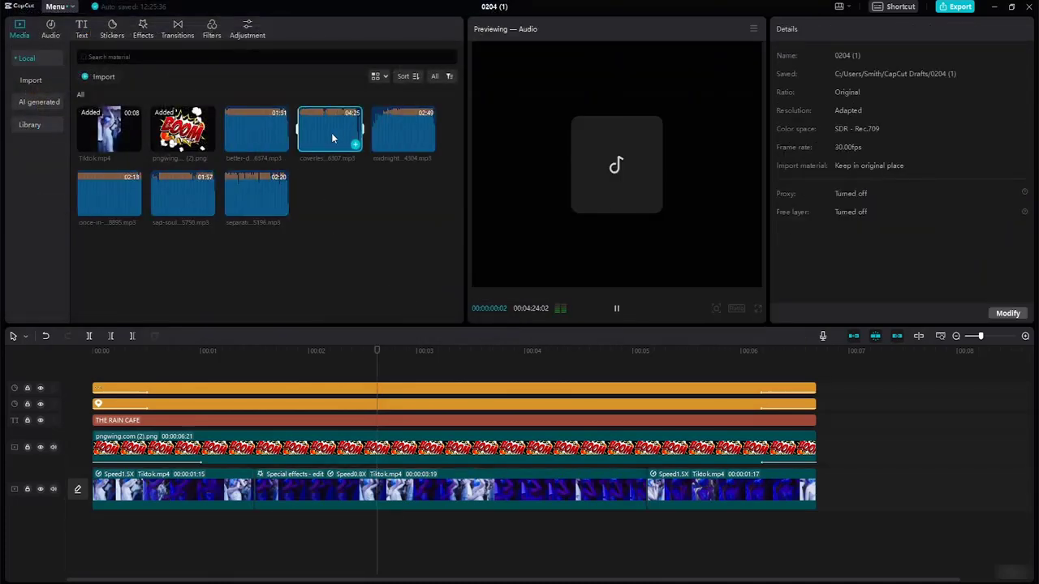
click(402, 140)
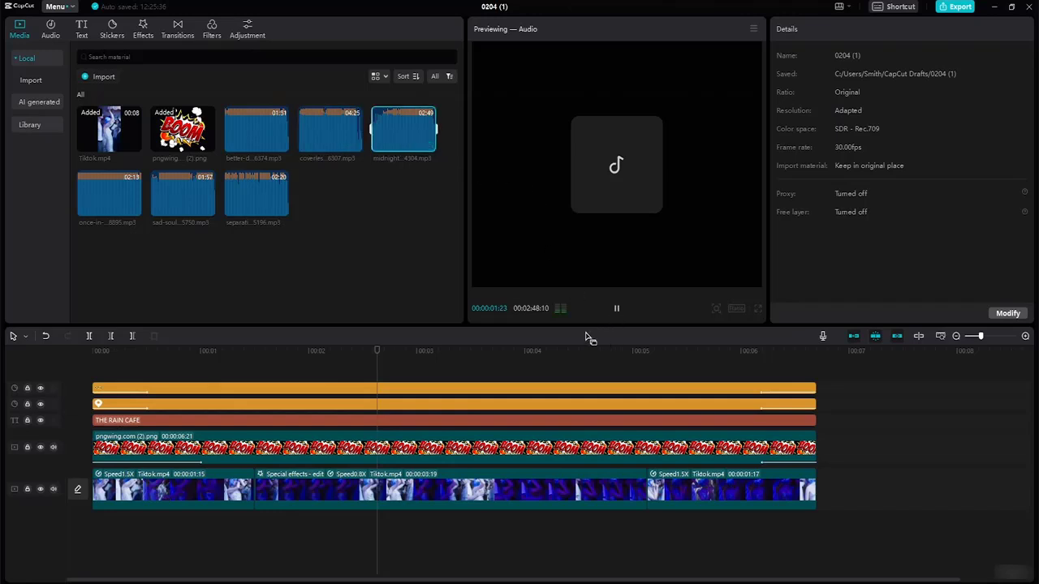
click(312, 123)
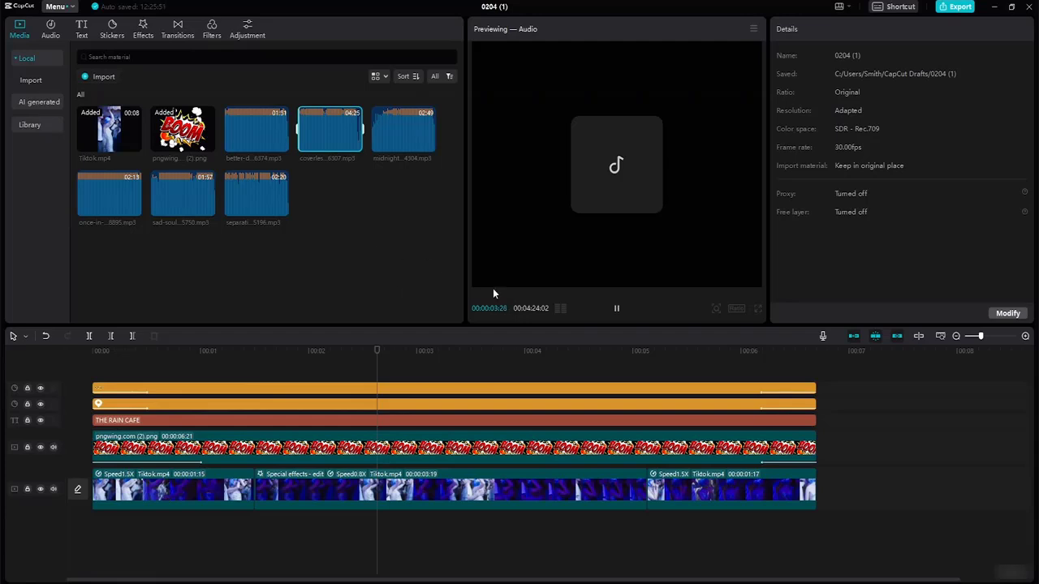
click(131, 203)
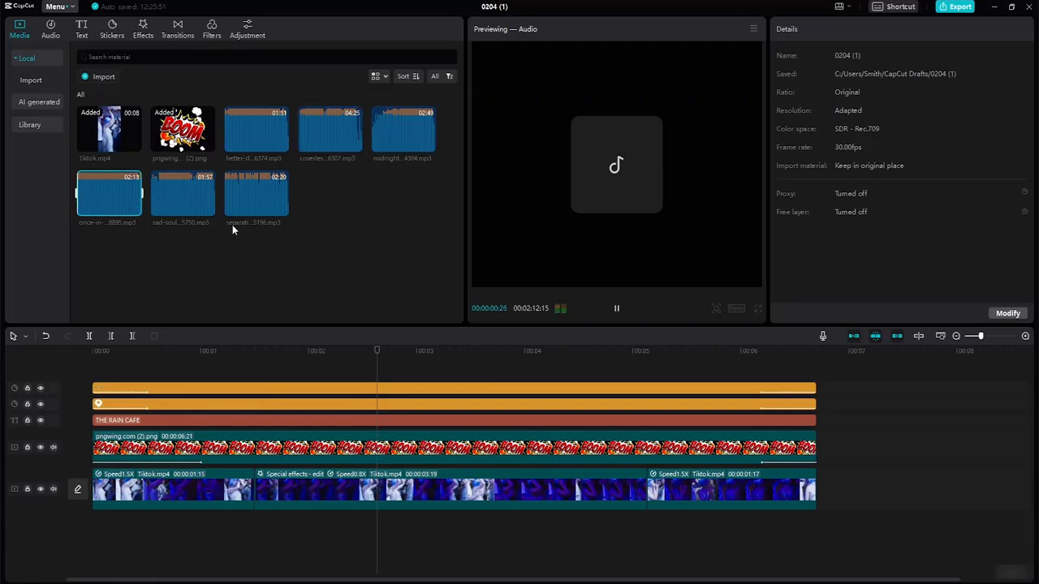
mouse_move(192, 209)
click(189, 201)
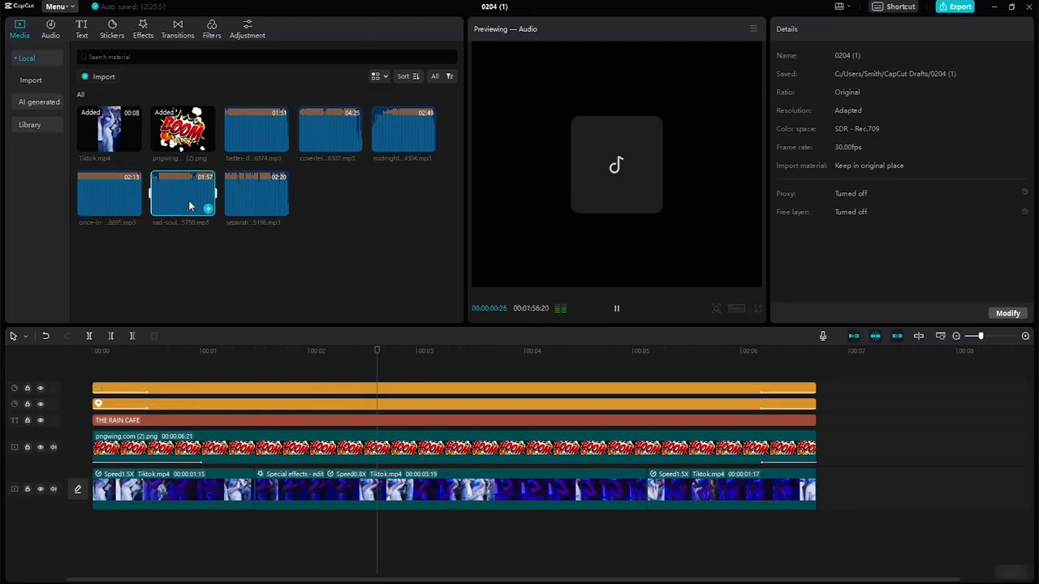
click(250, 207)
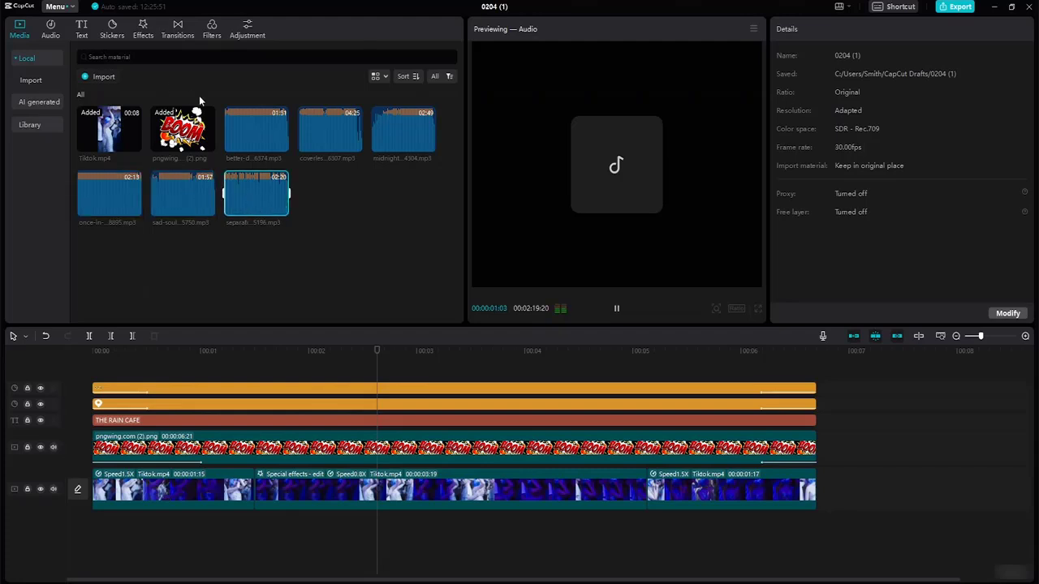
click(614, 311)
- Search the music library for Party and download the first five songs, from Party Night to Night Party, for listening
click(57, 33)
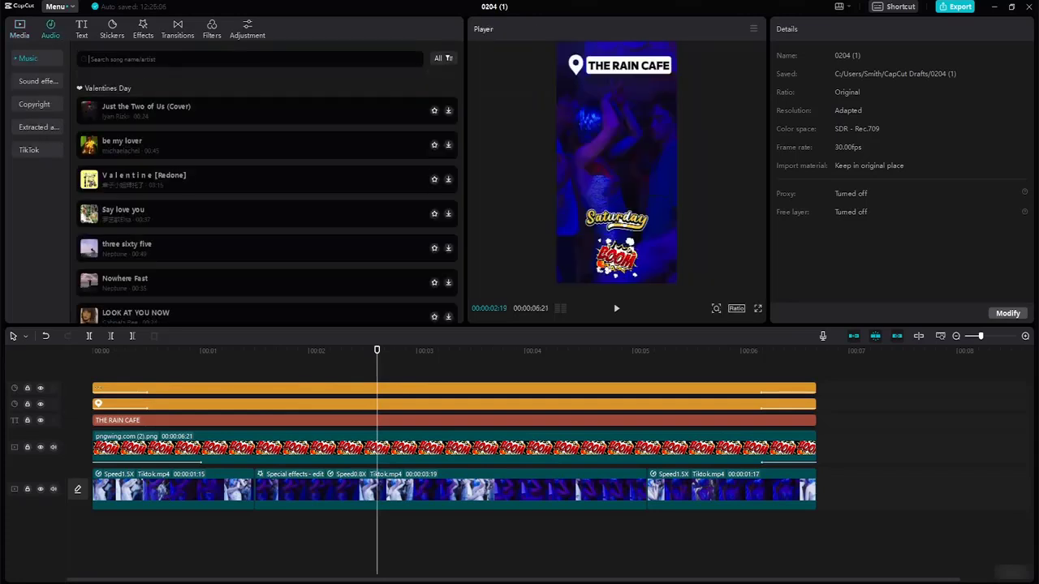
text(Party)
key(Return)
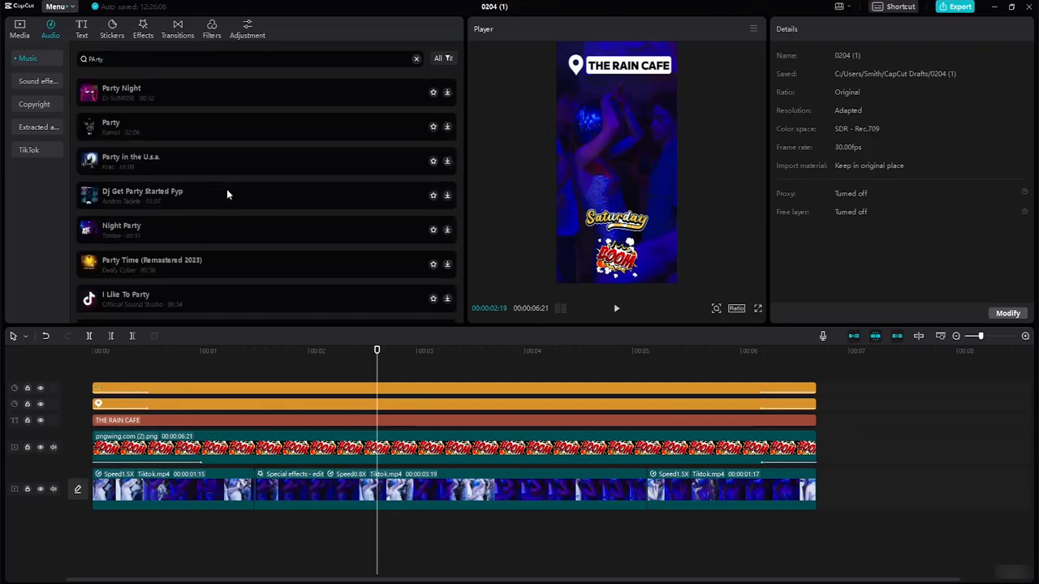
click(86, 101)
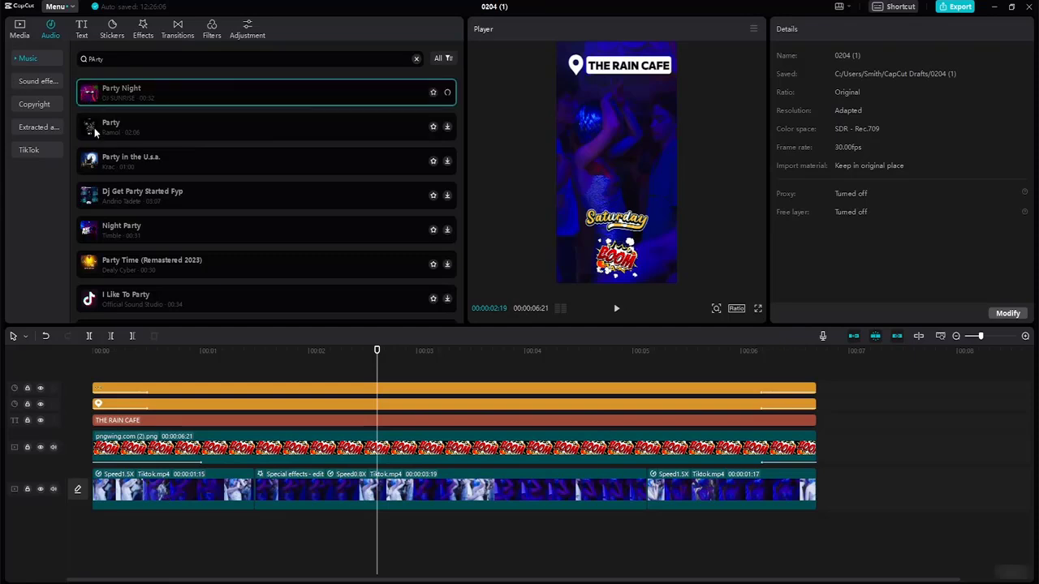
click(89, 136)
click(87, 168)
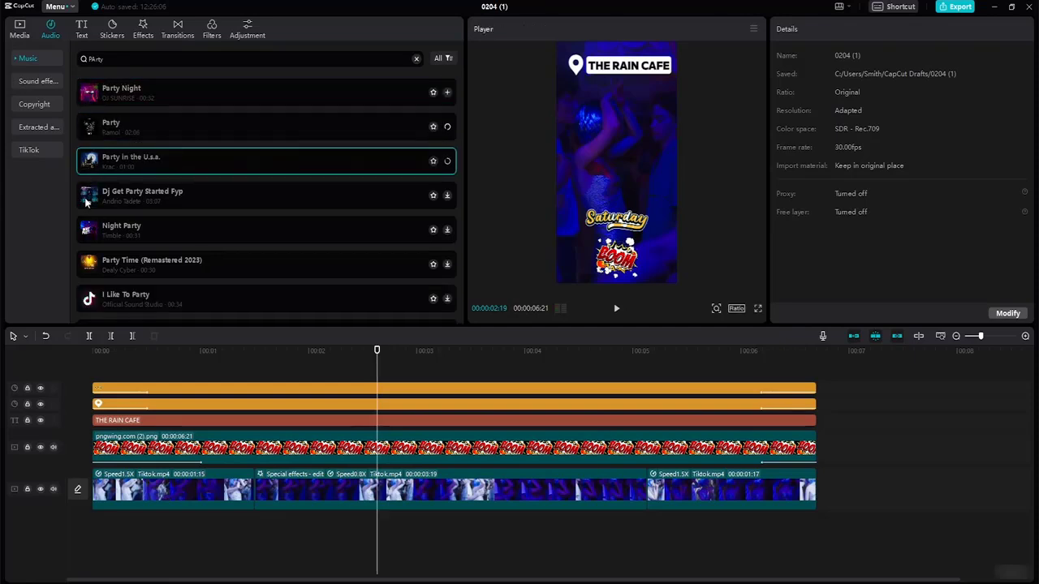
click(88, 200)
click(89, 247)
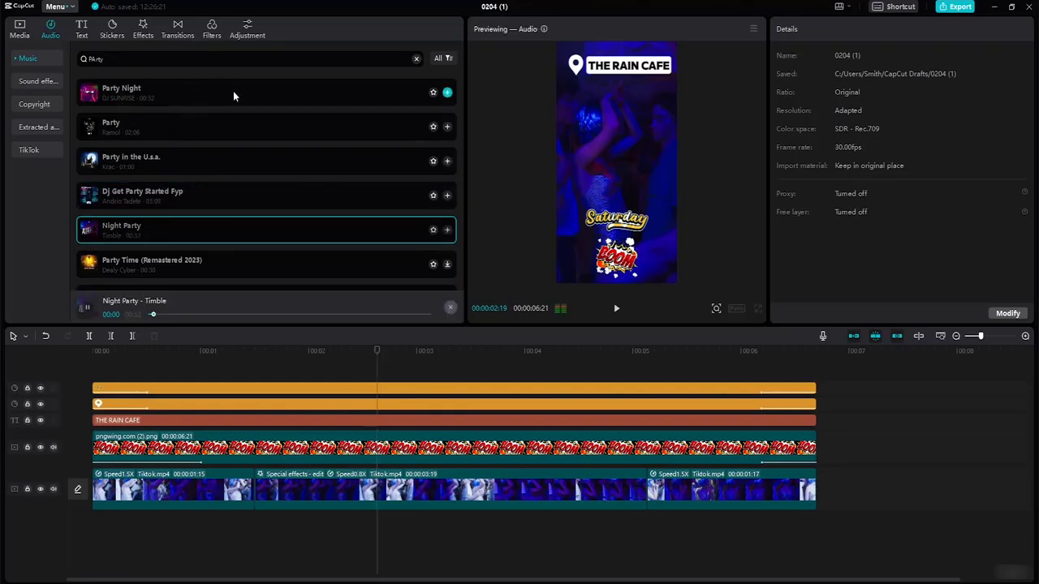
- Listen to the Party search results, comparing Party Night, Party Time (Remastered 2023), Night Party, Dj Get Party Started Fyp, Party in the U.s.a. and Party
click(125, 95)
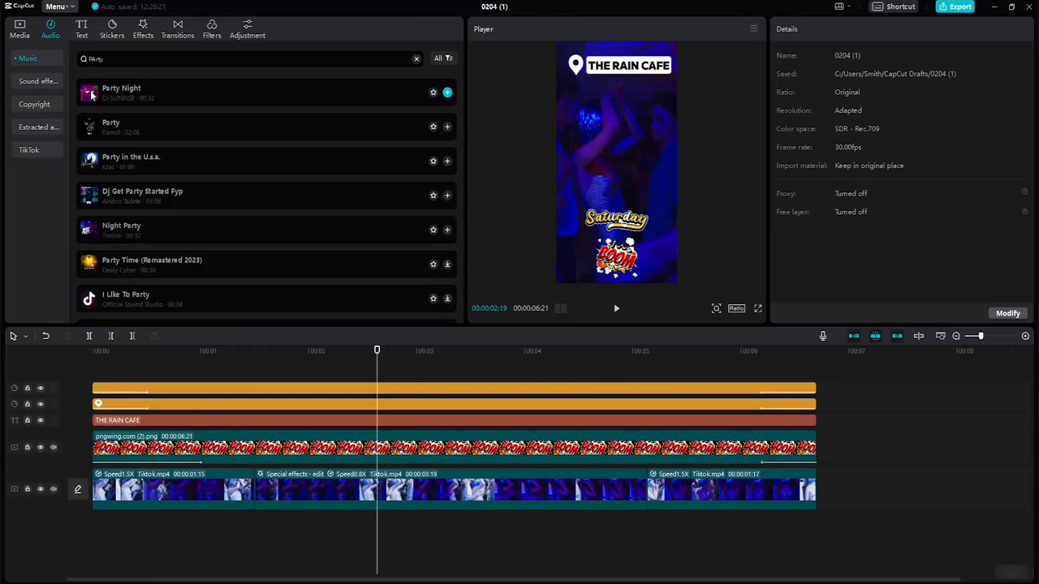
click(126, 94)
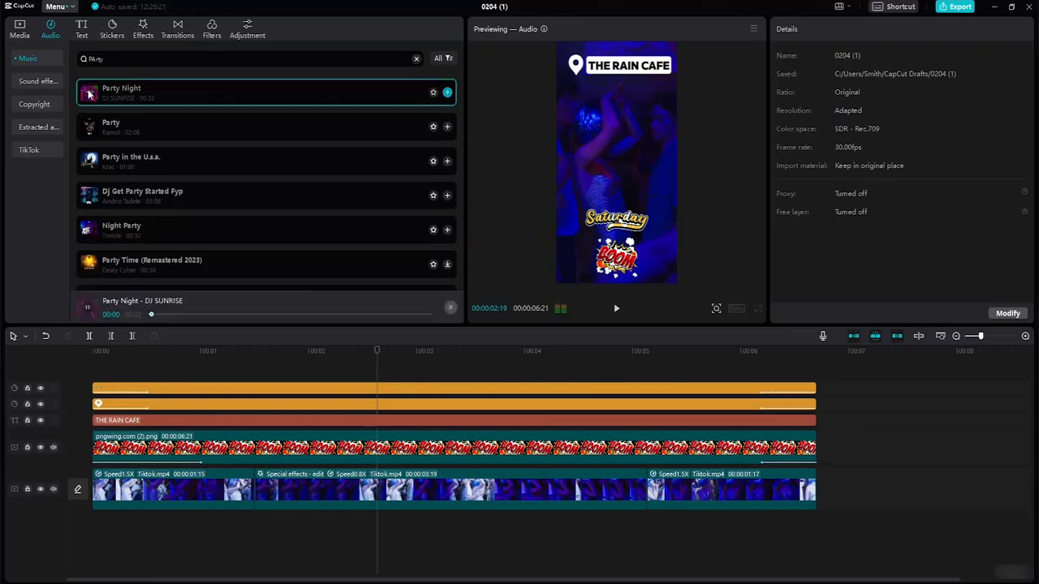
click(122, 263)
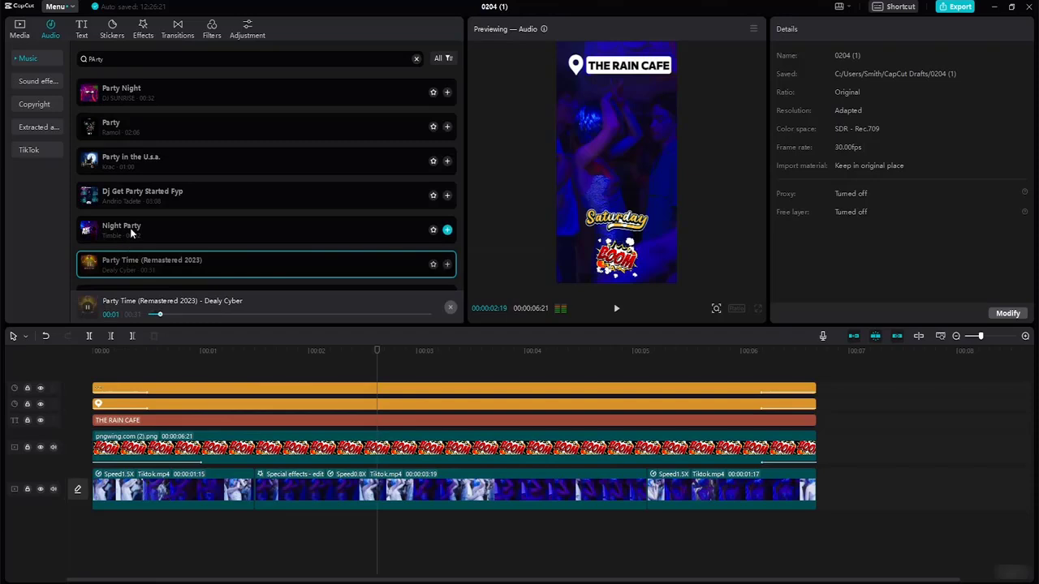
click(130, 232)
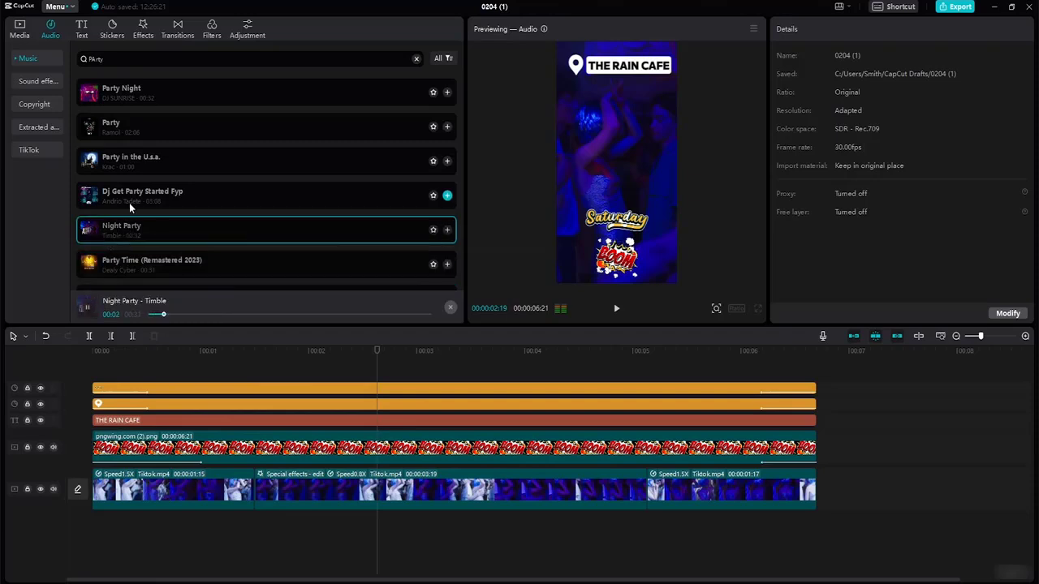
click(124, 260)
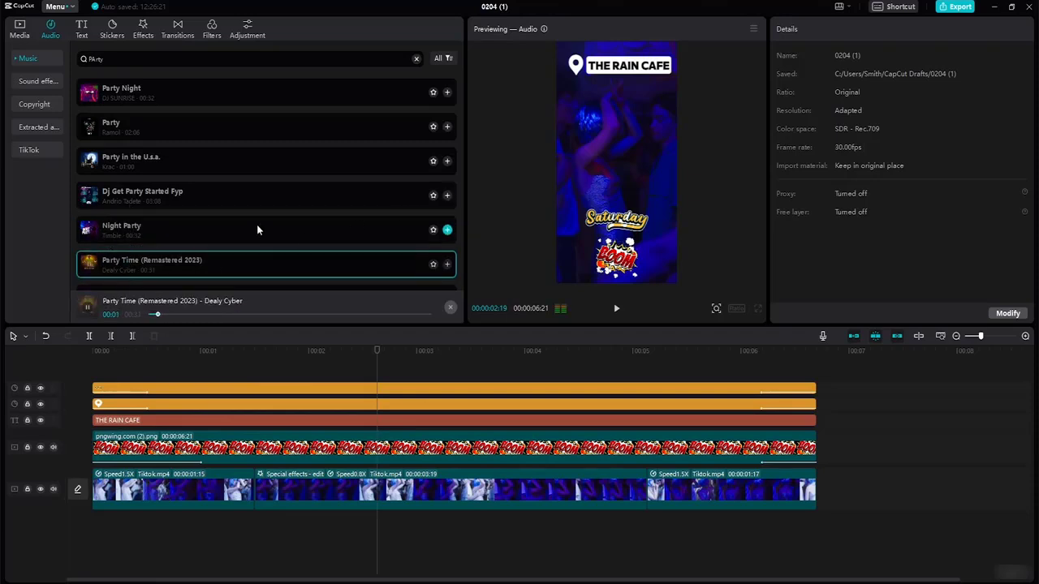
click(144, 194)
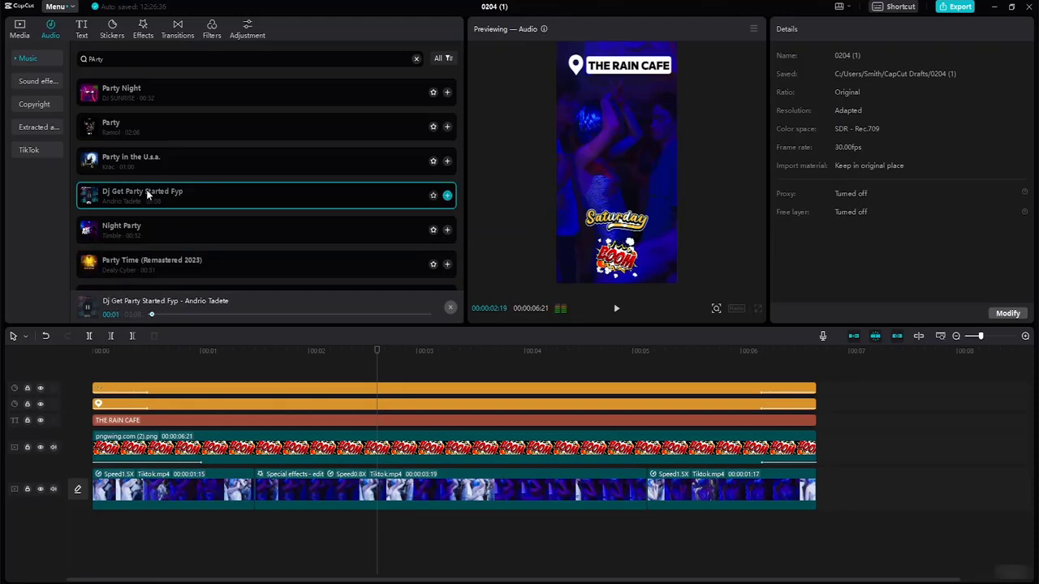
click(136, 161)
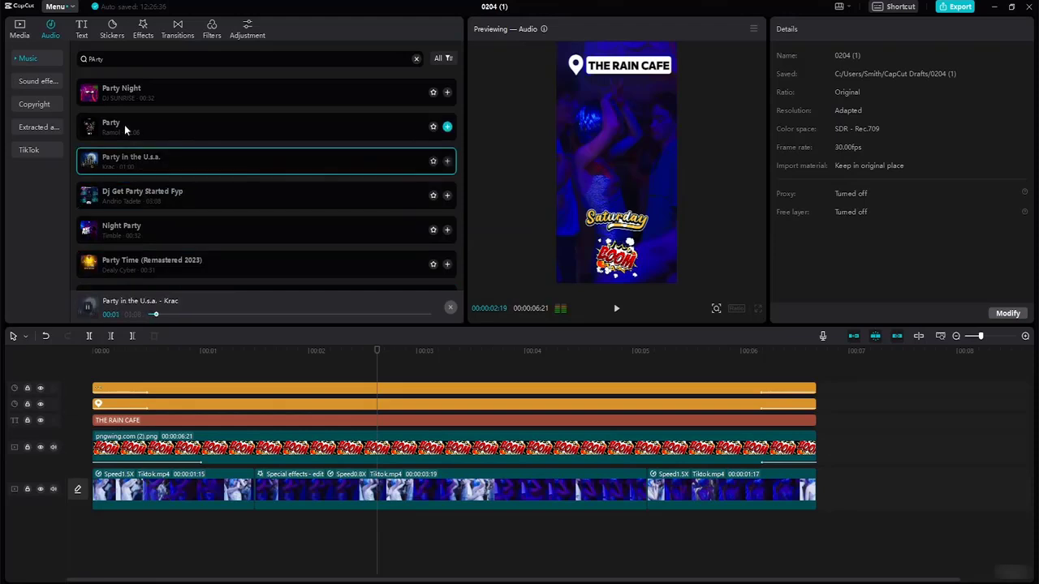
click(126, 127)
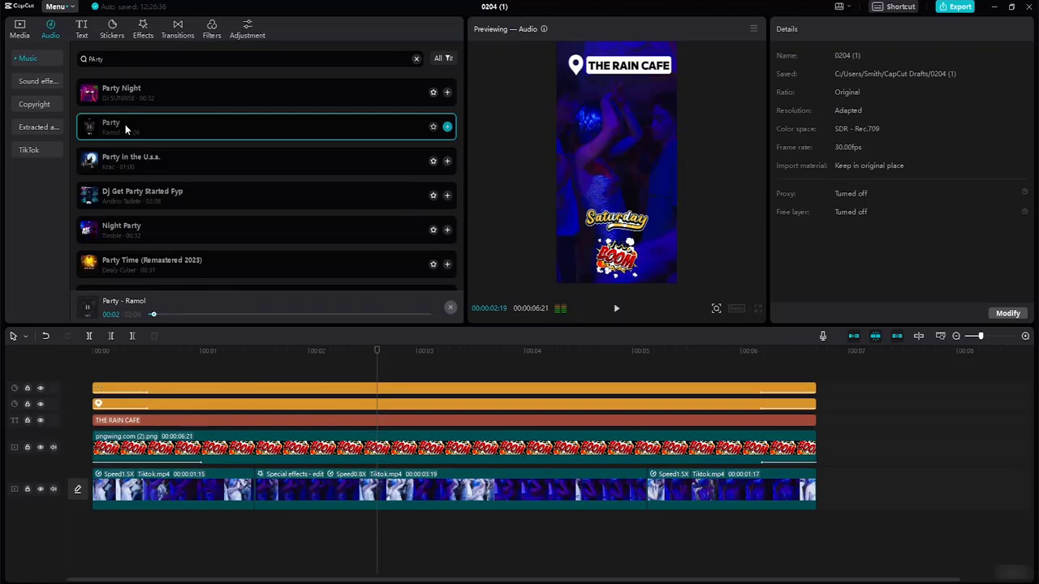
click(129, 123)
- Add the downloaded Party song on an audio track below the video and trim off its opening part
drag(109, 126, 91, 521)
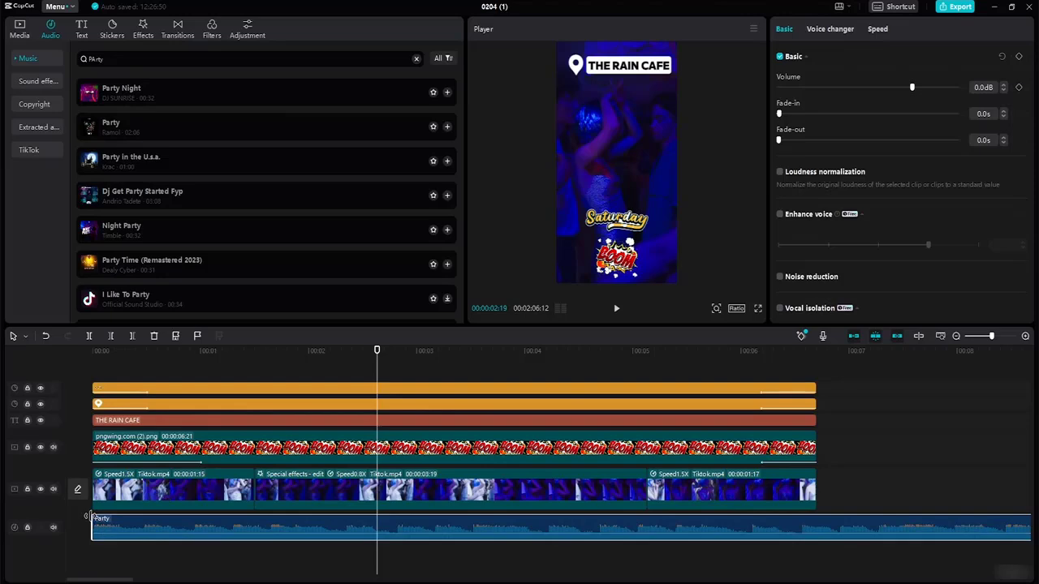
drag(94, 527, 185, 535)
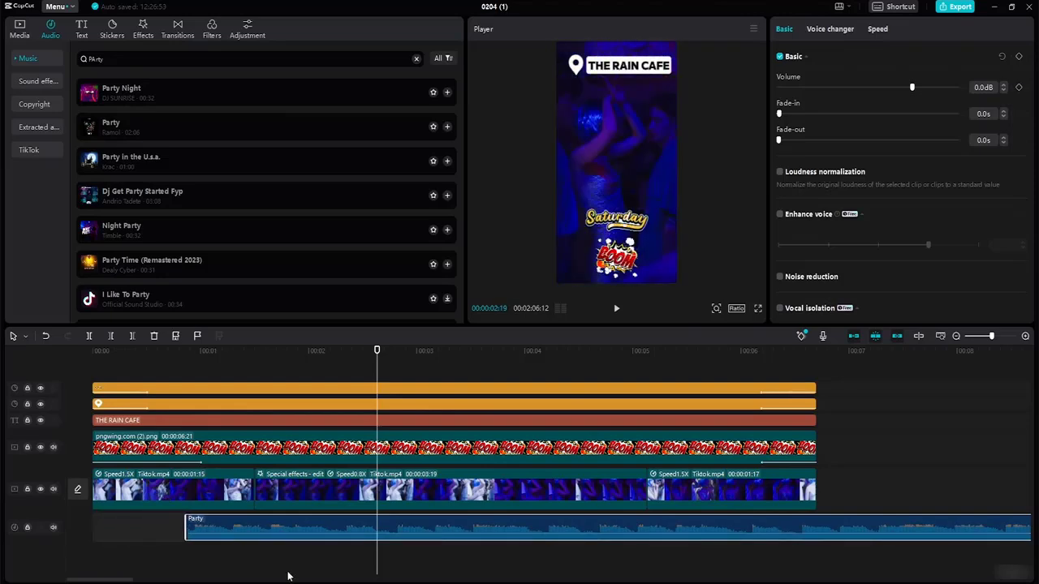
drag(977, 540, 957, 534)
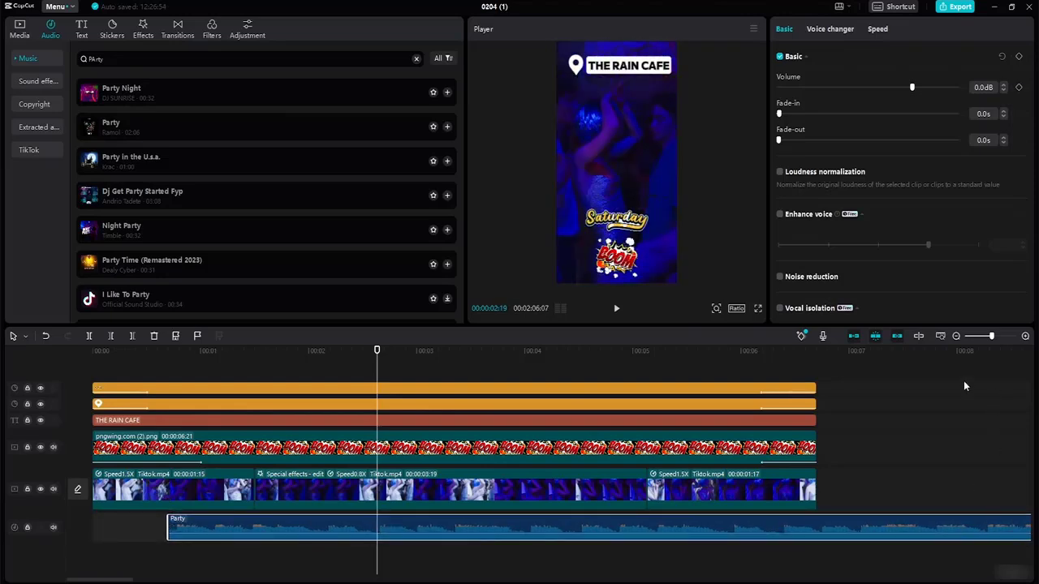
- Align the Party song with the video's start and trim its end to match the video's end
click(940, 337)
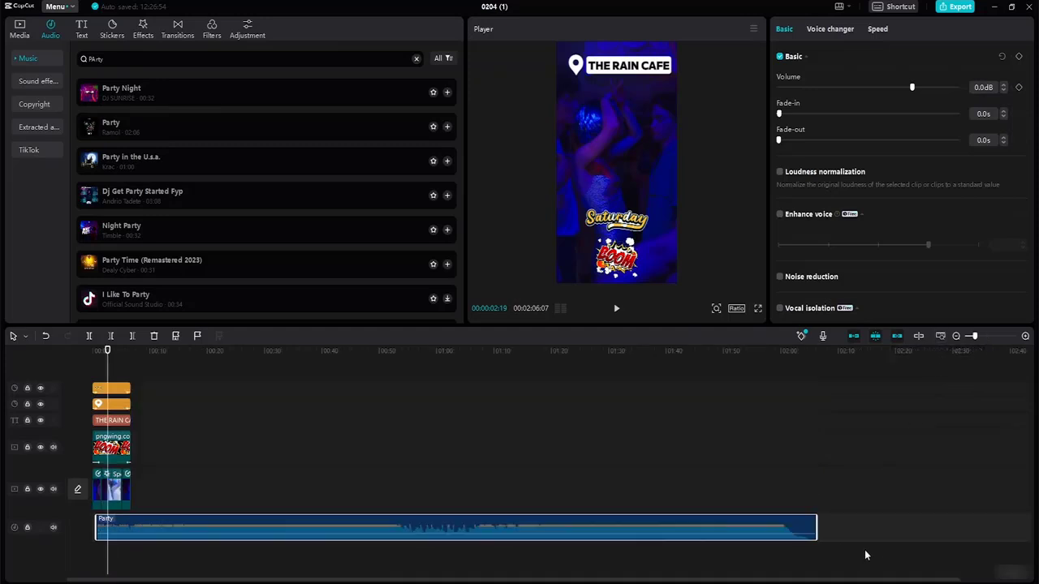
drag(814, 526, 111, 530)
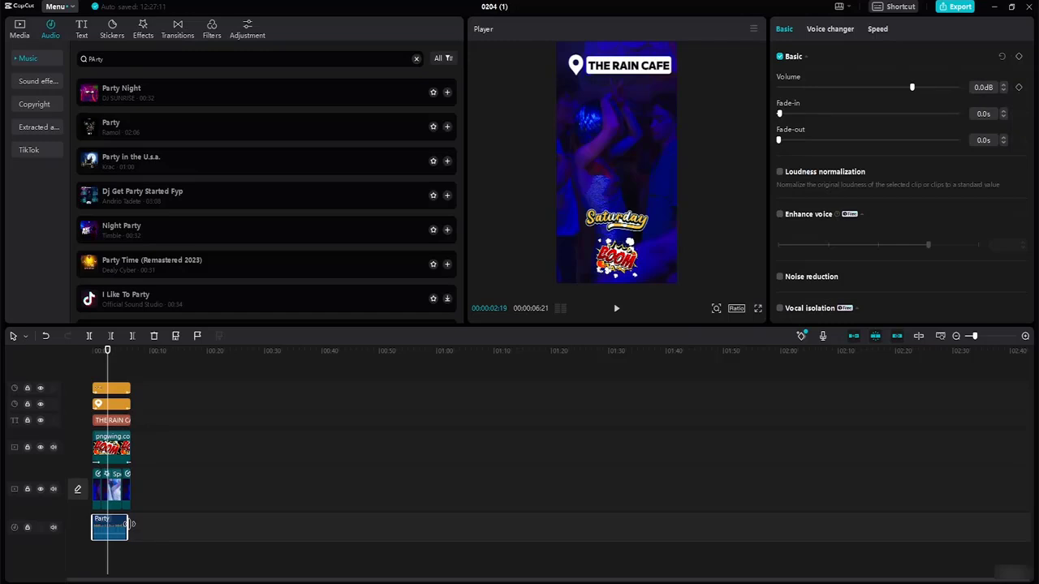
drag(129, 526, 132, 526)
click(454, 514)
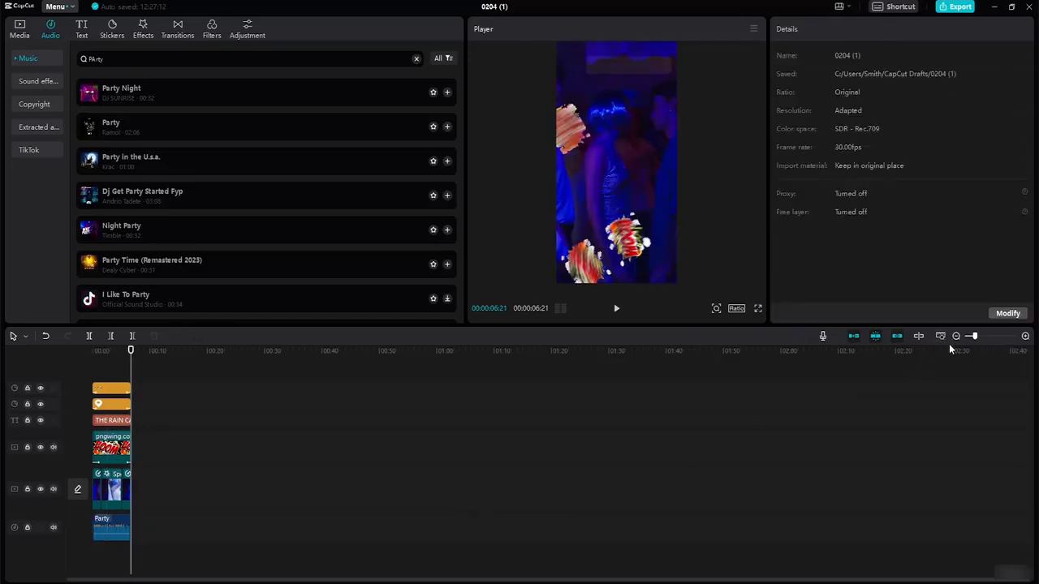
key(shift+z)
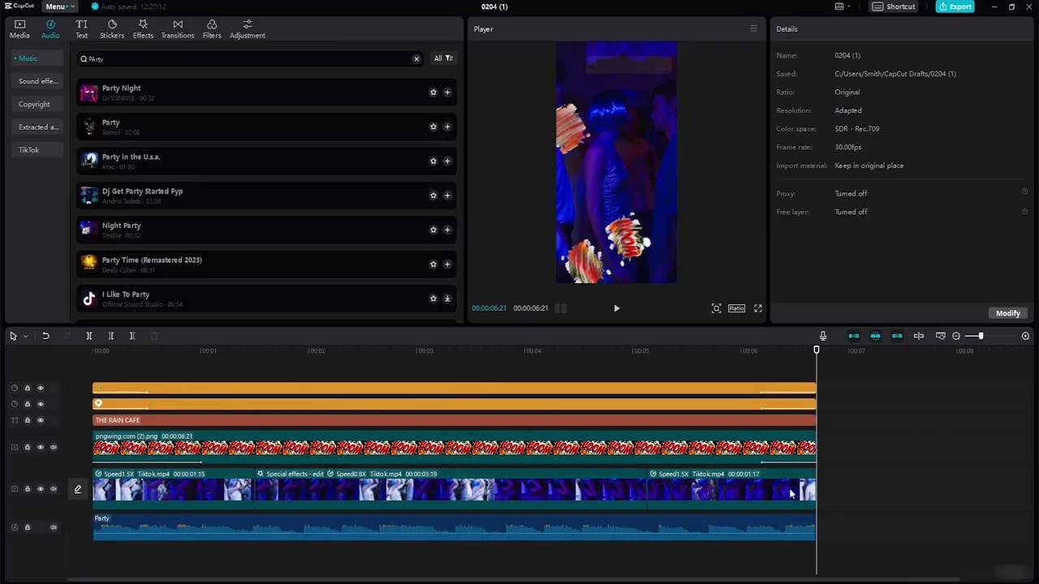
- Give the Party song a 0.5 s fade-in and a 0.5 s fade-out
click(183, 552)
click(210, 530)
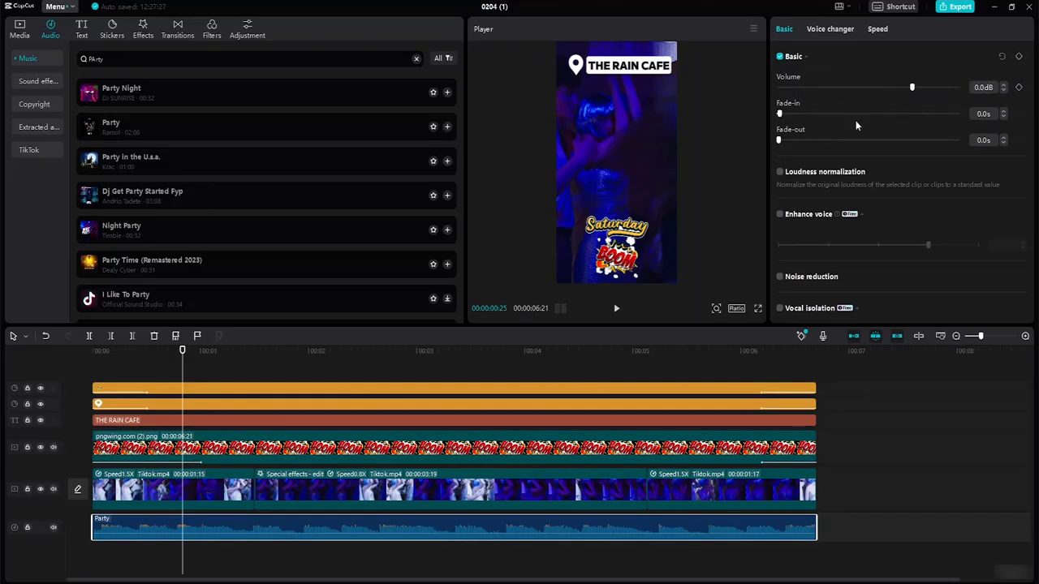
click(1003, 110)
click(1003, 110)
click(1002, 110)
click(1003, 110)
click(1003, 110)
click(1003, 137)
click(1003, 137)
click(1003, 137)
click(1003, 137)
click(1004, 138)
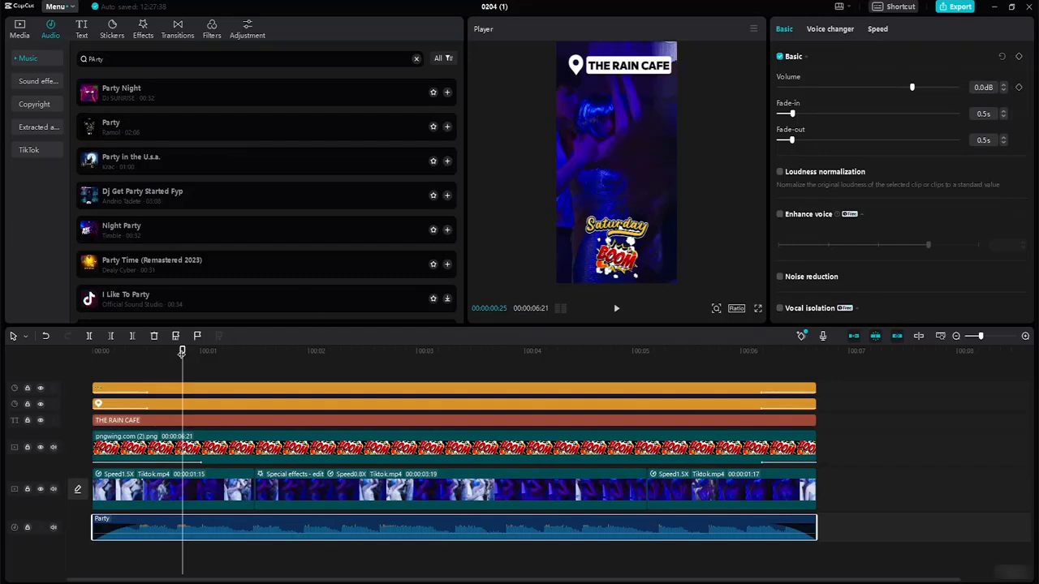
- Play the video's opening from the beginning to check the music with its fade-in
drag(182, 351, 11, 346)
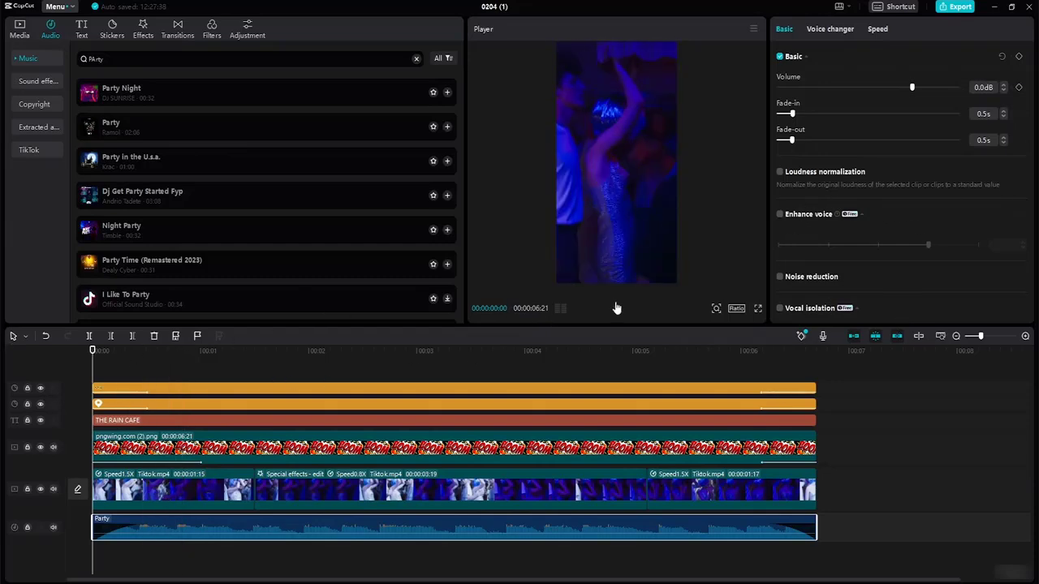
click(616, 308)
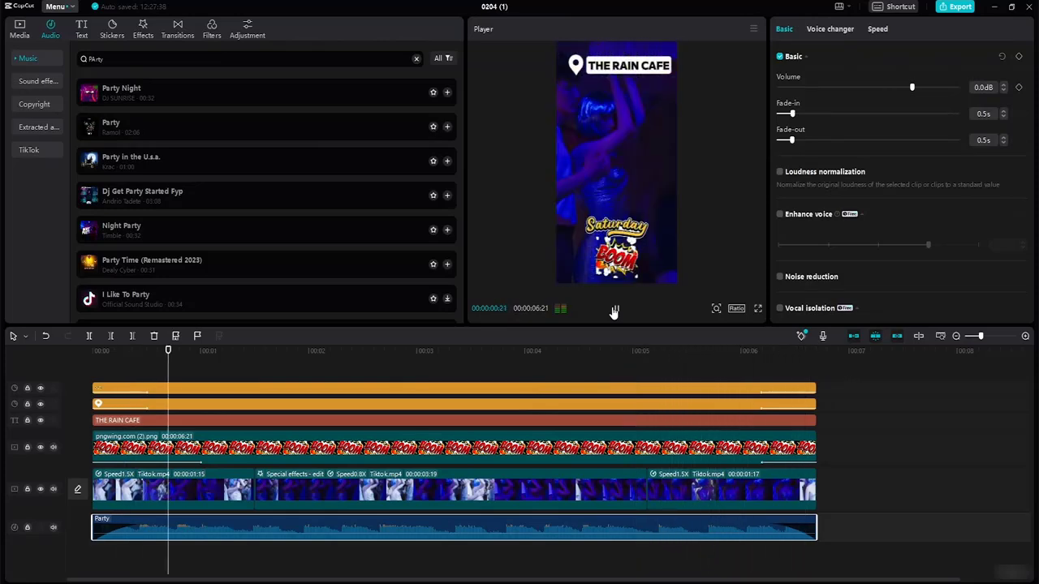
click(614, 310)
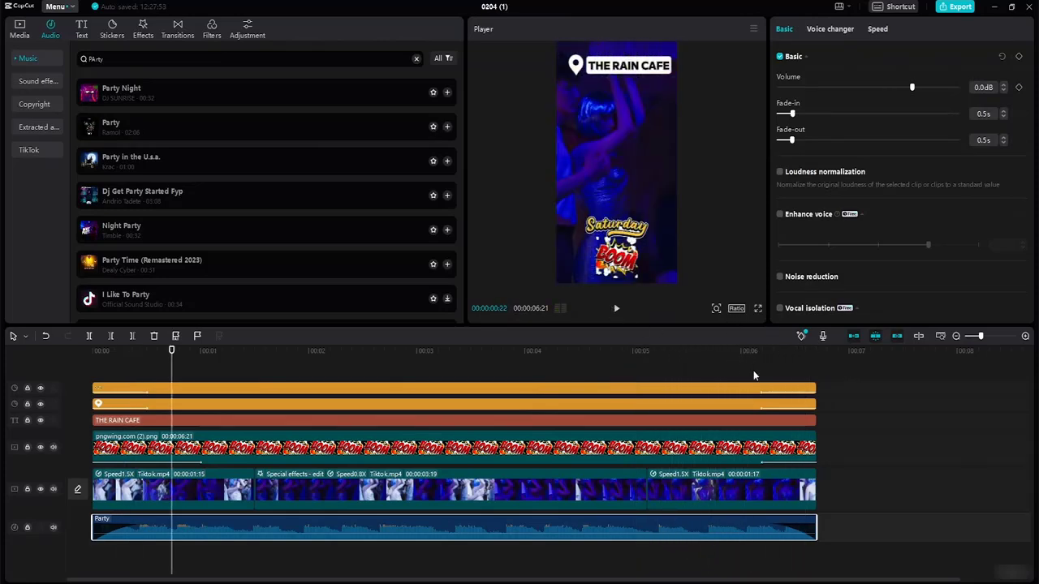
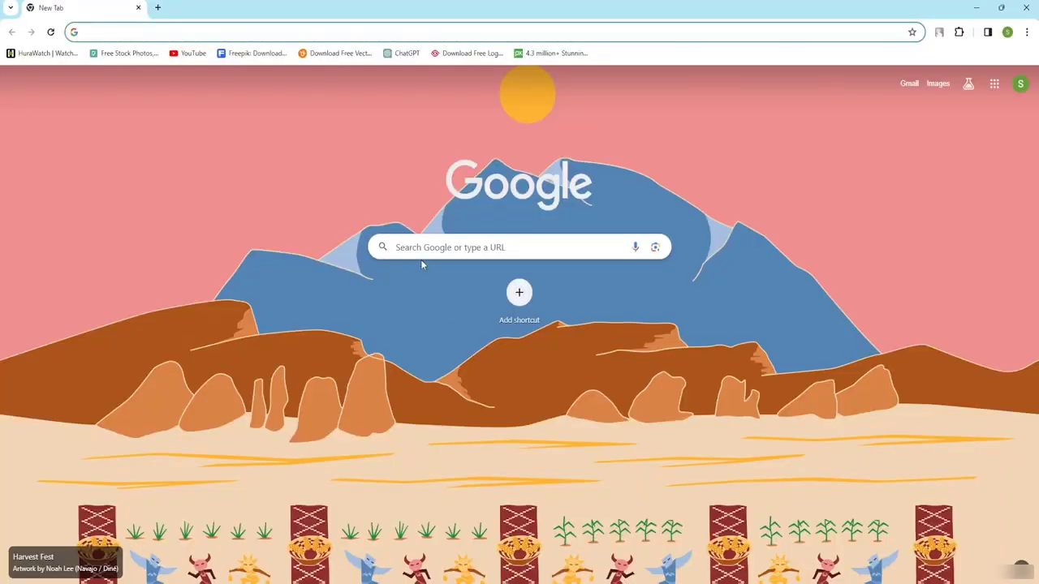
- Switch to Chrome, search Google for png wing and open the PNGWing website
click(421, 253)
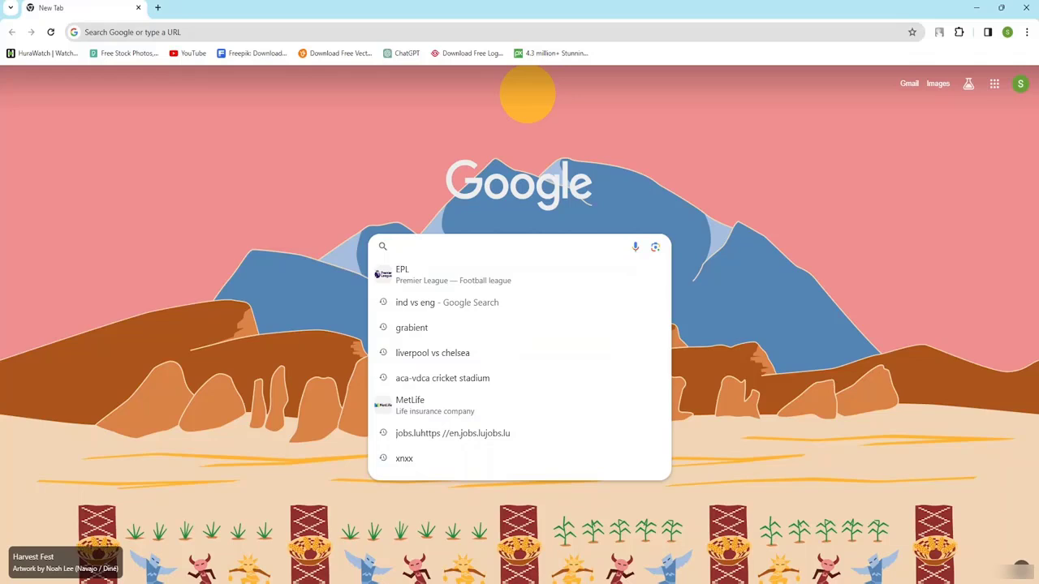
text(p)
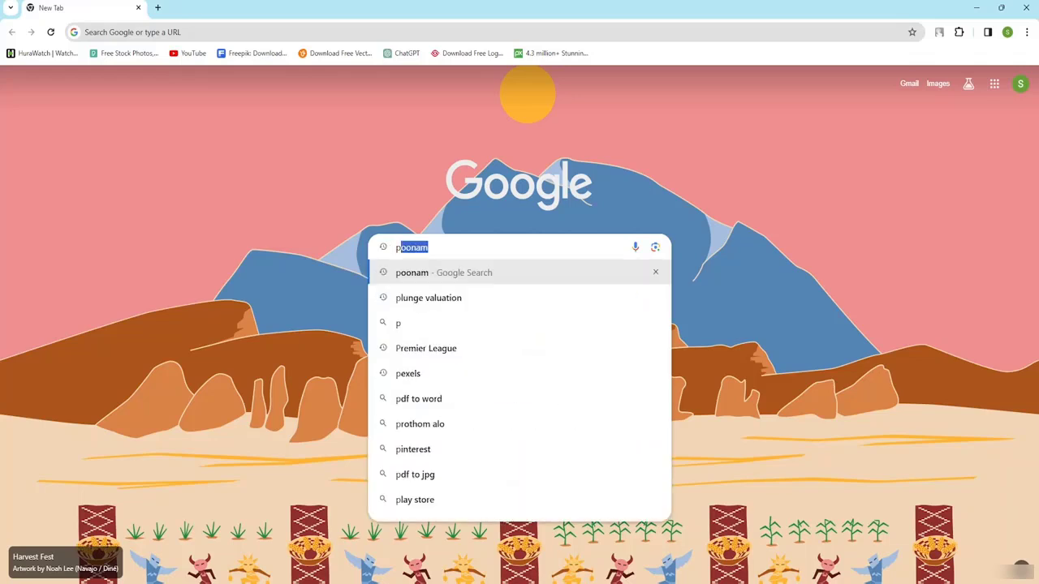
text(ng wing)
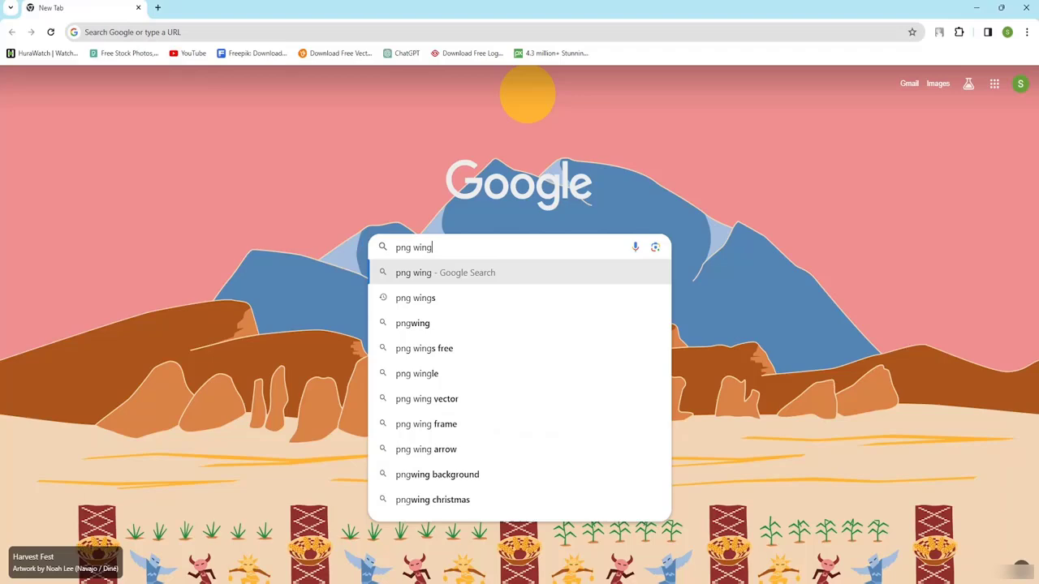
key(Return)
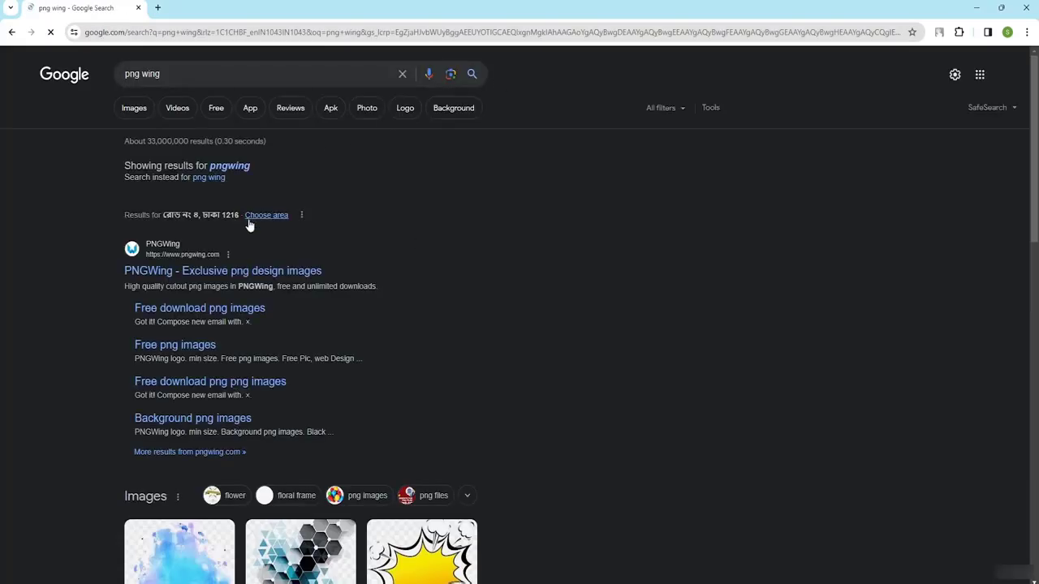
click(292, 270)
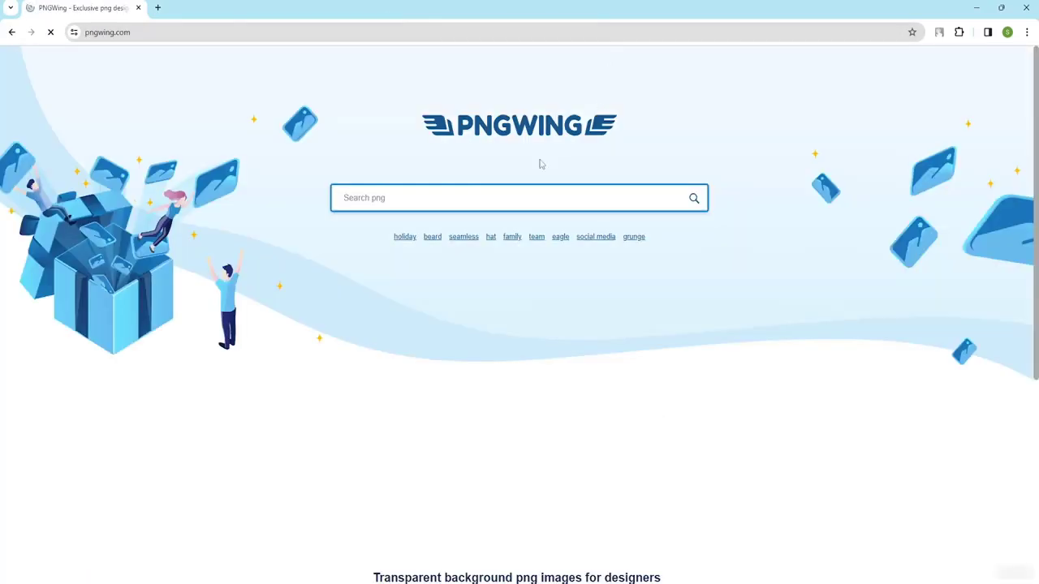
- Search PNGWing for tiktok and open the download page of the 335x380px TikTok note logo
click(438, 195)
text(tiktok)
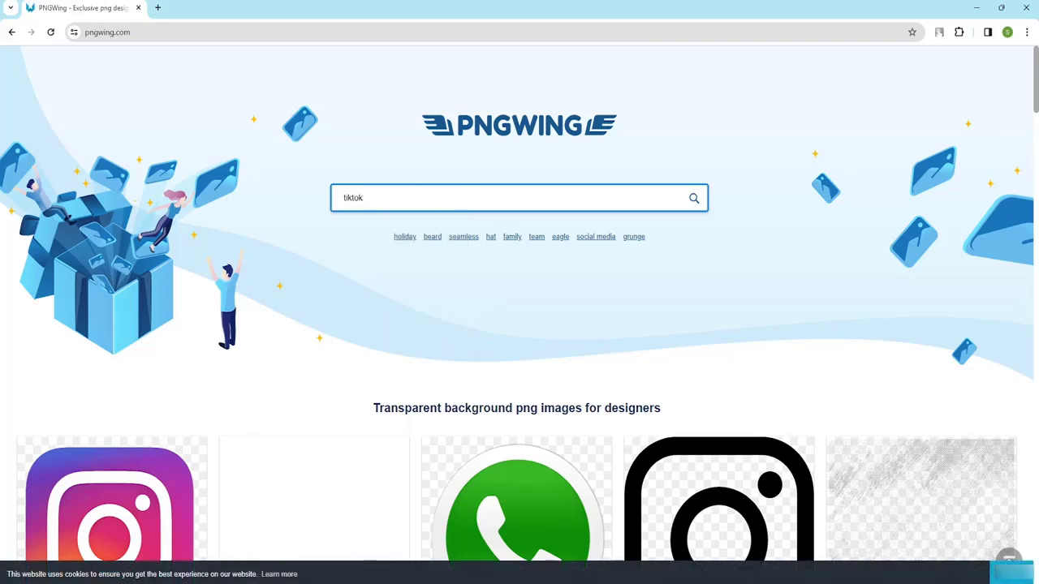
key(Return)
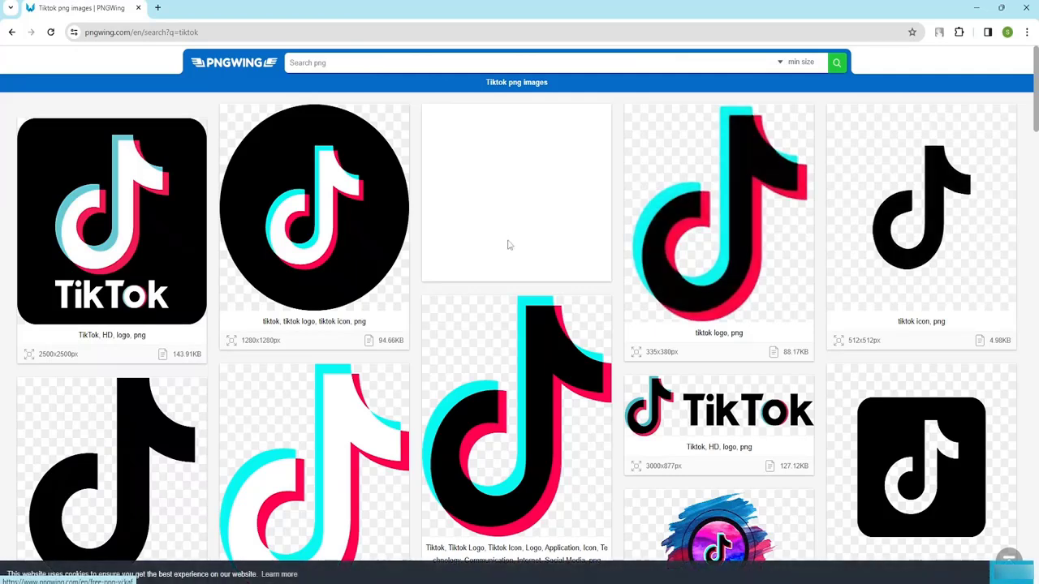
click(747, 268)
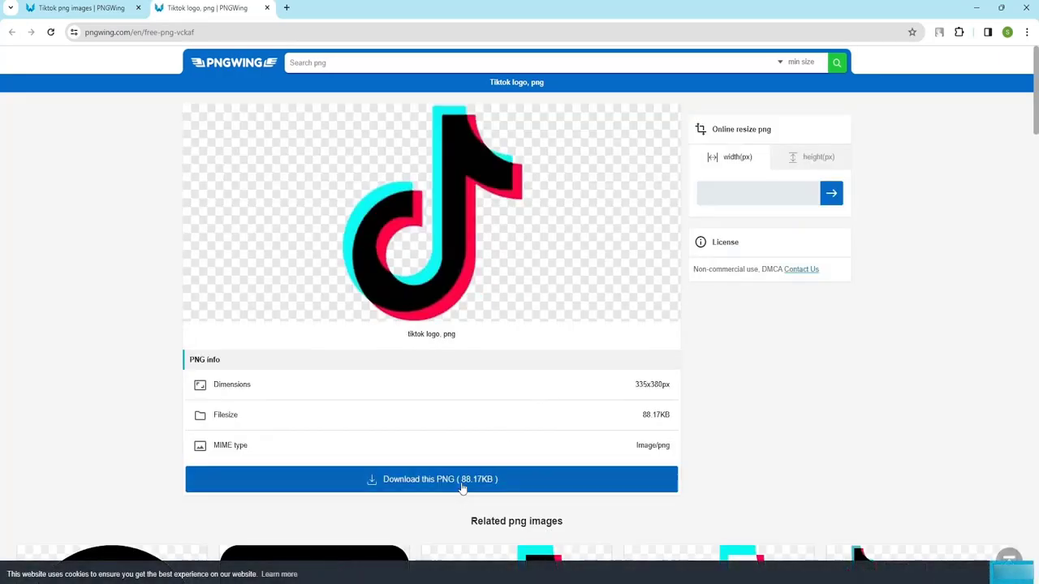
click(466, 484)
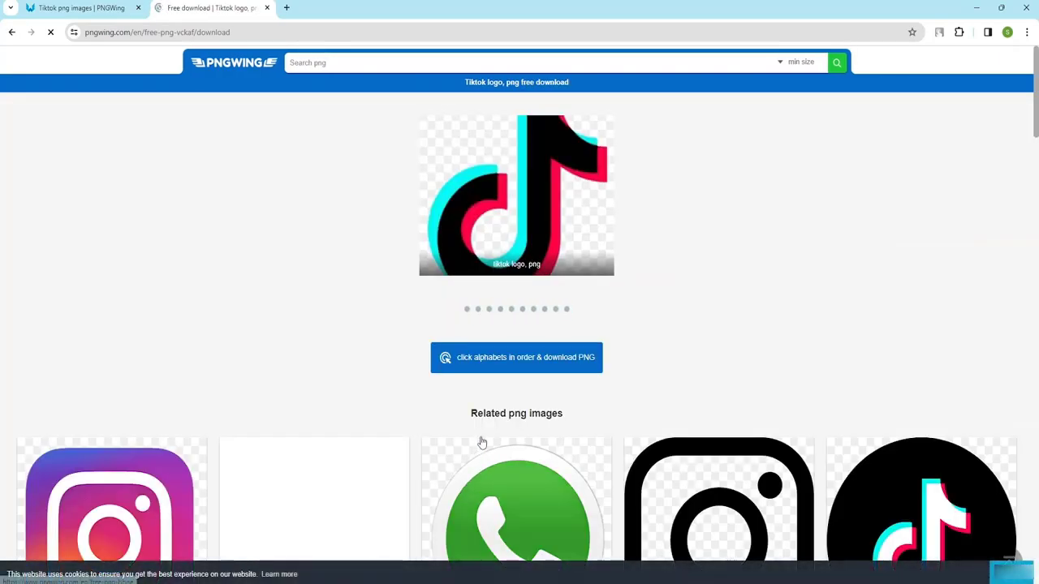
- Complete the ordered-characters check to download the TikTok logo PNG, and check the browser's downloads
click(495, 360)
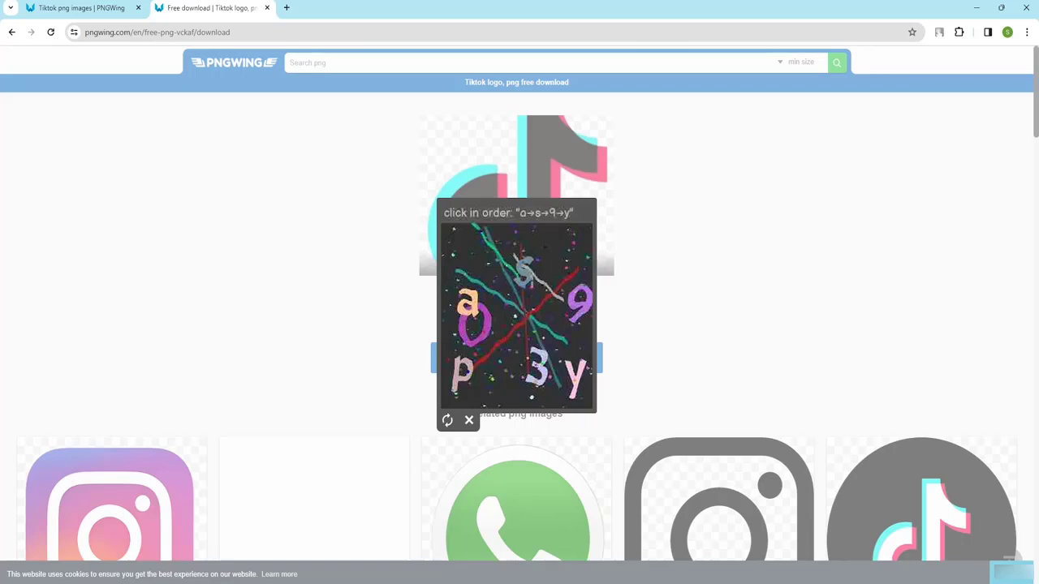
click(470, 302)
click(524, 274)
click(581, 302)
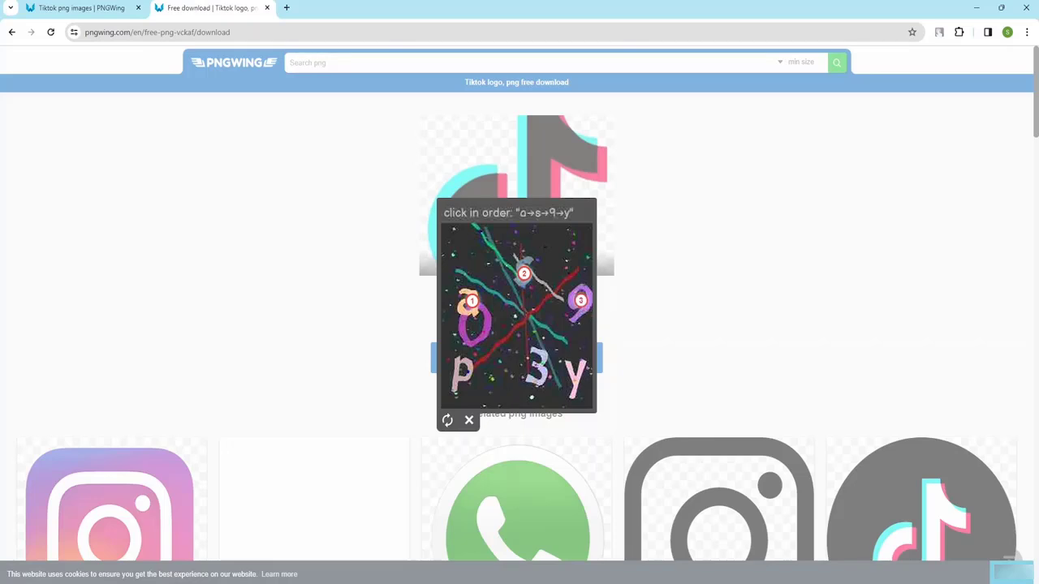
click(571, 373)
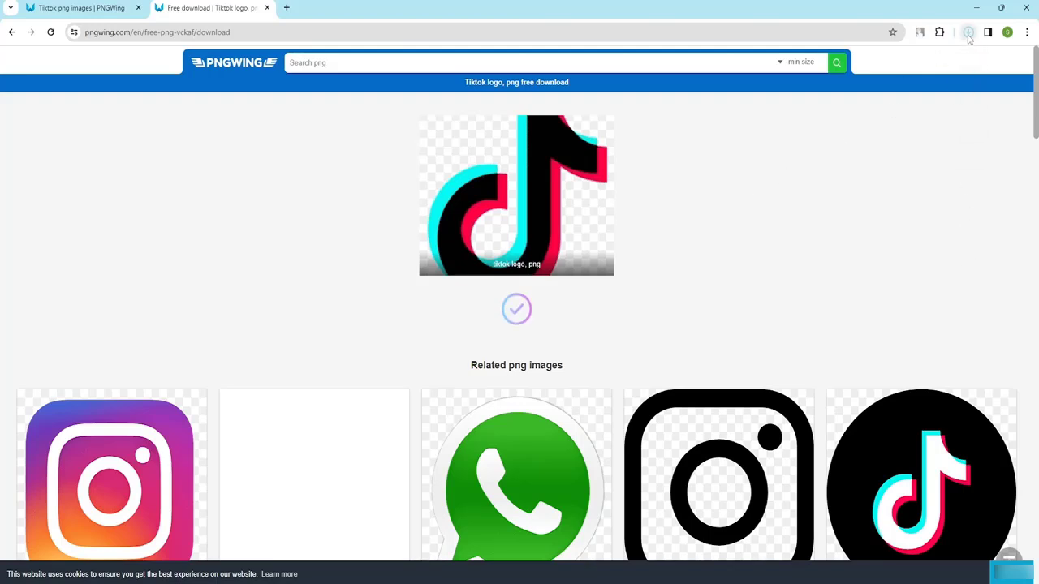
click(968, 36)
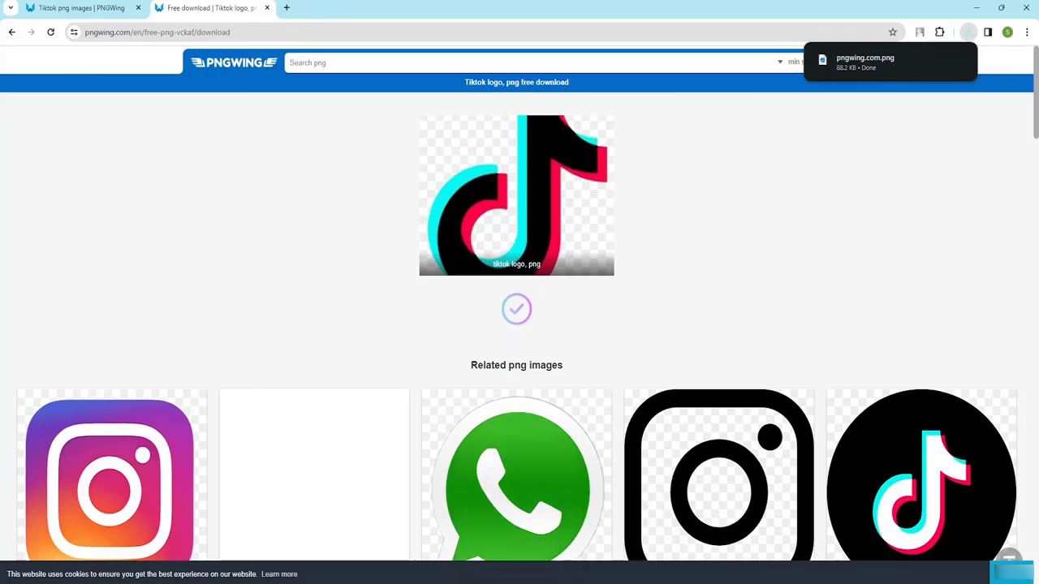
- Switch back to CapCut and import the TikTok logo pngwing.com from the Downloads folder
mouse_move(704, 581)
click(714, 525)
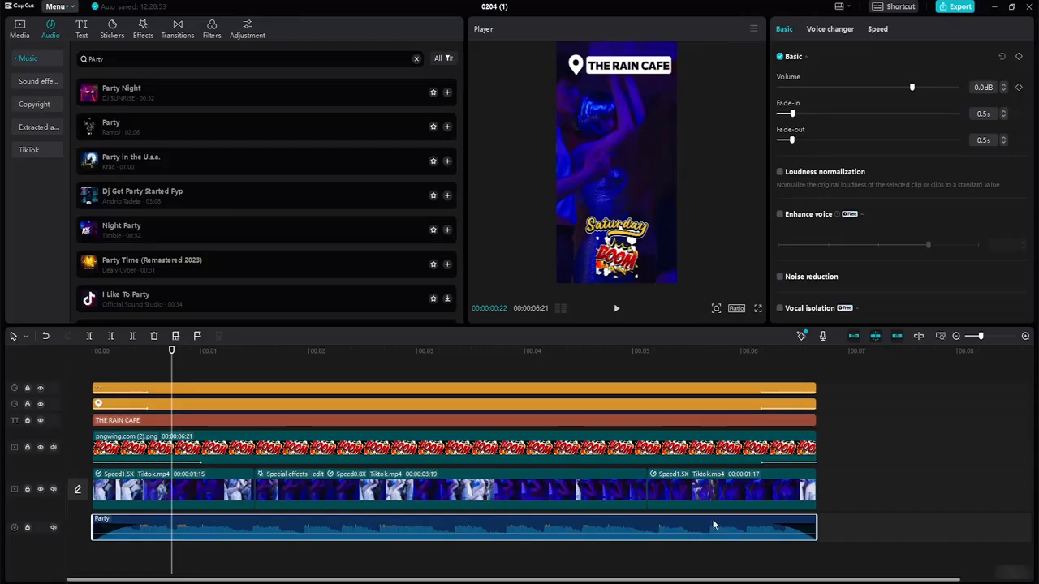
click(24, 39)
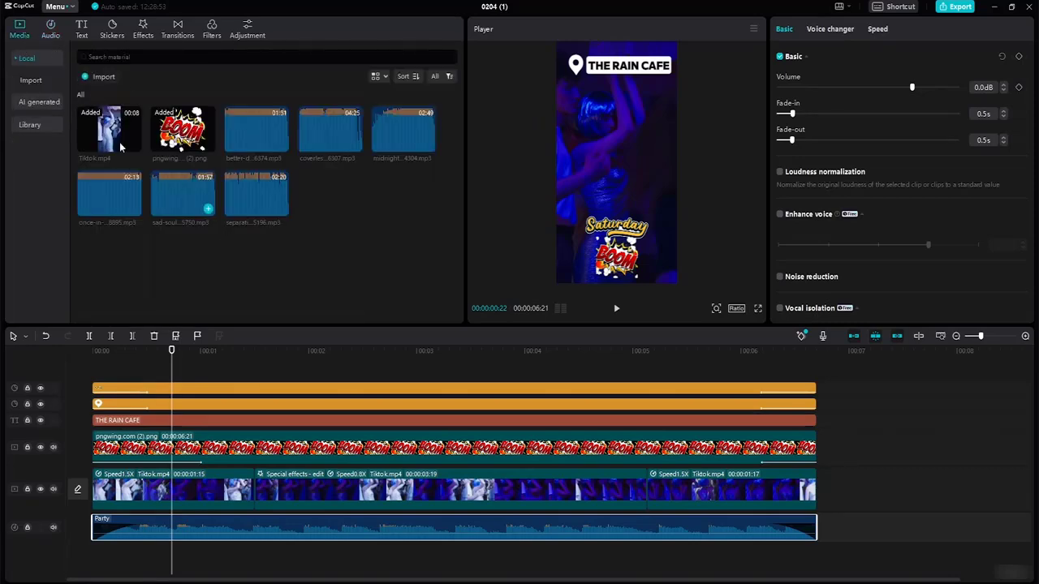
click(96, 78)
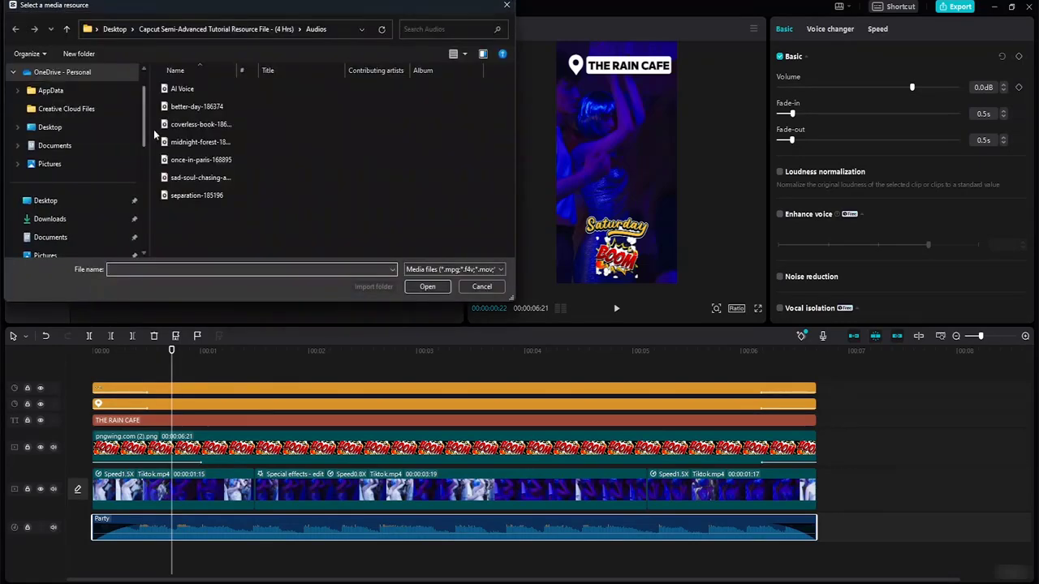
click(75, 220)
click(186, 104)
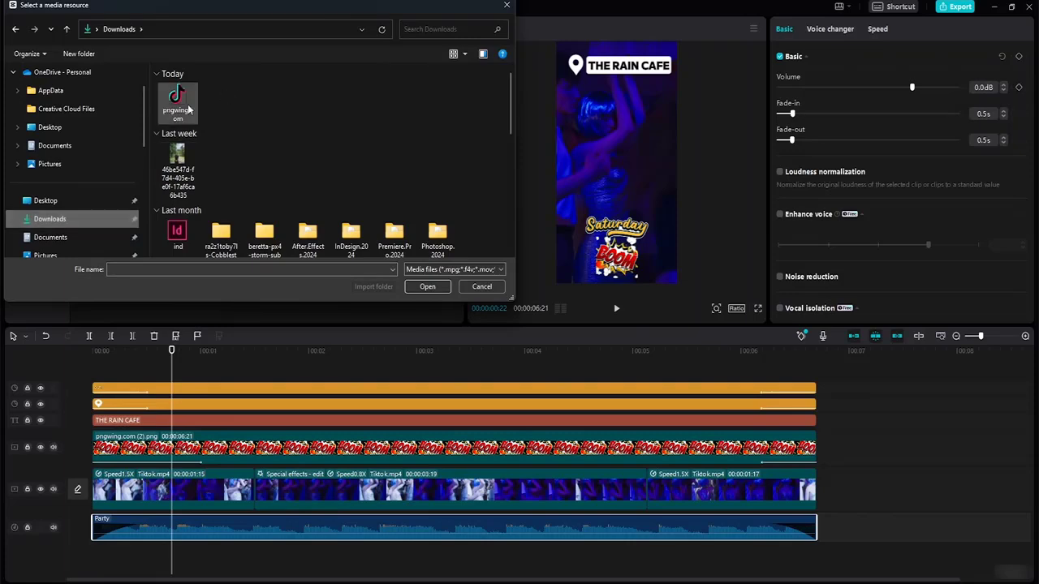
click(432, 286)
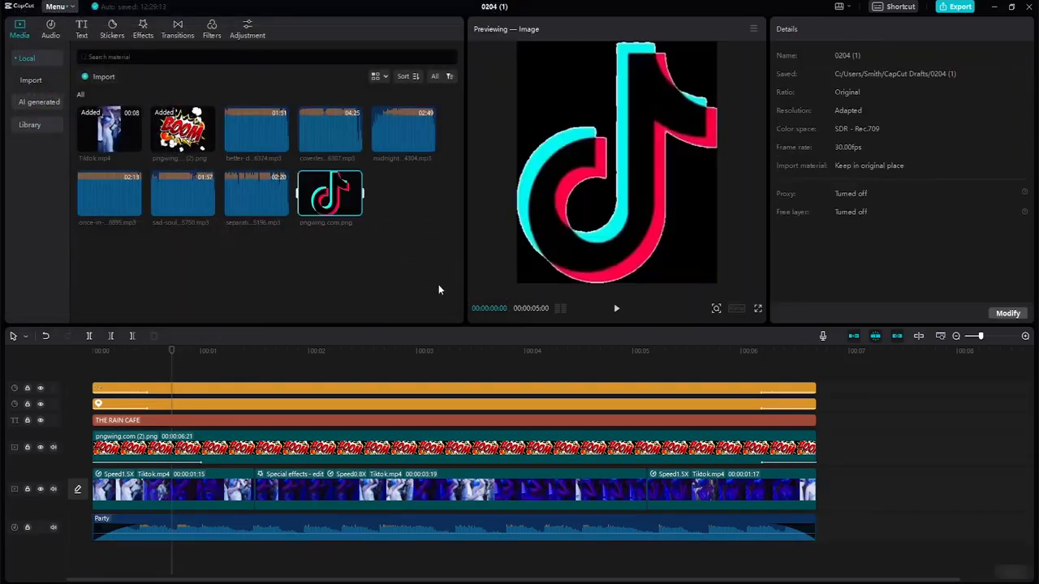
click(382, 254)
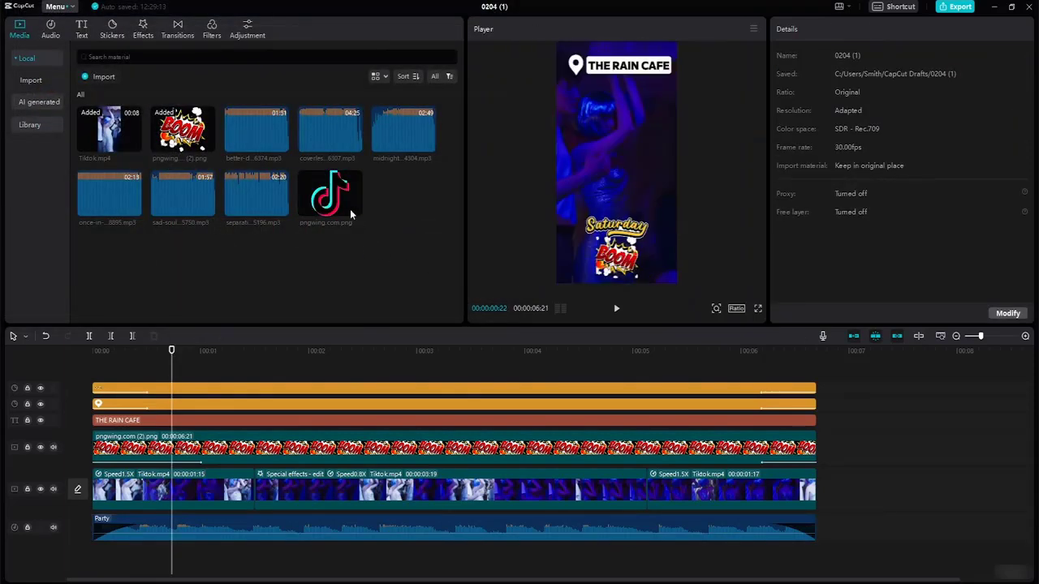
- Place the TikTok logo above the BOOM clip near the video's start, scaled to 10% at X 763, Y -1647 in the frame's lower-right corner
drag(336, 193, 201, 366)
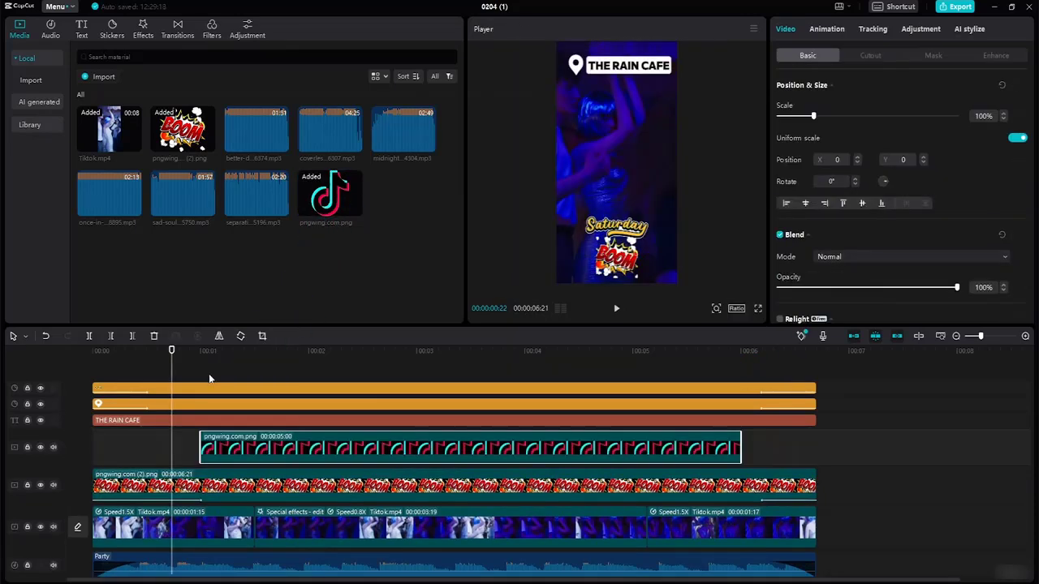
drag(276, 456, 176, 452)
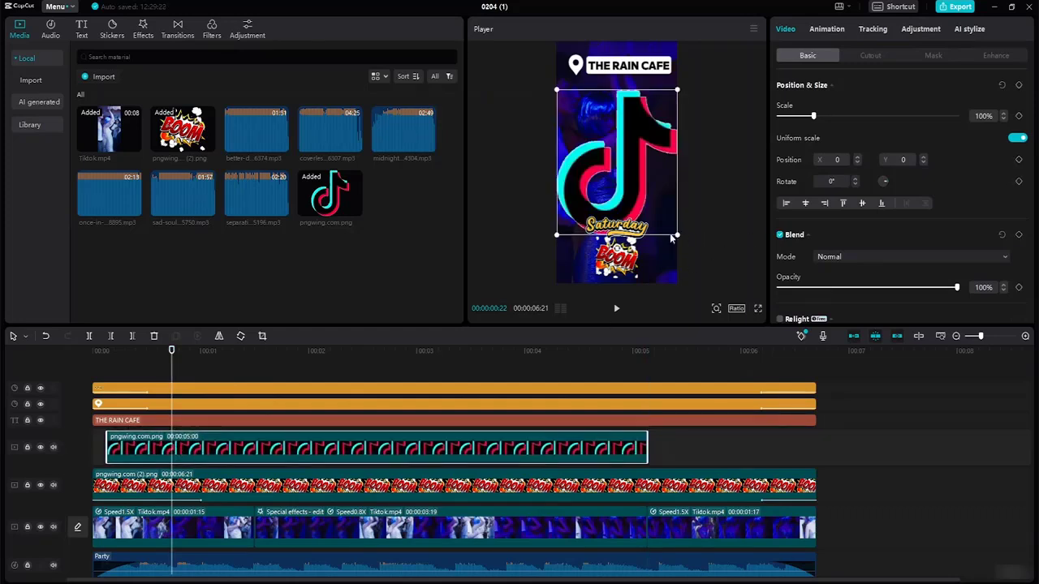
drag(677, 236, 666, 271)
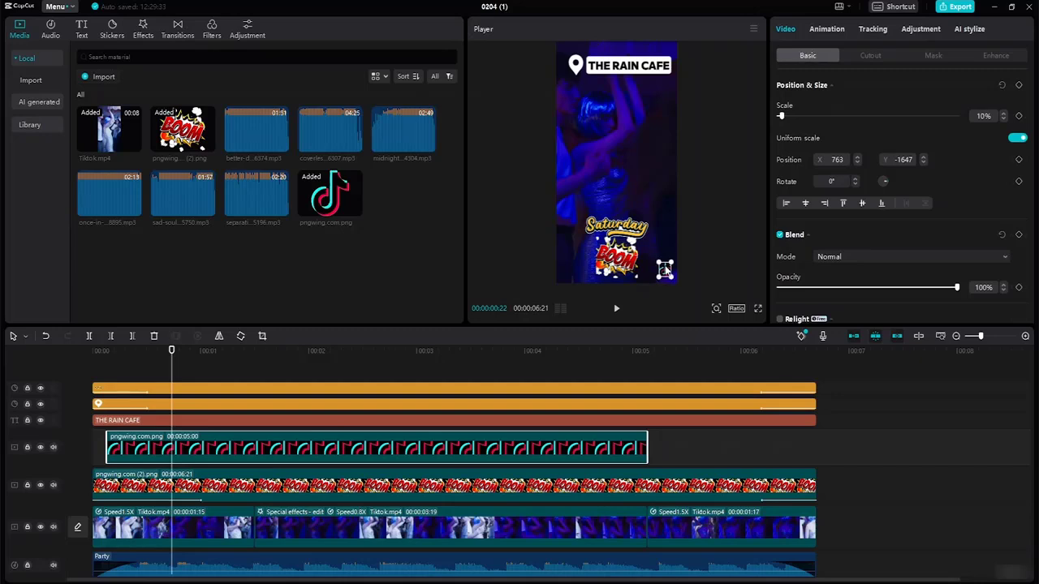
- Reposition the TikTok logo at X 809, Y -1711 and extend its clip to the end of the video
click(712, 259)
click(664, 272)
drag(649, 445, 815, 469)
click(834, 465)
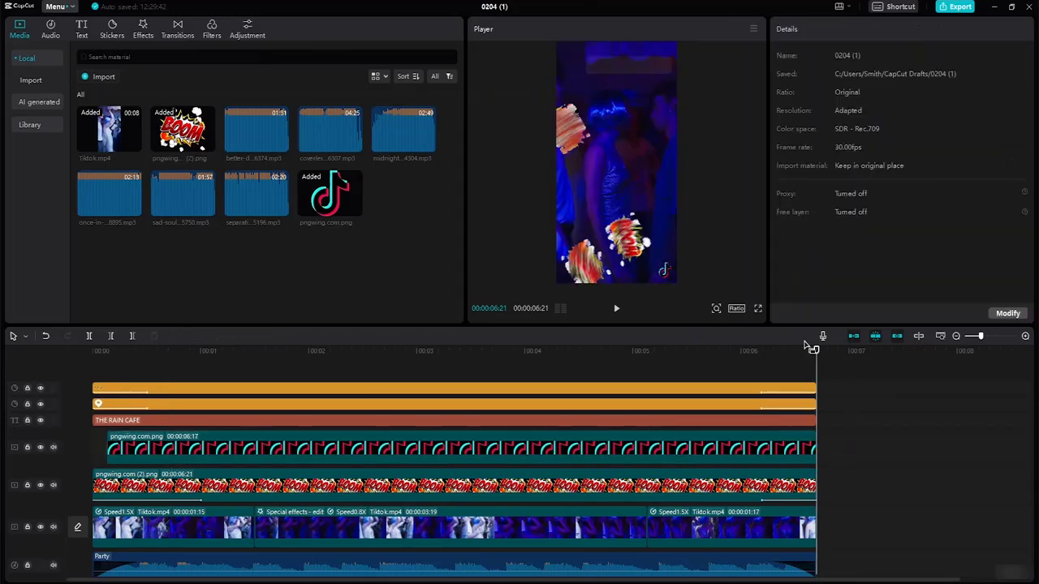
- Apply the Shake 2 entrance animation to the TikTok logo clip
click(725, 456)
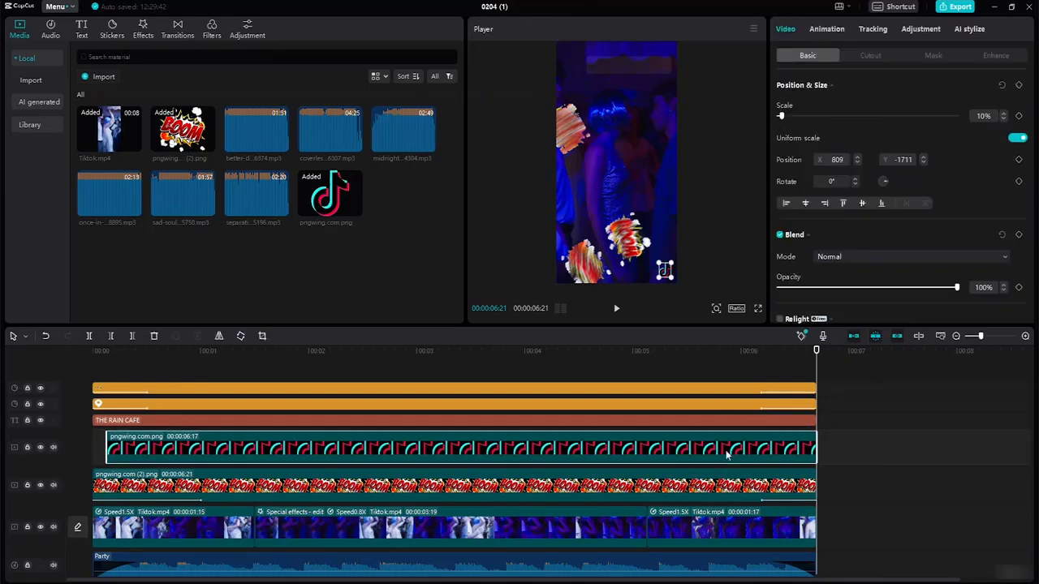
click(828, 30)
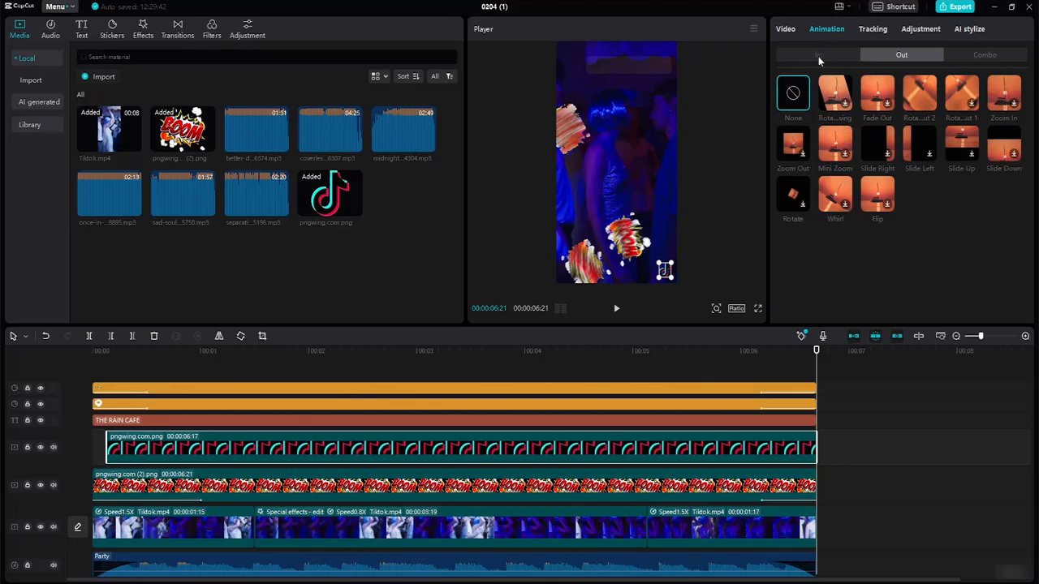
click(818, 55)
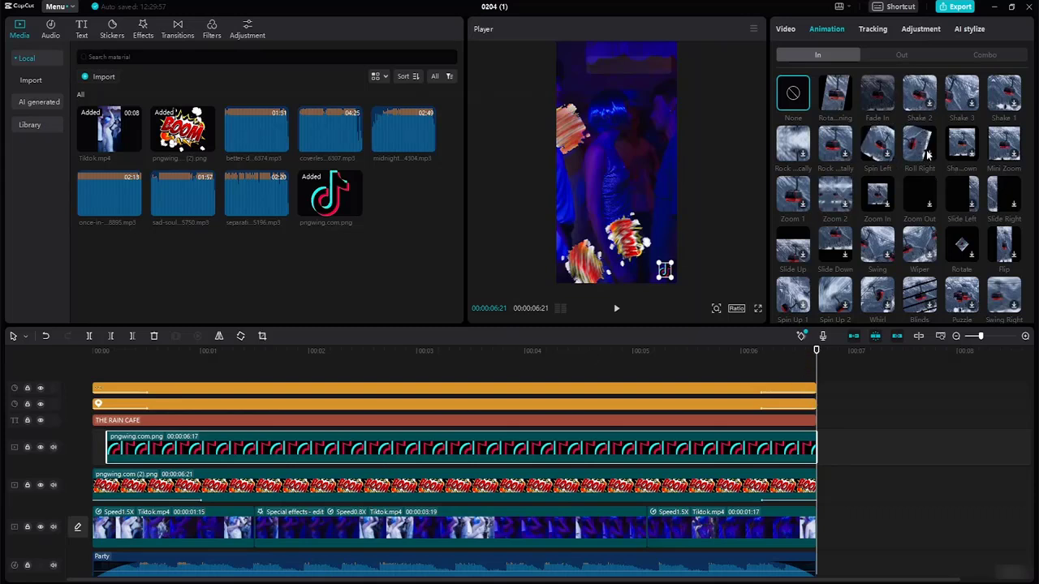
click(923, 99)
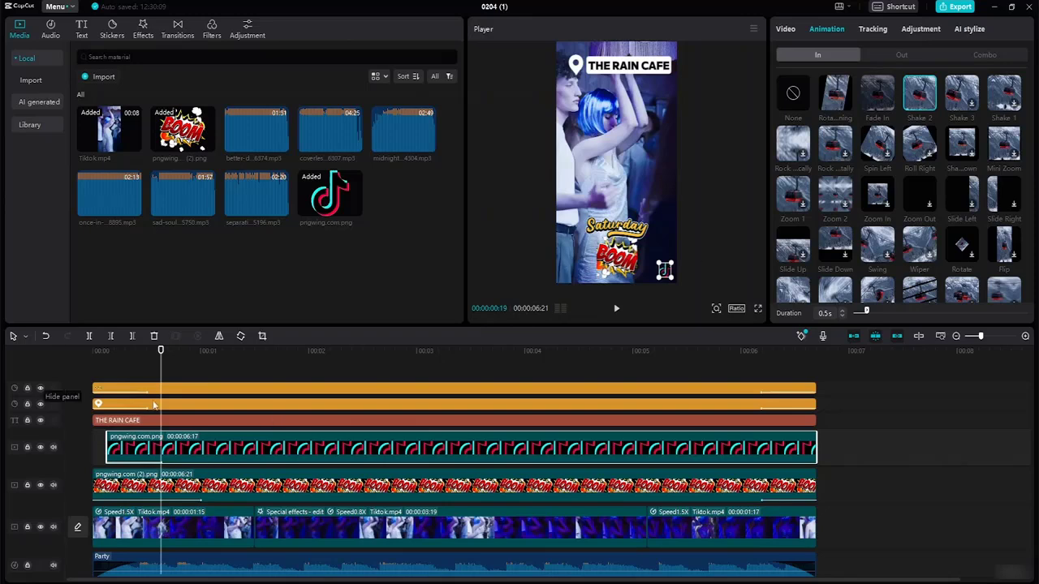
- Extend the TikTok logo clip back to the timeline's start and give it the Fade Out exit animation
drag(107, 448, 85, 445)
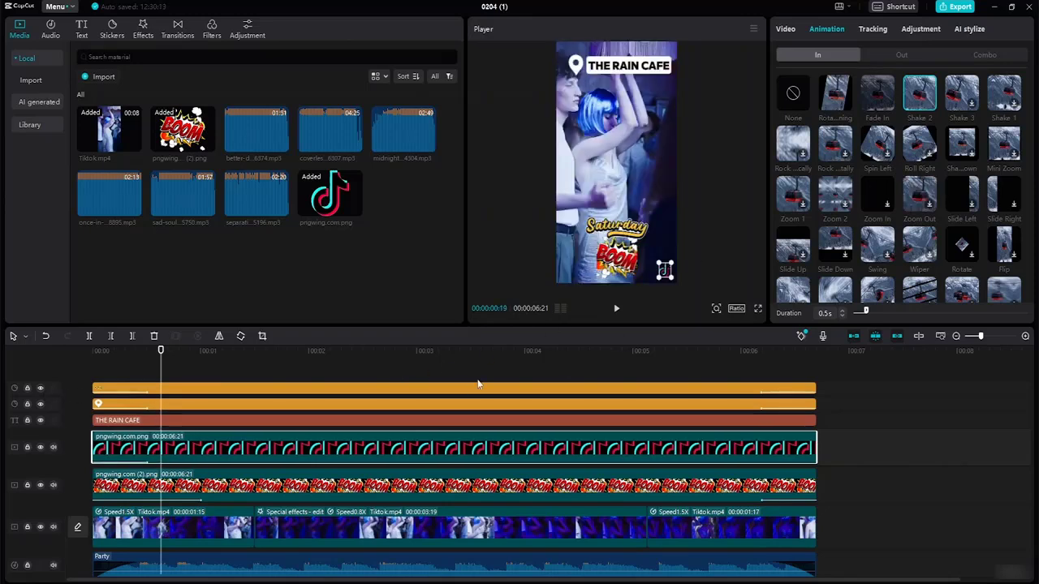
click(910, 54)
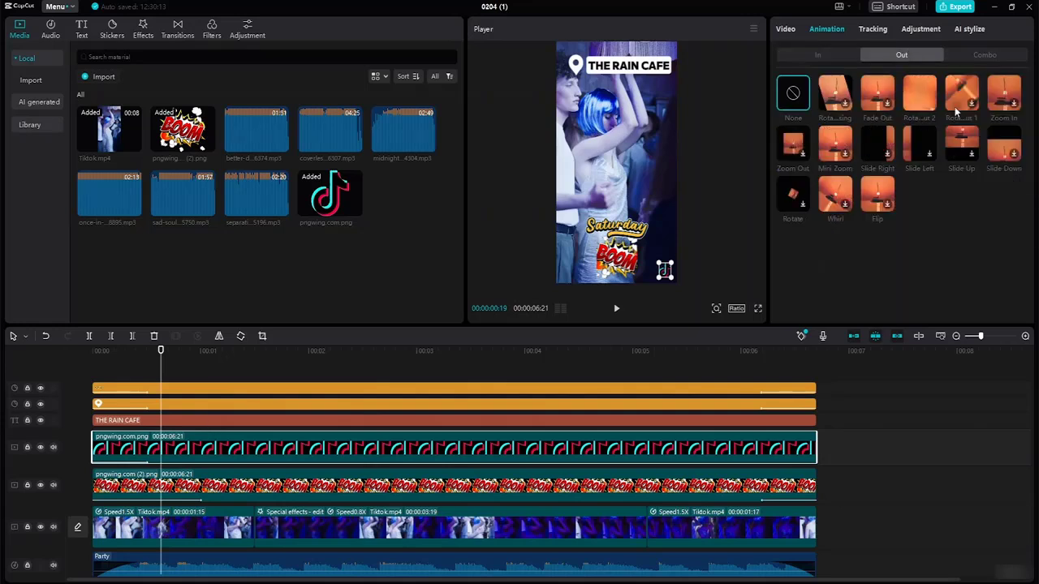
click(887, 111)
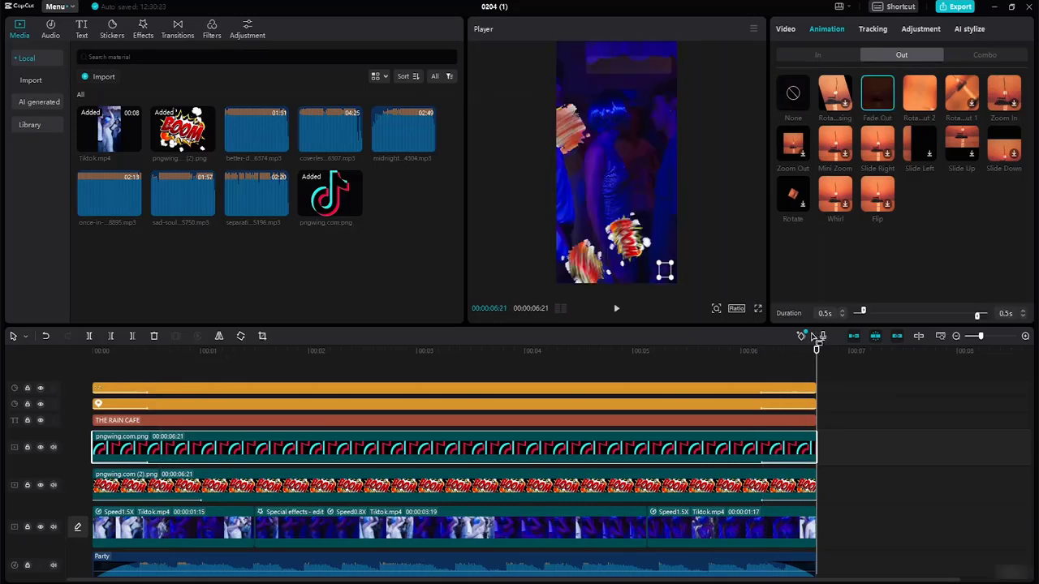
- Play the whole video from the start to review it, first in the player and again in full screen
drag(815, 351, 243, 268)
key(Home)
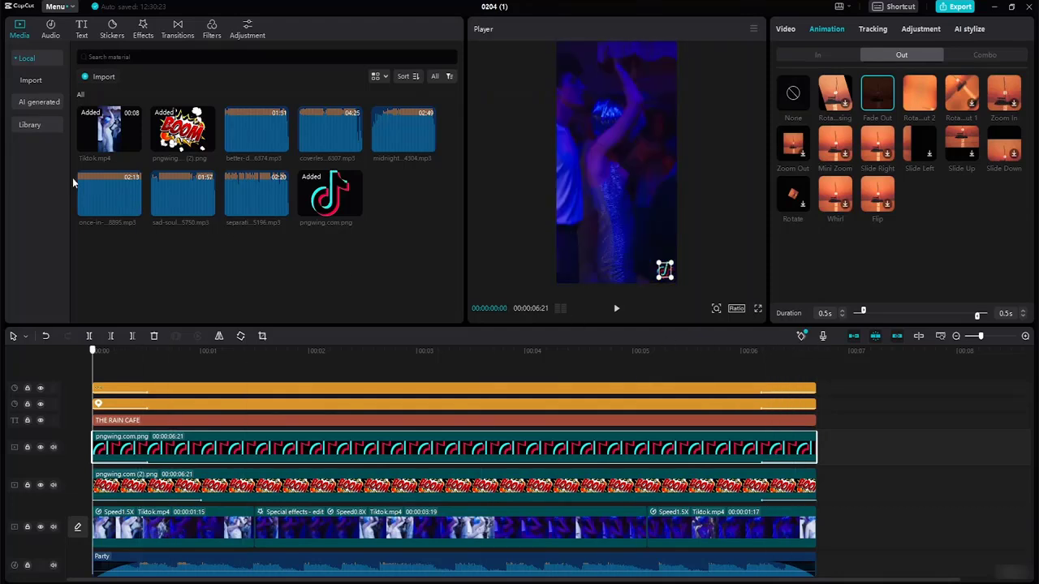
click(616, 309)
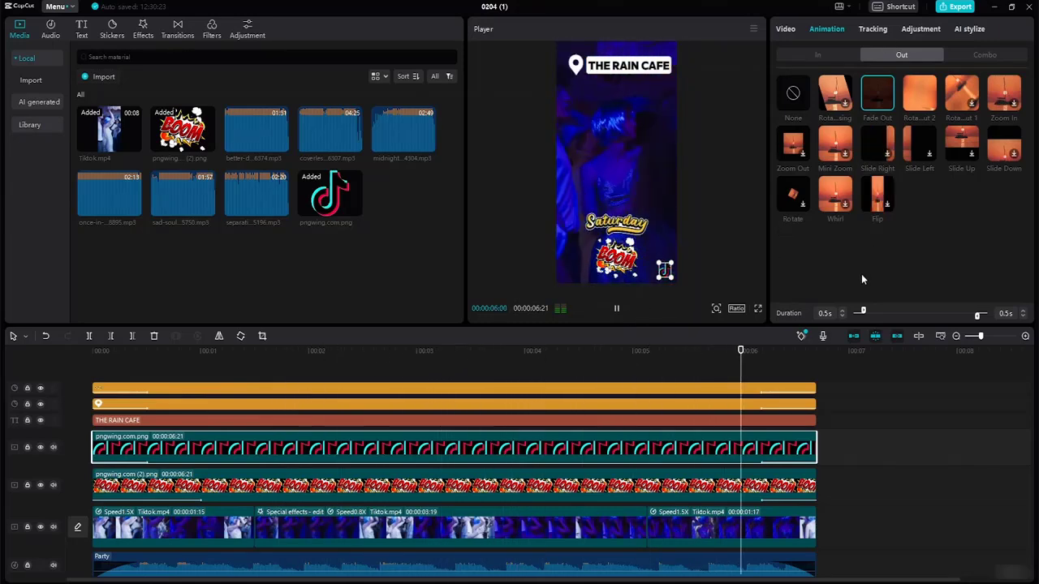
key(space)
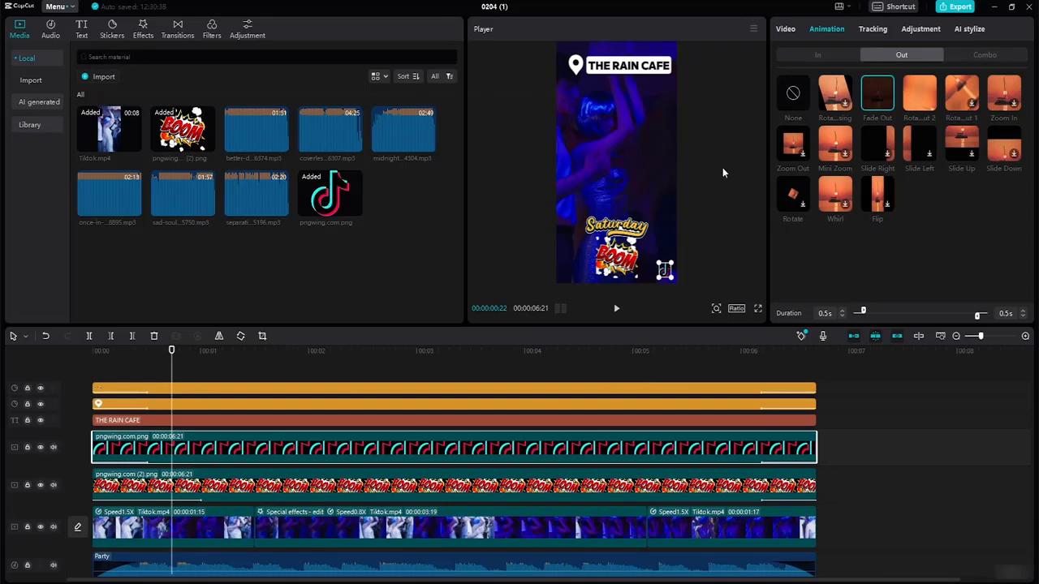
click(599, 172)
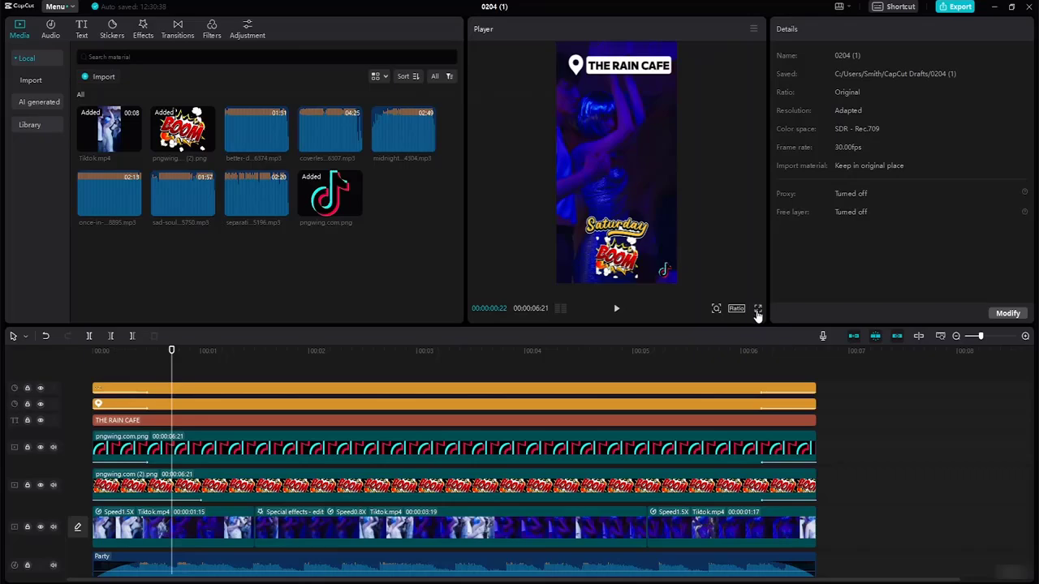
click(758, 310)
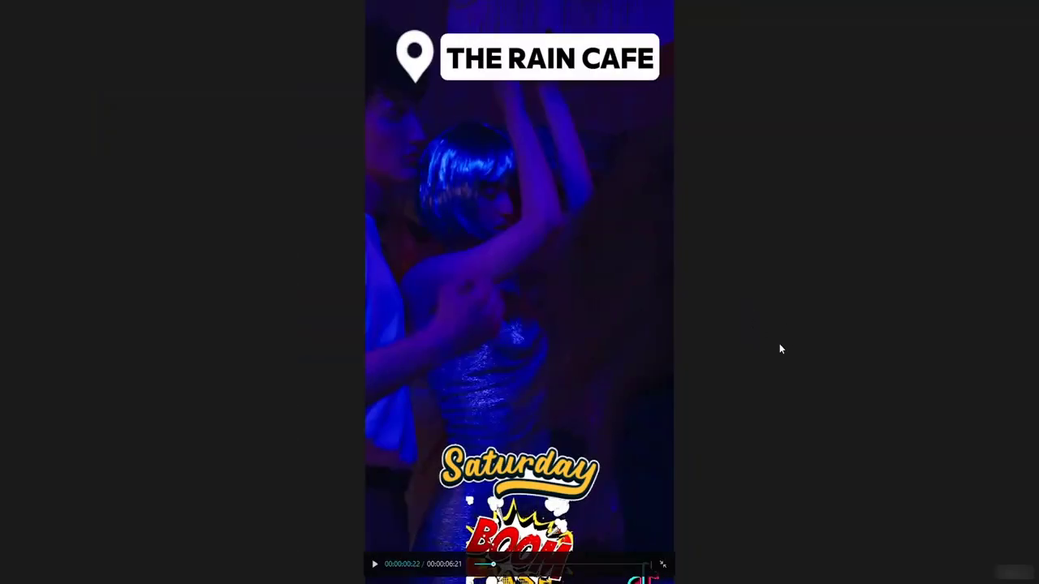
drag(492, 566, 456, 568)
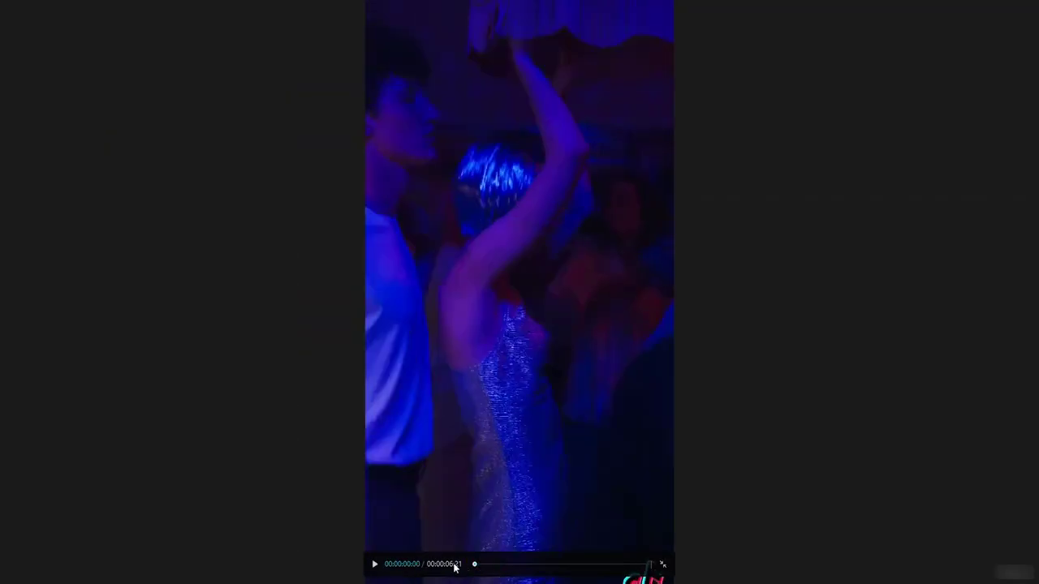
click(374, 564)
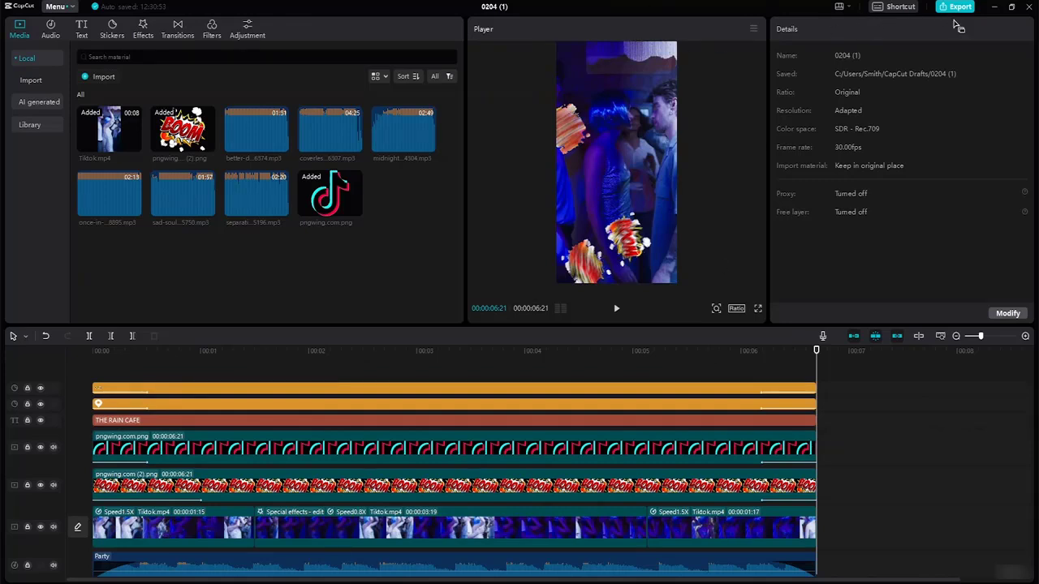
- Rename the project as Tiktok Video
click(494, 6)
key(BackSpace)
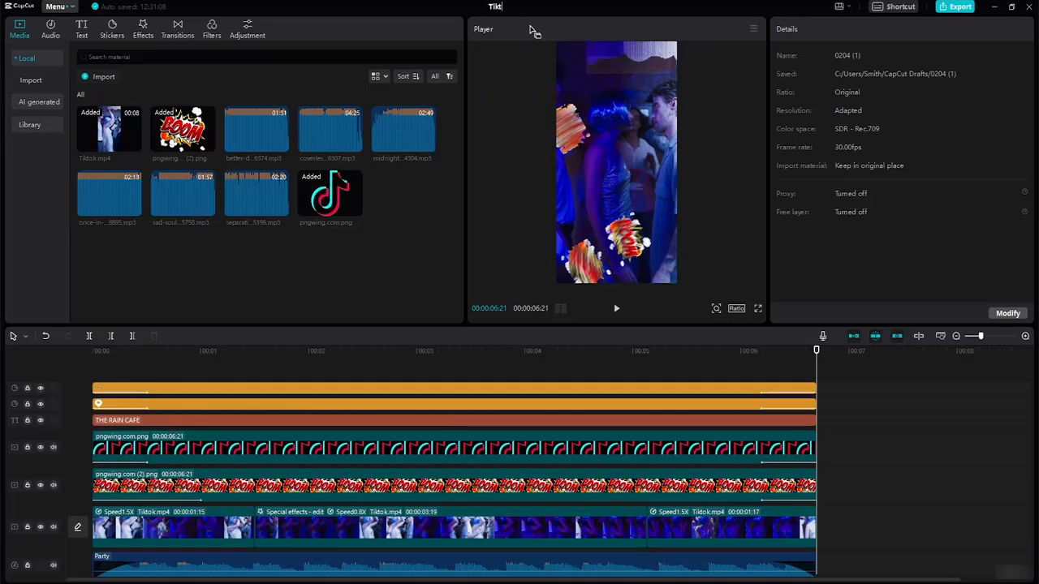
text(Tiktok Video)
- Open the export settings and set the destination to the Videos folder inside Capcut Semi-Advanced Tutorial Resource File - (4 Hrs) on the Desktop
click(958, 9)
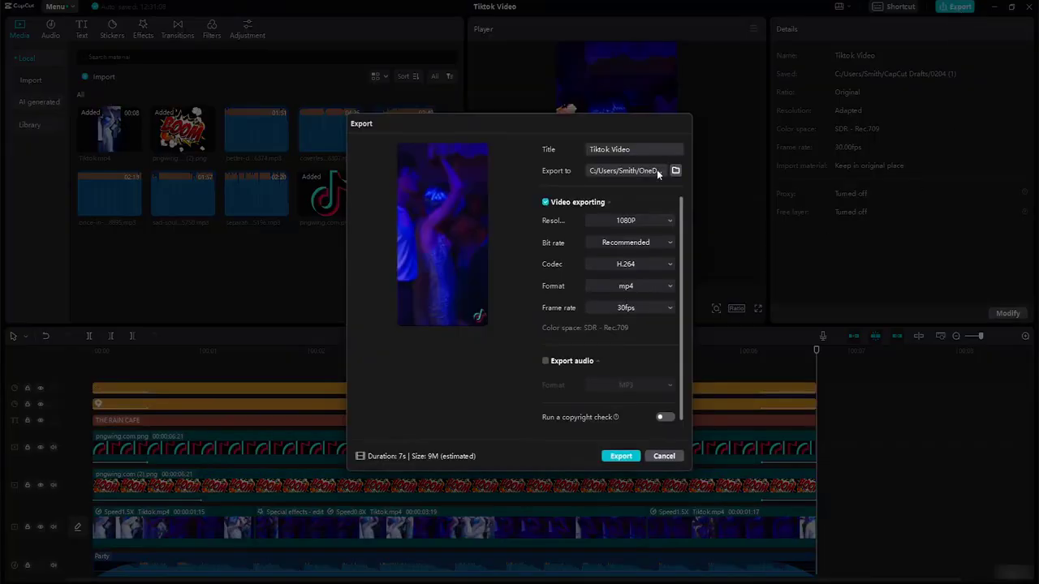
click(675, 171)
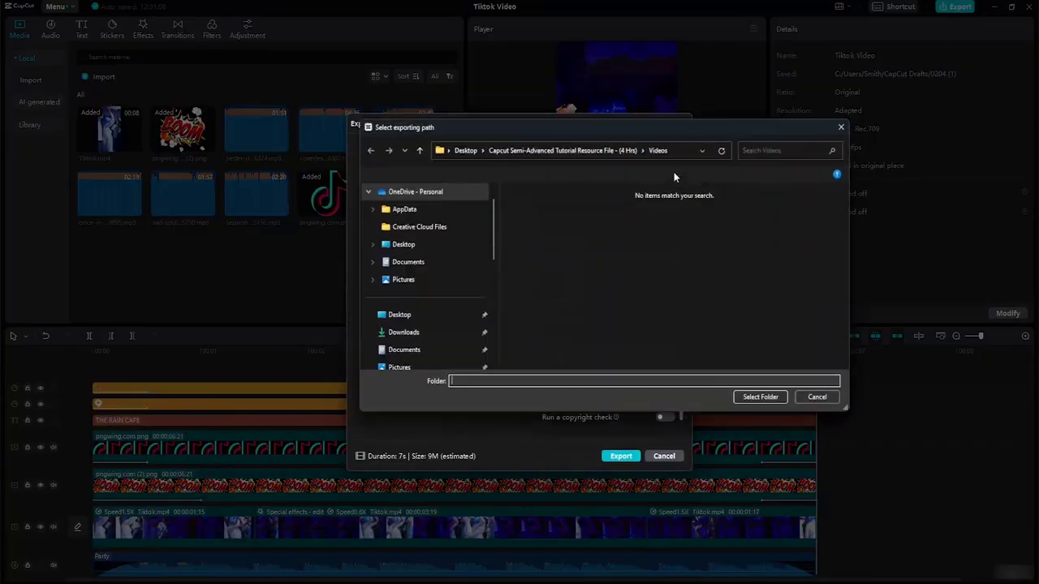
click(407, 318)
double_click(601, 242)
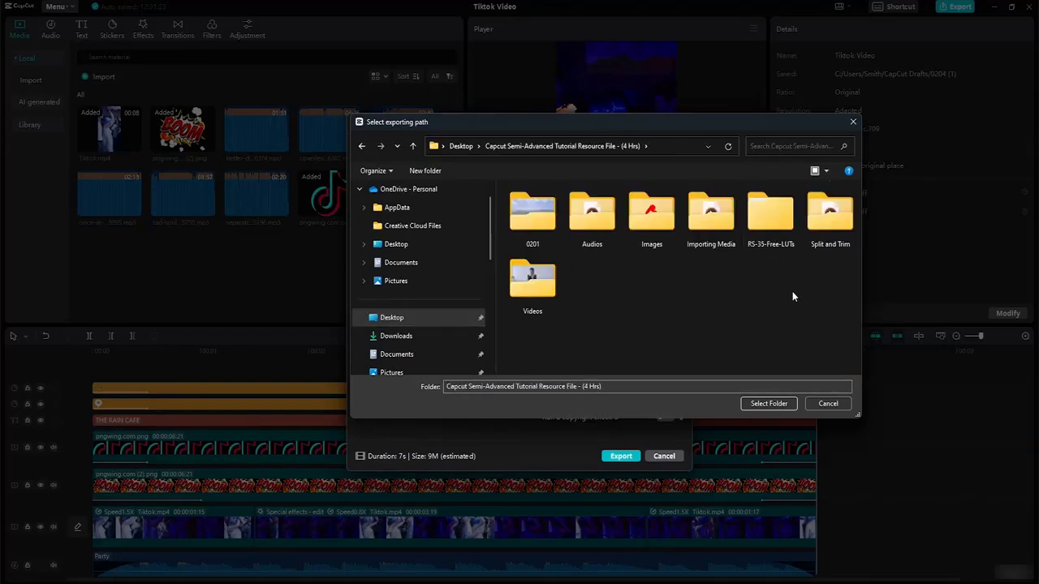
click(536, 289)
double_click(537, 289)
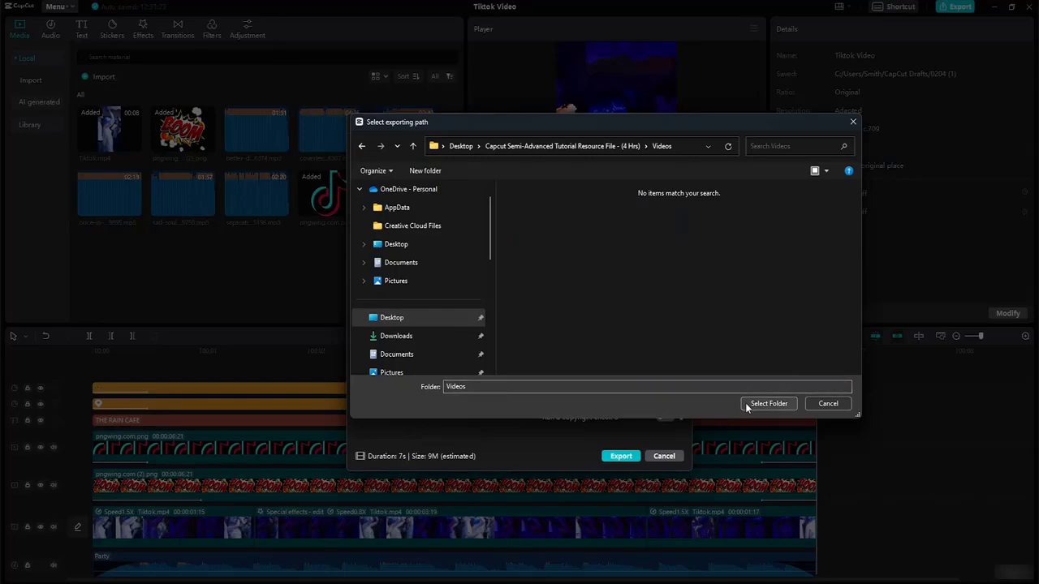
click(741, 403)
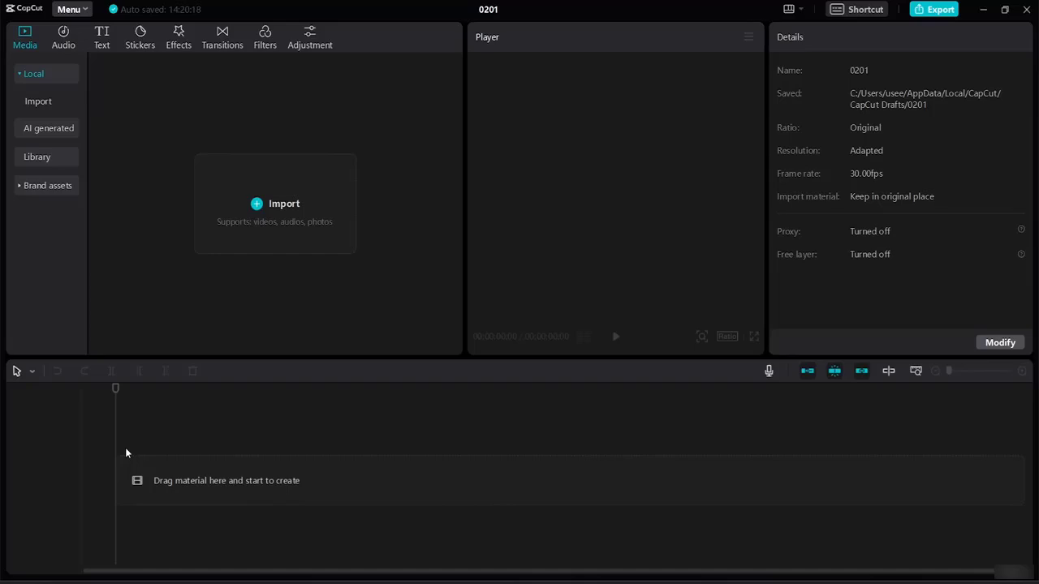
click(259, 214)
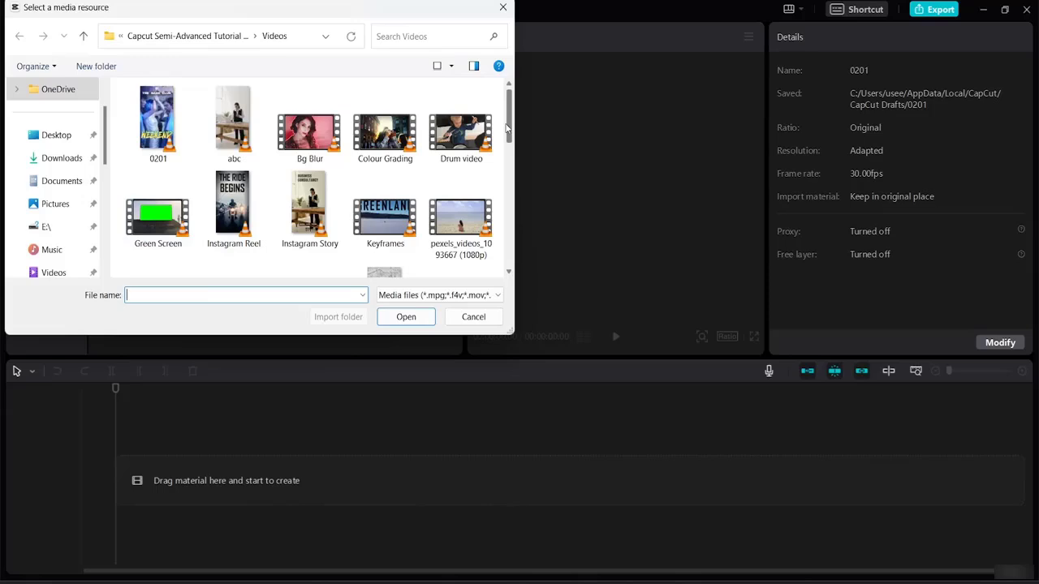
drag(509, 130, 509, 146)
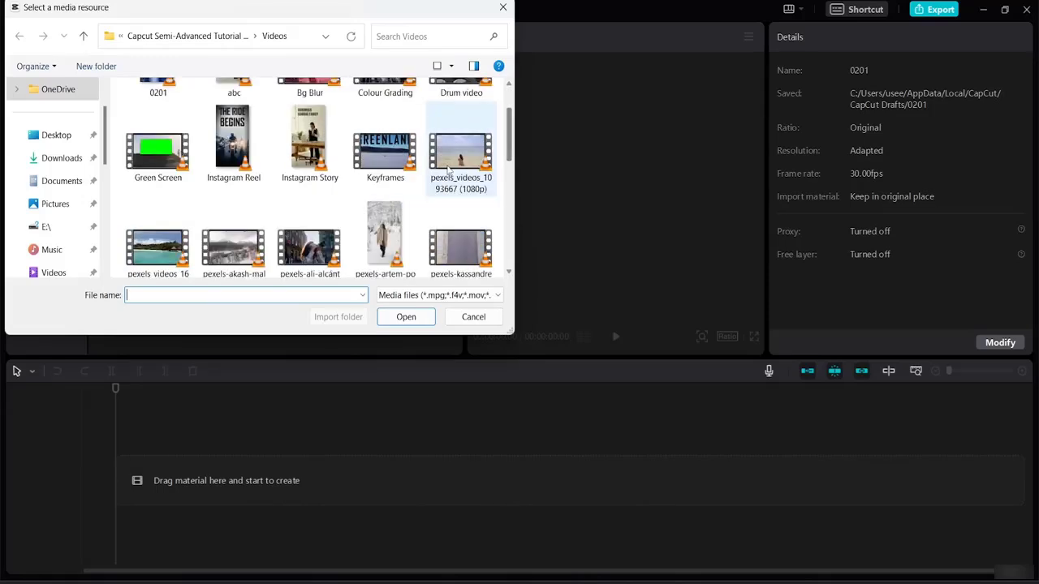
click(460, 150)
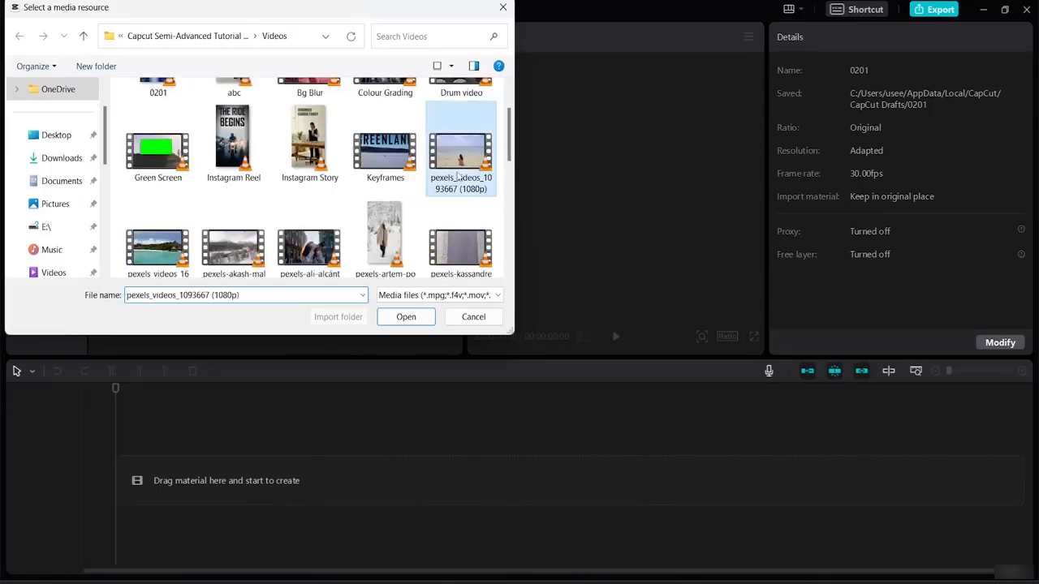
ctrl+click(157, 247)
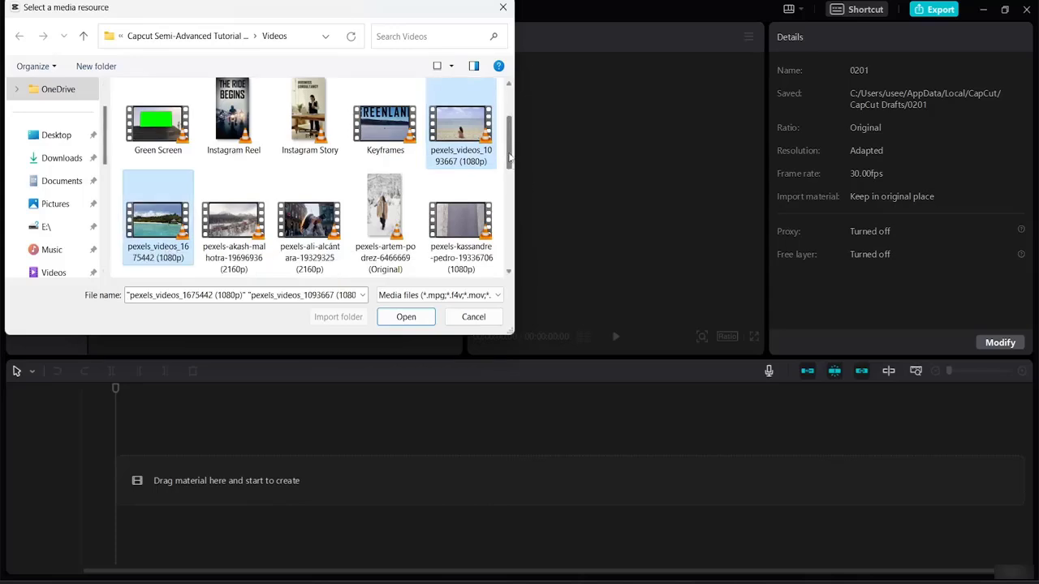
drag(507, 159, 511, 217)
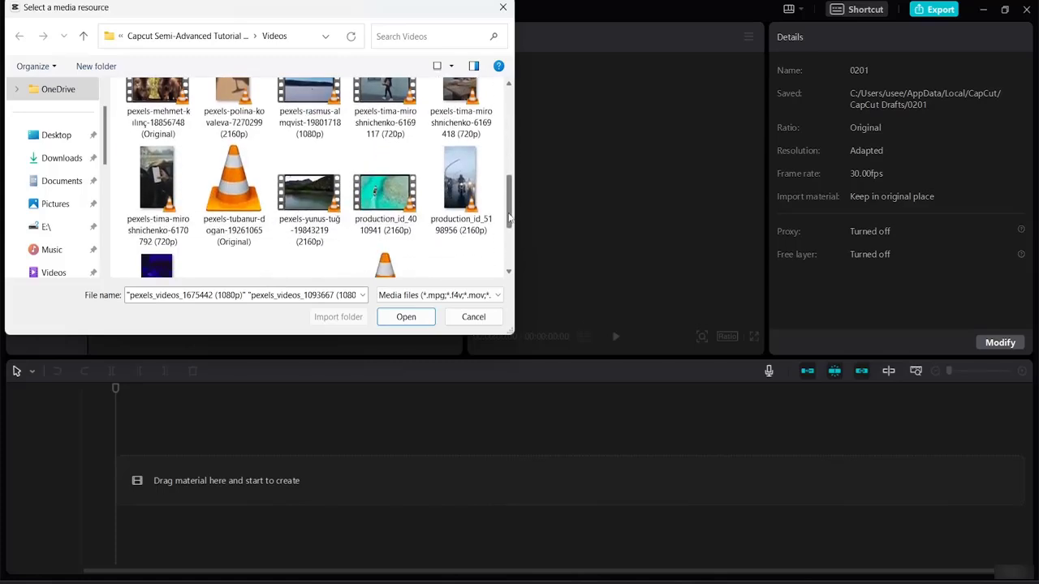
ctrl+click(401, 210)
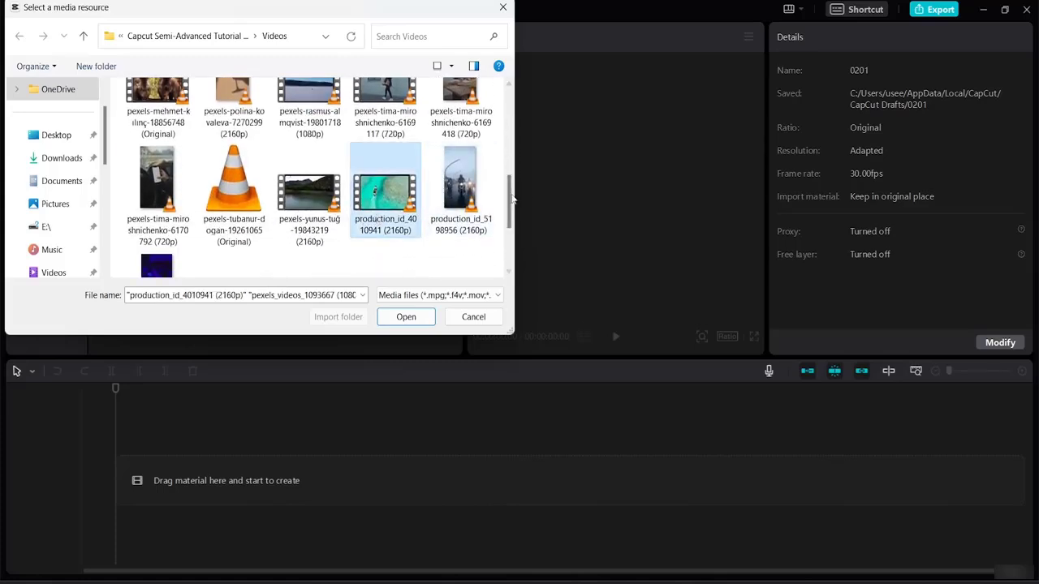
drag(511, 209, 509, 252)
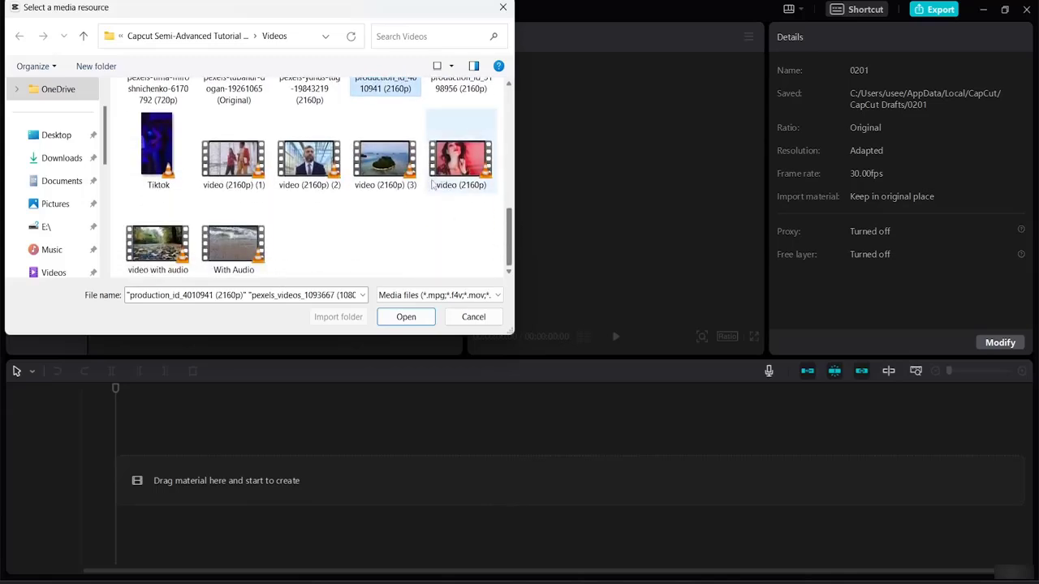
ctrl+click(386, 177)
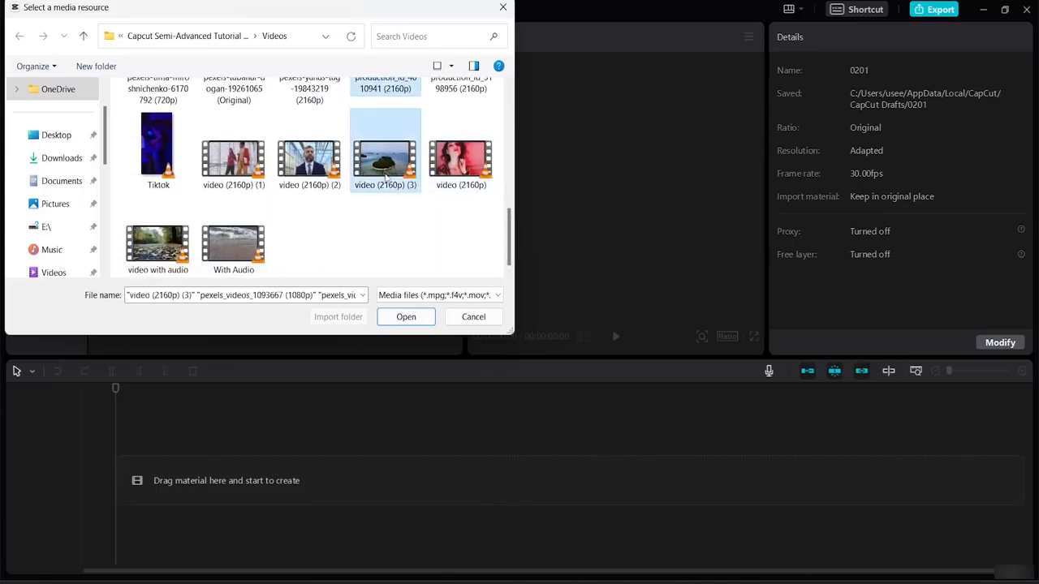
click(406, 316)
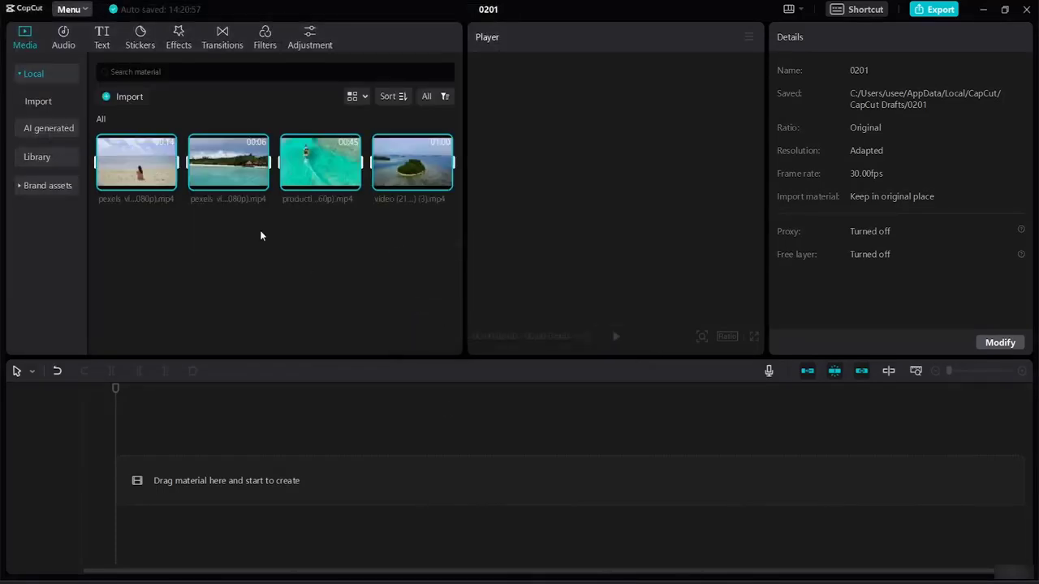
- Place all four imported videos one after another on the main track, starting at 00:00
mouse_move(158, 173)
drag(139, 163, 114, 484)
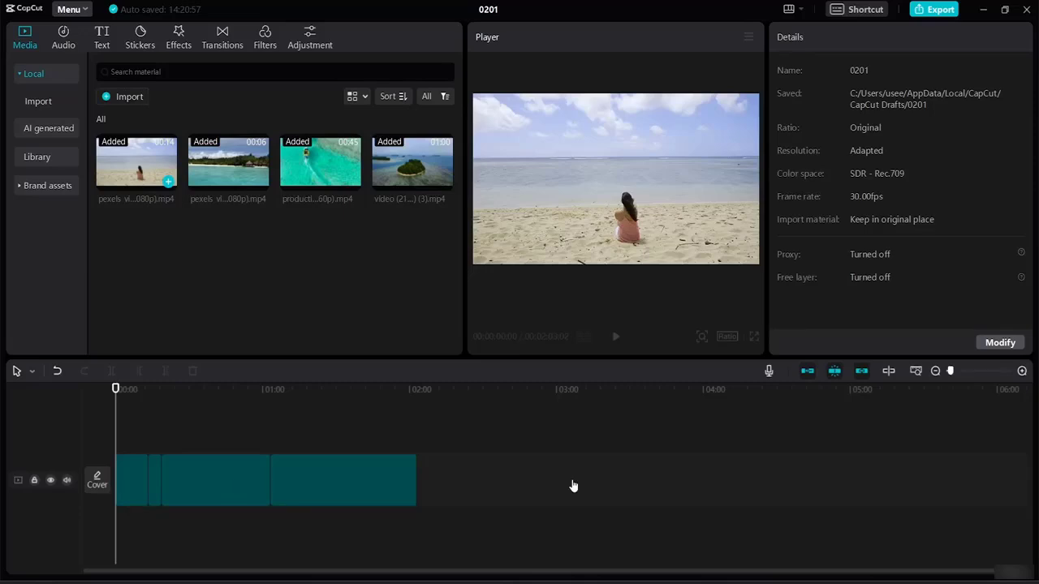
key(ctrl+a)
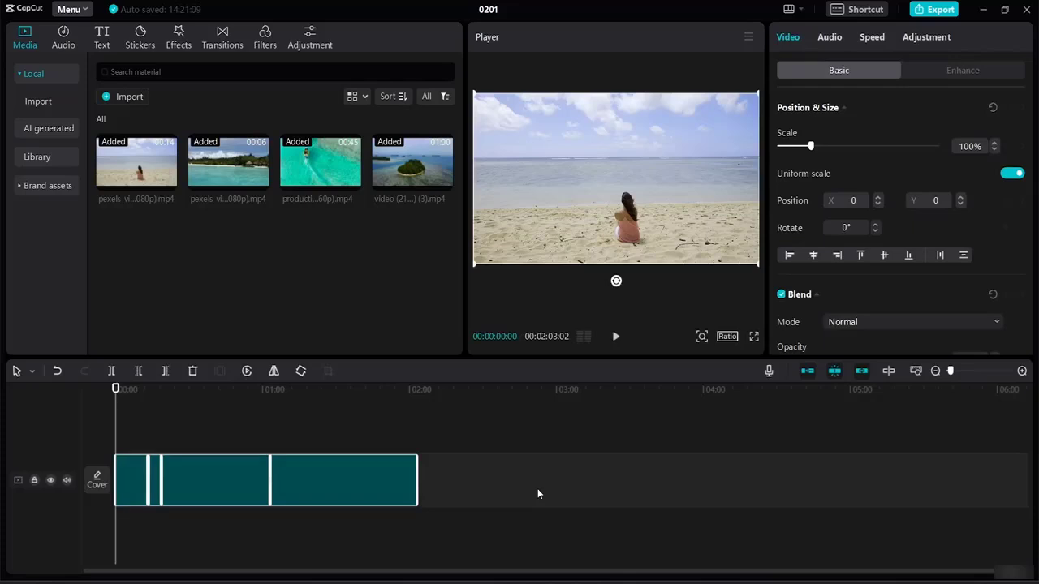
click(537, 493)
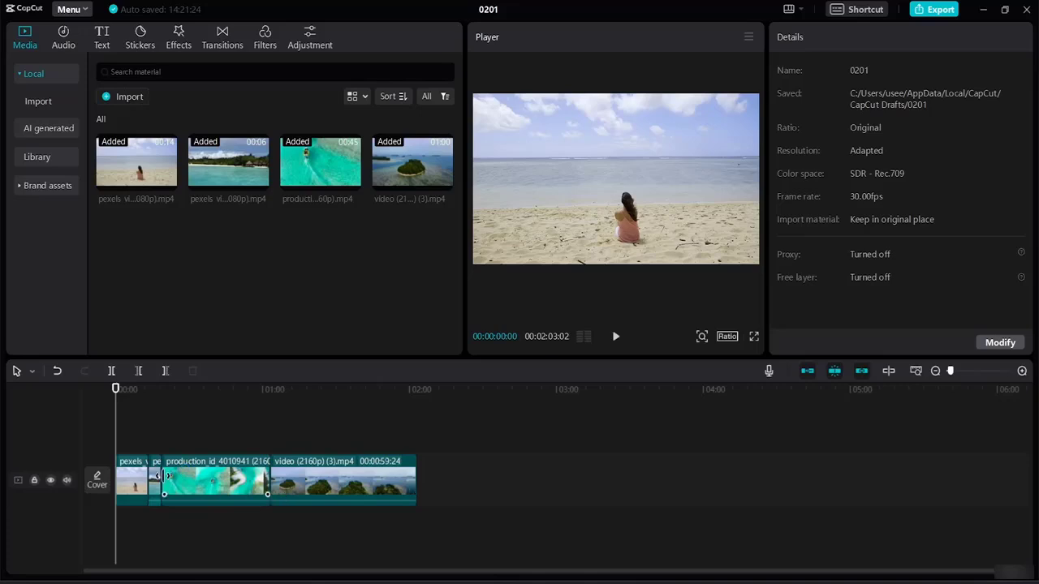
click(155, 477)
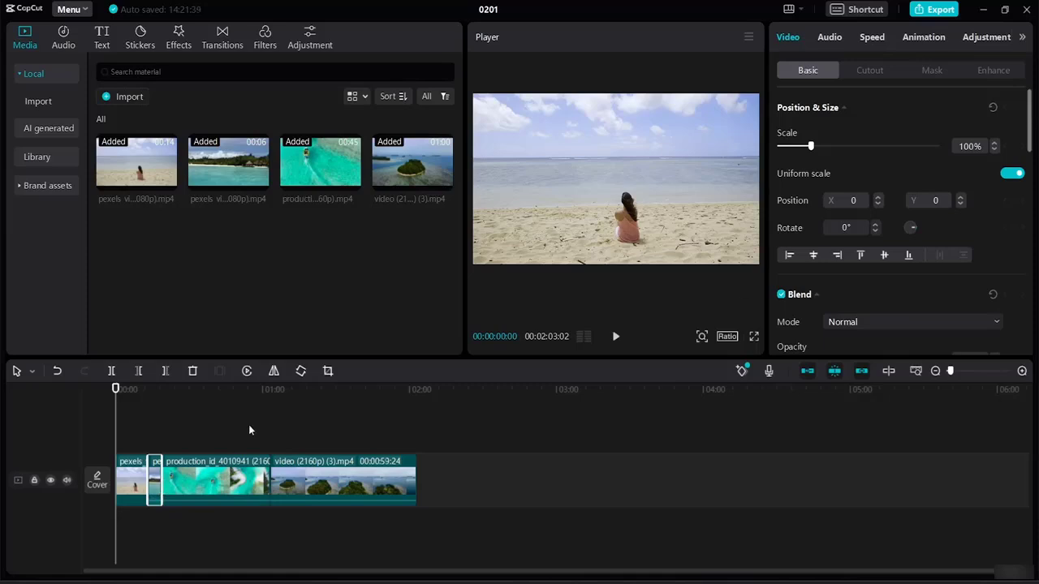
right_click(156, 457)
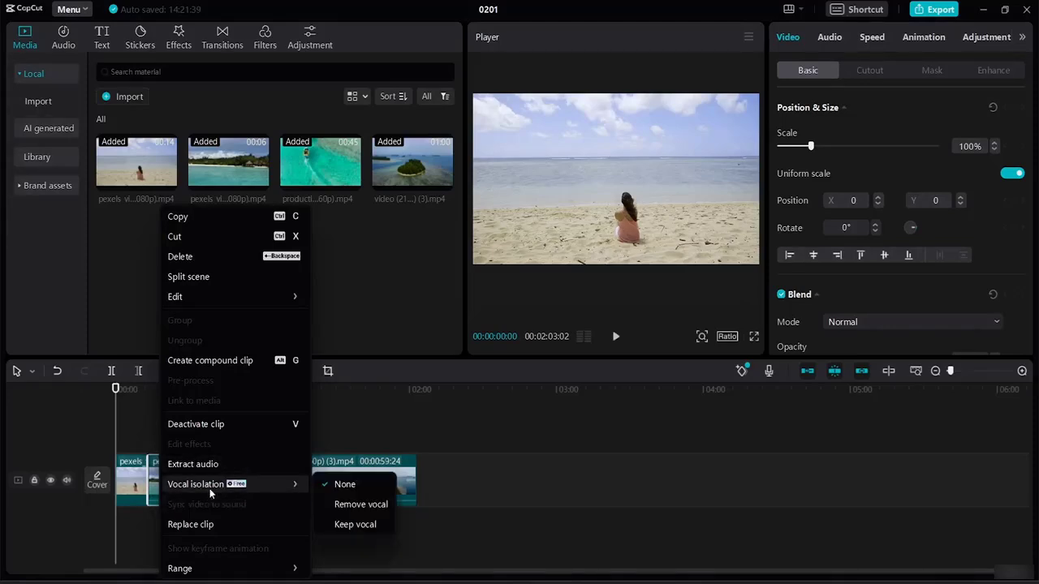
mouse_move(280, 303)
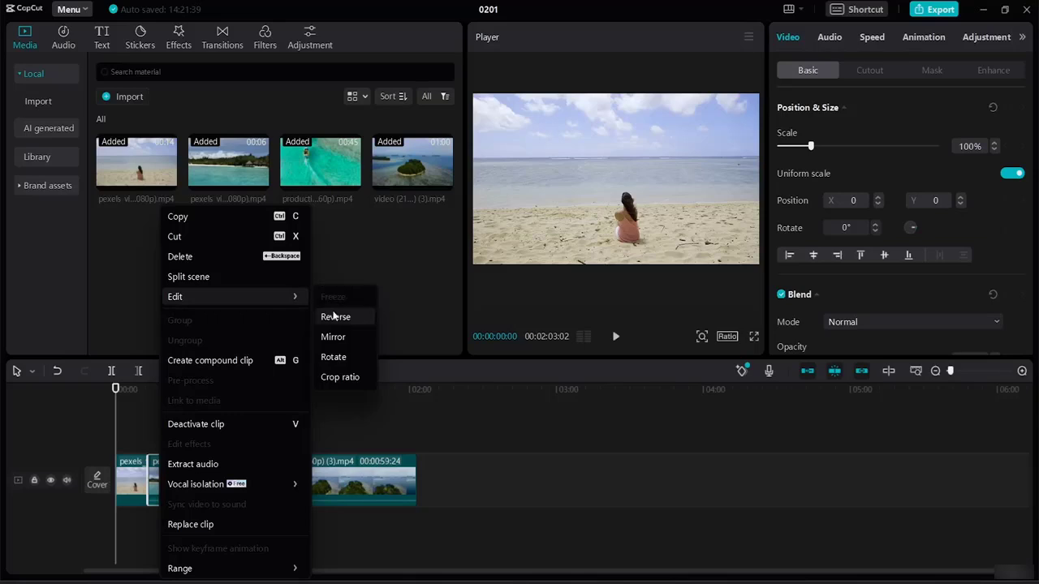
click(146, 310)
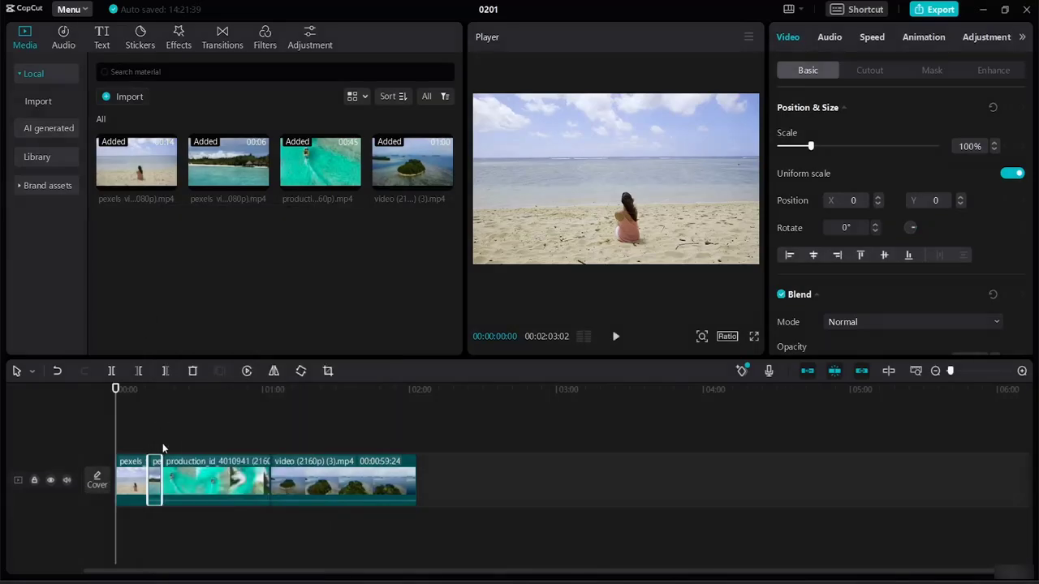
- Roughly shorten the first clip to about 4 seconds, the third to 00:00:07:10 and the fourth to 00:00:06:10 by trimming their ends
click(136, 480)
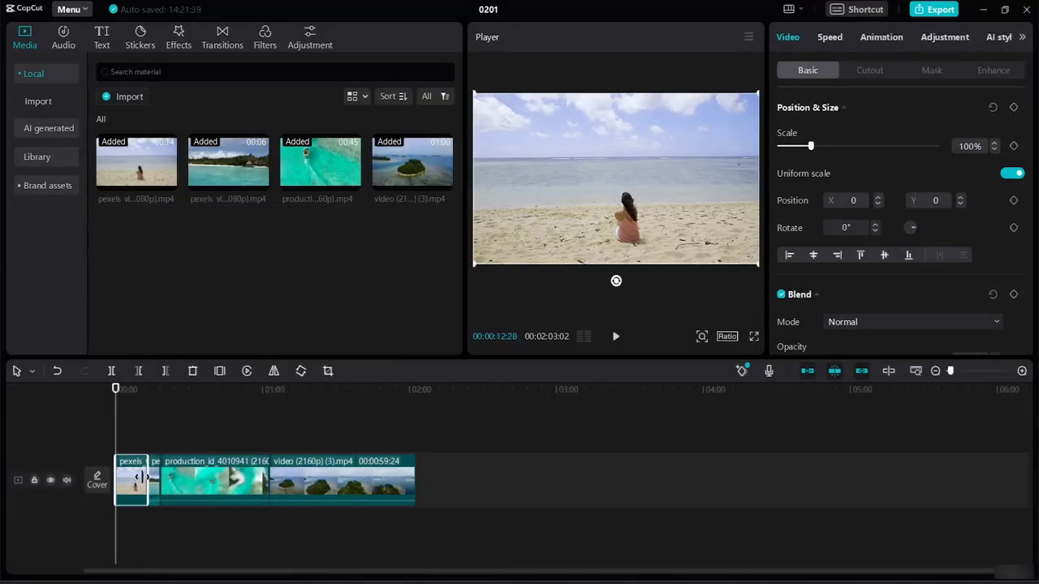
drag(147, 479, 124, 471)
click(246, 480)
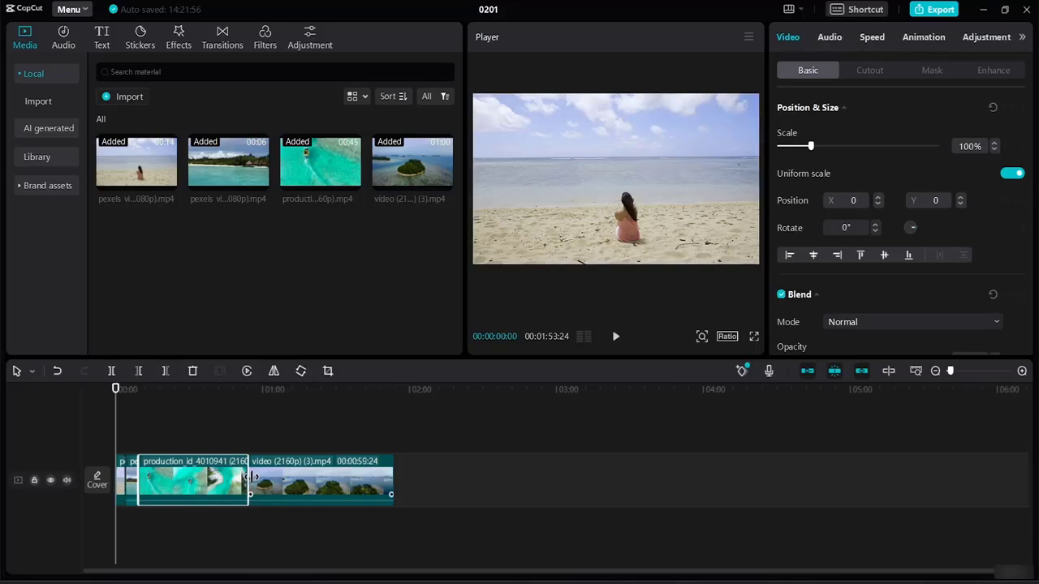
drag(252, 477, 154, 443)
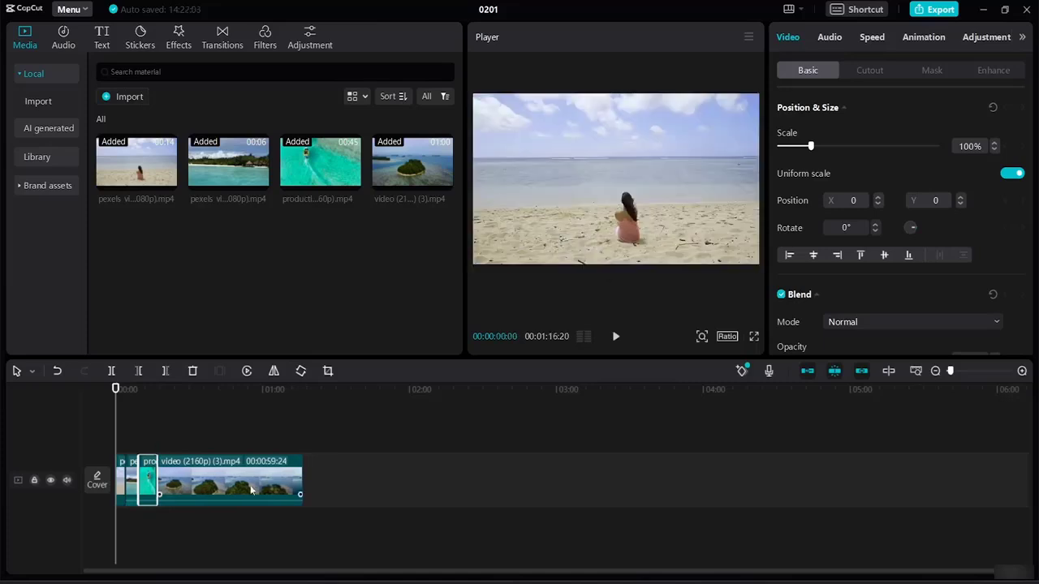
drag(299, 476, 177, 452)
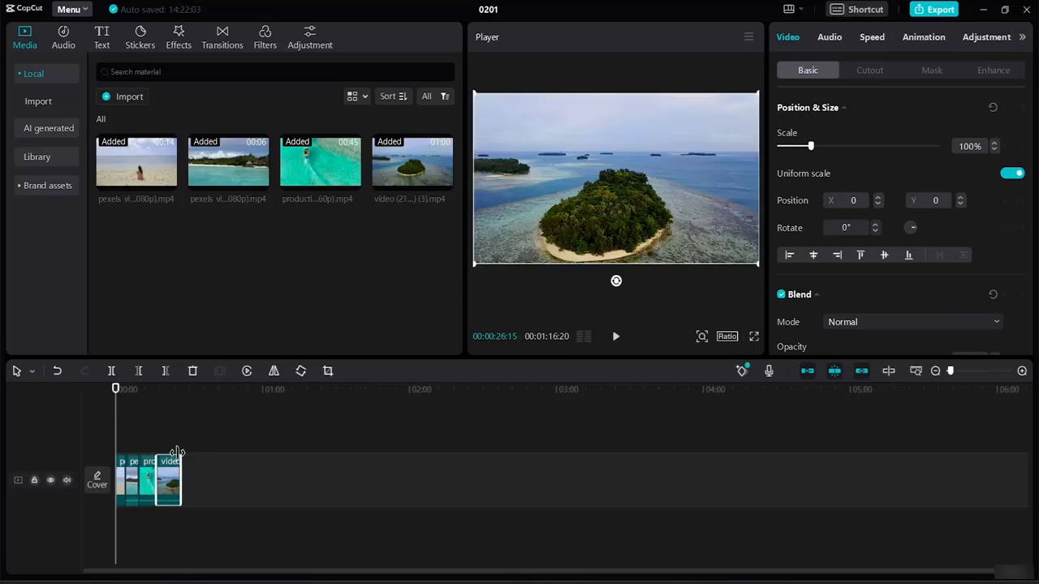
drag(177, 452, 169, 449)
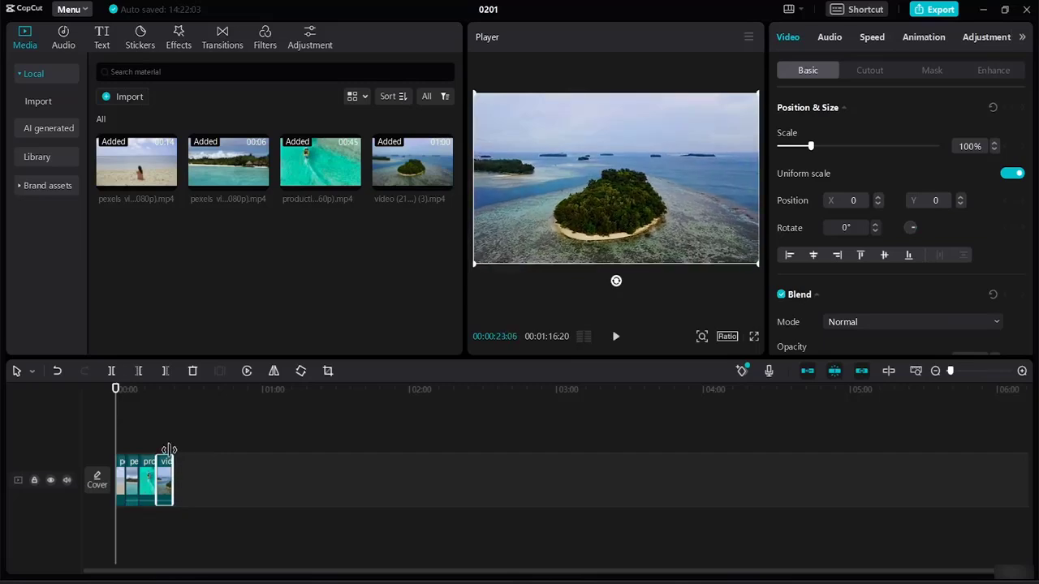
click(248, 482)
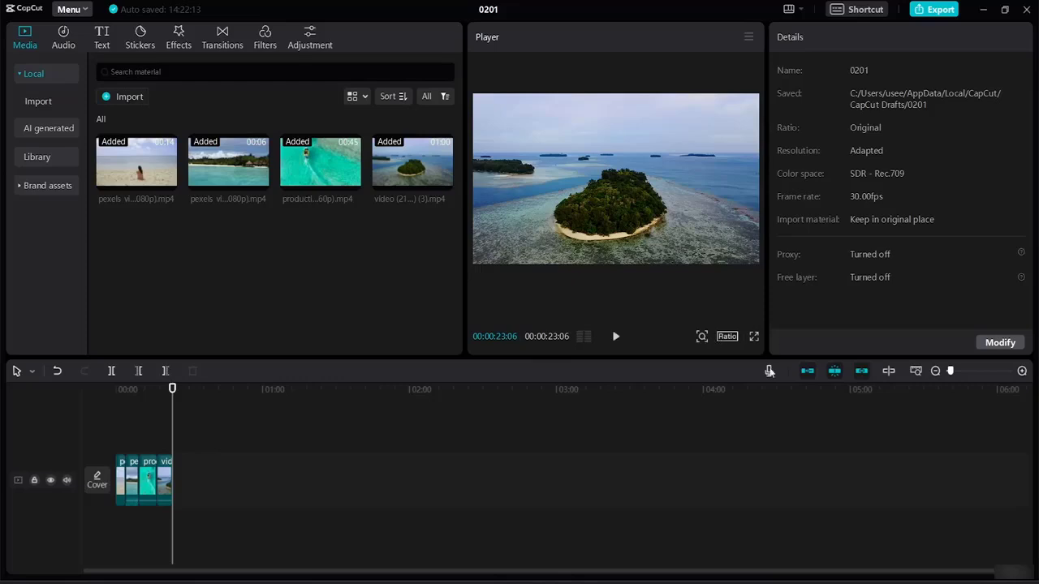
- Fit the timeline to view, extend the first clip's end to the 00:05 mark and trim the second clip's end to 00:10
click(916, 370)
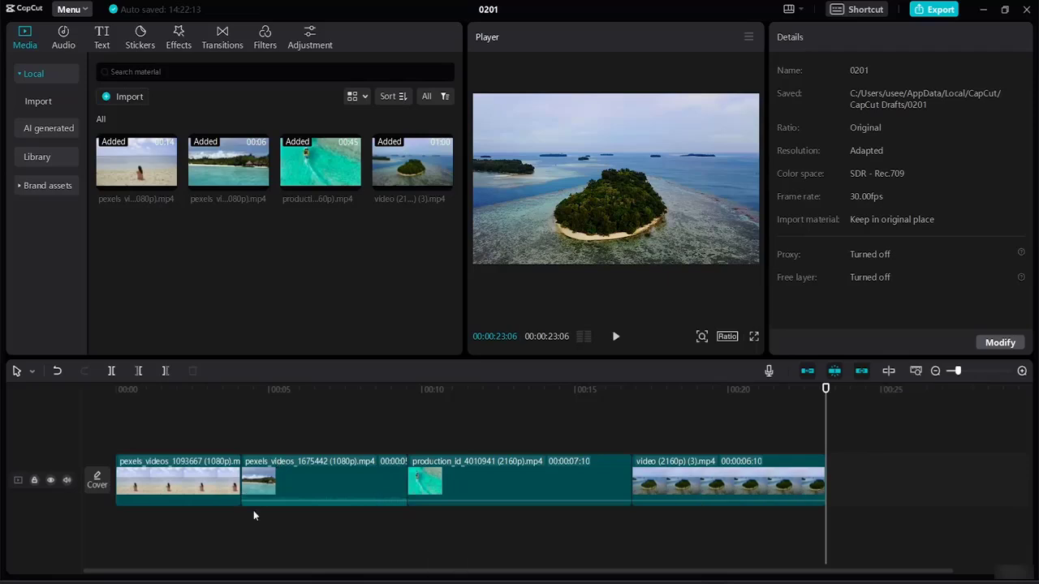
click(244, 477)
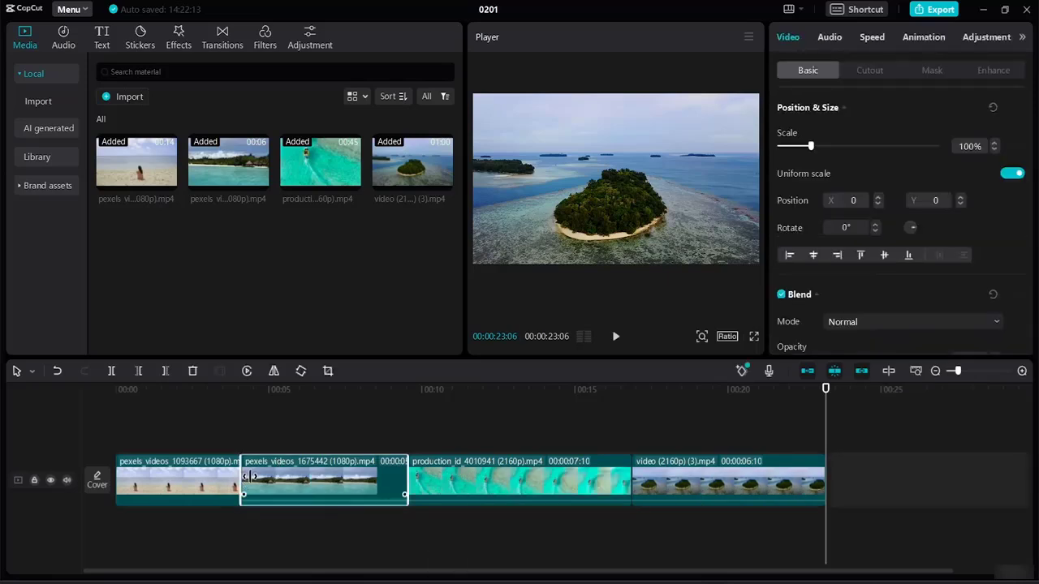
drag(246, 476, 267, 478)
click(194, 475)
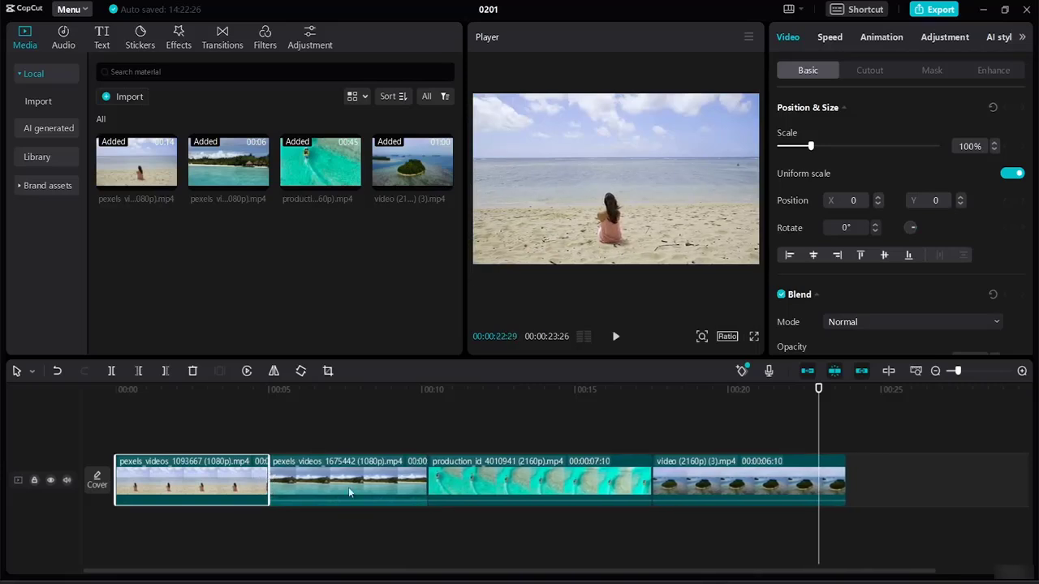
click(406, 478)
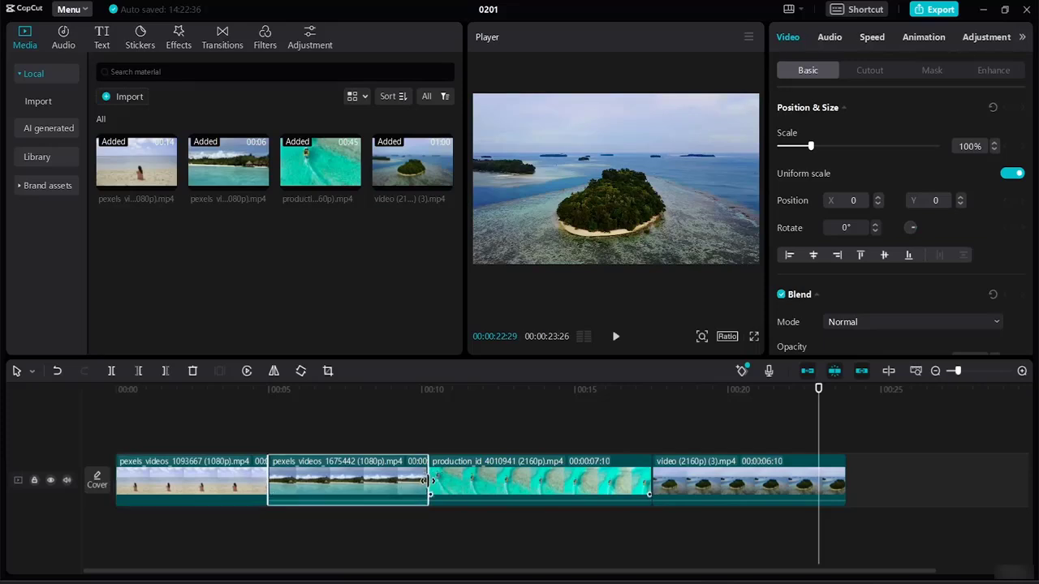
drag(423, 480, 415, 481)
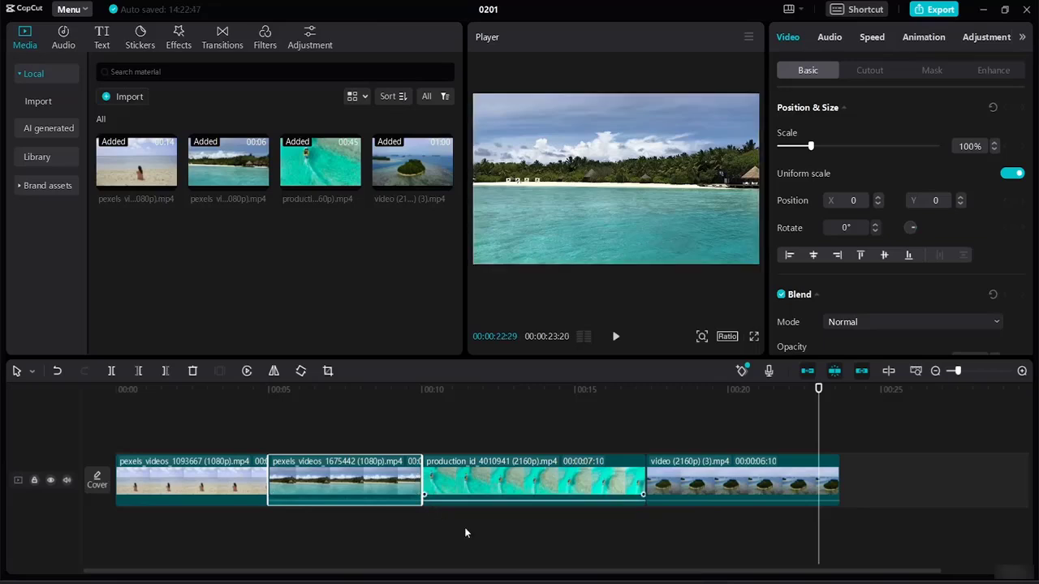
- Trim the ends of the third and fourth clips so that each one lasts 5 seconds
click(508, 480)
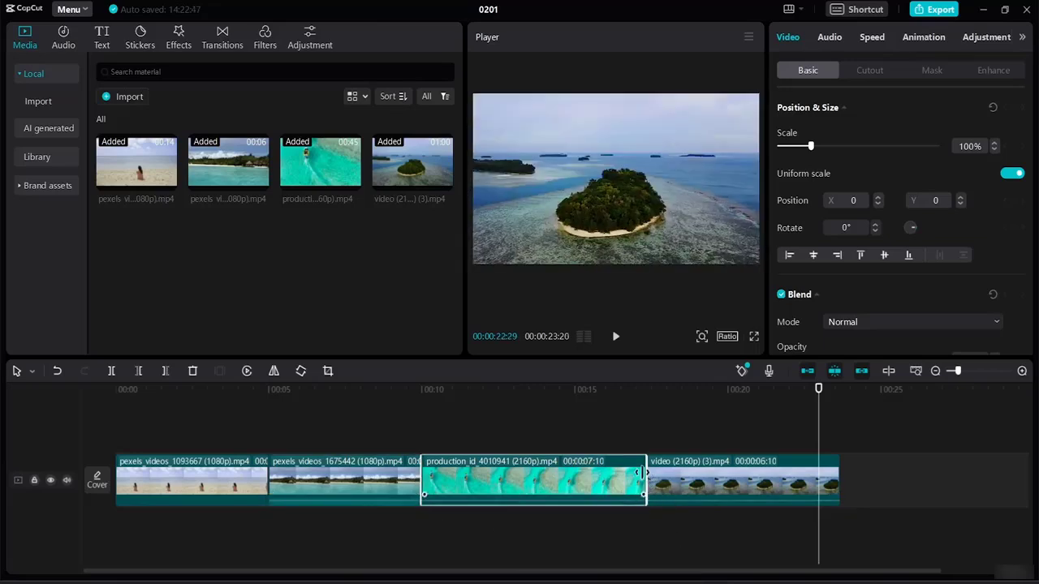
drag(647, 477, 570, 475)
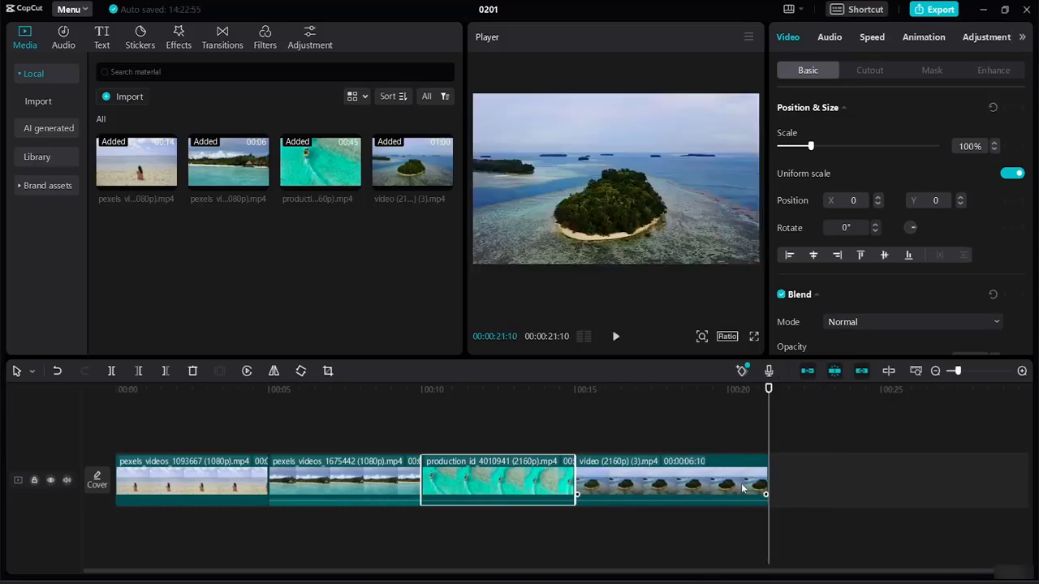
click(743, 486)
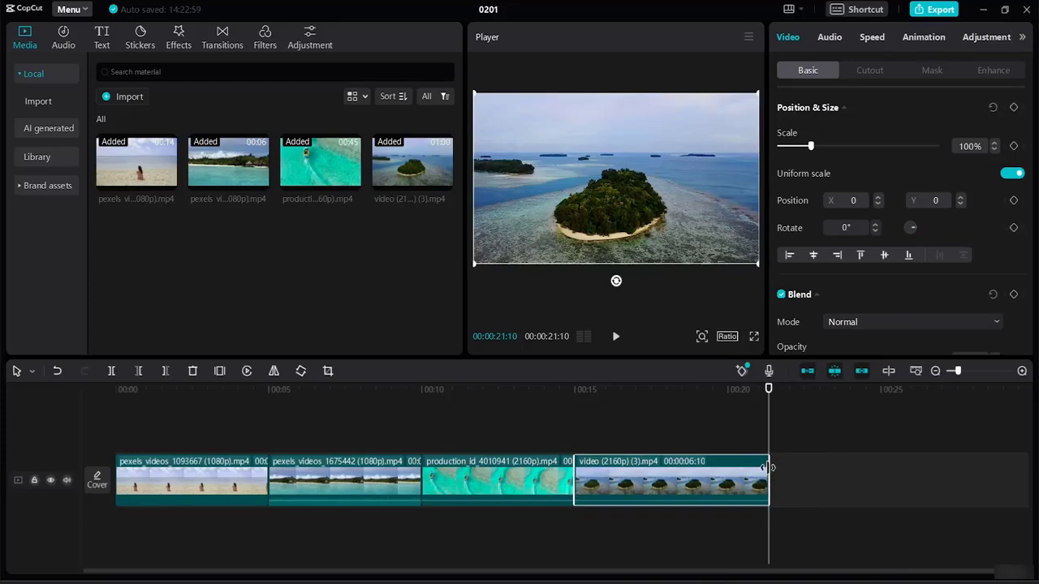
drag(773, 468, 728, 462)
- Try the 4:3 aspect ratio for the project, and set it to 16:9 instead
click(727, 336)
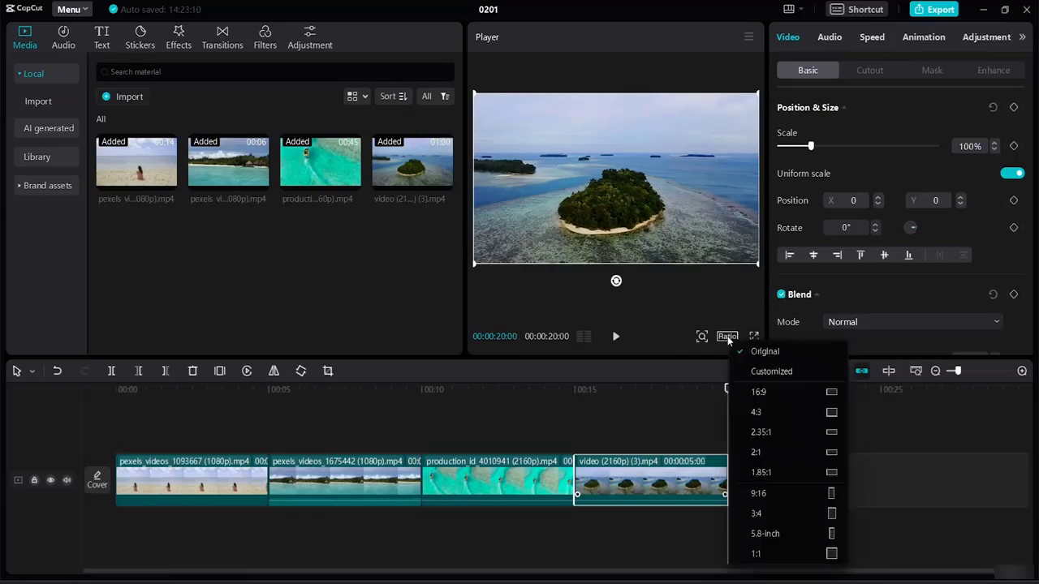
click(787, 411)
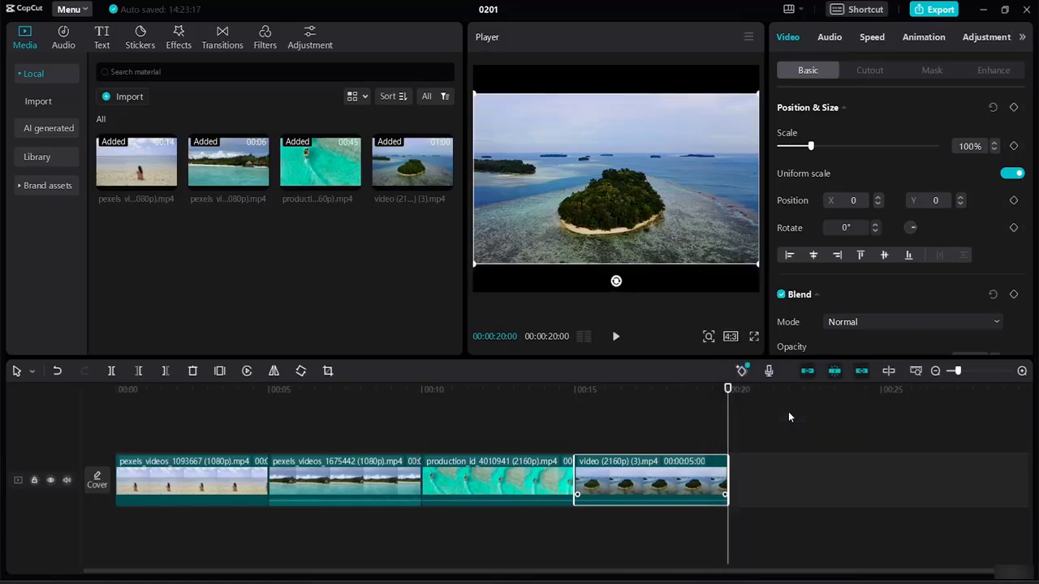
click(731, 335)
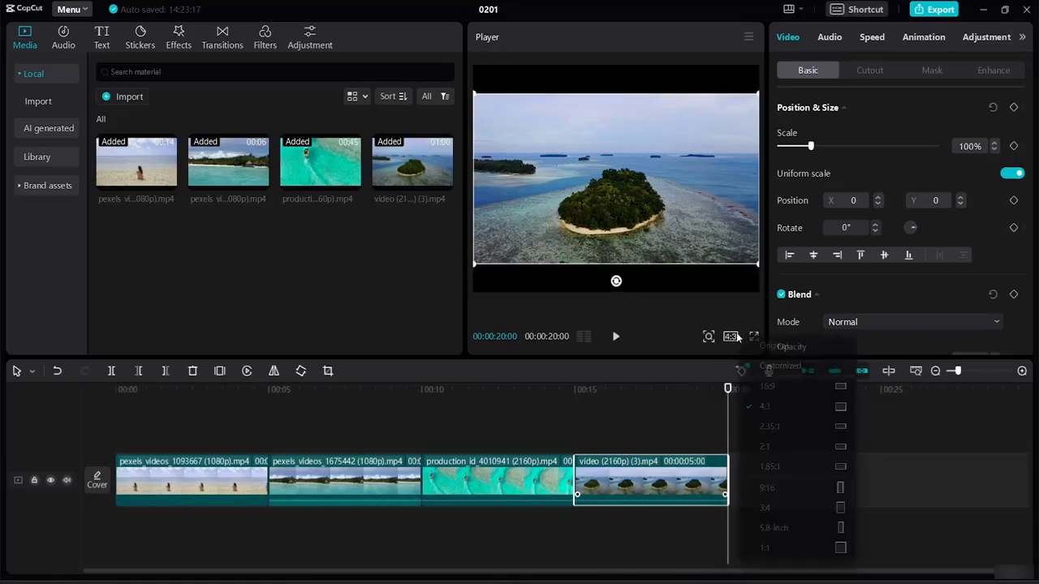
click(781, 386)
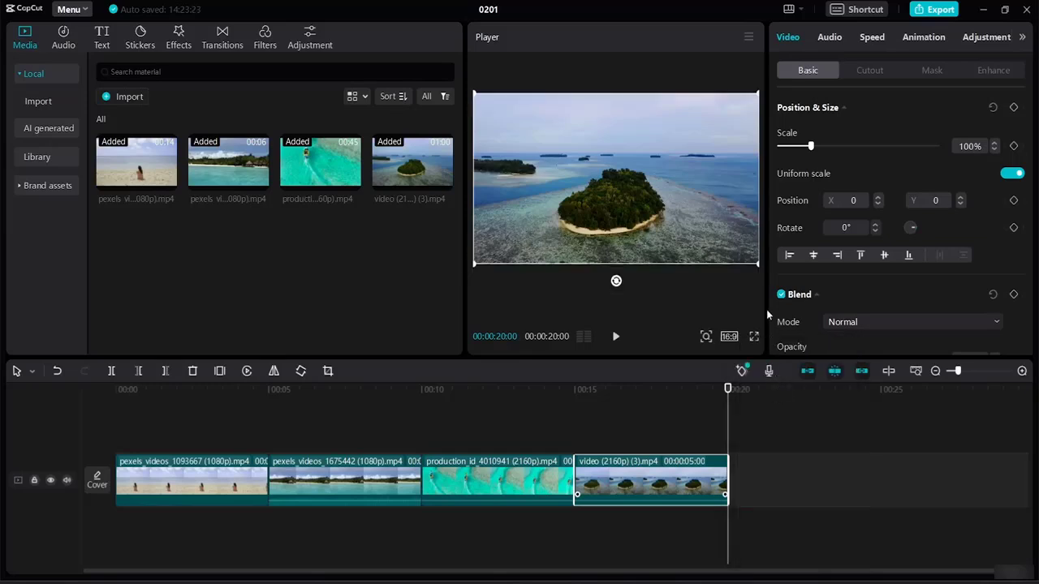
- Place the playhead at 00:00:02:05 in the first clip and open the still frame export settings
click(510, 485)
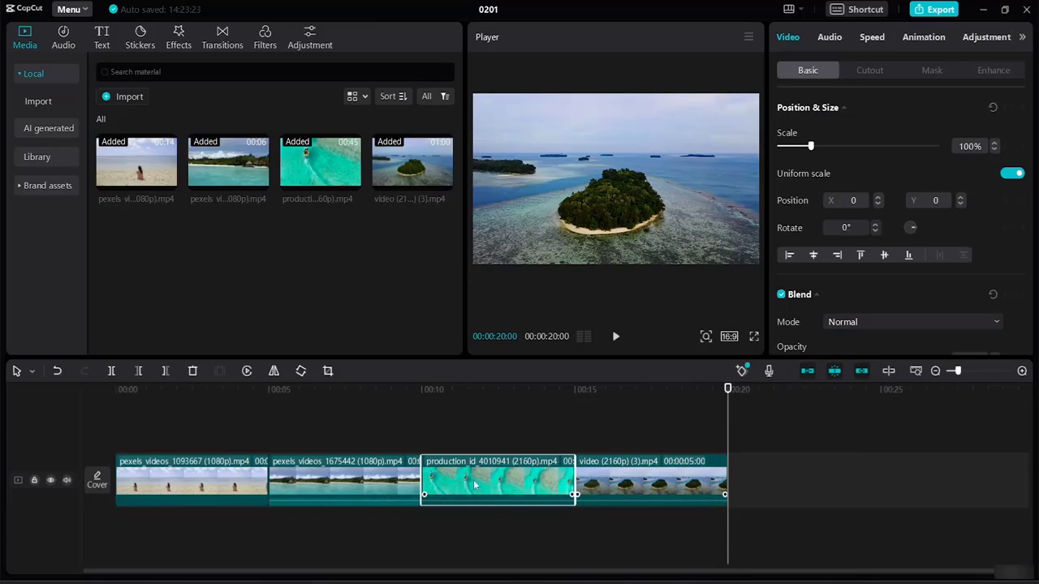
drag(726, 389, 182, 372)
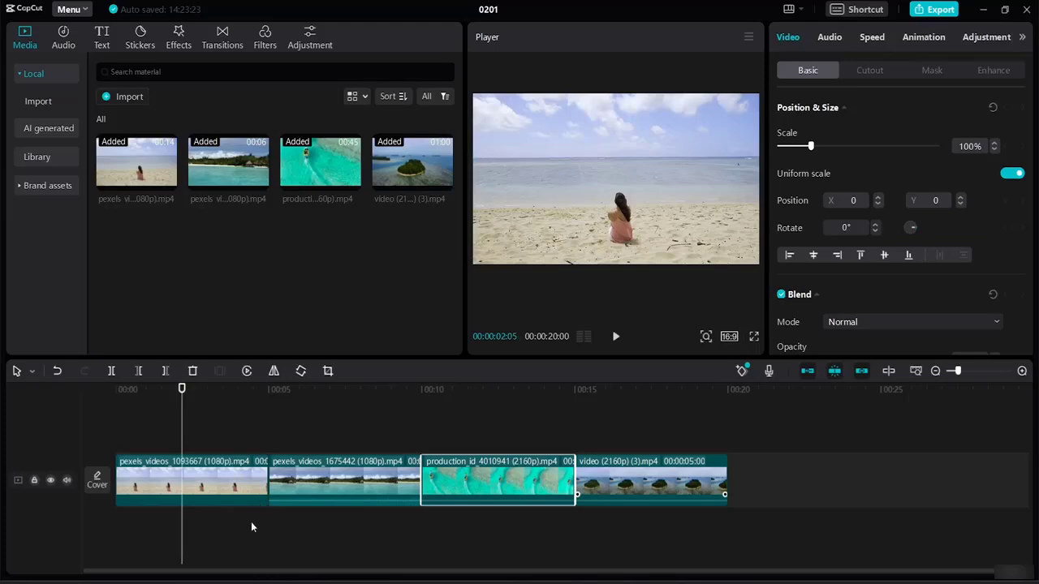
click(210, 480)
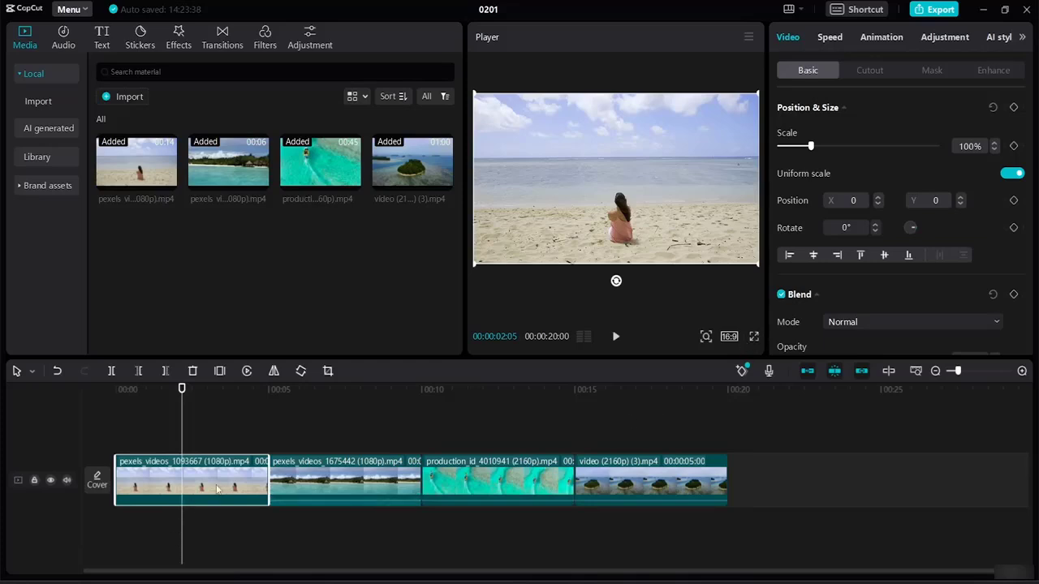
click(747, 39)
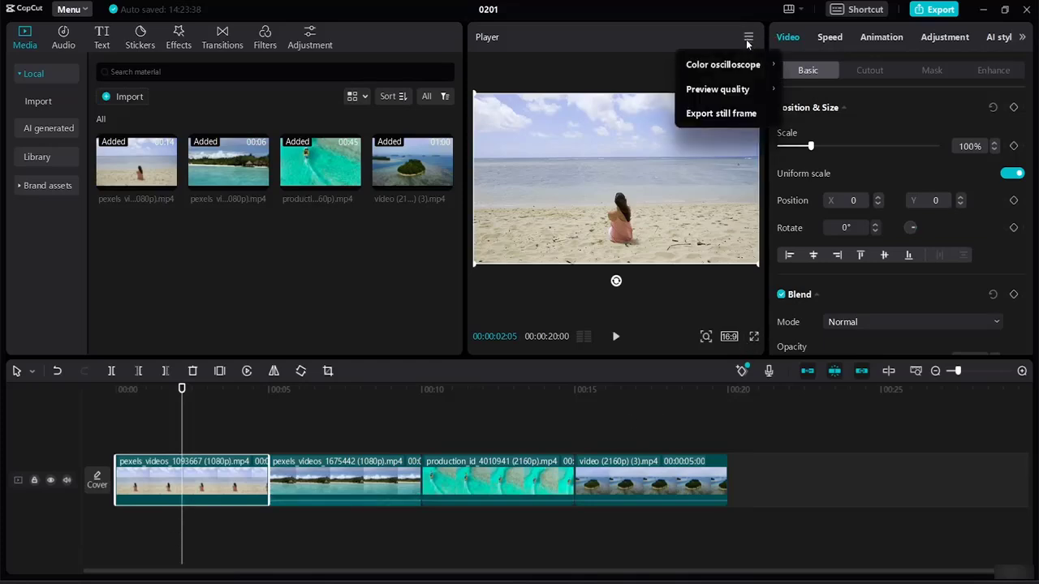
click(722, 114)
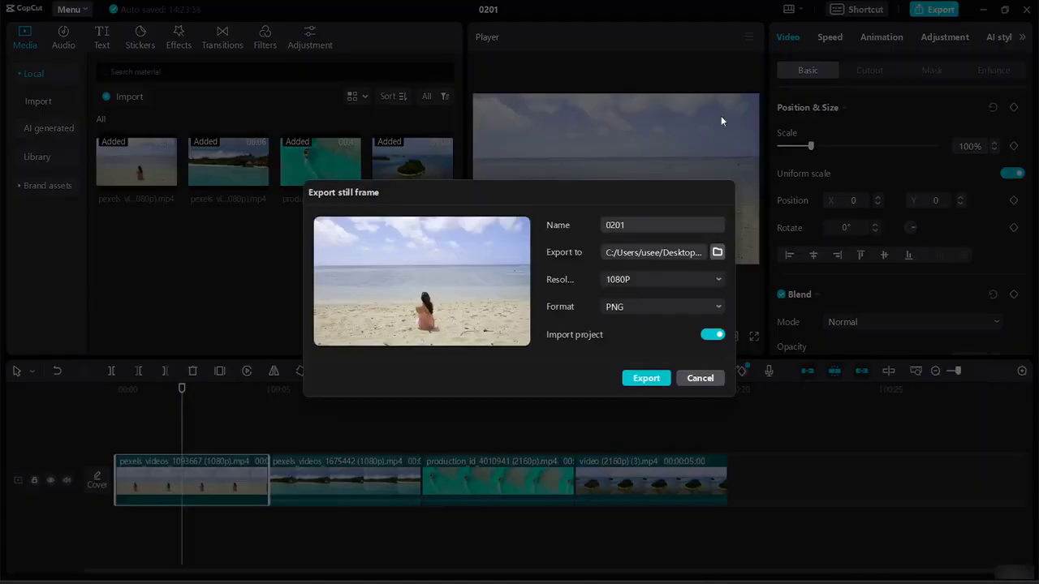
- Export the still frame as 0201 in 1080P PNG, choosing the Capcut Semi-Advanced Tutorial Resource File - (4 Hrs) folder on the Desktop
click(719, 253)
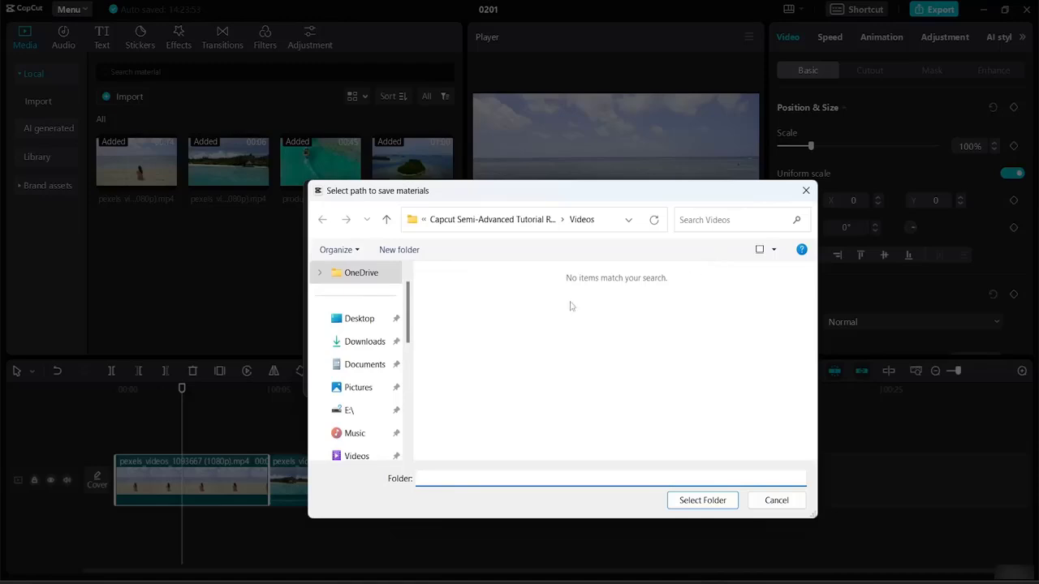
click(349, 322)
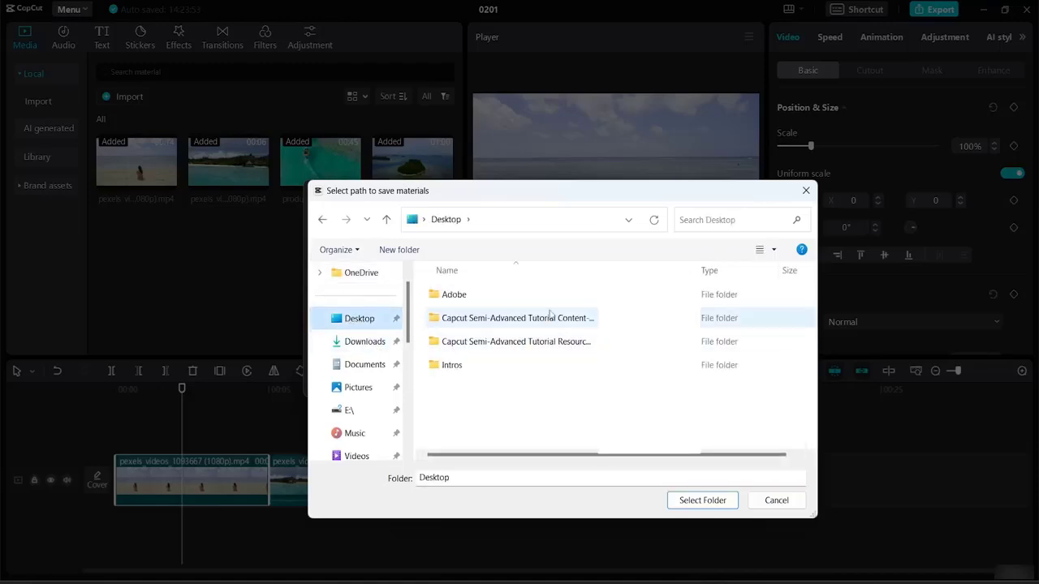
double_click(519, 342)
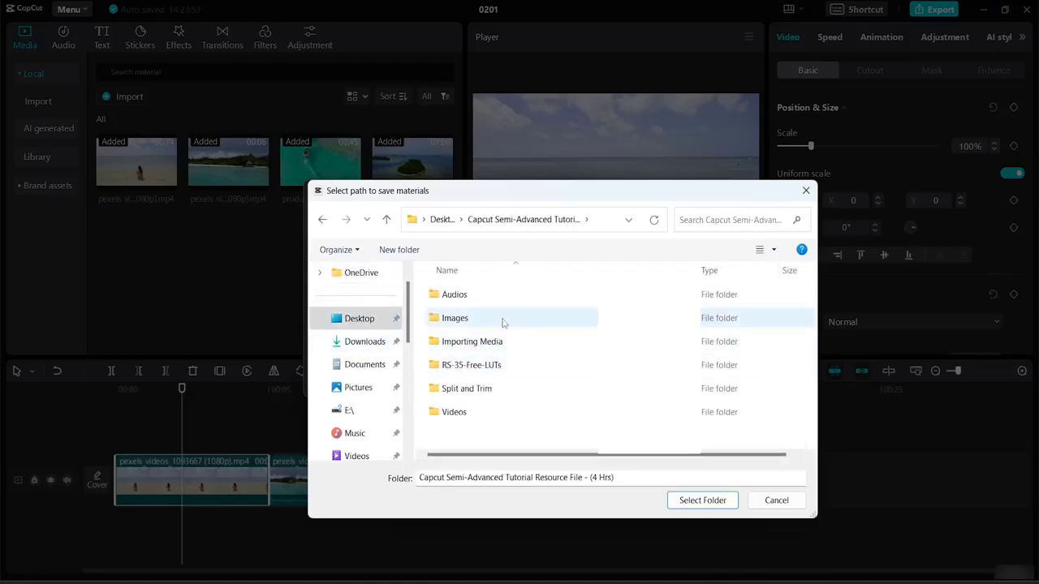
click(695, 501)
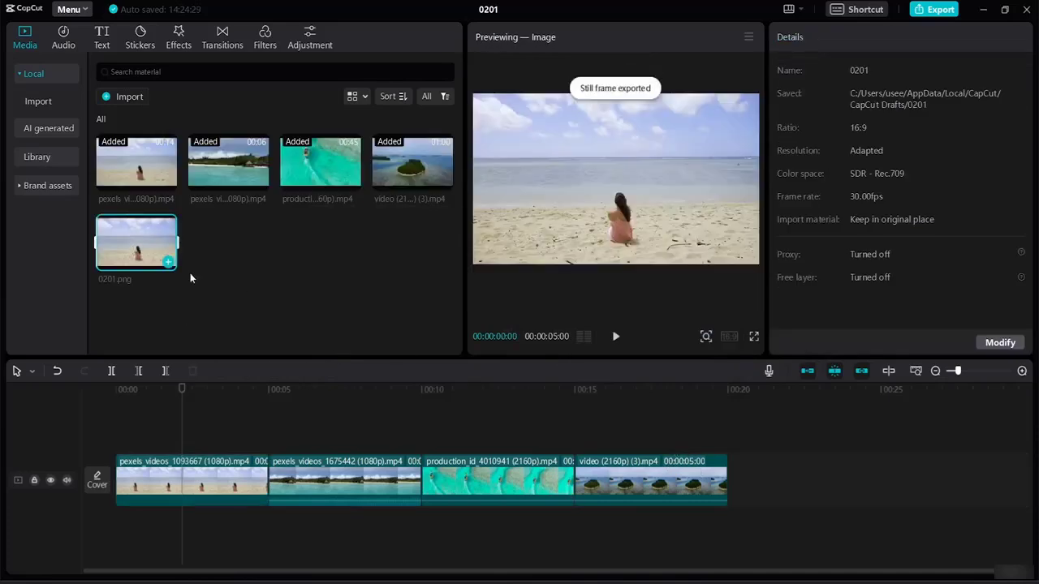
- Place the playhead at 00:00:06:29 in the second clip and open the still frame export settings
click(341, 478)
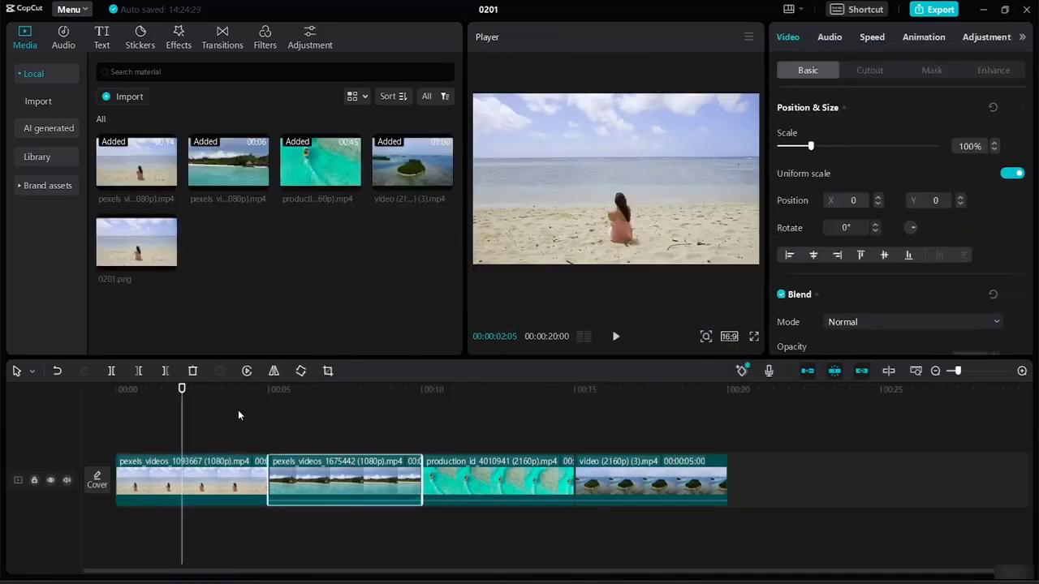
drag(186, 388, 327, 410)
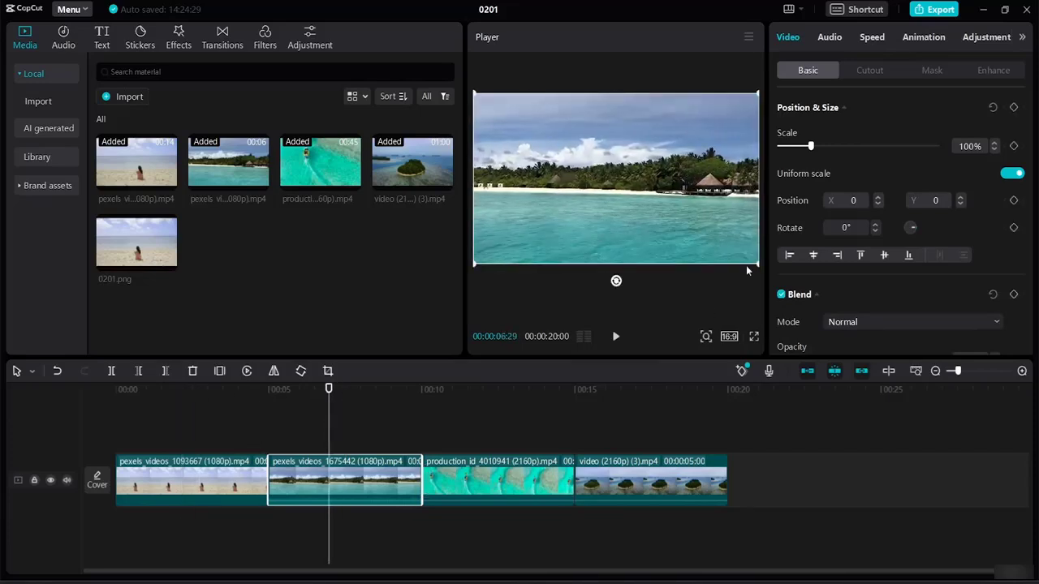
click(749, 37)
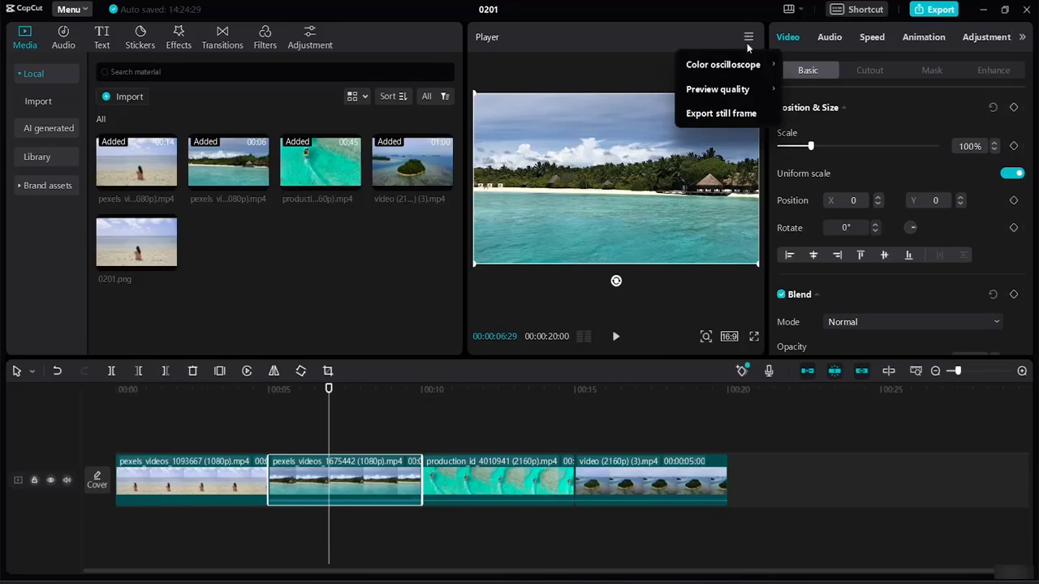
click(732, 119)
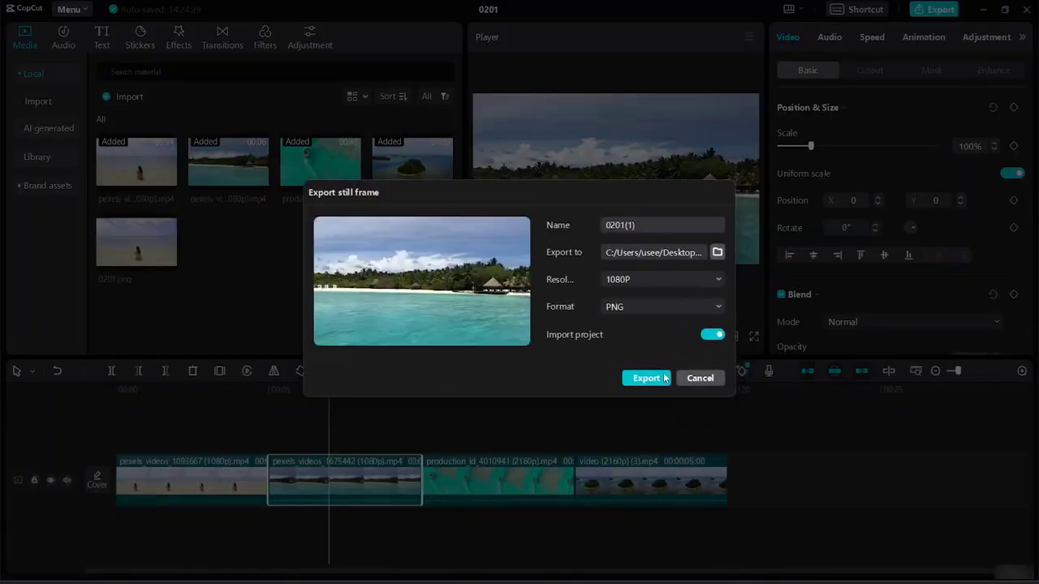
- Export the palm beach still as 0201(1) in 1080P PNG to the Desktop's Capcut Semi-Advanced Tutorial Resource File - (4 Hrs) folder
click(717, 253)
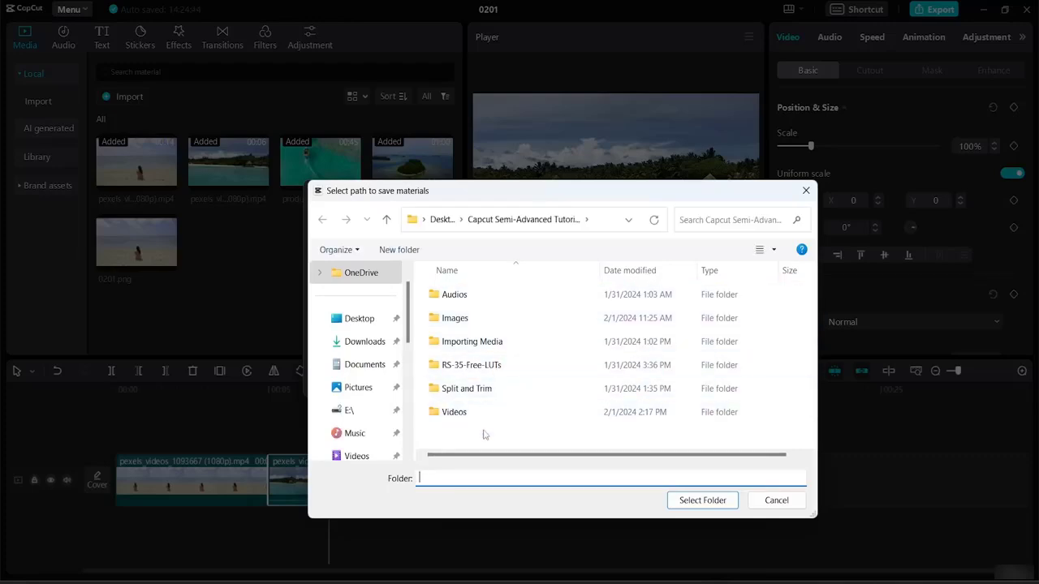
click(359, 318)
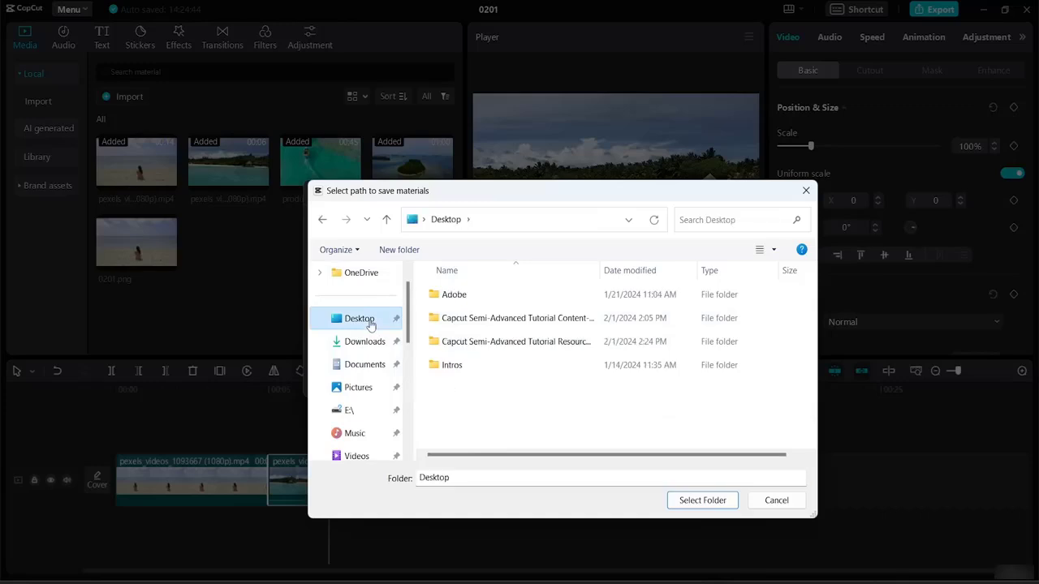
click(541, 350)
click(705, 501)
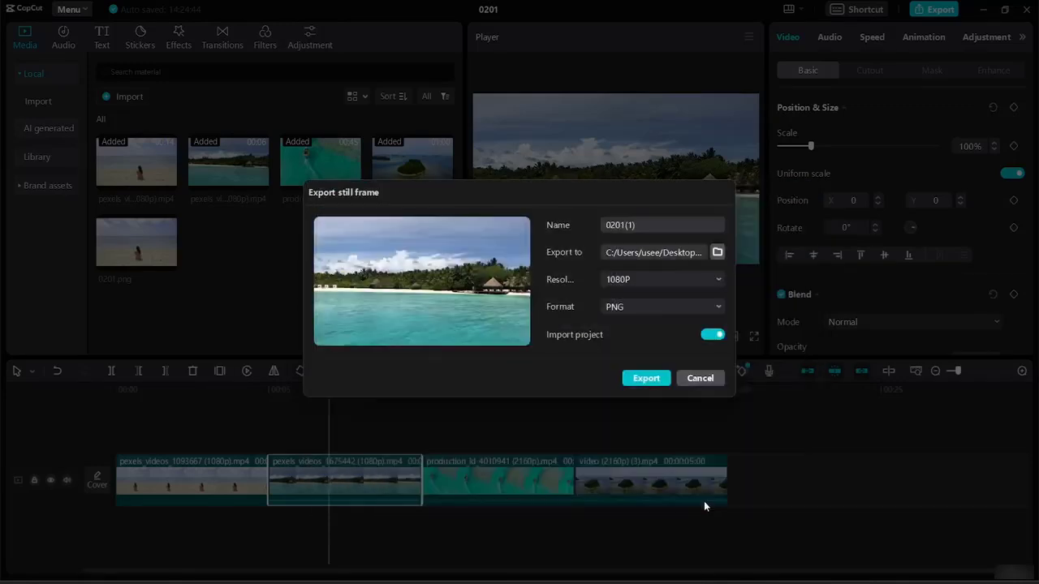
click(659, 379)
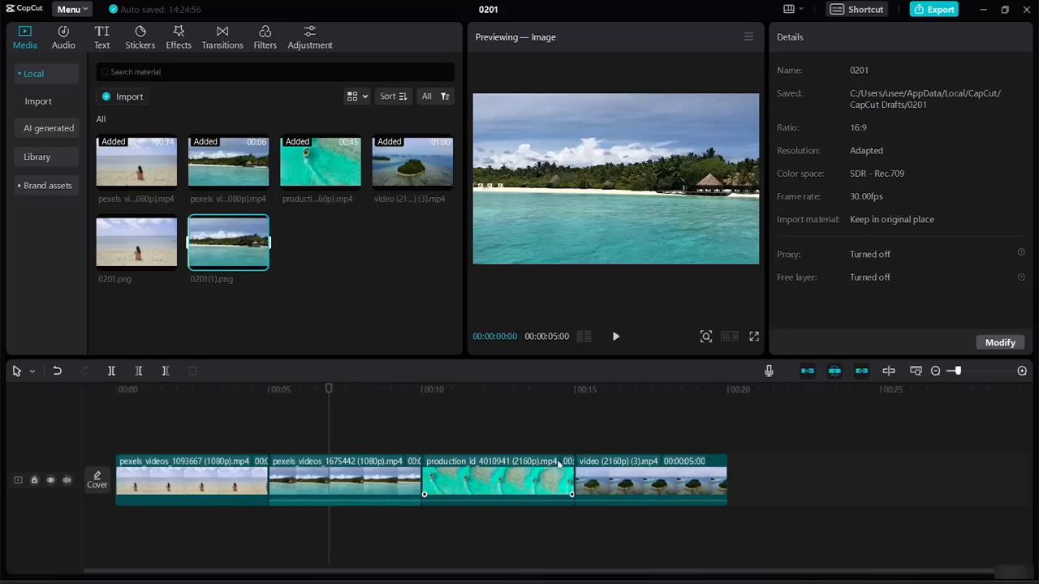
- Place the playhead at 00:00:12:02 in the third clip and open the still frame export settings
click(499, 493)
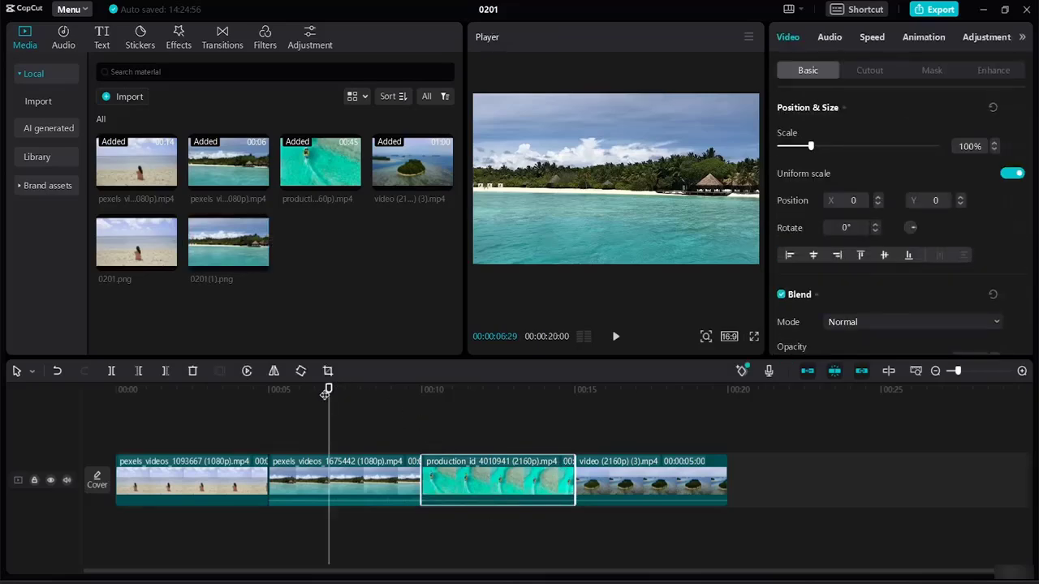
drag(324, 394, 484, 406)
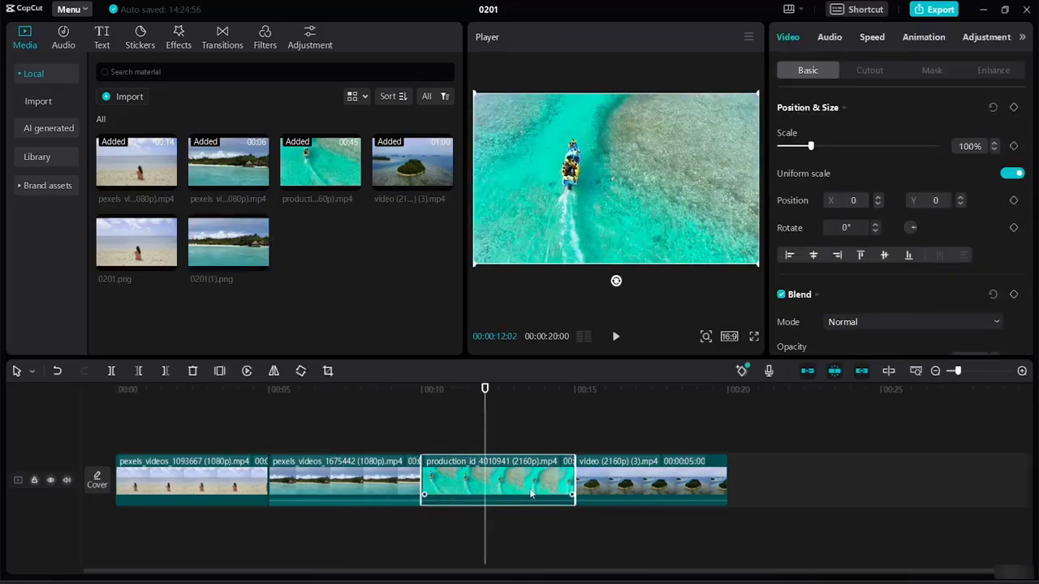
click(748, 37)
click(719, 115)
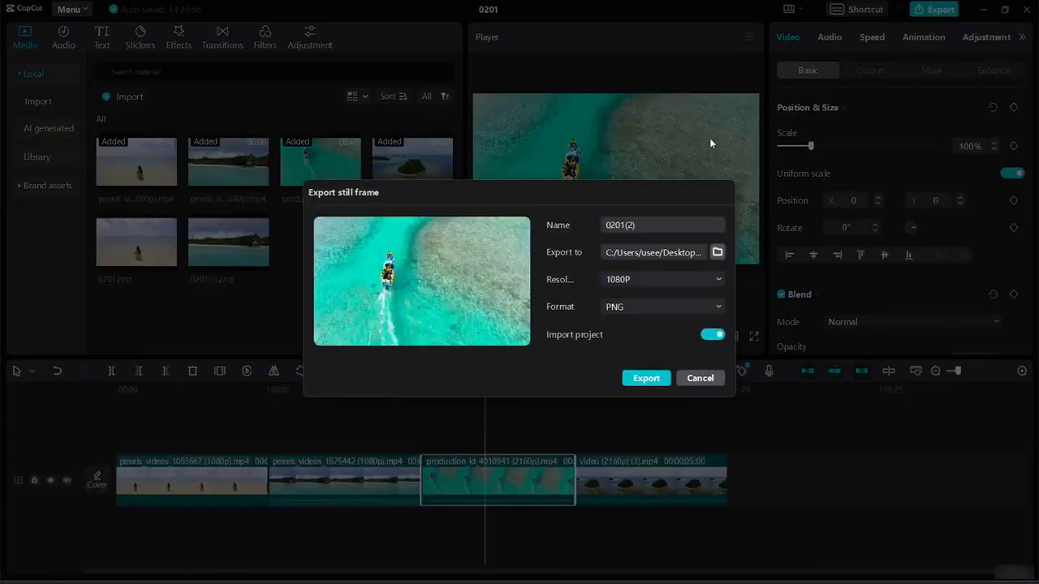
- Export the boat still as 0201(2) in 1080P PNG to the Desktop's Capcut Semi-Advanced Tutorial Resource File - (4 Hrs) folder
click(717, 252)
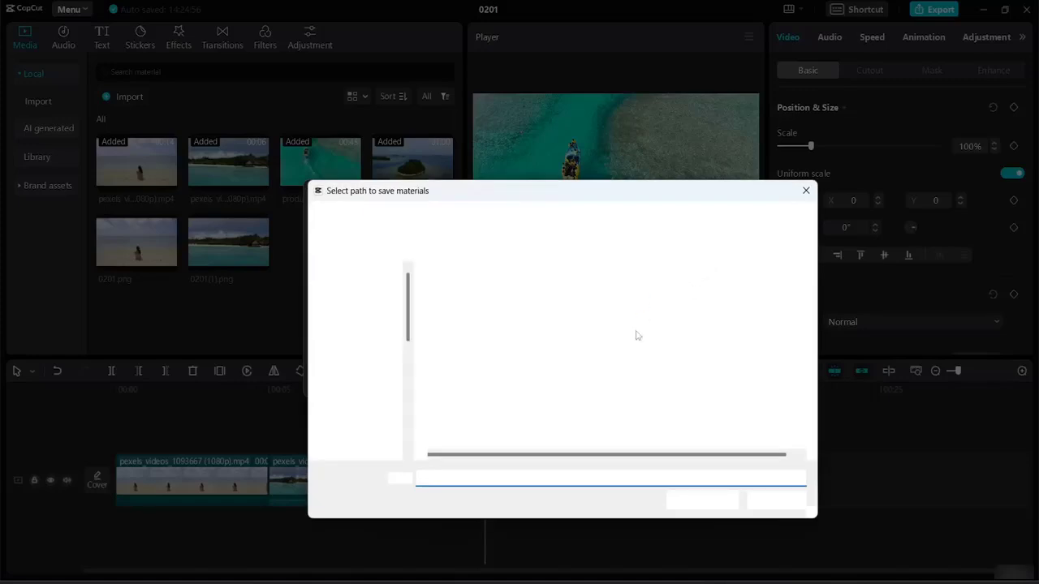
click(355, 319)
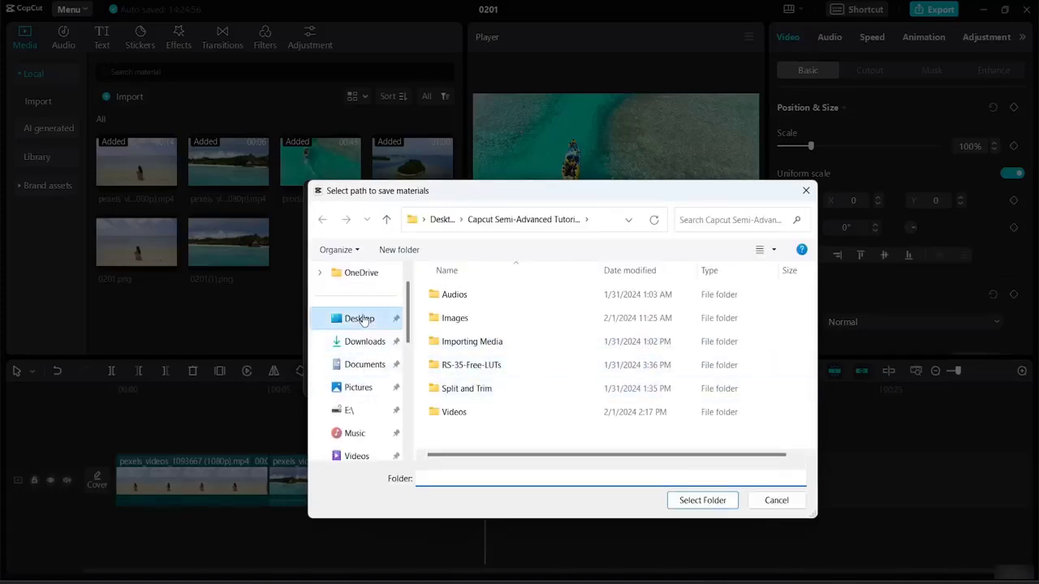
click(534, 342)
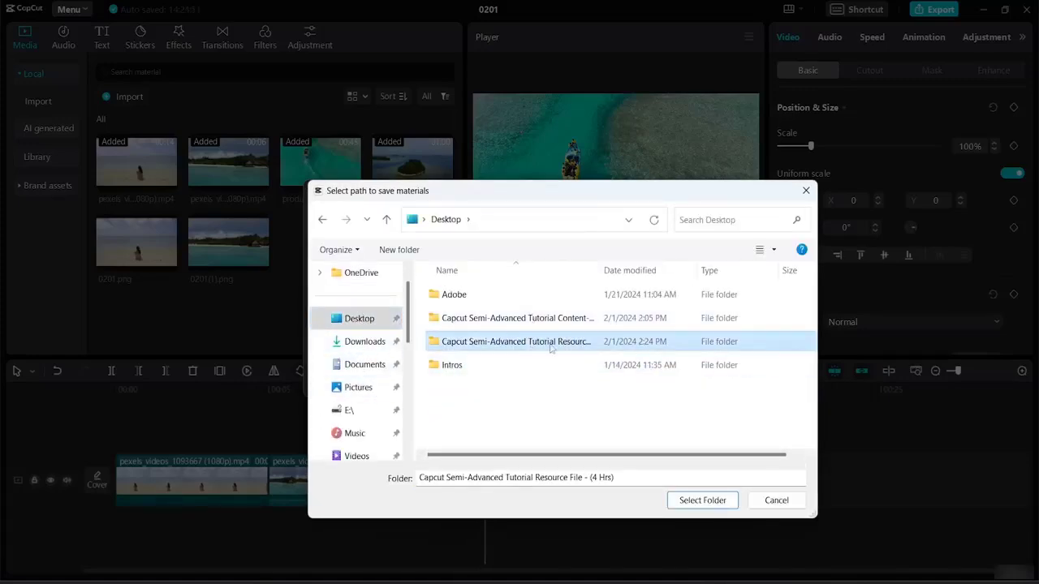
click(705, 499)
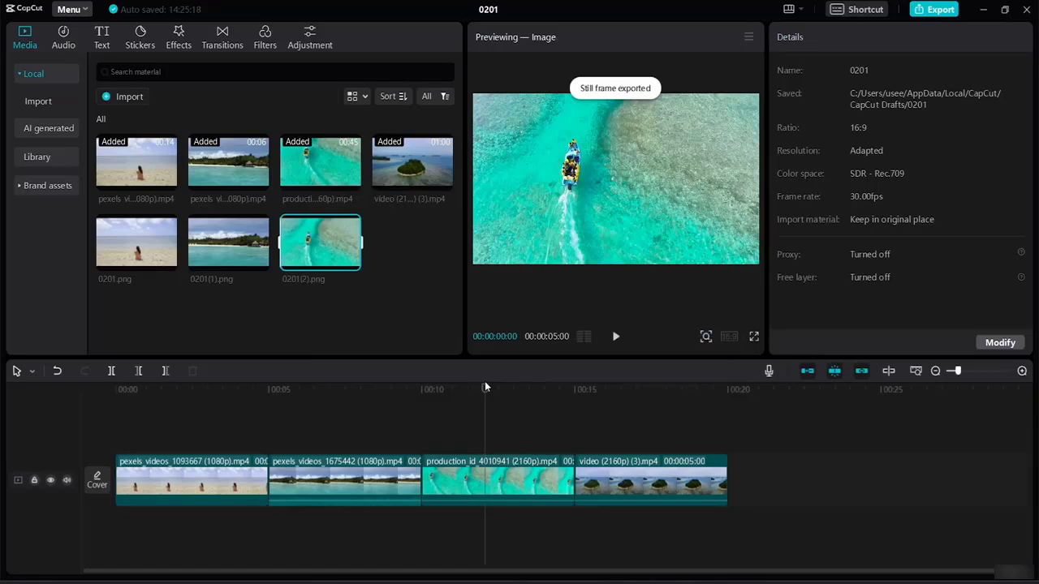
- Place the playhead at 00:00:17:02 in the fourth clip and open the still frame export settings
drag(486, 388, 638, 410)
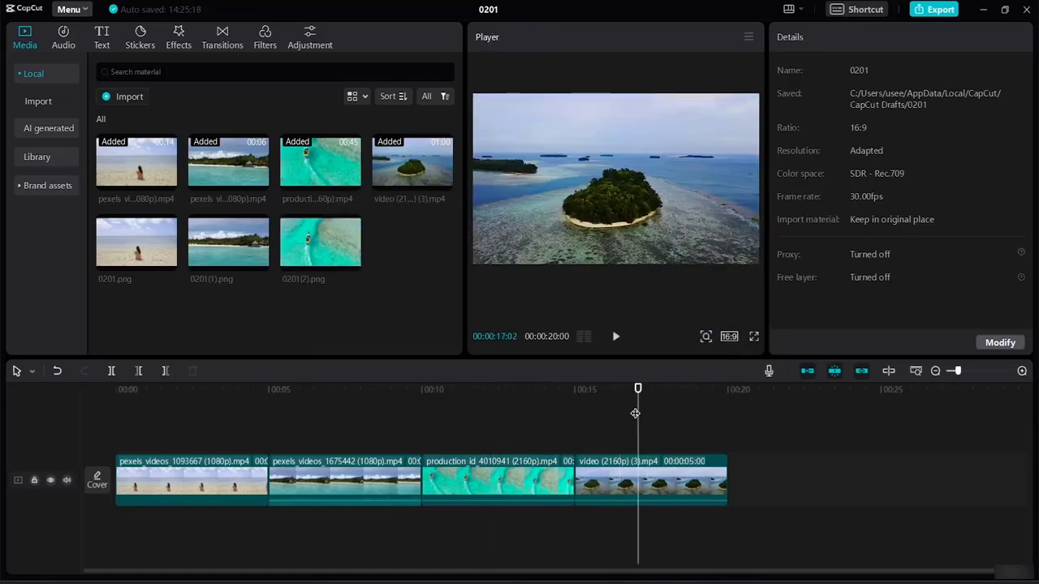
click(748, 37)
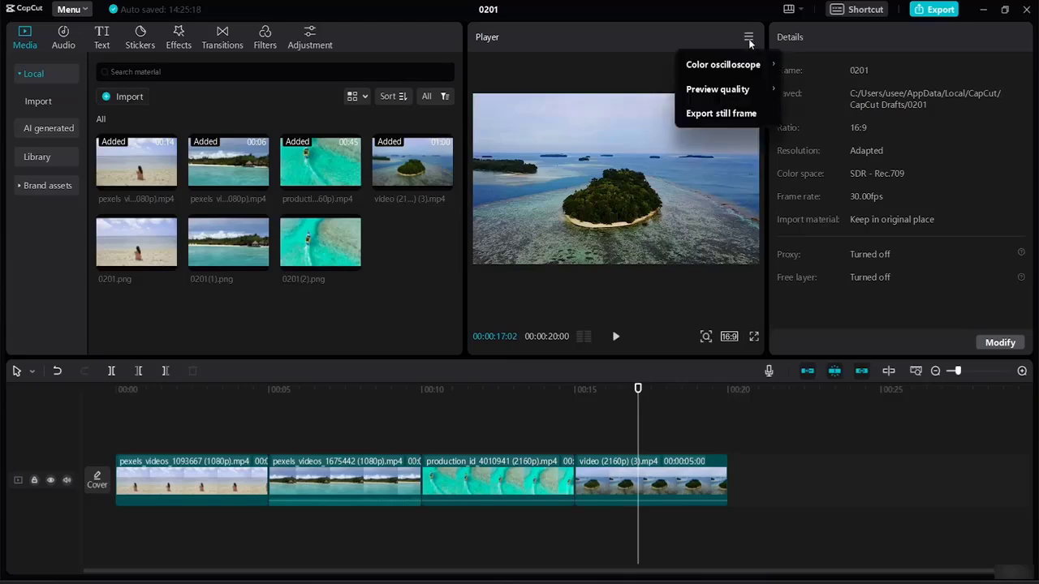
click(740, 114)
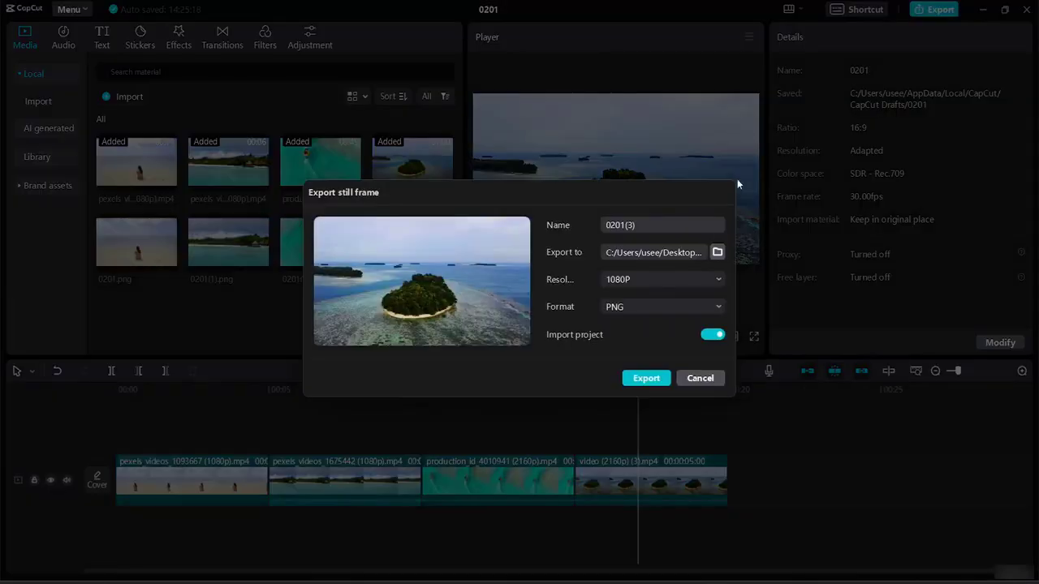
- Export the island still as 0201(3) in 1080P PNG to the Desktop's Capcut Semi-Advanced Tutorial Resource File - (4 Hrs) folder
click(717, 252)
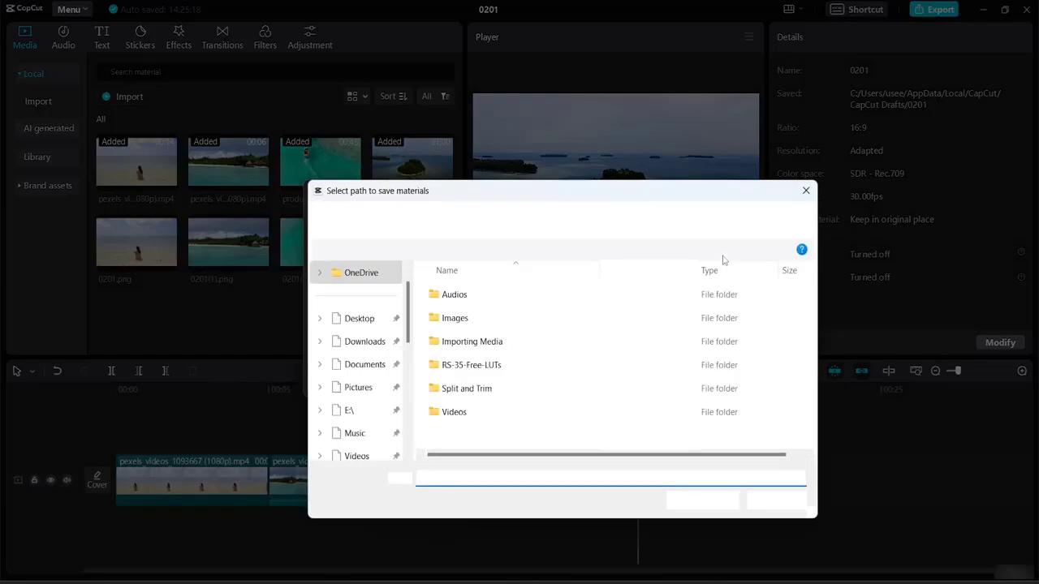
click(359, 319)
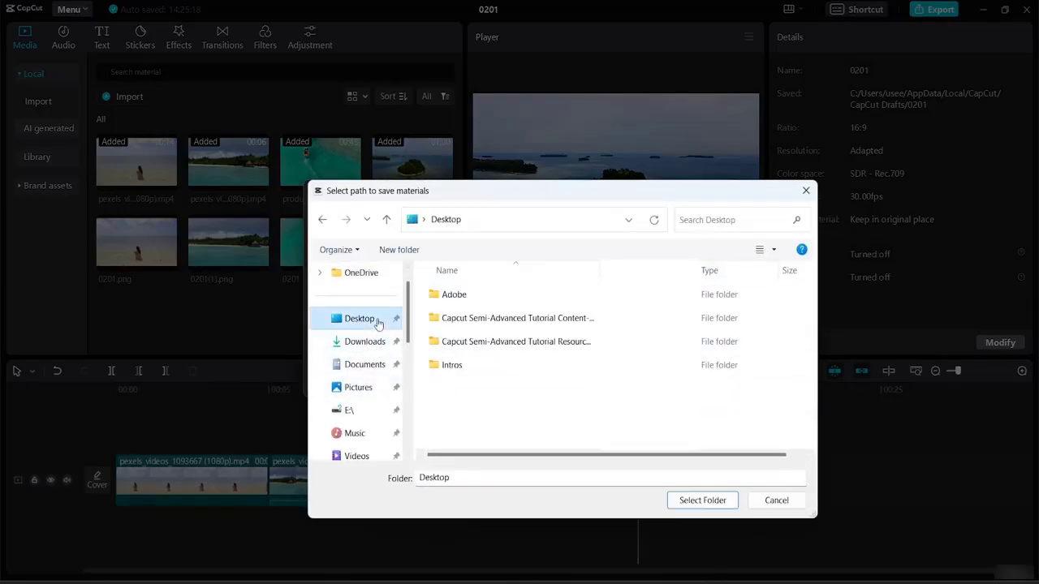
click(560, 342)
click(706, 500)
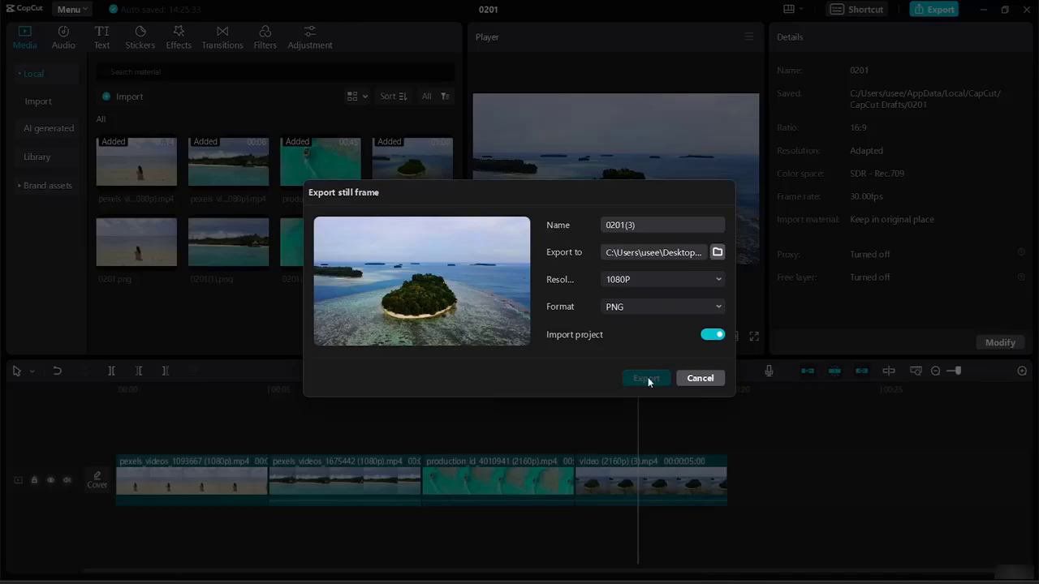
click(648, 377)
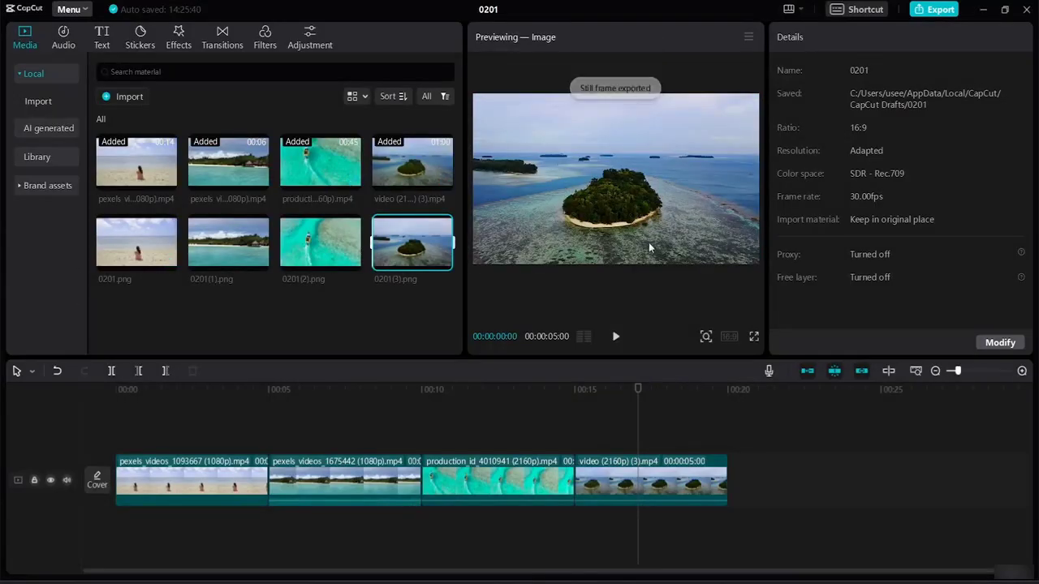
click(368, 310)
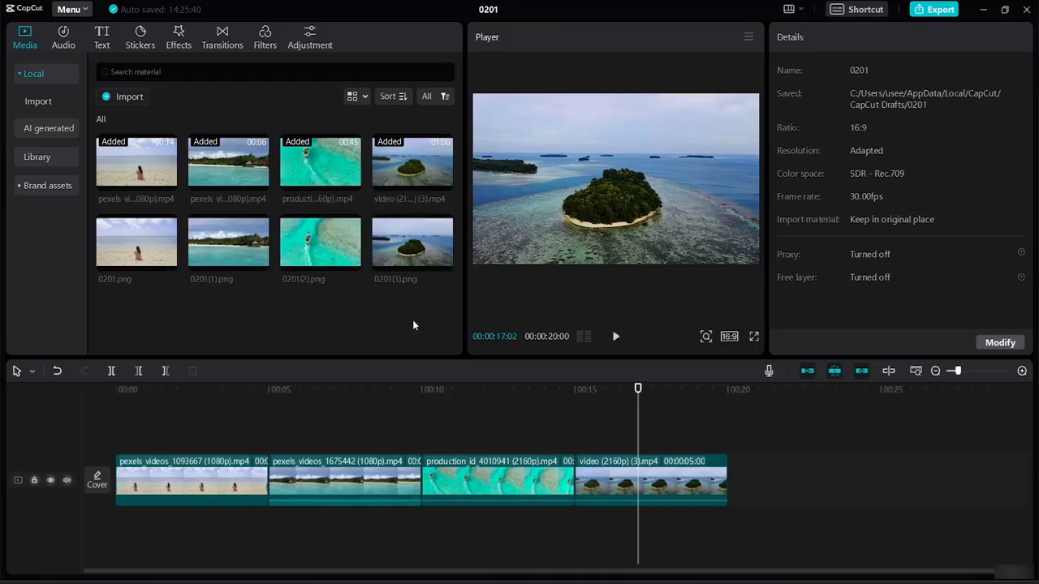
- Open the cover selection, pick a boat frame from the third clip, and look at the local image option
mouse_move(736, 538)
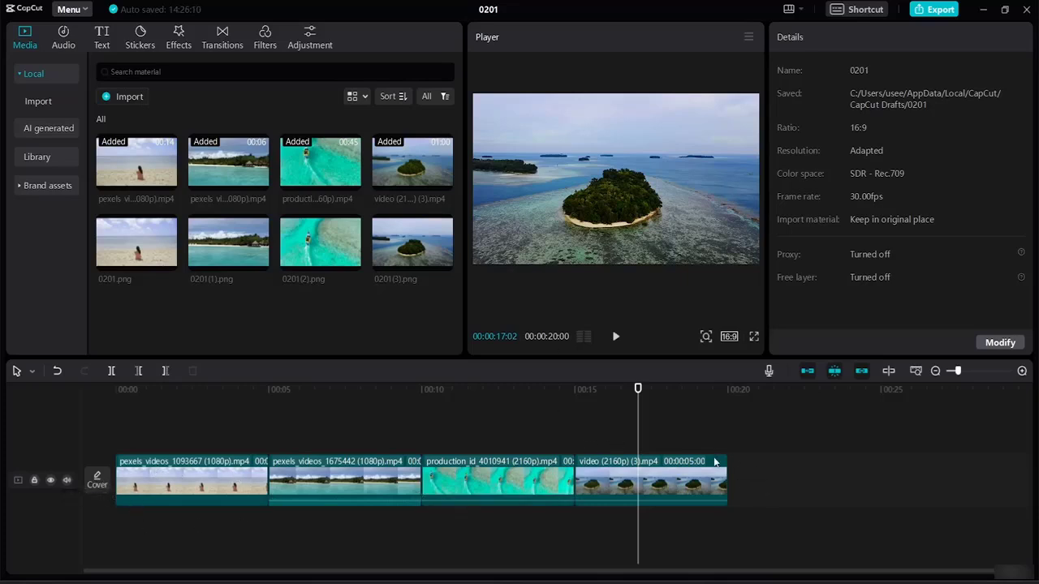
click(97, 479)
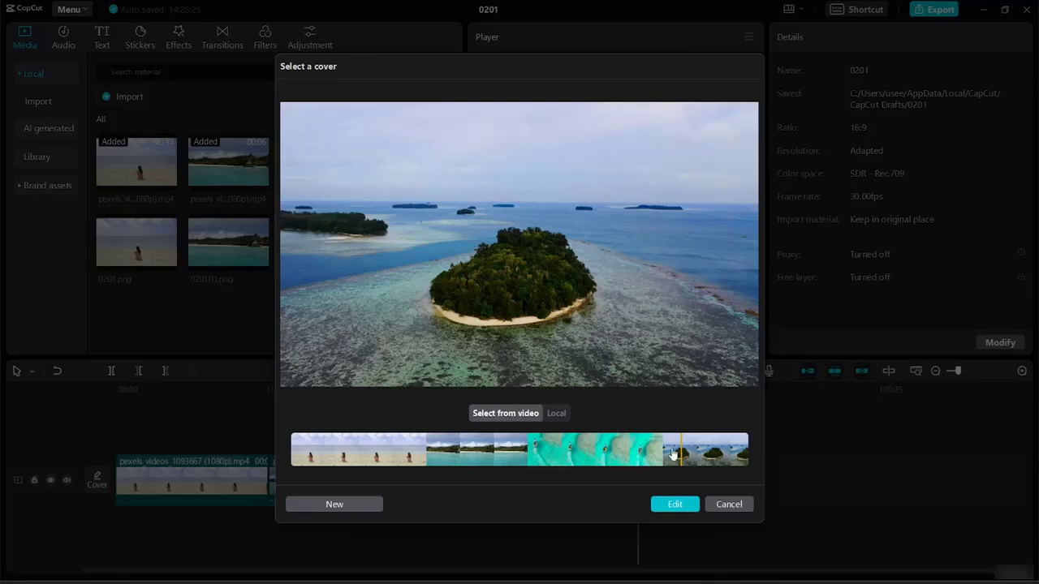
click(573, 443)
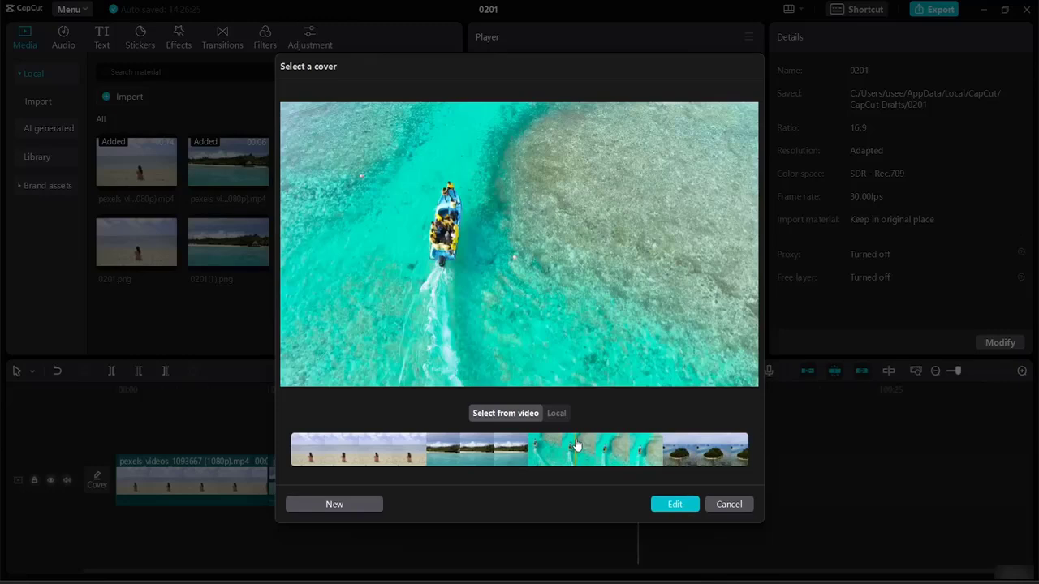
click(579, 445)
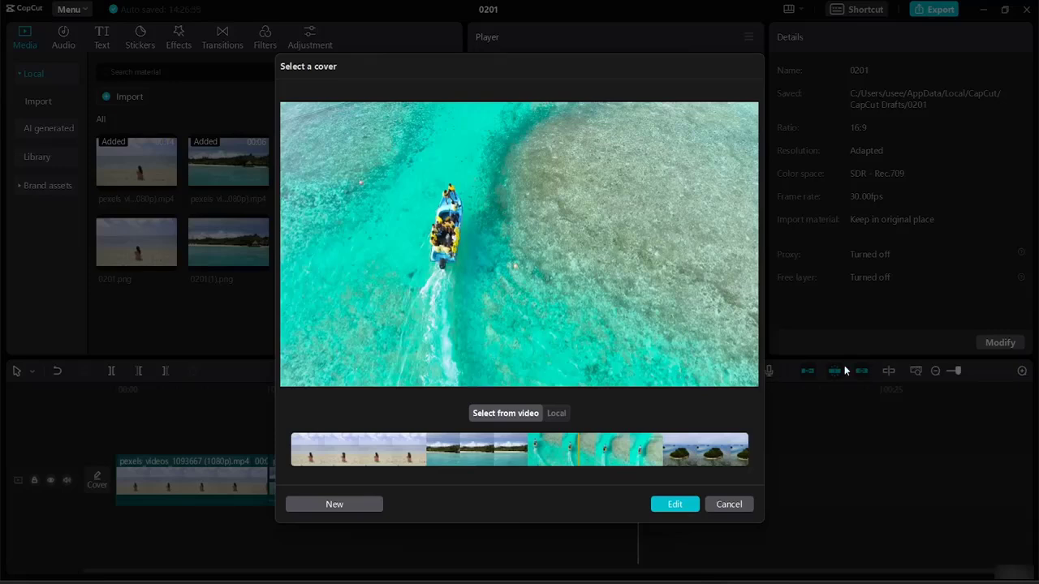
click(566, 414)
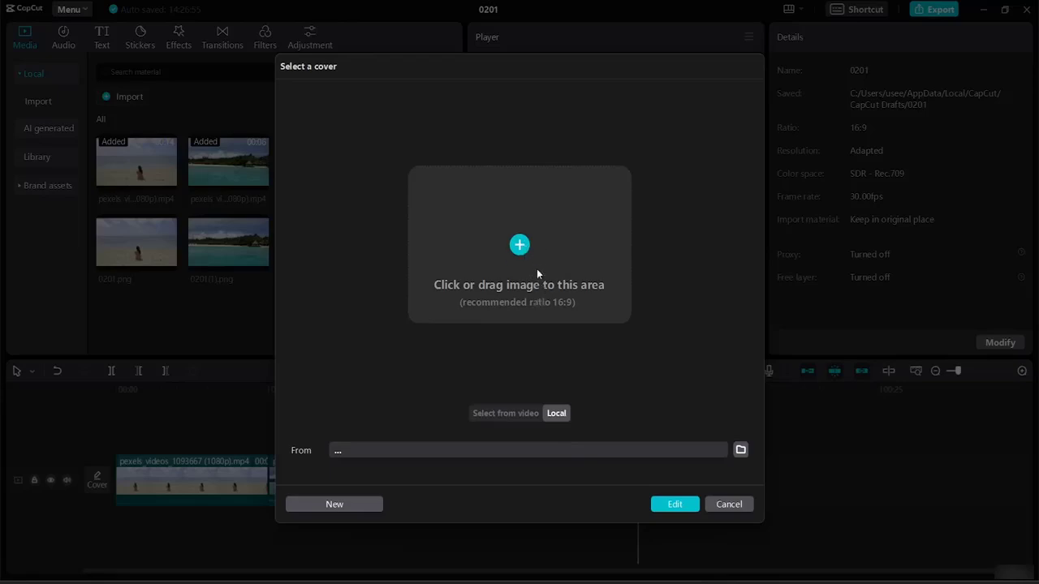
click(521, 413)
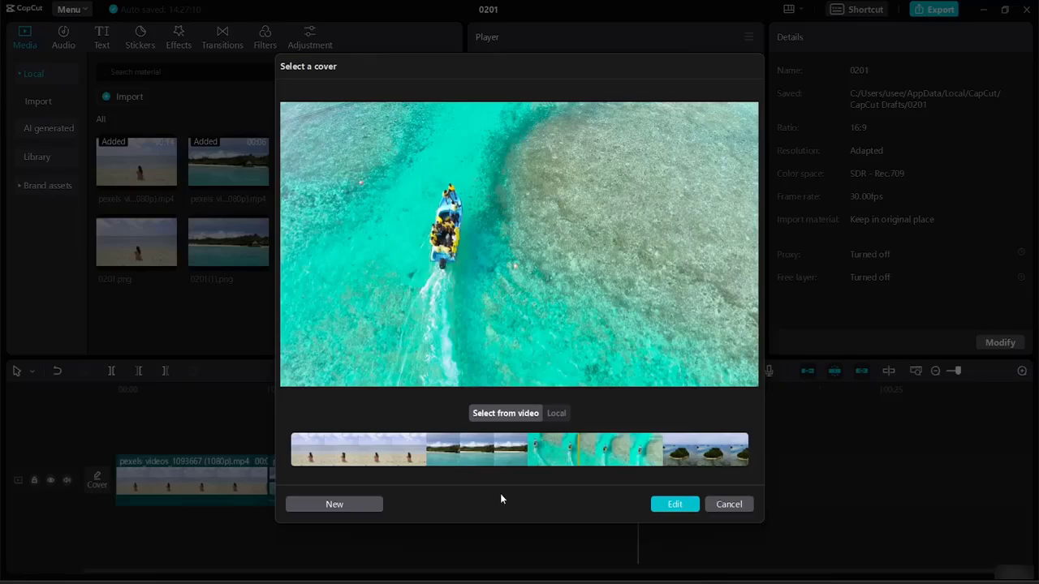
- Start a new blank cover design and look through the video cover templates, their categories, and the design themes
click(366, 505)
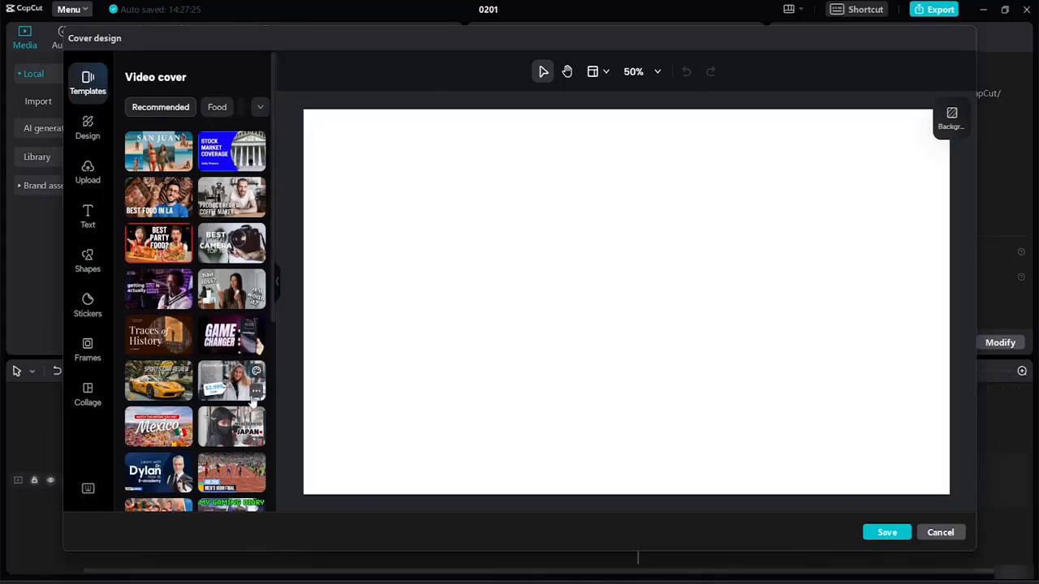
scroll(273, 204, down, 4)
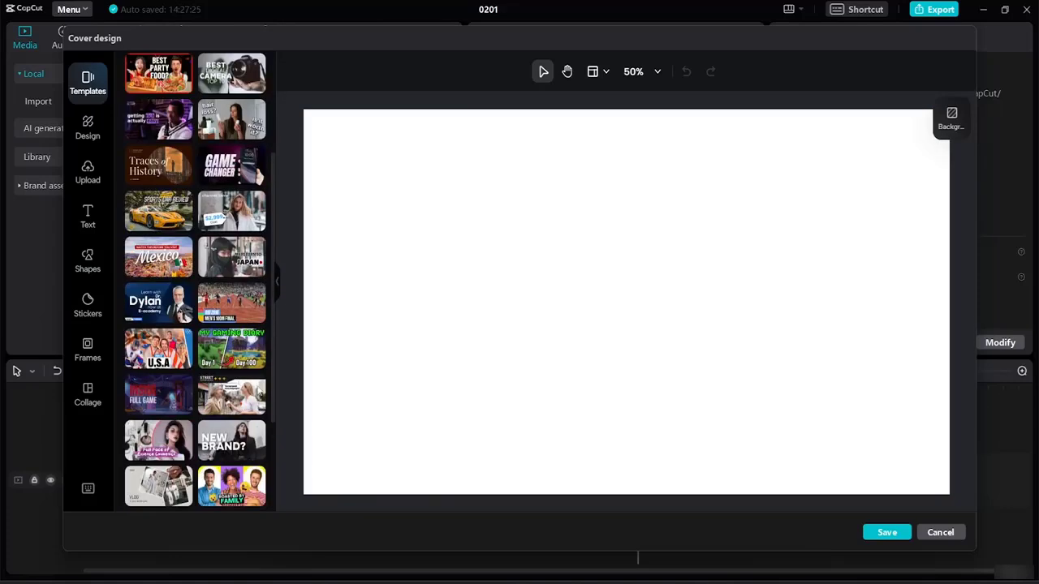
drag(271, 491, 235, 61)
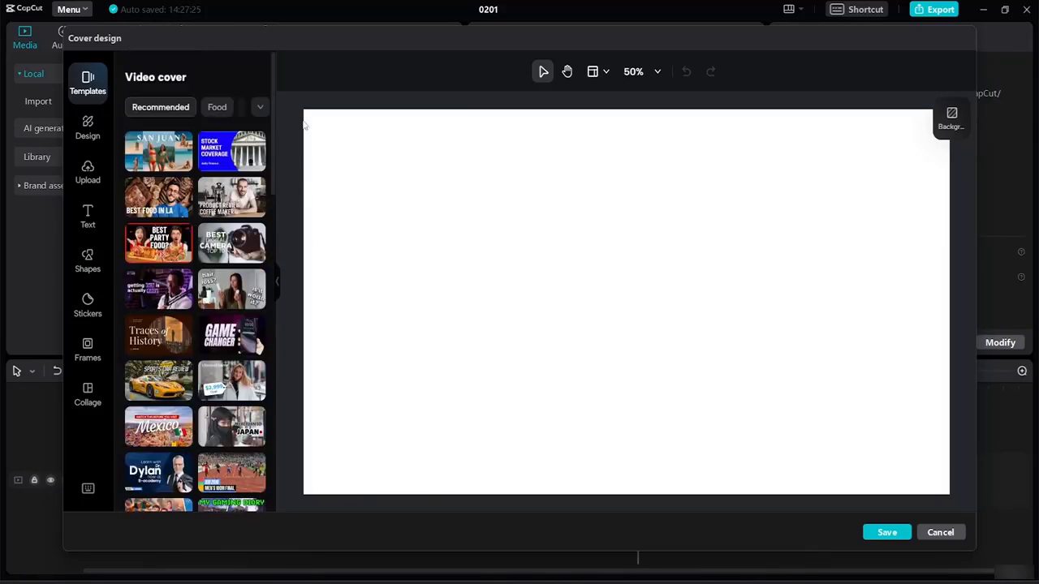
click(259, 114)
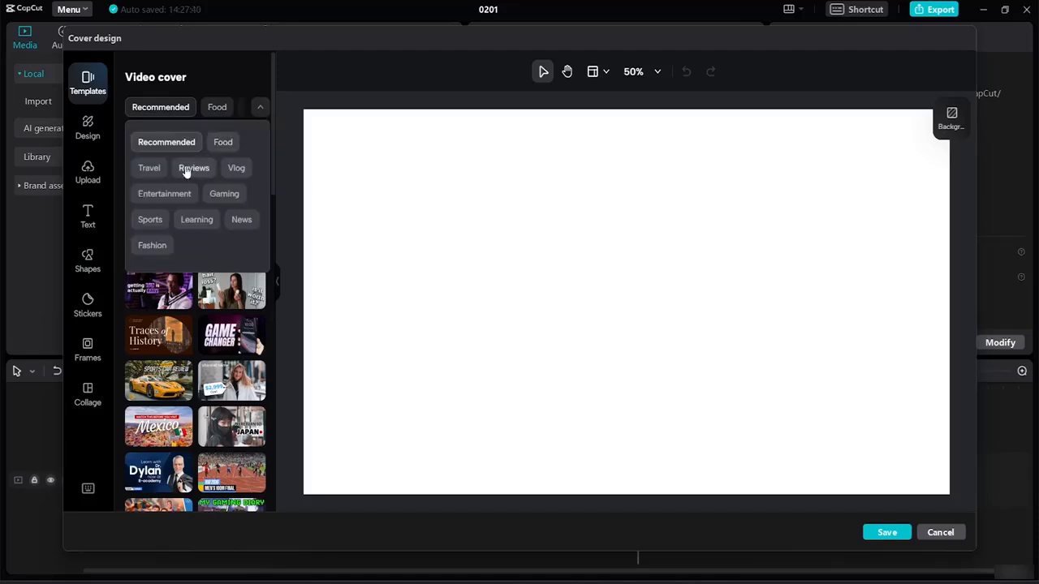
click(256, 83)
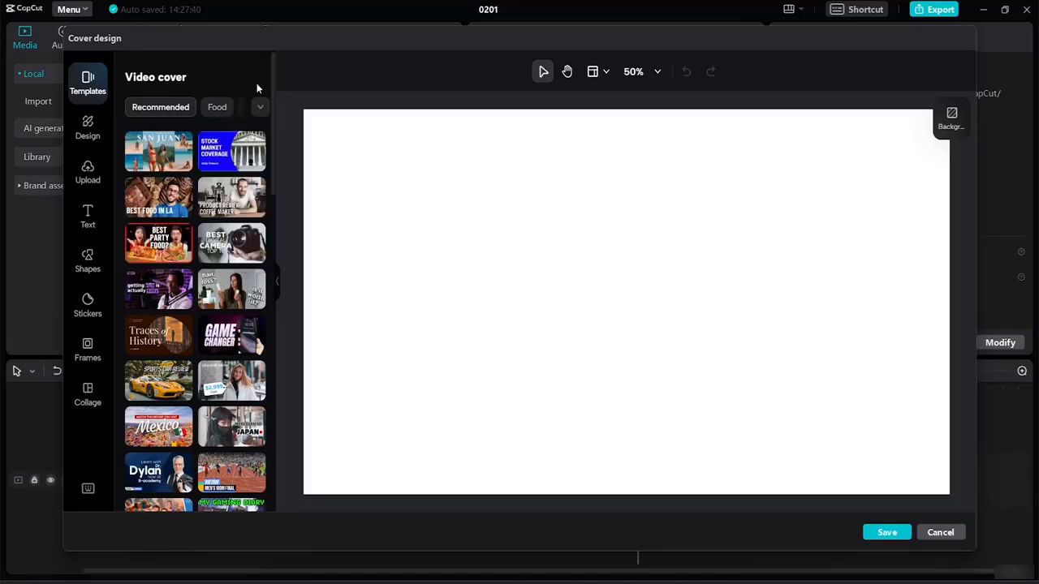
click(97, 124)
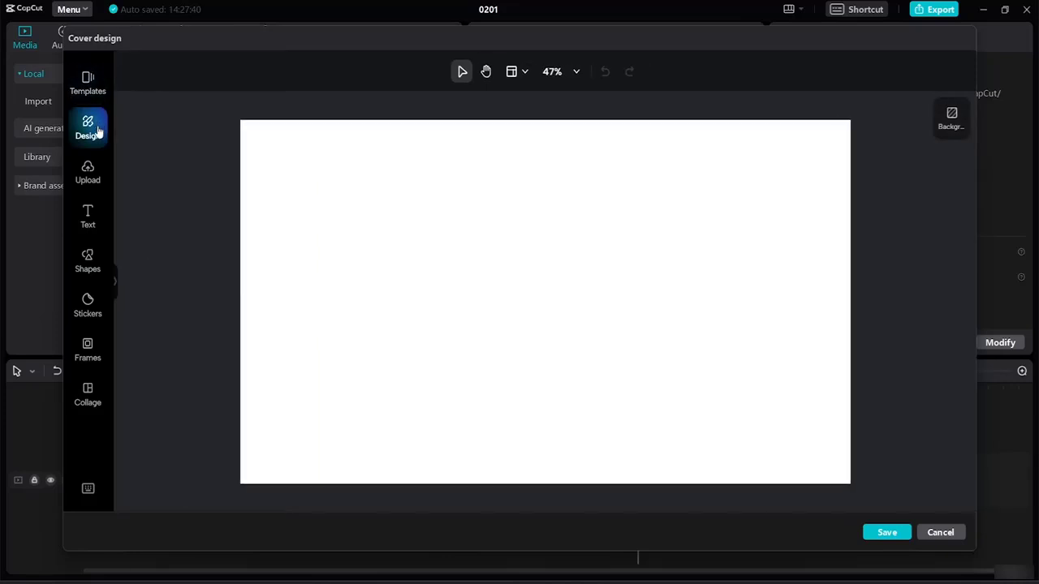
click(115, 286)
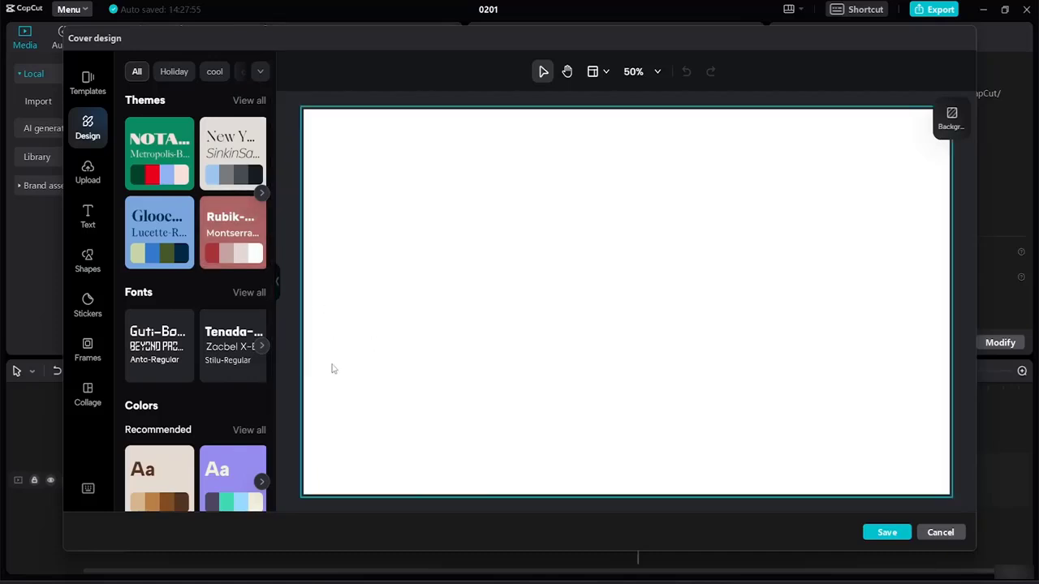
- Add a single square picture frame to the canvas and enlarge it to nearly the full canvas height on the left side
click(85, 364)
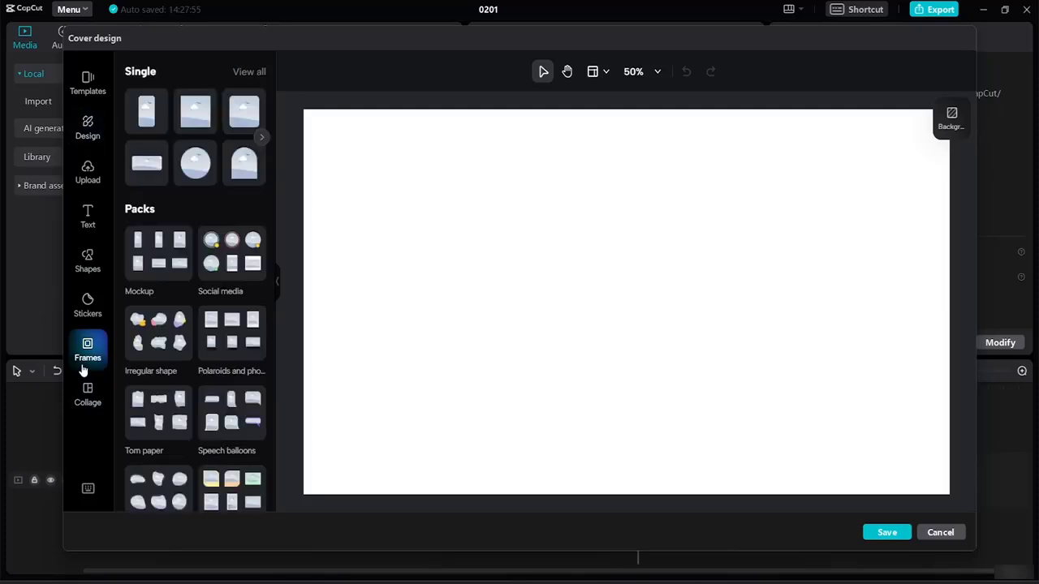
click(202, 127)
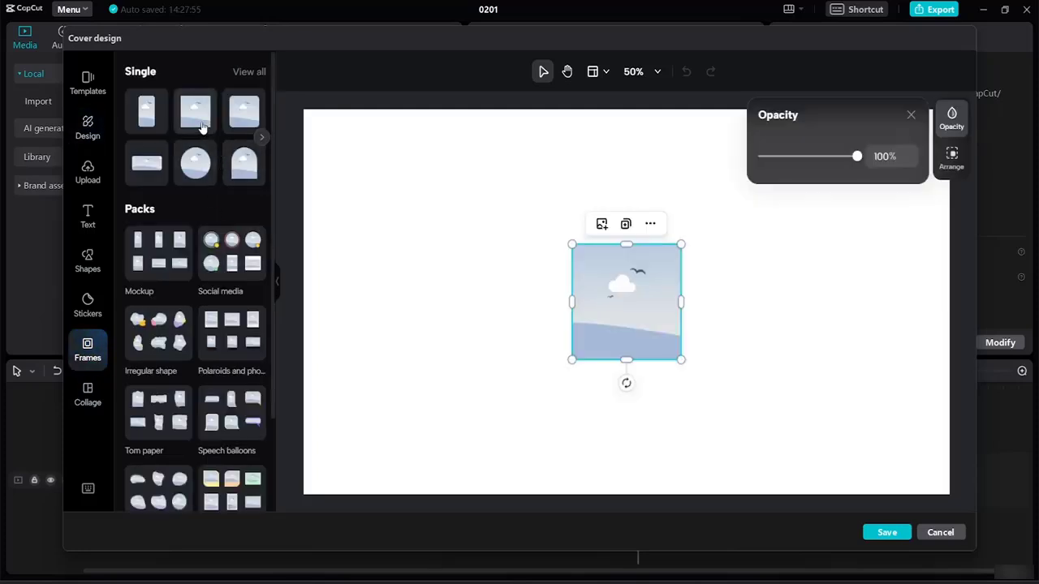
drag(615, 270, 388, 172)
drag(449, 262, 630, 498)
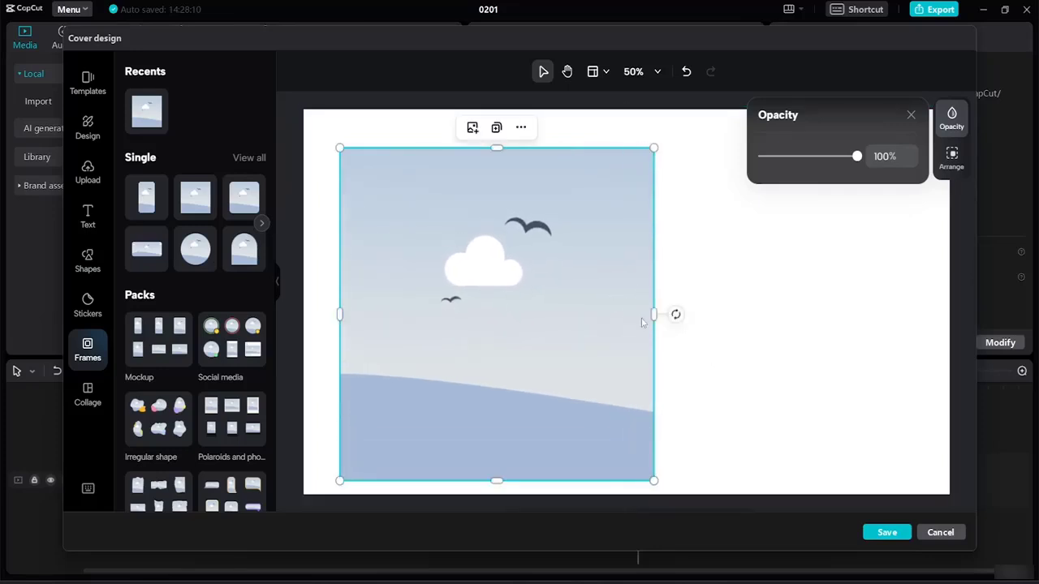
- Narrow the frame to a tall rectangle and copy it to make a row of four frames side by side
drag(654, 313, 896, 269)
click(549, 278)
click(456, 262)
key(ctrl+v)
drag(918, 268, 912, 270)
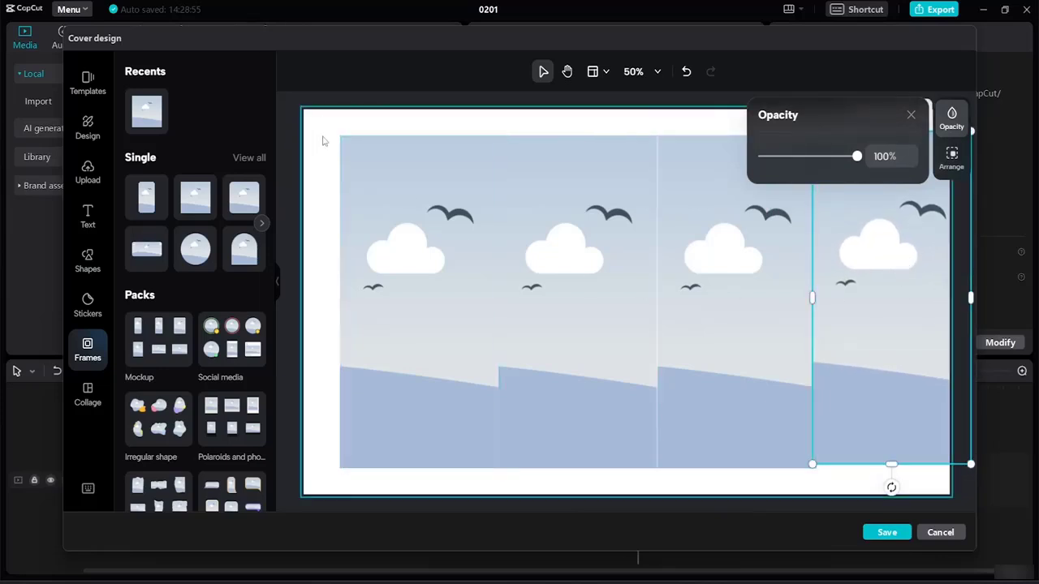
- Shift all four frames toward the canvas's upper left and align the fourth frame flush with the other three
drag(322, 141, 927, 422)
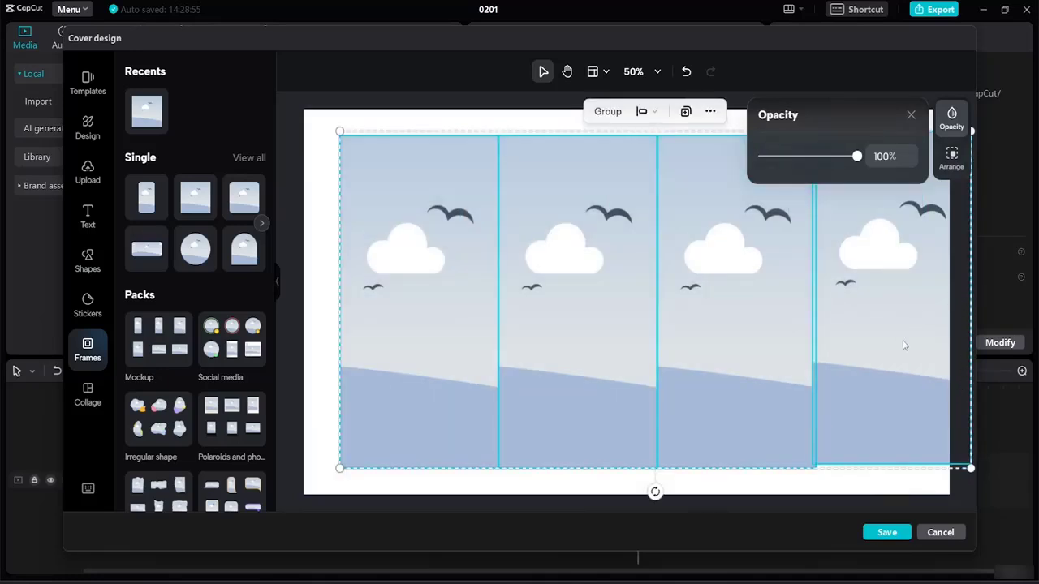
drag(595, 283, 571, 272)
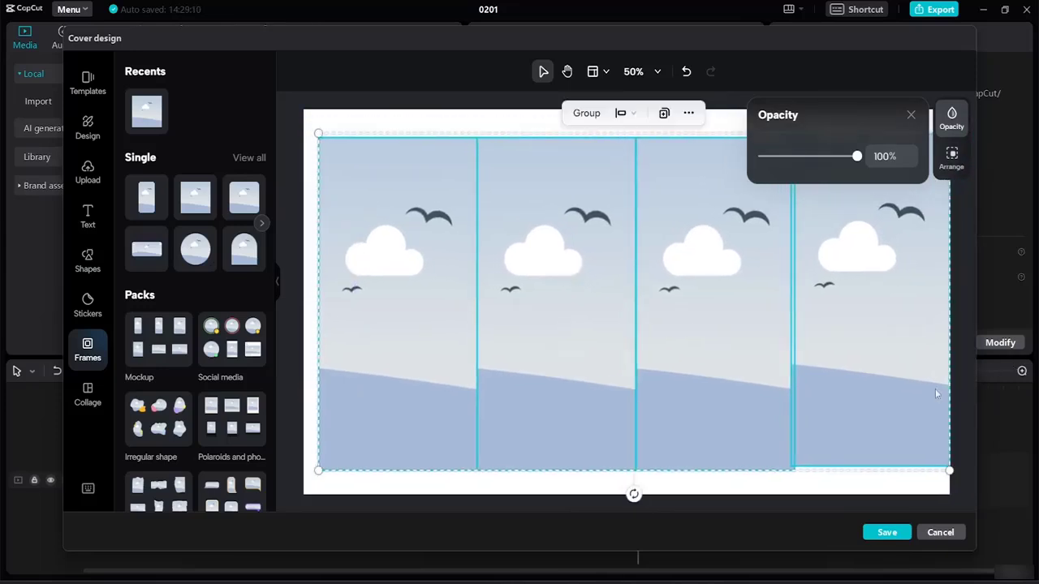
click(857, 487)
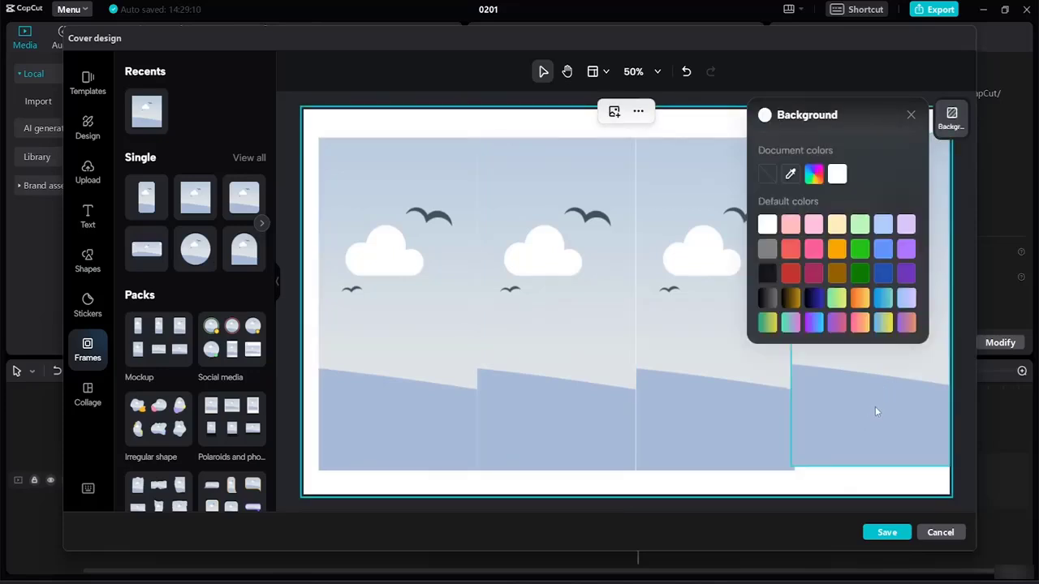
click(875, 409)
drag(877, 394, 881, 397)
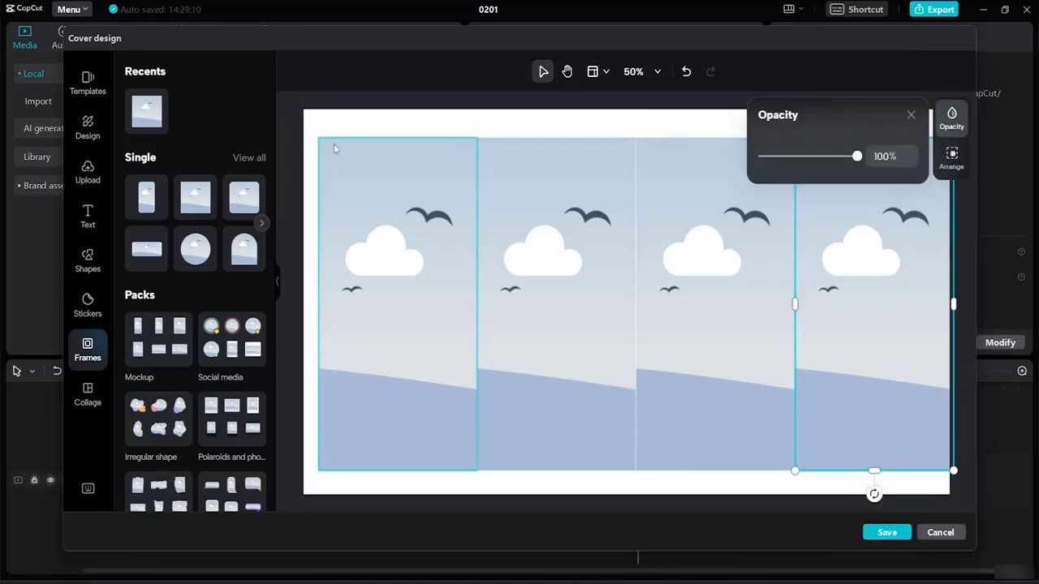
- Scale the four frames together down to about 1716 × 849 and centre them on the canvas
drag(311, 132, 831, 496)
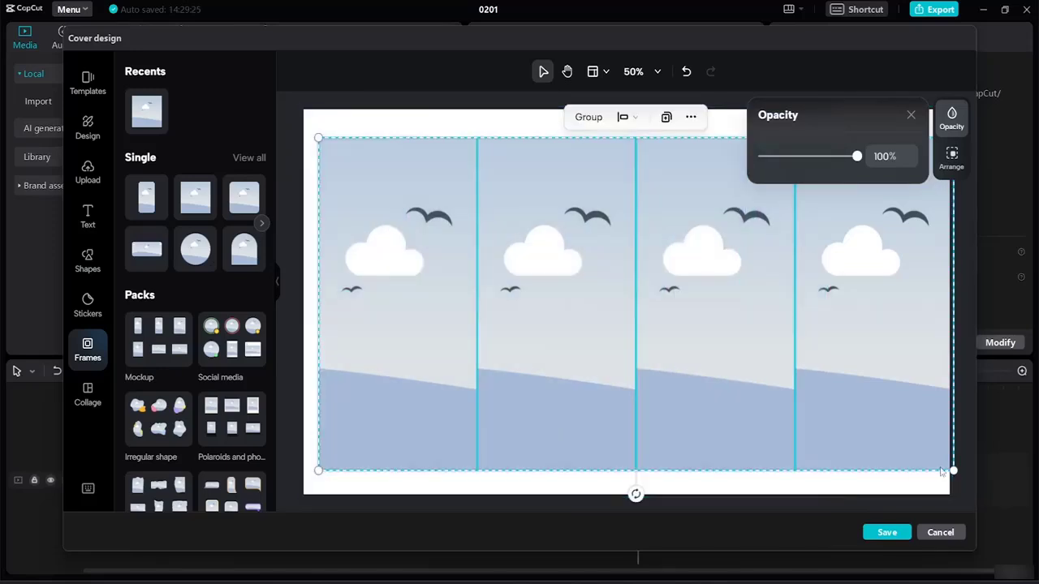
drag(953, 469, 896, 436)
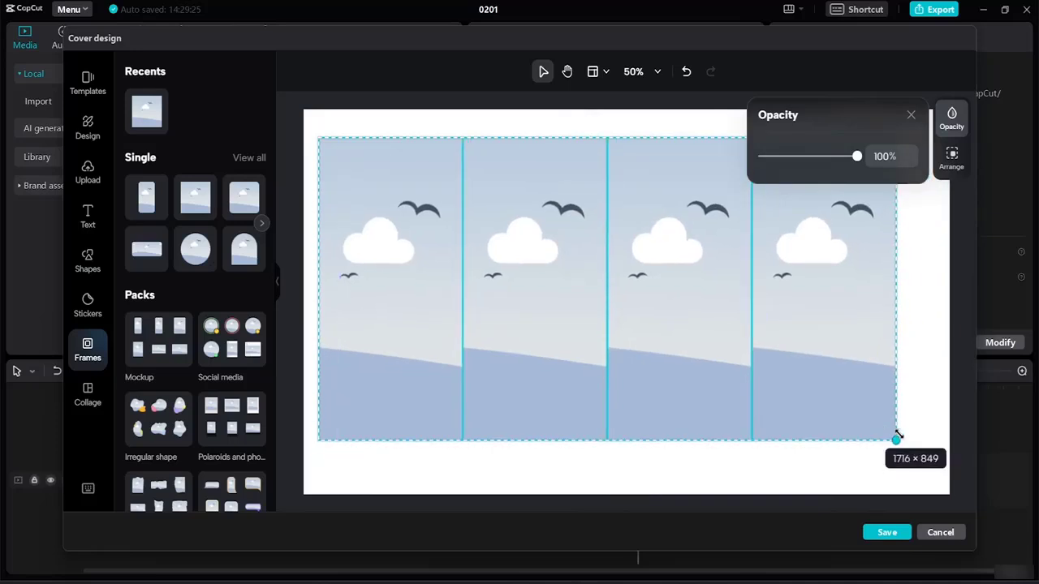
click(735, 484)
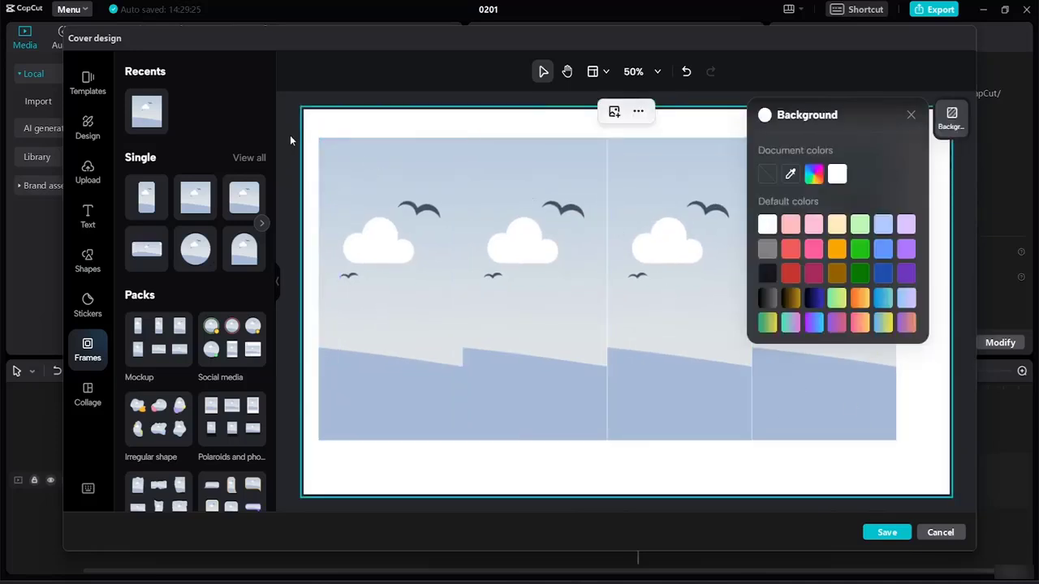
drag(315, 140, 788, 432)
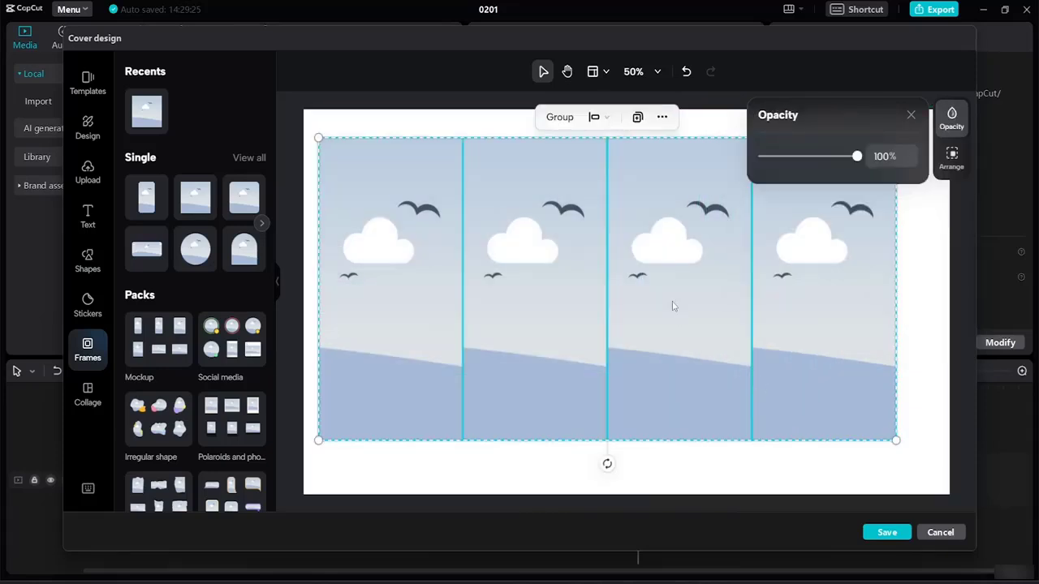
mouse_move(672, 304)
mouse_down()
mouse_move(700, 319)
mouse_move(683, 307)
mouse_move(691, 305)
mouse_up()
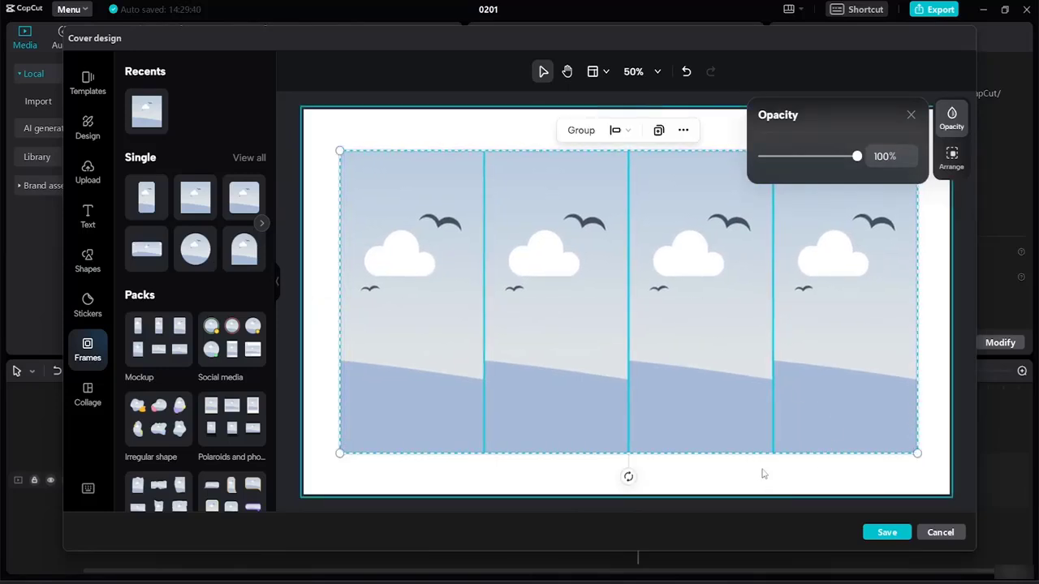
- Try green-pink, green-yellow and black-grey gradients, solid black and no fill as the canvas background, and set it back to white
click(724, 492)
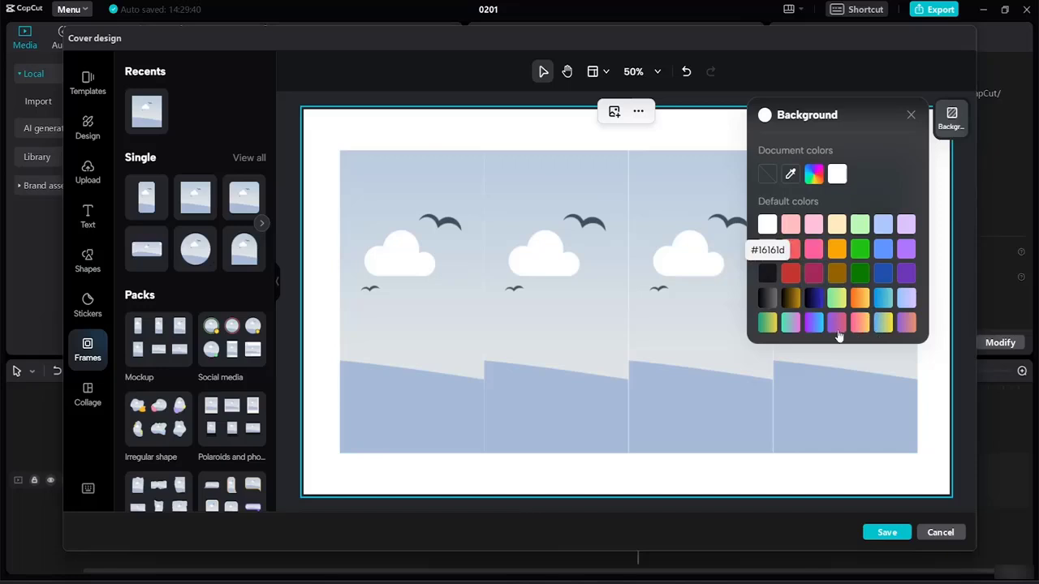
click(790, 326)
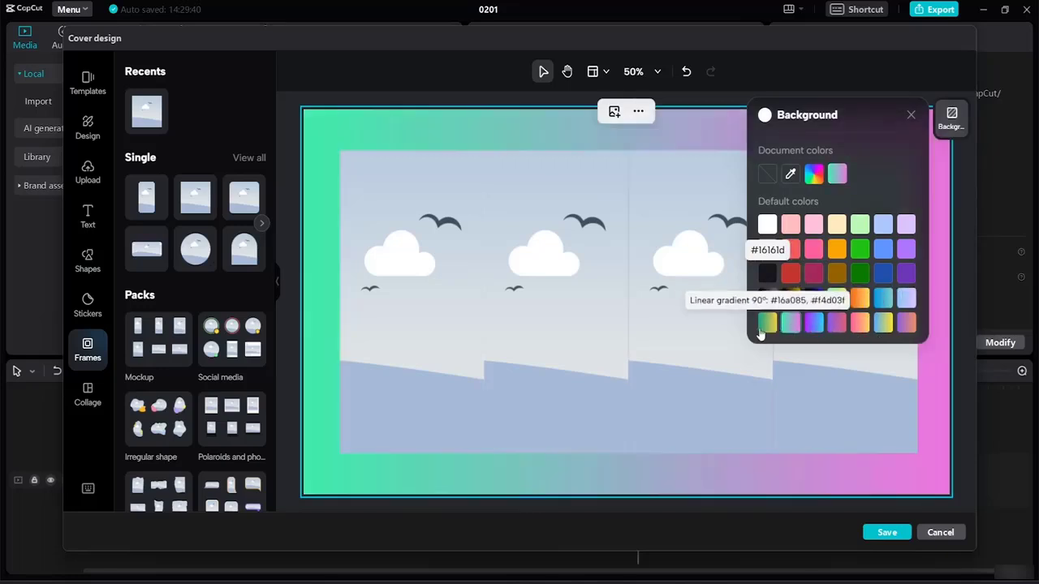
click(766, 323)
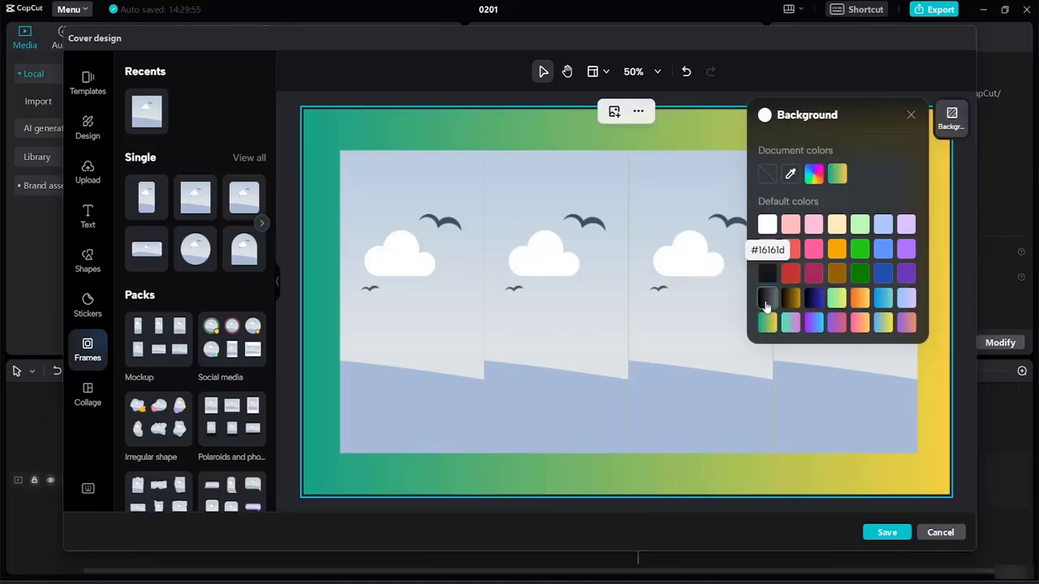
click(766, 297)
click(770, 276)
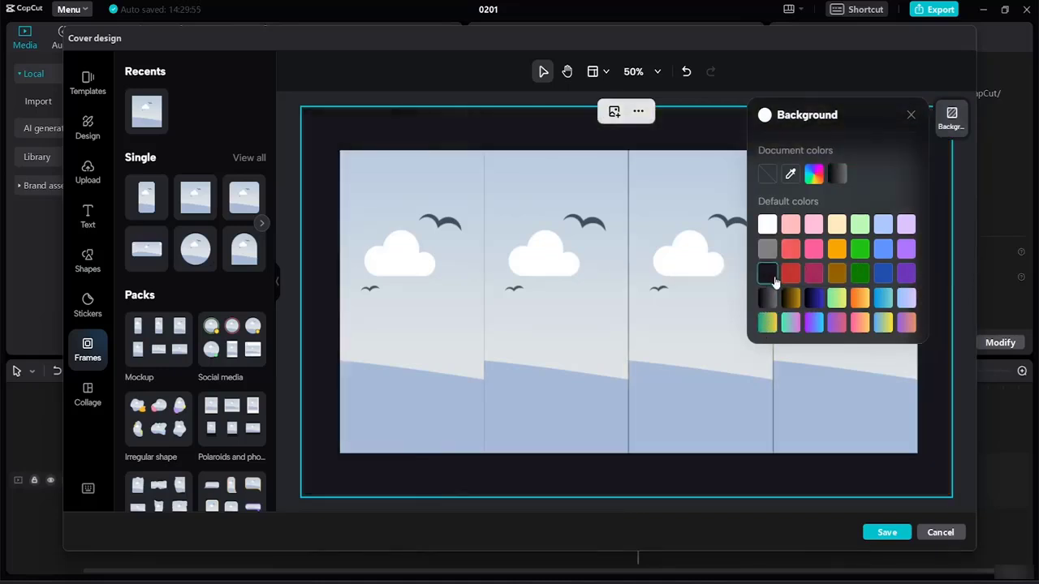
click(769, 299)
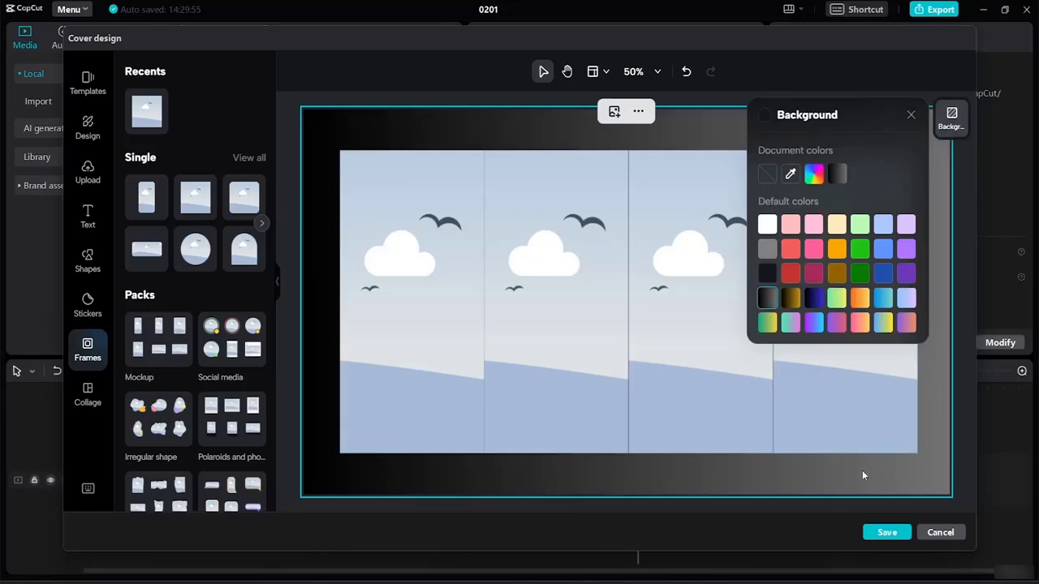
click(769, 180)
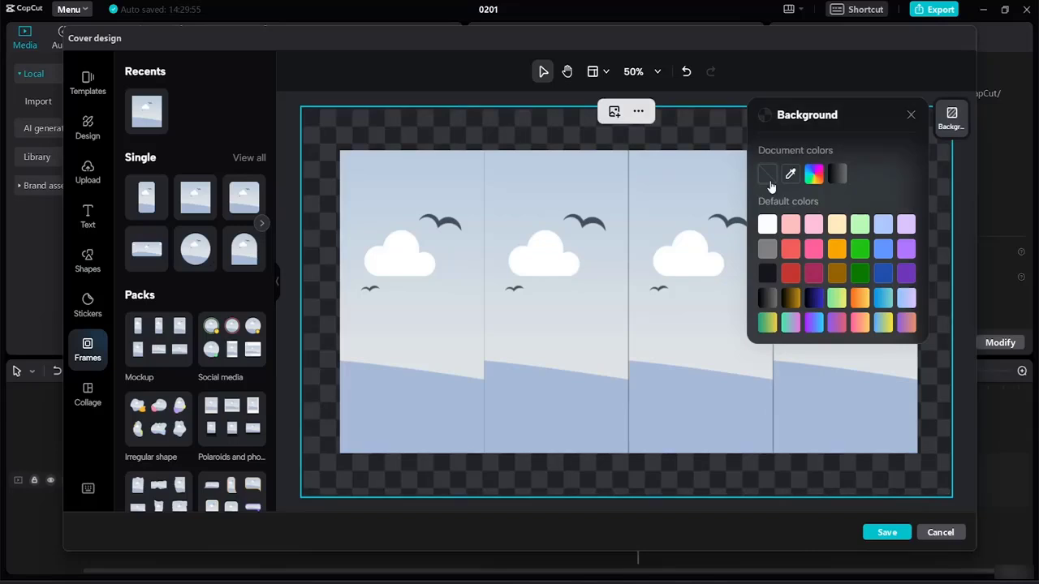
click(767, 224)
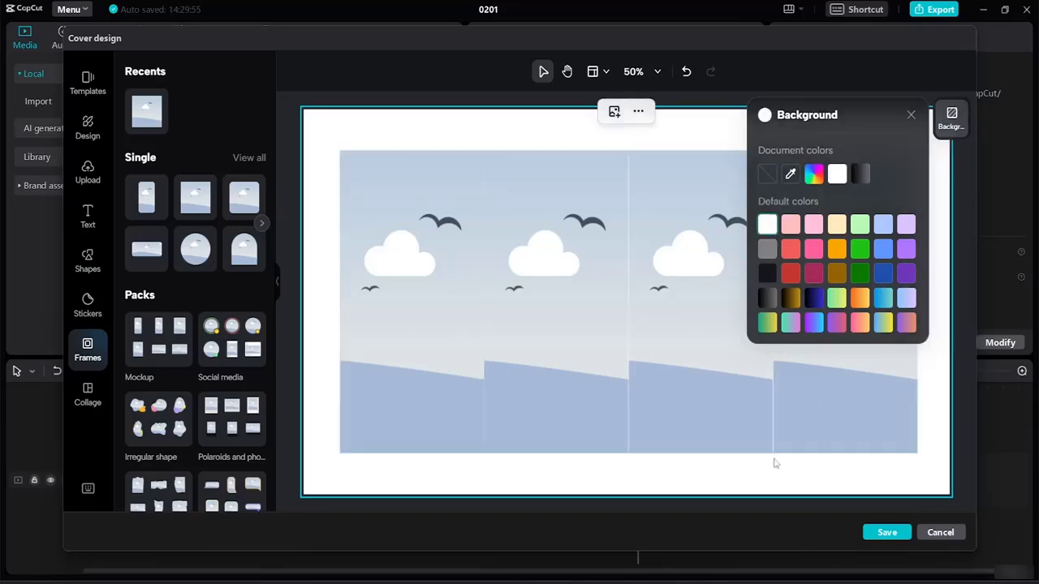
- Fill the first frame with a video still of the woman sitting on the beach from the first clip
click(438, 368)
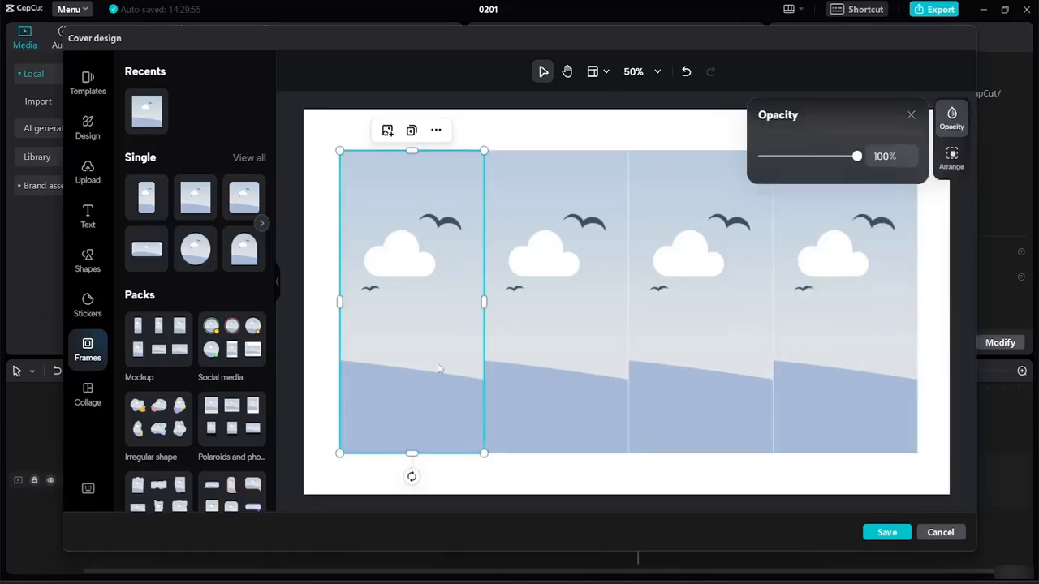
click(387, 131)
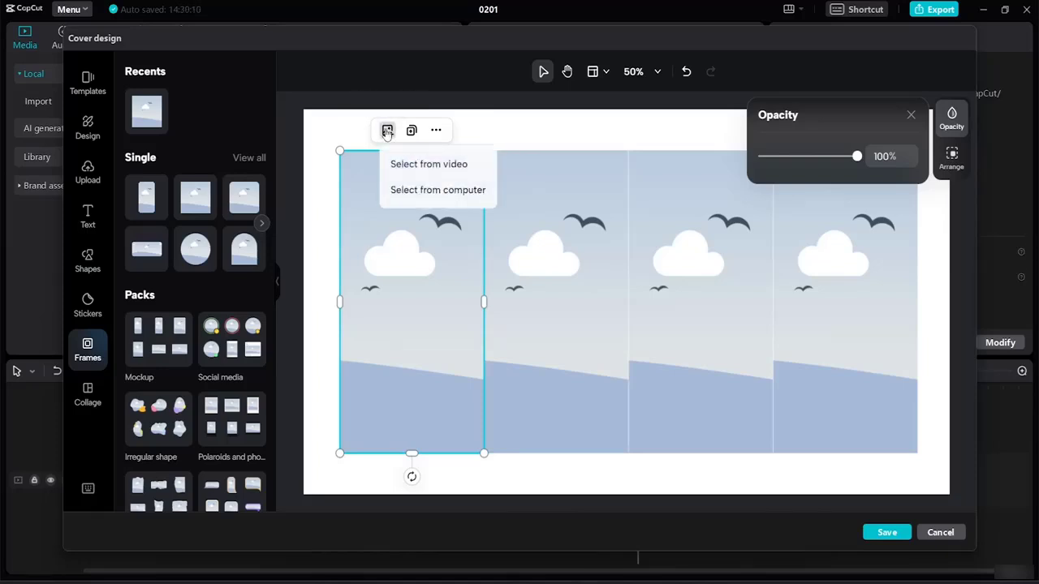
click(422, 166)
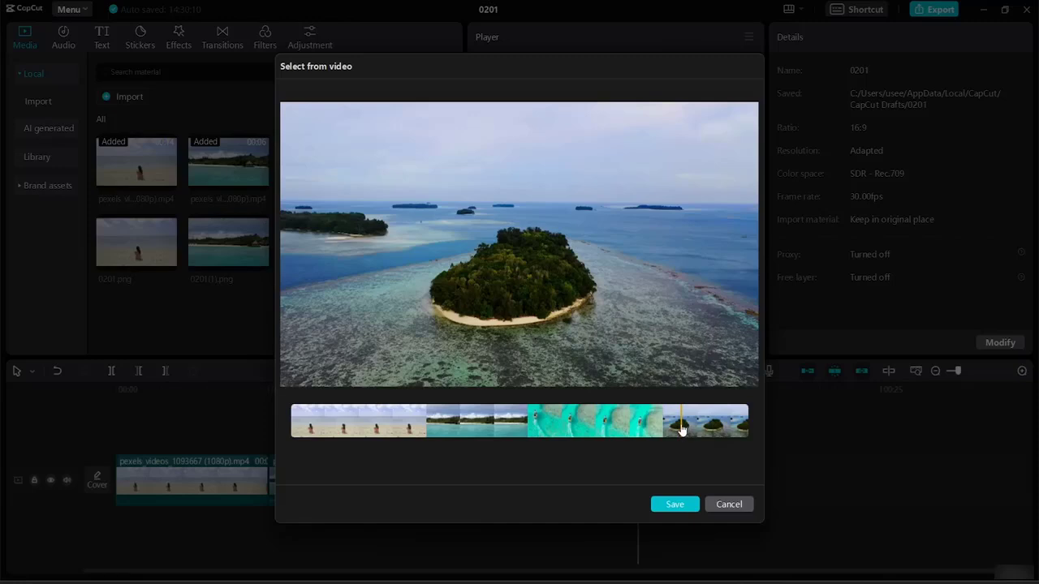
drag(393, 423, 337, 426)
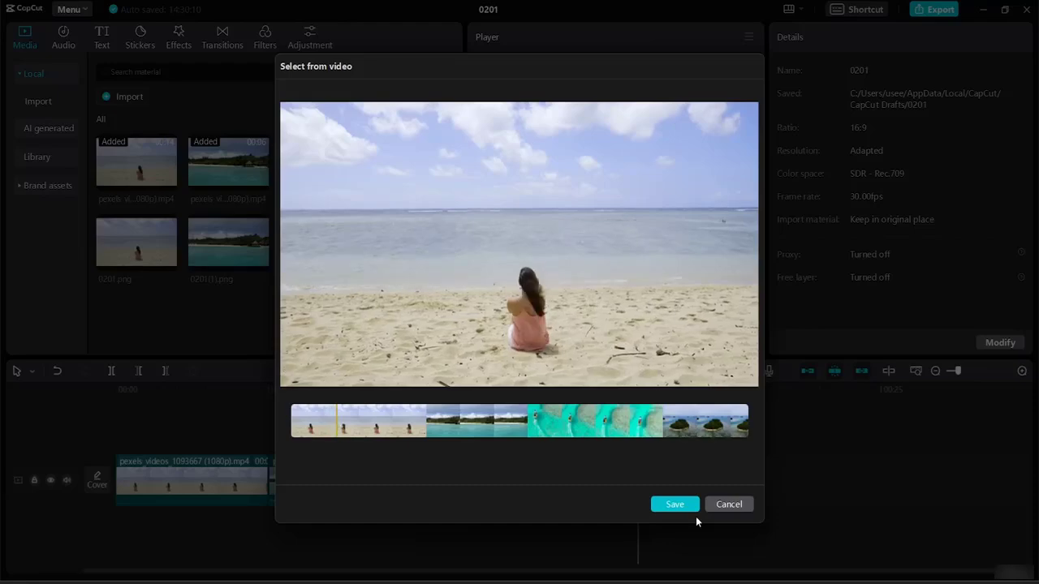
click(695, 514)
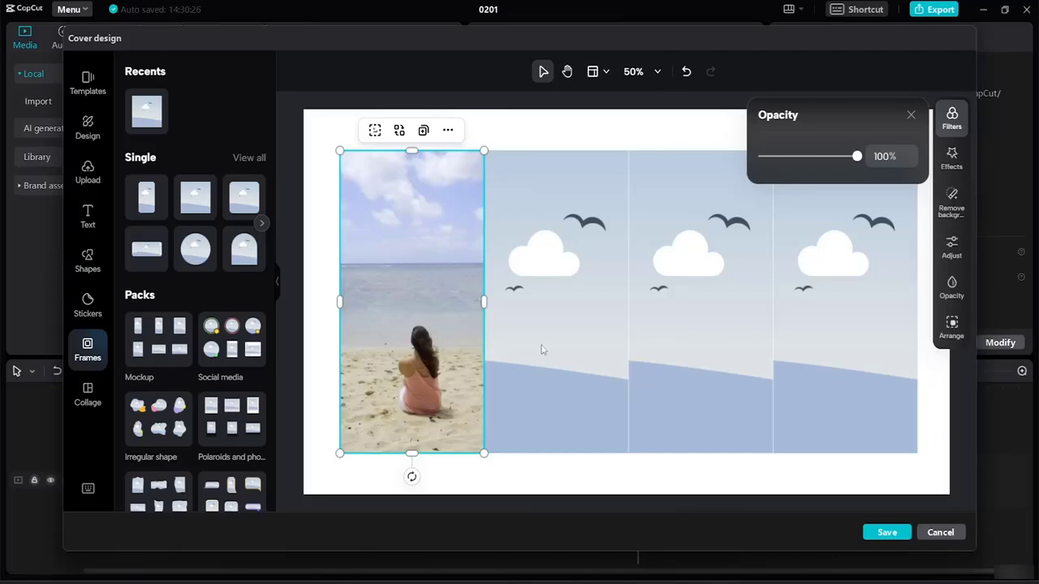
- Fill the second frame with the island image 0201(1) from the computer, showing the folder contents as large icons to find it
click(568, 365)
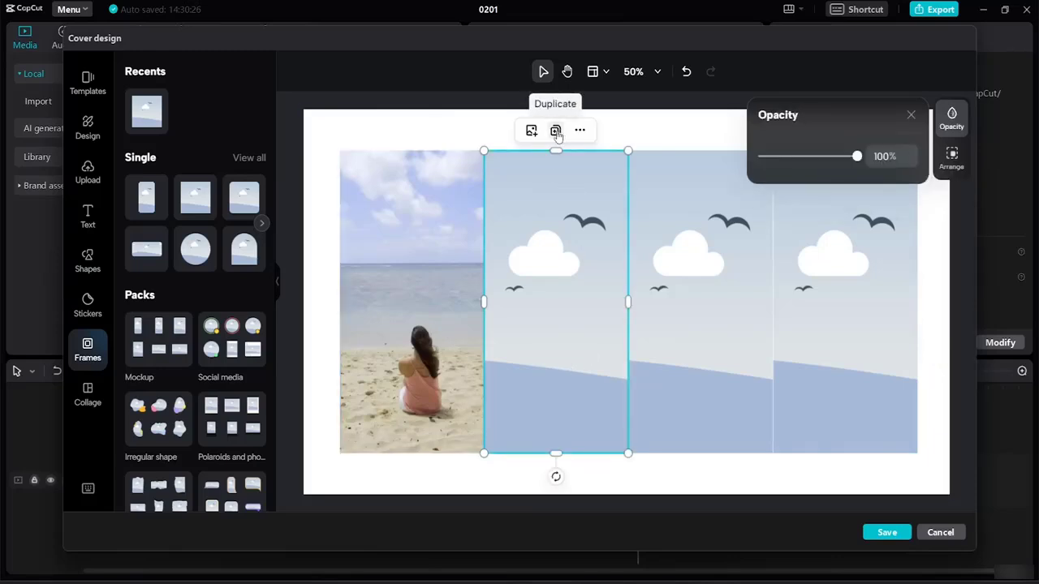
click(531, 133)
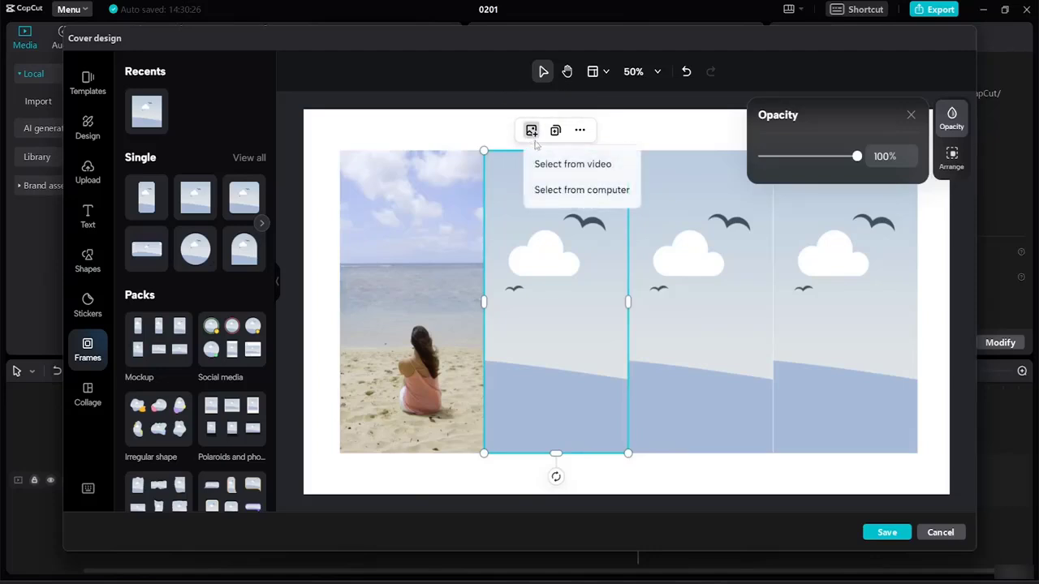
click(565, 199)
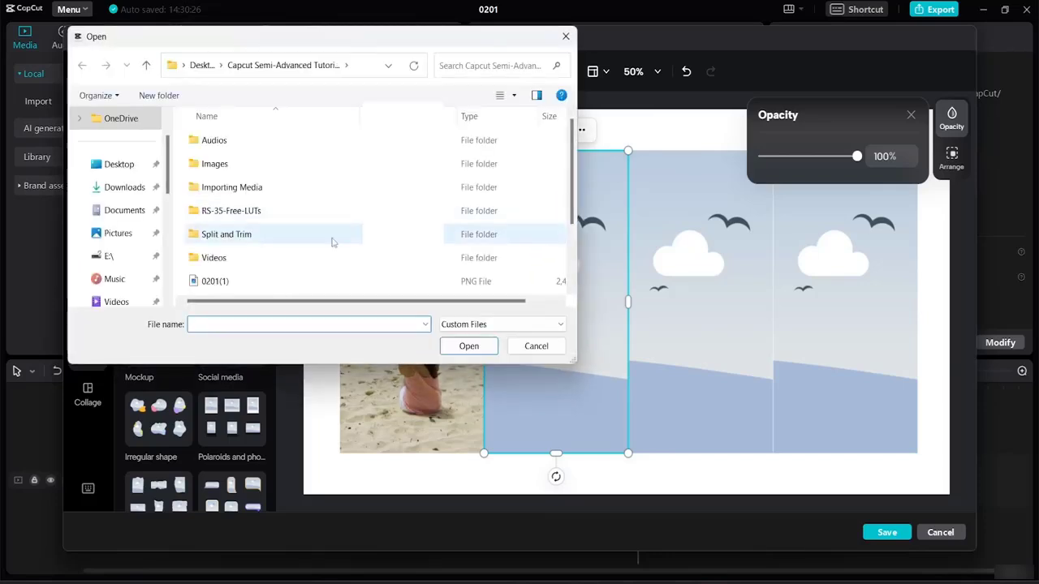
click(238, 166)
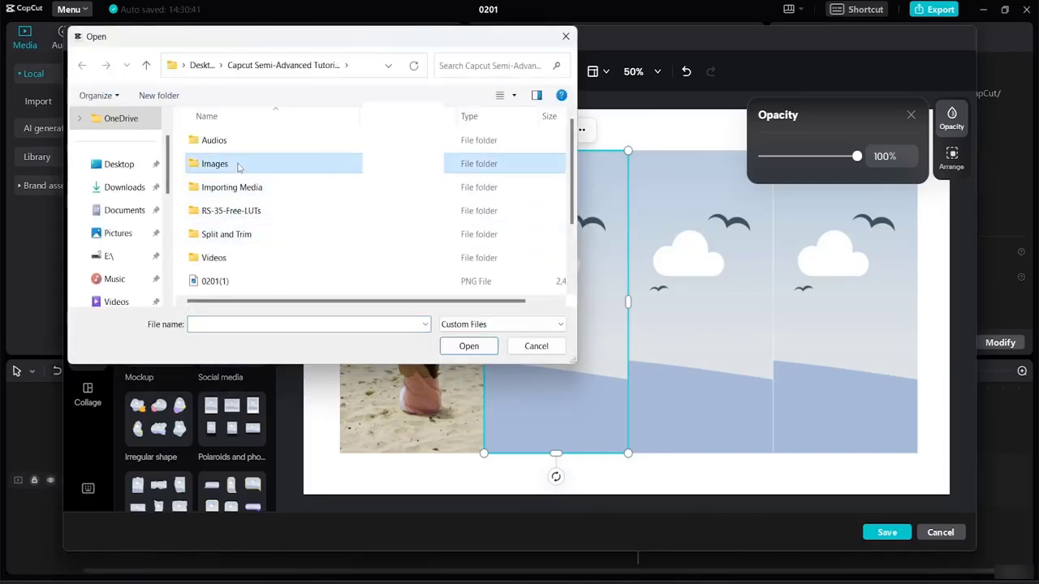
double_click(240, 167)
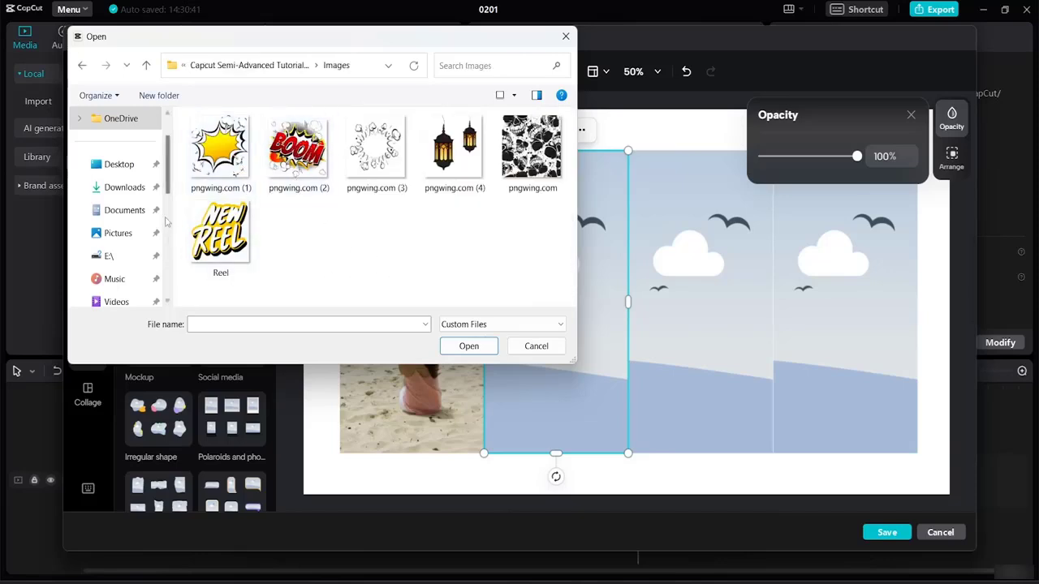
click(82, 65)
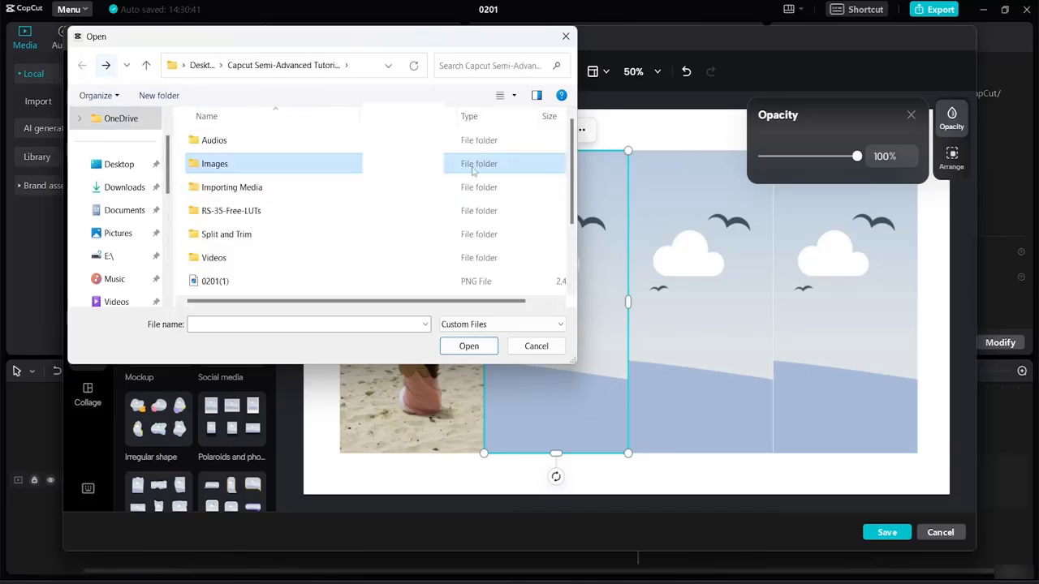
scroll(468, 146, down, 2)
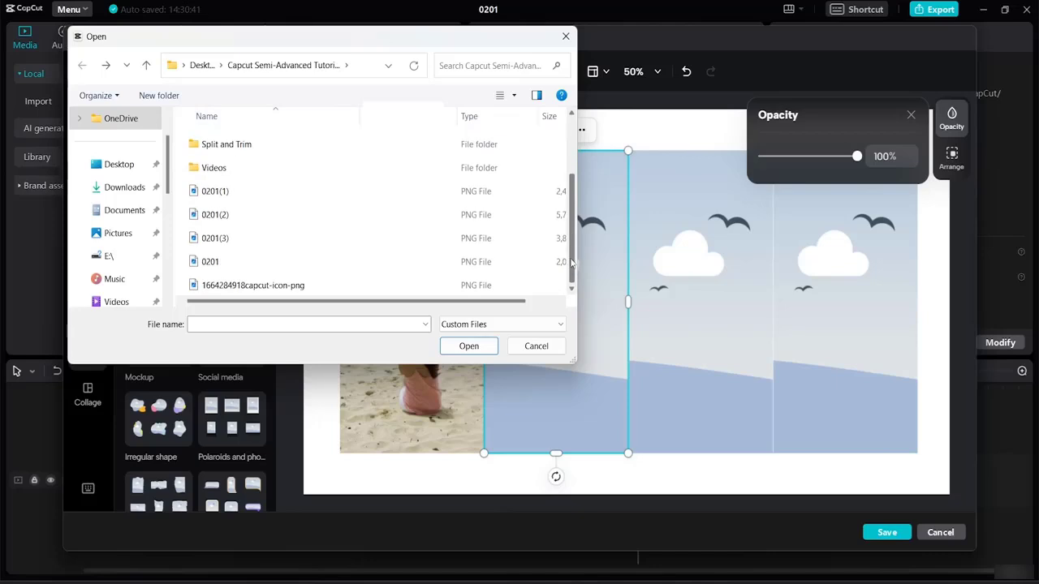
click(514, 96)
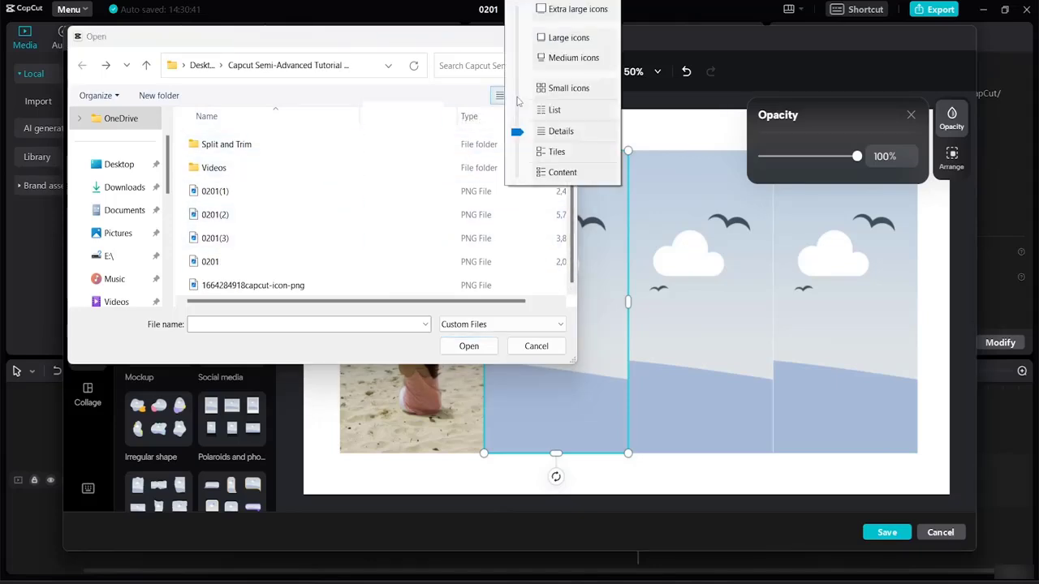
click(567, 38)
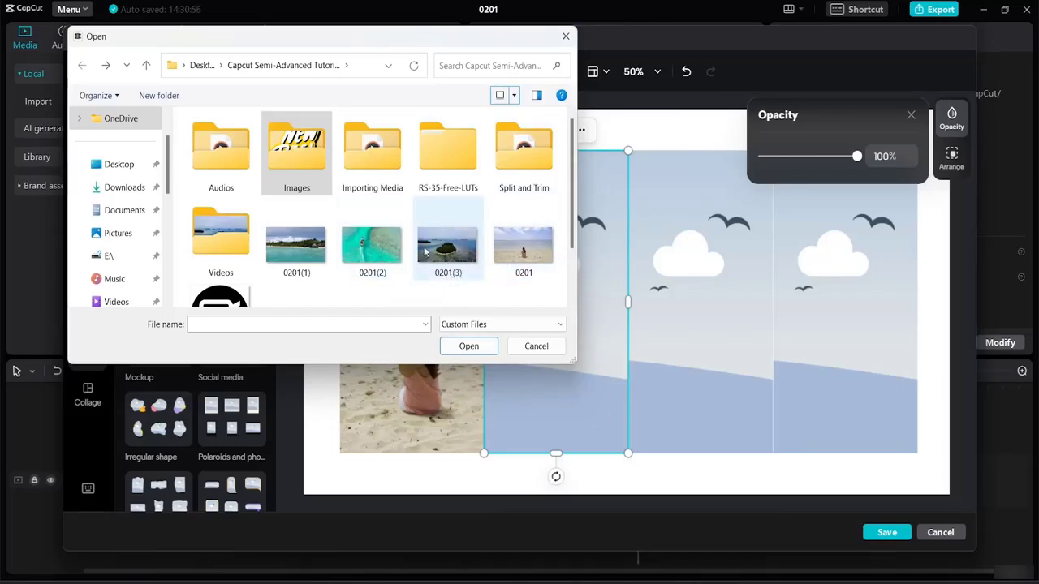
click(305, 250)
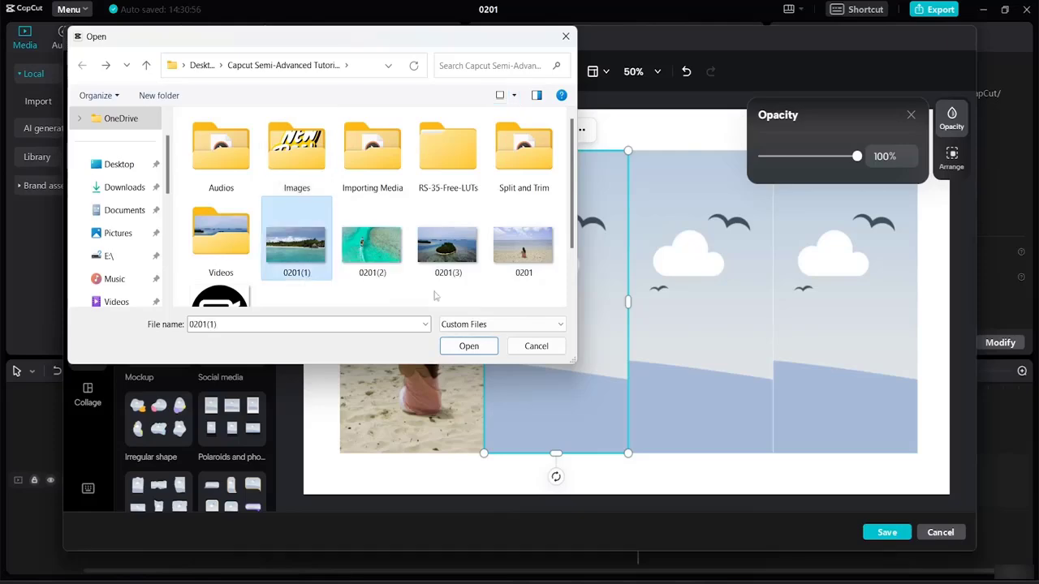
click(468, 346)
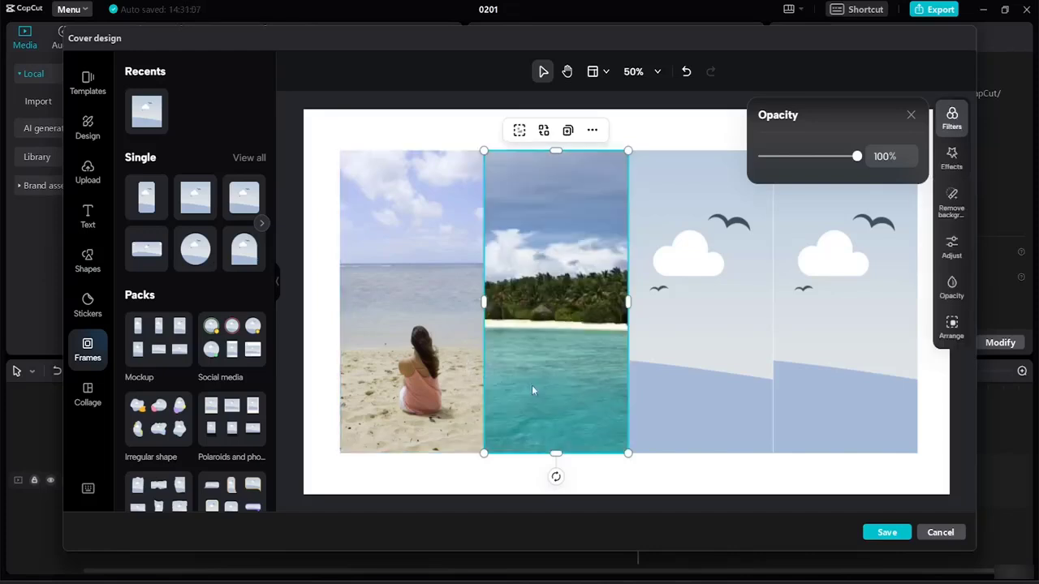
- Shift the island image sideways inside the second frame so the thatched beach hut sits within the frame
double_click(571, 331)
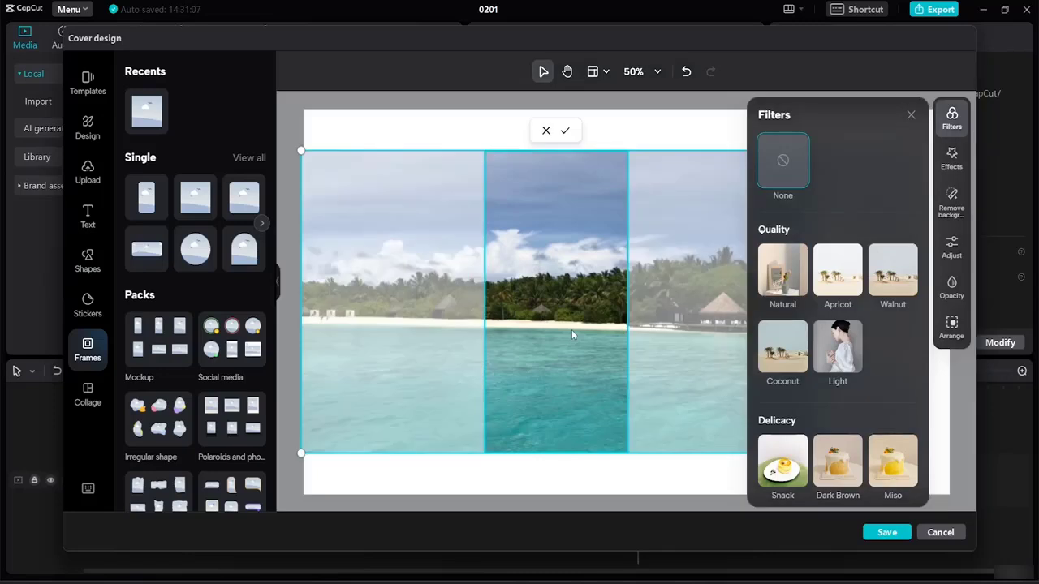
drag(588, 338, 504, 343)
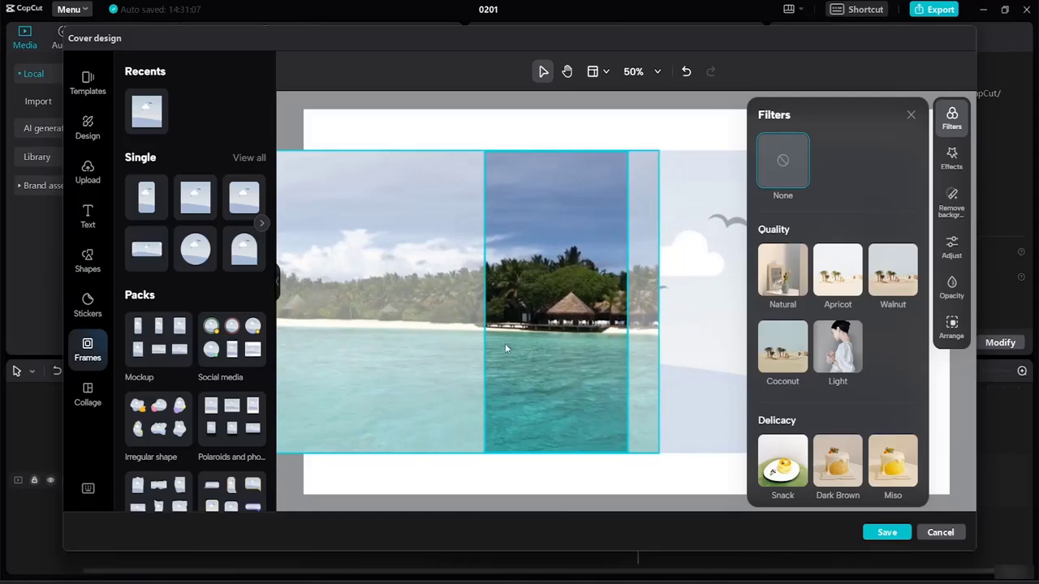
click(565, 131)
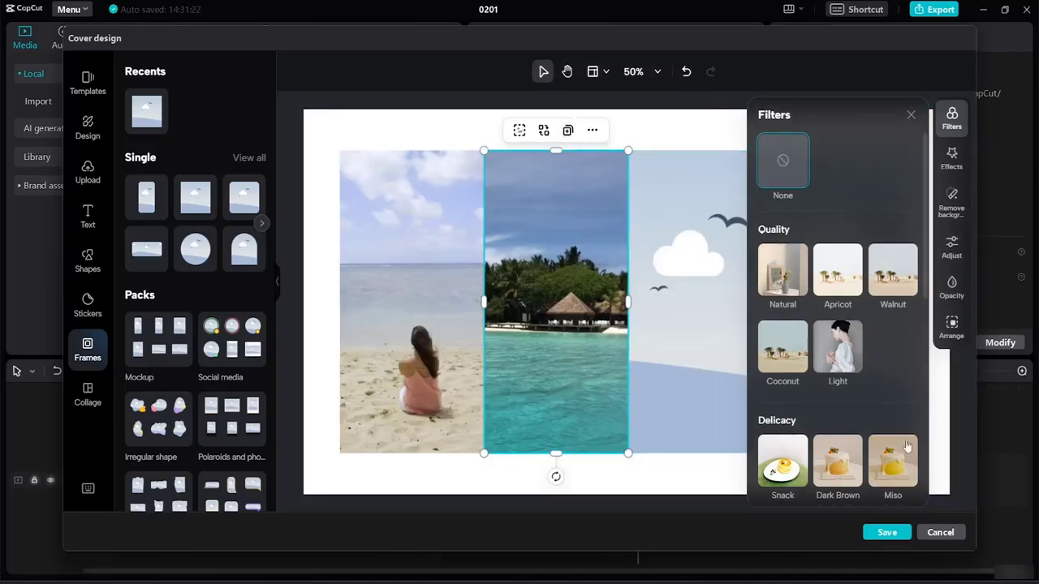
- Fill the third frame with a video still of the boat on turquoise water from the third clip
click(667, 353)
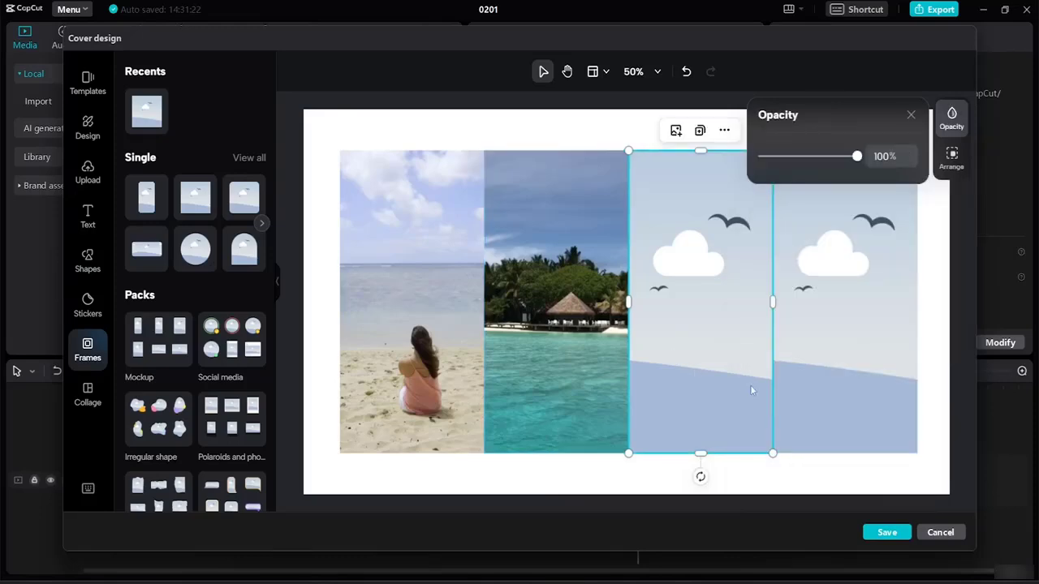
click(676, 131)
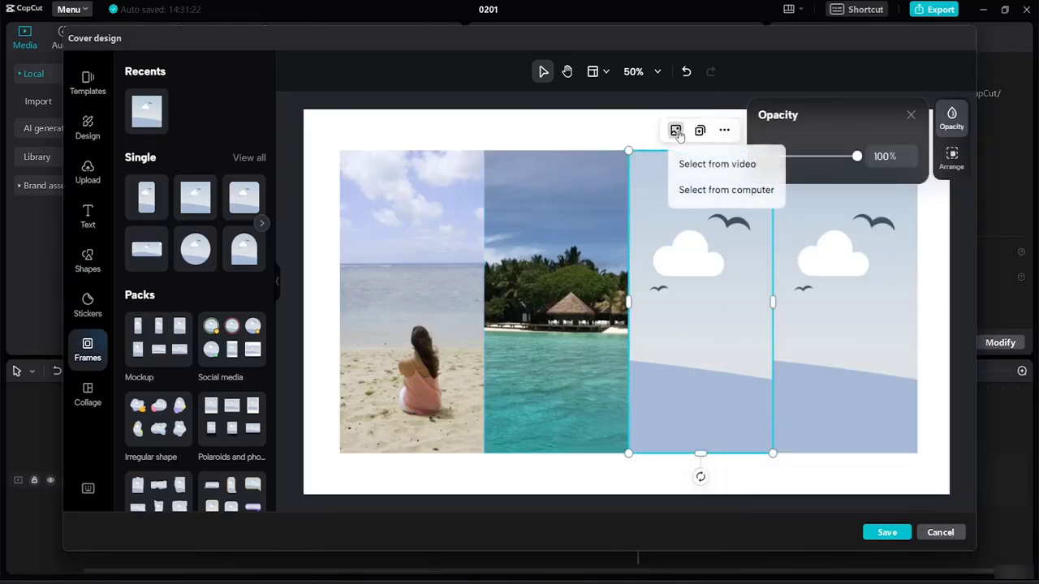
click(716, 165)
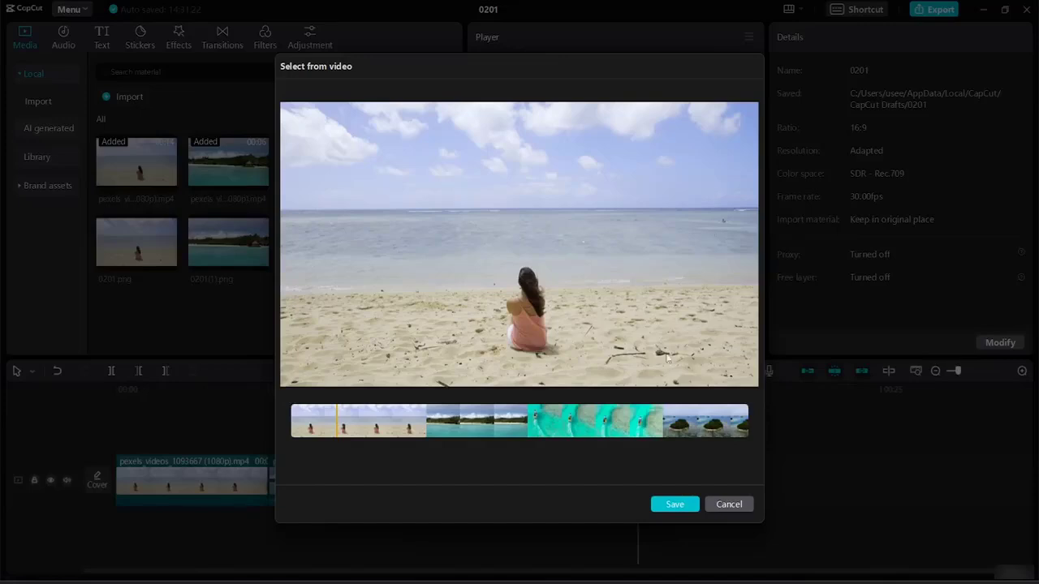
click(590, 424)
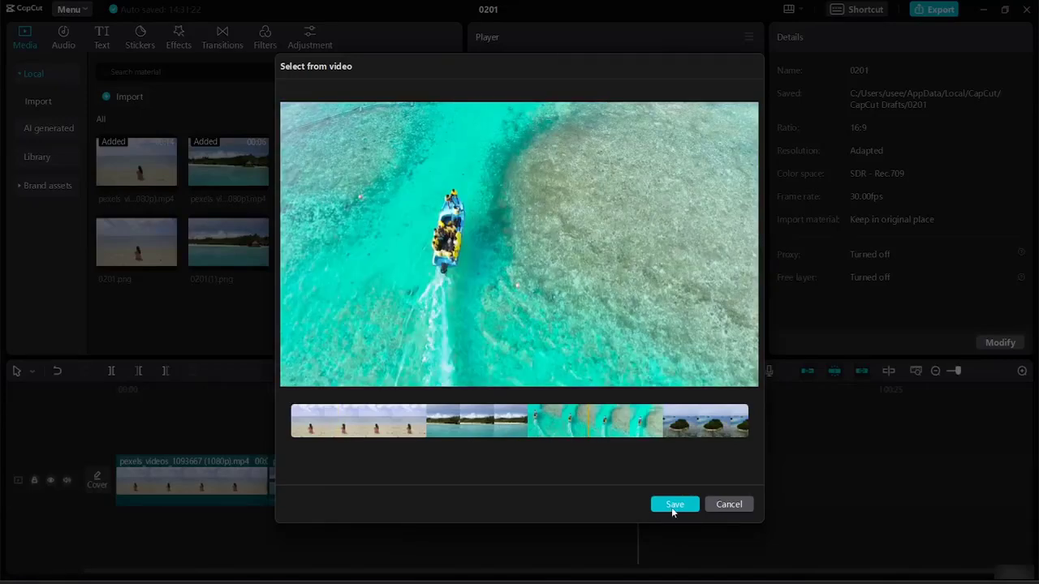
click(672, 507)
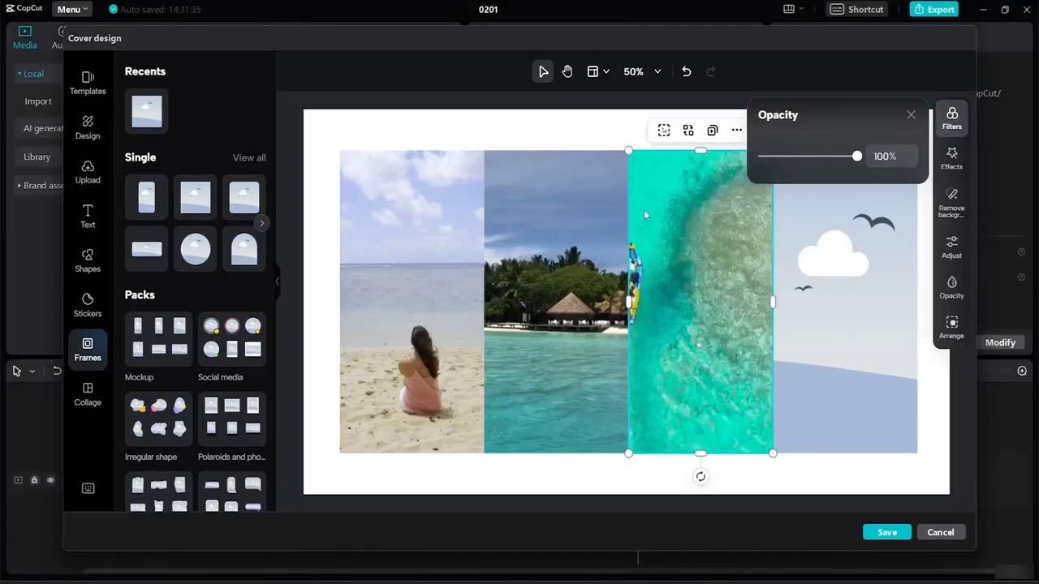
- Shift the still inside the third frame so the whole boat sits within it, and dismiss the filter options
double_click(672, 268)
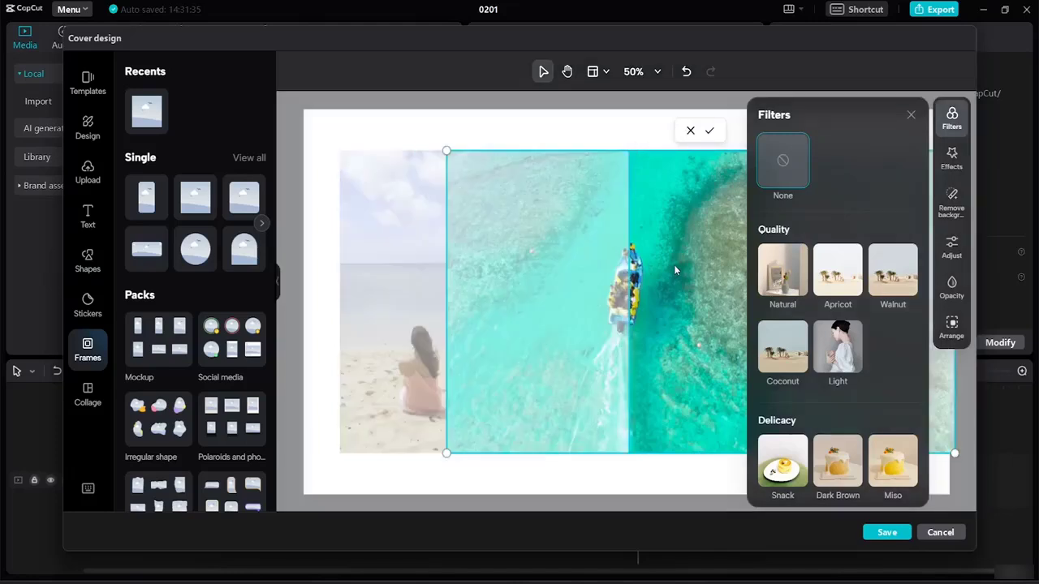
drag(674, 265, 770, 277)
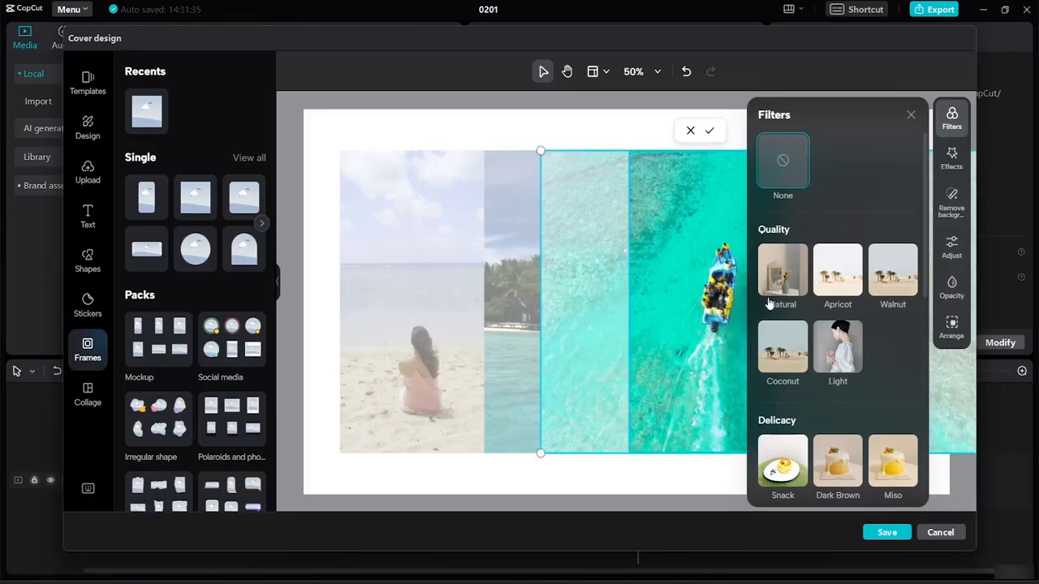
click(710, 131)
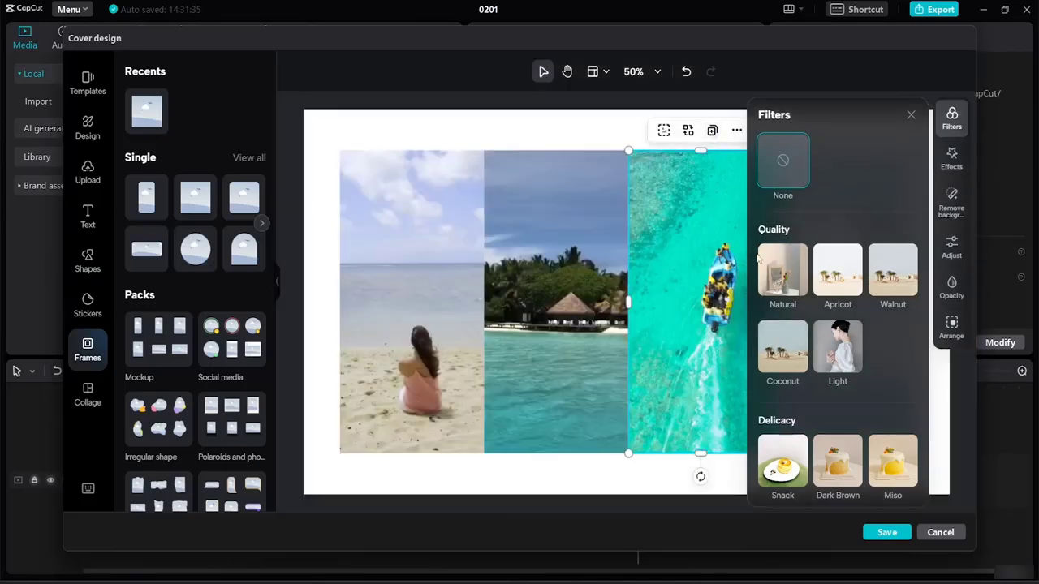
click(912, 117)
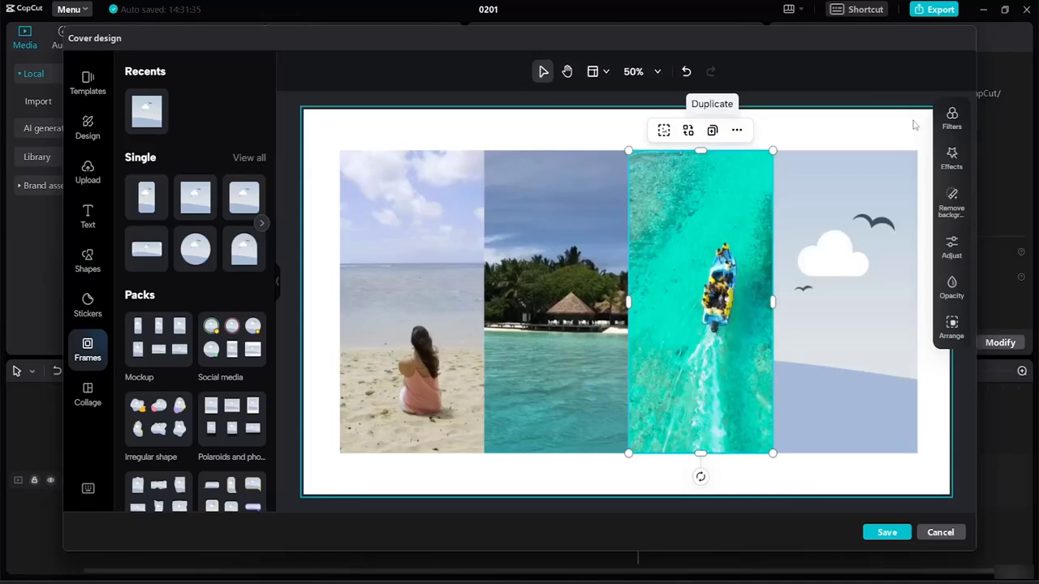
- Reopen the boat still in the third frame for repositioning
click(846, 243)
double_click(723, 280)
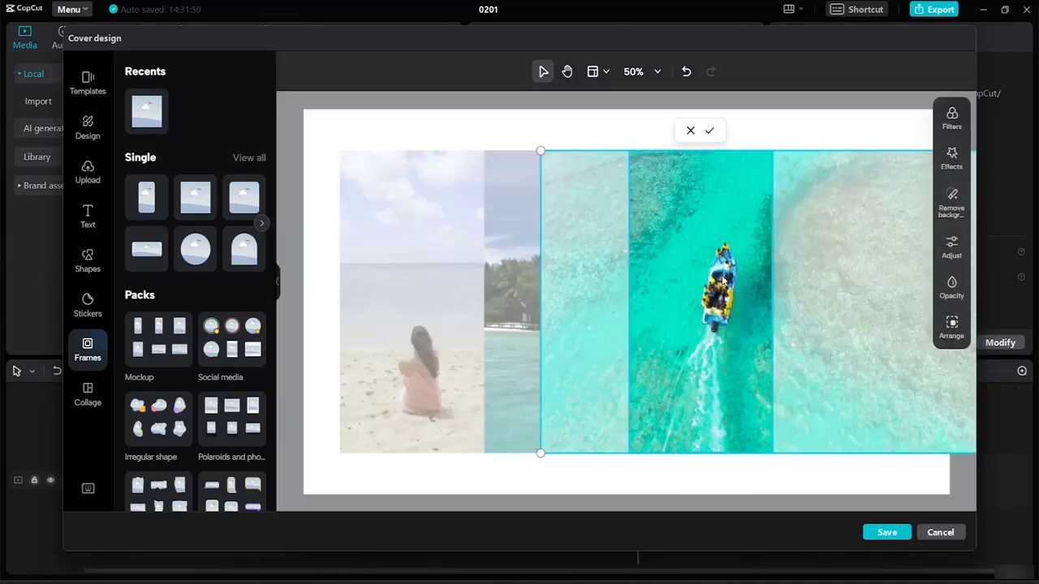
- Reposition the boat image inside the third frame so the boat sits centered, and apply the crop
drag(719, 280, 707, 276)
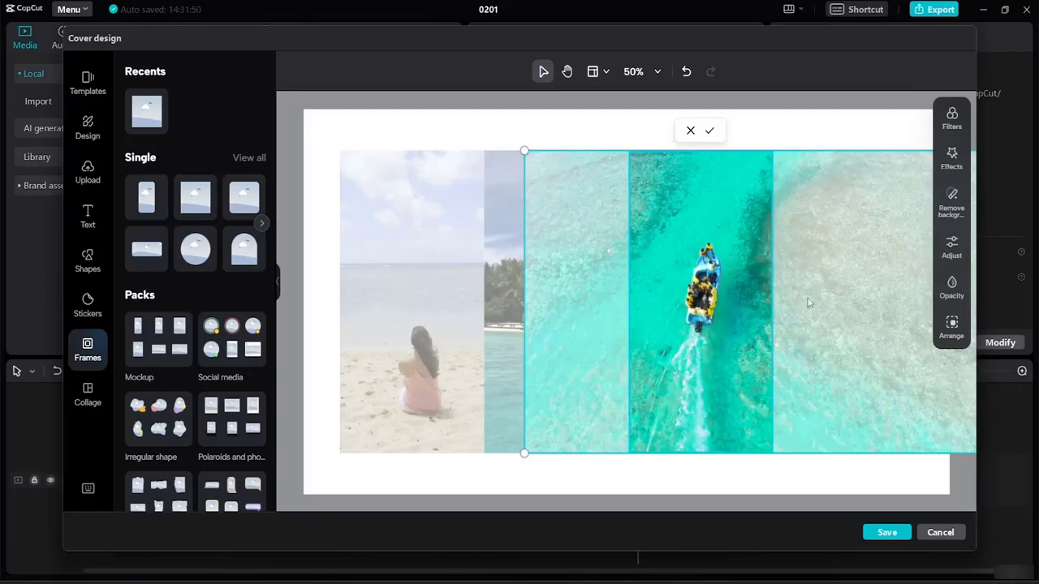
click(709, 130)
- Fill the empty fourth frame with a still of the green island taken from the last clip of the video
click(891, 275)
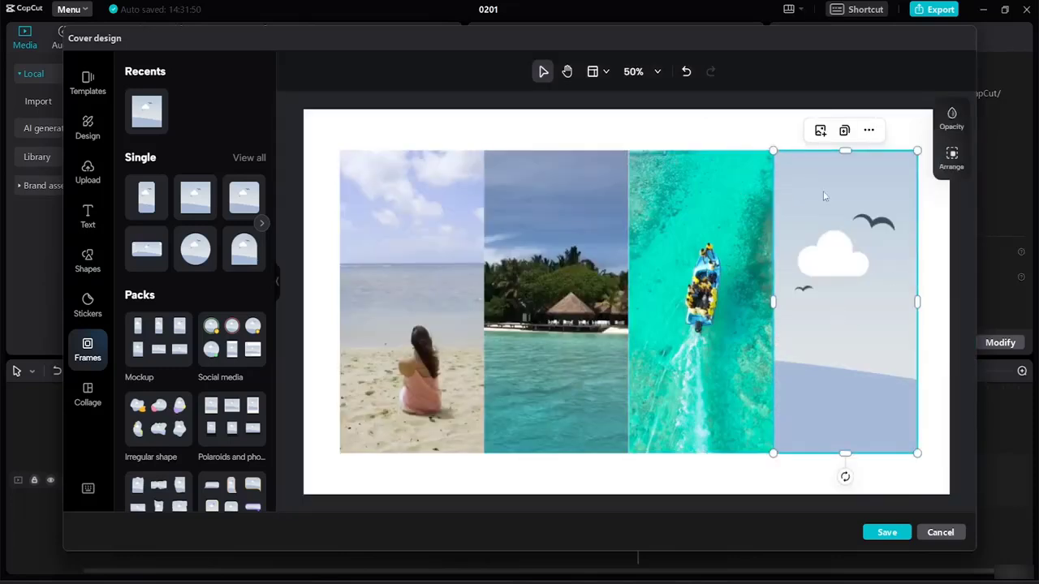
click(820, 130)
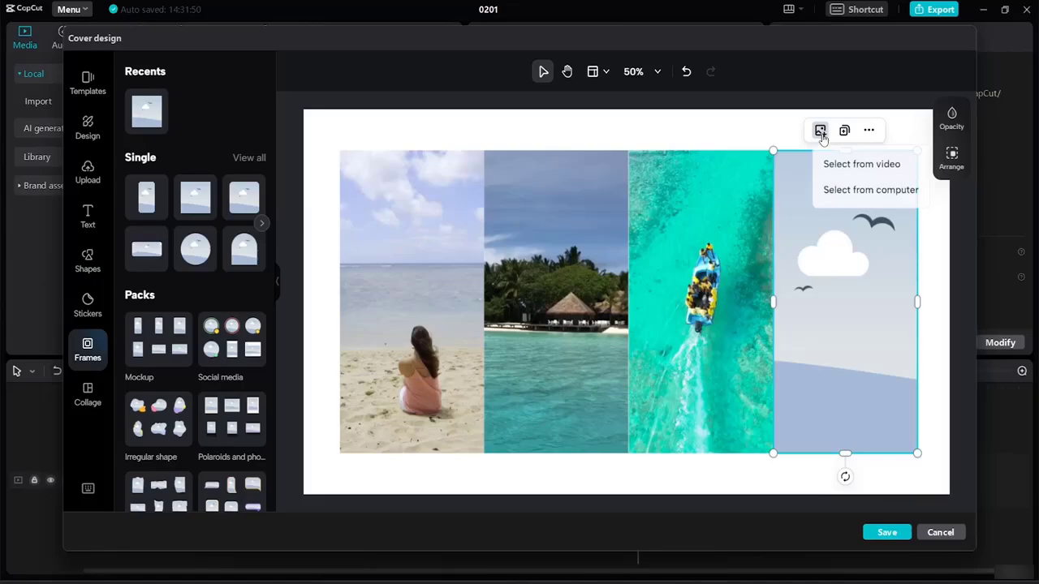
click(853, 165)
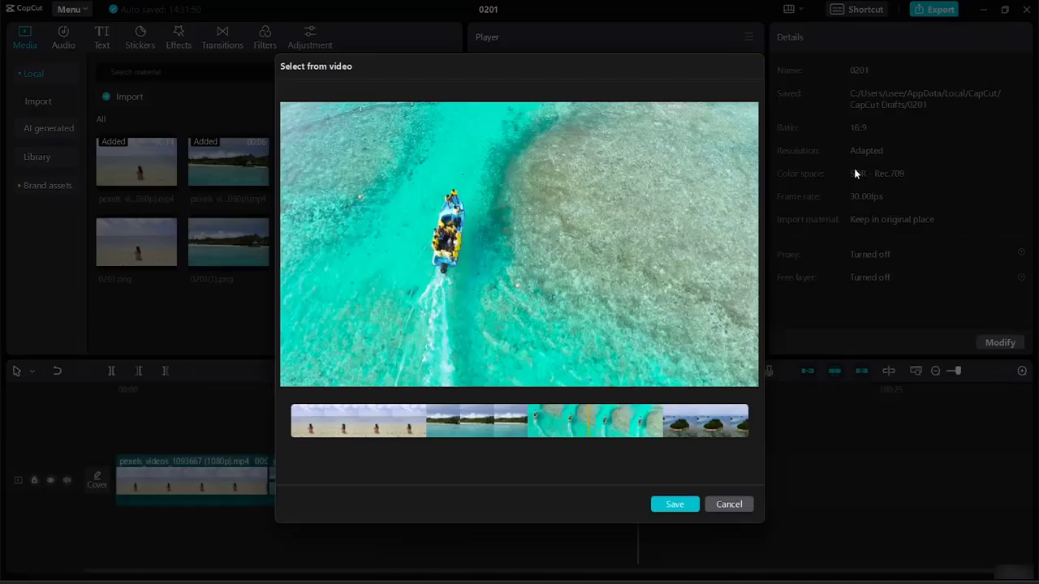
click(718, 423)
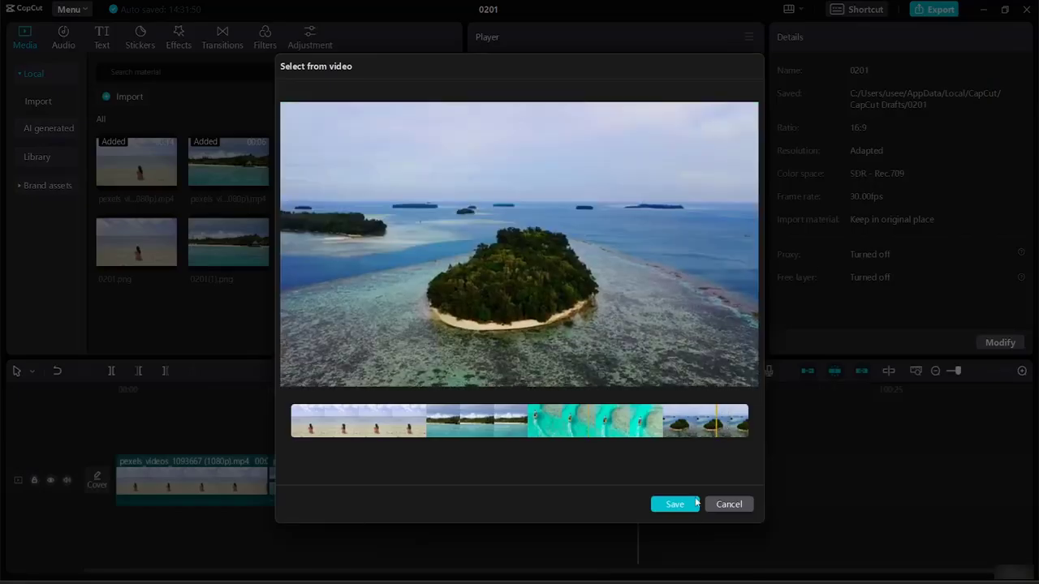
click(688, 504)
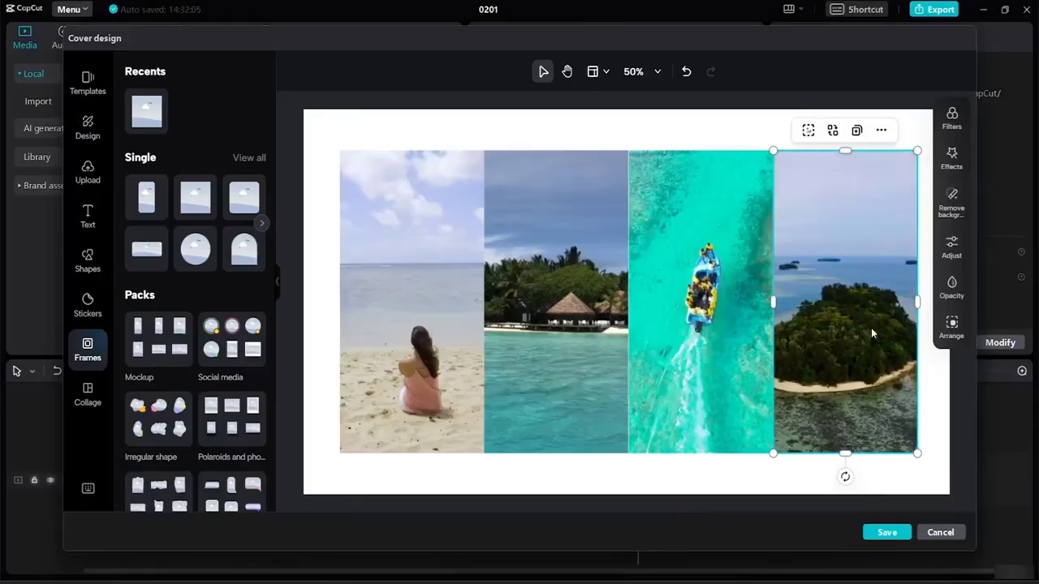
- Shift the island image to the right inside the fourth frame and apply the new crop
double_click(871, 327)
drag(865, 334, 927, 348)
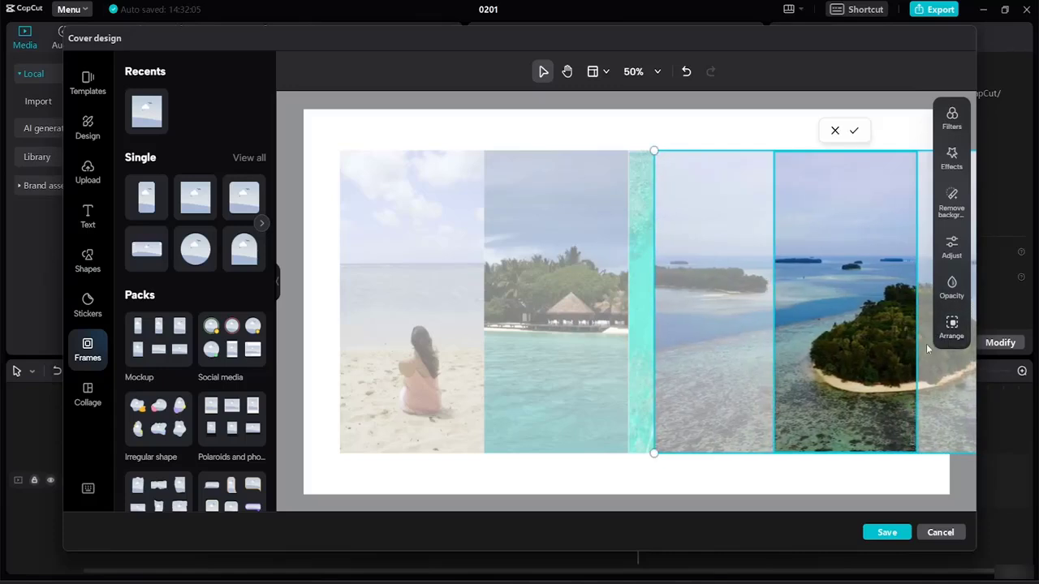
click(854, 131)
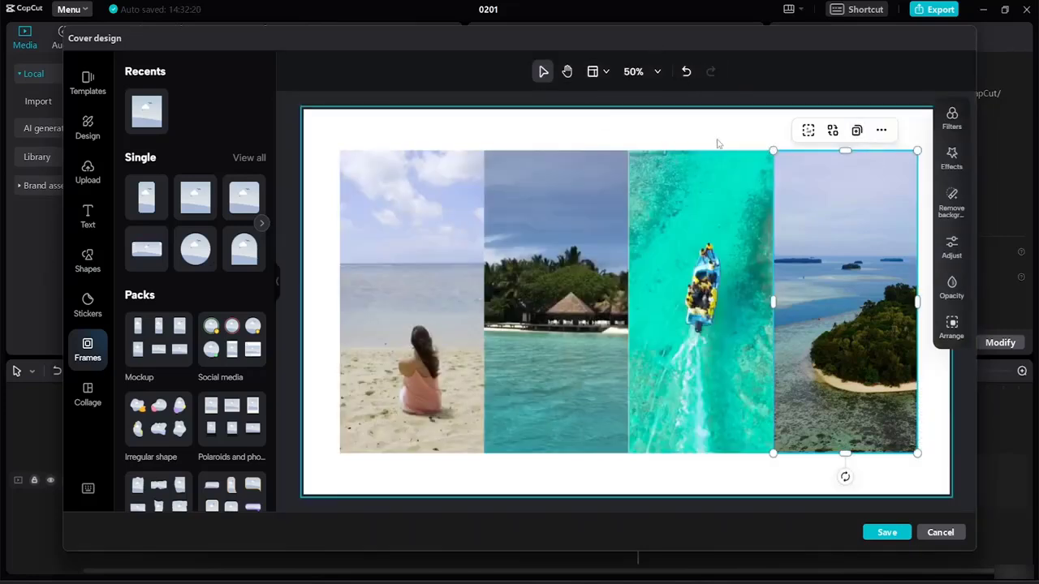
click(728, 143)
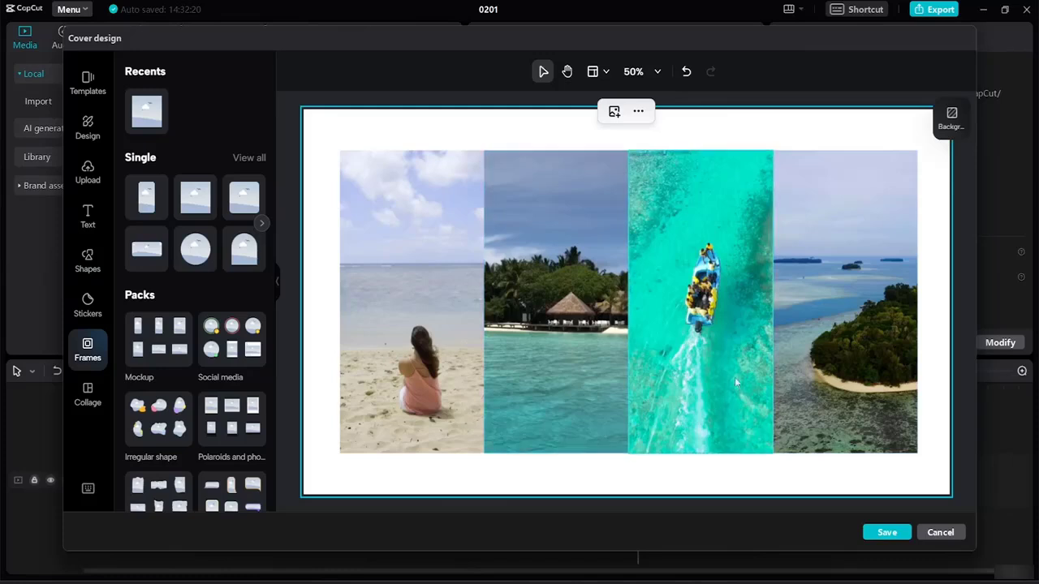
- Search the stickers for "youtube" and add the play-button sticker to the cover
click(87, 396)
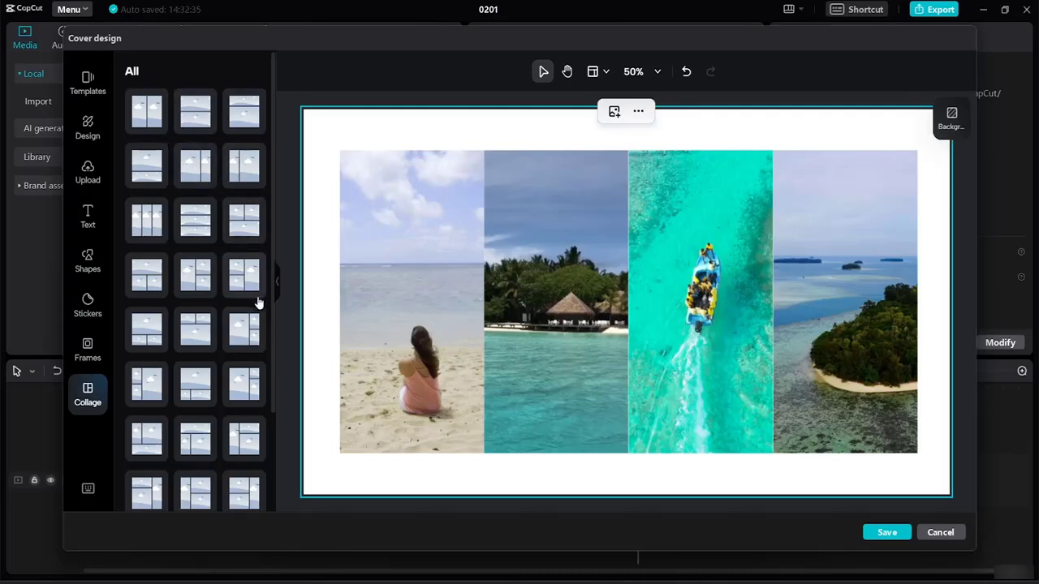
click(87, 349)
click(87, 318)
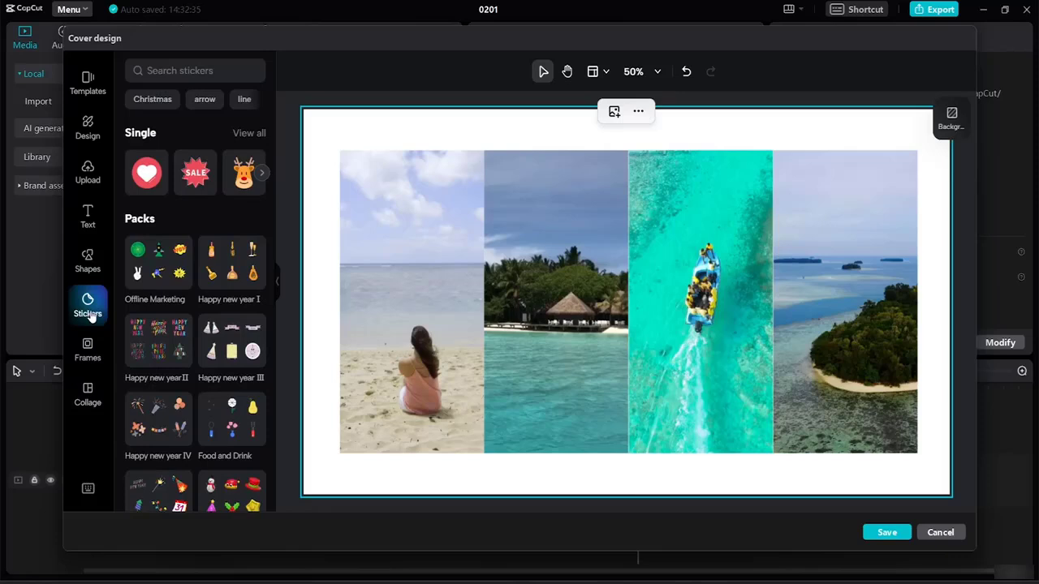
click(178, 71)
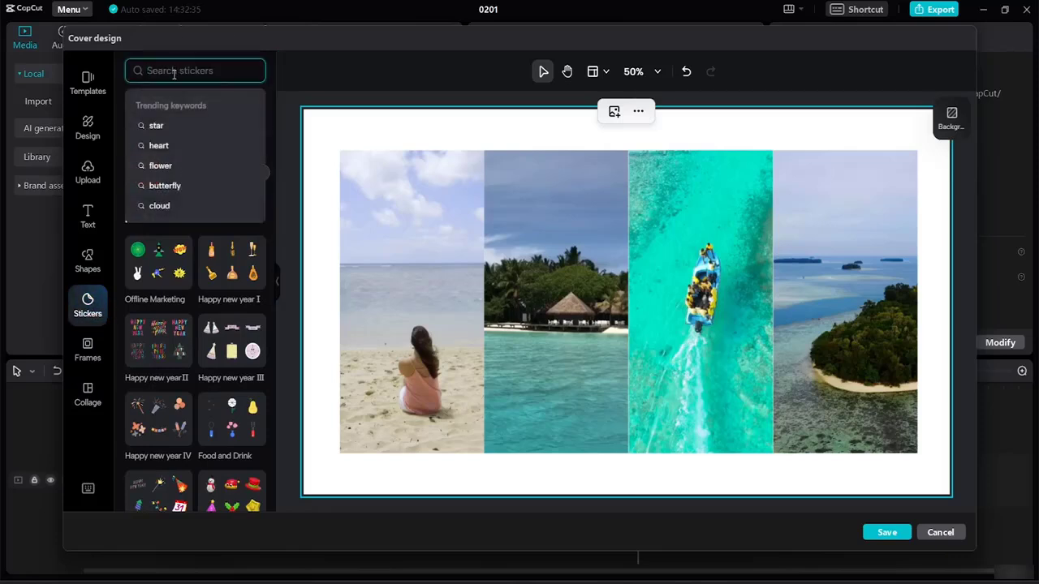
text(youtube)
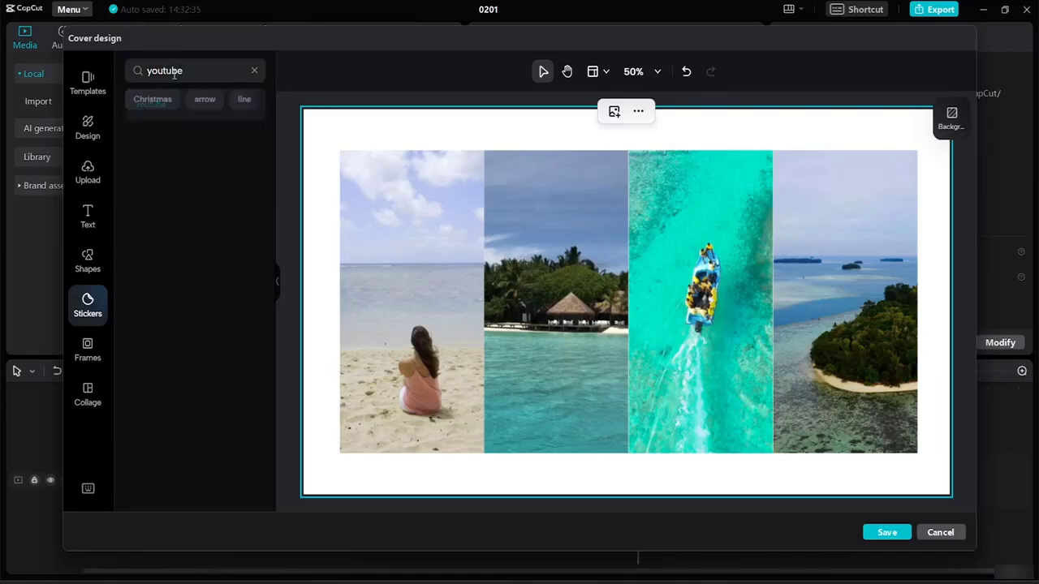
key(Return)
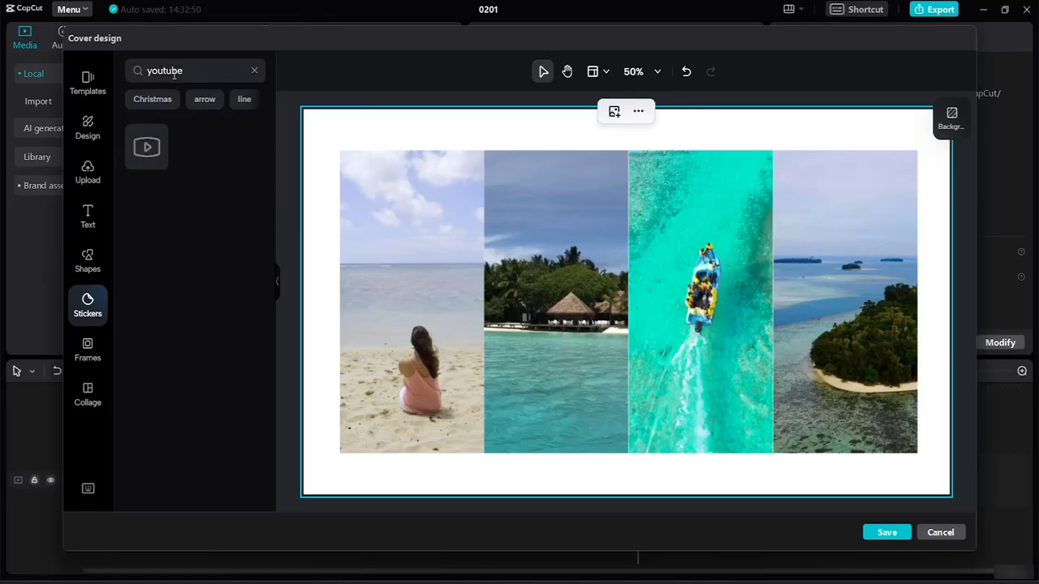
click(146, 149)
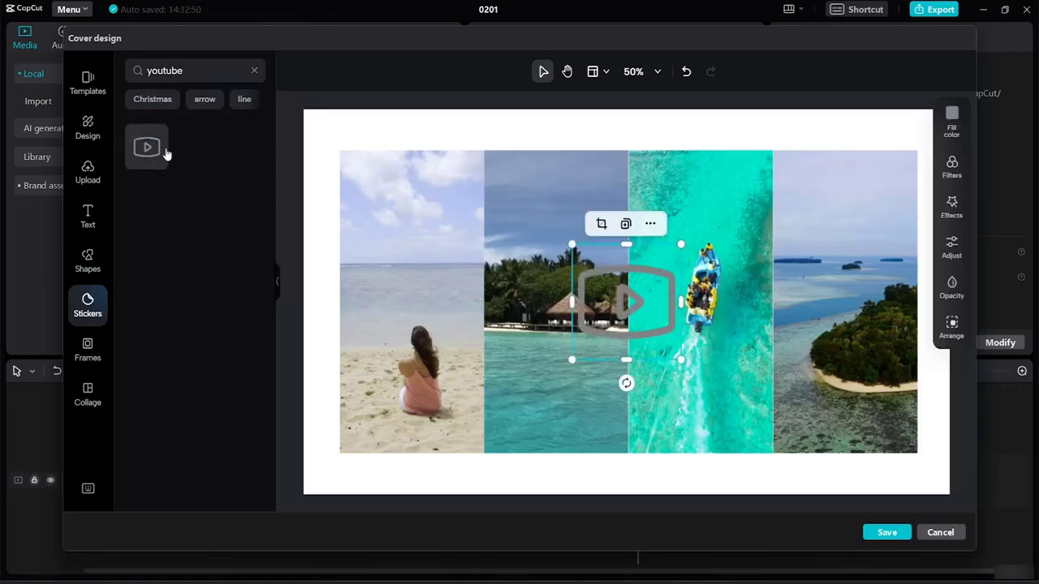
- Shrink the play-button sticker and place it in the white margin above the beach photo
mouse_move(682, 360)
mouse_down()
mouse_move(648, 339)
mouse_move(684, 359)
mouse_up()
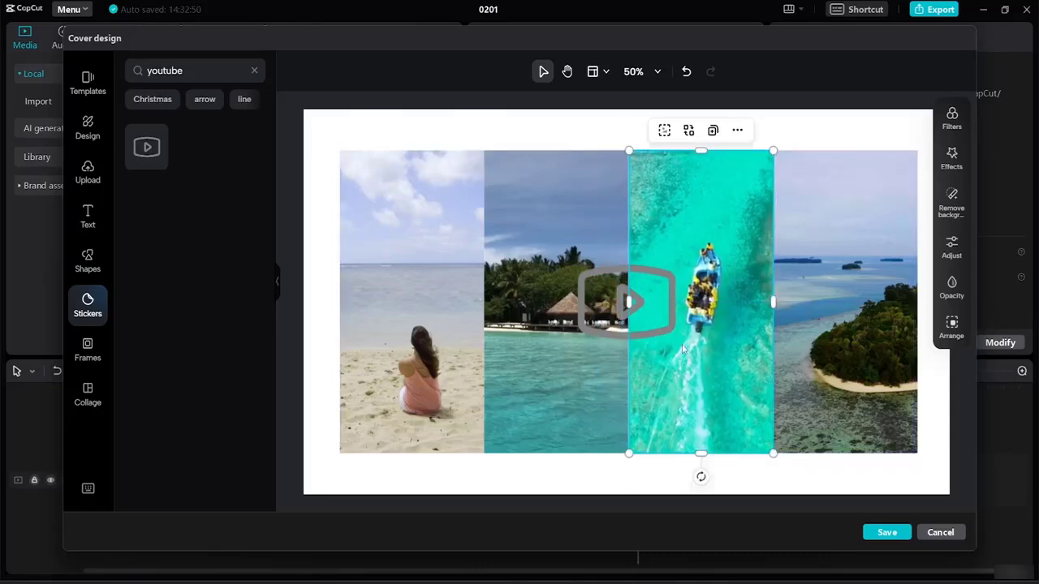
click(555, 175)
click(592, 296)
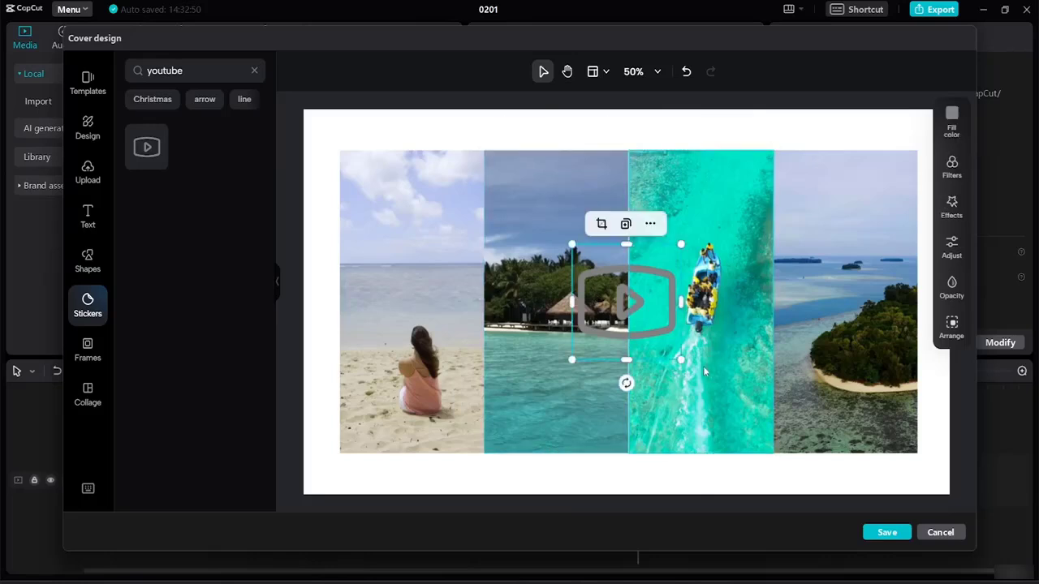
drag(682, 357, 359, 119)
click(430, 138)
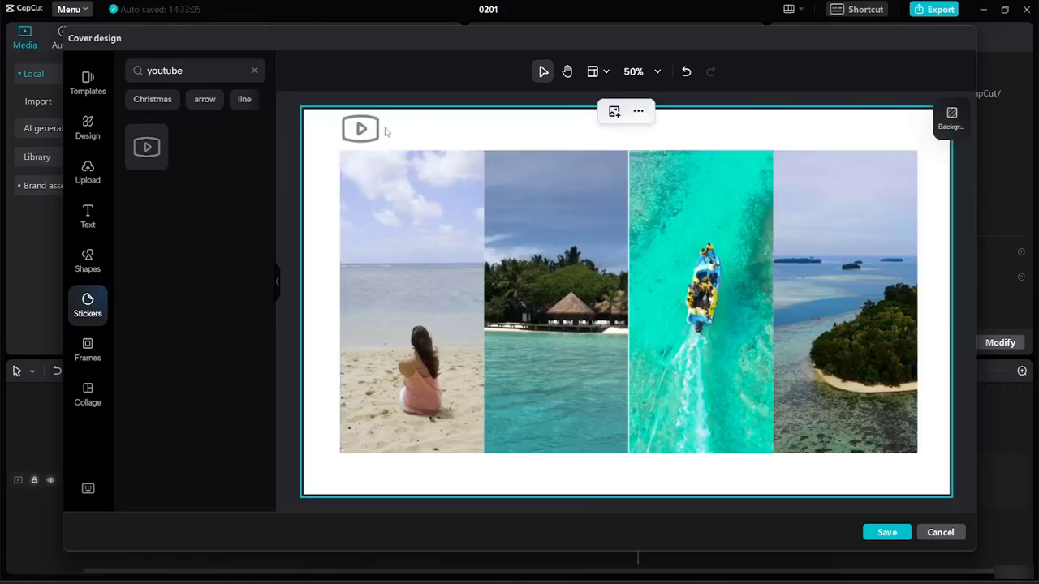
- Reduce the play-button sticker slightly more and align it with the left edge of the beach photo
click(378, 130)
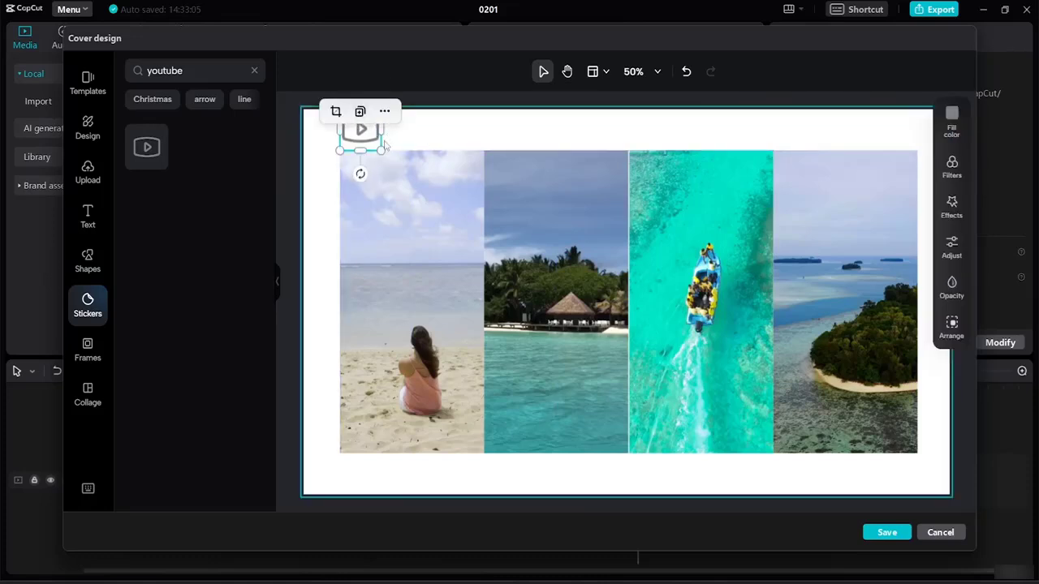
drag(378, 150, 378, 150)
double_click(380, 150)
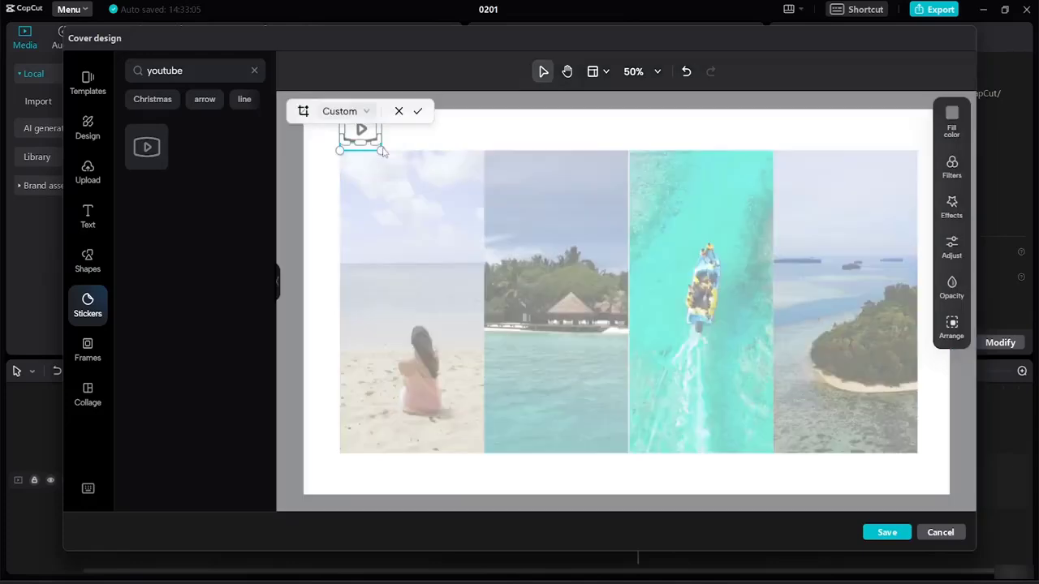
click(429, 141)
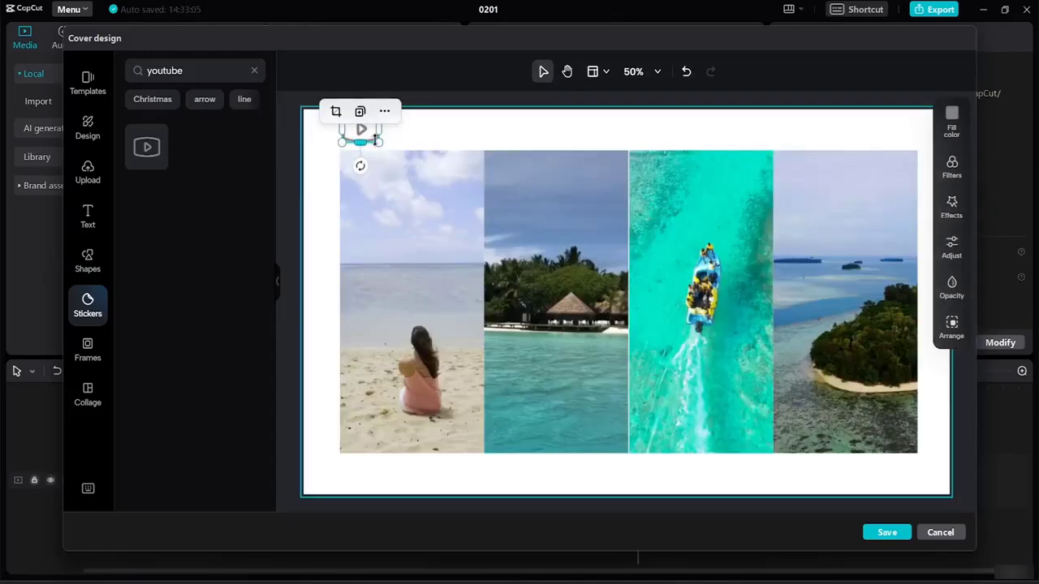
drag(379, 143, 358, 130)
click(413, 138)
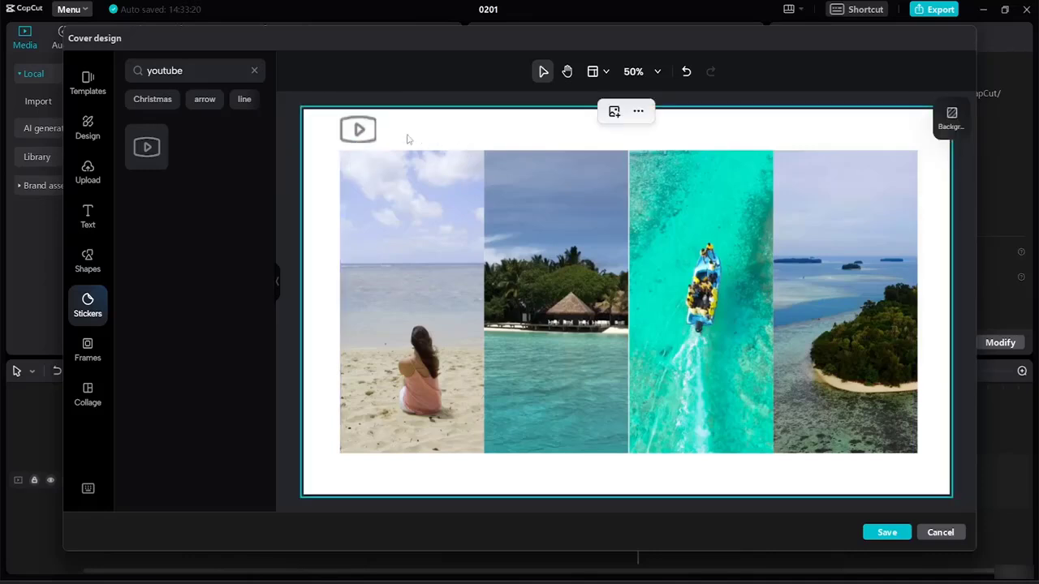
- Recolor the play-button sticker, trying the orange palette first and settling on the dark red recommended palette
click(365, 130)
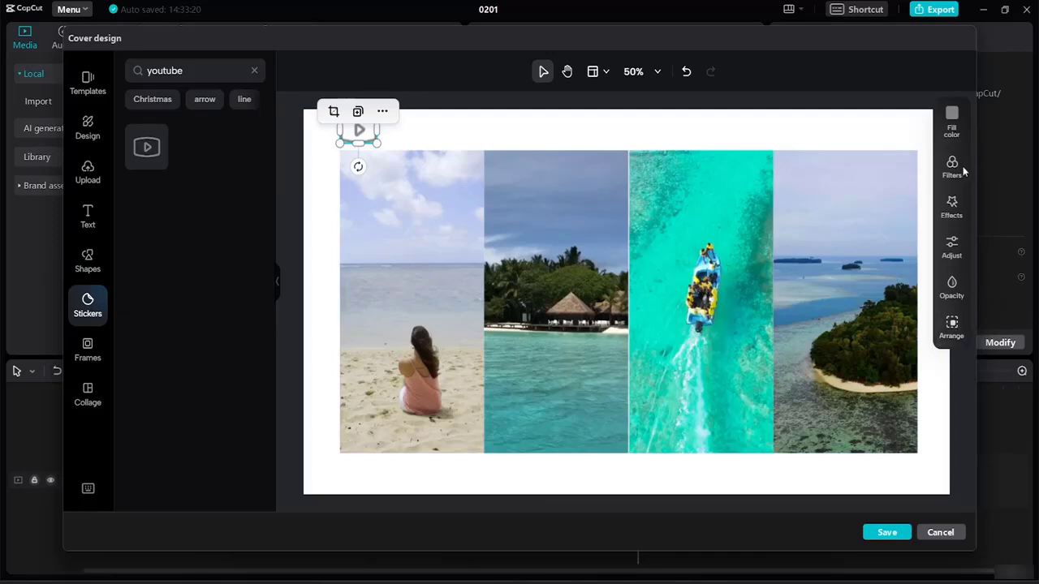
click(953, 126)
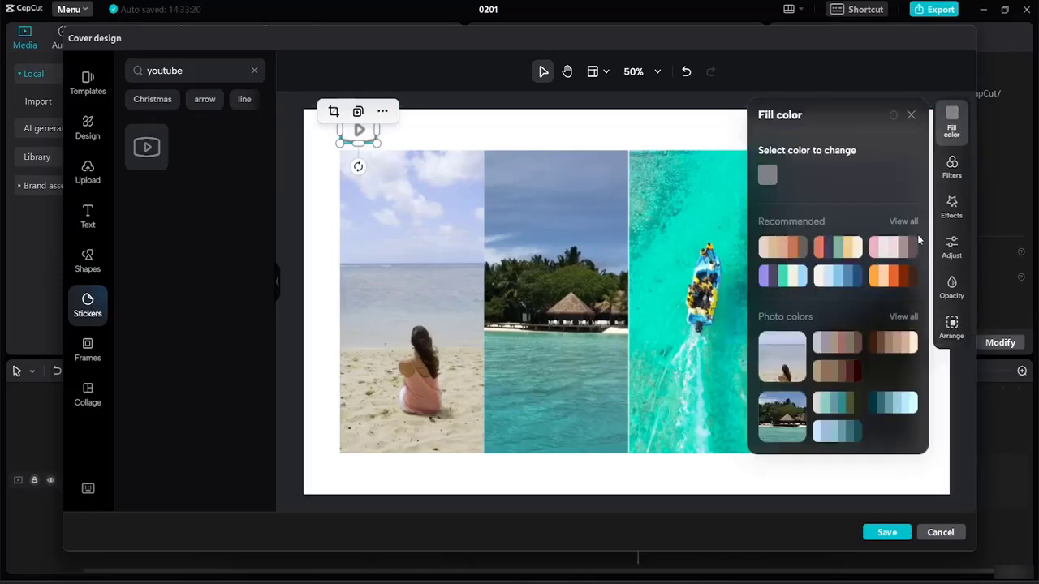
click(904, 289)
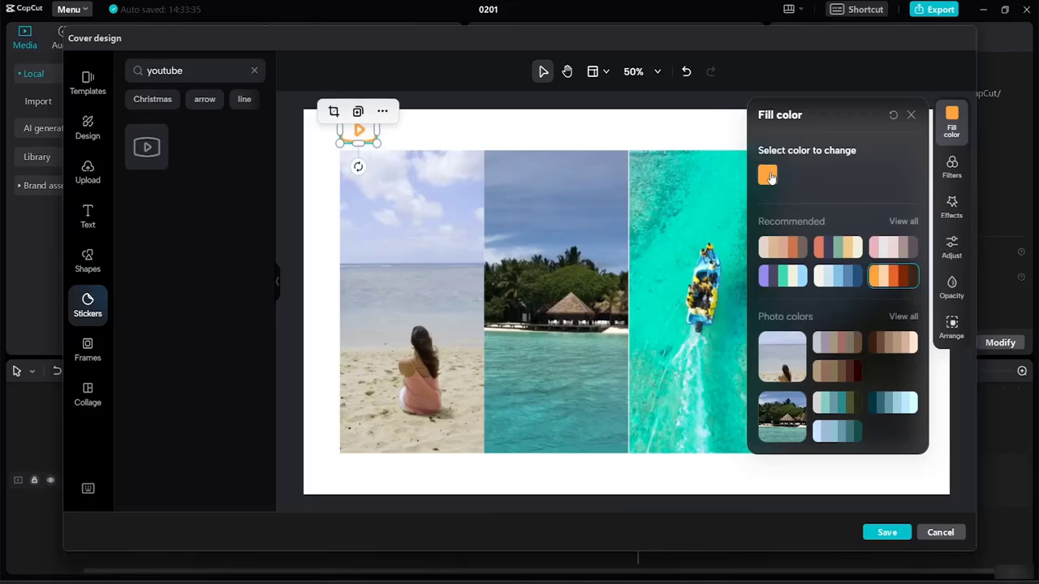
click(904, 223)
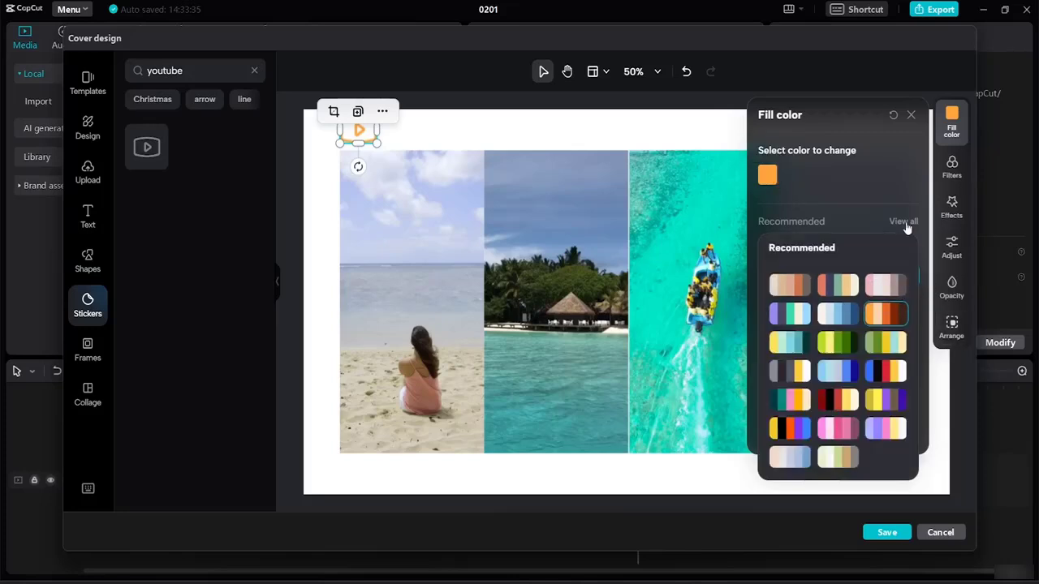
click(825, 408)
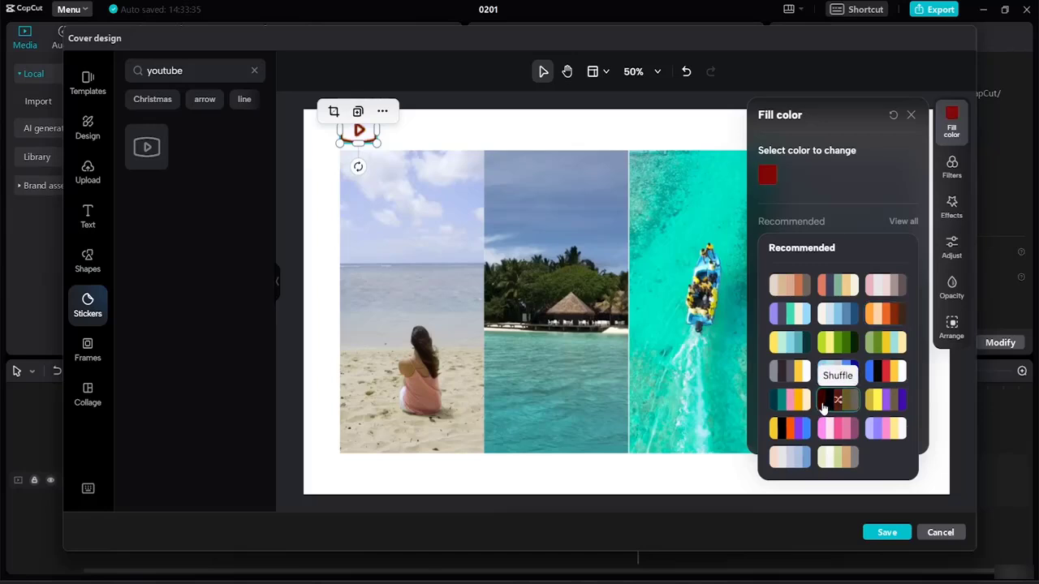
click(933, 471)
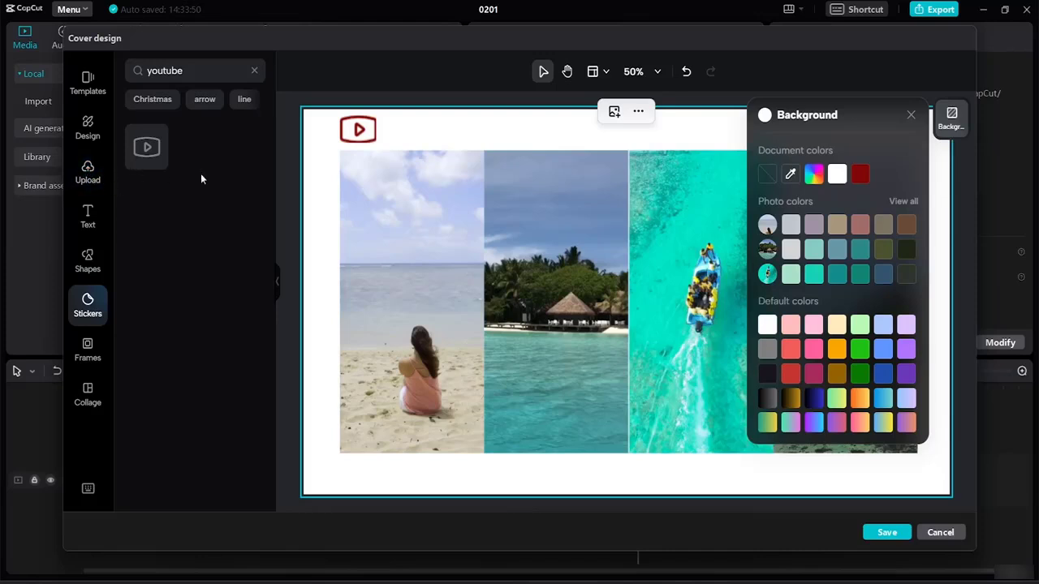
- Delete the play-button sticker from the cover
click(357, 131)
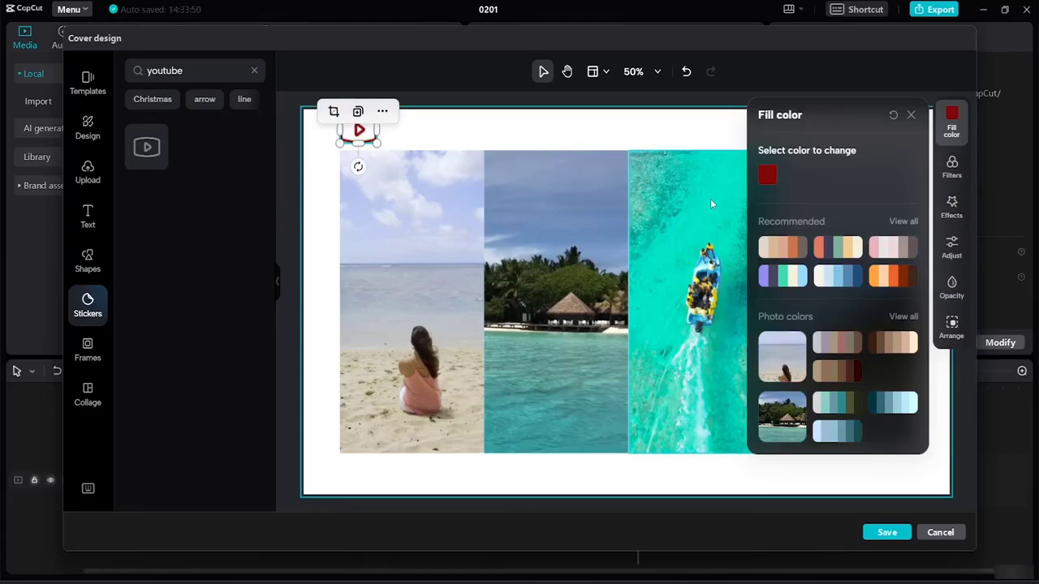
key(Delete)
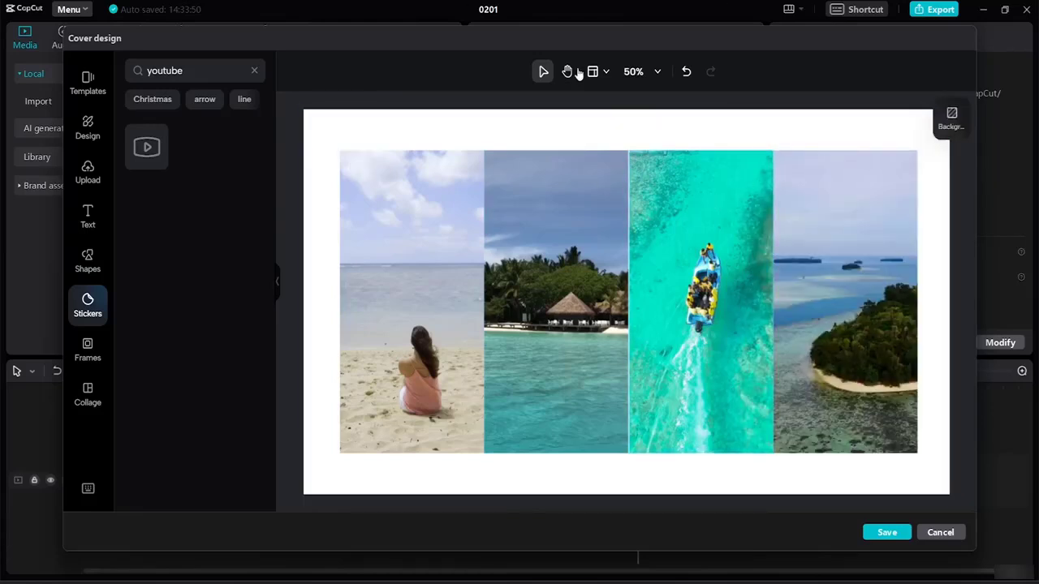
- Set the cover's background color to the near-black default color #16161d
click(414, 129)
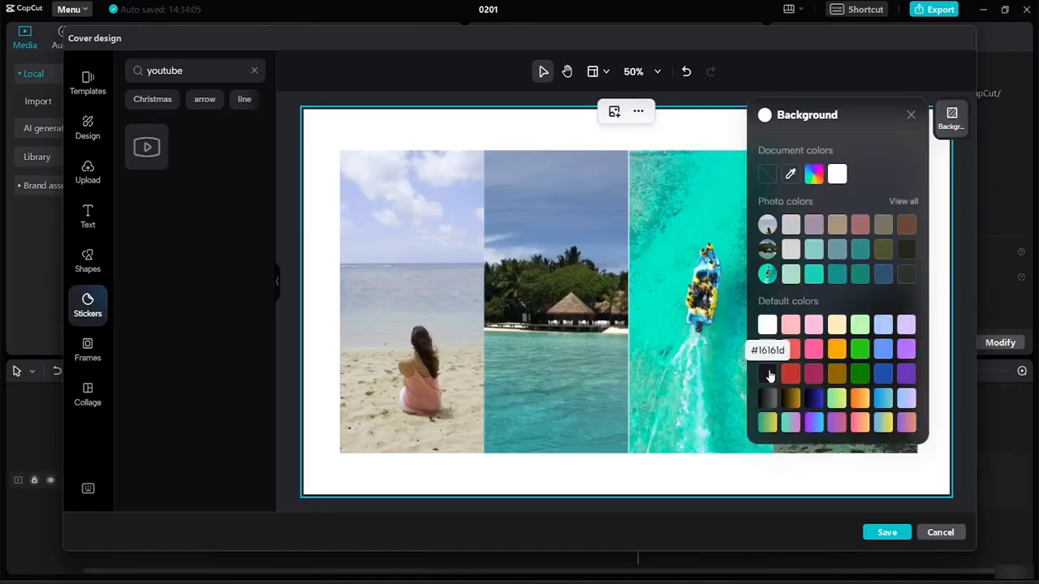
click(767, 373)
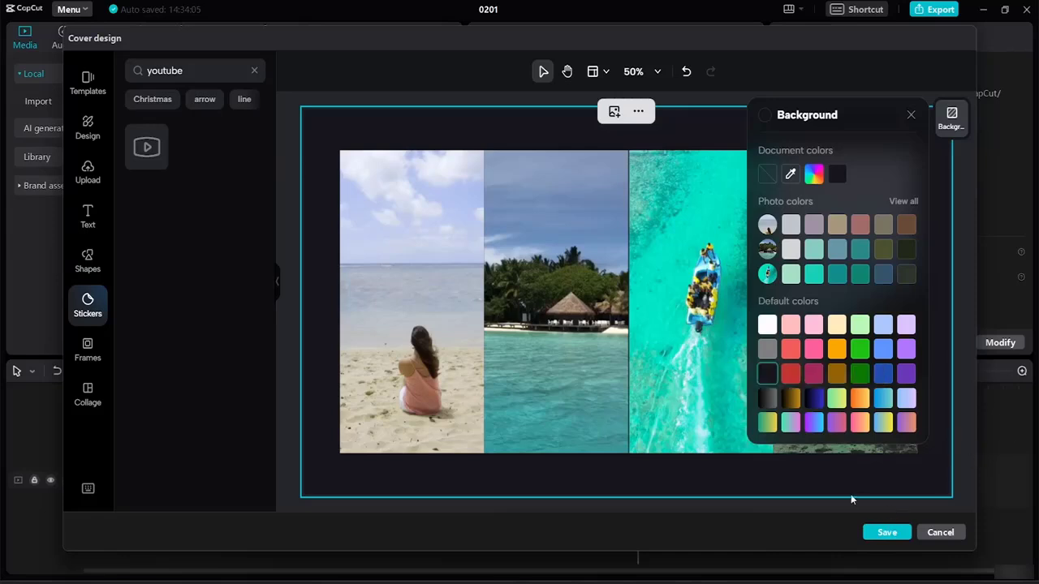
click(910, 117)
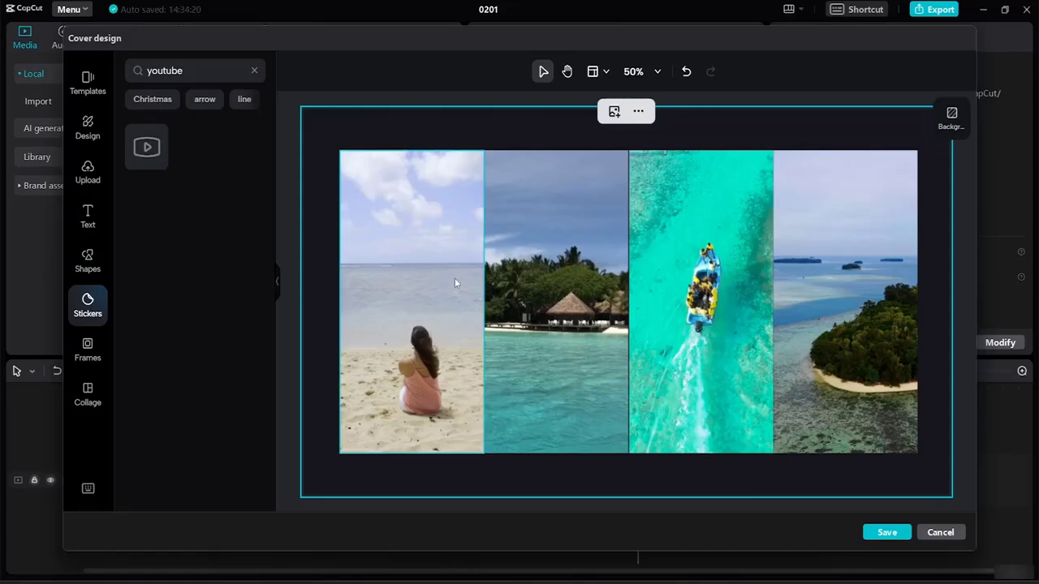
- Add a solid square shape to the cover
click(88, 261)
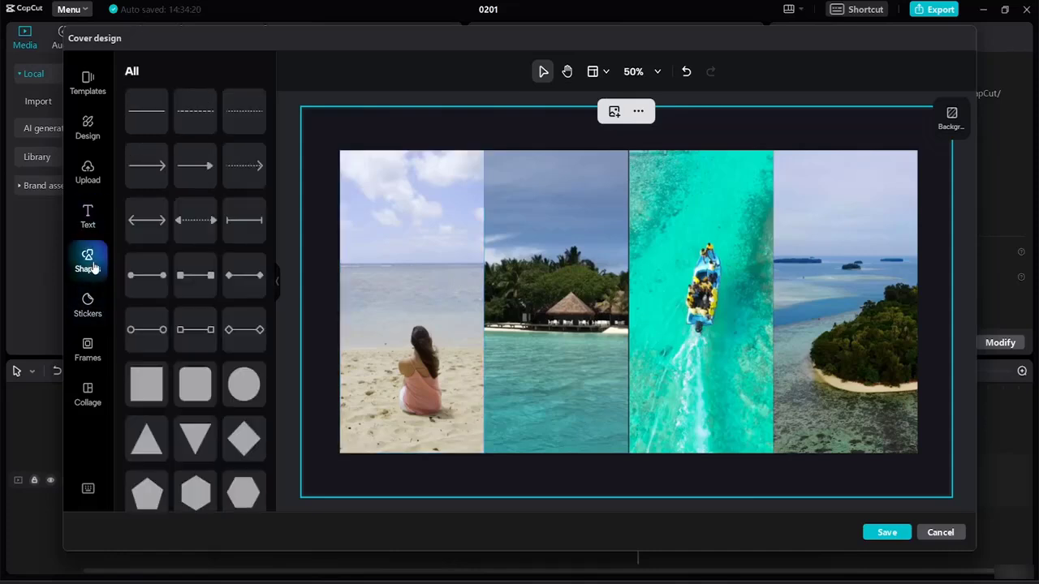
click(156, 386)
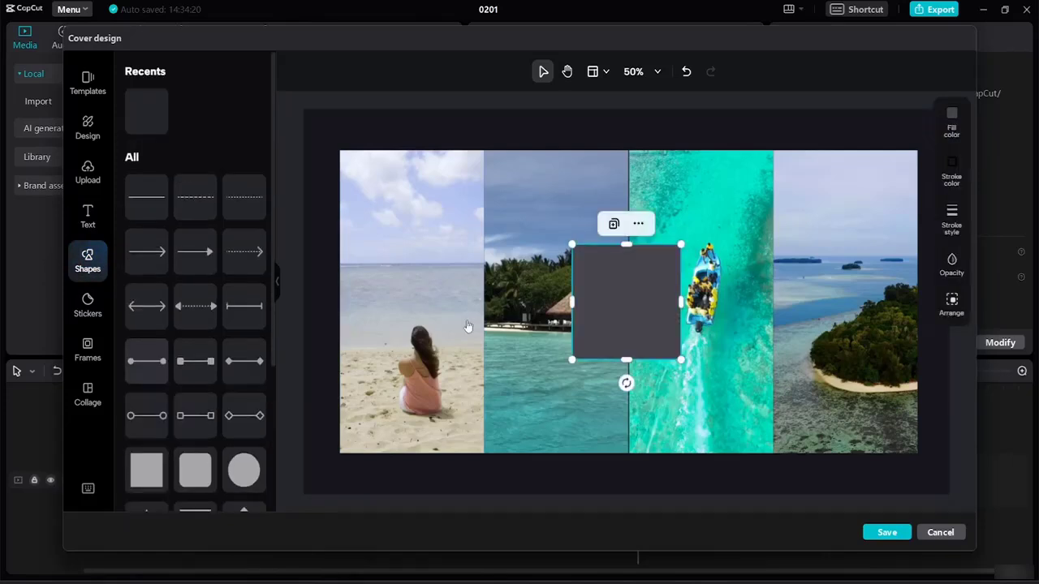
- Move the square to the upper-left corner of the stills and reshape it into a shallow banner spanning all four stills
drag(624, 274, 407, 190)
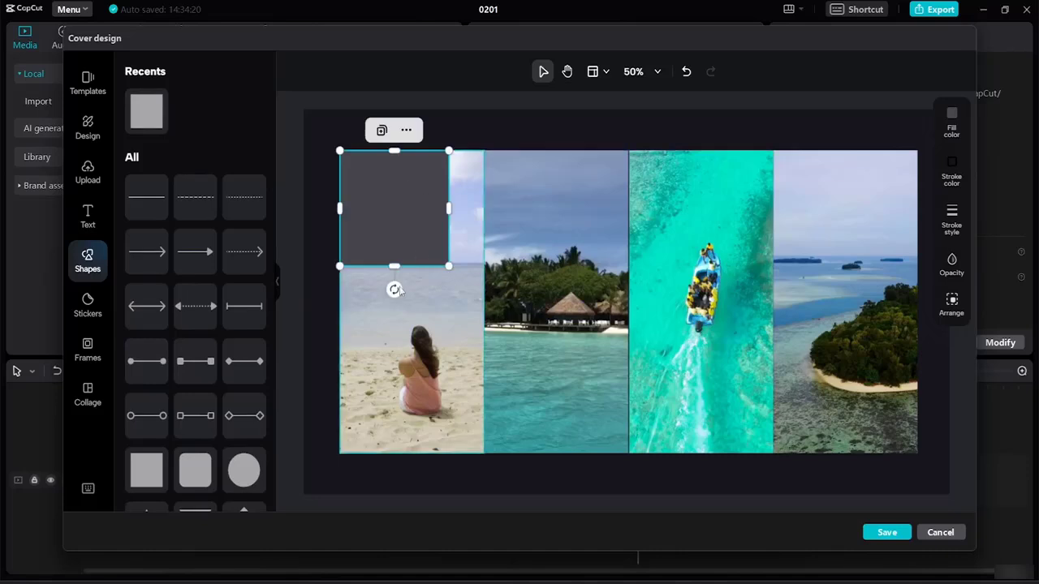
drag(393, 264, 391, 214)
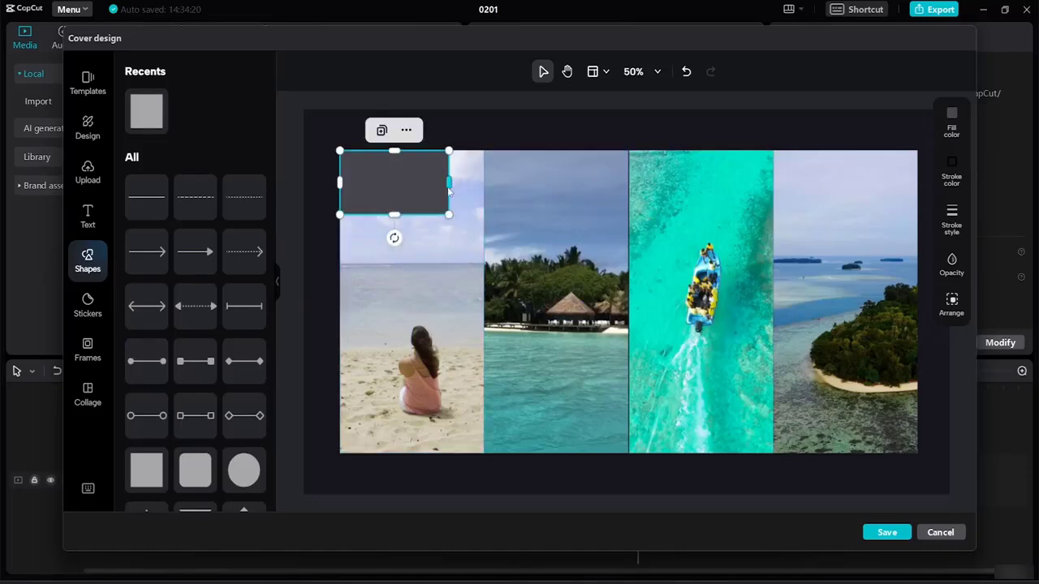
drag(448, 185, 914, 226)
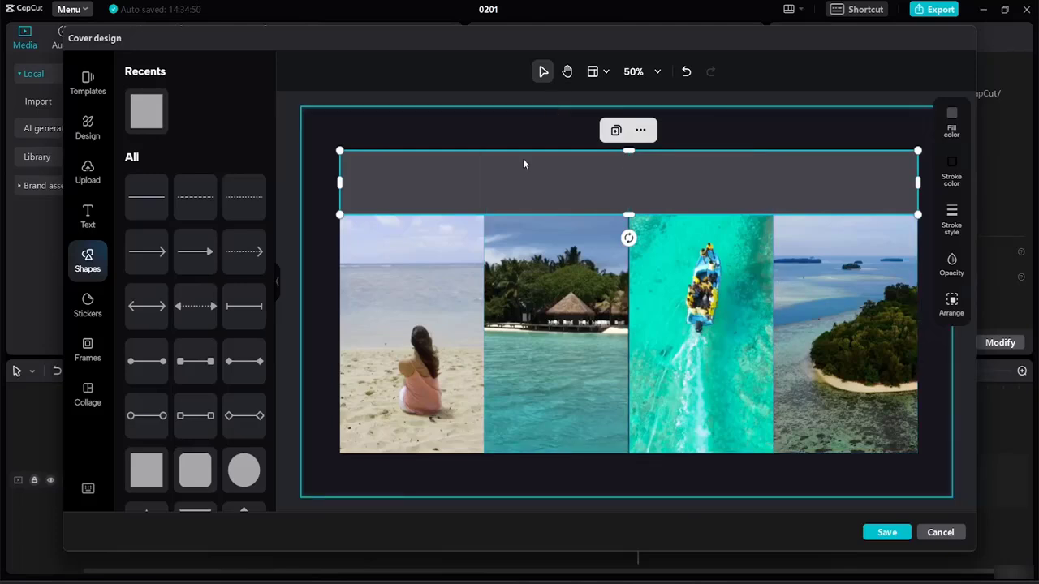
- Add the green "Holiday" text style to the cover and move it onto the gray banner
click(88, 220)
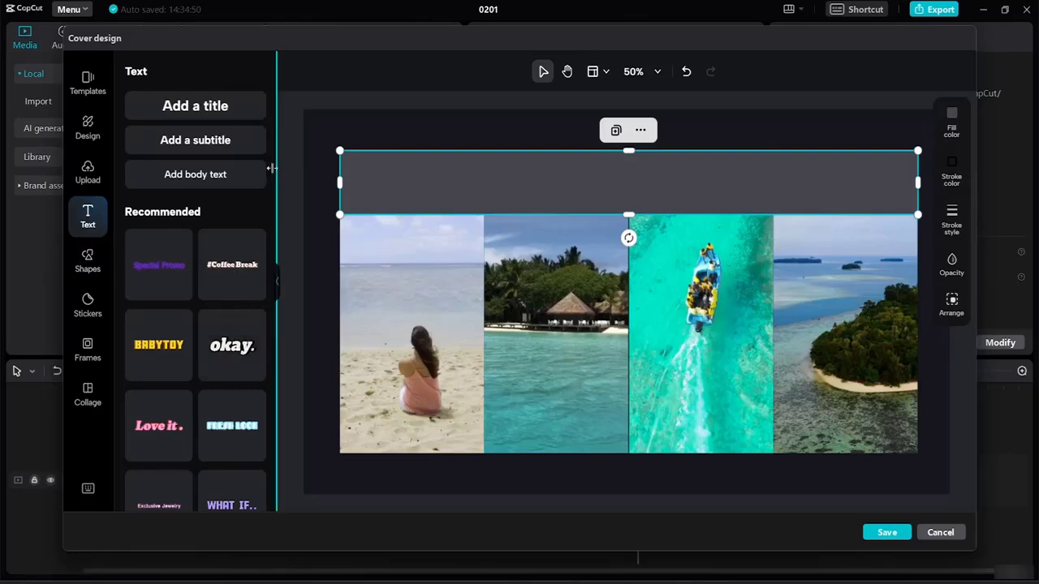
drag(272, 176, 276, 273)
click(254, 218)
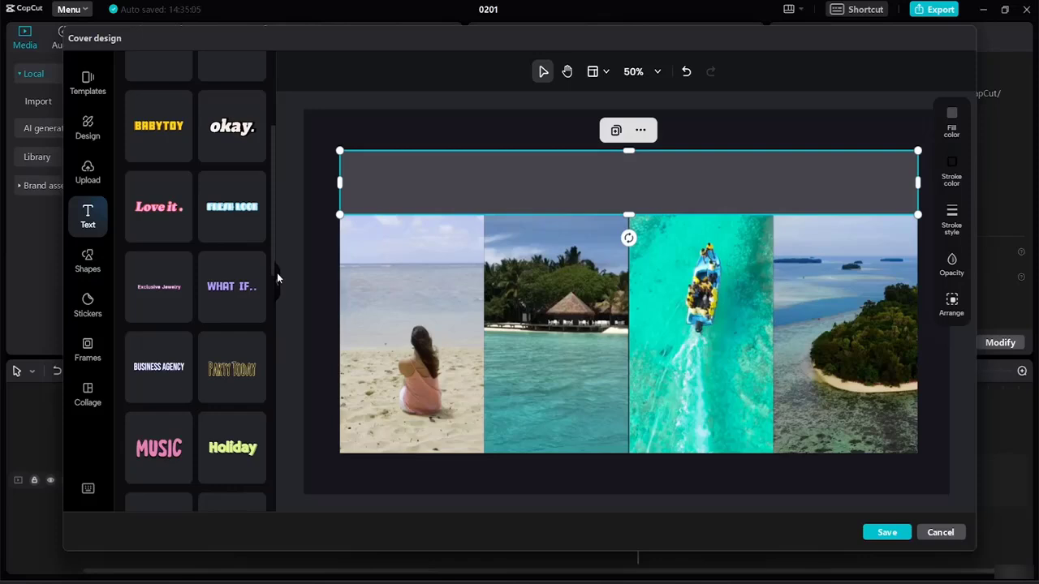
click(228, 455)
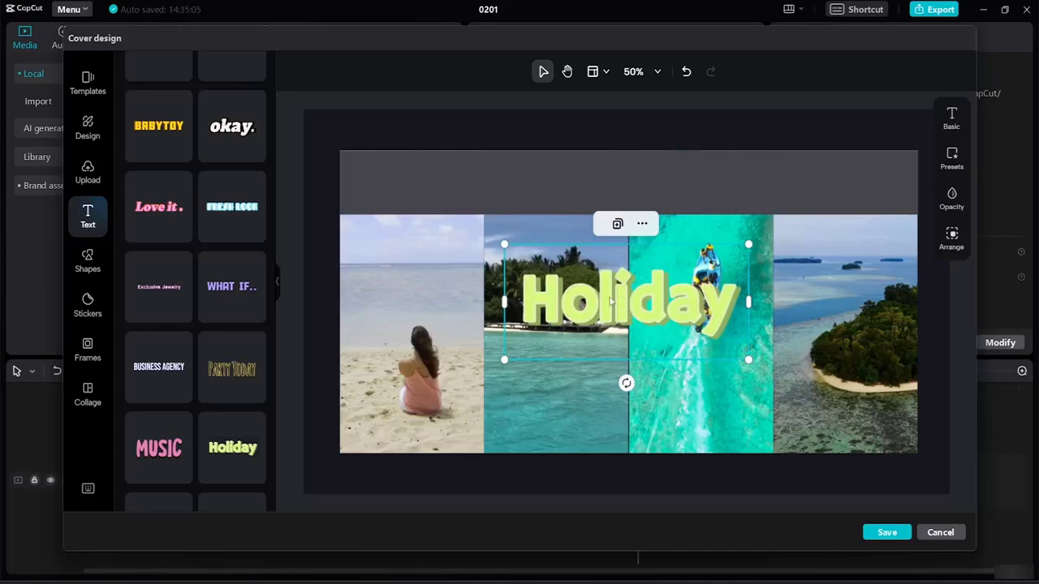
drag(611, 302, 623, 183)
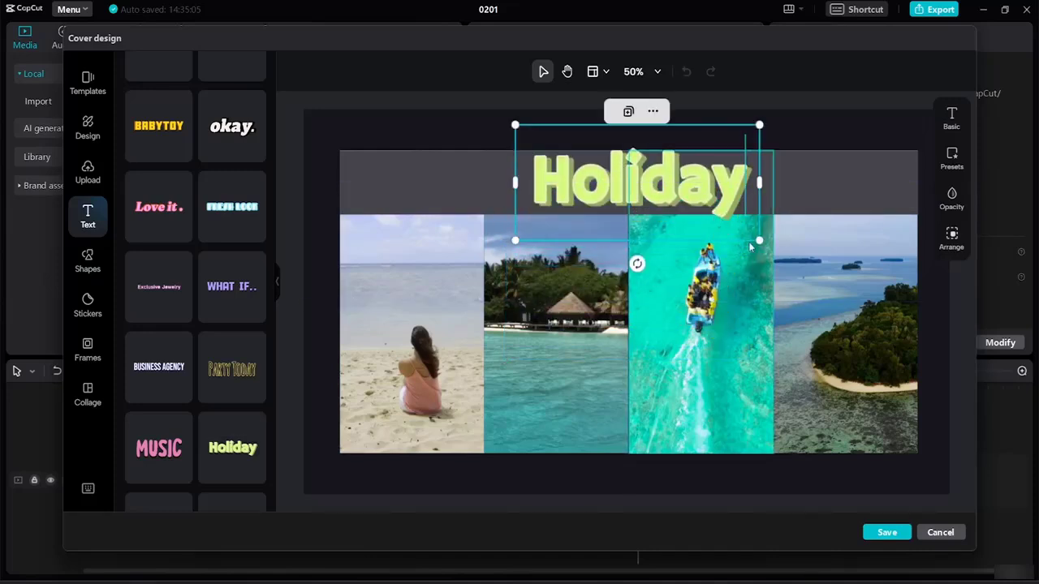
- Erase the placeholder word "Holiday" from the title text
key(BackSpace)
key(BackSpace)
key(BackSpace)
key(BackSpace)
key(BackSpace)
key(BackSpace)
key(BackSpace)
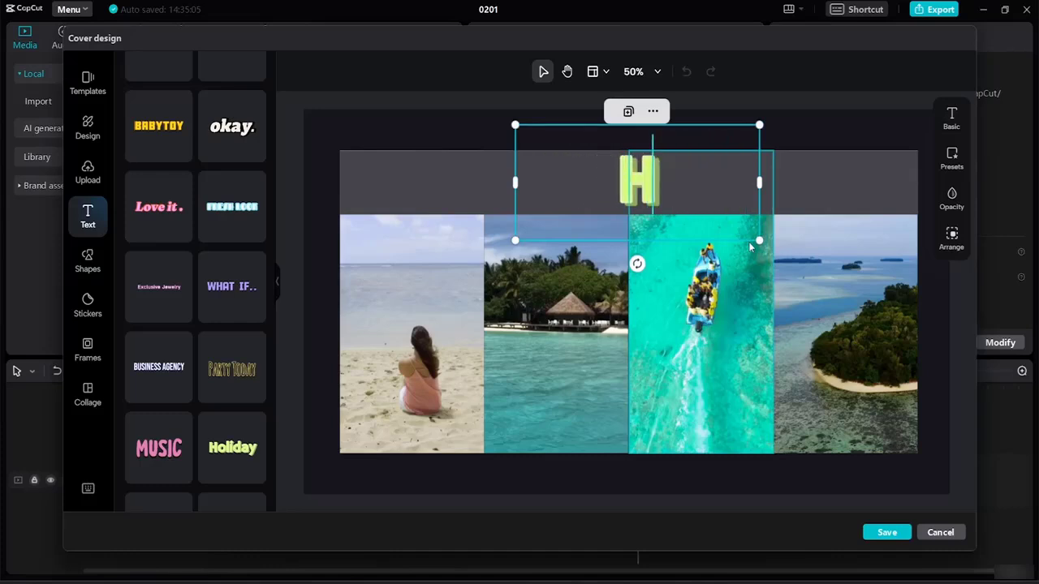
text(1)
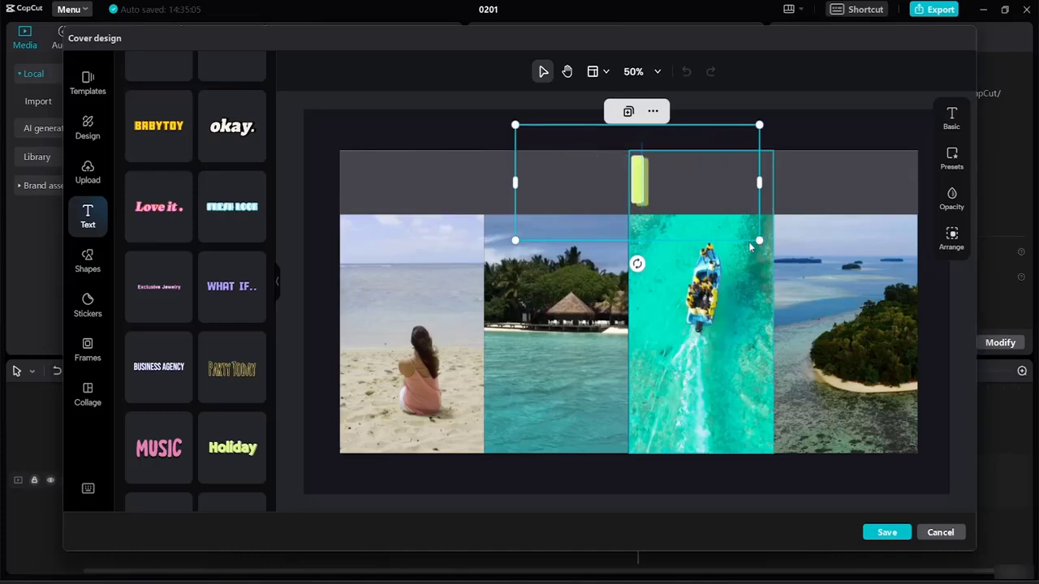
text(0 )
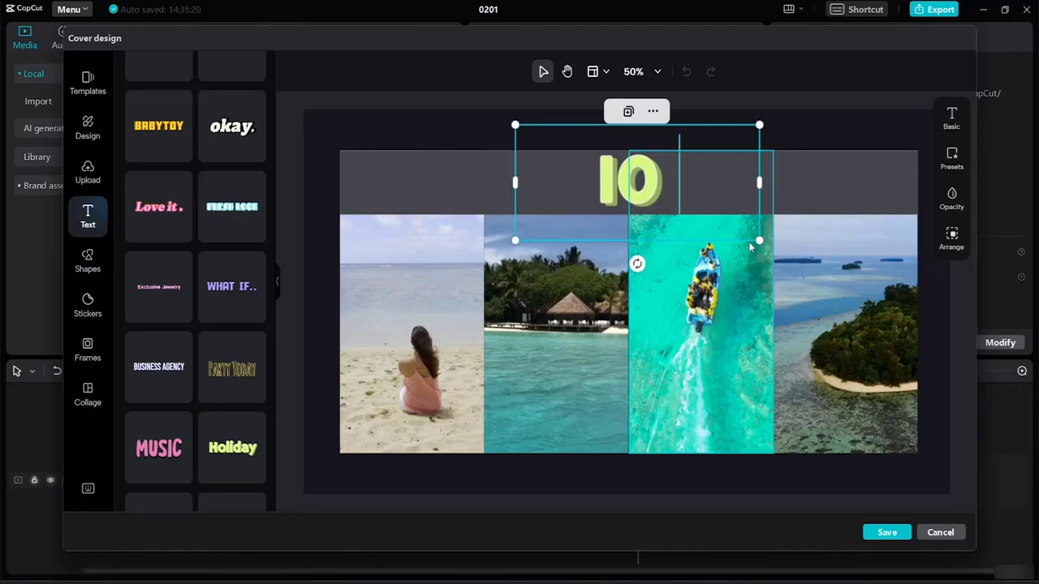
text(beache)
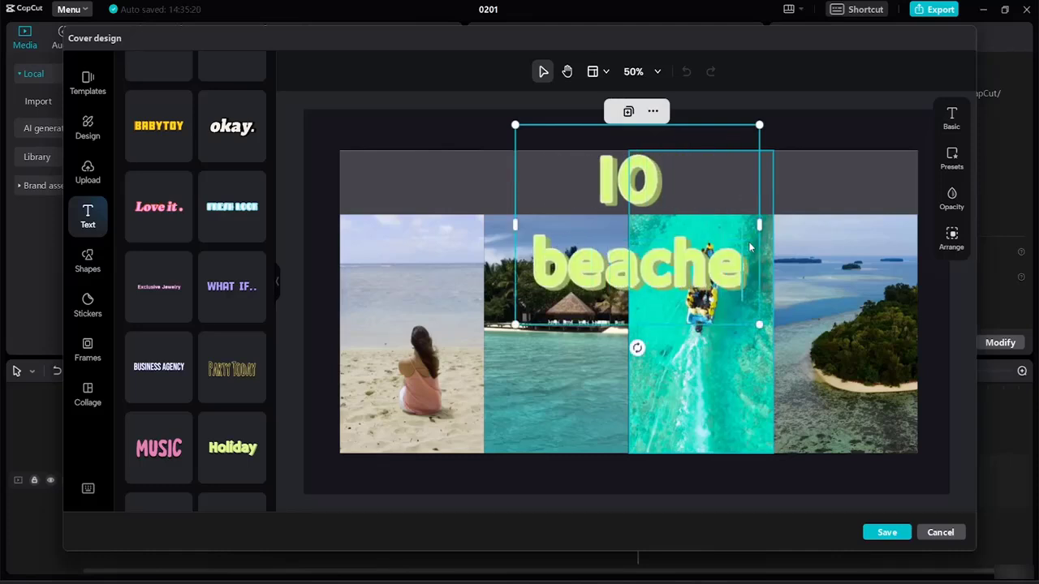
text(s to v)
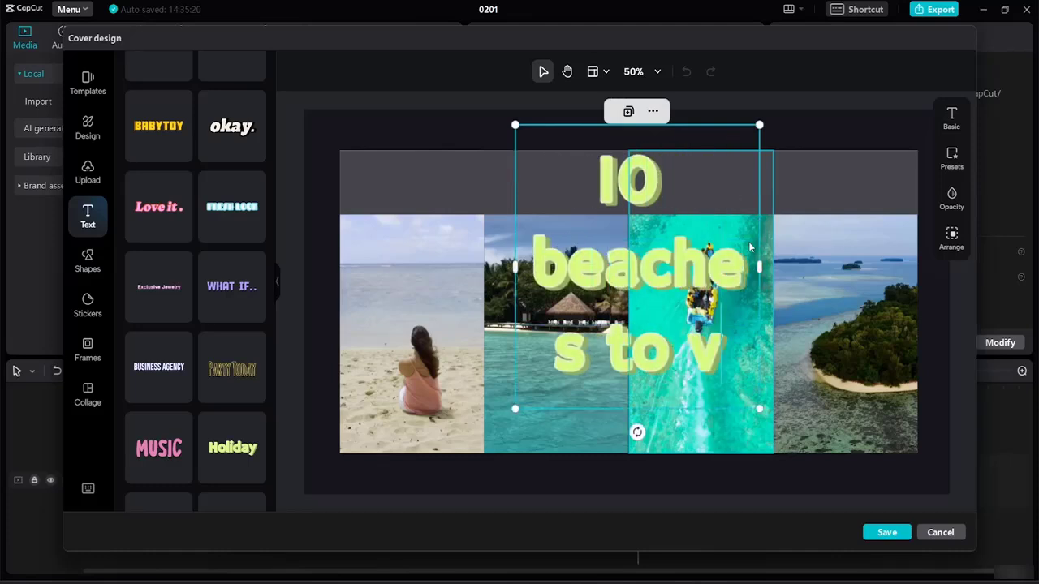
text(isu)
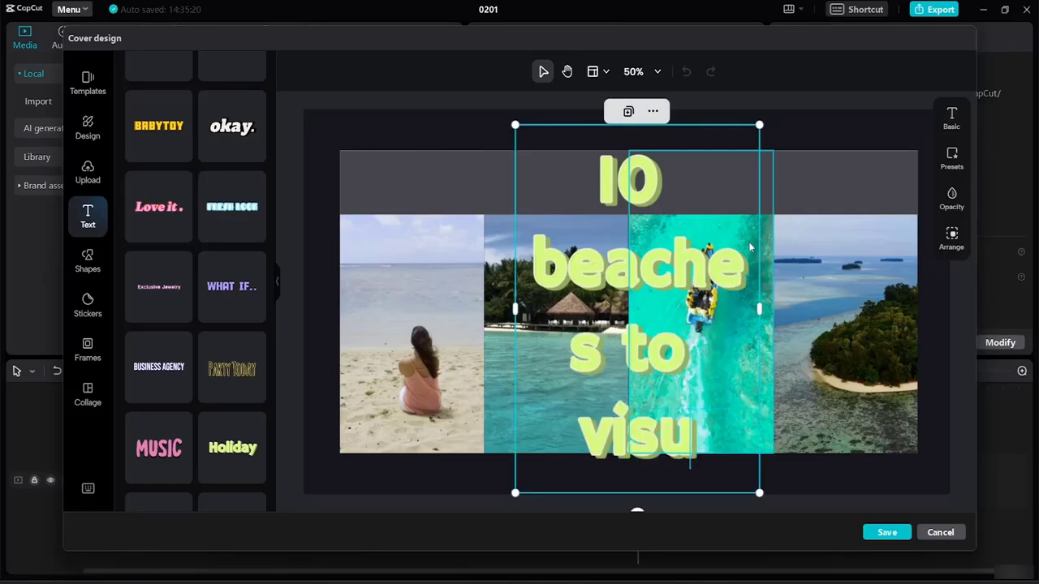
key(BackSpace)
key(BackSpace)
key(BackSpace)
key(BackSpace)
key(BackSpace)
key(BackSpace)
key(BackSpace)
key(BackSpace)
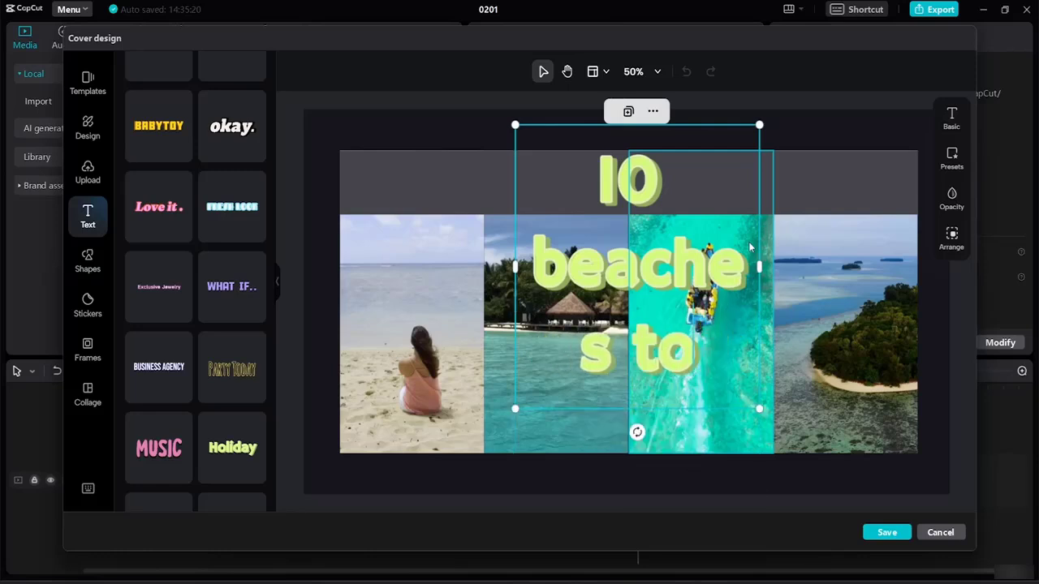
key(BackSpace)
key(BackSpace)
key(BackSpace)
key(BackSpace)
key(BackSpace)
key(BackSpace)
key(BackSpace)
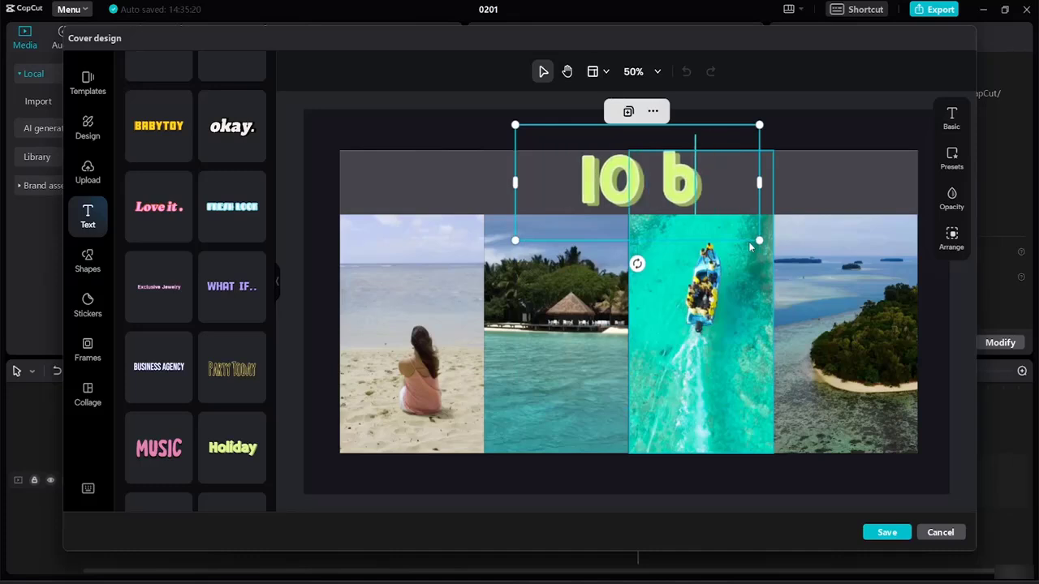
text(BEA)
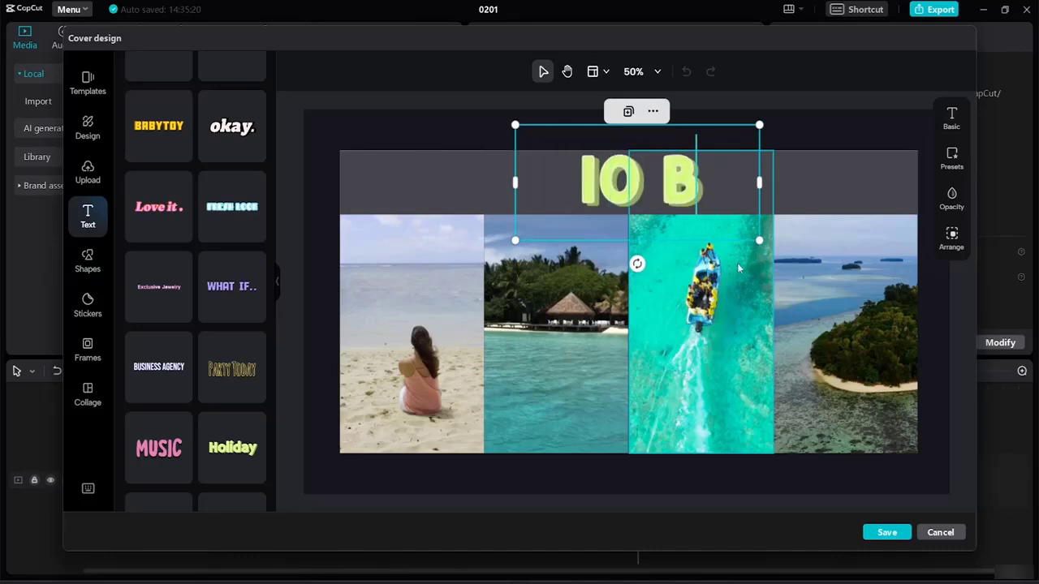
text(CHE)
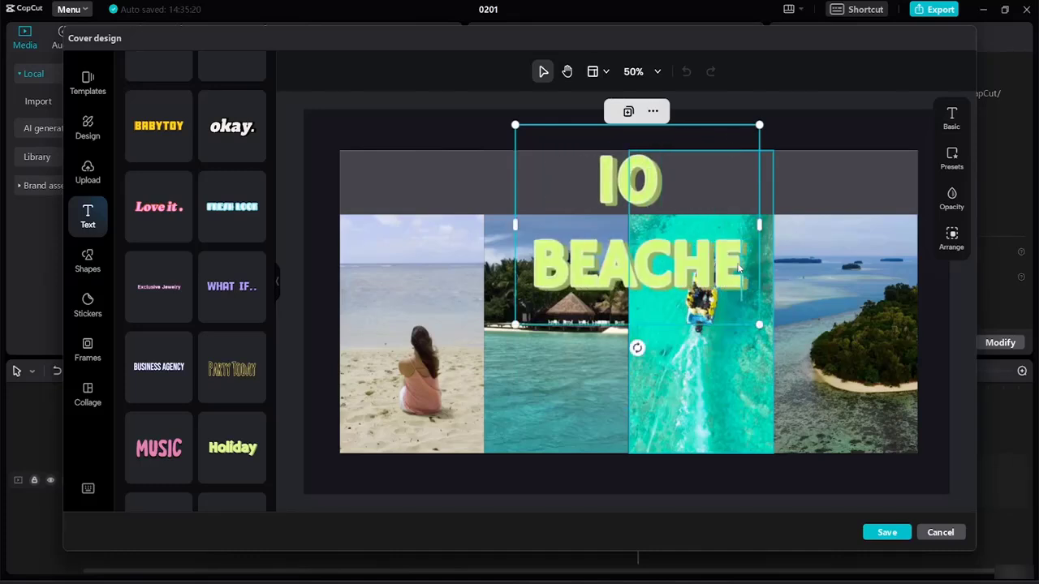
key(BackSpace)
key(BackSpace)
key(BackSpace)
key(BackSpace)
key(BackSpace)
key(BackSpace)
key(BackSpace)
key(BackSpace)
key(BackSpace)
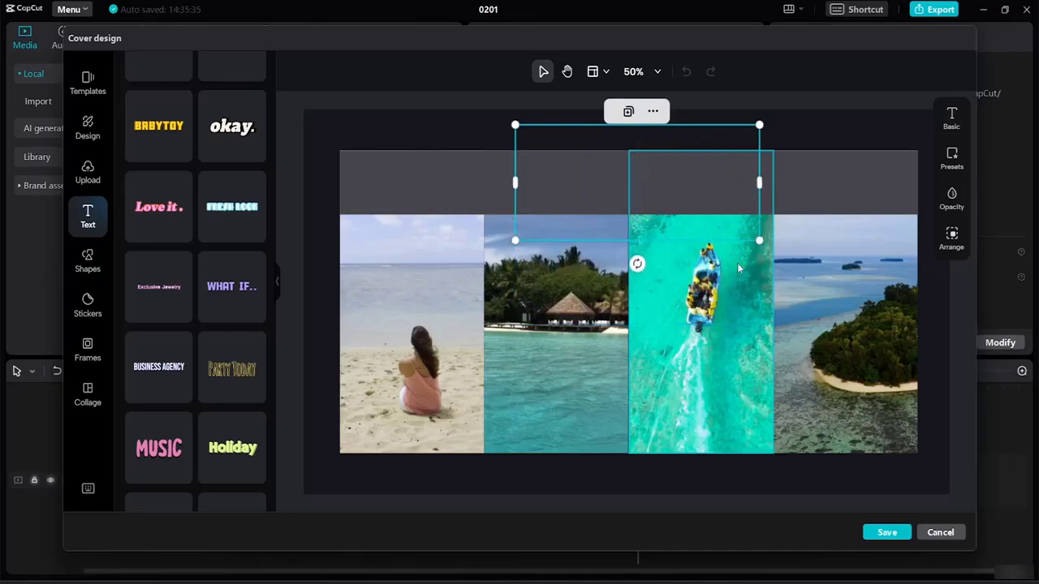
- Enter "4 BEACHES TO VISIT THIS SUMMER" as the title text in capital letters
text(4)
text(A)
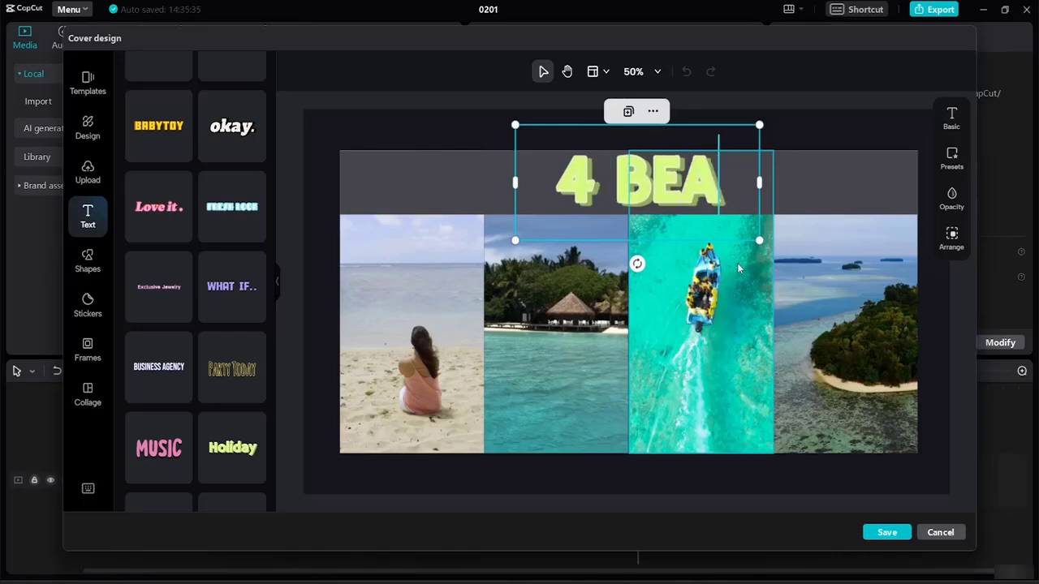
text(CHES TO VIT)
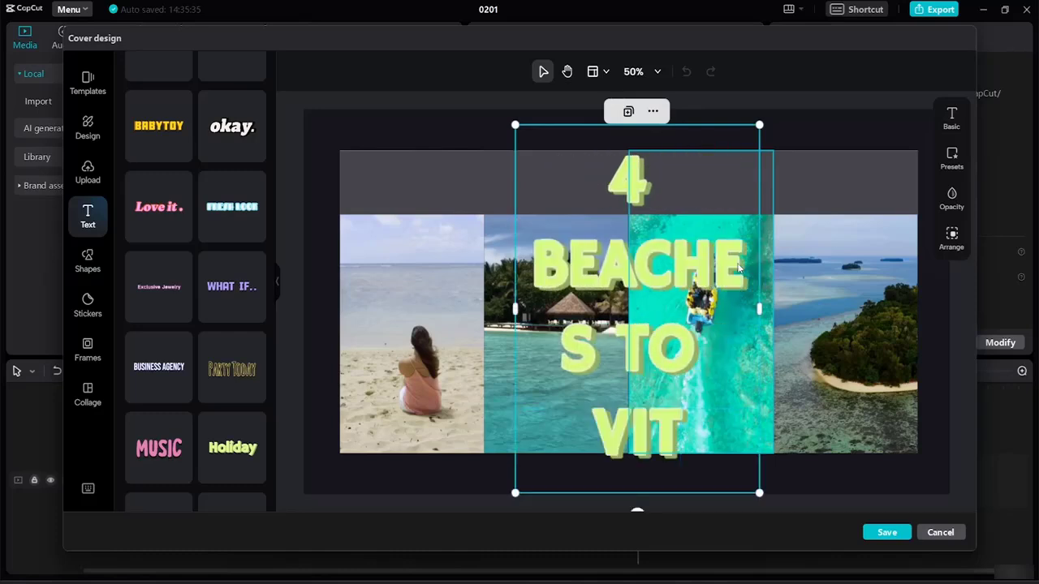
key(BackSpace)
key(BackSpace)
text(IS)
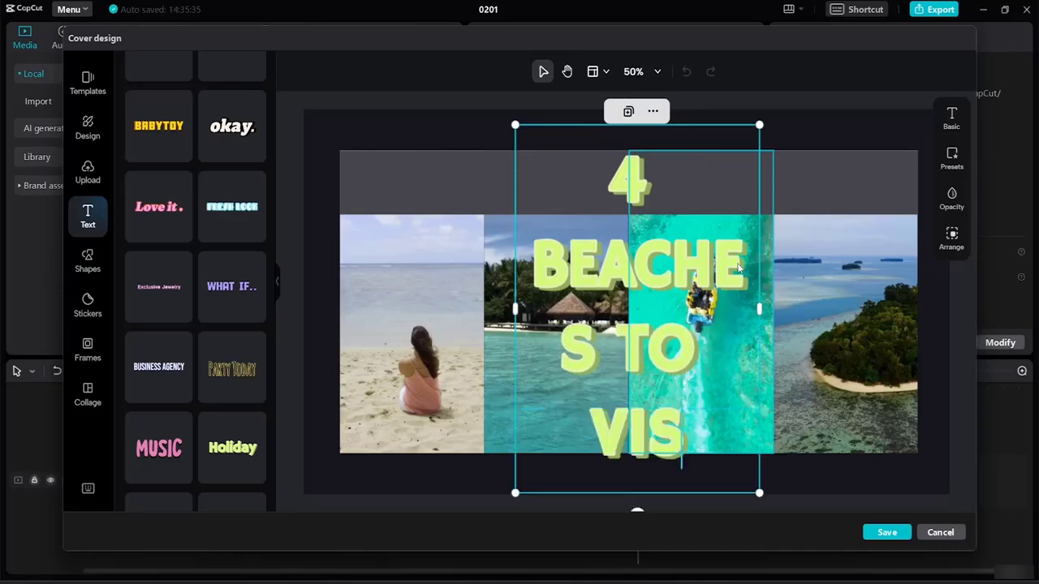
text(U)
key(BackSpace)
text(IT T)
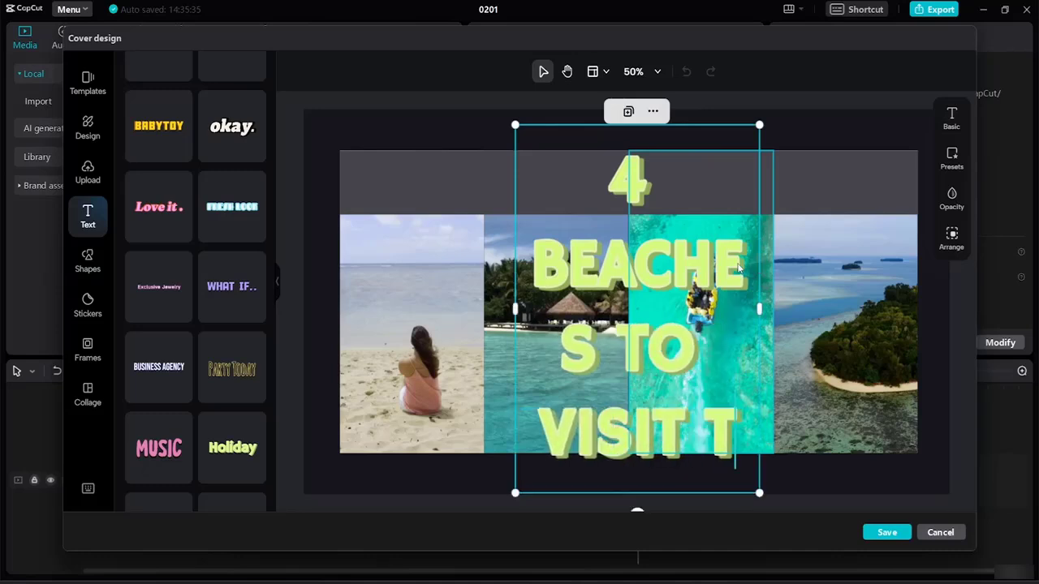
text(HIS SUM)
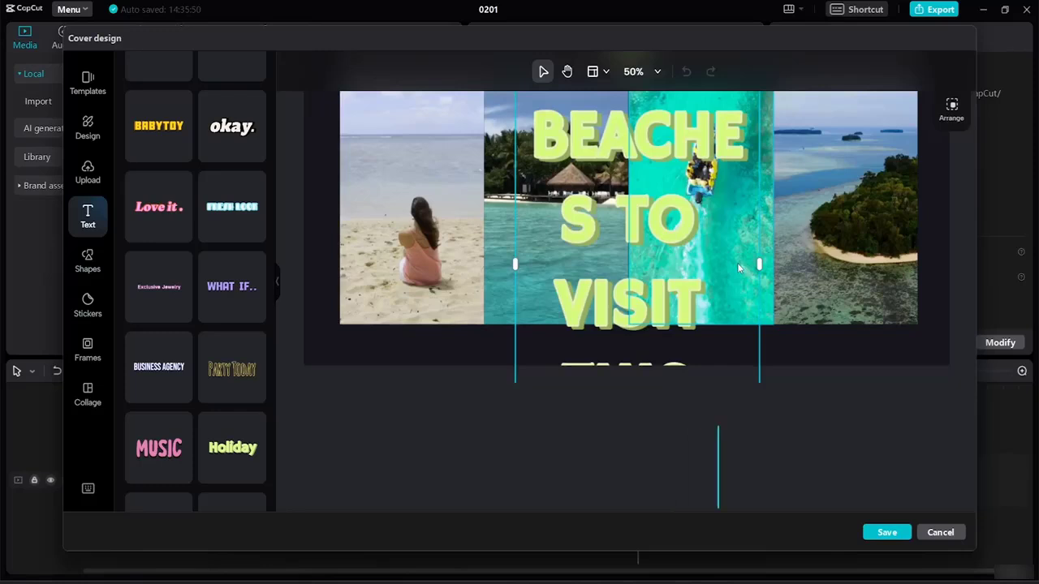
text(ME)
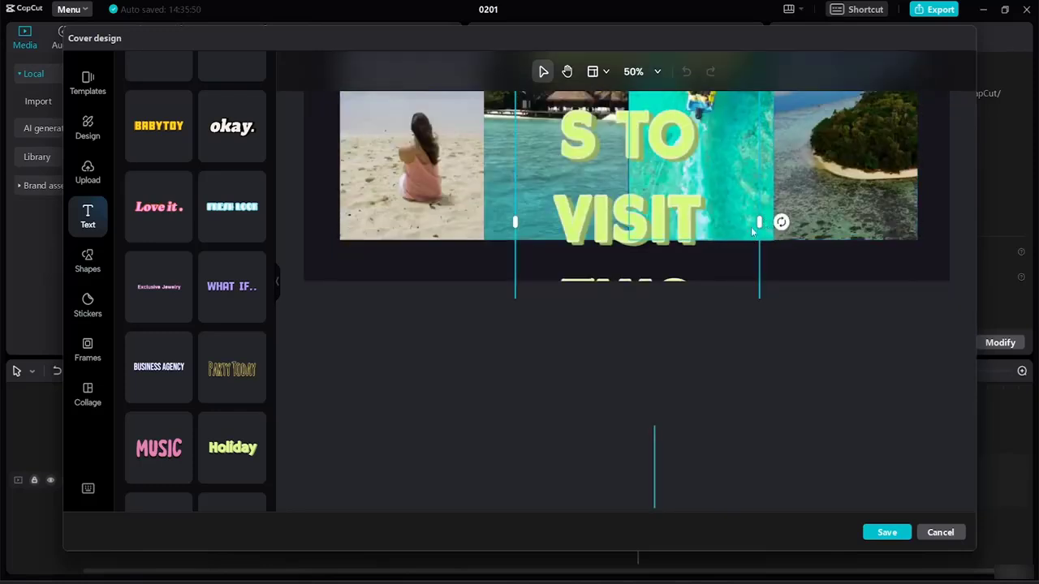
- Scale the title down and widen its text box so the whole title fits on one line
drag(760, 220, 966, 267)
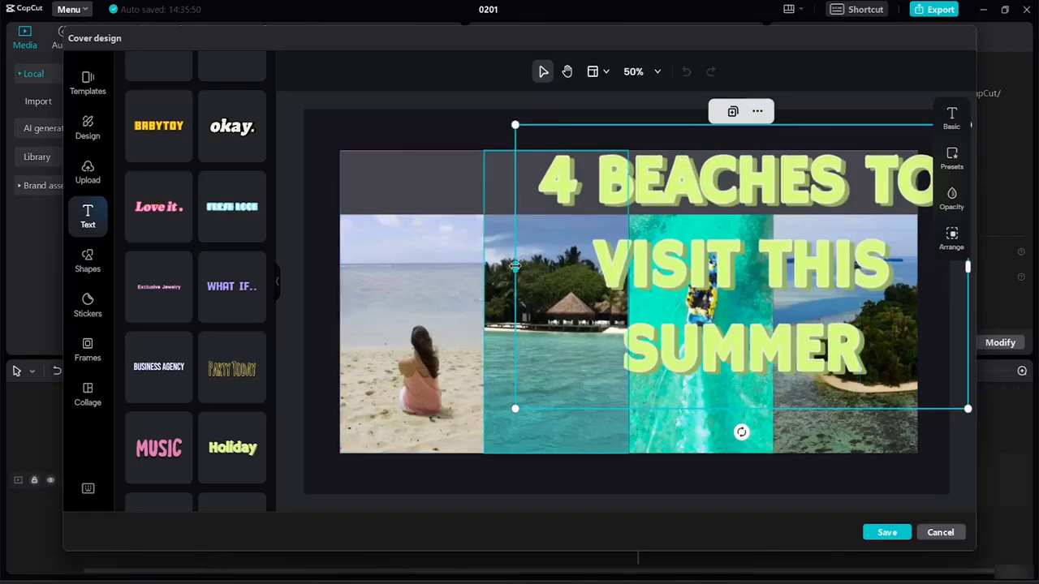
drag(515, 268, 339, 256)
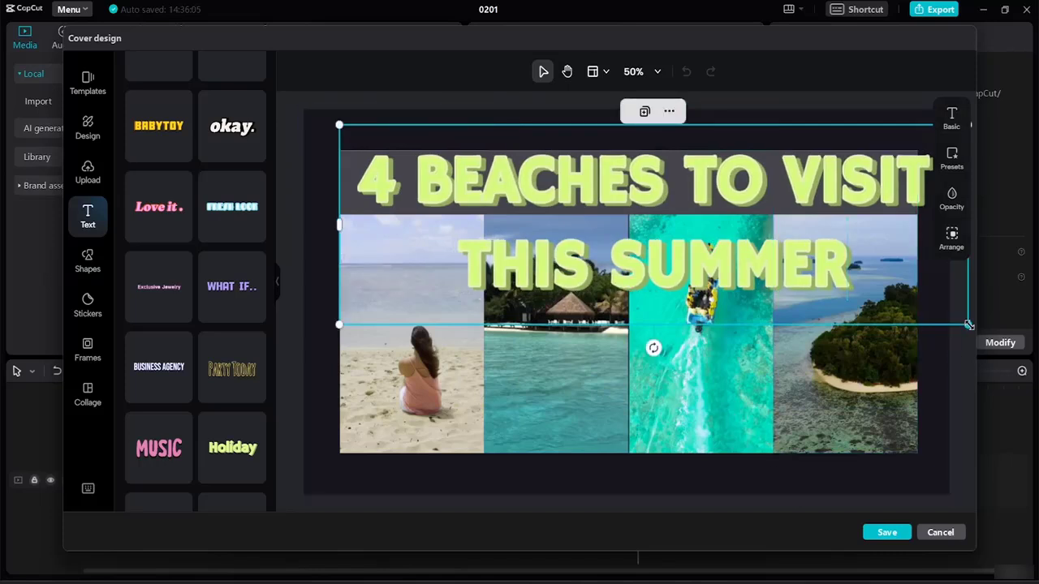
drag(967, 325, 640, 130)
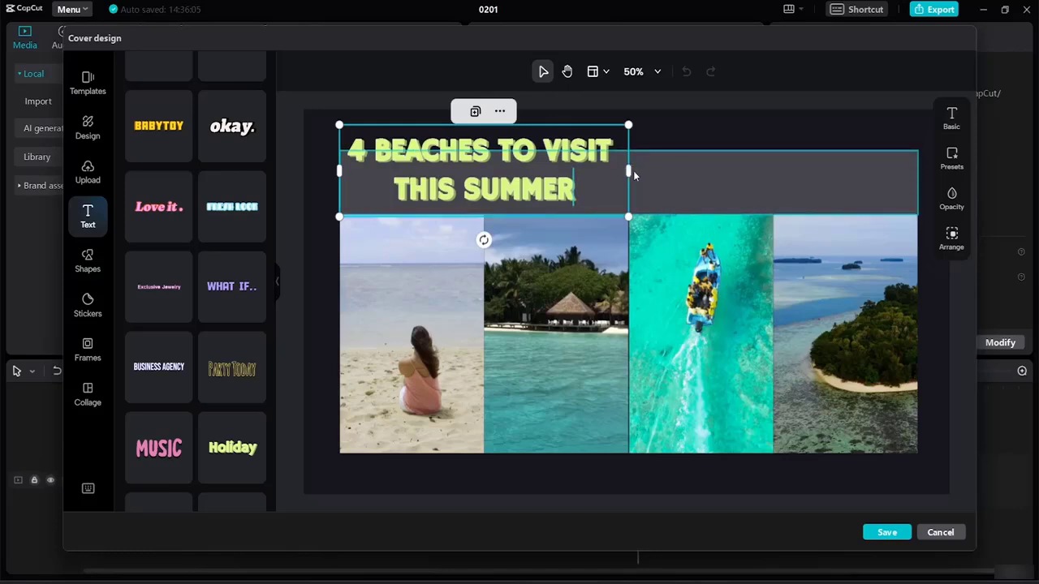
drag(628, 168, 891, 200)
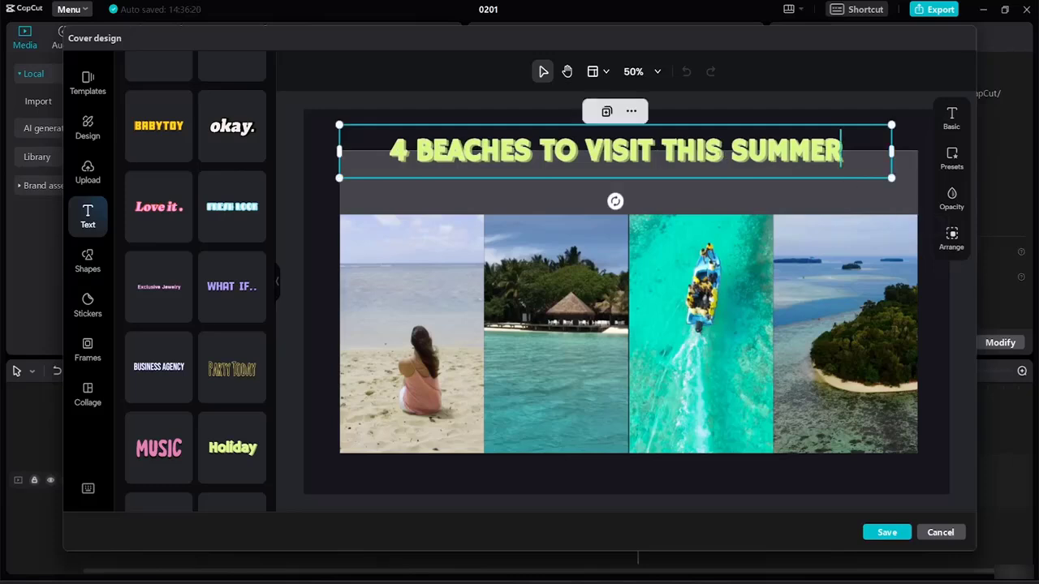
- Center the title within the gray banner and deselect it
click(764, 198)
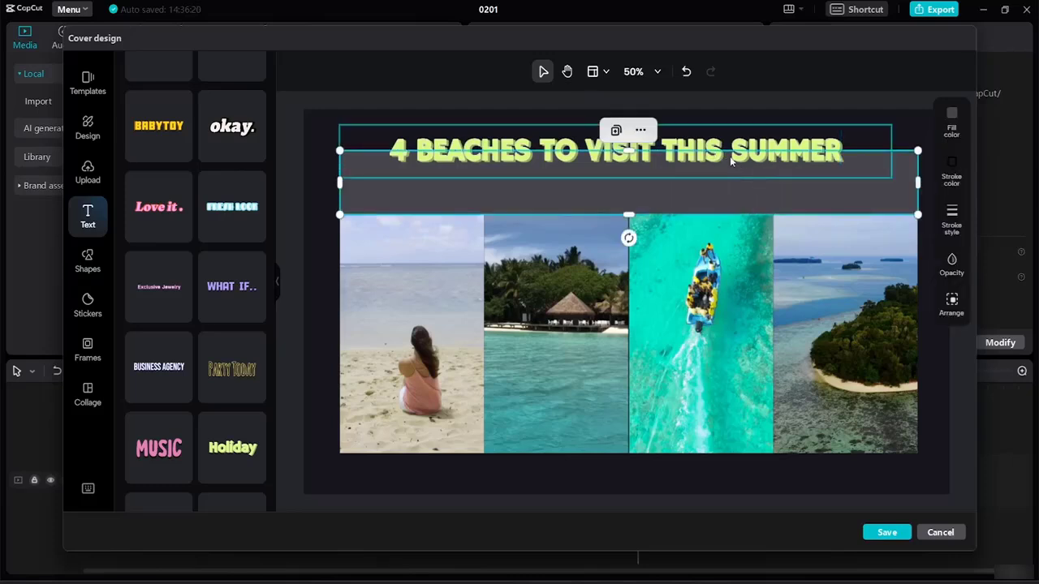
drag(674, 144, 690, 171)
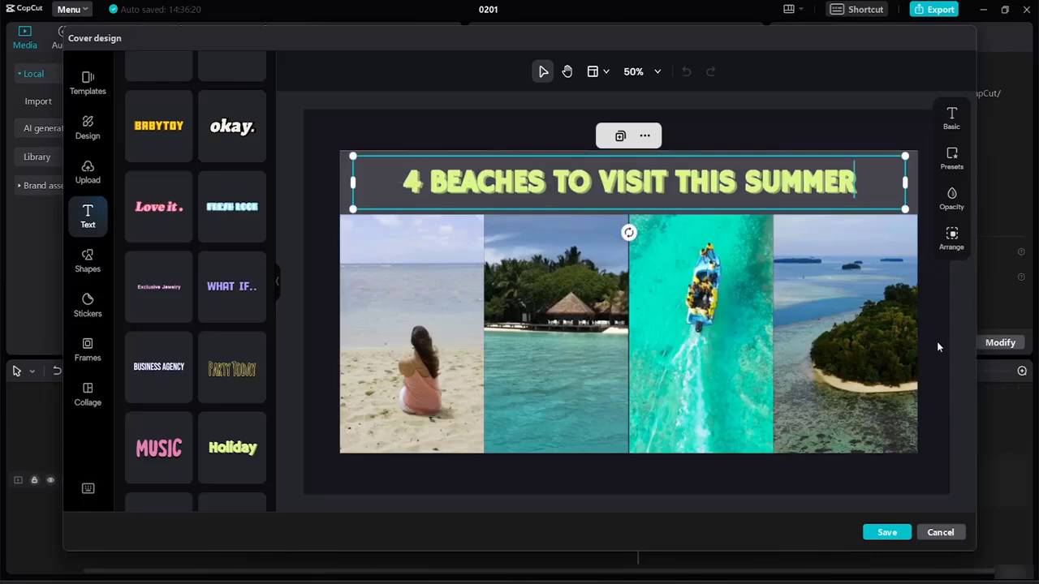
click(964, 362)
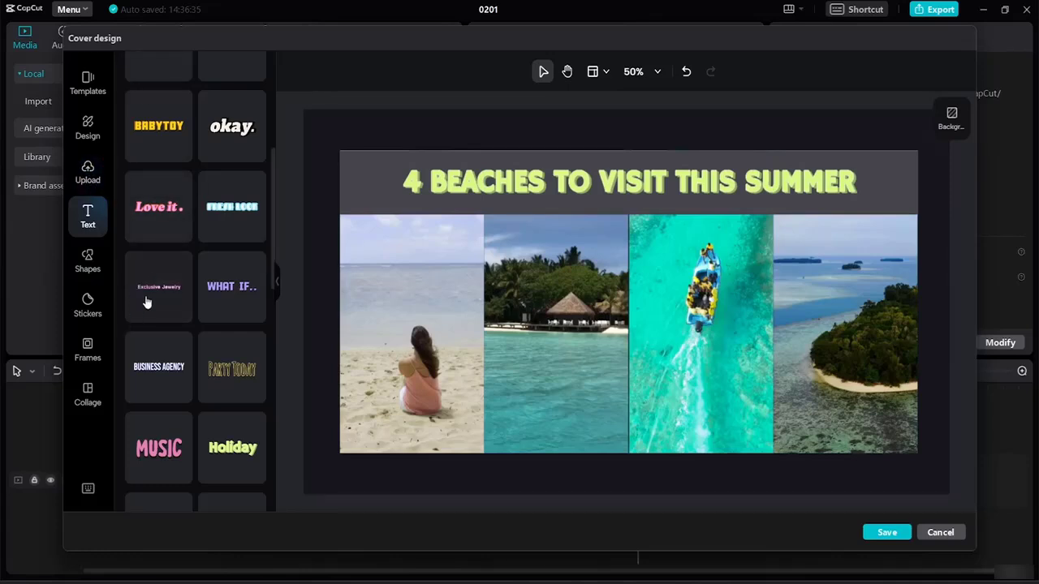
- Clear the previous sticker search and search the stickers for "BEACH"
click(91, 301)
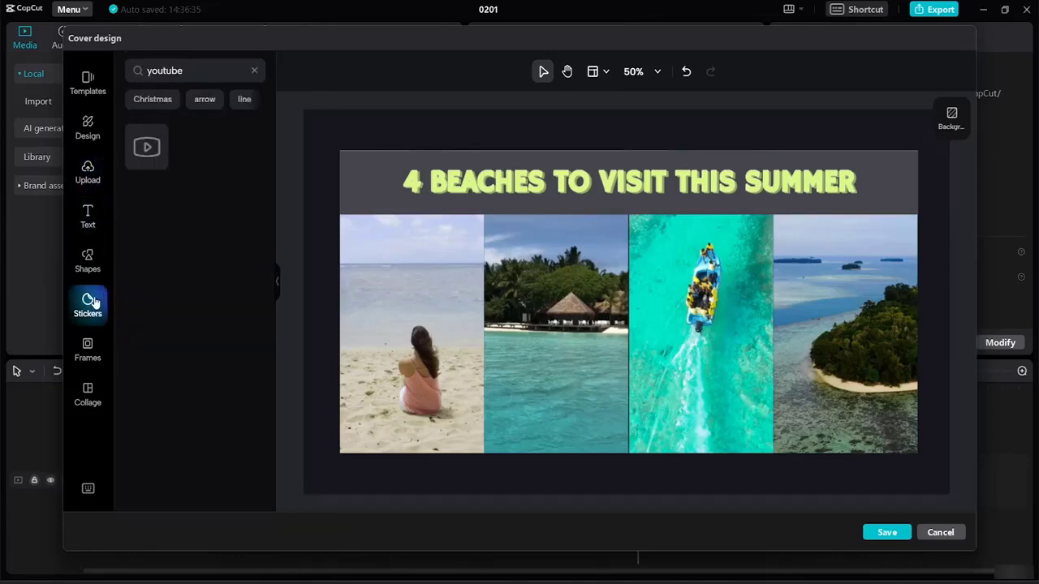
click(254, 71)
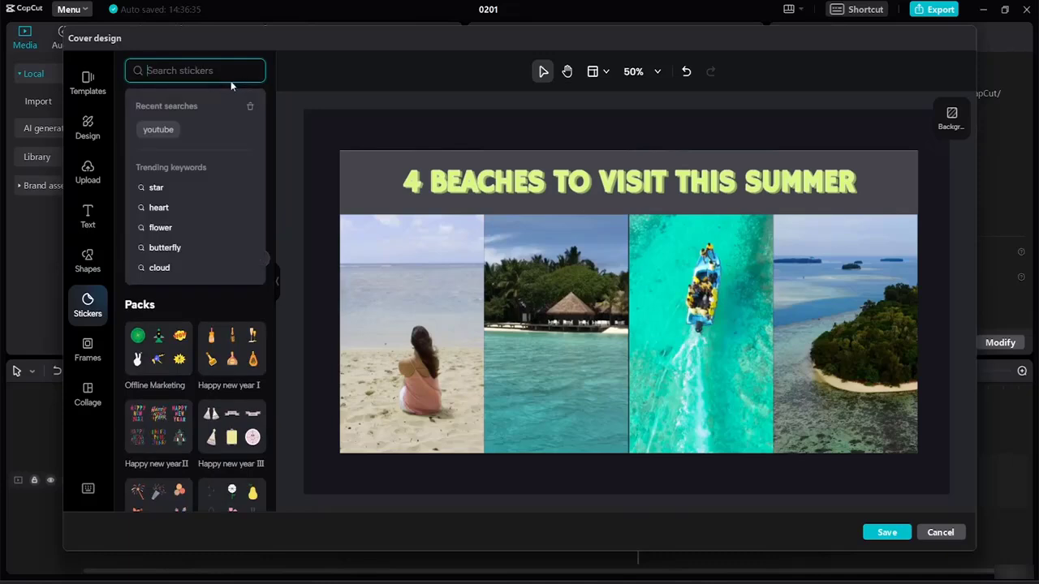
text(BEACH)
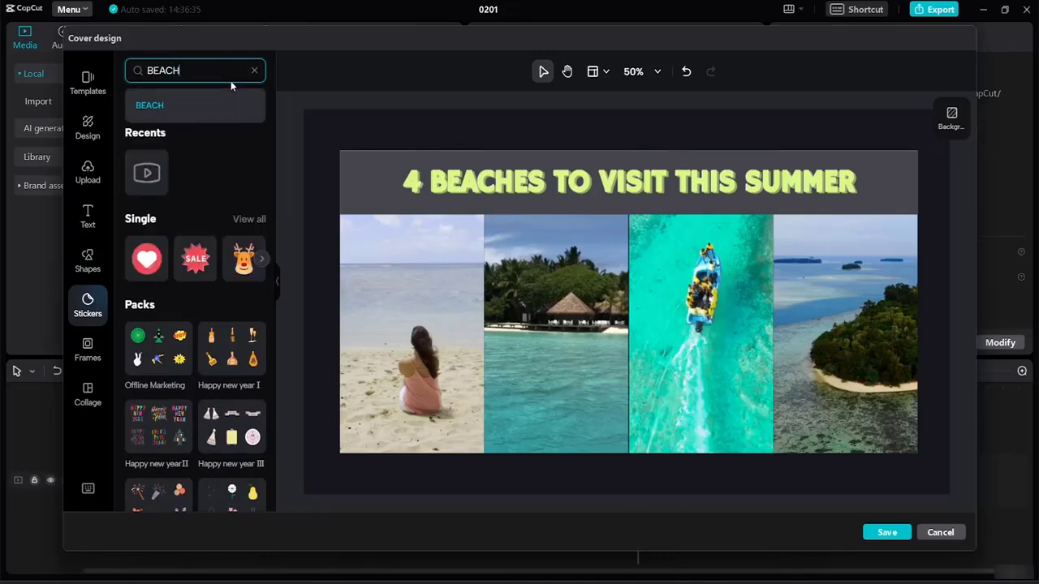
key(Return)
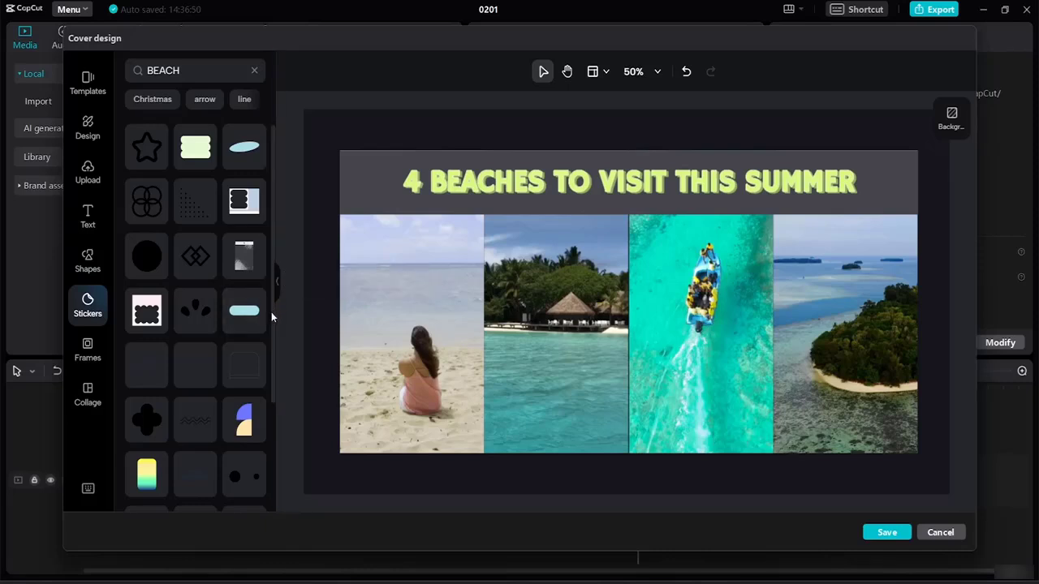
- Find the pale blue wavy shape among the BEACH sticker results and add it to the cover
drag(269, 335, 275, 570)
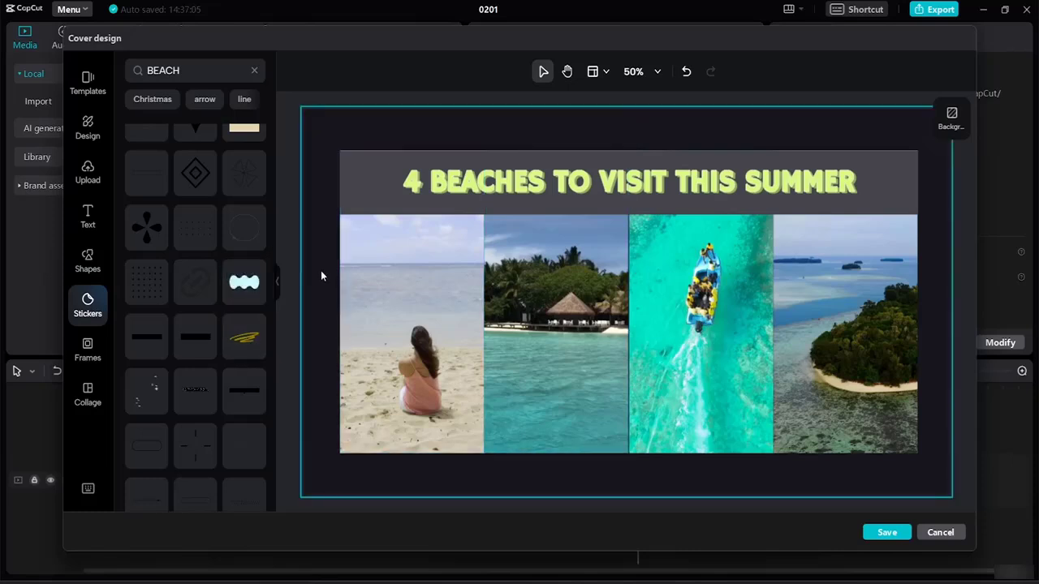
drag(244, 282, 308, 210)
drag(359, 179, 374, 182)
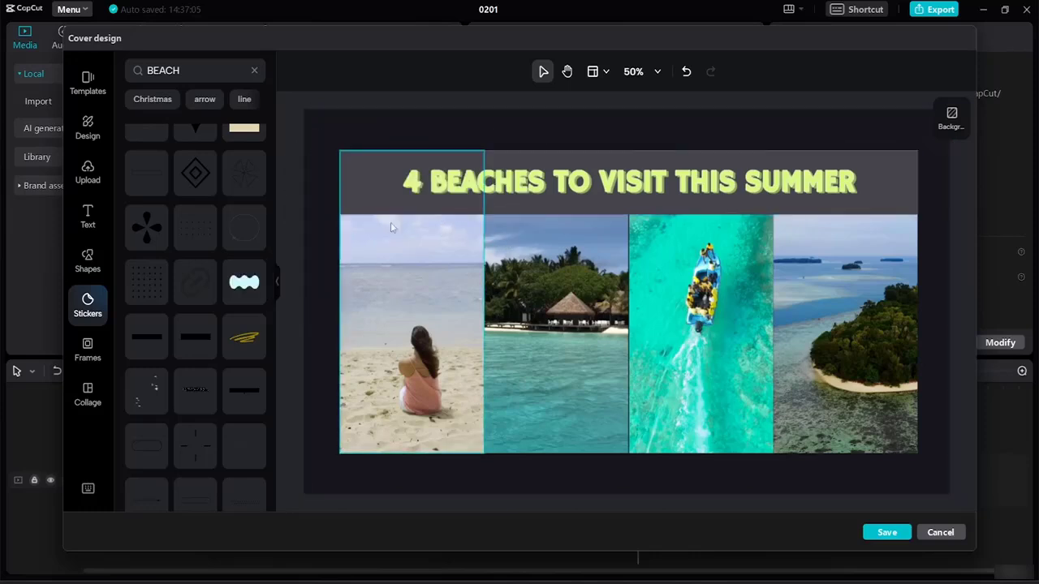
click(241, 283)
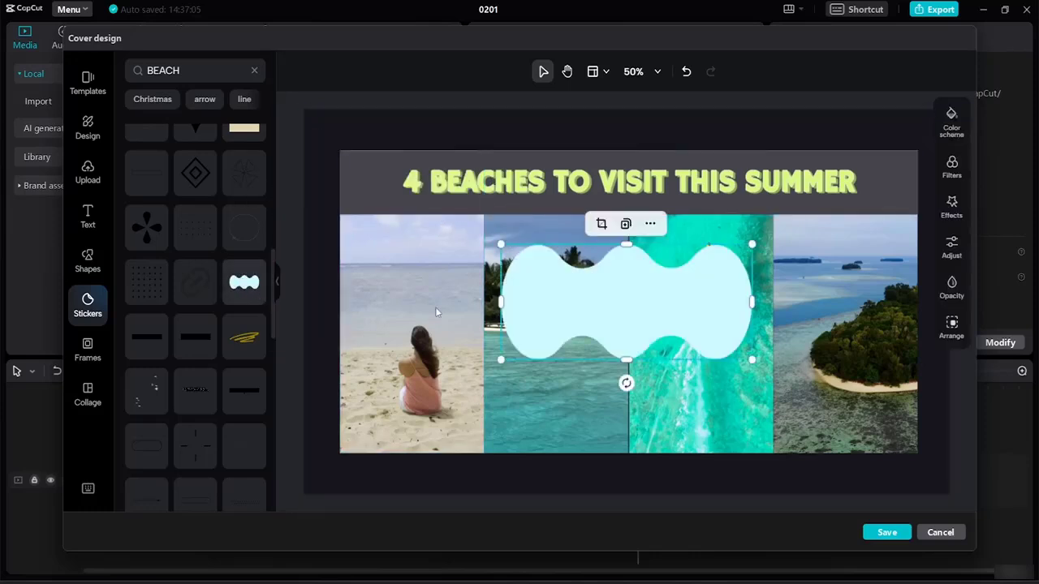
- Shrink the wavy sticker and place it in the gray banner just before the "4" of the title
mouse_move(738, 349)
mouse_down()
mouse_move(673, 300)
mouse_move(637, 318)
mouse_move(573, 245)
mouse_move(560, 273)
mouse_move(447, 228)
mouse_move(367, 167)
mouse_up()
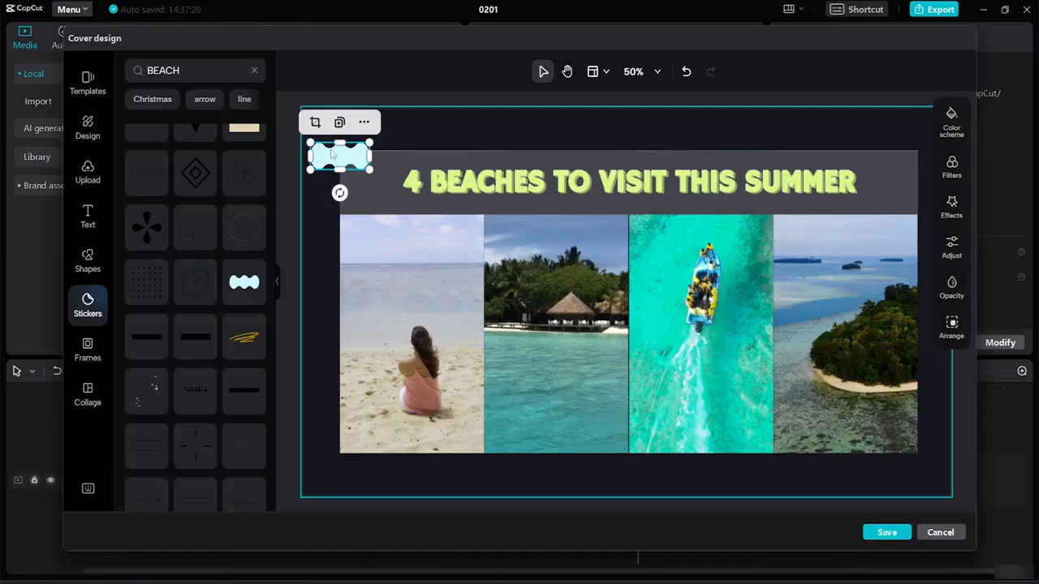
mouse_move(309, 143)
mouse_down()
mouse_move(369, 167)
mouse_move(360, 174)
mouse_move(404, 197)
mouse_up()
click(380, 183)
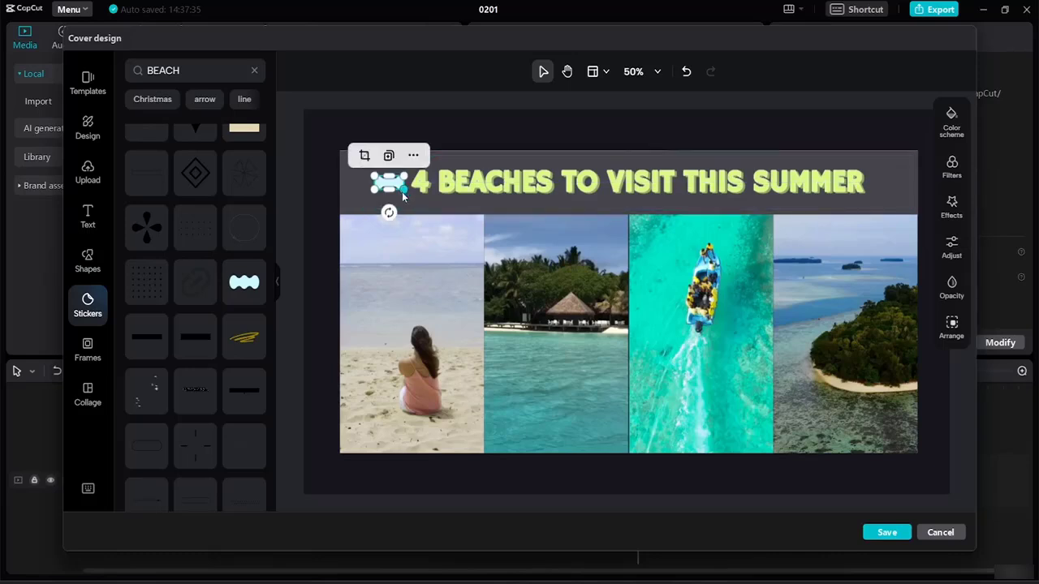
click(406, 200)
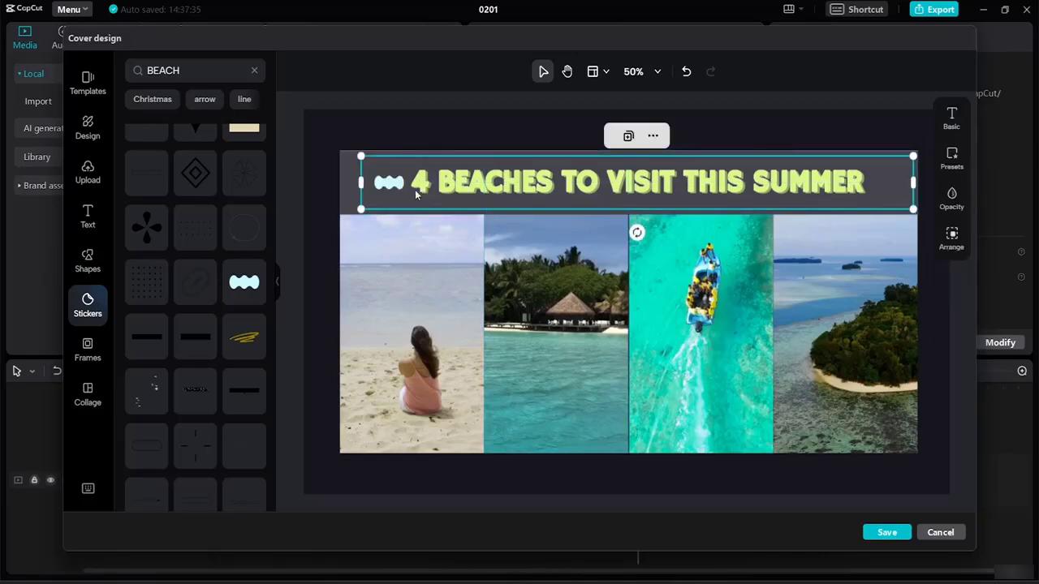
- Duplicate the wavy sticker and place the copy in the banner just after the word SUMMER
click(390, 187)
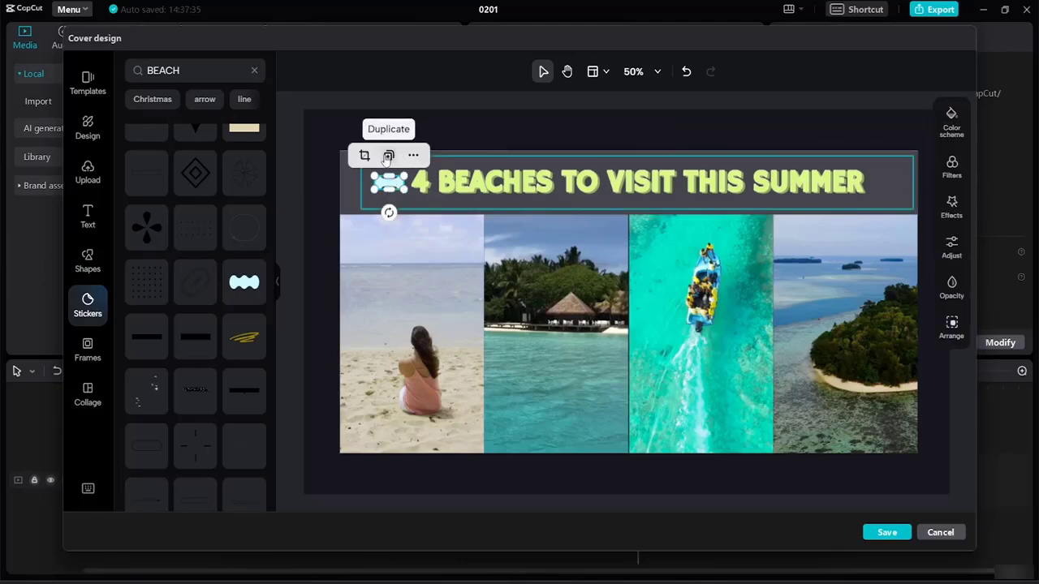
click(388, 156)
mouse_move(404, 195)
mouse_down()
mouse_move(899, 180)
mouse_move(887, 184)
mouse_up()
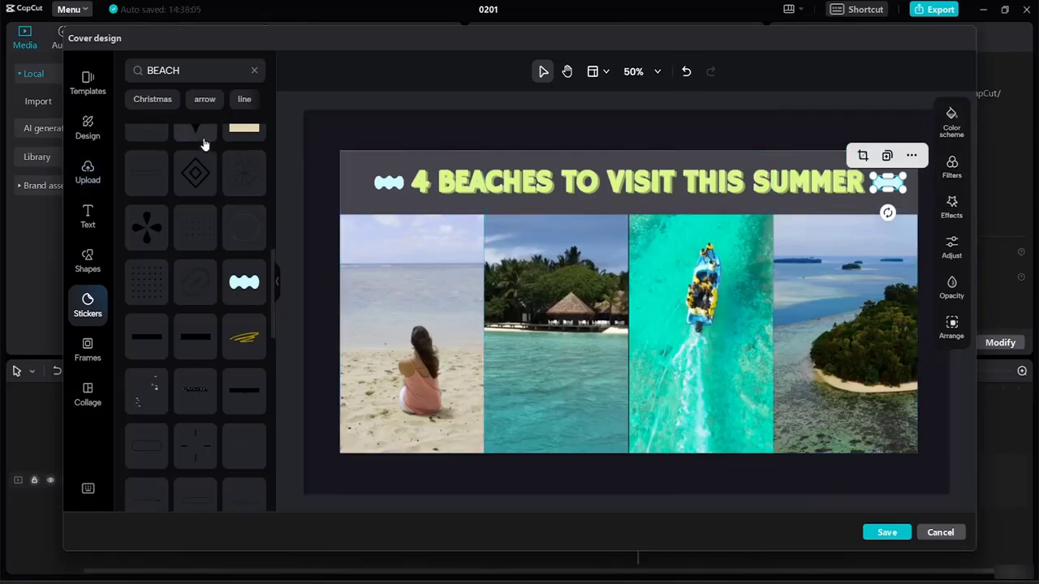
- Search the stickers for "subscribe" in place of BEACH, then clear the search
click(254, 71)
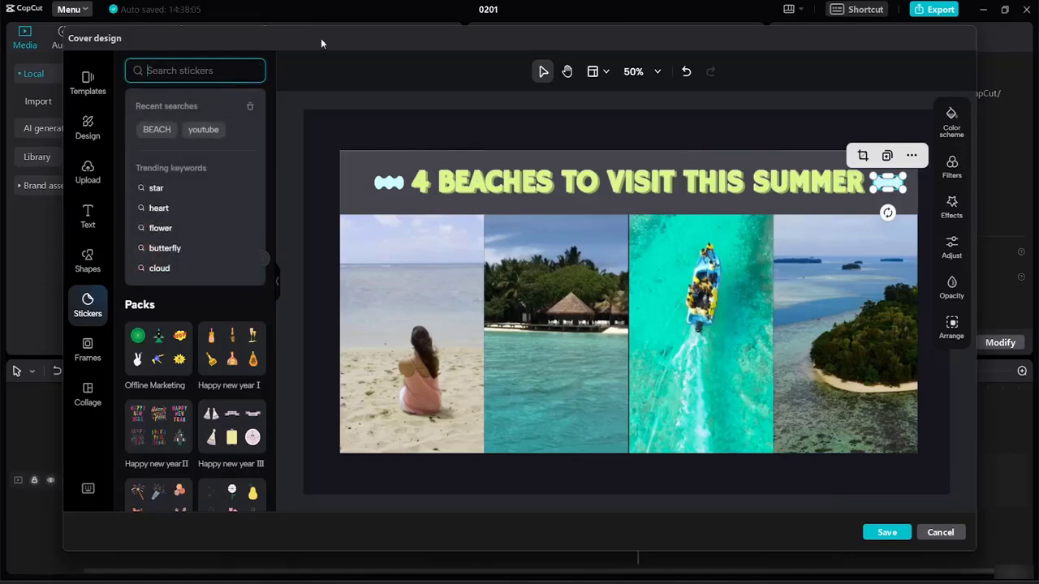
text(subsc)
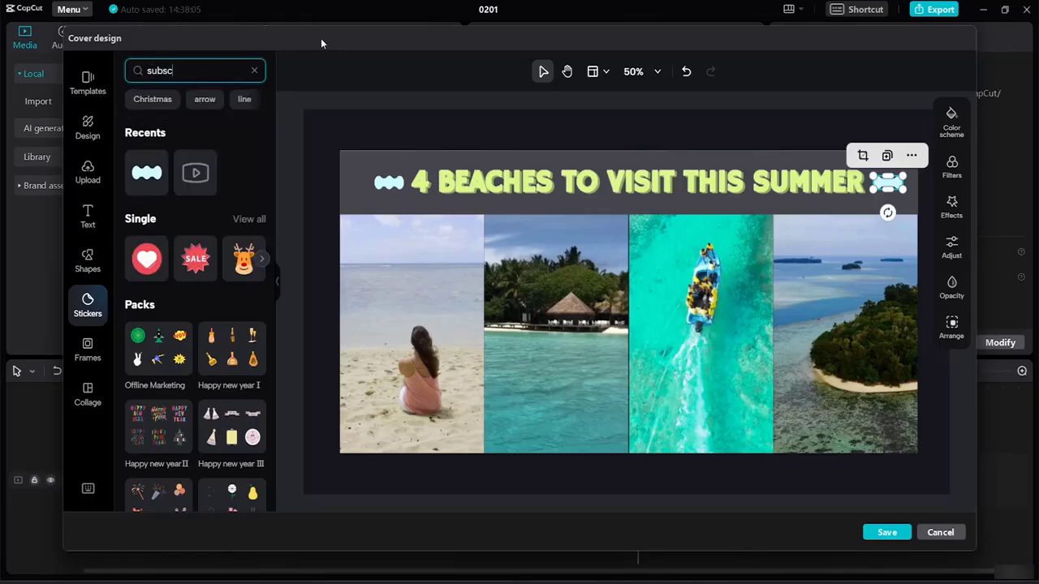
text(ribe)
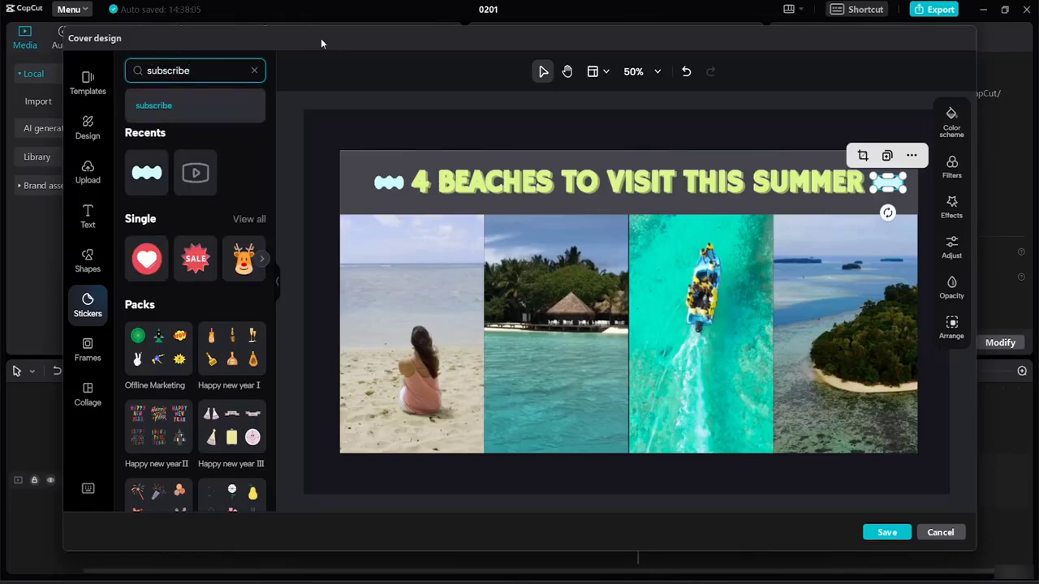
key(Return)
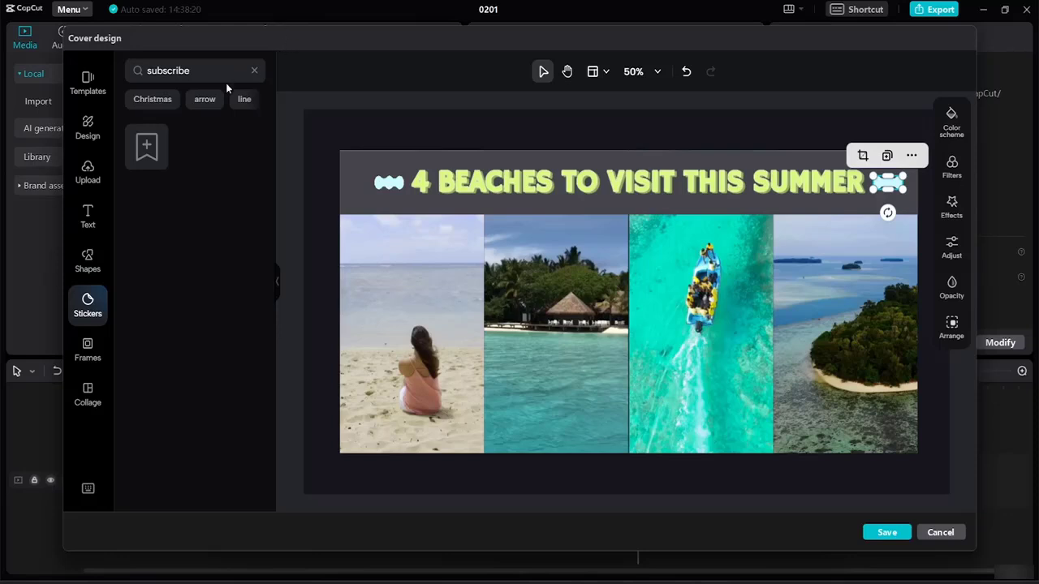
click(254, 71)
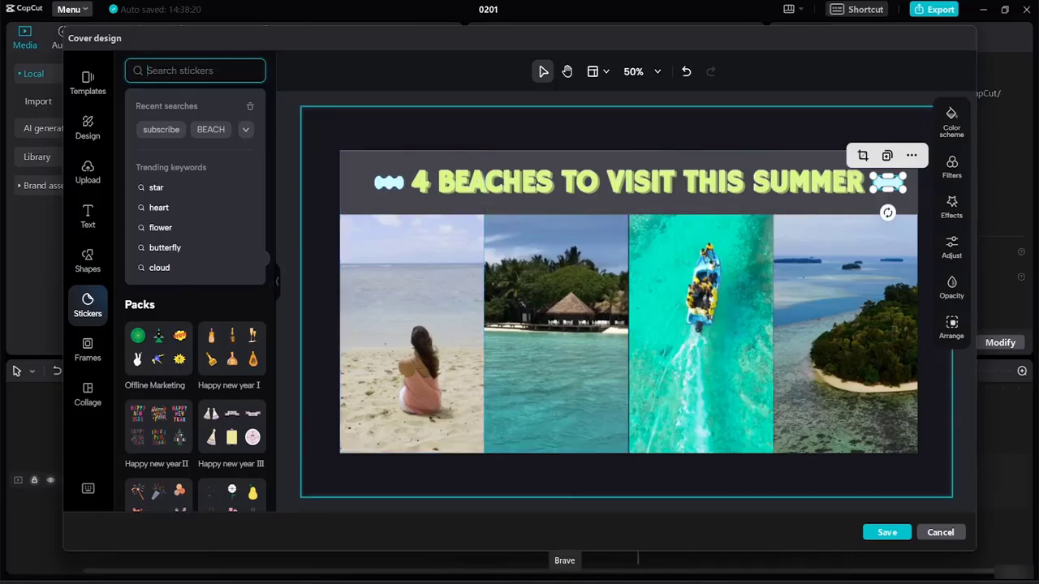
- Switch to the Brave browser, search Google for "png wing" in a new tab and open the PNGWing site
click(564, 581)
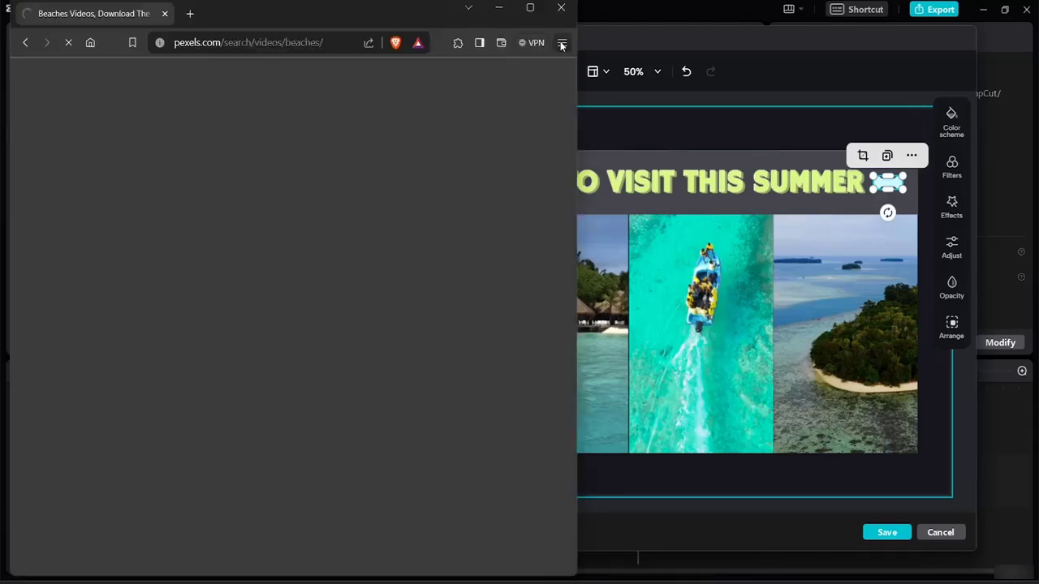
click(530, 7)
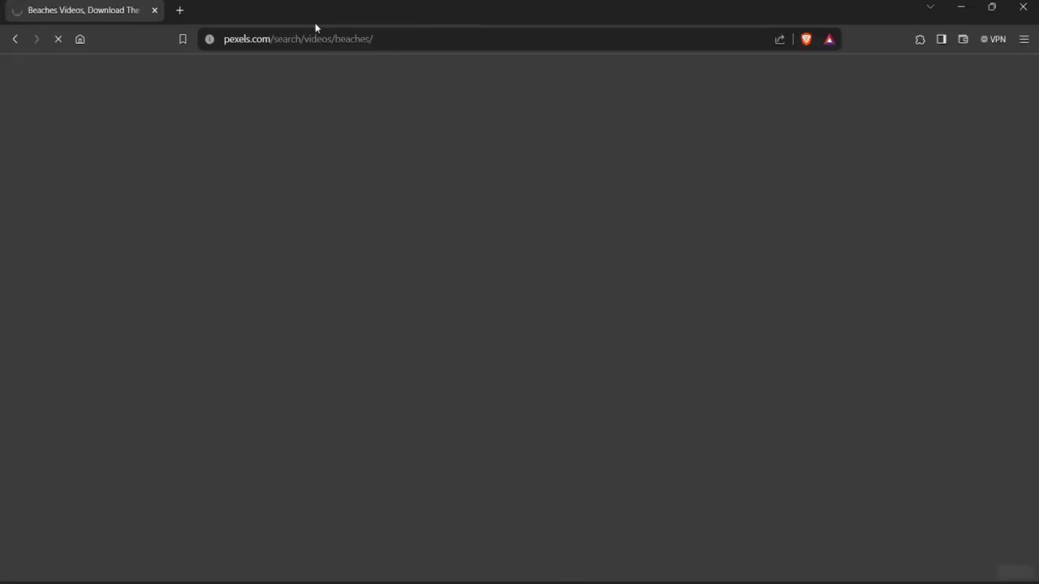
click(180, 10)
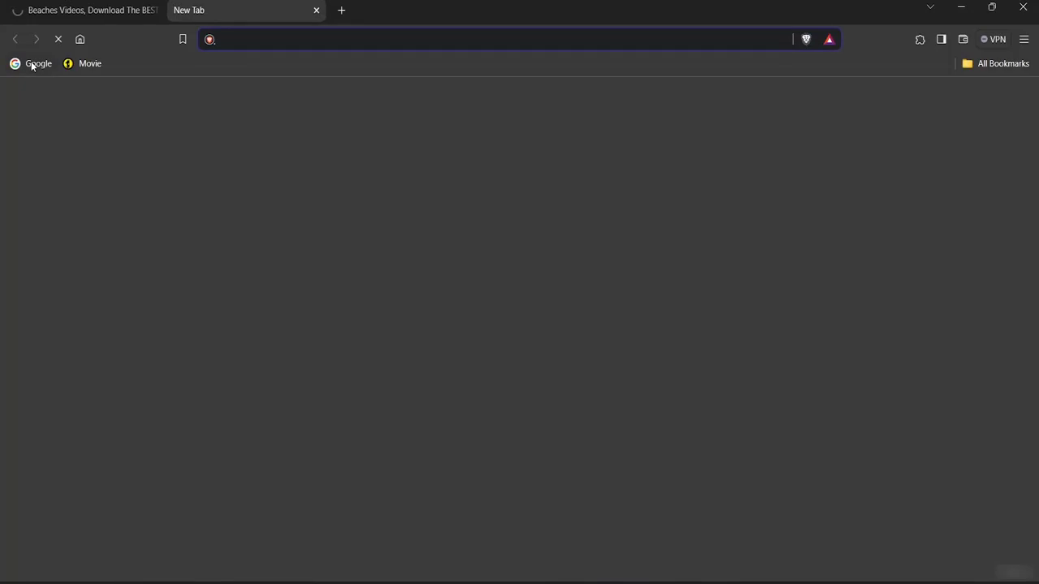
click(35, 63)
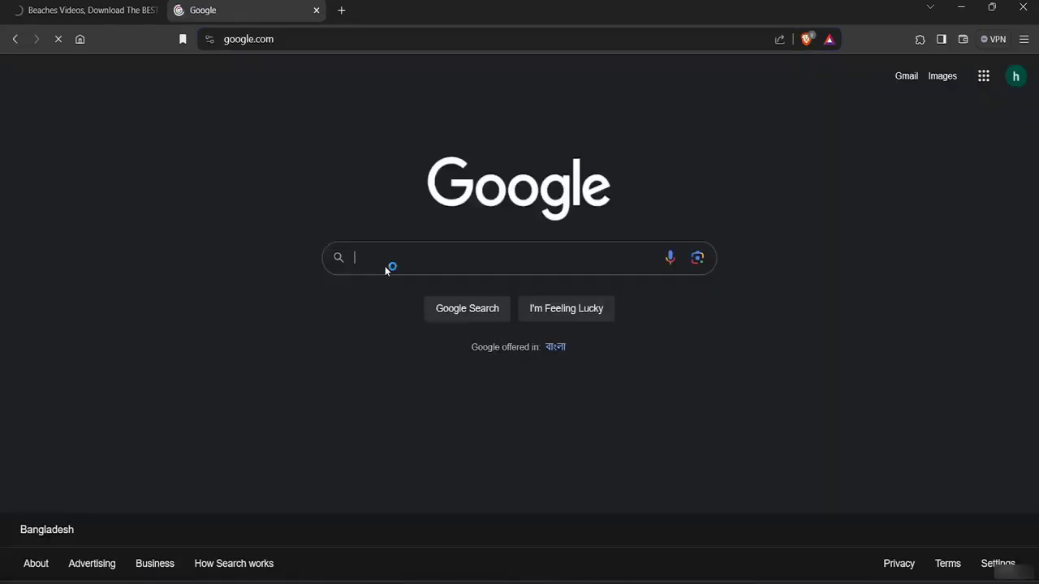
text(png win)
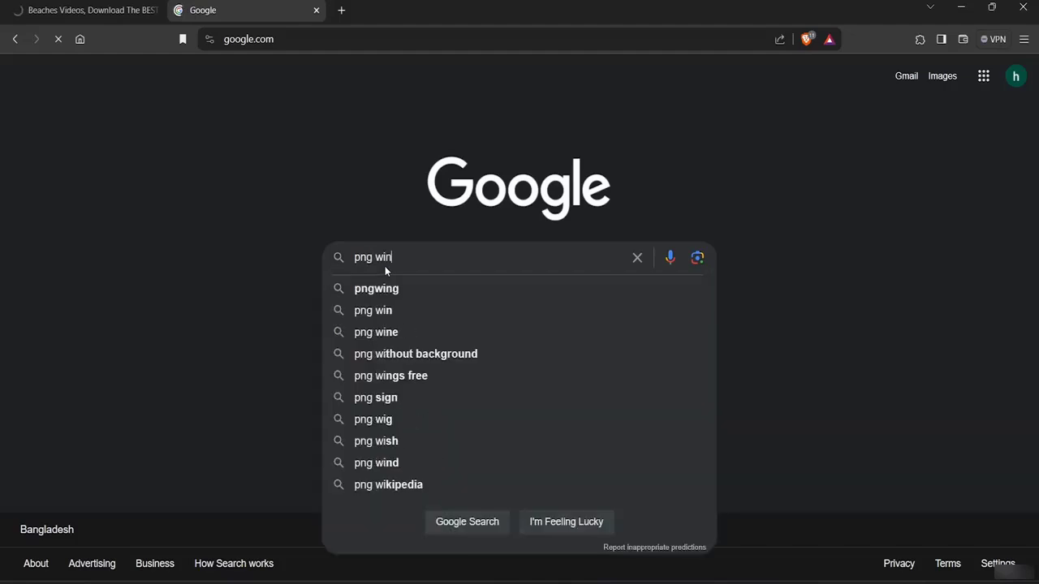
text(g)
key(Return)
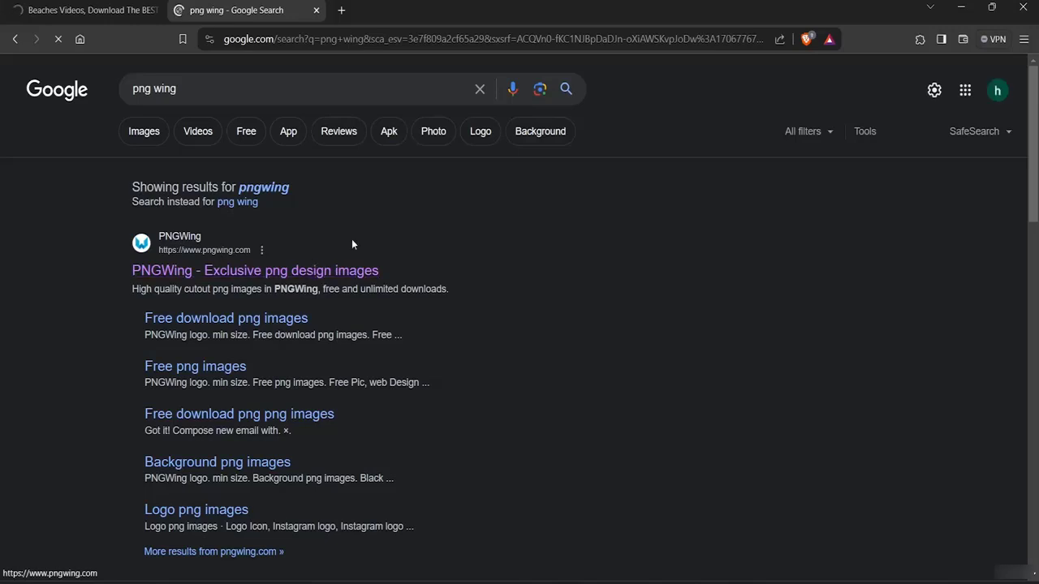
click(352, 239)
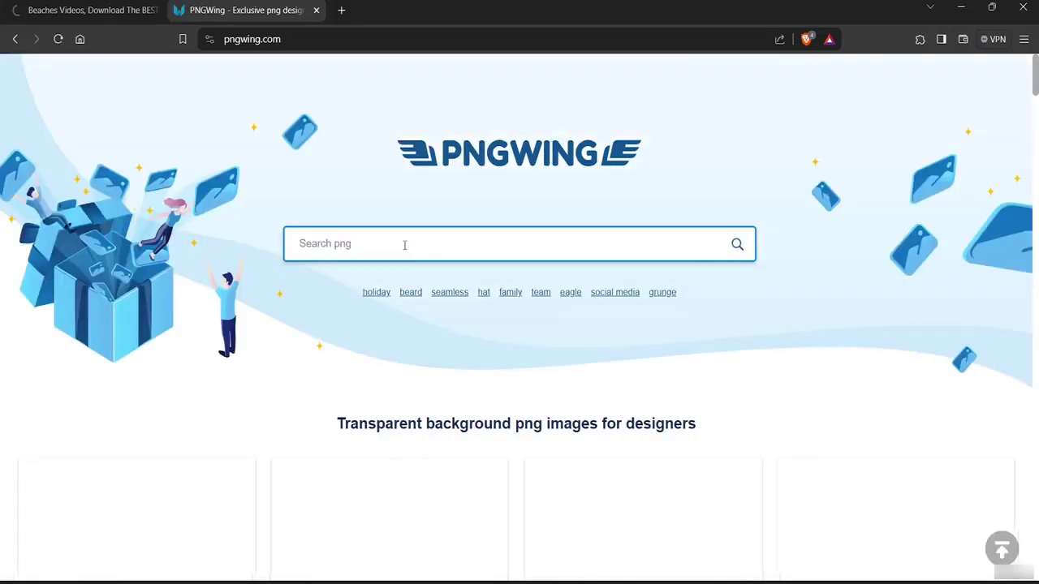
- Search PNGWing for "youtube" and open an image from the results
text(y)
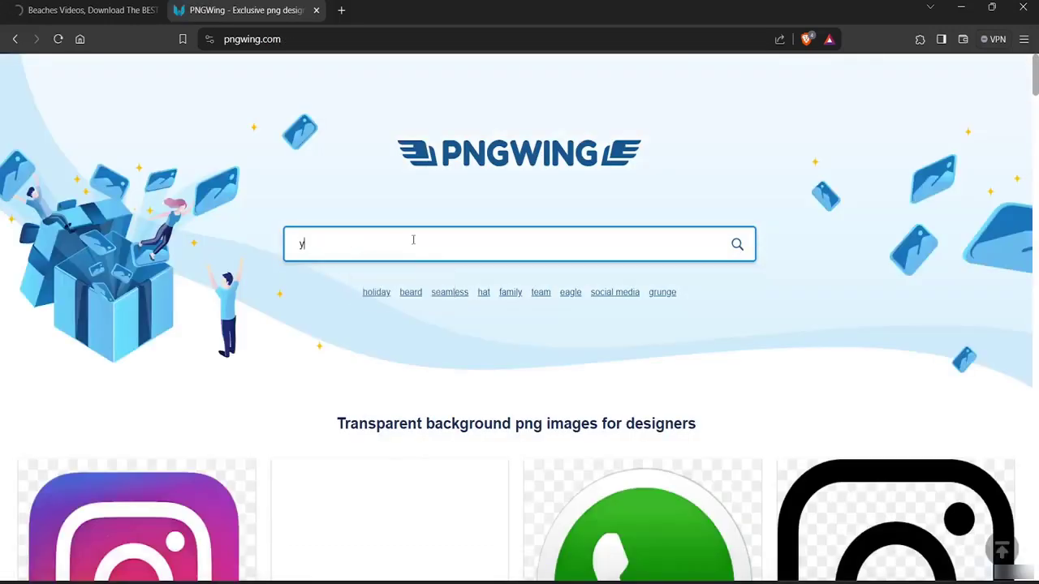
text(outube)
key(Return)
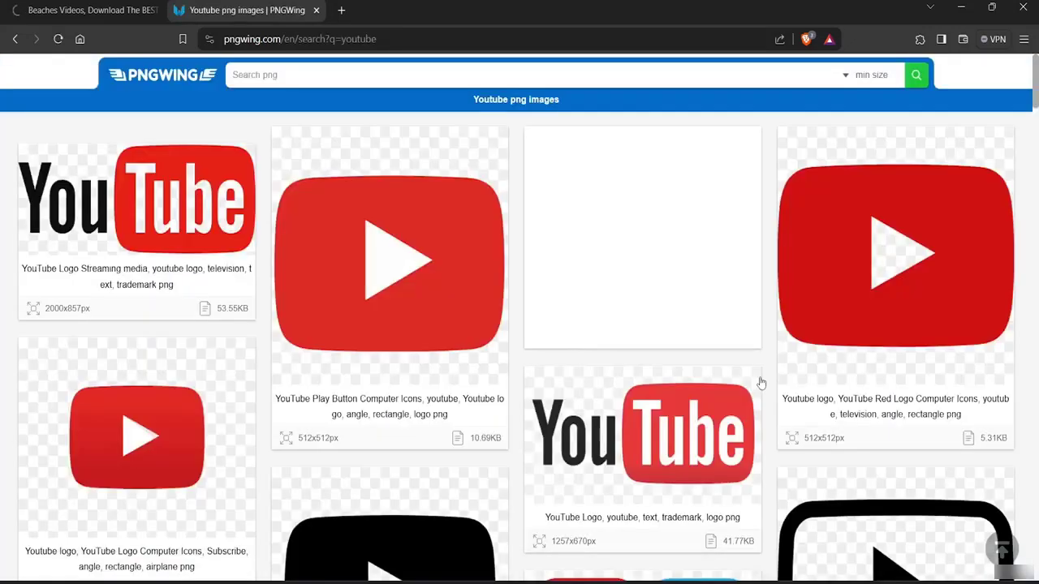
click(682, 329)
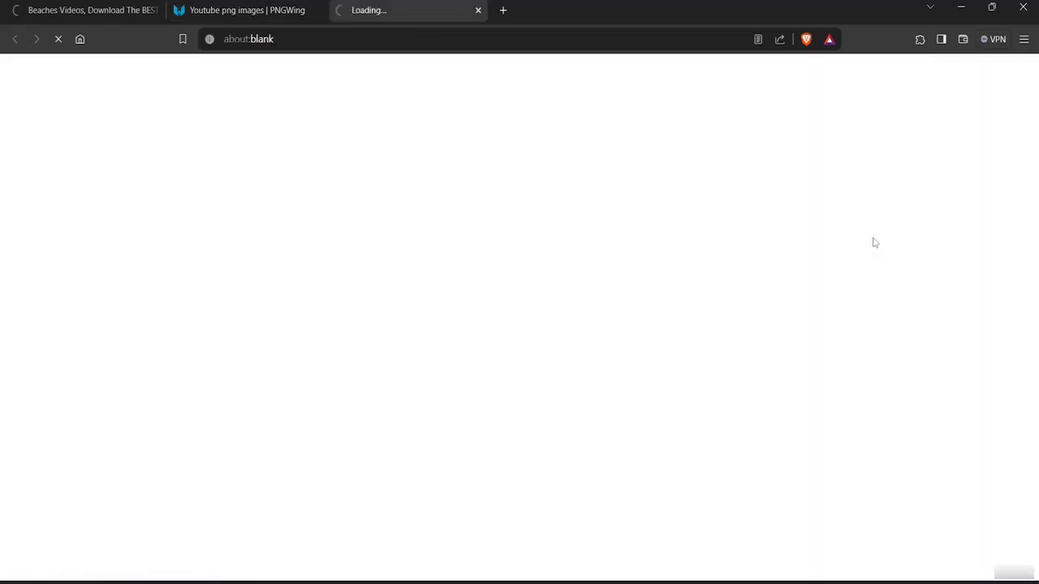
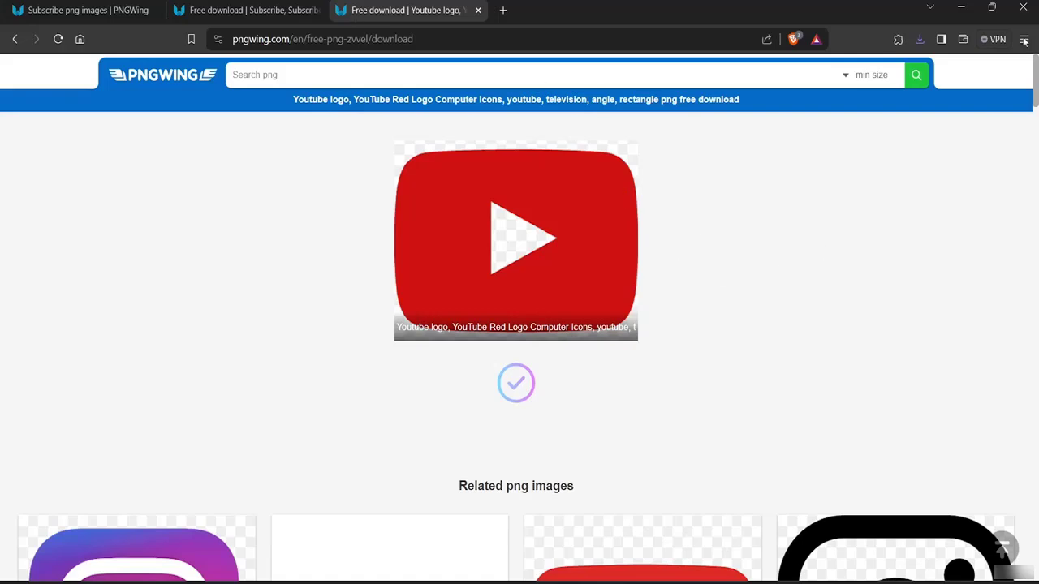
- Switch back to CapCut and open the cover's uploaded project media, checking the Space media as well
click(961, 7)
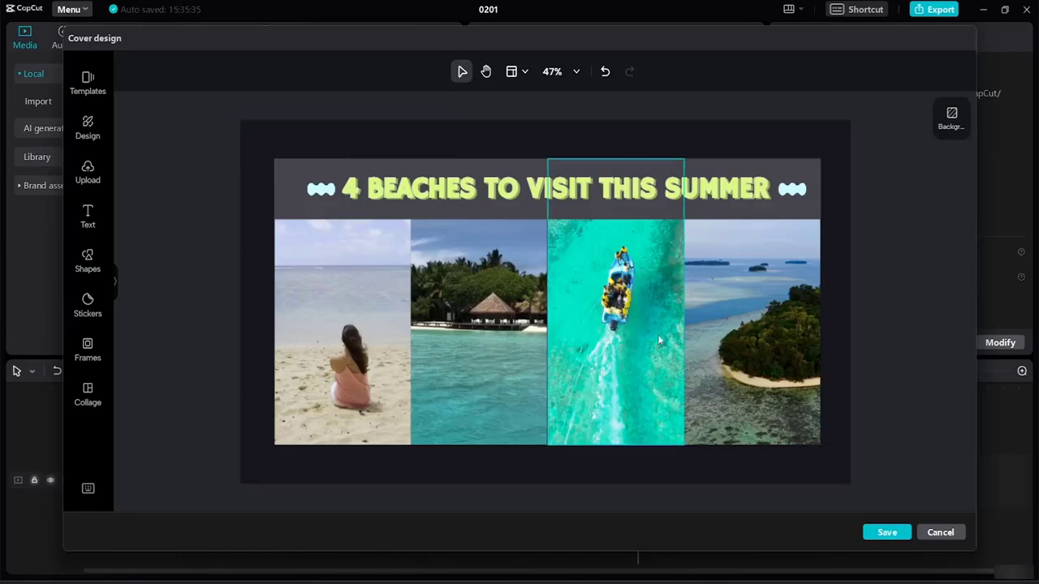
click(93, 185)
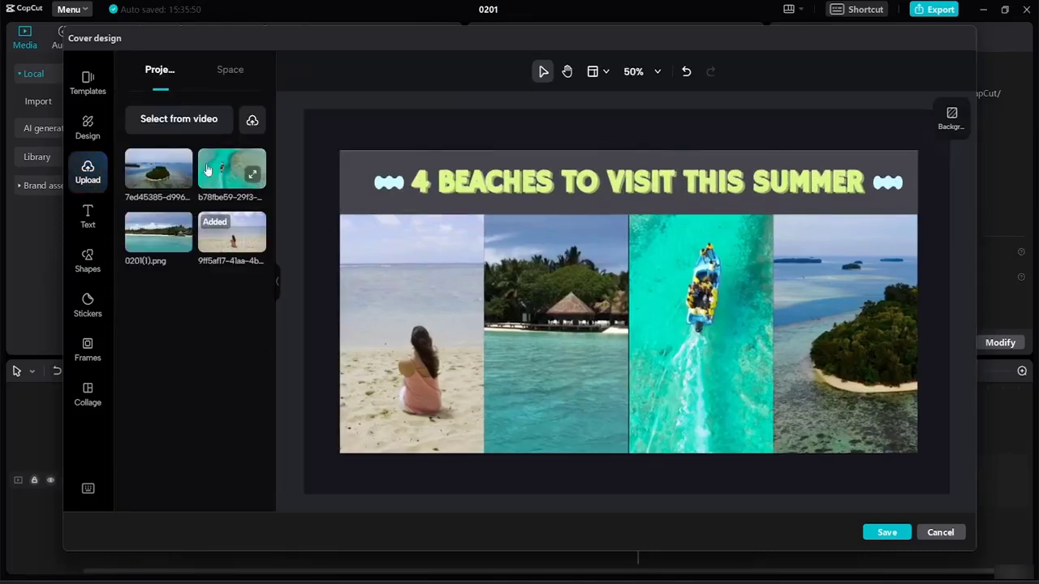
click(230, 73)
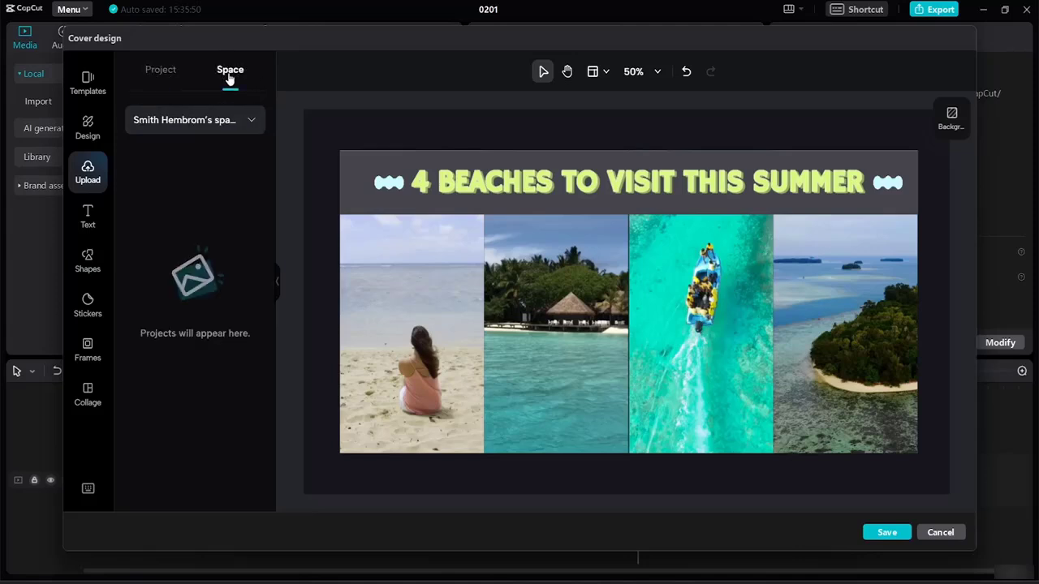
click(242, 121)
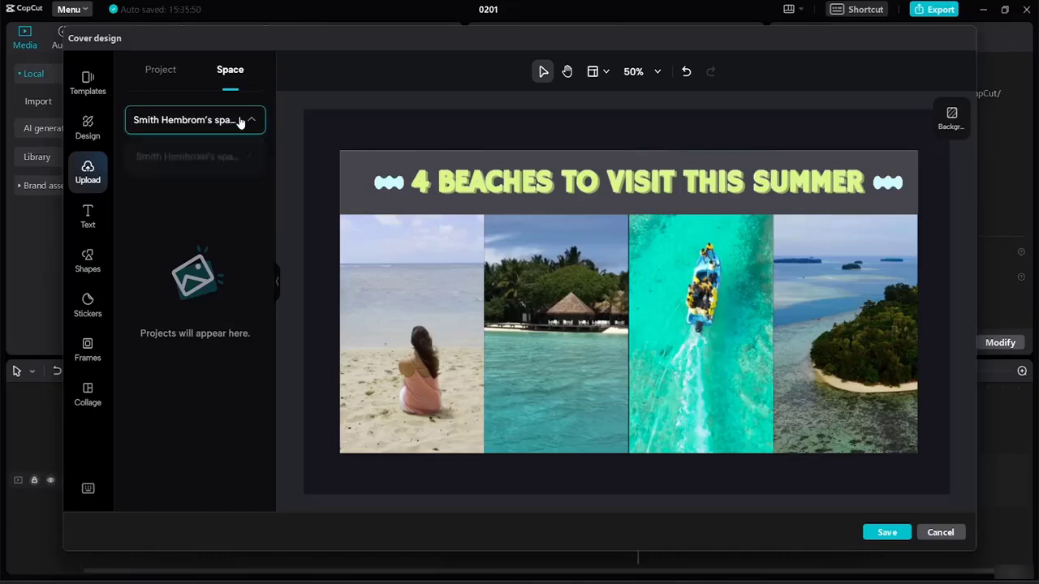
click(172, 73)
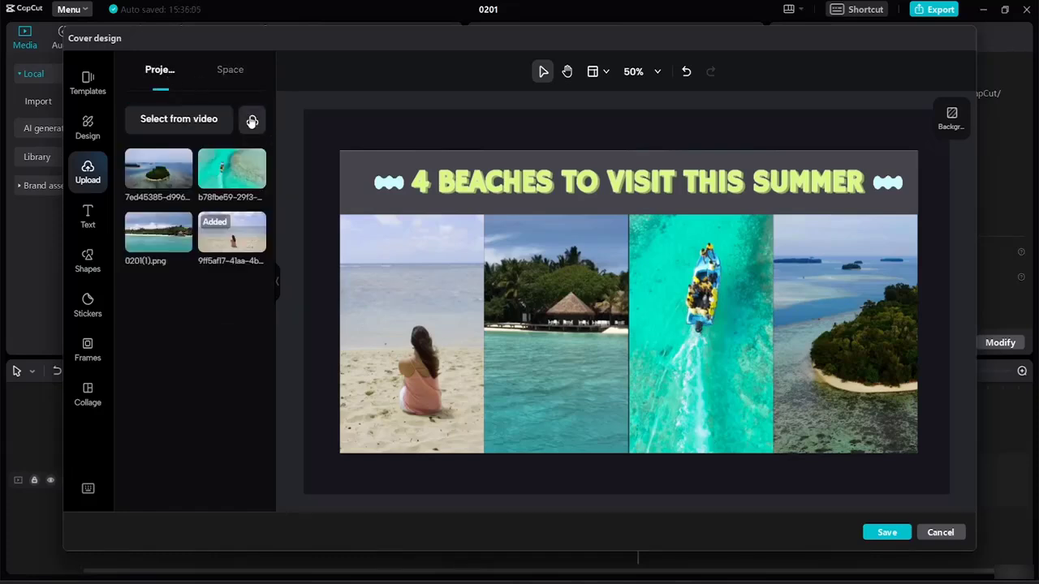
- Upload the YouTube logo image "pngwing.com (1)" from the Downloads folder into the project media
click(252, 122)
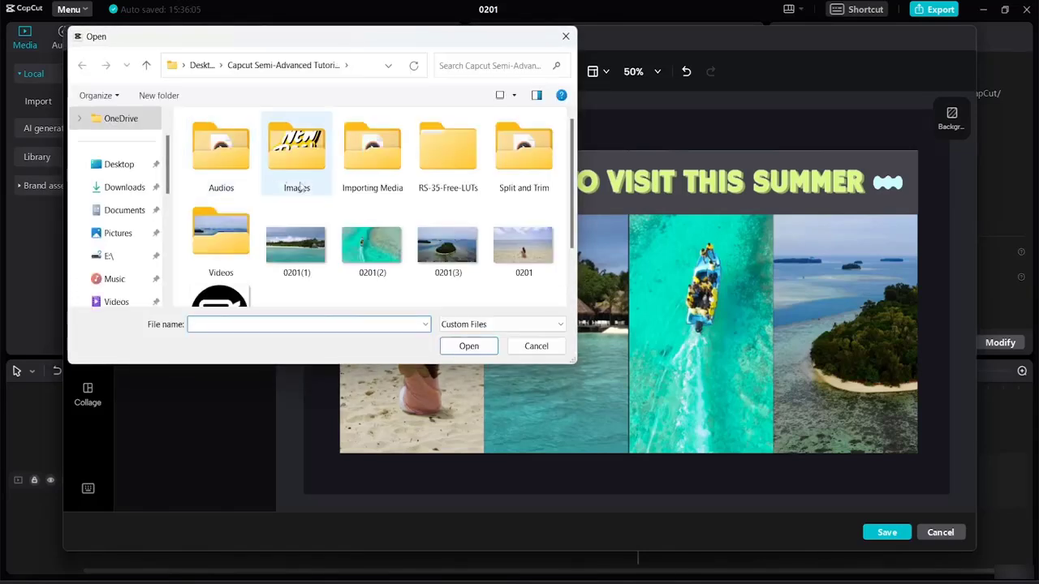
click(126, 187)
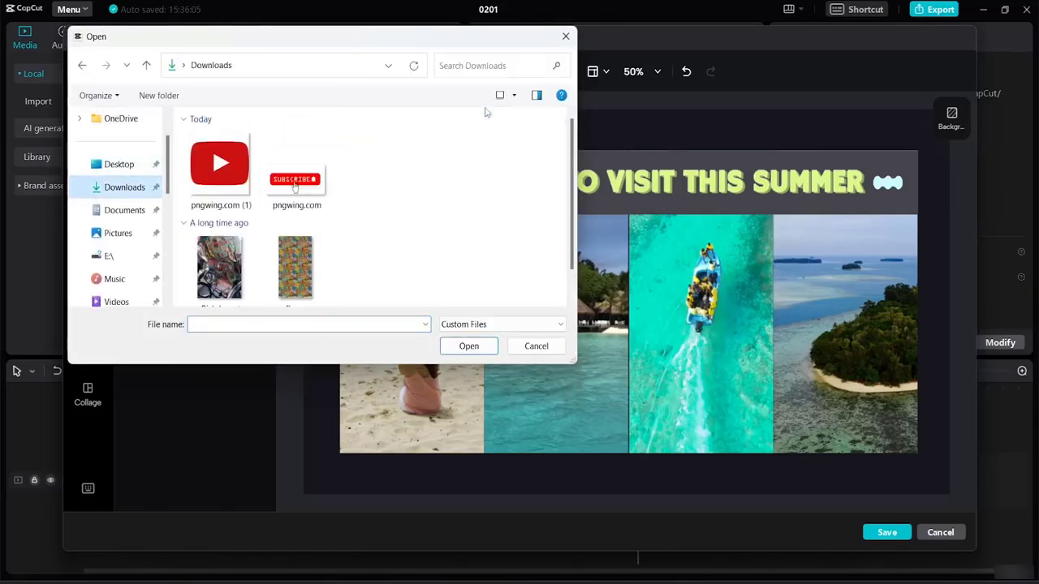
click(304, 180)
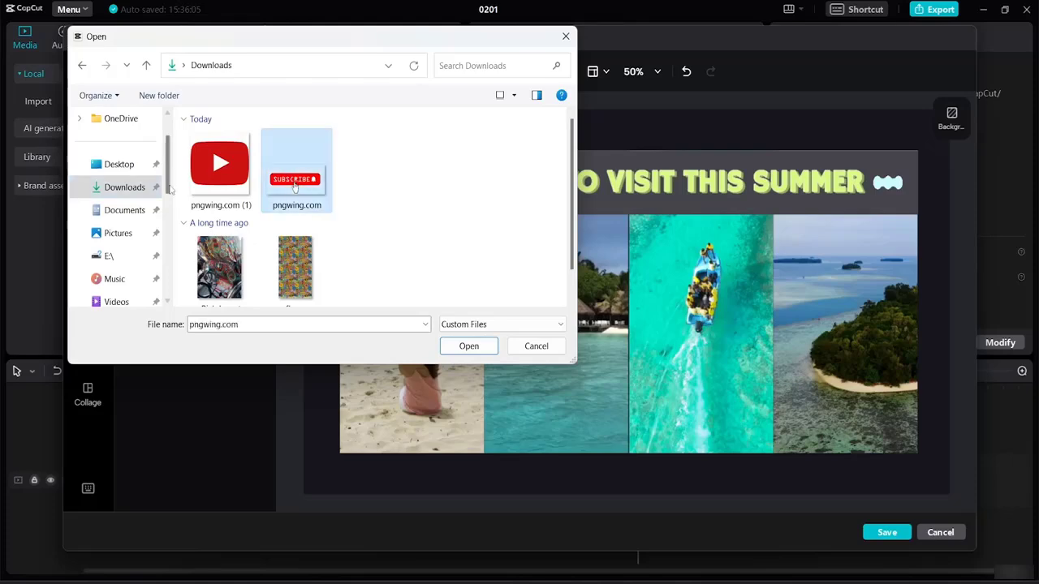
ctrl+click(203, 174)
click(481, 346)
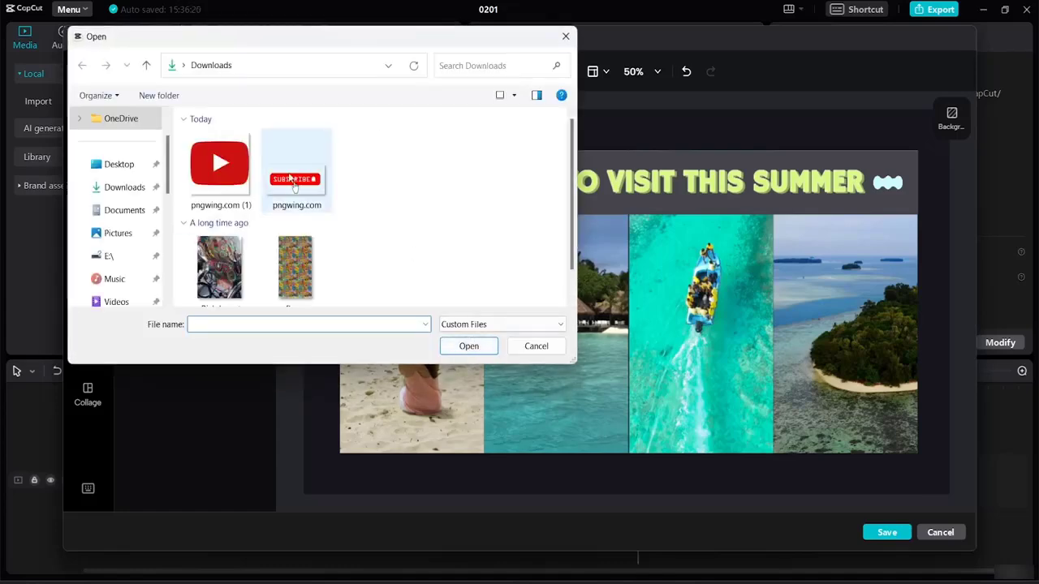
double_click(219, 175)
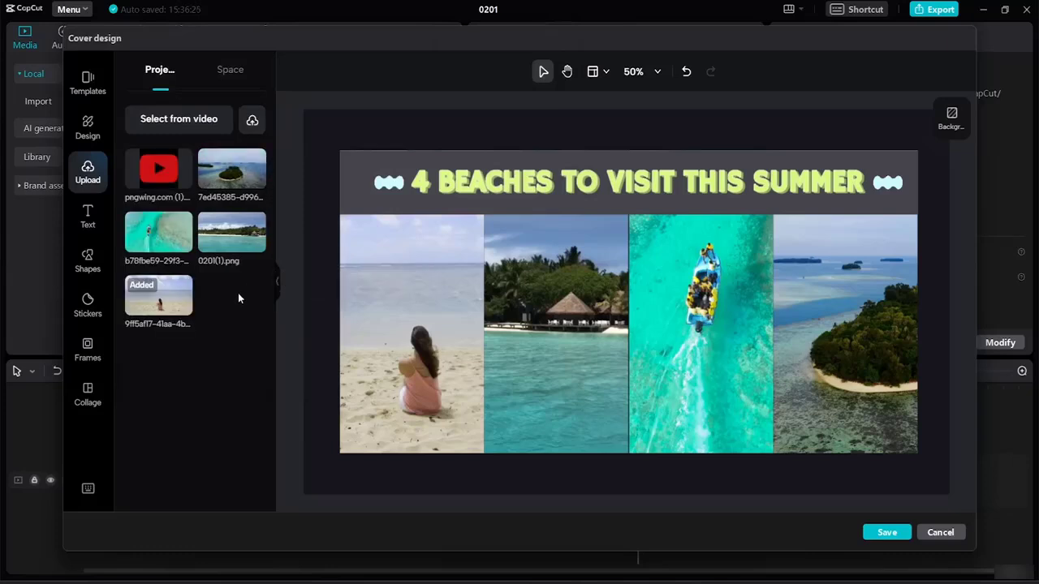
- Upload the subscribe button image "pngwing.com" from the Downloads folder into the project media
click(252, 122)
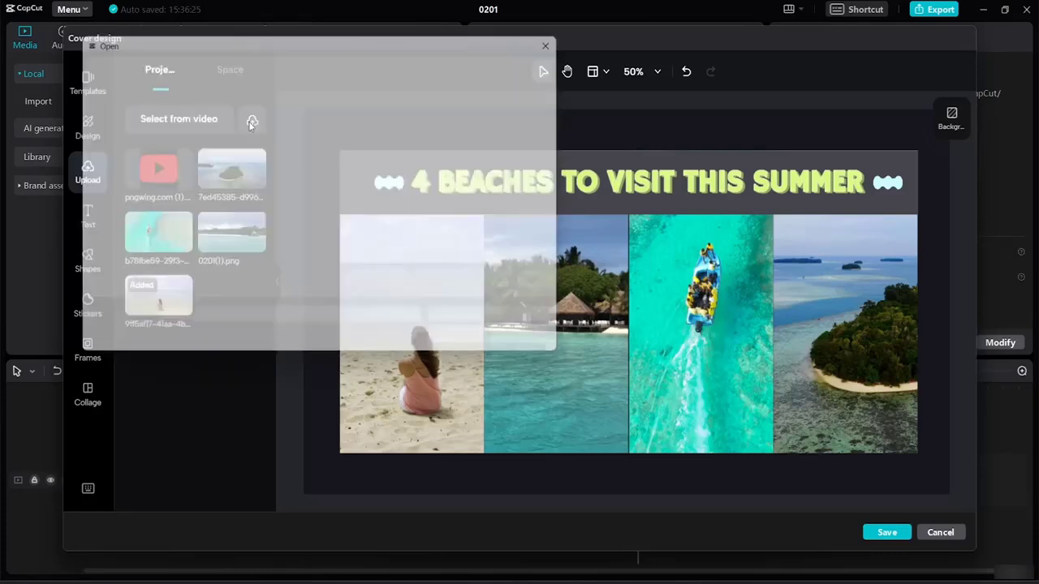
click(293, 186)
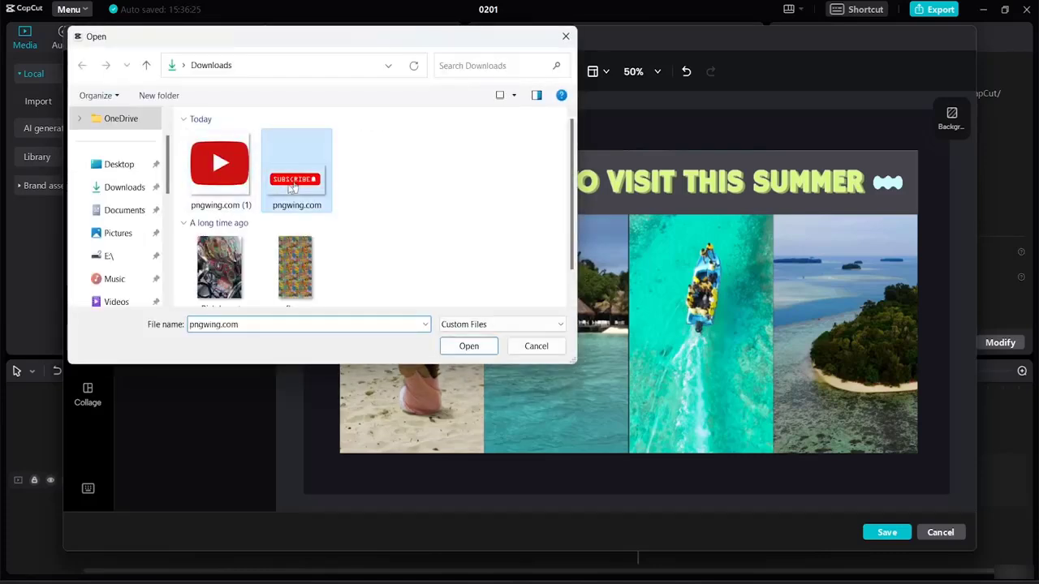
click(468, 346)
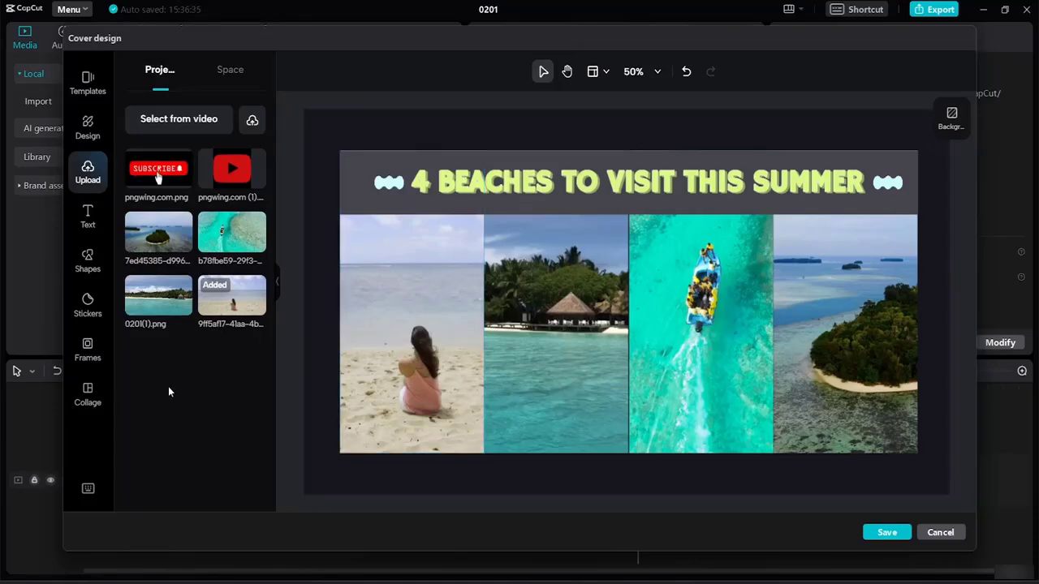
- Add the uploaded YouTube logo image to the cover
mouse_move(233, 172)
mouse_down()
mouse_move(384, 115)
mouse_move(346, 146)
mouse_move(215, 169)
mouse_up()
click(230, 170)
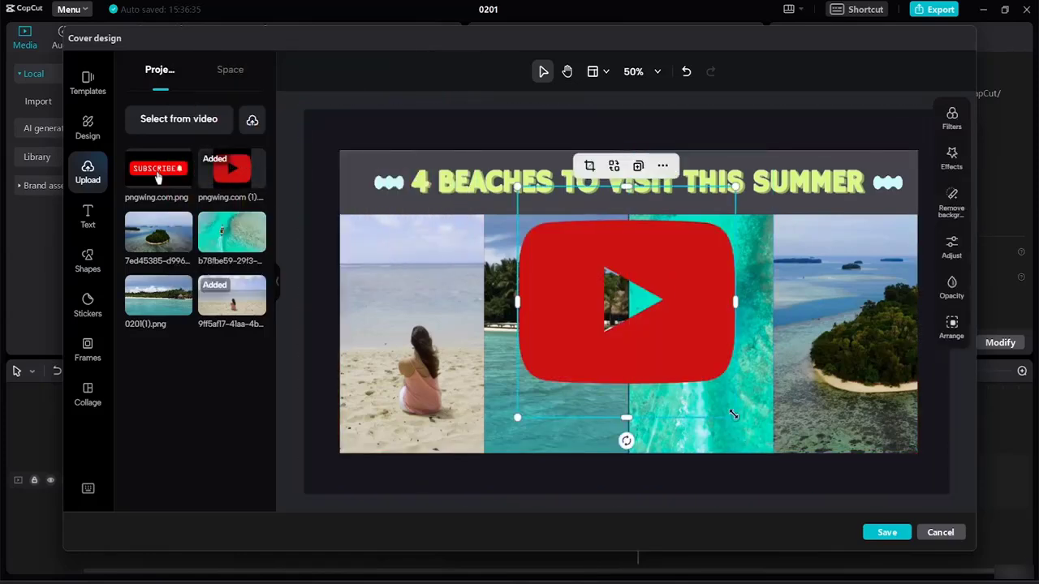
drag(734, 415, 641, 277)
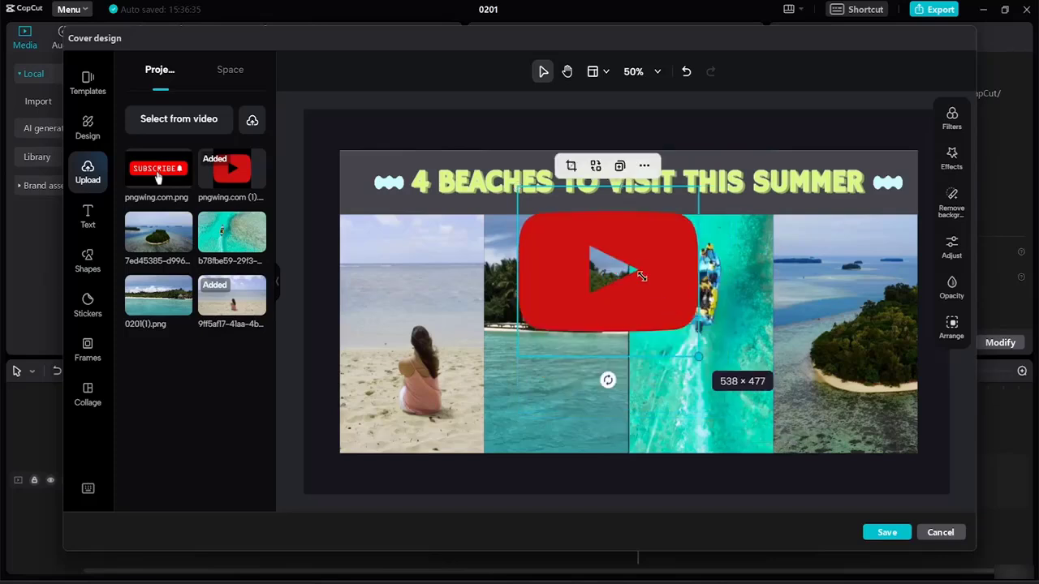
drag(598, 225, 625, 258)
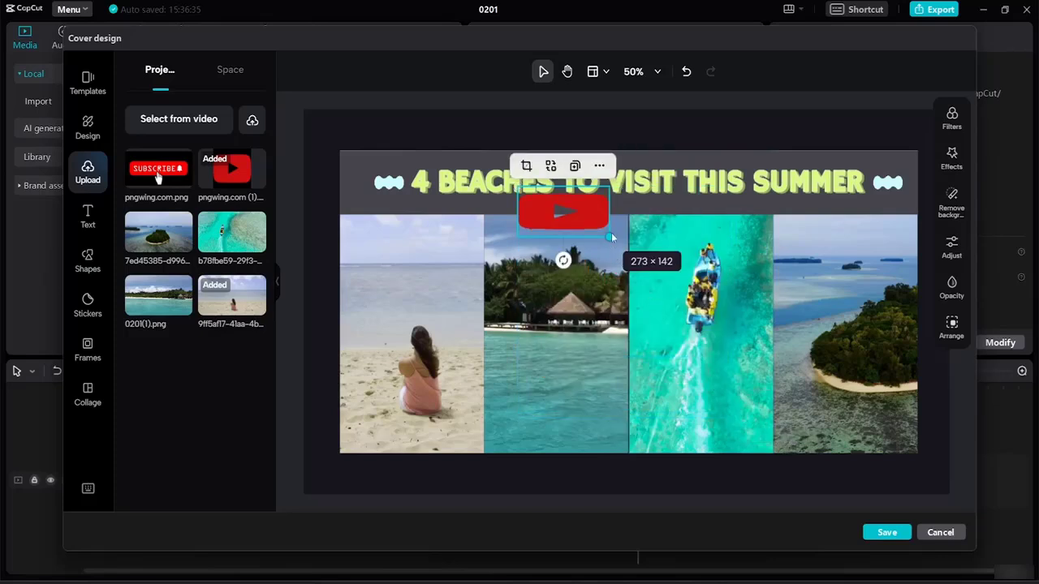
key(ctrl+z)
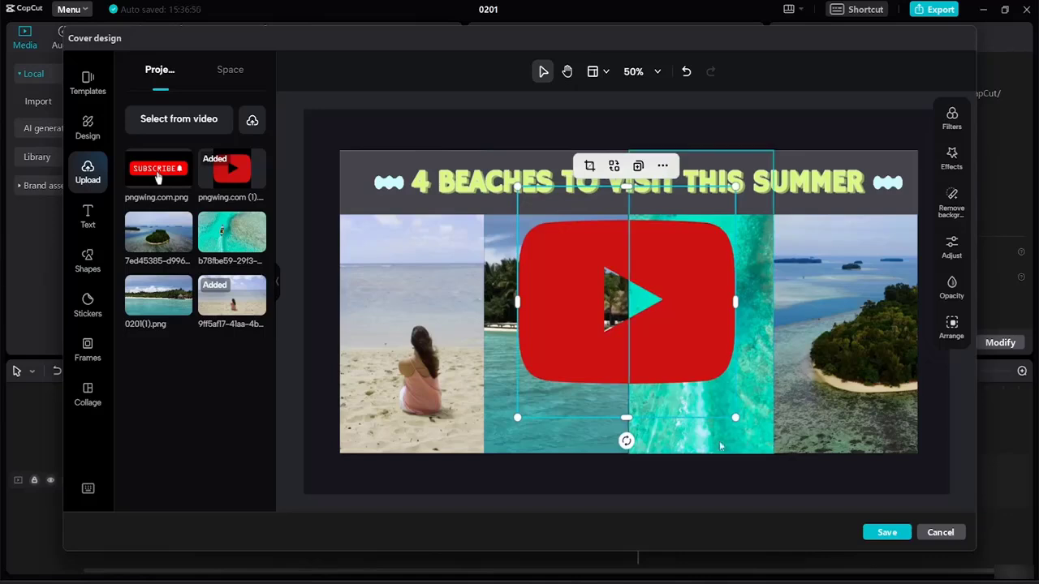
- Shrink the YouTube logo to a small icon and place it above the left end of the title banner
drag(734, 417, 360, 129)
click(637, 473)
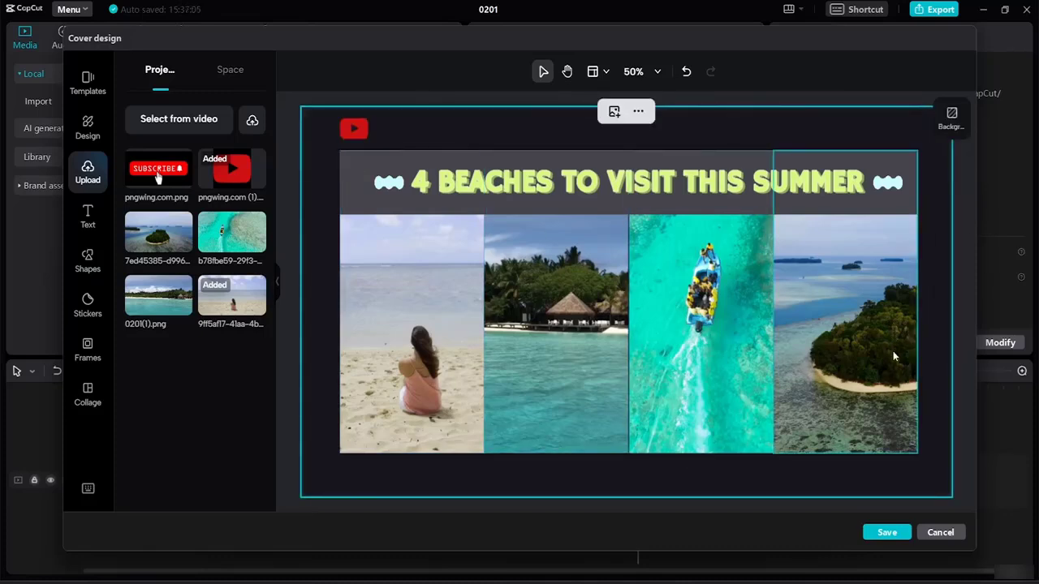
- Add the subscribe image to the cover and shrink it to a small button centered below the beach stills
click(158, 173)
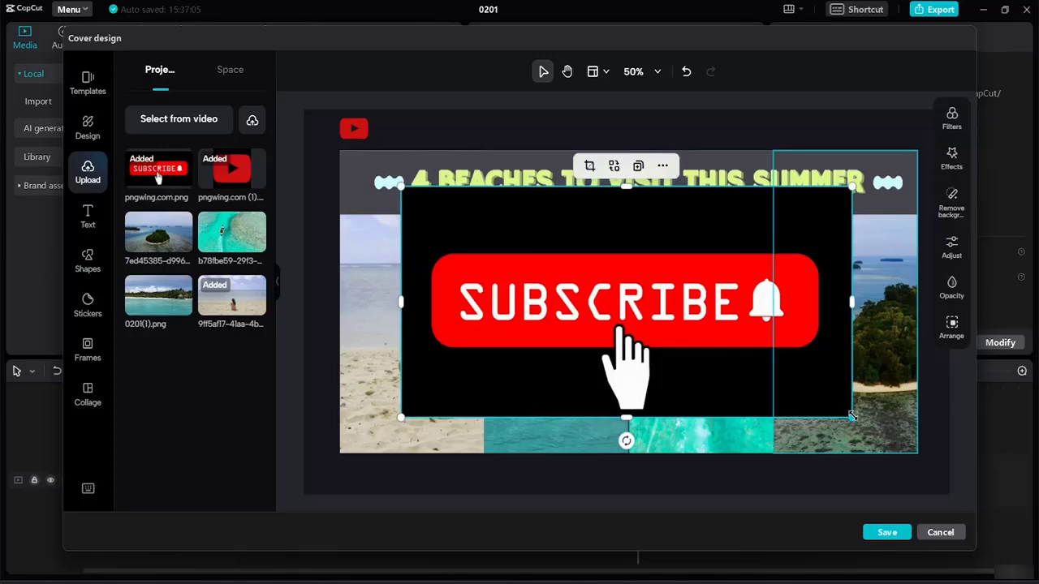
drag(852, 417, 624, 480)
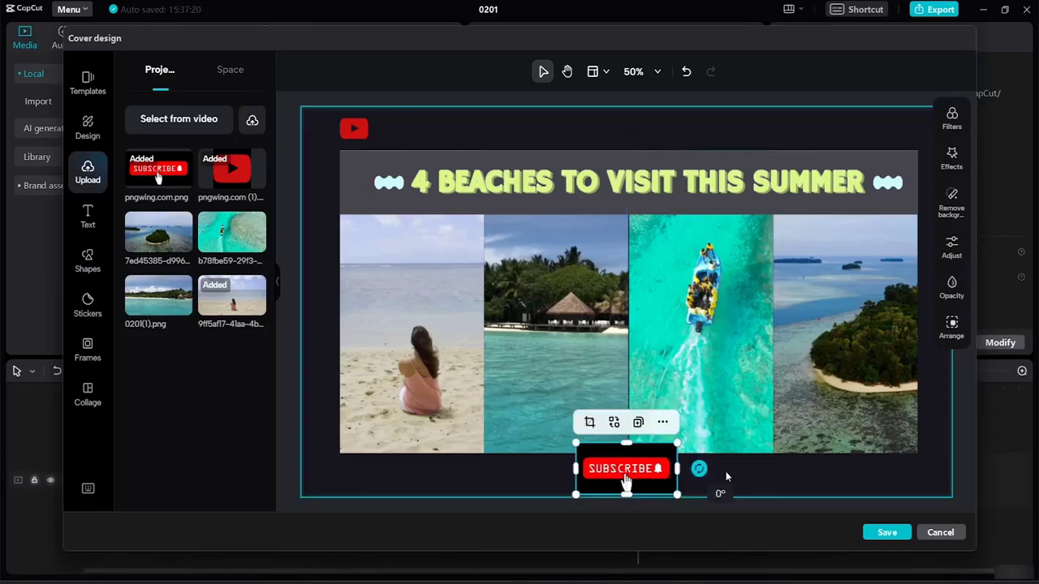
click(735, 481)
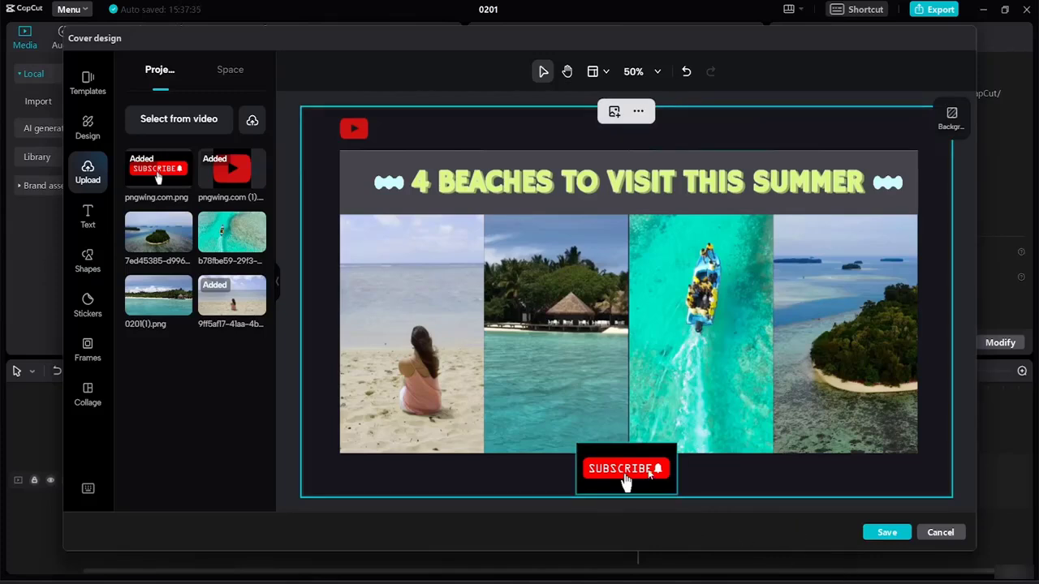
- Shrink the subscribe image a little more and move it to the cover's lower-right corner, below the island still
click(625, 480)
mouse_move(676, 446)
mouse_down()
mouse_move(649, 468)
mouse_move(663, 464)
mouse_move(660, 453)
mouse_up()
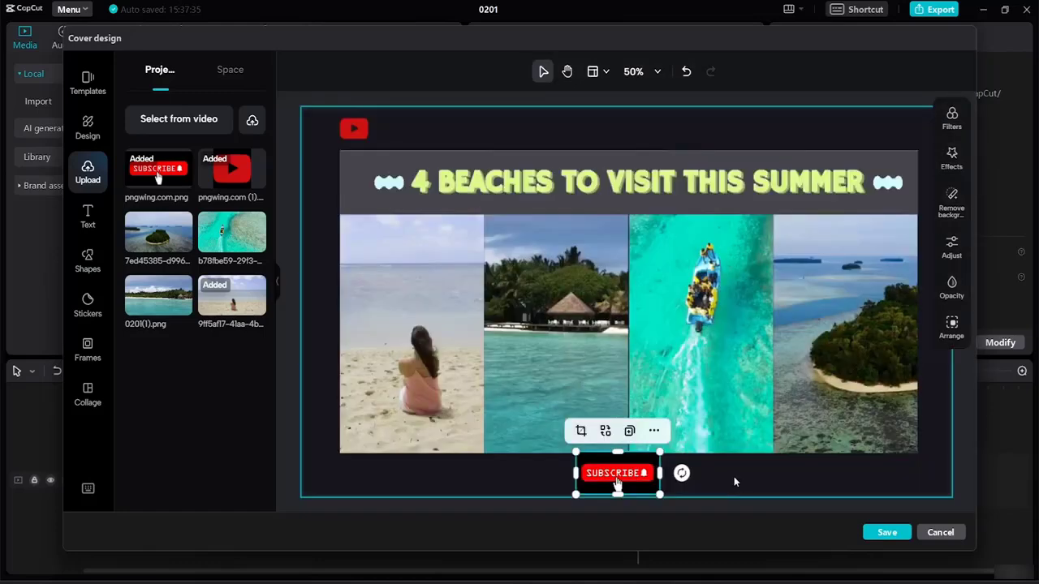
click(734, 477)
drag(635, 479, 941, 469)
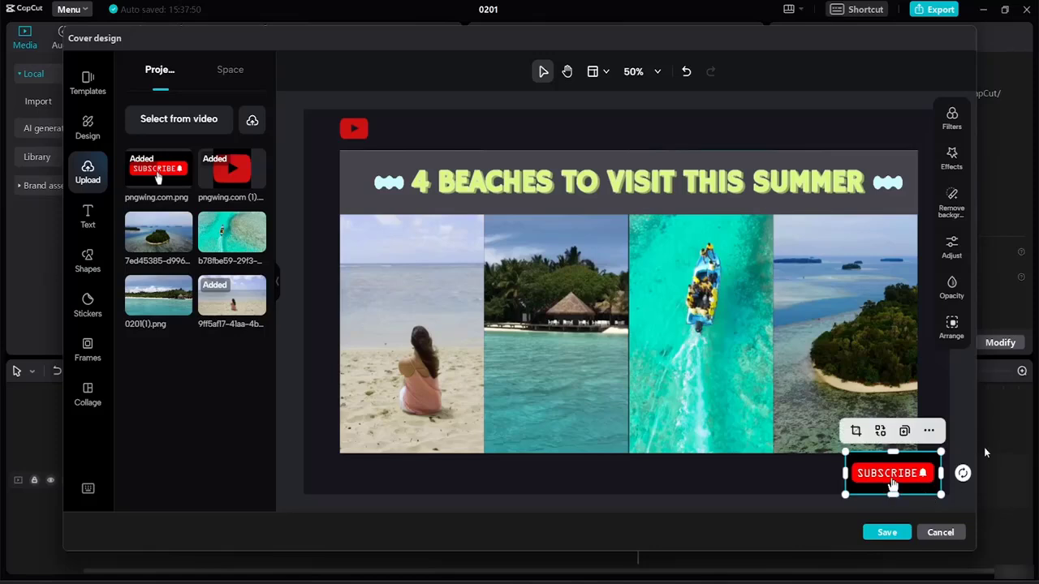
click(974, 439)
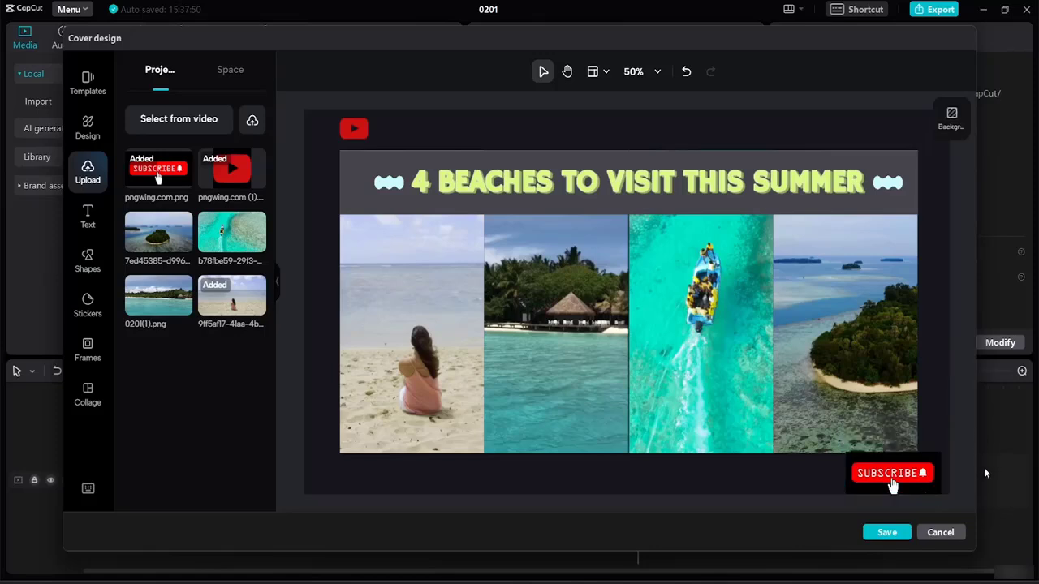
- Adjust the subscribe image's size and align it just below the island still, flush with the still's right edge
click(883, 468)
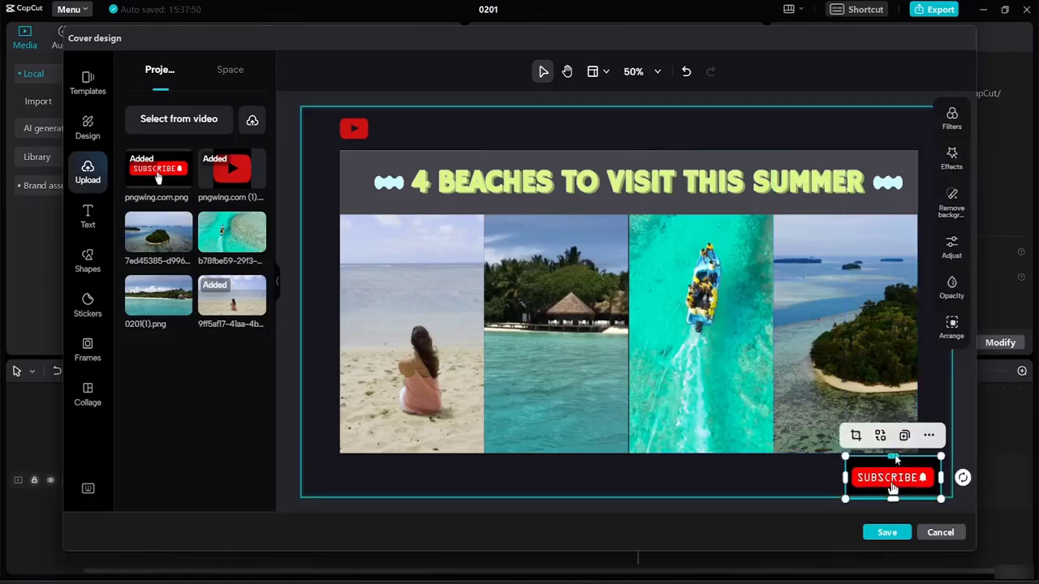
drag(893, 454, 824, 467)
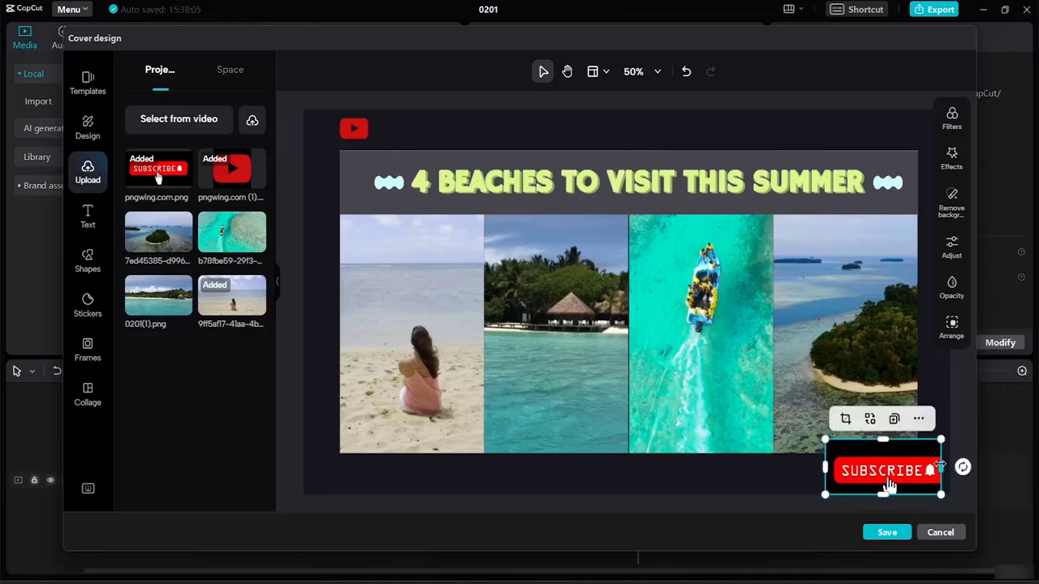
drag(941, 469, 942, 465)
mouse_move(891, 511)
mouse_down()
mouse_move(894, 498)
mouse_move(894, 509)
mouse_up()
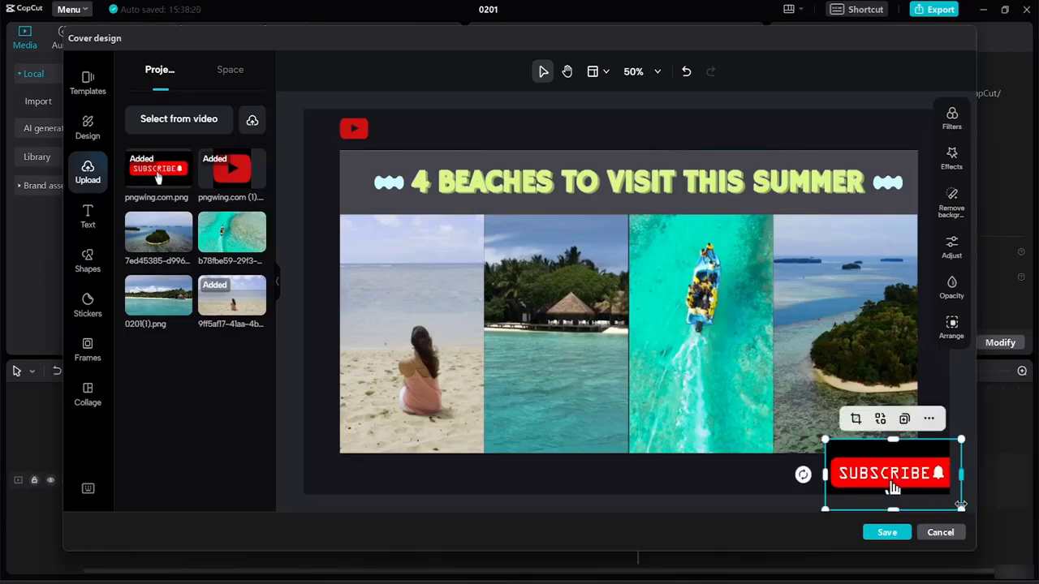
drag(962, 505, 960, 507)
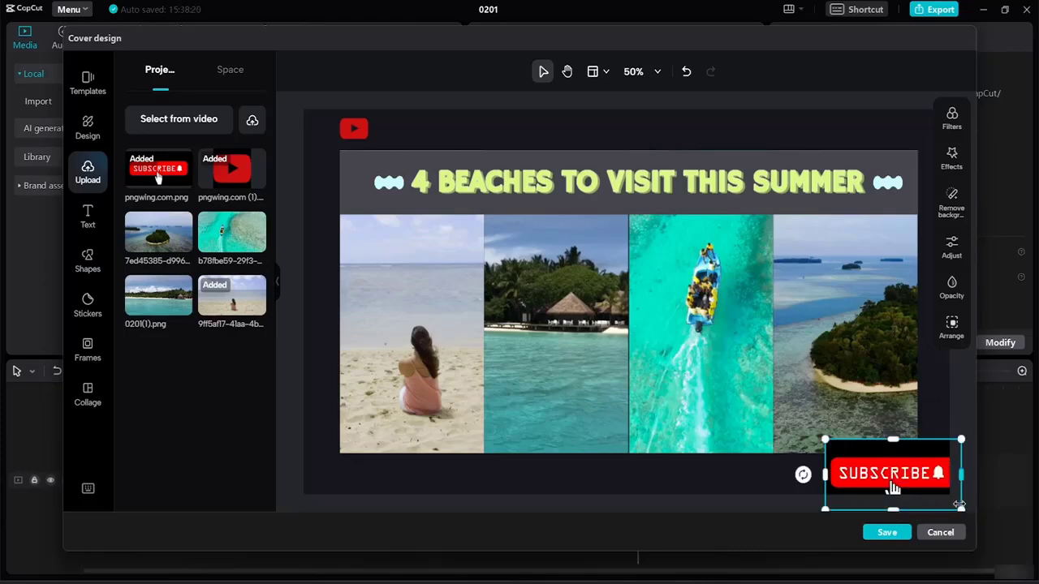
drag(948, 499, 893, 470)
click(784, 482)
click(929, 441)
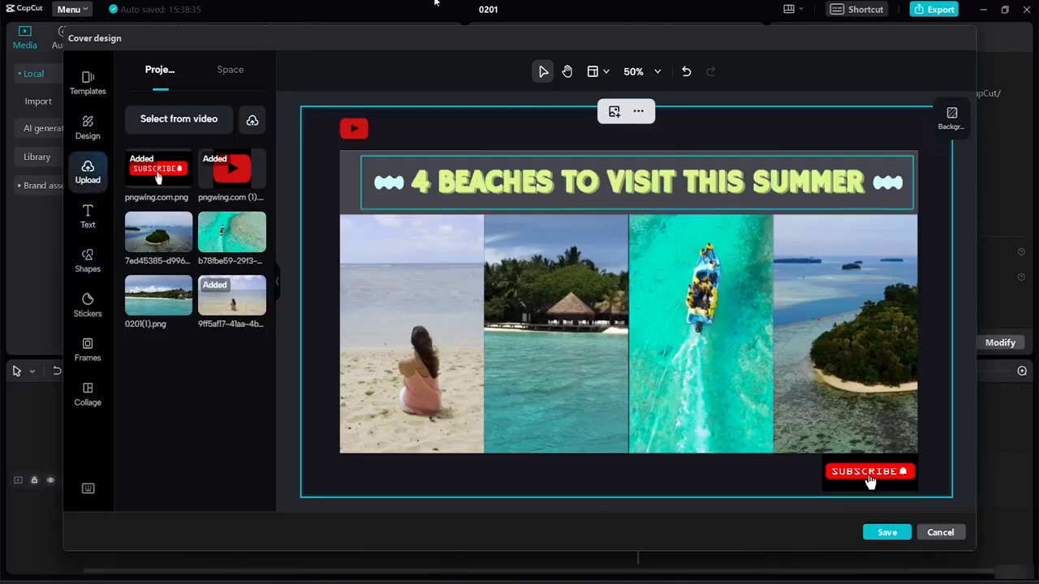
- Close the Brave browser window with all its PNGWing tabs and return to the CapCut cover design
mouse_move(566, 580)
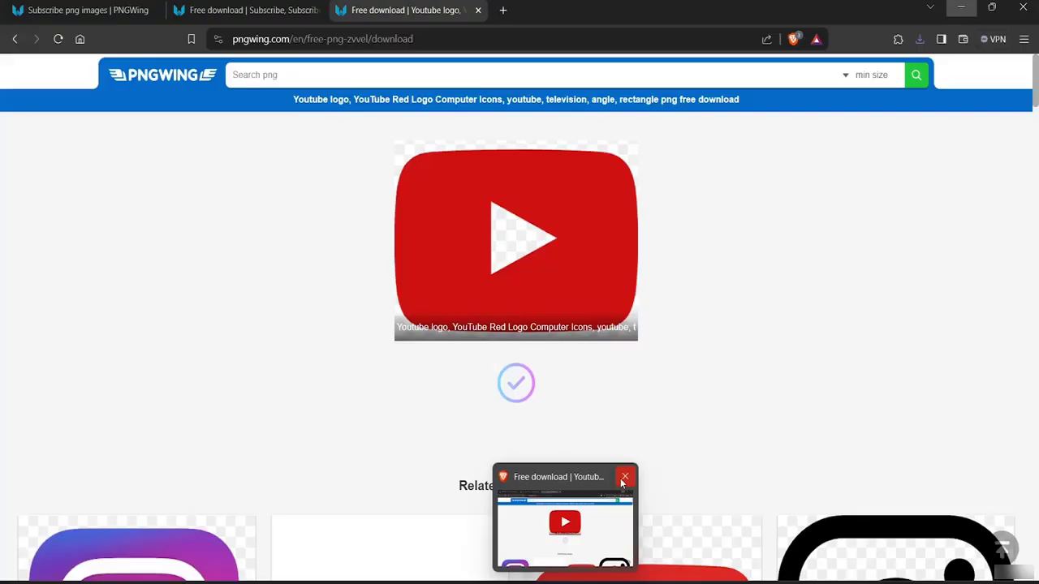
click(623, 481)
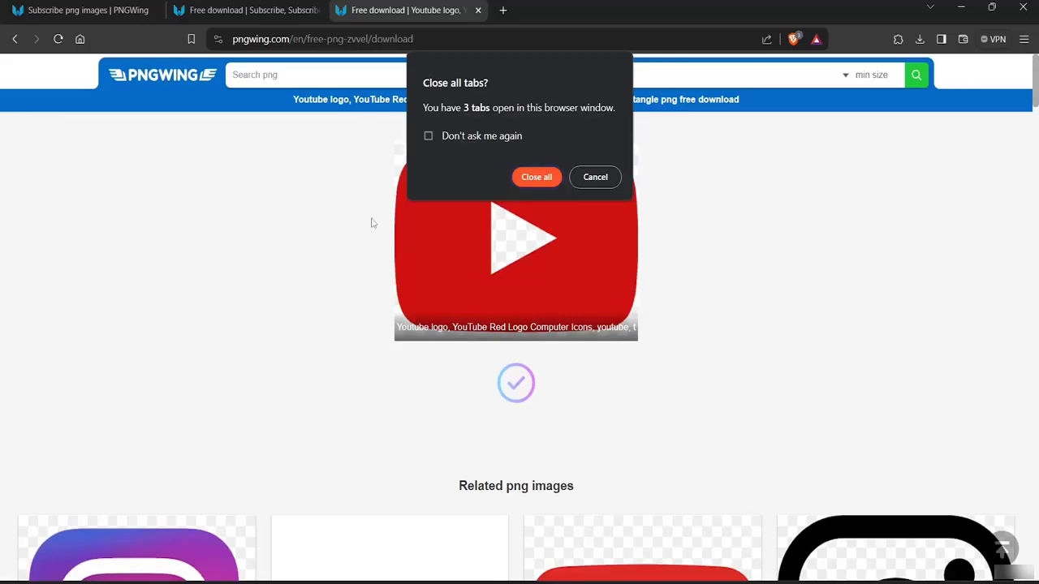
click(545, 180)
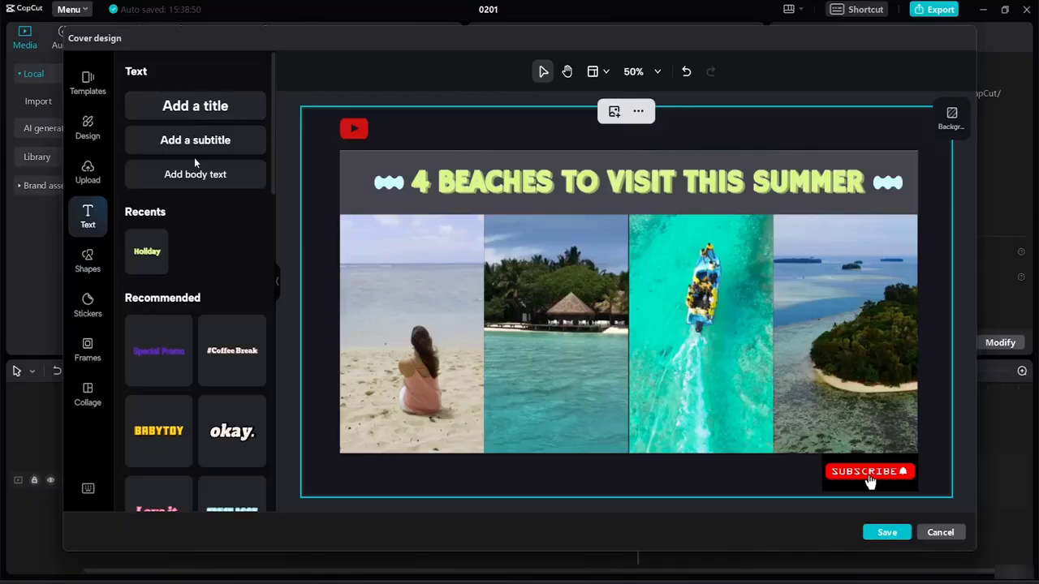
- Add a title text to the cover and set its font to Bitter Pro-Regular
click(204, 106)
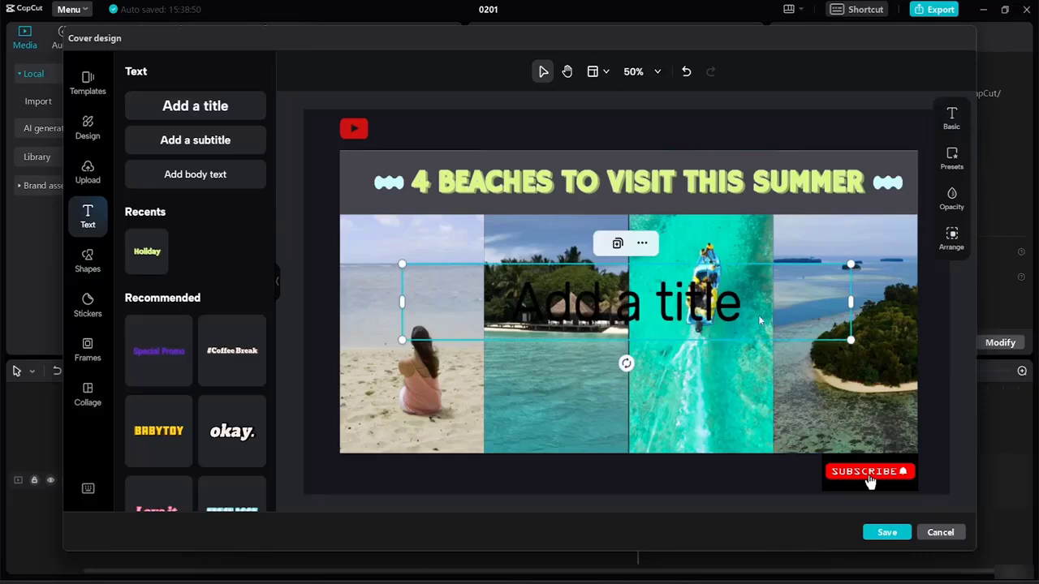
click(951, 120)
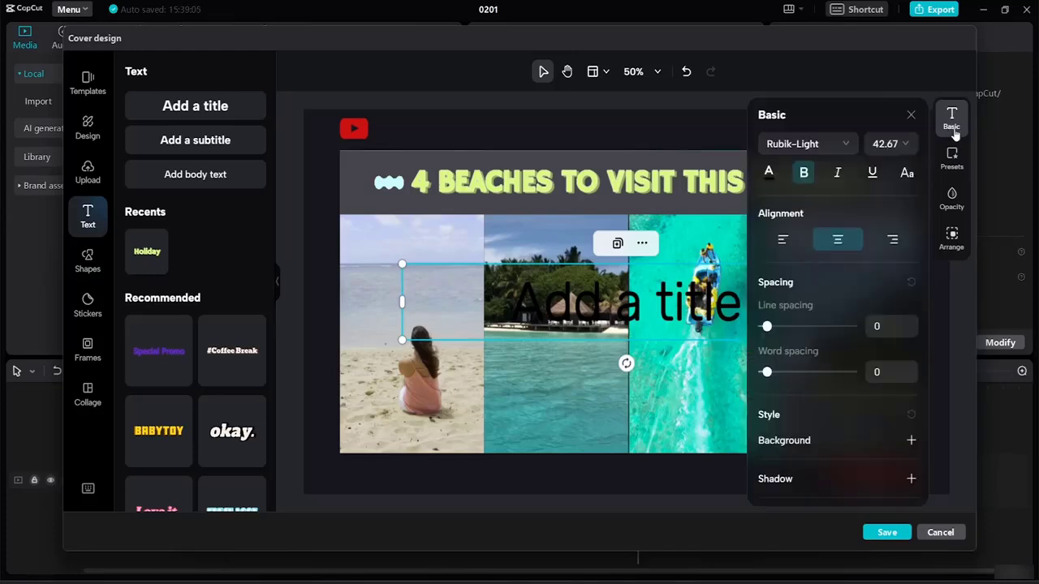
click(849, 151)
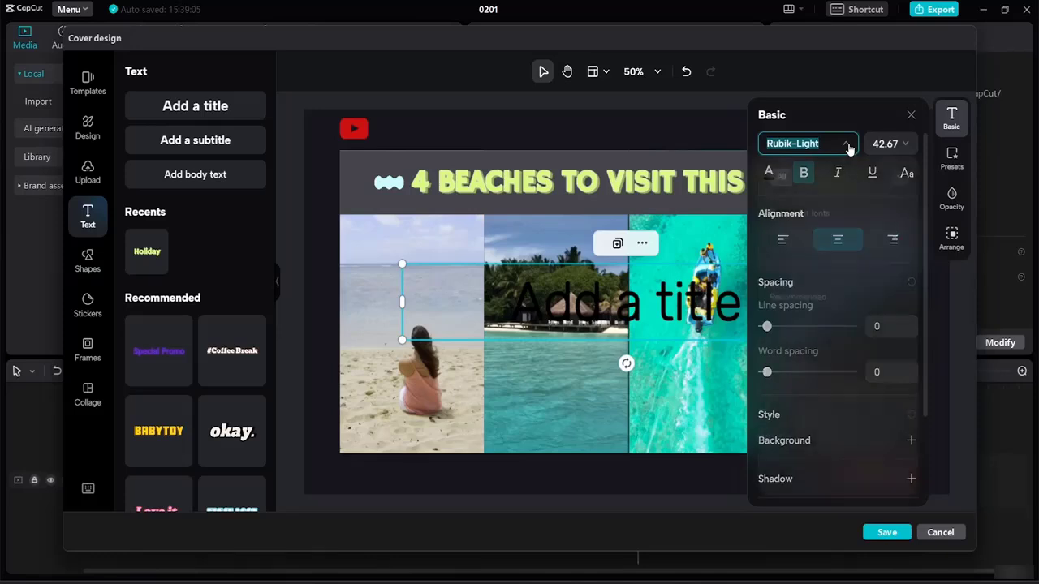
click(846, 145)
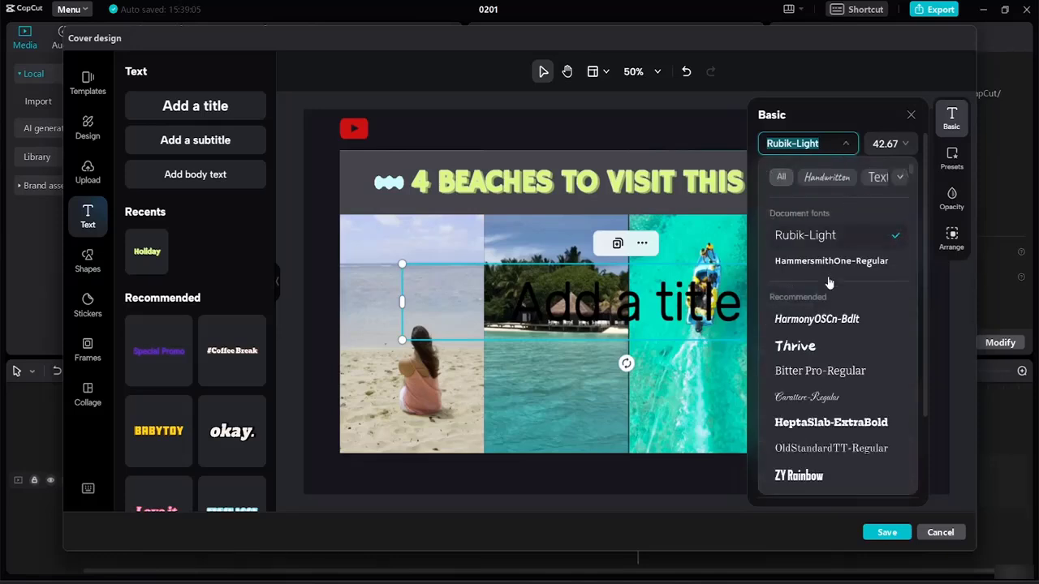
click(824, 374)
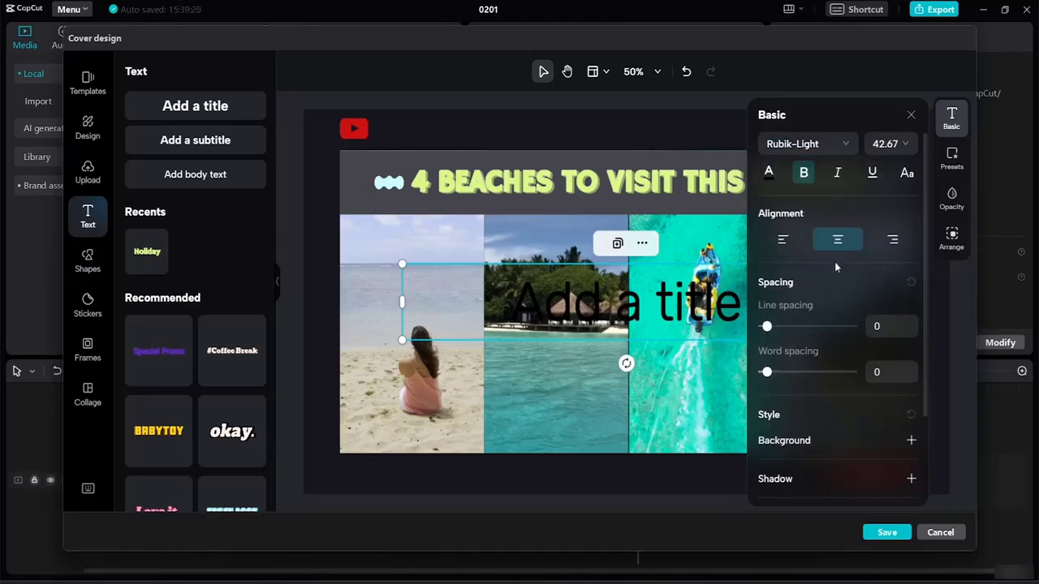
- Try to set the new title's text color to white
click(768, 183)
click(768, 179)
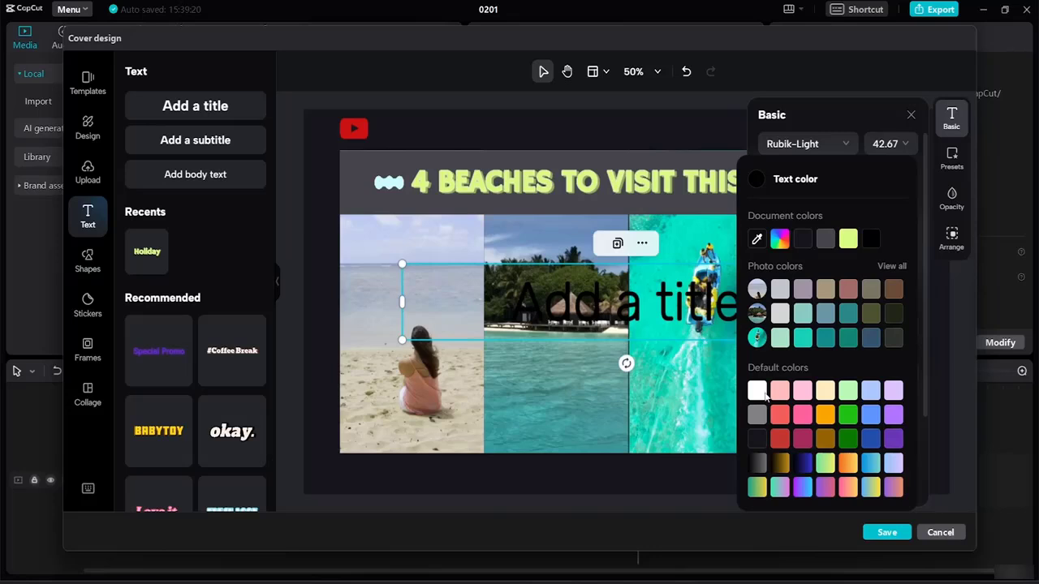
click(761, 394)
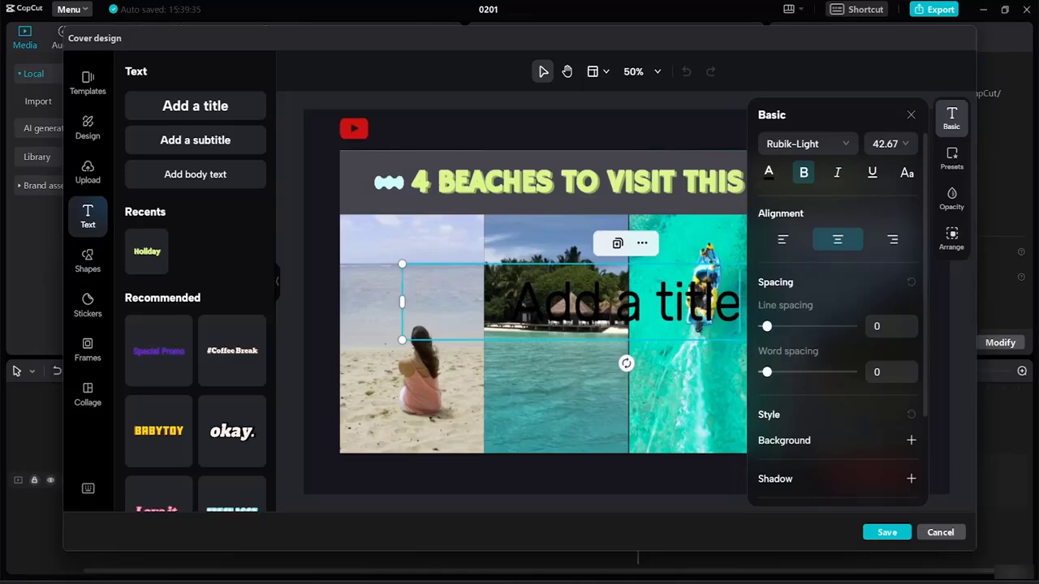
- Replace the title's placeholder text with "ABCCHANNEL" and keep the text box selected
key(BackSpace)
key(BackSpace)
key(BackSpace)
key(BackSpace)
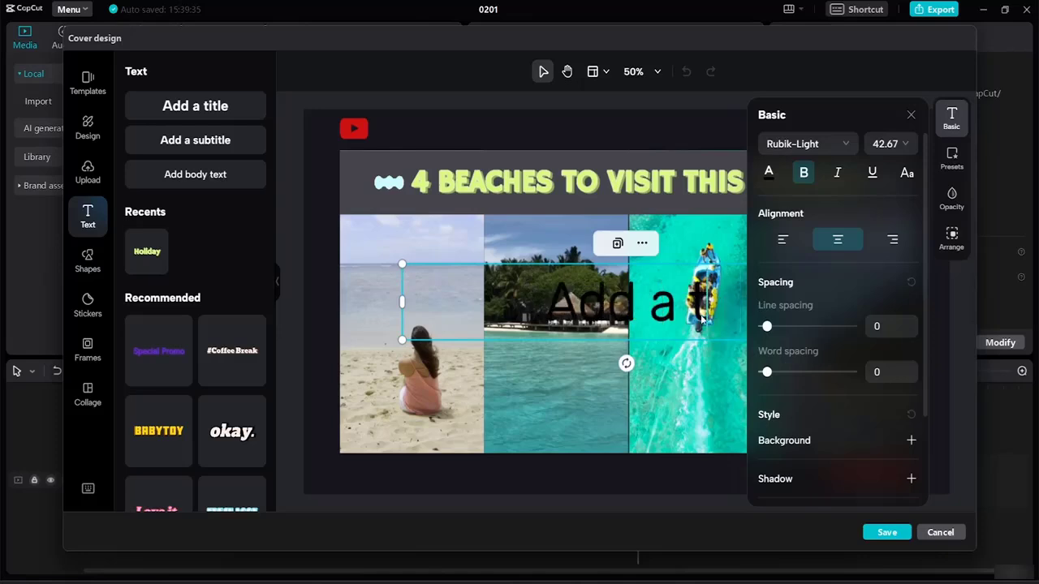
key(BackSpace)
key(BackSpace)
key(BackSpace)
key(BackSpace)
key(BackSpace)
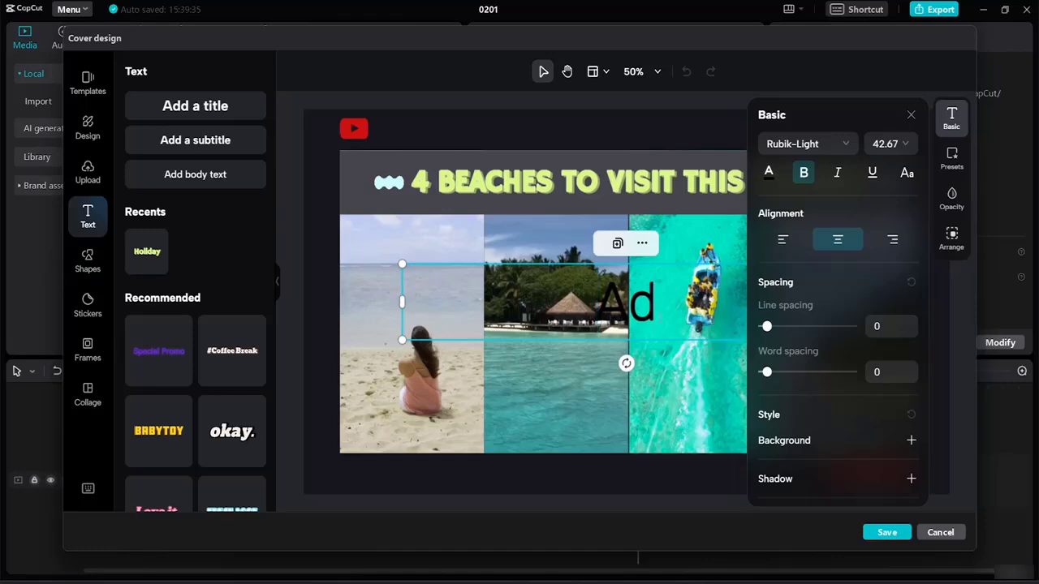
key(BackSpace)
key(BackSpace)
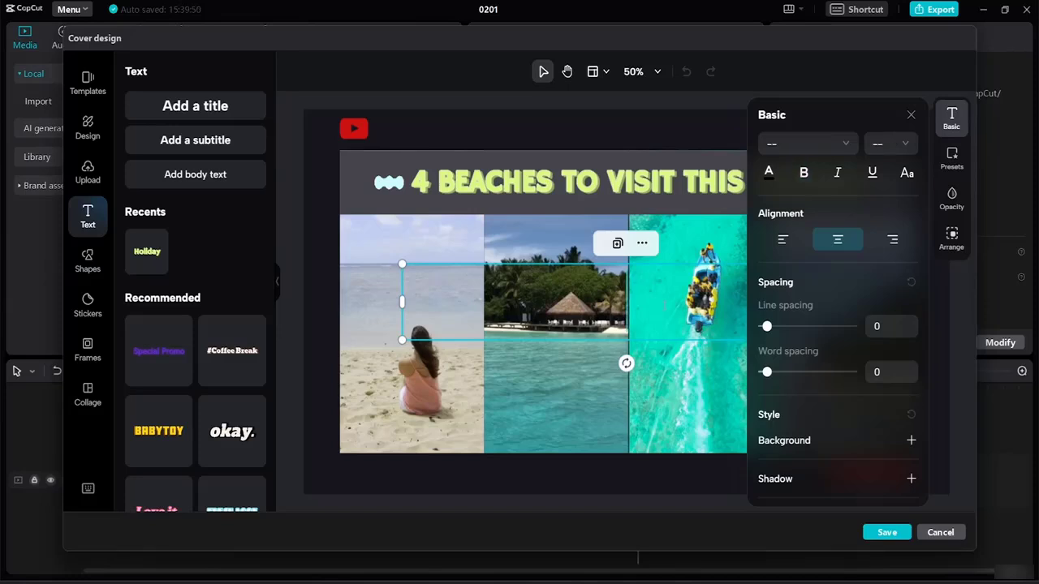
text(ABCCHANNE)
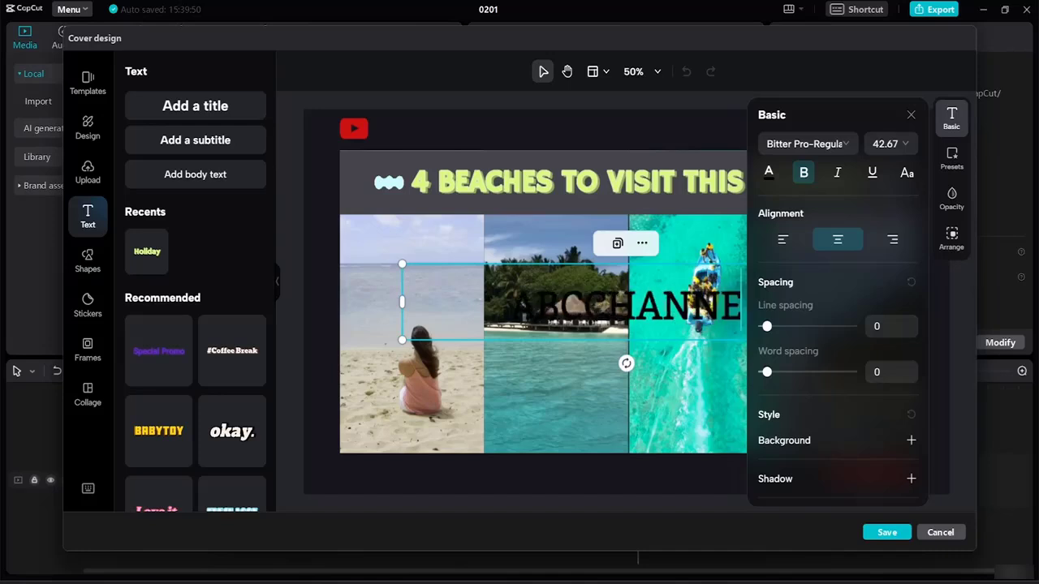
text(L)
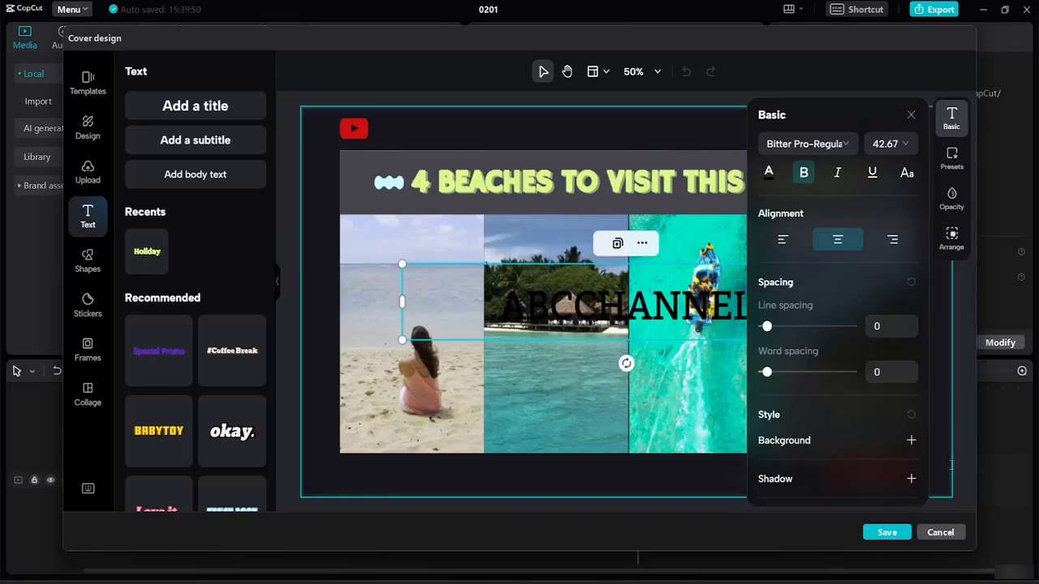
click(396, 66)
click(625, 304)
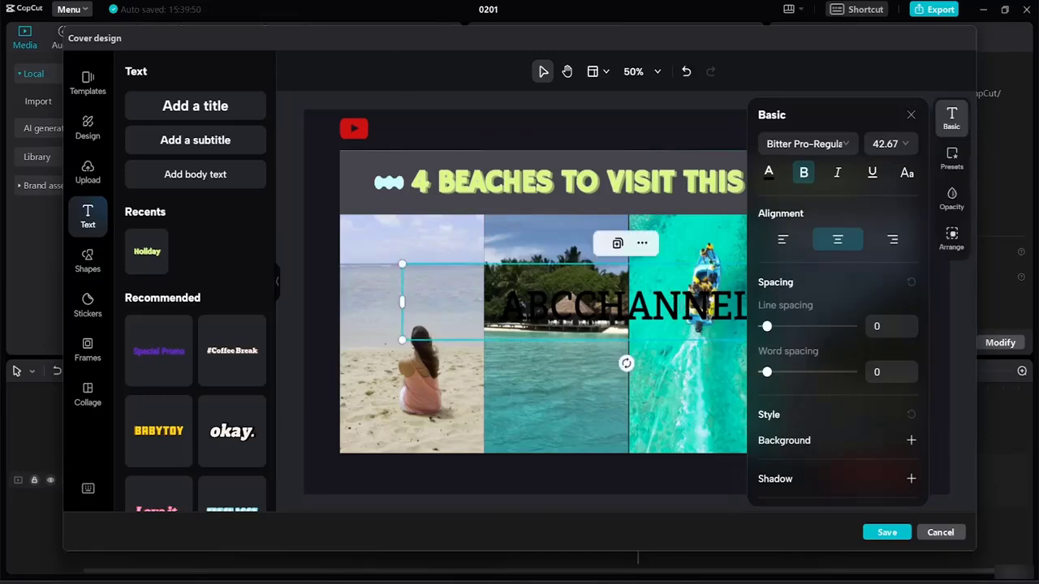
- Shrink the ABCCHANNEL text to about size 12.4 and set its text color to #c2c7ce
click(911, 116)
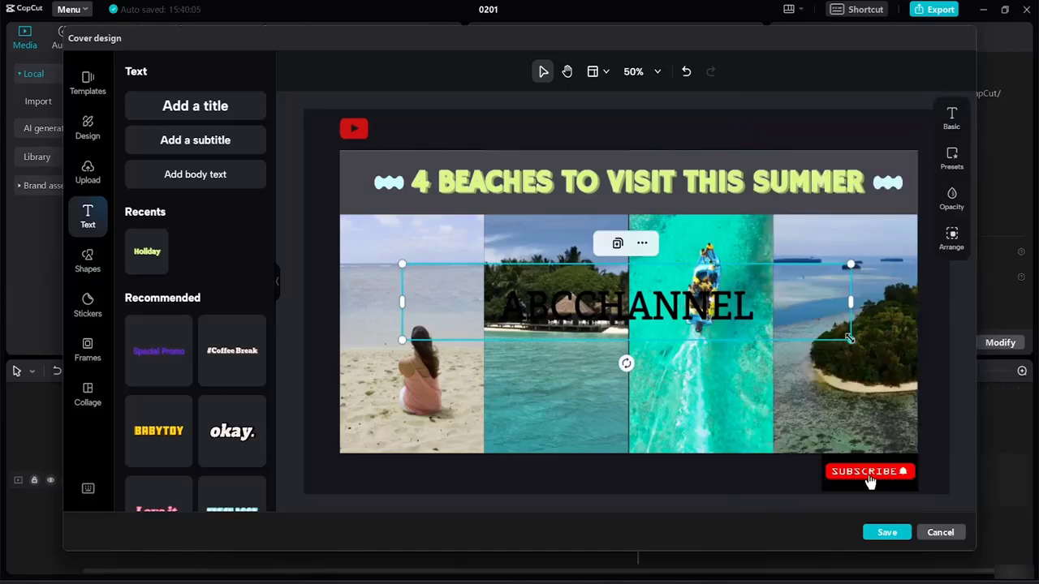
drag(851, 340, 532, 204)
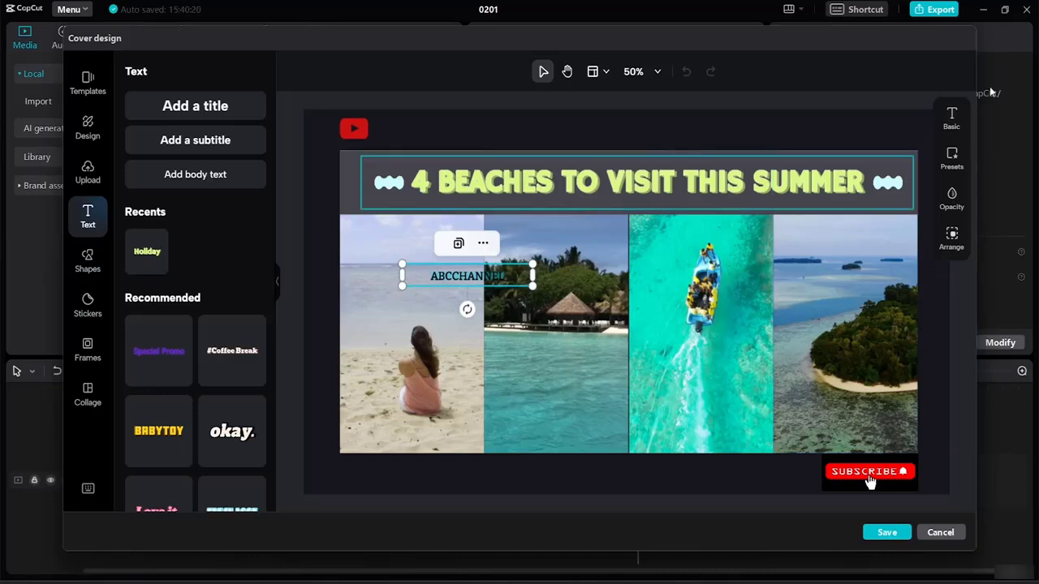
click(951, 118)
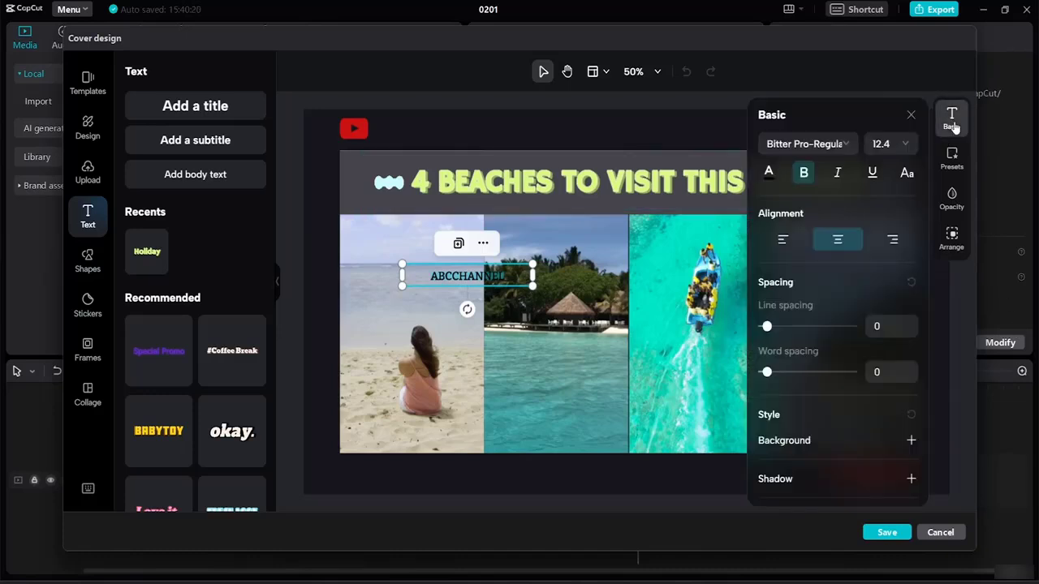
click(769, 173)
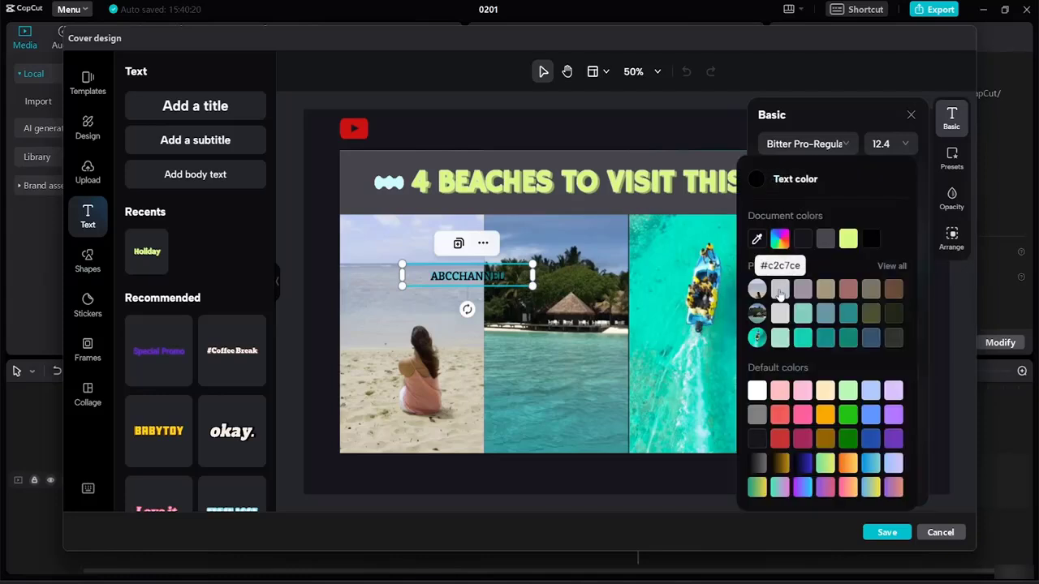
click(778, 292)
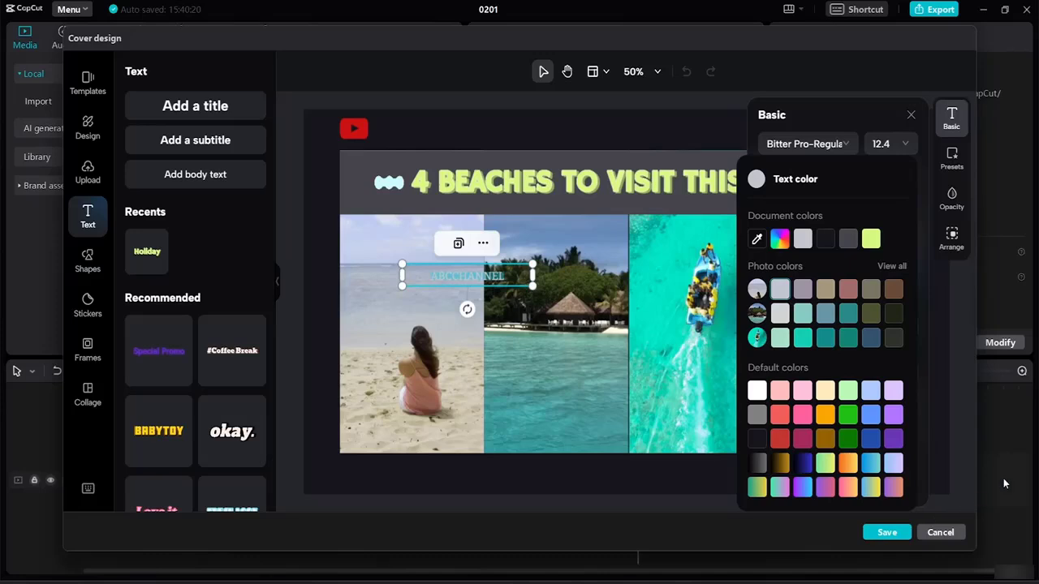
click(910, 114)
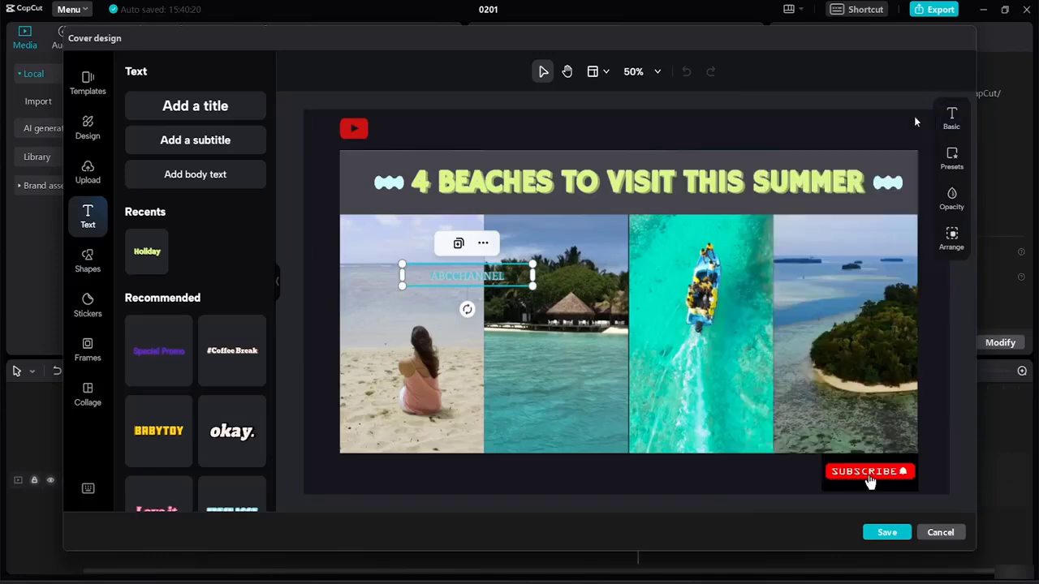
- Move the ABCCHANNEL text beside the YouTube logo above the banner and narrow its text box to fit the name
click(455, 362)
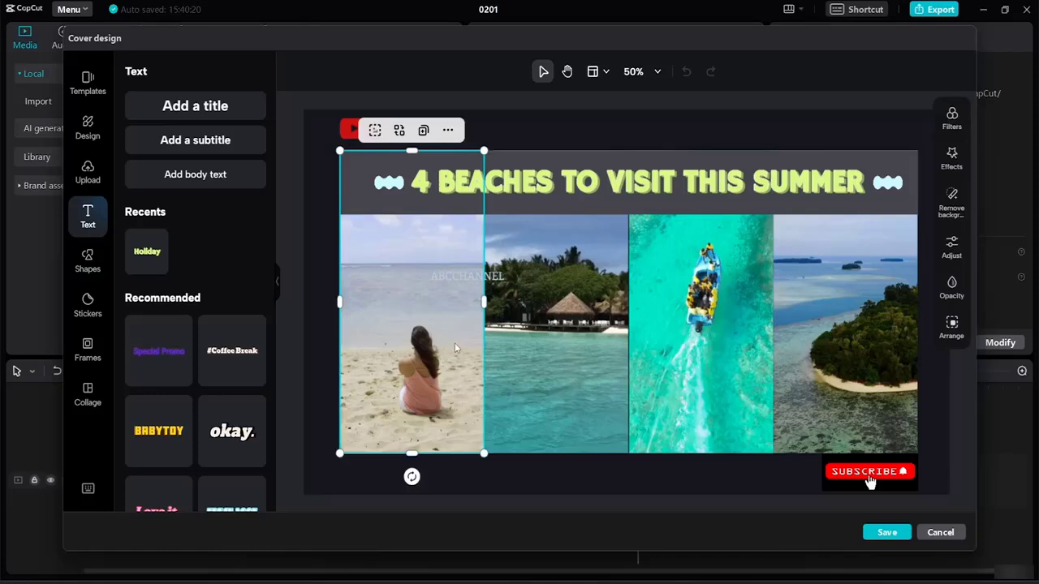
drag(469, 259, 409, 128)
click(472, 278)
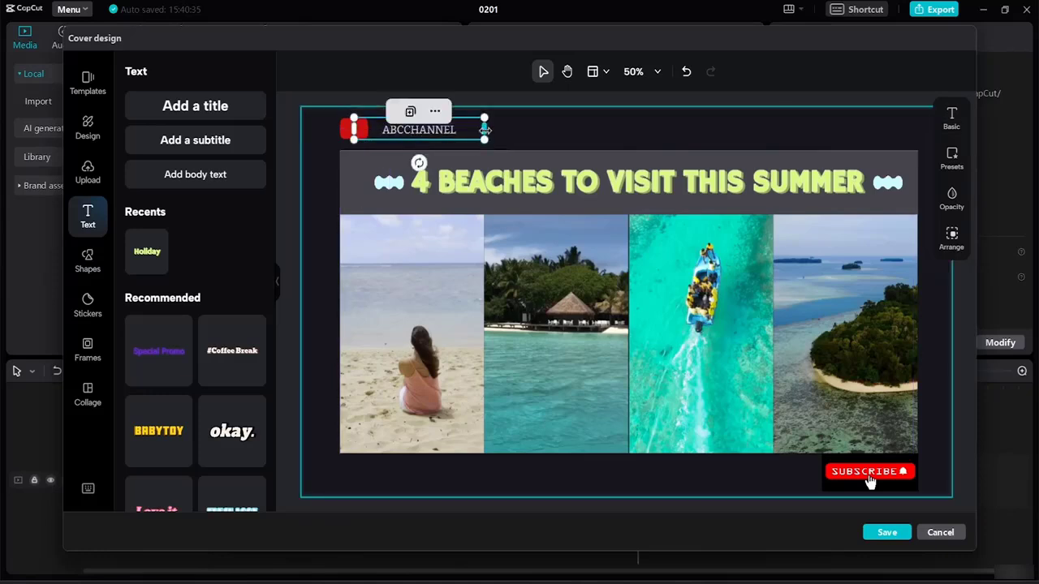
drag(484, 129, 436, 128)
click(439, 138)
click(418, 130)
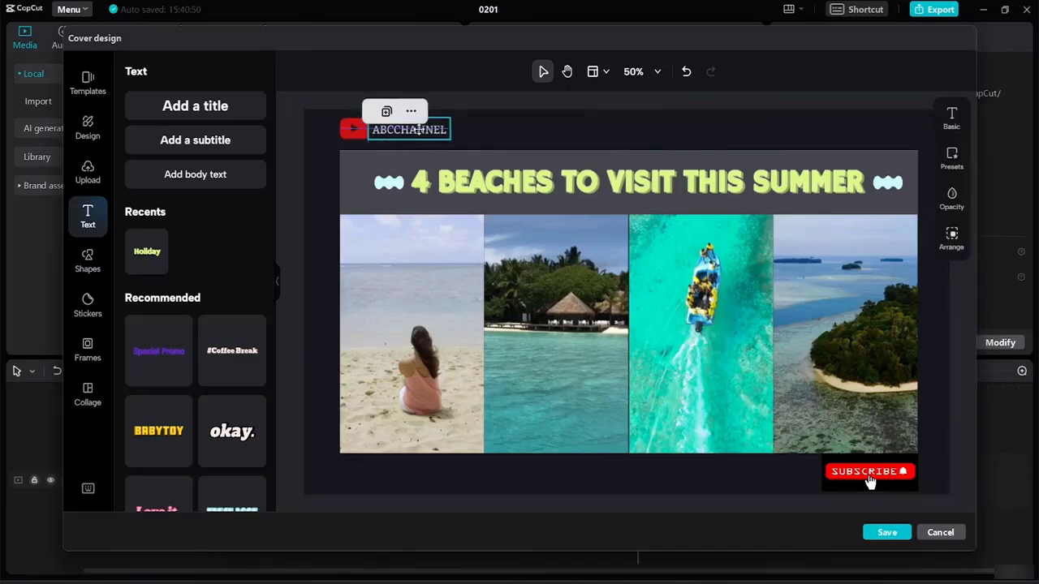
drag(423, 129, 423, 129)
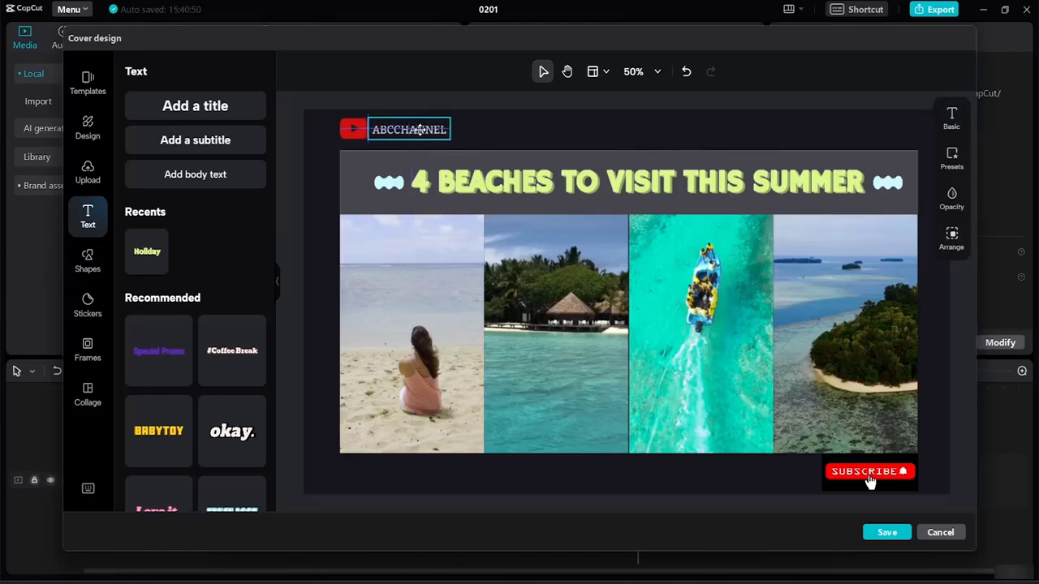
click(499, 133)
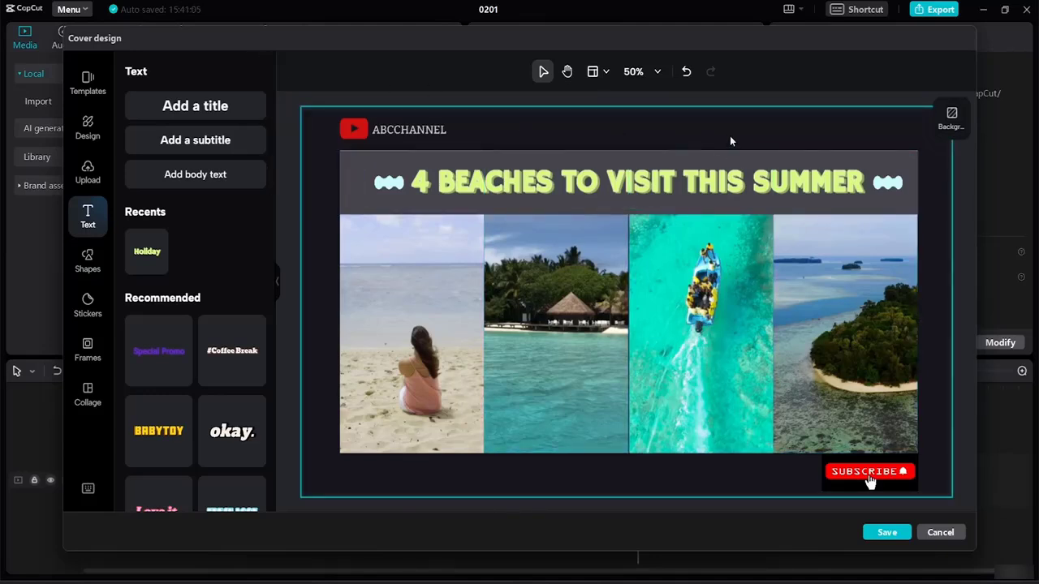
- Preview the rulers, margins and print bleeds on the cover one after another, turning each off again
click(597, 74)
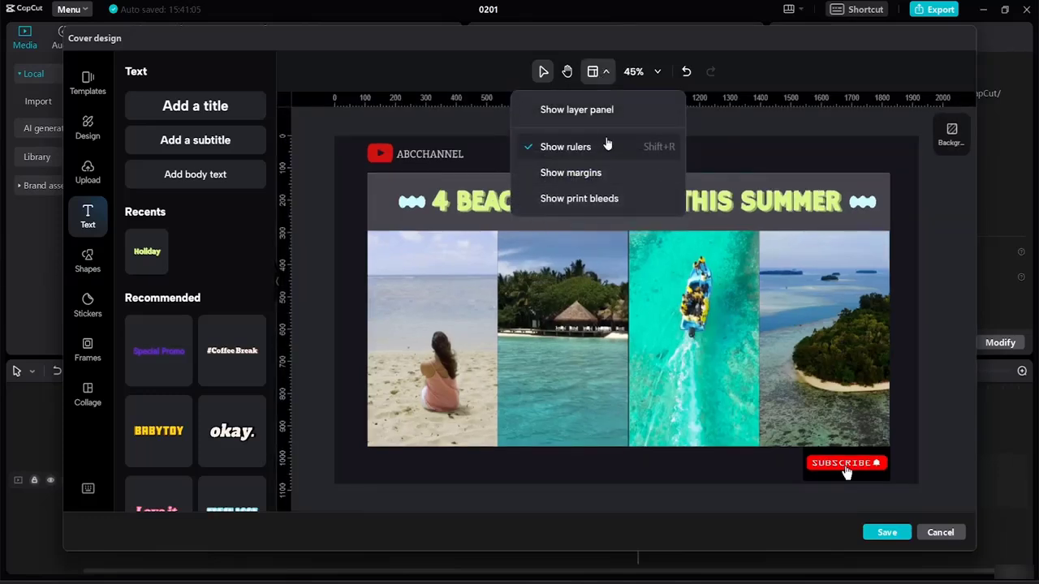
click(584, 175)
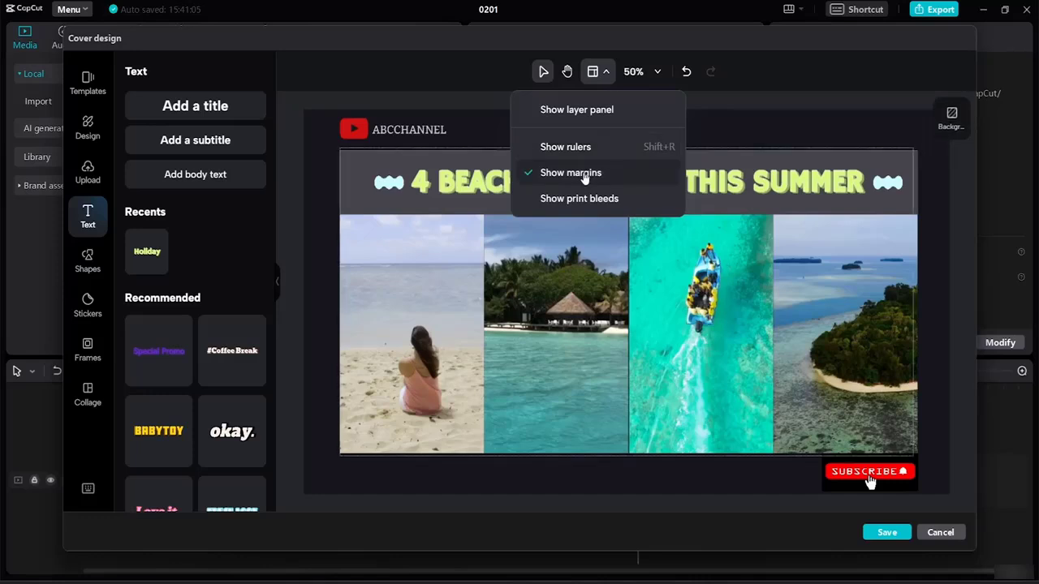
click(585, 175)
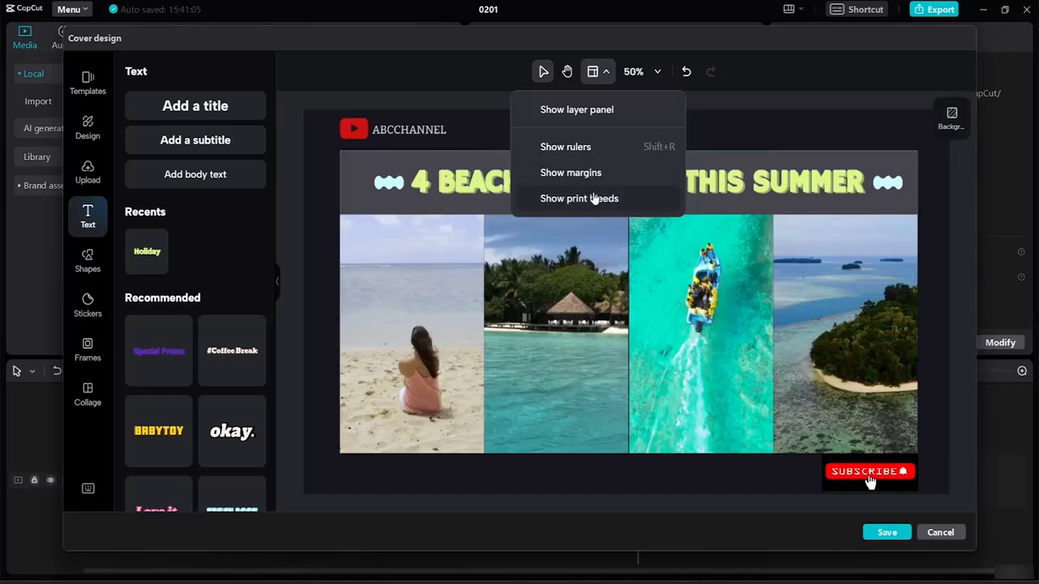
click(594, 199)
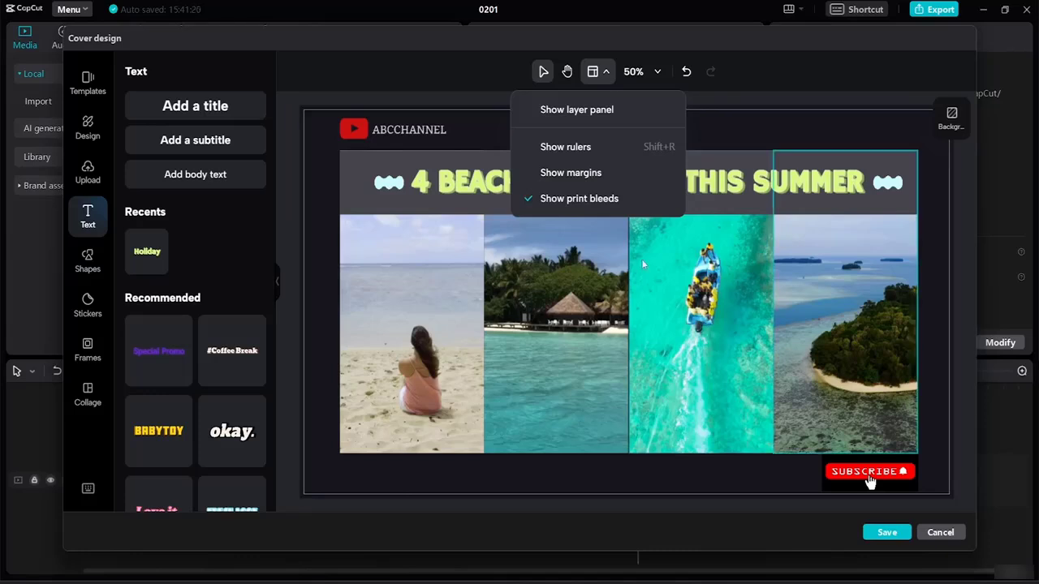
click(576, 200)
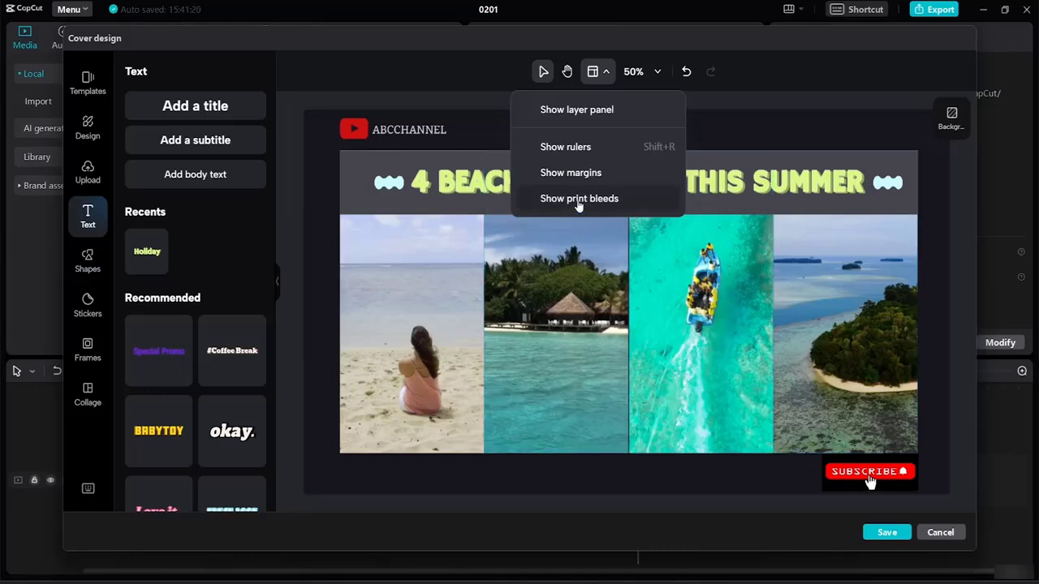
click(757, 78)
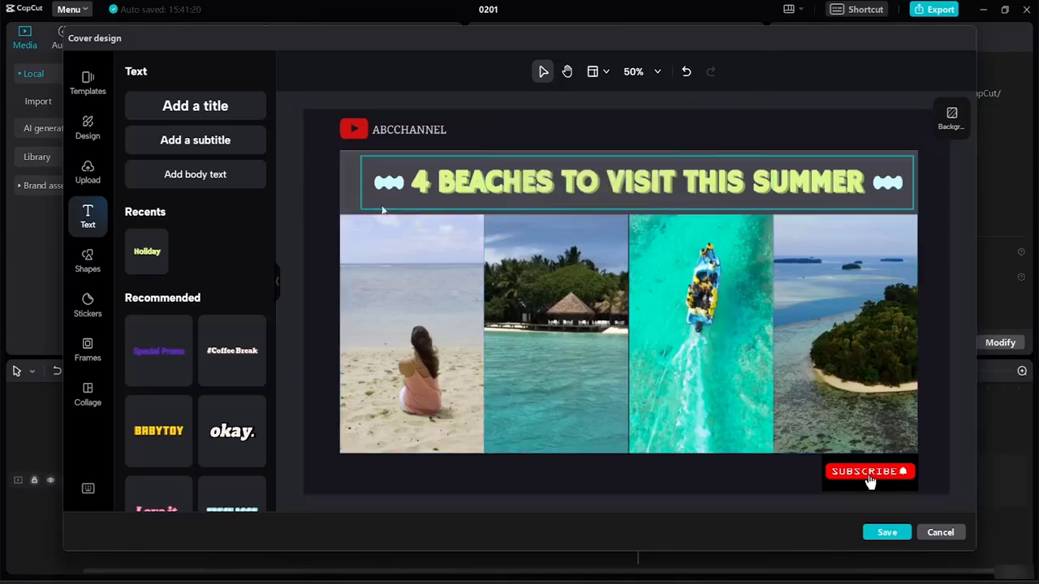
- Save the cover design, and reopen it from the timeline to review it without making changes
click(886, 532)
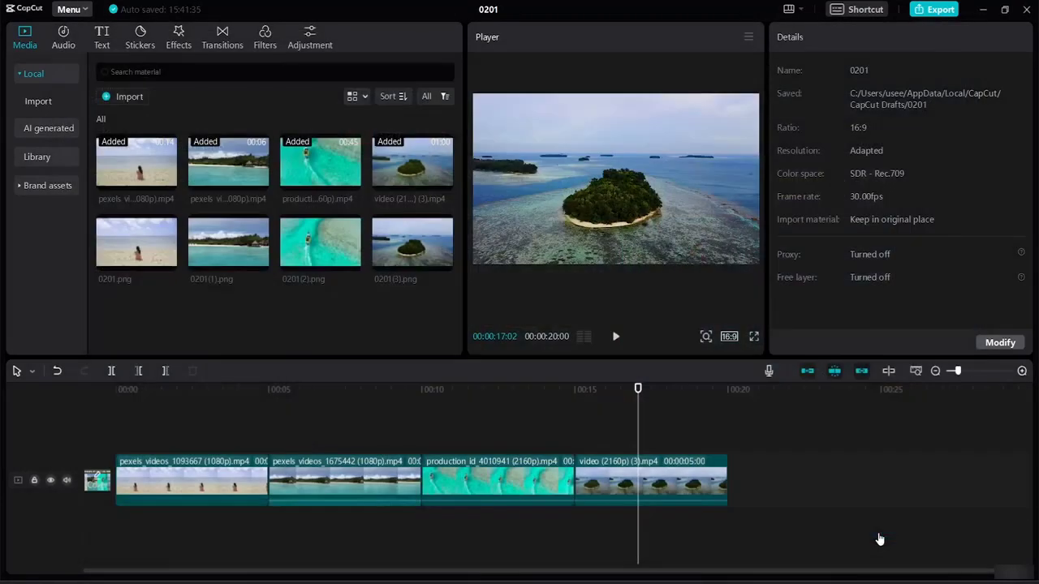
mouse_move(99, 486)
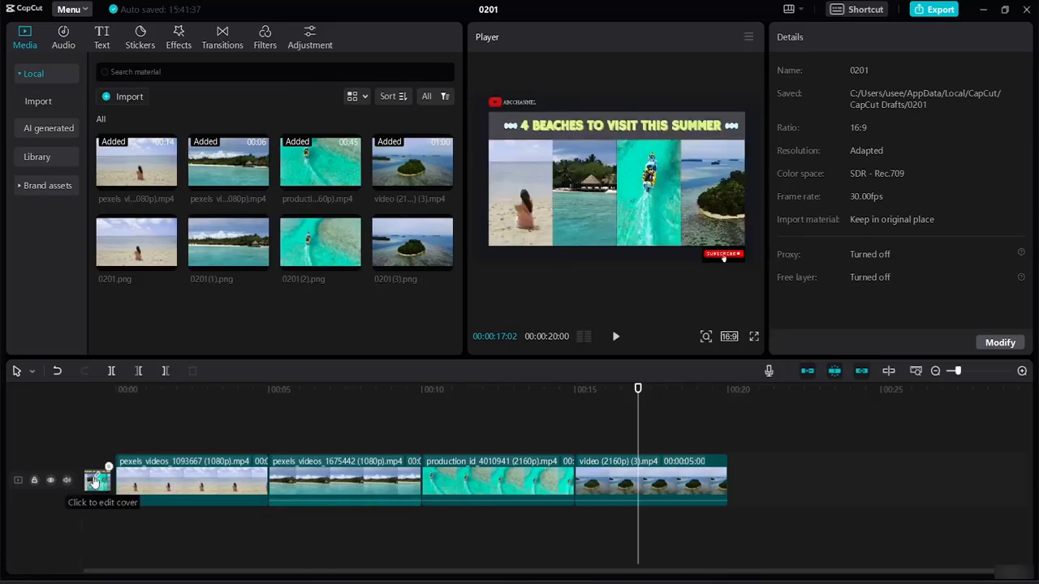
click(203, 490)
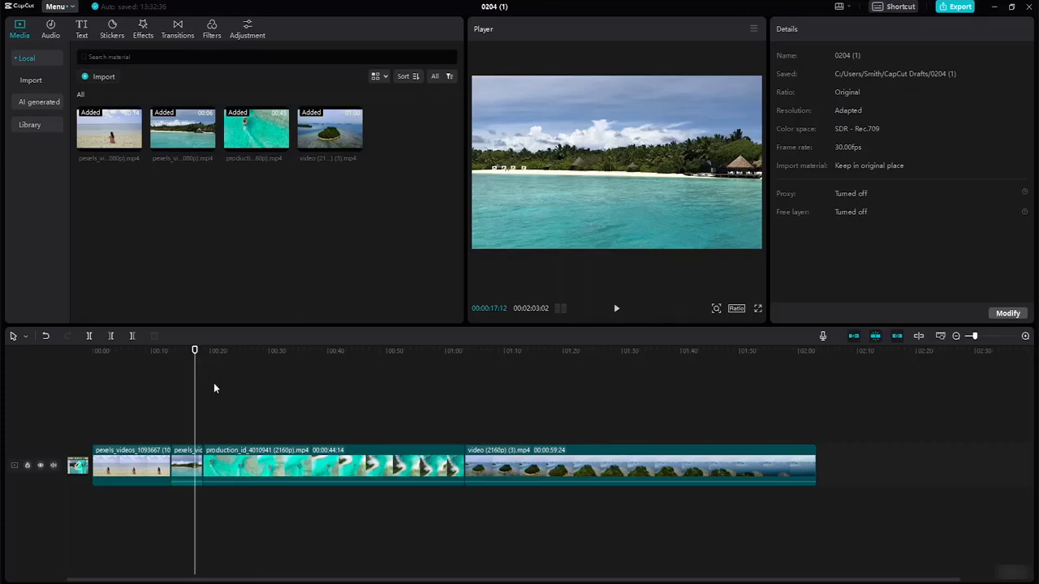
click(78, 467)
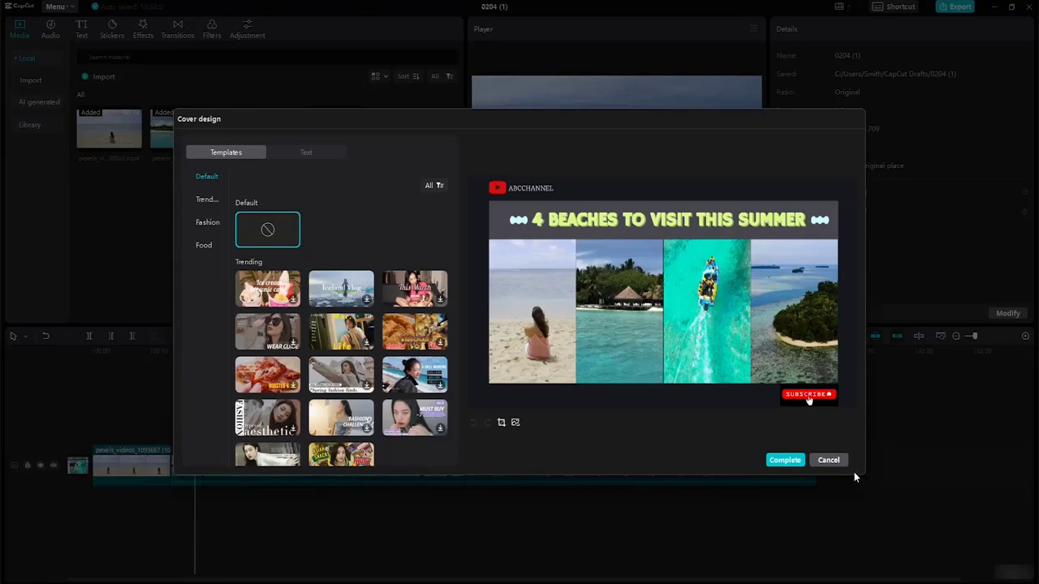
click(828, 460)
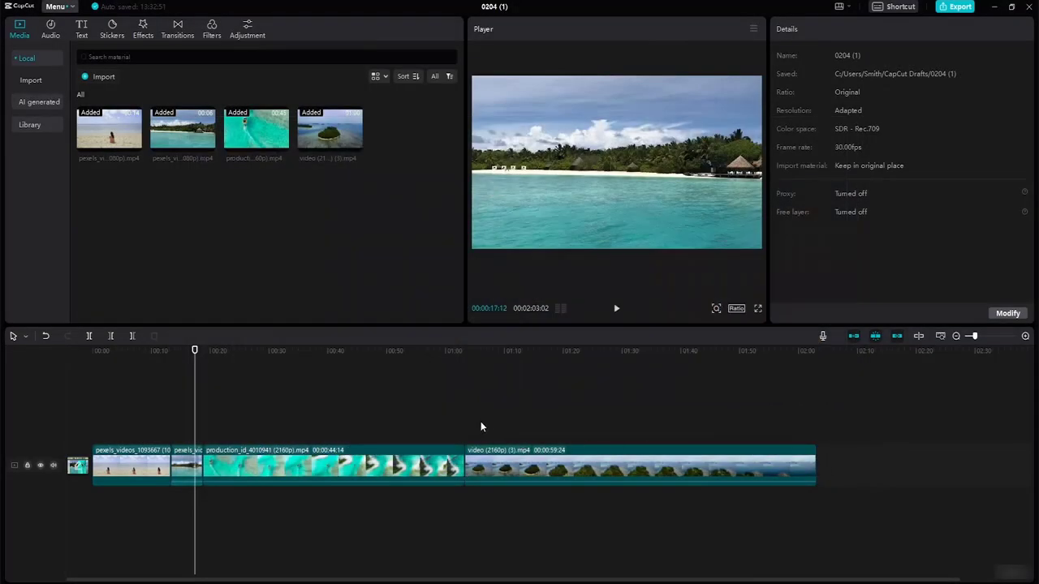
- Trim the first clip, the woman on the beach, to 5 seconds and the second clip to about 5 seconds
click(118, 475)
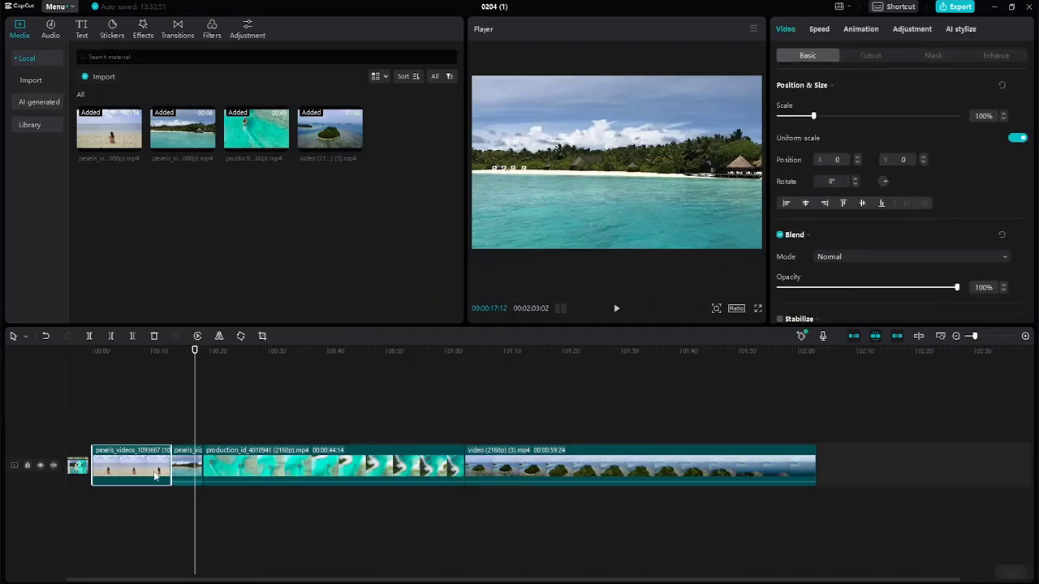
drag(170, 469, 121, 448)
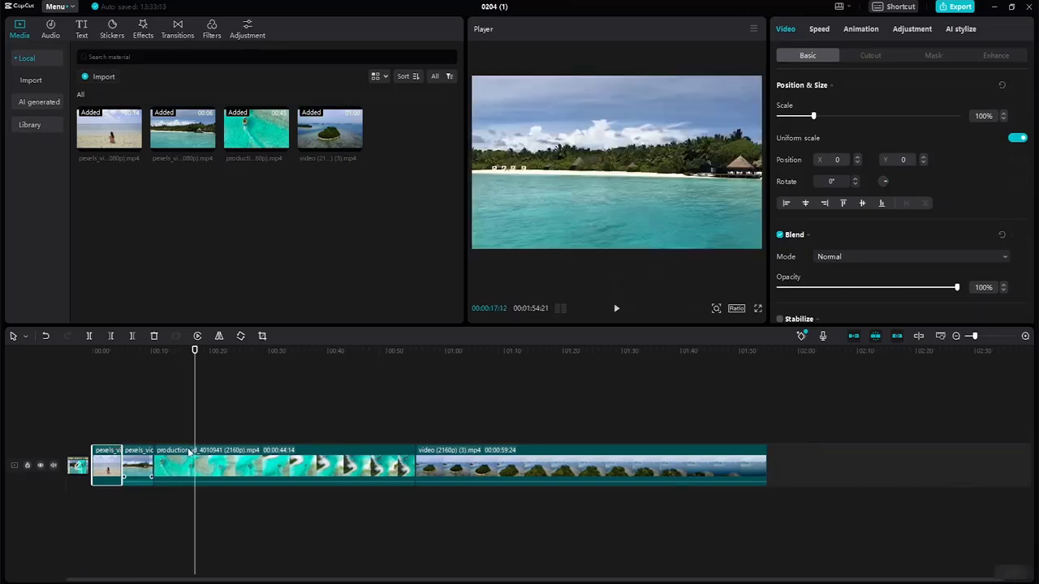
click(147, 460)
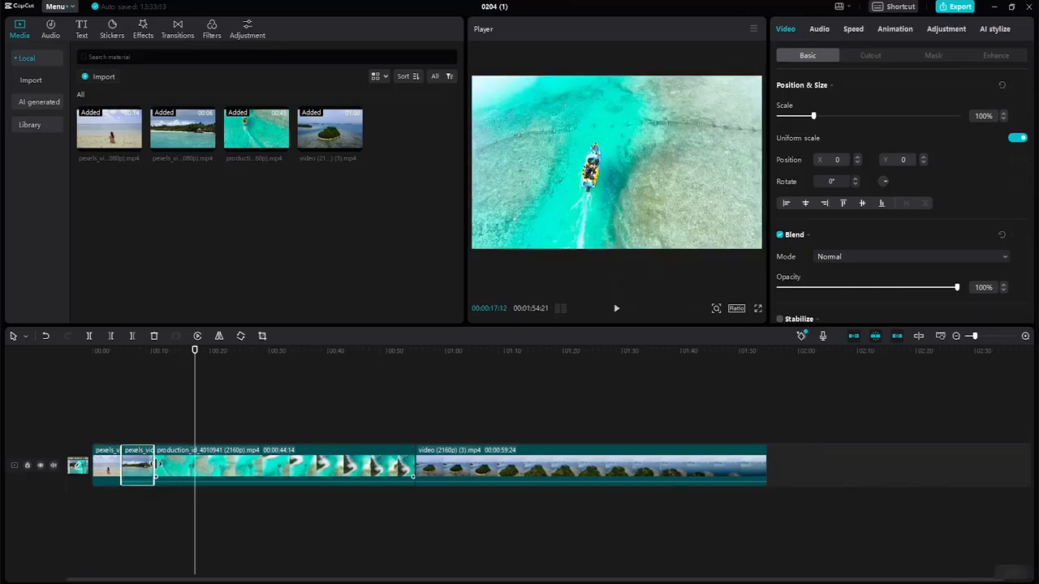
drag(155, 464, 152, 463)
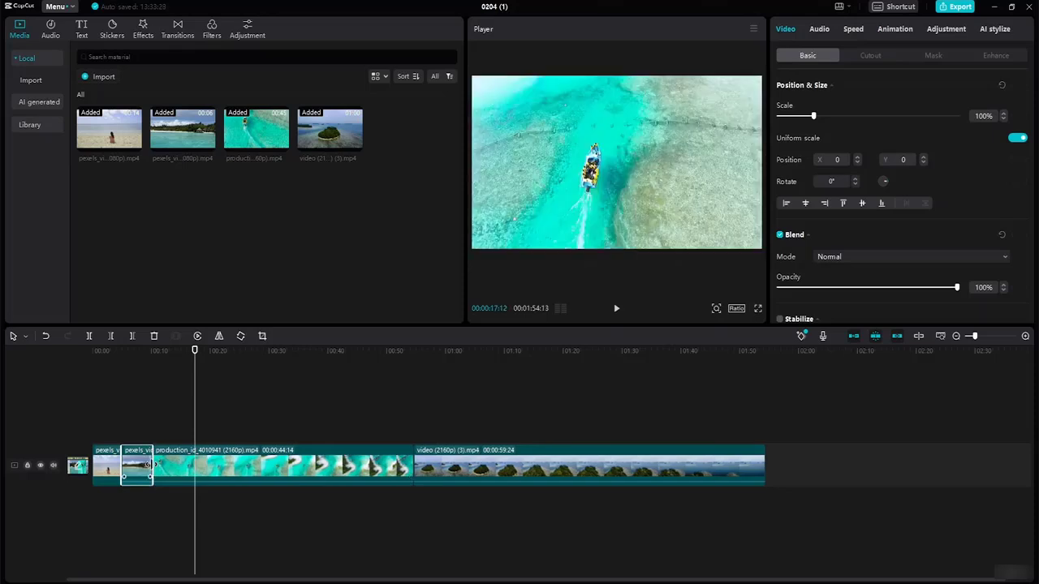
- Trim the ends of the third clip with the boat and the fourth clip with the island to about 5 seconds each
click(389, 482)
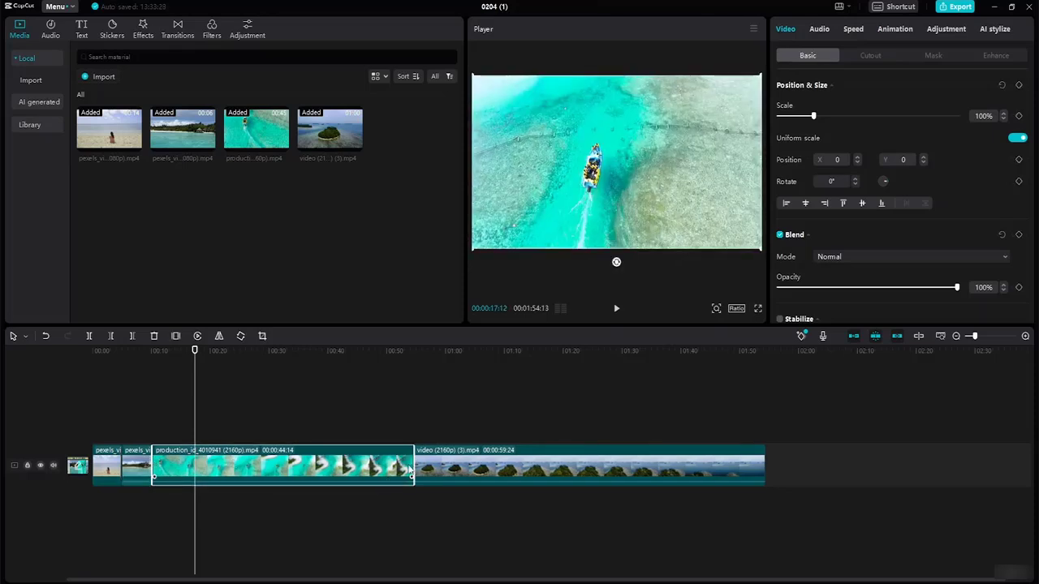
drag(410, 461, 177, 464)
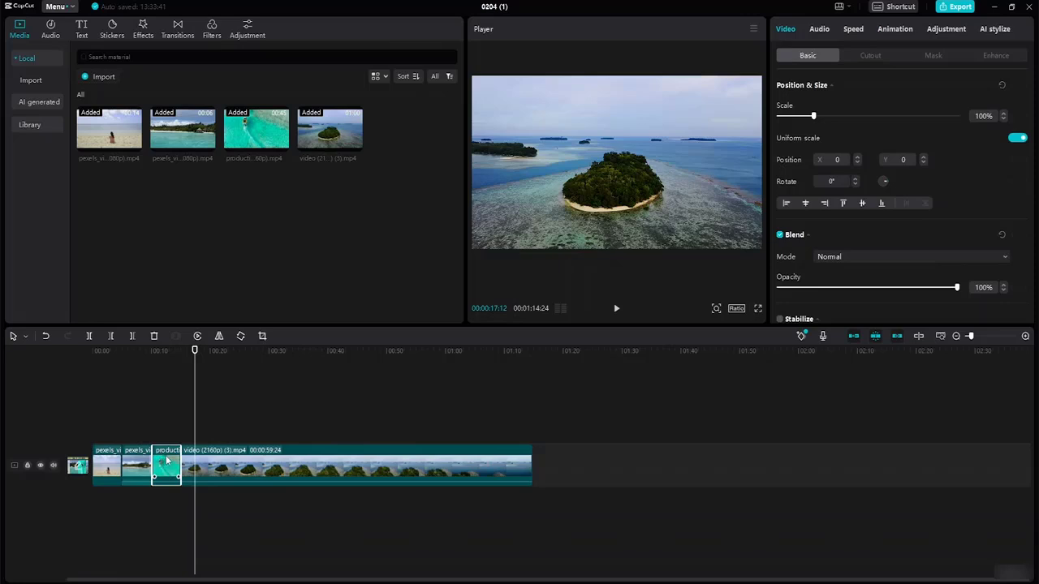
click(251, 465)
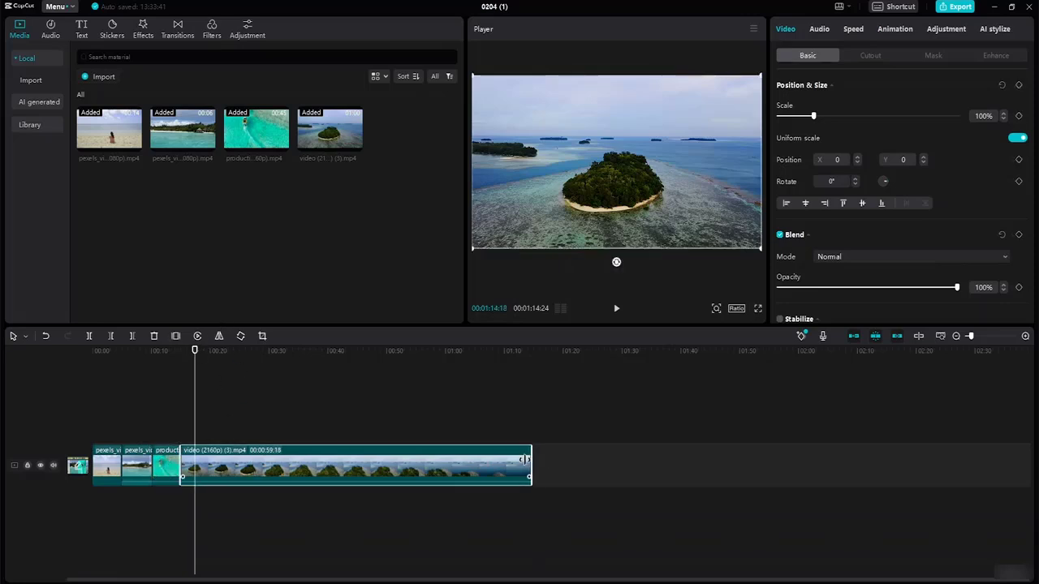
drag(532, 460, 212, 461)
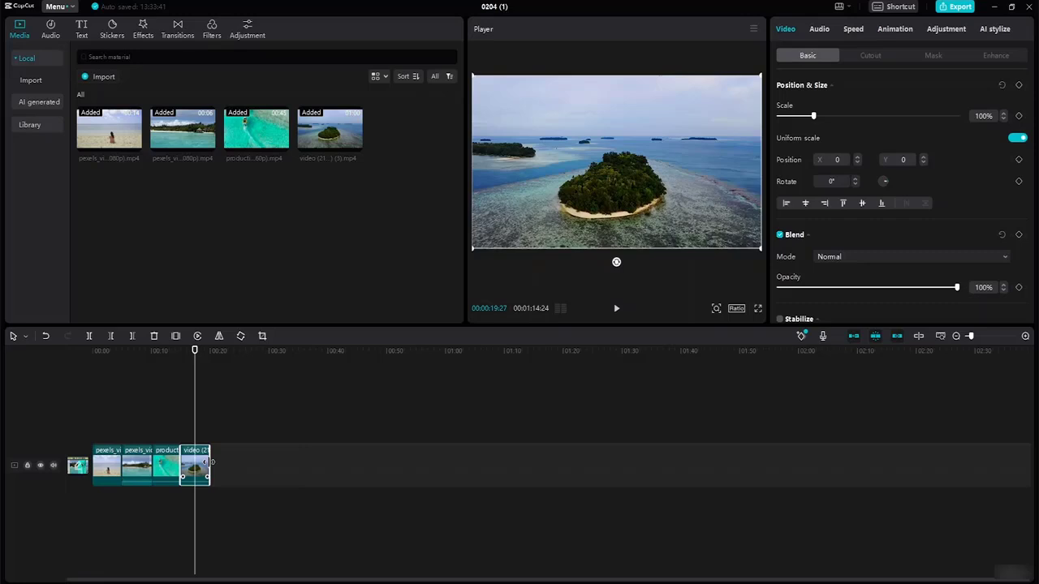
drag(211, 462, 211, 462)
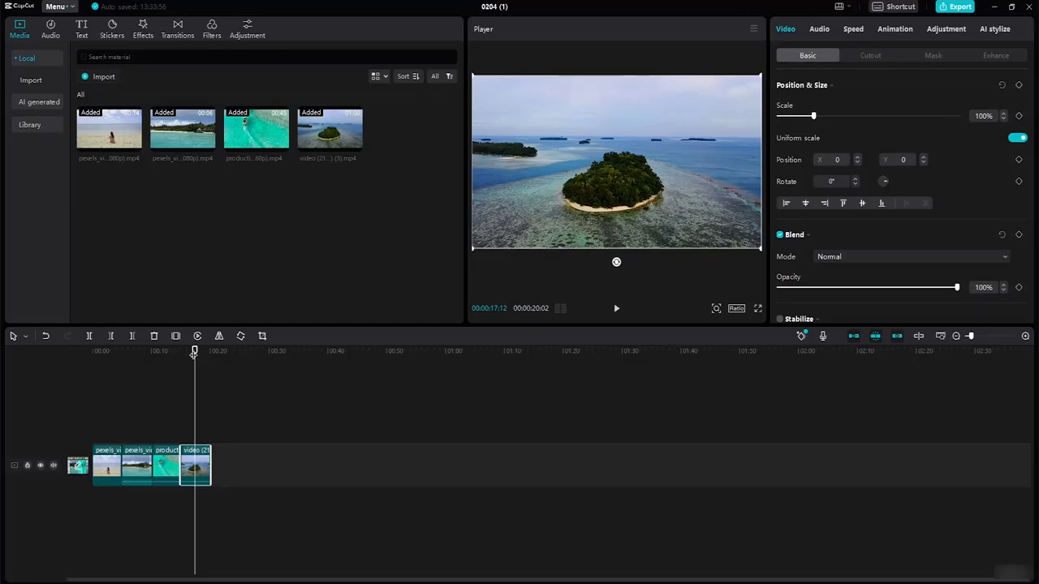
- Zoom the timeline to fit all four clips and select the first clip
drag(194, 353, 3, 378)
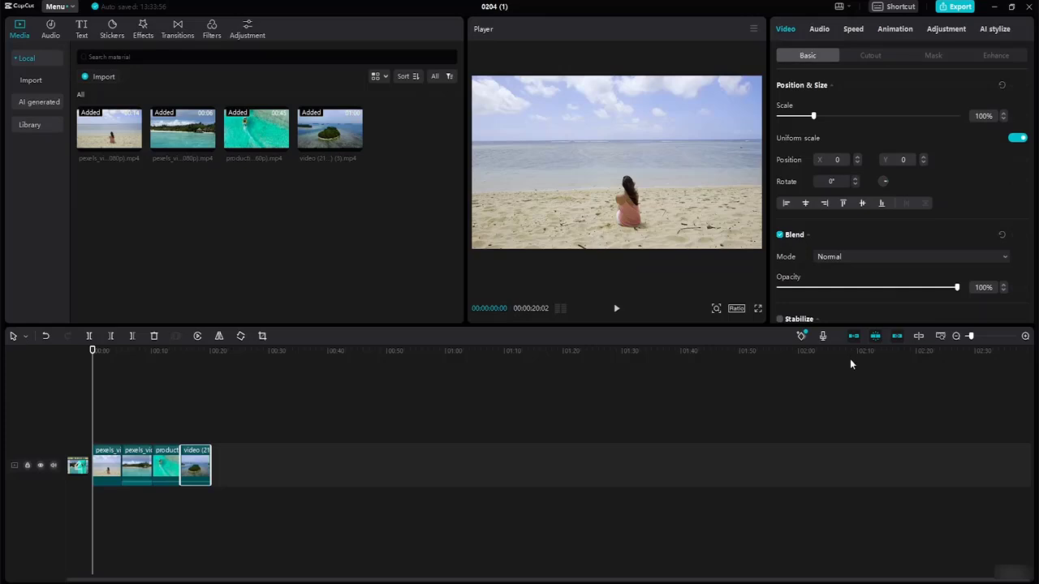
click(945, 336)
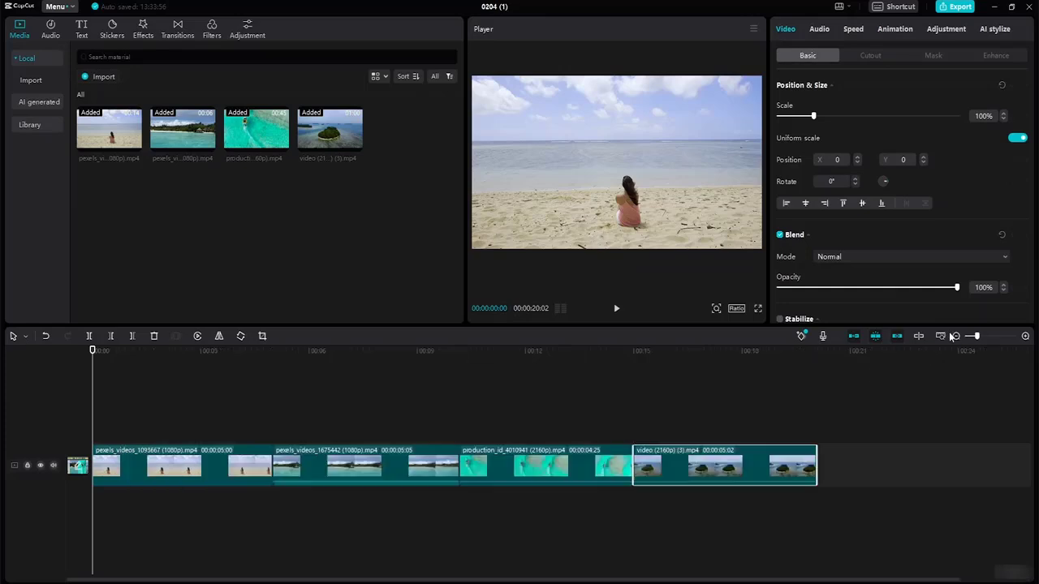
click(970, 466)
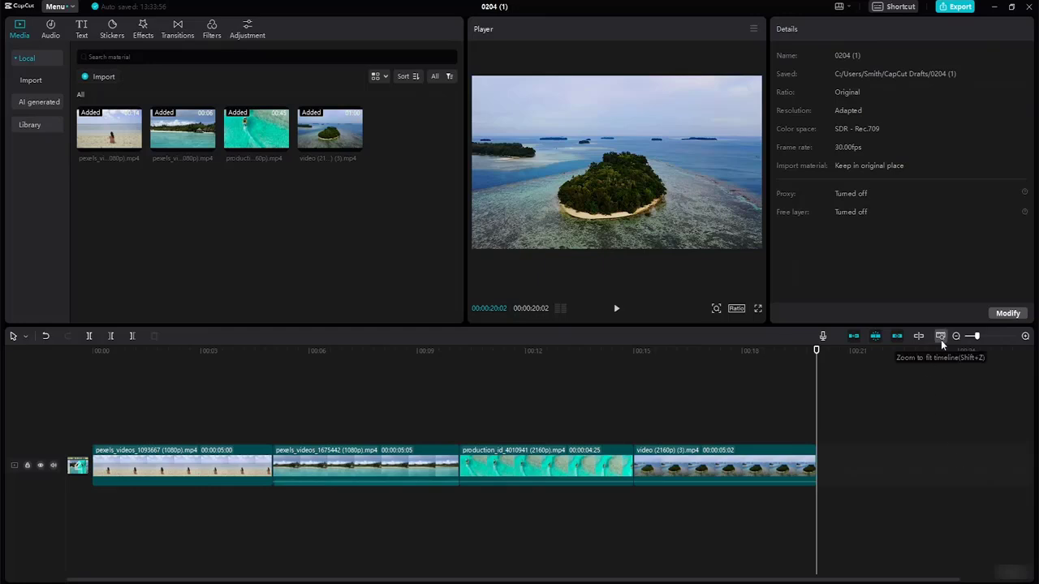
click(176, 478)
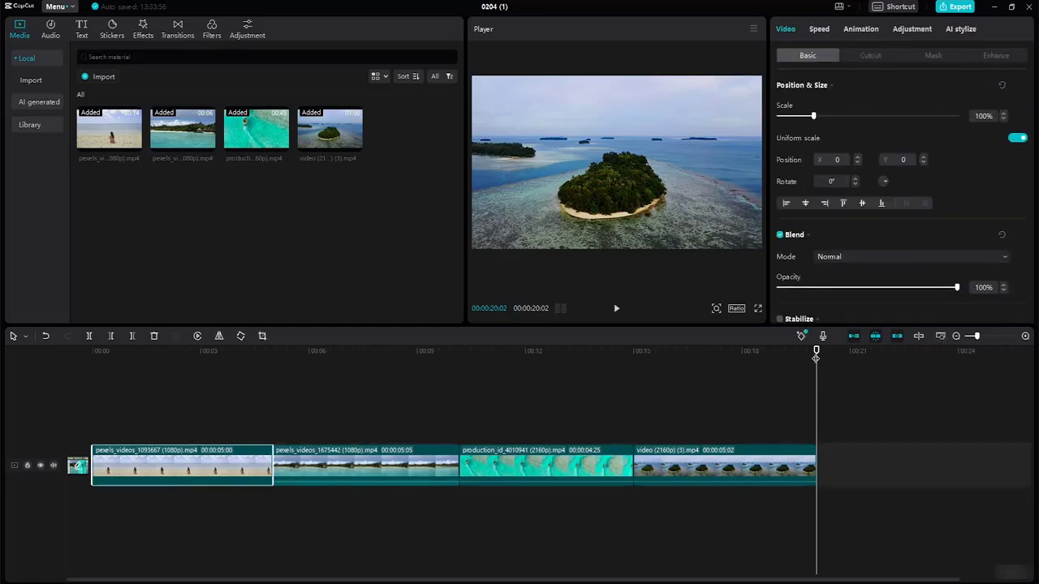
- Preview several Life filters on the first clip, the woman on the beach, and apply the Reindeer filter to it
drag(816, 351, 158, 408)
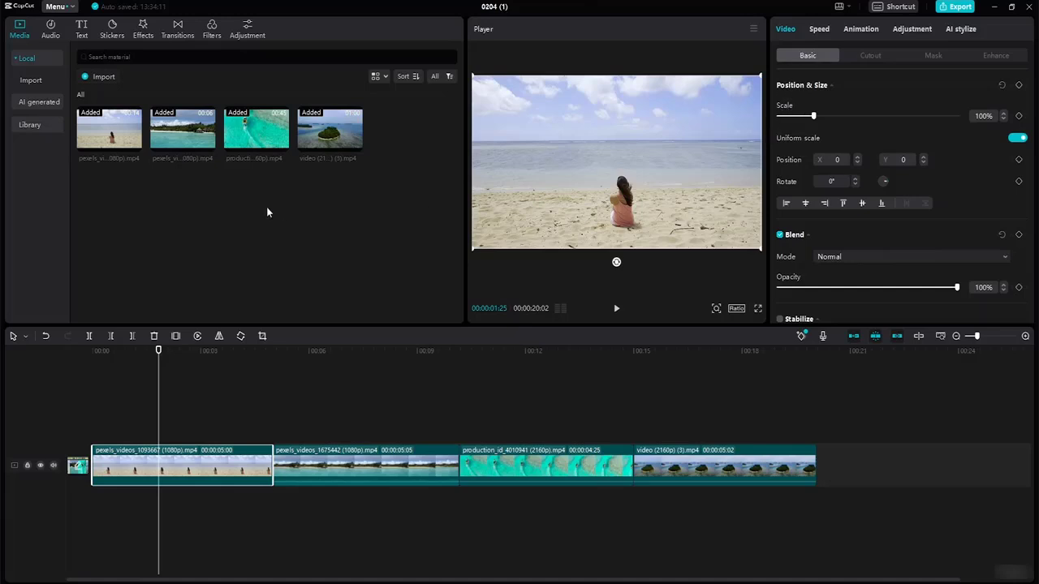
click(144, 31)
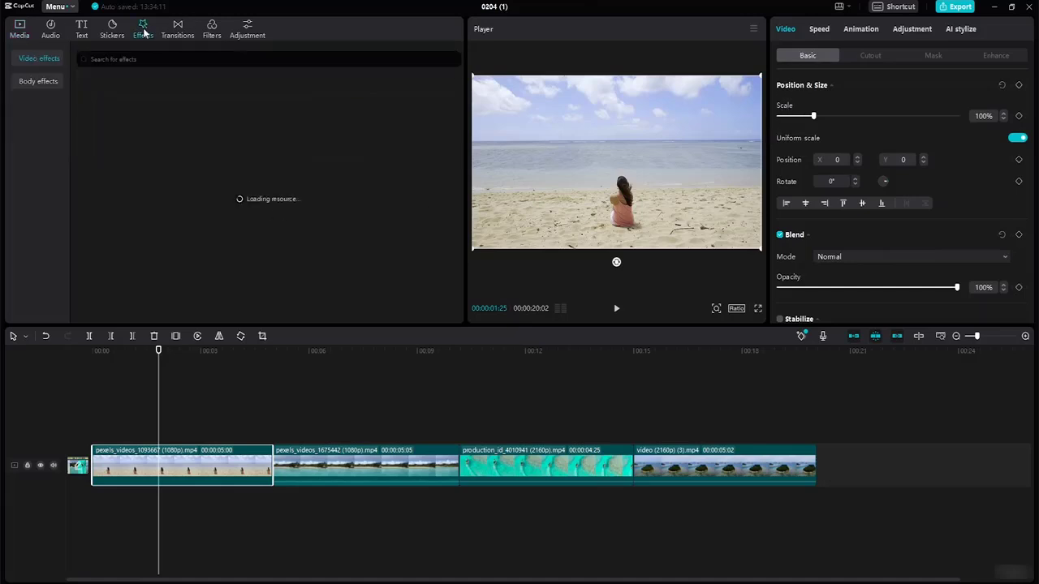
click(208, 34)
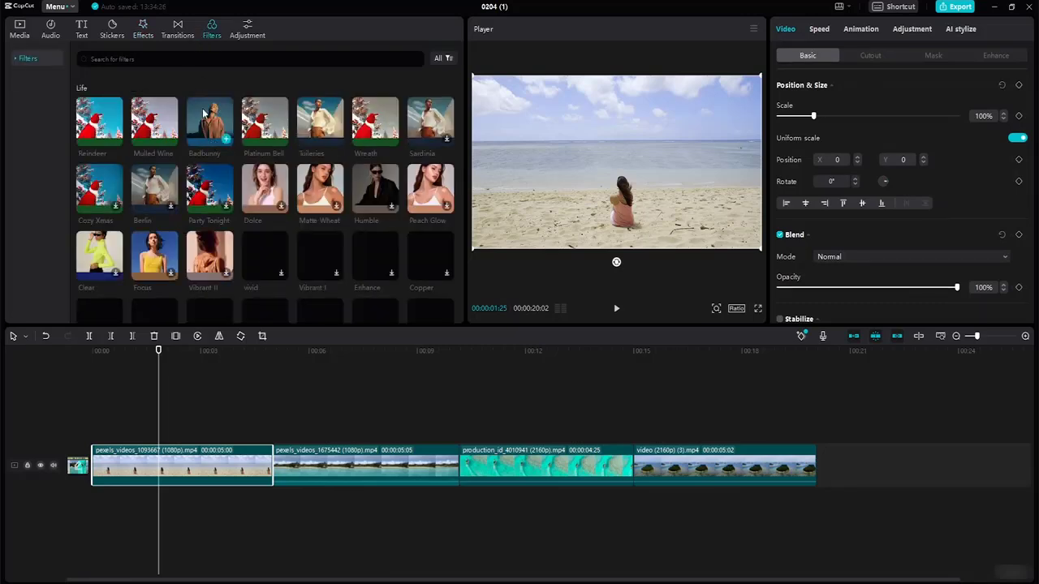
click(158, 122)
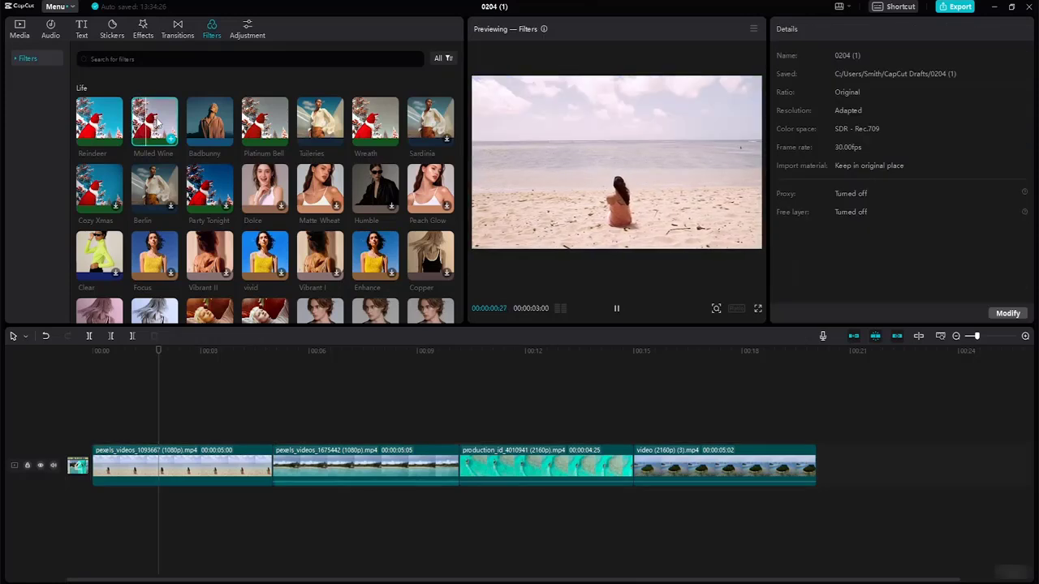
click(210, 110)
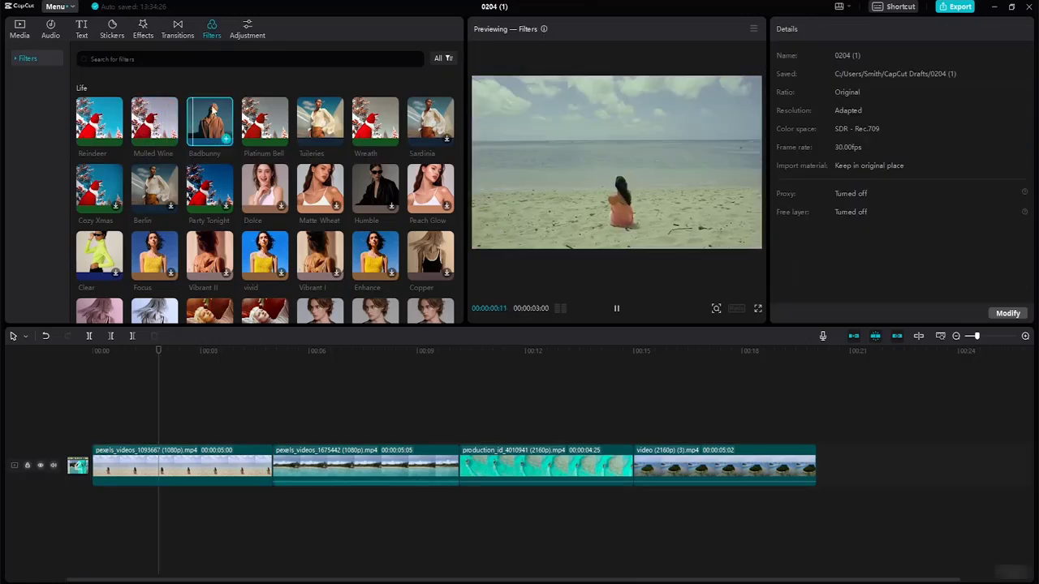
click(262, 107)
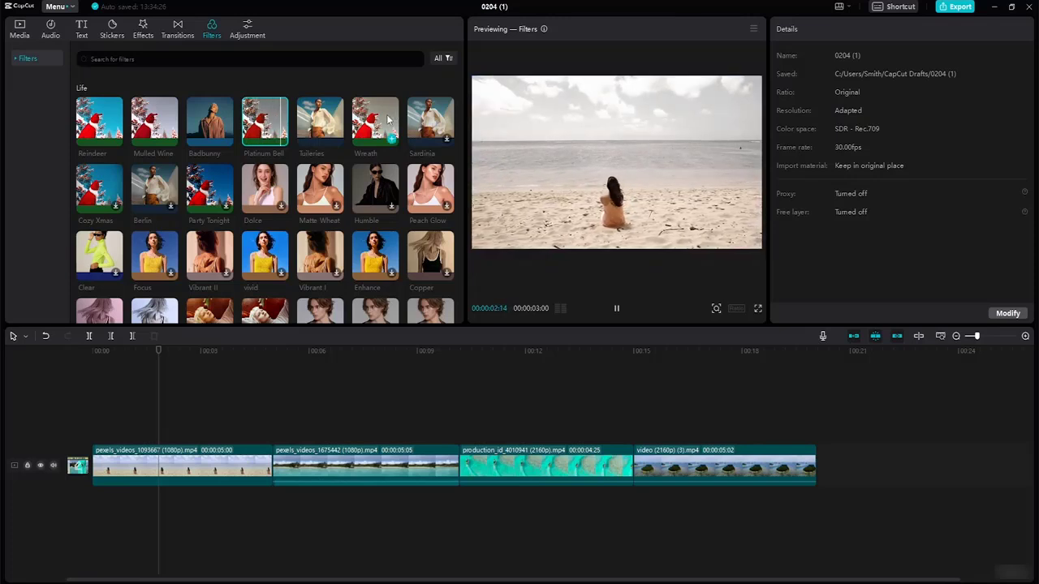
click(309, 120)
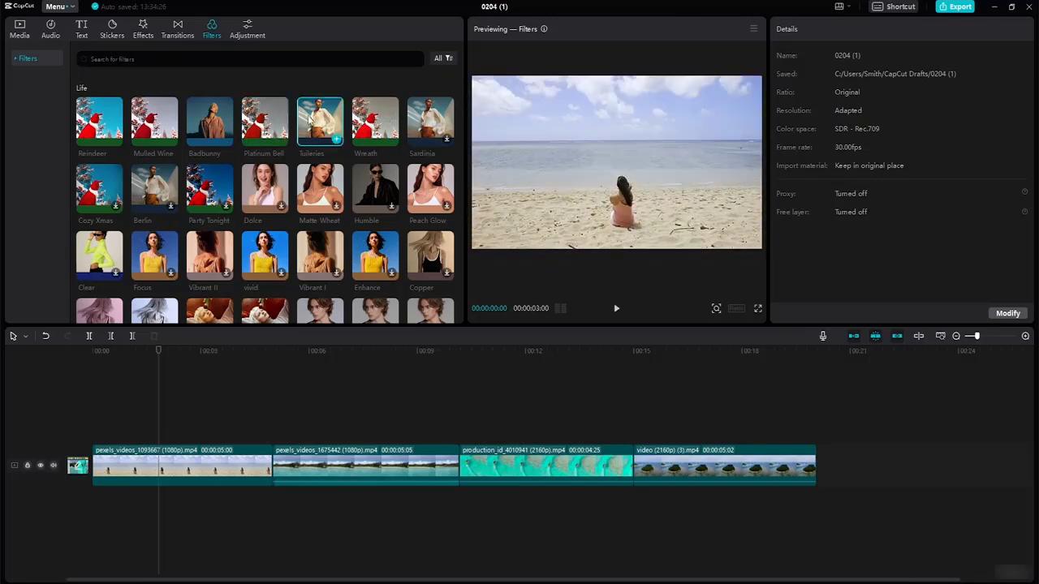
click(355, 122)
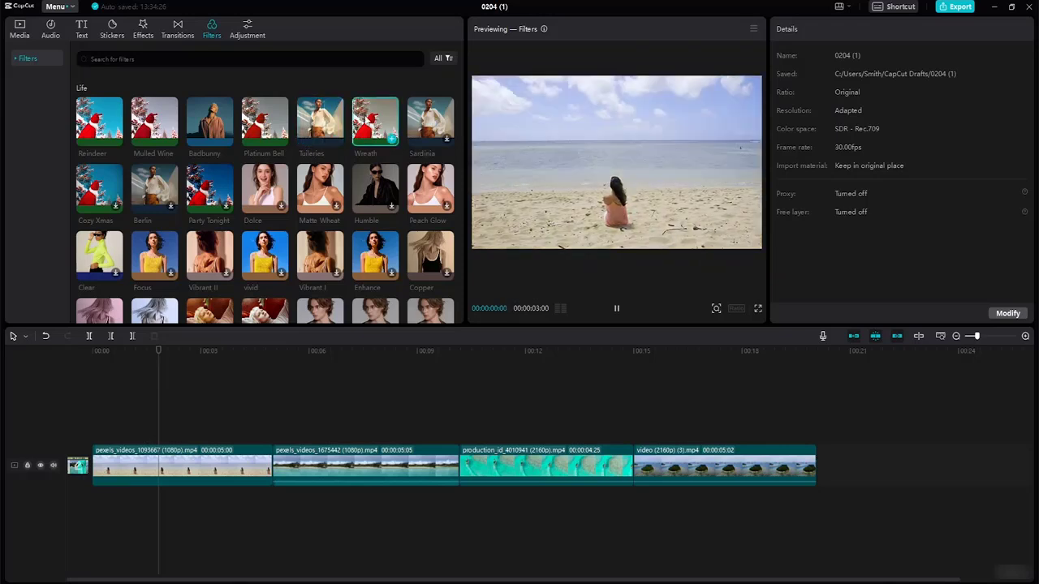
click(99, 122)
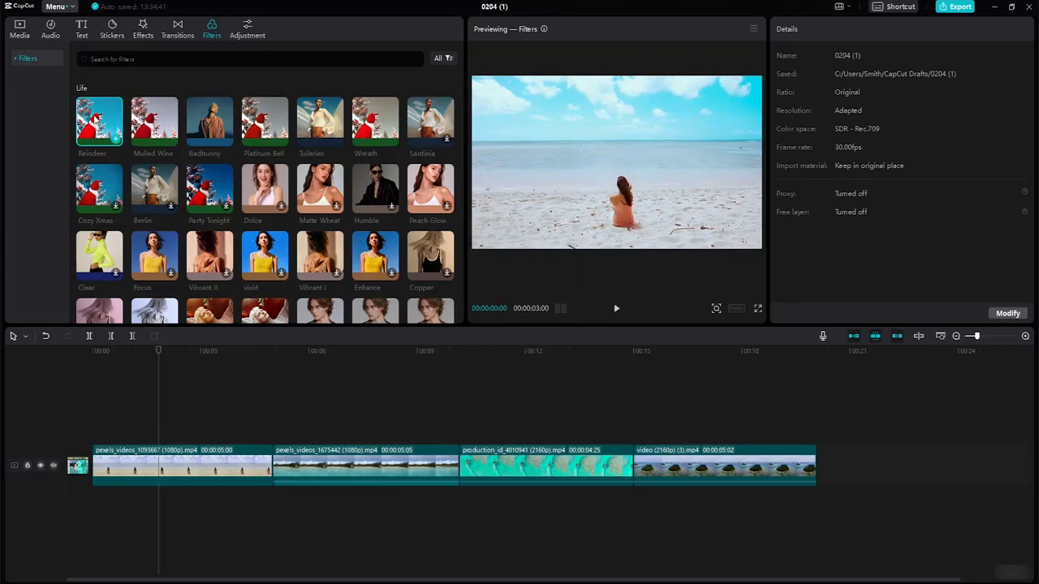
drag(99, 117, 111, 467)
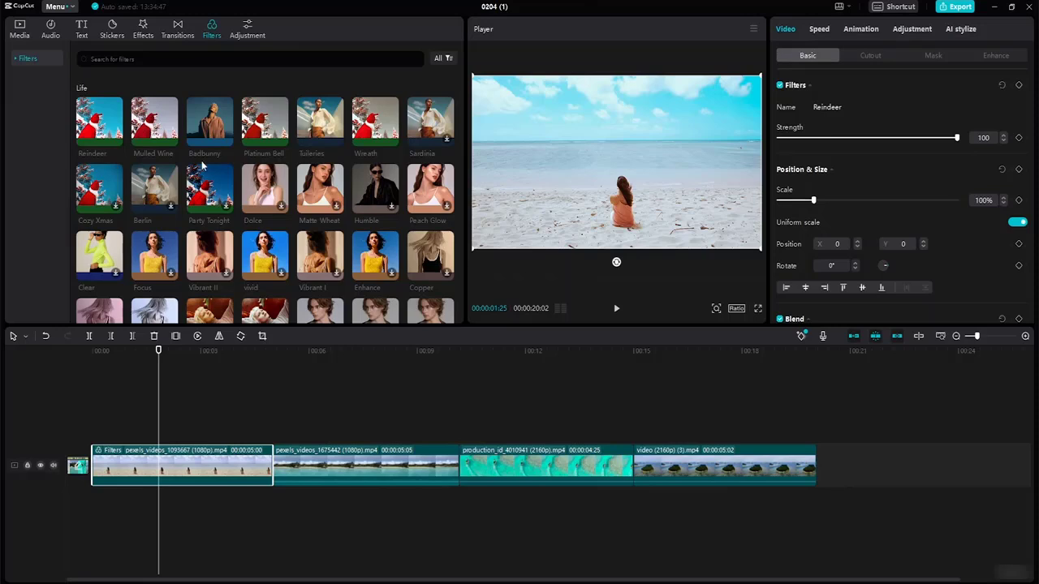
- Preview the Mulled Wine and Badbunny filters on the second clip and apply Badbunny to it
click(332, 479)
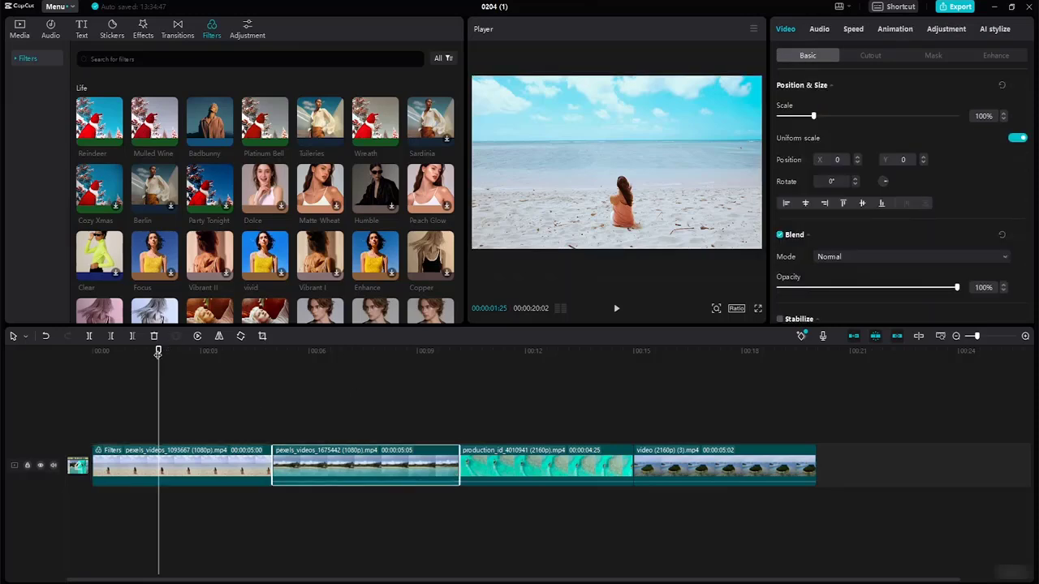
drag(158, 351, 344, 396)
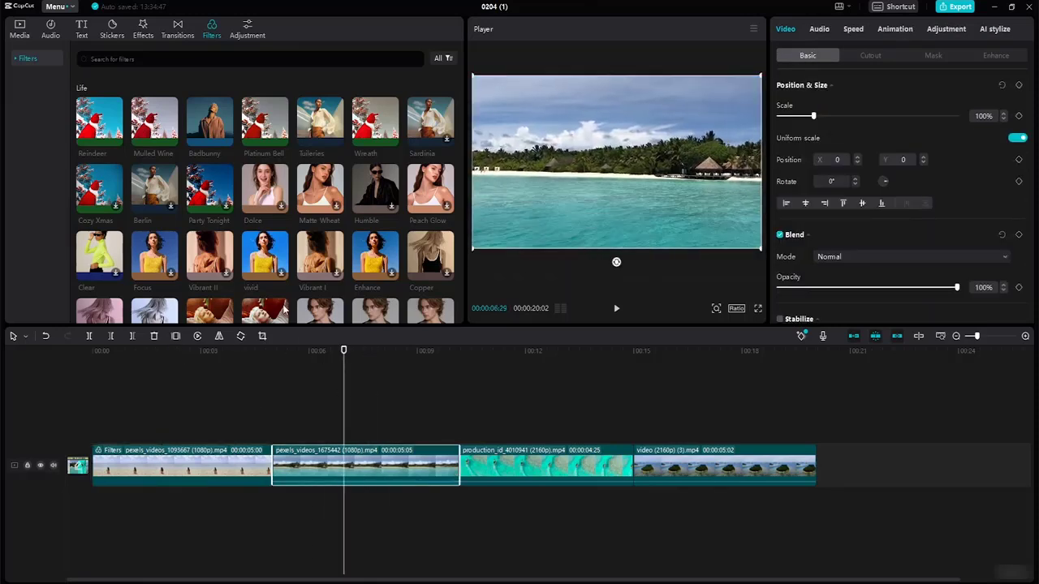
click(158, 122)
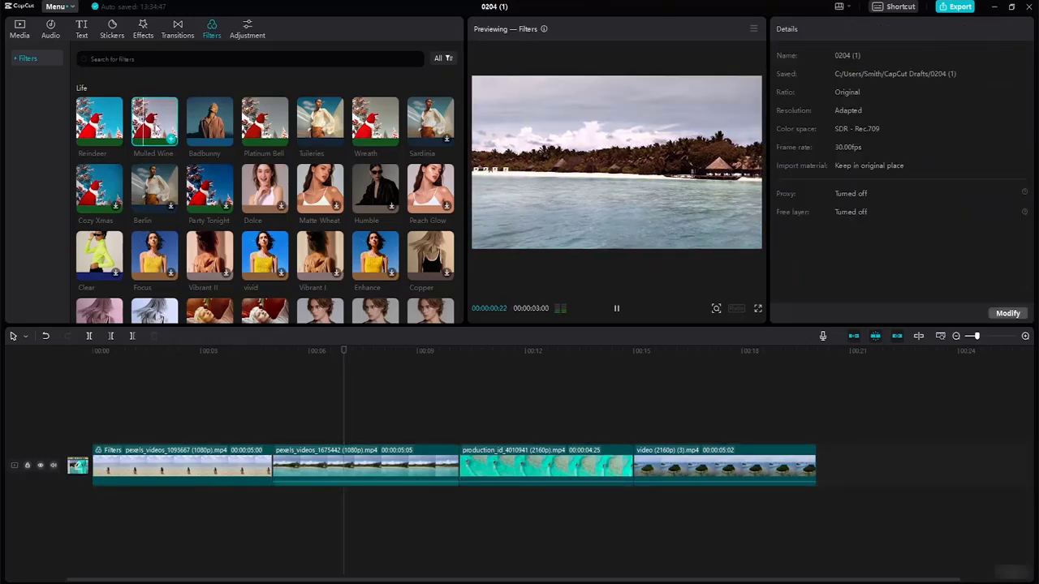
click(215, 121)
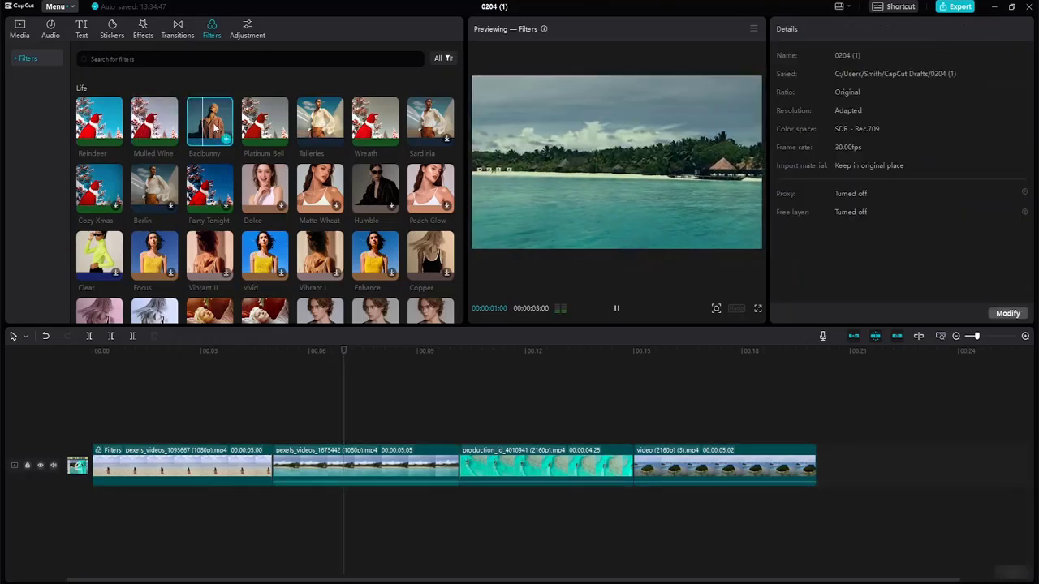
drag(215, 128, 303, 469)
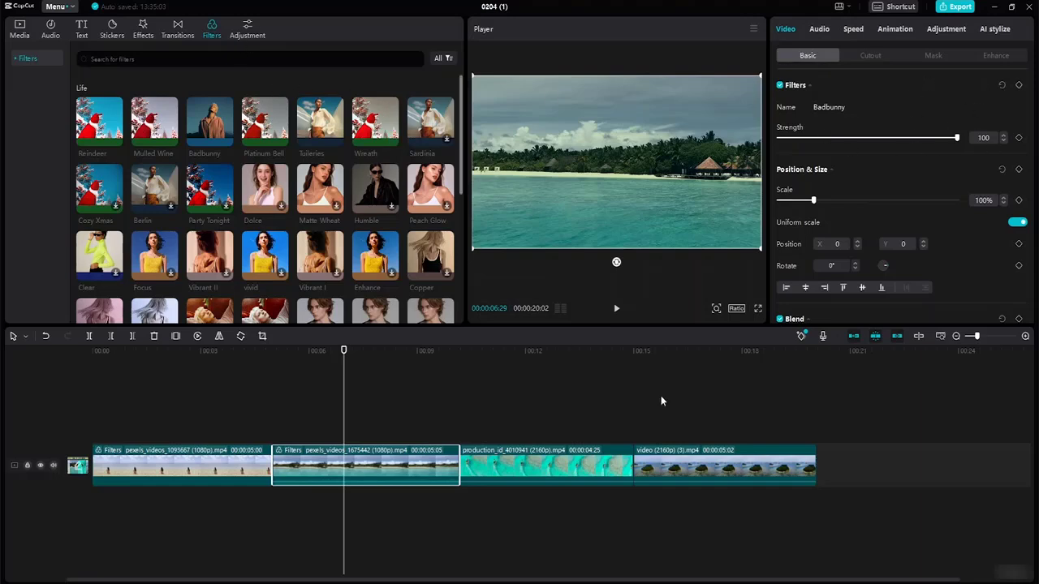
- Compare several Life filters on the third clip with the boat and apply the Sardinia filter to it
click(551, 468)
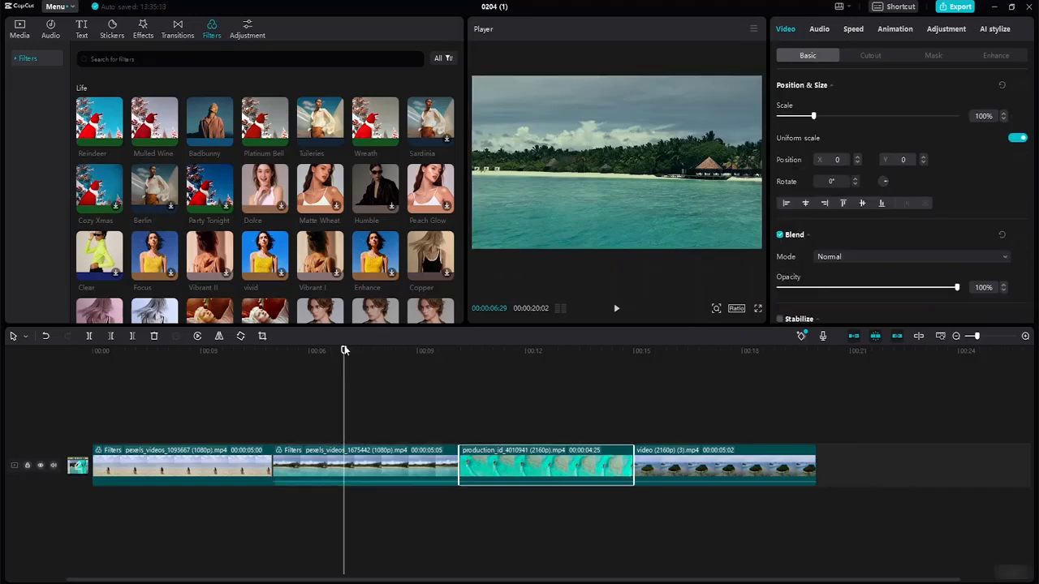
drag(344, 351, 517, 357)
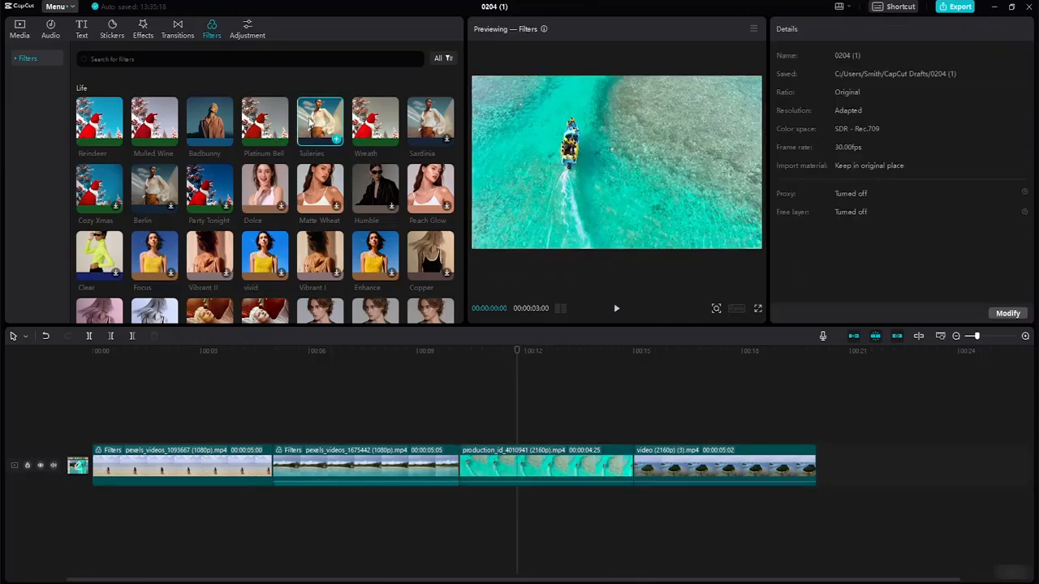
click(314, 122)
click(421, 129)
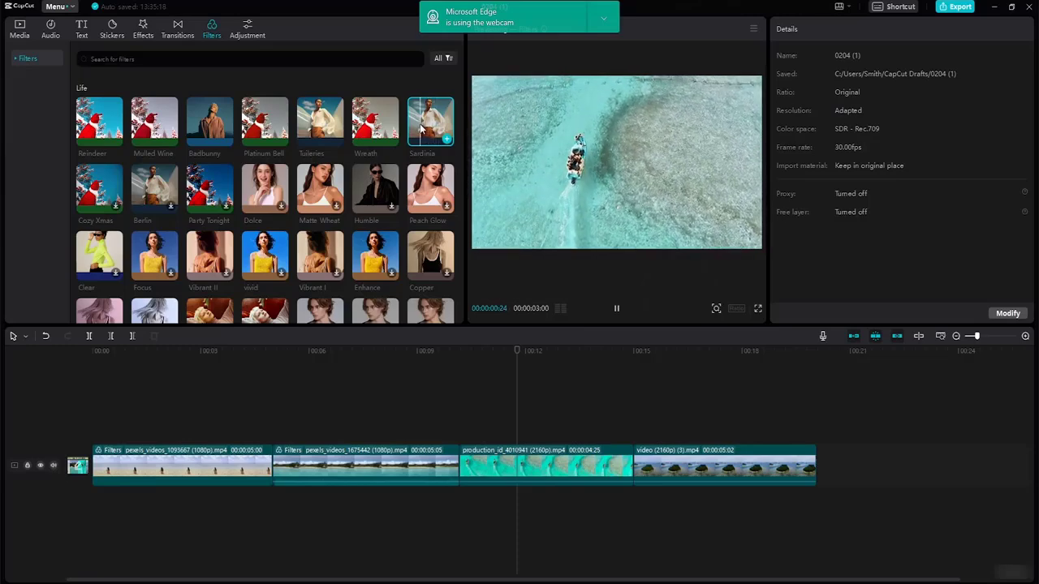
click(381, 134)
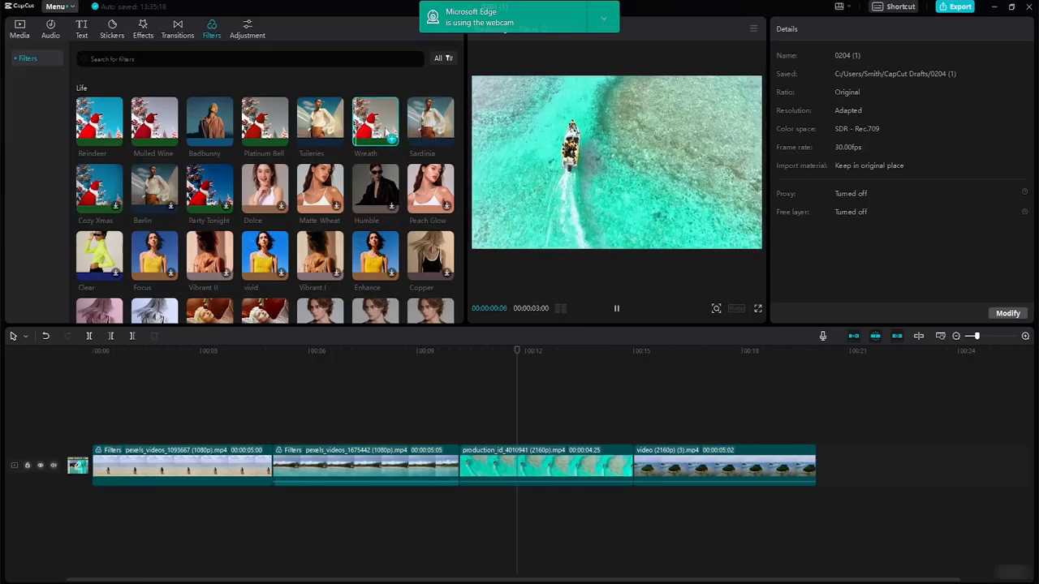
click(426, 125)
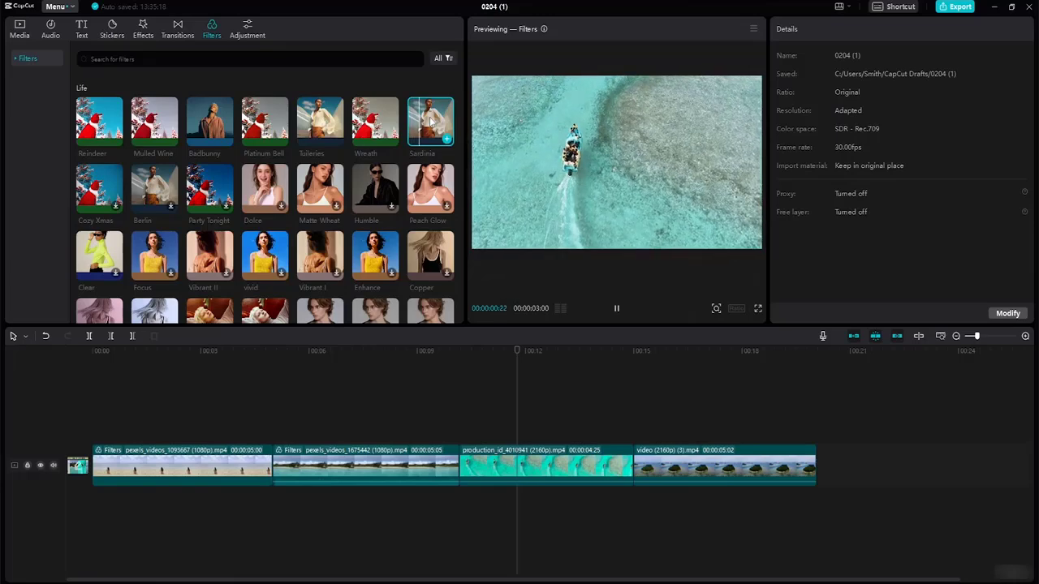
click(274, 130)
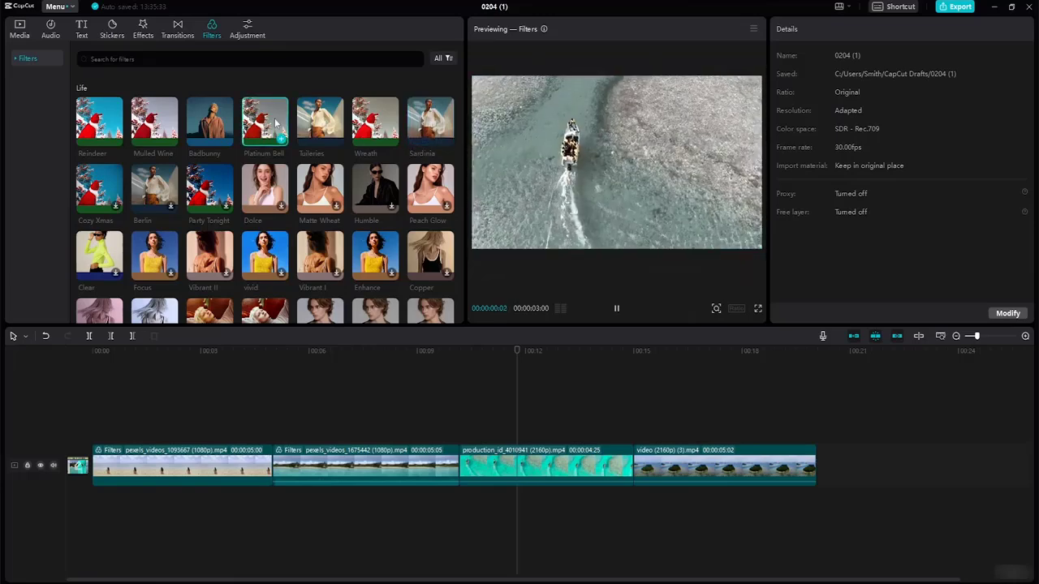
click(157, 124)
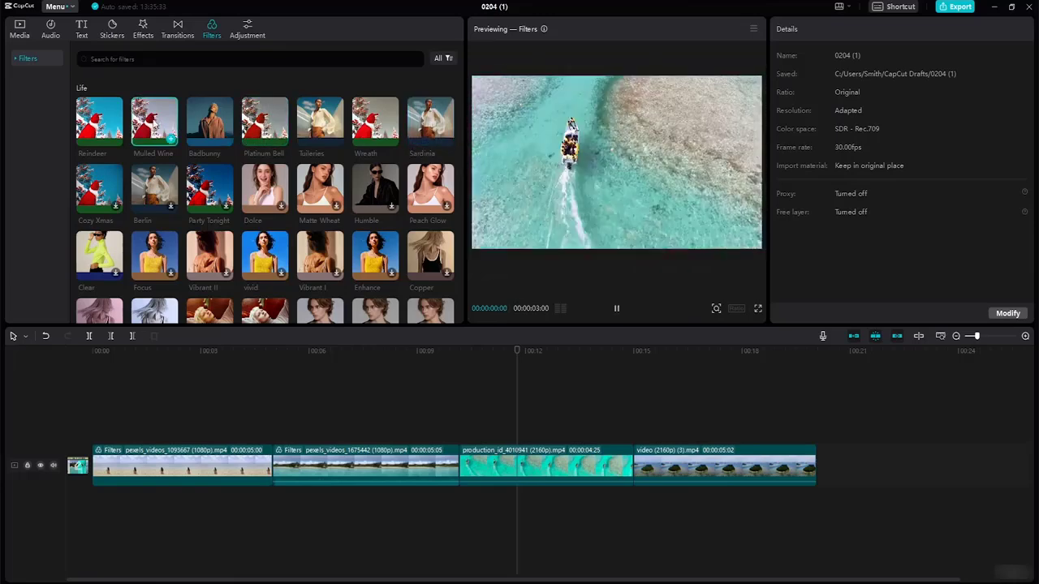
click(435, 122)
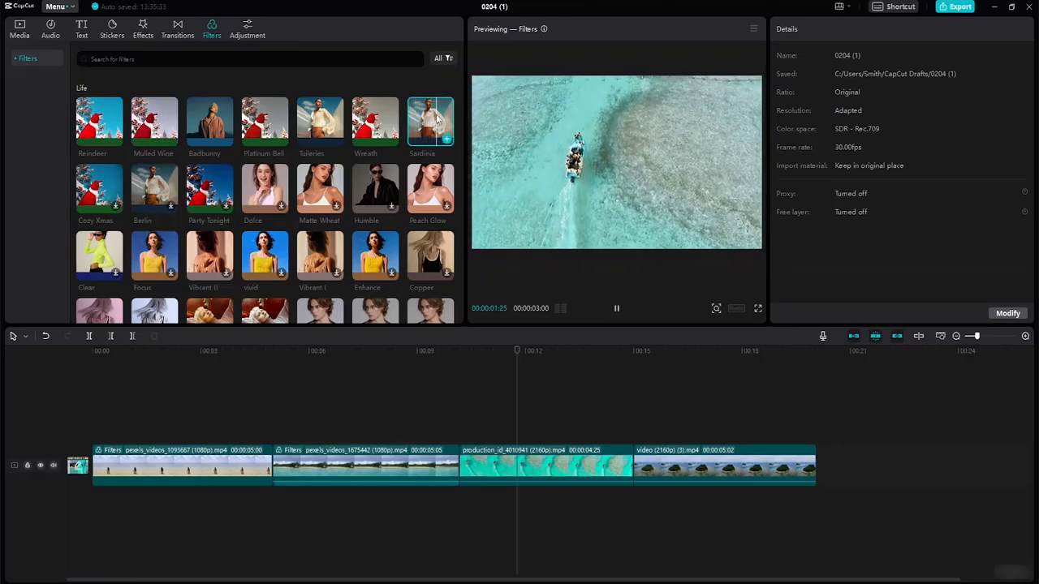
drag(430, 126, 491, 460)
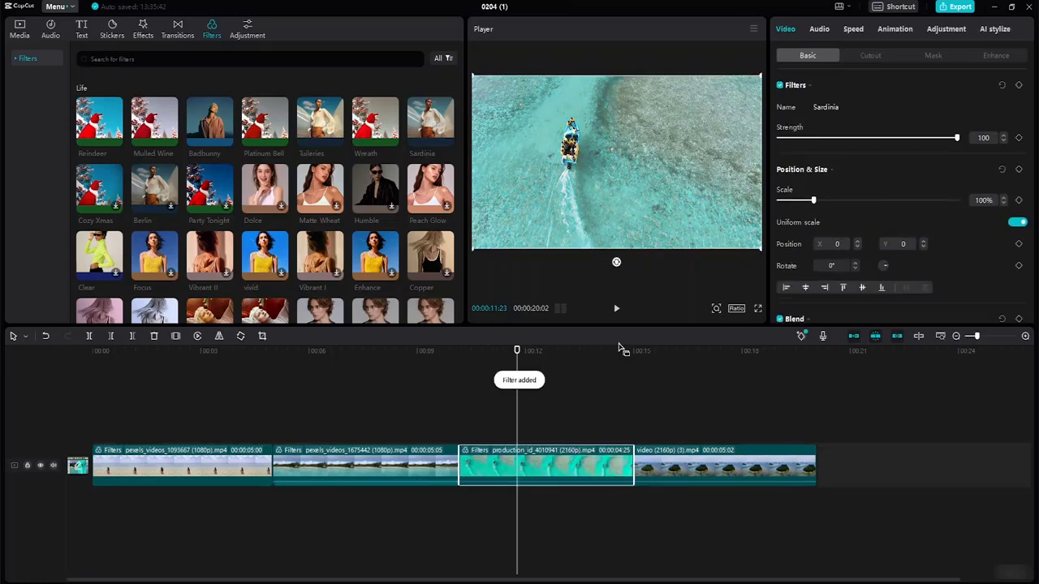
- Preview the Clear filter on the fourth clip with the island and apply it to that clip
click(715, 476)
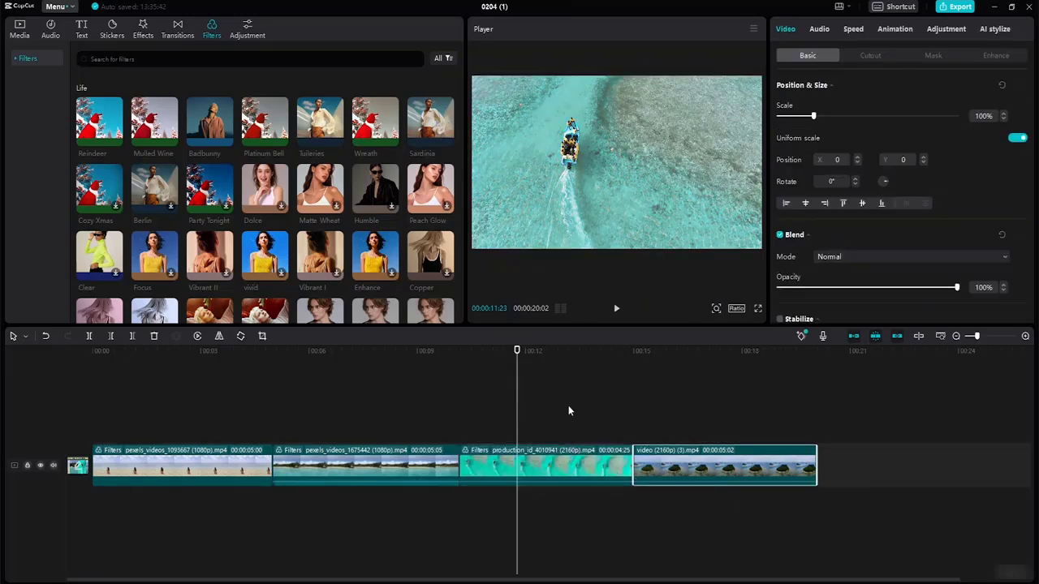
drag(515, 350, 706, 362)
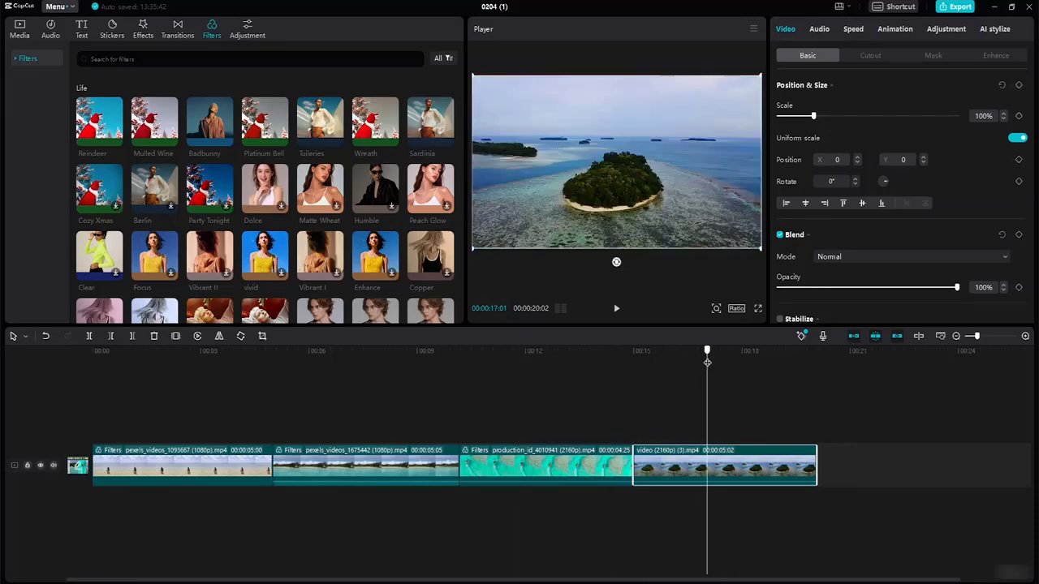
click(102, 258)
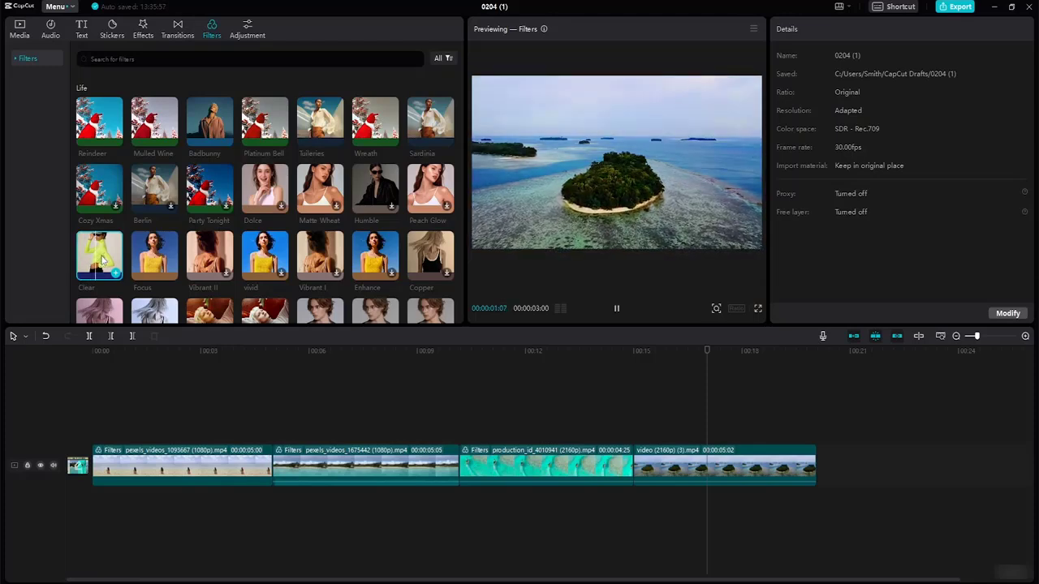
drag(101, 261, 686, 470)
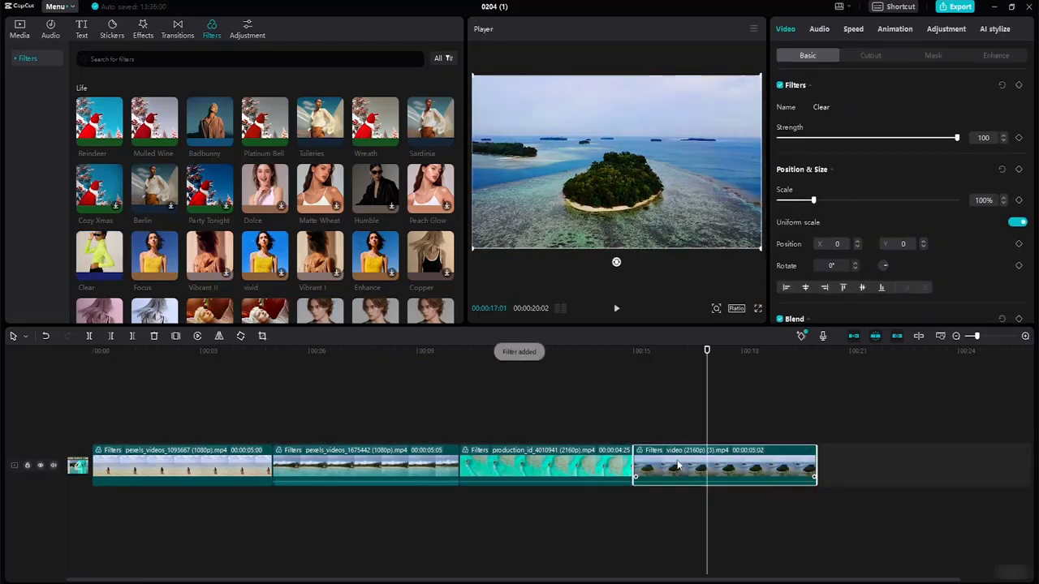
- Lower the strength of the first clip's Reindeer filter to 80 and move the playhead to about 3 seconds
click(182, 459)
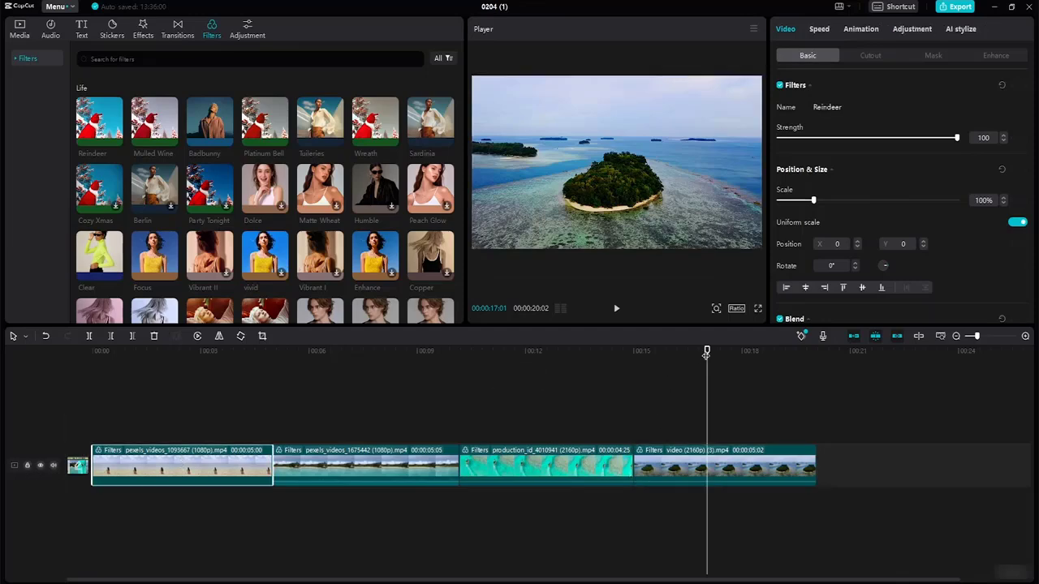
drag(704, 357, 126, 365)
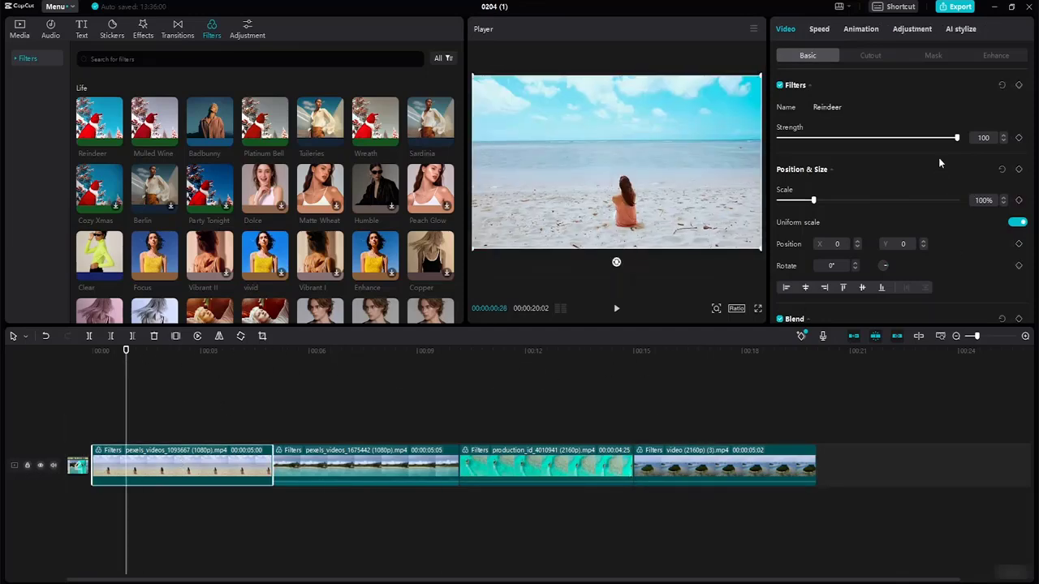
click(1004, 141)
click(1005, 142)
click(1004, 142)
click(1004, 142)
click(1004, 142)
click(1003, 142)
click(204, 380)
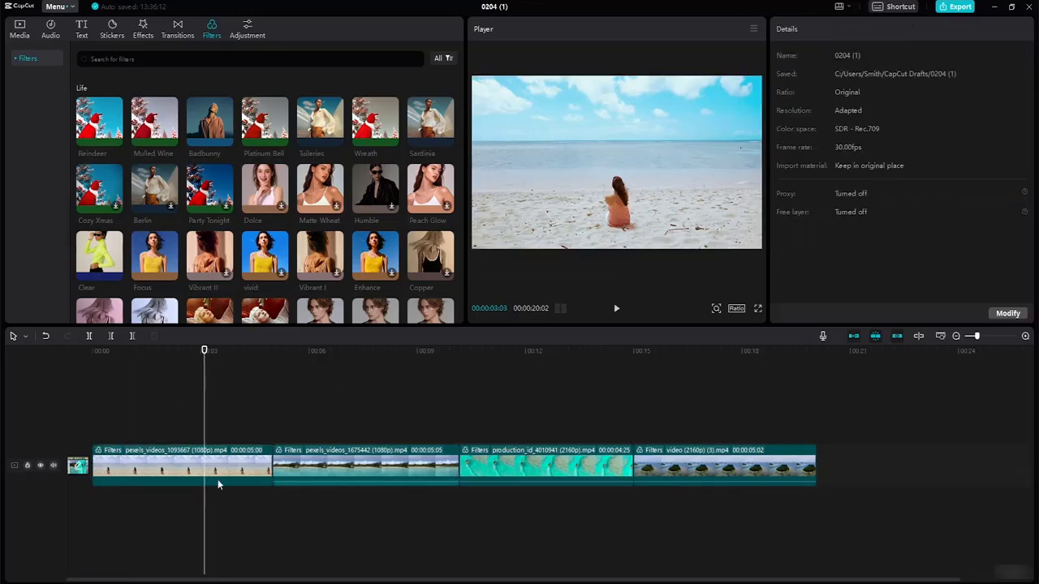
- Check the filter settings of the second, third, fourth and first clips in turn
click(449, 454)
click(552, 459)
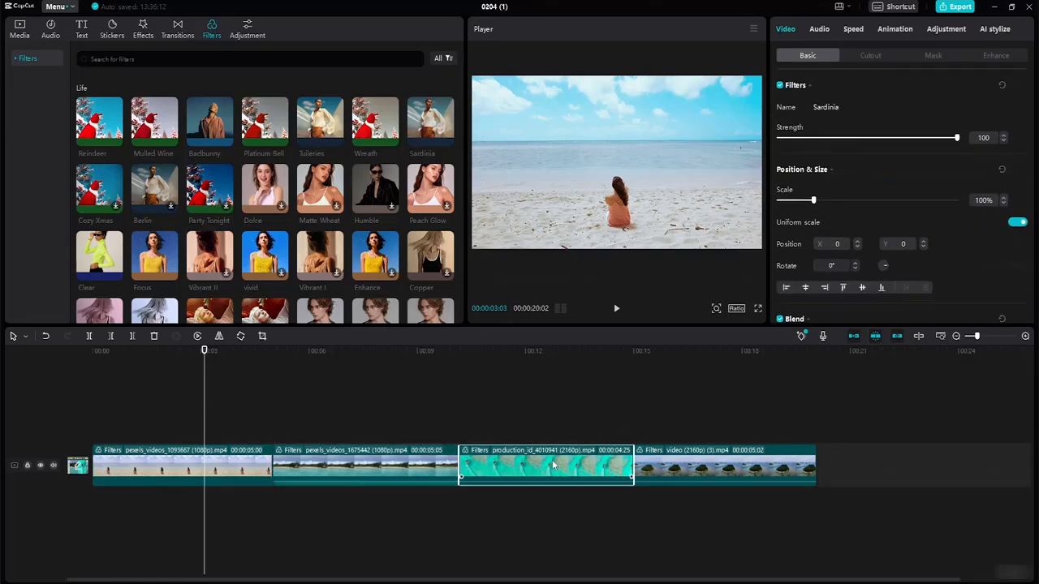
click(748, 460)
click(243, 460)
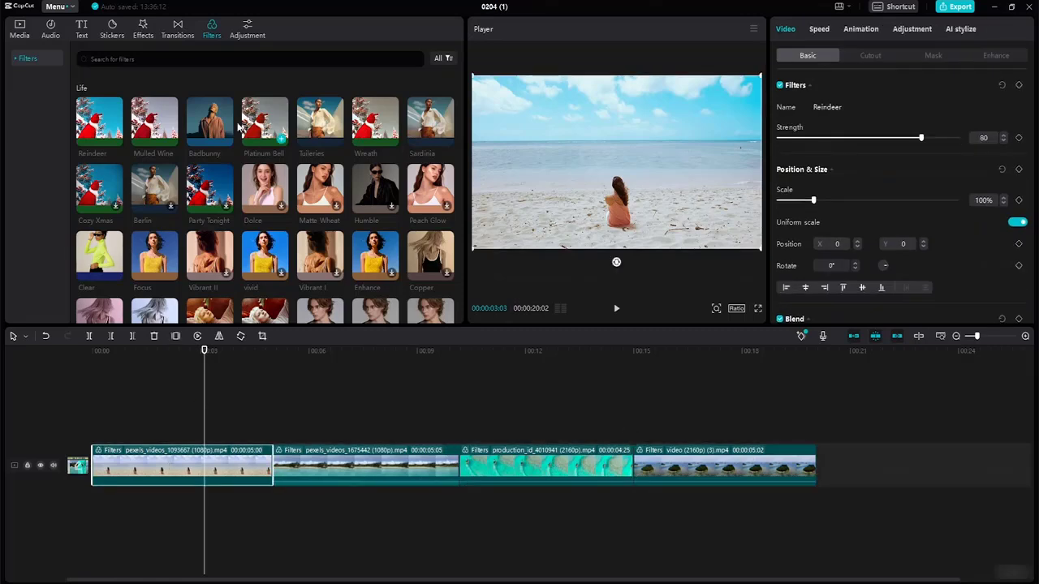
- Add a custom adjustment layer above the clips, starting at the playhead at about 3 seconds
click(250, 34)
click(110, 101)
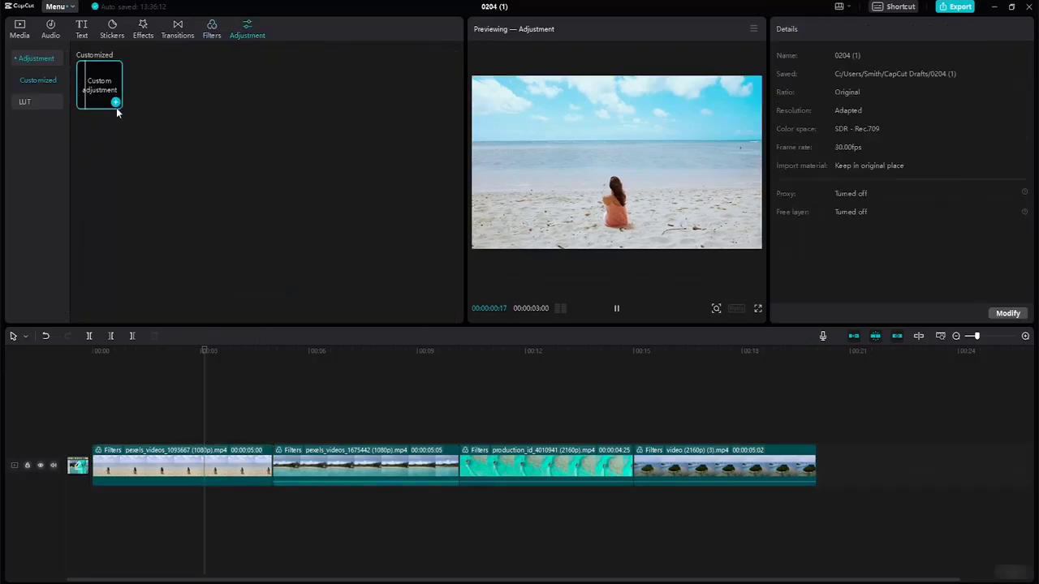
click(117, 105)
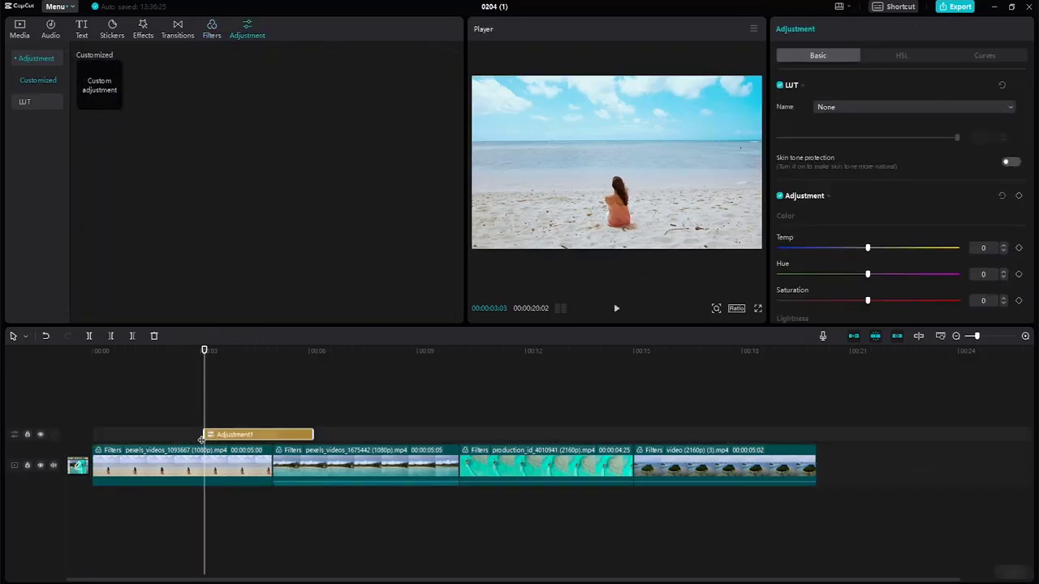
- Extend the custom adjustment layer at both ends so it spans all four beach clips
drag(201, 439, 91, 436)
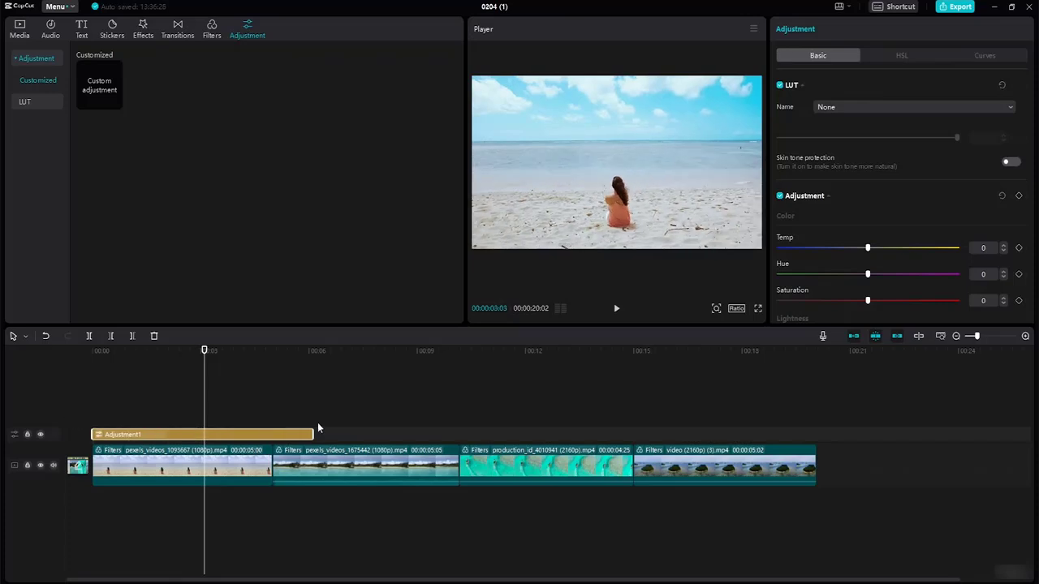
drag(317, 425, 786, 434)
click(775, 448)
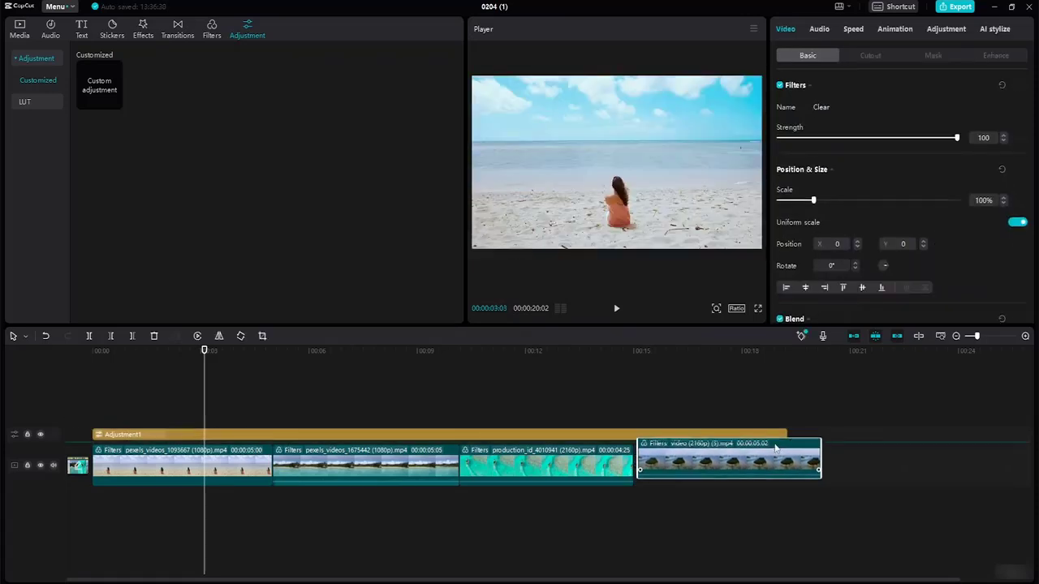
click(785, 434)
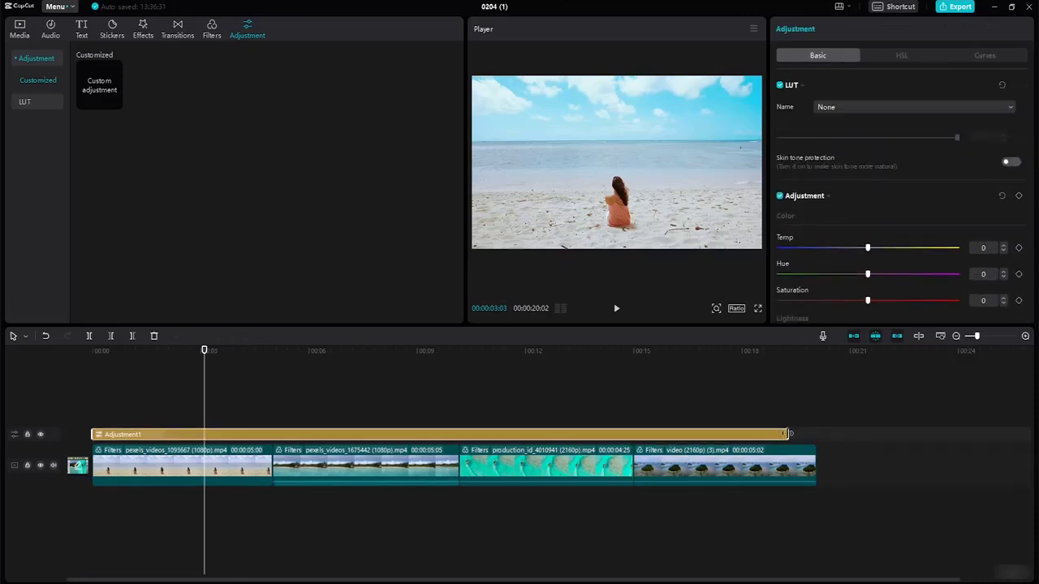
drag(786, 434, 817, 437)
- Set the adjustment layer's Vignette to 13, then scrub through the clips and return the playhead to the start
scroll(893, 203, down, 6)
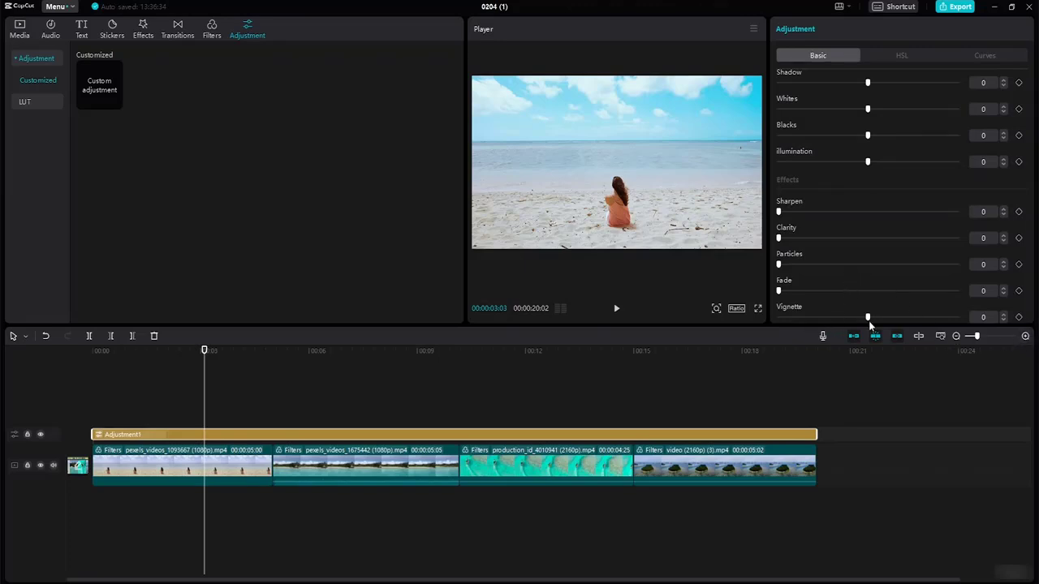
drag(867, 317, 890, 317)
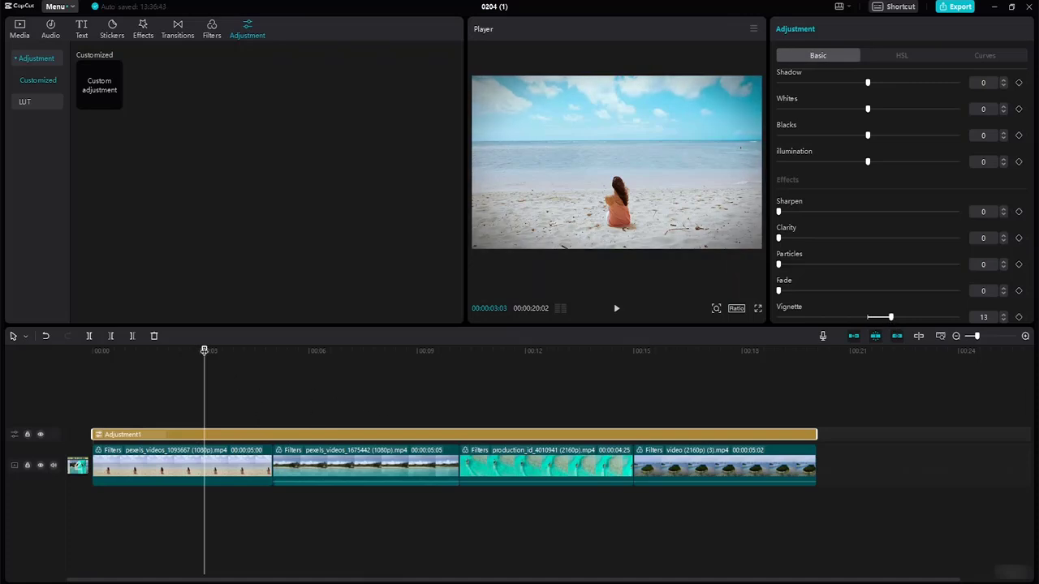
drag(205, 352, 511, 398)
drag(308, 397, 257, 404)
click(82, 386)
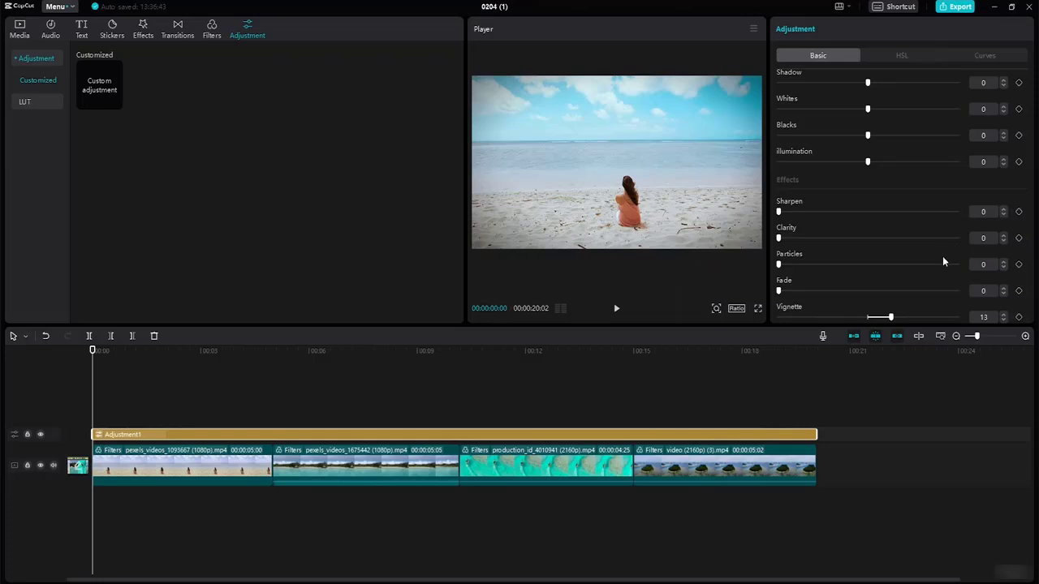
- Add a default text over the first clip, running from about 0.5 to 4 seconds, and move the playhead onto it
click(92, 38)
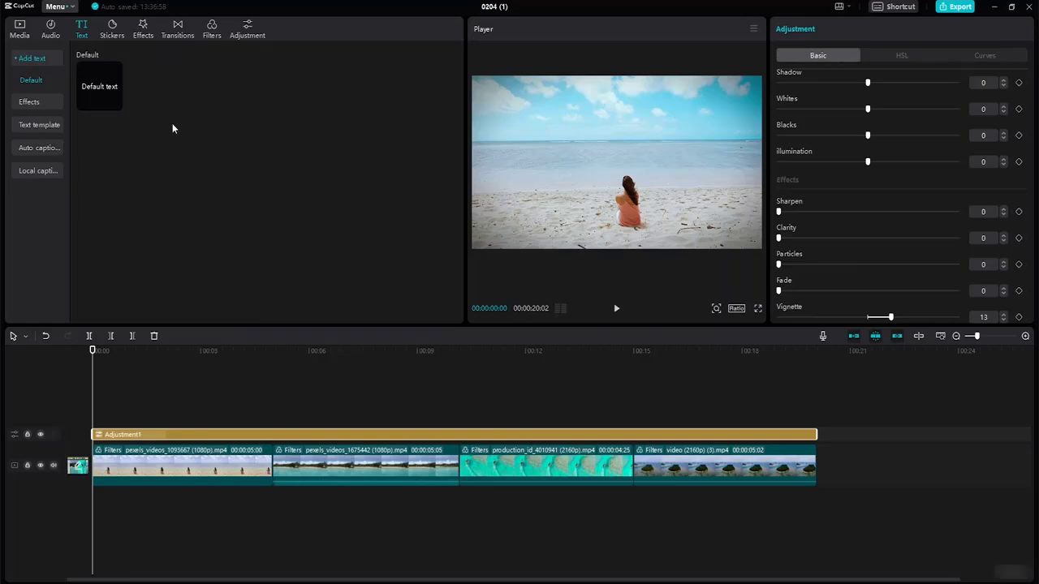
click(118, 102)
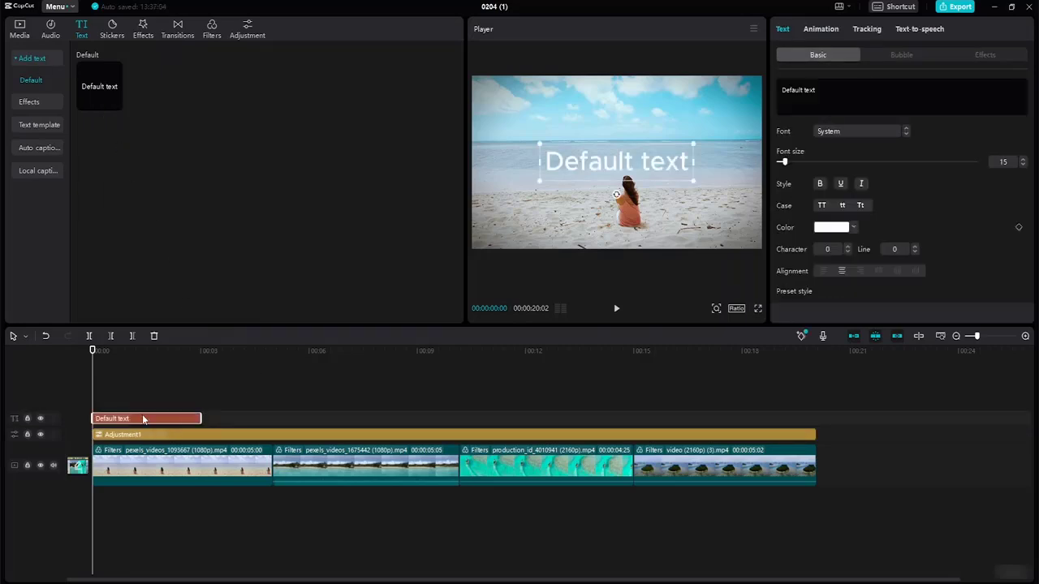
mouse_move(142, 419)
mouse_down()
mouse_move(160, 422)
mouse_move(158, 414)
mouse_up()
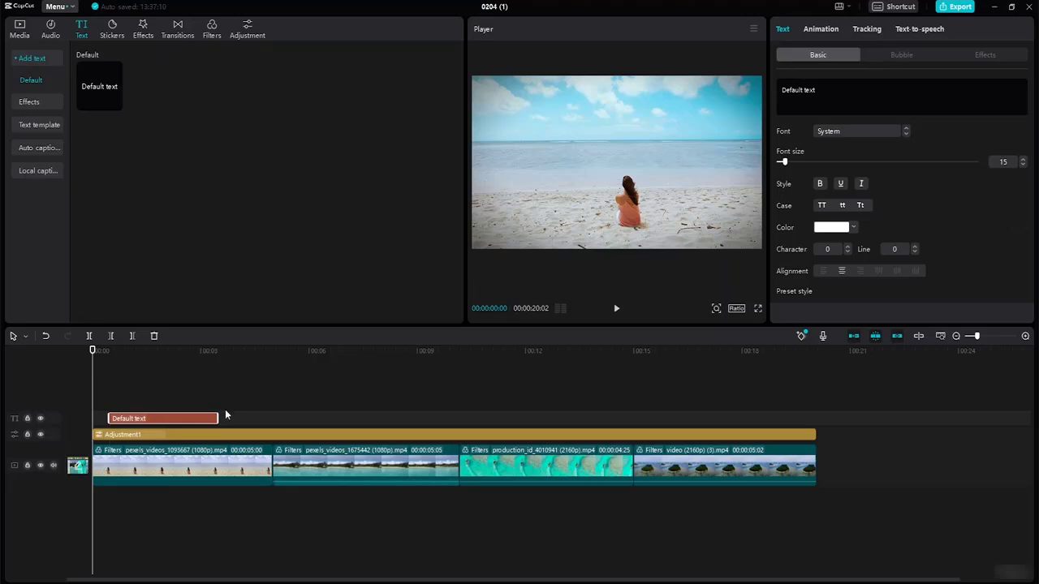
drag(218, 418, 243, 420)
drag(93, 352, 136, 352)
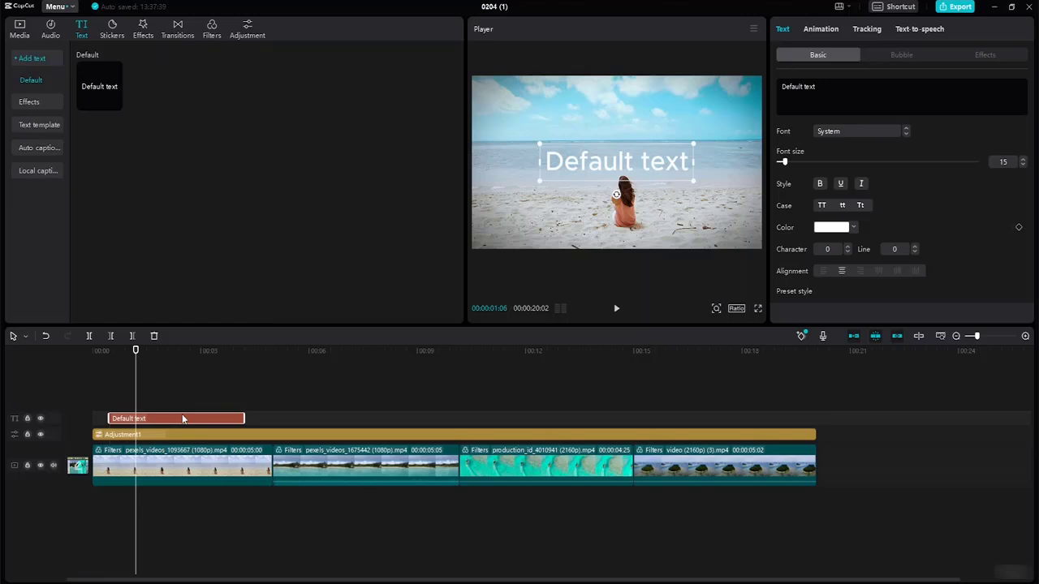
- Replace the first clip's default text with "1. PARKI BEACH"
double_click(691, 165)
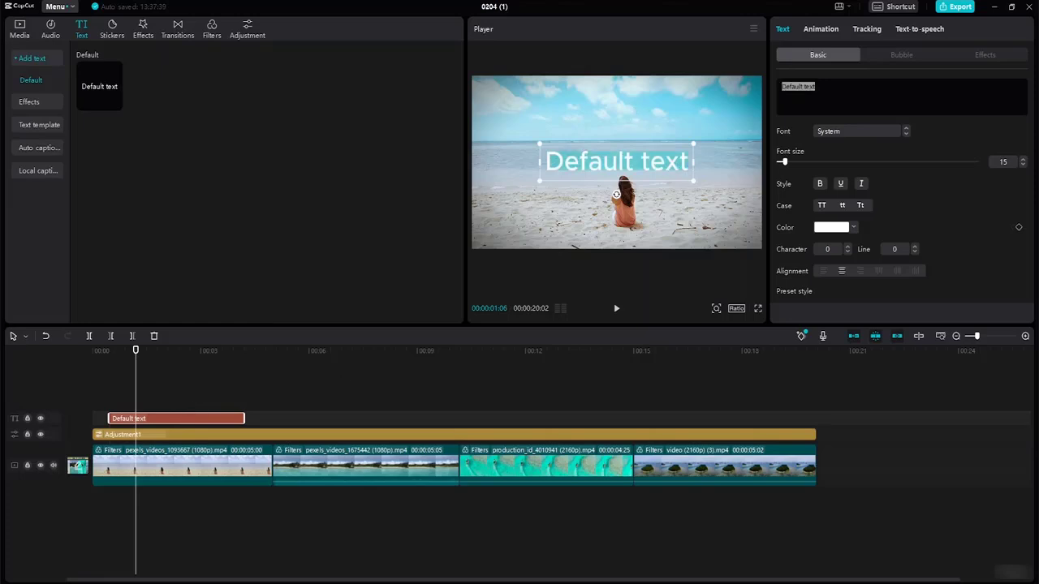
key(BackSpace)
text(1)
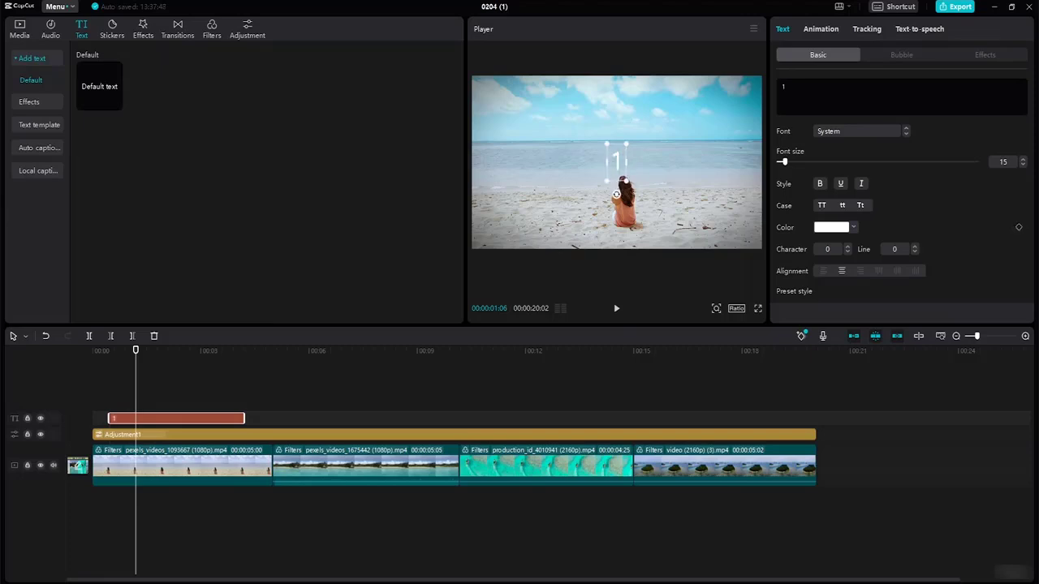
text(. PAR)
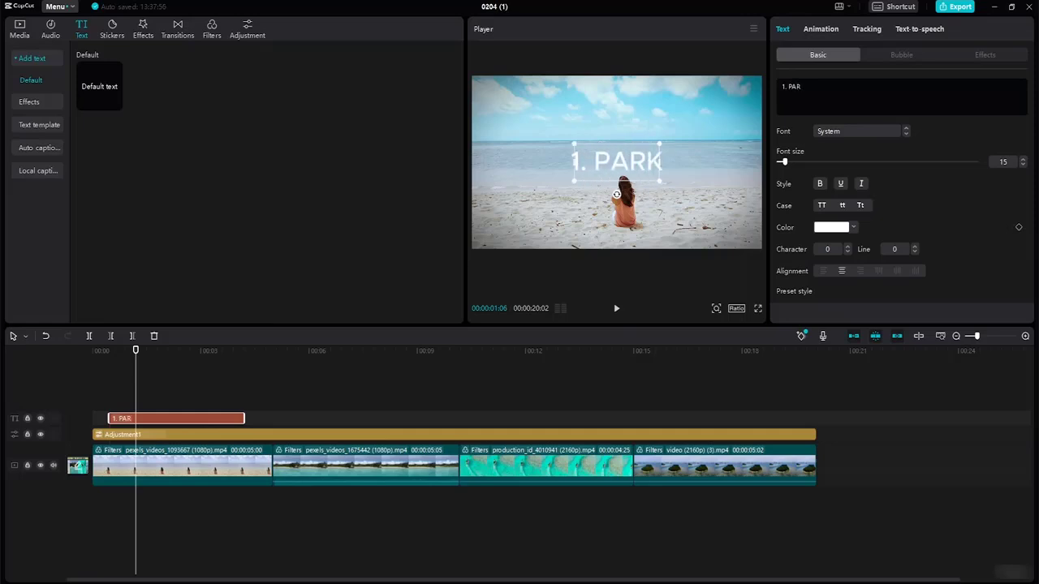
text(KI BEACH)
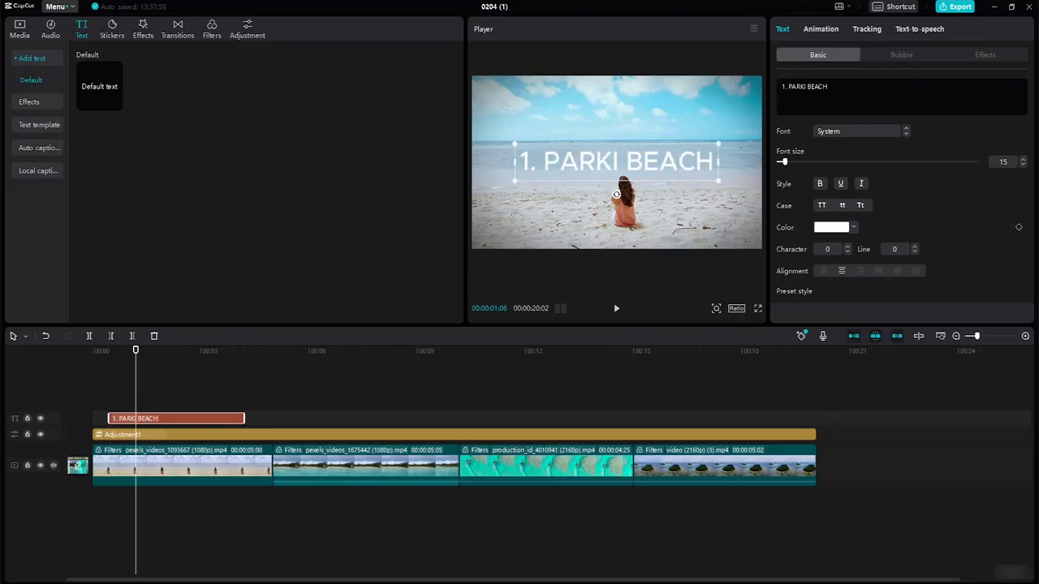
- Set the first title's font to ZY Fervent, enlarge it to nearly the frame's width and move it up into the sky
click(906, 133)
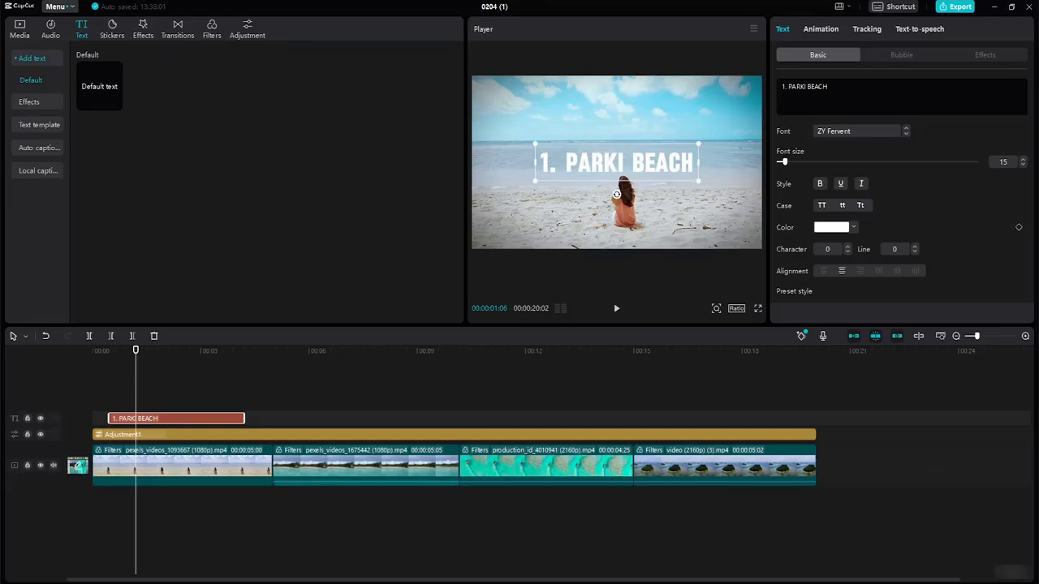
drag(699, 179, 737, 190)
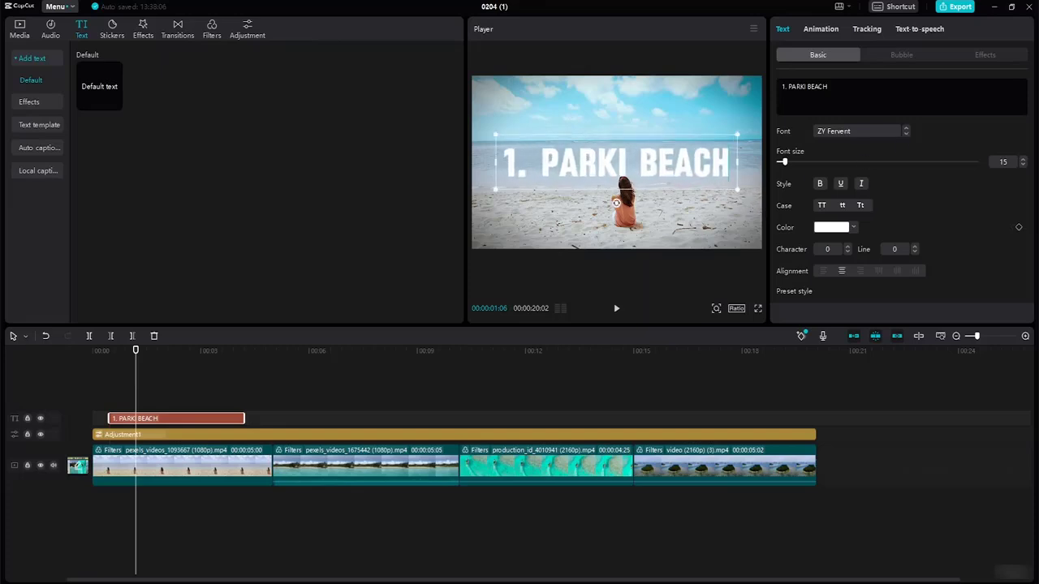
click(684, 222)
click(645, 167)
drag(647, 164, 645, 118)
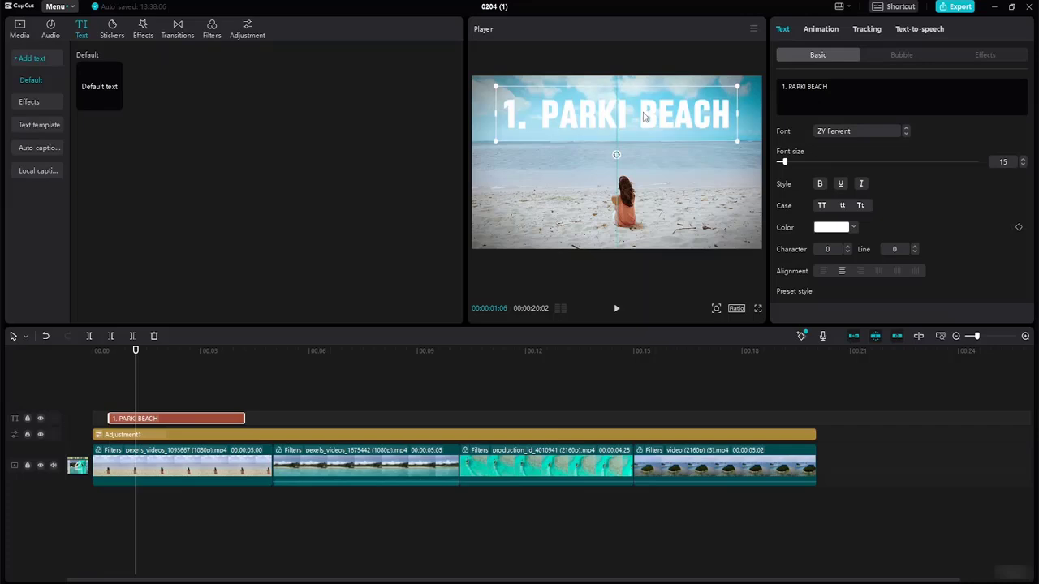
- Set the "1. PARKI BEACH" title's color to black (000000)
click(847, 228)
click(795, 278)
drag(787, 300, 798, 385)
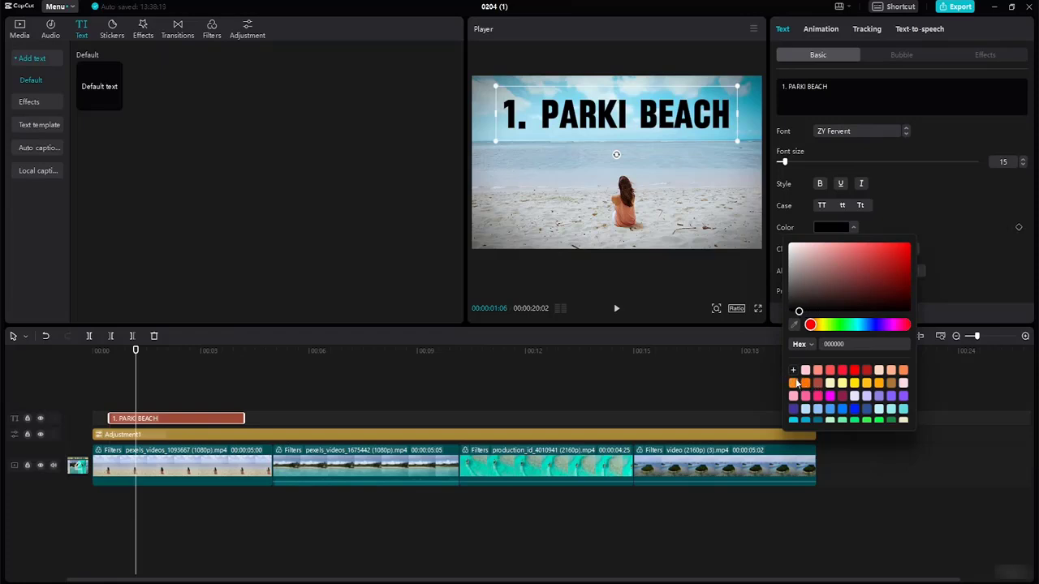
click(950, 225)
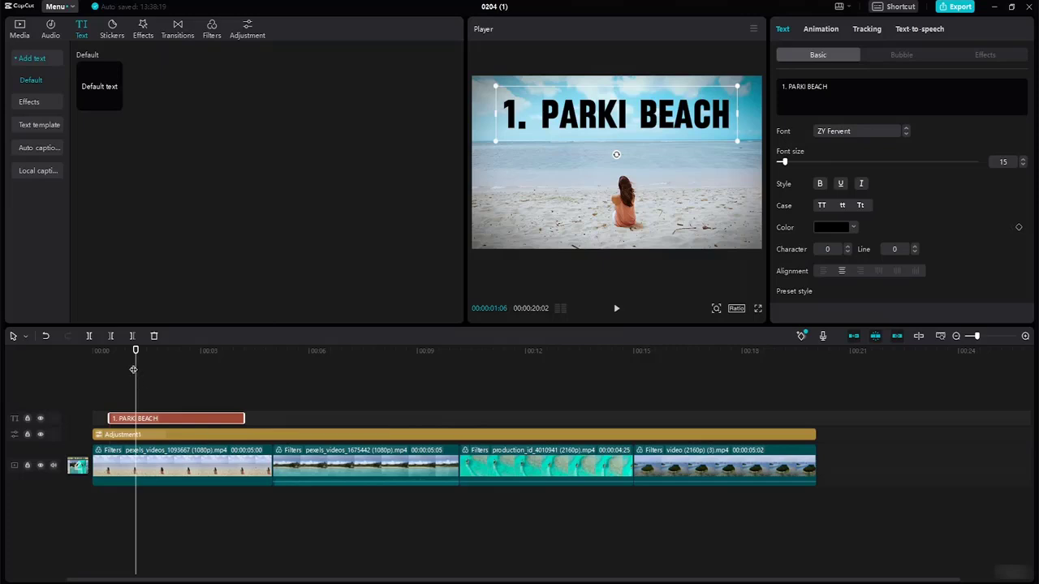
- Add another default text and place it above the second clip, from about 5.5 to 10 seconds
mouse_move(120, 122)
click(116, 103)
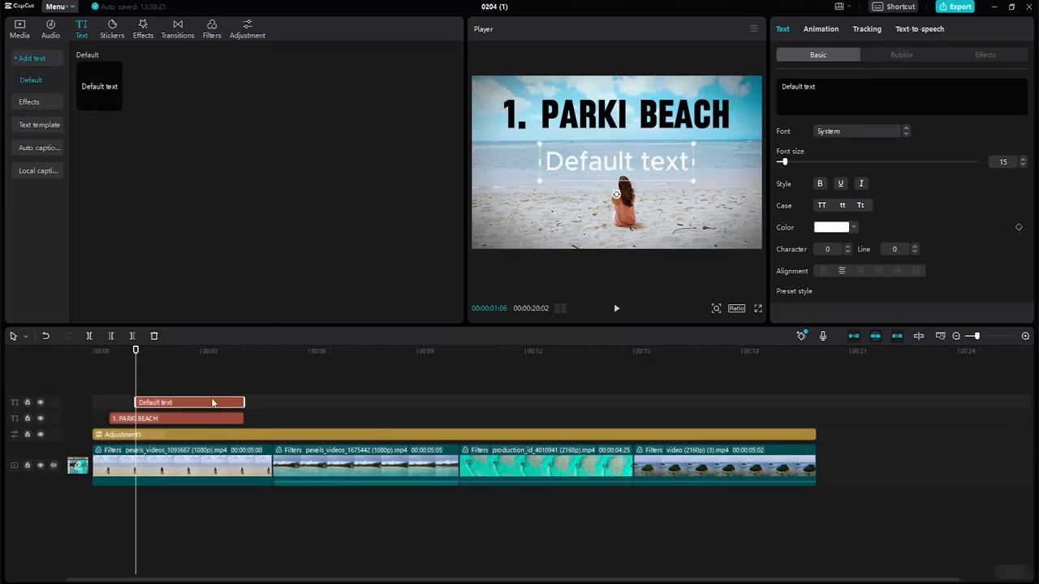
drag(213, 402, 445, 418)
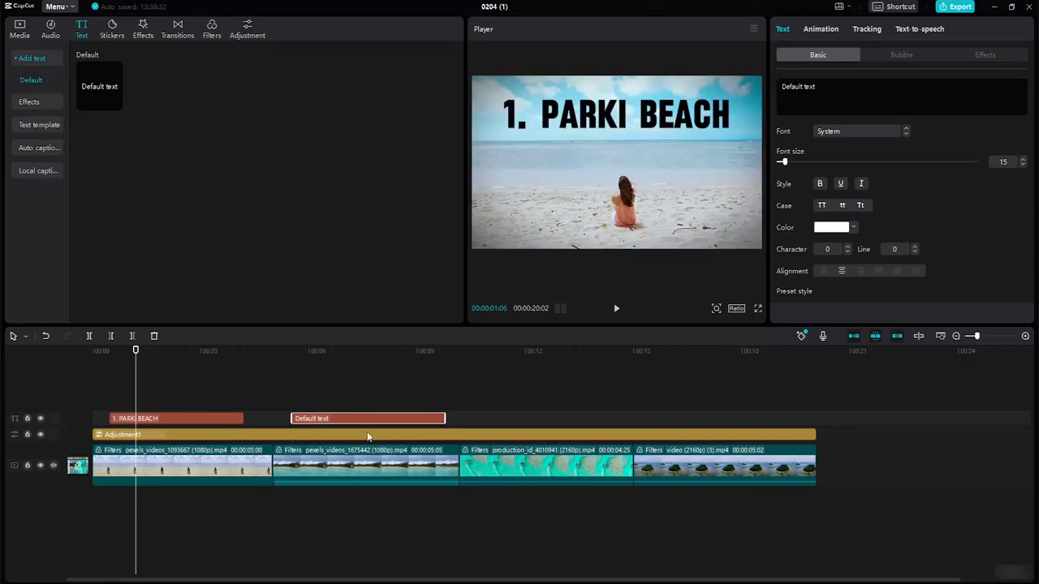
click(576, 118)
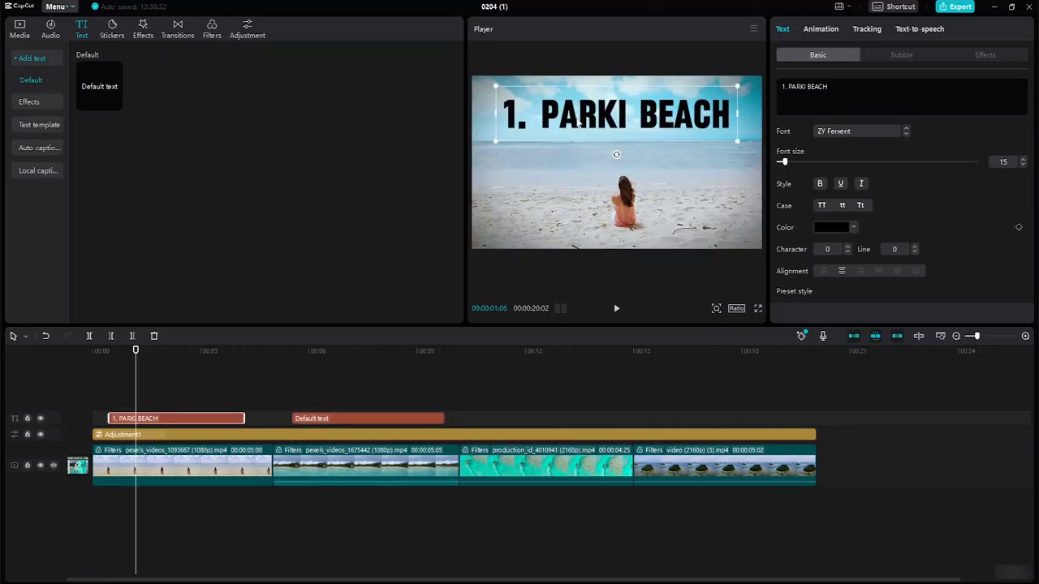
right_click(183, 418)
click(206, 419)
- Replace the second clip's default text with "2. ALAKUDA BEACH" and move the playhead to about 7 seconds
click(332, 420)
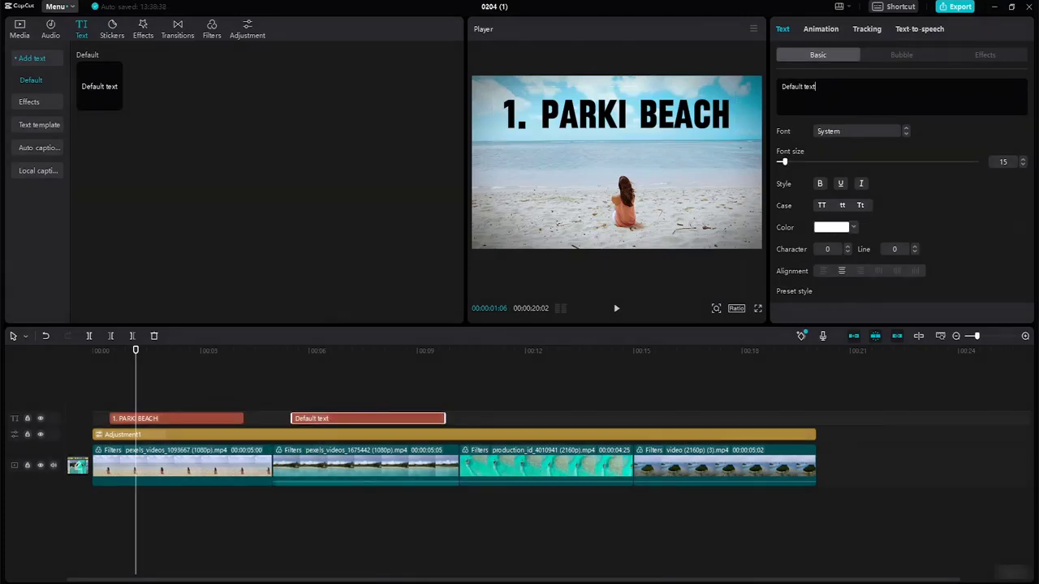
key(BackSpace)
key(BackSpace)
key(BackSpace)
key(BackSpace)
key(BackSpace)
key(BackSpace)
key(BackSpace)
key(BackSpace)
key(BackSpace)
key(BackSpace)
key(BackSpace)
key(BackSpace)
drag(136, 351, 356, 351)
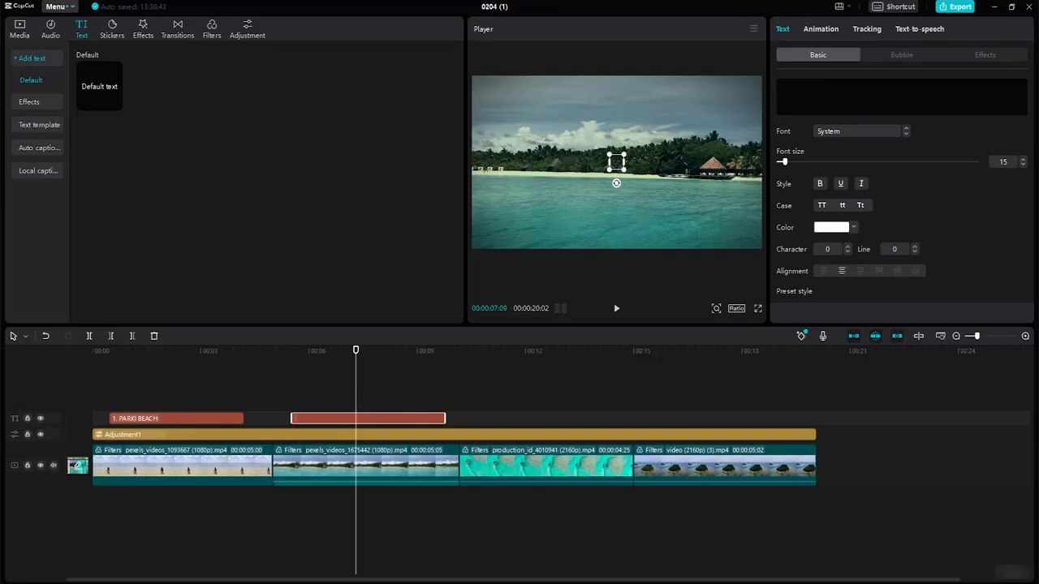
text(2.)
text(ALAK)
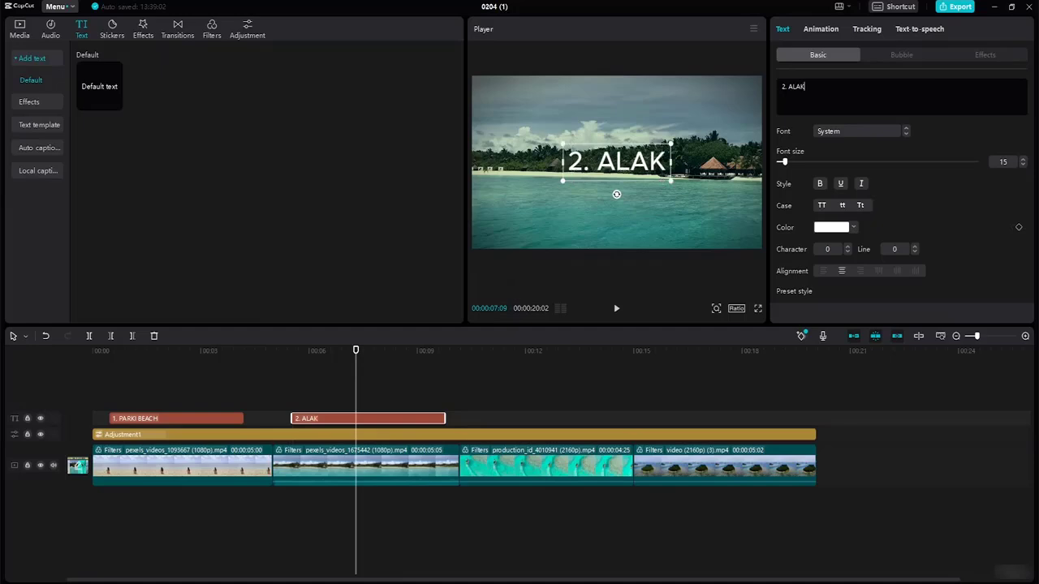
text(UDA BE)
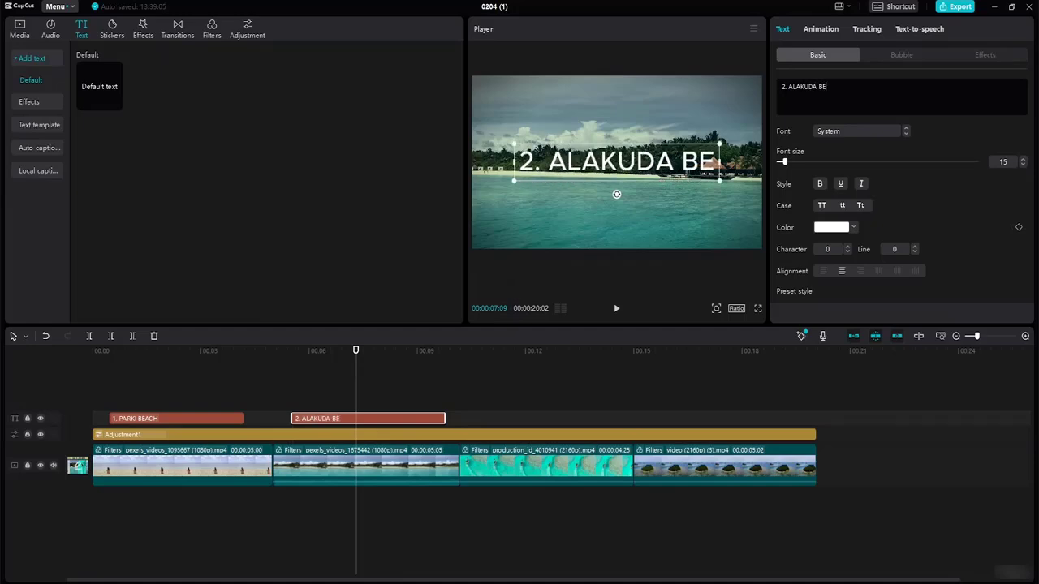
text(ACH)
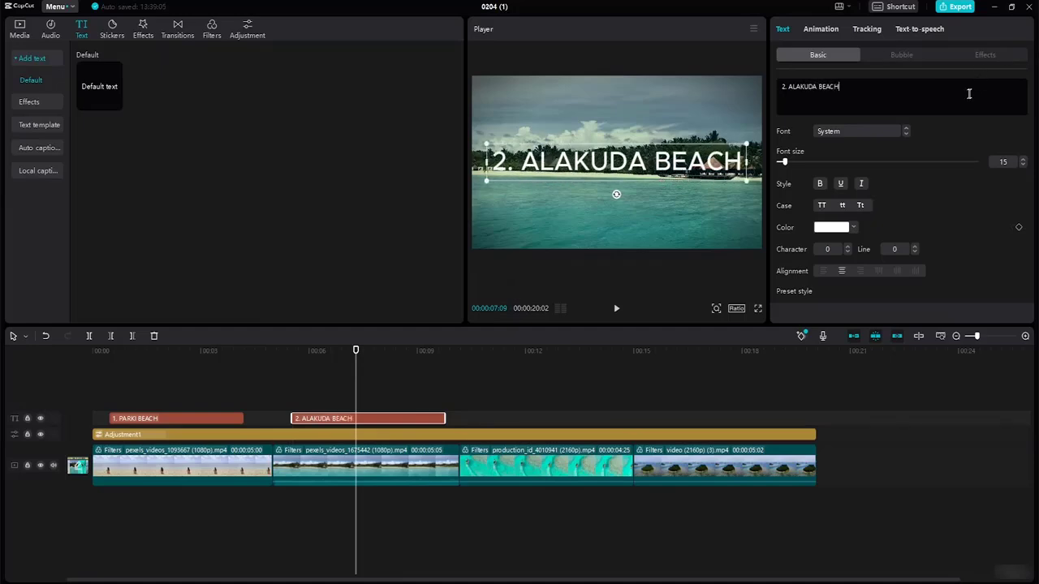
- Set the second title's font to ZY Fervent, enlarge it slightly and move it up into the sky
click(907, 134)
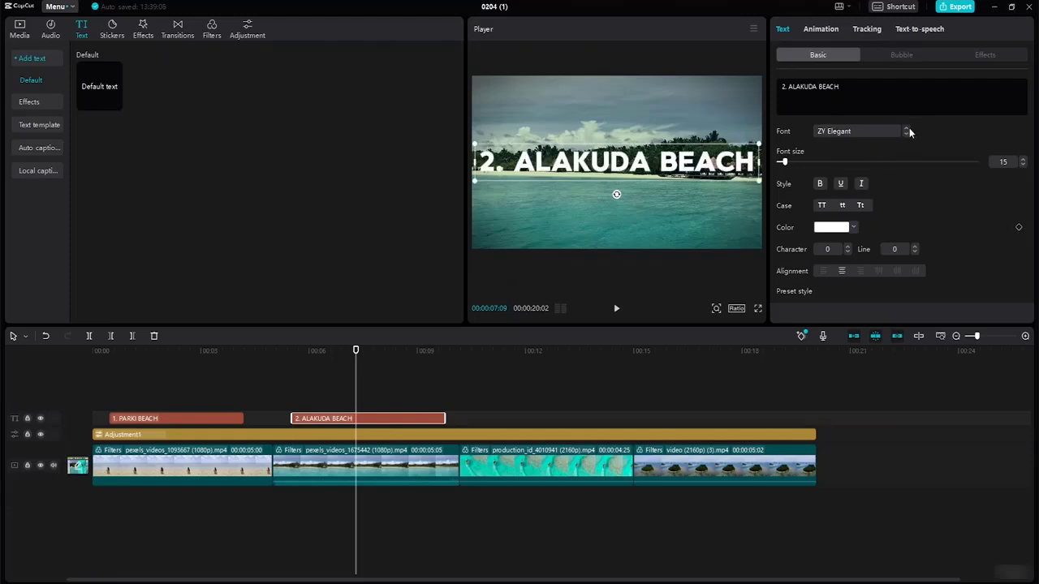
click(906, 127)
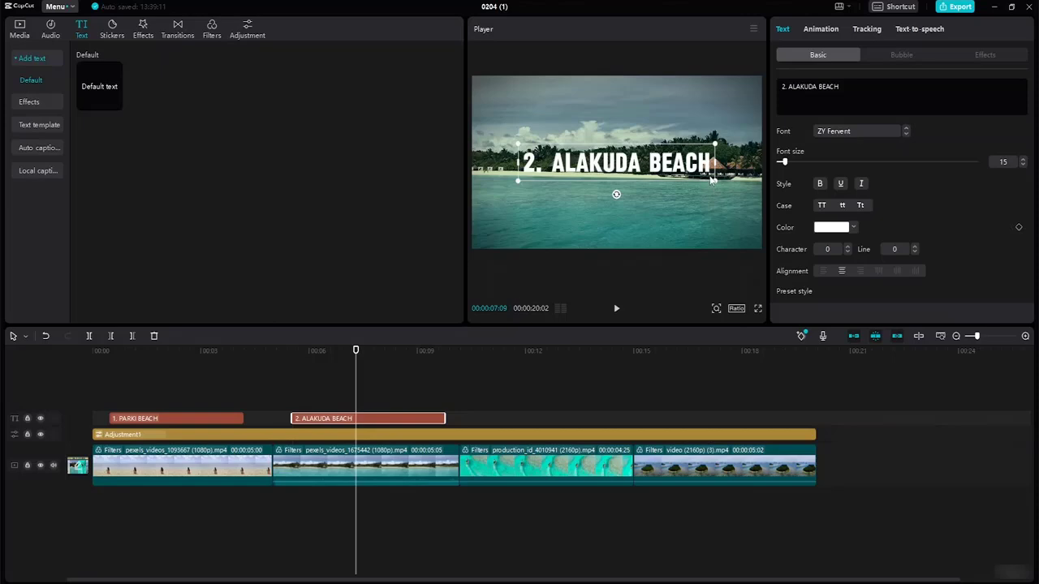
drag(714, 181, 740, 208)
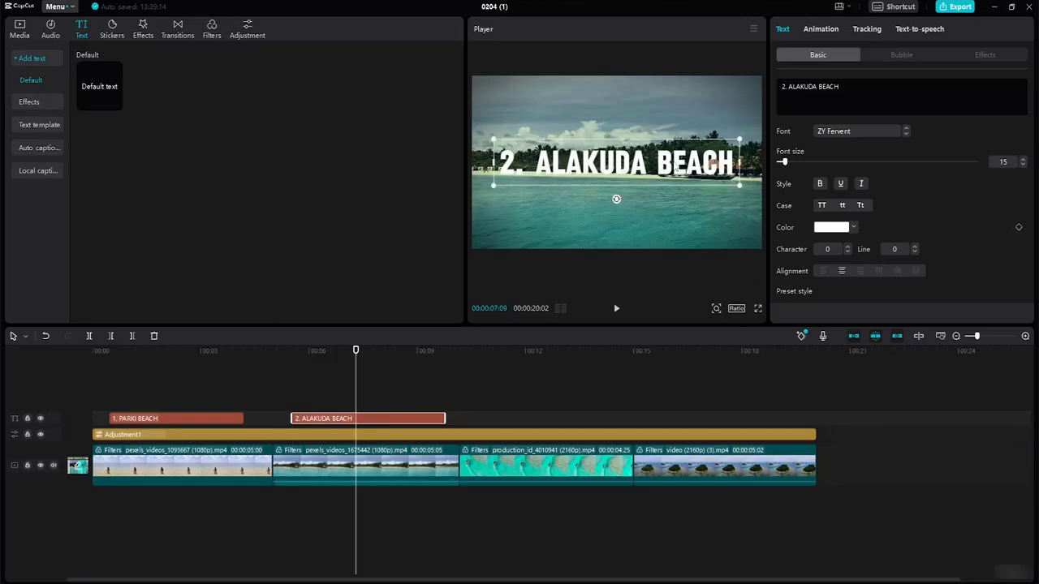
drag(667, 167, 665, 118)
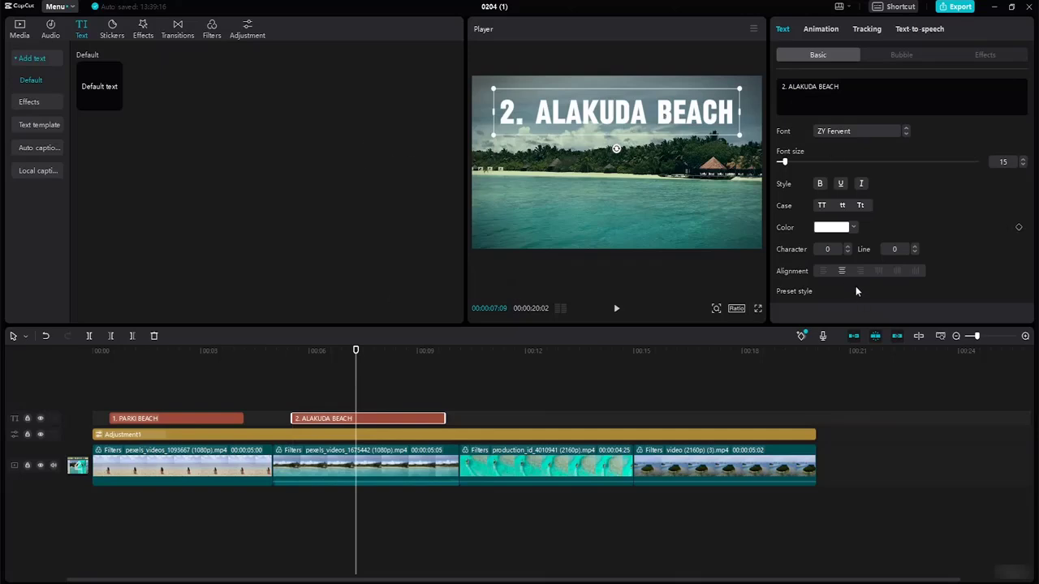
- Set the "2. ALAKUDA BEACH" title's color to black (000000)
click(853, 230)
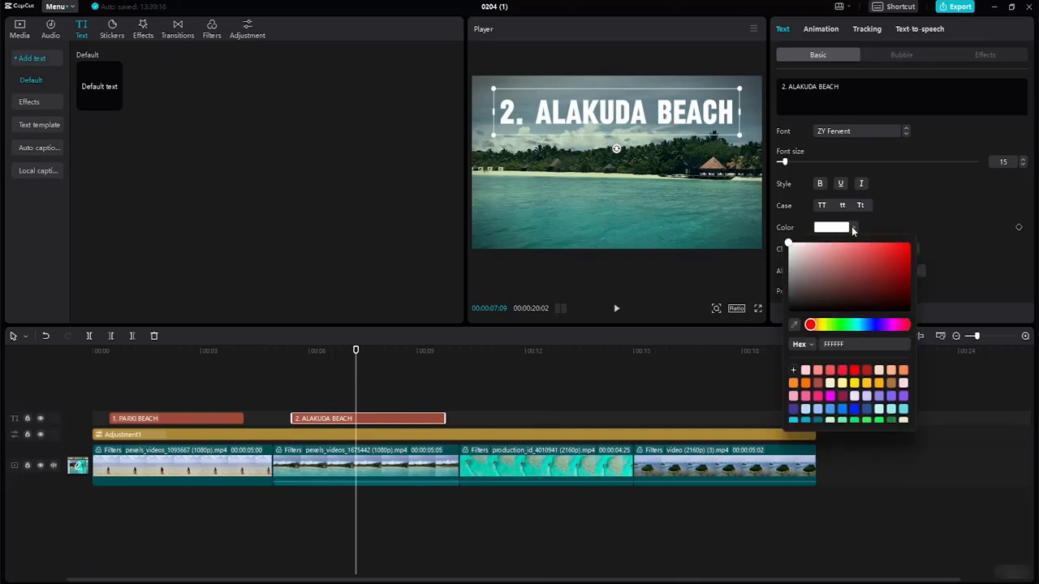
click(787, 284)
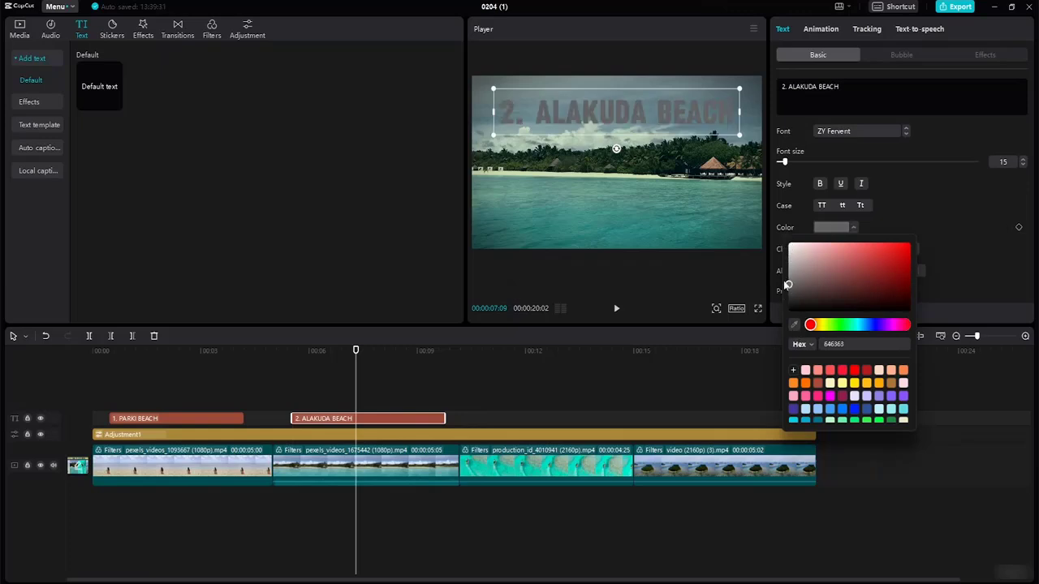
mouse_move(787, 284)
mouse_down()
mouse_move(790, 308)
mouse_move(809, 310)
mouse_move(811, 331)
mouse_up()
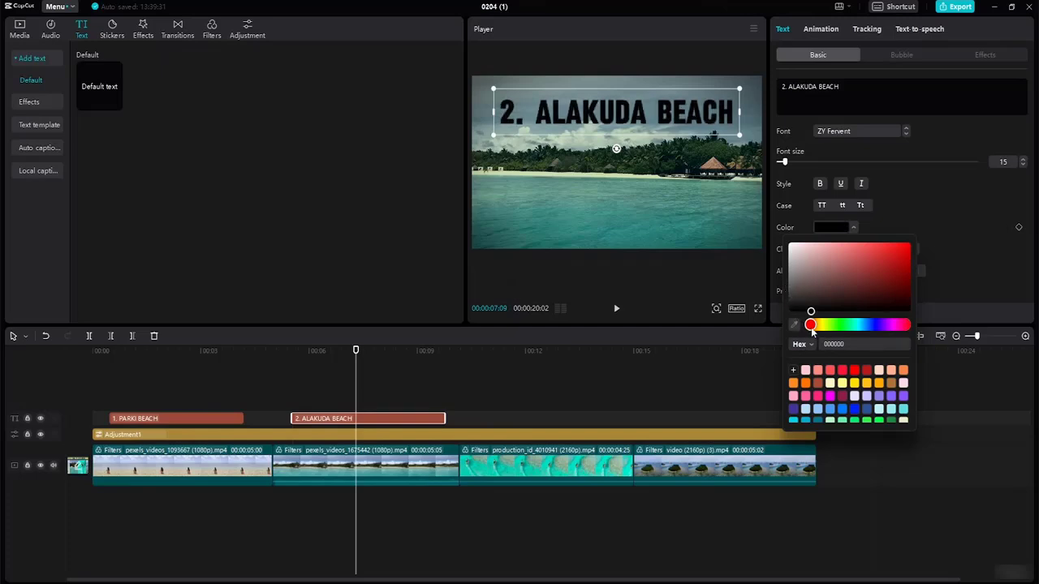
click(926, 194)
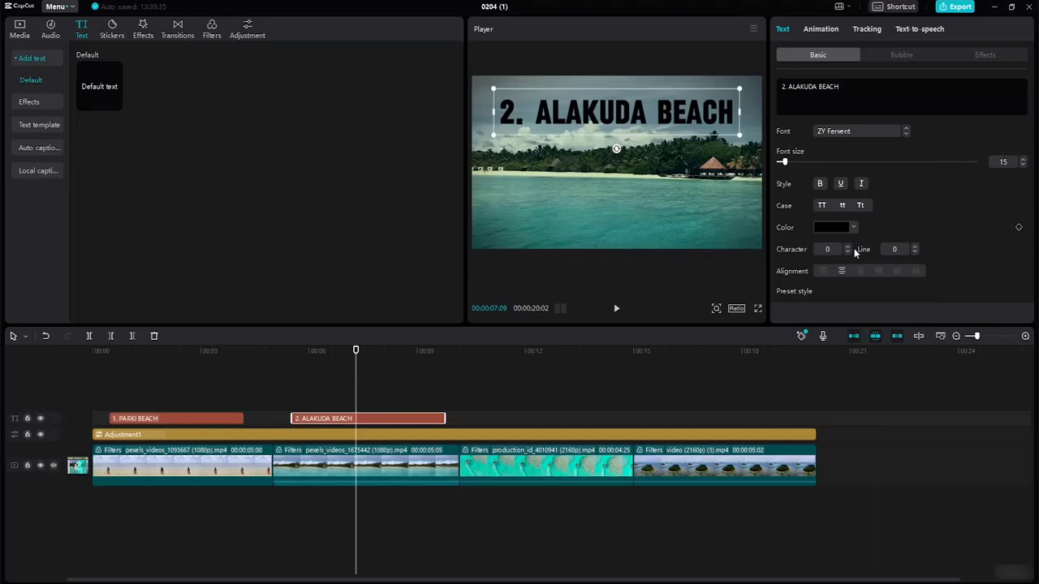
- Nudge the second title slightly upward and add a default text above the third clip, from about 10.7 to 14.5 seconds
drag(661, 115, 638, 112)
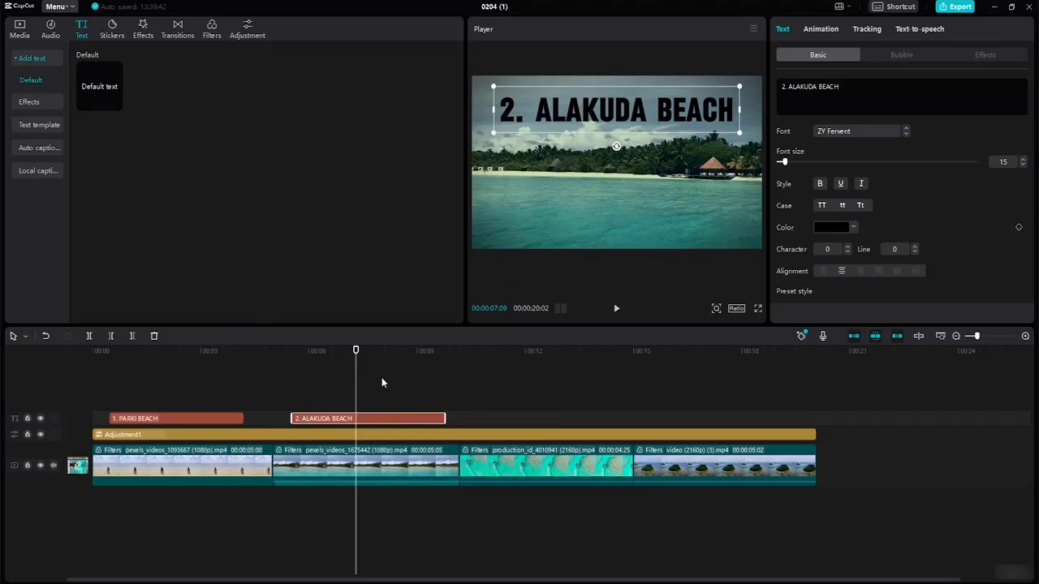
click(497, 374)
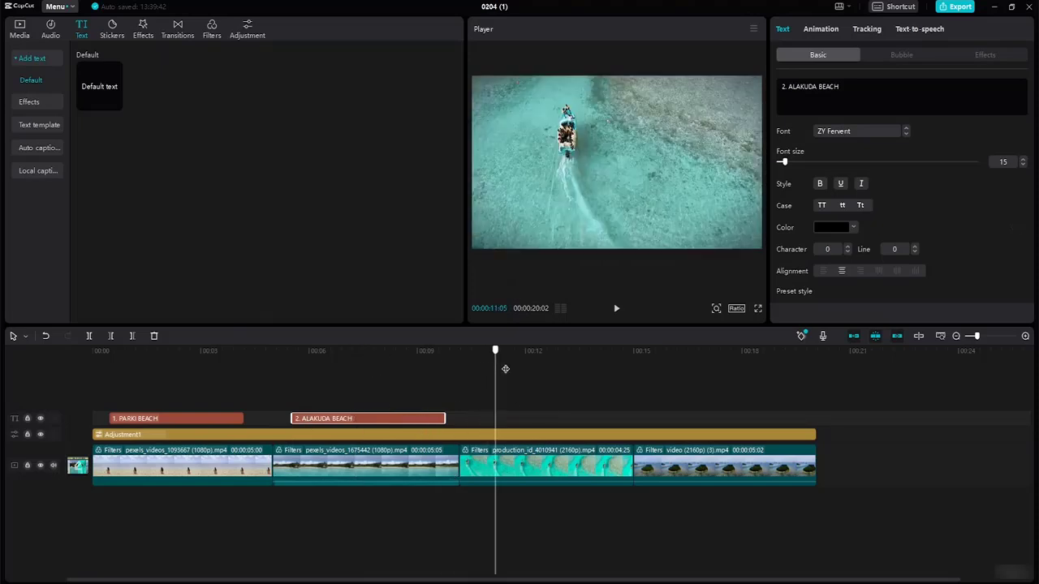
click(116, 104)
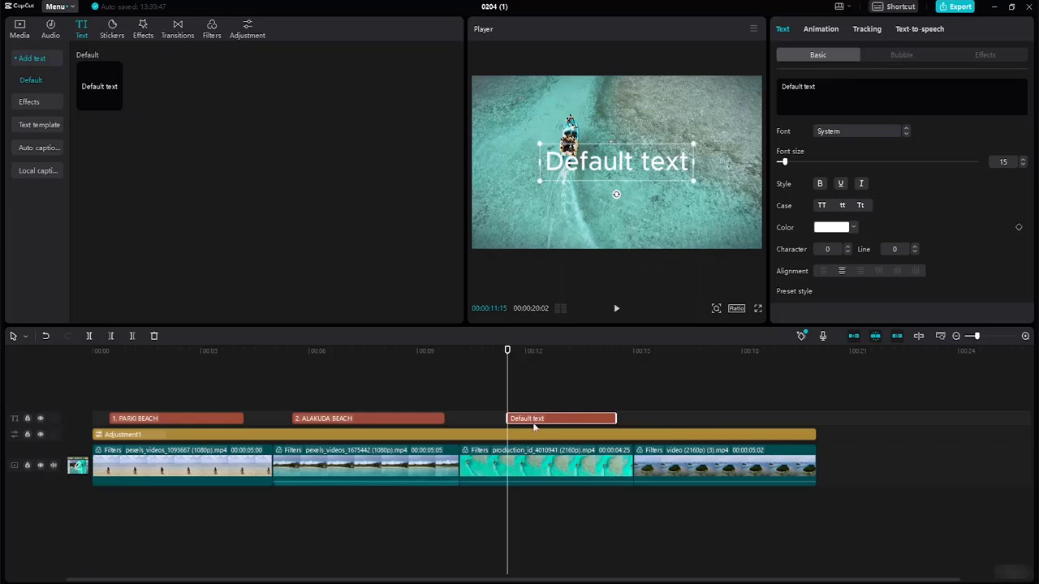
drag(533, 425, 503, 422)
drag(590, 417, 617, 416)
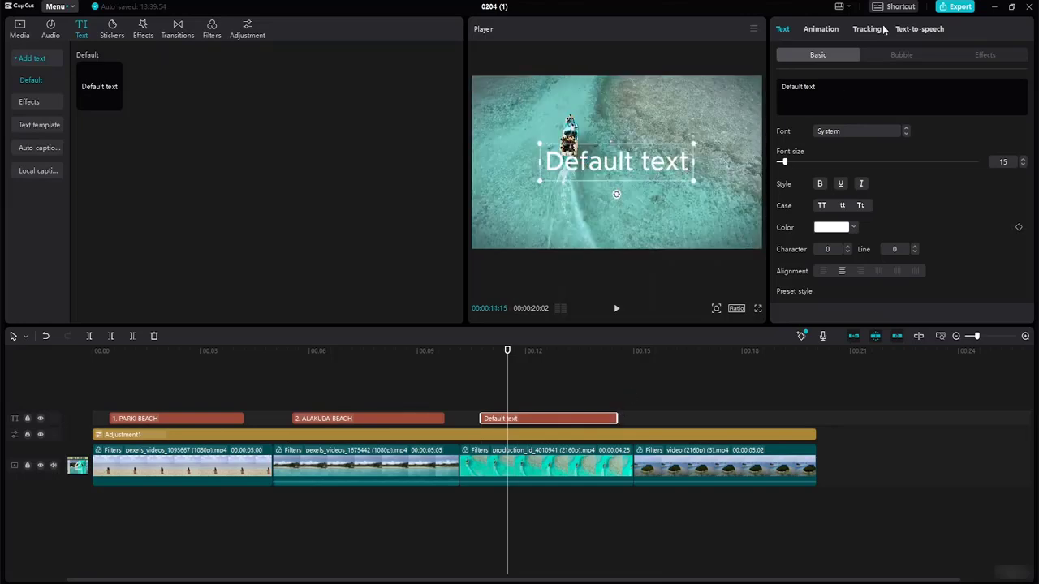
- Replace the third clip's default text with "3. WHITEHAVEN BEACH"
click(814, 87)
key(BackSpace)
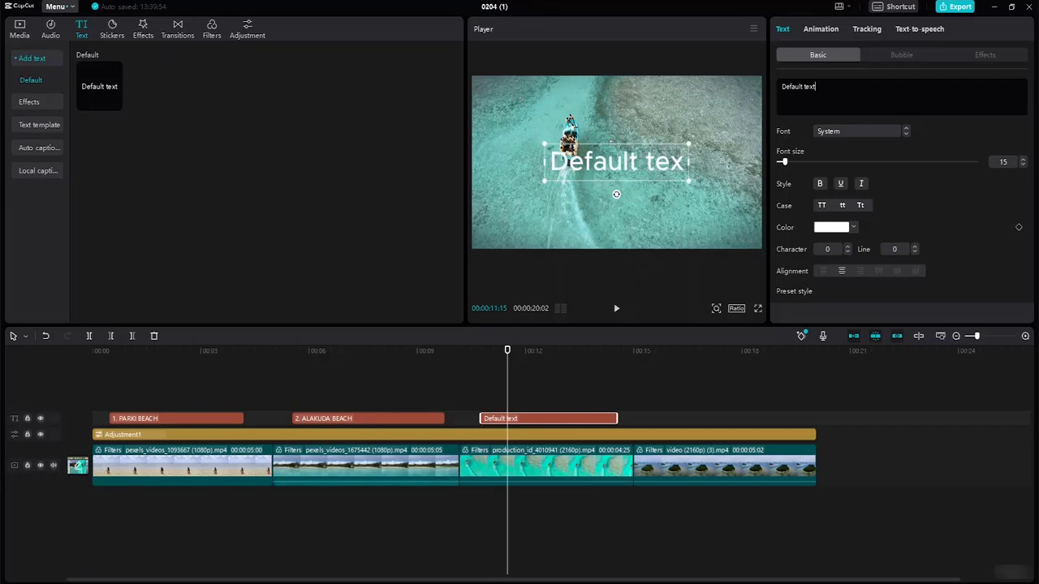
key(BackSpace)
key(BackSpace)
key(BackSpace)
key(BackSpace)
key(BackSpace)
key(BackSpace)
key(BackSpace)
key(BackSpace)
key(BackSpace)
key(BackSpace)
key(BackSpace)
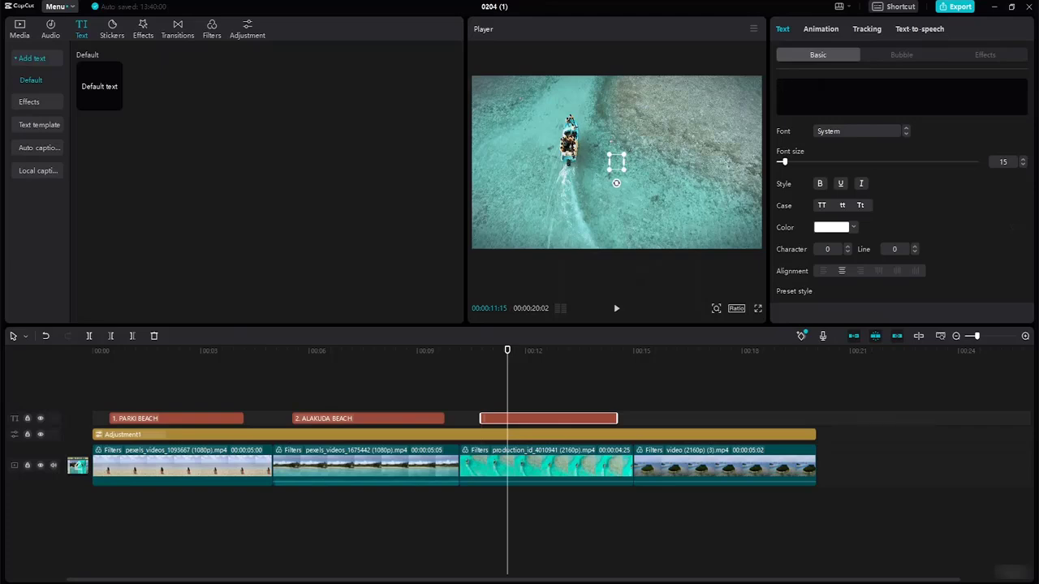
text(3. W)
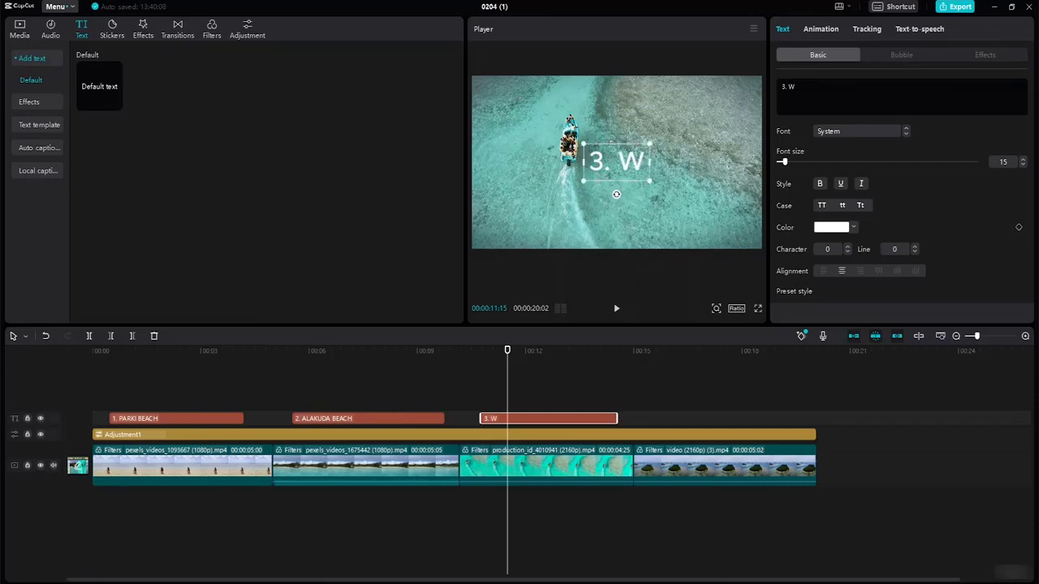
text(HITEH)
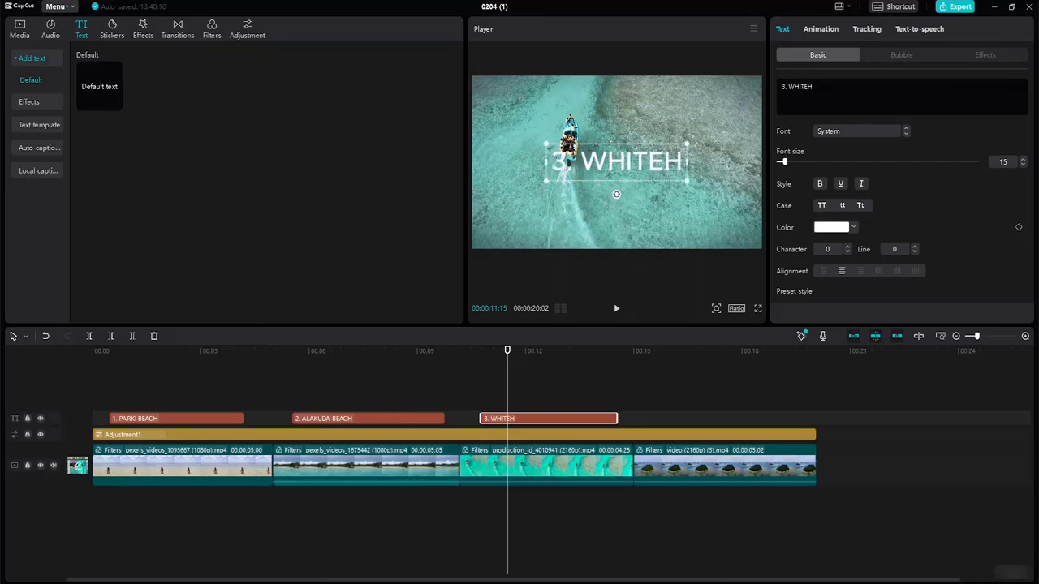
text(AVEN BEACH)
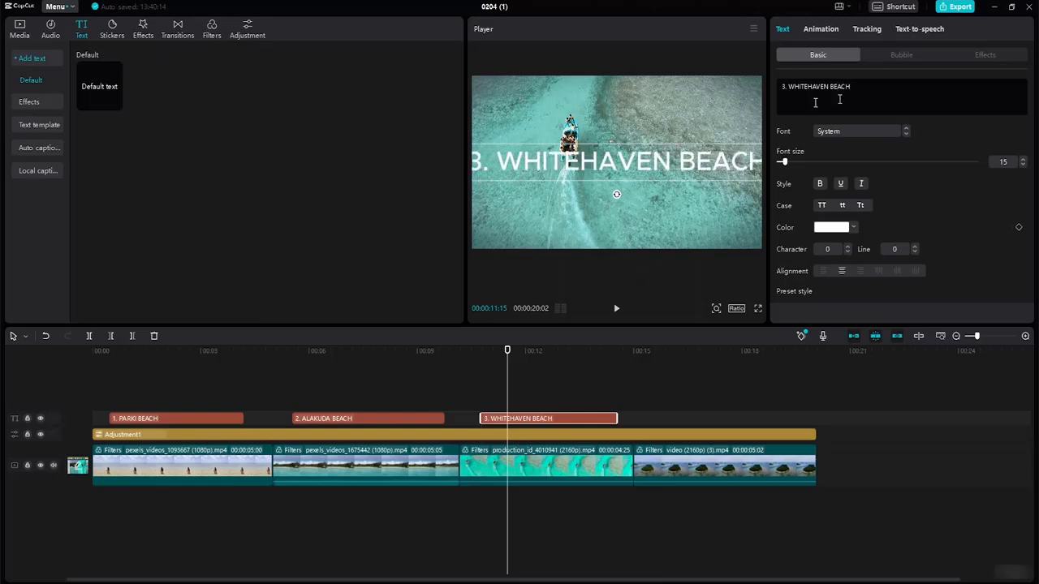
- Set the third title's font size to 13 and move it down to the lower edge of the frame
click(1023, 165)
click(1023, 166)
click(1023, 165)
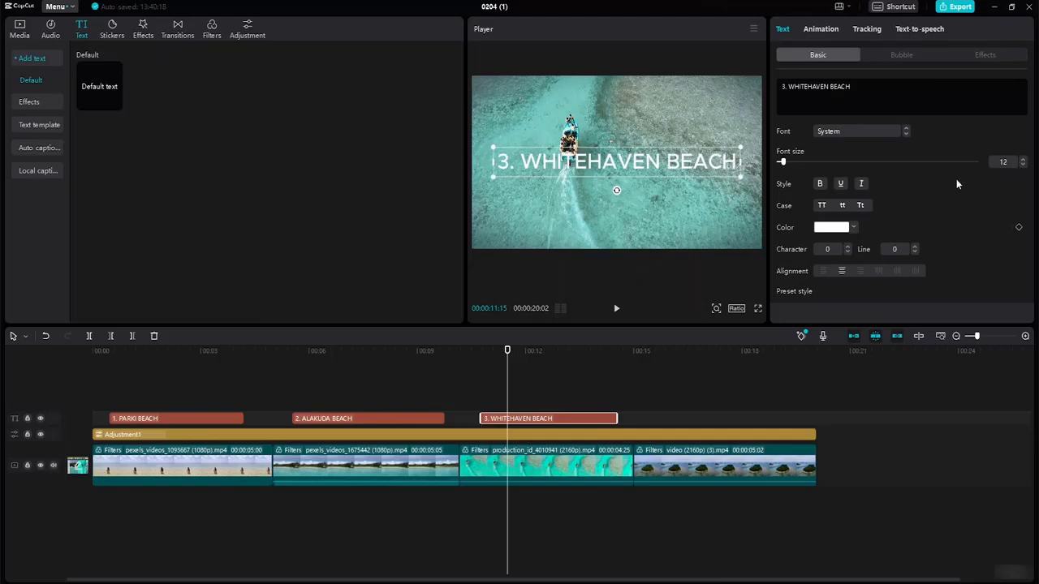
click(1024, 159)
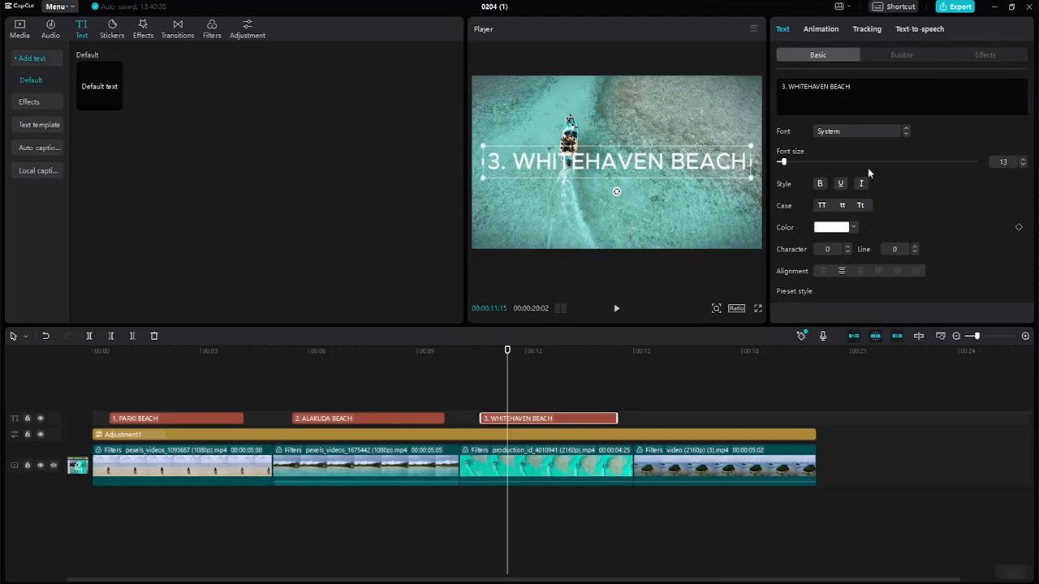
drag(666, 162, 664, 224)
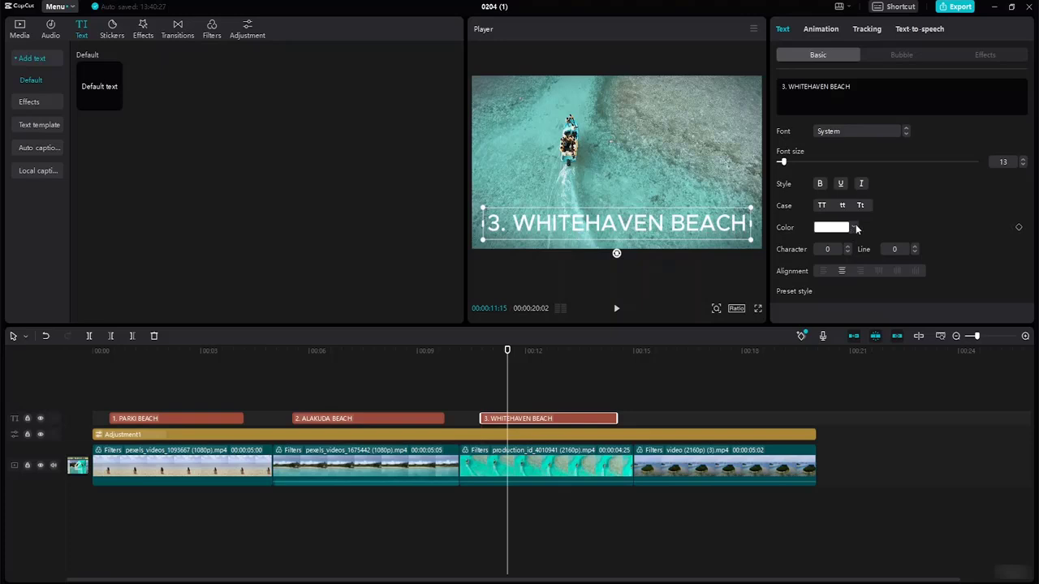
- Set the third title's font to ZY Fervent and enlarge it to nearly the full frame width
click(906, 134)
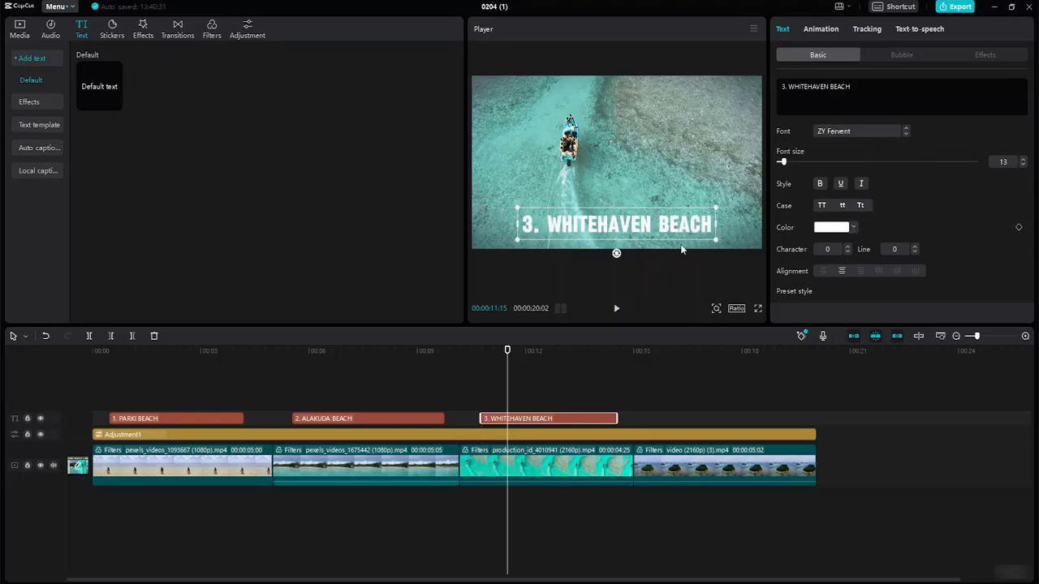
drag(715, 241, 761, 275)
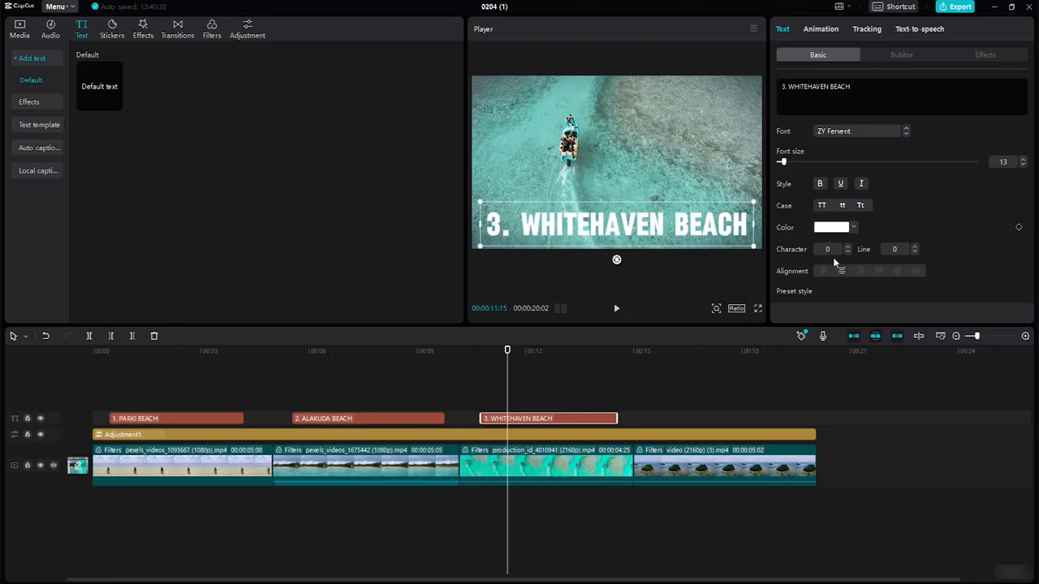
click(708, 188)
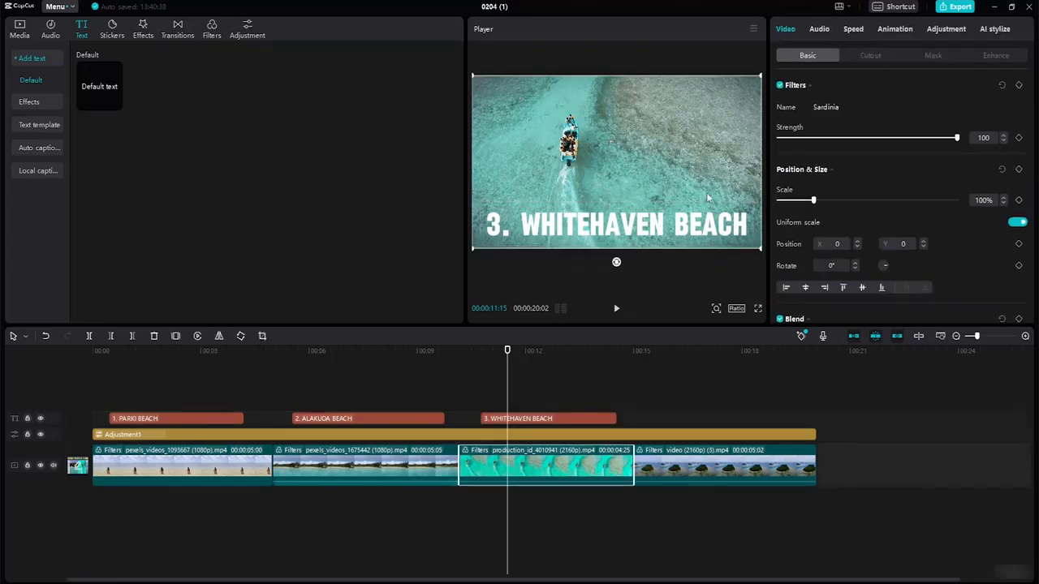
- Set the "3. WHITEHAVEN BEACH" title's color to black (000000)
click(649, 231)
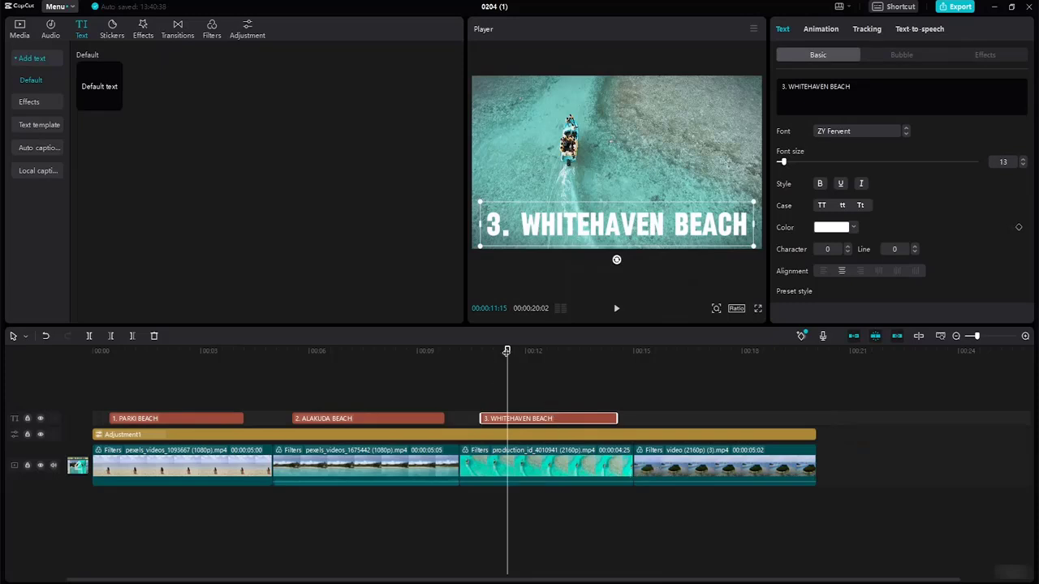
click(852, 229)
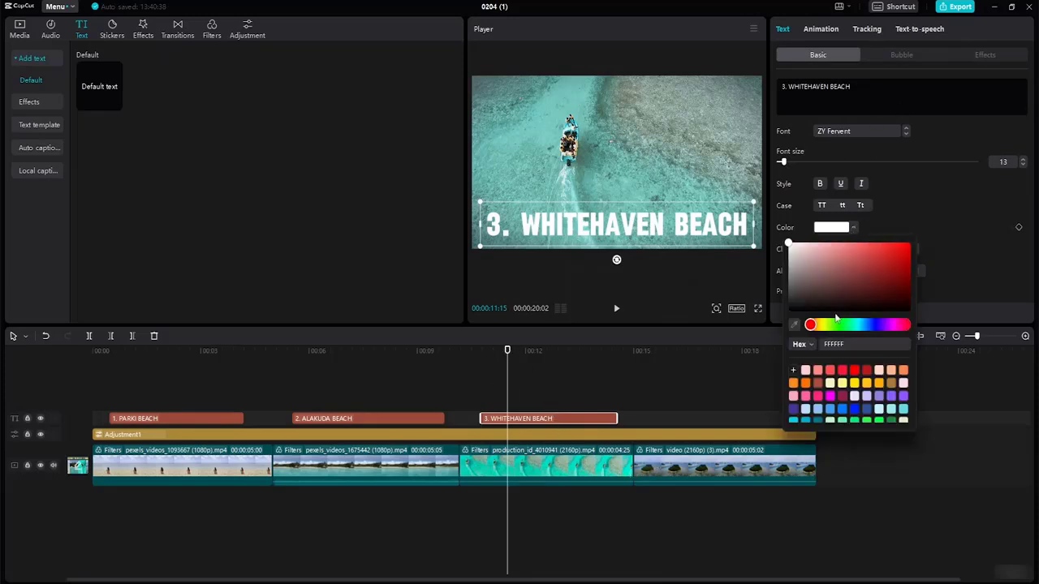
drag(787, 244, 780, 327)
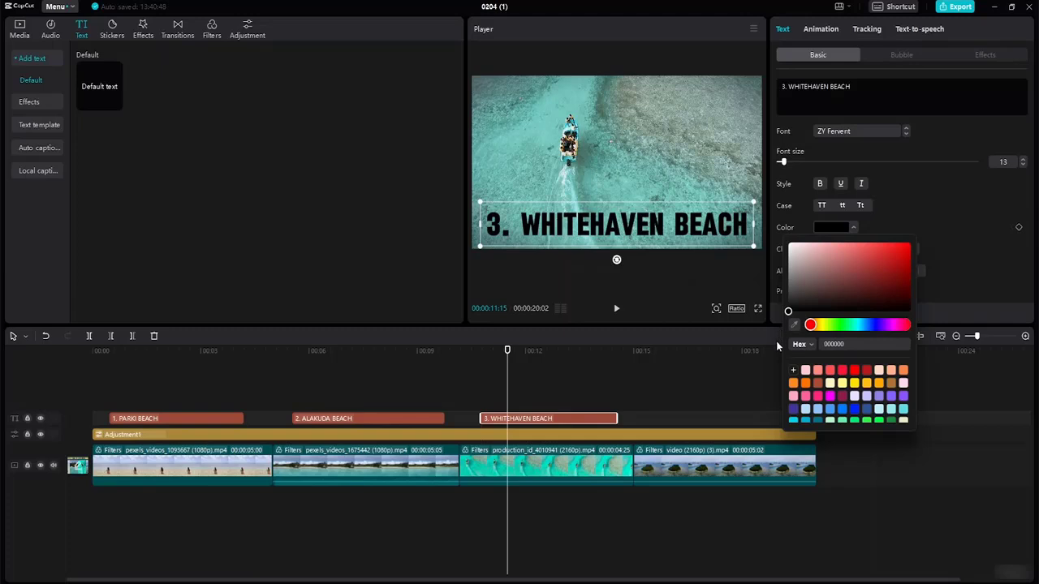
click(965, 226)
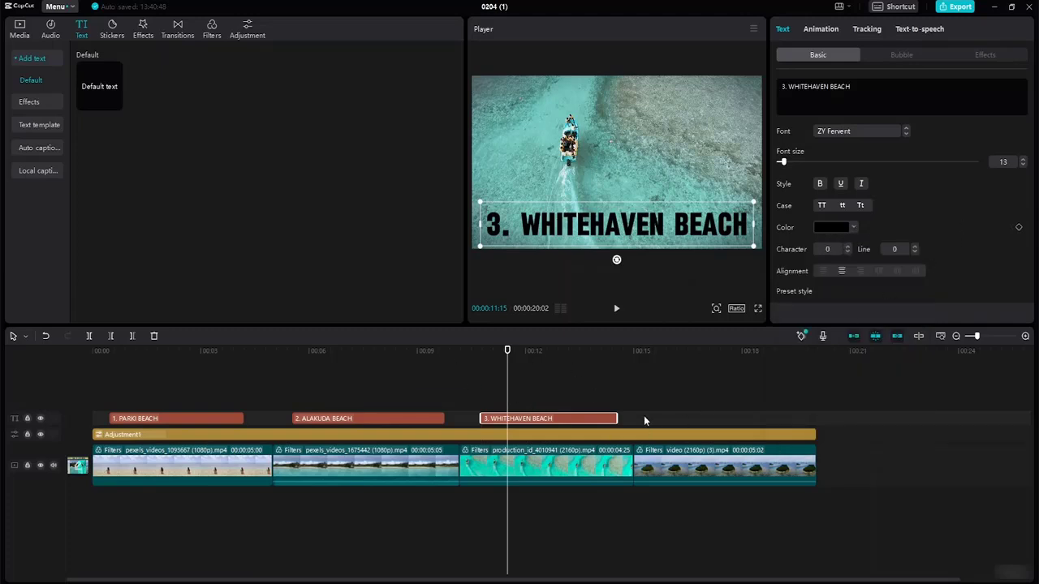
- Add a default text above the fourth clip, from about 15.7 to 19.6 seconds
click(693, 426)
mouse_move(92, 82)
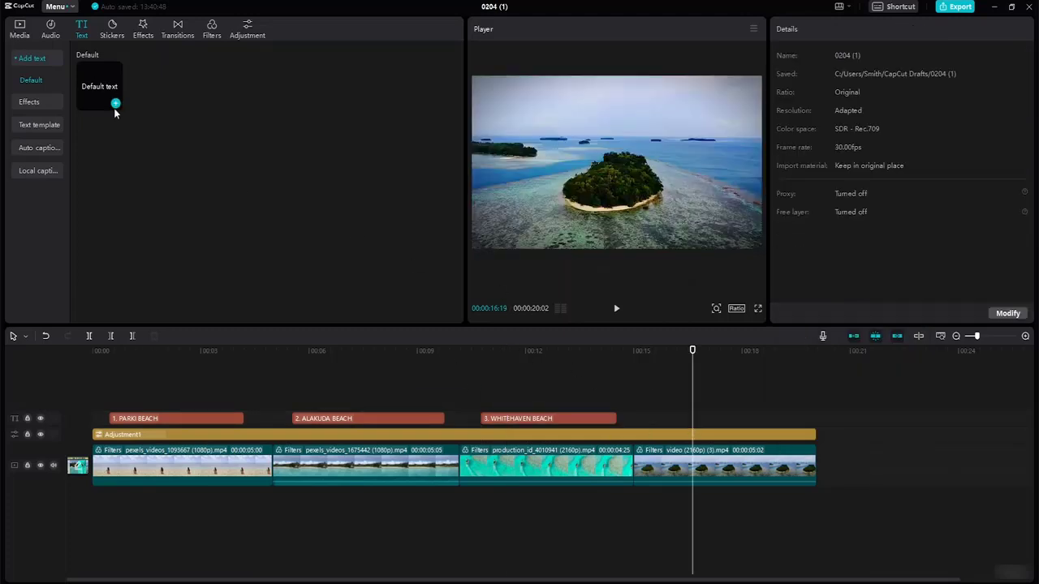
click(112, 98)
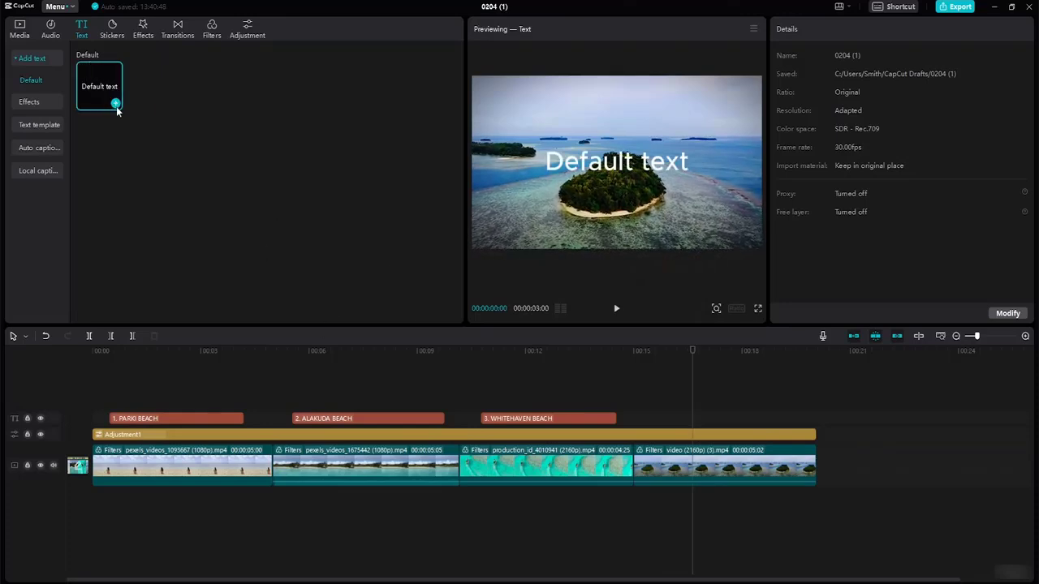
click(113, 101)
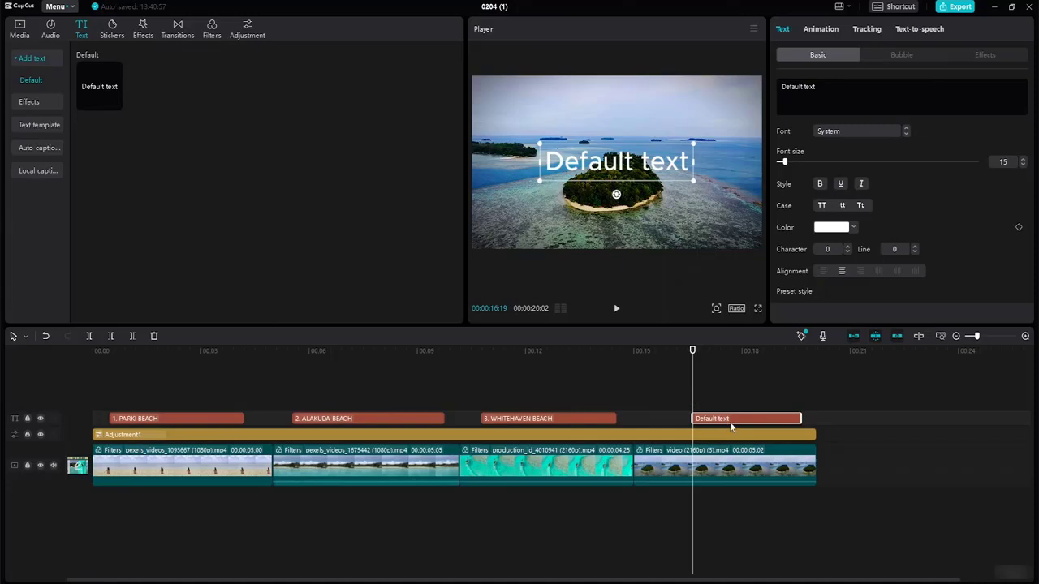
drag(730, 423, 700, 423)
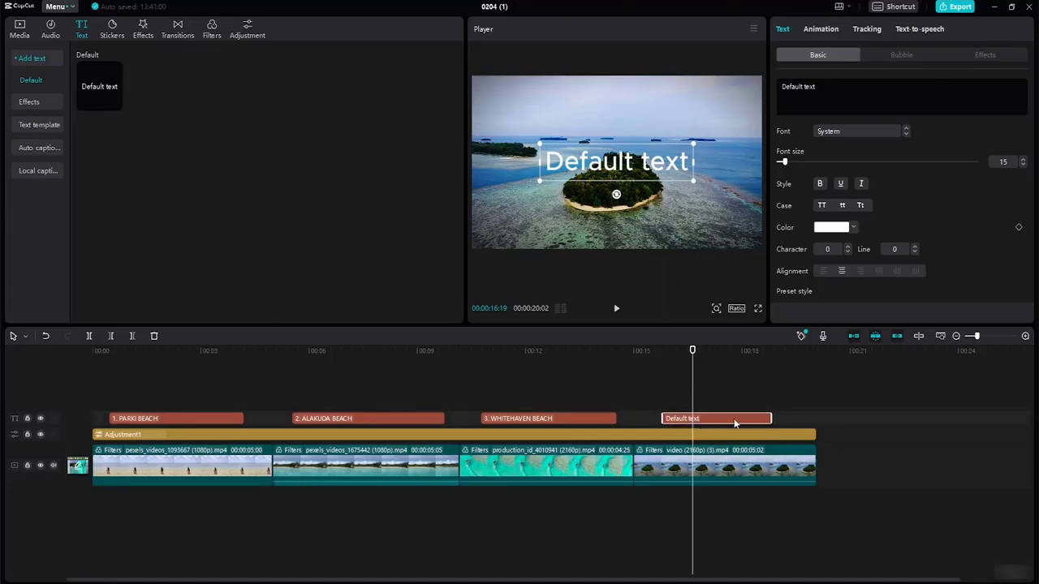
drag(768, 421, 801, 417)
- Move the fourth clip's default text up into the sky and replace its wording with "4. BEVERLY BEACH"
drag(633, 166, 638, 113)
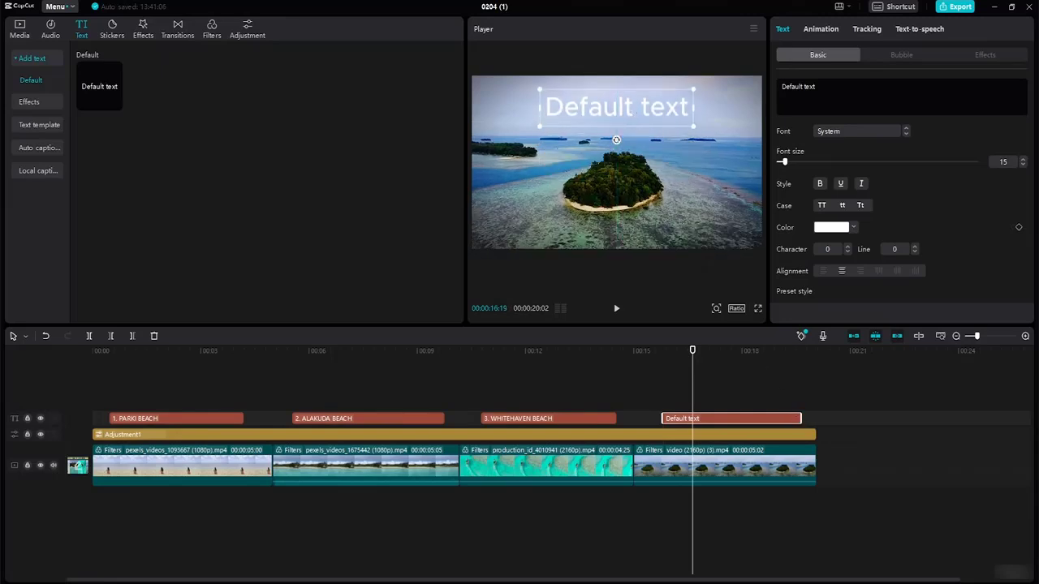
key(BackSpace)
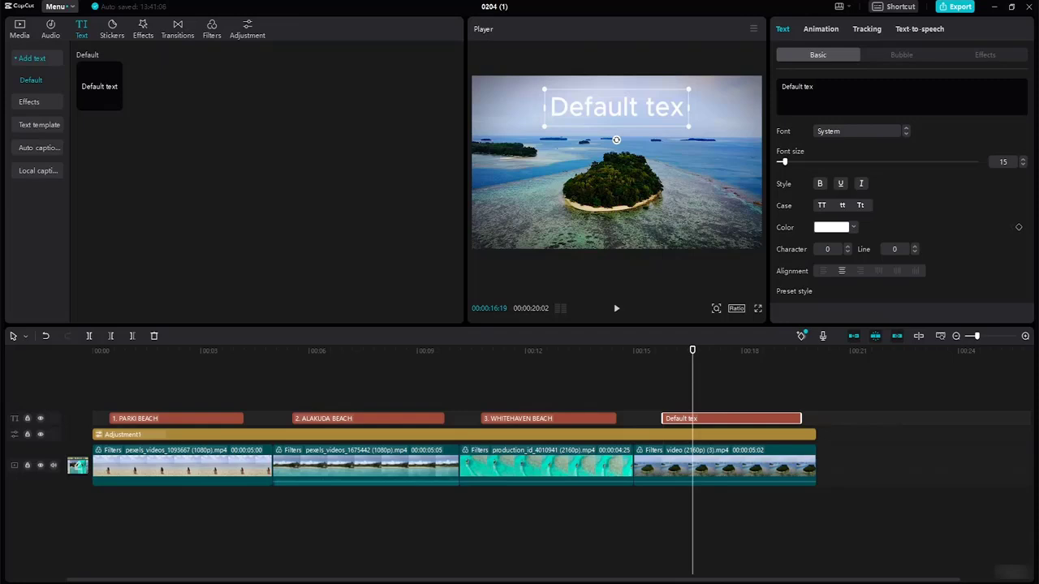
key(BackSpace)
key(BackSpace)
key(BackSpace)
key(BackSpace)
key(BackSpace)
key(BackSpace)
key(BackSpace)
key(BackSpace)
key(BackSpace)
key(BackSpace)
key(BackSpace)
text(4.)
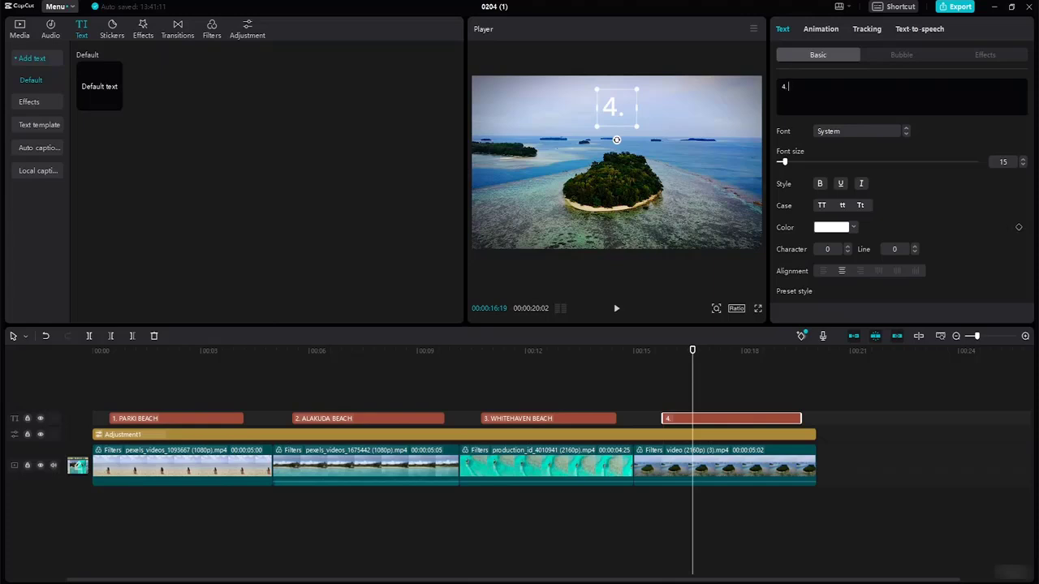
text(B)
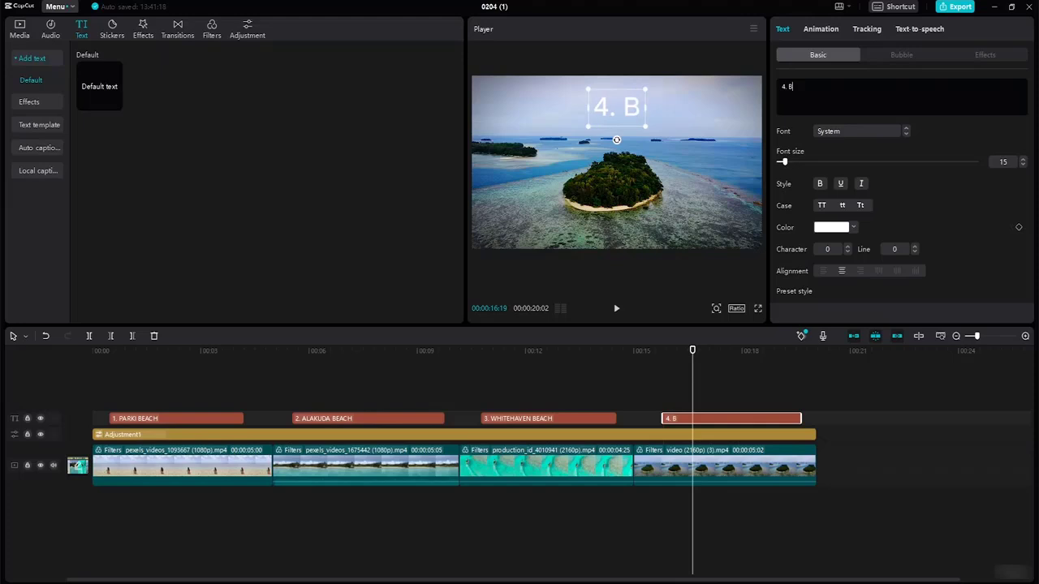
text(EVER)
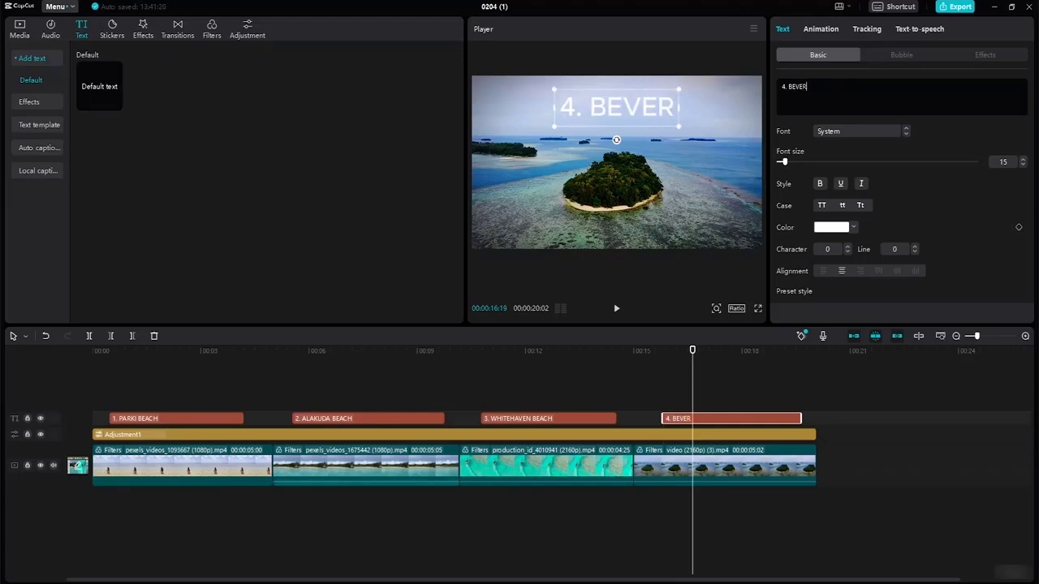
text(LY BEACH)
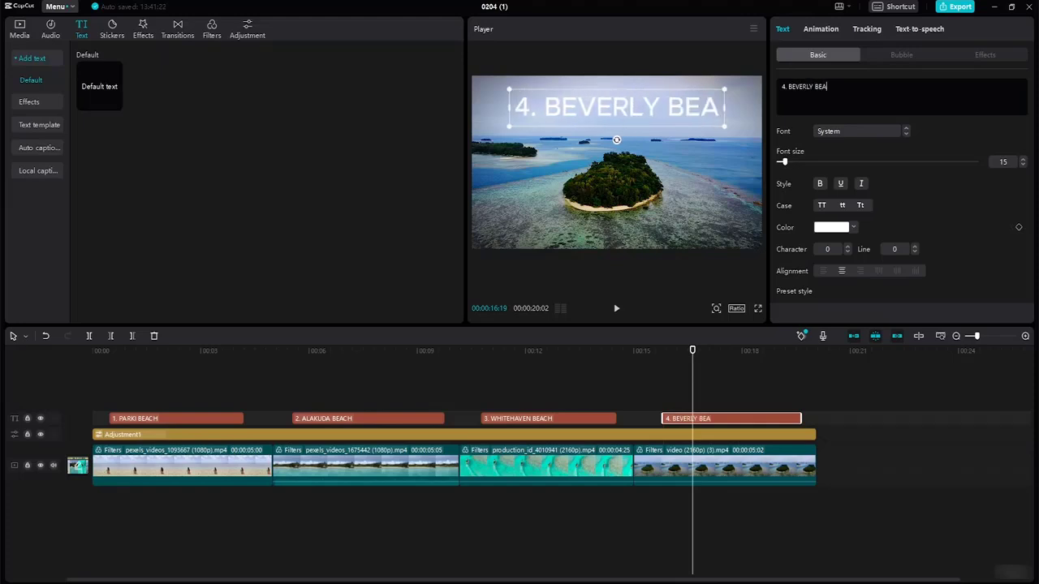
- Style the "4. BEVERLY BEACH" title in ZY Fervent and black (000000), enlarged to nearly the full frame width
click(906, 133)
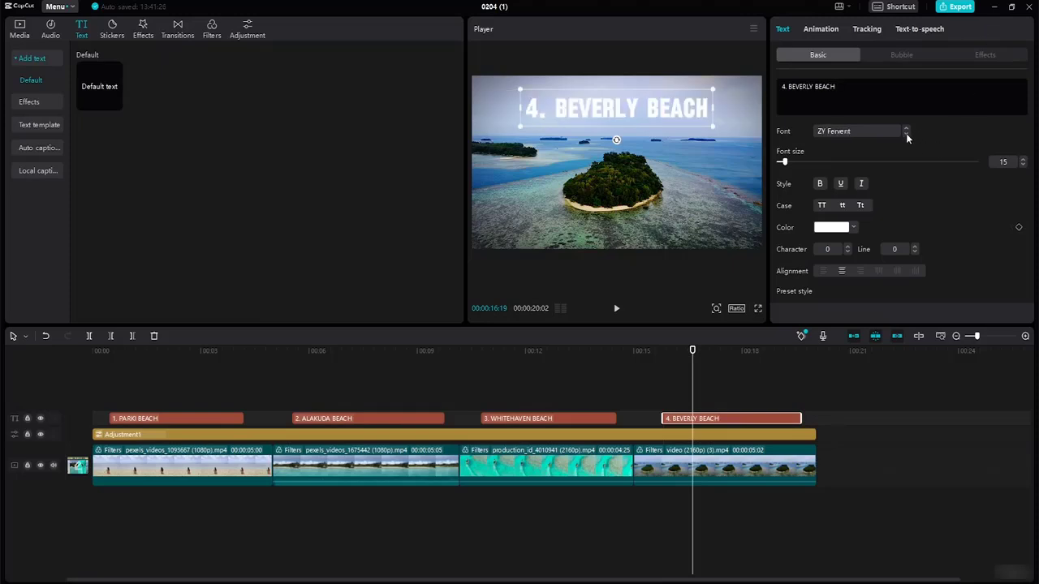
drag(712, 129, 767, 167)
click(852, 228)
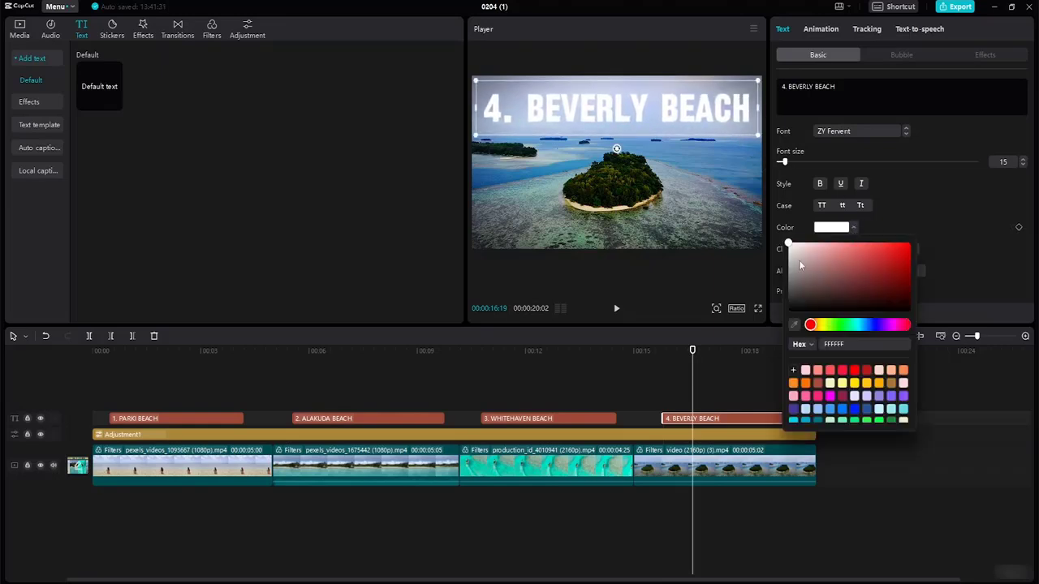
drag(798, 260, 794, 324)
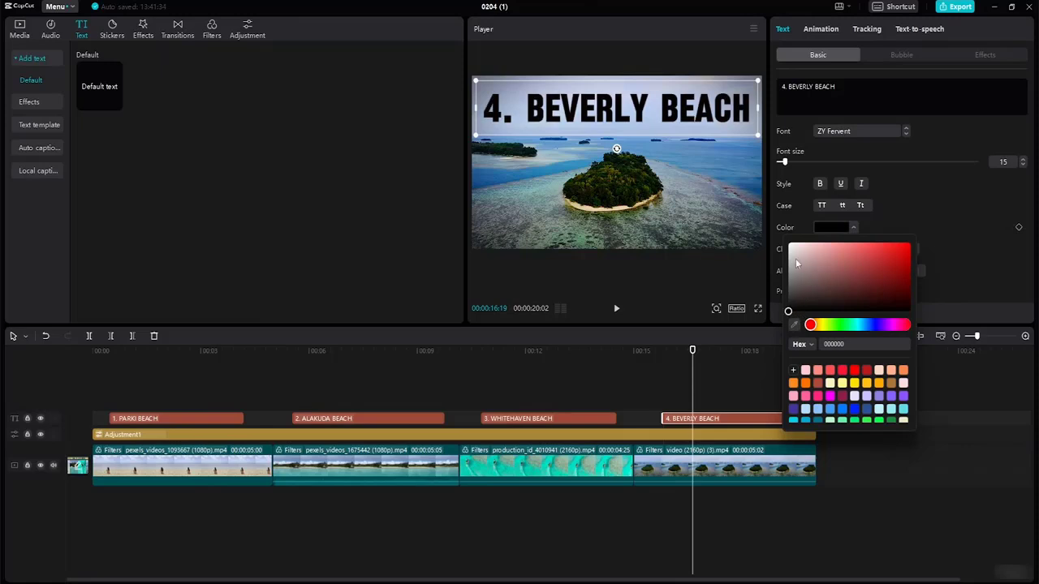
click(726, 272)
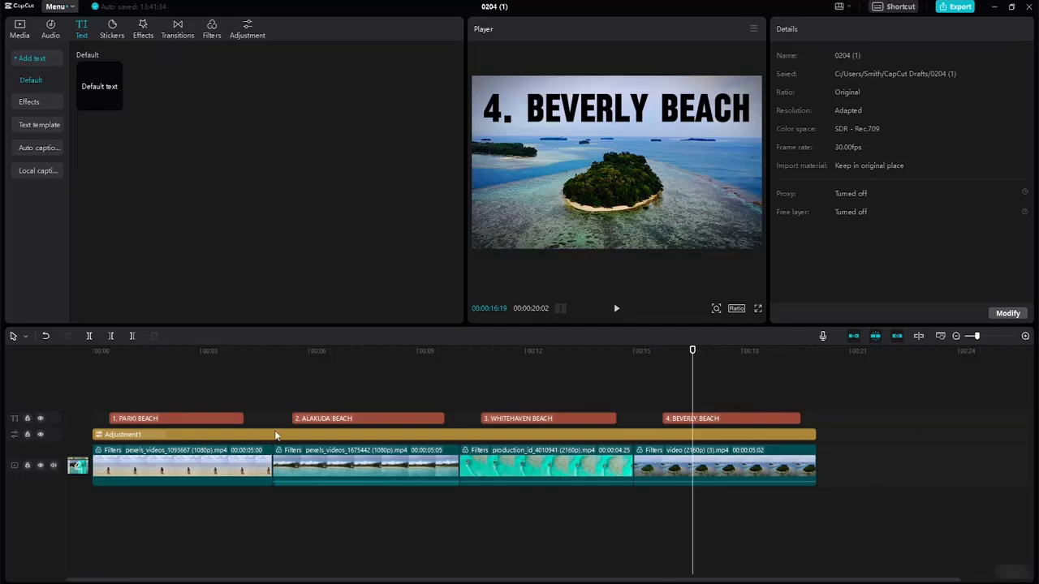
- Shift the first title on the timeline to start at about 0.7 seconds and the second at about 5.7 seconds
drag(193, 418, 199, 419)
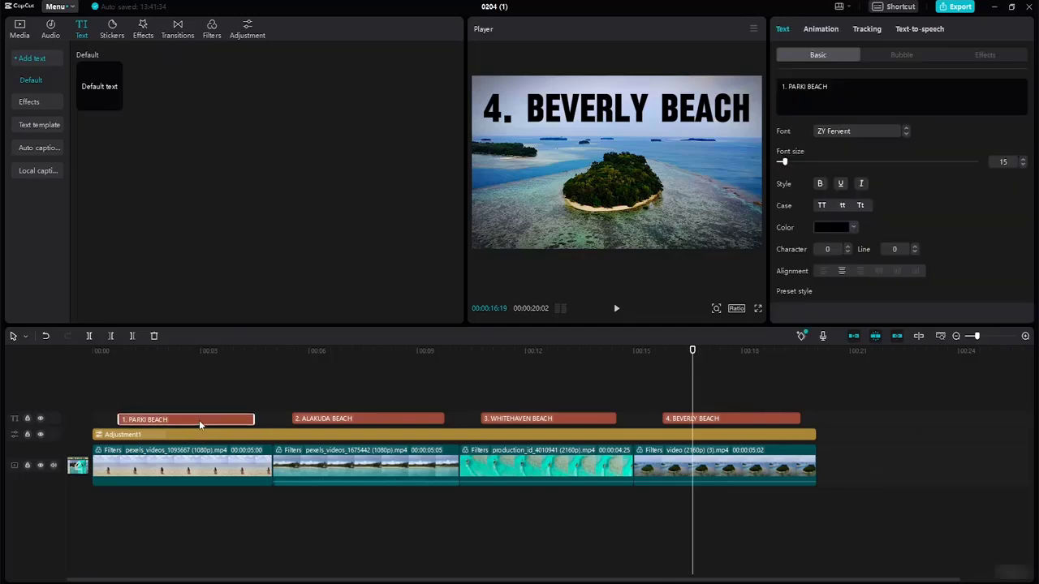
drag(375, 418, 385, 422)
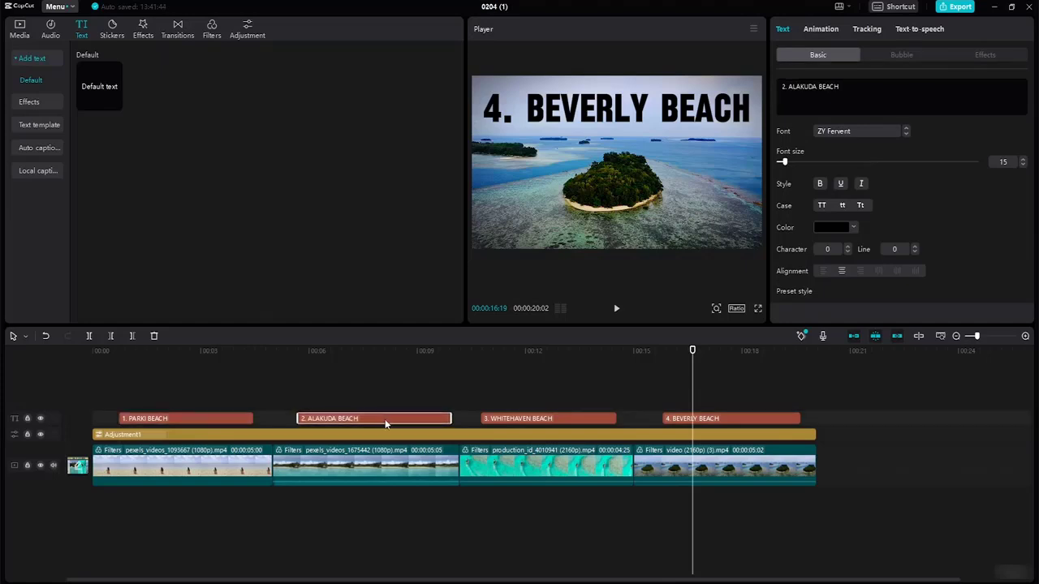
- Shift the third title to start at about 10.9 seconds and retime the fourth to run from about 15.5 to 19.5 seconds
mouse_move(523, 420)
mouse_down()
mouse_move(538, 425)
mouse_move(526, 420)
mouse_up()
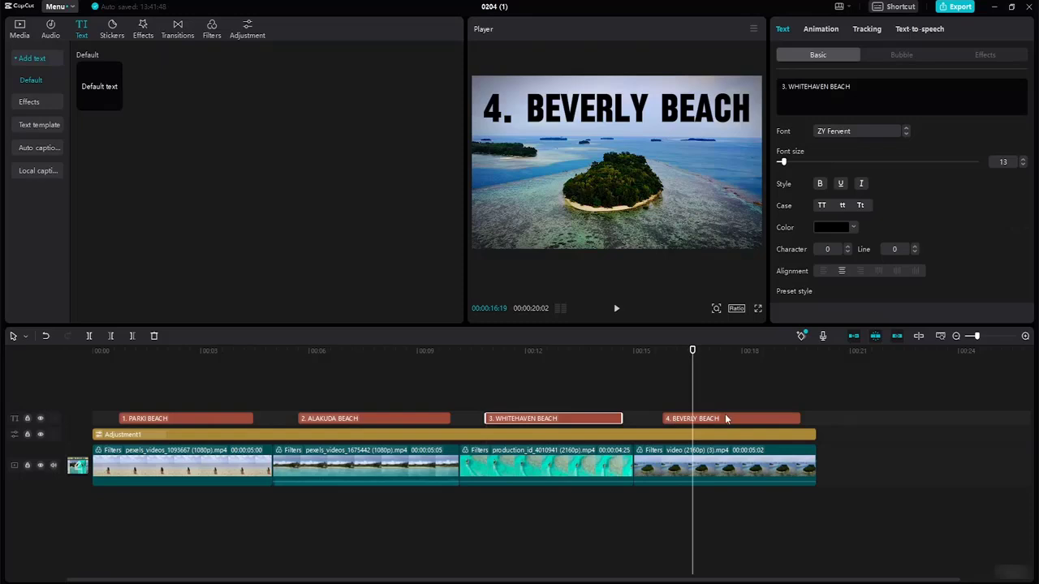
drag(726, 418, 715, 421)
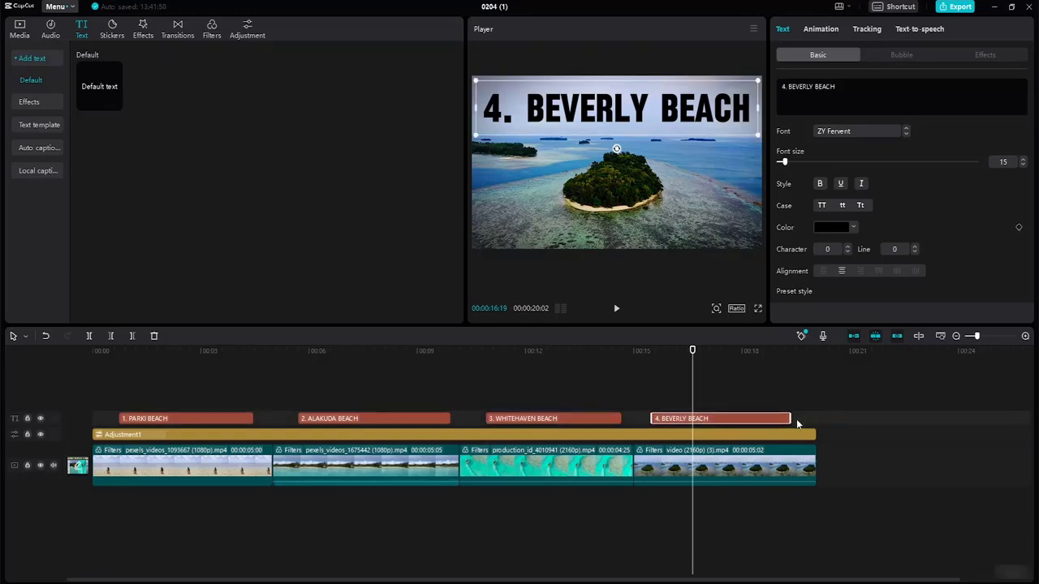
drag(792, 419, 796, 419)
click(860, 414)
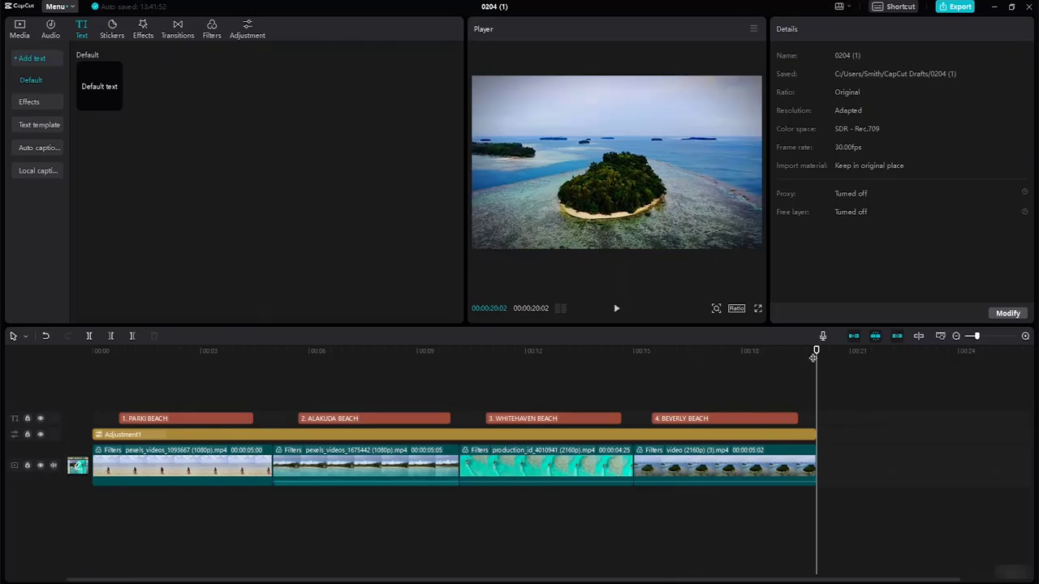
- Fade in the "1. PARKI BEACH" title with opacity keyframes of 0% at 00:22 and 100% at 01:15
drag(813, 357, 40, 286)
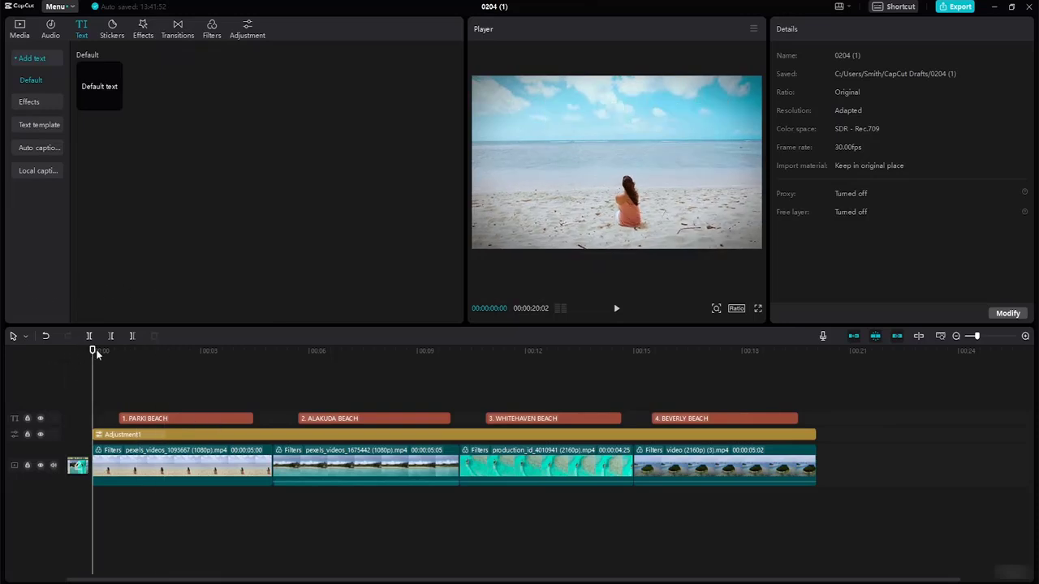
click(168, 420)
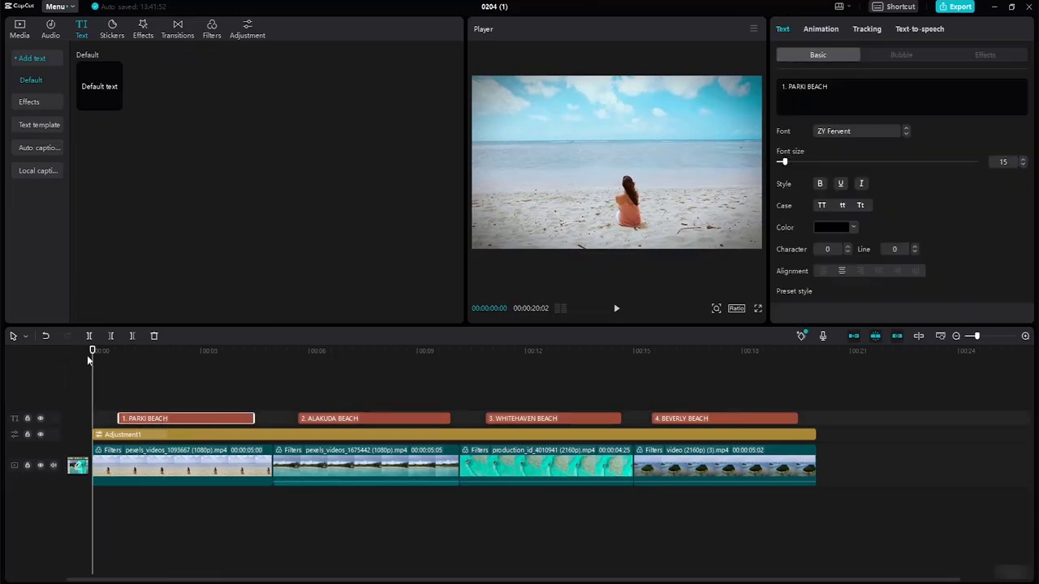
drag(94, 353, 118, 354)
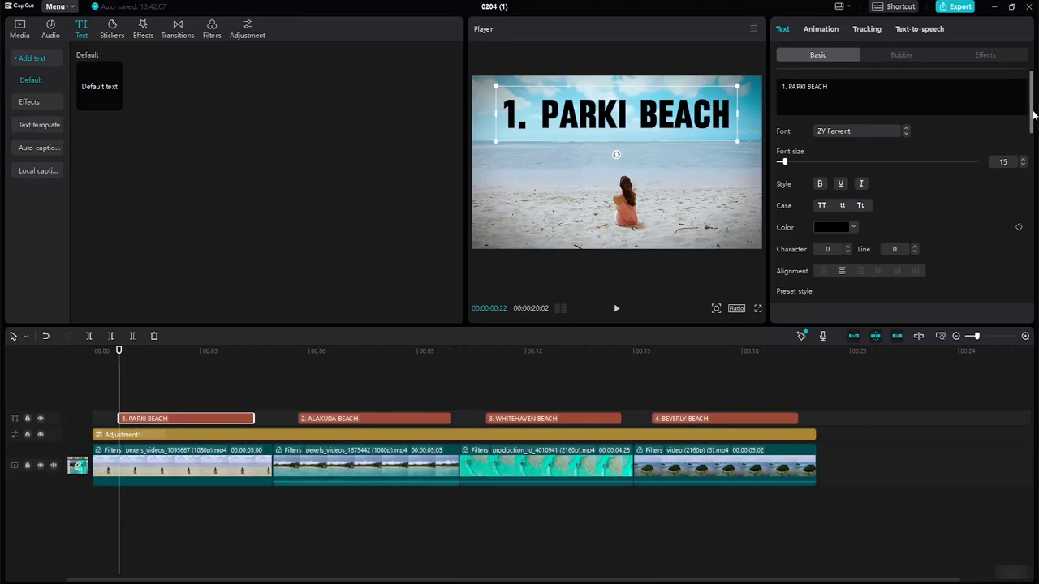
drag(1033, 116, 1024, 224)
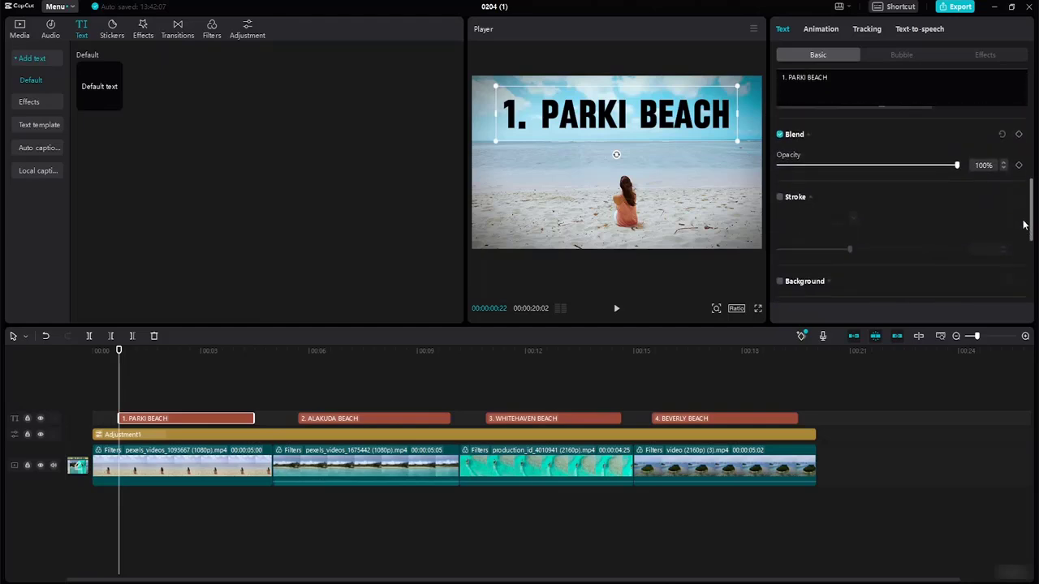
click(1019, 166)
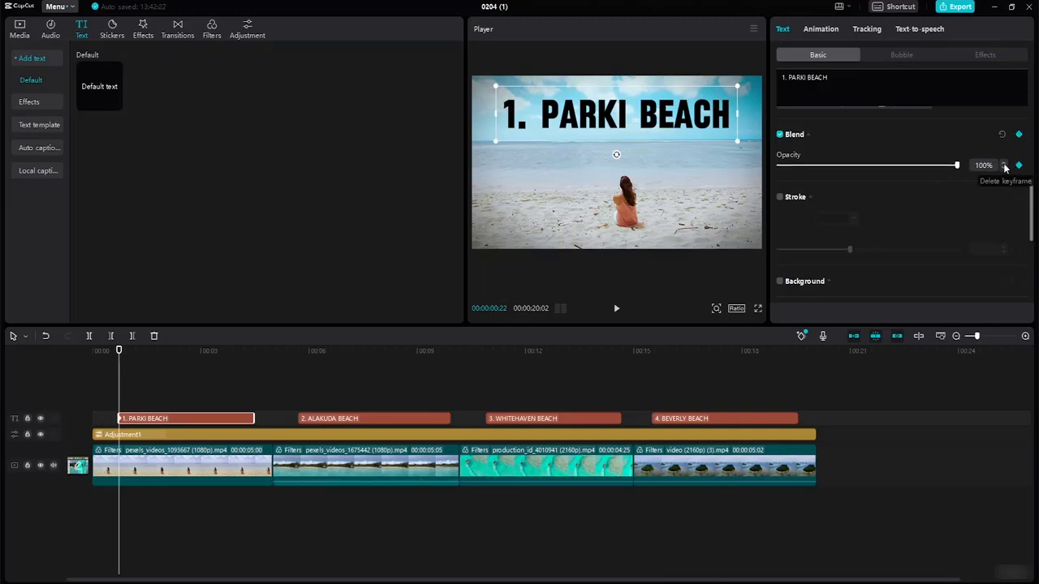
drag(956, 165, 694, 170)
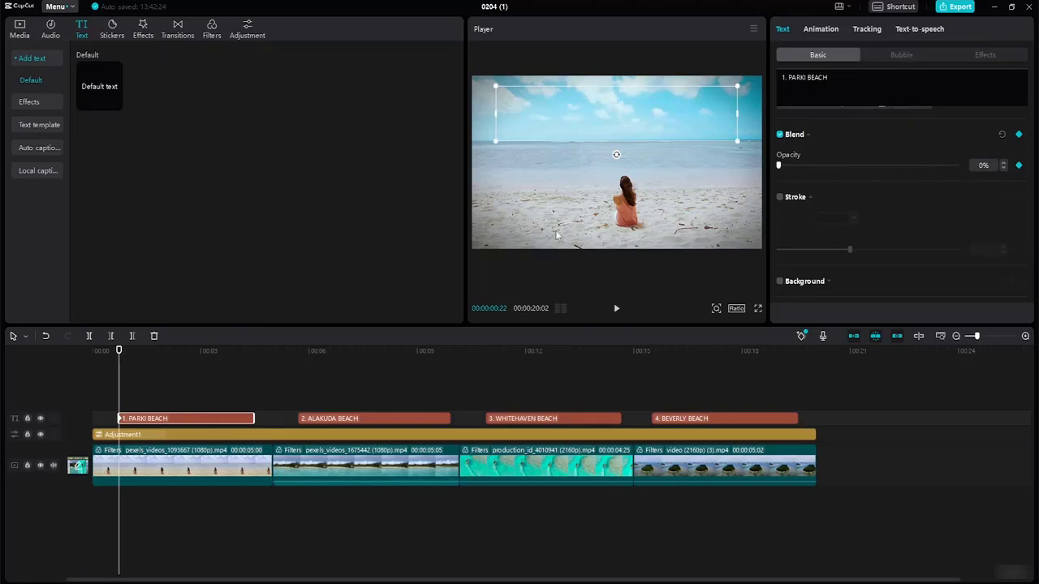
drag(120, 351, 147, 360)
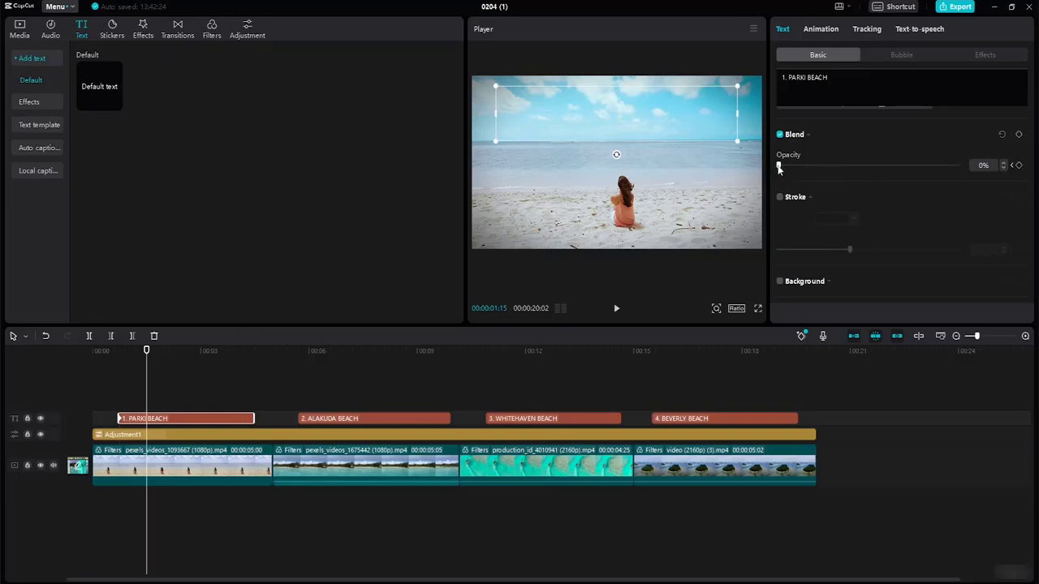
drag(781, 164, 997, 188)
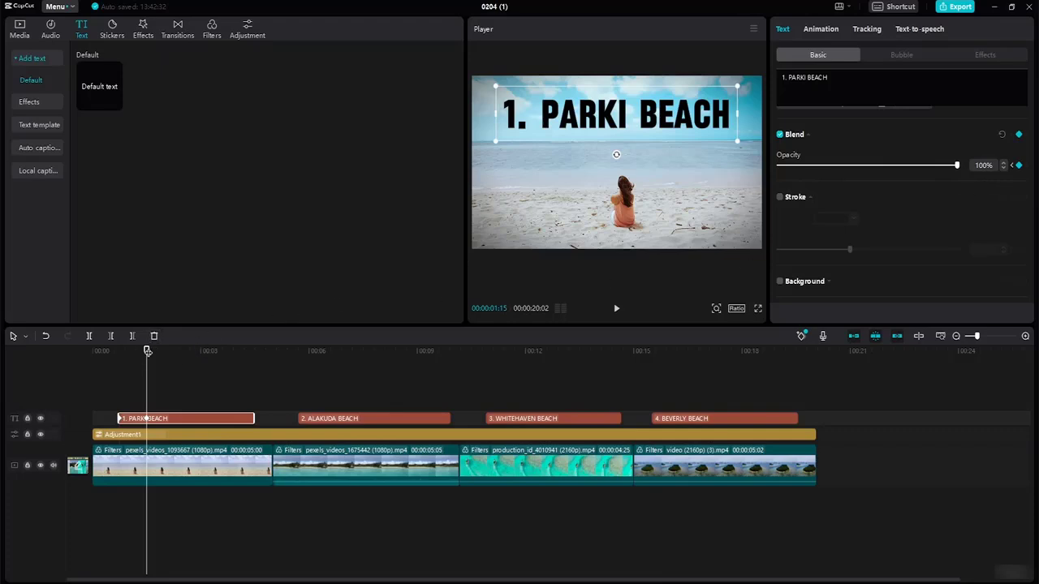
- Fade out the "1. PARKI BEACH" title with opacity keyframes of 100% at 03:19 and 0% at its end
drag(147, 349, 223, 364)
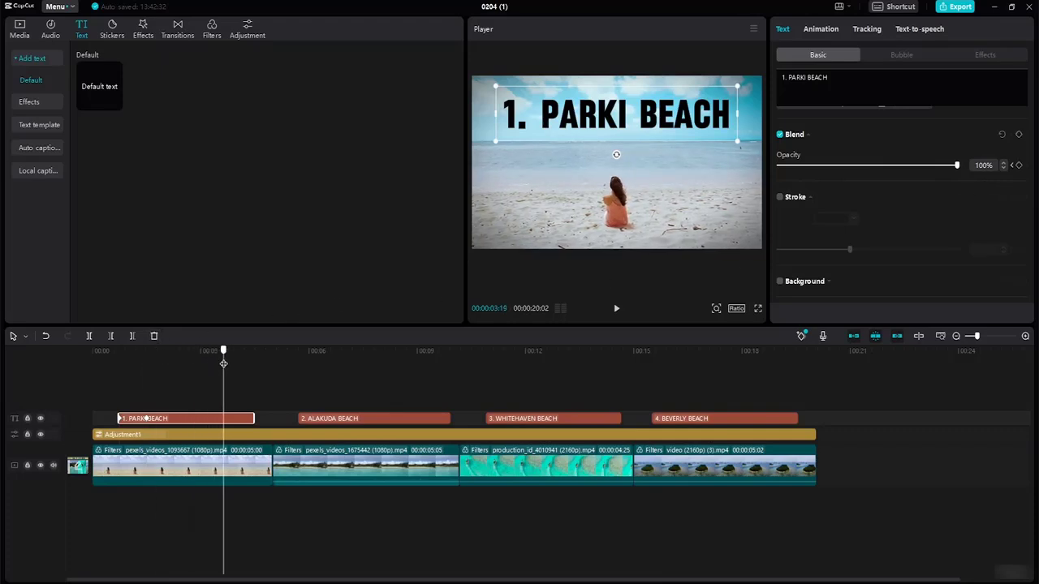
click(1019, 165)
drag(224, 355, 252, 366)
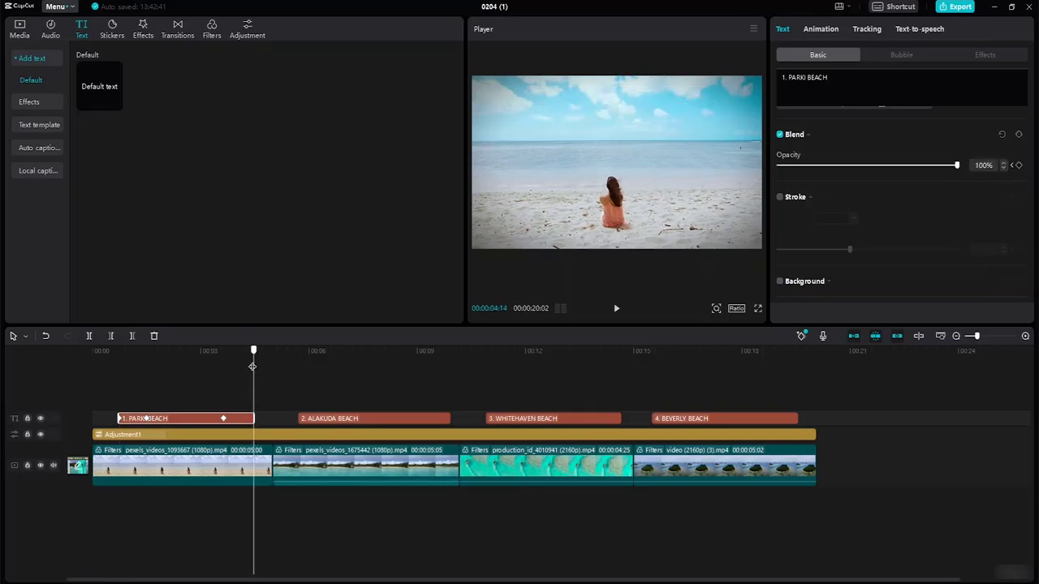
drag(957, 166, 777, 167)
- Slide the "2. ALAKUDA BEACH" title in from above the frame with position keyframes of Y 1371 at 05:21 and Y 789 at 06:03
drag(254, 351, 299, 387)
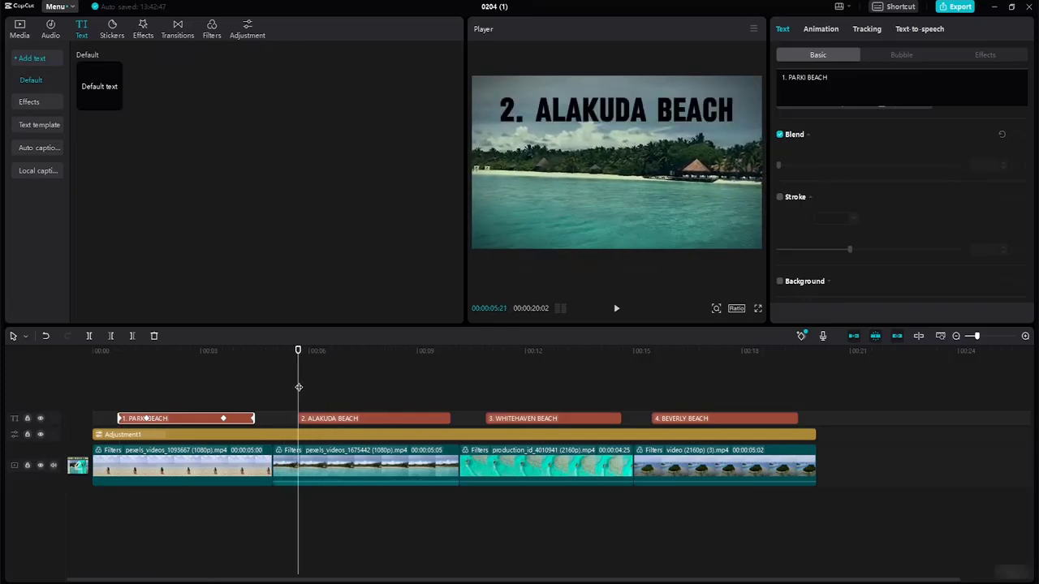
click(365, 418)
mouse_move(1031, 196)
mouse_down()
mouse_move(1034, 147)
mouse_move(1034, 165)
mouse_up()
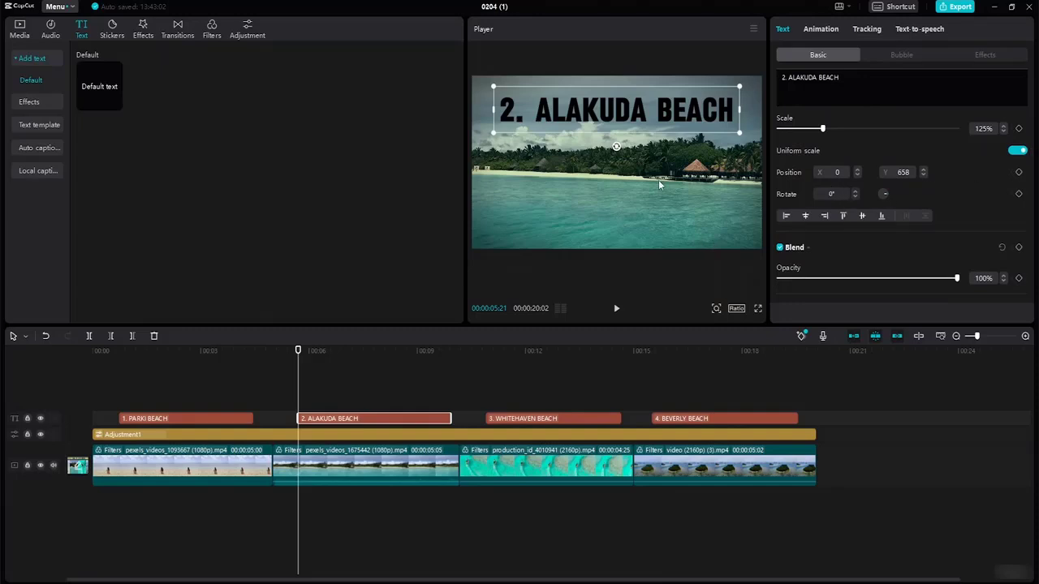
click(1019, 173)
drag(629, 114, 630, 56)
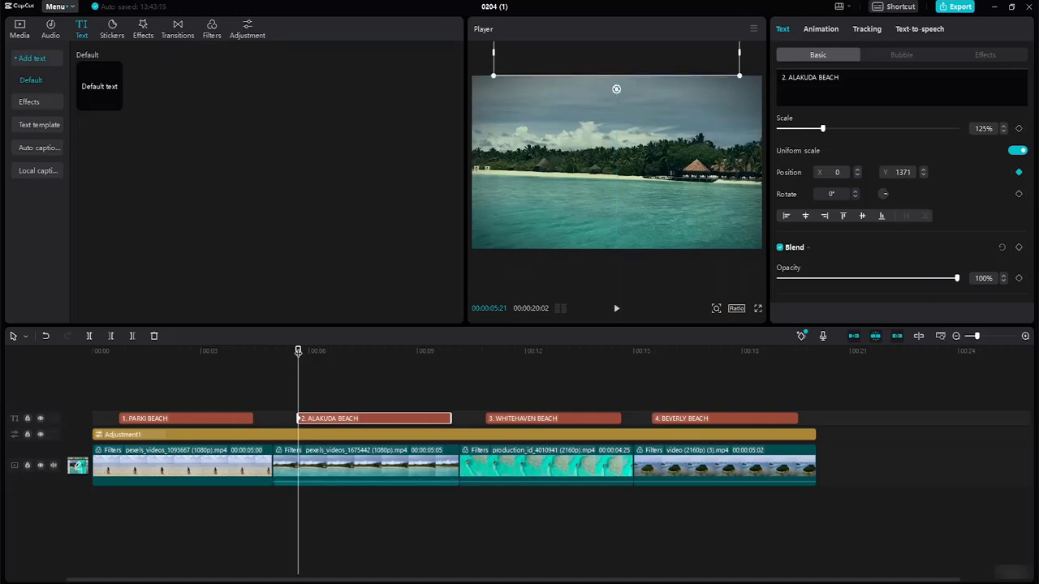
drag(298, 351, 312, 351)
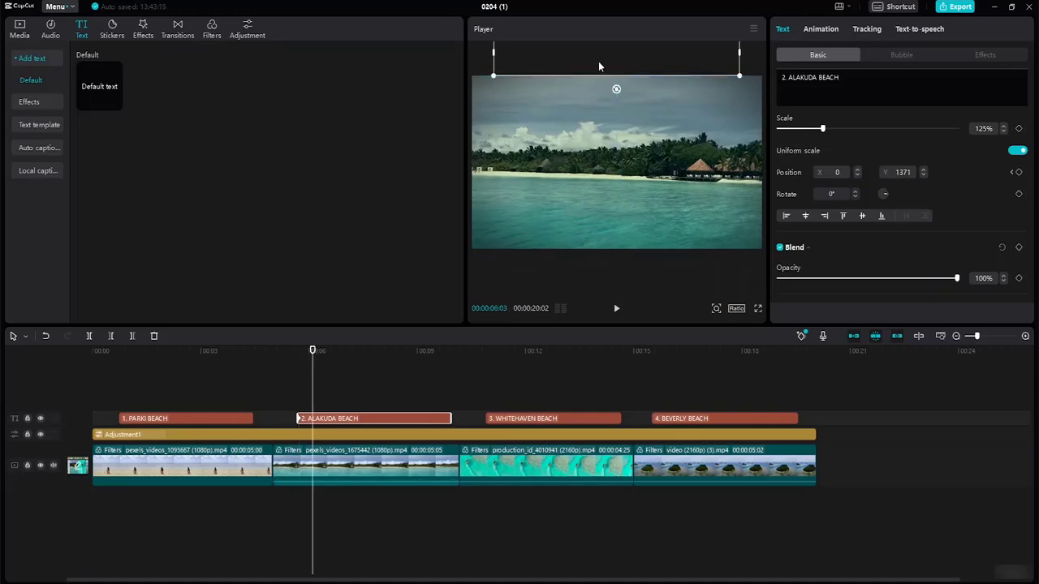
drag(614, 62, 617, 107)
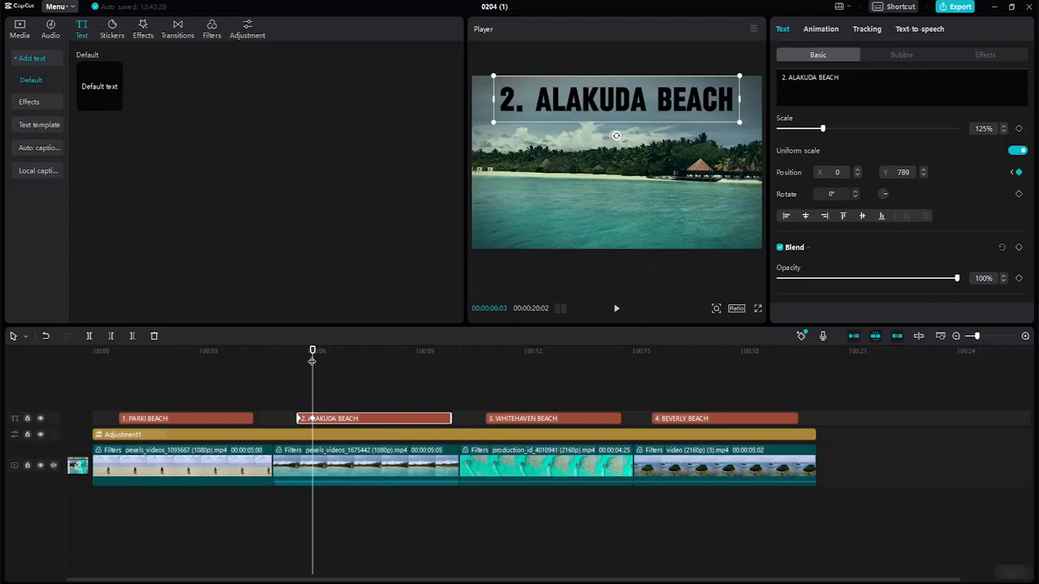
- Extend the second title to the clip's end and slide it out upward with position keyframes of Y 789 at 09:20 and Y 1371 at 10:01
drag(311, 350, 440, 386)
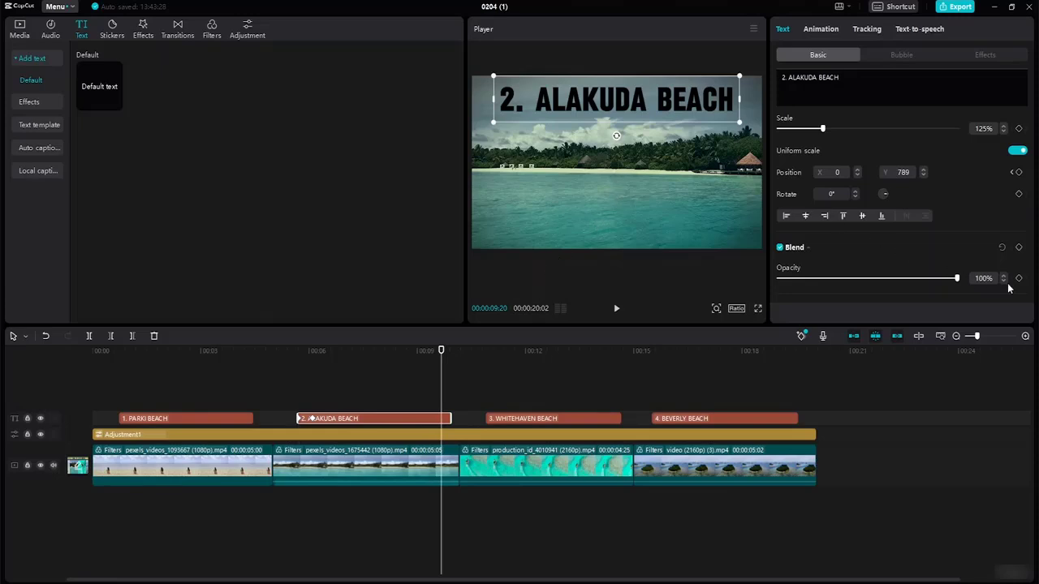
click(1018, 172)
drag(440, 355, 450, 362)
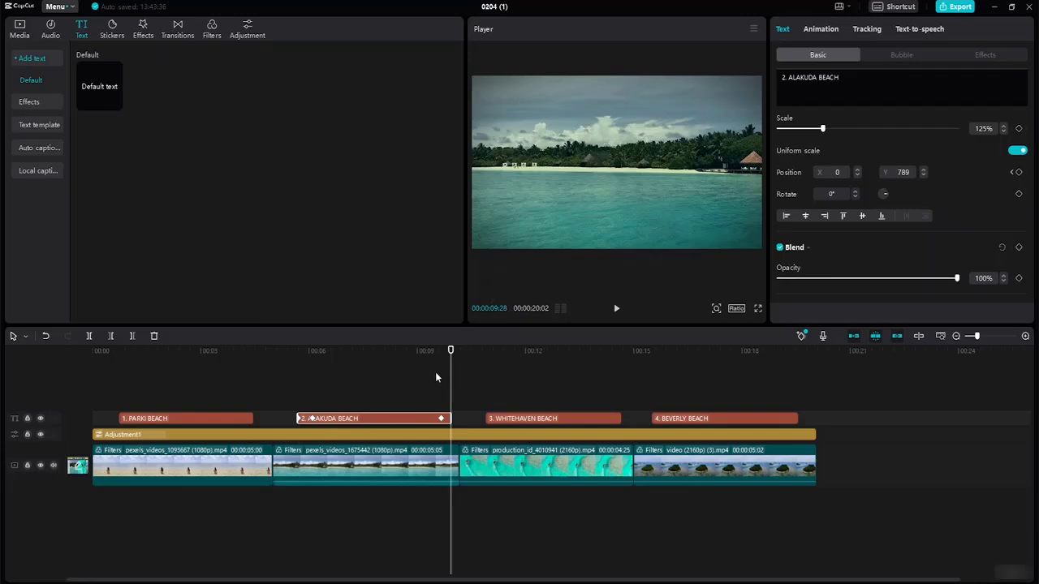
mouse_move(451, 350)
mouse_down()
mouse_move(428, 351)
mouse_move(450, 351)
mouse_up()
drag(451, 415, 459, 417)
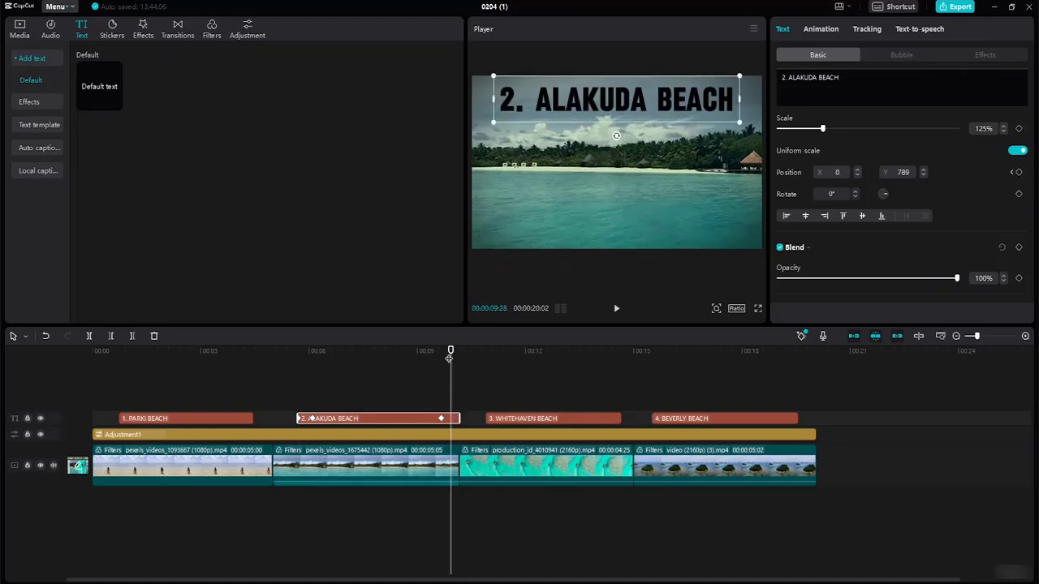
drag(450, 351, 454, 355)
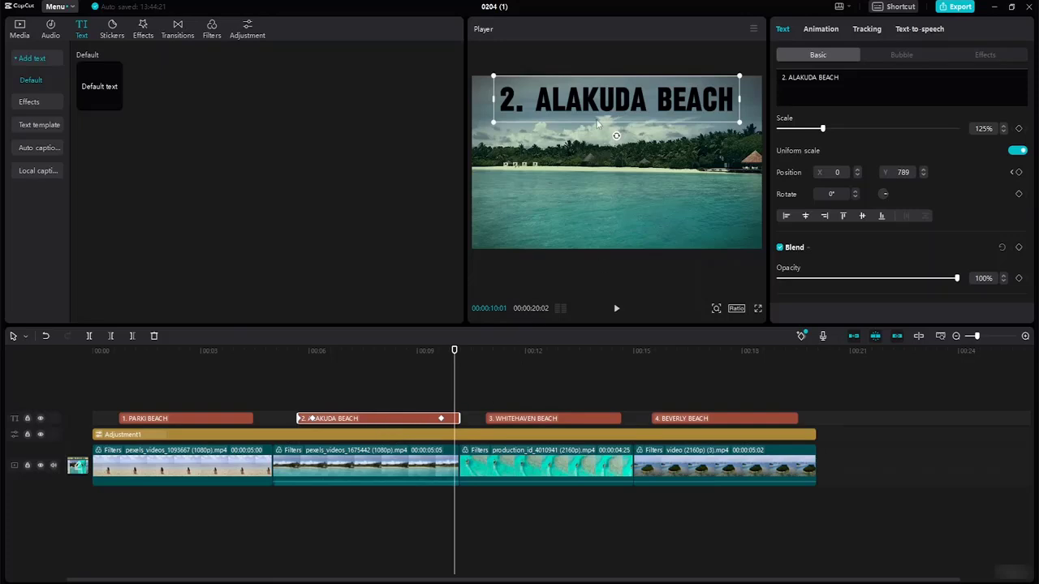
drag(609, 103, 607, 59)
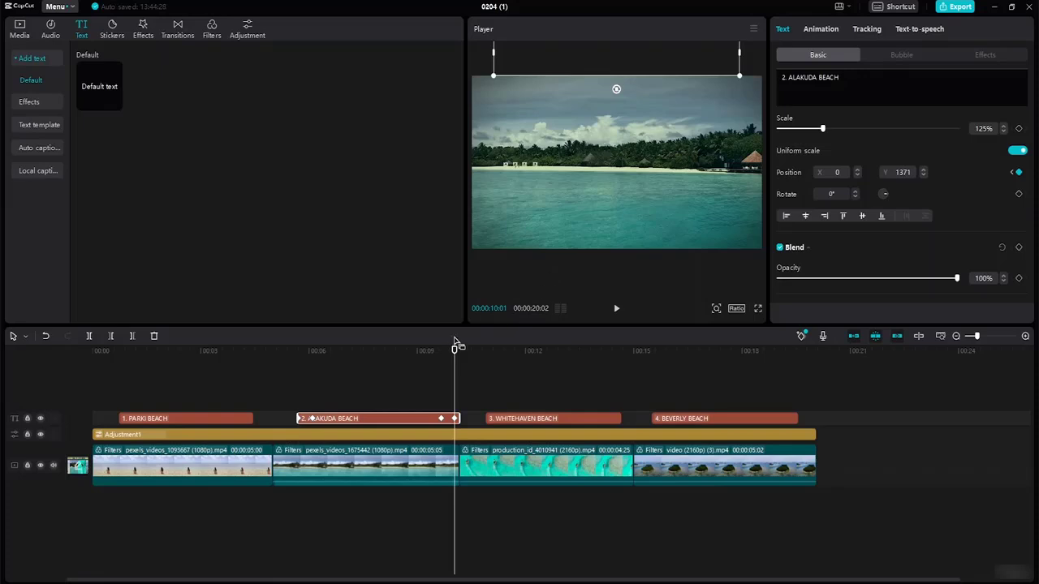
- Play back the second title's slide animation and shift the title to start at about 5.5 seconds
drag(454, 350, 272, 365)
key(space)
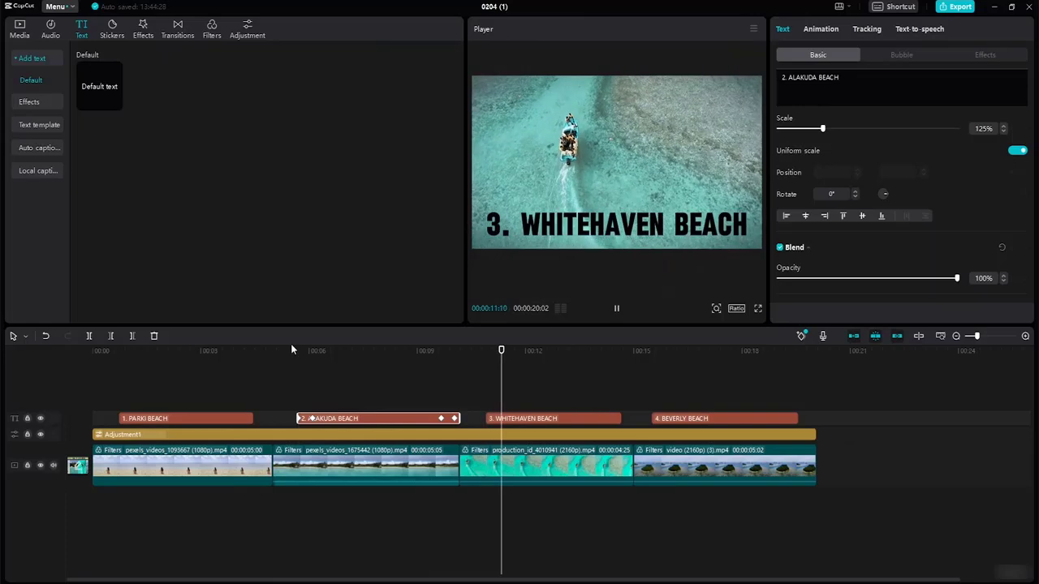
click(441, 420)
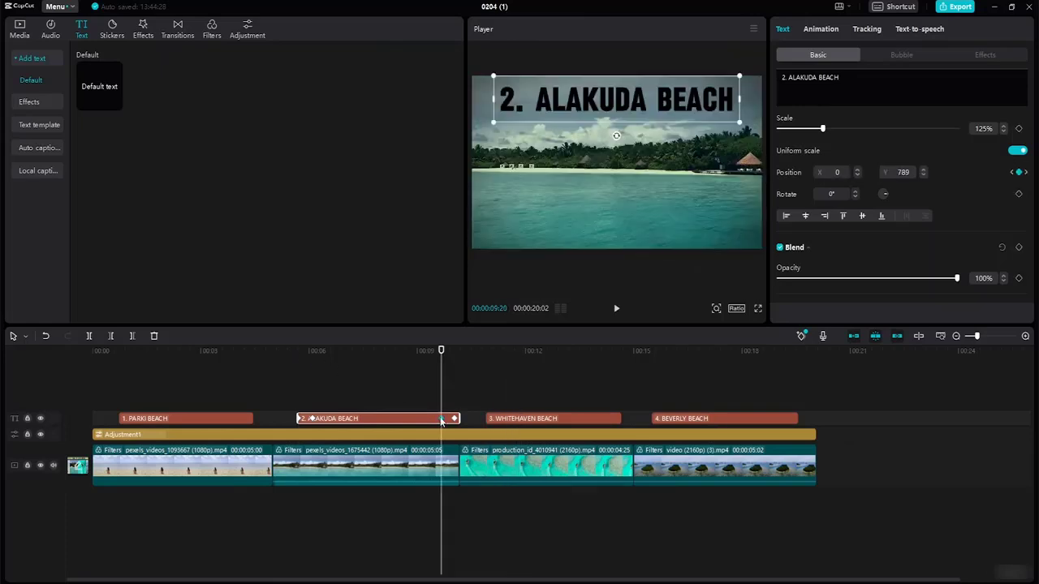
click(387, 390)
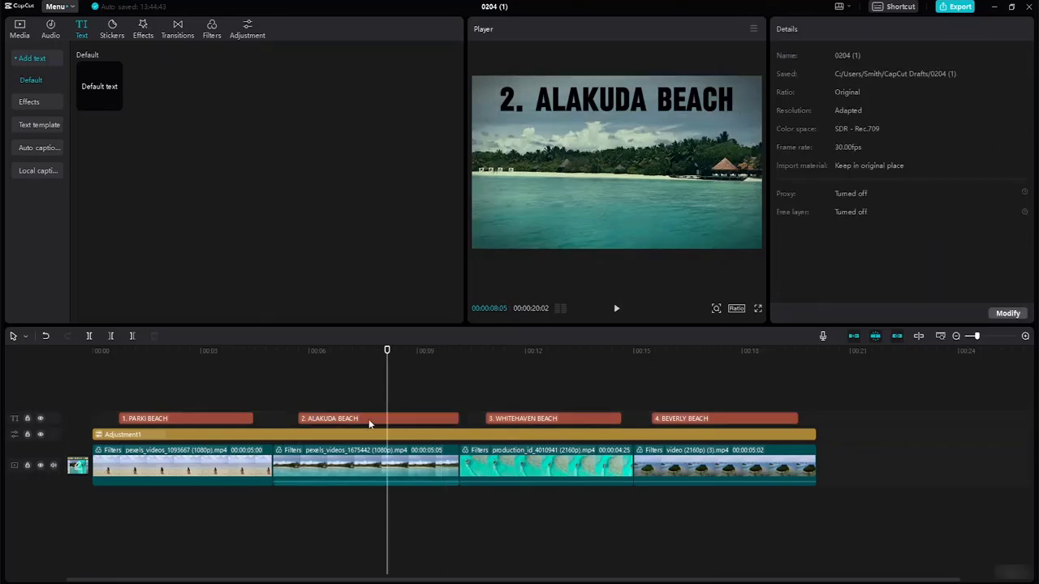
click(366, 418)
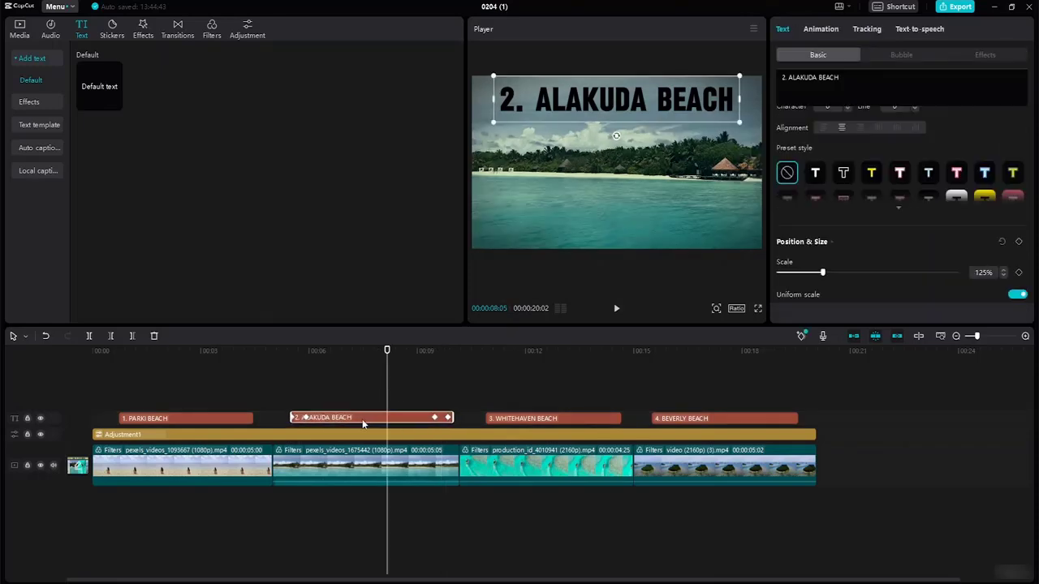
click(463, 408)
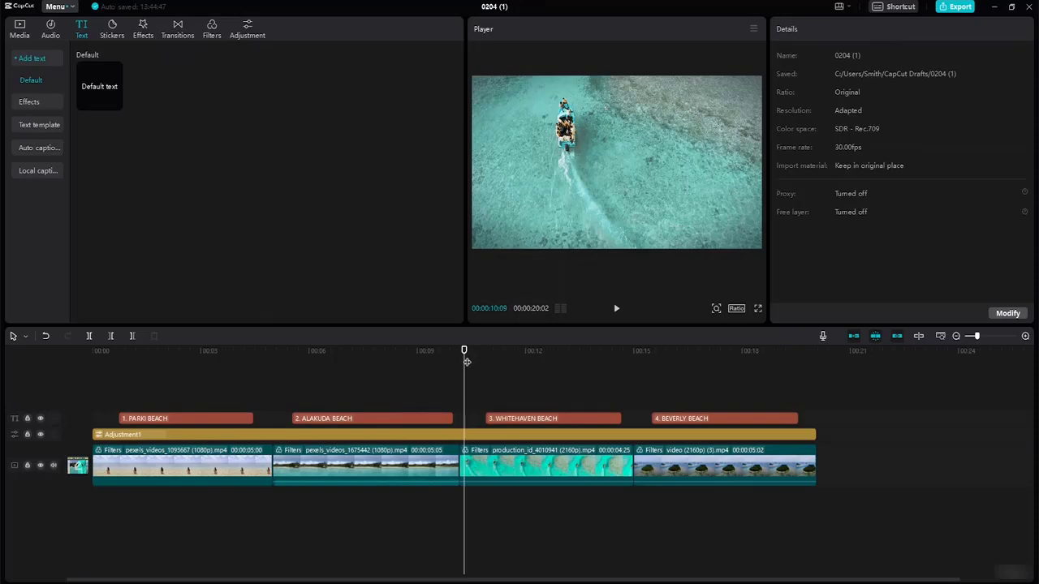
- Make the "3. WHITEHAVEN BEACH" title grow in with scale keyframes of 1% at 10:27 and 148% at 11:19
click(568, 421)
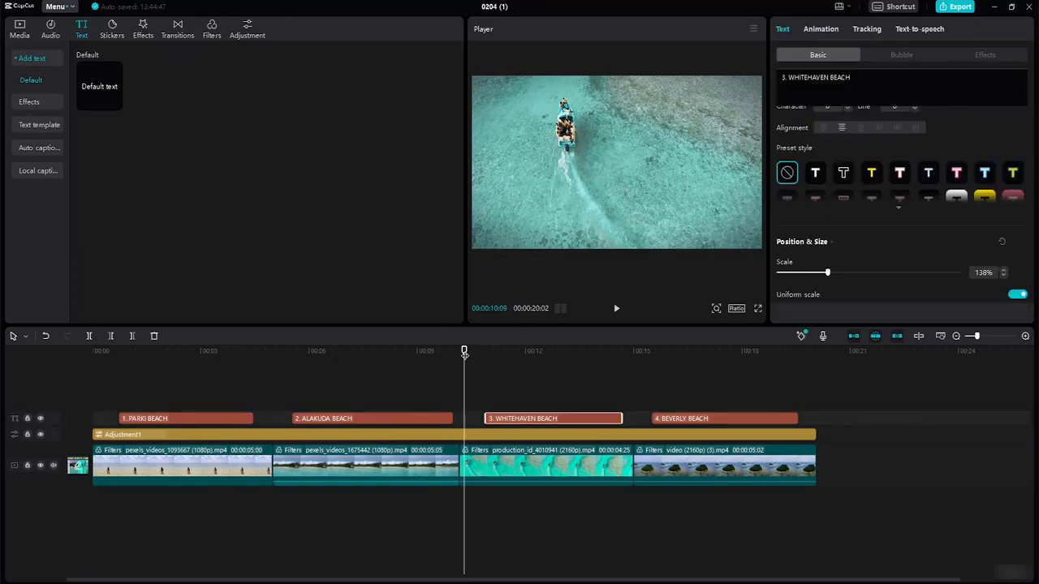
drag(464, 354, 487, 363)
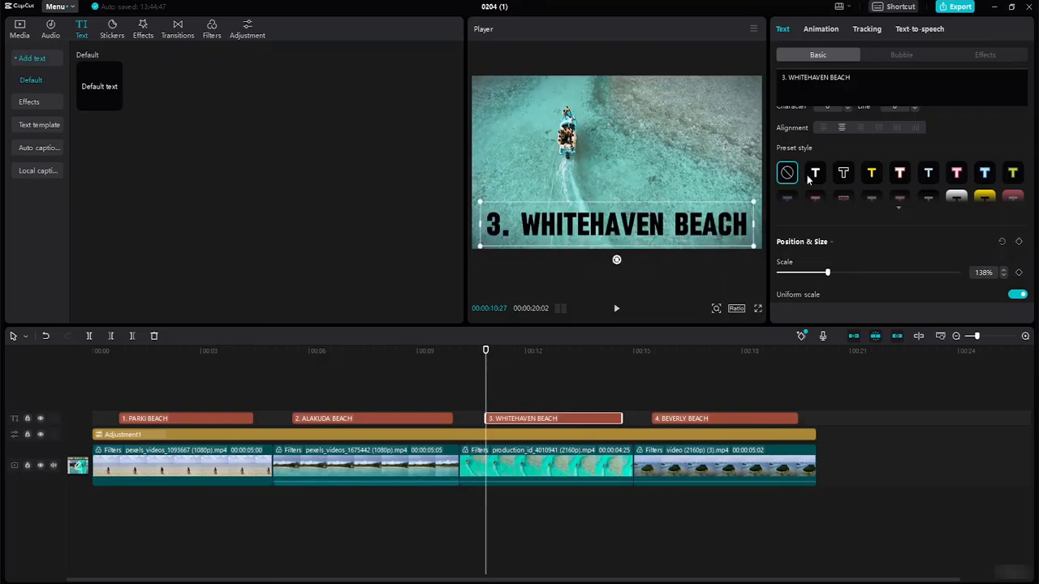
scroll(1032, 160, down, 2)
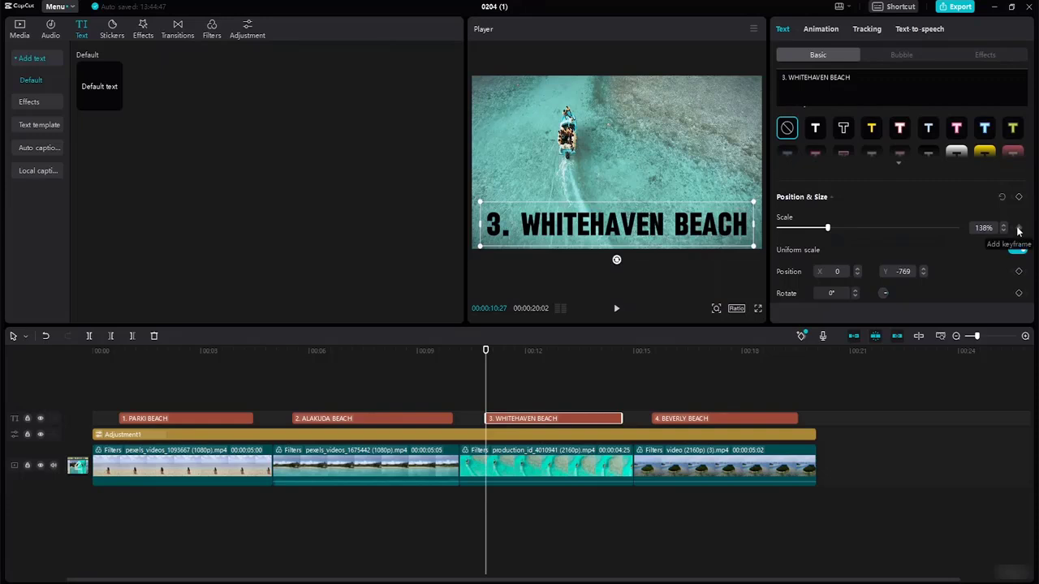
click(1019, 229)
drag(825, 230, 761, 218)
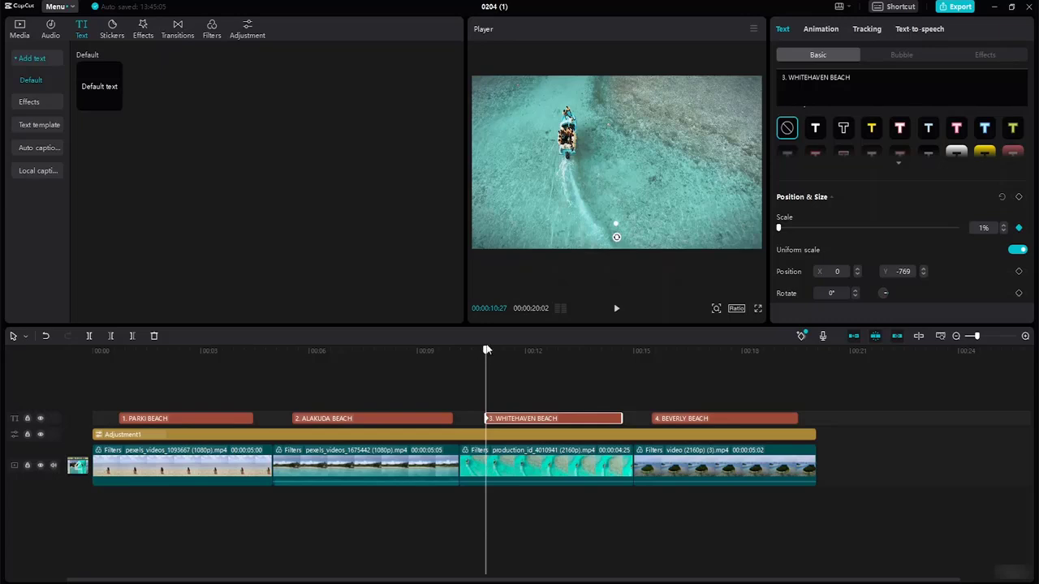
drag(486, 350, 513, 362)
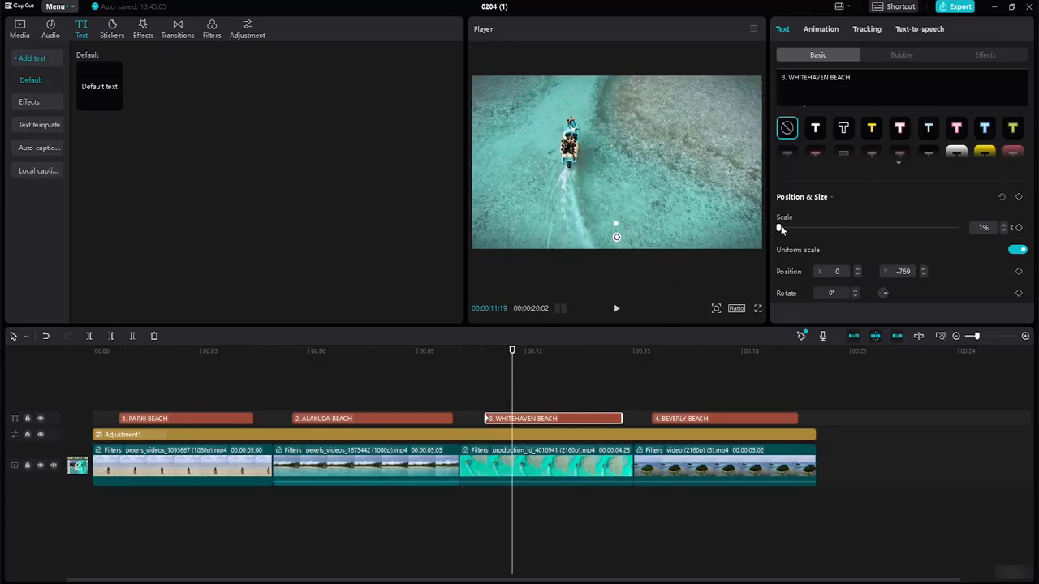
drag(780, 230, 832, 231)
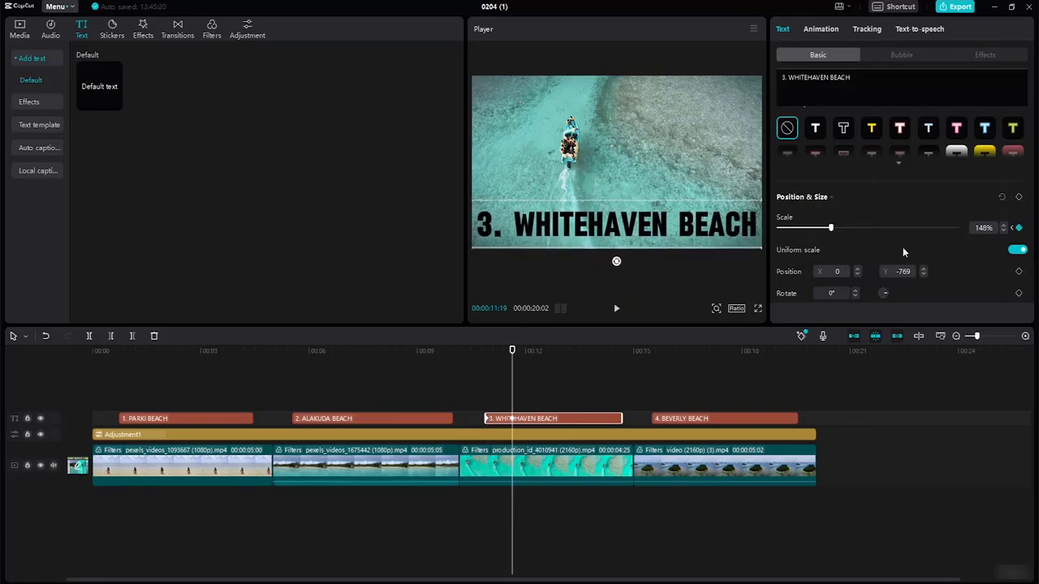
- Make the "3. WHITEHAVEN BEACH" title shrink out with scale keyframes of 148% at about 14 seconds and 1% at its end
drag(511, 351, 591, 360)
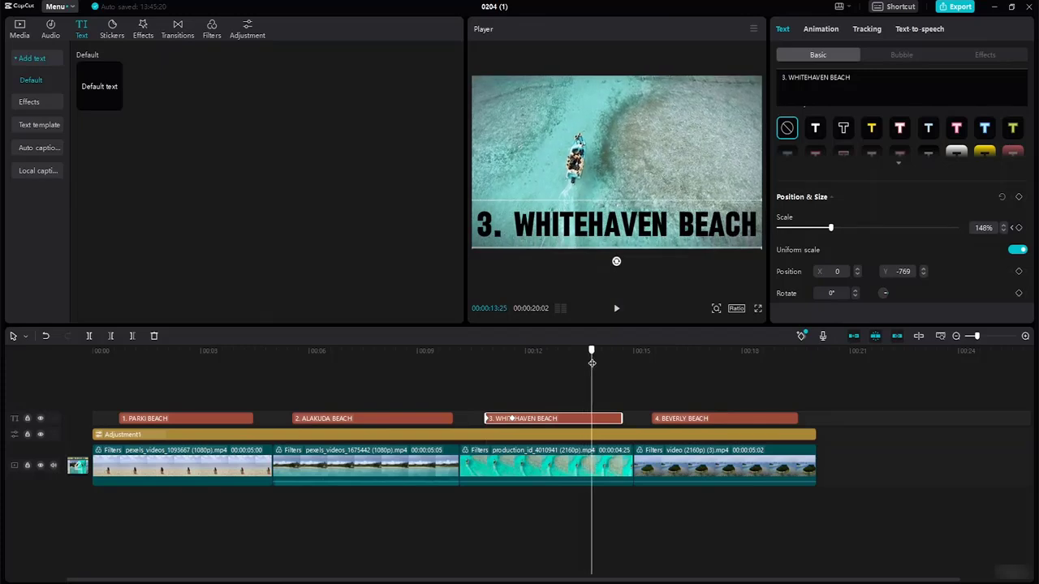
click(1019, 229)
drag(592, 351, 610, 352)
click(592, 418)
drag(601, 421, 603, 423)
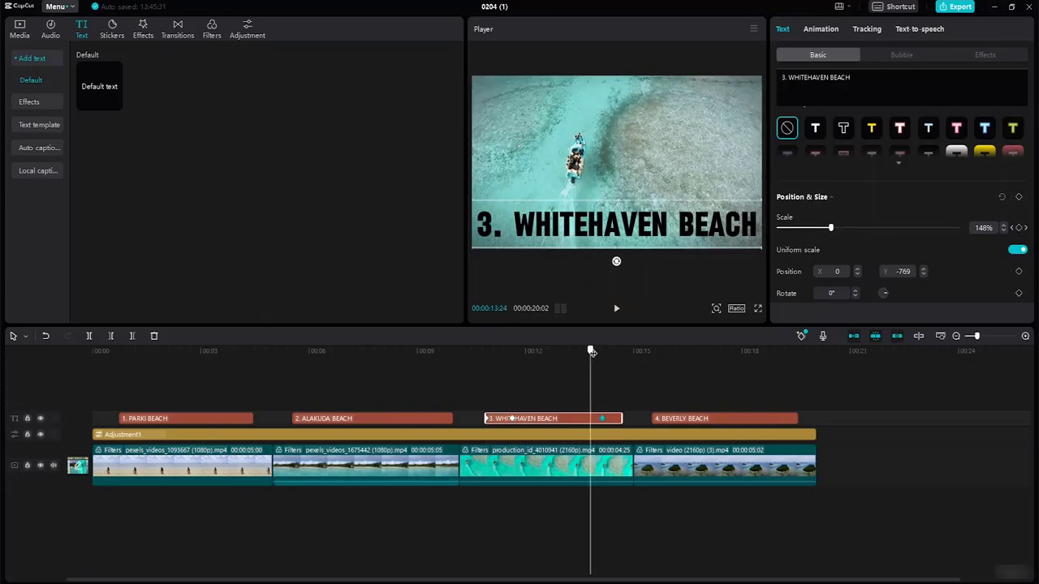
drag(592, 365, 620, 364)
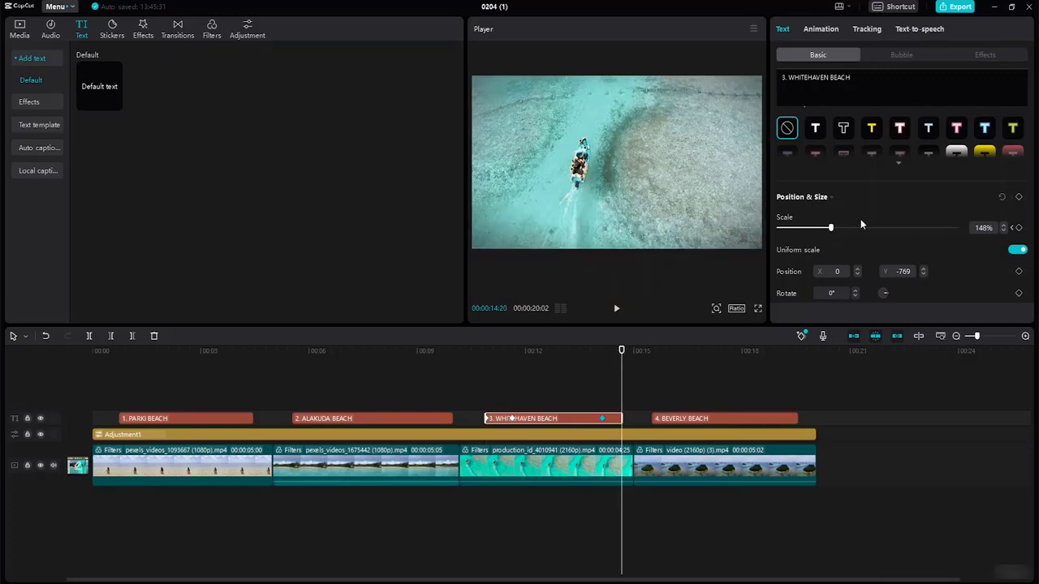
drag(830, 230, 778, 229)
- Play back the third title's grow-in and shrink-out animation, starting from the second beach clip
drag(621, 349, 410, 349)
key(space)
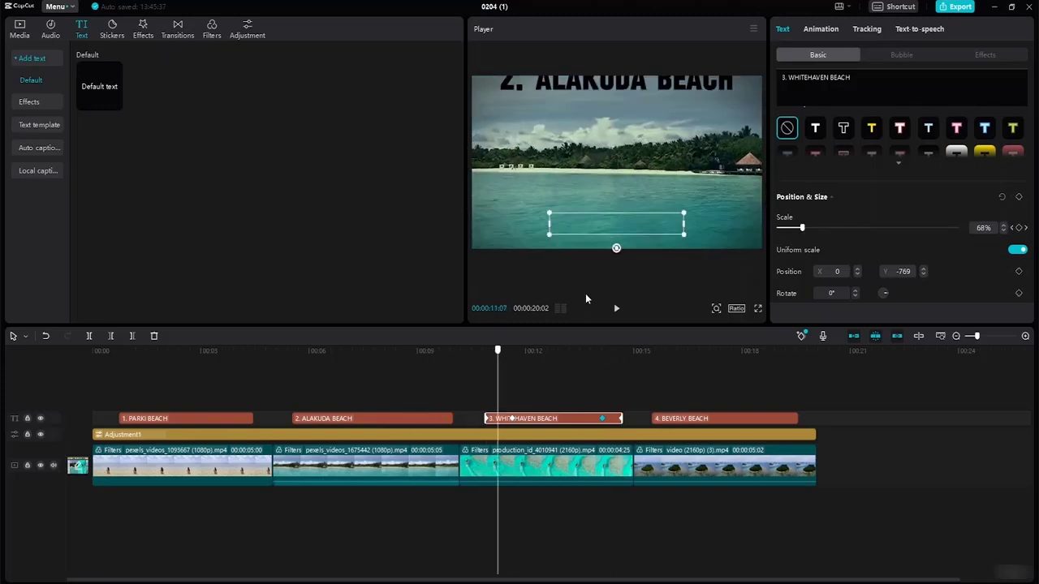
drag(576, 351, 450, 328)
key(space)
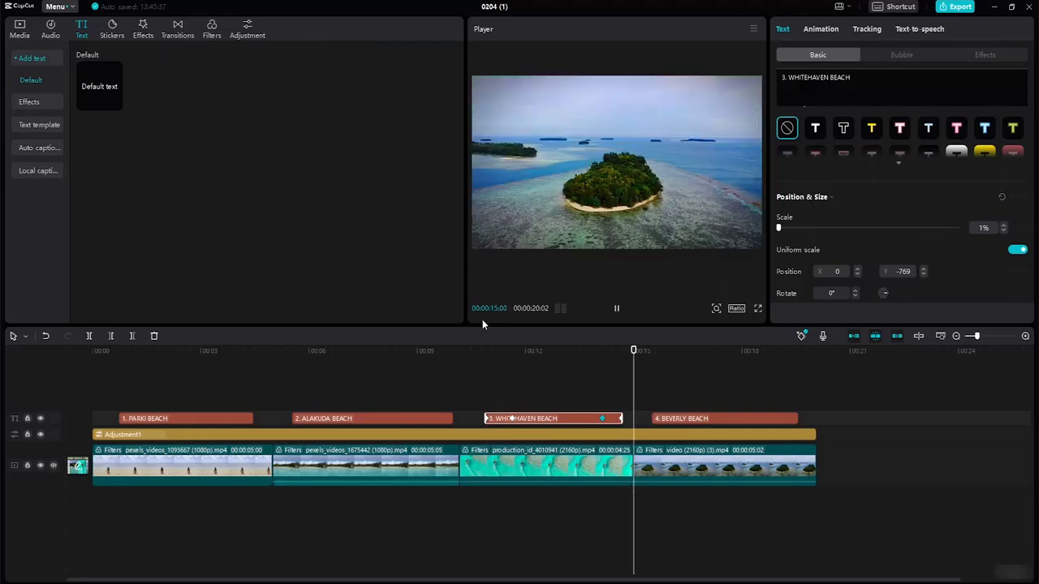
key(space)
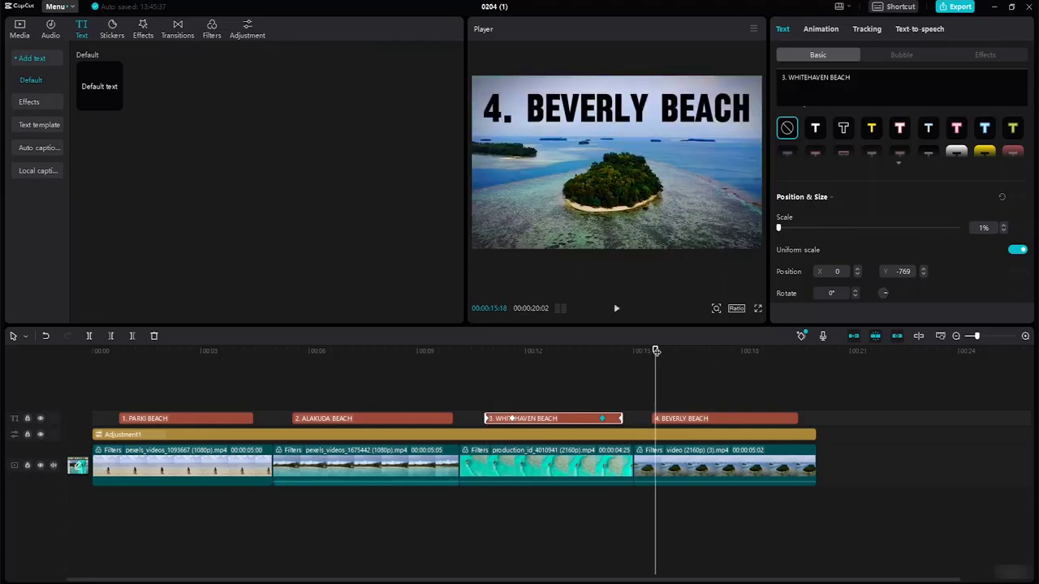
- Enable a glow on the "4. BEVERLY BEACH" title and set its color to pale yellow FFFBA8
drag(655, 351, 650, 350)
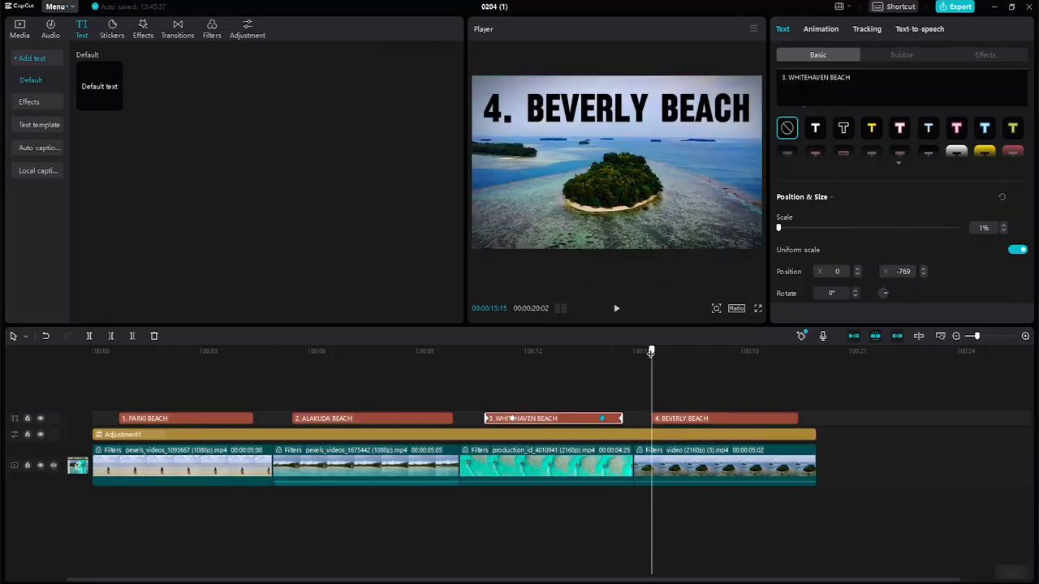
click(666, 422)
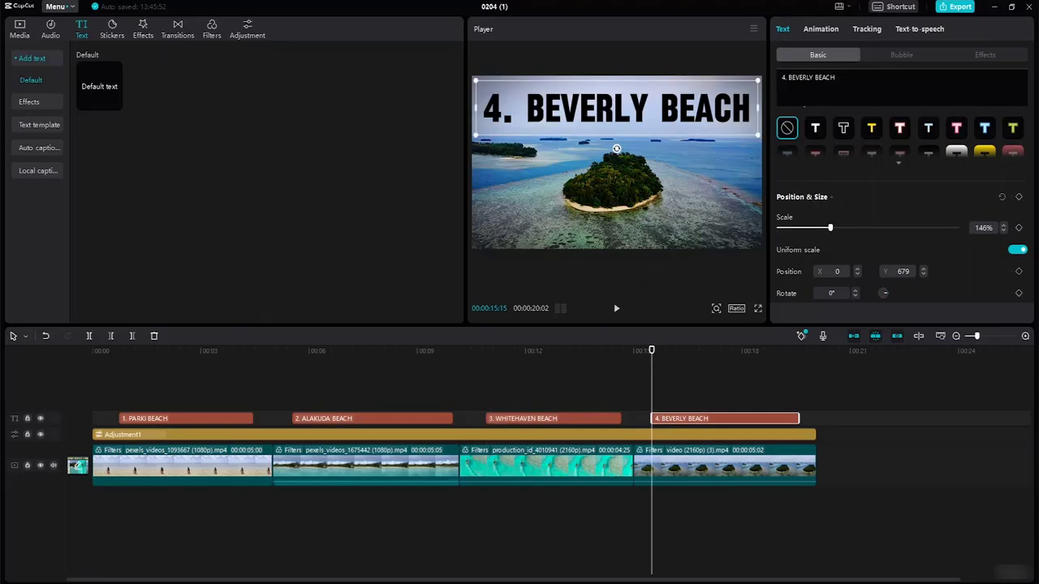
drag(1030, 177, 1032, 245)
drag(1031, 245, 1024, 268)
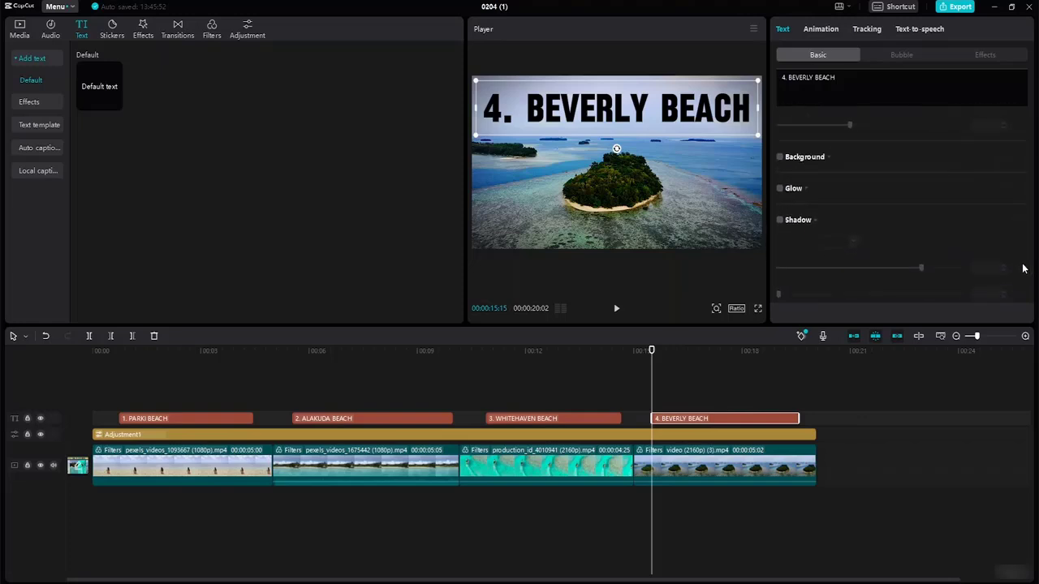
click(780, 188)
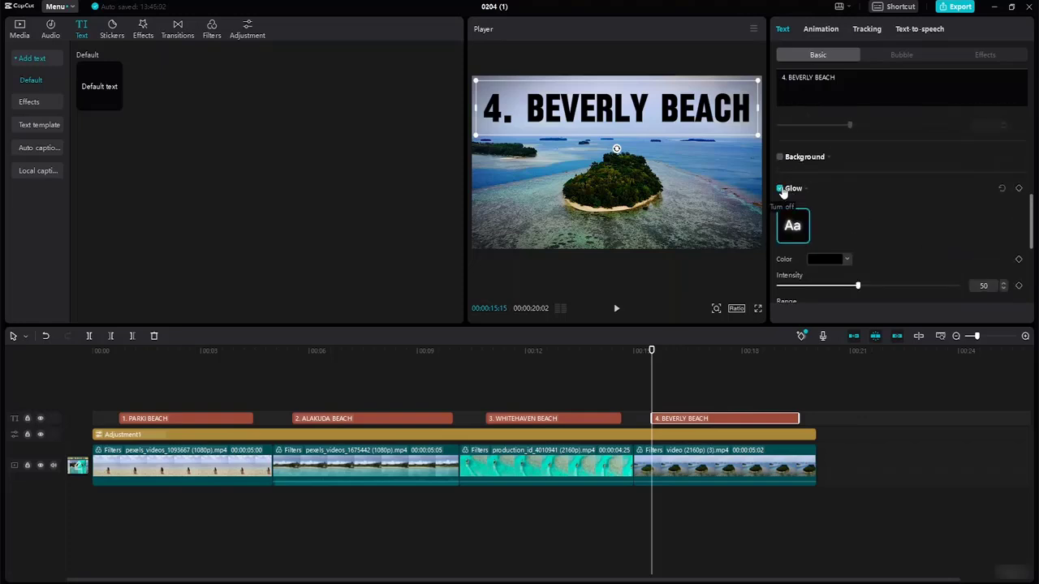
click(846, 260)
drag(827, 299, 845, 313)
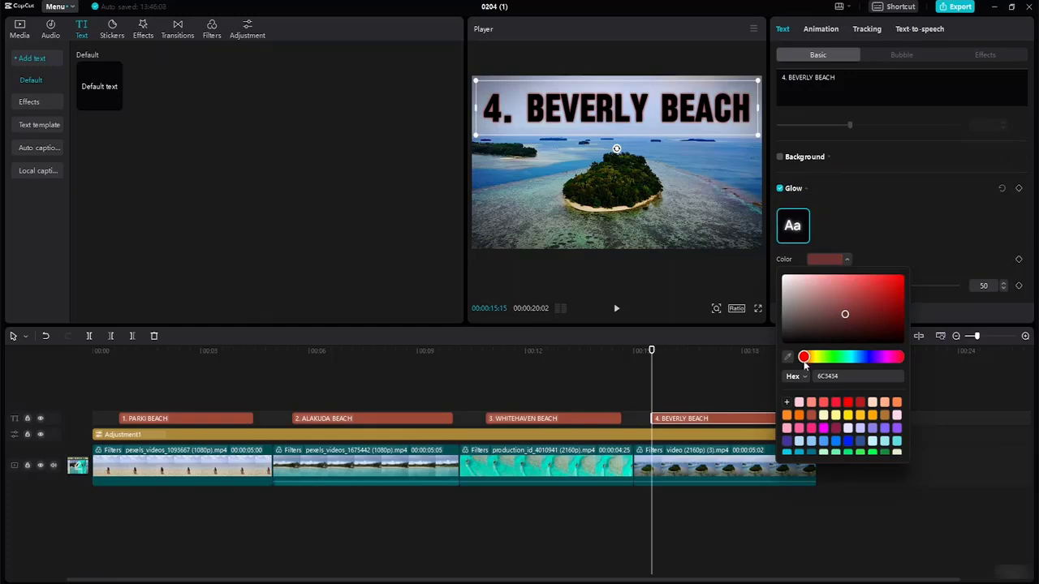
drag(805, 358, 821, 371)
drag(839, 321, 823, 278)
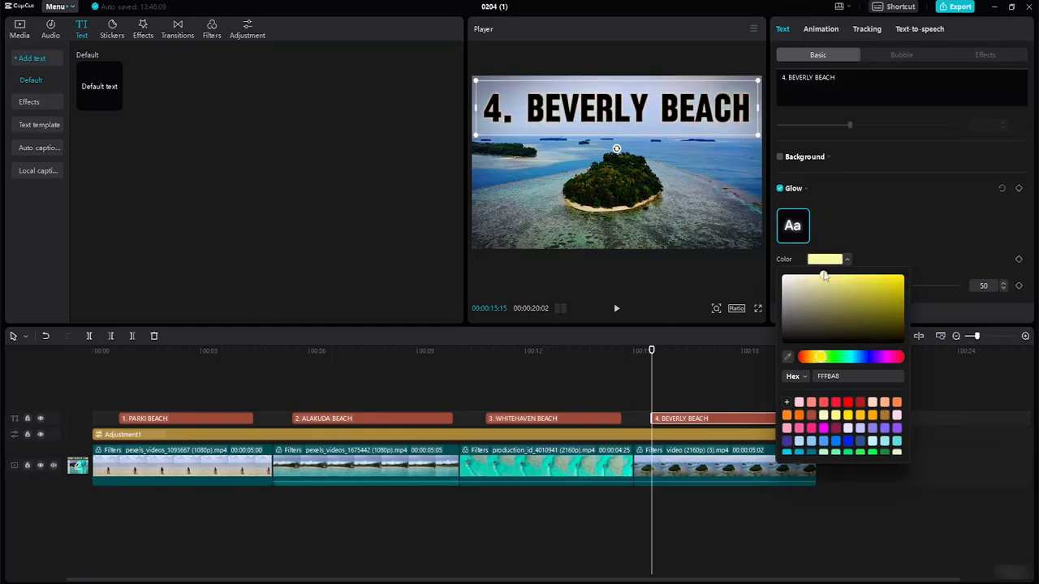
click(947, 278)
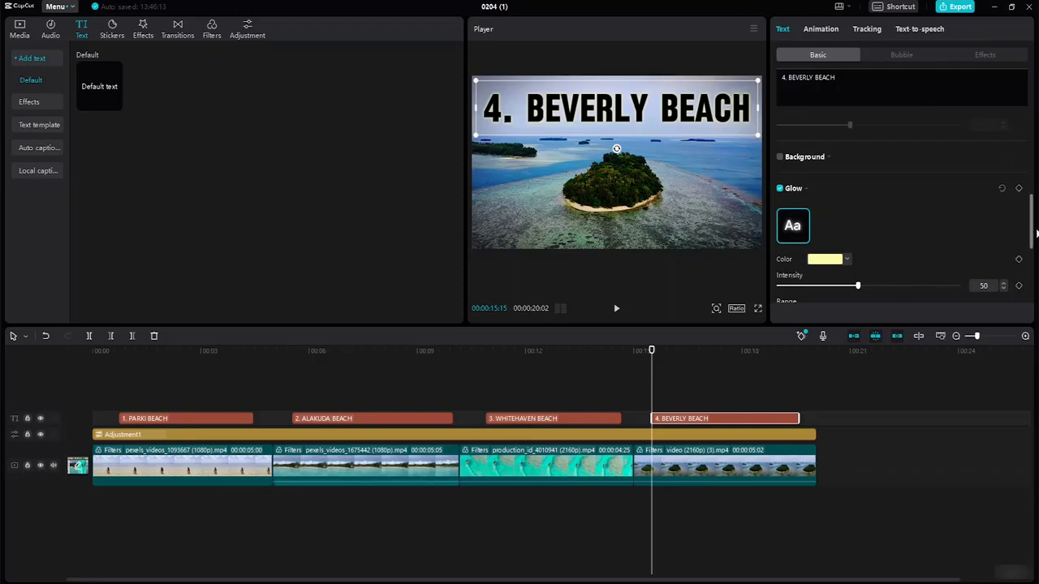
- Make the fourth title's glow build up with intensity keyframes of 10 at 15:15 and 100 at 16:10
drag(1032, 234, 1032, 257)
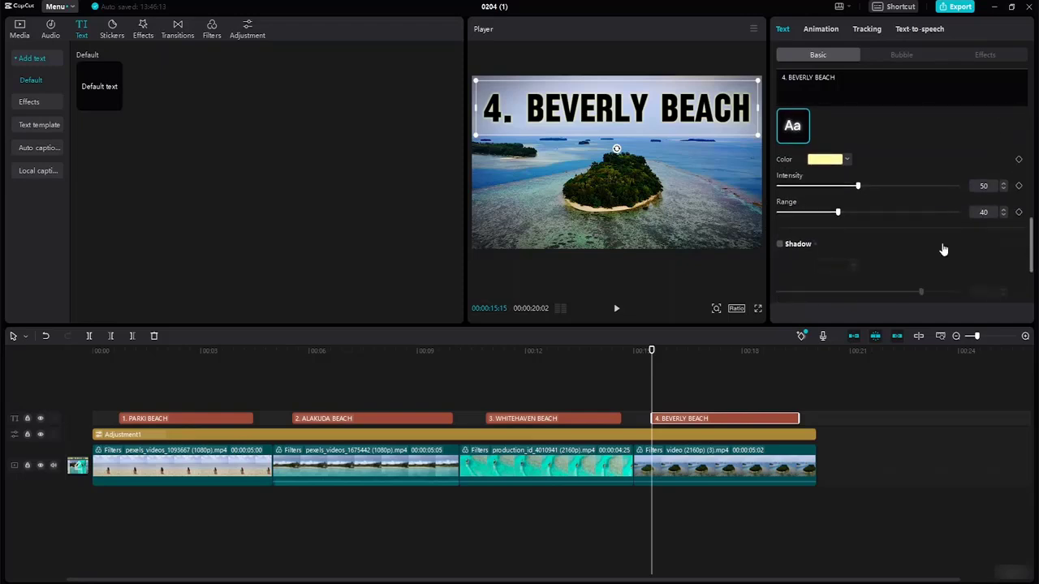
click(1019, 187)
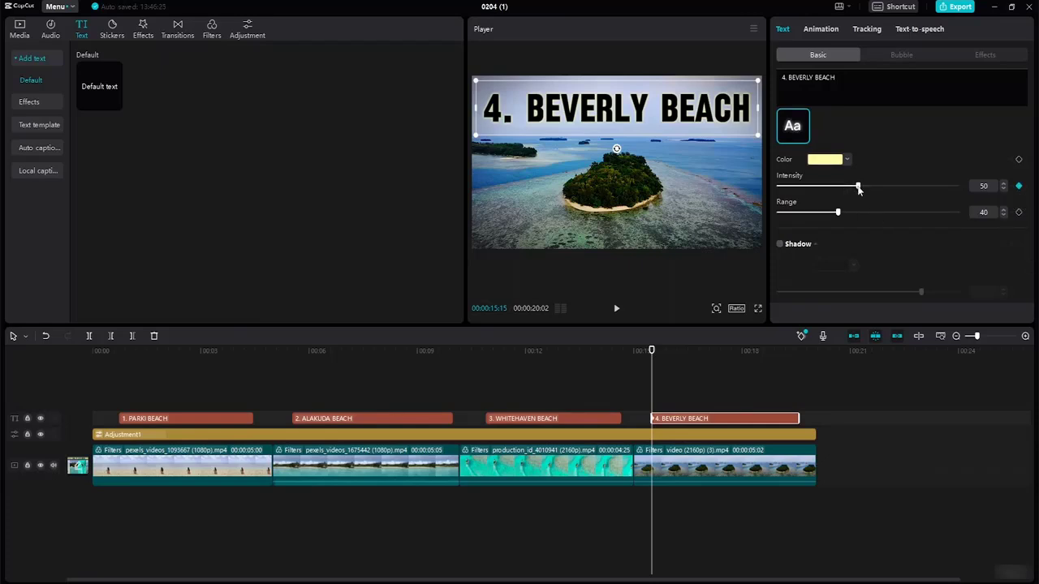
drag(857, 187, 779, 187)
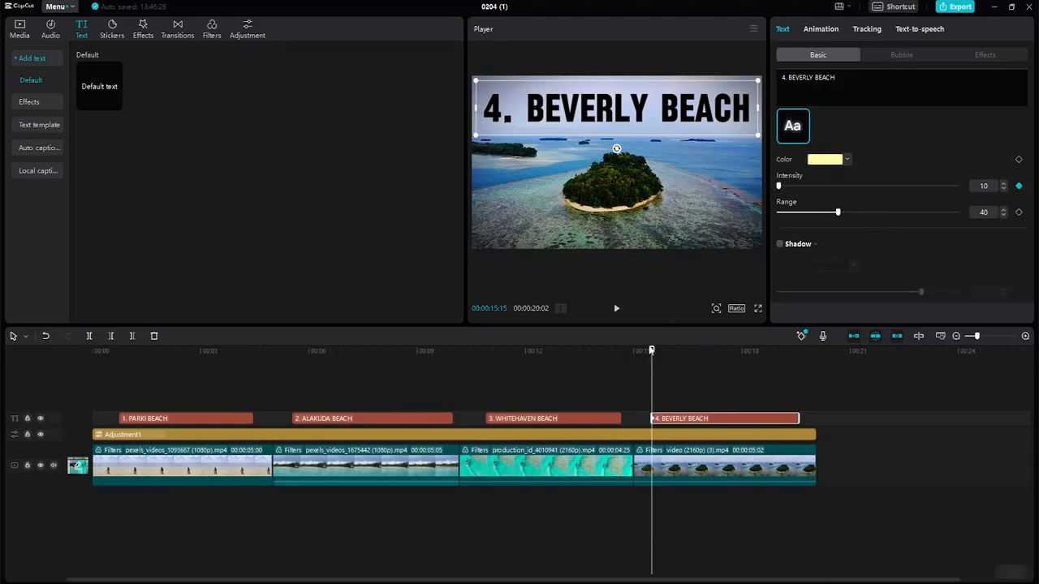
drag(651, 350, 682, 353)
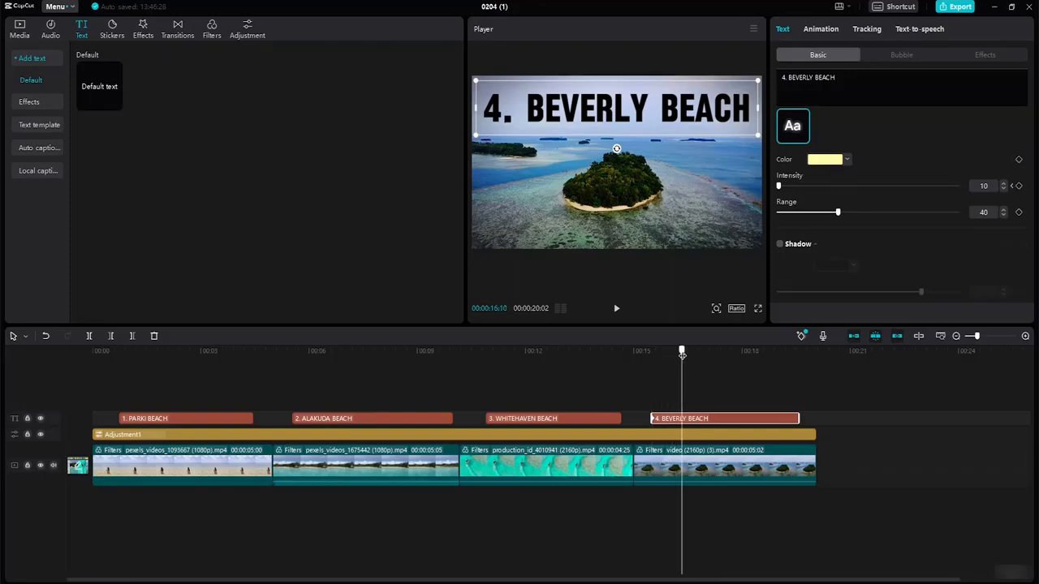
drag(778, 186, 910, 193)
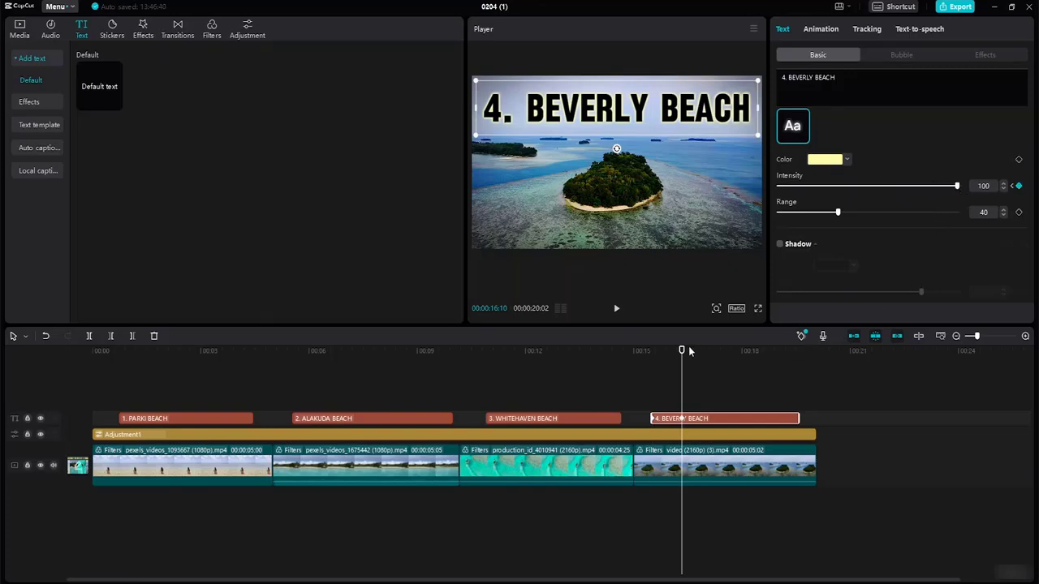
- Make the fourth title's glow fade down with intensity keyframes of 100 at 18:23 and 10 at 19:14
drag(682, 350, 769, 365)
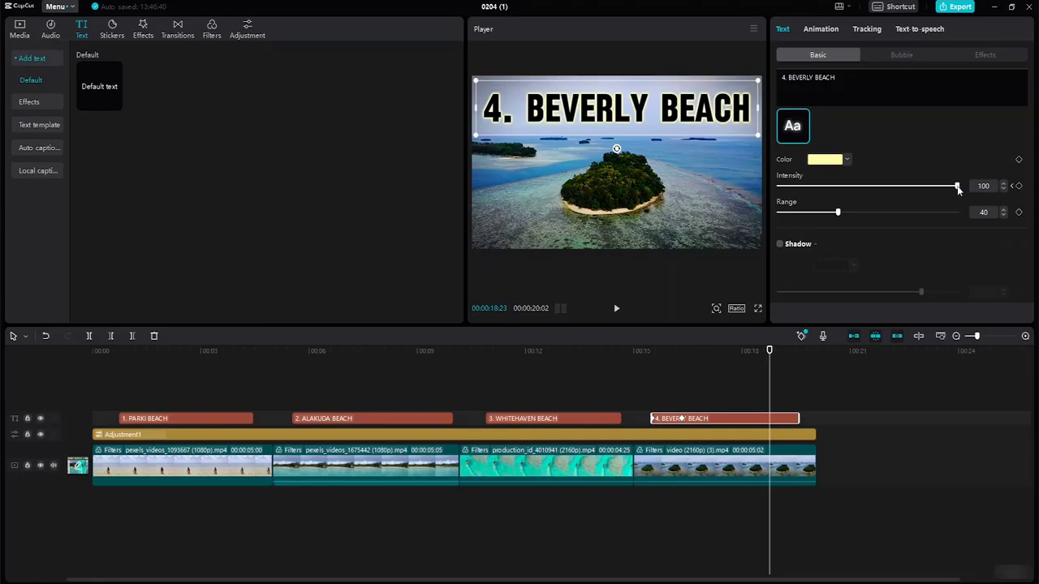
click(1019, 185)
drag(770, 350, 794, 362)
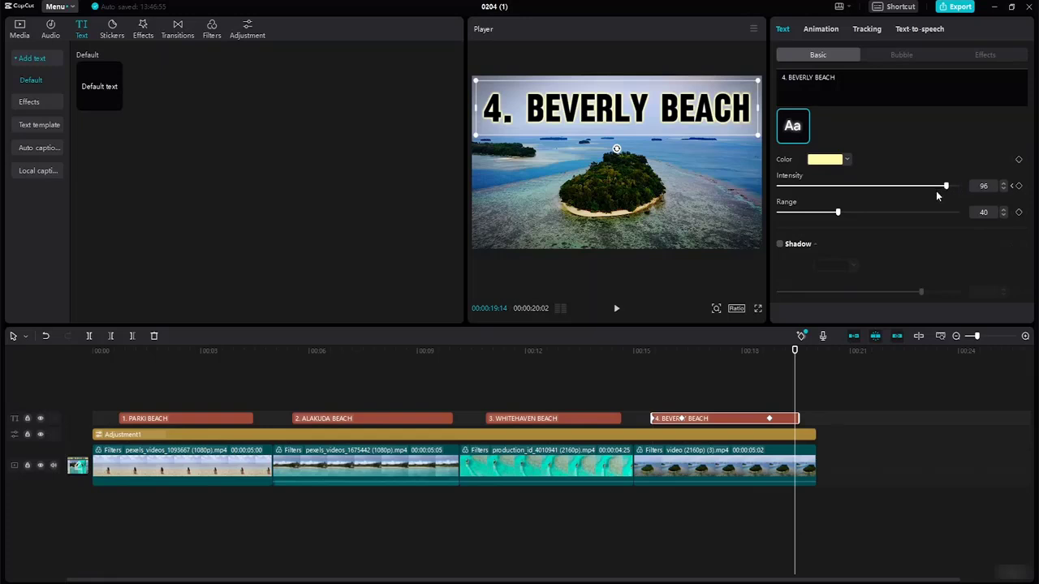
drag(936, 190, 717, 179)
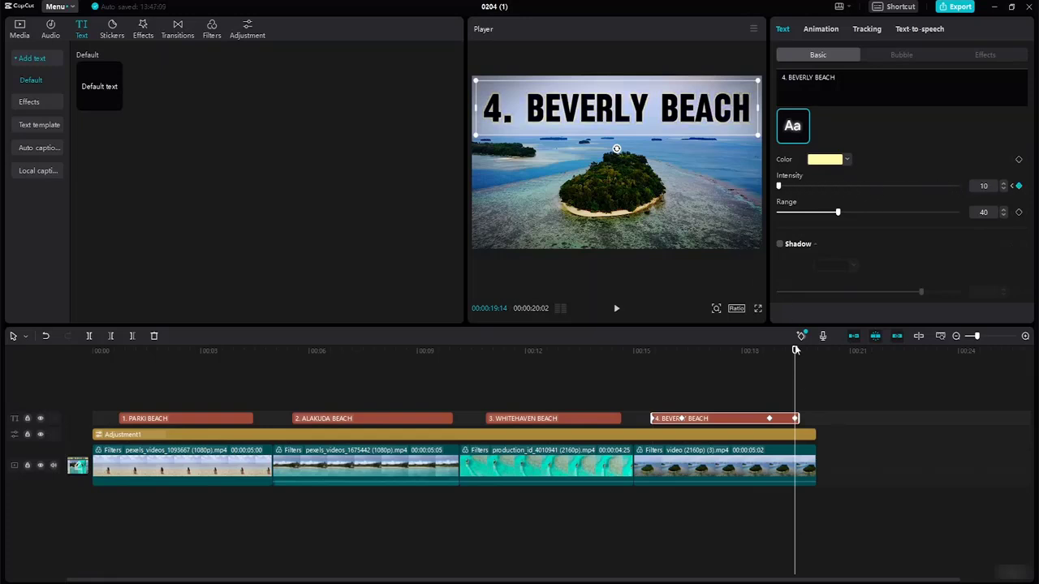
- Play the whole video from the beginning to check all four title animations
drag(794, 352, 799, 353)
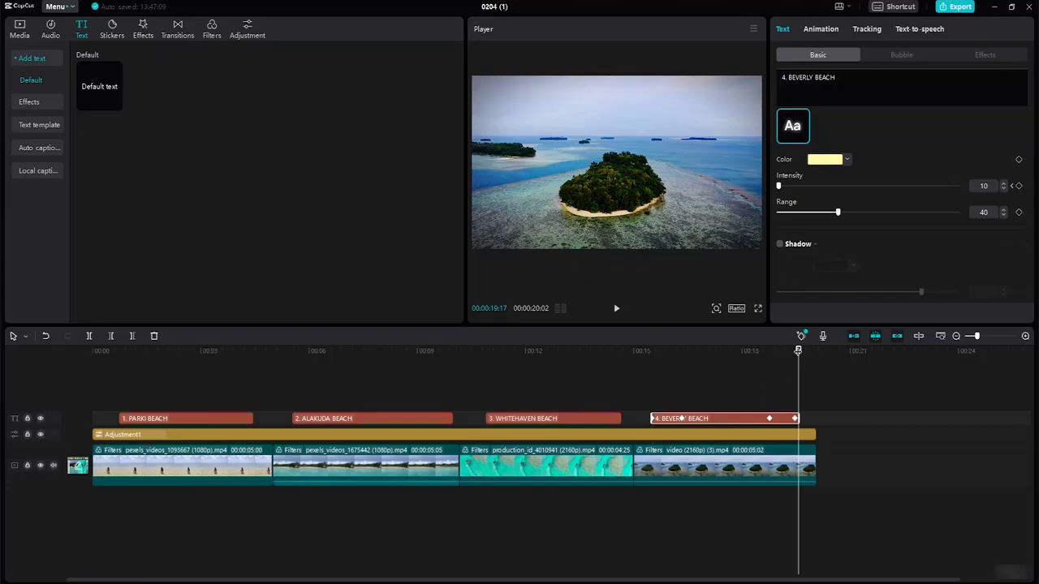
drag(798, 350, 32, 179)
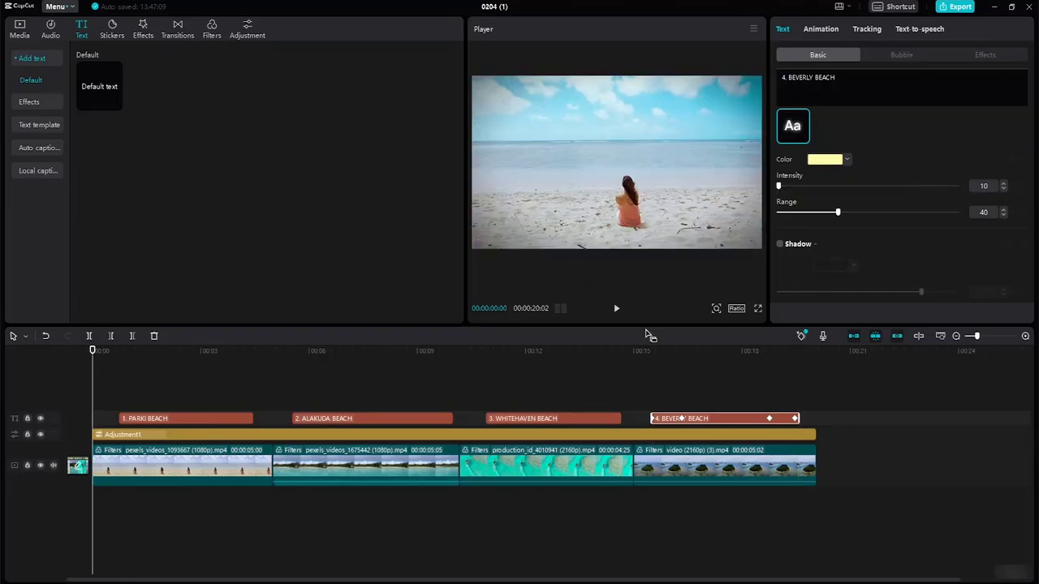
click(616, 309)
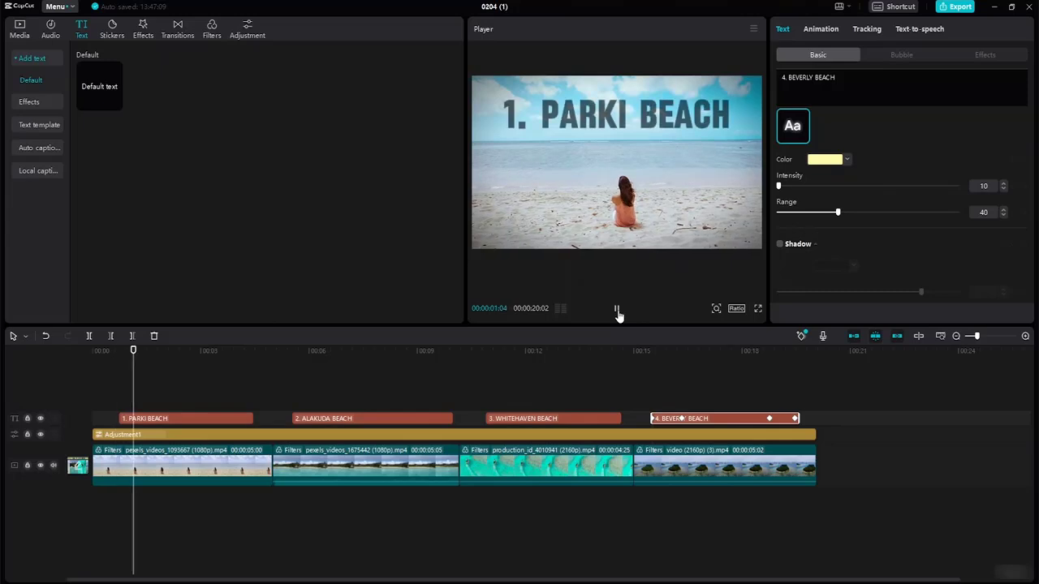
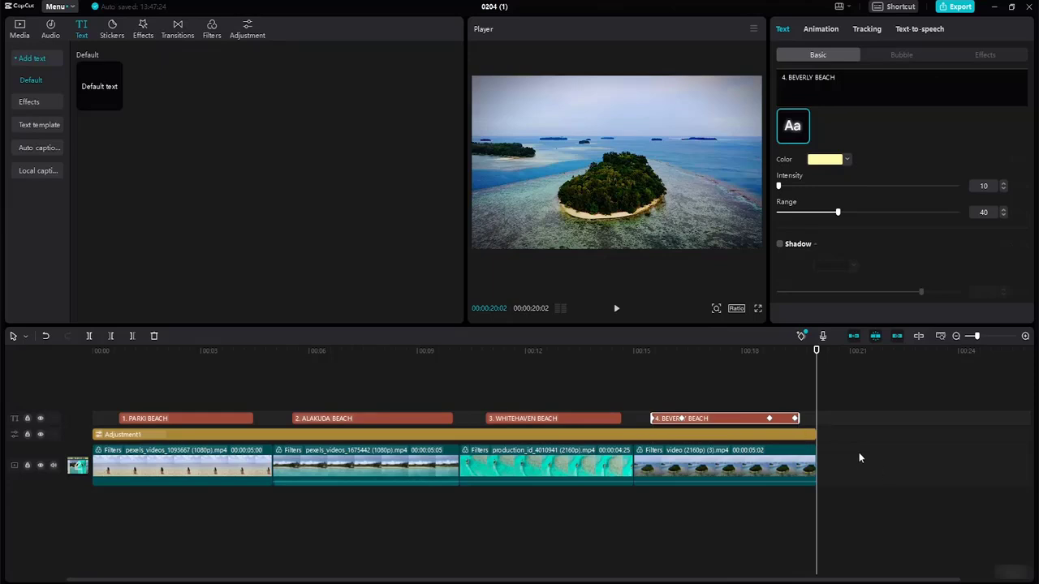
- Add an opacity keyframe at the start of the "4. BEVERLY BEACH" title, at 15:15
click(814, 436)
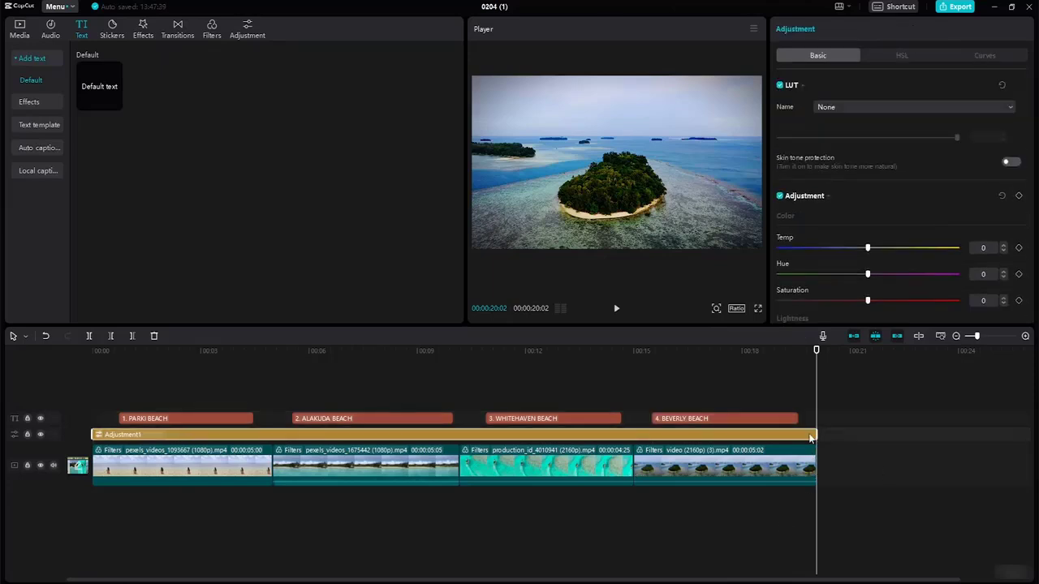
click(745, 418)
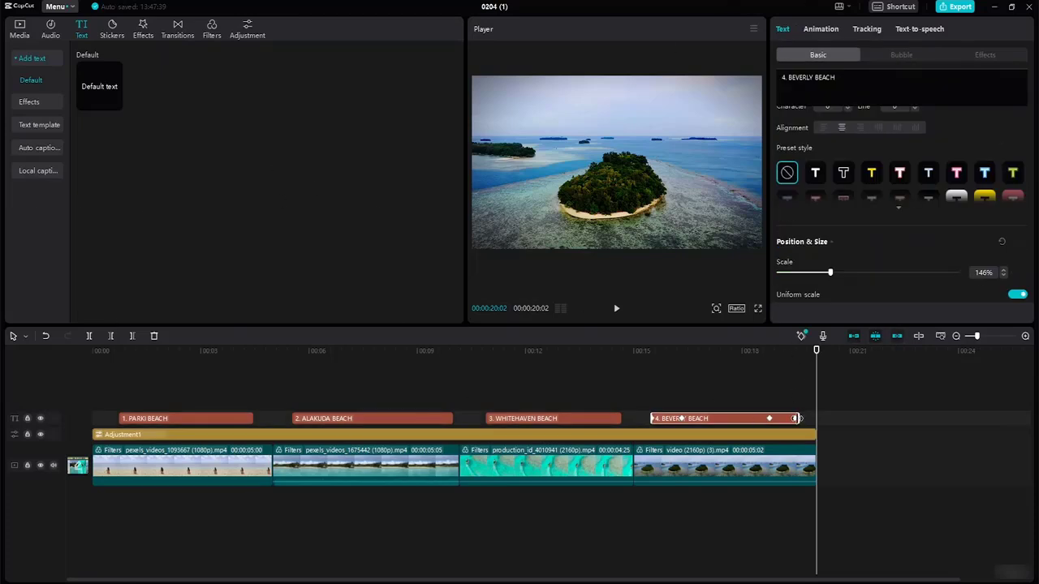
mouse_move(815, 350)
mouse_down()
mouse_move(784, 352)
mouse_move(798, 357)
mouse_up()
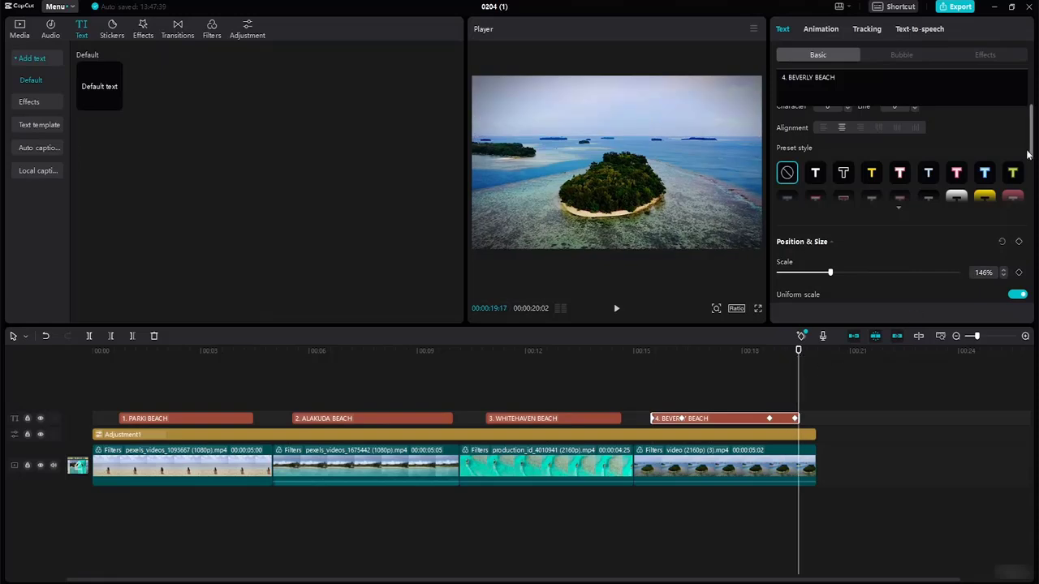
mouse_move(1034, 148)
mouse_down()
mouse_move(1029, 237)
mouse_move(1030, 203)
mouse_up()
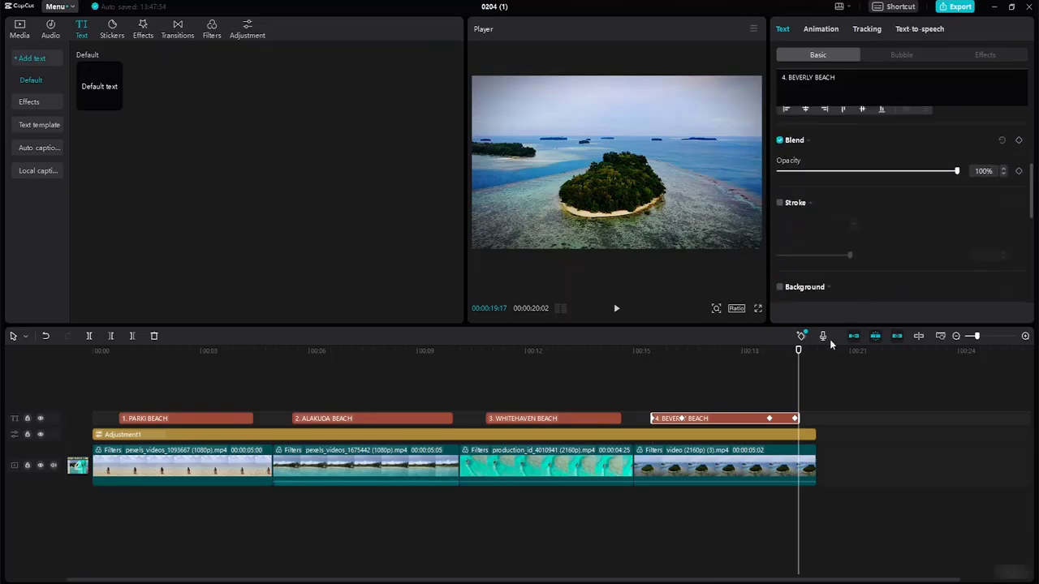
drag(797, 351, 654, 349)
click(652, 350)
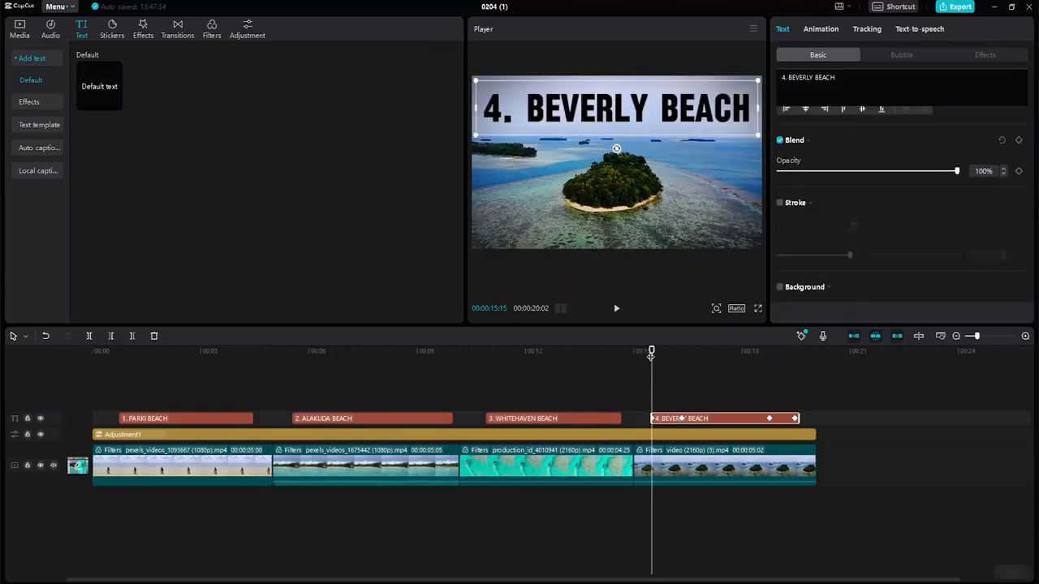
click(1019, 171)
- Fade the fourth title in by keyframing opacity to 100% at 16:10 and 0% at 15:15, and scrub through the fade
drag(653, 351, 749, 351)
click(769, 372)
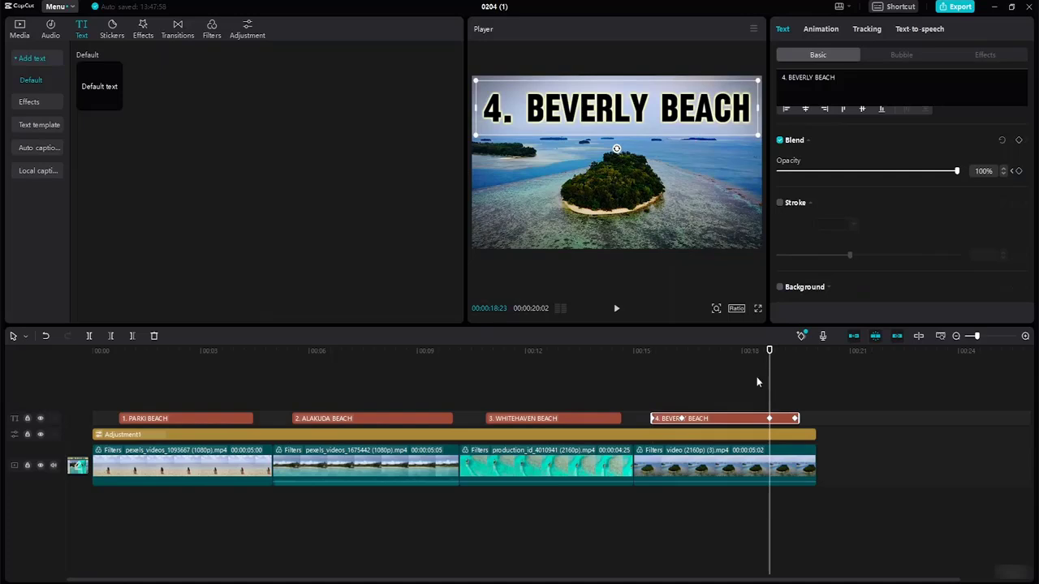
drag(769, 352, 652, 351)
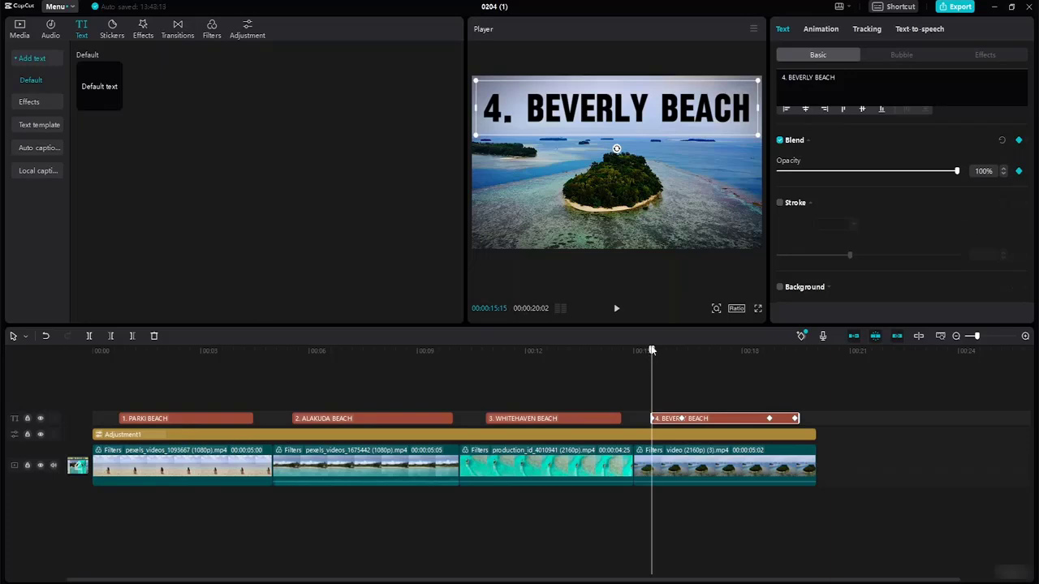
drag(658, 362, 682, 362)
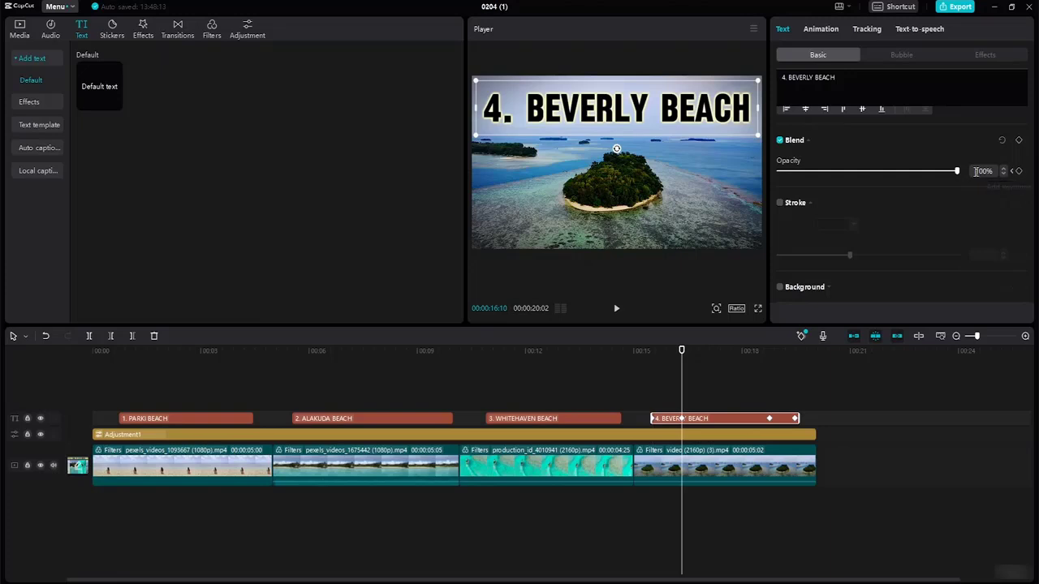
mouse_move(956, 174)
mouse_down()
mouse_move(882, 172)
mouse_move(965, 178)
mouse_up()
drag(681, 350, 652, 349)
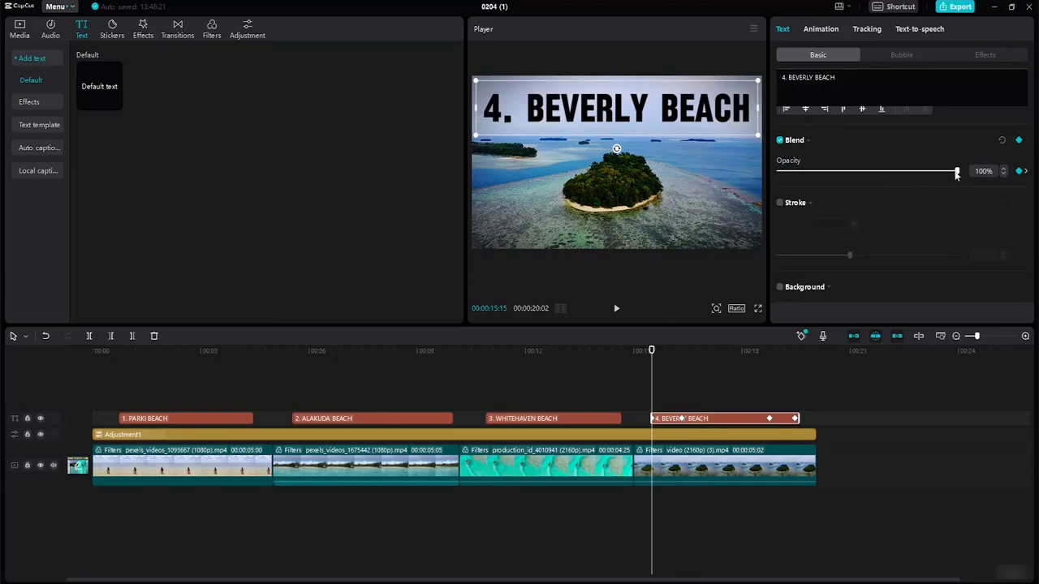
drag(956, 175, 745, 166)
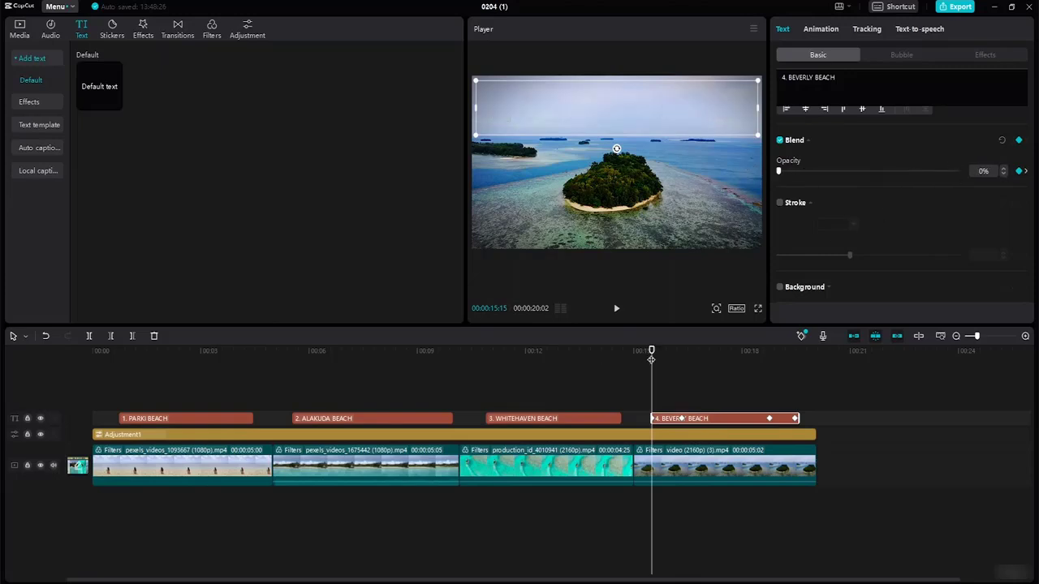
mouse_move(651, 350)
mouse_down()
mouse_move(679, 350)
mouse_move(668, 350)
mouse_up()
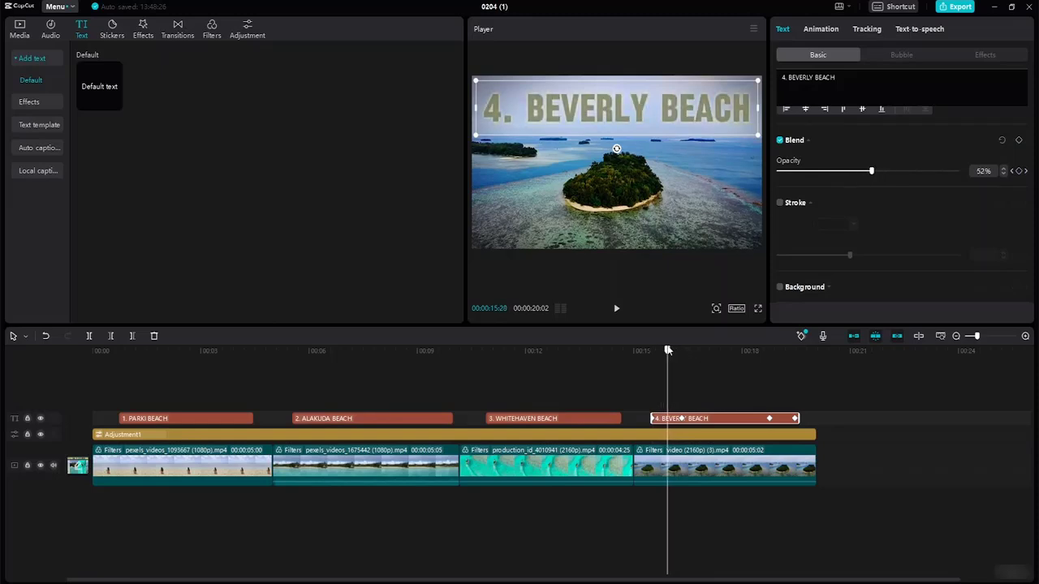
- Add opacity keyframes to the 4. BEVERLY BEACH title: 52% at 00:00:15:28, 100% at 00:00:18:23 and 0% at 00:00:19:14
click(1018, 171)
drag(666, 350, 771, 367)
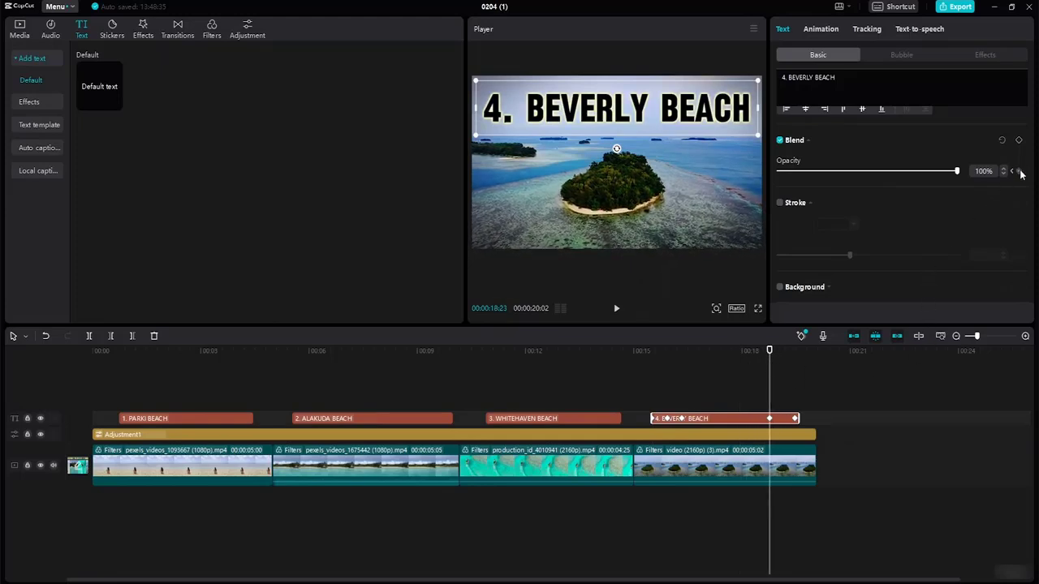
click(1018, 171)
drag(770, 357, 795, 362)
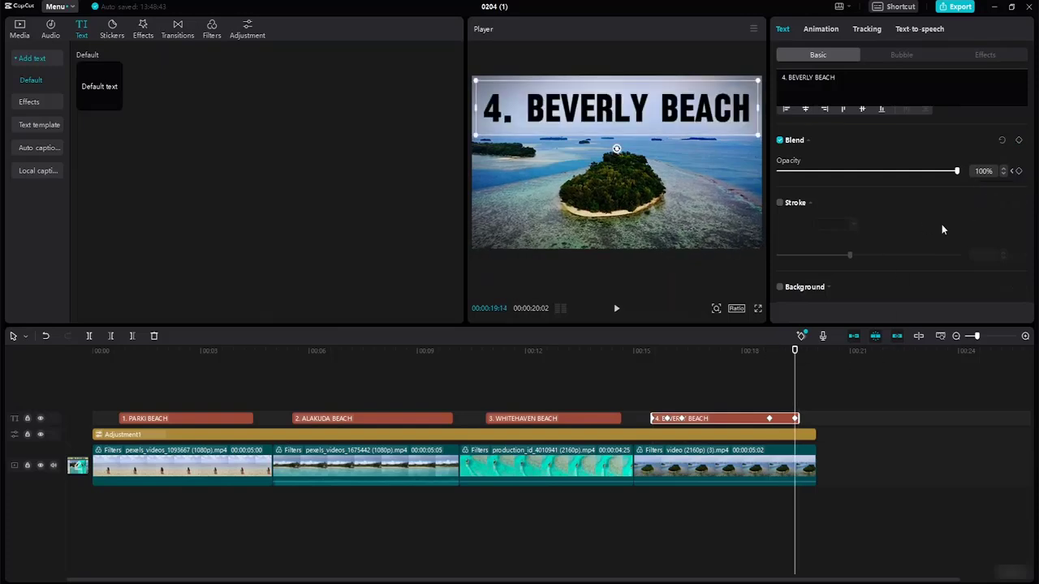
drag(958, 171, 764, 179)
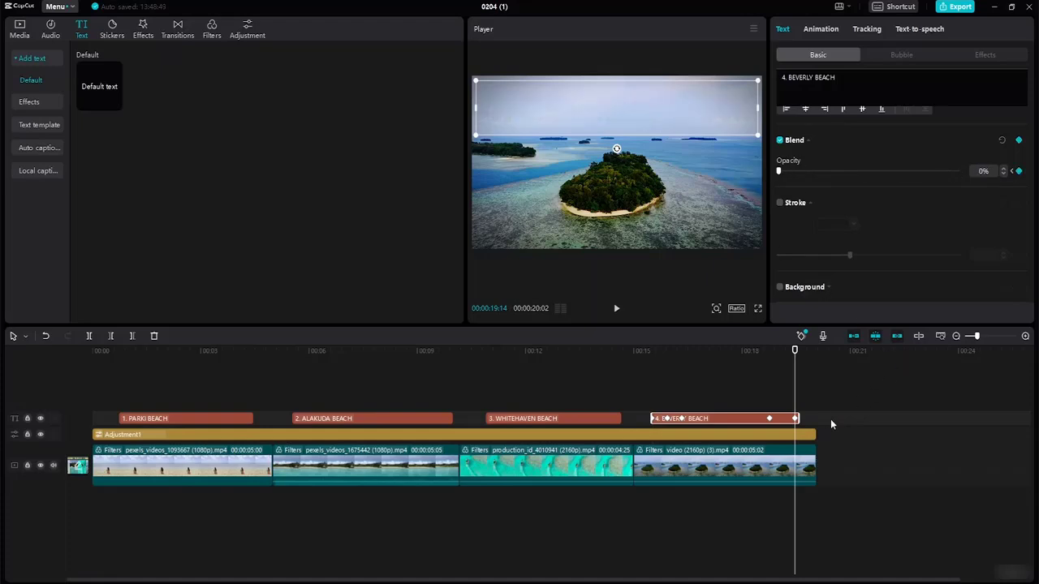
click(830, 420)
drag(804, 343, 809, 393)
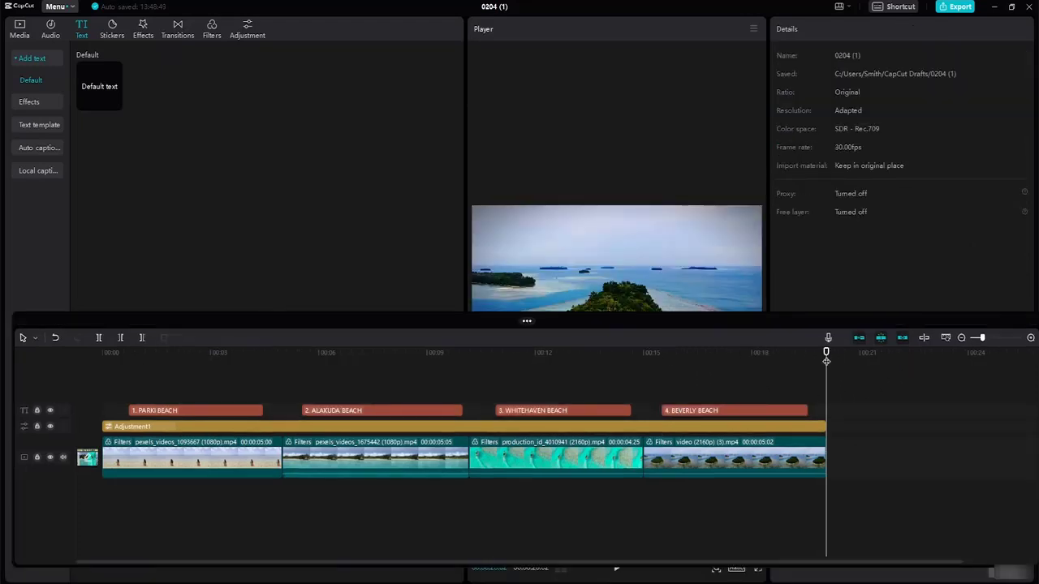
drag(824, 353, 650, 354)
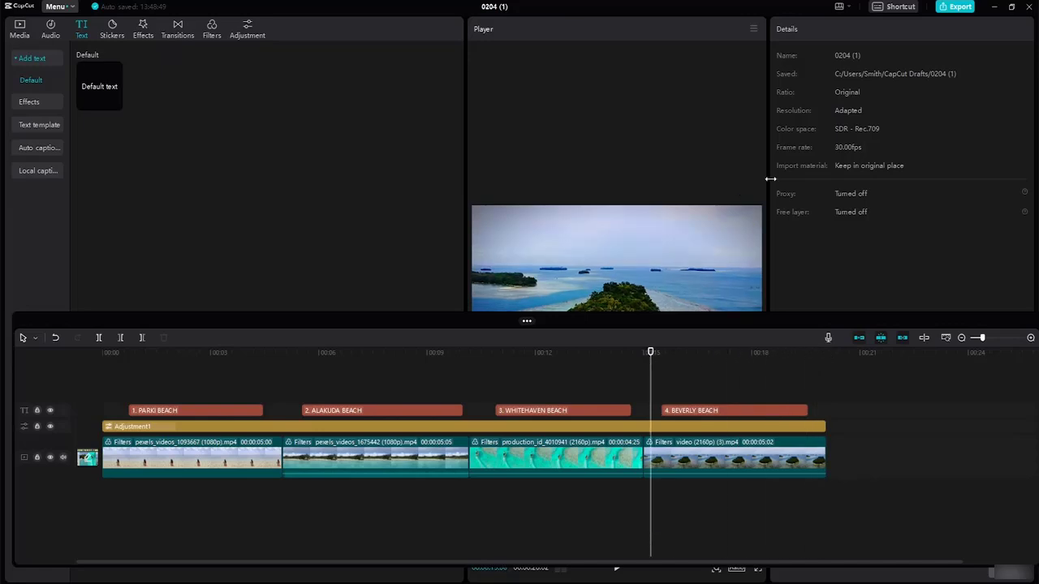
drag(766, 176, 761, 176)
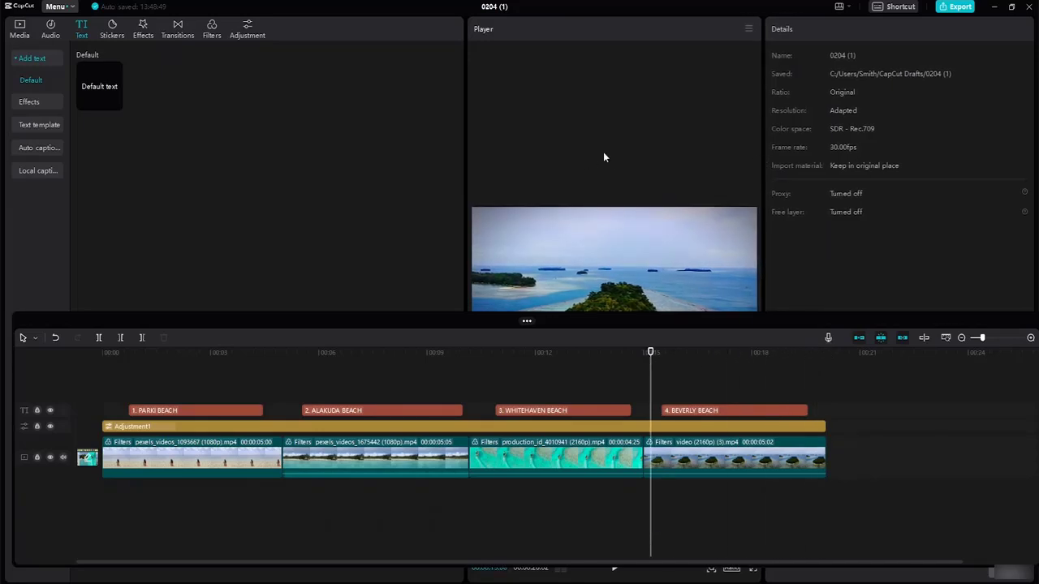
click(748, 29)
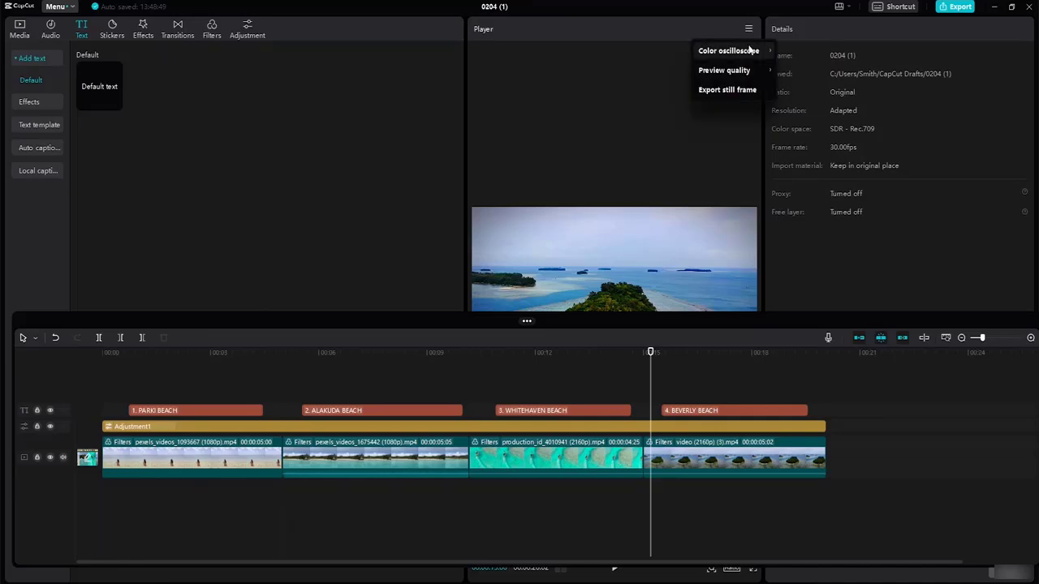
click(725, 148)
drag(725, 151, 544, 218)
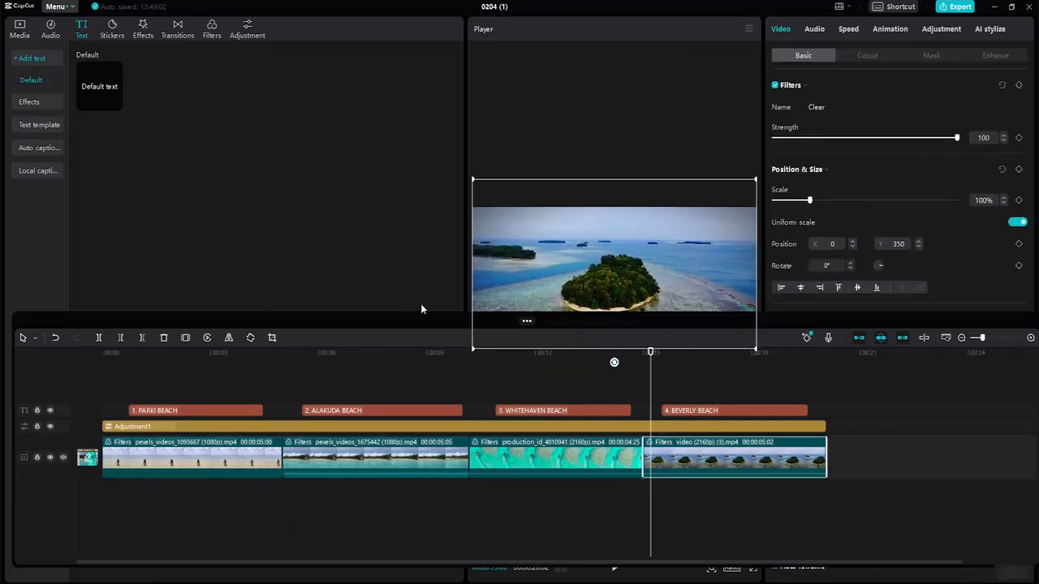
drag(410, 313, 394, 410)
mouse_move(628, 303)
mouse_down()
mouse_move(625, 337)
mouse_move(638, 300)
mouse_up()
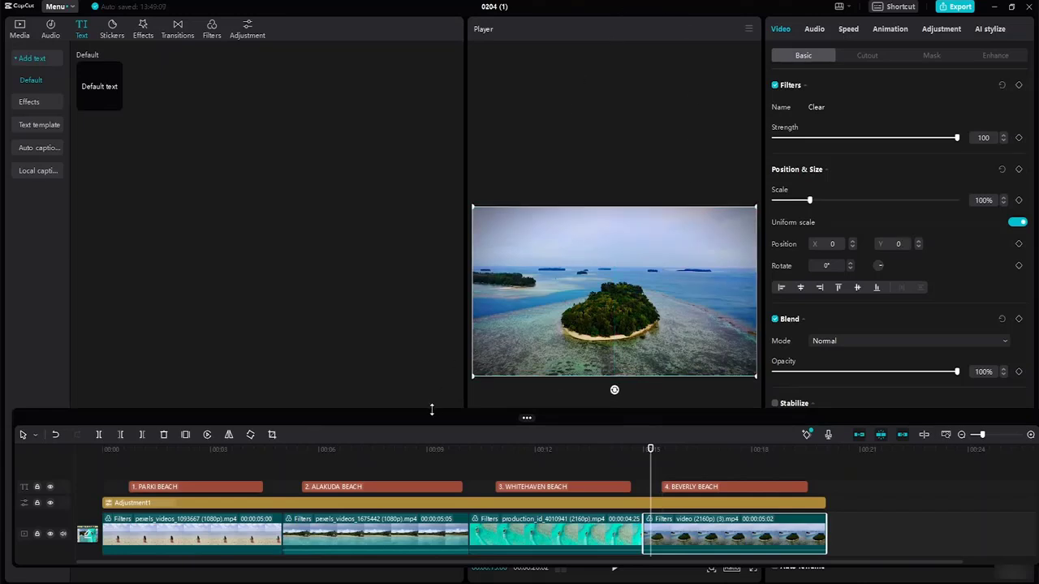
mouse_move(431, 410)
mouse_down()
mouse_move(438, 352)
mouse_move(437, 406)
mouse_up()
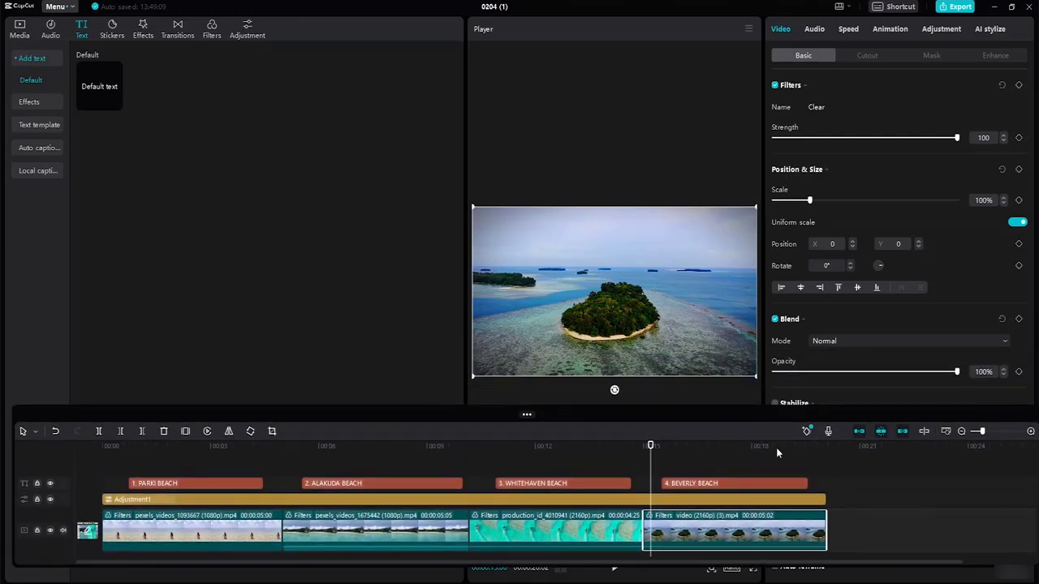
drag(1033, 480, 1027, 506)
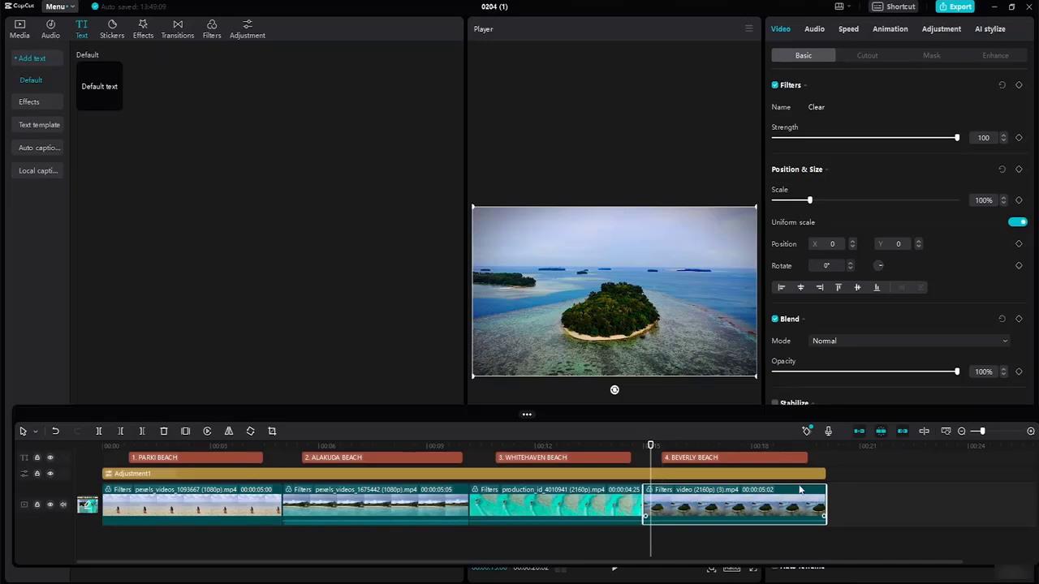
click(641, 80)
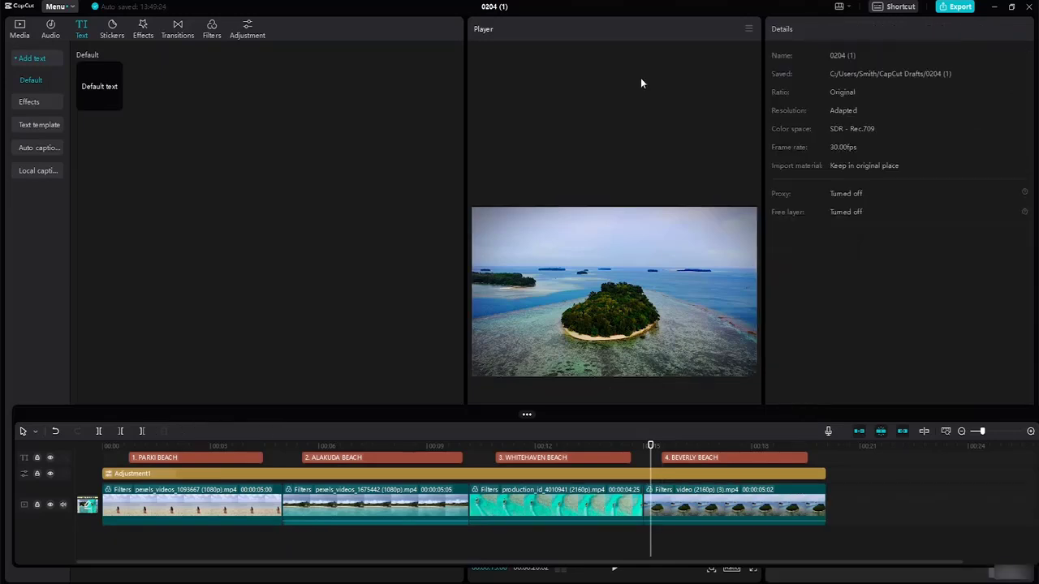
click(848, 7)
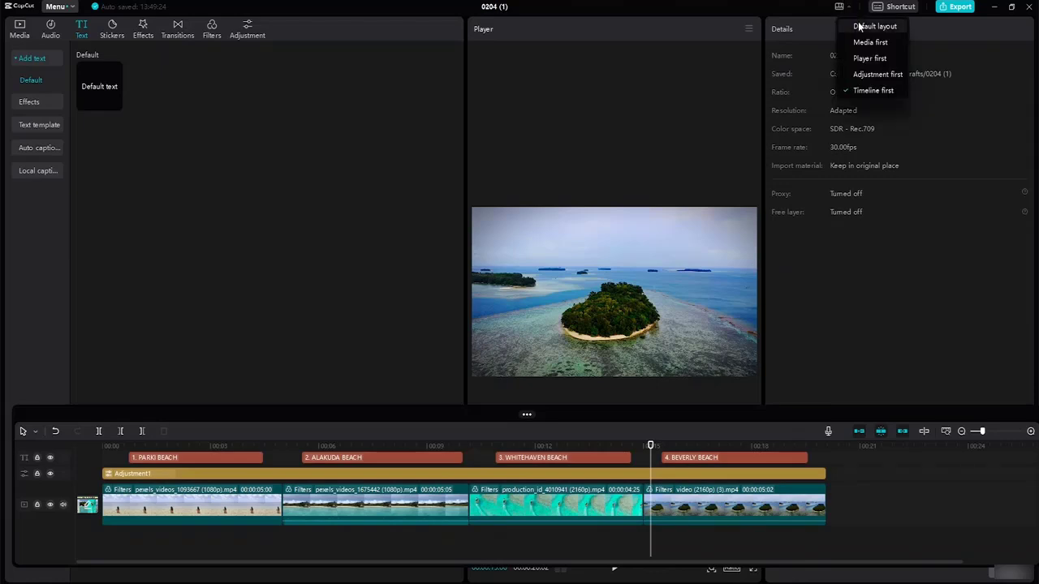
click(868, 23)
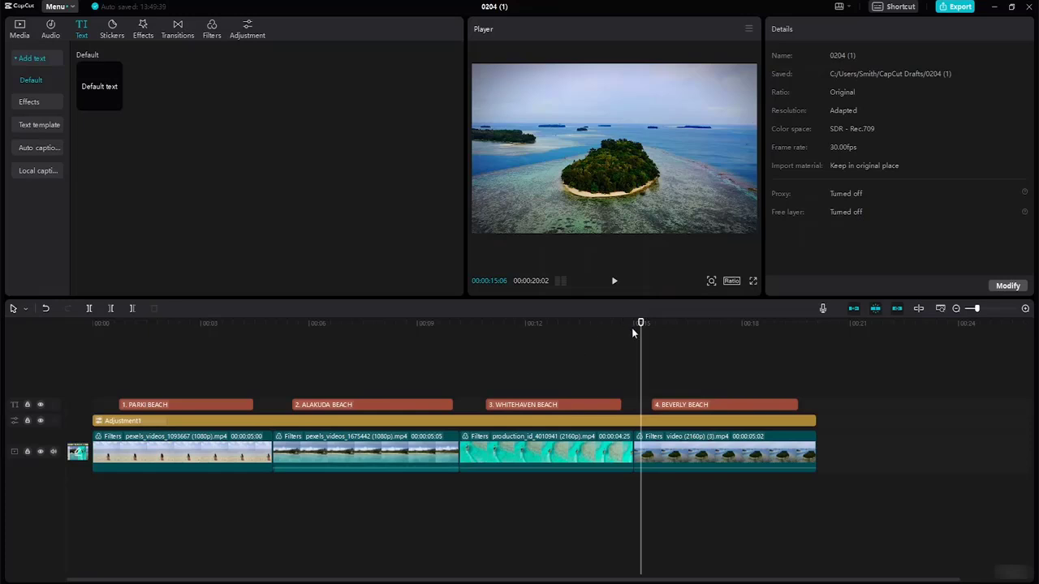
- Import the images pngwing.com (1) and pngwing.com from the Images folder of the tutorial resource files
drag(641, 324, 2, 345)
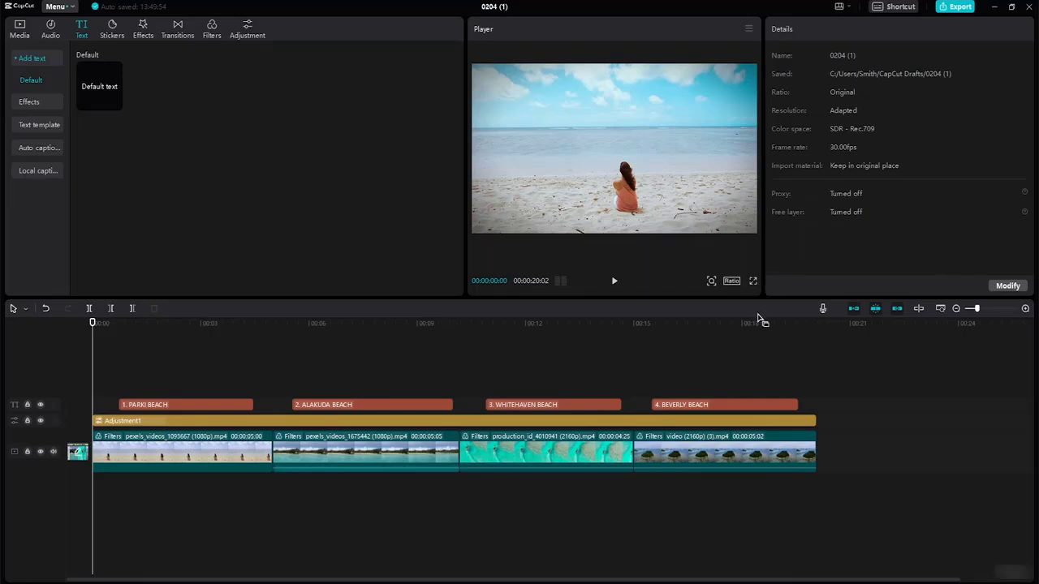
click(19, 29)
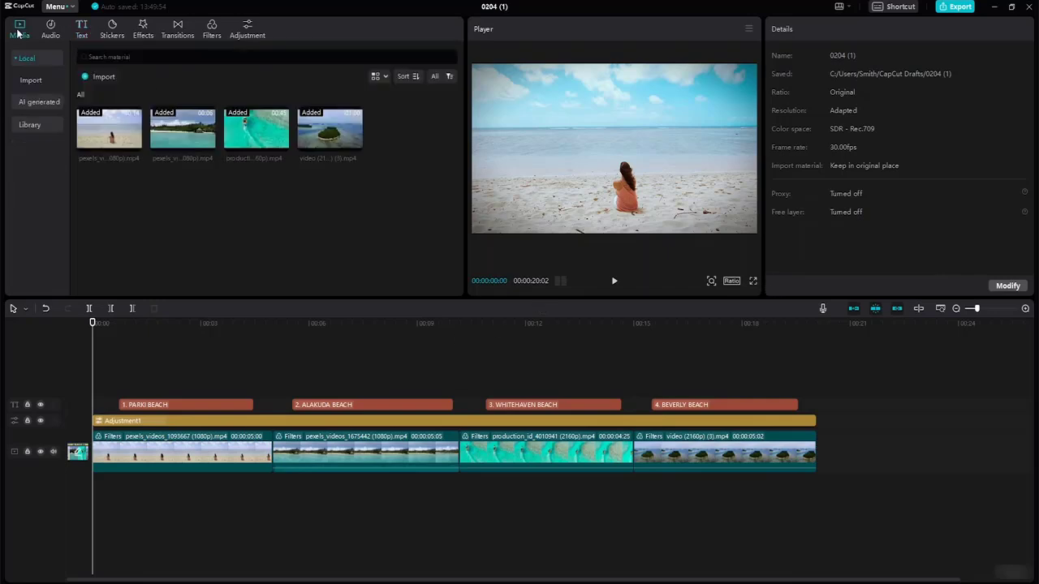
click(87, 78)
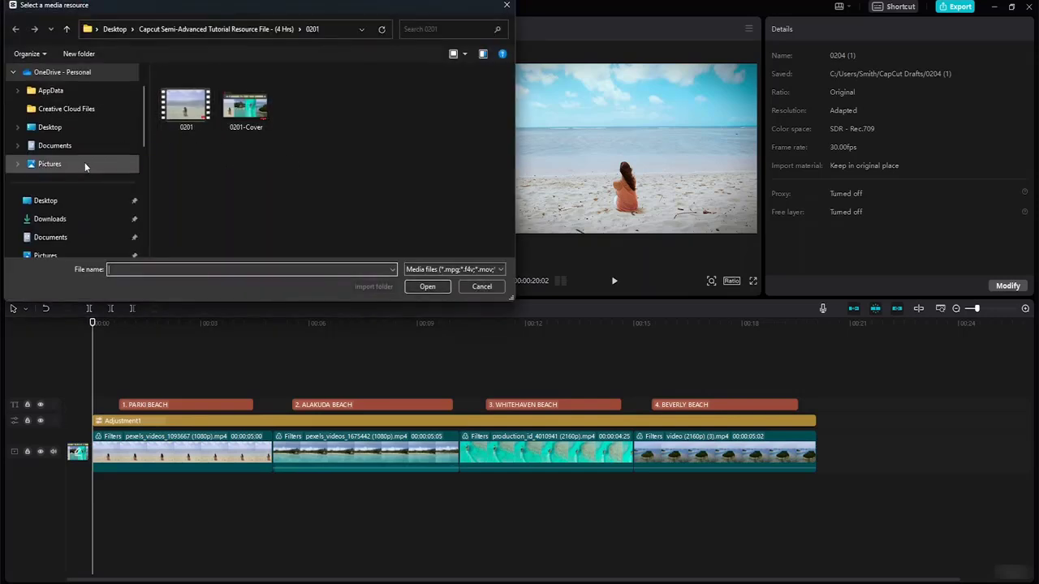
click(86, 198)
double_click(257, 126)
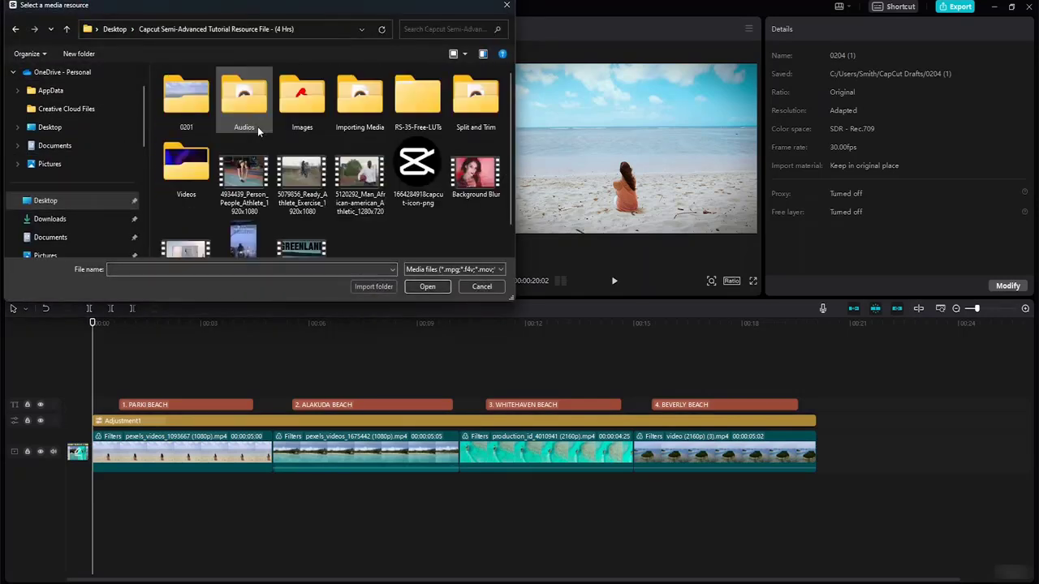
double_click(303, 102)
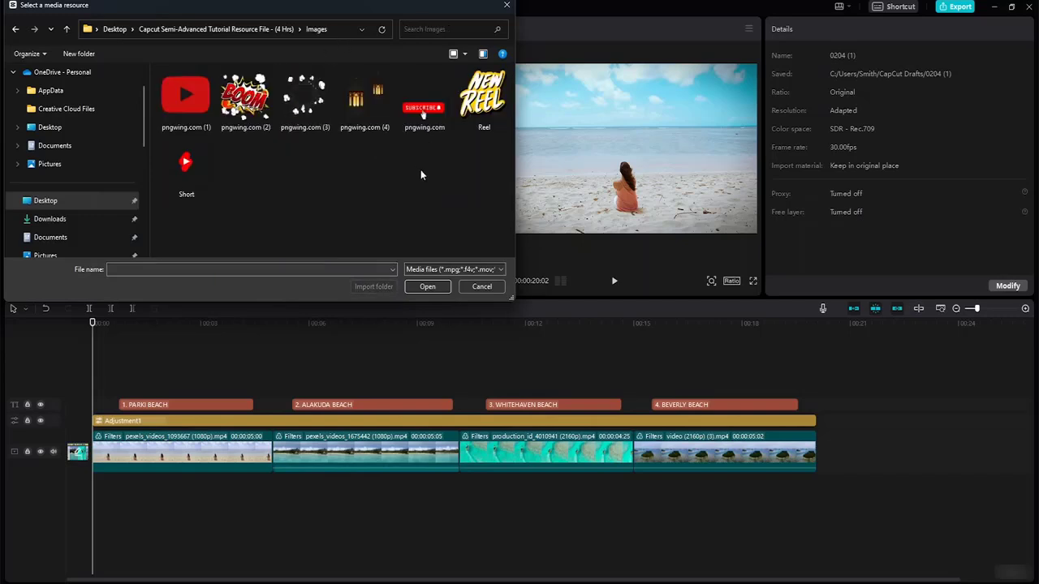
click(183, 109)
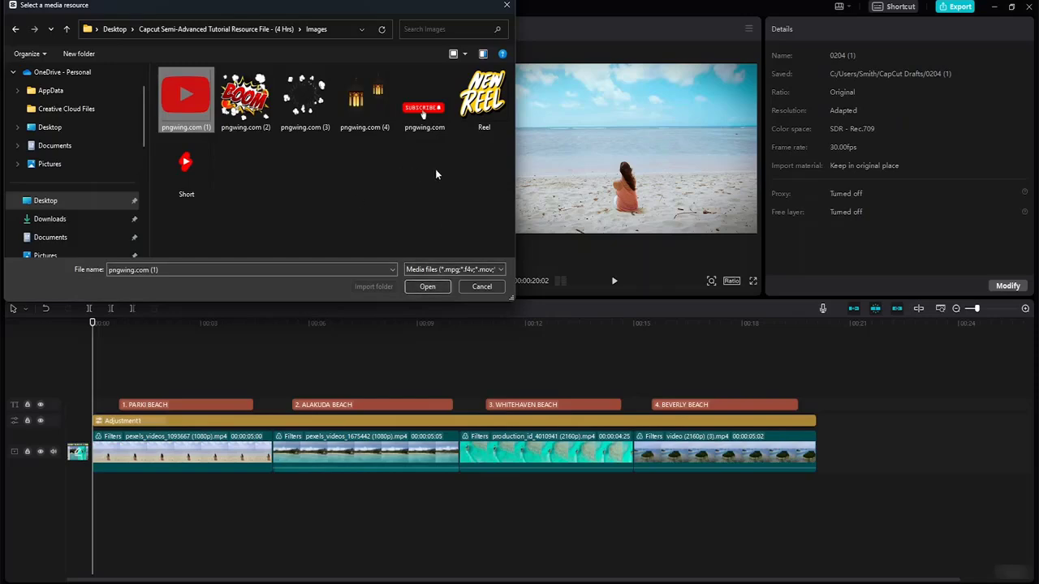
ctrl+click(422, 109)
click(433, 287)
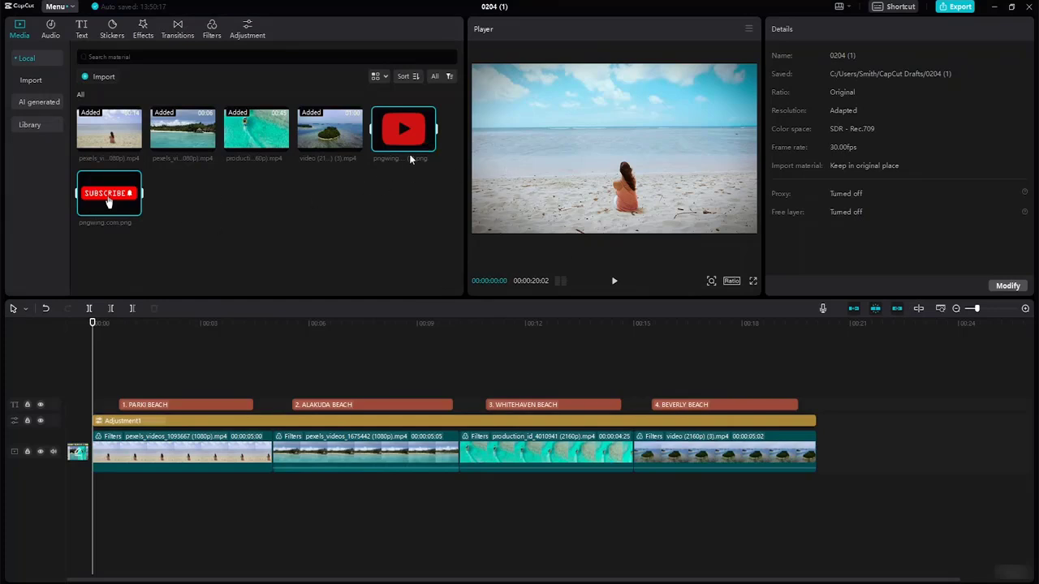
- Overlay pngwing.com (1).png across the full video, scaled to 18% in the frame's lower-right corner at about X 1621, Y -846
click(406, 133)
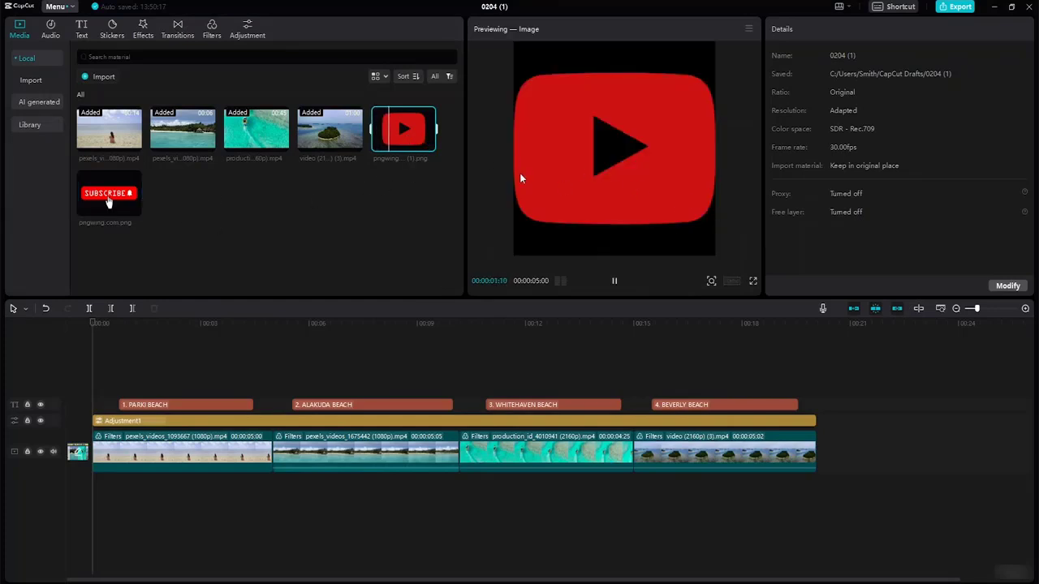
drag(403, 130, 91, 398)
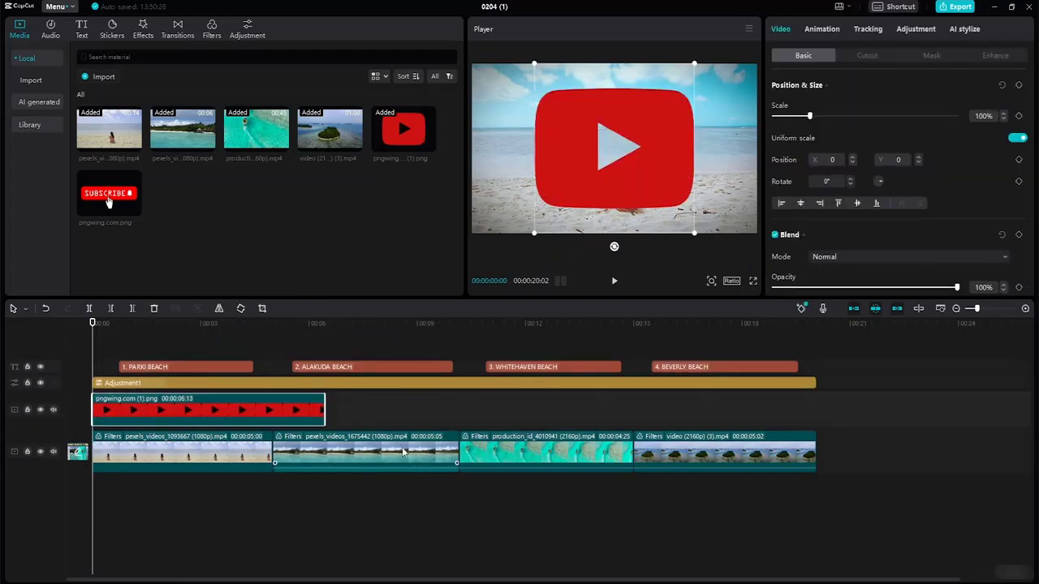
drag(323, 408, 815, 405)
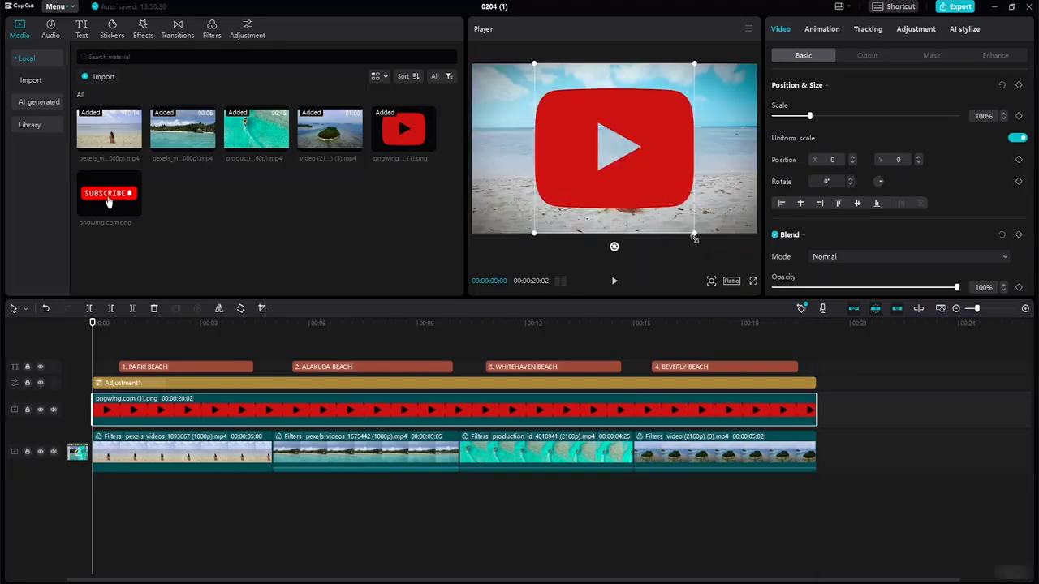
drag(694, 238, 735, 219)
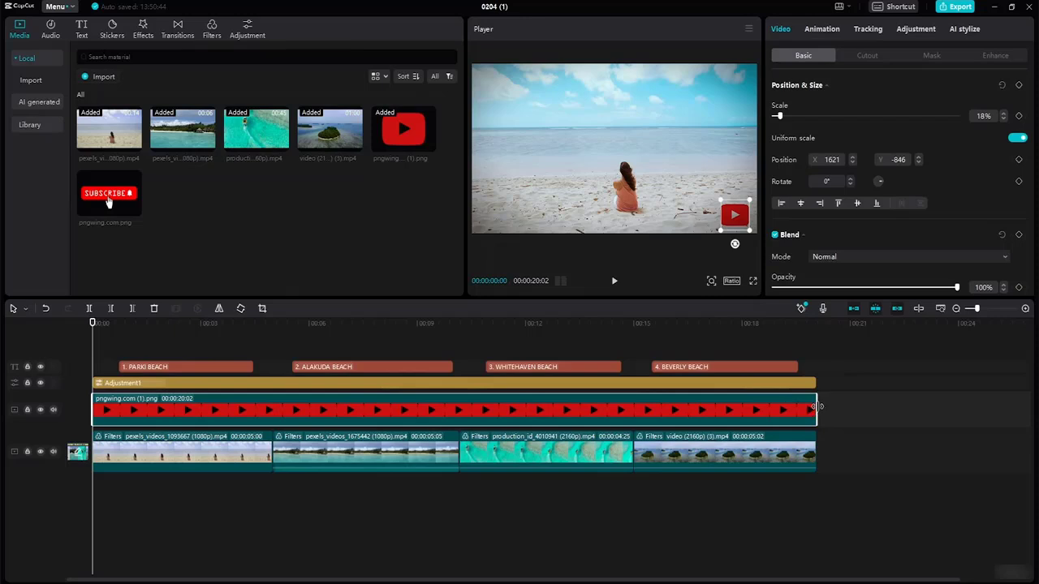
- Split the YouTube logo overlay at 00:00:10:05 and 00:00:15:00, matching the start and end of the Whitehaven Beach clip
click(373, 437)
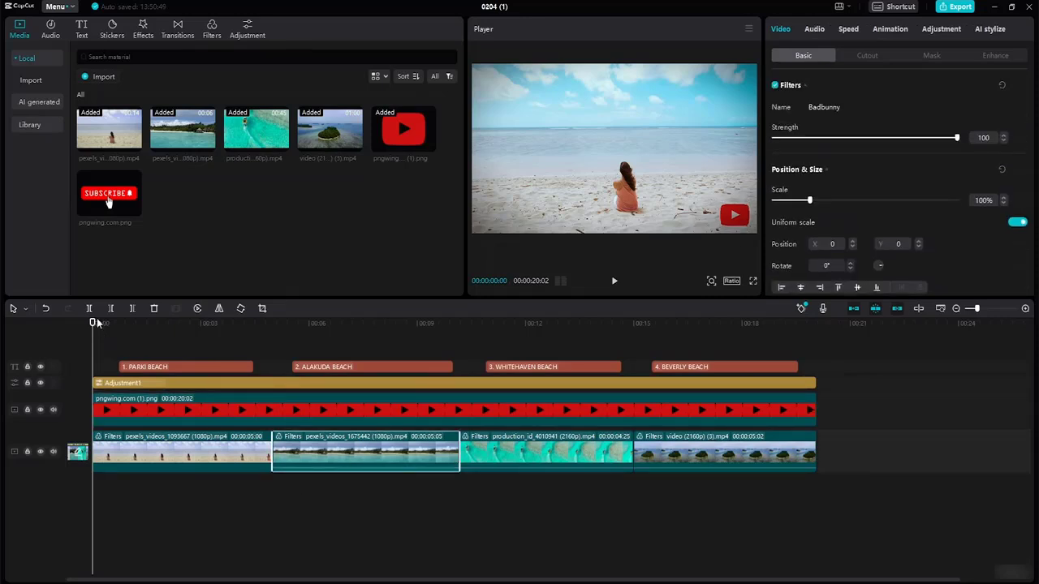
drag(95, 322, 457, 347)
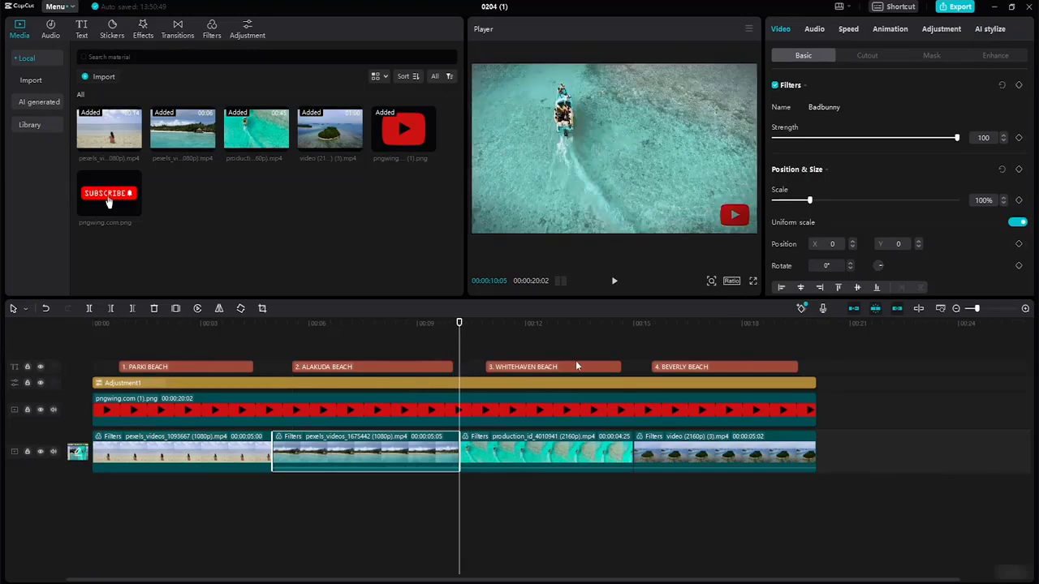
click(484, 413)
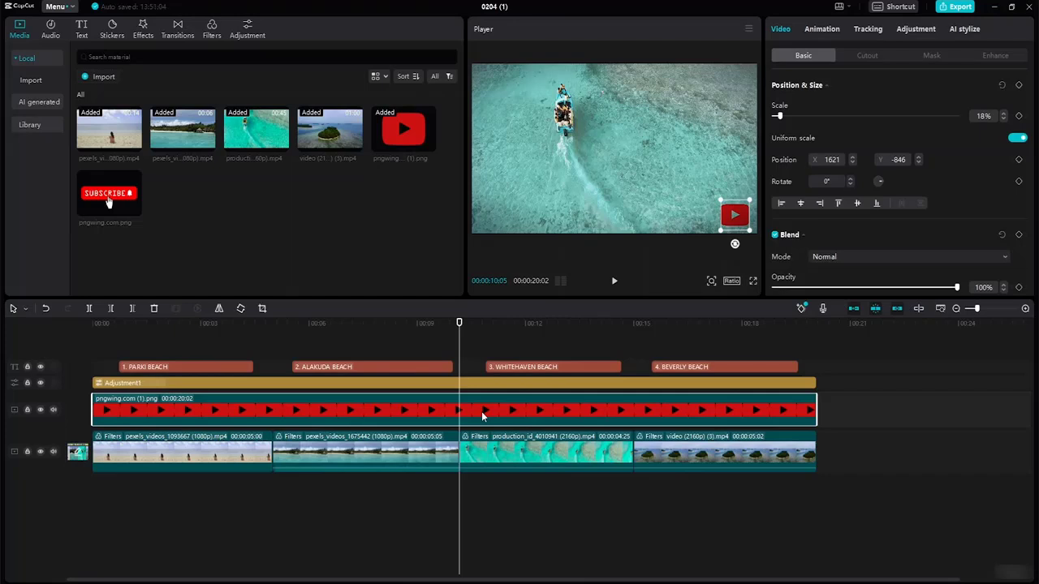
key(ctrl+b)
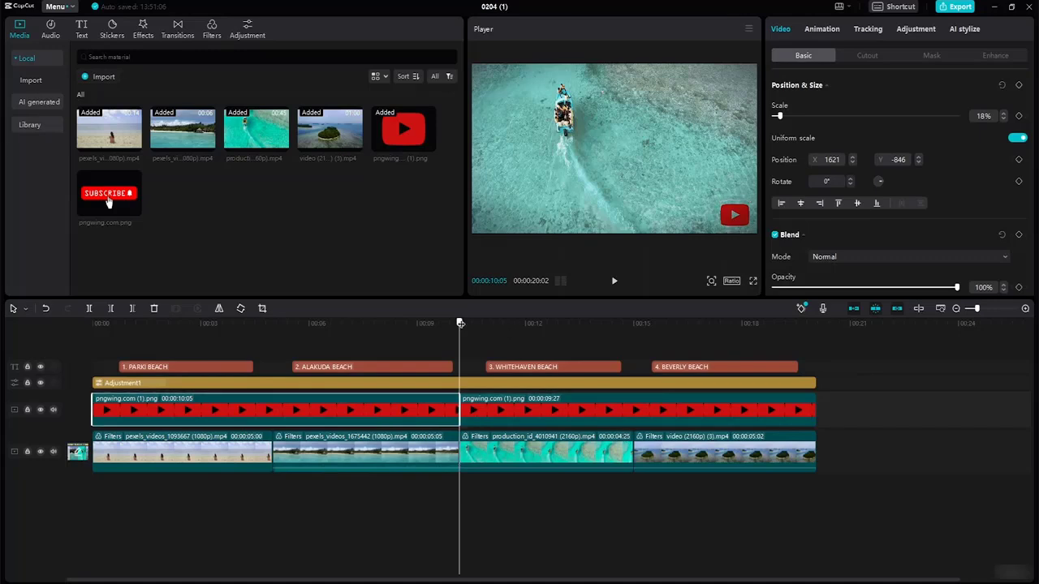
click(642, 329)
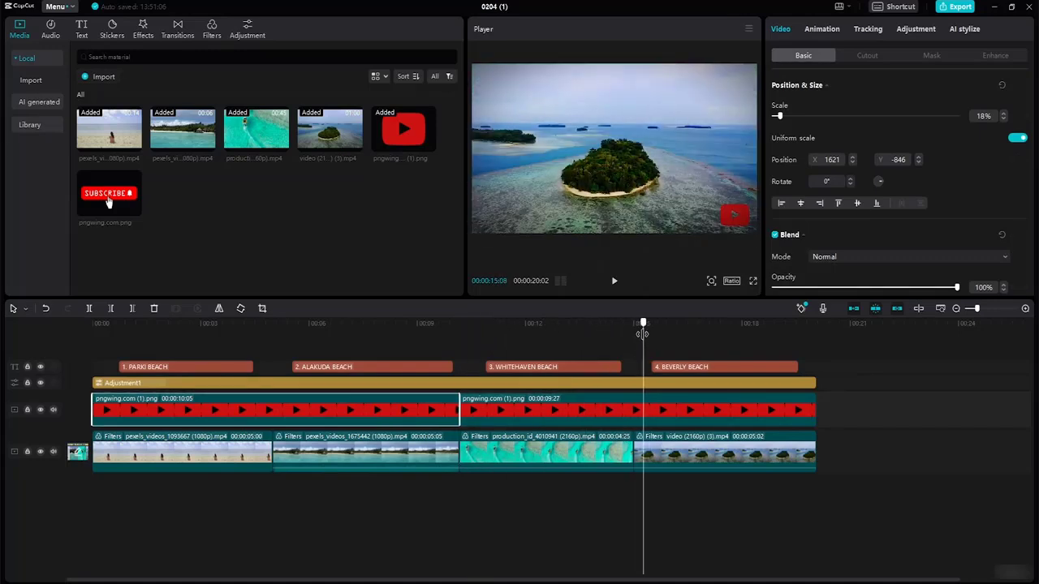
drag(641, 334, 634, 333)
click(635, 414)
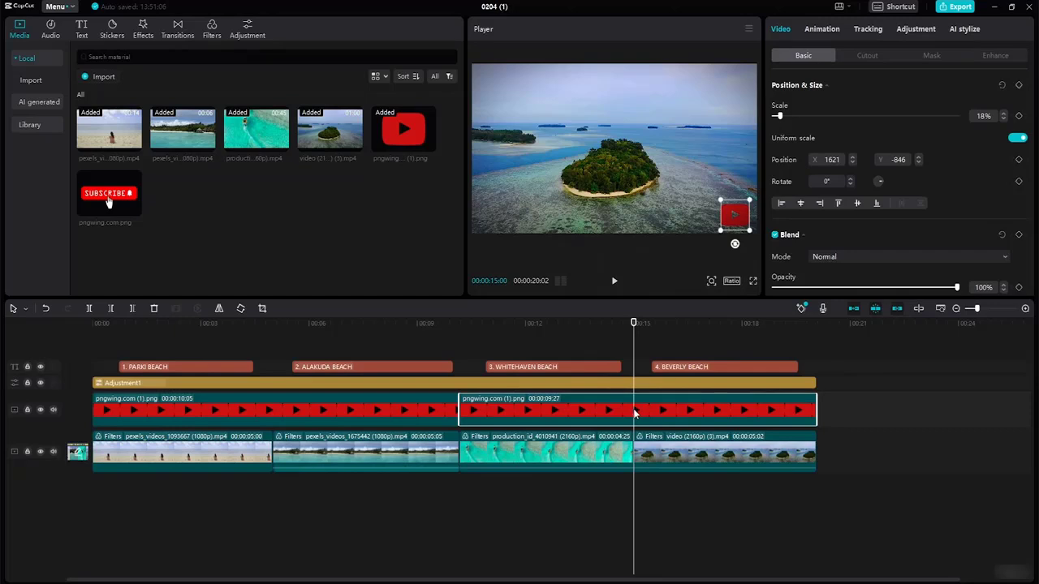
key(ctrl+b)
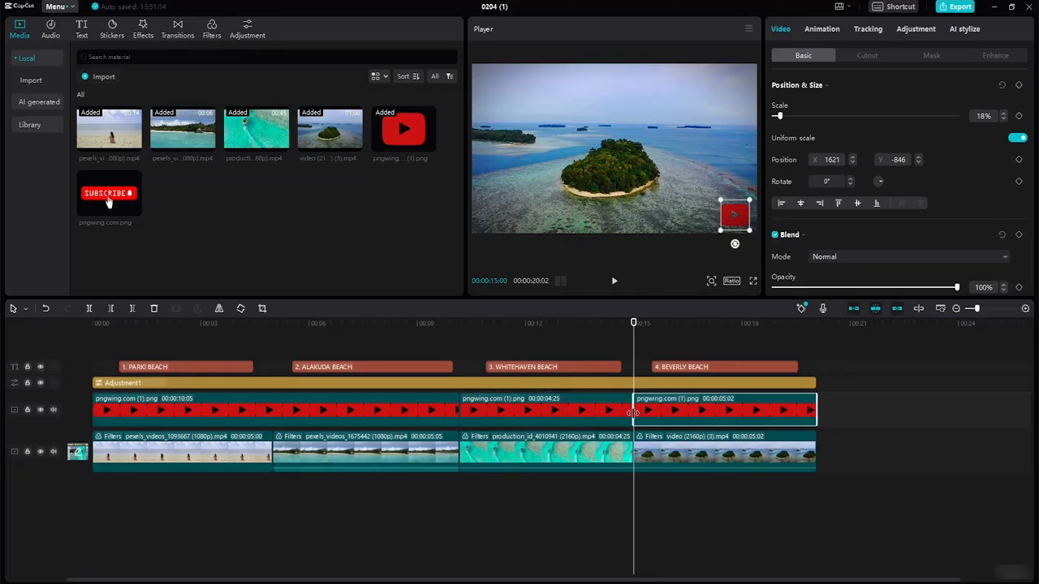
- Move the logo's middle segment to the upper-right corner of the frame at about X 1618, Y 846, clear of the WHITEHAVEN BEACH title
click(569, 408)
click(687, 412)
drag(634, 325, 545, 336)
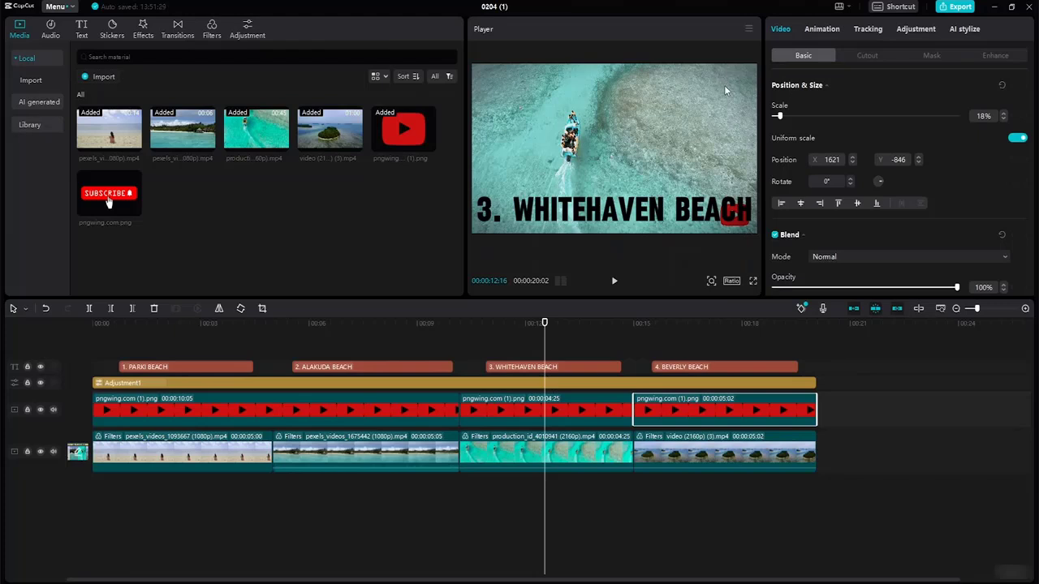
click(557, 414)
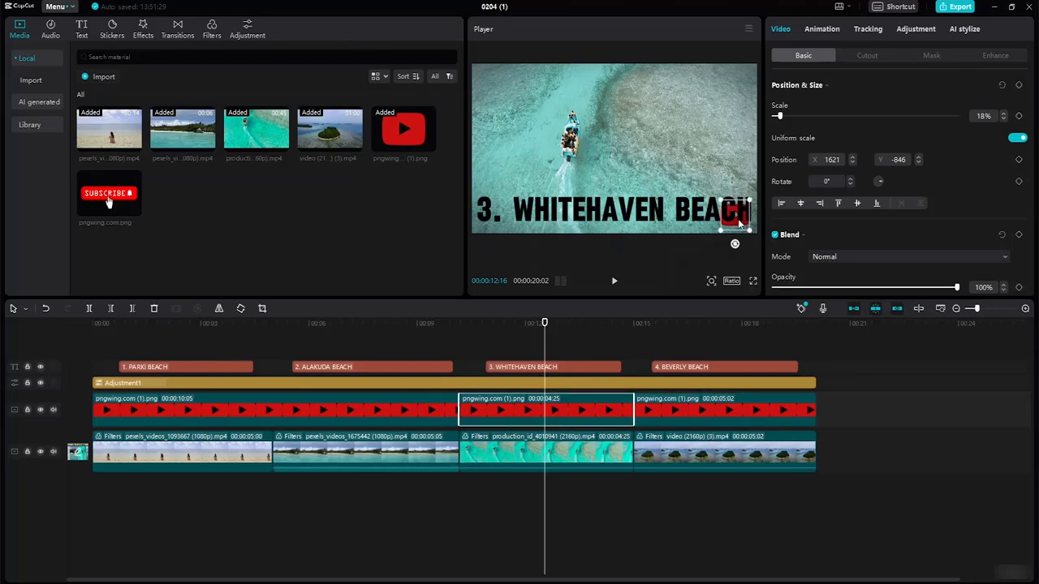
drag(739, 203, 738, 89)
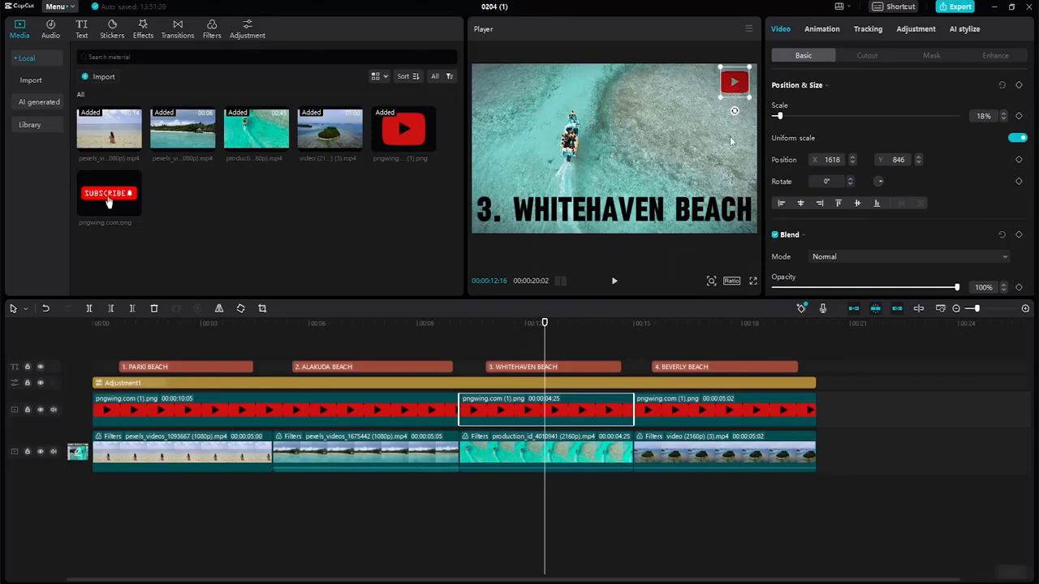
- Play back the video to check the YouTube logo's placement against the beach titles
click(720, 183)
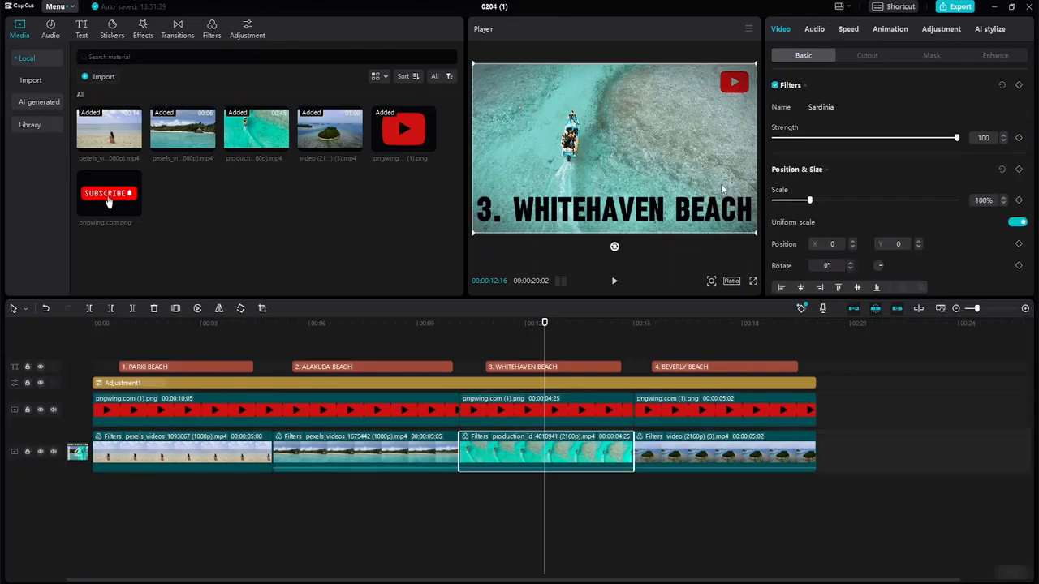
click(535, 395)
drag(545, 323, 75, 296)
key(space)
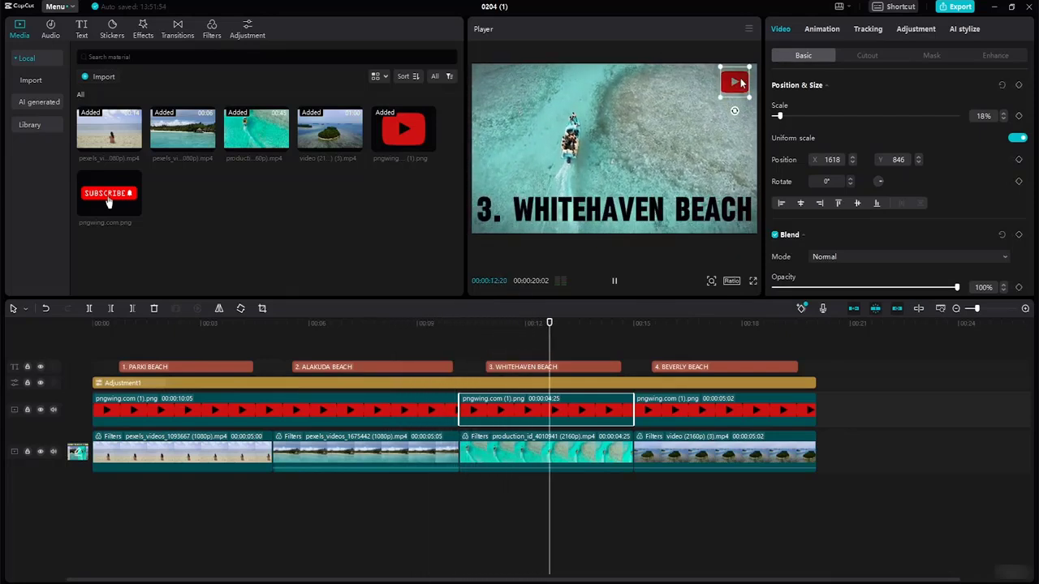
click(727, 128)
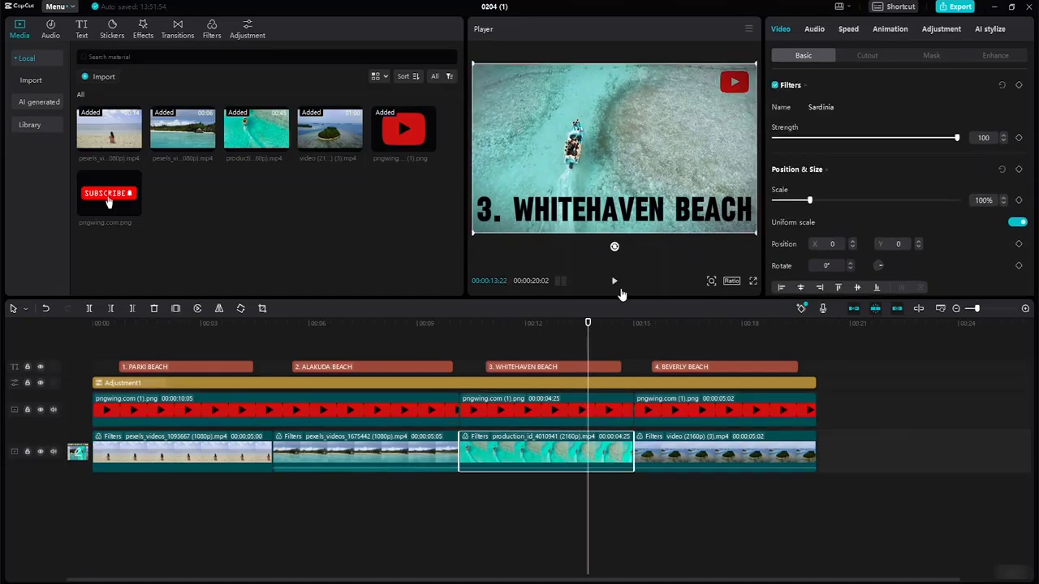
click(614, 281)
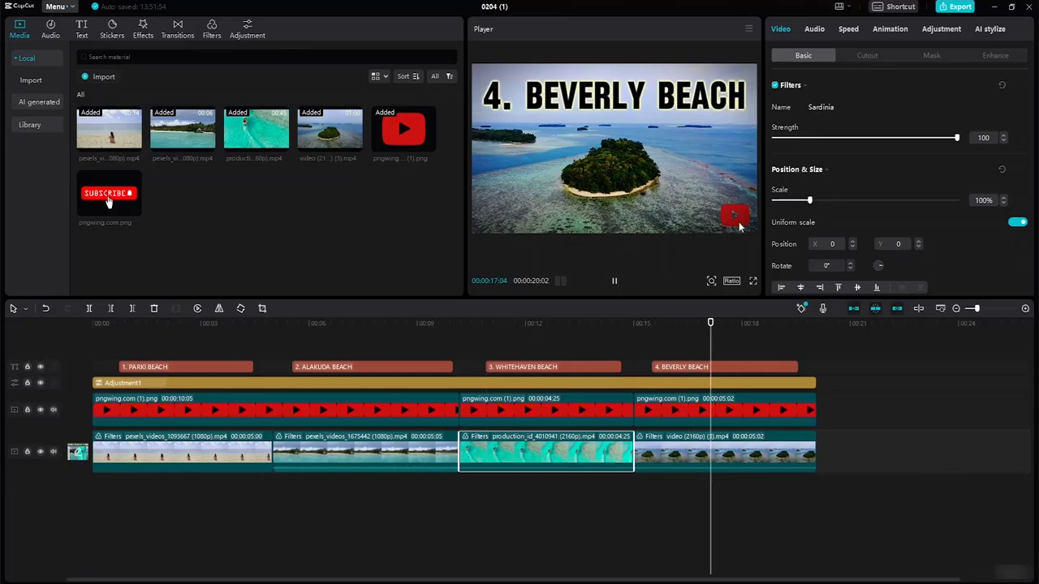
key(space)
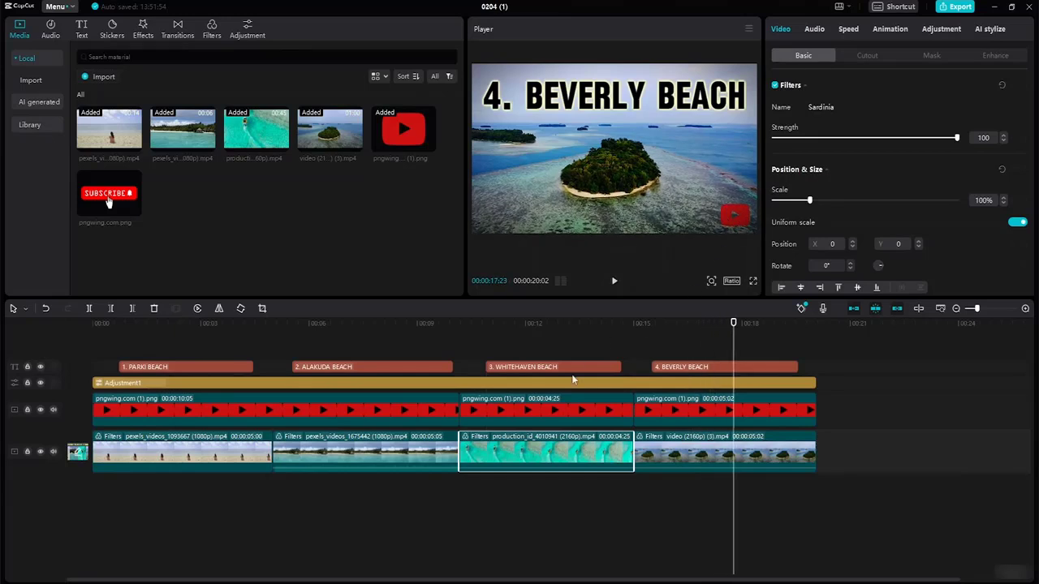
click(538, 412)
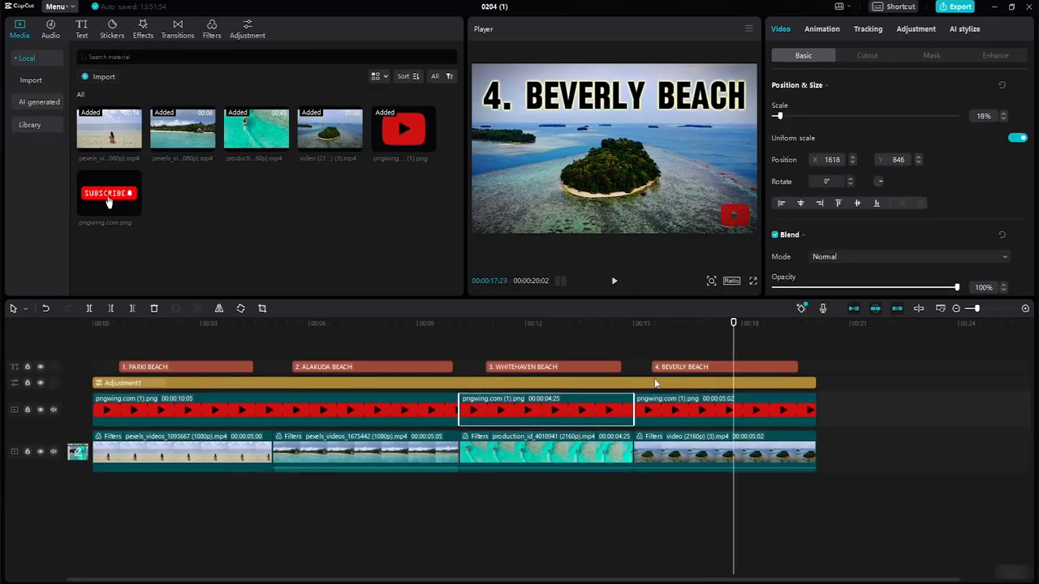
click(329, 415)
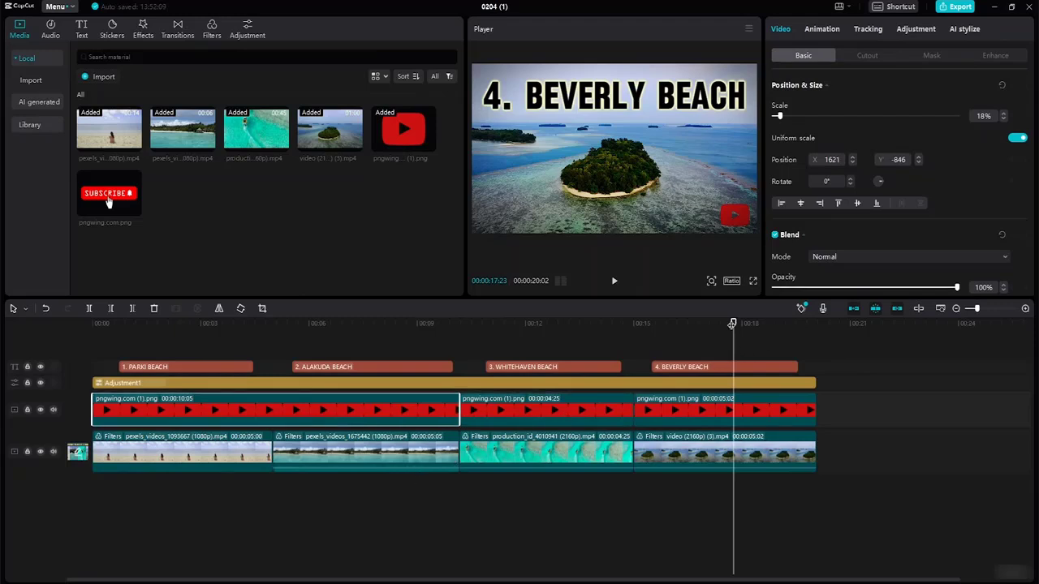
drag(733, 323, 216, 323)
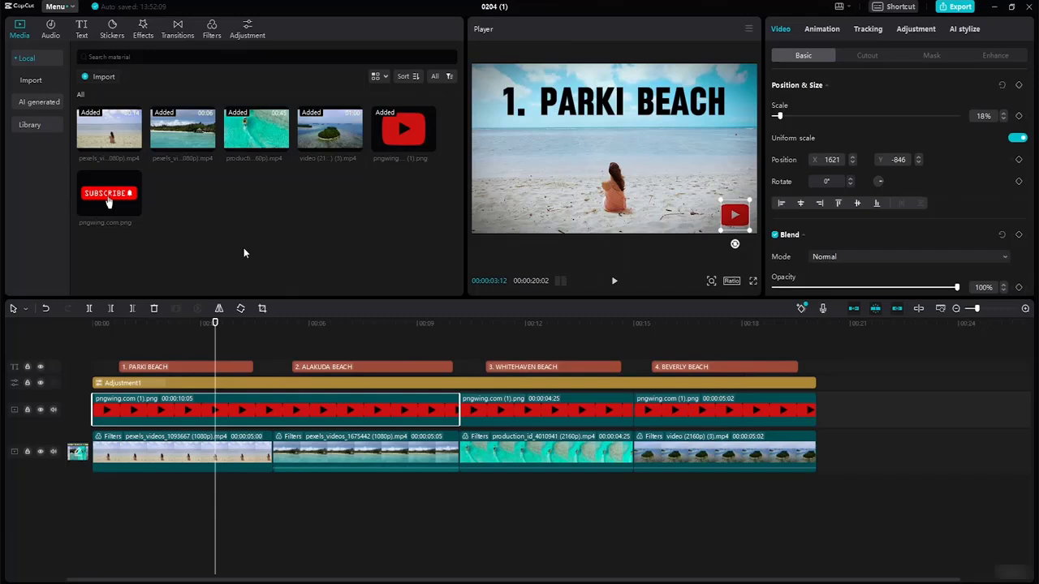
- Overlay the Subscribe image pngwing.com.png on a track above the YouTube logo, from 00:00 across the full 00:00:20:02 video
click(107, 207)
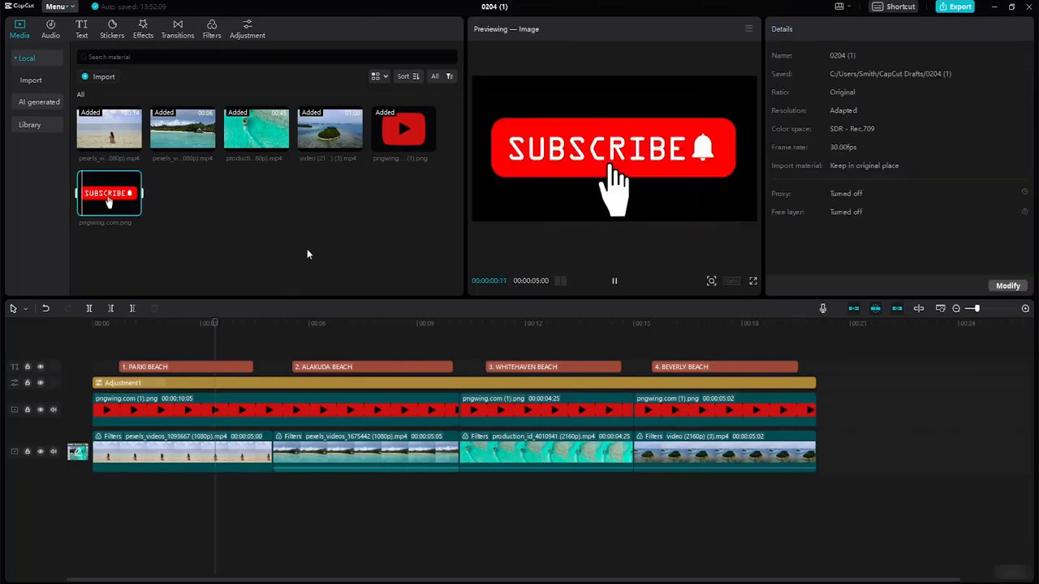
drag(103, 212, 79, 345)
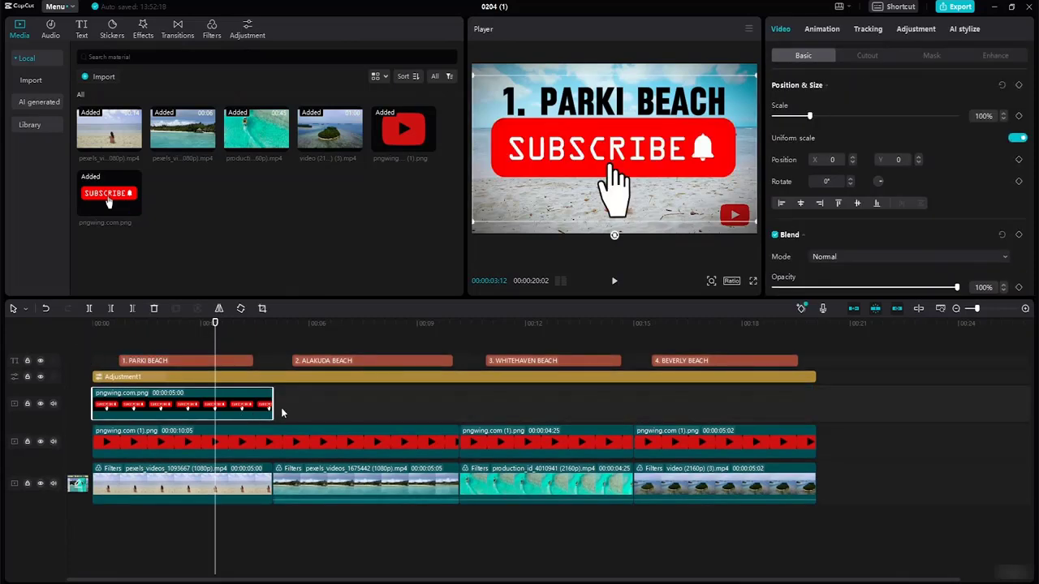
drag(277, 406, 816, 409)
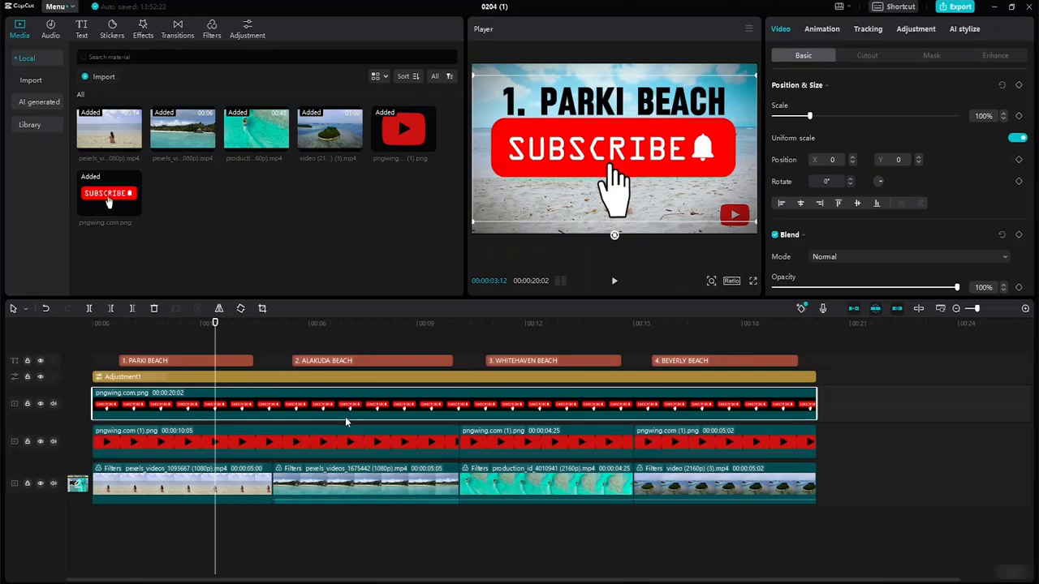
- Split the Subscribe overlay at 00:00:10:05 and 00:00:15:00, matching the cuts in the YouTube logo overlay
drag(215, 323, 458, 354)
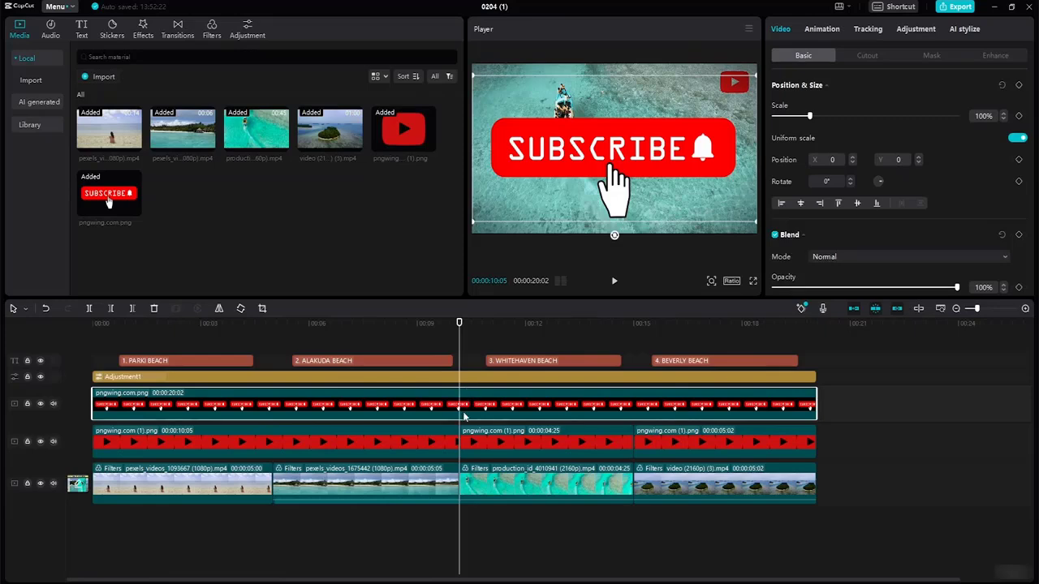
key(ctrl+b)
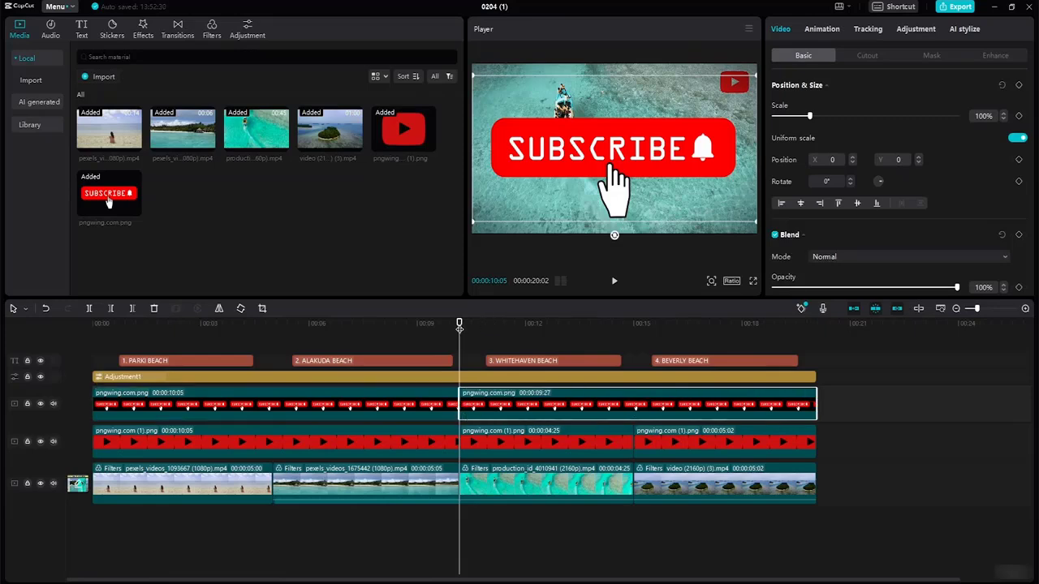
drag(459, 328, 633, 360)
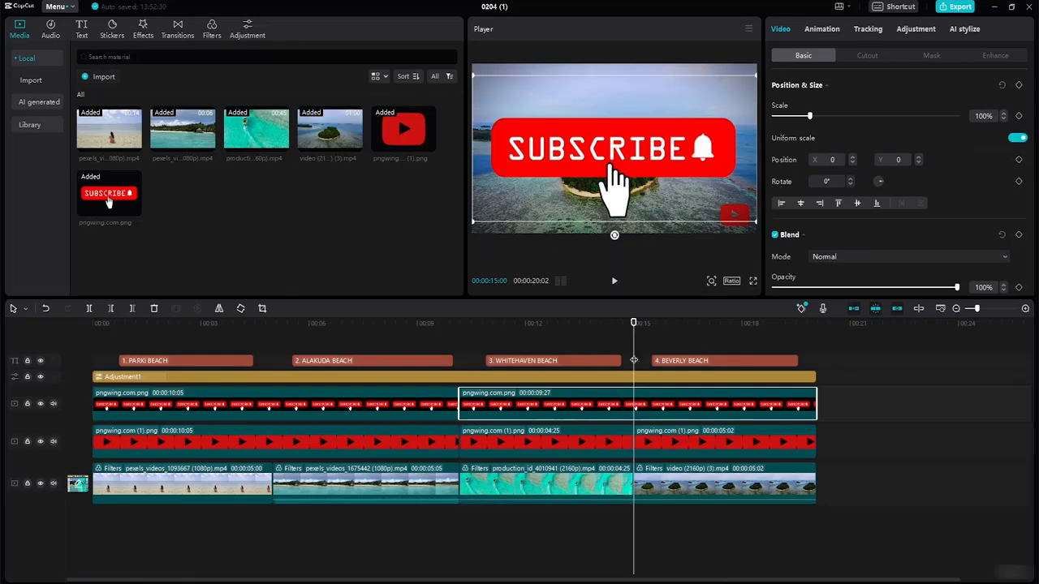
key(ctrl+b)
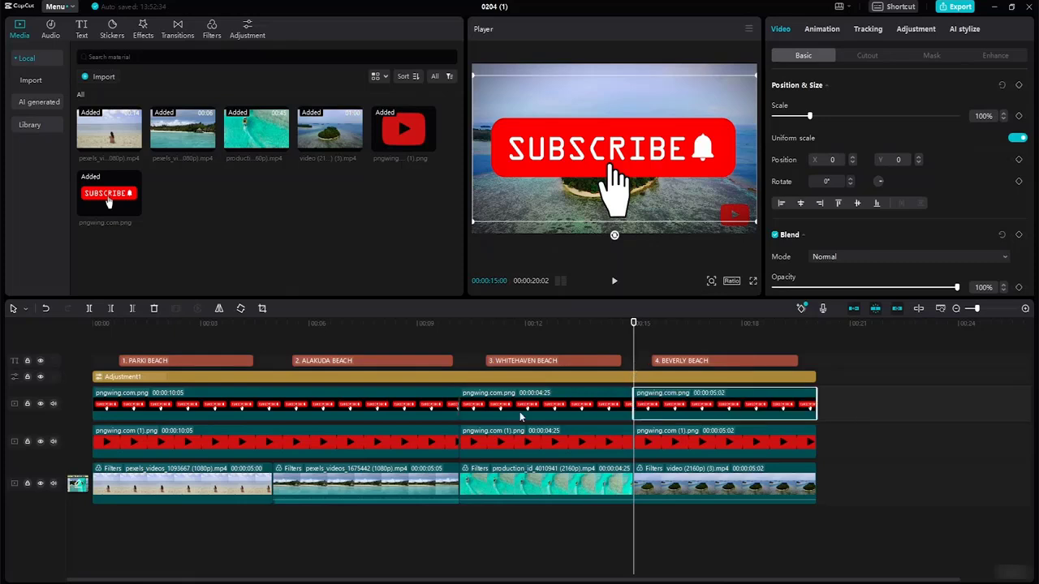
click(484, 409)
click(378, 408)
click(532, 410)
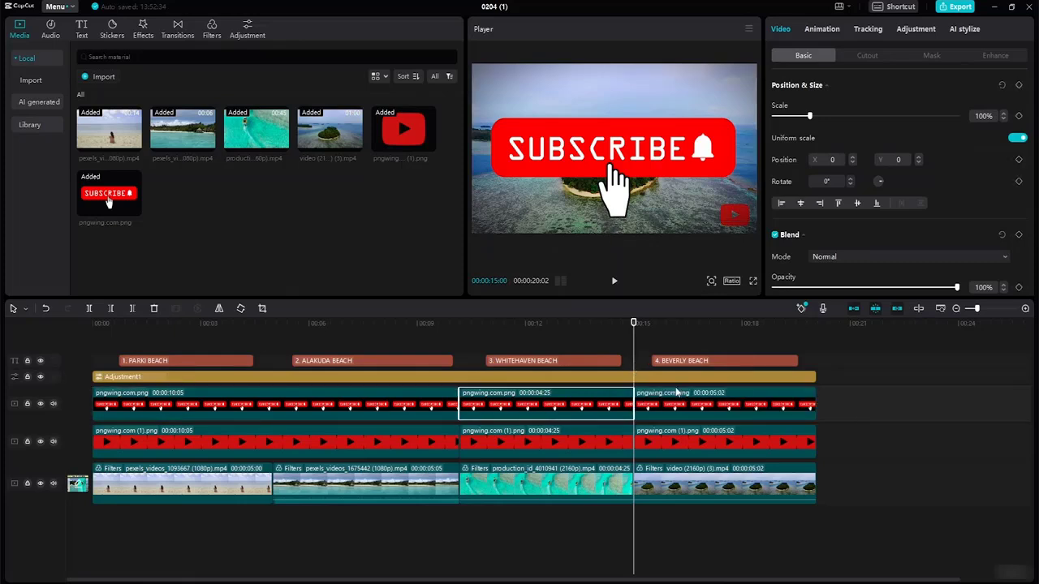
click(679, 409)
click(319, 403)
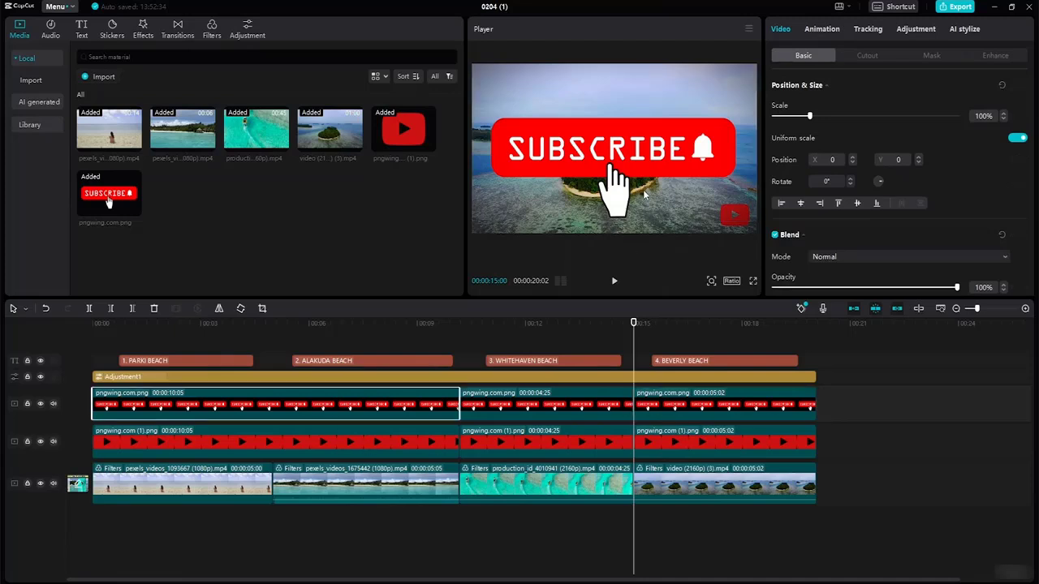
- Scale the last Subscribe segment to 23% in the frame's lower-left corner at about X -1473, Y -805, and nudge the YouTube logo up slightly
click(641, 172)
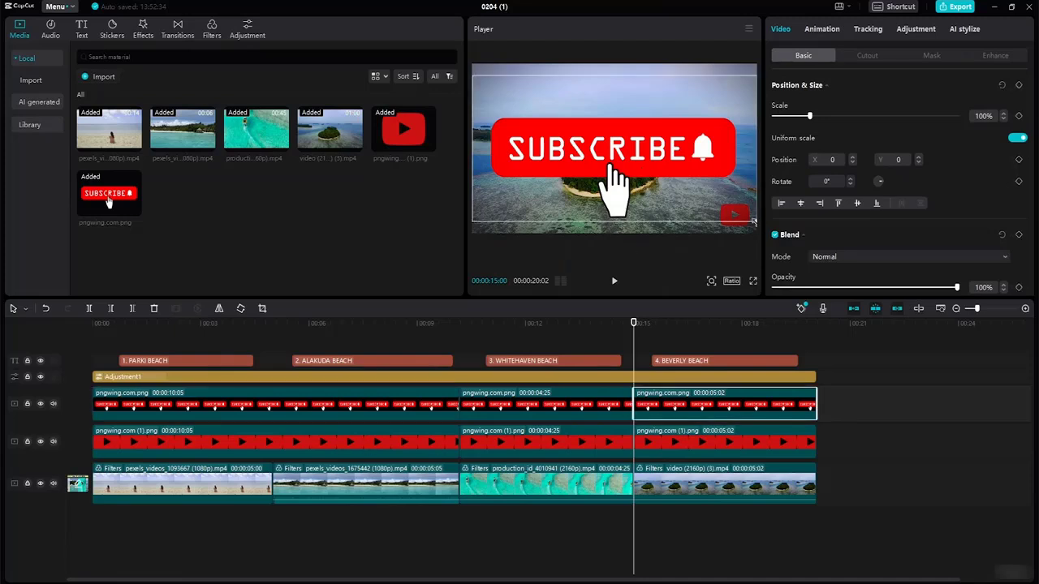
drag(756, 221, 516, 218)
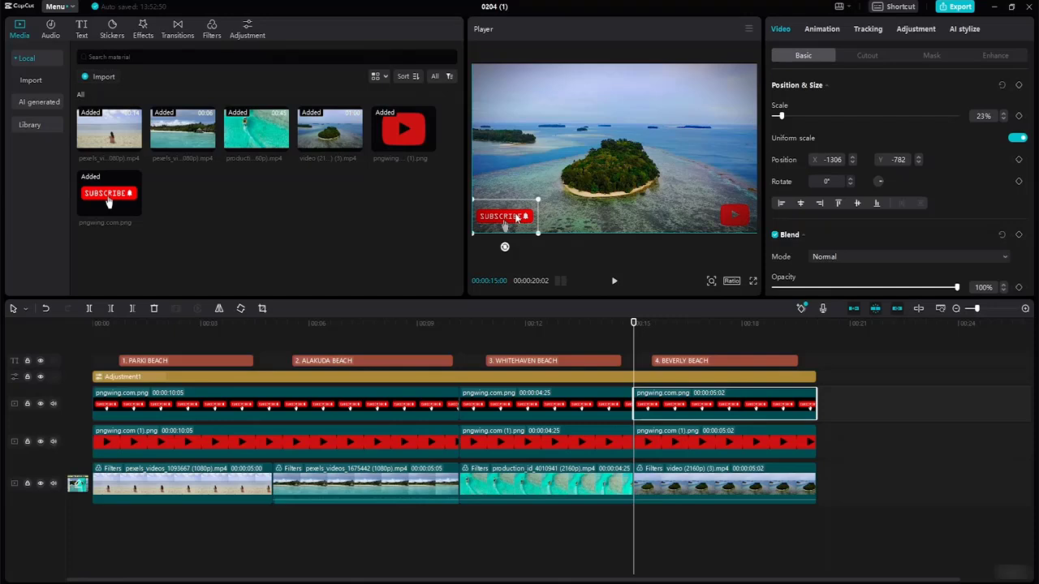
click(673, 226)
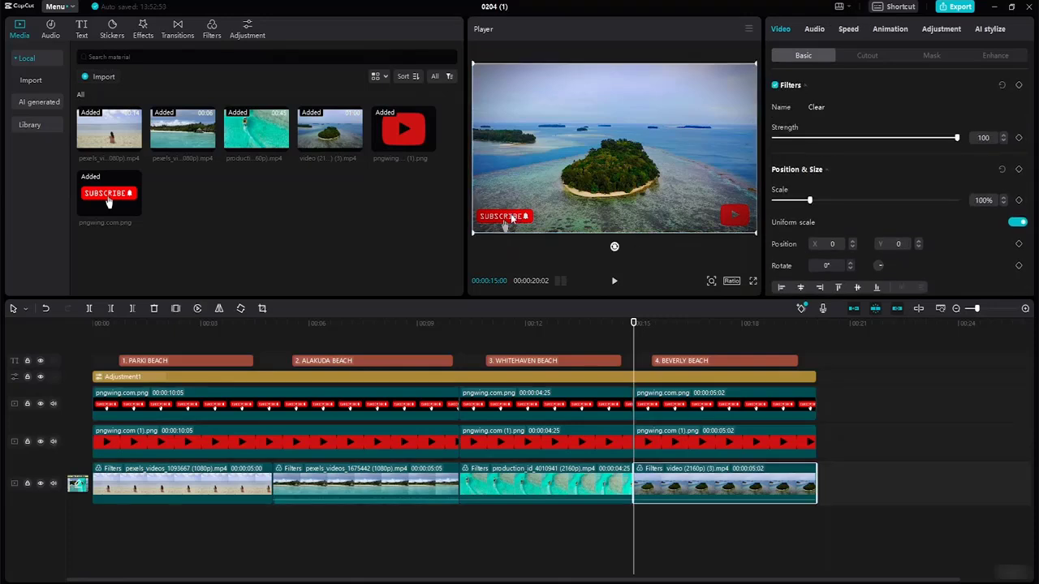
click(508, 215)
drag(508, 215, 505, 211)
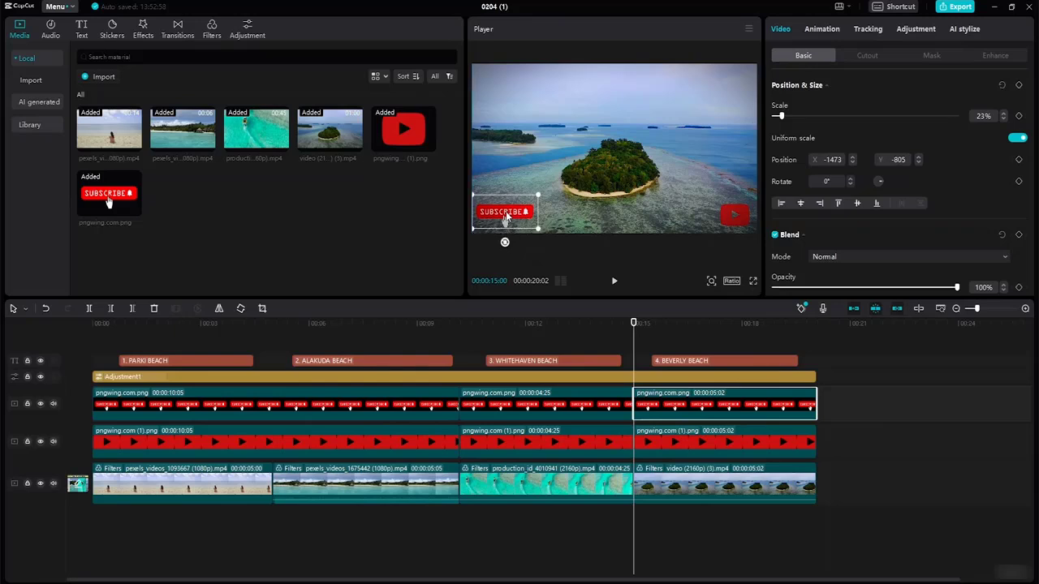
click(739, 216)
drag(743, 218, 742, 214)
- Scale the middle Subscribe segment to 23% and place it in the frame's upper-left corner, clear of the WHITEHAVEN BEACH title
click(554, 401)
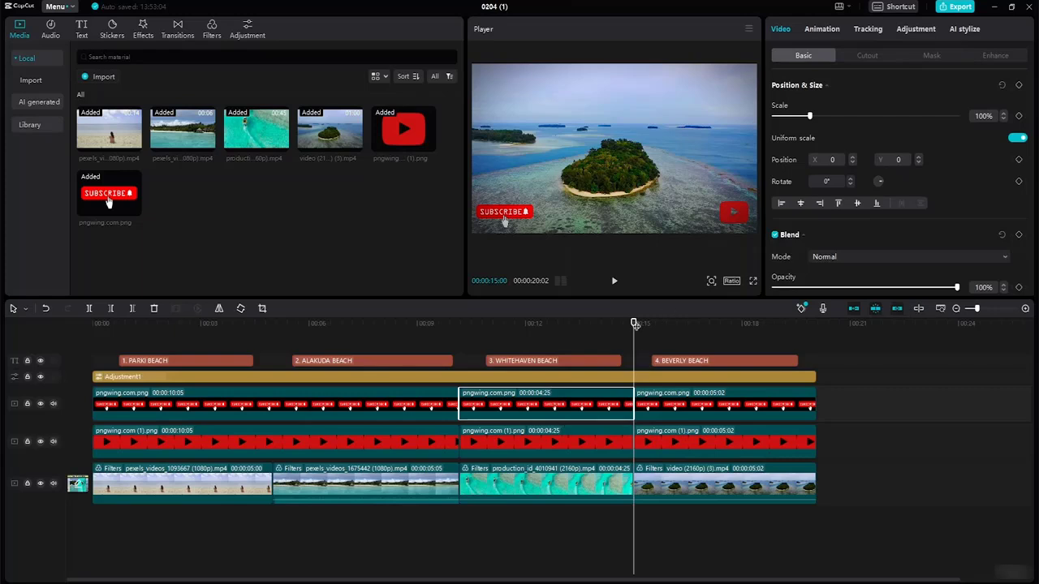
drag(633, 323, 591, 324)
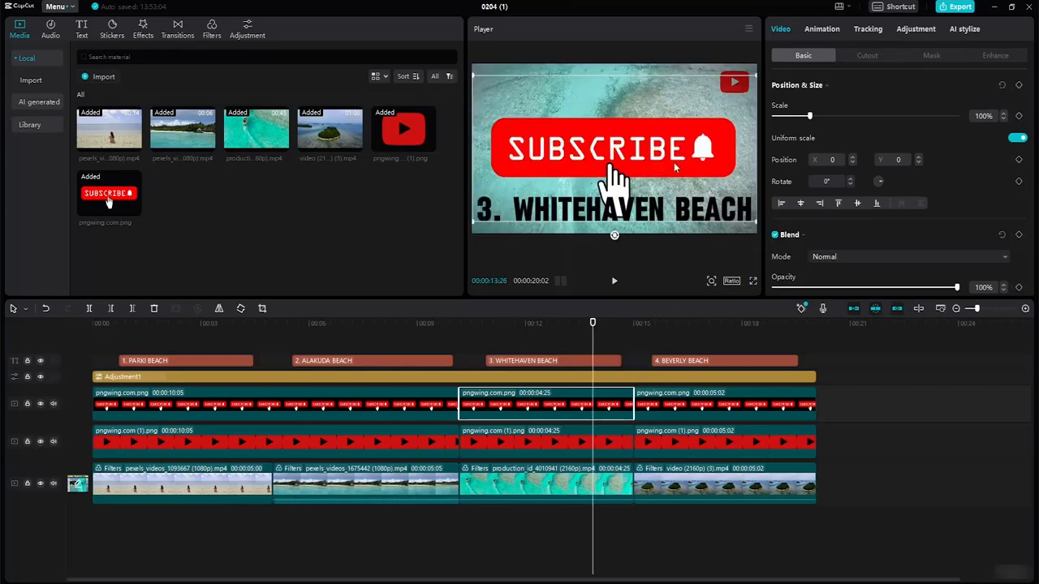
drag(755, 221, 610, 108)
drag(614, 156, 505, 86)
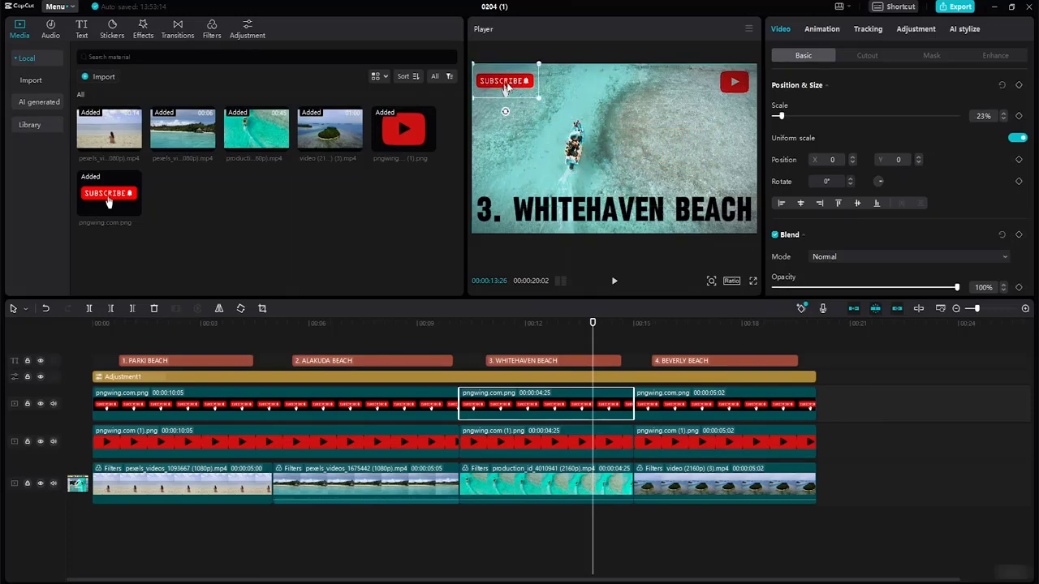
click(591, 99)
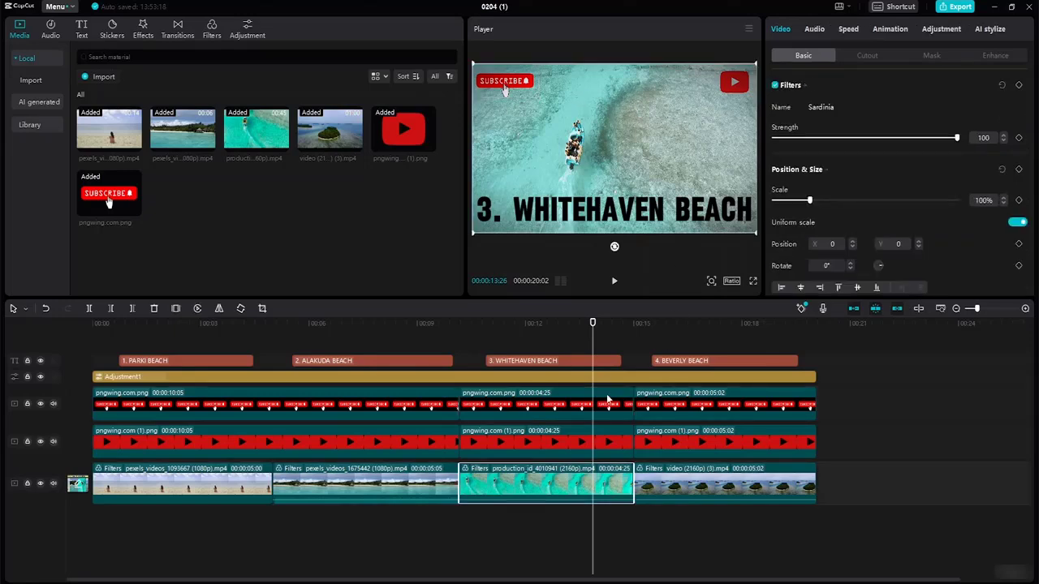
- Scale the first Subscribe segment to 22% and place it in the frame's lower-left corner at about X -1507, Y -799
drag(592, 324, 382, 324)
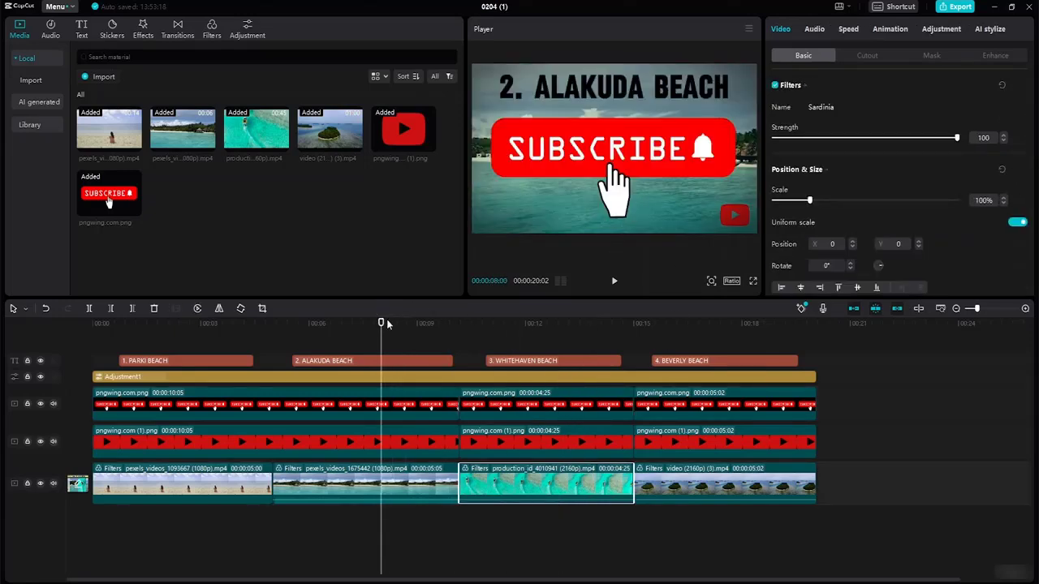
click(403, 409)
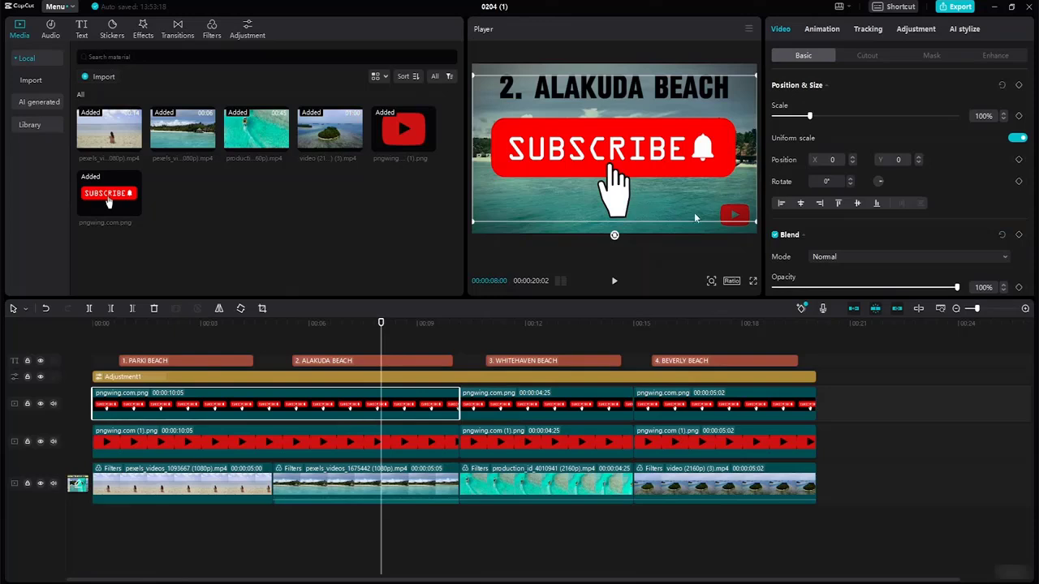
drag(752, 221, 653, 168)
drag(605, 134, 512, 213)
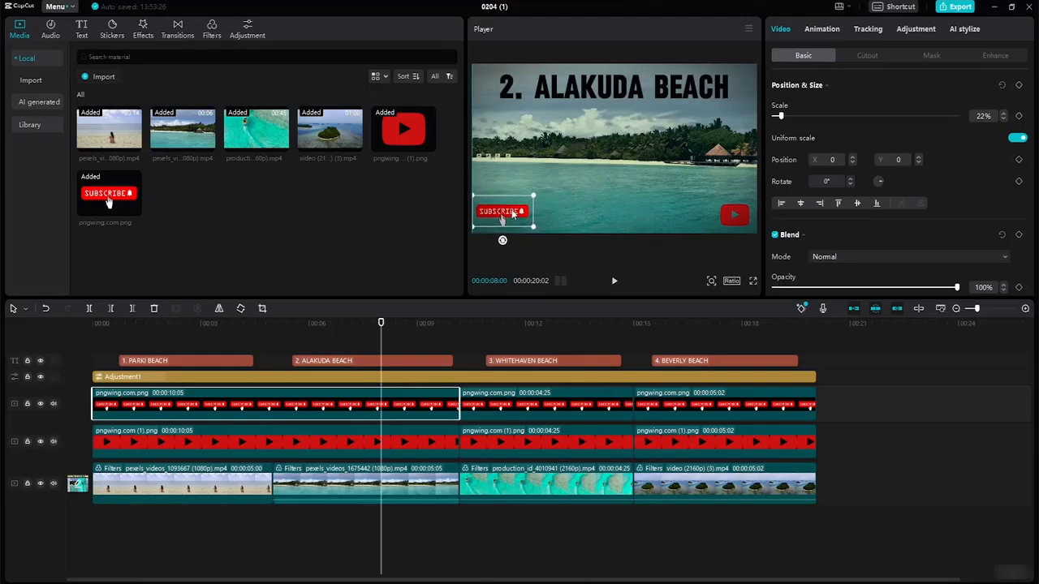
click(602, 206)
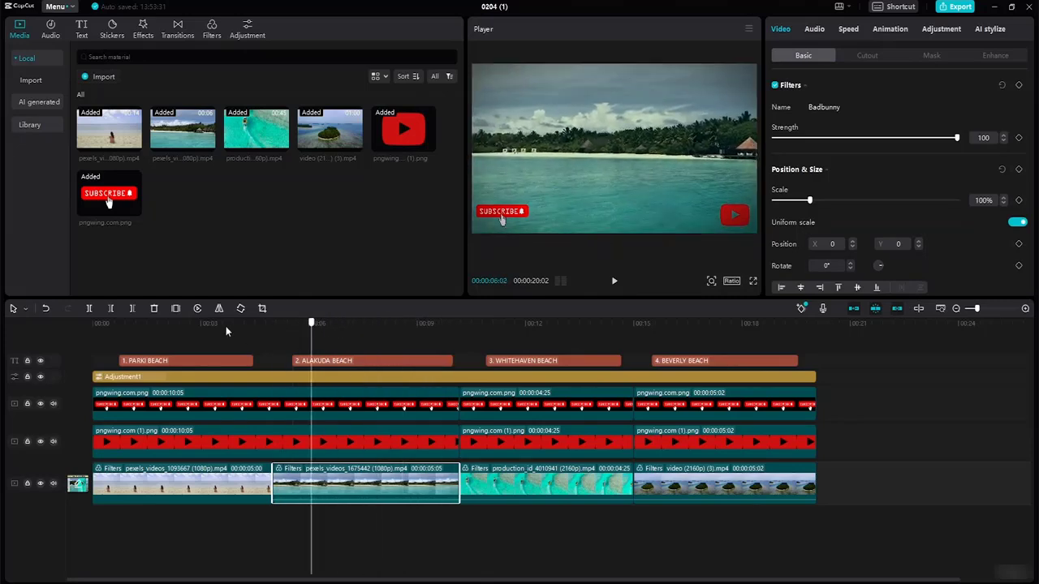
- Apply a 0.5 s Fade In and a 0.5 s Fade Out animation to the first Subscribe segment
click(148, 323)
drag(149, 323, 40, 322)
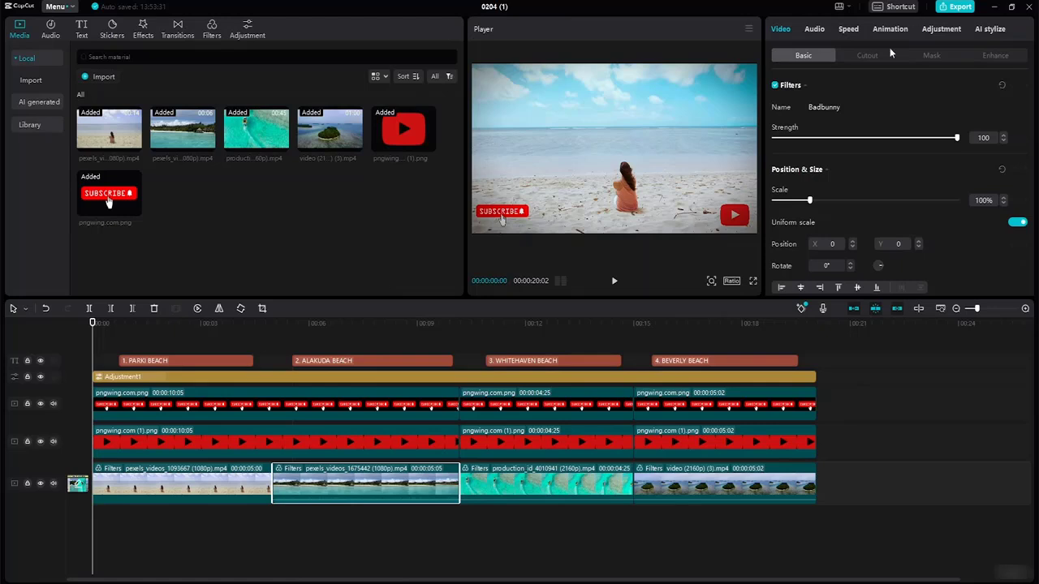
click(169, 402)
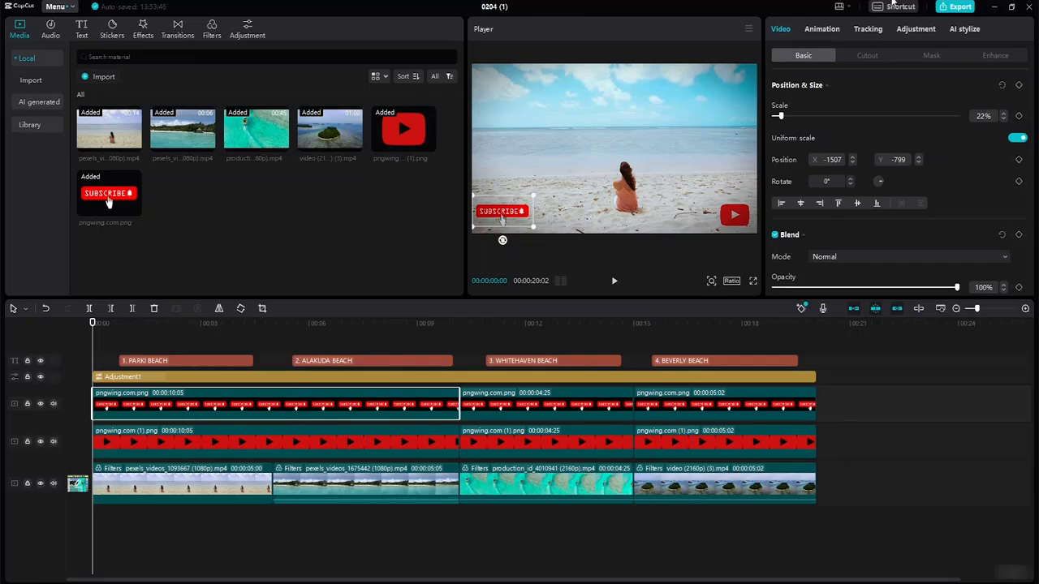
click(819, 30)
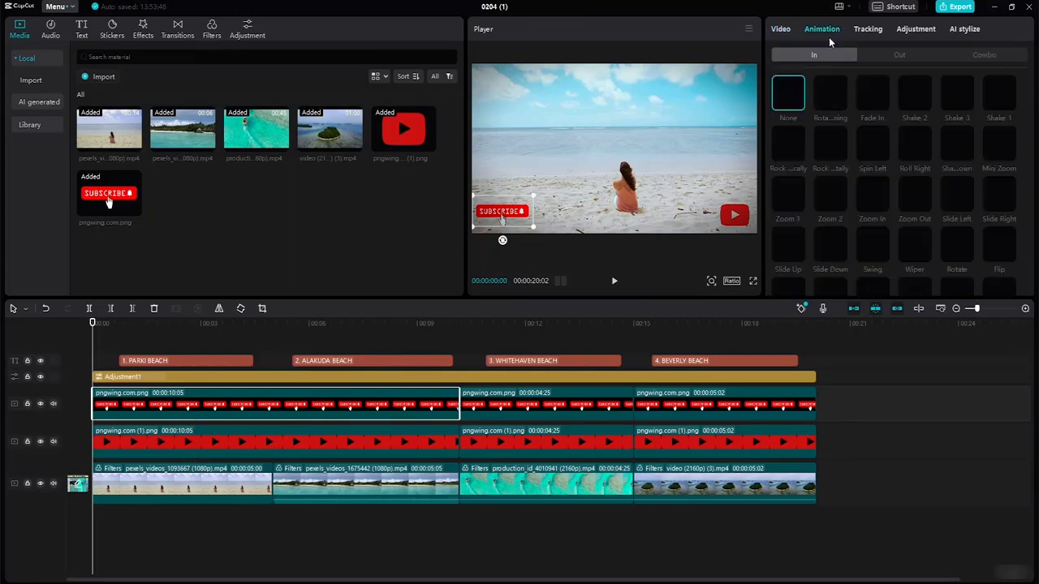
click(873, 103)
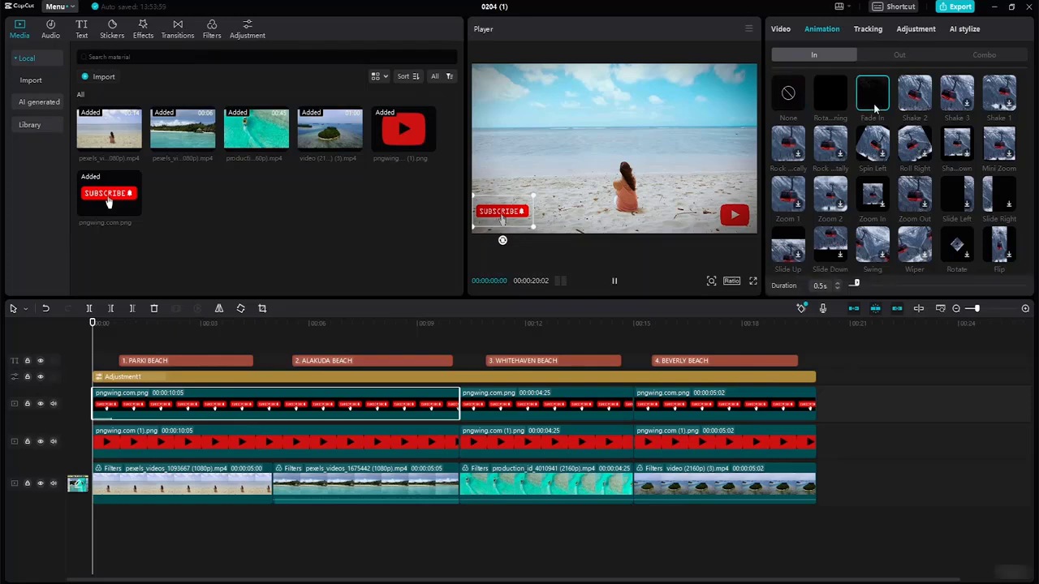
click(893, 55)
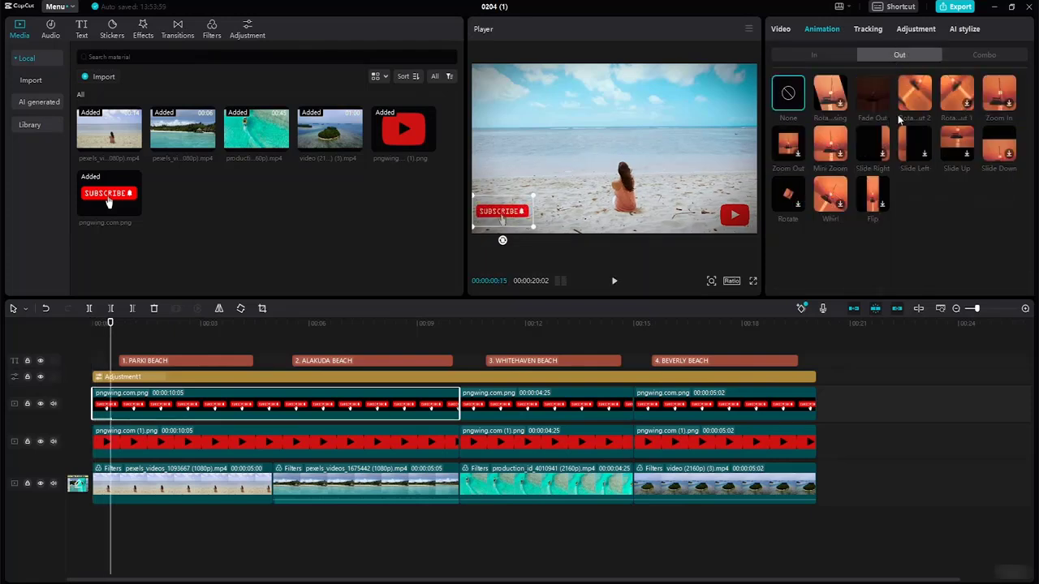
click(874, 106)
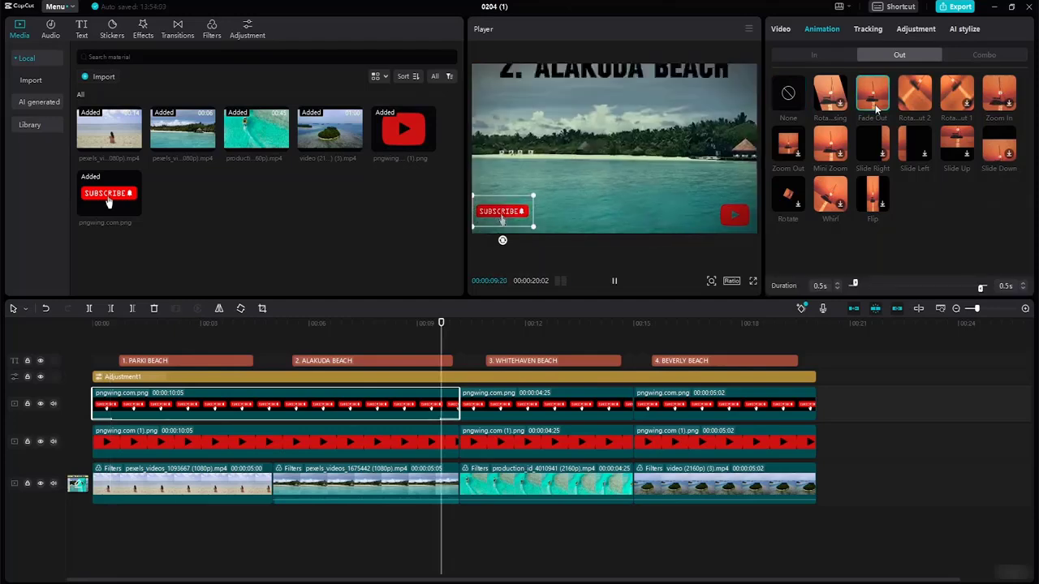
- Apply a 0.5 s Fade Out animation to the middle and last Subscribe segments
click(532, 414)
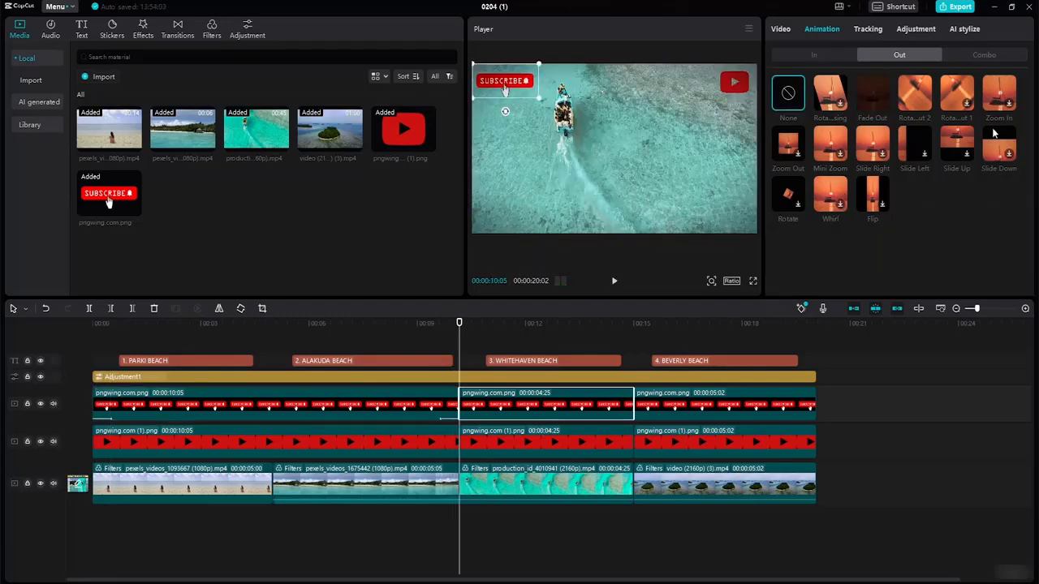
click(872, 96)
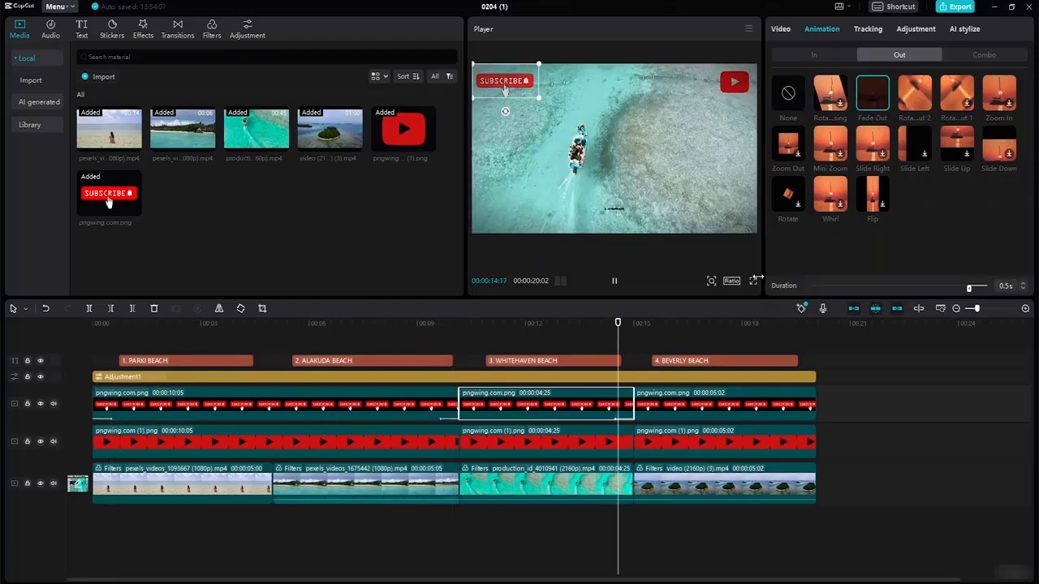
click(877, 106)
click(674, 415)
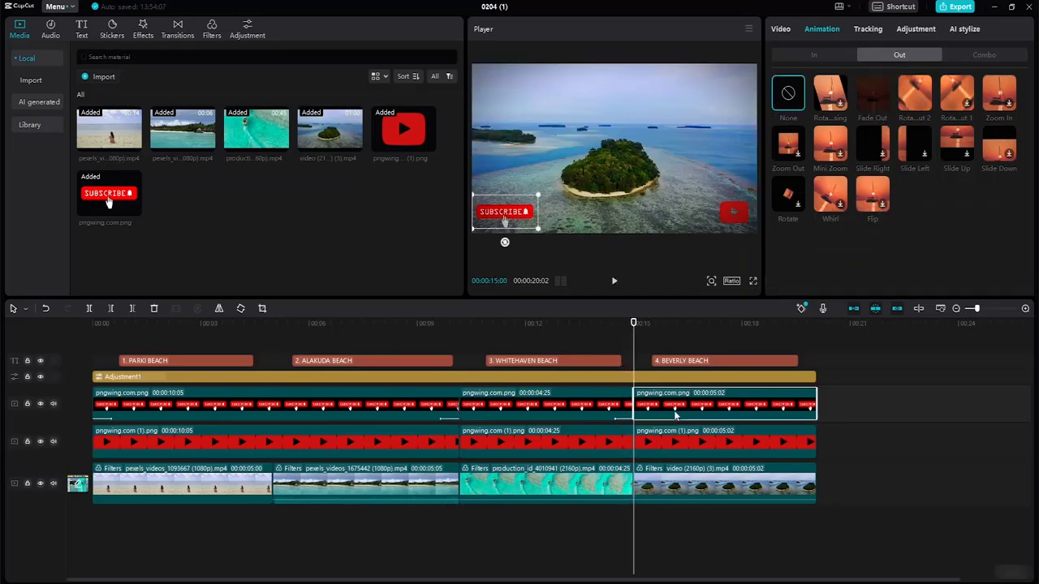
click(879, 99)
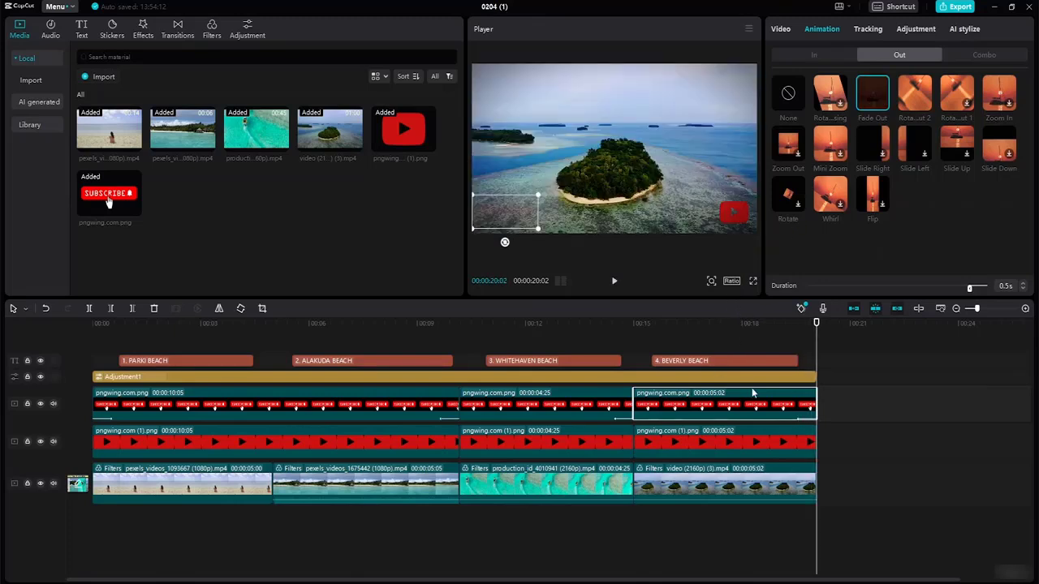
- Give the first YouTube logo segment a 0.5 s Shake 2 entrance and a 0.5 s Zoom Out exit animation
click(254, 449)
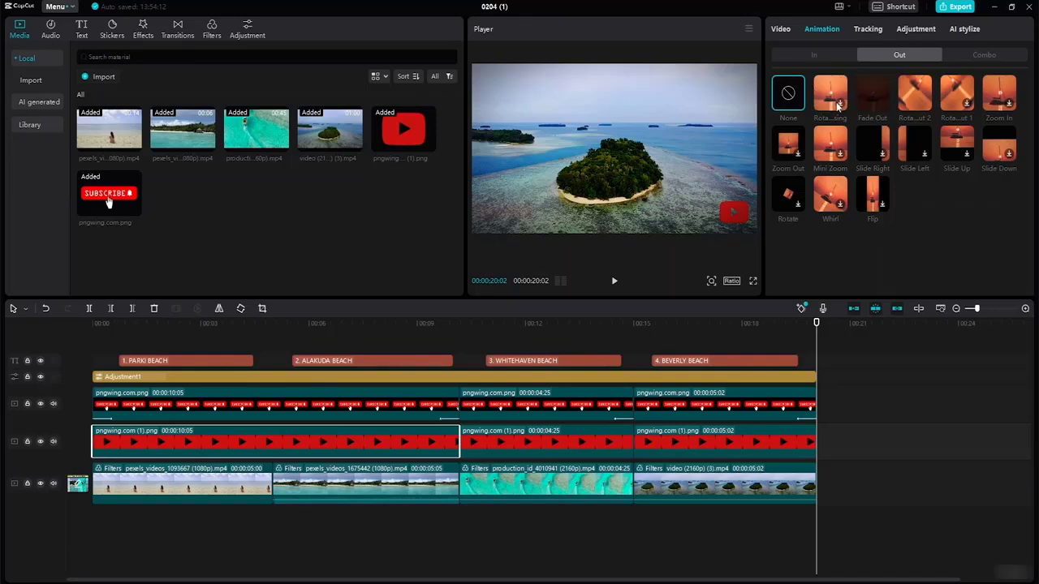
click(820, 57)
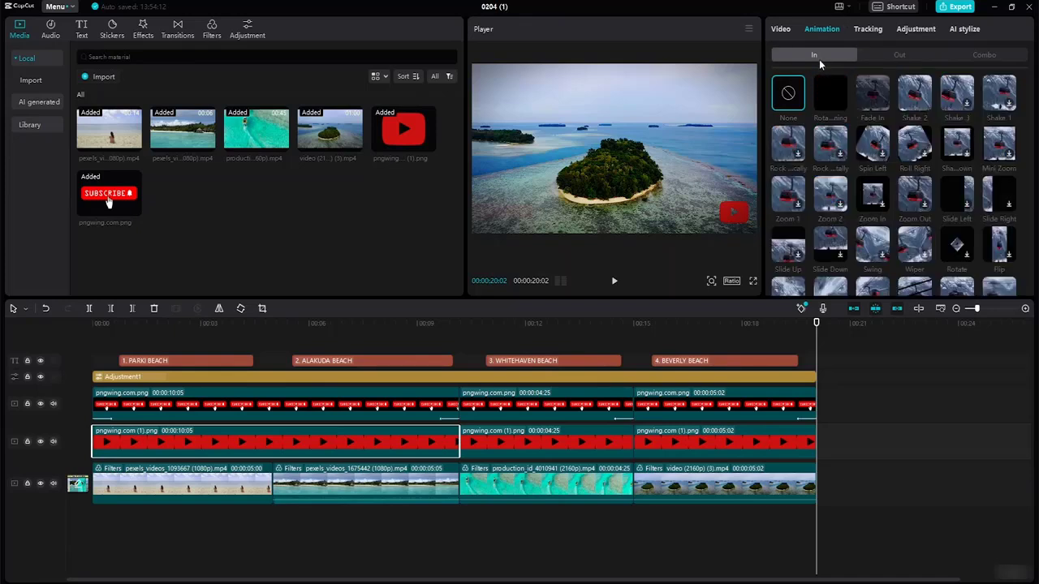
click(913, 101)
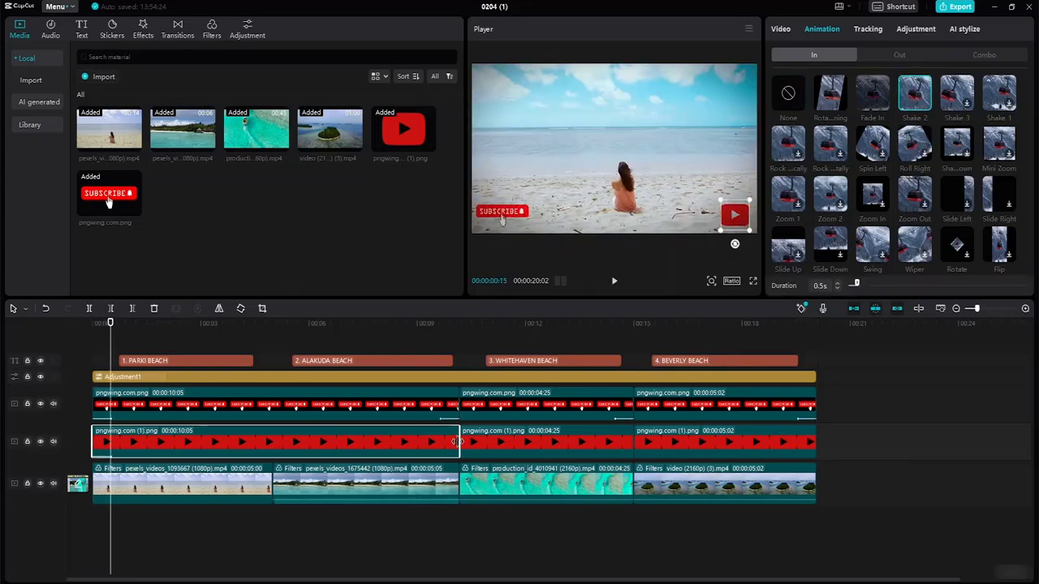
click(905, 52)
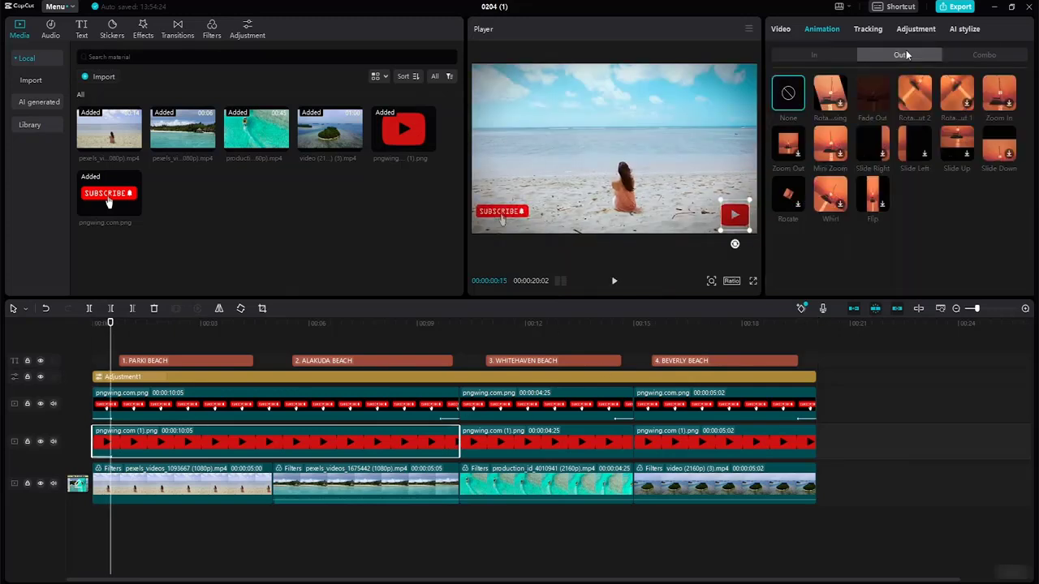
click(795, 154)
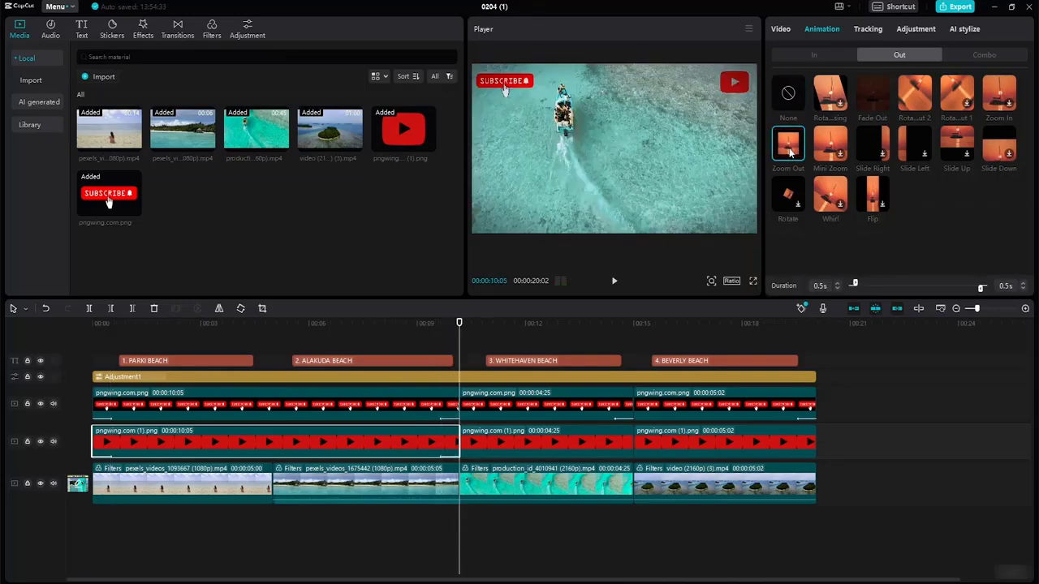
- Give the middle YouTube logo segment a 0.5 s Rotate Out 2 exit animation and a 0.5 s entrance animation
click(492, 438)
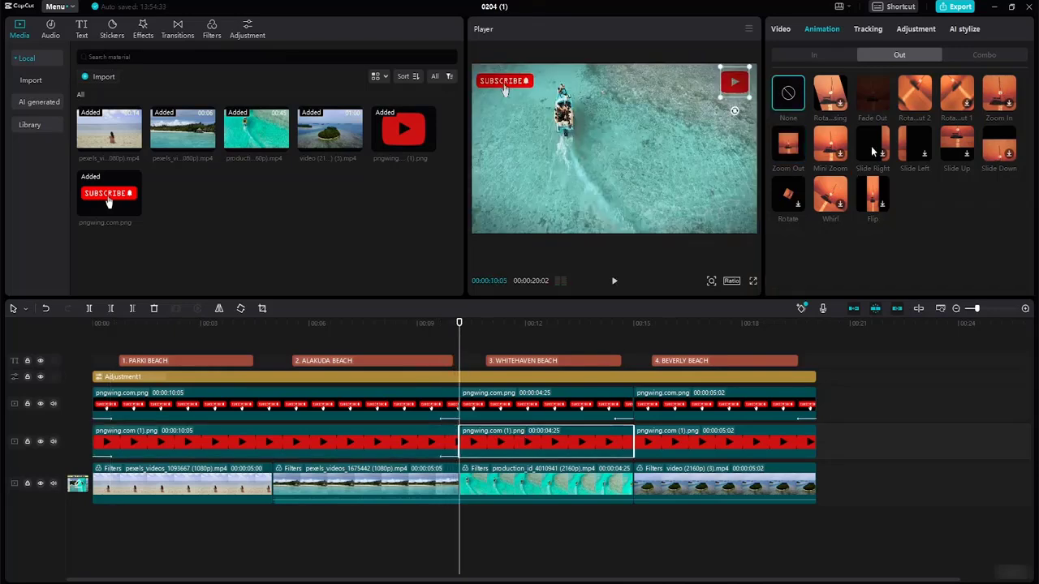
click(923, 99)
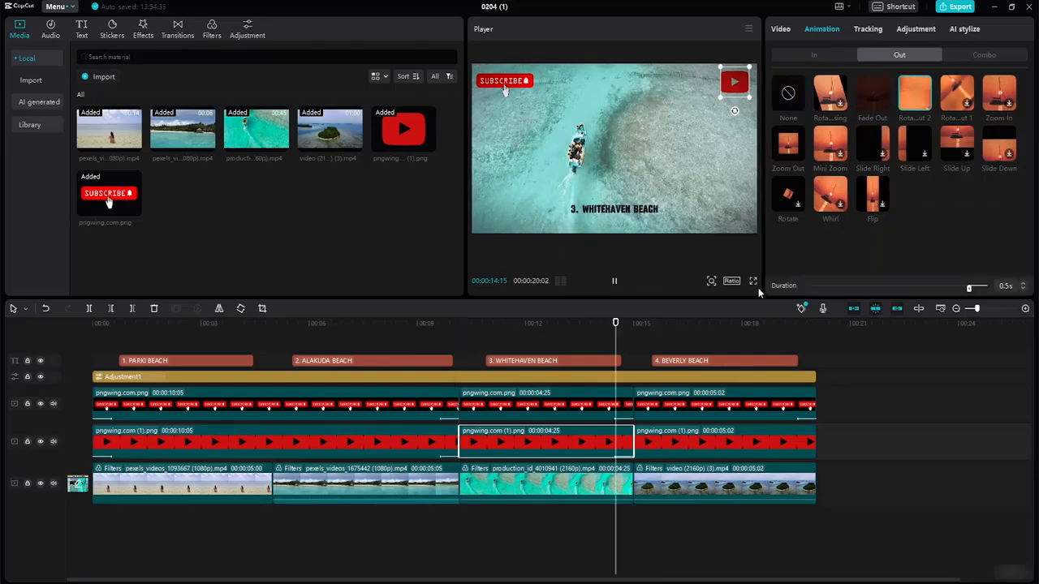
click(819, 53)
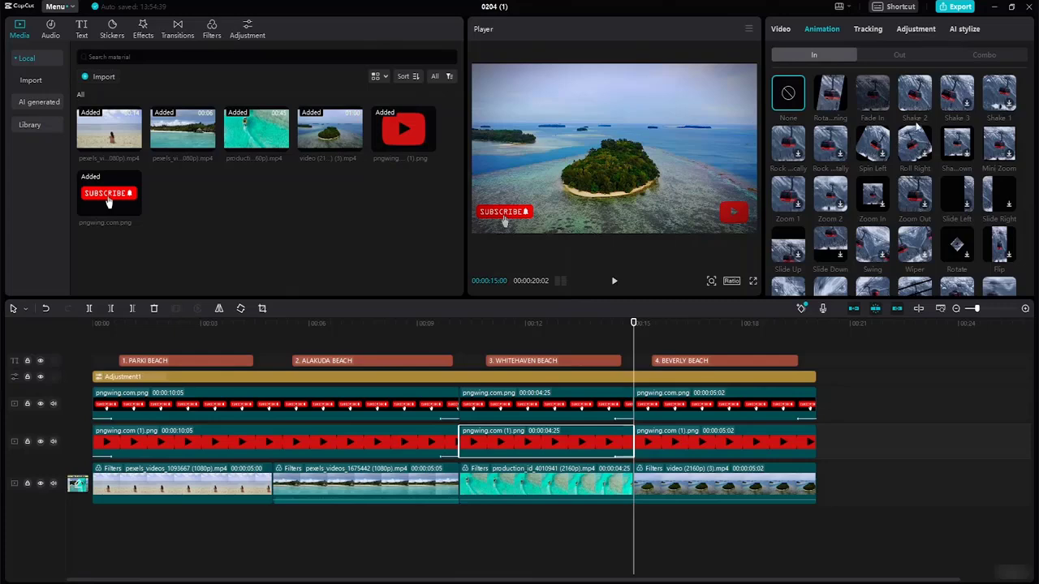
click(901, 55)
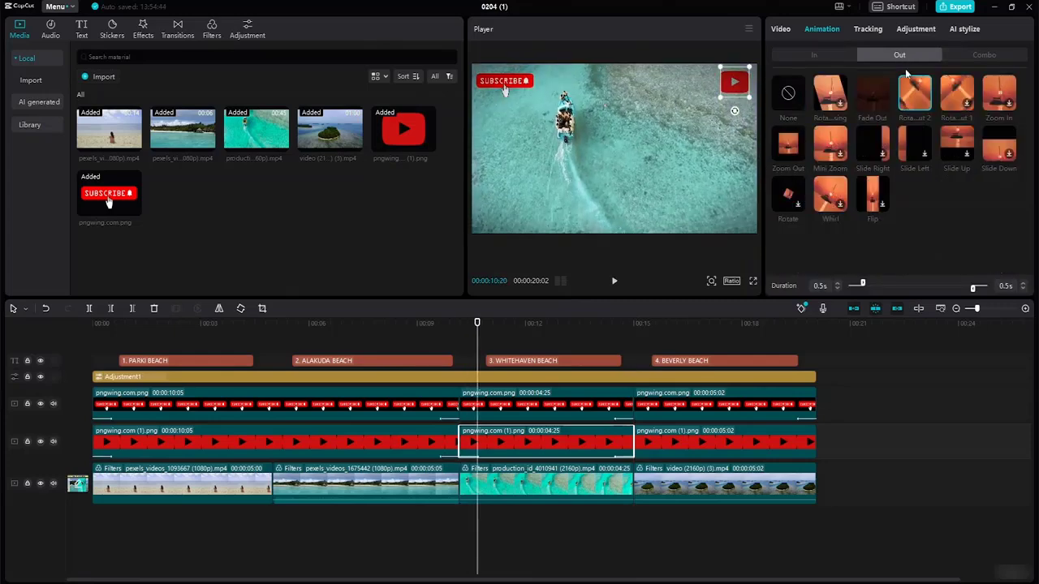
- Give the last YouTube logo segment a 1.0 s rotating entrance and a 0.5 s Slide Up exit animation
click(719, 445)
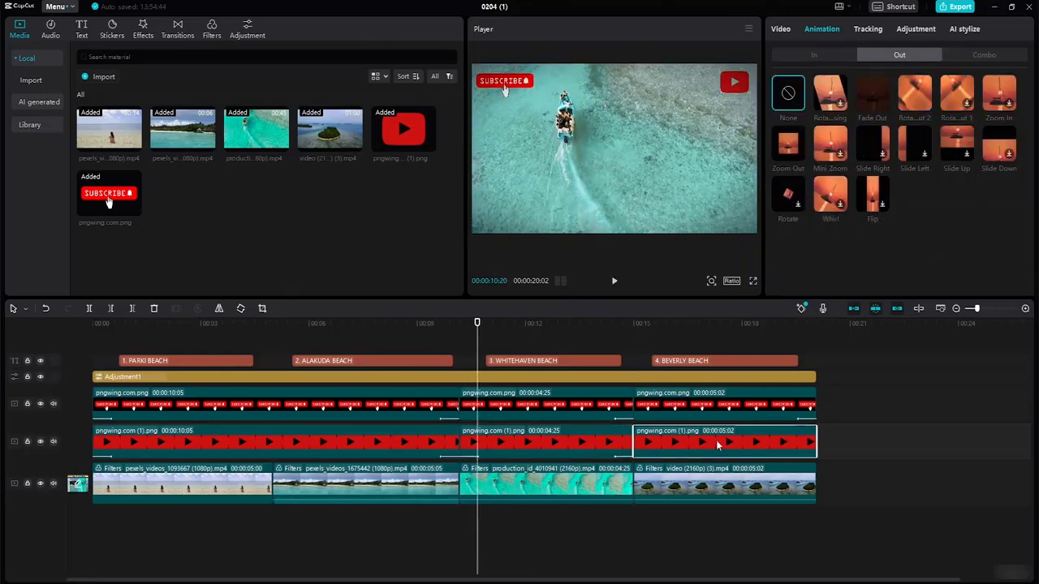
click(818, 52)
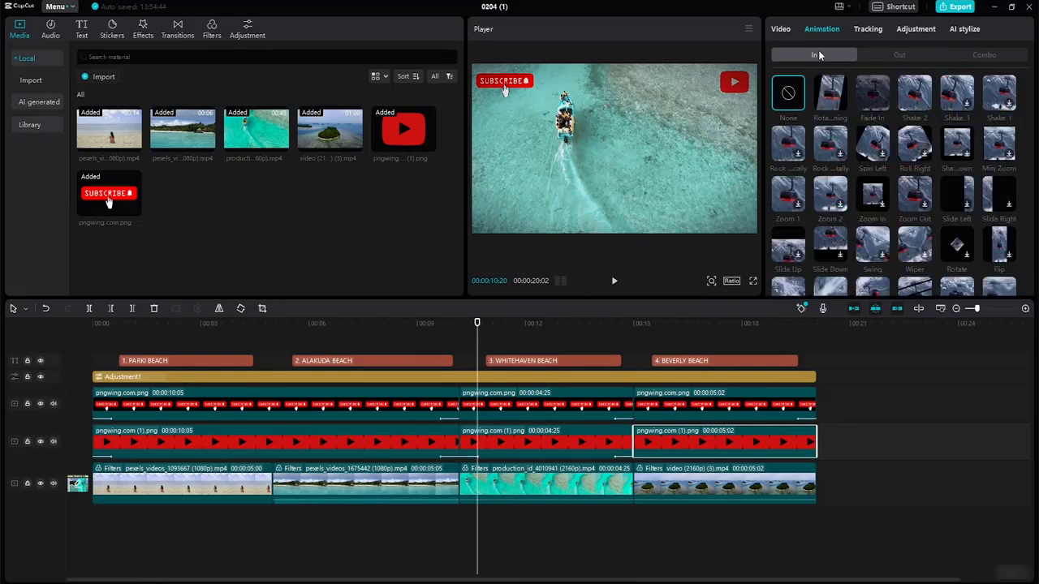
click(841, 97)
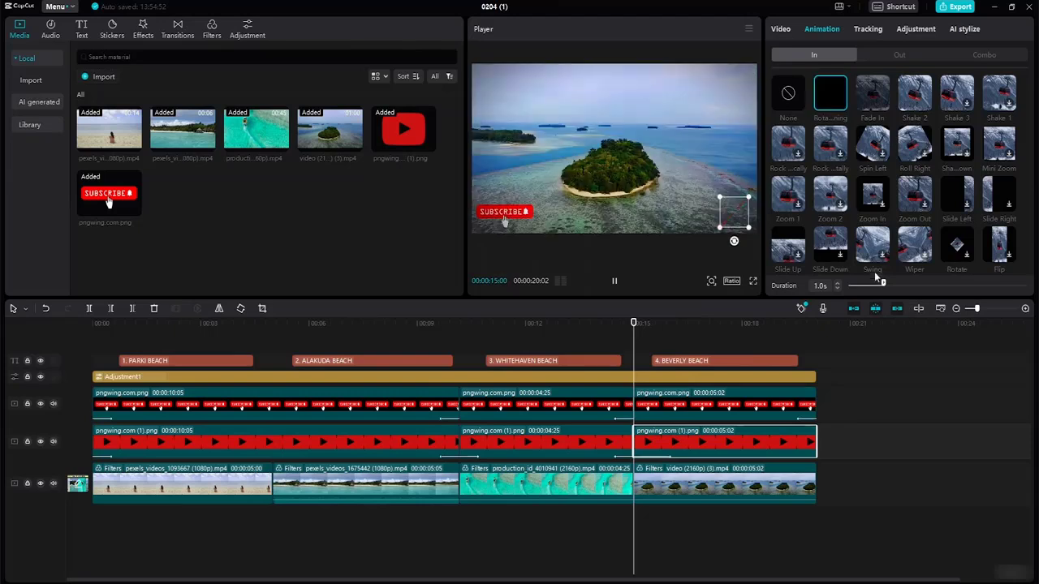
click(907, 56)
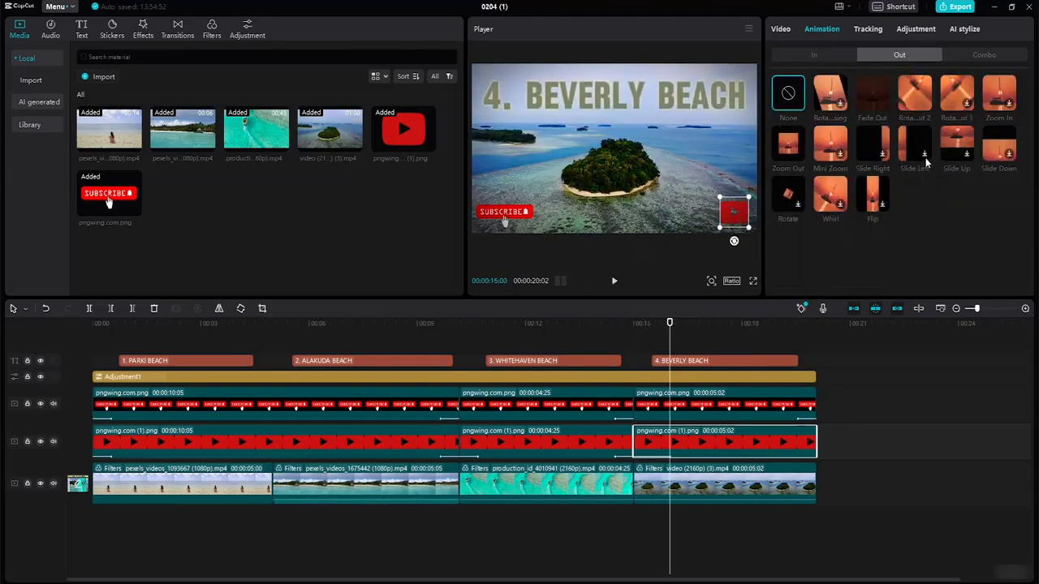
click(981, 53)
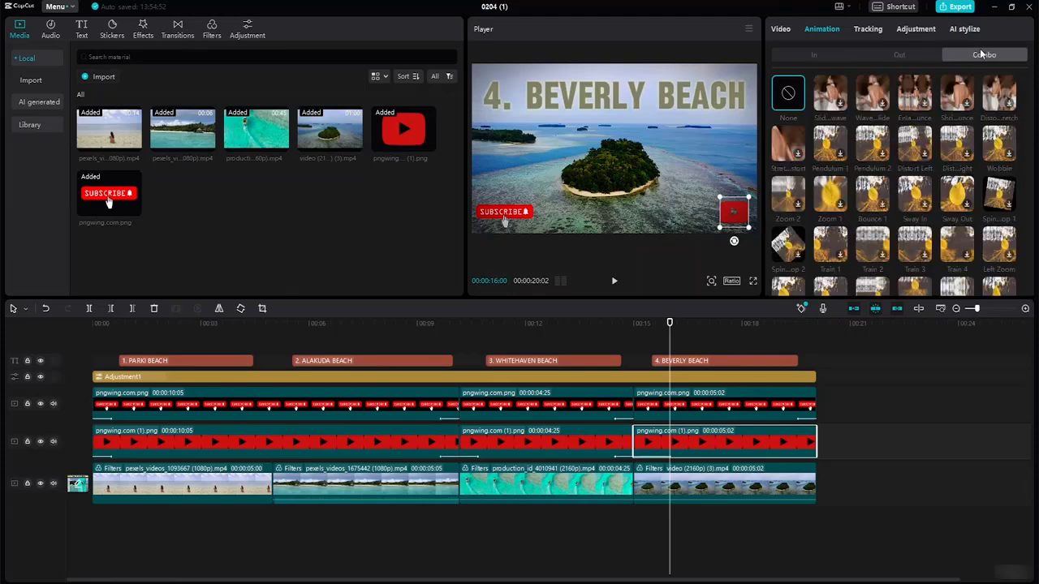
click(905, 53)
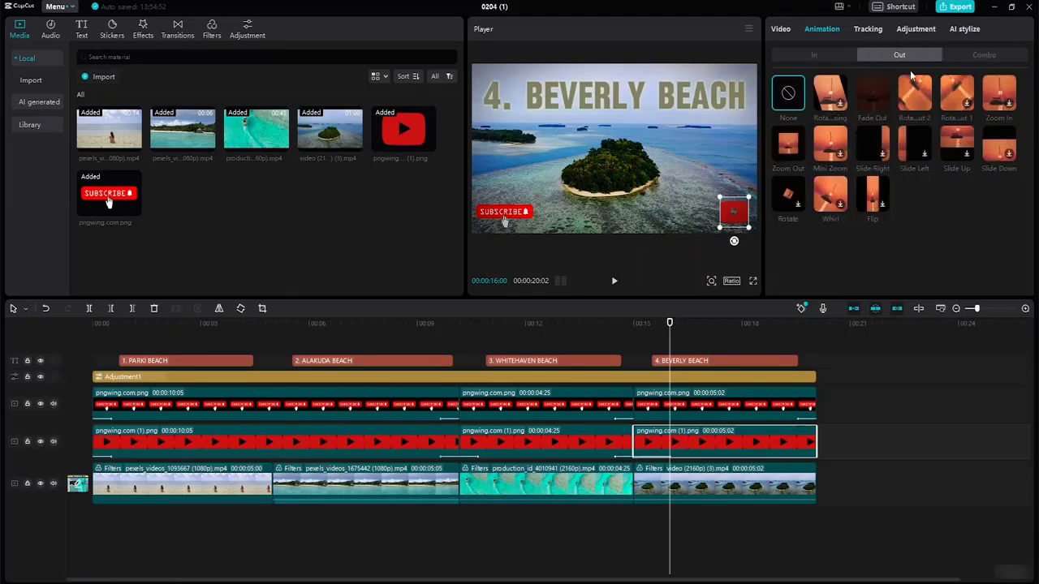
click(954, 152)
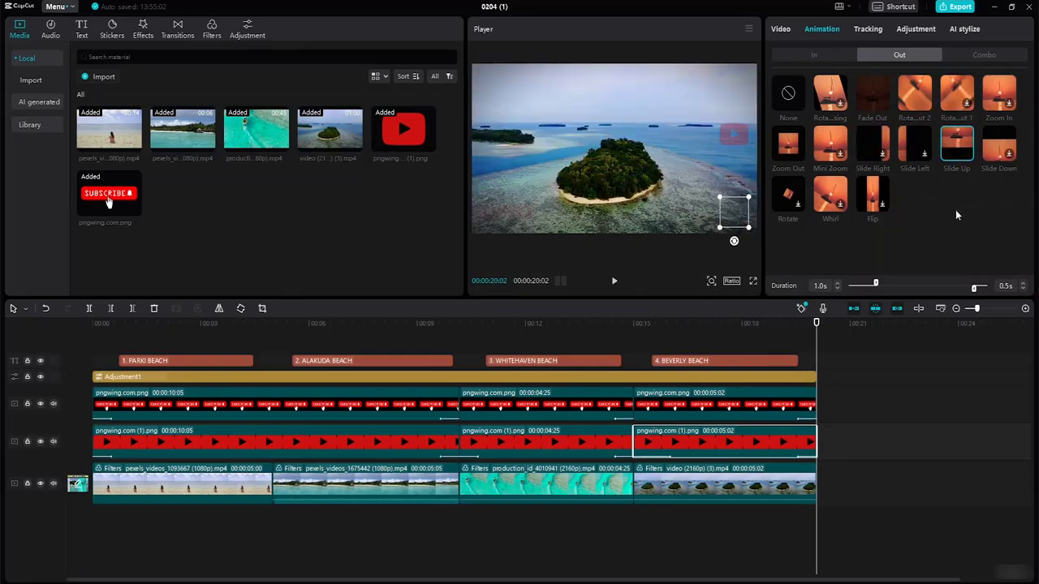
- Play the whole video from the start to review the logo and Subscribe animations
drag(816, 324, 36, 75)
key(space)
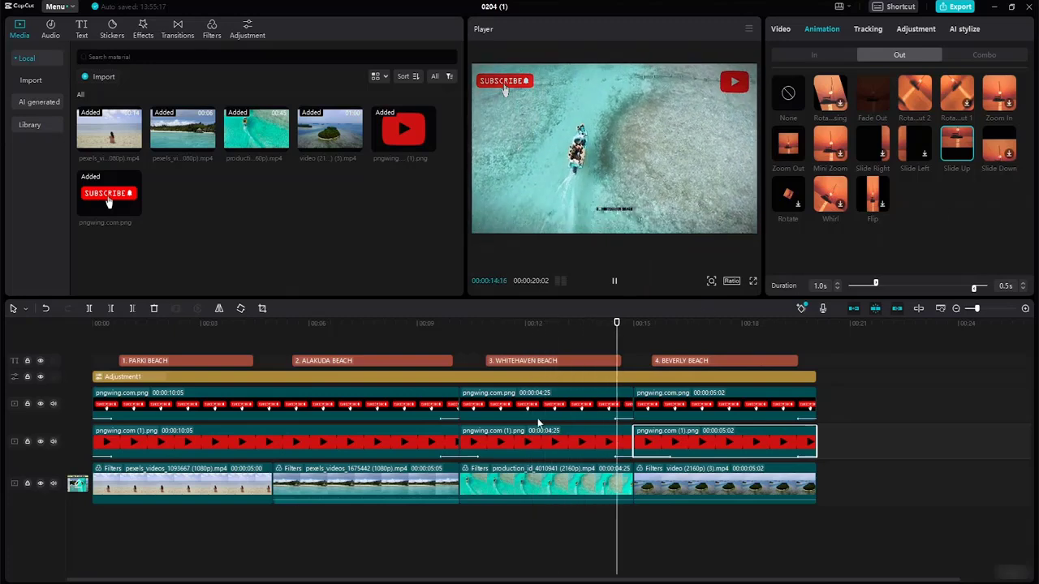
click(526, 449)
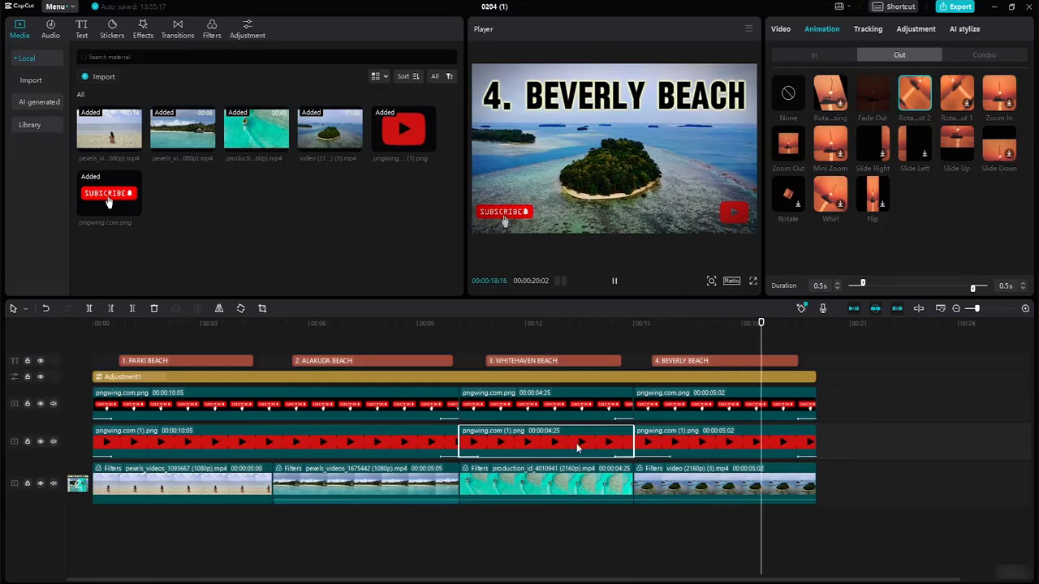
drag(610, 447, 578, 459)
click(840, 493)
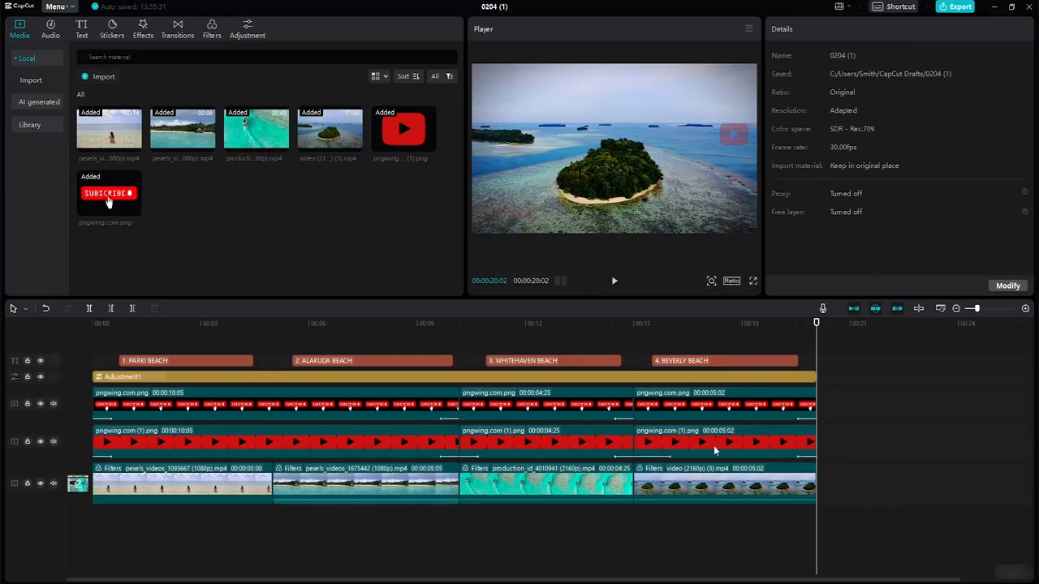
- Extract the audio from the second beach clip (pexels_videos_1675442) and delete the extracted audio track
click(397, 454)
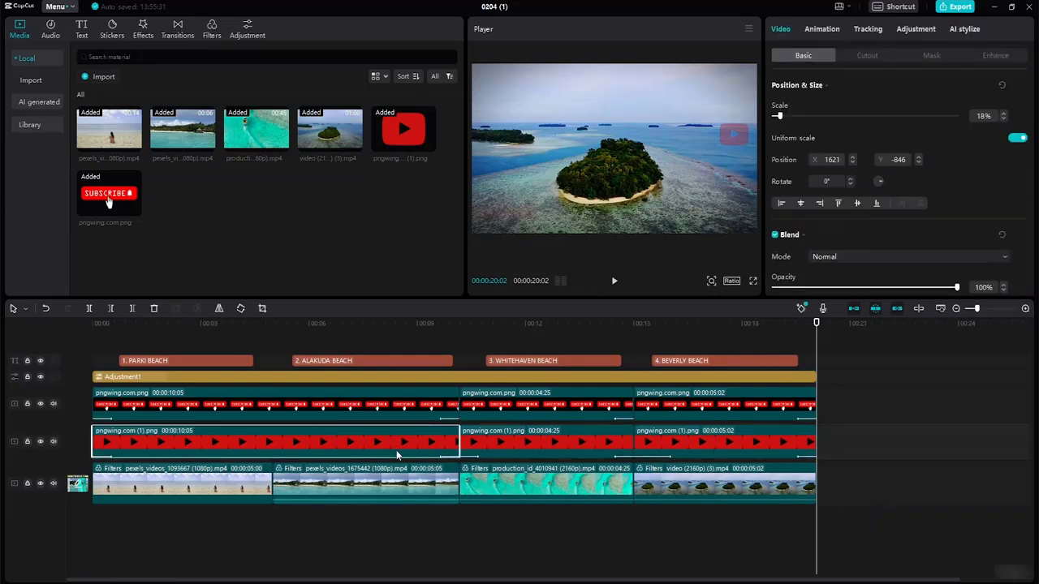
click(336, 503)
right_click(336, 503)
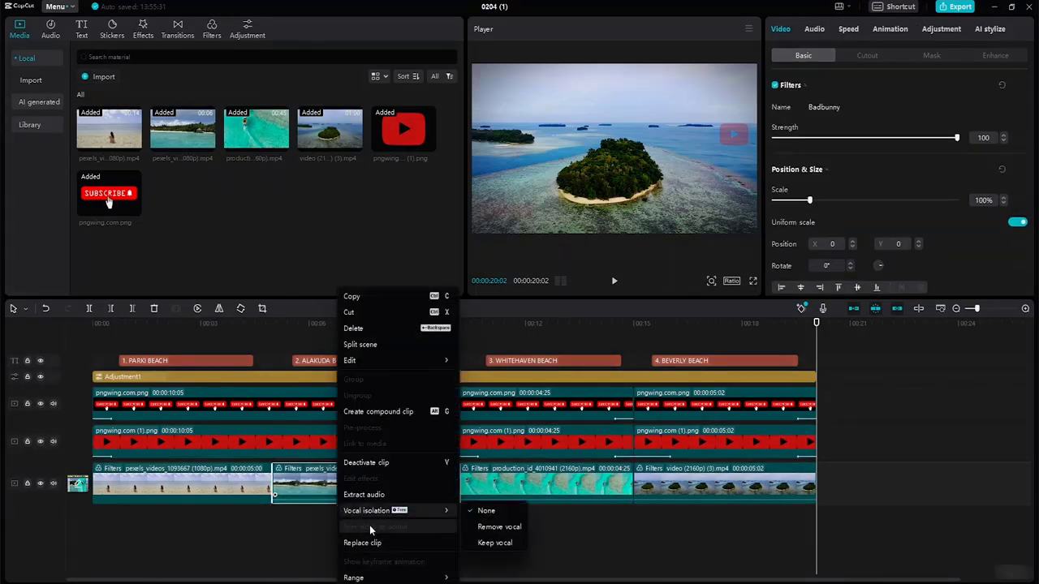
click(371, 495)
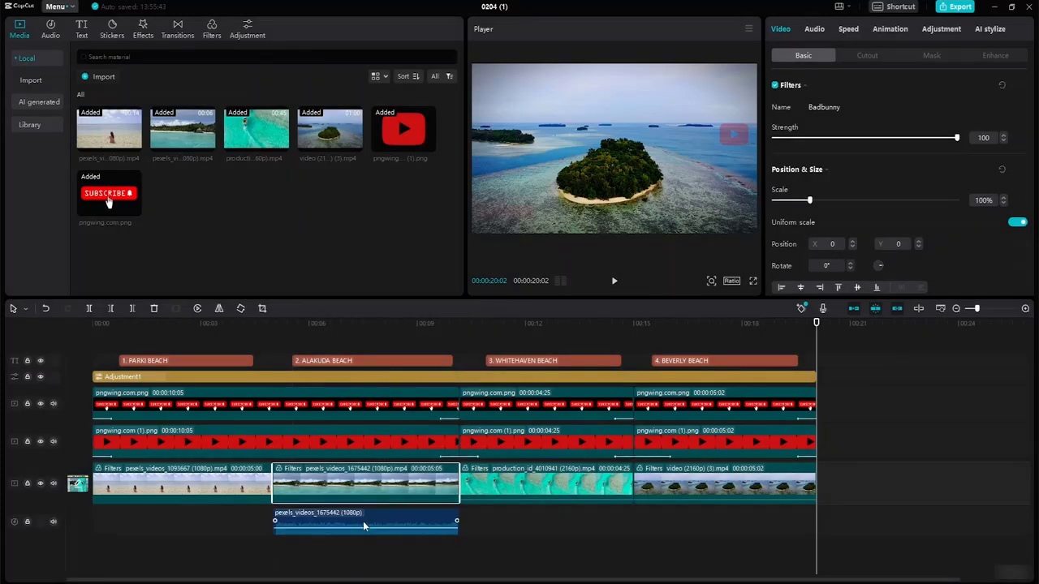
click(361, 520)
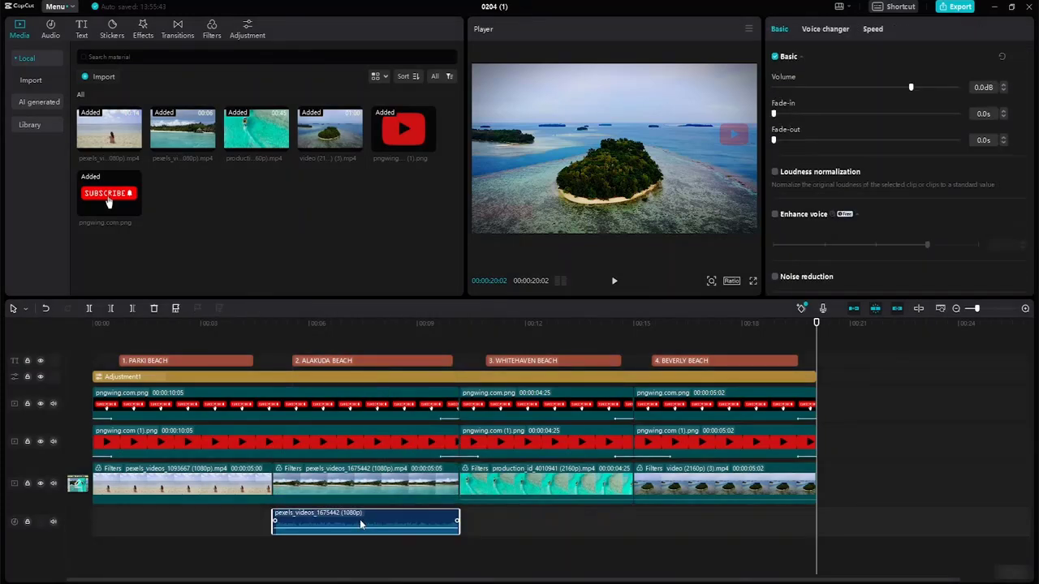
key(Delete)
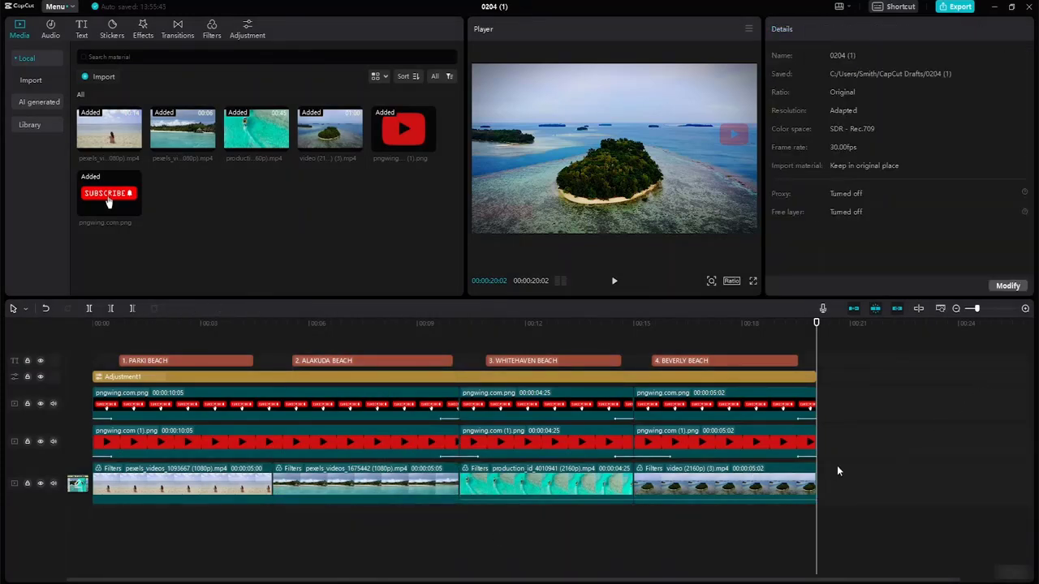
- Return the playhead to the start of the timeline and search the music library for "chilling"
drag(817, 322, 13, 324)
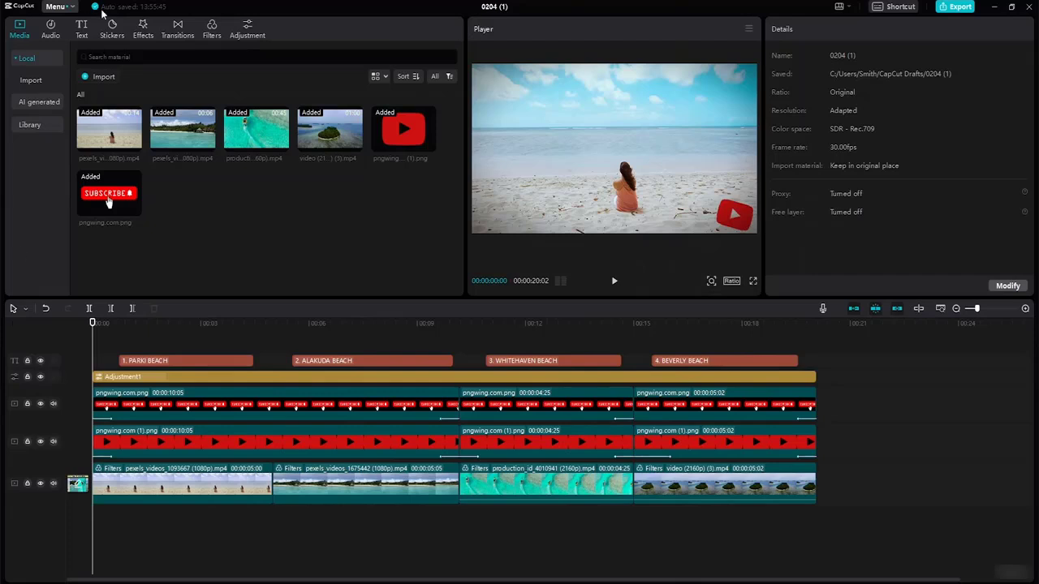
click(50, 30)
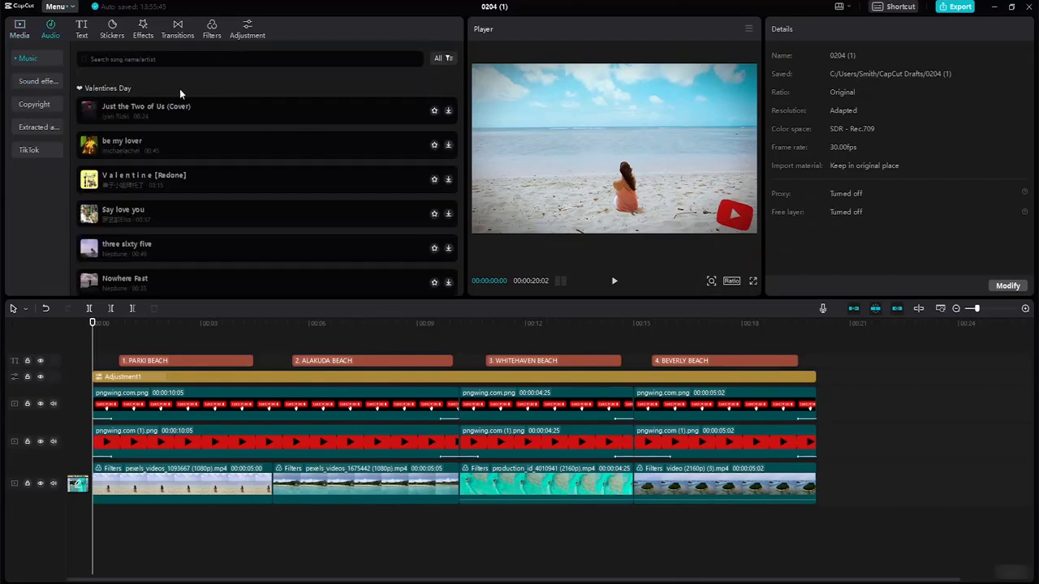
text(chilling)
key(Return)
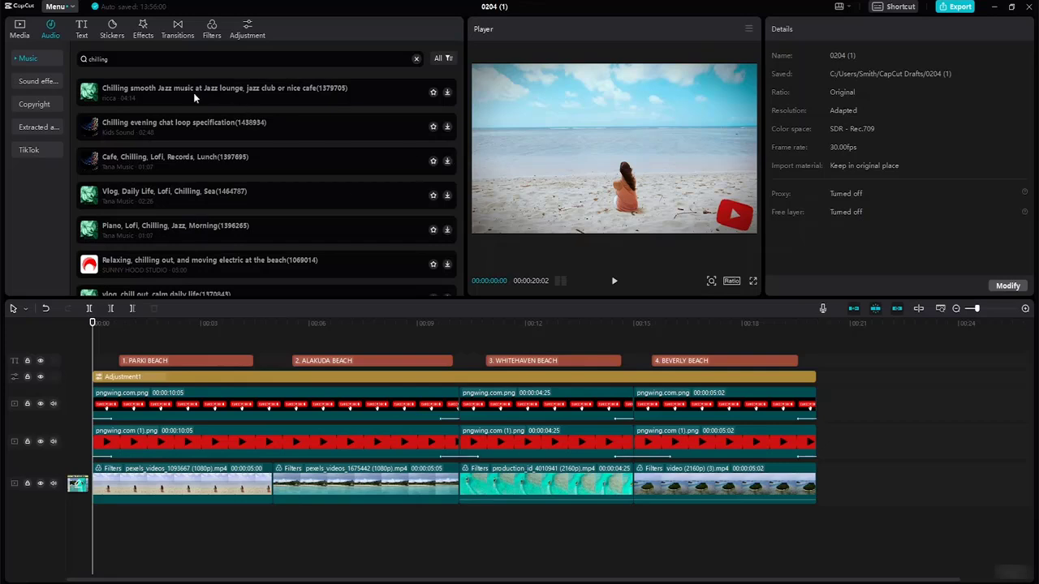
- Load the first six tracks in the "chilling" music results, from the smooth jazz lounge track to the moving electric beach track
click(94, 95)
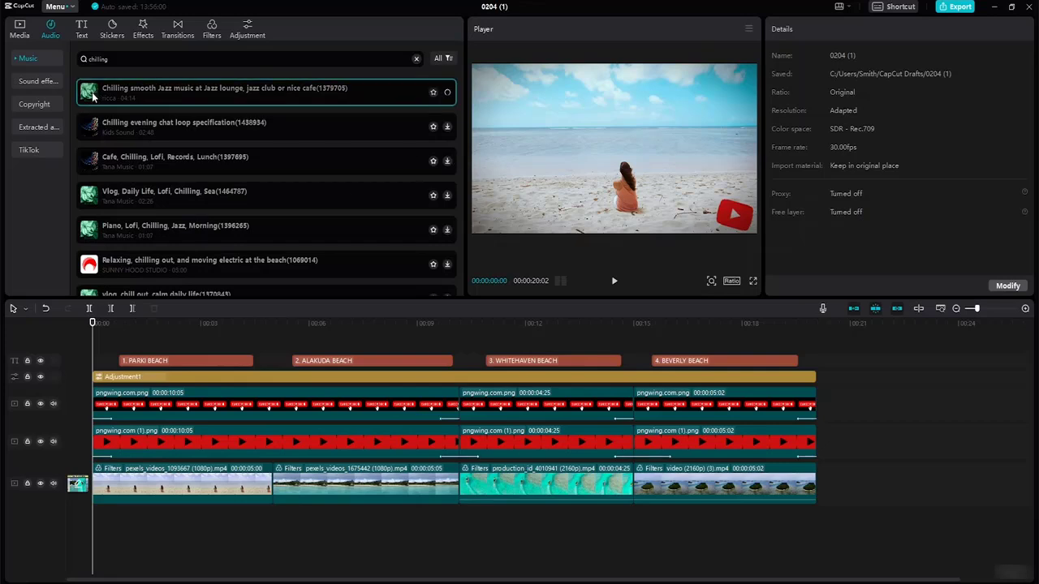
click(95, 130)
click(95, 174)
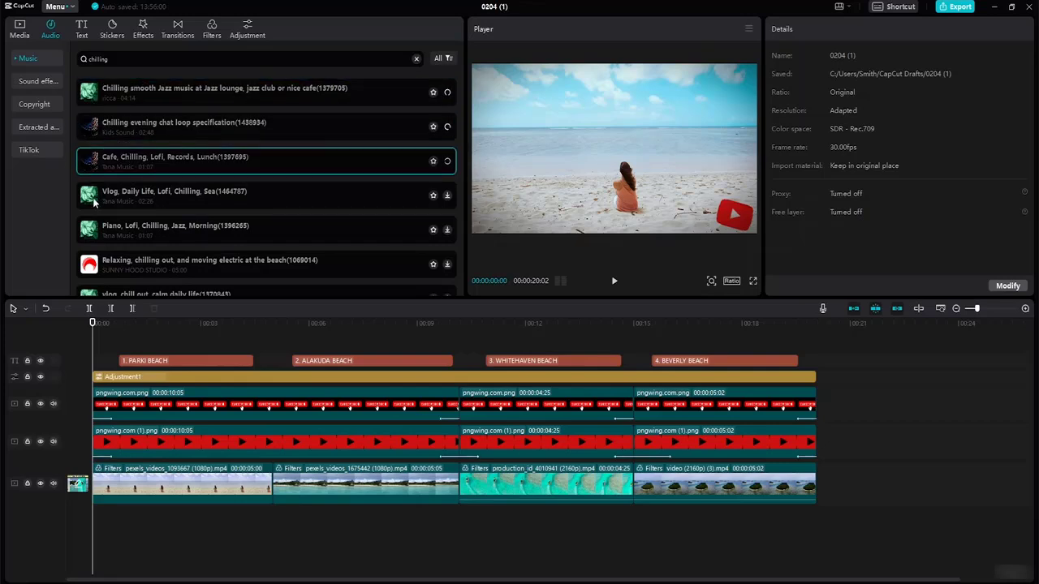
click(96, 203)
click(95, 239)
click(92, 273)
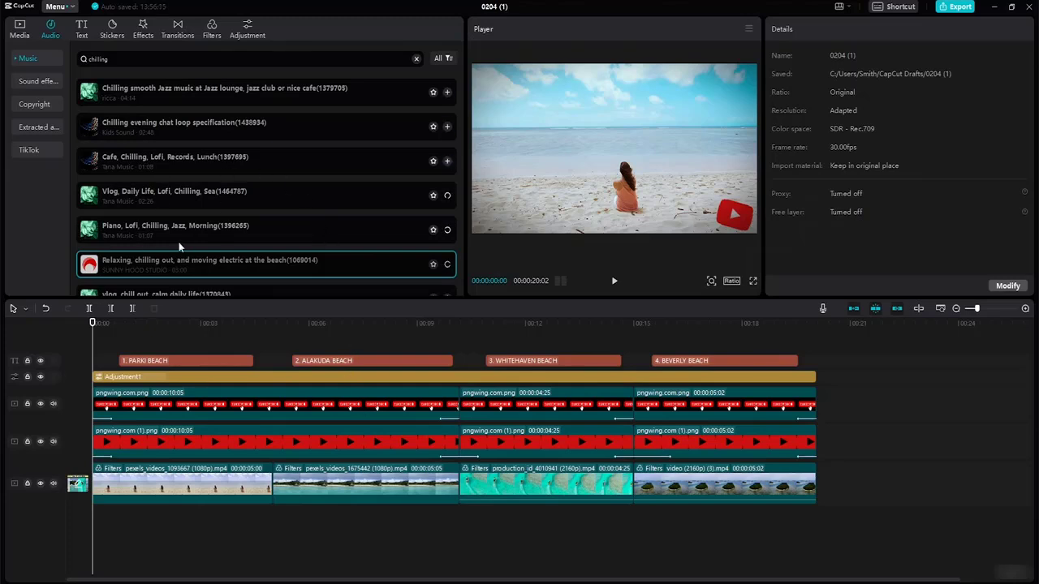
- Preview each of the first six chilling tracks, then replay "Chilling evening chat loop specification(1438934)"
click(93, 95)
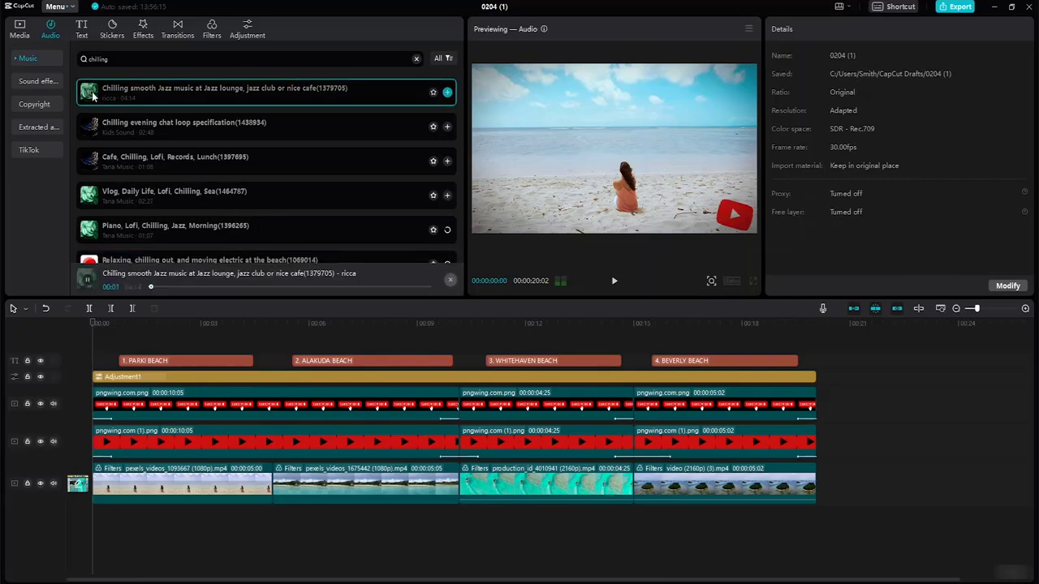
click(92, 135)
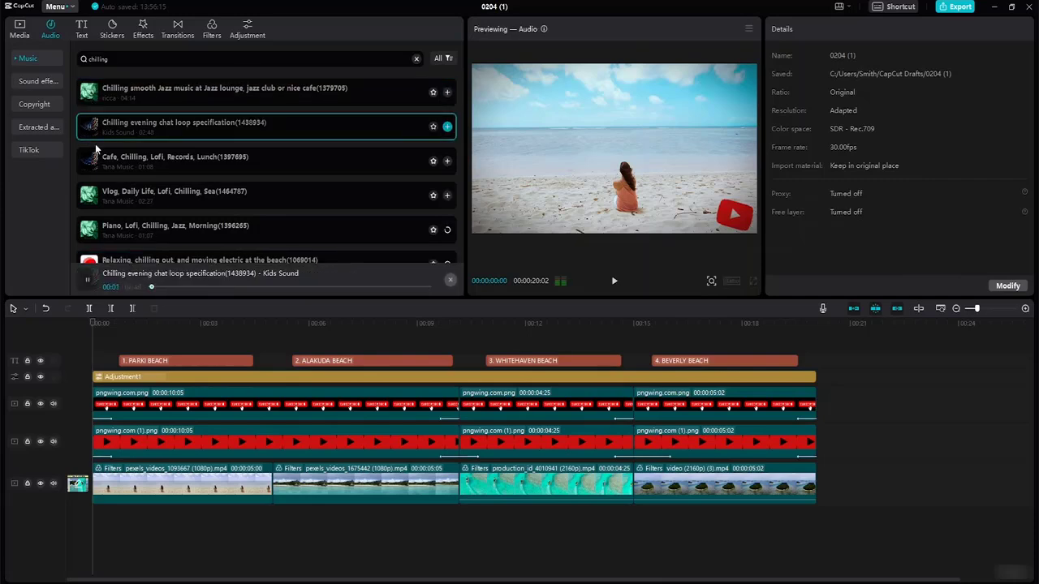
click(91, 166)
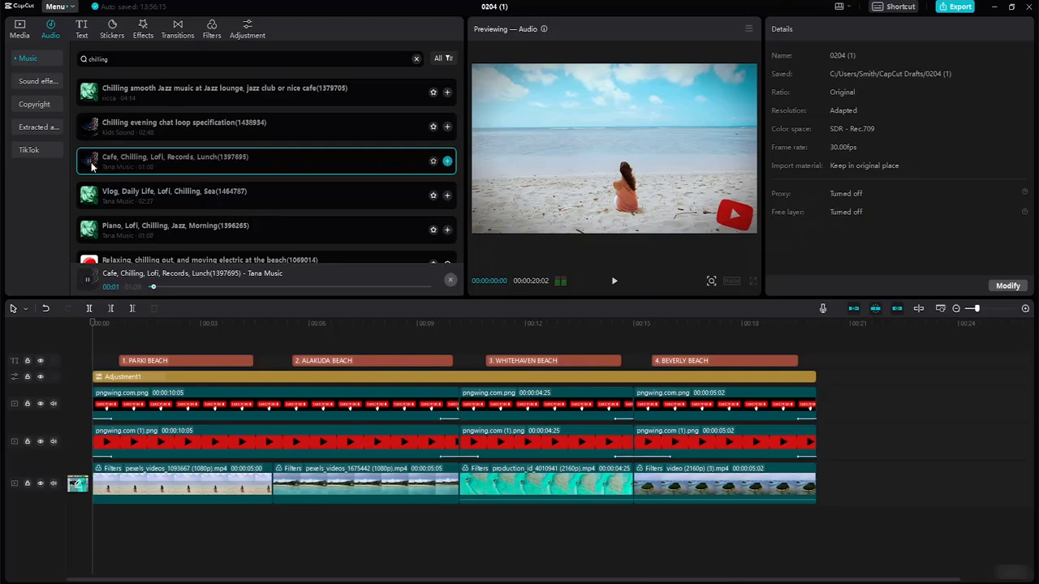
click(92, 198)
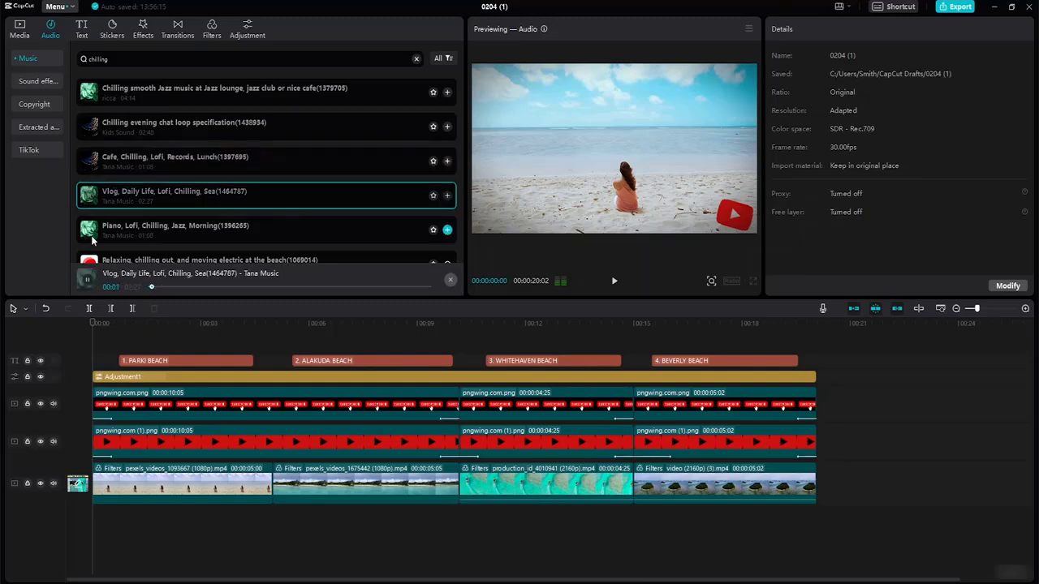
click(89, 237)
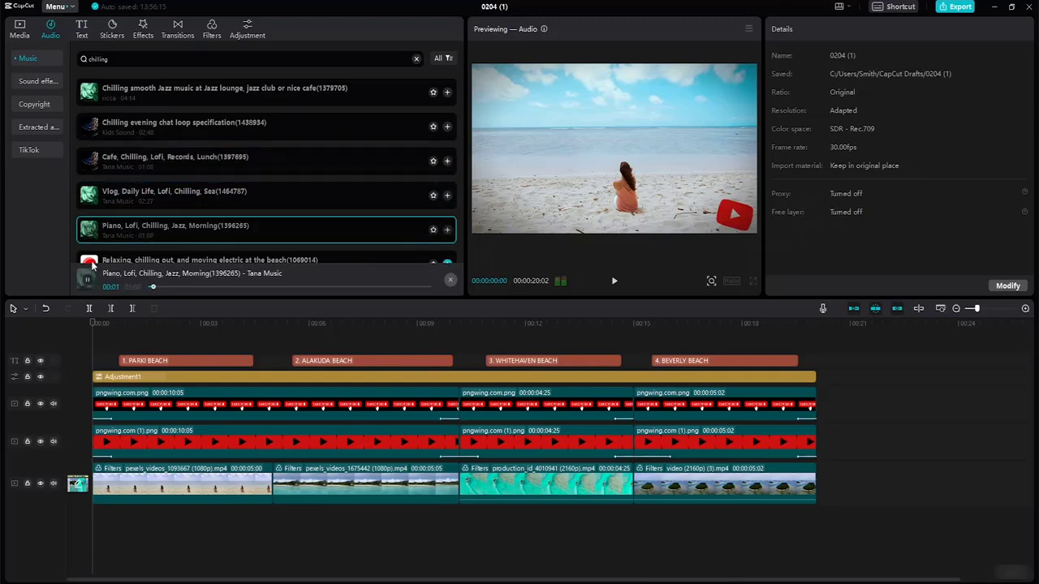
click(92, 264)
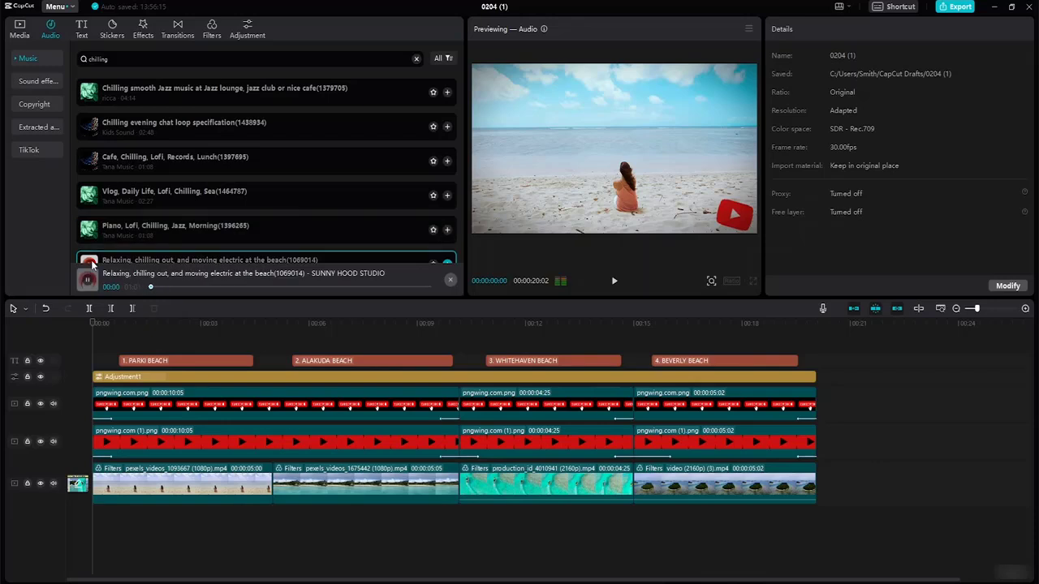
click(93, 130)
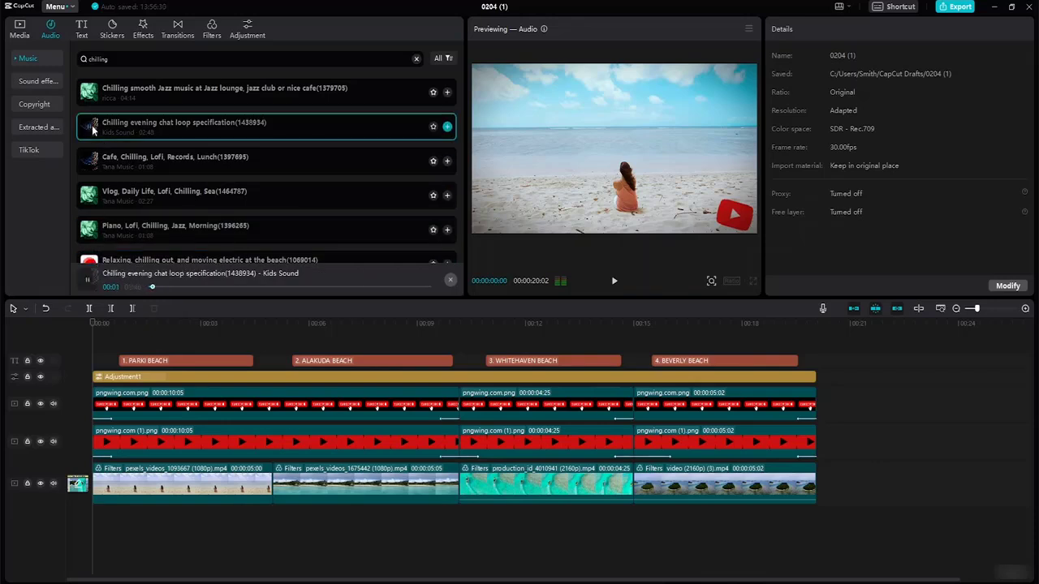
- Add "Chilling evening chat loop specification(1438934)" below the video clips, starting at 00:00 and trimmed to the video's end
drag(93, 130, 114, 516)
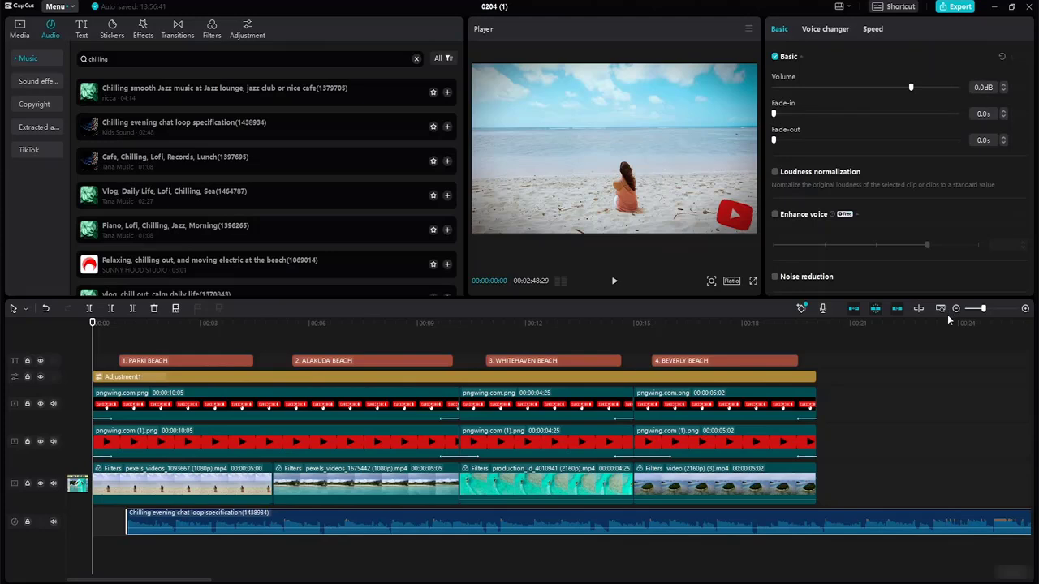
scroll(947, 334, down, 3)
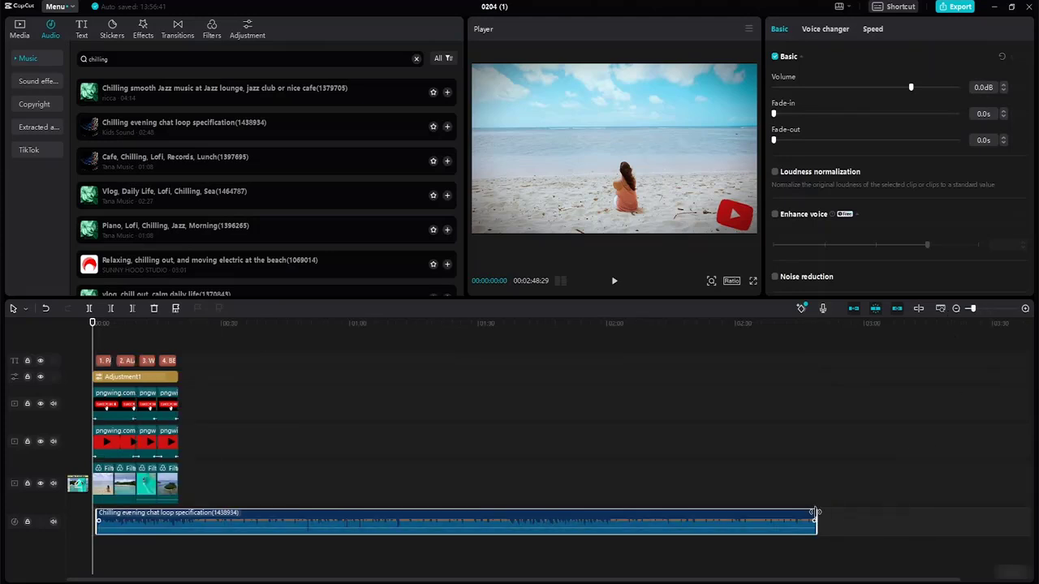
drag(815, 513, 179, 419)
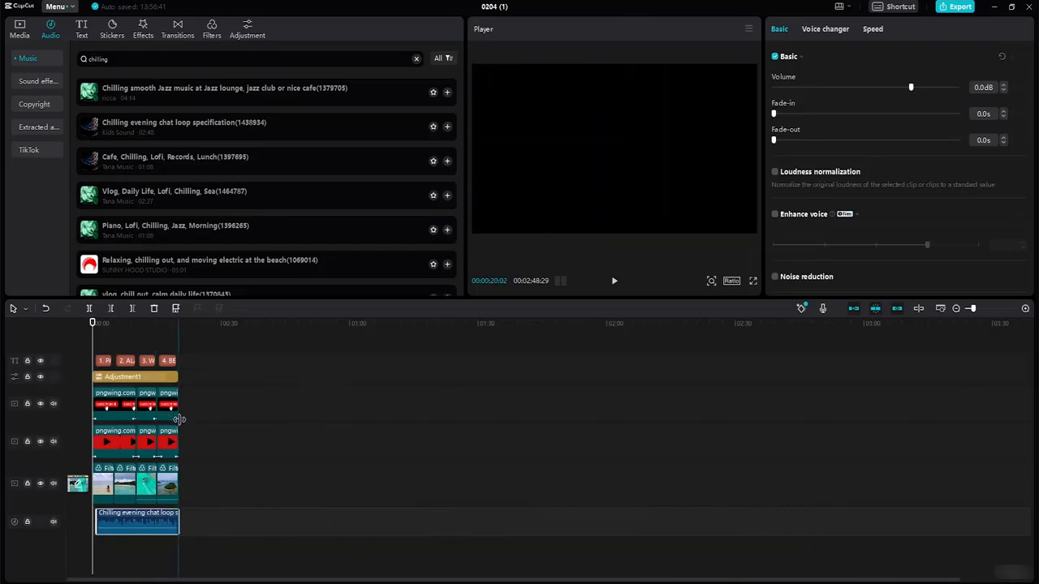
click(128, 521)
drag(172, 518, 177, 518)
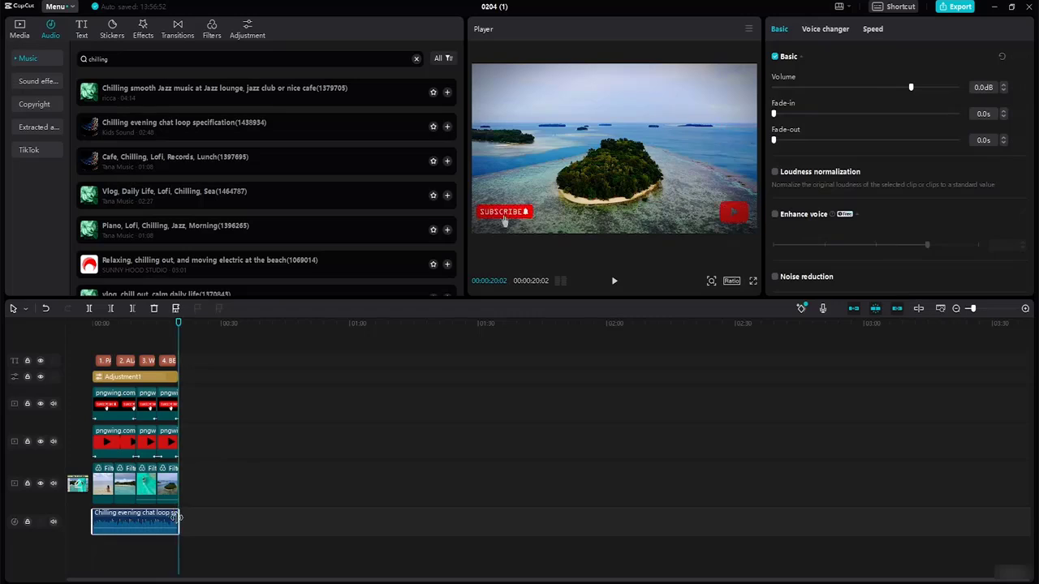
click(219, 510)
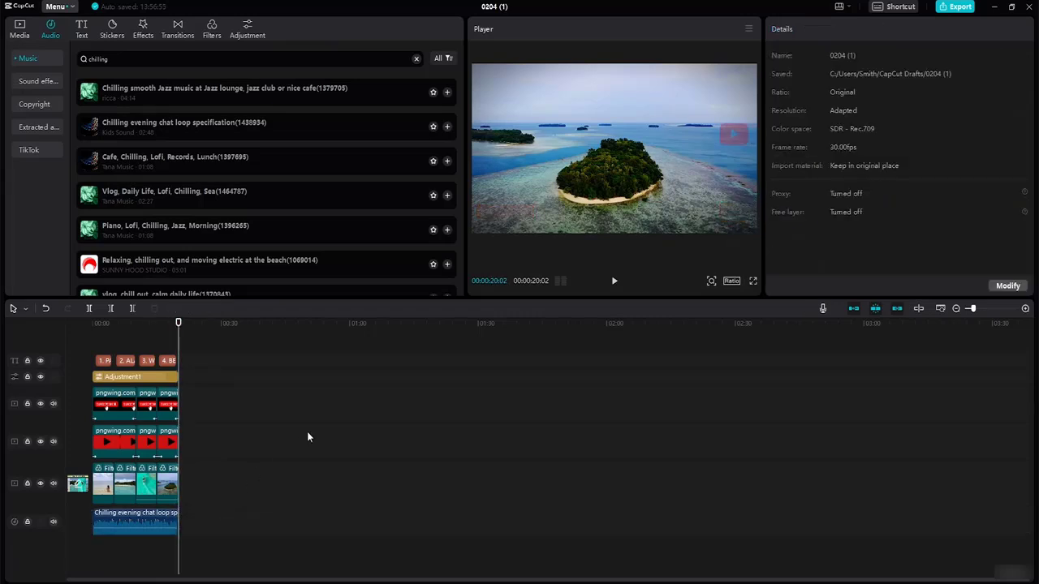
- Give the music clip a 0.5 s fade-in and a 0.5 s fade-out, and play the video from the start to review it
key(shift+z)
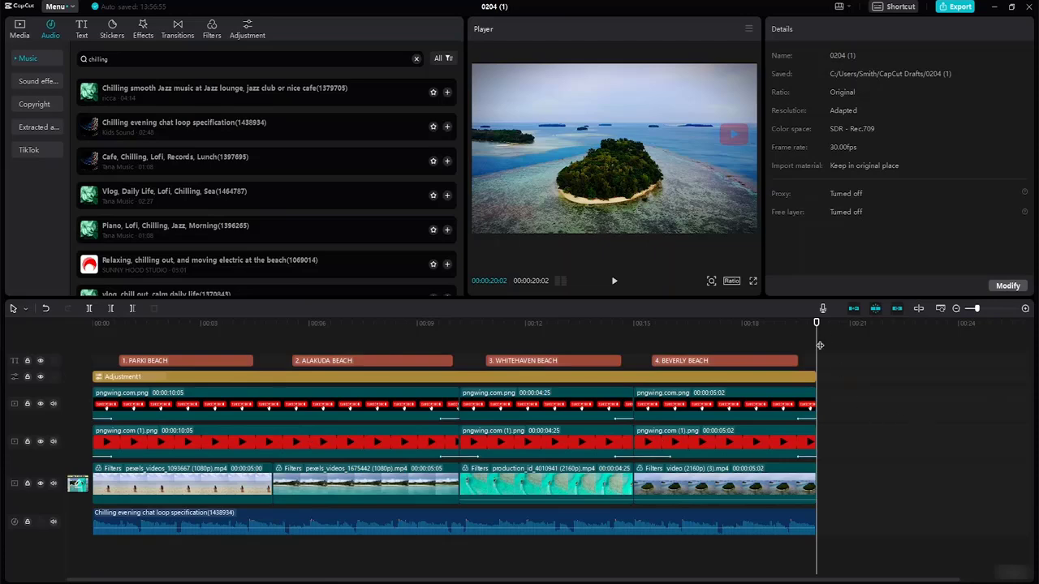
drag(816, 324, 87, 367)
click(150, 526)
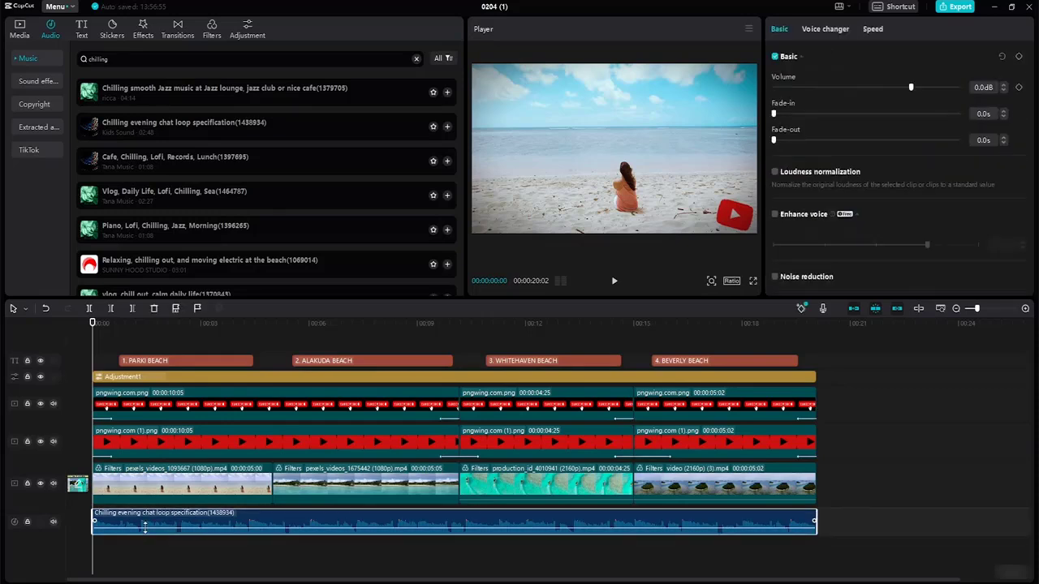
click(1003, 114)
click(1003, 113)
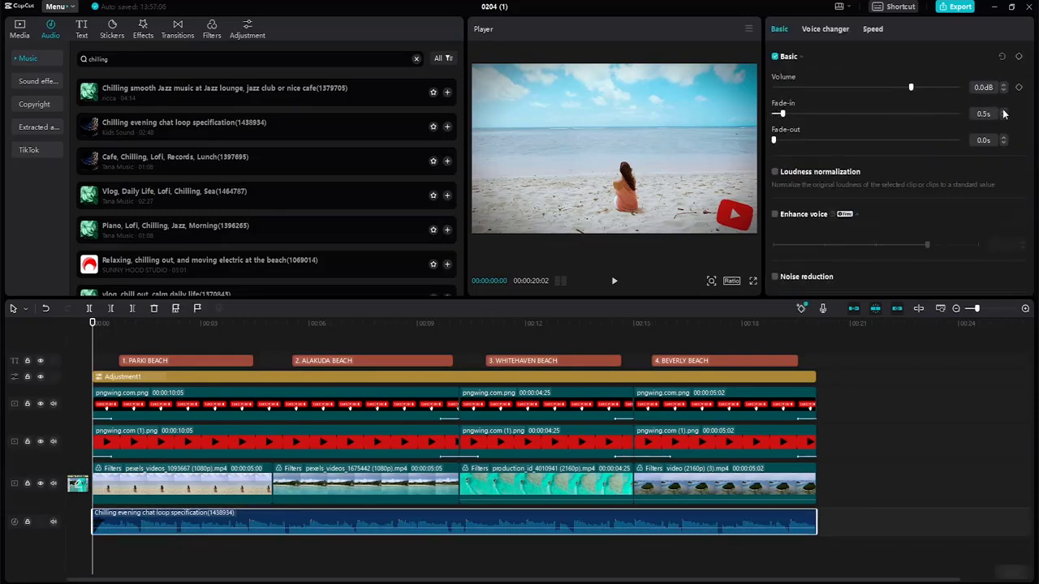
click(1003, 139)
click(1004, 139)
click(1003, 139)
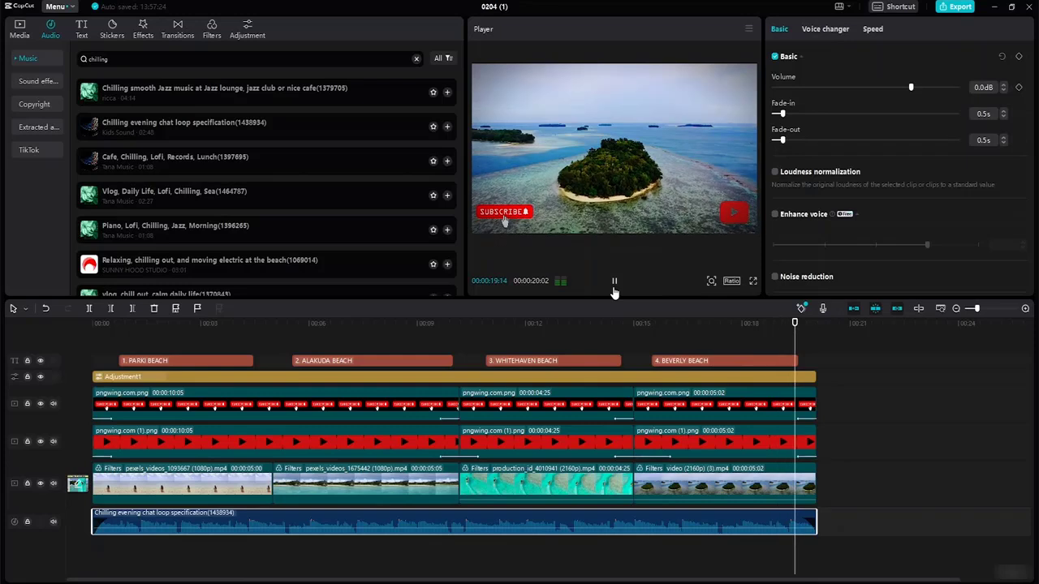
click(613, 287)
click(613, 287)
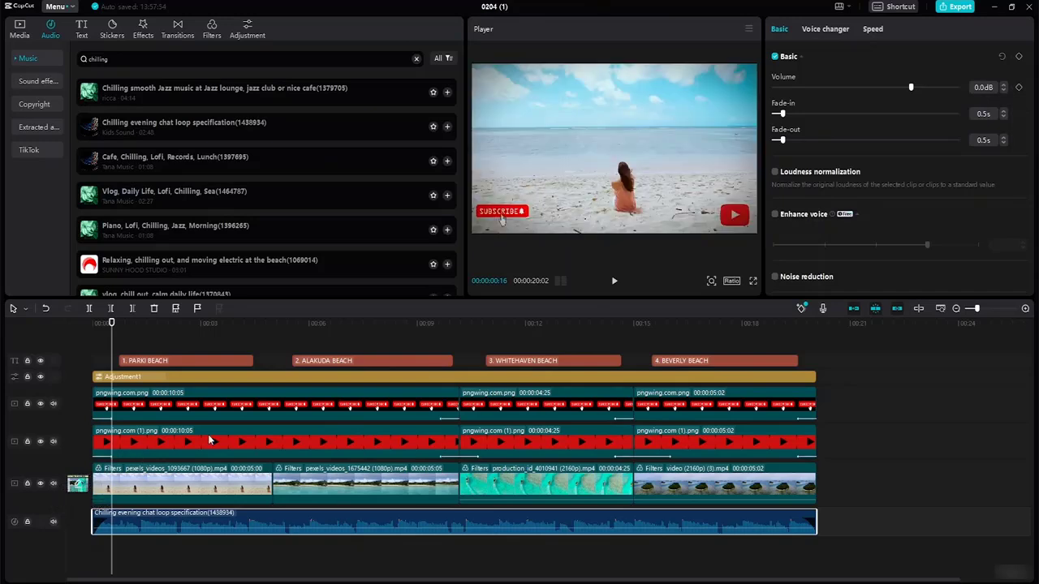
- Export the video titled "Youtube Video" to the Videos folder inside Capcut Semi-Advanced Tutorial Resource File - (4 Hrs), and dismiss the sharing options
click(959, 6)
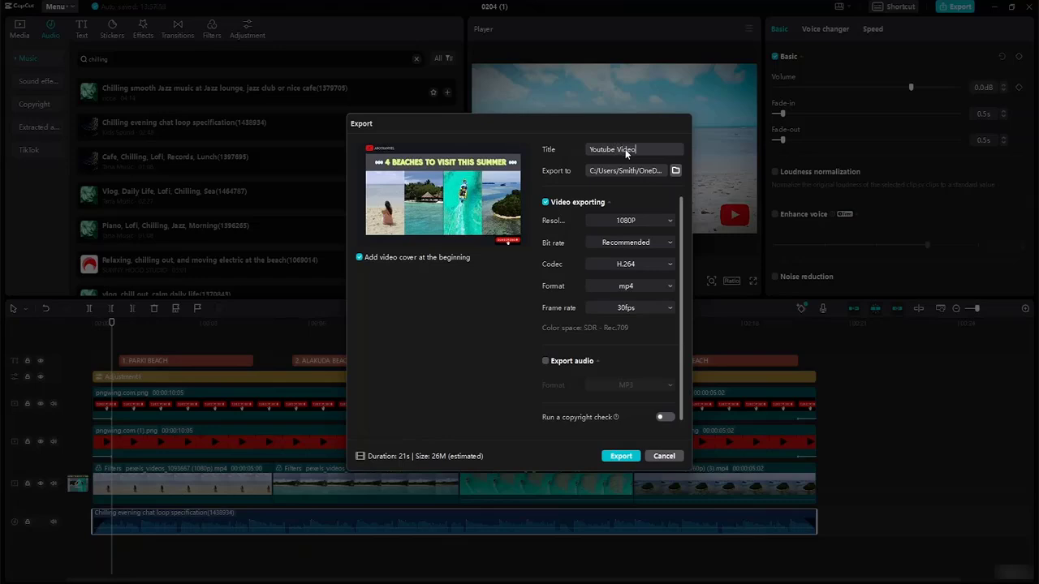
click(675, 171)
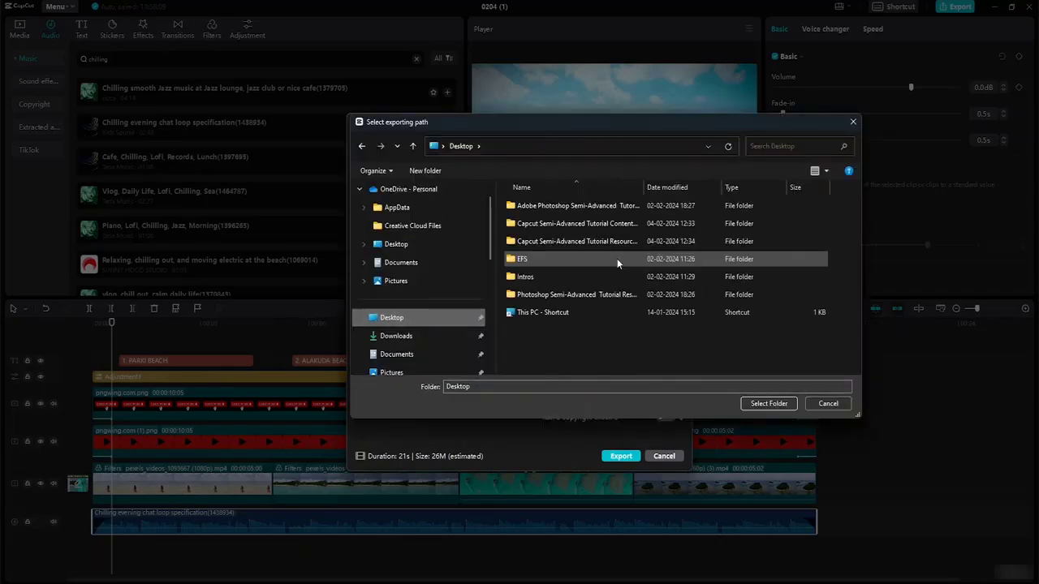
double_click(576, 241)
click(536, 294)
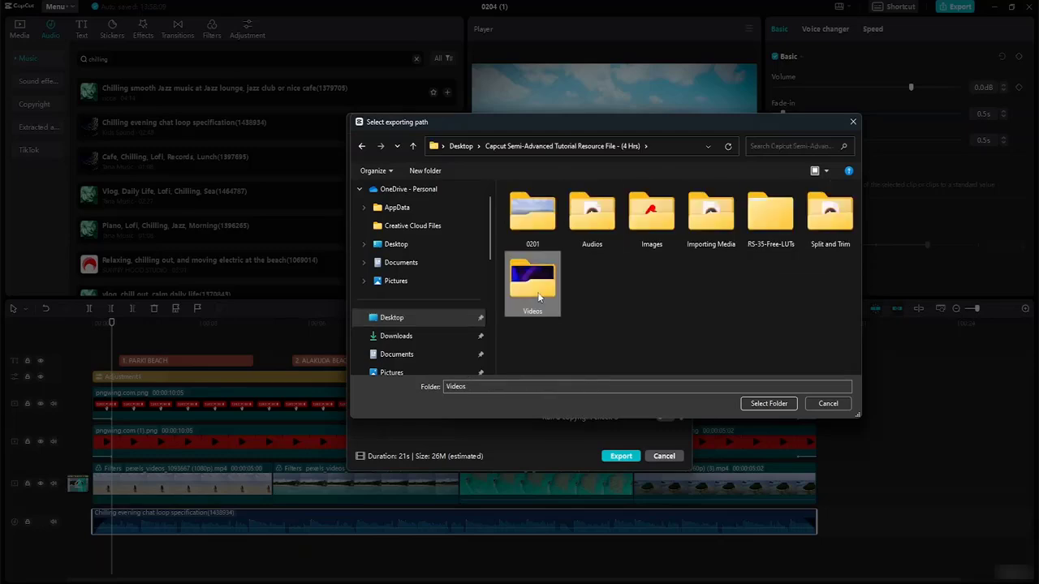
click(765, 404)
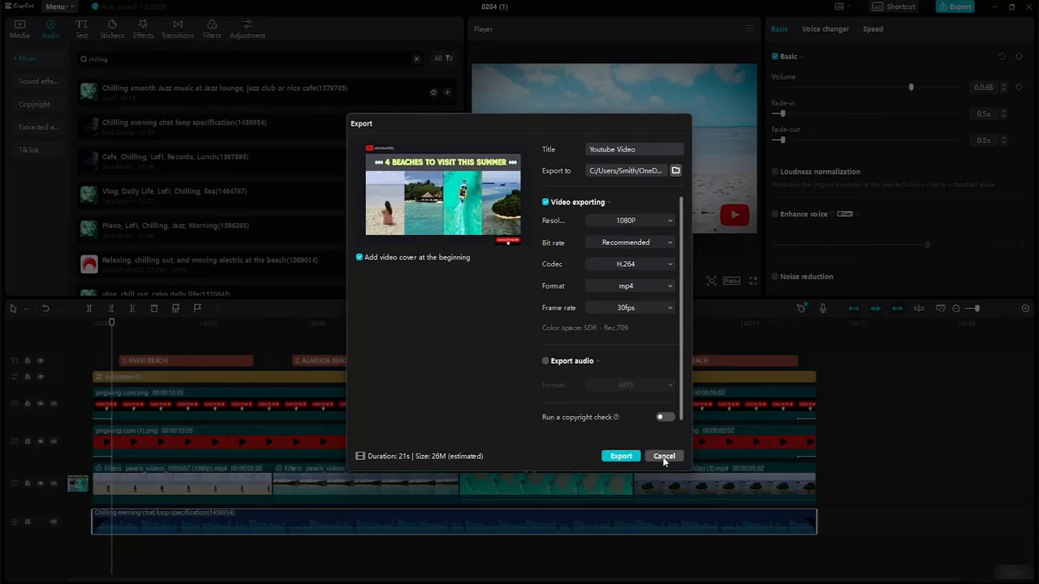
click(621, 456)
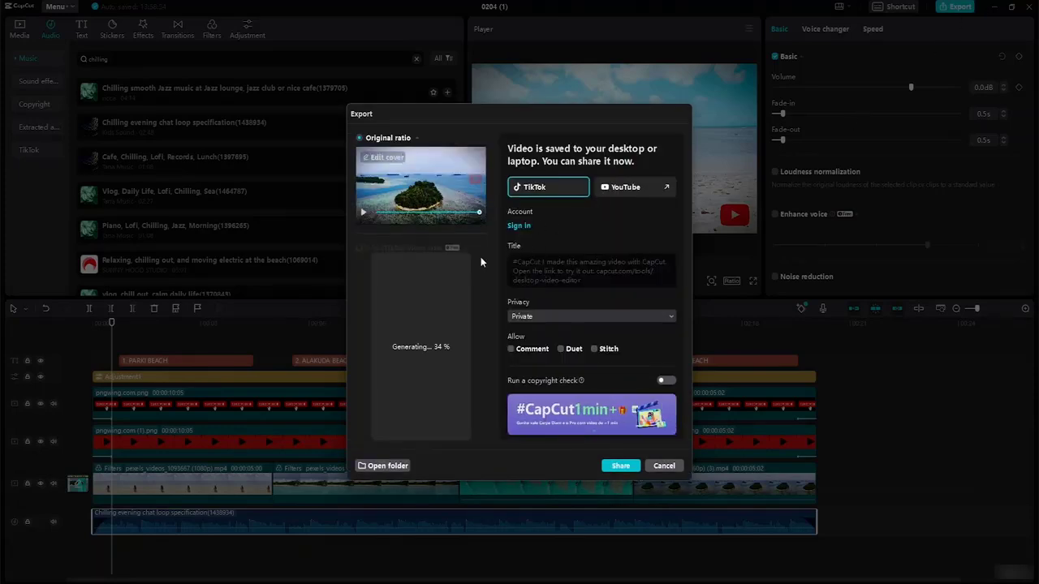
click(664, 466)
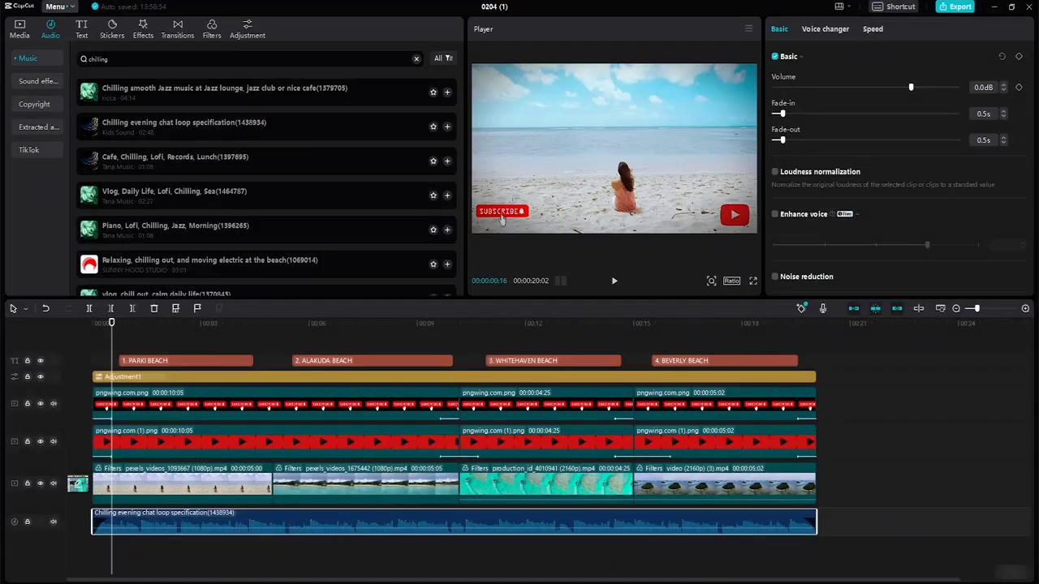
- In File Explorer, open the exported Youtube Video folder under Desktop, Capcut Semi-Advanced Tutorial Resource File - (4 Hrs), Videos
key(super+e)
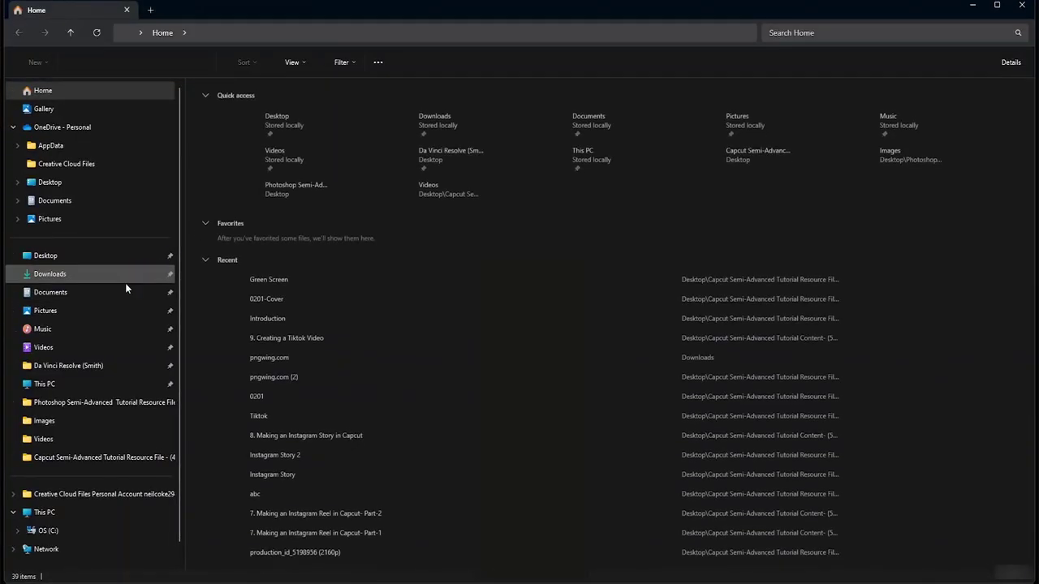
click(104, 256)
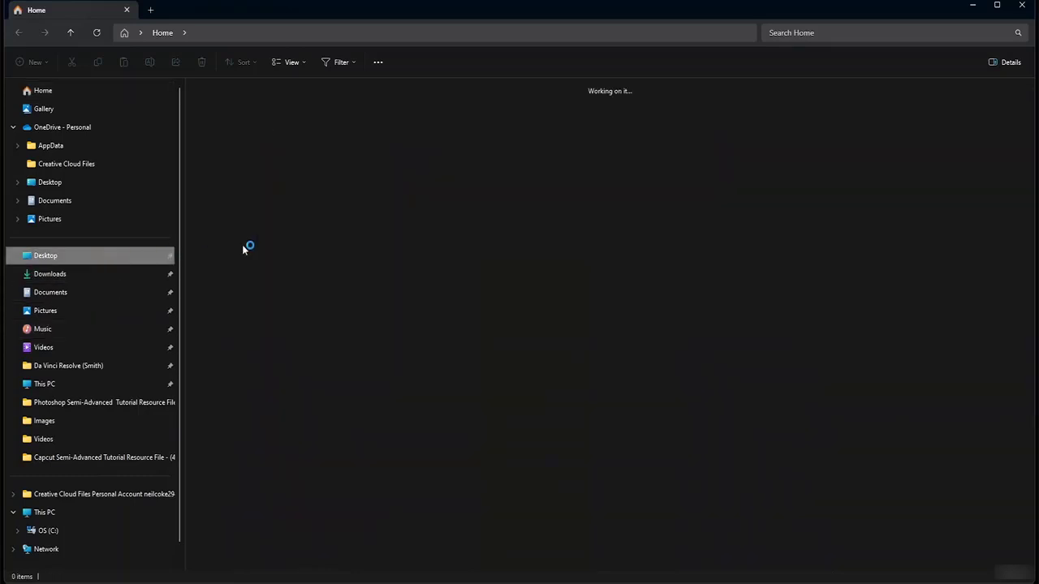
double_click(346, 156)
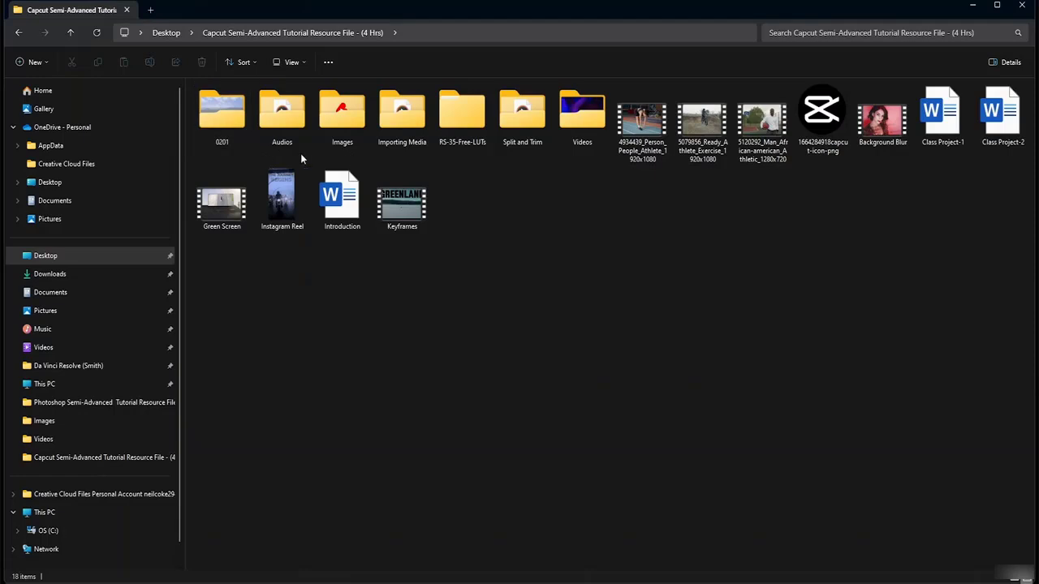
double_click(570, 128)
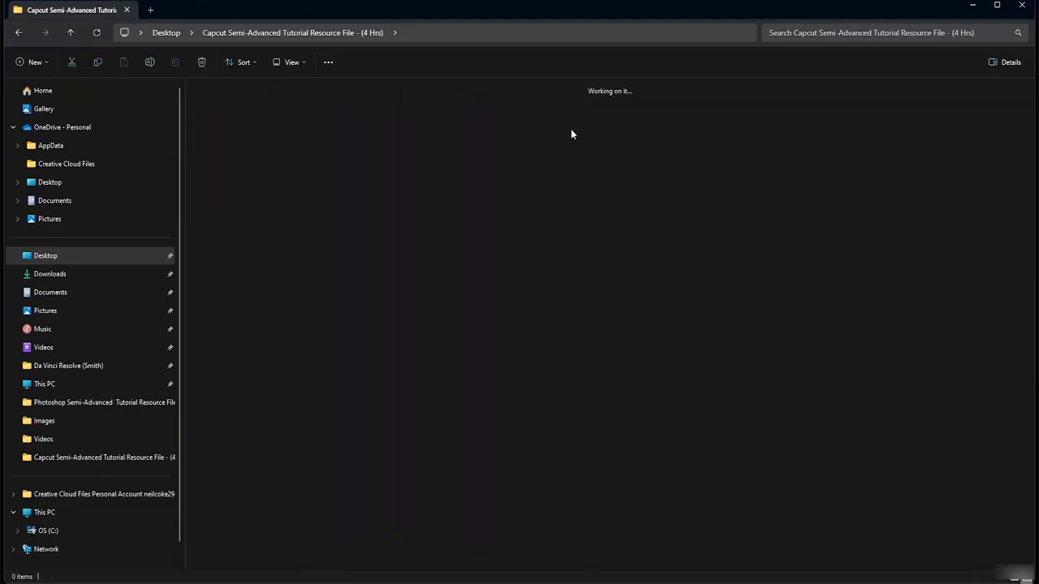
double_click(239, 129)
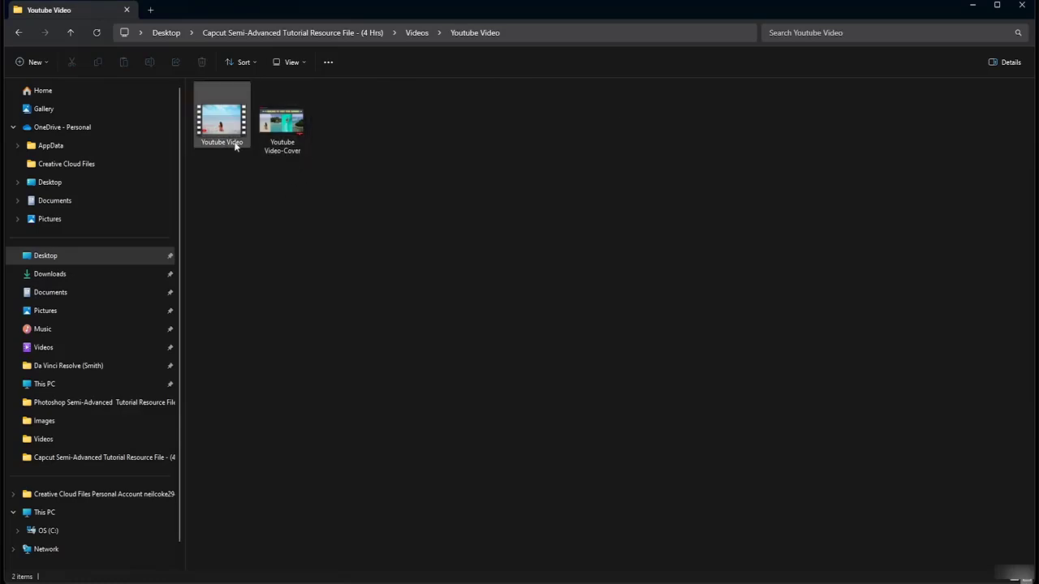
- View the exported Youtube Video-Cover image, close it, and play the exported Youtube Video file in Media Player
click(287, 145)
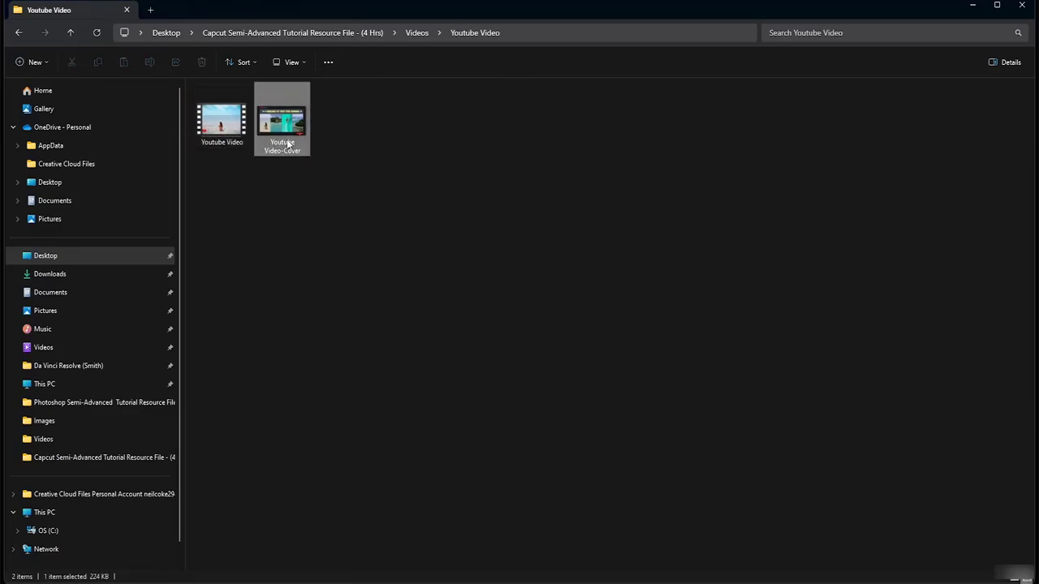
key(Return)
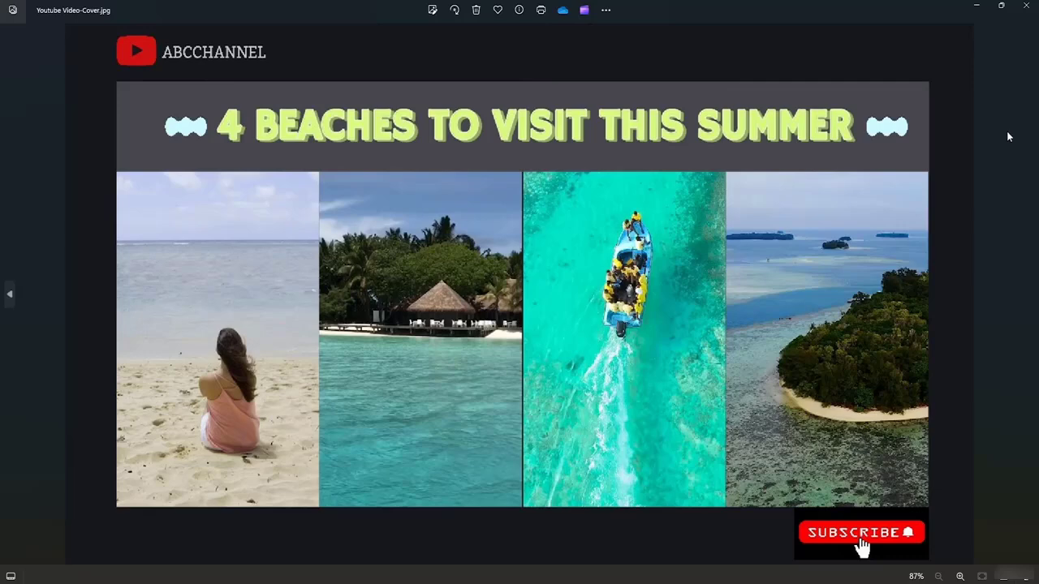
click(1026, 6)
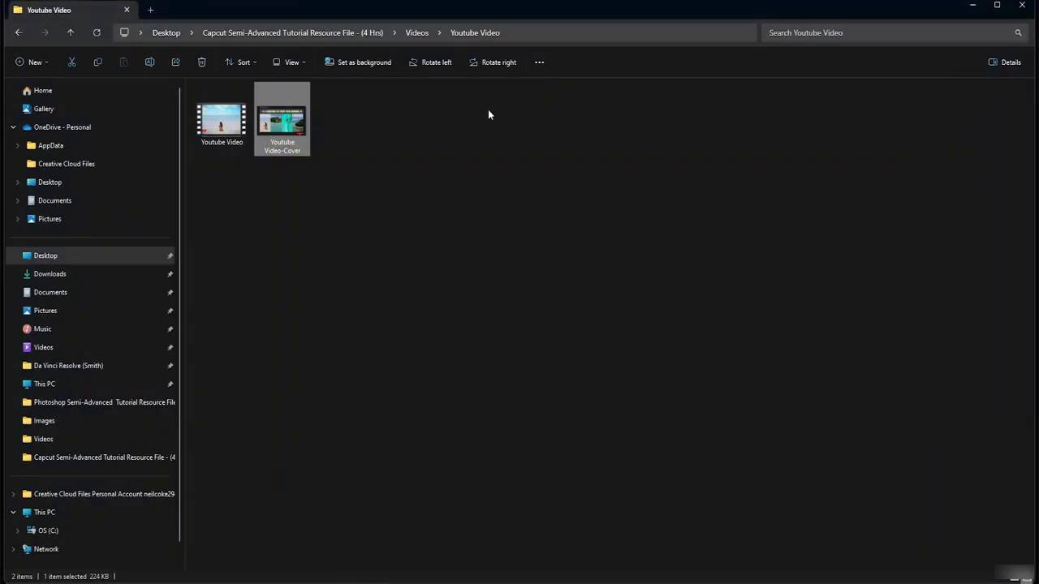
double_click(219, 143)
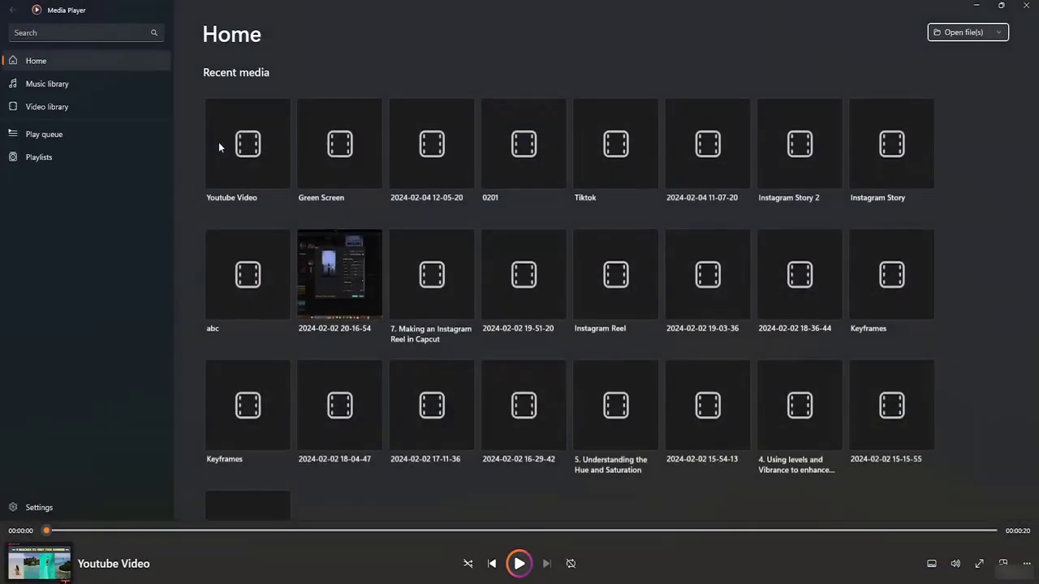
- Close Media Player and the exported Youtube Video folder window, and return to CapCut
click(1026, 5)
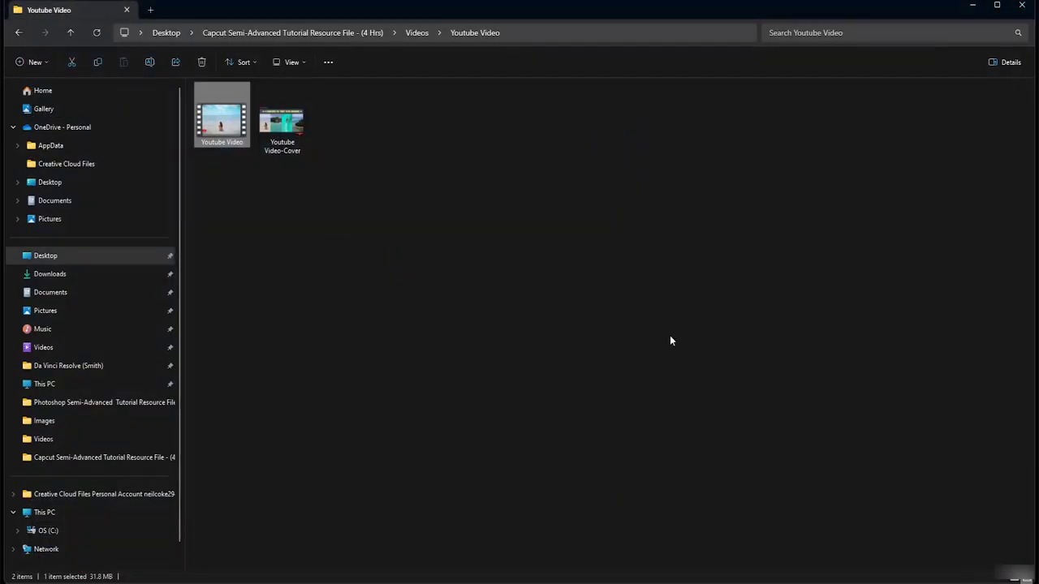
click(1021, 5)
click(862, 430)
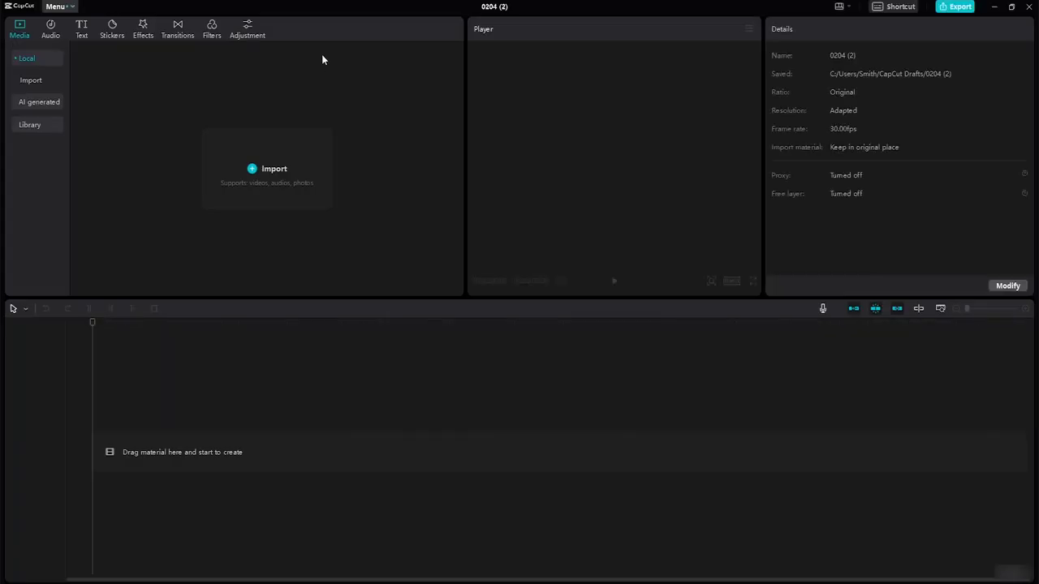
- Import the 4934439, 5079856 and 5120292 athlete videos from the Desktop folder Capcut Semi-Advanced Tutorial Resource File - (4 Hrs)
click(251, 176)
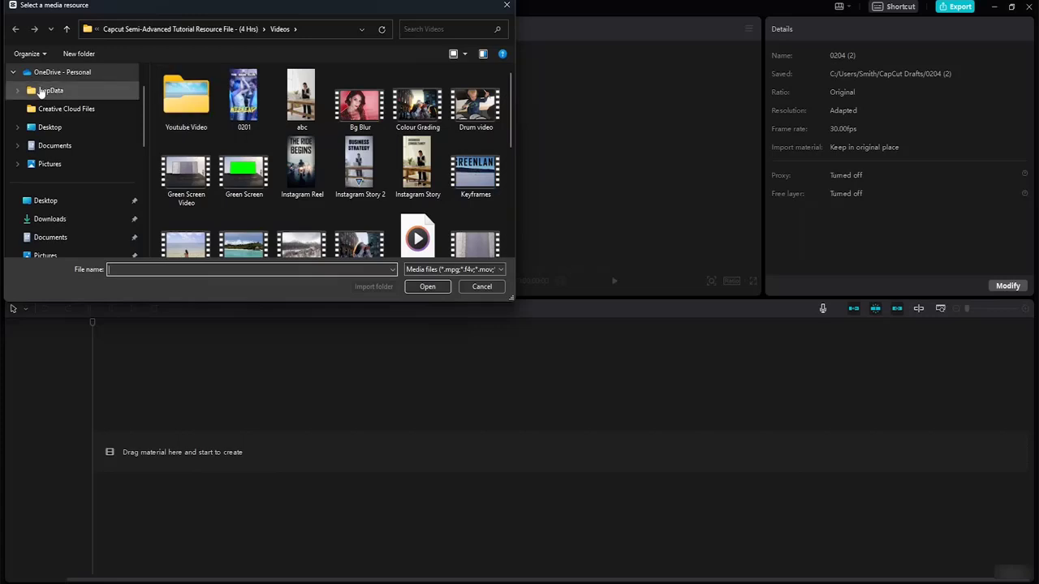
click(50, 202)
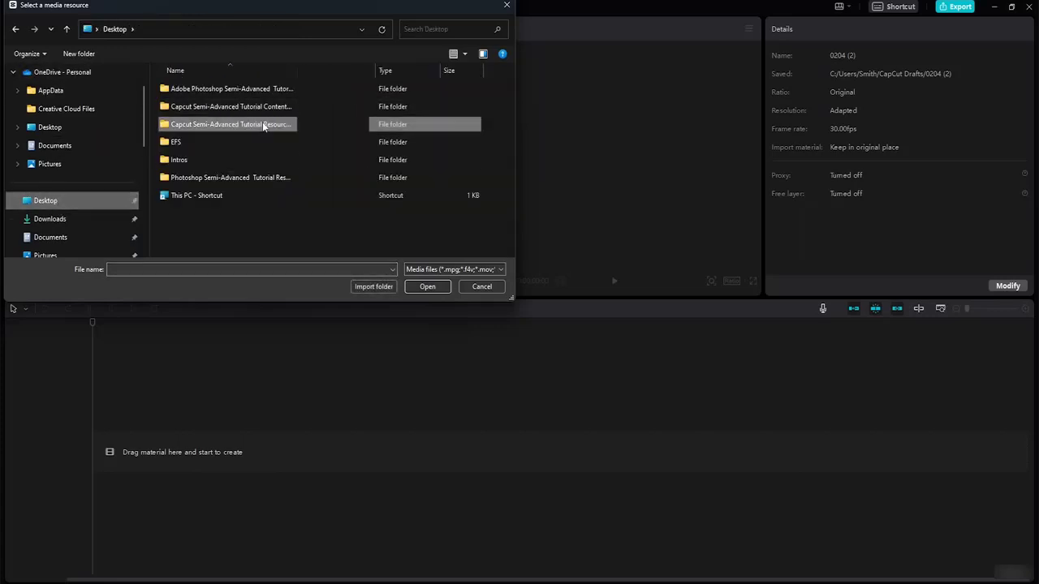
double_click(267, 125)
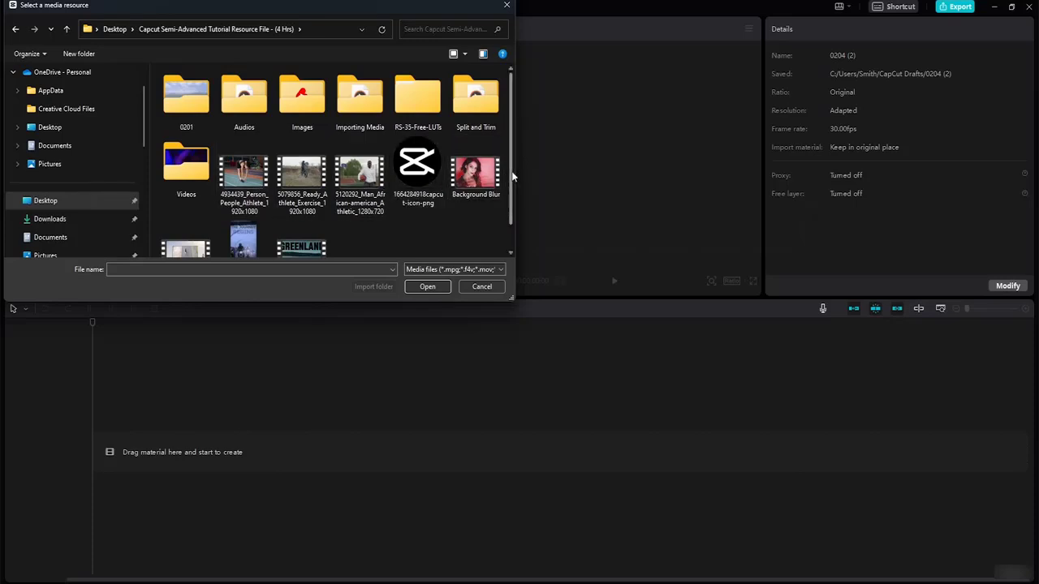
drag(512, 174, 512, 200)
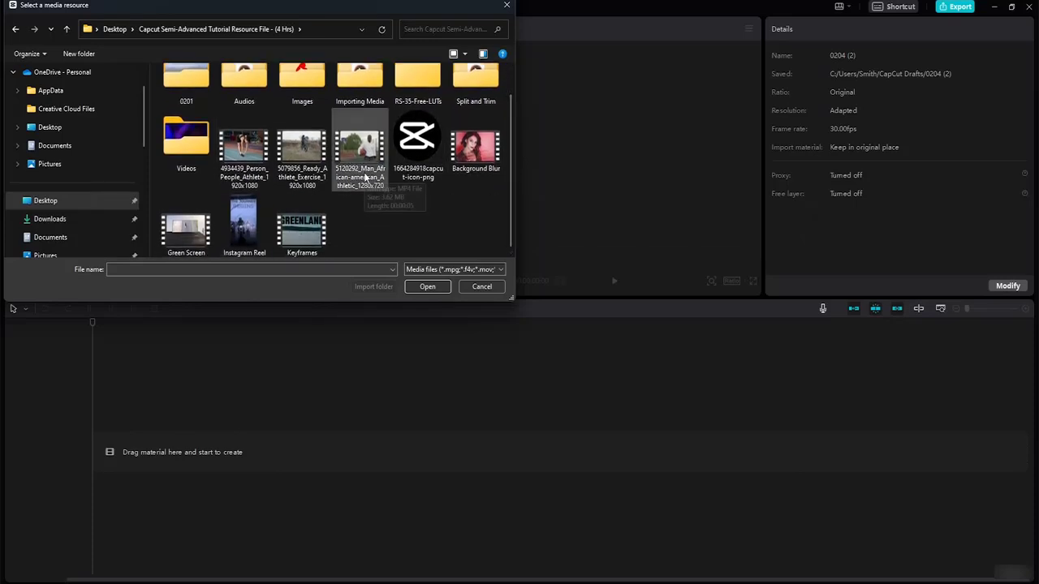
click(365, 174)
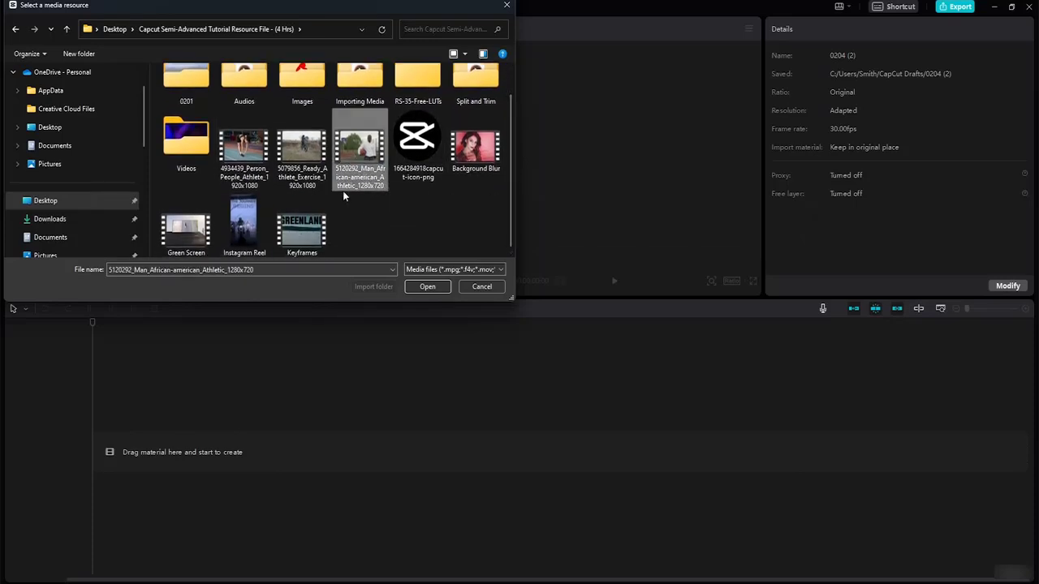
shift+click(245, 165)
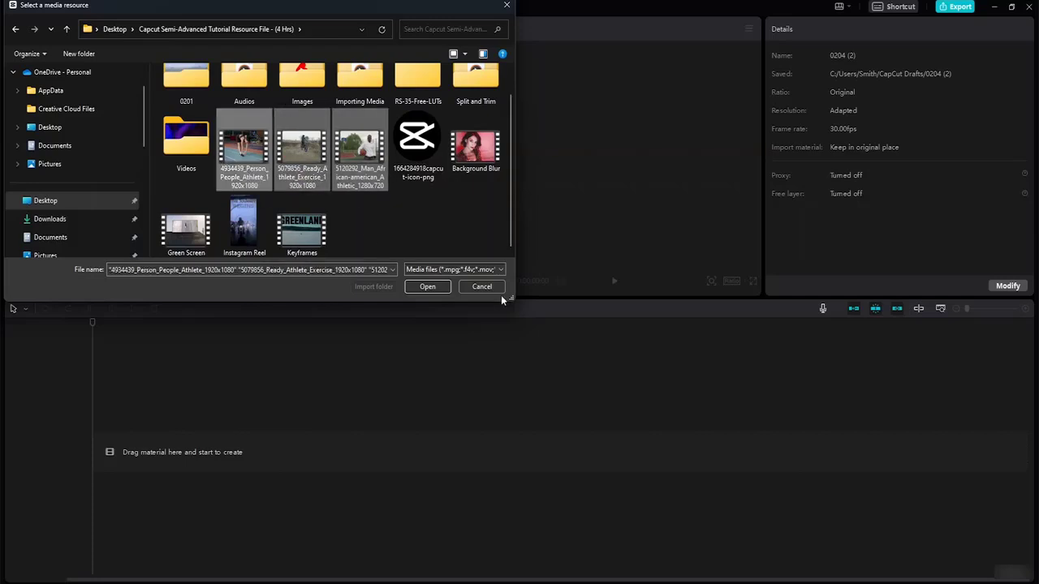
click(437, 288)
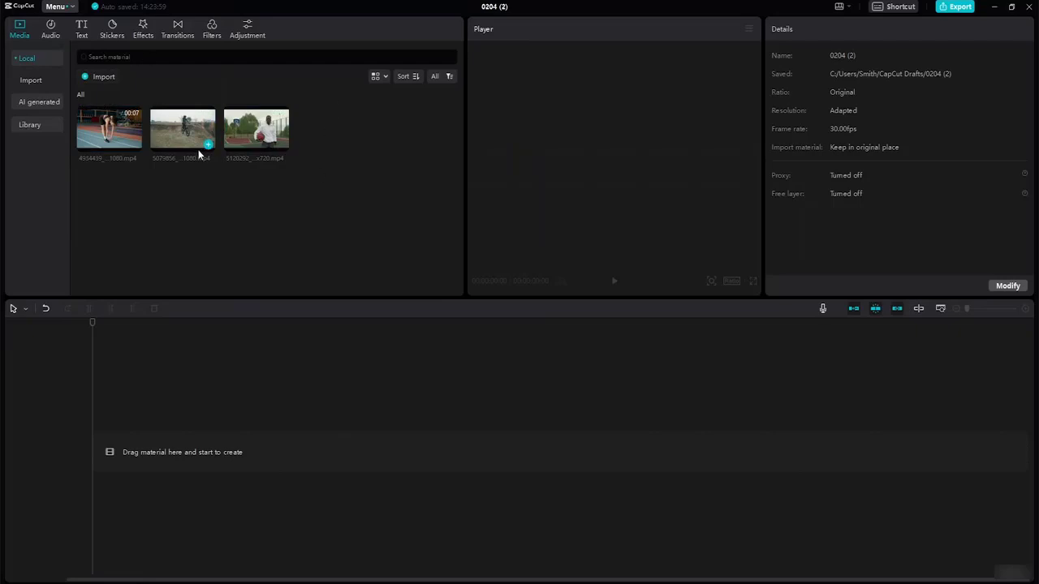
- Place the basketball clip, the bike-rider clip and the stretching-woman clip one after another on the main timeline track
drag(251, 141, 115, 447)
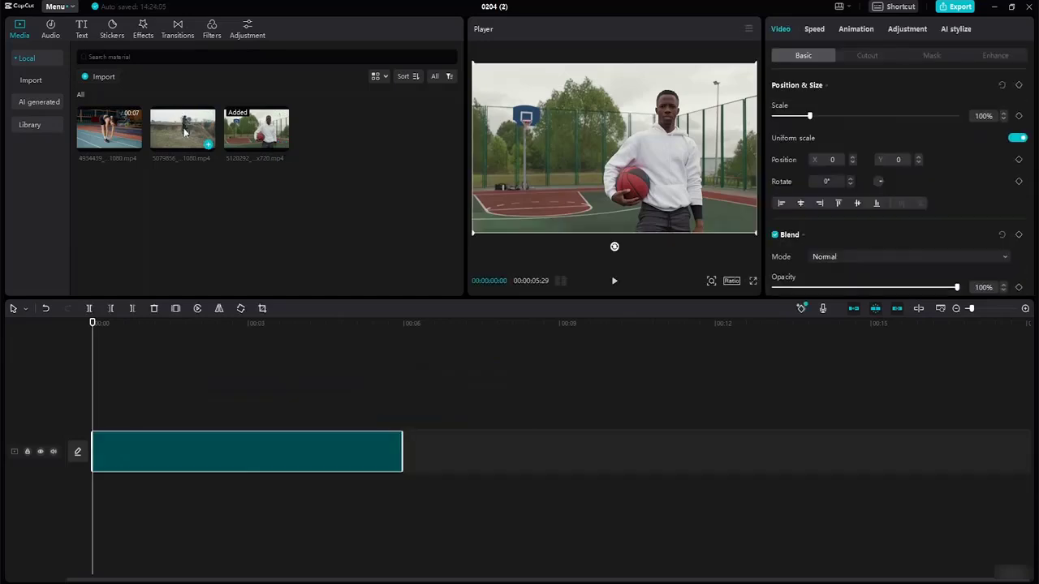
drag(184, 131, 402, 439)
drag(109, 134, 691, 443)
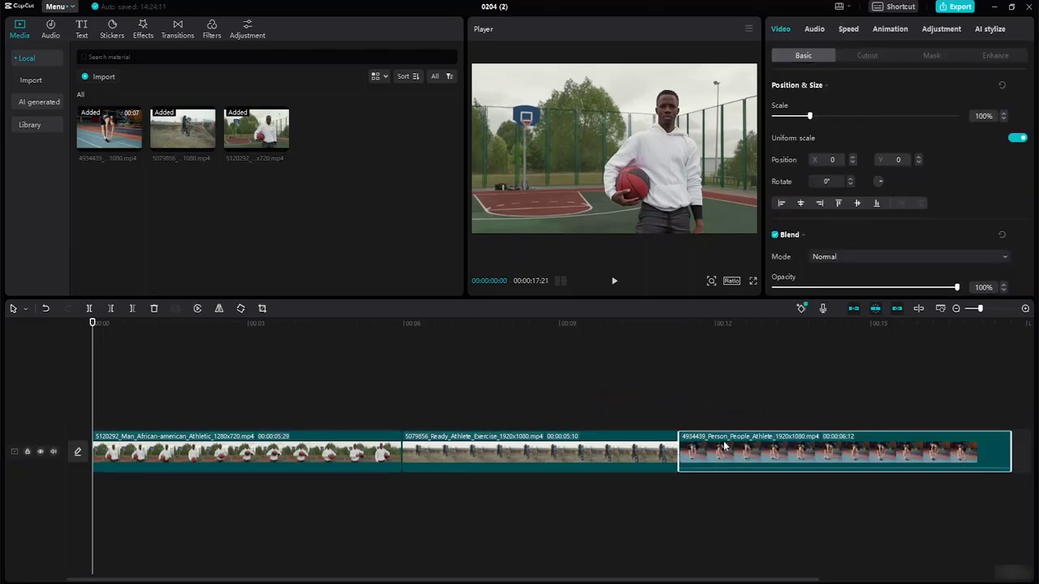
- Trim the end of each of the three timeline clips so that each lasts 5 seconds
click(310, 444)
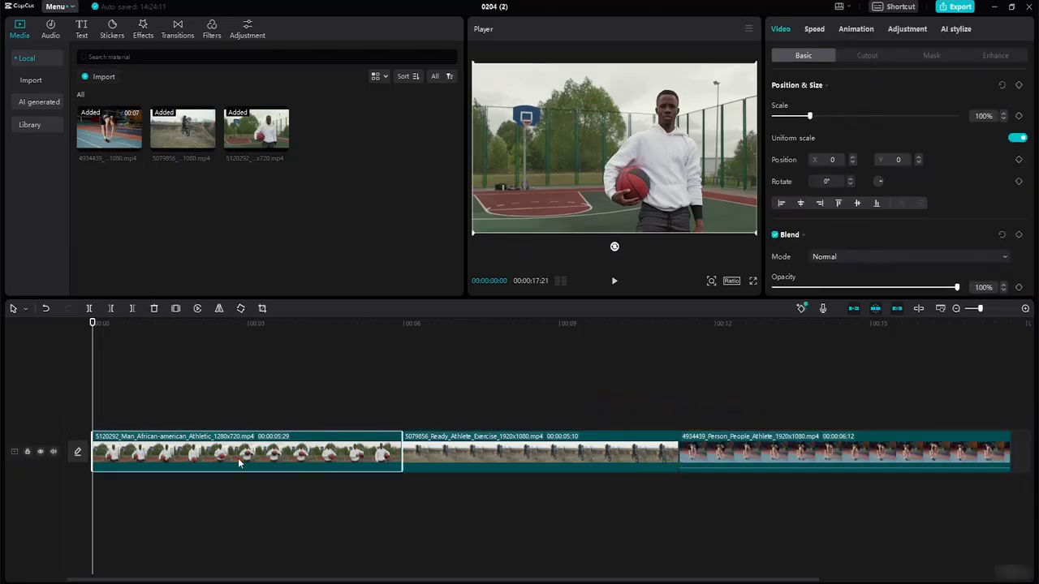
mouse_move(93, 454)
mouse_down()
mouse_move(204, 475)
mouse_move(79, 463)
mouse_up()
drag(401, 454, 353, 472)
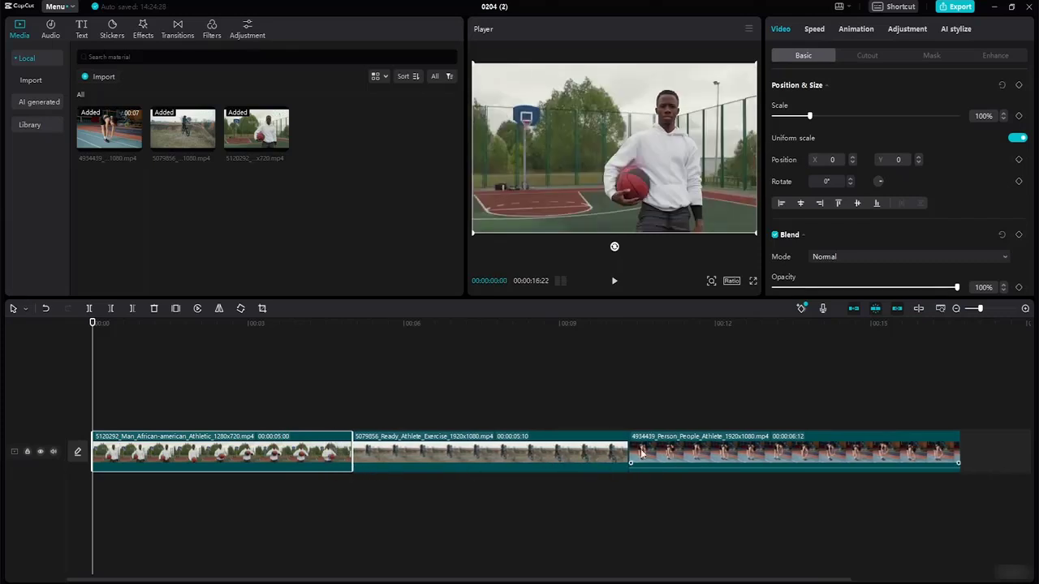
click(602, 454)
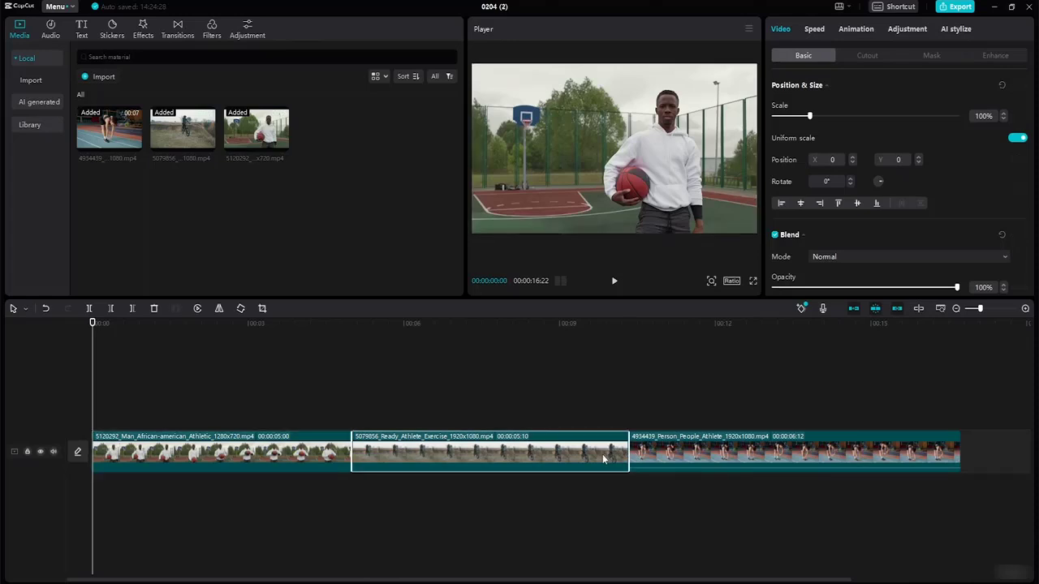
drag(632, 452, 609, 449)
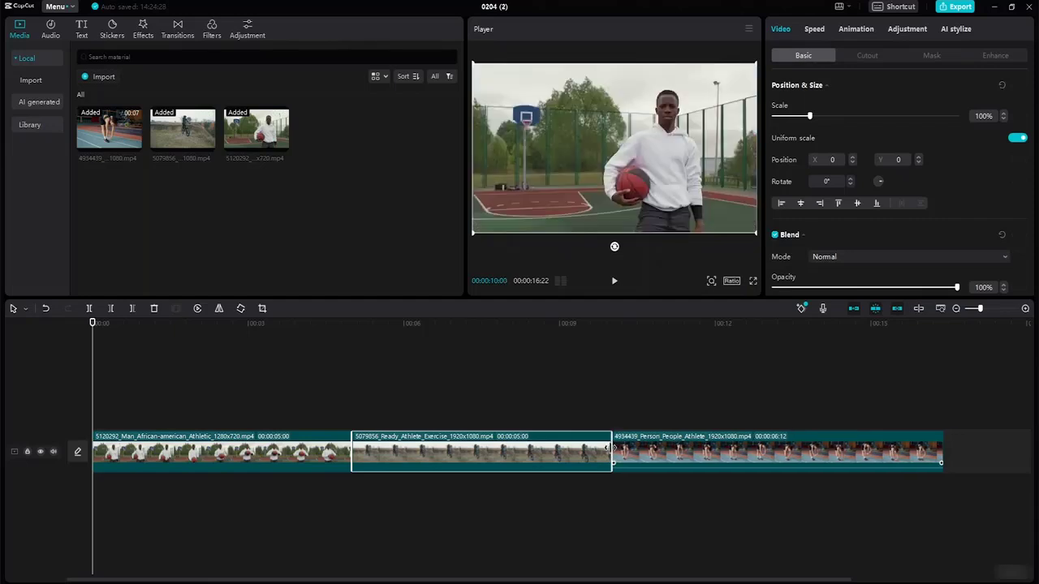
click(913, 456)
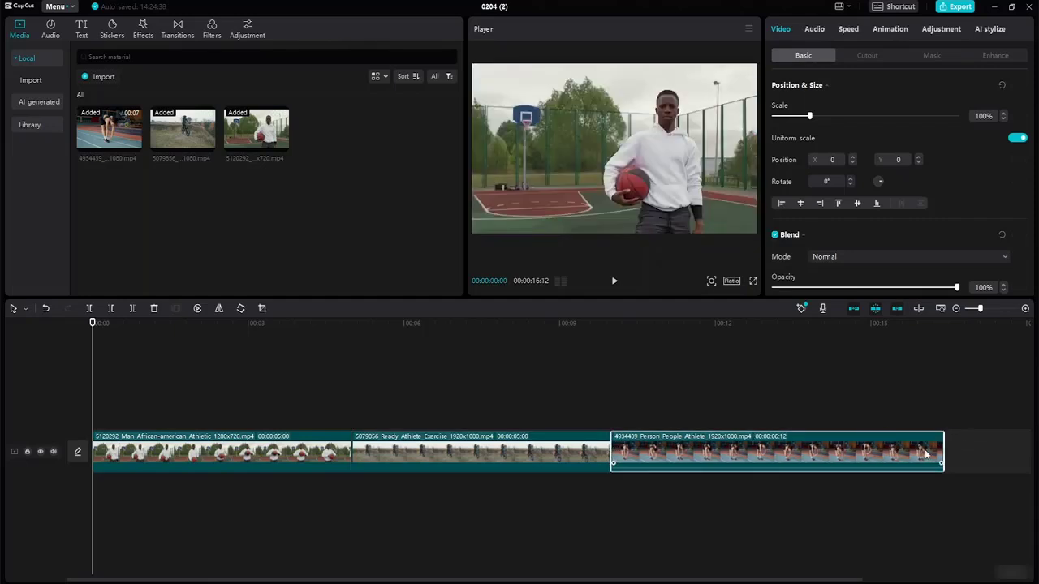
drag(942, 444, 869, 440)
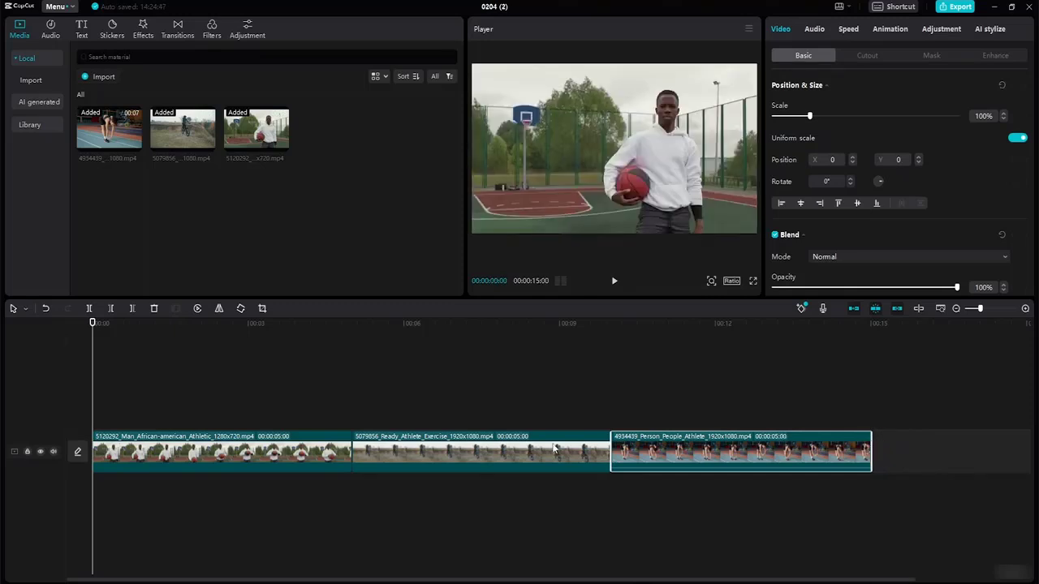
- Select the basketball clip and set the project's aspect ratio to 9:16, after trying 16:9
click(330, 417)
click(305, 452)
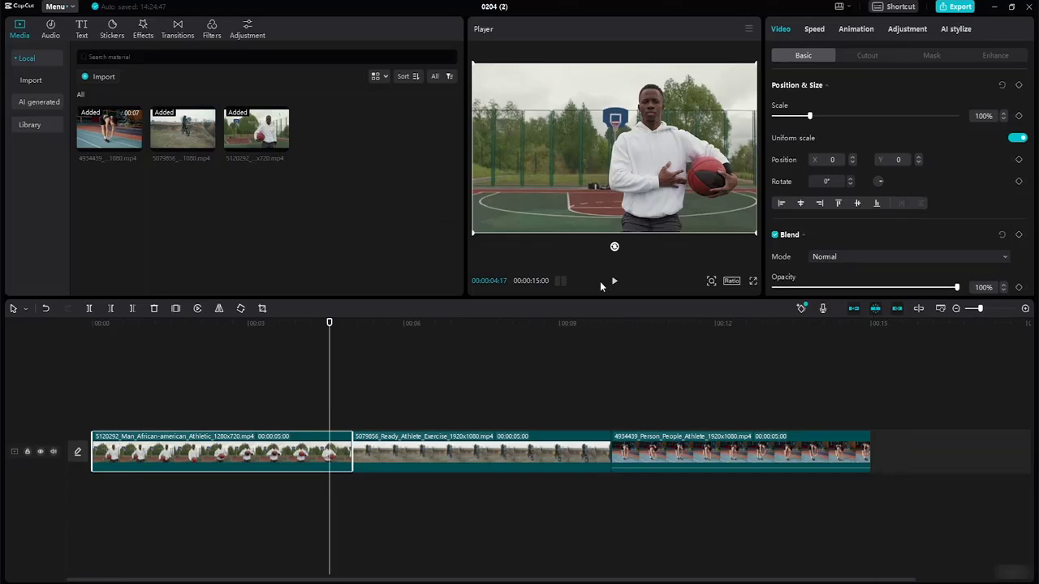
click(738, 279)
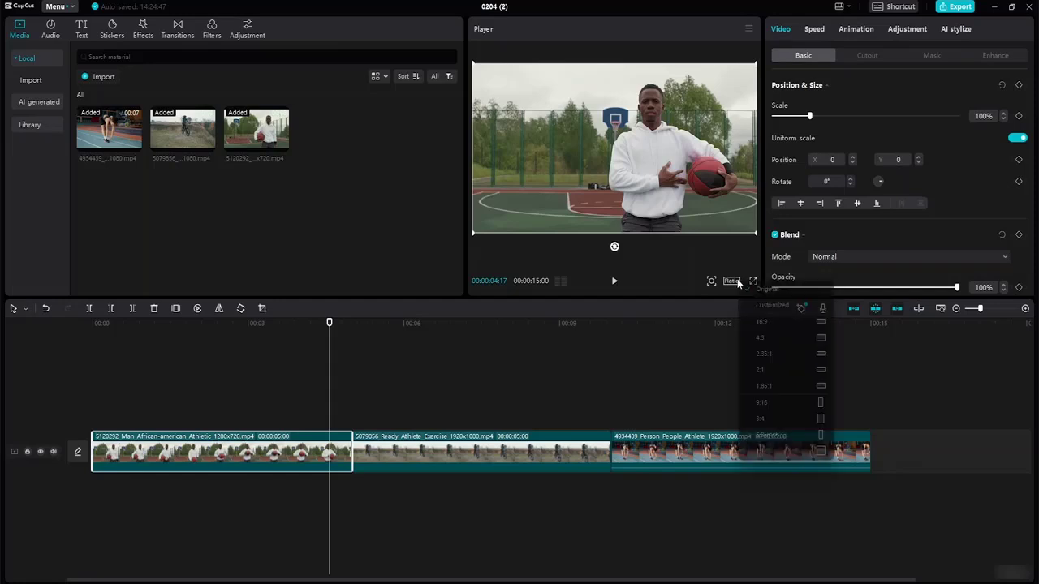
click(763, 322)
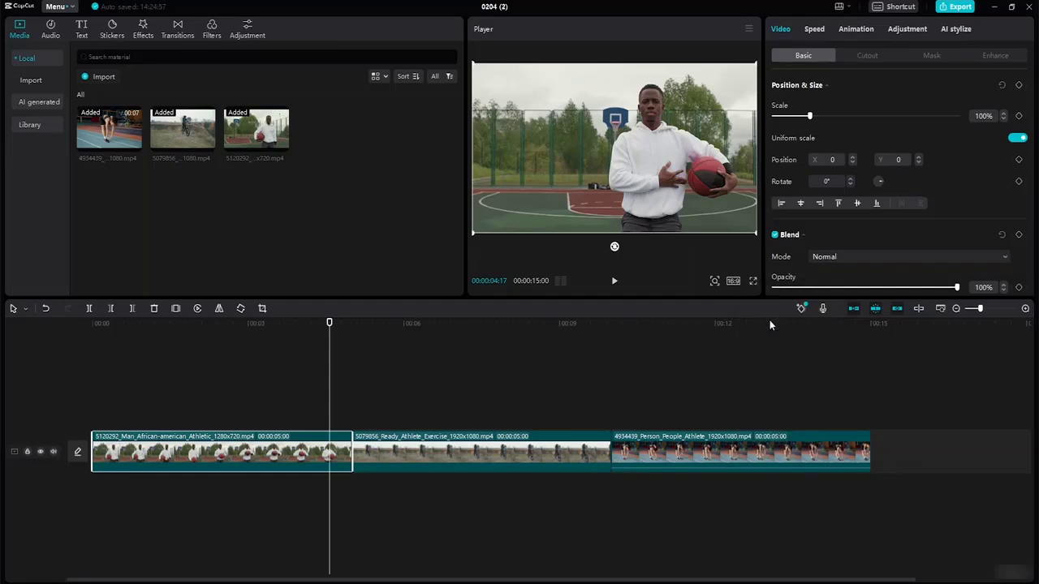
click(734, 281)
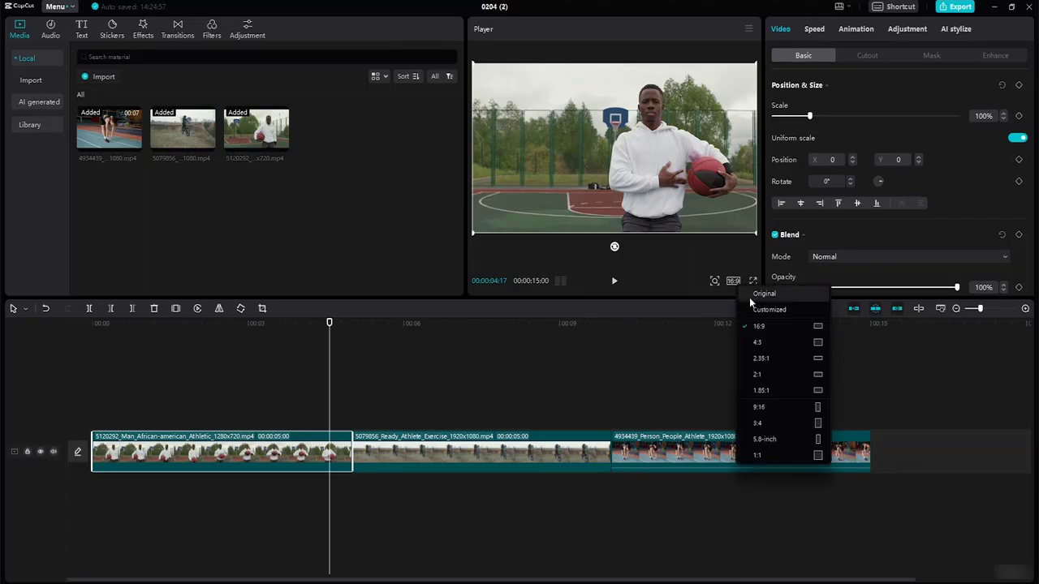
click(776, 405)
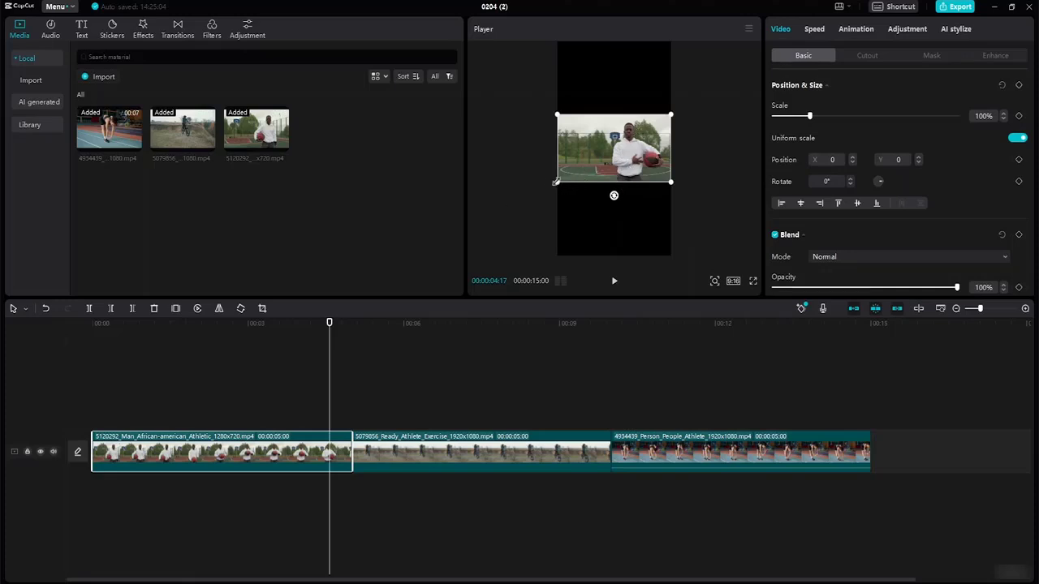
- Scale the basketball clip to about 328% to fill the vertical frame, and shift it to about X -957 to centre the man
drag(555, 182, 481, 477)
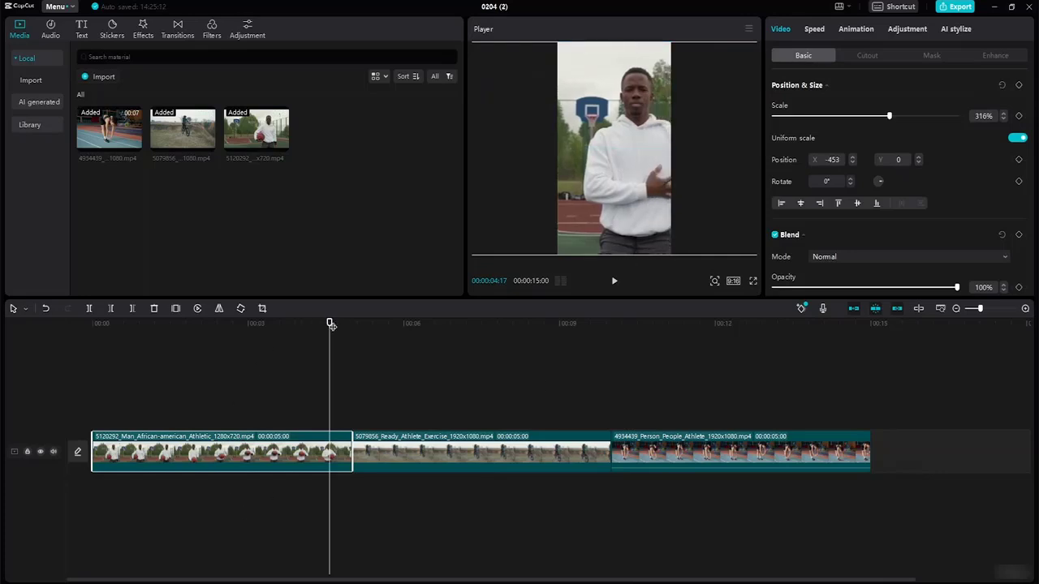
drag(329, 323, 32, 314)
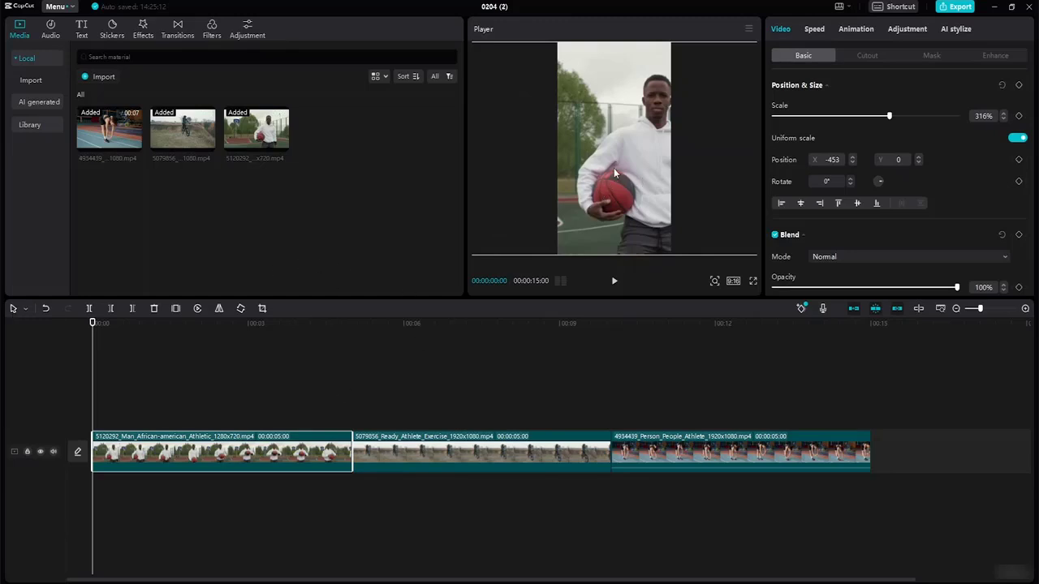
drag(618, 161, 592, 159)
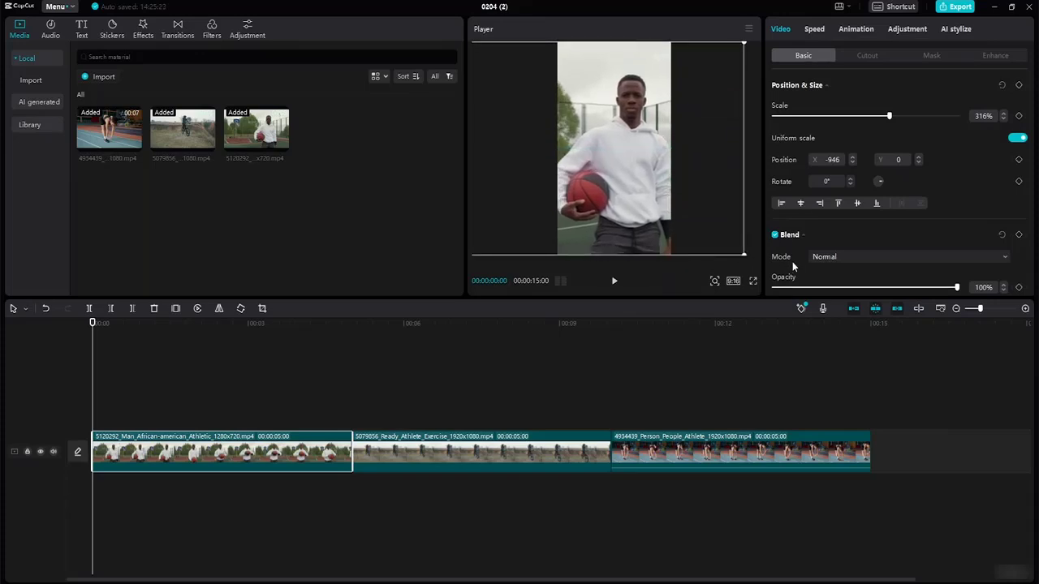
drag(743, 253, 748, 252)
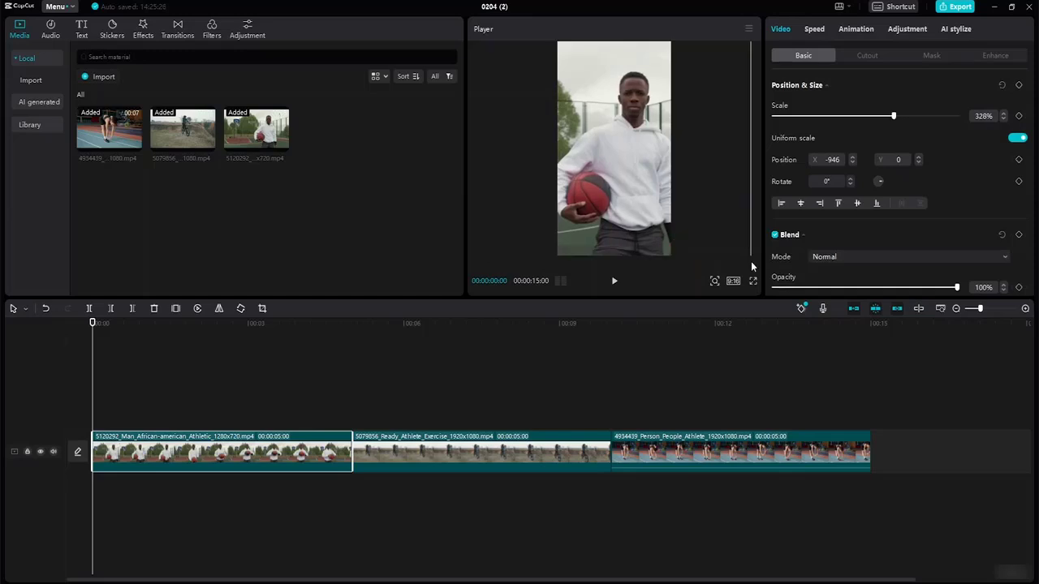
drag(635, 133, 637, 133)
- Play the reframed basketball clip through to about 6 seconds, and enlarge the bike-rider clip to fill the vertical frame
click(614, 281)
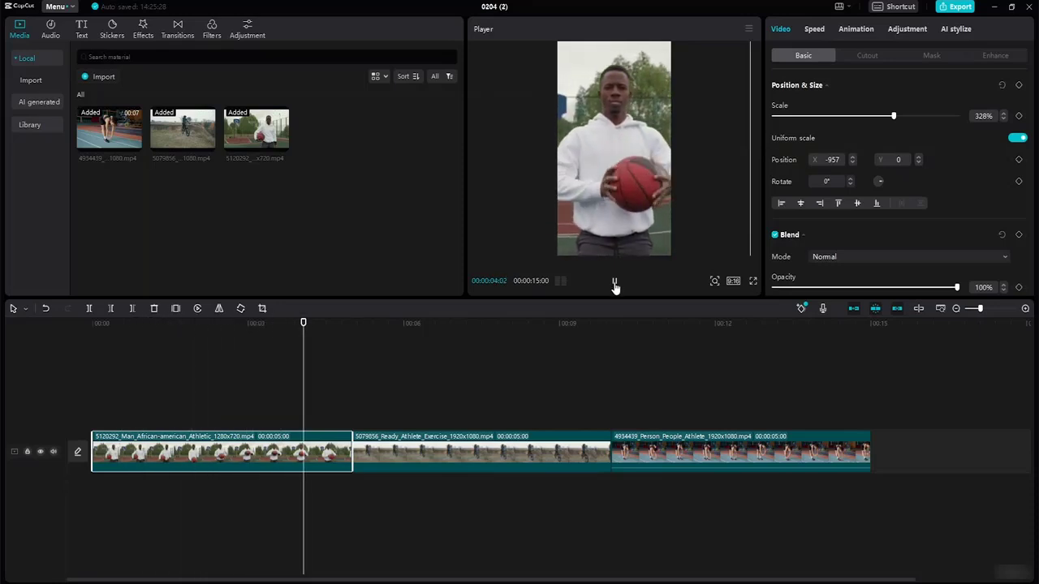
click(614, 282)
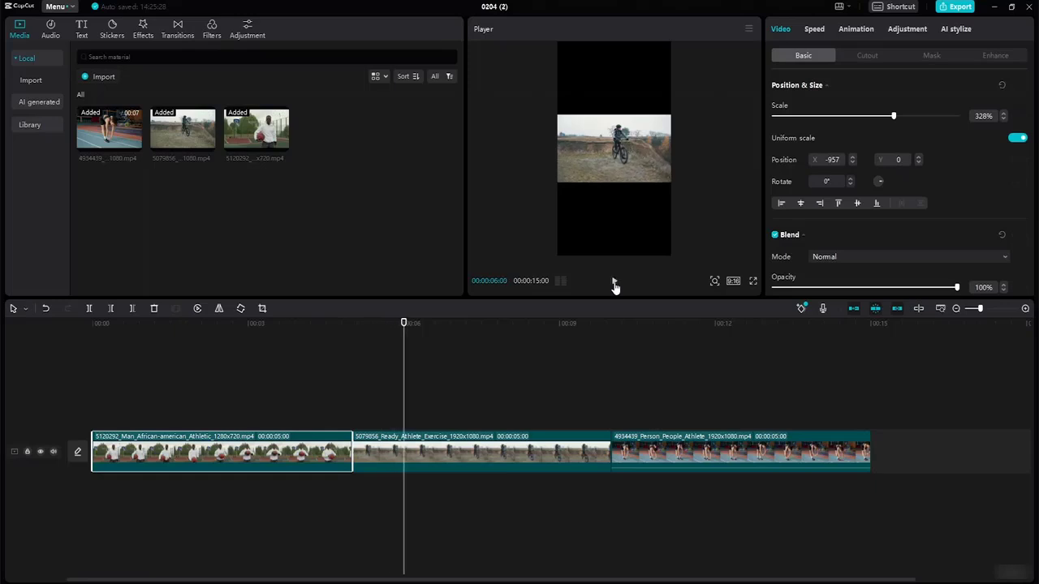
click(453, 459)
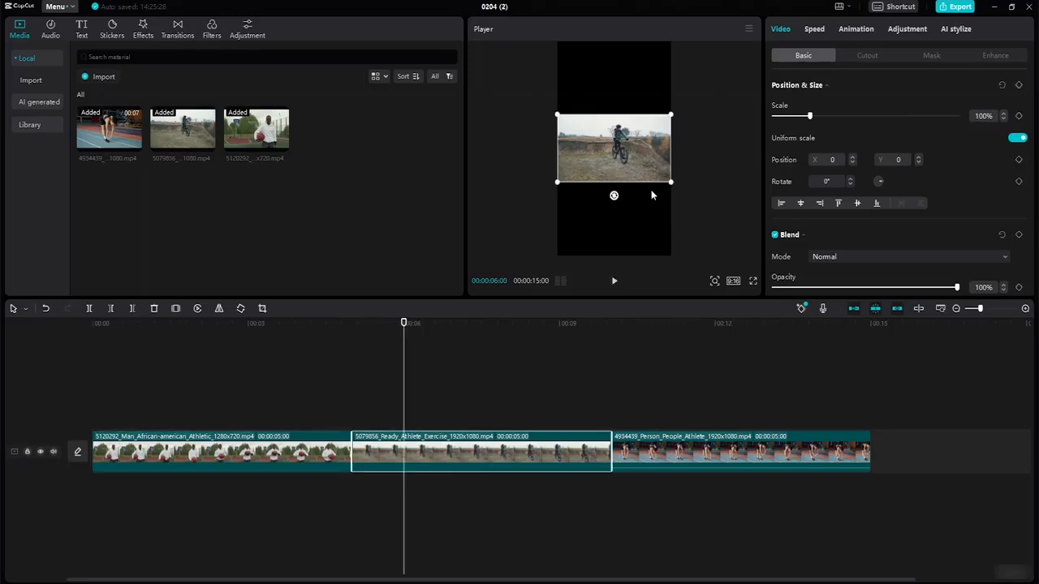
drag(675, 183, 806, 418)
- Show the start of the stretching-woman clip at about 10 seconds and scale it to about 364% to fill the vertical frame
click(809, 423)
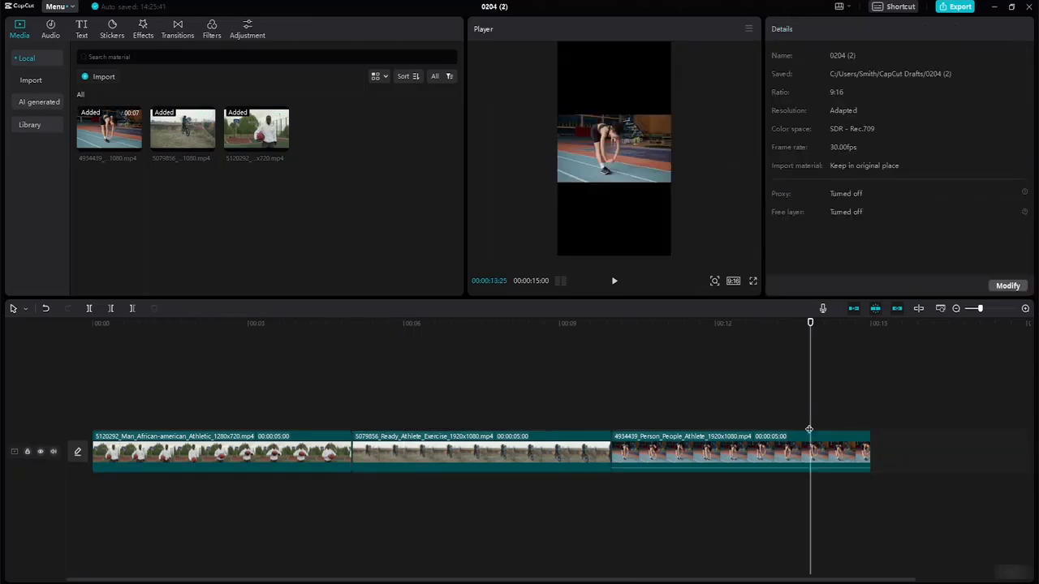
drag(823, 329, 616, 384)
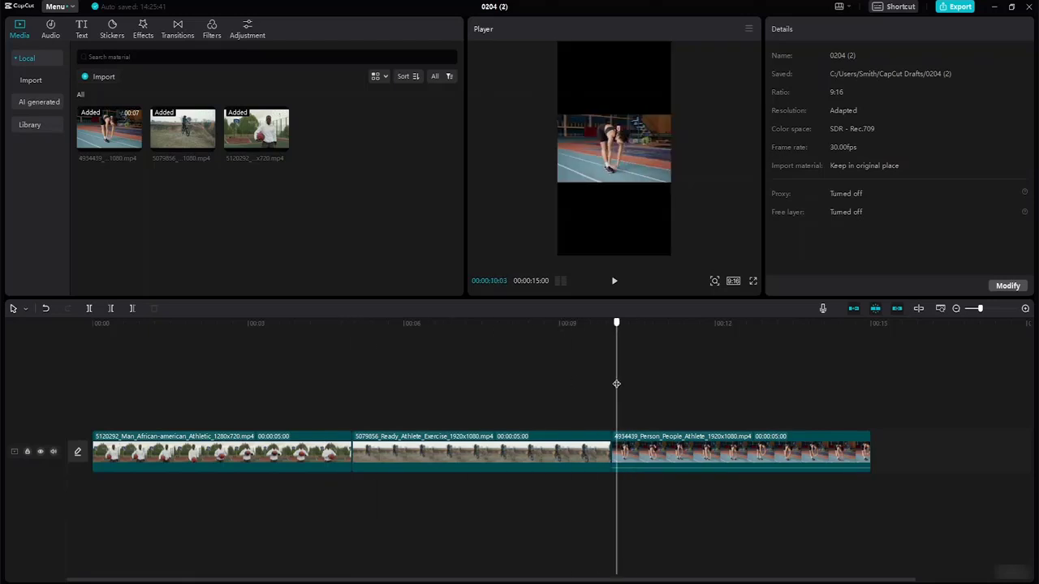
click(706, 457)
drag(670, 185, 812, 442)
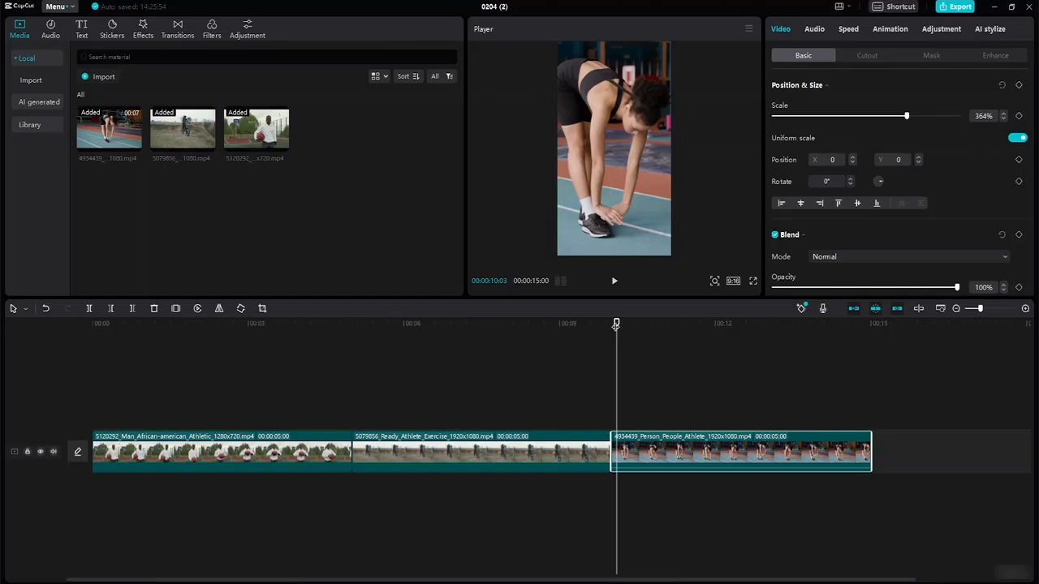
- Zoom out the player preview until the full frame of the stretching-woman clip can be examined
mouse_move(616, 326)
mouse_down()
mouse_move(692, 331)
mouse_move(623, 334)
mouse_up()
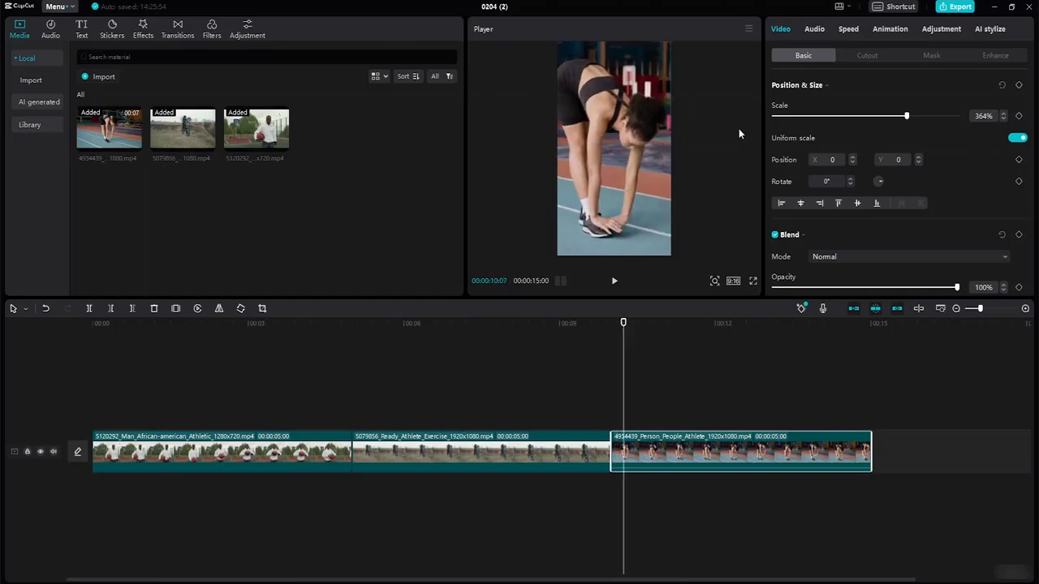
click(714, 282)
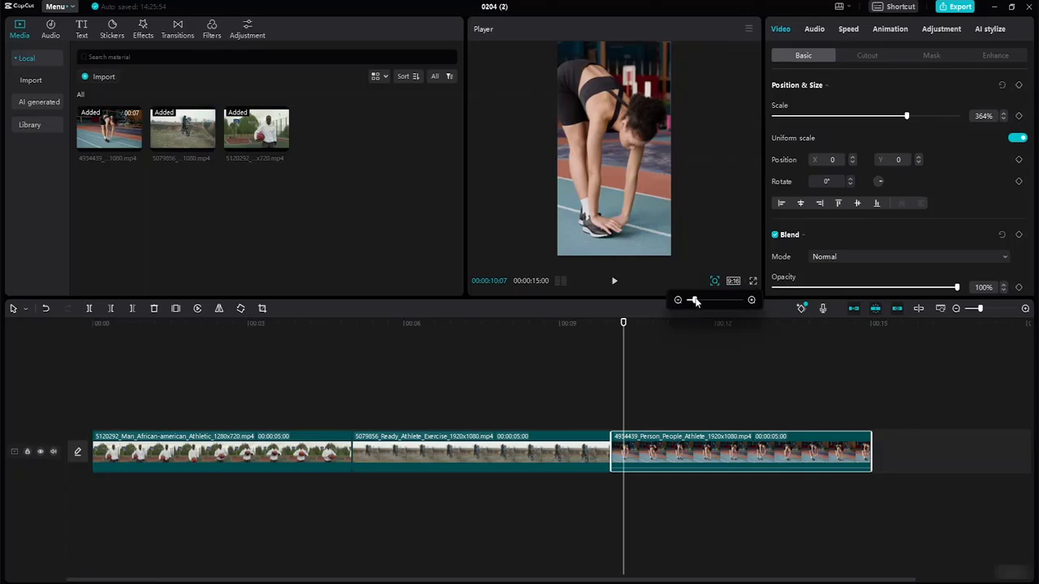
drag(695, 301, 691, 301)
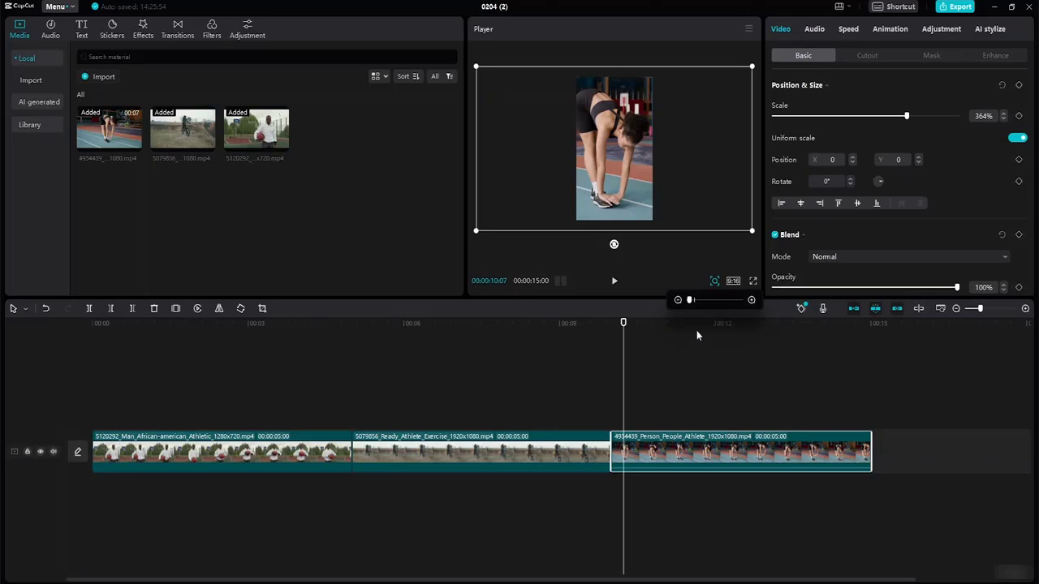
- Compare the basketball and stretching-woman clips' framing, and enlarge the player preview so the whole vertical frame nearly fills the viewer
click(453, 463)
click(253, 459)
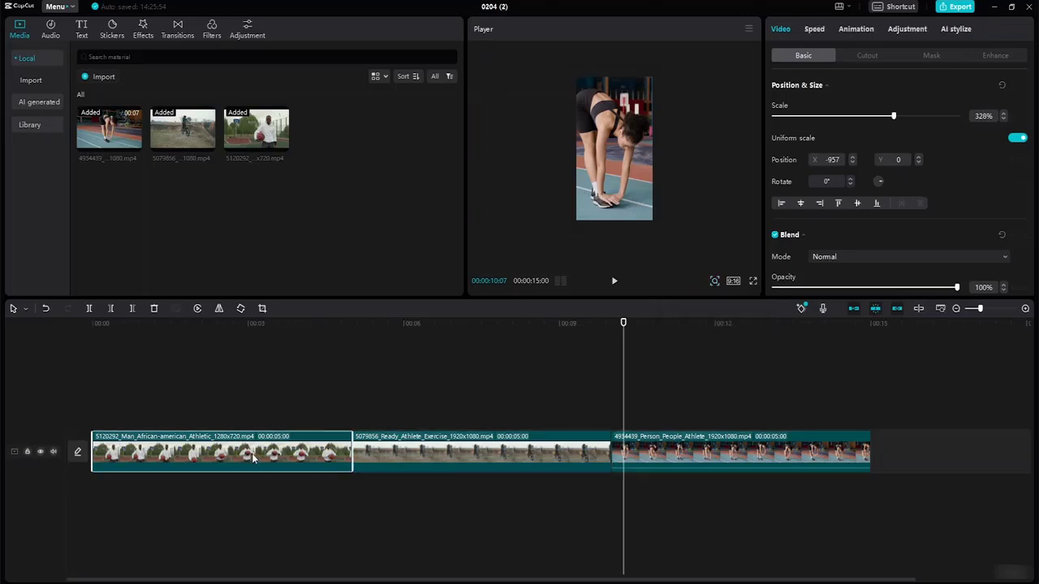
click(626, 205)
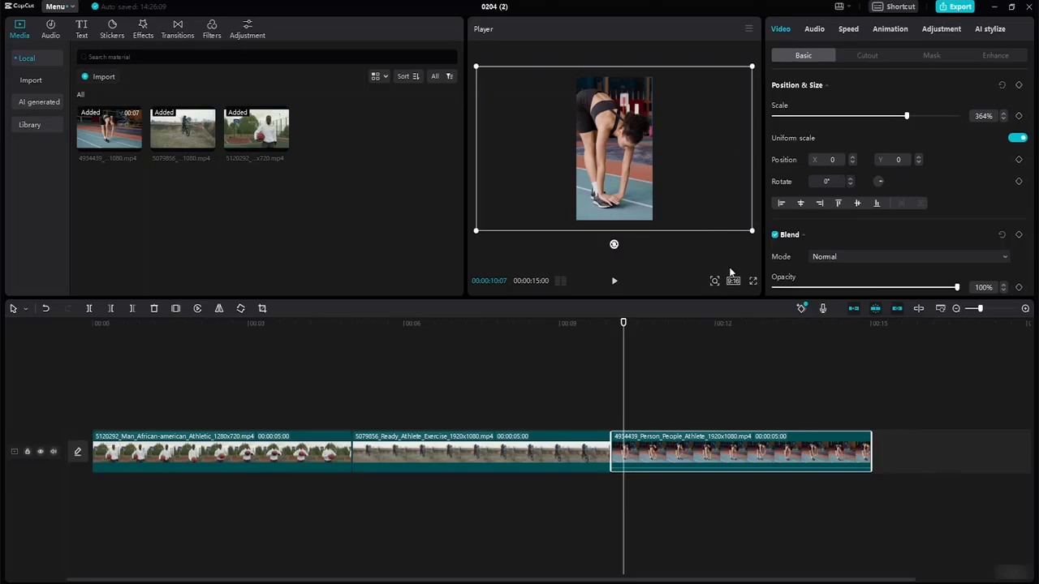
click(713, 284)
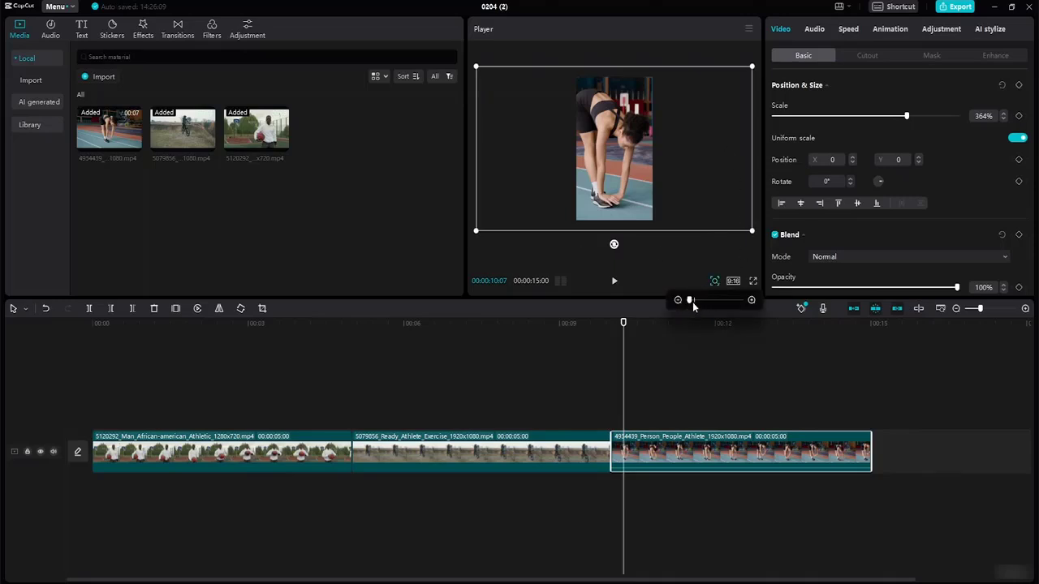
click(751, 301)
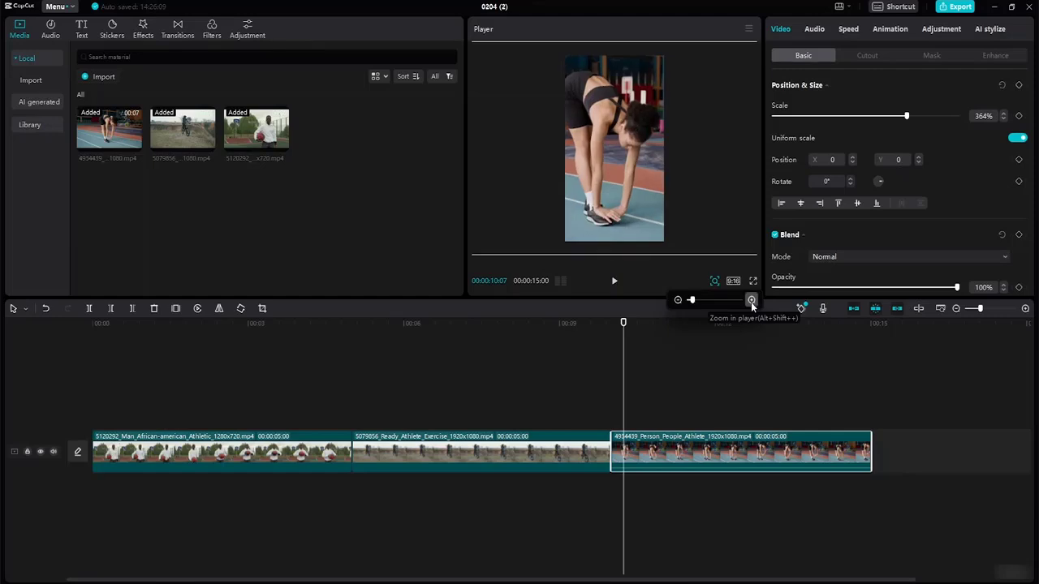
click(750, 302)
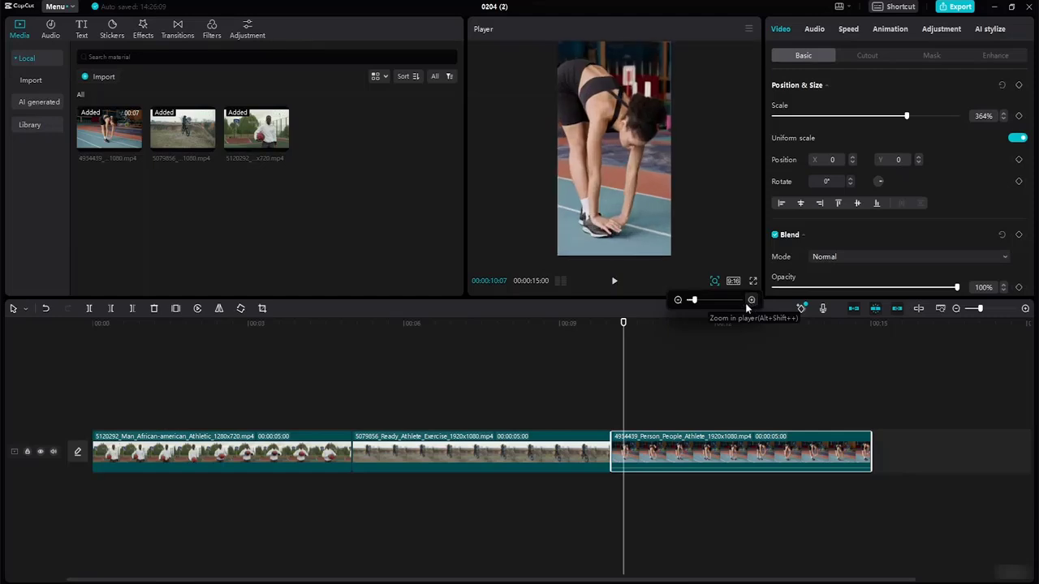
click(678, 299)
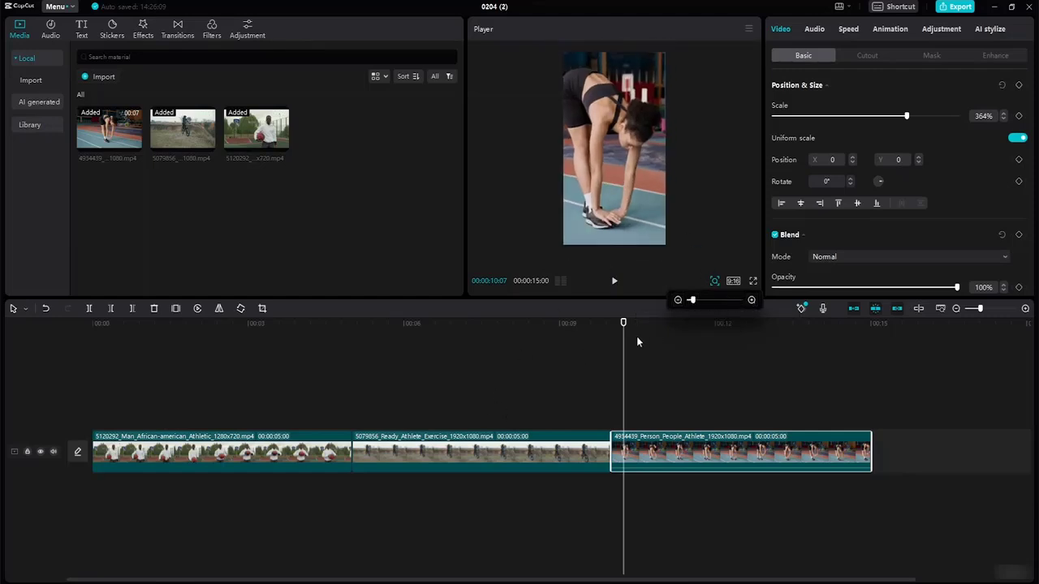
- Return to the start of the basketball clip and preview the Spooky Camera, sharpened edges and Optical Zoom video effects on it
drag(623, 324, 93, 287)
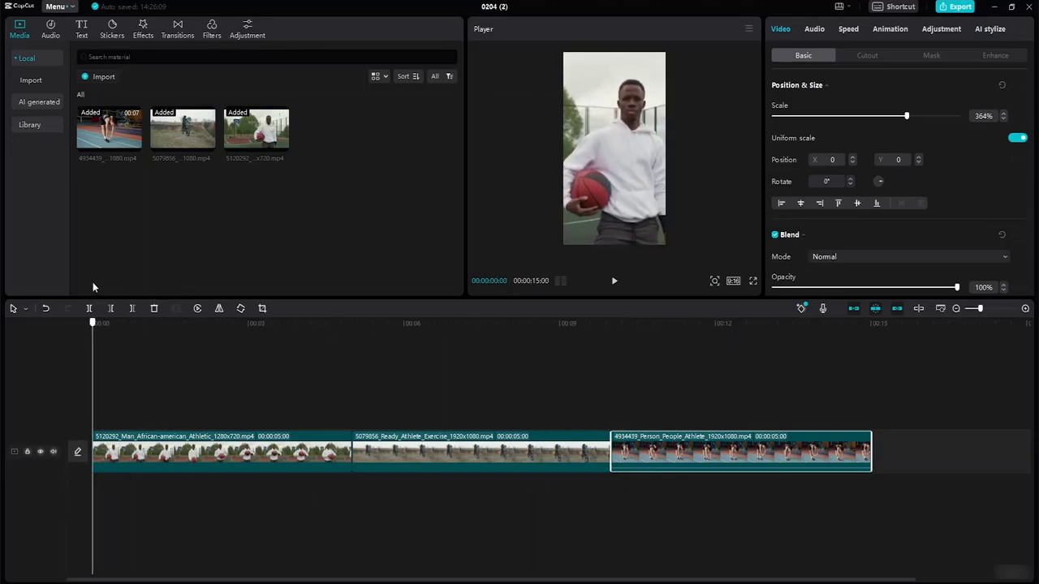
click(153, 458)
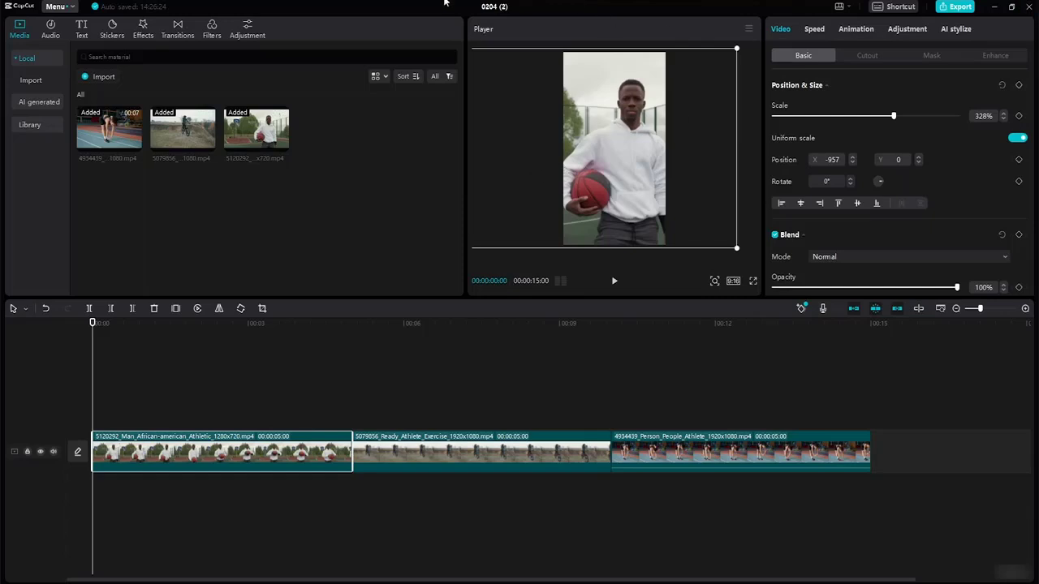
click(142, 30)
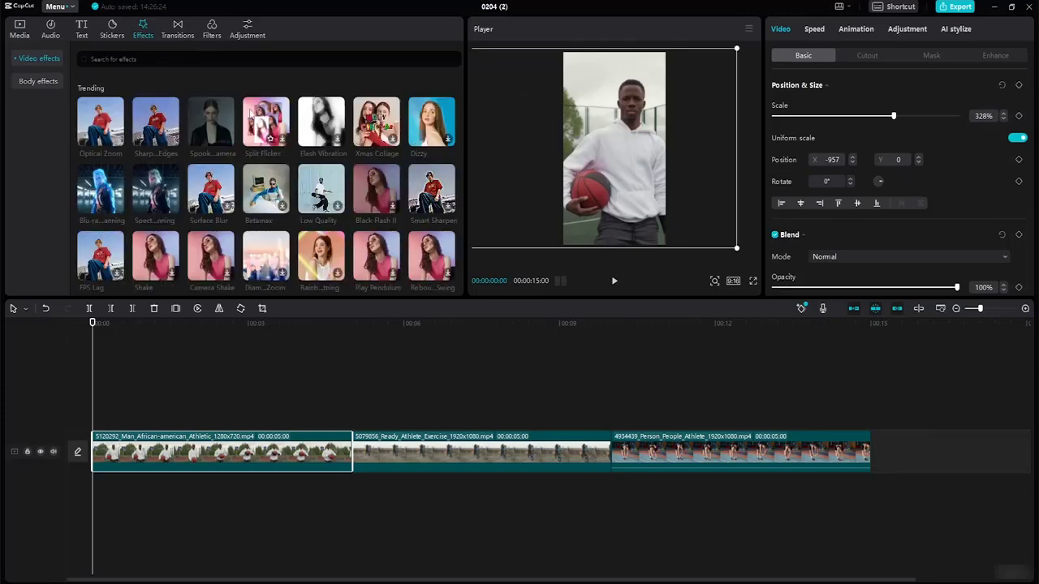
click(208, 141)
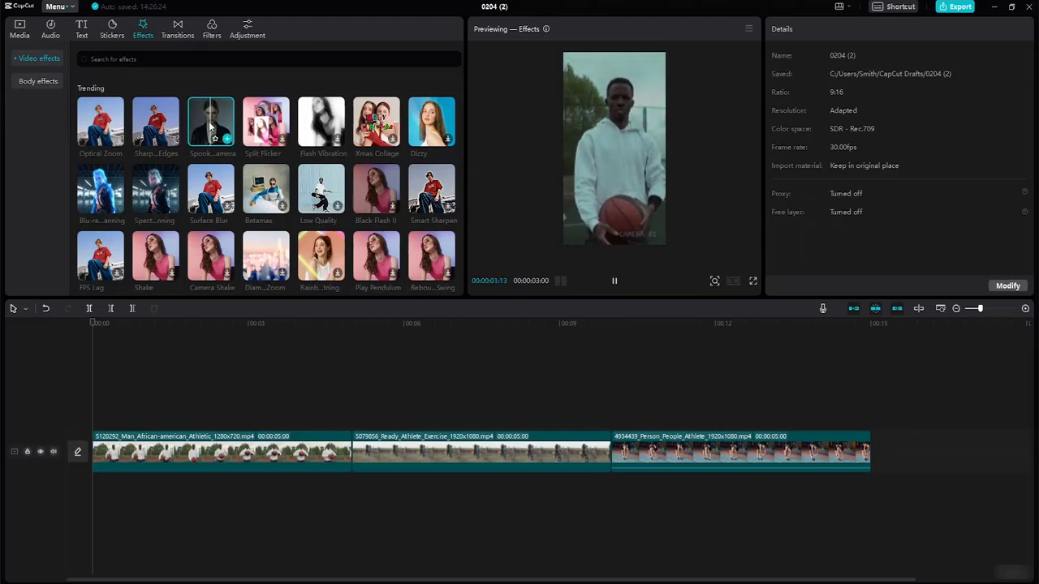
click(148, 128)
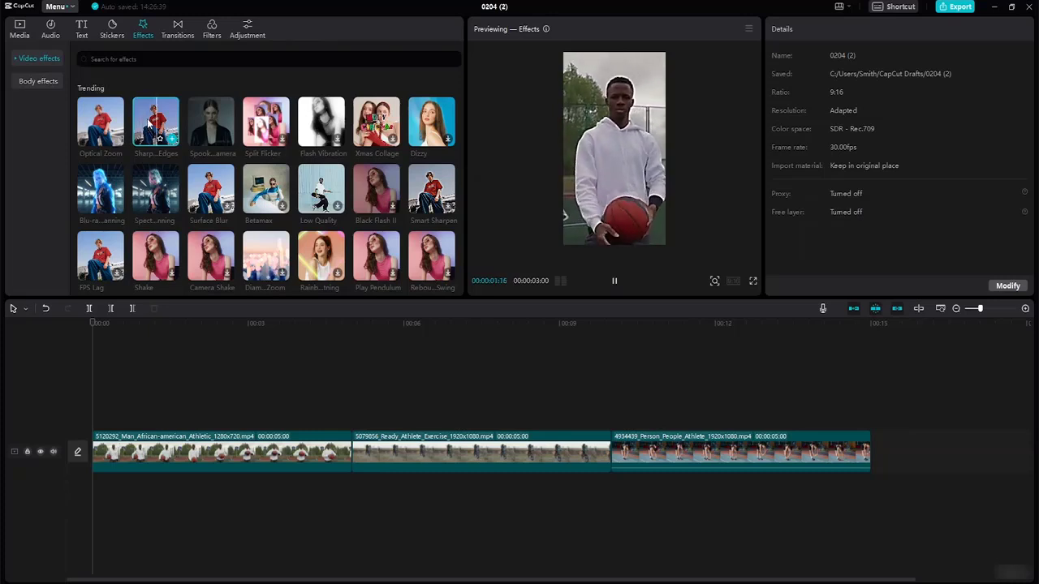
click(85, 116)
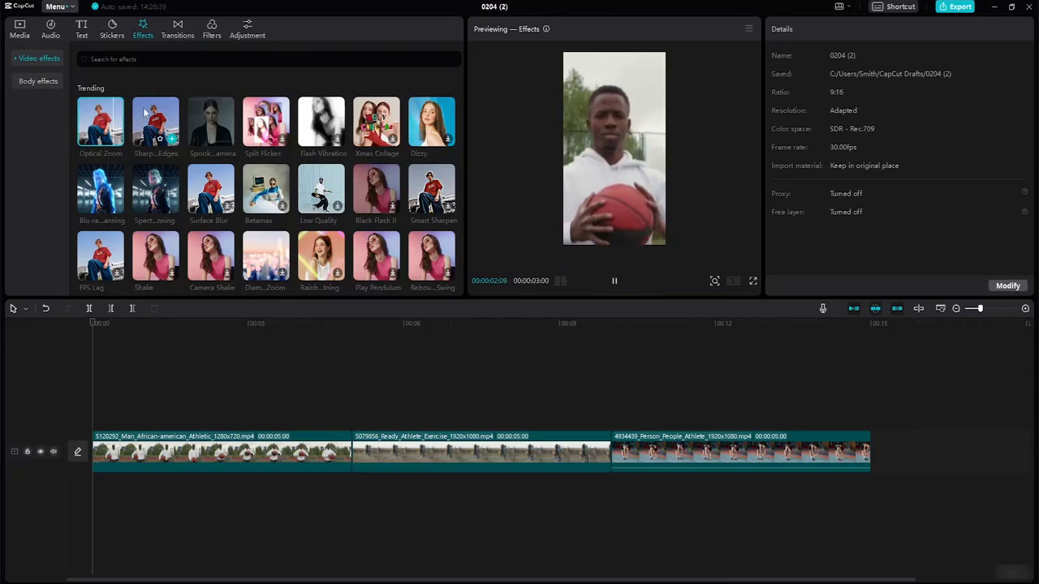
- Apply Optical Zoom to the basketball clip from about 1 to 3.8 seconds, and play the video through to about 8 seconds
drag(101, 121, 154, 450)
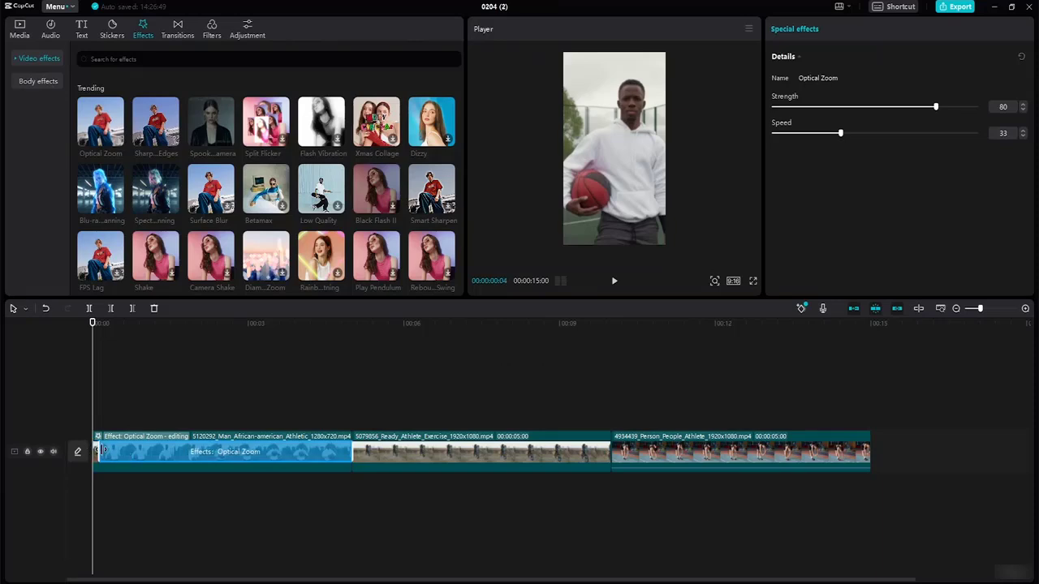
drag(137, 454, 148, 459)
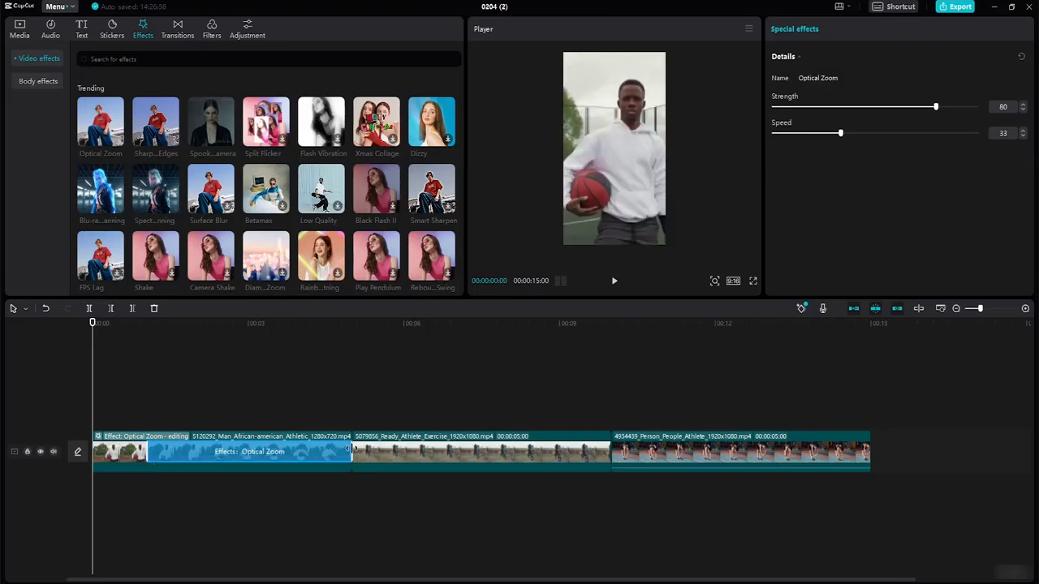
drag(353, 450, 289, 438)
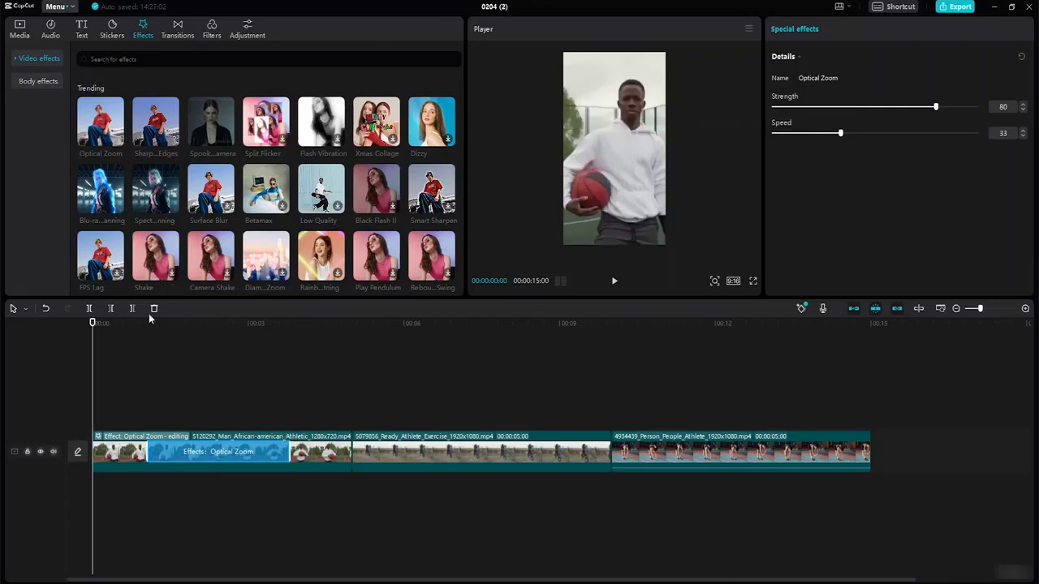
click(615, 284)
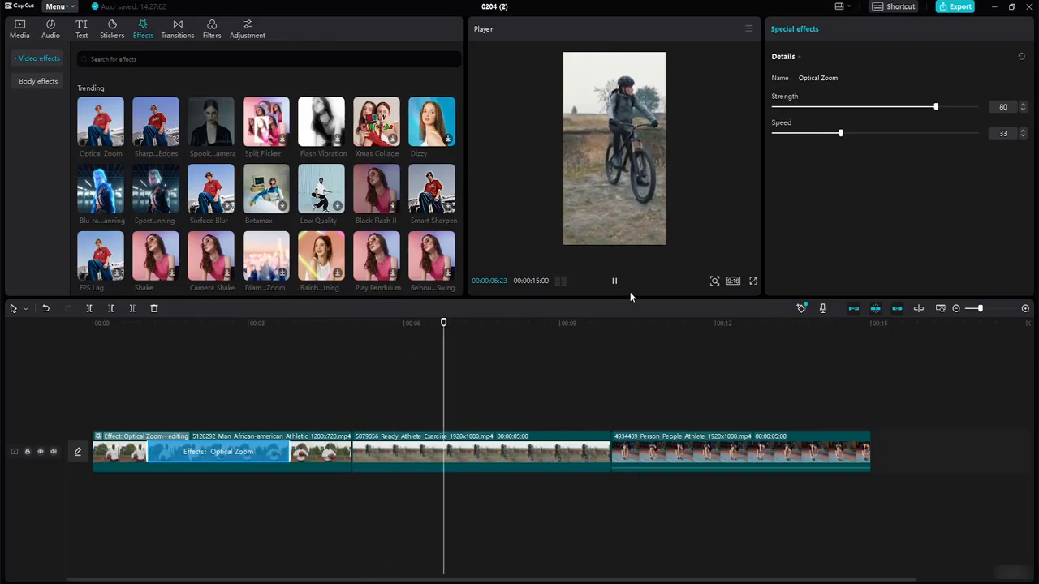
click(480, 446)
key(space)
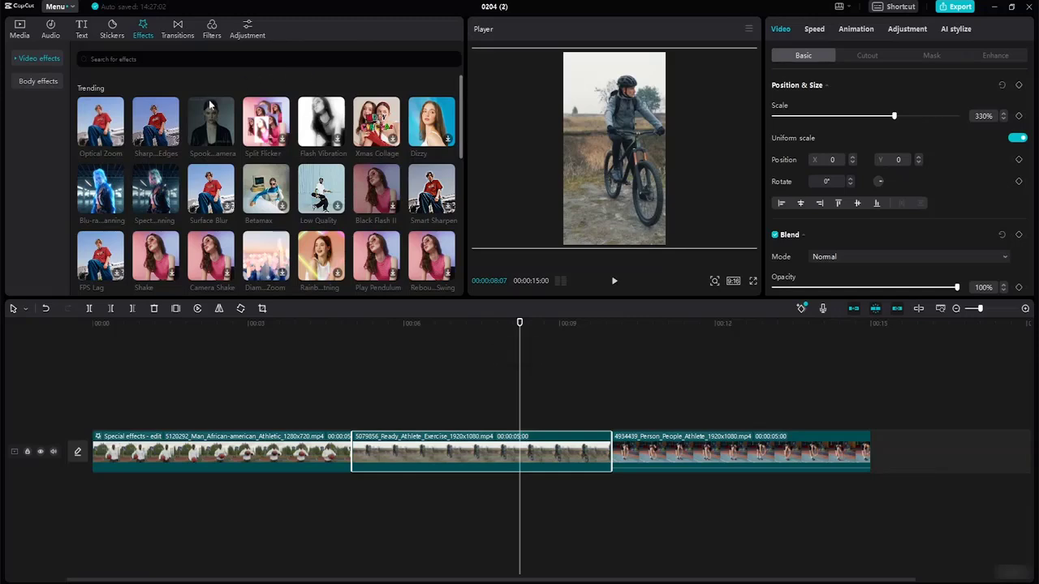
- Preview the Spooky Camera effect and apply it to the bike-rider clip from about 5.9 to 9.2 seconds
mouse_move(215, 130)
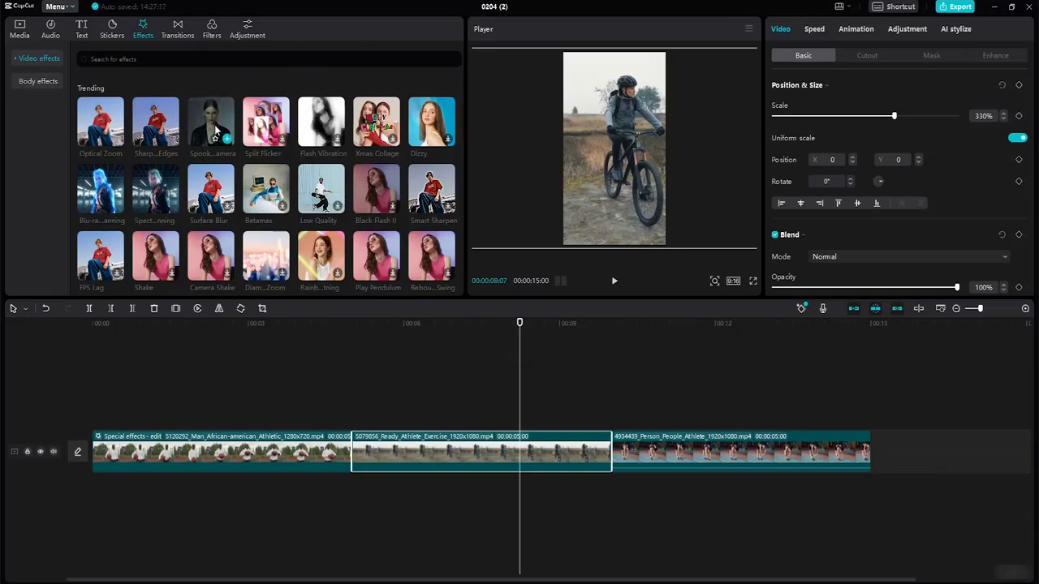
click(215, 130)
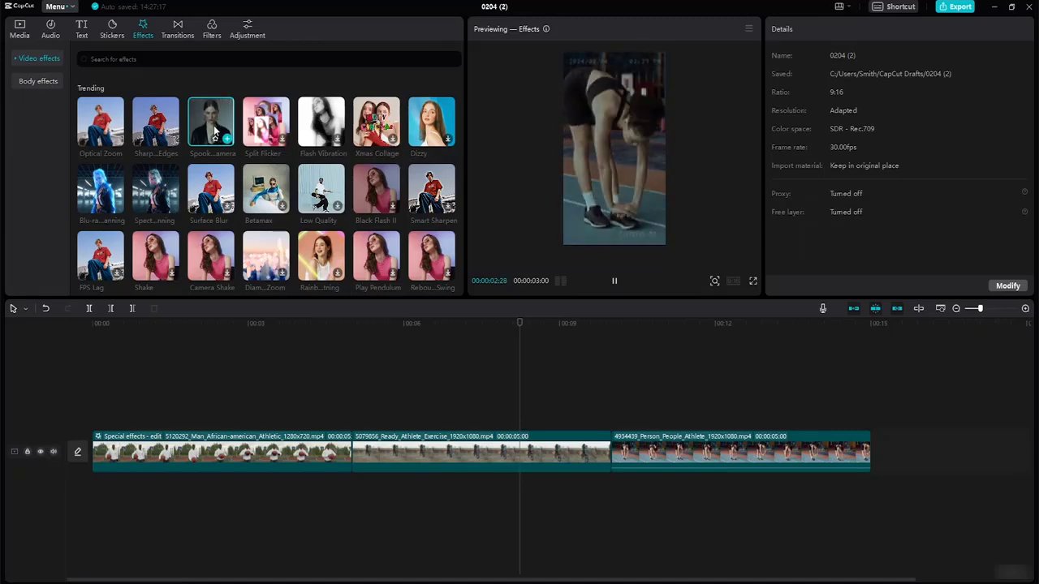
drag(215, 130, 428, 449)
drag(356, 456, 401, 455)
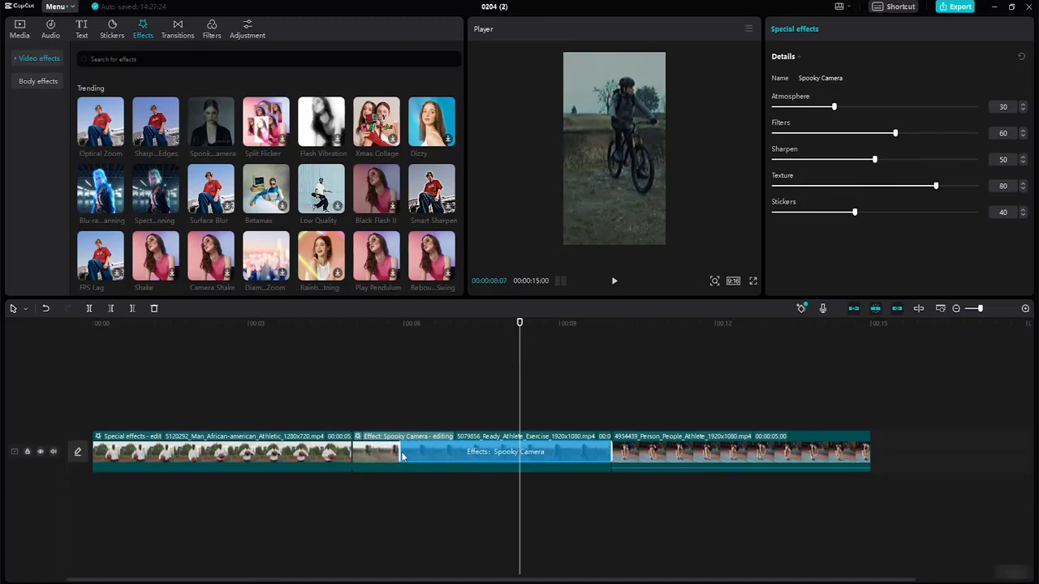
drag(610, 455, 570, 456)
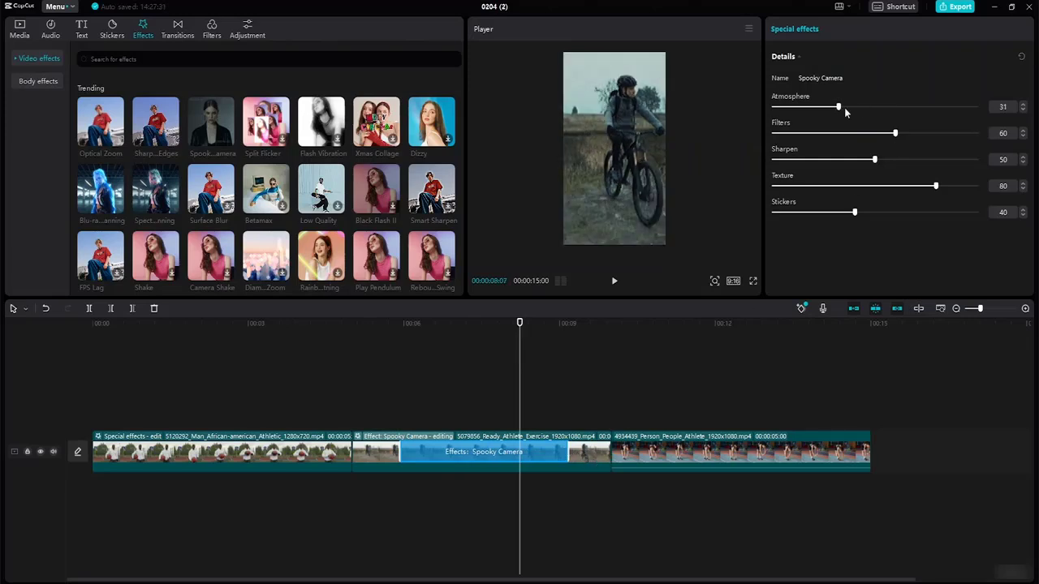
- Set the Spooky Camera effect's Atmosphere to 44 and play the bike-rider clip from its start to 10 seconds
drag(845, 108, 869, 109)
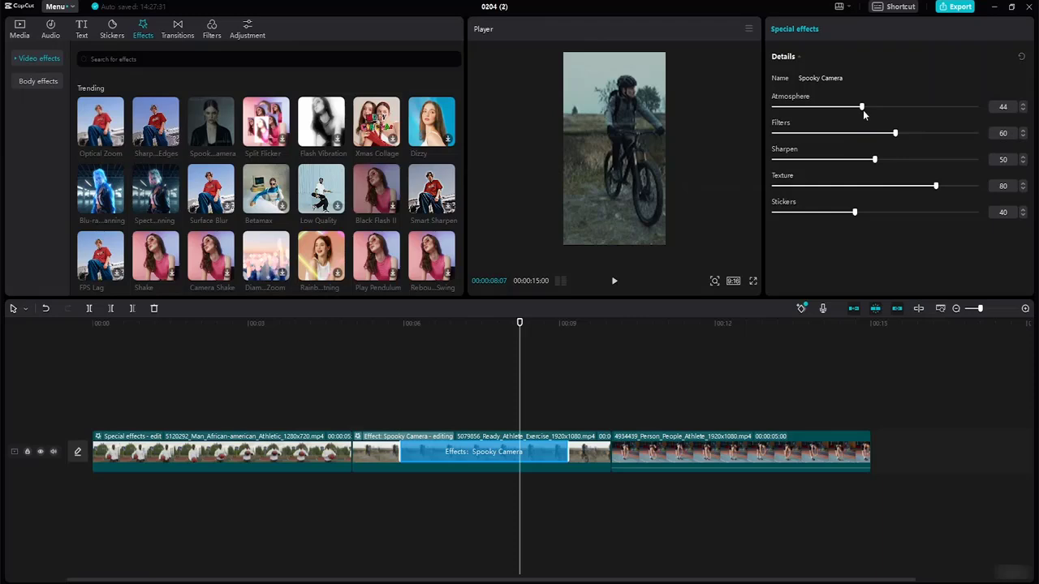
drag(519, 323, 351, 319)
key(space)
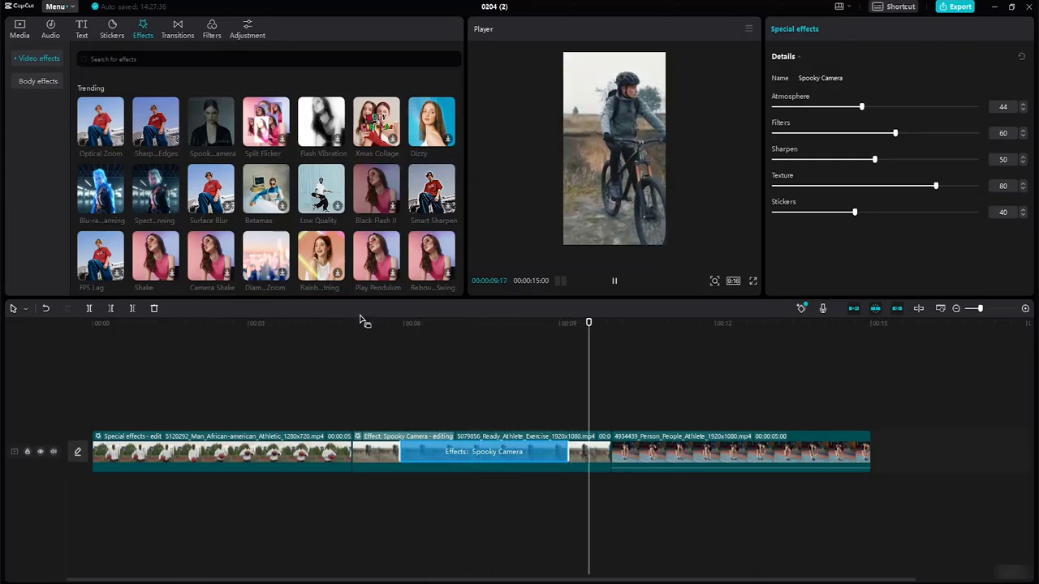
key(space)
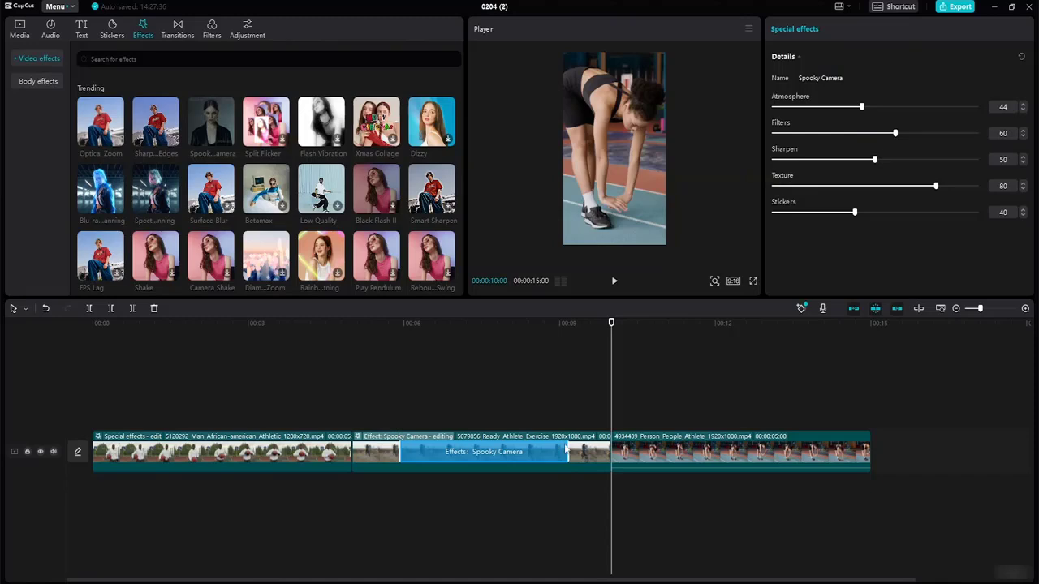
- Preview the Low Quality, Surface Blur, Smart Sharpen, Xmas Collage, Flash Vibration and Dizzy effects for the stretching-woman clip
click(710, 464)
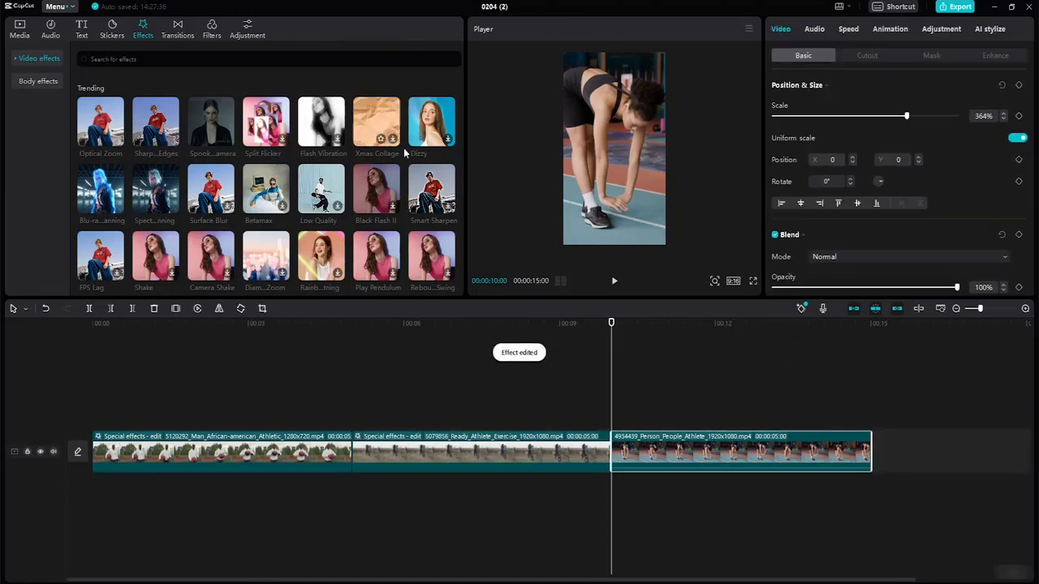
click(322, 197)
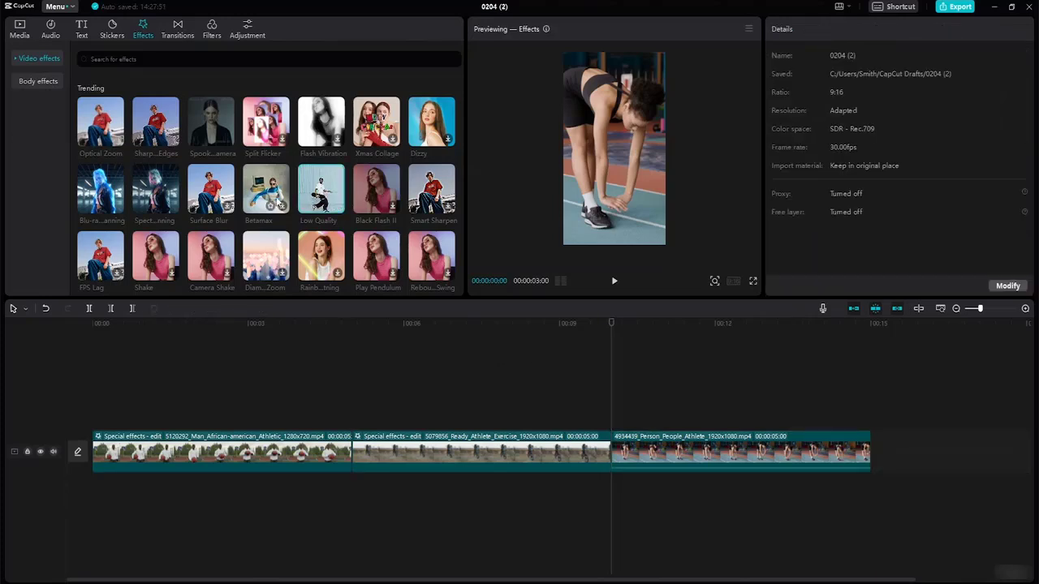
click(218, 195)
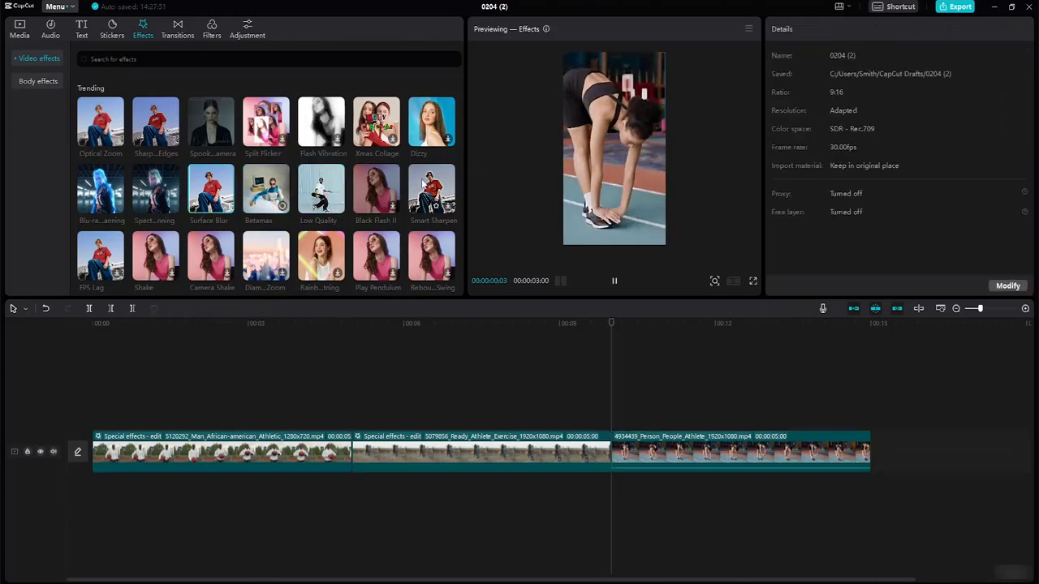
click(430, 195)
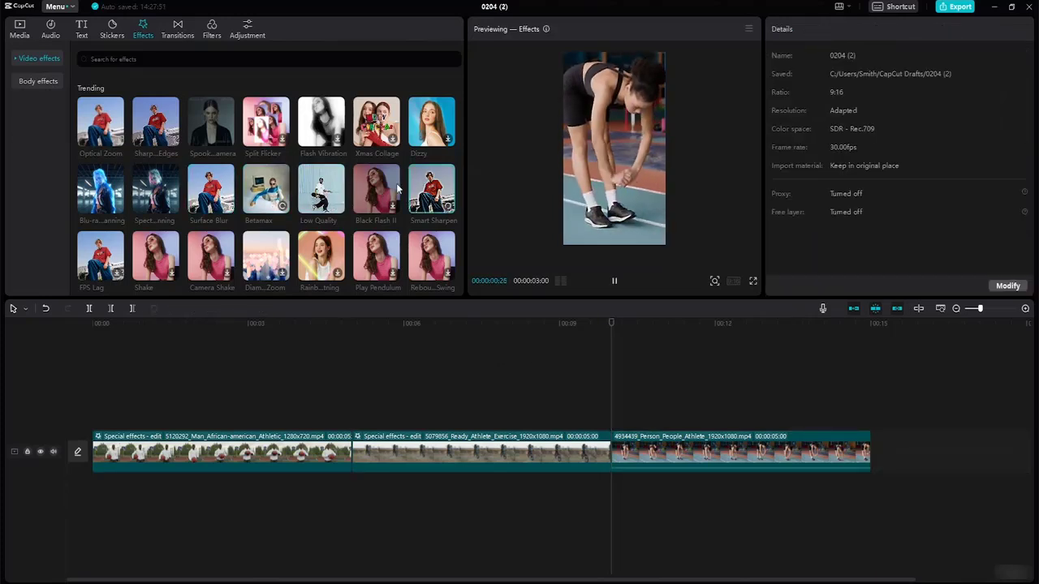
click(374, 120)
click(338, 134)
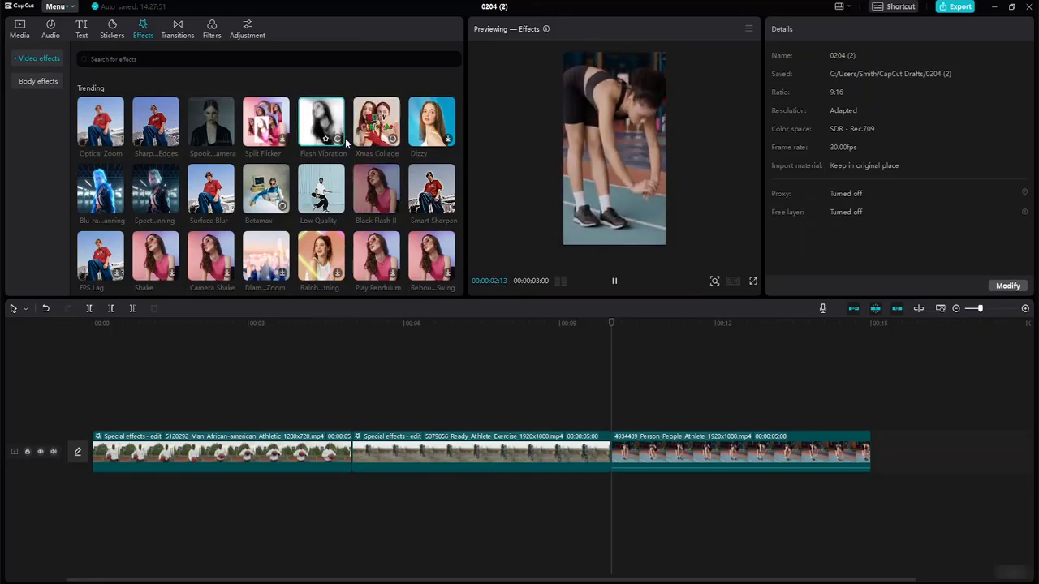
click(442, 134)
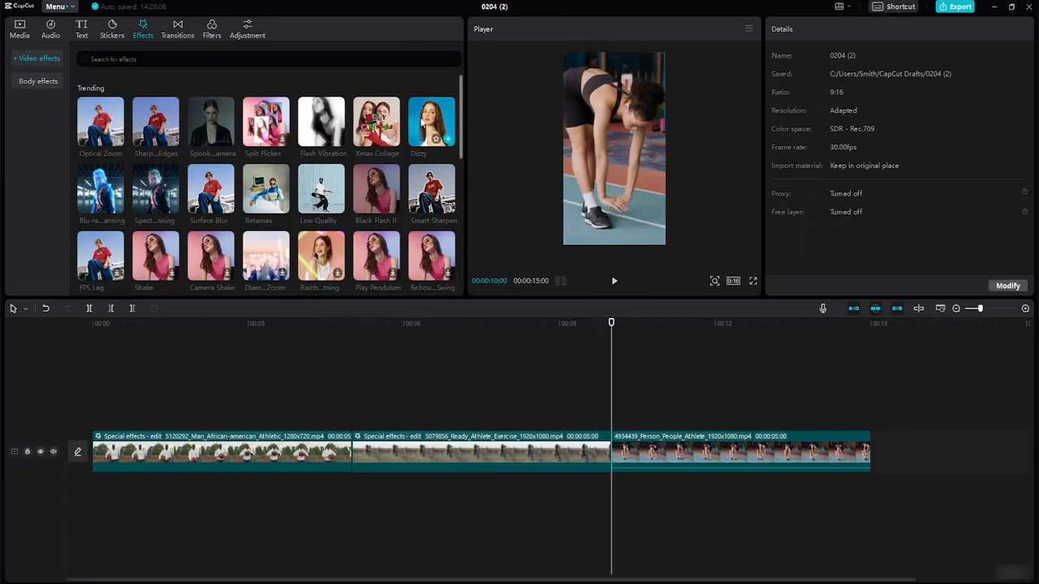
- Apply Dizzy to the stretching-woman clip from about 11.1 to 13.4 seconds, and play the edited video through to about 8 seconds
drag(431, 122, 667, 448)
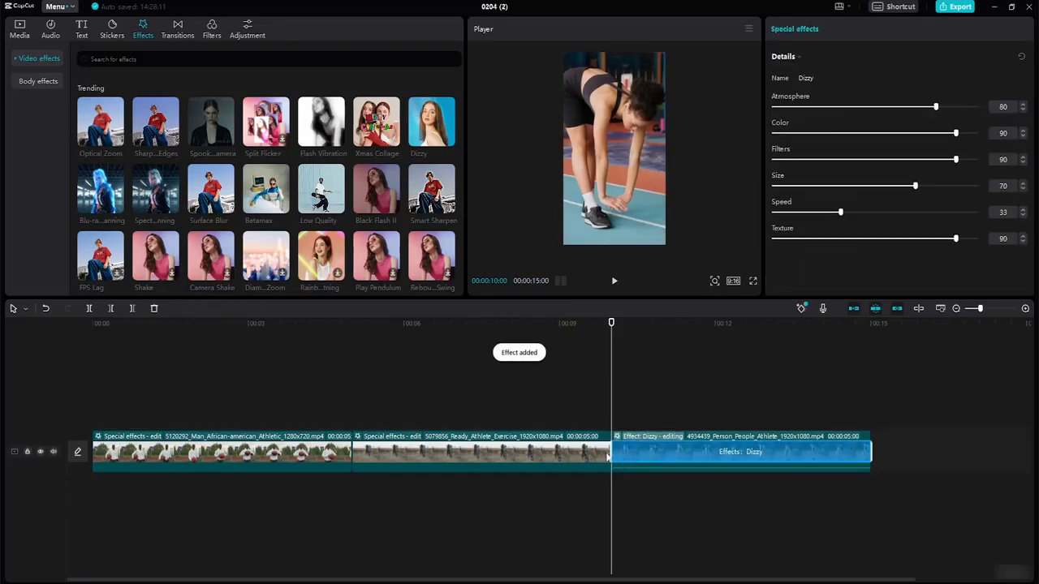
drag(610, 445, 669, 452)
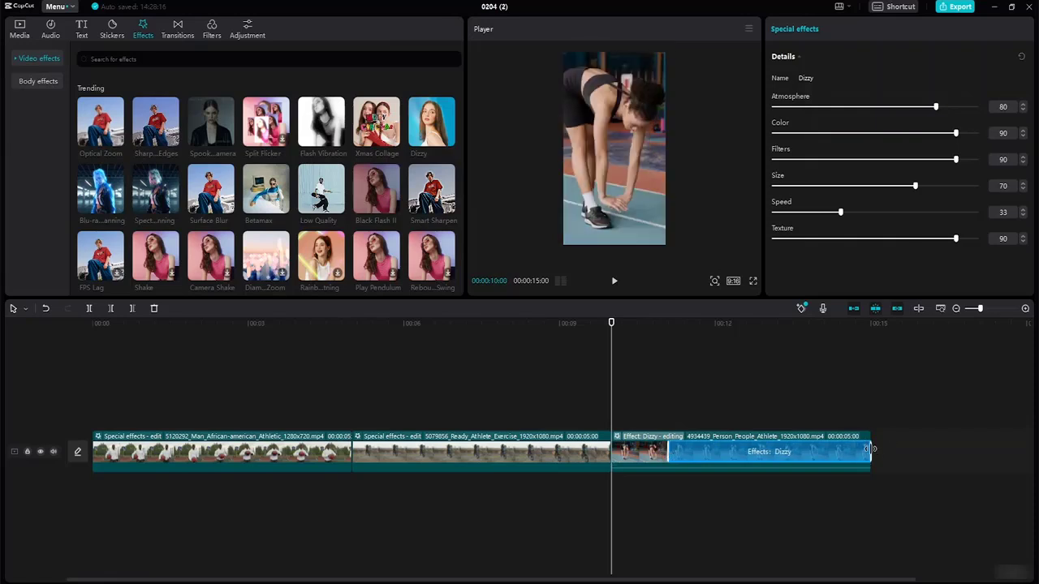
drag(871, 449, 781, 449)
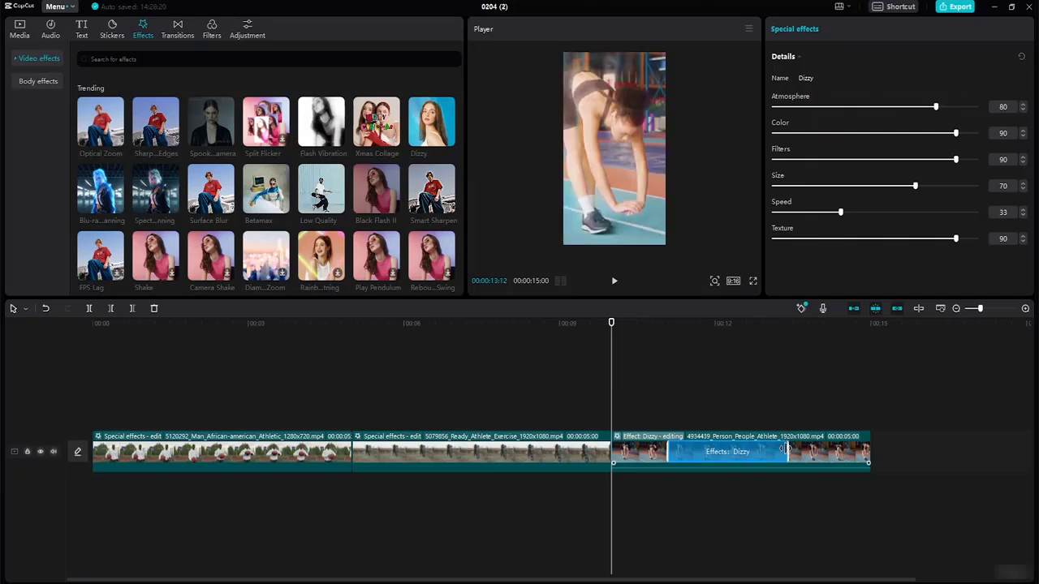
key(space)
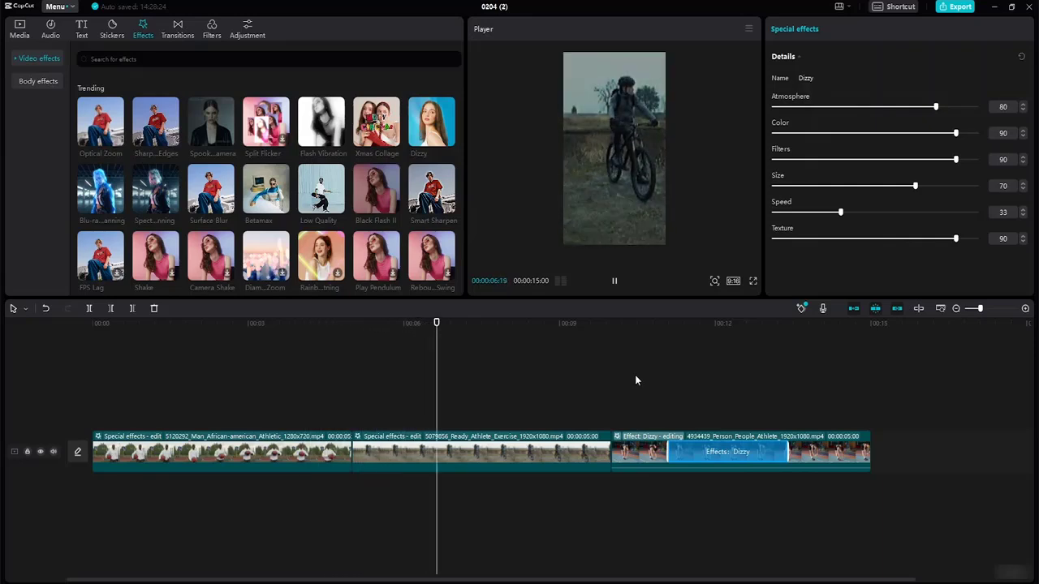
key(space)
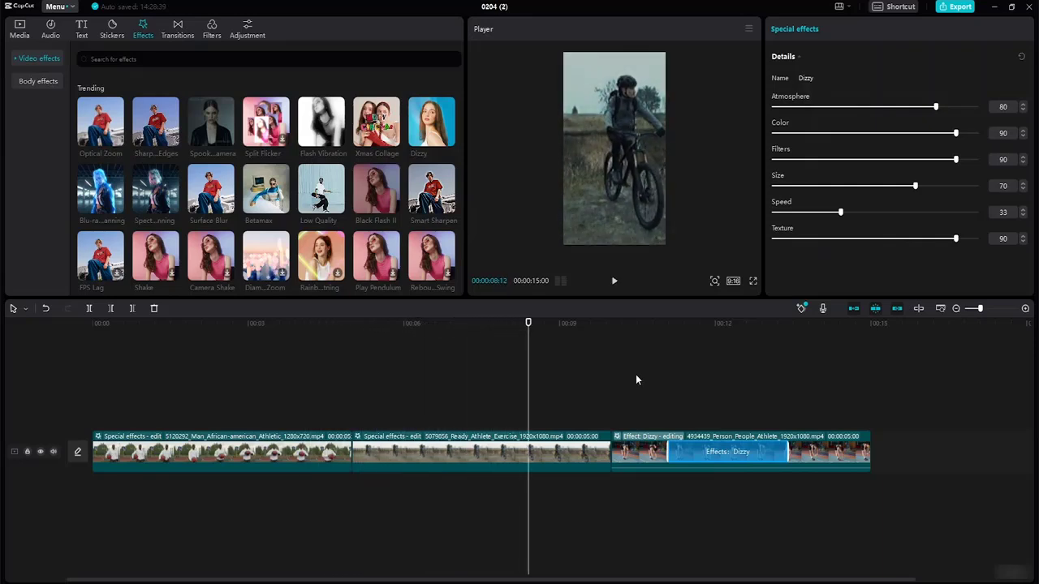
- Review the effect placement on the clips and add a default text above the basketball-player clip, starting at about 1 second
click(489, 455)
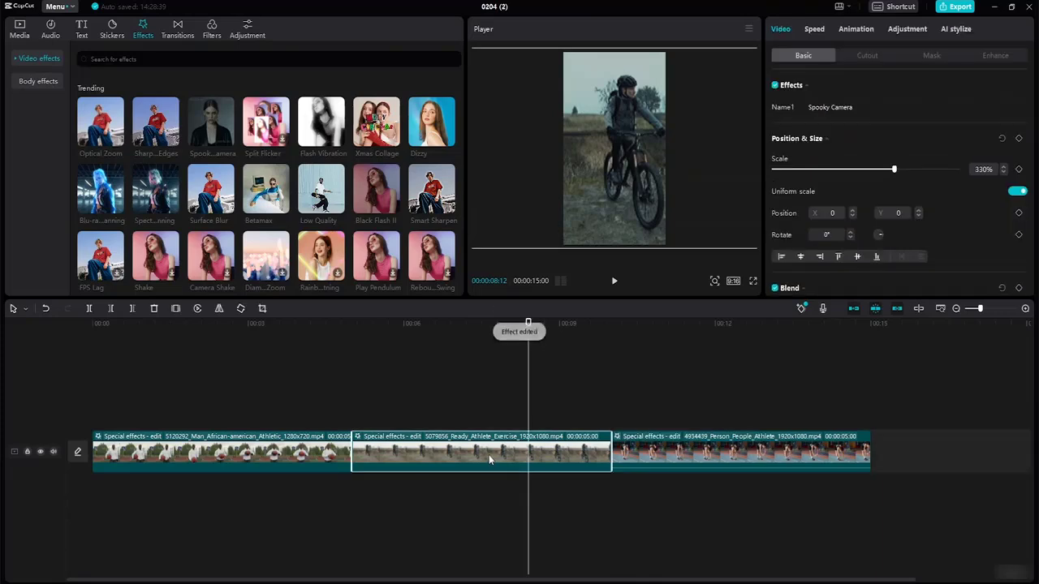
click(208, 460)
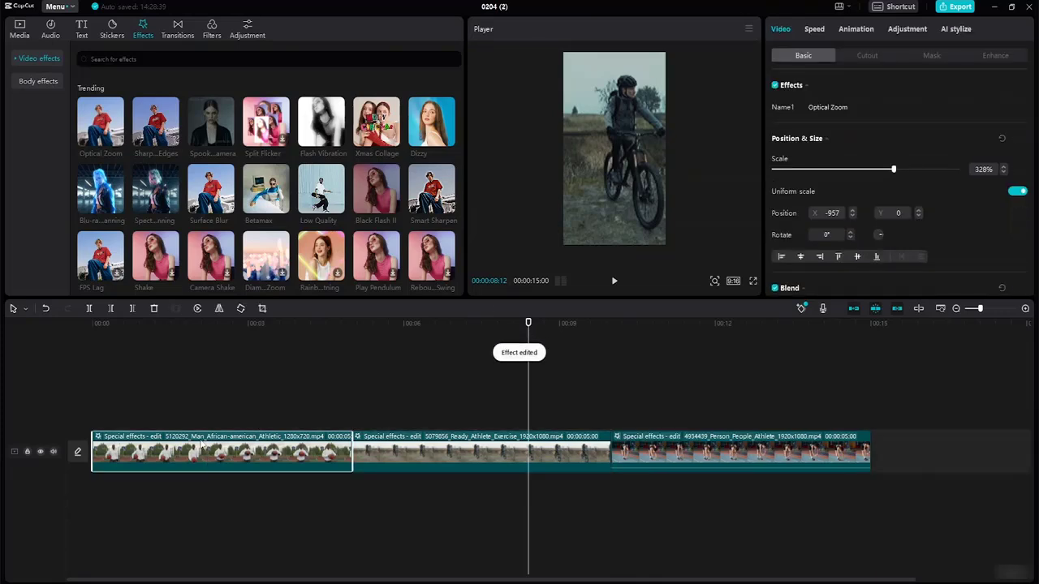
click(98, 437)
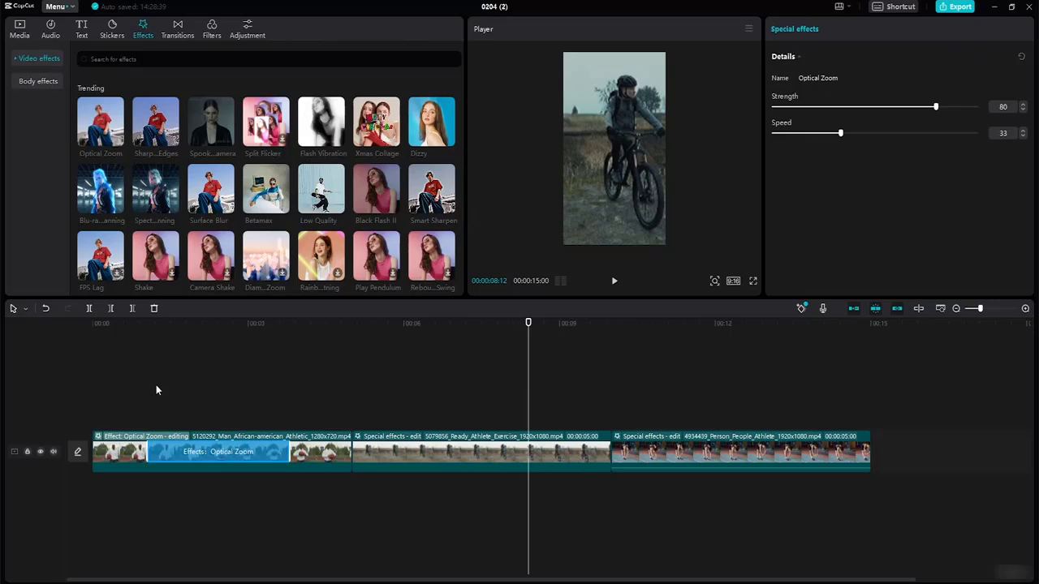
click(82, 31)
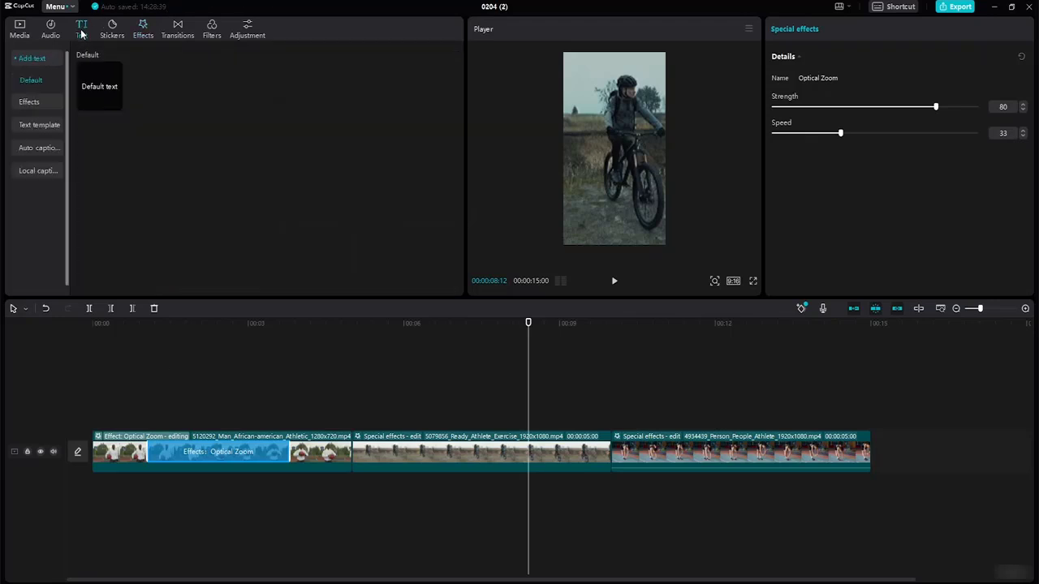
click(116, 104)
drag(573, 418, 185, 422)
- Trim the default text to match the Optical Zoom effect's span, from about 1.1 to 3.8 seconds
click(183, 459)
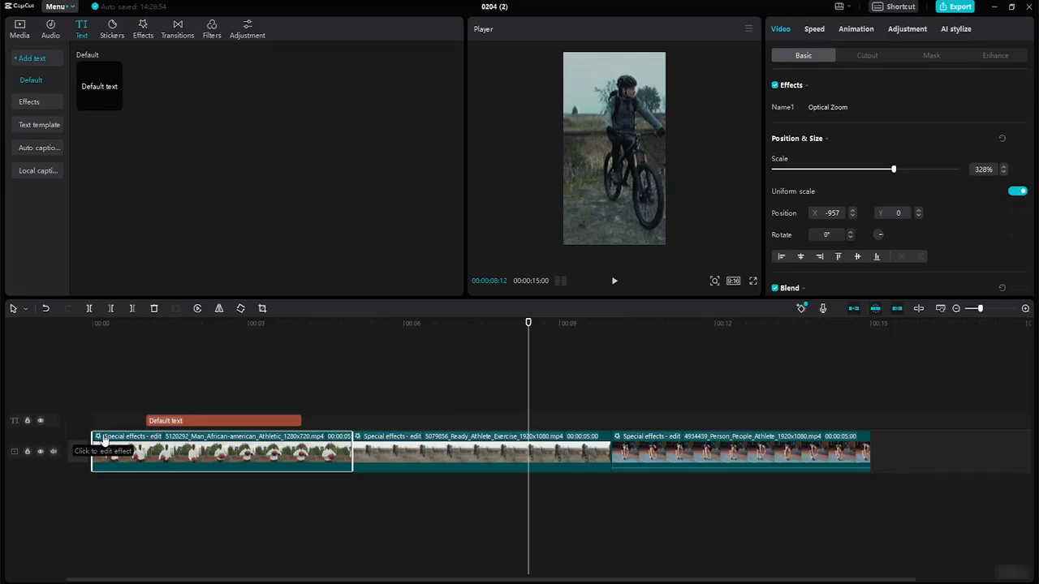
click(104, 439)
drag(147, 417, 150, 419)
drag(302, 420, 287, 420)
click(220, 460)
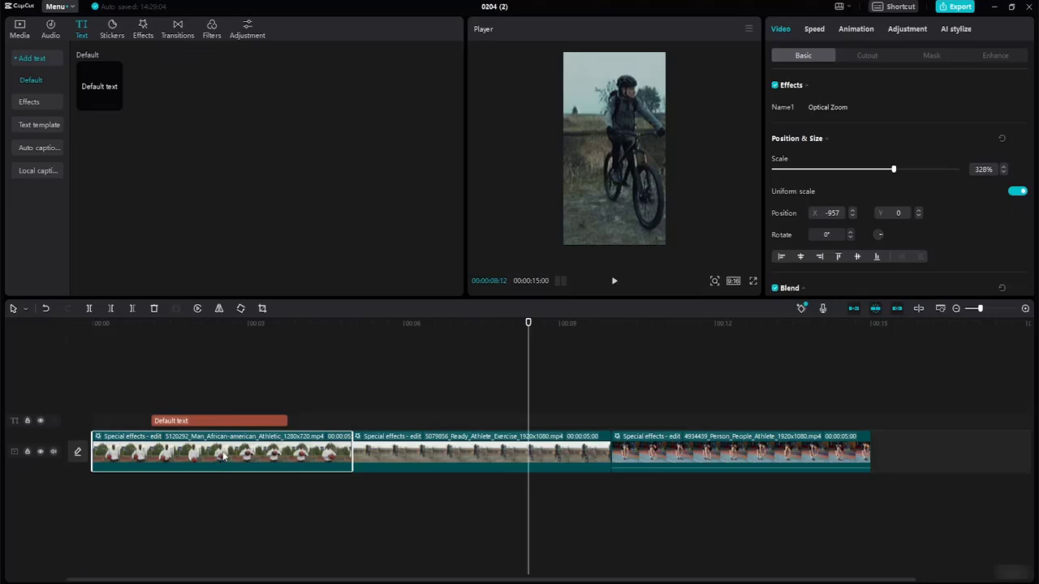
click(99, 439)
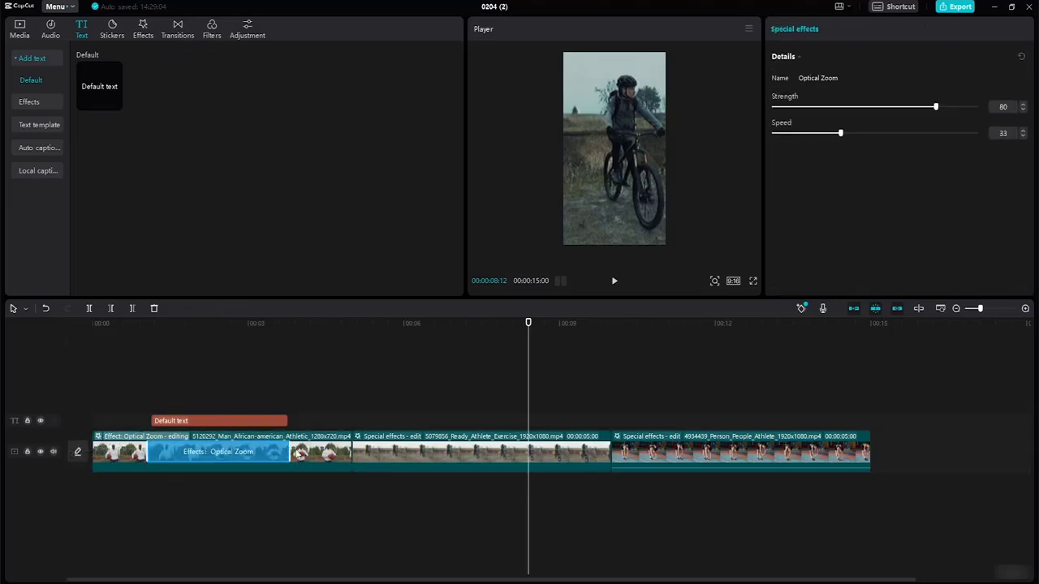
click(158, 422)
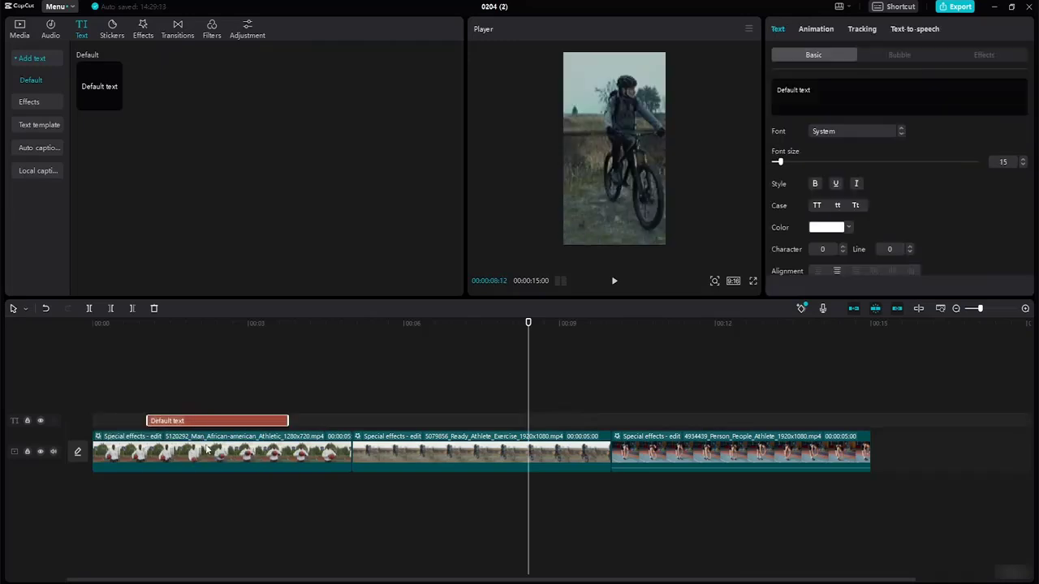
- Move the playhead to the start of the default text and replace its wording with PASSION
click(229, 521)
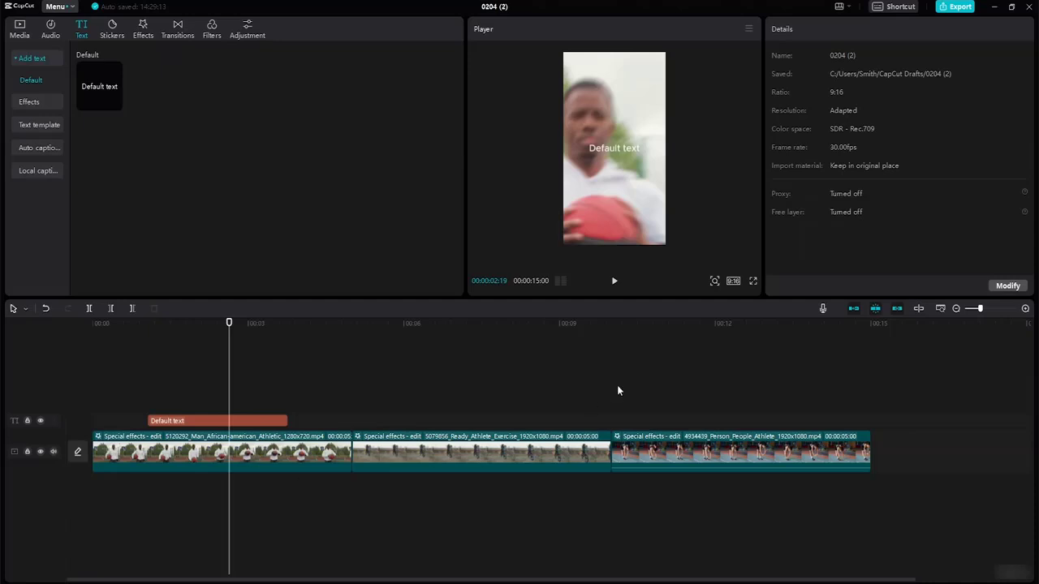
drag(229, 323, 147, 319)
double_click(616, 148)
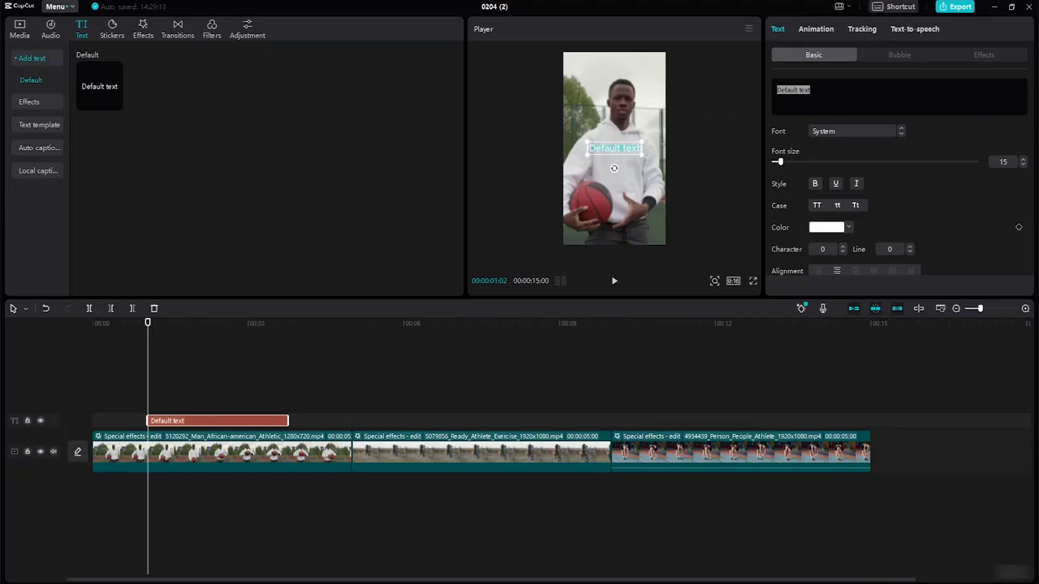
key(BackSpace)
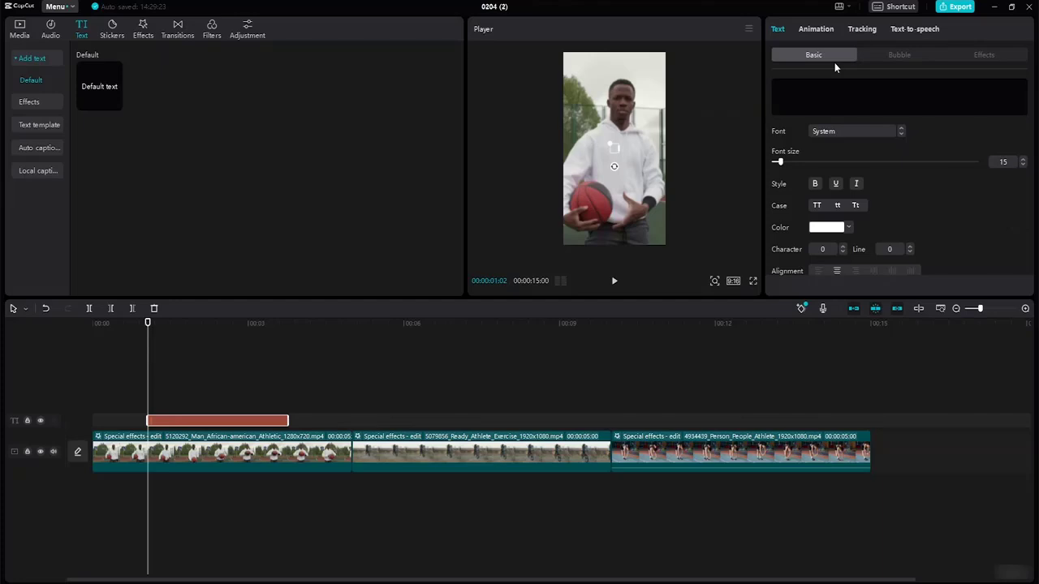
text(PASS)
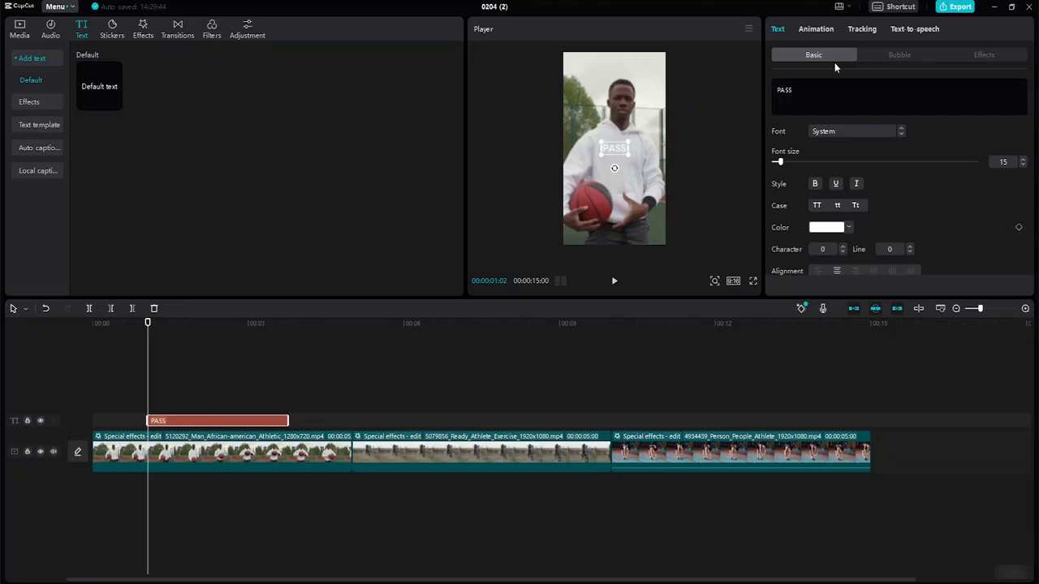
text(ION)
- Set the PASSION title's font to ZY Fervent and enlarge it to about 321%, nearly filling the frame's width
click(899, 133)
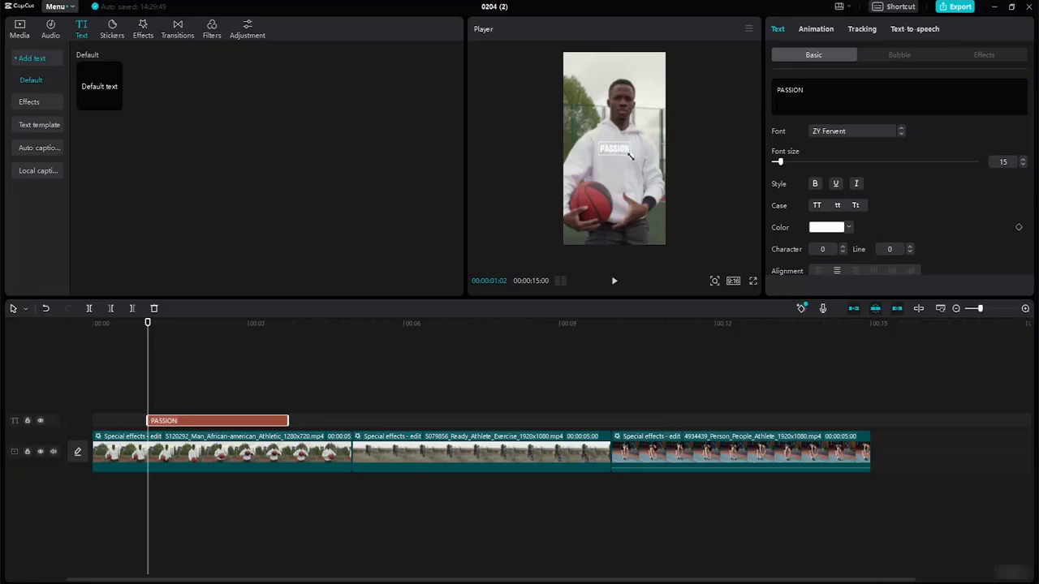
drag(632, 155, 666, 207)
click(642, 190)
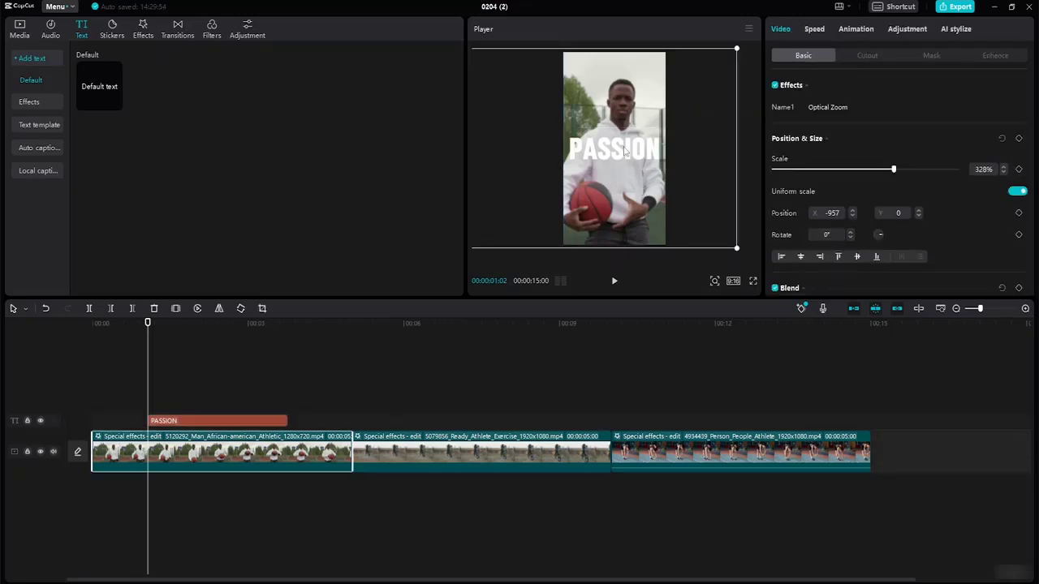
click(622, 153)
- Color the PASSION title black (000000) and place it centred at the top of the video frame, above the player's head
drag(619, 156, 624, 231)
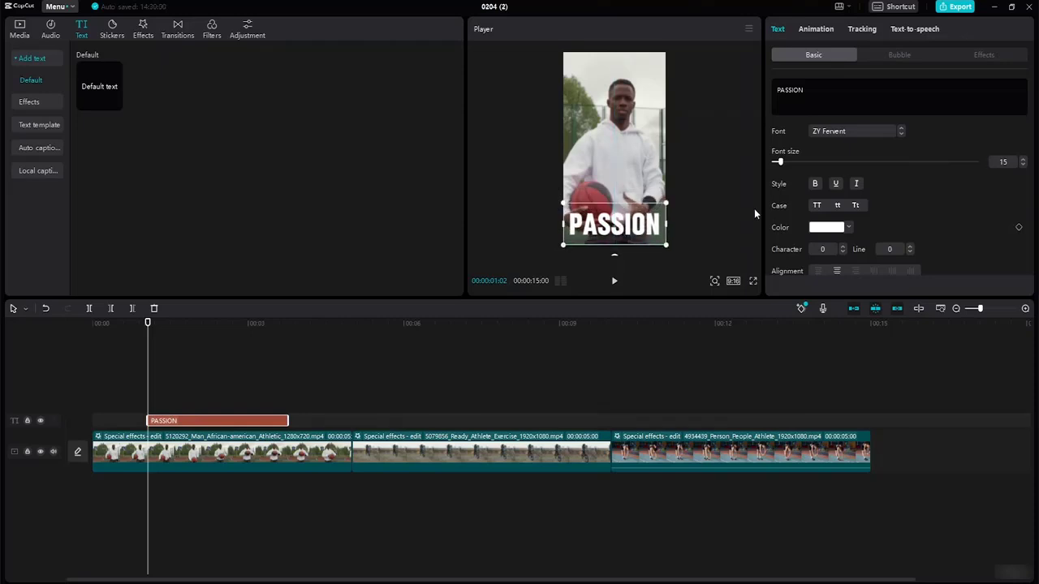
click(849, 229)
drag(788, 261, 764, 327)
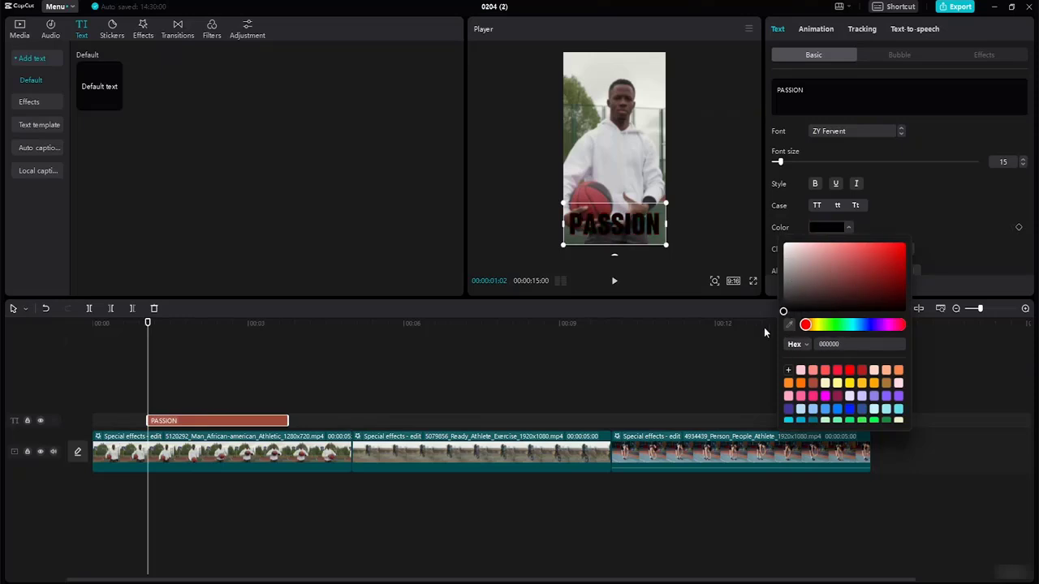
click(627, 226)
drag(628, 227, 626, 72)
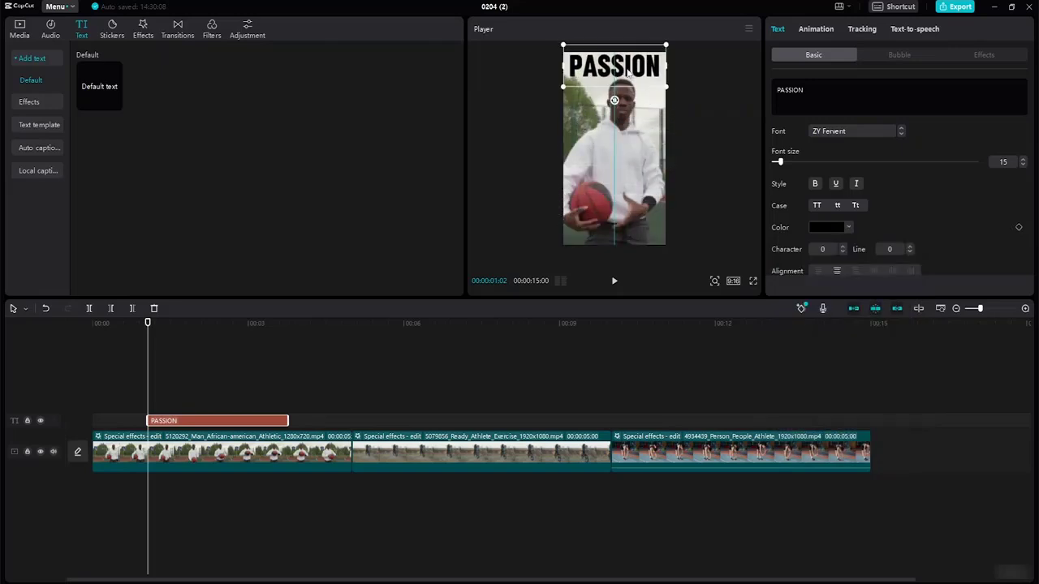
- Play the basketball-player clip from the title's start to almost 5 seconds to review the PASSION title
click(713, 188)
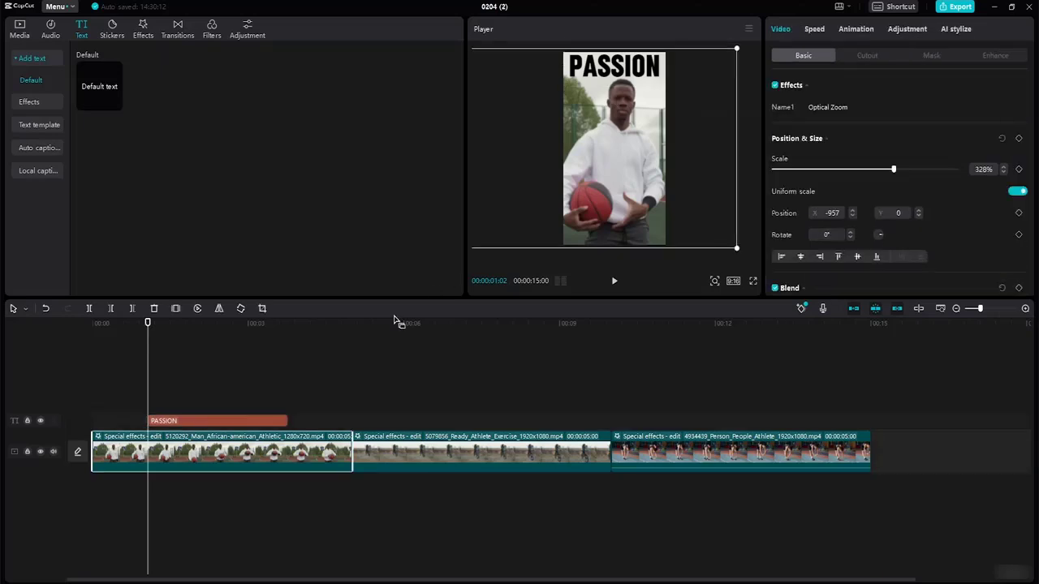
key(space)
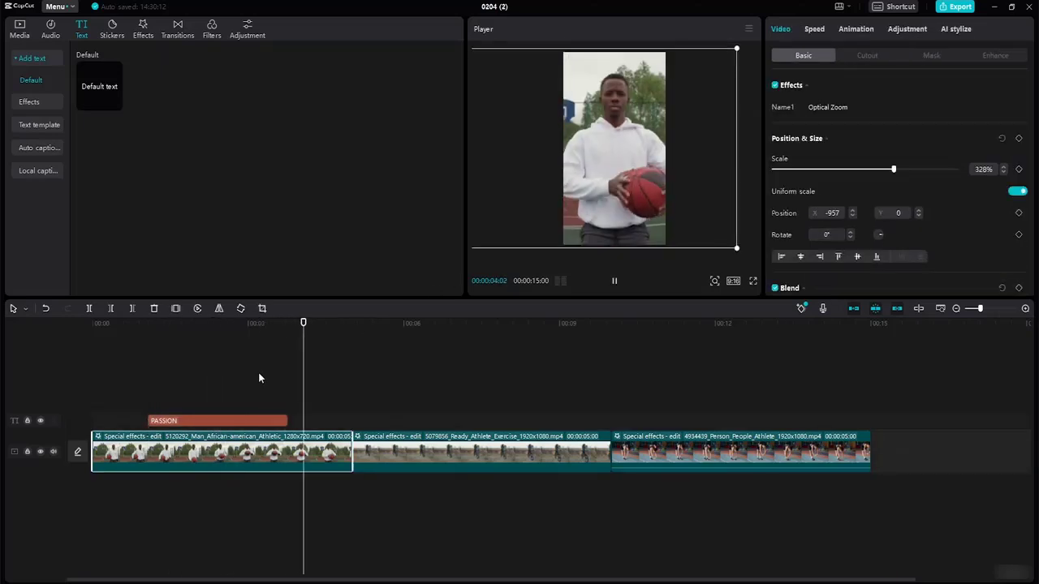
key(space)
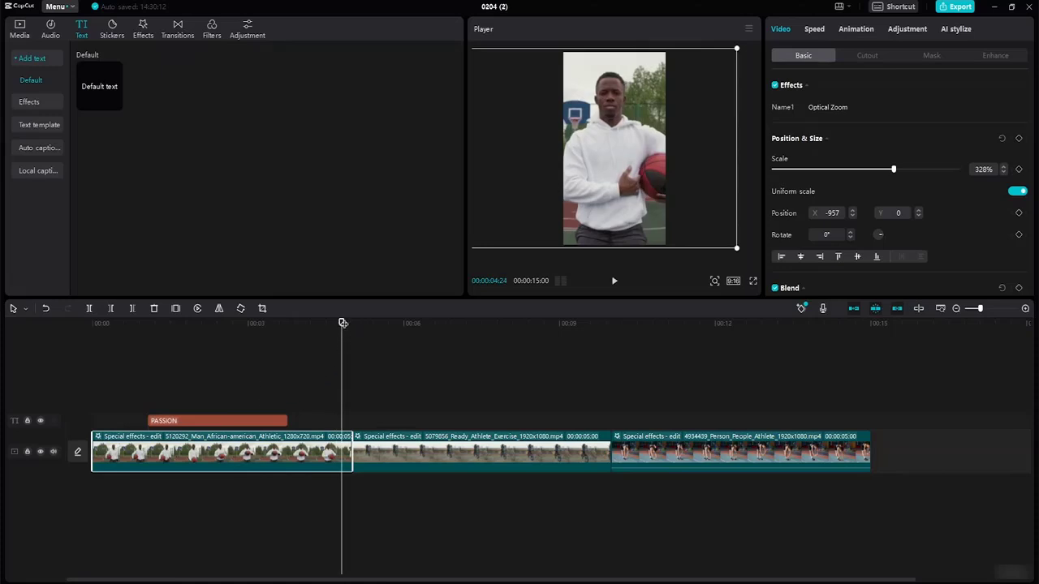
- Add a scale keyframe at the PASSION title's start, 00:00:01:02, and set the scale to 1%
drag(345, 321, 150, 286)
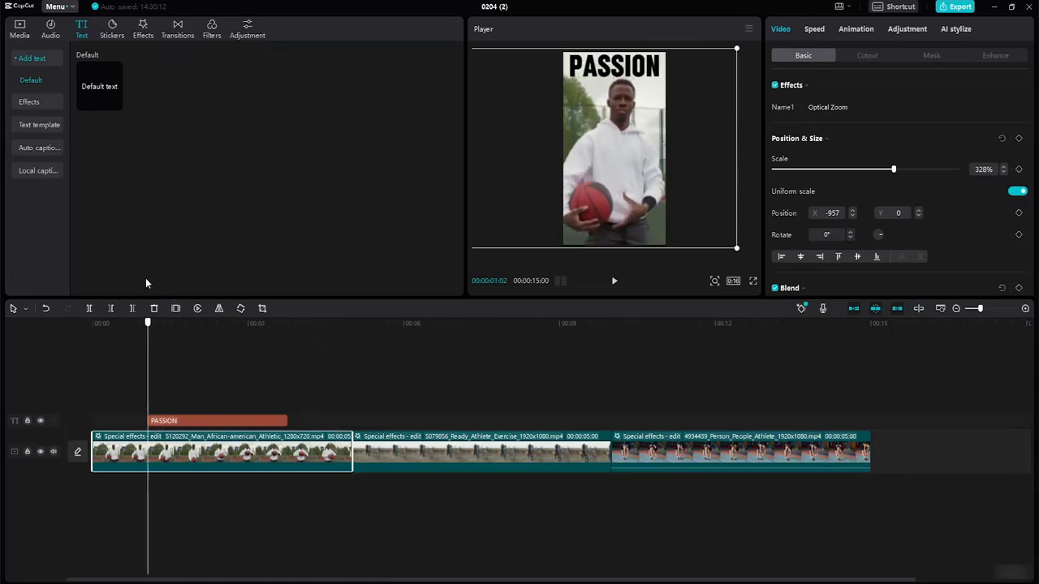
click(209, 421)
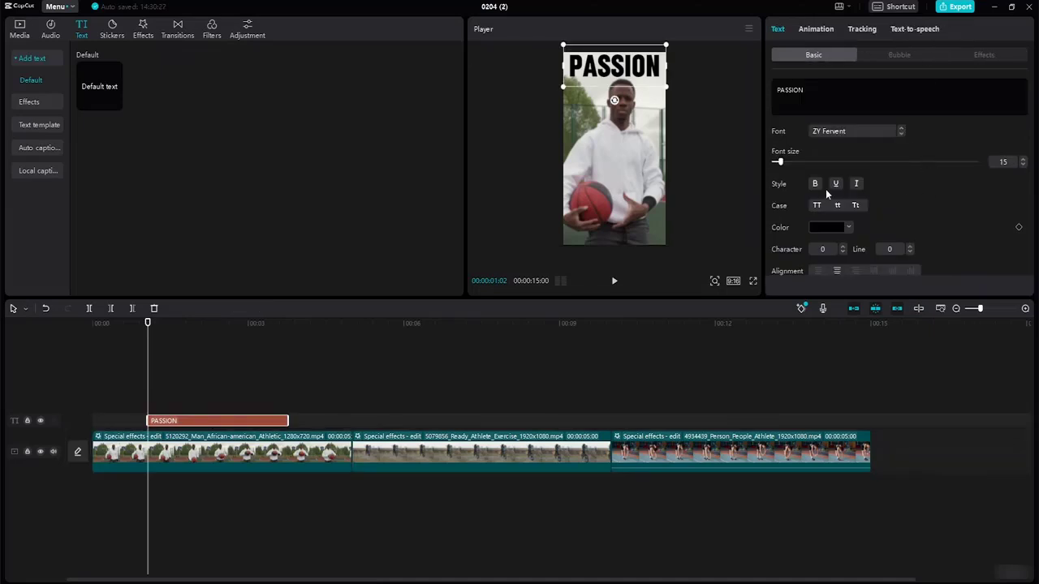
drag(1034, 114, 1034, 176)
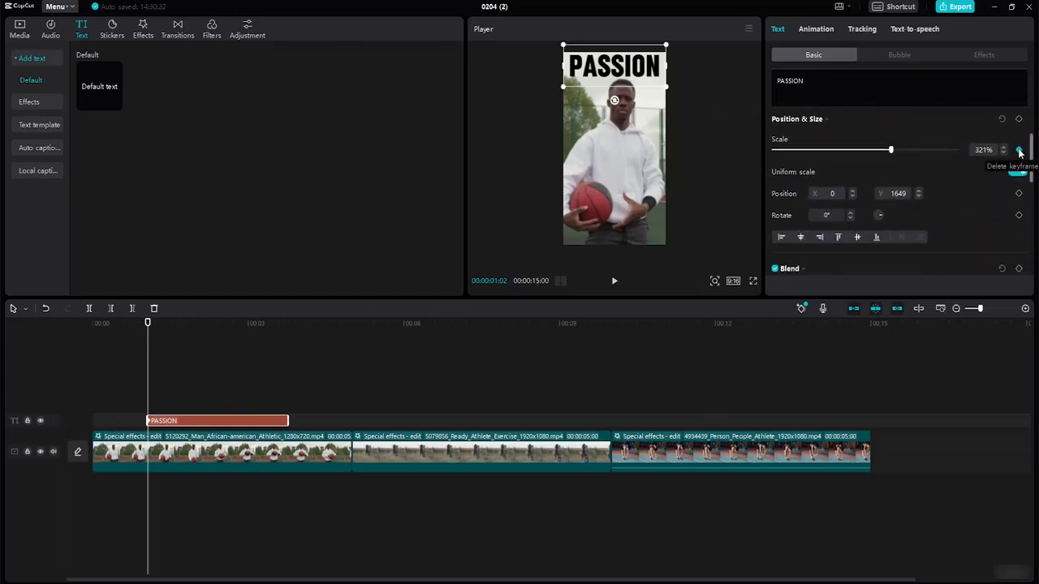
click(1018, 149)
drag(889, 150, 721, 136)
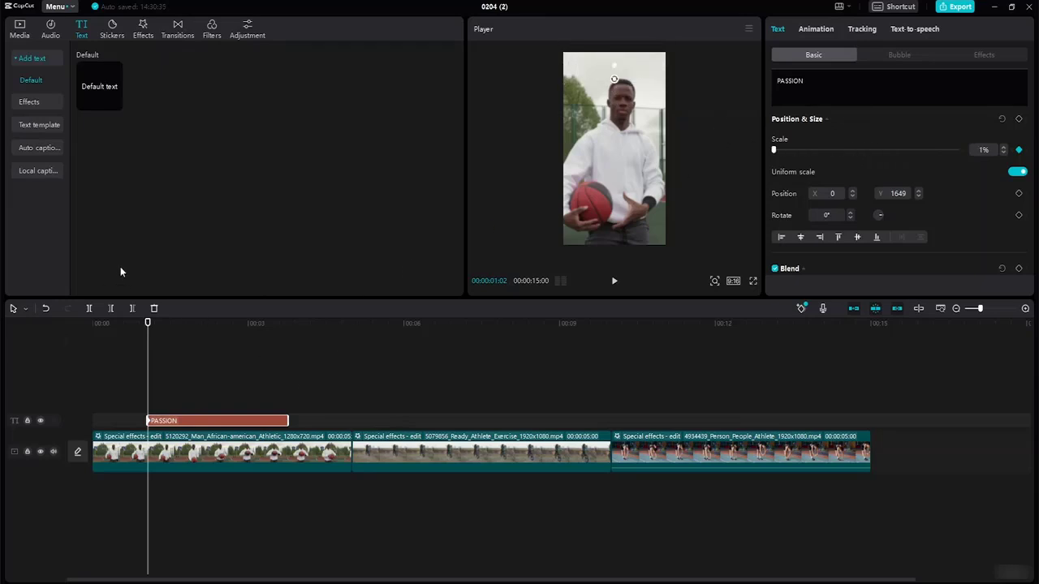
- Keyframe the PASSION title's scale at 328% at 00:00:01:25 and hold it with another keyframe at 00:00:03:08
drag(149, 328, 187, 335)
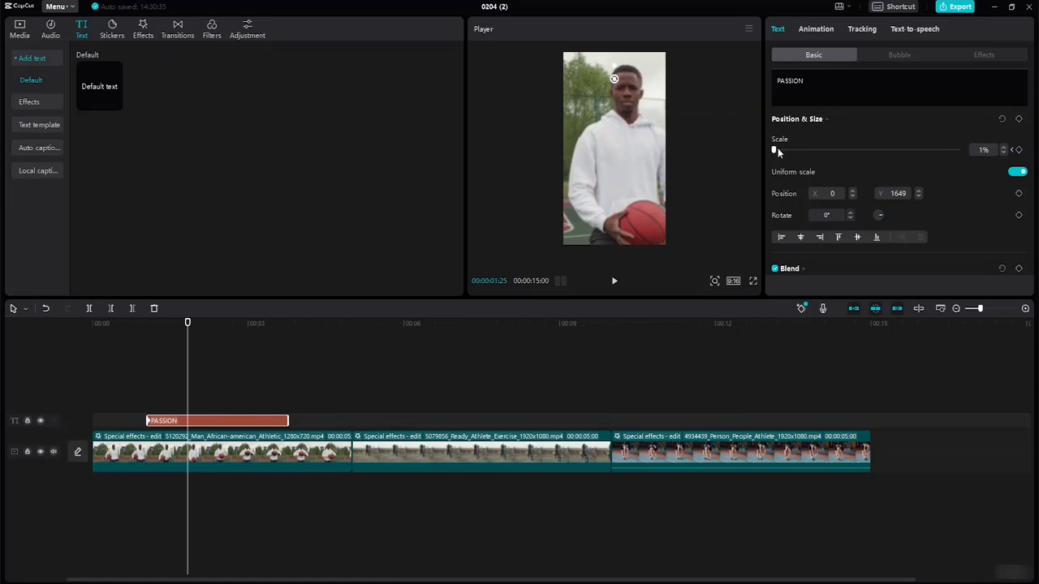
drag(775, 151, 895, 150)
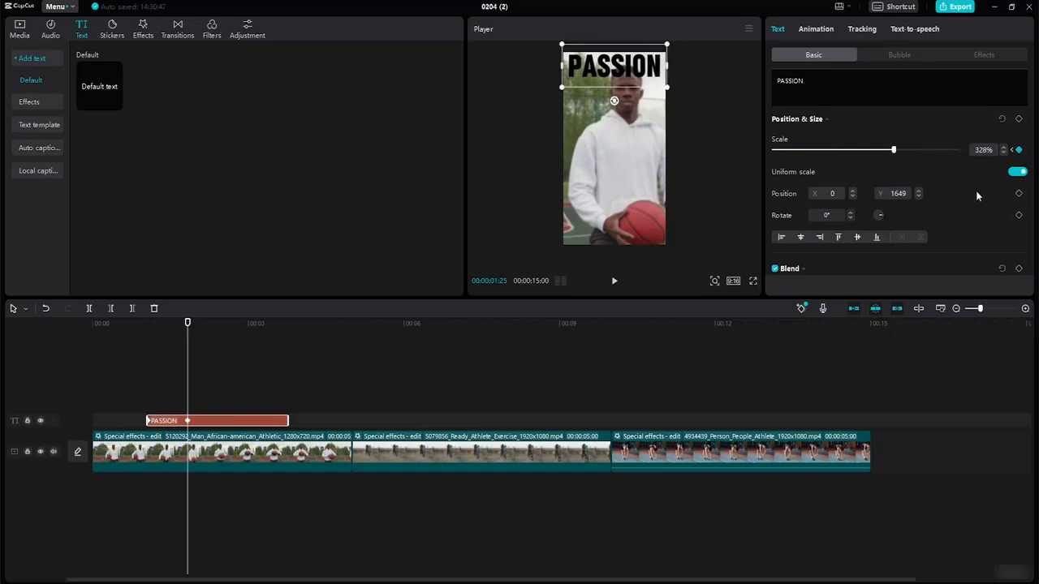
drag(188, 326, 262, 344)
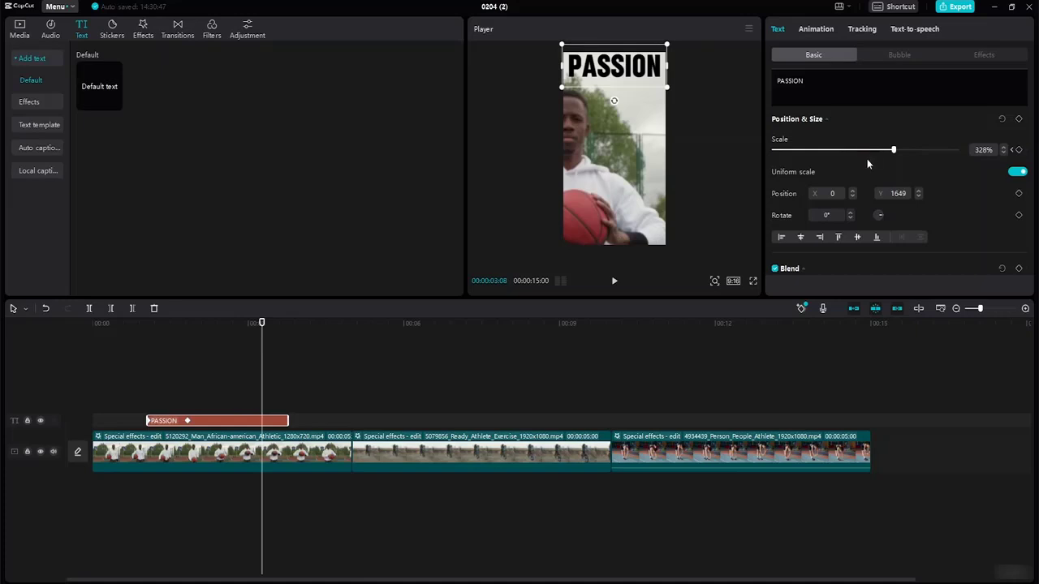
click(1019, 150)
- Keyframe the PASSION title's scale to 1% at its end, 00:00:03:23, and play the animation from the video's start
drag(261, 325, 286, 340)
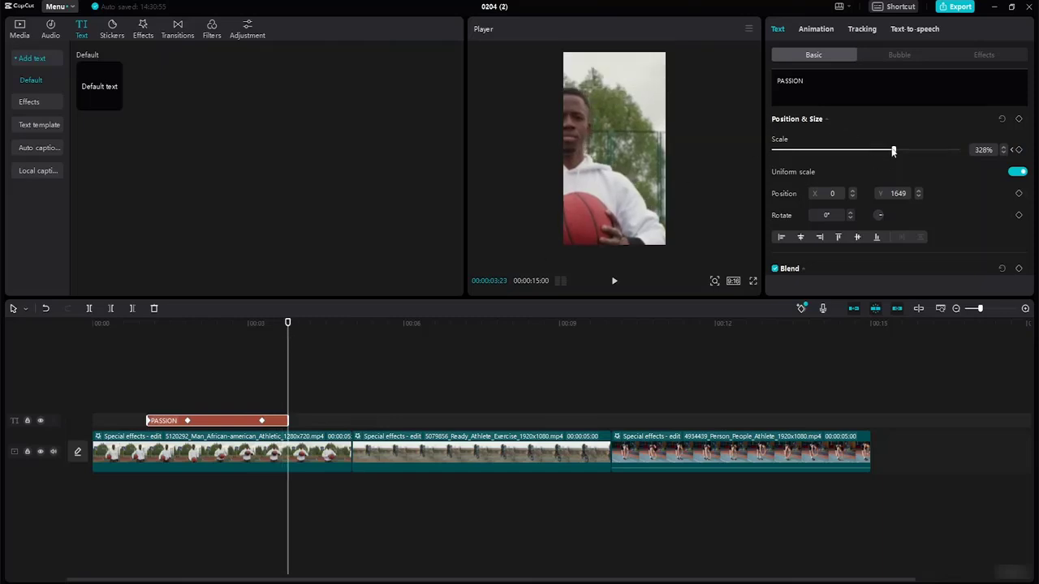
drag(892, 151, 685, 153)
drag(286, 327, 1, 192)
key(space)
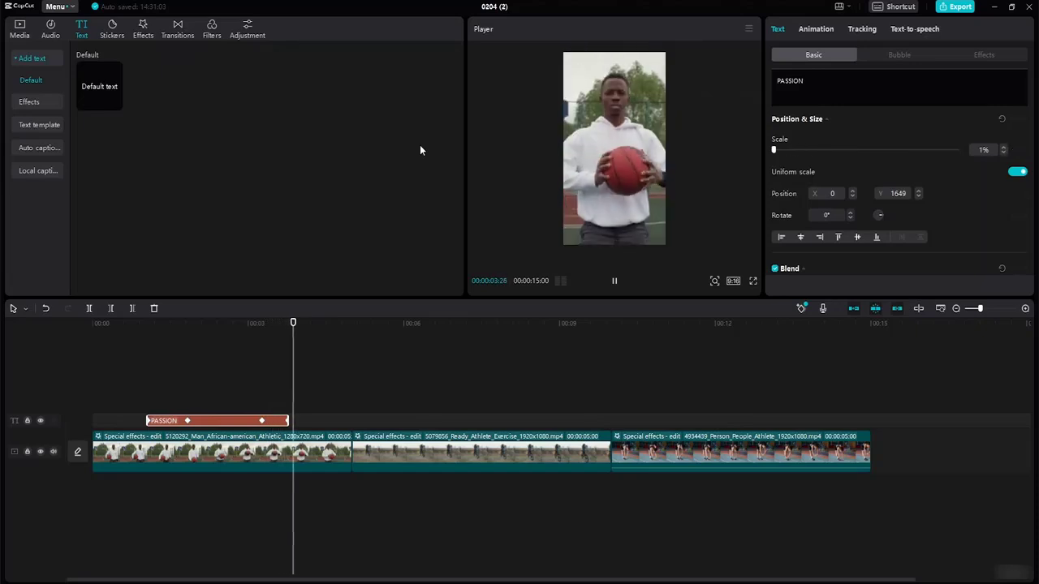
key(space)
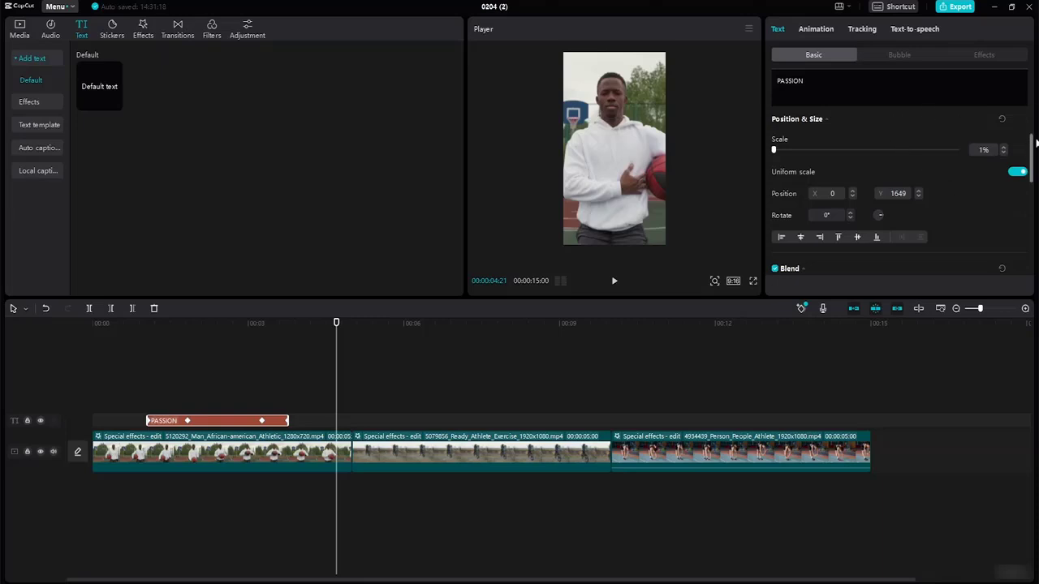
- Try several outlined preset styles on the PASSION title at 00:00:02:19, from black with a white outline to yellow, pink and green
drag(1034, 150, 1034, 104)
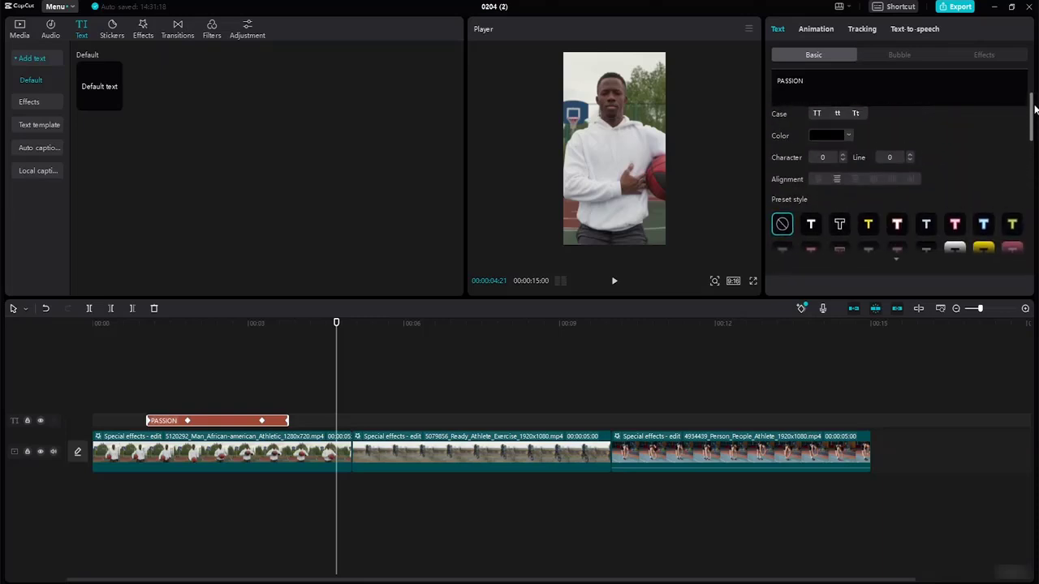
scroll(1034, 104, down, 3)
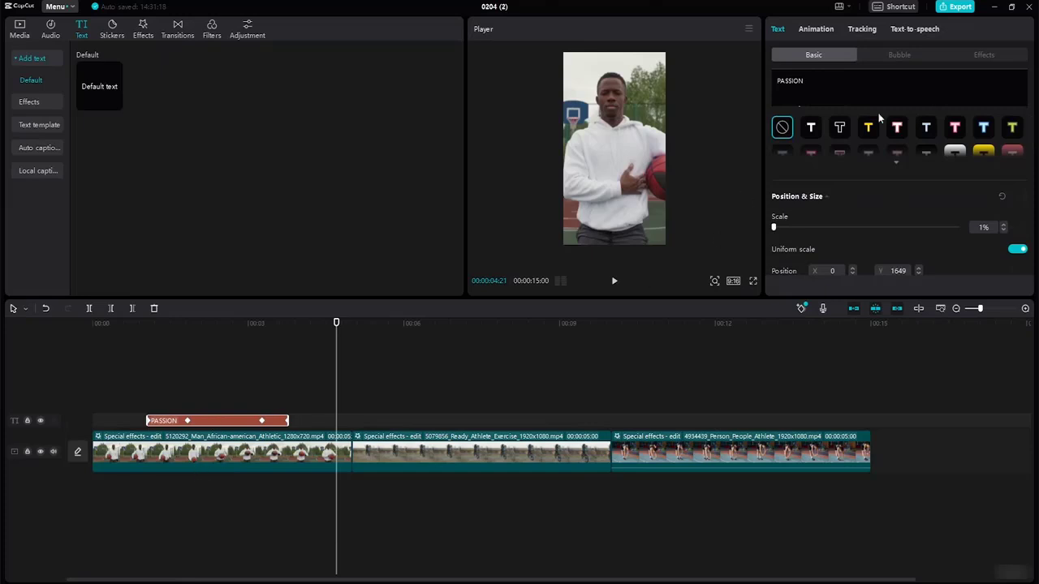
click(840, 129)
drag(336, 326, 229, 325)
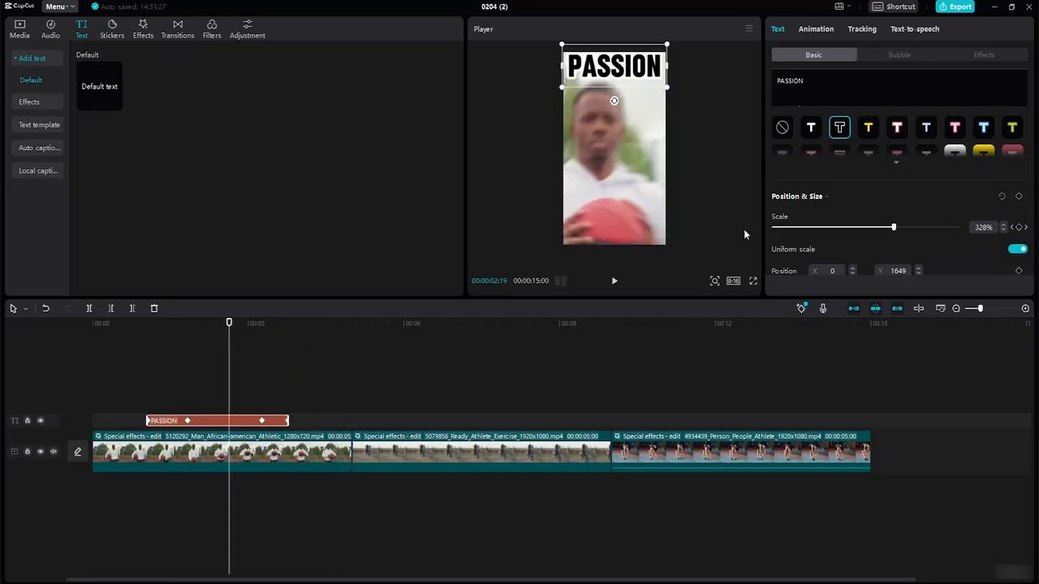
click(868, 130)
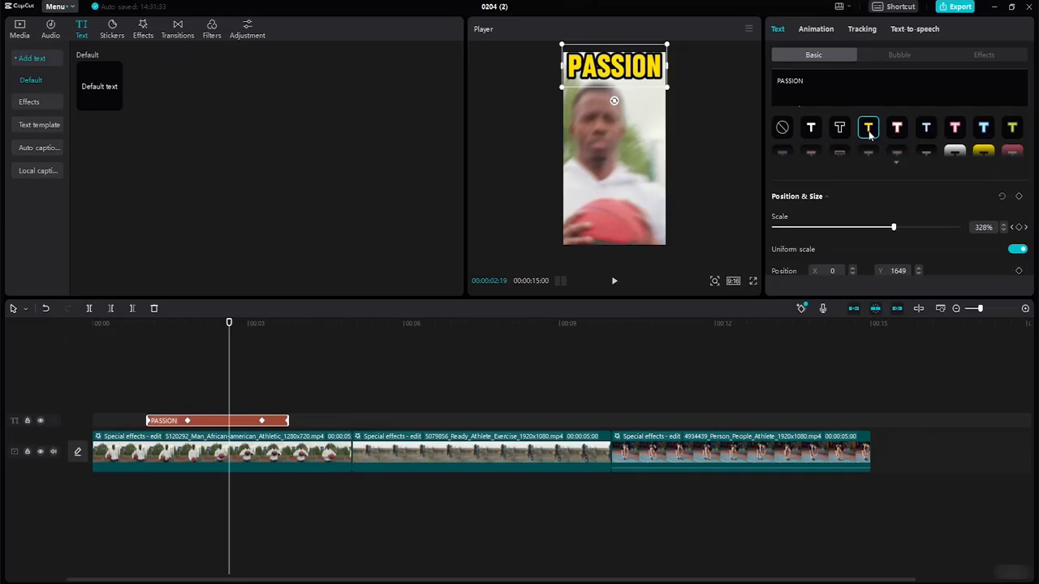
click(899, 131)
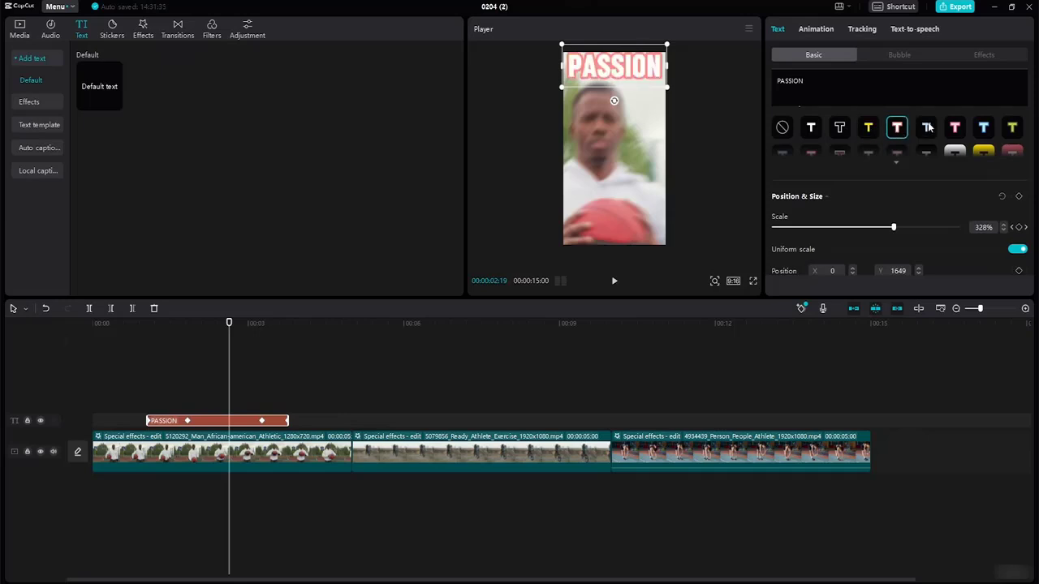
click(928, 129)
click(953, 130)
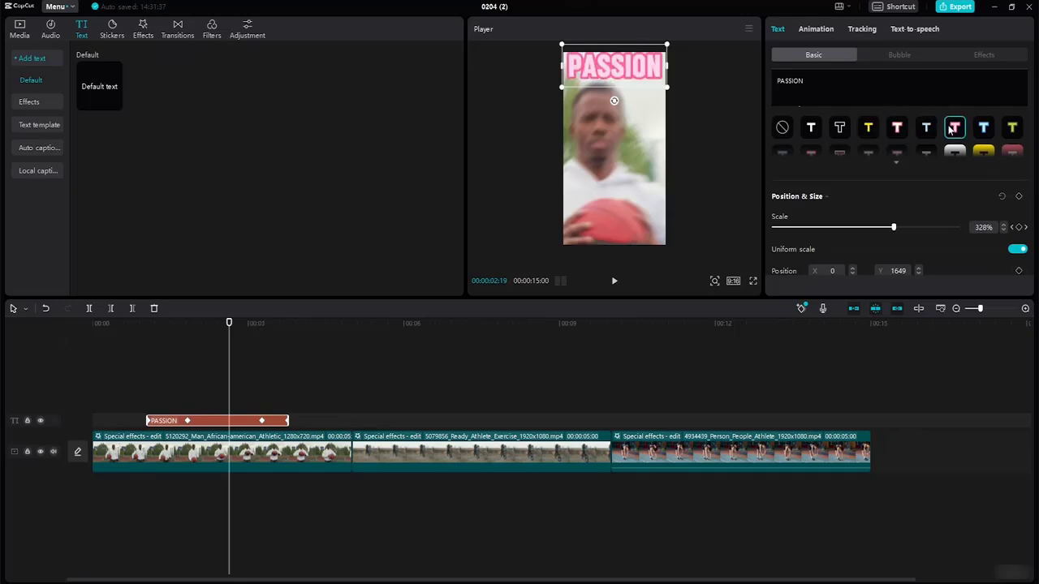
click(982, 130)
click(1008, 132)
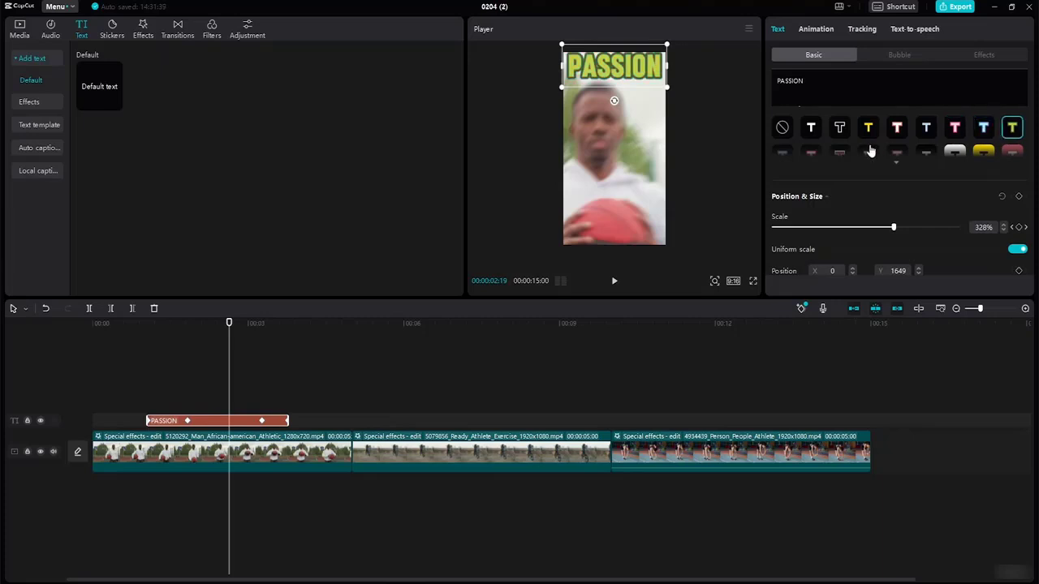
- Expand the full set of preset styles and try the orange and cream shadowed ones on the PASSION title
scroll(1029, 122, down, 1)
scroll(1029, 122, up, 1)
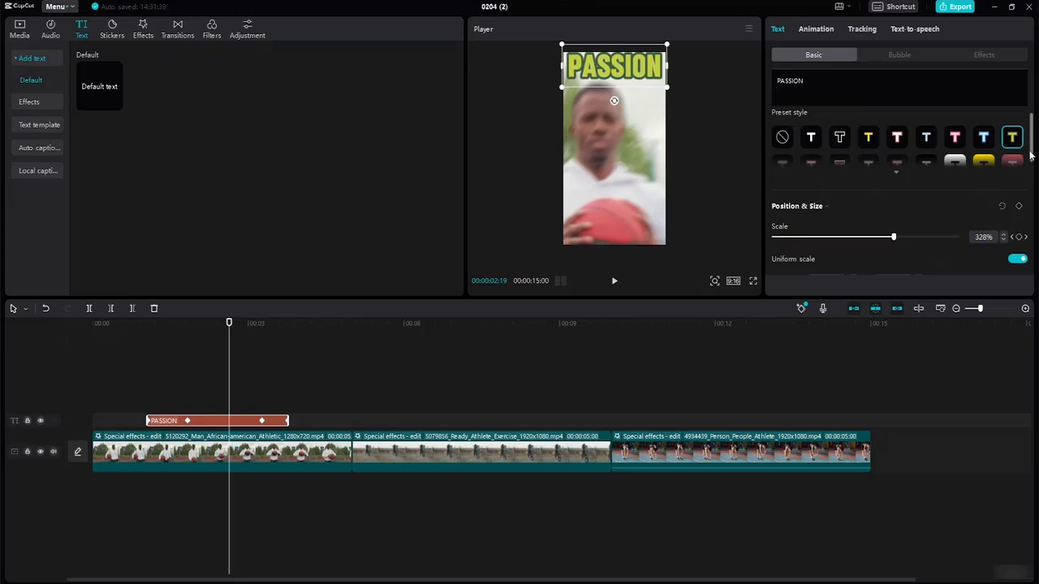
scroll(1030, 154, down, 1)
click(897, 159)
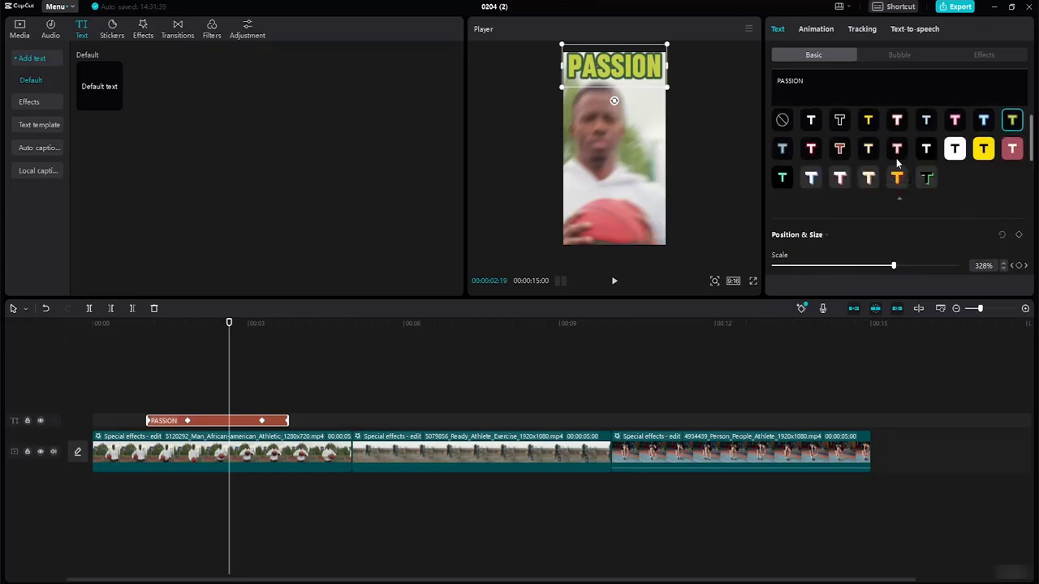
click(925, 180)
click(896, 178)
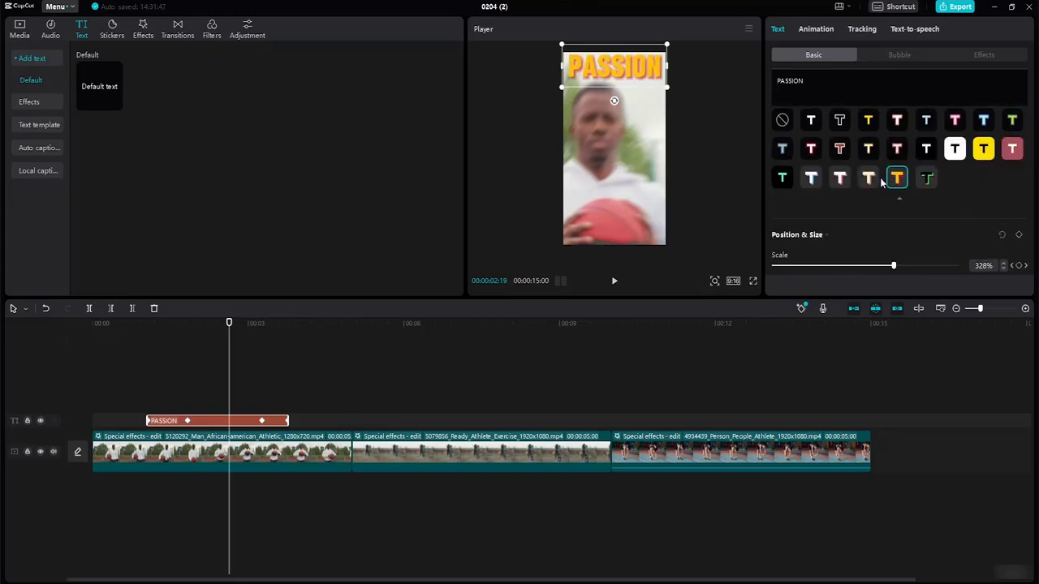
click(870, 179)
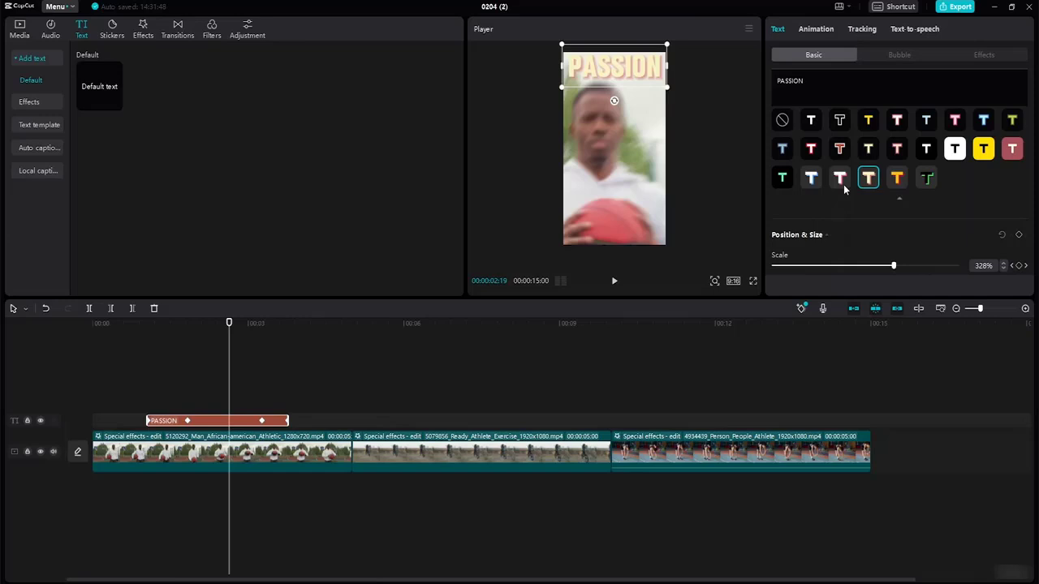
click(900, 179)
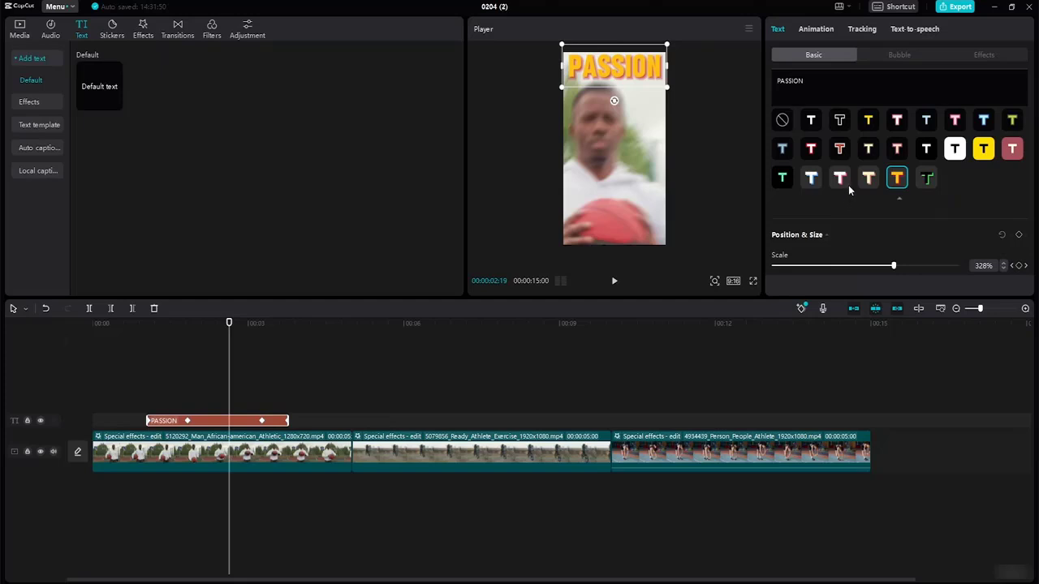
- Try the green-on-black, blue, red, cream-outlined and white-on-black preset styles on the PASSION title, ending on the cream shadowed one
click(782, 178)
click(782, 149)
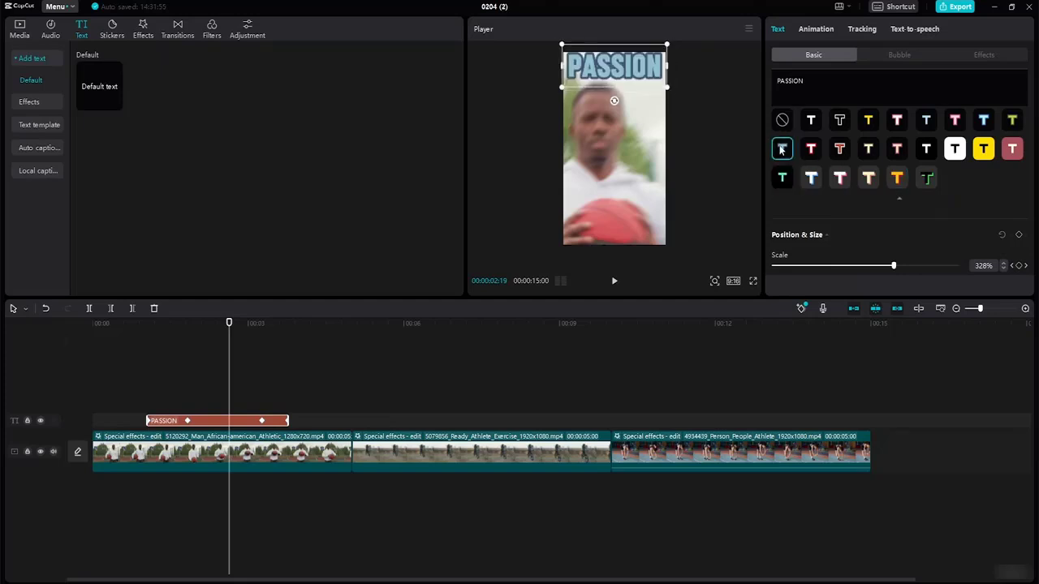
click(789, 176)
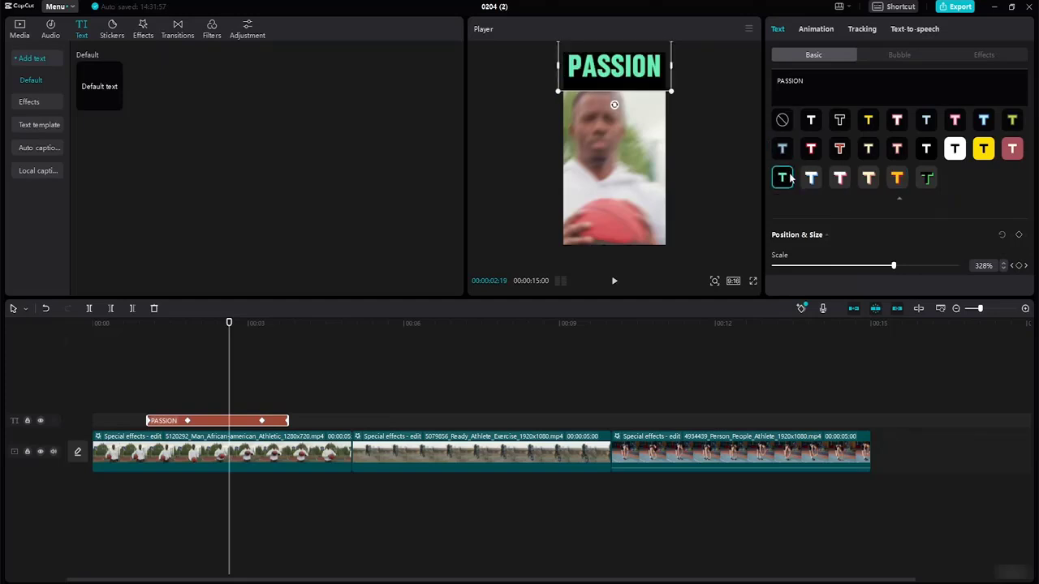
click(782, 149)
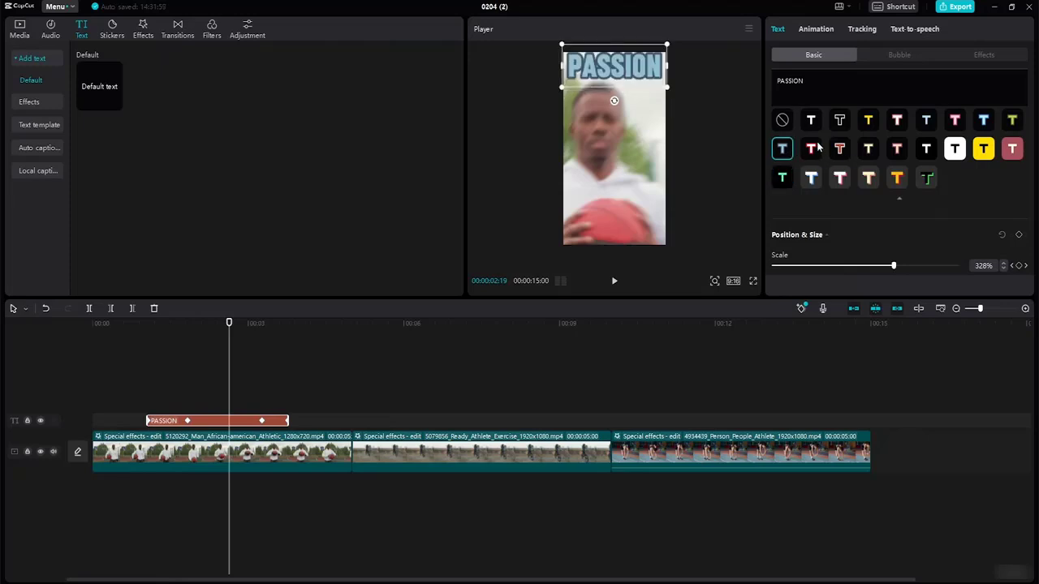
click(812, 148)
click(839, 150)
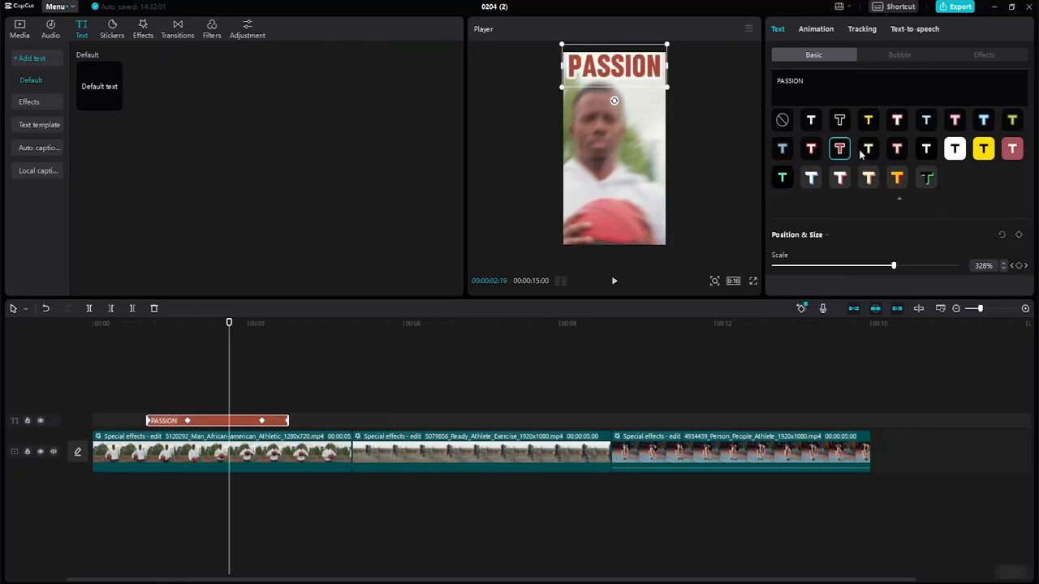
click(869, 150)
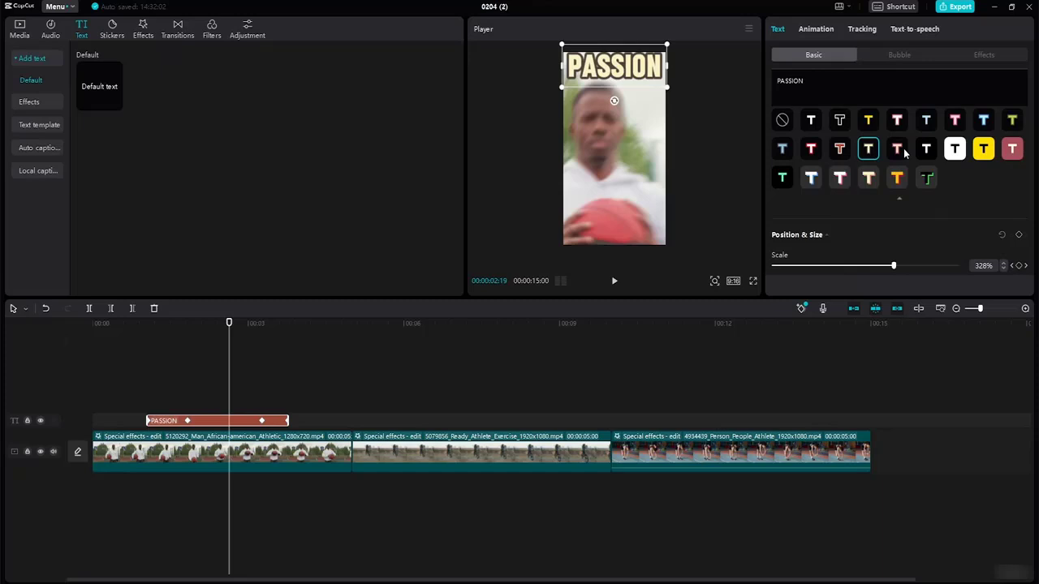
click(901, 153)
click(923, 158)
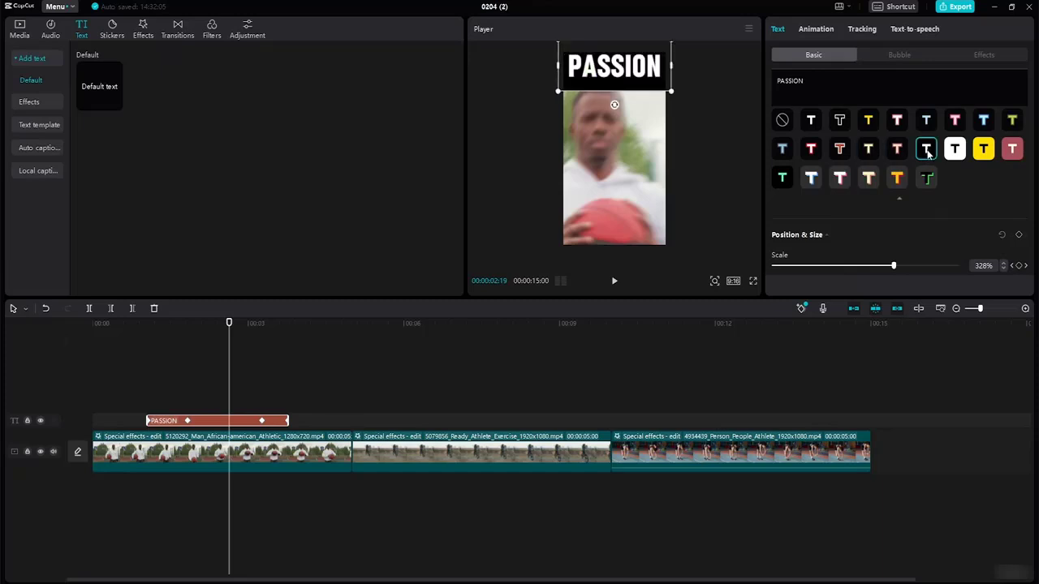
click(896, 178)
click(868, 177)
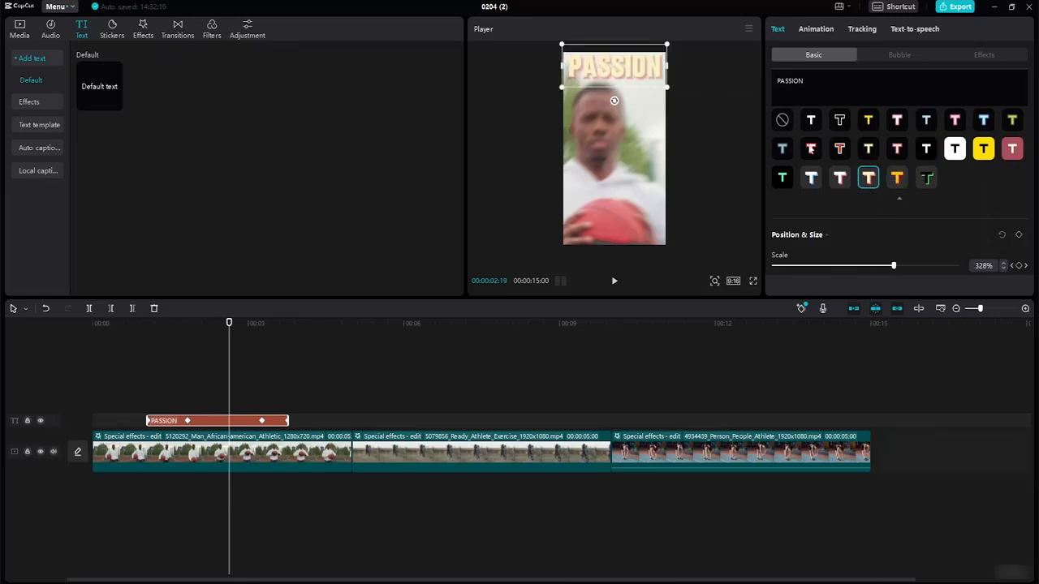
- Remove the preset style from the PASSION title and set its text color to black, 000000
click(783, 122)
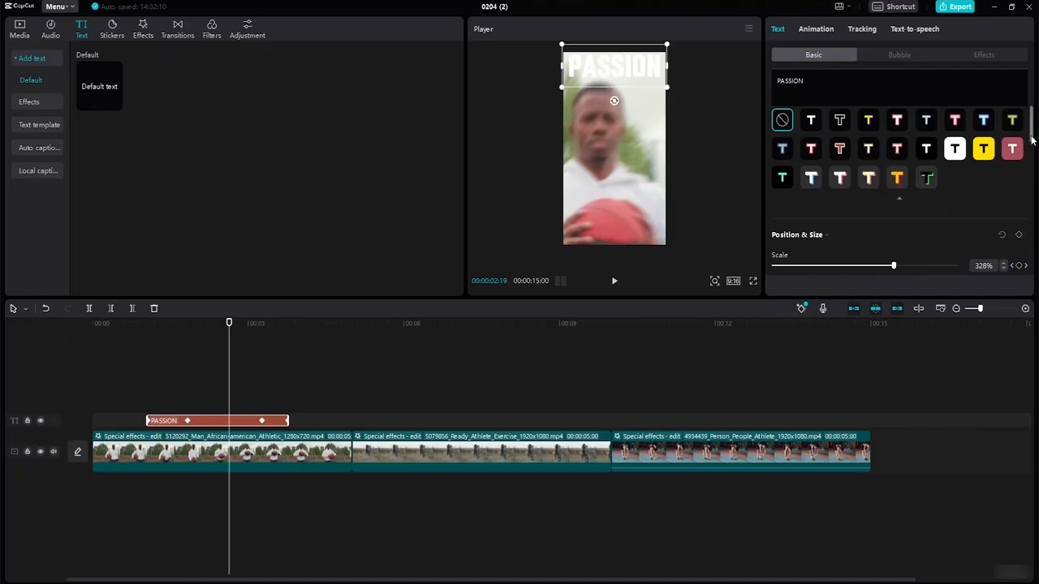
scroll(1032, 142, down, 2)
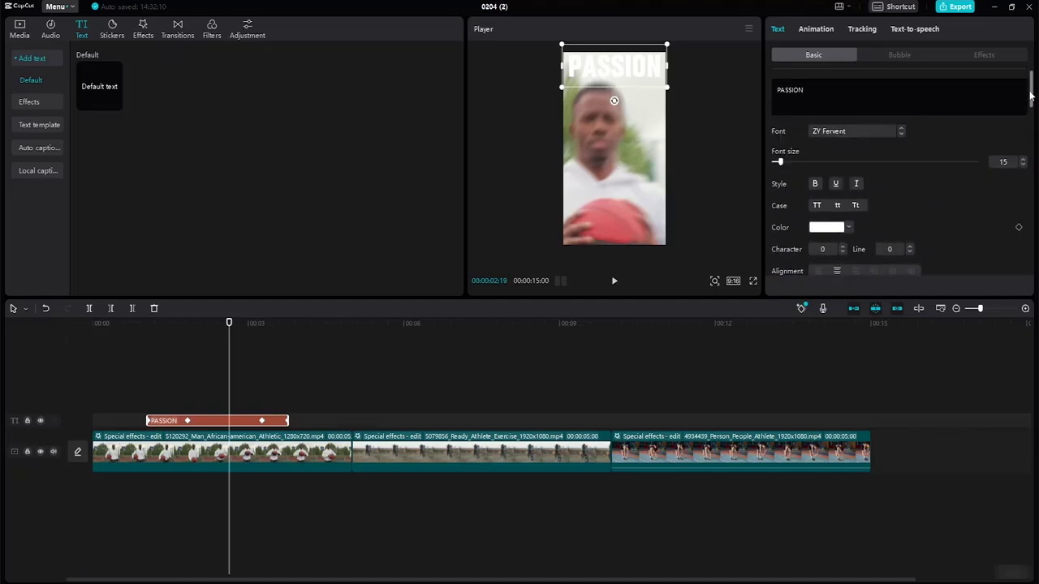
click(848, 228)
drag(781, 248, 782, 311)
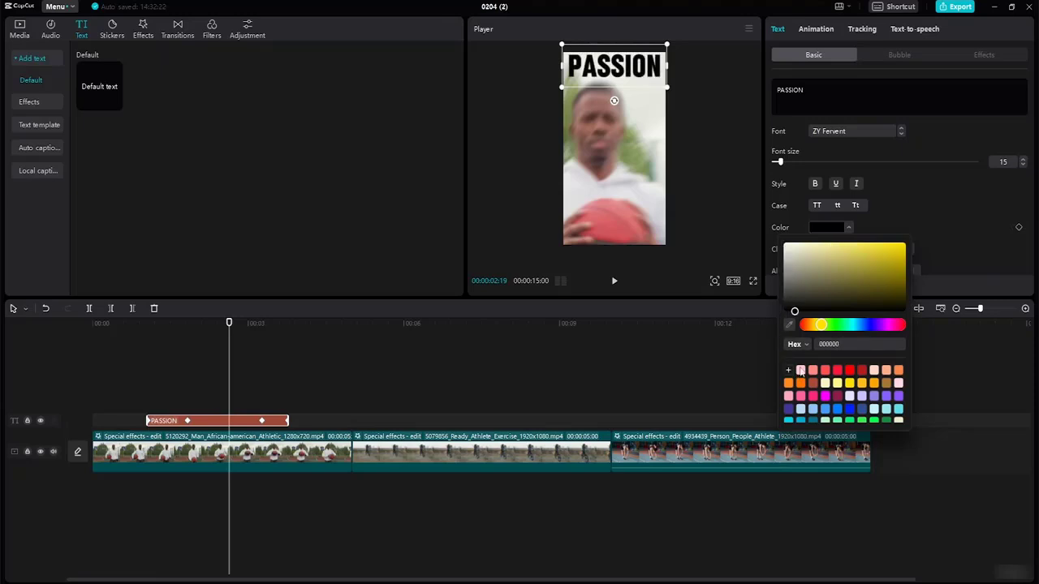
click(962, 256)
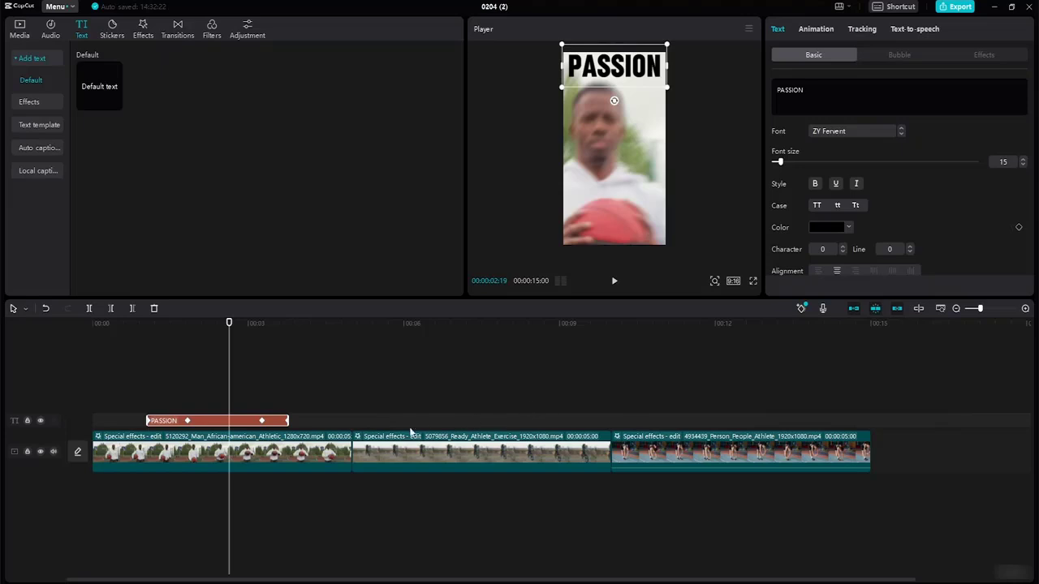
- Add a default text title above the cyclist clip and align its start and end with the clip's Spooky Camera effect
click(115, 104)
drag(314, 409, 470, 420)
click(438, 454)
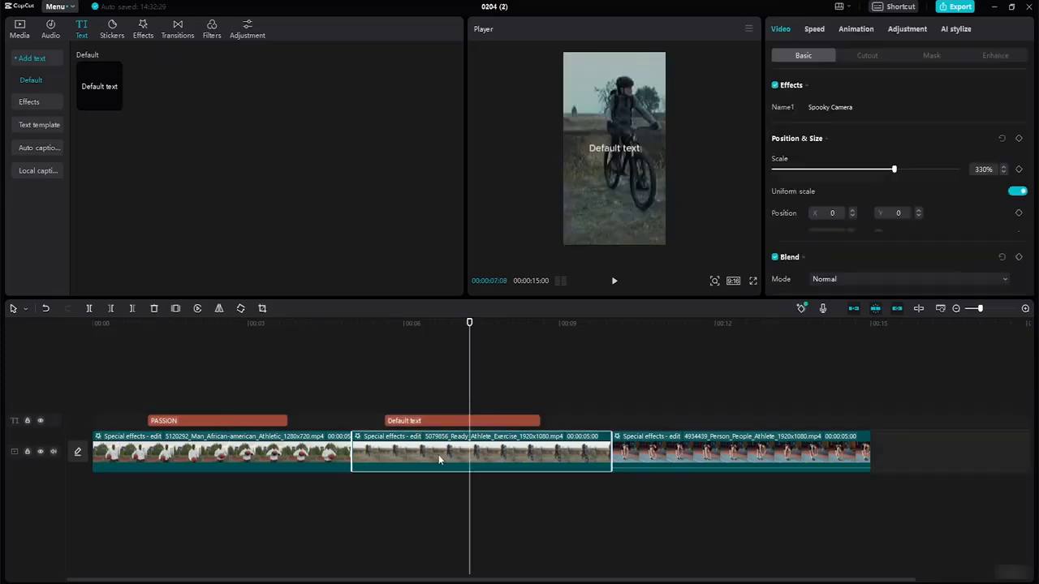
click(357, 438)
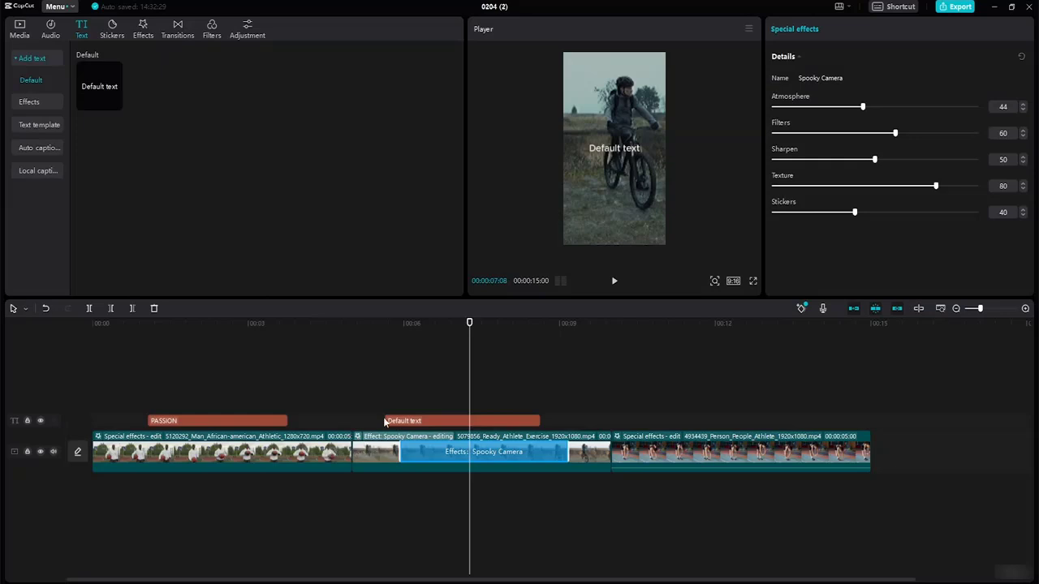
mouse_move(386, 420)
mouse_down()
mouse_move(409, 419)
mouse_move(399, 423)
mouse_up()
drag(540, 421, 562, 431)
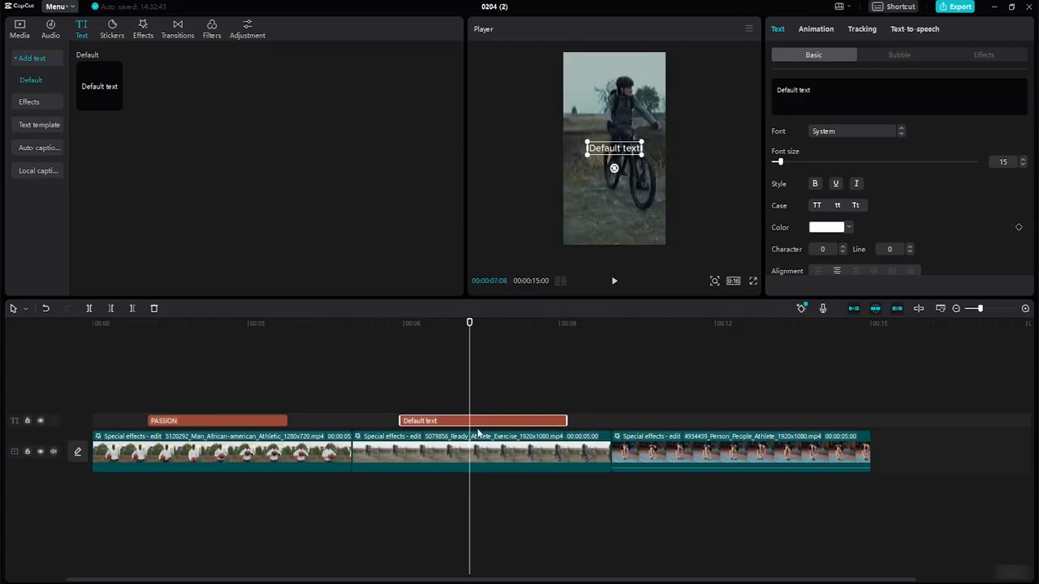
- Go to the new title's start, 00:00:05:28, and replace its text with DEDICATION
drag(468, 324, 400, 323)
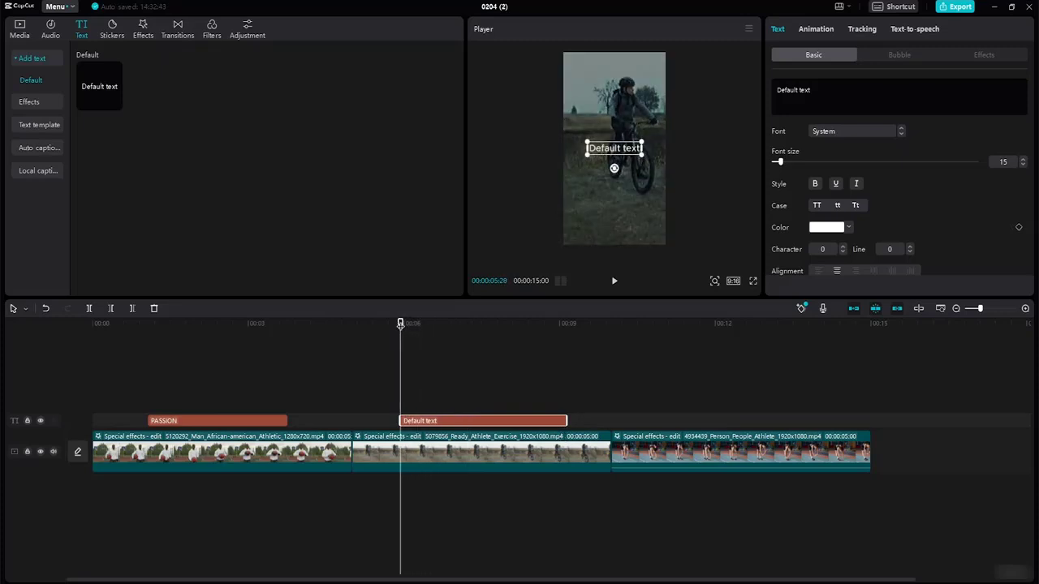
double_click(638, 152)
key(BackSpace)
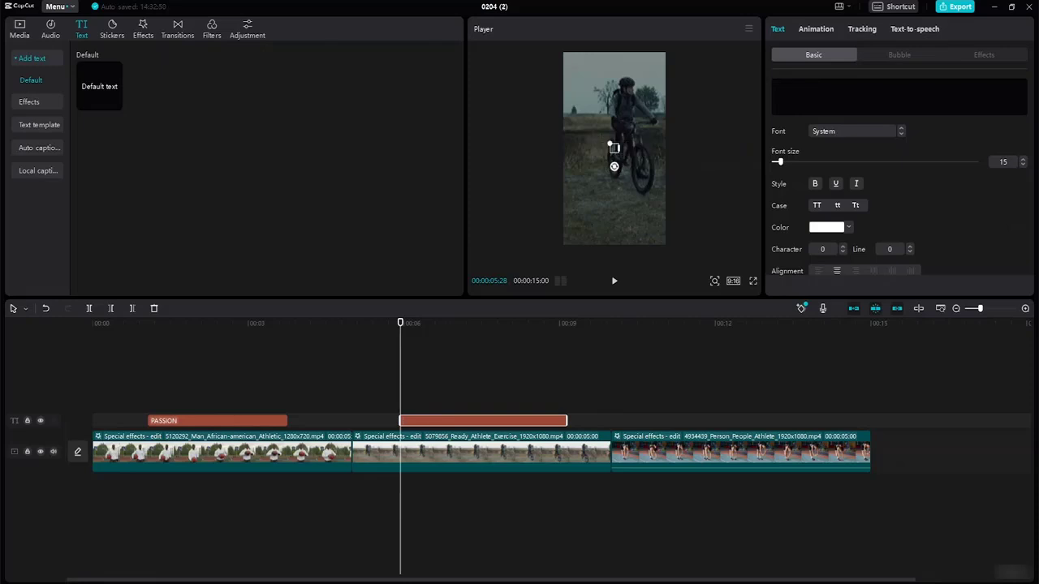
text(DICATION)
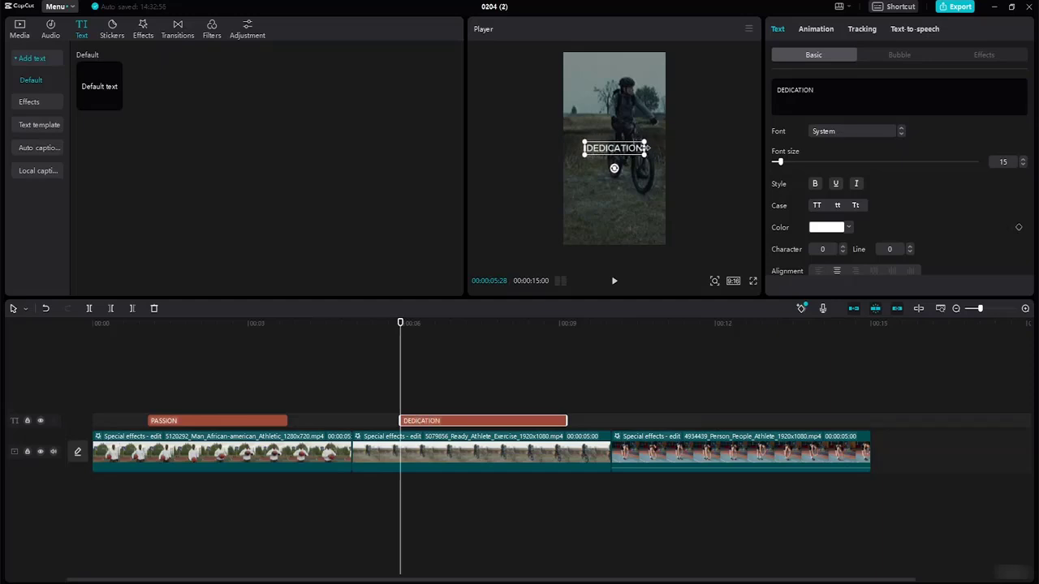
- Set the DEDICATION title's font to ZY Fervent and enlarge the title to span the frame's width
drag(644, 155, 668, 187)
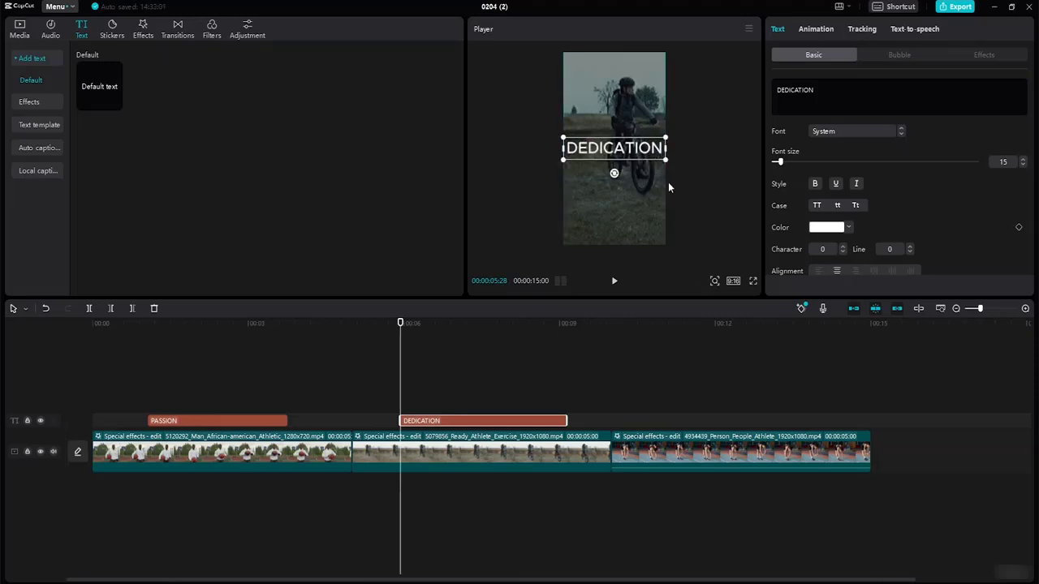
click(900, 133)
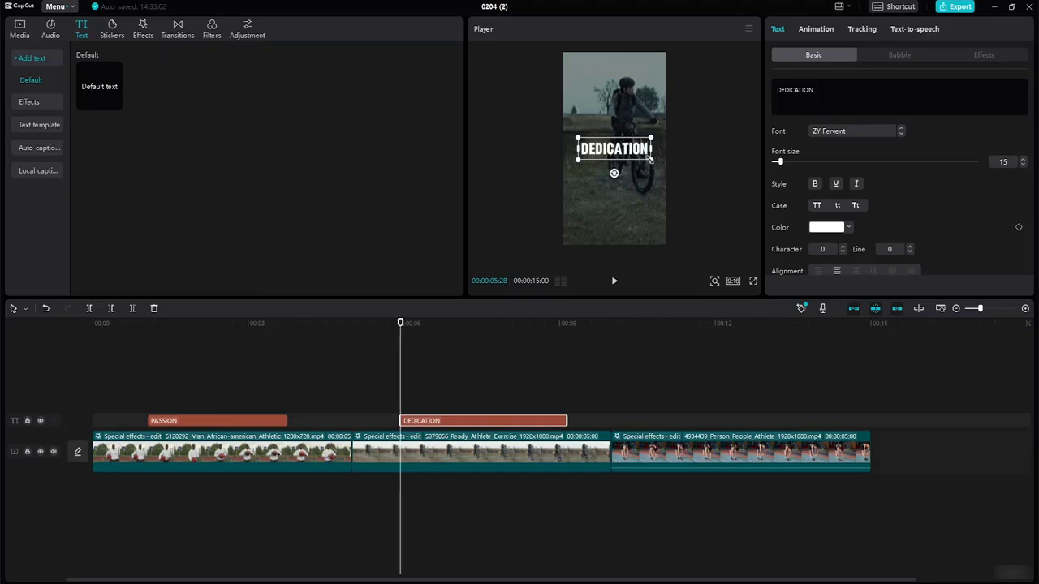
drag(651, 160, 667, 181)
- Shift the cyclist clip horizontally to X 63 and move the DEDICATION title down to the frame's lower edge
click(616, 186)
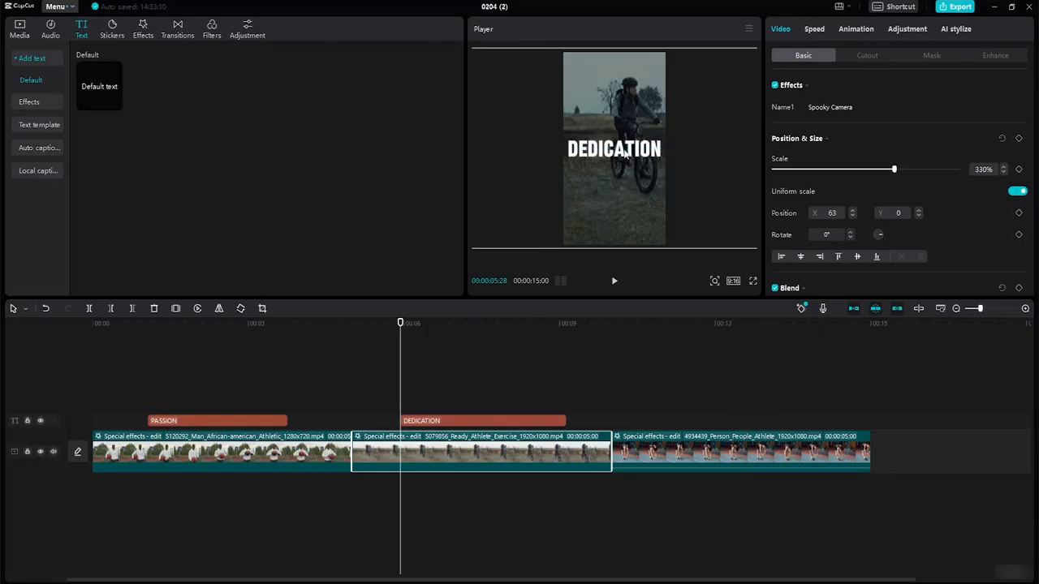
click(600, 154)
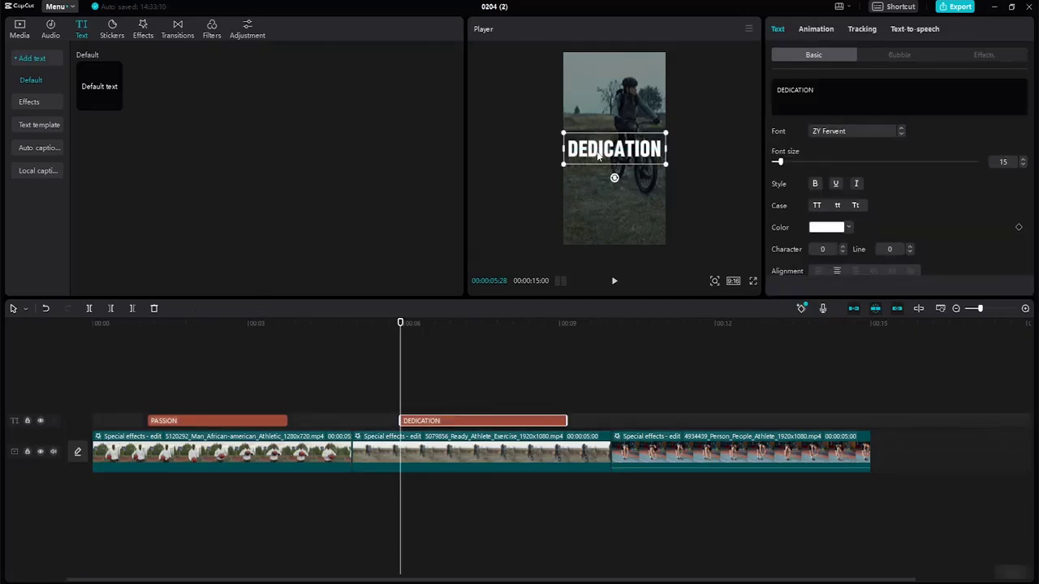
drag(598, 156, 597, 230)
click(705, 237)
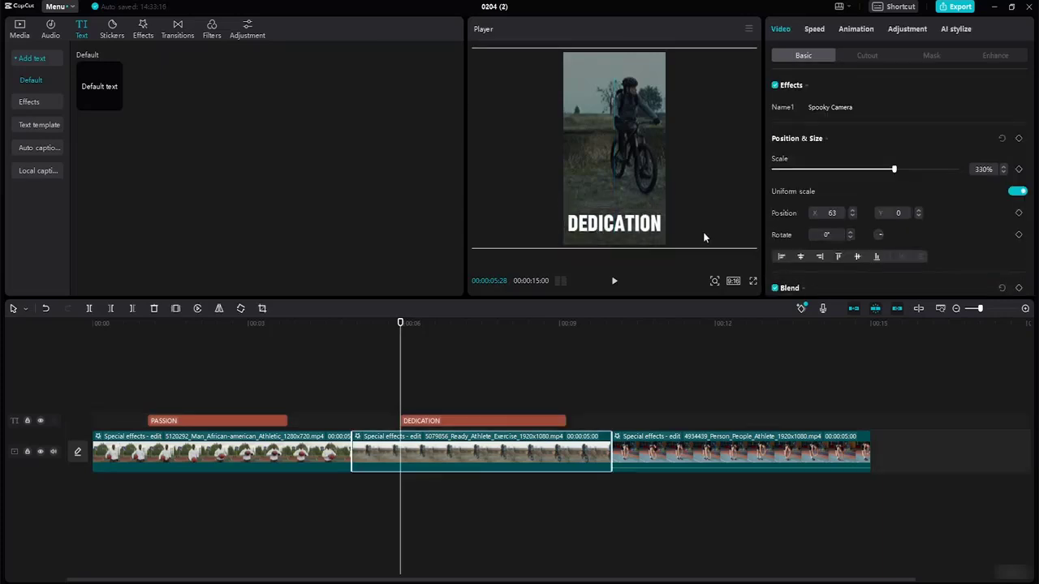
click(635, 226)
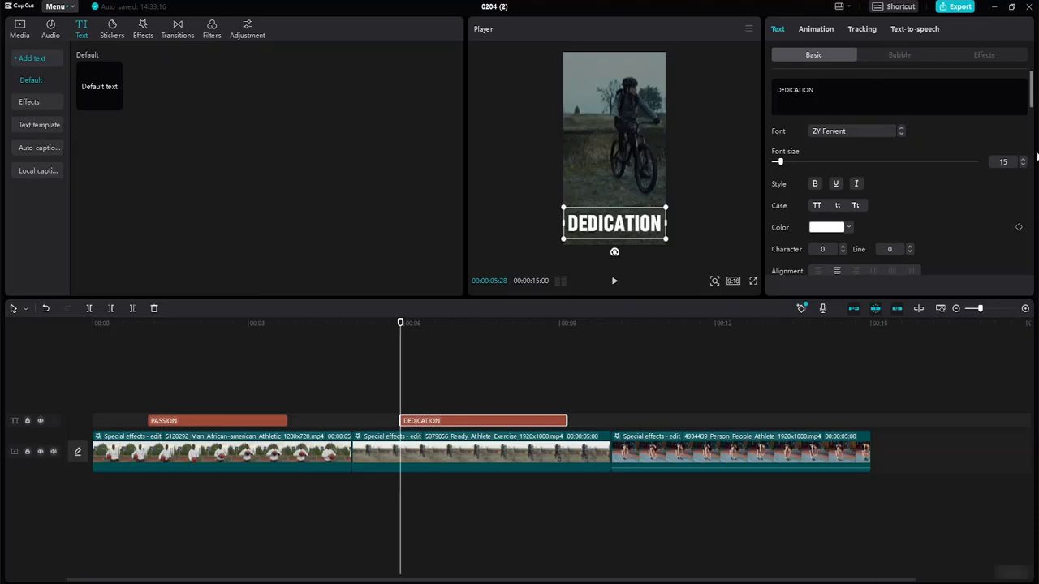
- Try several bubble styles on the DEDICATION title and remove the bubble
drag(1031, 101, 1032, 142)
click(916, 56)
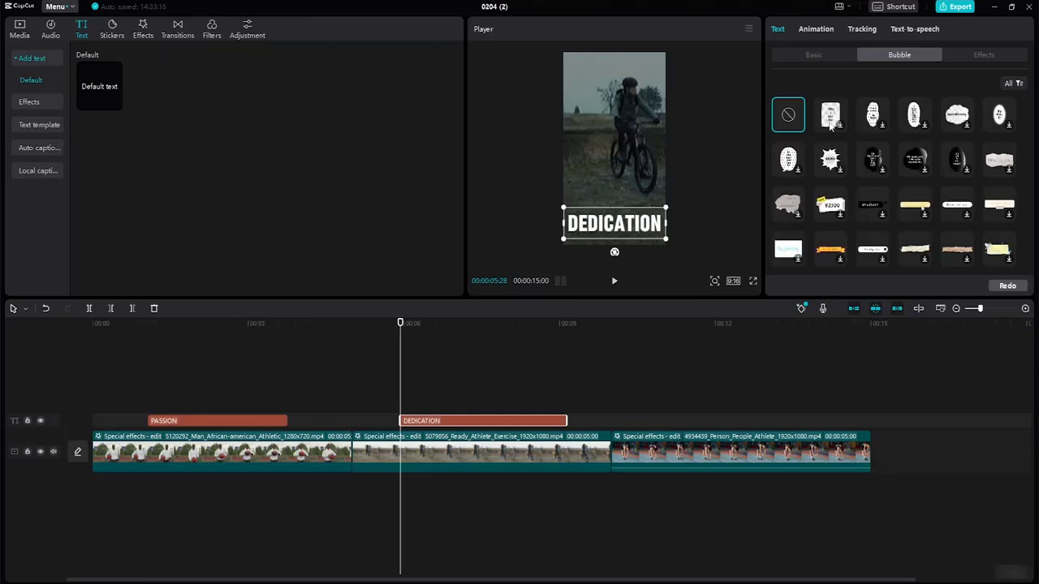
click(829, 115)
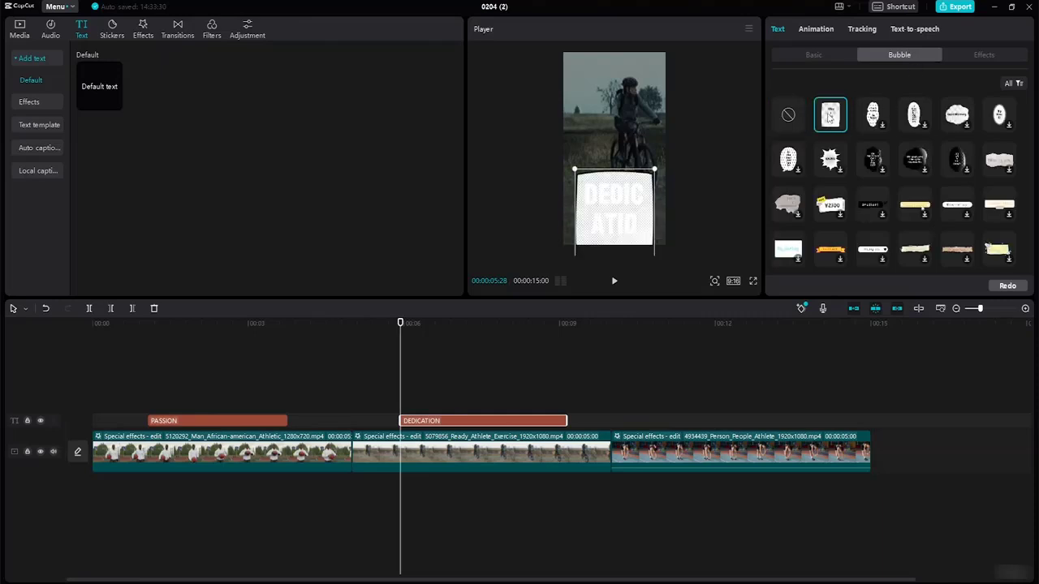
click(884, 112)
click(917, 116)
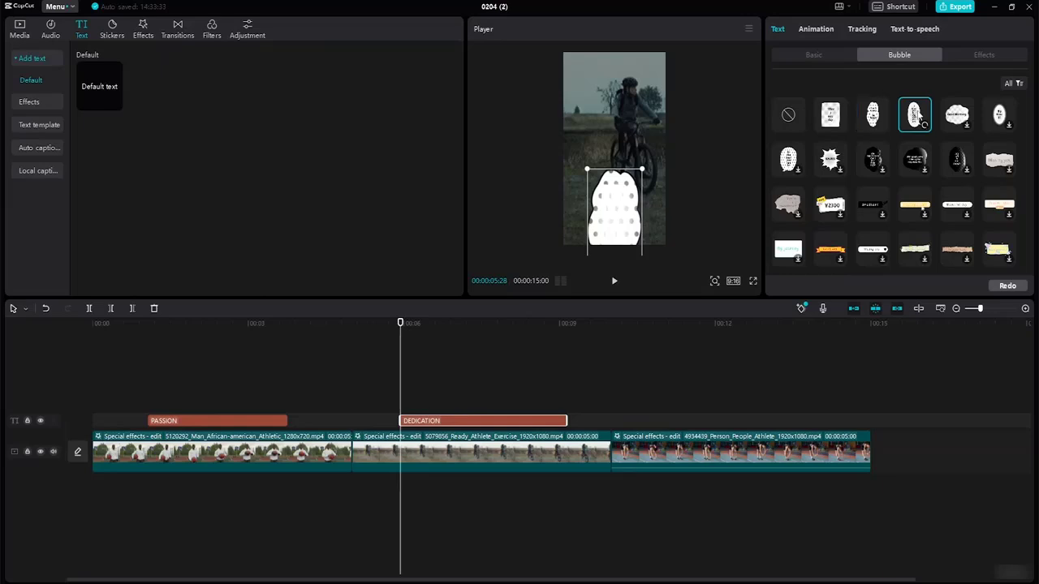
click(789, 118)
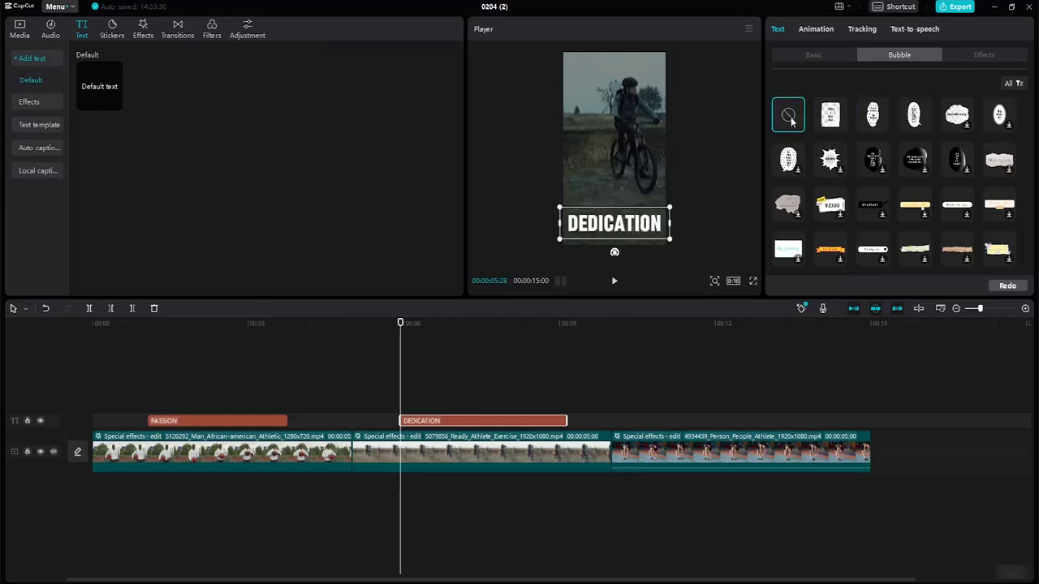
- Apply the white text effect with stacked outline echoes above the letters to the DEDICATION title
click(979, 55)
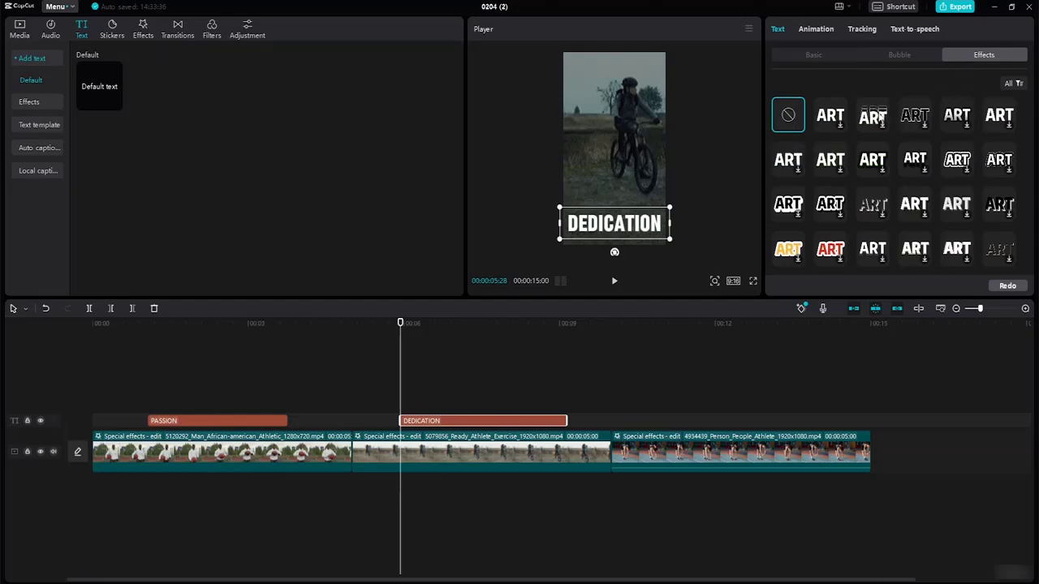
click(883, 117)
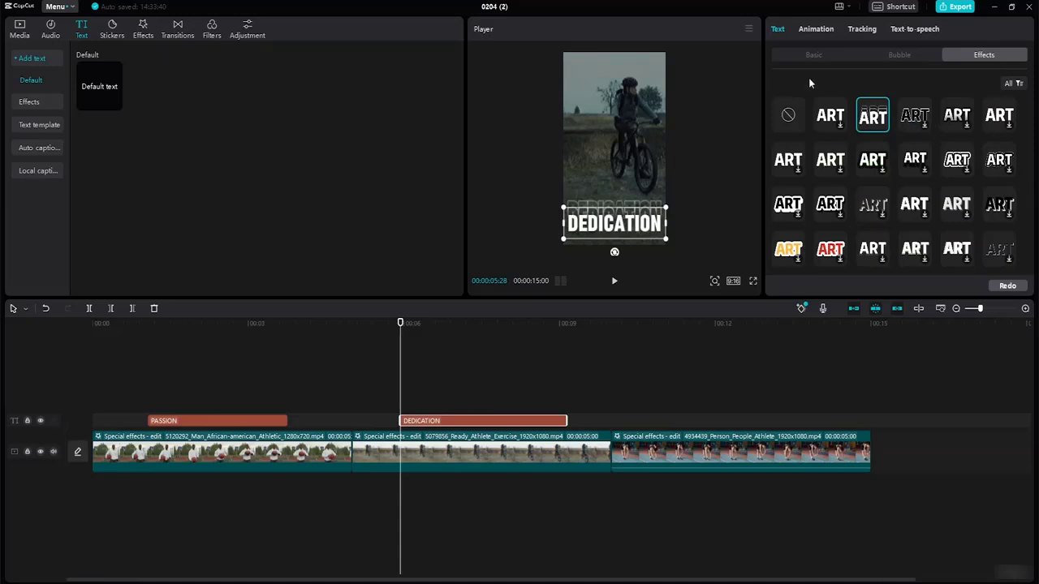
- Compare entrance animations for the DEDICATION title and give it the Chro...ling animation both in and out
click(818, 30)
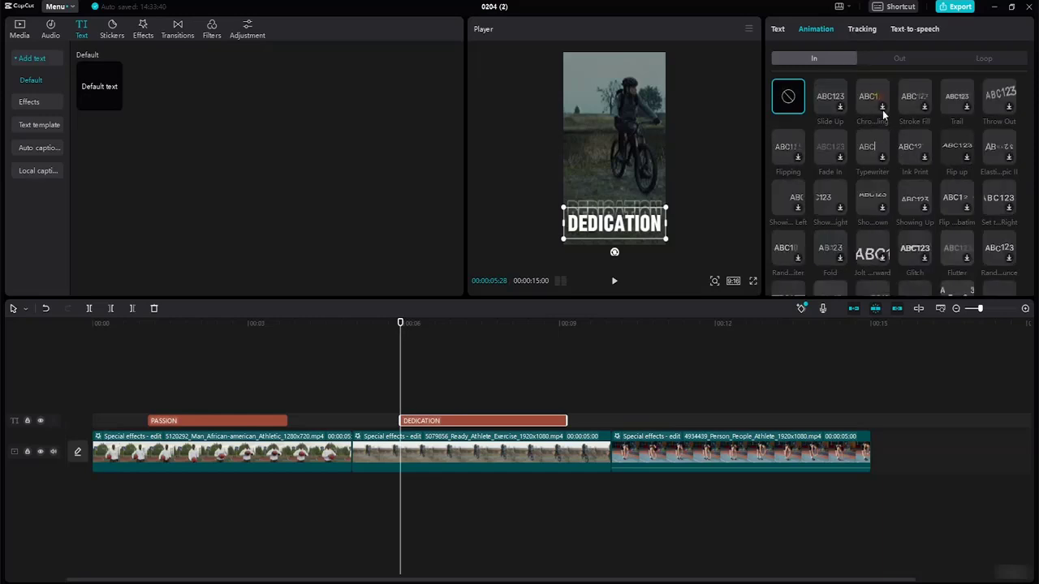
click(875, 100)
click(912, 103)
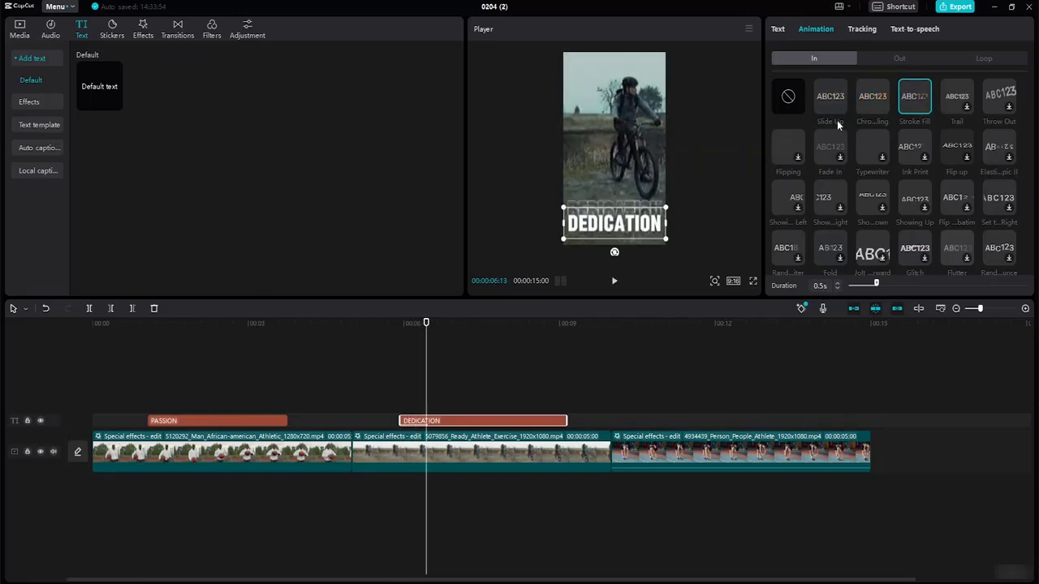
click(835, 99)
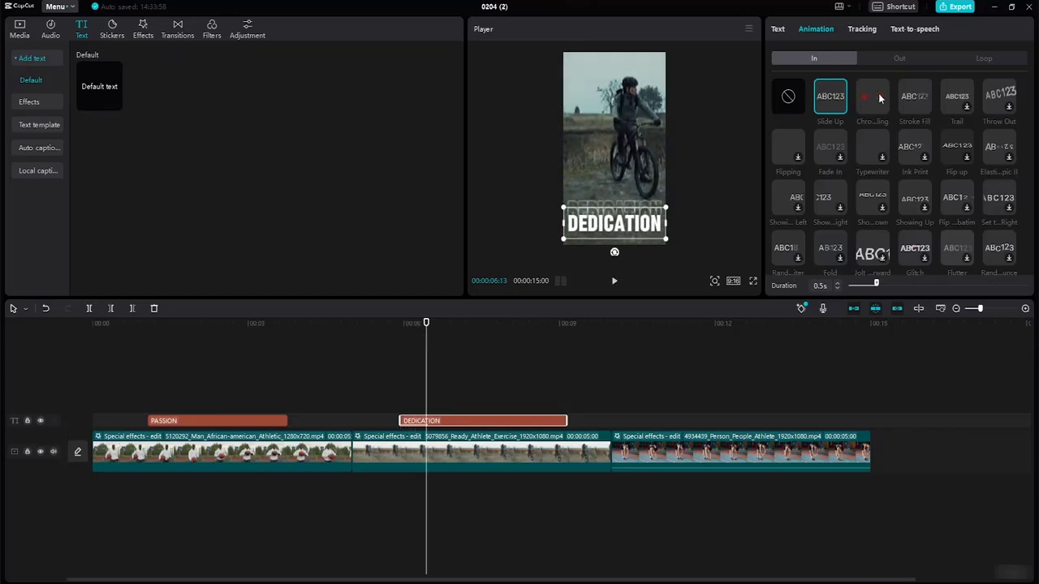
click(878, 98)
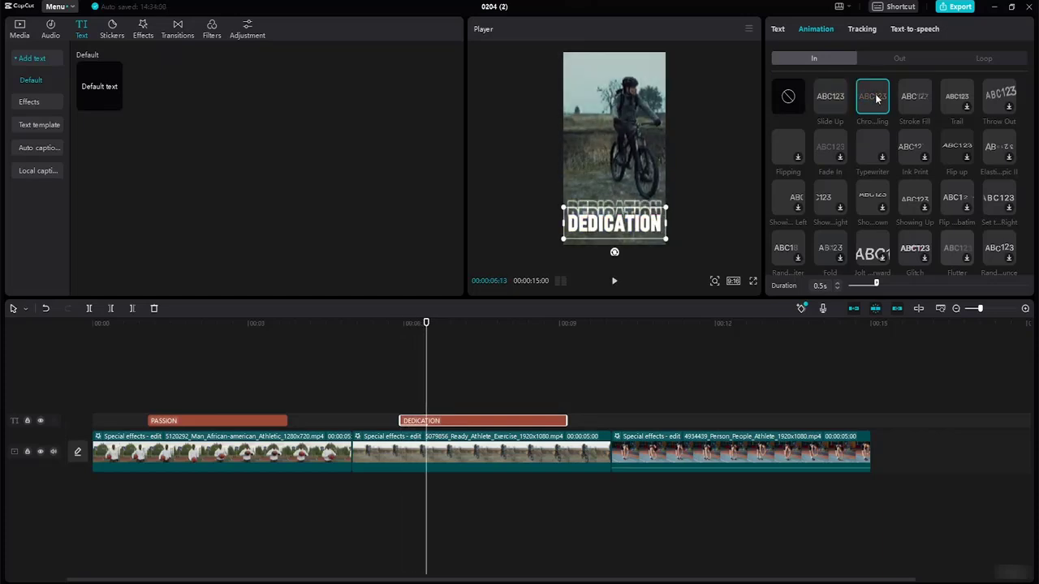
click(885, 61)
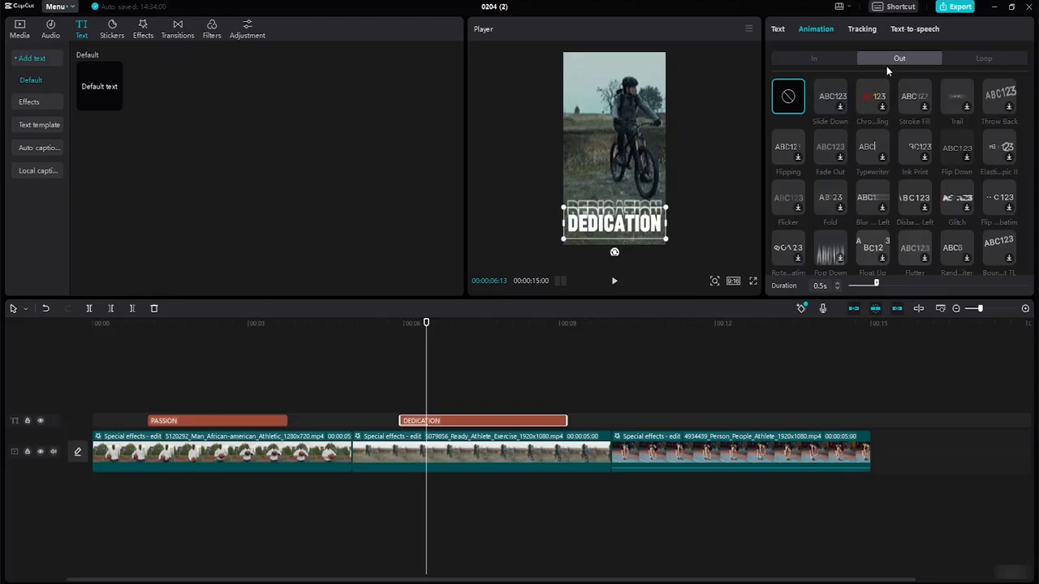
click(878, 104)
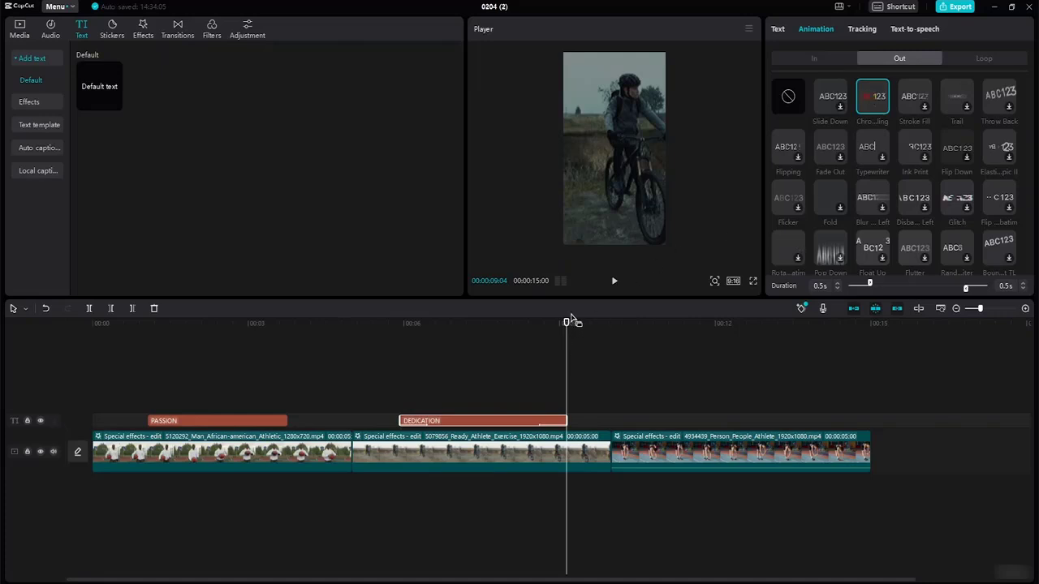
- Add a default text title at 00:00:11:05 above the stretching athlete's clip and trim its end to about 13 seconds
drag(565, 325, 673, 330)
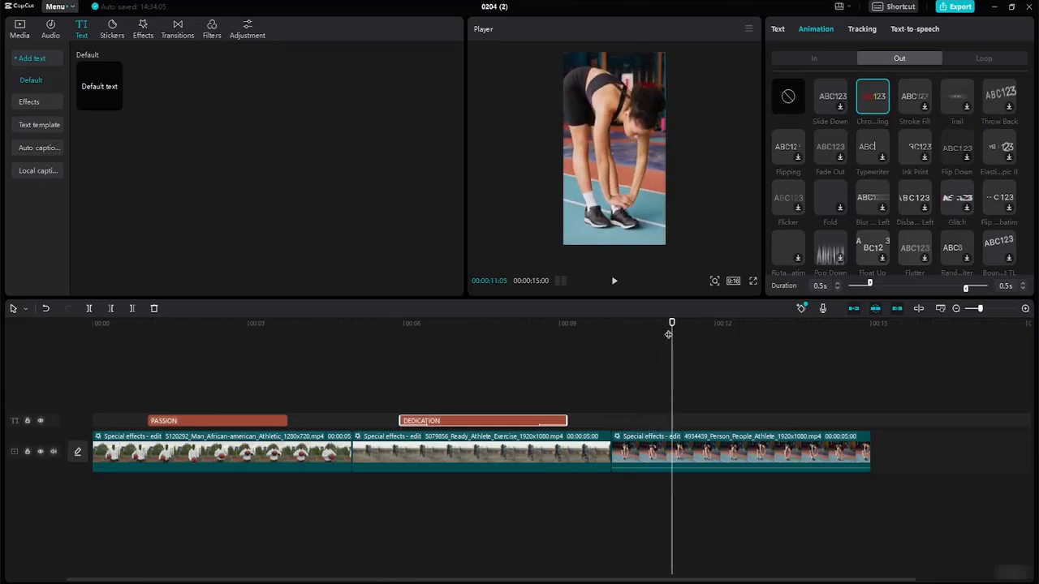
click(116, 103)
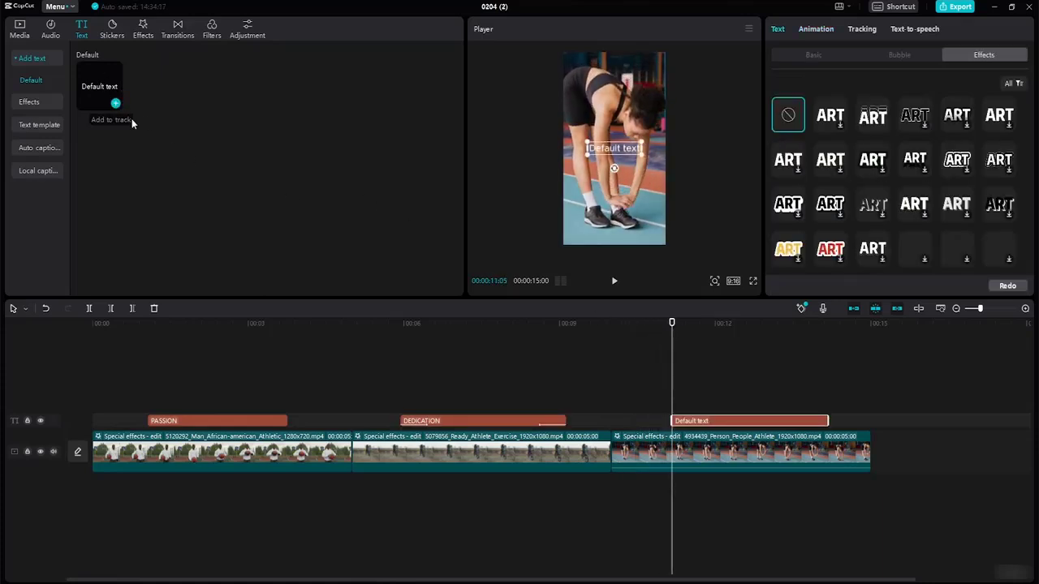
click(852, 426)
click(799, 421)
drag(824, 425, 785, 422)
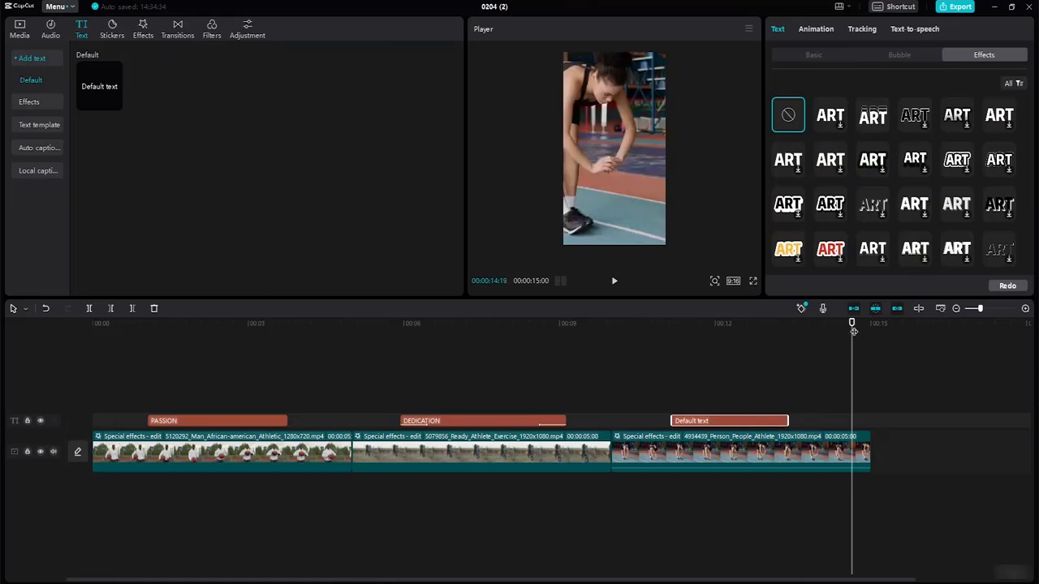
- Return to the new title's start, 00:00:11:05, and replace its text with DISCIPLINE
drag(853, 331, 672, 344)
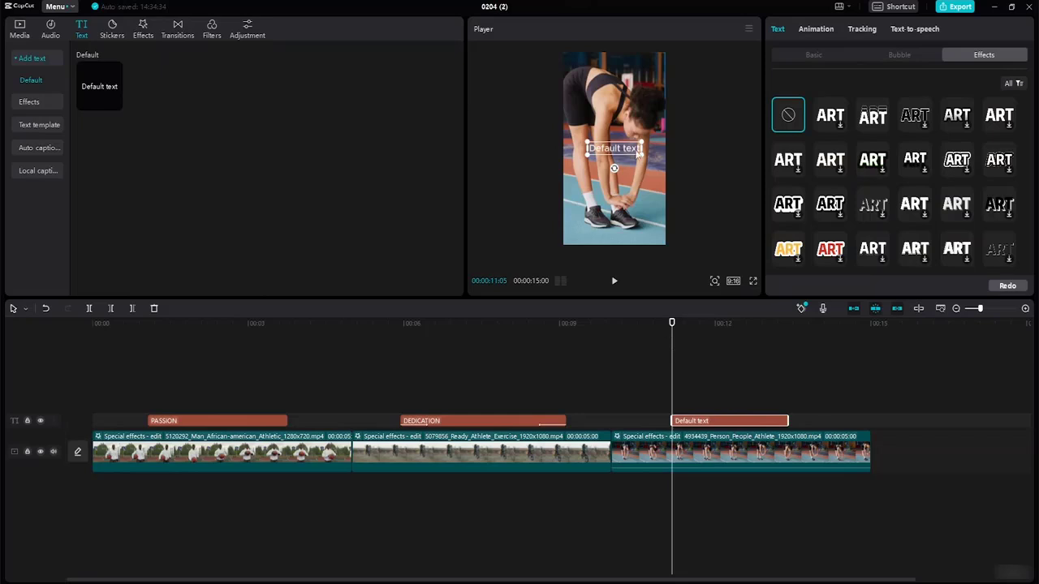
double_click(636, 149)
click(815, 55)
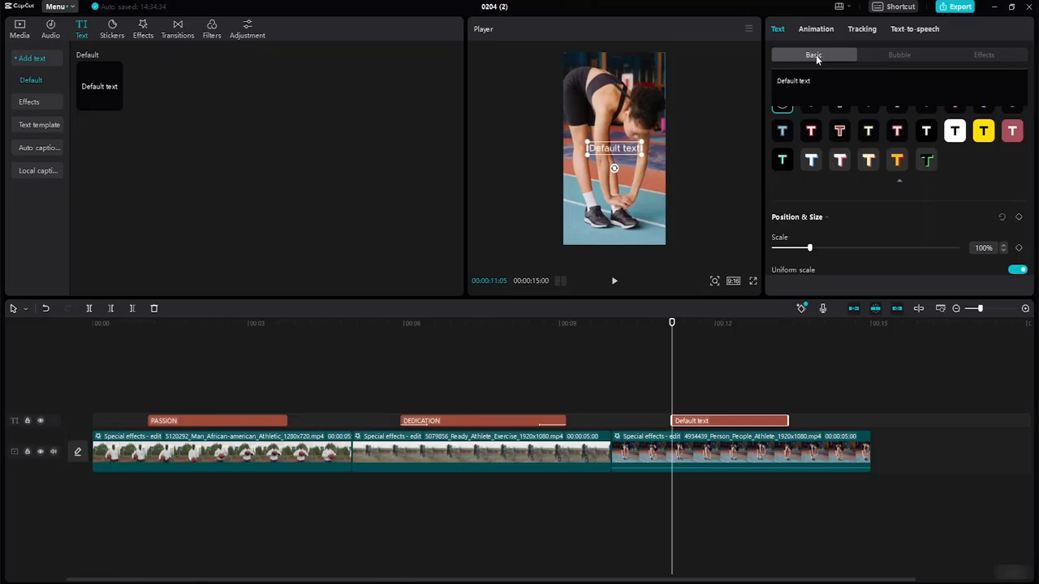
click(844, 74)
key(BackSpace)
key(BackSpace)
key(BackSpace)
key(BackSpace)
key(BackSpace)
key(BackSpace)
key(BackSpace)
key(BackSpace)
key(BackSpace)
key(BackSpace)
key(BackSpace)
key(BackSpace)
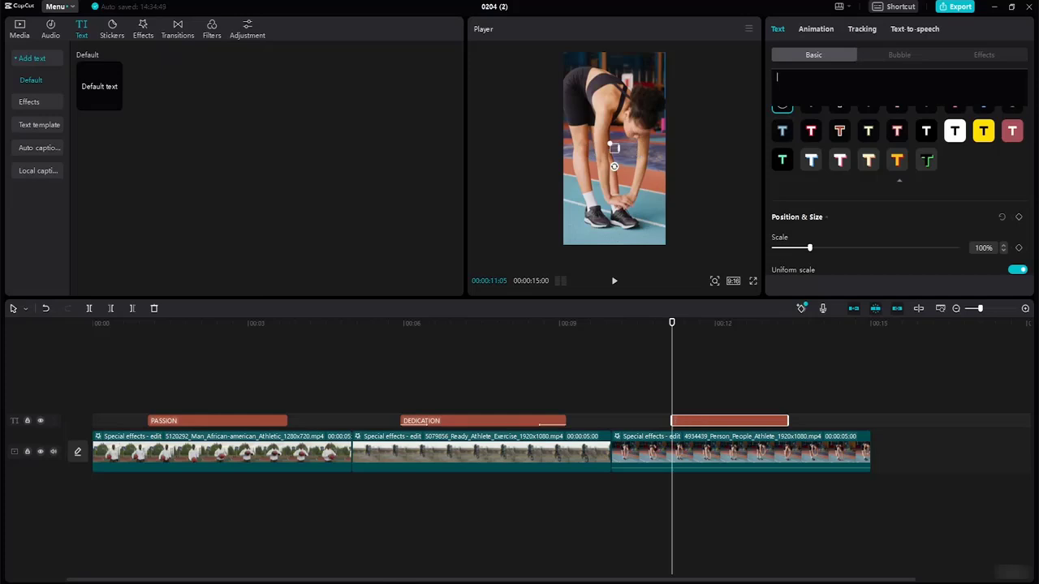
text(DISCI)
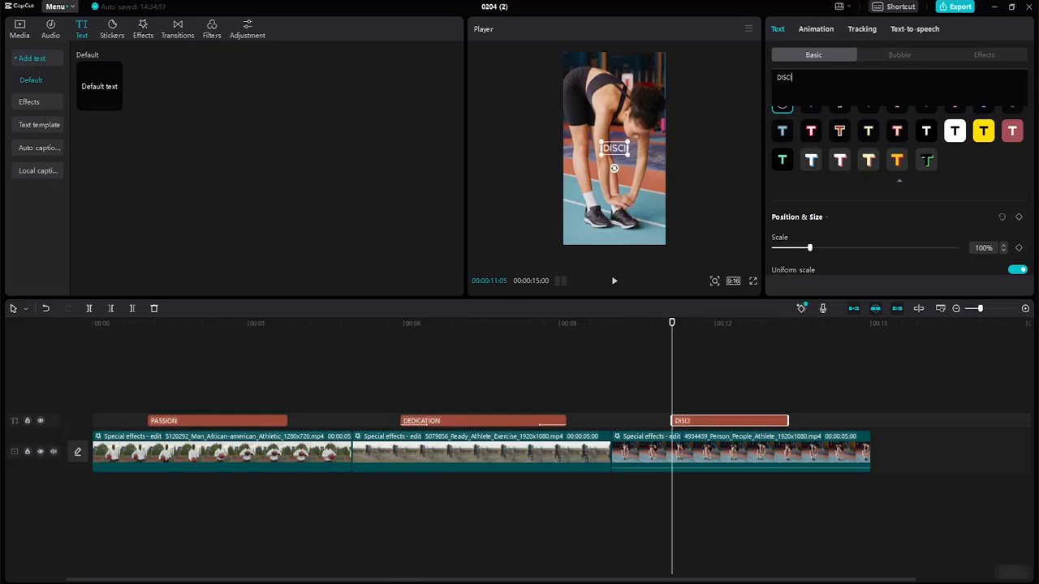
text(PLINE)
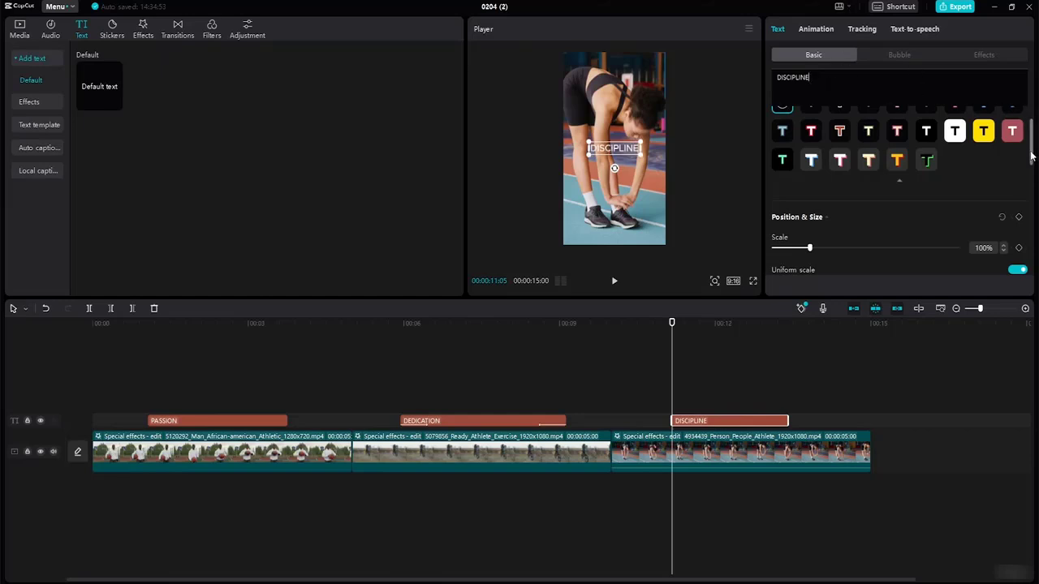
- Set the DISCIPLINE title's font to ZY Fervent
scroll(1034, 100, up, 3)
scroll(1034, 100, up, 1)
click(879, 133)
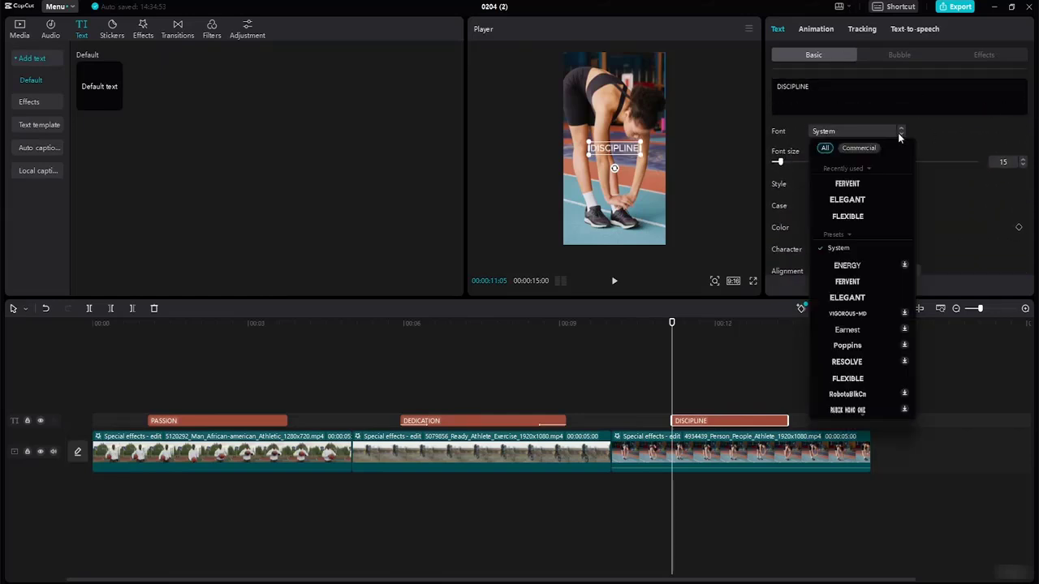
click(869, 183)
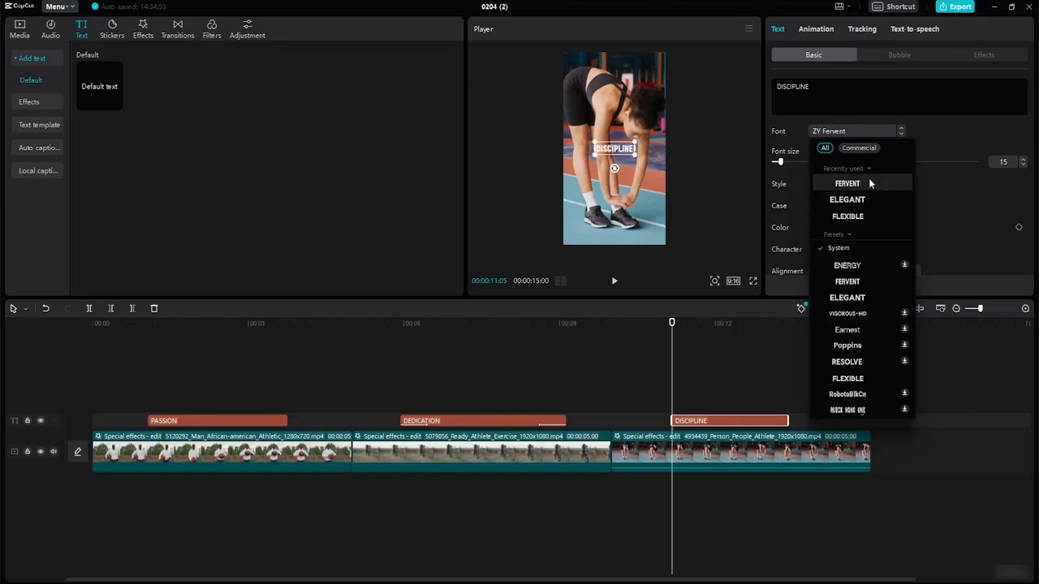
click(868, 184)
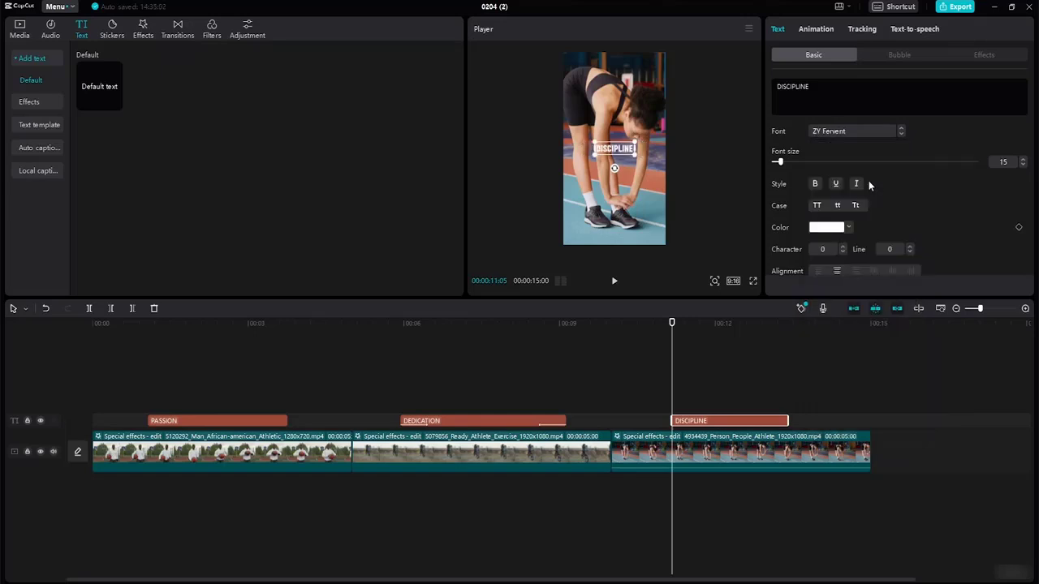
- Enlarge the DISCIPLINE title to span the frame's width and move it down to the frame's lower edge
drag(636, 156, 664, 197)
drag(647, 154, 643, 234)
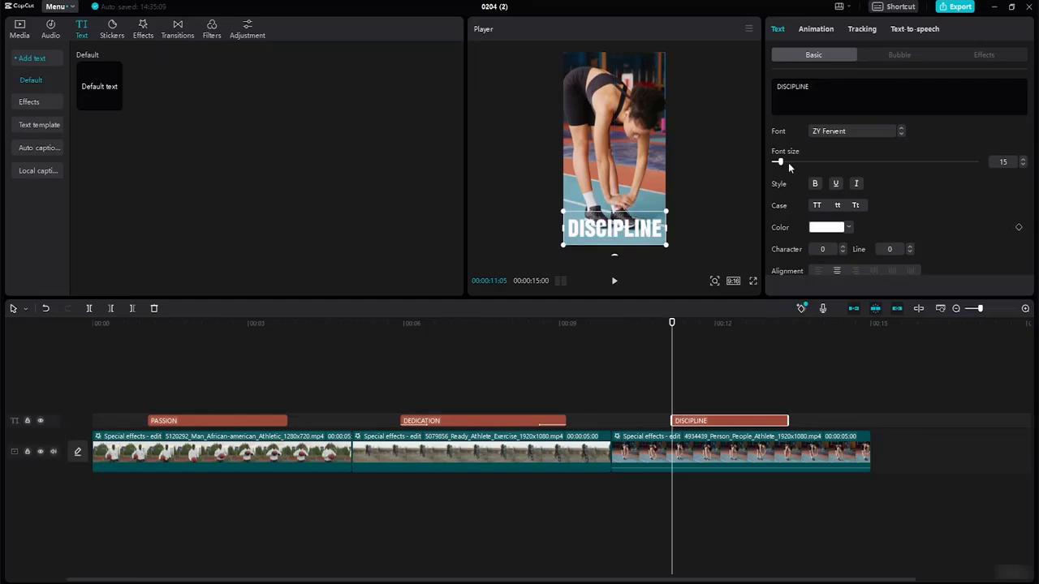
- Try black, 000000, as the DISCIPLINE title's color and move the title up to the frame's upper edge
click(849, 228)
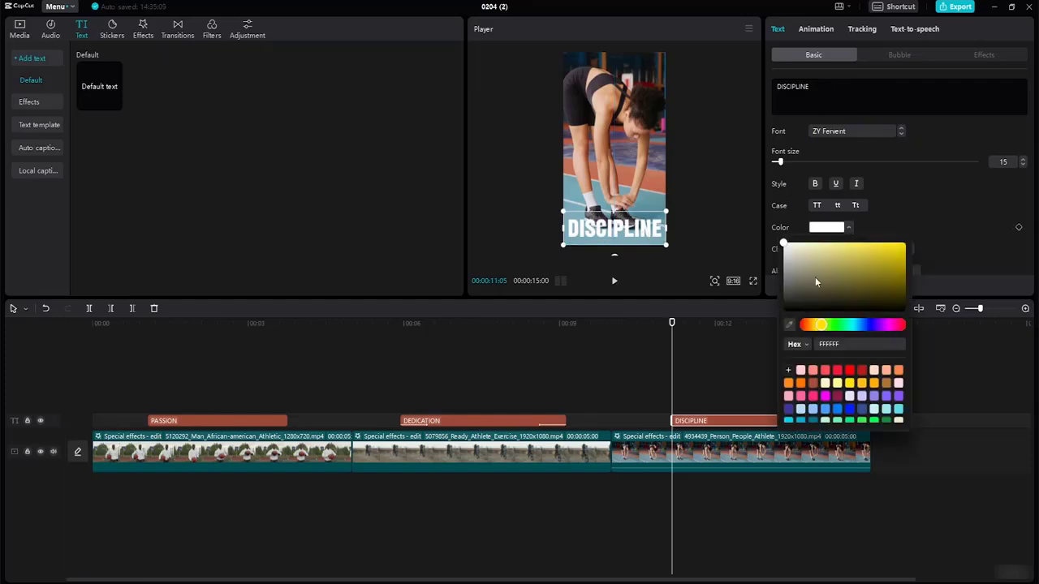
drag(784, 245, 783, 312)
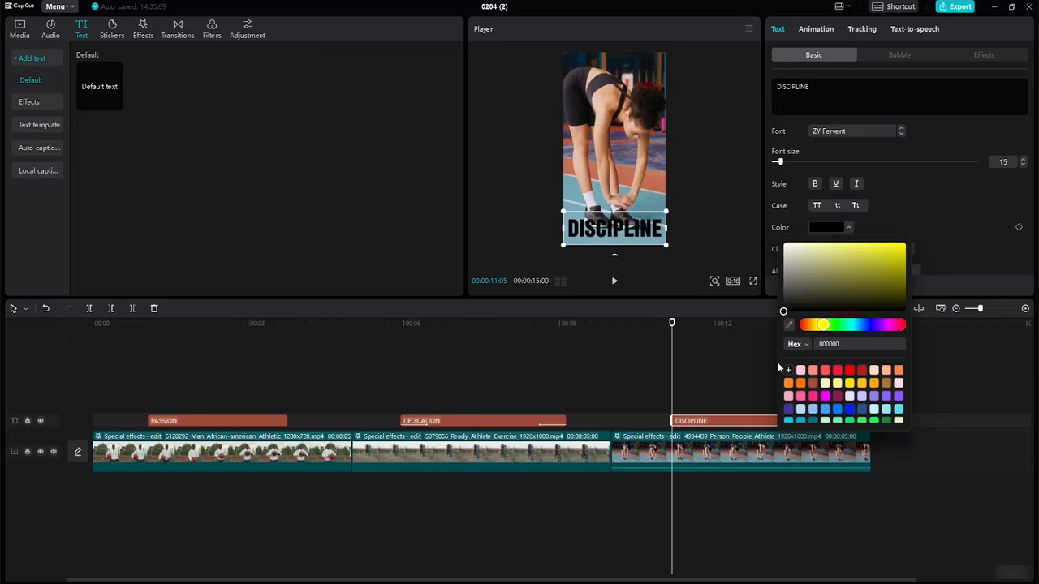
drag(640, 229, 625, 74)
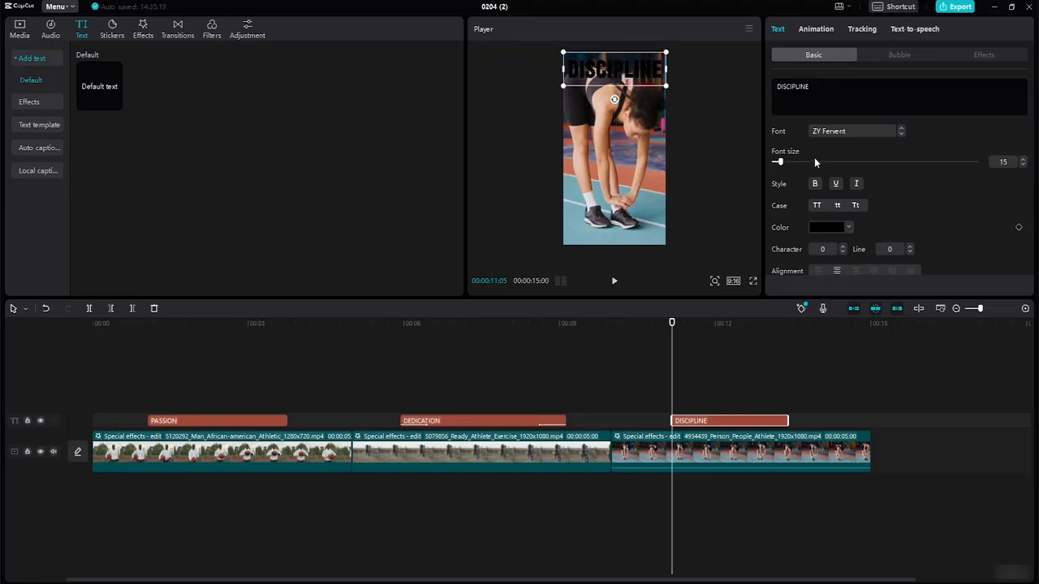
- Restore the DISCIPLINE title's color to white, FFFFFF, and deselect the title to check it over the clip
click(846, 228)
drag(810, 272, 741, 138)
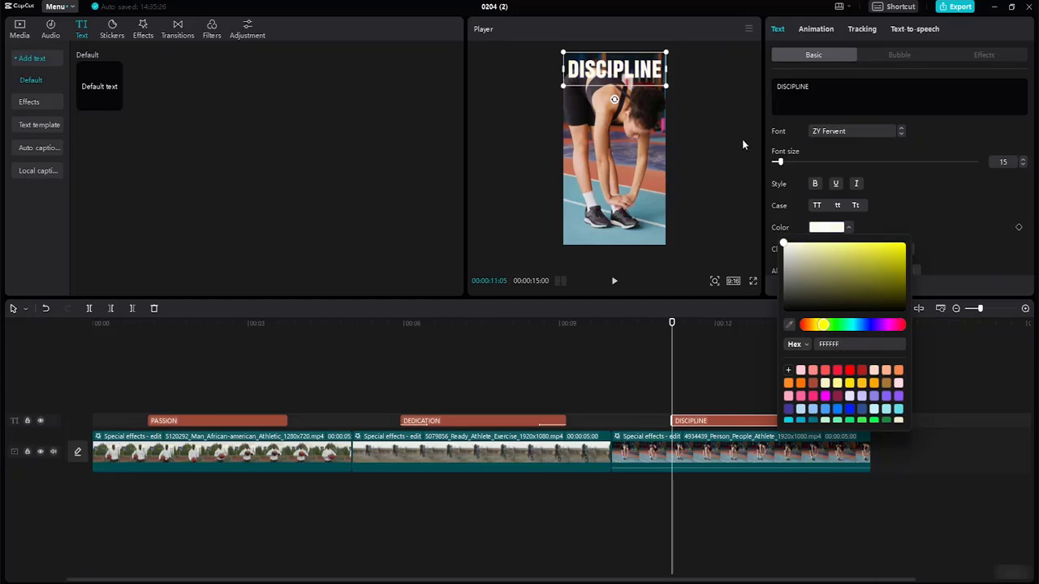
click(618, 242)
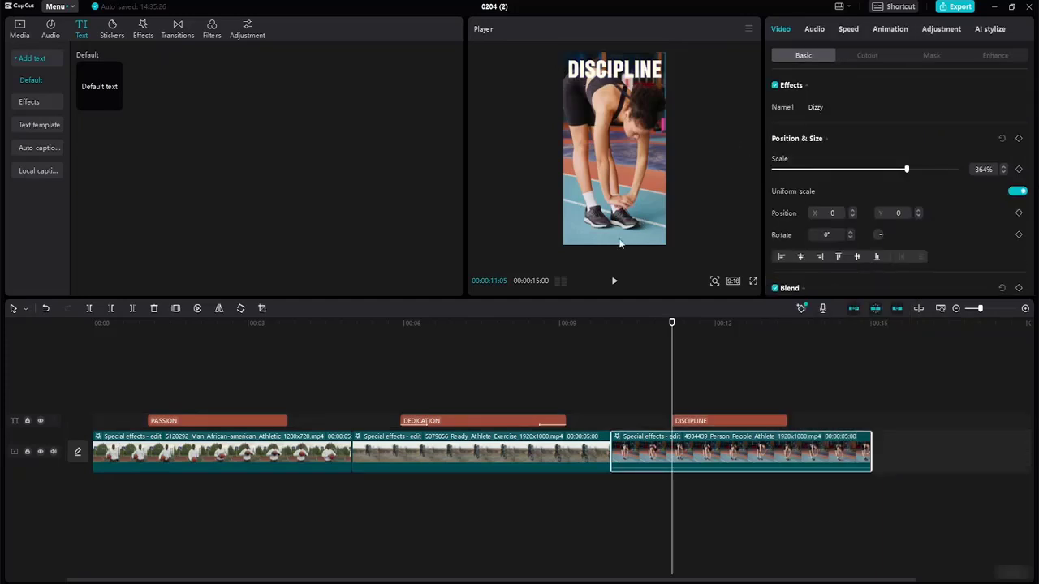
- Apply the stacked-outline text effect to the DISCIPLINE title and move the title back to the frame's lower edge
click(614, 71)
double_click(614, 72)
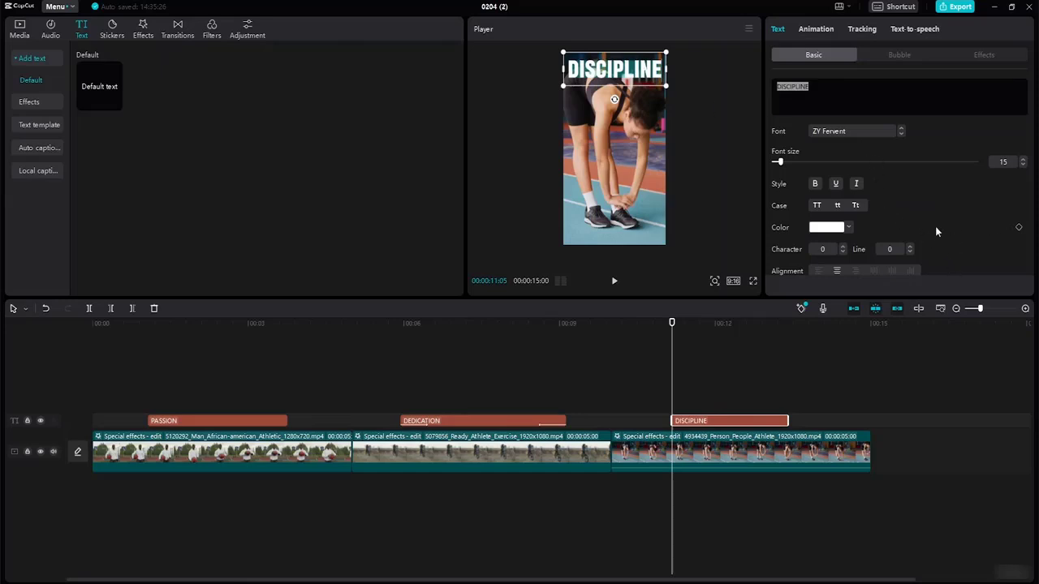
click(979, 54)
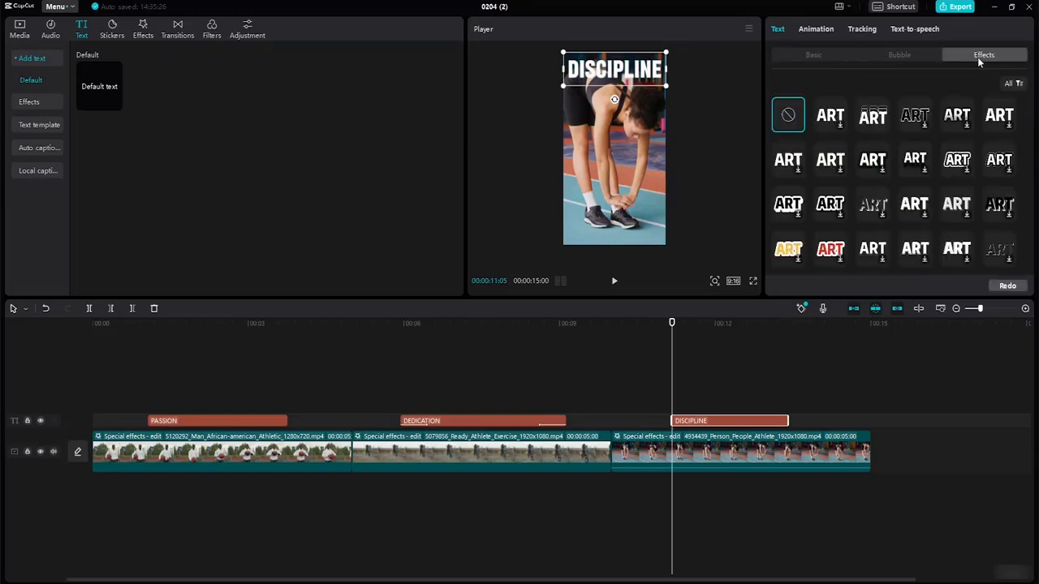
click(873, 118)
drag(610, 70, 614, 230)
- Compare other black-and-white text effects on the DISCIPLINE title and apply the first one, white with a dark shadow
click(916, 115)
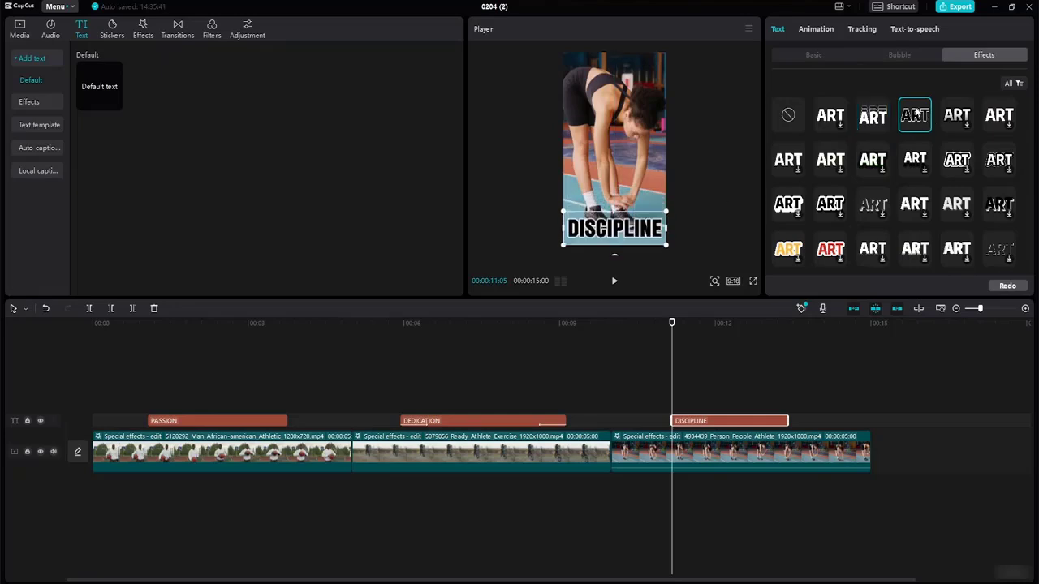
click(957, 118)
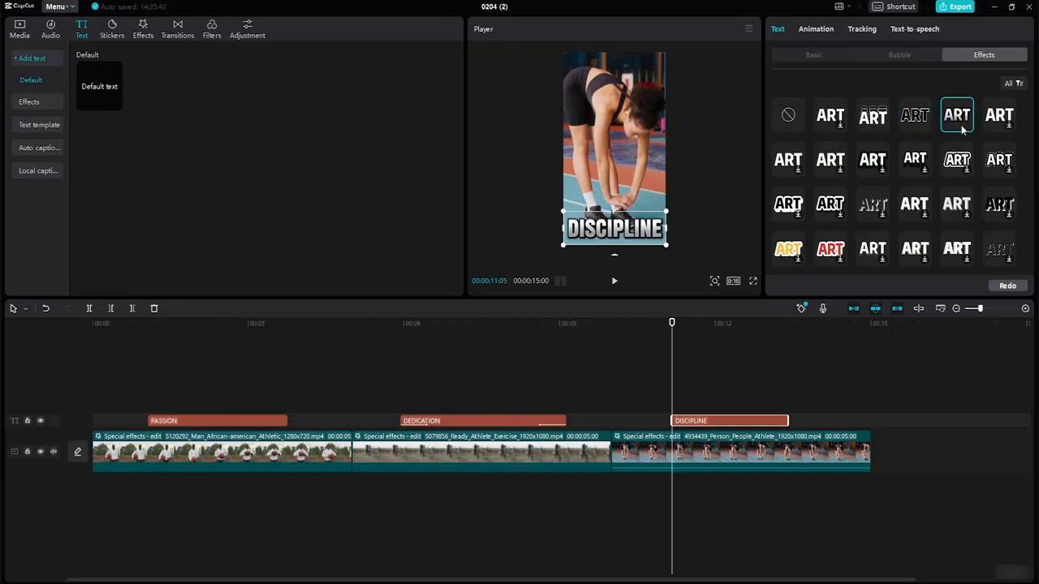
click(998, 126)
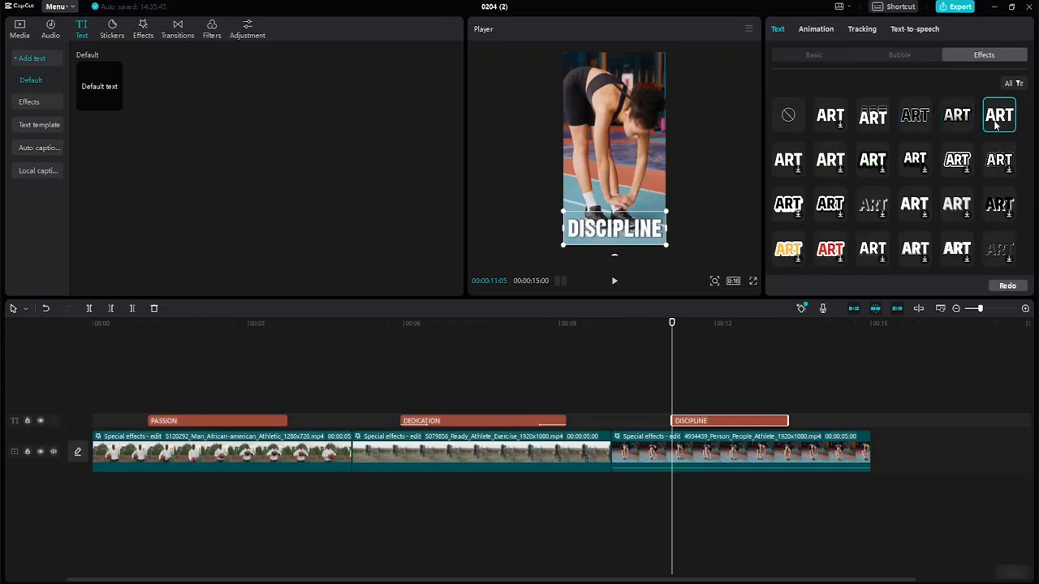
click(837, 120)
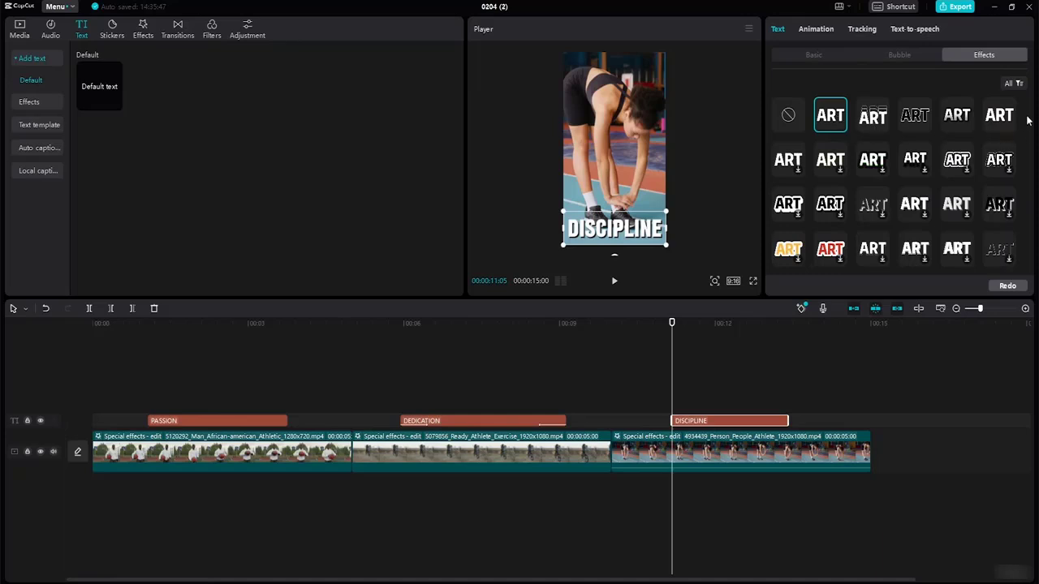
- Compare three more white text effects on the DISCIPLINE title and reapply the stacked-outline effect
mouse_move(1032, 106)
mouse_down()
mouse_move(1032, 213)
mouse_move(1030, 98)
mouse_up()
click(882, 163)
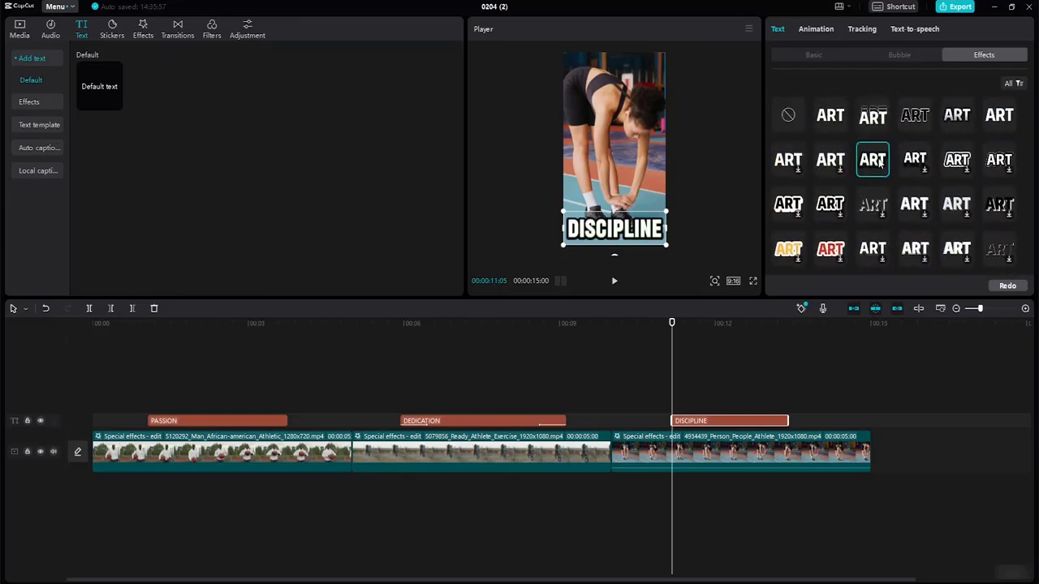
click(833, 163)
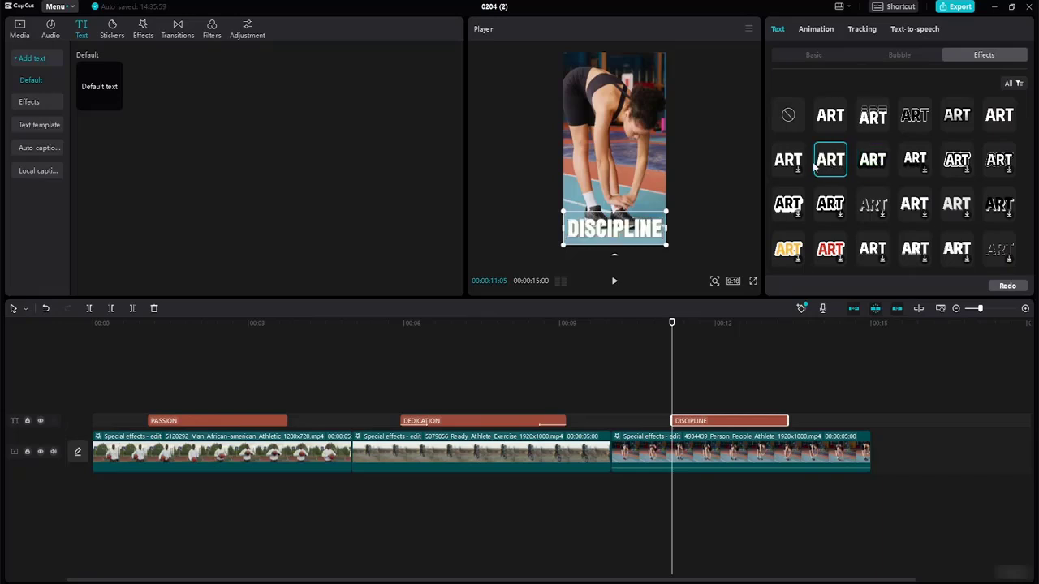
click(785, 160)
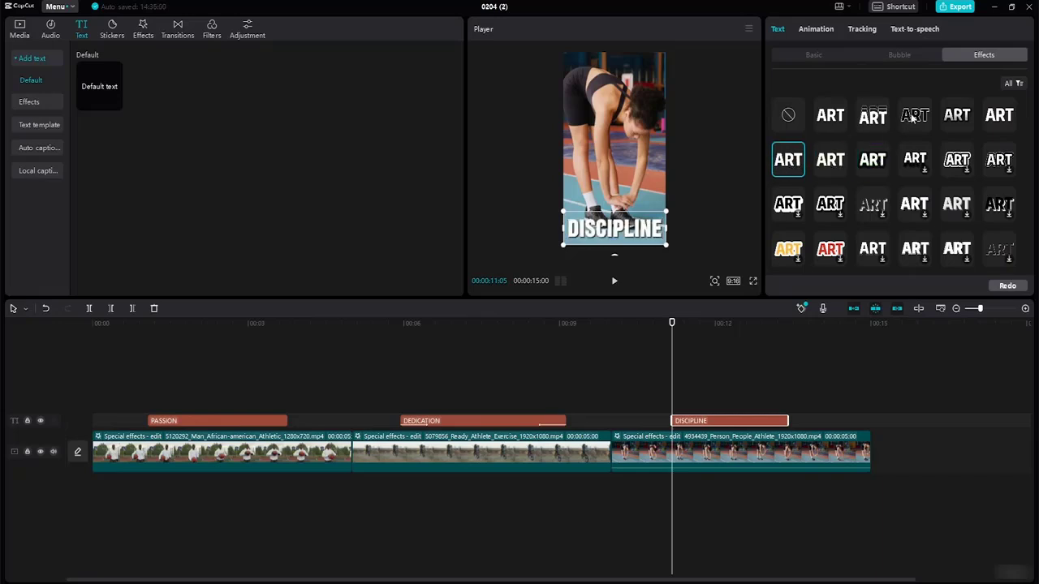
click(870, 120)
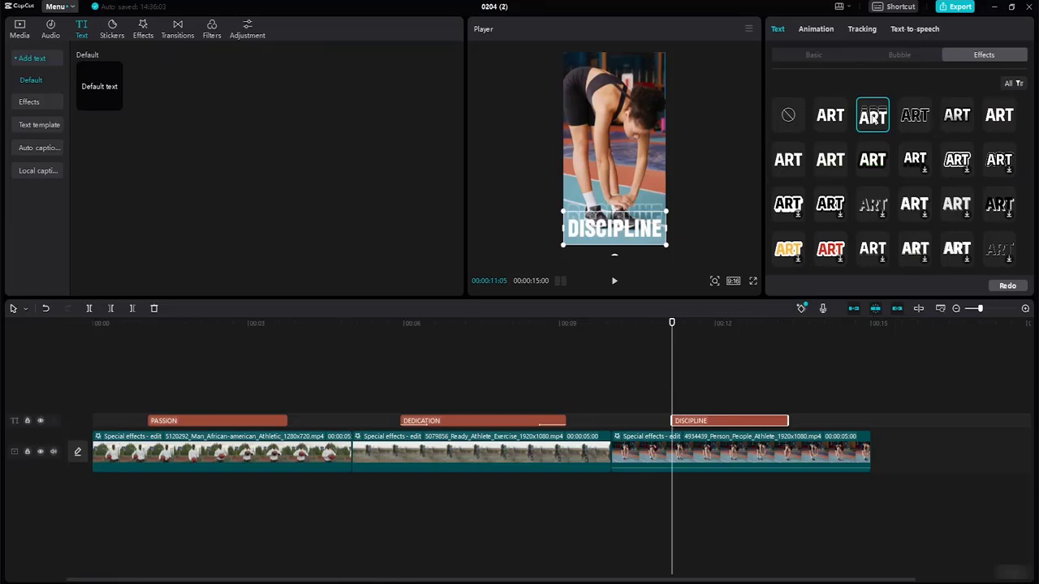
- Change the DISCIPLINE title's text color to black and deselect the title to check it
click(816, 56)
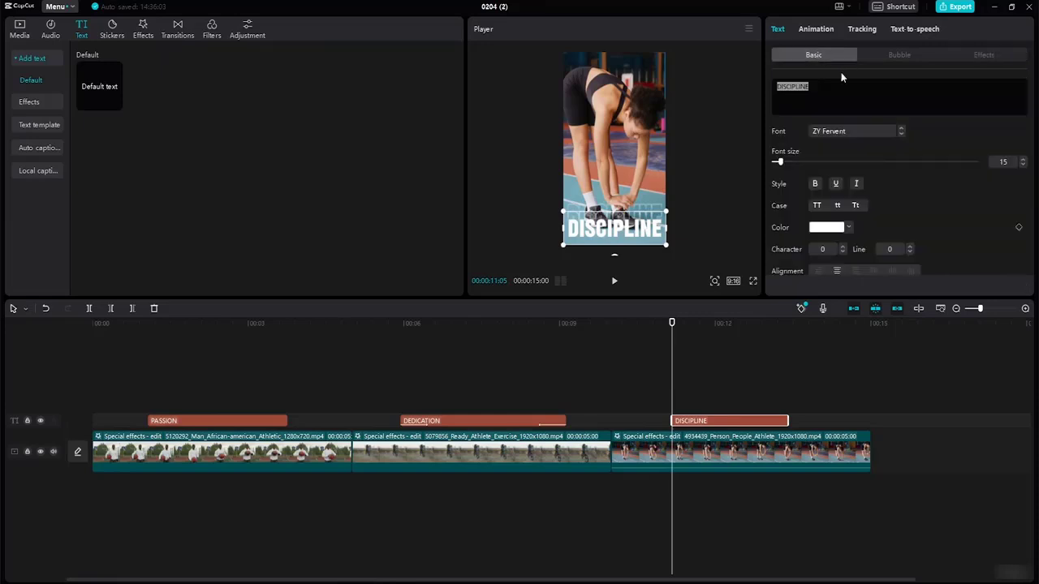
click(846, 229)
drag(787, 253, 773, 360)
click(707, 226)
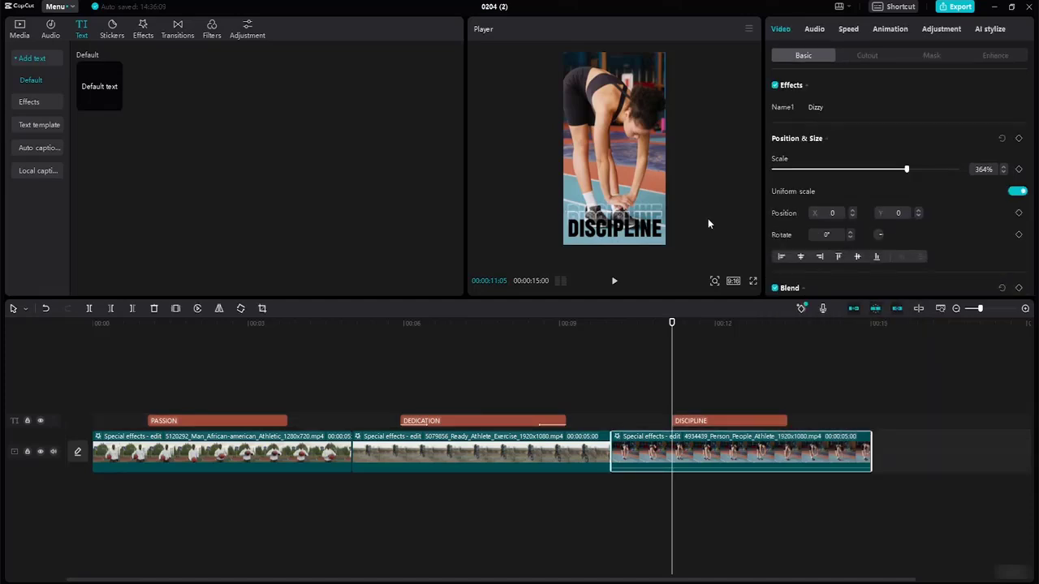
- Try shifting the third athlete clip vertically in the frame to suit the DISCIPLINE title
drag(628, 233, 628, 240)
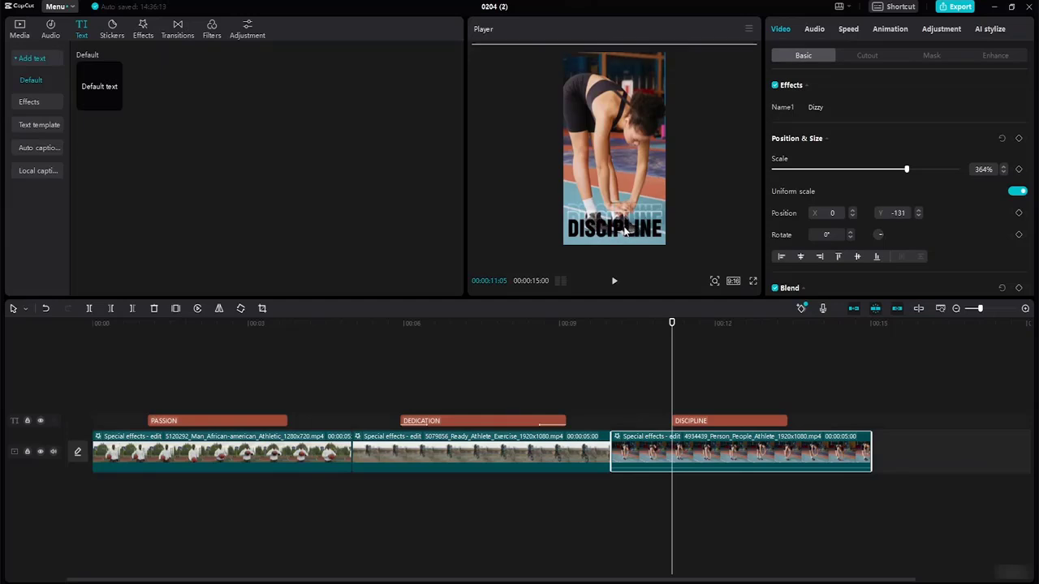
click(641, 229)
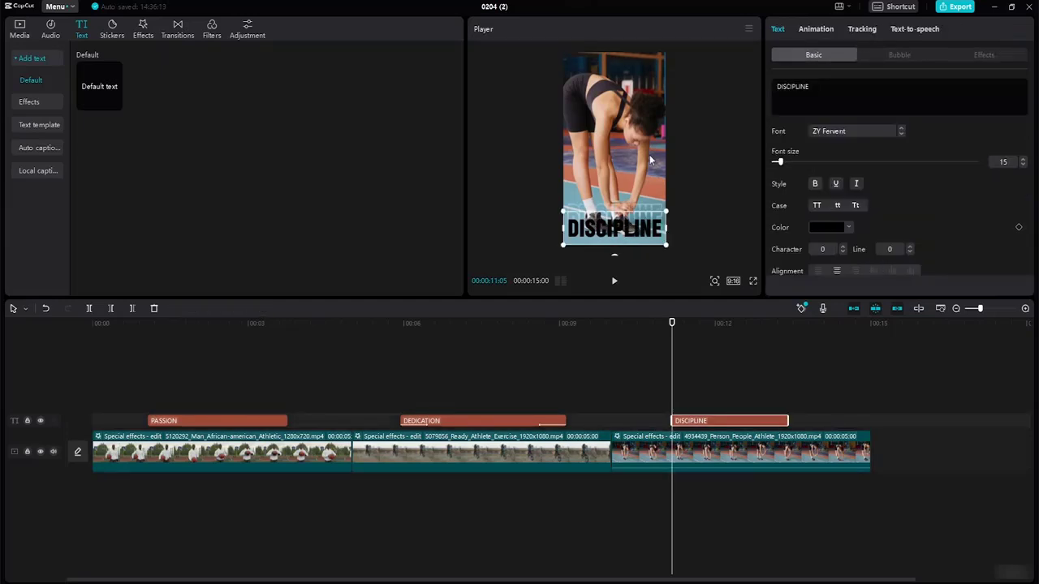
click(627, 122)
drag(627, 121, 631, 116)
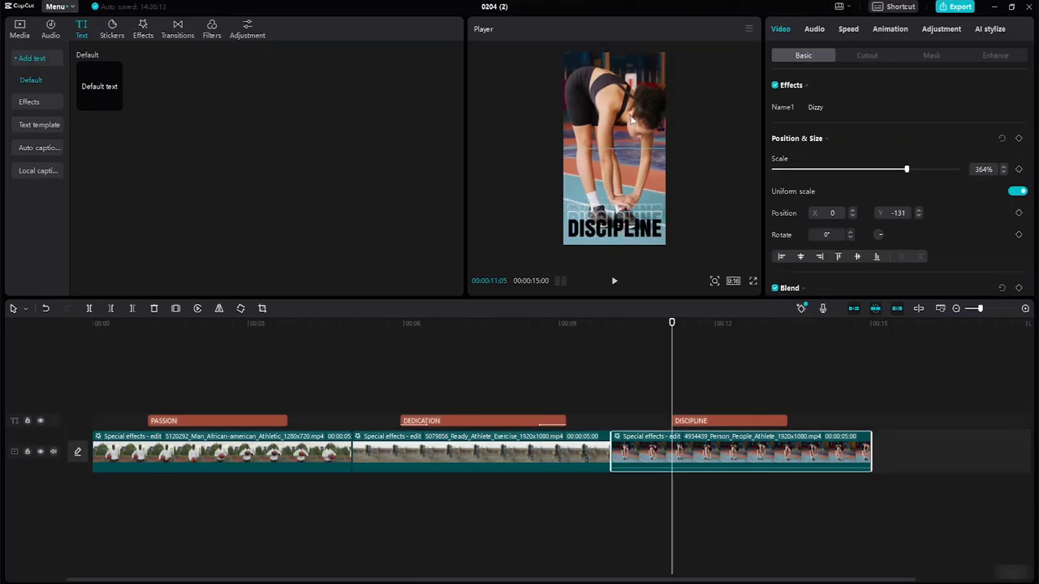
click(622, 240)
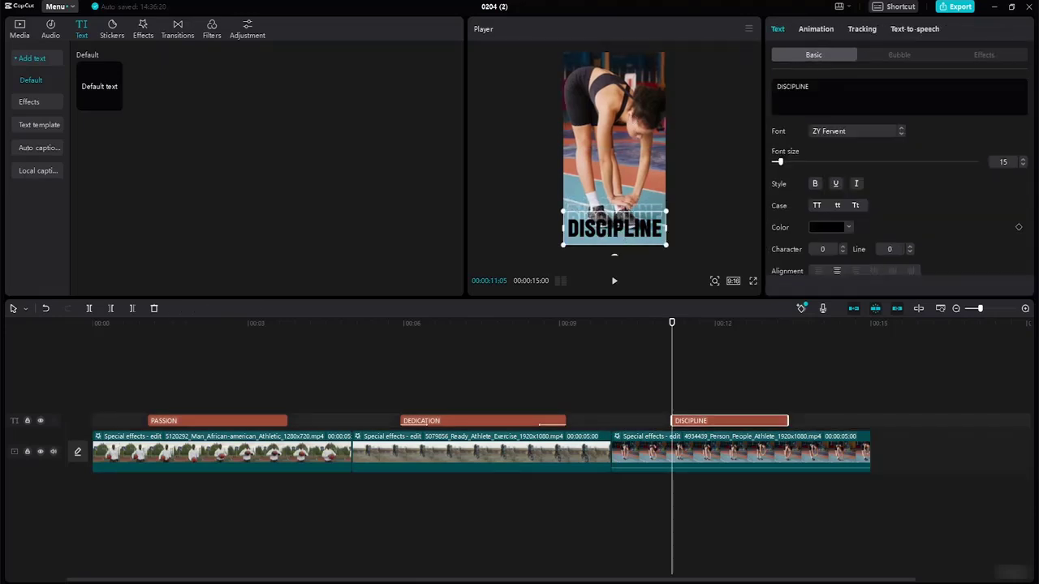
- Move the DISCIPLINE title slightly lower, to Y -1686, and shift the third athlete clip up to Y 177
click(631, 246)
click(631, 234)
drag(627, 234, 627, 239)
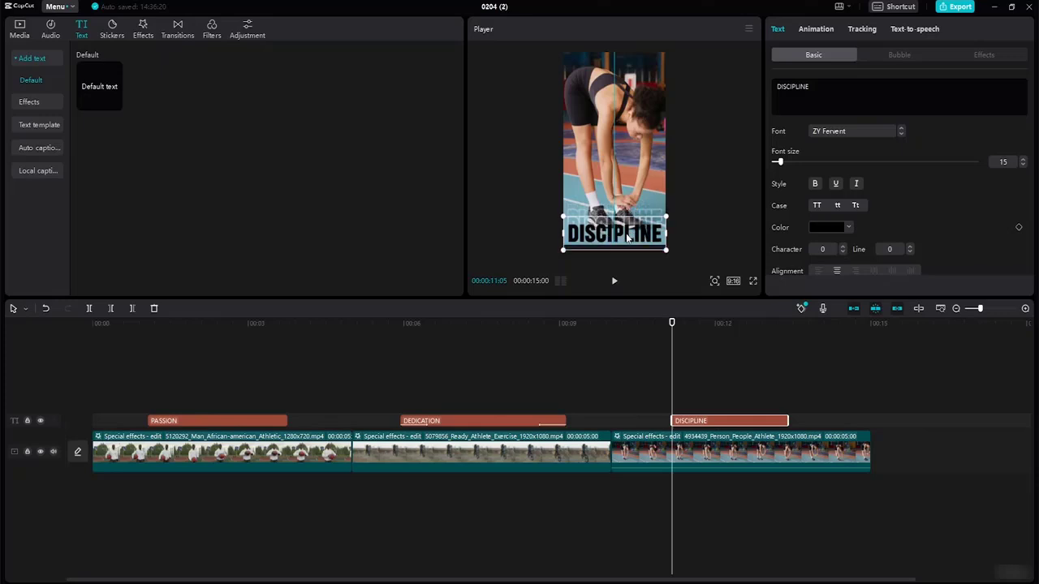
click(637, 162)
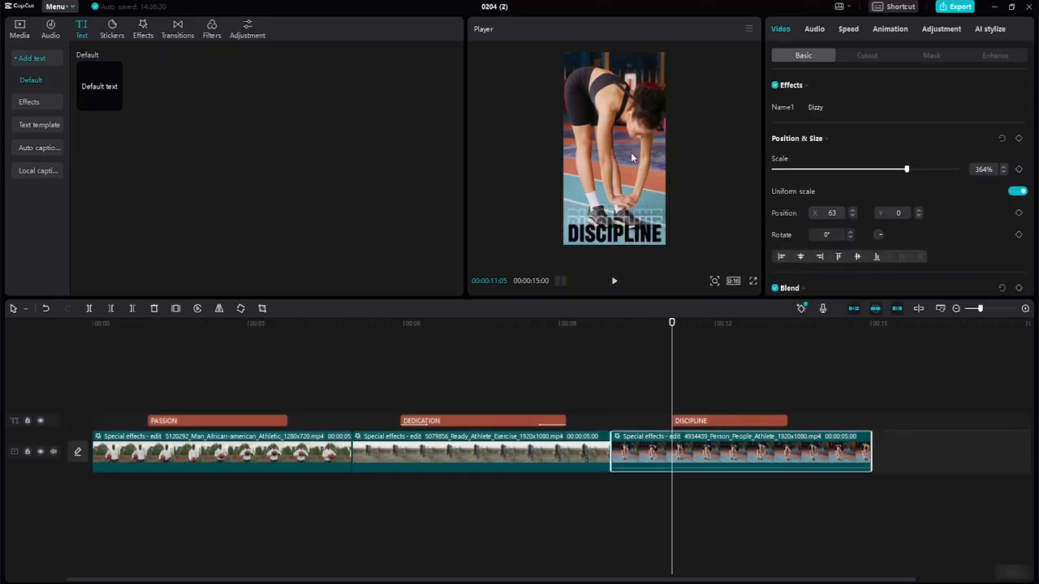
drag(632, 156, 630, 144)
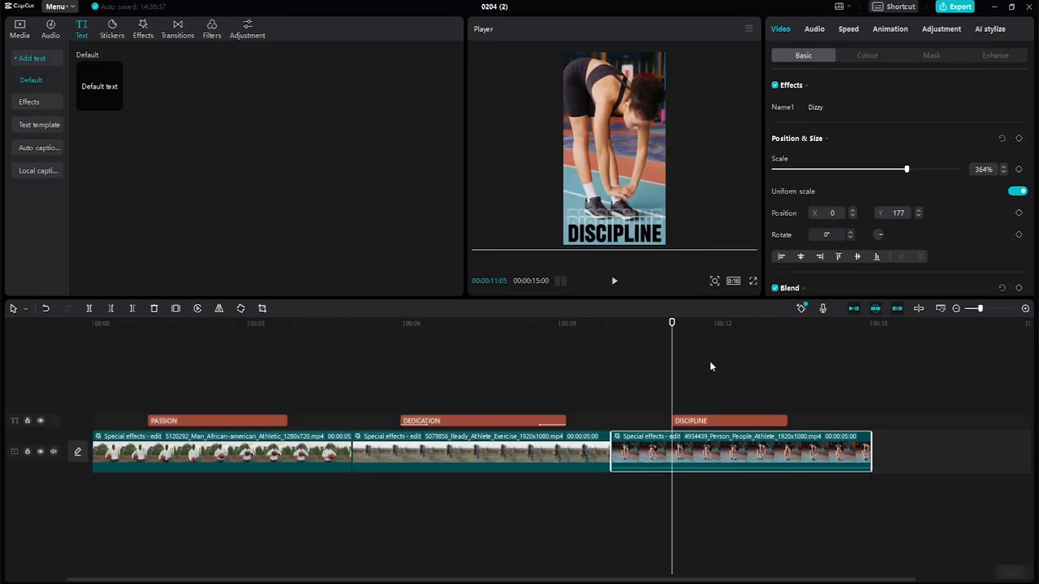
- Add a position keyframe to the DISCIPLINE title at 00:00:11:05 and move the title below the frame to Y -2484
click(703, 422)
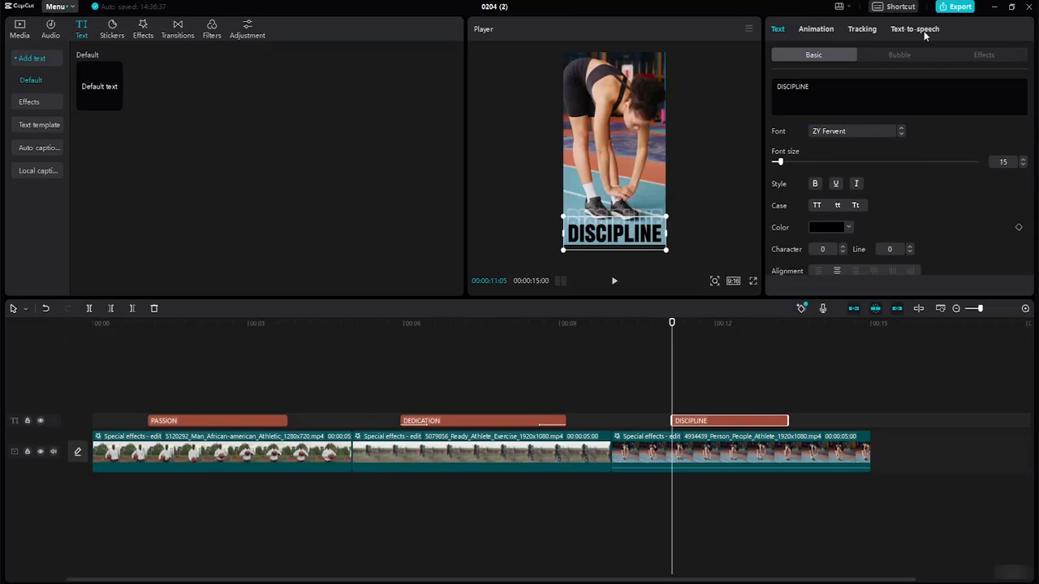
click(982, 56)
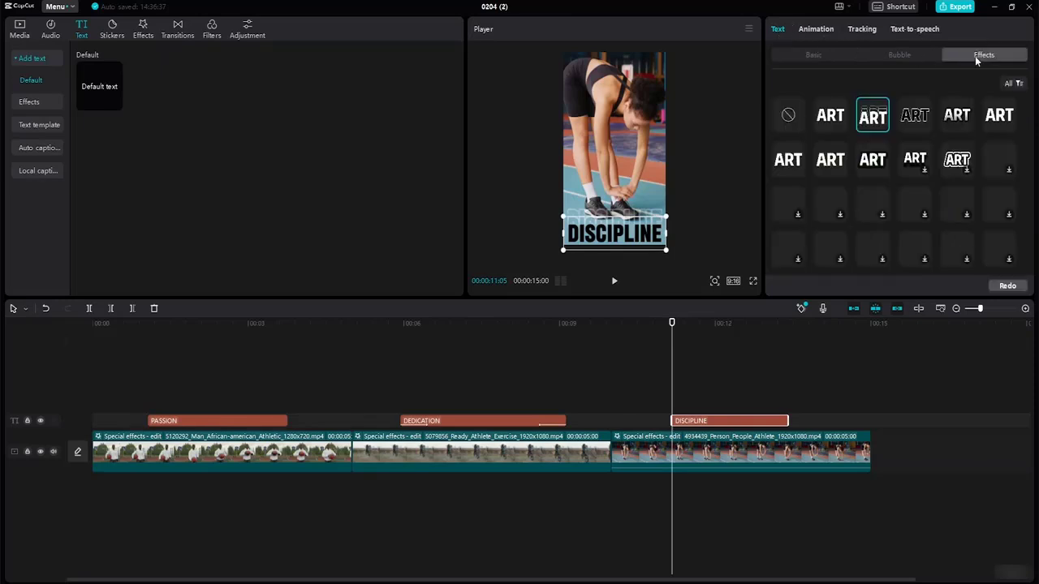
click(814, 30)
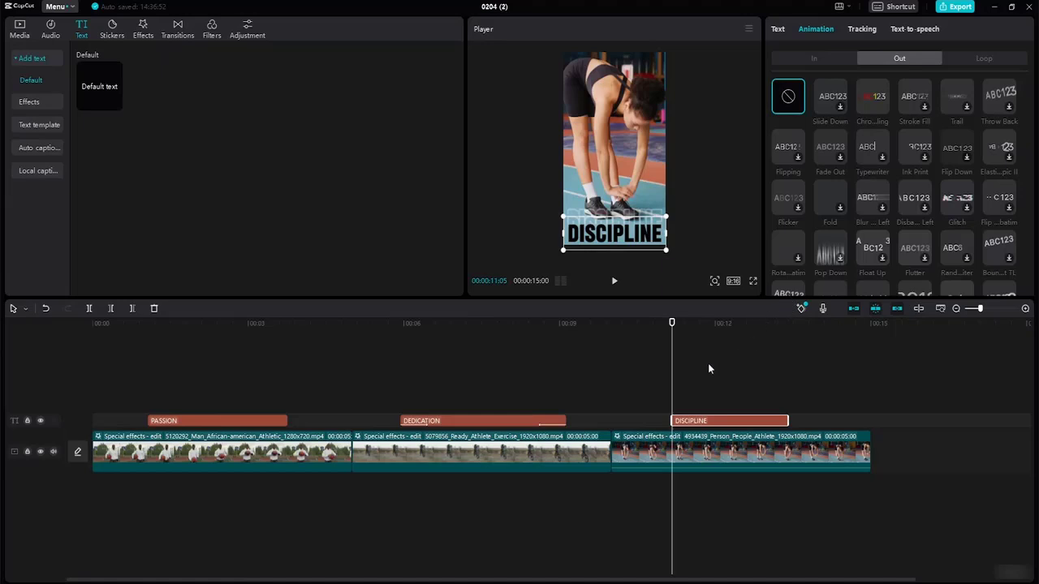
click(784, 33)
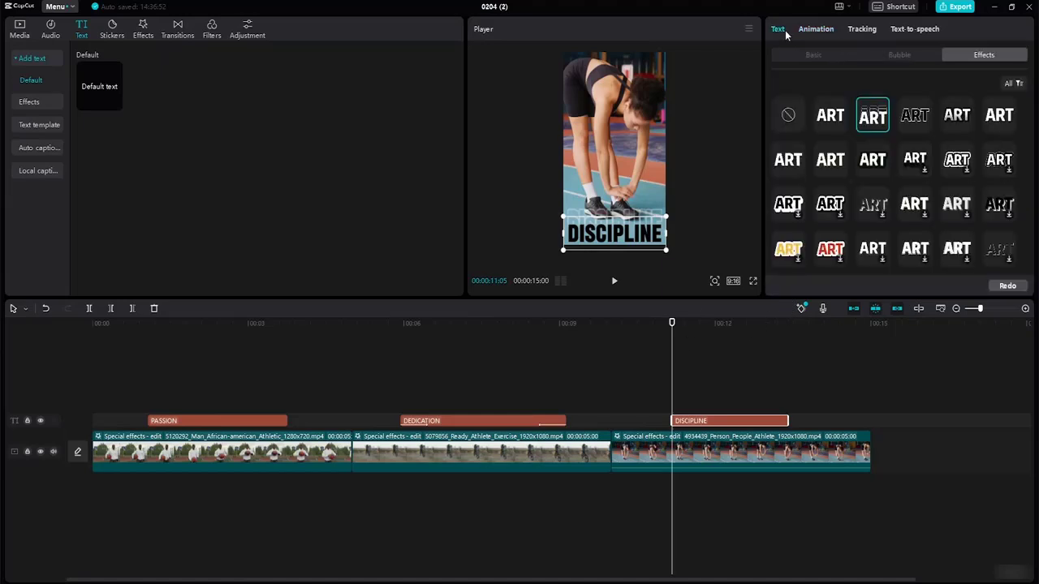
click(813, 55)
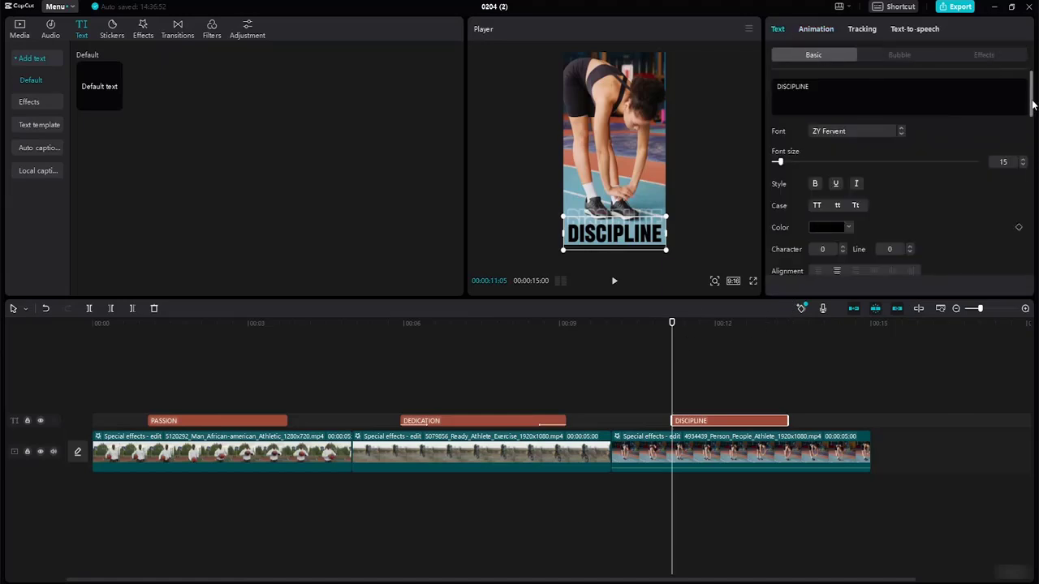
scroll(899, 187, down, 5)
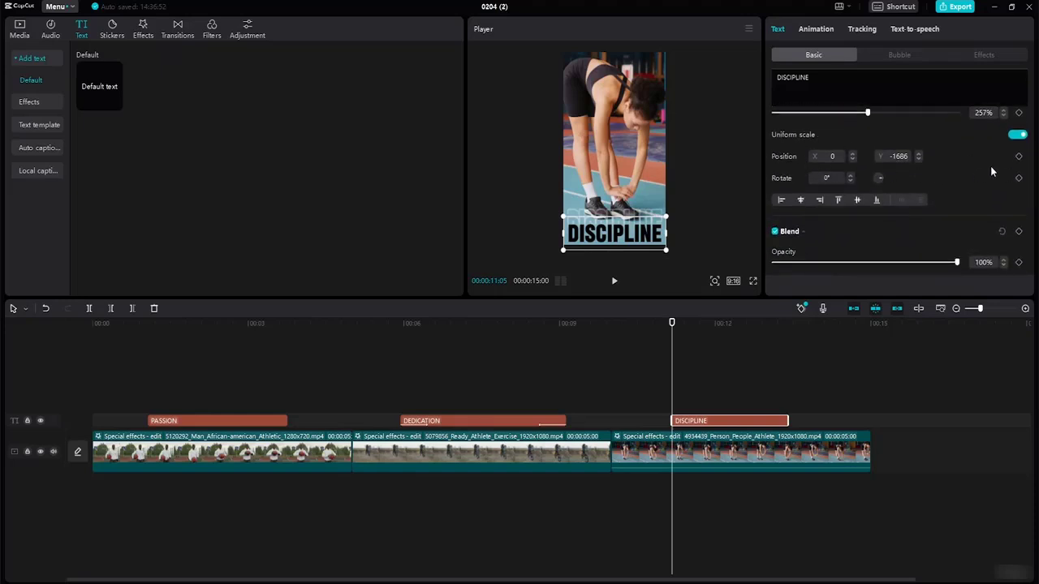
click(1018, 157)
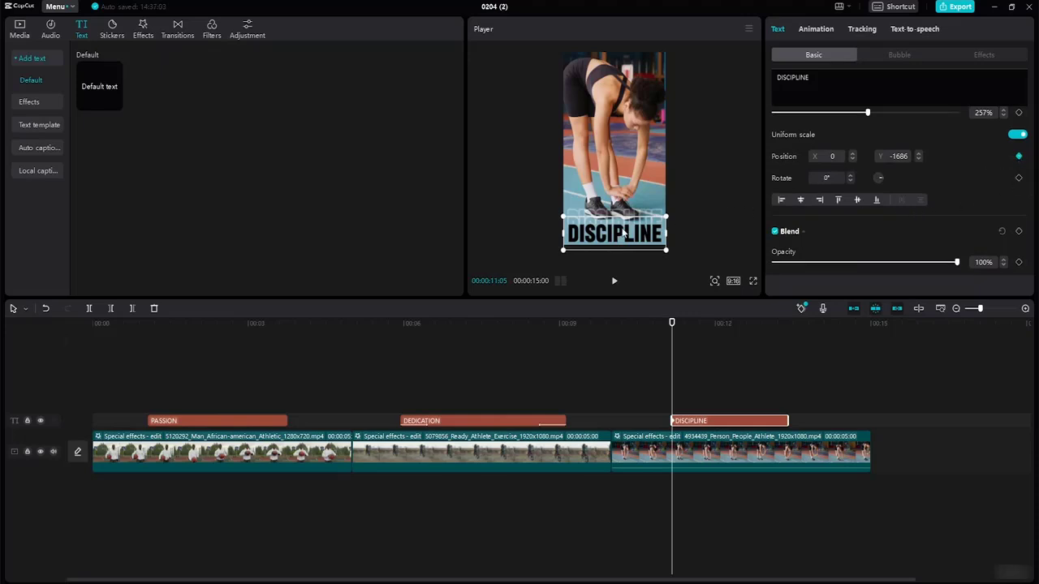
drag(618, 243, 621, 274)
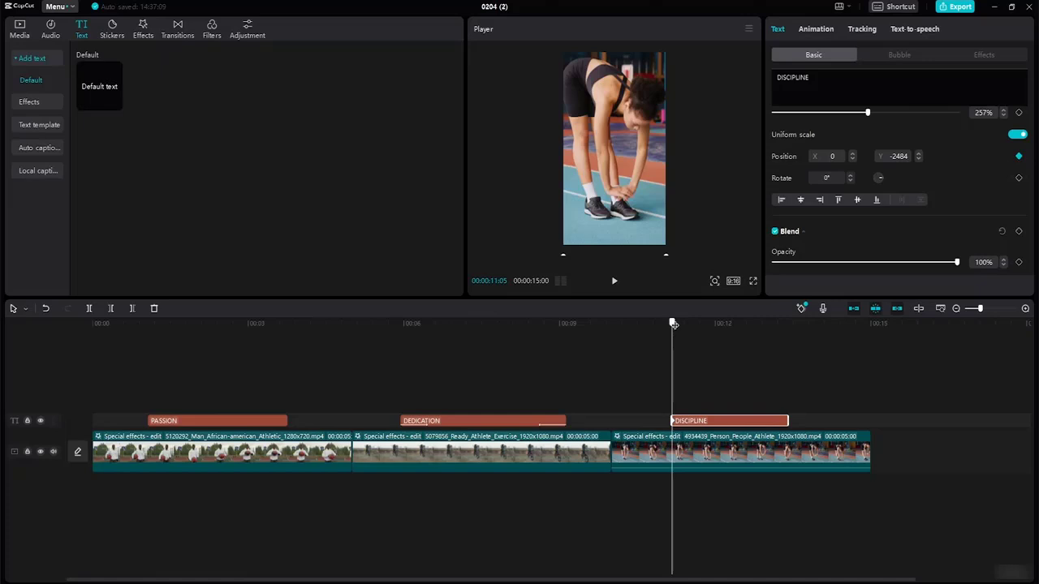
- At 00:00:11:23, keyframe the DISCIPLINE title rising back into view at the frame's lower edge
drag(673, 327, 702, 331)
click(618, 257)
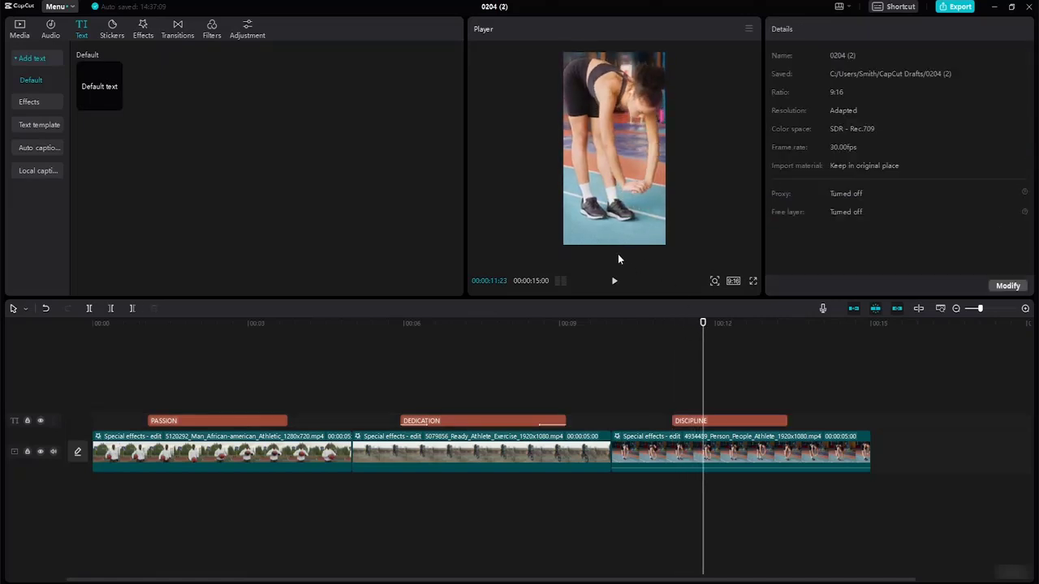
click(748, 422)
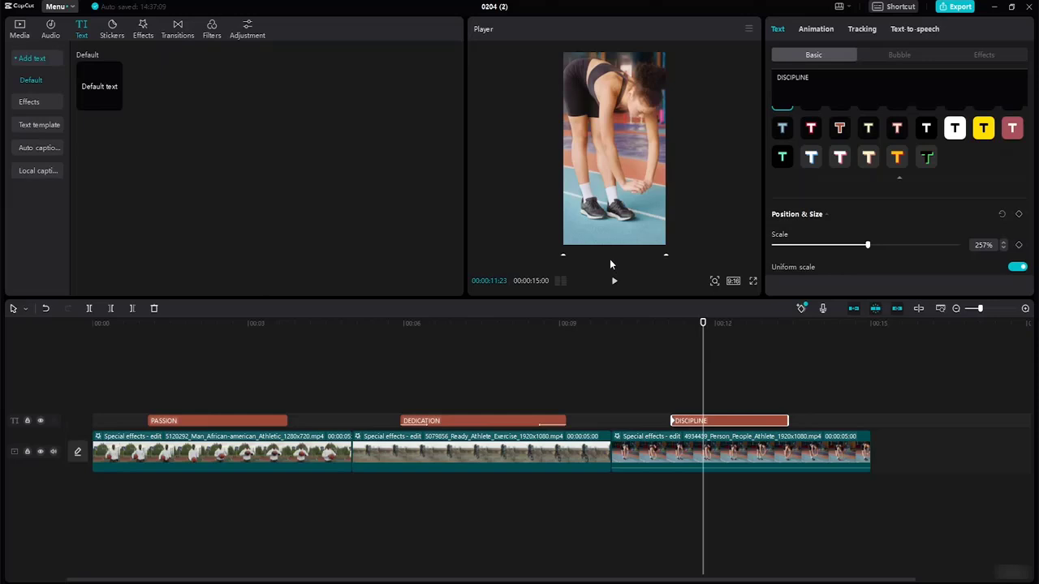
click(715, 281)
drag(695, 300, 684, 302)
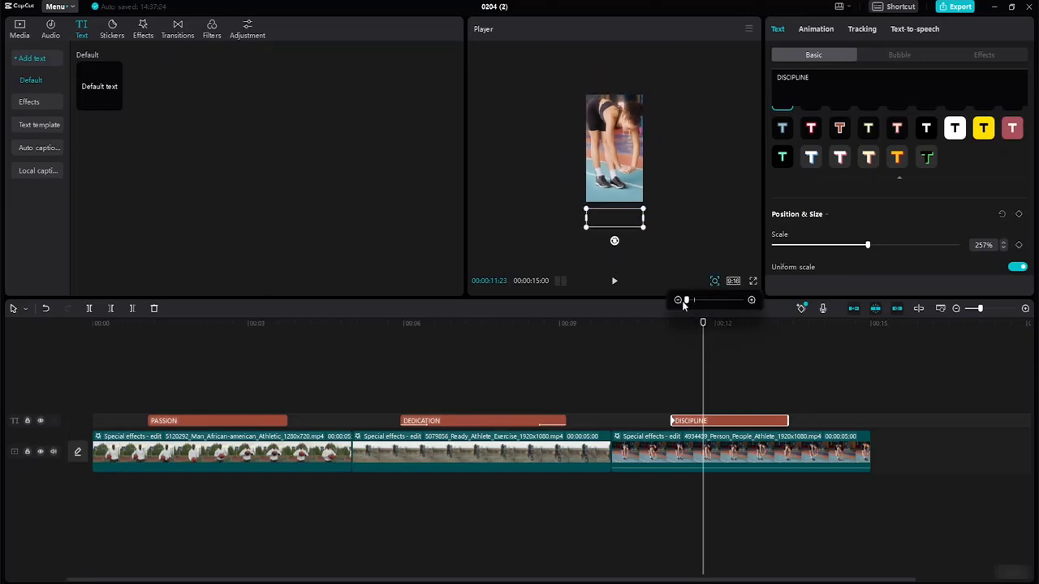
drag(620, 222, 622, 203)
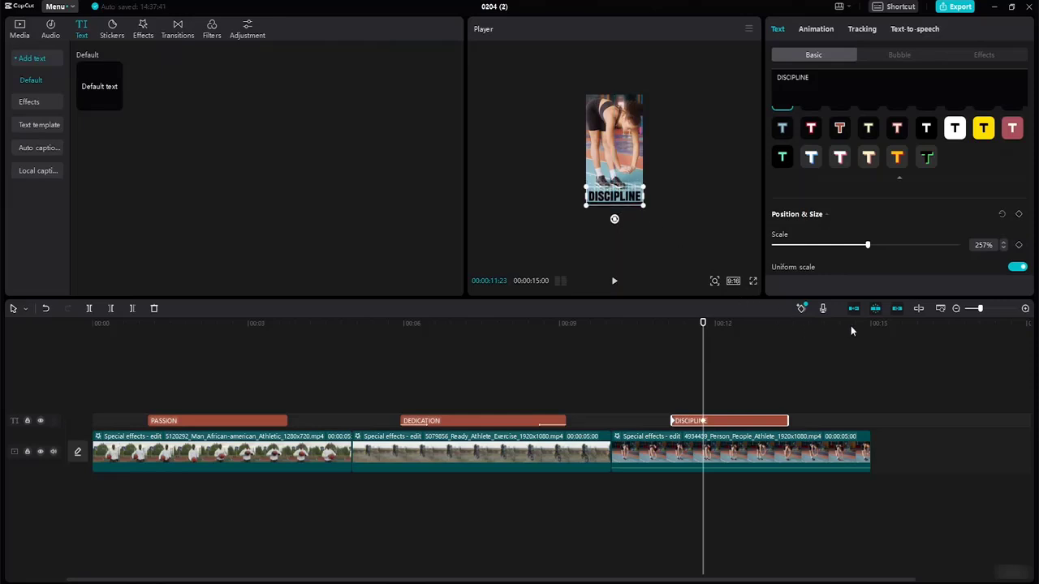
- Add a scale keyframe to the DISCIPLINE title at 00:00:12:28, and move the title down out of the frame at 00:00:13:09
drag(702, 324, 763, 335)
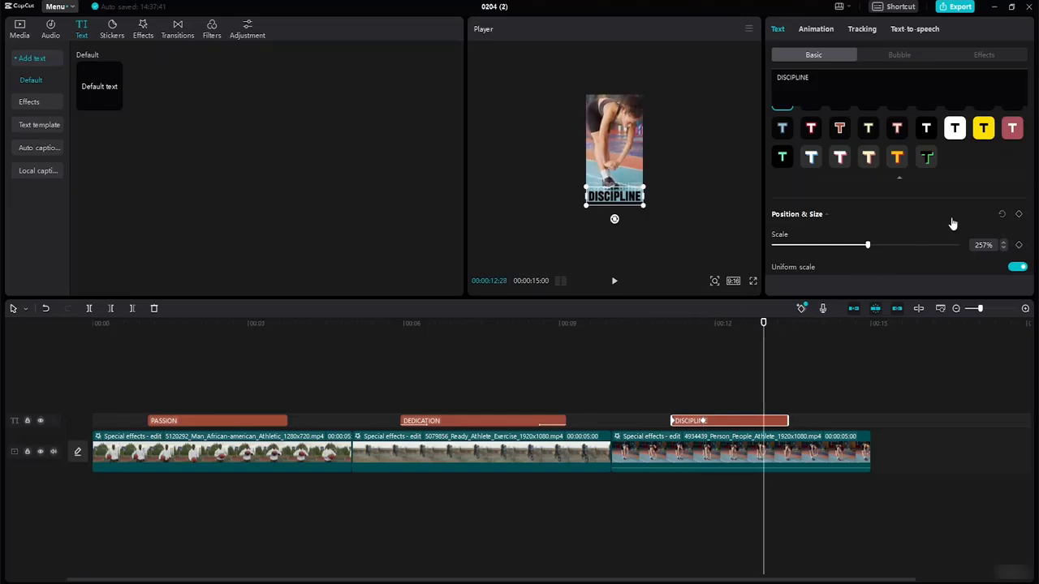
click(1019, 245)
drag(763, 325, 786, 326)
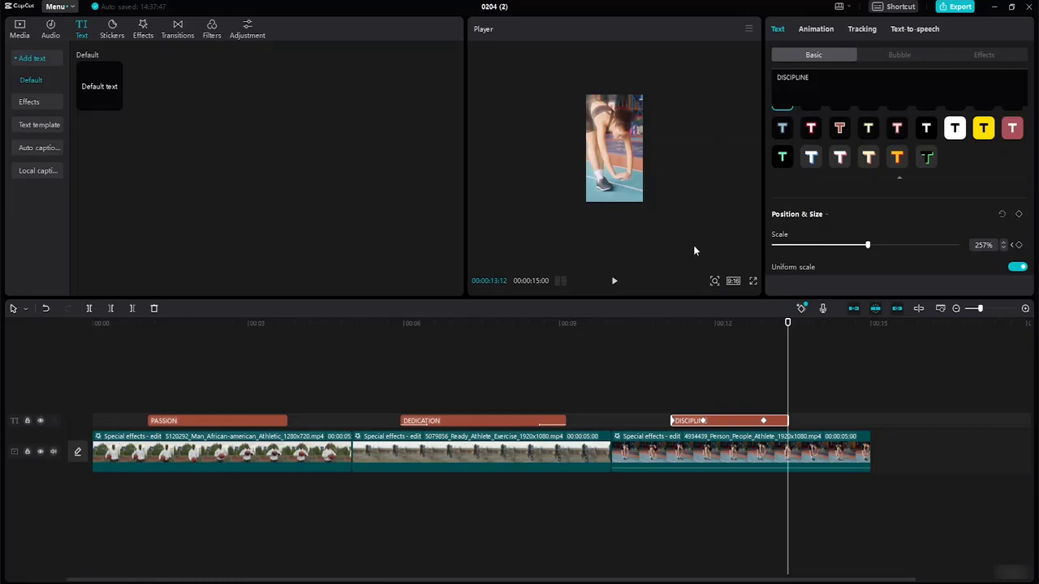
drag(787, 327, 782, 331)
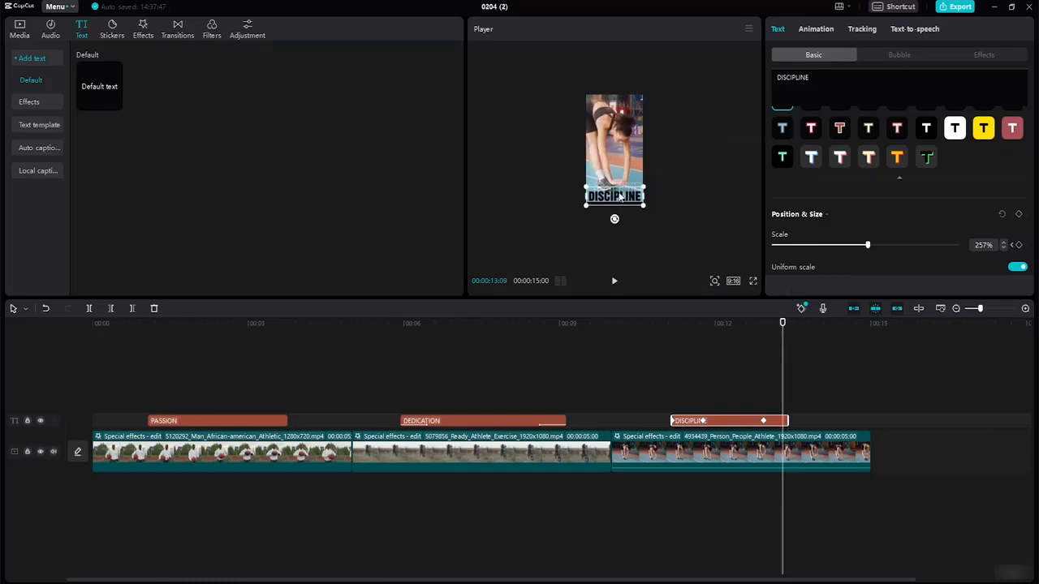
drag(619, 198, 617, 211)
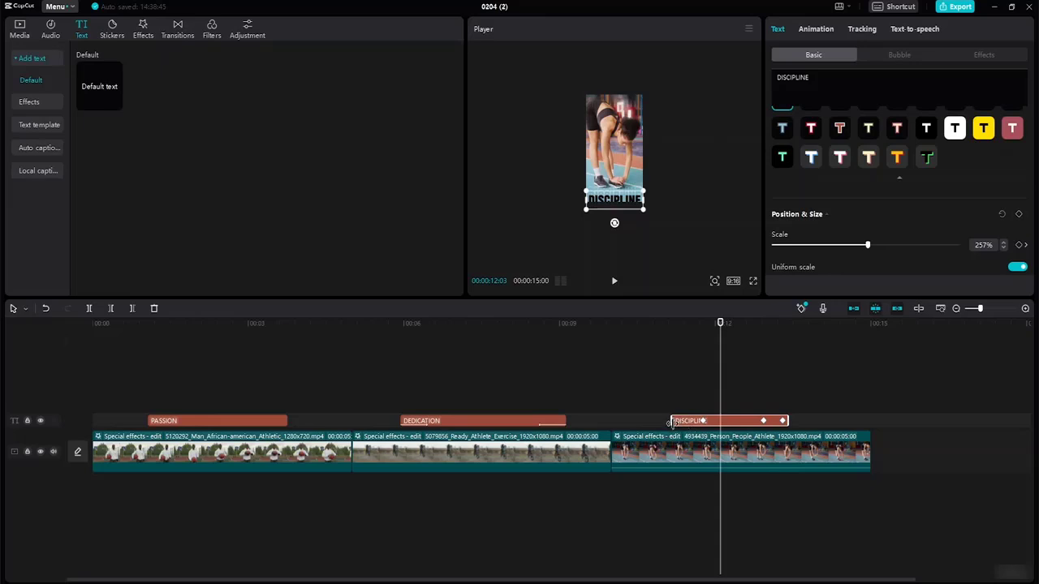
- Extend the DISCIPLINE title at both ends, shifting its first two keyframes earlier and its last two keyframes closer to the new end
drag(671, 421, 653, 420)
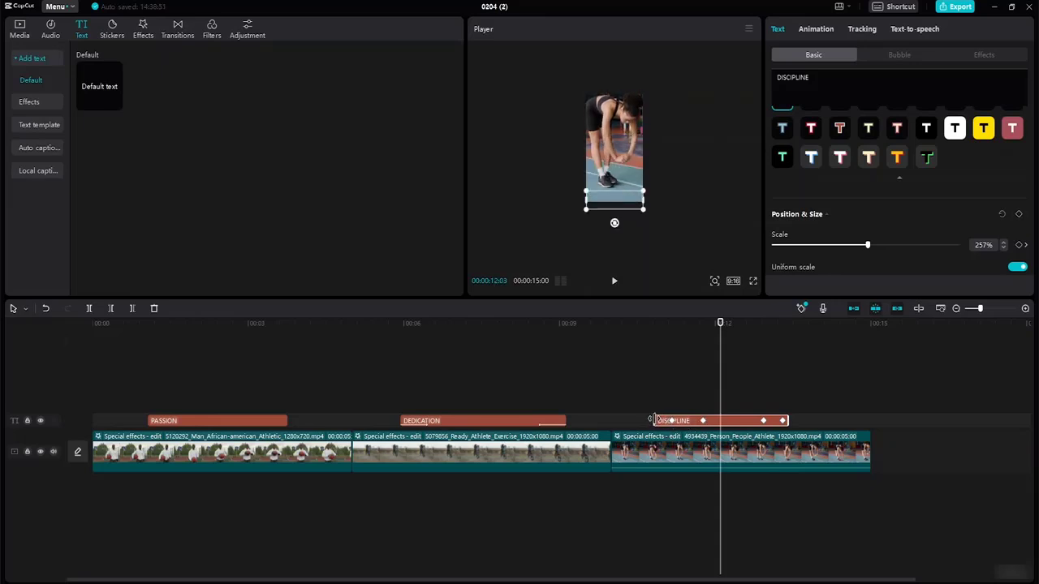
click(671, 422)
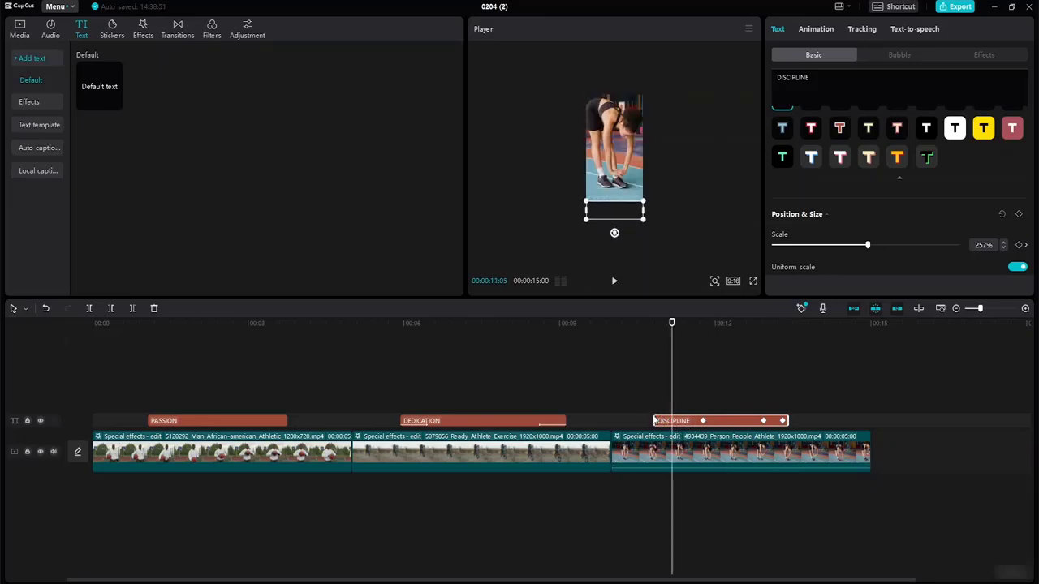
click(703, 422)
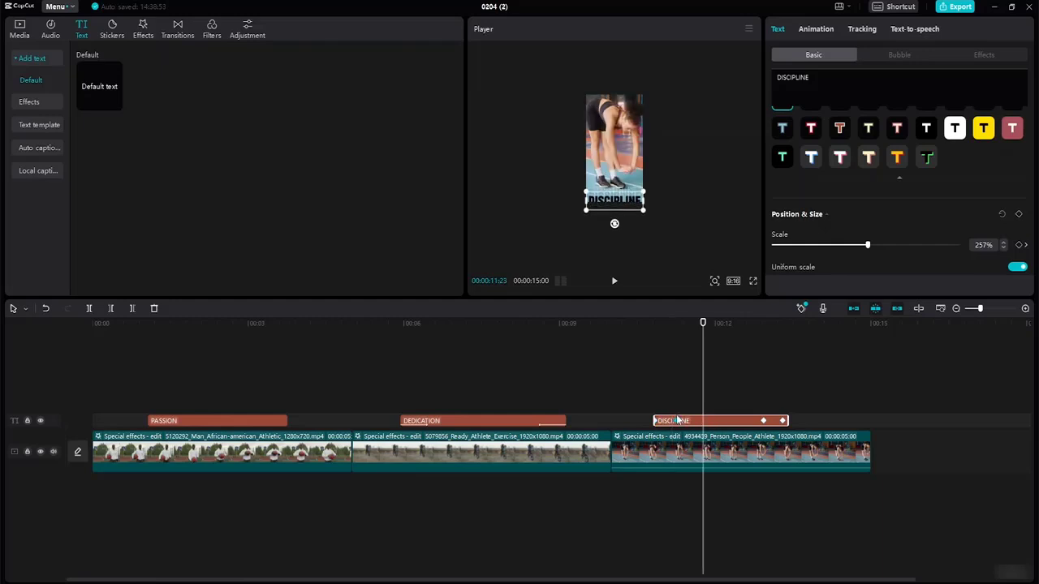
drag(785, 419, 807, 420)
click(782, 420)
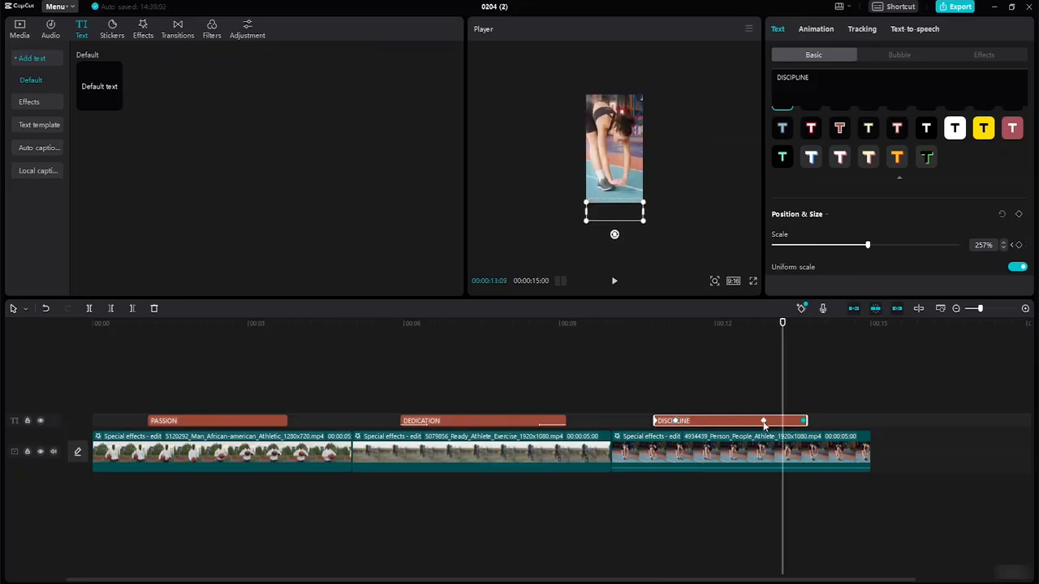
click(764, 421)
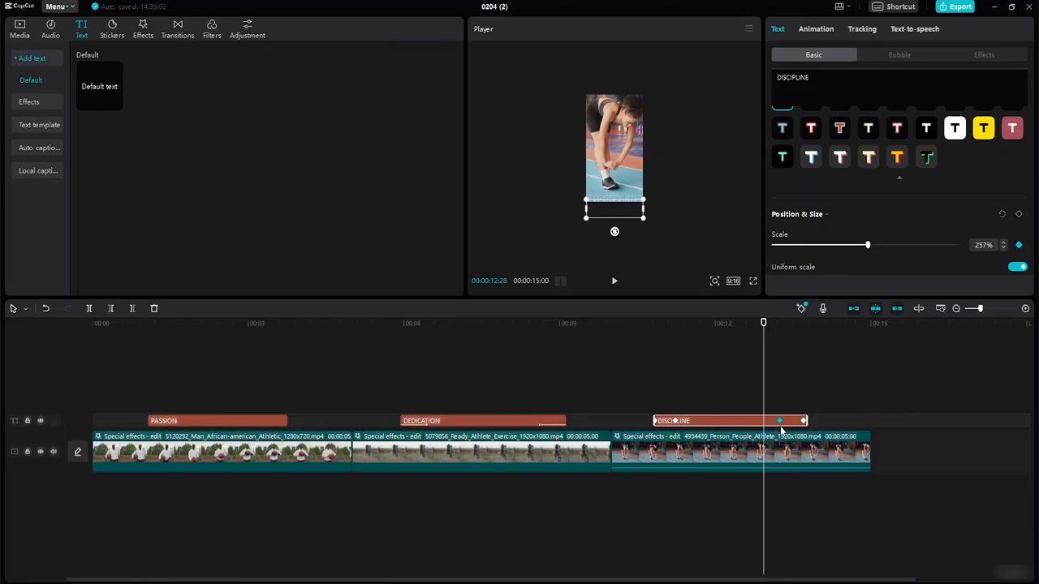
- Extend the Dizzy effect on the third clip at both ends to match the start and end of the DISCIPLINE title
click(725, 453)
click(624, 442)
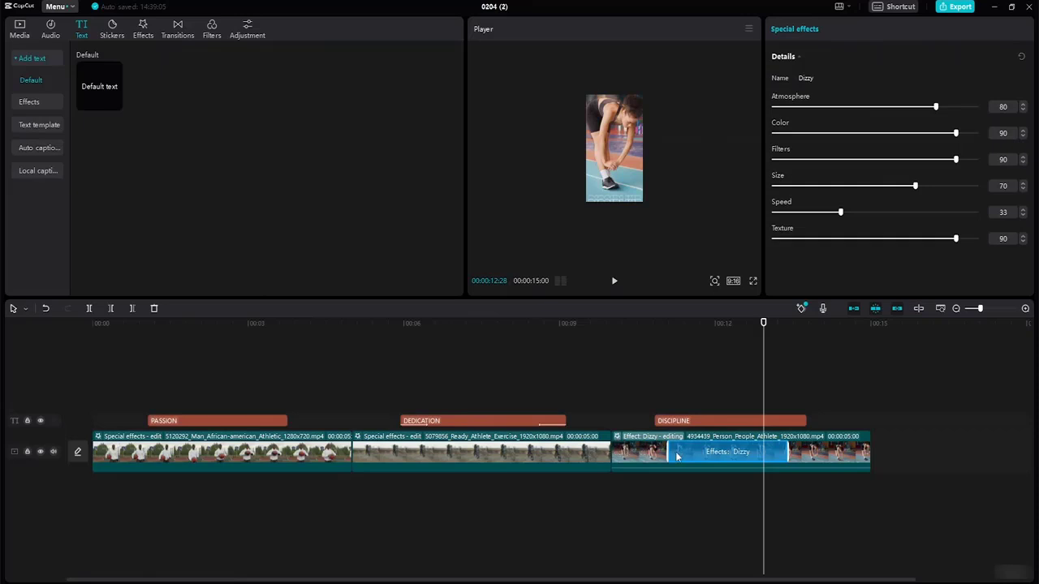
drag(660, 449, 654, 449)
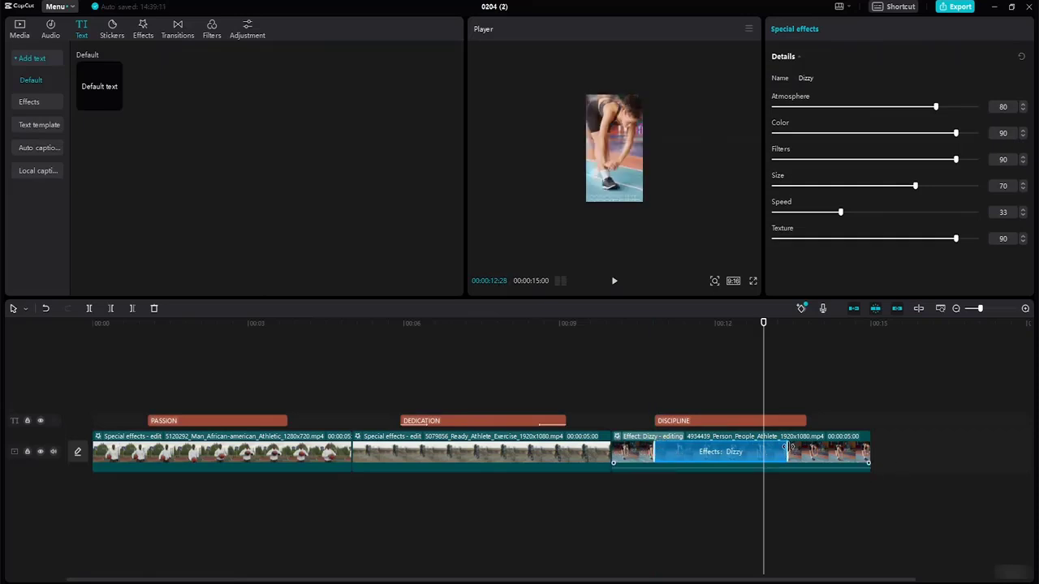
drag(787, 450, 809, 450)
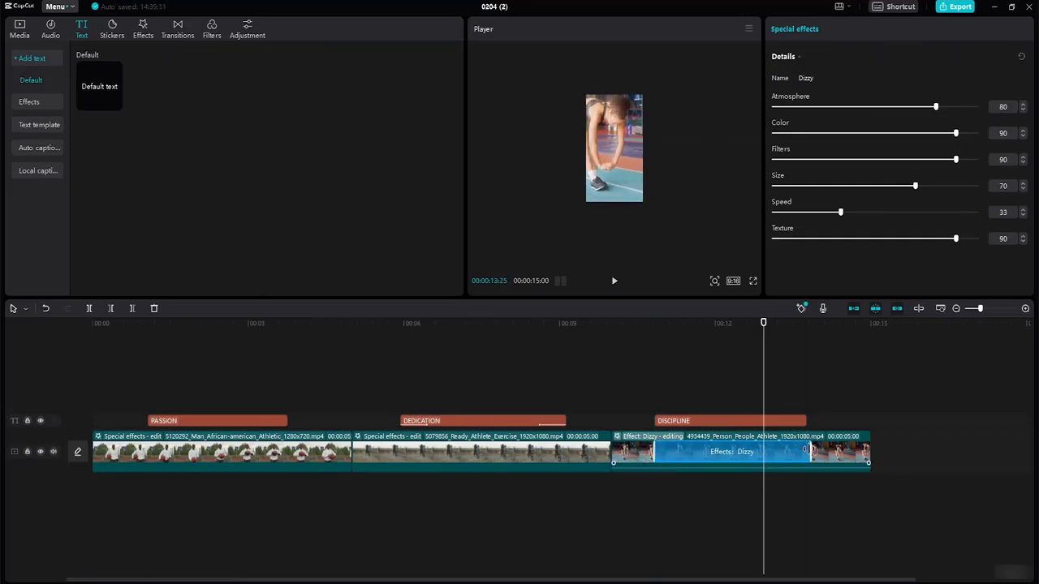
click(850, 323)
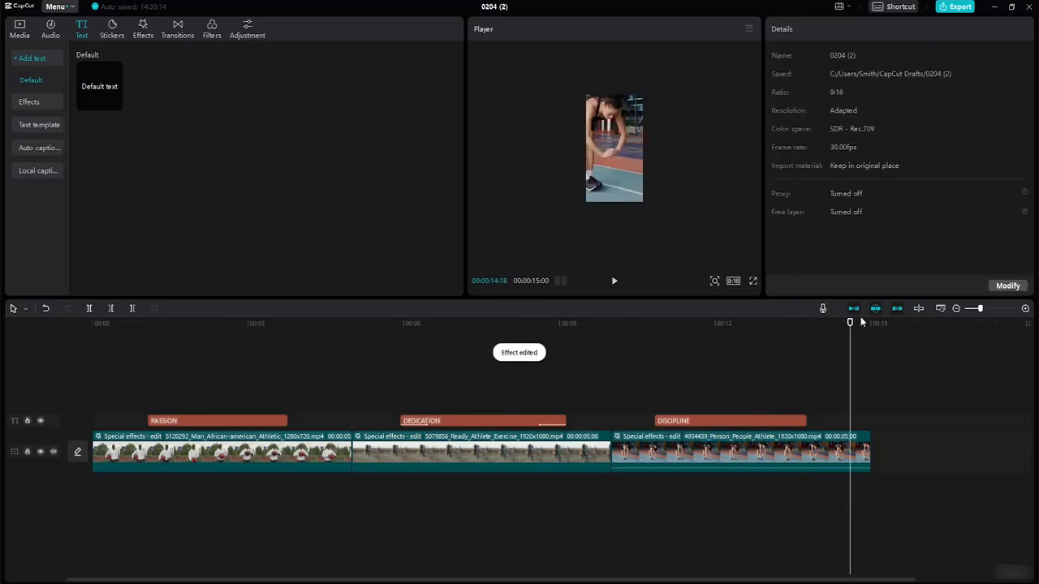
- Enlarge the player preview and play the video from the beginning to check the titles against the clip effects
drag(850, 323, 564, 290)
drag(568, 331, 62, 186)
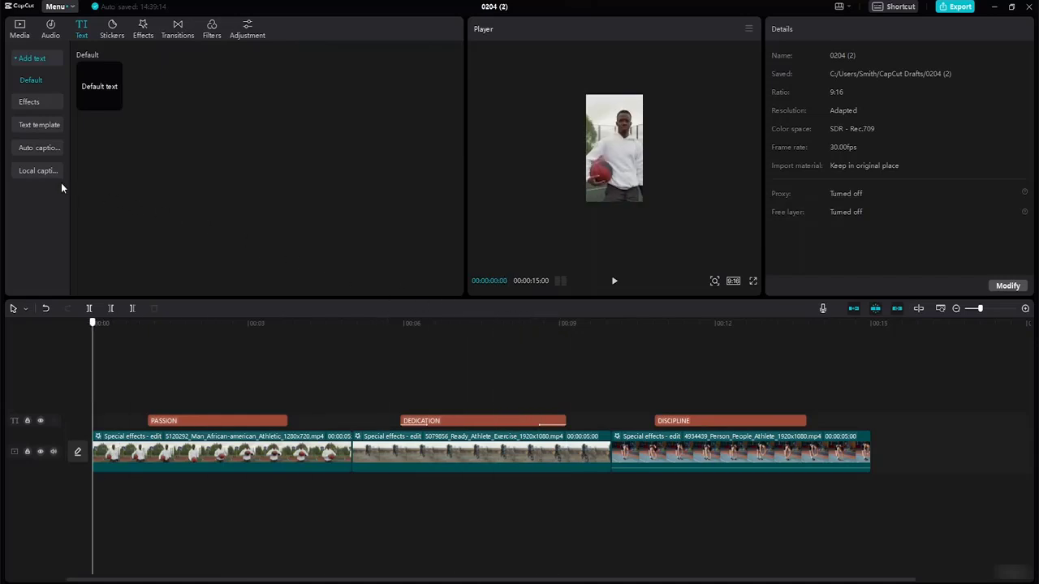
click(715, 281)
click(750, 301)
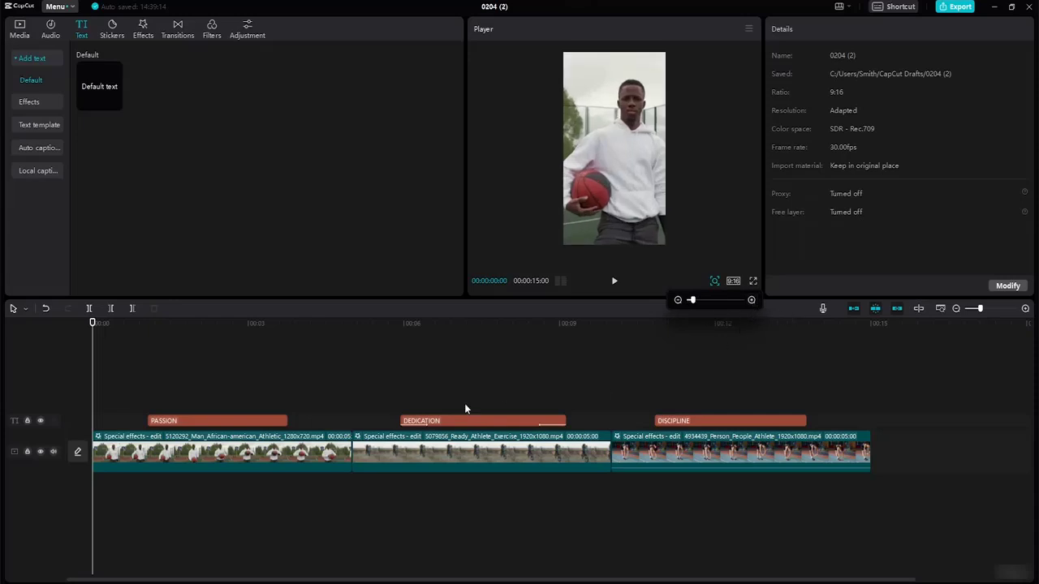
click(612, 282)
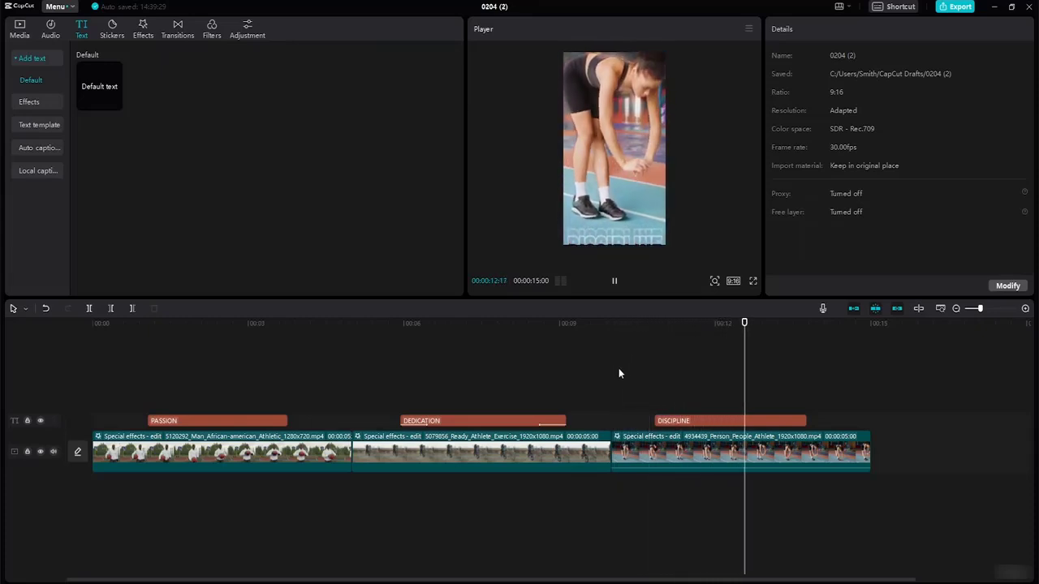
key(space)
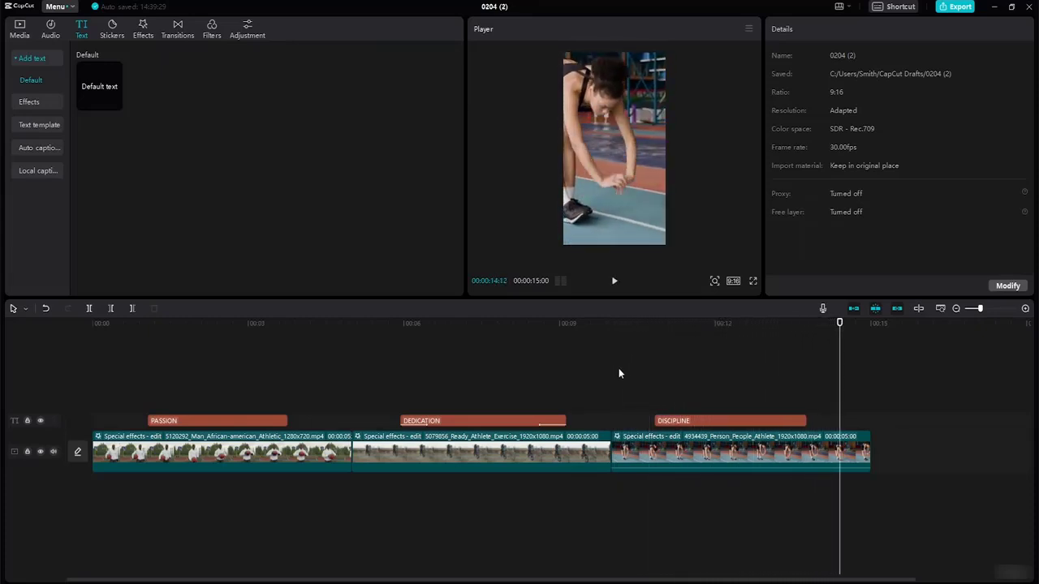
- Select the DISCIPLINE title above the third clip
click(704, 422)
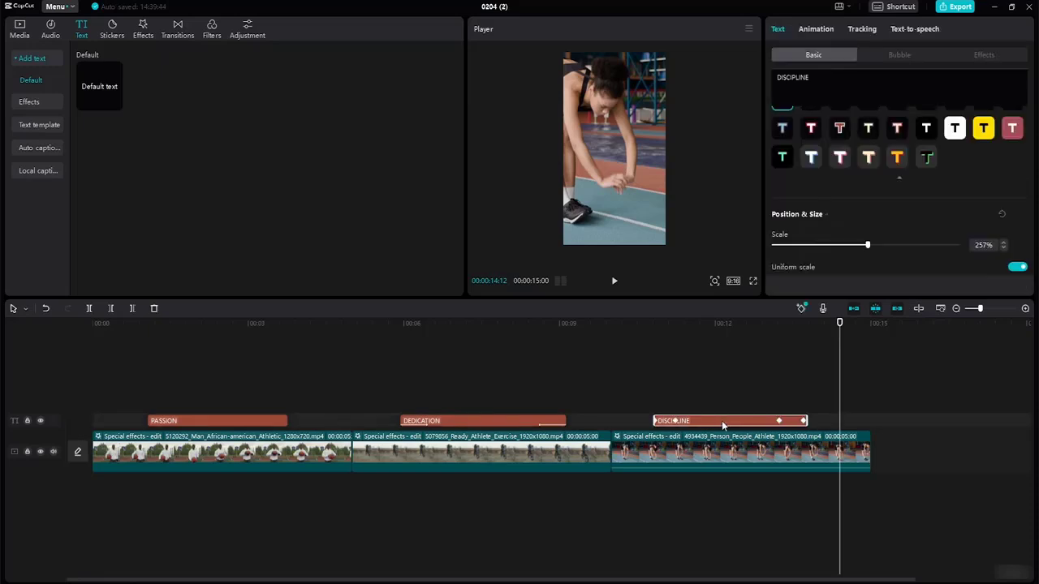
- Move the DISCIPLINE text's second keyframe earlier, to about 00:00:11:00, and delete its last two keyframes
click(672, 421)
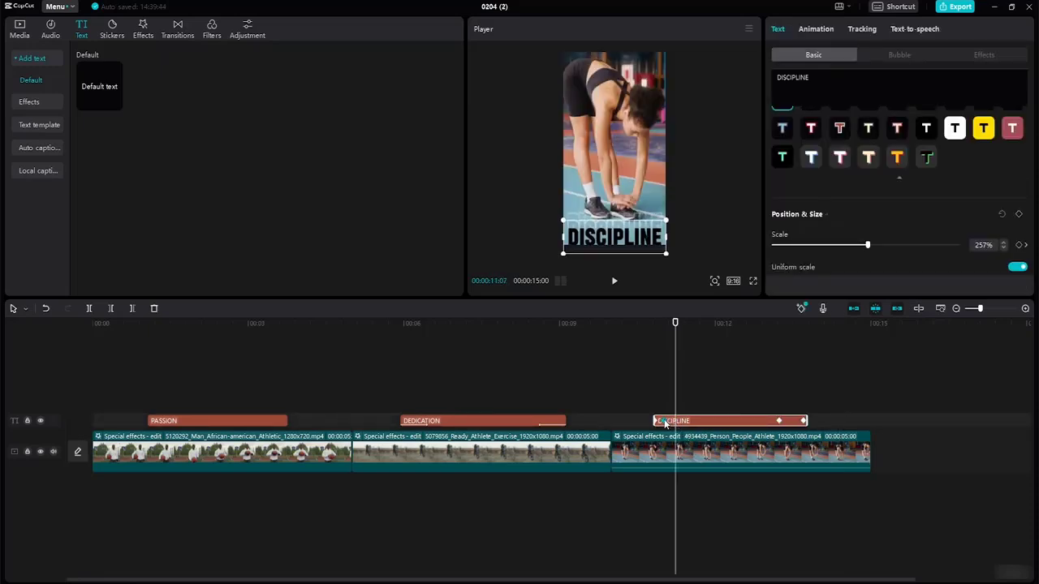
click(779, 420)
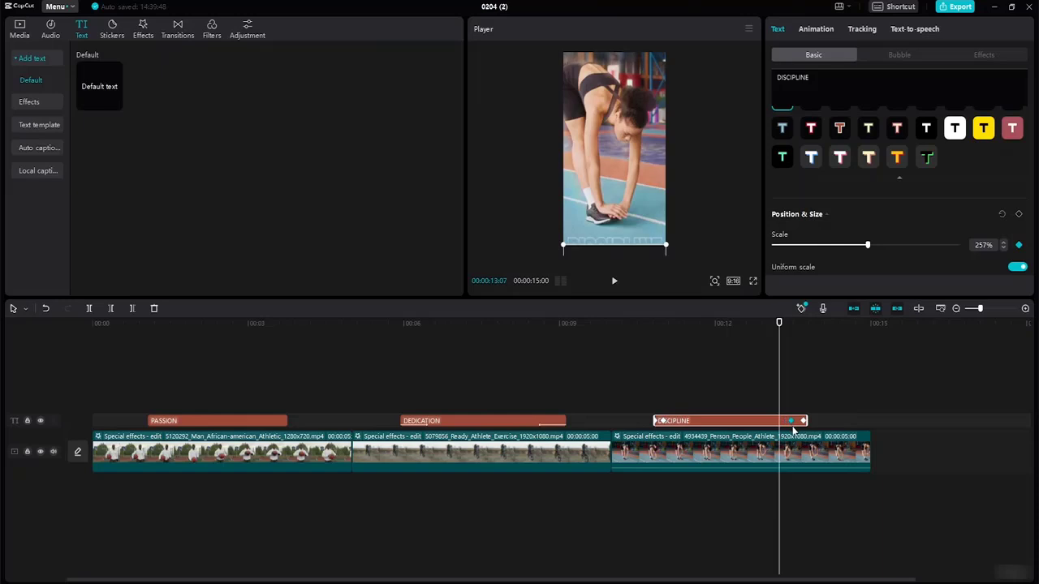
drag(777, 322, 750, 378)
click(796, 422)
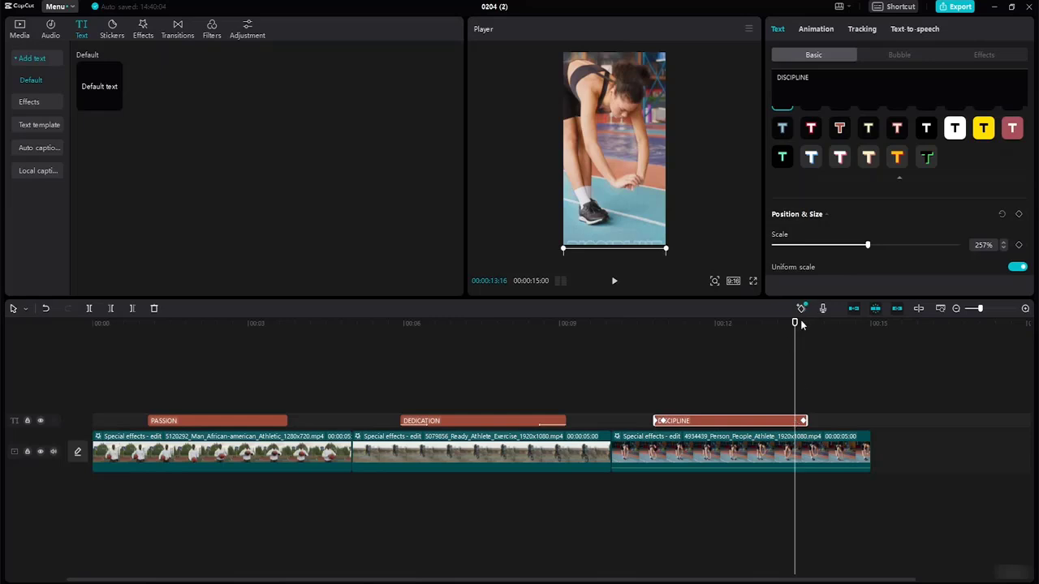
drag(793, 326, 665, 348)
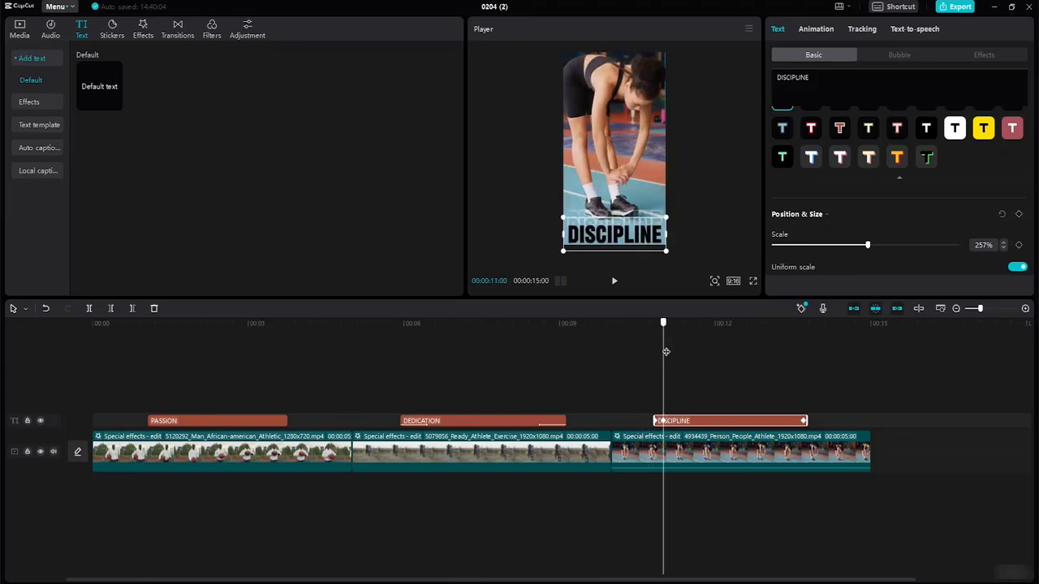
click(803, 423)
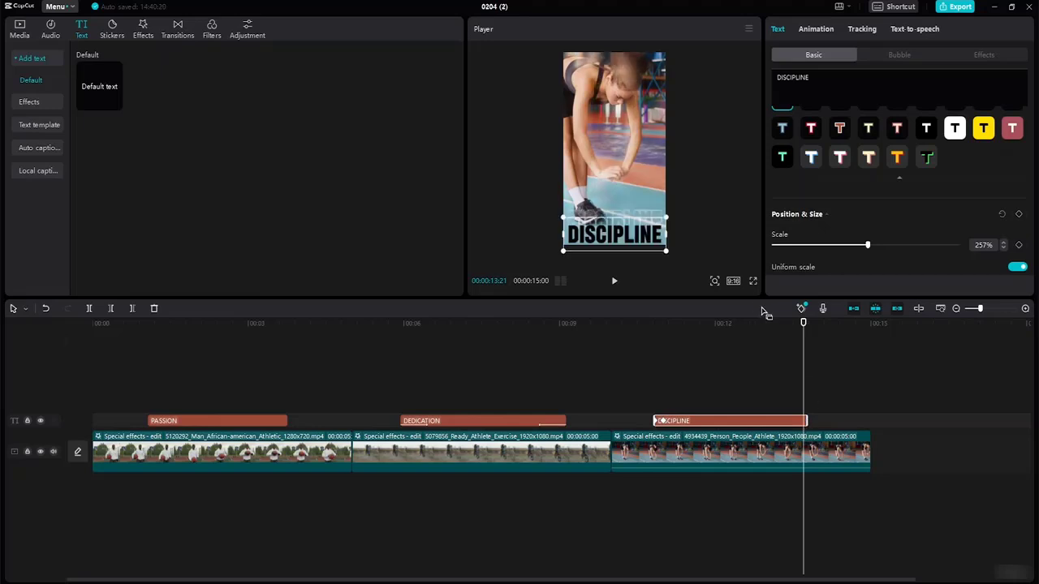
- Keyframe the DISCIPLINE text's opacity to fade from 100% at 00:00:13:11 to 0% at 00:00:13:21
mouse_move(803, 324)
mouse_down()
mouse_move(609, 253)
mouse_move(821, 322)
mouse_move(801, 325)
mouse_up()
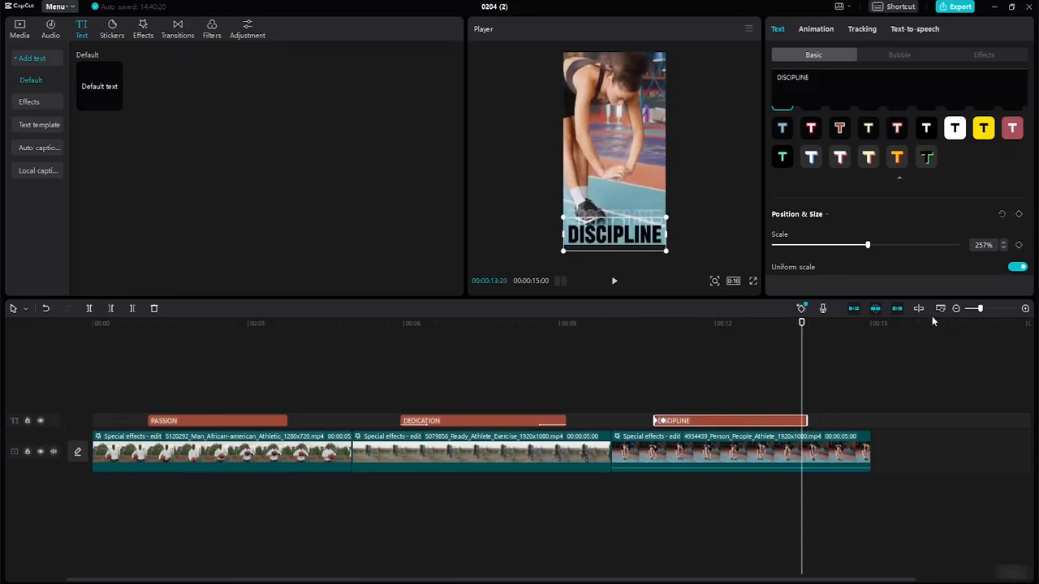
drag(802, 323, 781, 320)
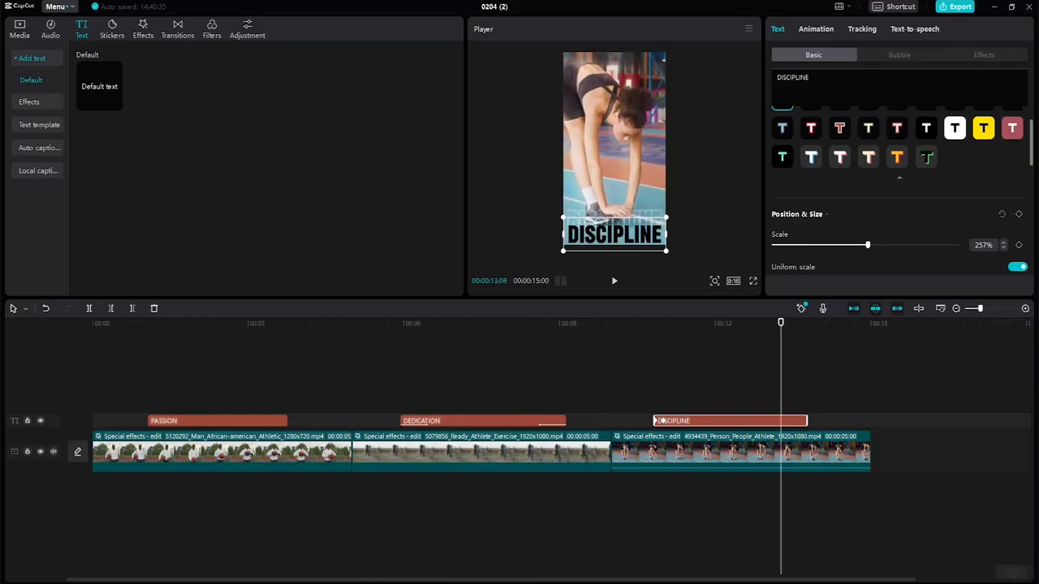
scroll(1029, 142, down, 5)
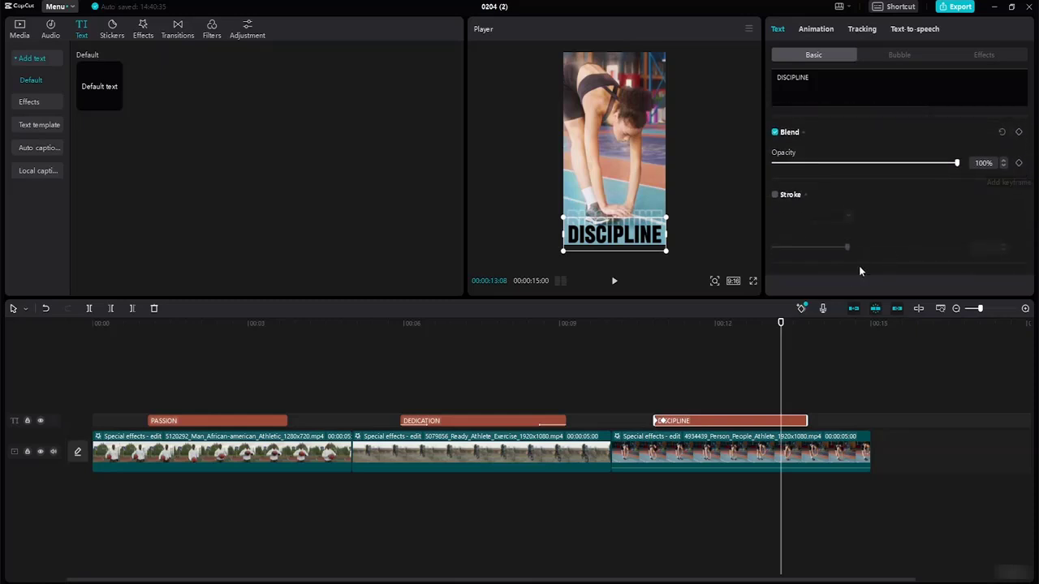
drag(780, 324, 786, 328)
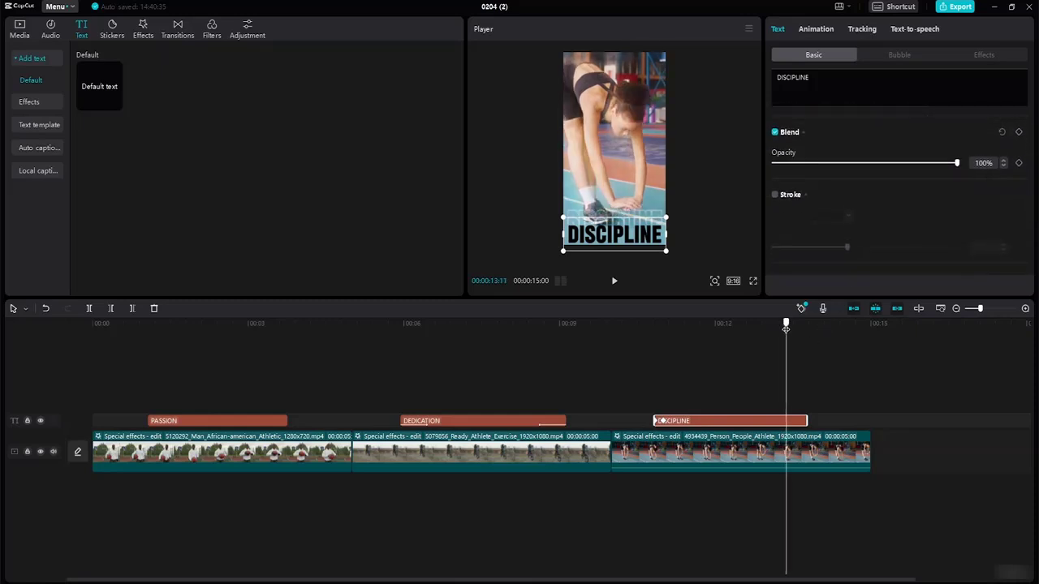
click(1020, 163)
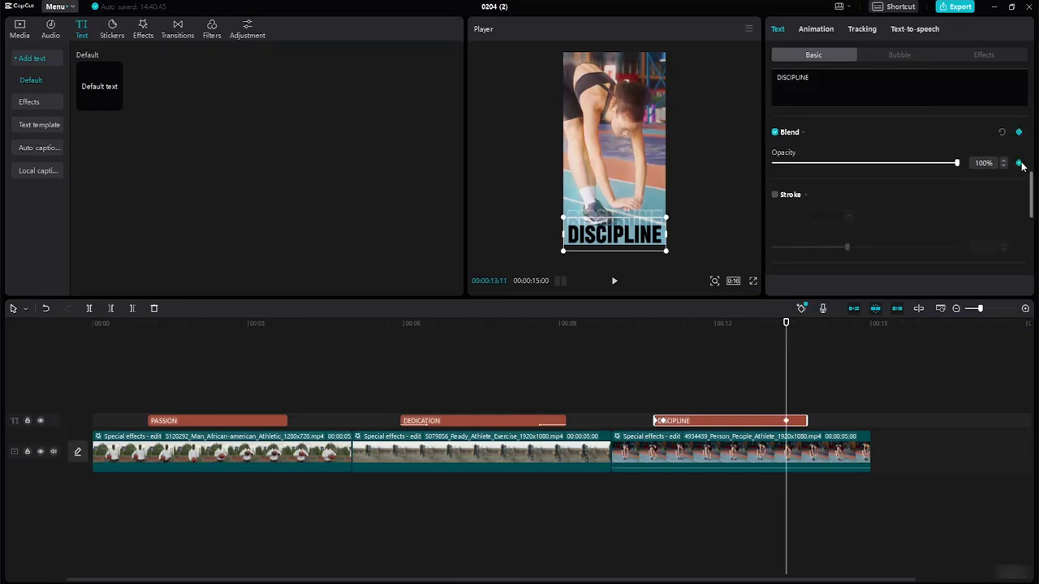
drag(785, 326, 804, 330)
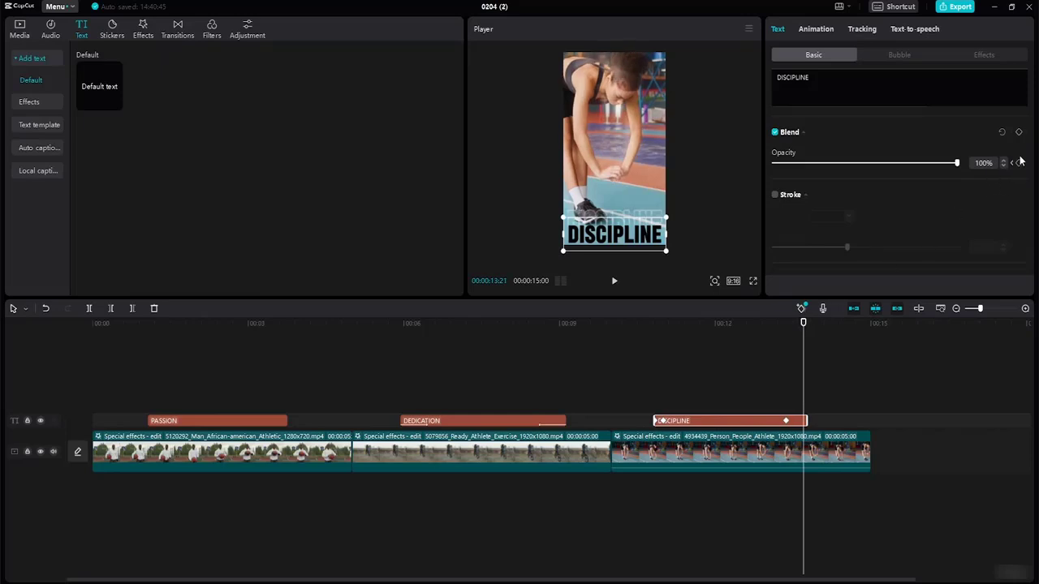
drag(957, 165, 690, 147)
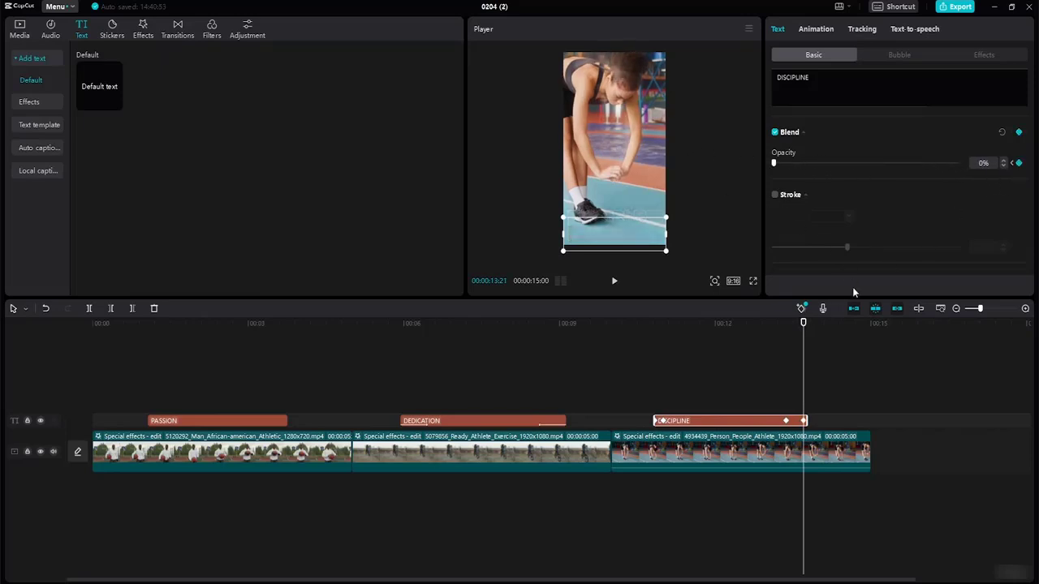
- Play back the DISCIPLINE text animation and check the DEDICATION and PASSION text clips
drag(804, 323, 70, 160)
key(space)
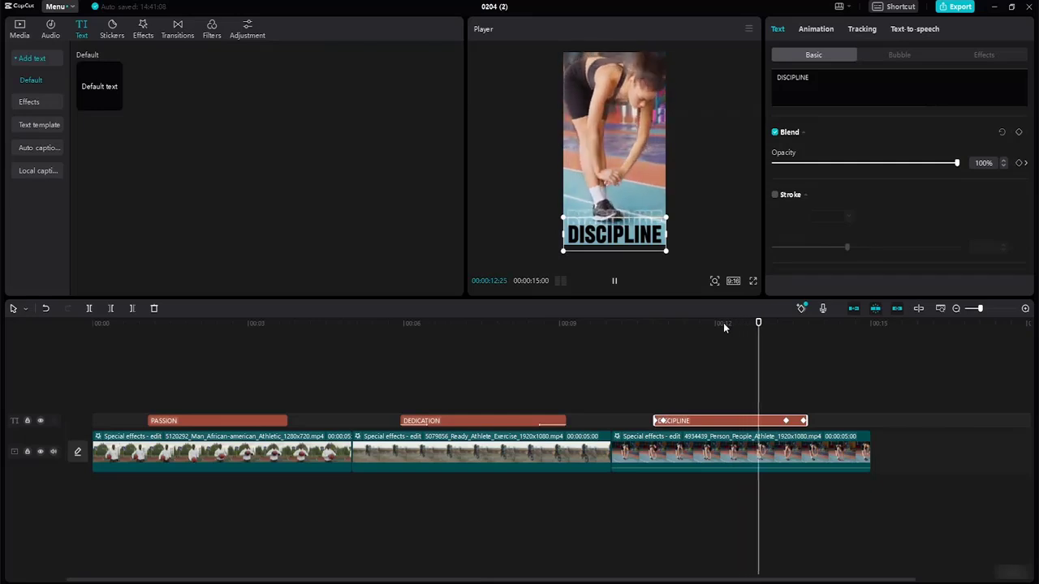
key(space)
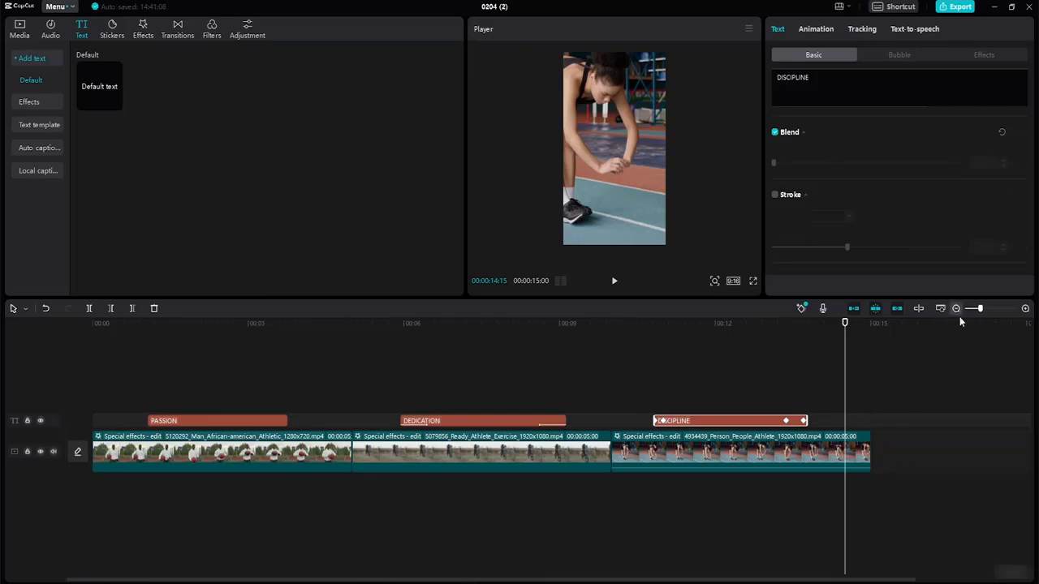
scroll(954, 328, down, 1)
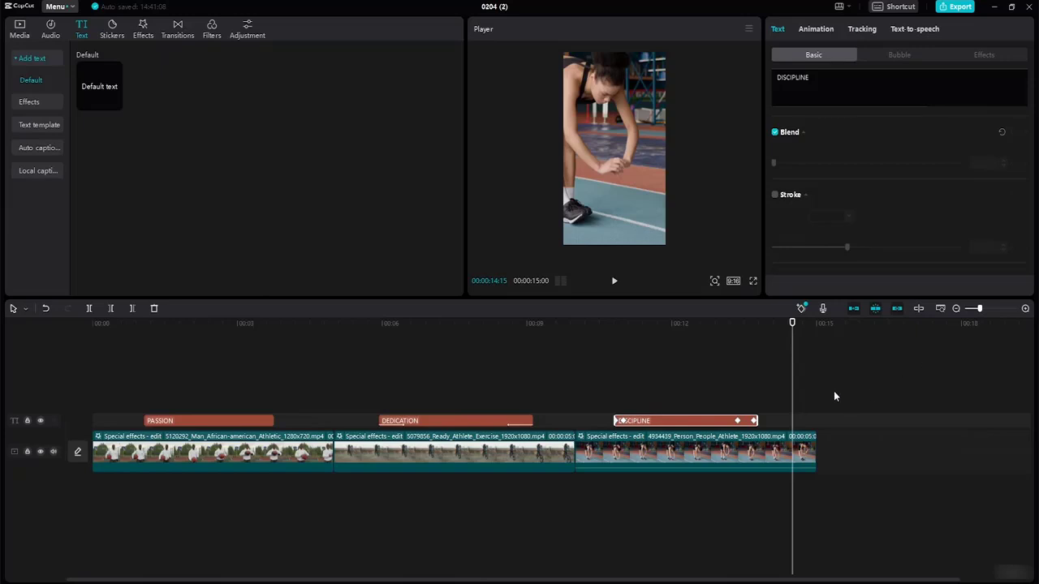
click(678, 512)
click(428, 422)
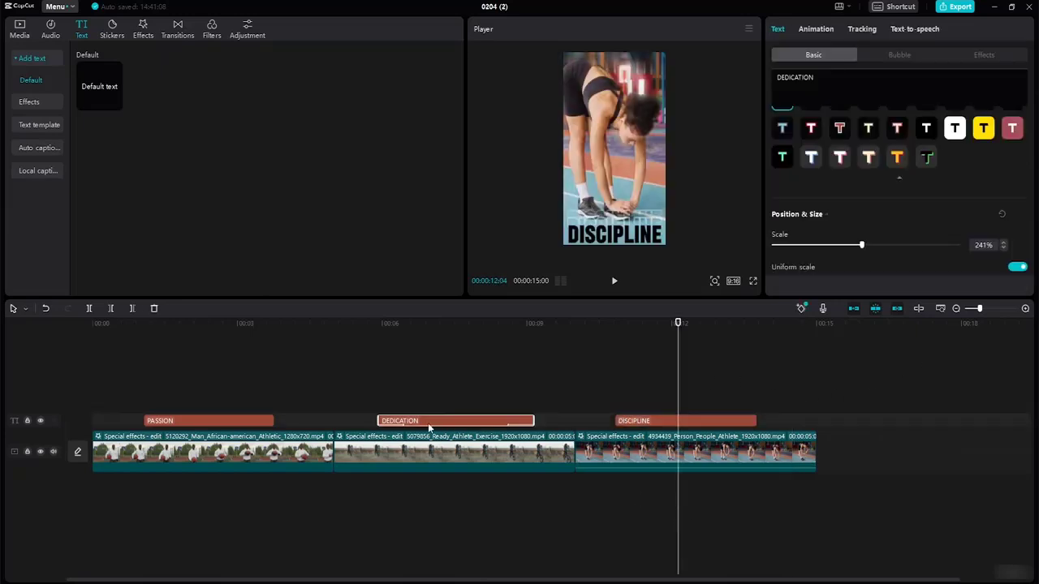
click(215, 422)
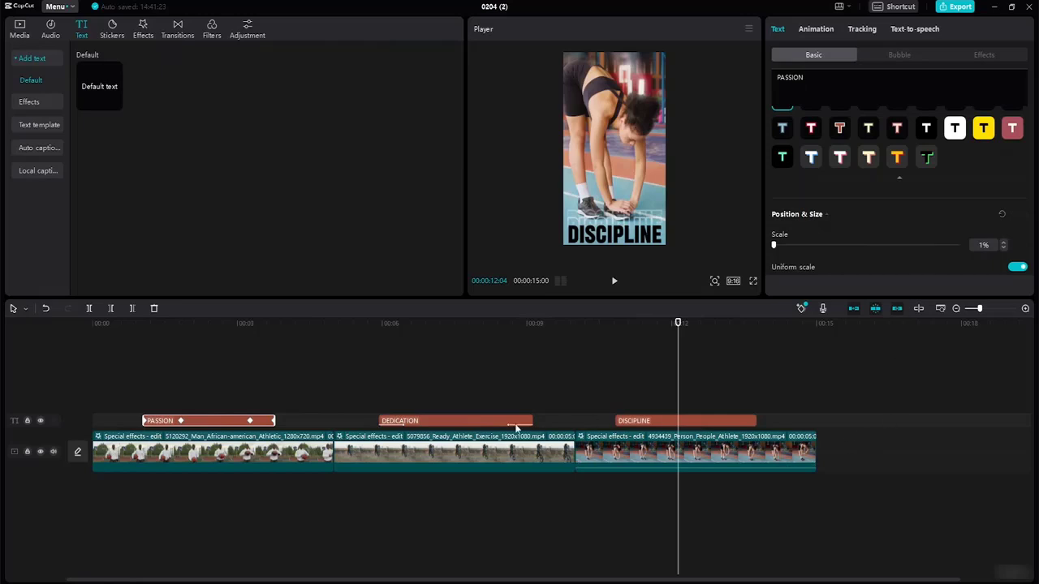
- Import the Short image from the Images resource folder into the project media
click(23, 30)
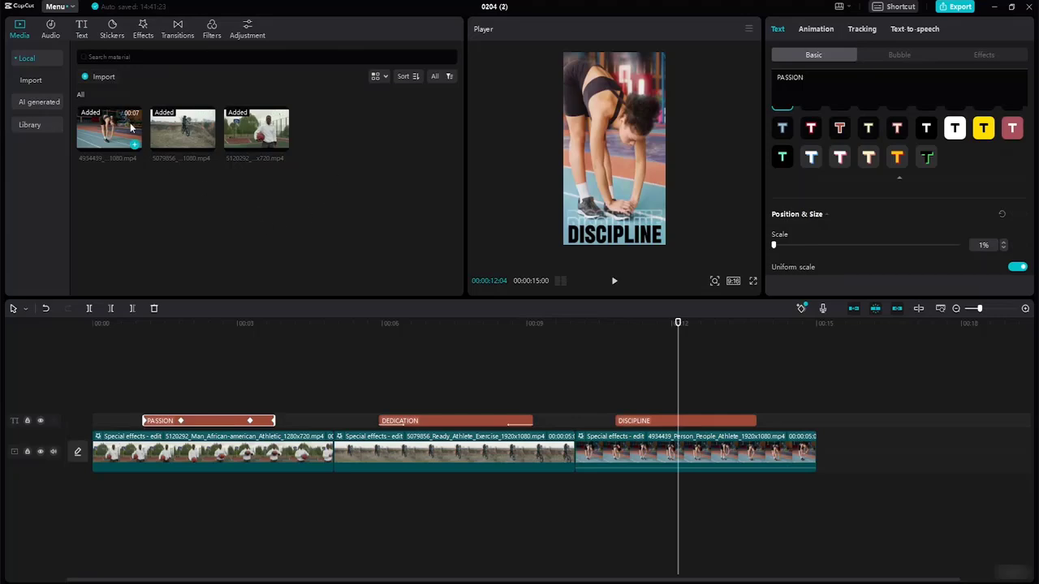
click(111, 78)
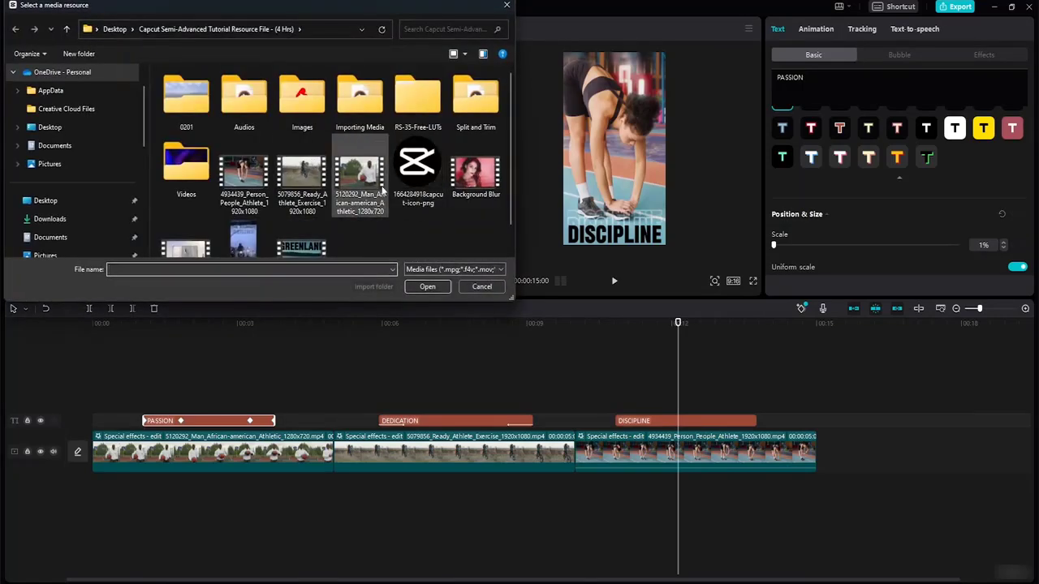
double_click(301, 97)
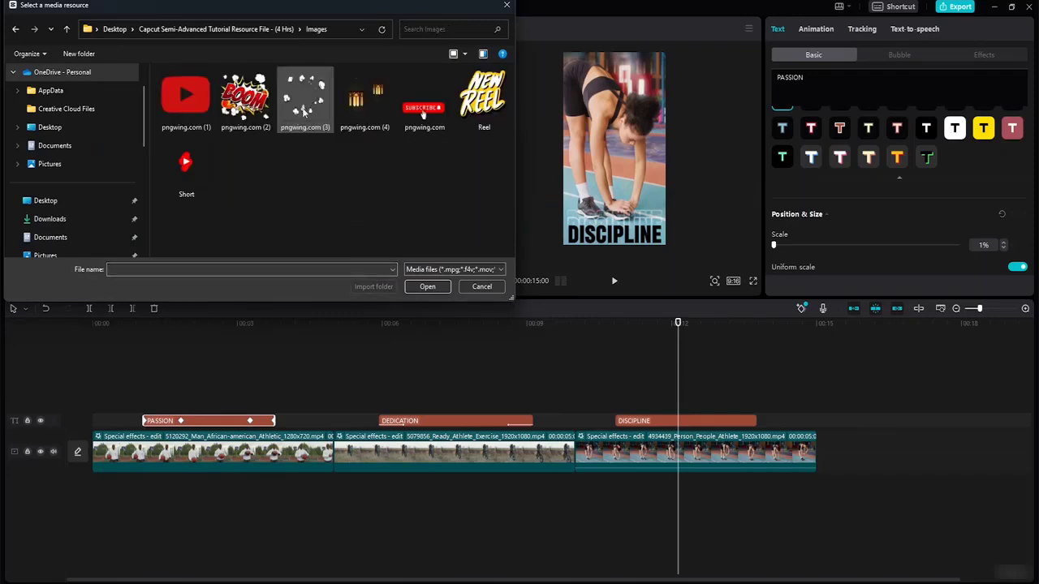
click(185, 165)
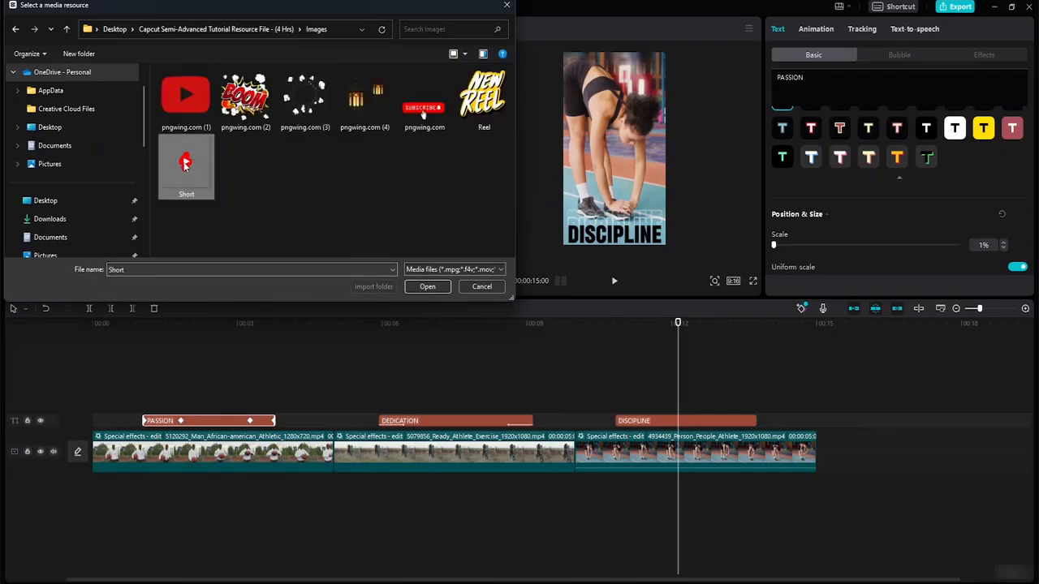
click(427, 288)
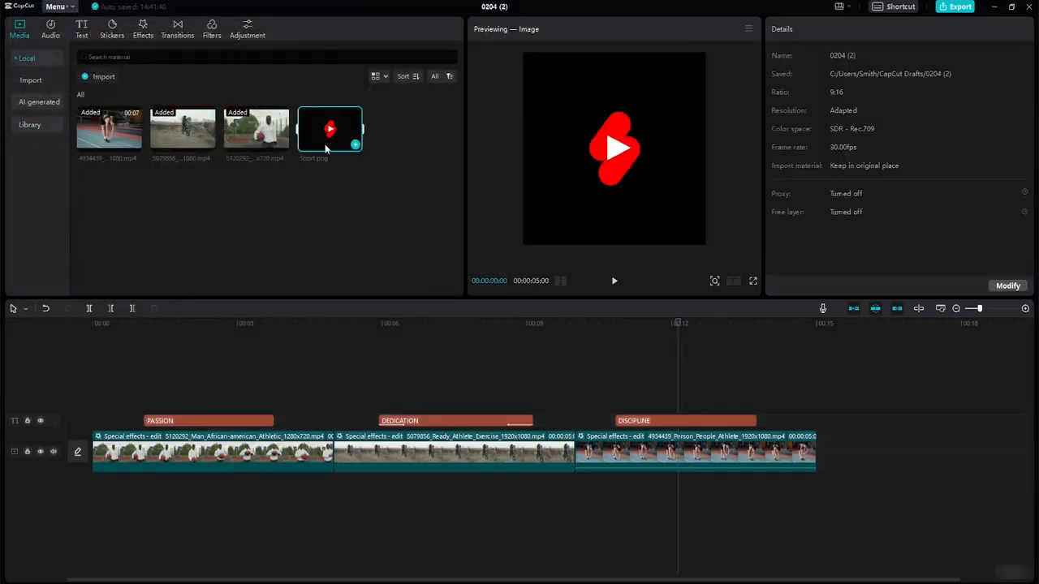
- Overlay Short.png above the video clips for the full 15 seconds and split it at 5 and 10 seconds
drag(328, 138, 105, 411)
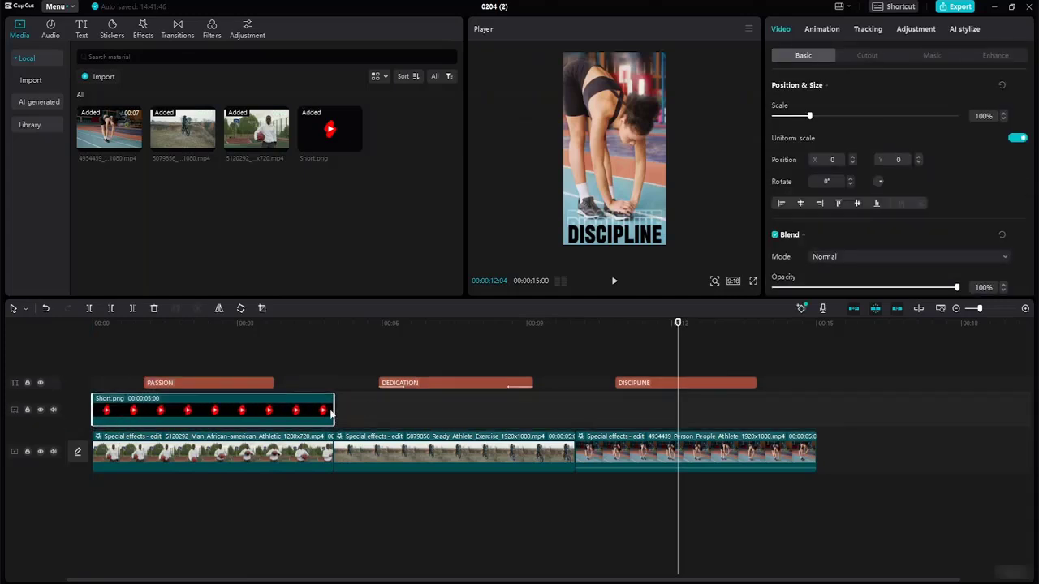
drag(331, 414, 816, 411)
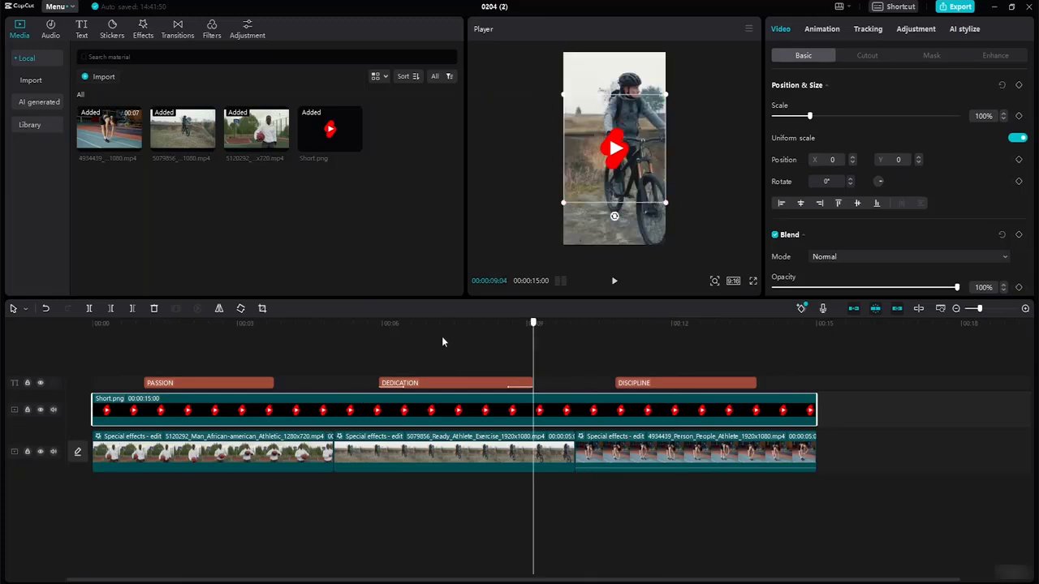
click(335, 336)
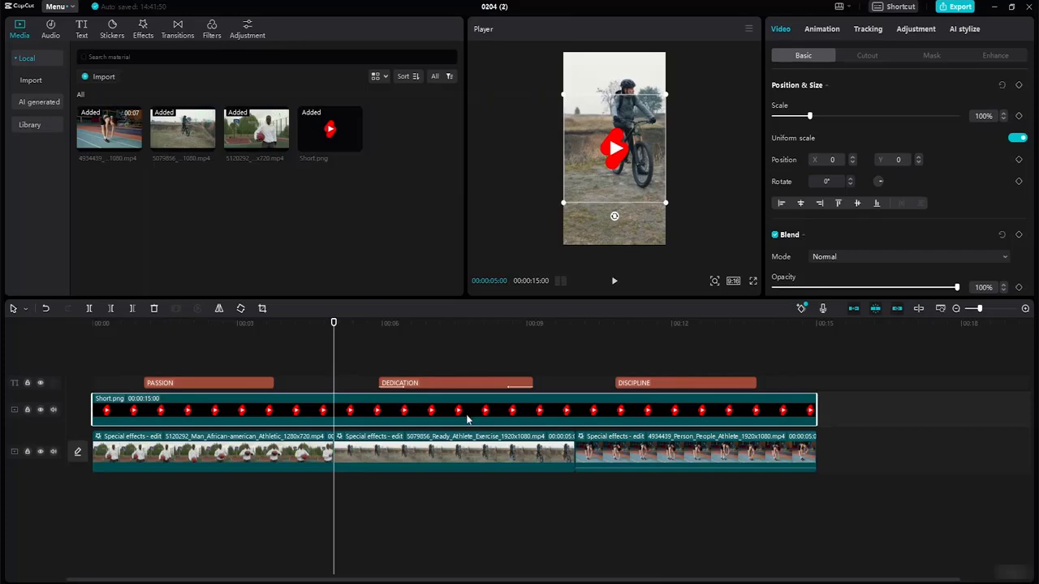
key(ctrl+b)
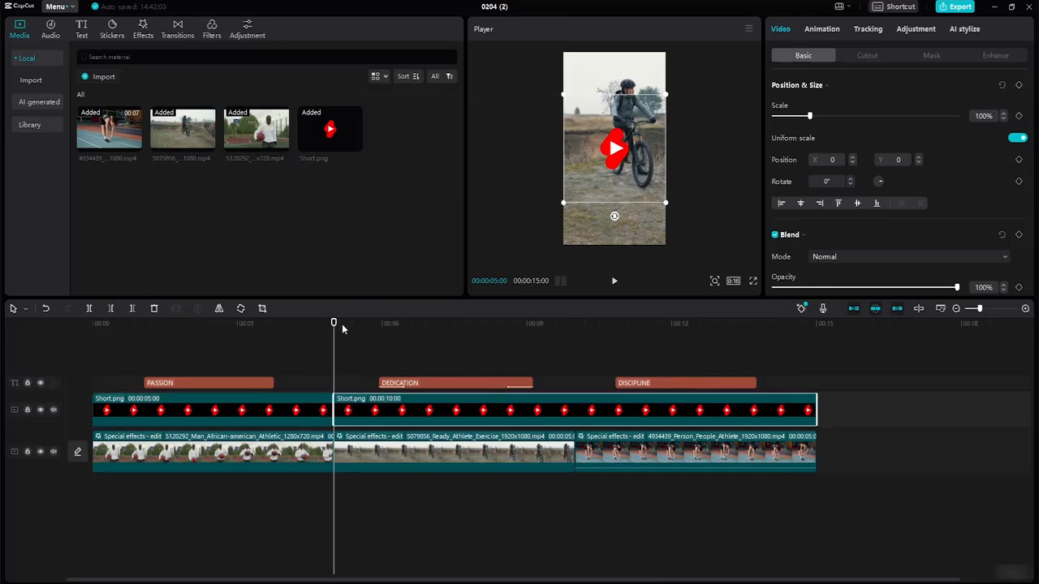
drag(333, 332, 575, 361)
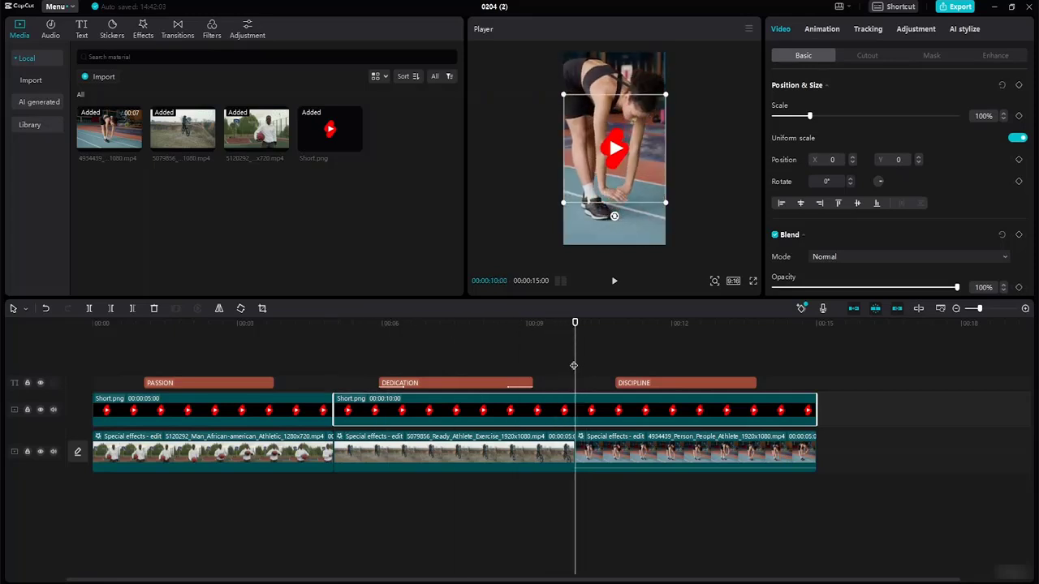
key(ctrl+b)
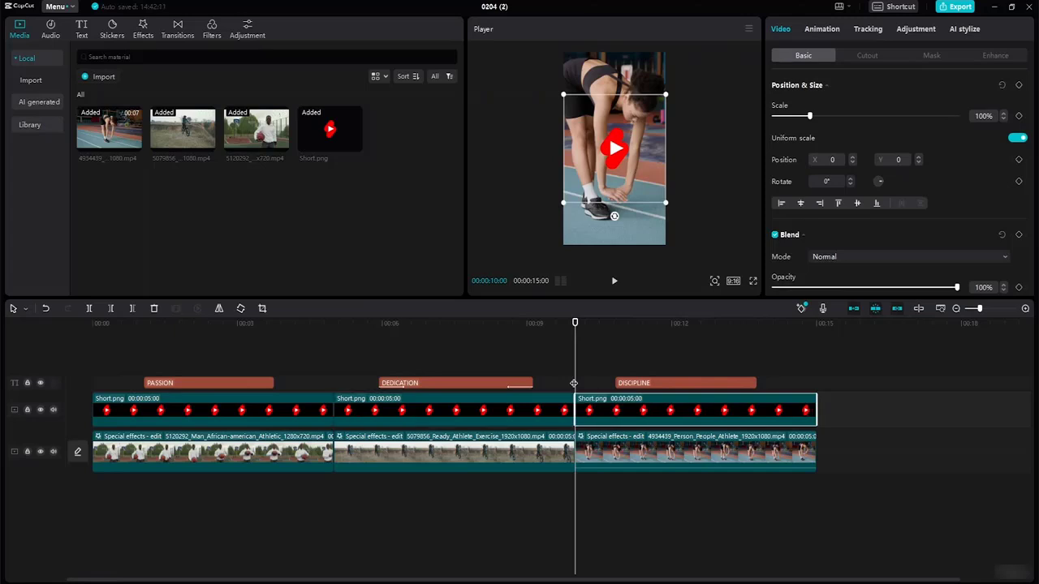
- Scale the first Short.png segment to 73% and place it in the video frame's lower-right corner, at about X 777, Y -1466
click(503, 409)
click(275, 415)
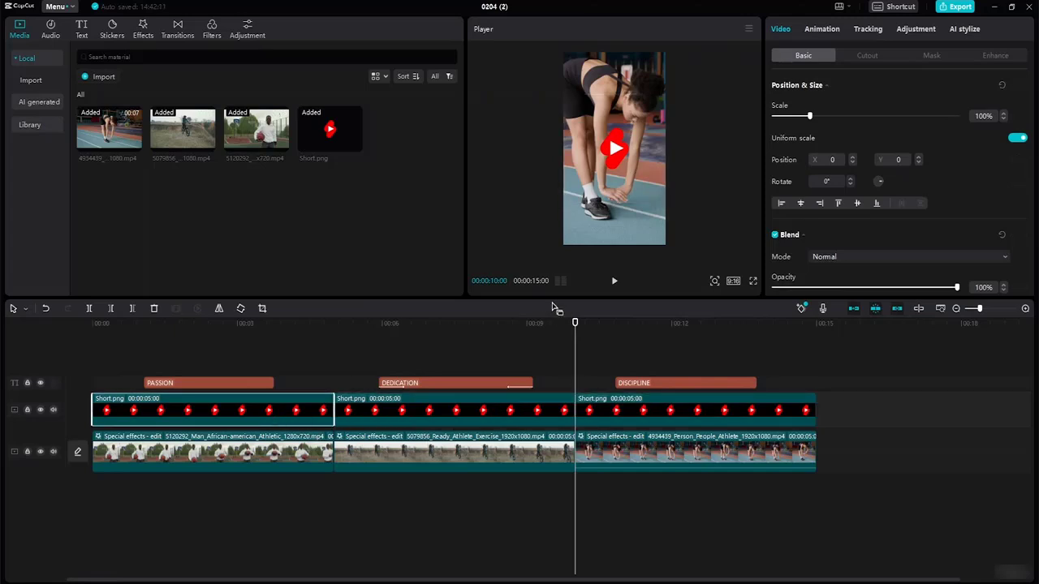
drag(574, 326, 226, 334)
drag(666, 203, 656, 229)
scroll(620, 162, up, 4)
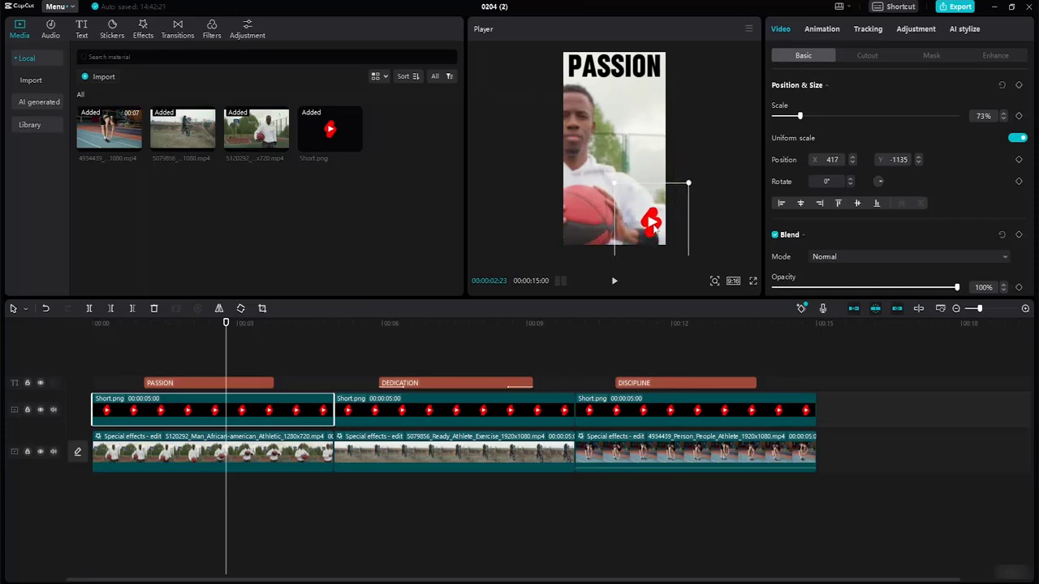
click(712, 204)
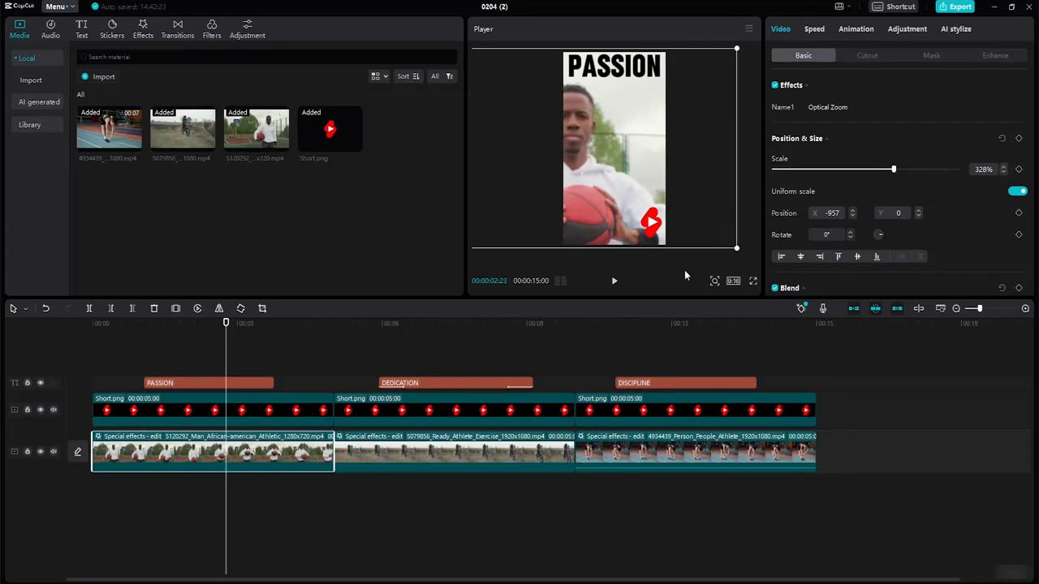
- Scale the second Short.png segment to about 62% and place it in the upper-left corner of the DEDICATION video frame
click(386, 451)
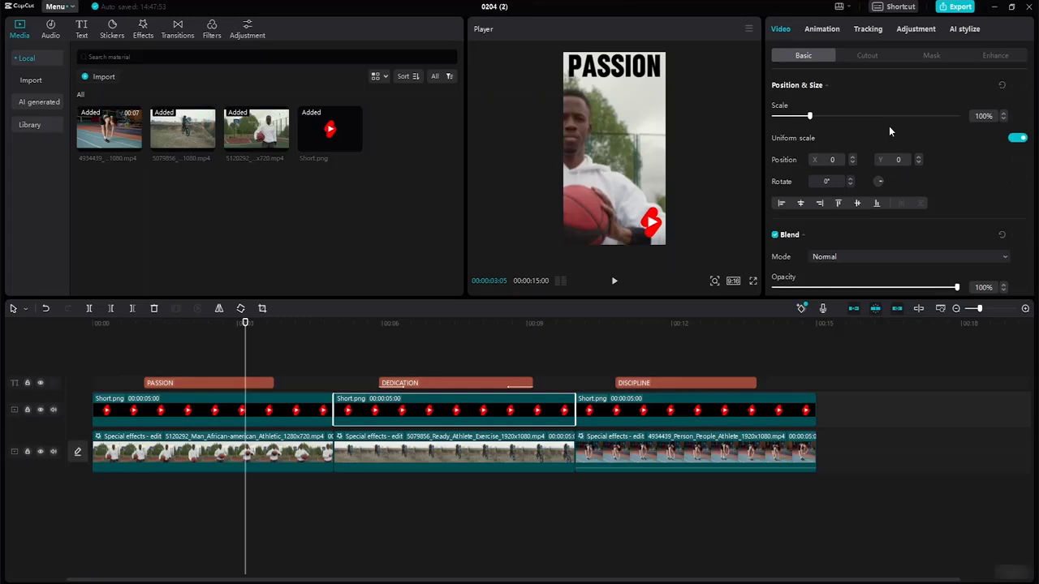
click(288, 417)
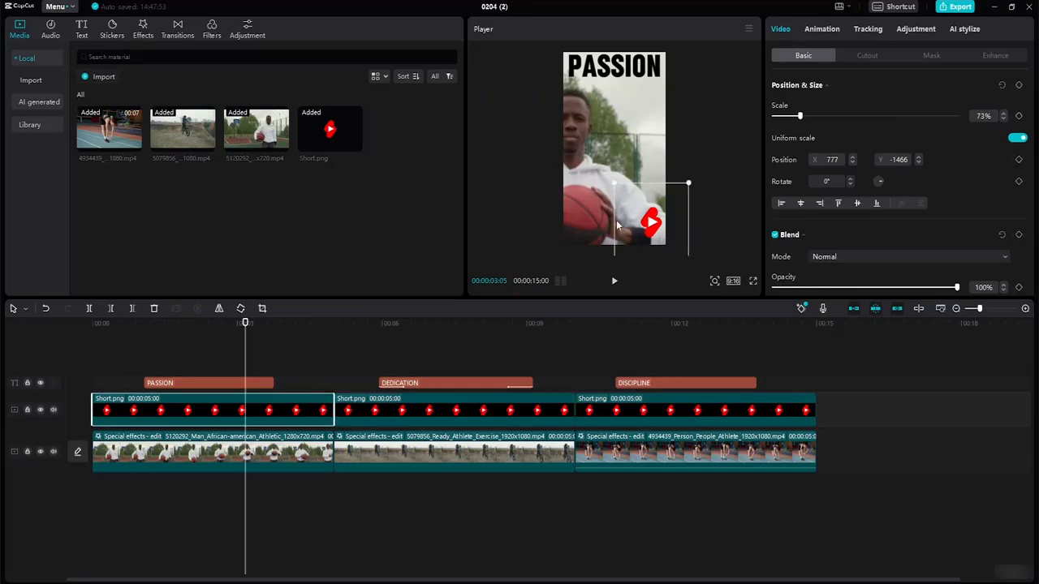
drag(248, 324, 434, 362)
click(638, 162)
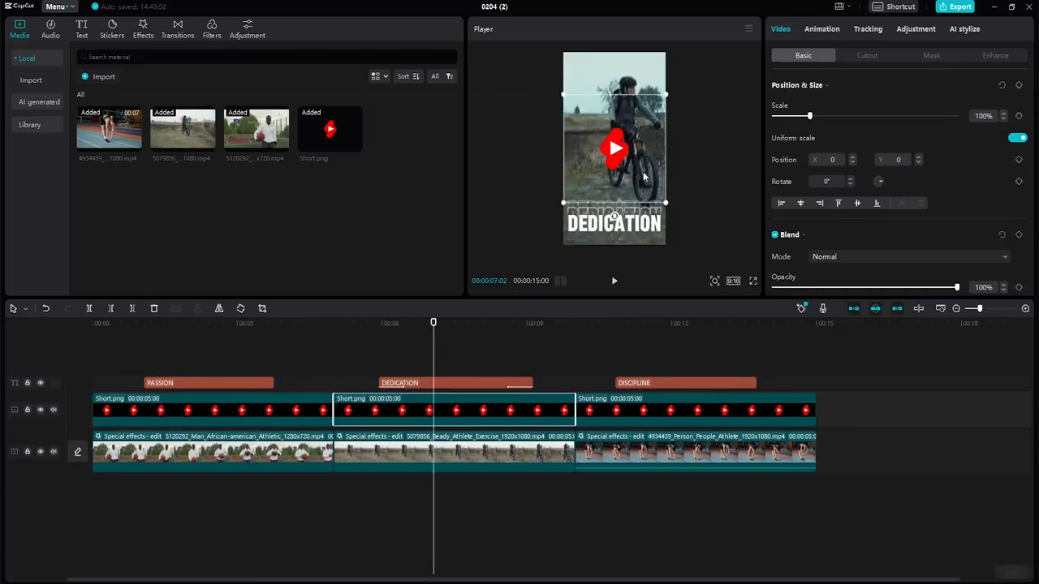
drag(665, 203, 643, 182)
drag(615, 147, 575, 72)
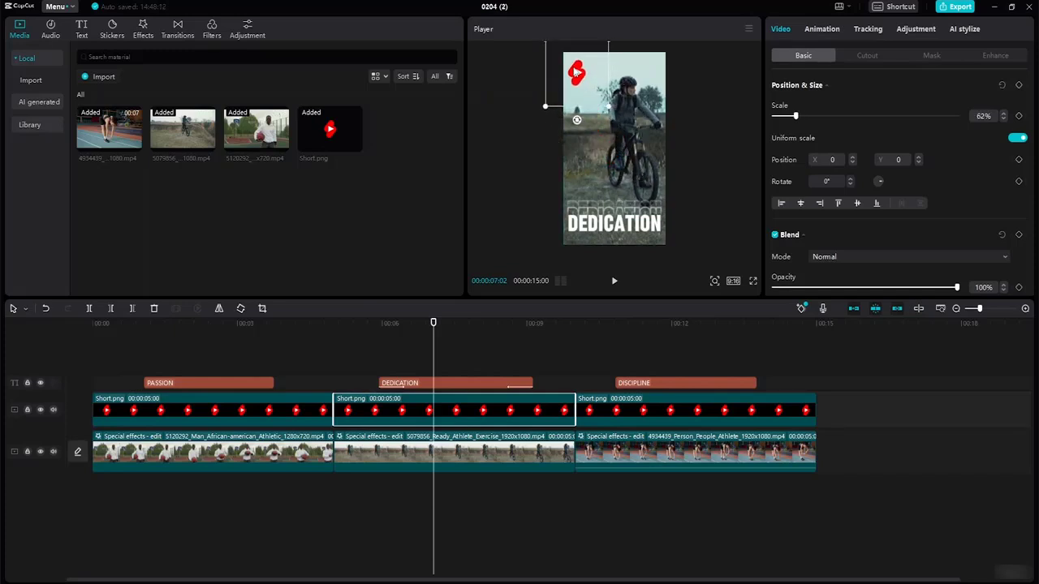
- Scale the third Short.png segment to 71% and place it in the video frame's upper-left corner, at about X -749, Y 1477
click(689, 107)
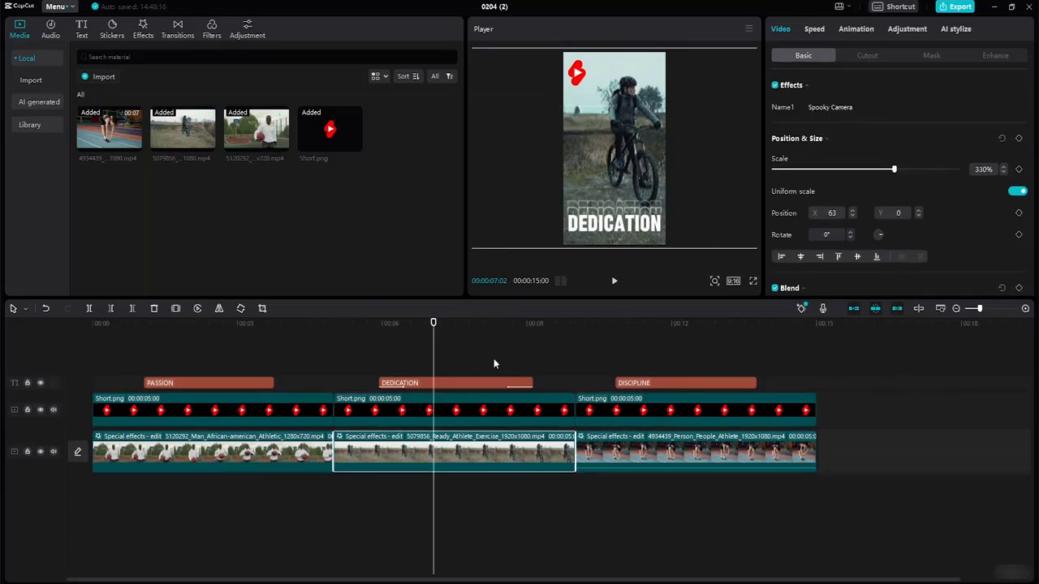
drag(434, 325, 616, 343)
click(617, 148)
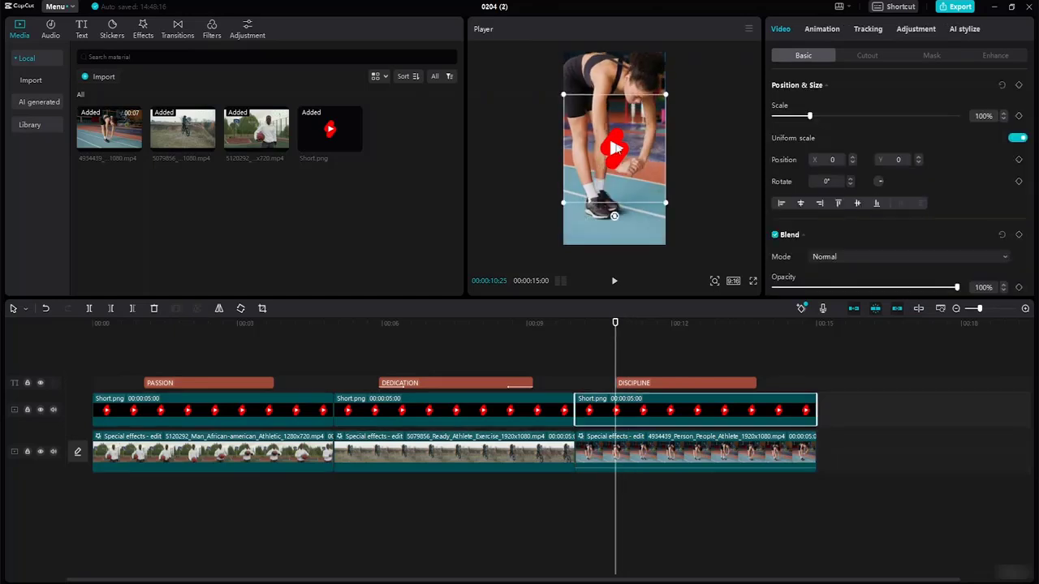
drag(623, 168, 583, 78)
drag(635, 132, 614, 113)
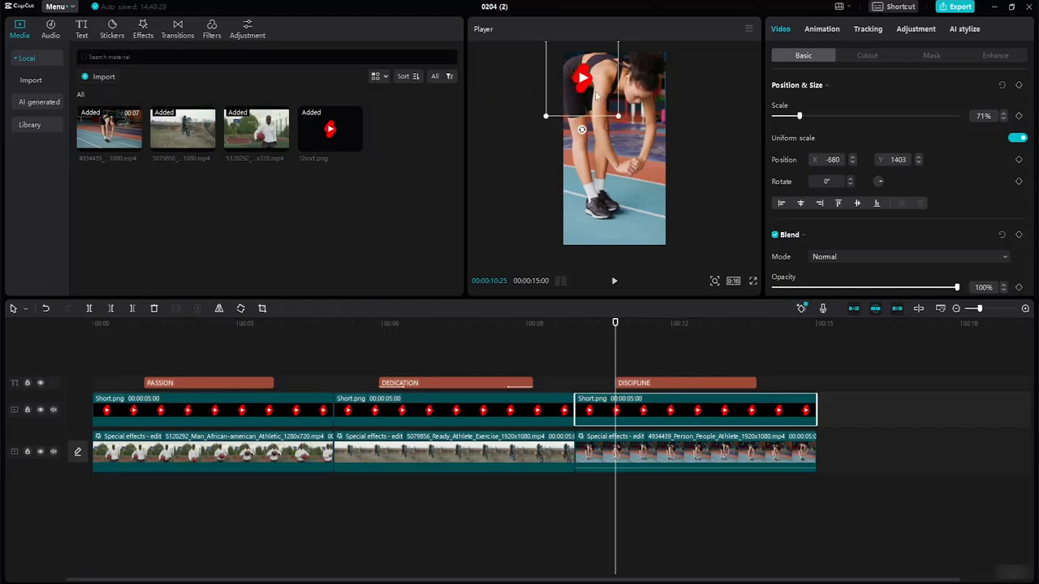
drag(579, 75, 578, 74)
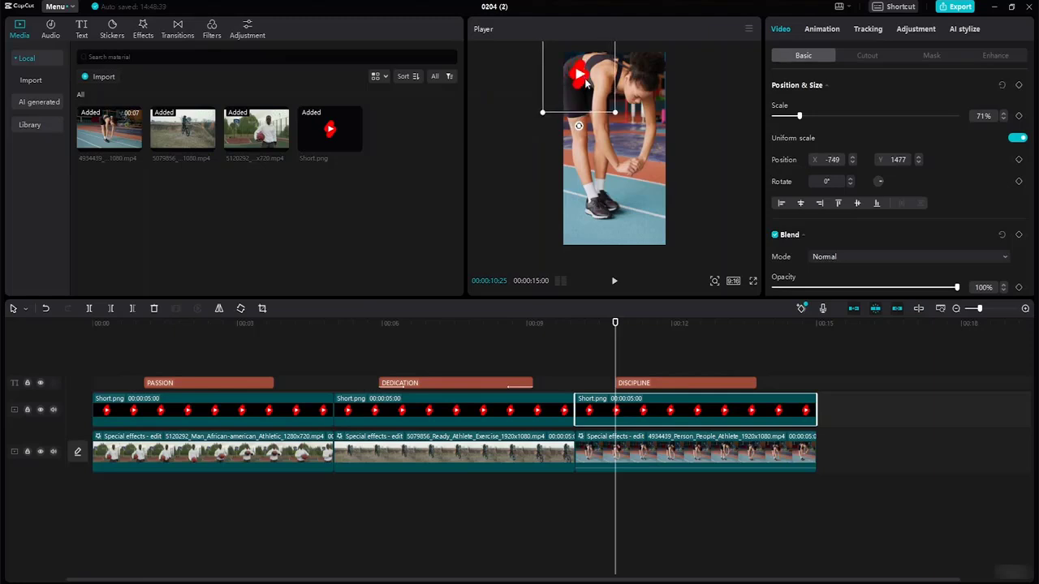
click(645, 231)
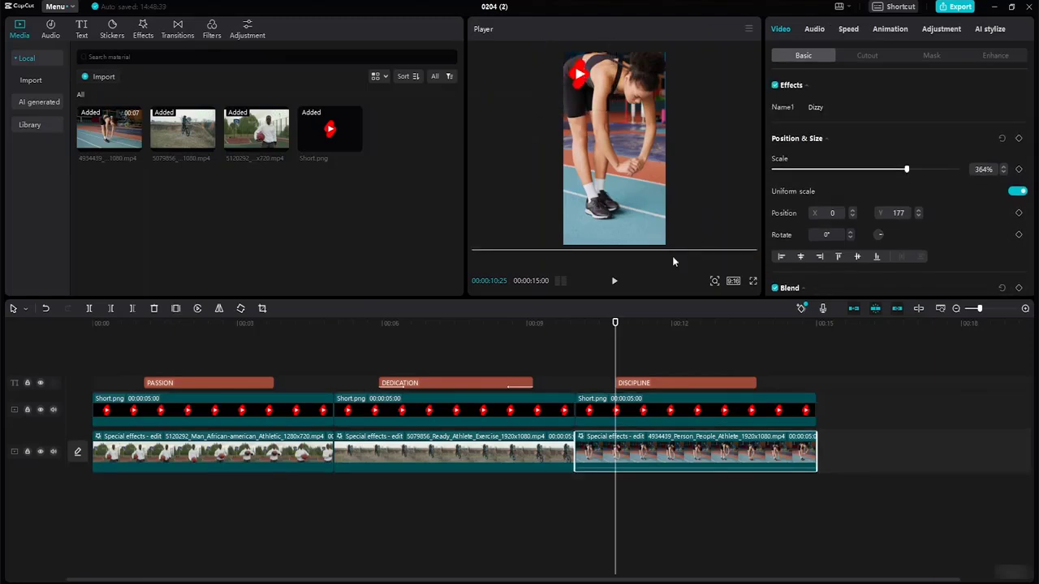
click(635, 384)
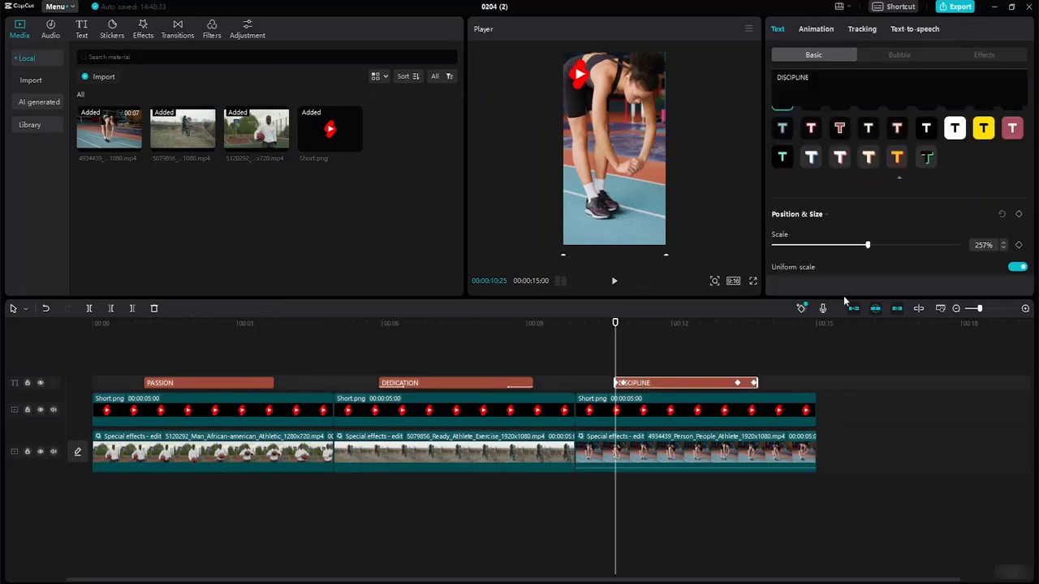
click(816, 29)
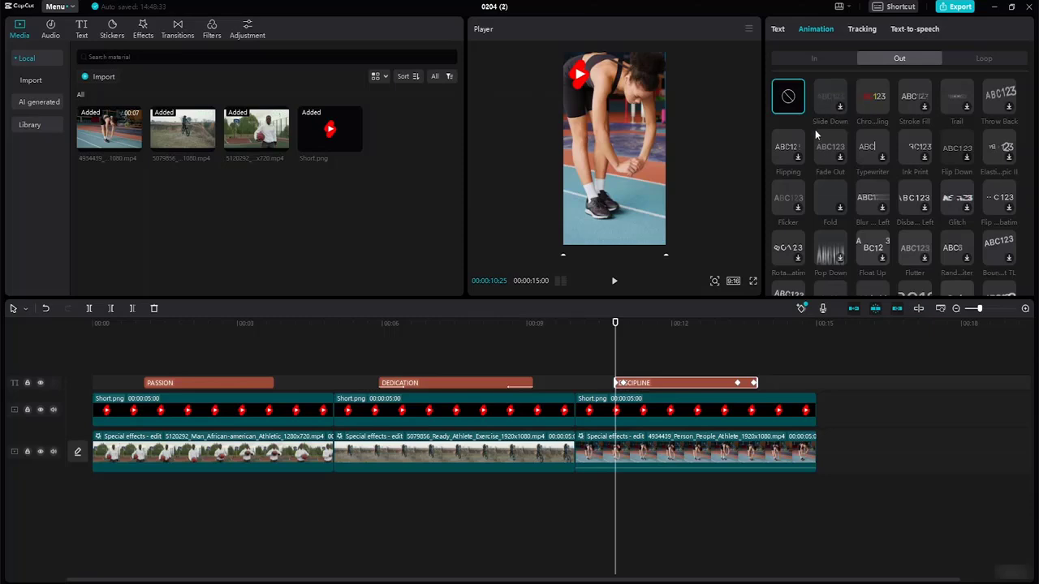
click(274, 422)
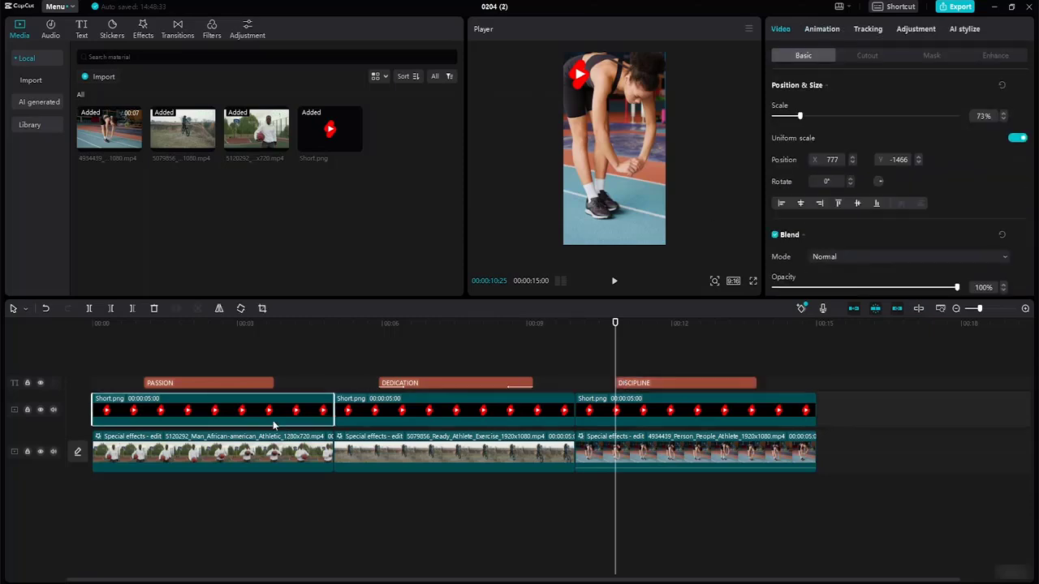
click(240, 383)
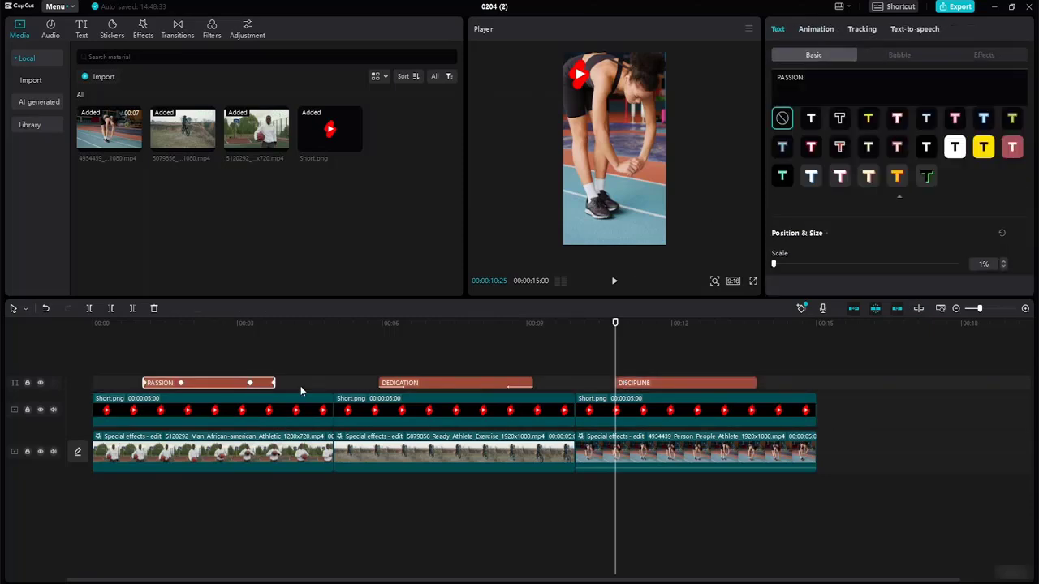
click(652, 383)
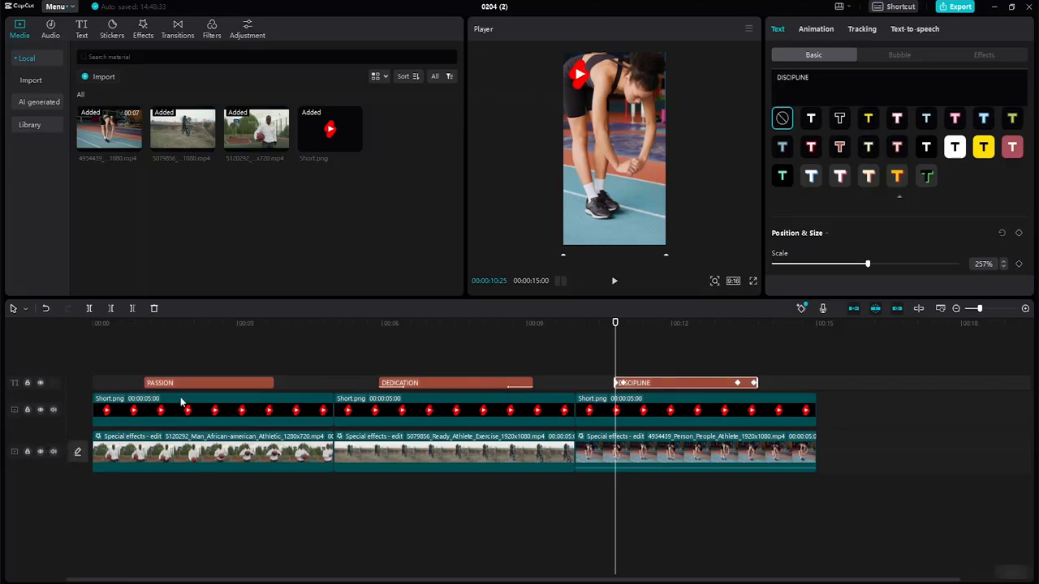
- Give the first Short.png segment a 0.5 s Fade In entrance animation and a 0.5 s Rota...ut 2 exit animation
click(170, 419)
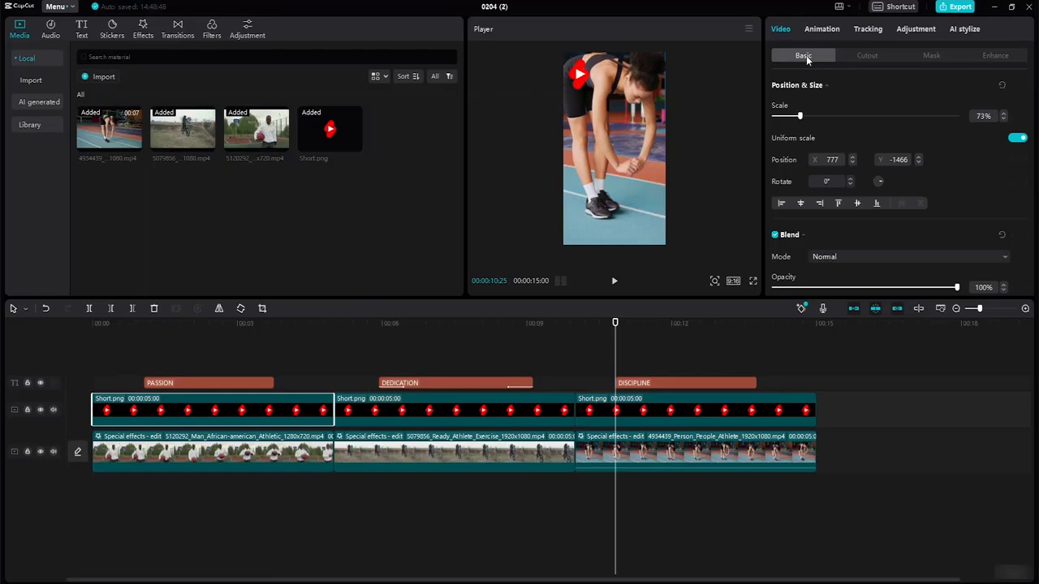
drag(616, 325, 147, 334)
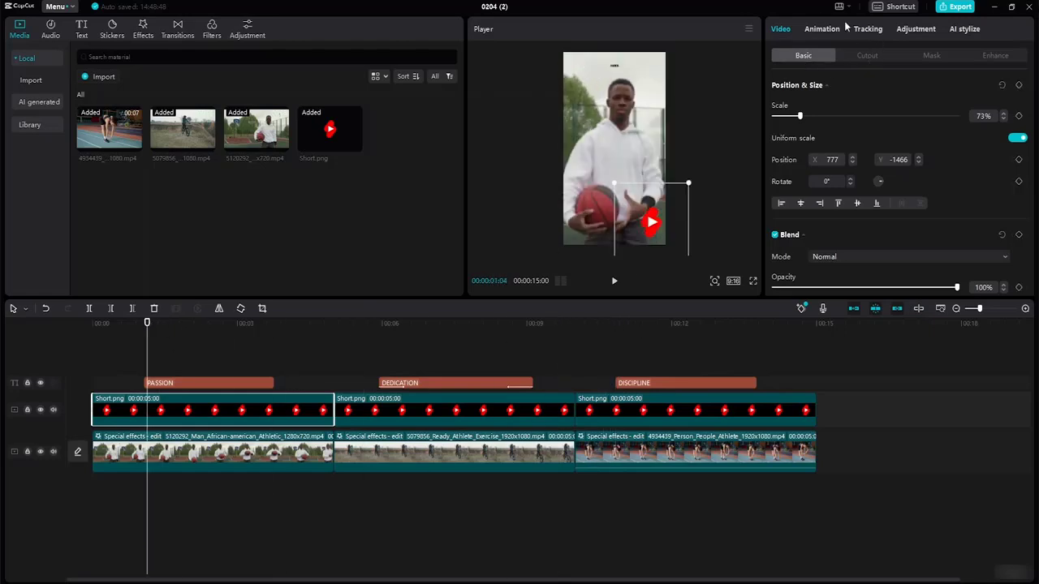
click(828, 29)
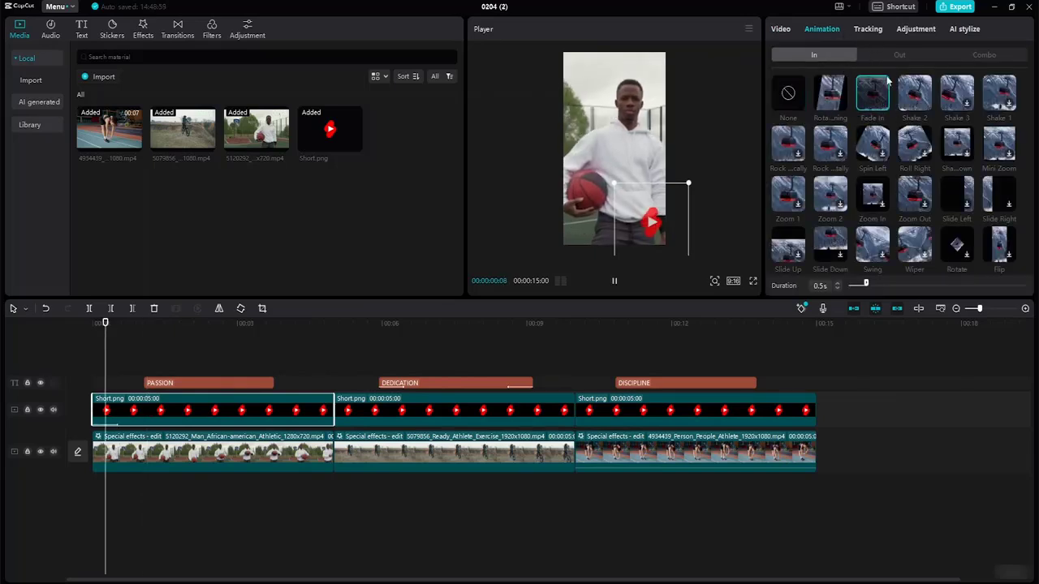
click(890, 52)
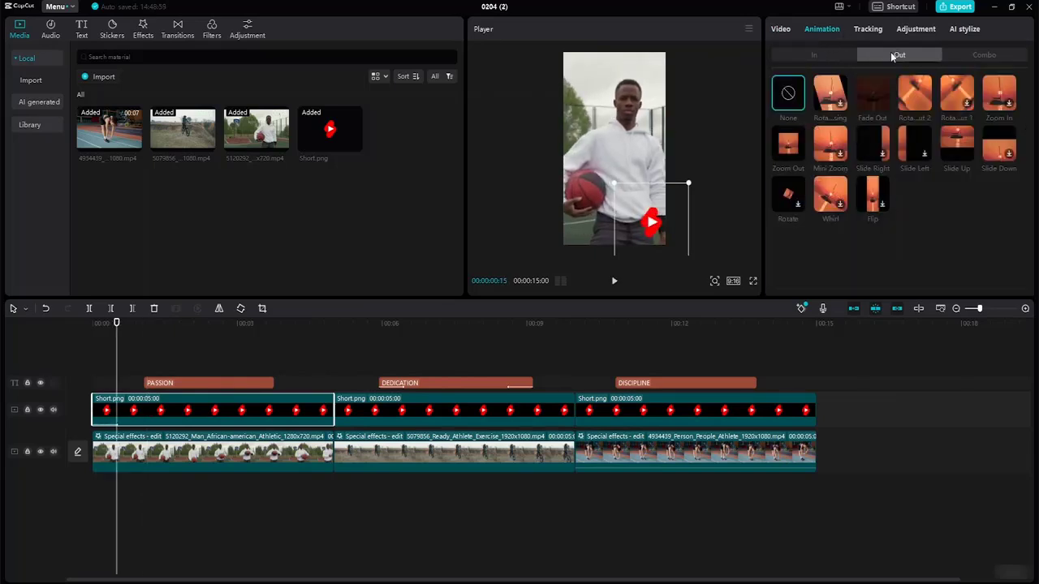
click(917, 95)
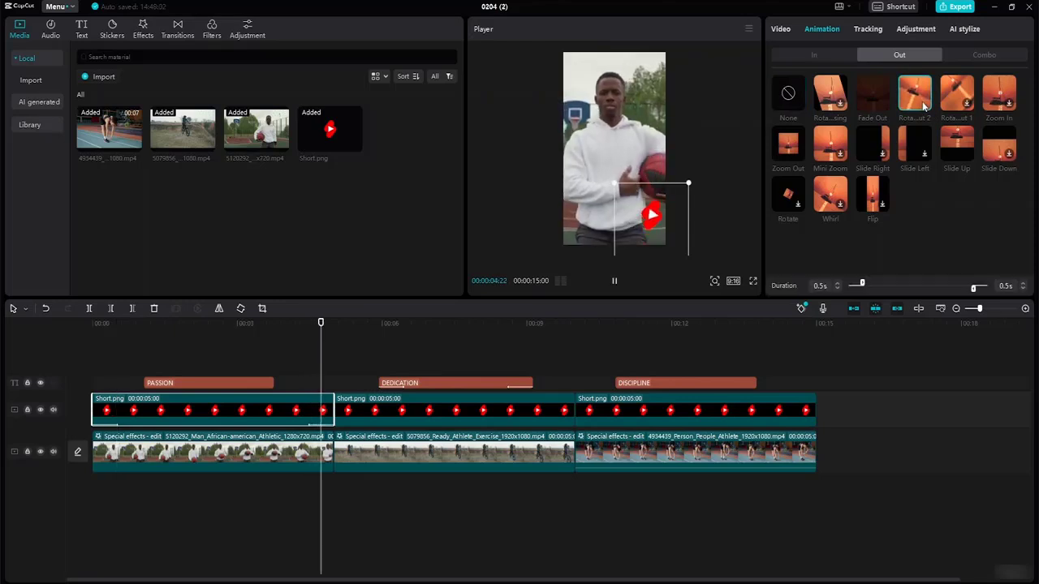
- Give the second Short.png segment a 0.5 s Shake 2 entrance animation and a 0.5 s Zoom In exit animation
click(385, 422)
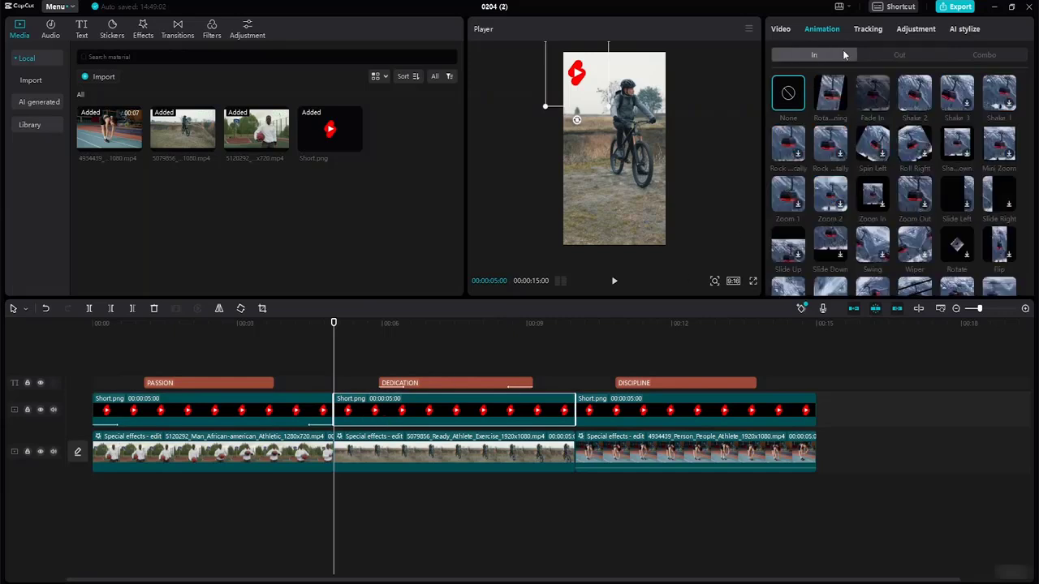
click(914, 94)
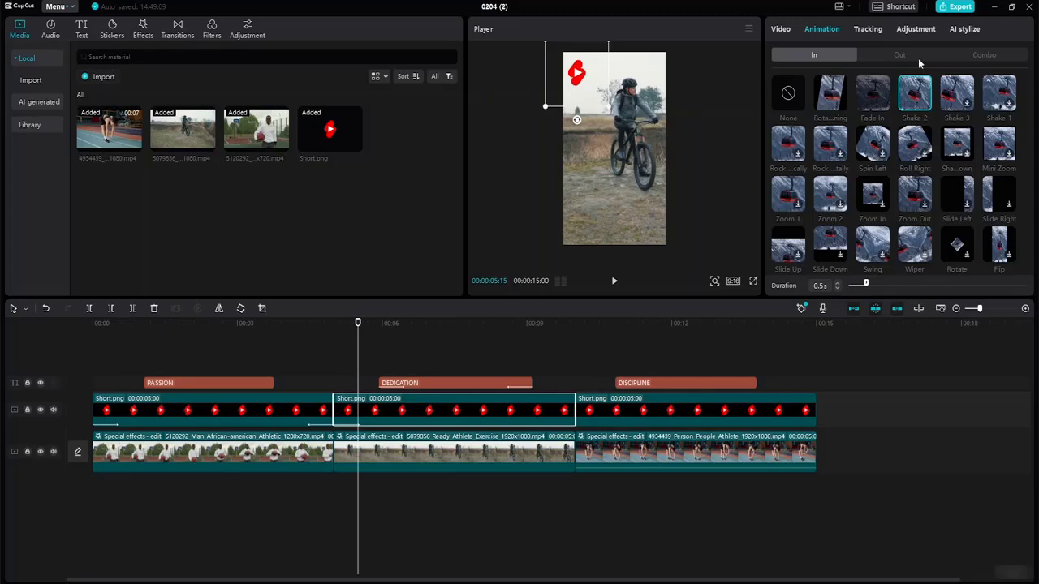
click(898, 55)
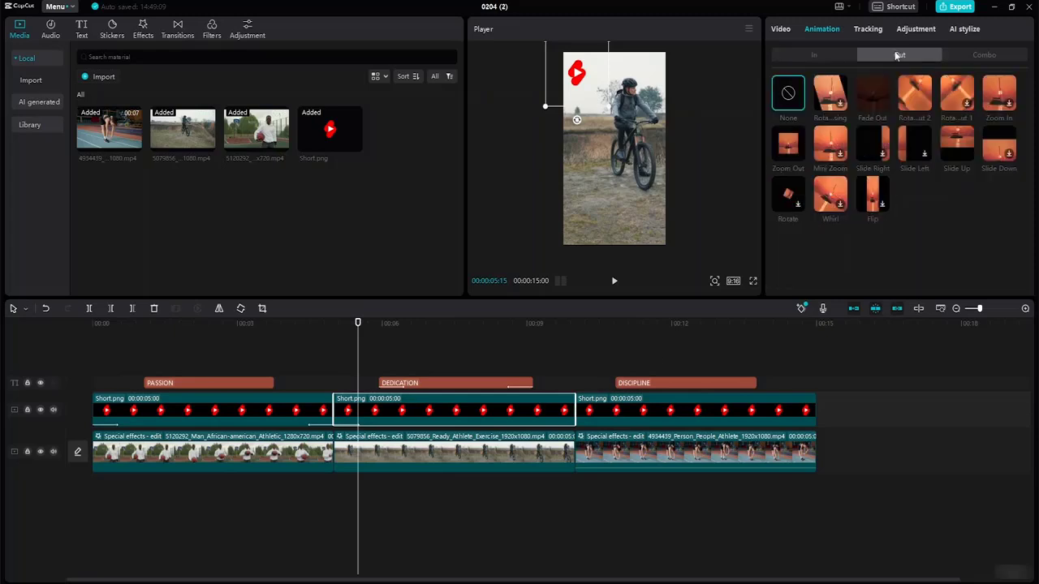
click(1008, 106)
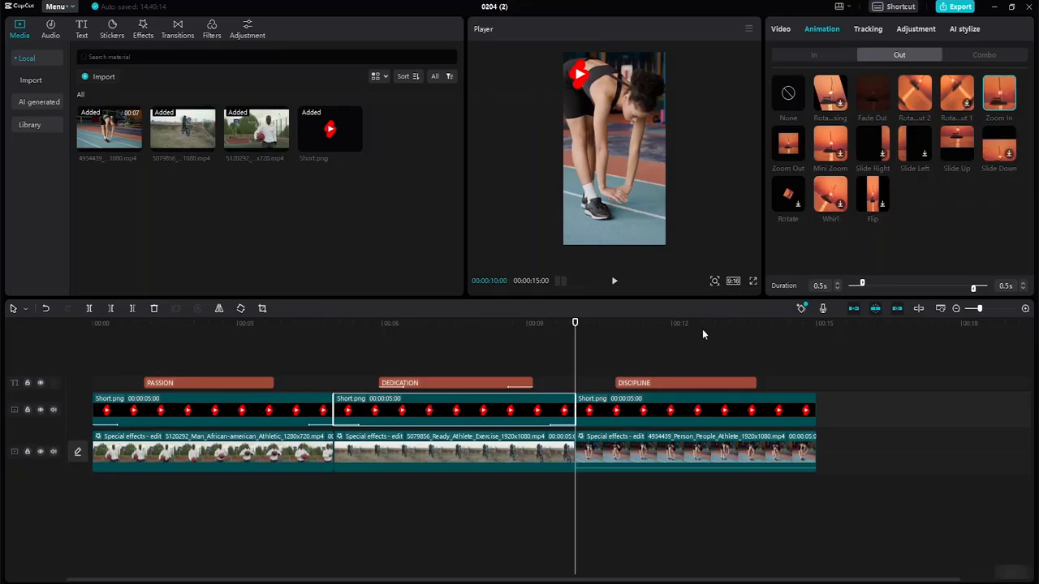
- Give the third Short.png segment a 1.0 s Rota...sing exit animation and a 0.5 s Zoom 2 entrance animation
click(641, 413)
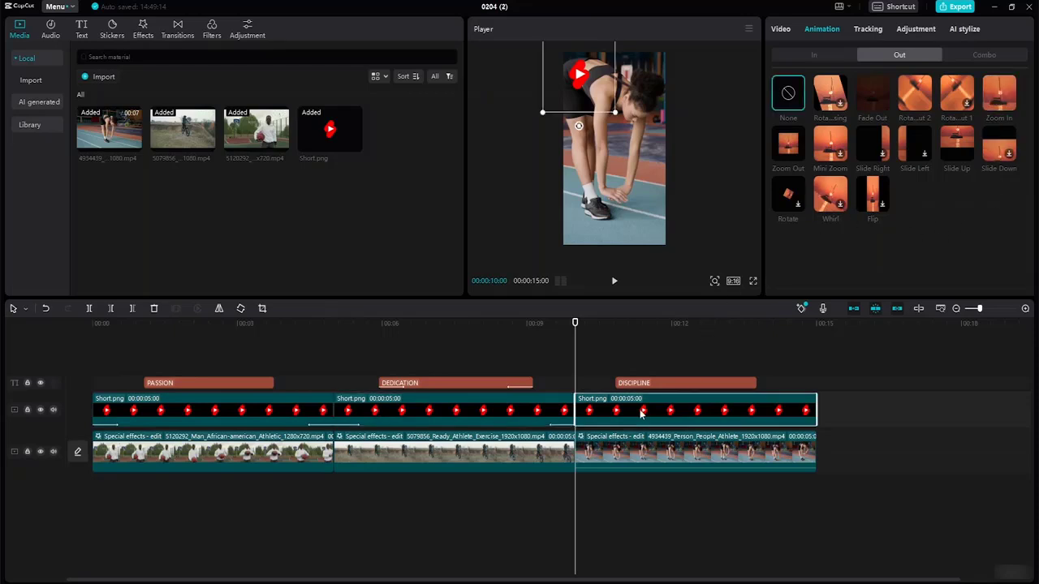
click(834, 101)
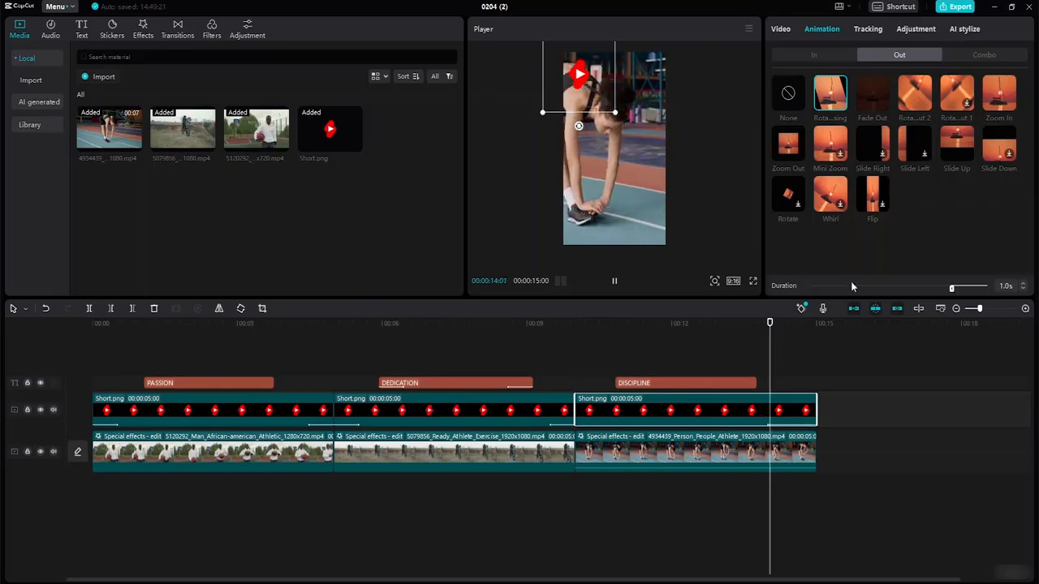
click(823, 57)
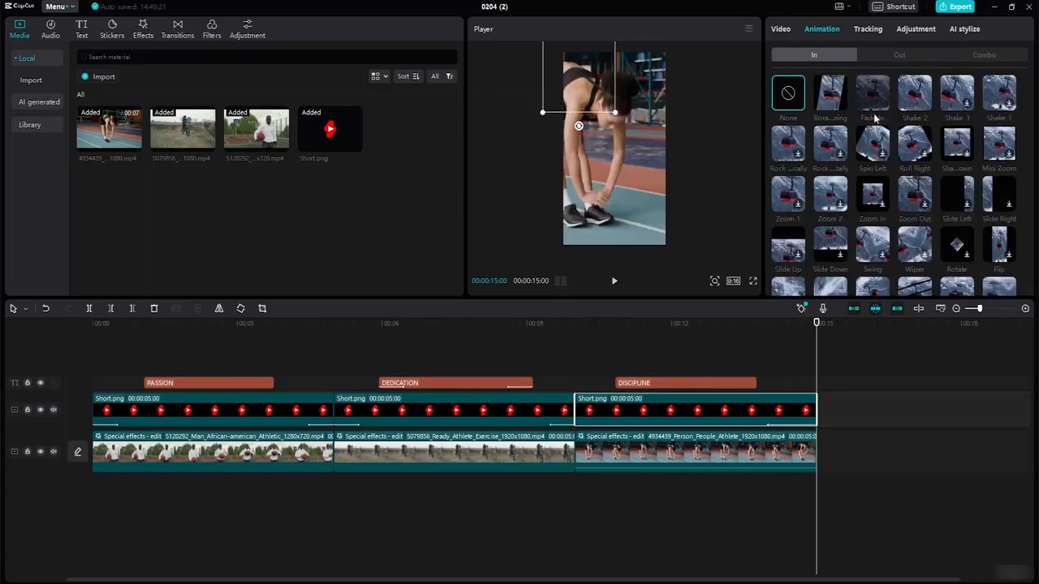
click(831, 206)
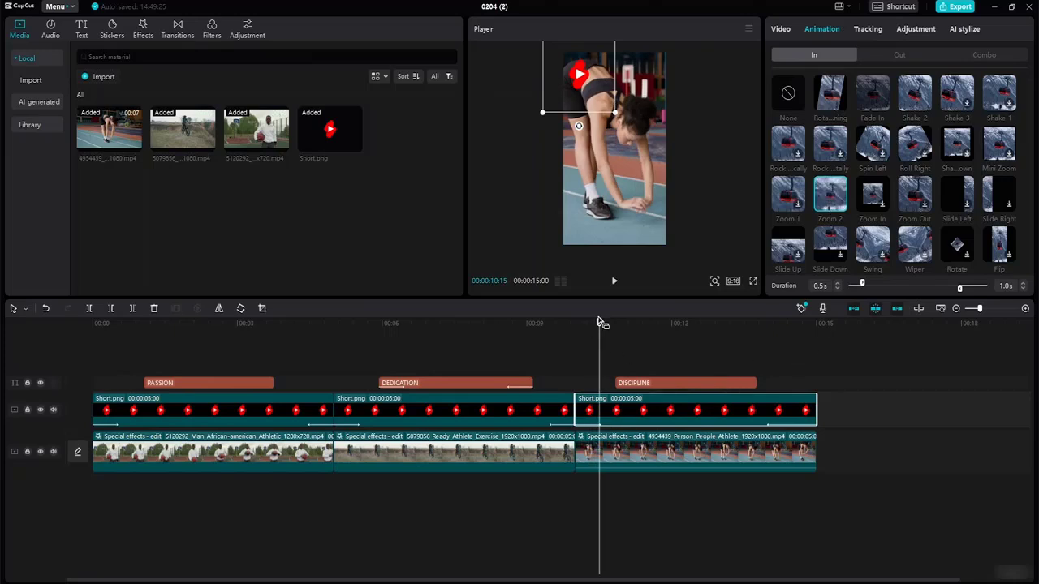
- Play the whole video from the beginning to check the entrance and exit animations of the three logo segments
drag(599, 322, 2, 262)
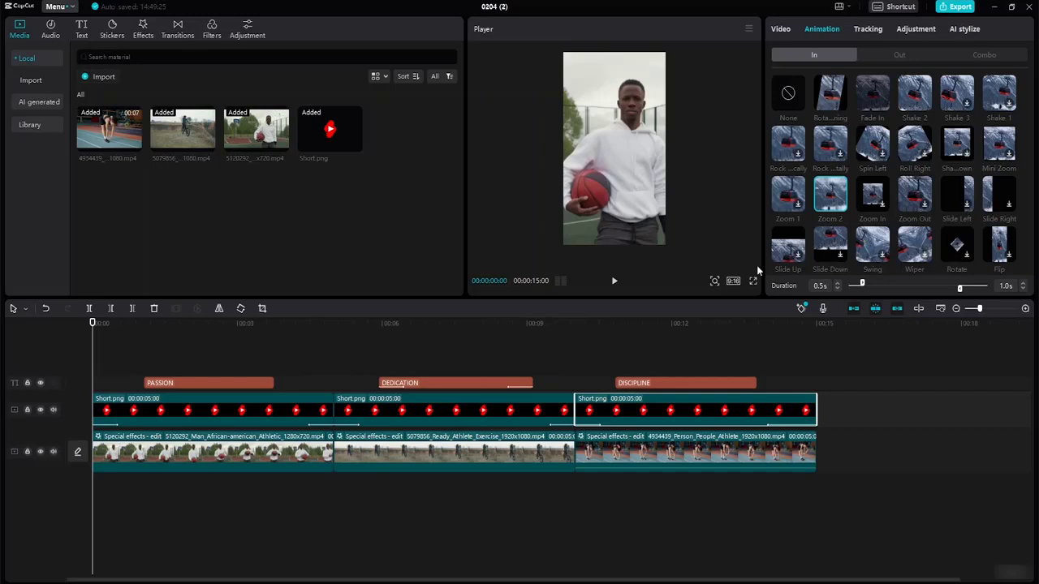
click(614, 283)
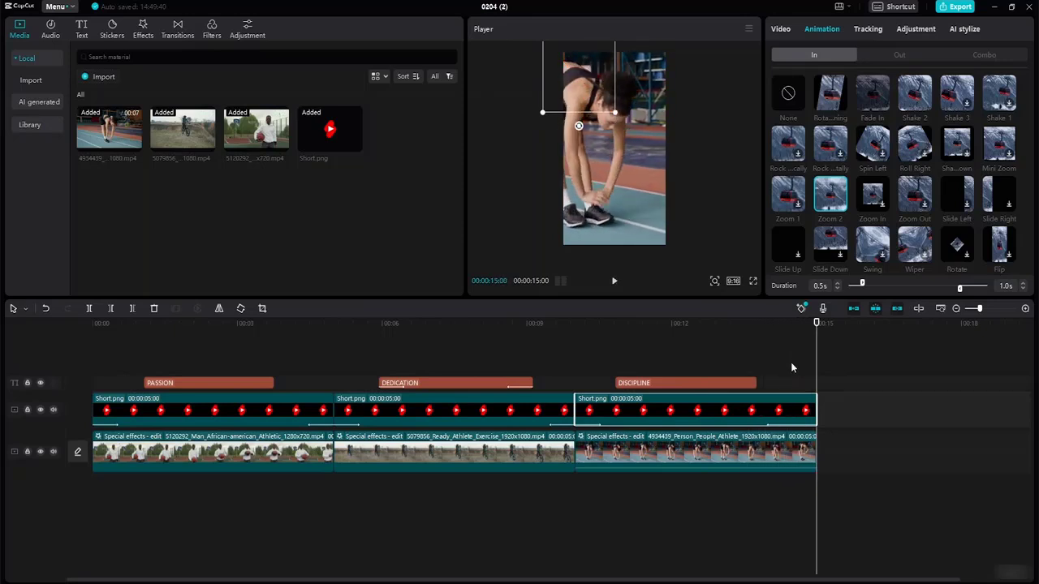
click(203, 424)
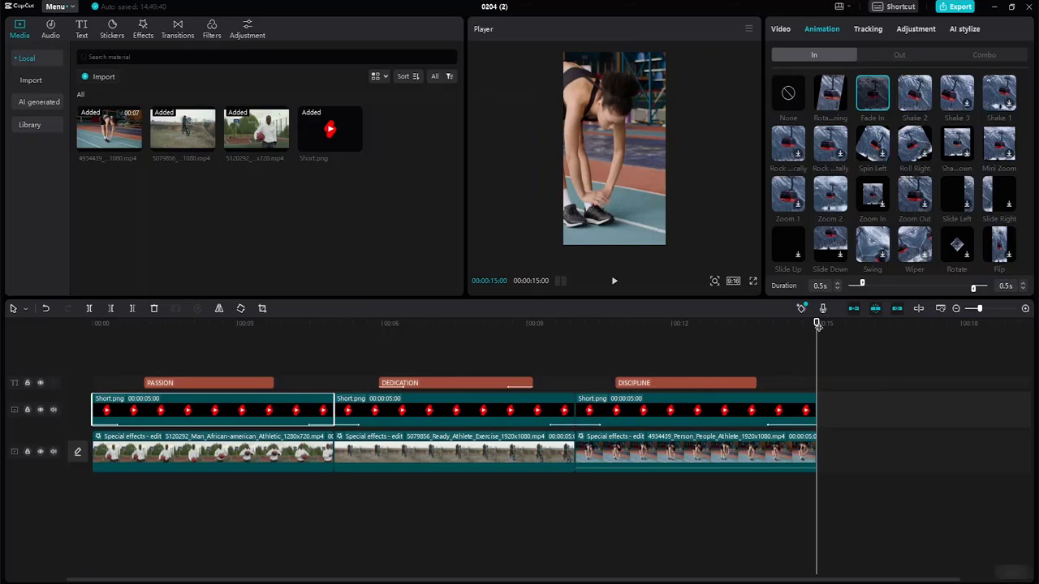
- Add a custom adjustment layer at the start of the timeline and extend it across the full 15 seconds
drag(817, 325, 77, 266)
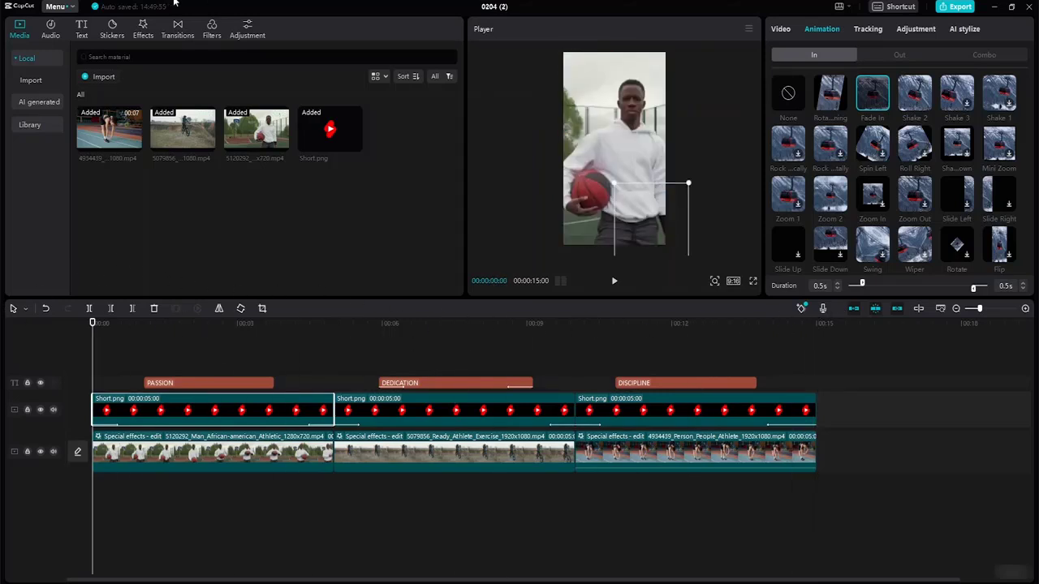
click(248, 29)
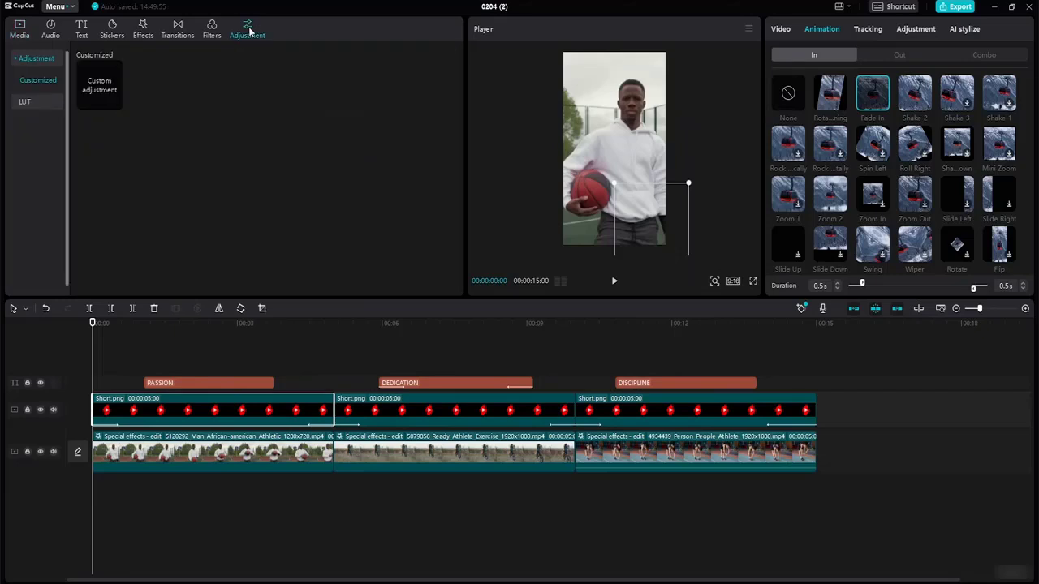
click(117, 103)
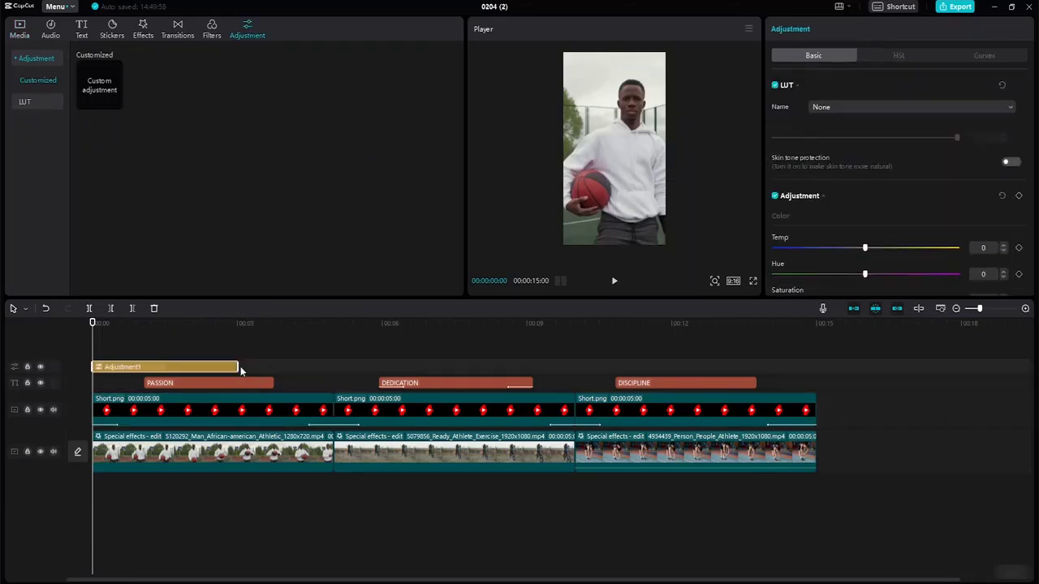
drag(236, 365, 817, 365)
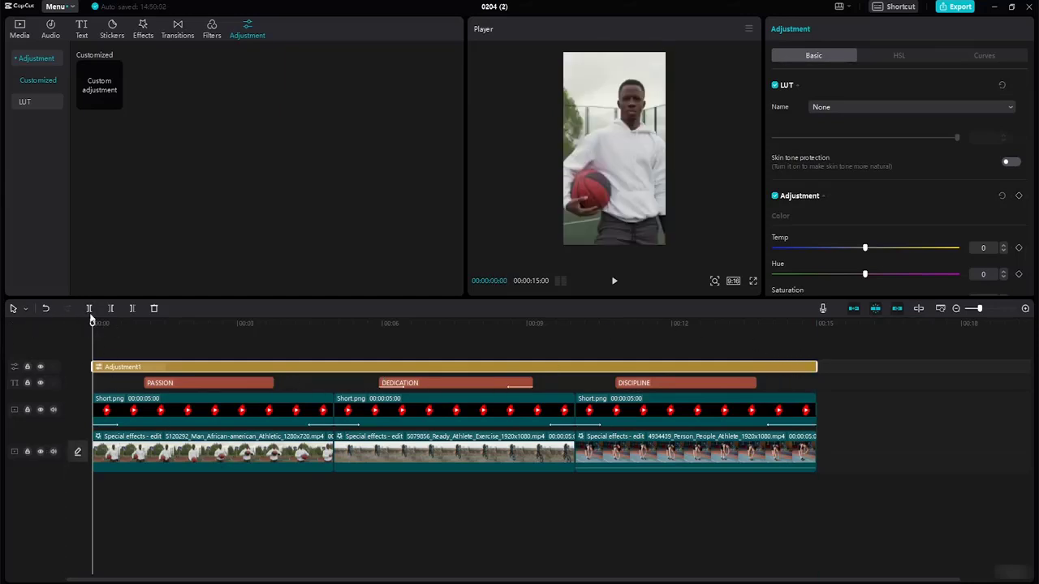
- Split the adjustment layer at 5 and 10 seconds to match the three video clips, and select its first segment
drag(93, 326, 335, 353)
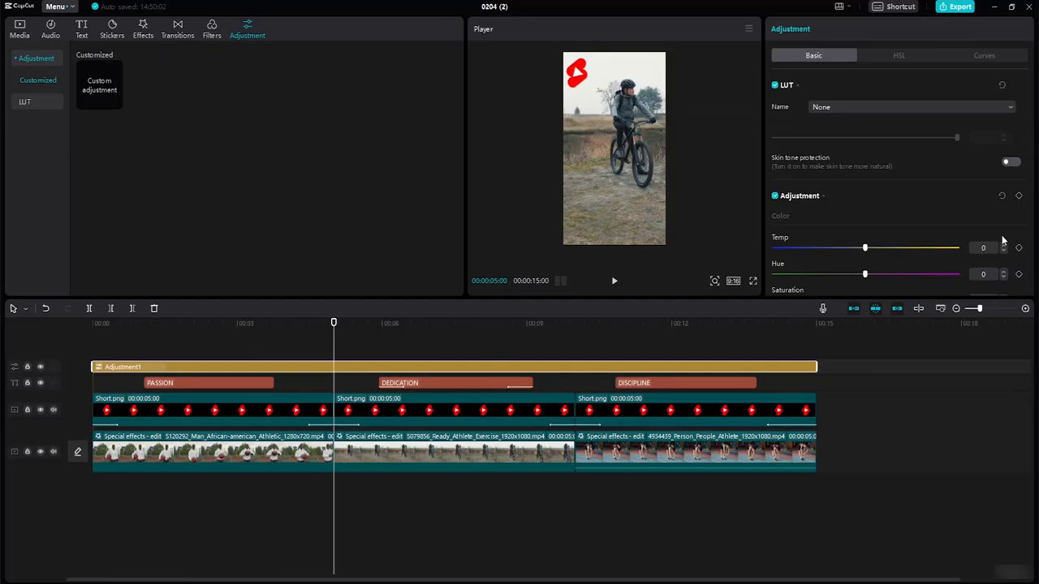
key(ctrl+b)
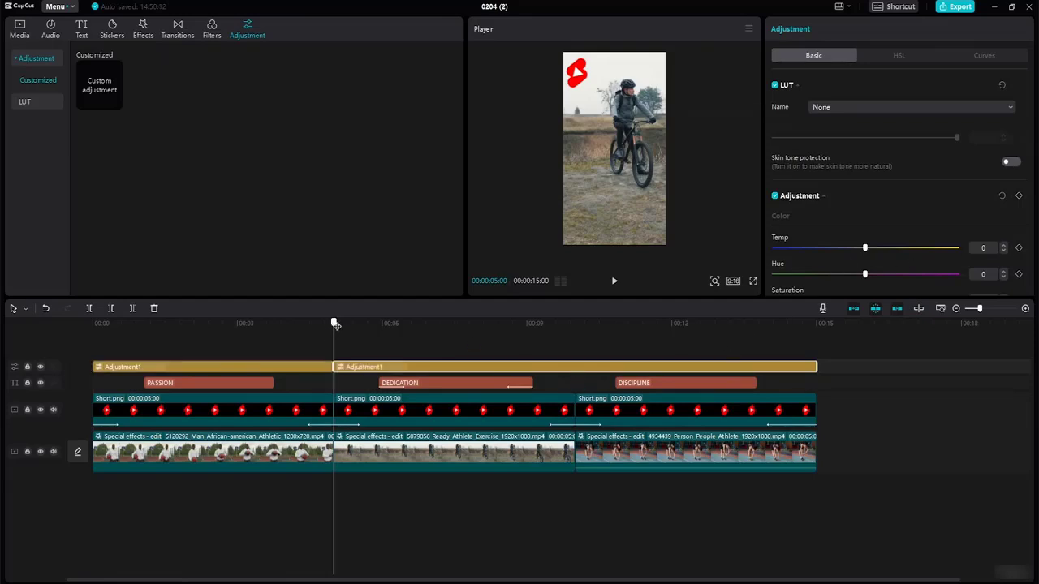
drag(332, 337, 575, 345)
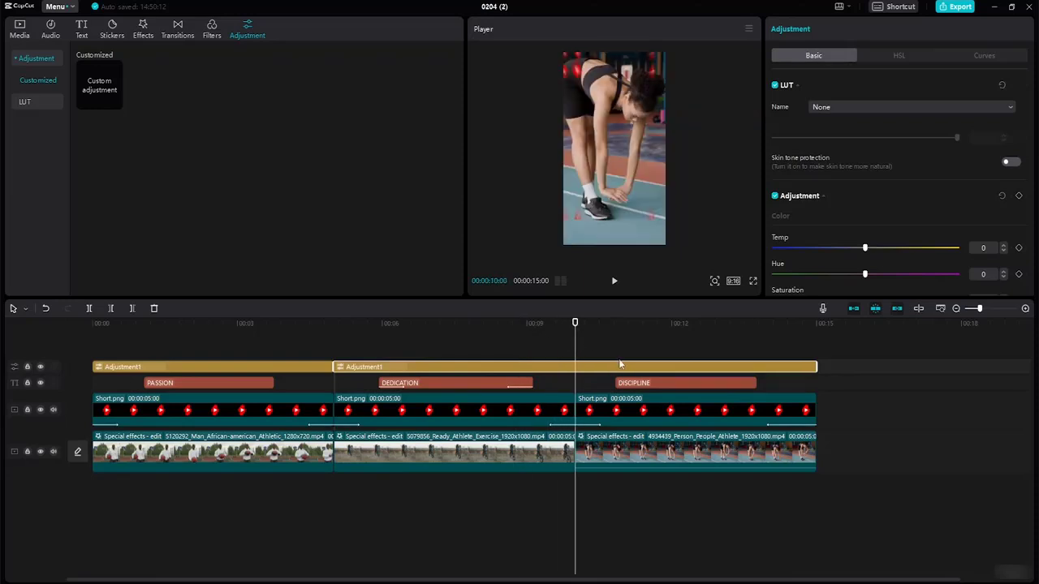
key(ctrl+b)
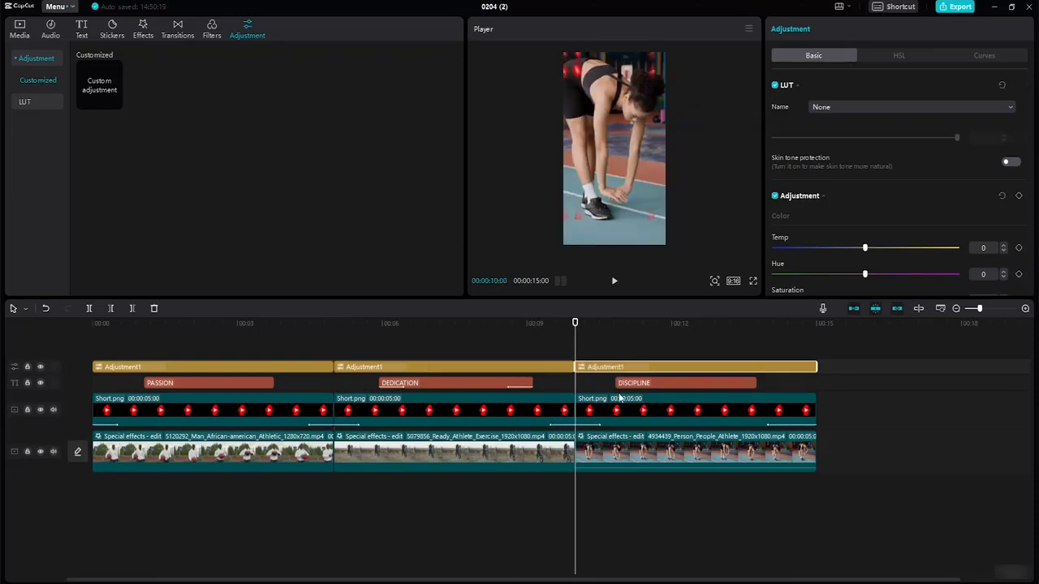
click(299, 368)
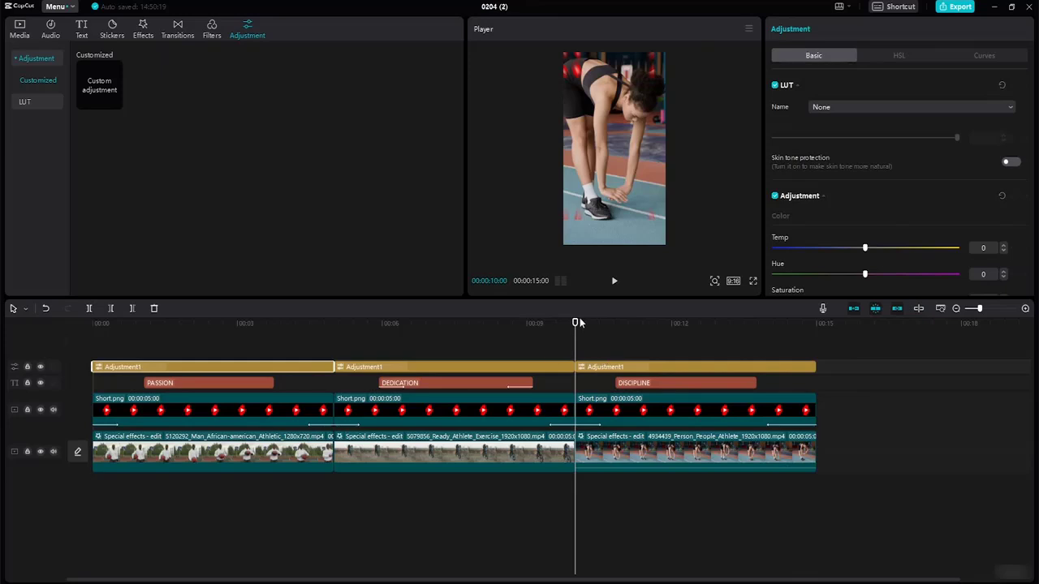
- Add a Vignette keyframe at 00:00:03:23 in the first adjustment segment and set the Vignette to 30
drag(576, 323, 274, 299)
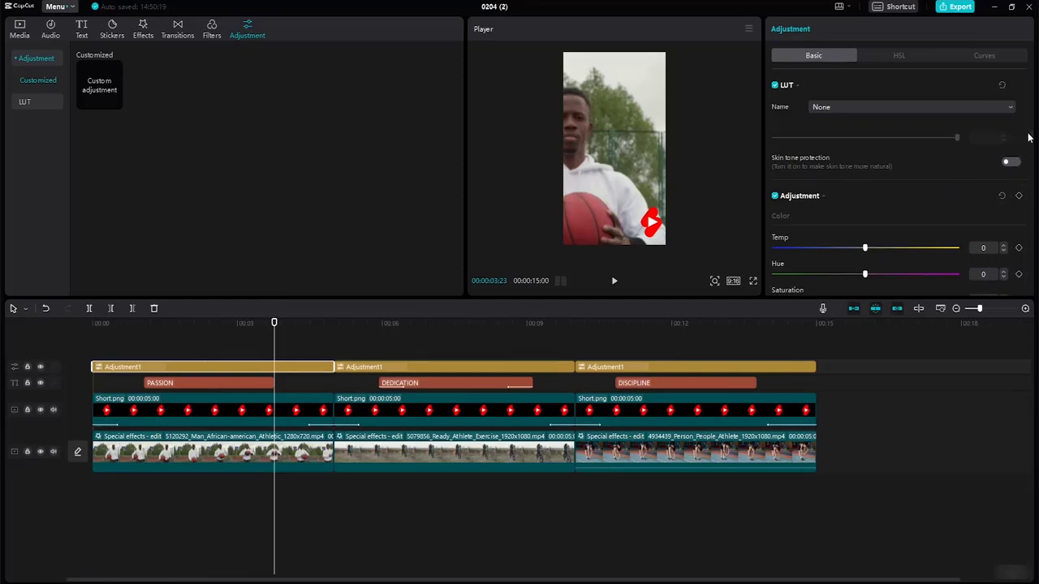
drag(1030, 146, 1034, 329)
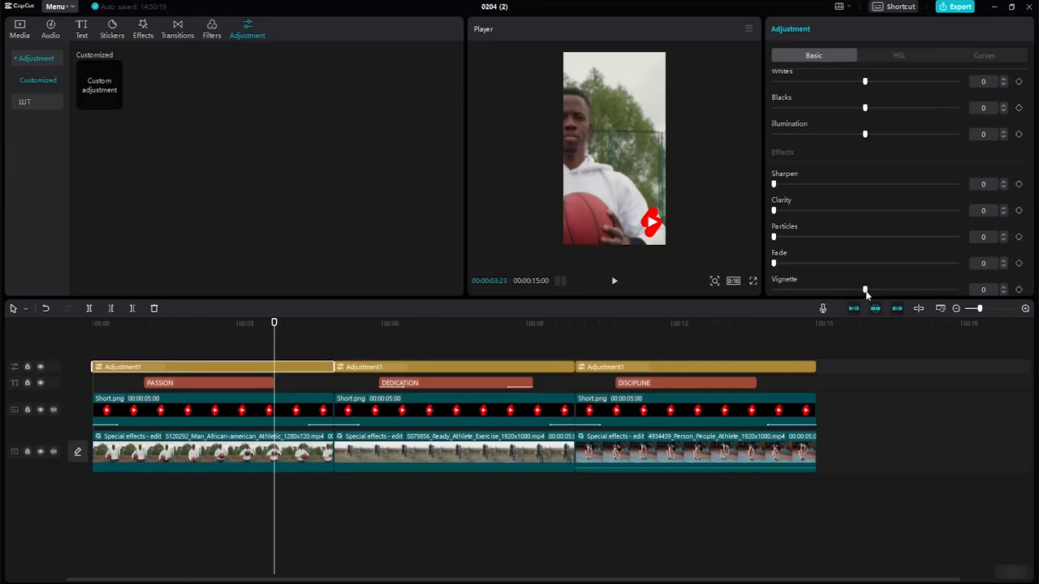
drag(865, 290, 903, 297)
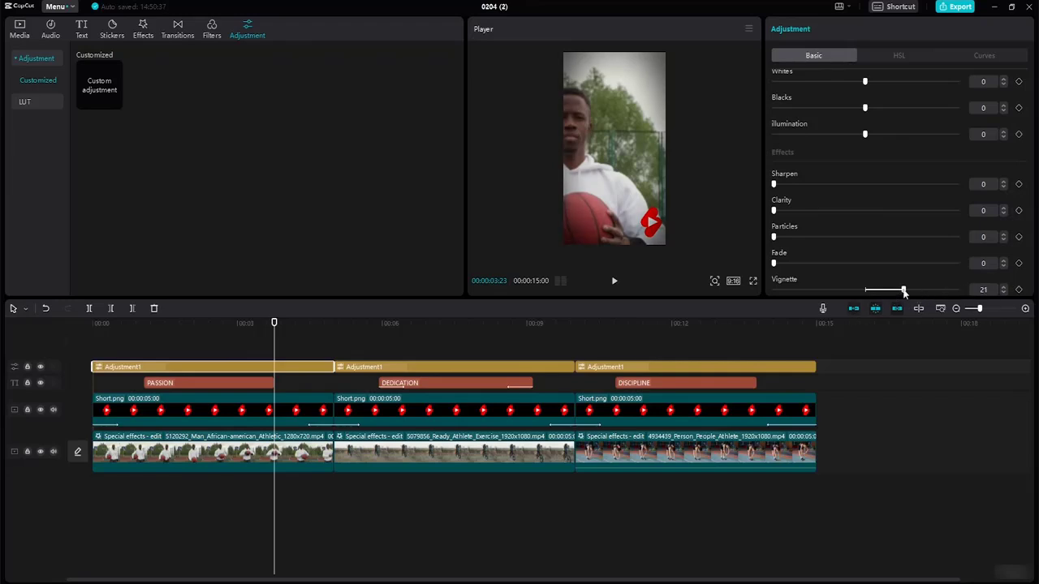
drag(903, 290, 867, 292)
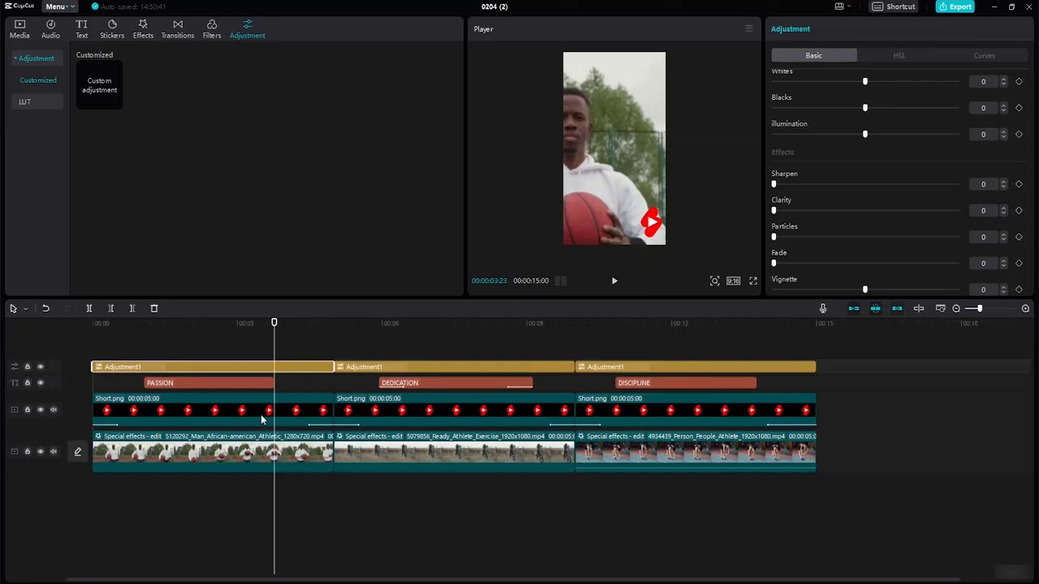
click(1018, 288)
drag(866, 292, 915, 298)
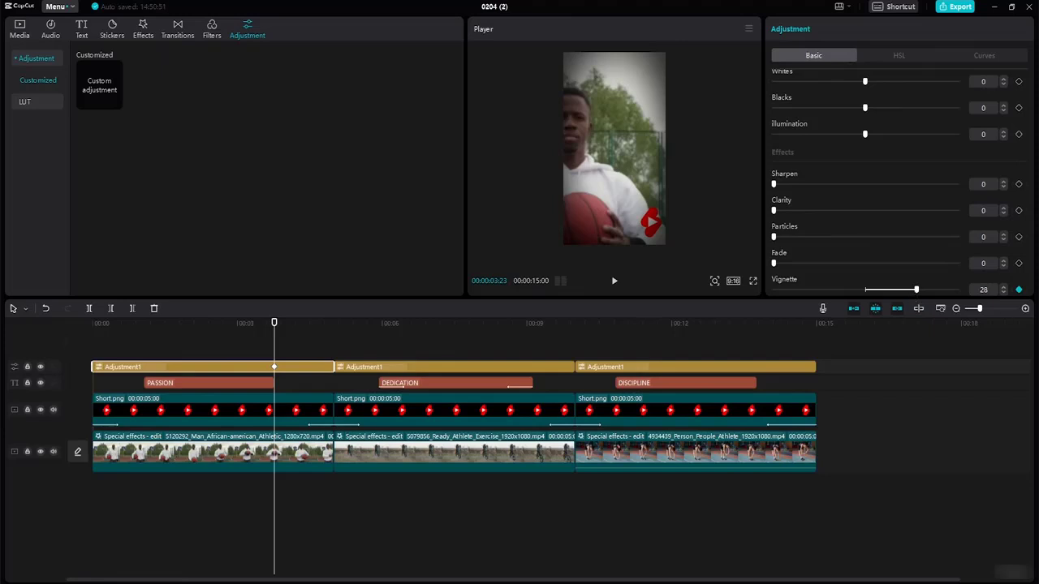
click(1002, 286)
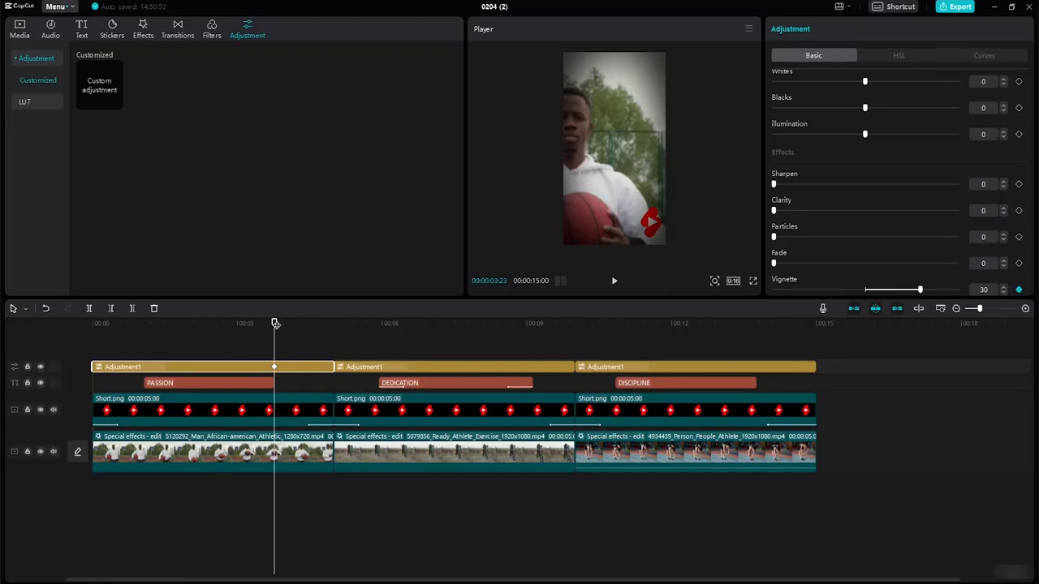
- Check the vignette at the start of the first clip, and set the keyframe at 00:00:03:23 to 0
drag(276, 324, 2, 304)
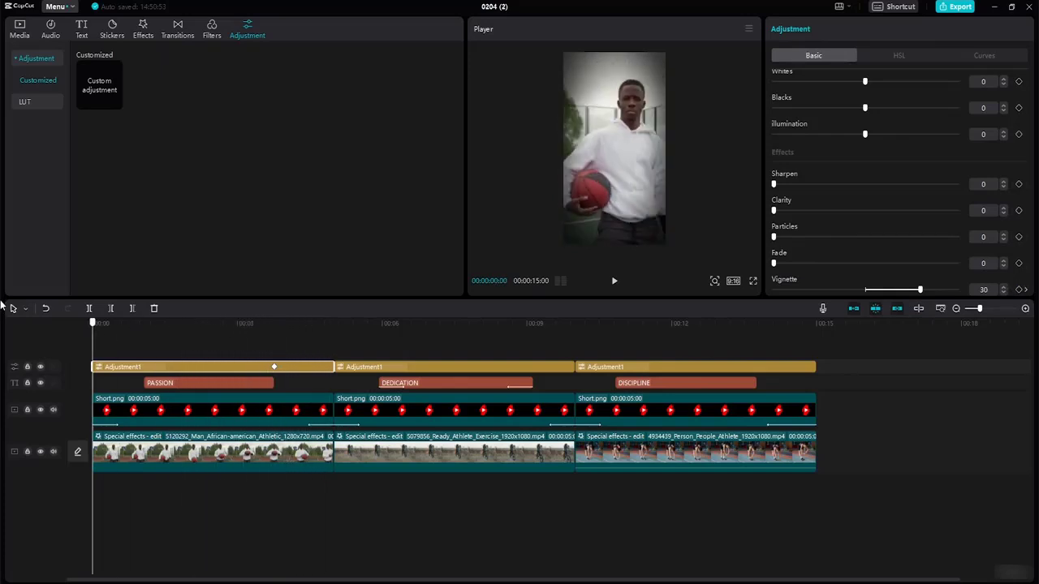
drag(78, 322, 276, 367)
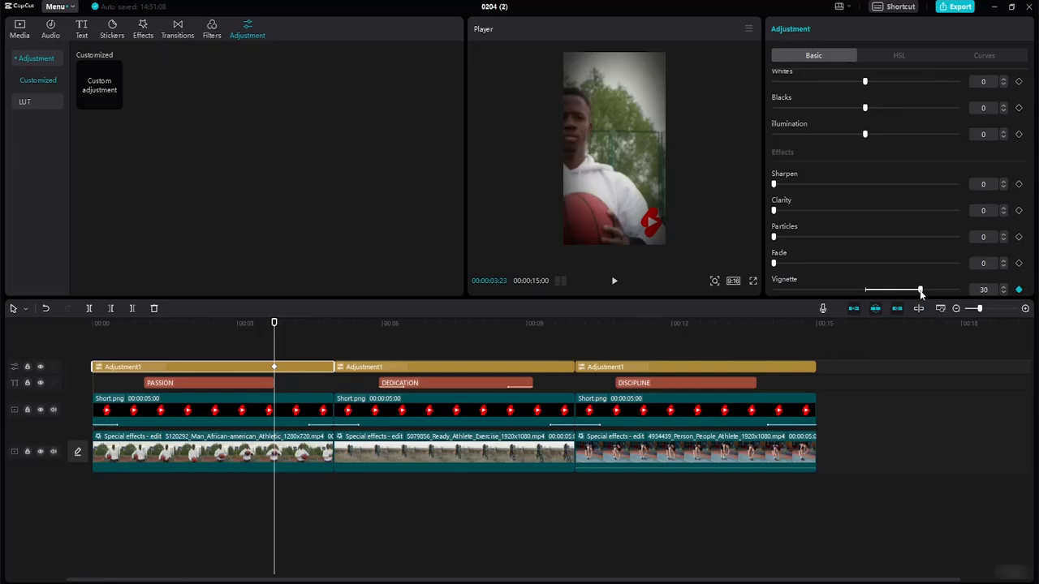
drag(920, 290, 861, 298)
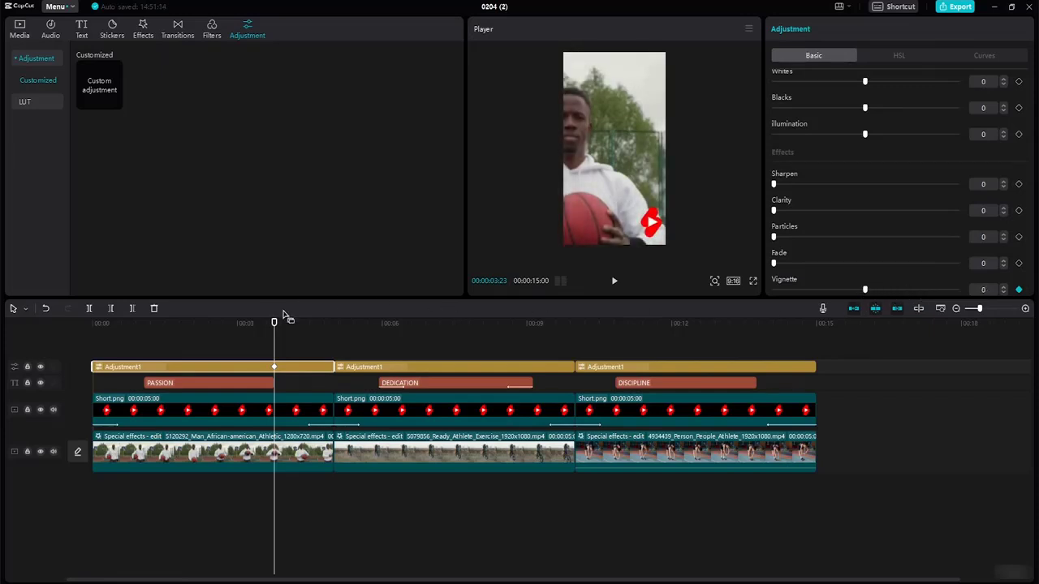
- Increase the Vignette of the first adjustment segment at its end, at 00:00:05:00
drag(273, 324, 333, 336)
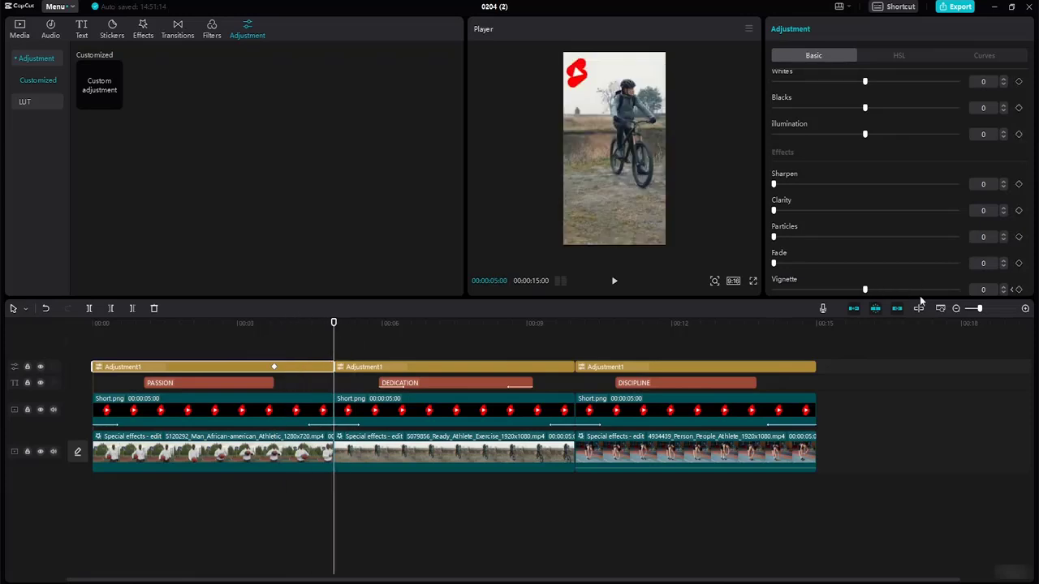
click(1003, 287)
click(1003, 286)
click(1002, 286)
click(1002, 287)
click(1002, 287)
click(1003, 287)
mouse_move(333, 324)
mouse_down()
mouse_move(121, 323)
mouse_move(346, 325)
mouse_move(344, 337)
mouse_move(332, 335)
mouse_up()
- Keyframe the second adjustment segment's Vignette at -27 at 00:00:05:00 and at 0 at 00:00:05:28
click(434, 370)
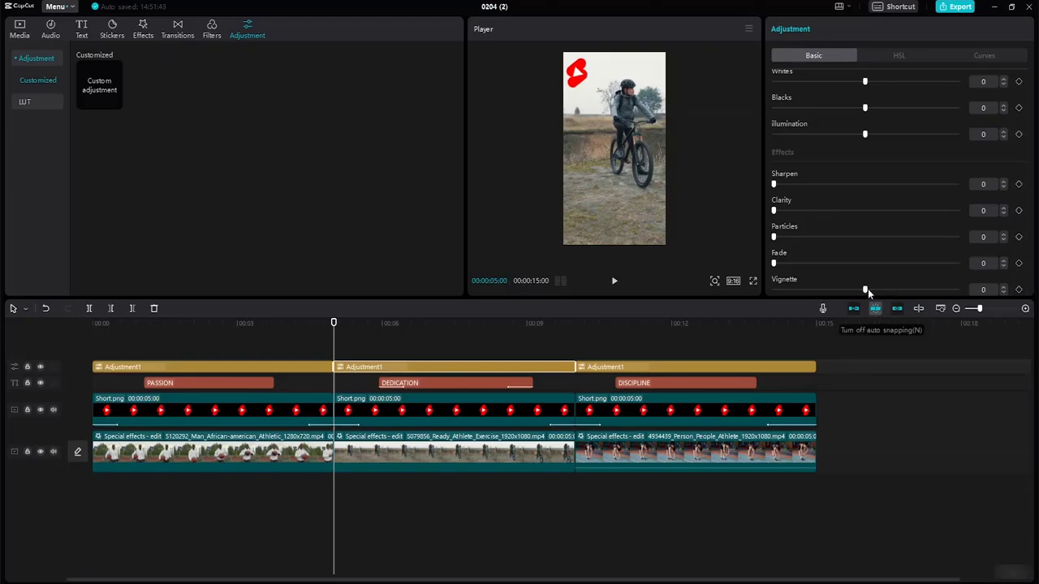
drag(864, 290, 816, 292)
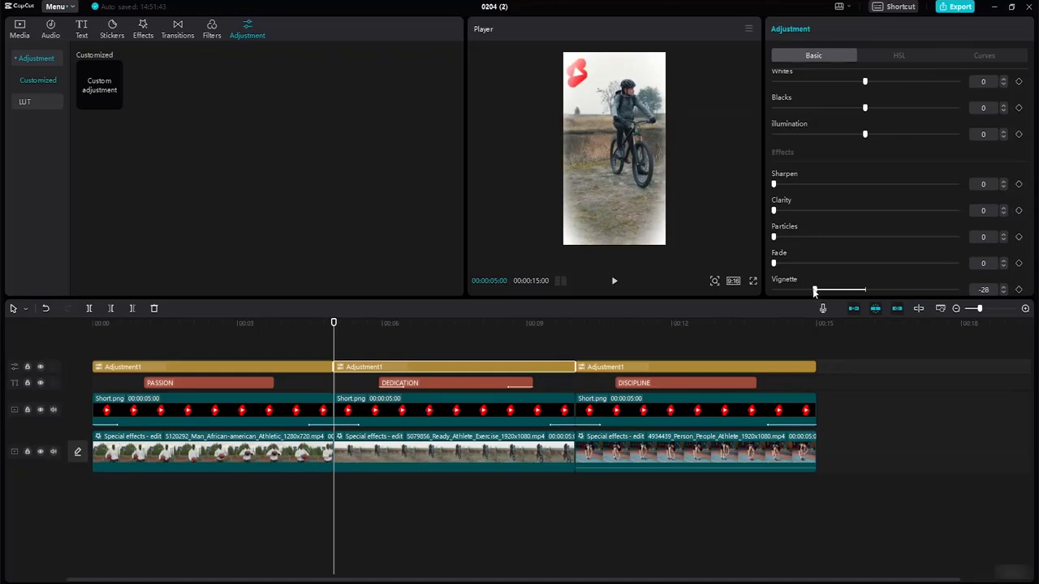
click(1018, 291)
drag(334, 323, 378, 331)
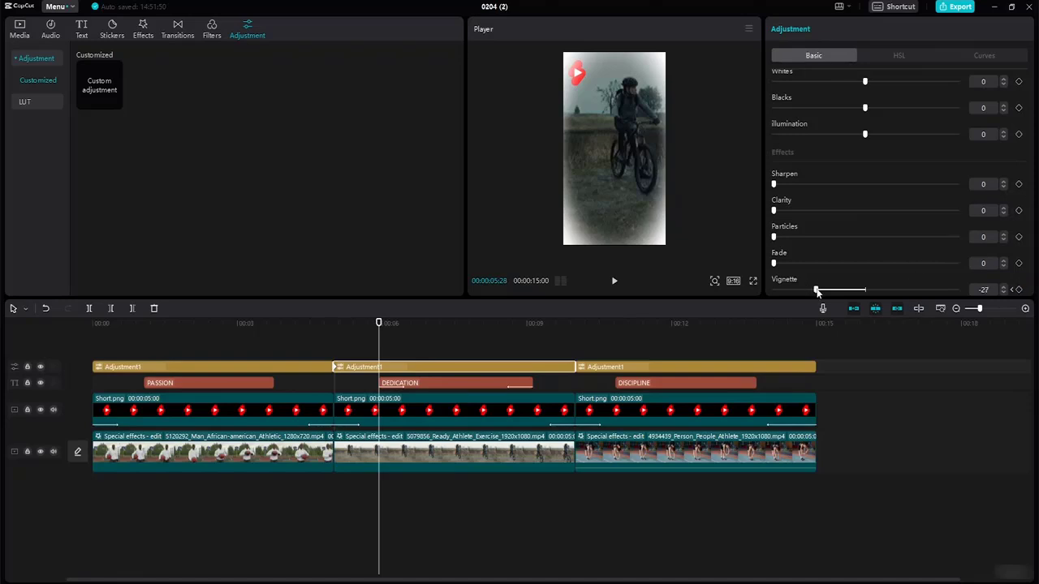
drag(817, 290, 862, 300)
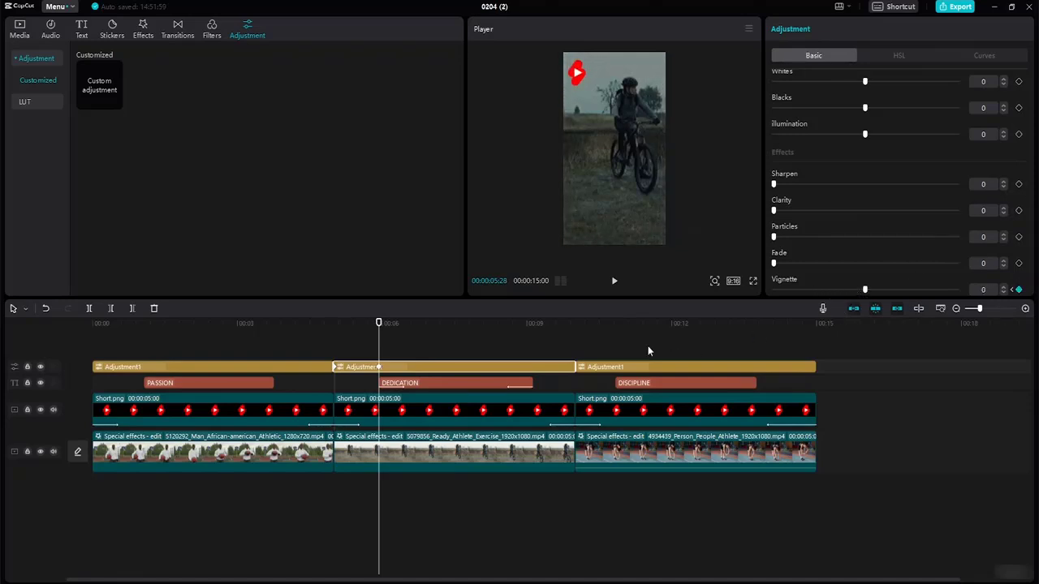
- Keyframe the third adjustment segment's Vignette at 0 at 00:00:10:00 and at 30 at 00:00:15:00
drag(379, 327, 579, 405)
click(603, 368)
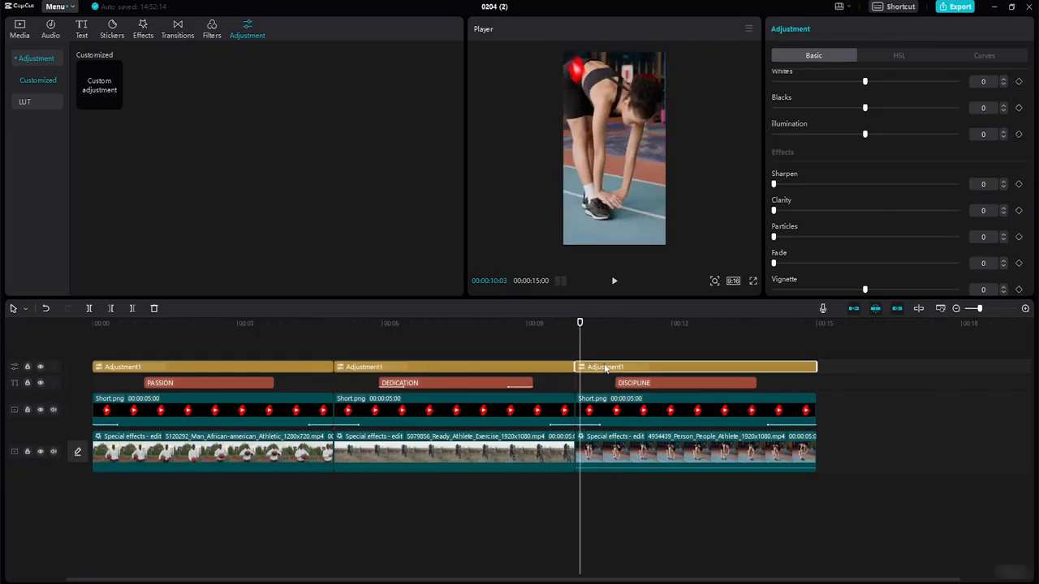
drag(580, 324, 575, 325)
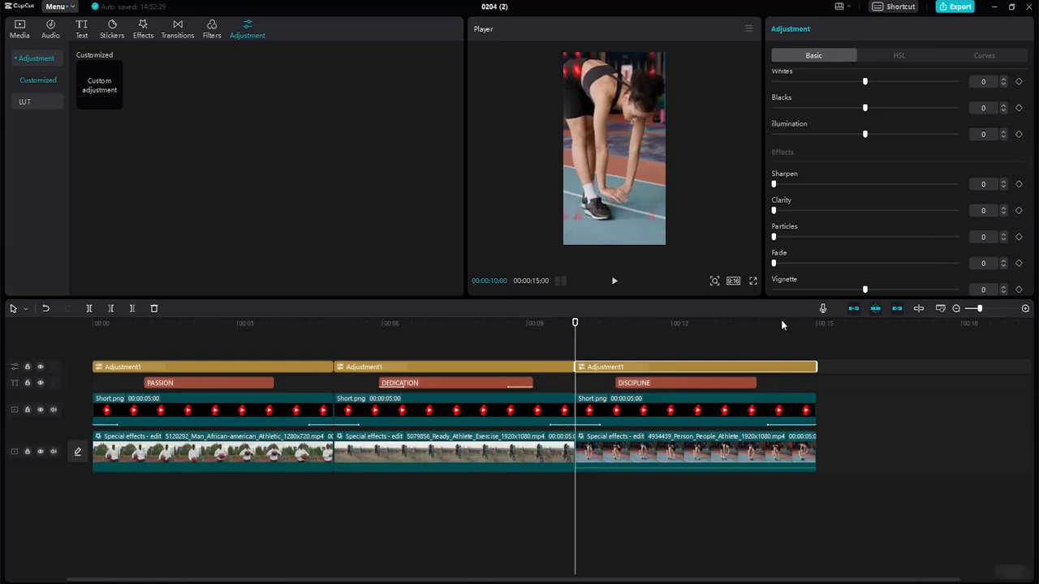
click(1019, 292)
drag(574, 325, 815, 338)
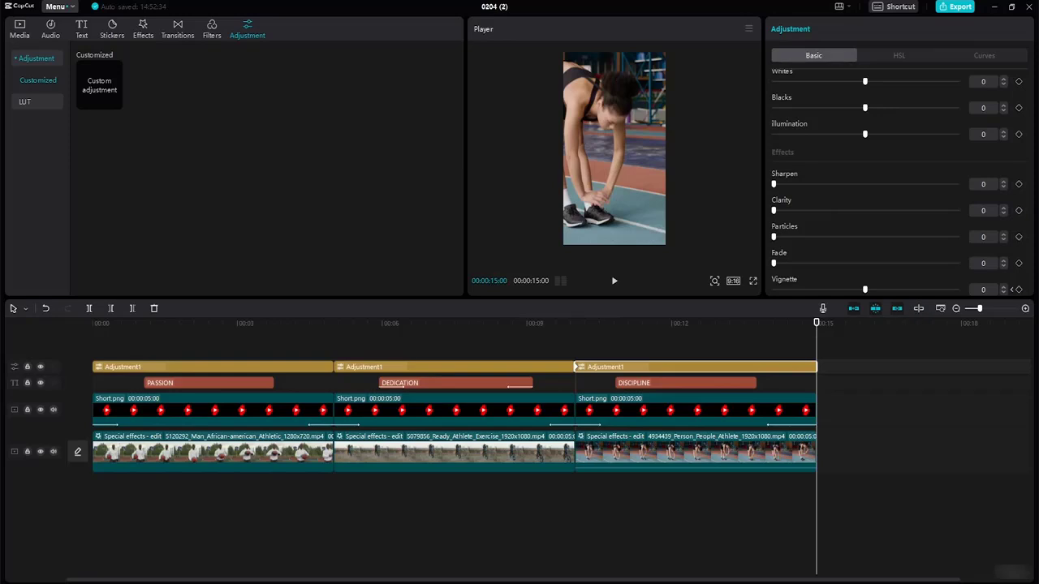
drag(866, 291, 922, 297)
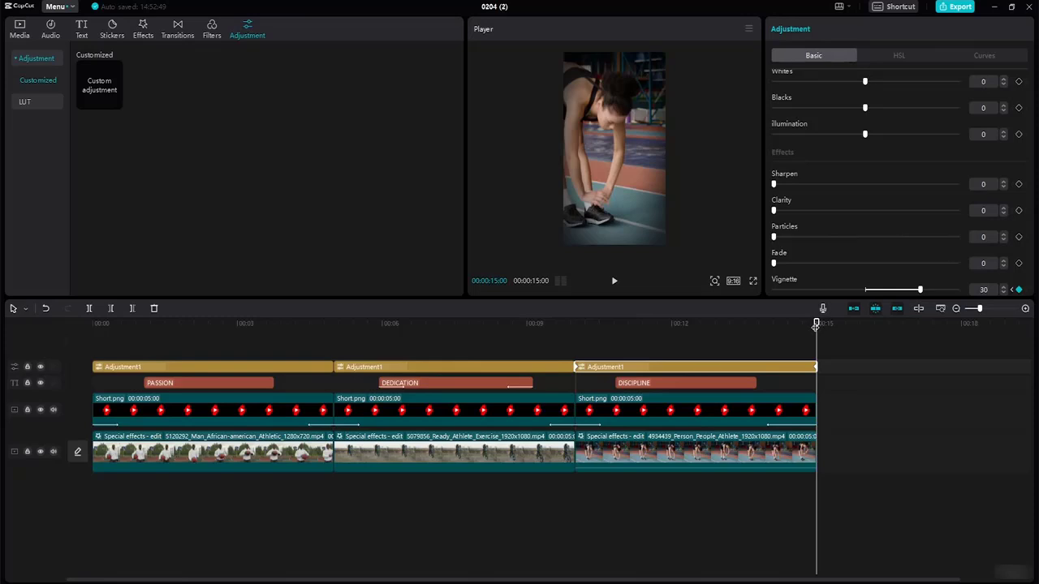
- Play the whole video from the beginning to check the animated vignettes, and return the playhead to the start
drag(815, 324, 88, 308)
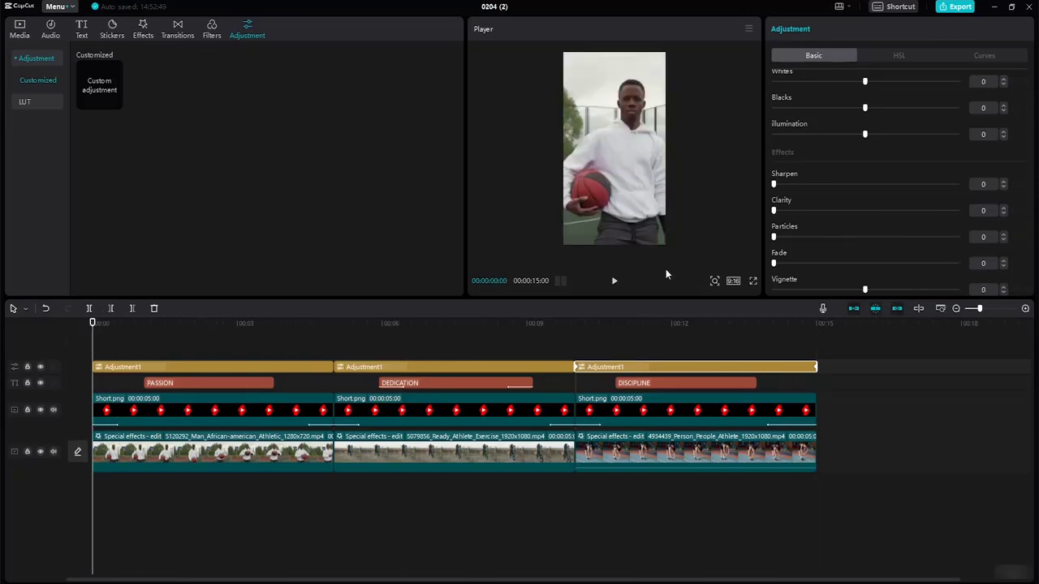
click(612, 281)
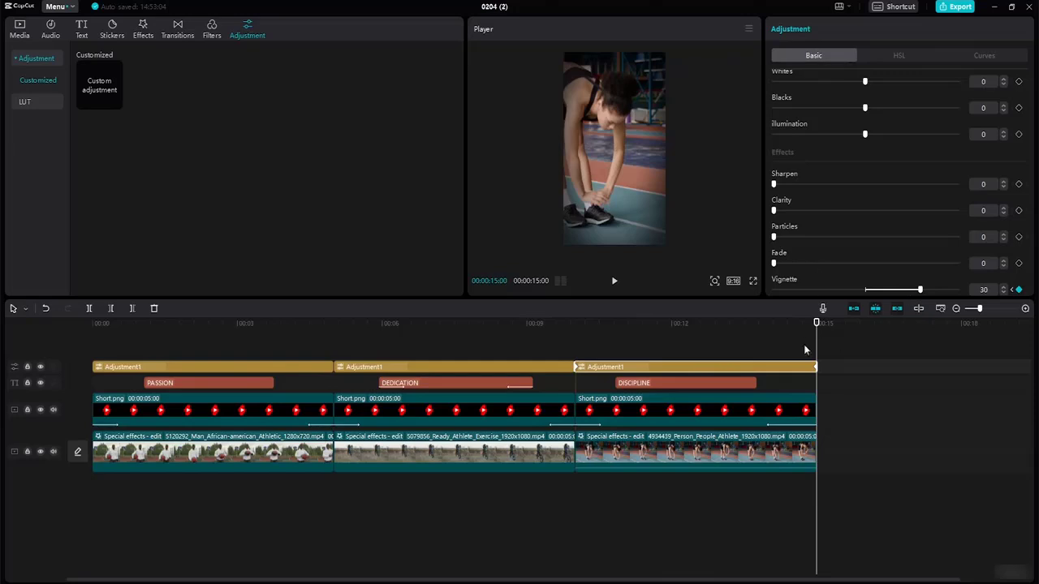
drag(814, 324, 4, 233)
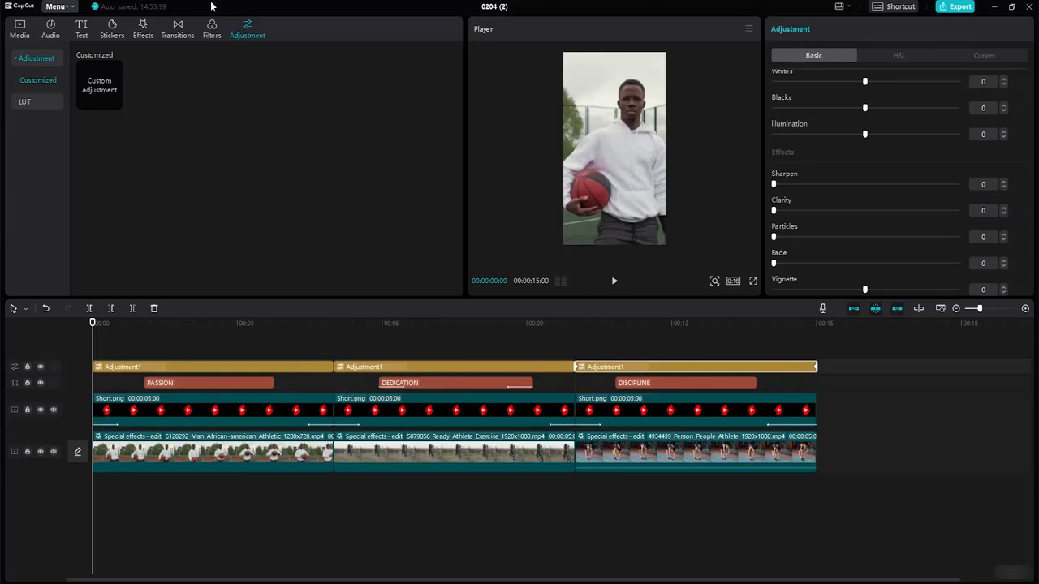
- Add a 0.5 s Then and Now transition between the first and second video clips, accepting duplicate frames
click(186, 35)
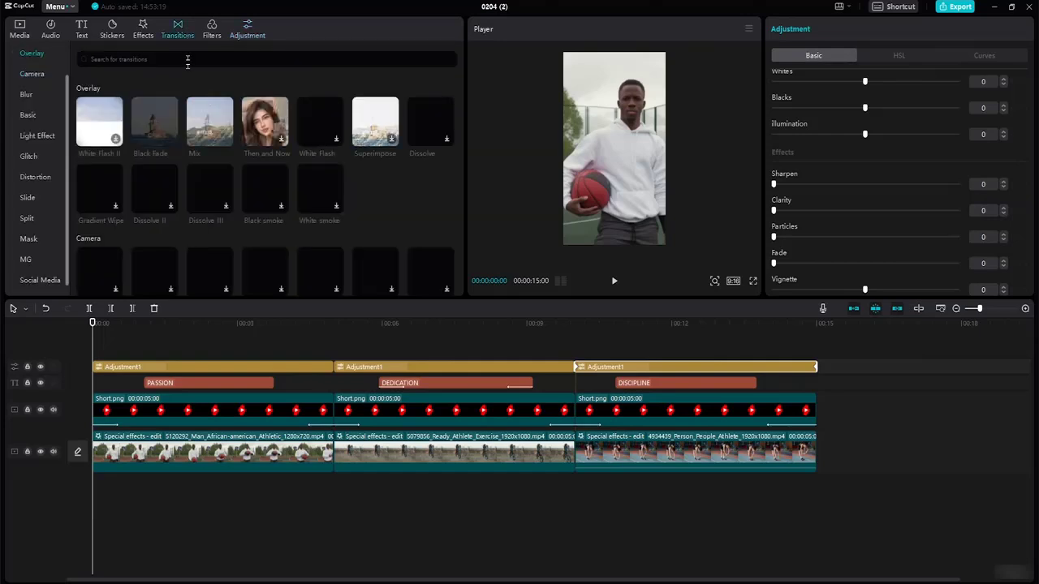
click(196, 134)
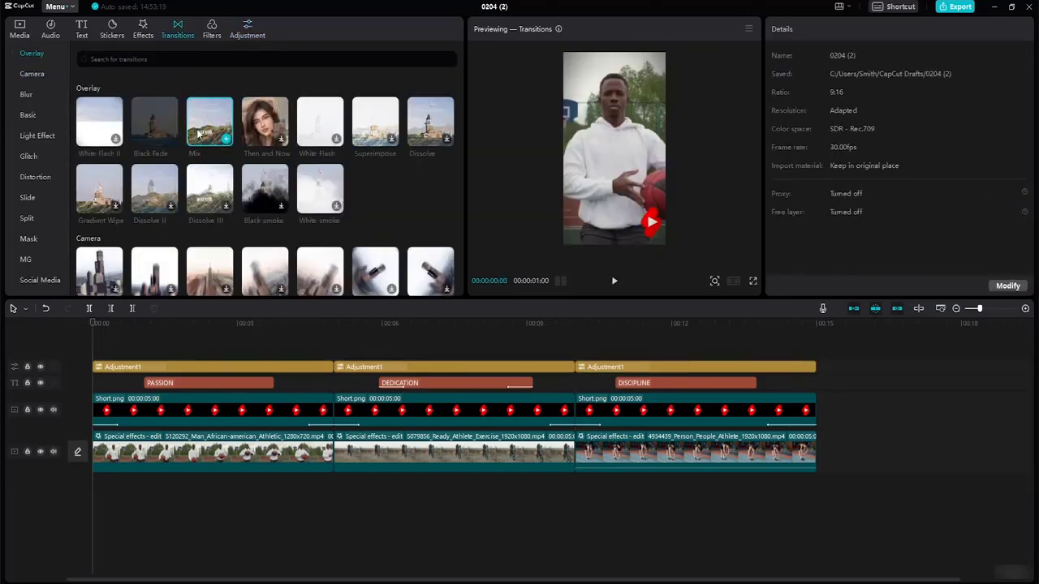
click(266, 126)
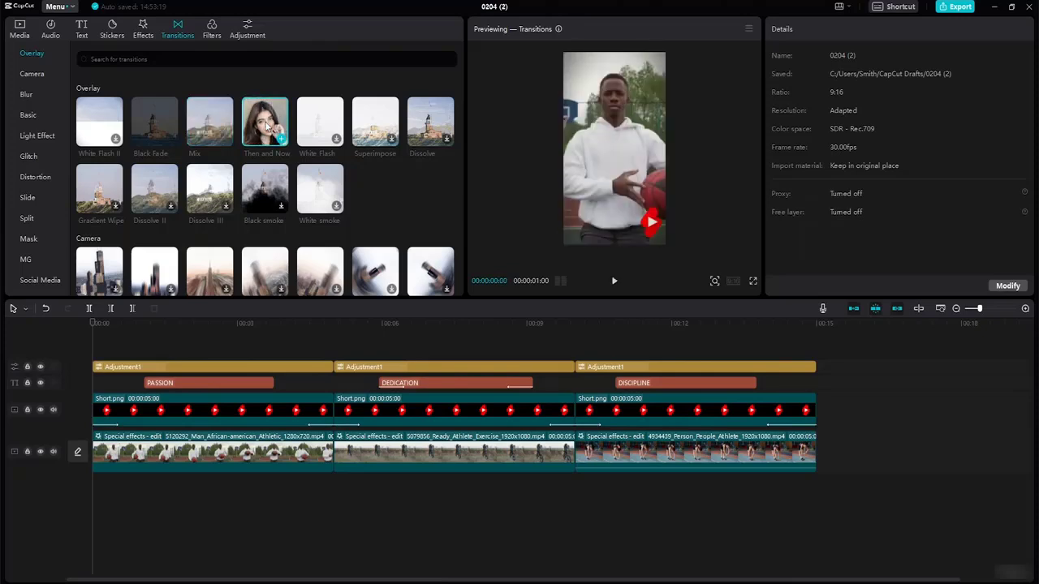
drag(266, 125, 321, 450)
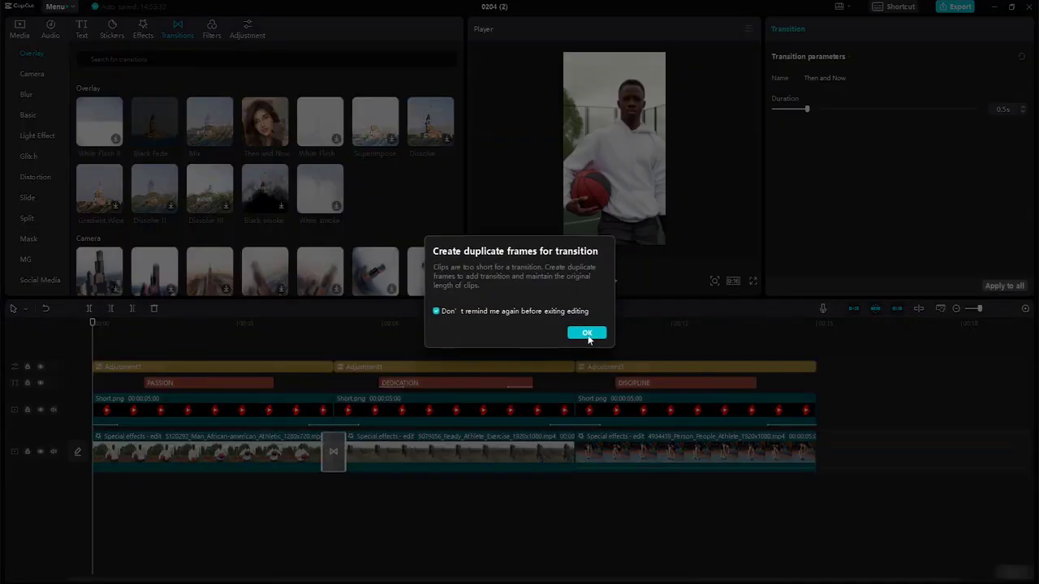
click(587, 333)
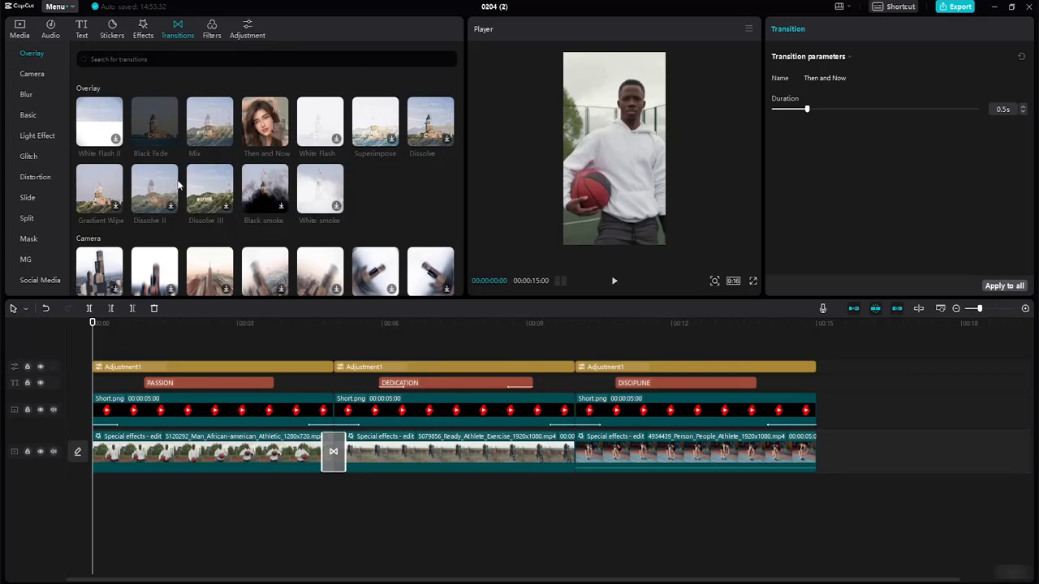
- Try a Dissolve III transition between the second and third video clips, preview it, and remove it
drag(207, 188, 568, 451)
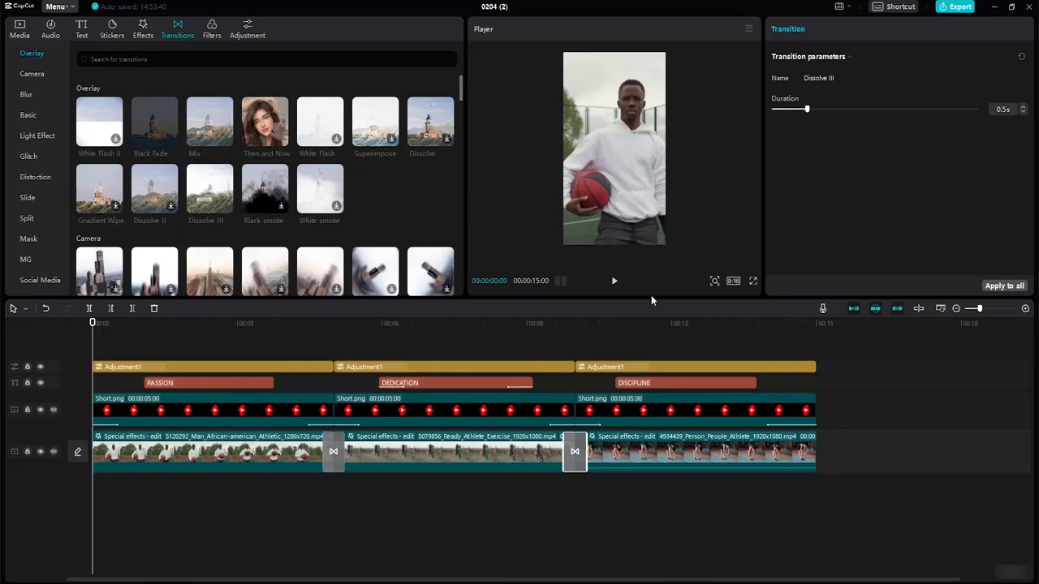
click(616, 283)
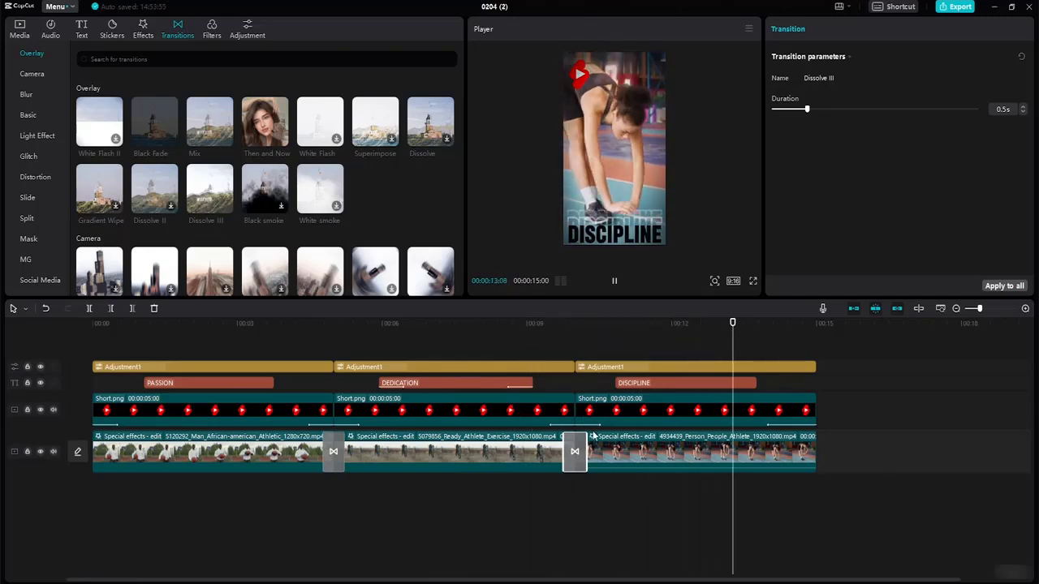
key(Delete)
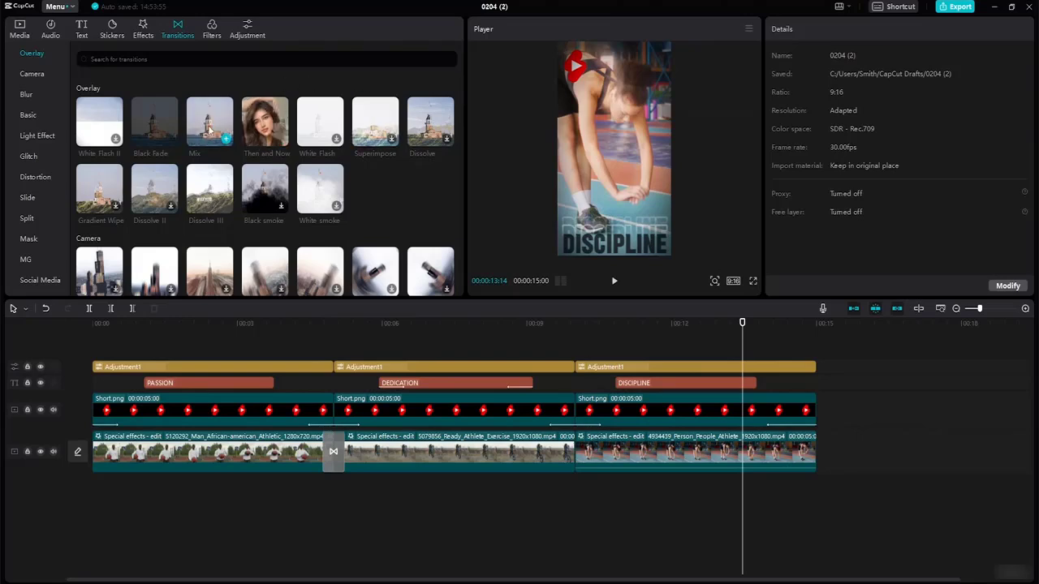
- Add a 0.5 s Black Fade transition between the second and third video clips and preview it from about 8 seconds
drag(160, 124, 567, 447)
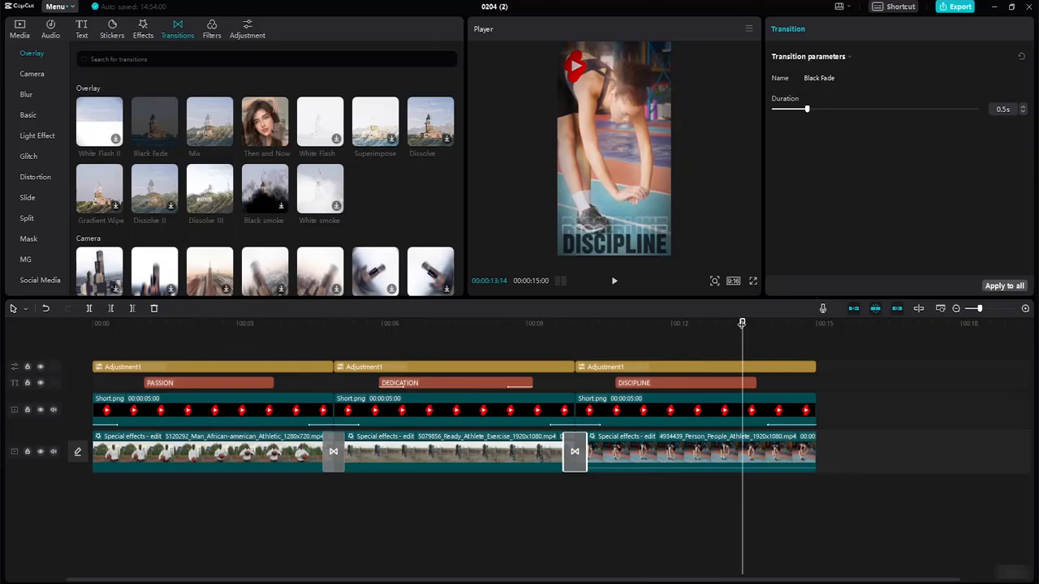
drag(742, 323, 487, 367)
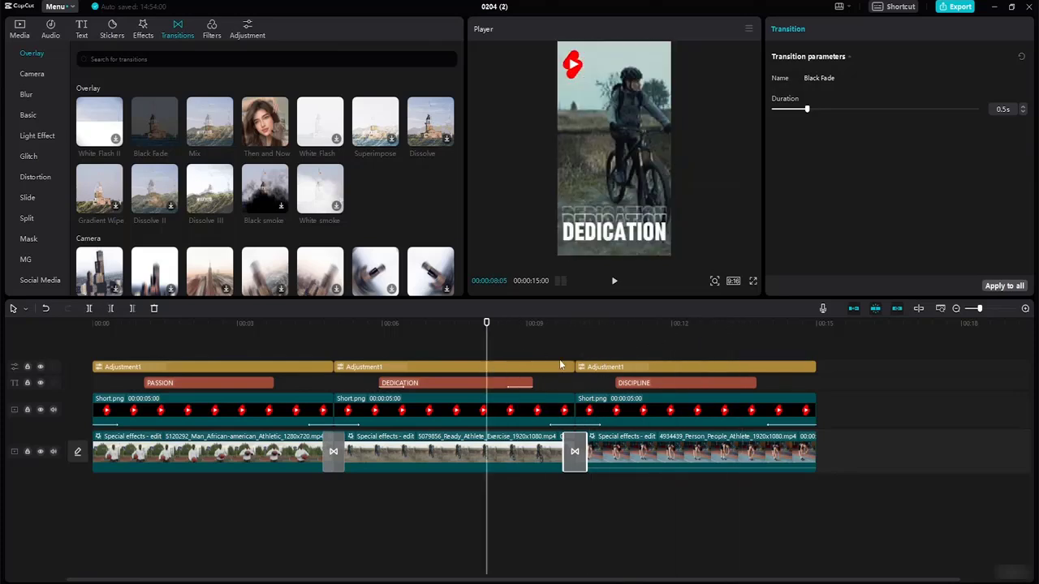
key(space)
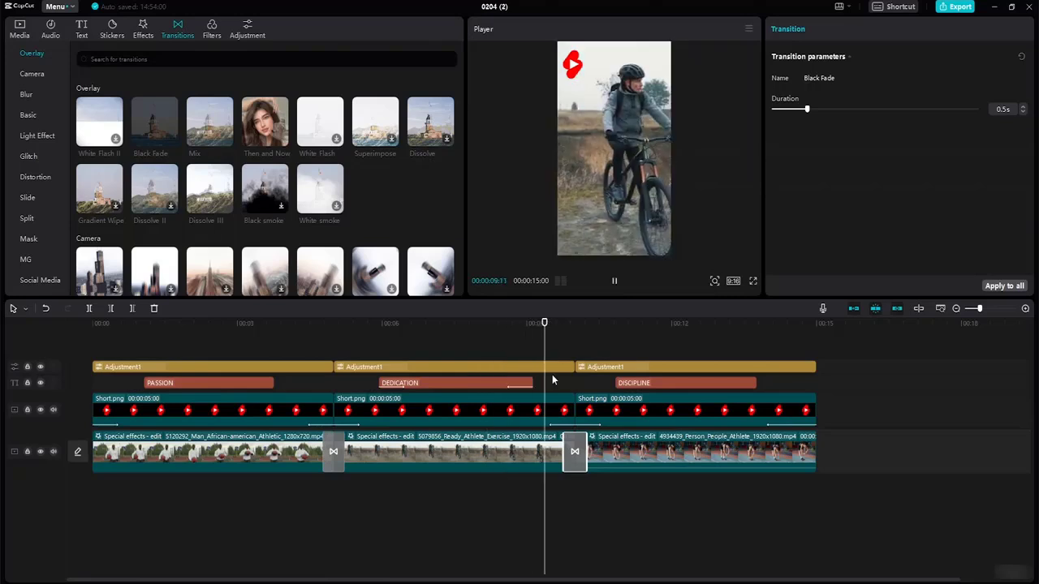
key(space)
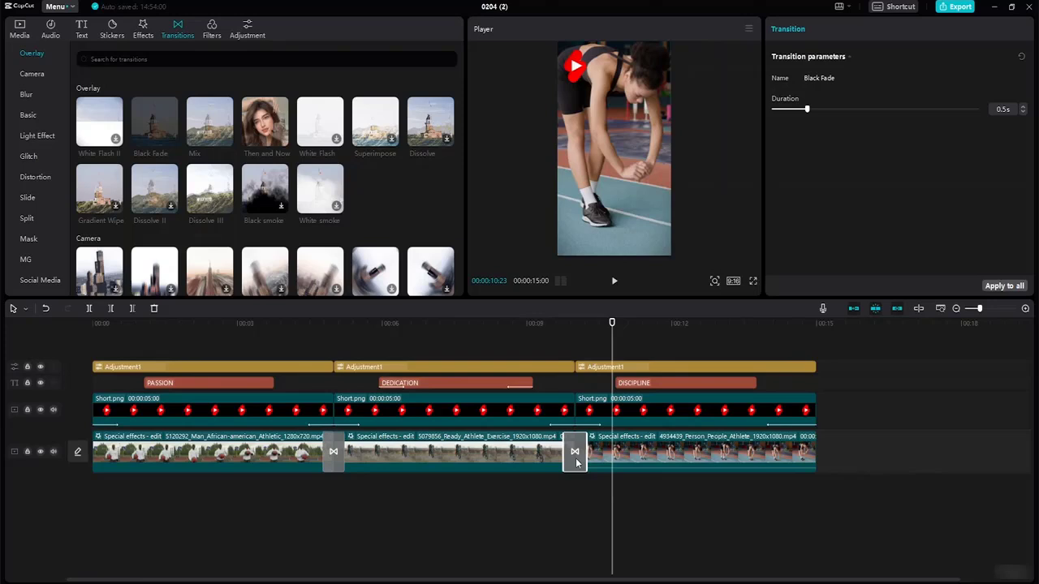
- Search the music library for "athlete"
click(57, 32)
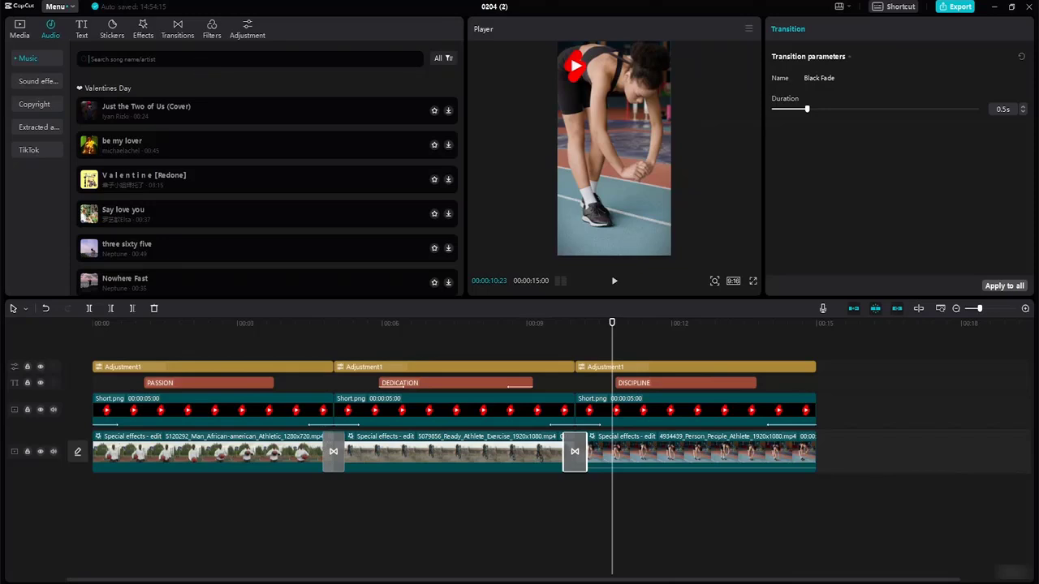
text(S)
key(BackSpace)
key(BackSpace)
key(BackSpace)
text(s)
text(thlete)
key(Return)
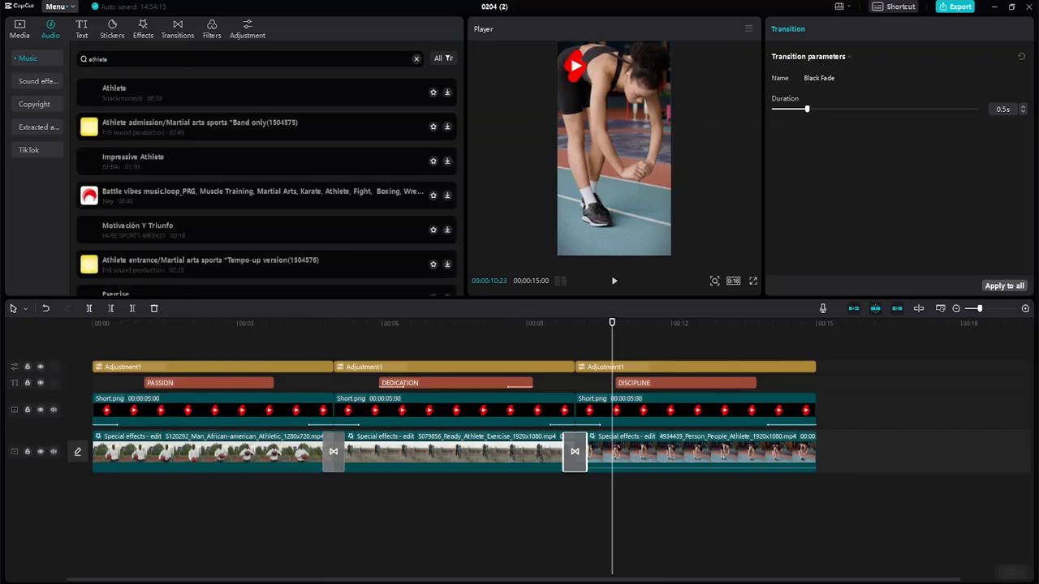
- Load the first six athlete tracks in the music search results for listening
click(97, 99)
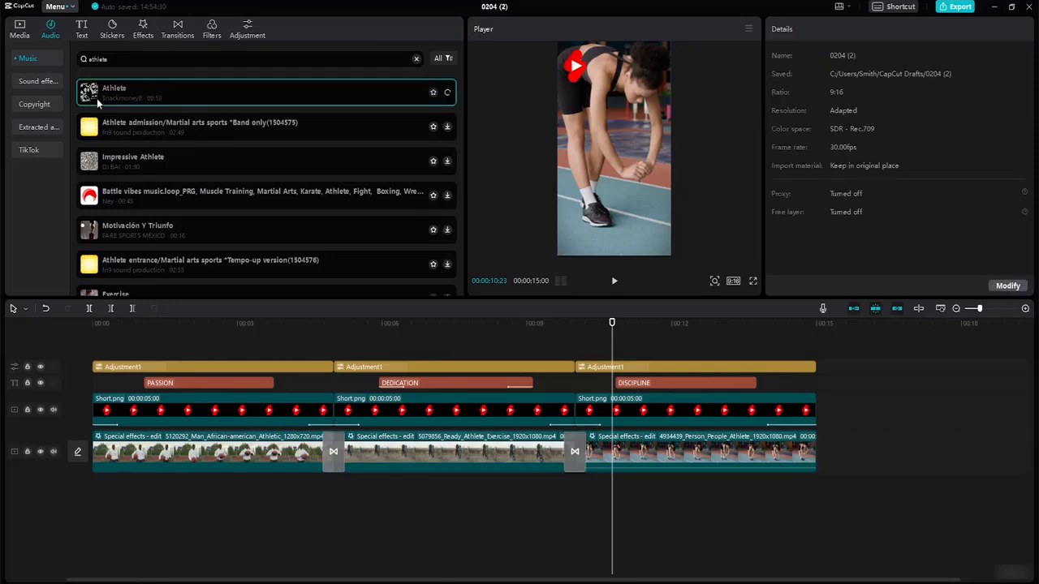
click(99, 135)
click(94, 165)
click(93, 204)
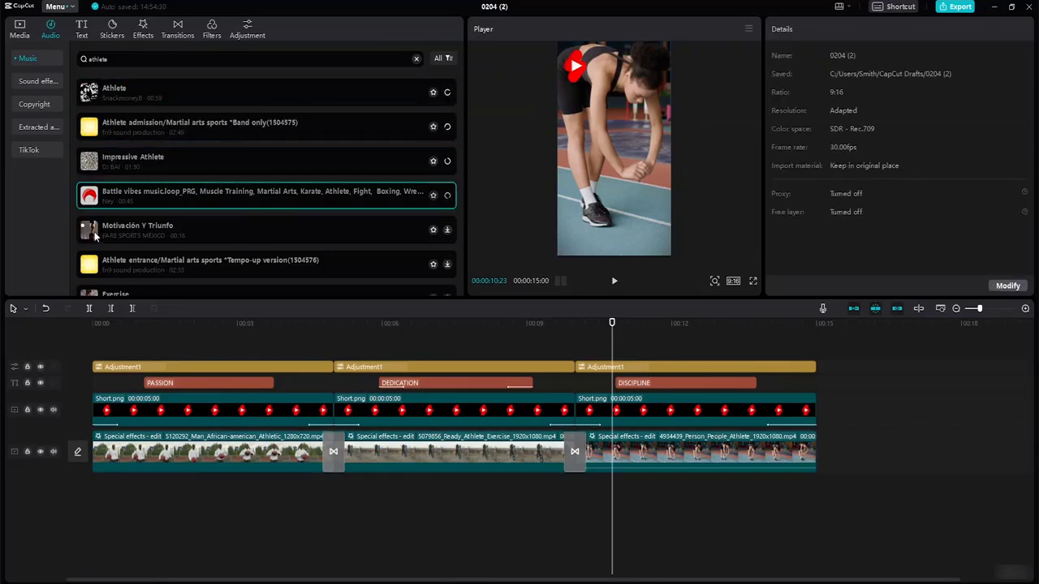
click(91, 233)
click(95, 270)
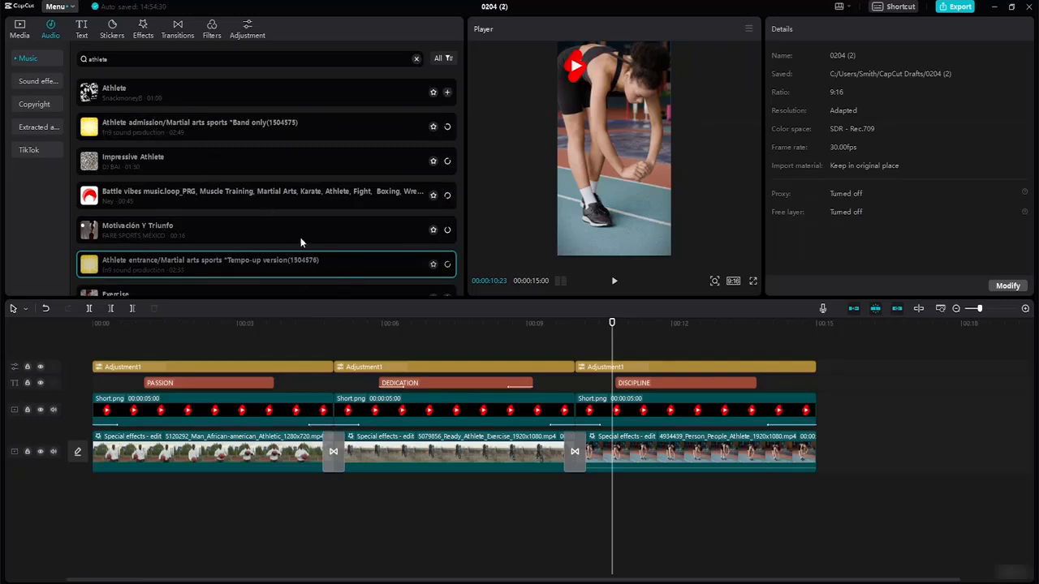
- Listen to the first five athlete tracks and compare them, ending on Impressive Athlete
click(100, 91)
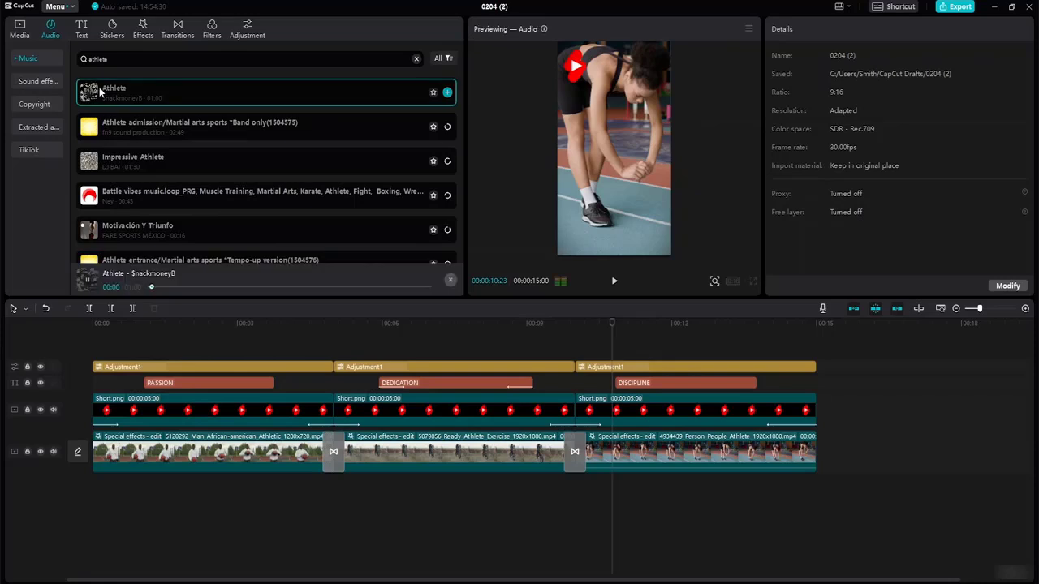
click(94, 132)
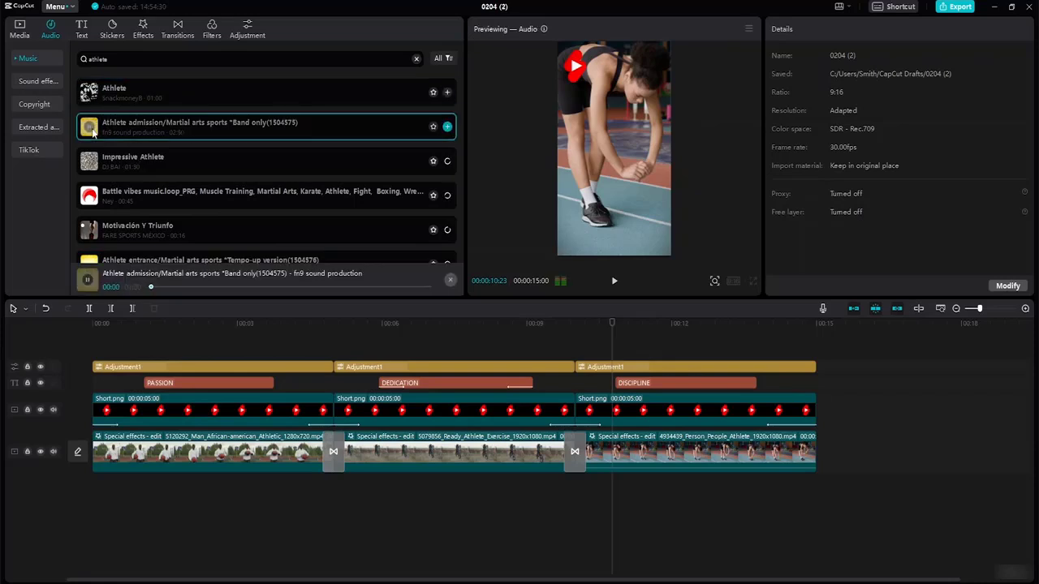
click(88, 166)
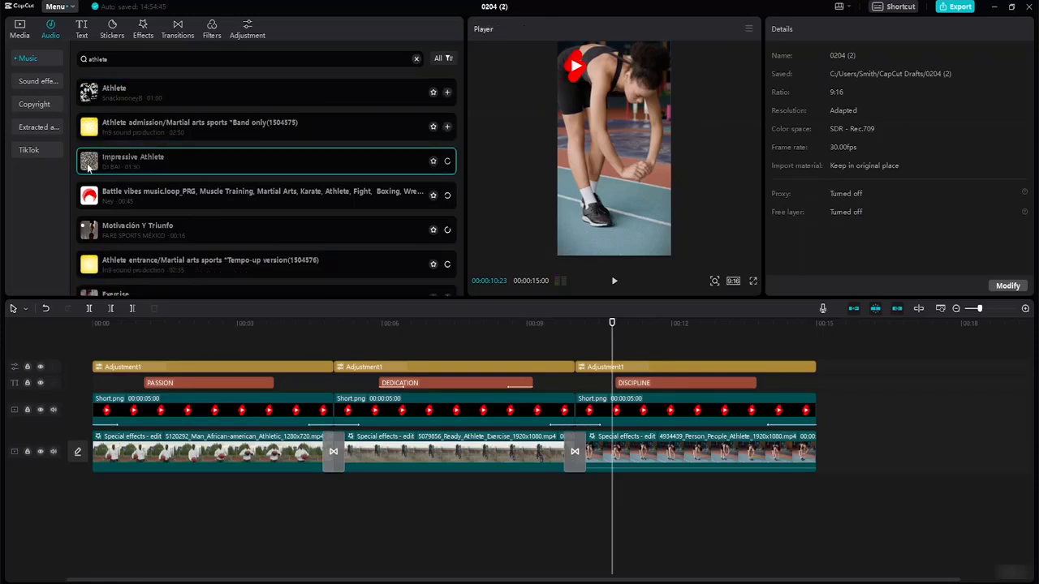
click(92, 201)
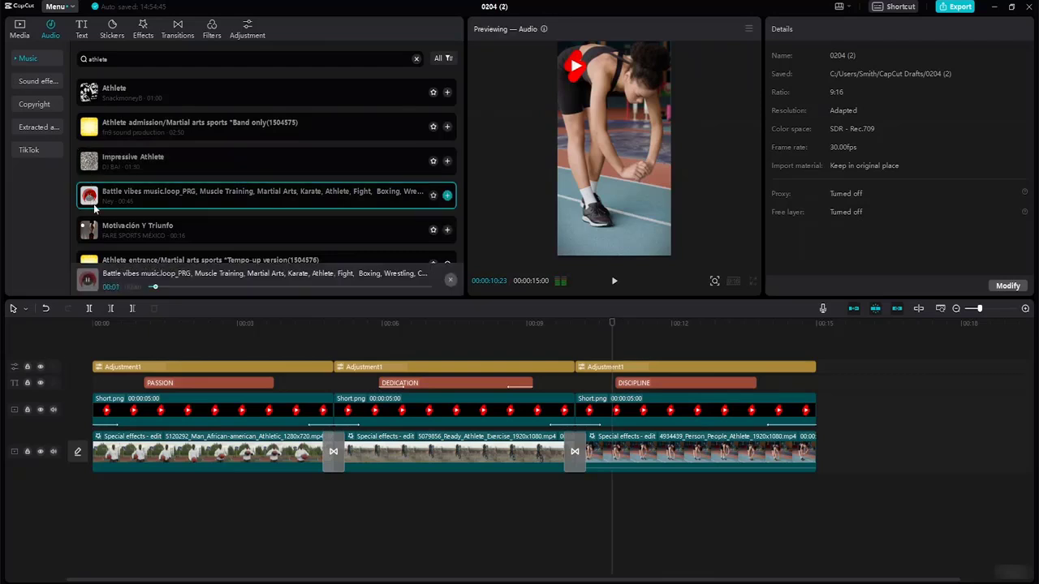
click(93, 231)
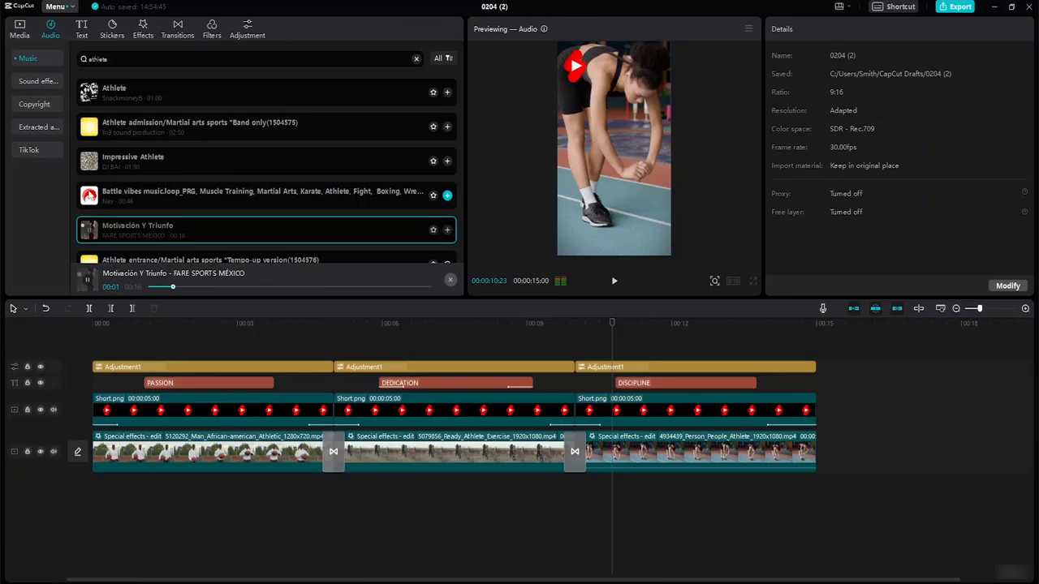
click(90, 196)
click(90, 161)
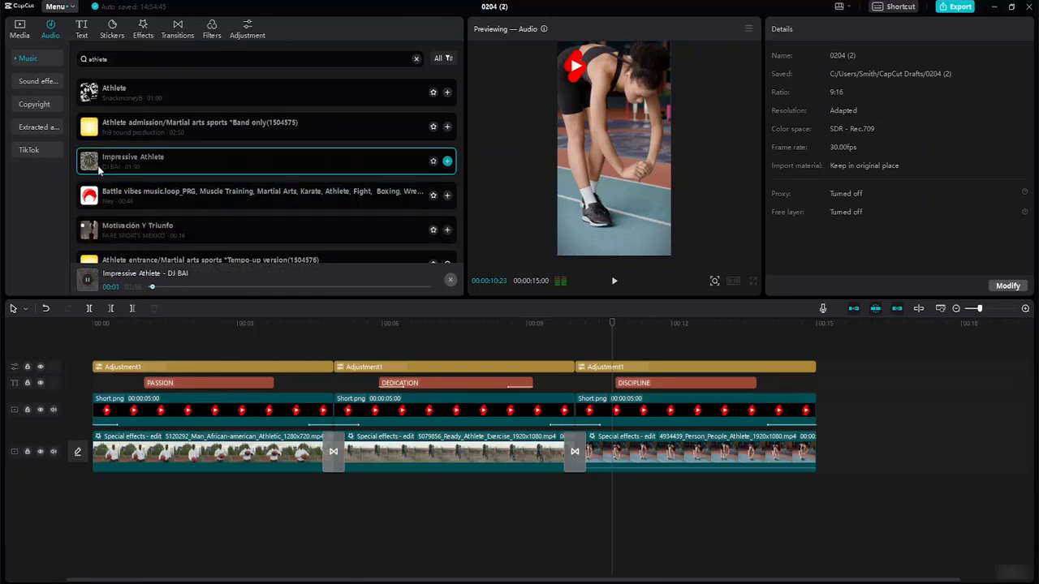
- Add the Impressive Athlete track below the video clips and fit it to the video, from 0 to 15 seconds
drag(103, 158, 126, 487)
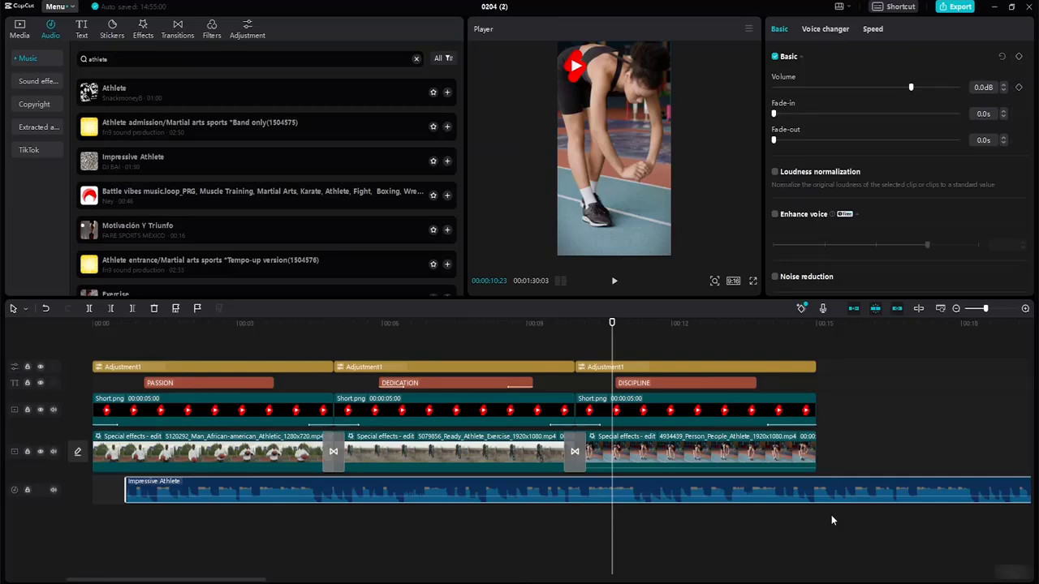
click(941, 308)
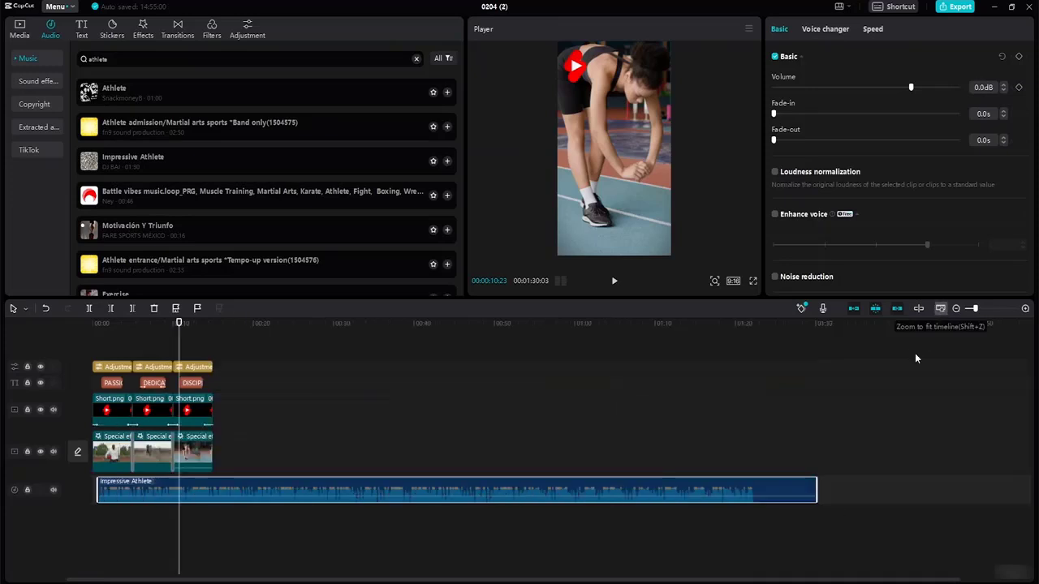
drag(815, 478, 212, 427)
drag(146, 491, 142, 492)
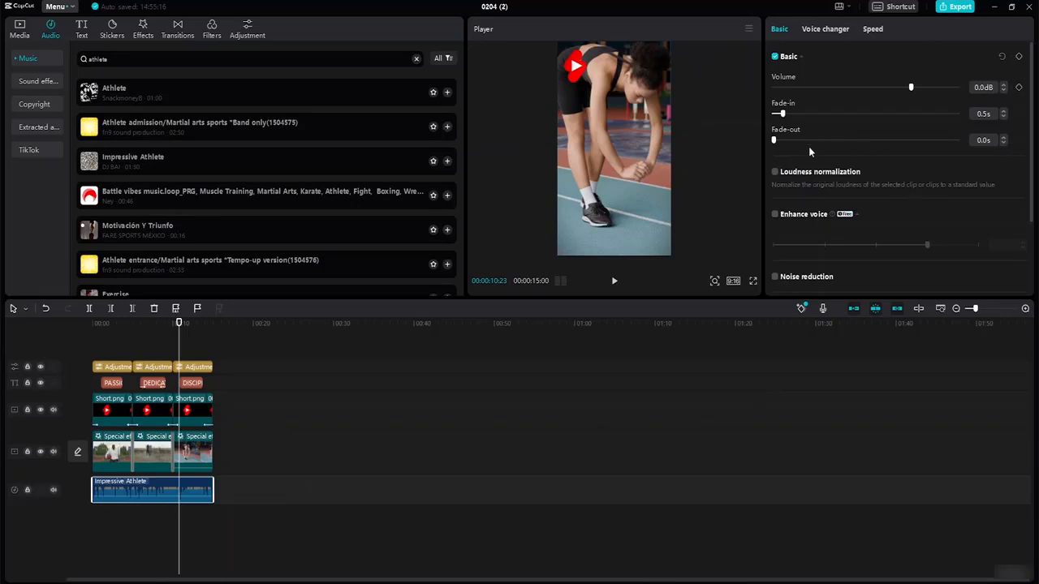
- Set the Impressive Athlete track's fade-in and fade-out to 1.0 s each
click(1002, 138)
click(1002, 138)
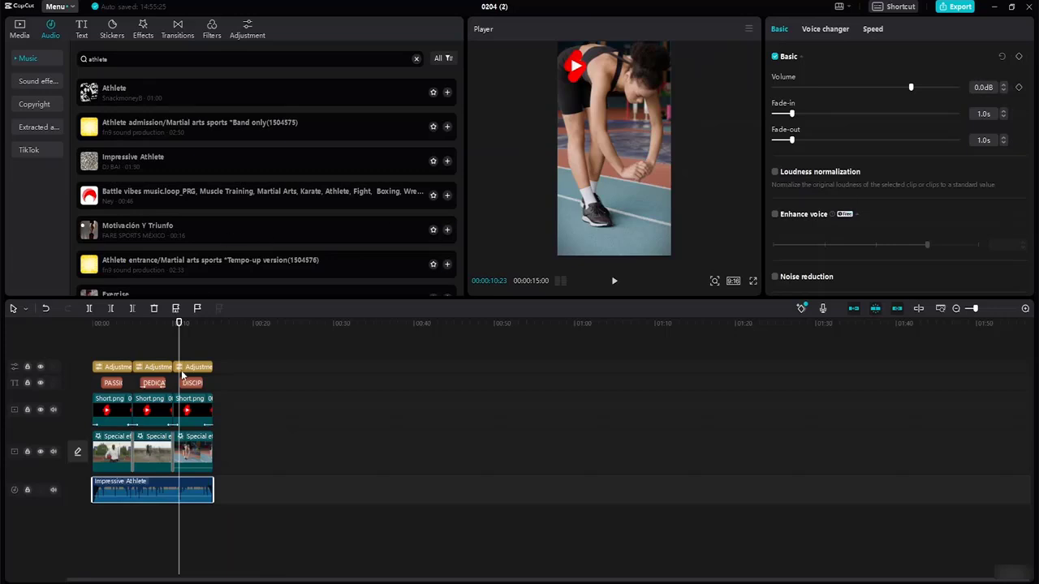
- Play the complete 15-second video with its music from the beginning
drag(178, 327, 92, 327)
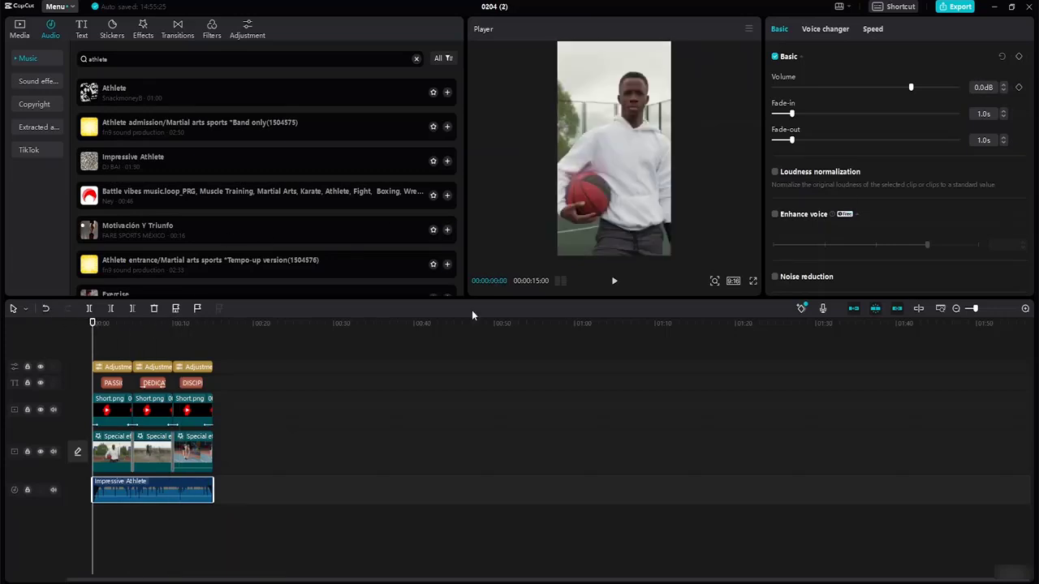
click(923, 311)
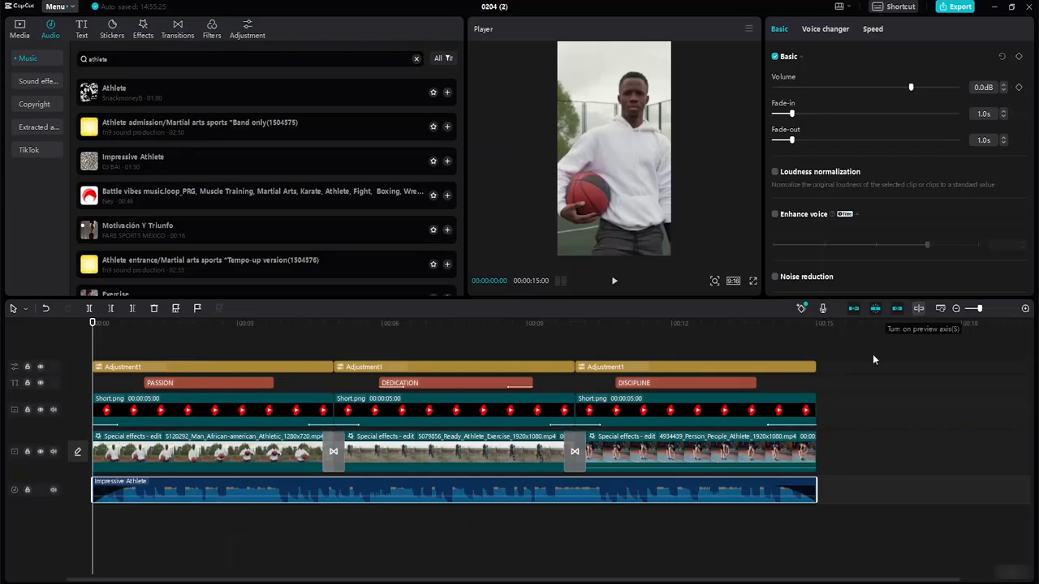
click(894, 400)
drag(815, 333, 11, 195)
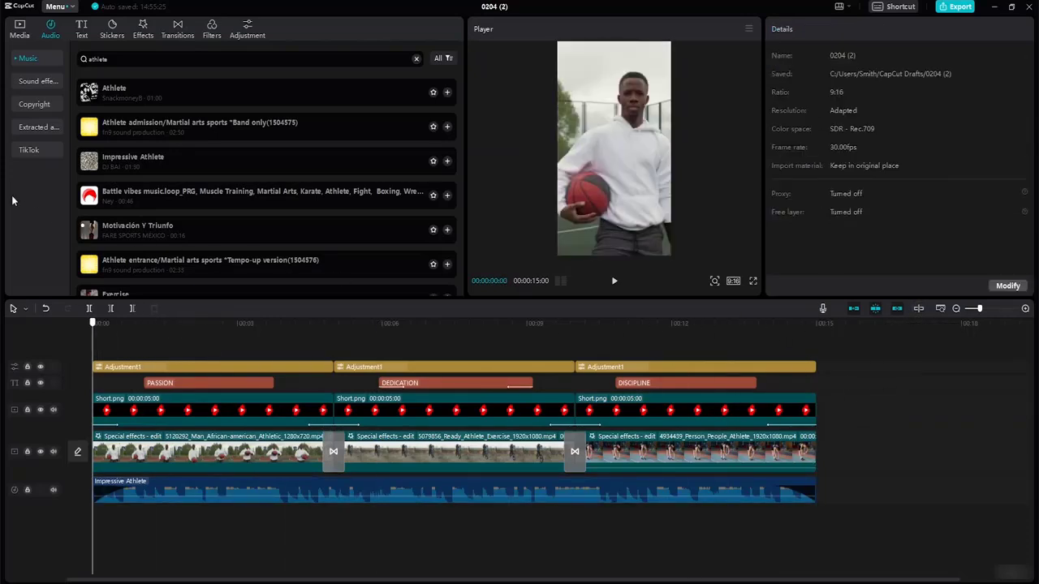
click(615, 282)
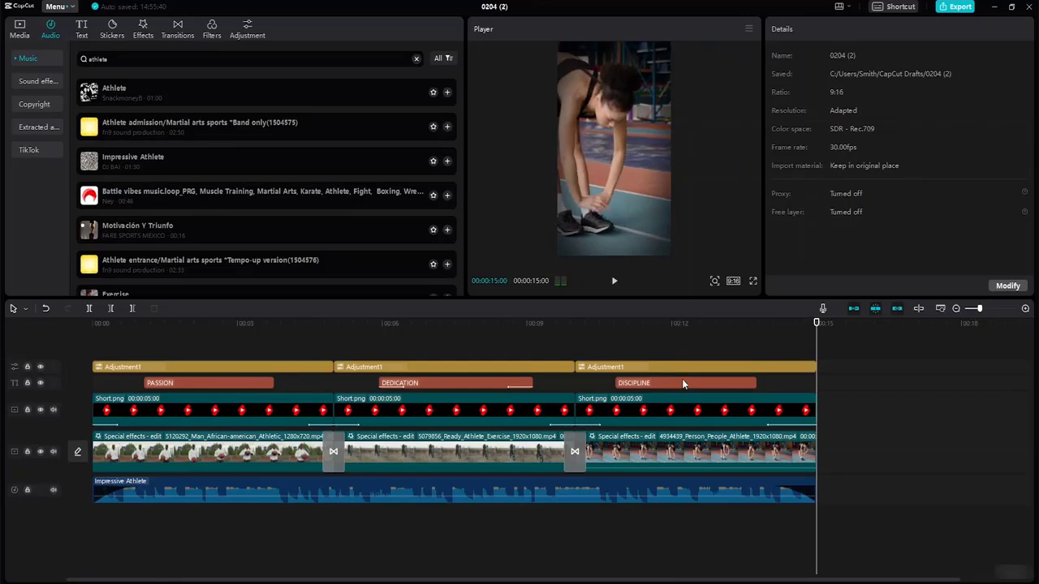
key(space)
key(space)
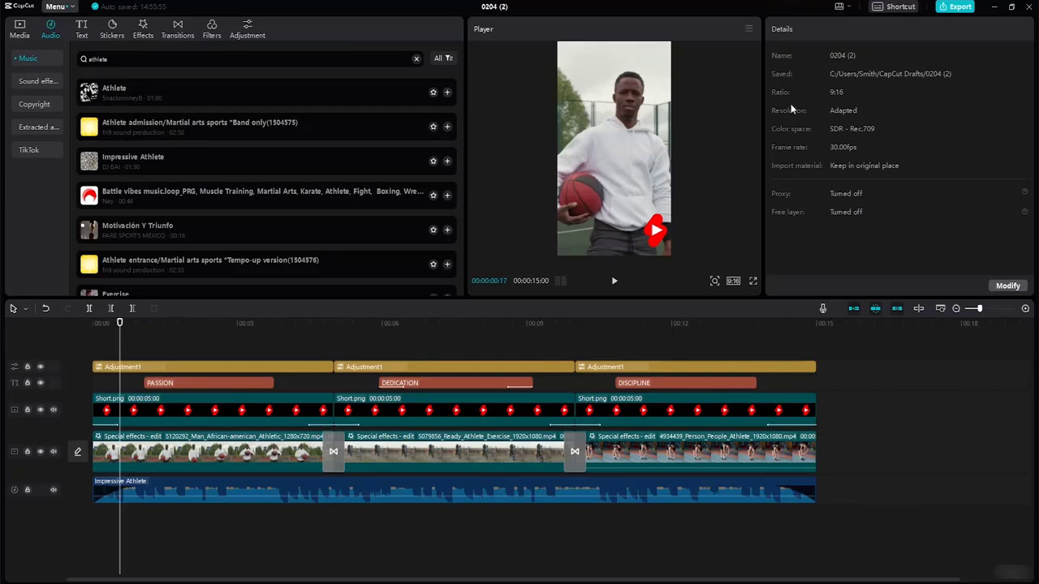
- Start exporting the video and title it "Youtube Short"
click(944, 8)
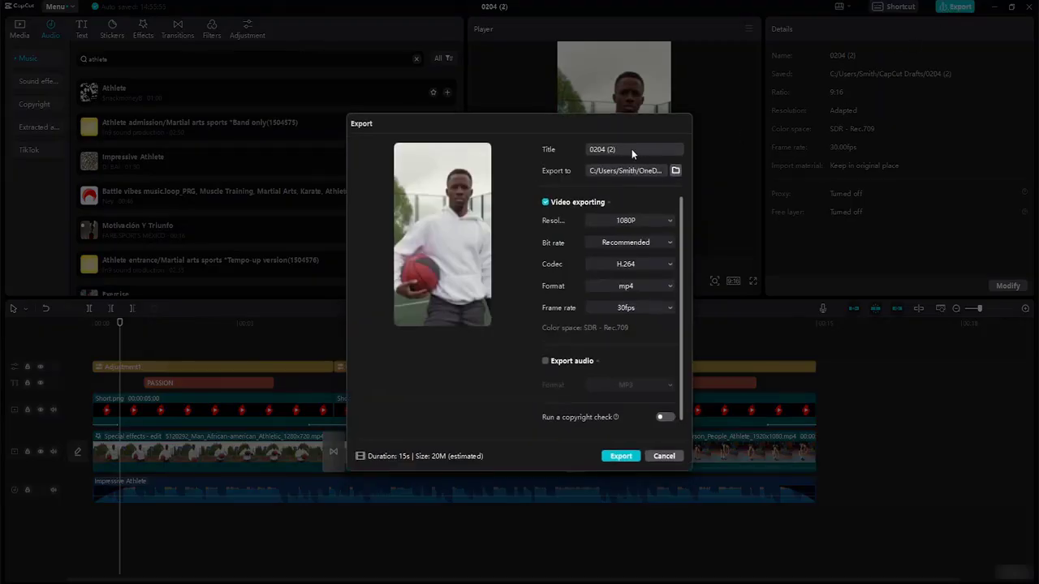
key(BackSpace)
key(BackSpace)
key(BackSpace)
key(BackSpace)
key(BackSpace)
key(BackSpace)
key(BackSpace)
text(Yu)
text(utube Short)
- Export the video to the Videos folder inside the desktop folder "Capcut Semi-Advanced Tutorial Resource File - (4 Hrs)"
click(675, 170)
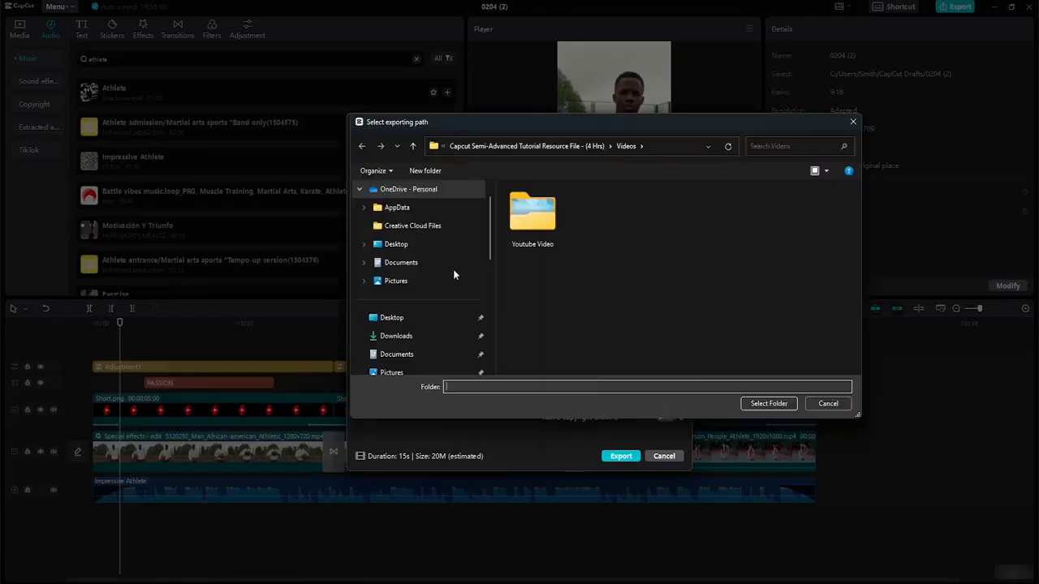
click(430, 317)
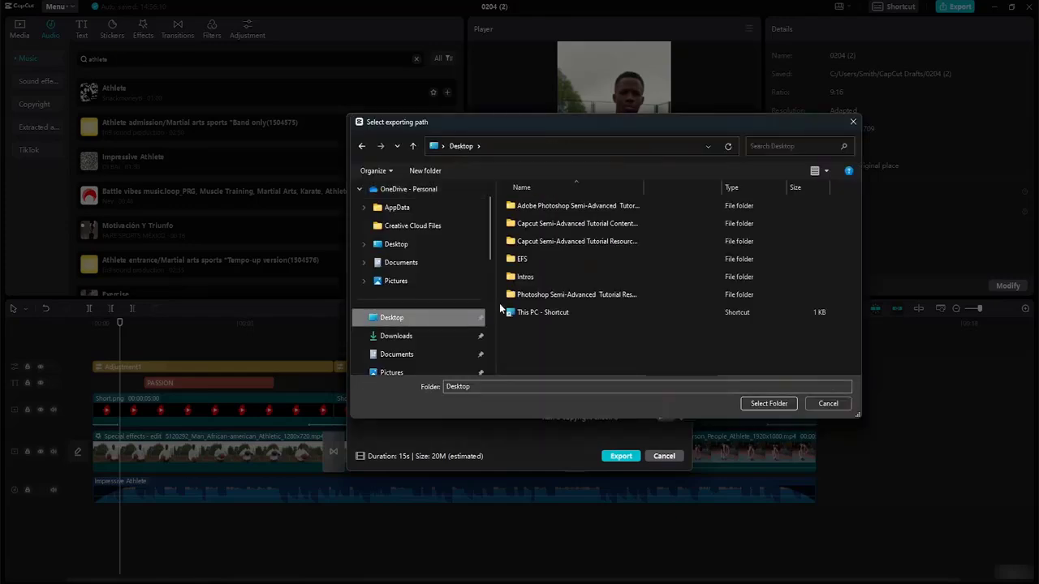
double_click(589, 230)
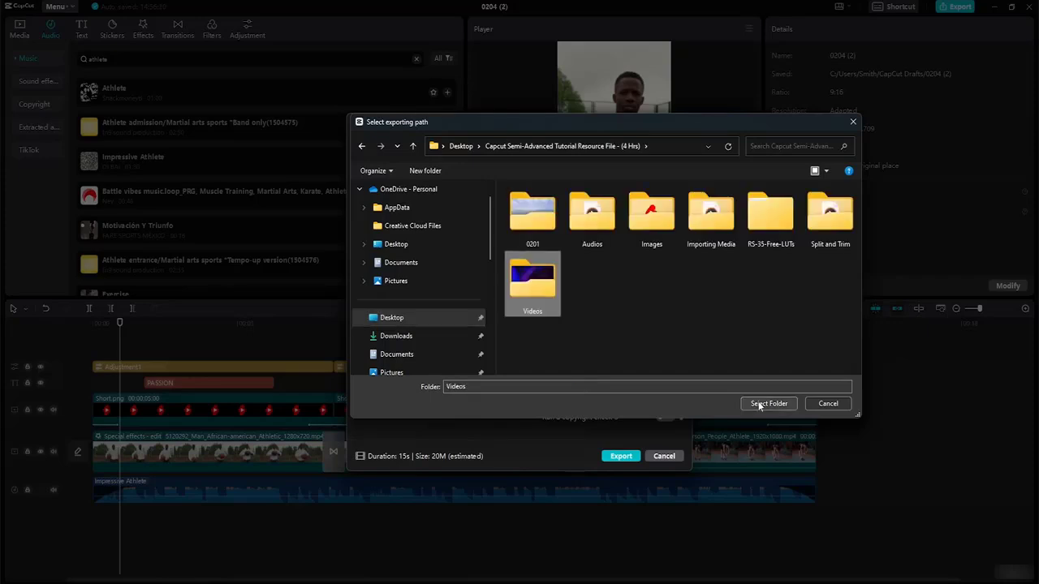
click(760, 404)
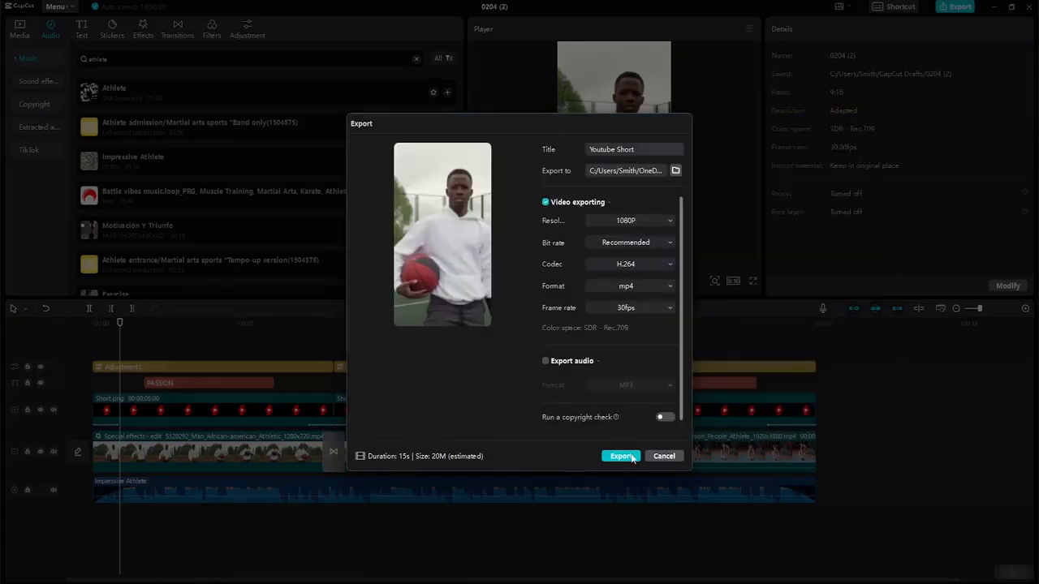
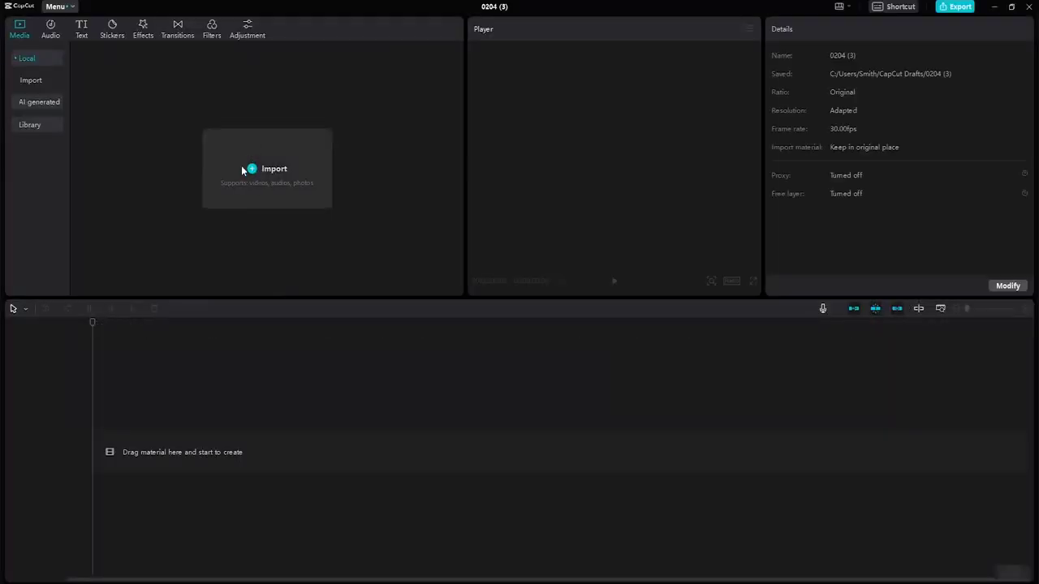
click(248, 171)
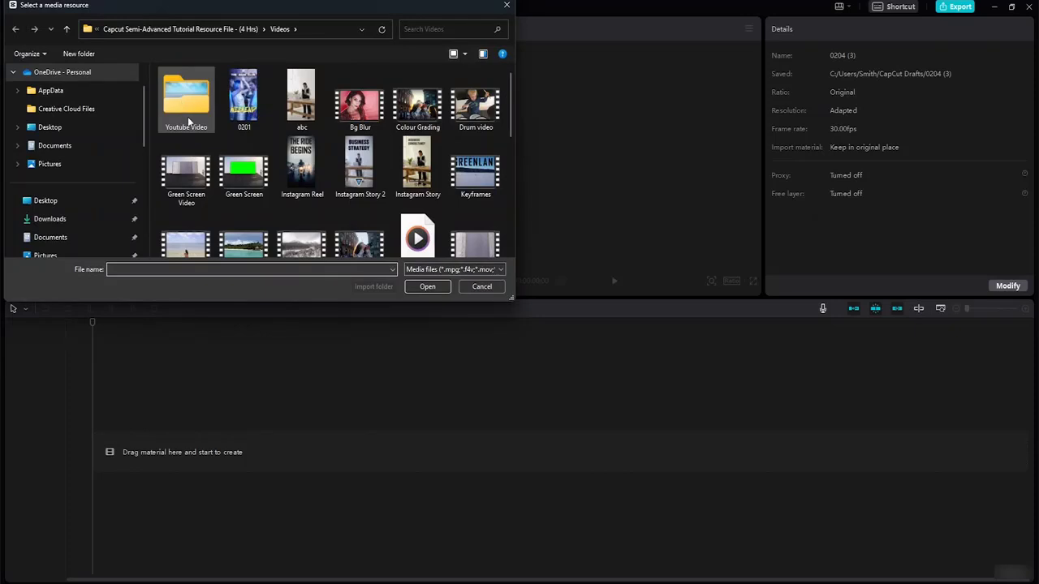
drag(509, 114, 499, 237)
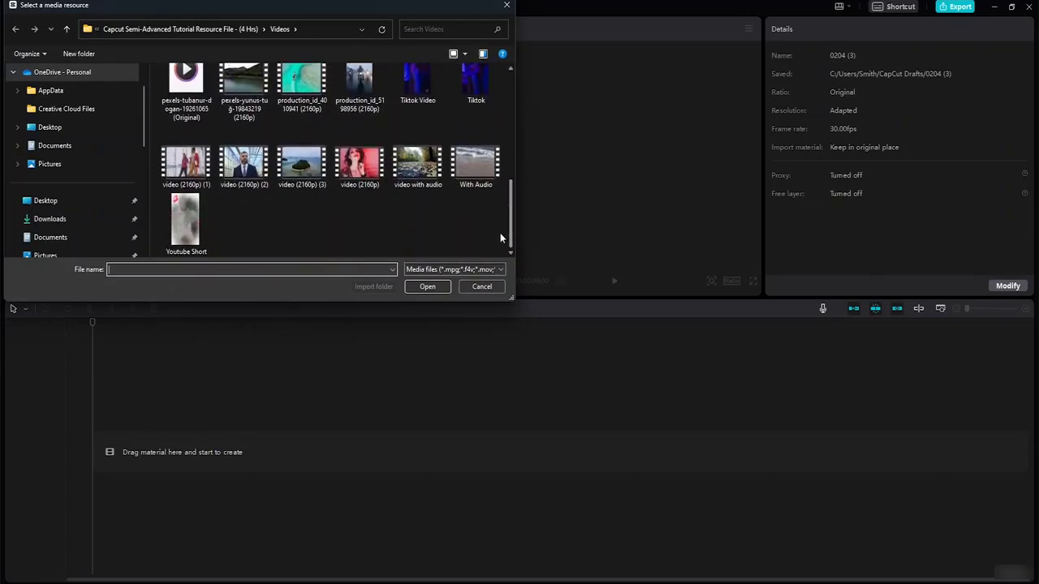
click(72, 221)
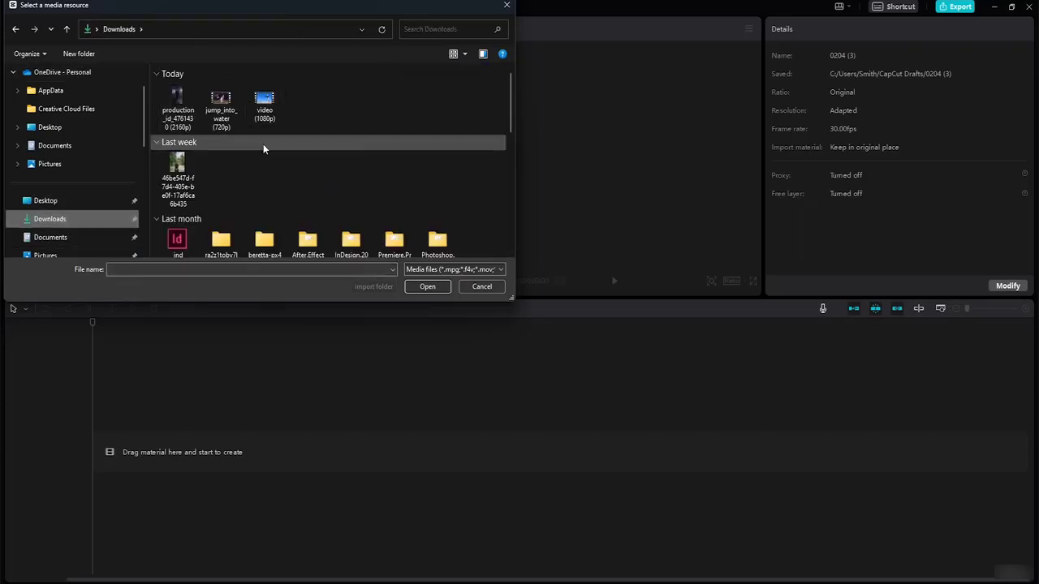
drag(297, 96, 167, 130)
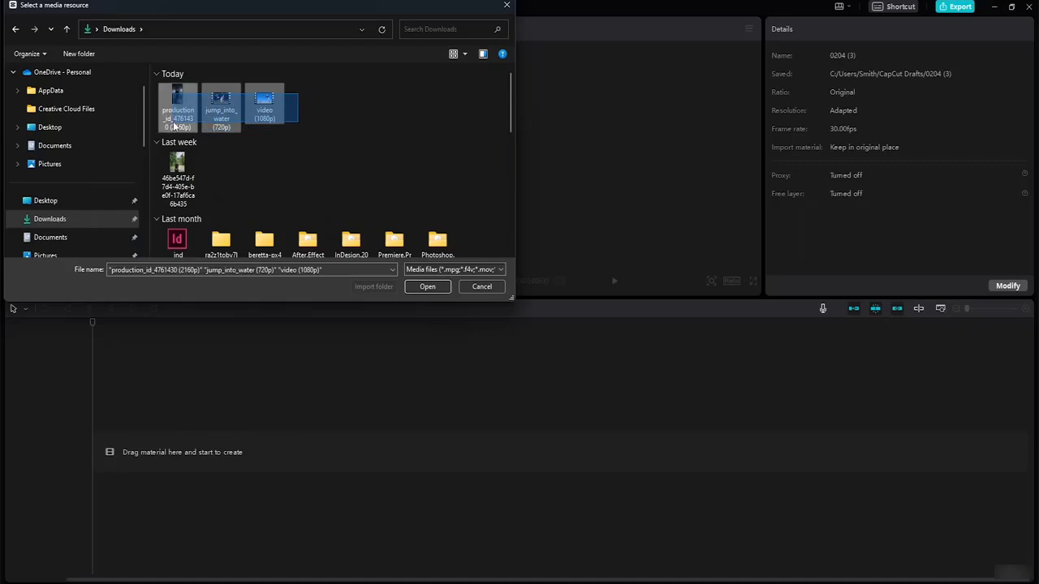
click(421, 286)
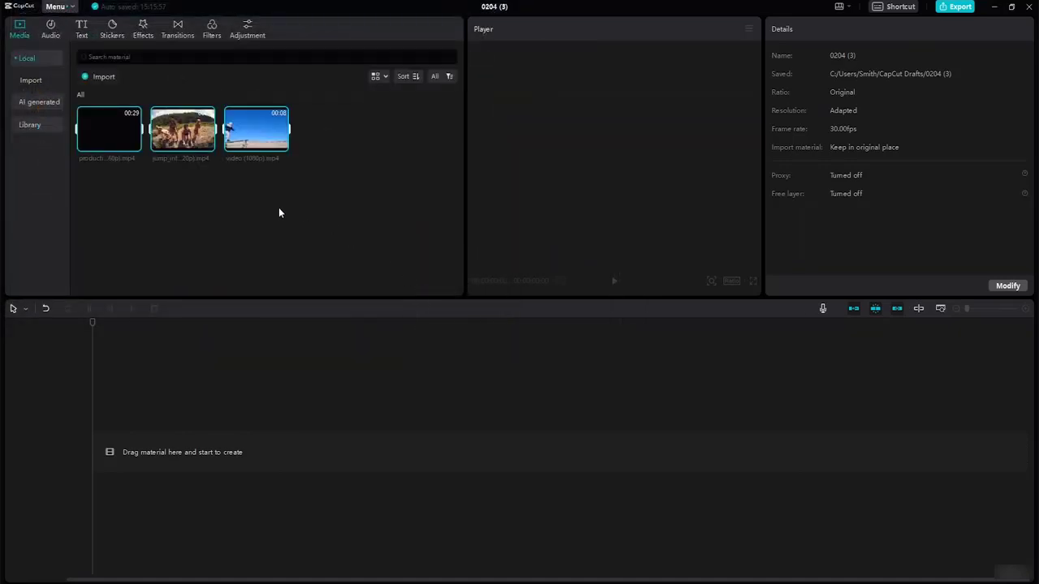
- Place video (1080p).mp4 at the start of the timeline and set the canvas aspect ratio to 3:4
click(249, 129)
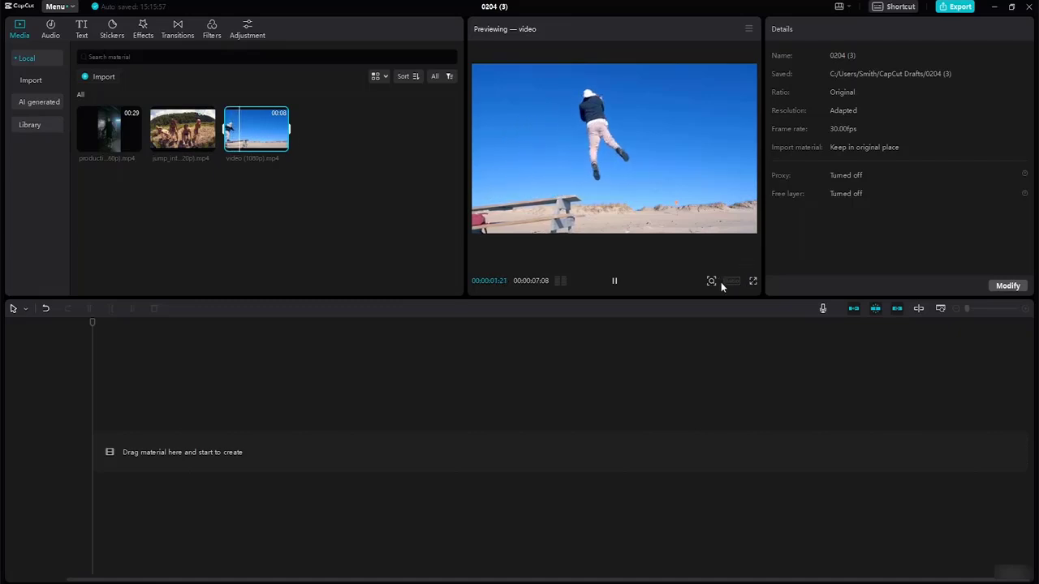
drag(280, 144, 104, 445)
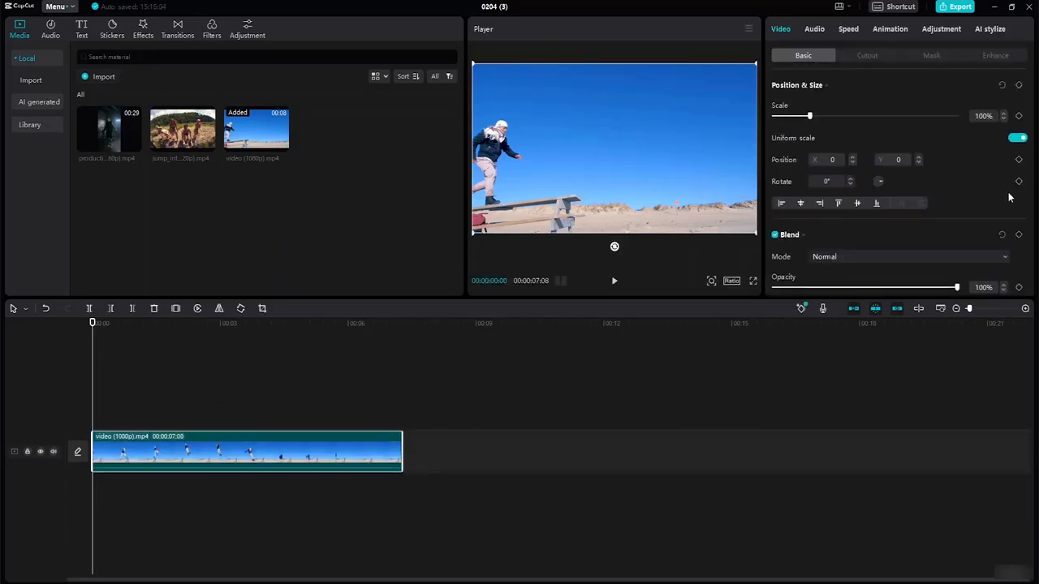
click(731, 281)
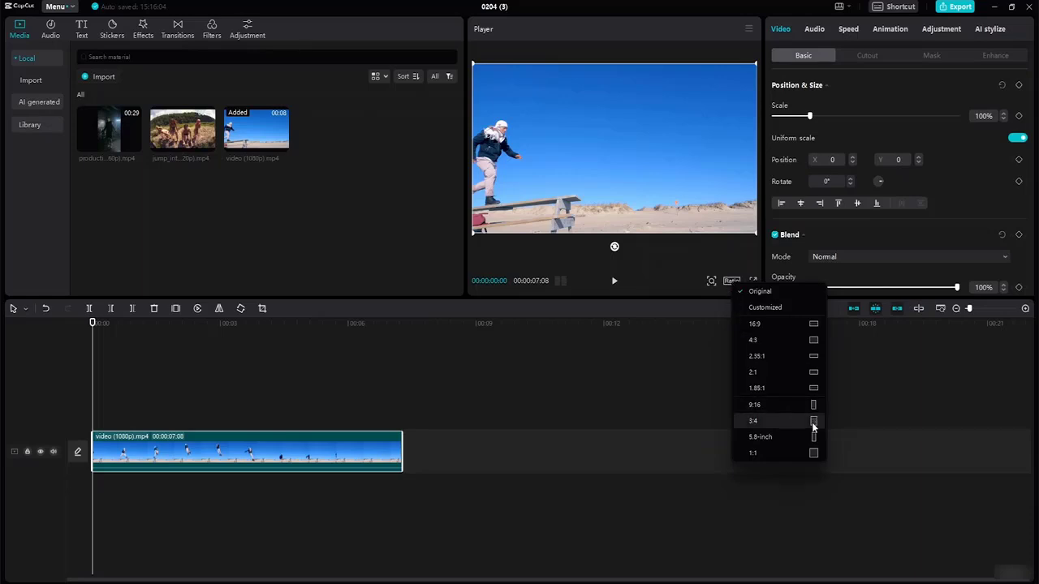
click(808, 453)
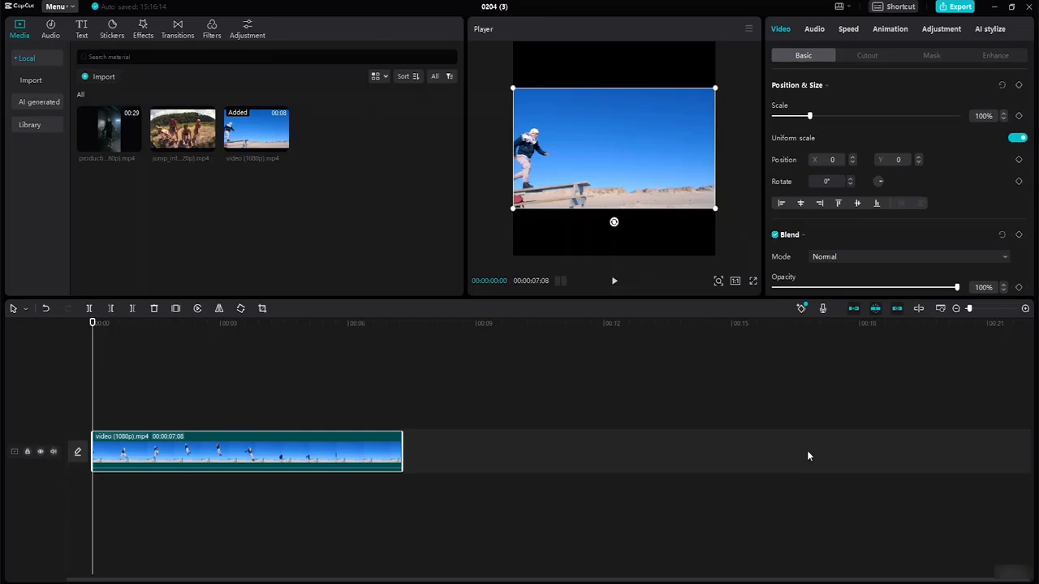
click(732, 282)
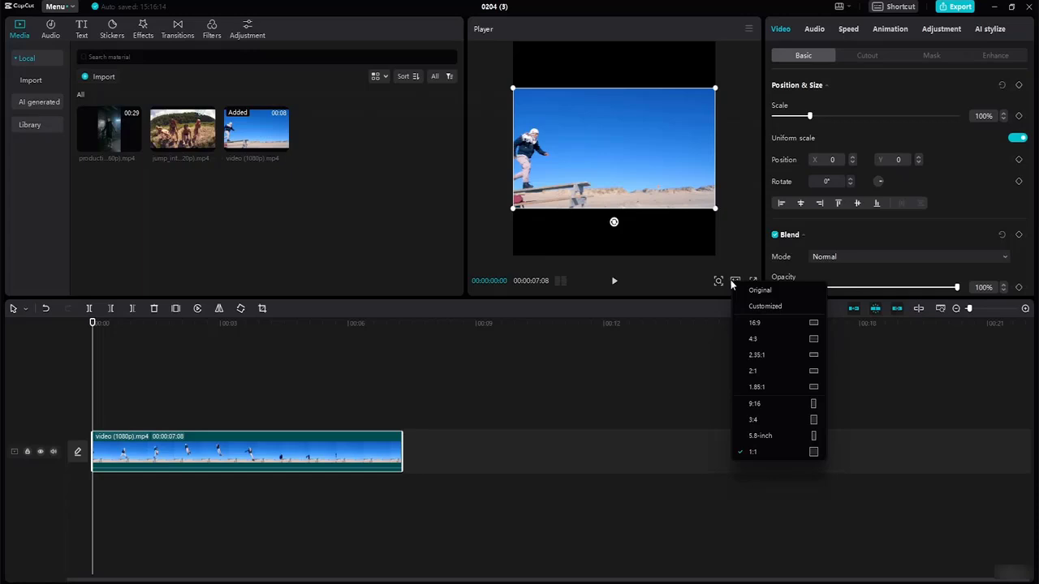
click(778, 418)
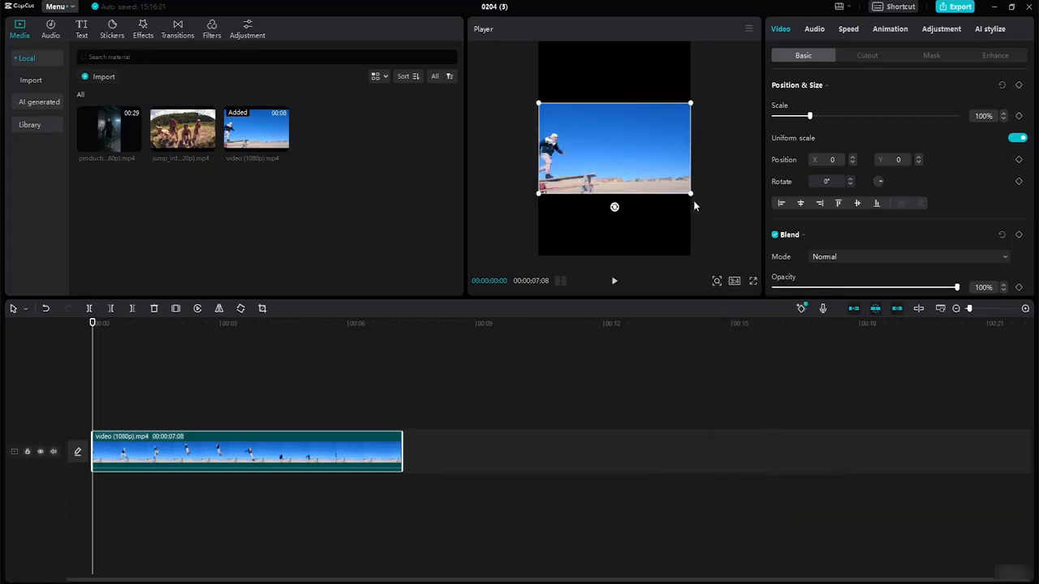
- Scale the clip to about 244% to fill the 3:4 frame and shift it to about X 2070, framing the running man
drag(690, 194, 781, 397)
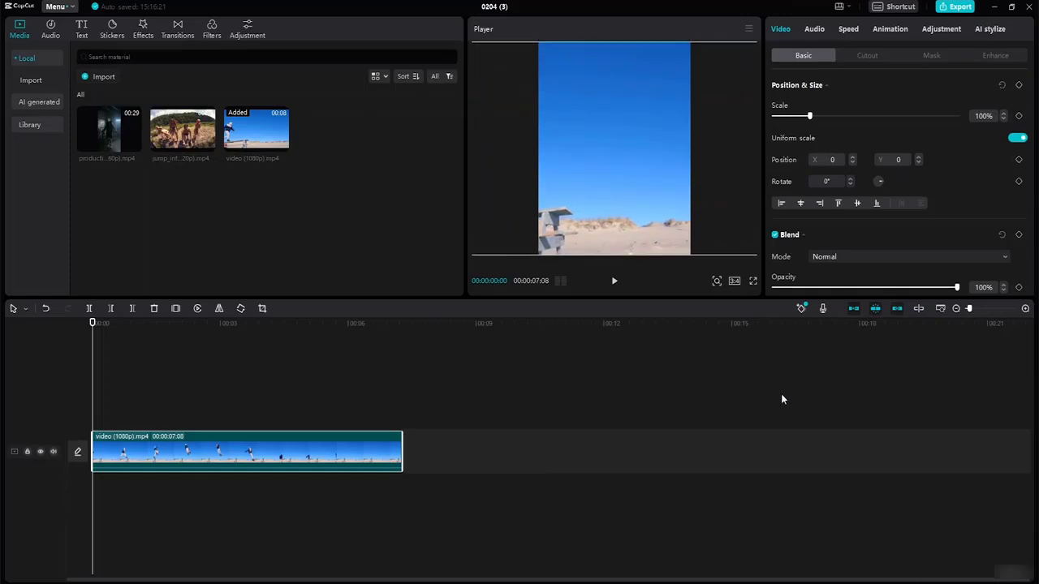
drag(620, 154, 726, 152)
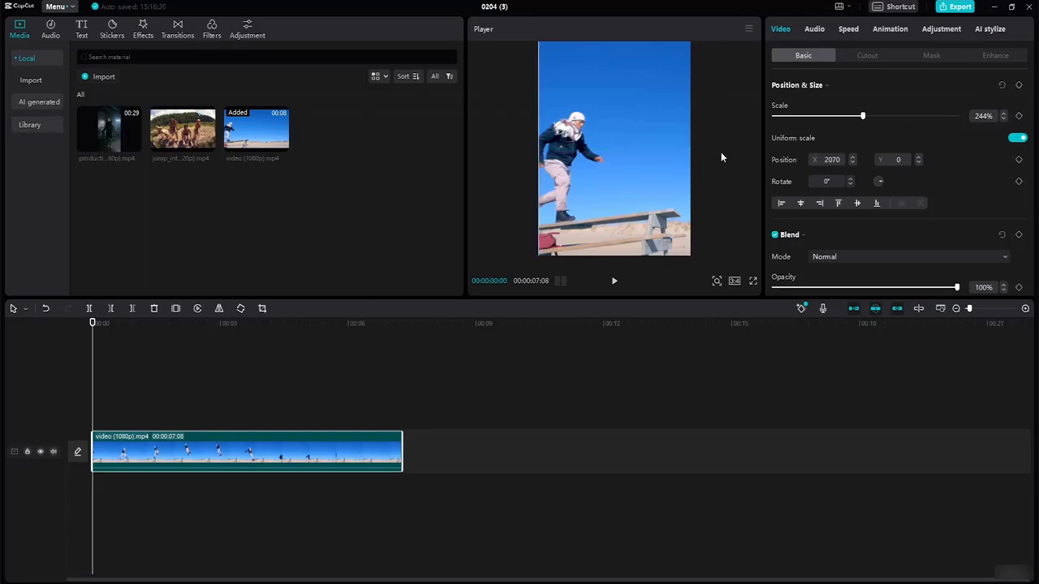
click(614, 282)
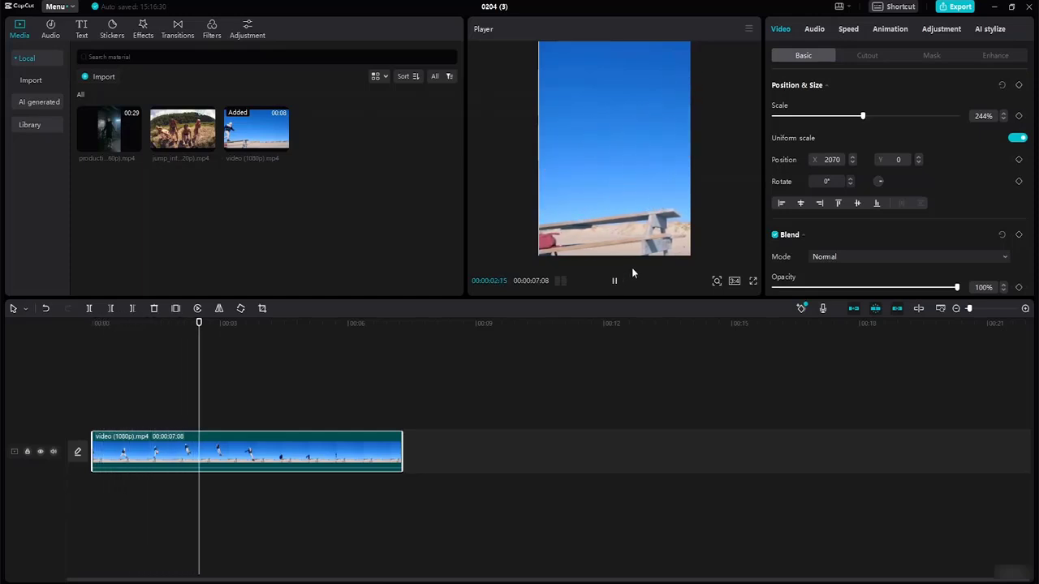
click(614, 280)
drag(212, 325, 44, 306)
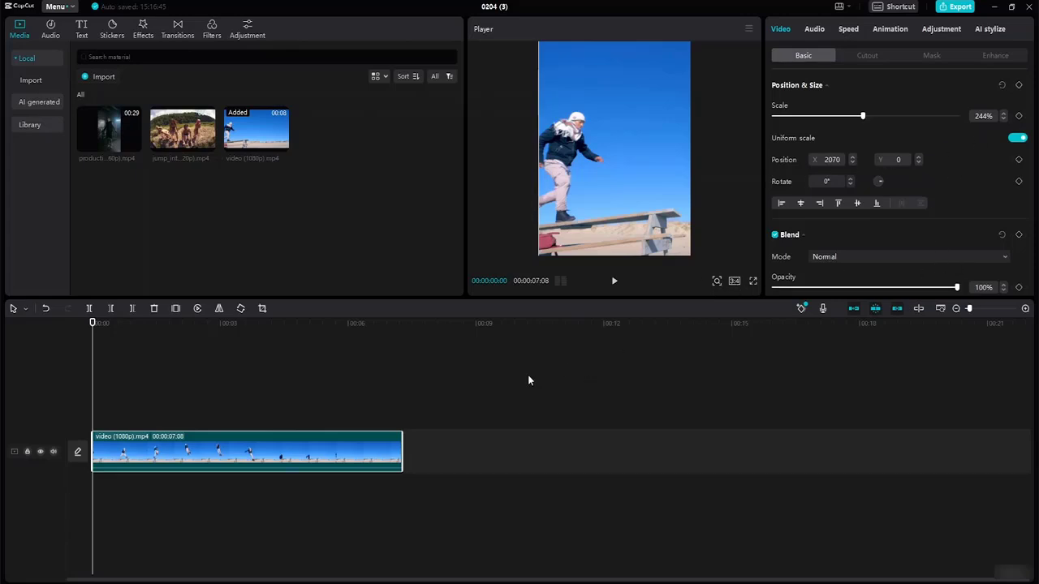
- Add a position keyframe at the clip's start and shift the picture to about X -2051, Y 133 at its end
click(1019, 160)
drag(92, 325, 137, 342)
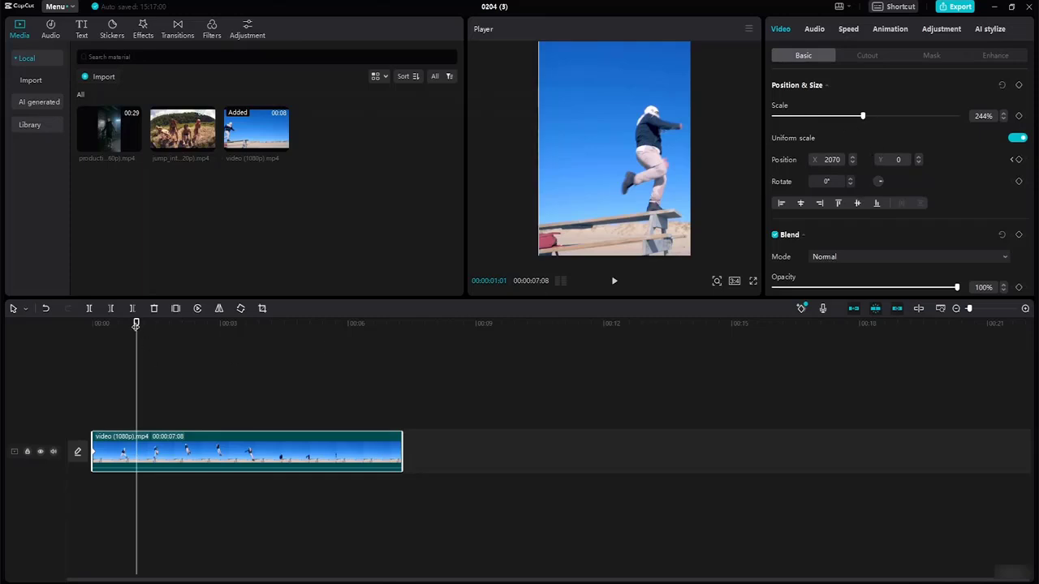
drag(136, 325, 403, 365)
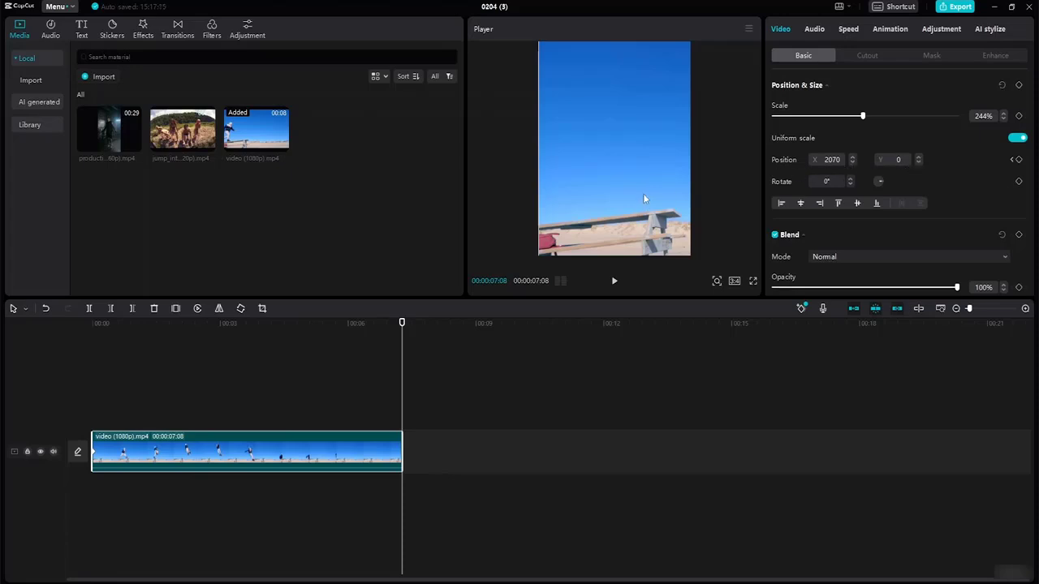
drag(643, 197, 443, 191)
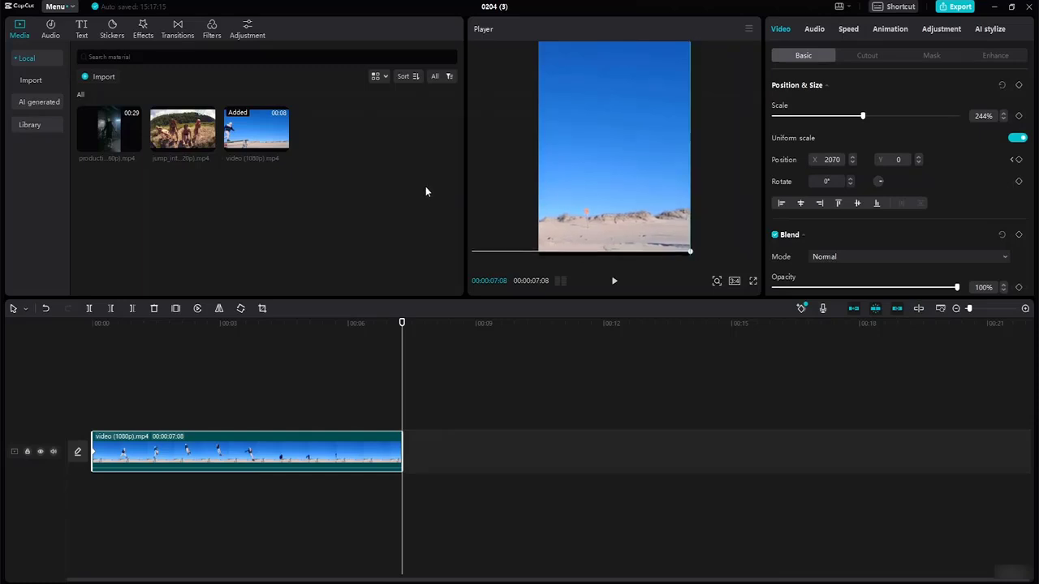
drag(426, 187, 425, 187)
drag(399, 322, 1, 235)
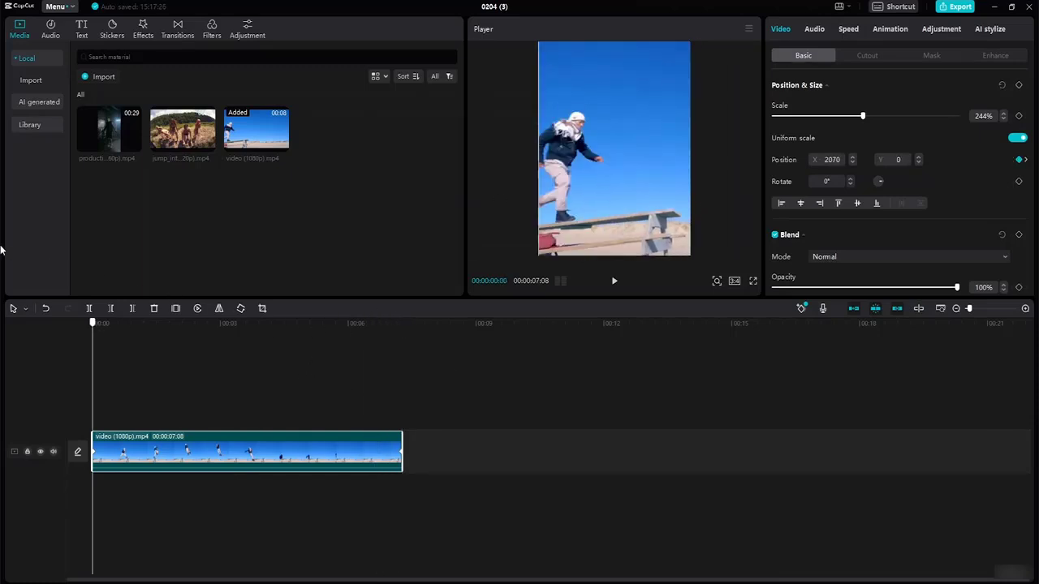
- Play and scrub through the clip to check how the keyframed pan follows the jumping man
key(space)
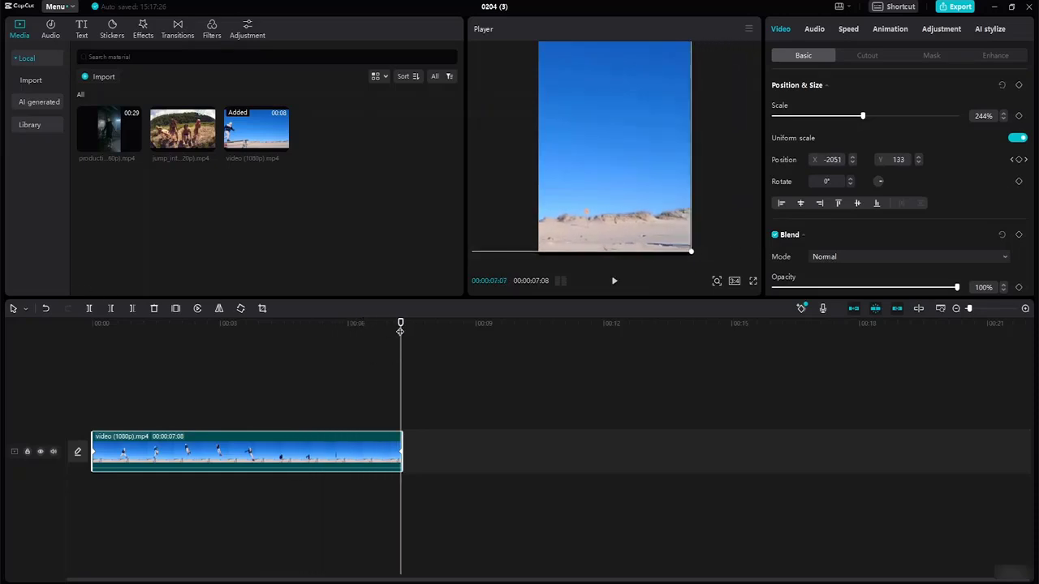
drag(400, 331, 186, 348)
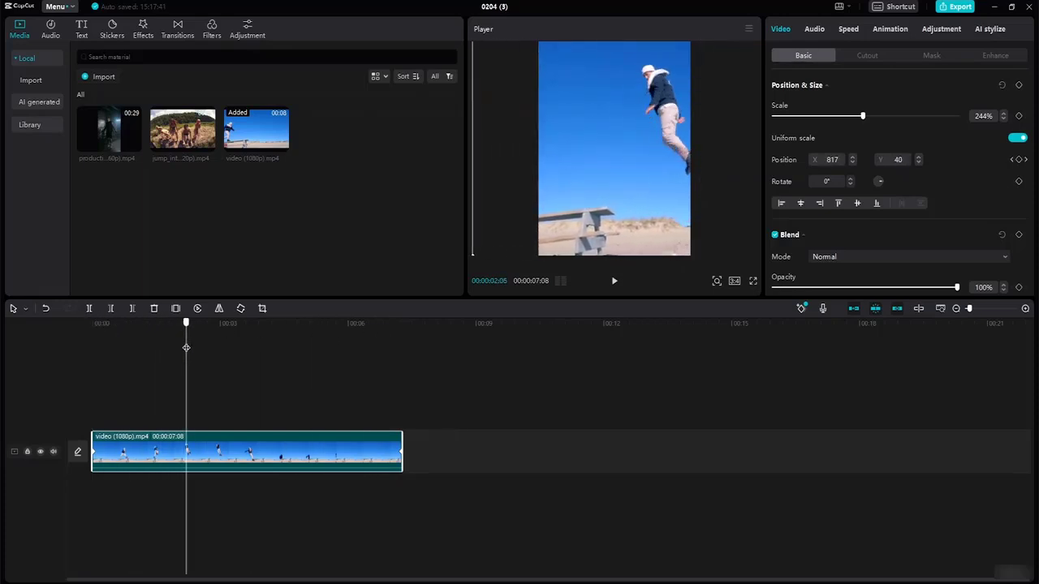
click(241, 393)
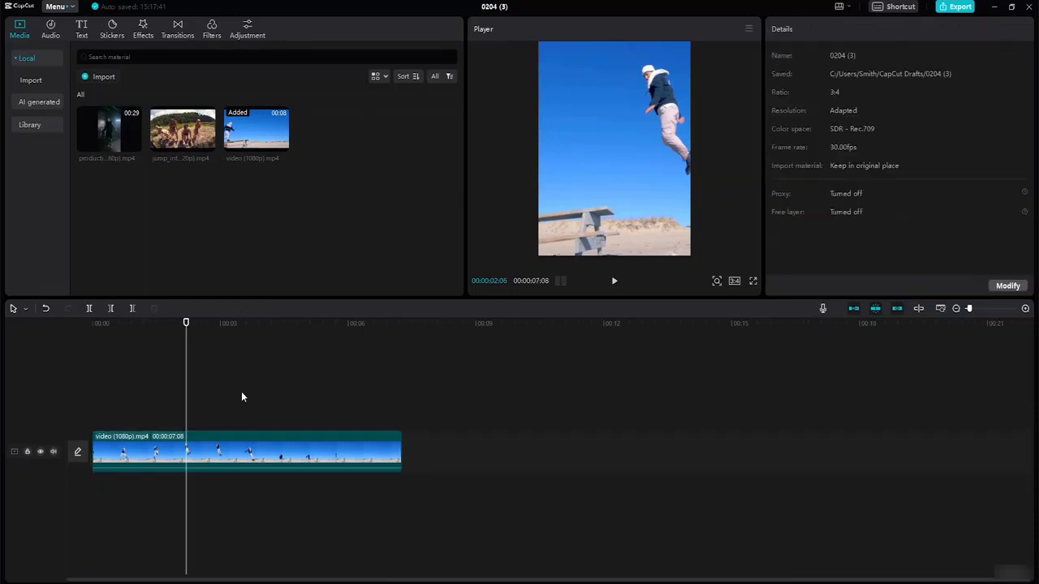
click(174, 452)
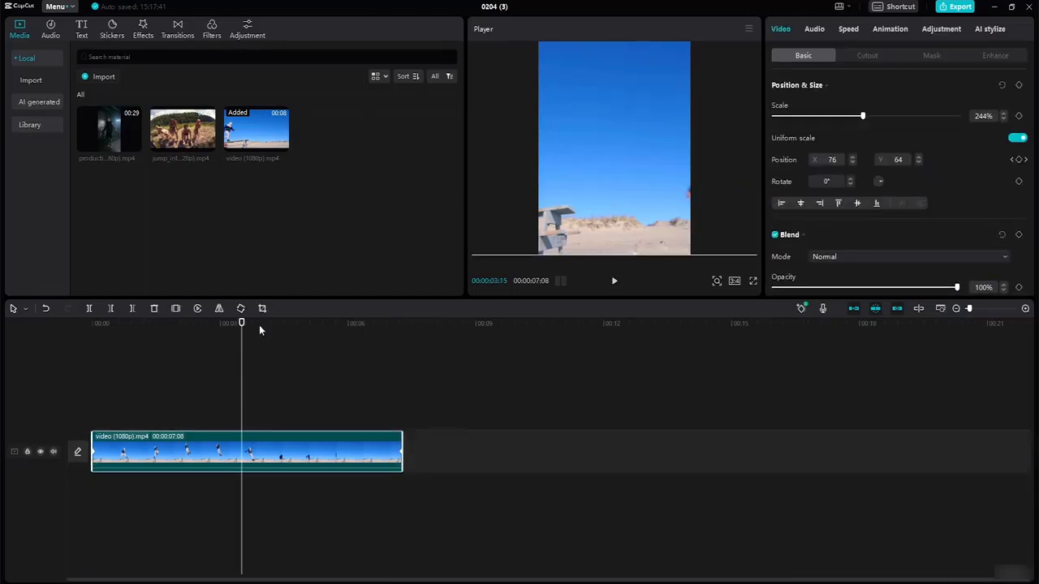
drag(242, 325, 65, 284)
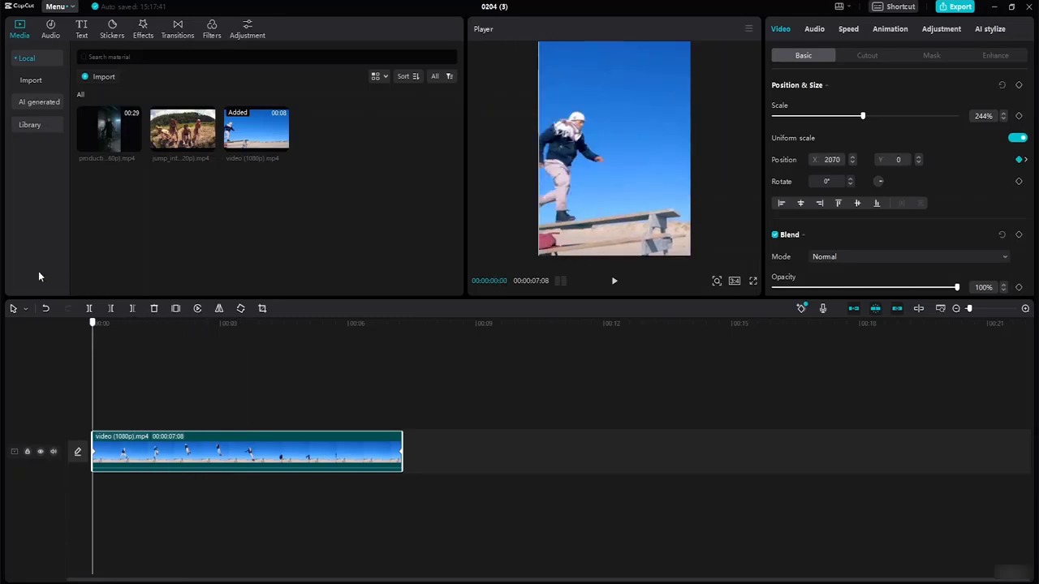
- Split the clip at 00:00:01:20 and 00:00:02:21 to isolate the mid-air jump as its own segment
drag(94, 324, 164, 348)
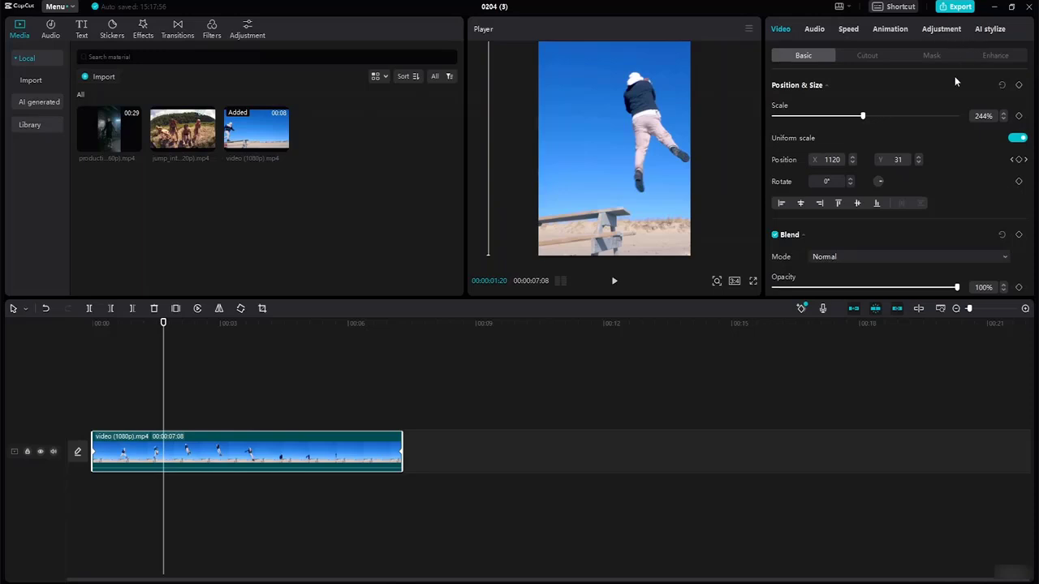
key(ctrl+b)
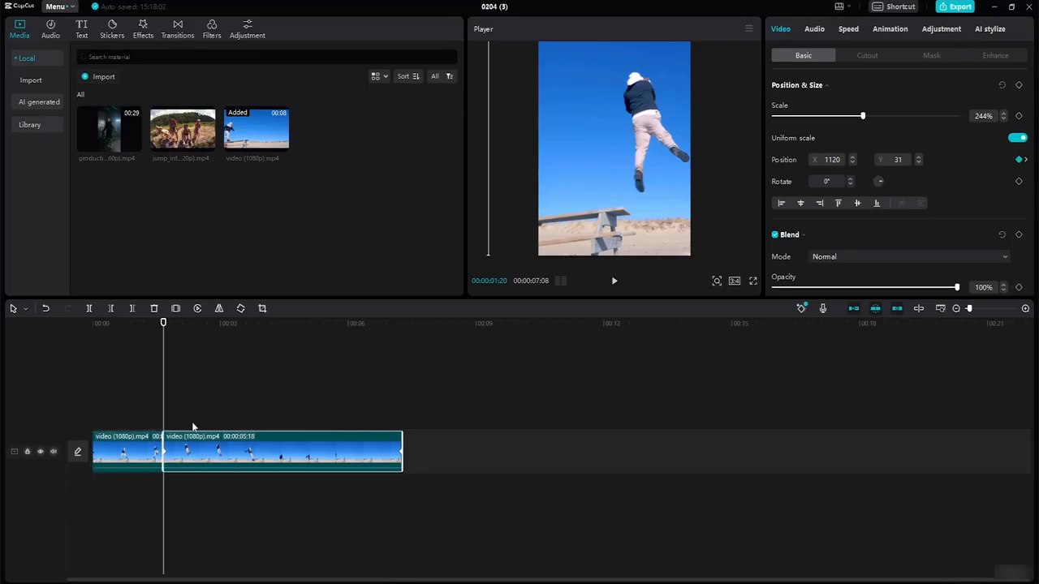
drag(166, 326, 207, 336)
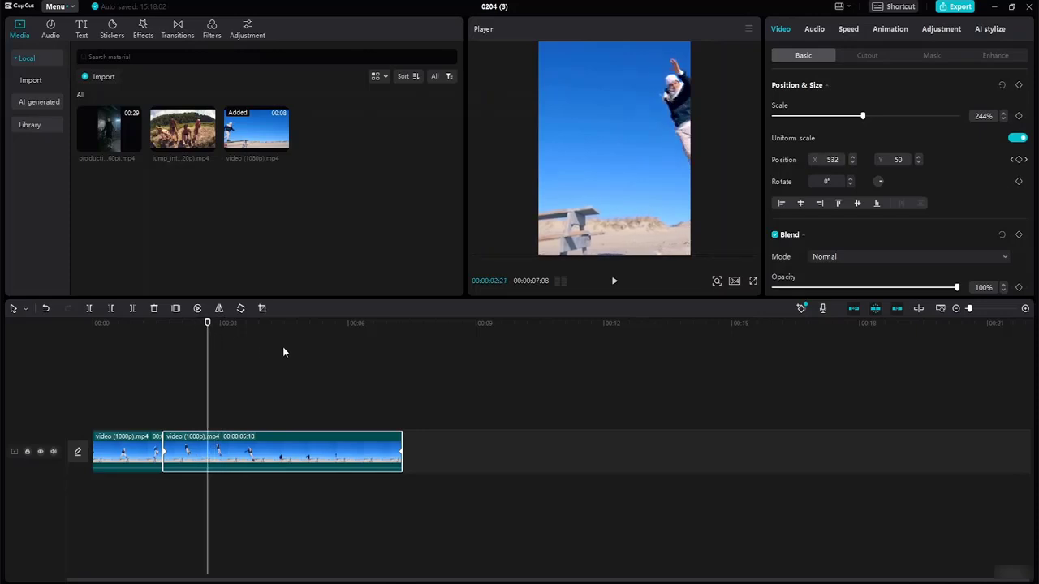
key(ctrl+b)
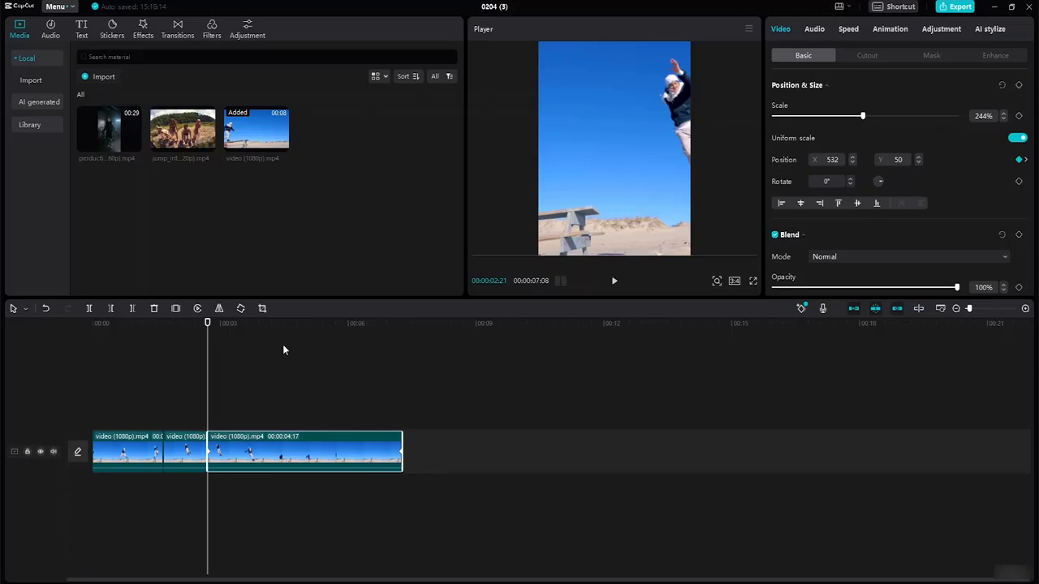
click(184, 447)
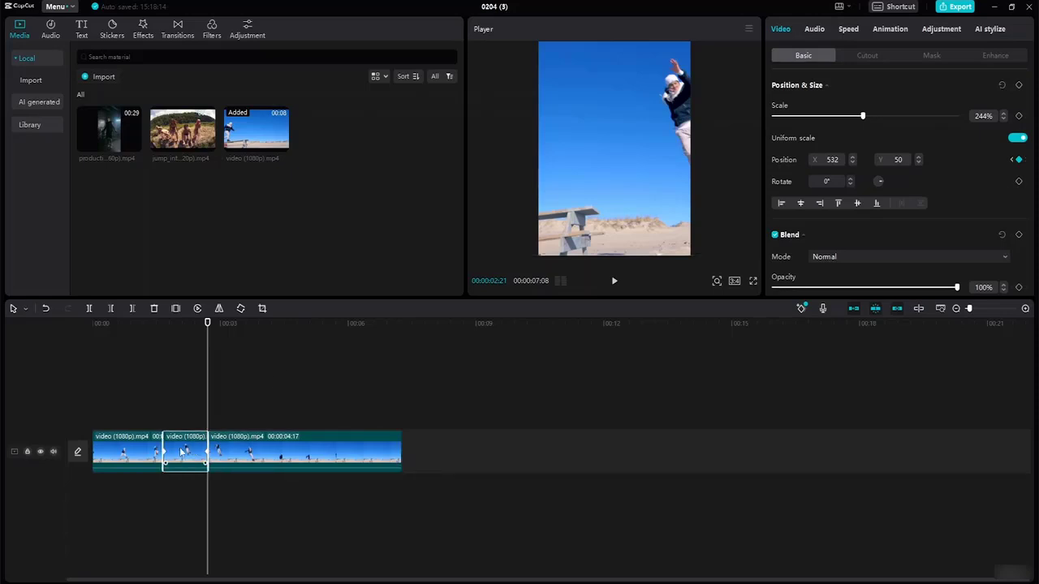
click(124, 455)
click(185, 452)
- Play the split sequence from the start to review the jump
drag(208, 328, 60, 309)
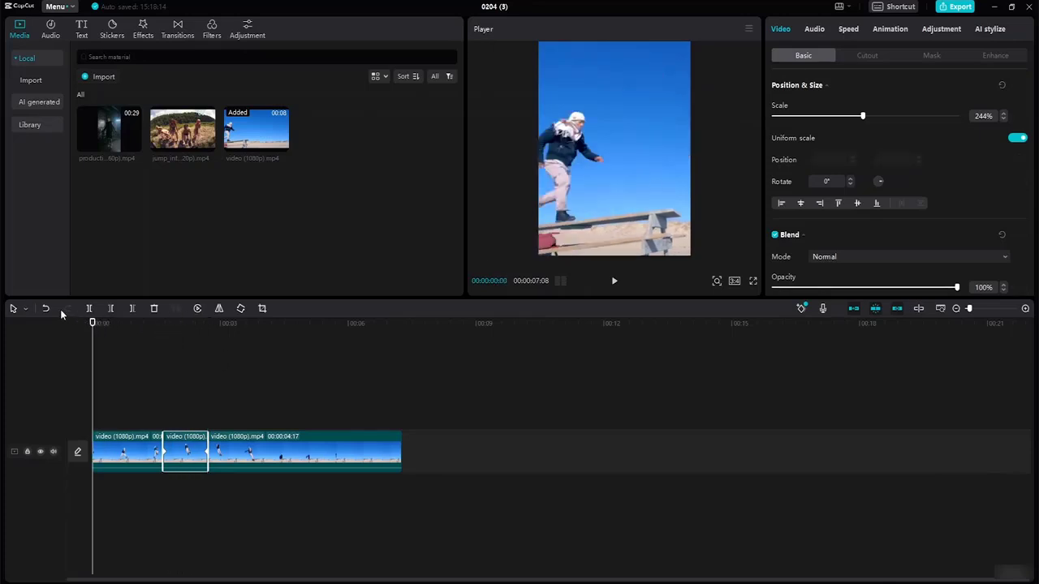
key(space)
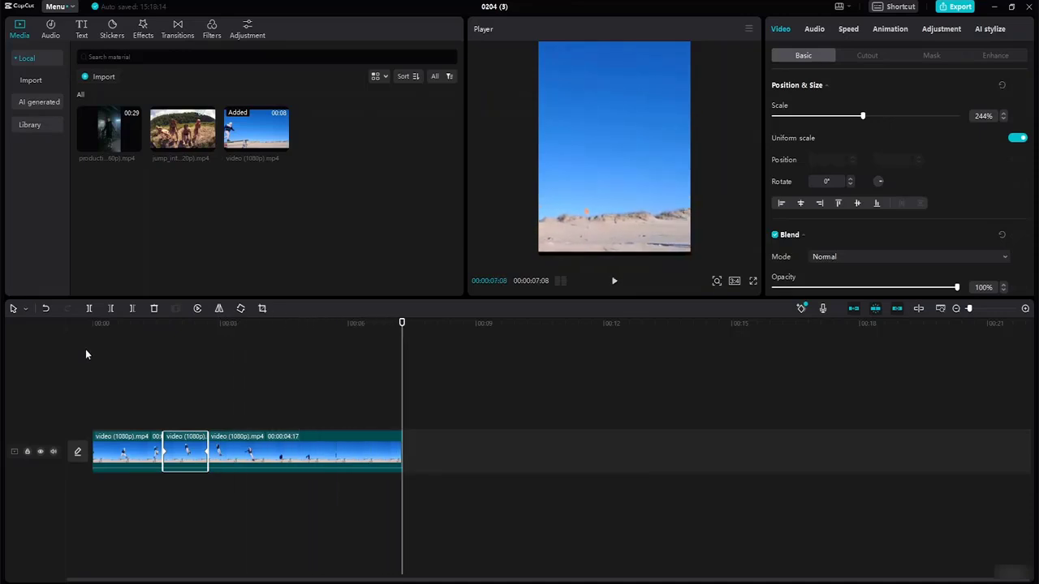
key(space)
key(space)
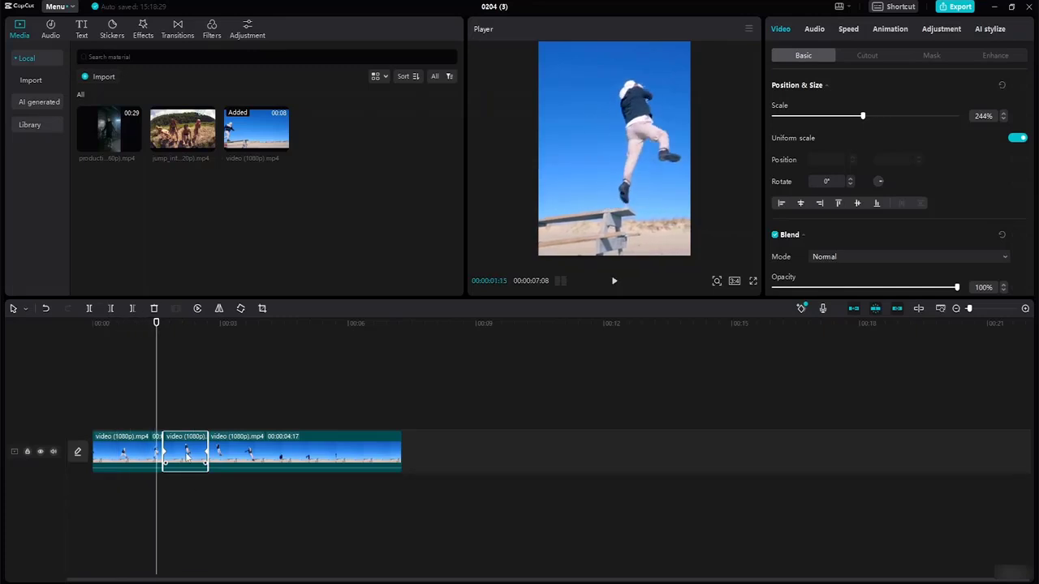
- Duplicate the short jump segment and insert the copy on the main track directly after the original
right_click(181, 453)
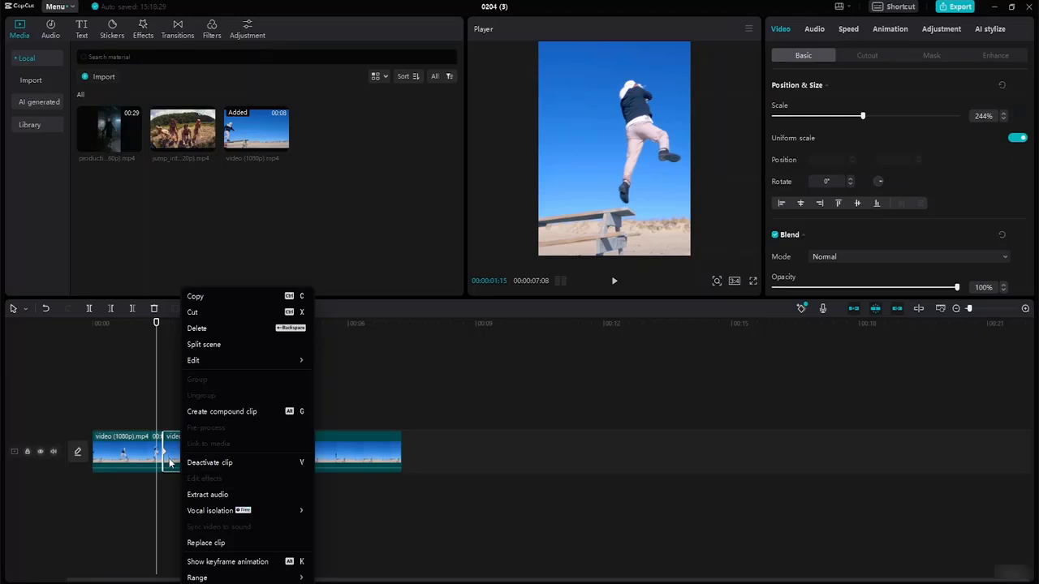
click(218, 295)
click(187, 410)
click(185, 425)
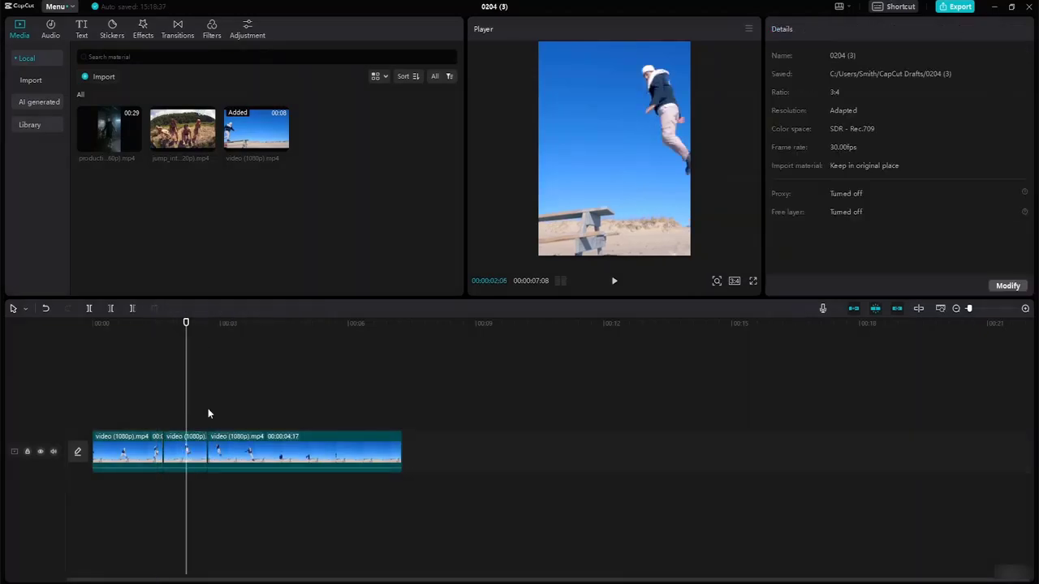
right_click(210, 413)
click(213, 401)
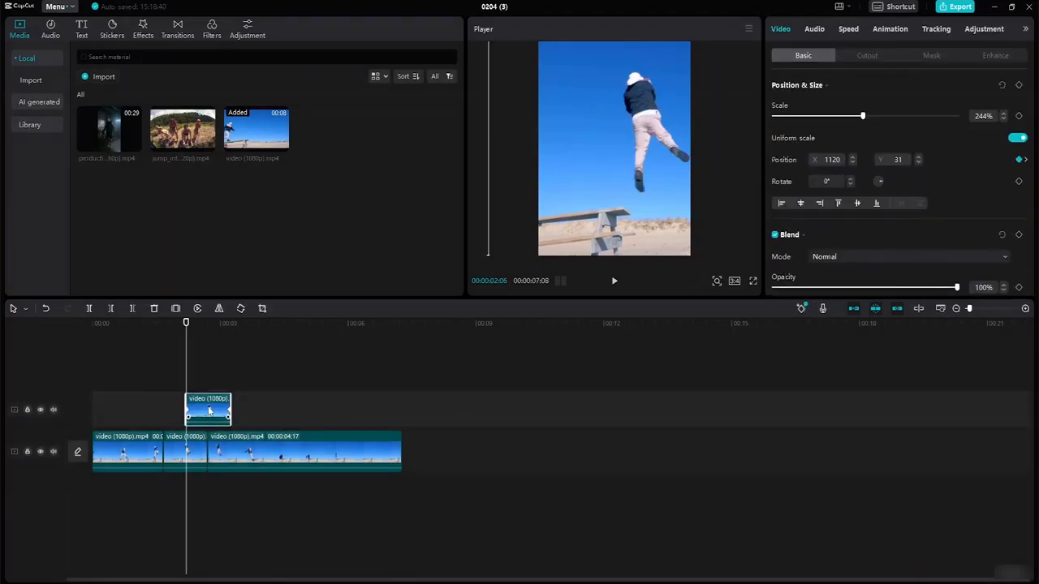
drag(209, 410, 229, 453)
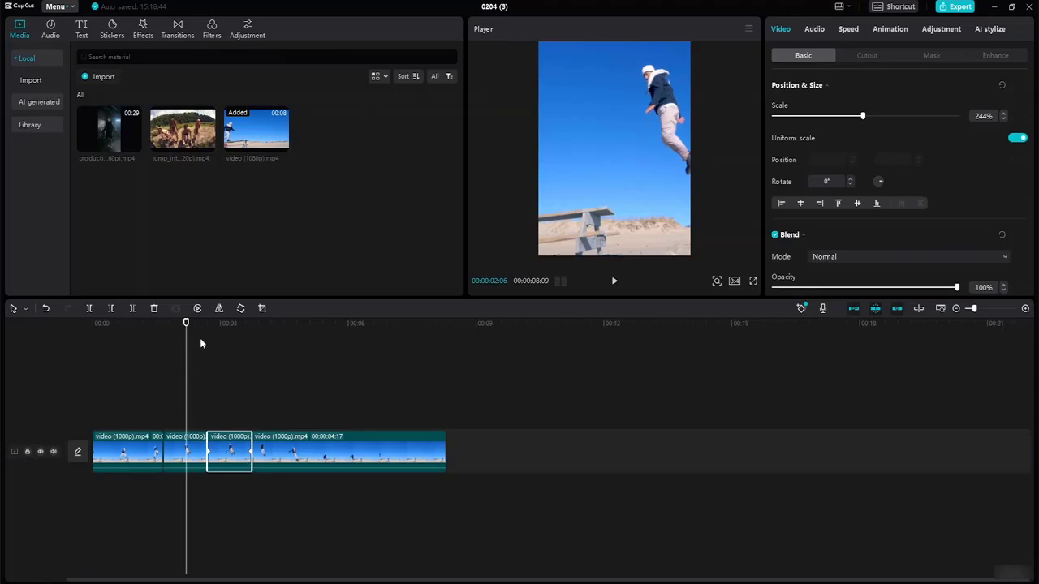
drag(186, 324, 111, 323)
key(space)
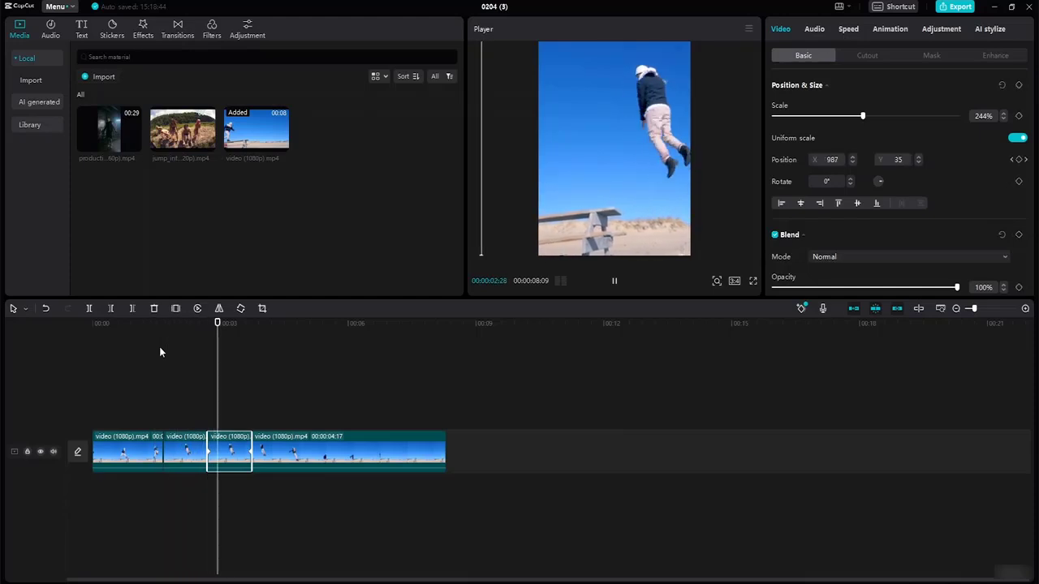
key(space)
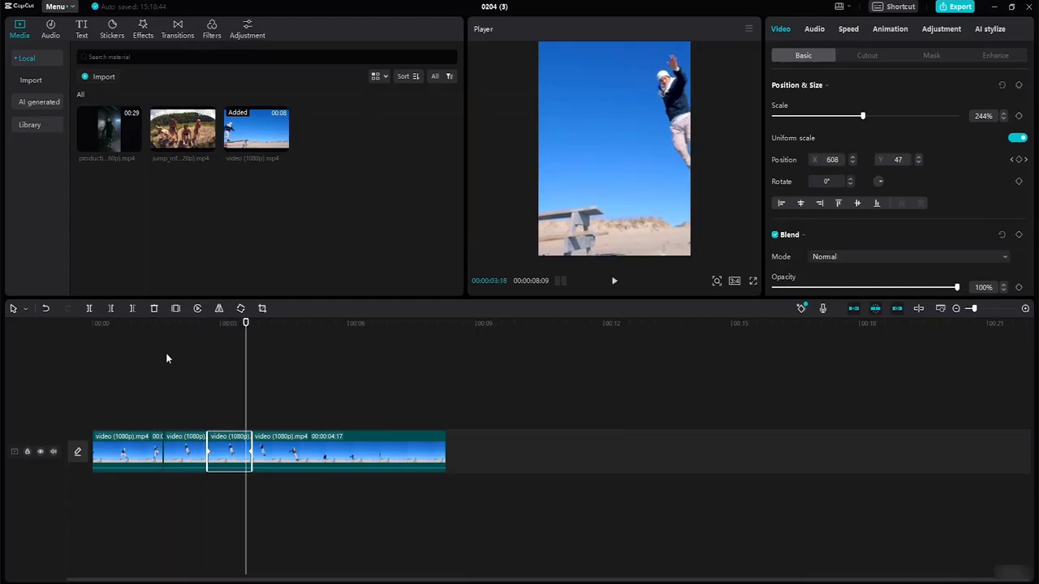
- Reverse the copied jump segment
right_click(232, 449)
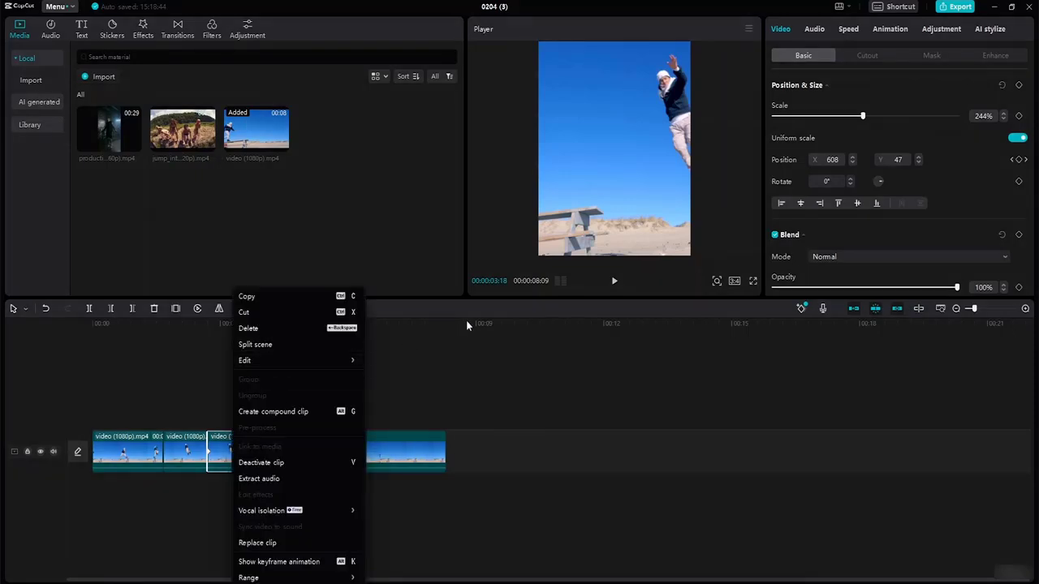
click(395, 401)
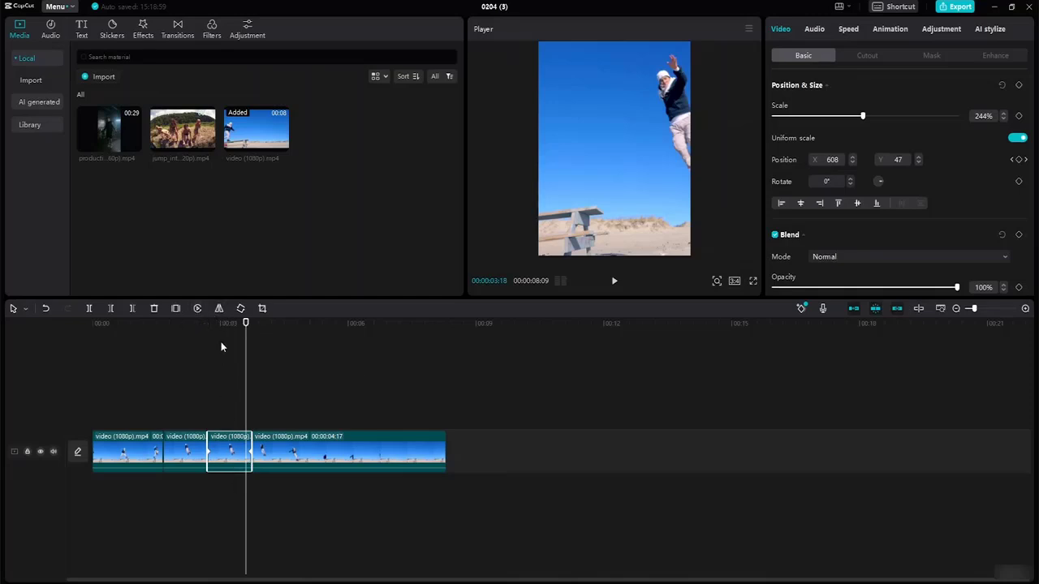
right_click(232, 452)
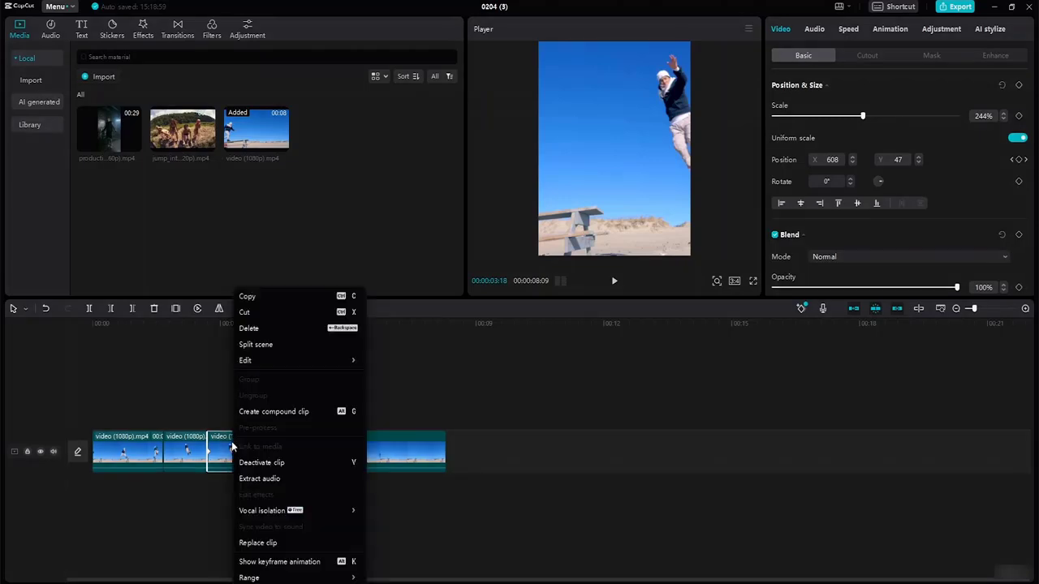
mouse_move(285, 363)
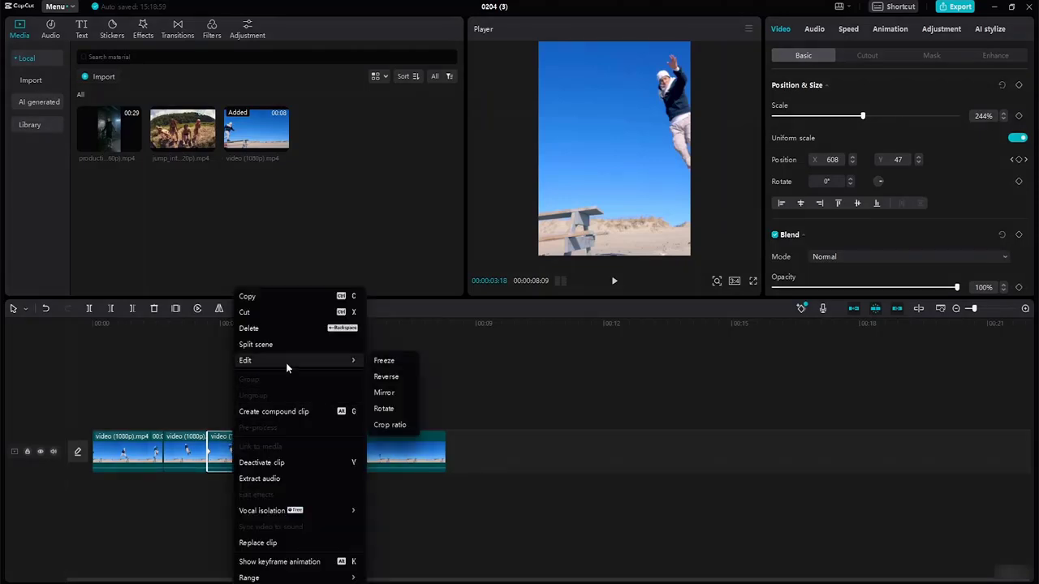
click(385, 378)
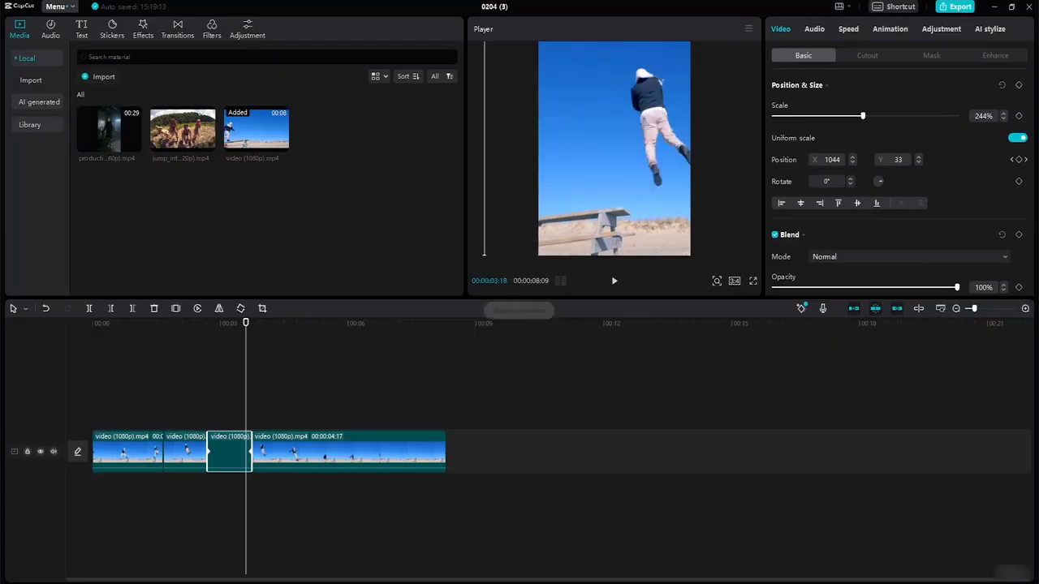
- Play the sequence from about one second in to check the forward and reversed jump segments
drag(248, 338, 133, 328)
key(space)
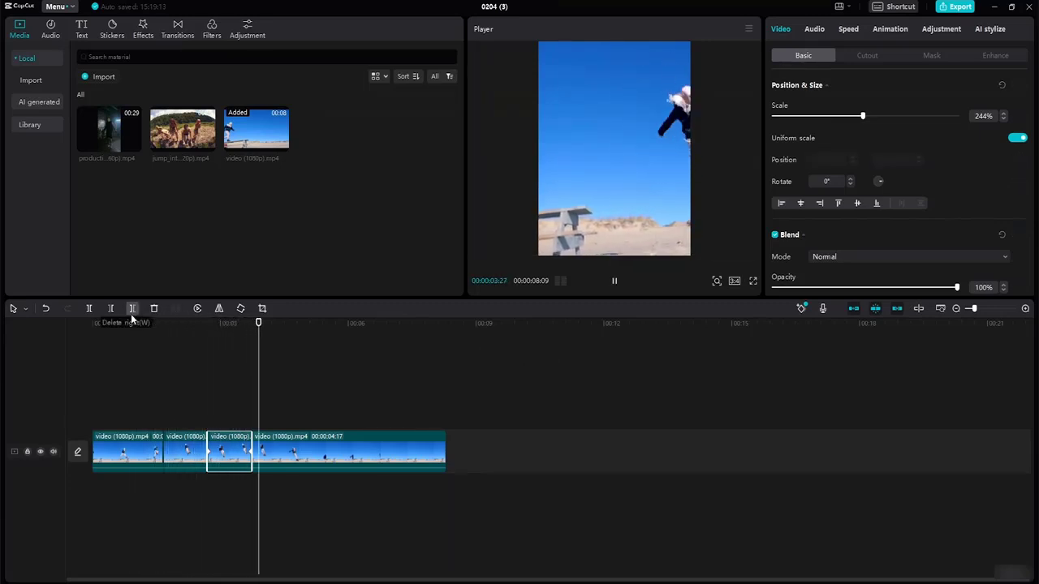
key(space)
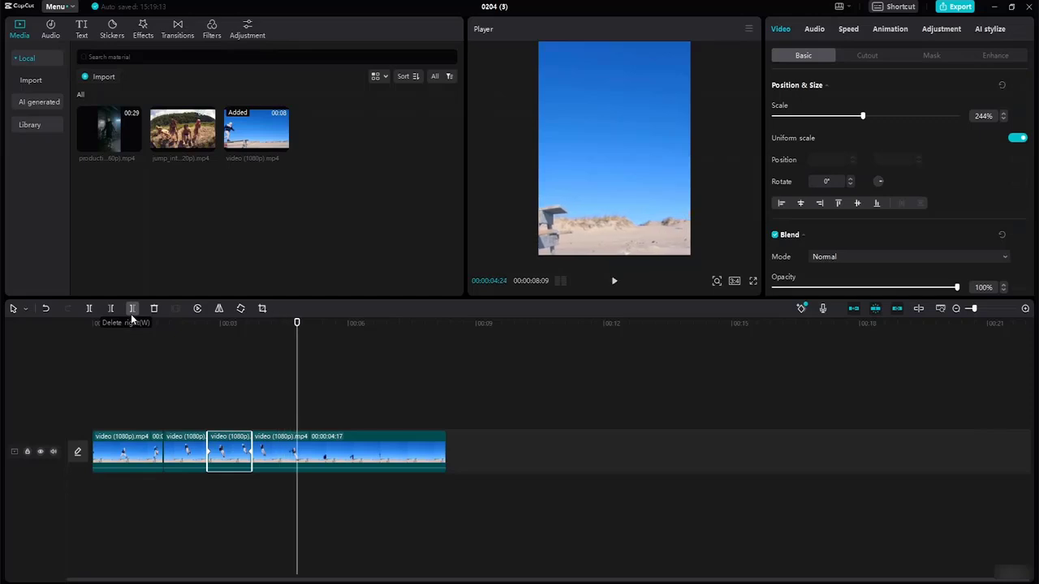
click(281, 456)
click(193, 453)
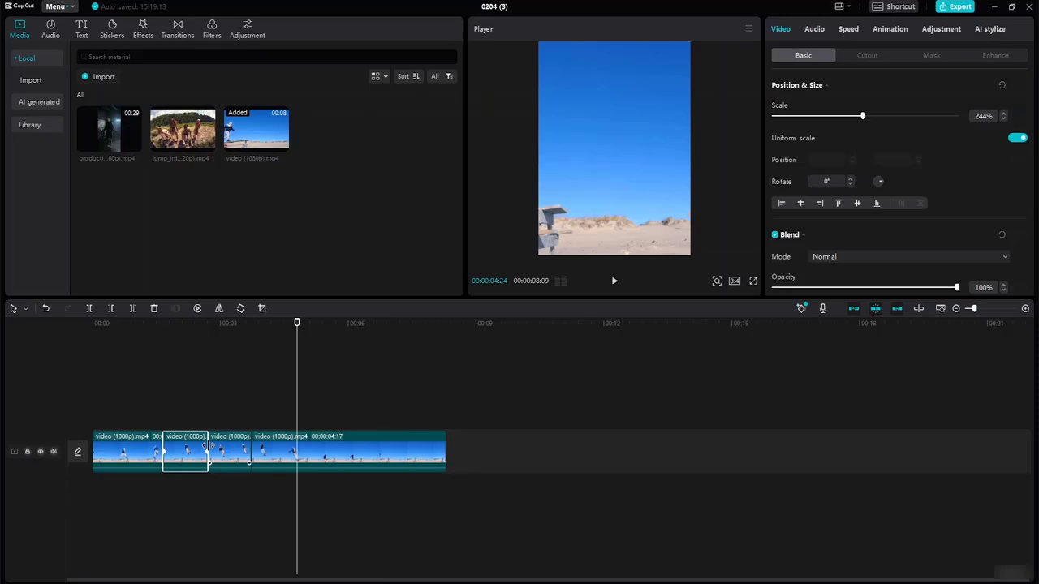
- Try to shorten the first forward jump segment to about 0.6 s and play the sequence across the cut
drag(208, 447, 187, 439)
drag(297, 327, 119, 332)
key(space)
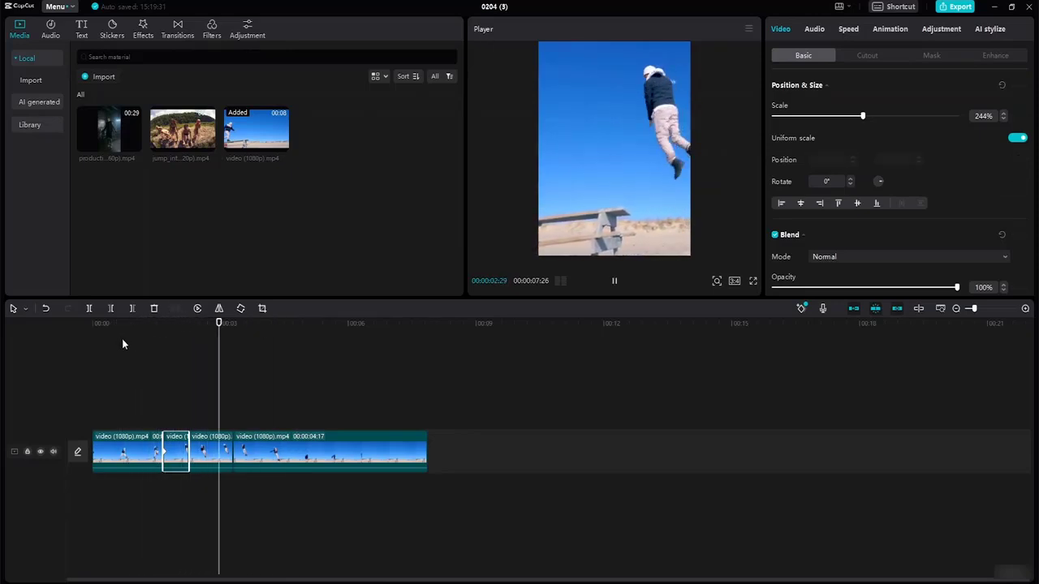
key(space)
- Slow the reversed jump segment down to a speed of 0.7x
click(224, 459)
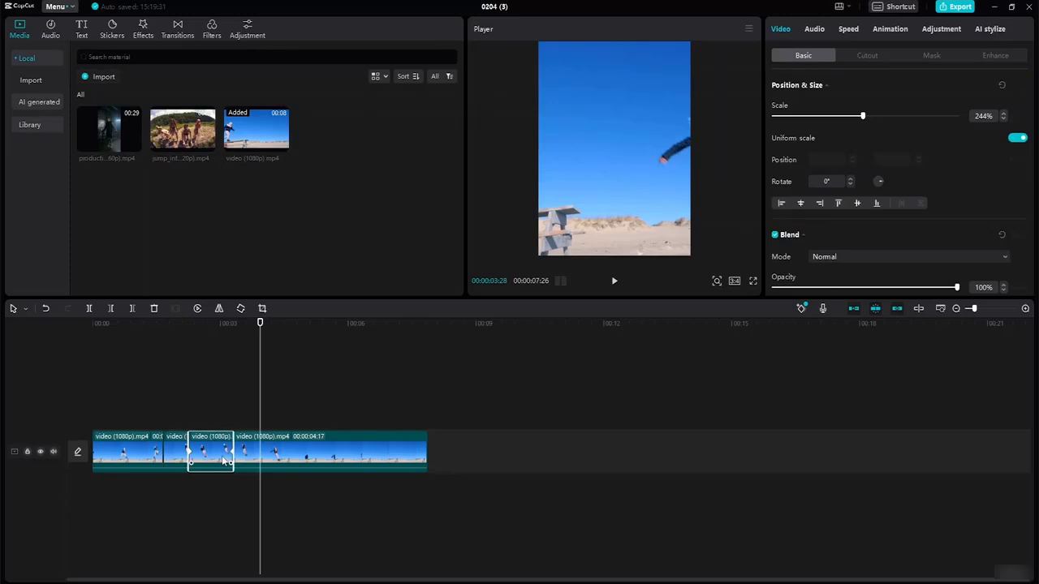
right_click(219, 461)
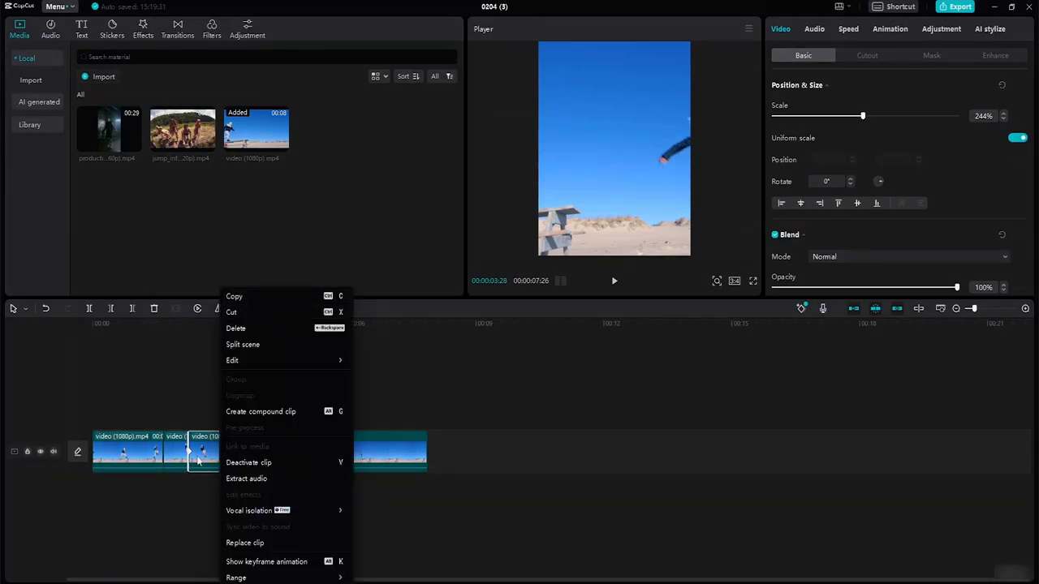
click(201, 459)
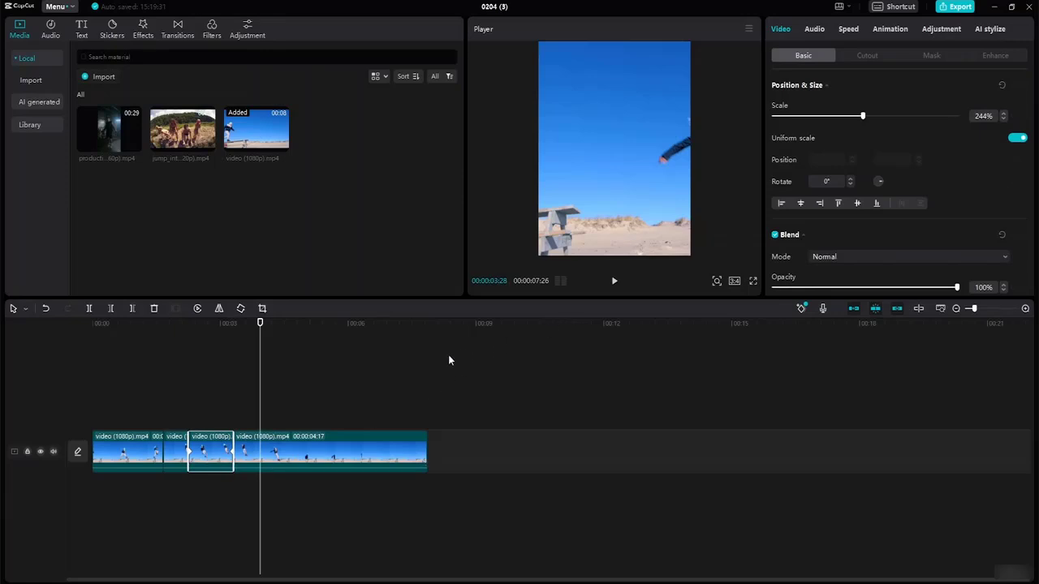
click(848, 29)
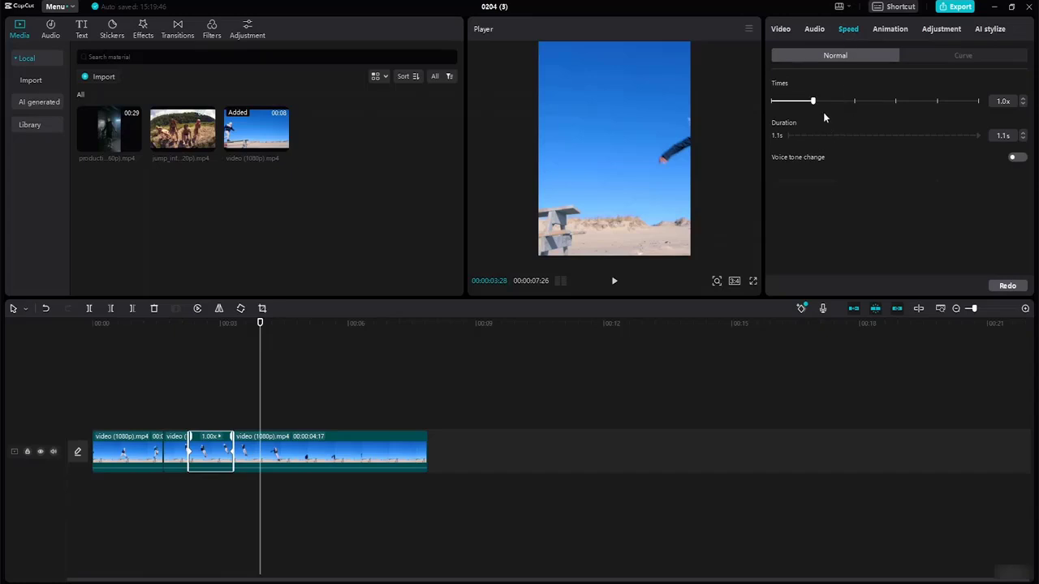
click(1024, 108)
click(1024, 107)
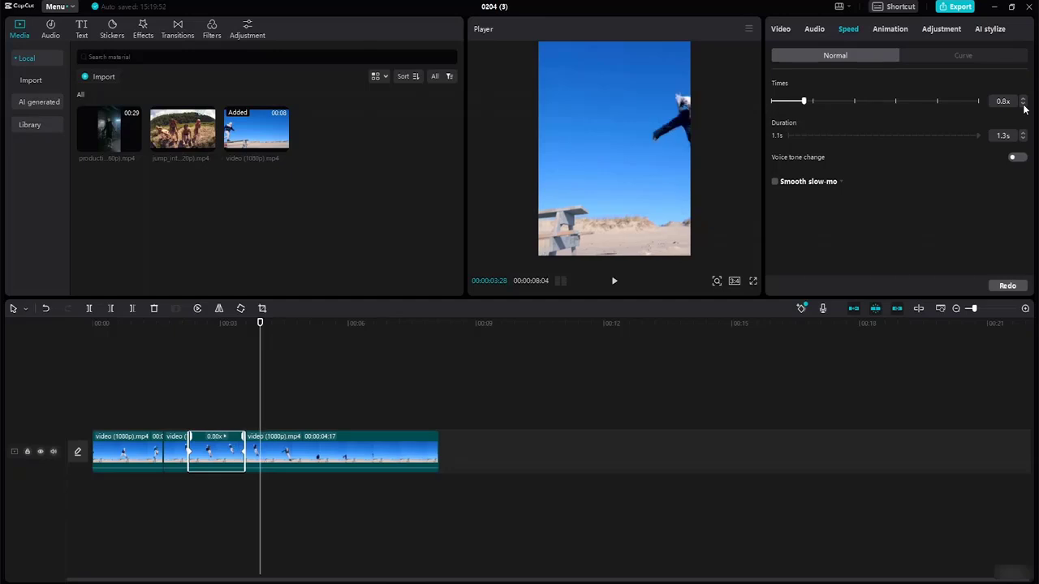
click(1024, 108)
click(1024, 107)
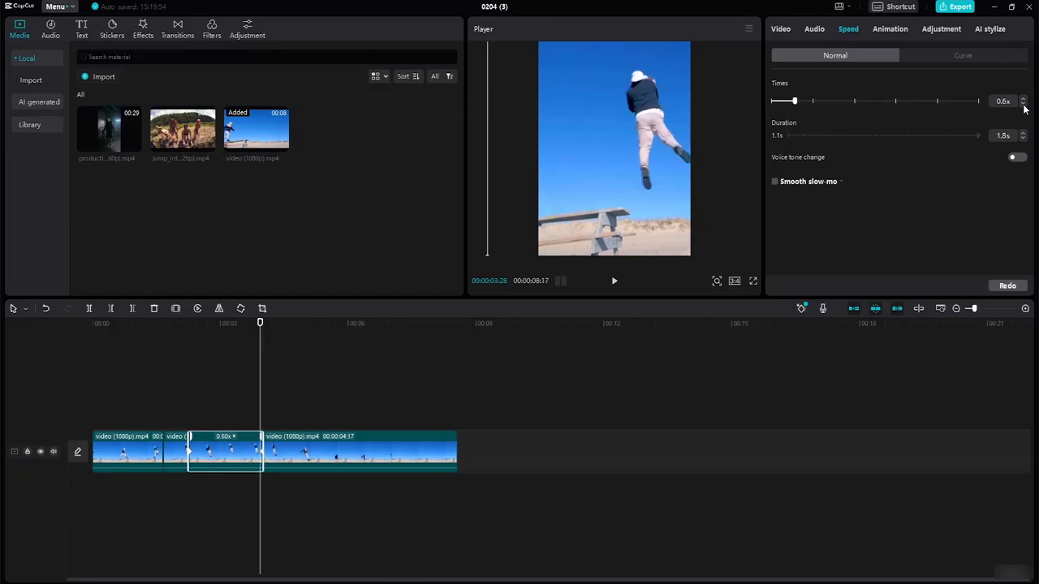
click(1024, 101)
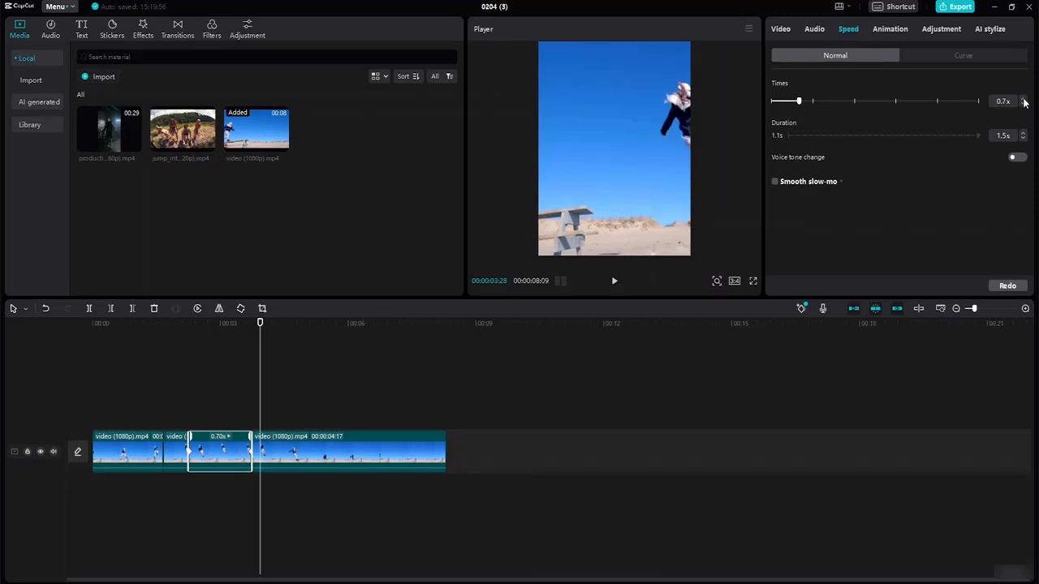
click(1024, 101)
click(1024, 107)
- Play the sequence from the start to review the slowed reverse segment
drag(261, 325, 6, 320)
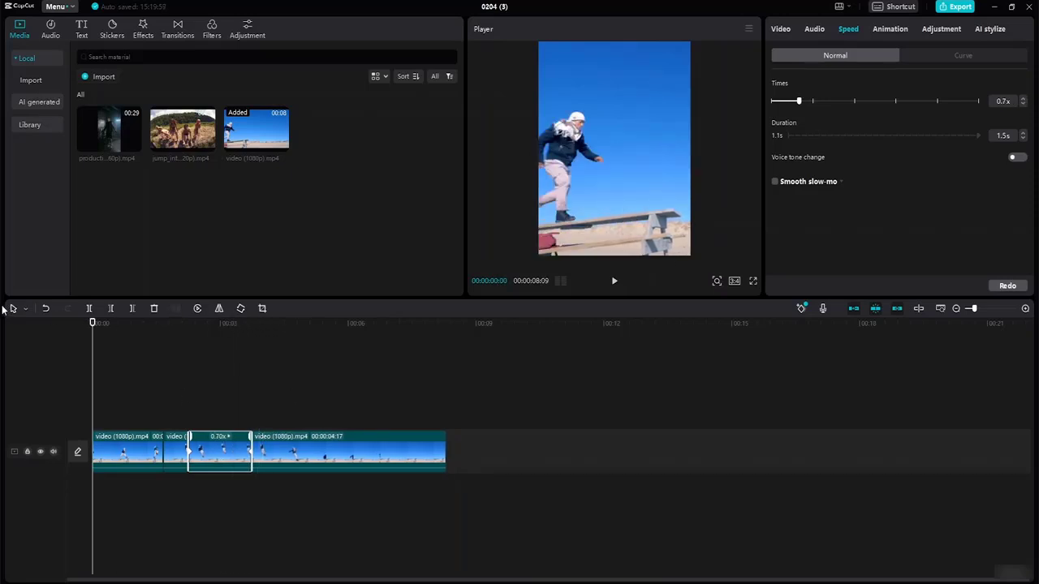
key(space)
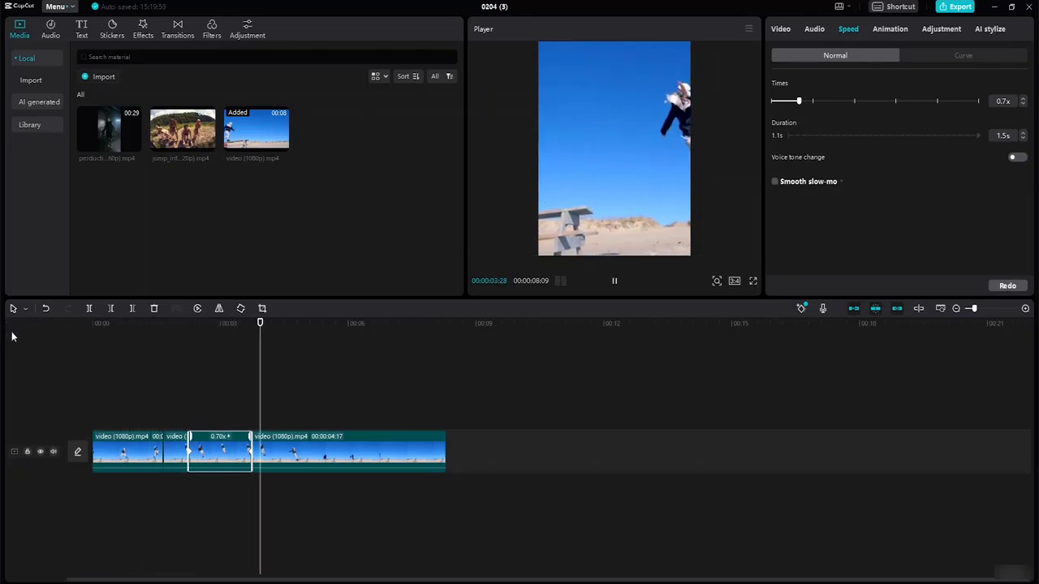
key(space)
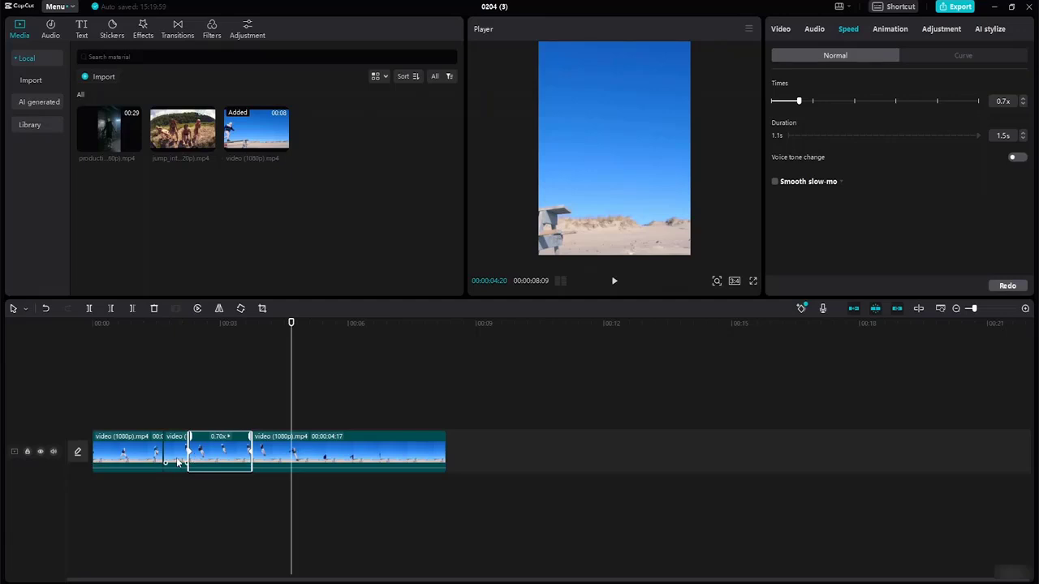
- Extend the end of the first forward jump segment to a duration of 1.1 s and play the sequence from the start
click(178, 461)
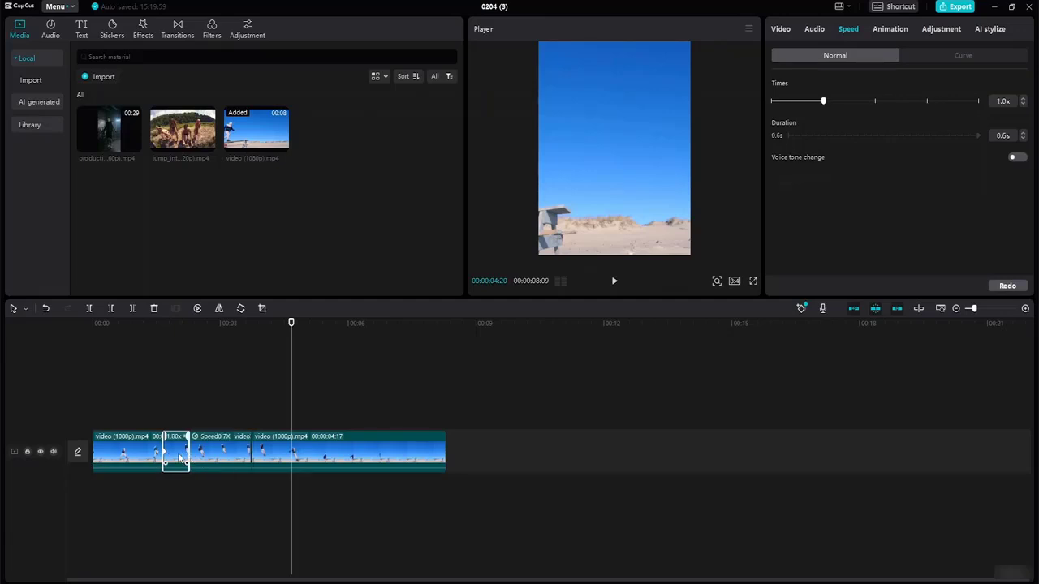
drag(292, 324, 127, 328)
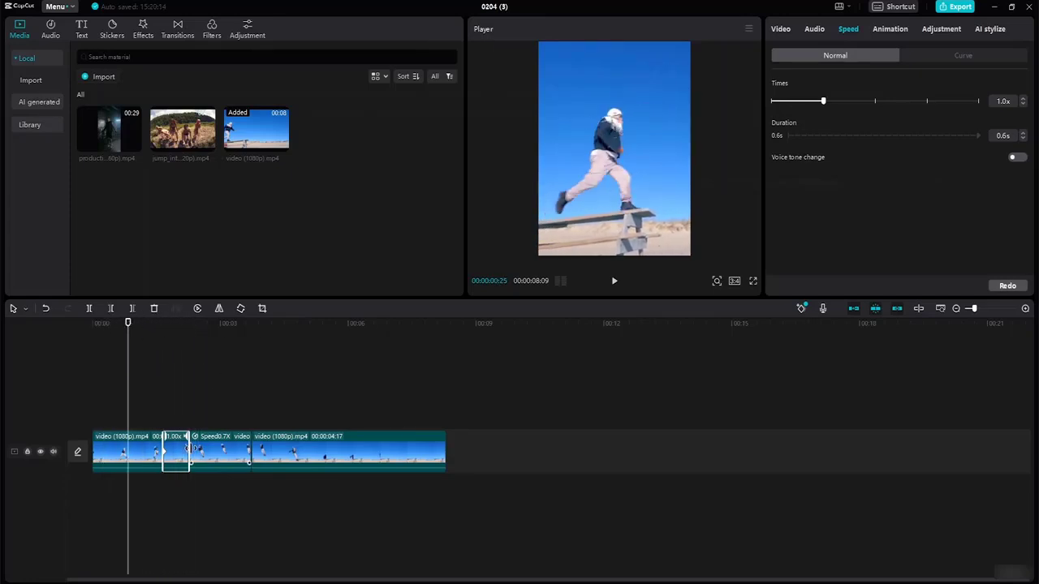
drag(188, 448, 209, 463)
drag(128, 323, 53, 335)
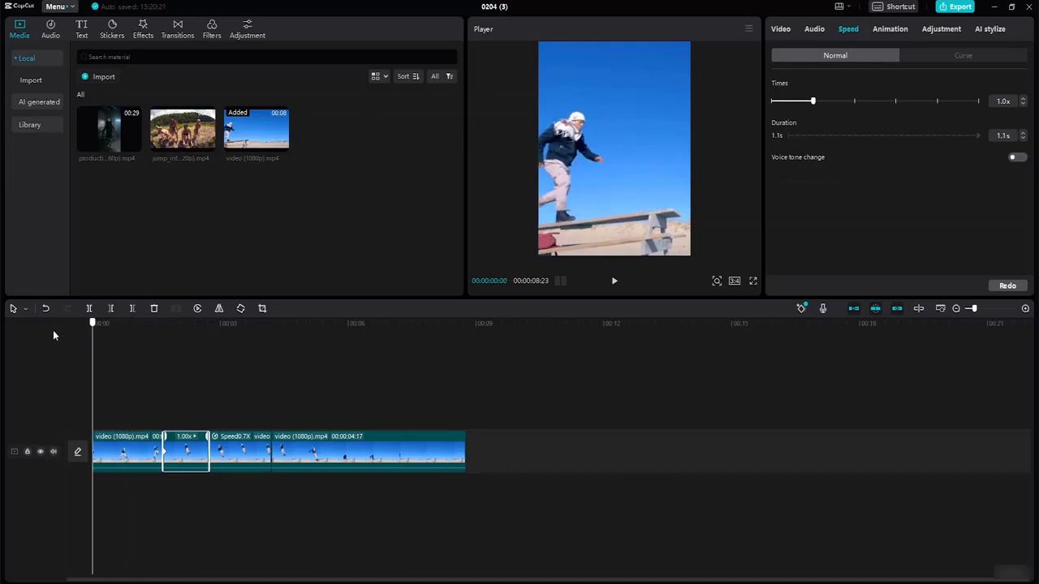
key(space)
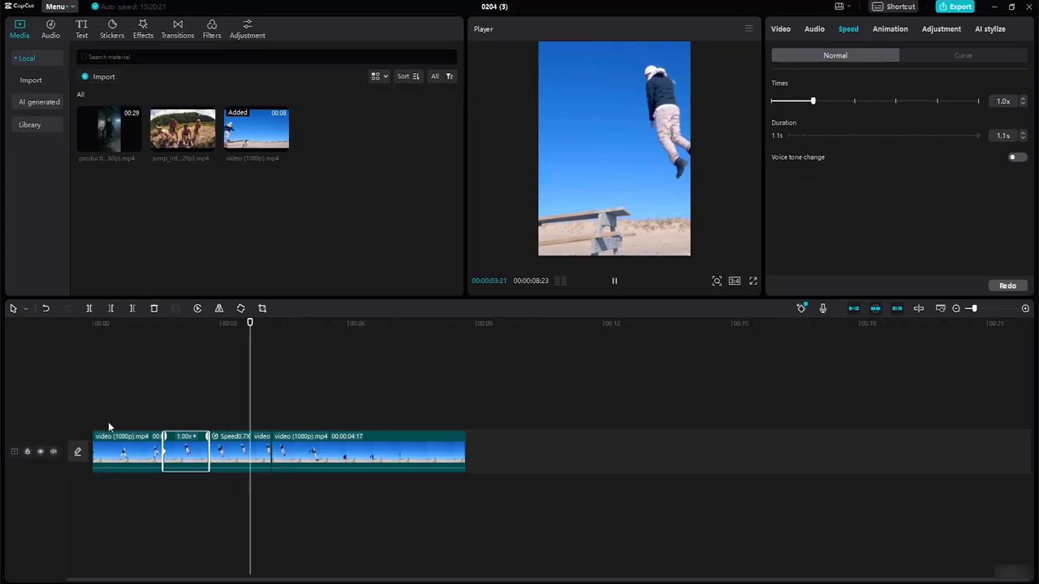
key(space)
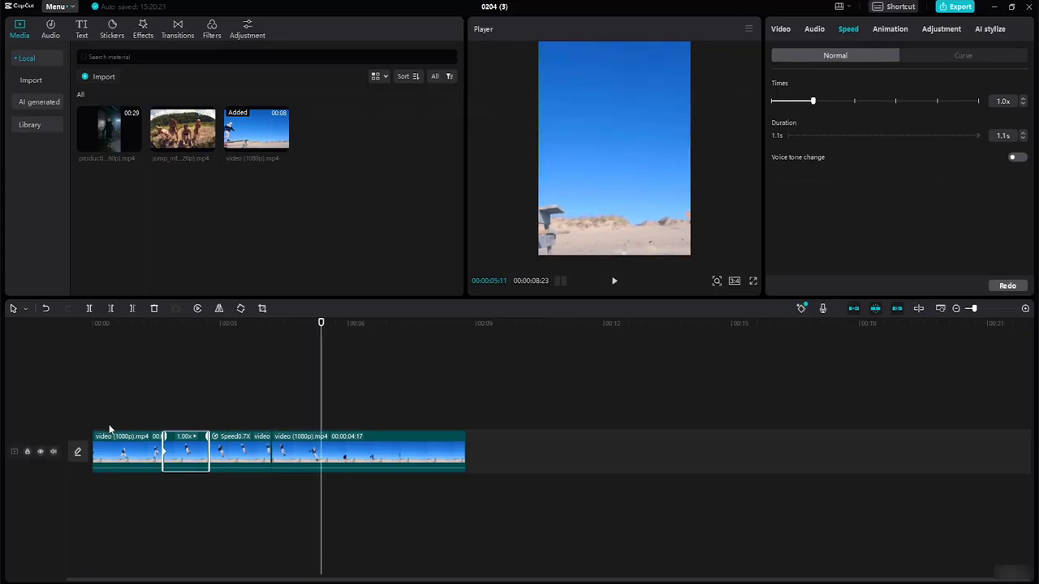
- Duplicate the first forward jump segment and insert the copy on the main track directly after the slowed reverse segment
right_click(193, 456)
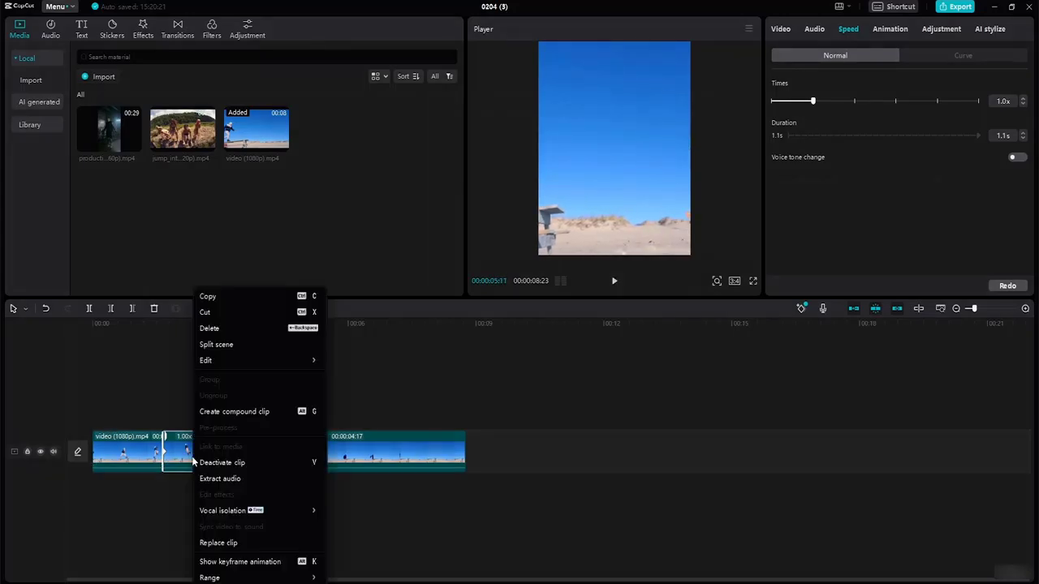
click(219, 301)
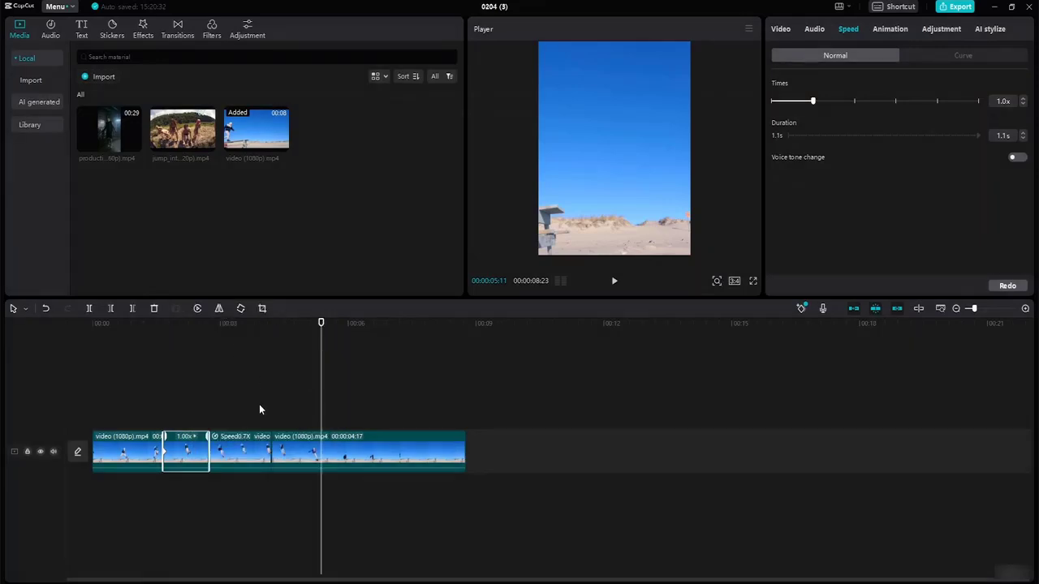
right_click(260, 411)
click(279, 422)
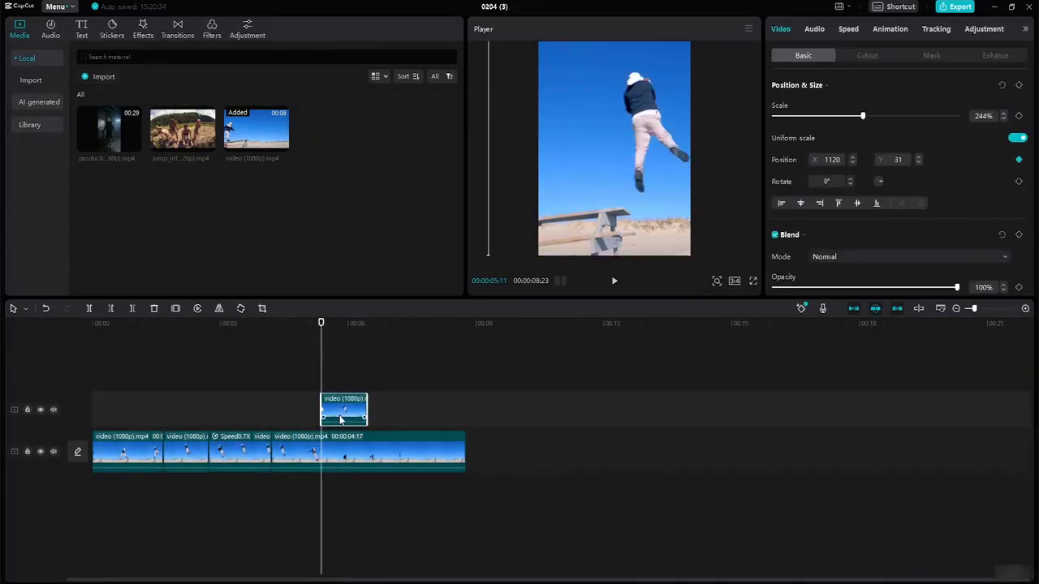
drag(341, 419, 297, 461)
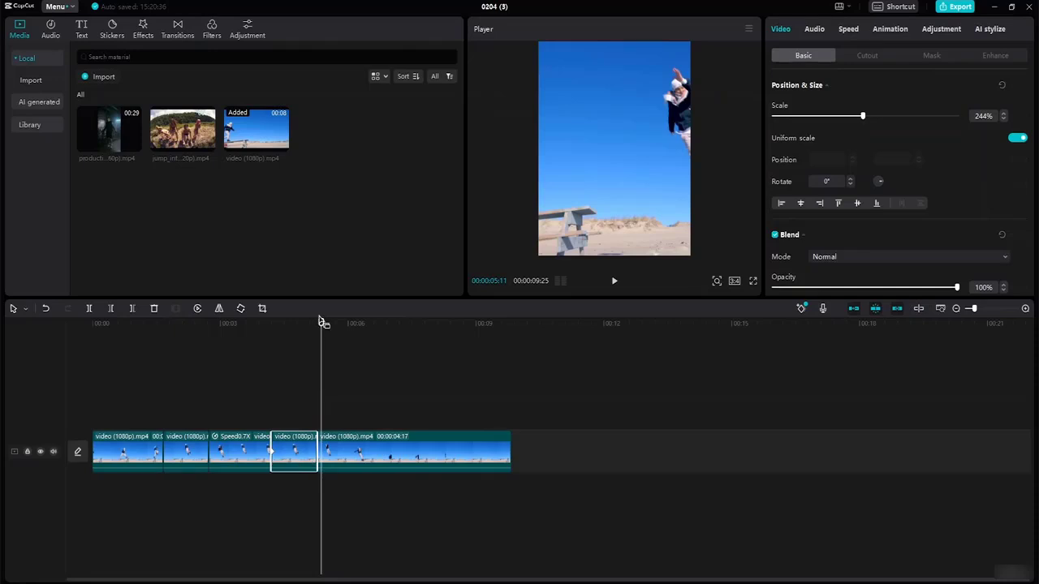
- Play the sequence twice from the start to check the inserted jump copy and its transition into the final segment
drag(322, 325, 58, 347)
key(space)
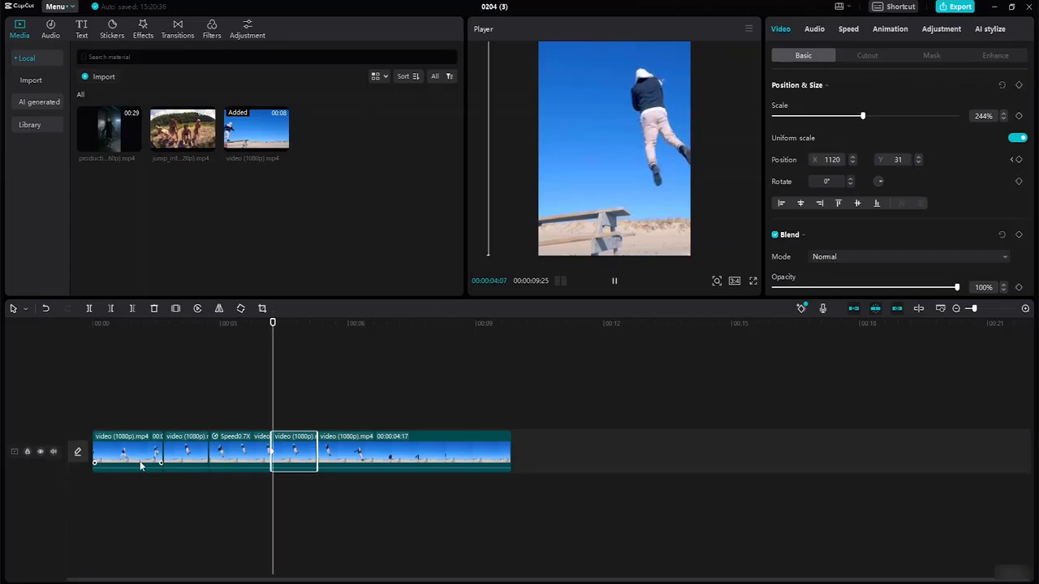
key(space)
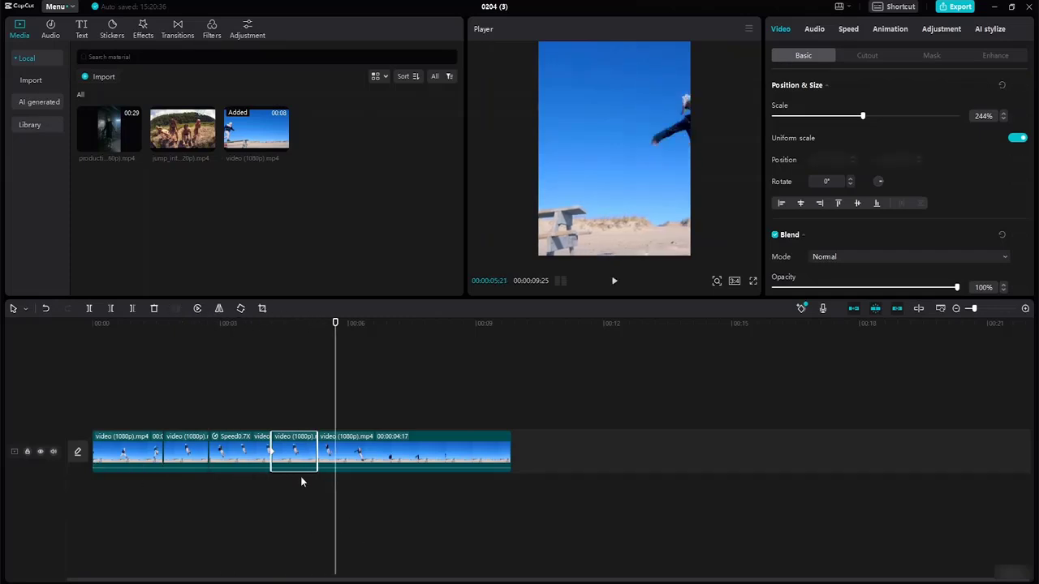
click(389, 410)
click(300, 459)
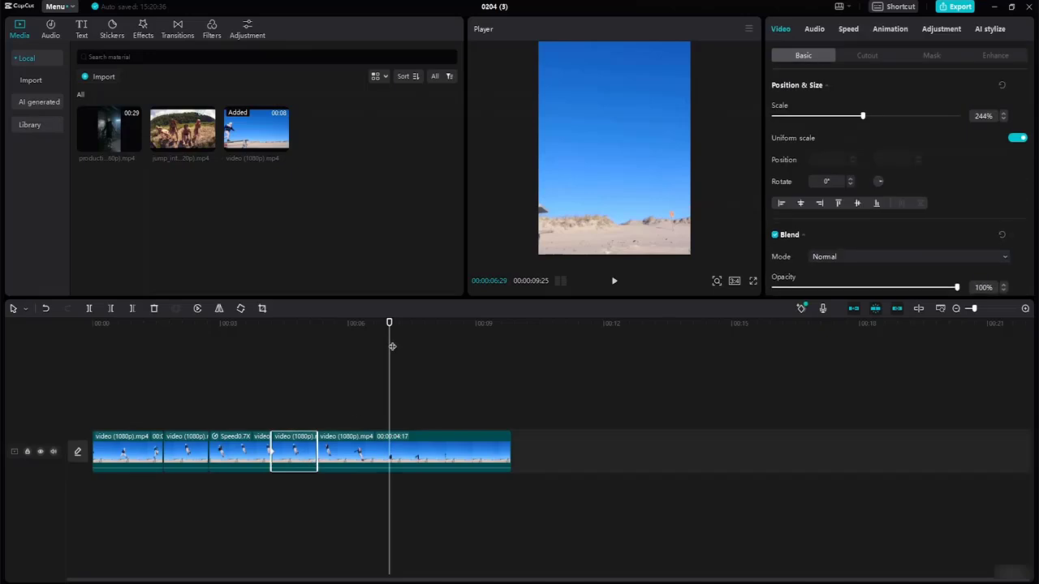
drag(389, 323, 21, 329)
key(space)
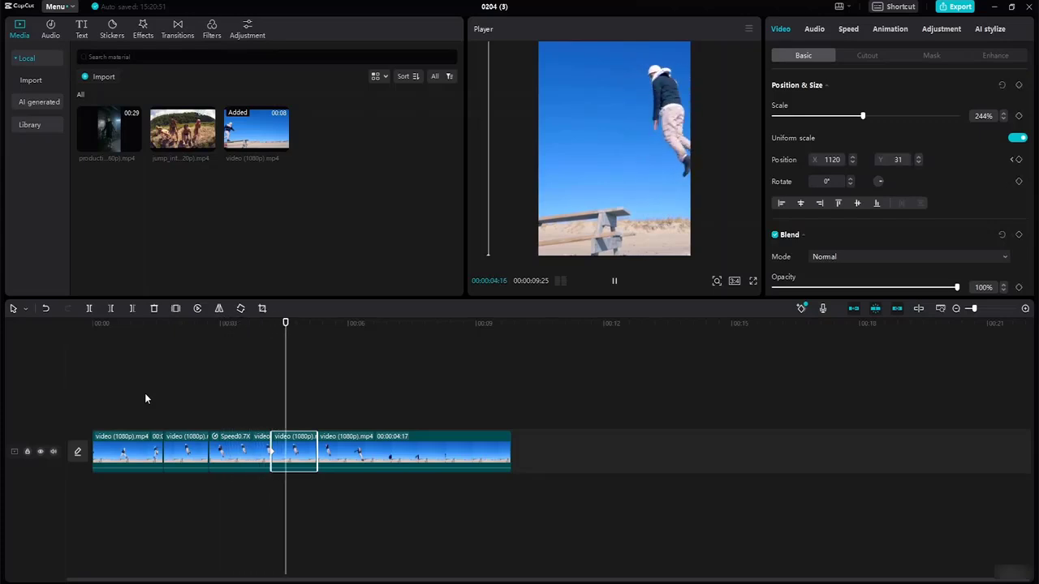
key(space)
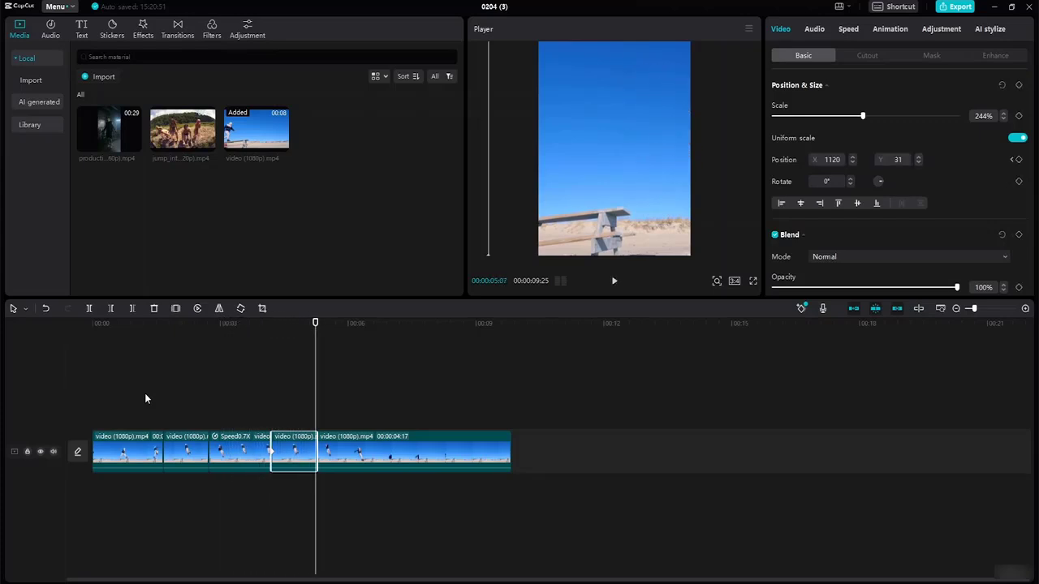
key(space)
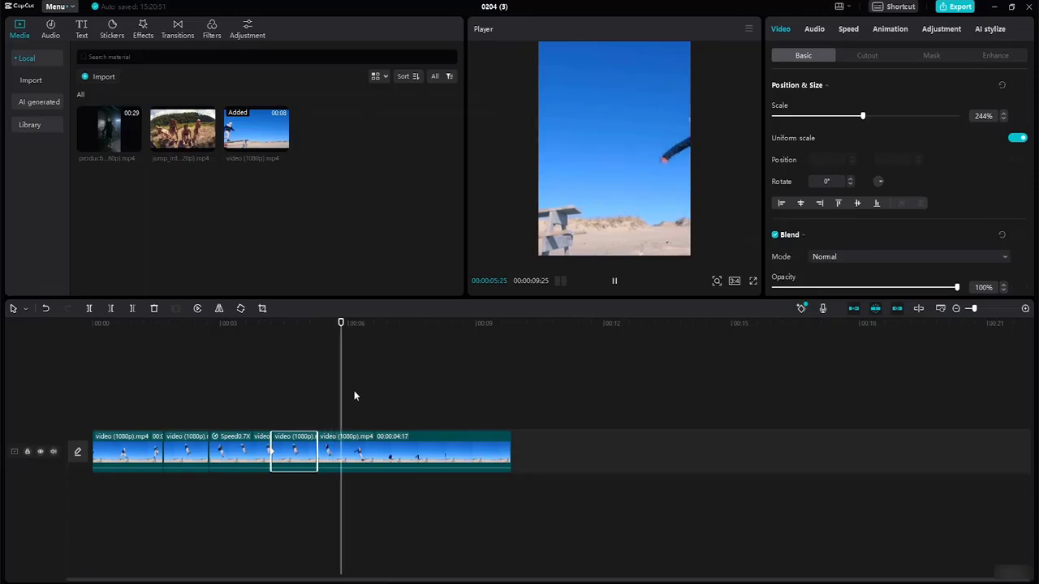
key(space)
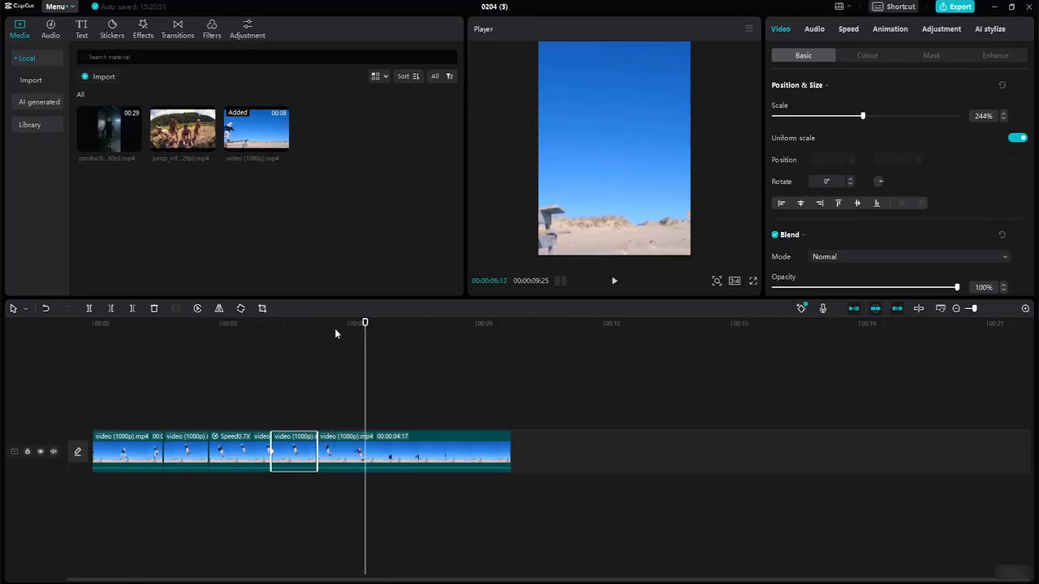
- Trim the end of the inserted jump copy to 00:00:04:20 and play the sequence from near the start
drag(363, 323, 281, 335)
key(space)
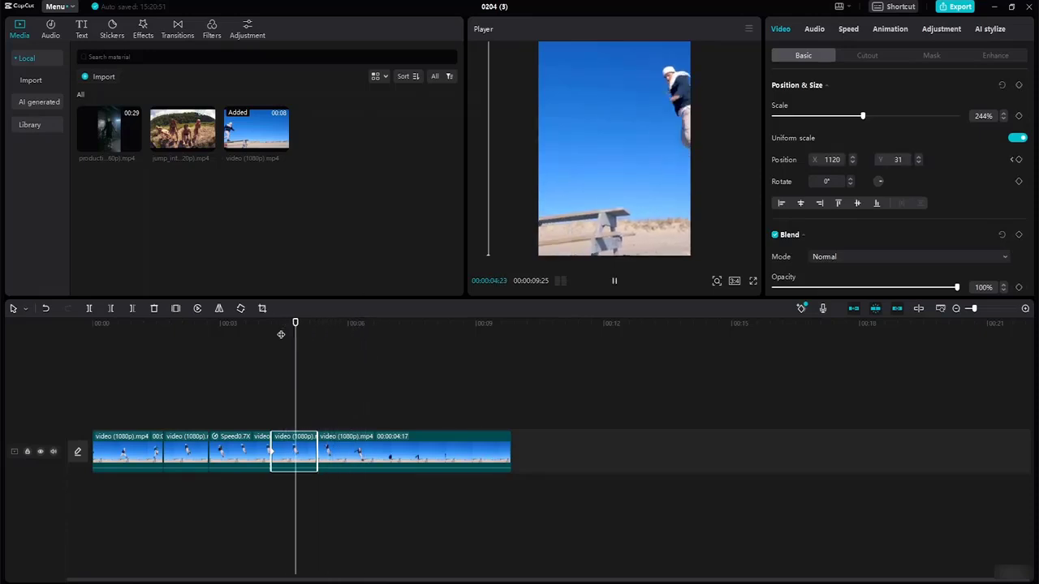
key(space)
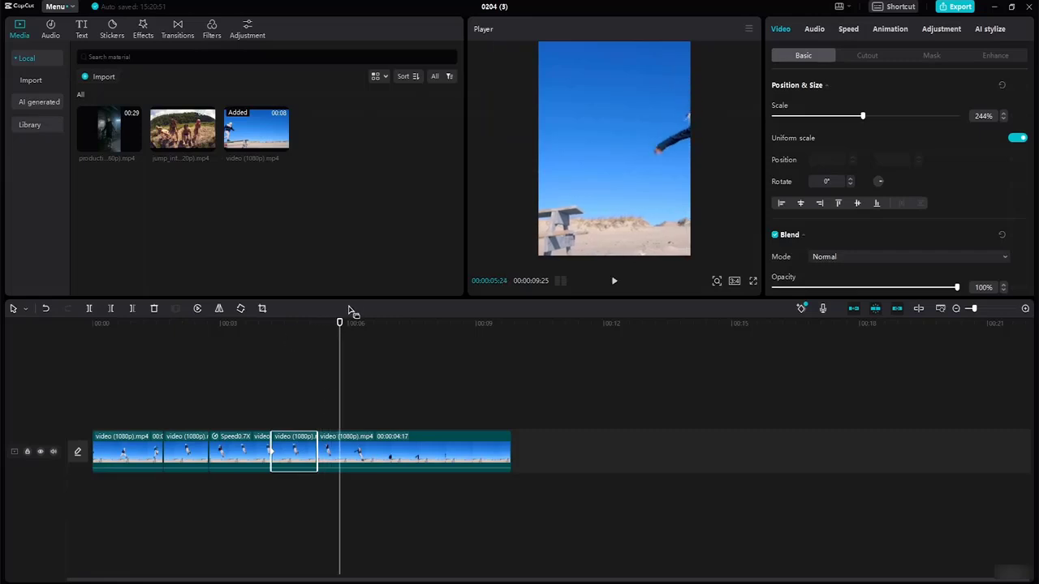
drag(339, 325, 292, 332)
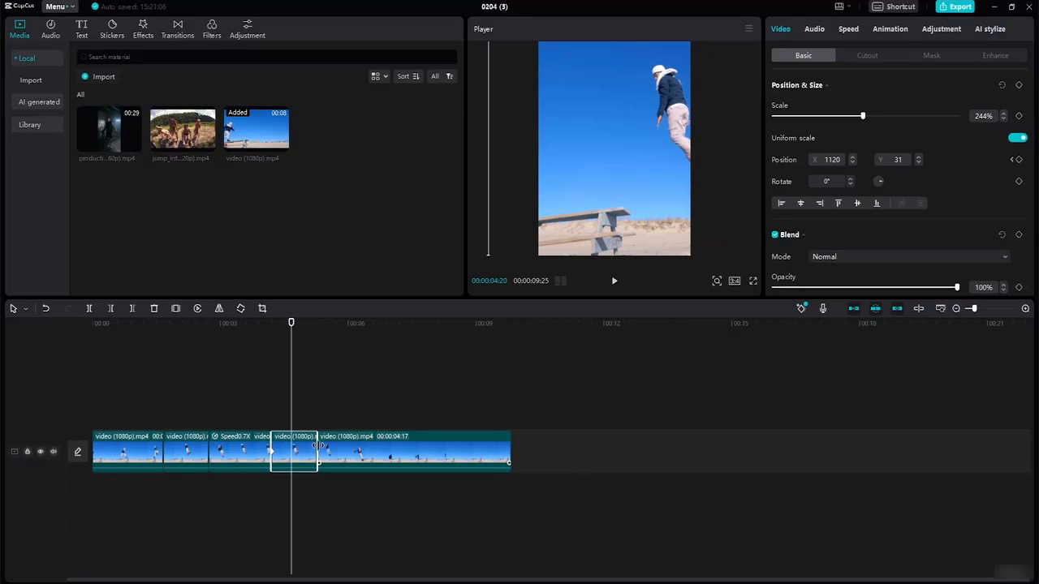
drag(315, 447, 290, 438)
drag(292, 324, 116, 323)
key(space)
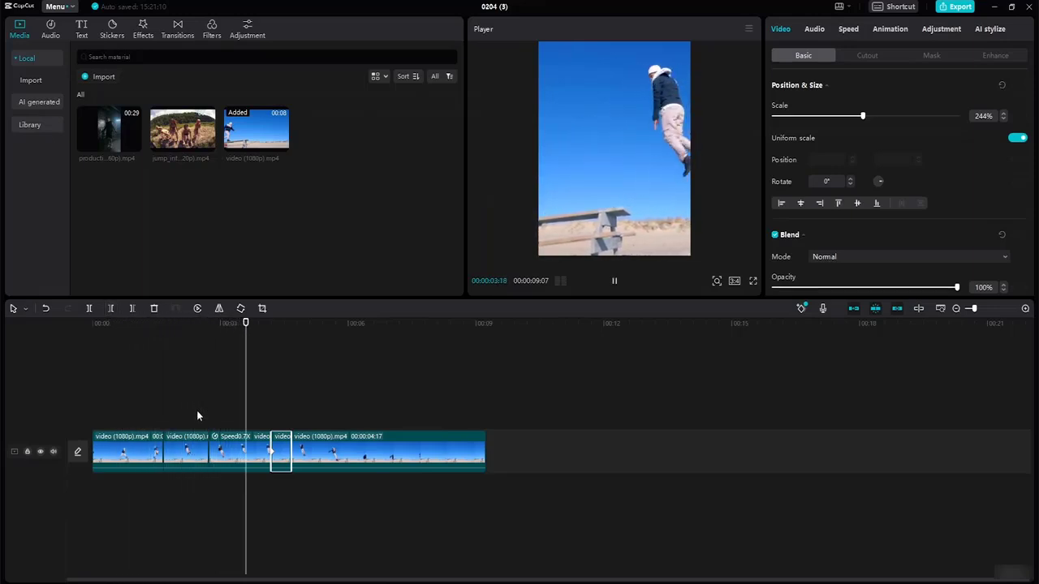
key(space)
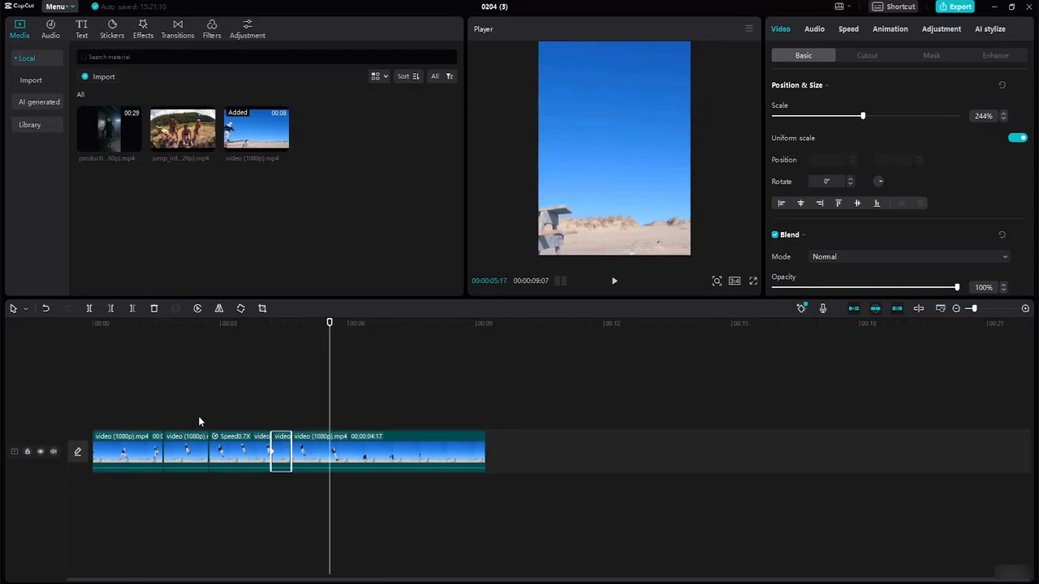
- Extend the start of the final segment by one frame and inspect the cut before it at 00:00:04:15
click(315, 455)
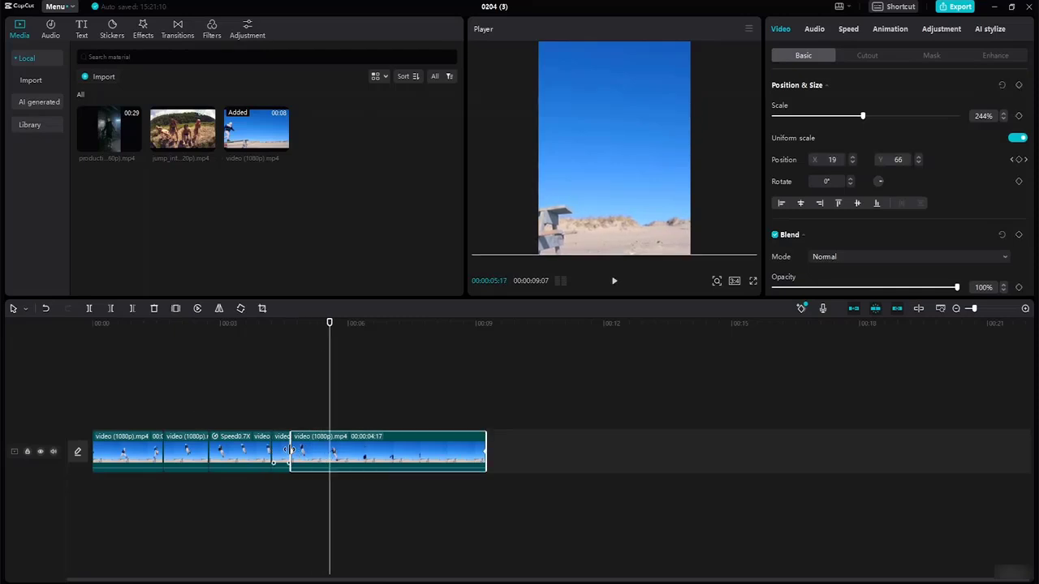
mouse_move(289, 449)
mouse_down()
mouse_move(276, 448)
mouse_move(292, 448)
mouse_up()
click(284, 451)
drag(329, 323, 284, 339)
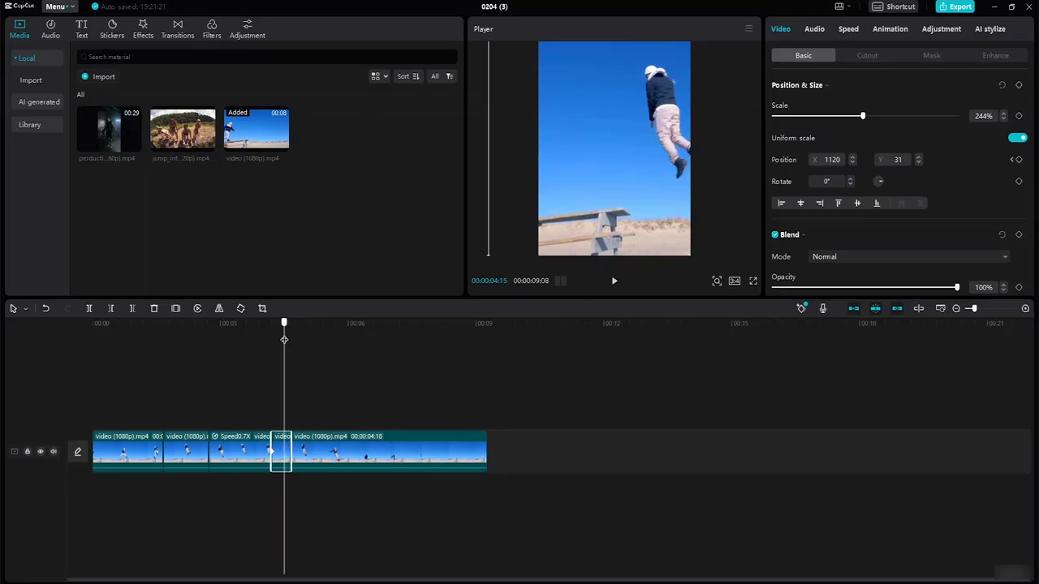
click(298, 453)
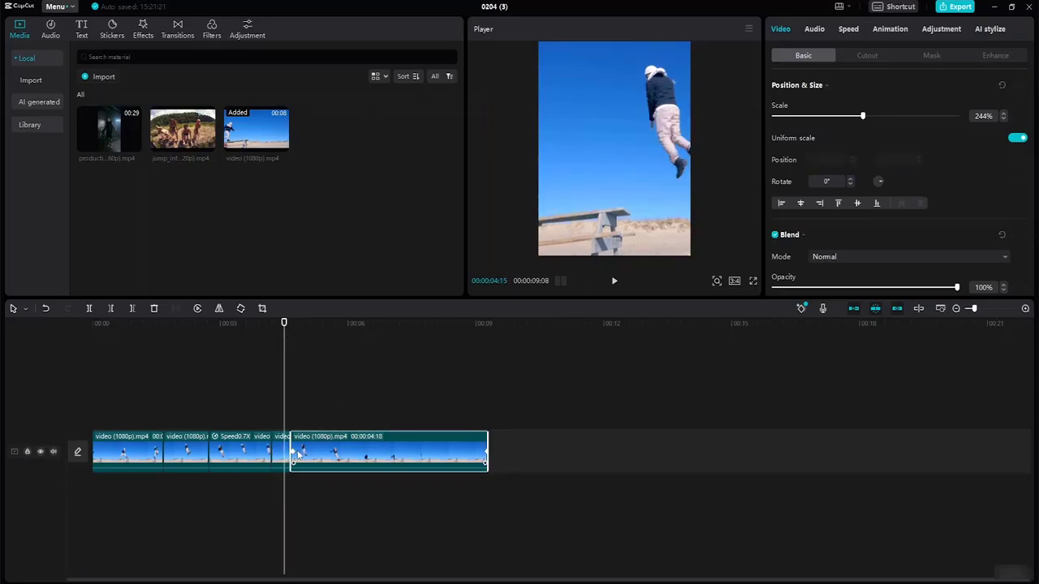
- Trim the start of the final segment until it lasts 00:00:04:02, playing across the cut before it to check the transition
drag(292, 446, 329, 447)
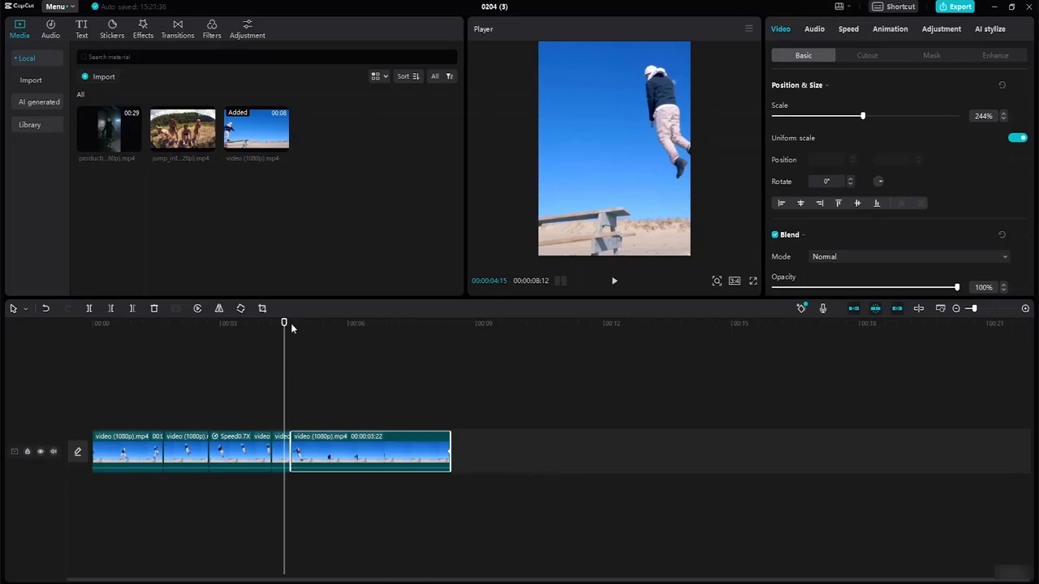
drag(292, 327, 221, 341)
key(space)
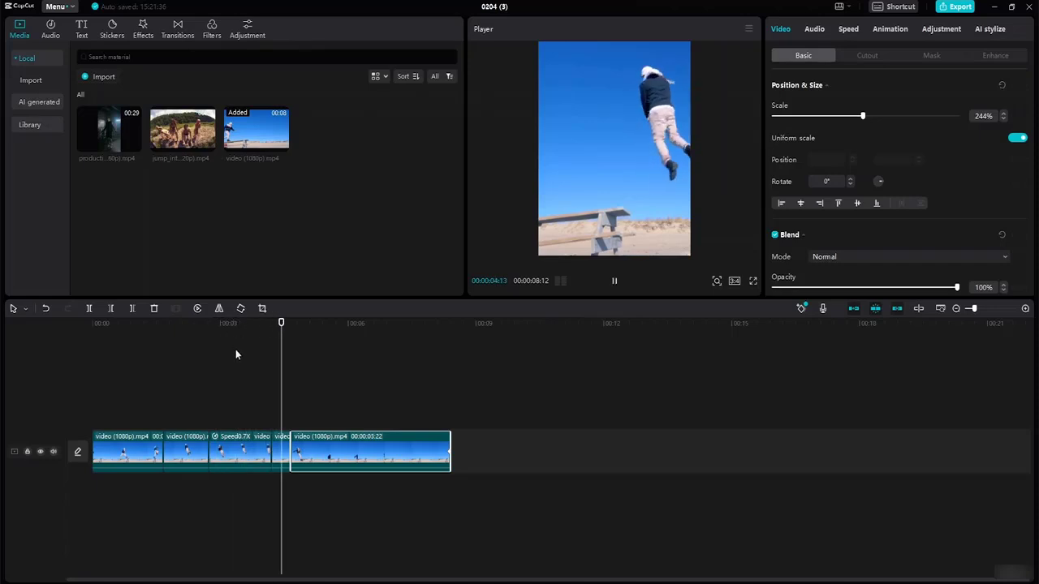
key(space)
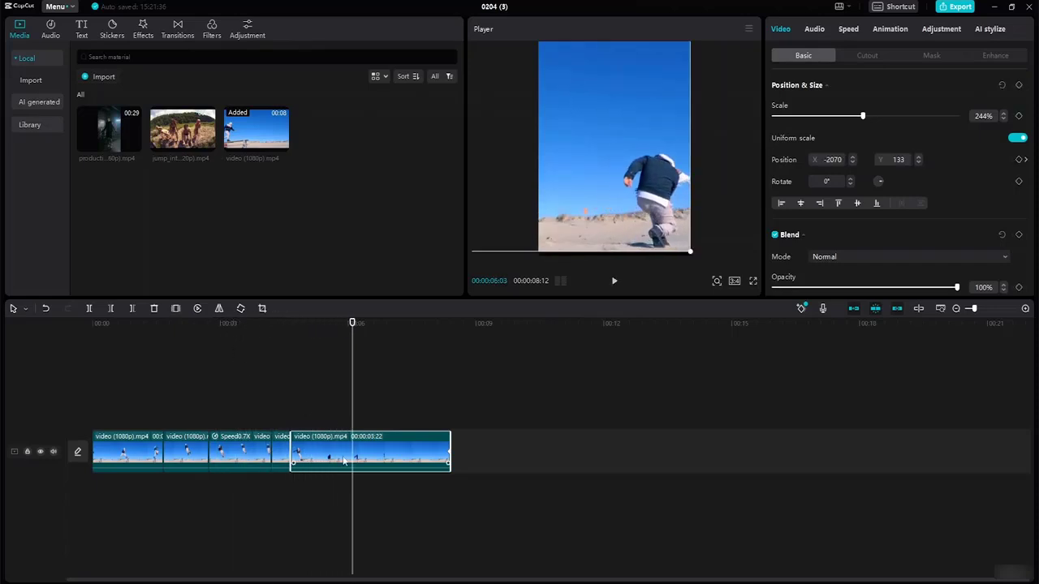
drag(352, 329, 290, 370)
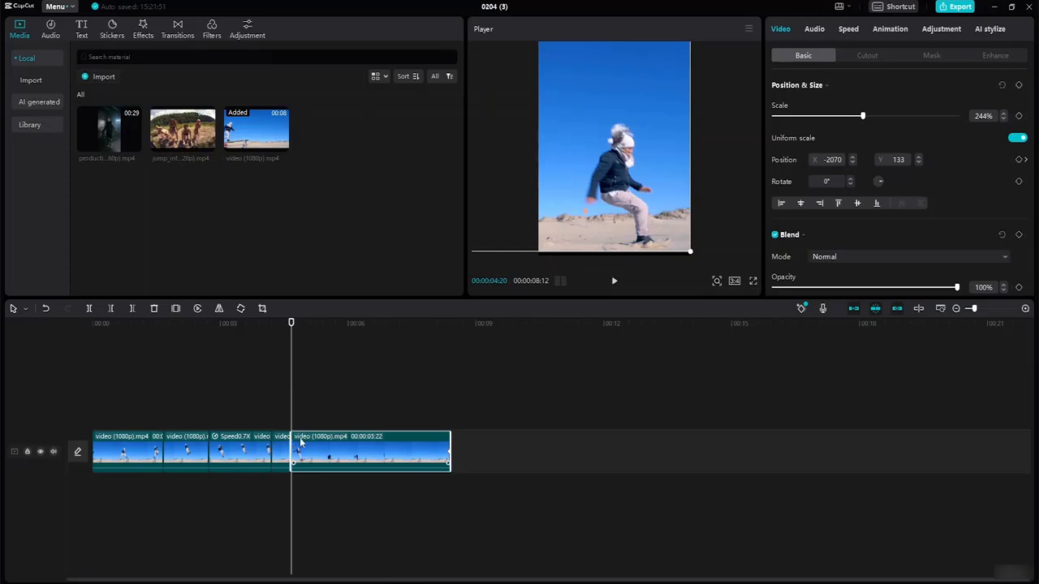
drag(299, 438, 371, 462)
drag(291, 446, 274, 462)
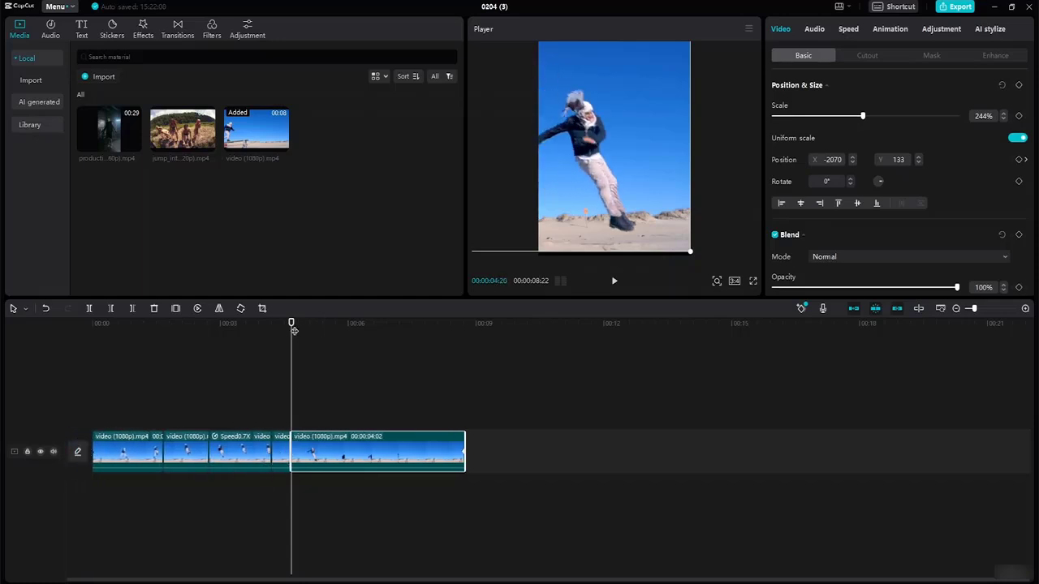
- Trim the end of the final segment to a duration of 00:00:02:16 and play the sequence from the start
drag(463, 451, 399, 451)
drag(280, 324, 21, 300)
key(space)
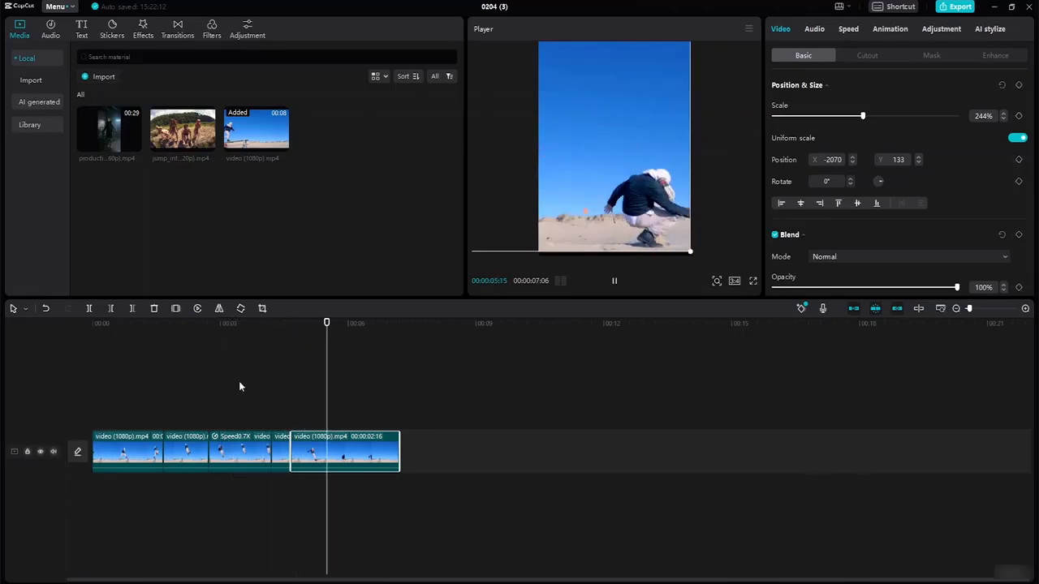
key(space)
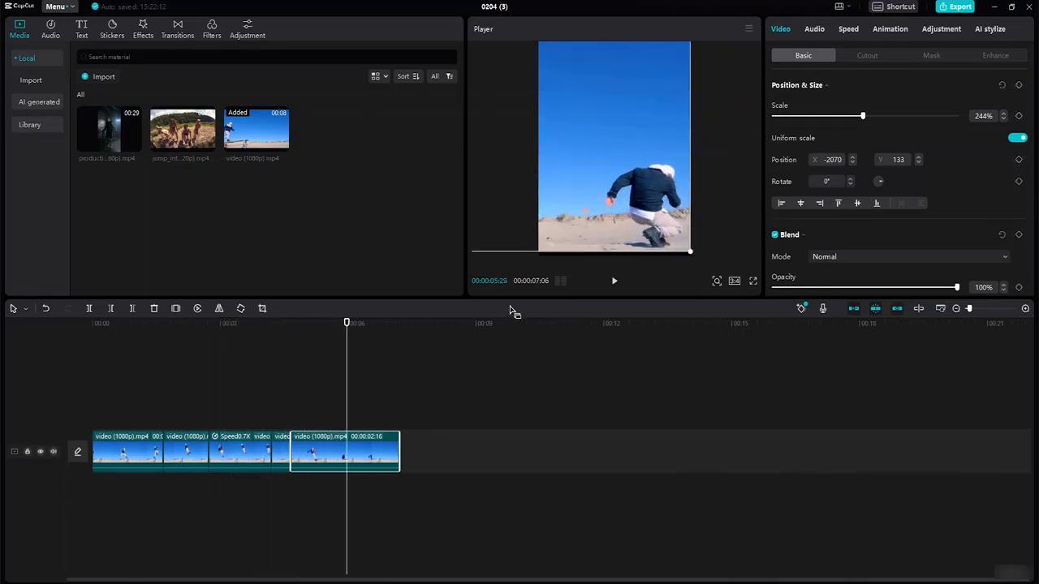
click(149, 462)
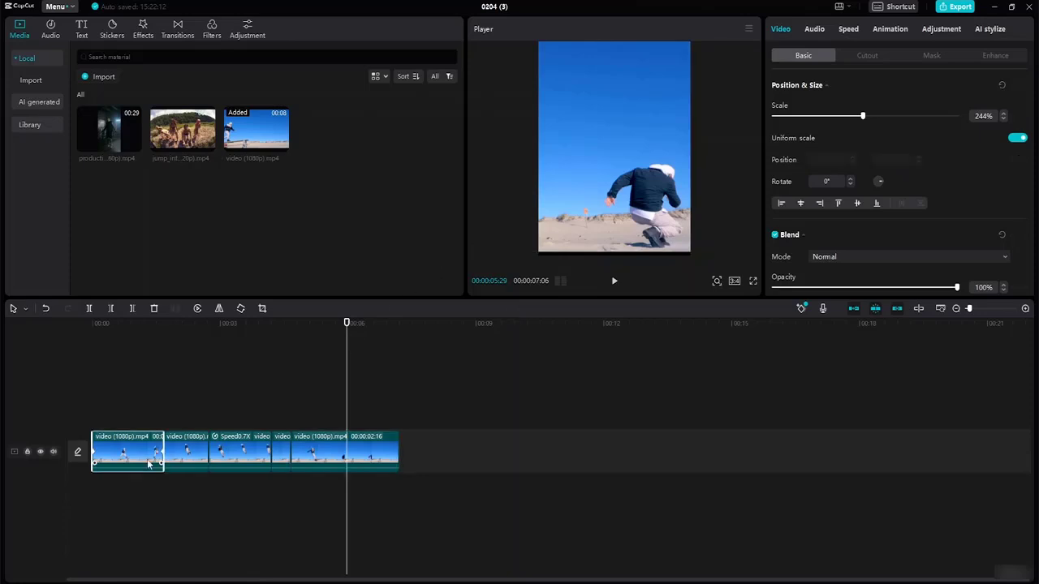
click(203, 459)
click(257, 458)
click(284, 461)
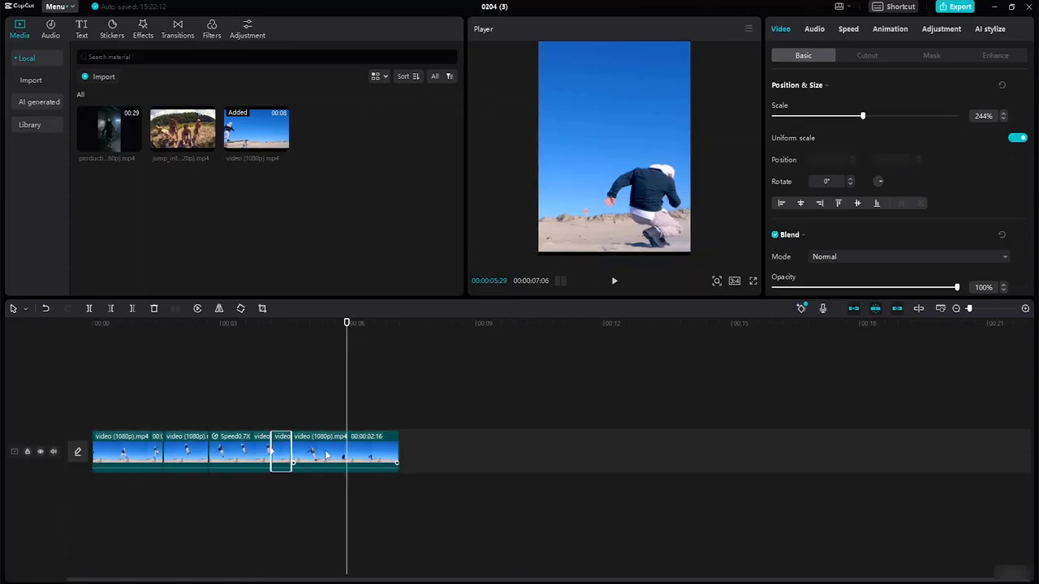
click(391, 452)
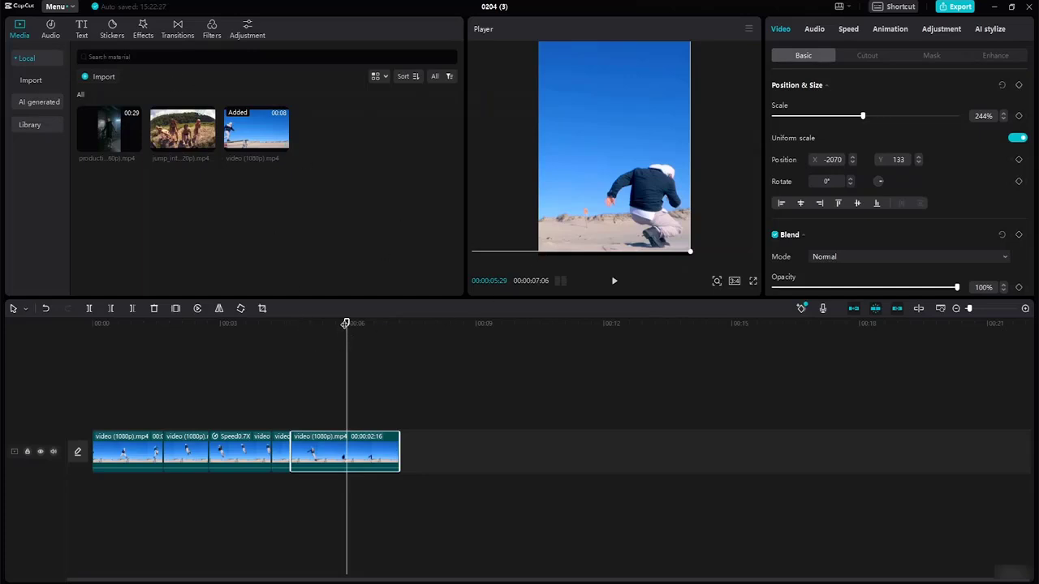
- Add a custom adjustment layer at the start of the timeline and extend it to the end of the final segment
drag(345, 324, 43, 321)
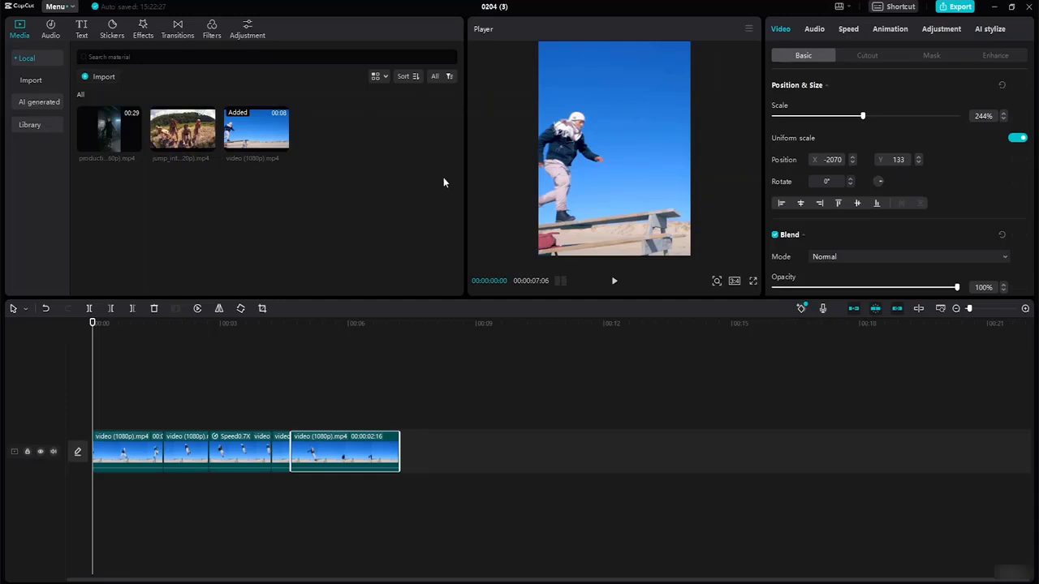
click(247, 30)
click(116, 101)
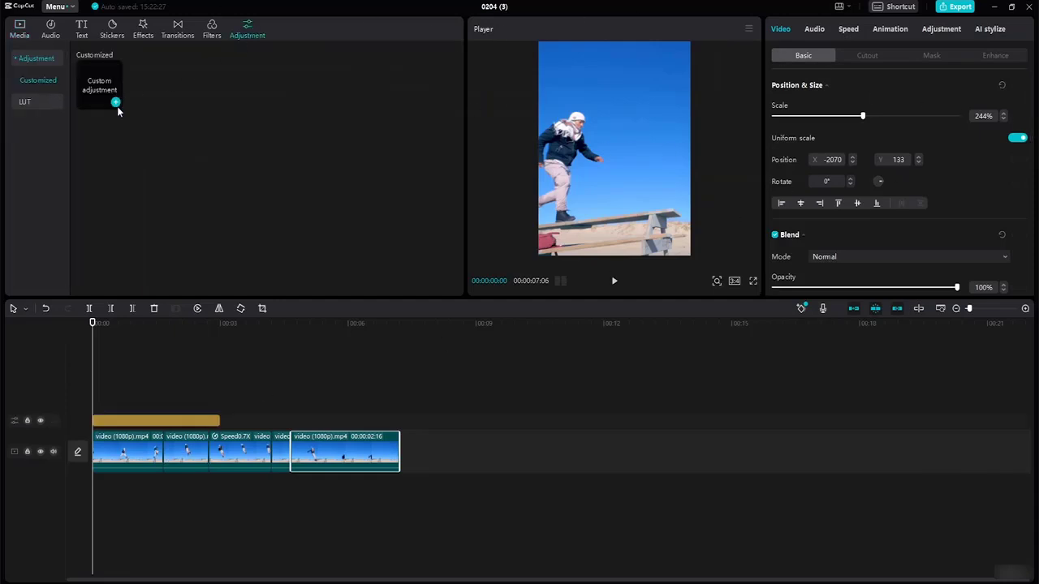
drag(218, 421, 400, 420)
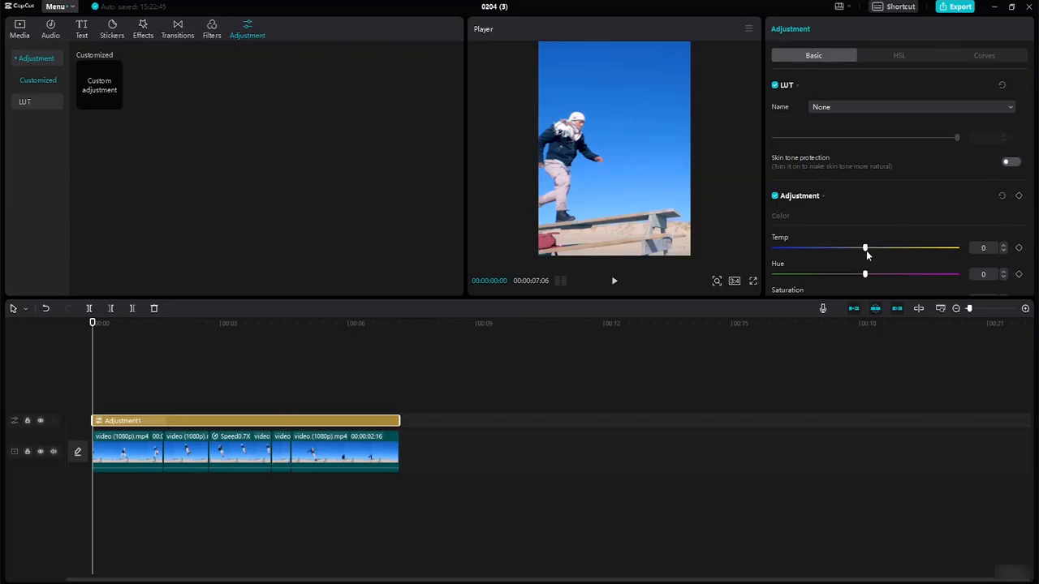
- Keyframe the adjustment layer's vignette at 0 at the start of the sequence and at 35 at its end, 00:00:07:06
drag(1033, 123, 1020, 277)
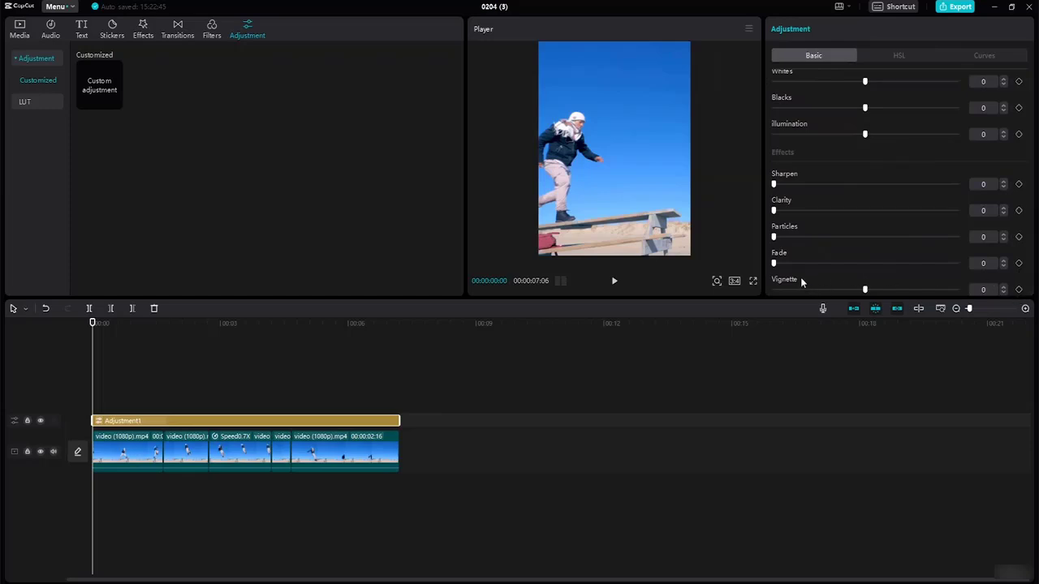
drag(772, 271, 658, 270)
mouse_move(865, 291)
mouse_down()
mouse_move(836, 290)
mouse_move(868, 289)
mouse_move(856, 299)
mouse_up()
click(1018, 289)
drag(94, 323, 436, 344)
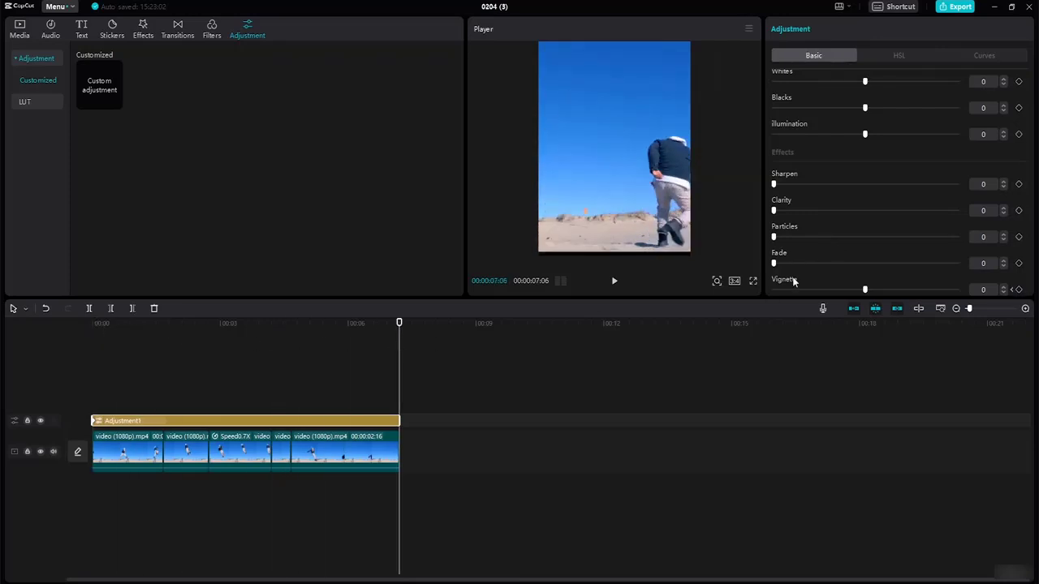
drag(865, 290, 925, 294)
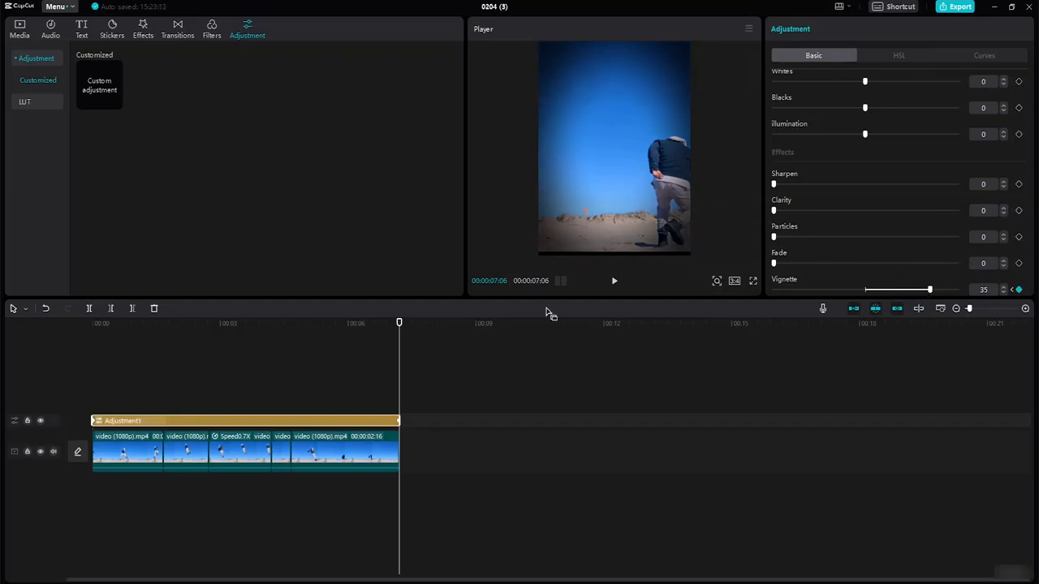
- Play the sequence from the start to check the gradual vignette, stopping at 00:00:05:15
click(453, 454)
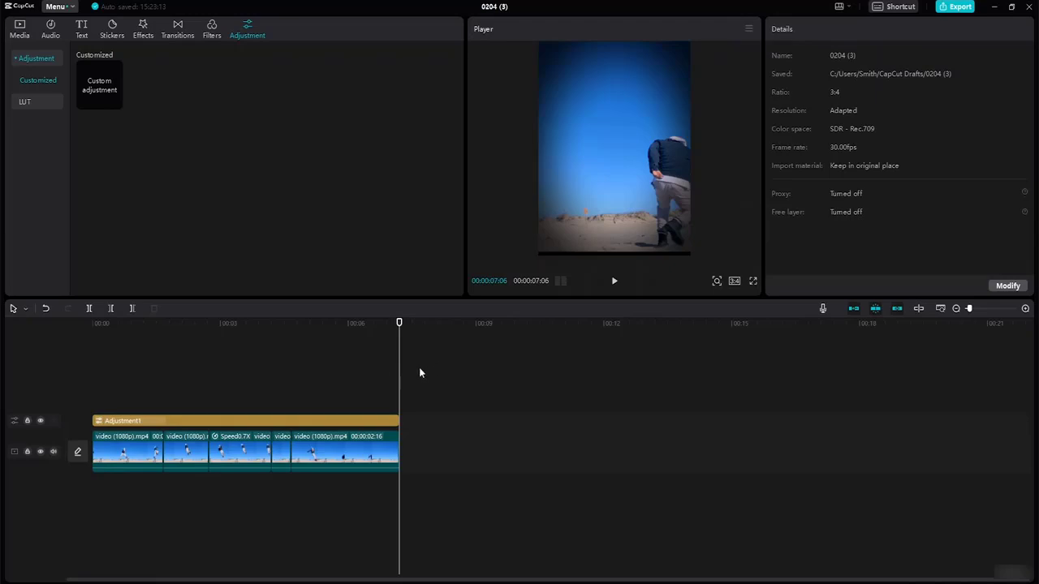
click(330, 445)
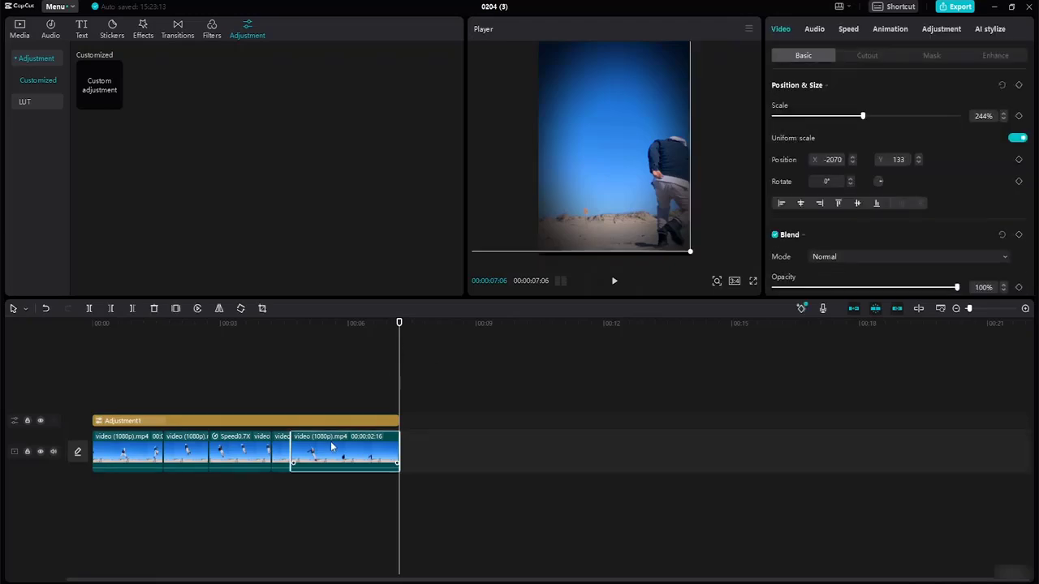
click(322, 422)
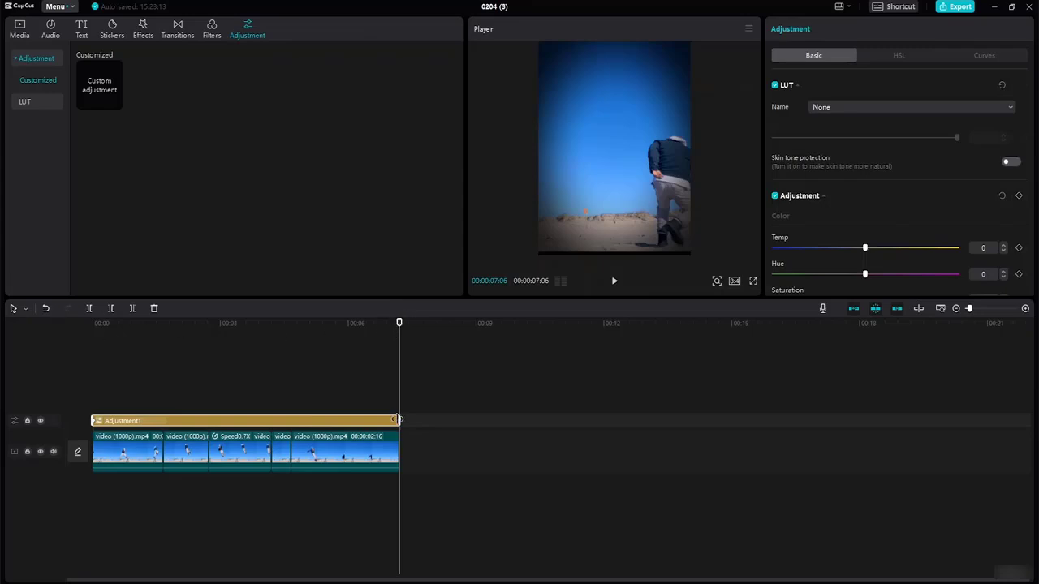
drag(400, 322, 41, 308)
key(space)
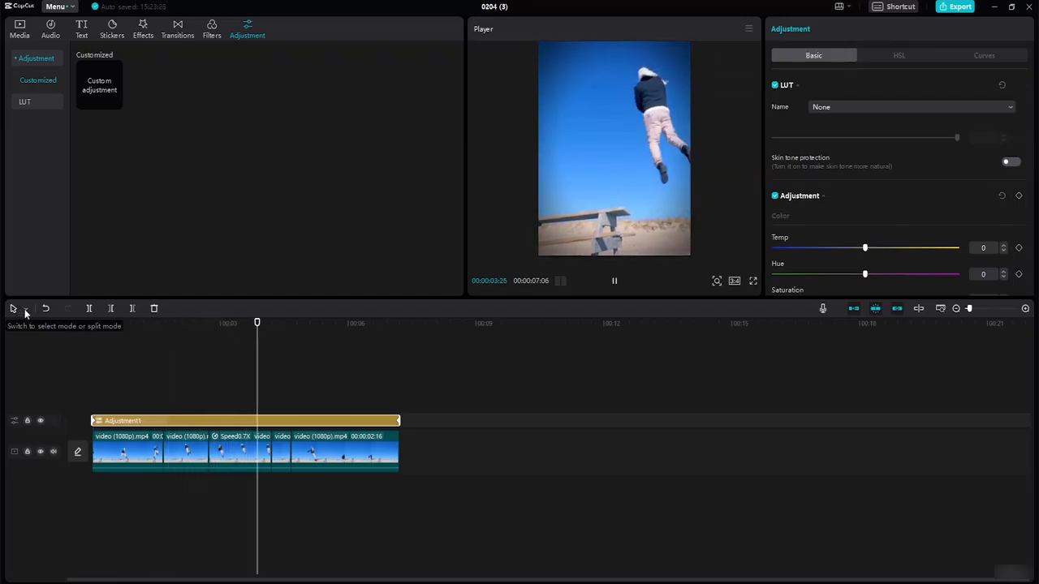
key(space)
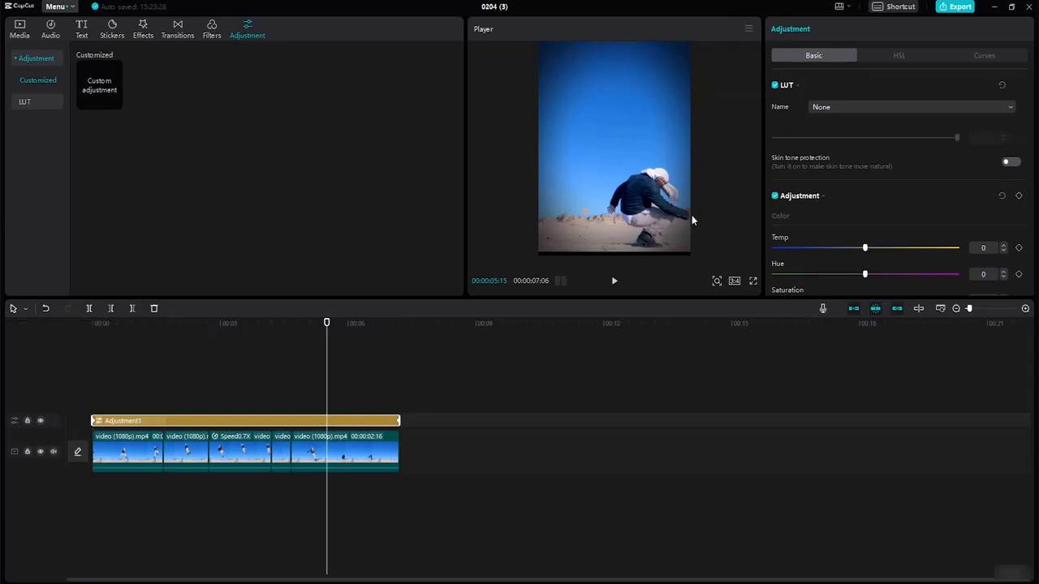
- Shift the final segment slightly down in the frame to cover the black strip below it and replay the opening to 00:00:00:23
click(377, 465)
drag(645, 175, 647, 182)
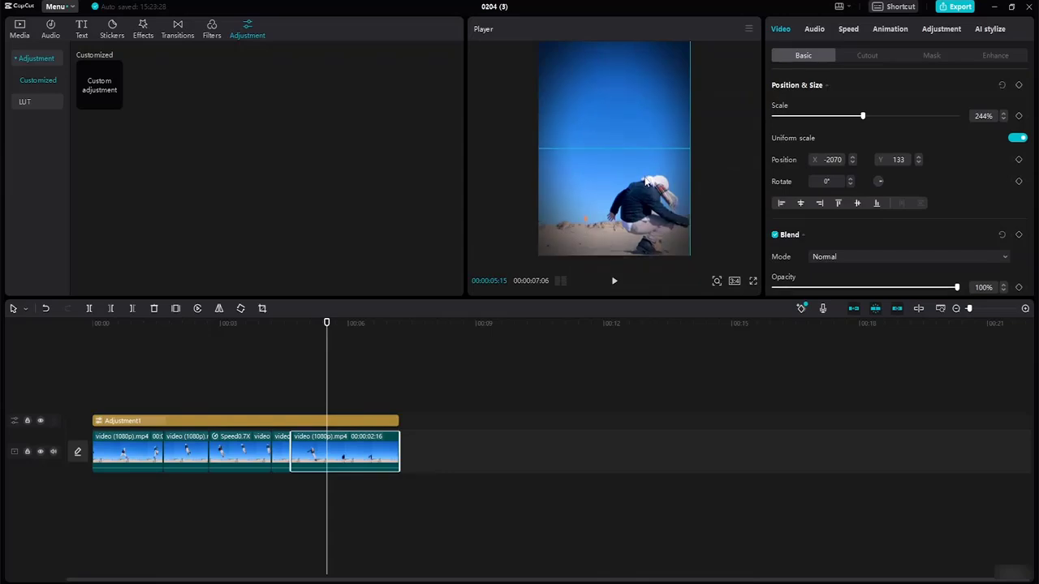
click(730, 185)
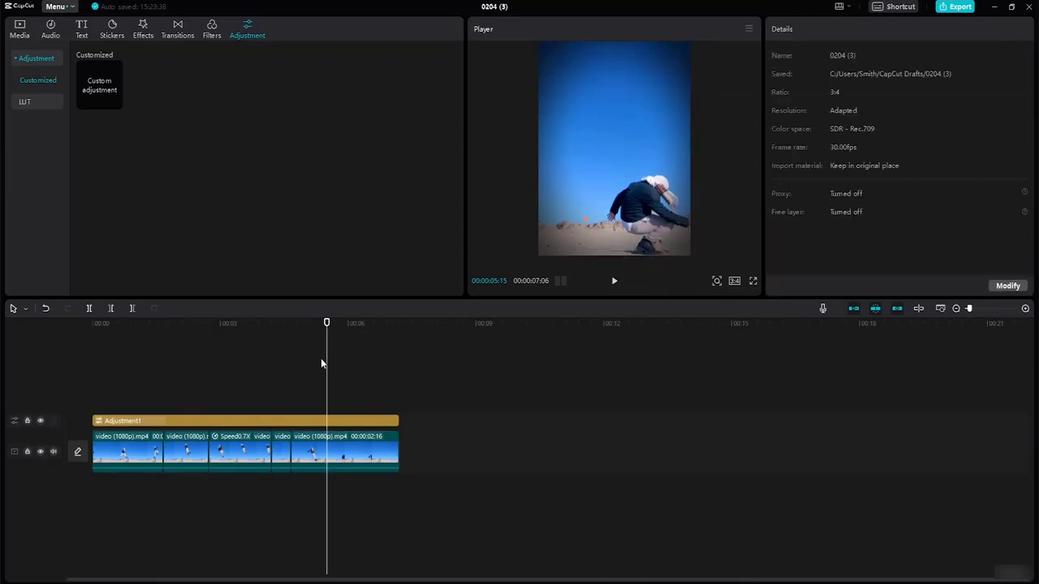
drag(326, 323, 37, 268)
key(space)
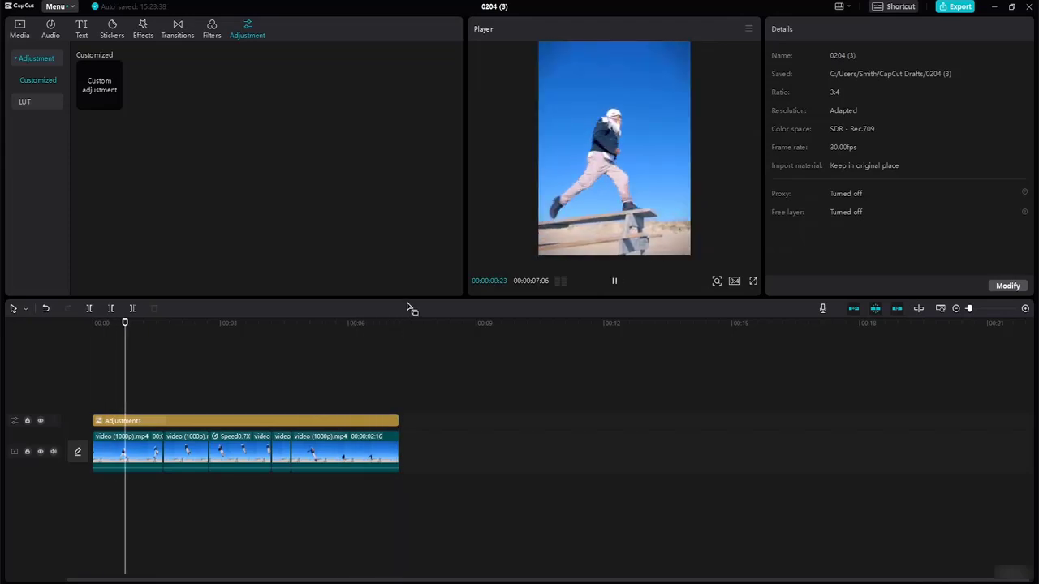
key(space)
- Try a Horizontal mask on the first segment at 00:00:00:00, lowering its line to about X -20, Y -420
click(122, 448)
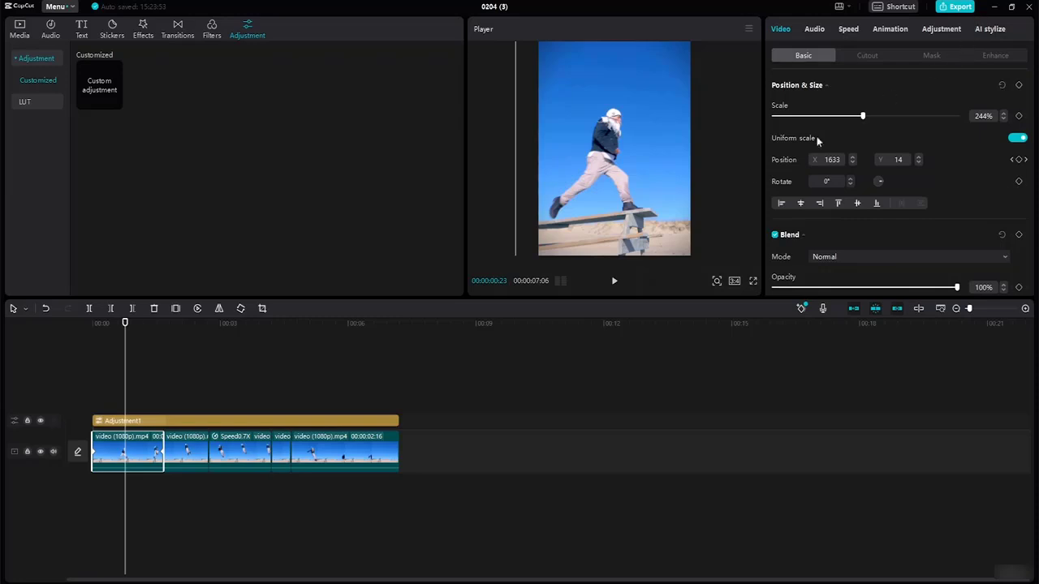
click(931, 56)
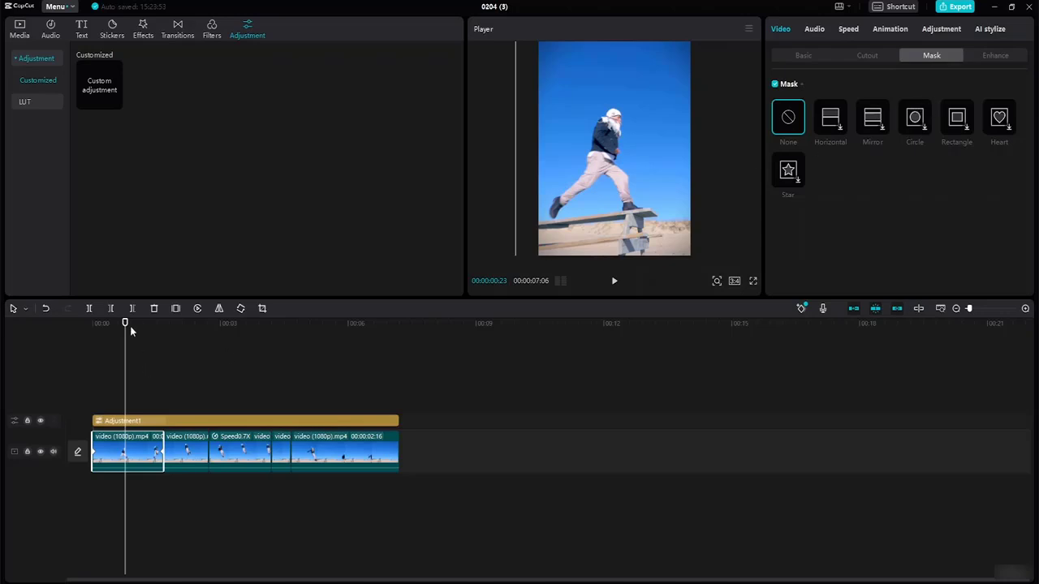
drag(125, 323, 93, 322)
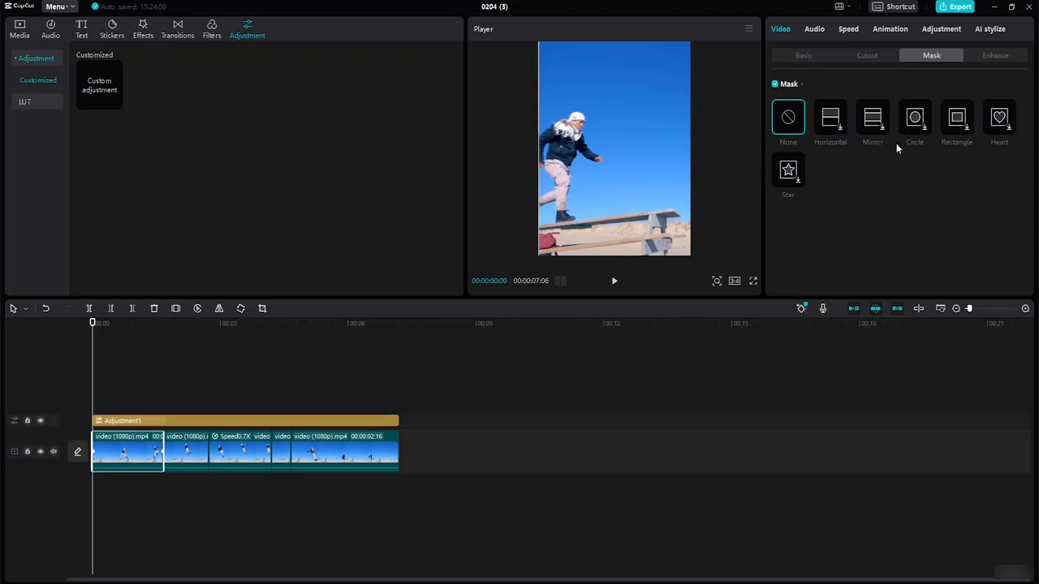
click(831, 130)
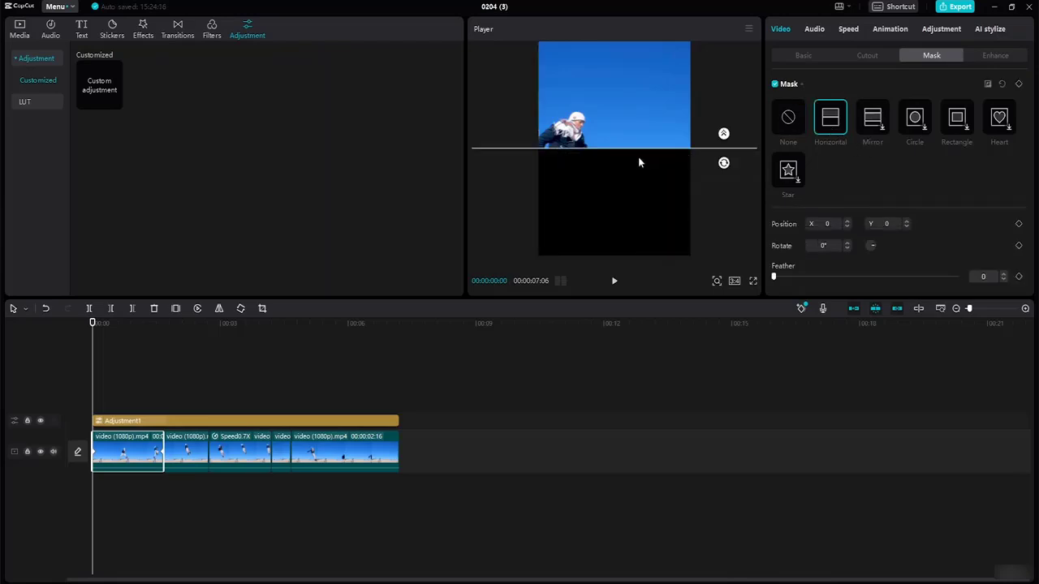
drag(637, 149, 635, 236)
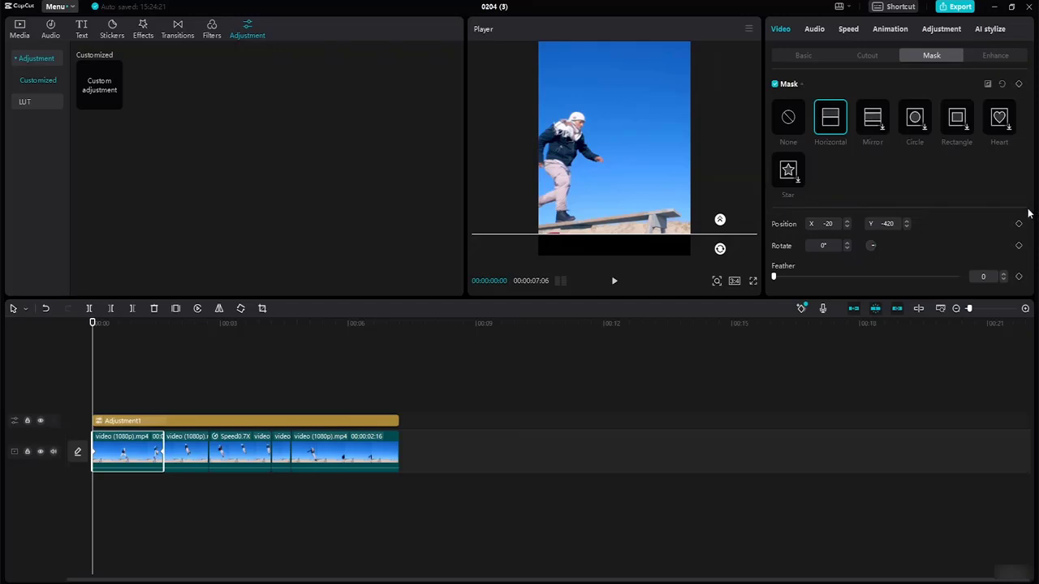
- Apply a Mirror mask with a size of about 1048 to the first segment and keyframe it at 00:00:00:00
click(873, 122)
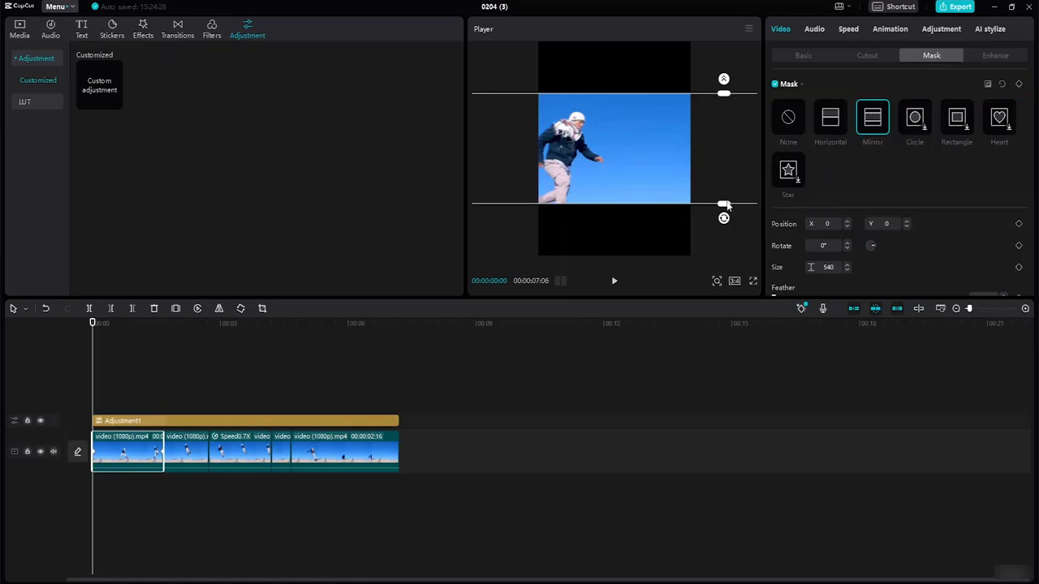
drag(726, 206, 726, 257)
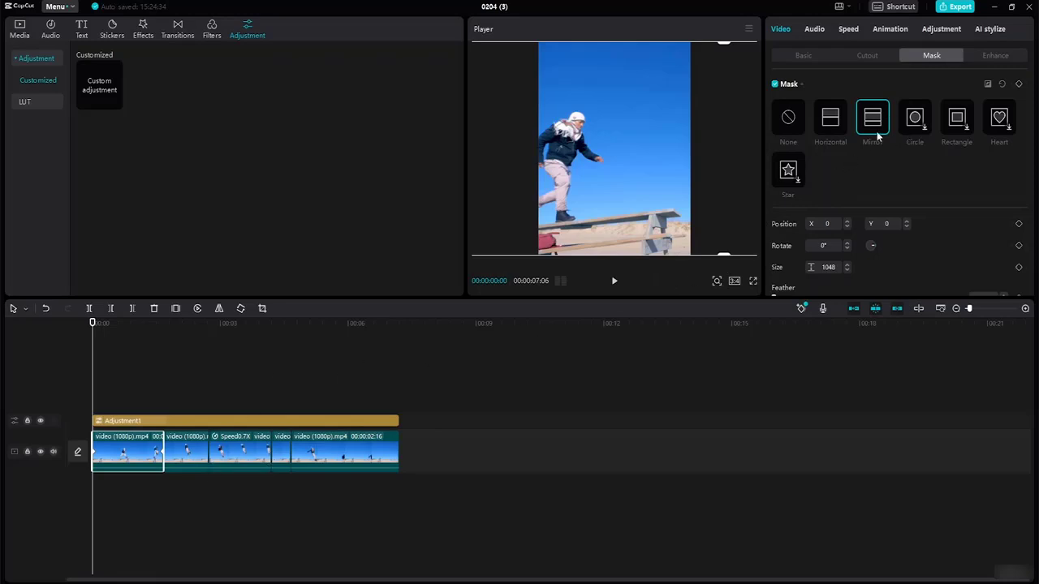
click(1019, 84)
- Keyframe the first segment's Mirror mask at 00:00:00:24 to about X 25, Y -4 and size 869, forming black bars above and below
drag(92, 325, 127, 340)
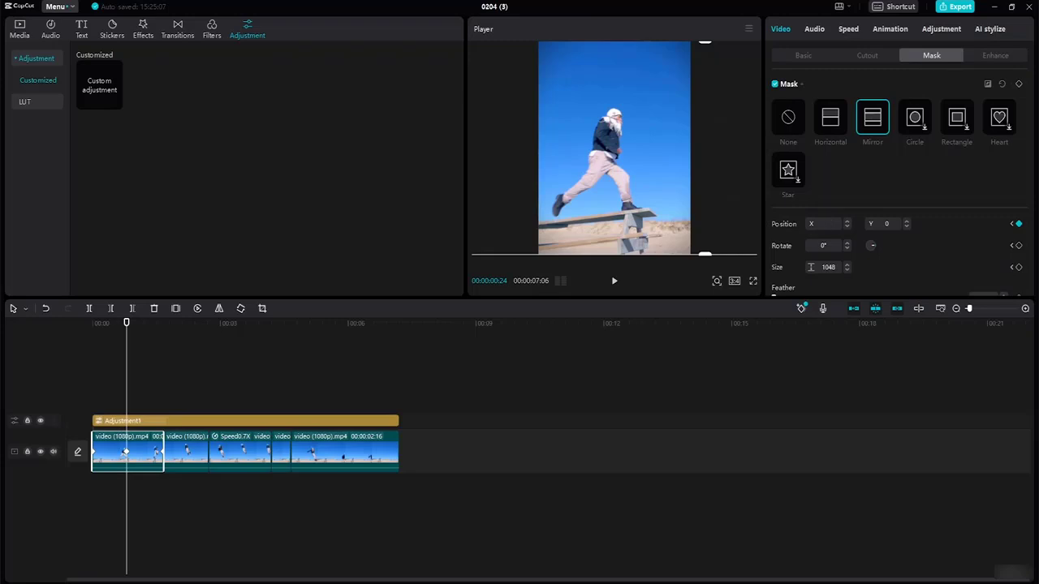
text(0)
drag(704, 256, 703, 232)
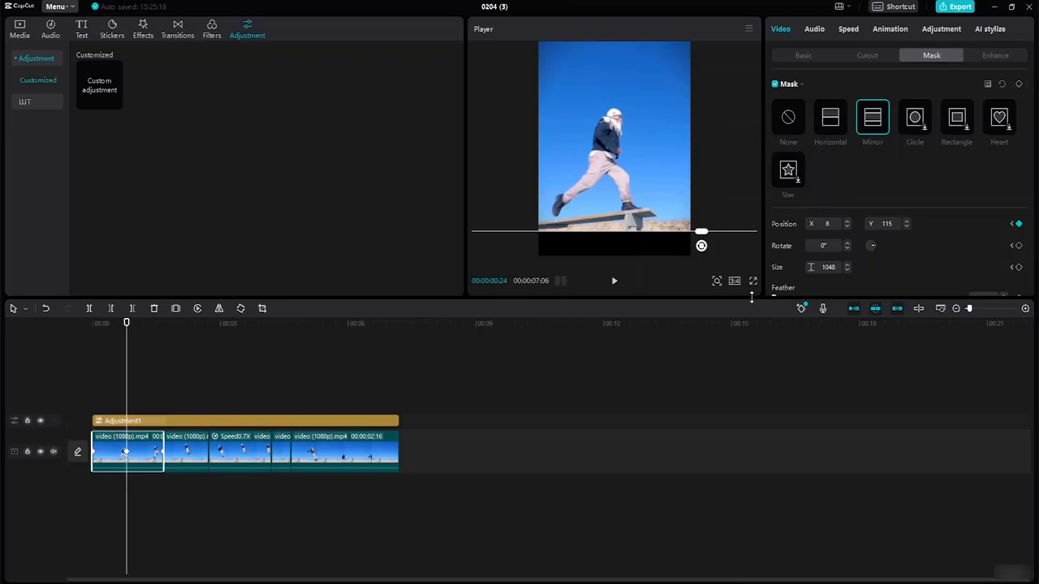
click(718, 281)
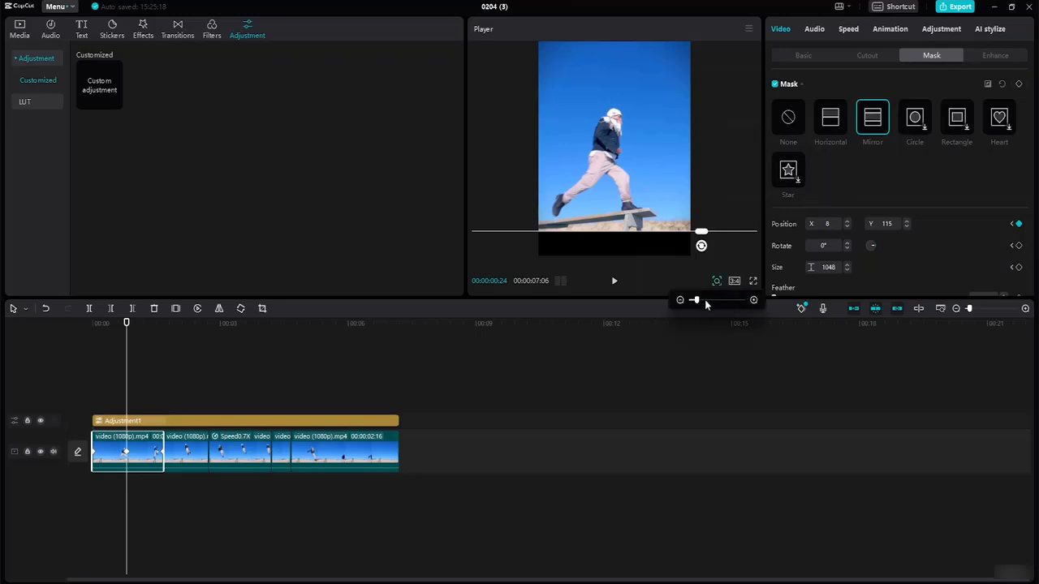
drag(695, 301, 686, 300)
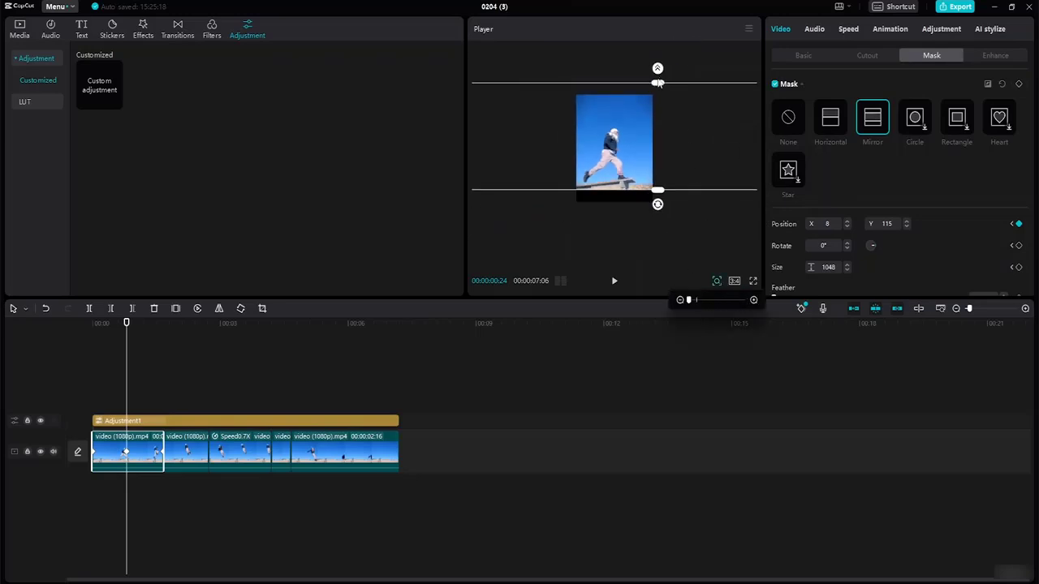
drag(658, 83, 657, 110)
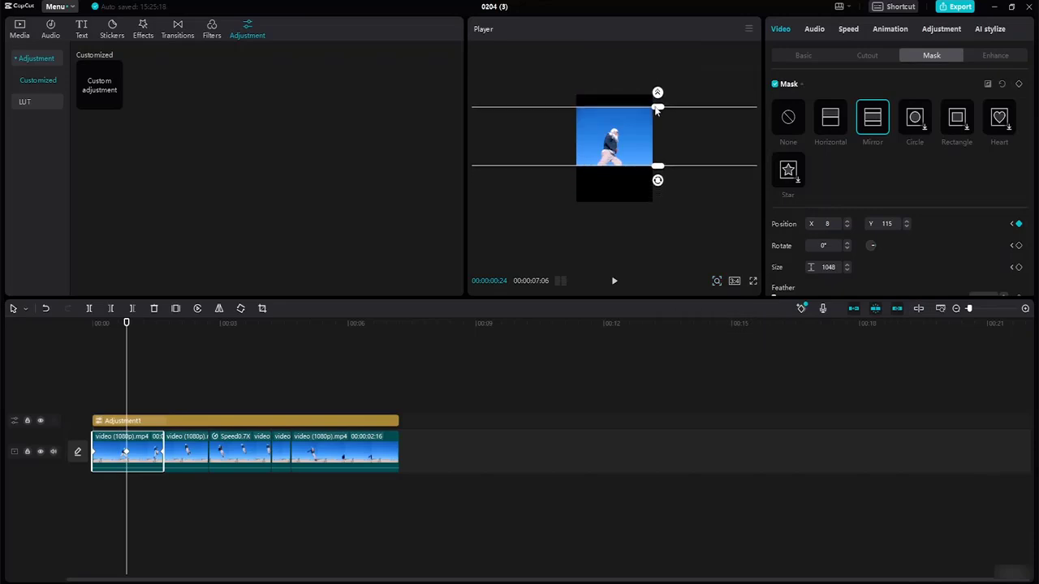
drag(659, 173, 659, 208)
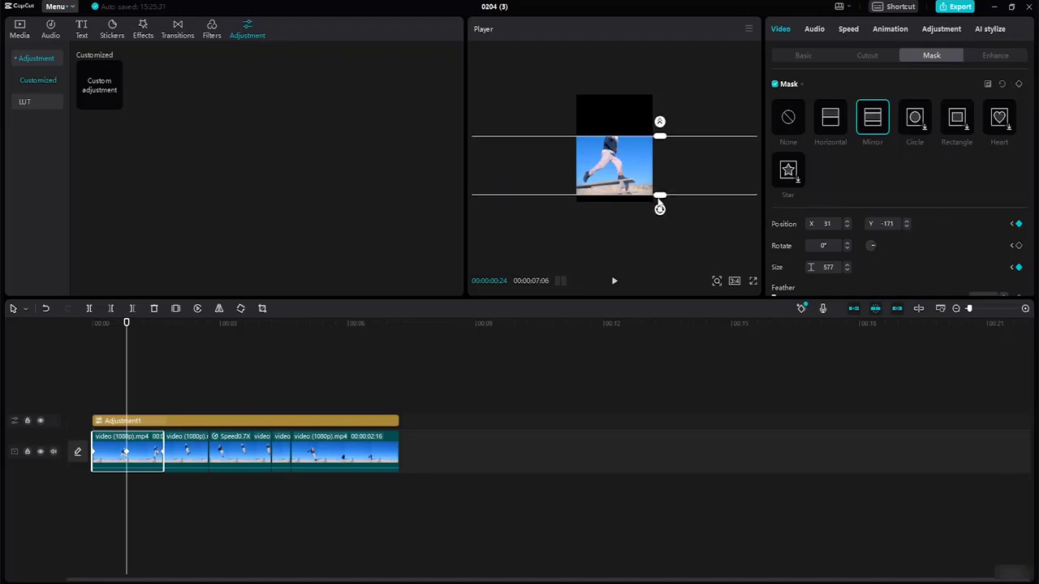
drag(658, 137, 661, 104)
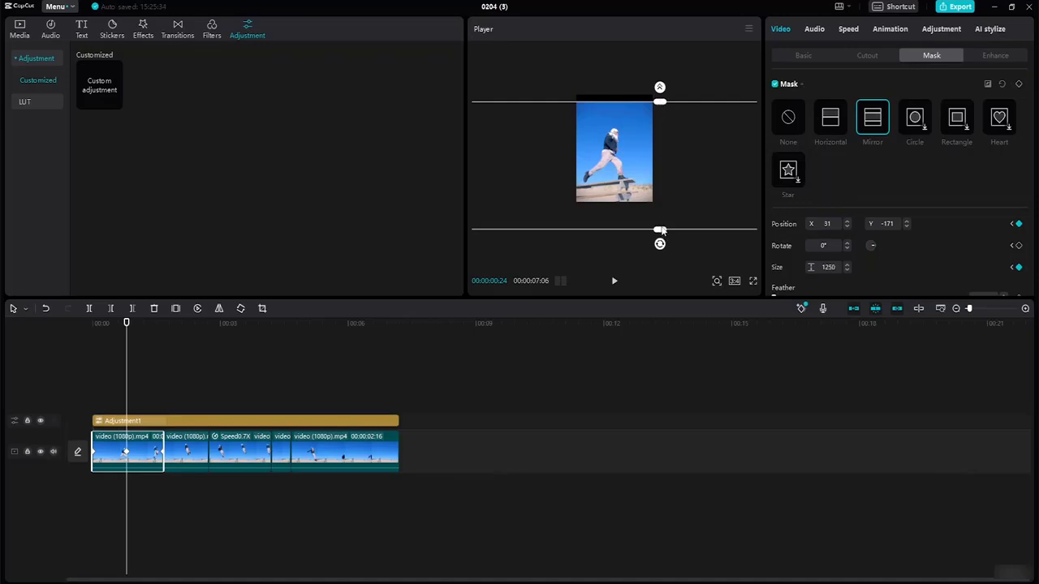
drag(660, 231, 661, 213)
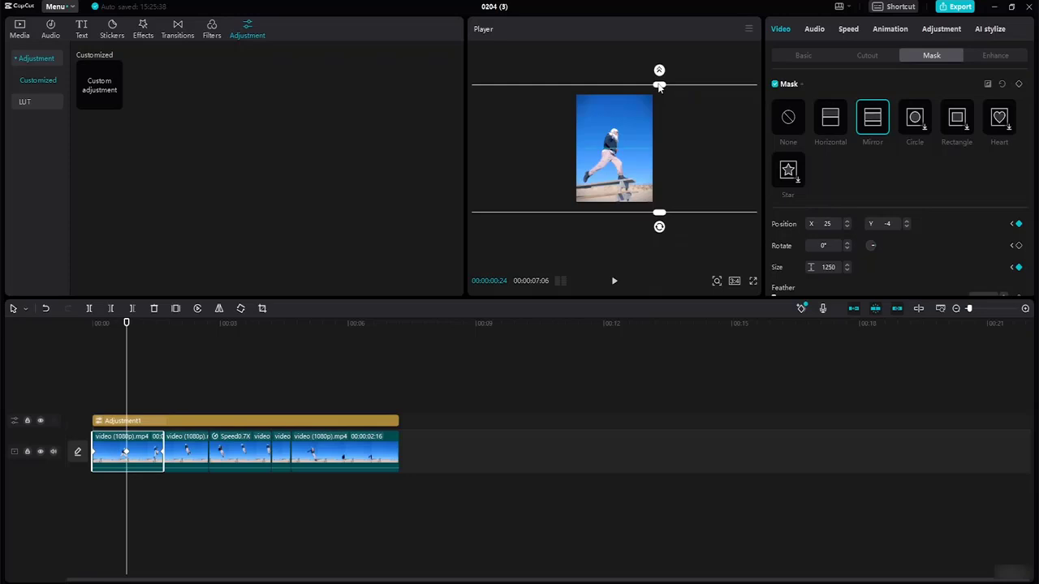
drag(659, 86, 655, 106)
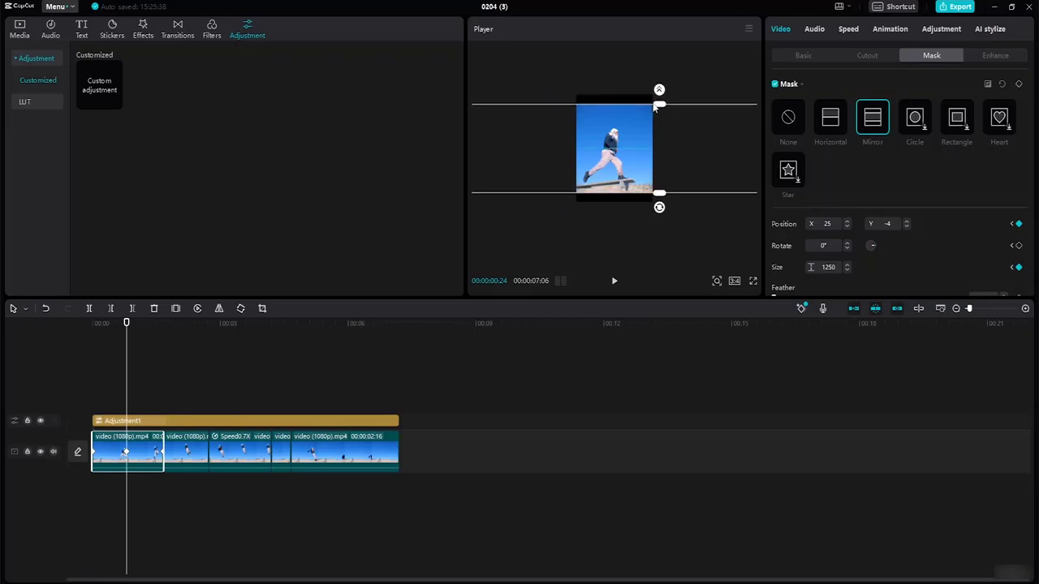
click(717, 282)
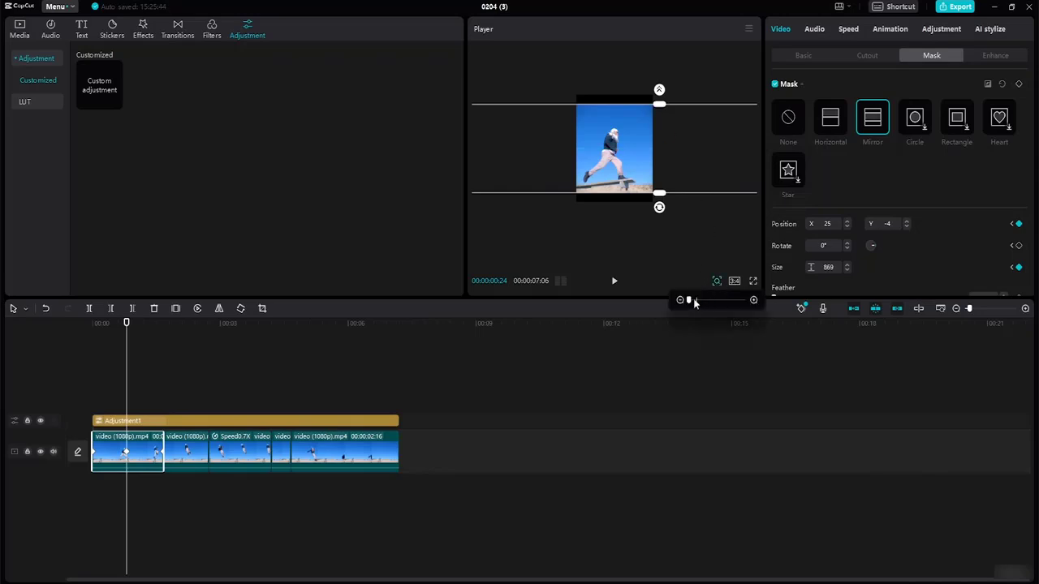
click(695, 301)
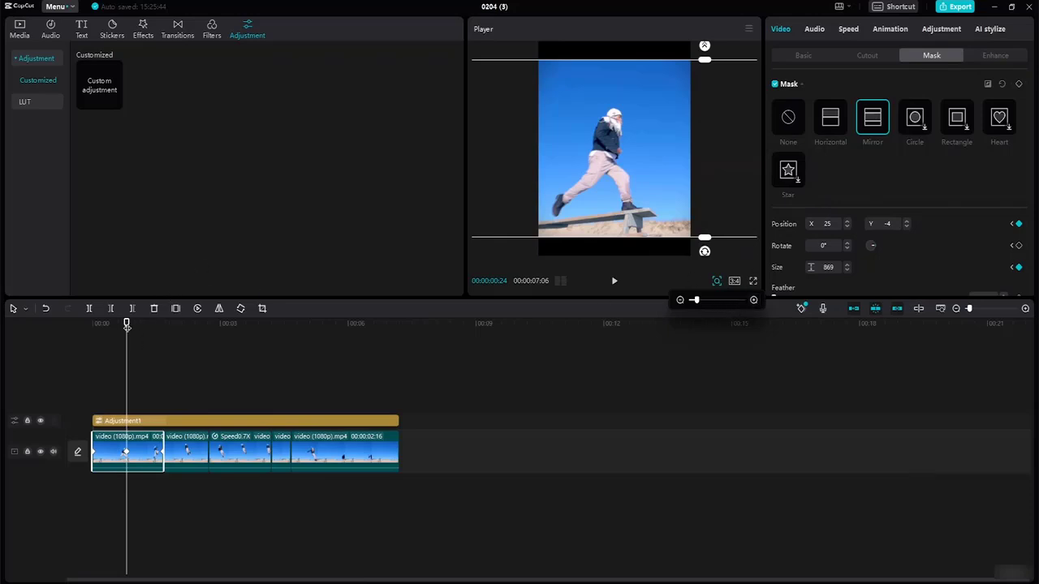
- Apply a Mirror mask with a size of about 888 to the second segment, starting at 00:00:01:20
drag(130, 323, 162, 366)
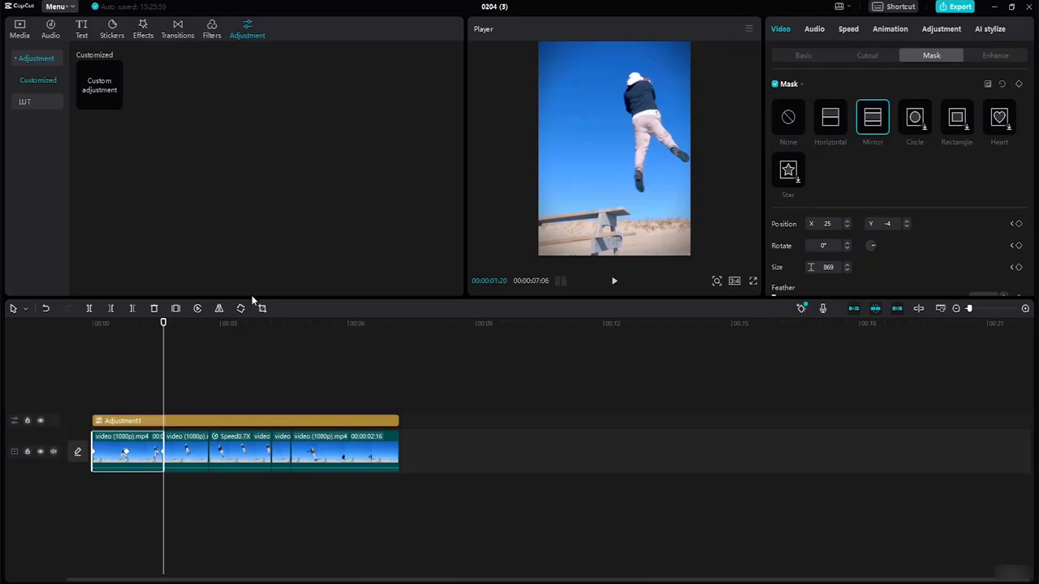
mouse_move(163, 324)
mouse_down()
mouse_move(188, 325)
mouse_move(163, 323)
mouse_up()
click(716, 284)
drag(698, 301, 694, 301)
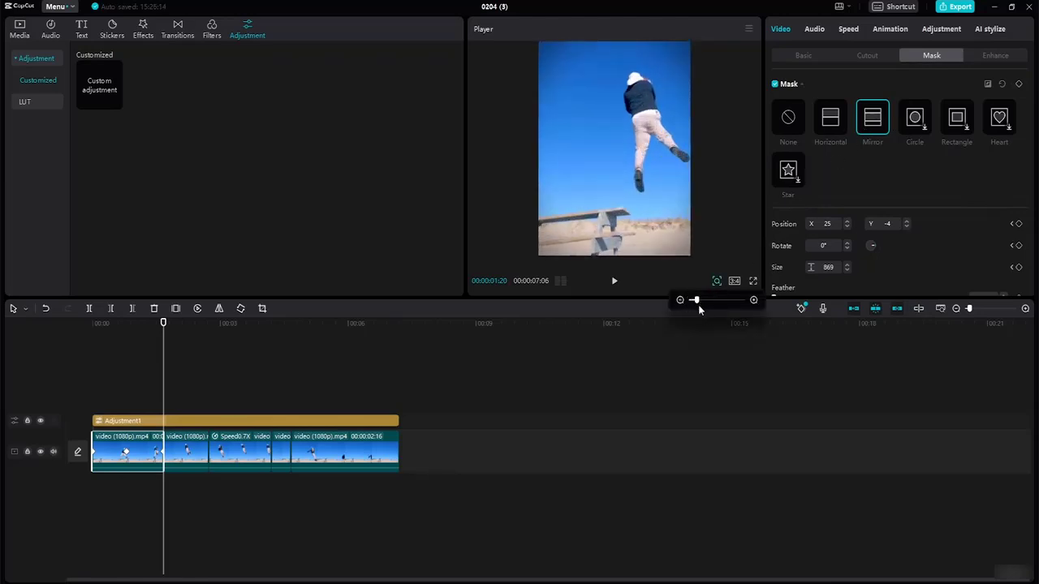
click(183, 459)
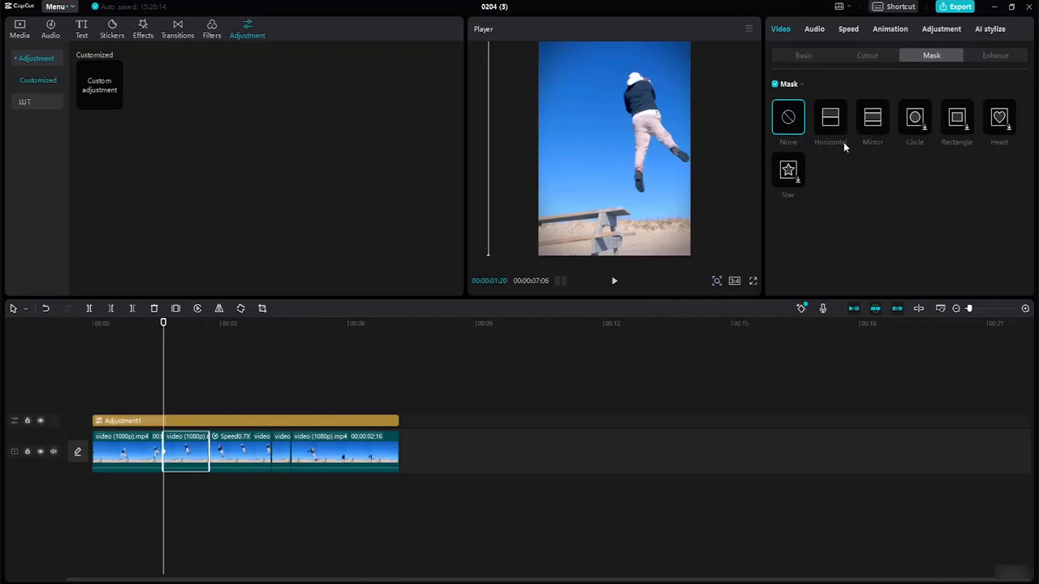
click(874, 123)
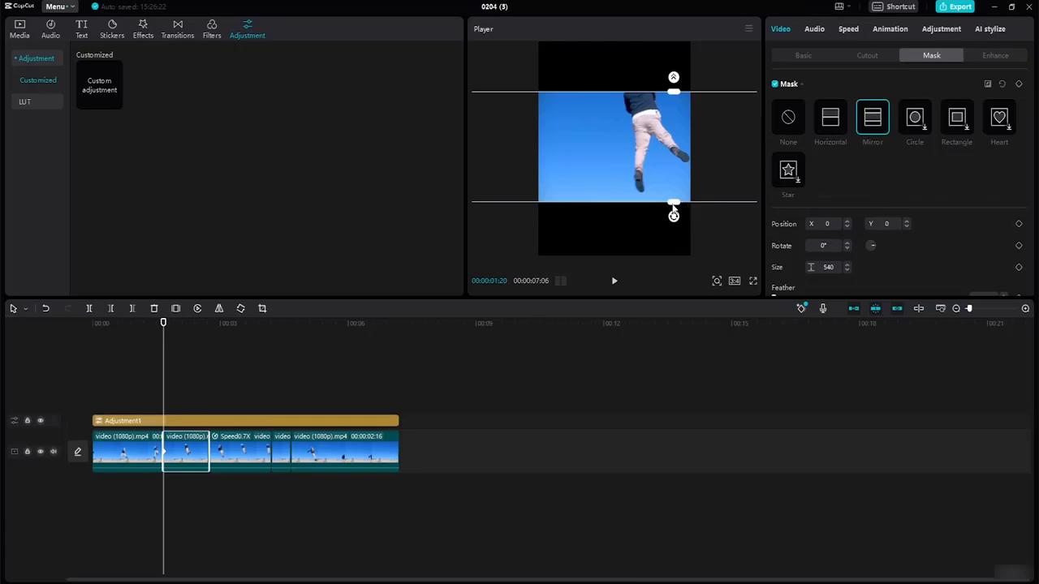
drag(673, 208, 671, 239)
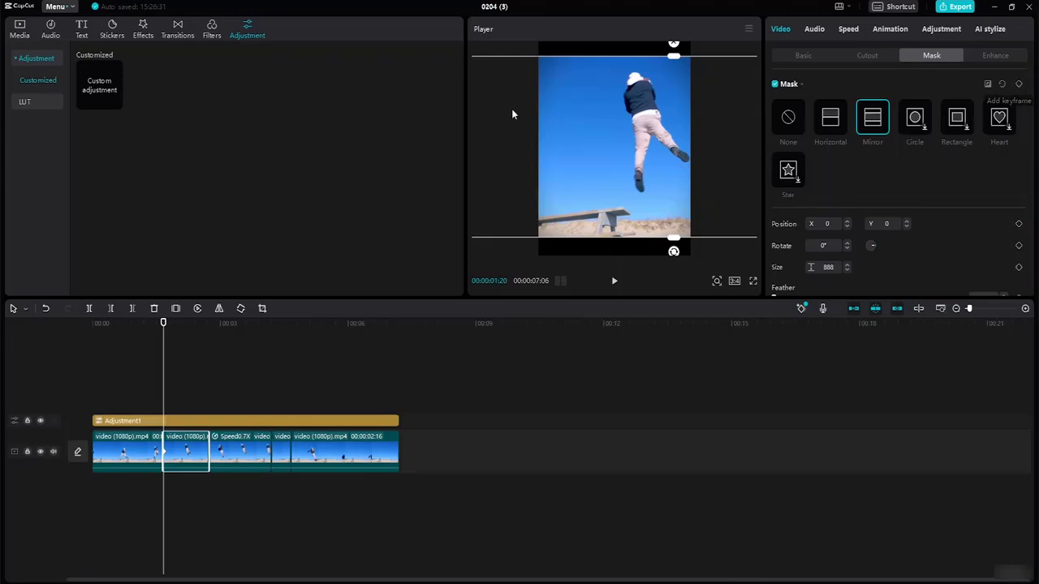
- Apply a Mirror mask to the 0.7X-speed segment at 00:00:02:22, positioned at about X -109, Y -11 with a size of about 899
drag(162, 323, 209, 348)
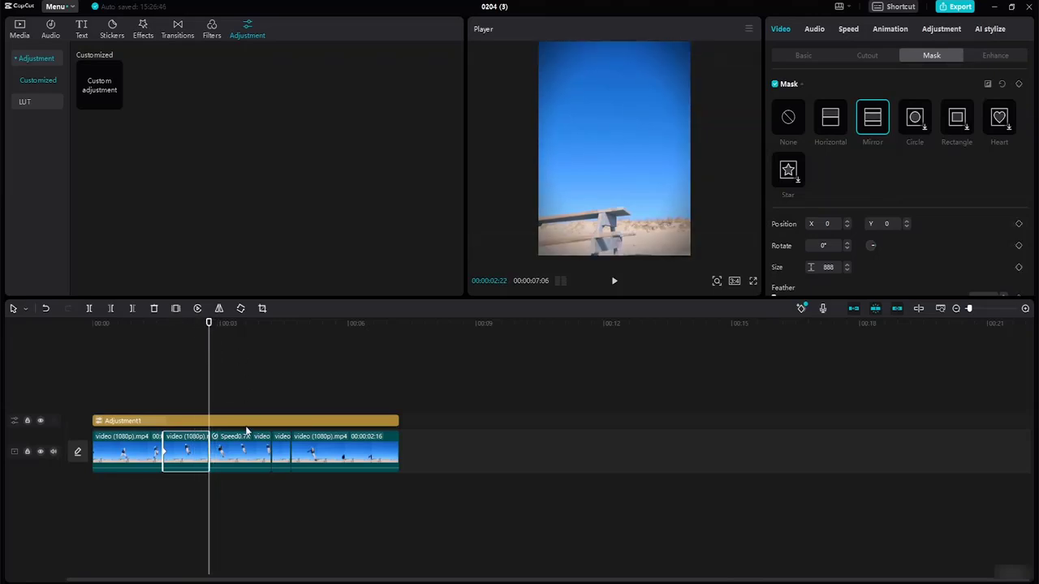
click(242, 450)
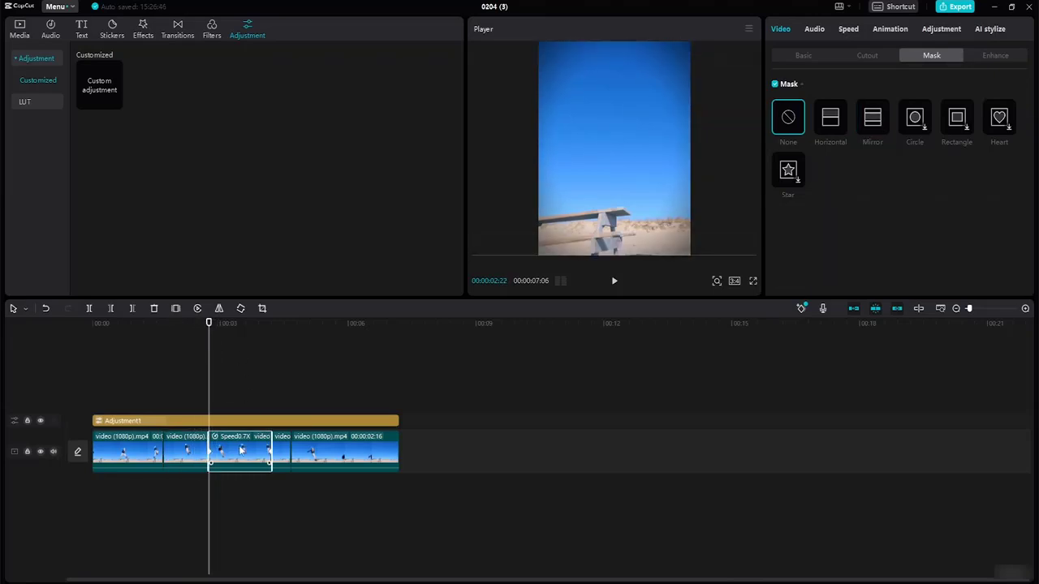
click(872, 119)
drag(641, 203, 640, 238)
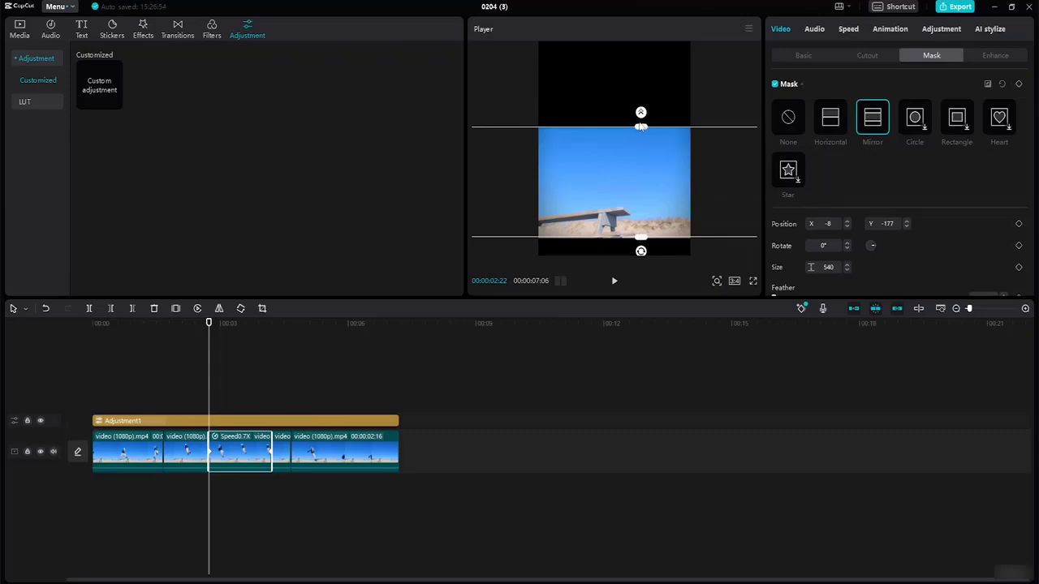
mouse_move(641, 130)
mouse_down()
mouse_move(644, 60)
mouse_move(652, 144)
mouse_up()
click(717, 281)
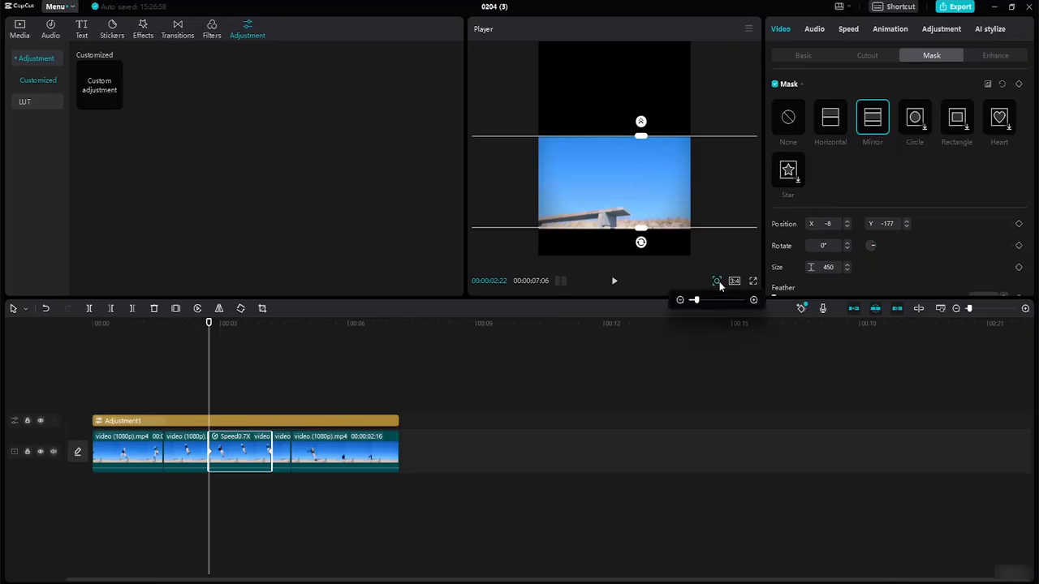
drag(721, 302, 680, 301)
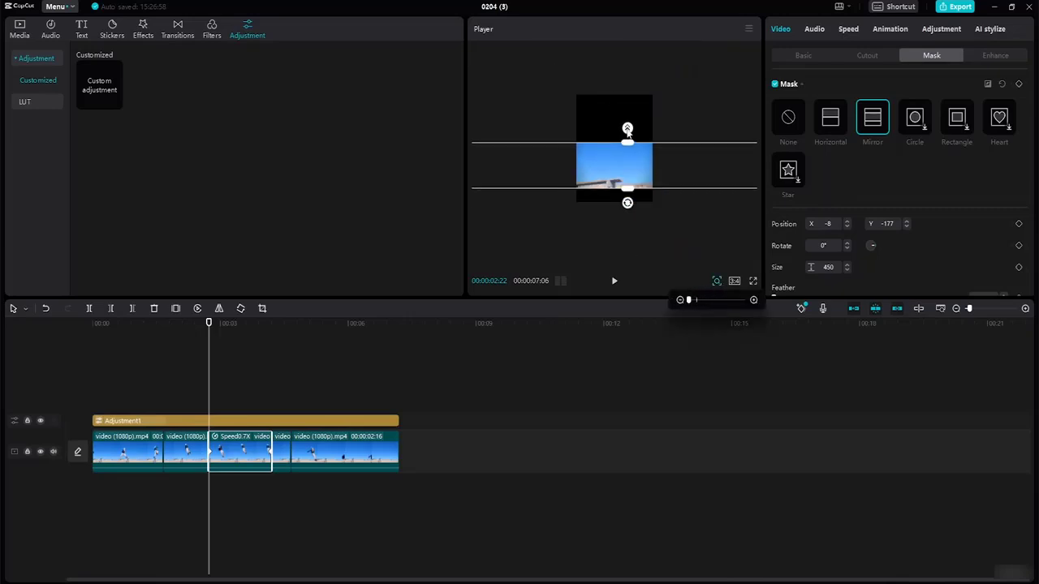
drag(627, 189, 626, 137)
drag(622, 185, 614, 104)
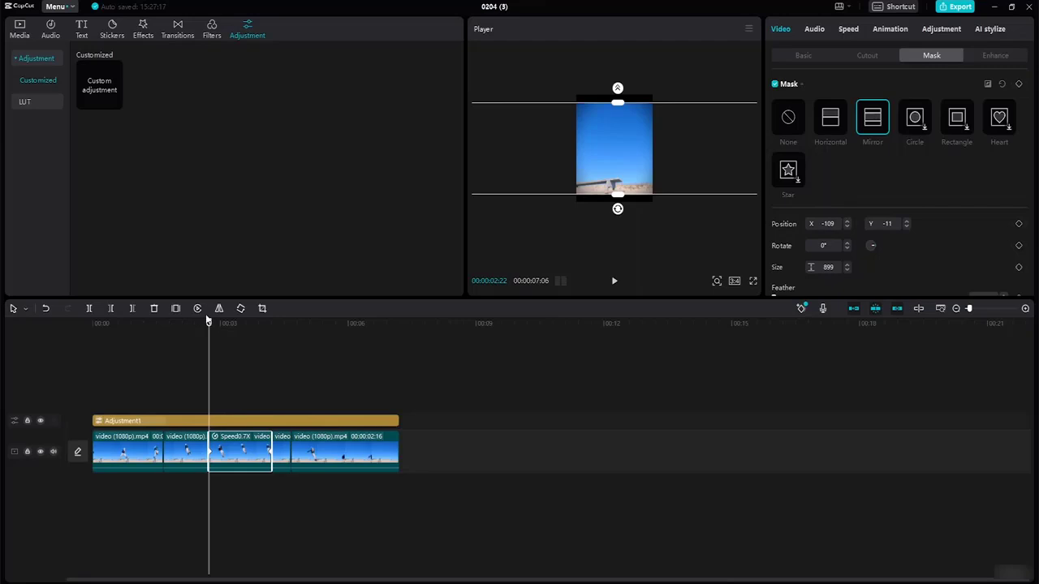
- Apply a Mirror mask with a size of about 865 to the short fourth segment at 00:00:04:06
drag(209, 333, 272, 347)
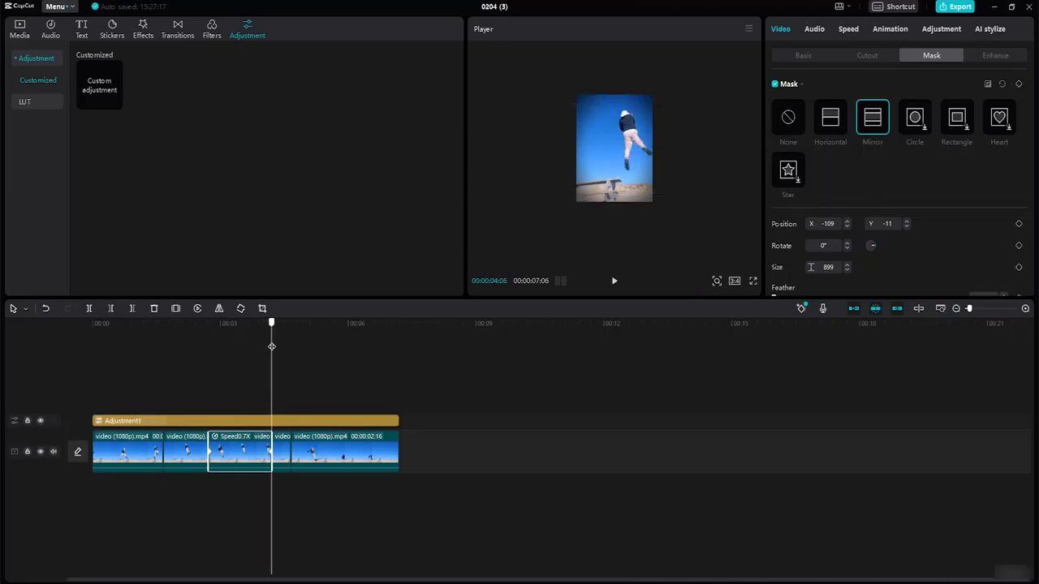
click(285, 458)
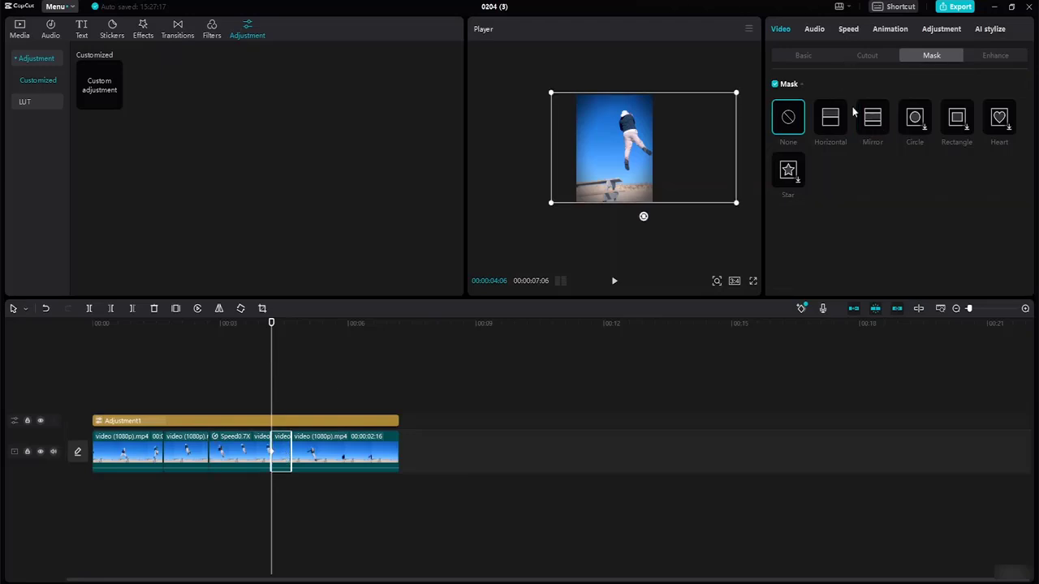
click(875, 132)
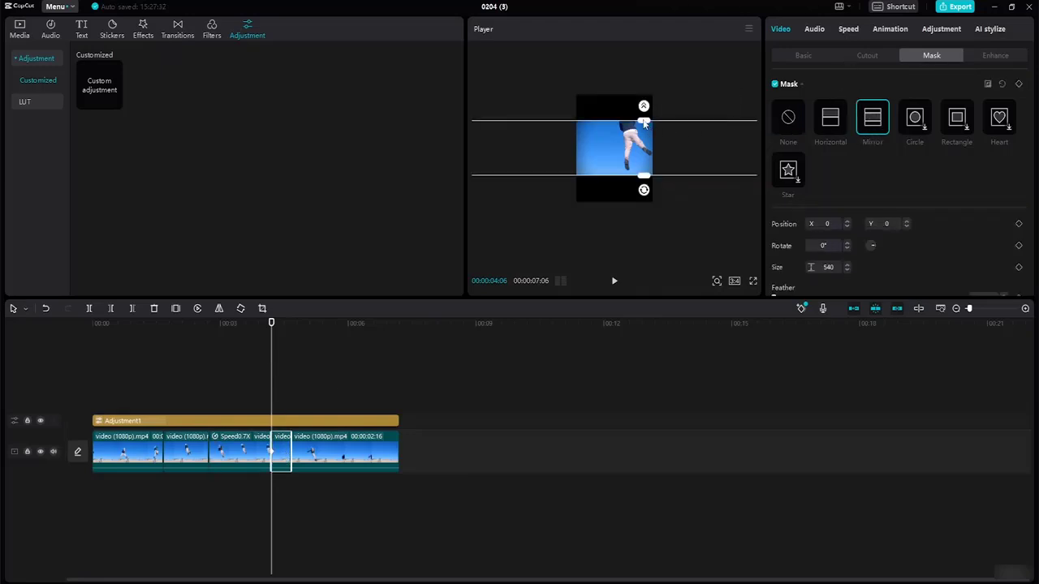
drag(643, 120, 645, 105)
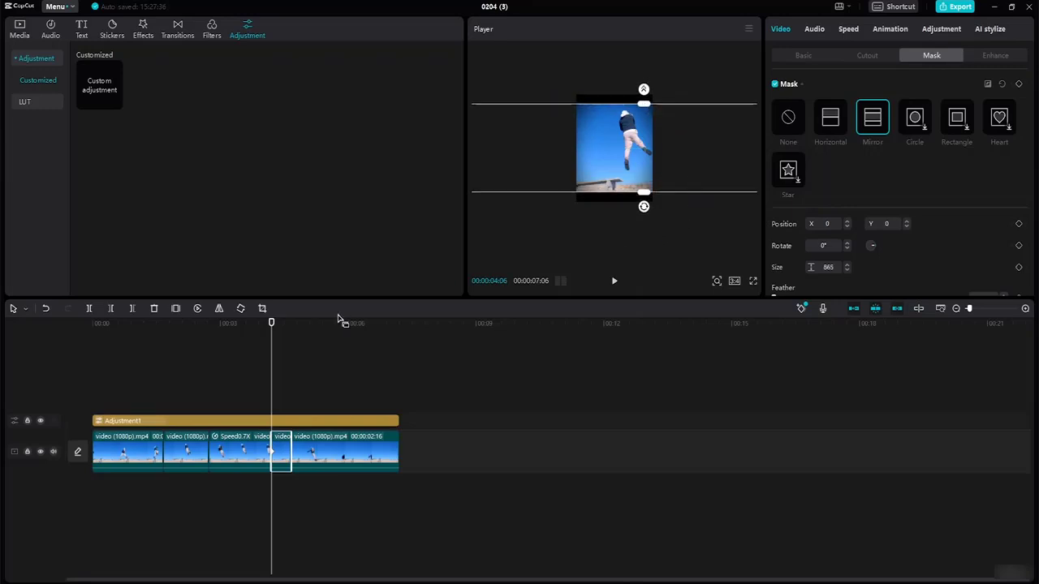
- Apply a Mirror mask with a size of about 888 to the final segment and keyframe it at 00:00:04:20
click(324, 459)
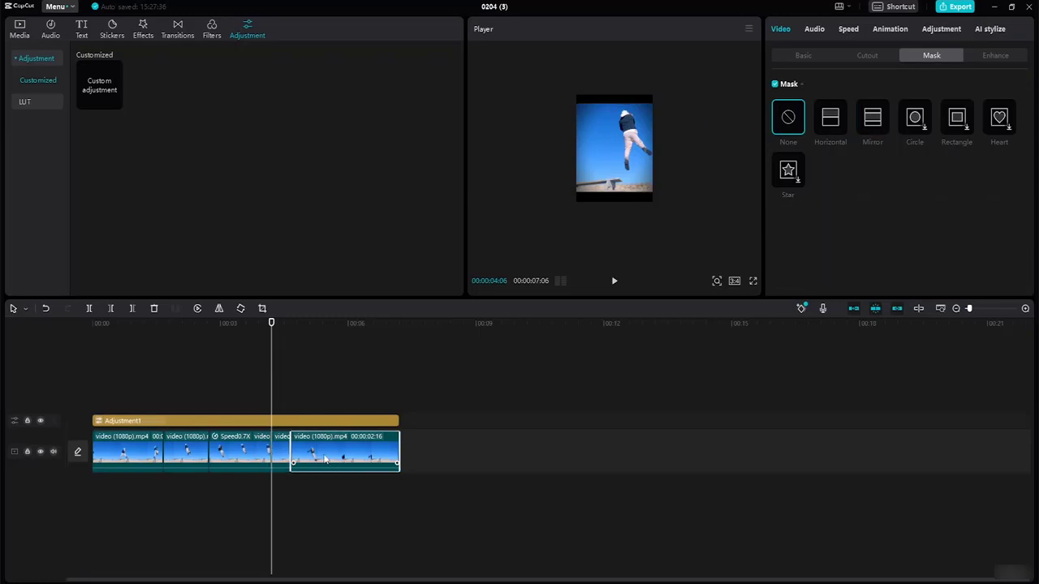
drag(272, 323, 289, 331)
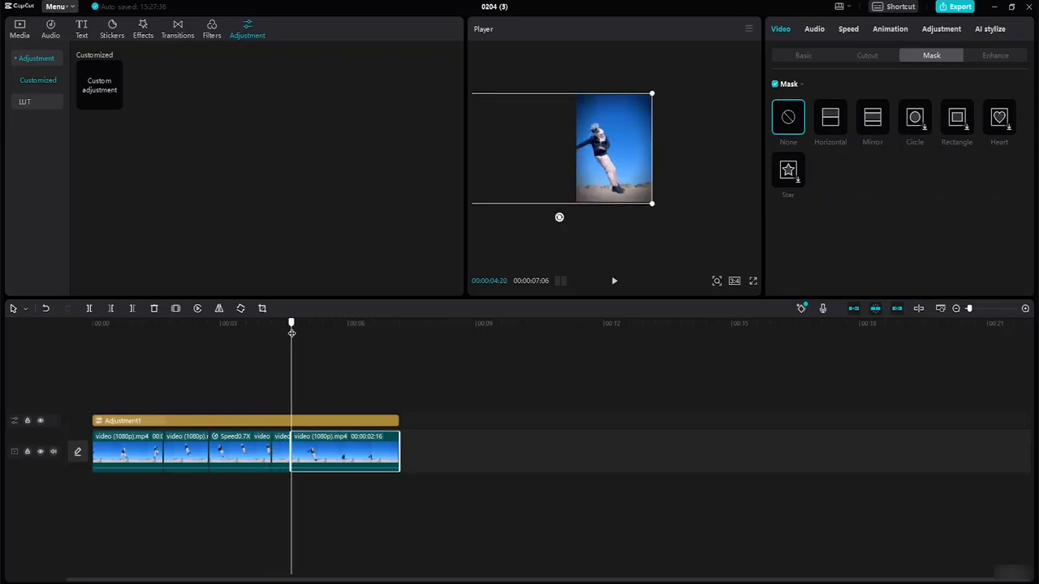
click(872, 124)
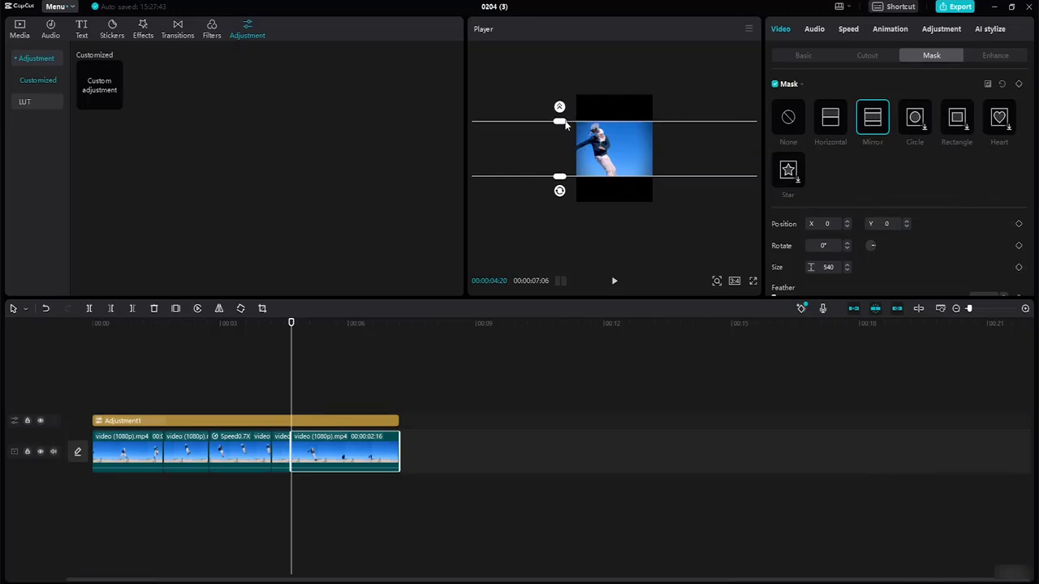
drag(566, 124, 562, 109)
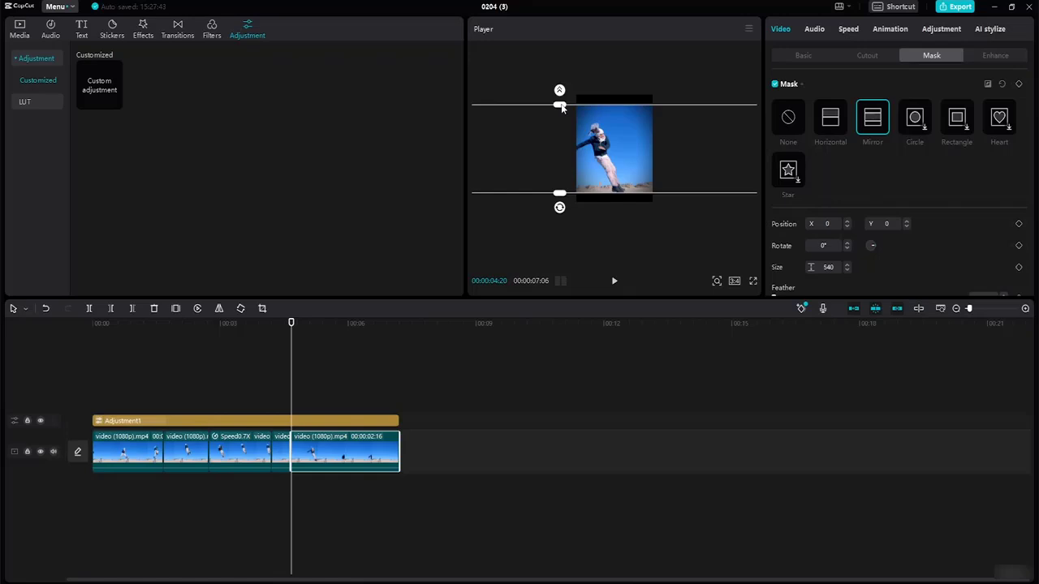
drag(562, 109, 559, 106)
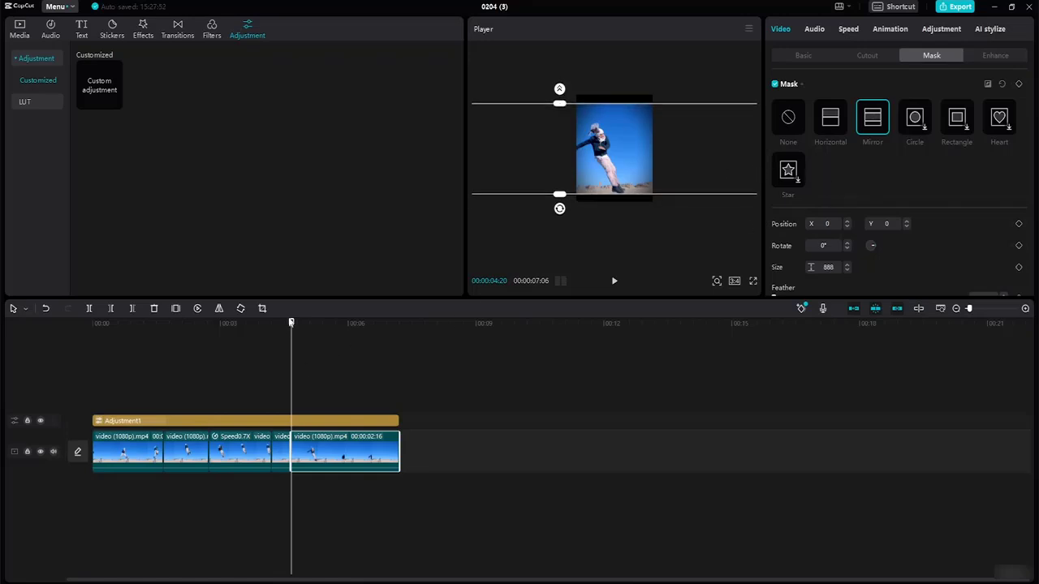
click(1018, 84)
- Widen the final segment's Mirror mask to a size of about 1302 at 00:00:07:06 and replay the sequence from the start
drag(291, 322, 402, 364)
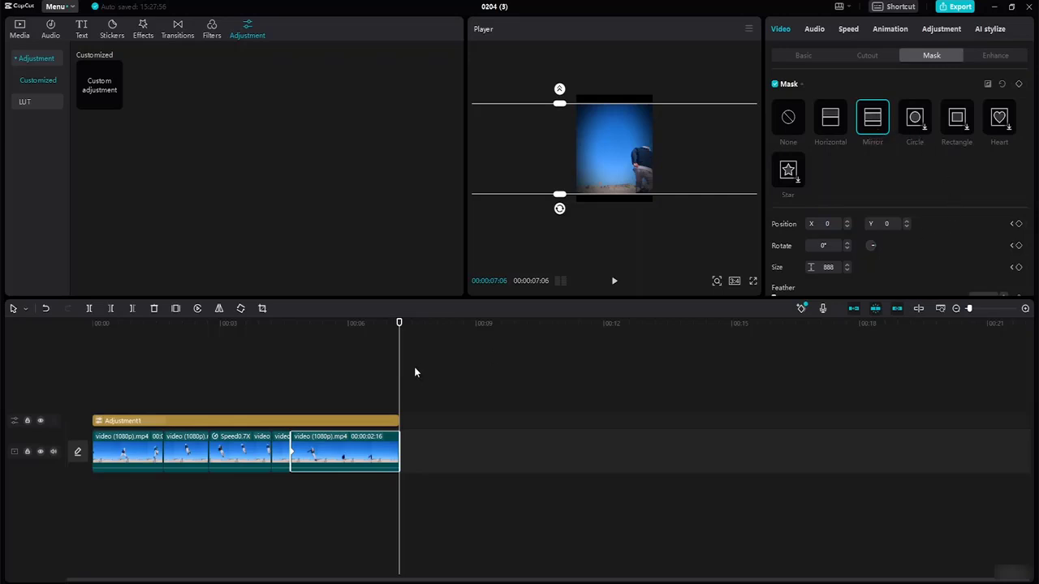
drag(559, 104, 558, 87)
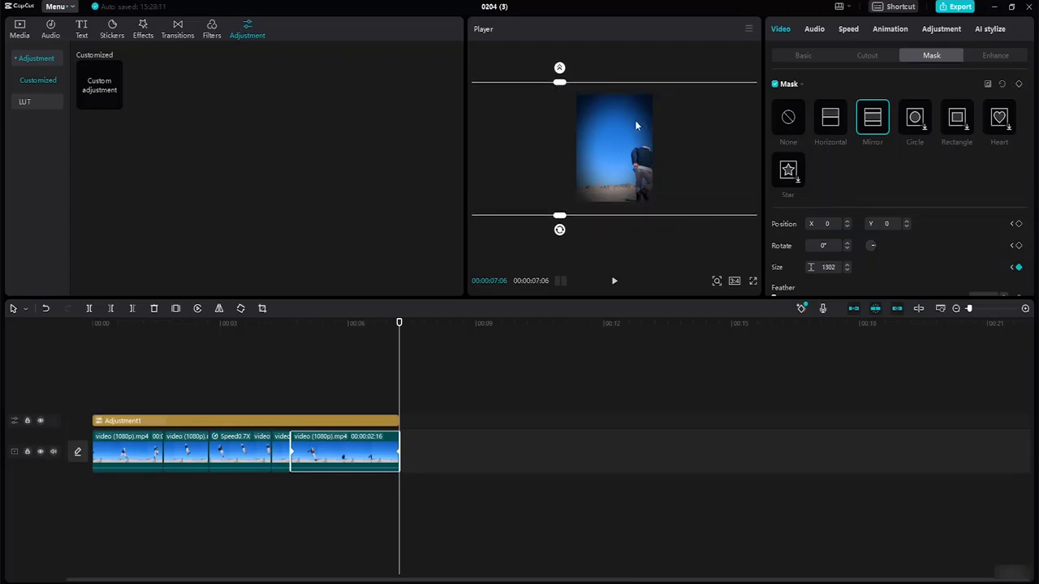
drag(402, 321, 0, 116)
key(space)
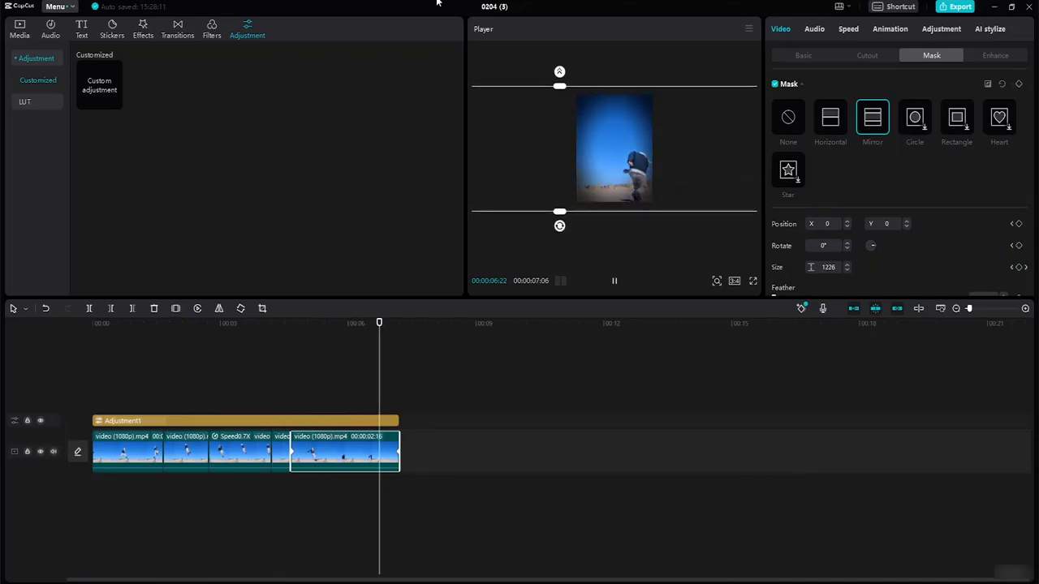
key(space)
key(space)
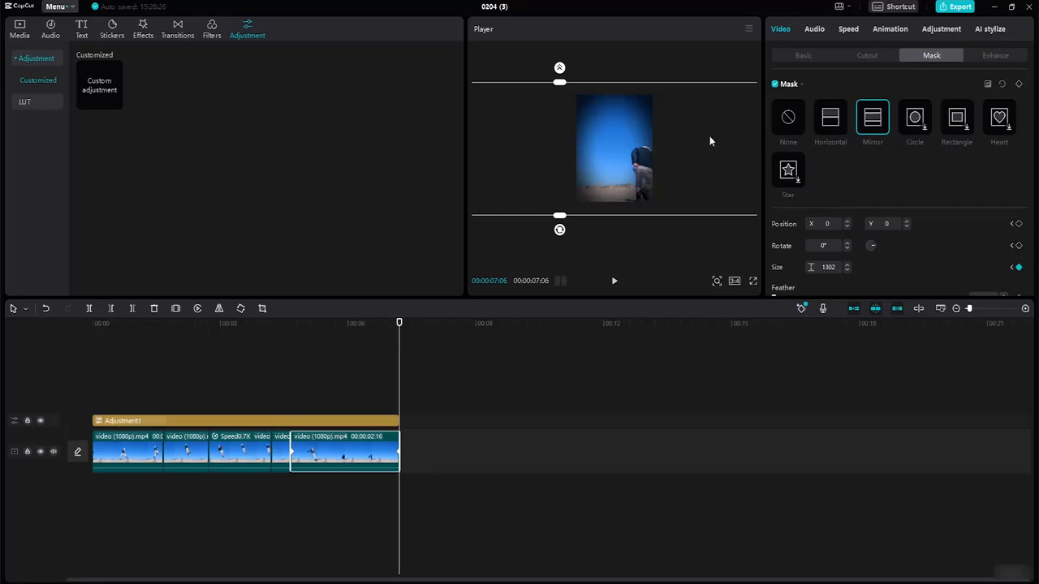
- Enlarge the preview, play the masked sequence full screen, and inspect the Adjustment1 layer and the segments' Mirror mask settings
click(718, 282)
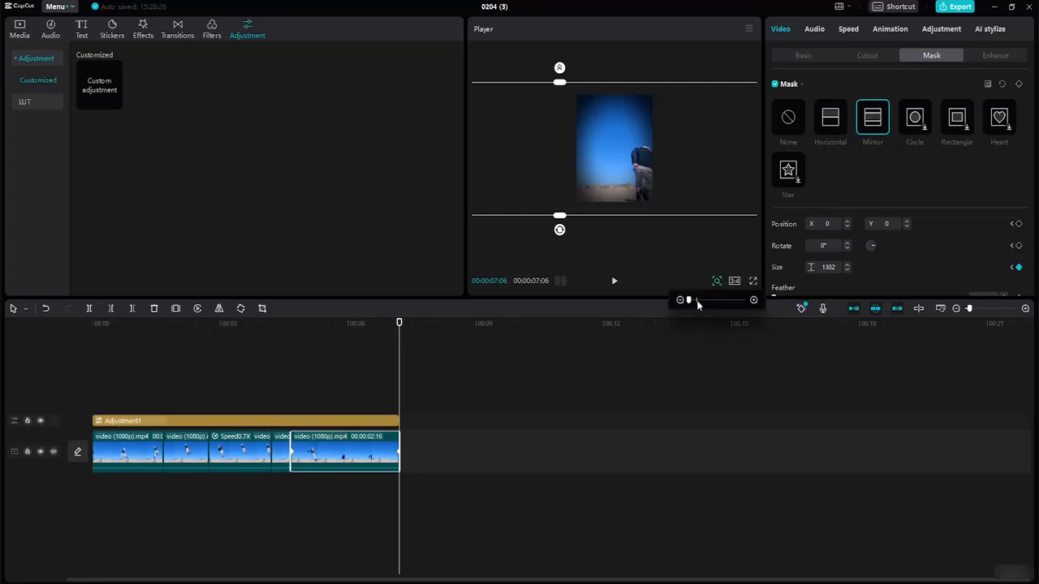
drag(690, 300, 695, 300)
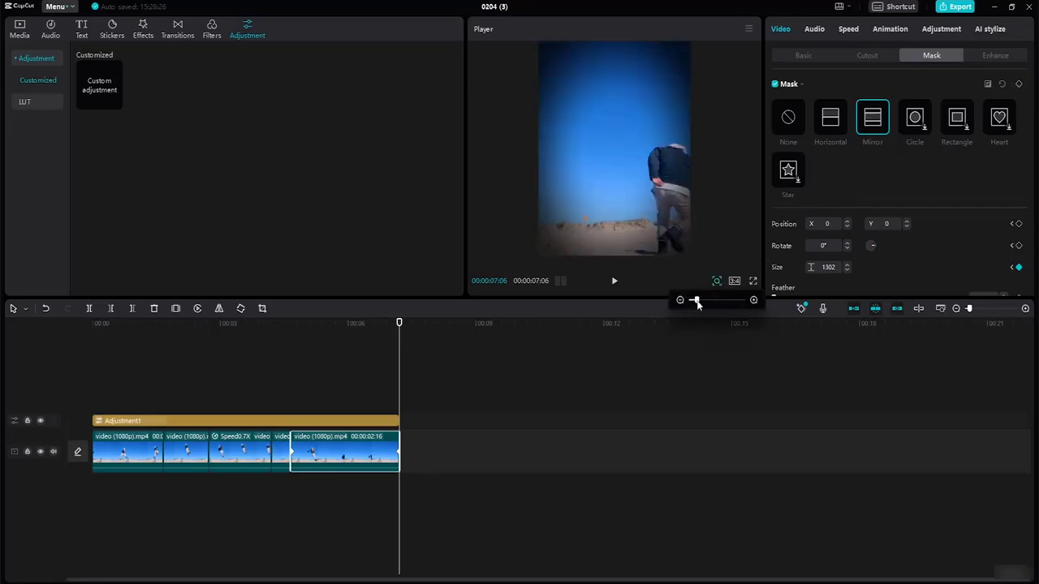
click(753, 284)
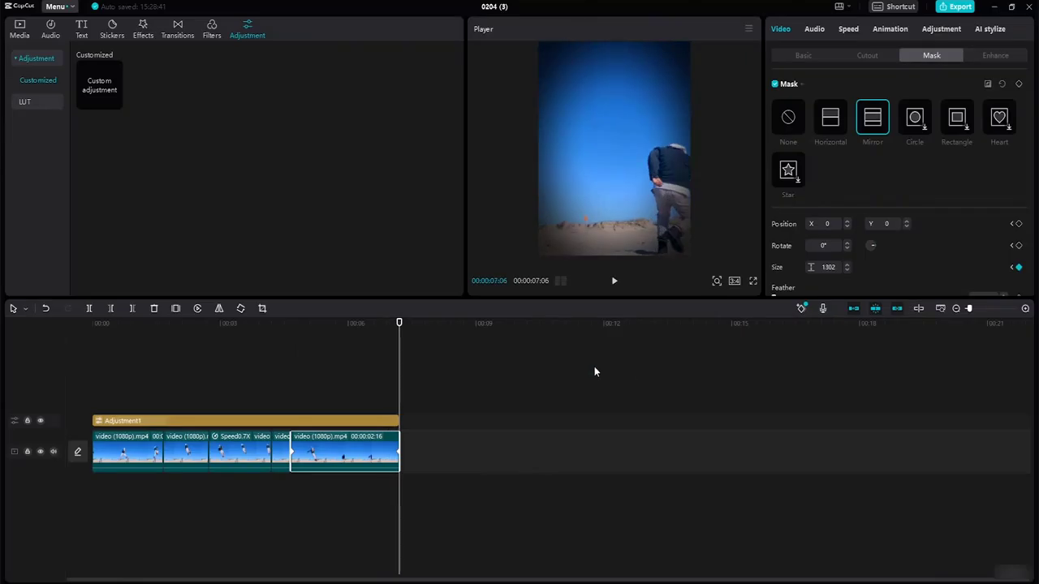
click(144, 420)
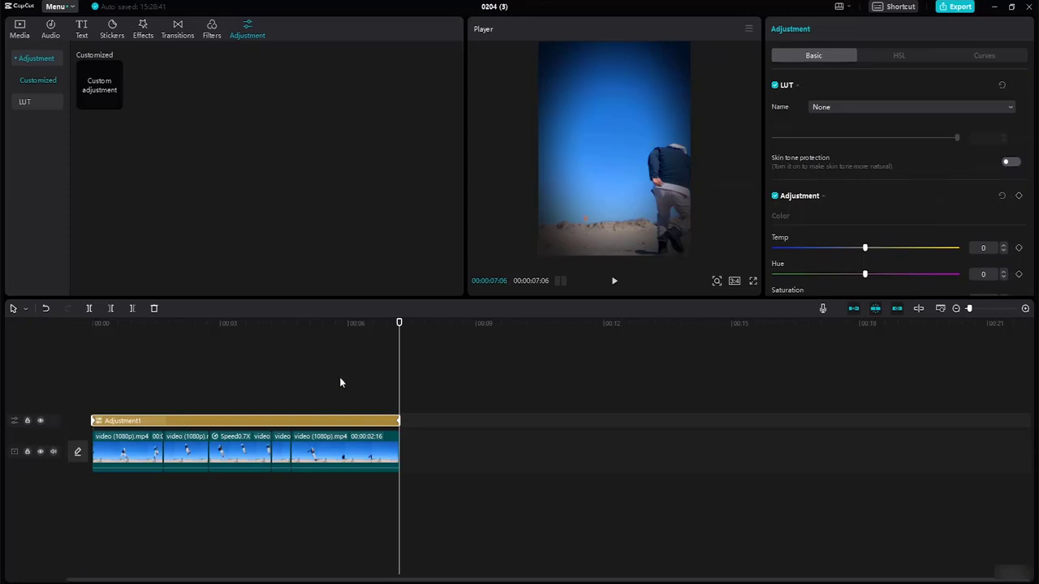
drag(393, 326, 30, 292)
click(121, 460)
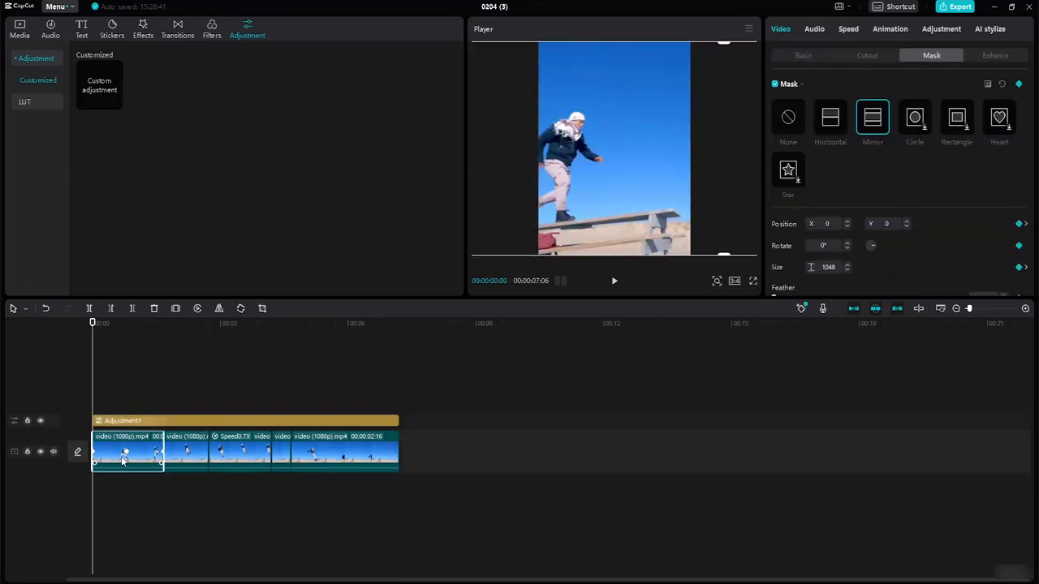
click(205, 455)
click(227, 457)
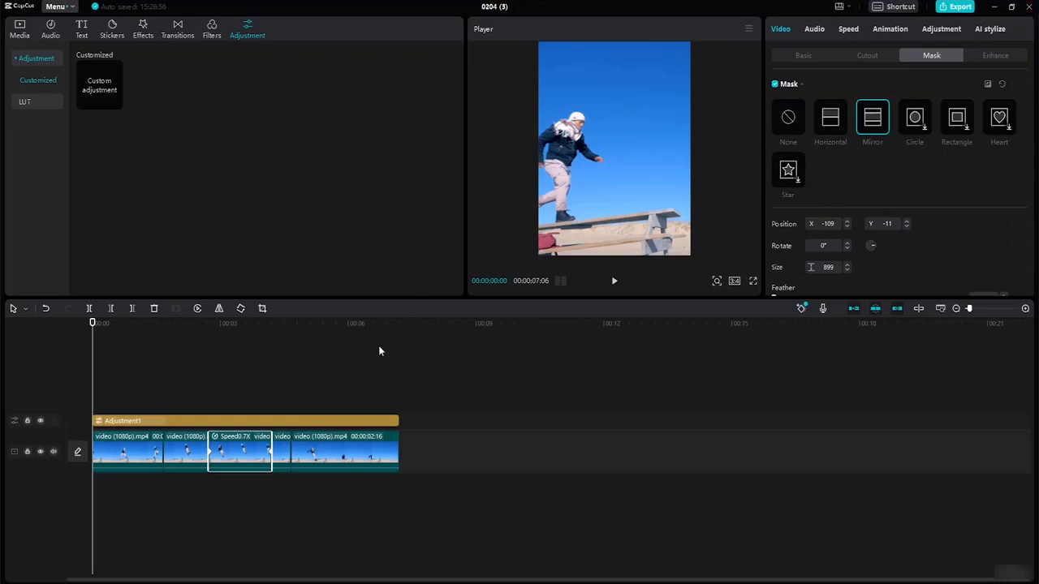
click(139, 448)
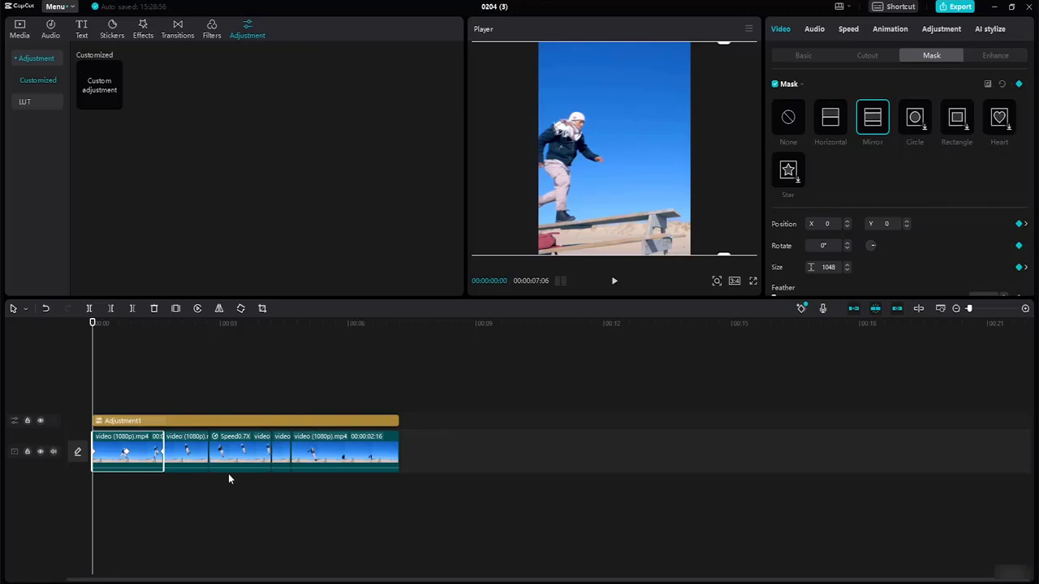
click(461, 409)
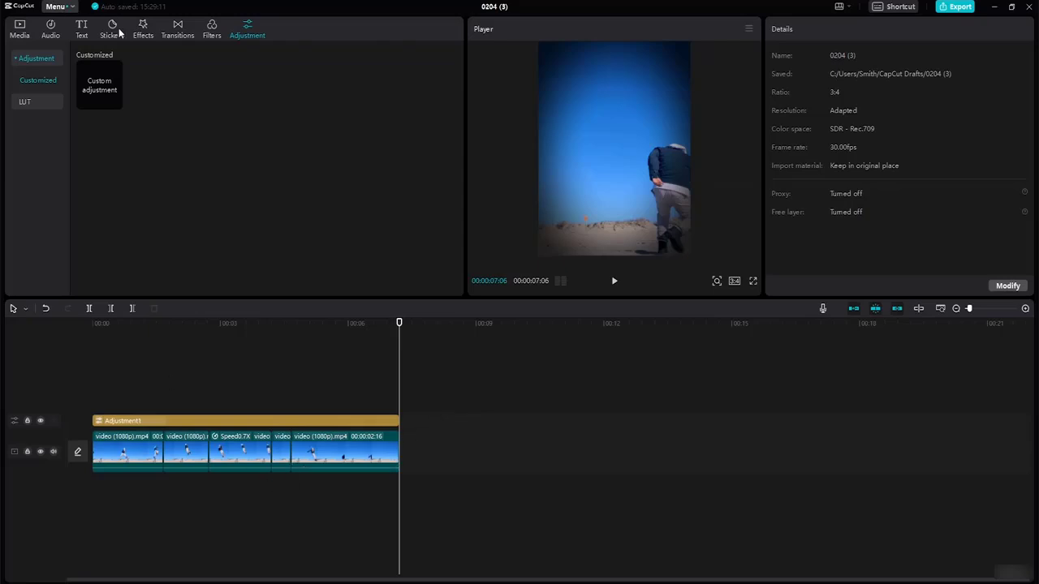
- Add a default text clip over the final segment, ending at 00:00:07:06, and trim its start to just after that segment begins
mouse_move(105, 65)
click(81, 29)
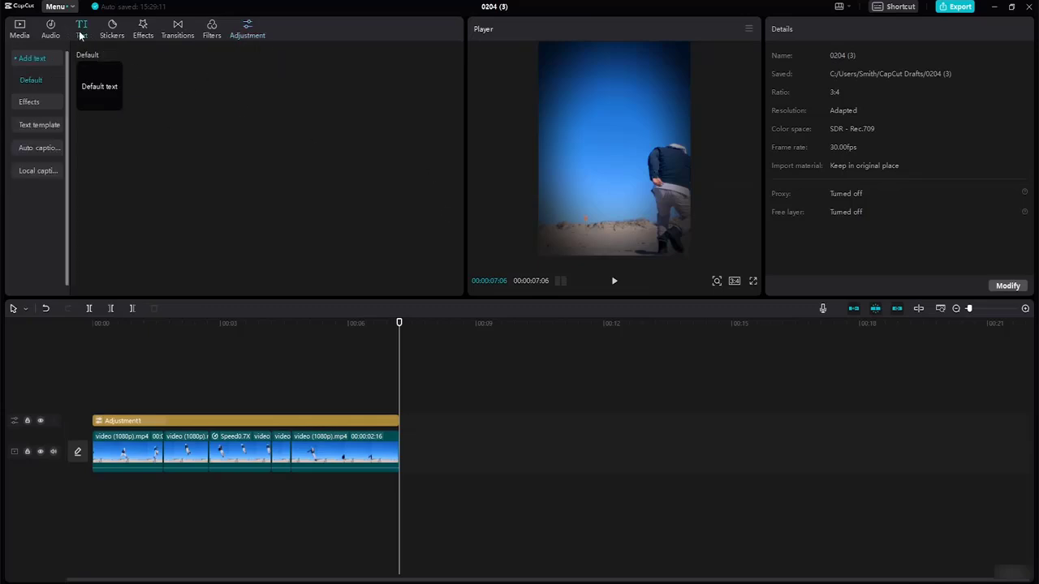
click(115, 103)
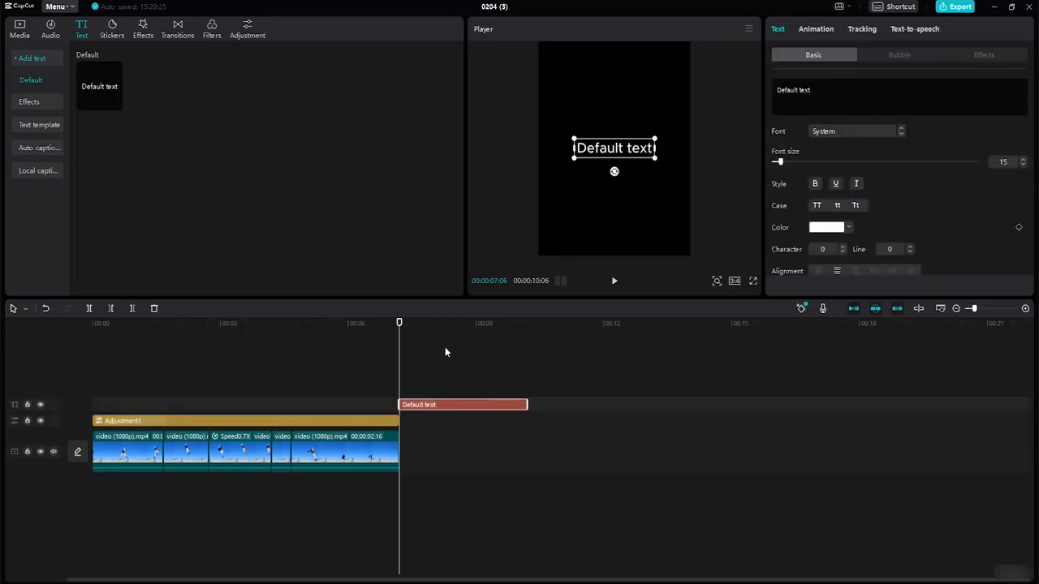
drag(444, 406, 316, 408)
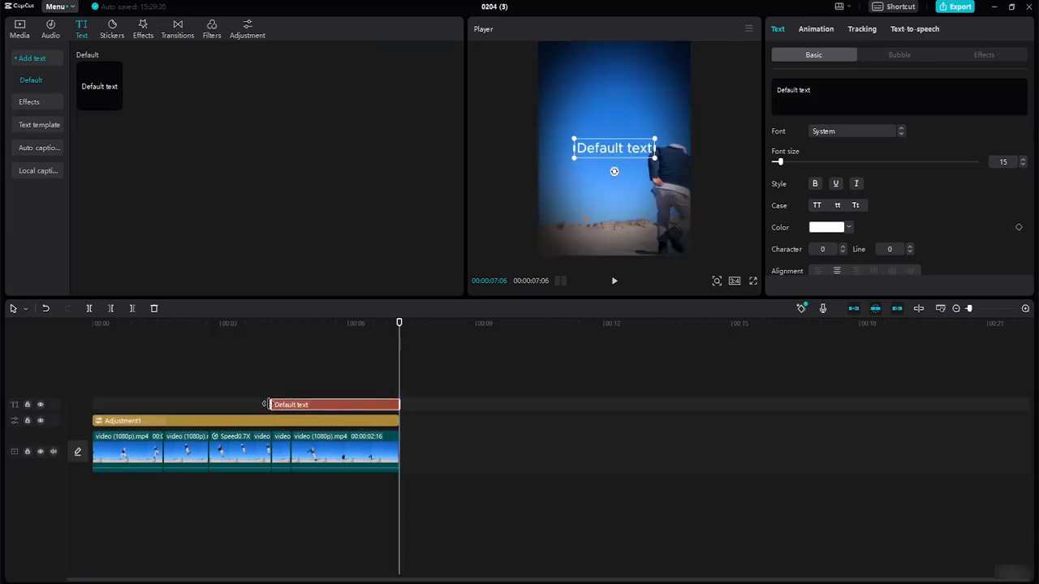
drag(269, 404, 296, 407)
- At 00:00:05:16, move the text to the upper left of the frame and replace its wording with BE / THE / ONE on three lines
drag(398, 323, 328, 334)
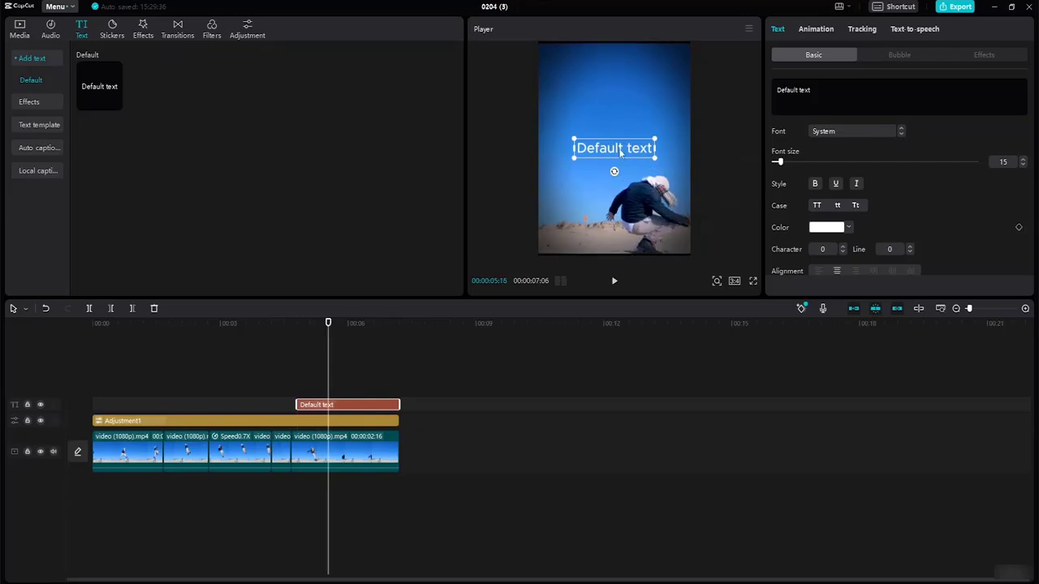
drag(618, 148, 592, 72)
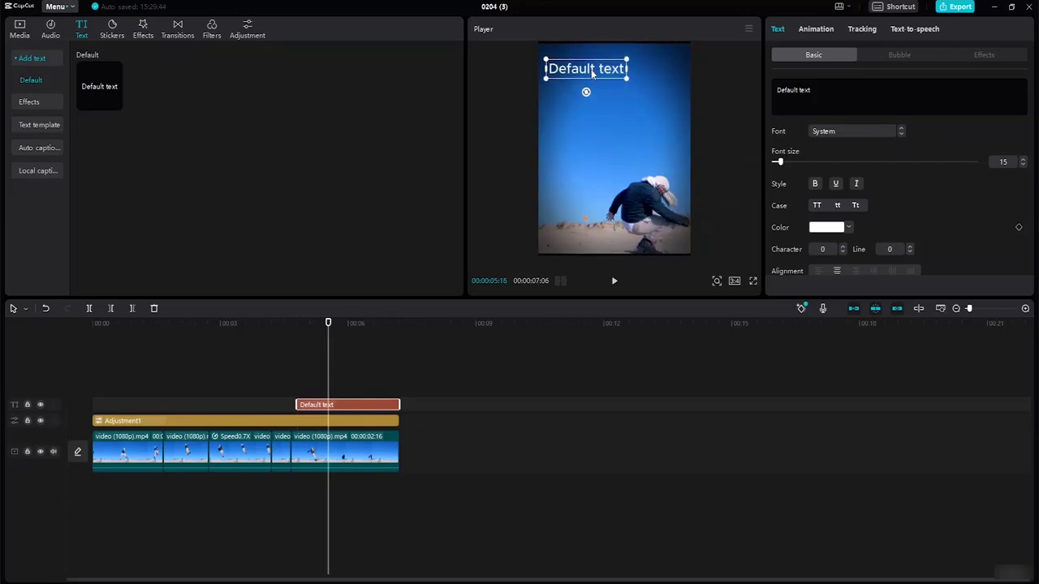
double_click(620, 73)
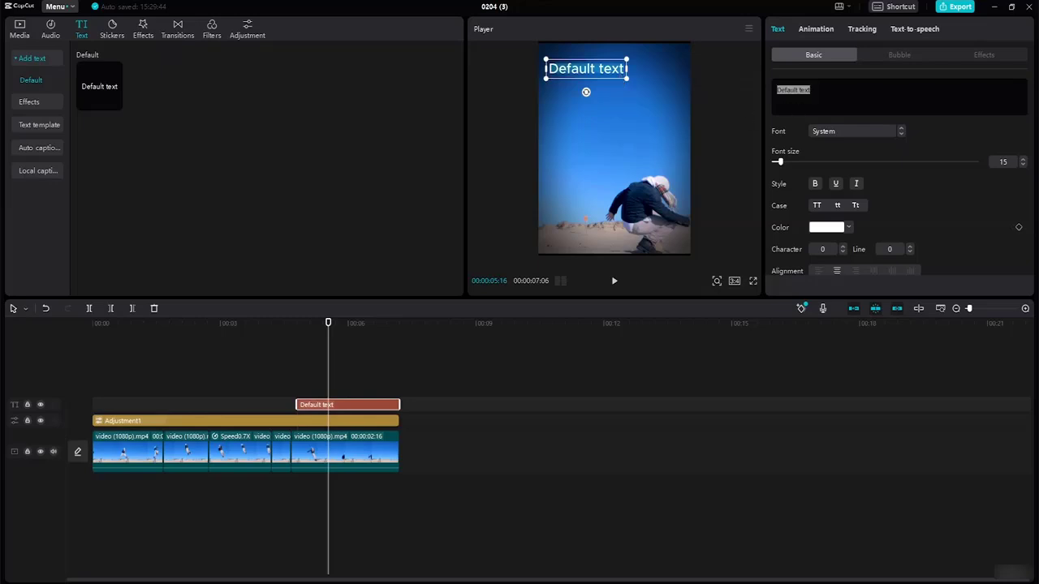
key(BackSpace)
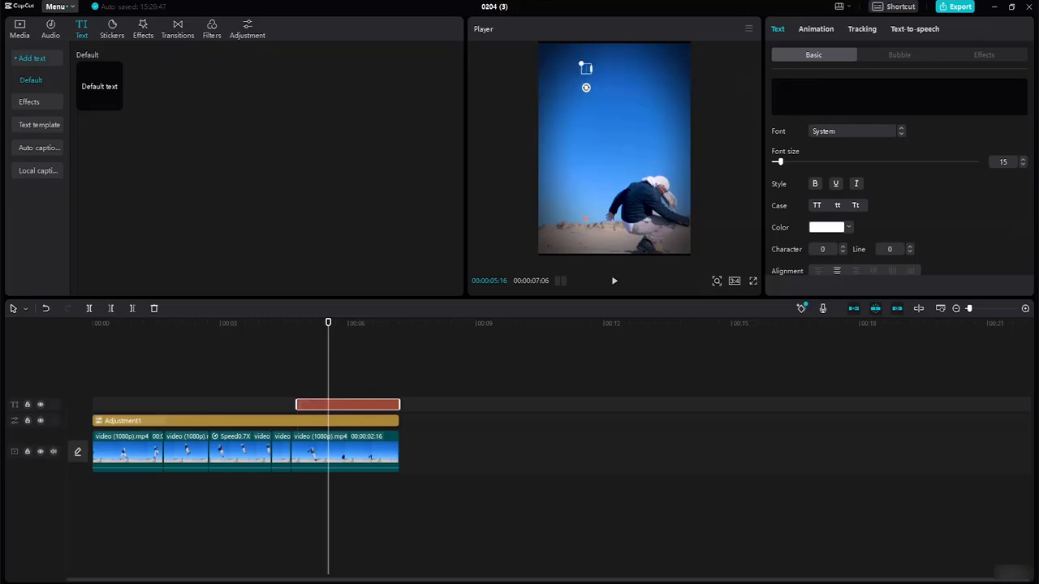
text(BE THE)
key(BackSpace)
key(BackSpace)
key(BackSpace)
key(BackSpace)
key(Return)
text(THE)
key(BackSpace)
text(E)
key(Return)
text(ON)
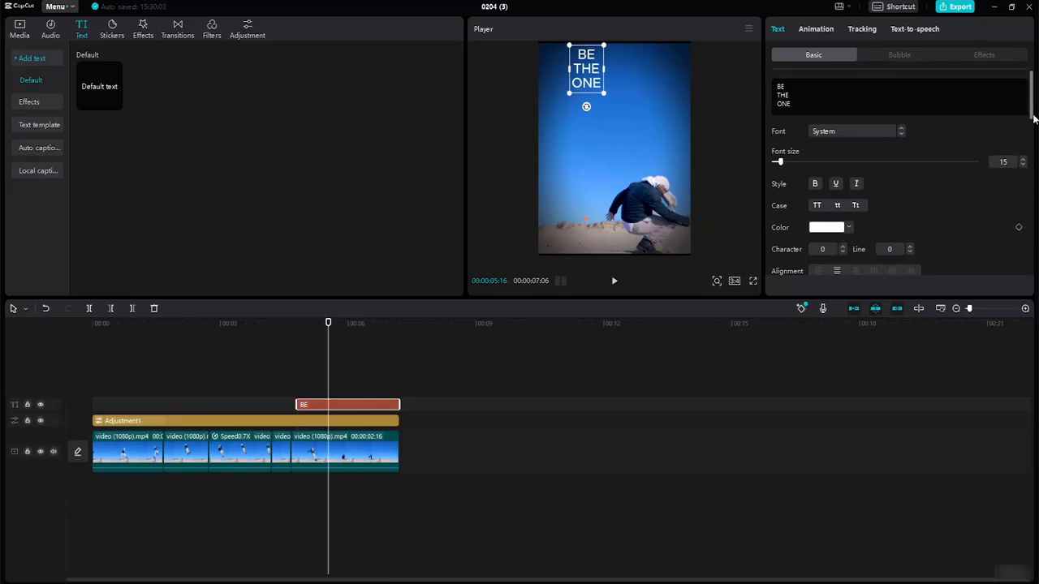
- Left-align the BE THE ONE text, enlarge it and place it in the upper-left corner of the video frame
scroll(903, 142, down, 3)
click(817, 161)
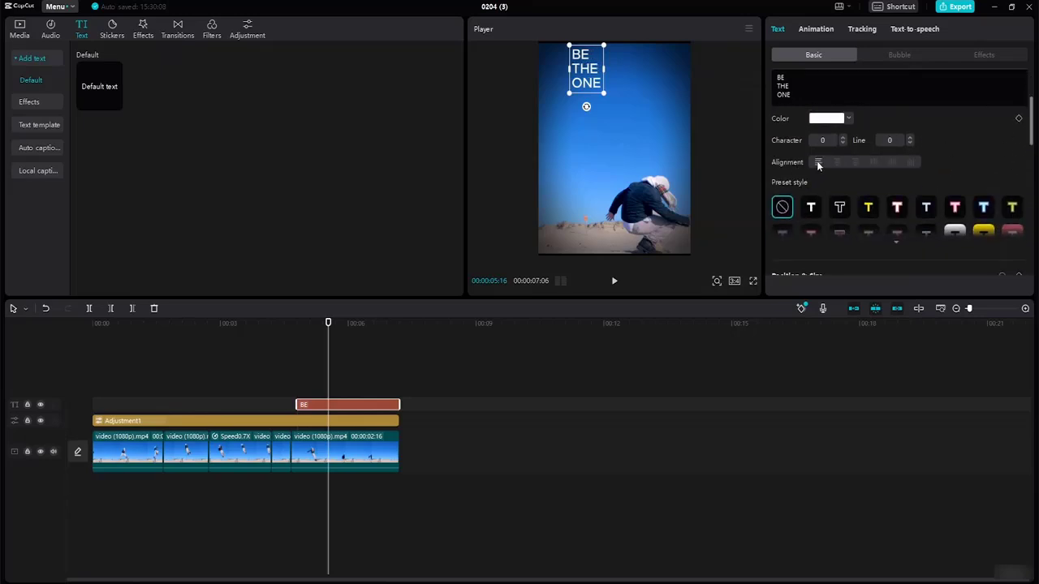
drag(604, 92, 633, 130)
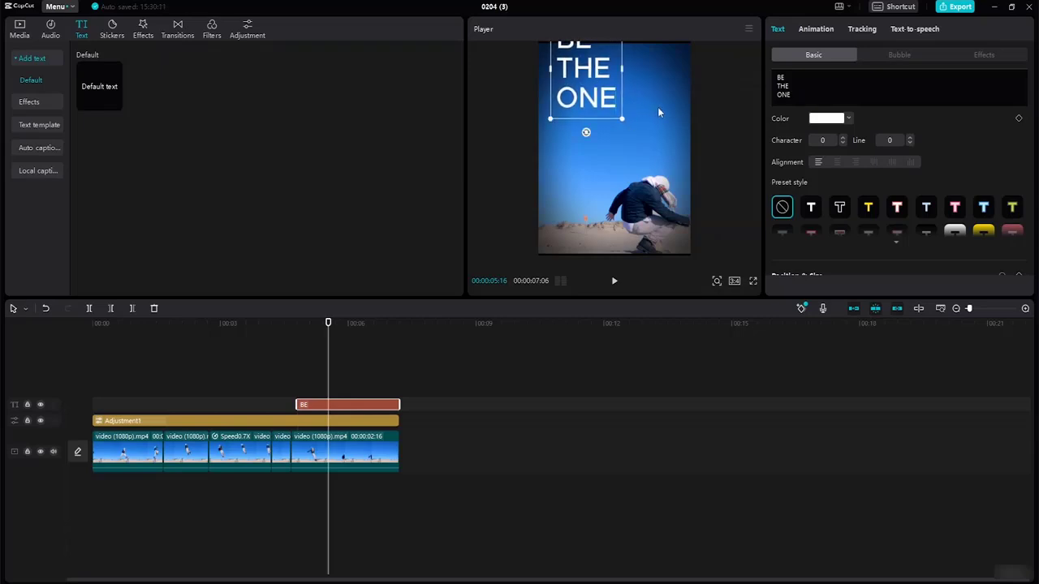
click(657, 106)
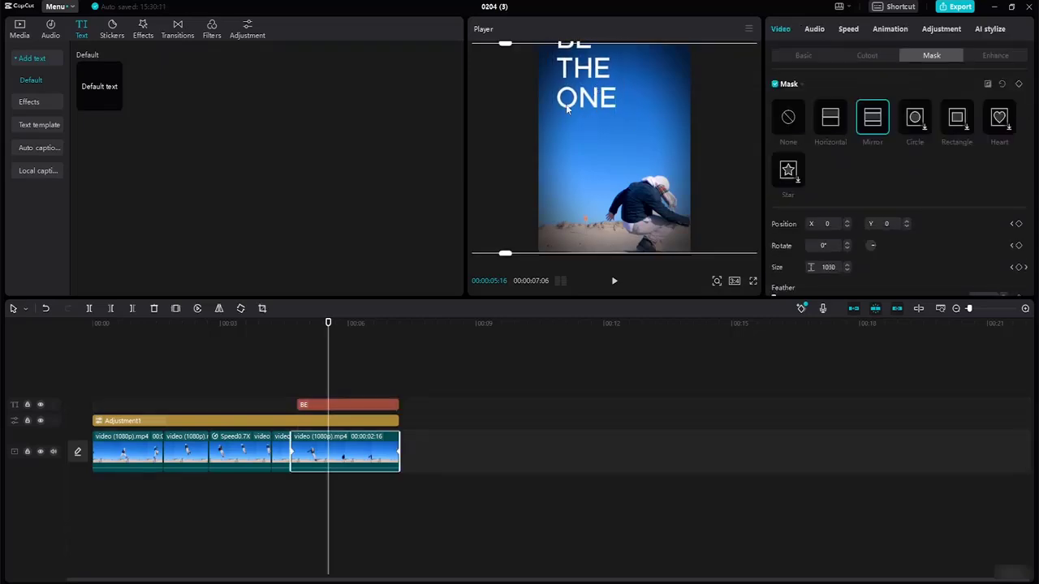
click(386, 408)
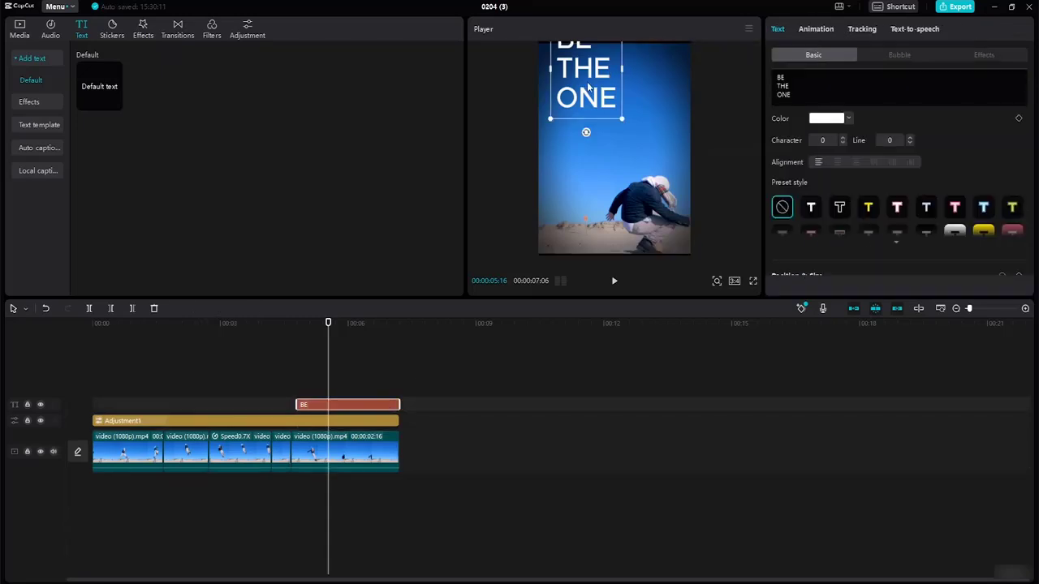
drag(589, 87, 579, 115)
drag(614, 148, 618, 155)
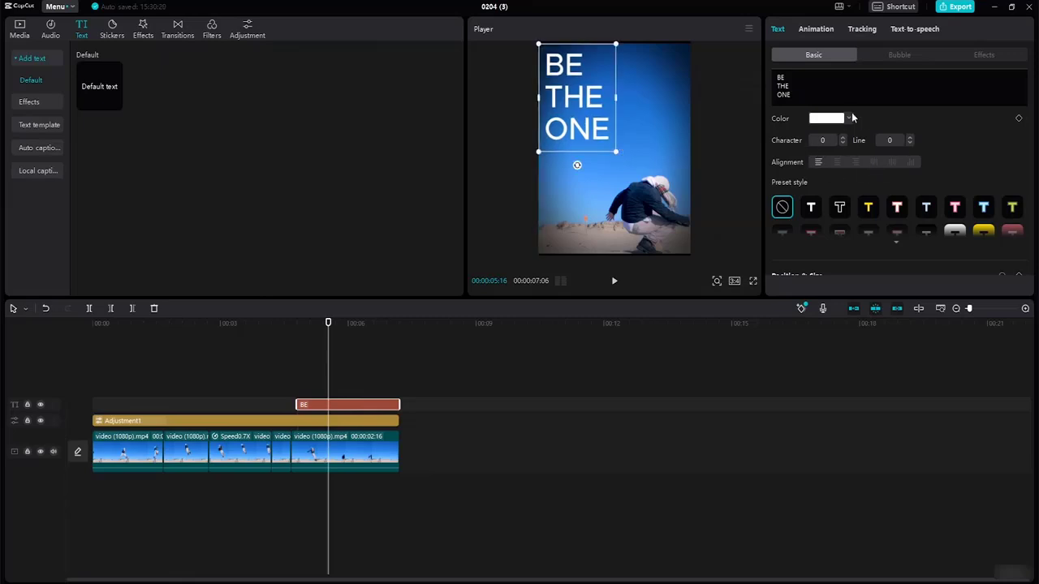
- Set the text's font to ZY Energy, then enlarge it and reposition it so all three lines fit above the jumper
scroll(1020, 113, up, 2)
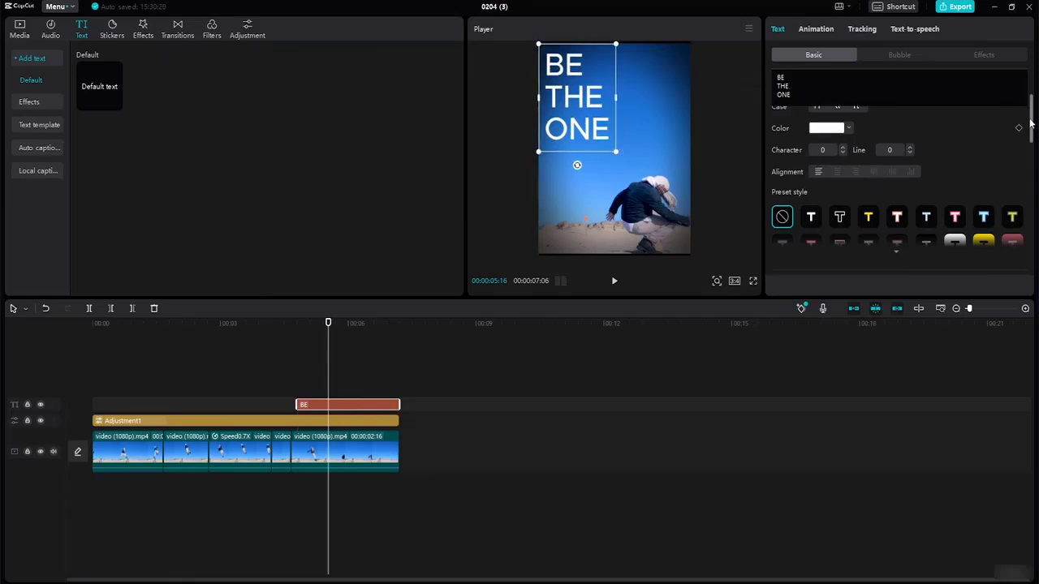
scroll(1020, 113, up, 1)
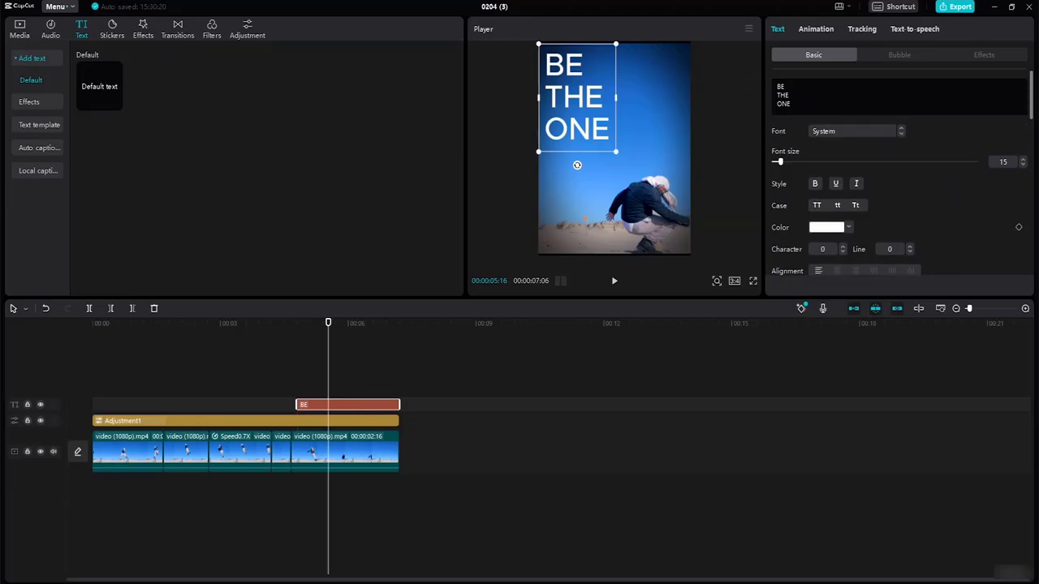
click(858, 131)
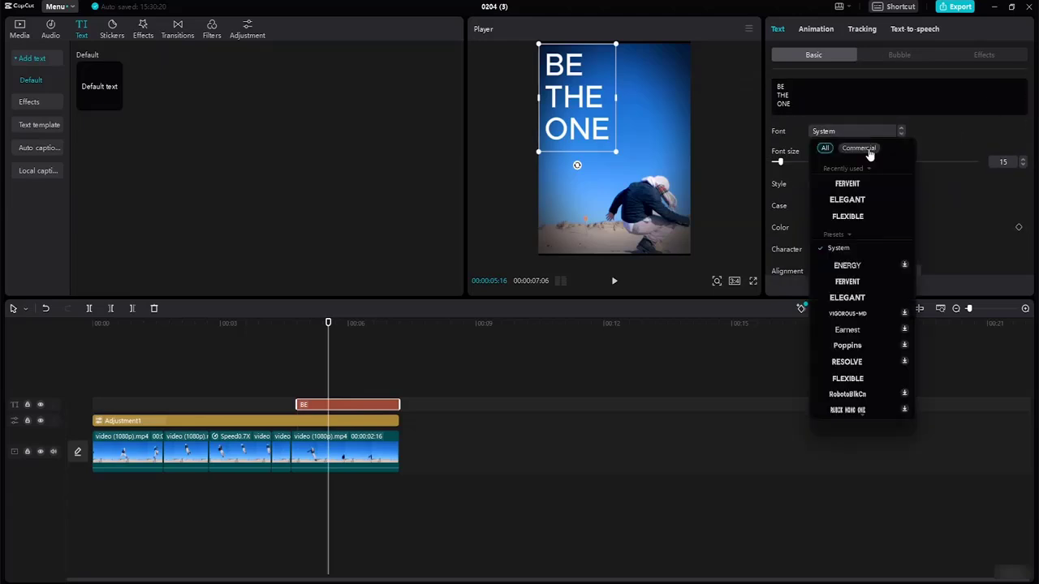
click(851, 267)
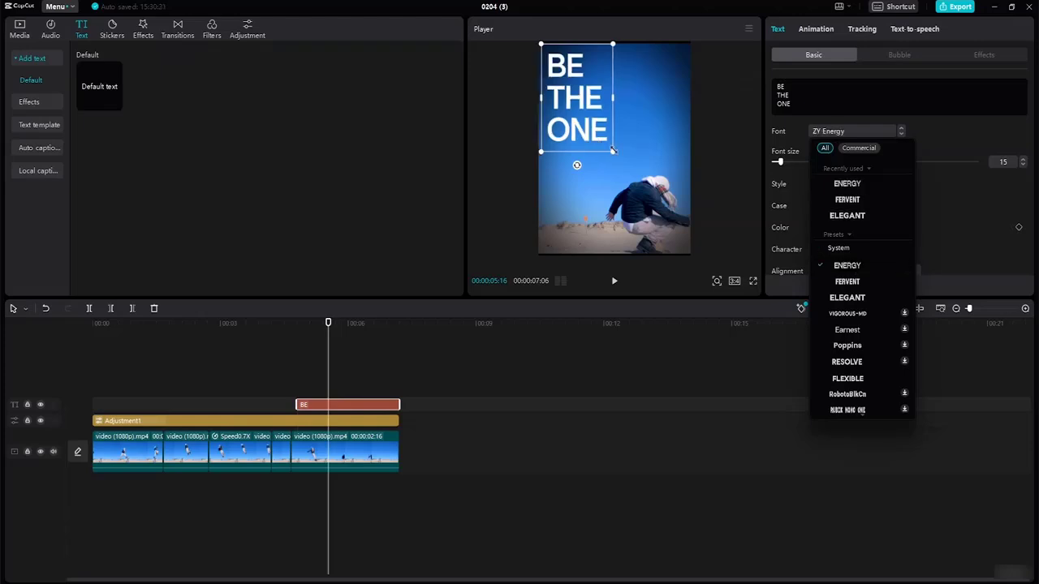
drag(614, 152, 629, 177)
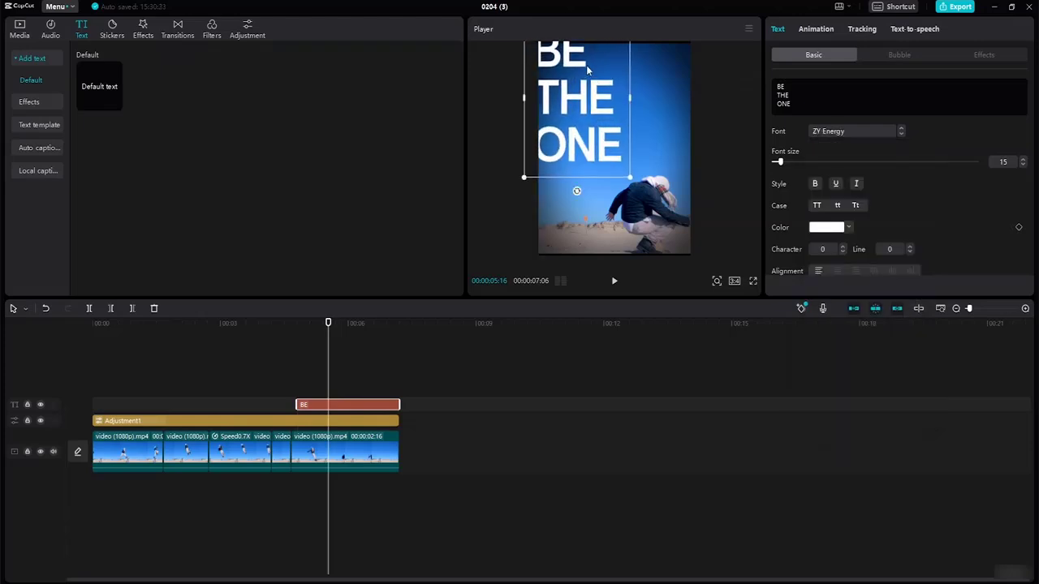
drag(587, 71, 591, 77)
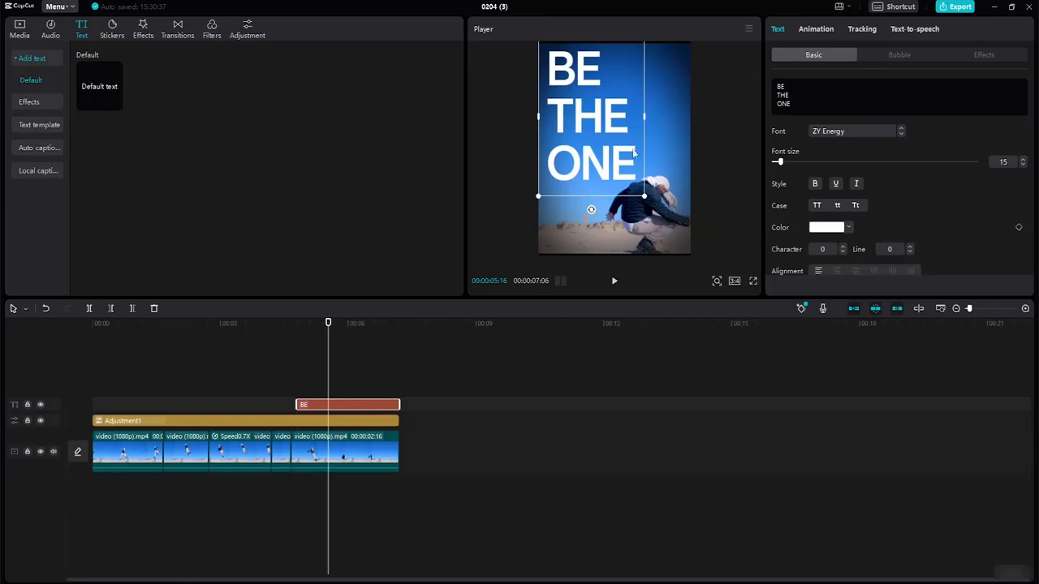
- Set the color of the BE THE ONE text to black (000000)
click(846, 229)
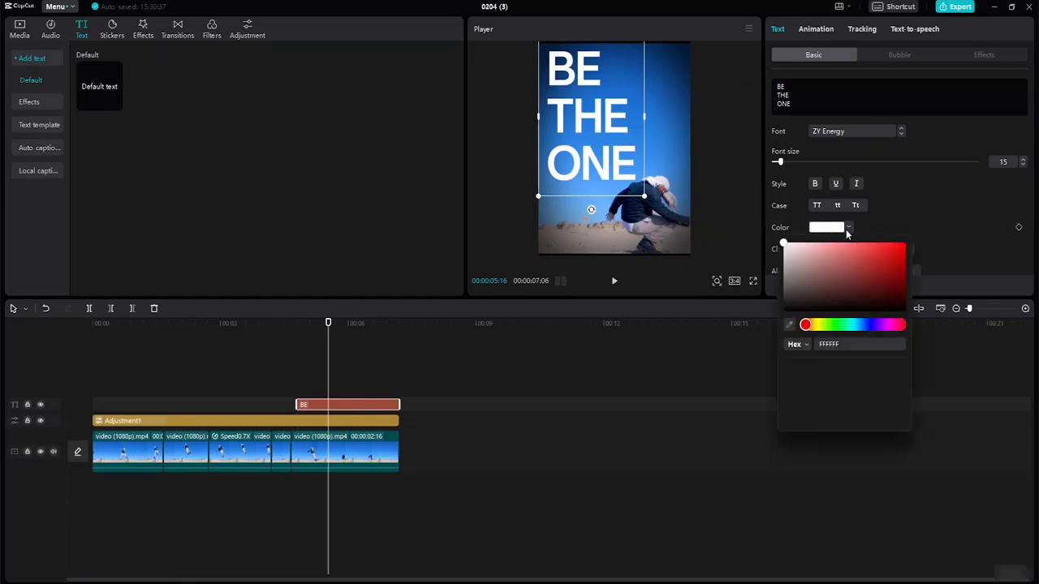
mouse_move(827, 277)
mouse_down()
mouse_move(927, 250)
mouse_move(913, 328)
mouse_move(945, 298)
mouse_move(876, 325)
mouse_move(784, 325)
mouse_up()
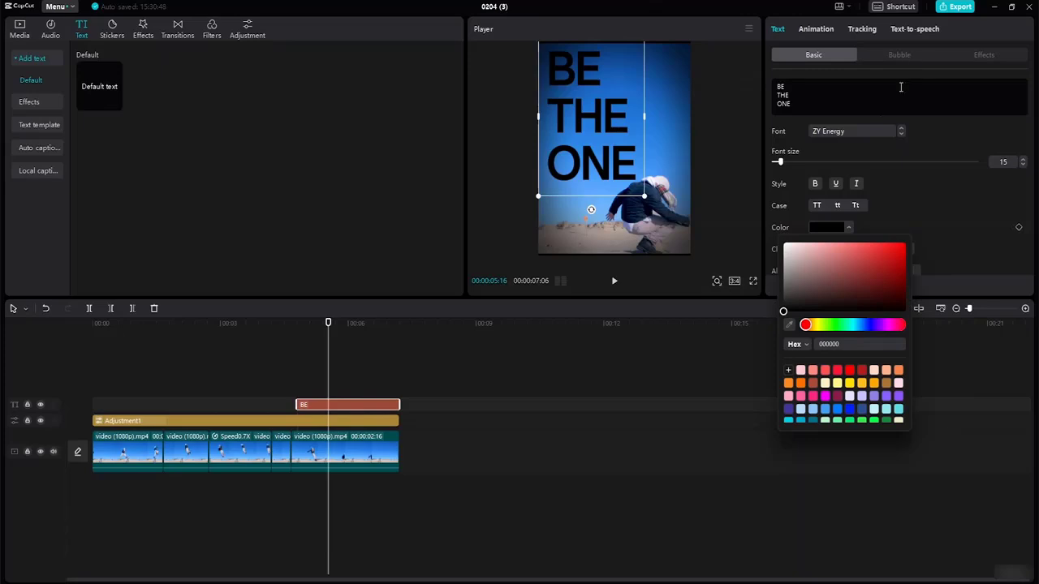
click(943, 195)
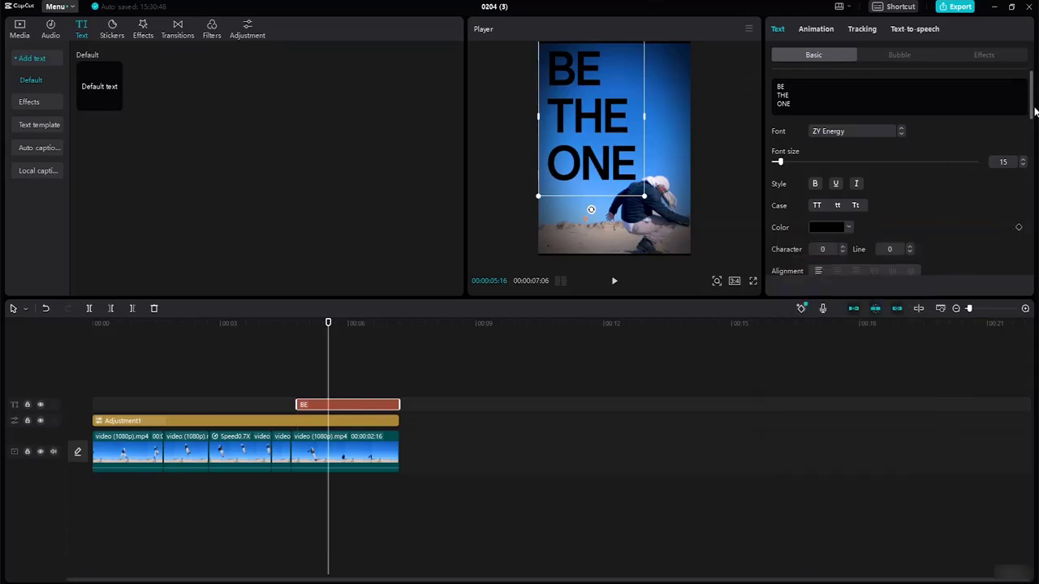
- Compare the first few text effects on BE THE ONE and apply the white one with faded outline copies stacked above the letters
click(984, 56)
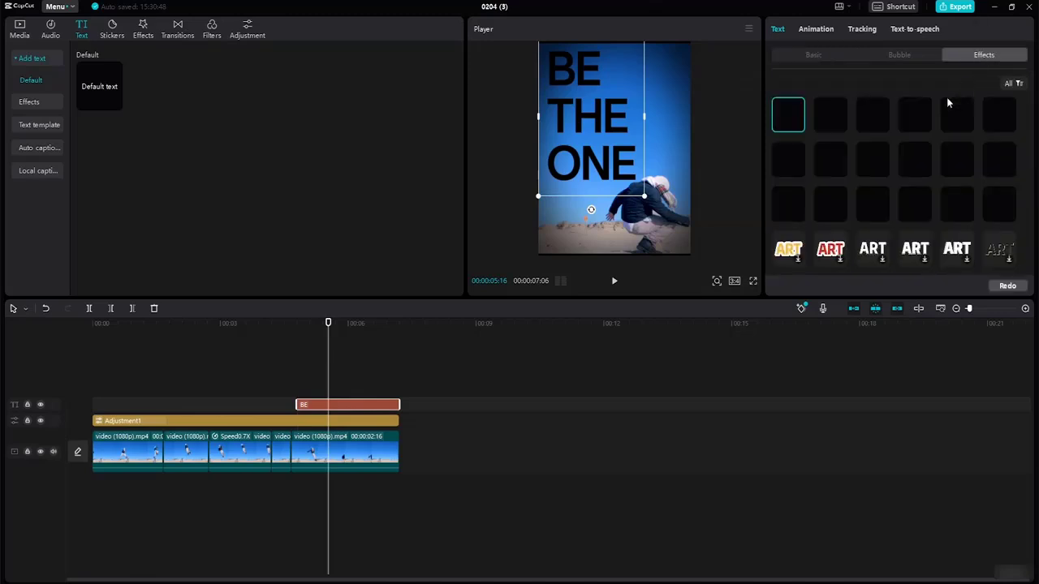
click(870, 120)
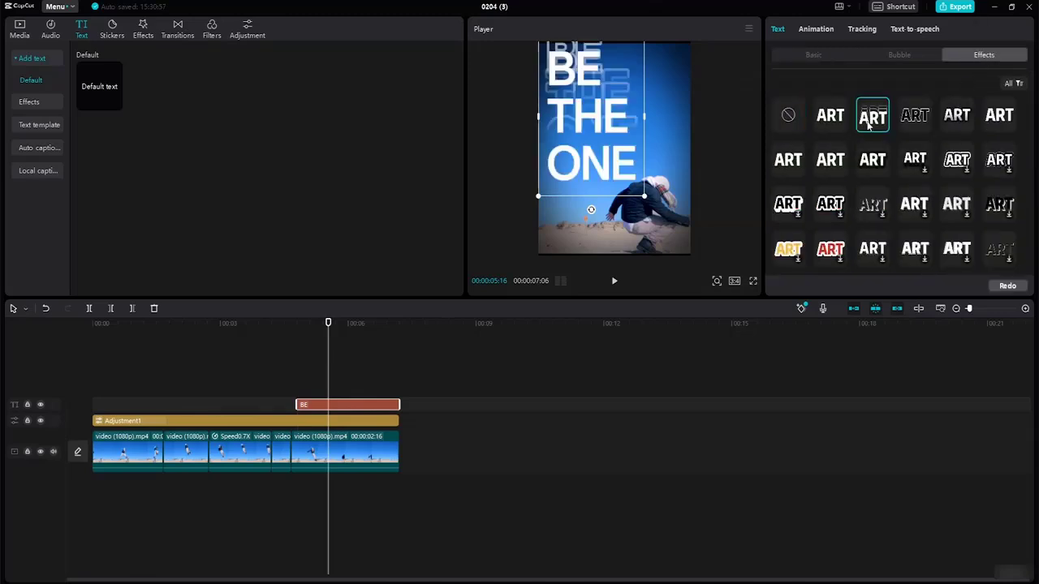
click(830, 118)
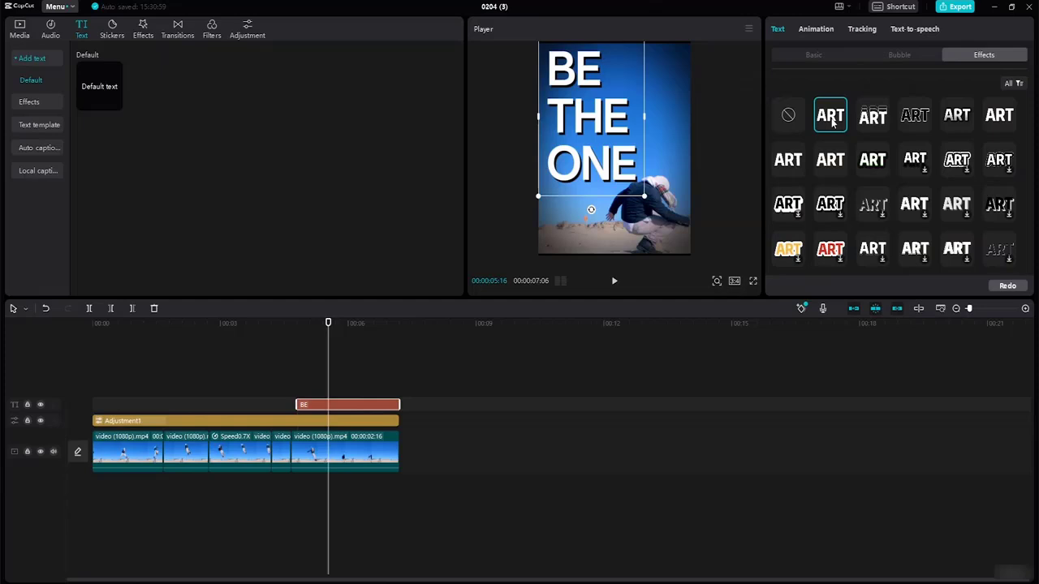
click(915, 117)
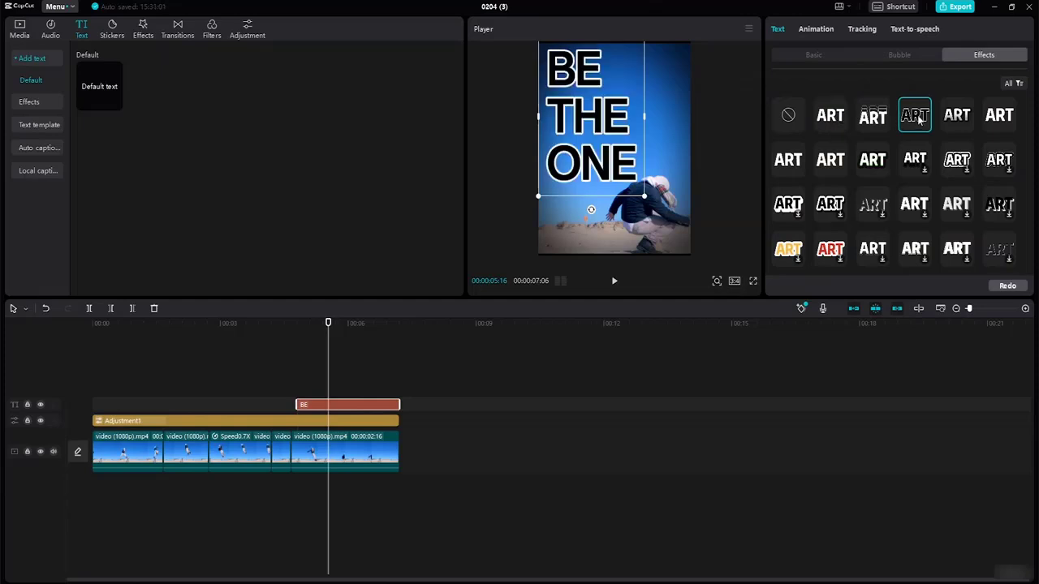
click(872, 120)
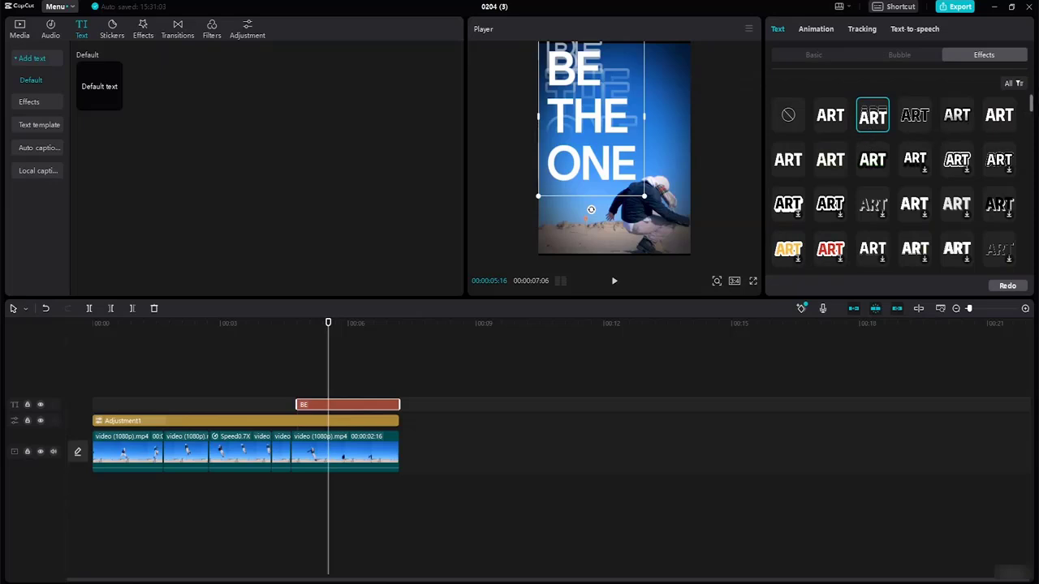
- Set the color of the styled BE THE ONE text to black (000000)
click(835, 57)
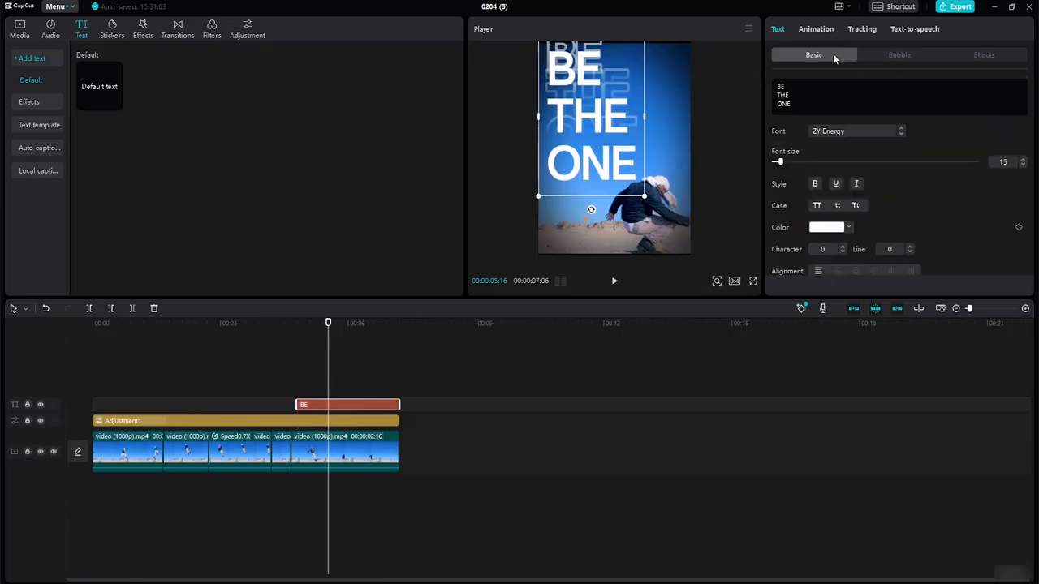
click(849, 228)
drag(785, 251, 785, 344)
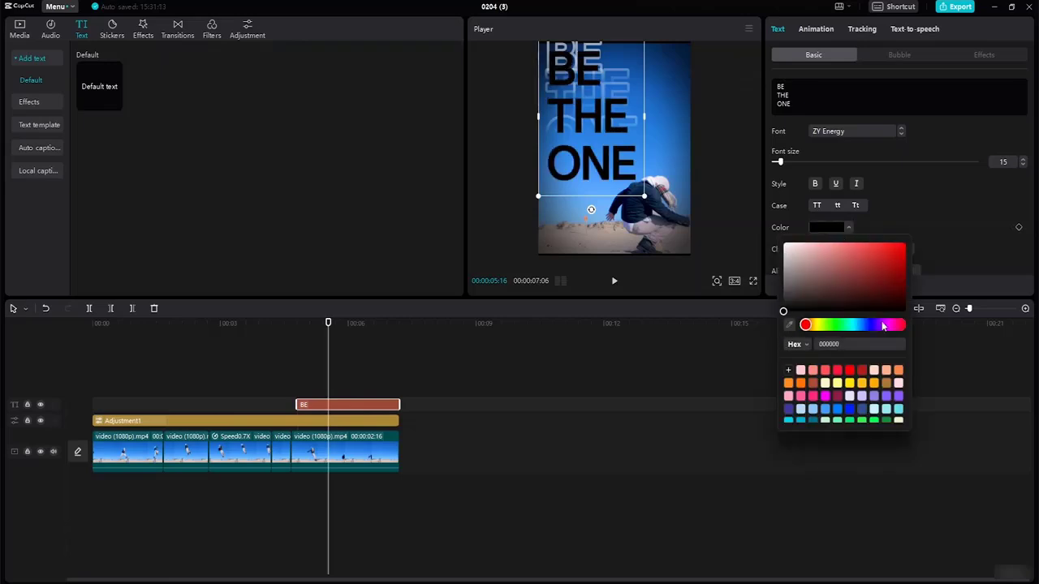
click(979, 241)
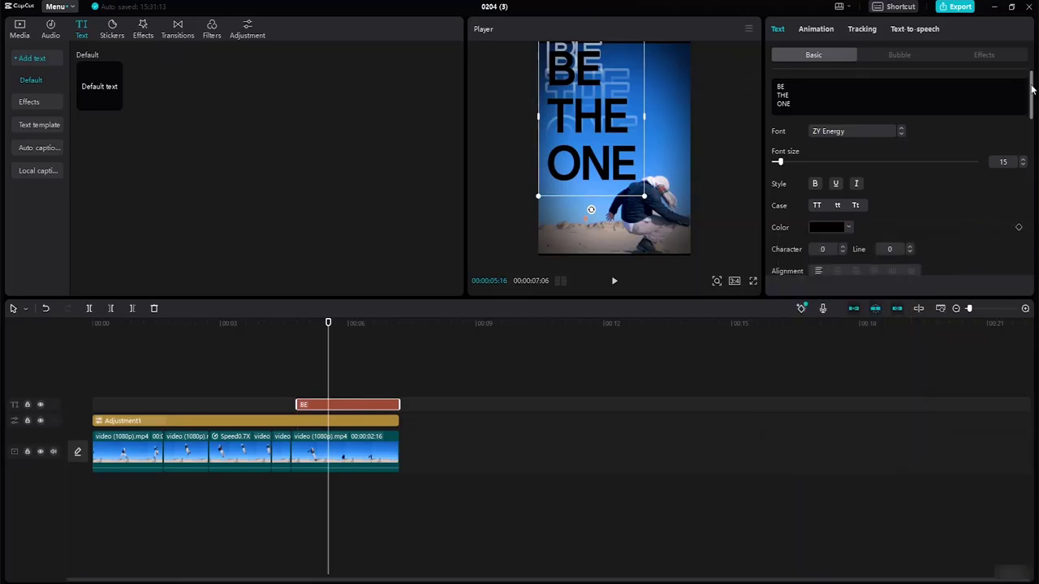
drag(1032, 107, 1032, 130)
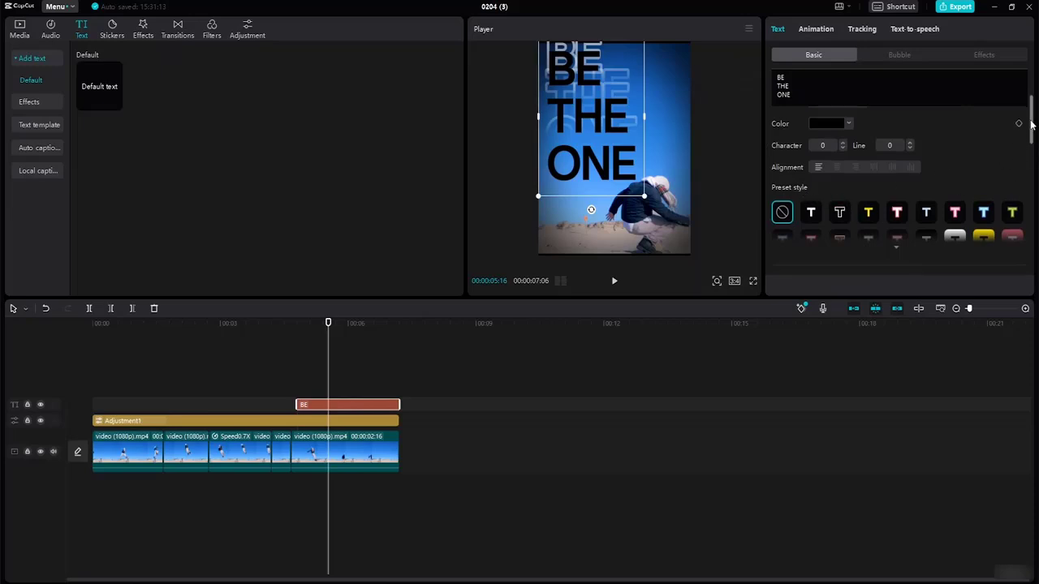
scroll(1030, 123, down, 1)
- Replace the BE THE ONE text effect with the first one, white letters with a black drop shadow
click(985, 54)
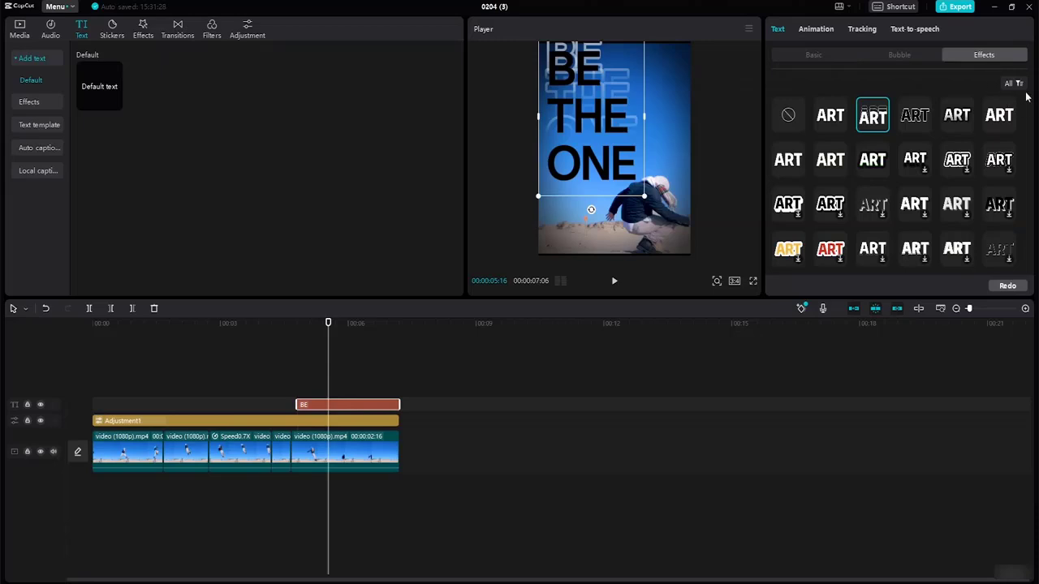
mouse_move(1030, 109)
mouse_down()
mouse_move(1018, 298)
mouse_move(1029, 96)
mouse_up()
click(822, 118)
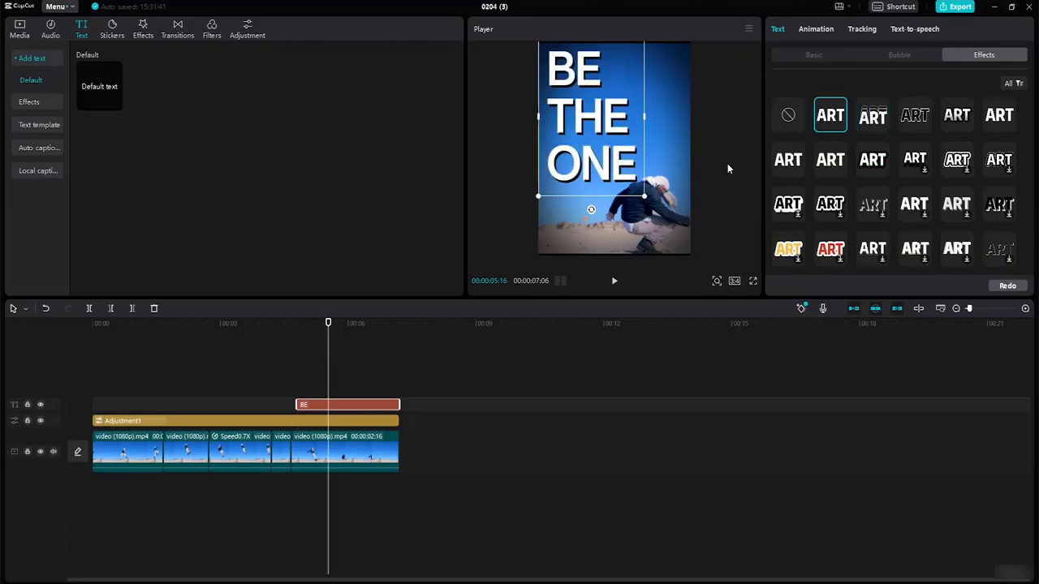
- Shrink the BE THE ONE title slightly and align it with the upper-left corner of the video frame, above the jumper
drag(596, 129, 593, 123)
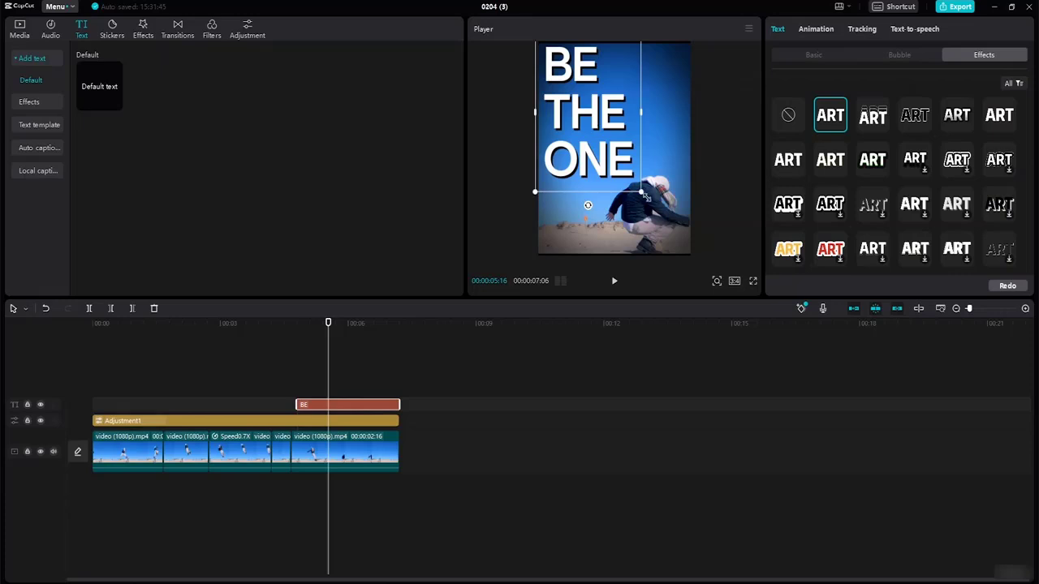
drag(641, 193, 634, 184)
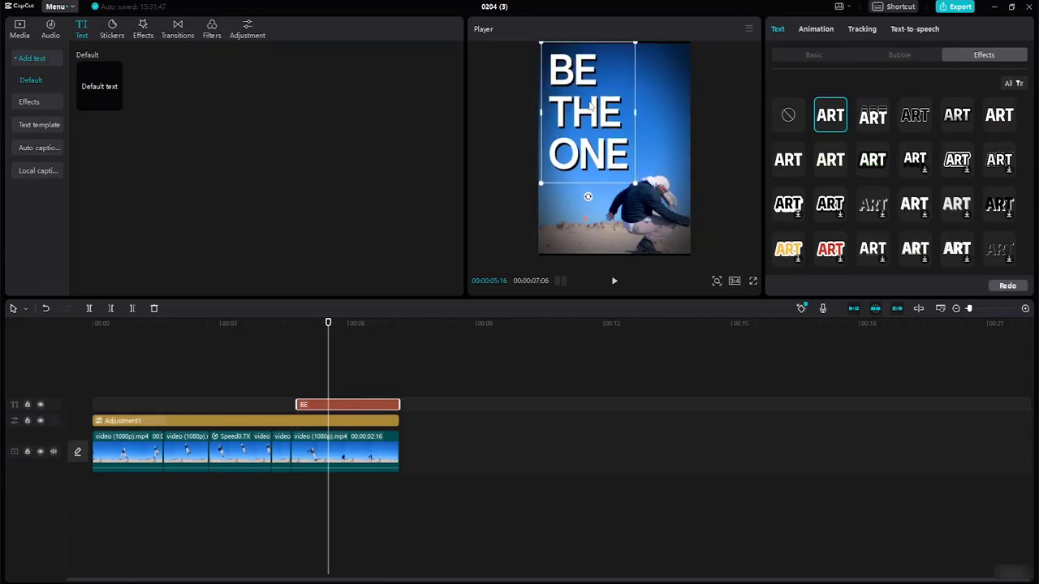
drag(586, 102, 592, 104)
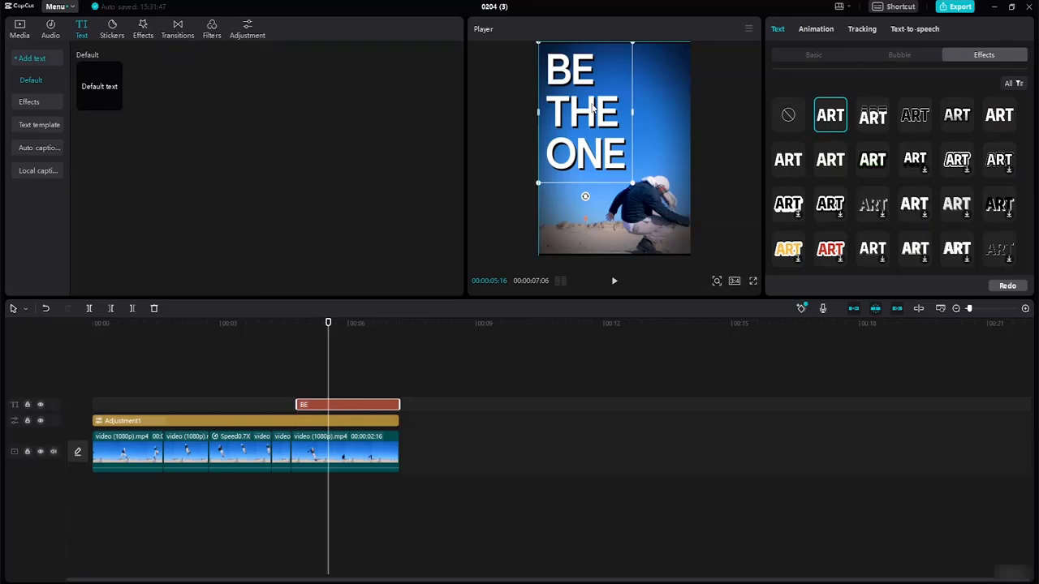
click(657, 114)
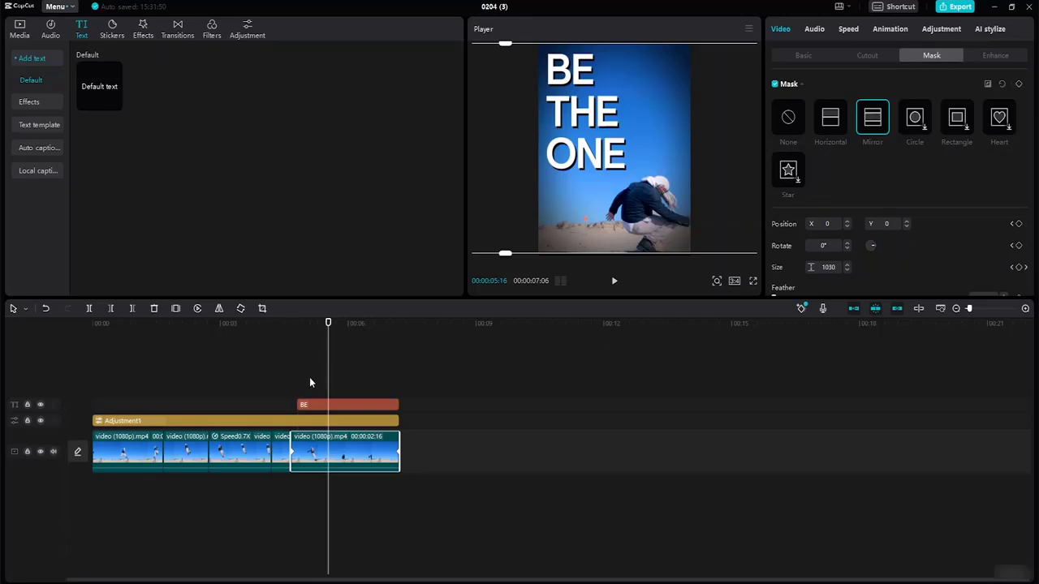
- Fade in the BE THE ONE title with opacity keyframes of 0% at 00:00:04:24 and 100% at 00:00:05:20
click(302, 404)
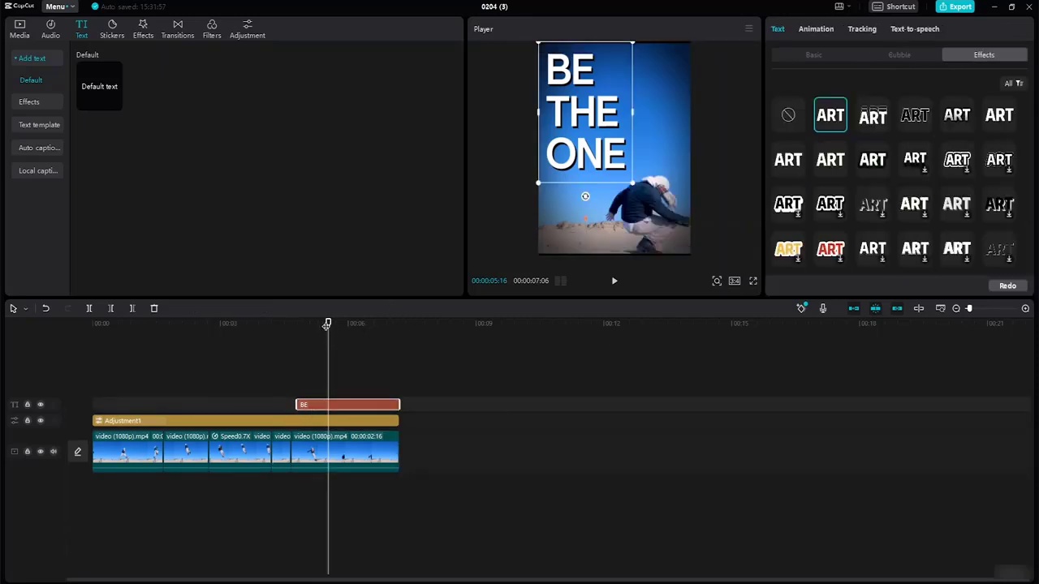
drag(327, 324, 298, 318)
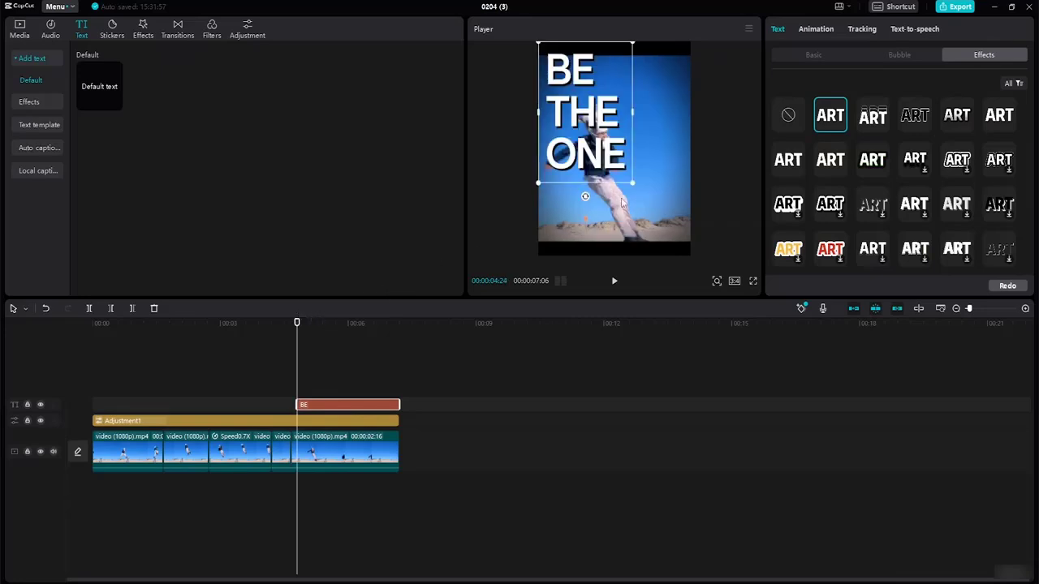
click(822, 57)
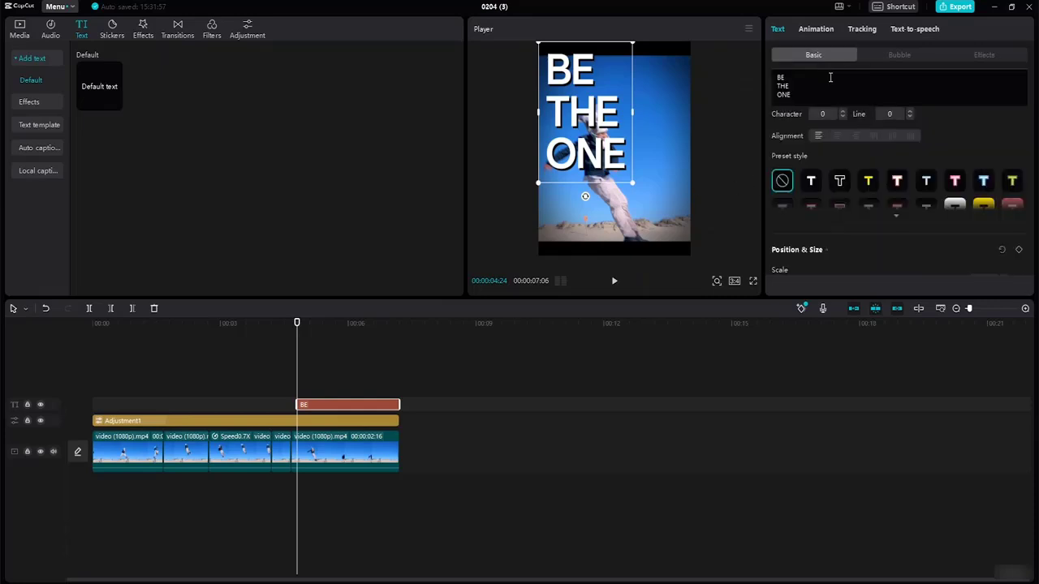
drag(1030, 134, 1030, 204)
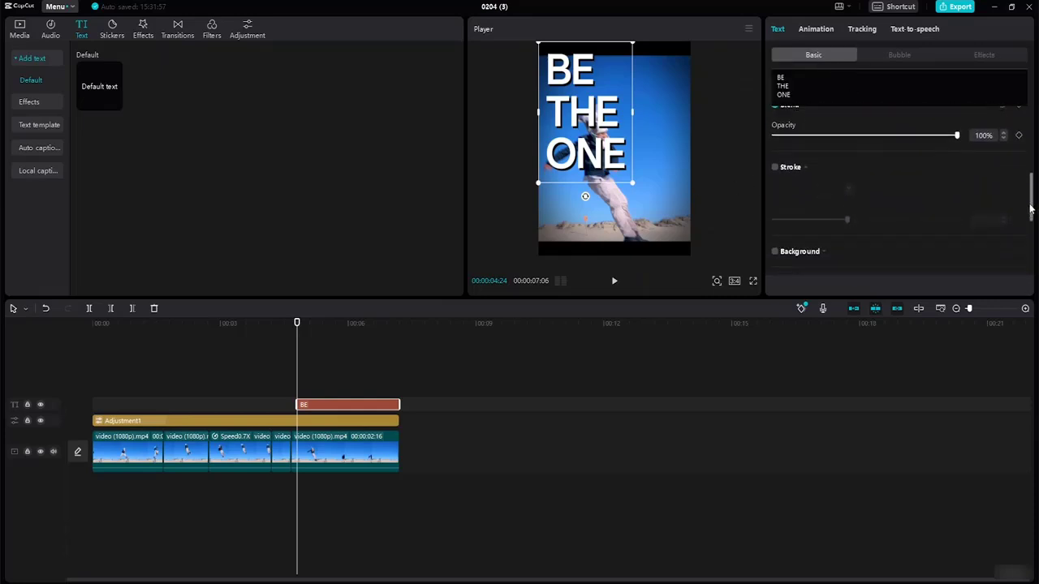
click(1018, 135)
drag(955, 136, 741, 122)
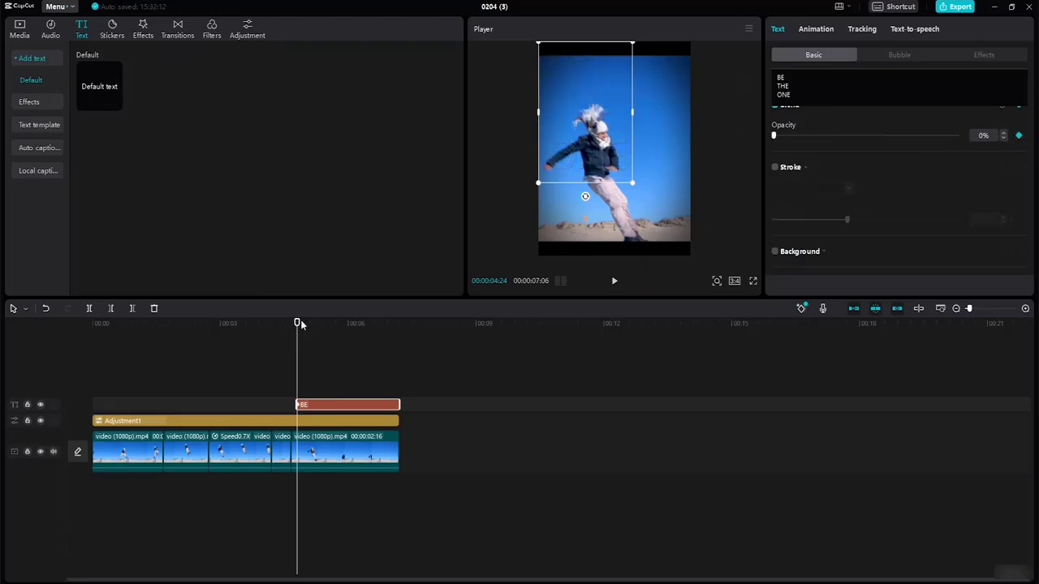
drag(297, 323, 334, 336)
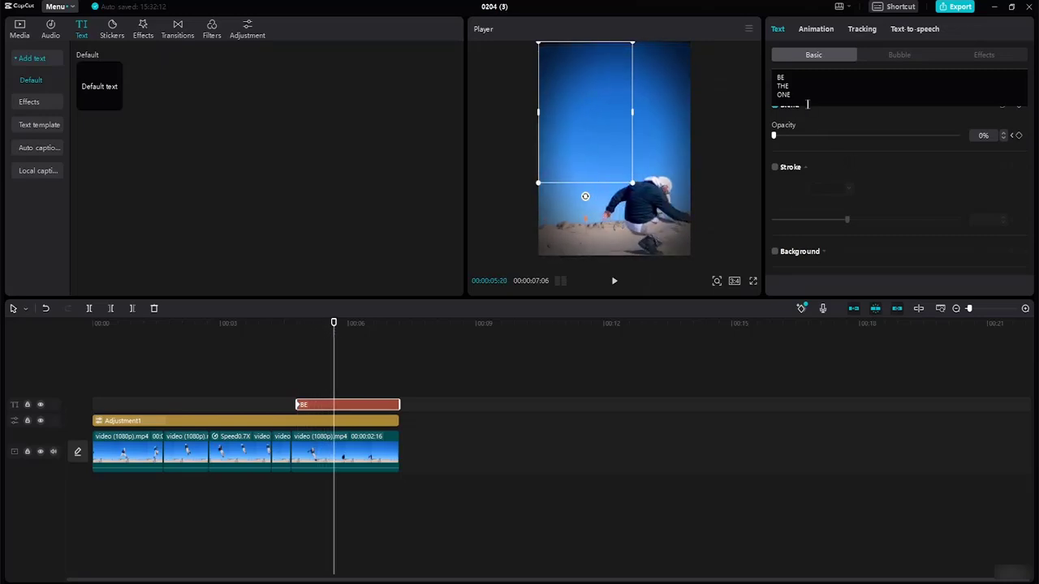
drag(774, 136, 1022, 143)
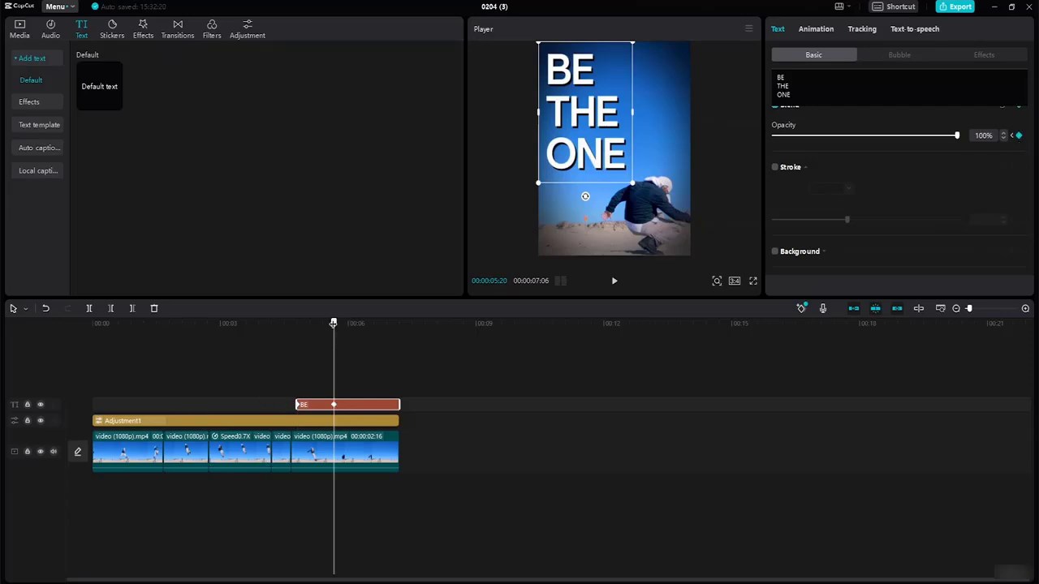
- Fade out the title with opacity keyframes of 100% at 00:00:06:25 and 0% at 00:00:07:06
drag(333, 323, 384, 328)
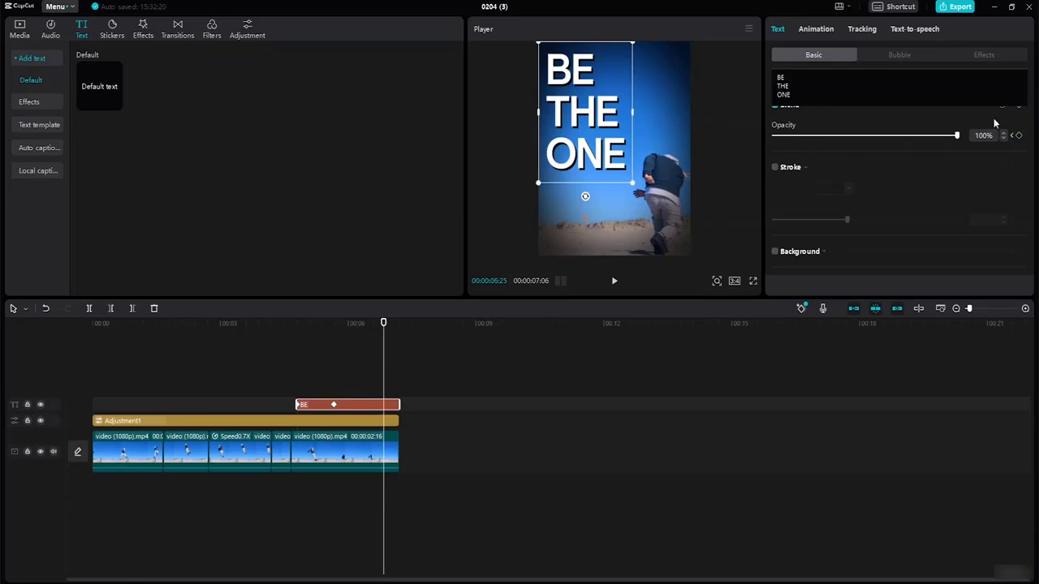
click(1018, 134)
drag(381, 327, 399, 327)
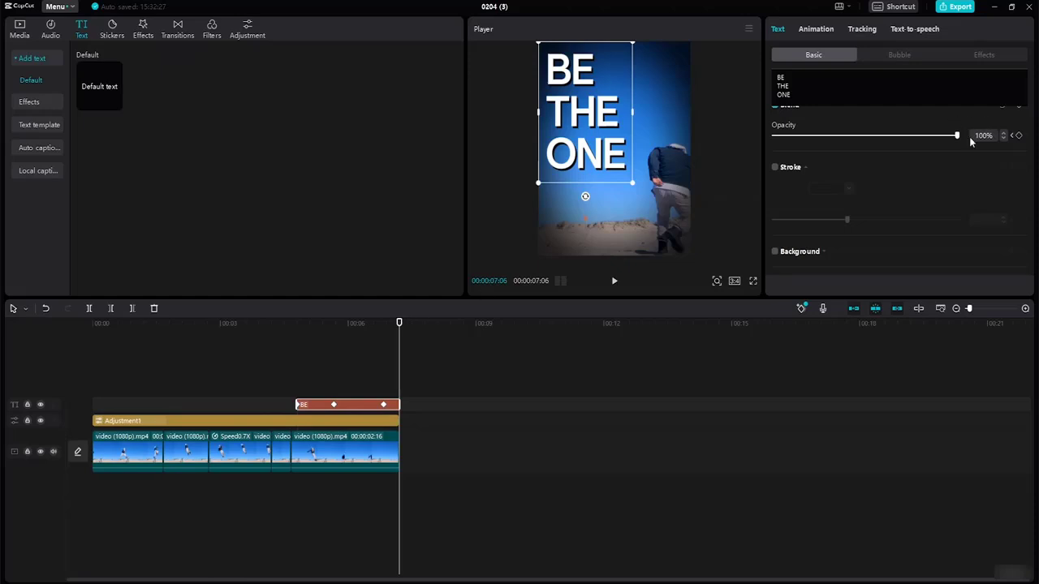
drag(958, 135, 687, 134)
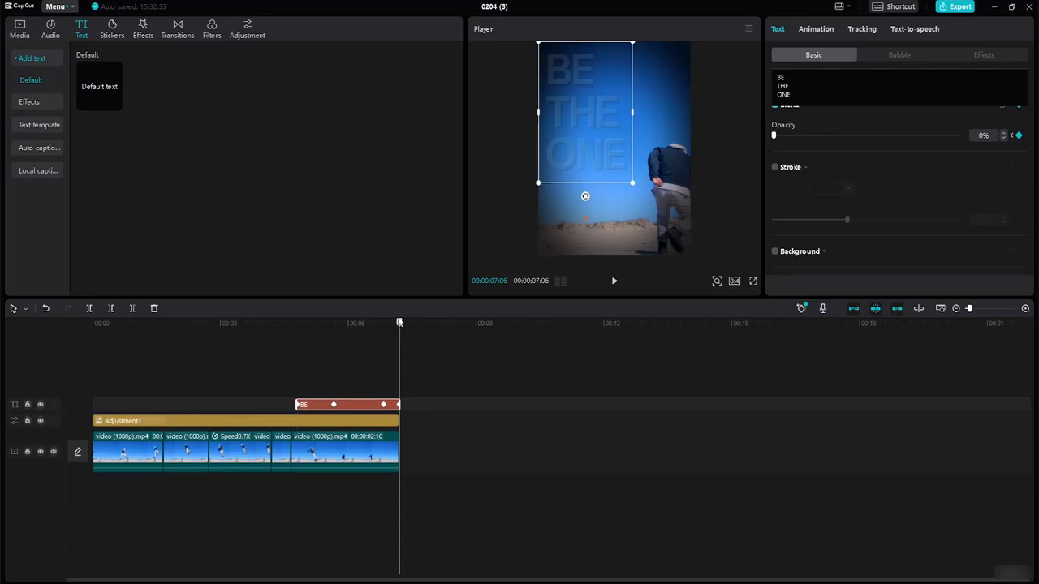
- Play the edit from the start through the title's fade-in to check it
drag(400, 323, 33, 211)
key(space)
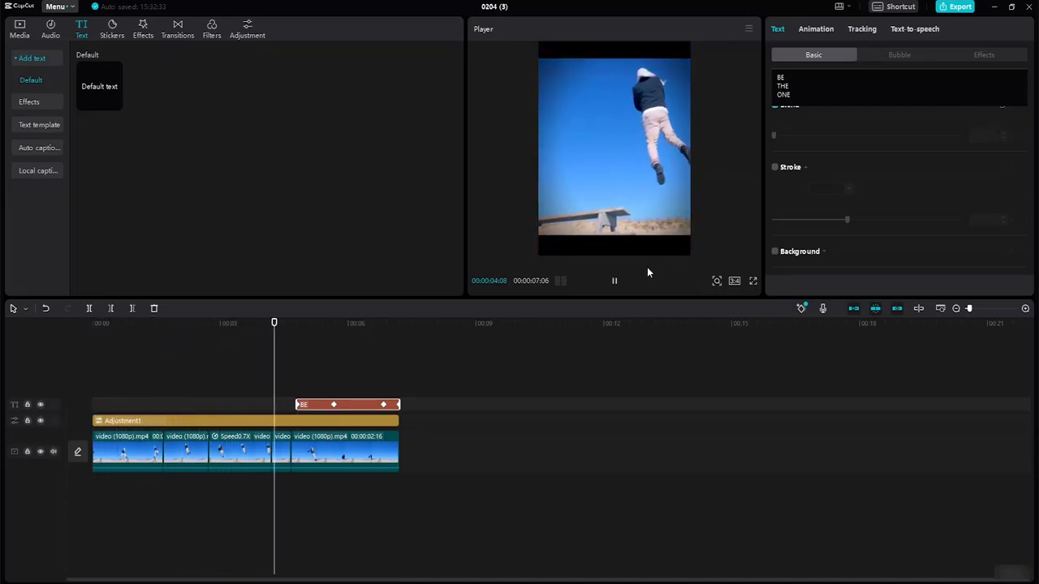
key(space)
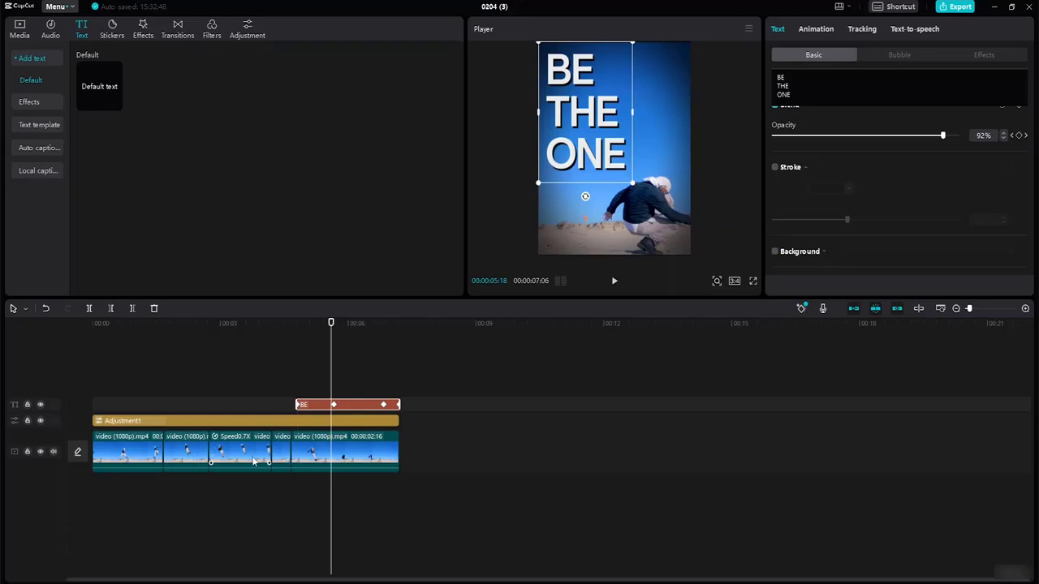
- Try extending the end of the last video clip to a 00:00:04:02 duration and undo the change
drag(371, 461, 501, 467)
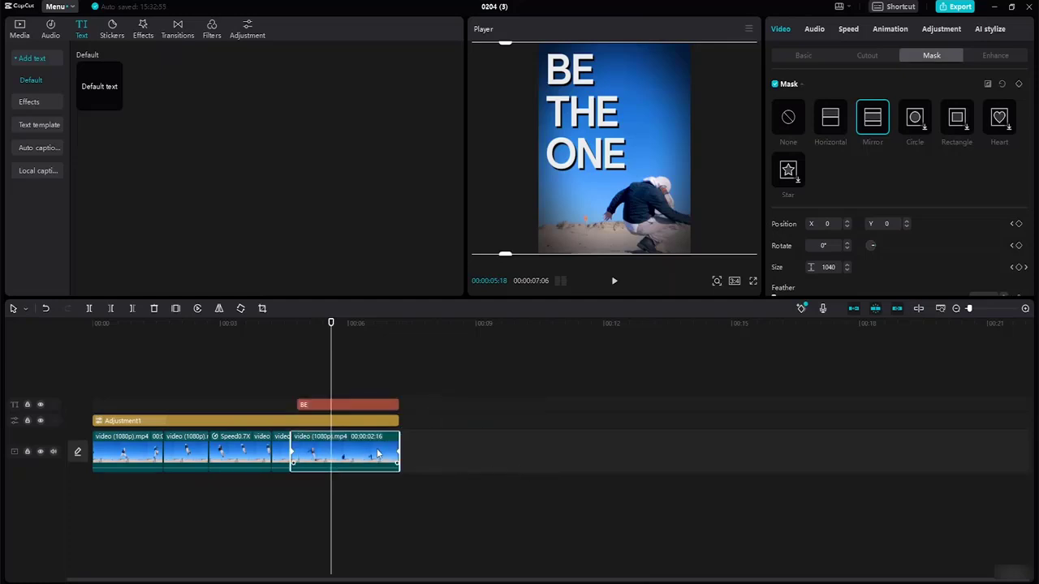
drag(398, 456, 459, 459)
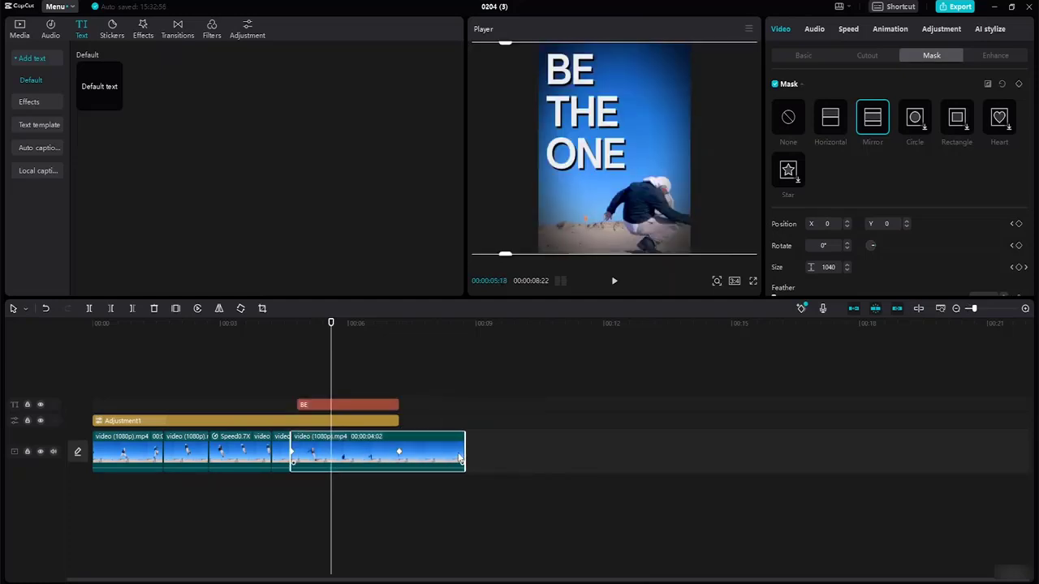
key(ctrl+z)
click(419, 459)
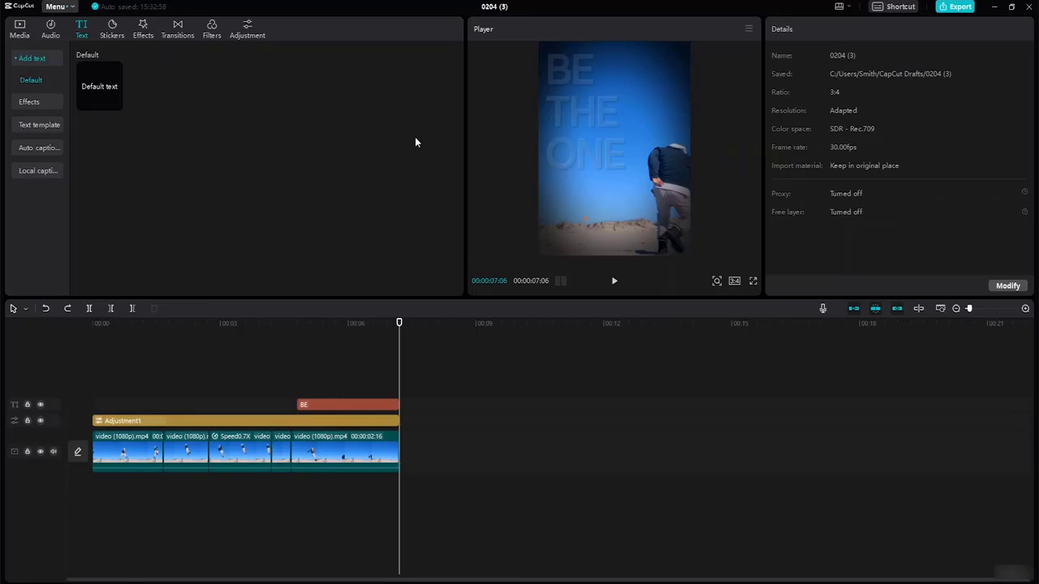
- Insert a freeze frame at 00:00:04:17 in the short clip just before the last one, with the jumper in mid-air
click(281, 442)
click(248, 455)
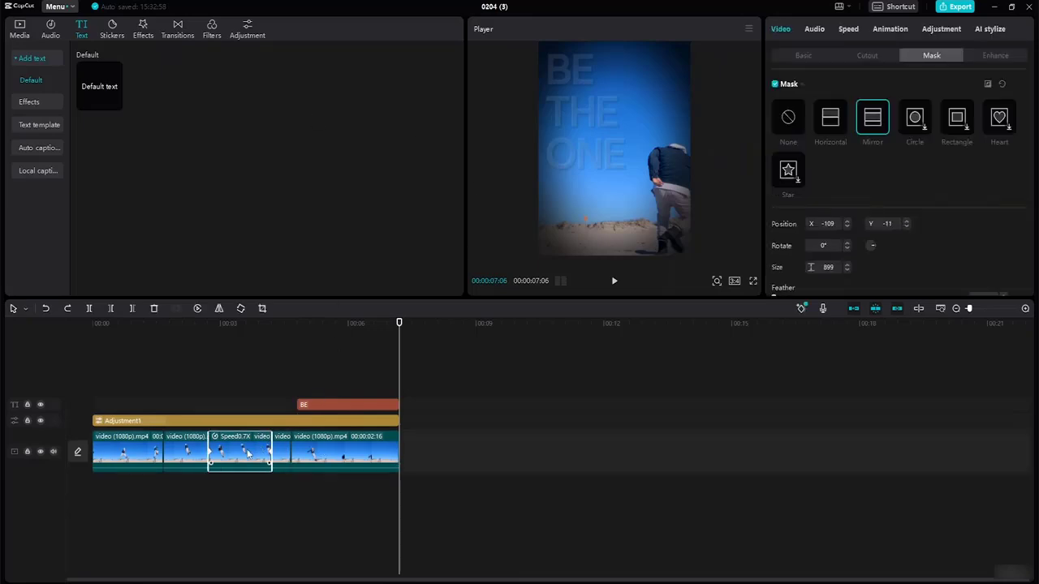
drag(379, 328, 275, 357)
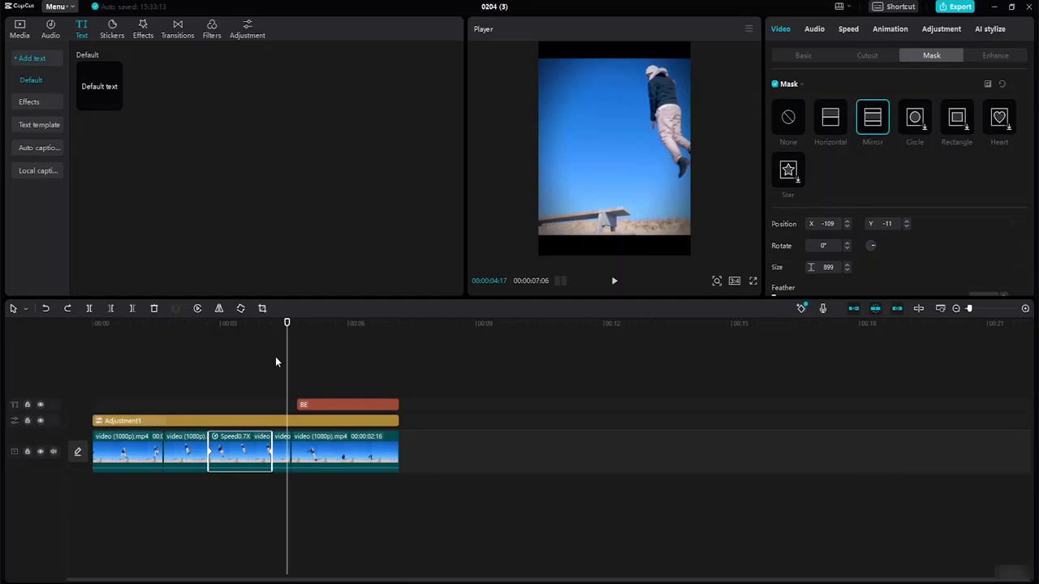
click(284, 452)
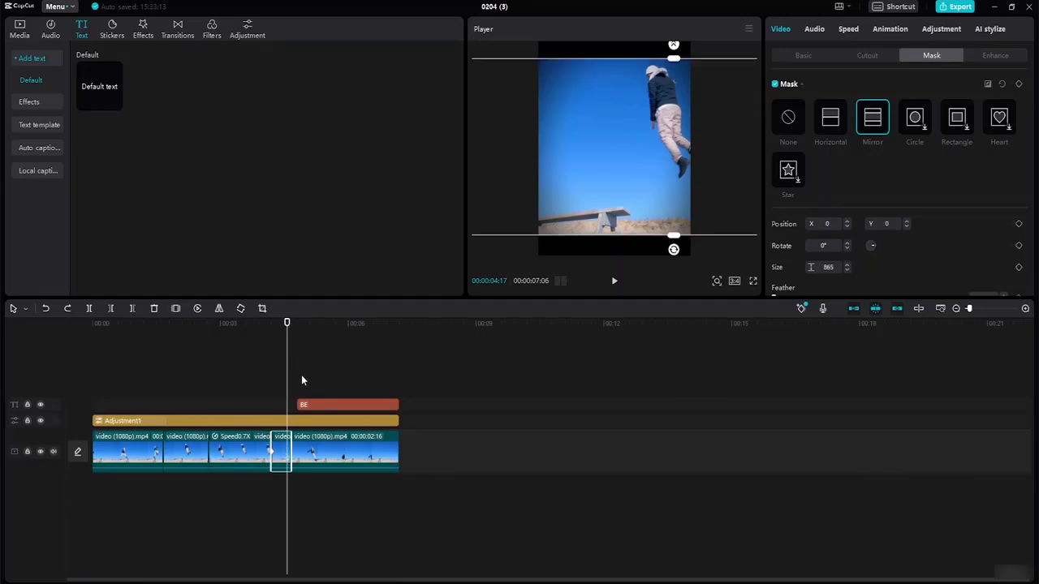
drag(288, 323, 291, 324)
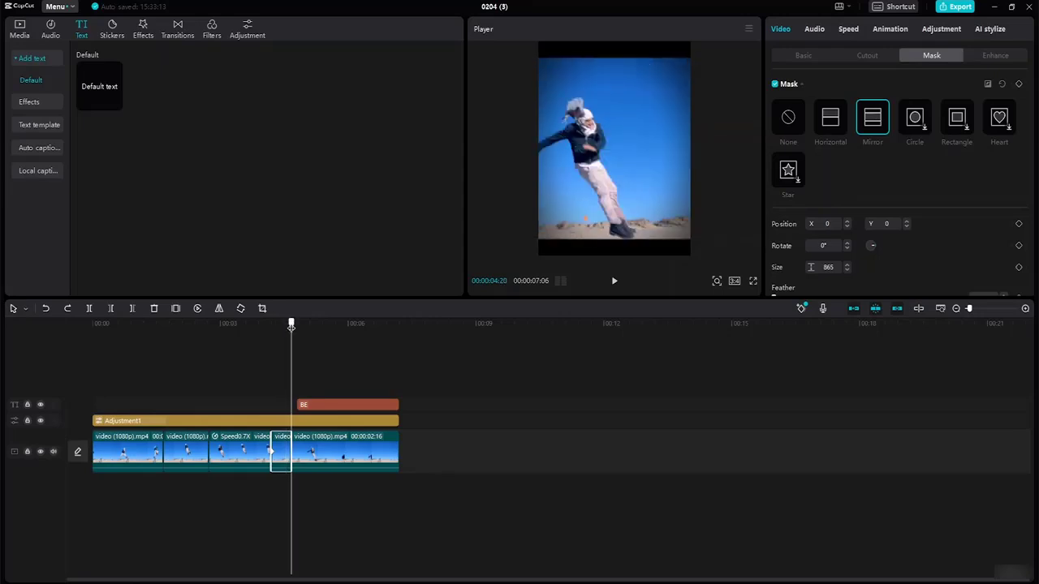
mouse_move(291, 324)
mouse_down()
mouse_move(301, 324)
mouse_move(270, 336)
mouse_move(287, 341)
mouse_up()
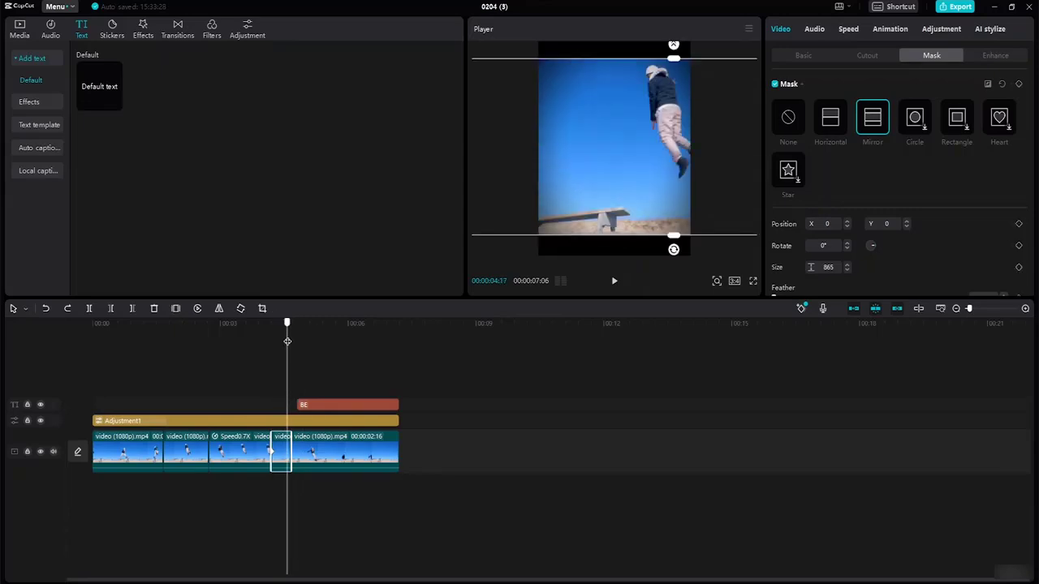
right_click(281, 450)
mouse_move(347, 358)
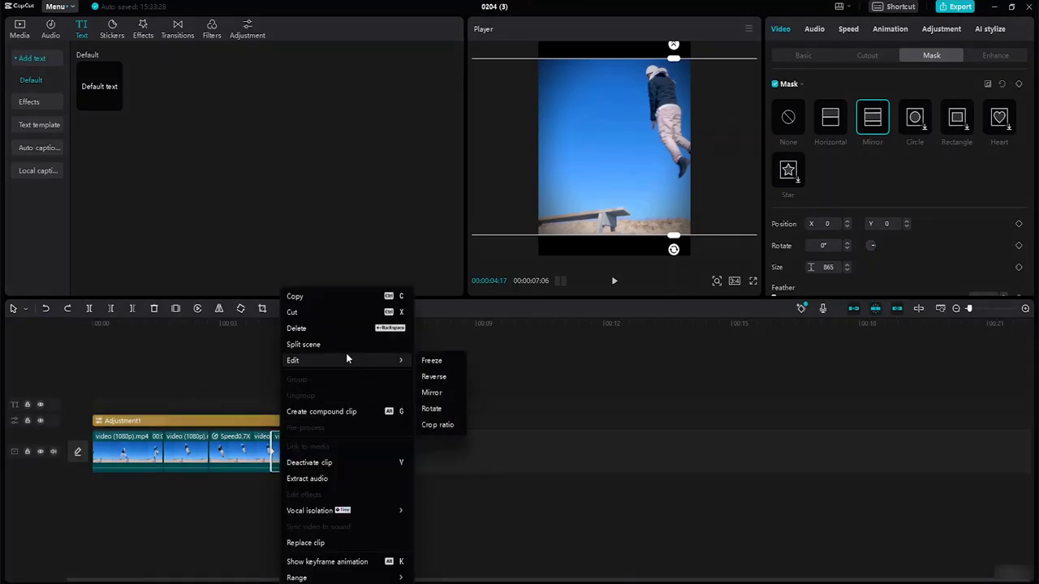
click(431, 361)
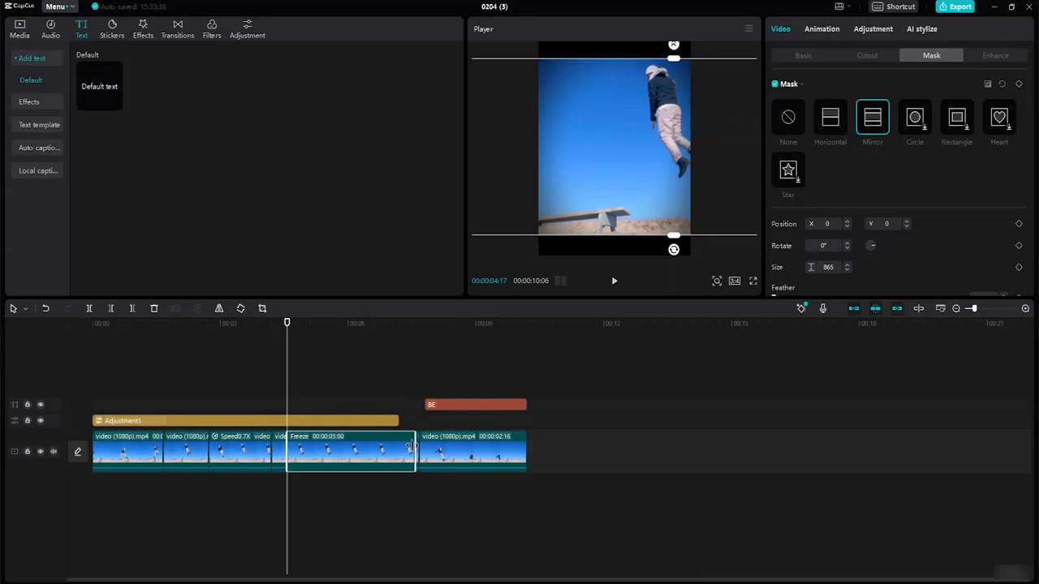
- Trim the freeze frame to a few frames and extend Adjustment1 to the end of the last video clip
drag(415, 445, 293, 412)
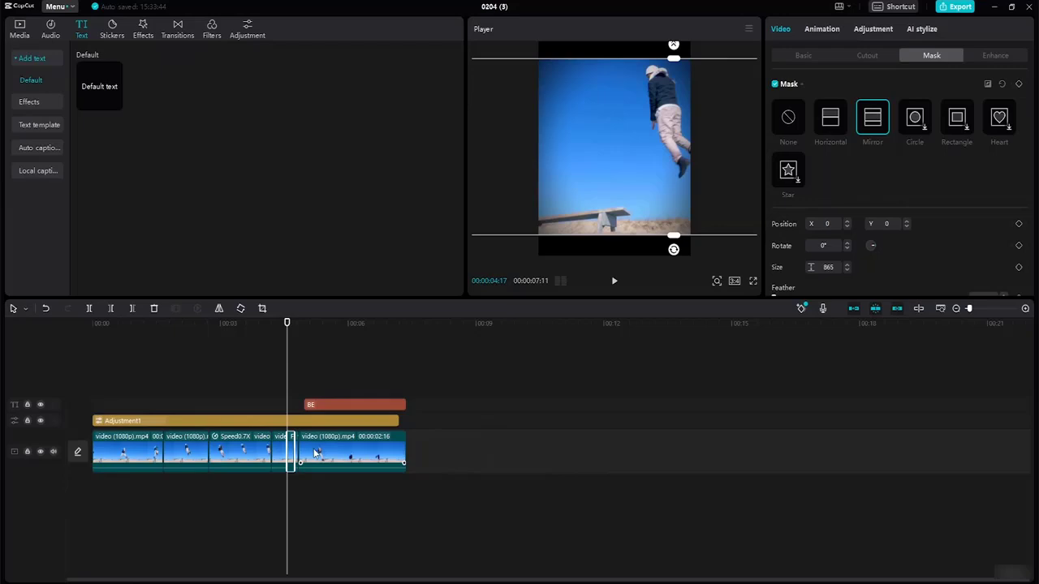
drag(397, 419, 402, 419)
click(399, 420)
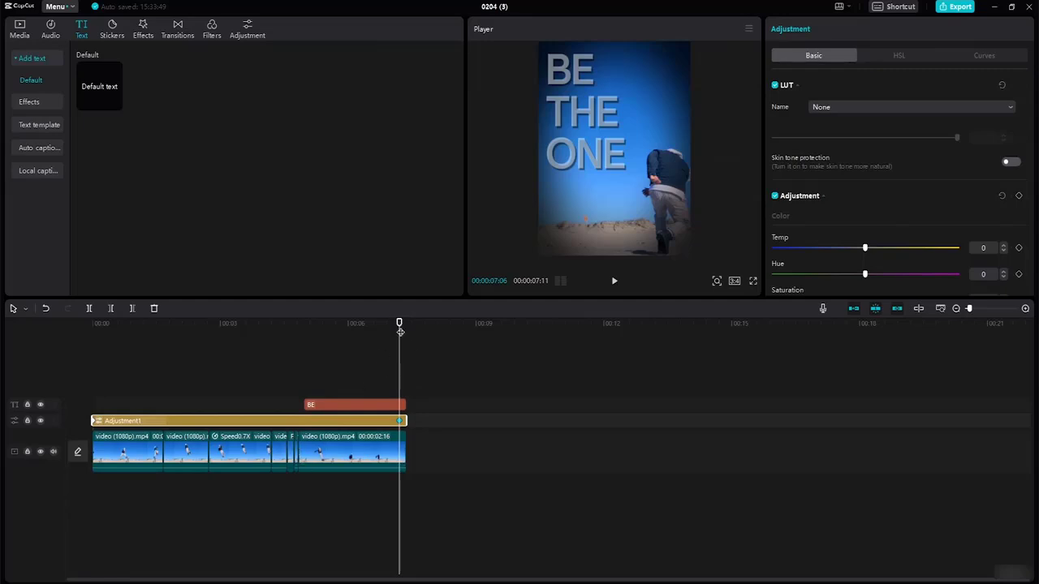
- Play the section from the 0.7x clip through the freeze frame and title to check the timing
drag(399, 325, 213, 323)
key(space)
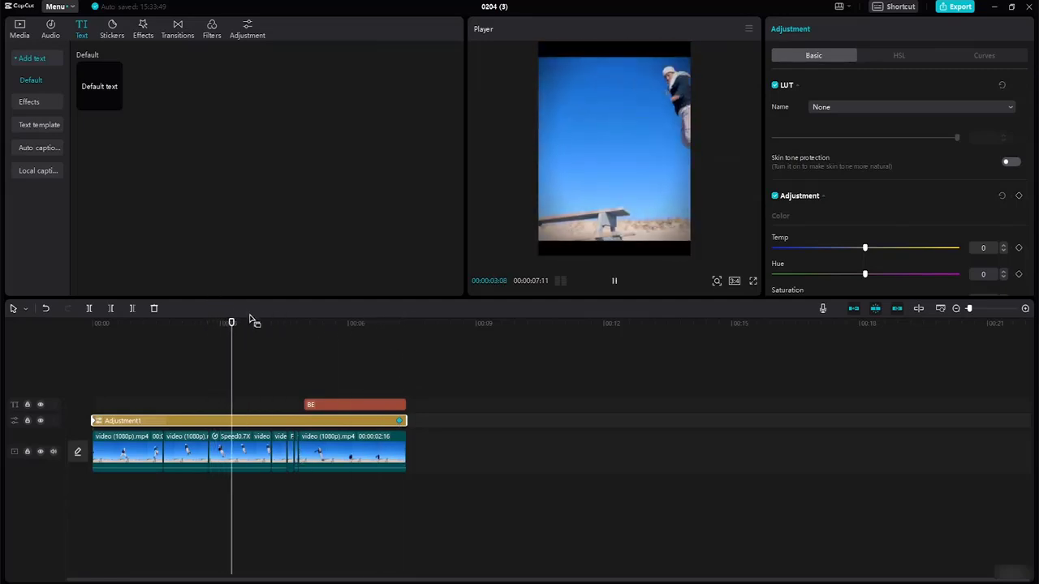
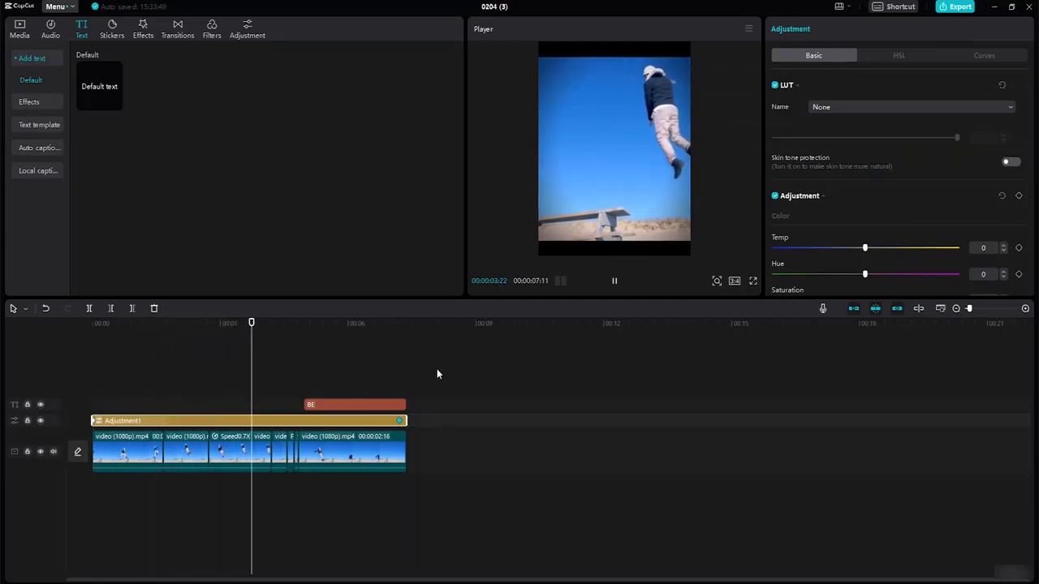
key(space)
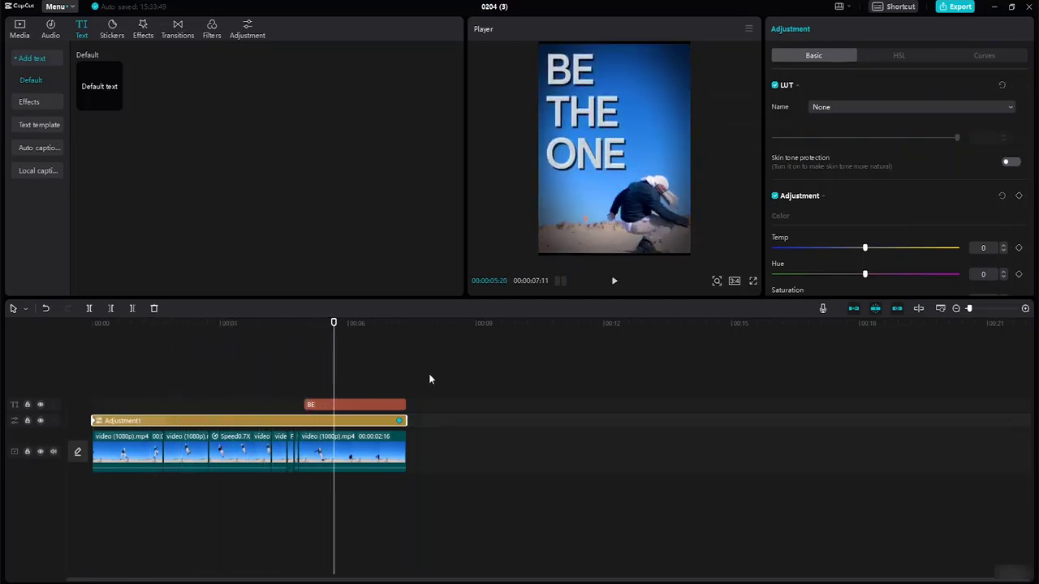
- Lengthen the freeze frame to a little under one second
drag(288, 449, 318, 453)
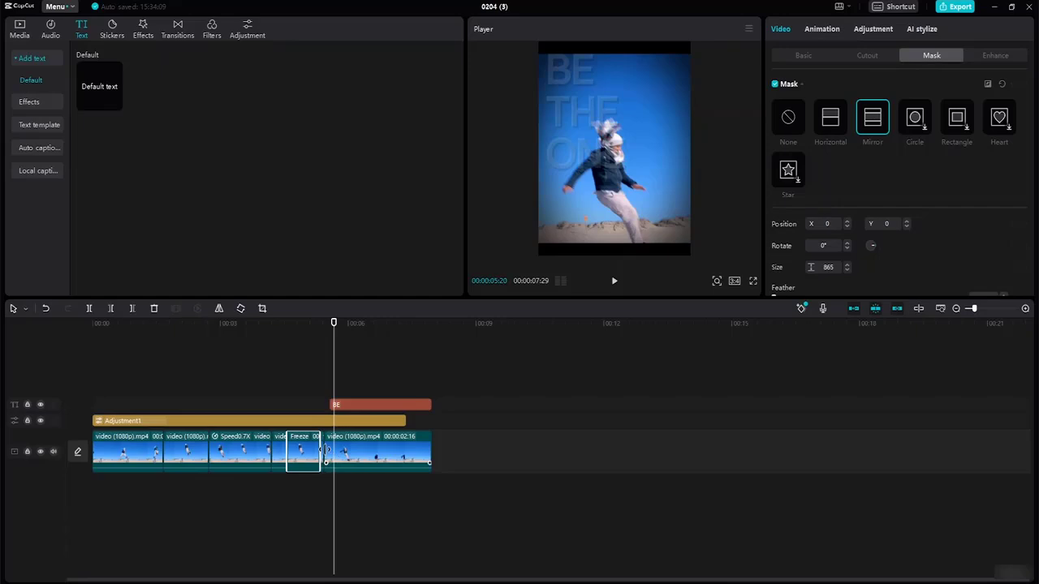
- Delete the short leftover clip between the freeze frame and the last video clip
click(324, 449)
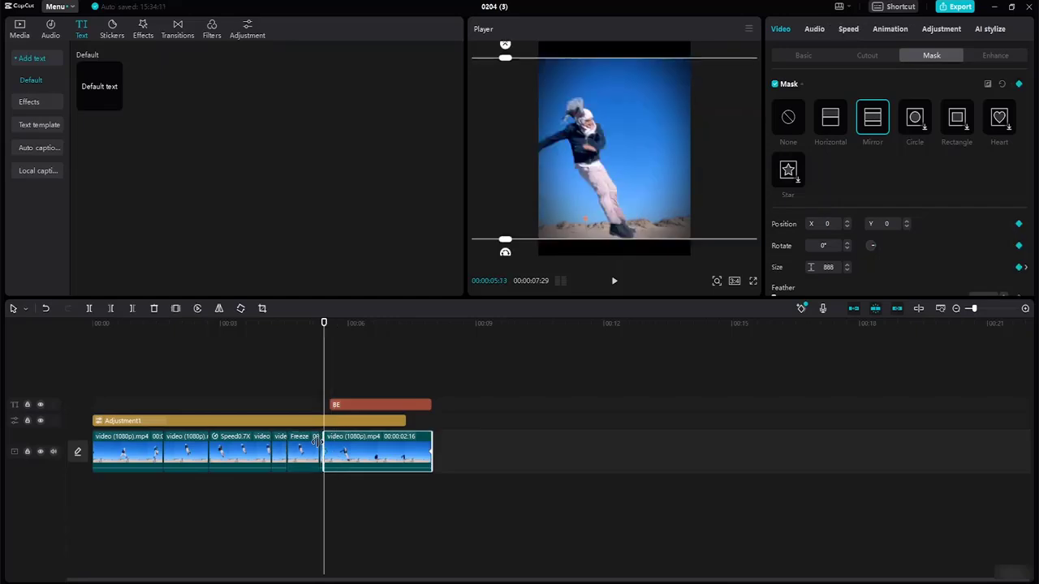
click(275, 369)
click(322, 451)
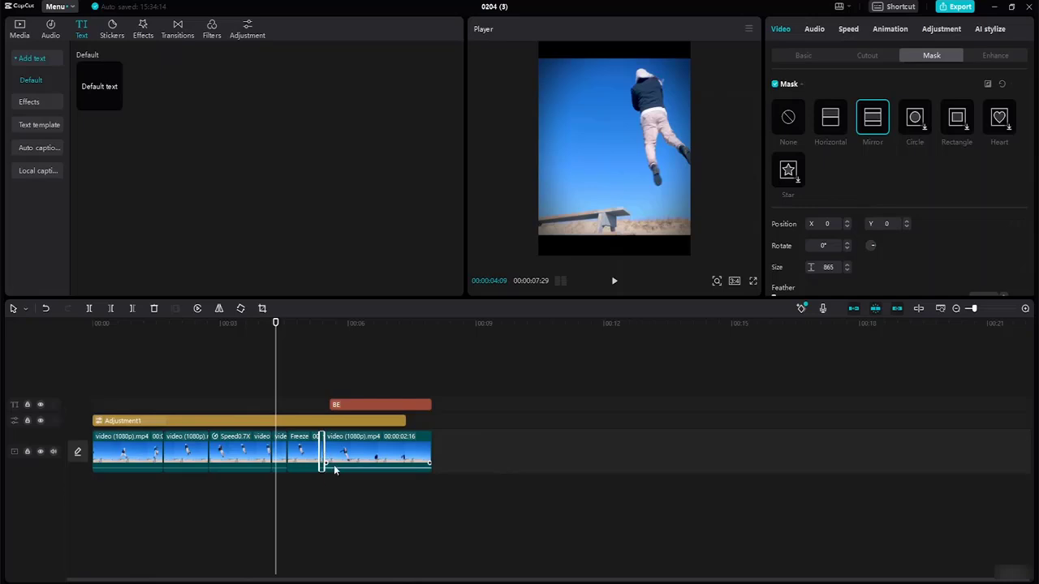
key(Delete)
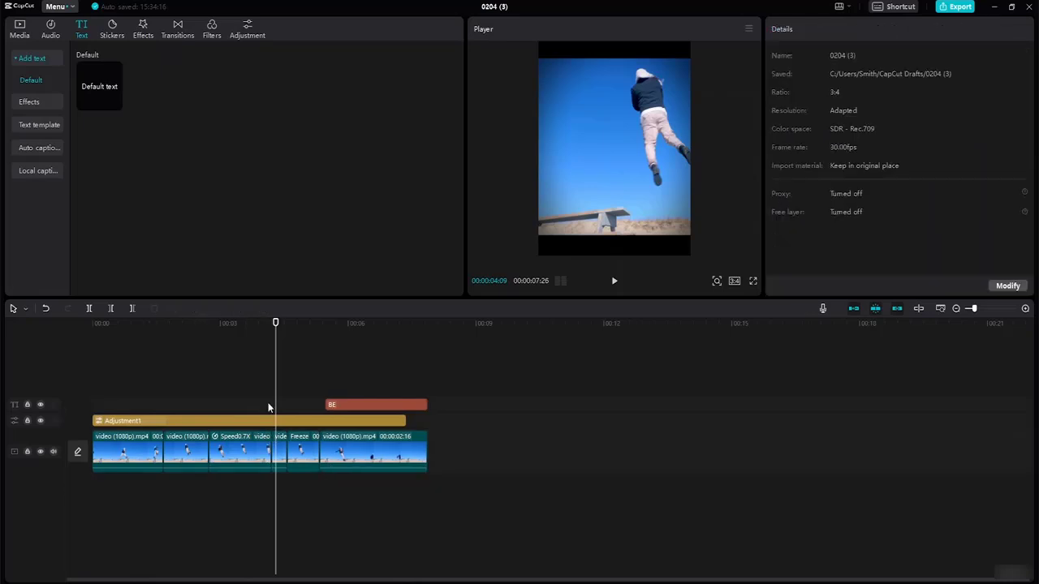
- Play the edit from the start and shorten the end of the freeze-frame clip by about 11 frames
drag(274, 319, 16, 244)
key(space)
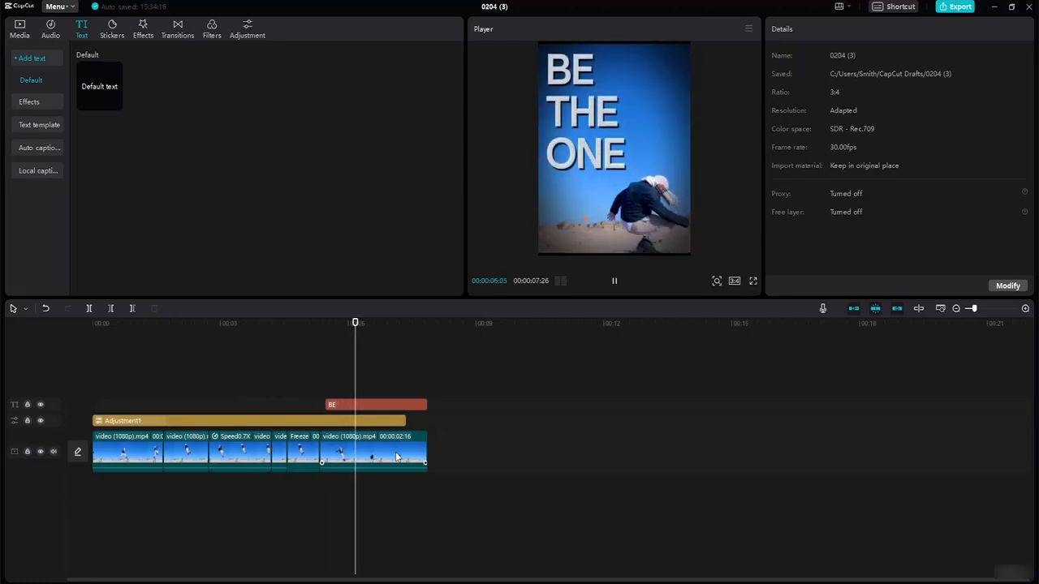
key(space)
click(308, 462)
drag(319, 448, 300, 443)
- Replay the jump section, shorten the freeze frame by about 4 more frames, and review the new timing
drag(355, 323, 238, 323)
key(space)
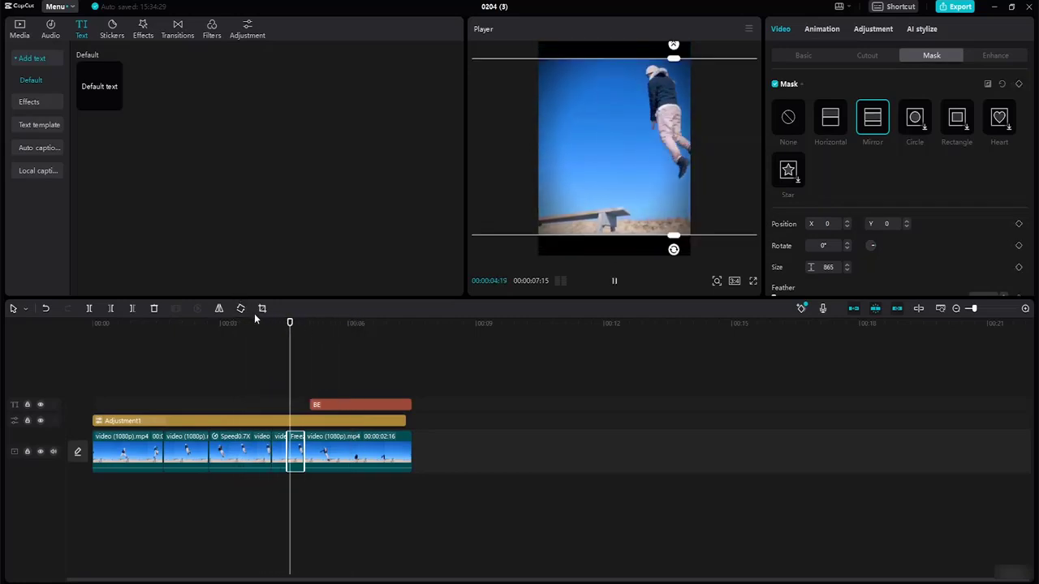
key(space)
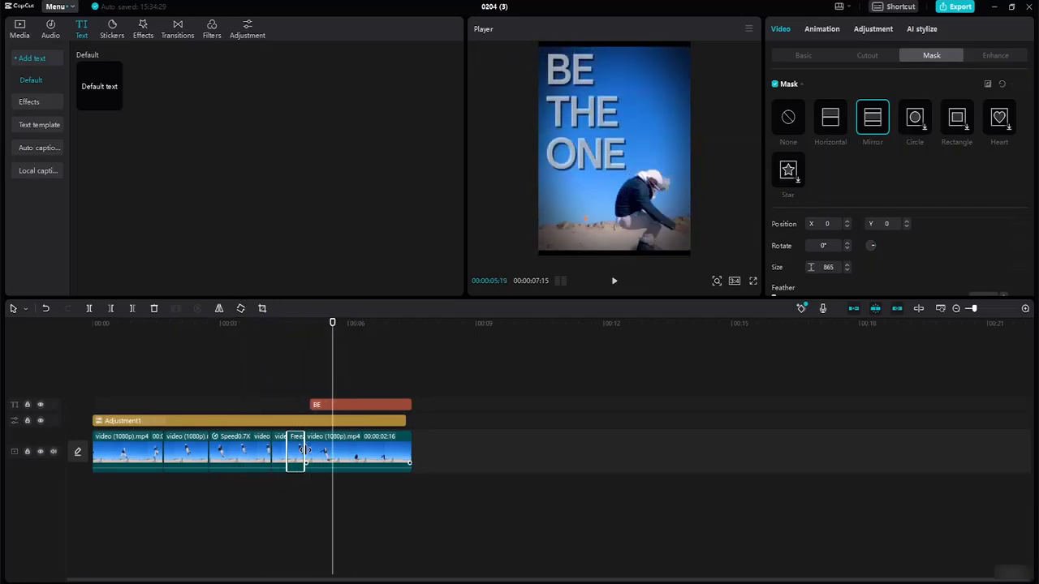
drag(299, 449, 291, 449)
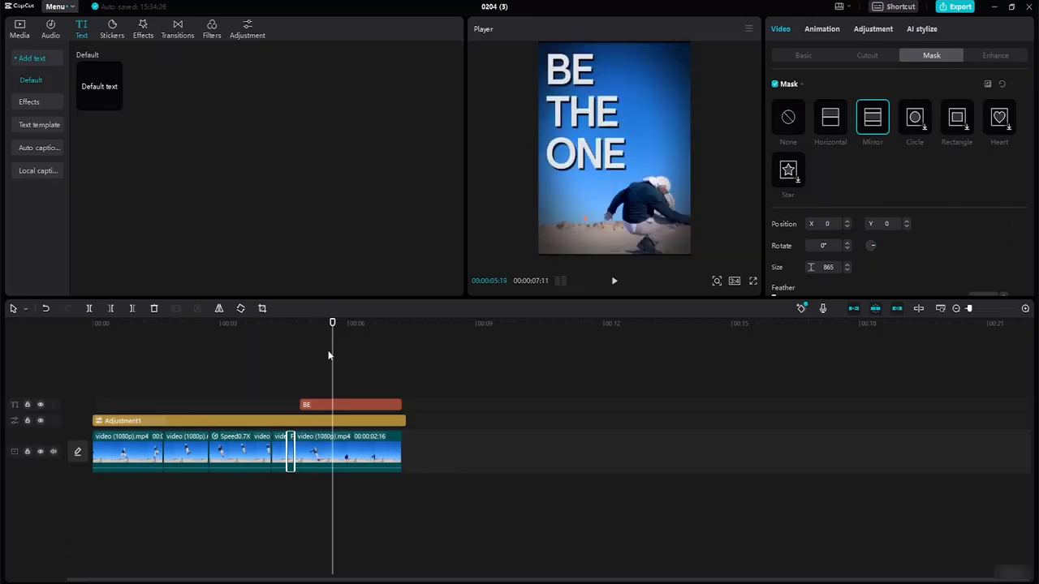
drag(332, 323, 154, 300)
key(space)
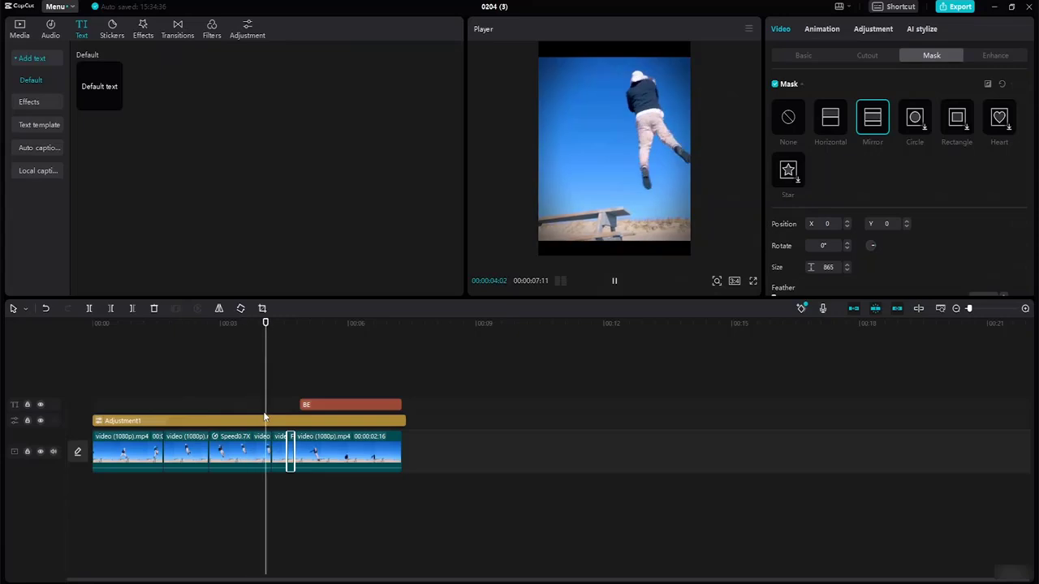
key(space)
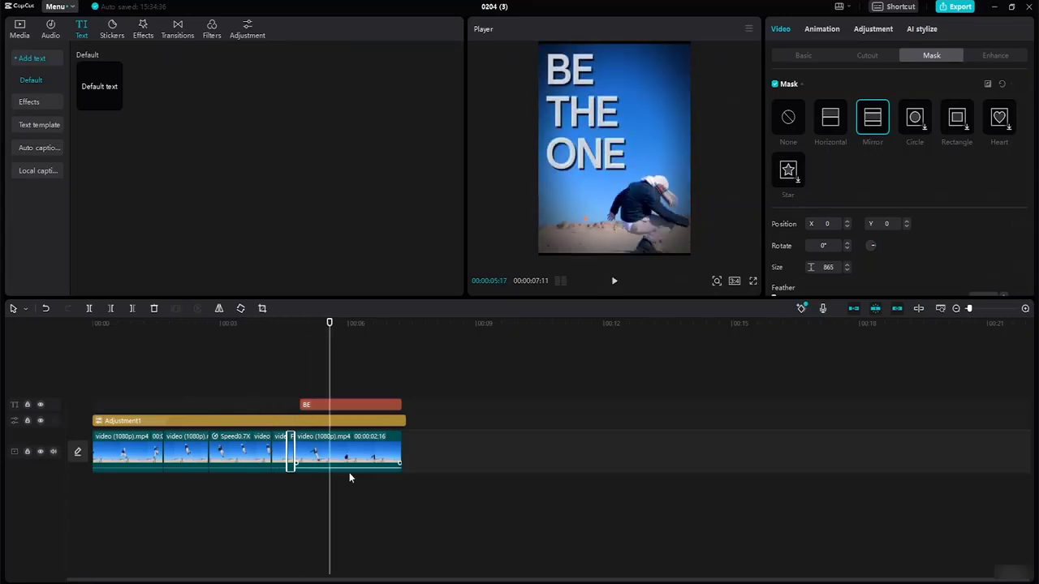
- Trim the end of the Adjustment1 layer to line up with the end of the last video clip
click(360, 497)
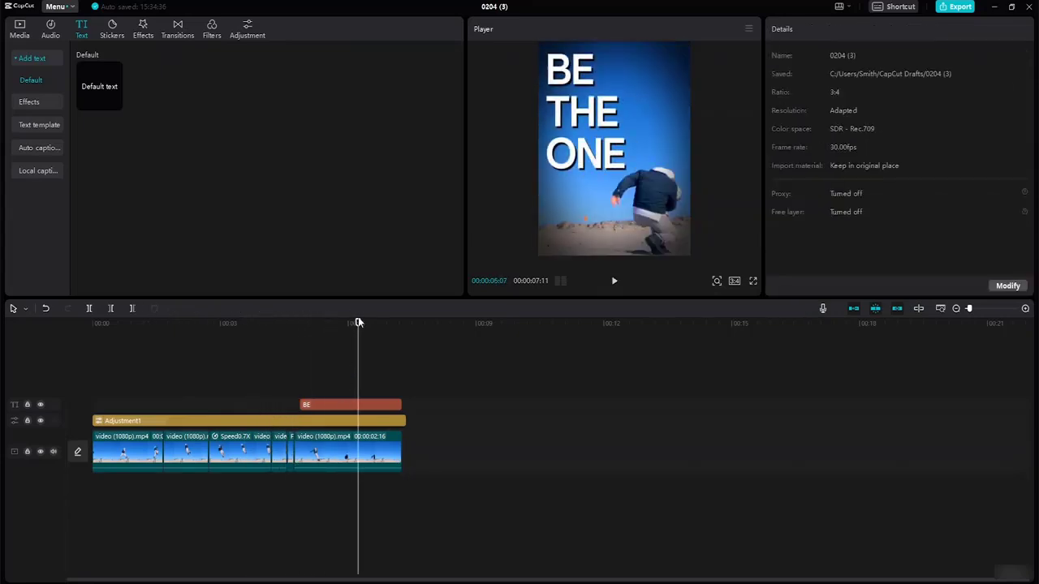
click(393, 421)
drag(404, 420, 401, 418)
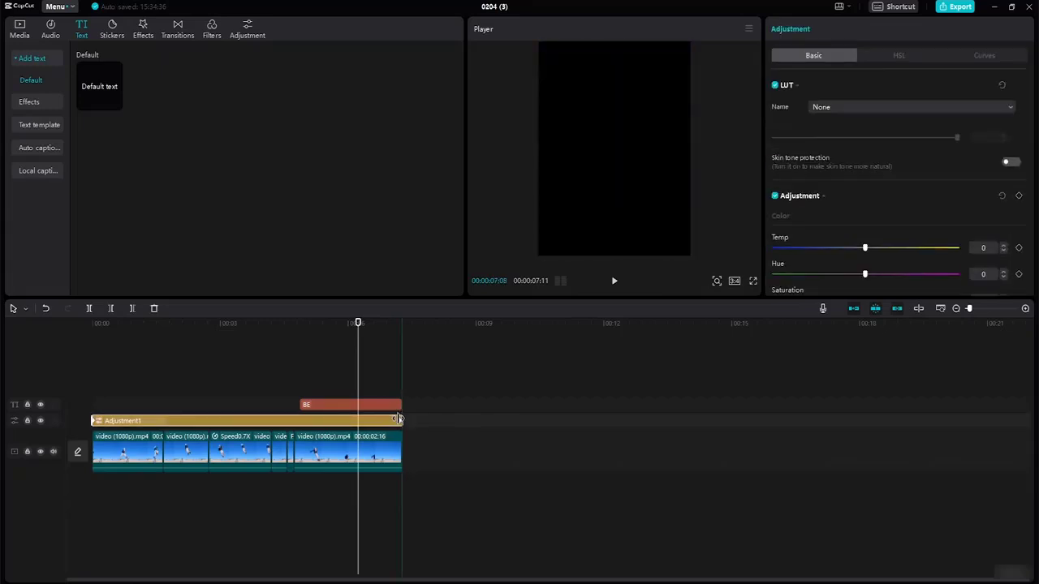
click(415, 419)
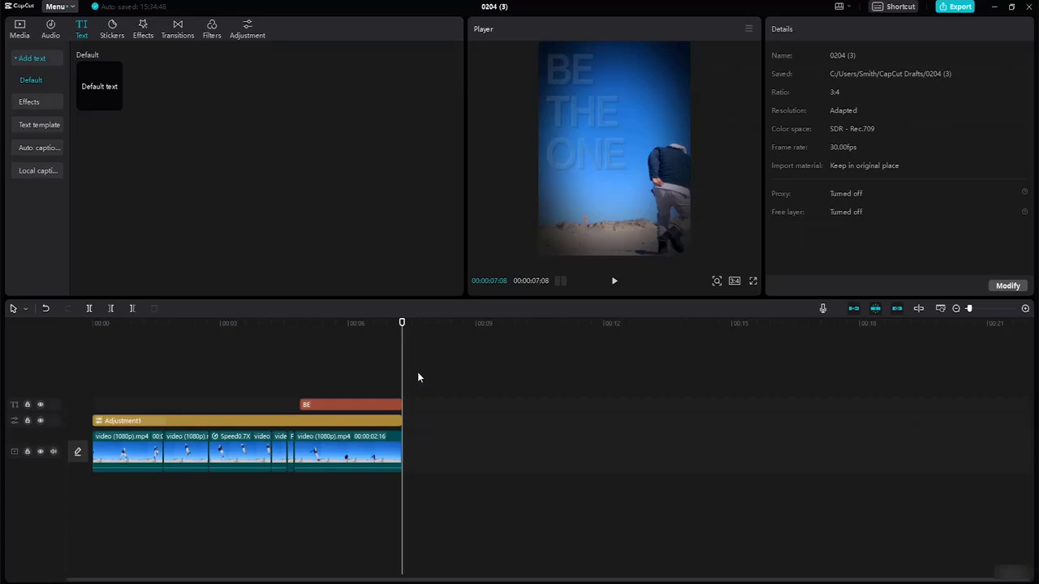
- Play the whole edit from the beginning to review the trimmed timing and the closing title
drag(401, 324, 9, 216)
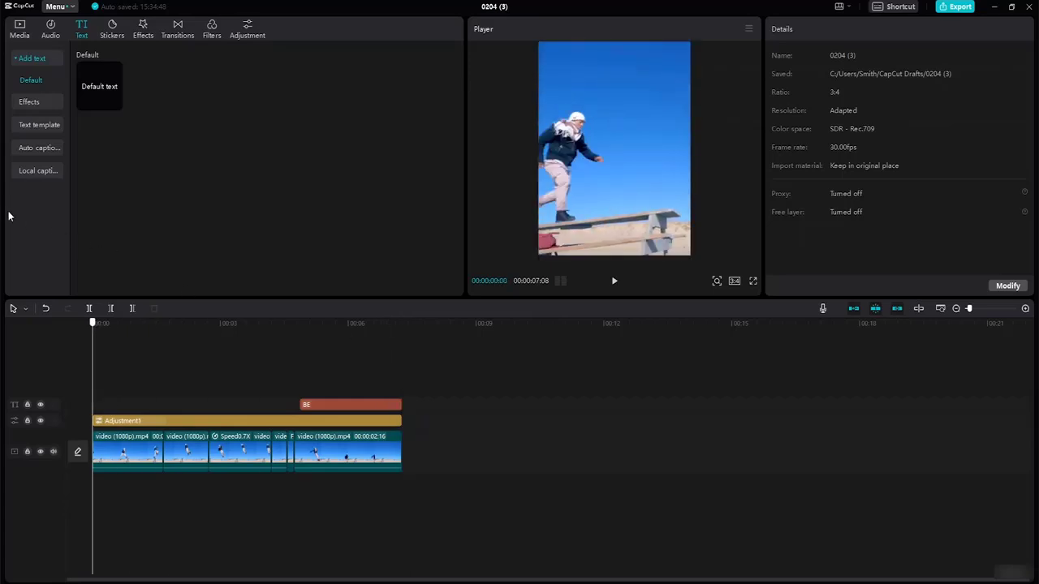
key(space)
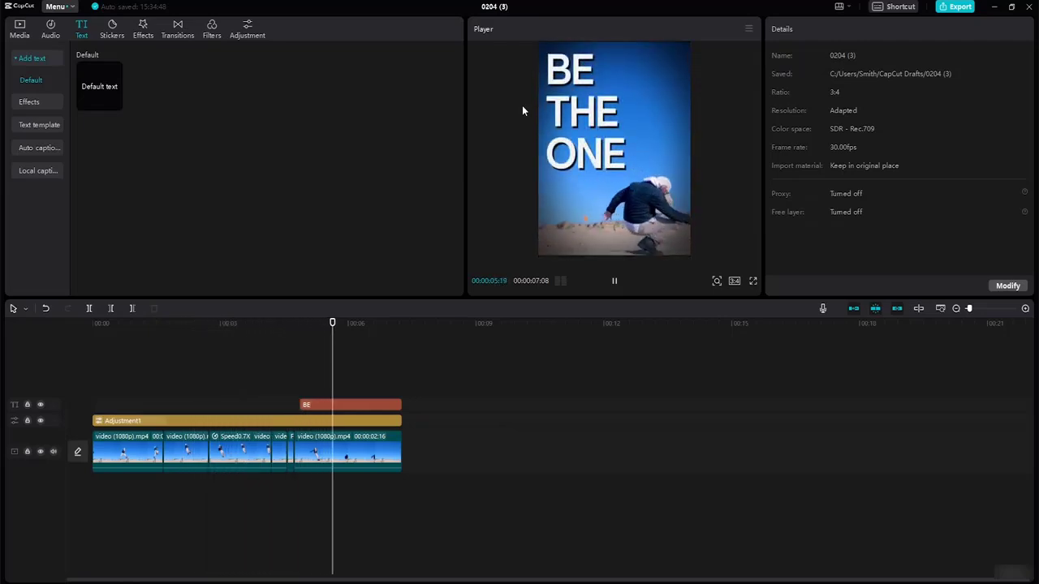
key(space)
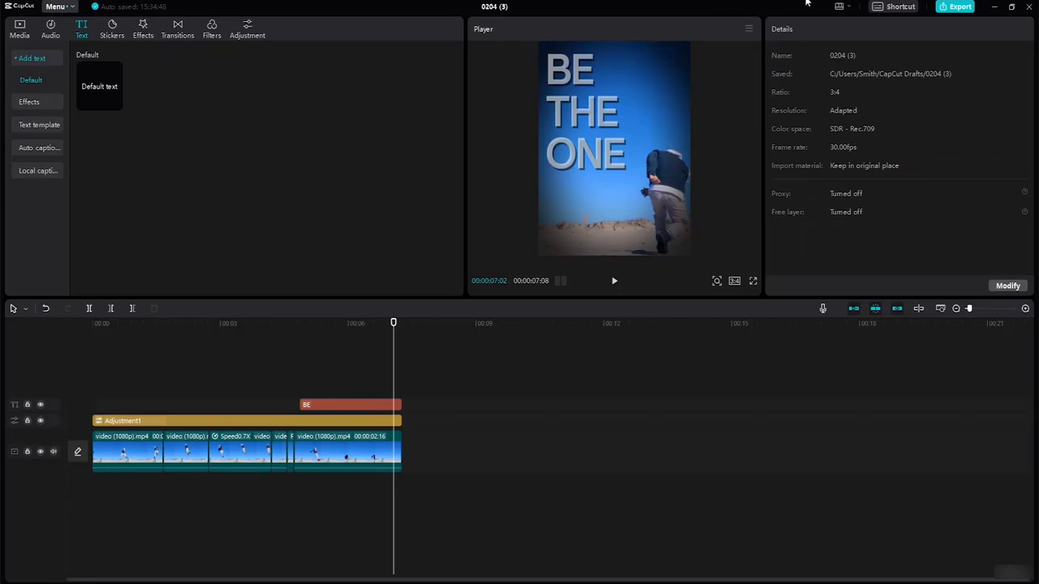
- Add a default text clip at 00:00:01:20 and trim it to the end of the second video clip
drag(394, 324, 165, 293)
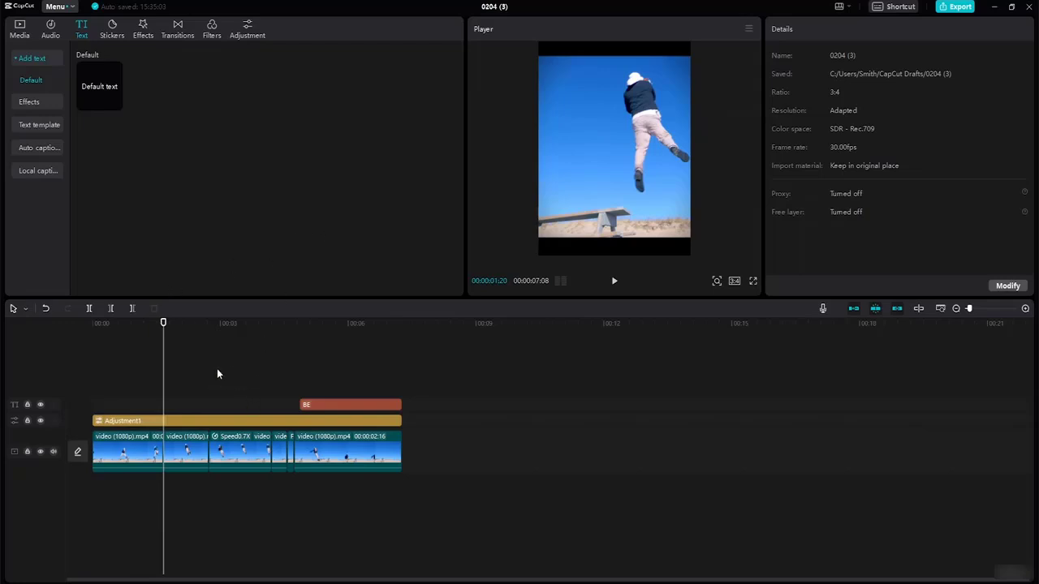
click(115, 104)
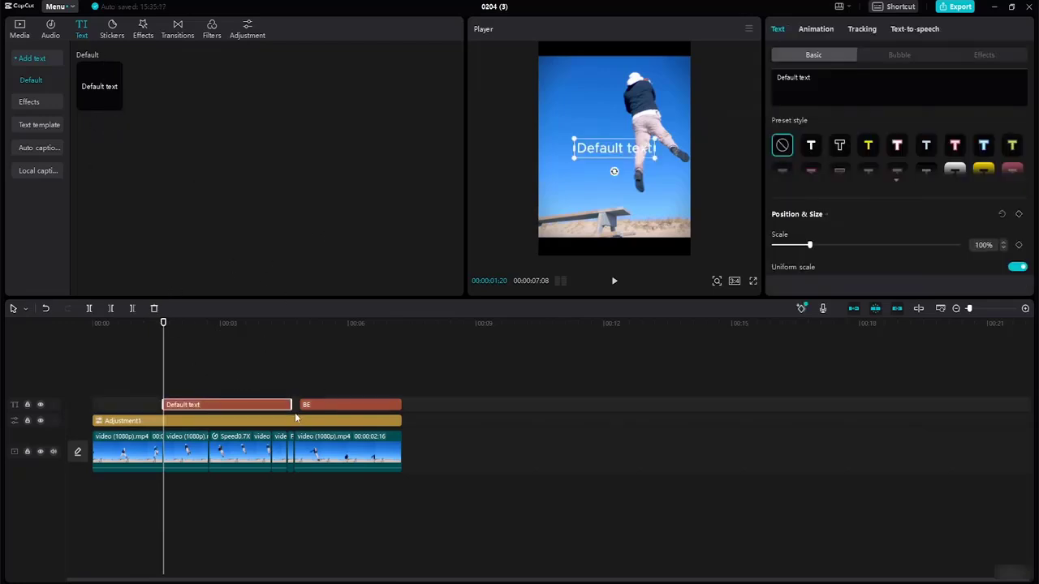
drag(291, 405, 206, 375)
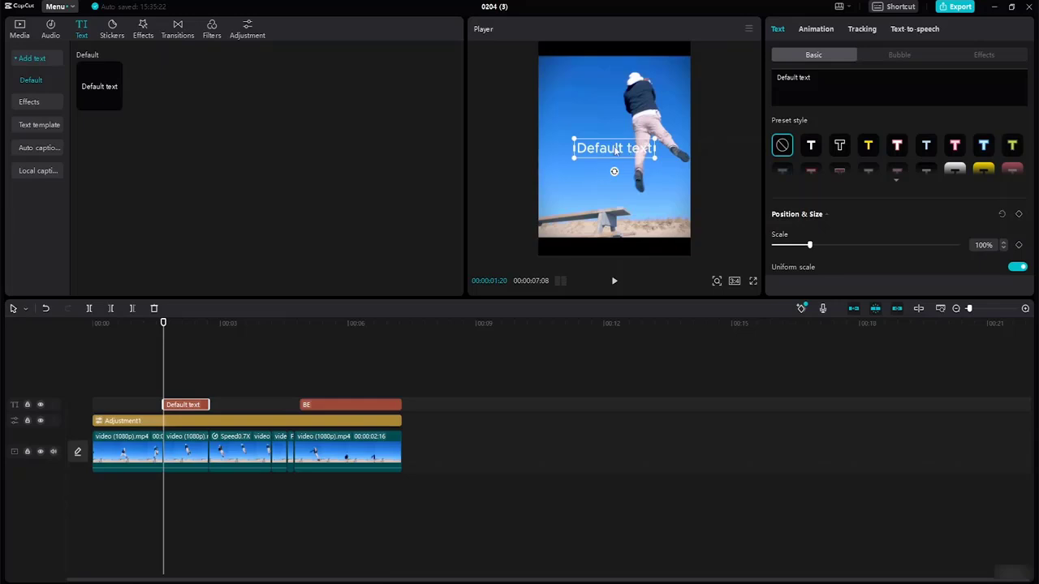
- Move the new text to the upper-left area of the video frame and replace its wording with "DARE" and "TO" on two lines
drag(616, 150, 581, 73)
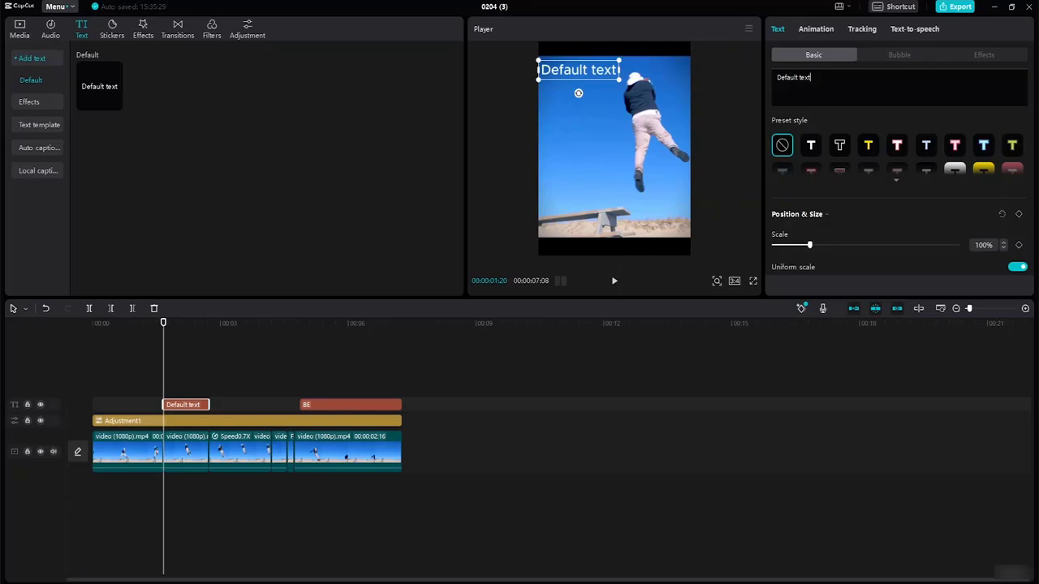
key(BackSpace)
key(BackSpace)
key(BackSpace)
key(BackSpace)
key(BackSpace)
key(BackSpace)
key(BackSpace)
key(BackSpace)
key(BackSpace)
key(BackSpace)
key(BackSpace)
key(BackSpace)
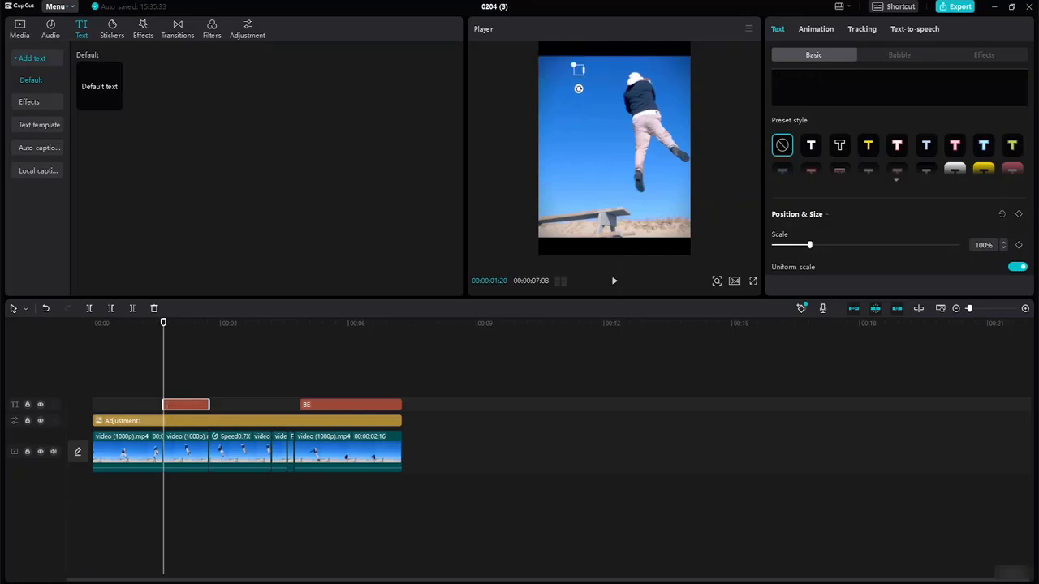
text(DARE)
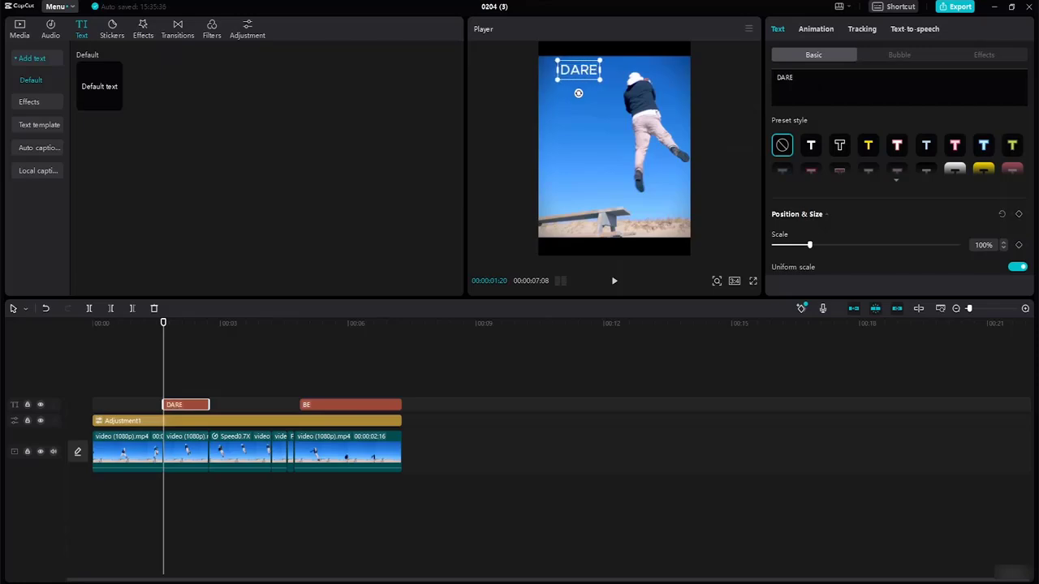
key(Return)
text(T)
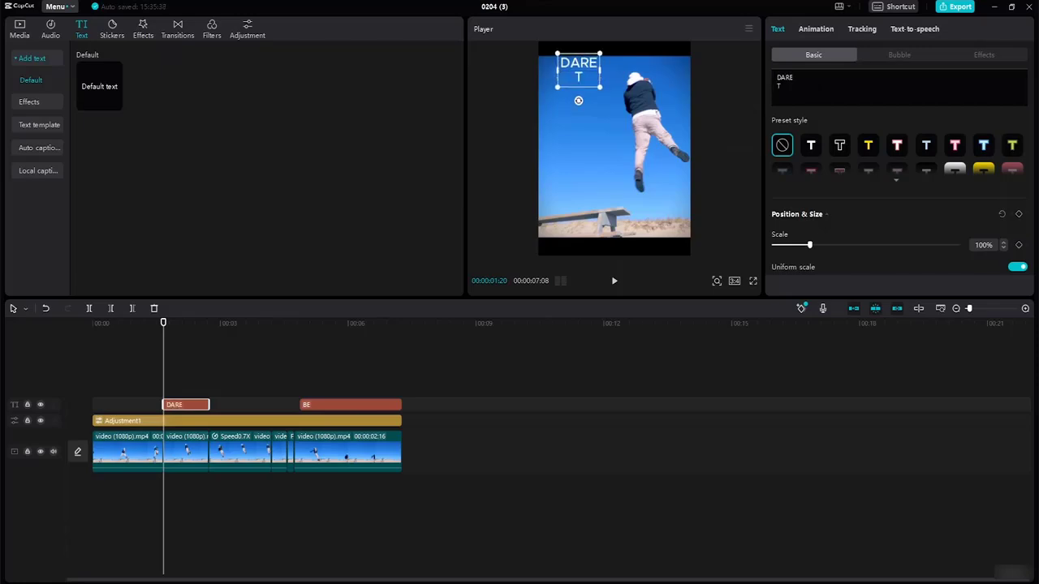
text(O)
- Set the DARE TO text's font to ZY Fervent
drag(1033, 137, 1033, 94)
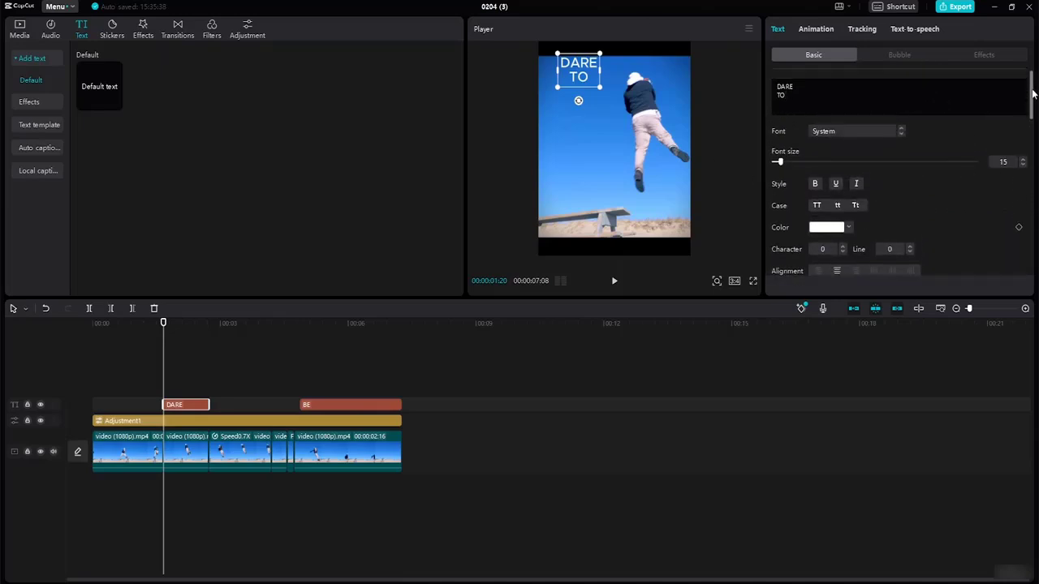
click(900, 133)
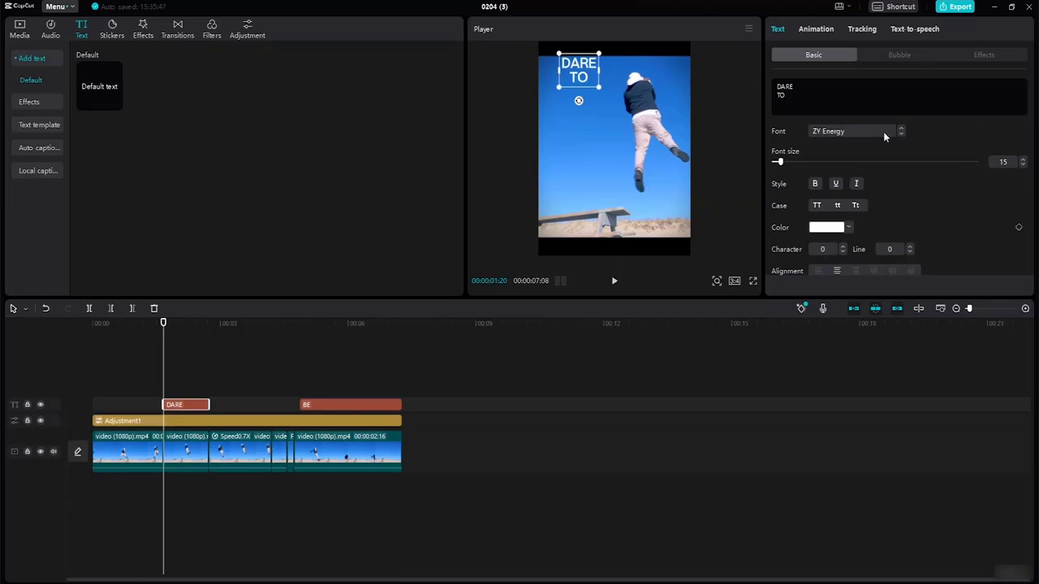
click(879, 132)
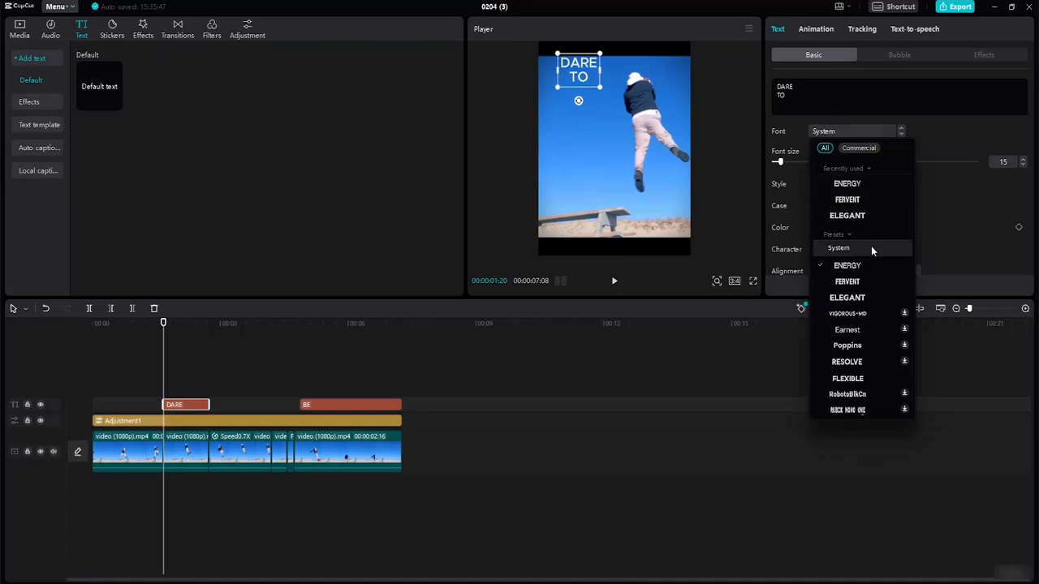
click(867, 279)
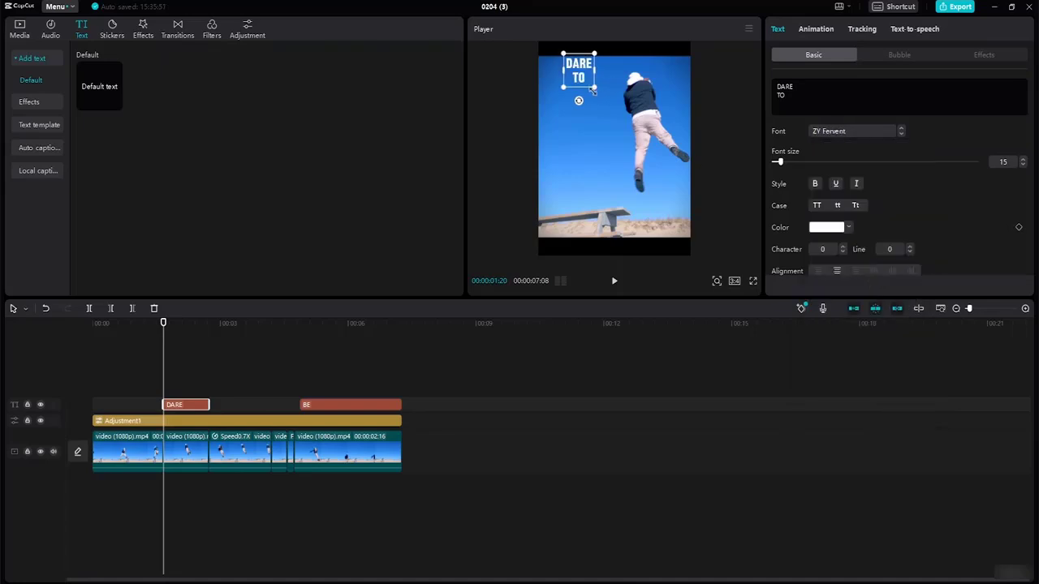
- Enlarge the DARE TO text and position it in the sky beside the jumping man
drag(593, 92, 618, 124)
drag(598, 68, 591, 101)
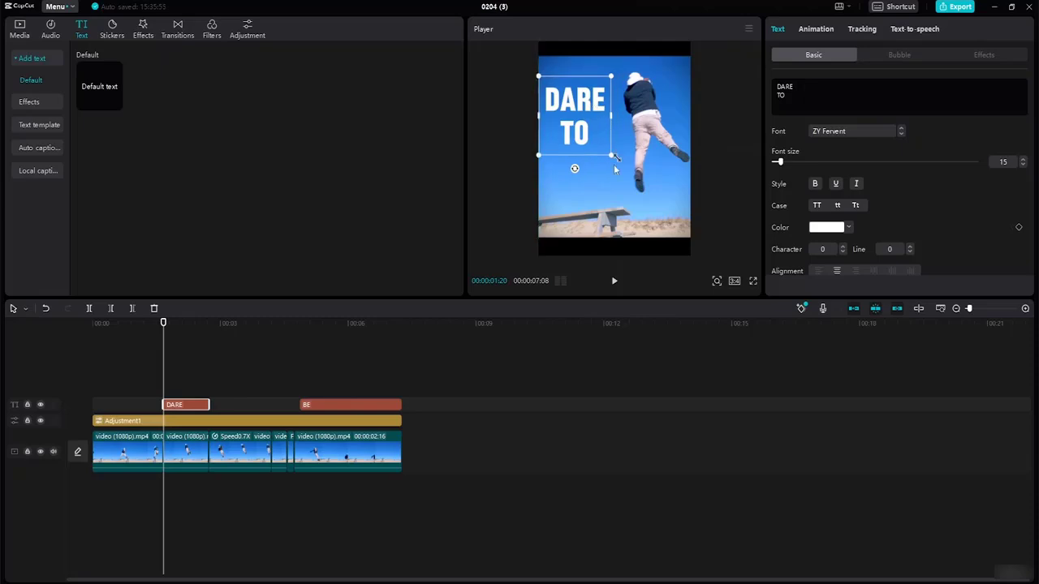
drag(617, 152, 624, 159)
drag(580, 99, 585, 104)
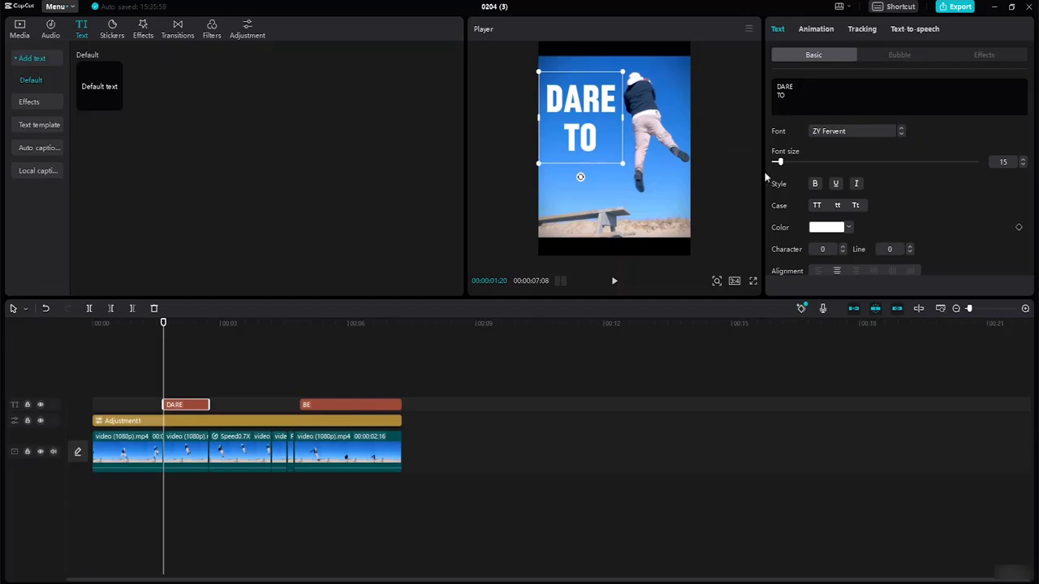
- Change the DARE TO text colour to black, hex 000000
click(851, 229)
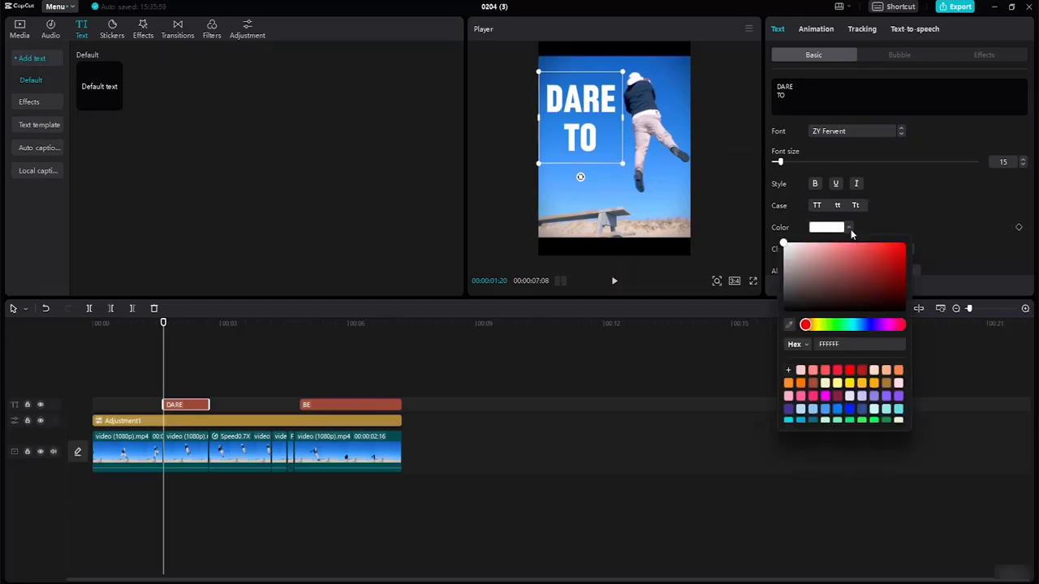
drag(826, 289, 774, 332)
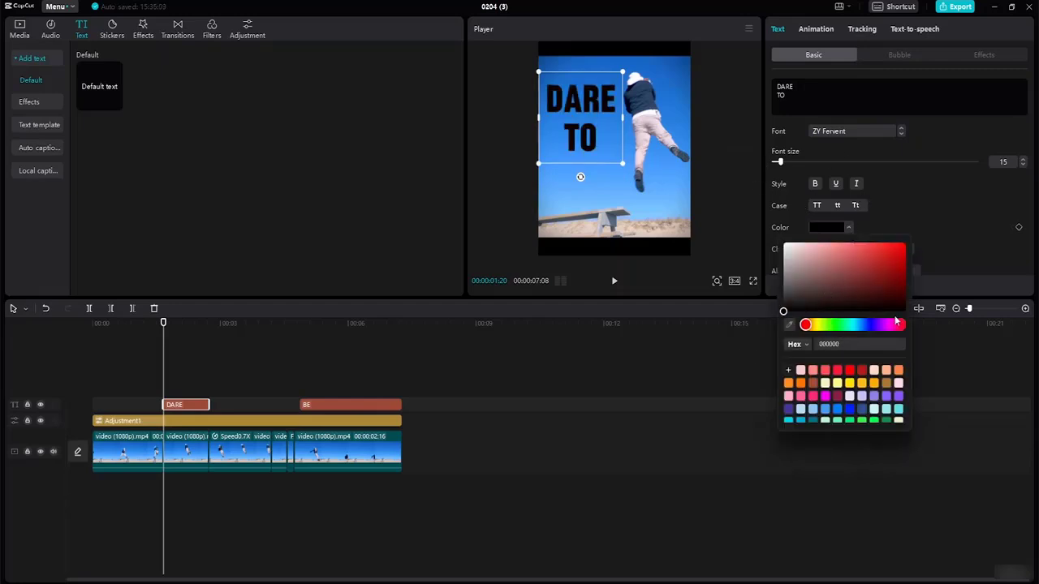
click(951, 349)
click(516, 321)
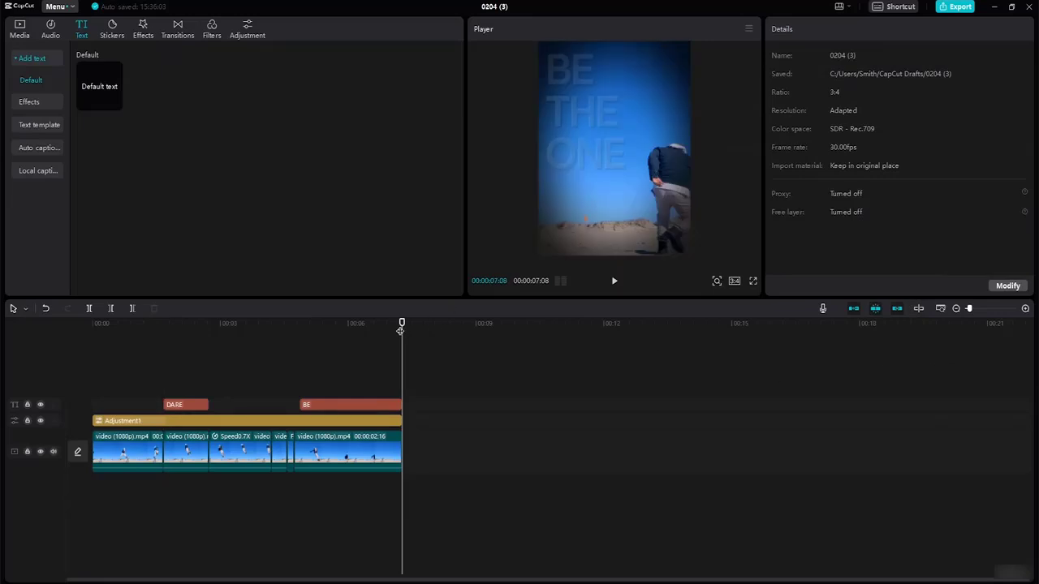
- Add an opacity keyframe at 00:00:01:20 at the start of the DARE TO text and set its opacity to 0%
drag(400, 330, 164, 298)
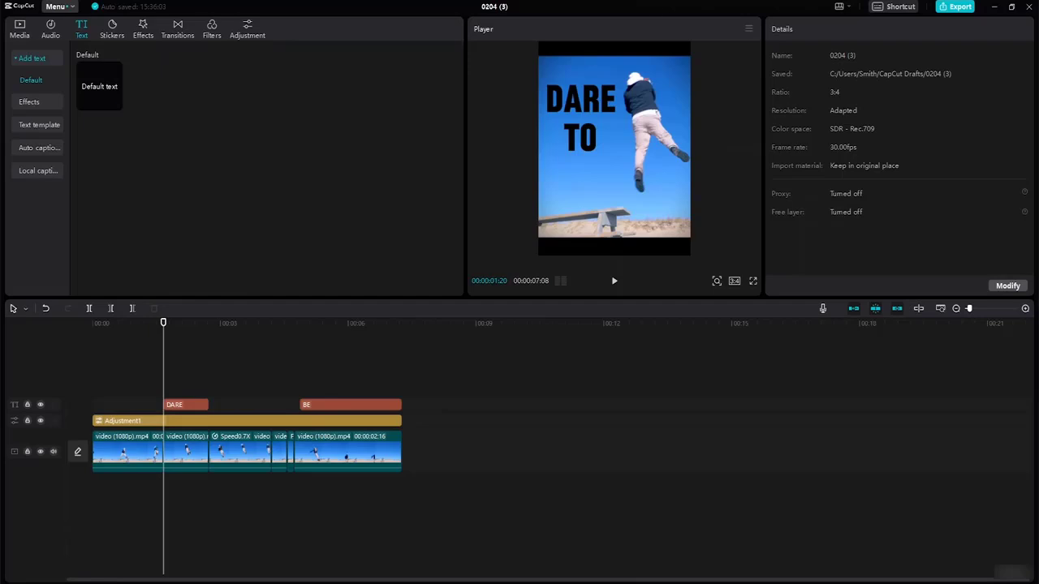
click(181, 409)
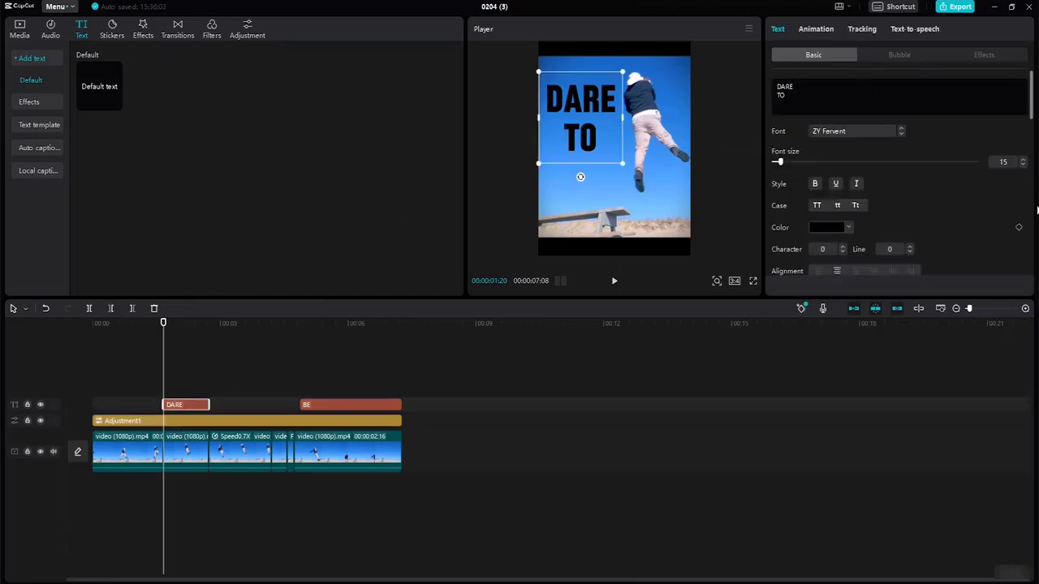
drag(1033, 113, 1033, 172)
scroll(1033, 172, down, 3)
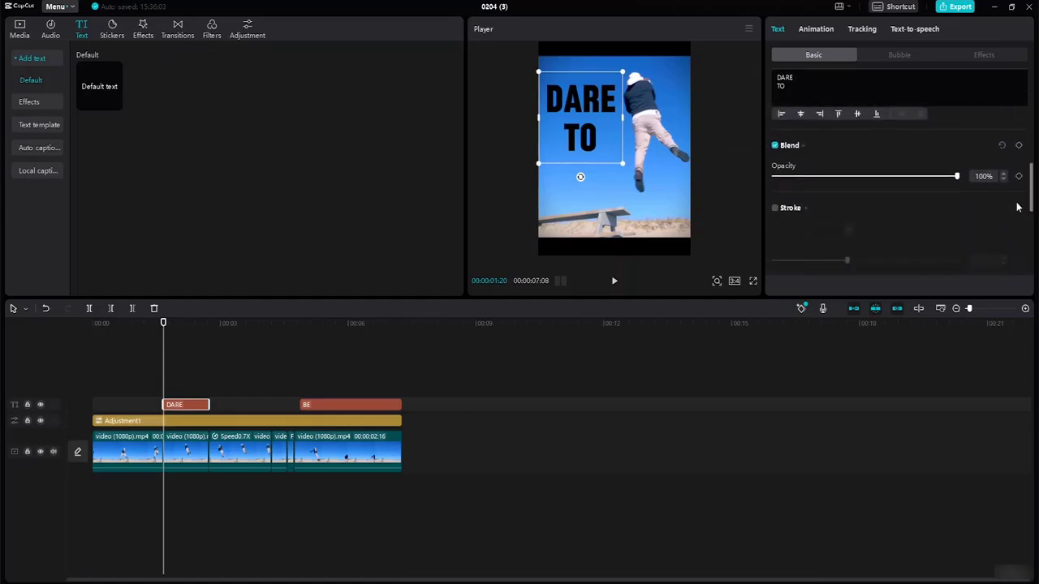
click(1019, 176)
drag(956, 176, 732, 160)
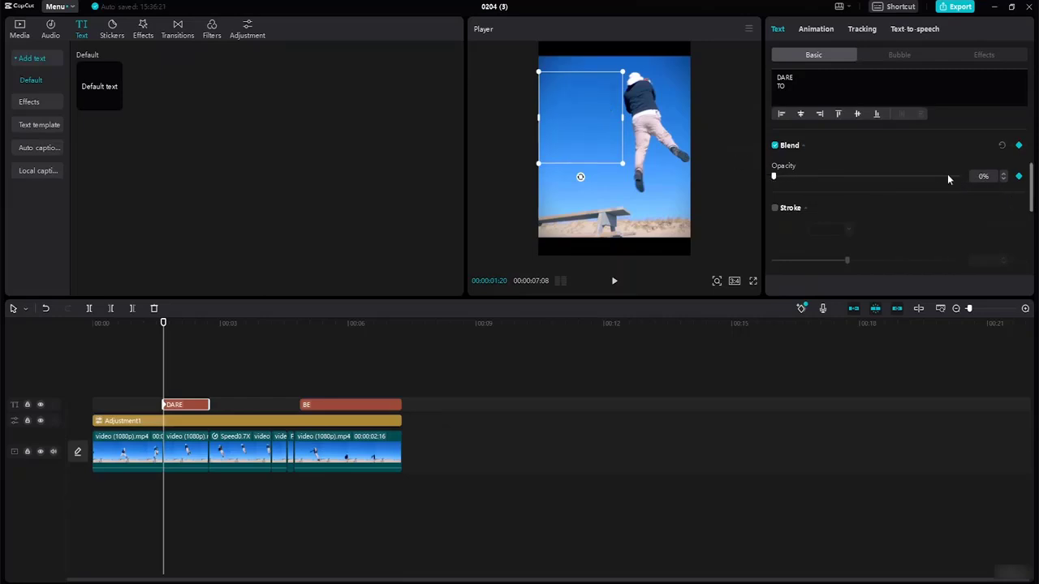
- Keyframe the DARE TO text's opacity at 100% at 00:00:02:00 and 00:00:02:15, and at 0% at 00:00:02:22
drag(163, 351, 178, 330)
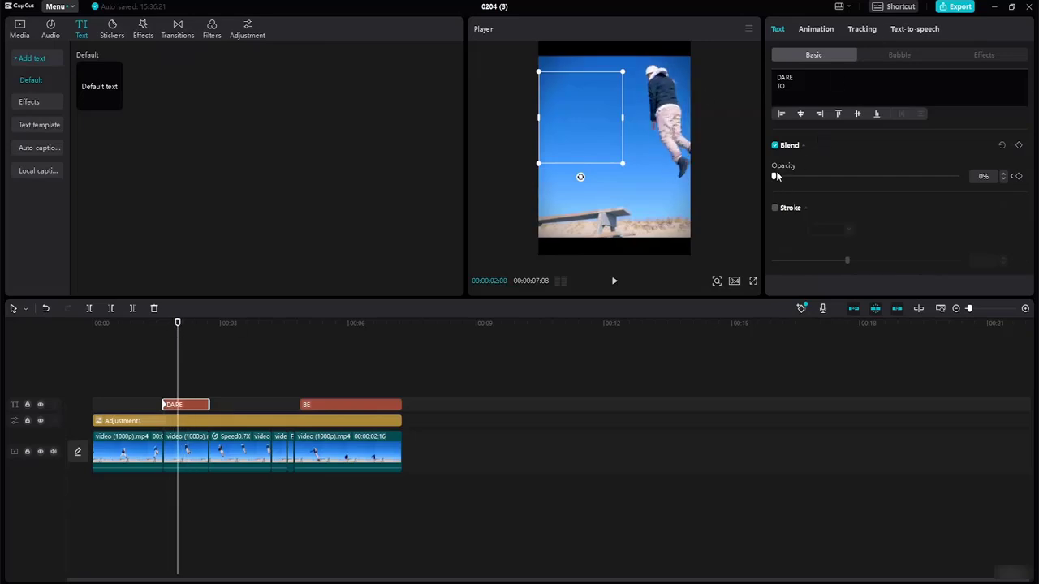
drag(798, 178, 956, 176)
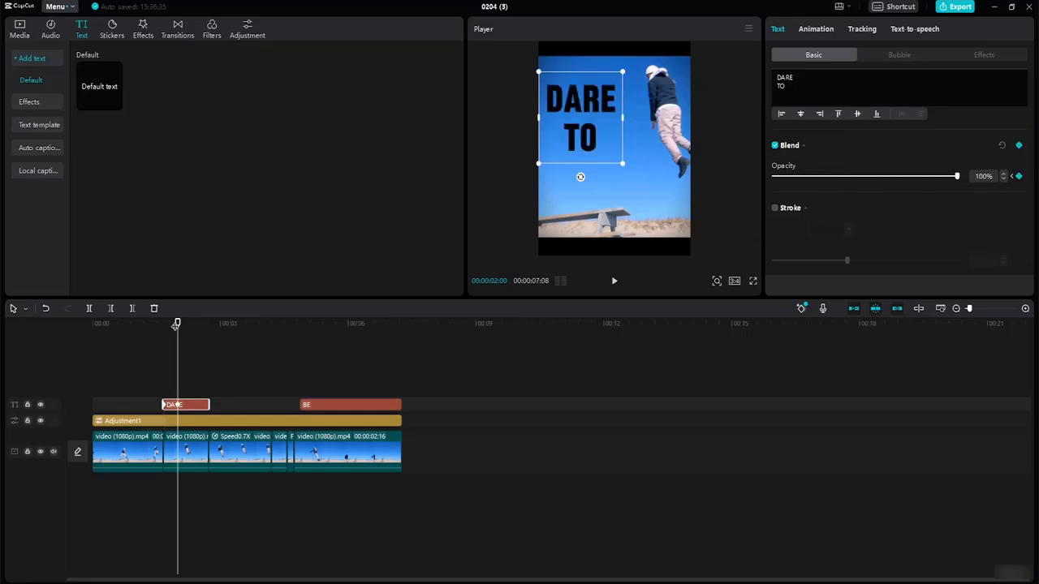
drag(178, 323, 199, 325)
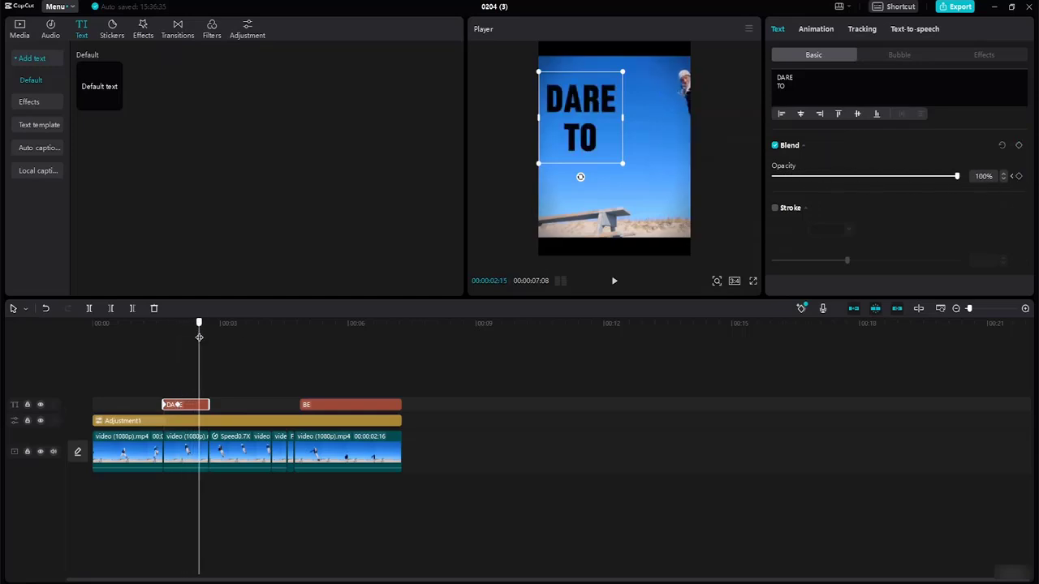
click(1018, 177)
drag(198, 325, 208, 325)
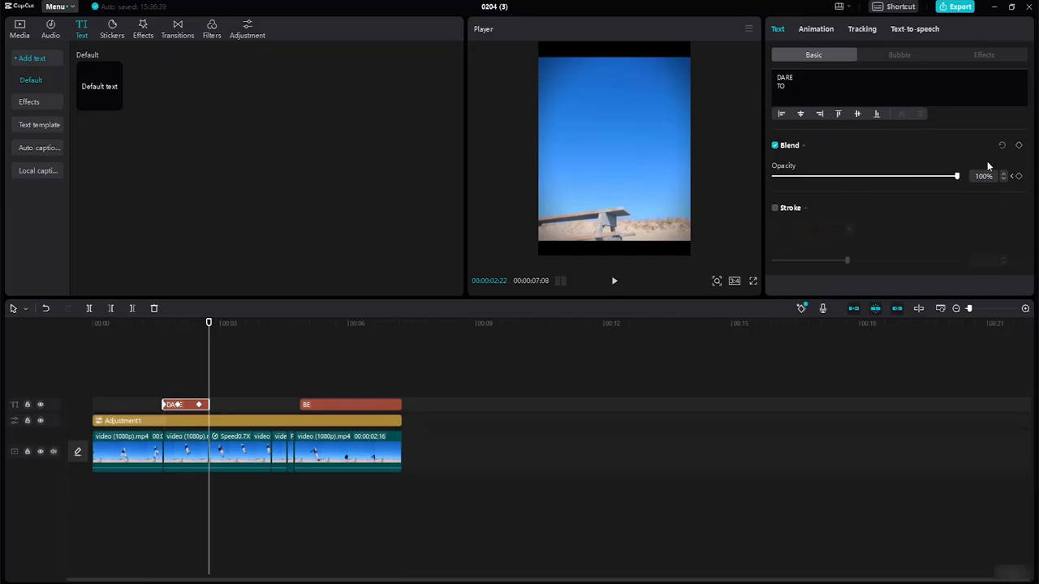
drag(915, 177, 725, 185)
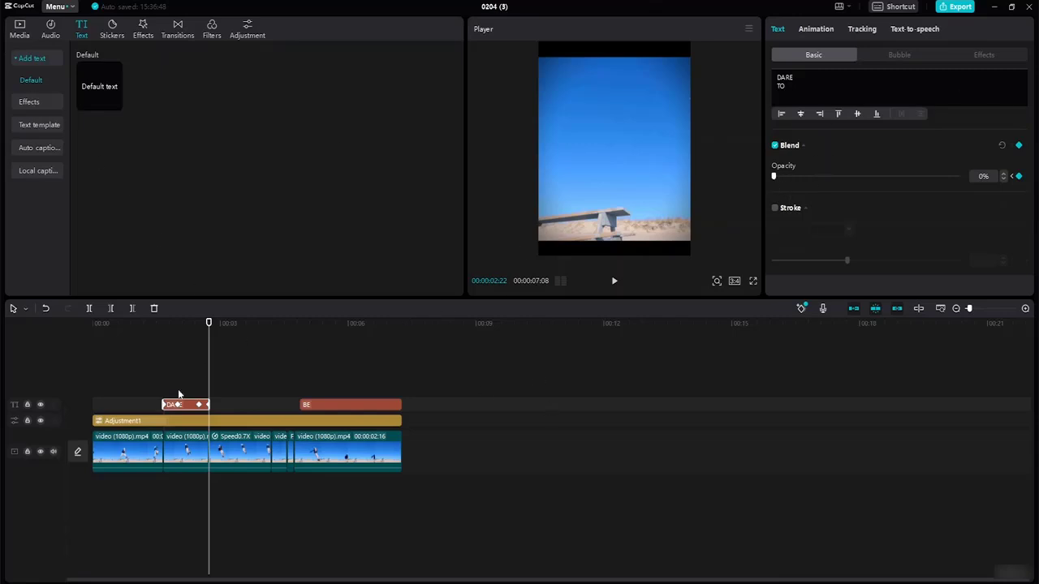
- Extend the DARE TO text to about 00:00:04:06 and shift its fade-out keyframes to 00:00:03:25 and the new end, checking the playback
drag(207, 404, 272, 424)
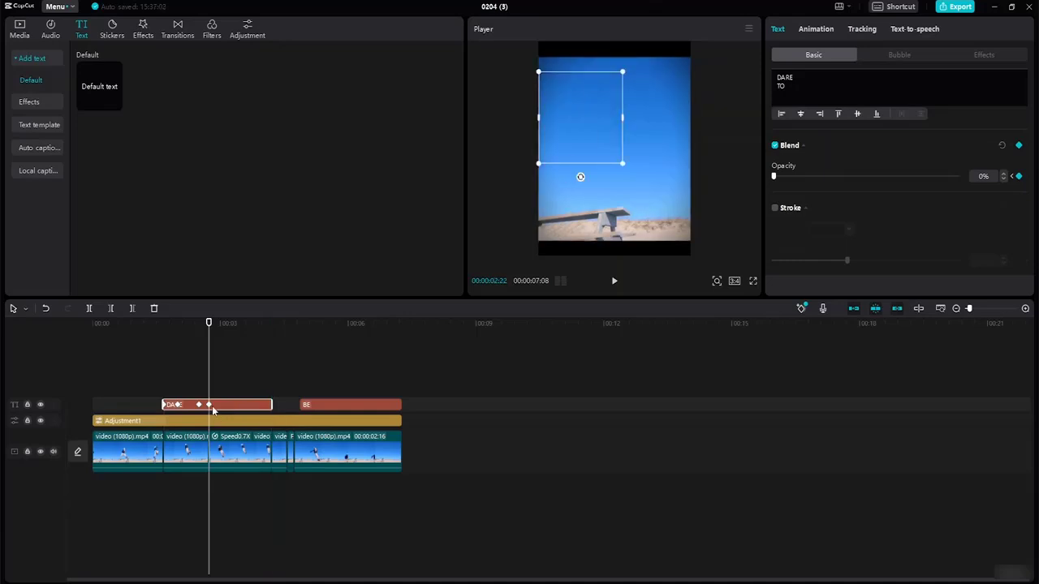
drag(213, 409, 255, 414)
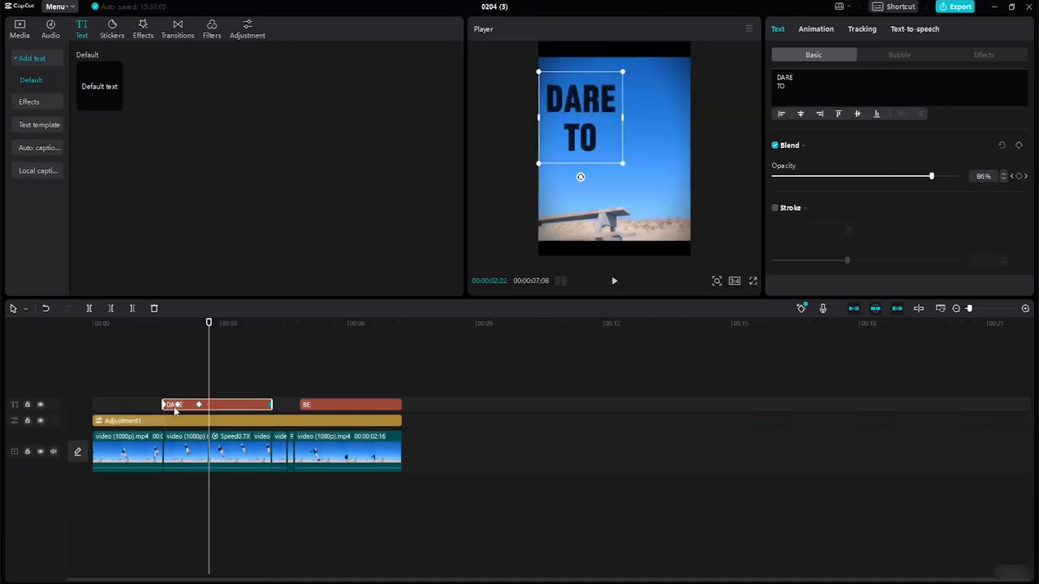
drag(199, 409, 236, 411)
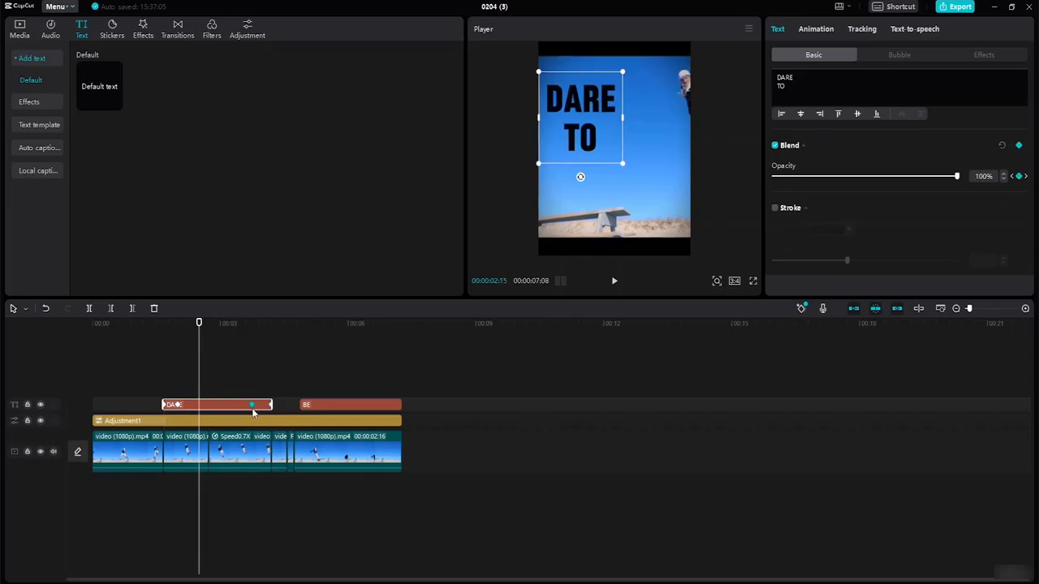
drag(205, 332, 60, 334)
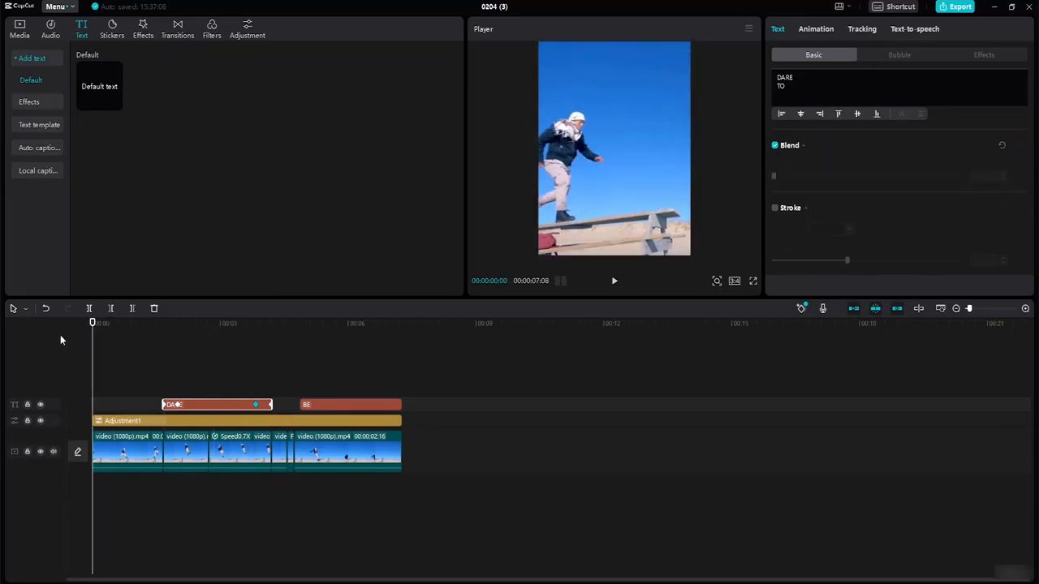
key(space)
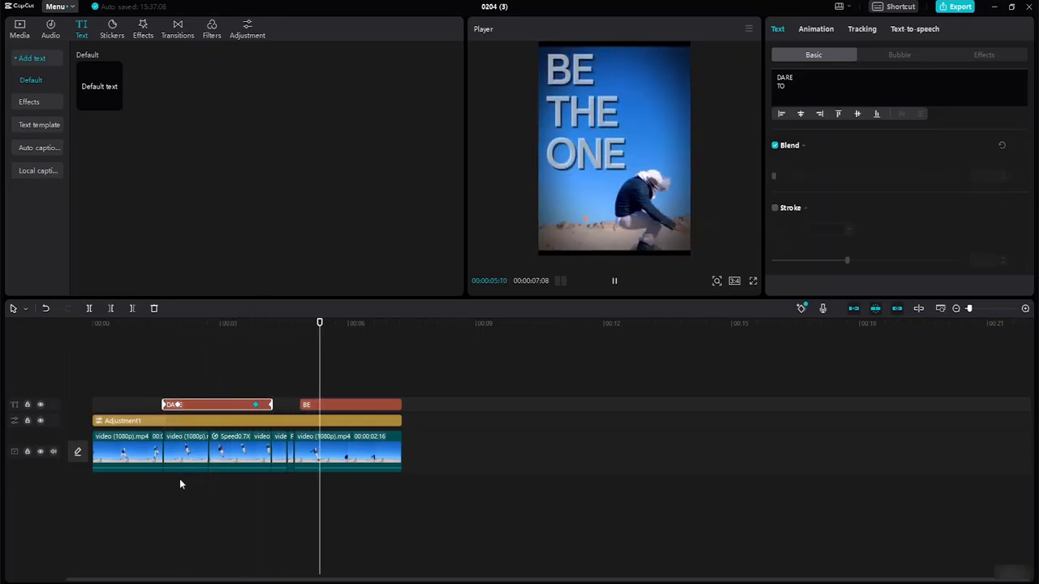
key(space)
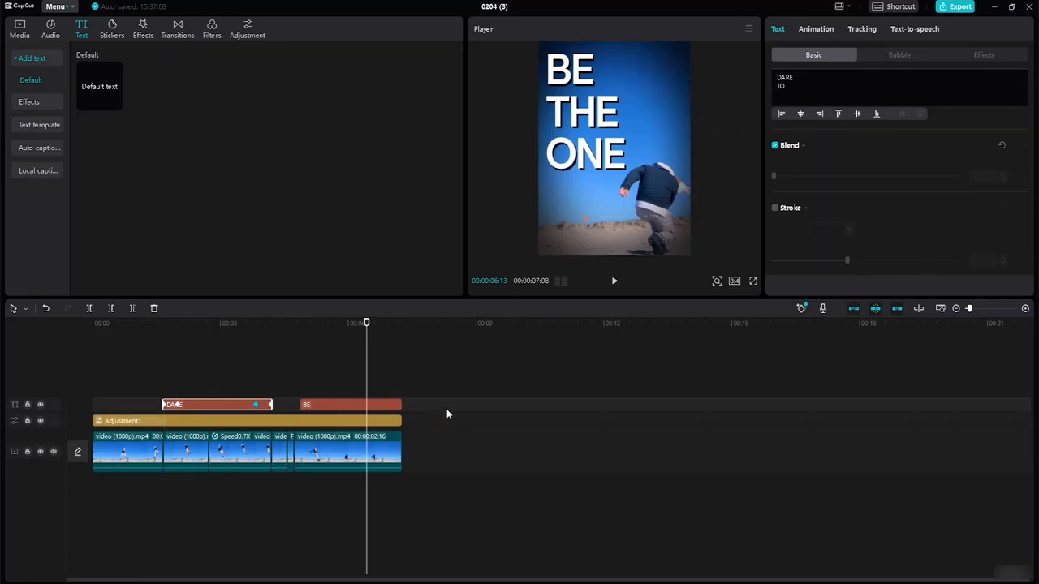
- Lengthen the DARE TO text to the start of the last video clip and delay its fade-out keyframes to match, checking the playback
drag(271, 403, 288, 404)
click(271, 405)
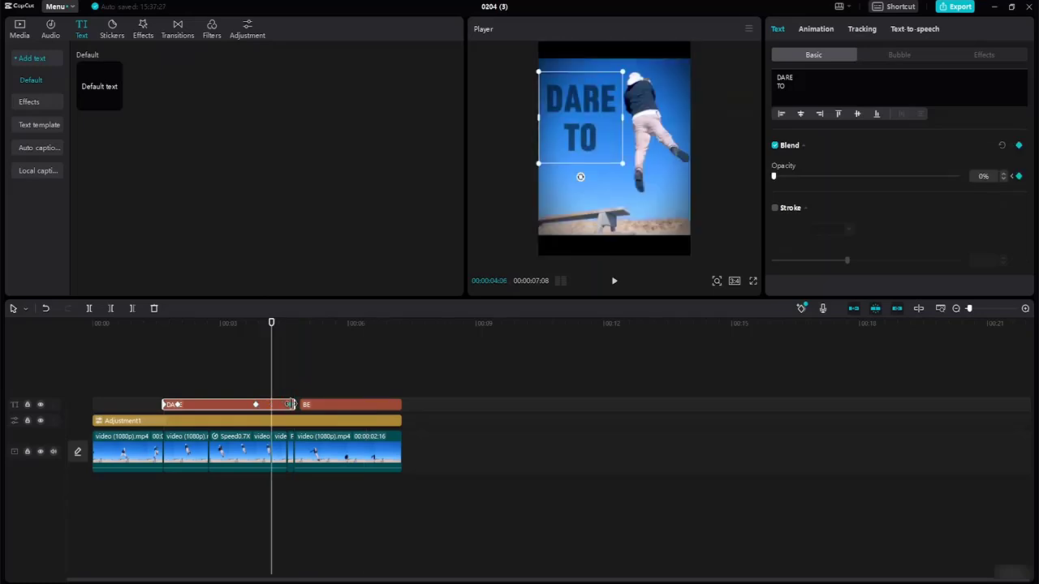
drag(255, 405, 279, 412)
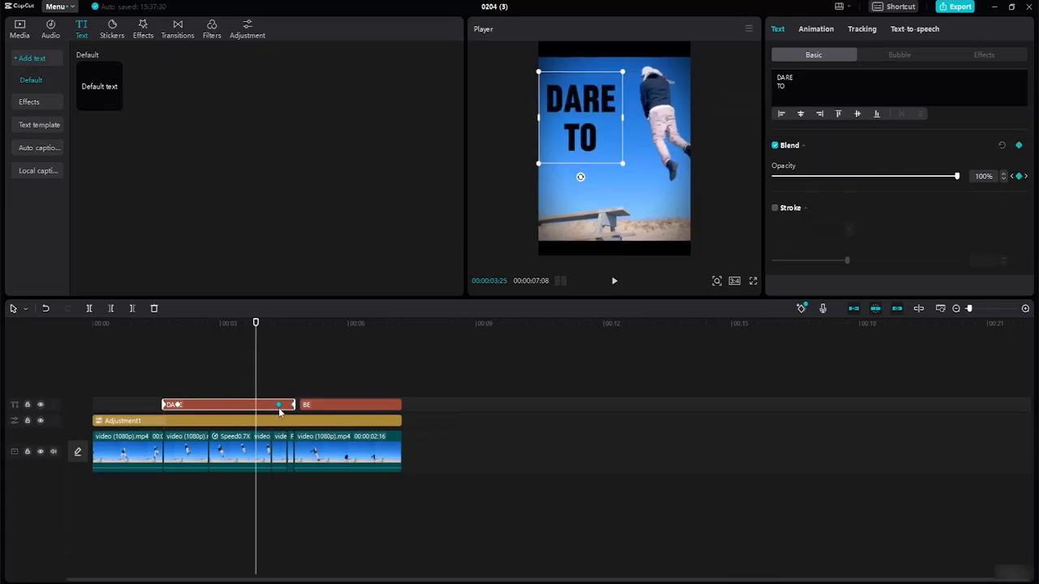
drag(254, 323, 2, 297)
key(space)
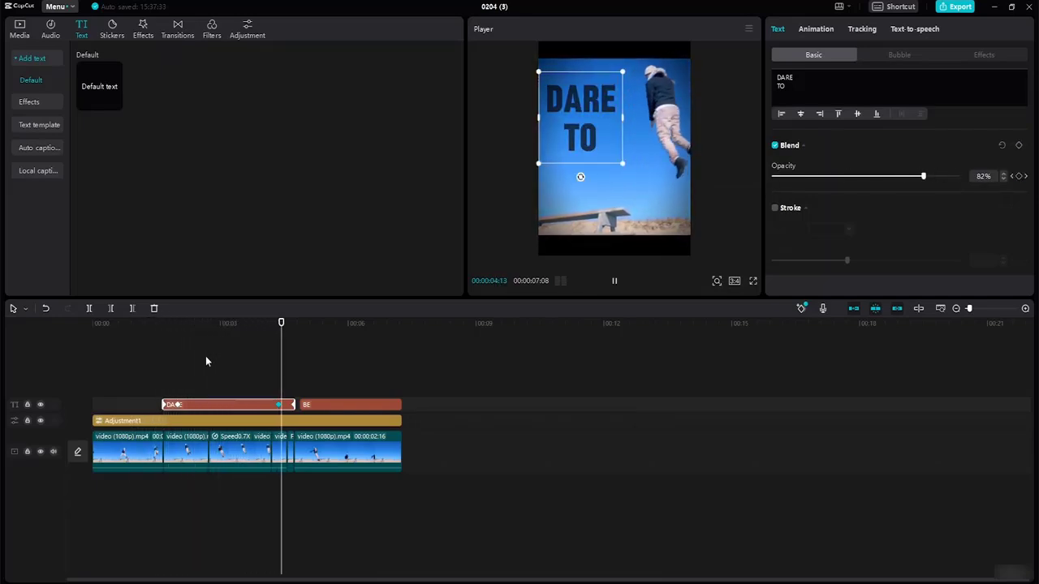
key(space)
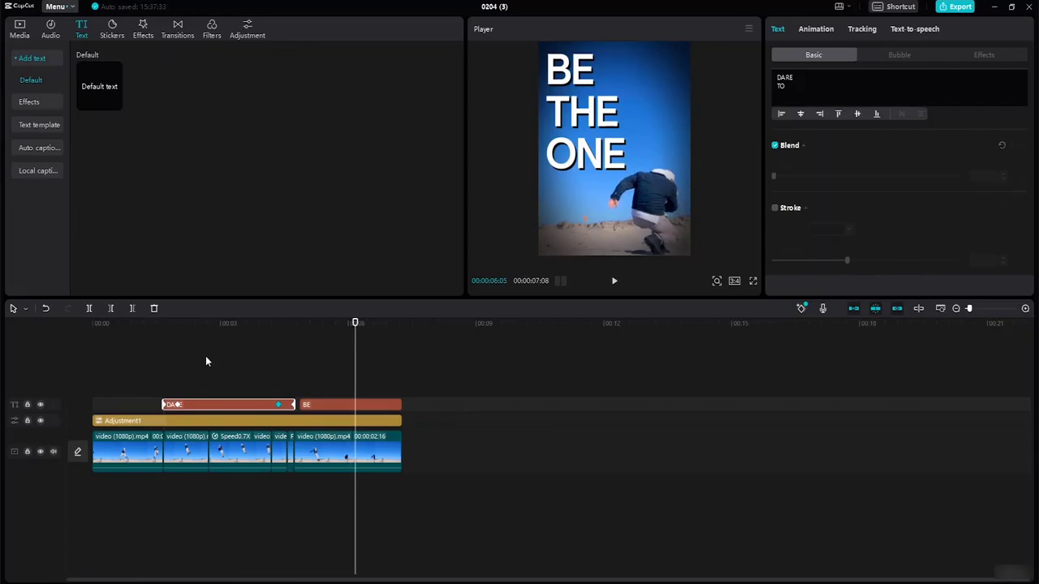
- Add the small glowing sparkle from the trending stickers to the very start of the timeline, above the DARE TO text's track
click(160, 422)
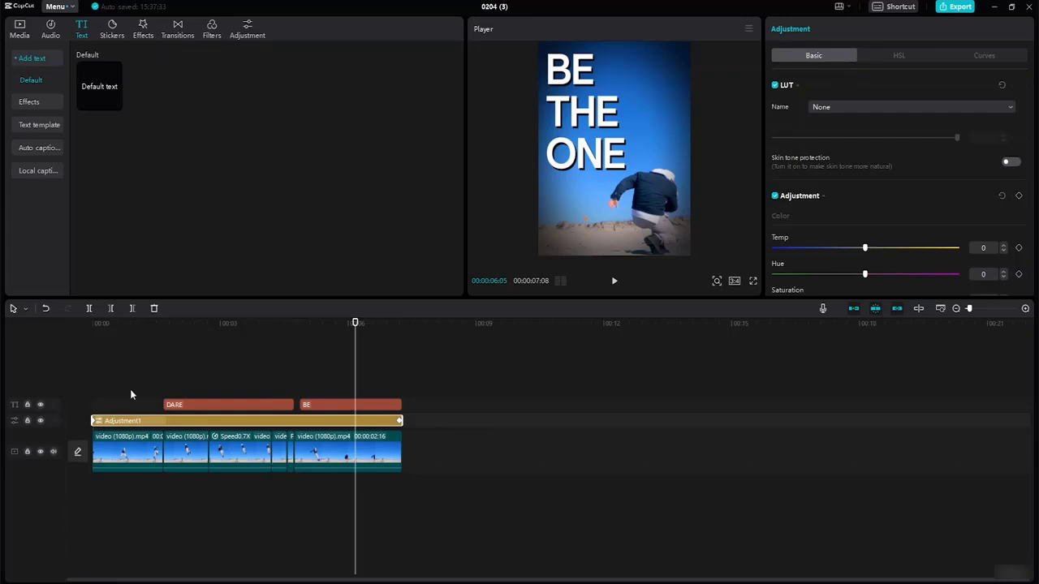
drag(354, 323, 84, 330)
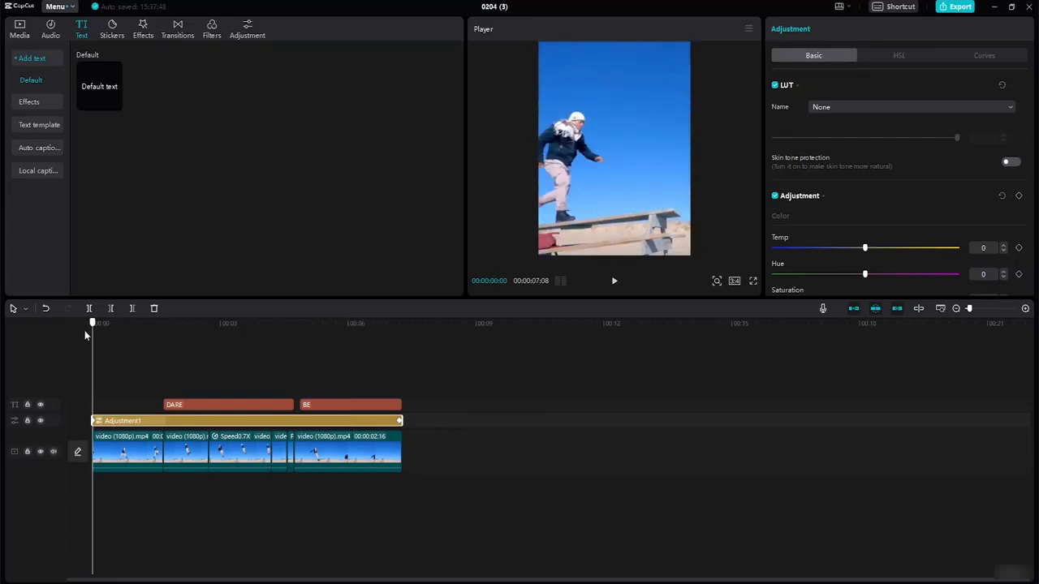
click(106, 32)
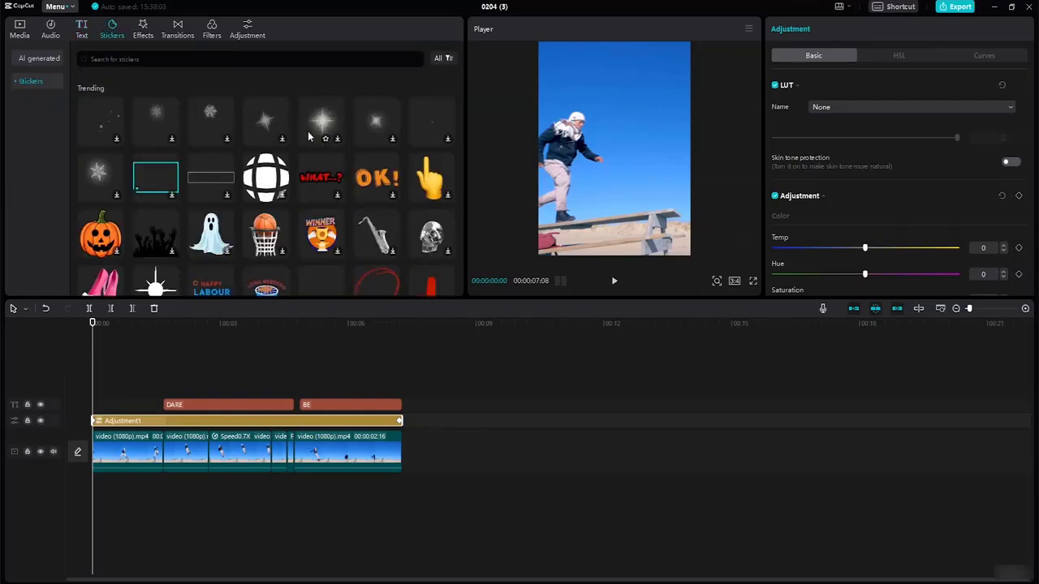
click(386, 131)
drag(370, 119, 95, 388)
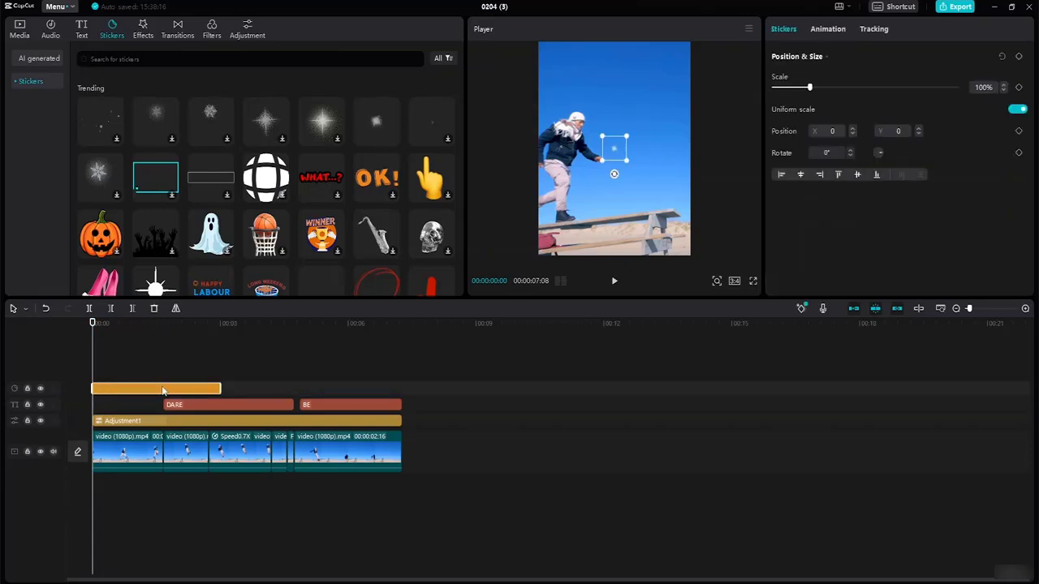
- Scale the sparkle sticker to 351% and move it high into the sky ahead of the running man, at X 1102, Y 1489
drag(624, 155, 665, 201)
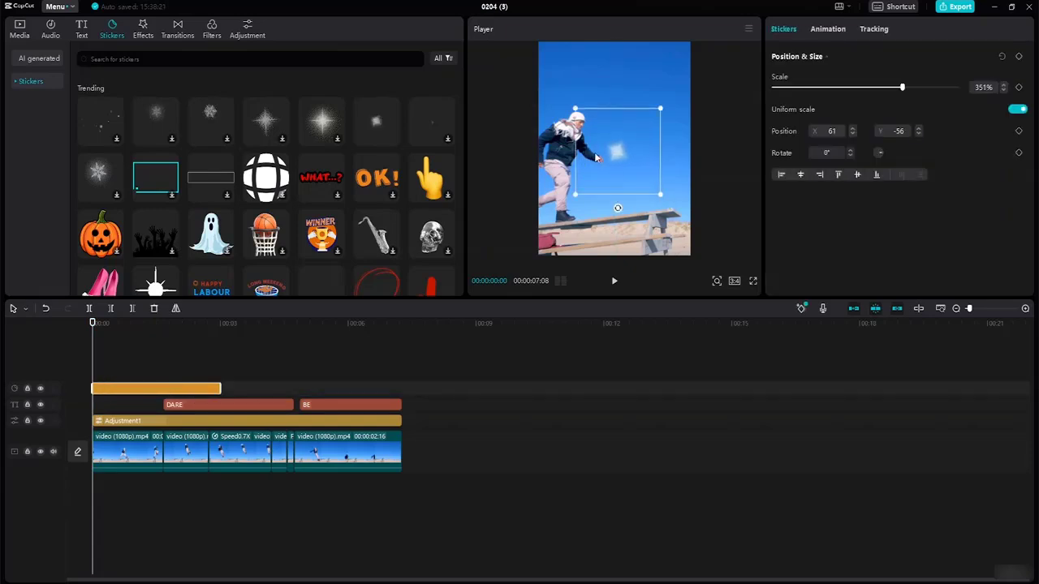
drag(616, 155, 670, 98)
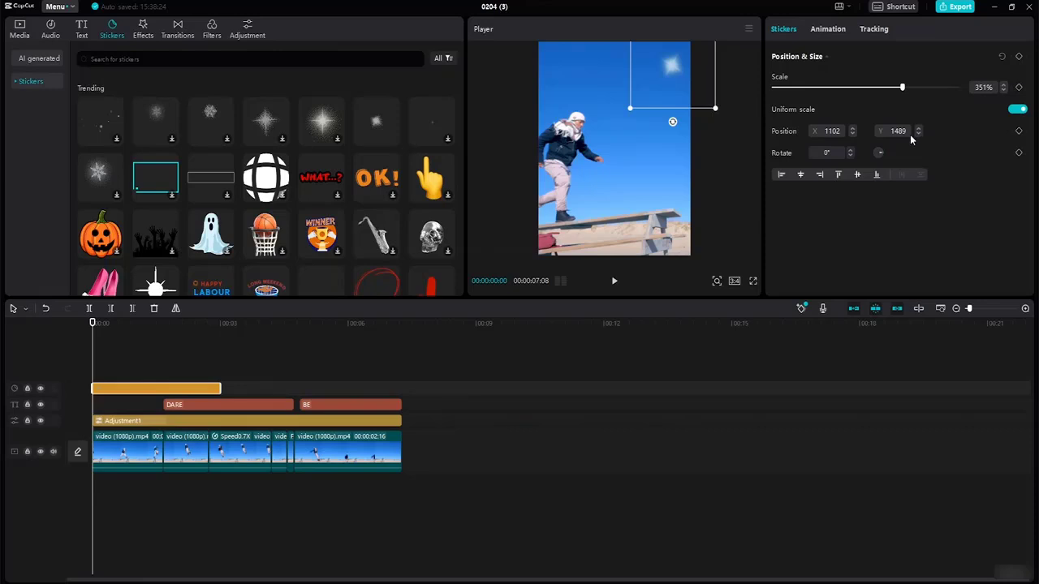
- Apply the Spring entrance animation to the sparkle sticker and trim it to end where the DARE TO text begins, checking the playback
click(827, 32)
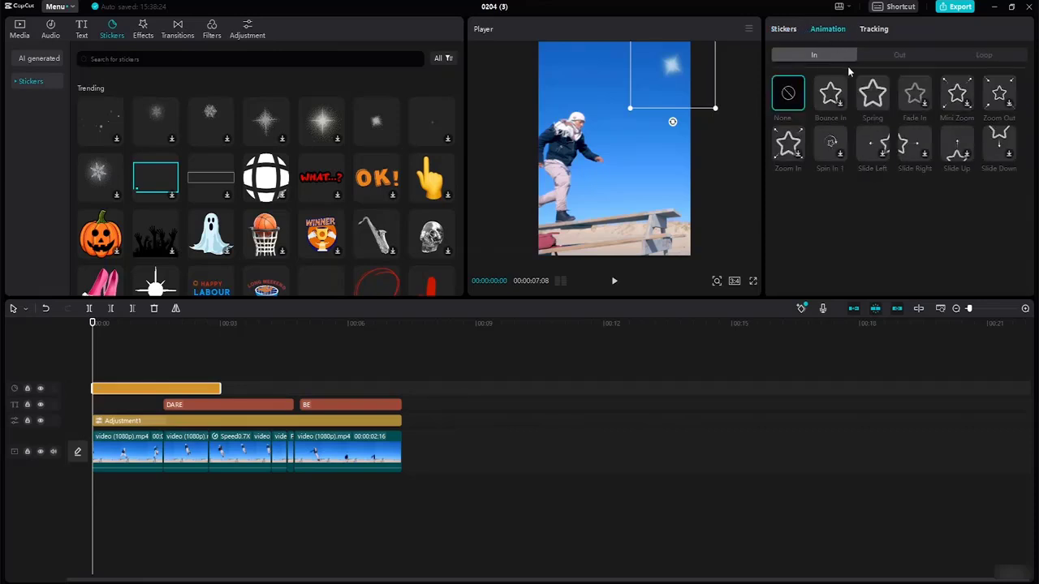
click(873, 96)
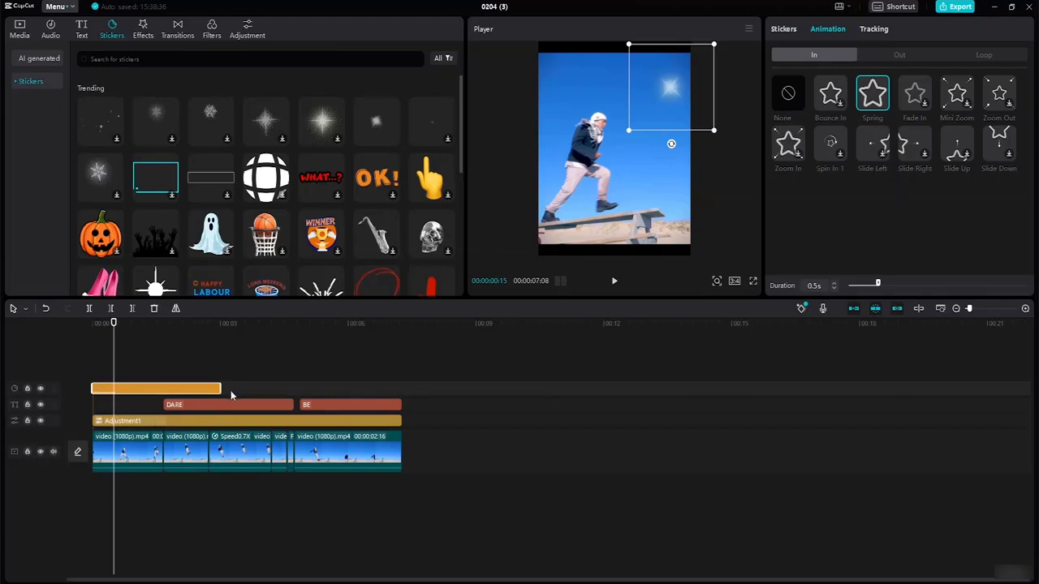
drag(219, 388, 163, 388)
drag(114, 322, 57, 321)
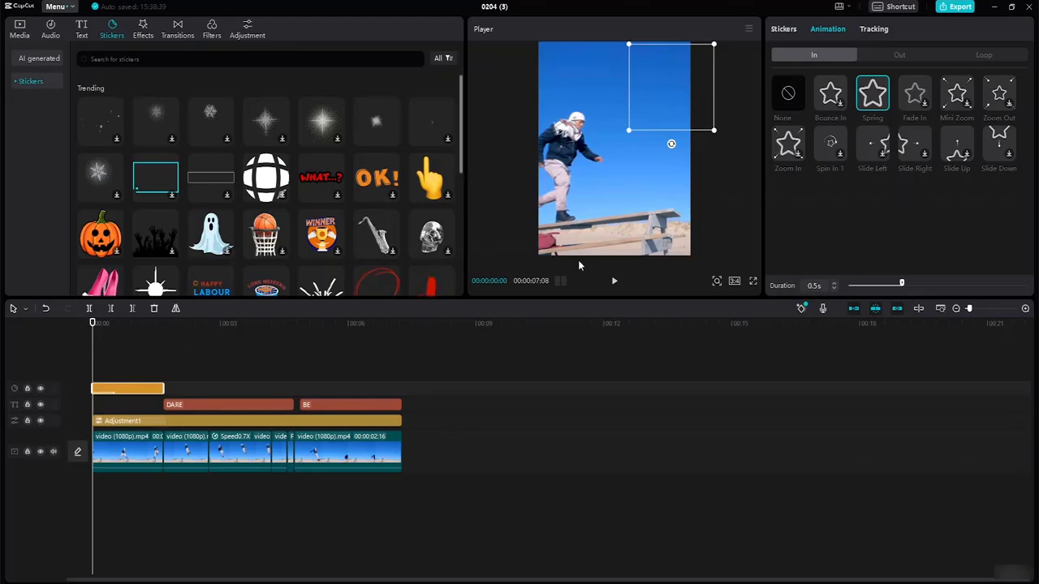
click(615, 283)
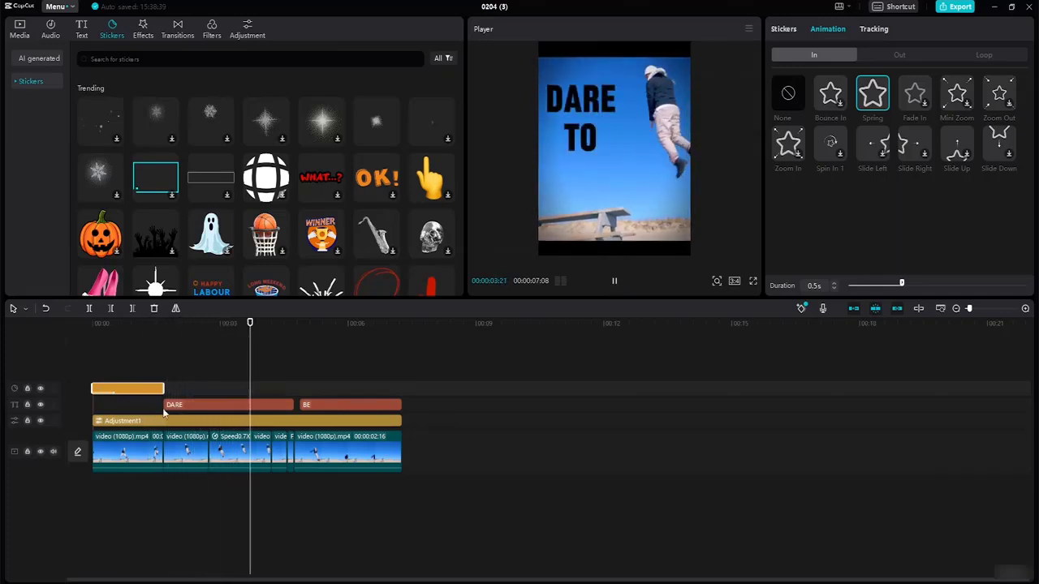
key(space)
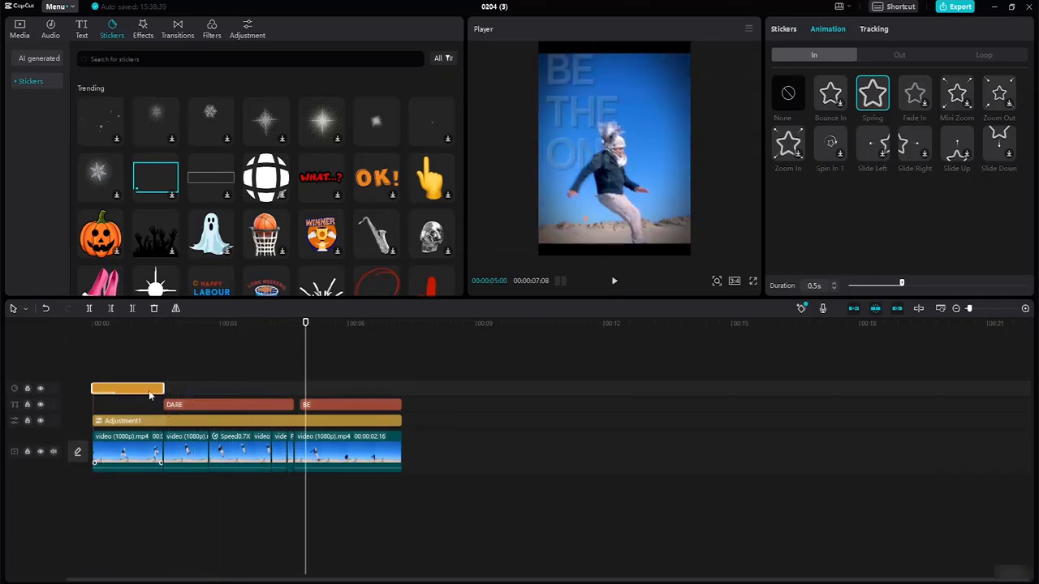
drag(306, 333, 36, 328)
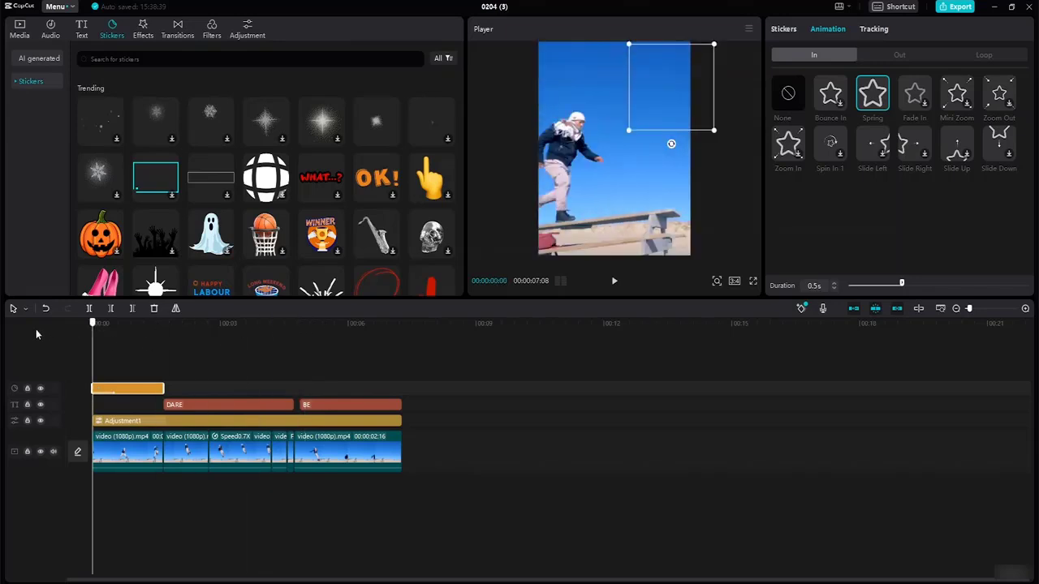
drag(134, 395, 132, 410)
click(233, 368)
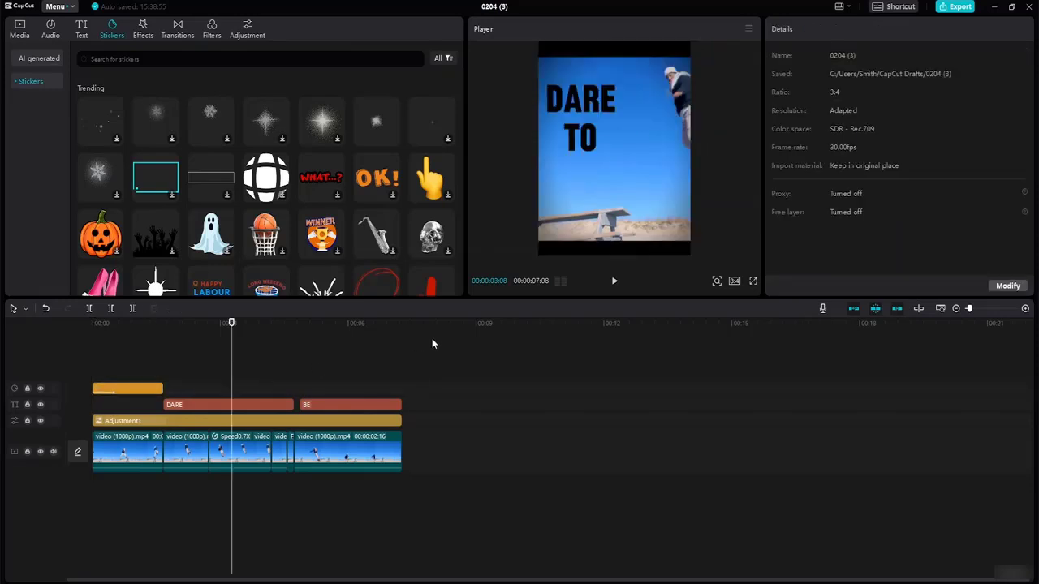
- Search the music library for "cinematic"
click(55, 31)
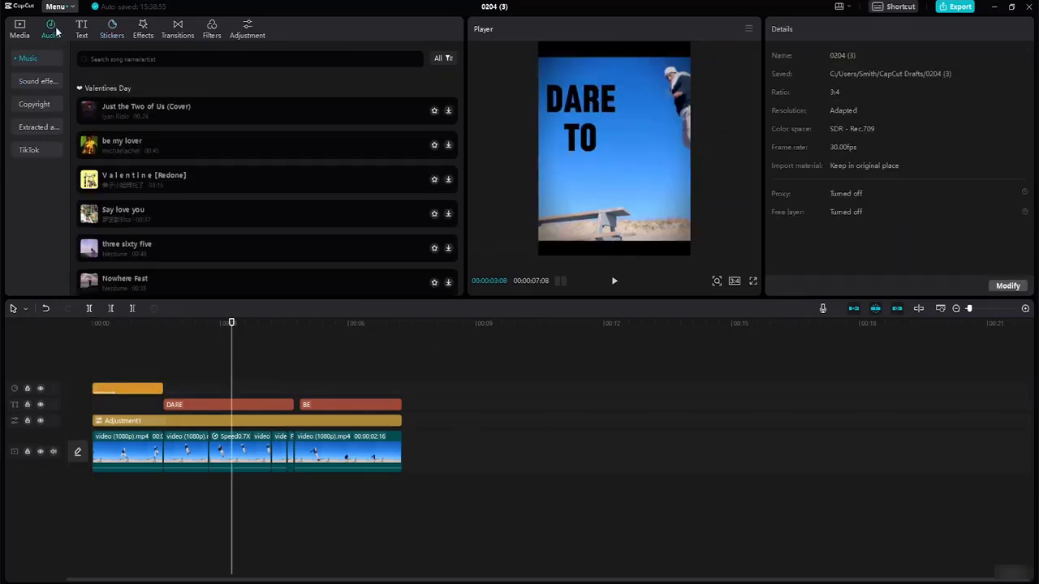
text(M)
key(BackSpace)
key(BackSpace)
key(BackSpace)
key(BackSpace)
key(BackSpace)
key(BackSpace)
key(BackSpace)
key(BackSpace)
key(BackSpace)
text(c)
key(Return)
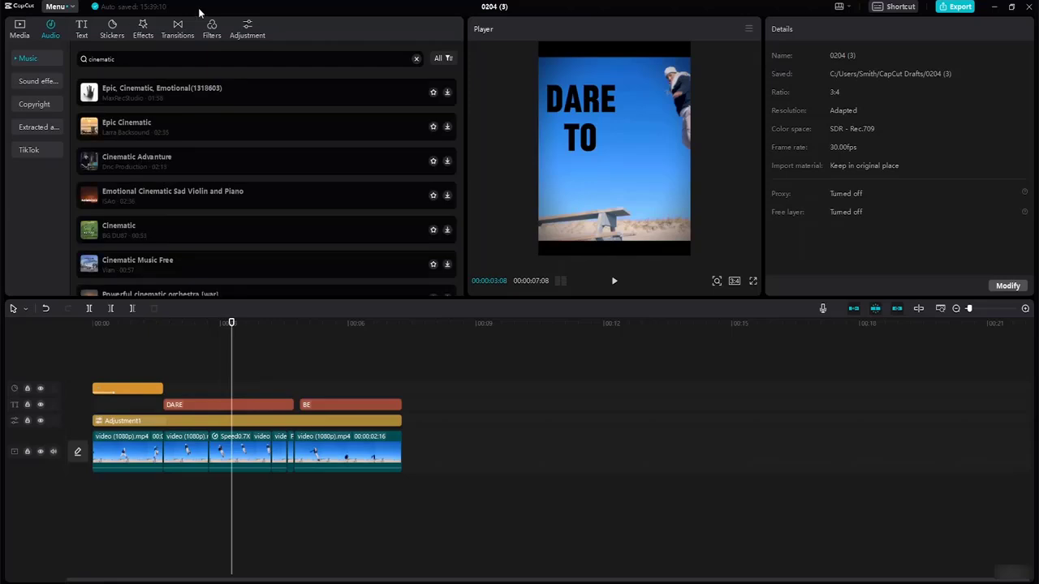
- Download the first five tracks in the cinematic music results, from Epic, Cinematic, Emotional(1318603) through Cinematic
click(90, 93)
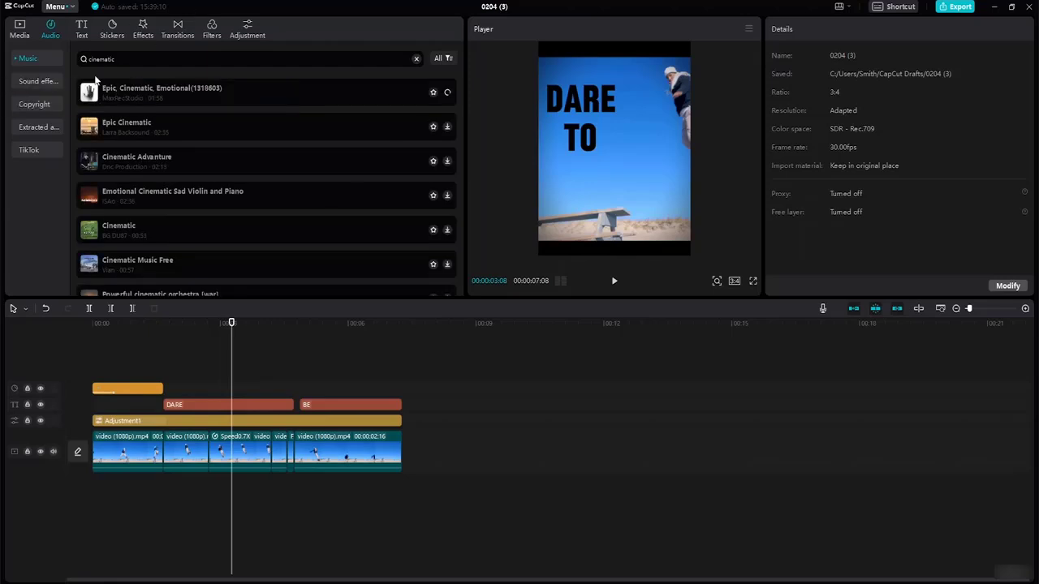
click(96, 128)
click(87, 165)
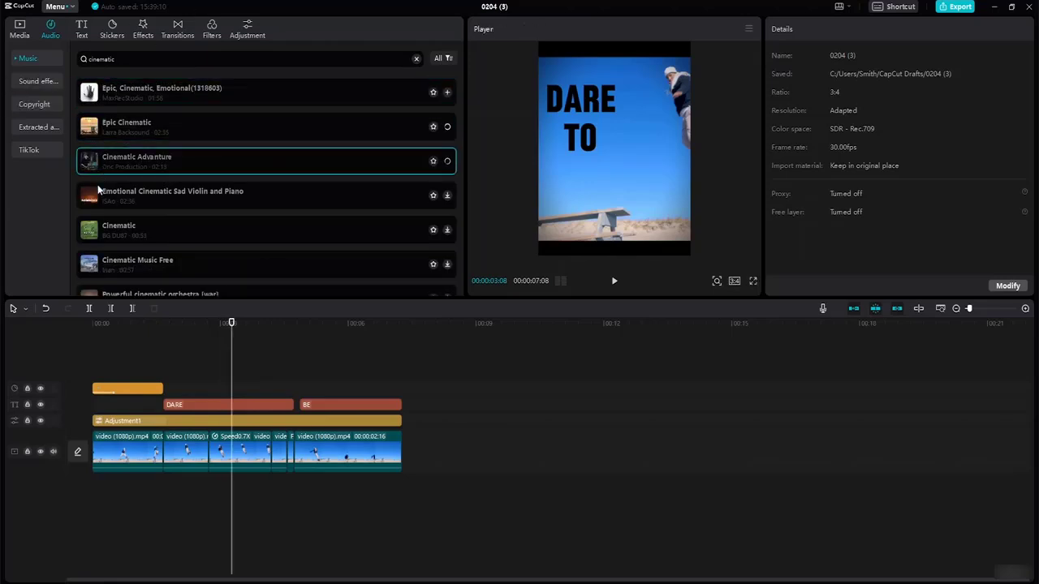
click(94, 192)
click(95, 237)
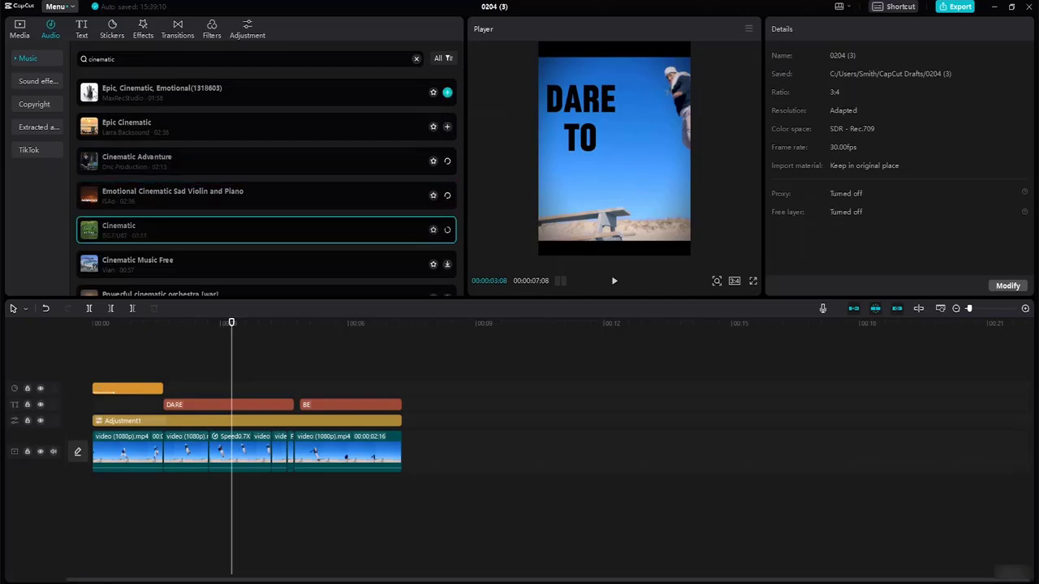
- Preview the Epic, Cinematic, Emotional, Epic Cinematic and Cinematic Advanture tracks, returning to the first one
click(91, 94)
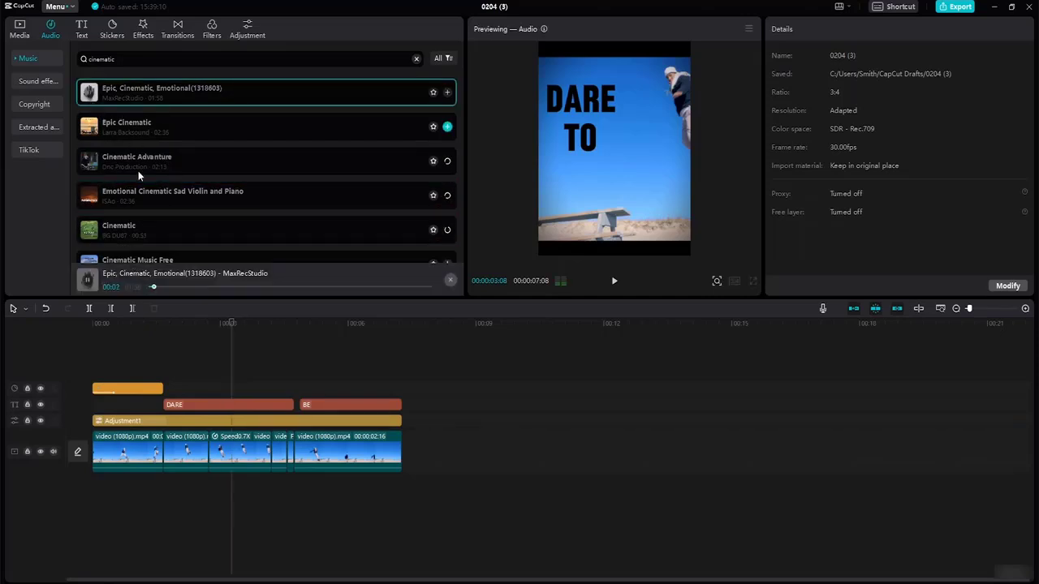
click(87, 133)
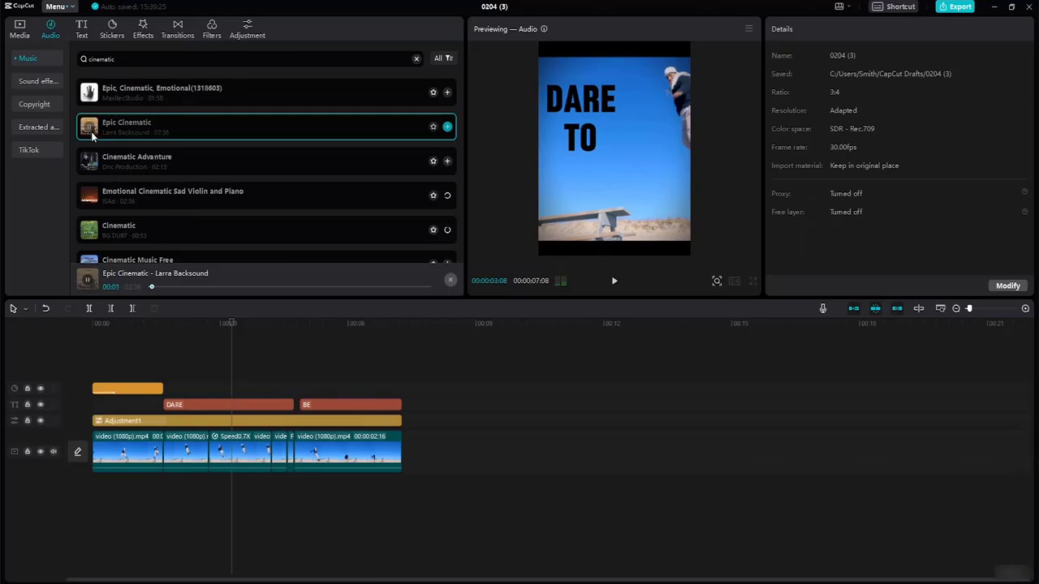
click(94, 167)
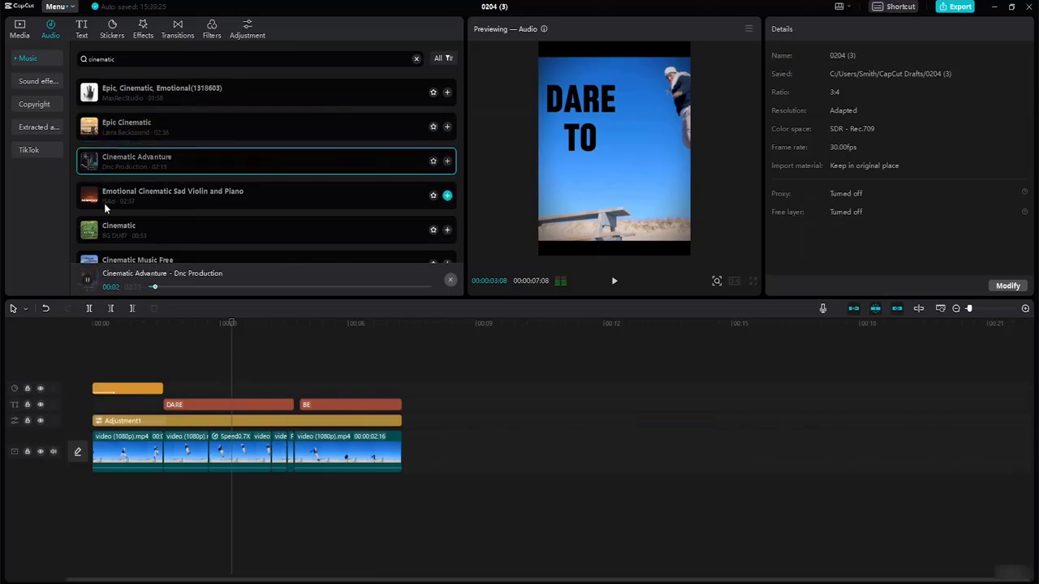
click(95, 101)
- Lay Epic, Cinematic, Emotional(1318603) beneath the video with about its first second trimmed off, spanning from the video's start to its end
drag(111, 102, 118, 494)
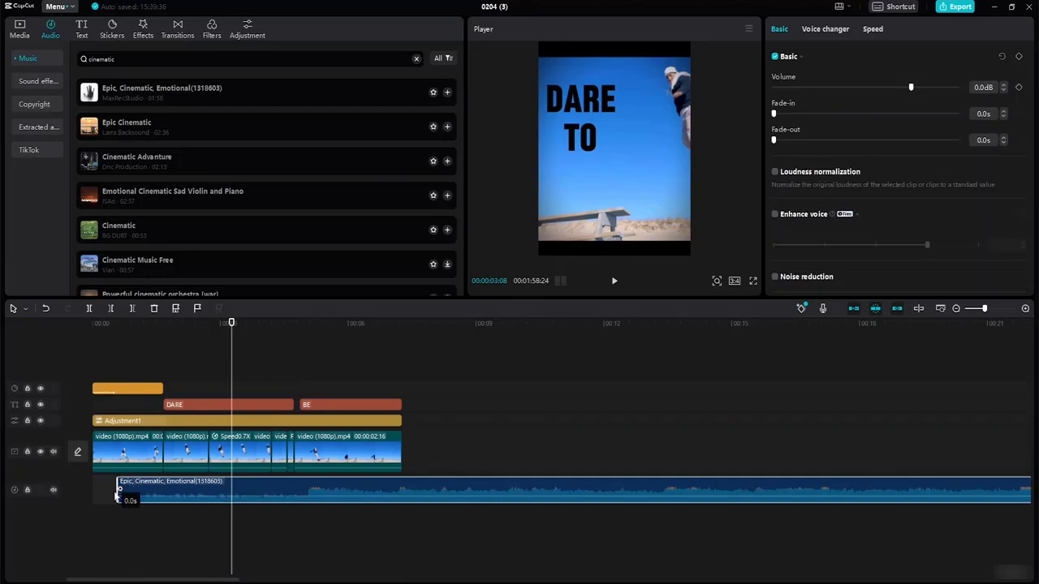
drag(119, 487, 136, 486)
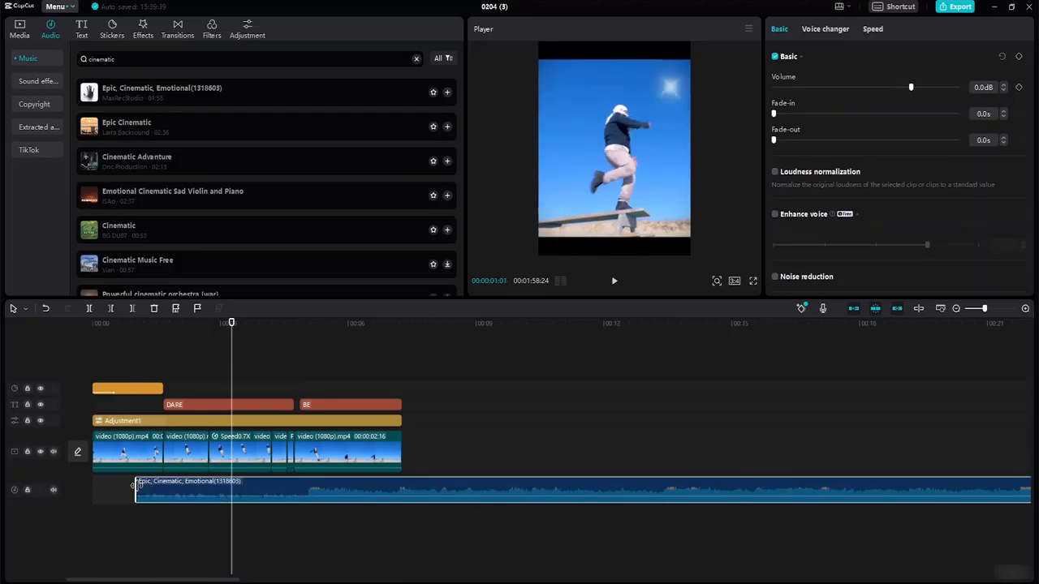
click(940, 308)
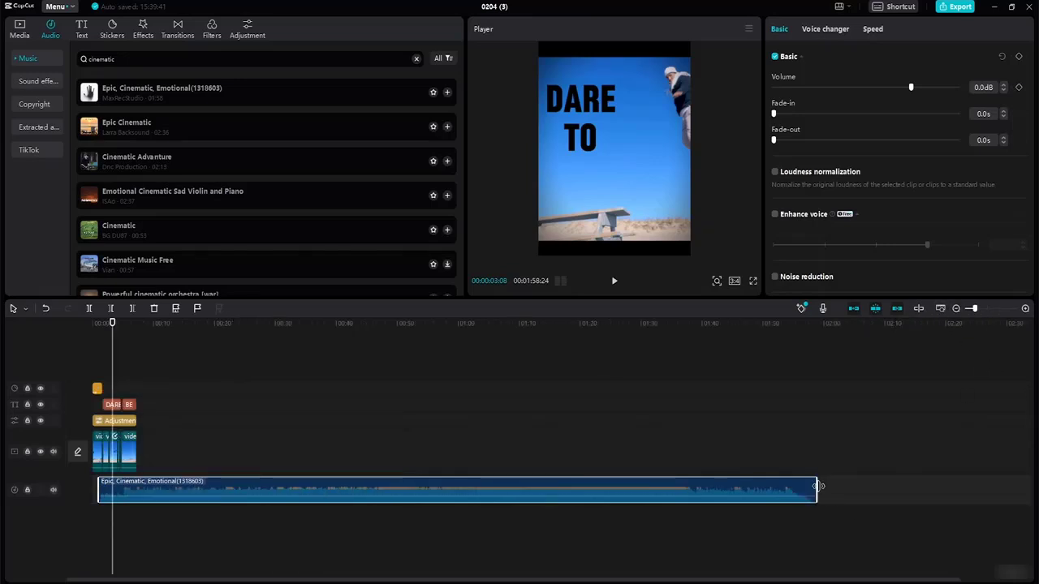
drag(816, 491, 136, 438)
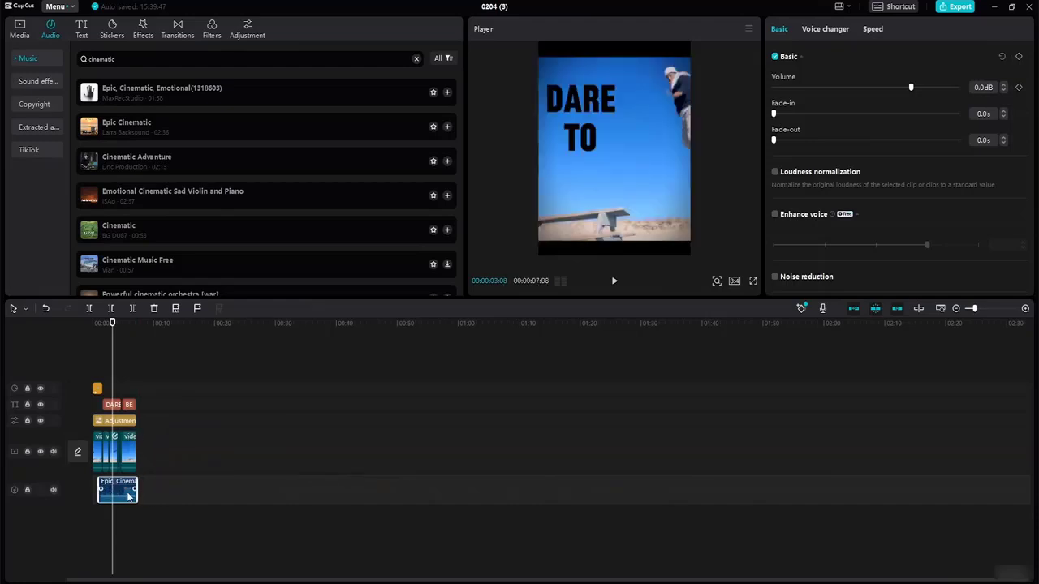
drag(130, 491, 138, 488)
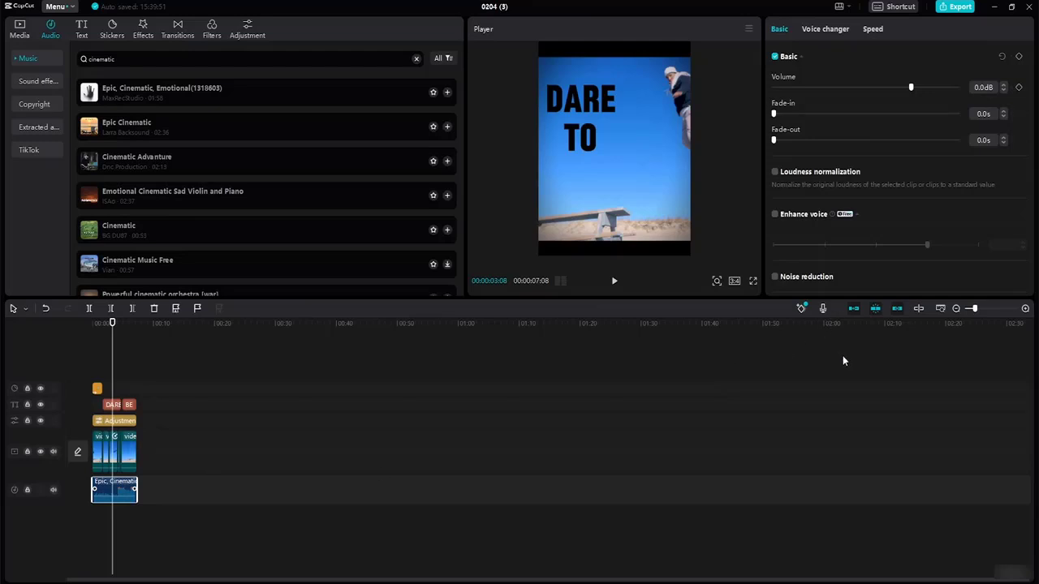
- Fit the whole timeline in view and play the edit from the beginning to check the music against the titles
key(shift+z)
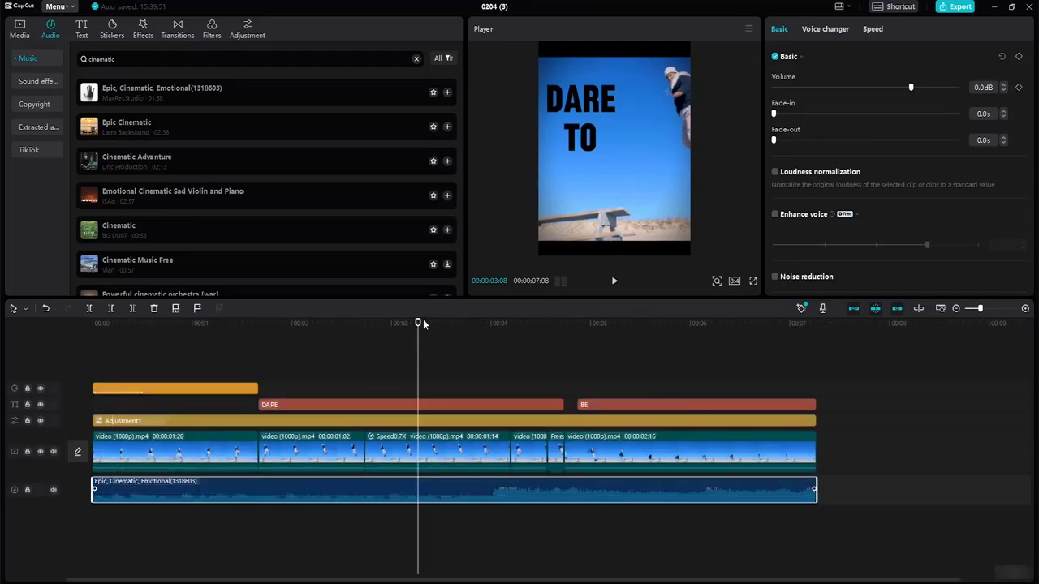
drag(417, 326, 45, 341)
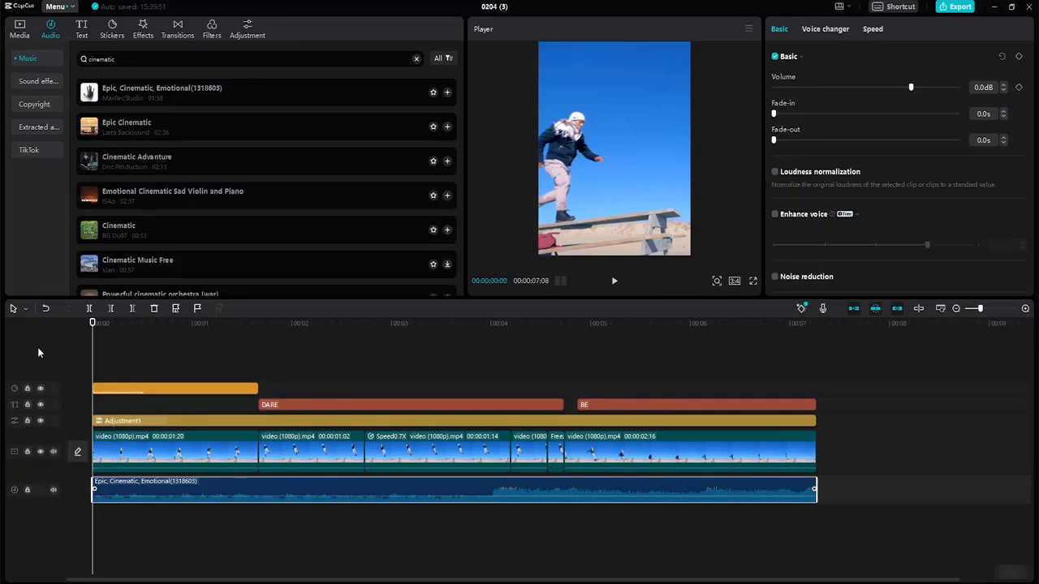
key(space)
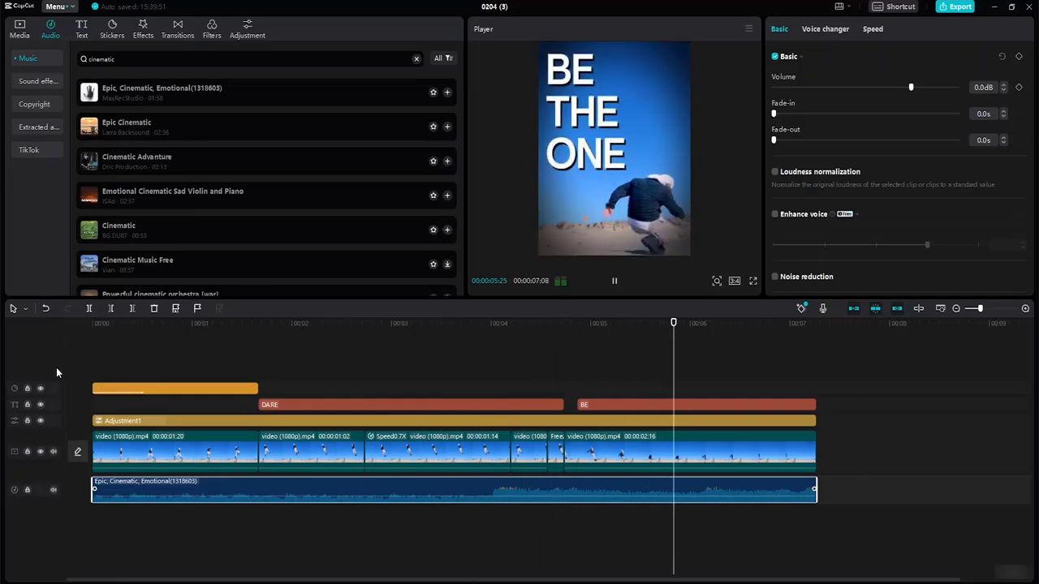
key(space)
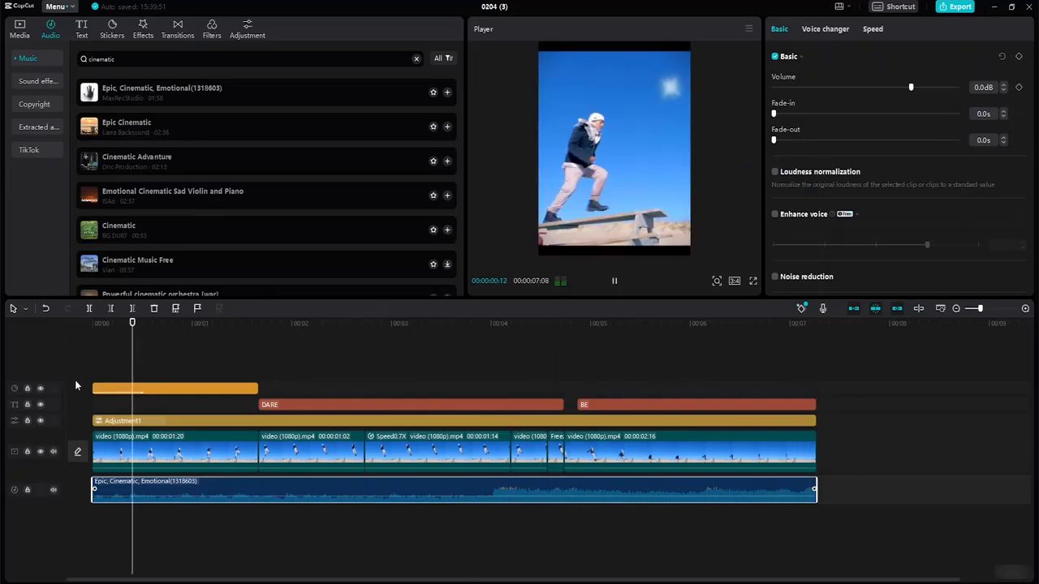
key(space)
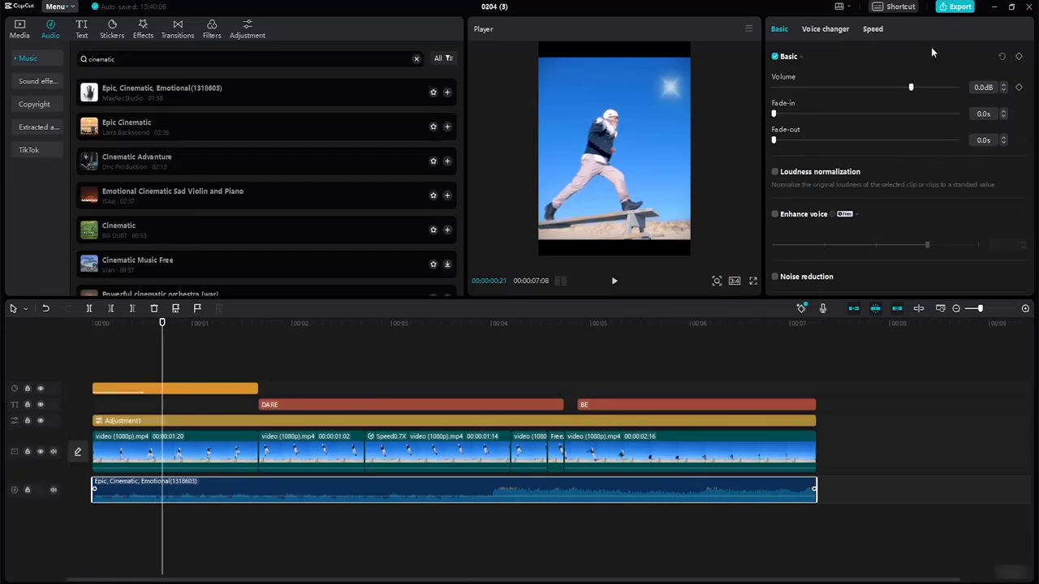
click(954, 7)
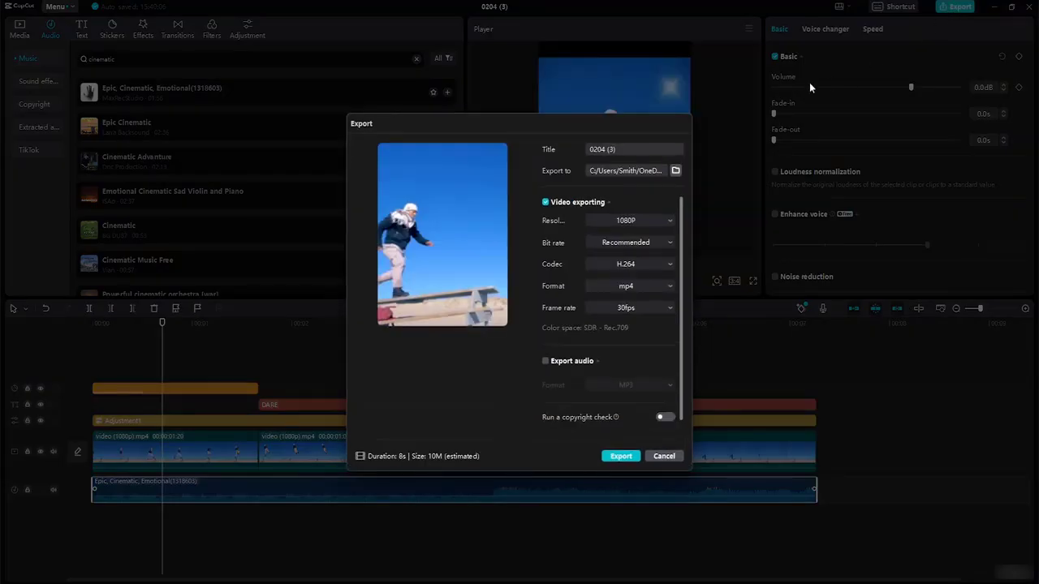
click(672, 456)
double_click(495, 7)
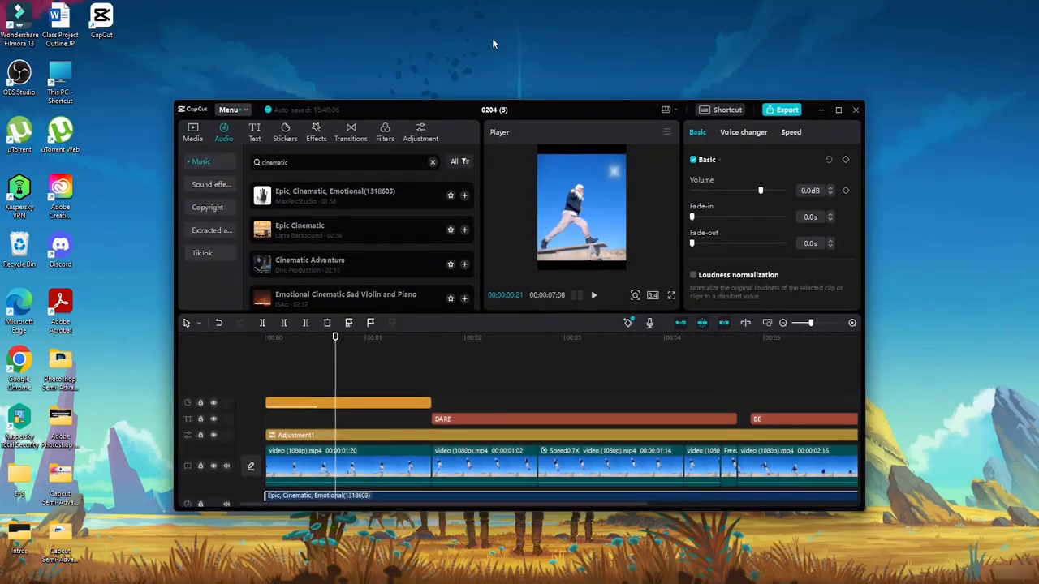
click(840, 111)
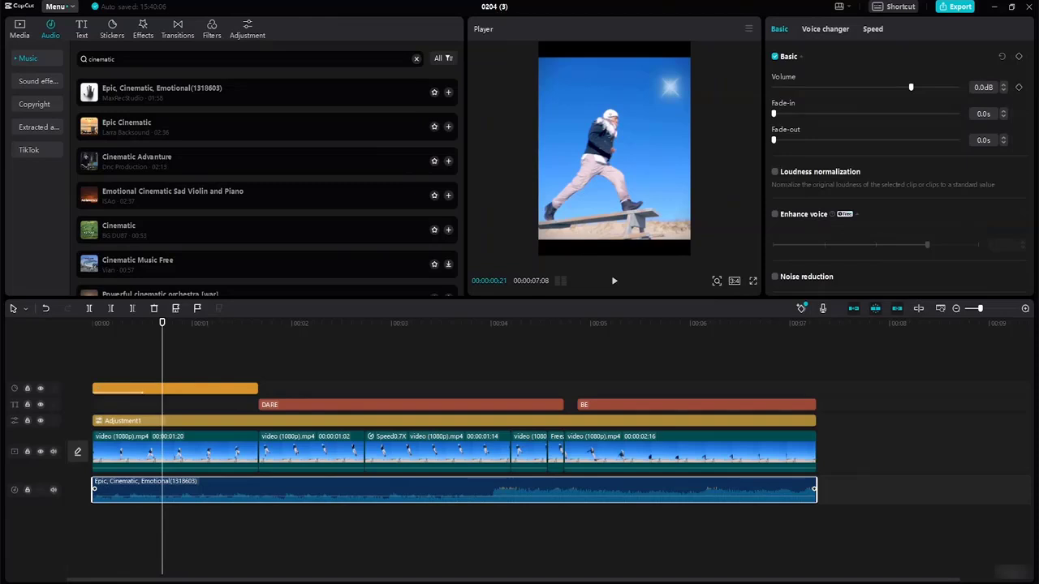
- Rename the project as "Facebook Video"
click(505, 7)
key(BackSpace)
text(GF)
text(Facebook)
text( Video)
click(508, 66)
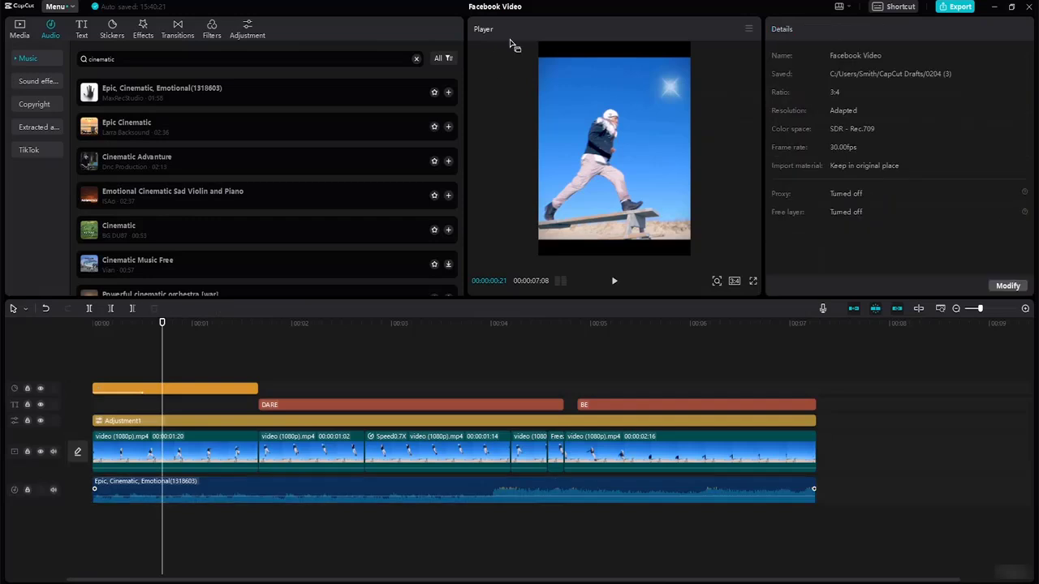
- Set the video's export destination to the Videos folder inside the desktop folder Capcut Semi-Advanced Tutorial Resource File - (4 Hrs)
click(956, 8)
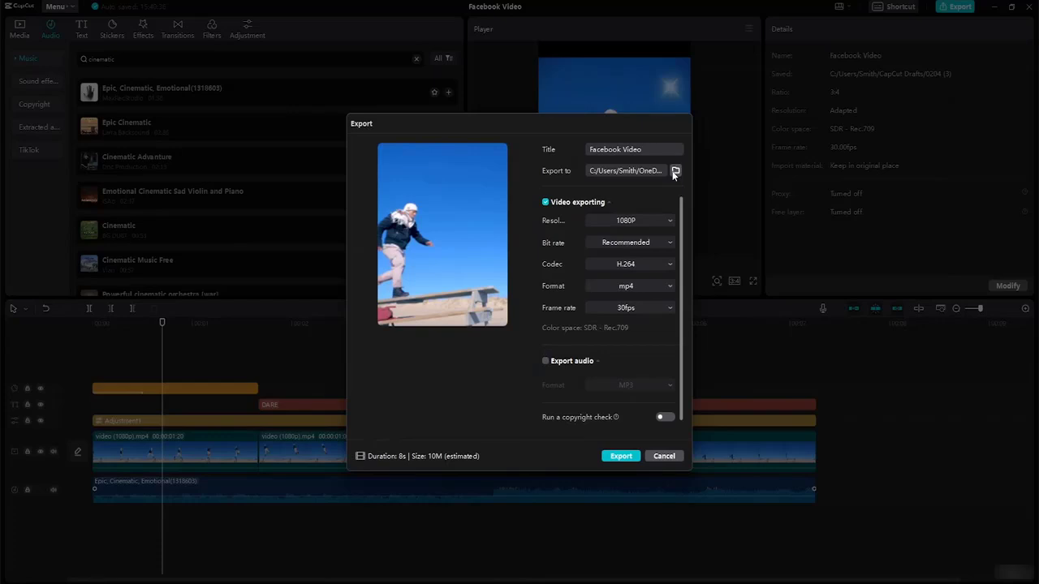
click(674, 171)
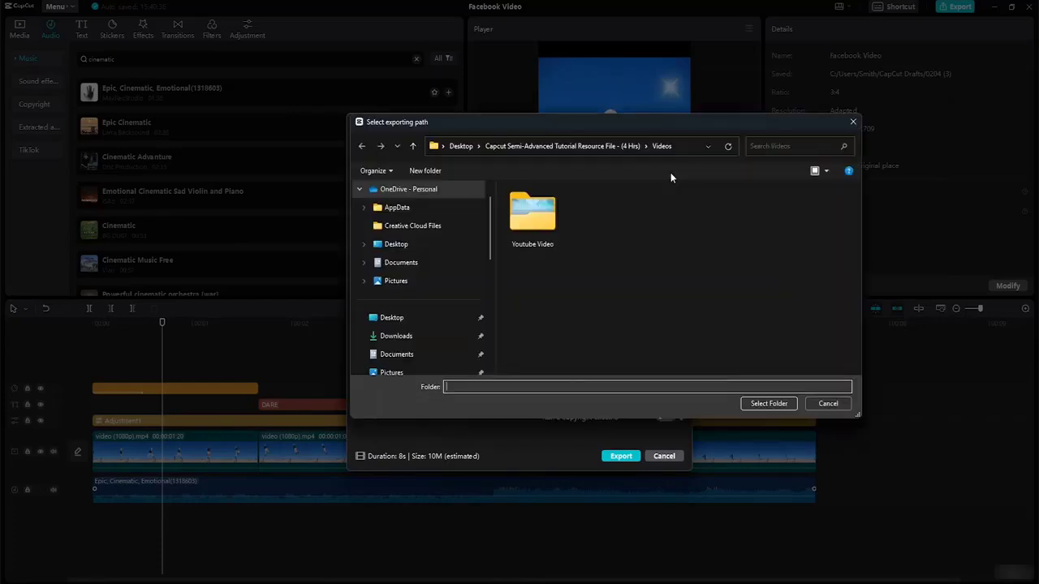
click(428, 318)
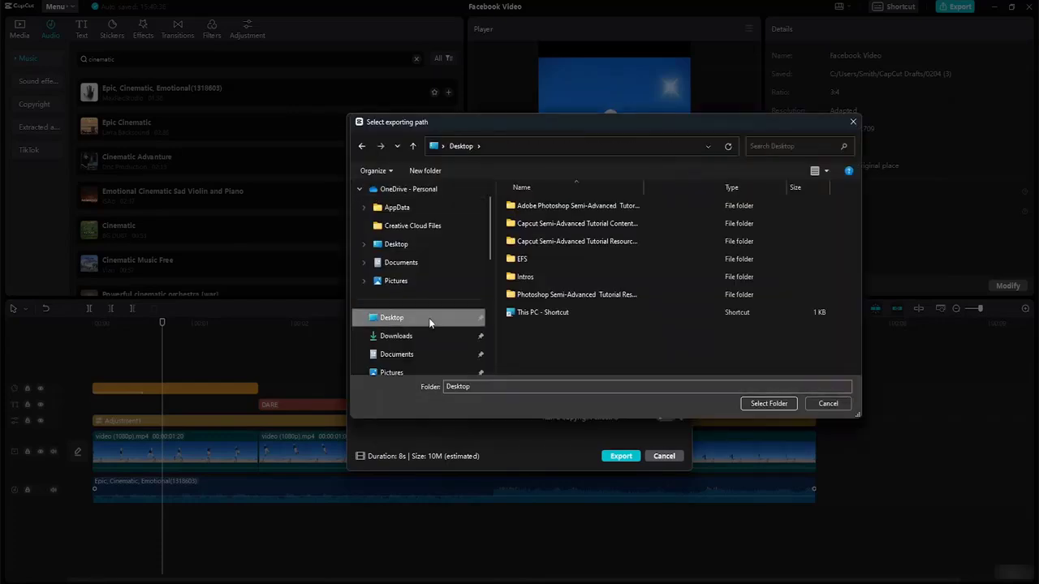
double_click(570, 224)
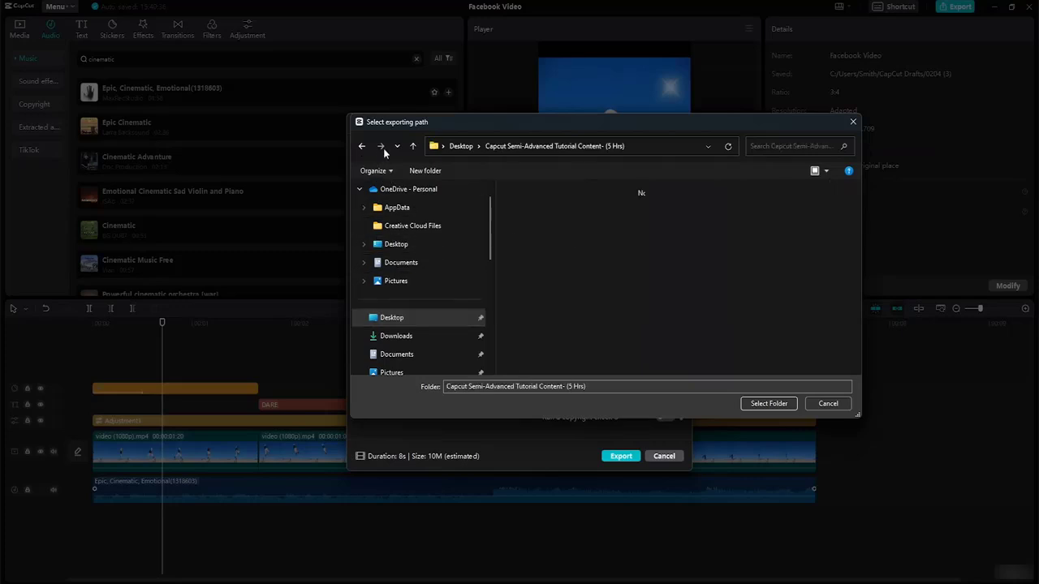
click(362, 146)
click(555, 241)
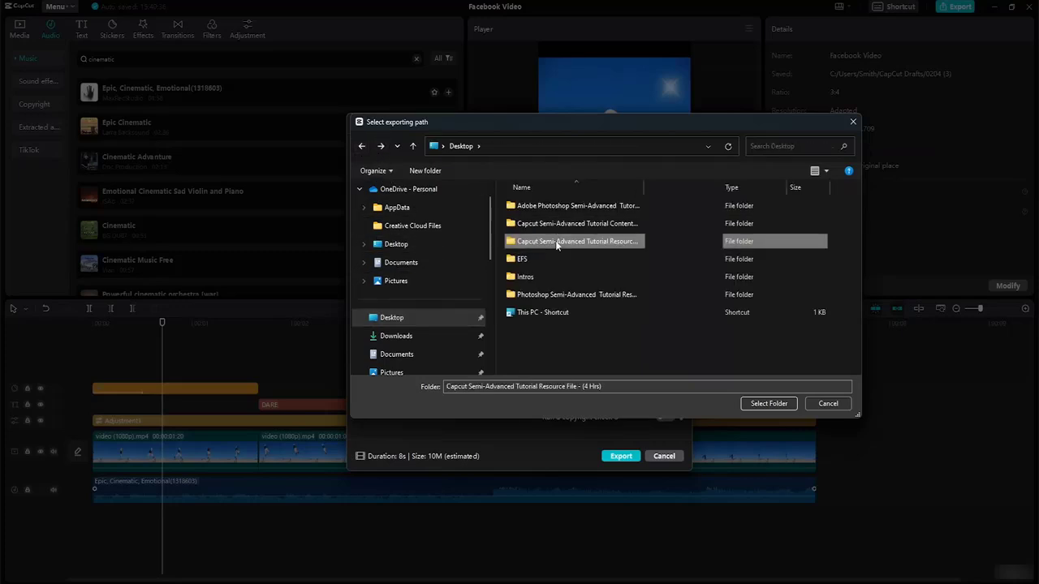
double_click(555, 241)
click(533, 284)
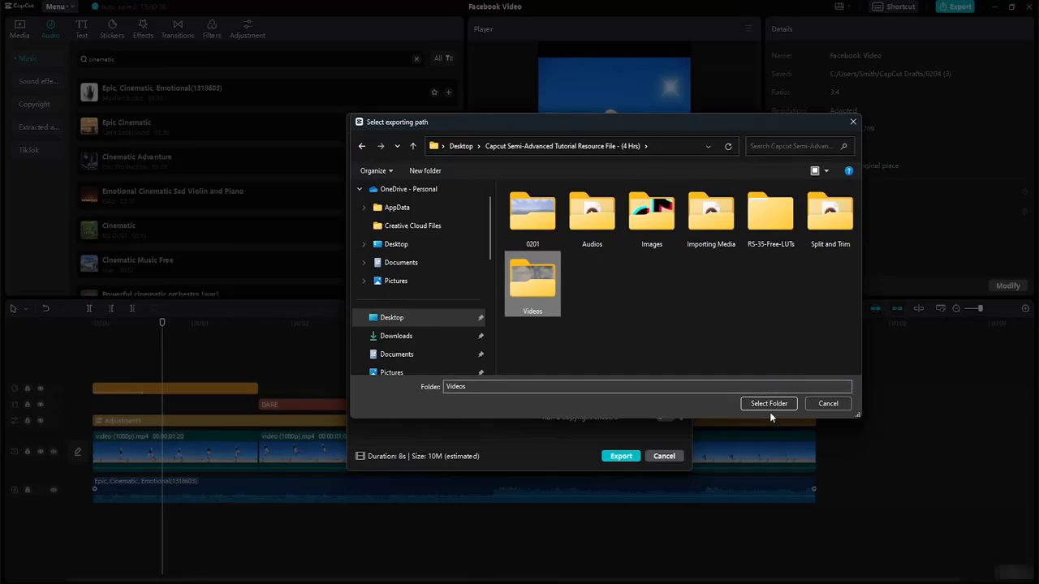
click(771, 407)
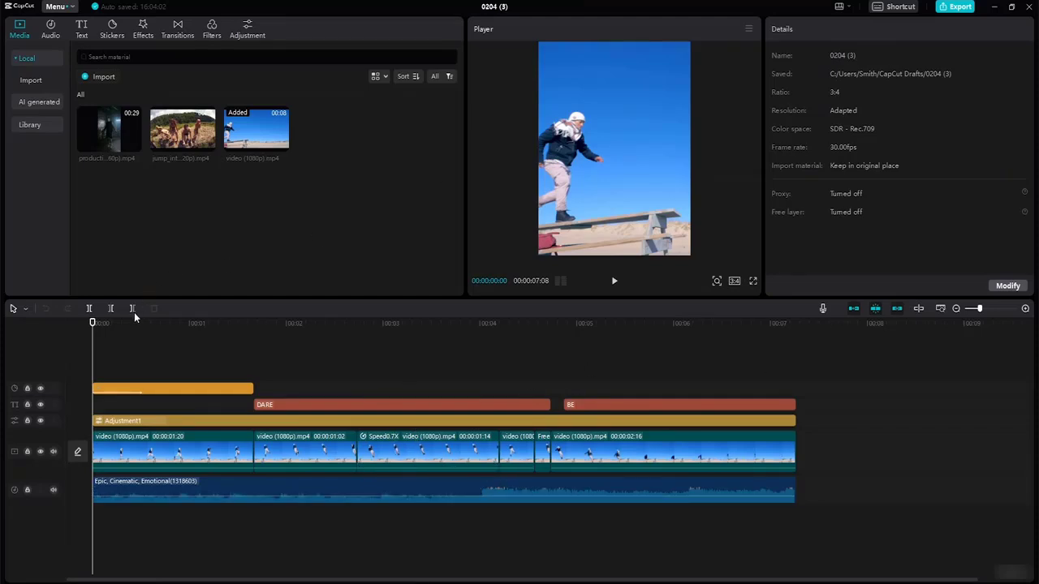
- Scrub through the edit to the end of the video and return to the first frame
drag(90, 325, 137, 324)
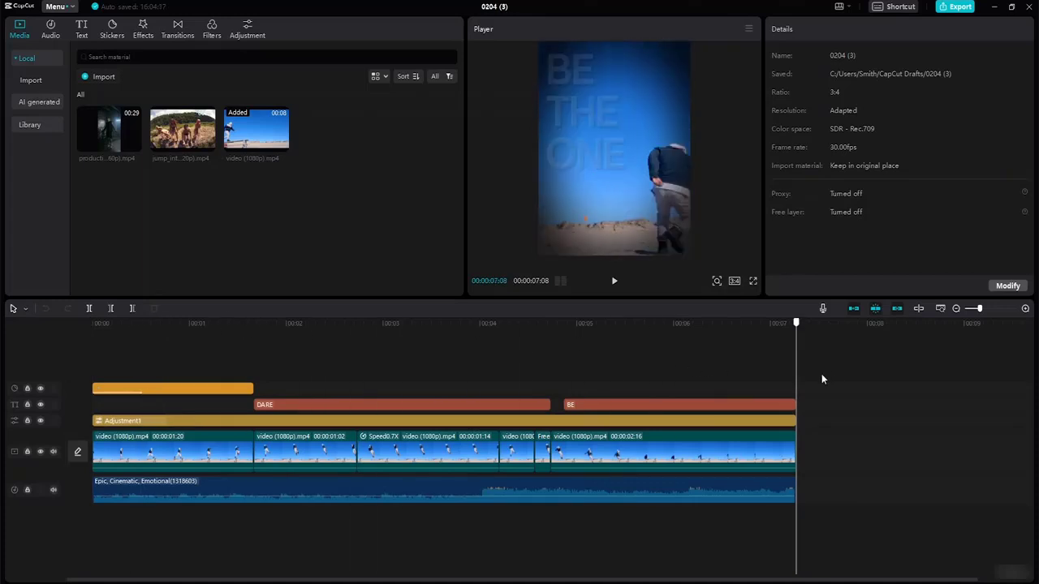
drag(49, 402, 1, 392)
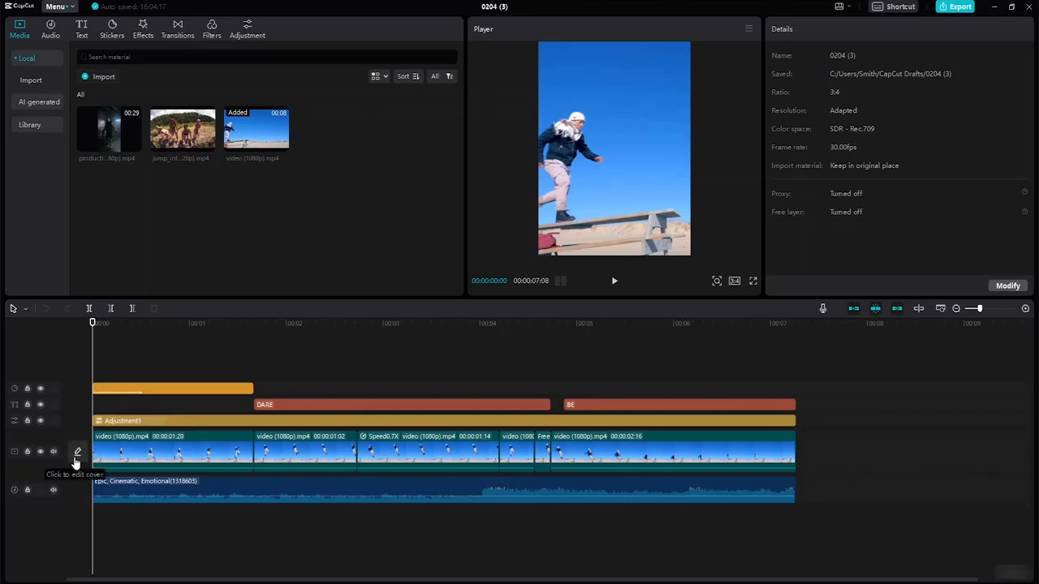
click(77, 453)
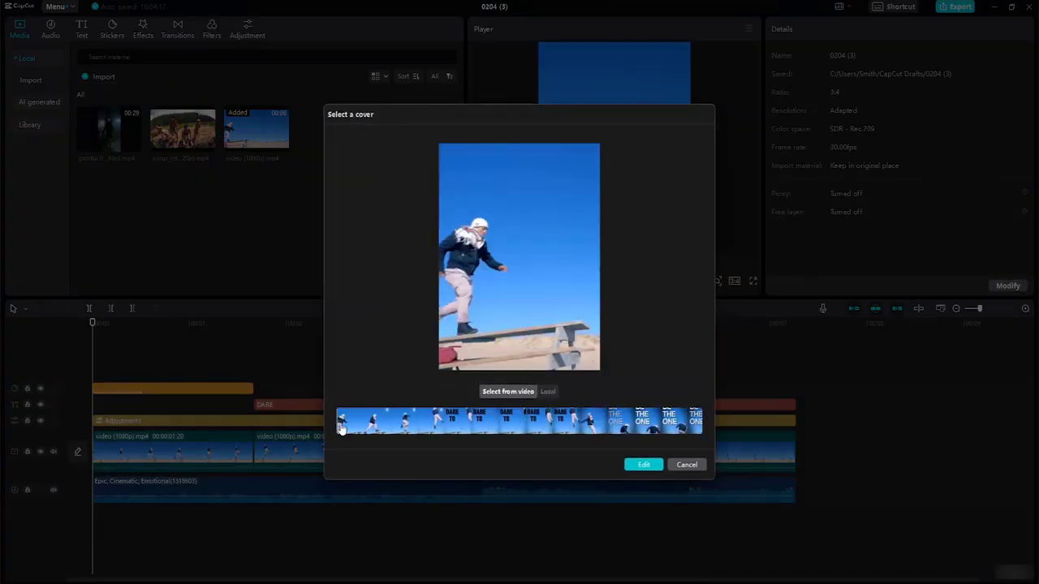
drag(340, 426, 424, 432)
click(642, 464)
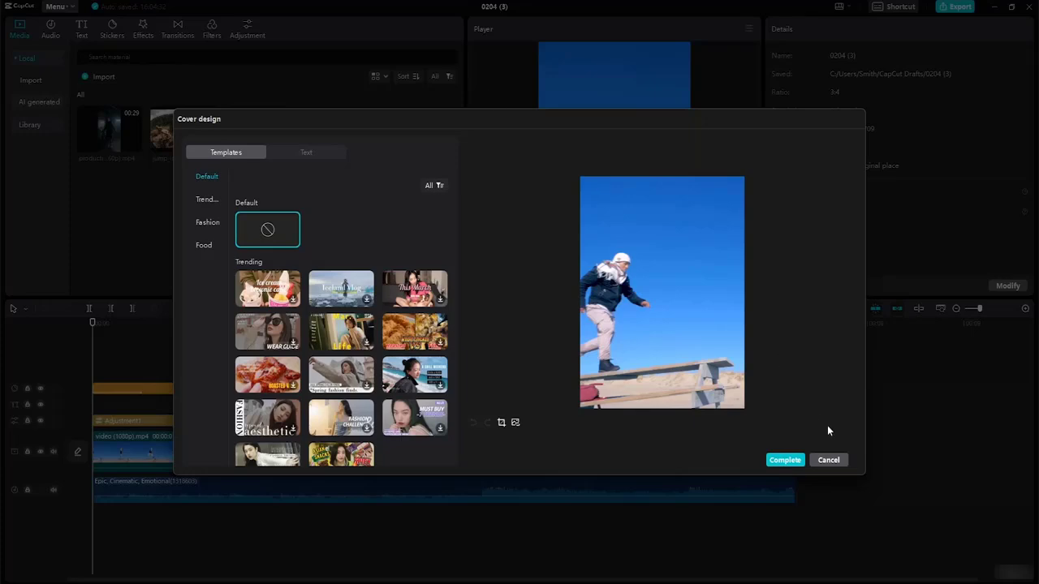
click(836, 460)
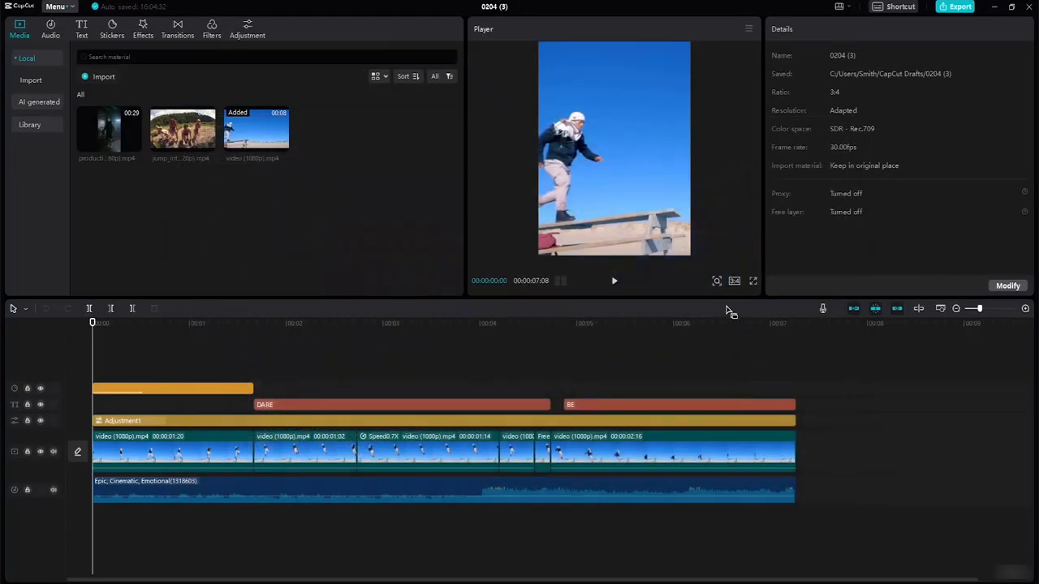
- Export the first frame as a 1080P PNG still to the desktop folder Capcut Semi-Advanced Tutorial Resource File - (4 Hrs), importing it into the project
click(651, 221)
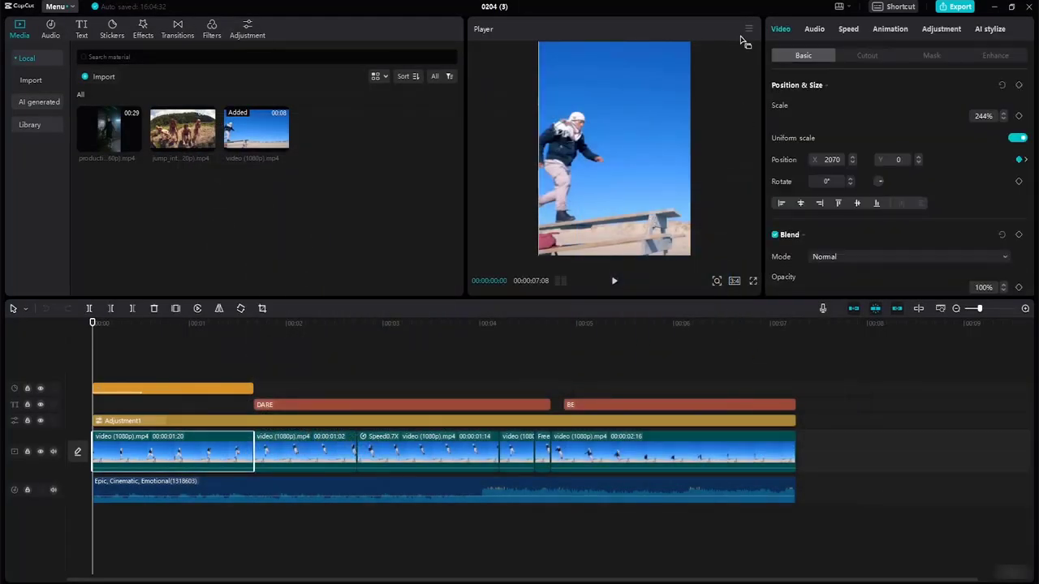
click(747, 30)
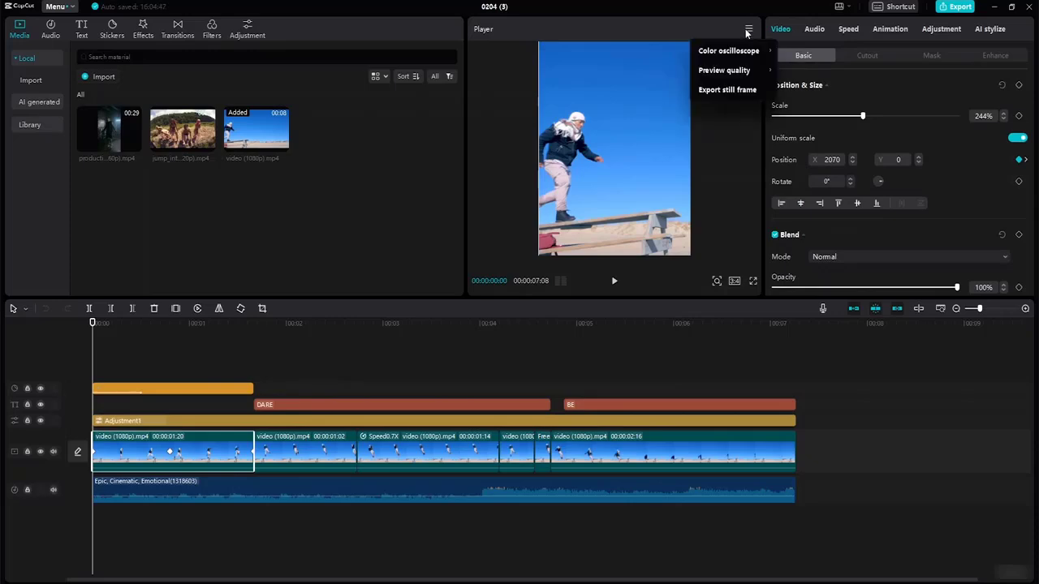
click(728, 87)
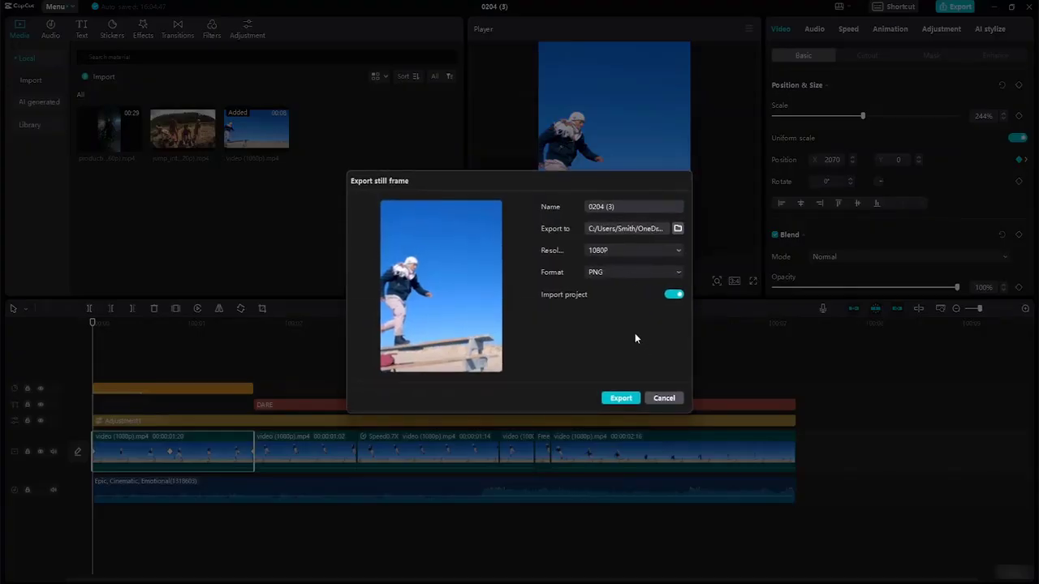
click(677, 228)
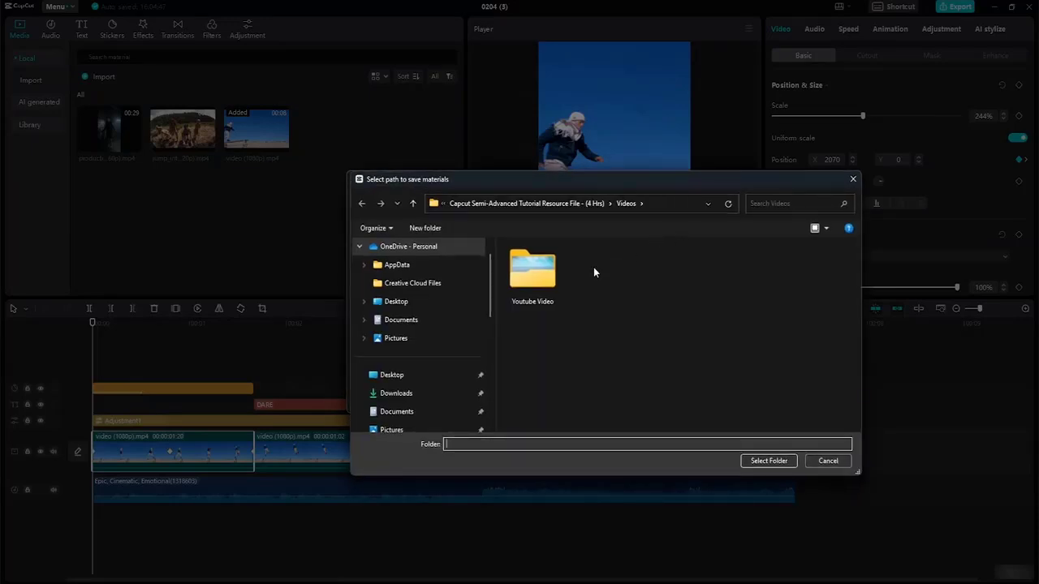
click(420, 378)
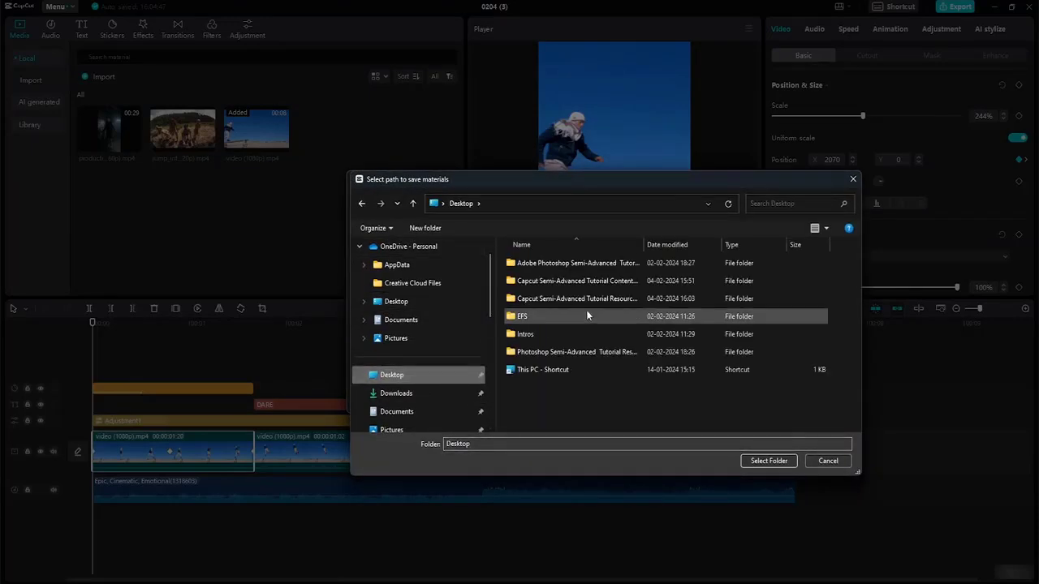
click(578, 301)
double_click(579, 300)
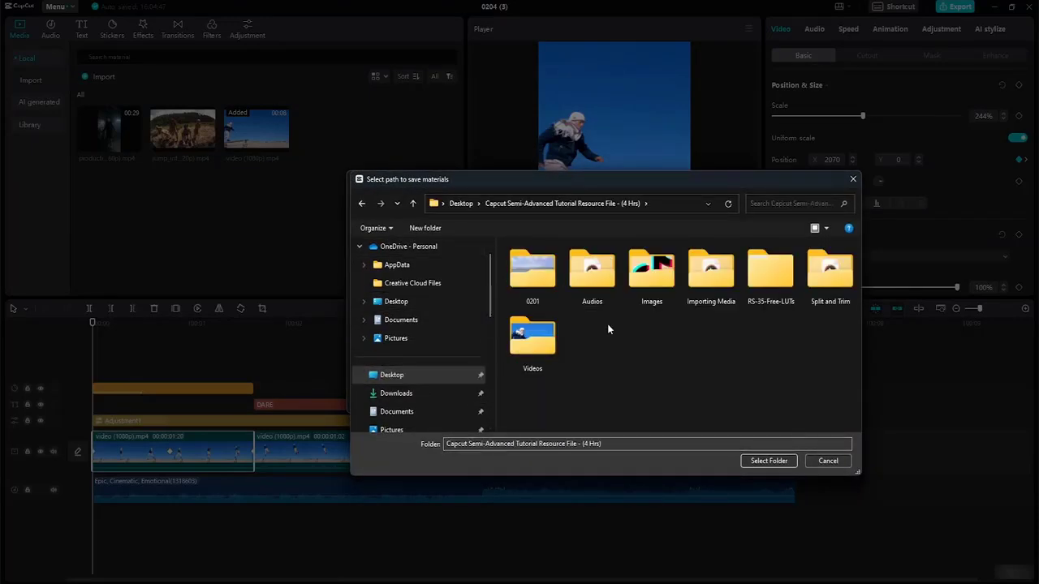
click(768, 460)
click(621, 398)
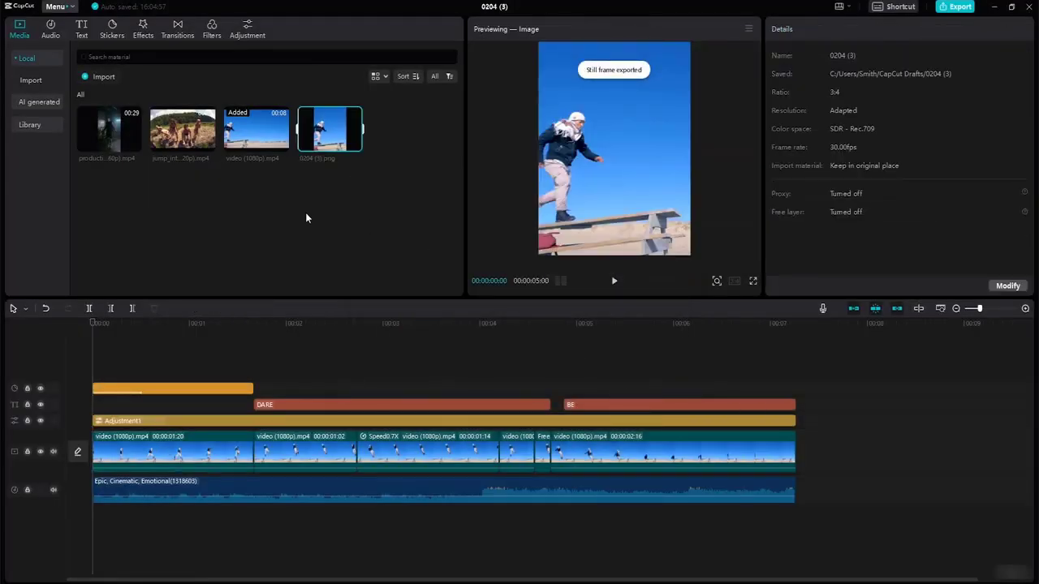
- Load the local image 0204 (3) from the desktop folder Capcut Semi-Advanced Tutorial Resource File - (4 Hrs) as the video's cover image
click(78, 452)
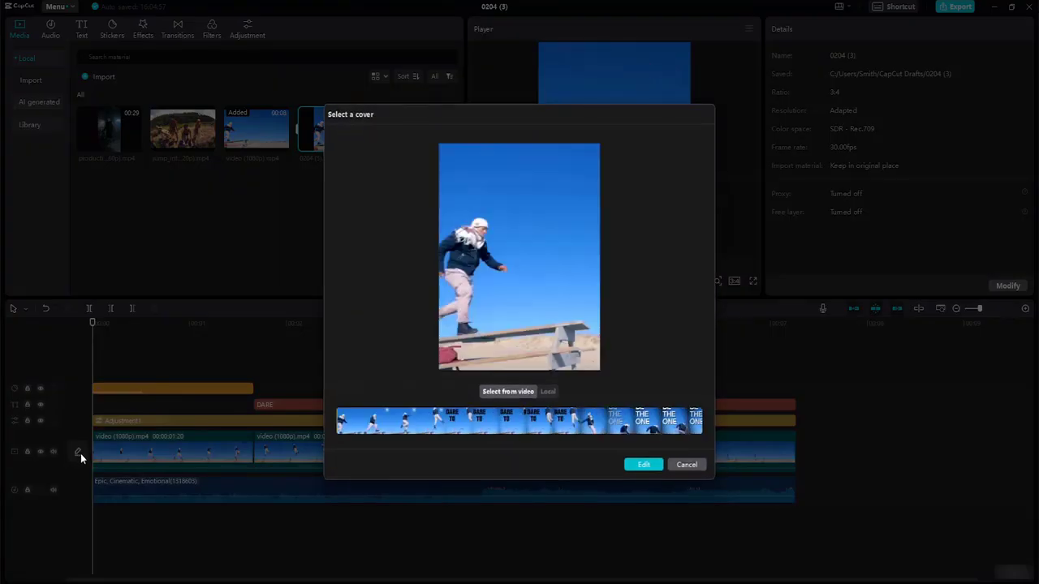
click(548, 392)
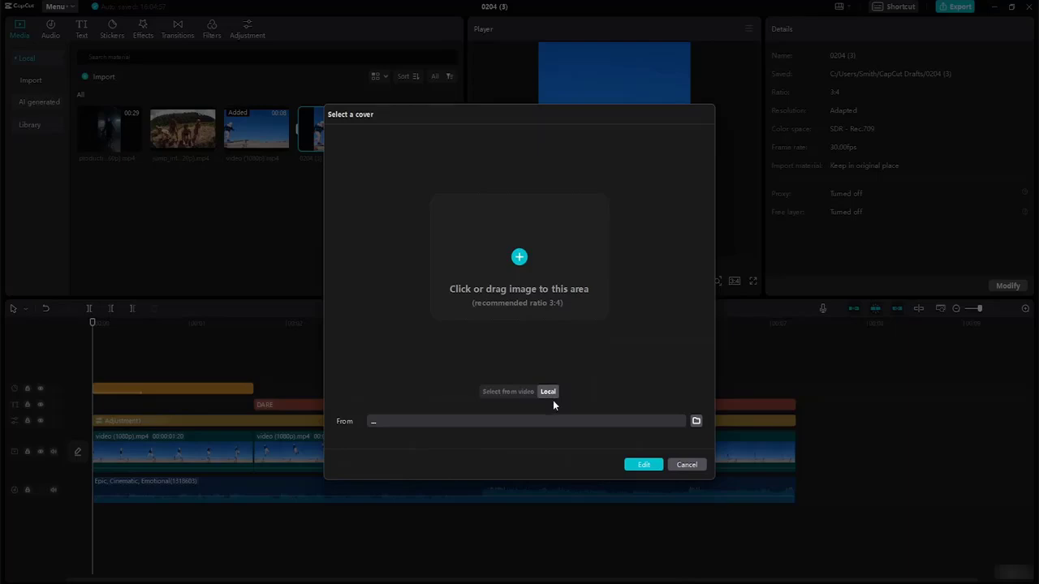
click(523, 268)
click(369, 308)
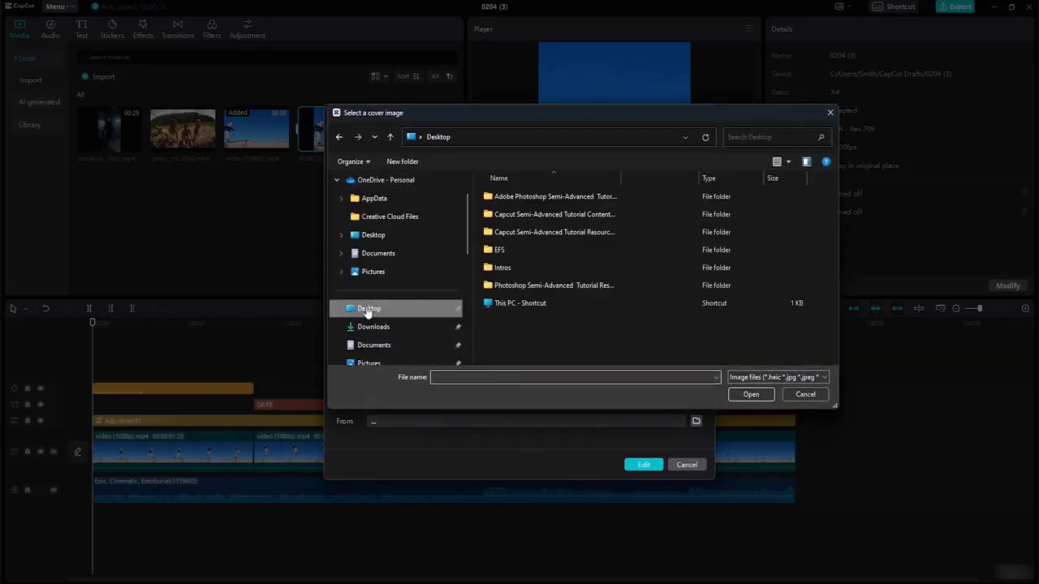
double_click(561, 233)
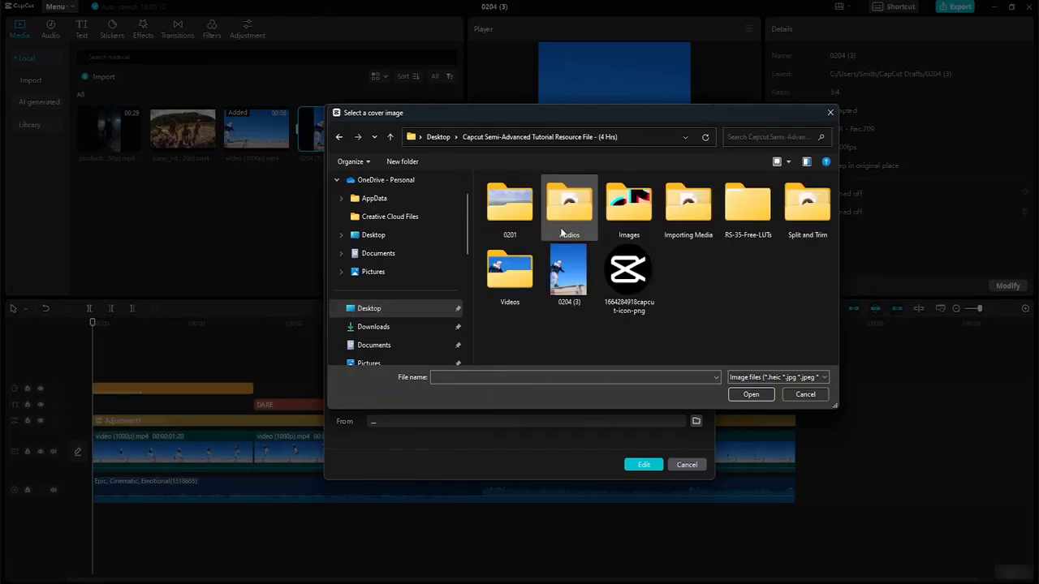
click(569, 274)
click(746, 394)
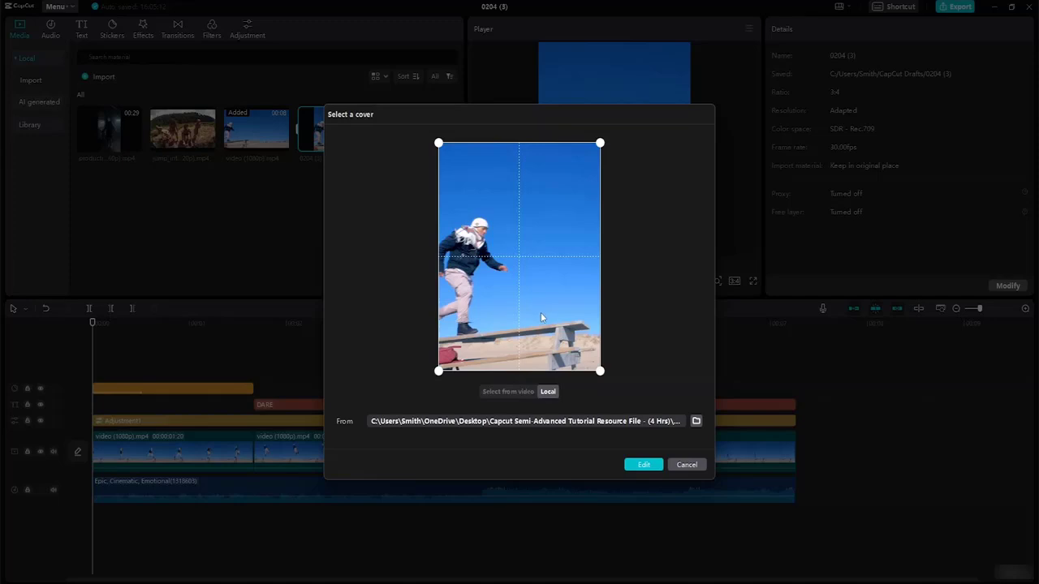
- Look through the cover design templates and text effects, and leave the cover design without saving
click(652, 466)
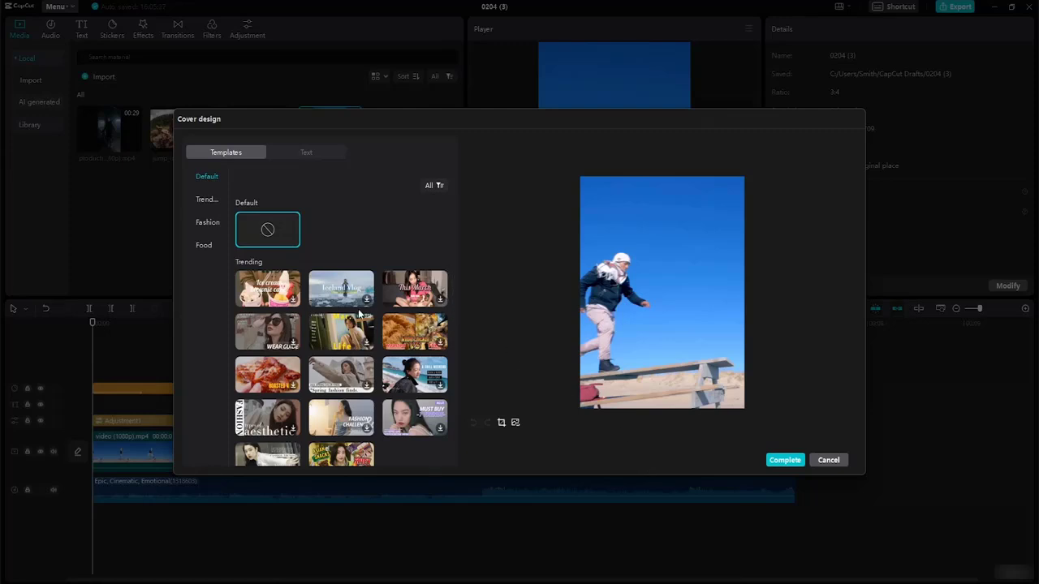
click(306, 152)
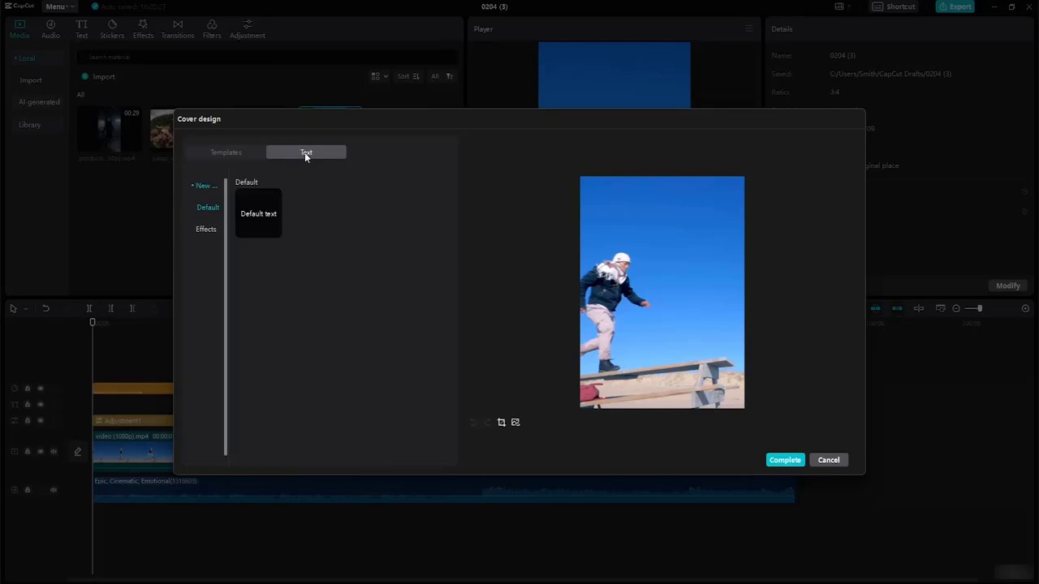
click(209, 230)
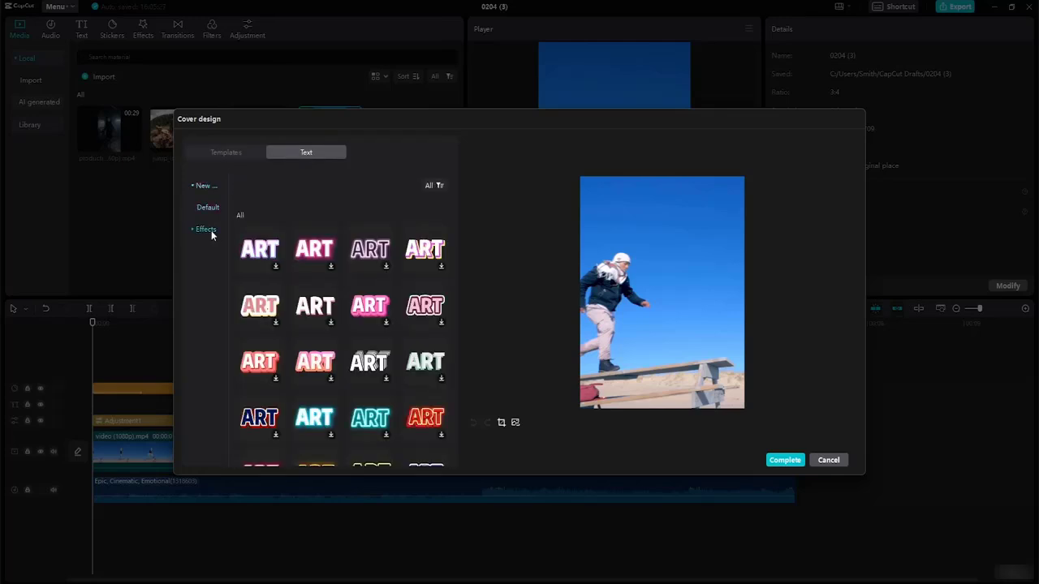
click(223, 152)
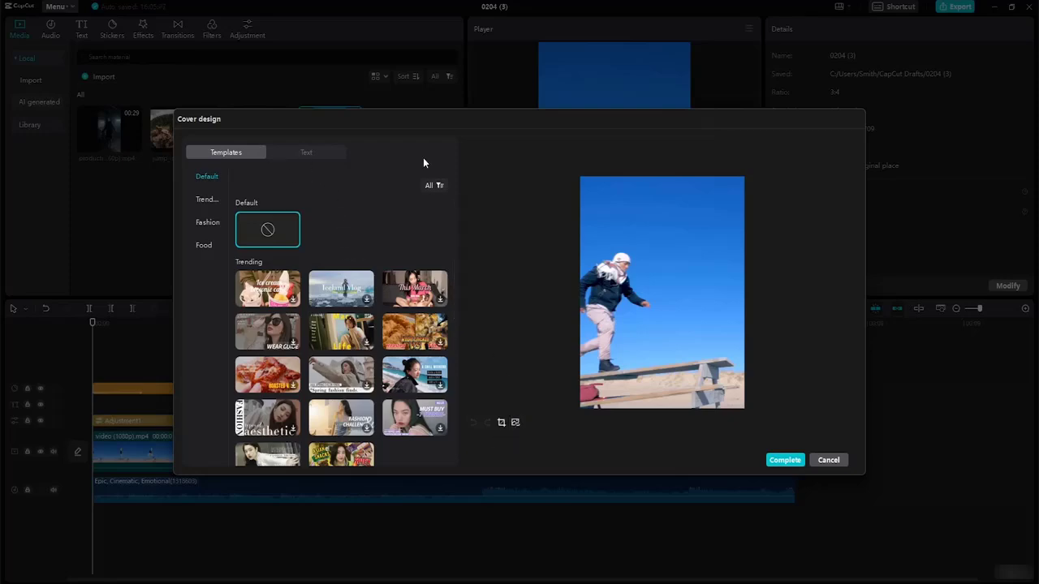
click(828, 460)
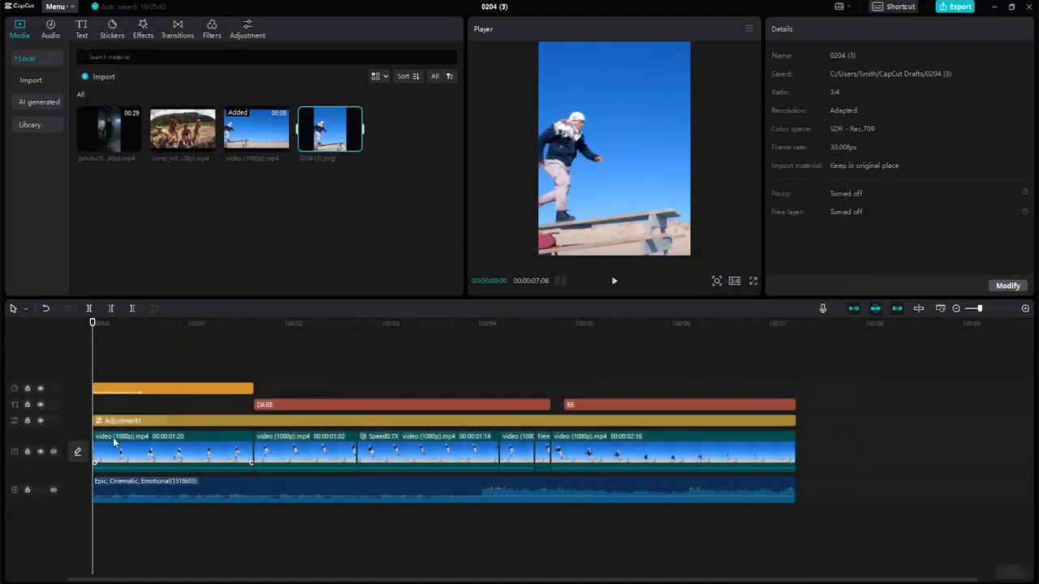
- Compare the video-frame and local-image cover sources, and start a cover design with the opening jump frame
click(78, 453)
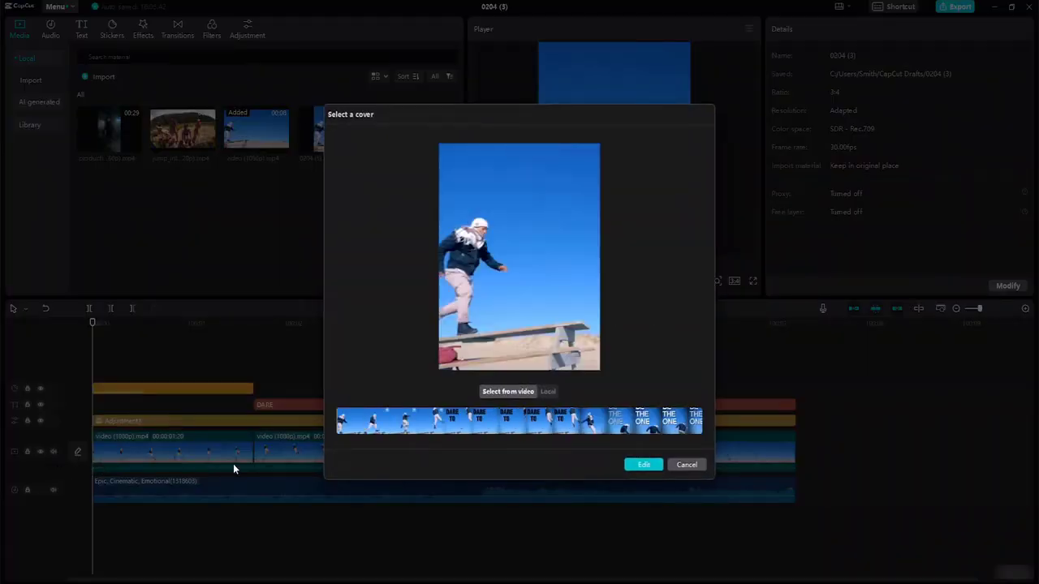
click(555, 392)
click(512, 393)
click(389, 422)
click(548, 392)
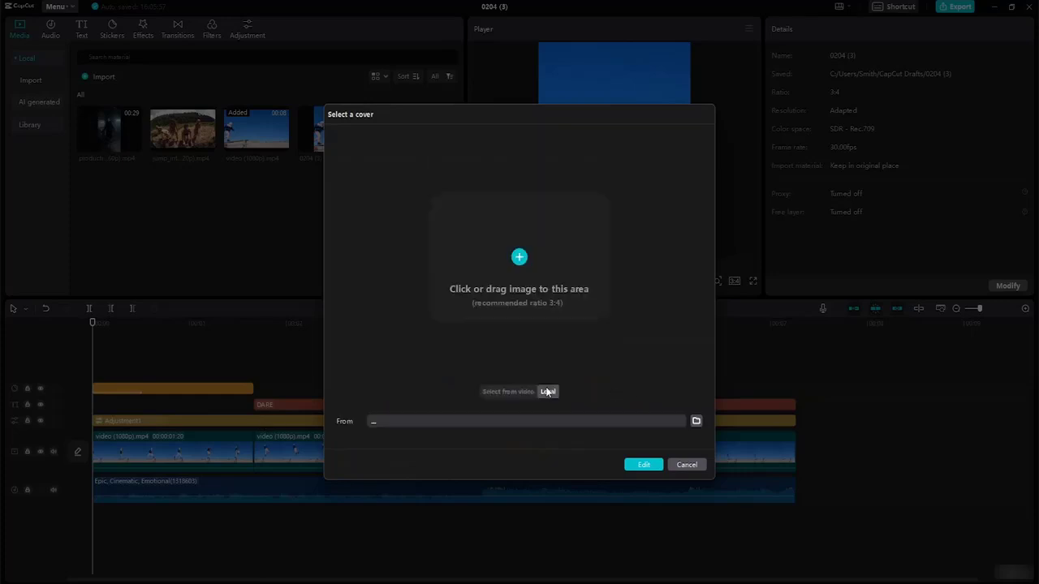
click(644, 463)
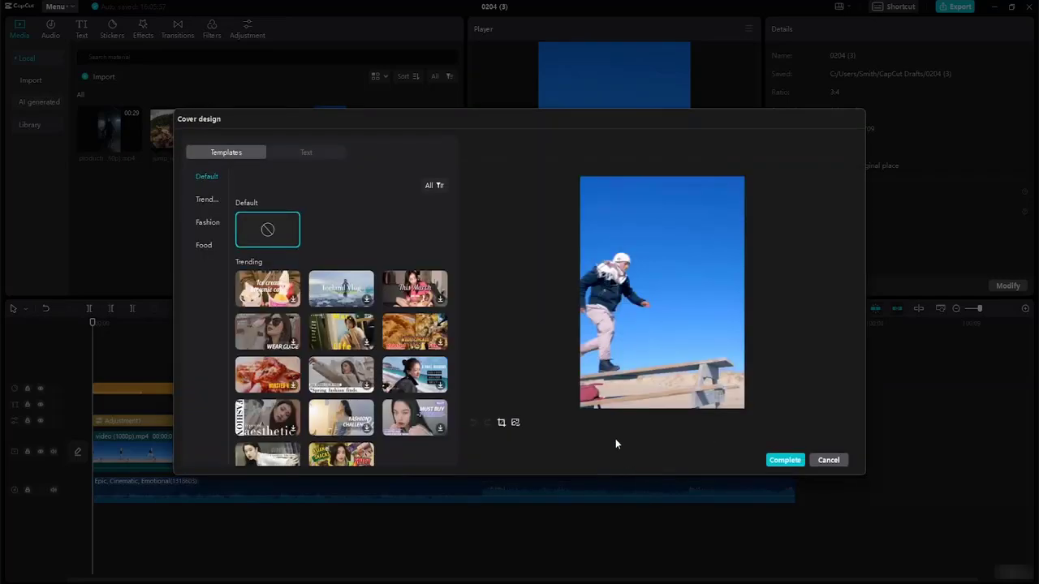
- Look through the Trending, Fashion and Food cover templates
click(197, 197)
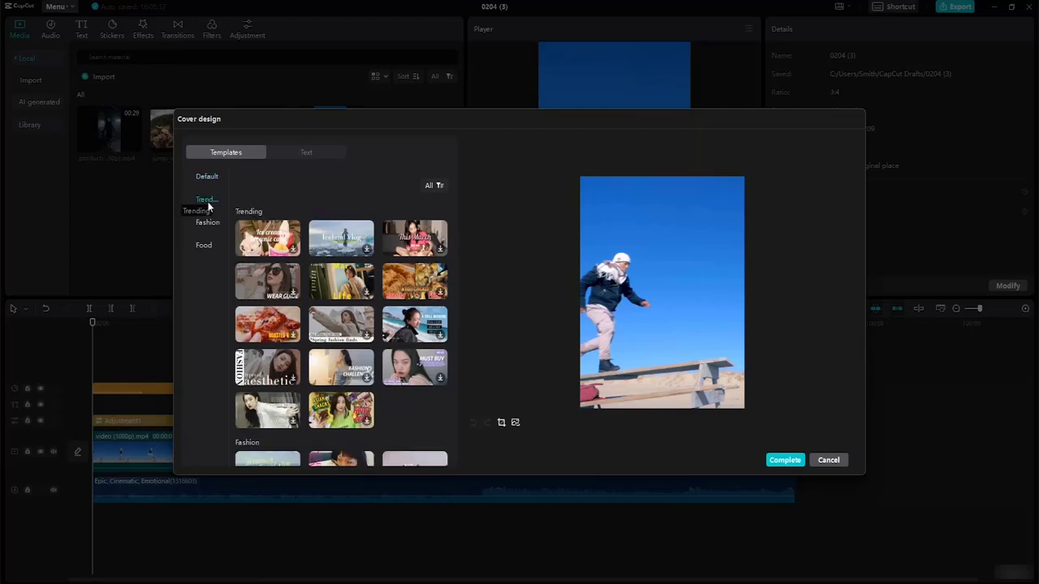
click(205, 228)
click(209, 246)
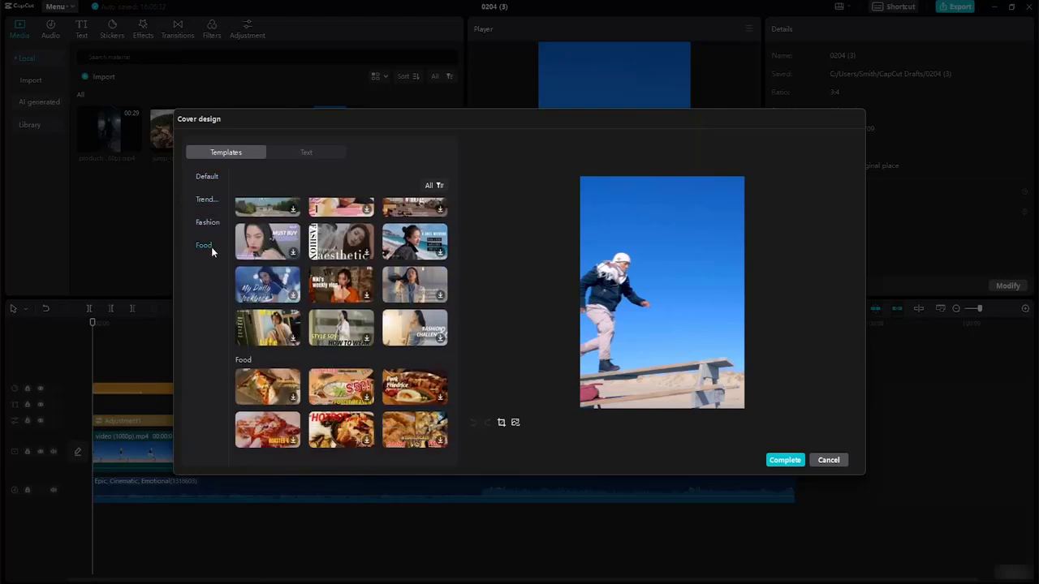
- Add a default text to the sky area of the cover, enlarge it, and change its wording to "DREAM"
click(303, 152)
click(255, 216)
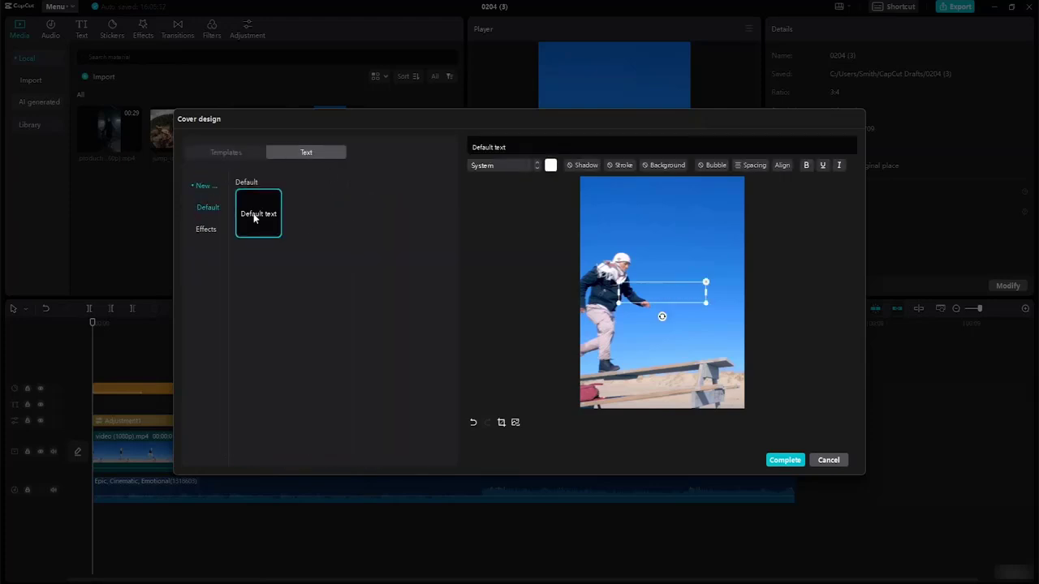
drag(685, 296, 699, 205)
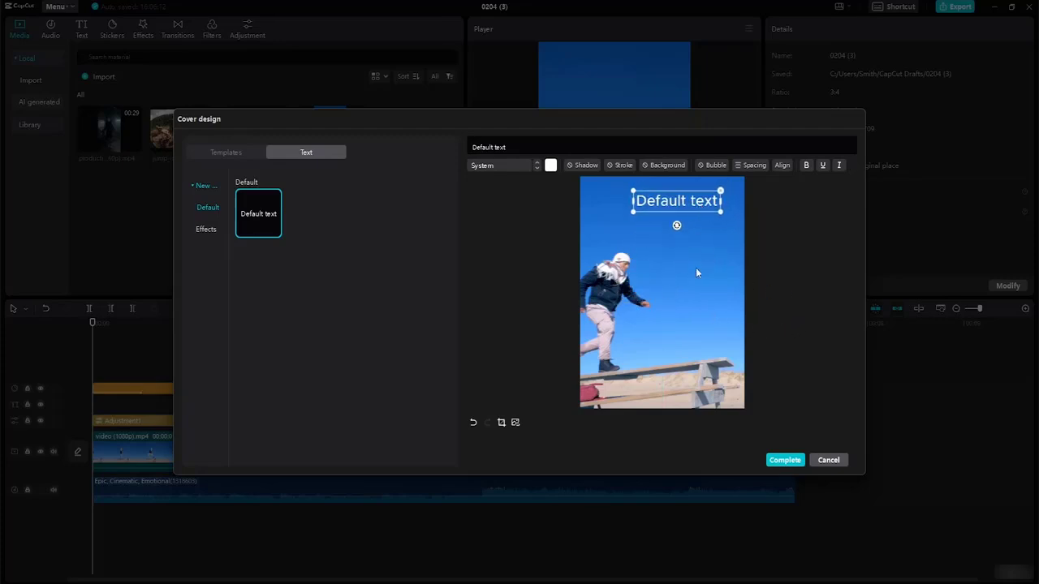
drag(718, 212, 746, 218)
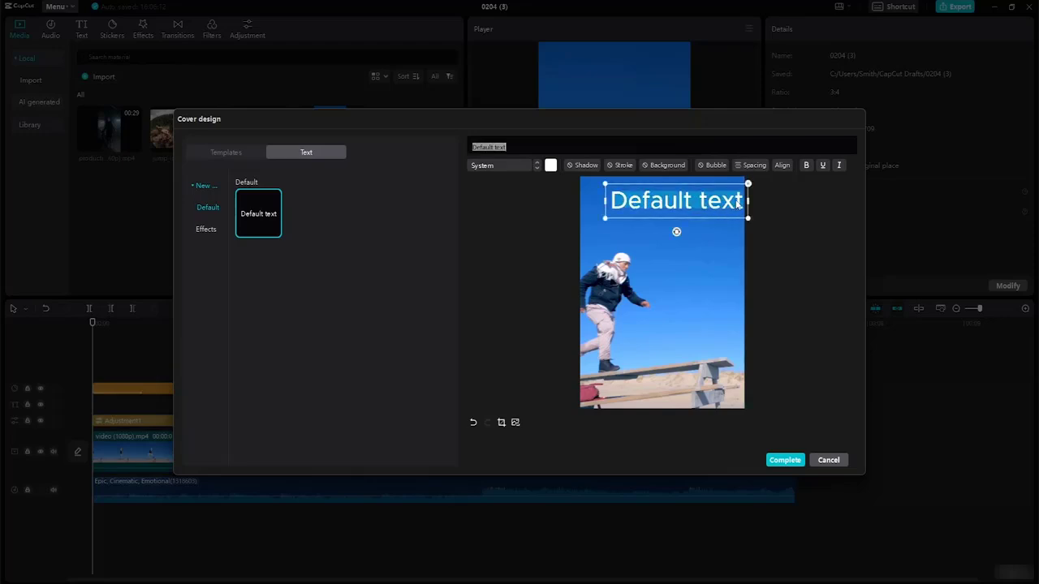
key(BackSpace)
text(DREA)
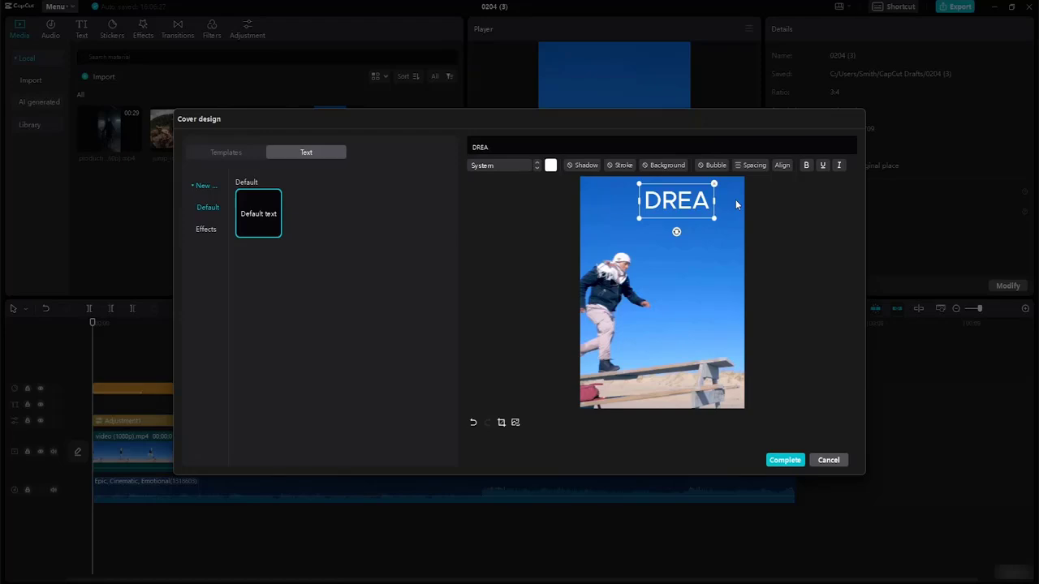
text(M)
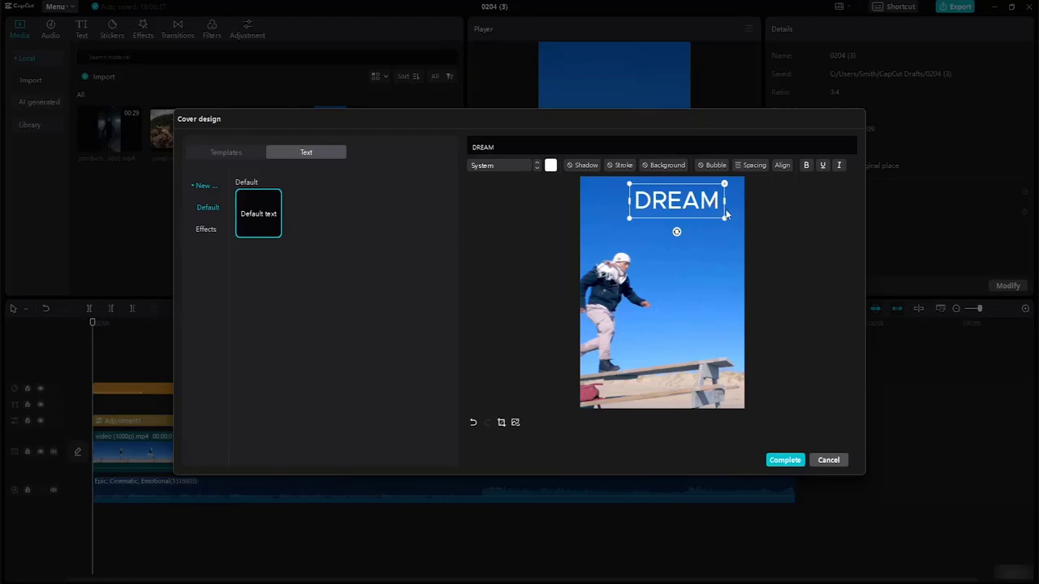
- Set the DREAM title's font to ZY Fervent, and enlarge and position it across the sky above the jumper
click(536, 167)
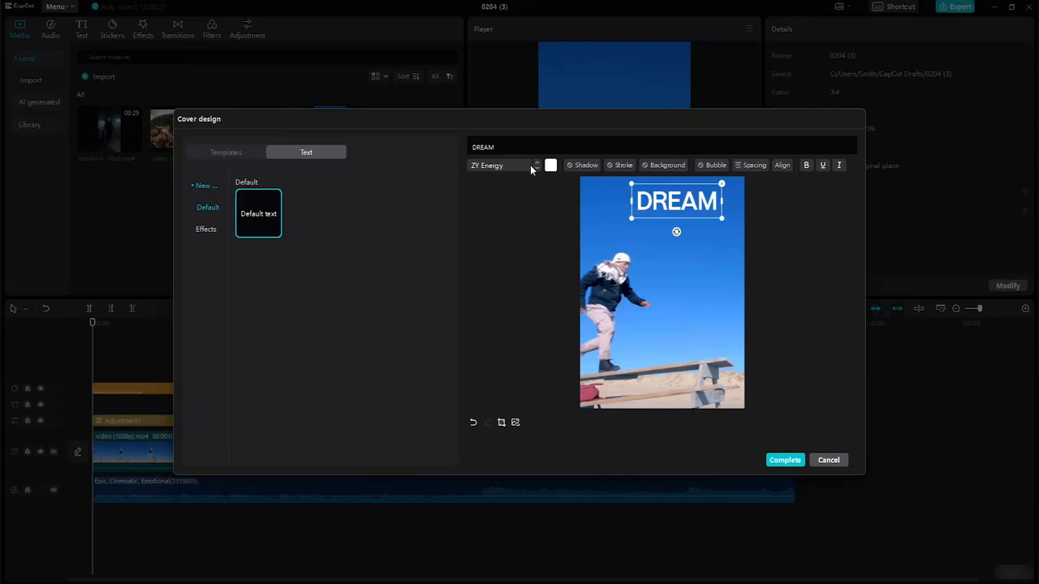
click(535, 169)
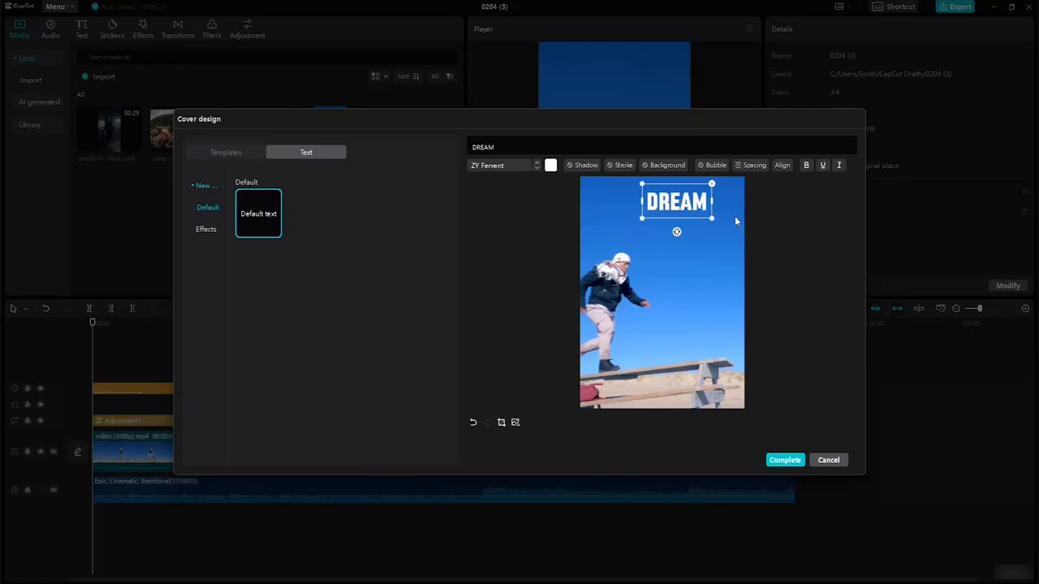
drag(711, 217, 730, 249)
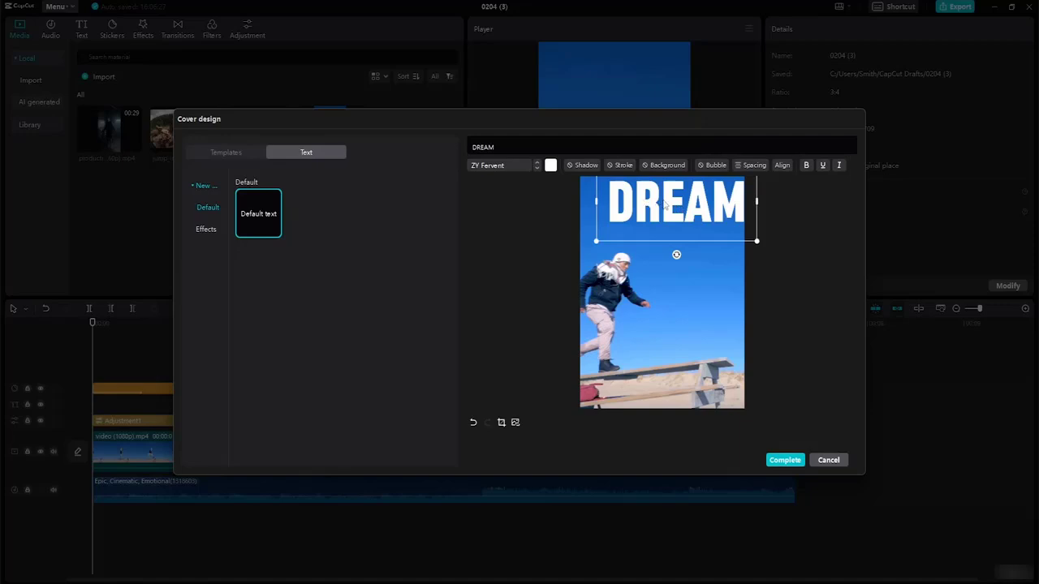
drag(700, 202, 691, 217)
click(724, 295)
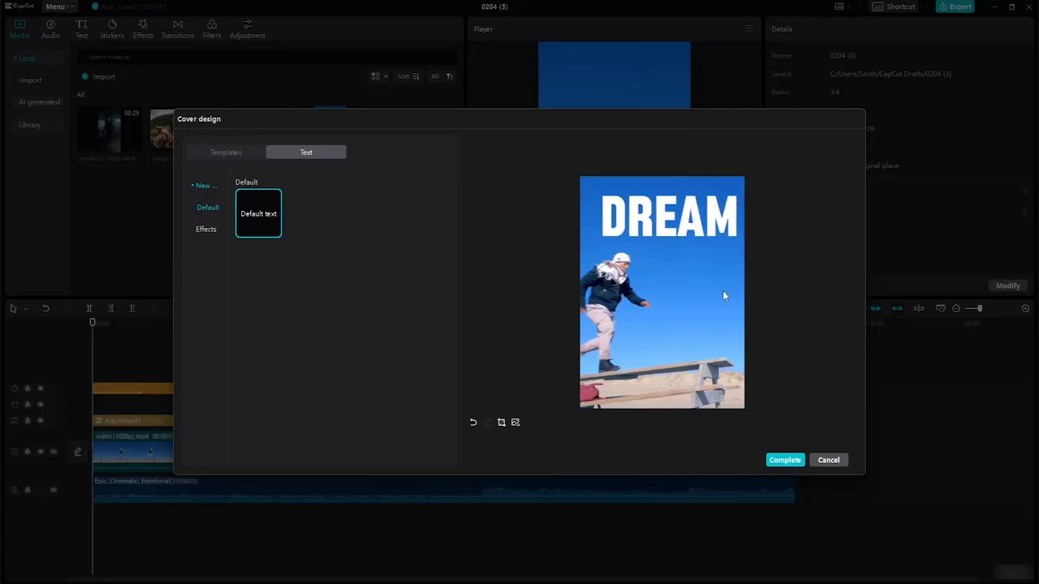
- Add a second default text beneath the DREAM title and change its wording to "OVERCOMING", "YOUR", "FEAR" on three lines
click(271, 225)
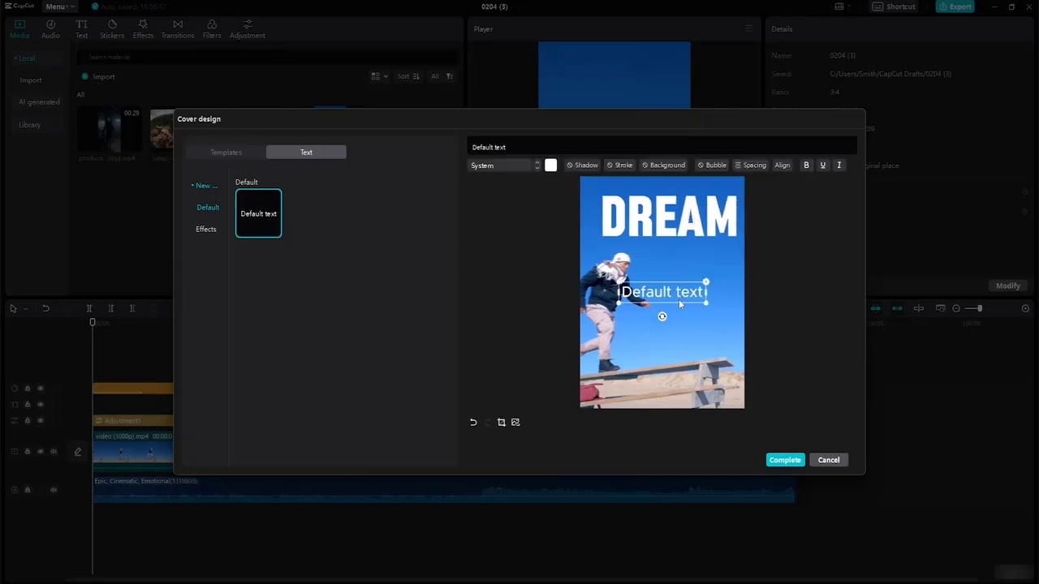
drag(680, 303, 708, 257)
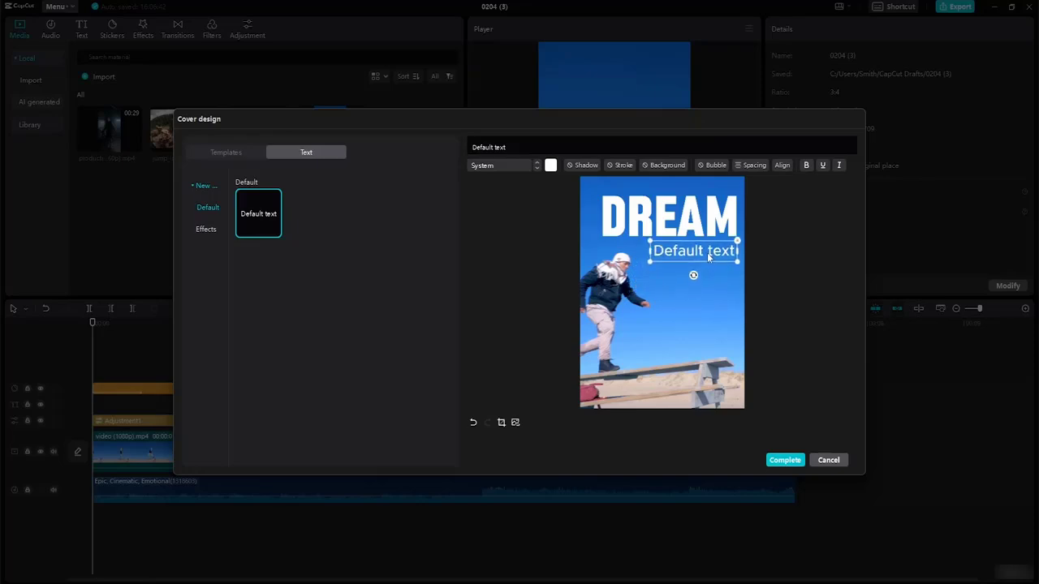
double_click(728, 259)
key(BackSpace)
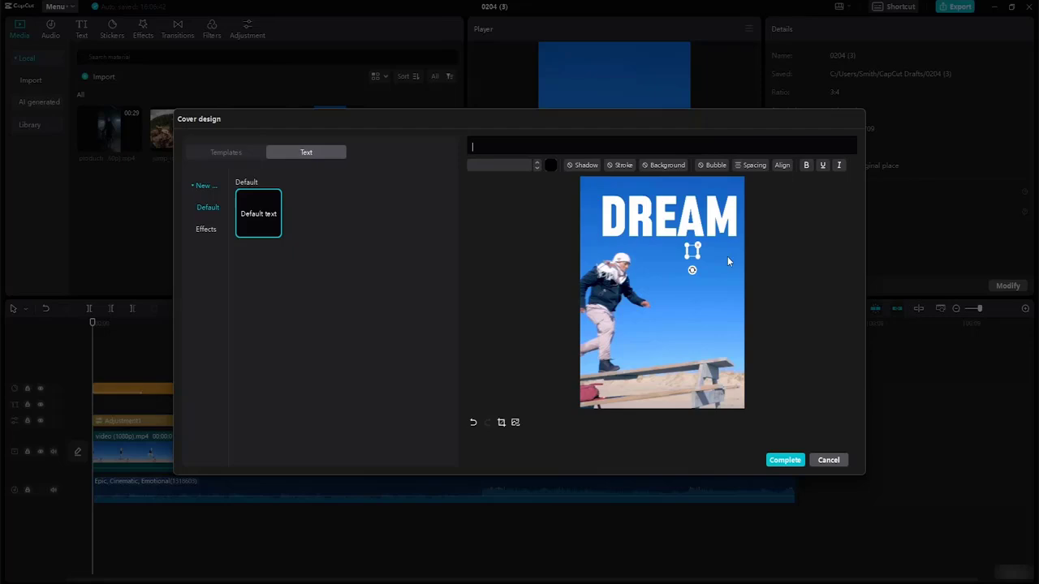
text(Th)
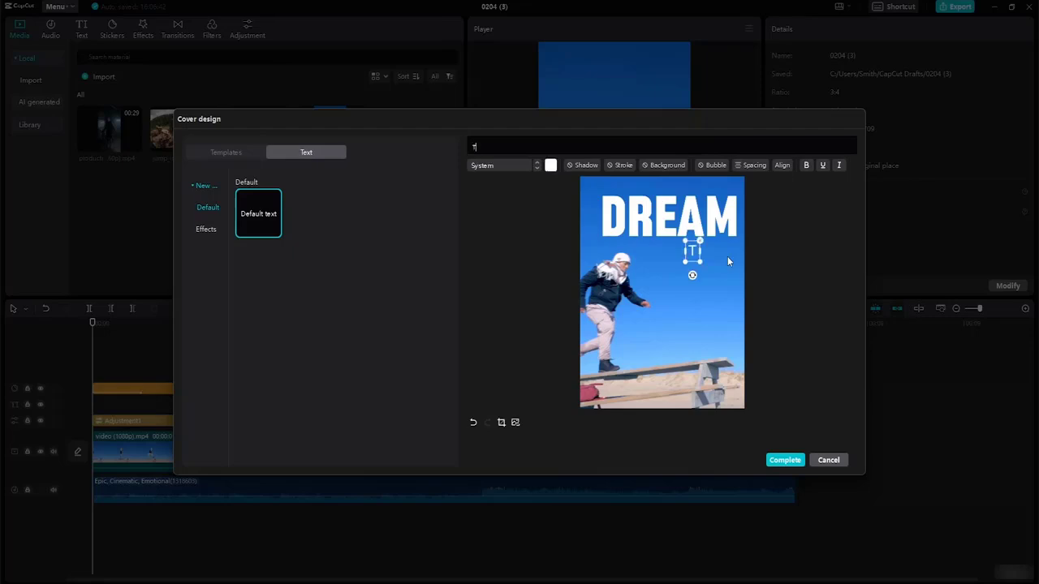
key(BackSpace)
key(BackSpace)
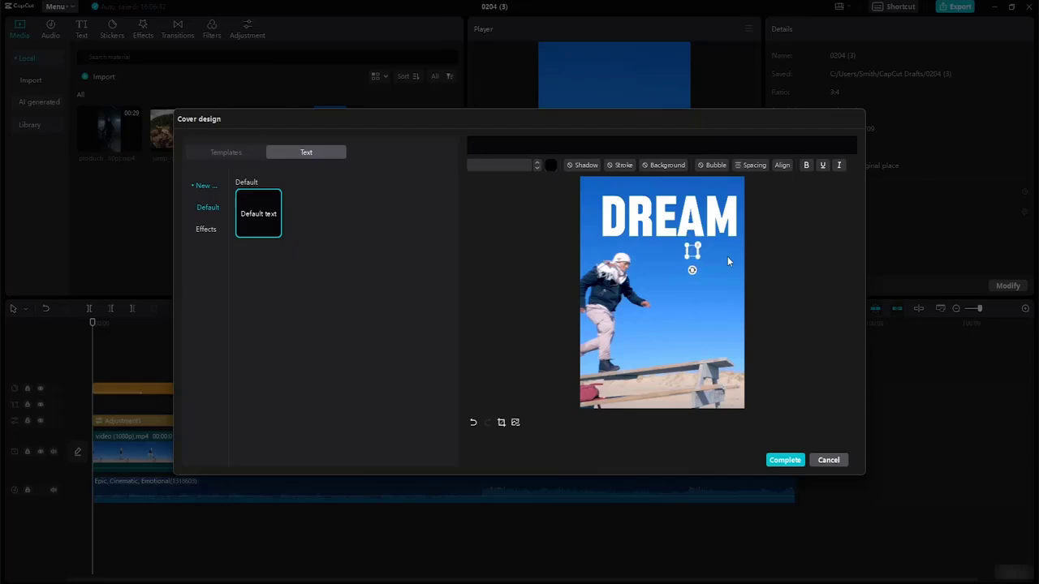
text(OVE)
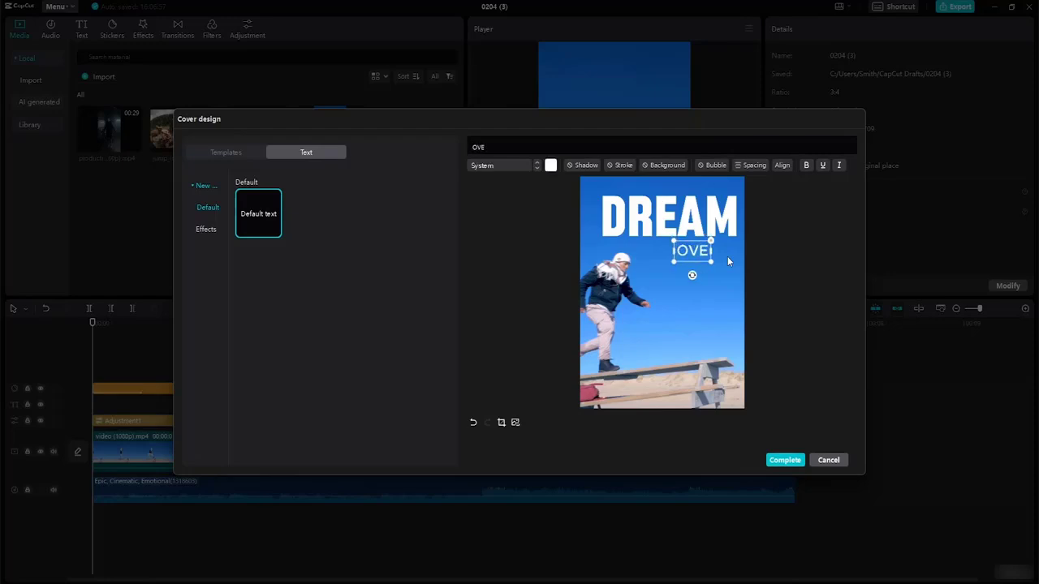
text(RCOM)
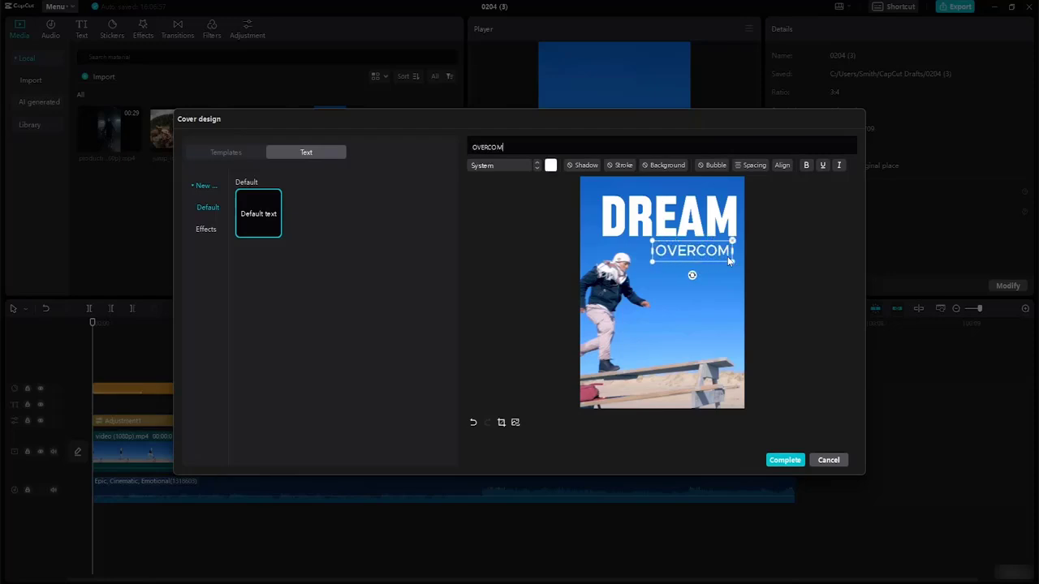
text(ING)
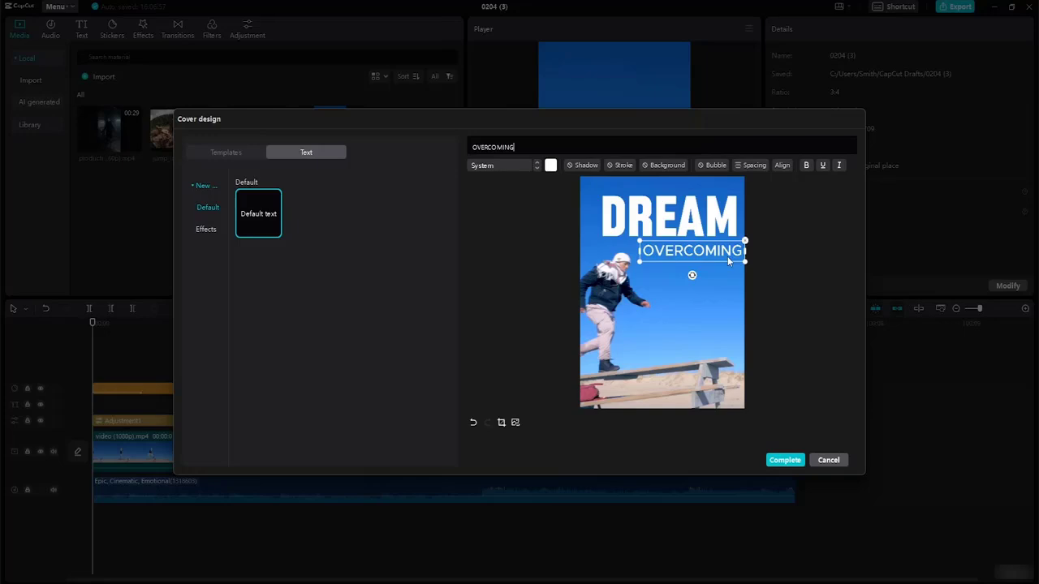
key(Return)
text(Y)
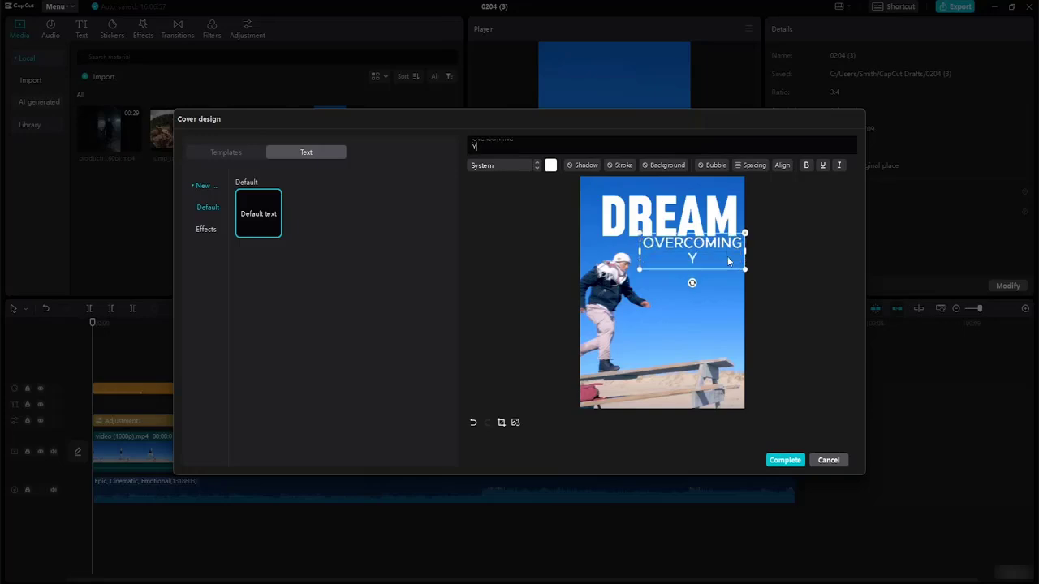
text(OUR)
key(Return)
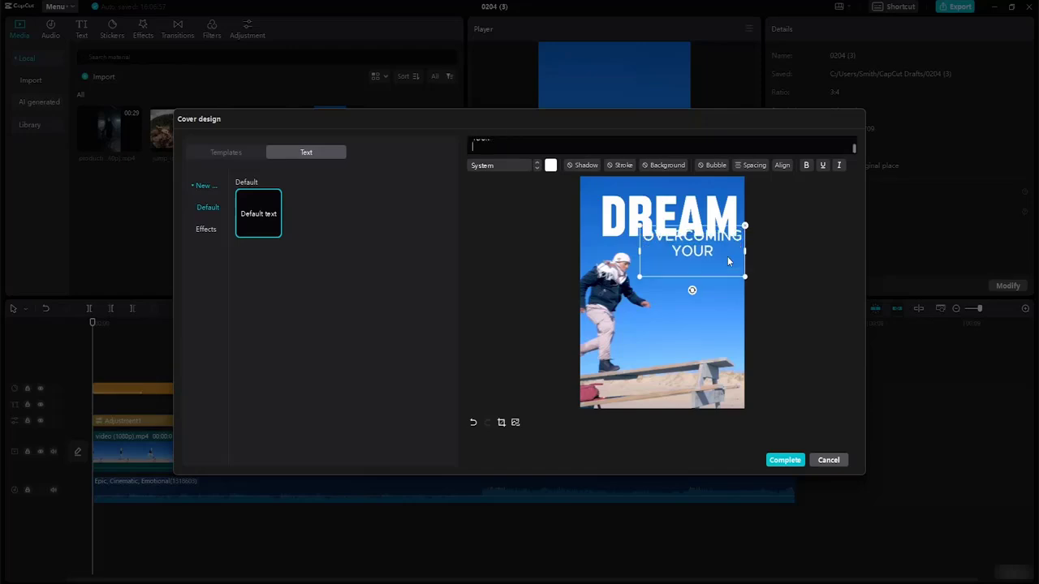
text(FEAR)
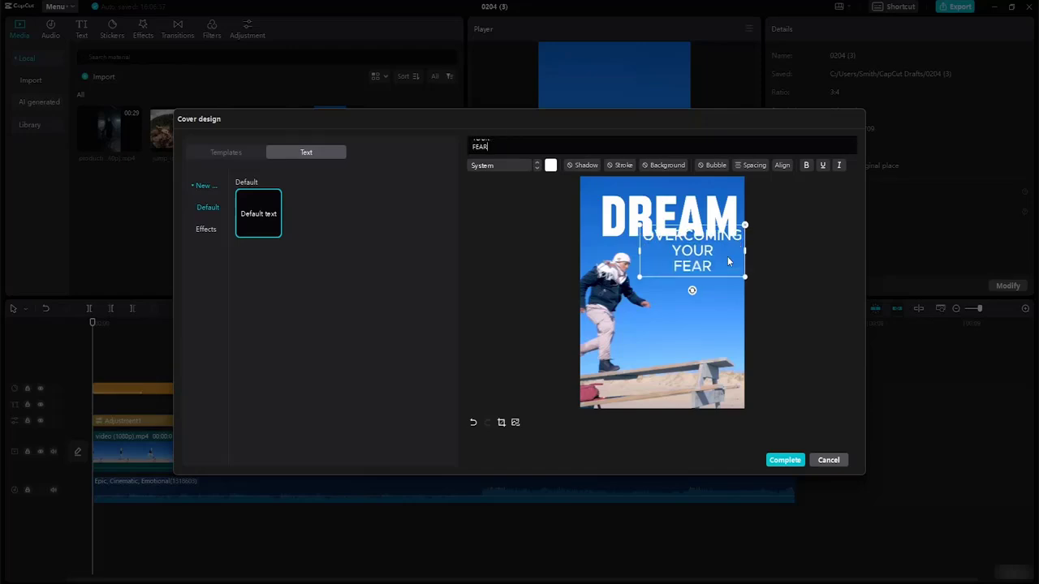
- Shrink the OVERCOMING YOUR FEAR text, align it right, and move it in slightly from the cover's edge below DREAM
drag(745, 277, 711, 253)
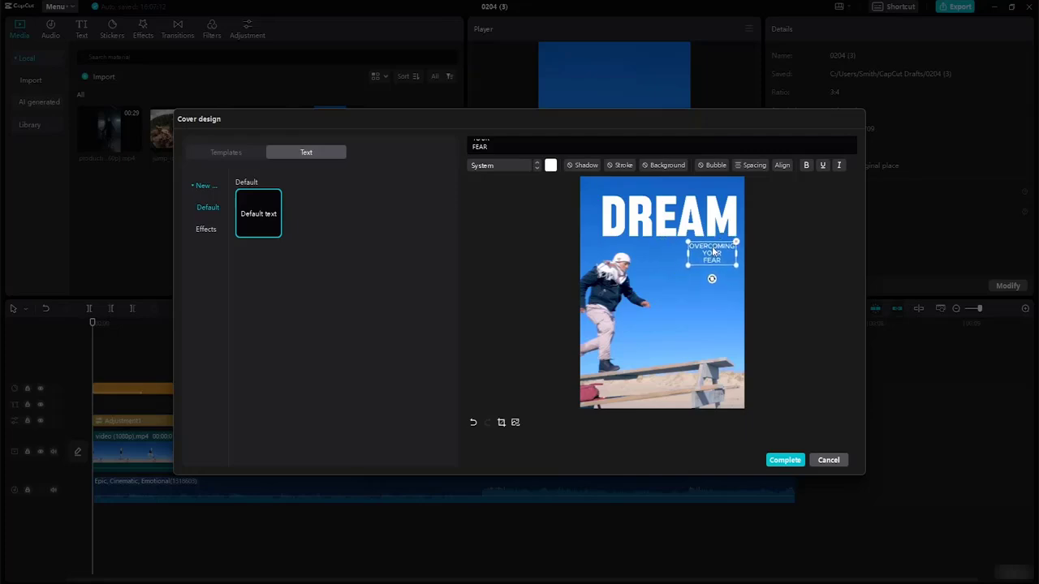
click(781, 167)
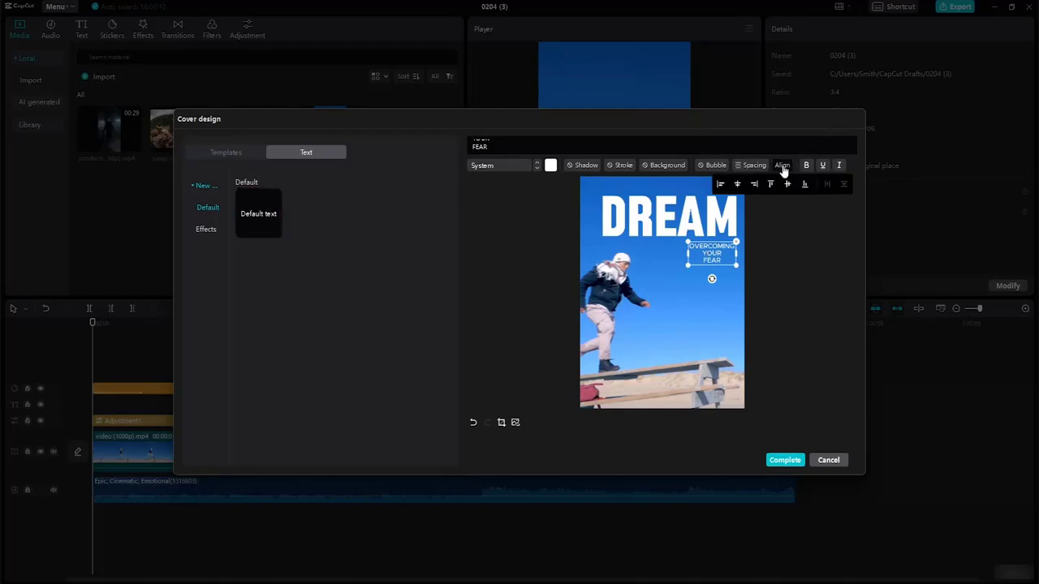
click(754, 186)
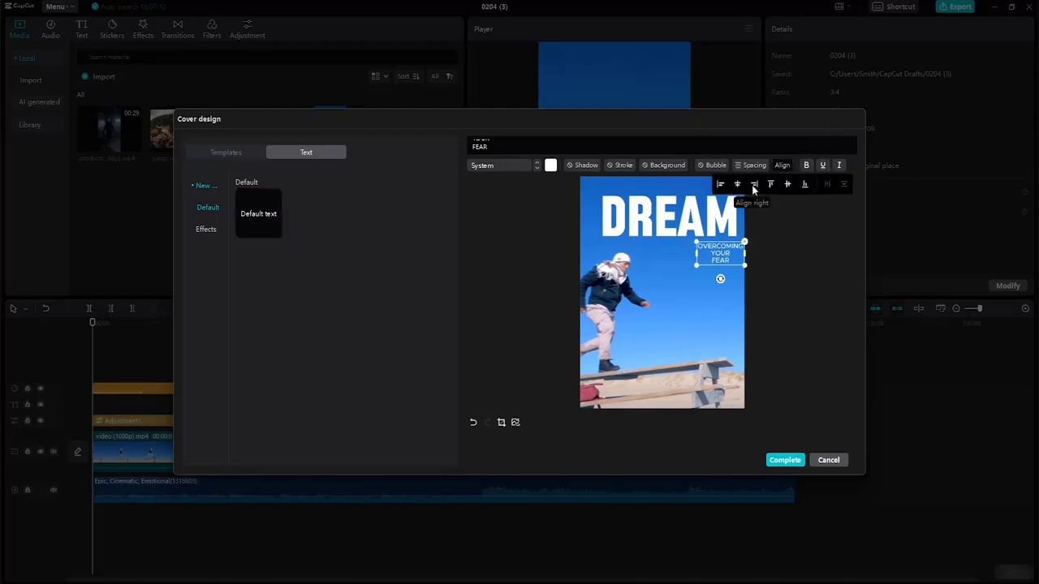
click(725, 260)
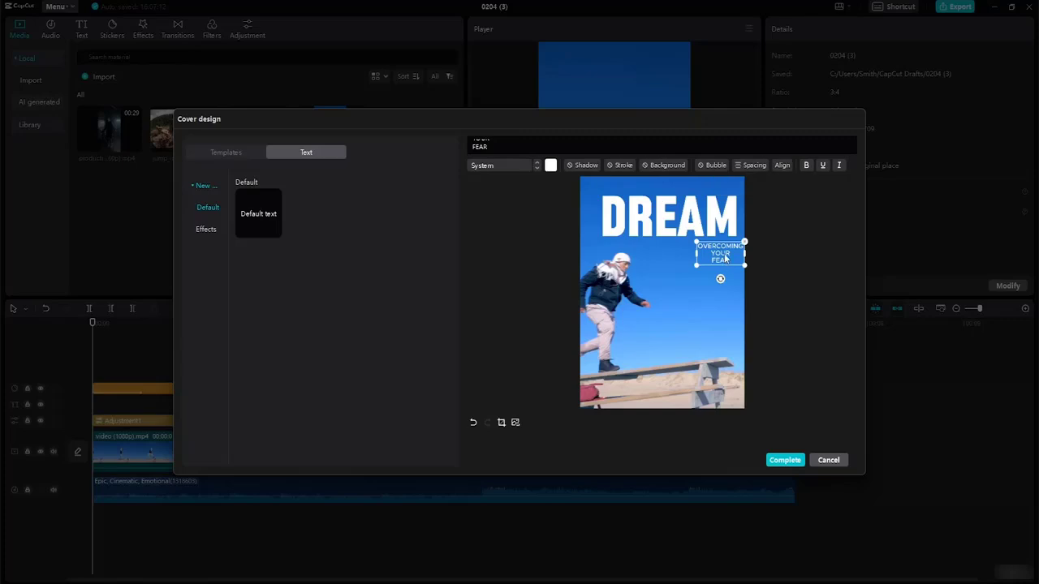
drag(731, 249, 715, 247)
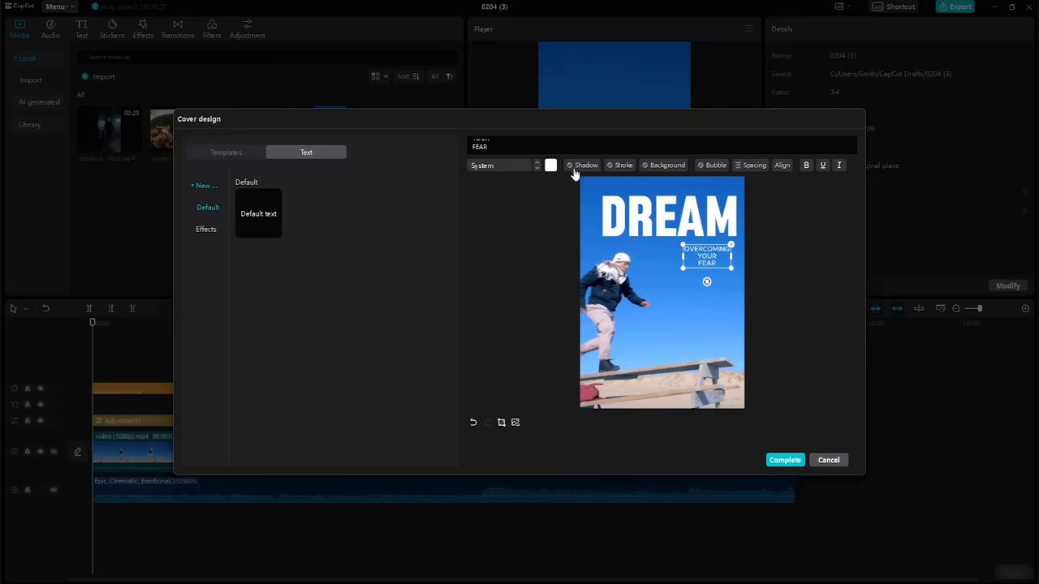
- Set the OVERCOMING YOUR FEAR text's font to ZY Fervent, enlarge it, and place it under the end of DREAM
click(535, 169)
click(535, 168)
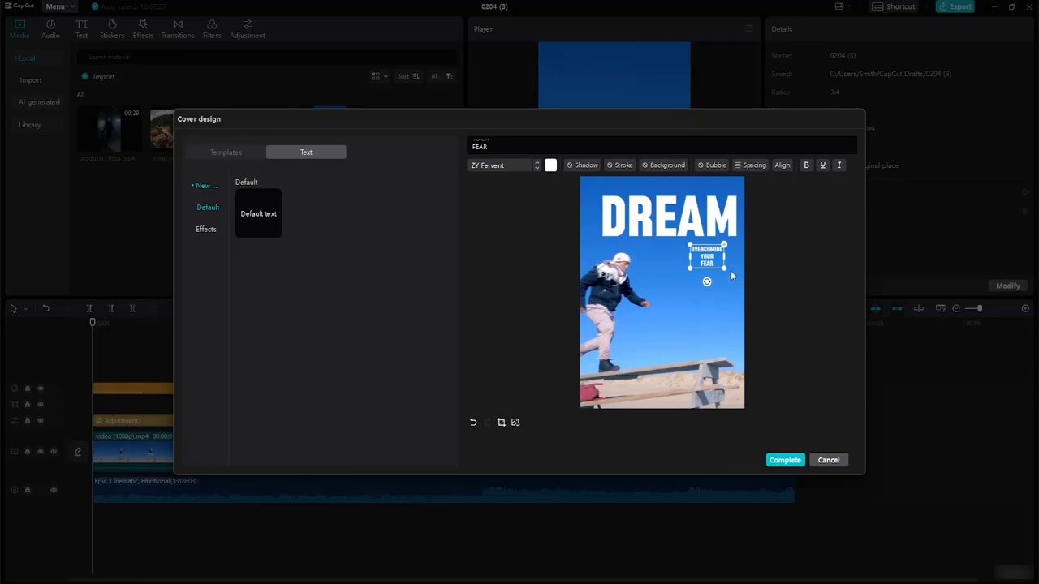
drag(724, 268, 719, 251)
- Try aligning the OVERCOMING YOUR FEAR text left, and rearrange both texts with the smaller one under the right end of DREAM
click(781, 166)
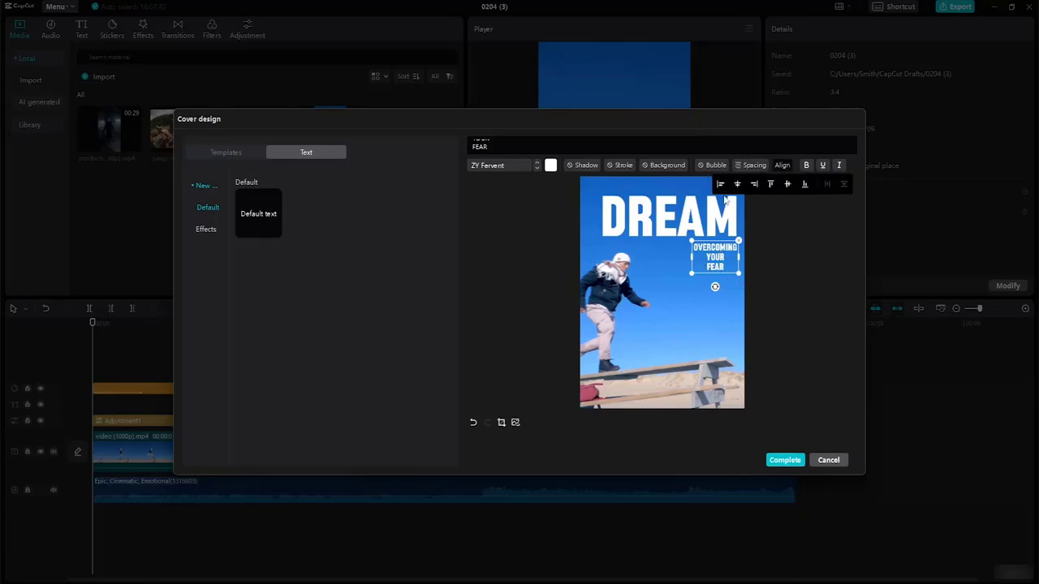
click(719, 184)
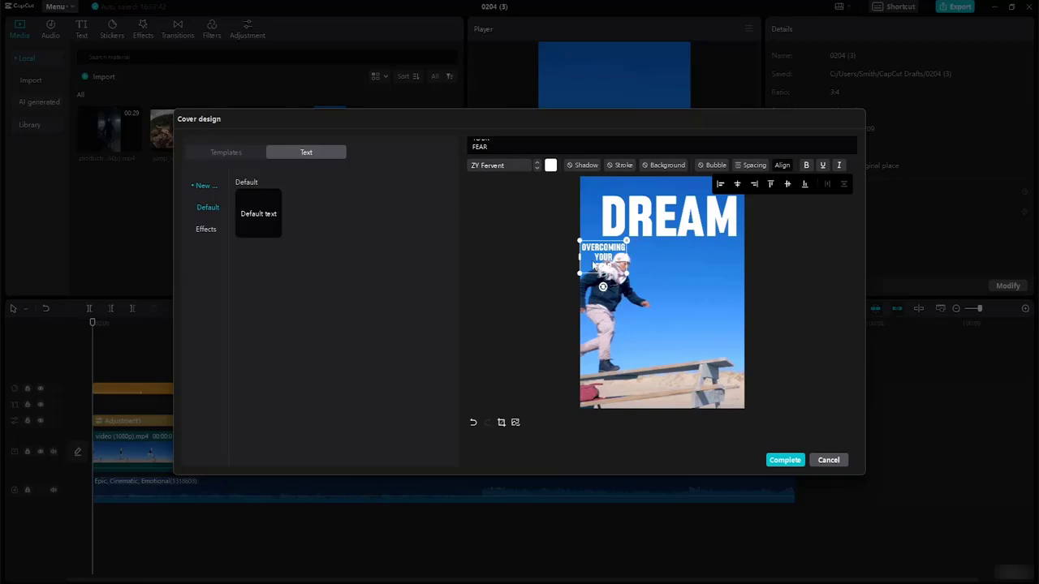
click(605, 248)
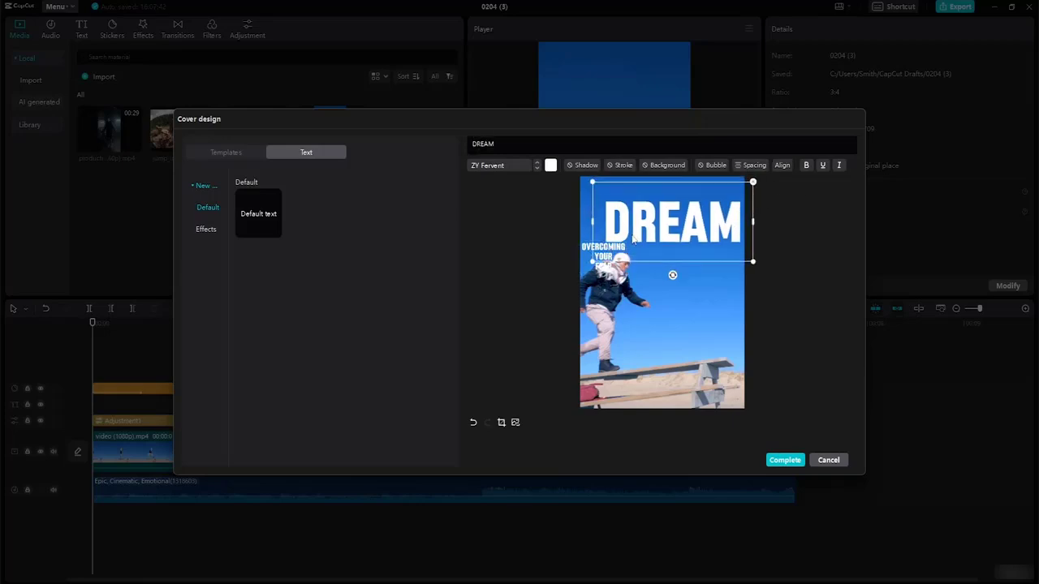
drag(647, 234, 635, 227)
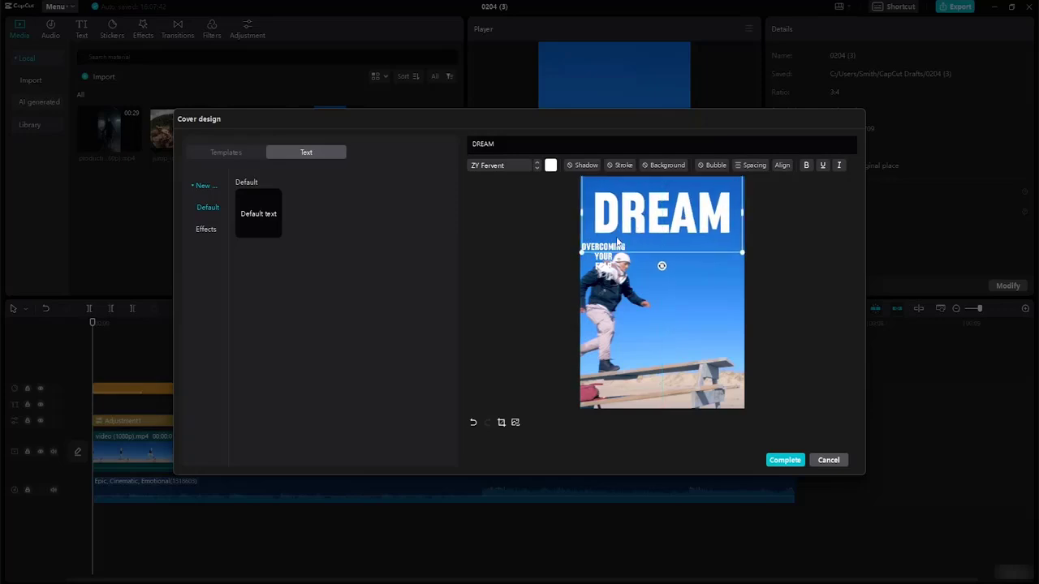
drag(608, 270, 710, 265)
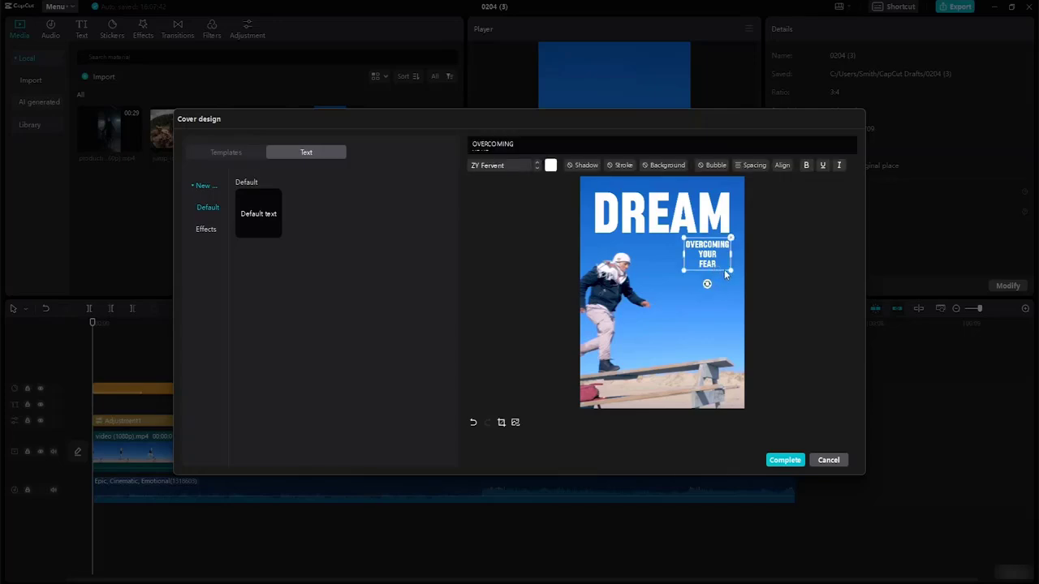
- Open the crop view for the cover image and cancel the cover design
click(501, 423)
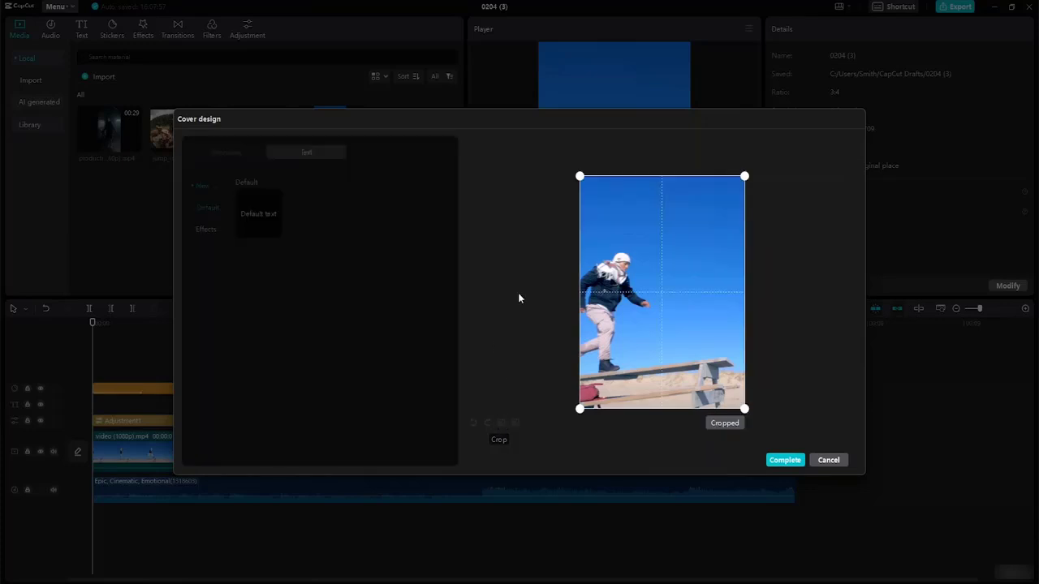
click(826, 462)
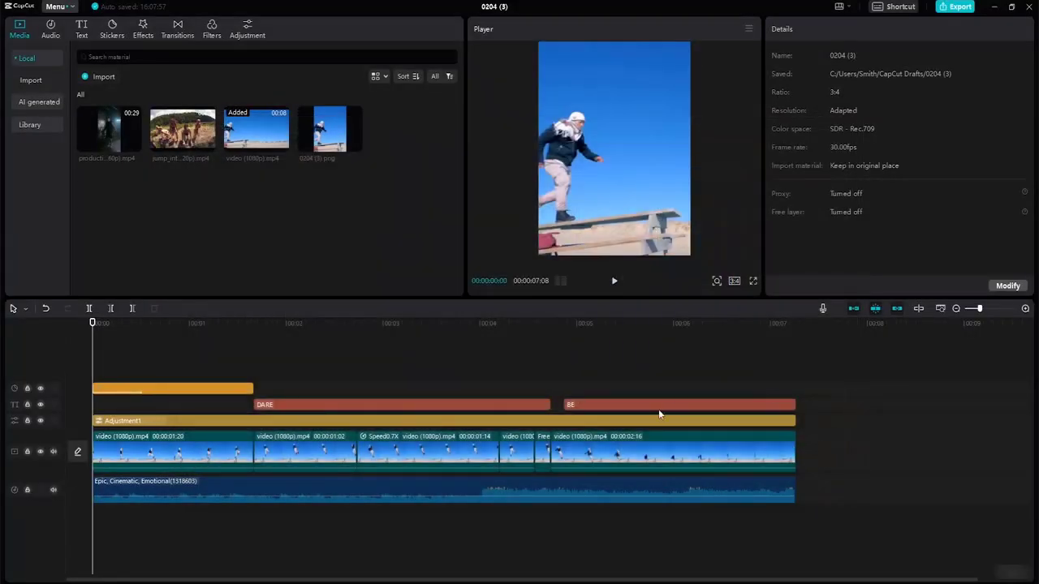
- Start a new cover design from the opening jump frame and add a default text in the sky reading "DREAM"
click(83, 452)
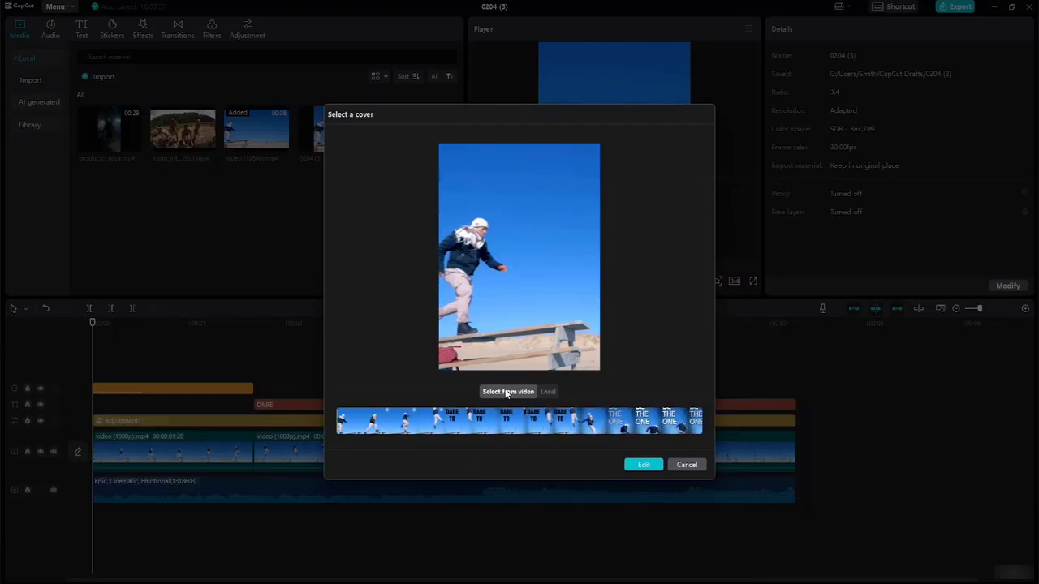
click(641, 467)
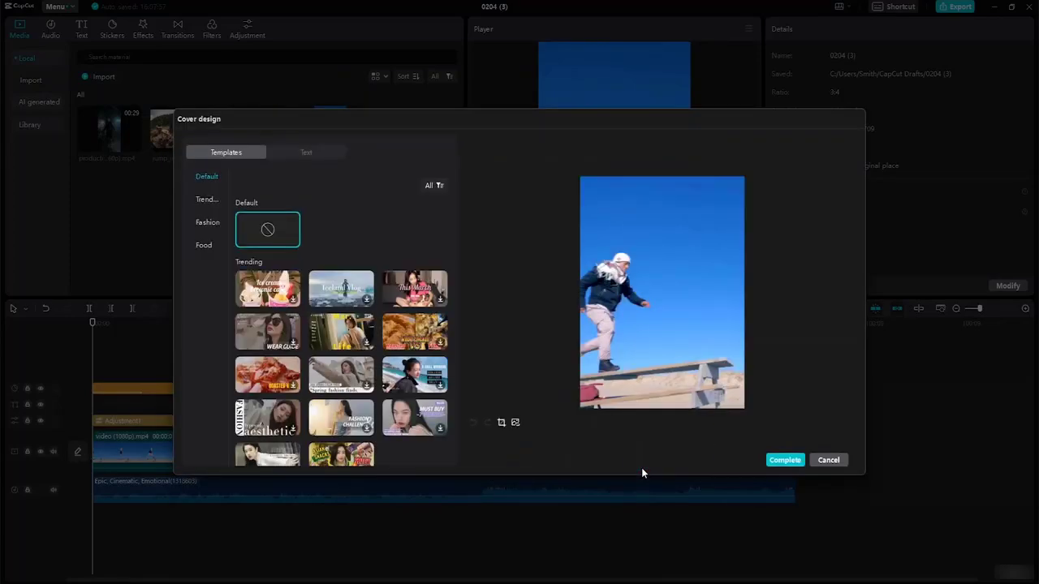
click(325, 151)
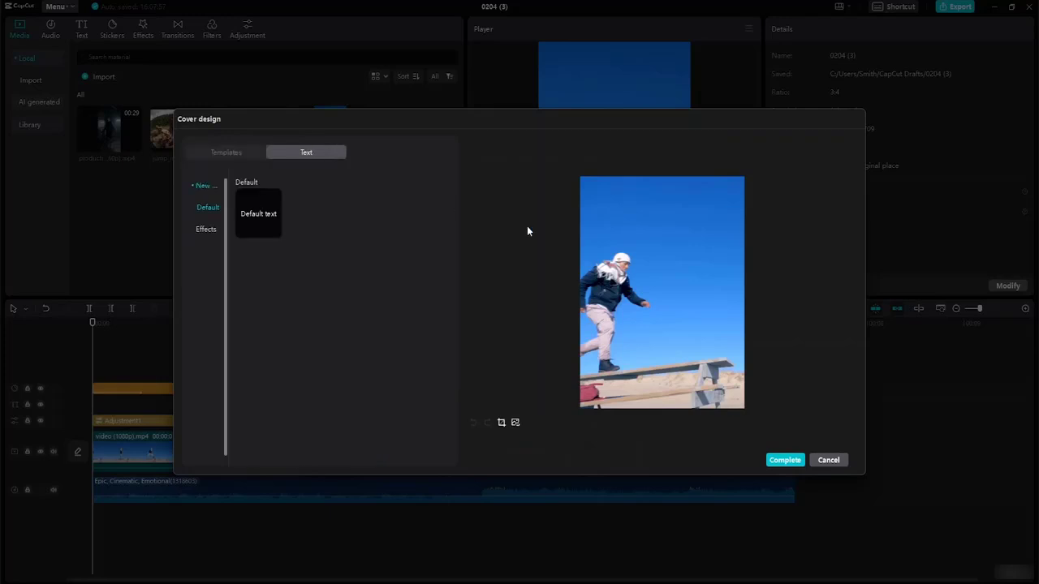
click(263, 222)
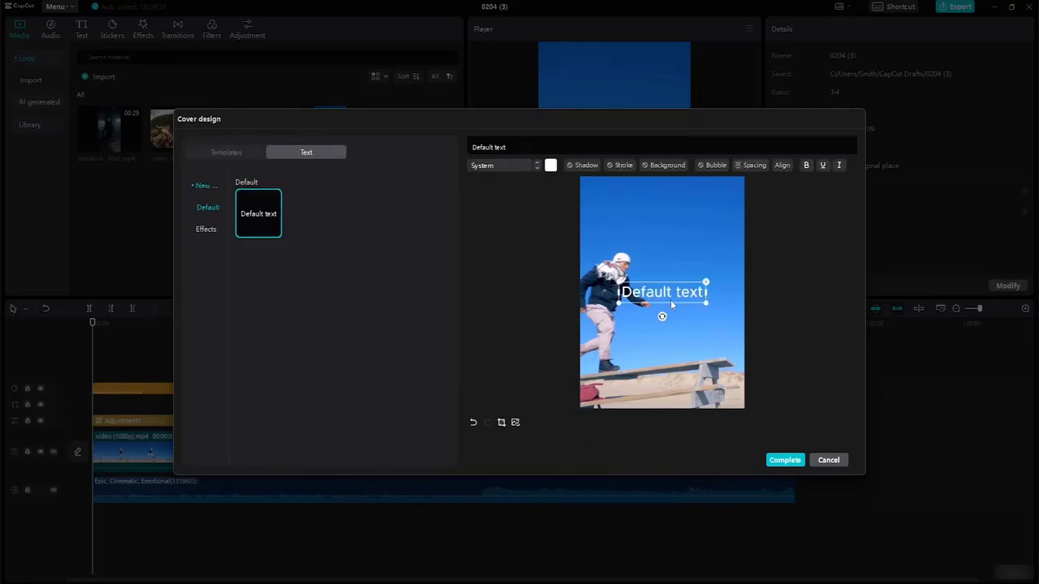
drag(671, 305, 676, 209)
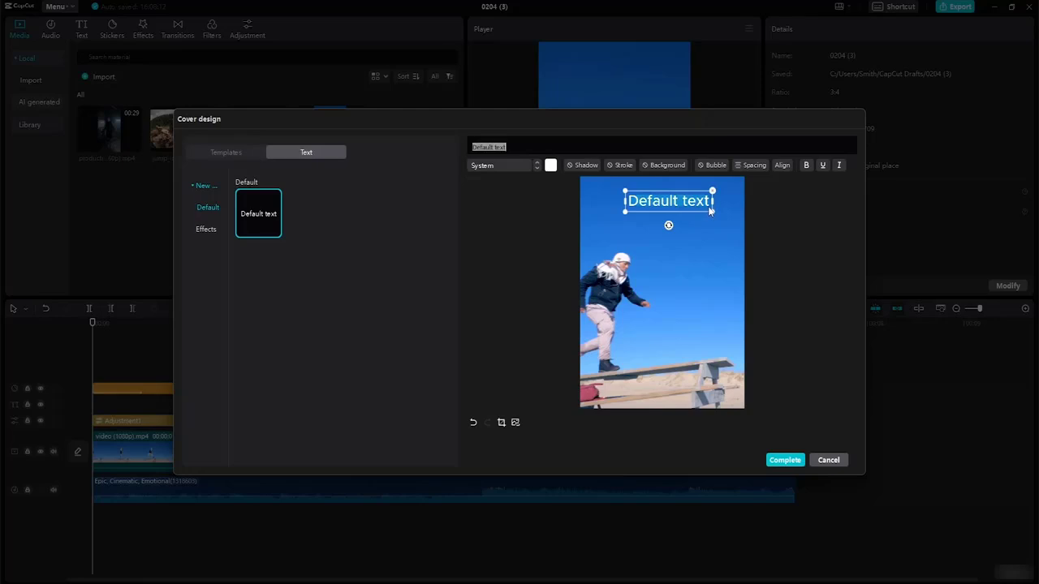
text(DREAM)
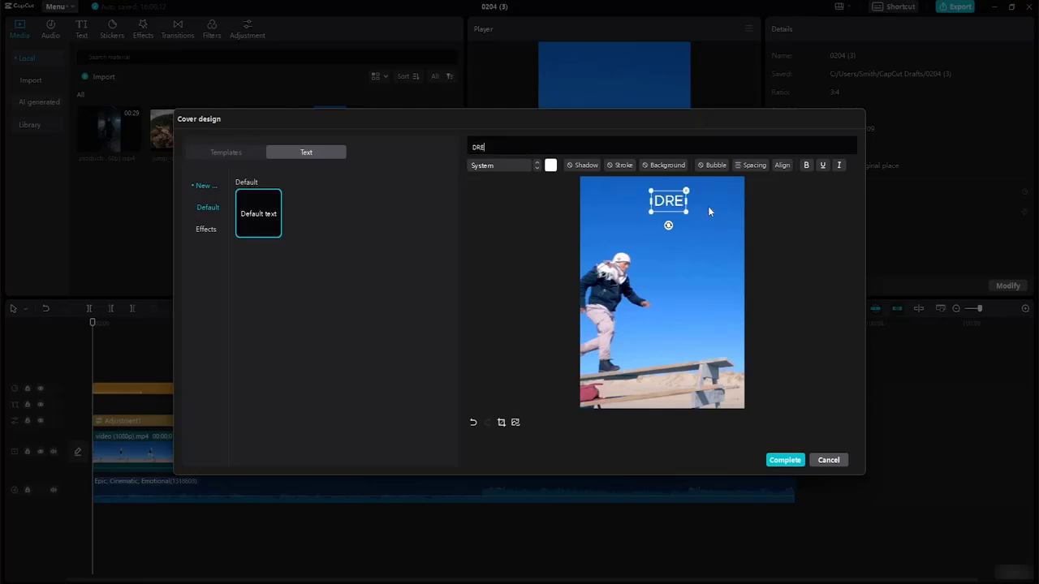
- Set the new DREAM title's font to ZY Fervent, then enlarge and position it in the sky above the jumper
click(536, 168)
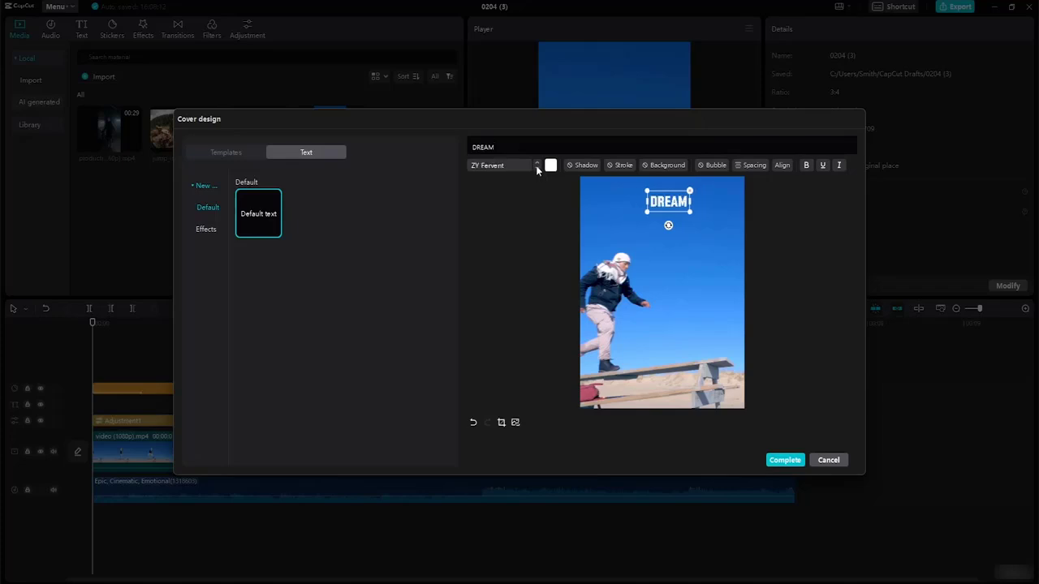
drag(685, 211, 740, 236)
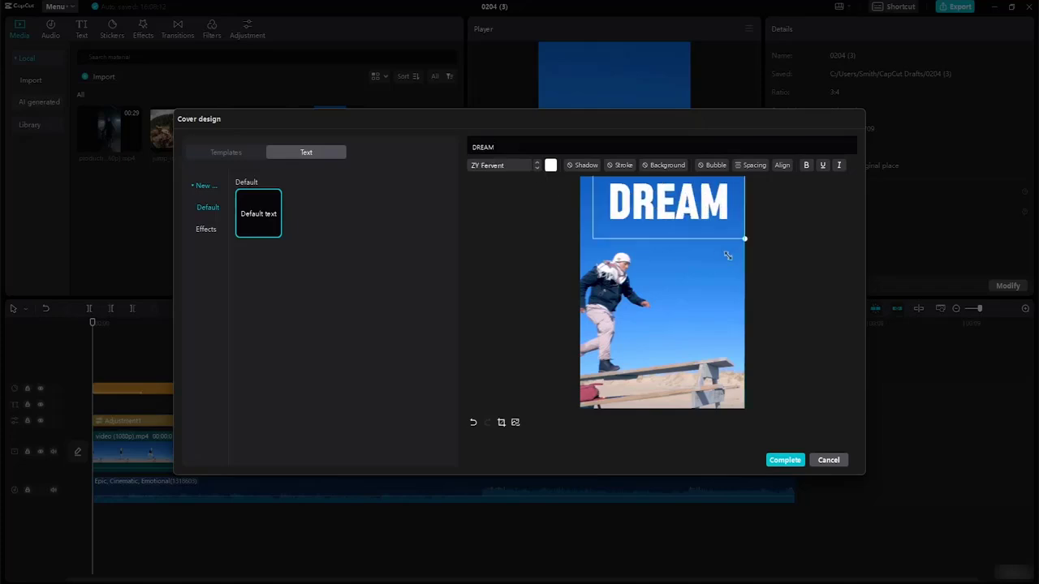
drag(683, 199, 688, 209)
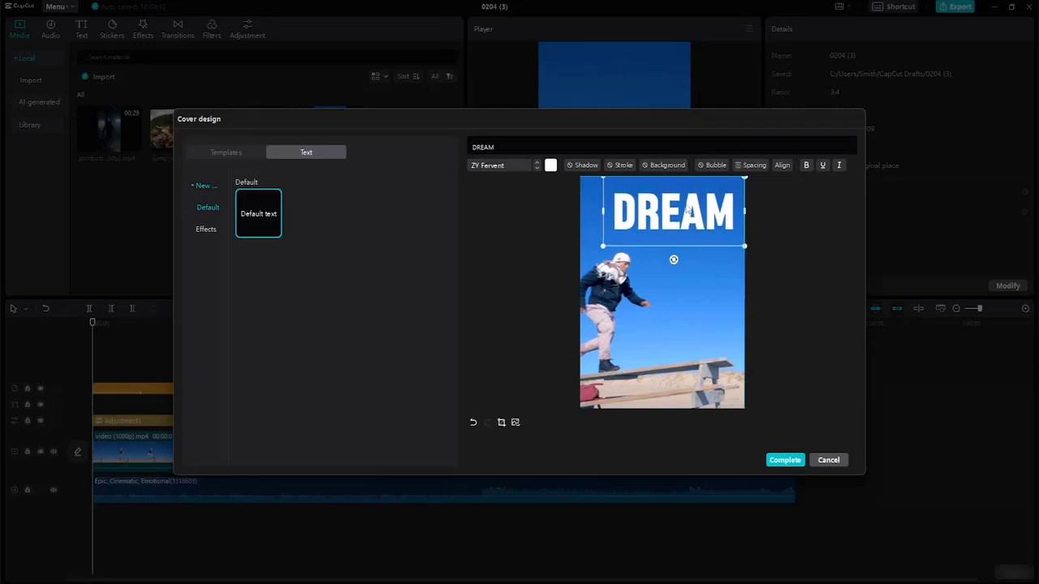
click(710, 289)
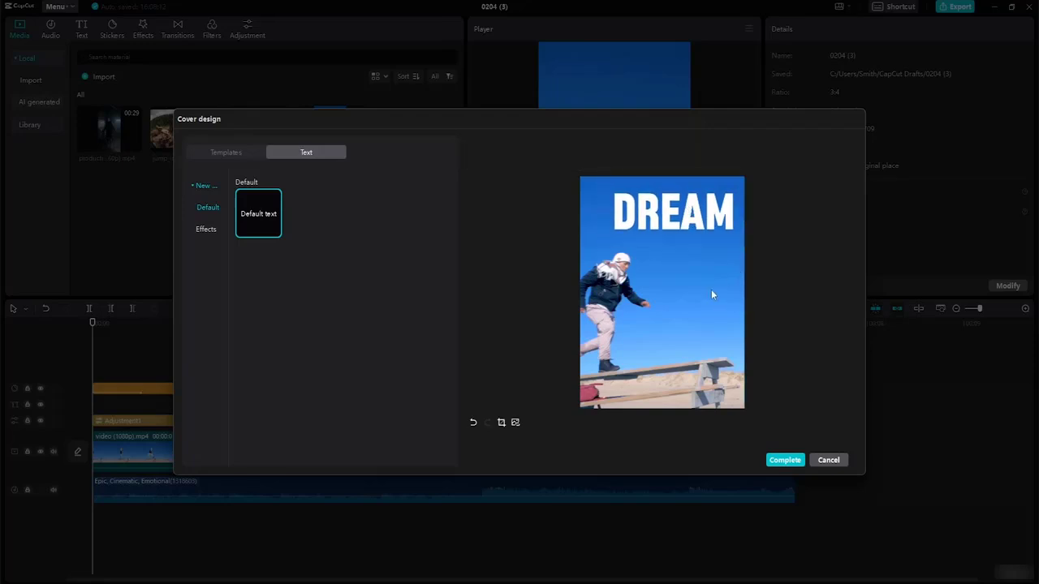
click(673, 207)
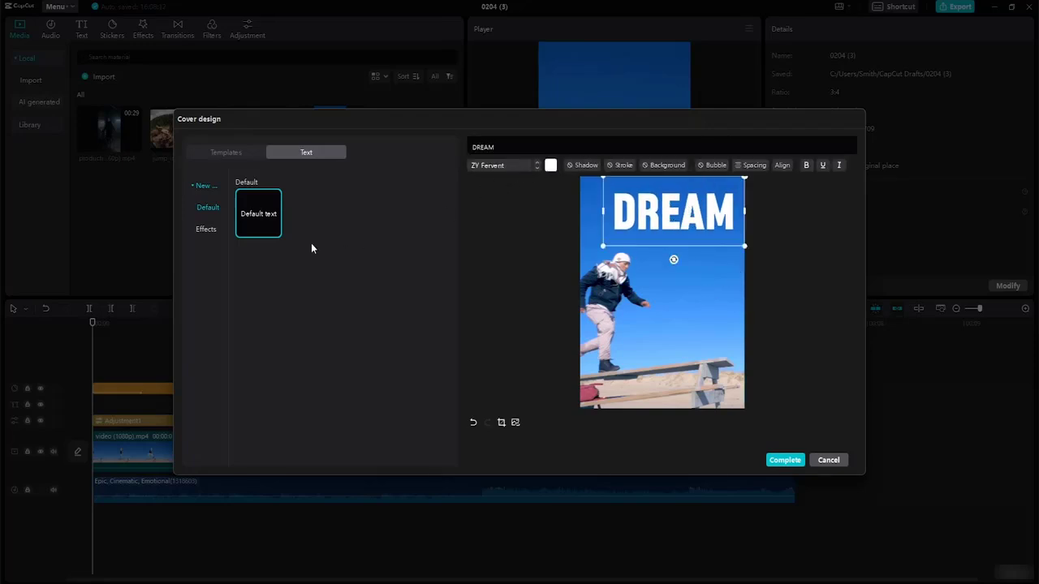
- Refit the DREAM title in the sky above the jumper, set its font to ZY Fervent and enlarge it to nearly the cover's width
click(252, 230)
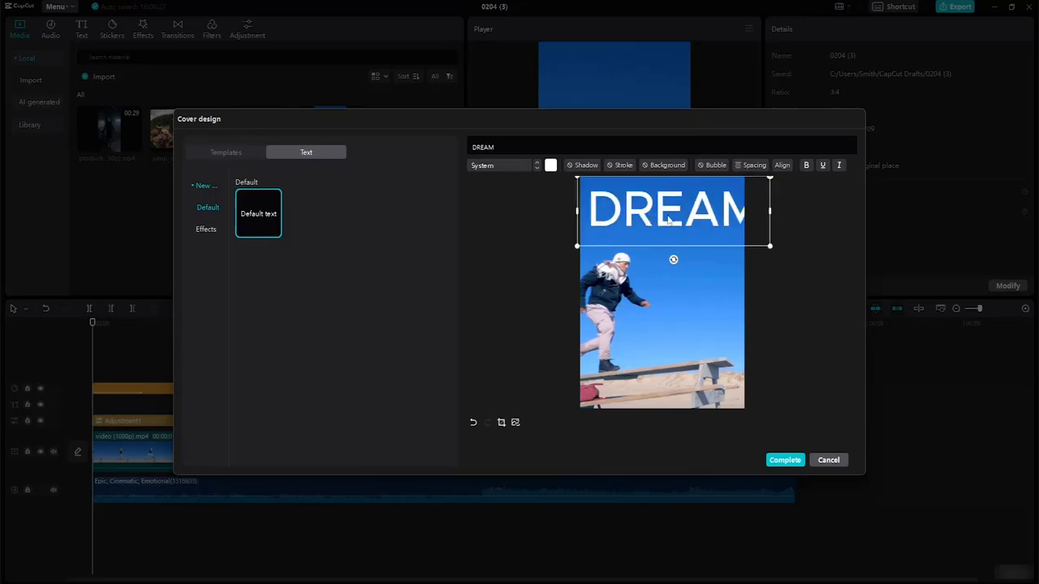
mouse_move(653, 218)
mouse_down()
mouse_move(654, 236)
mouse_move(635, 207)
mouse_move(645, 209)
mouse_up()
drag(757, 236, 734, 232)
drag(676, 206, 687, 203)
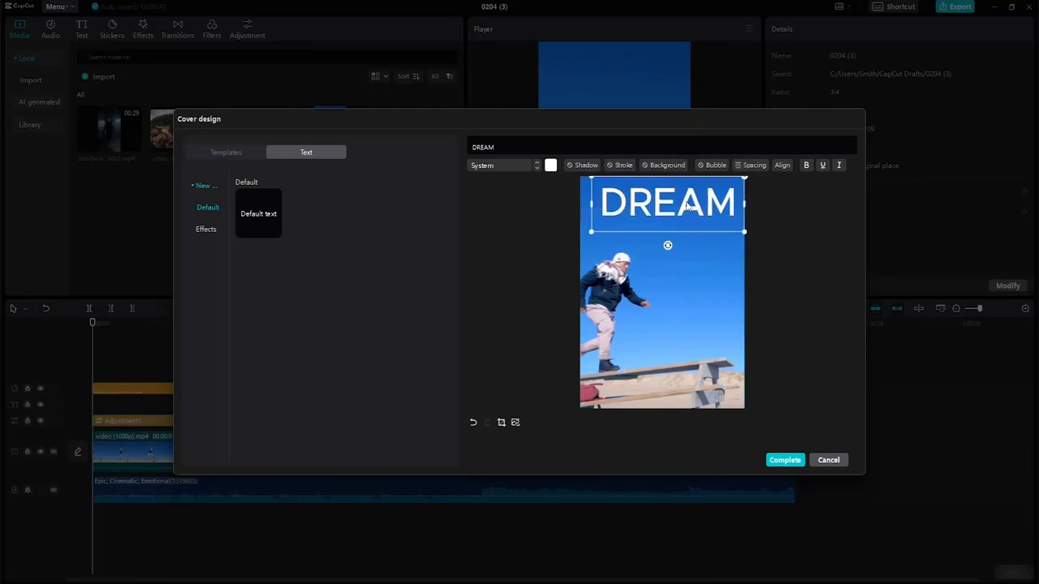
click(538, 167)
click(538, 167)
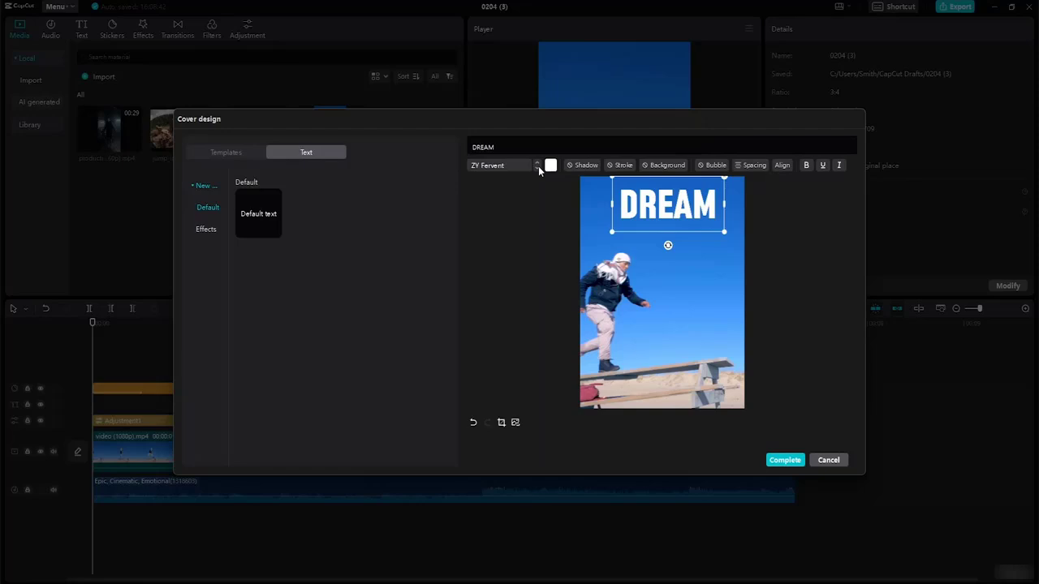
drag(724, 232, 748, 242)
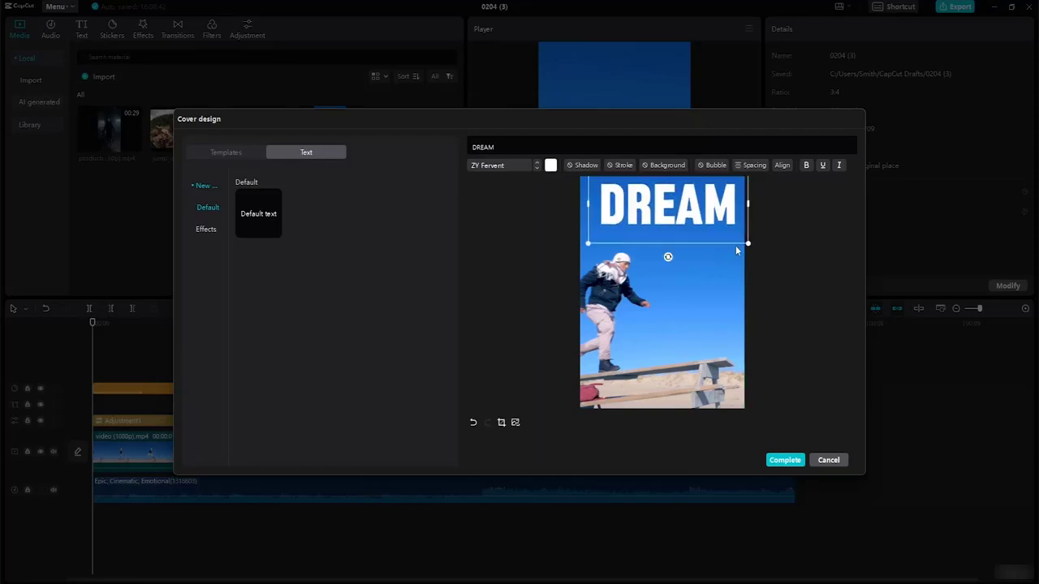
drag(692, 206, 685, 217)
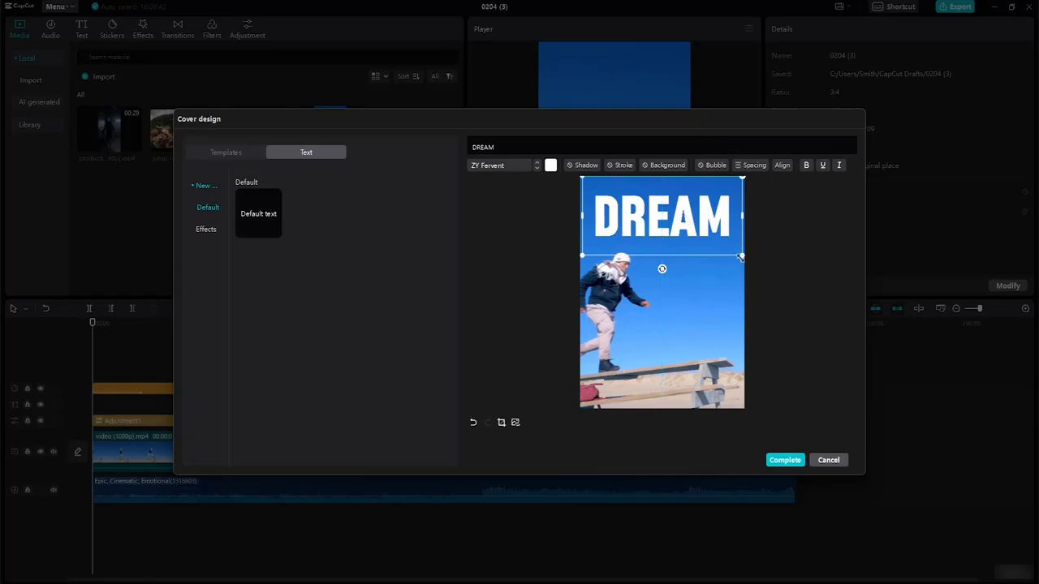
click(728, 283)
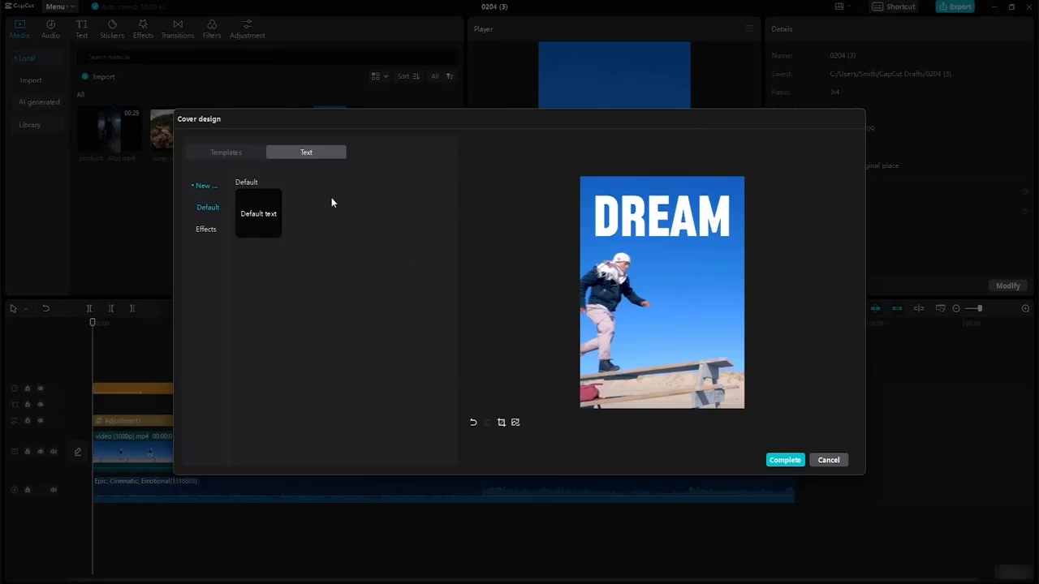
- Add a second default text directly beneath the DREAM title reading "OVERCOME YOUR FEAR"
click(261, 227)
drag(686, 293, 700, 249)
double_click(726, 258)
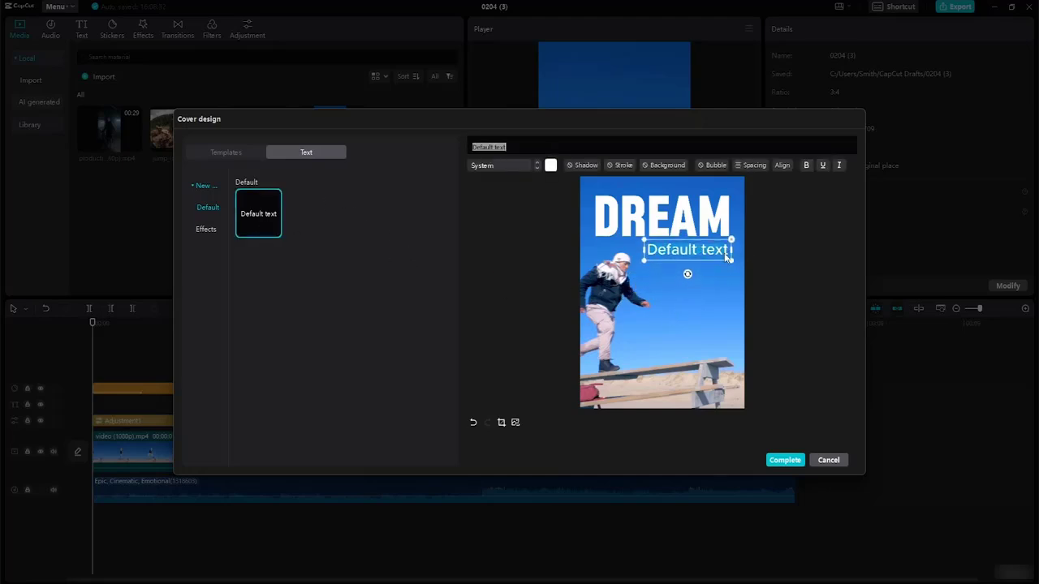
key(BackSpace)
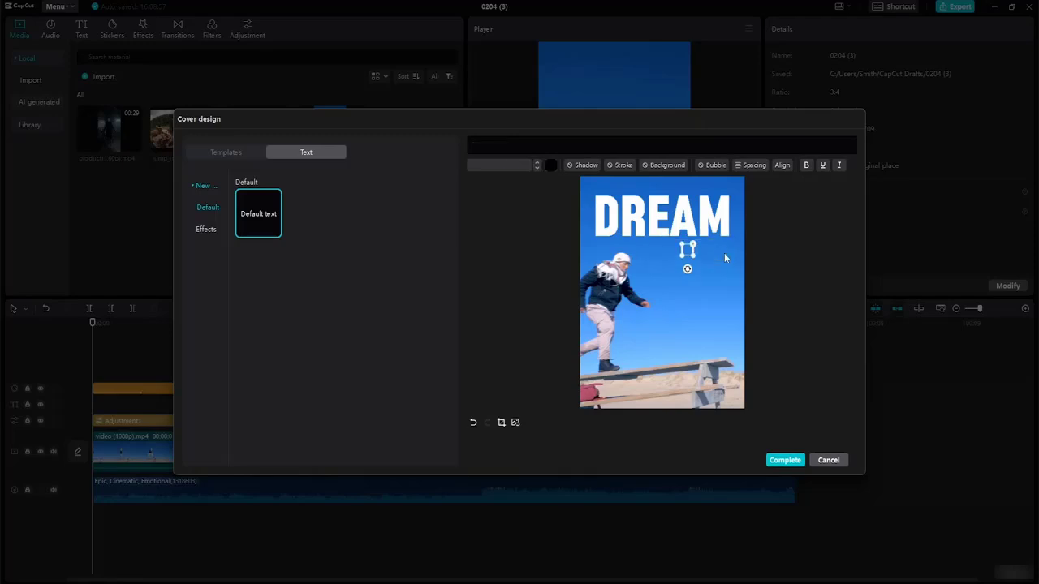
text(OVER)
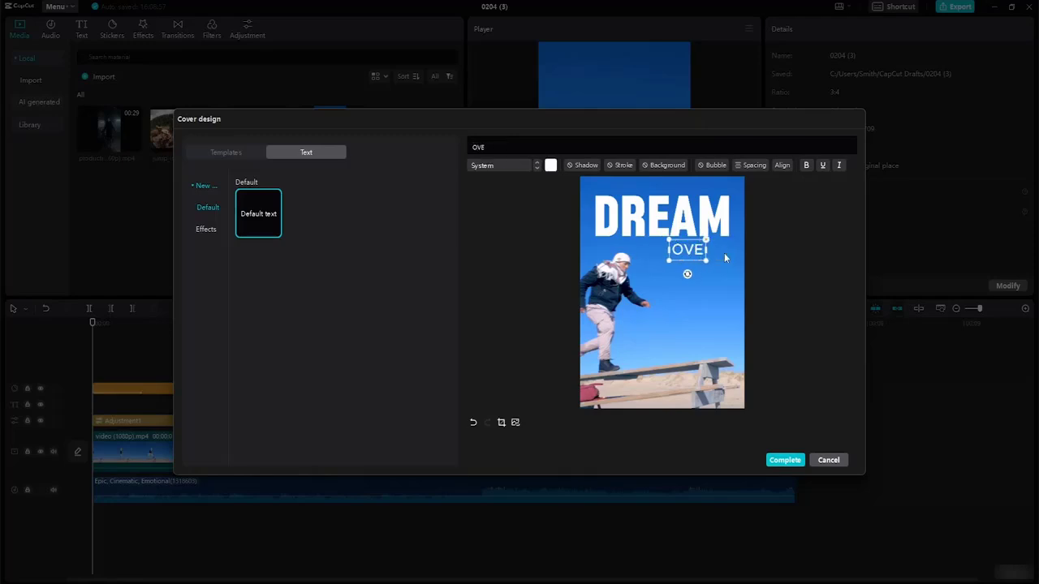
key(BackSpace)
key(BackSpace)
key(BackSpace)
key(BackSpace)
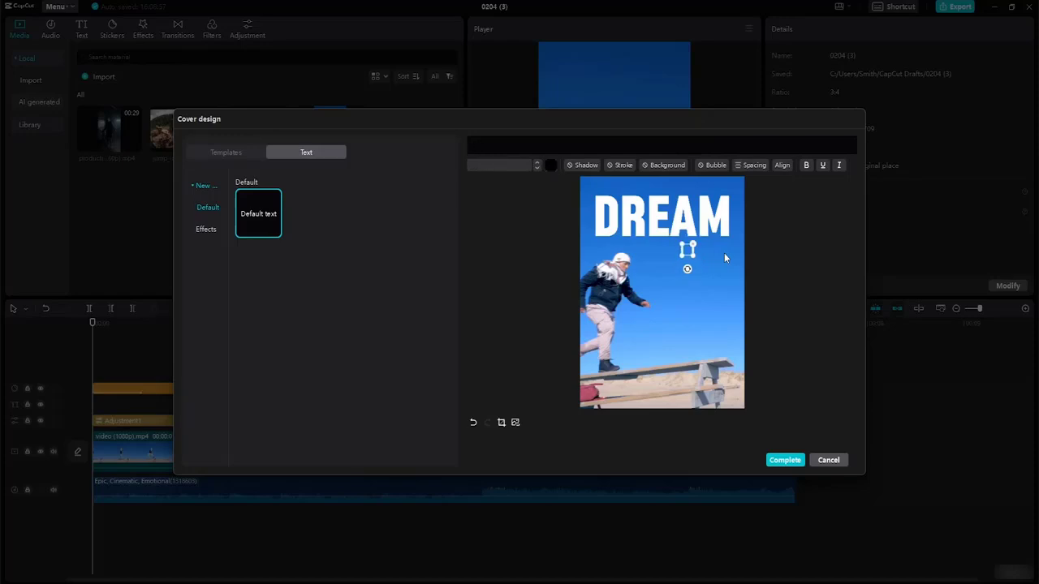
text(OV)
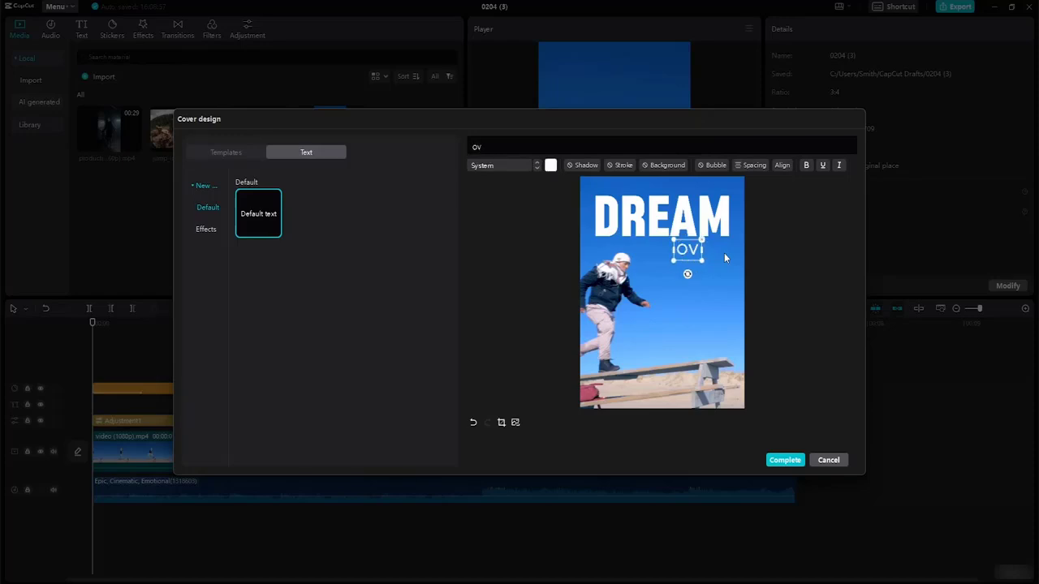
text(ERCOME Y)
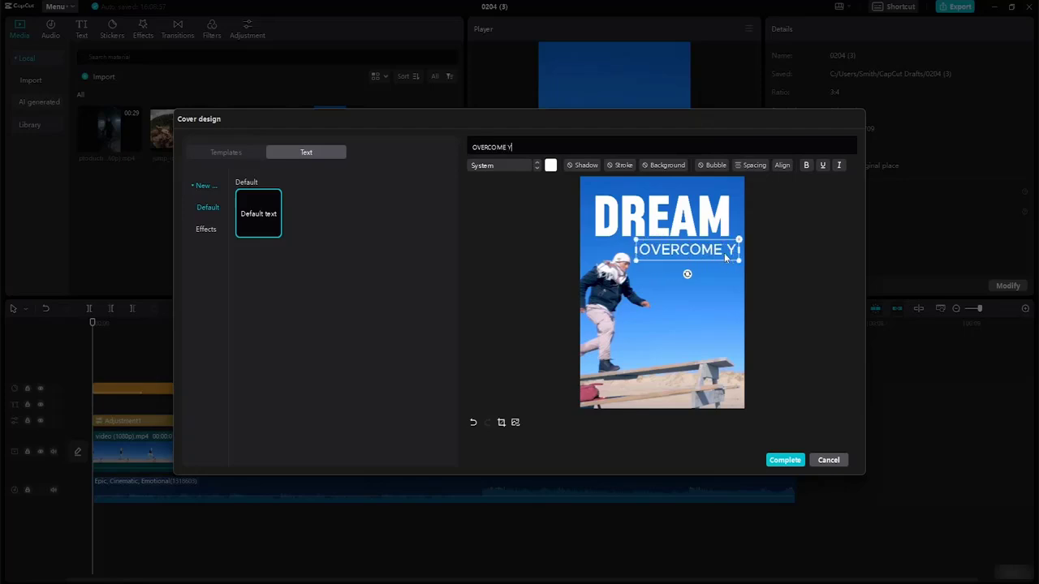
key(BackSpace)
key(BackSpace)
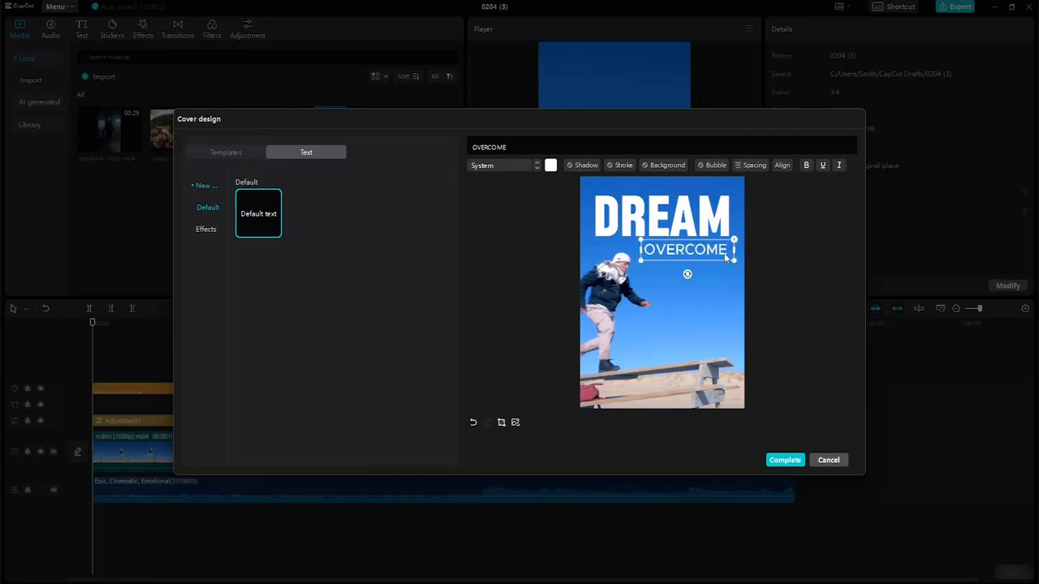
text(YOUR)
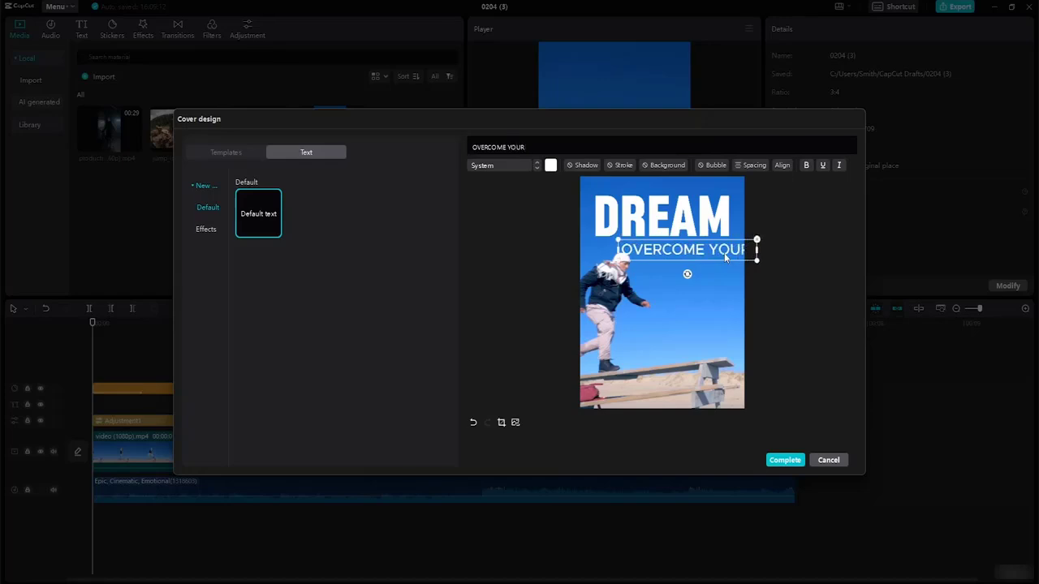
text( FEAR)
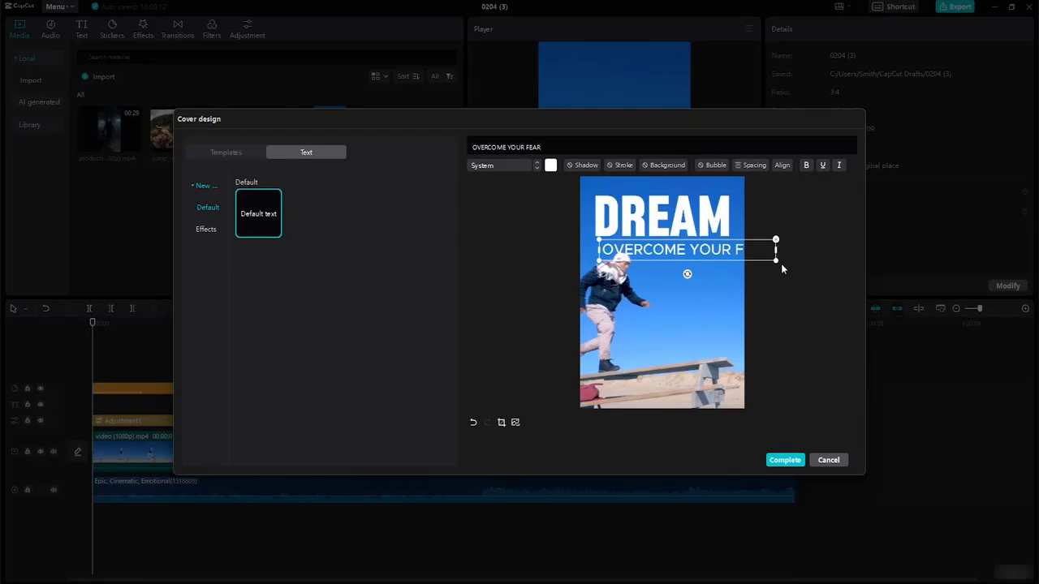
- Set OVERCOME YOUR FEAR in ZY Fervent and size it as a small subtitle under the right end of DREAM
drag(777, 262, 724, 259)
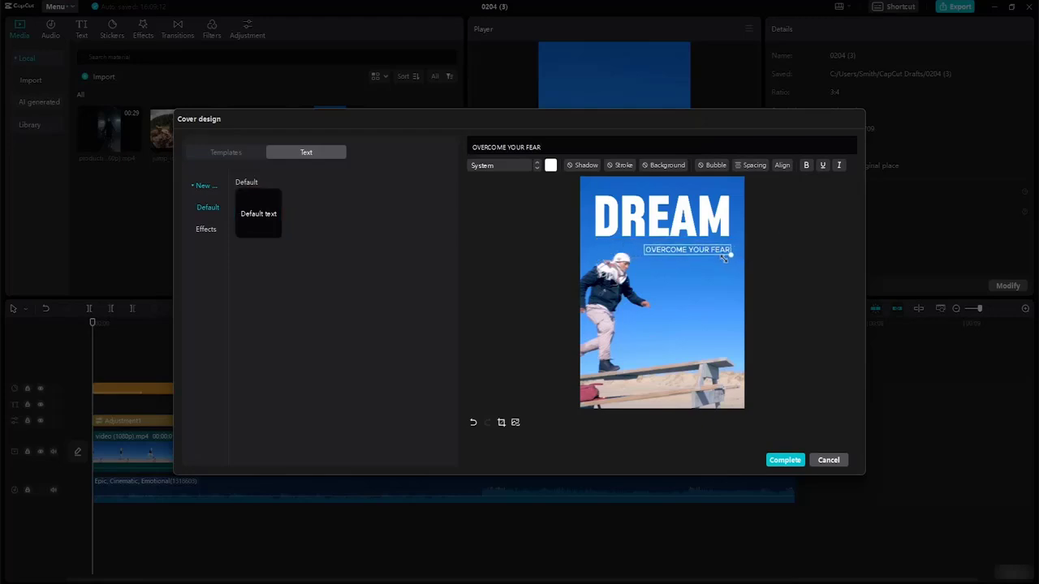
click(537, 168)
drag(687, 247, 679, 246)
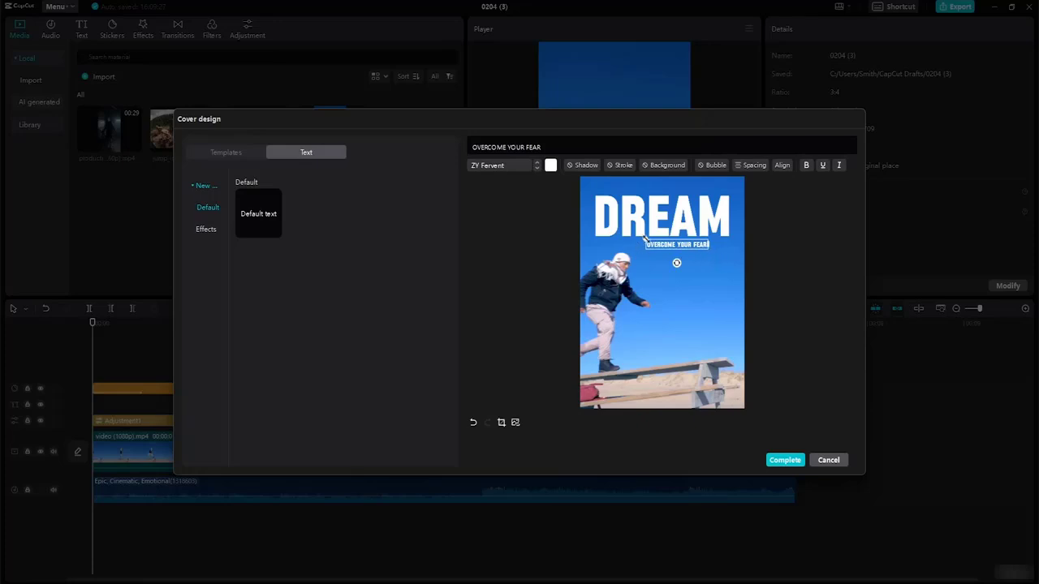
drag(645, 239, 682, 252)
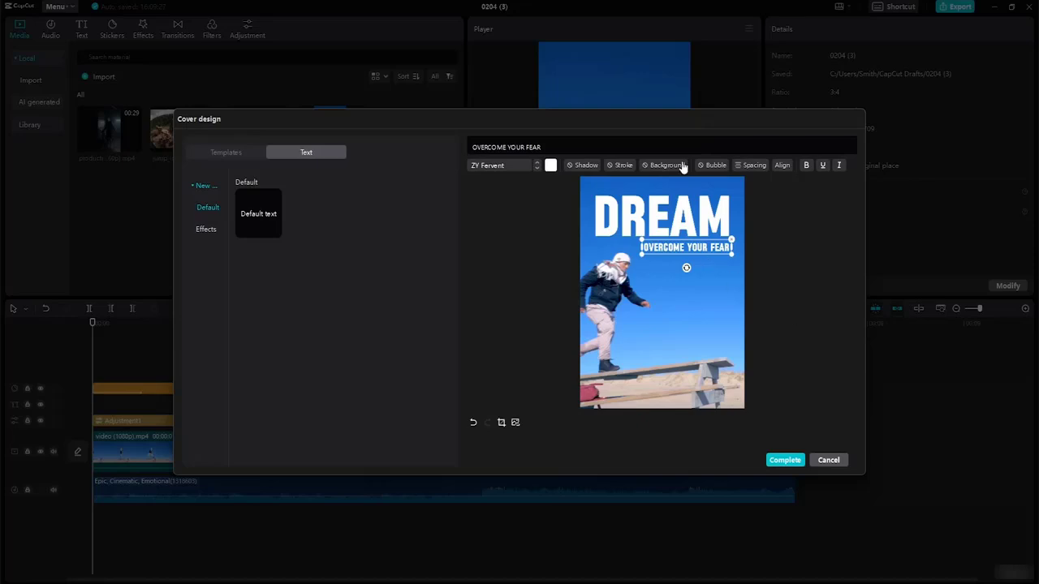
- Change the OVERCOME YOUR FEAR subtitle's text color to black and deselect the text
click(550, 166)
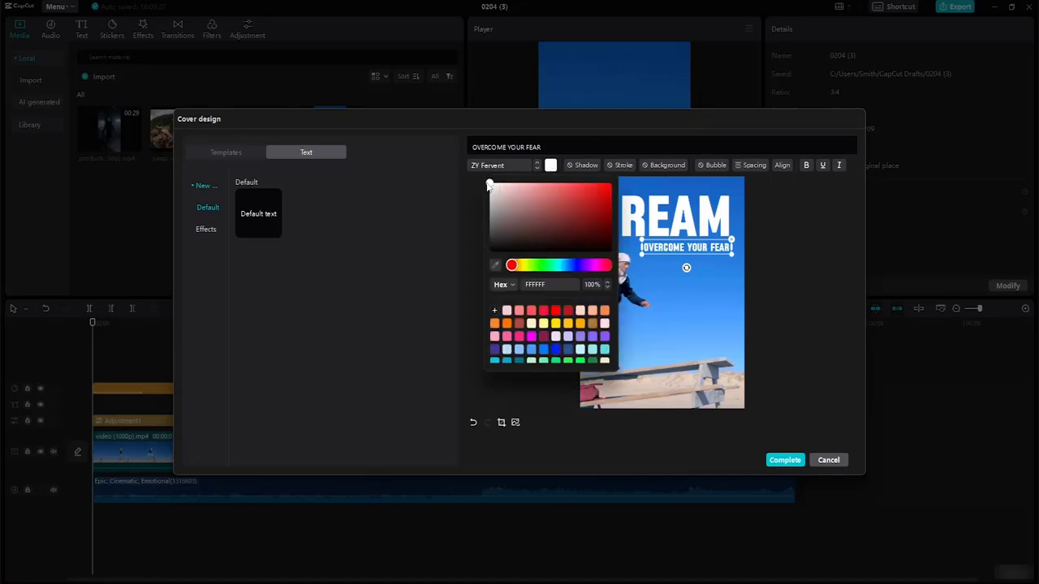
drag(489, 184, 482, 297)
click(651, 289)
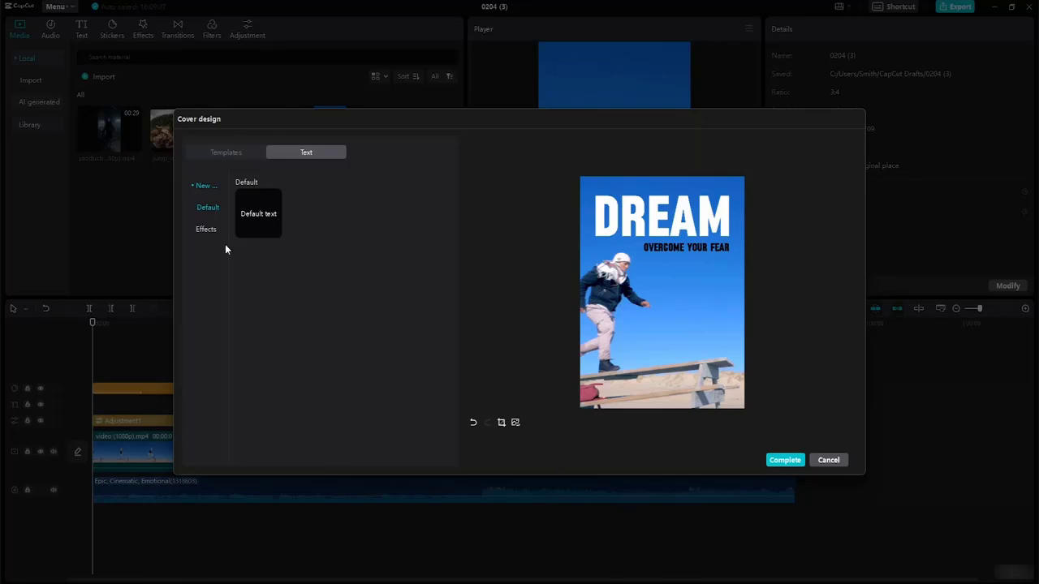
- Browse the text effects and the cover template categories available for the cover design
click(205, 232)
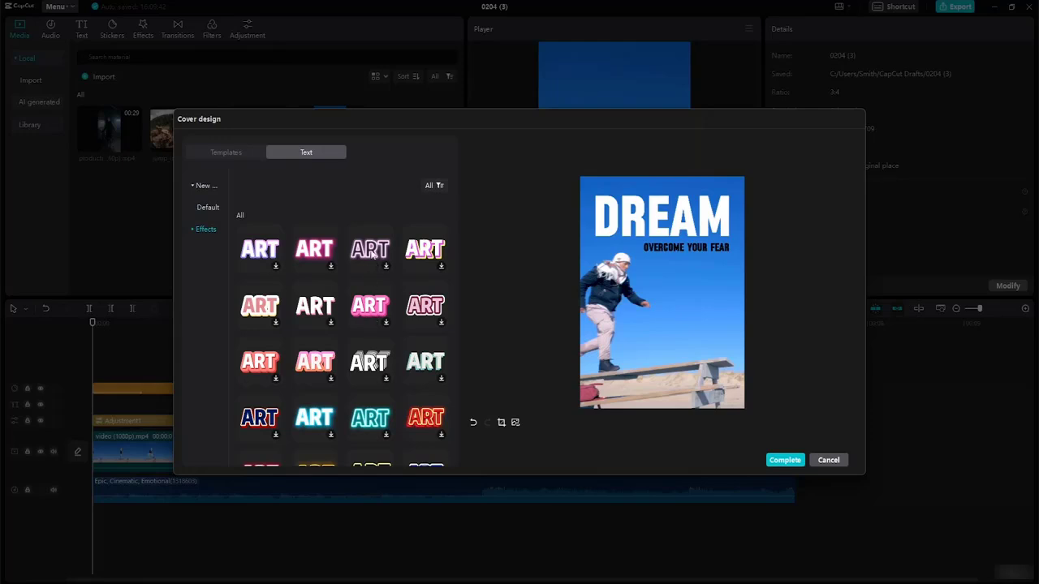
click(202, 185)
click(617, 237)
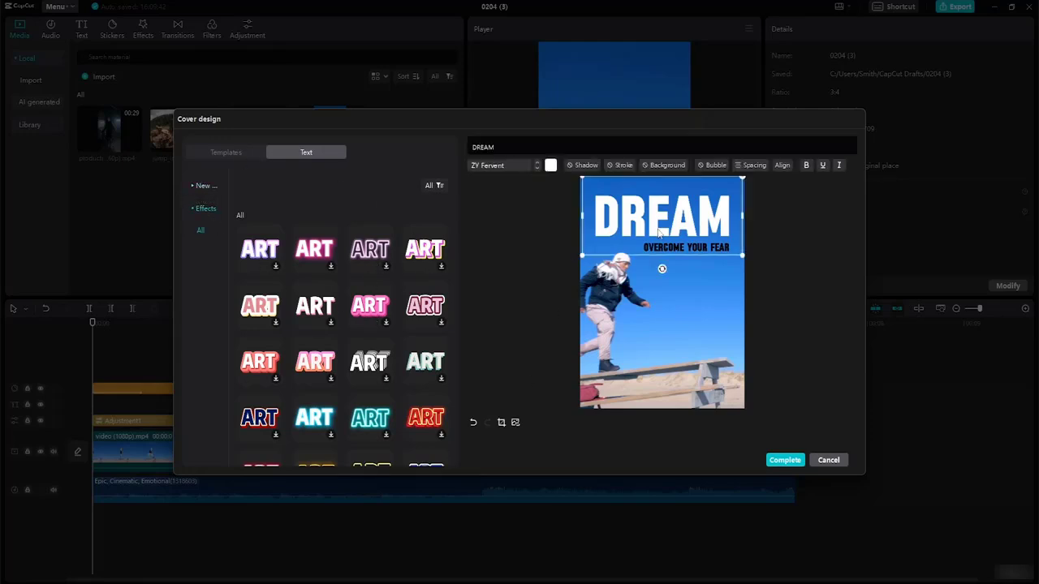
click(671, 341)
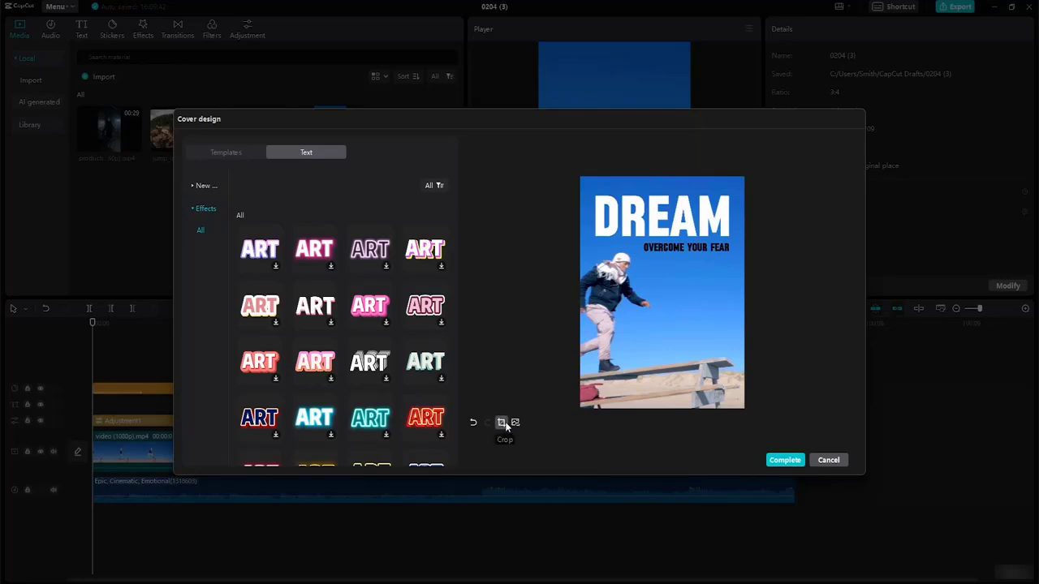
click(203, 185)
click(212, 154)
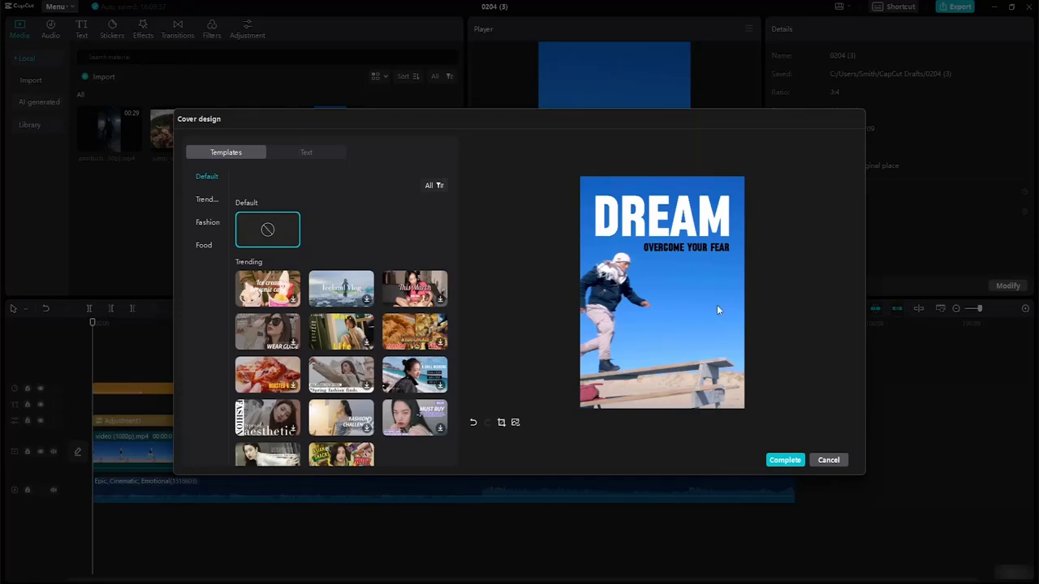
click(204, 224)
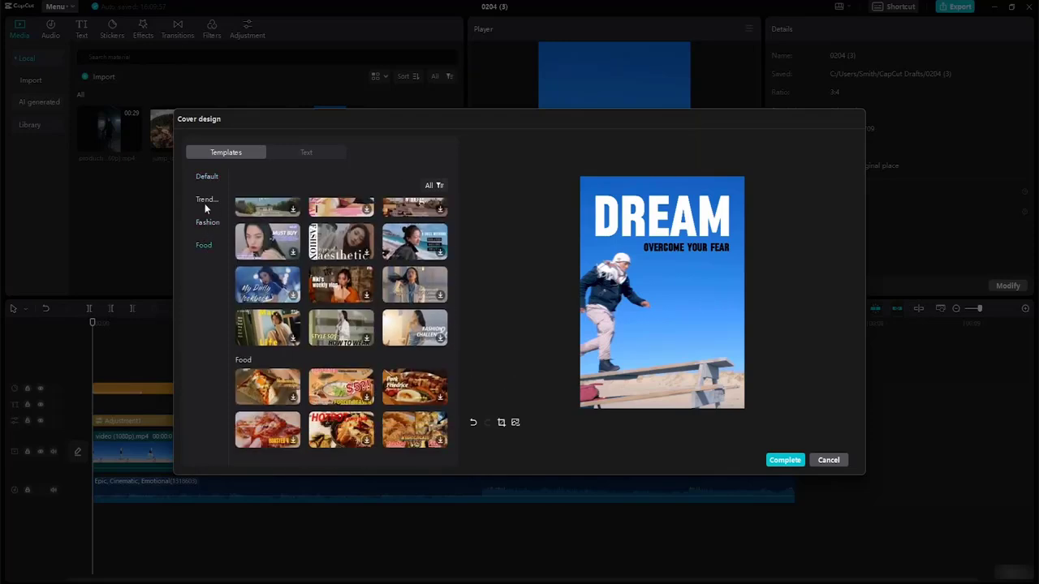
click(206, 176)
click(322, 153)
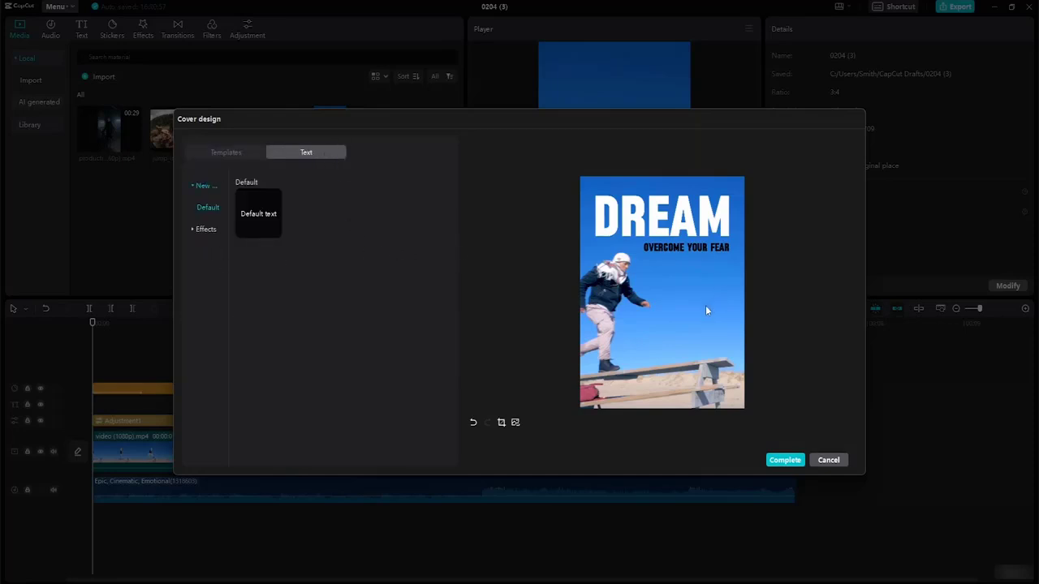
- Complete the cover design, and reopen the saved cover to view its text options before cancelling
click(781, 461)
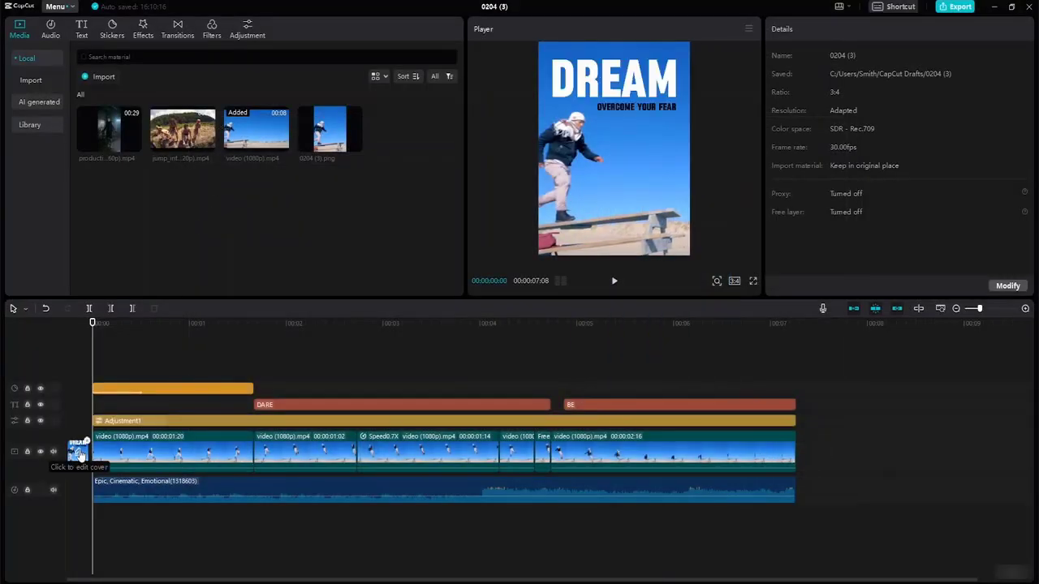
click(79, 451)
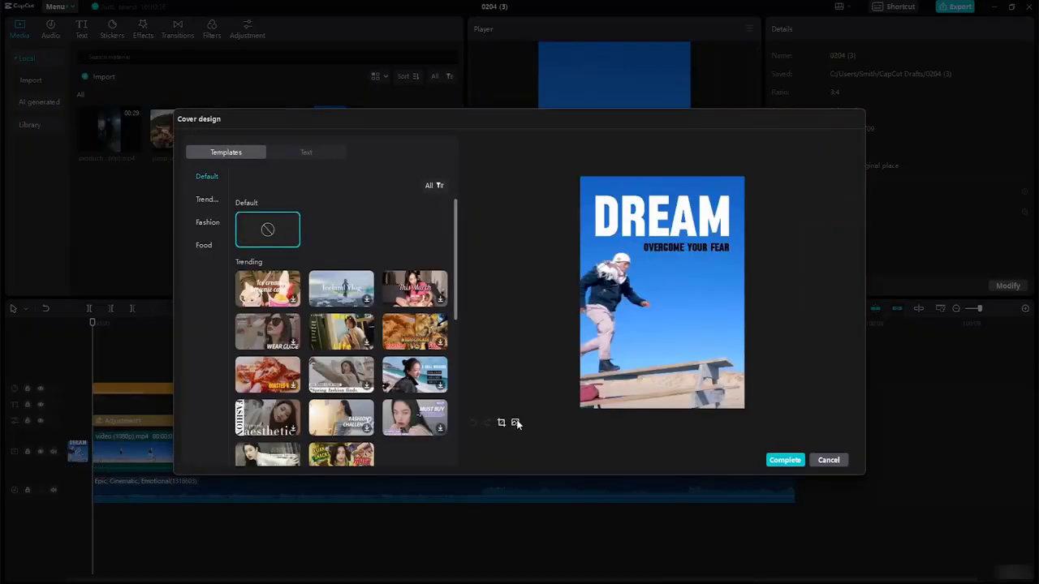
click(319, 157)
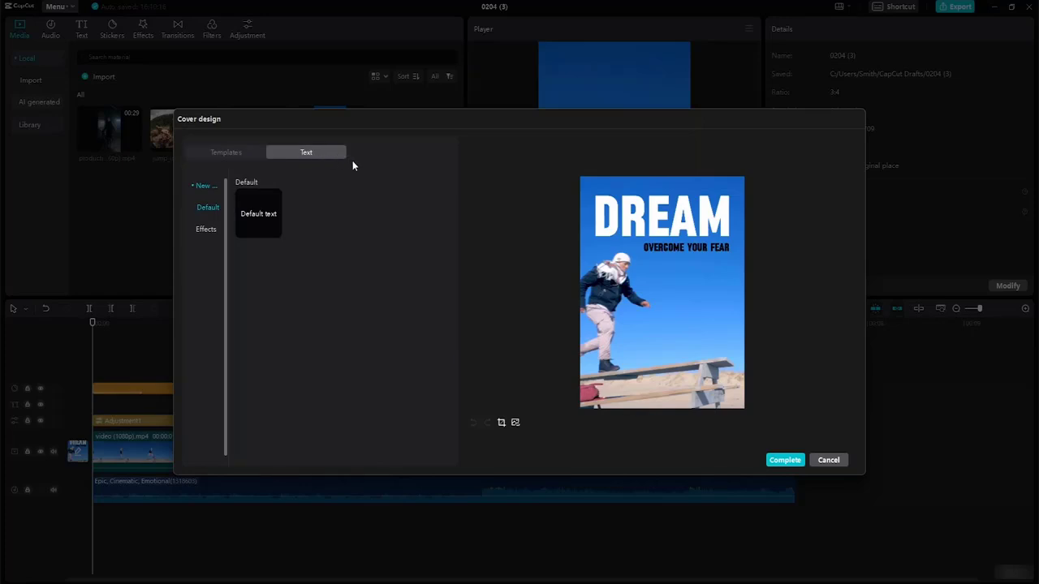
click(828, 461)
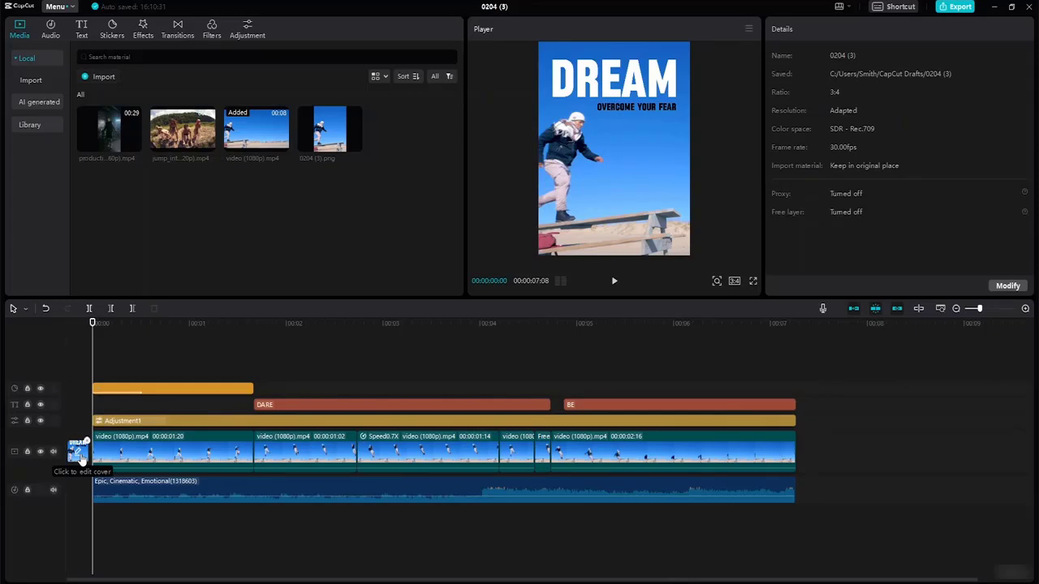
- Try the trending MUST BUY template on the saved cover, delete its elements and cancel the cover edit
click(79, 454)
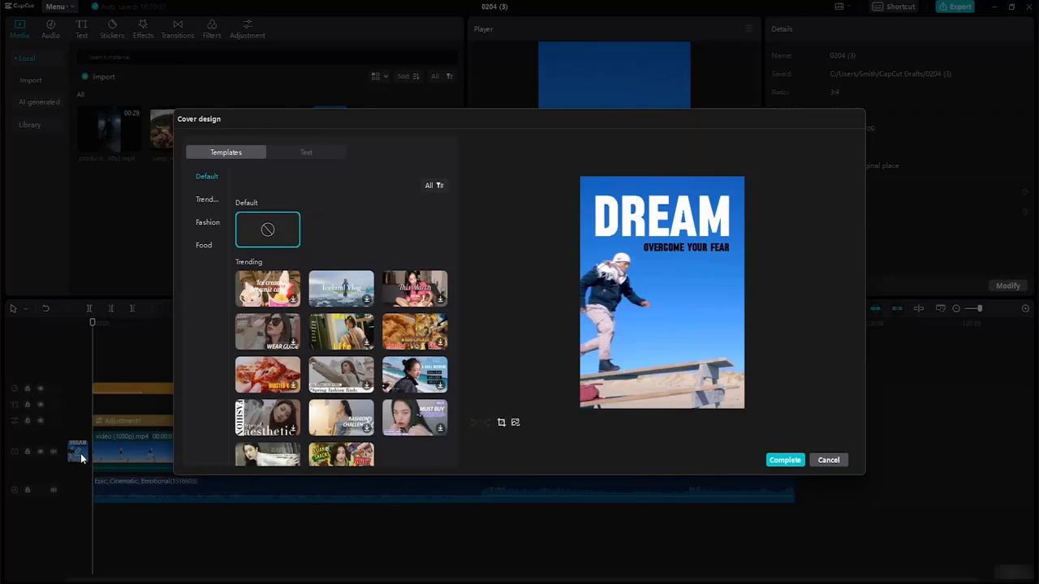
click(408, 415)
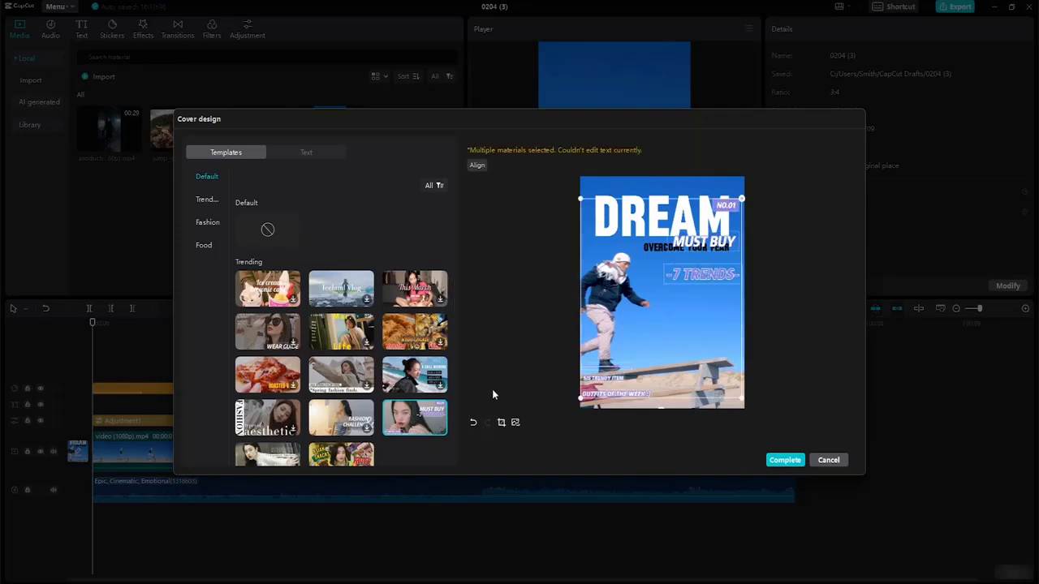
drag(694, 230, 627, 247)
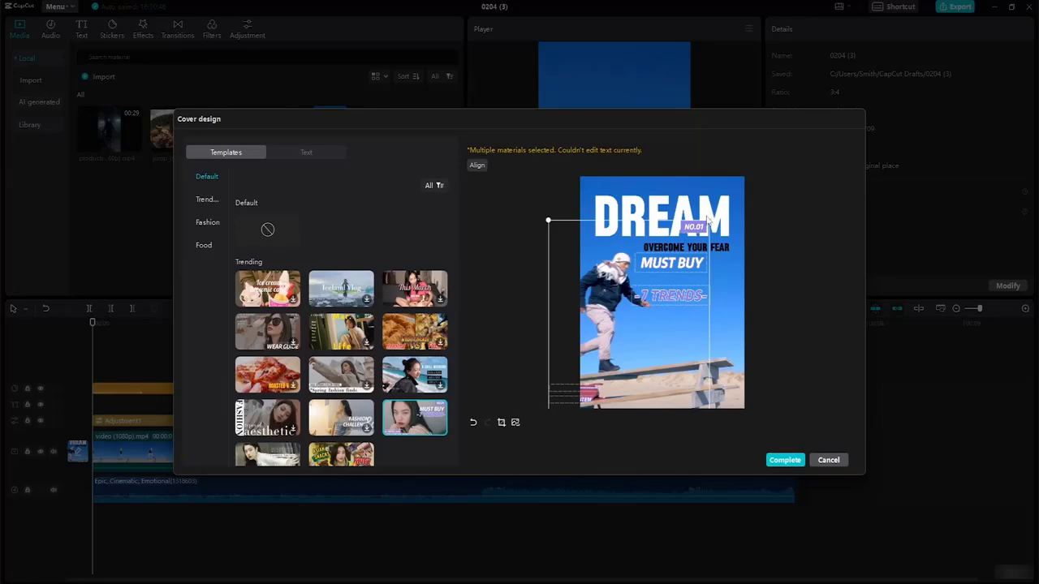
key(Delete)
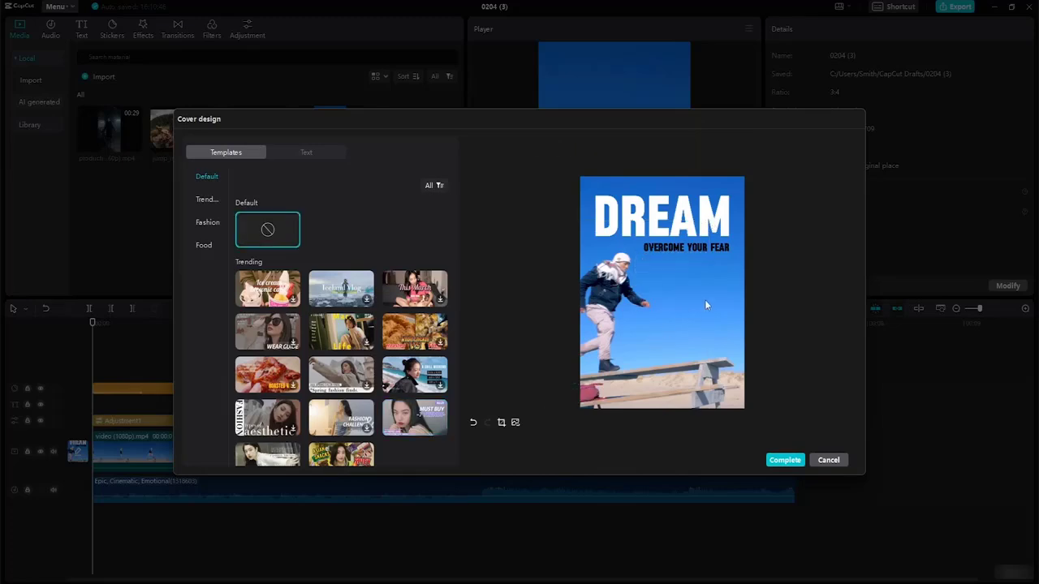
click(834, 463)
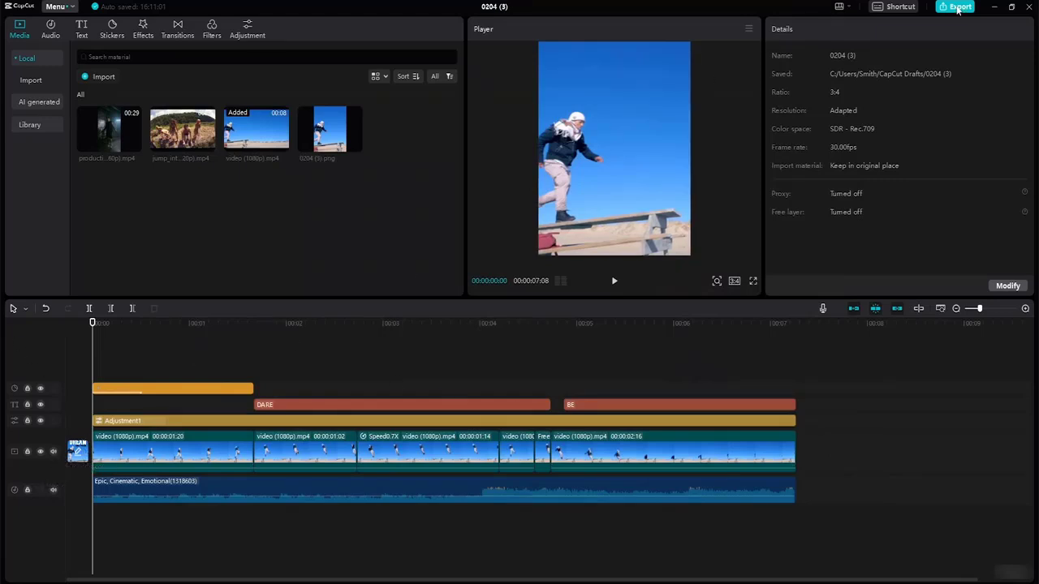
- Export the video titled "Class Project" to the Videos folder, and open the cover design from the export window before cancelling it
click(957, 8)
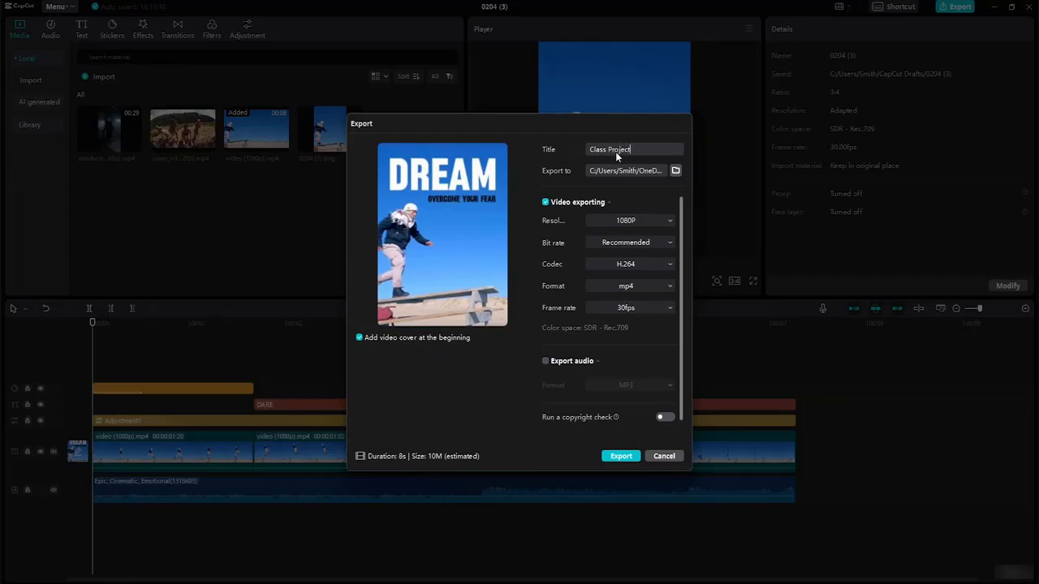
click(675, 170)
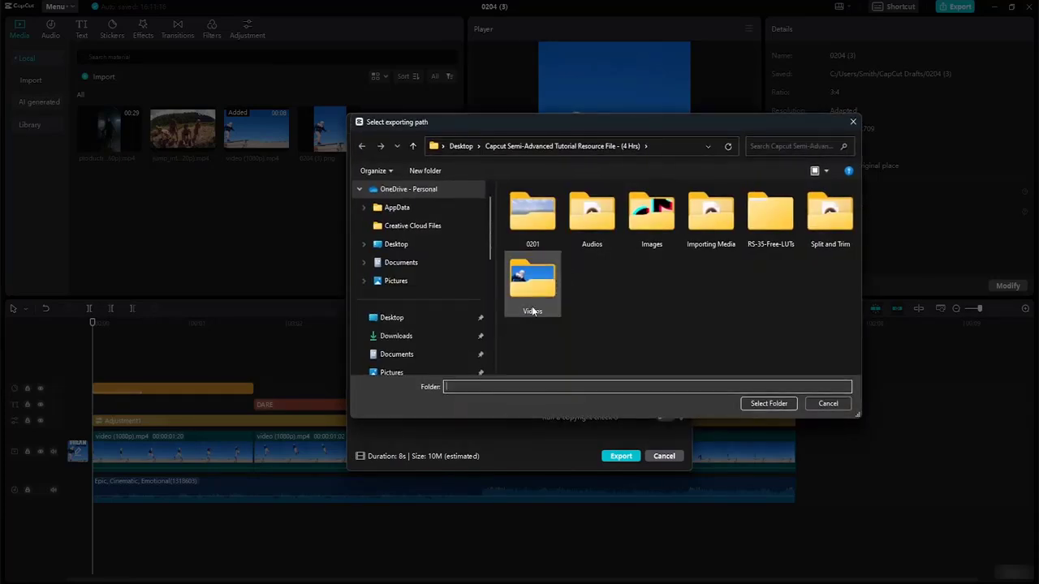
click(531, 306)
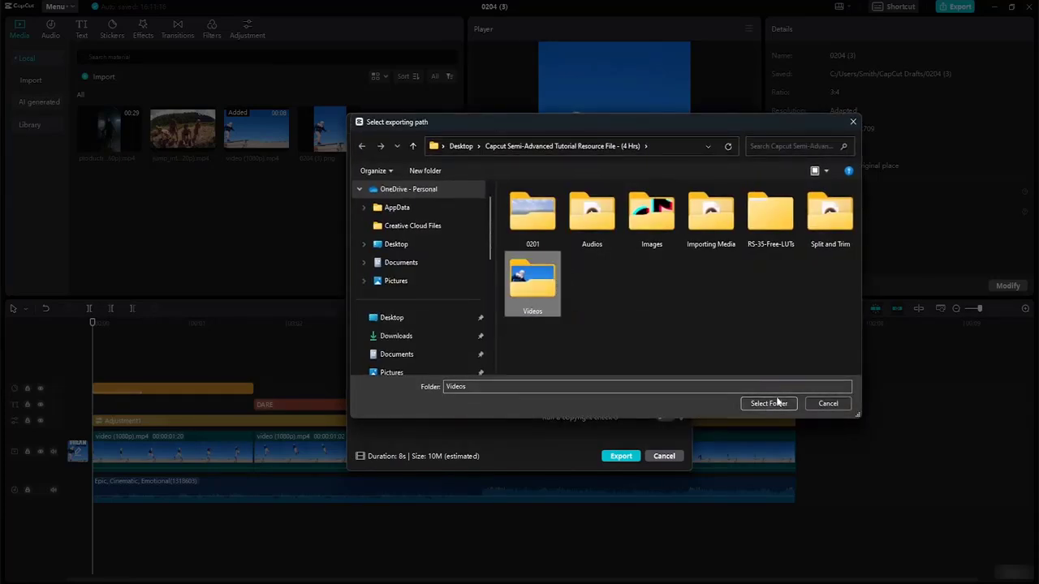
click(768, 403)
click(614, 457)
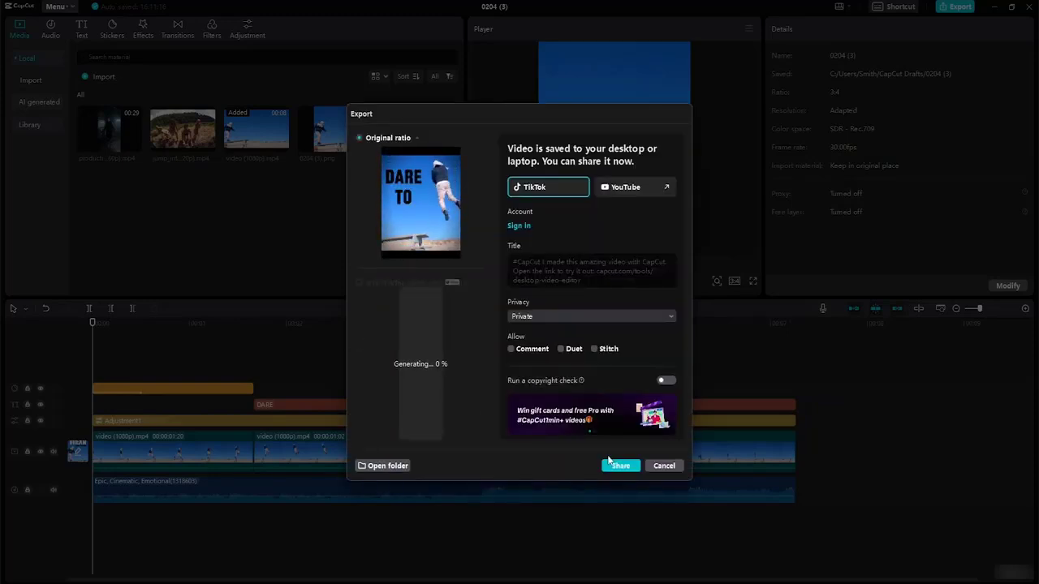
click(399, 162)
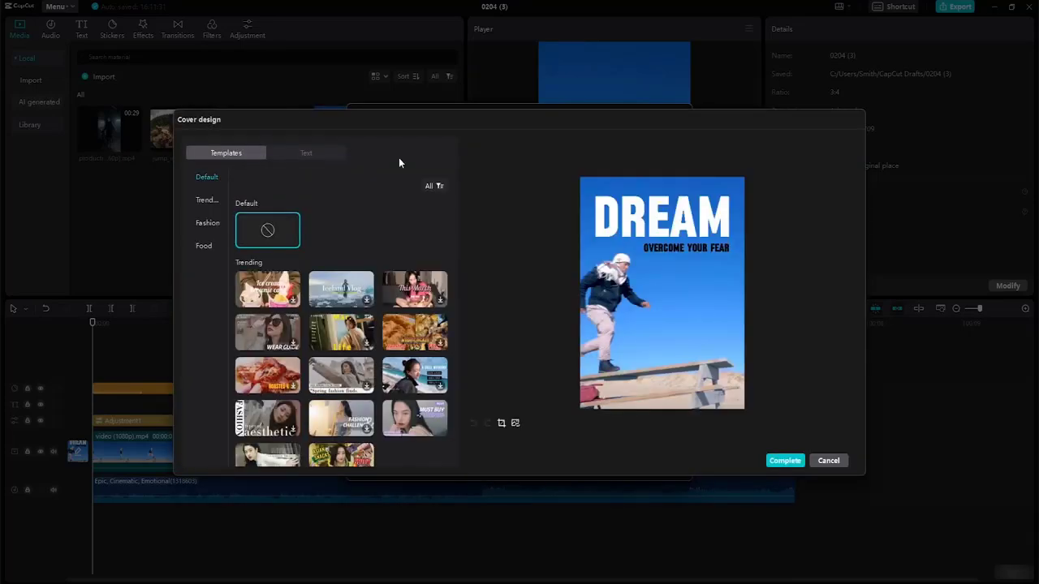
click(829, 460)
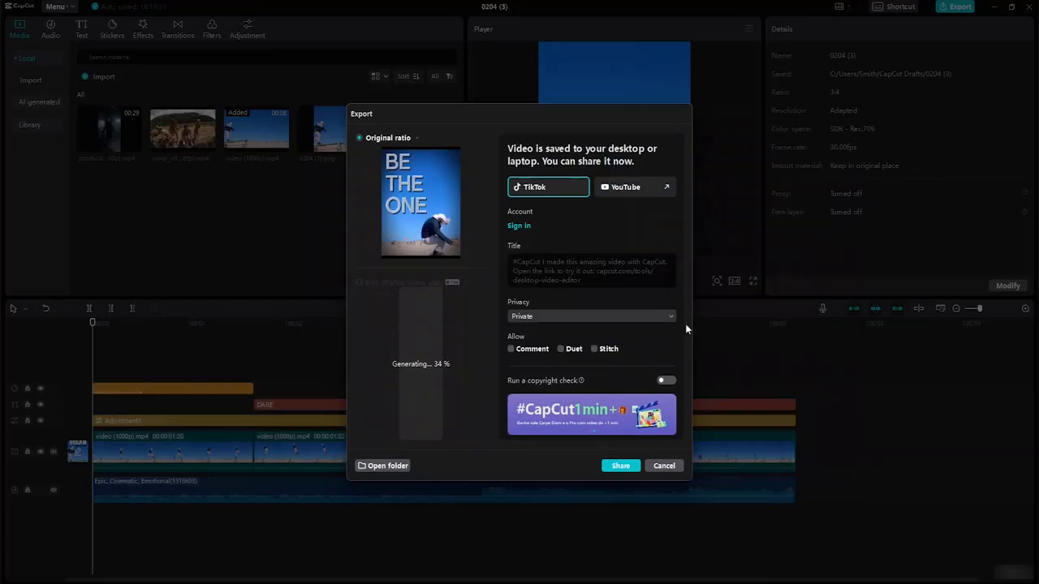
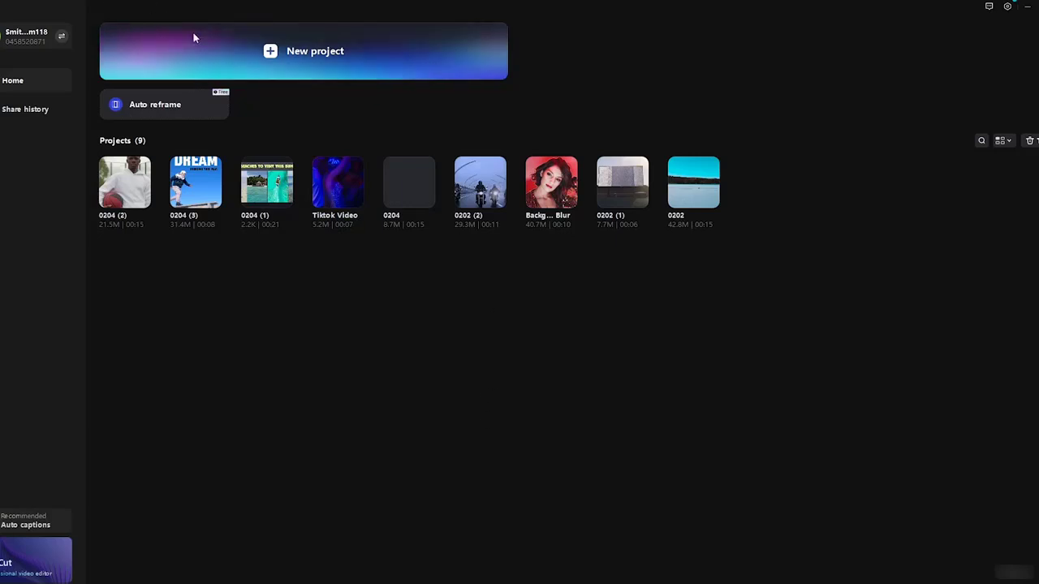
click(269, 54)
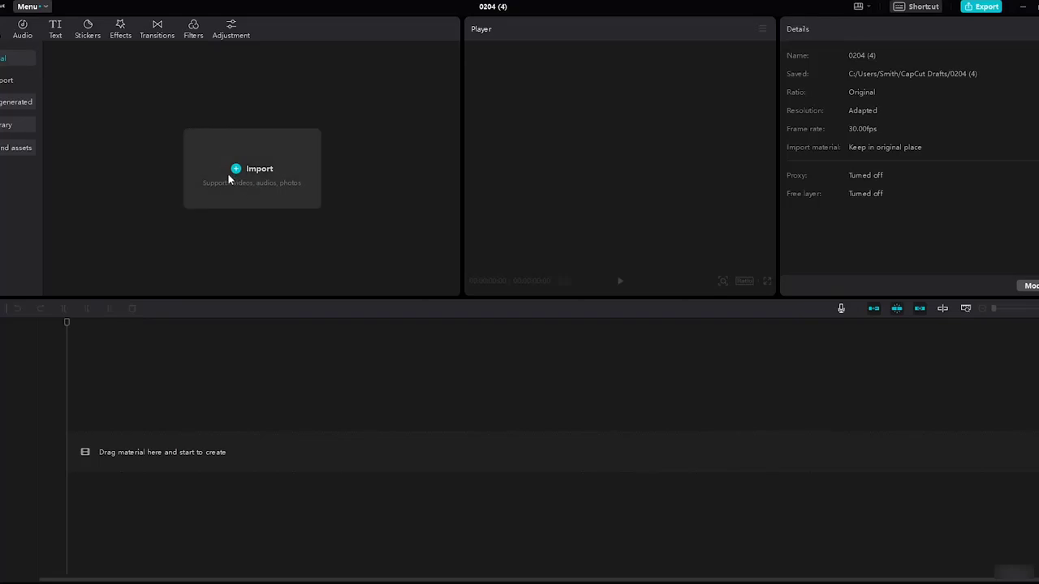
click(238, 170)
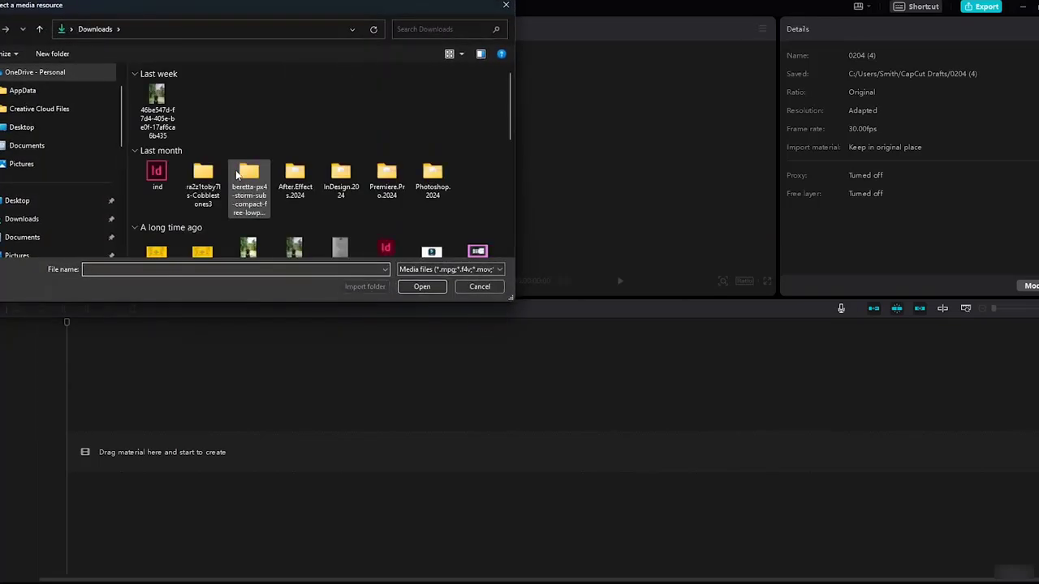
click(7, 205)
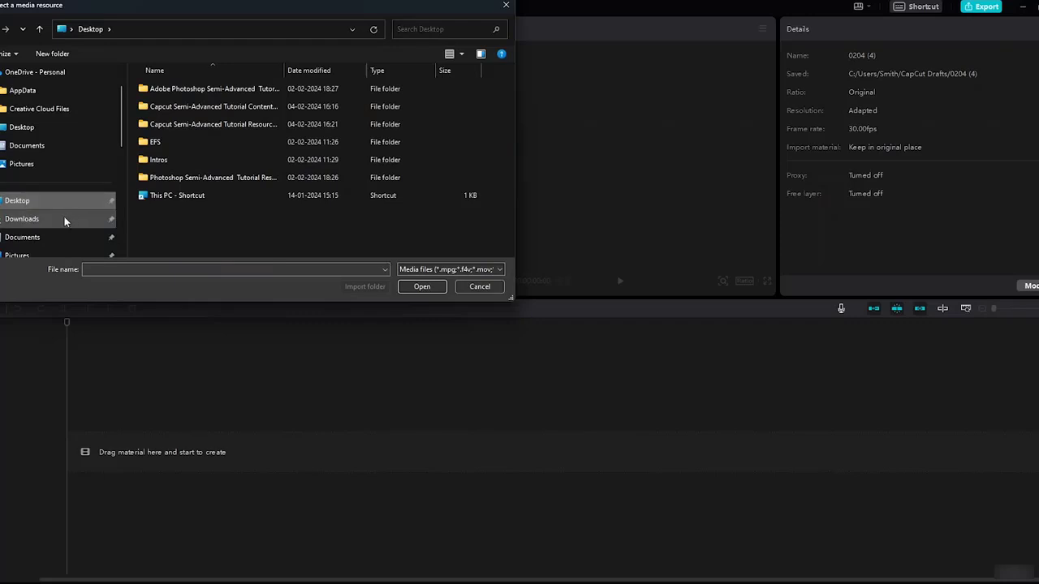
double_click(225, 124)
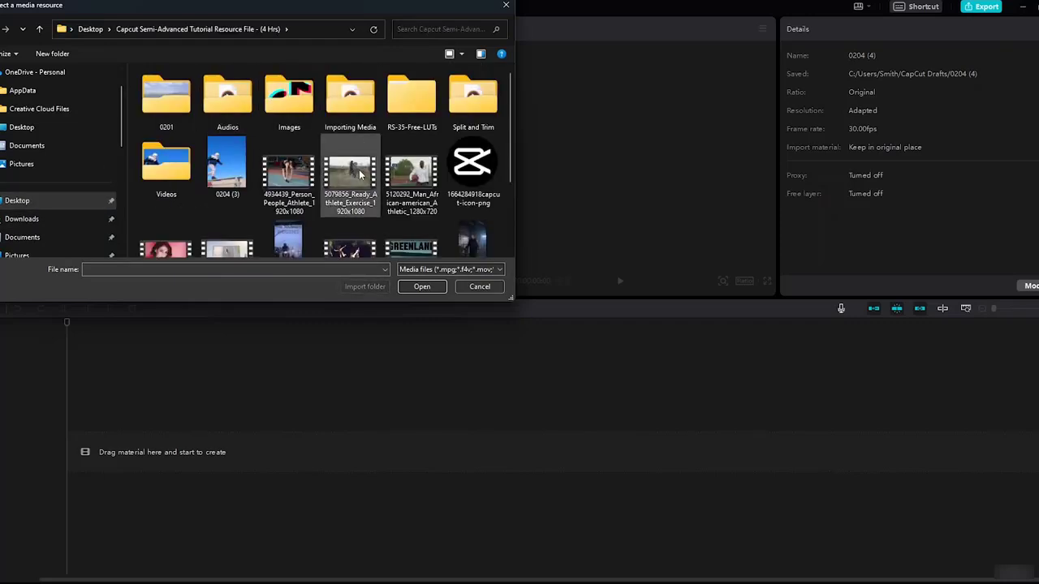
drag(508, 141, 510, 191)
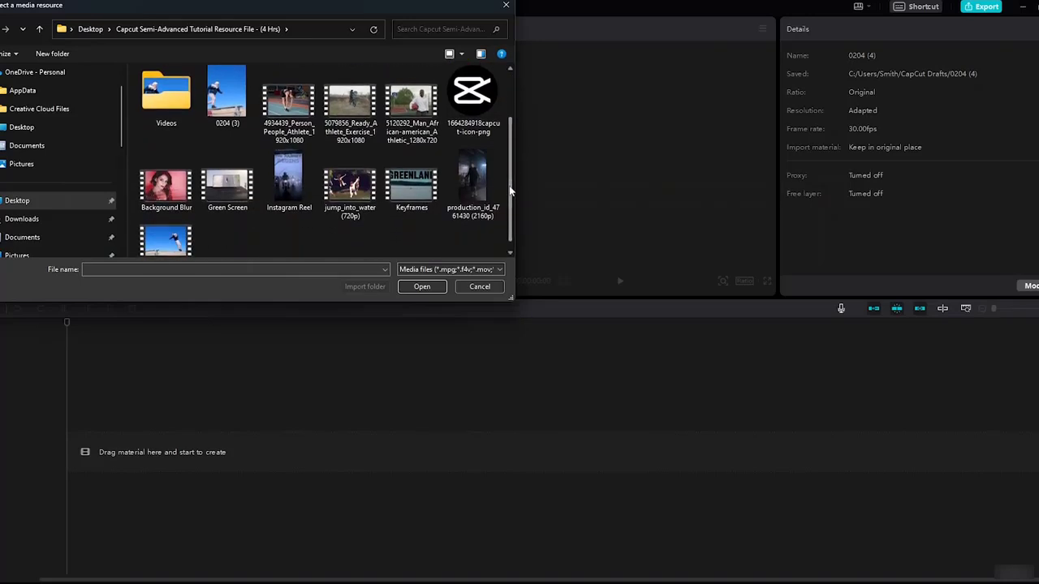
click(475, 187)
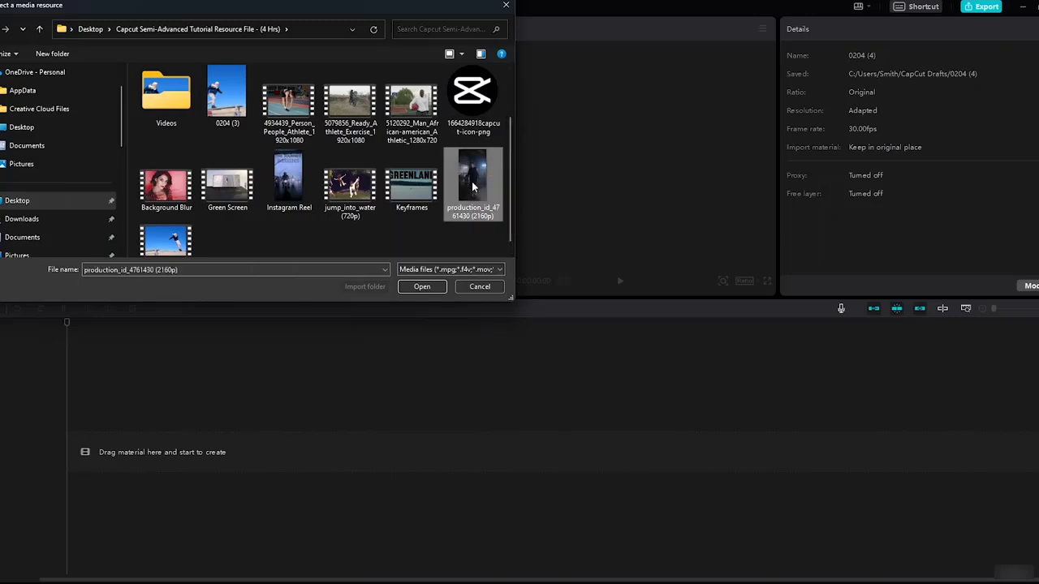
click(418, 287)
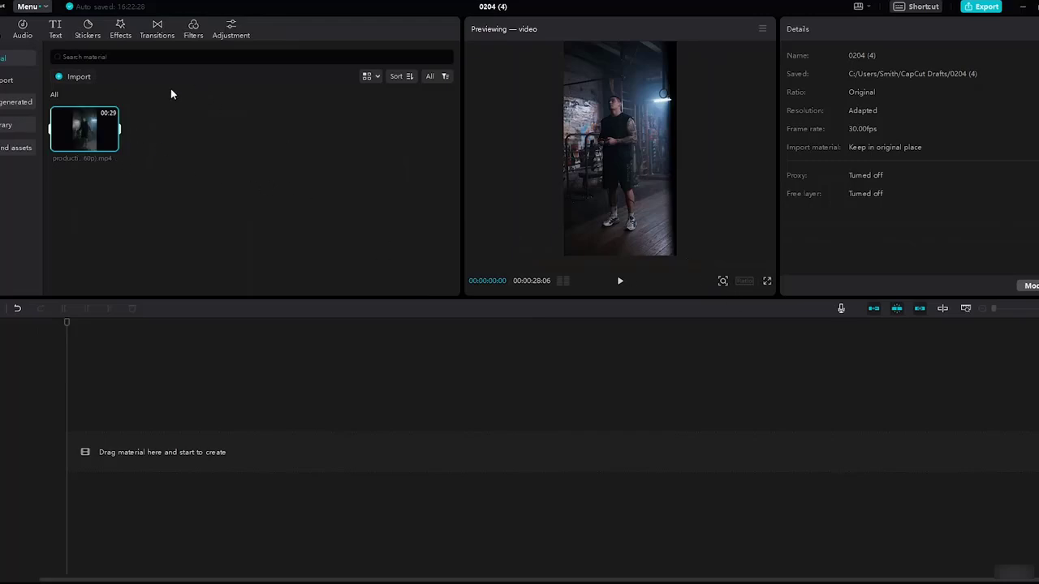
- Place the imported gym video at the start of the timeline and set the project's aspect ratio to 9:16
click(135, 331)
drag(136, 331, 74, 459)
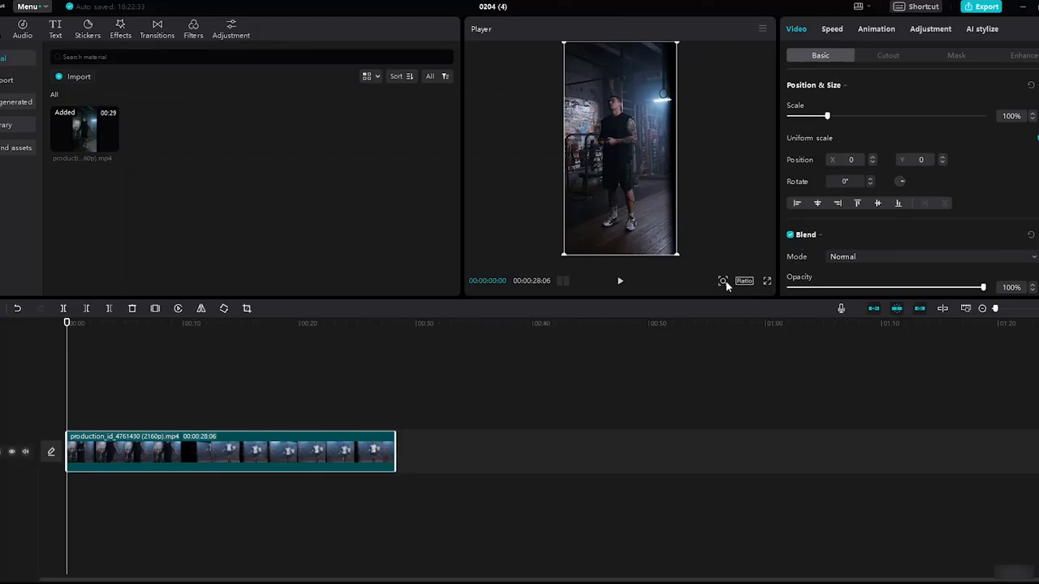
click(744, 281)
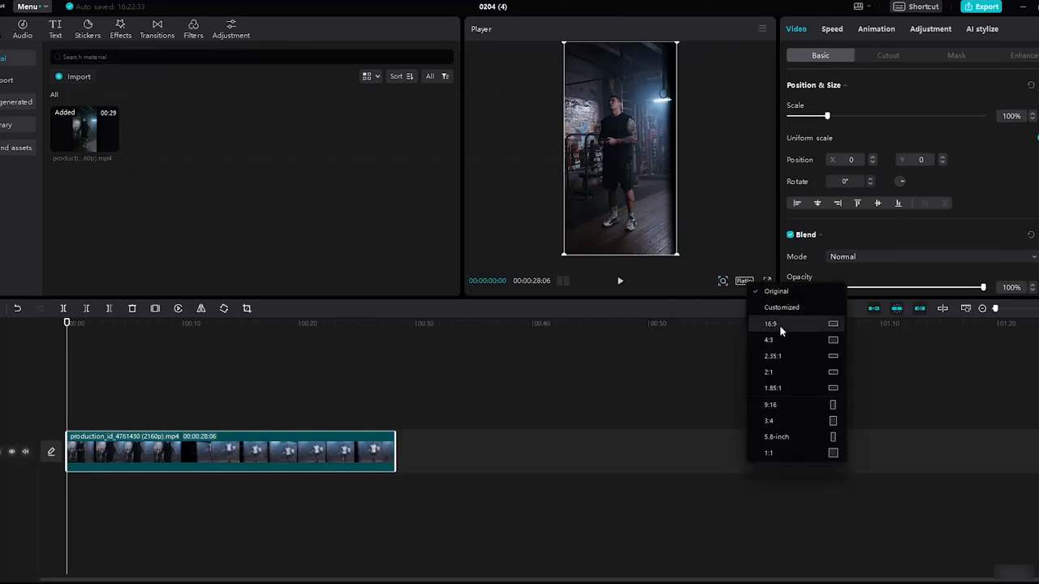
click(777, 405)
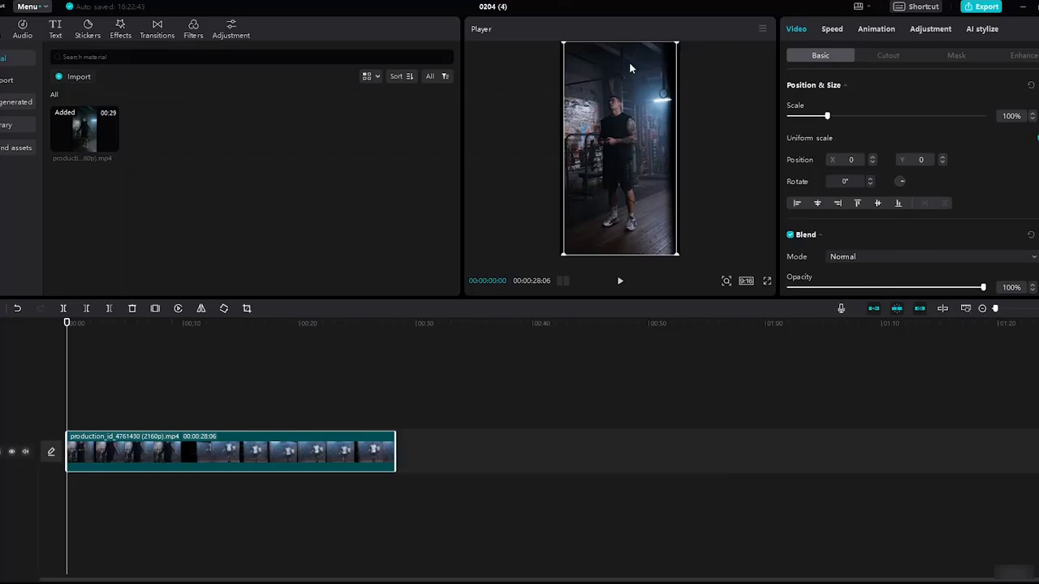
- Enlarge the gym clip to about 117% so it overfills the 9:16 frame, and deselect it
drag(566, 43, 538, 29)
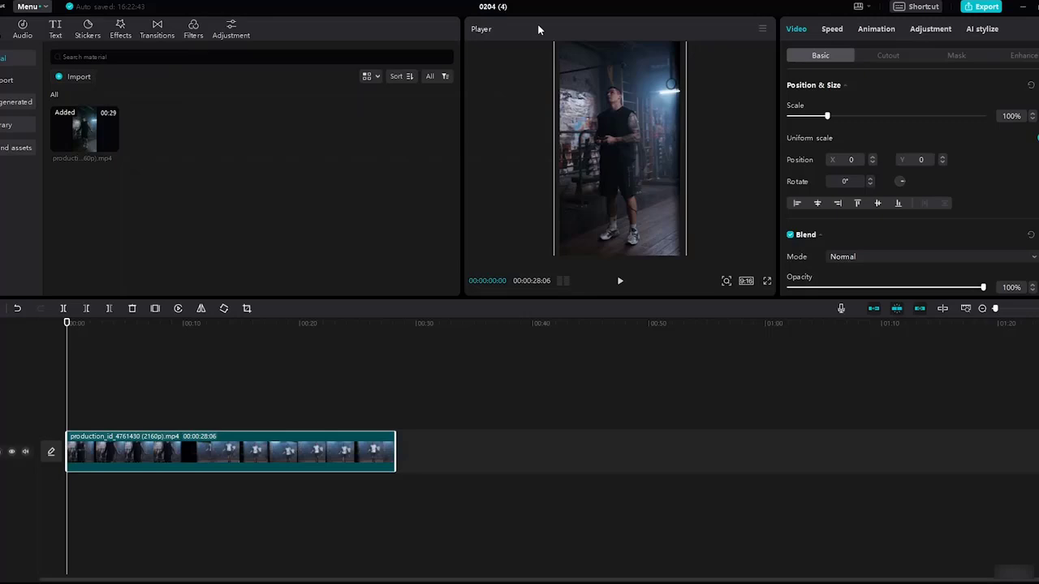
click(726, 281)
drag(720, 300, 702, 305)
click(740, 248)
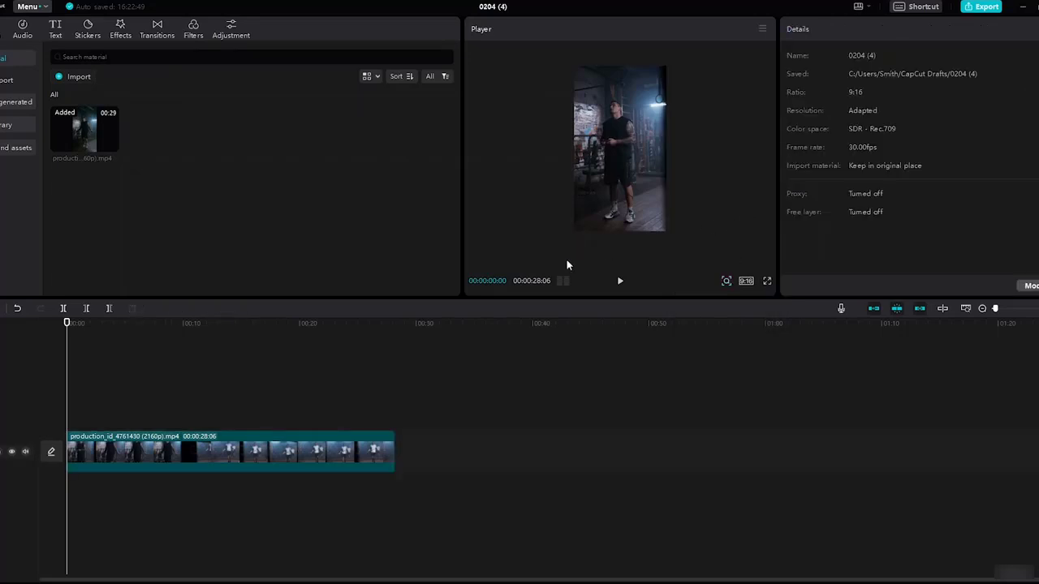
- Split the gym clip at 00:00:01:07 and trim its end back to 00:00:18:22
mouse_move(69, 326)
mouse_down()
mouse_move(109, 340)
mouse_move(65, 325)
mouse_move(87, 339)
mouse_move(118, 330)
mouse_move(68, 332)
mouse_move(106, 318)
mouse_move(66, 336)
mouse_move(82, 337)
mouse_up()
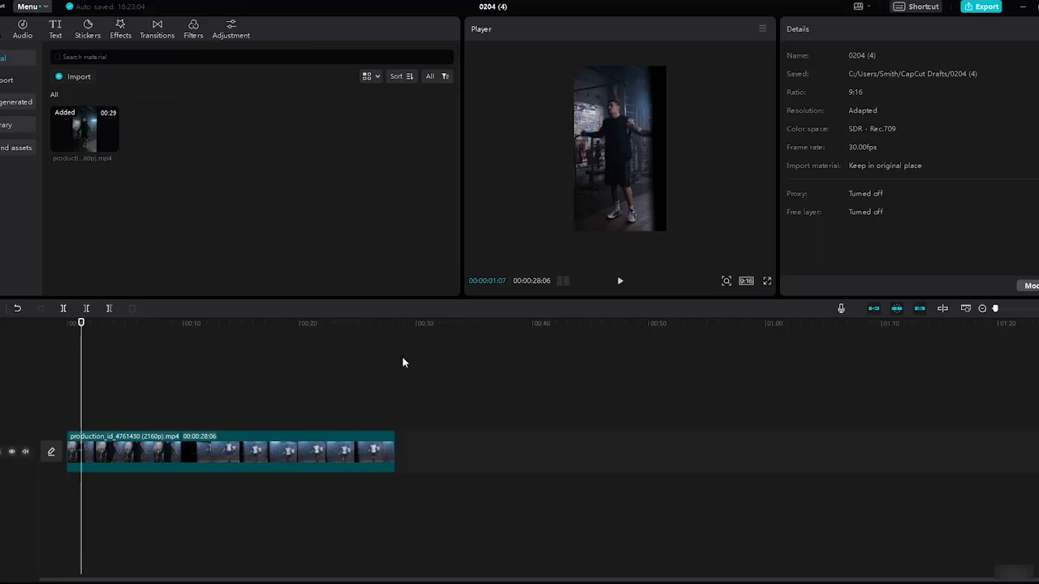
key(ctrl+b)
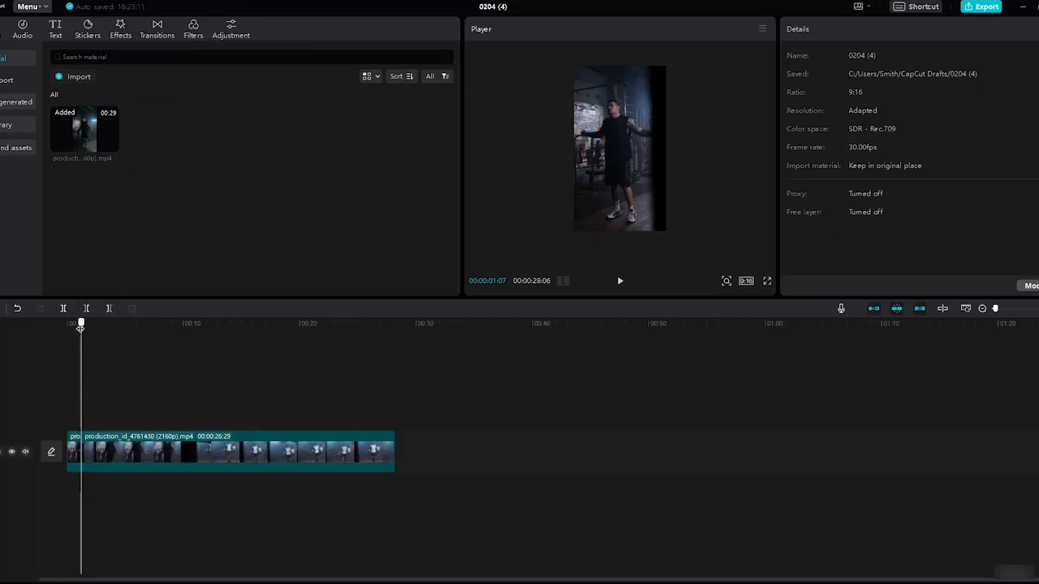
drag(81, 325, 248, 414)
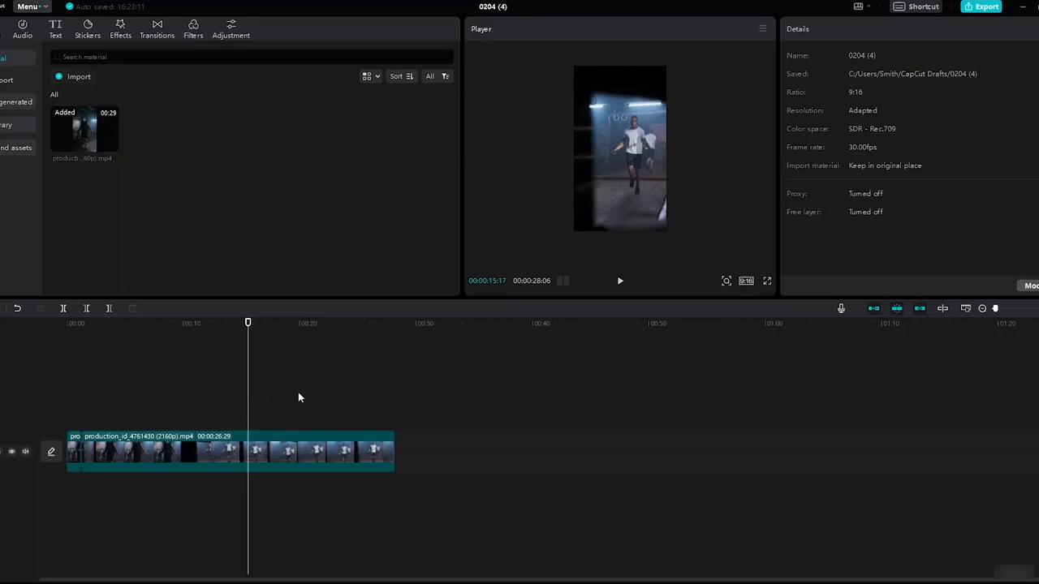
click(398, 454)
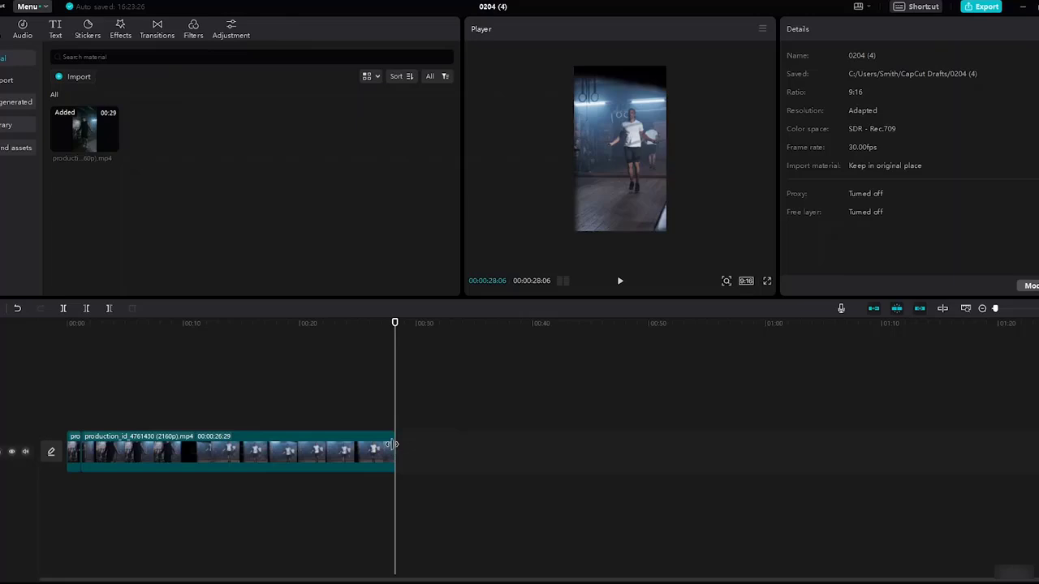
drag(392, 444, 284, 466)
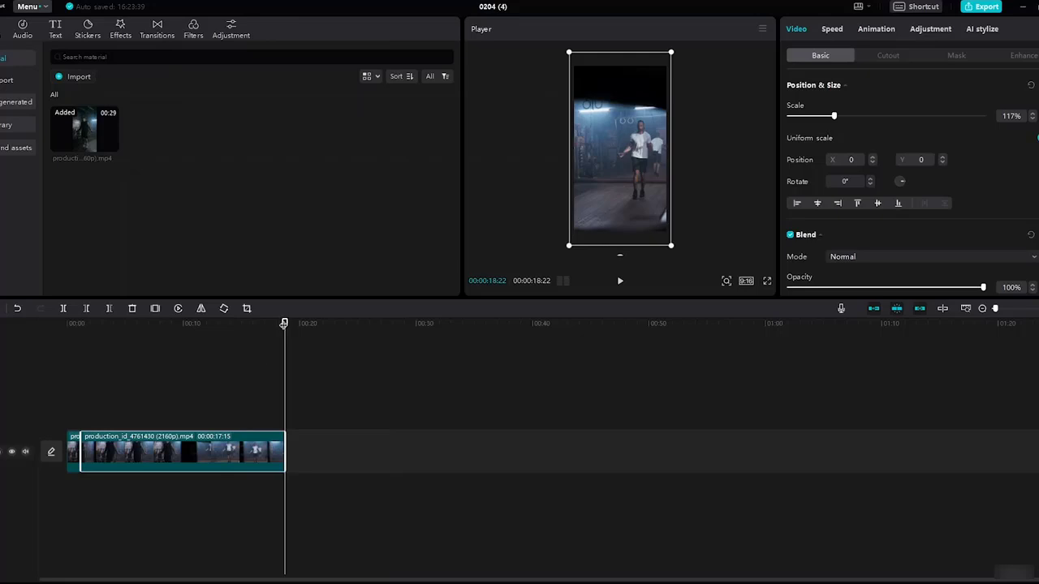
- Split the gym clip at 00:00:09:14 and 00:00:10:28, and delete the dark segment between the cuts
drag(284, 324, 33, 323)
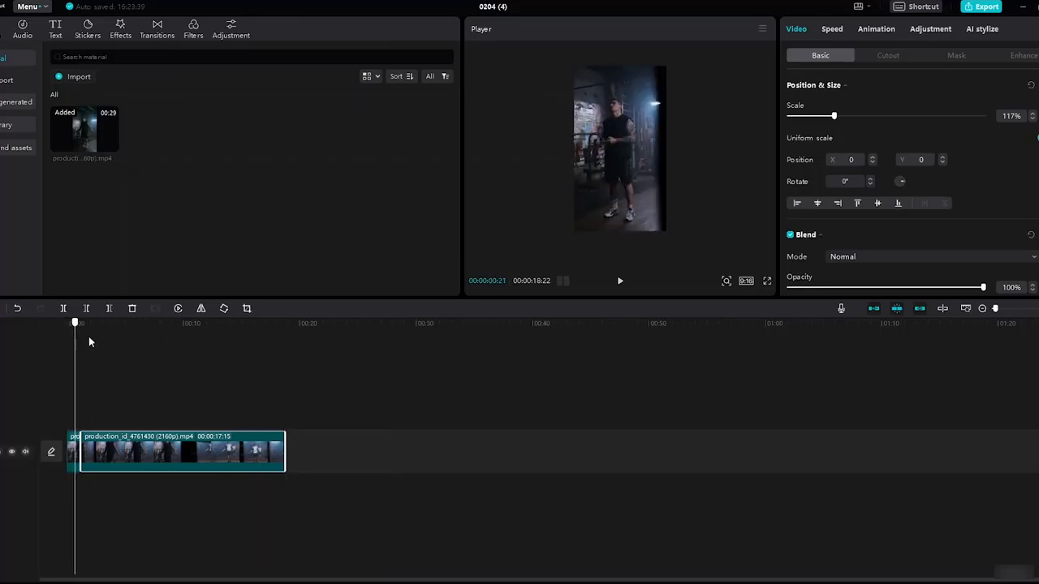
drag(89, 341, 173, 374)
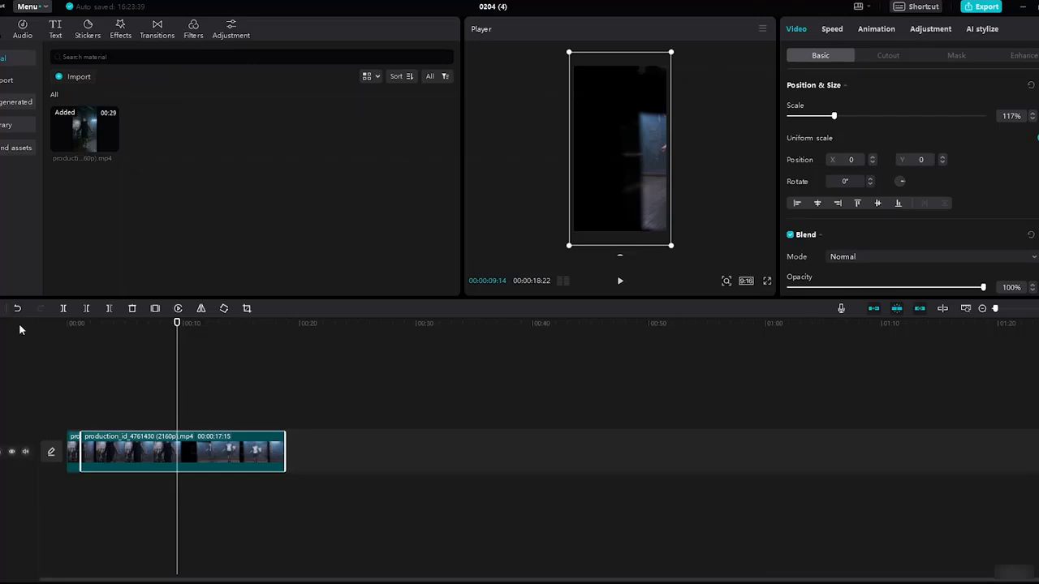
key(ctrl+b)
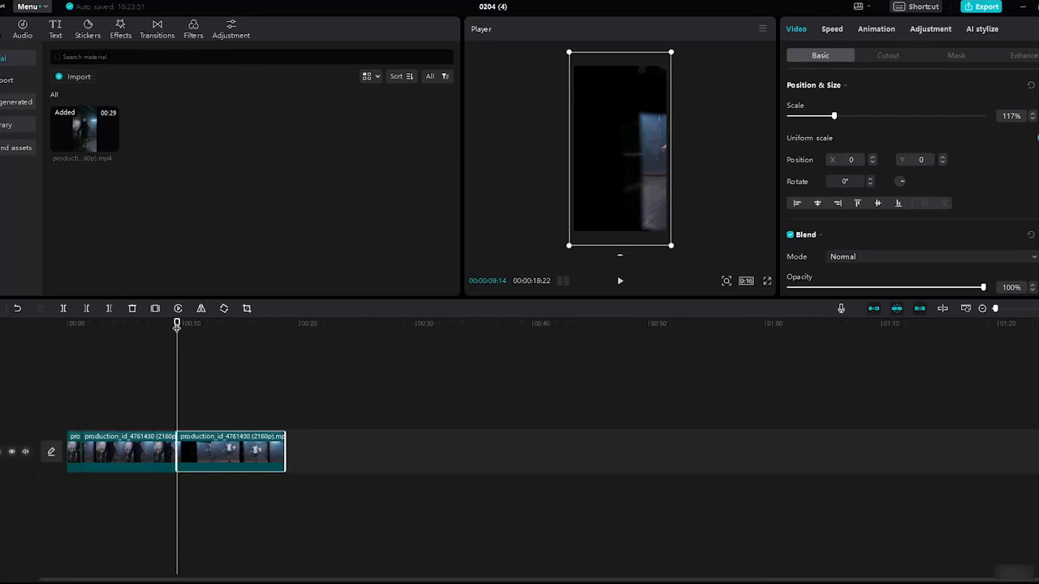
drag(177, 326, 194, 339)
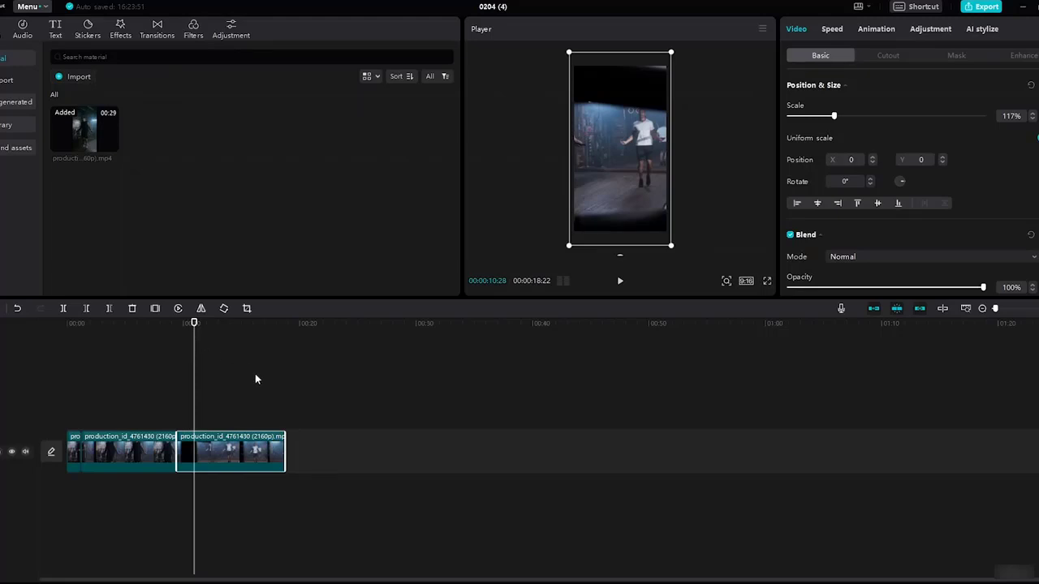
key(ctrl+b)
click(185, 453)
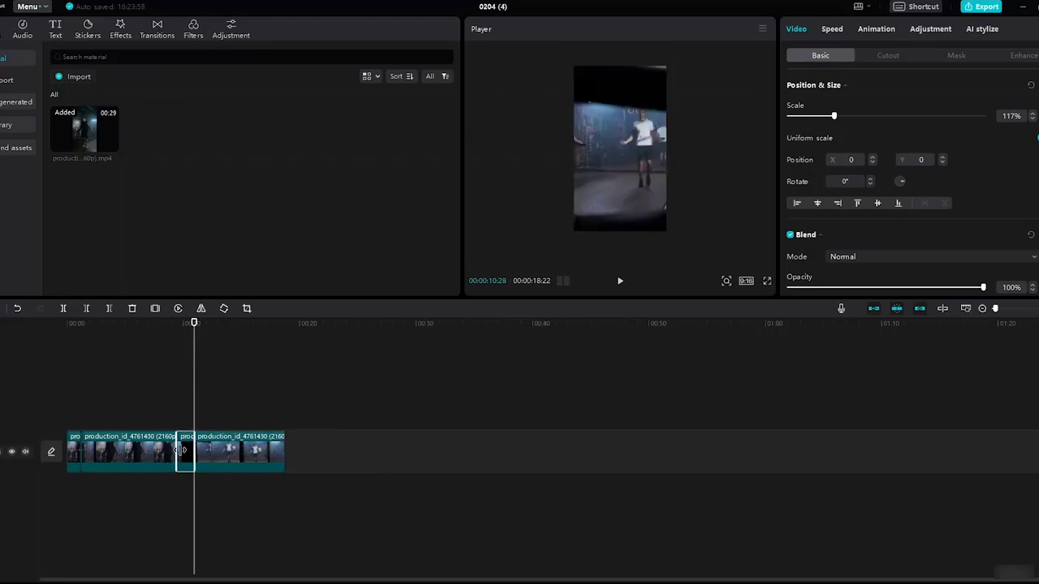
key(Delete)
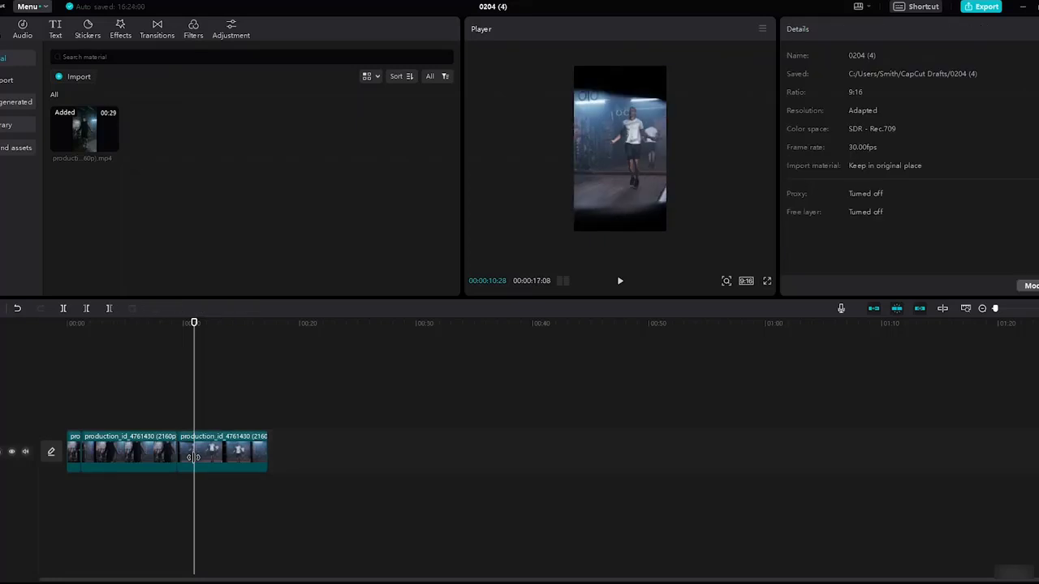
- Slow the first short segment to 0.5x speed and play the sequence from the beginning
click(76, 455)
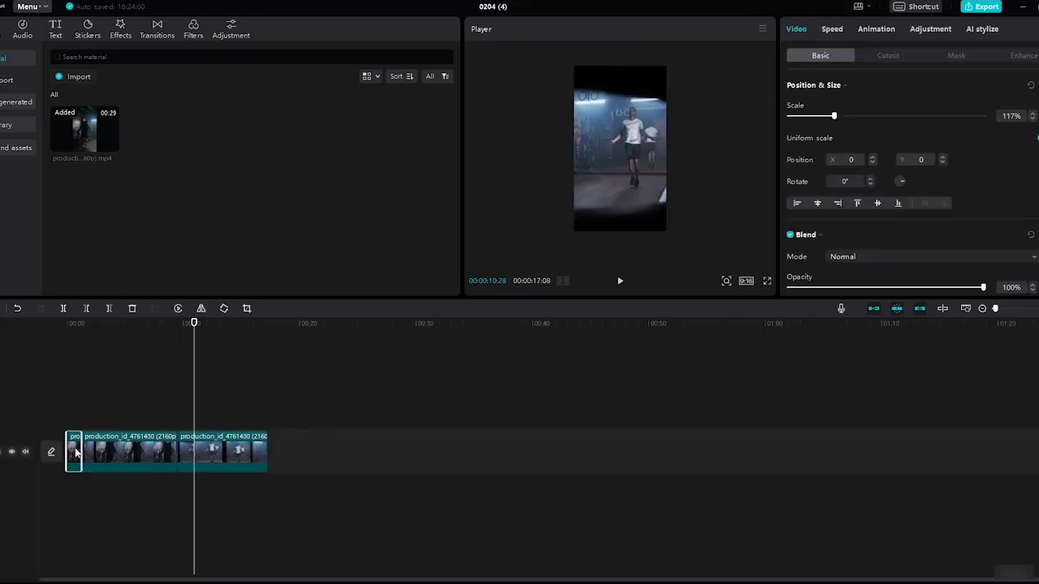
drag(194, 327, 1, 347)
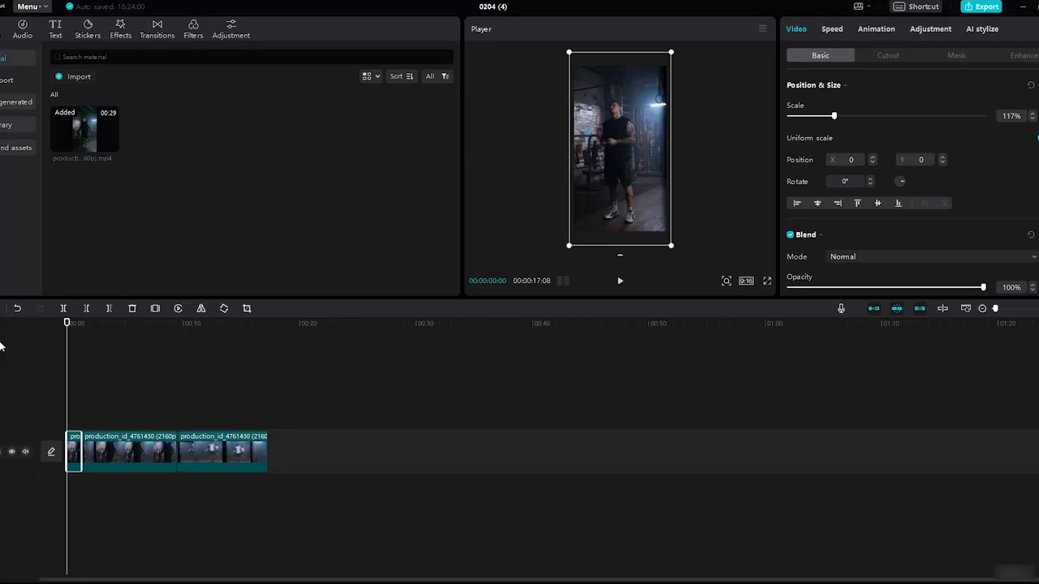
click(842, 33)
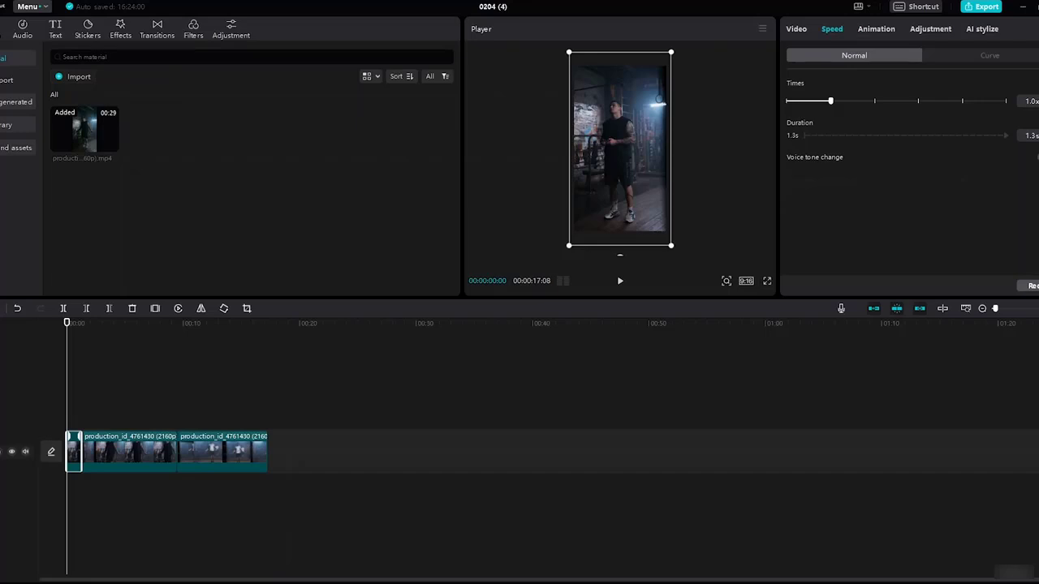
drag(830, 100, 805, 100)
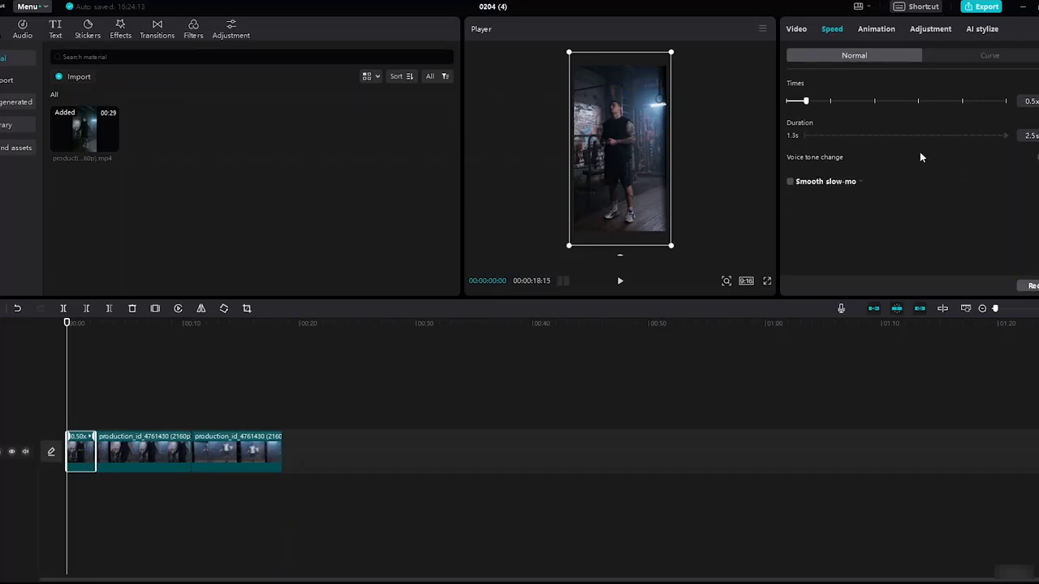
key(space)
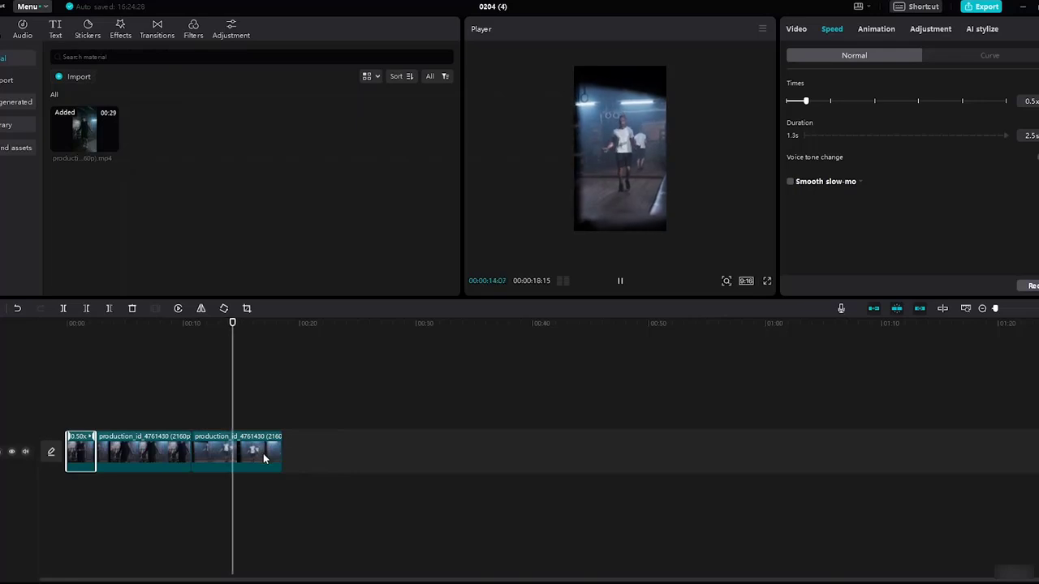
- Speed up the last segment to 2.0x and play the sequence from the beginning
key(space)
click(238, 464)
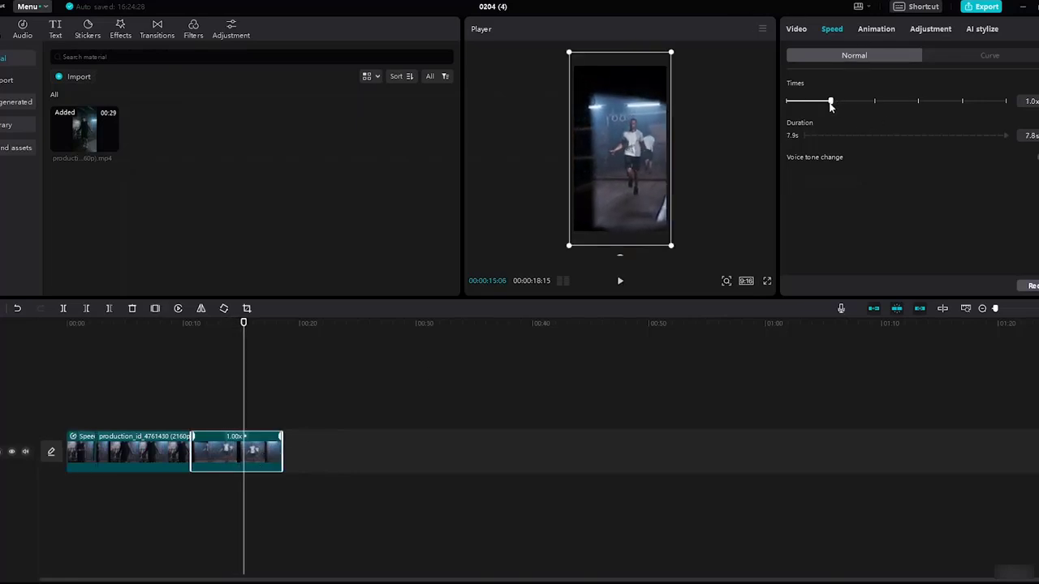
drag(831, 103, 875, 106)
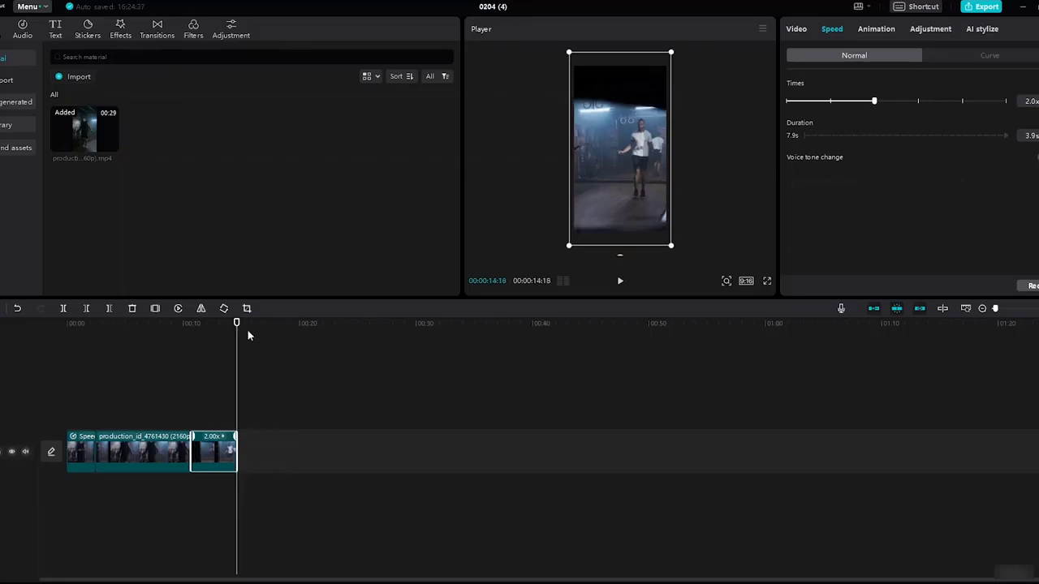
drag(237, 324, 5, 271)
key(space)
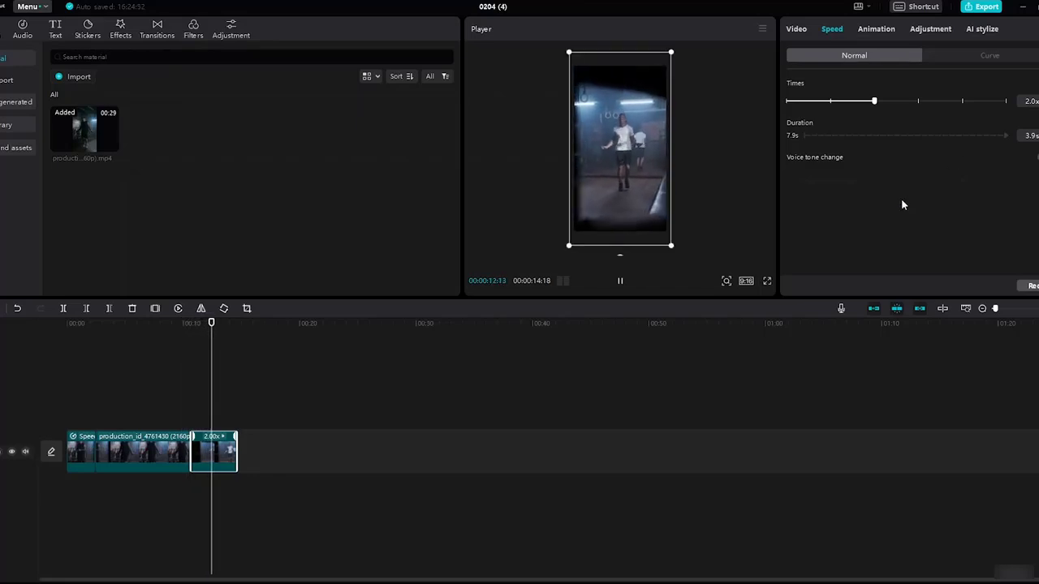
- Add a Mix transition between the second and last segments, and play the sequence from 00:00:06:28
click(174, 454)
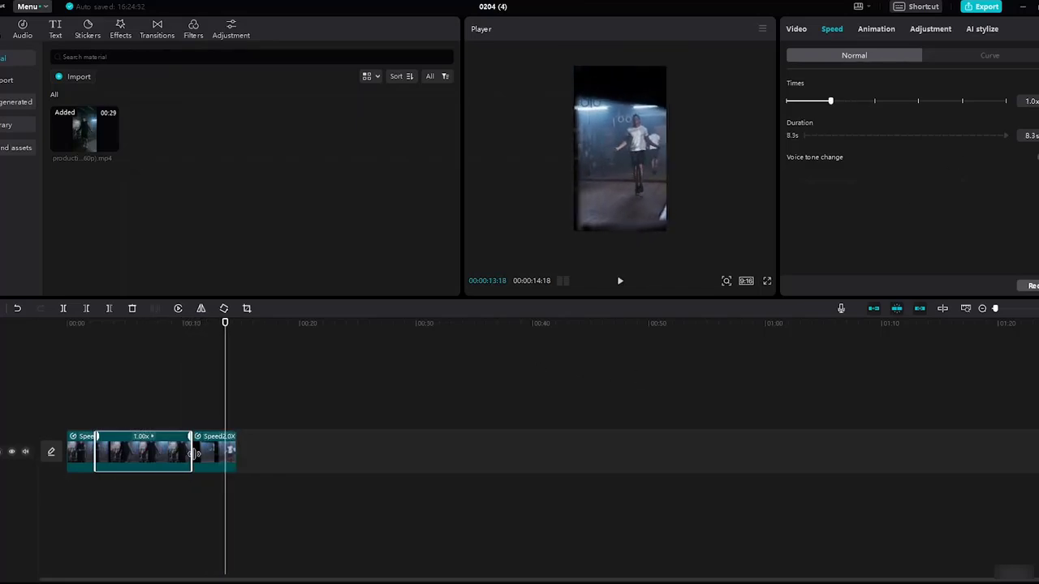
click(154, 37)
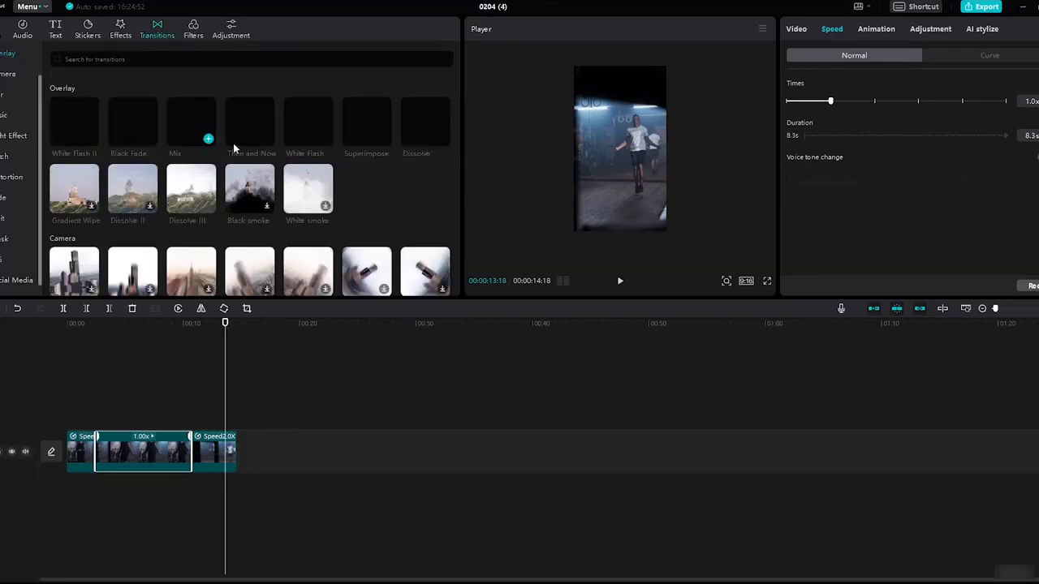
click(193, 399)
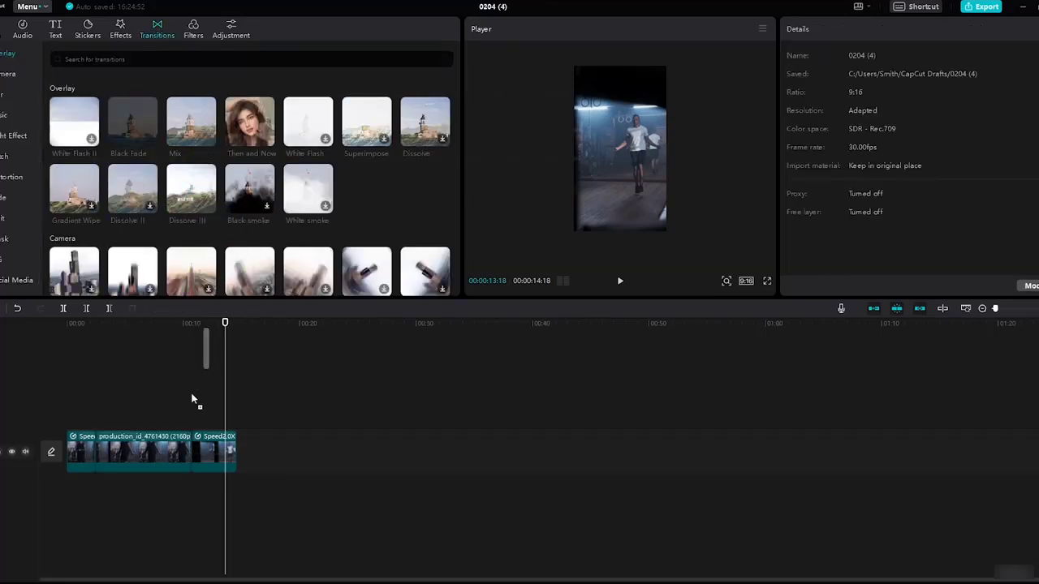
click(189, 456)
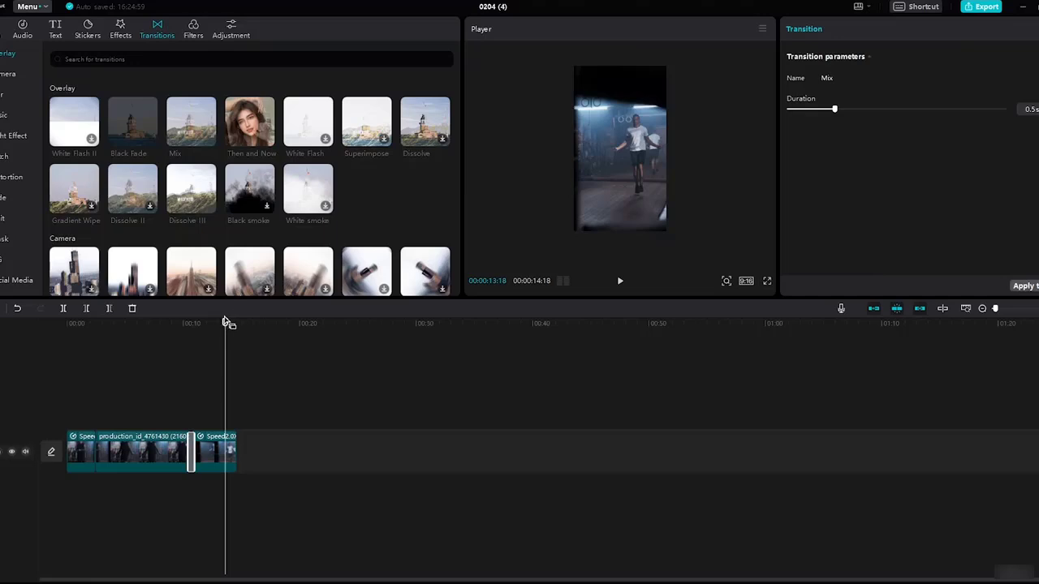
drag(225, 328, 146, 323)
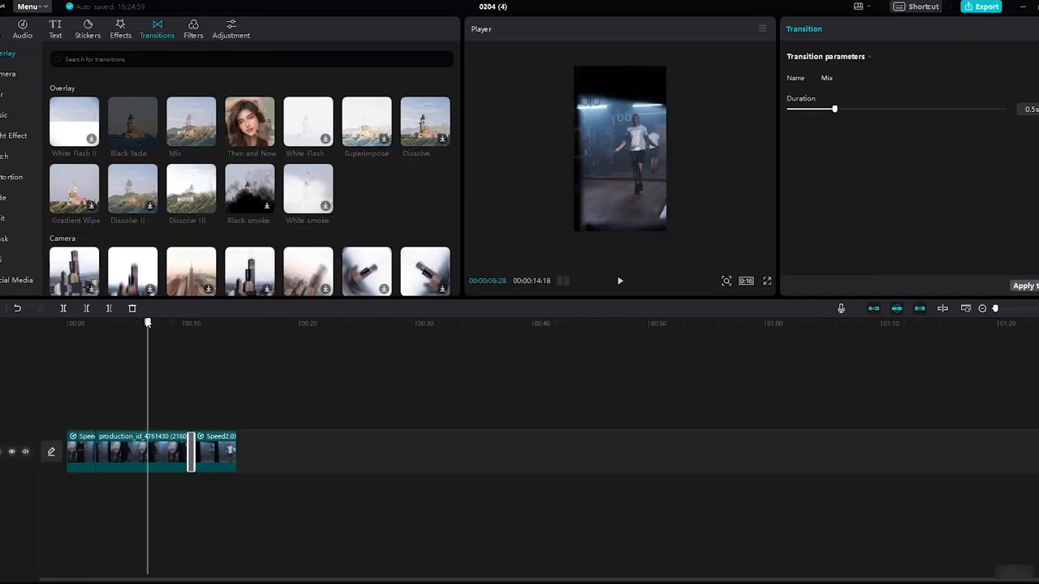
key(space)
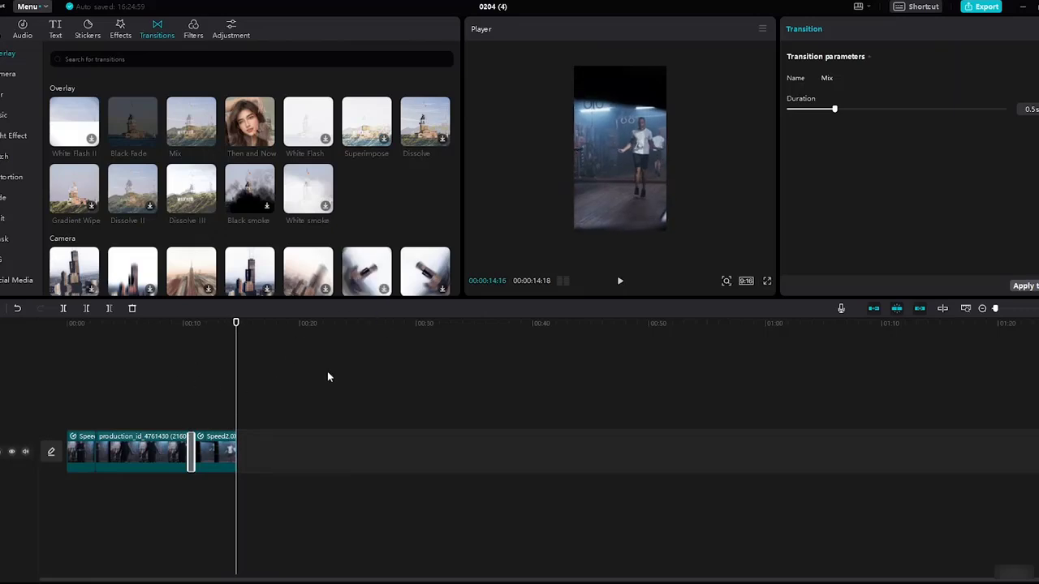
- Add a default text at the start of the timeline, extend its end to about 00:00:07:13 and trim its start to about 00:00:00:14
click(130, 447)
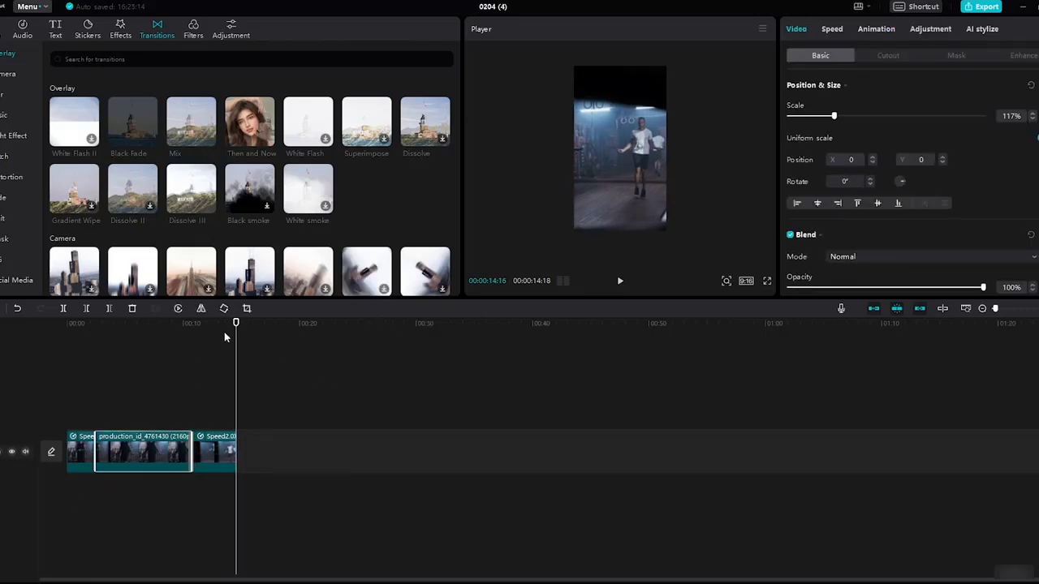
drag(236, 323, 50, 322)
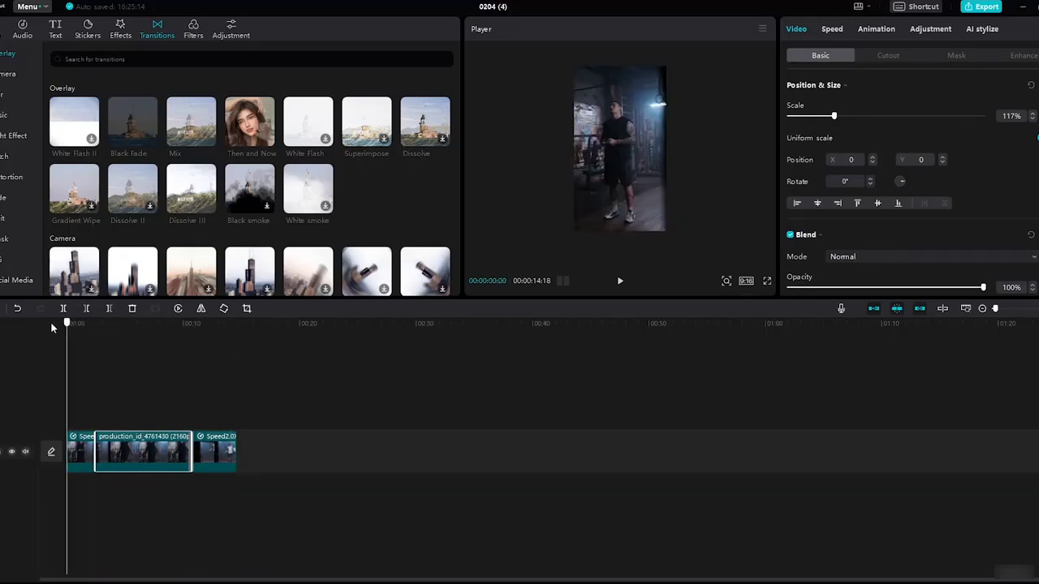
click(82, 459)
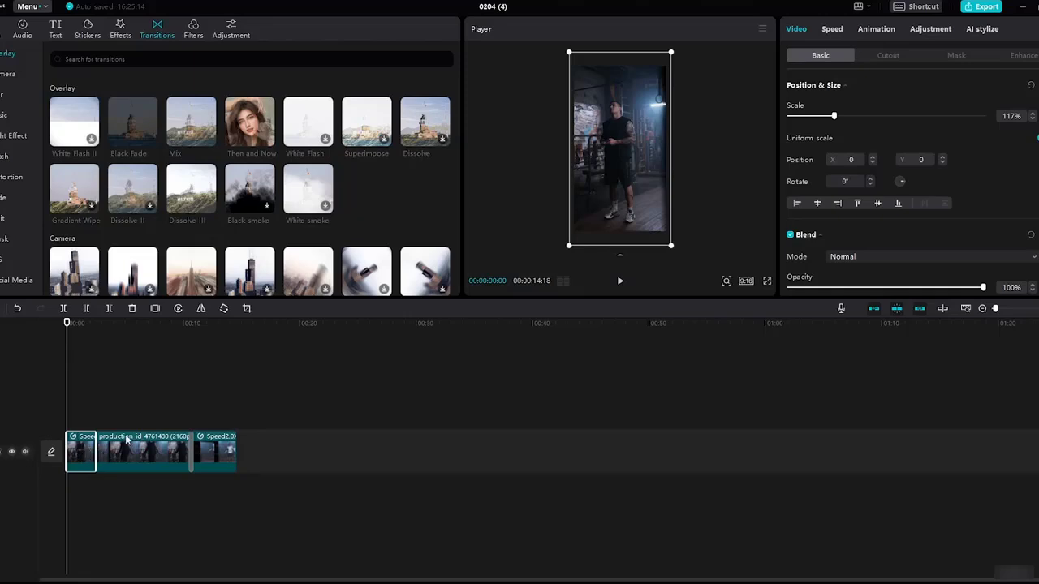
click(60, 30)
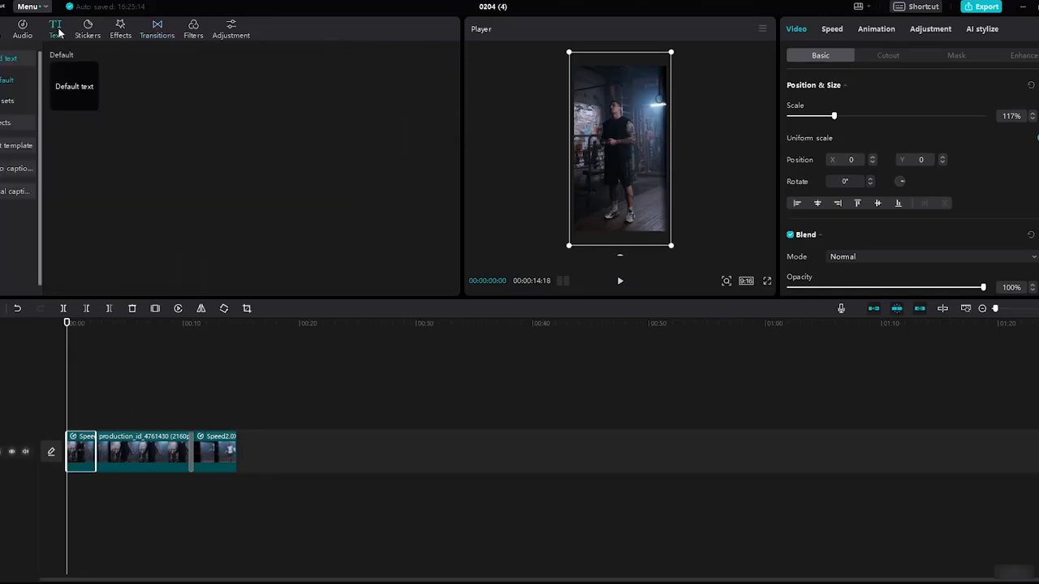
click(91, 105)
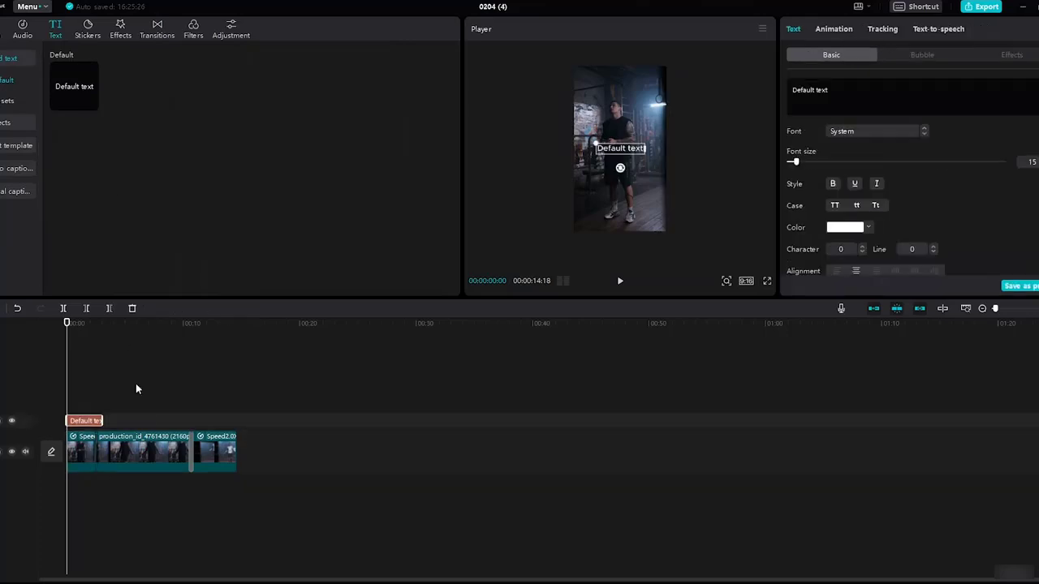
drag(102, 420, 152, 435)
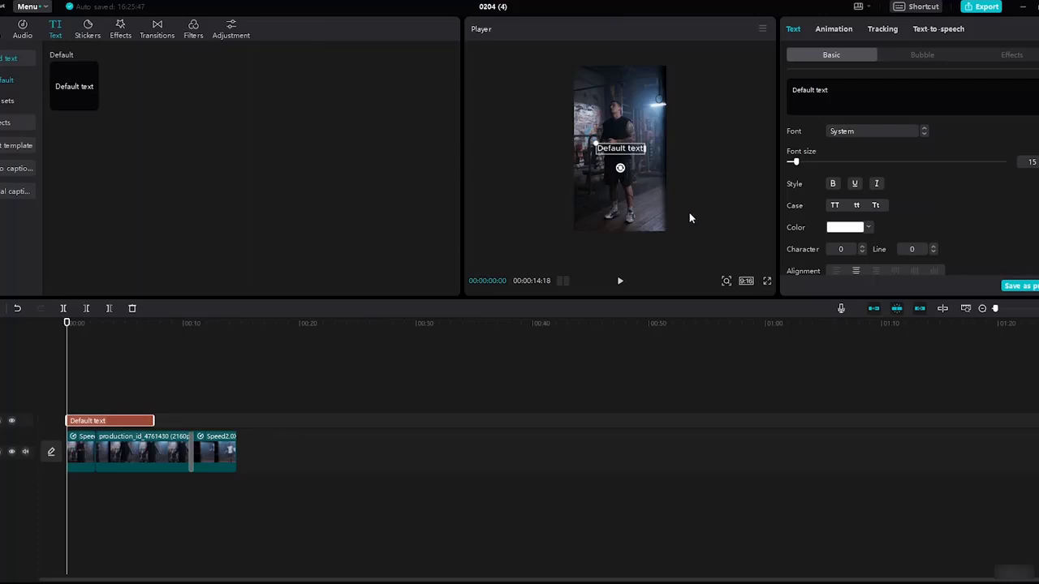
click(965, 309)
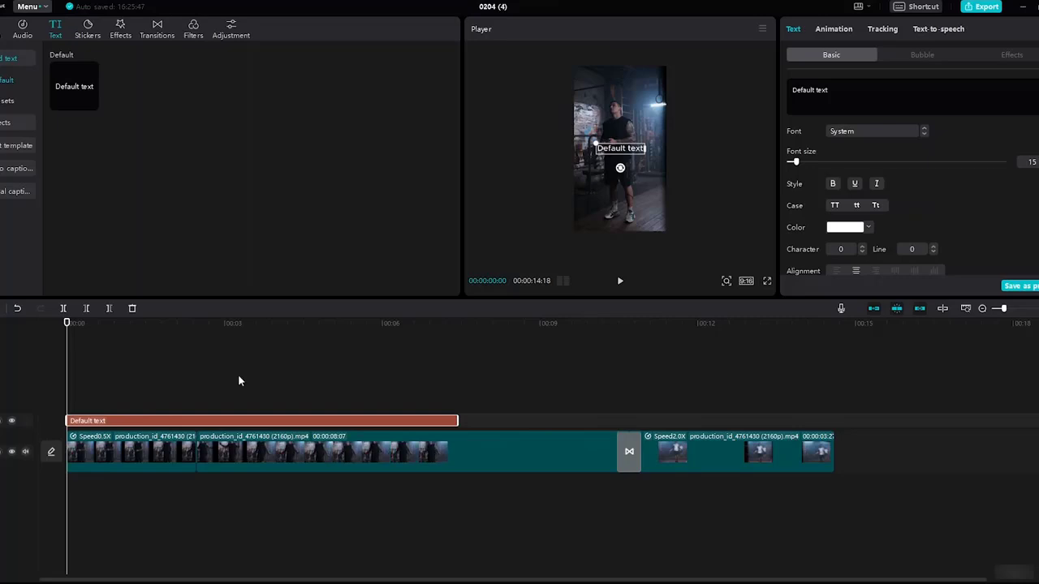
drag(65, 418, 90, 420)
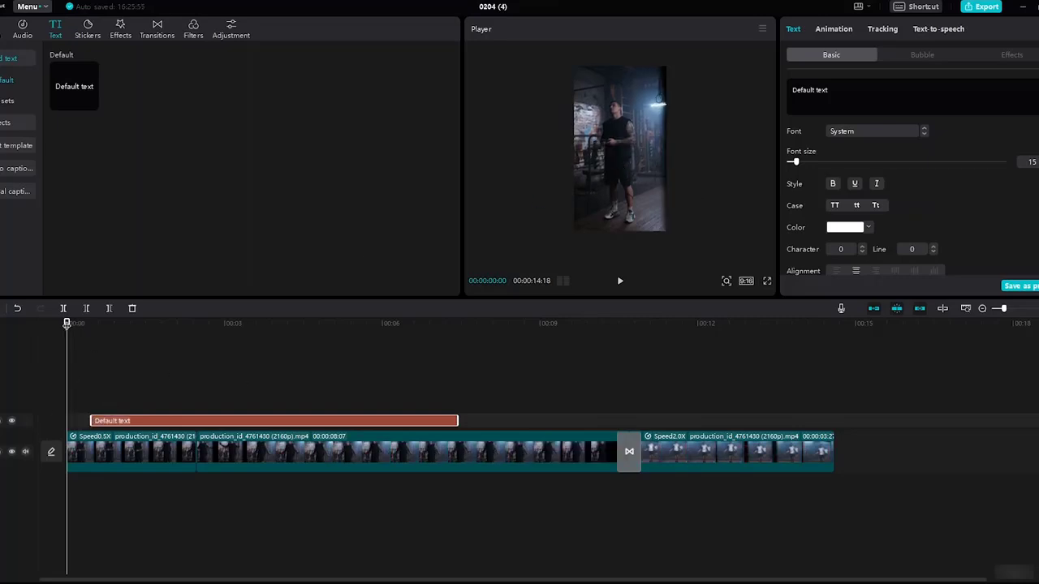
- Enlarge the title slightly in the frame at 00:00:01:00 and replace its wording with "WORKOUT"
drag(67, 323, 119, 329)
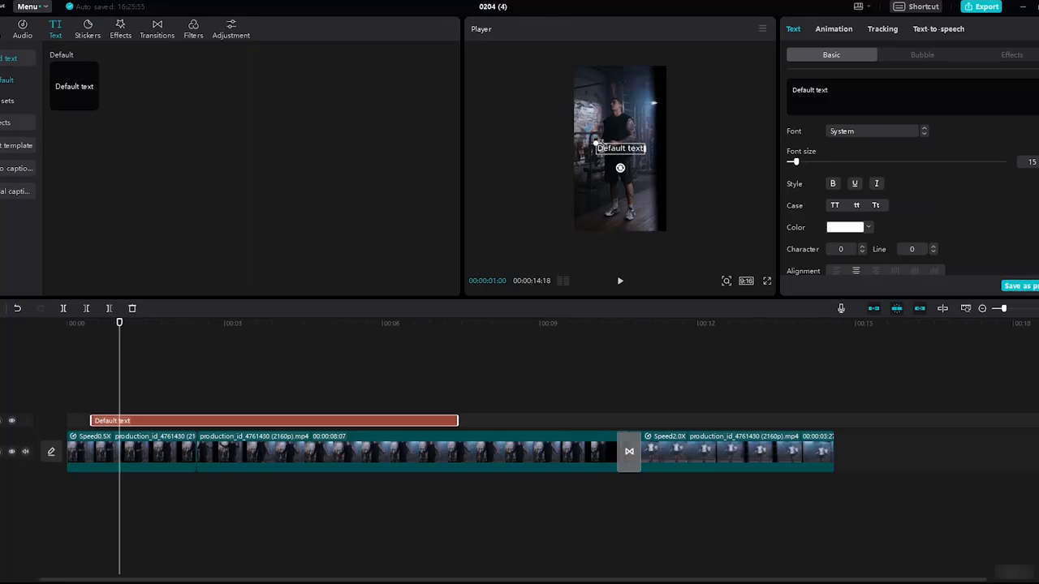
drag(646, 154, 645, 157)
click(846, 101)
key(BackSpace)
key(BackSpace)
key(BackSpace)
key(BackSpace)
key(BackSpace)
key(BackSpace)
key(BackSpace)
key(BackSpace)
key(BackSpace)
key(BackSpace)
key(BackSpace)
key(BackSpace)
text(WORK)
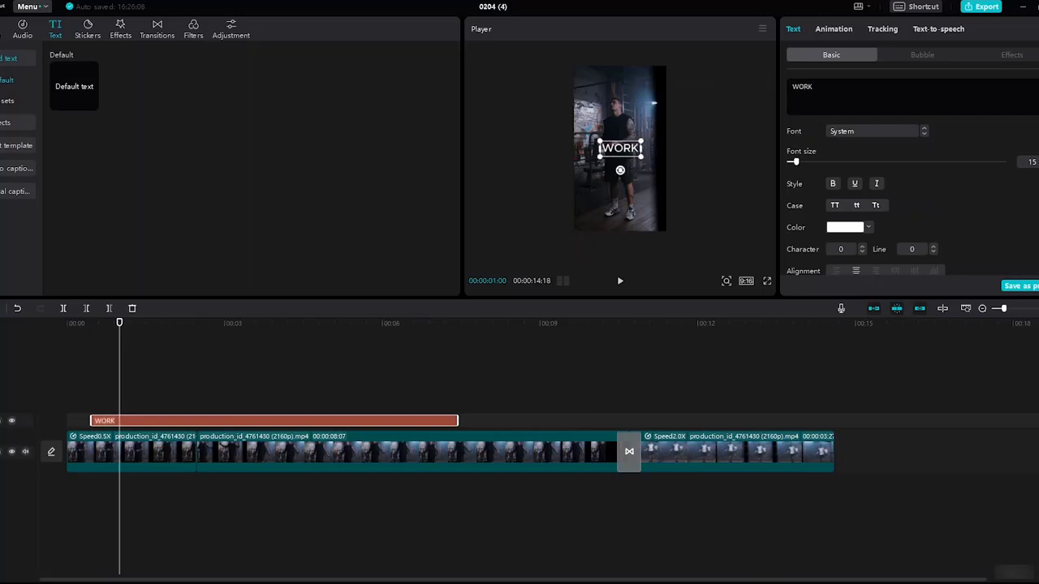
text(OUT)
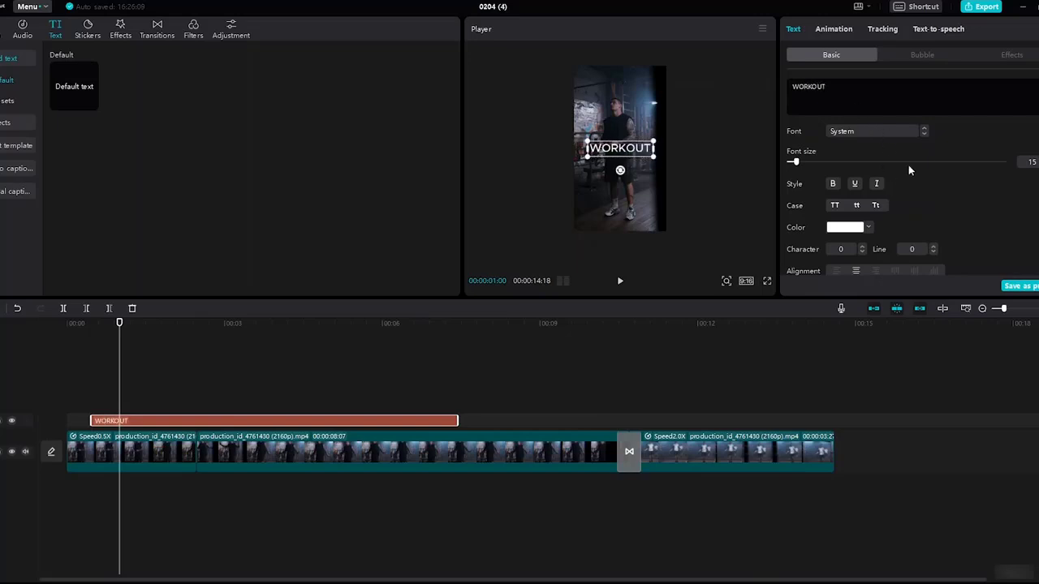
- Set the title's font to ZY Fervent, and enlarge it to about 266%, centred horizontally across the man's torso
click(924, 133)
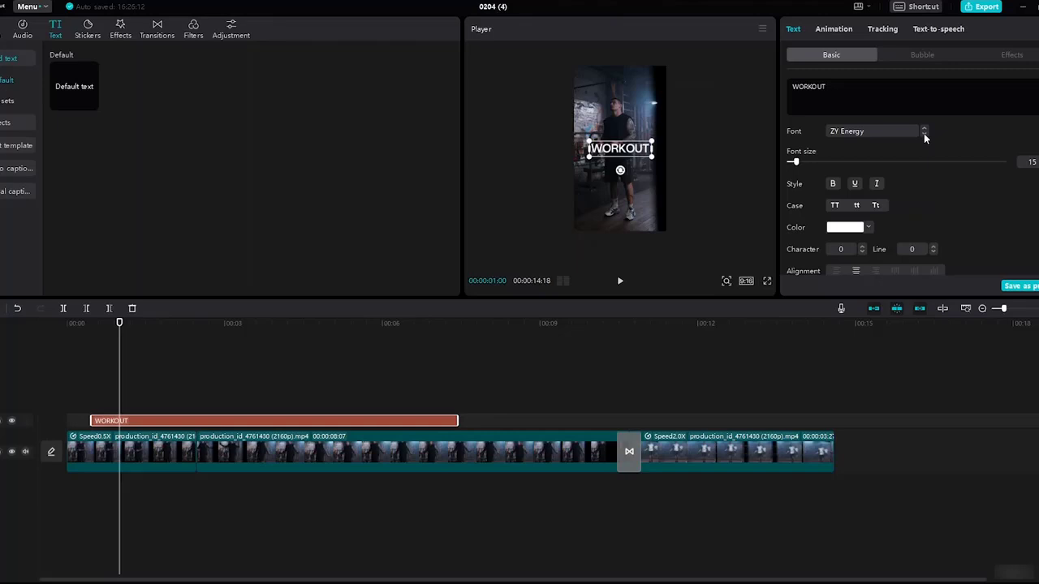
click(923, 134)
drag(644, 155, 624, 143)
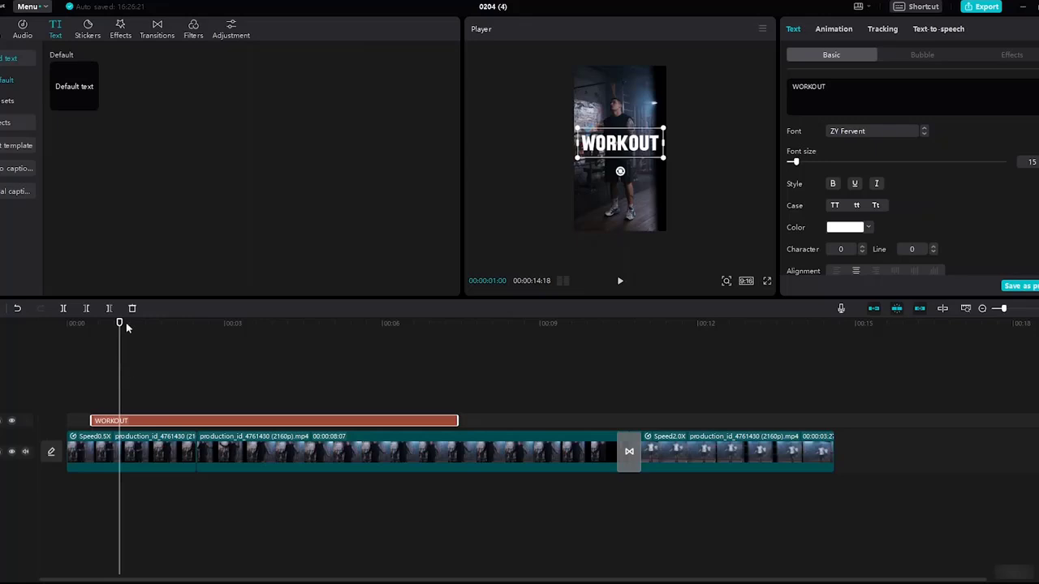
- Fade the WORKOUT title in with opacity keyframes of 0% at 00:00:00:14 and 100% at 00:00:02:06
drag(120, 323, 91, 324)
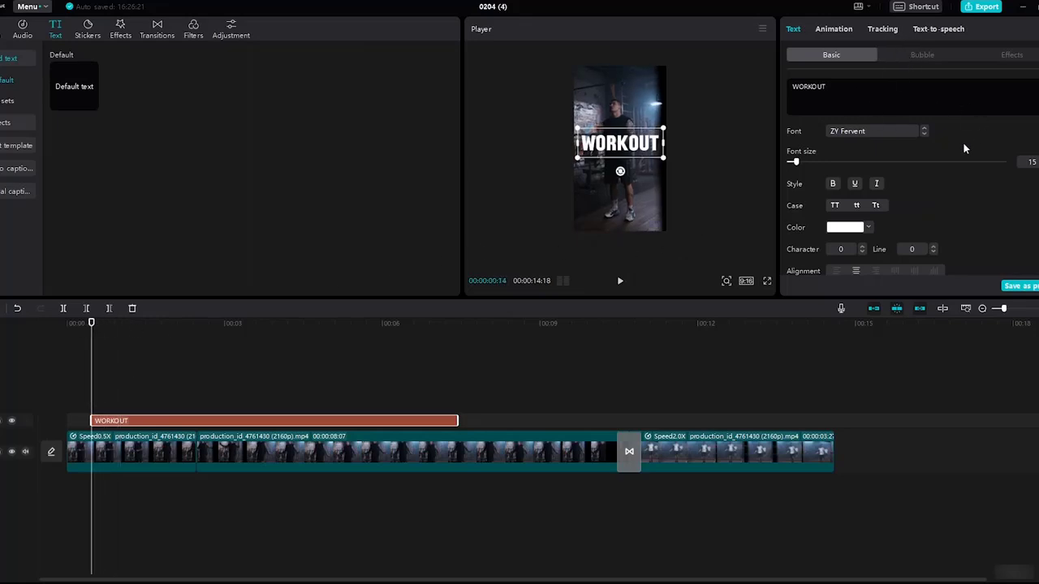
scroll(909, 187, down, 5)
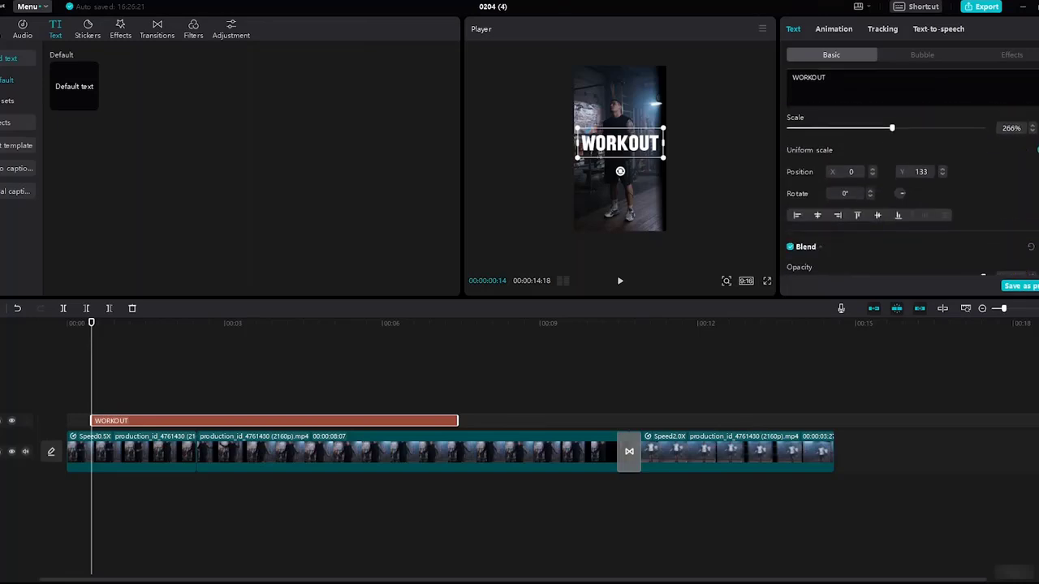
drag(982, 190, 709, 184)
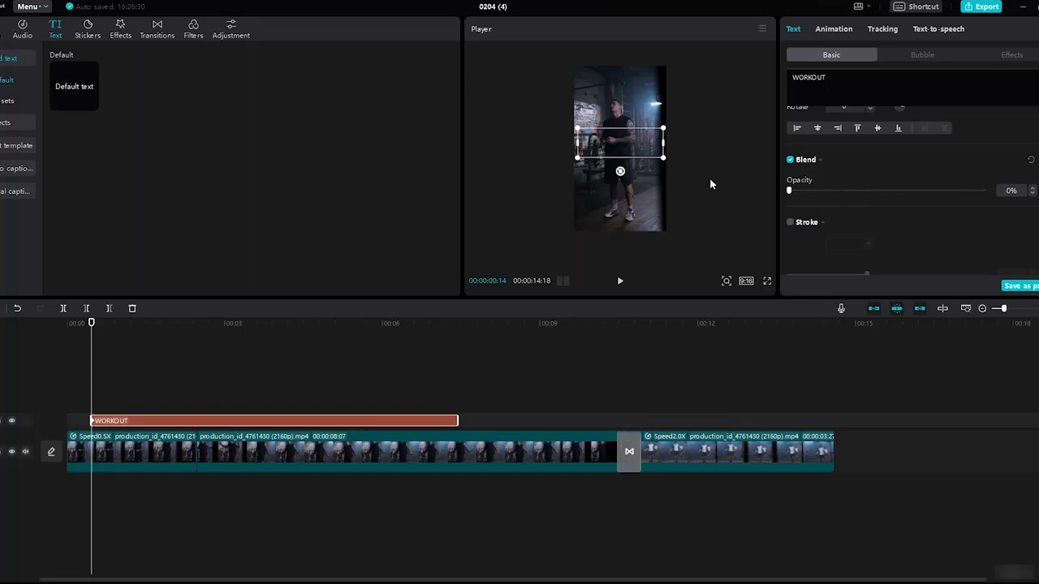
drag(91, 327, 179, 352)
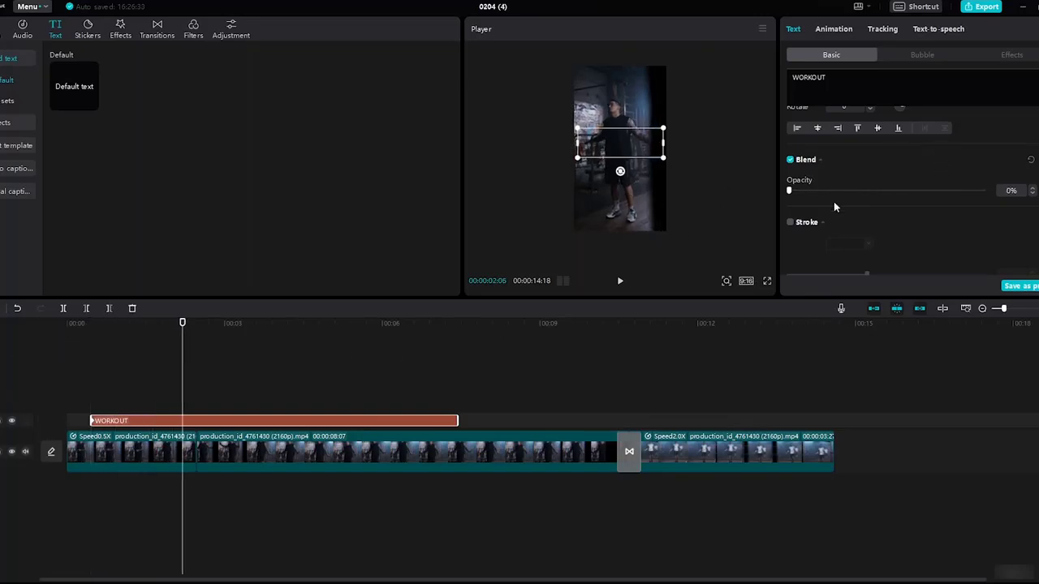
drag(794, 187, 983, 190)
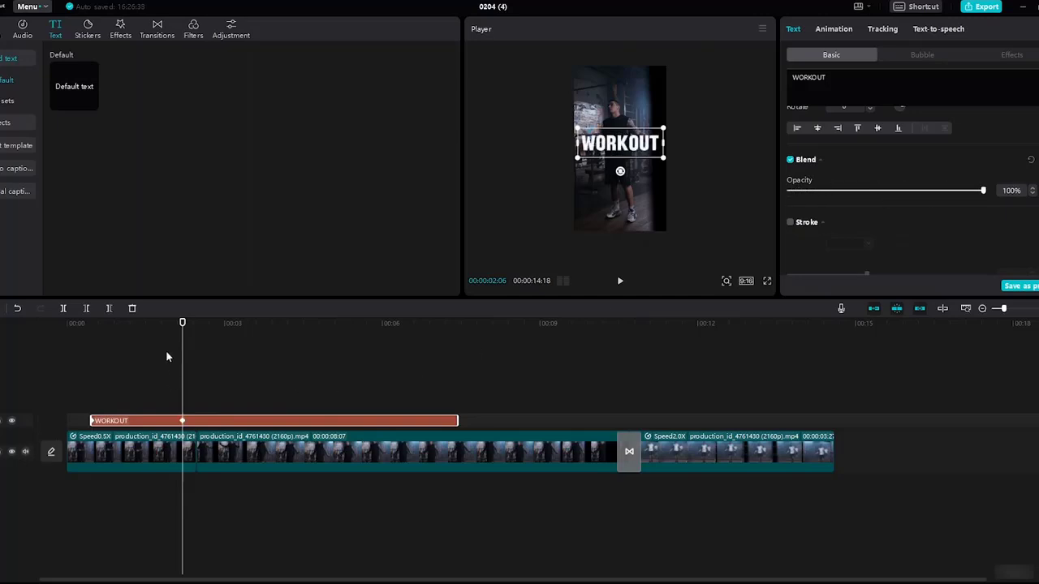
- Fade the title out with opacity keyframes of 100% at 00:00:06:12 and 0% at 00:00:07:13, and play it from the beginning
drag(183, 322, 404, 367)
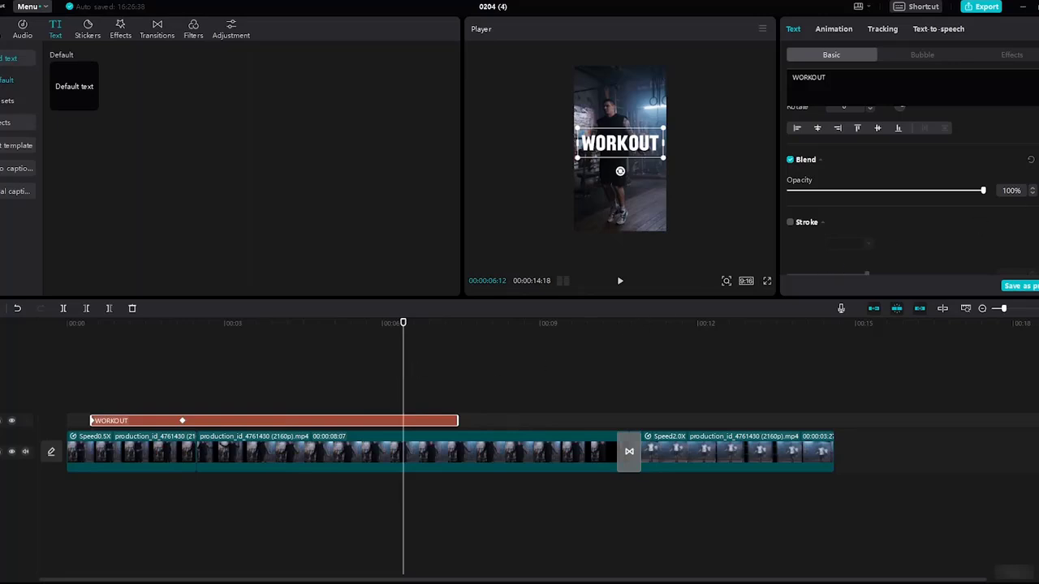
drag(403, 332, 457, 333)
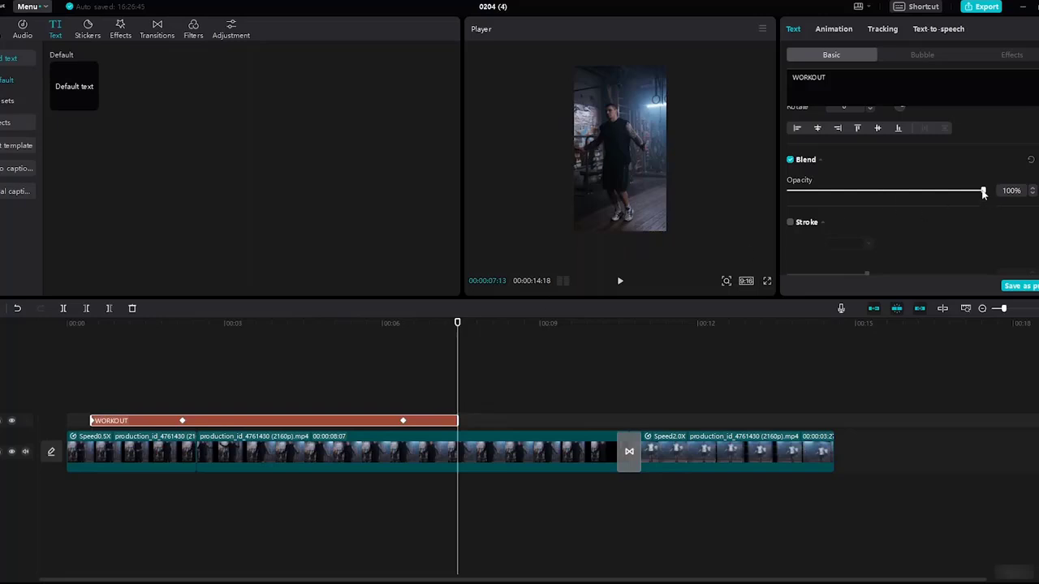
drag(983, 193, 763, 205)
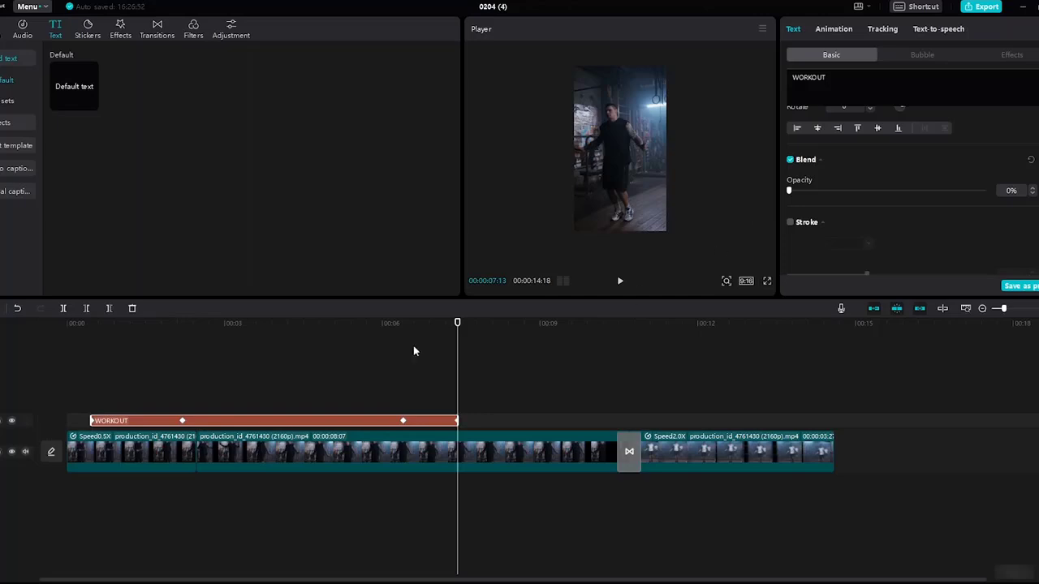
drag(454, 325, 67, 325)
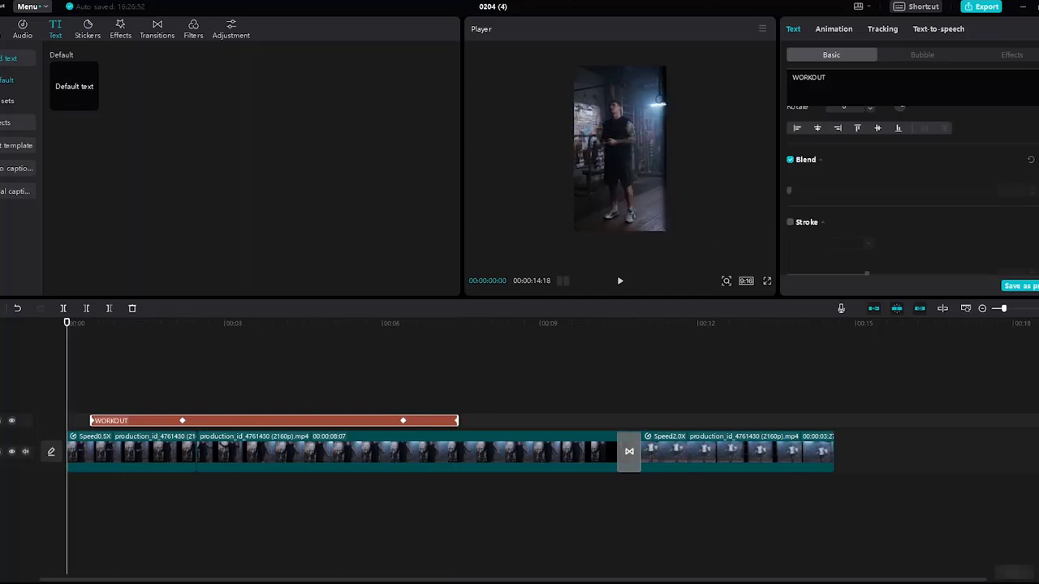
key(space)
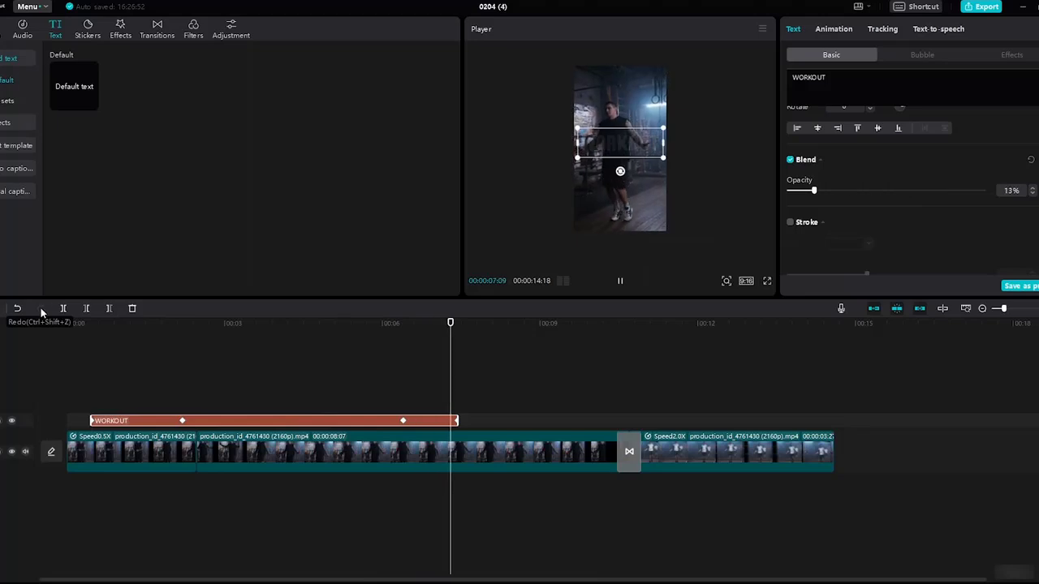
key(space)
- Add a default title at 00:00:10:28 over the last clip, place it below the jumping man and replace its wording with "PATIENCE"
click(705, 451)
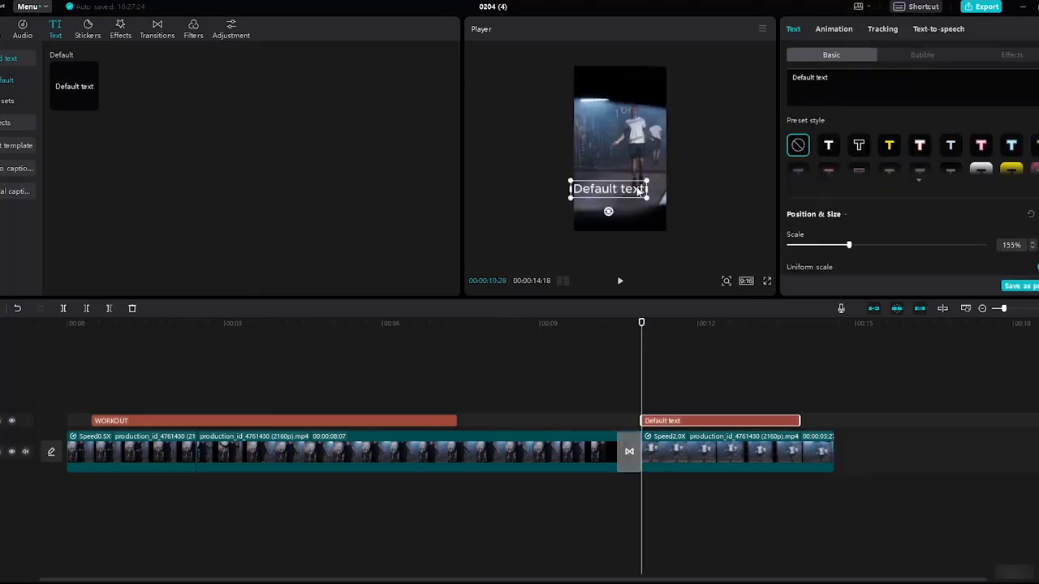
drag(611, 189, 614, 197)
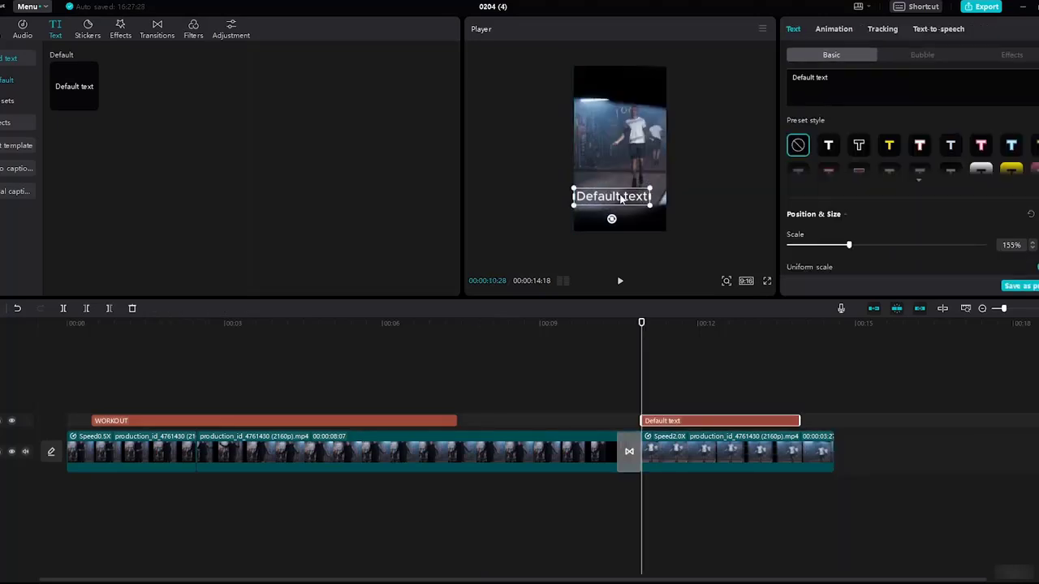
double_click(646, 198)
key(BackSpace)
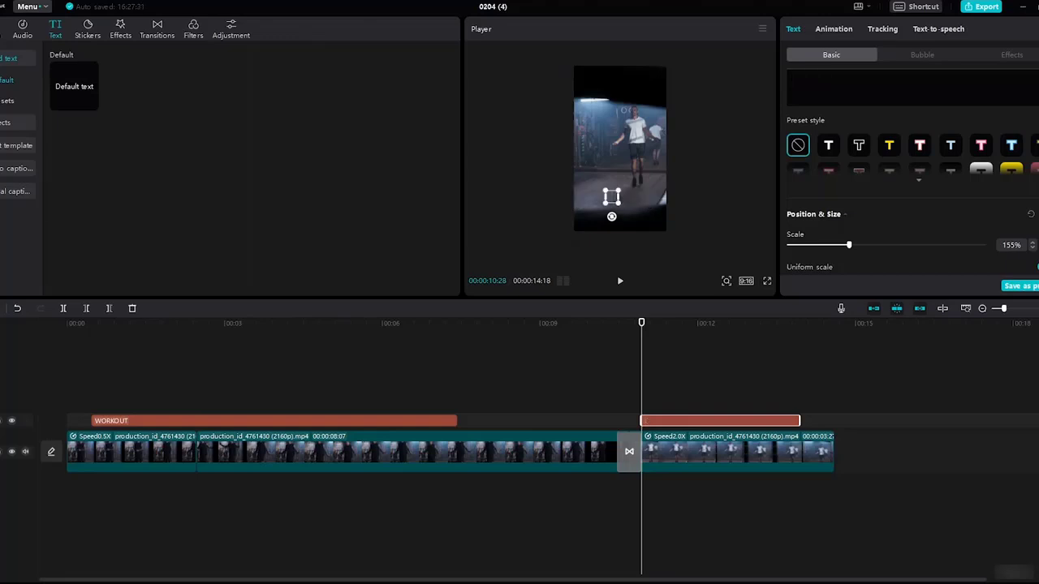
text(PATIENCE)
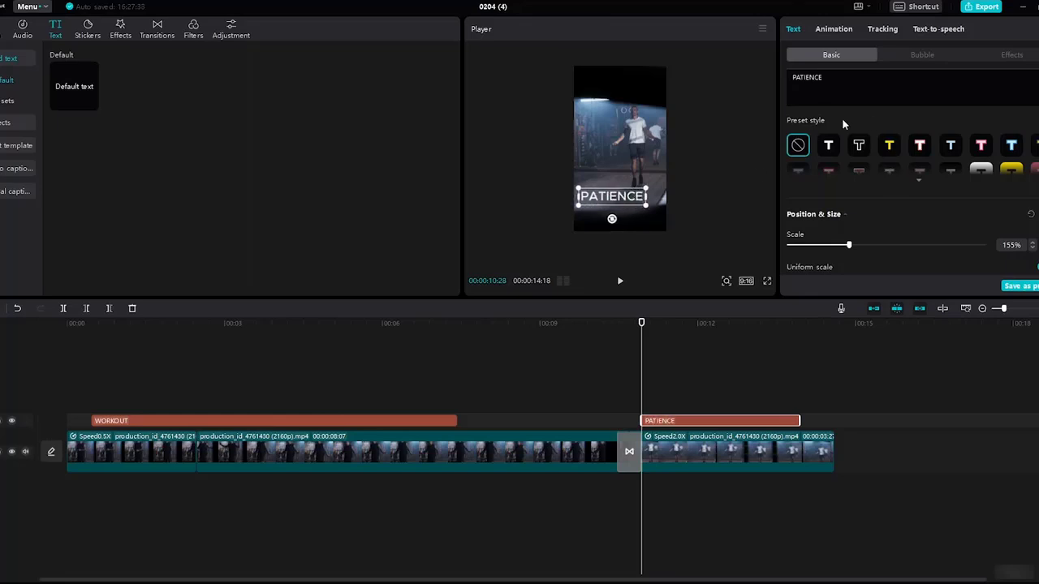
- Set the PATIENCE title's font to ZY Fervent and enlarge it to span most of the frame's width
scroll(909, 195, up, 3)
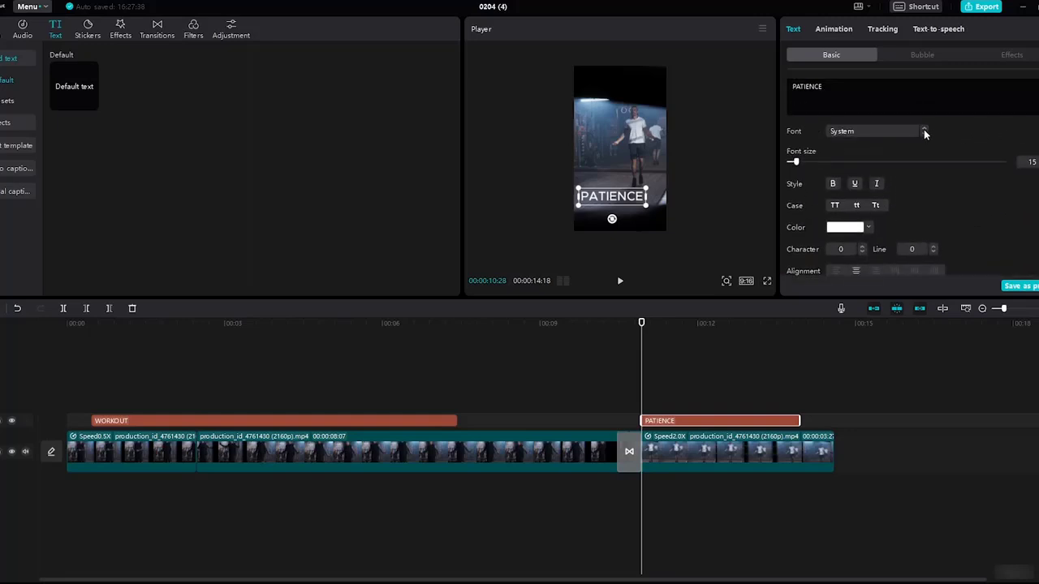
click(923, 134)
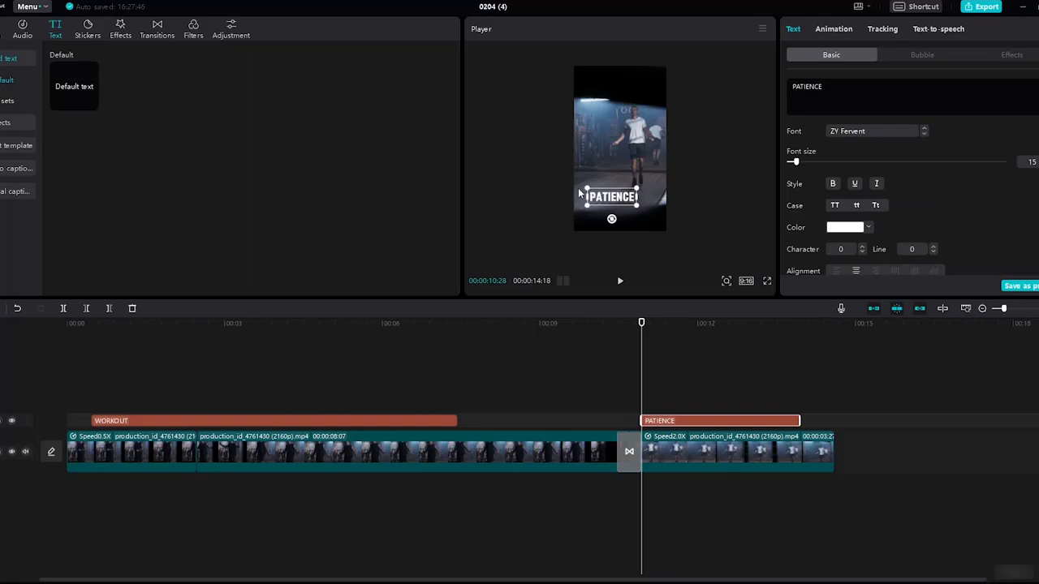
drag(590, 185, 574, 184)
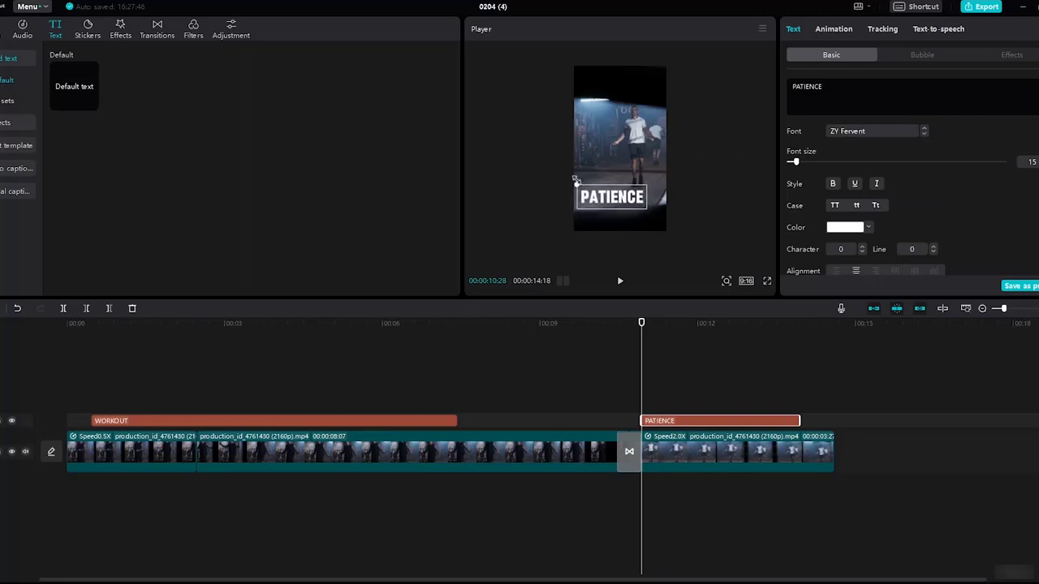
click(719, 198)
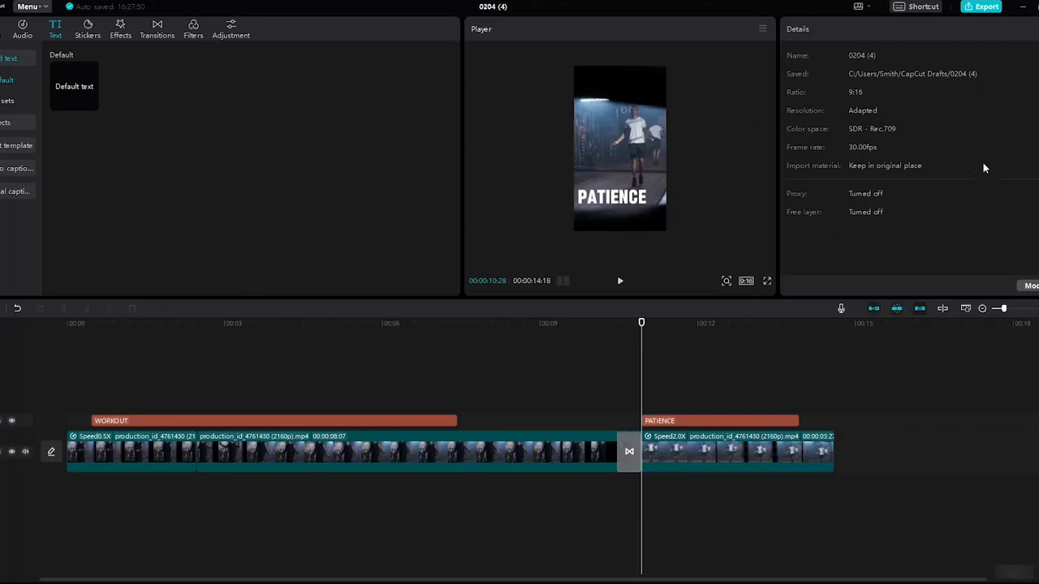
- Fade the PATIENCE title in with opacity keyframes of 0% at 00:00:10:28 and 100% at 00:00:11:21
click(717, 421)
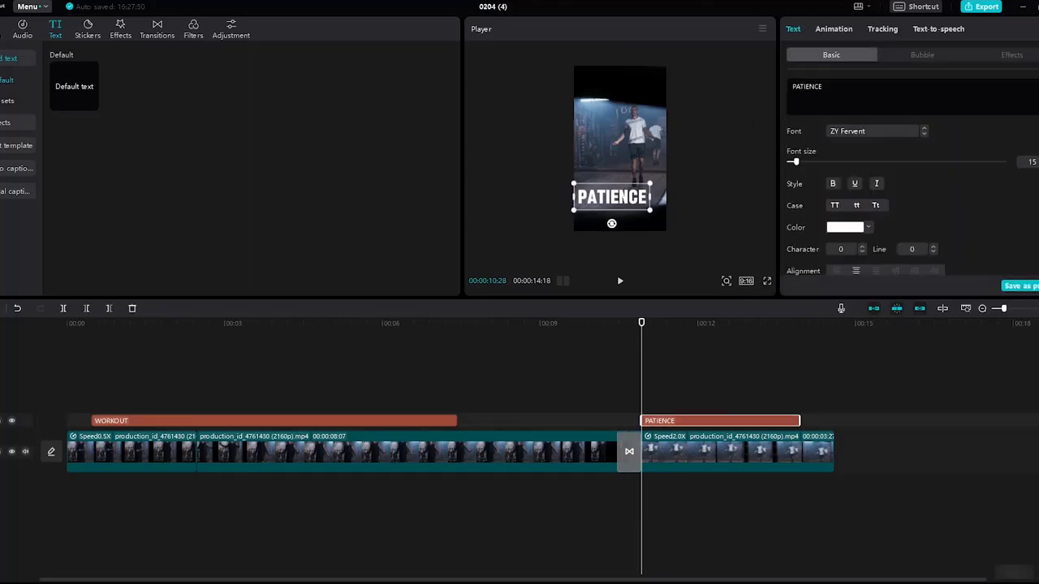
scroll(1020, 159, down, 10)
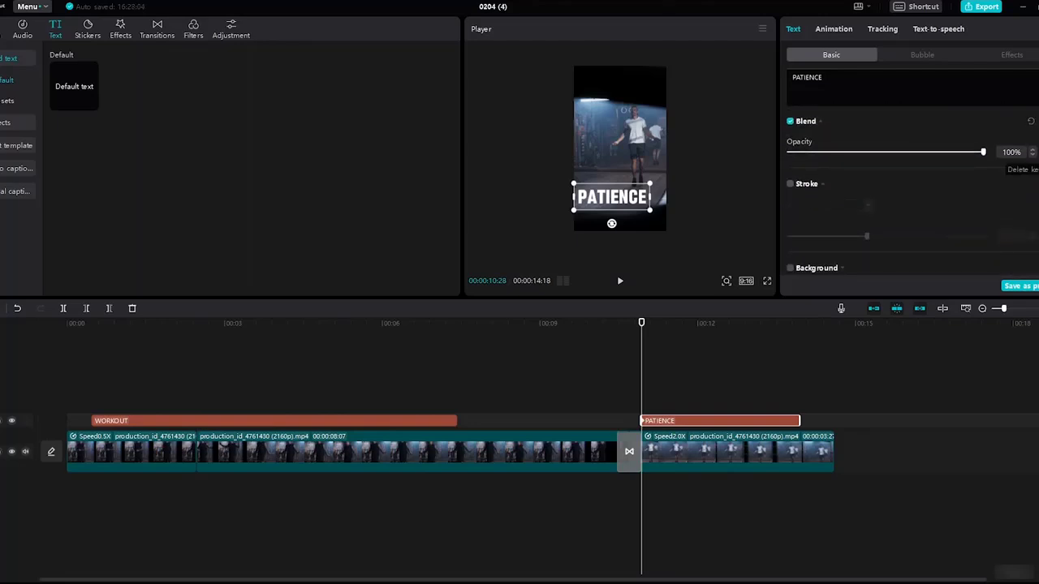
drag(983, 152, 749, 145)
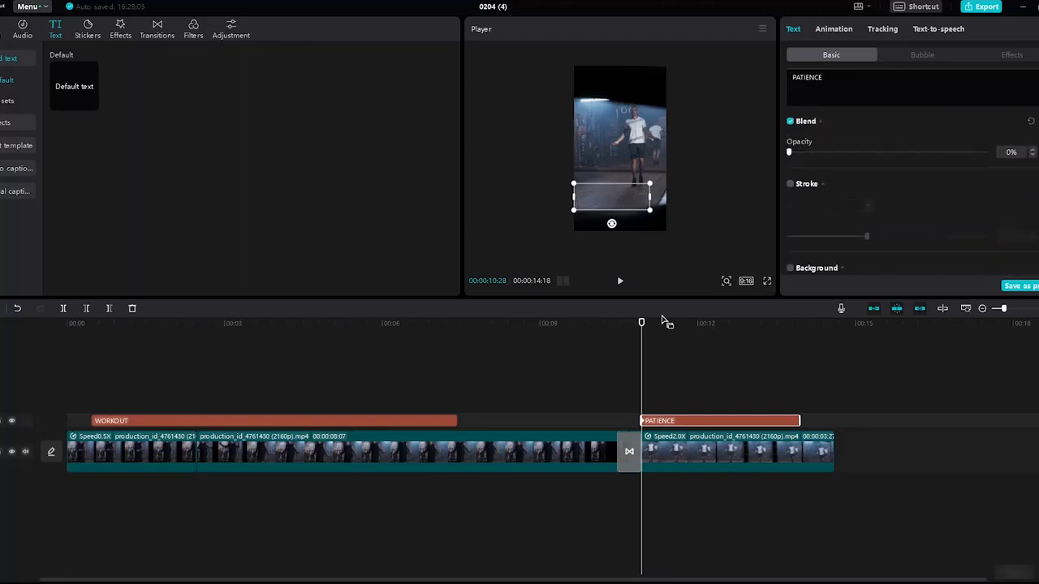
drag(641, 331, 682, 336)
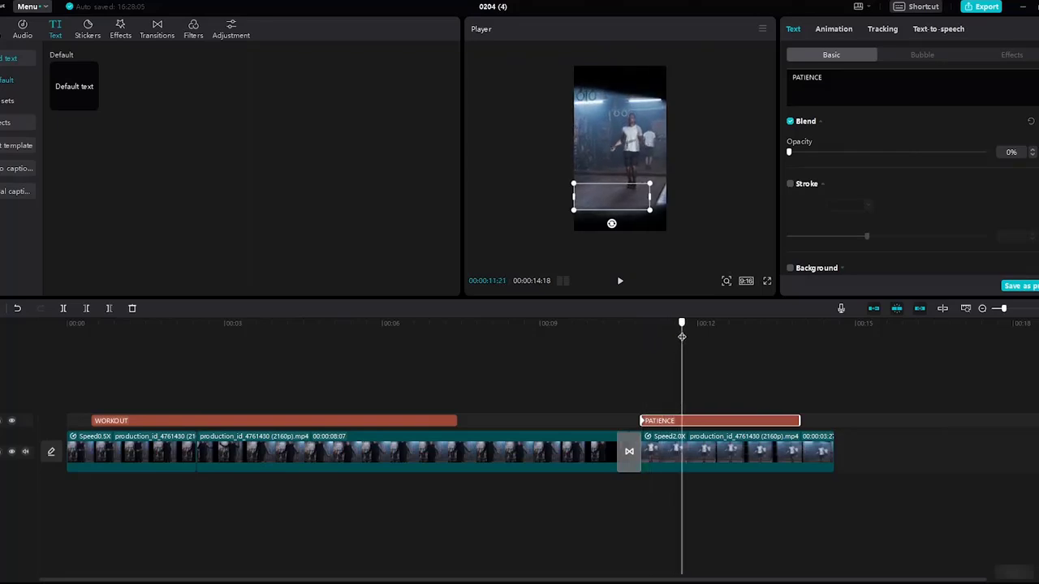
drag(791, 153, 982, 152)
- Fade the PATIENCE title out with opacity keyframes of 100% at 00:00:13:13 and 0% at 00:00:13:28
drag(682, 324, 772, 341)
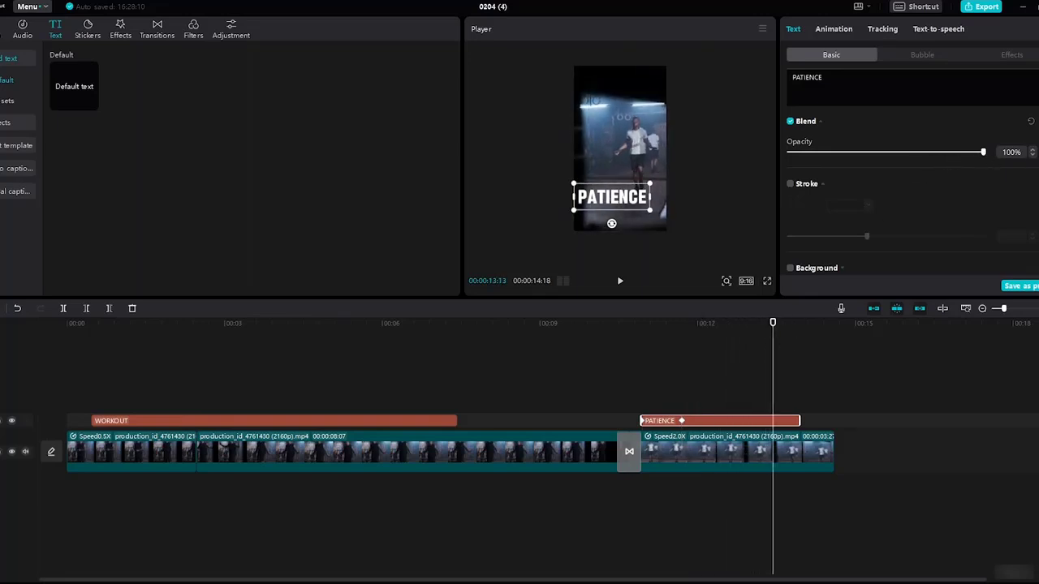
click(1037, 152)
drag(772, 331, 801, 331)
drag(983, 153, 729, 143)
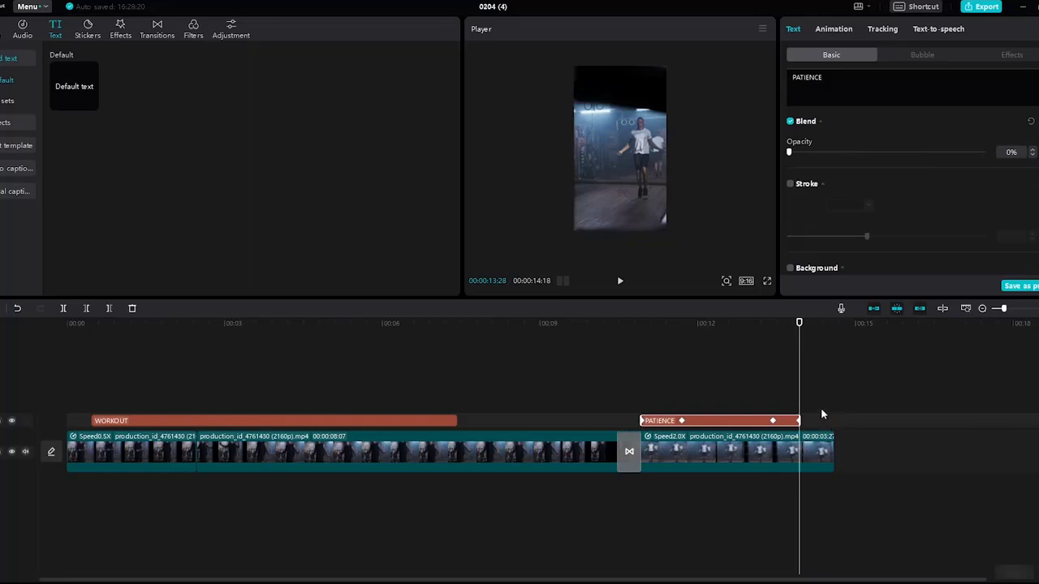
- Play the edit from the beginning to check both titles' fades, stopping at 00:00:11:23
click(509, 379)
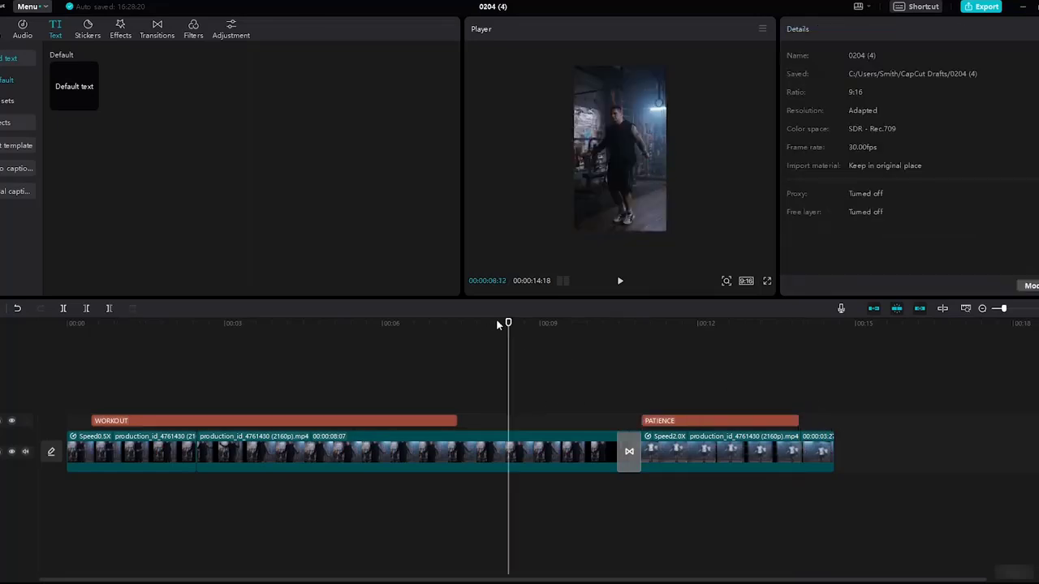
drag(509, 323, 67, 323)
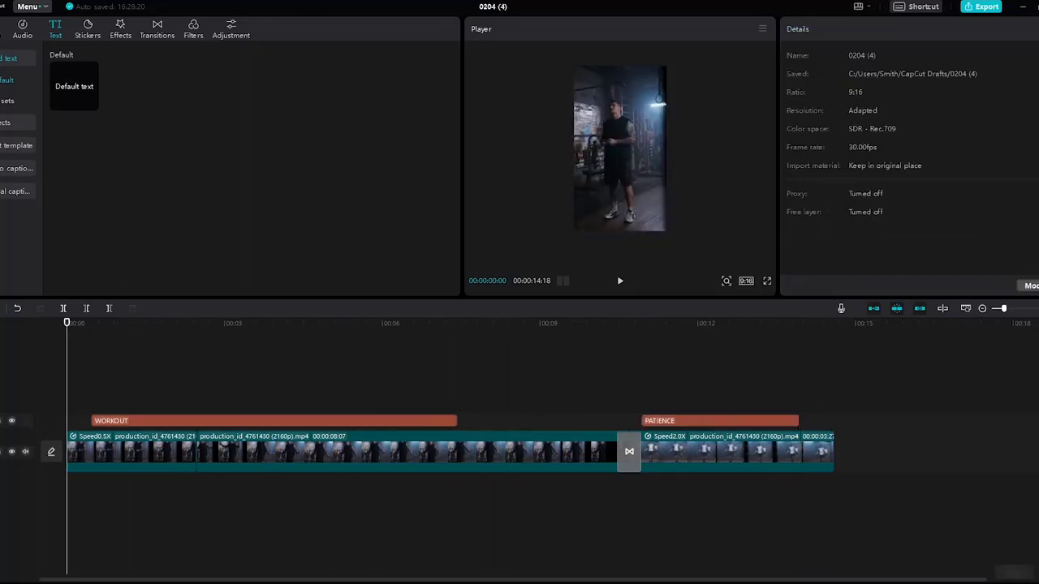
key(space)
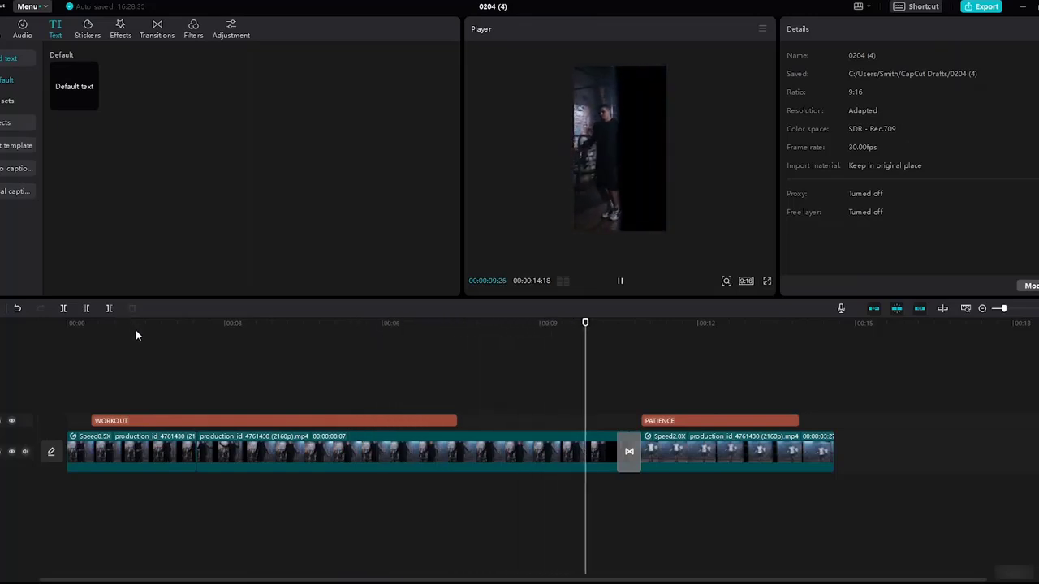
key(space)
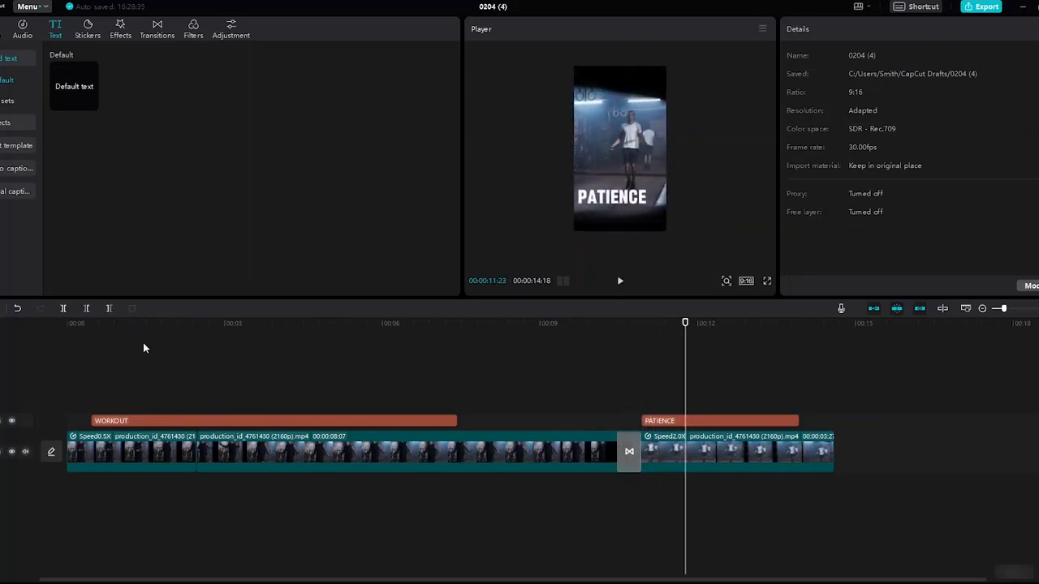
- Search the sticker library for "WORKOUT"
click(96, 36)
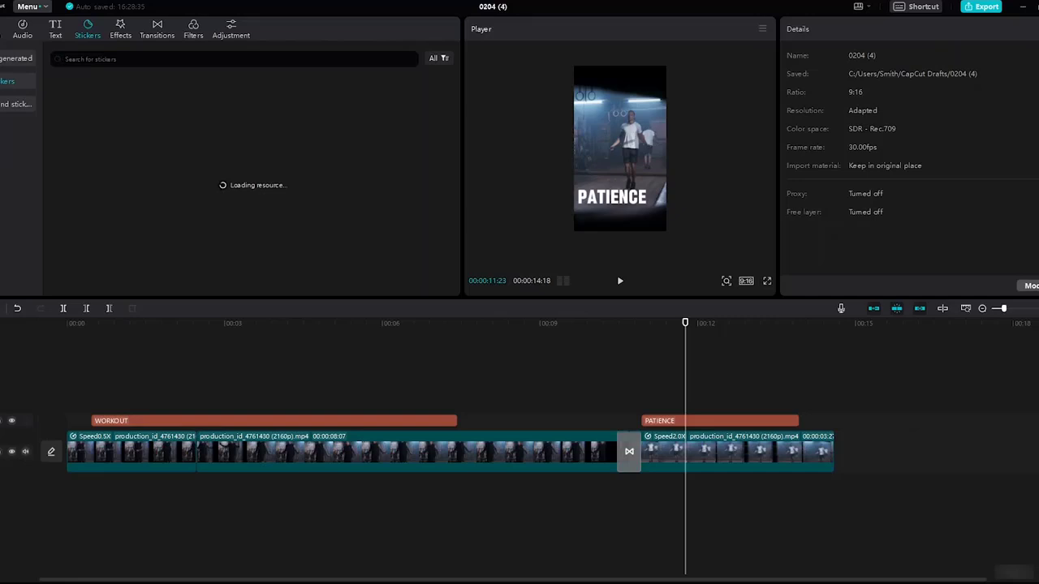
text(W)
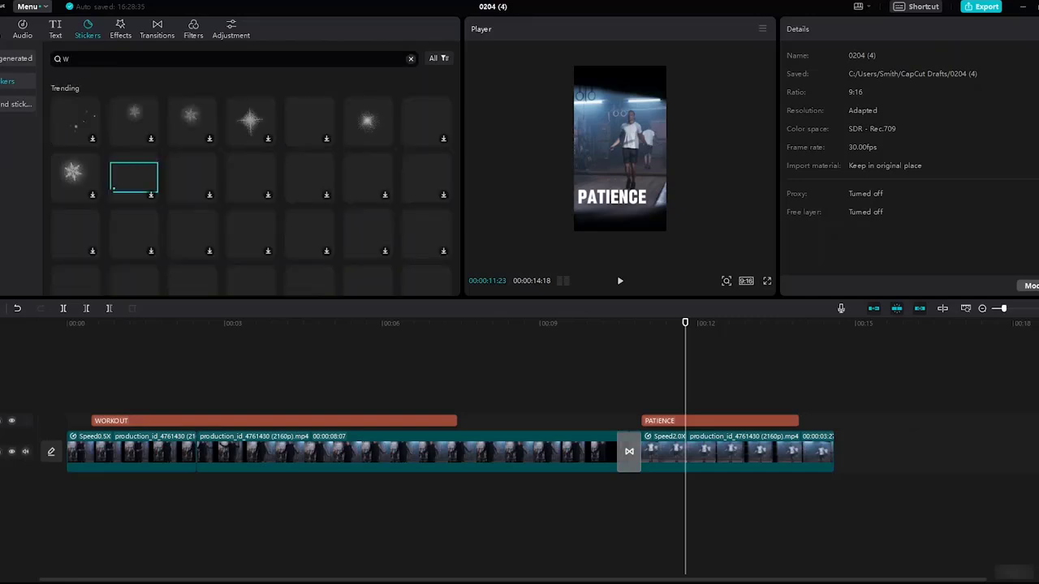
text(ORKOUT)
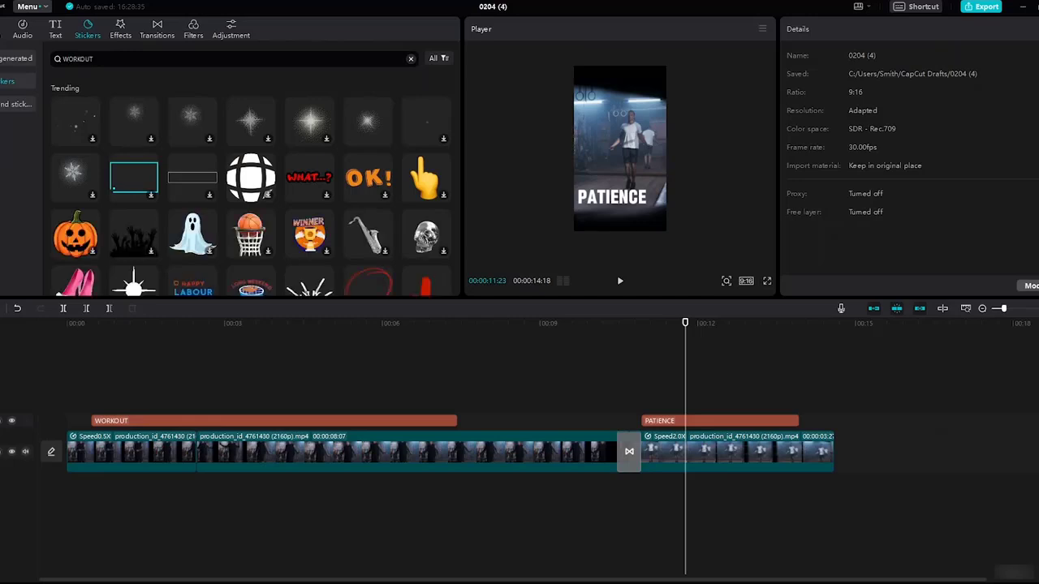
key(Return)
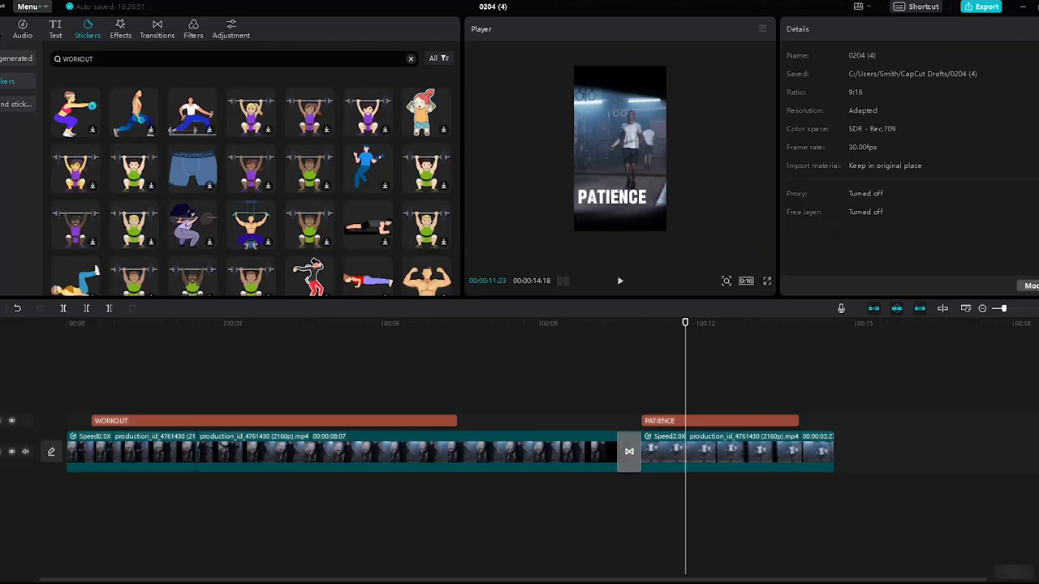
- Place the red arrow sticker on a new track above the PATIENCE title, covering roughly the same time span
scroll(449, 218, down, 4)
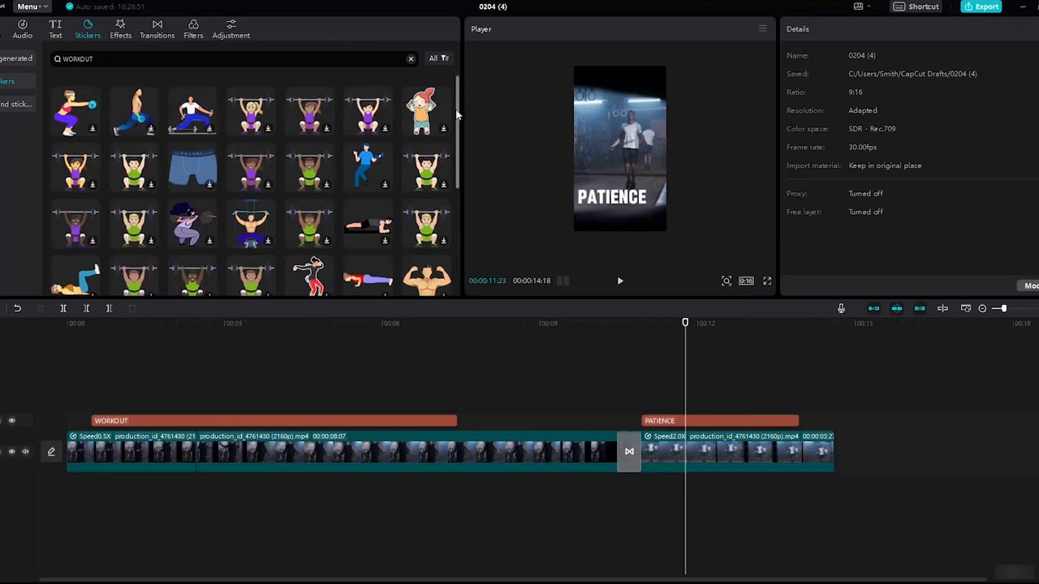
scroll(447, 219, down, 1)
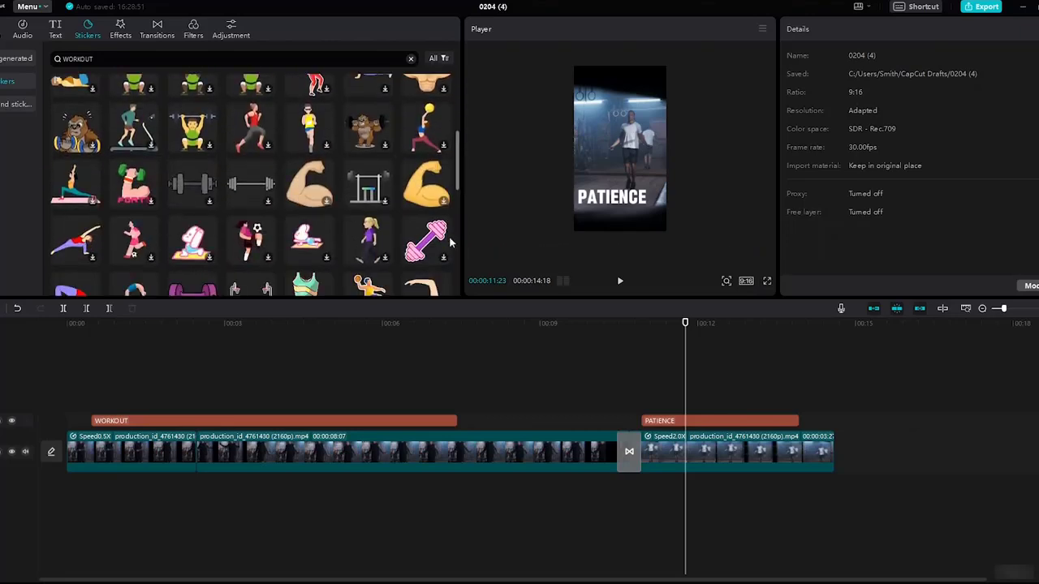
scroll(449, 236, down, 4)
drag(459, 242, 459, 285)
scroll(459, 285, down, 1)
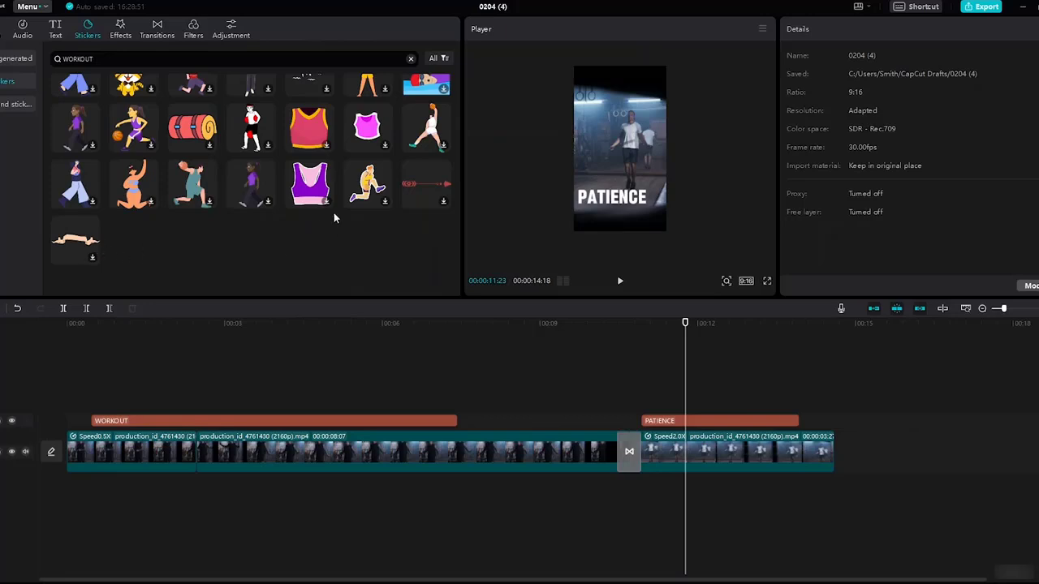
click(429, 190)
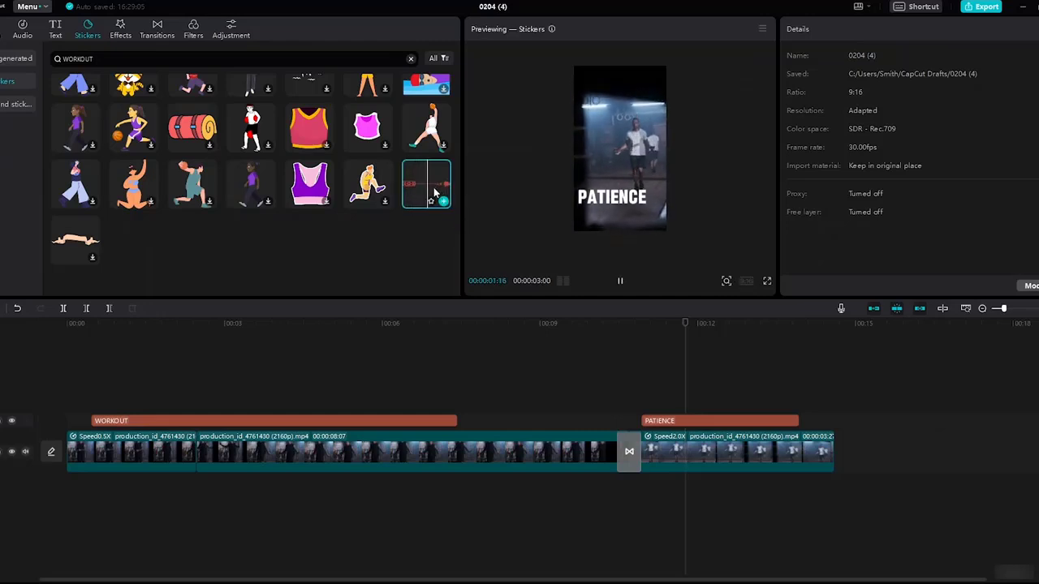
drag(434, 187, 638, 406)
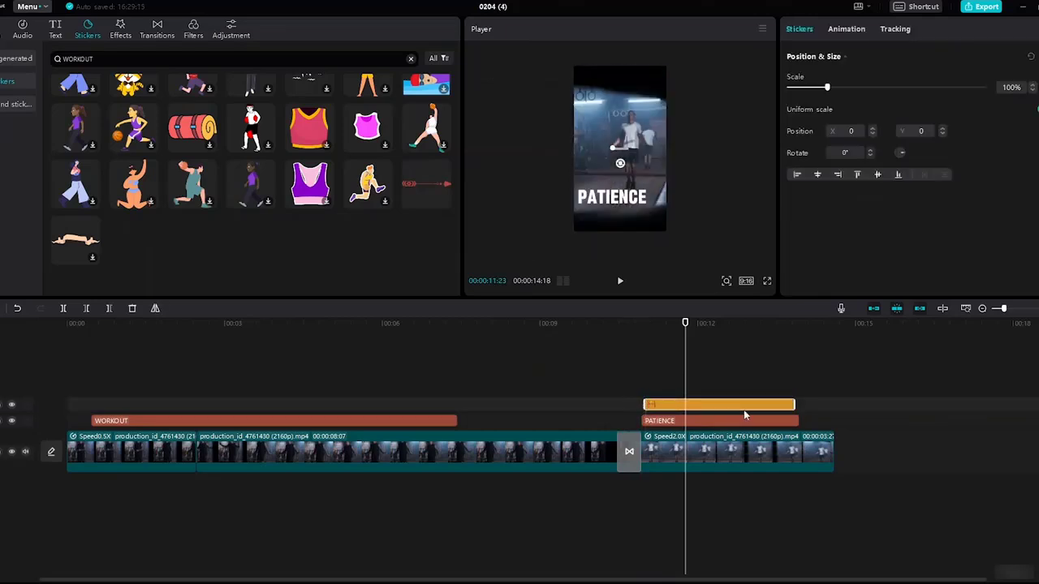
drag(796, 406, 797, 406)
- Scale the arrow sticker to 475% and place it directly beneath the word PATIENCE, at about X -211, Y -1435
drag(827, 90, 952, 92)
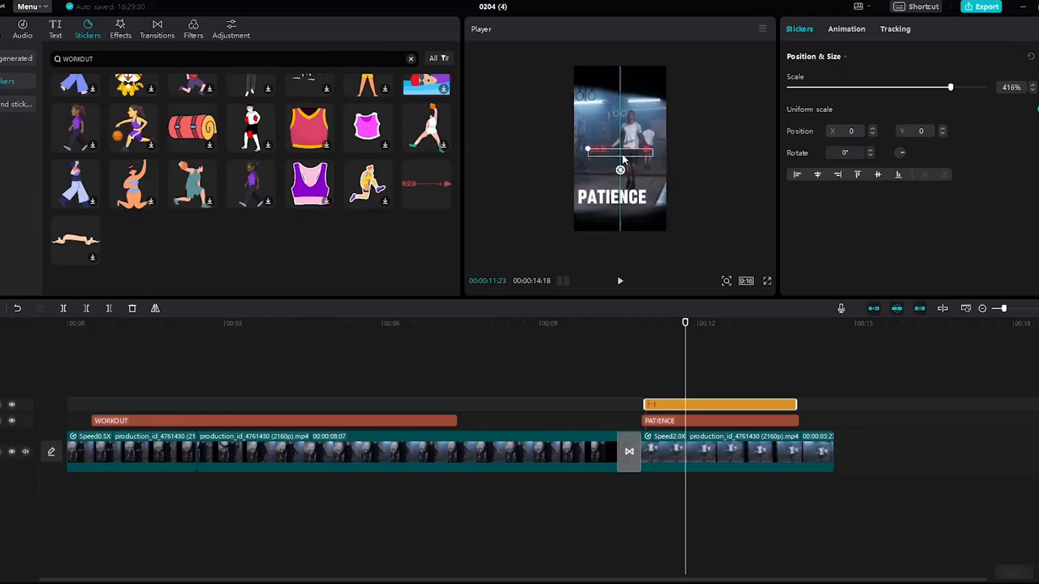
drag(626, 150, 608, 212)
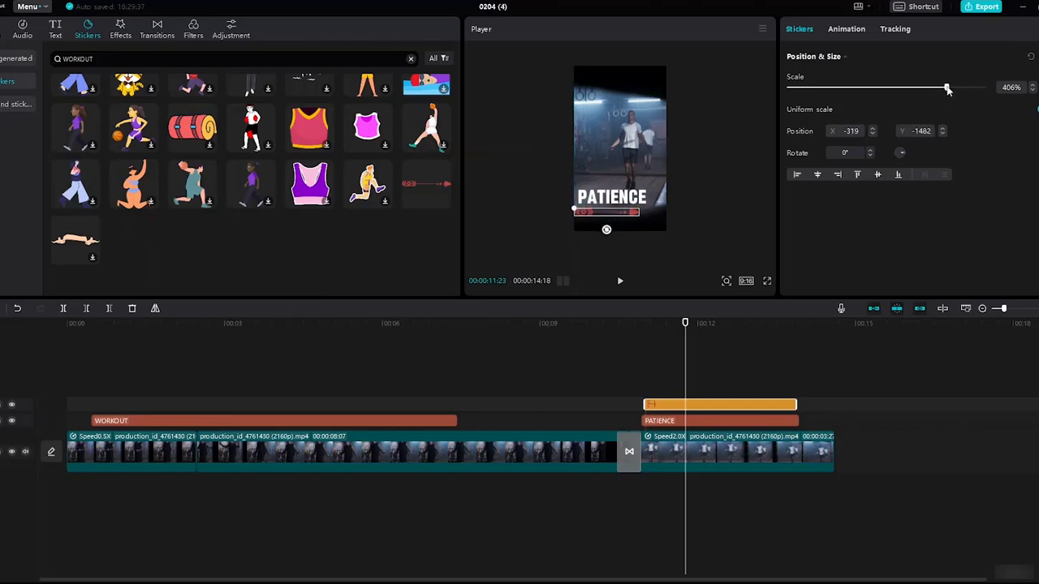
drag(950, 87, 975, 90)
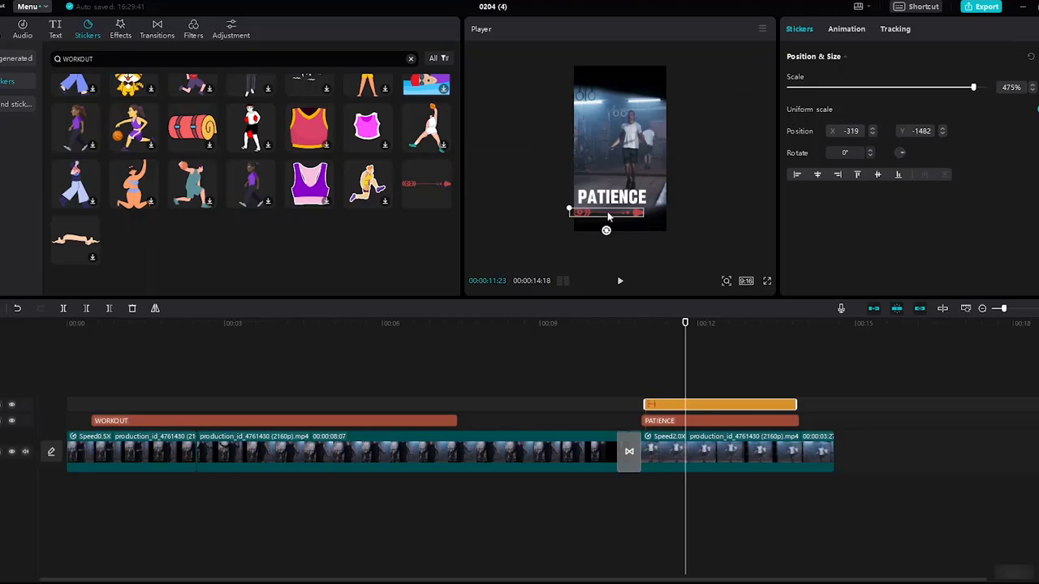
drag(607, 216, 614, 213)
- Duplicate the arrow sticker and move the copy above the WORKOUT title on the timeline, starting together with the title
right_click(715, 405)
click(715, 410)
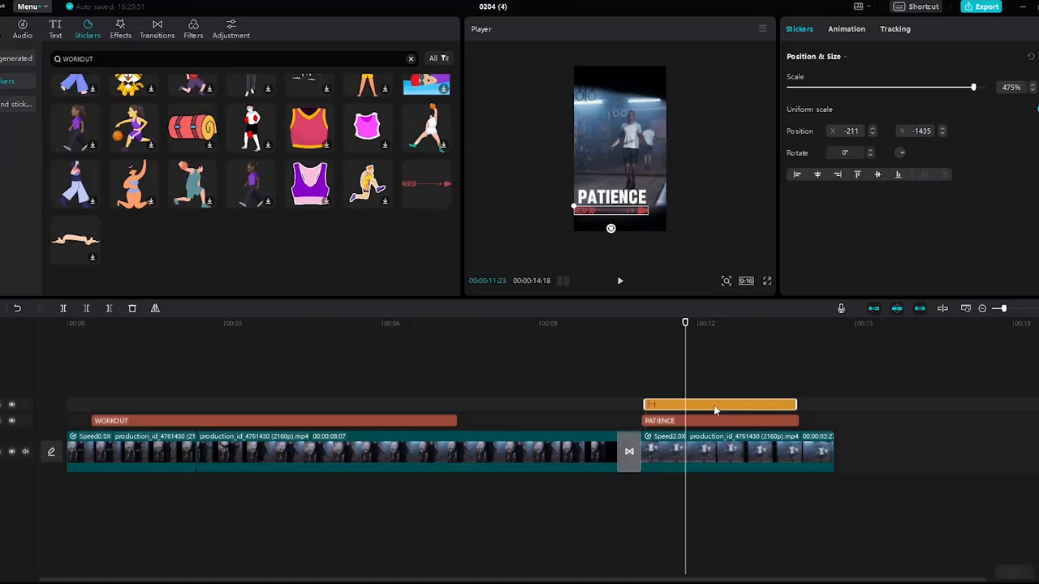
right_click(308, 403)
click(312, 408)
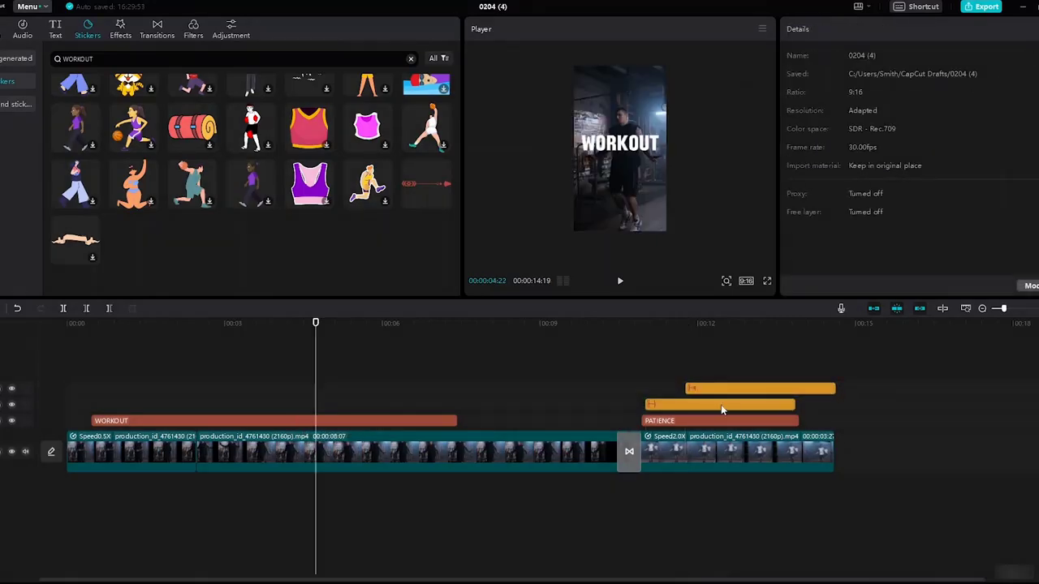
click(750, 388)
drag(750, 389, 165, 409)
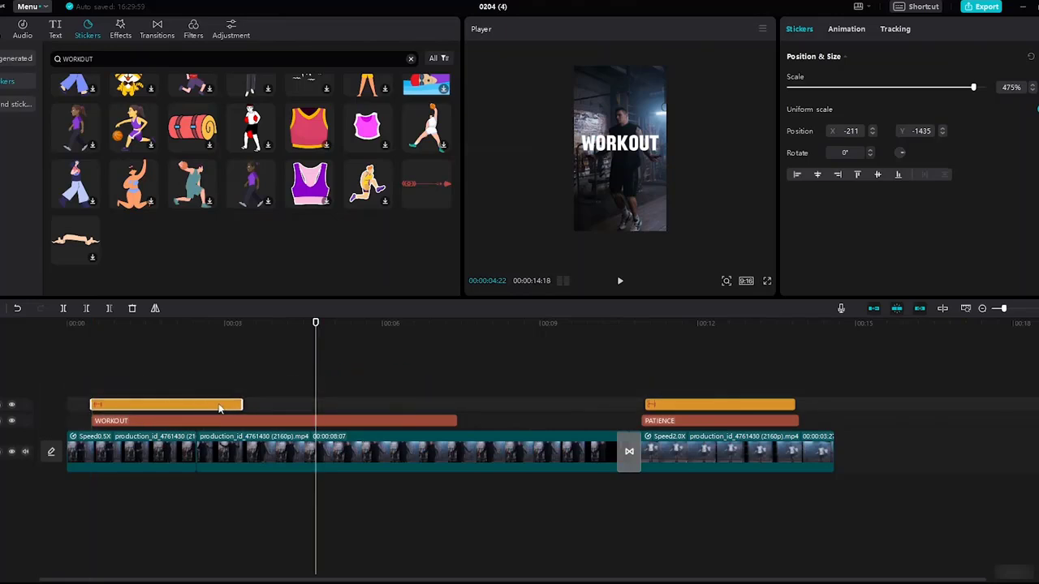
- Extend the copied arrow sticker to the end of the WORKOUT title and move it slightly lower in the frame, across the man's feet
drag(243, 403, 457, 425)
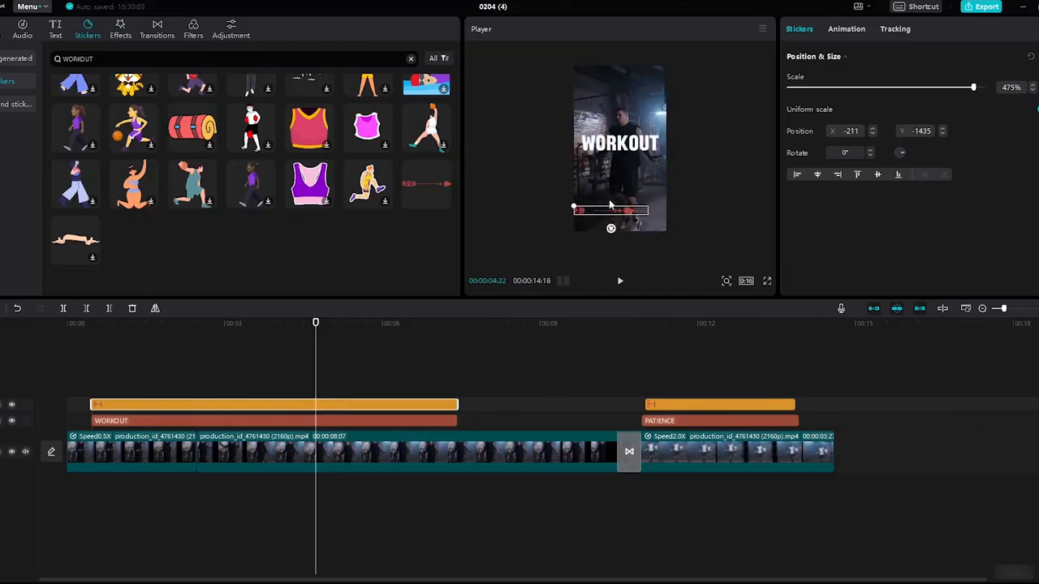
mouse_move(621, 213)
mouse_down()
mouse_move(639, 145)
mouse_move(635, 221)
mouse_up()
click(661, 207)
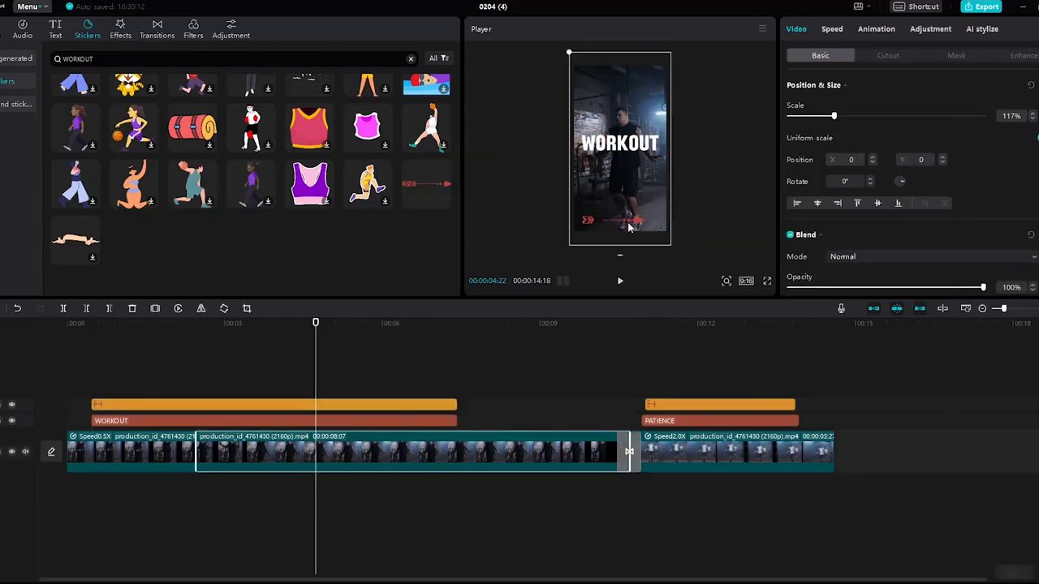
- Nudge the WORKOUT segment's arrow sticker slightly within the area of the man's feet and raise the WORKOUT title a little
click(629, 222)
mouse_move(624, 222)
mouse_down()
mouse_move(628, 212)
mouse_move(632, 220)
mouse_up()
click(684, 216)
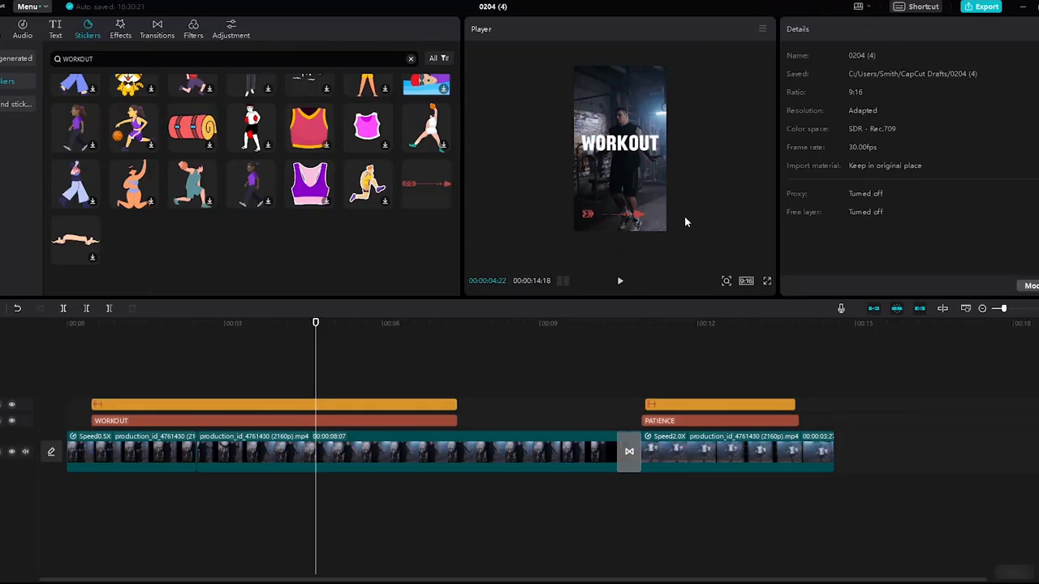
click(619, 151)
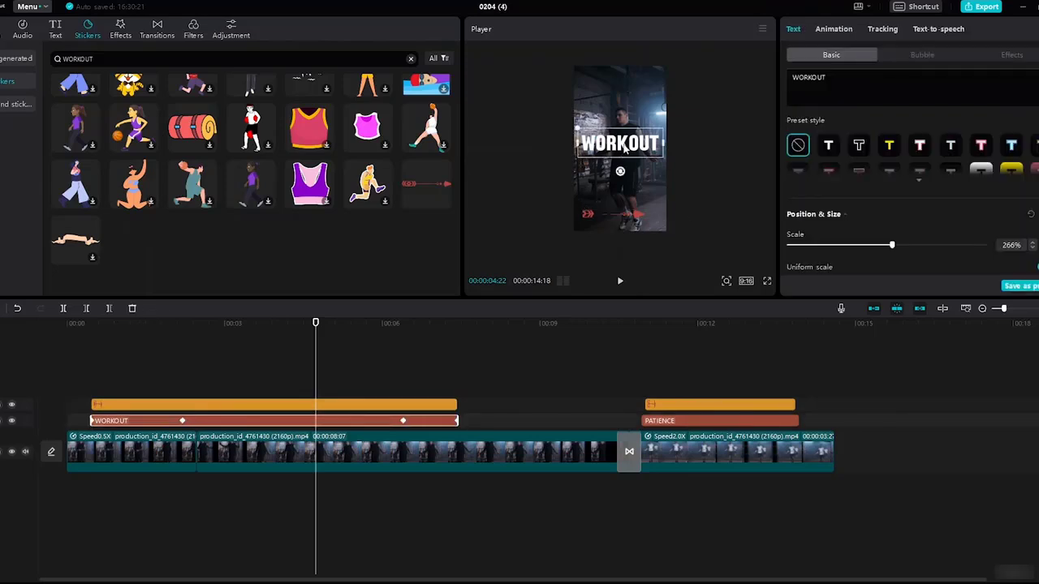
drag(623, 147, 623, 145)
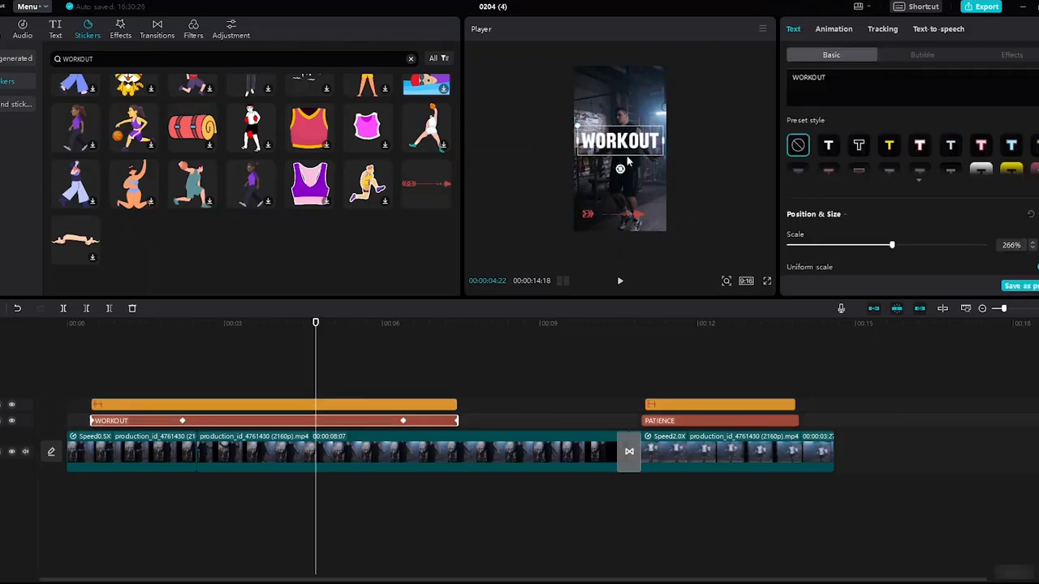
- Move the arrow sticker up from the man's feet to directly beneath the WORKOUT title
click(626, 215)
drag(625, 216, 630, 163)
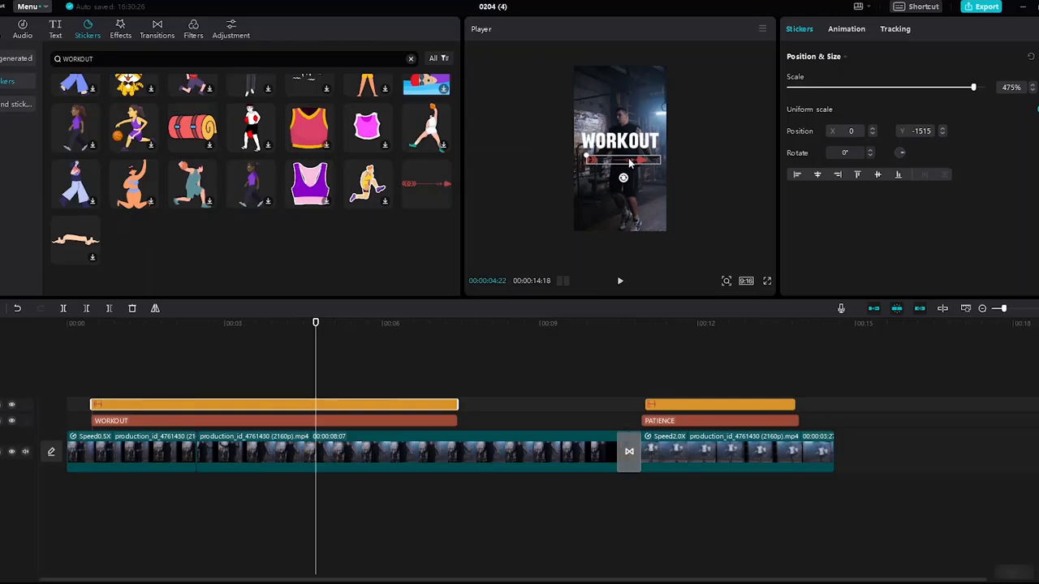
click(661, 184)
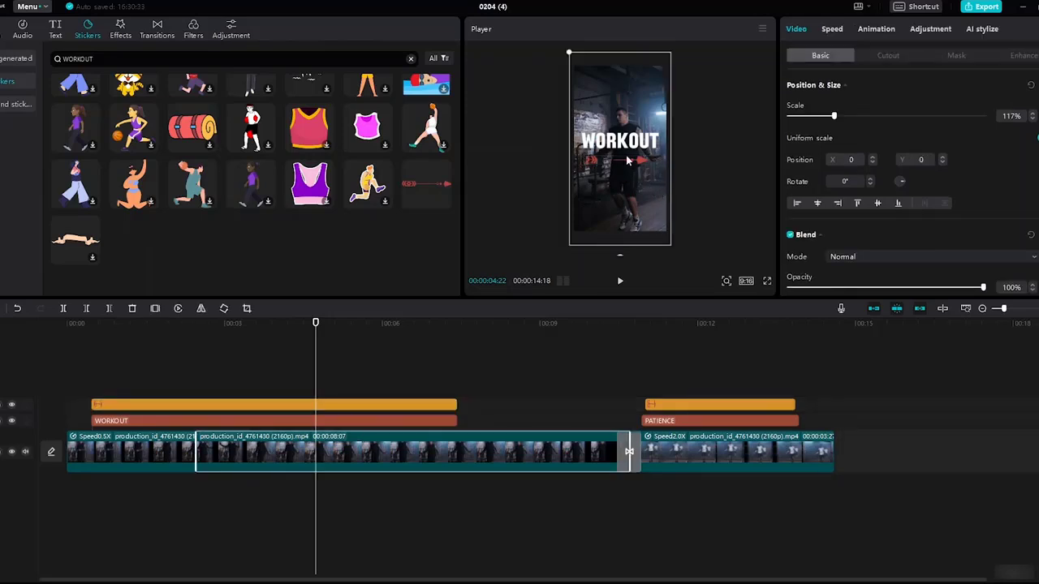
- Move the WORKOUT segment's arrow sticker to the upper edge of the video frame, above the man's head
click(641, 163)
drag(641, 162, 641, 88)
click(687, 111)
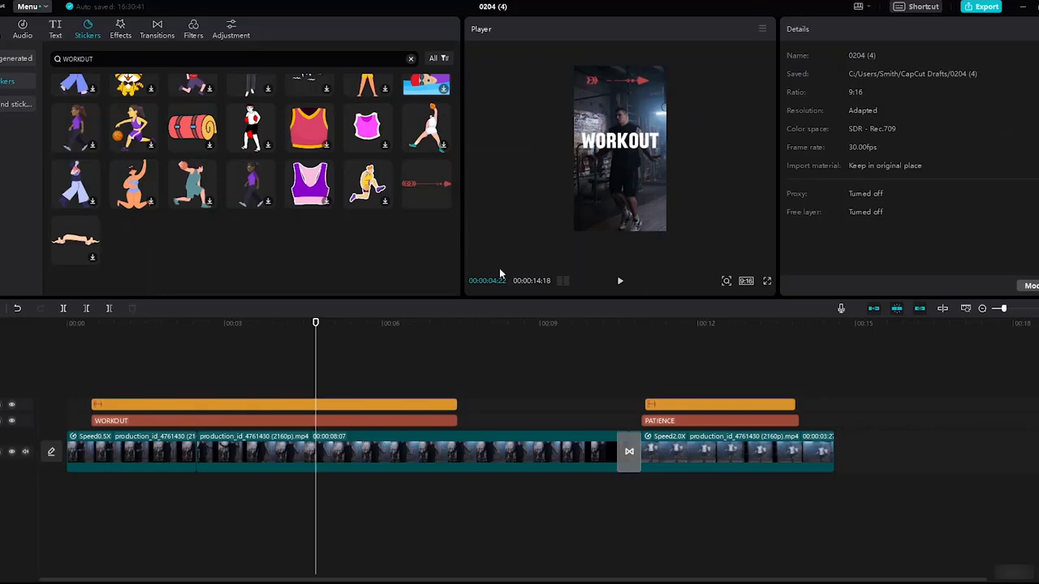
- Give the arrow sticker above the WORKOUT title a Bounce In entrance and a Bounce Out exit animation
drag(315, 323, 91, 288)
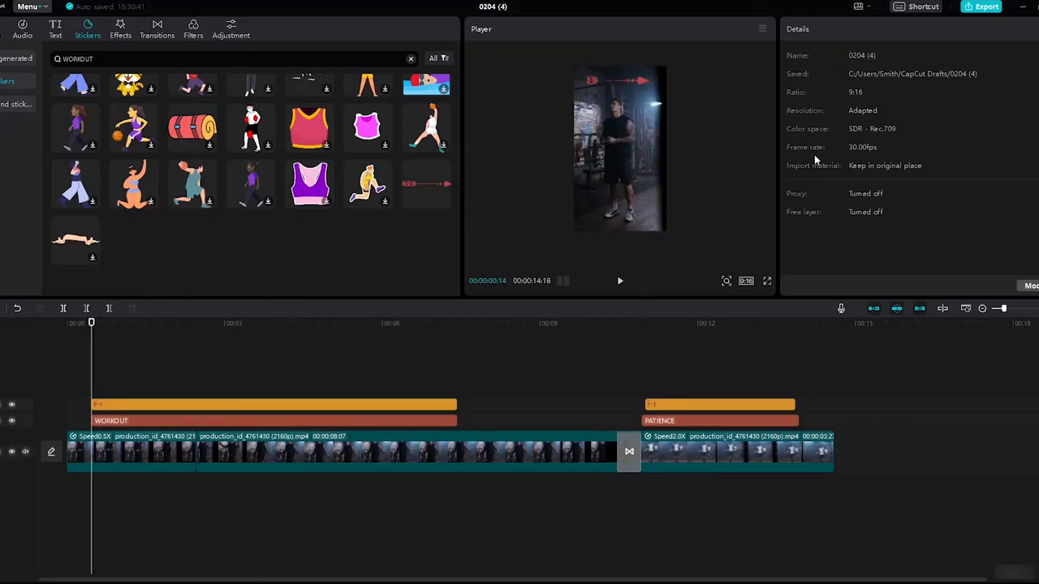
click(301, 408)
click(860, 36)
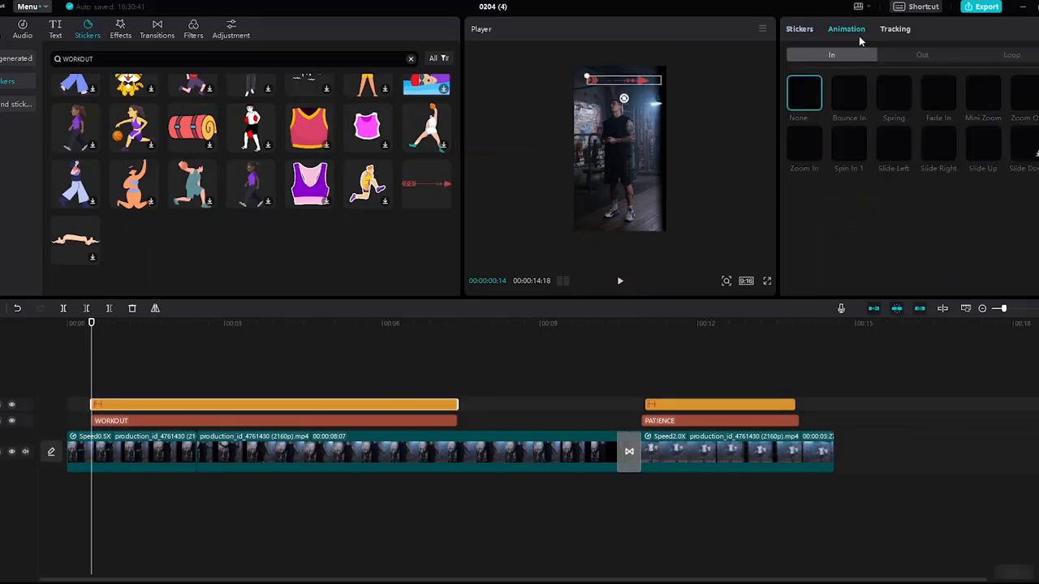
click(857, 96)
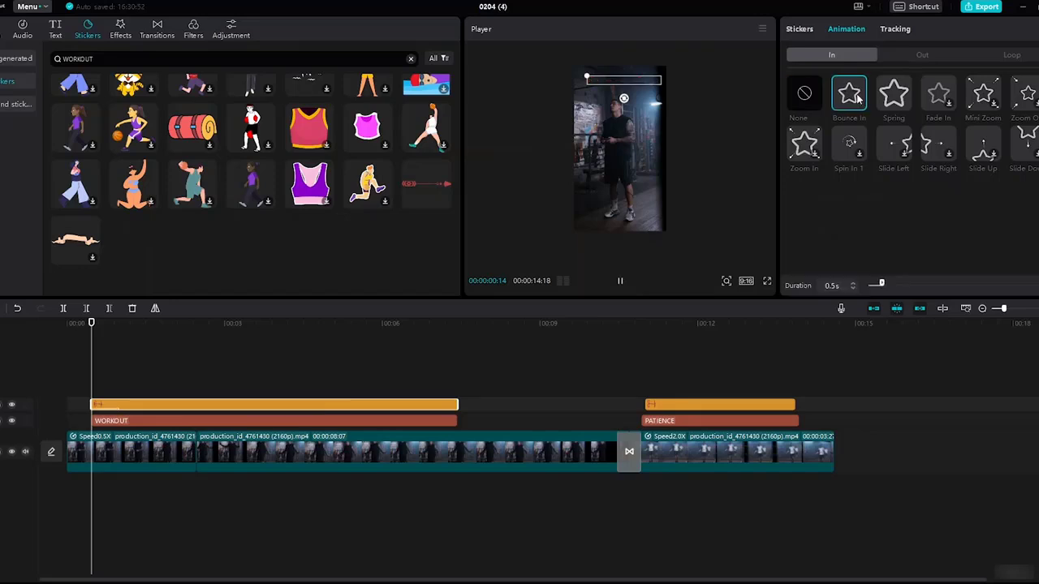
click(910, 56)
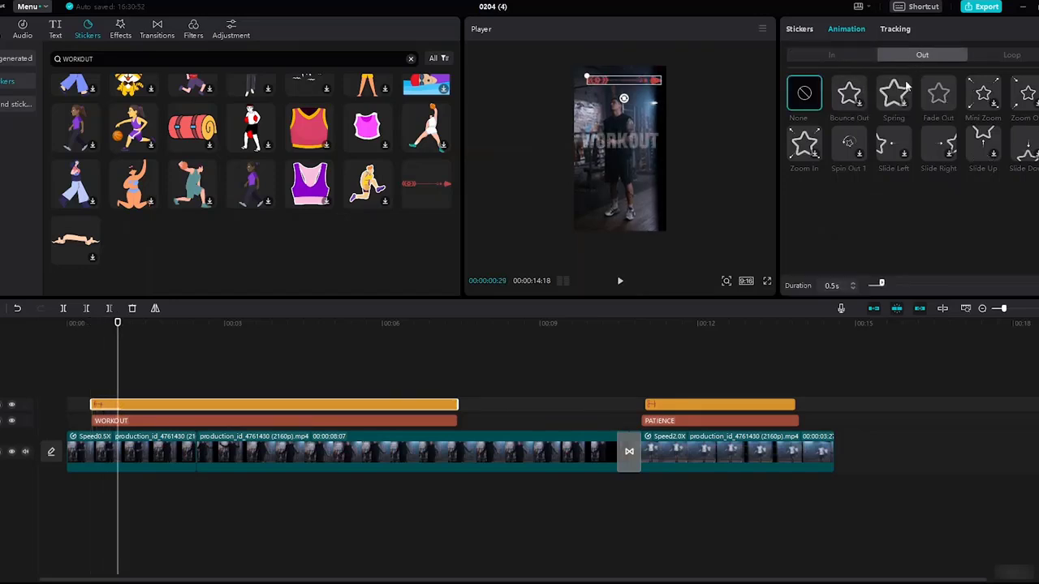
click(850, 97)
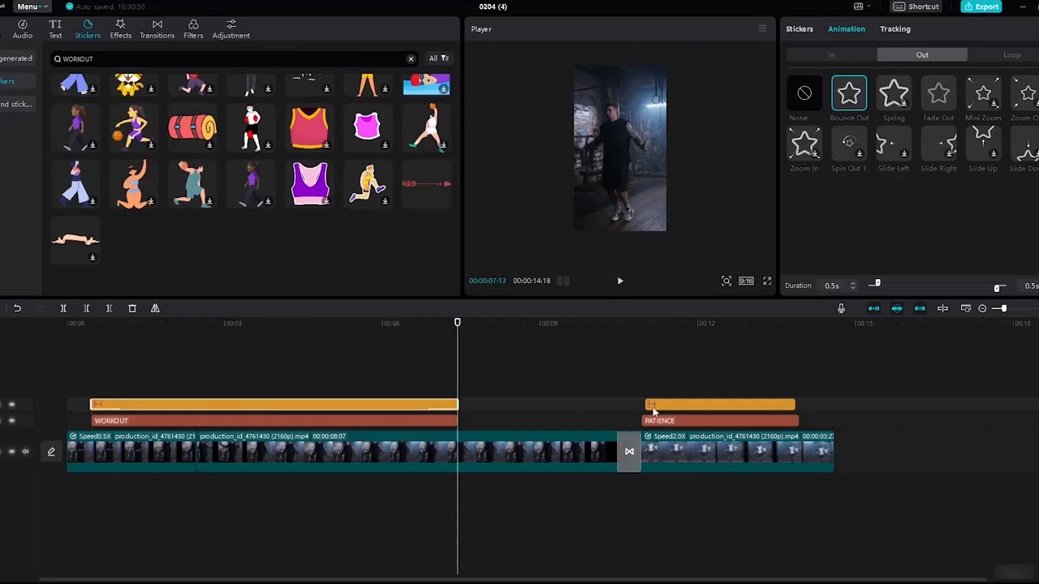
- Extend the PATIENCE arrow sticker back to the title's start and give it Bounce Out and Bounce In animations
click(690, 408)
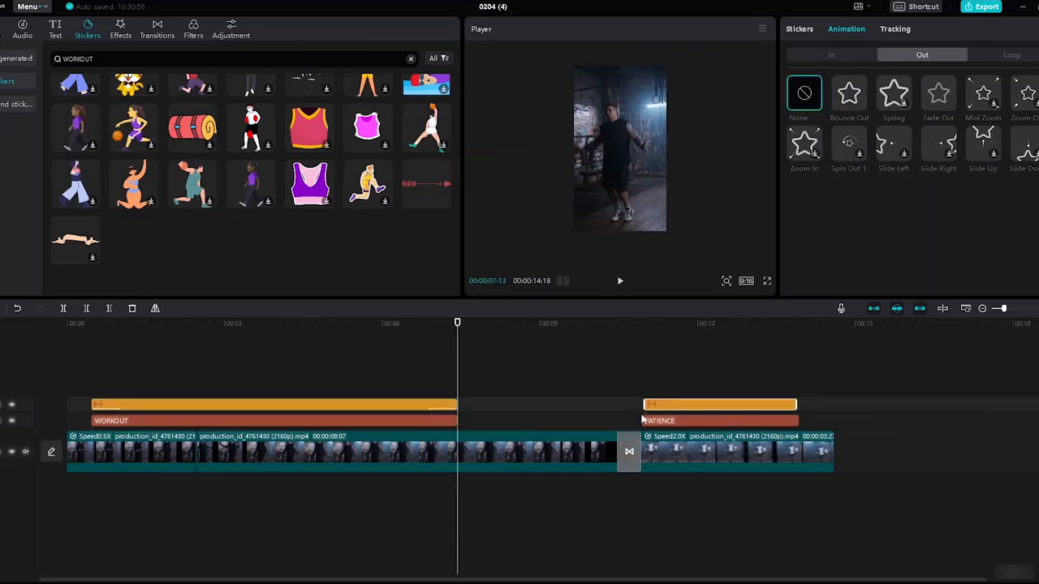
drag(644, 403, 640, 400)
click(857, 100)
click(845, 53)
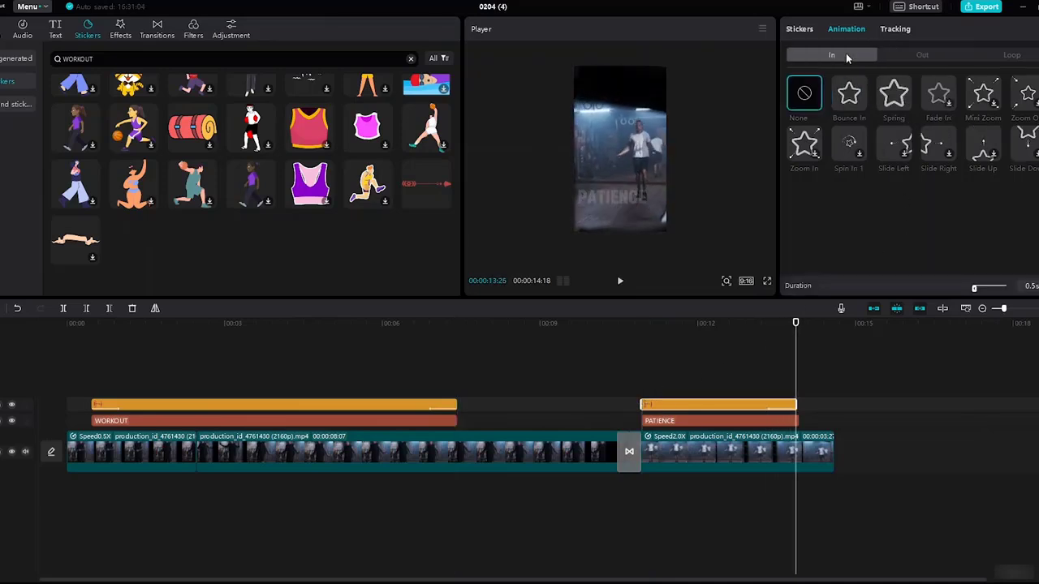
click(847, 102)
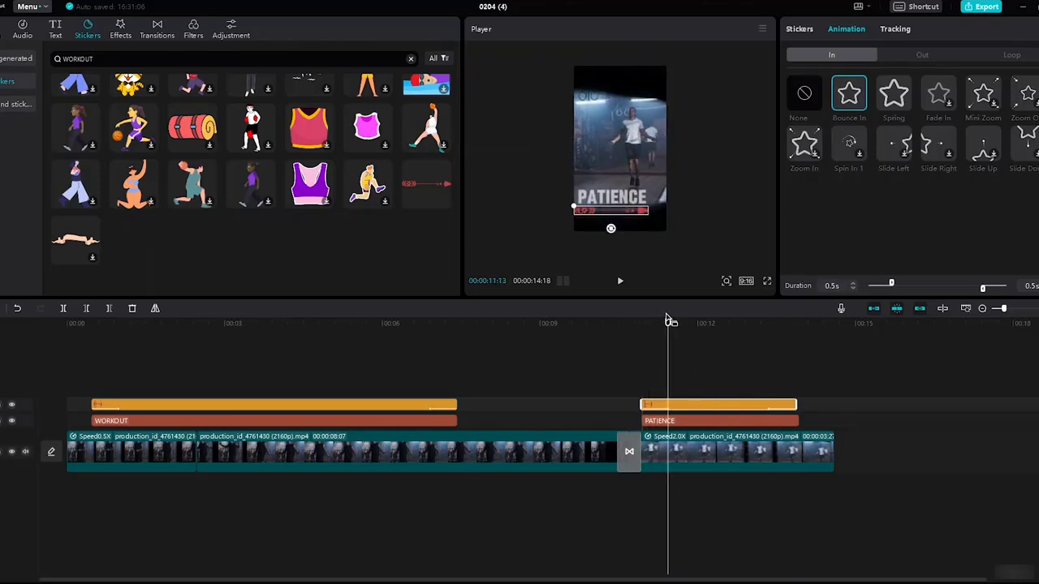
- Search the music library for "workout" and download the first six tracks for previewing
click(17, 30)
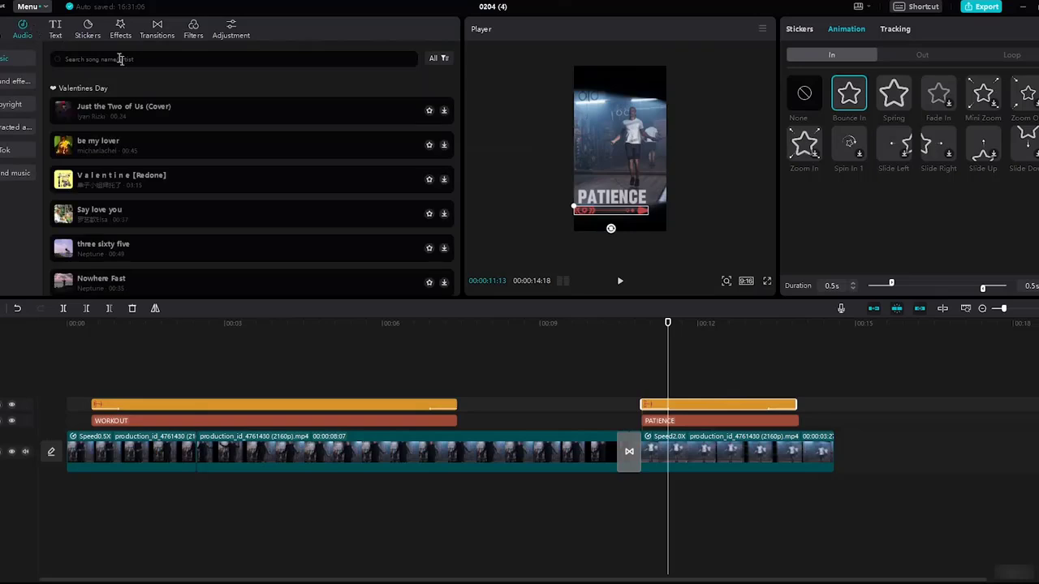
text(workout)
key(Return)
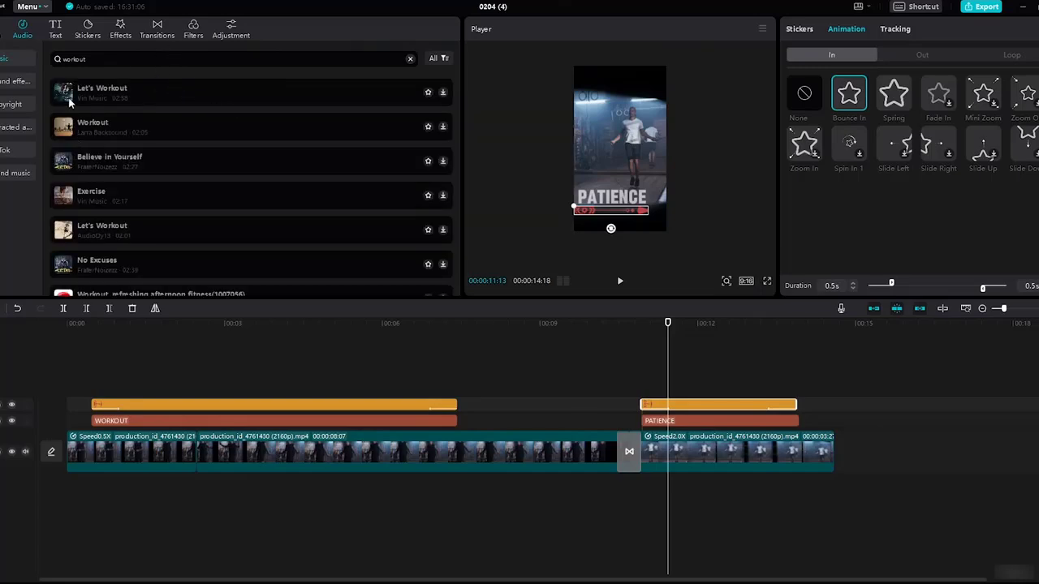
click(69, 101)
click(67, 130)
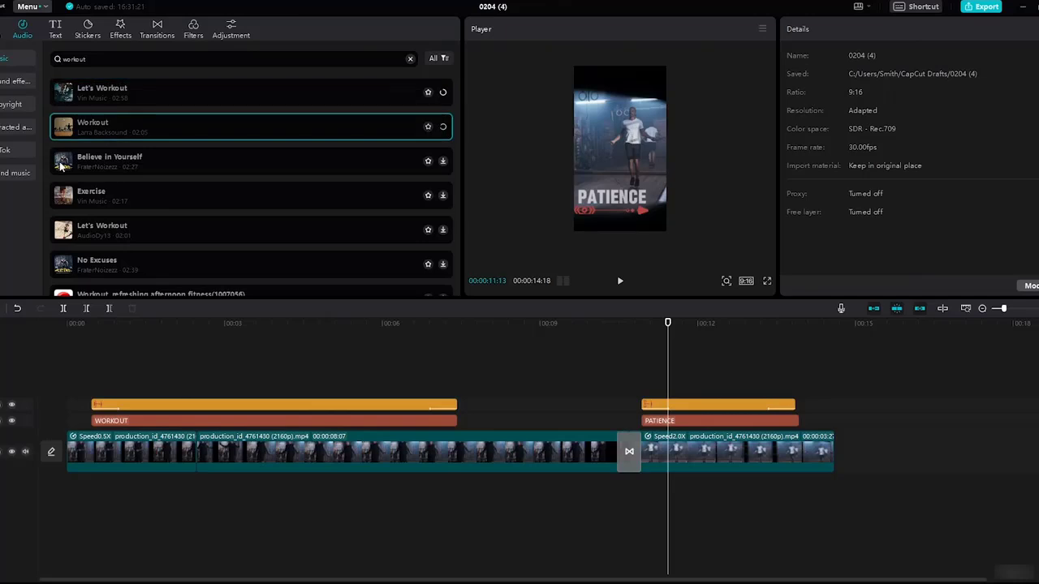
click(65, 166)
click(70, 199)
click(64, 237)
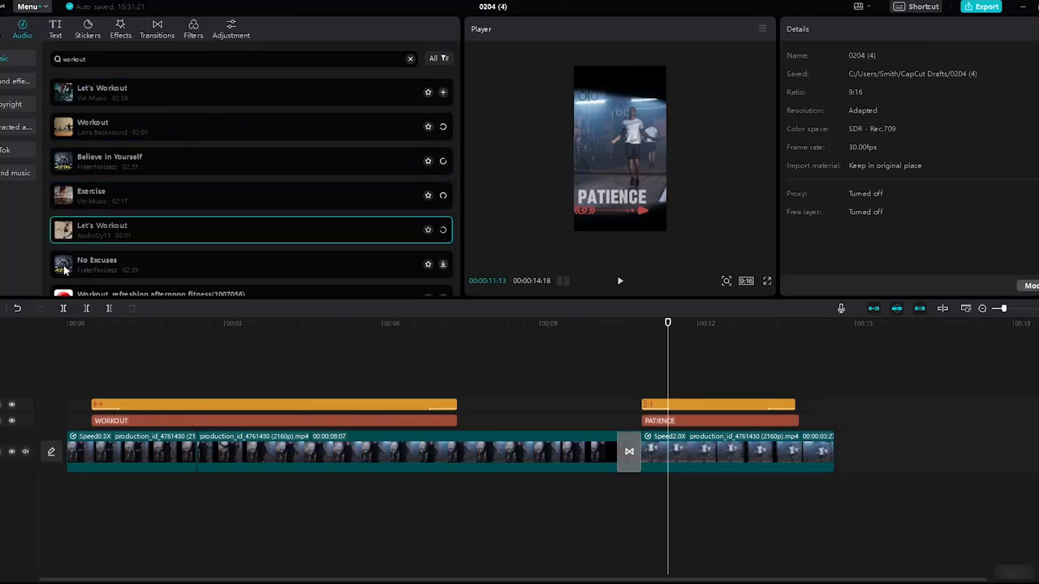
click(64, 267)
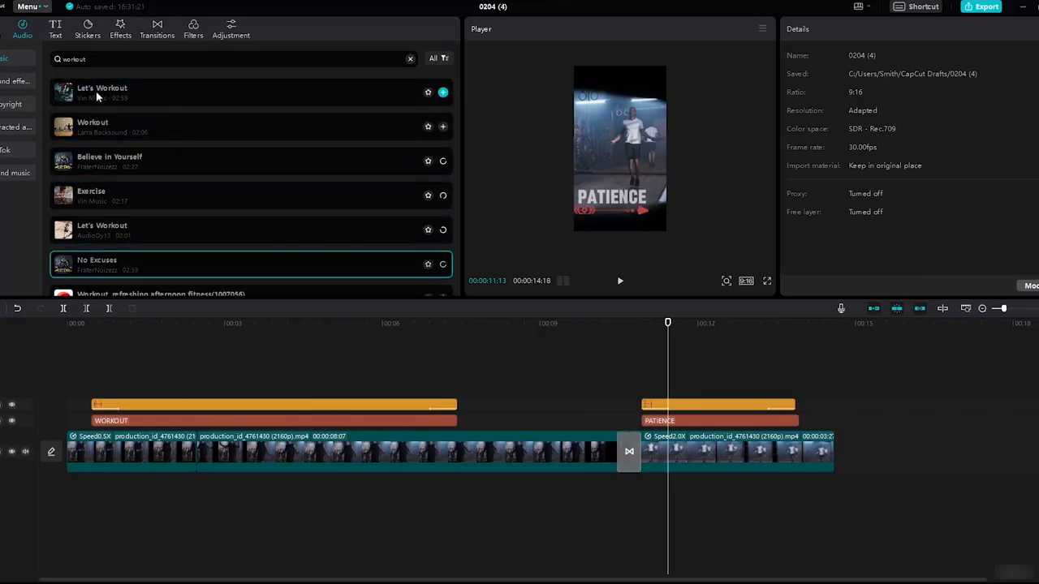
- Preview the tracks Let's Workout and Workout, and add Workout to a new audio track beneath the video
click(68, 95)
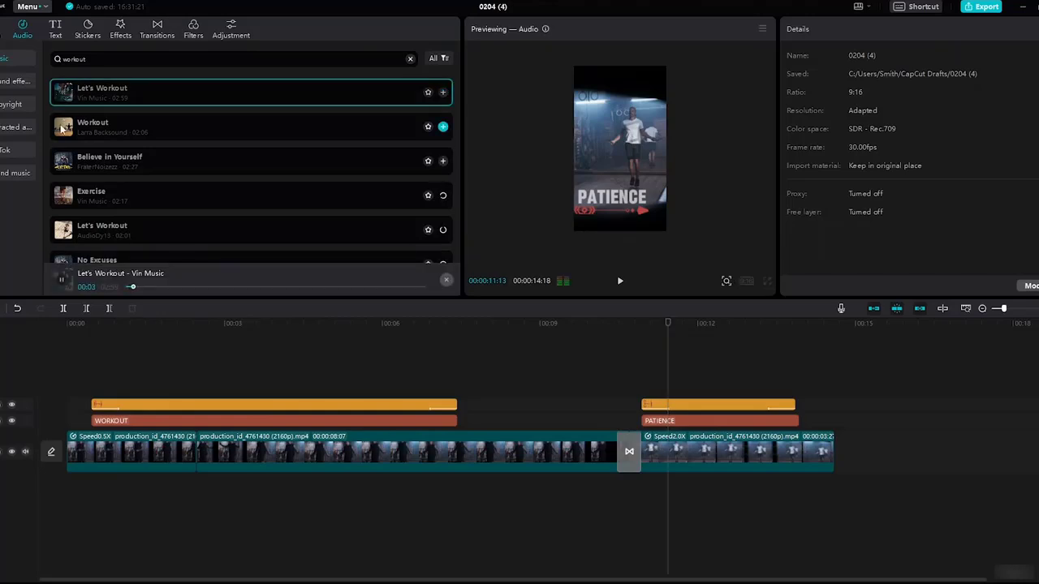
click(61, 131)
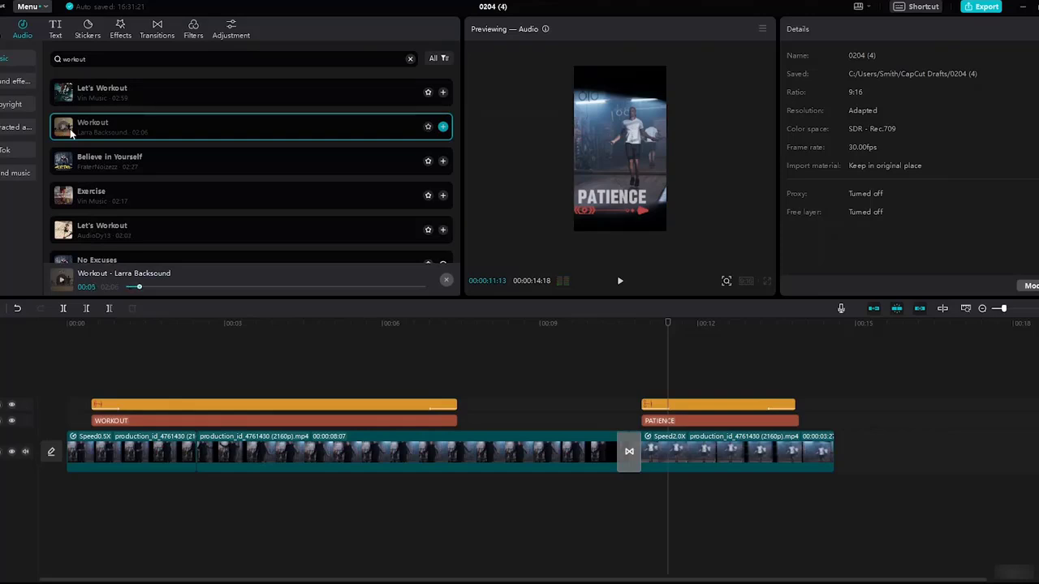
drag(63, 132, 85, 490)
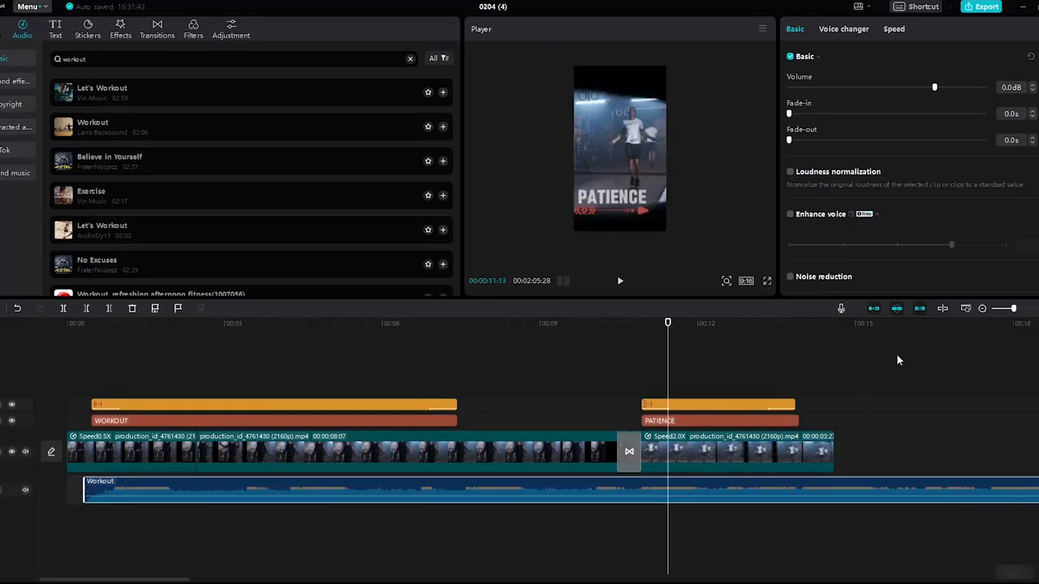
- Trim the Workout song to end with the video and align its start with the beginning of the timeline
key(shift+z)
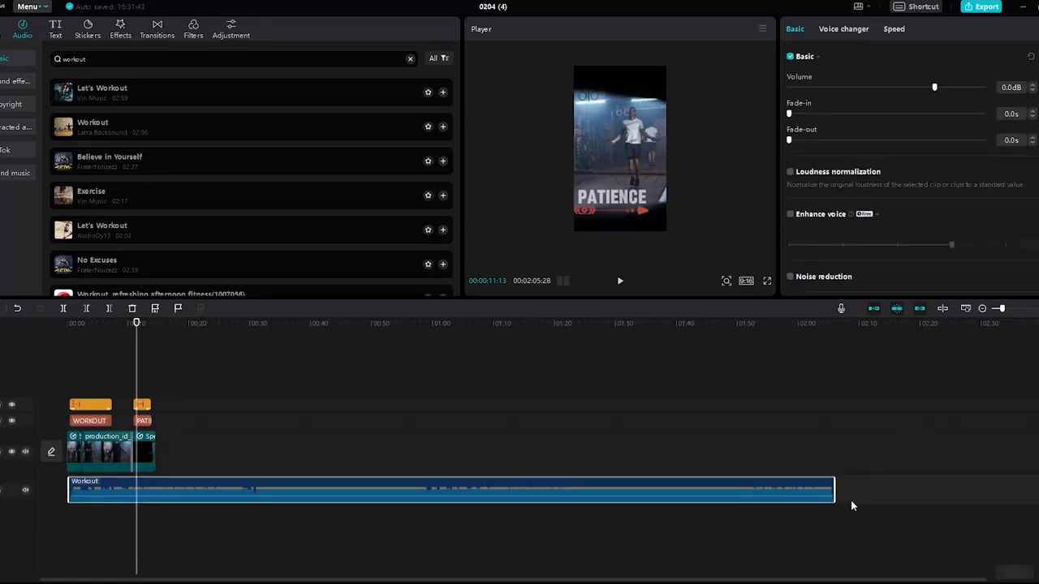
drag(832, 488, 154, 433)
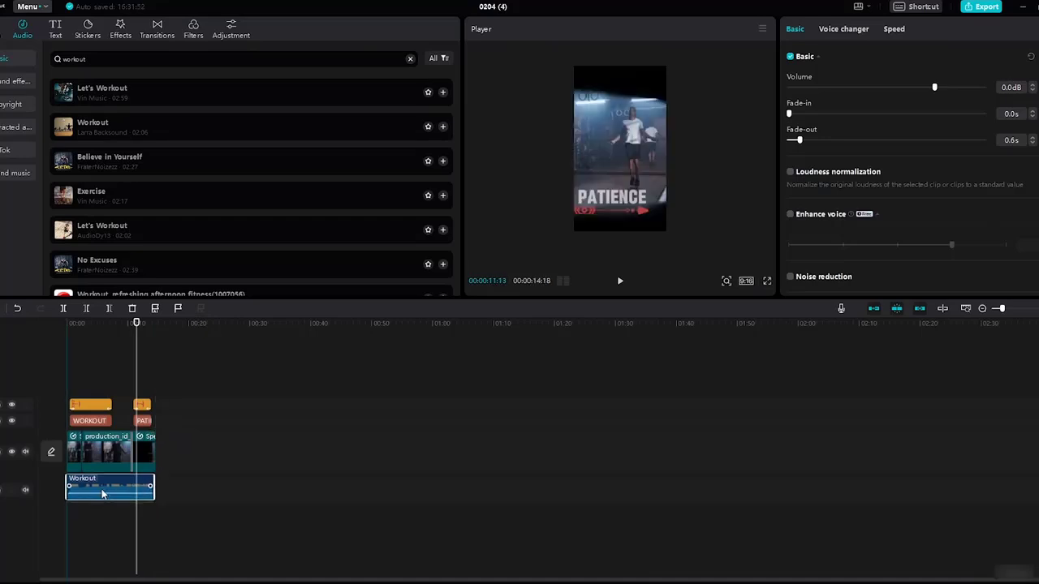
drag(151, 486, 157, 490)
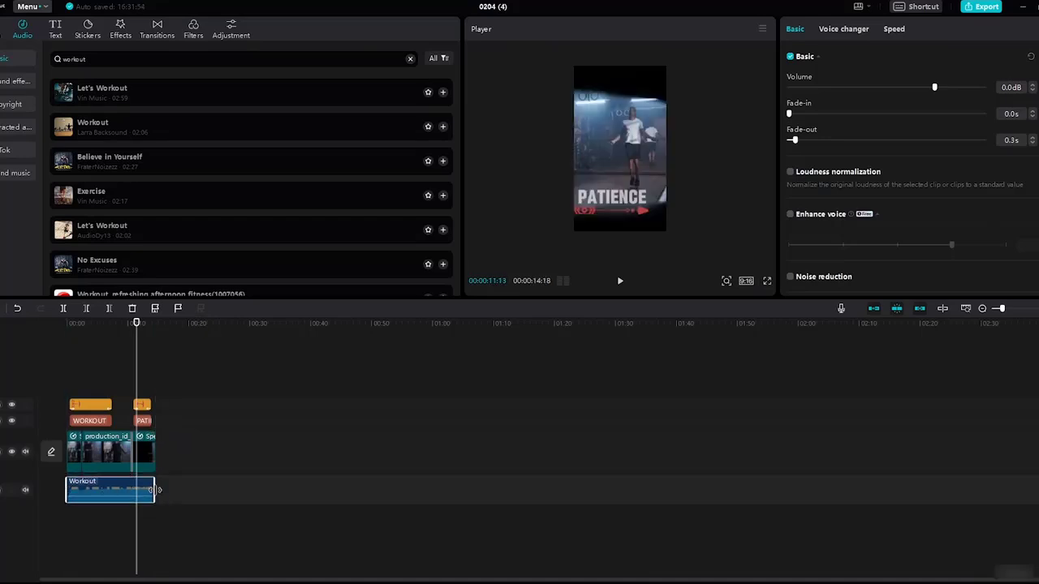
click(159, 490)
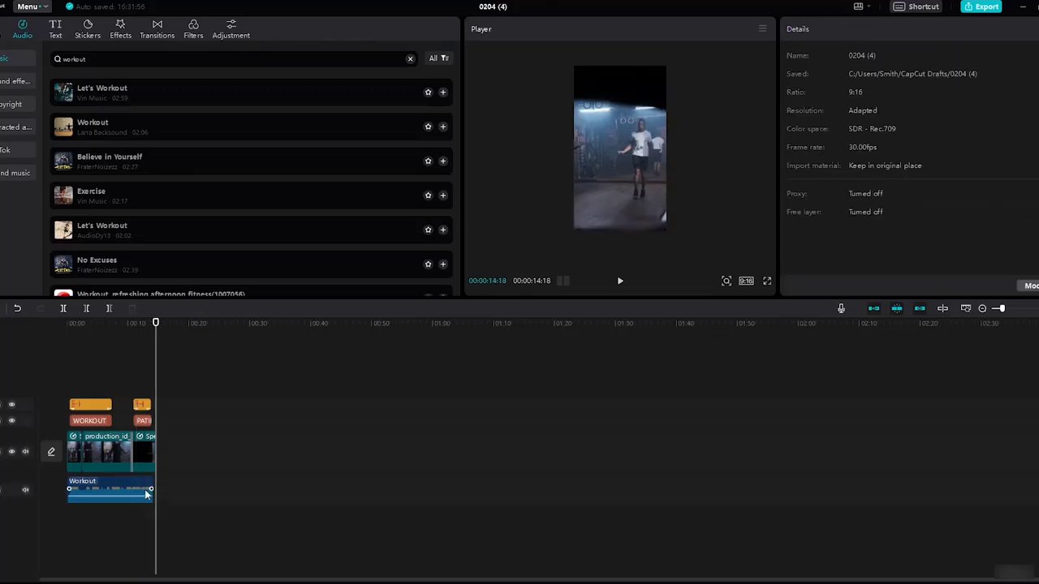
click(147, 493)
click(160, 490)
click(131, 490)
drag(154, 482, 156, 485)
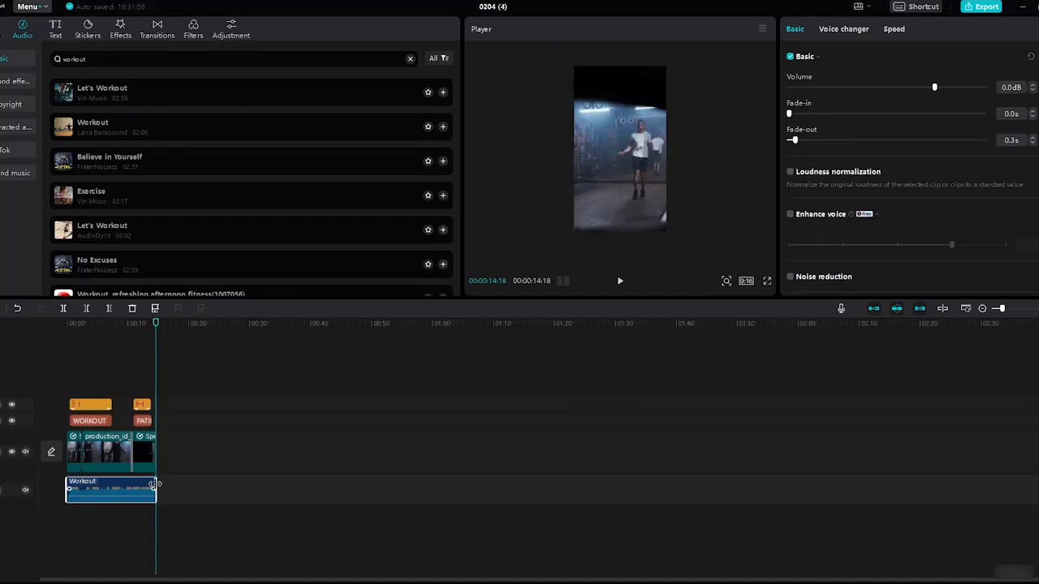
click(232, 471)
key(shift+z)
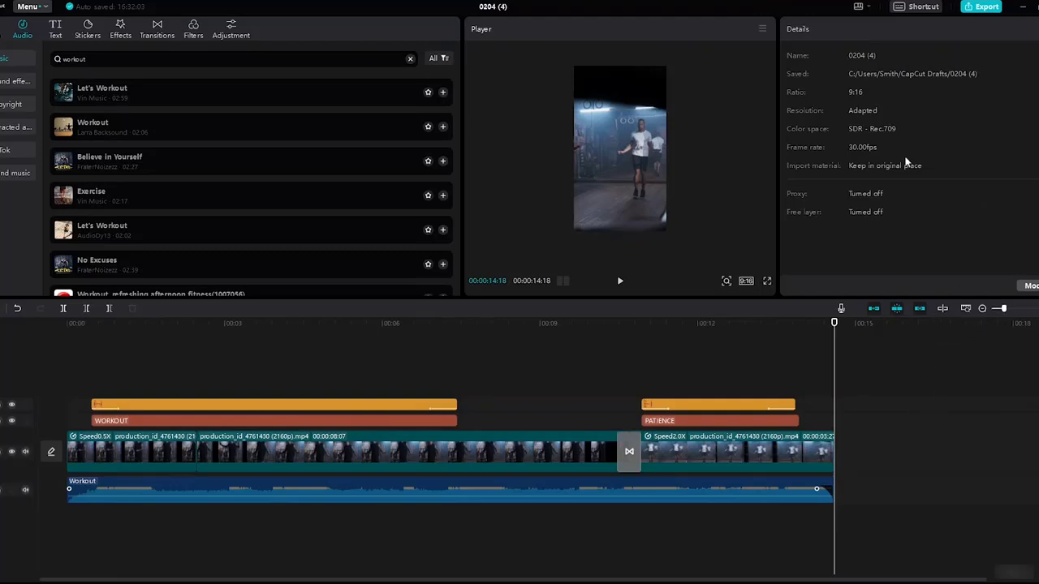
- Set both the fade-out and the fade-in of the Workout song to 0.5 s
click(739, 500)
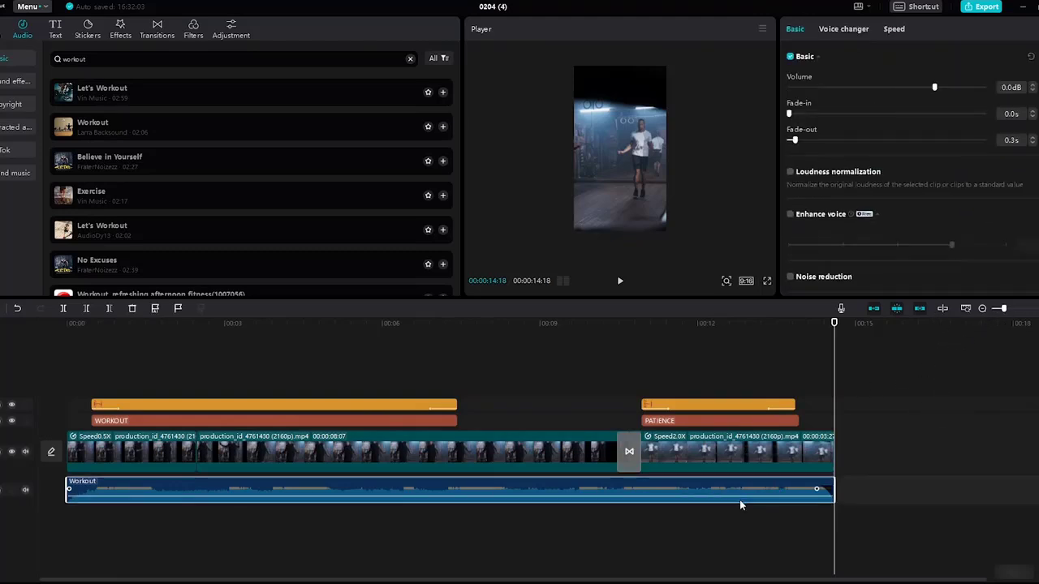
click(1033, 138)
click(1033, 138)
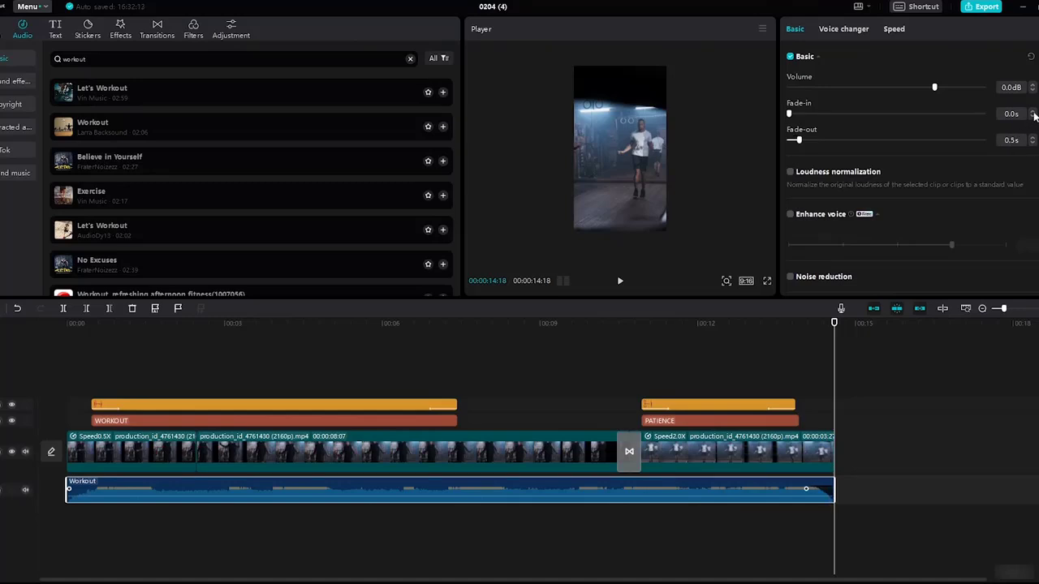
click(1032, 111)
click(1033, 112)
click(1033, 111)
click(1033, 111)
click(1033, 111)
- Play the video from the beginning to review the titles, sticker animations and music together
drag(836, 337, 20, 223)
key(space)
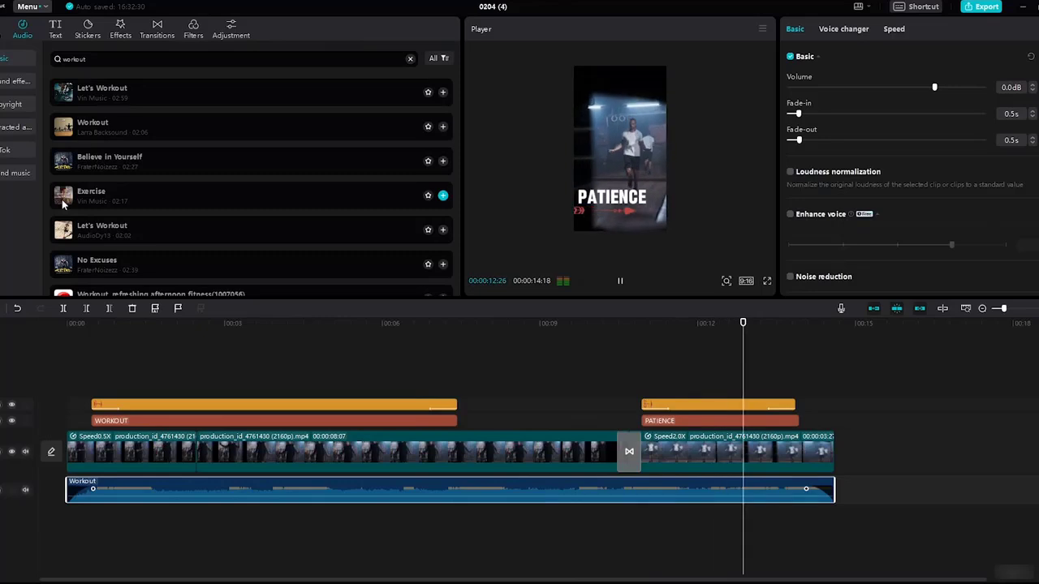
key(space)
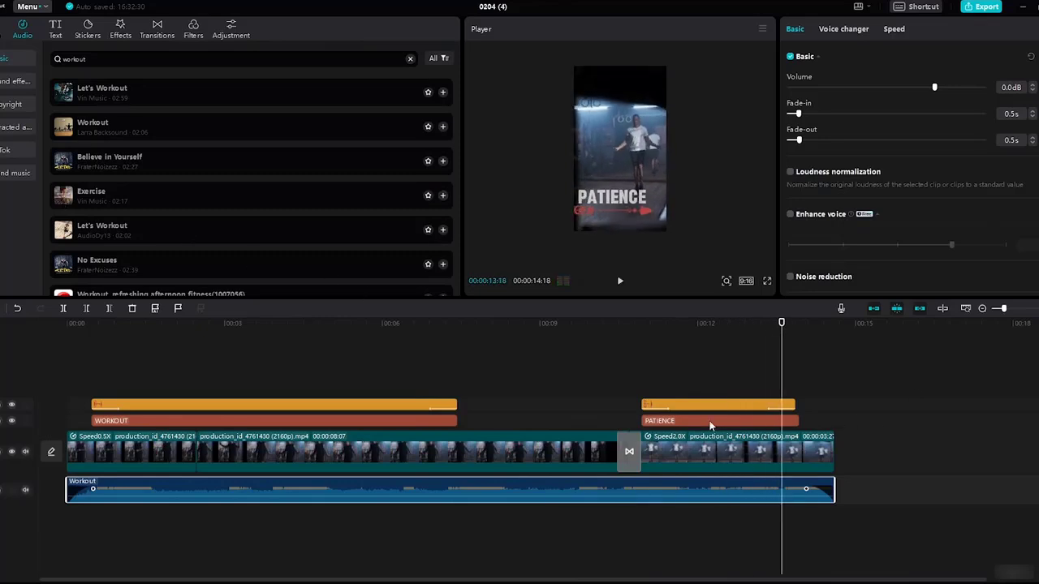
- Shift the arrow sticker beneath the PATIENCE title slightly to the right in the frame
click(709, 420)
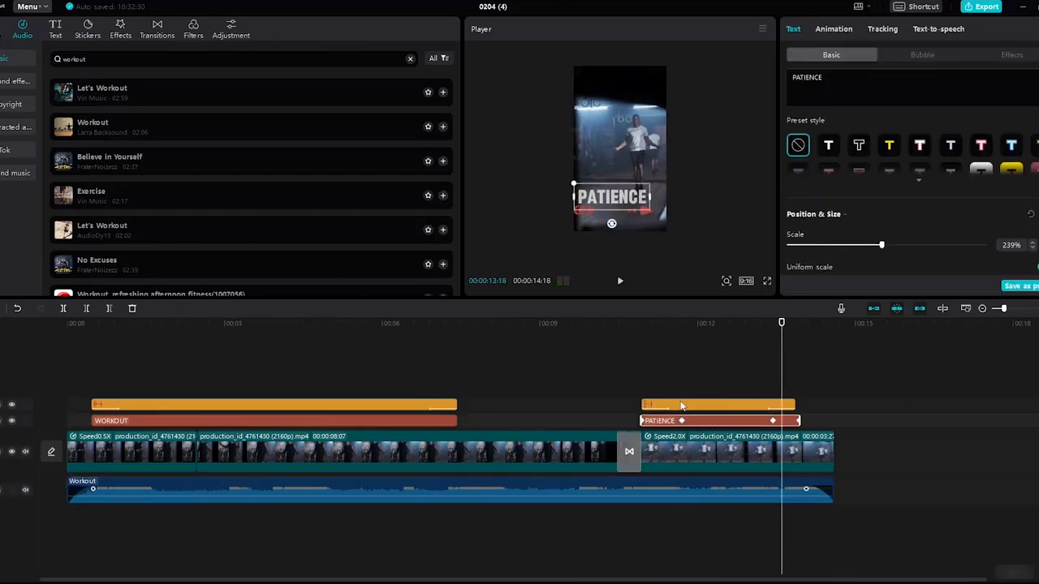
click(689, 406)
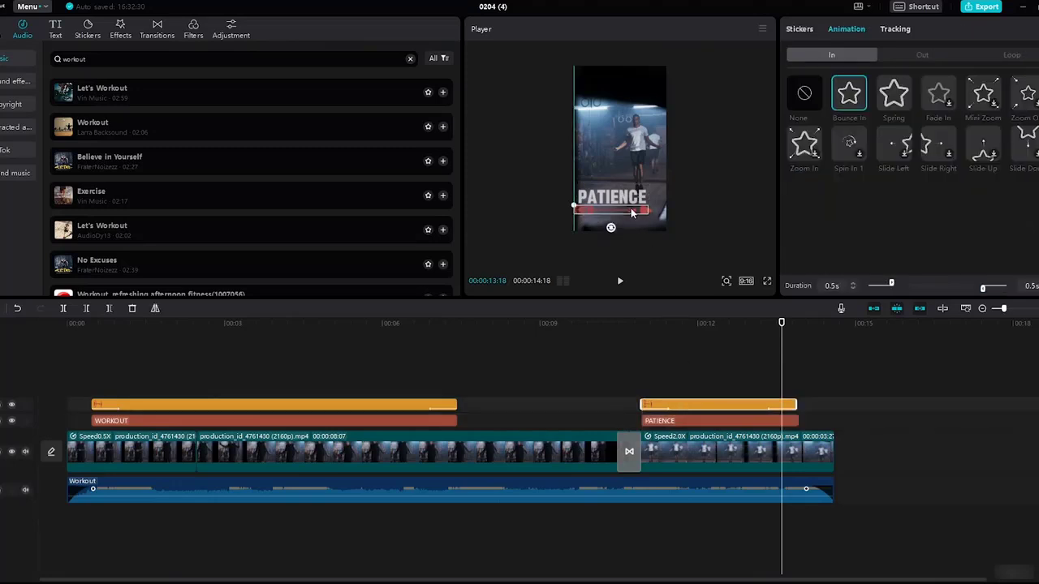
drag(637, 213, 640, 209)
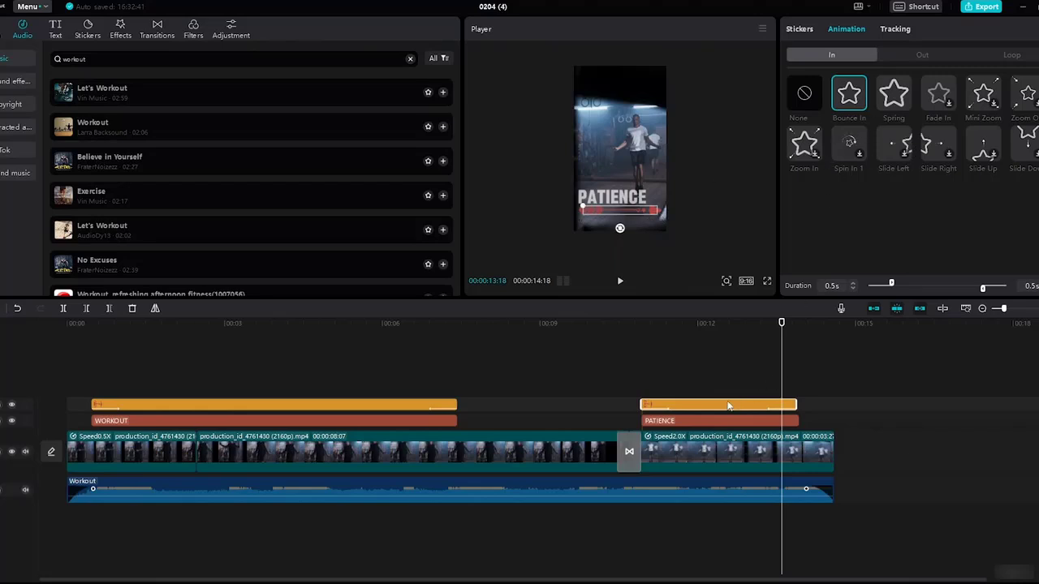
- Scale the arrow sticker beneath PATIENCE to 410% and center the PATIENCE title horizontally above it
click(799, 31)
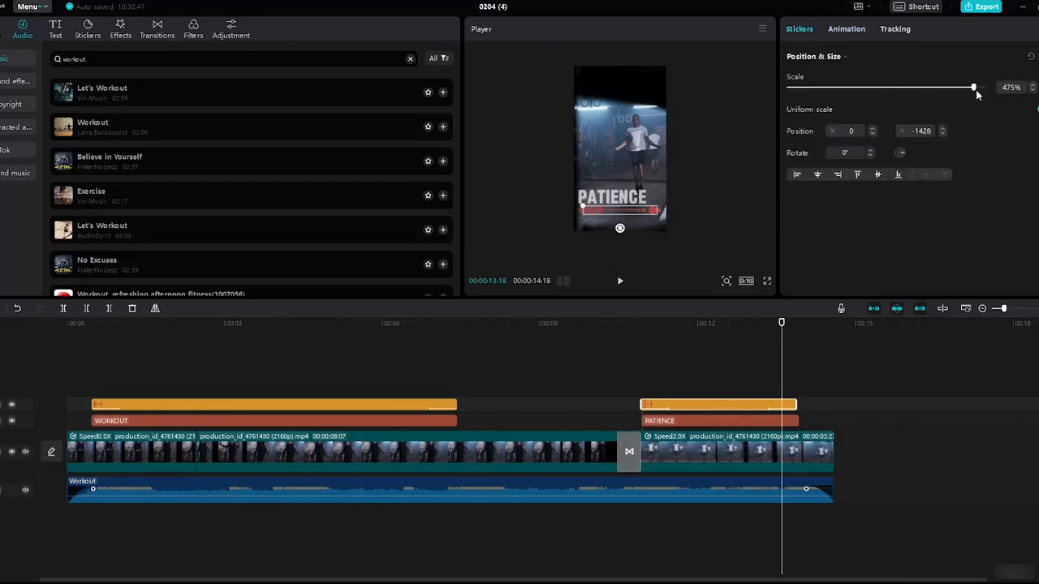
drag(975, 91, 951, 86)
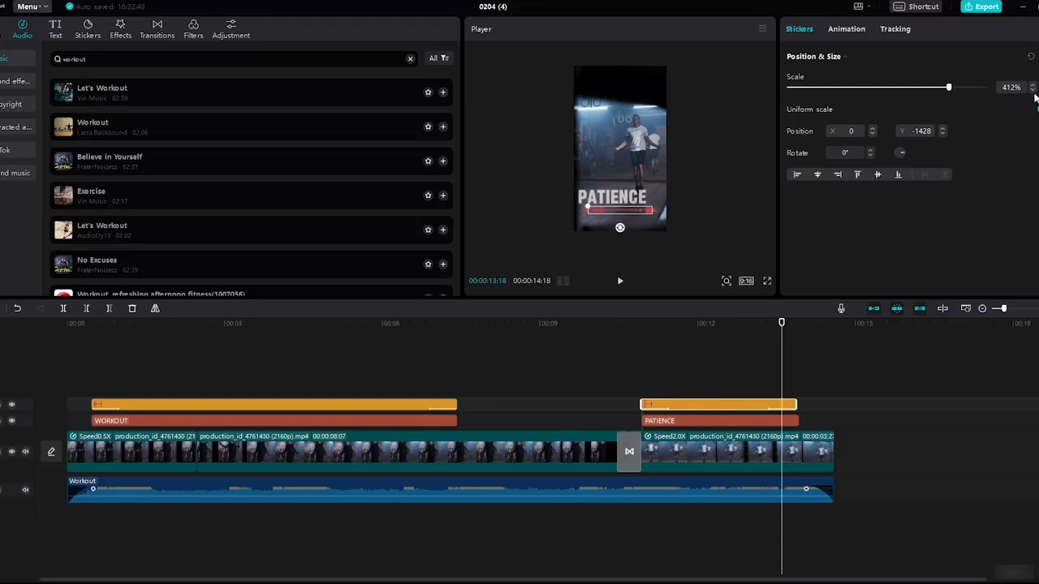
drag(625, 210, 633, 211)
click(633, 215)
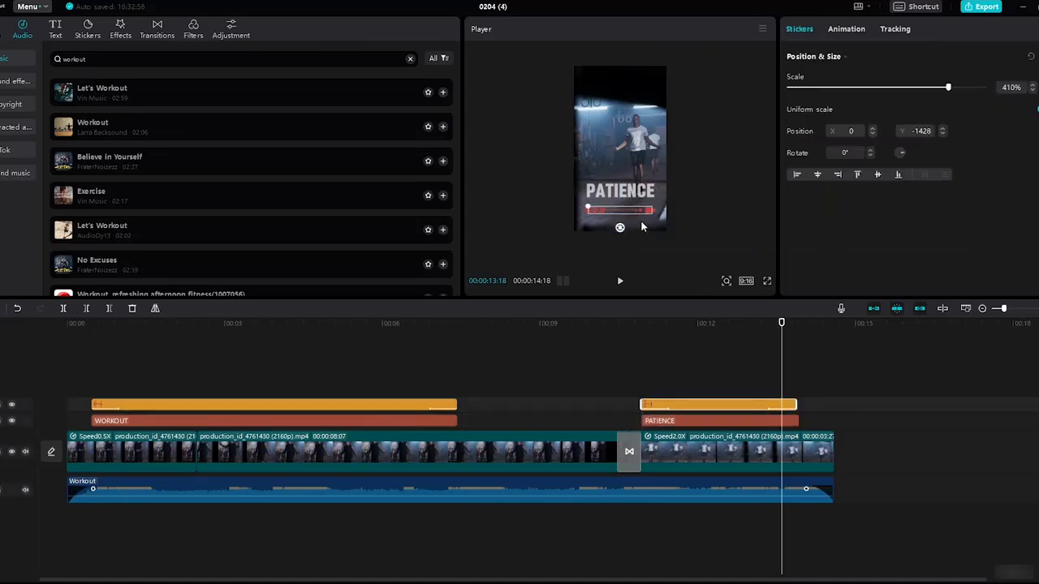
- Play the PATIENCE section from the transition onward to review the resized sticker and recentered title
drag(780, 325, 628, 320)
key(space)
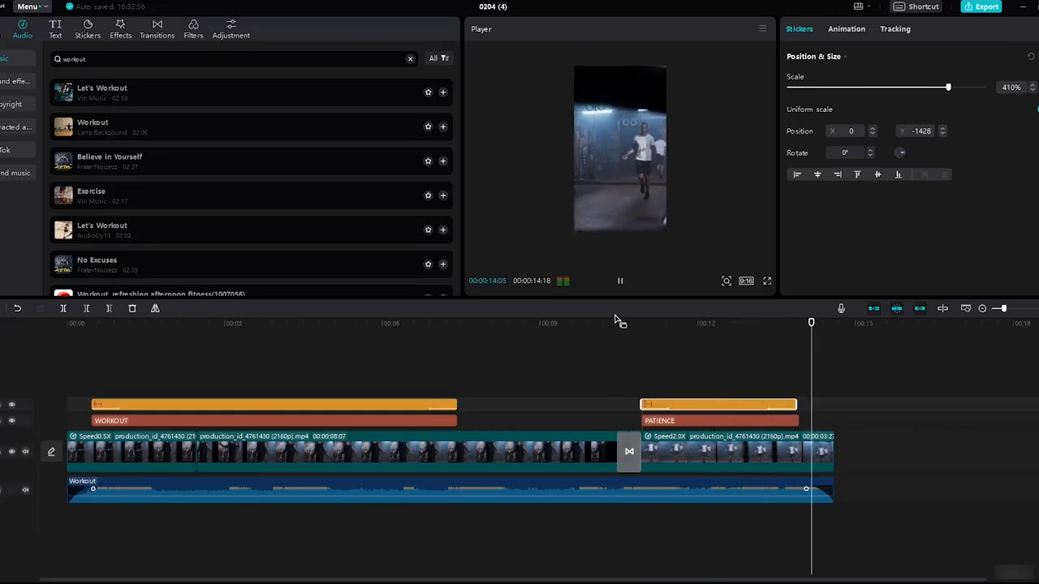
key(space)
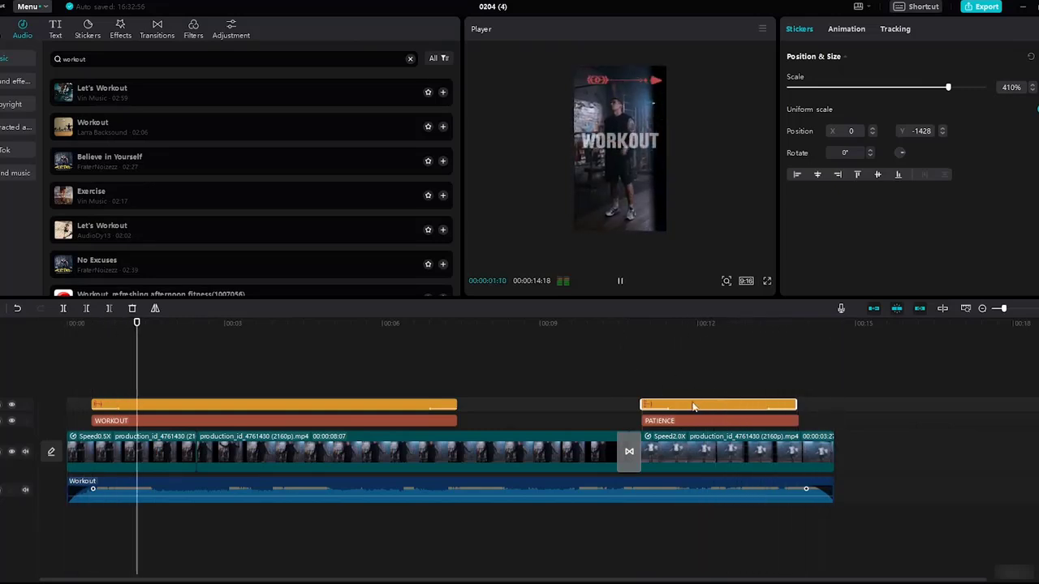
- Raise the arrow sticker closer to the PATIENCE title, to Y position -1301, and play back the section
drag(227, 332, 672, 378)
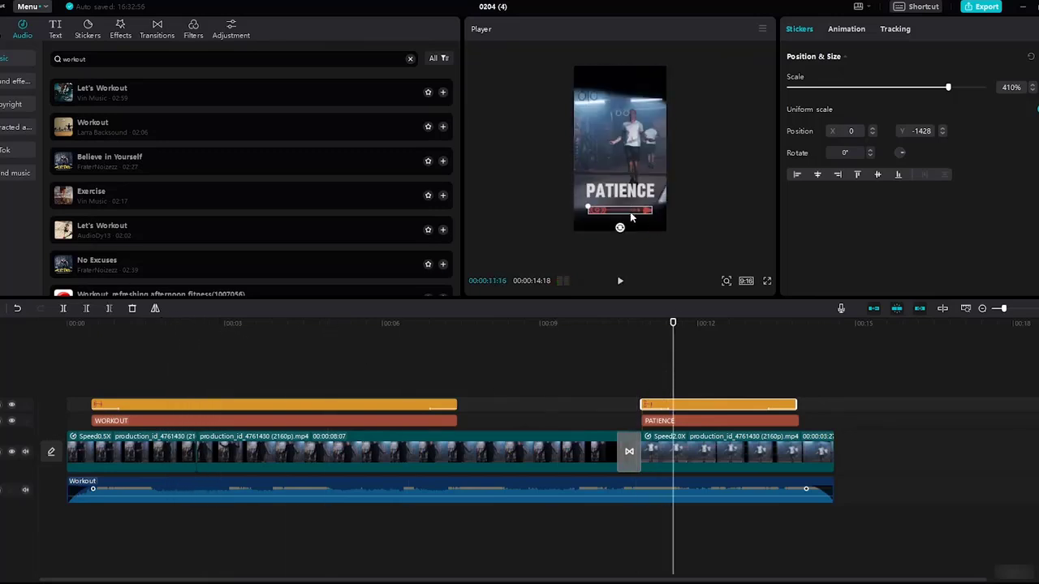
drag(629, 212, 617, 214)
click(582, 222)
key(space)
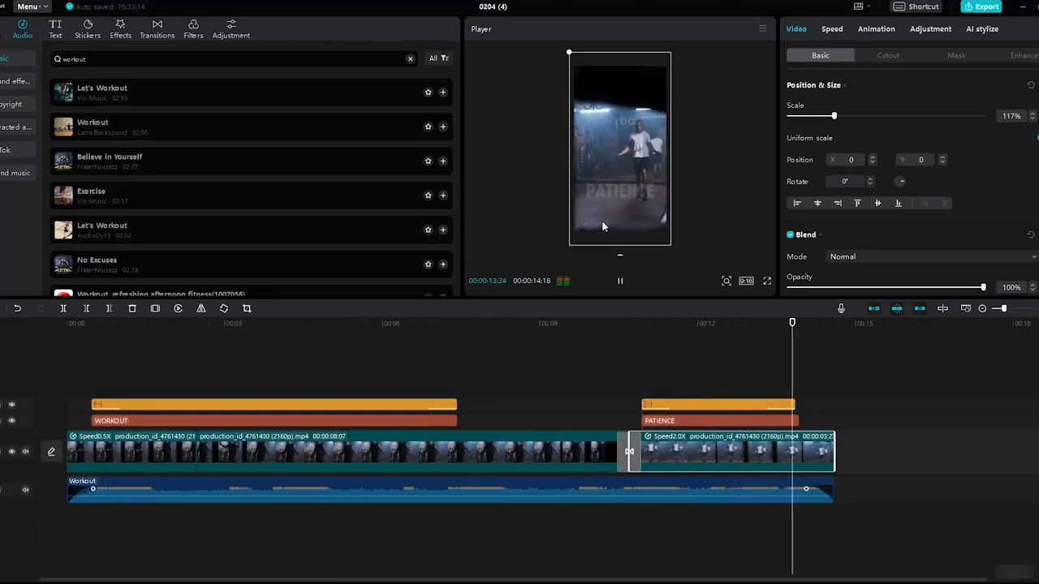
key(space)
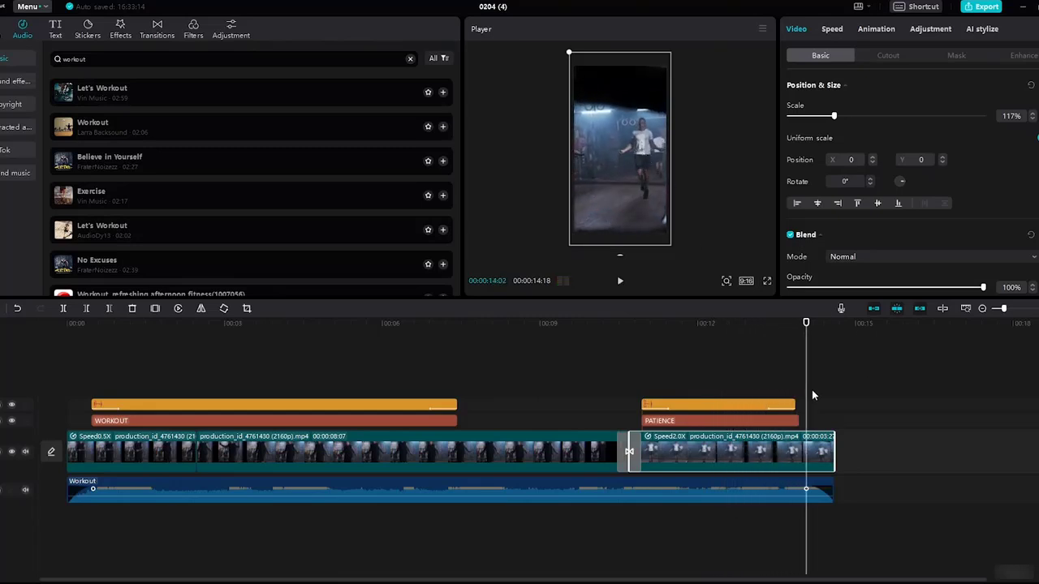
- Extend the end of the second arrow sticker on the timeline to line up with the end of the PATIENCE title
click(790, 408)
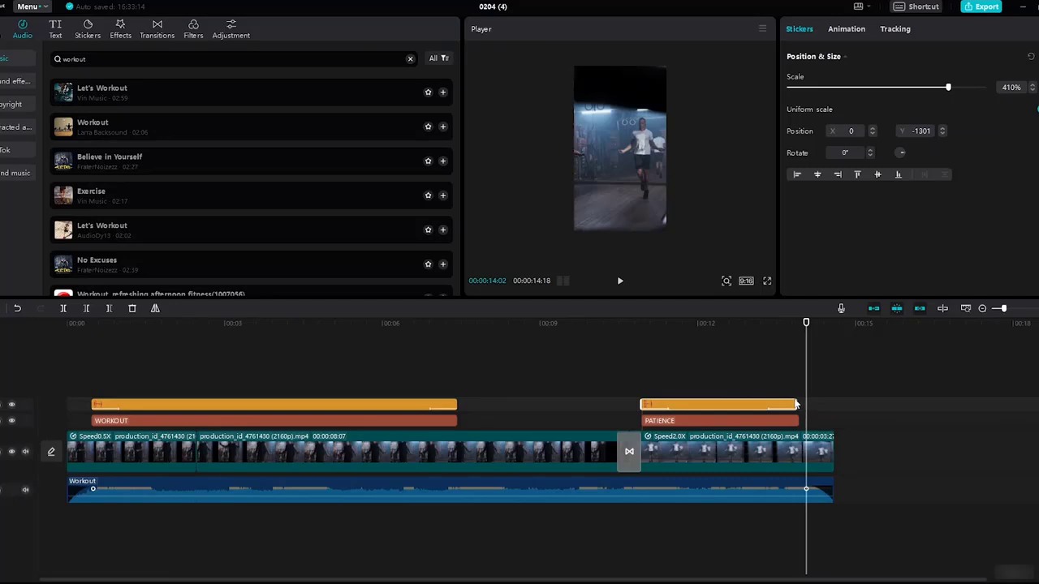
click(837, 402)
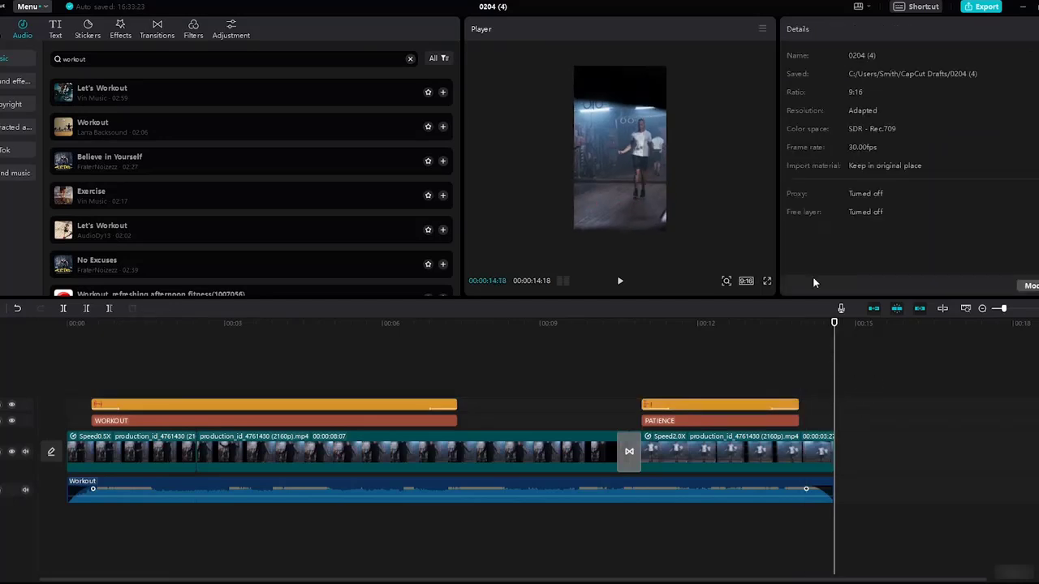
- Start exporting the video and set its title to Class Project 2
click(980, 8)
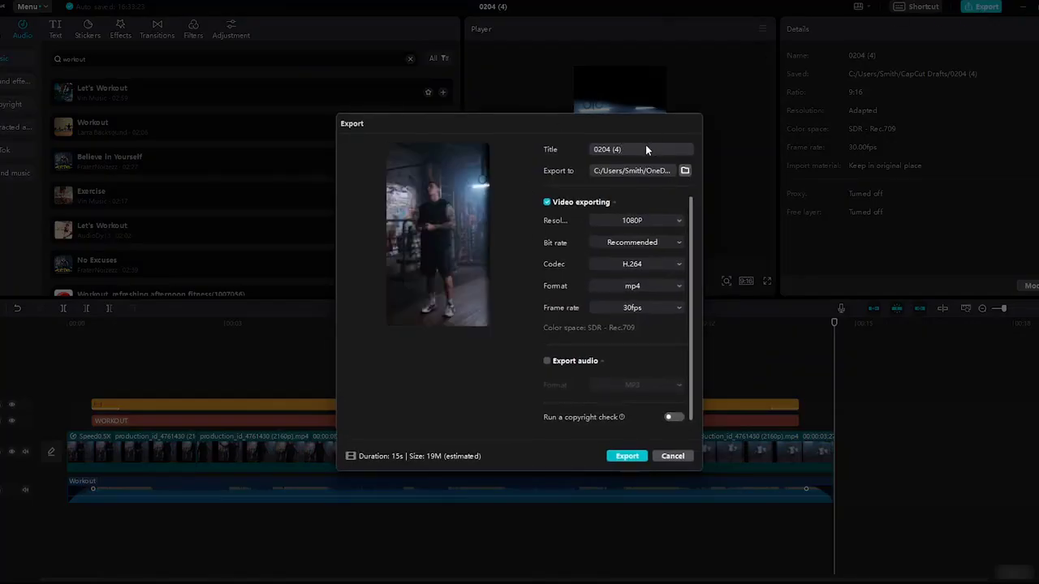
key(BackSpace)
key(BackSpace)
key(BackSpace)
key(BackSpace)
key(BackSpace)
key(BackSpace)
key(BackSpace)
key(BackSpace)
text(Class P)
- Set the export location to the Capcut Semi-Advanced Tutorial Resource File - (4 Hrs) folder on the Desktop
click(684, 172)
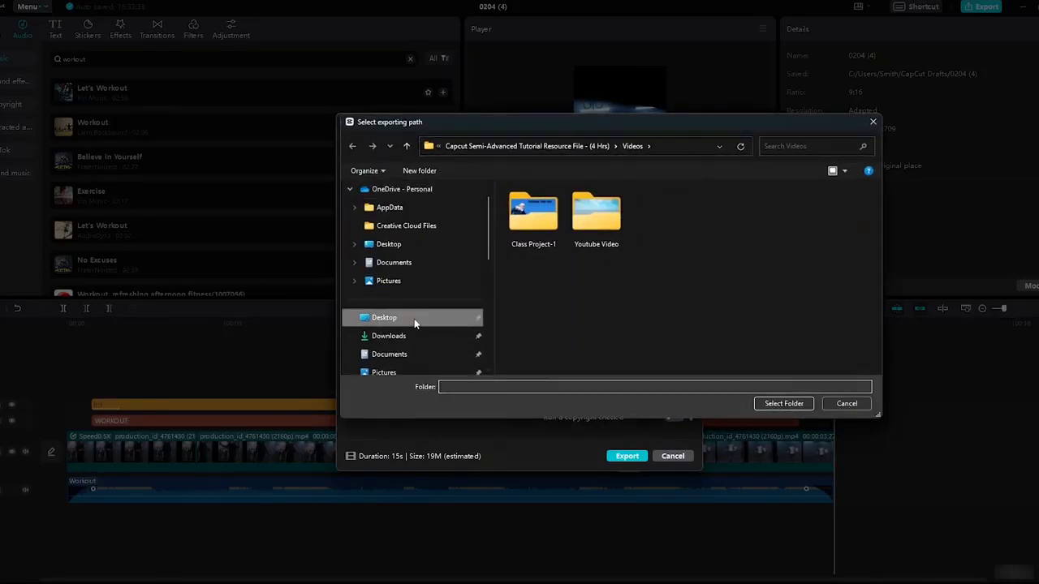
click(386, 318)
double_click(574, 243)
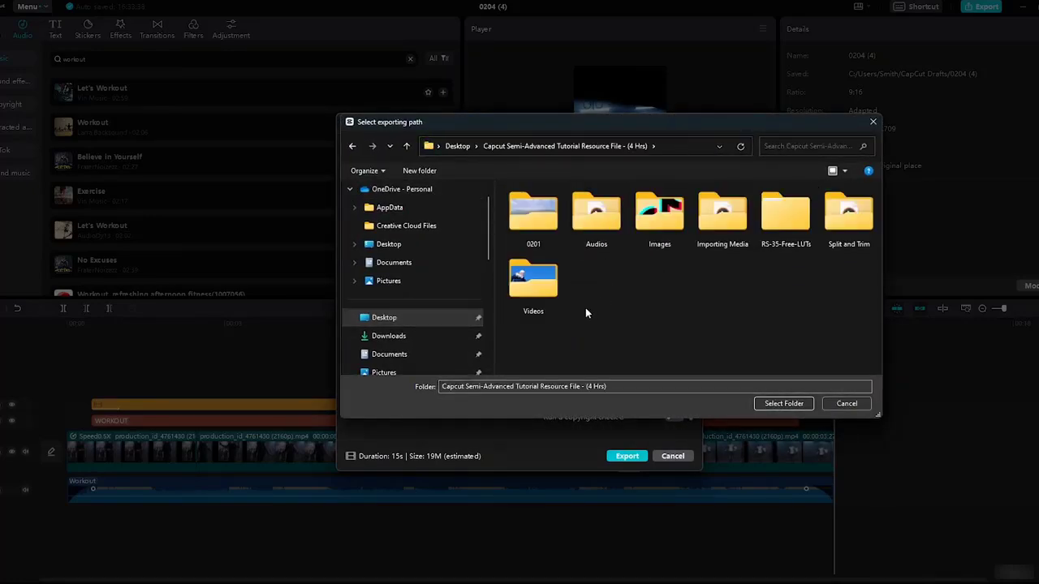
click(777, 404)
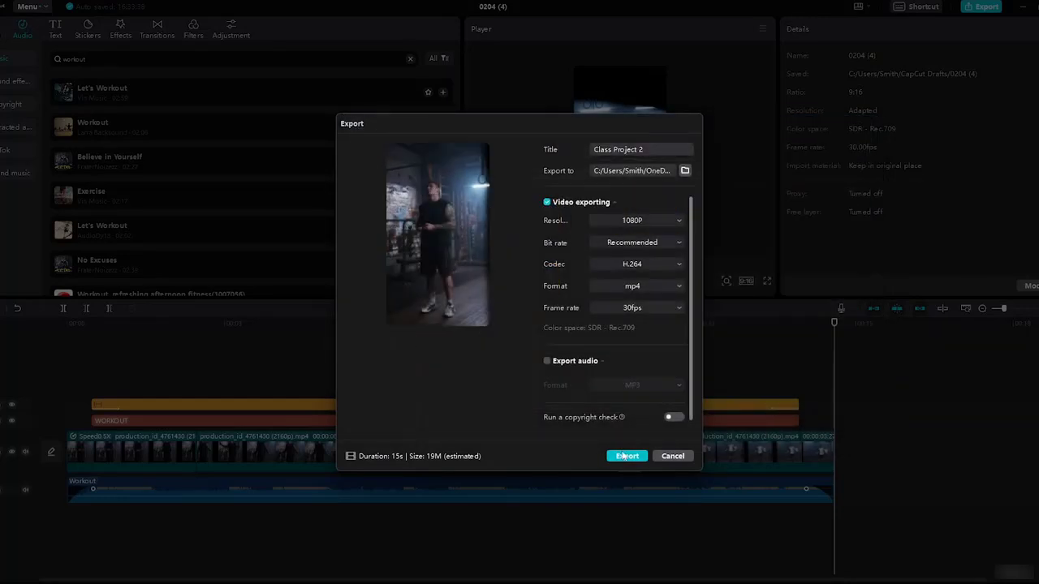